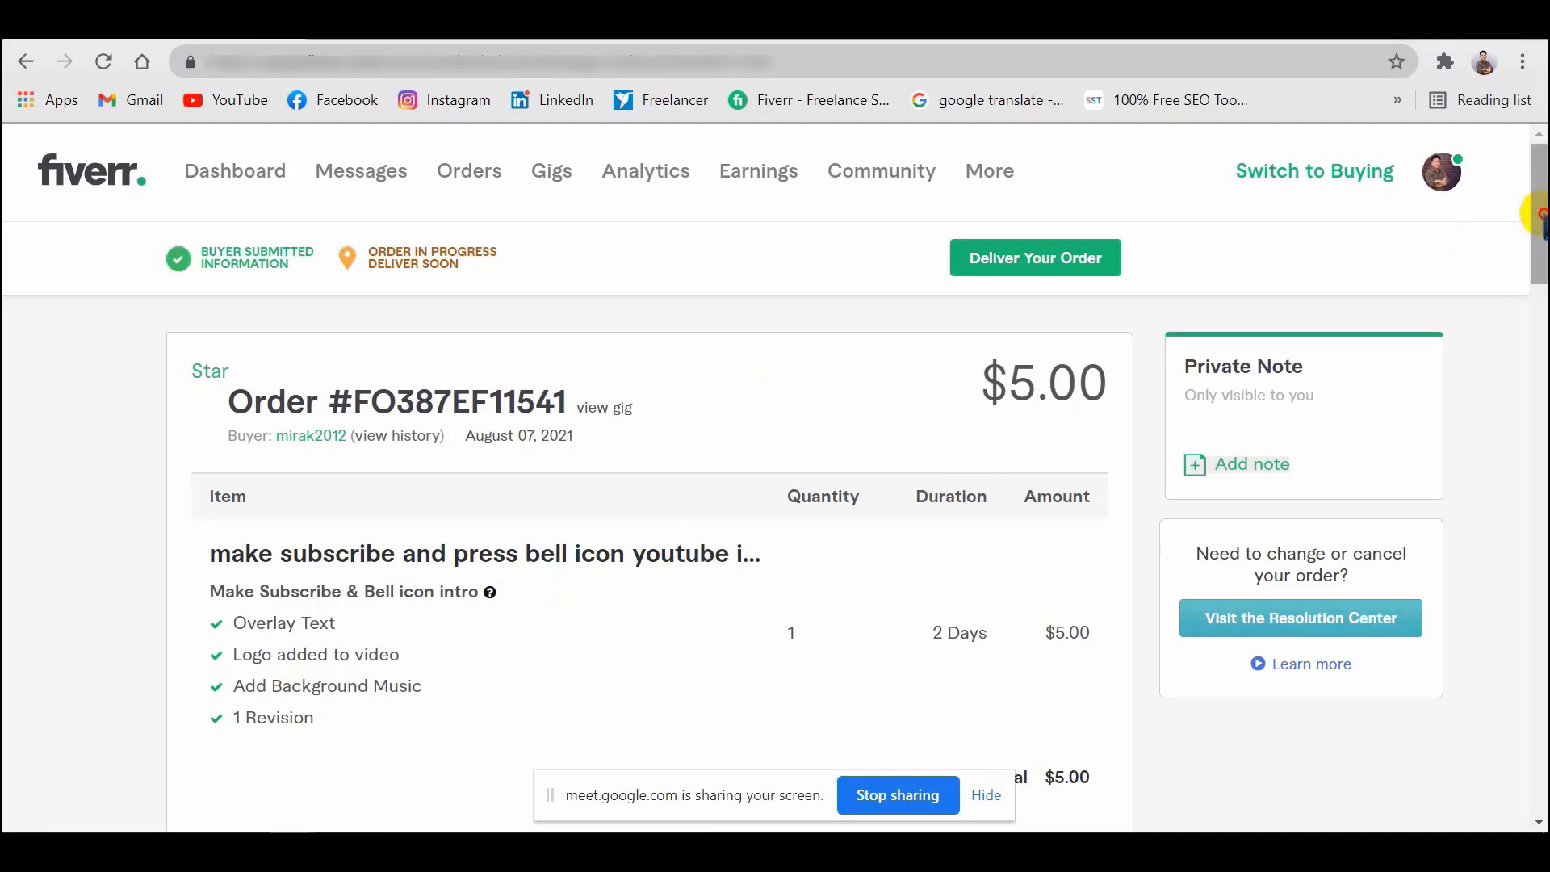
Step: Review the Fiverr order's details and requirements, and view the buyer's YouTube channel through the supplied channel link
{"action": "left_click_drag", "start_coordinate": [1539, 214], "coordinate": [1540, 284]}
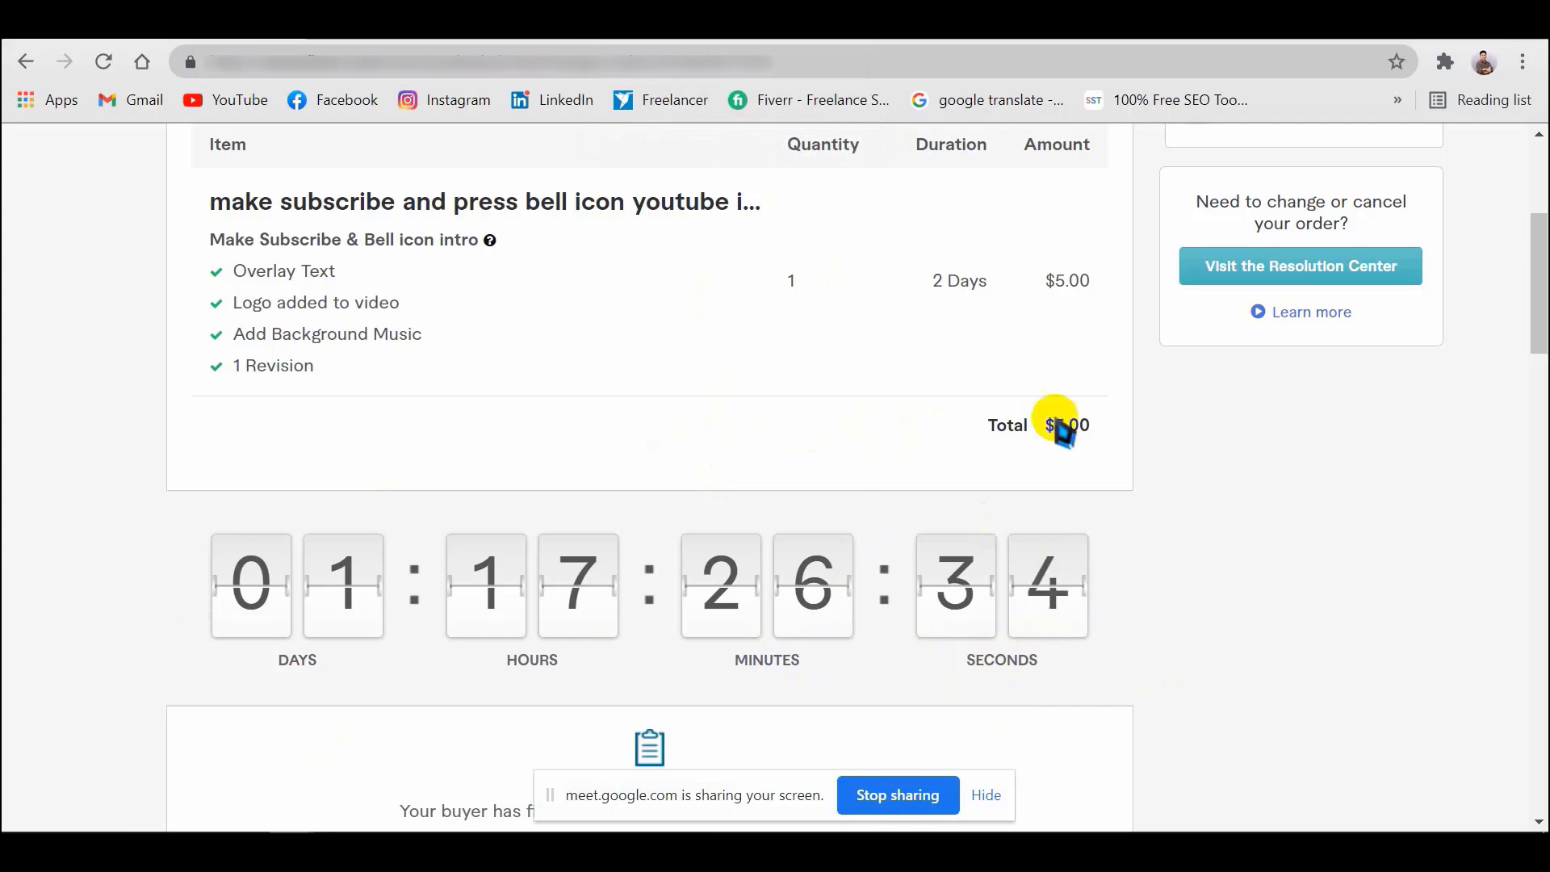
{"action": "left_click_drag", "start_coordinate": [1537, 296], "coordinate": [1526, 363]}
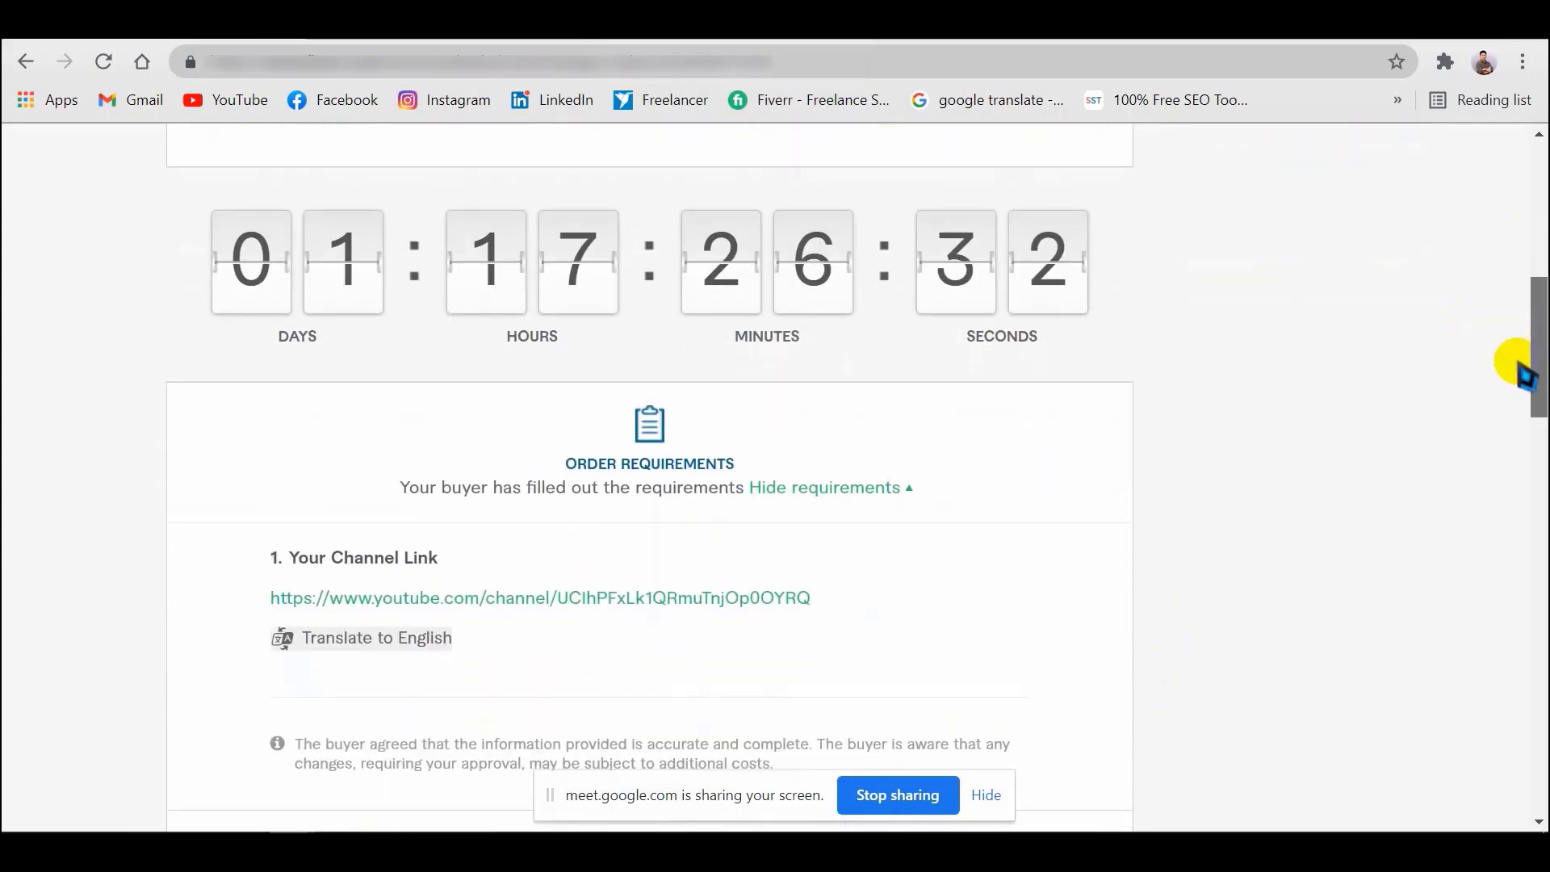
{"action": "left_click", "coordinate": [502, 602]}
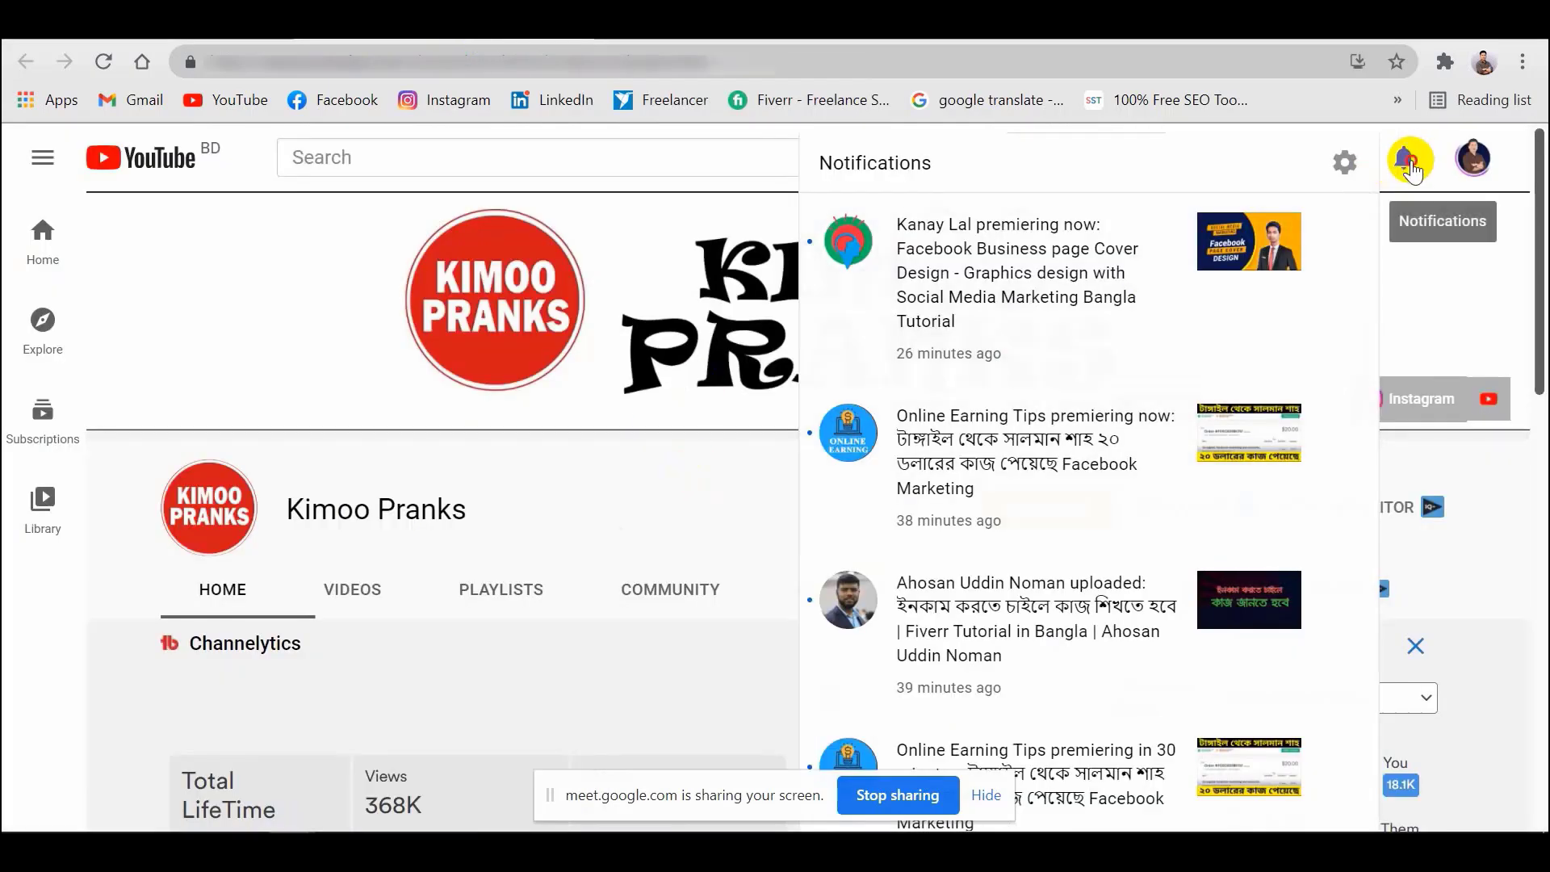
{"action": "left_click", "coordinate": [1405, 158]}
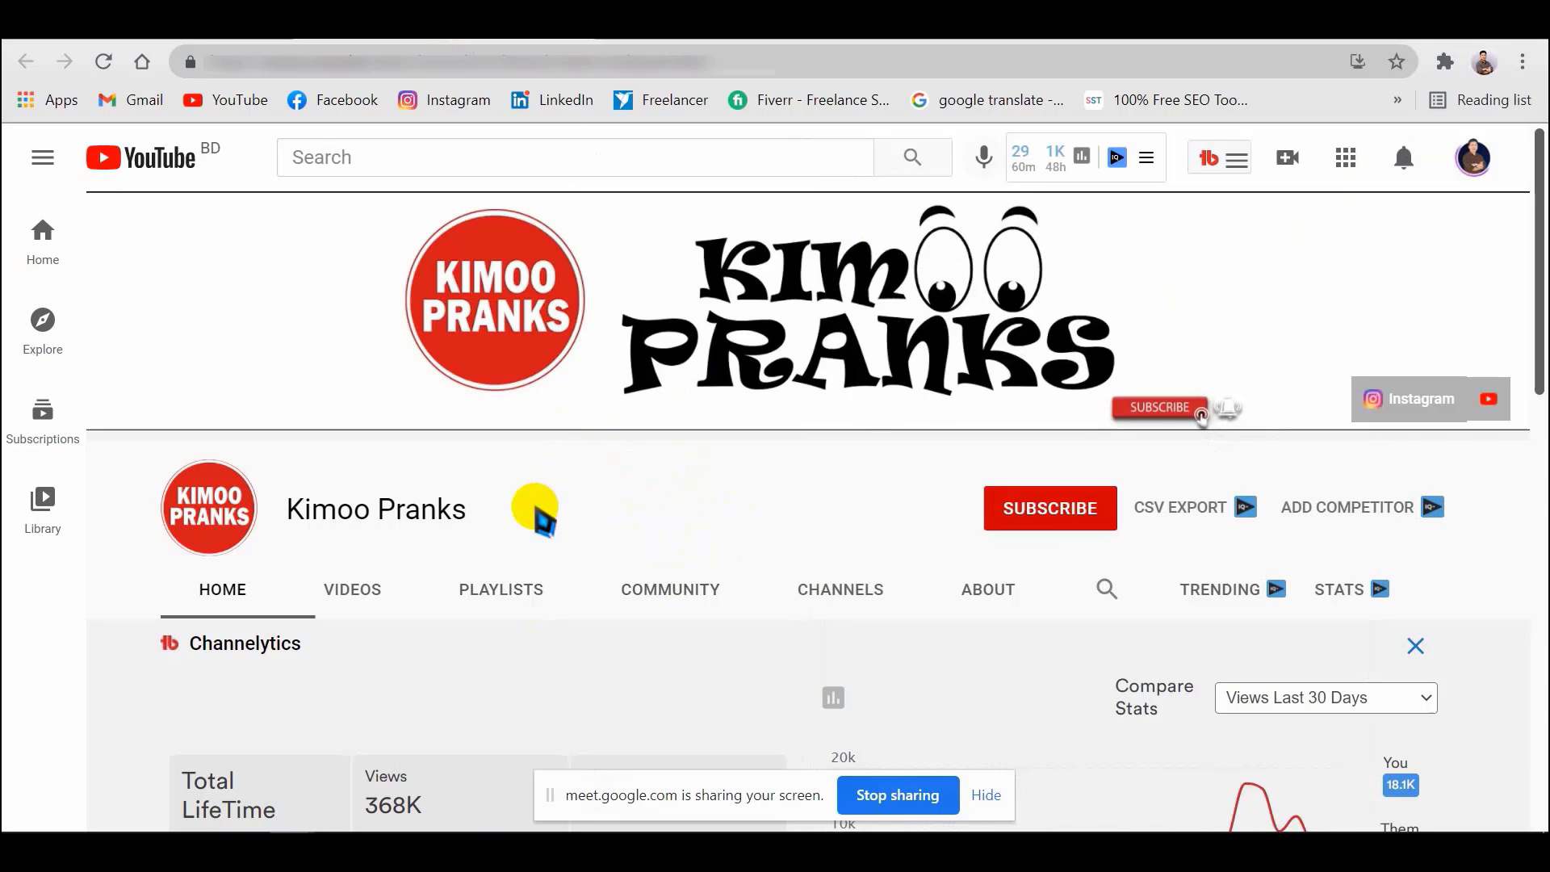
{"action": "key", "text": "ctrl+Tab"}
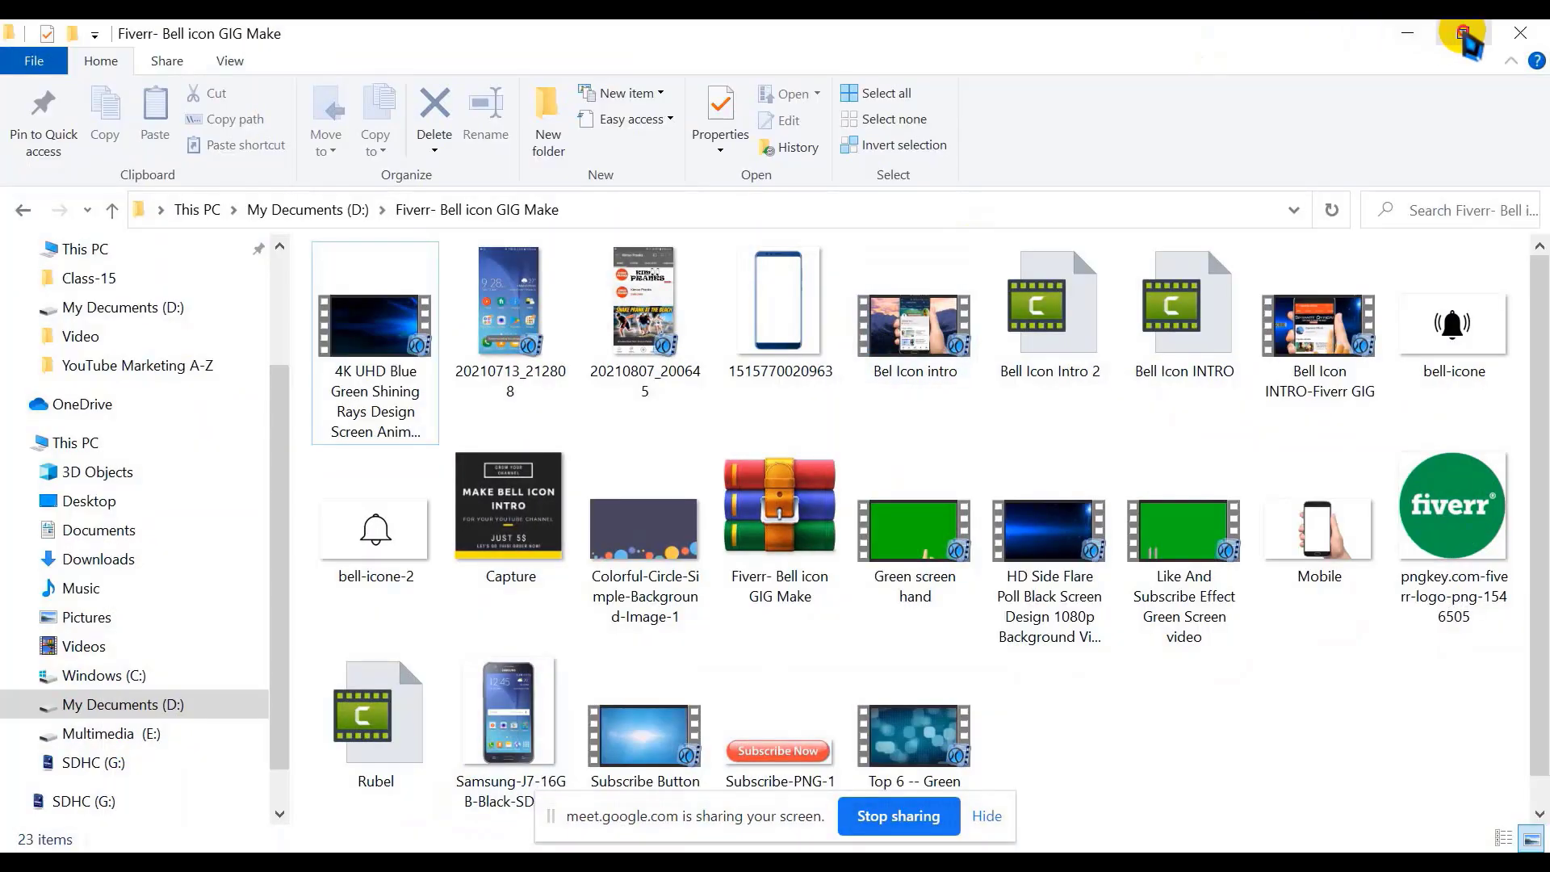
Step: Shrink the Fiverr- Bell icon GIG Make folder window over Camtasia and inspect the phone frame image and the channel screen recording
{"action": "left_click", "coordinate": [1463, 28]}
{"action": "left_click_drag", "start_coordinate": [1171, 87], "coordinate": [1208, 71]}
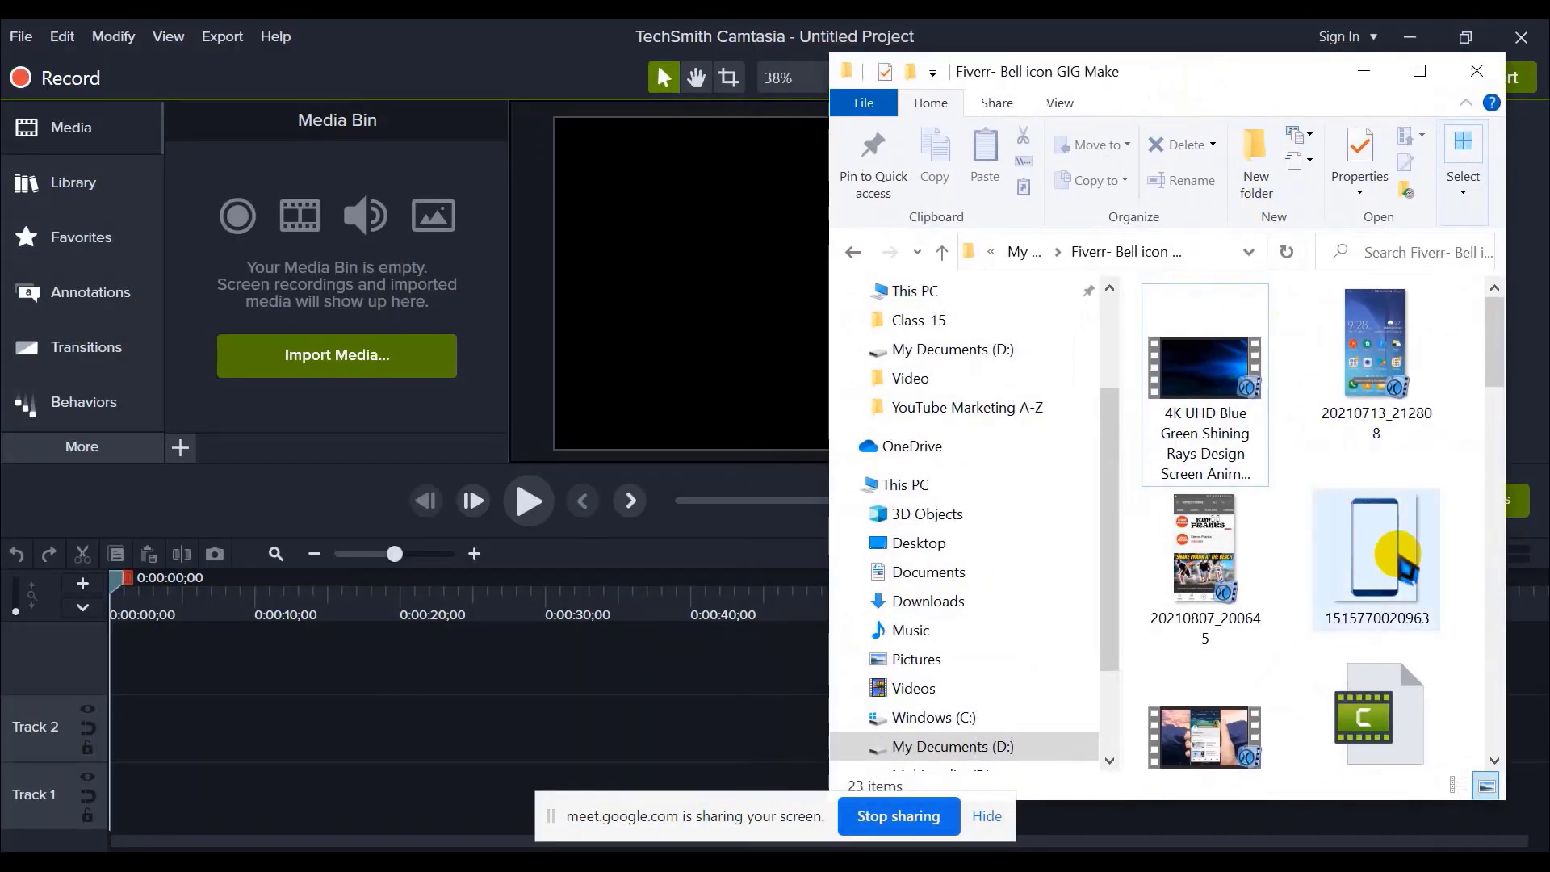
{"action": "left_click", "coordinate": [1399, 551]}
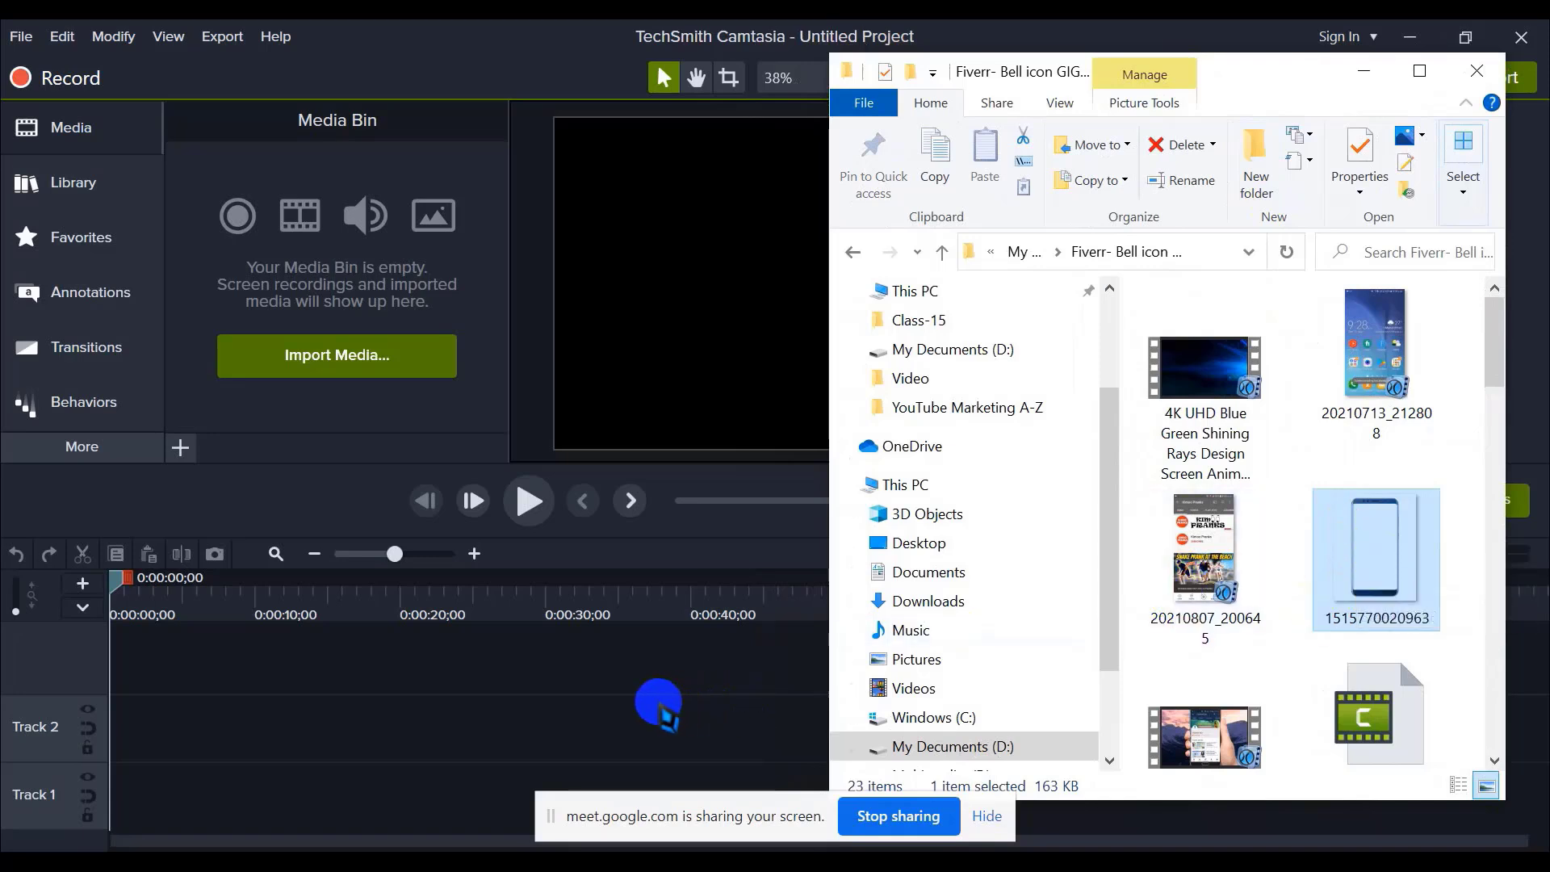
{"action": "left_click", "coordinate": [1212, 582]}
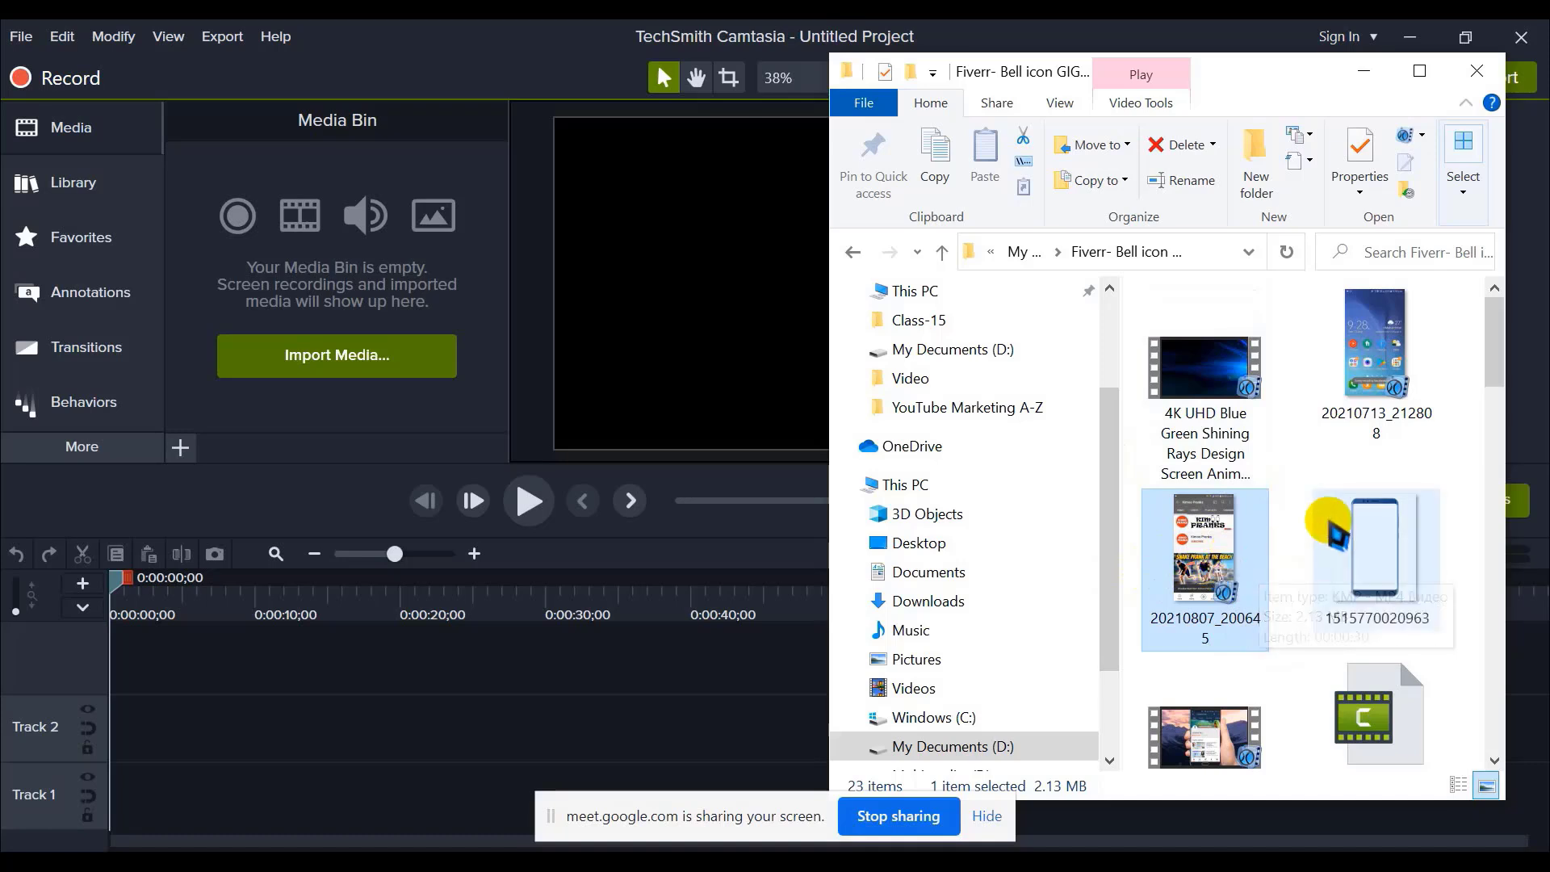
{"action": "left_click", "coordinate": [1298, 480]}
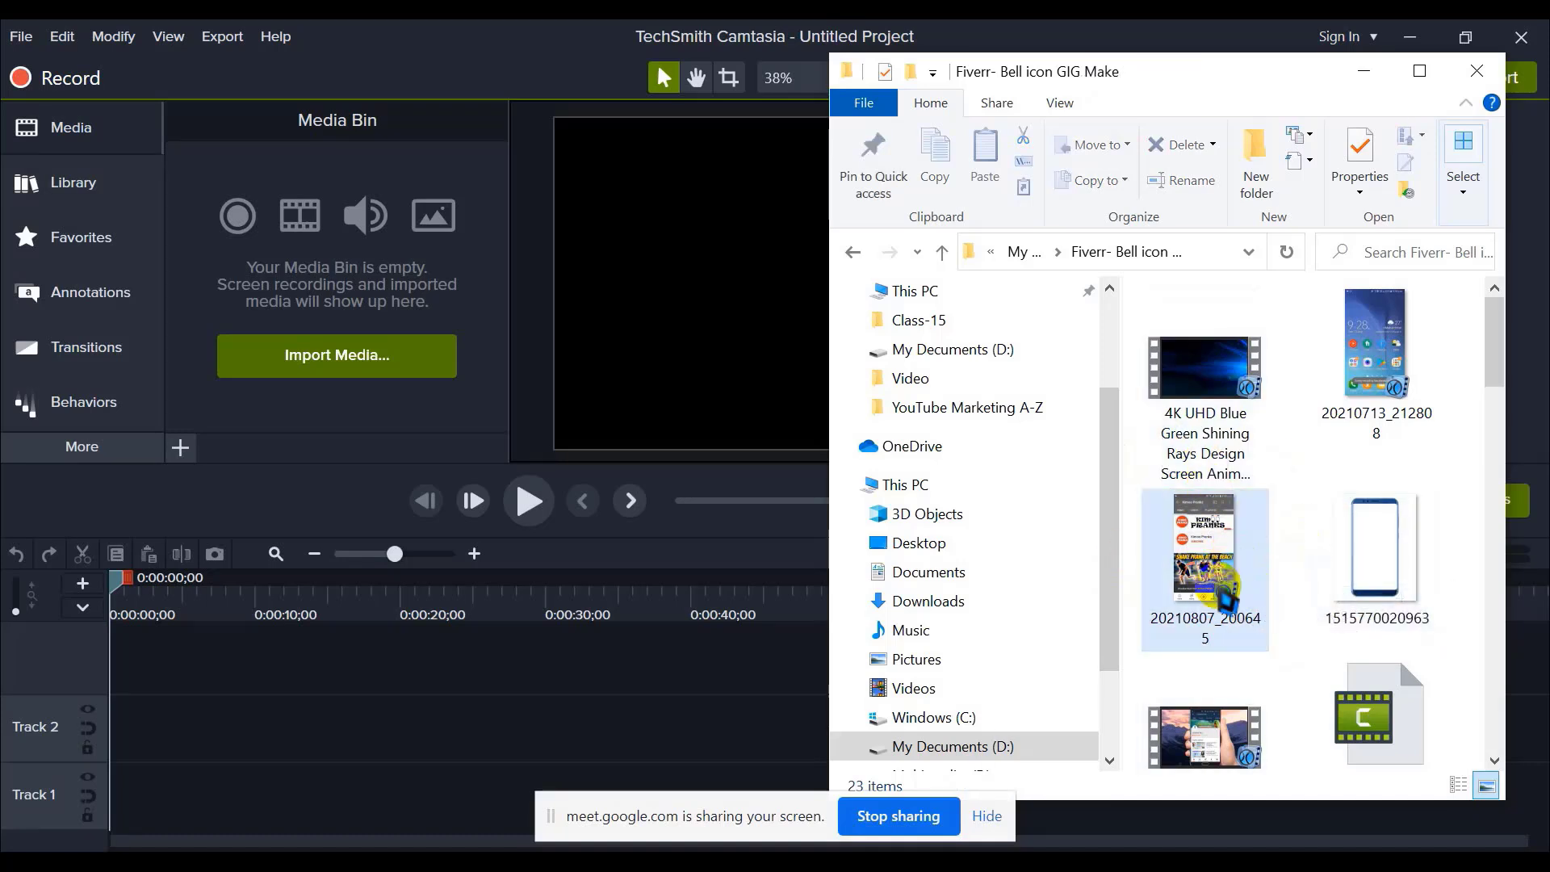
{"action": "left_click_drag", "start_coordinate": [1193, 597], "coordinate": [295, 727]}
{"action": "left_click_drag", "start_coordinate": [661, 822], "coordinate": [1263, 802]}
{"action": "left_click", "coordinate": [1521, 799]}
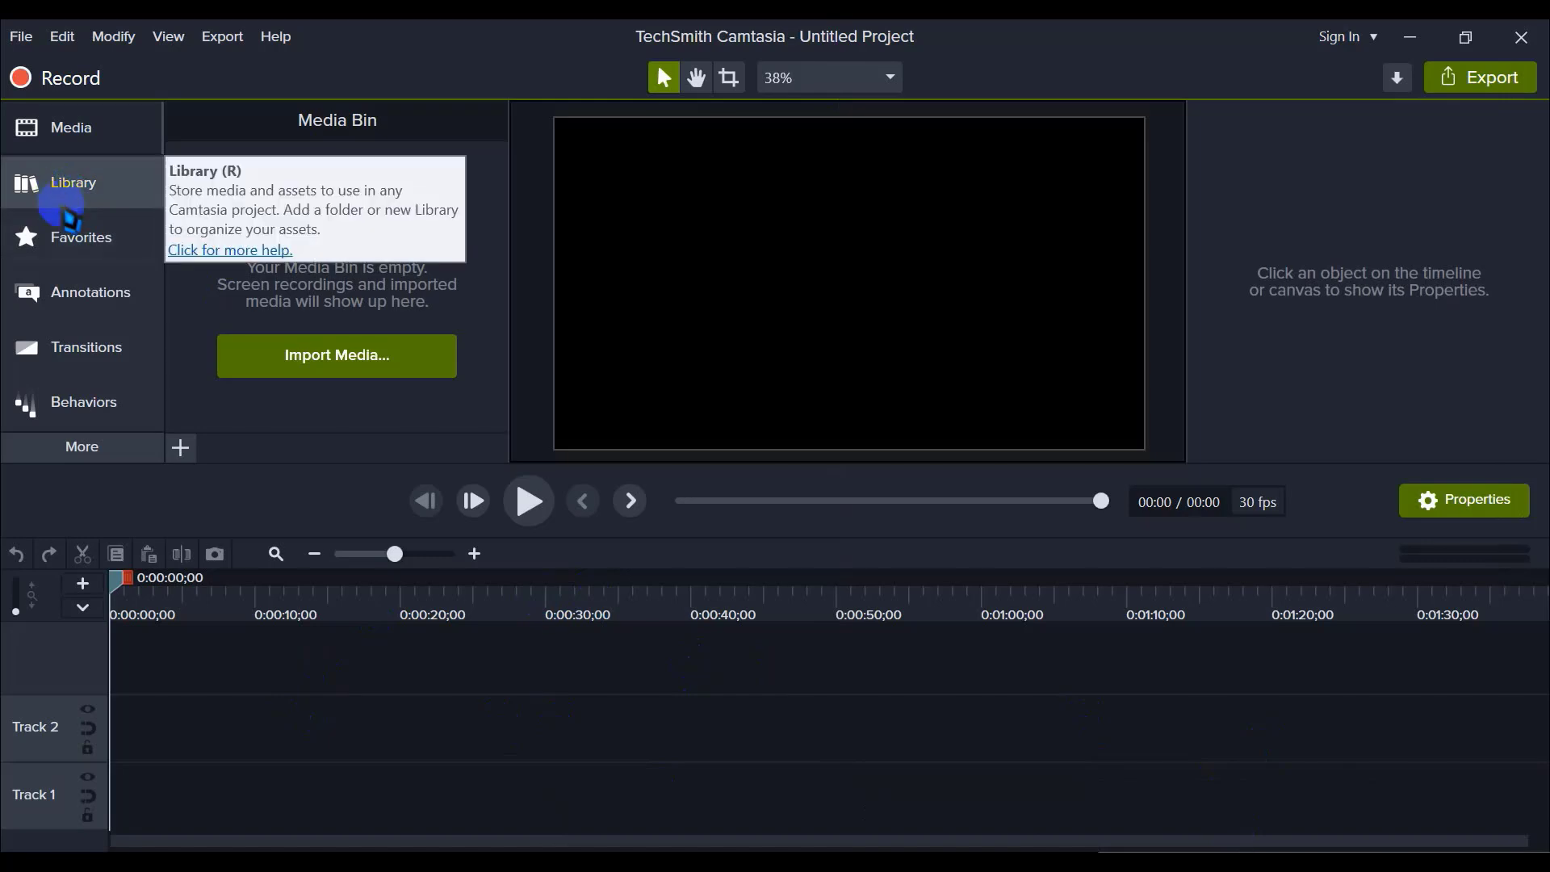
Step: Show the shape annotations and apply project settings with a 1080p HD (1920x1080) canvas at 30 fps
{"action": "left_click", "coordinate": [55, 295]}
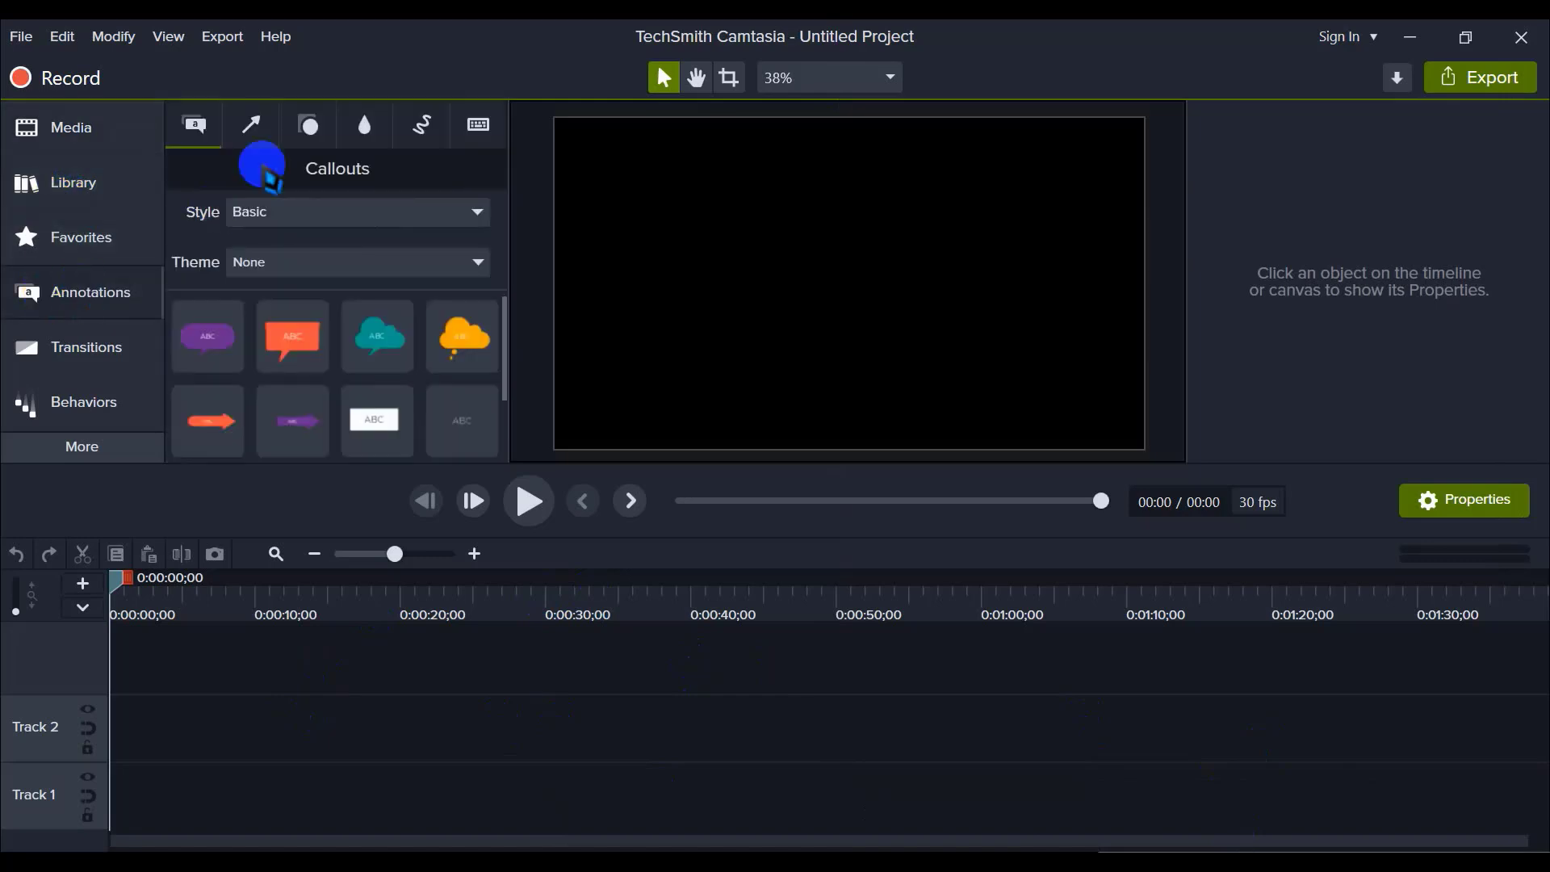
{"action": "left_click", "coordinate": [315, 125]}
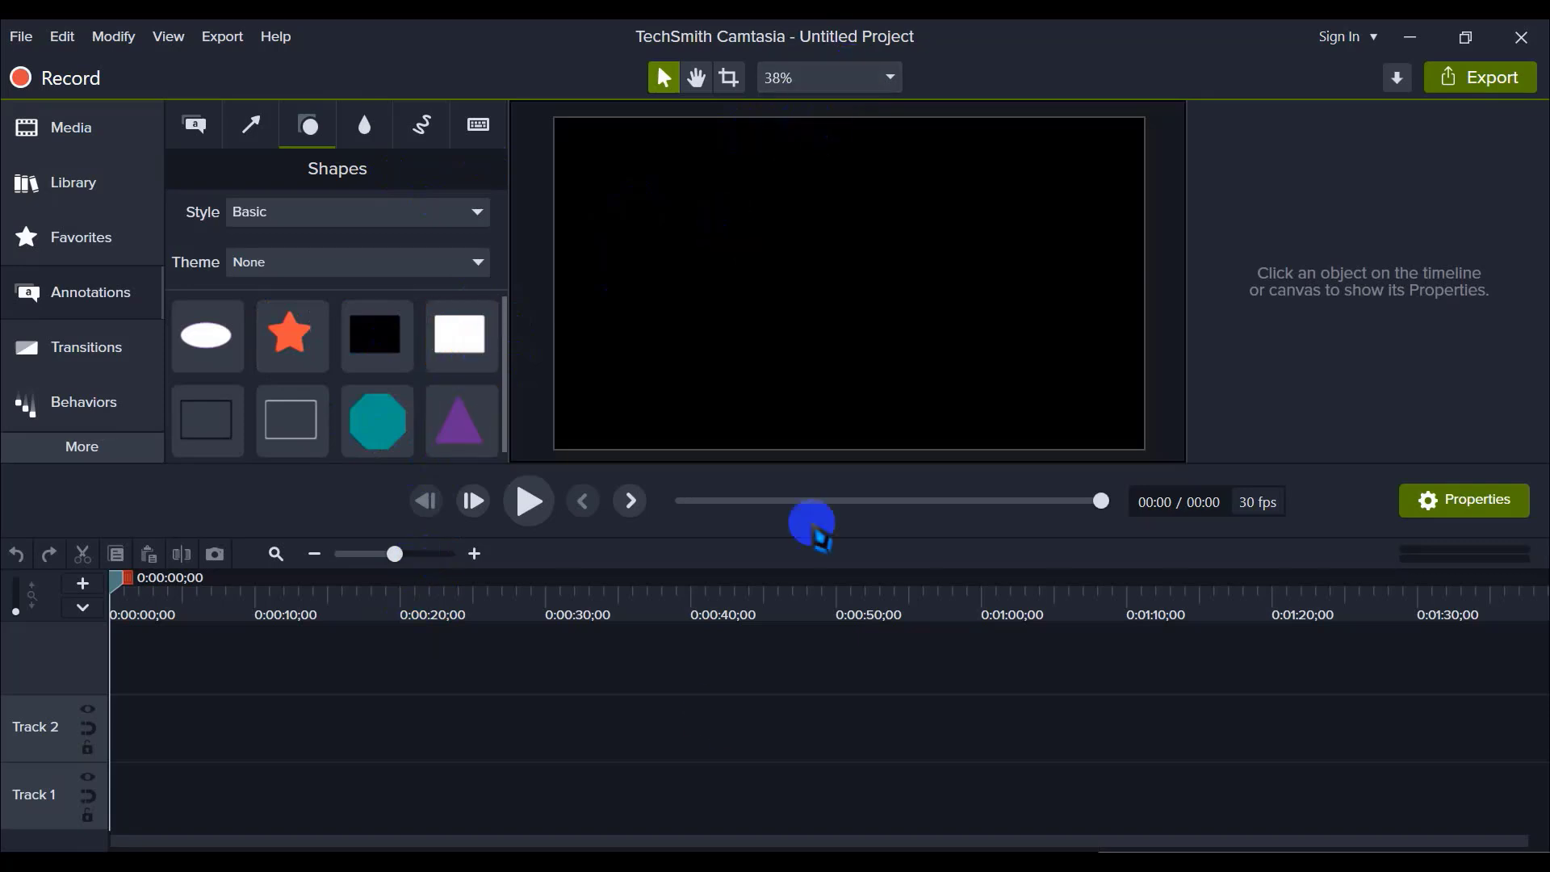
{"action": "left_click", "coordinate": [818, 77]}
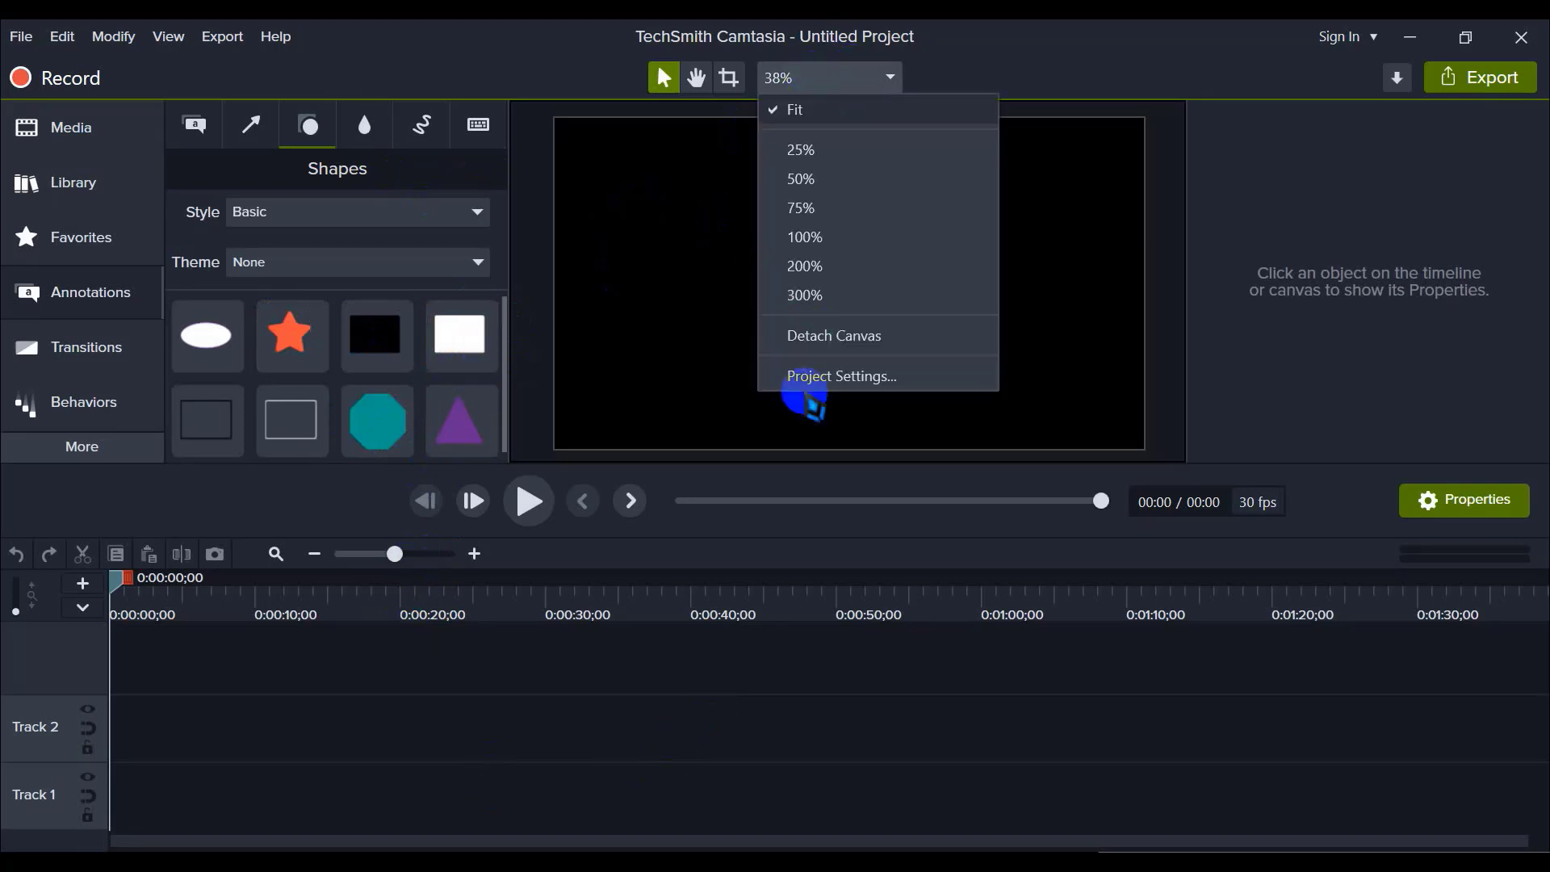
{"action": "left_click", "coordinate": [804, 379]}
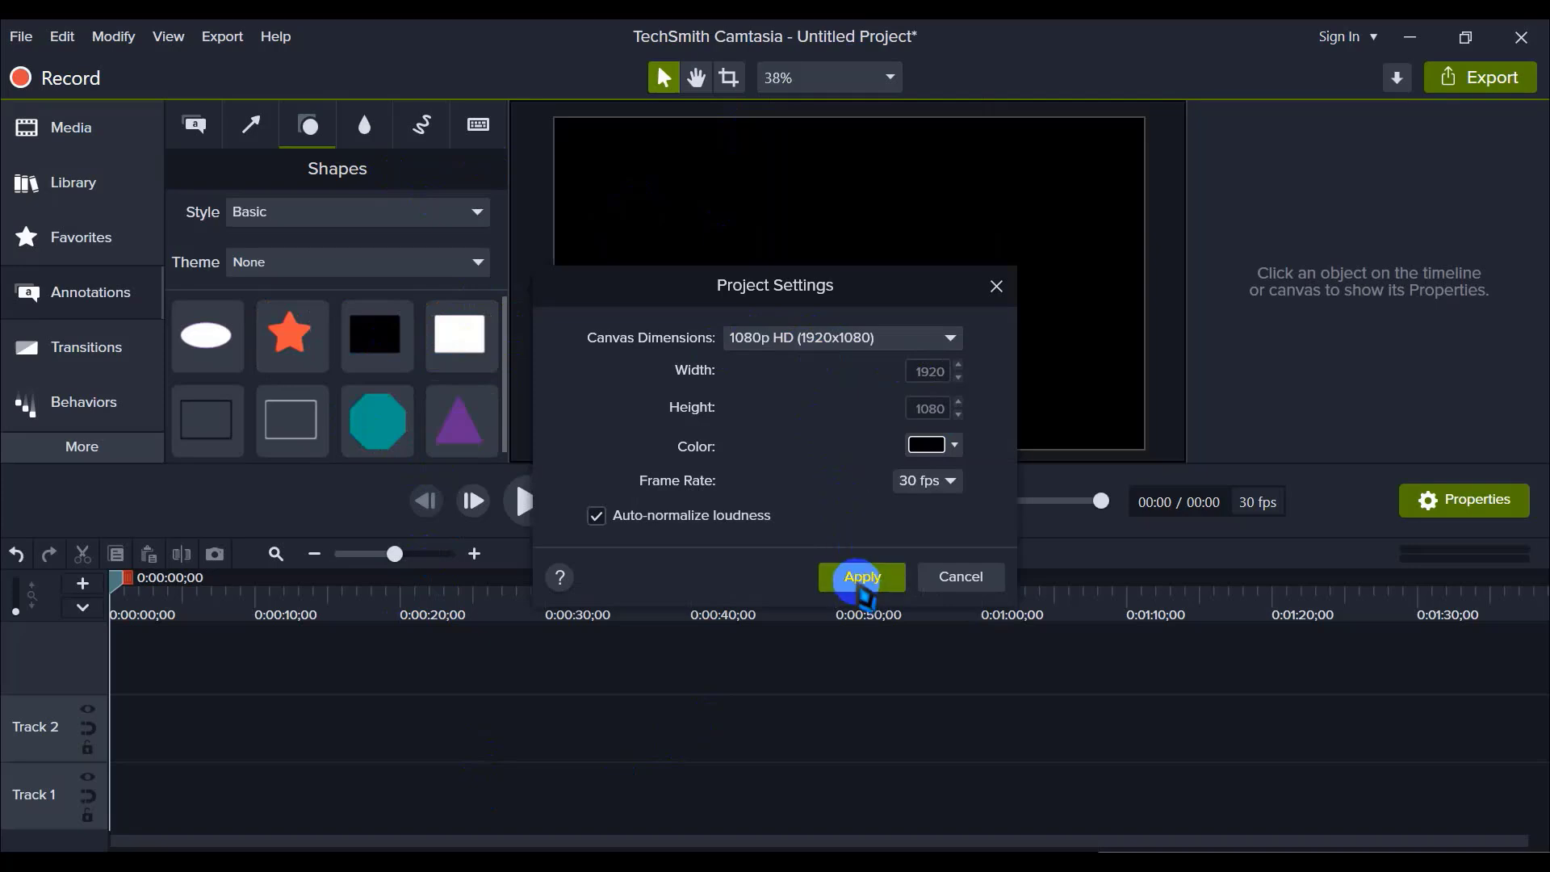
{"action": "left_click", "coordinate": [857, 576]}
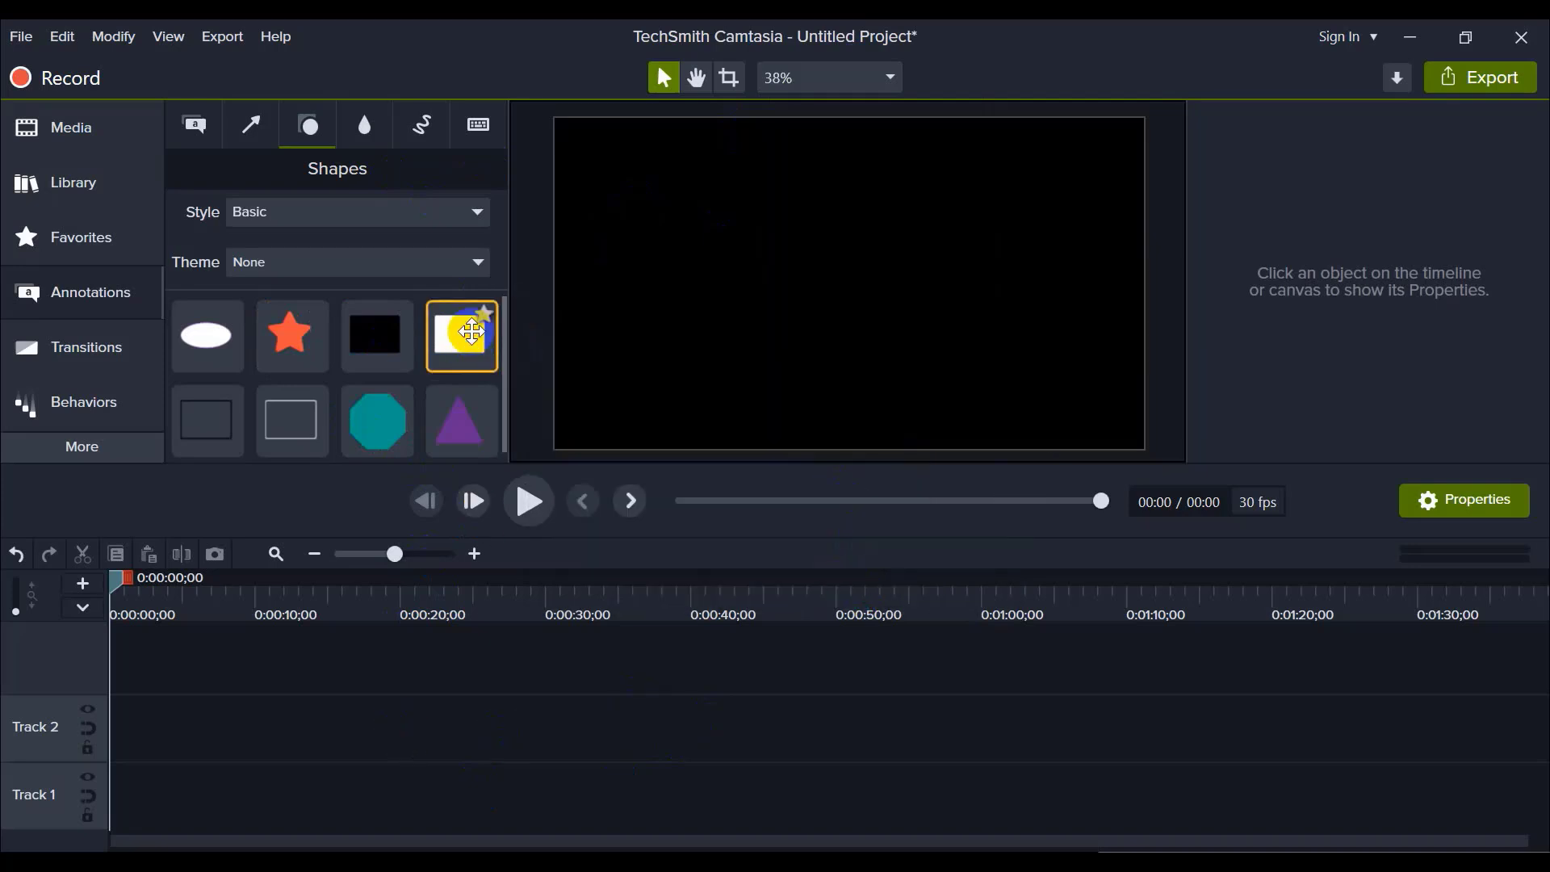
Step: Add the white rectangle shape at the start of Track 1 and scale it to fit the canvas
{"action": "mouse_move", "coordinate": [461, 347]}
{"action": "left_mouse_down"}
{"action": "mouse_move", "coordinate": [487, 633]}
{"action": "mouse_move", "coordinate": [162, 782]}
{"action": "mouse_move", "coordinate": [97, 775]}
{"action": "mouse_move", "coordinate": [169, 754]}
{"action": "left_mouse_up"}
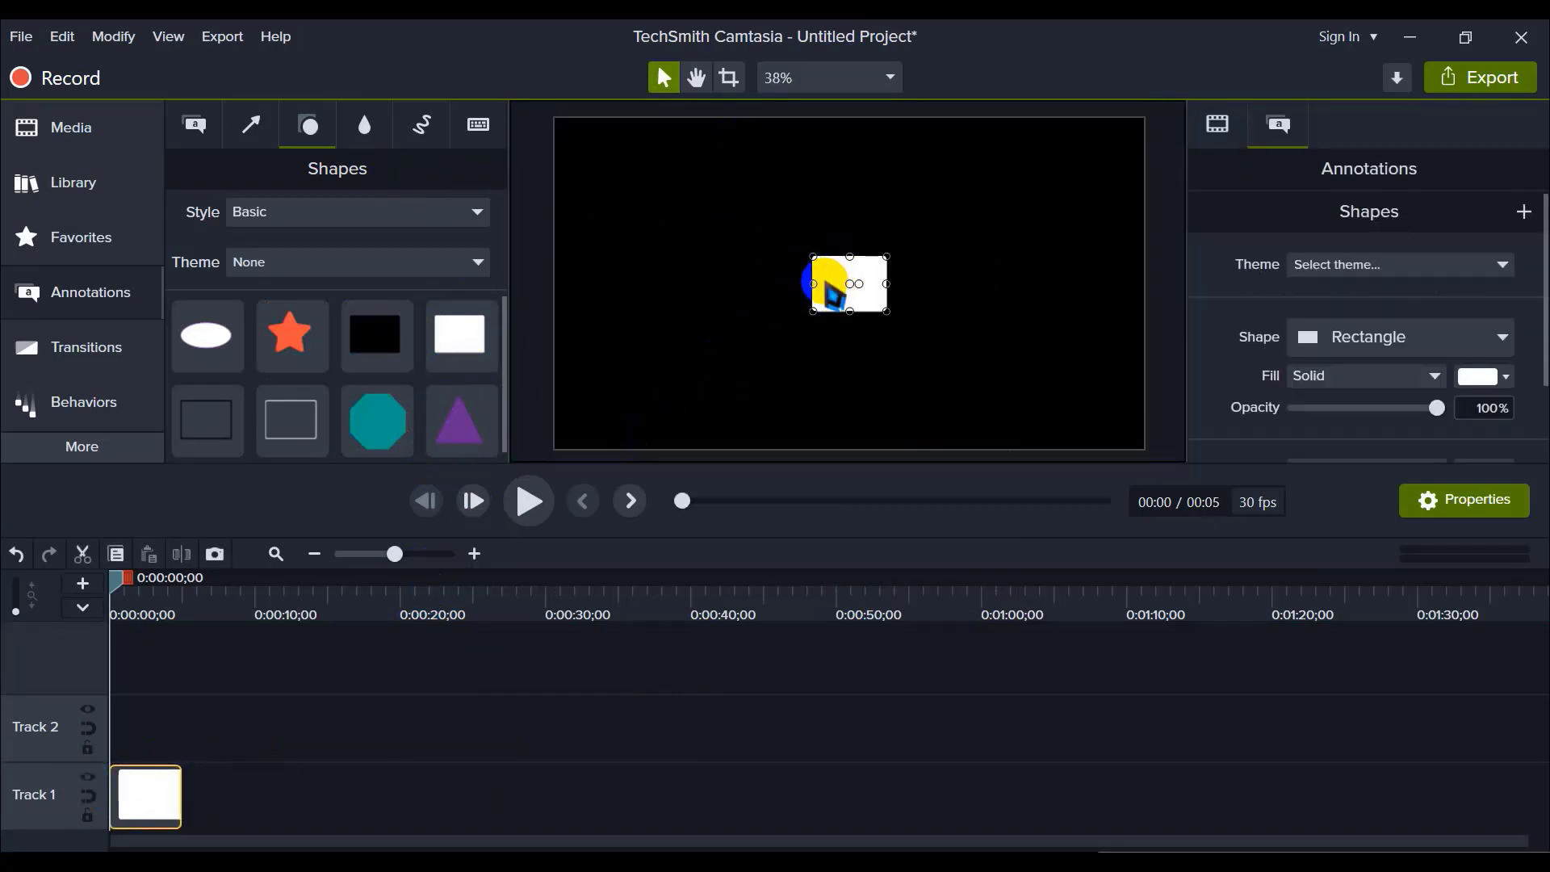
{"action": "right_click", "coordinate": [827, 287]}
{"action": "left_click", "coordinate": [888, 543]}
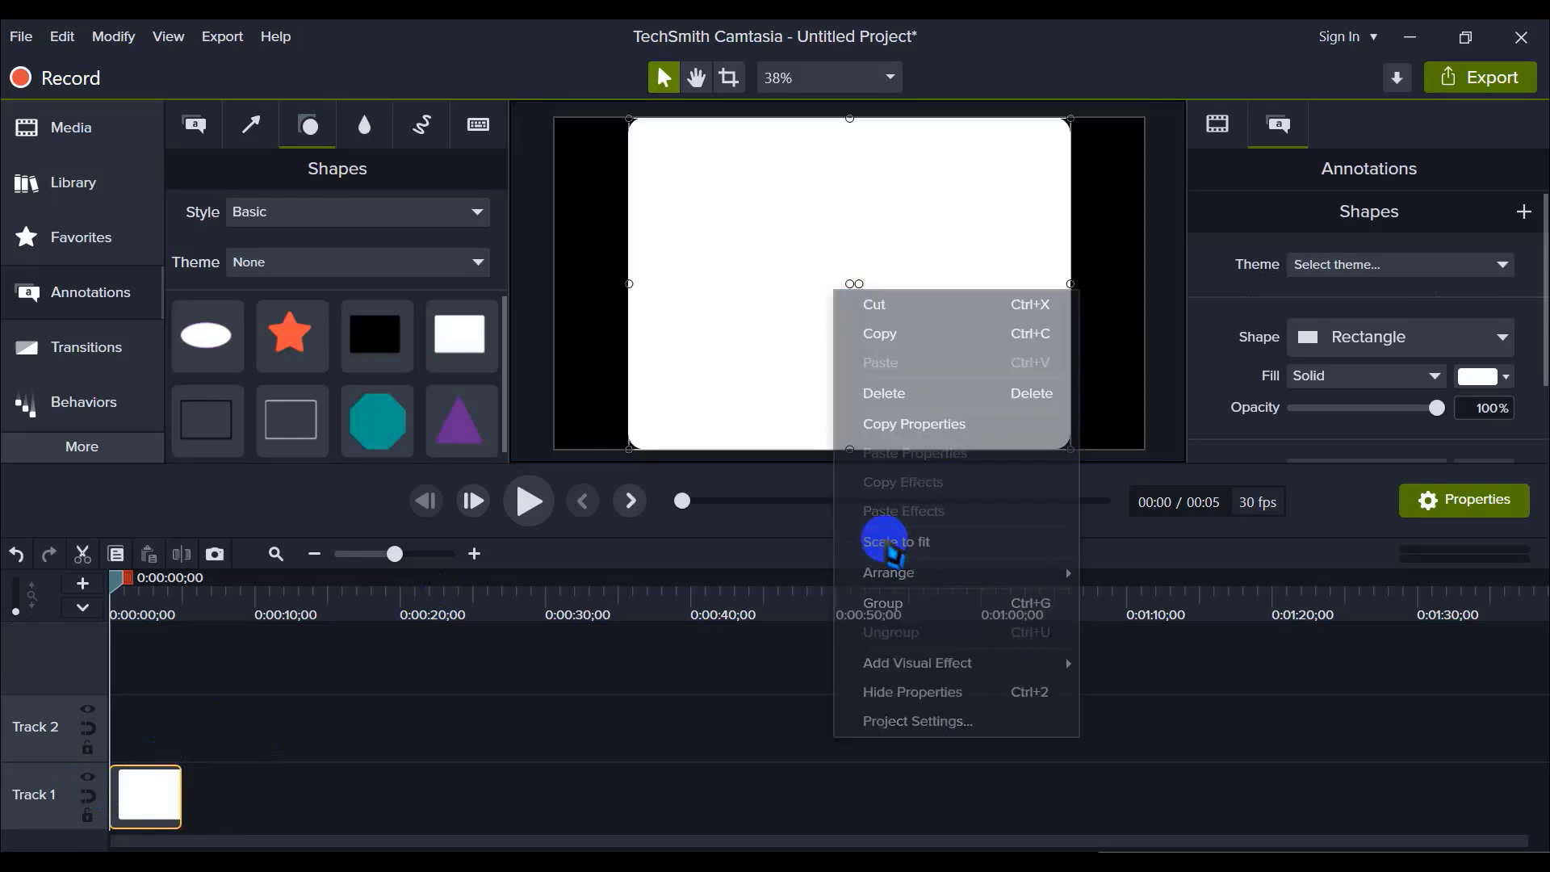
Step: Stretch the white rectangle past all four canvas edges so it forms a full background, and fit the canvas in view
{"action": "left_click_drag", "start_coordinate": [629, 283], "coordinate": [512, 283]}
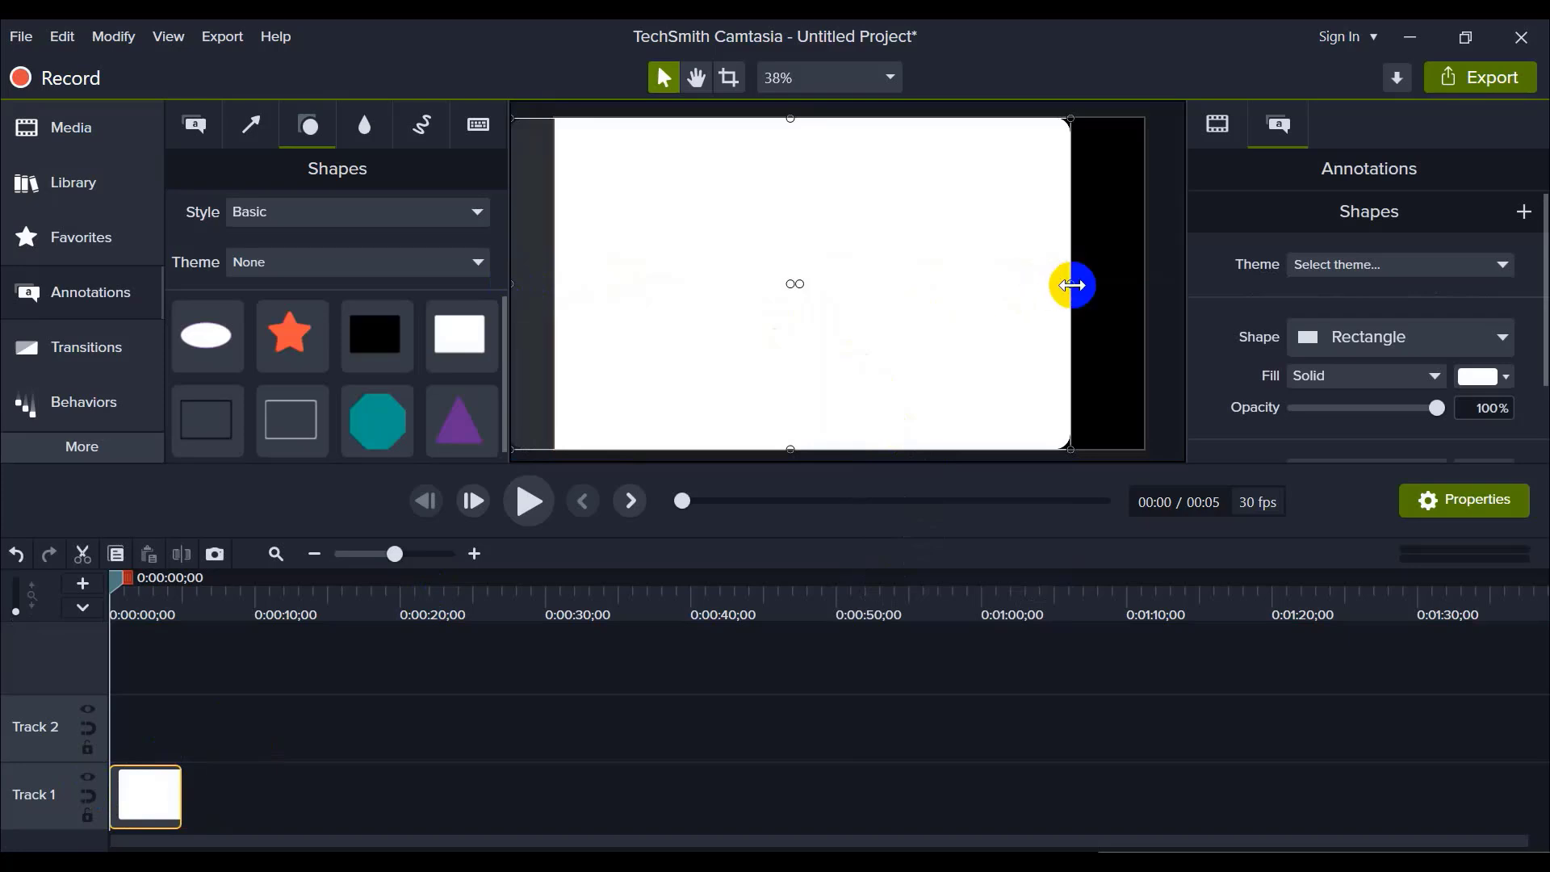
{"action": "left_click_drag", "start_coordinate": [1072, 283], "coordinate": [1208, 284]}
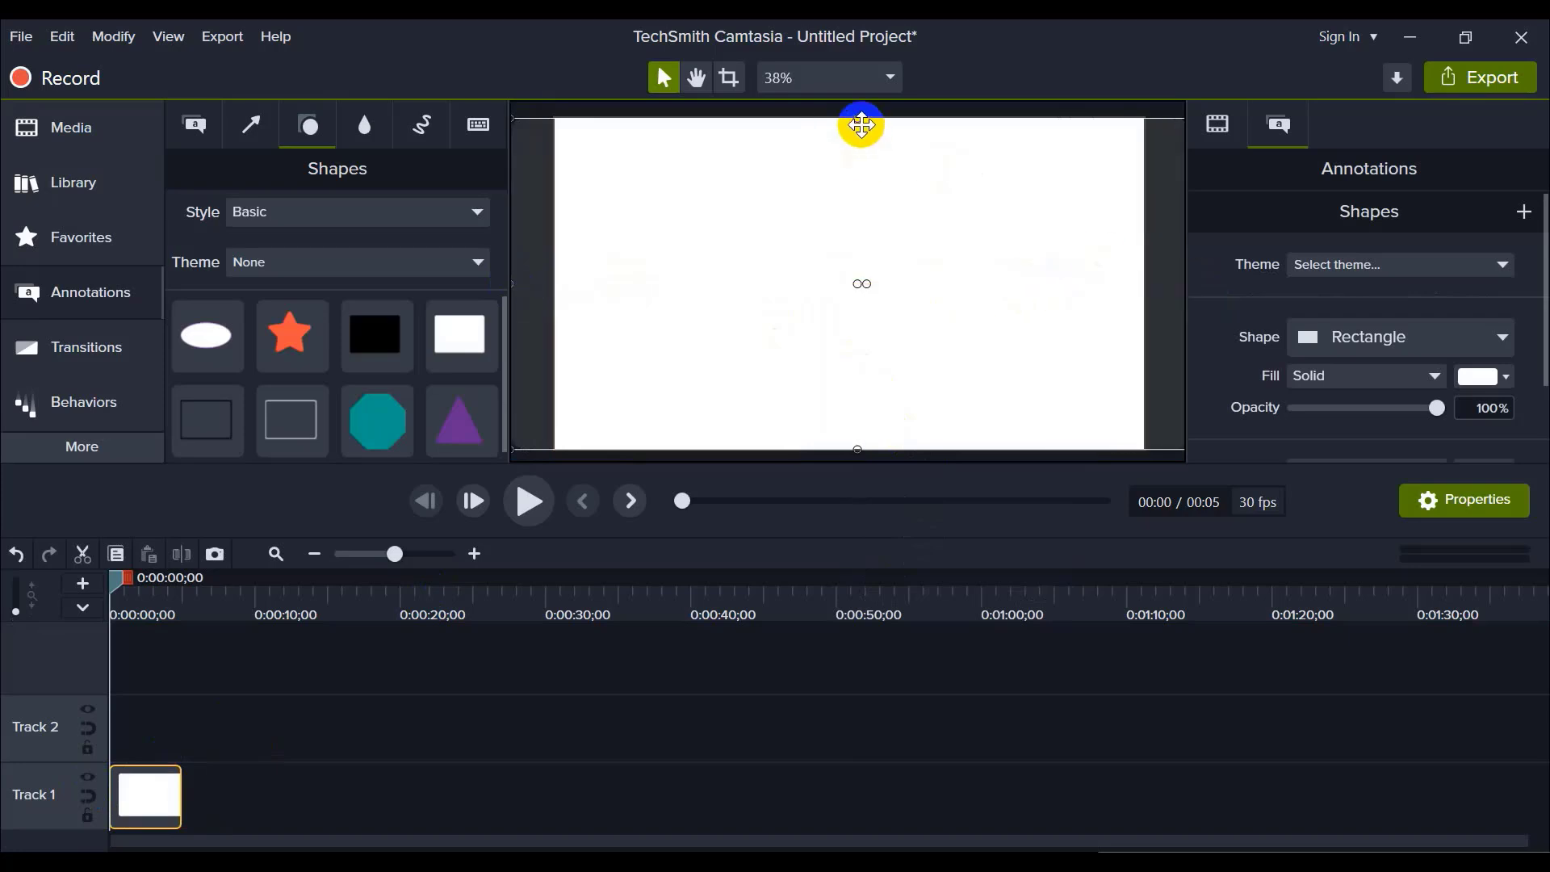
{"action": "left_click_drag", "start_coordinate": [859, 470], "coordinate": [860, 501]}
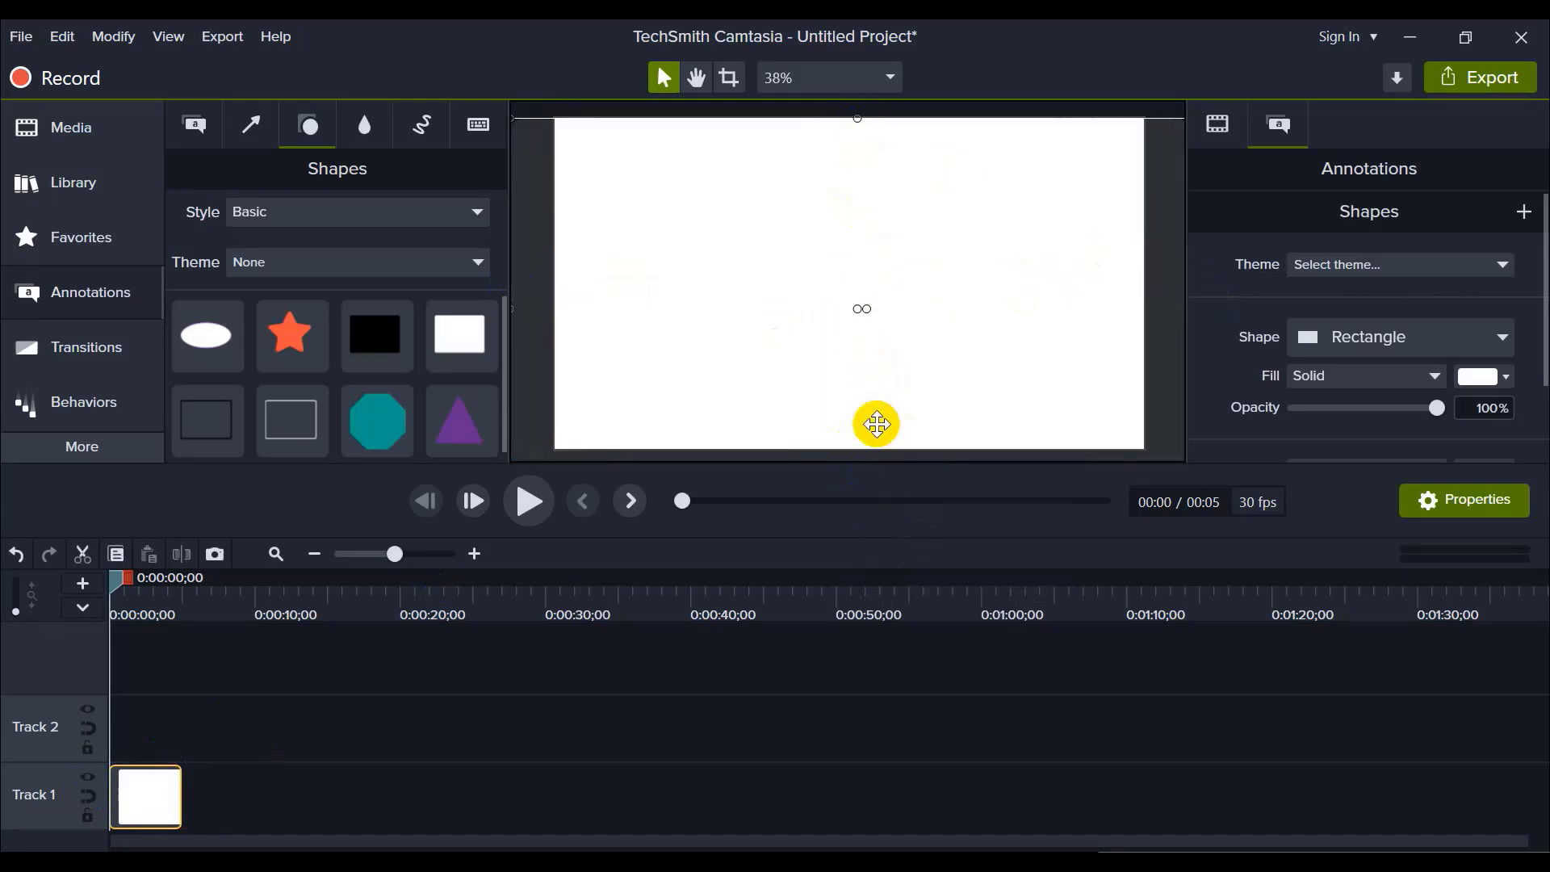
{"action": "scroll", "coordinate": [851, 208], "scroll_direction": "up", "scroll_amount": 1}
{"action": "scroll", "coordinate": [851, 205], "scroll_direction": "down", "scroll_amount": 2}
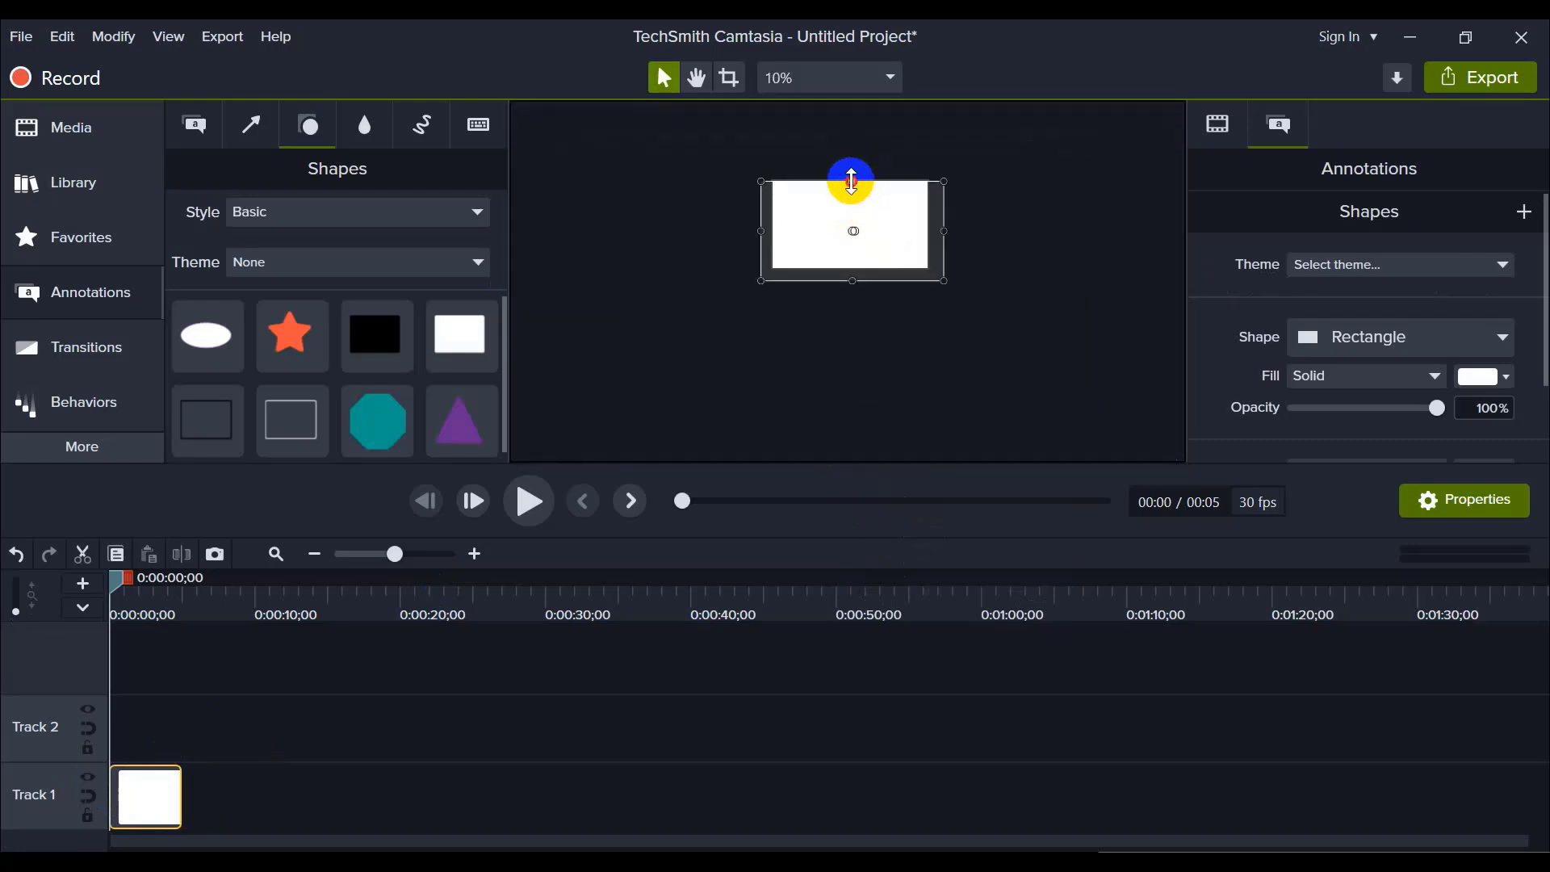
{"action": "left_click", "coordinate": [986, 235]}
{"action": "scroll", "coordinate": [891, 234], "scroll_direction": "up", "scroll_amount": 2}
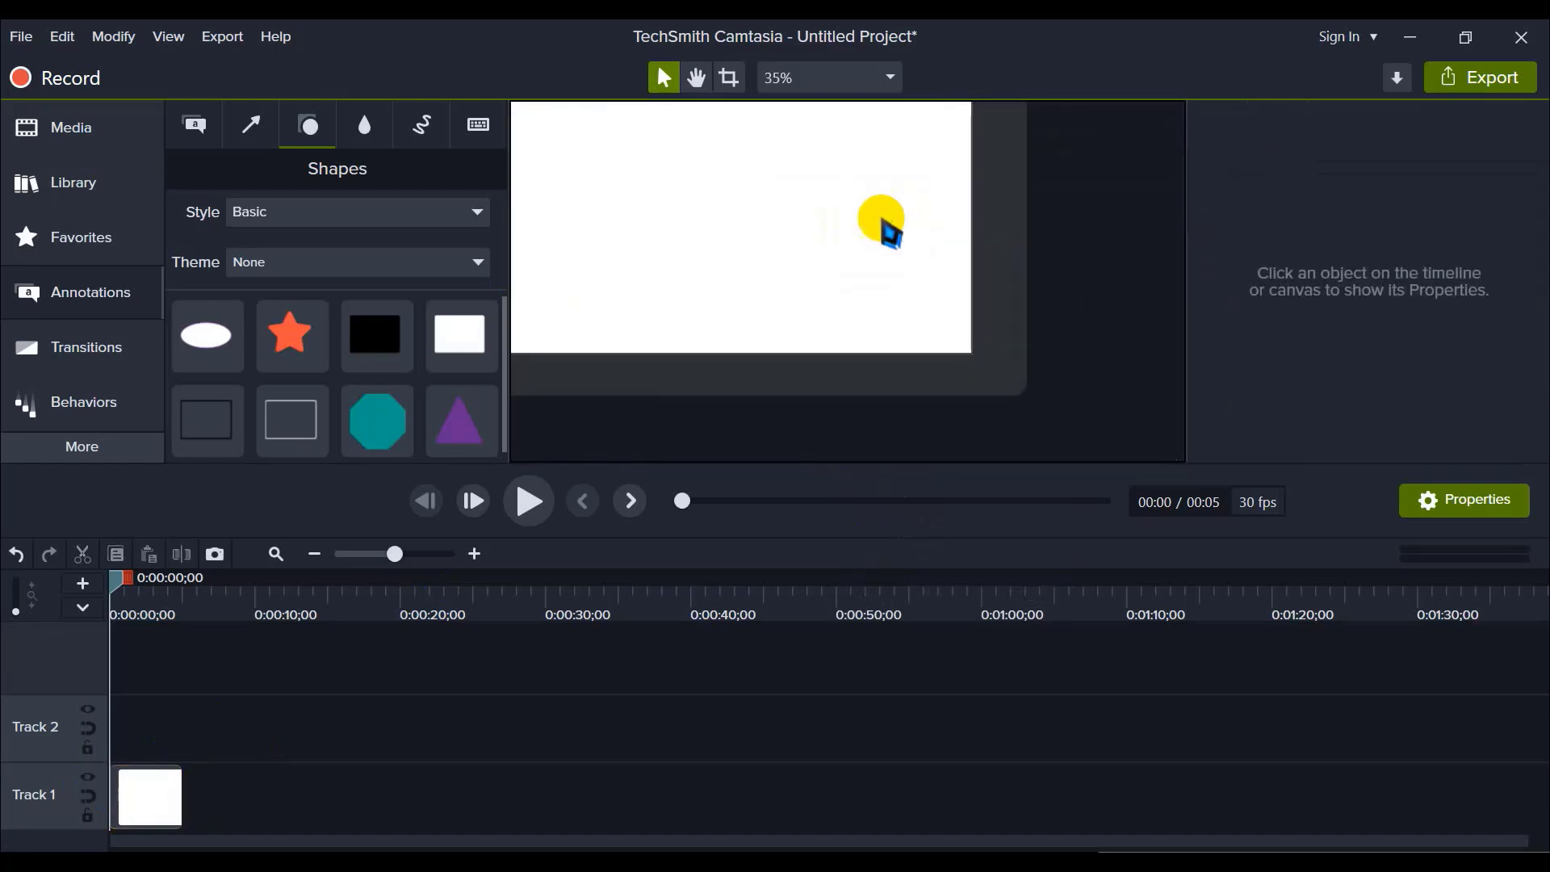
{"action": "scroll", "coordinate": [889, 231], "scroll_direction": "down", "scroll_amount": 2}
{"action": "scroll", "coordinate": [913, 299], "scroll_direction": "up", "scroll_amount": 1}
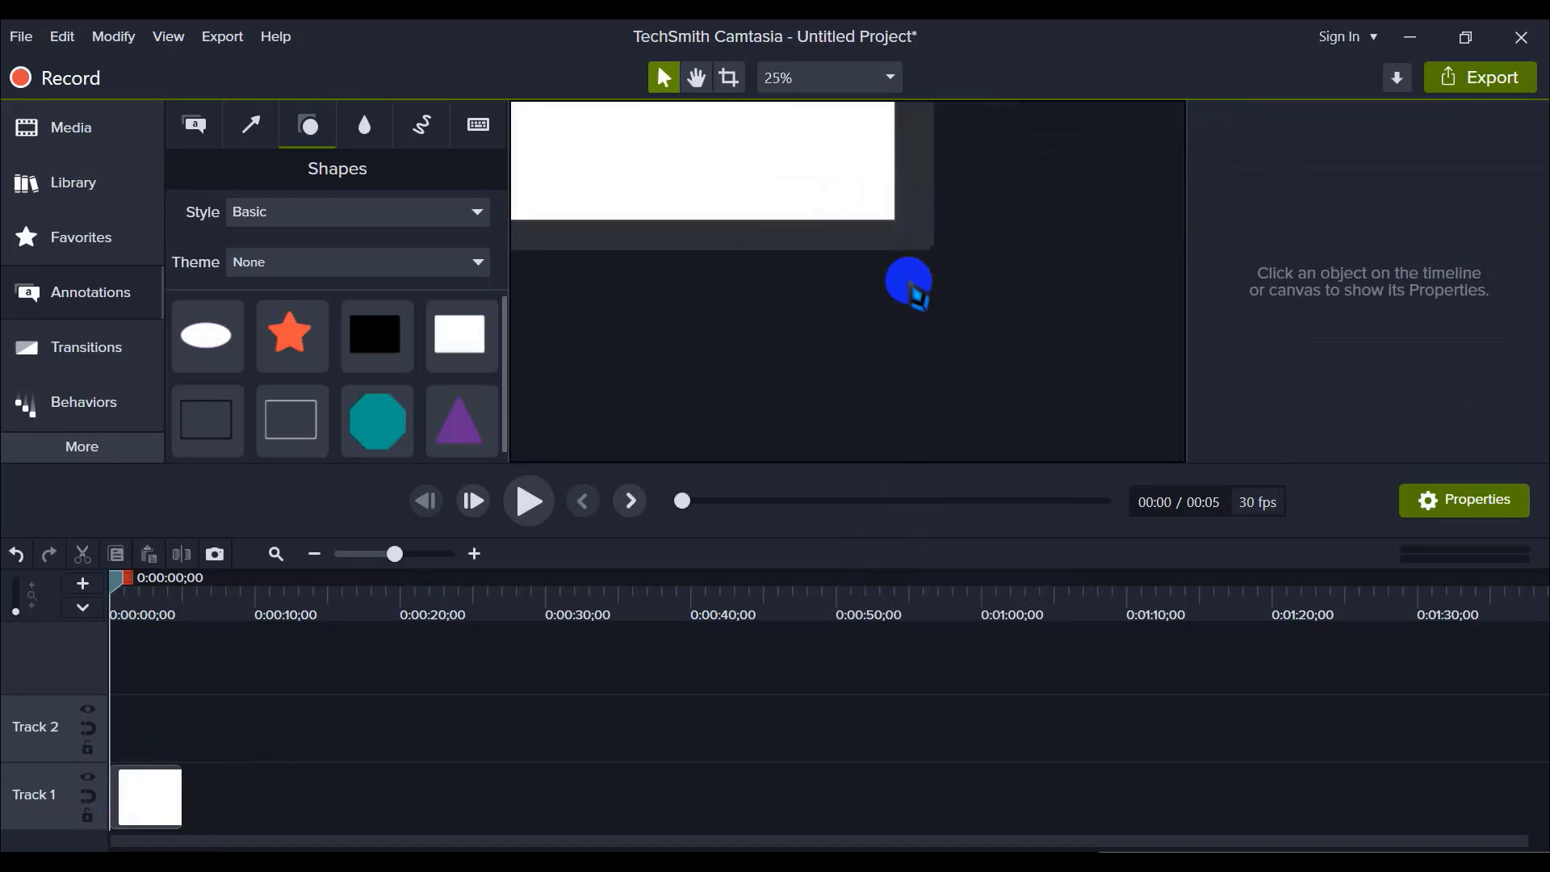
{"action": "scroll", "coordinate": [910, 282], "scroll_direction": "up", "scroll_amount": 1}
{"action": "left_click", "coordinate": [831, 81]}
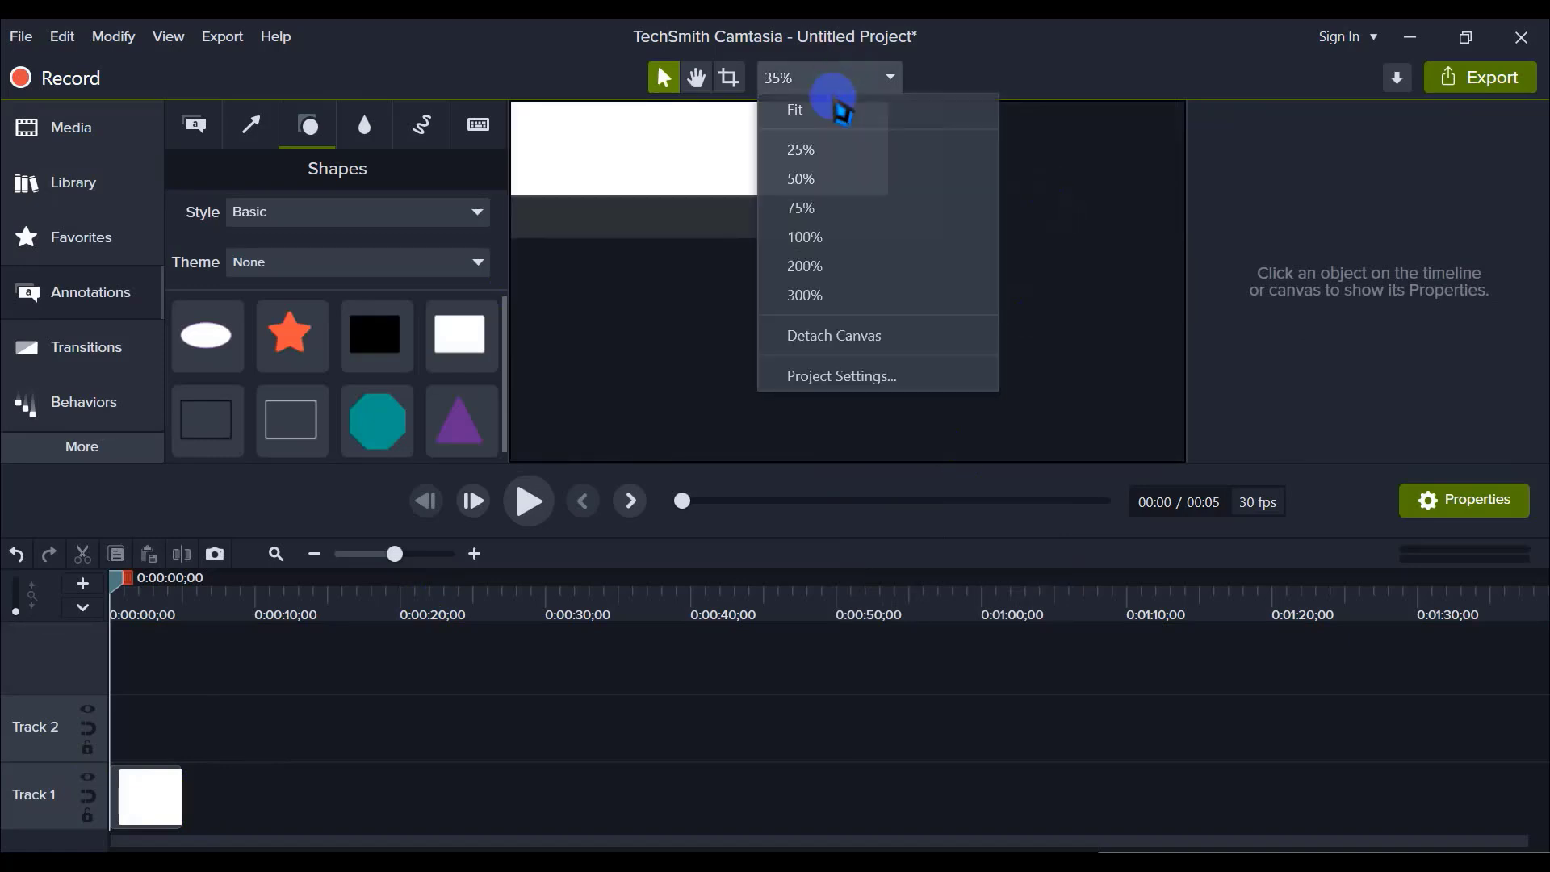
{"action": "left_click", "coordinate": [832, 109]}
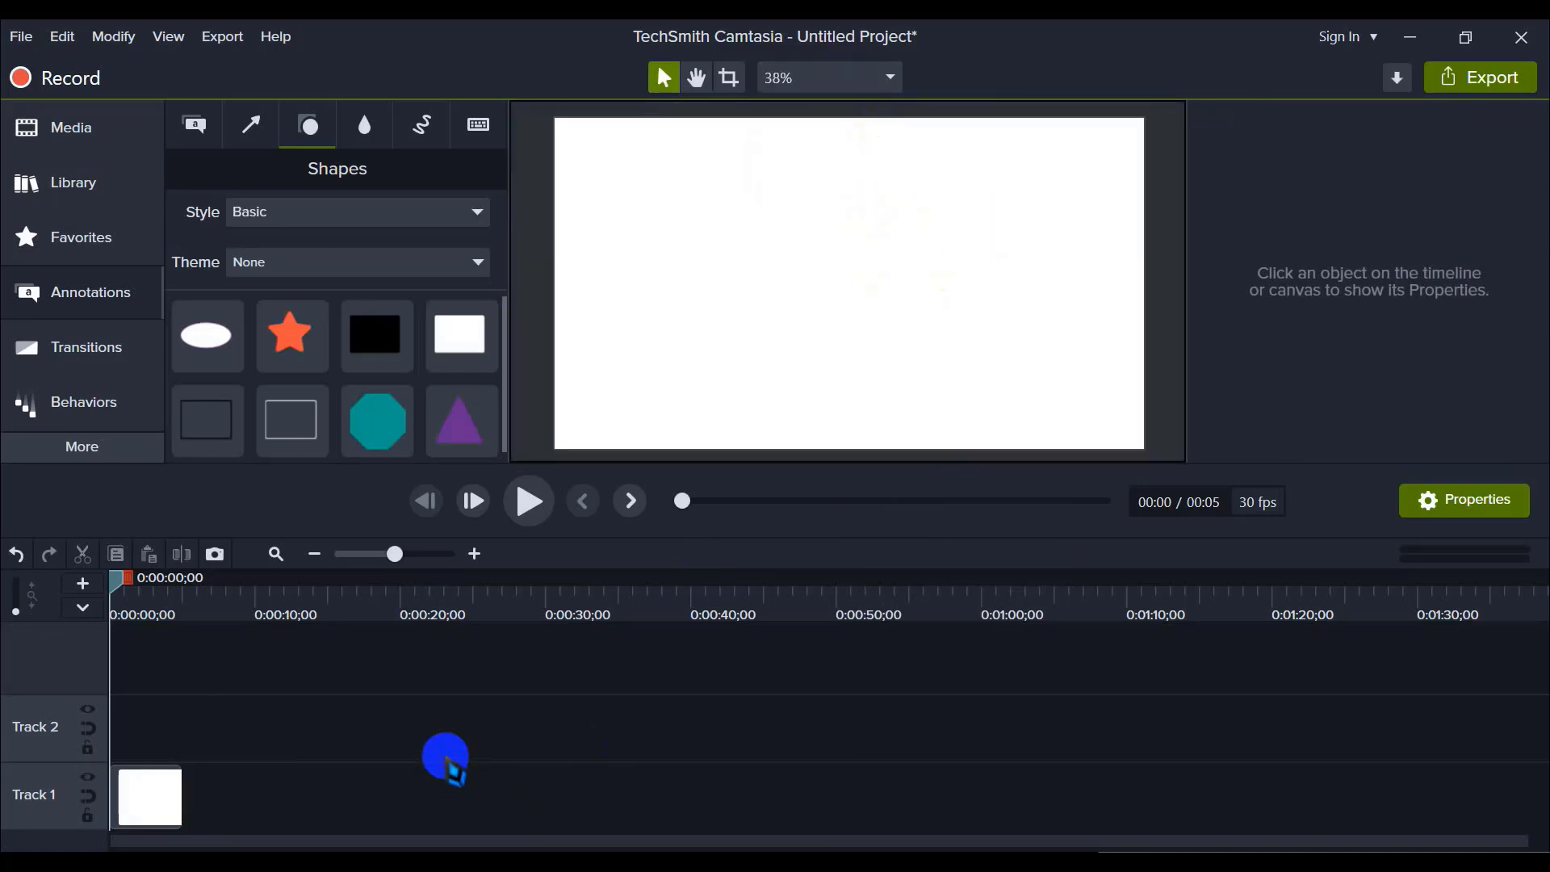
Step: Extend the white shape clip on Track 1 to a duration of about 36 seconds
{"action": "left_click", "coordinate": [369, 721]}
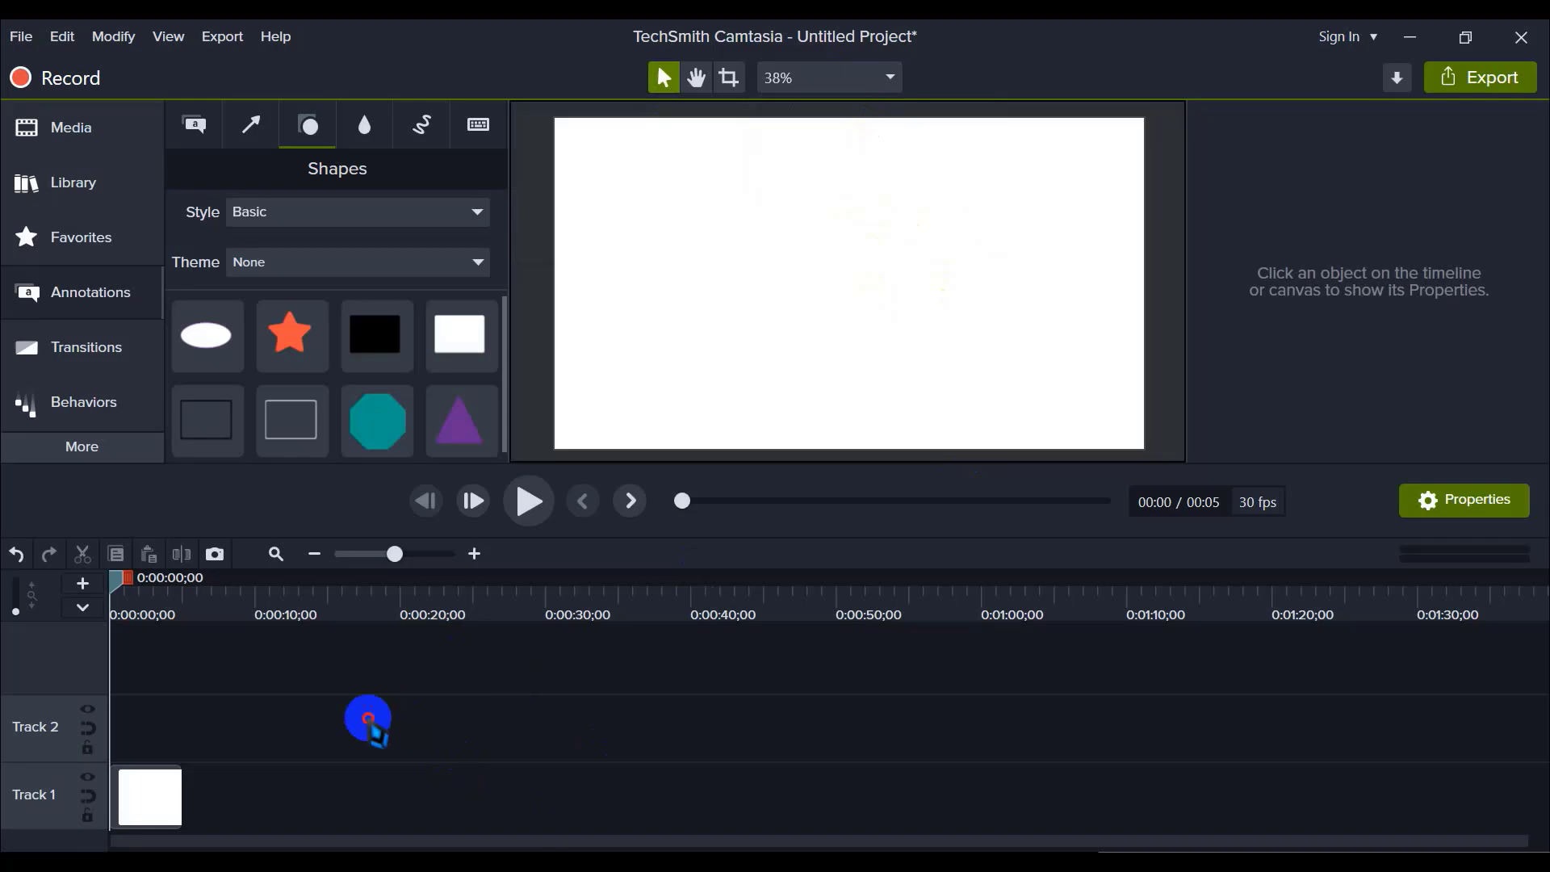
{"action": "left_click", "coordinate": [156, 795]}
{"action": "left_click_drag", "start_coordinate": [181, 795], "coordinate": [644, 795]}
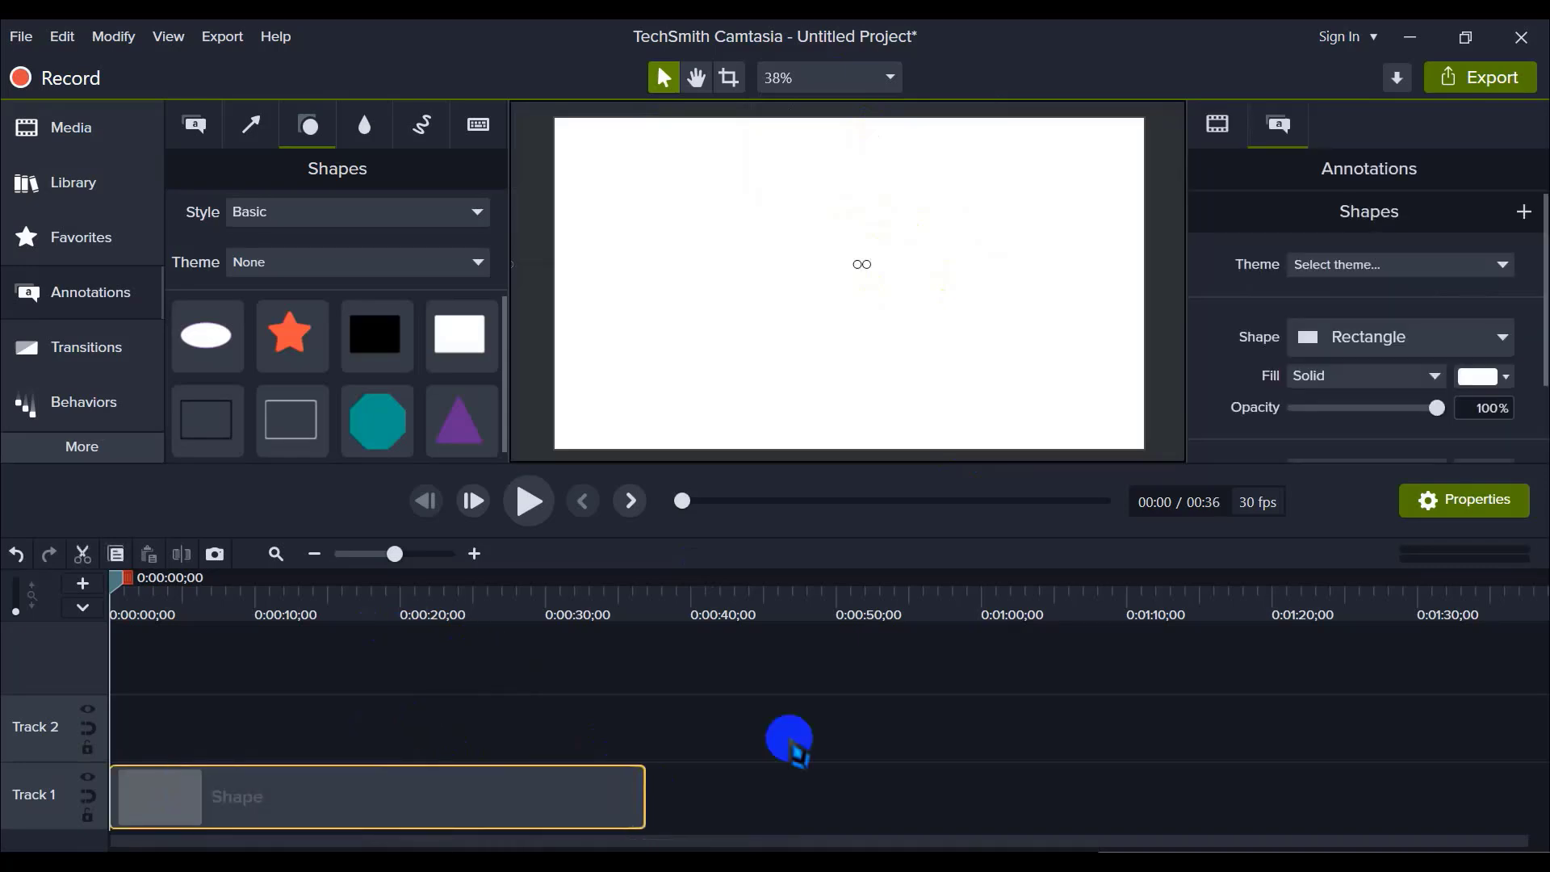
{"action": "left_click", "coordinate": [791, 743]}
{"action": "left_click", "coordinate": [474, 556]}
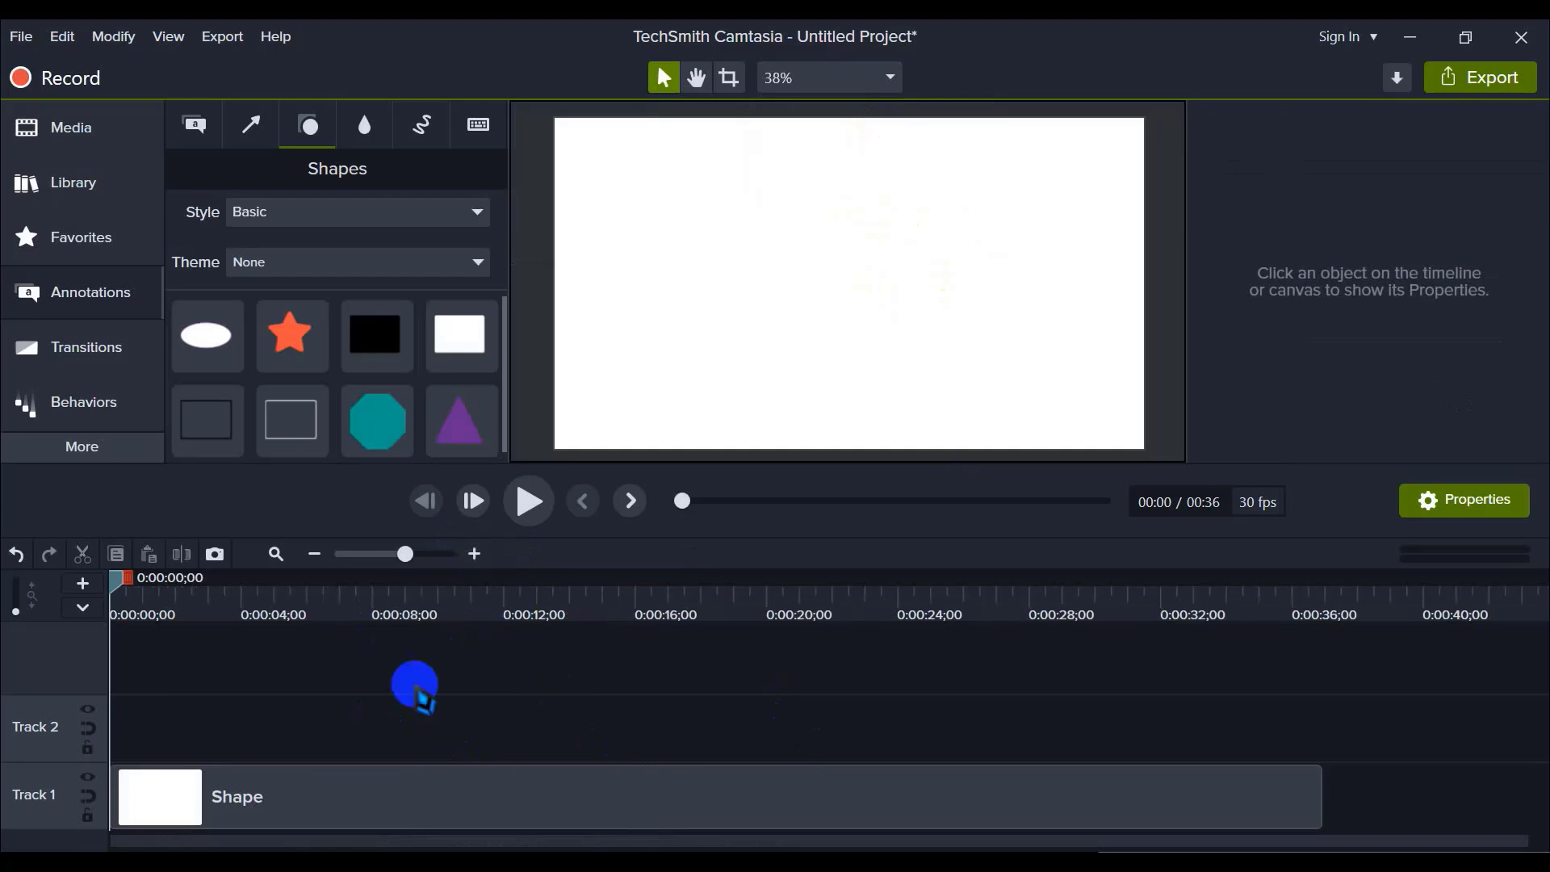
{"action": "left_click", "coordinate": [314, 554]}
{"action": "left_click", "coordinate": [73, 136]}
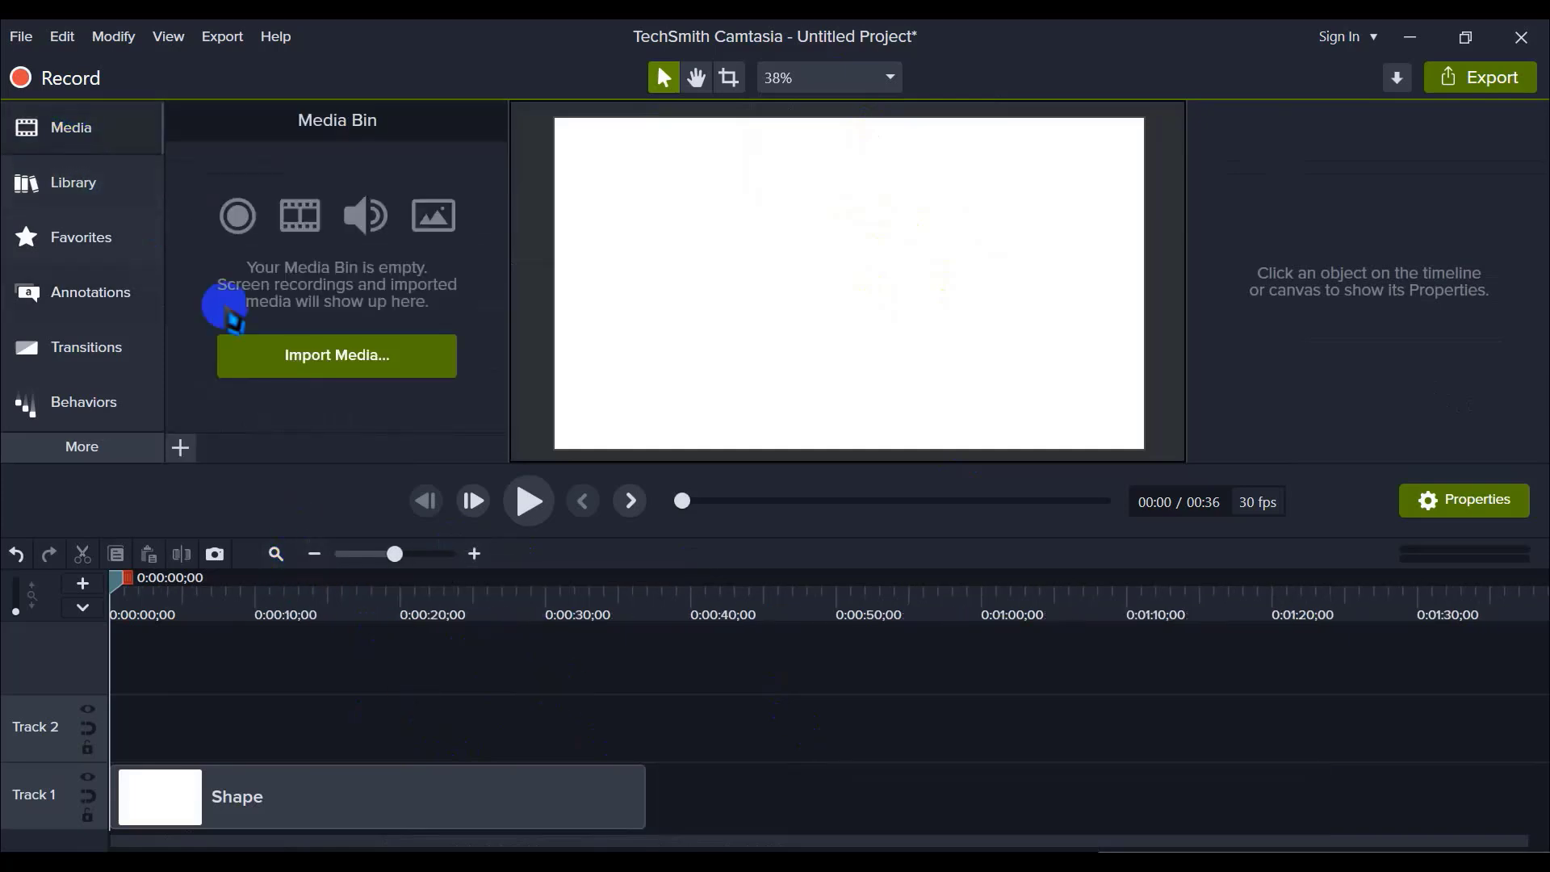
{"action": "left_click", "coordinate": [379, 868]}
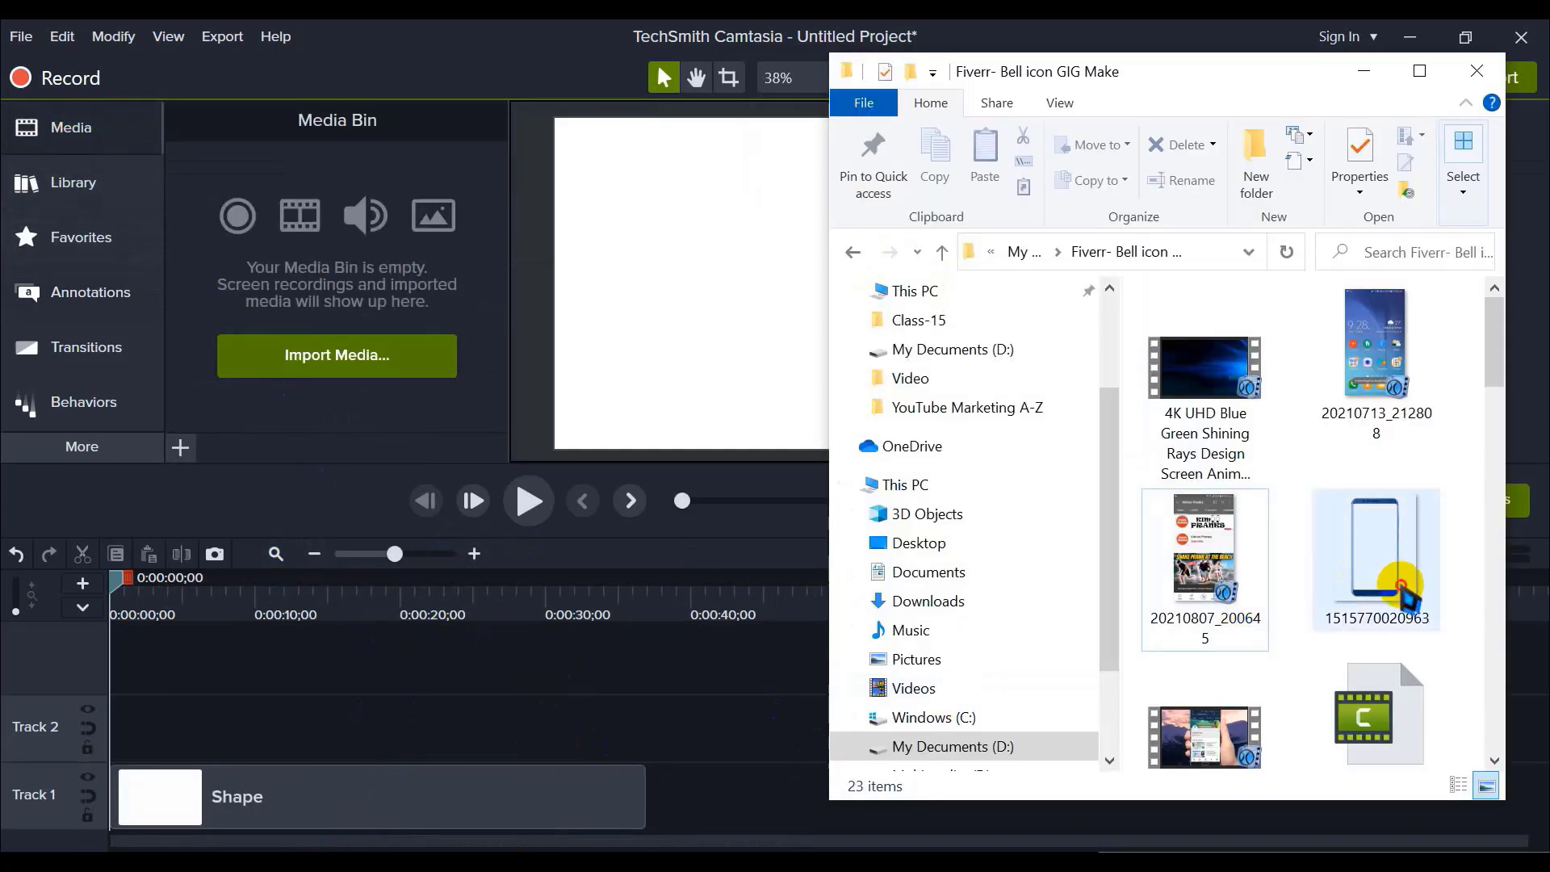
{"action": "left_click_drag", "start_coordinate": [1401, 594], "coordinate": [408, 378]}
{"action": "left_click", "coordinate": [410, 353]}
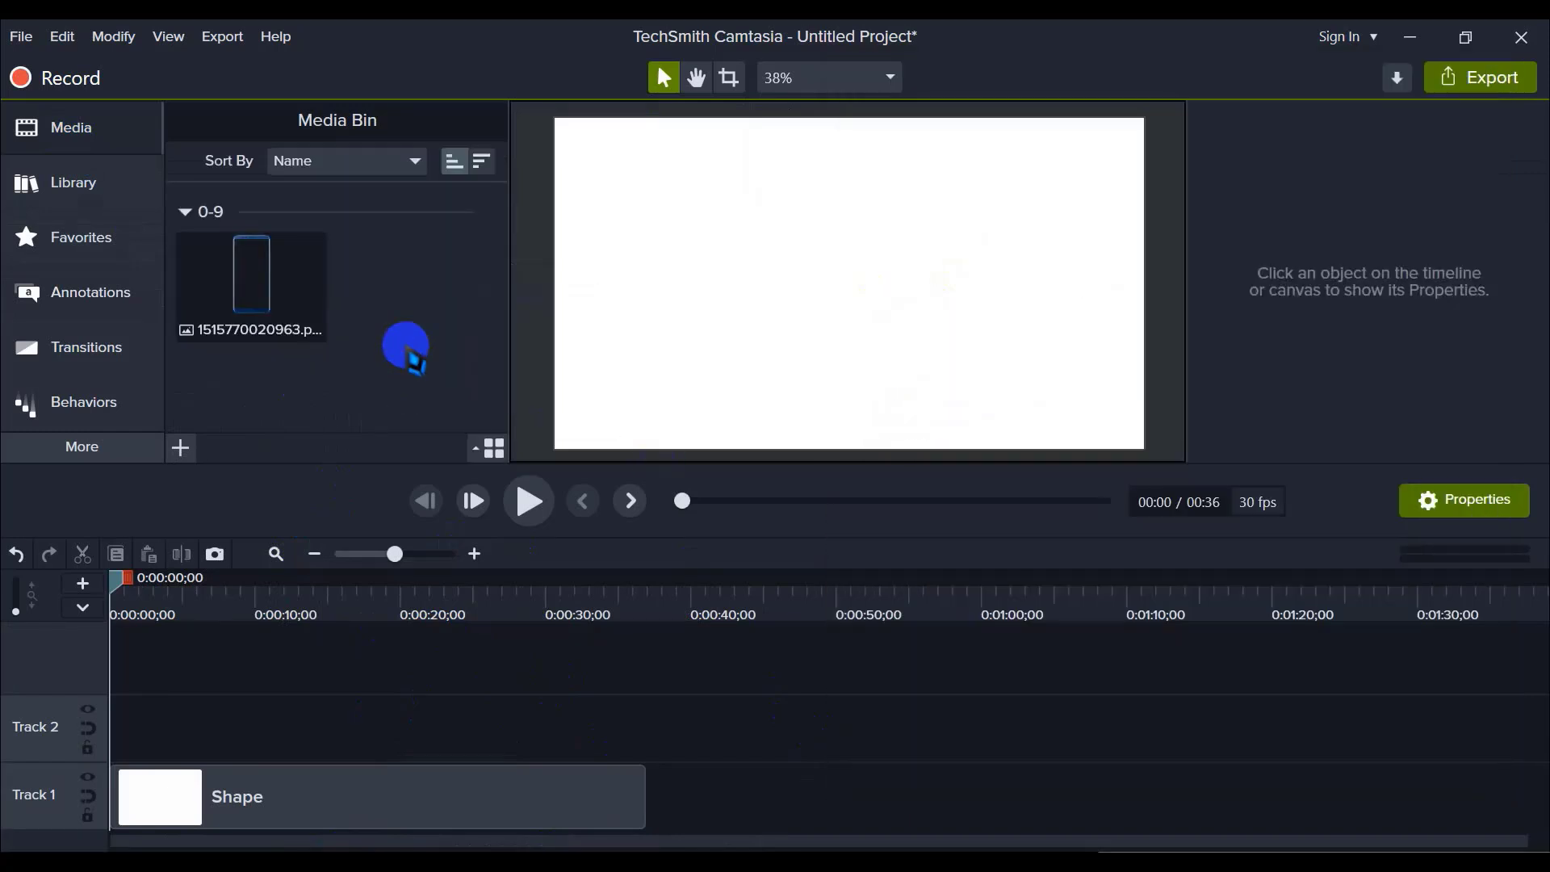
{"action": "left_click", "coordinate": [253, 271]}
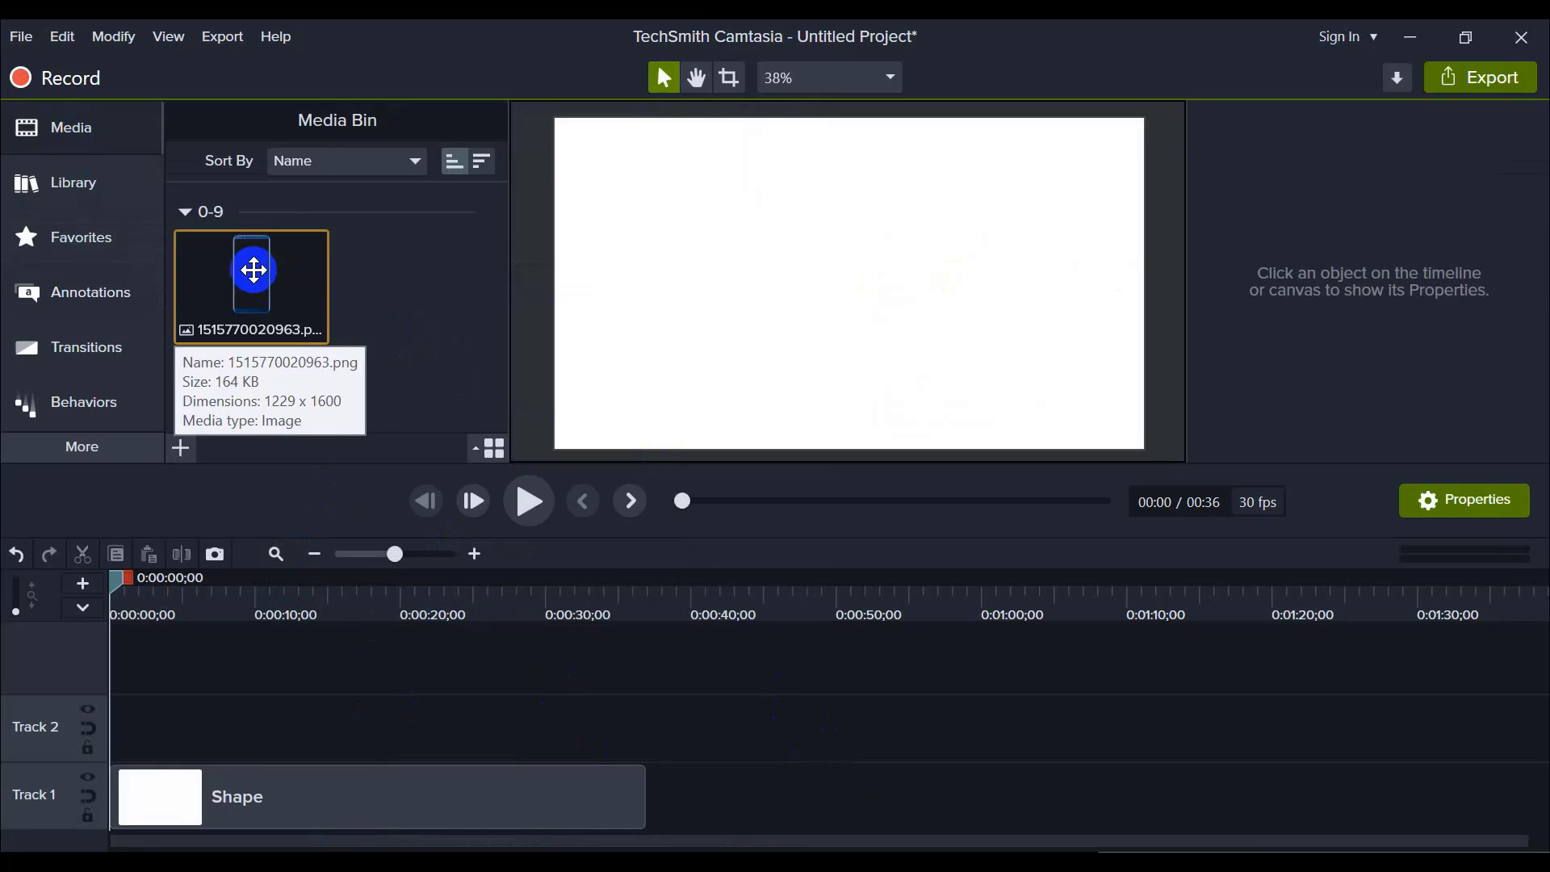
Step: Import the channel screen recording 20210807_200645 from the gig folder into the Media Bin
{"action": "left_click", "coordinate": [329, 861]}
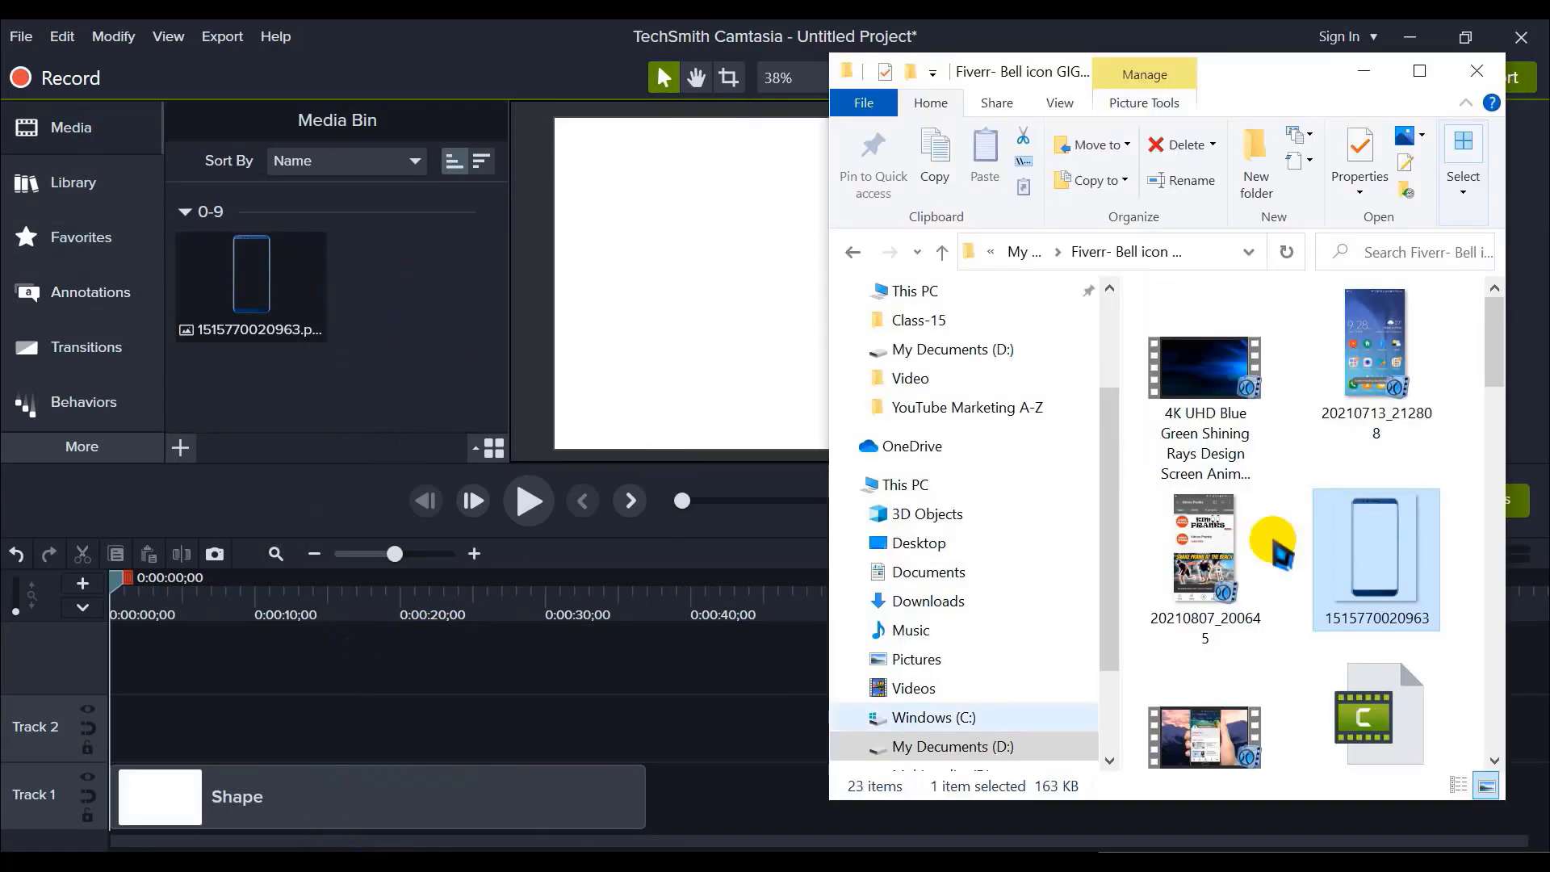
{"action": "left_click", "coordinate": [1384, 357]}
{"action": "left_click", "coordinate": [1265, 612]}
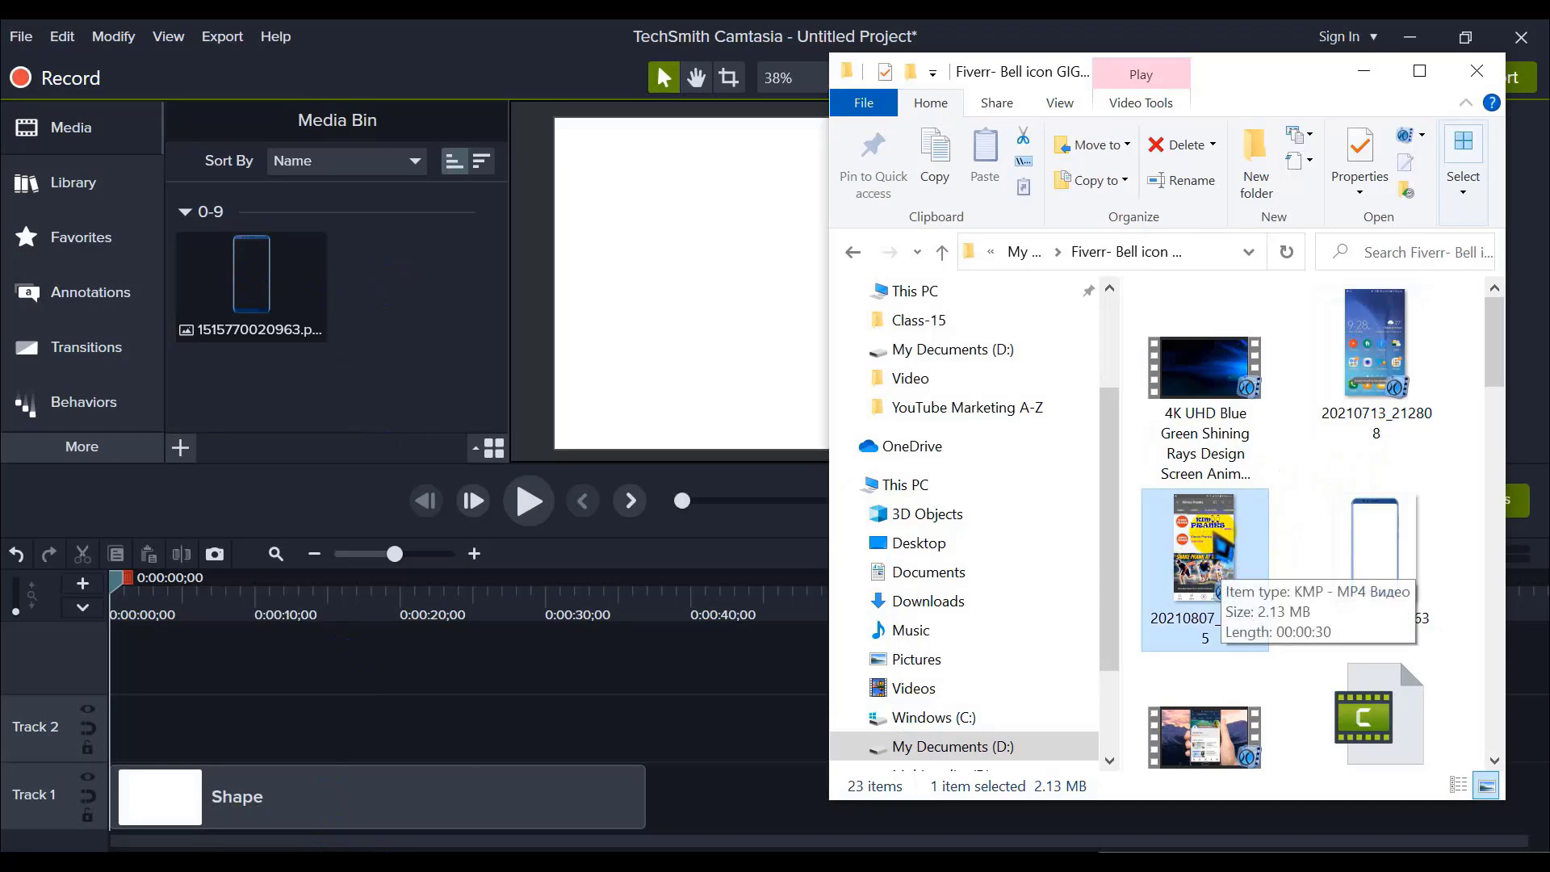
{"action": "left_click_drag", "start_coordinate": [1159, 554], "coordinate": [388, 364]}
{"action": "left_click", "coordinate": [309, 386]}
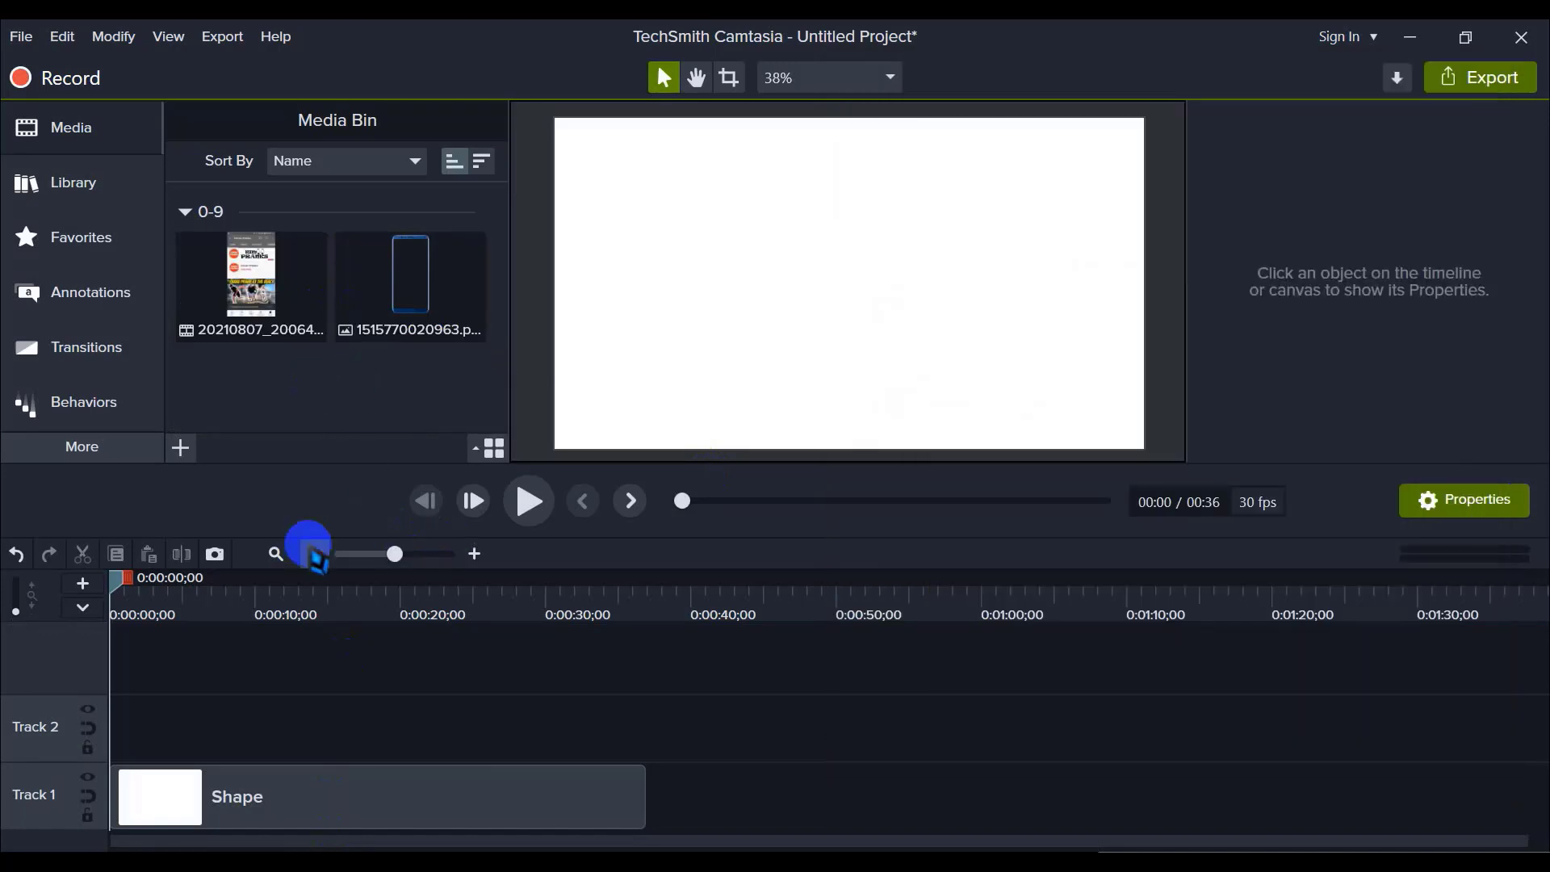
Step: Import the phone home-screen recording 20210713_212808 from the gig folder into the Media Bin
{"action": "key", "text": "alt+Tab"}
{"action": "left_click", "coordinate": [1376, 355]}
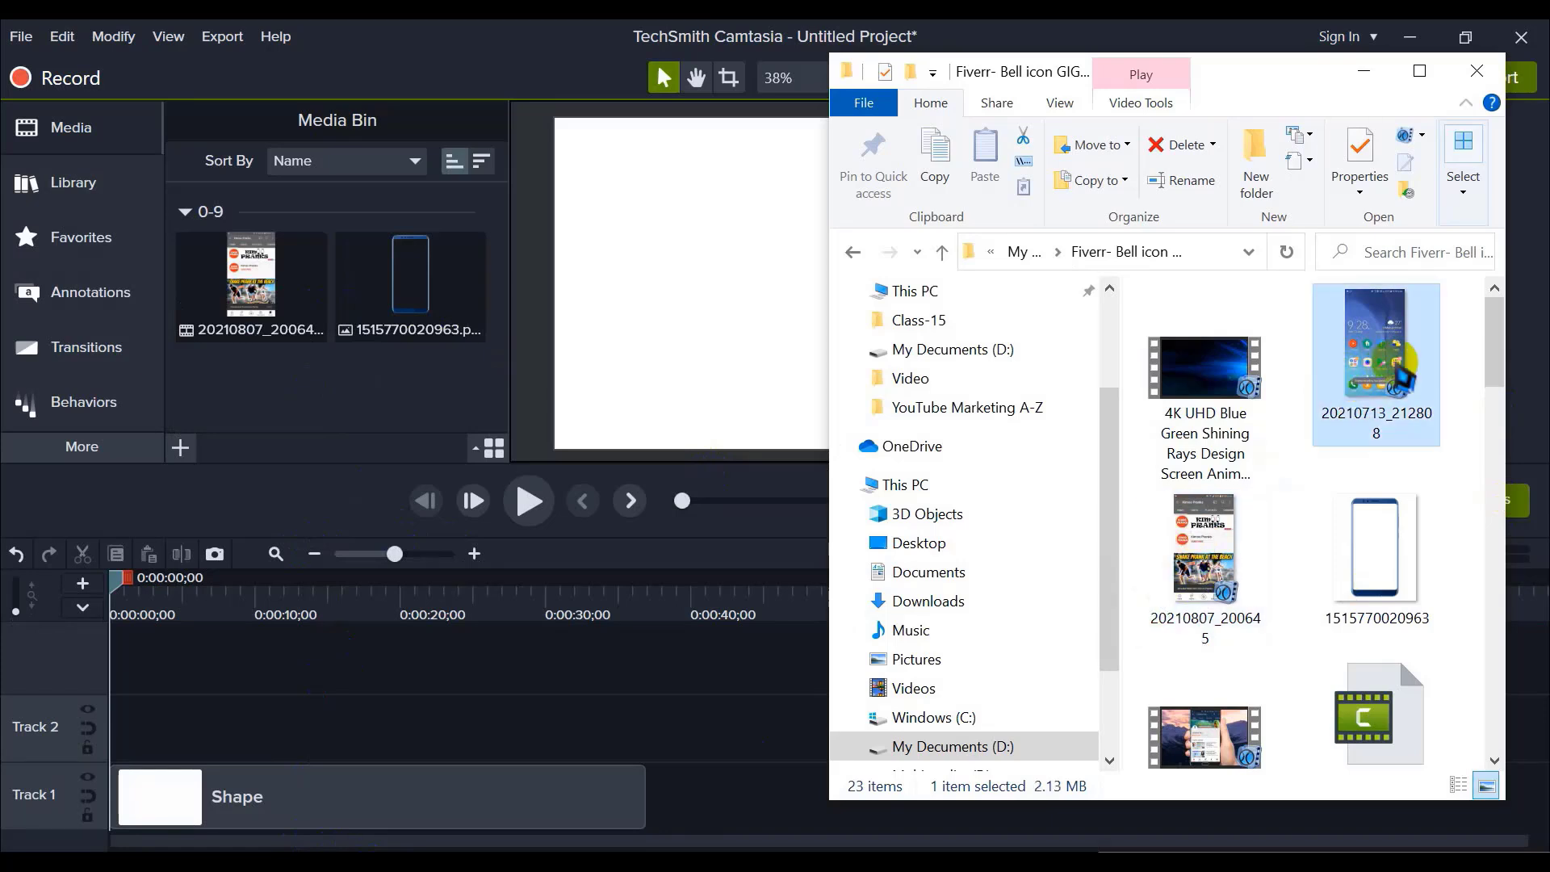
{"action": "left_click_drag", "start_coordinate": [1365, 355], "coordinate": [413, 381]}
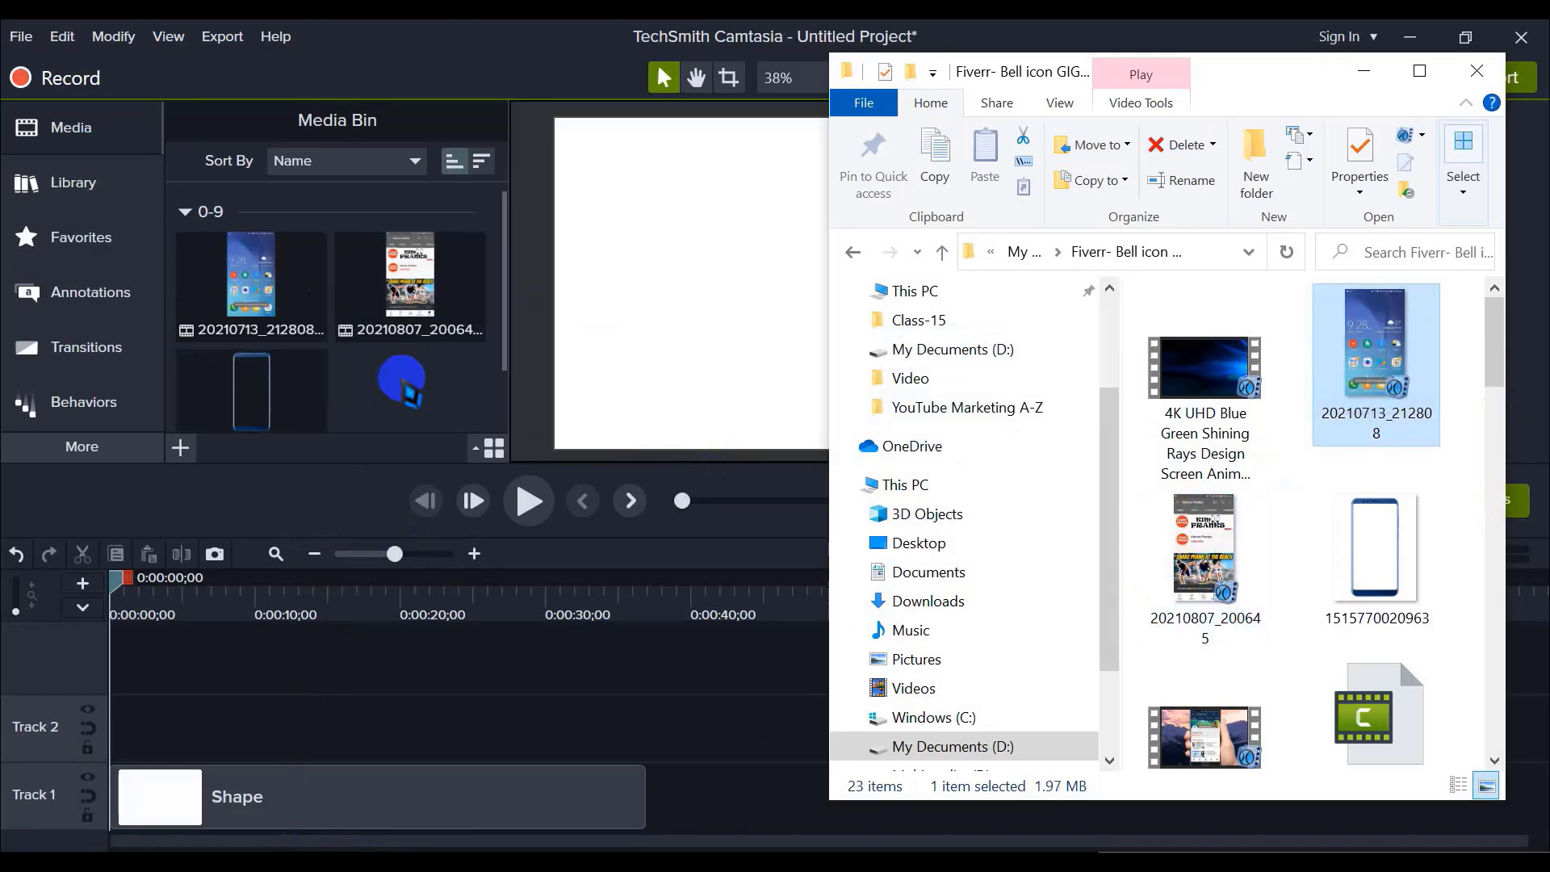
{"action": "key", "text": "alt+Tab"}
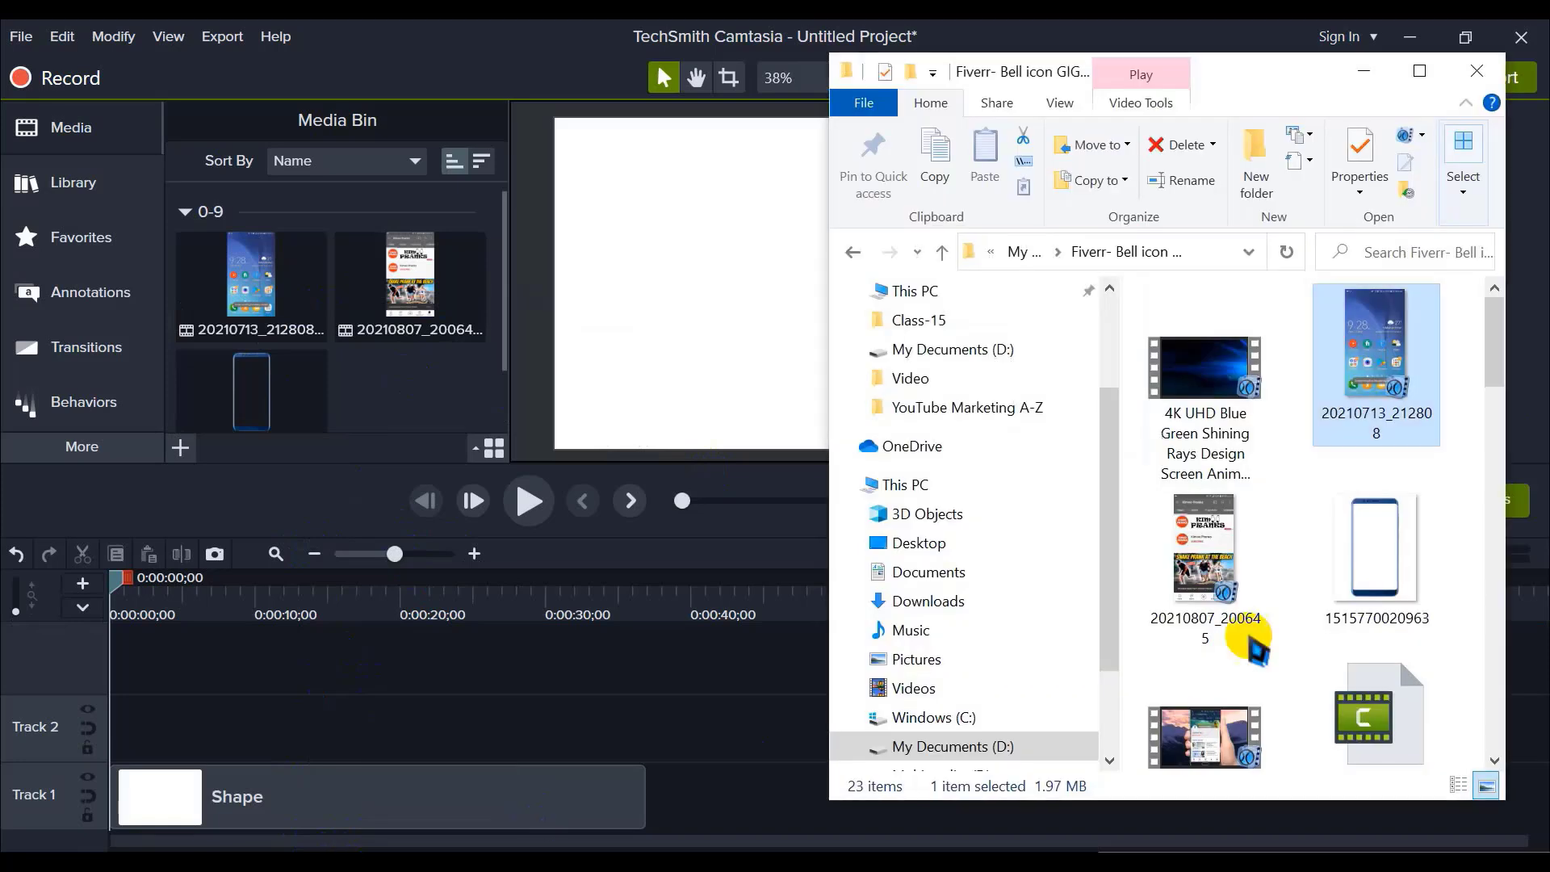
Step: Import the bell-icone-2 and bell-icone images from the gig folder into the Media Bin
{"action": "left_click_drag", "start_coordinate": [1502, 357], "coordinate": [1495, 457]}
{"action": "left_click", "coordinate": [1218, 561]}
{"action": "left_click_drag", "start_coordinate": [1377, 569], "coordinate": [433, 398]}
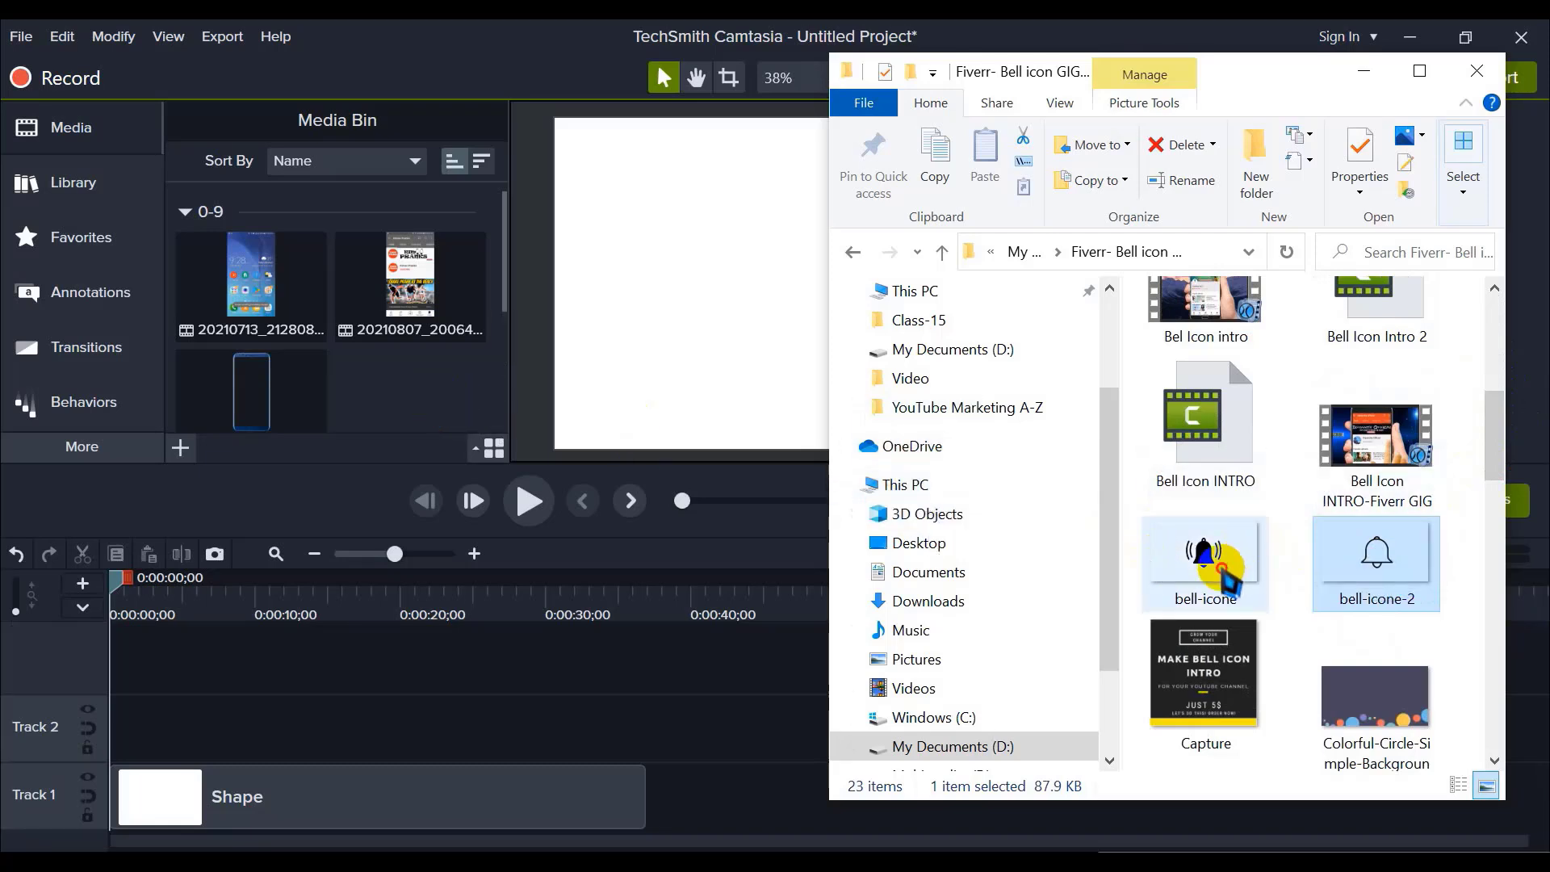
{"action": "left_click", "coordinate": [1223, 568]}
{"action": "left_click_drag", "start_coordinate": [1231, 580], "coordinate": [443, 356]}
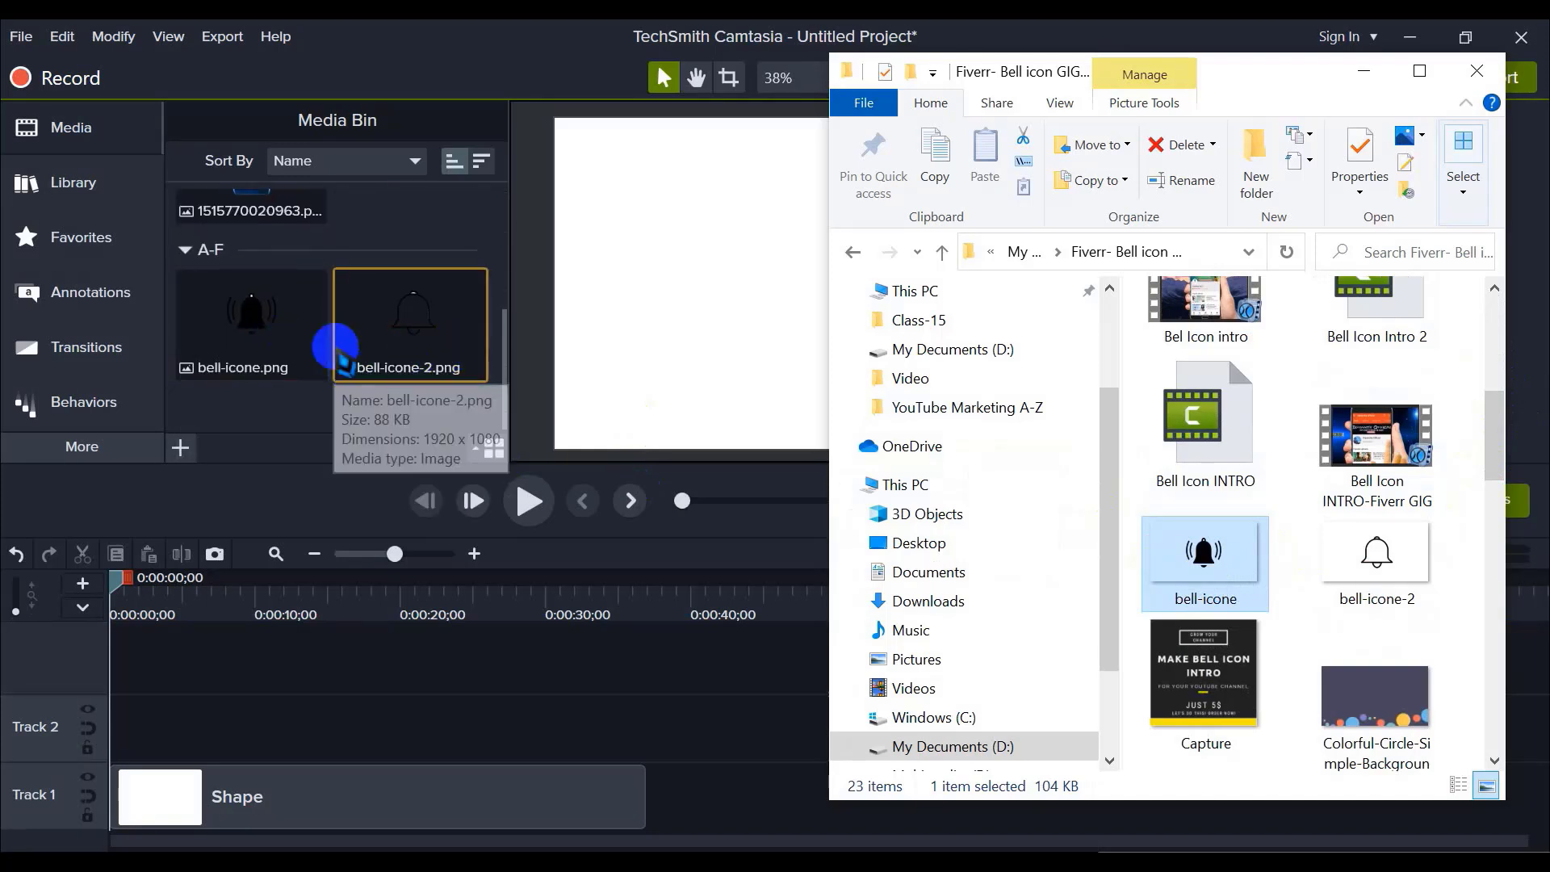
Step: Import the Green screen hand video from the gig folder into the Media Bin
{"action": "left_click_drag", "start_coordinate": [1490, 445], "coordinate": [1502, 540]}
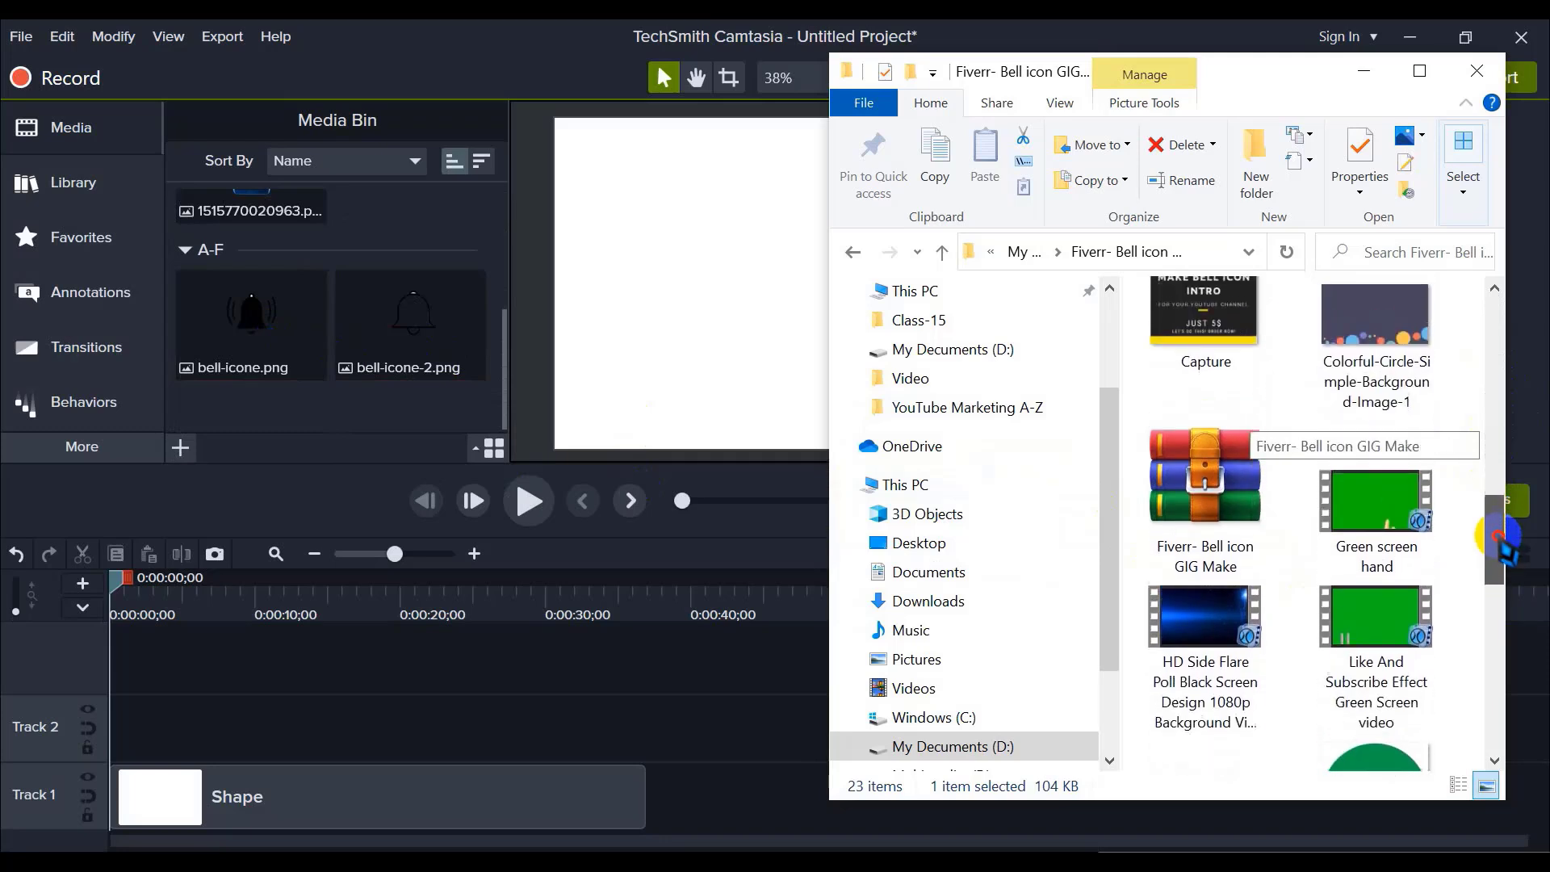
{"action": "left_click", "coordinate": [1430, 517]}
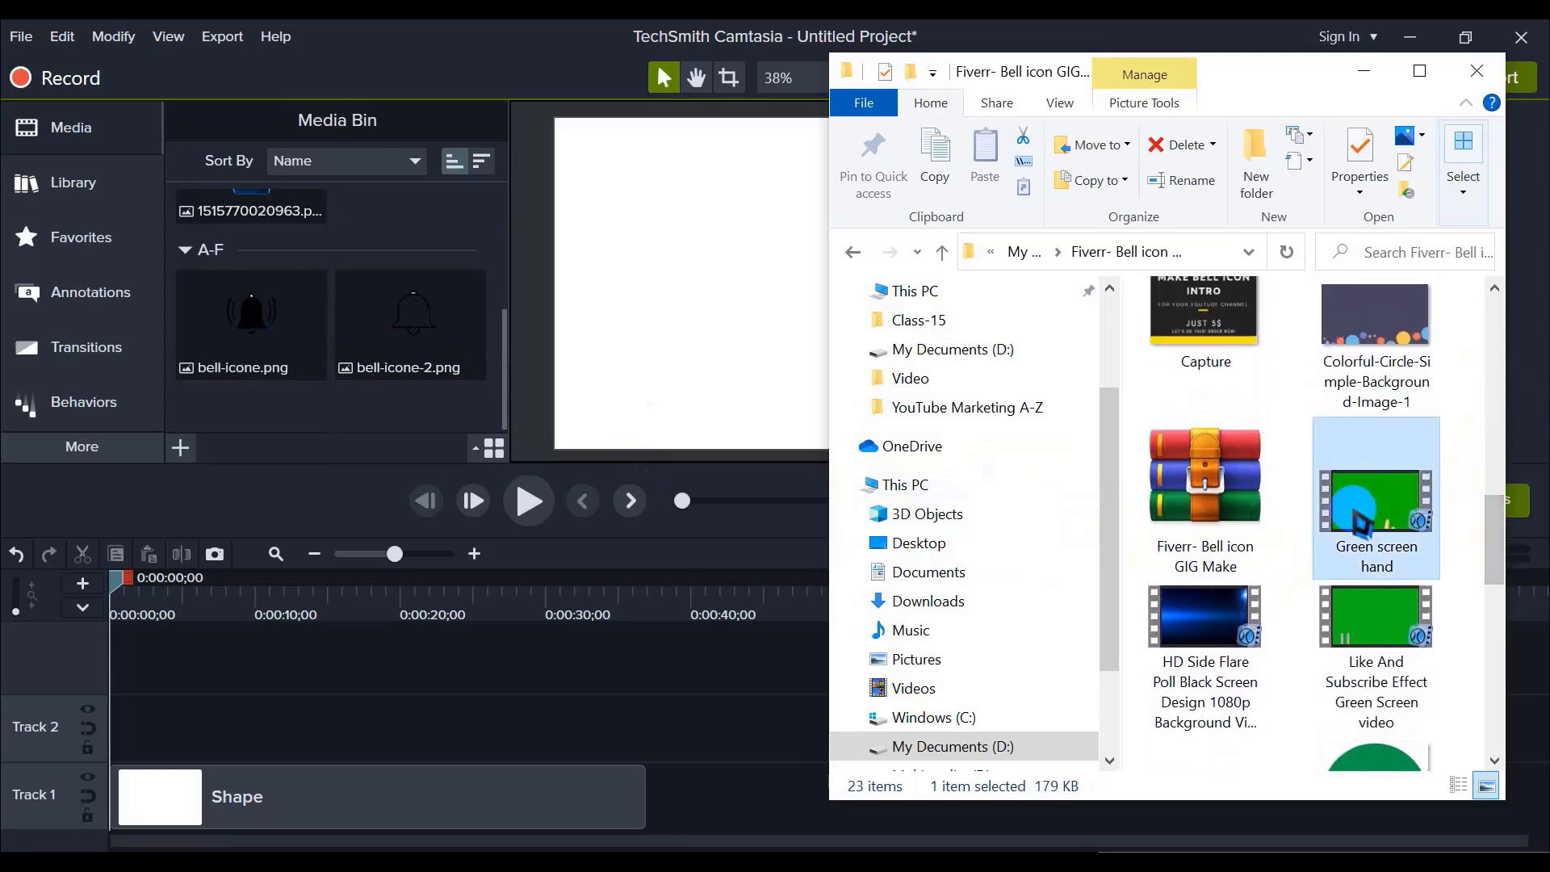
{"action": "left_click", "coordinate": [1411, 513]}
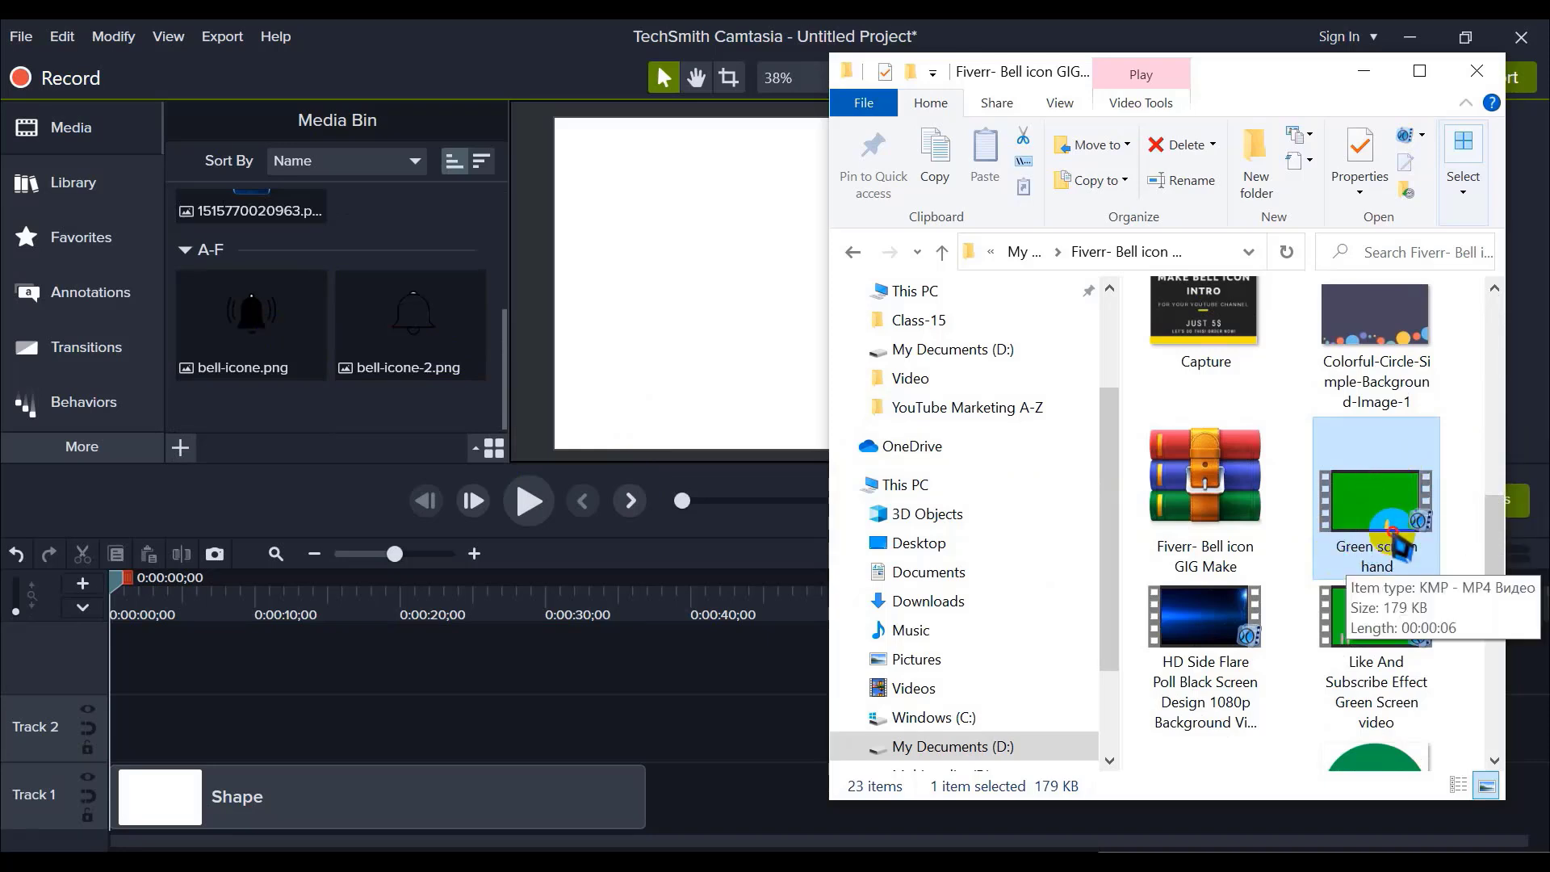
{"action": "left_click", "coordinate": [1383, 505]}
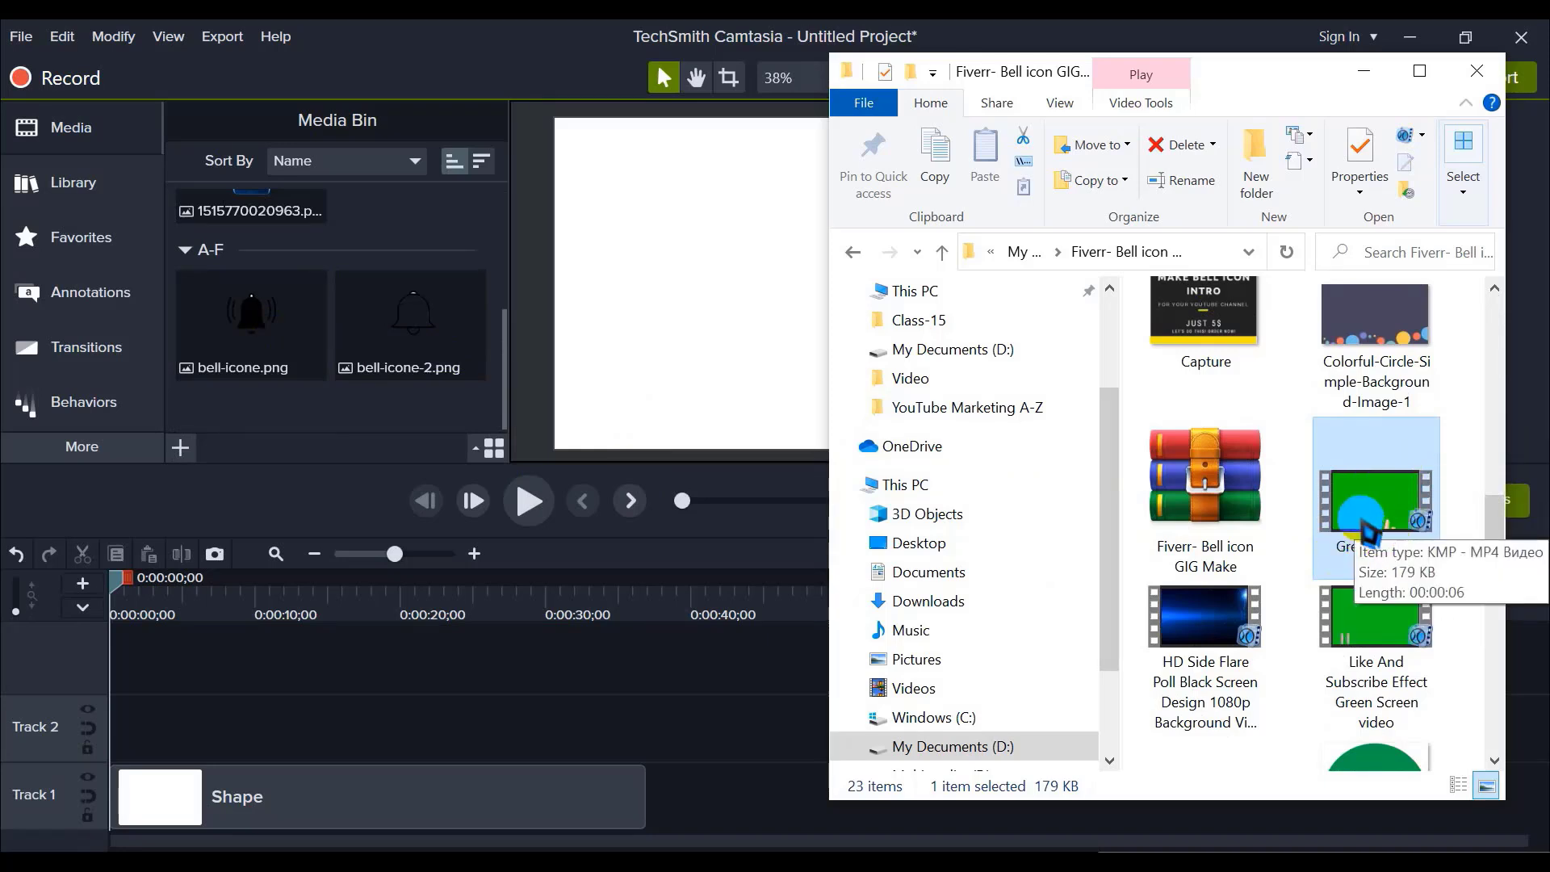
{"action": "left_click_drag", "start_coordinate": [1383, 509], "coordinate": [336, 408]}
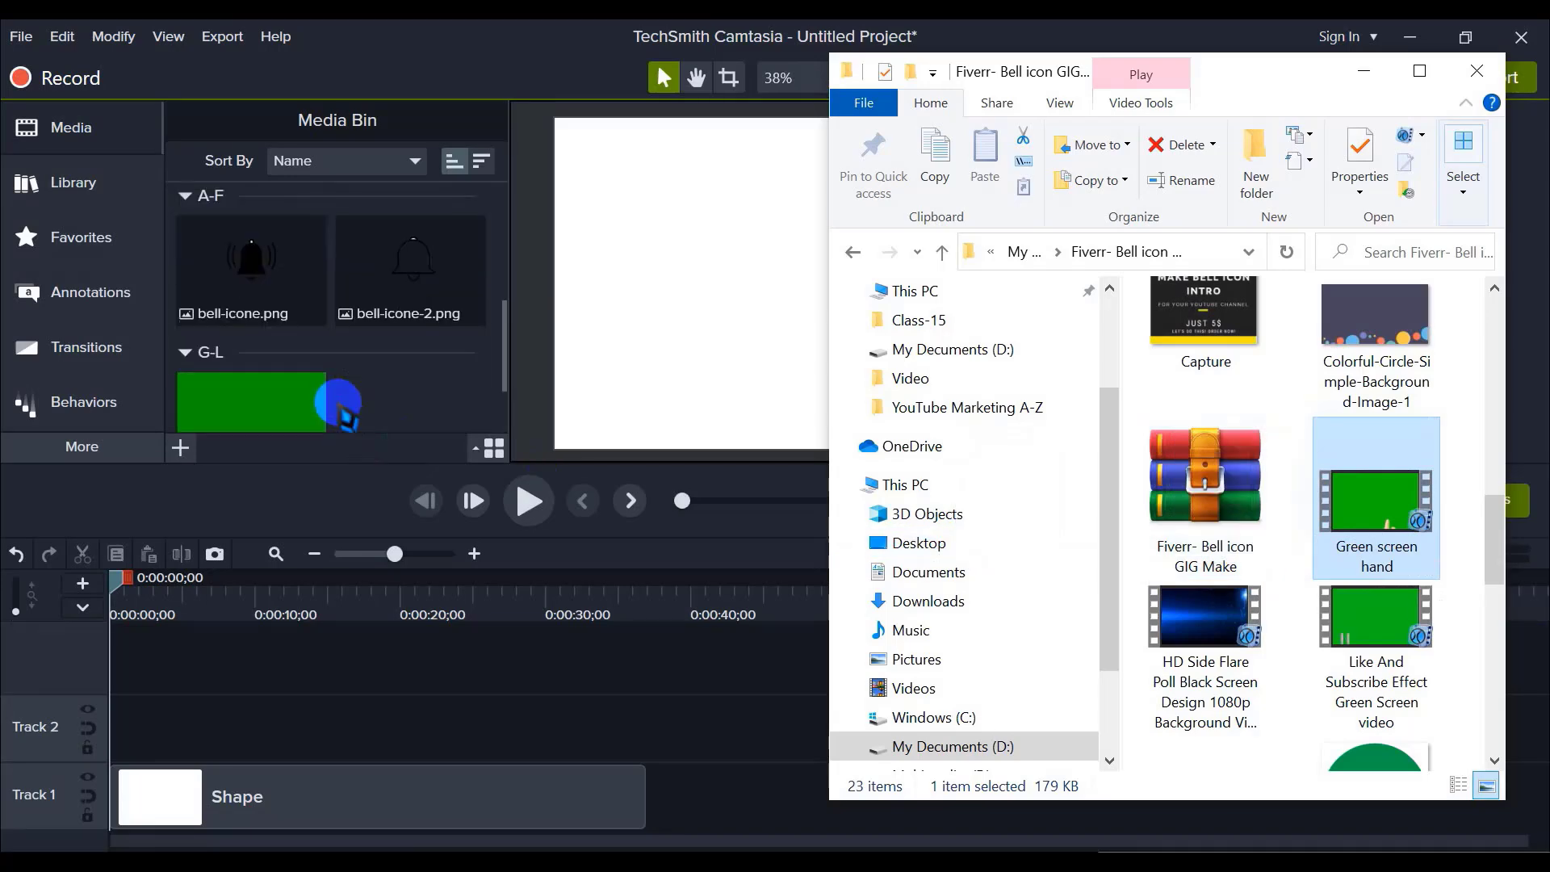
{"action": "left_click", "coordinate": [390, 402]}
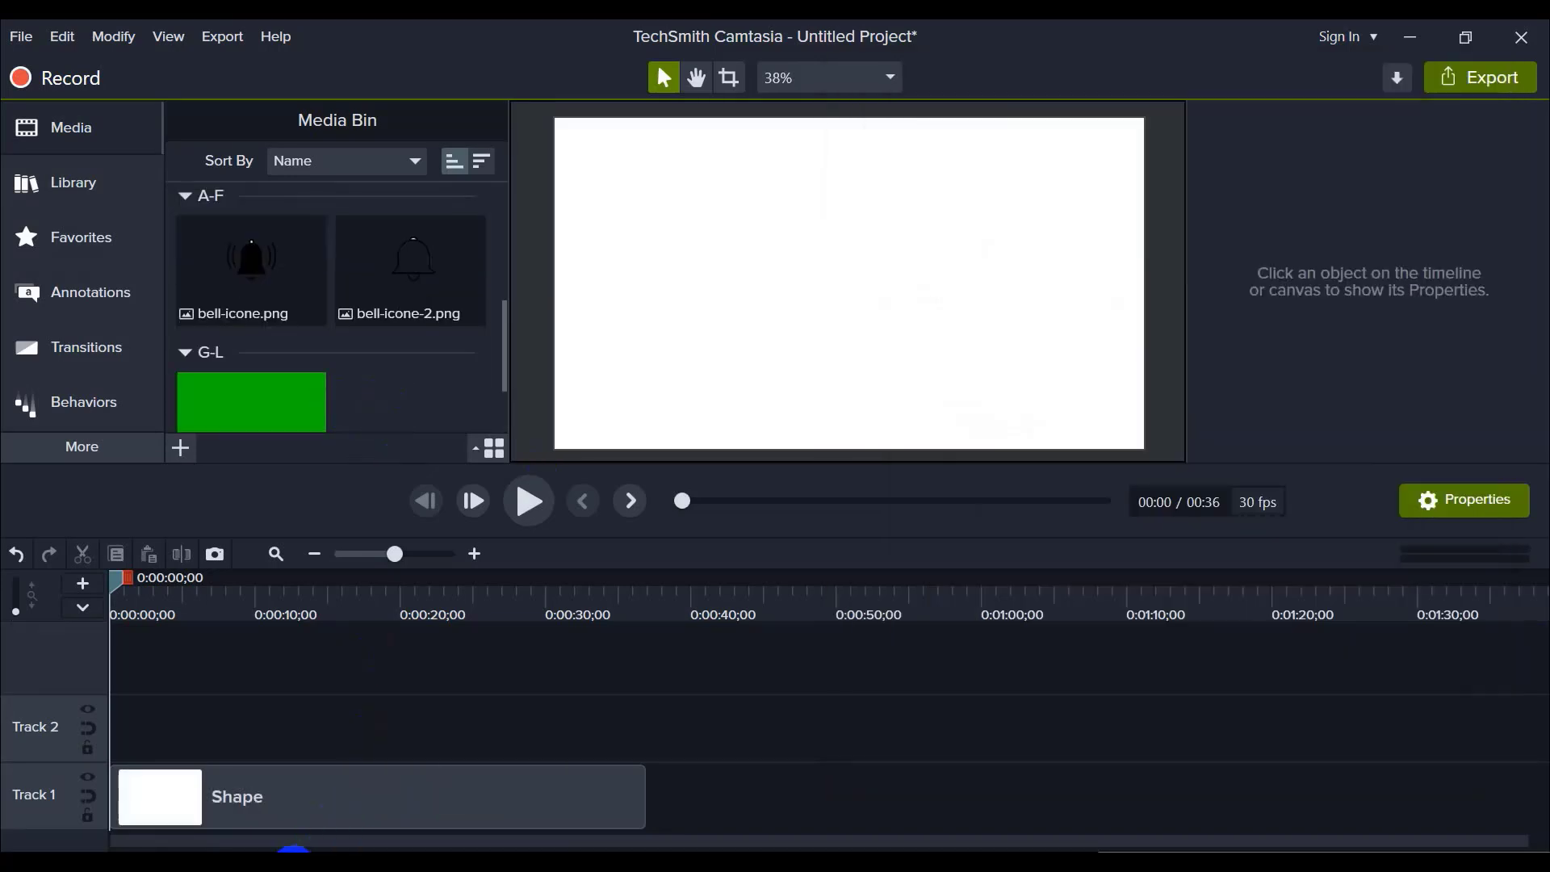
Step: Look through the rest of the gig folder for further assets, and minimize the folder window
{"action": "mouse_move", "coordinate": [323, 848]}
{"action": "left_click", "coordinate": [340, 751]}
{"action": "scroll", "coordinate": [1378, 554], "scroll_direction": "down", "scroll_amount": 3}
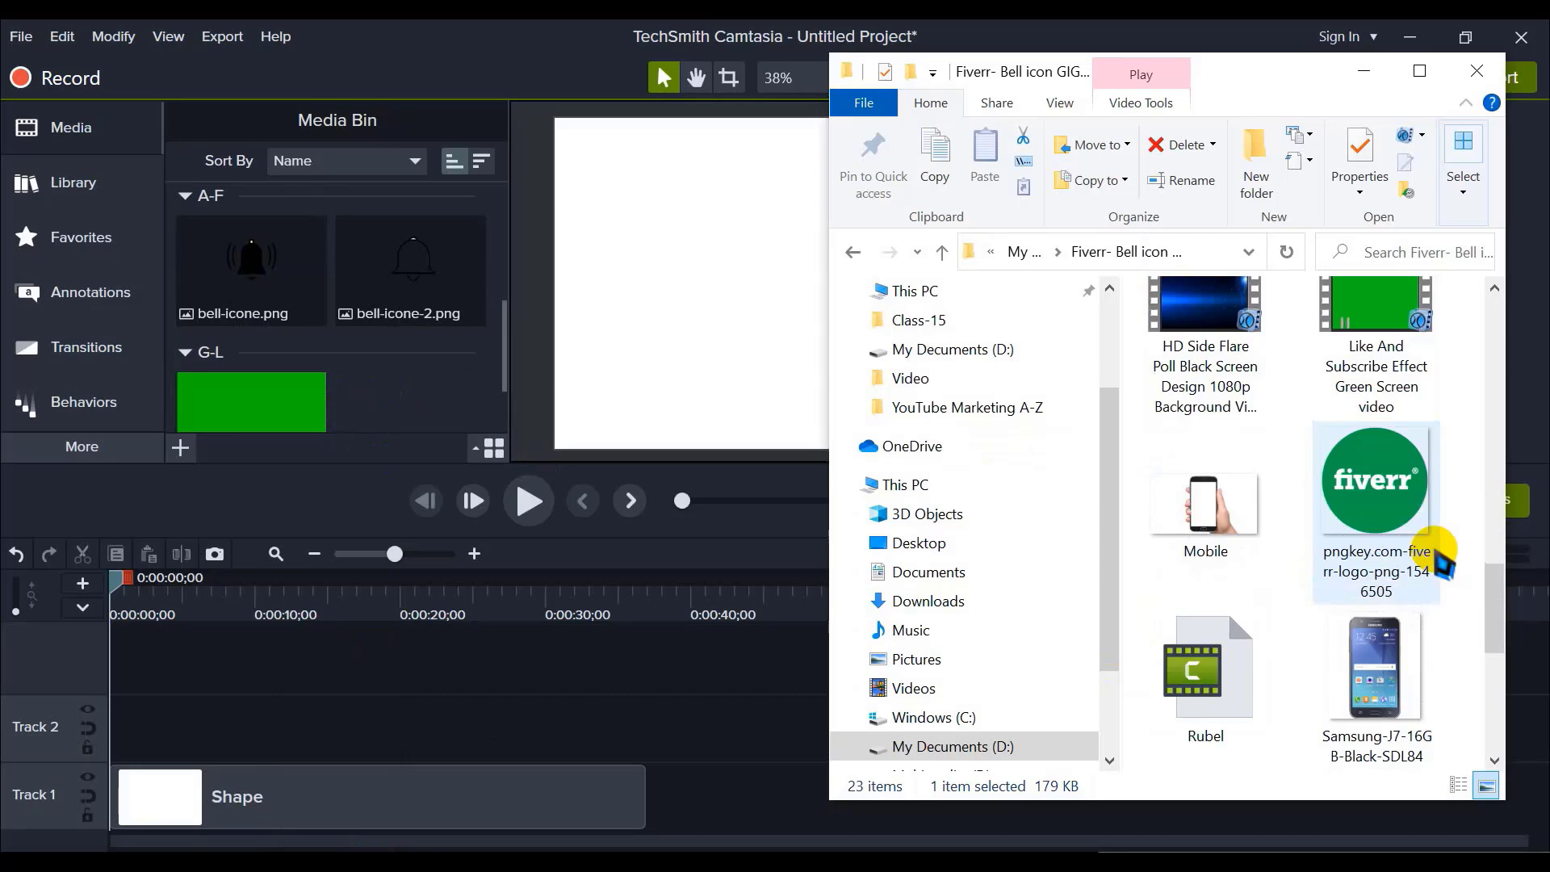
{"action": "scroll", "coordinate": [1436, 557], "scroll_direction": "down", "scroll_amount": 3}
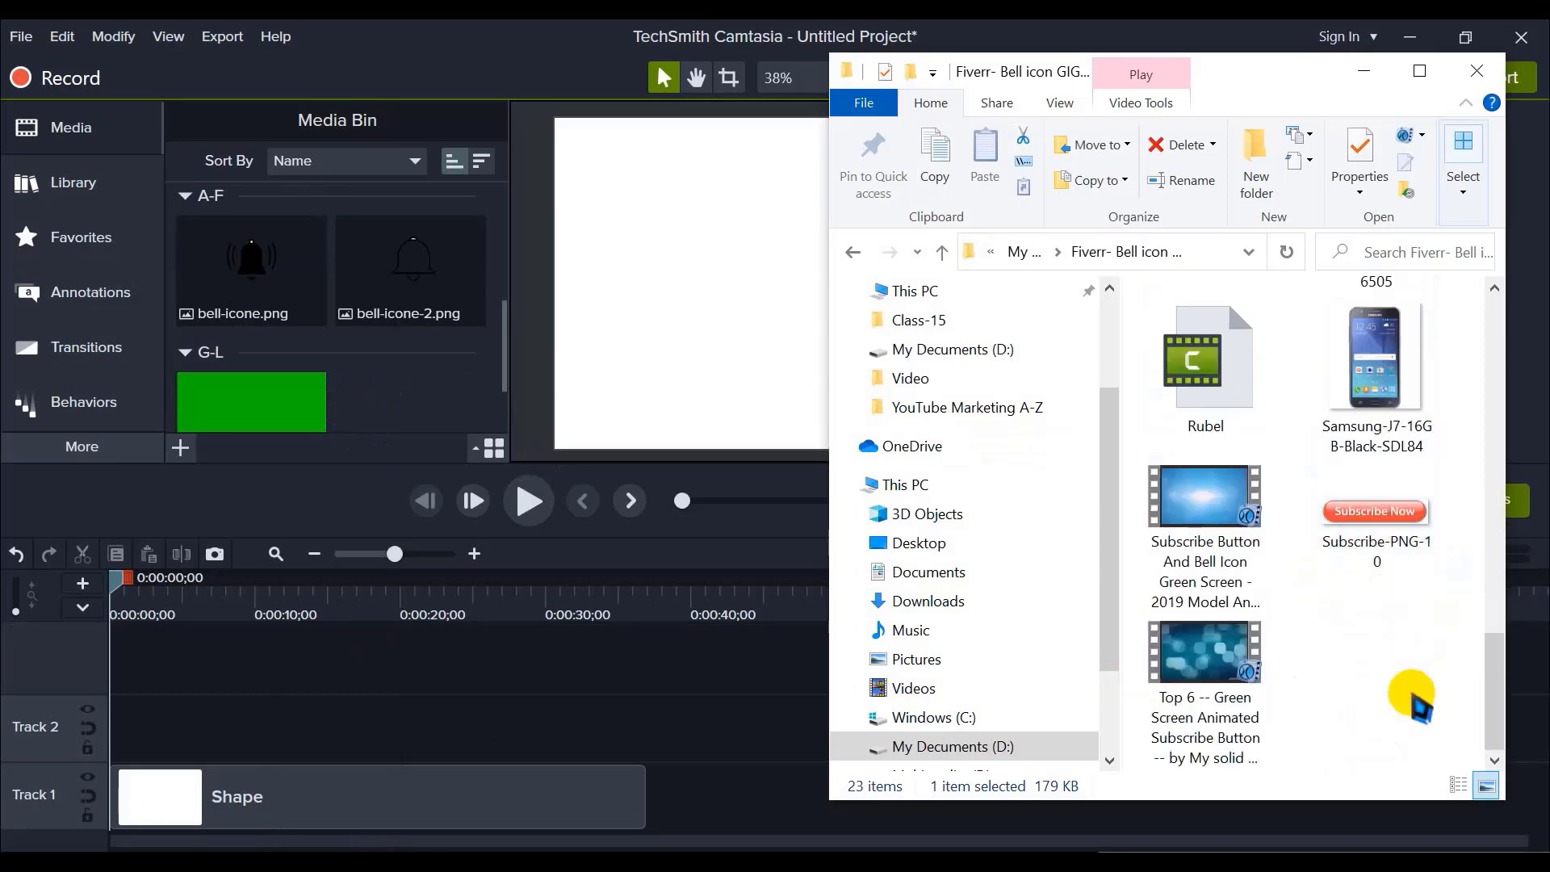
{"action": "scroll", "coordinate": [1413, 699], "scroll_direction": "up", "scroll_amount": 10}
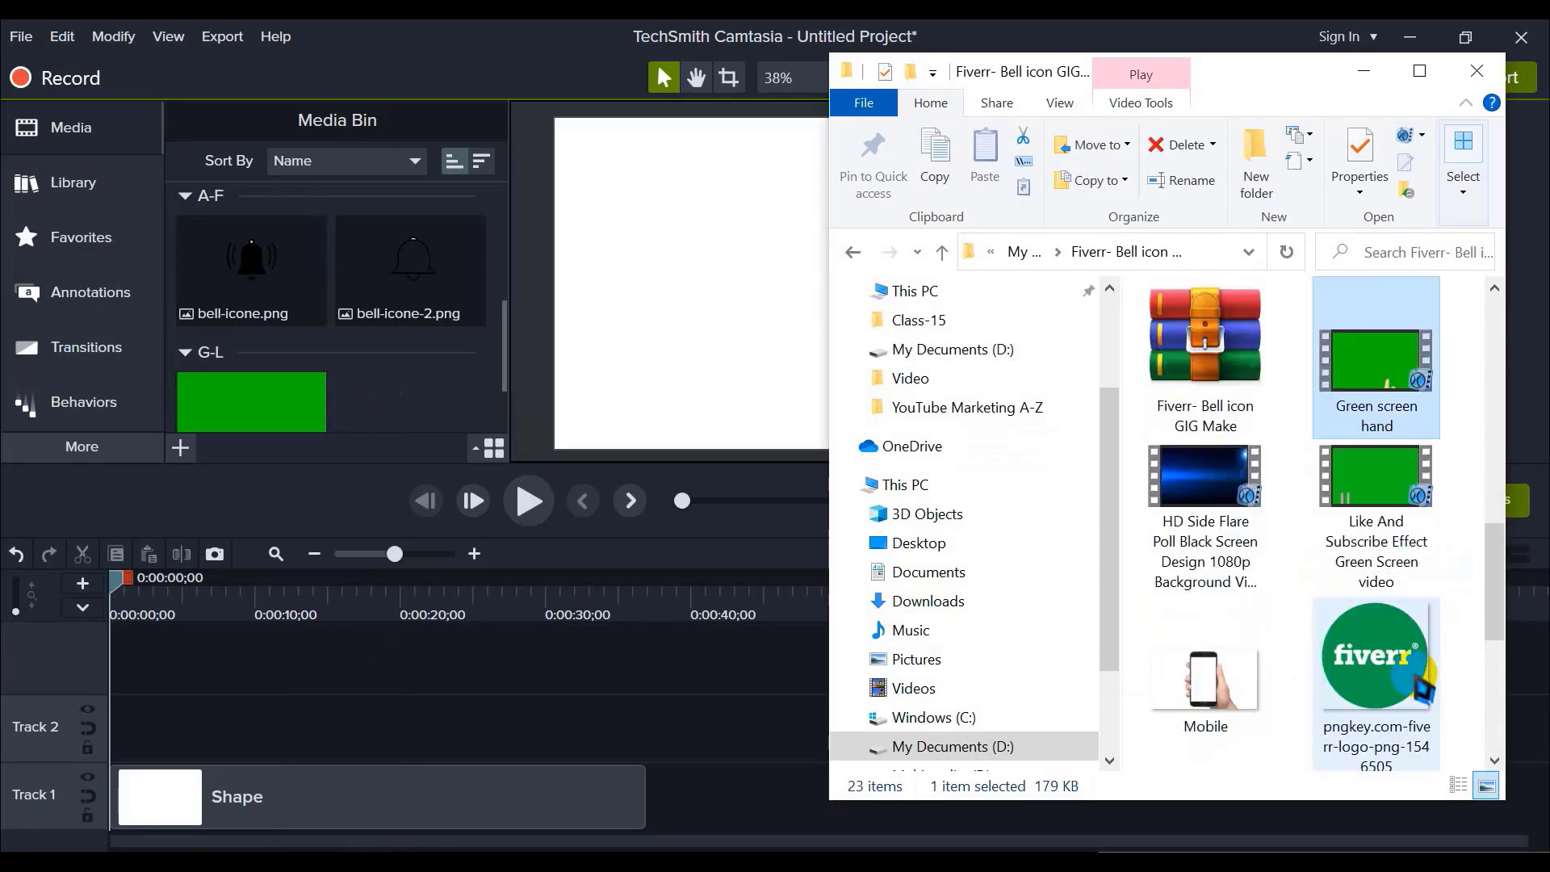
{"action": "left_click", "coordinate": [1365, 74]}
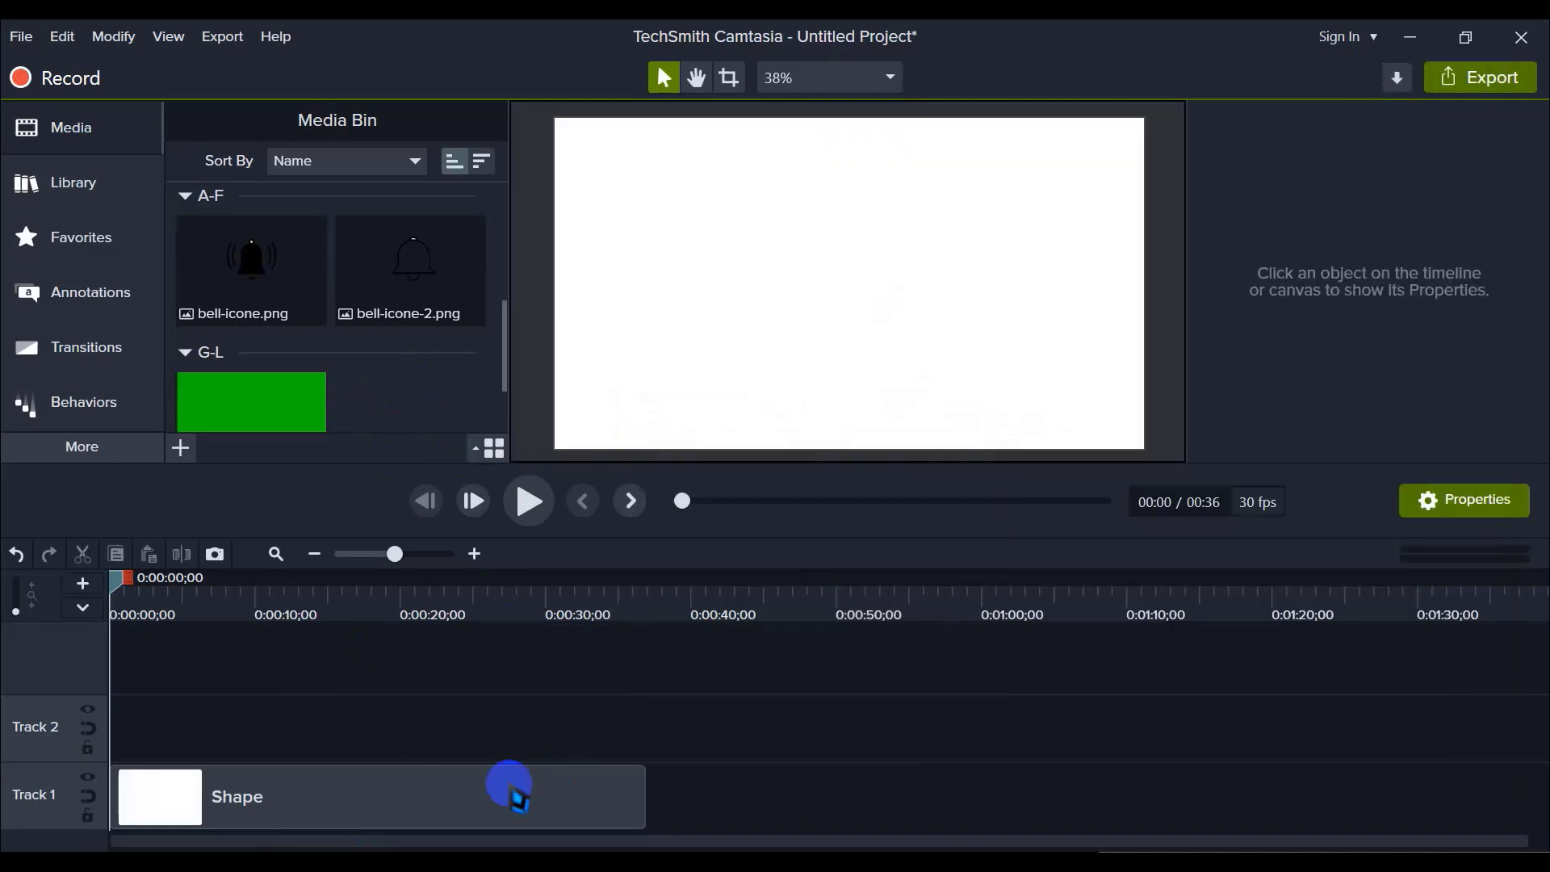
{"action": "scroll", "coordinate": [419, 391], "scroll_direction": "up", "scroll_amount": 5}
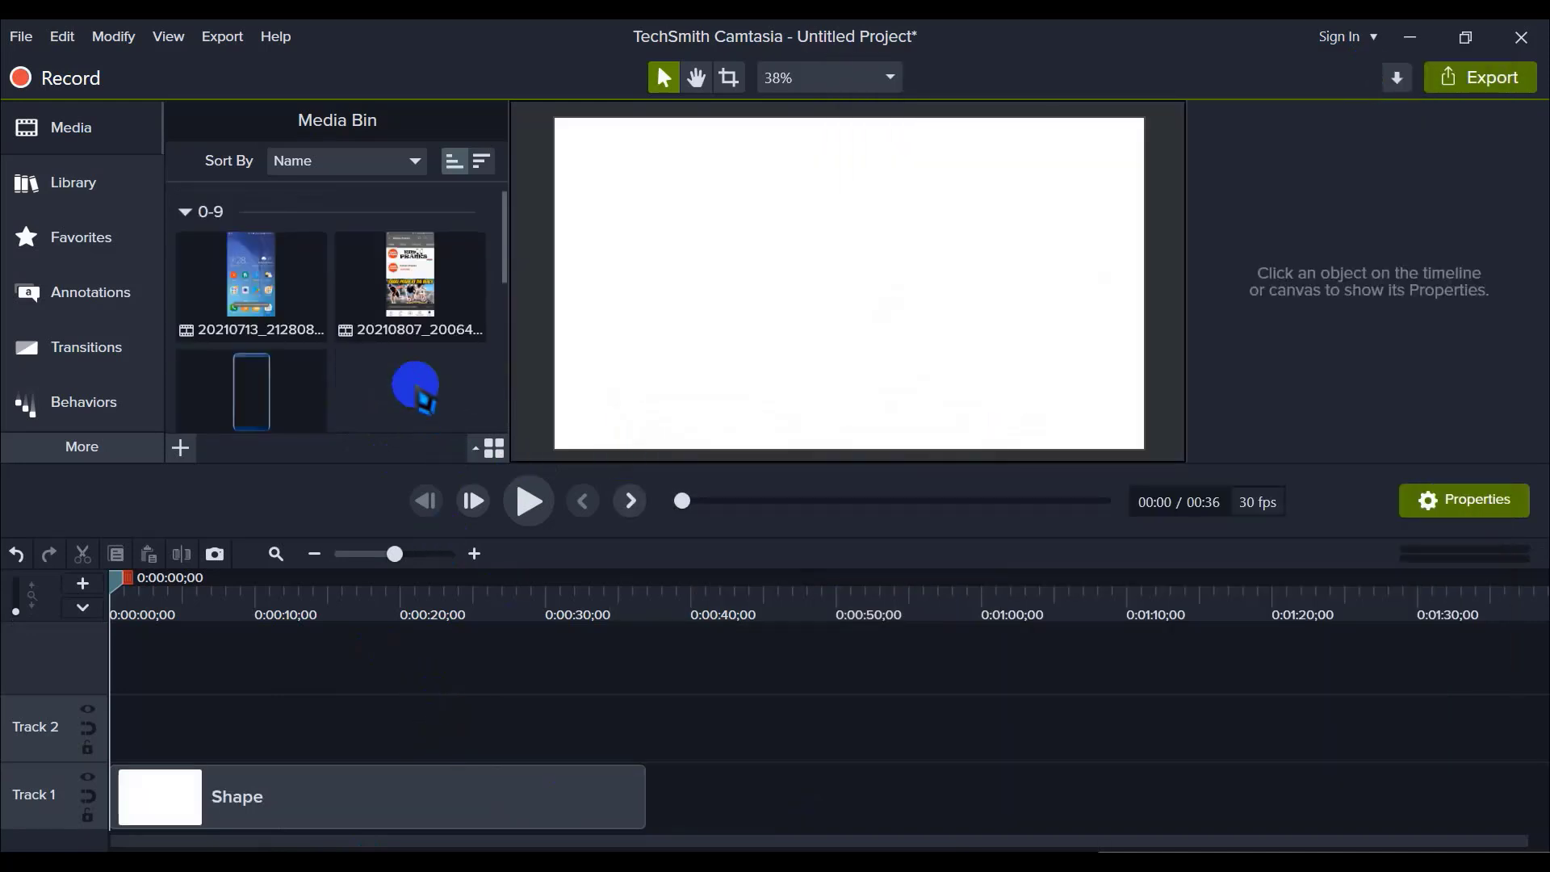
{"action": "left_click", "coordinate": [256, 360]}
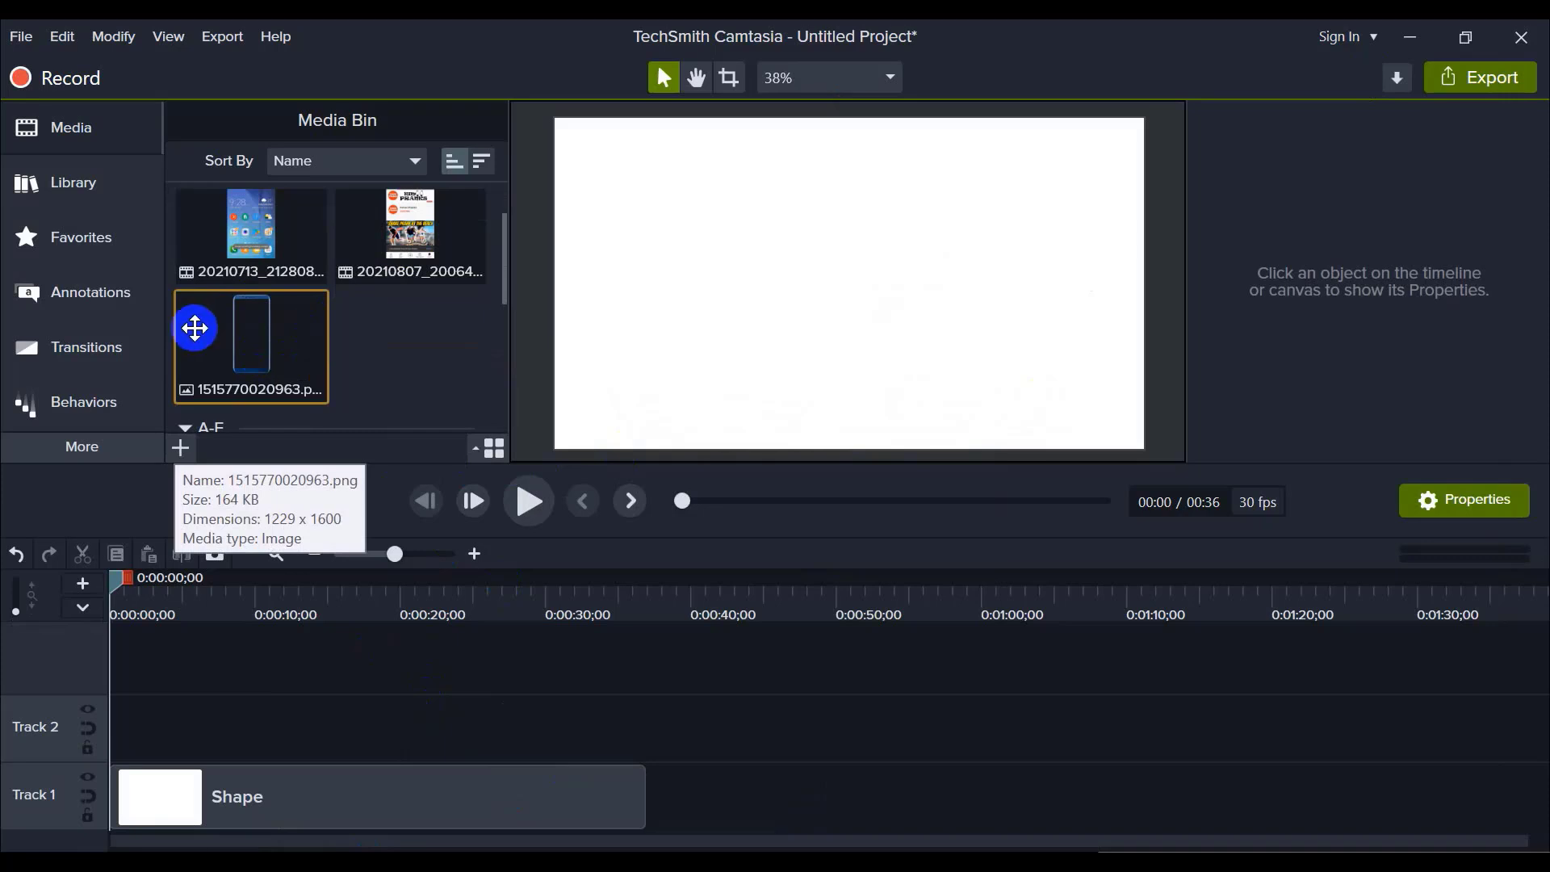
{"action": "right_click", "coordinate": [220, 343]}
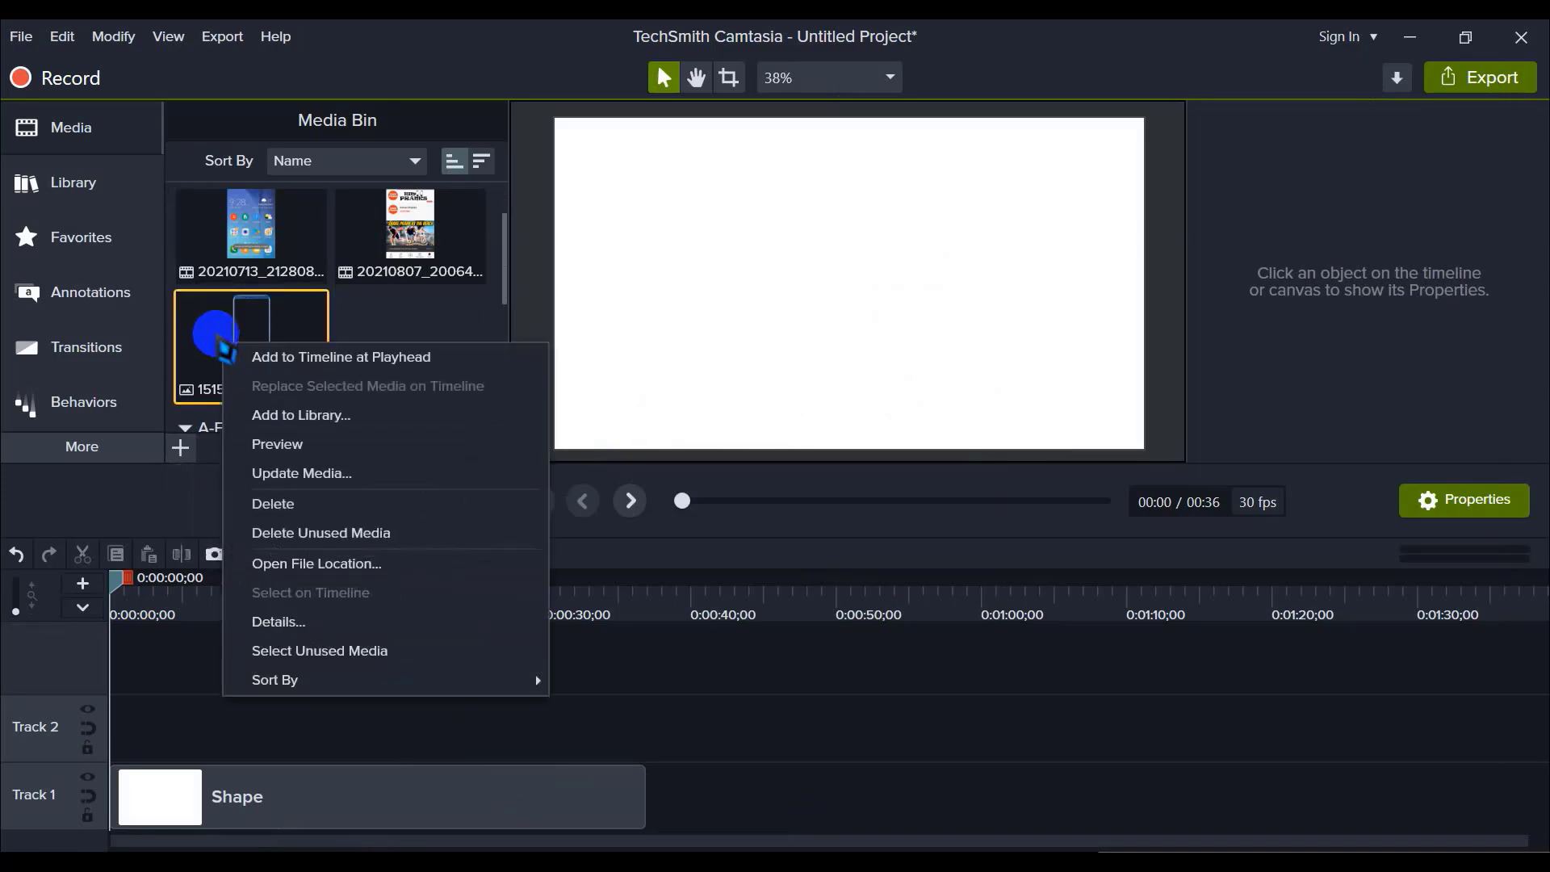
{"action": "left_click", "coordinate": [369, 356]}
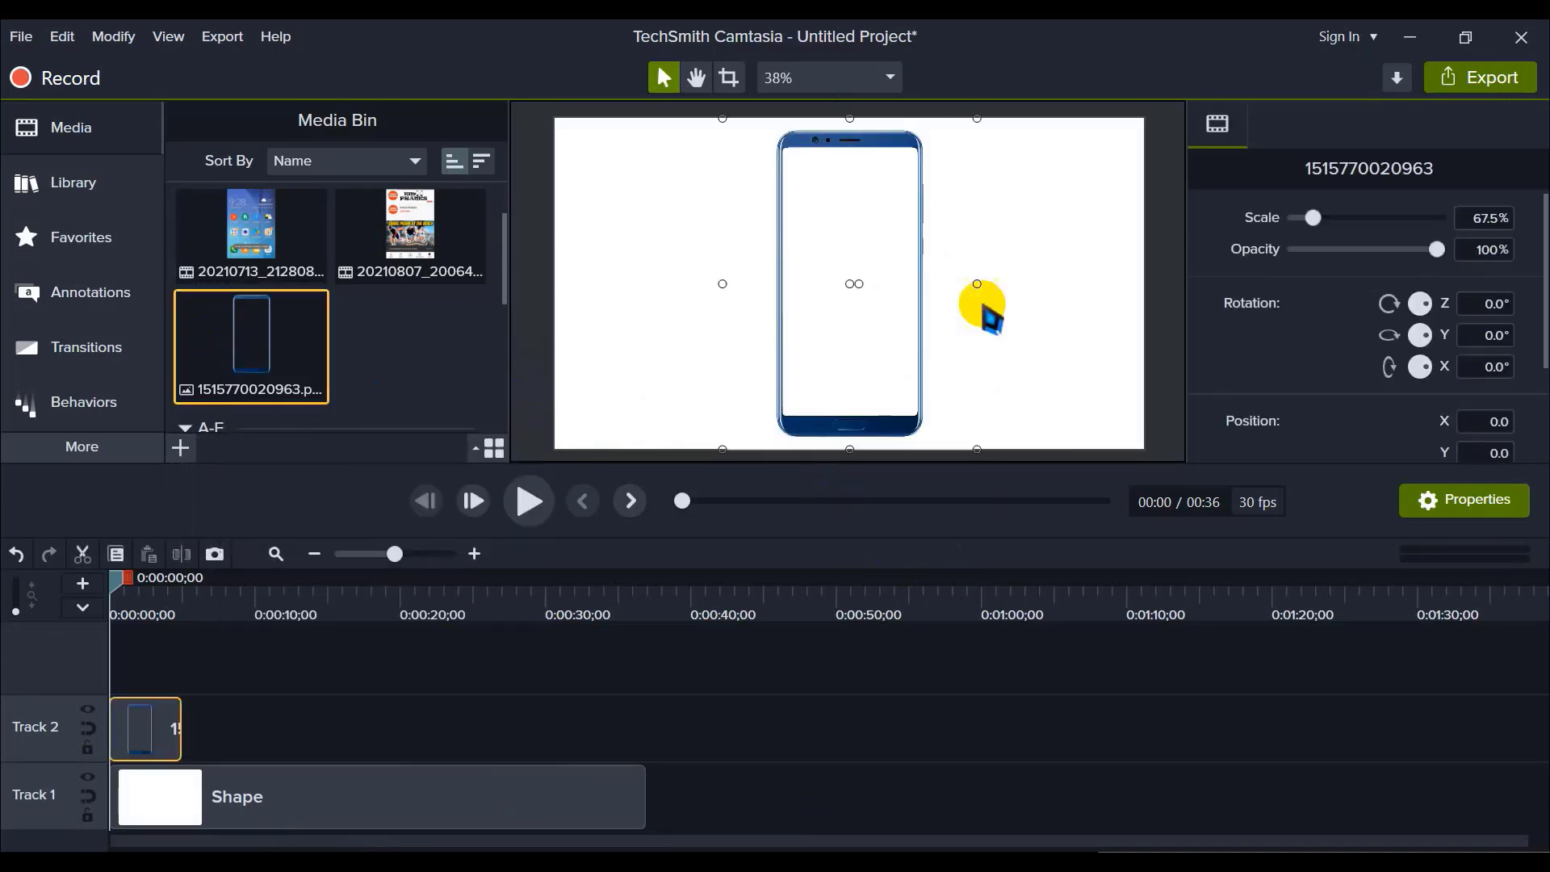
Step: Enlarge the phone frame to about 106% scale and position it so its lower part runs off the canvas
{"action": "left_click", "coordinate": [837, 738]}
{"action": "left_click", "coordinate": [163, 727]}
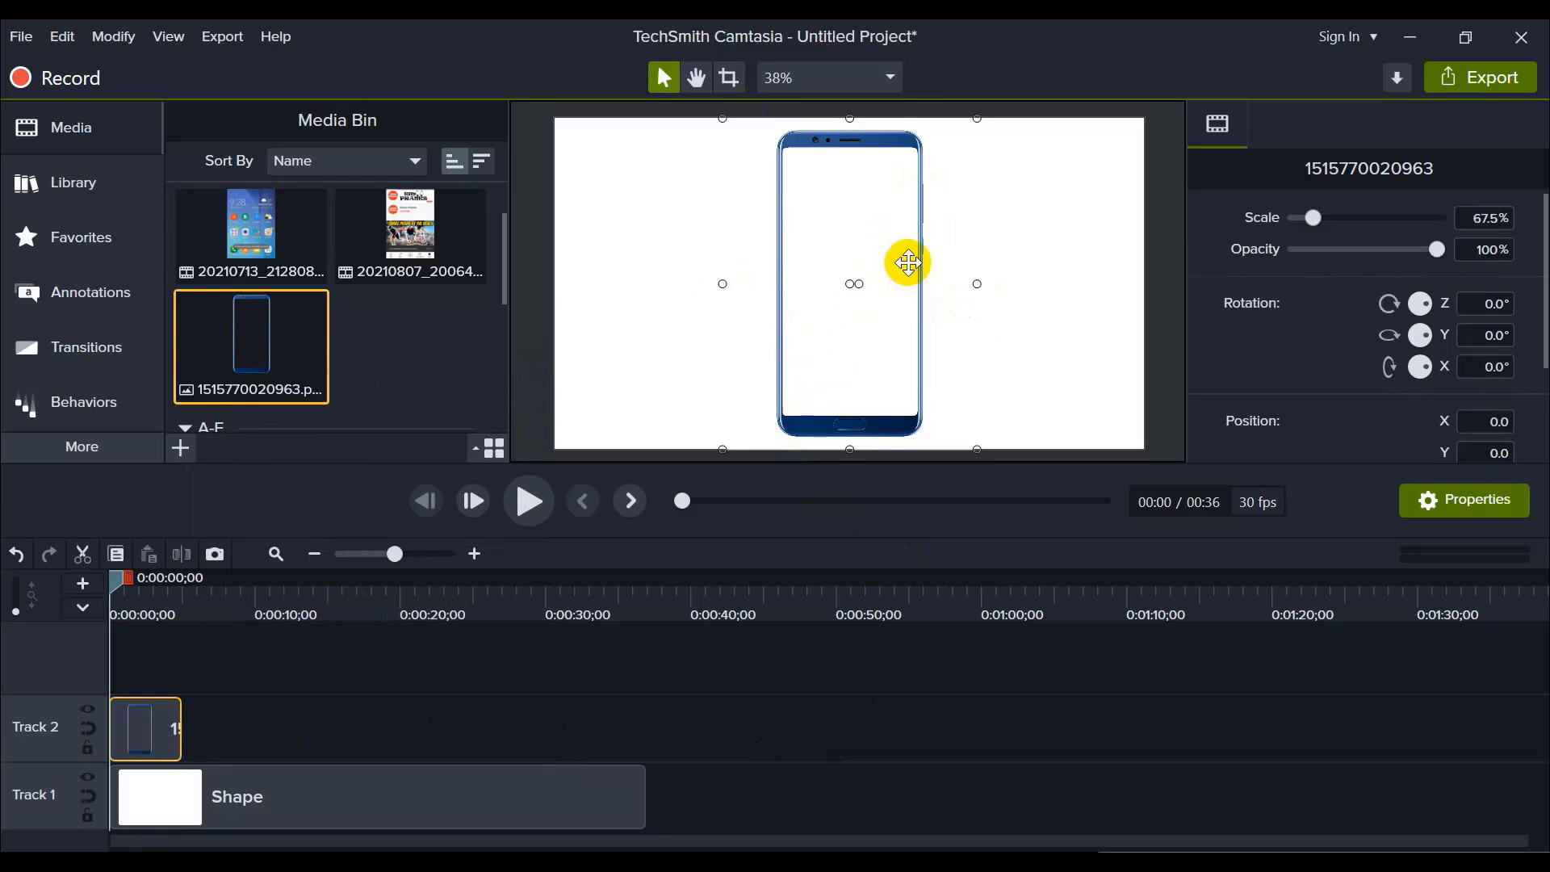
{"action": "left_click_drag", "start_coordinate": [975, 453], "coordinate": [1130, 557]}
{"action": "left_click_drag", "start_coordinate": [986, 336], "coordinate": [951, 331]}
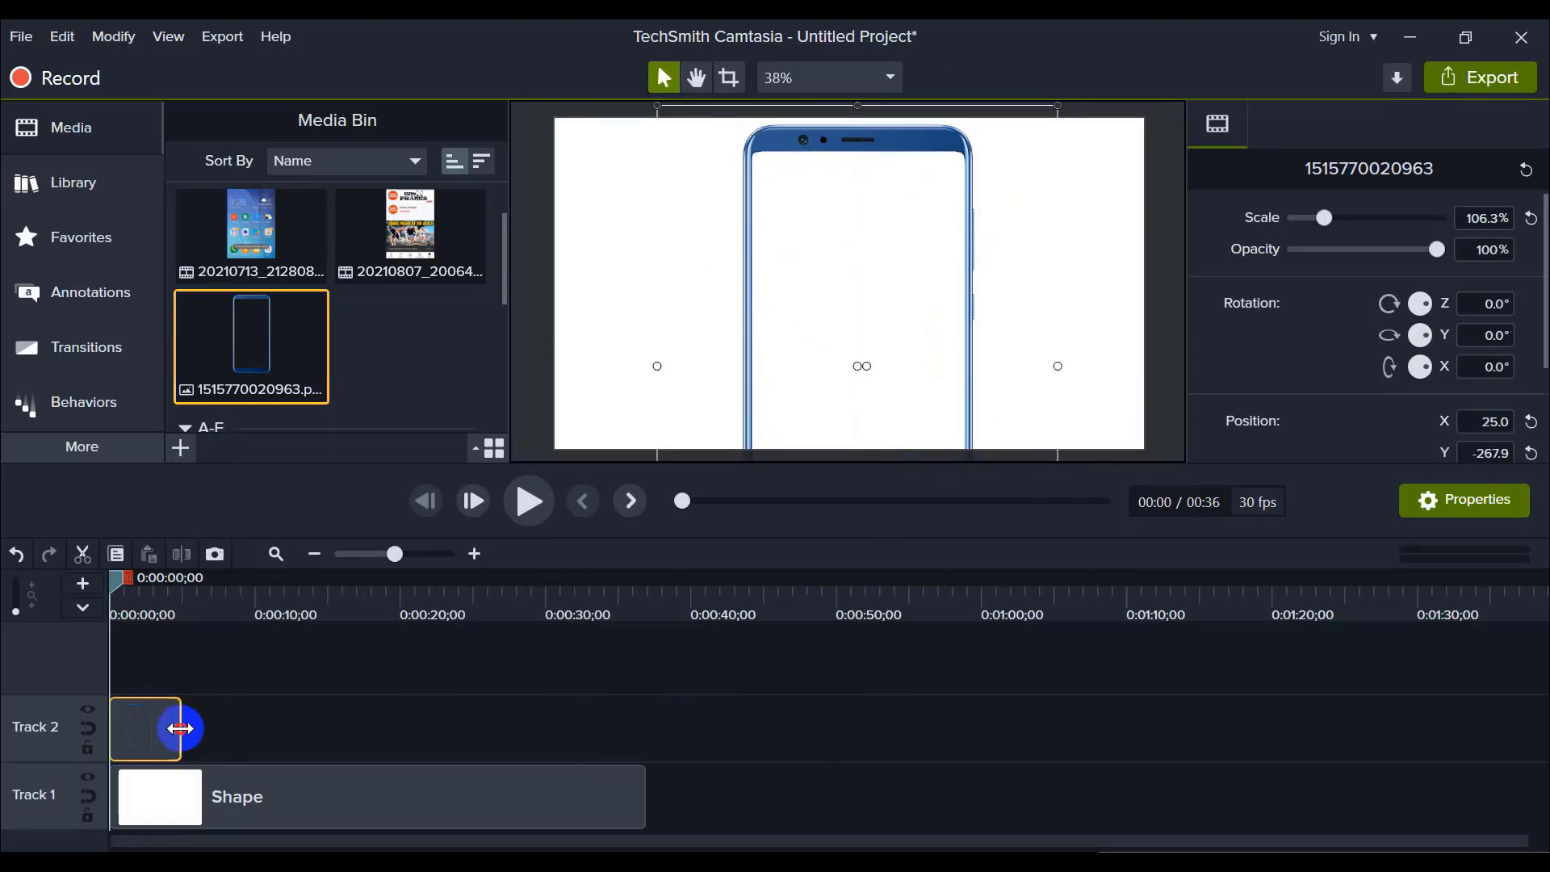
Step: Extend the phone frame clip on Track 2 to match the end of the Shape clip, about 36 seconds
{"action": "left_click_drag", "start_coordinate": [179, 728], "coordinate": [642, 735]}
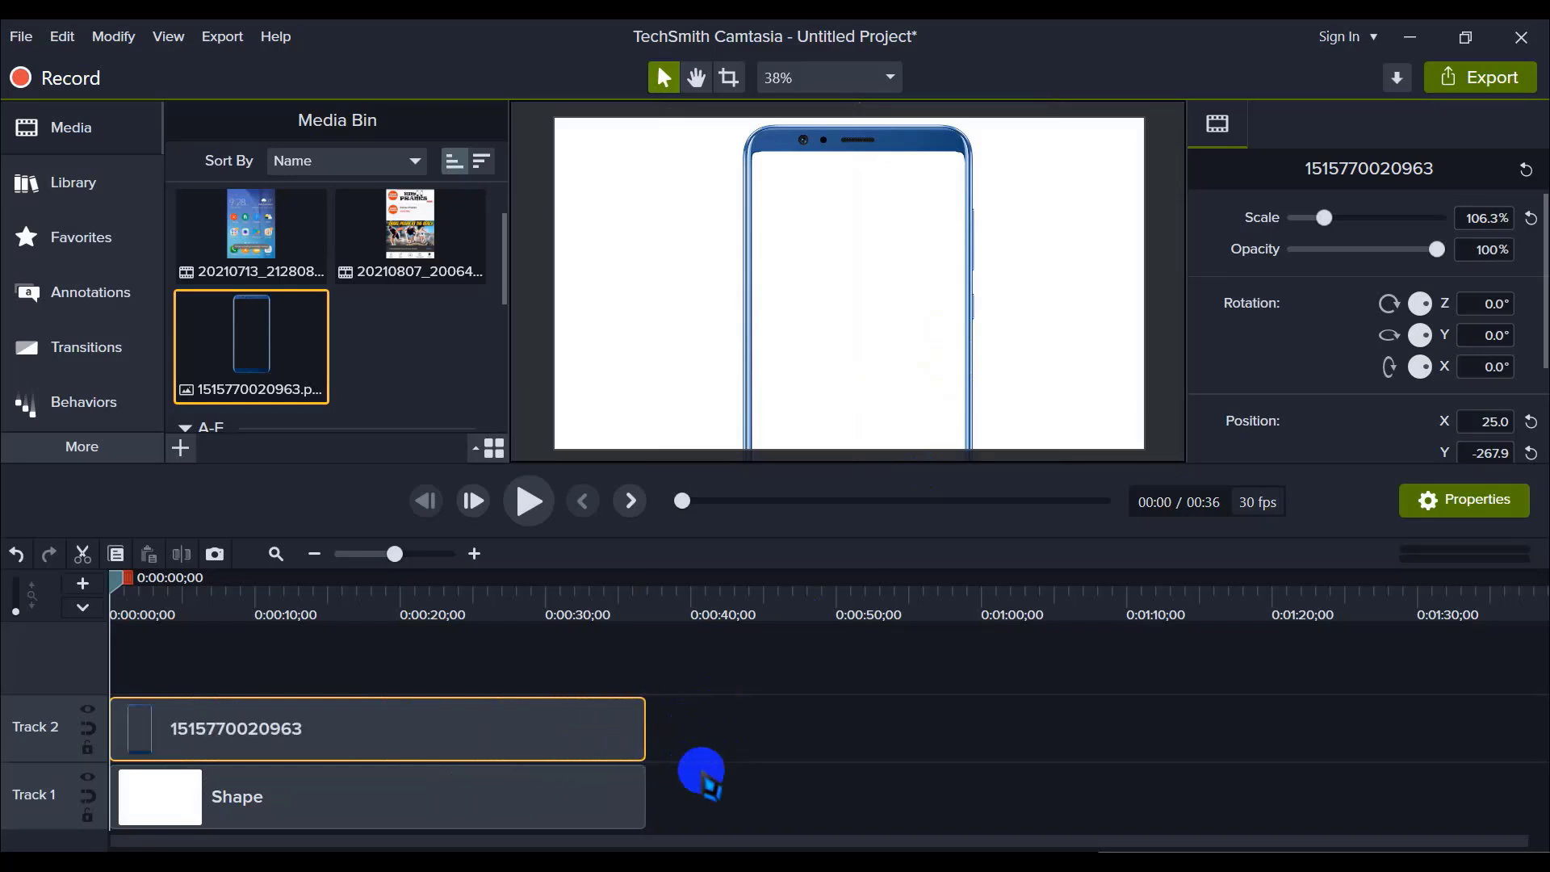
{"action": "left_click", "coordinate": [625, 775]}
{"action": "left_click", "coordinate": [638, 735]}
{"action": "left_click", "coordinate": [355, 796]}
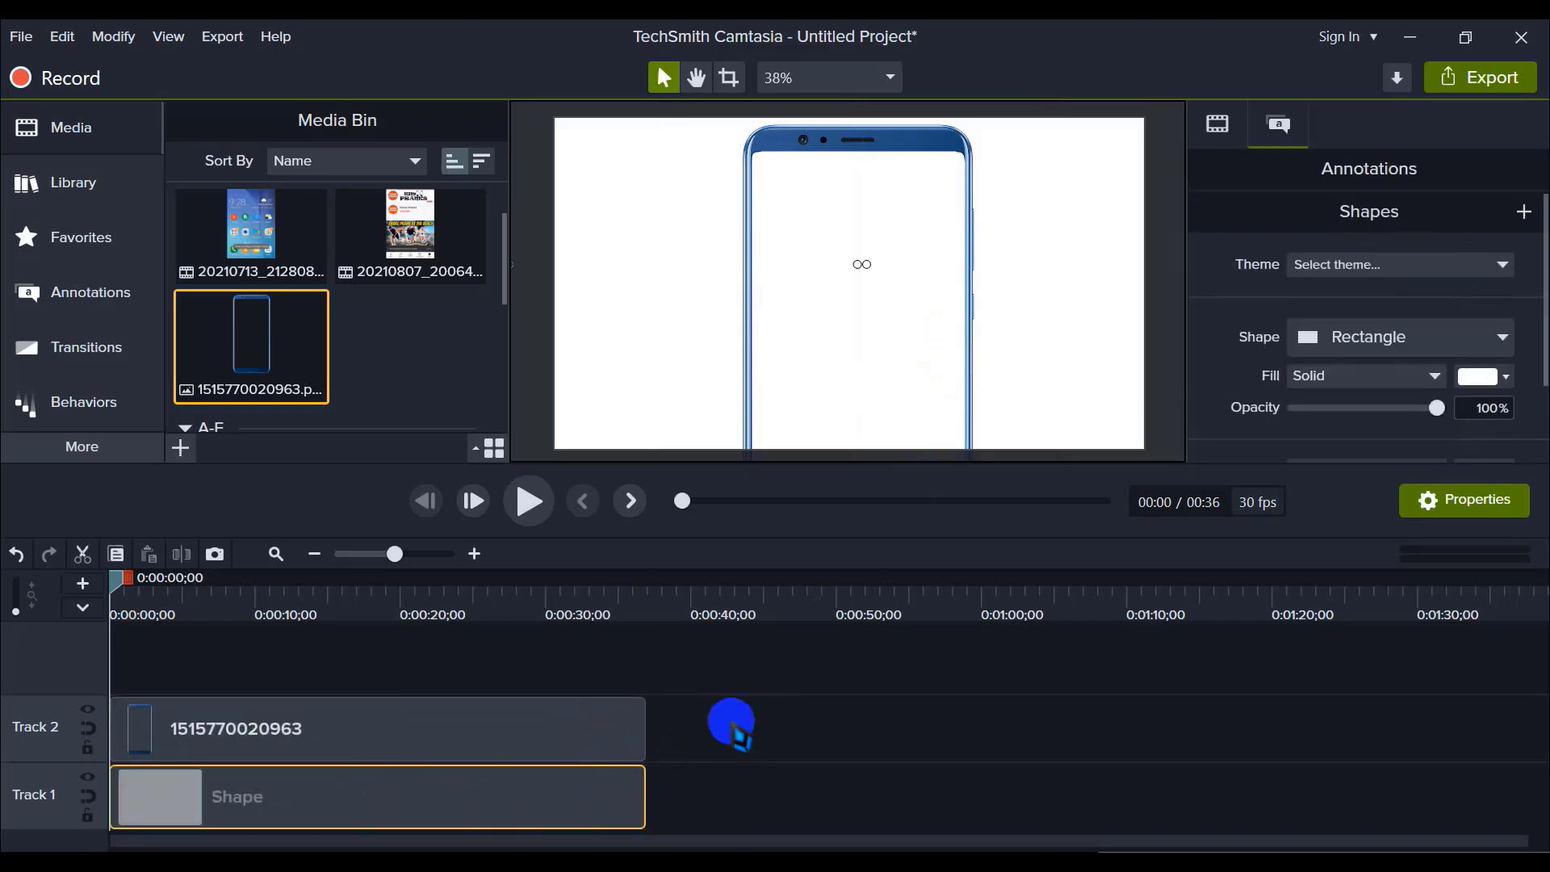
Step: Add the channel recording 20210807_200645 to the timeline, and move its clip on Track 3 to start at about 49 seconds
{"action": "left_click", "coordinate": [420, 339]}
{"action": "scroll", "coordinate": [434, 370], "scroll_direction": "up", "scroll_amount": 1}
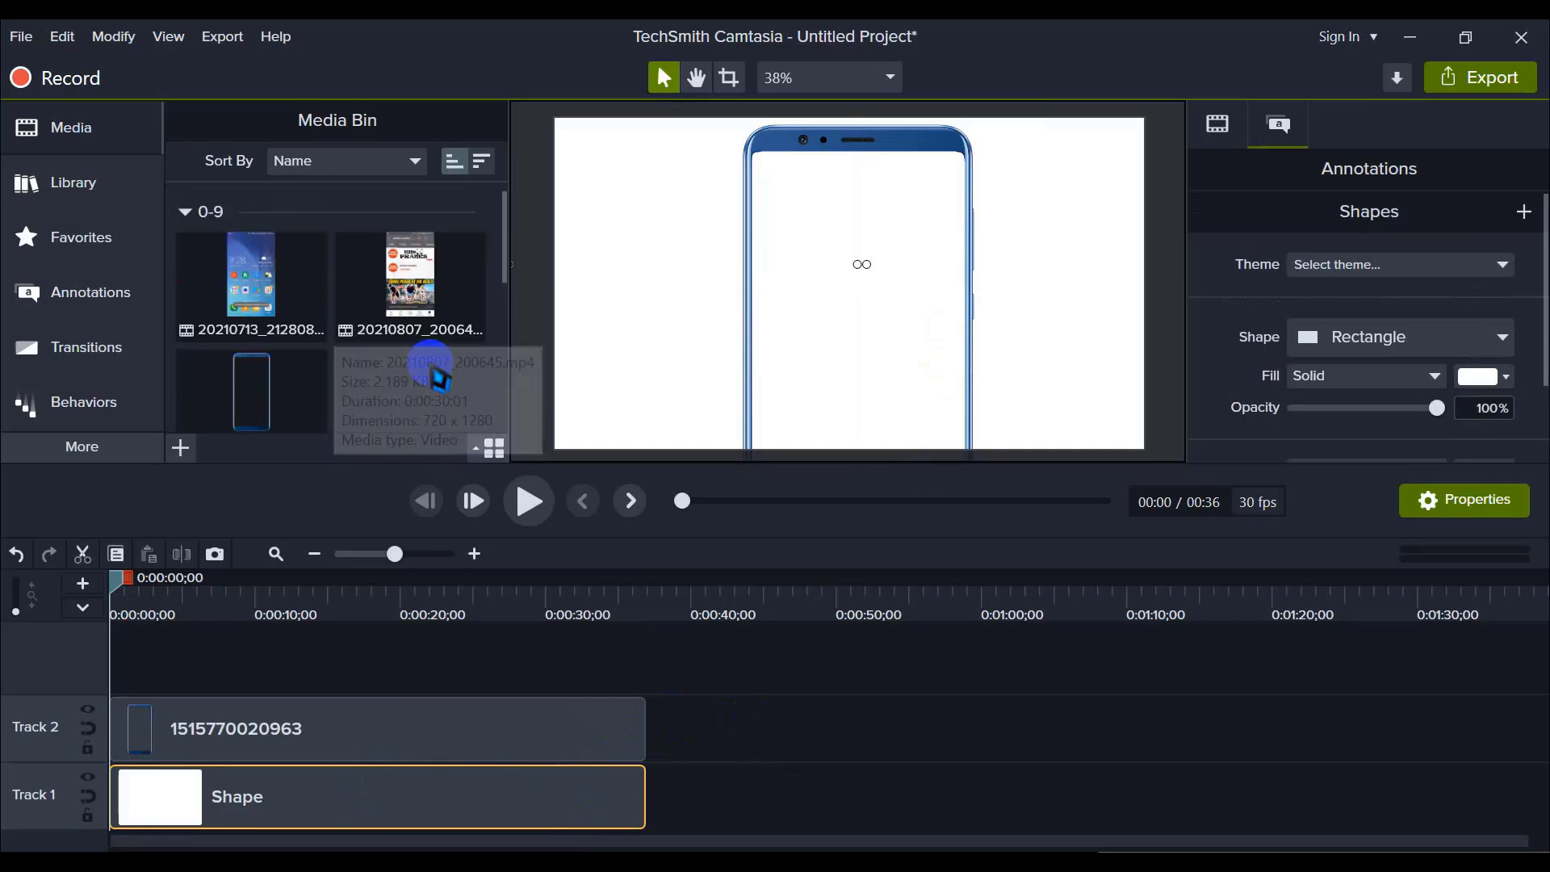
{"action": "left_click", "coordinate": [406, 286]}
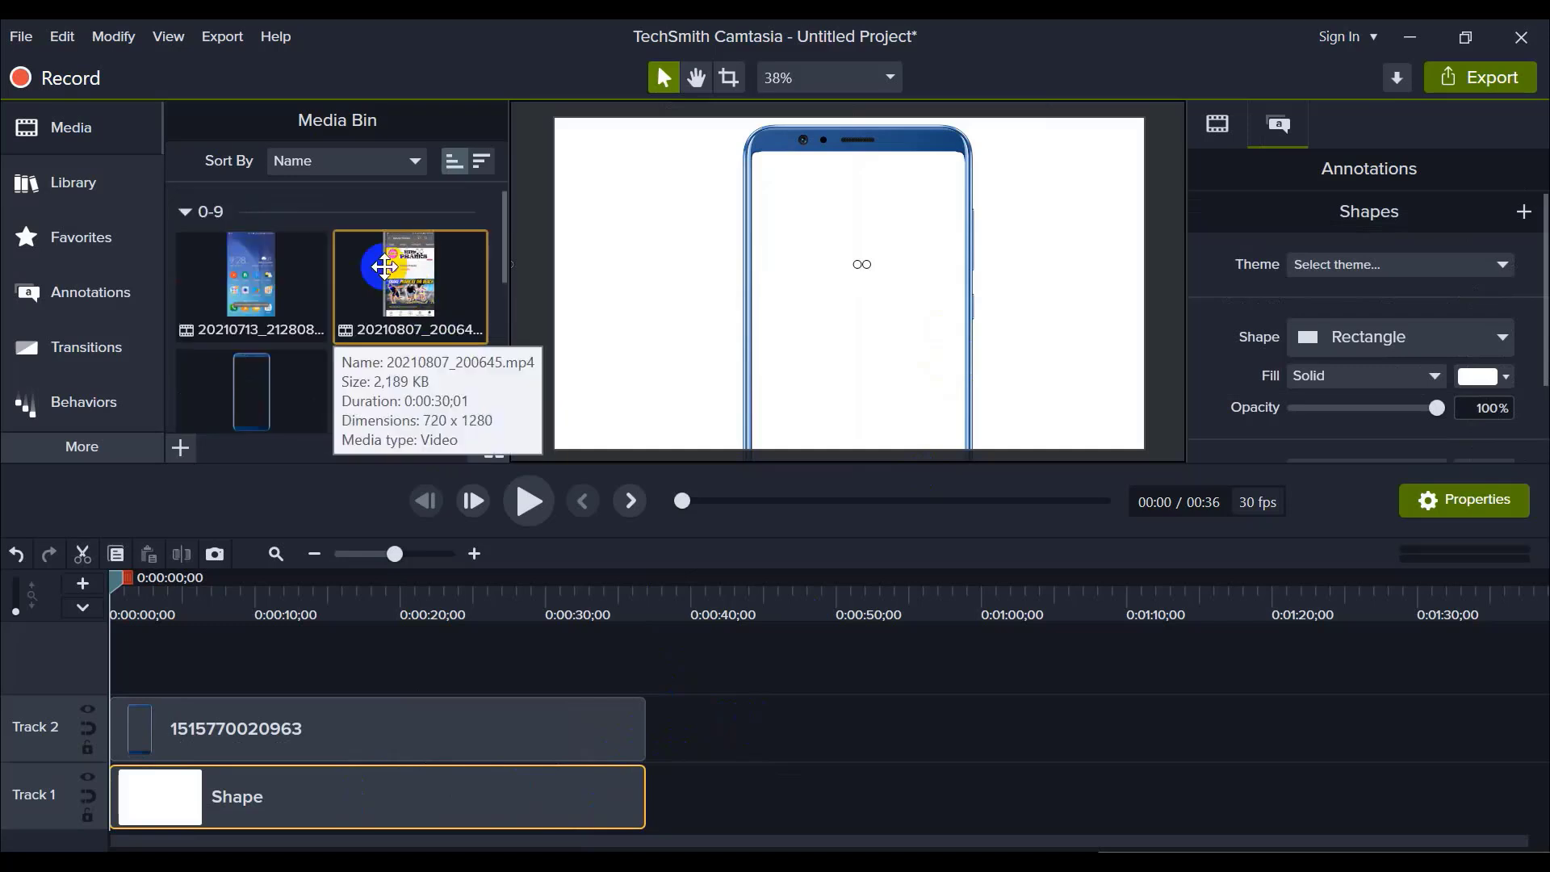
{"action": "left_click", "coordinate": [720, 692]}
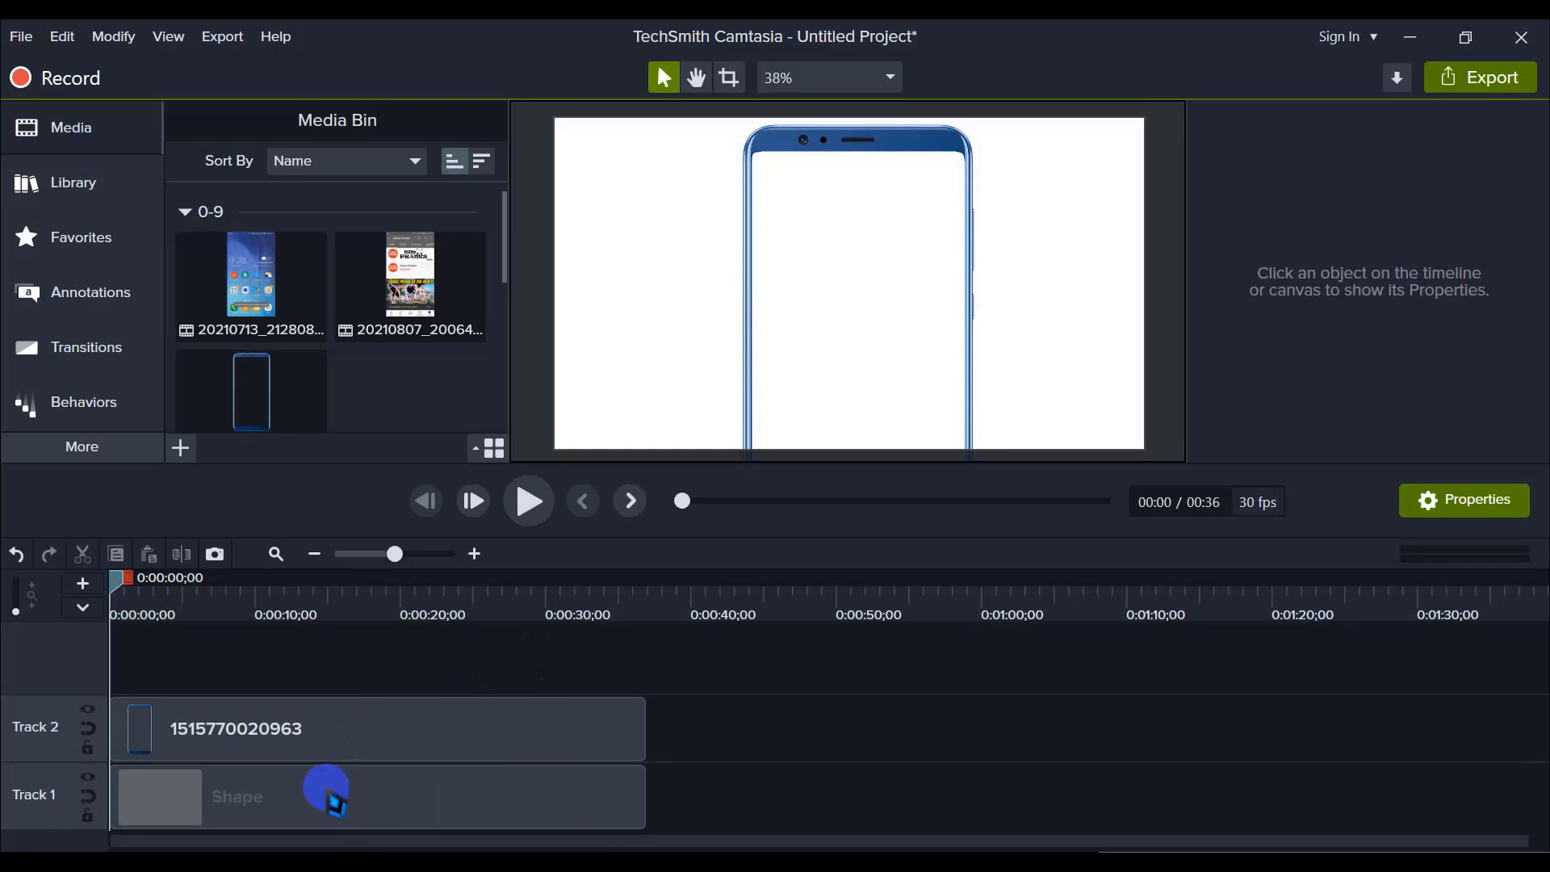
{"action": "left_click_drag", "start_coordinate": [334, 802], "coordinate": [334, 802]}
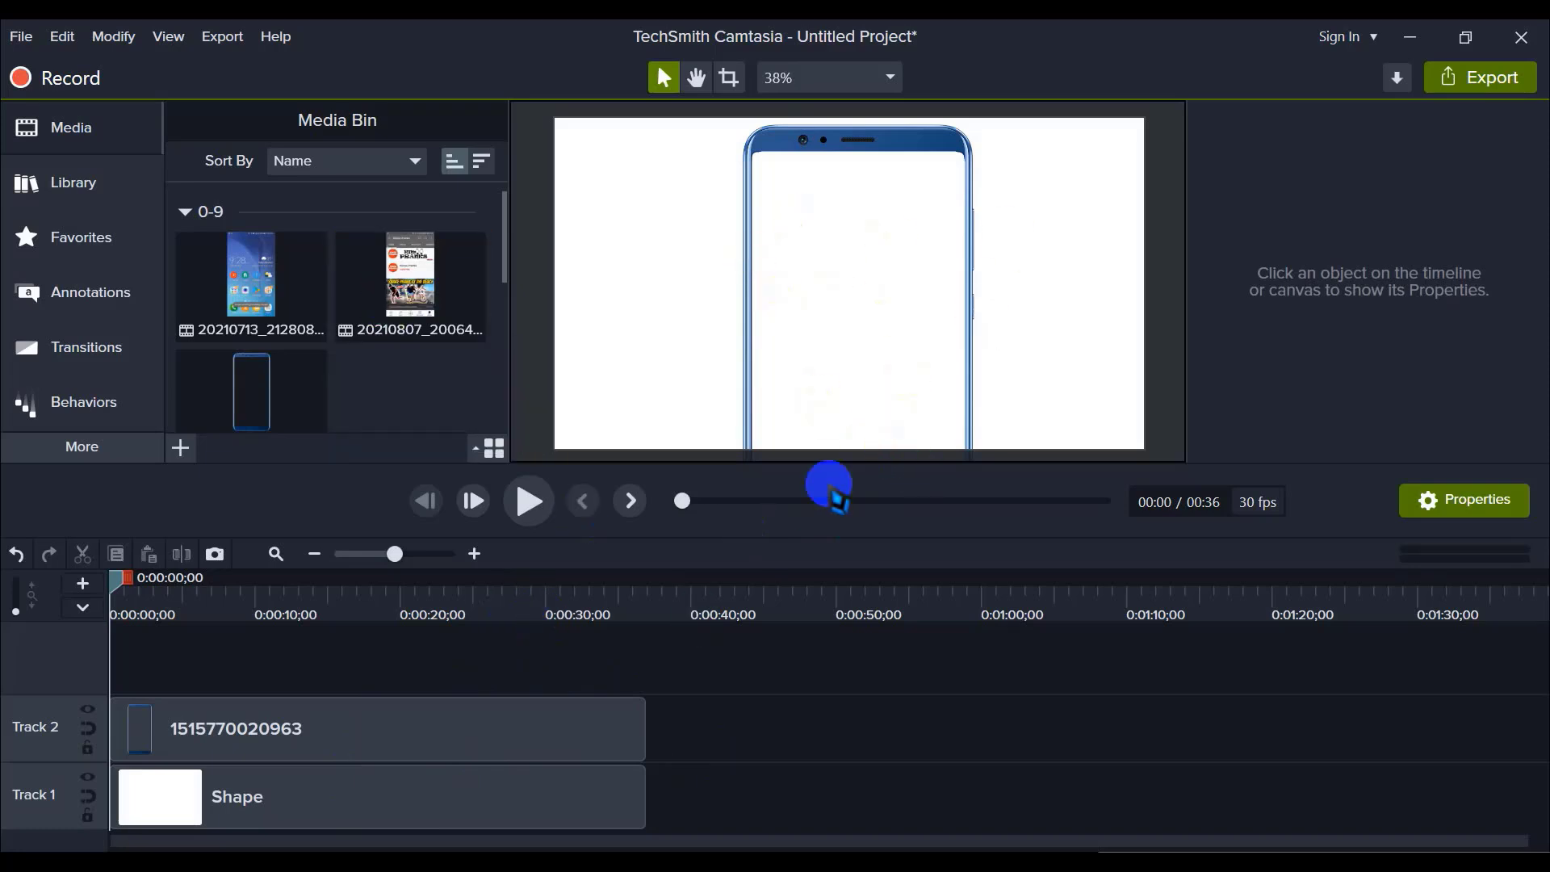
{"action": "right_click", "coordinate": [402, 294]}
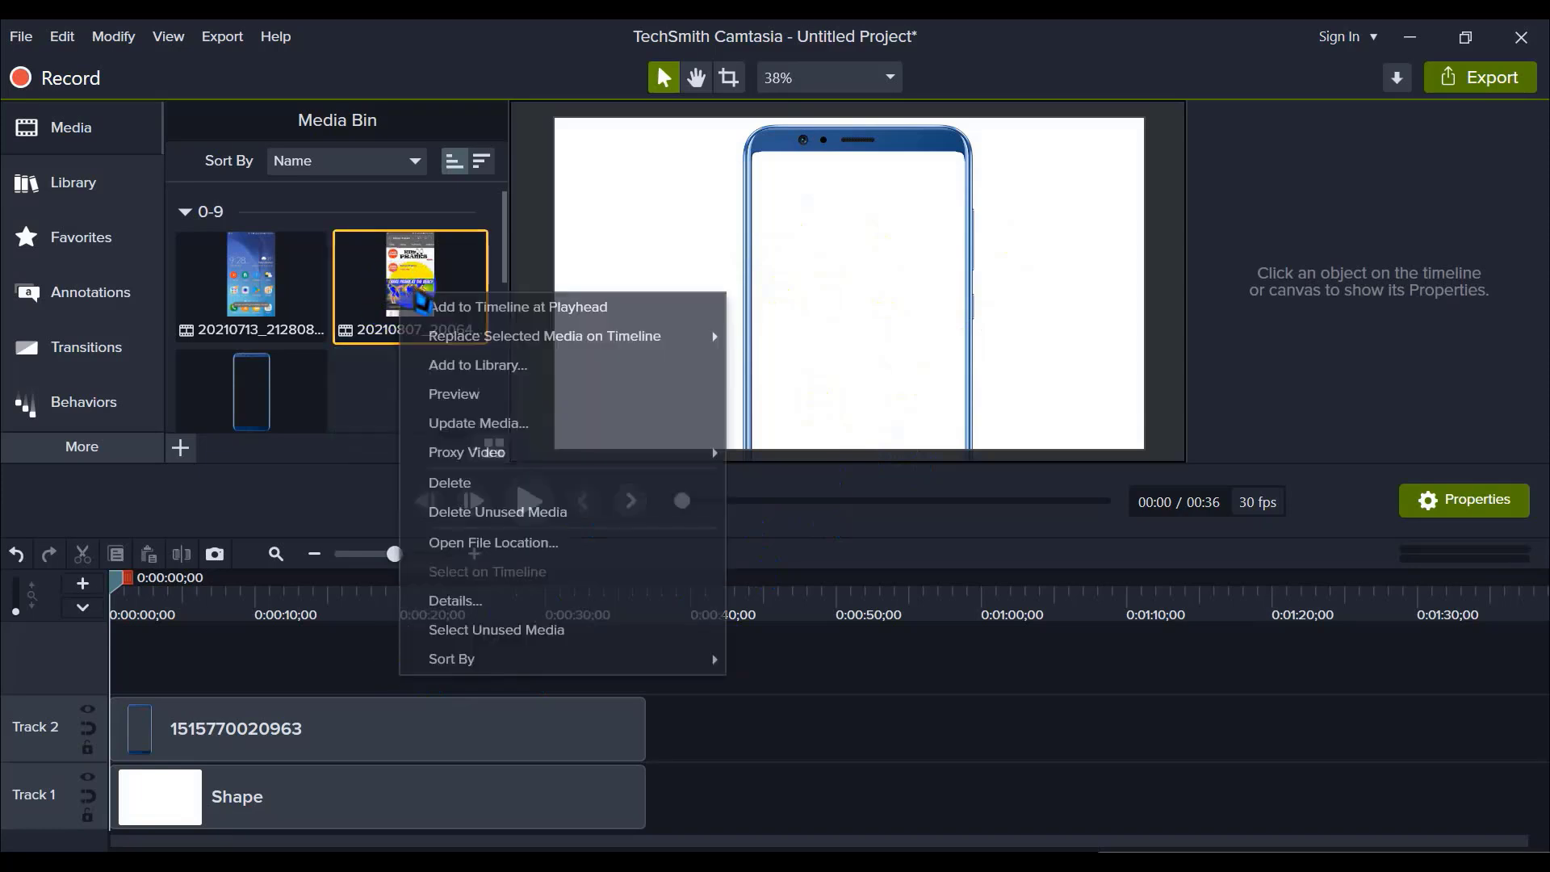
{"action": "left_click", "coordinate": [443, 307]}
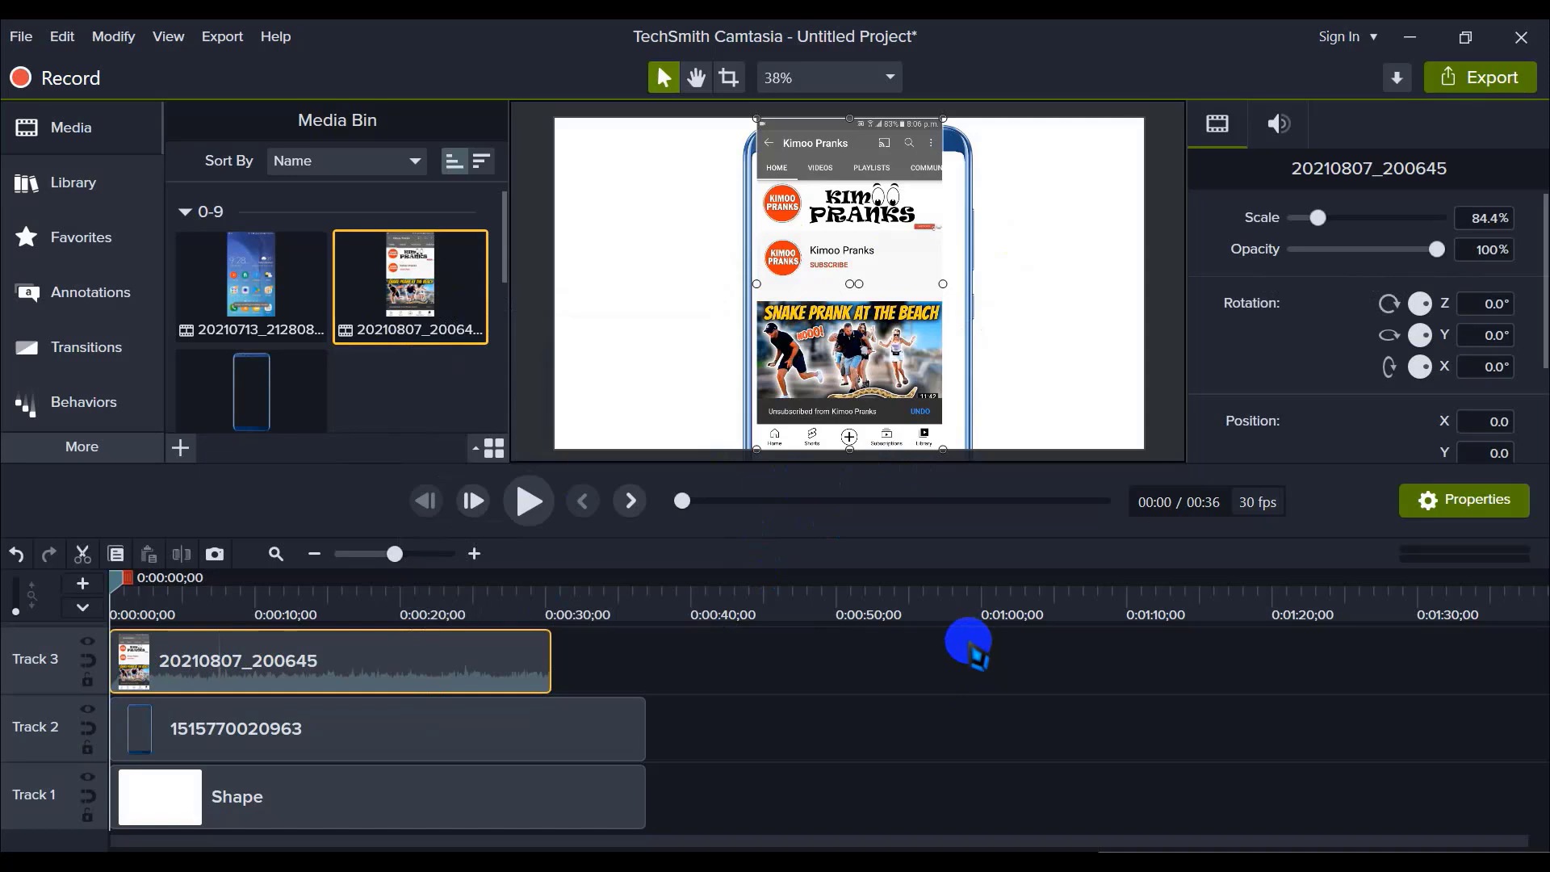
{"action": "left_click", "coordinate": [808, 719]}
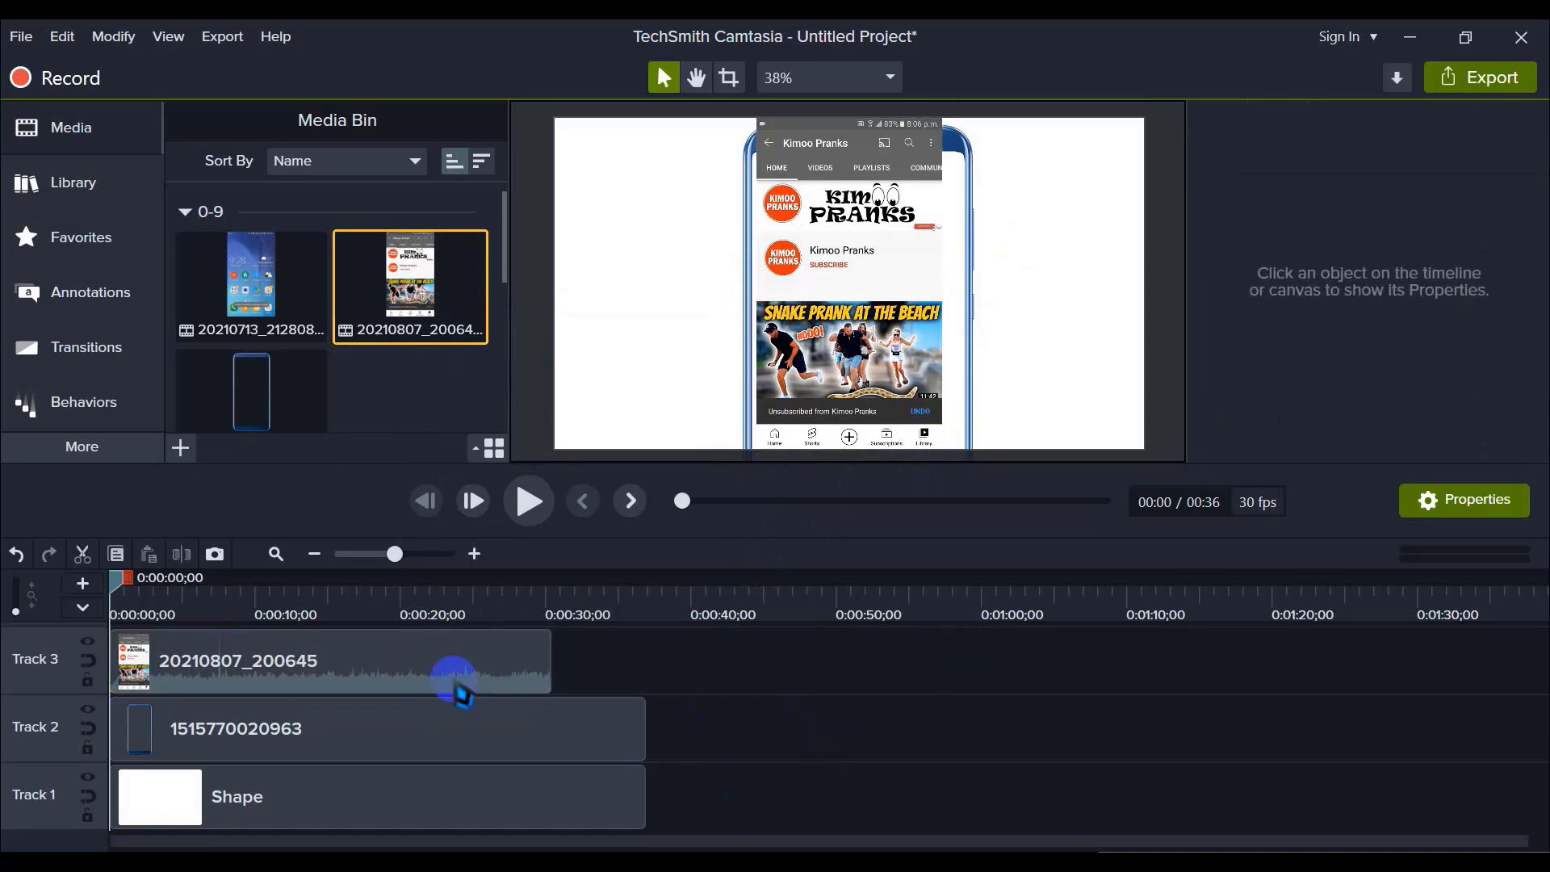
{"action": "left_click_drag", "start_coordinate": [457, 691], "coordinate": [1171, 674]}
Step: Shrink the phone frame to about 70% scale at about X -107, Y -21, and fit the canvas in view
{"action": "left_click", "coordinate": [622, 730]}
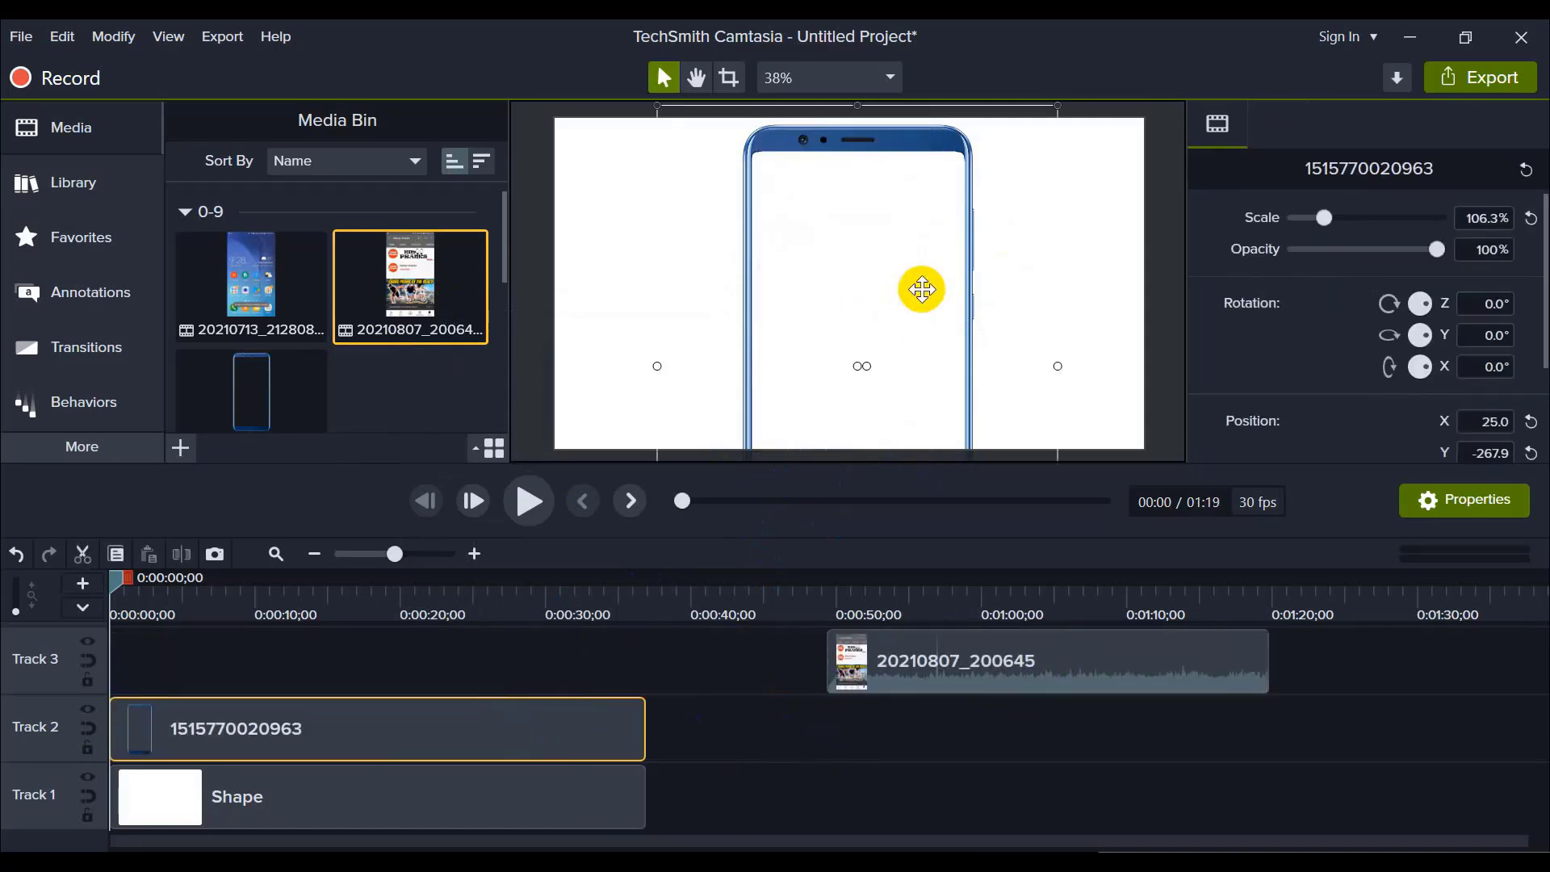
{"action": "scroll", "coordinate": [921, 290], "scroll_direction": "down", "scroll_amount": 3}
{"action": "scroll", "coordinate": [918, 311], "scroll_direction": "up", "scroll_amount": 2}
{"action": "scroll", "coordinate": [952, 356], "scroll_direction": "down", "scroll_amount": 2}
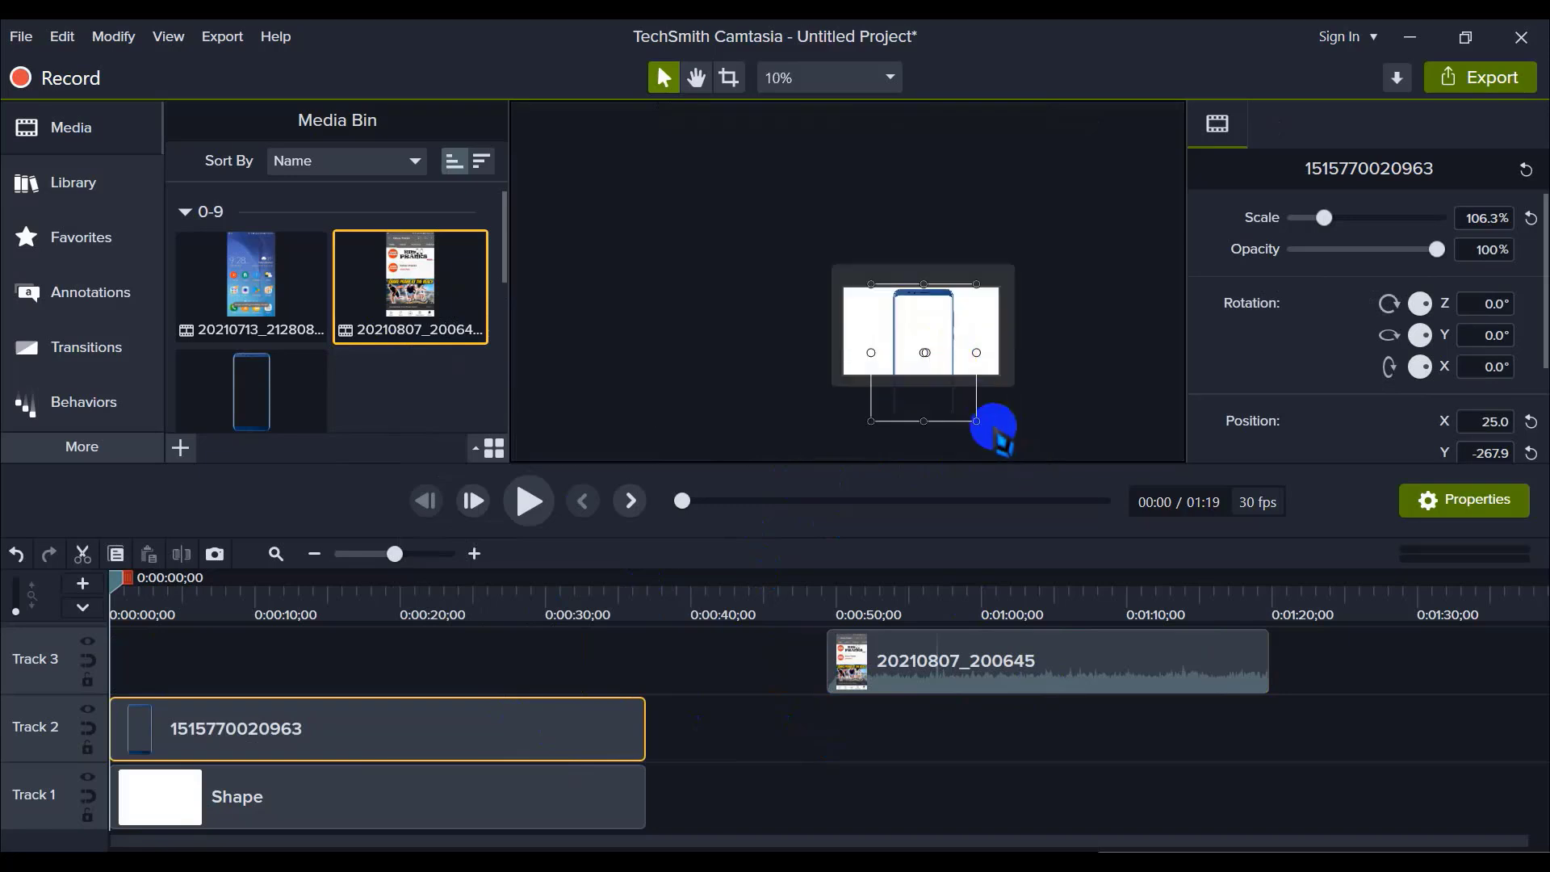
{"action": "left_click_drag", "start_coordinate": [978, 423], "coordinate": [919, 349]}
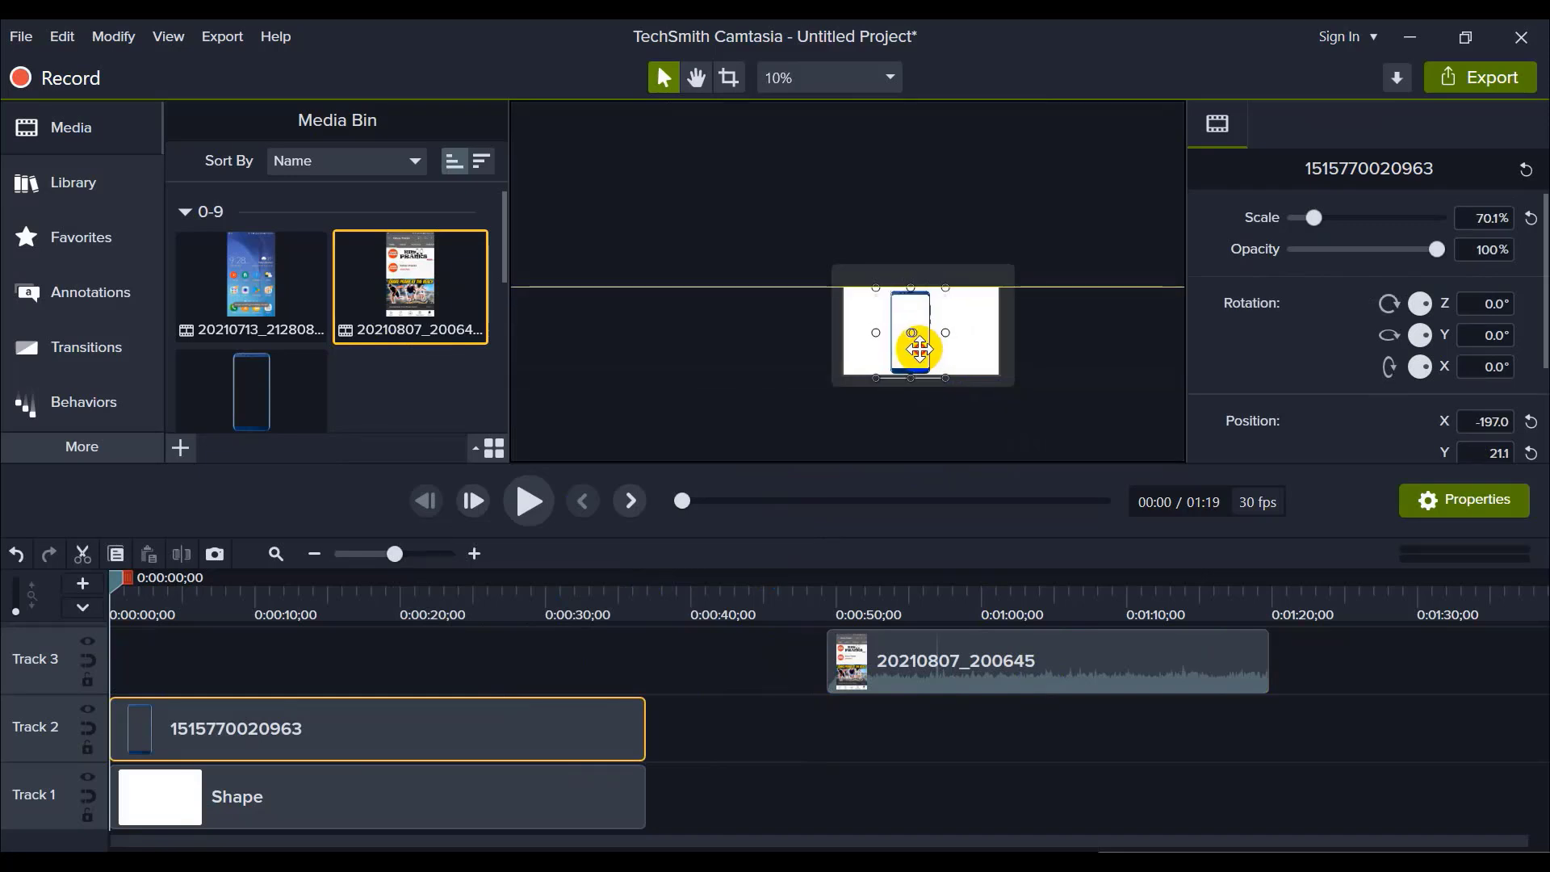
{"action": "left_click", "coordinate": [789, 77]}
{"action": "left_click", "coordinate": [802, 108]}
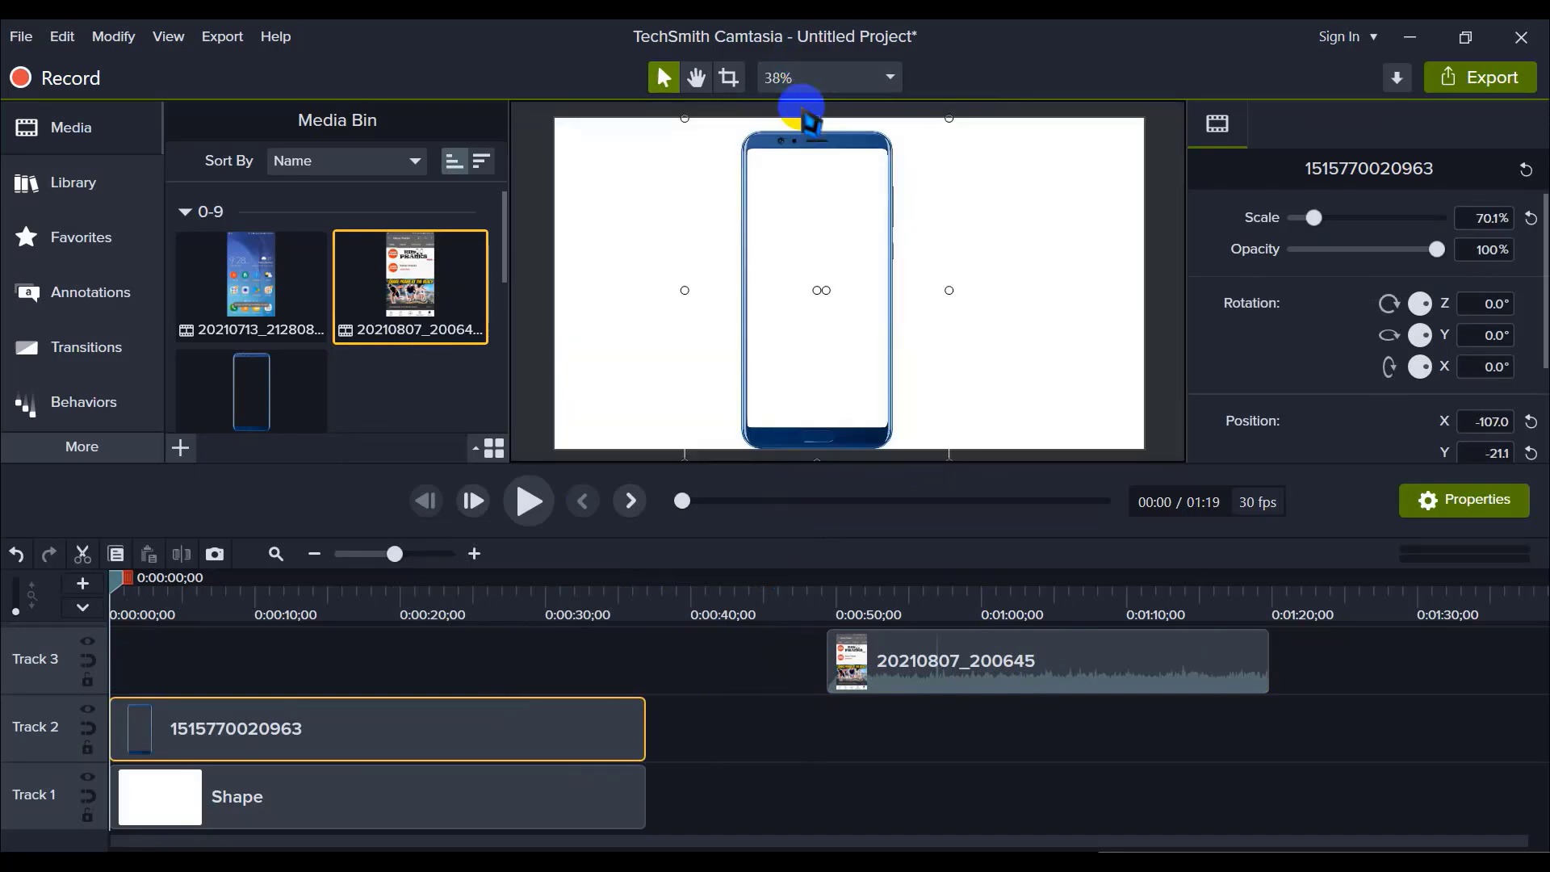
{"action": "left_click", "coordinate": [1066, 326]}
{"action": "left_click", "coordinate": [832, 295]}
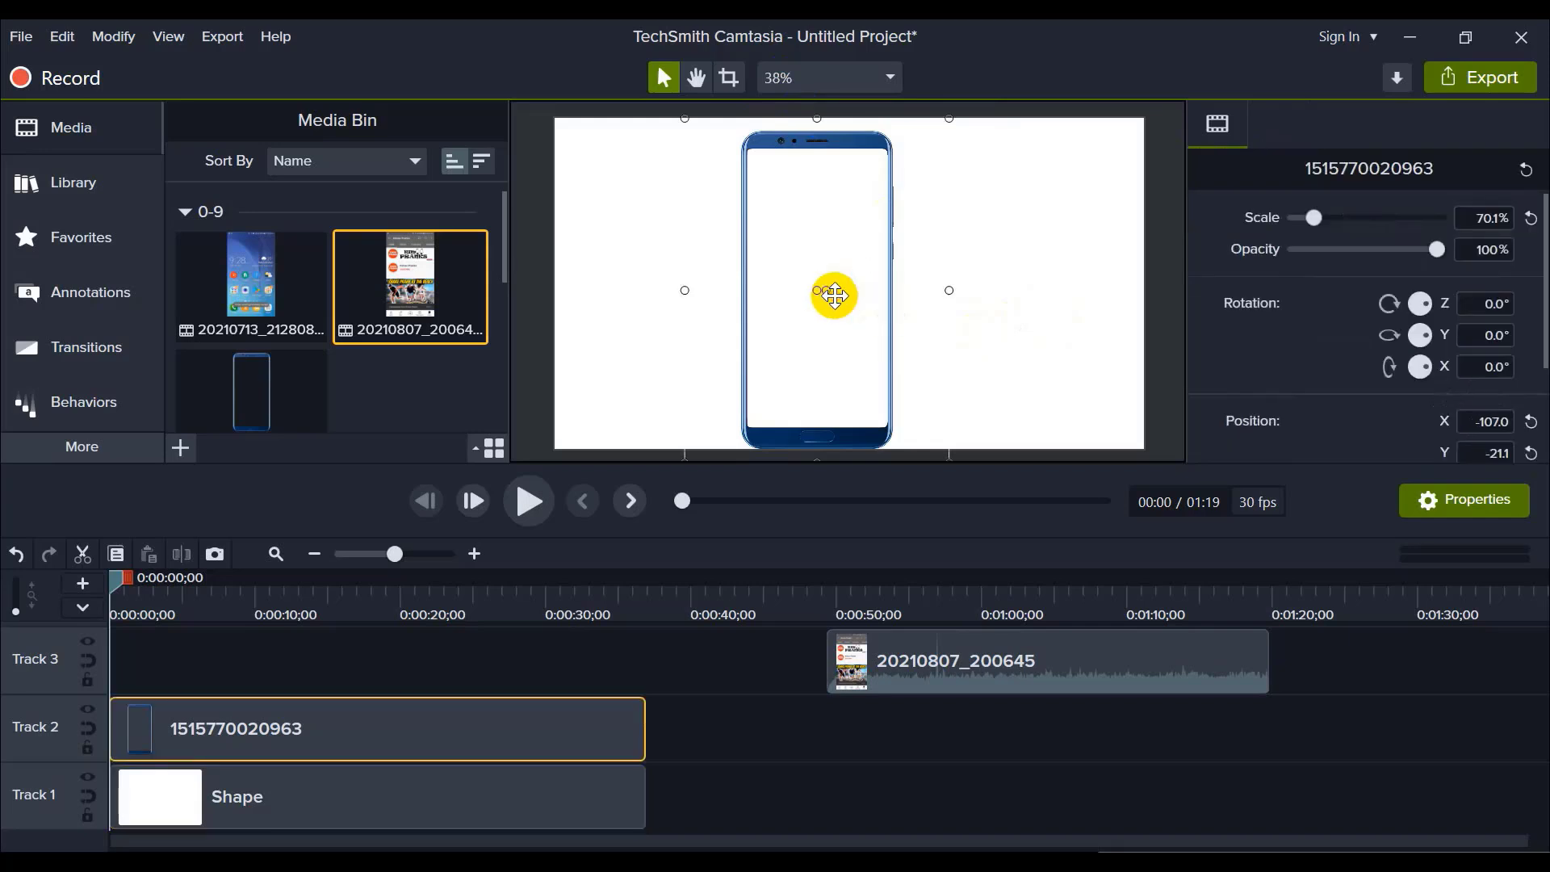
Step: Enlarge the phone frame to about 73% scale and centre it on the canvas at X 0, Y 0
{"action": "left_click_drag", "start_coordinate": [834, 296], "coordinate": [834, 295]}
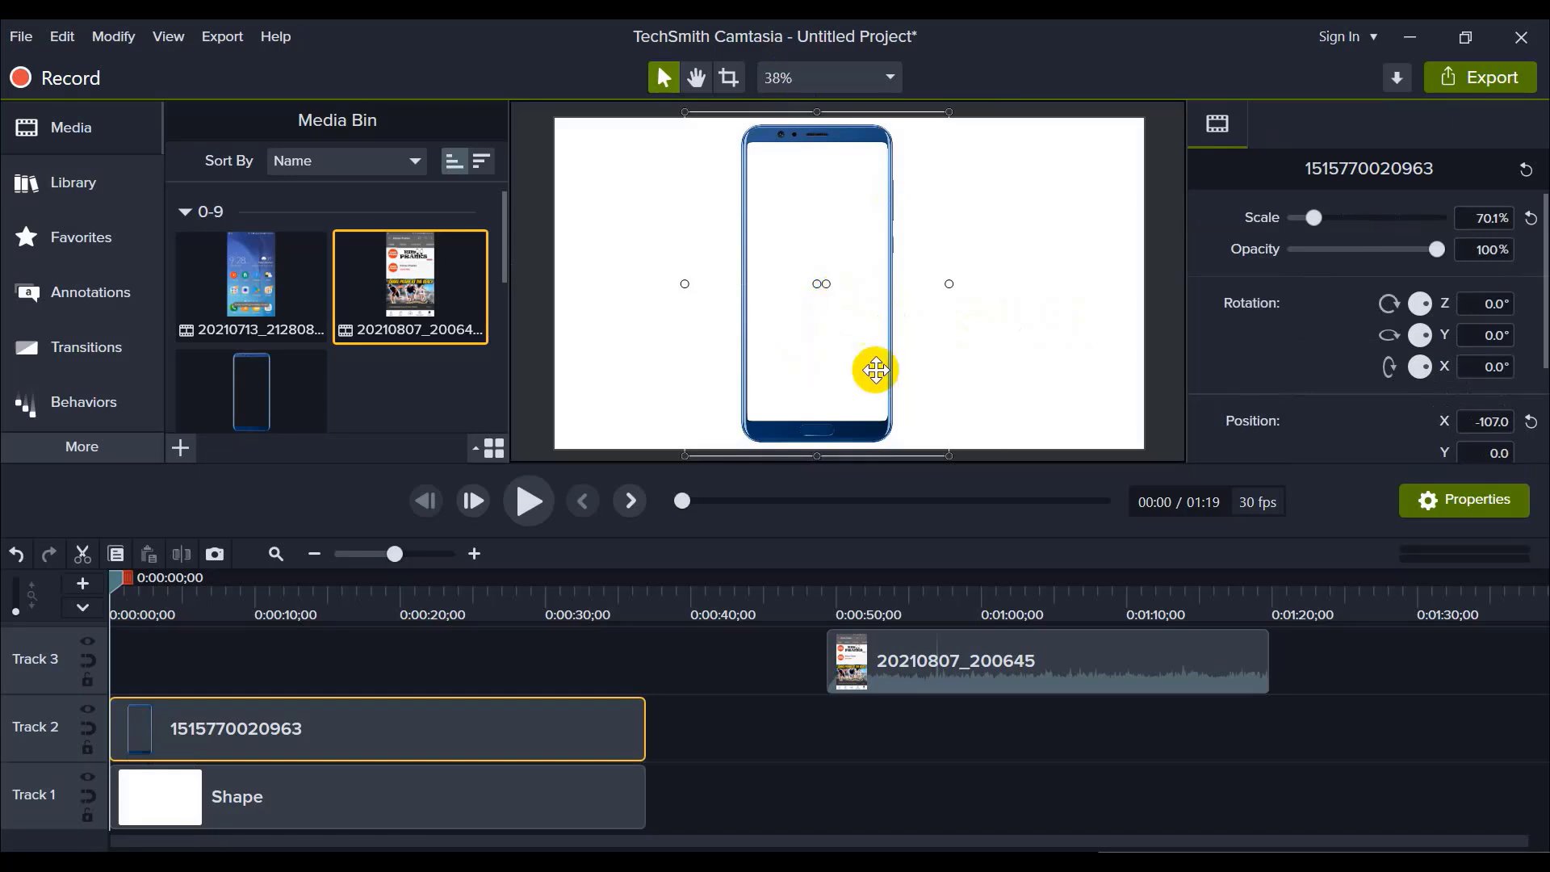
{"action": "left_click_drag", "start_coordinate": [944, 455], "coordinate": [952, 453]}
{"action": "left_click_drag", "start_coordinate": [880, 359], "coordinate": [905, 357]}
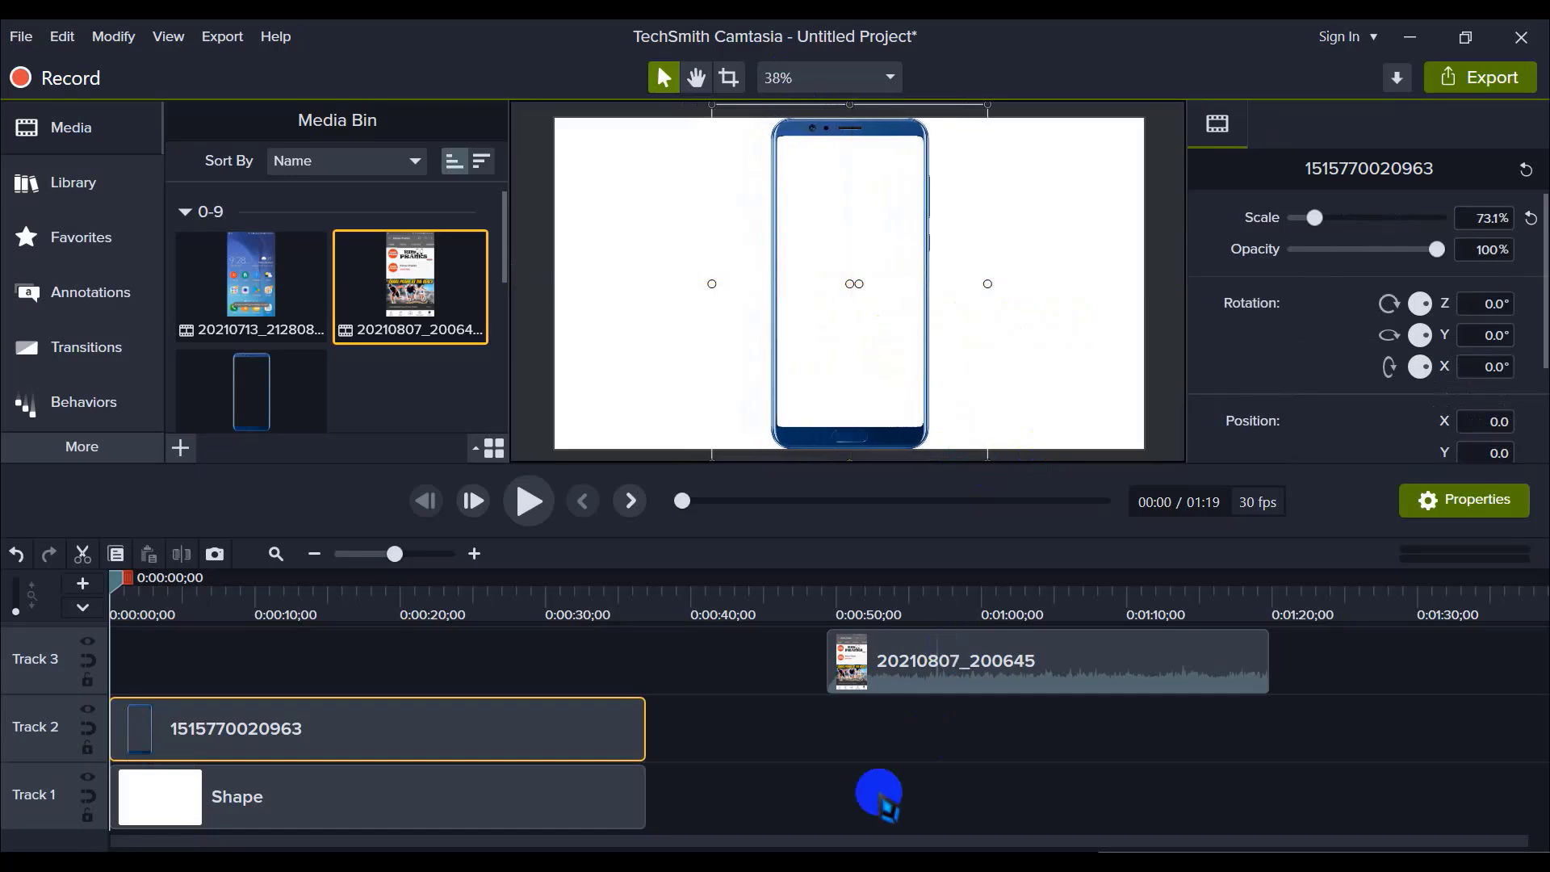
{"action": "left_click", "coordinate": [883, 796]}
Step: Move the channel recording clip 20210807_200645 on Track 3 to the start of the timeline
{"action": "left_click_drag", "start_coordinate": [961, 661], "coordinate": [180, 744]}
{"action": "left_click", "coordinate": [802, 755]}
{"action": "left_click", "coordinate": [855, 283]}
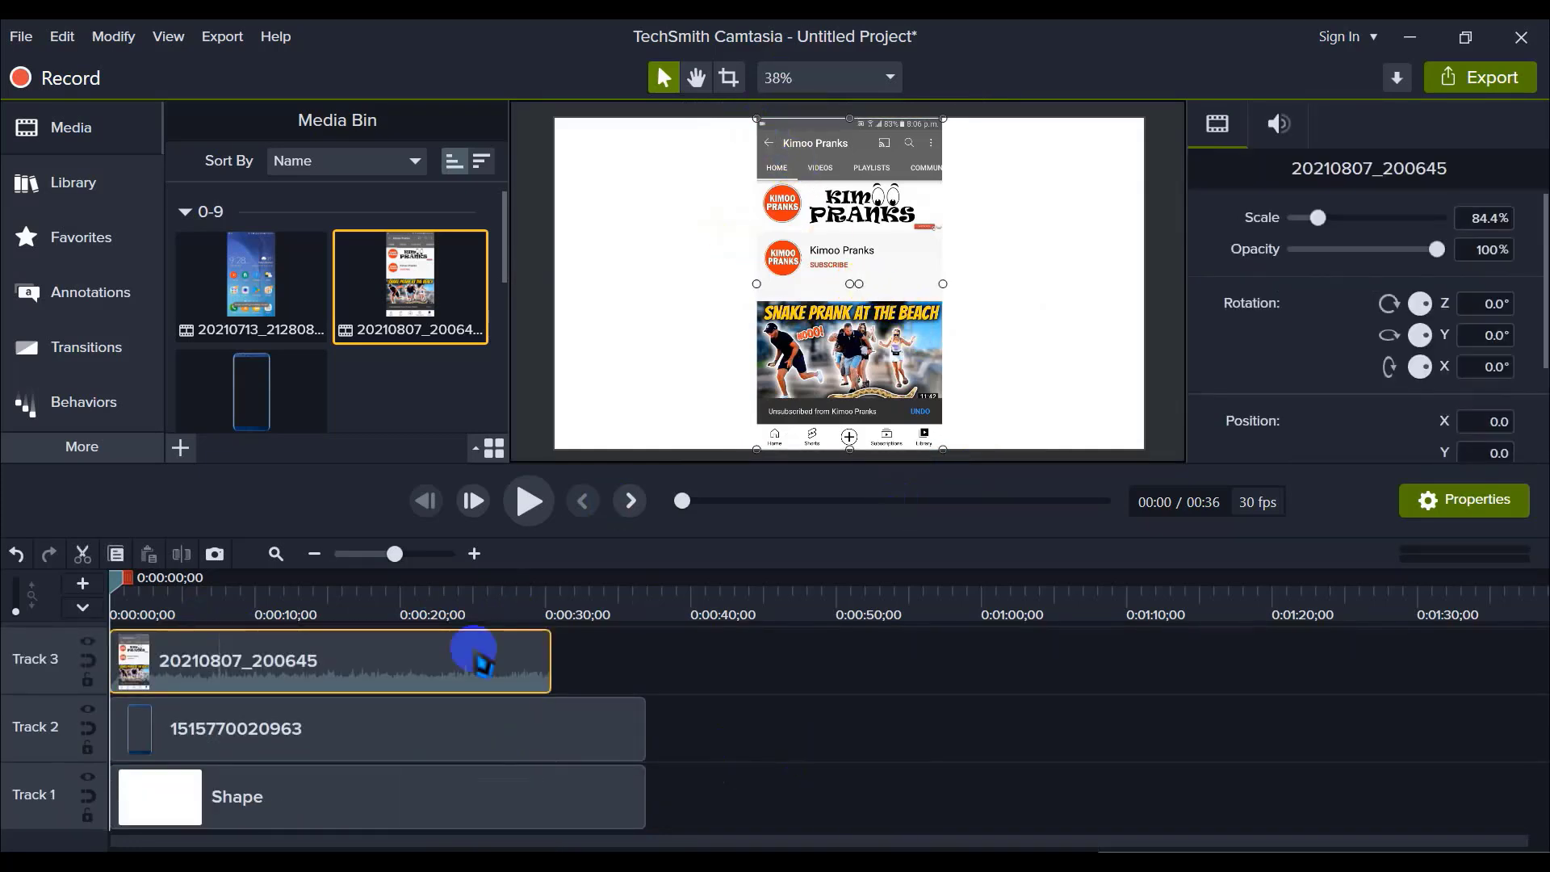
{"action": "left_click", "coordinate": [436, 738]}
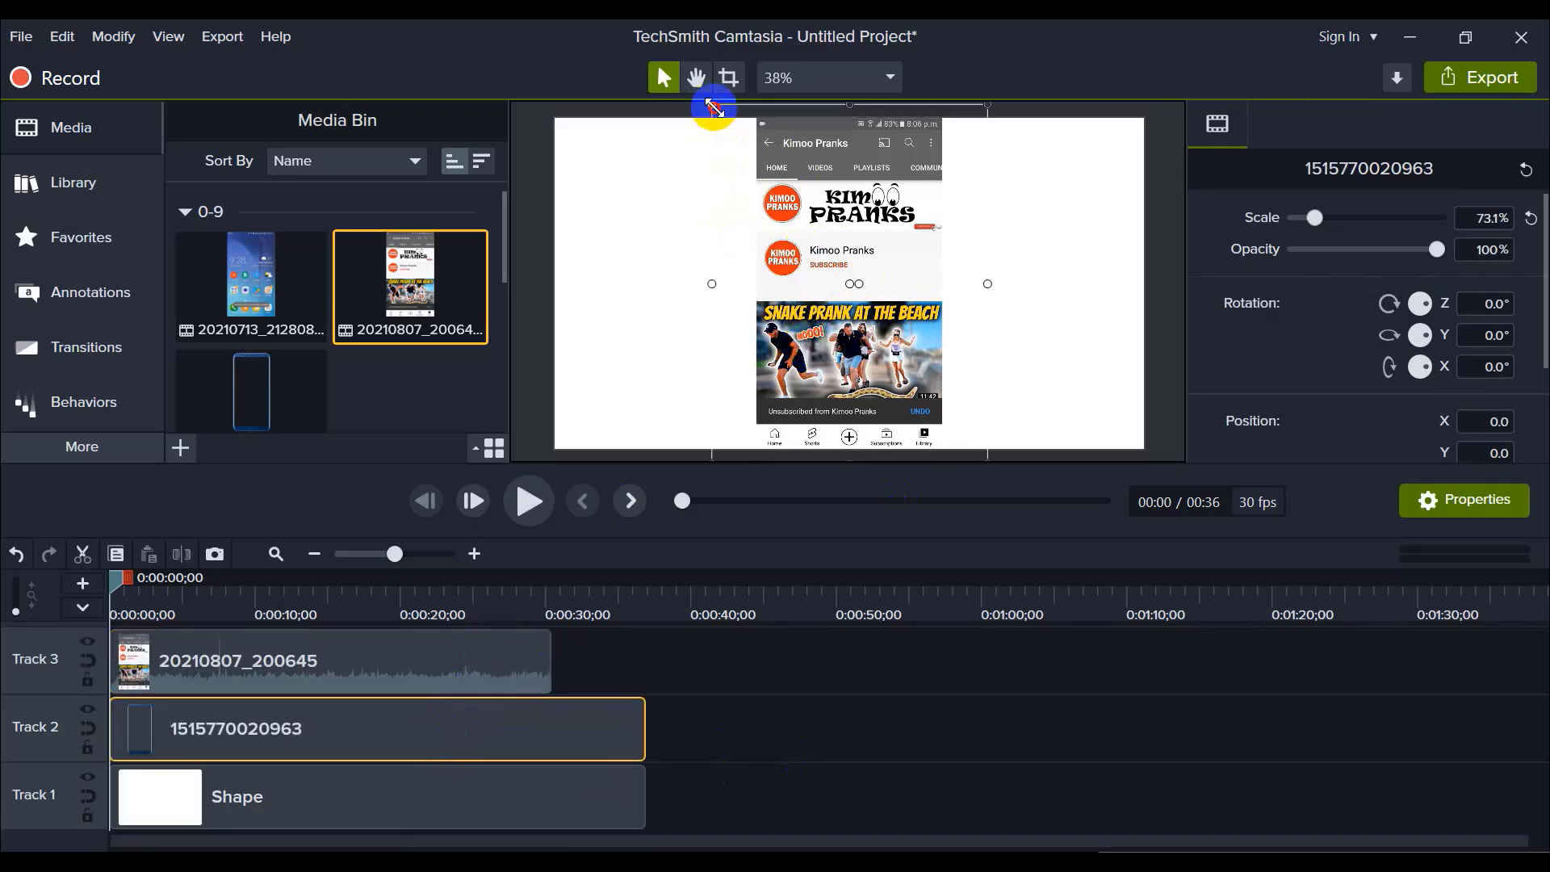
{"action": "left_click_drag", "start_coordinate": [714, 107], "coordinate": [748, 142]}
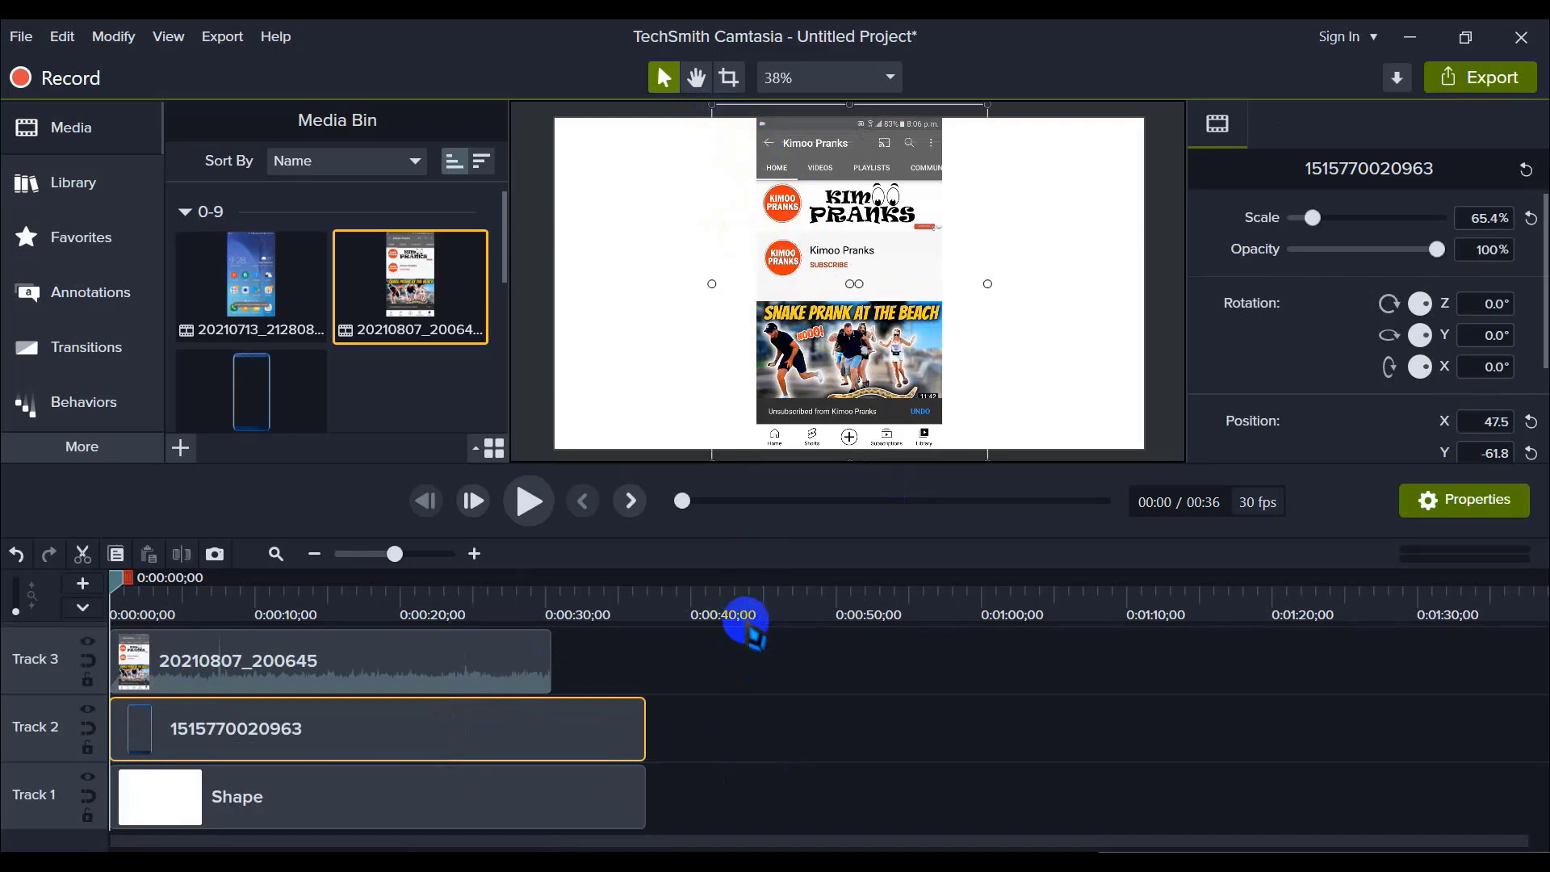
{"action": "key", "text": "ctrl+z"}
{"action": "left_click", "coordinate": [792, 706]}
Step: Lock Track 2 with the phone frame and Track 1 with the Shape clip
{"action": "left_click", "coordinate": [353, 739]}
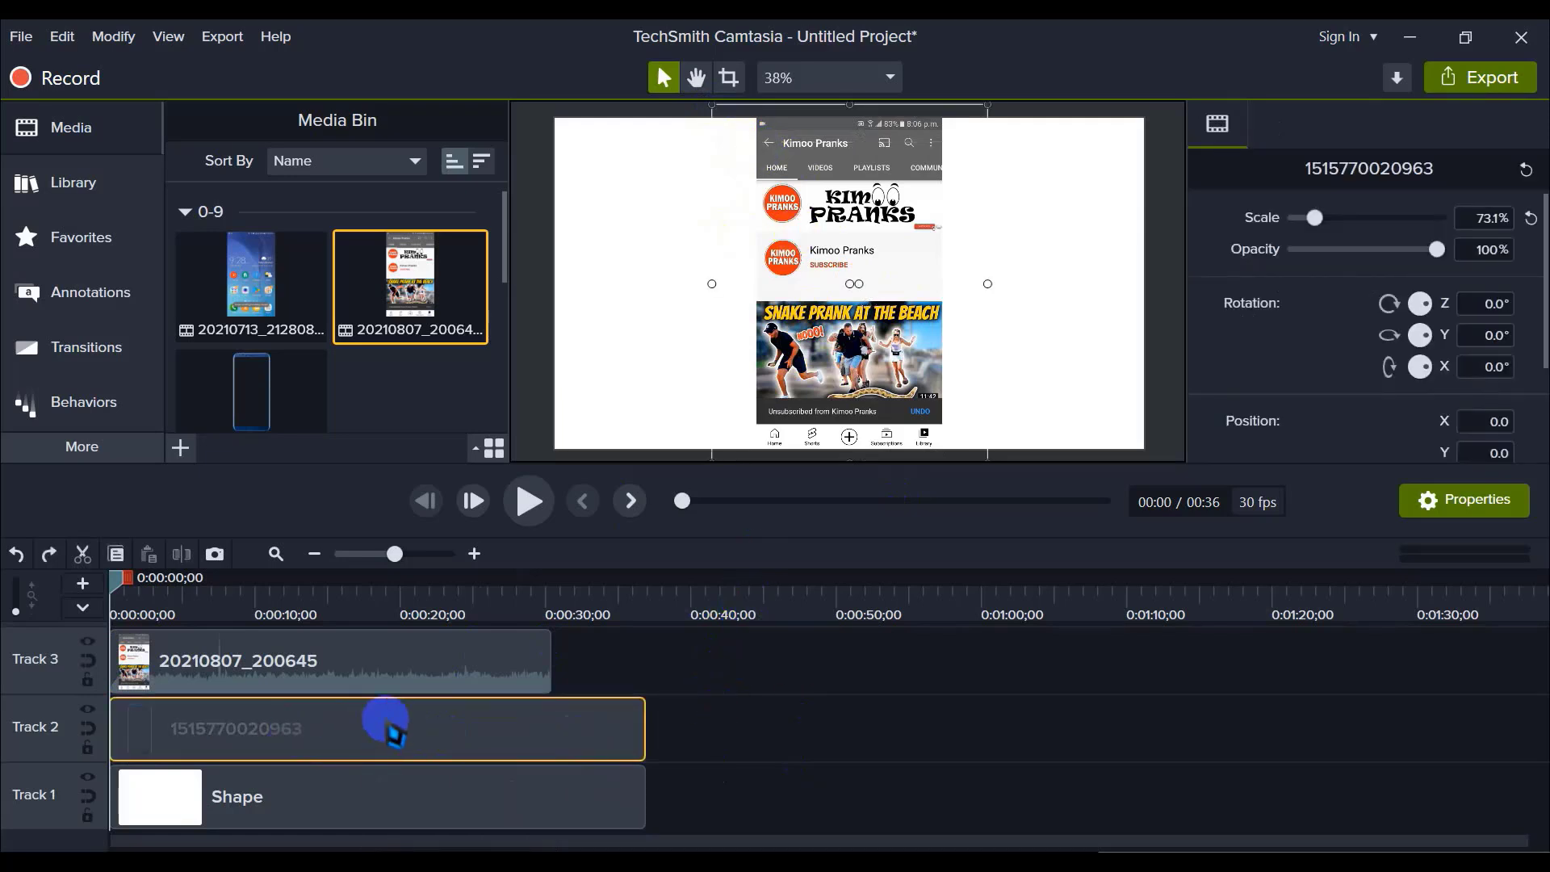
{"action": "left_click", "coordinate": [770, 726]}
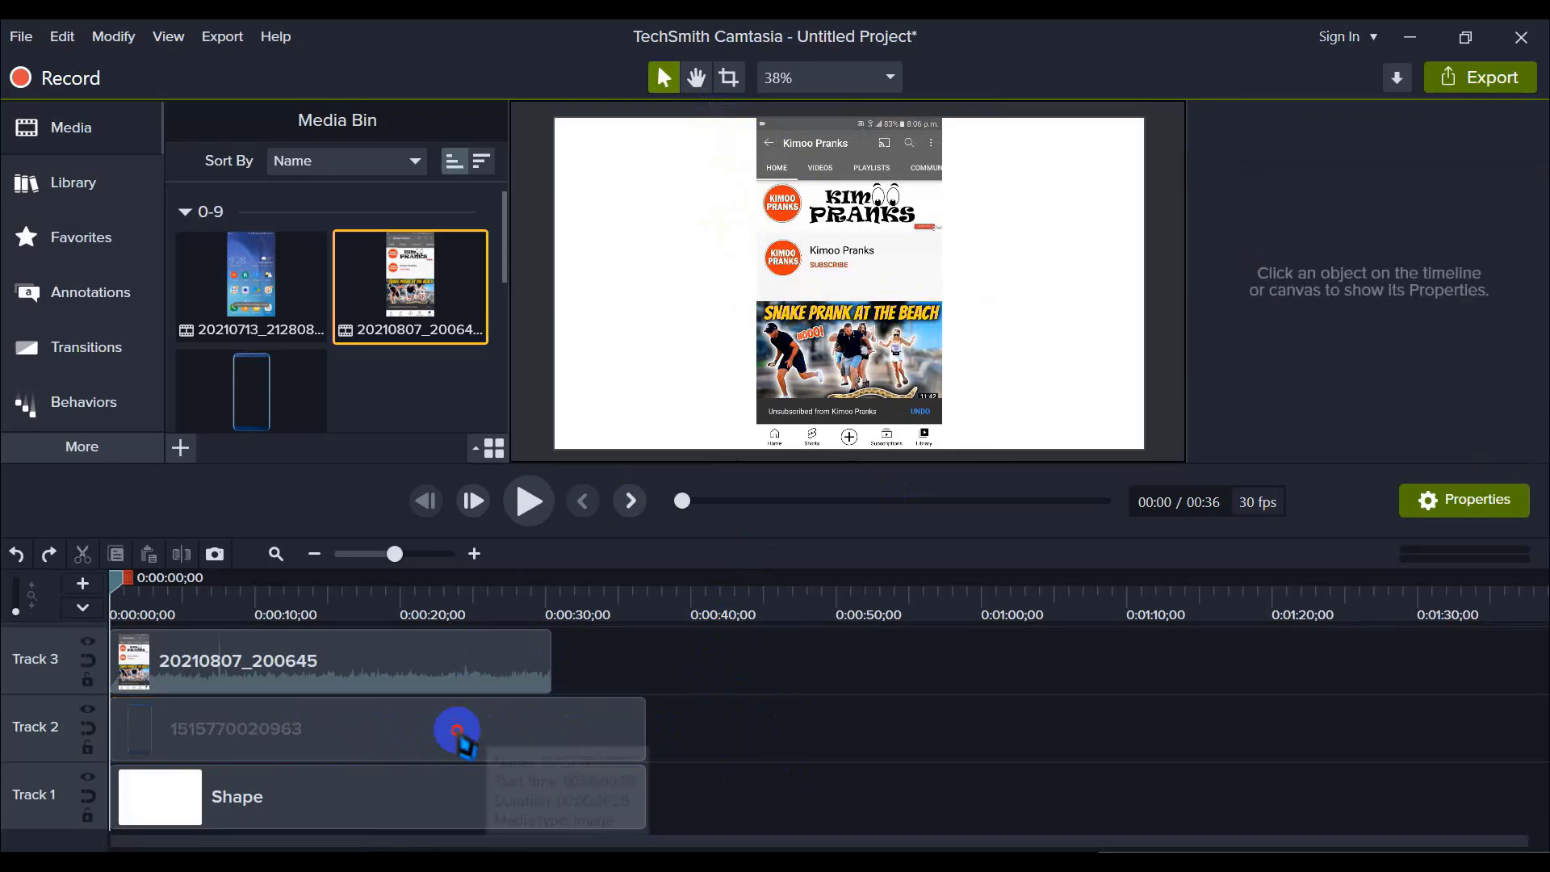
{"action": "left_click", "coordinate": [448, 726]}
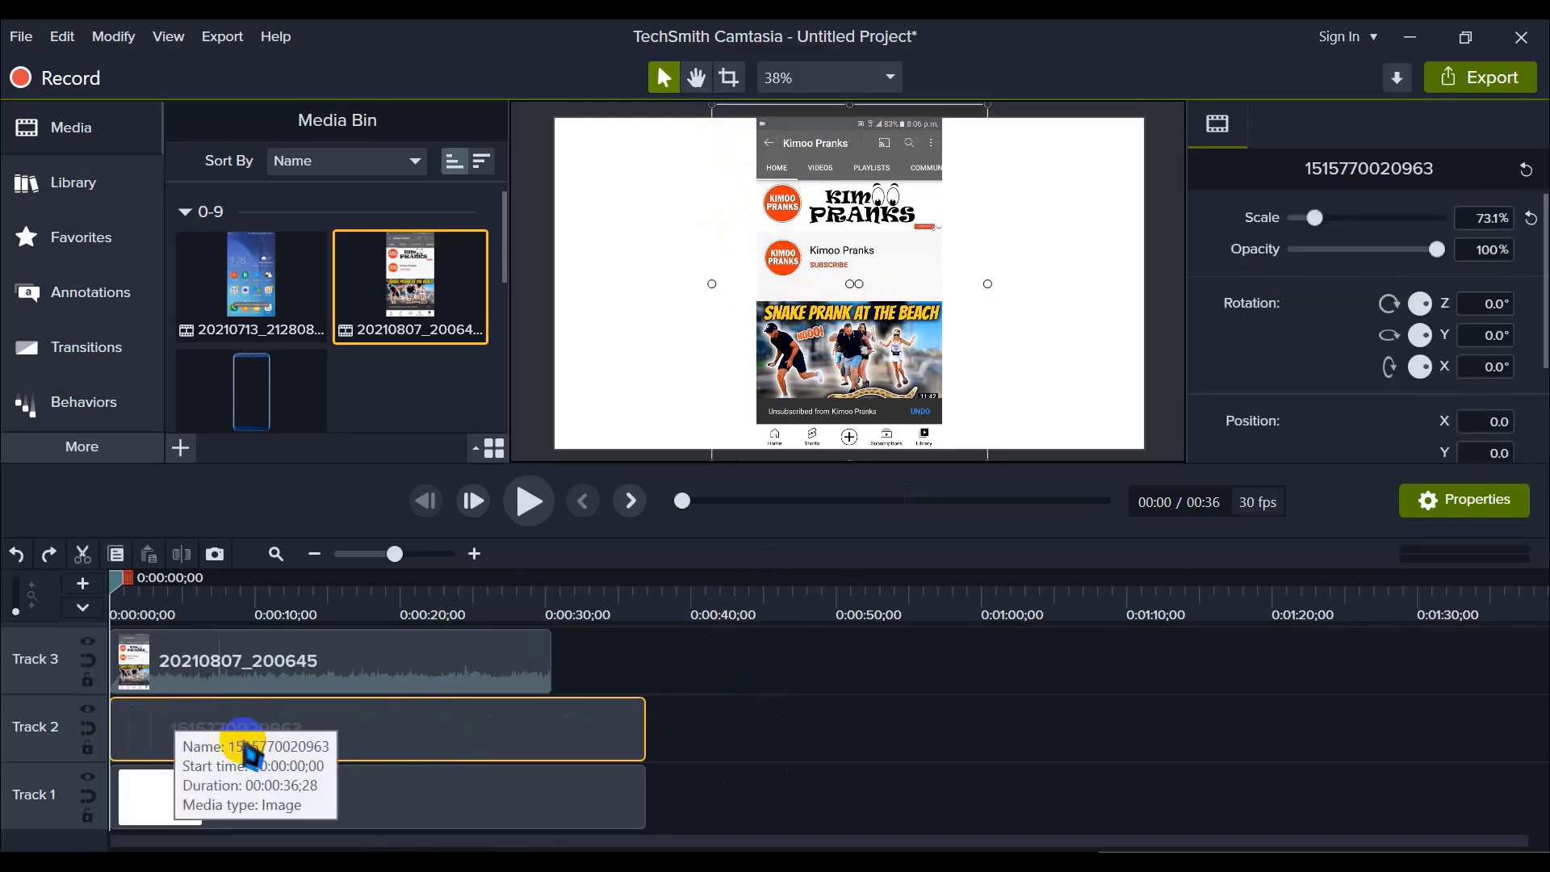
{"action": "left_click", "coordinate": [88, 747]}
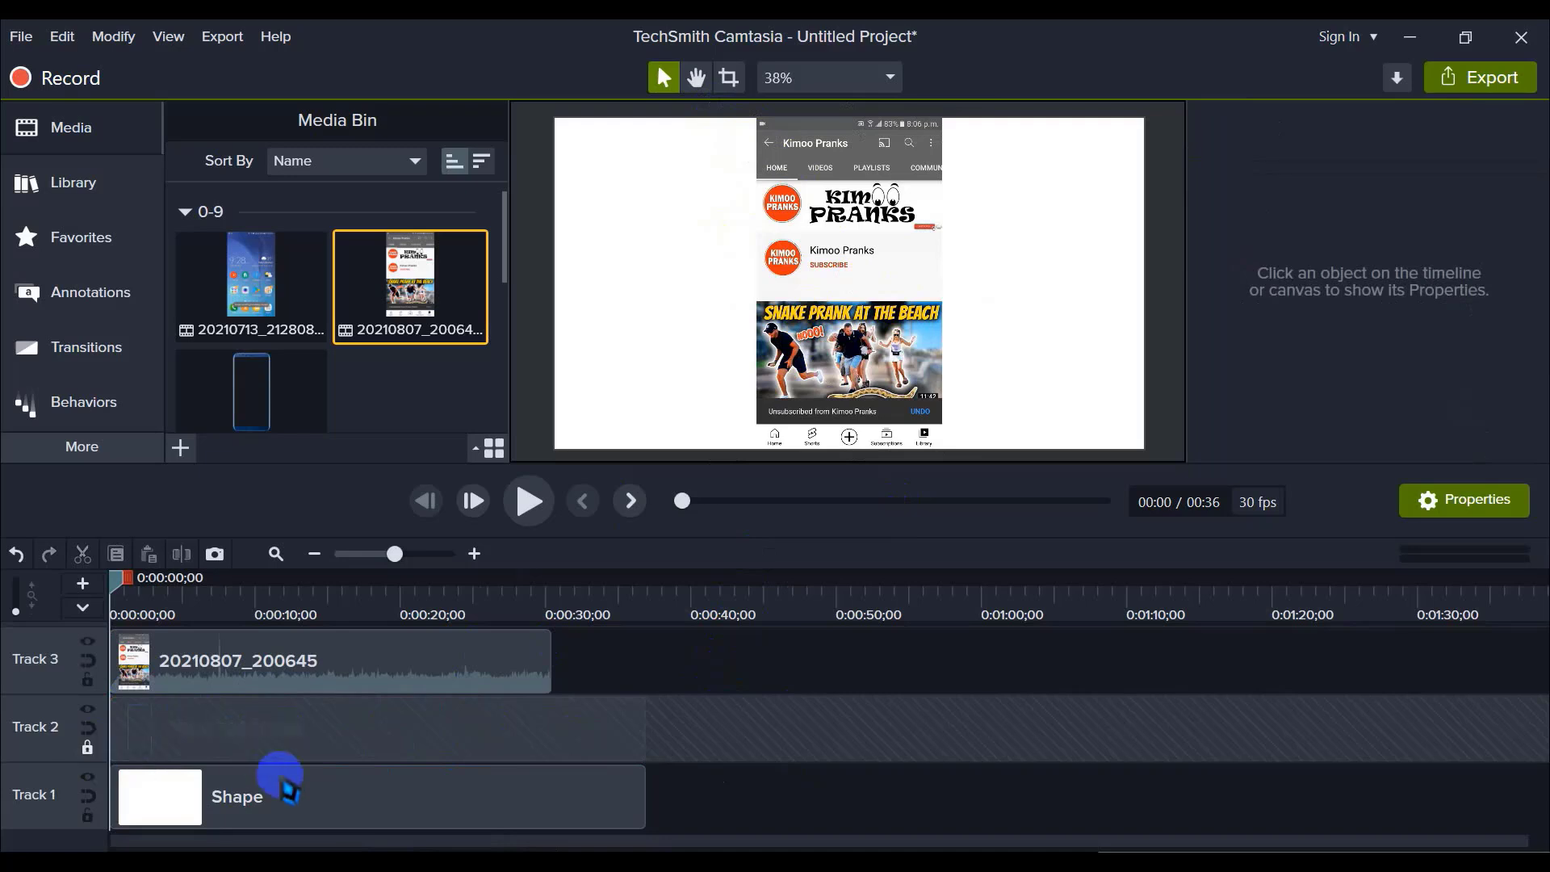
{"action": "left_click", "coordinate": [204, 803]}
{"action": "left_click", "coordinate": [87, 815]}
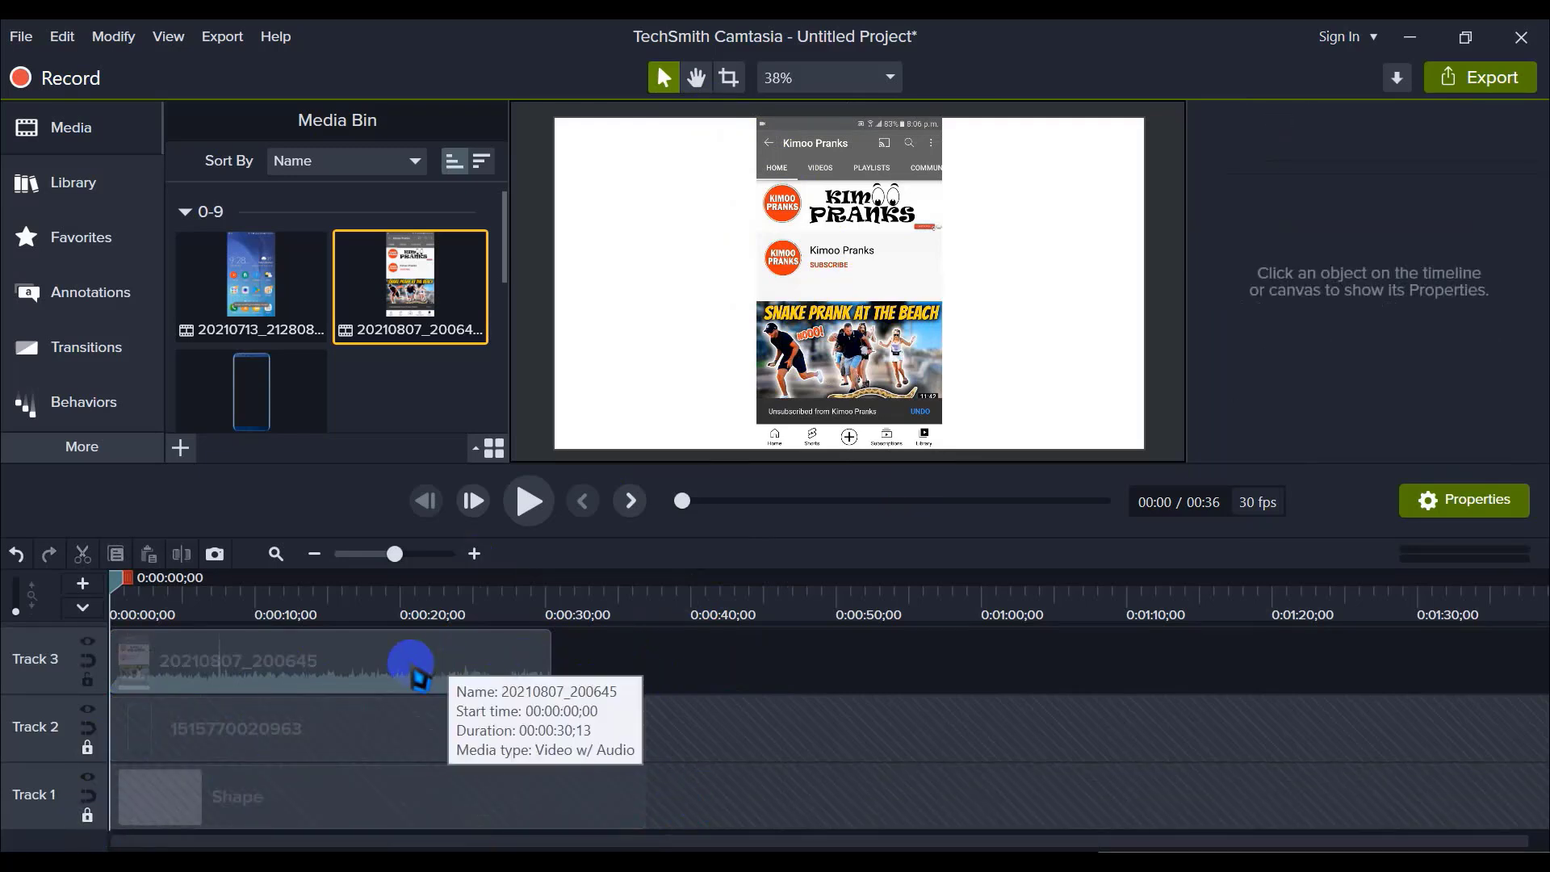
{"action": "left_click", "coordinate": [348, 670]}
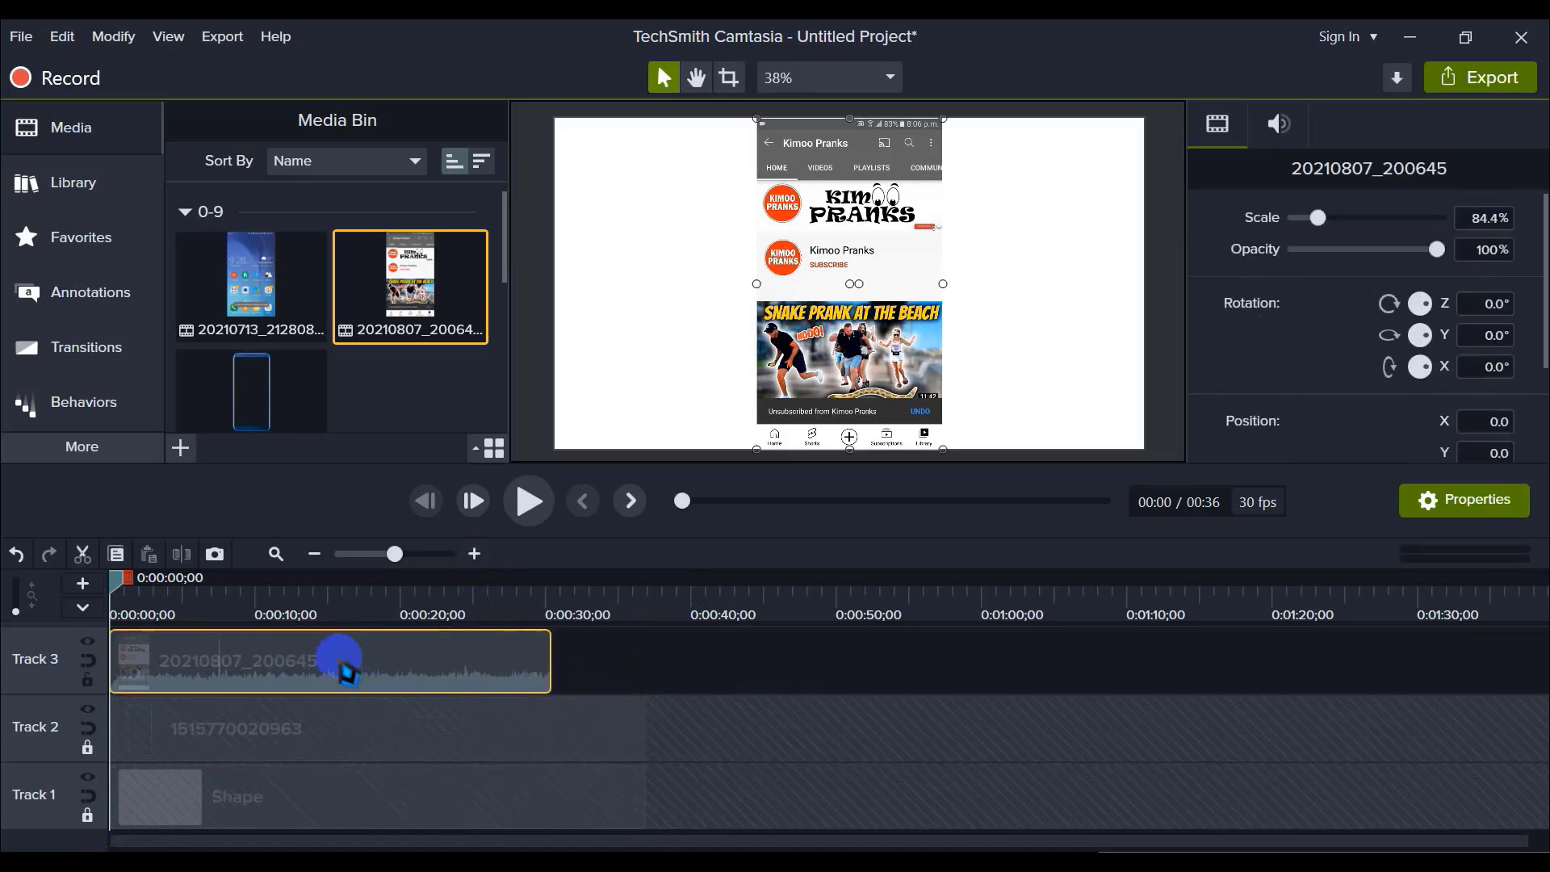
{"action": "right_click", "coordinate": [349, 672]}
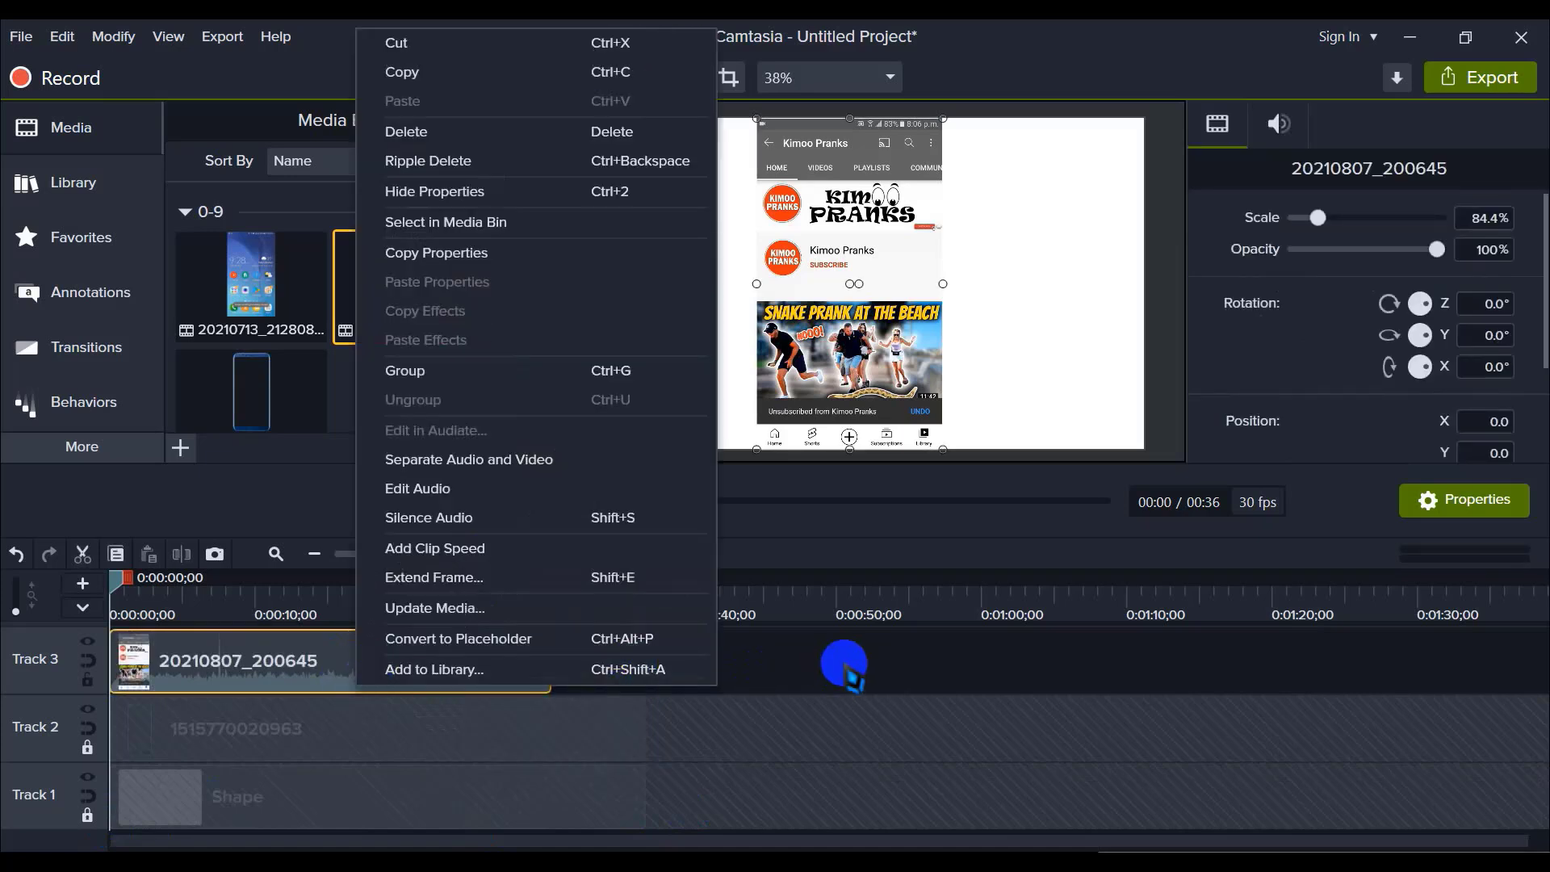
{"action": "left_click", "coordinate": [637, 704]}
{"action": "left_click", "coordinate": [395, 662]}
{"action": "right_click", "coordinate": [405, 659]}
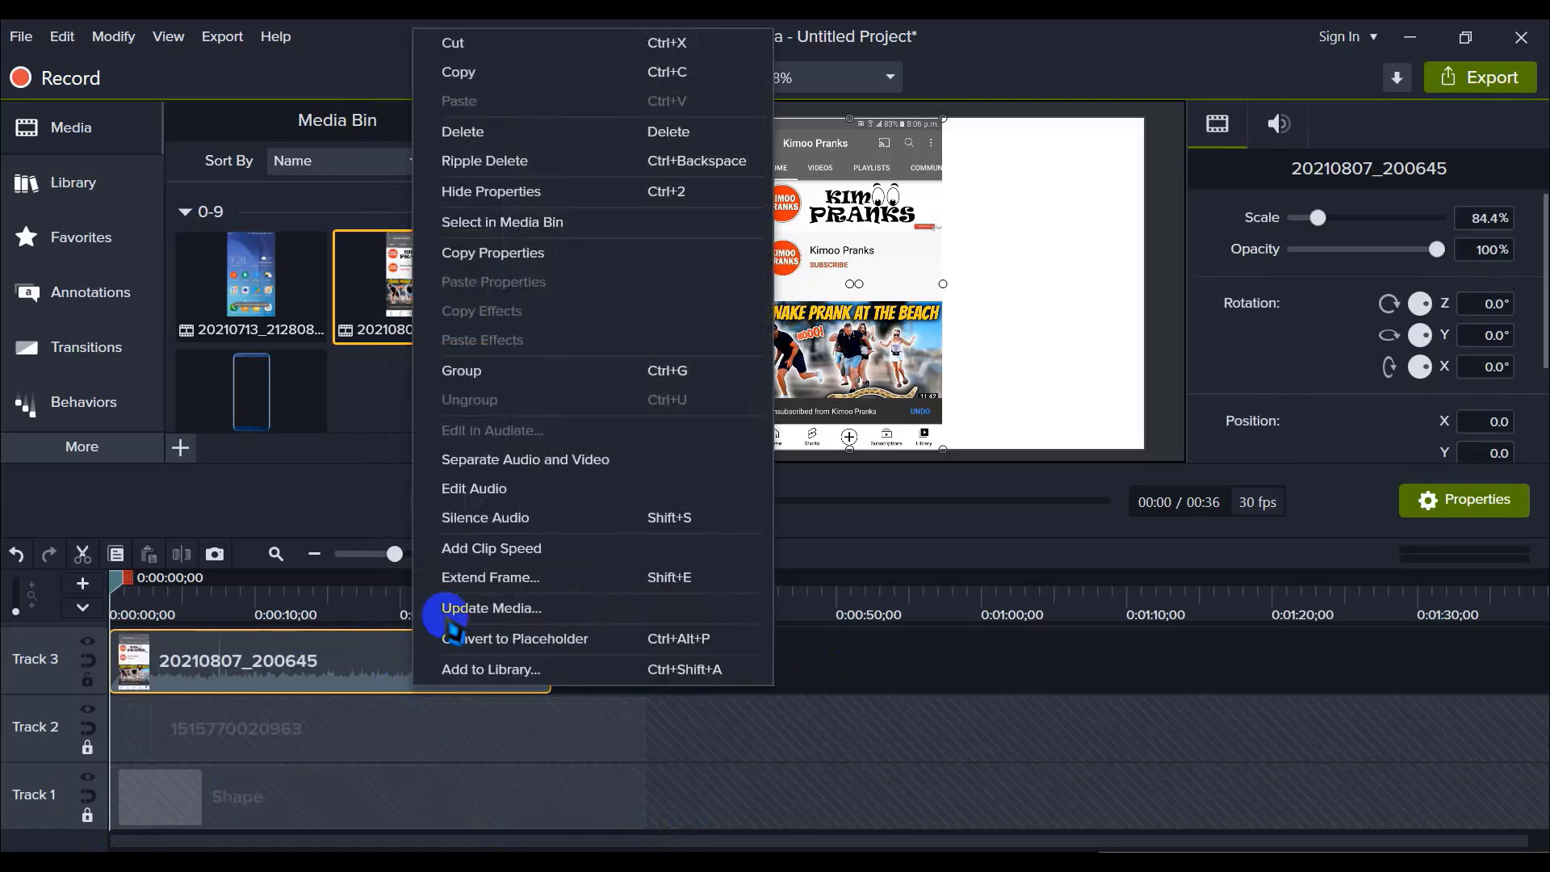
{"action": "left_click", "coordinate": [928, 657]}
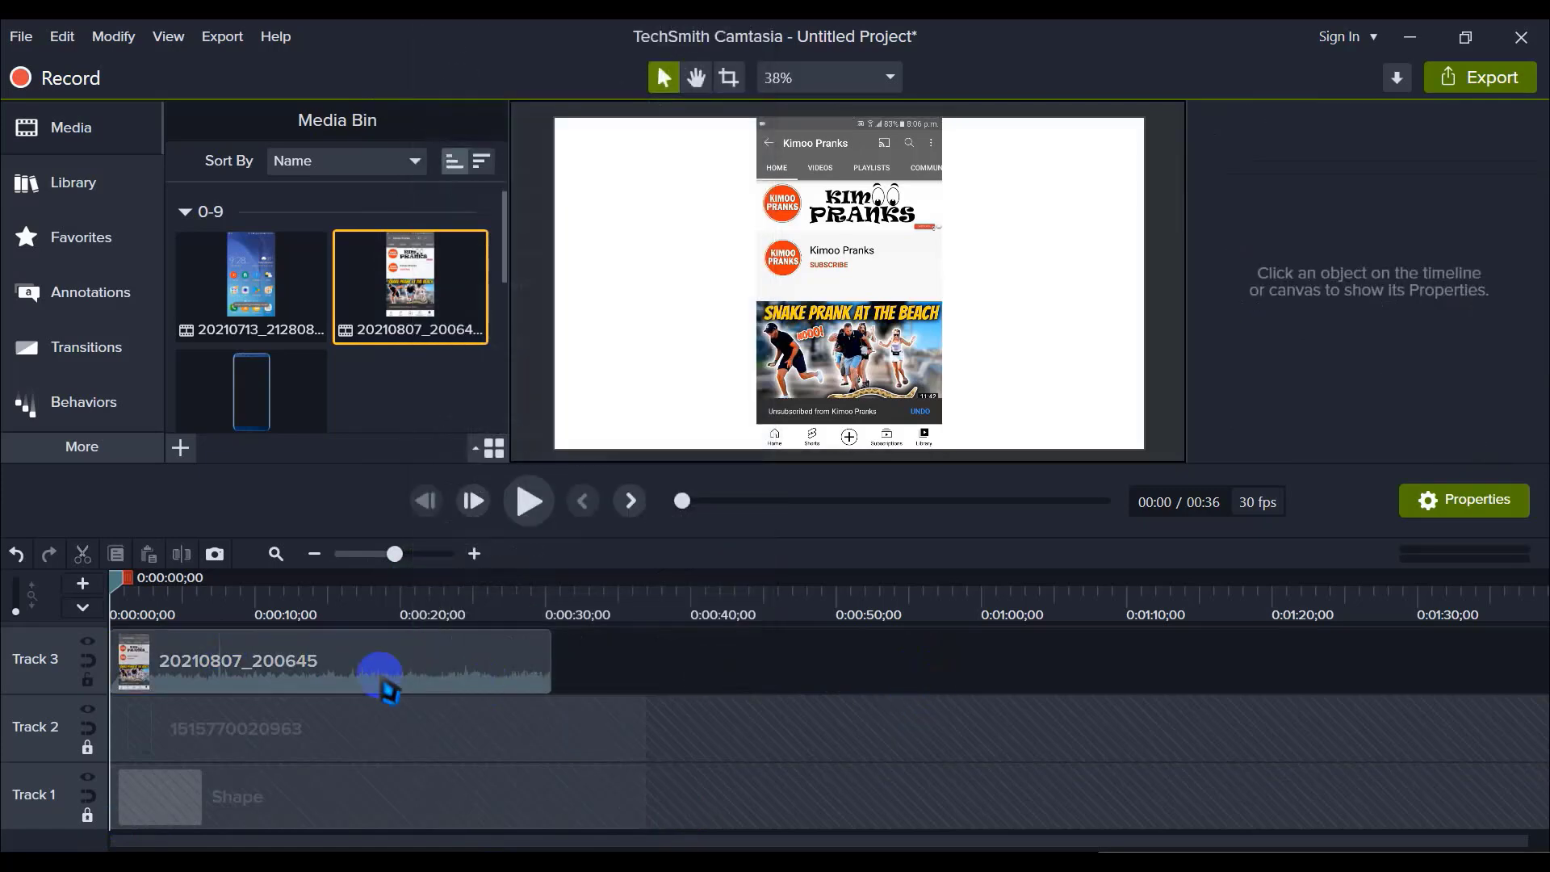
Step: Separate the audio and video of the 20210807_200645 clip on Track 3
{"action": "left_click", "coordinate": [349, 672]}
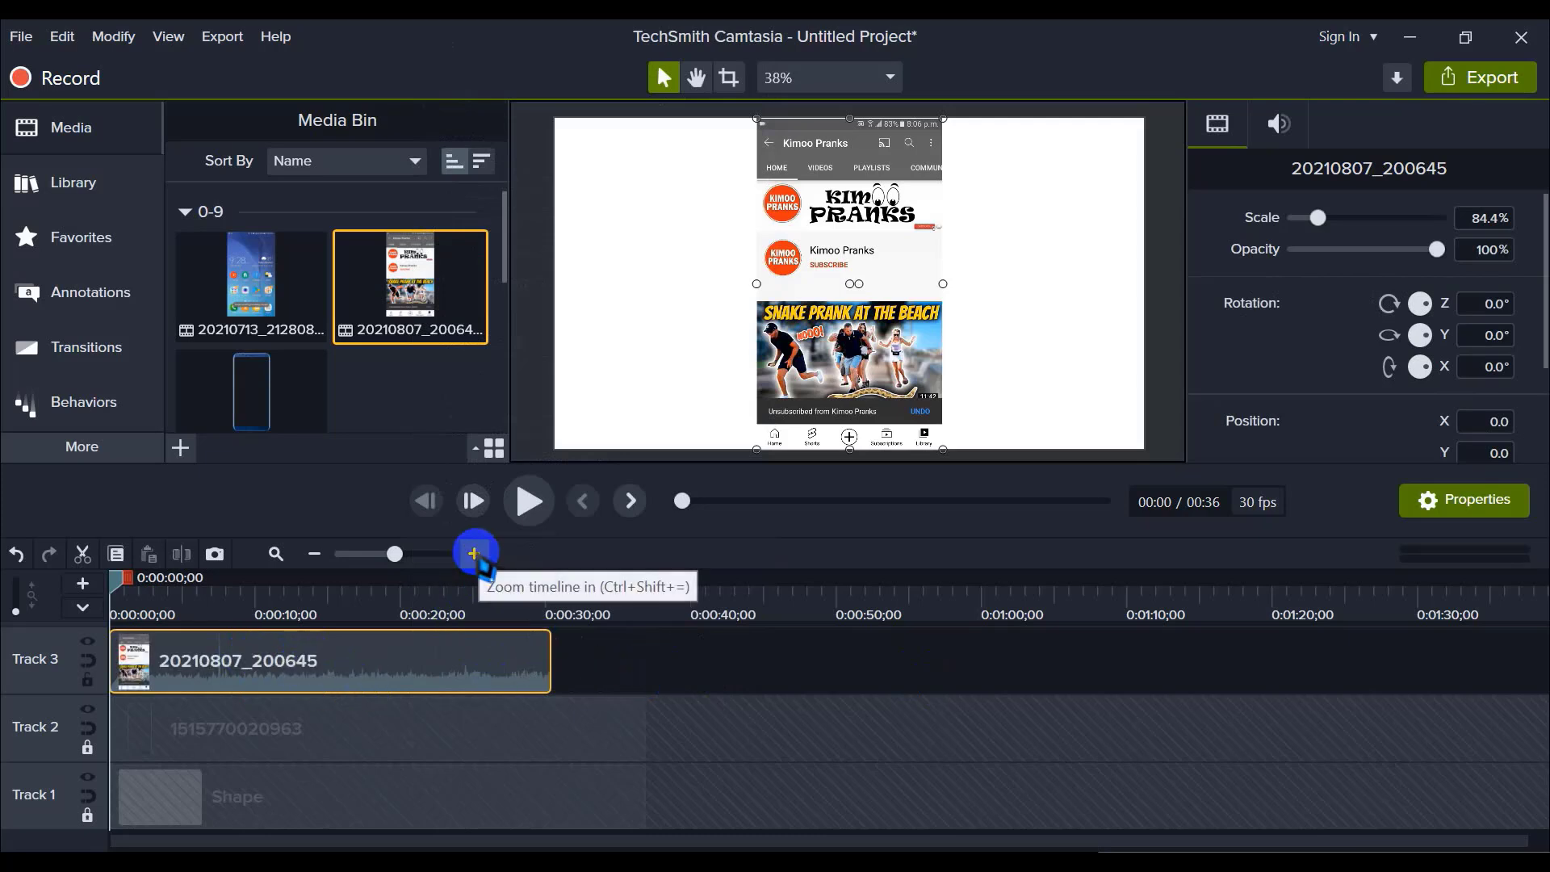
{"action": "right_click", "coordinate": [361, 663]}
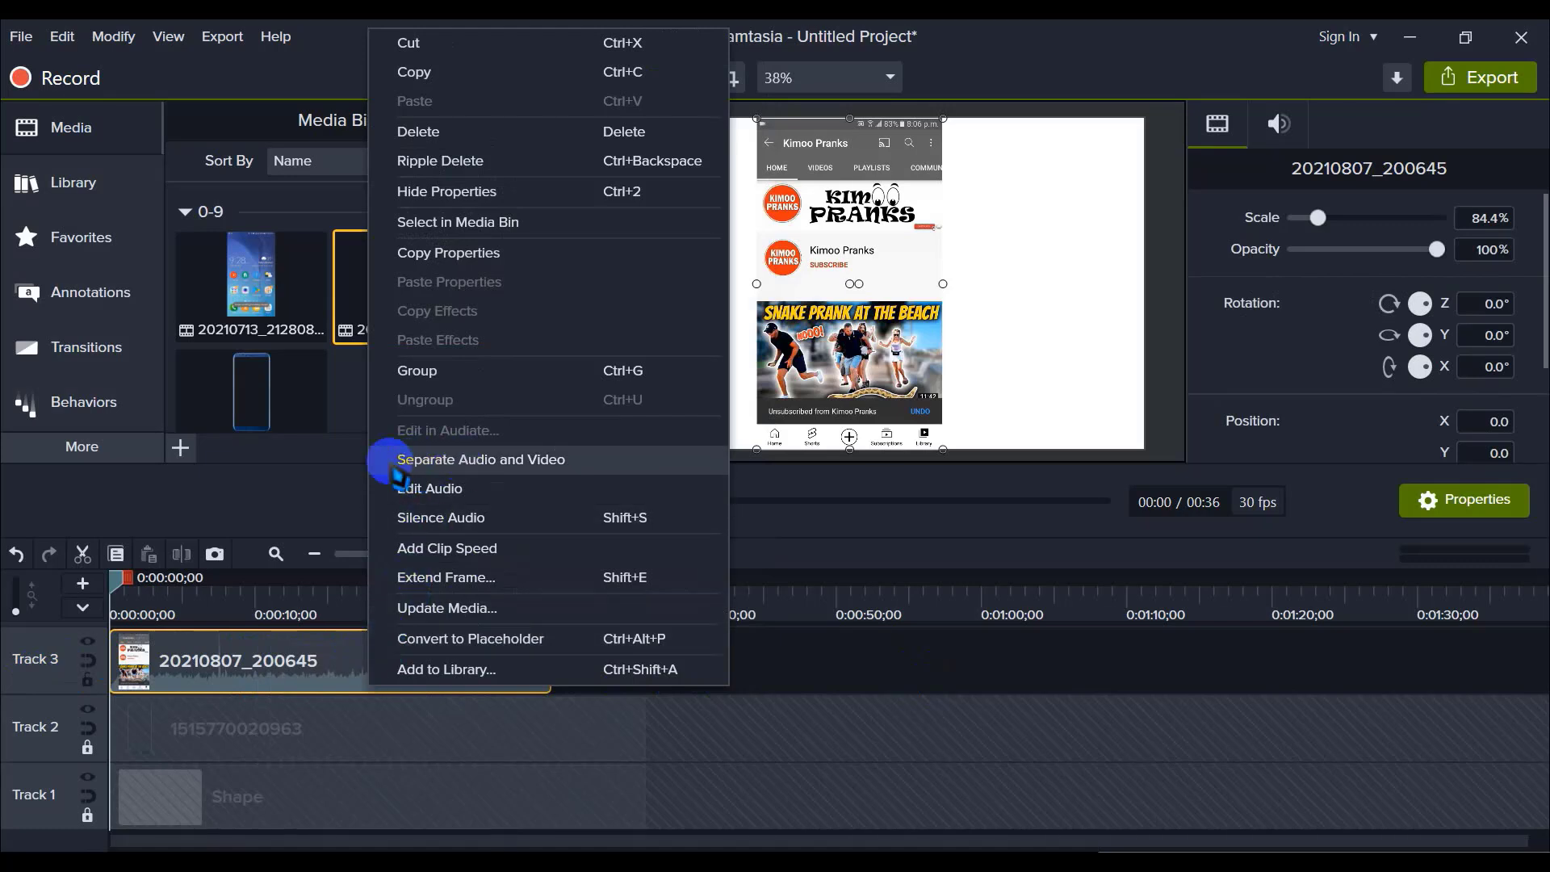
{"action": "left_click", "coordinate": [537, 461]}
{"action": "left_click", "coordinate": [645, 671]}
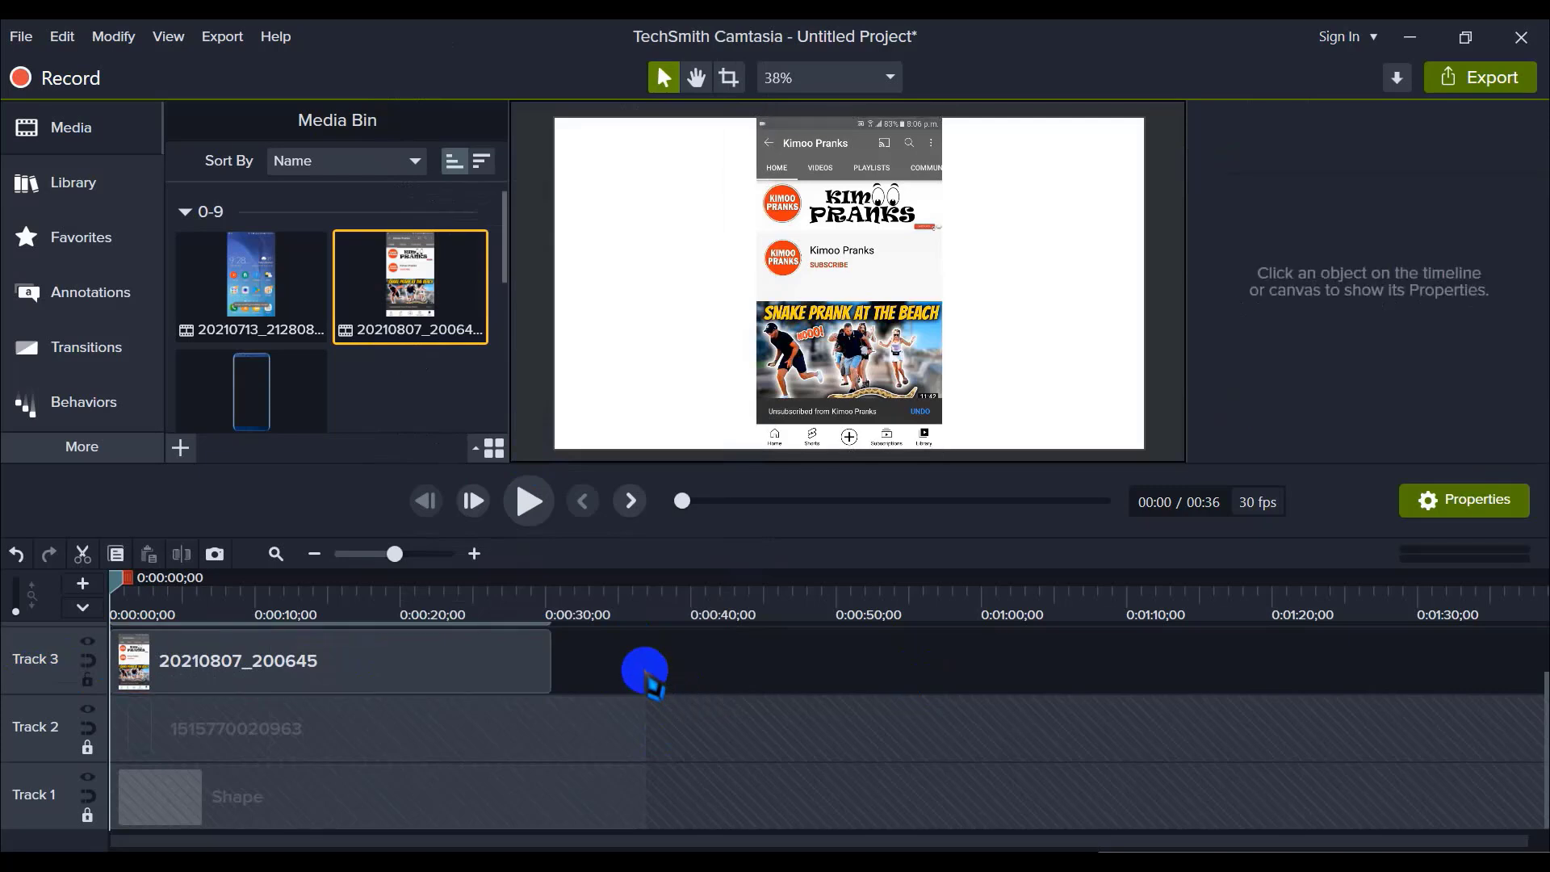
Step: Move the separated audio clip on Track 4 away from the timeline start and delete it
{"action": "left_click", "coordinate": [410, 685]}
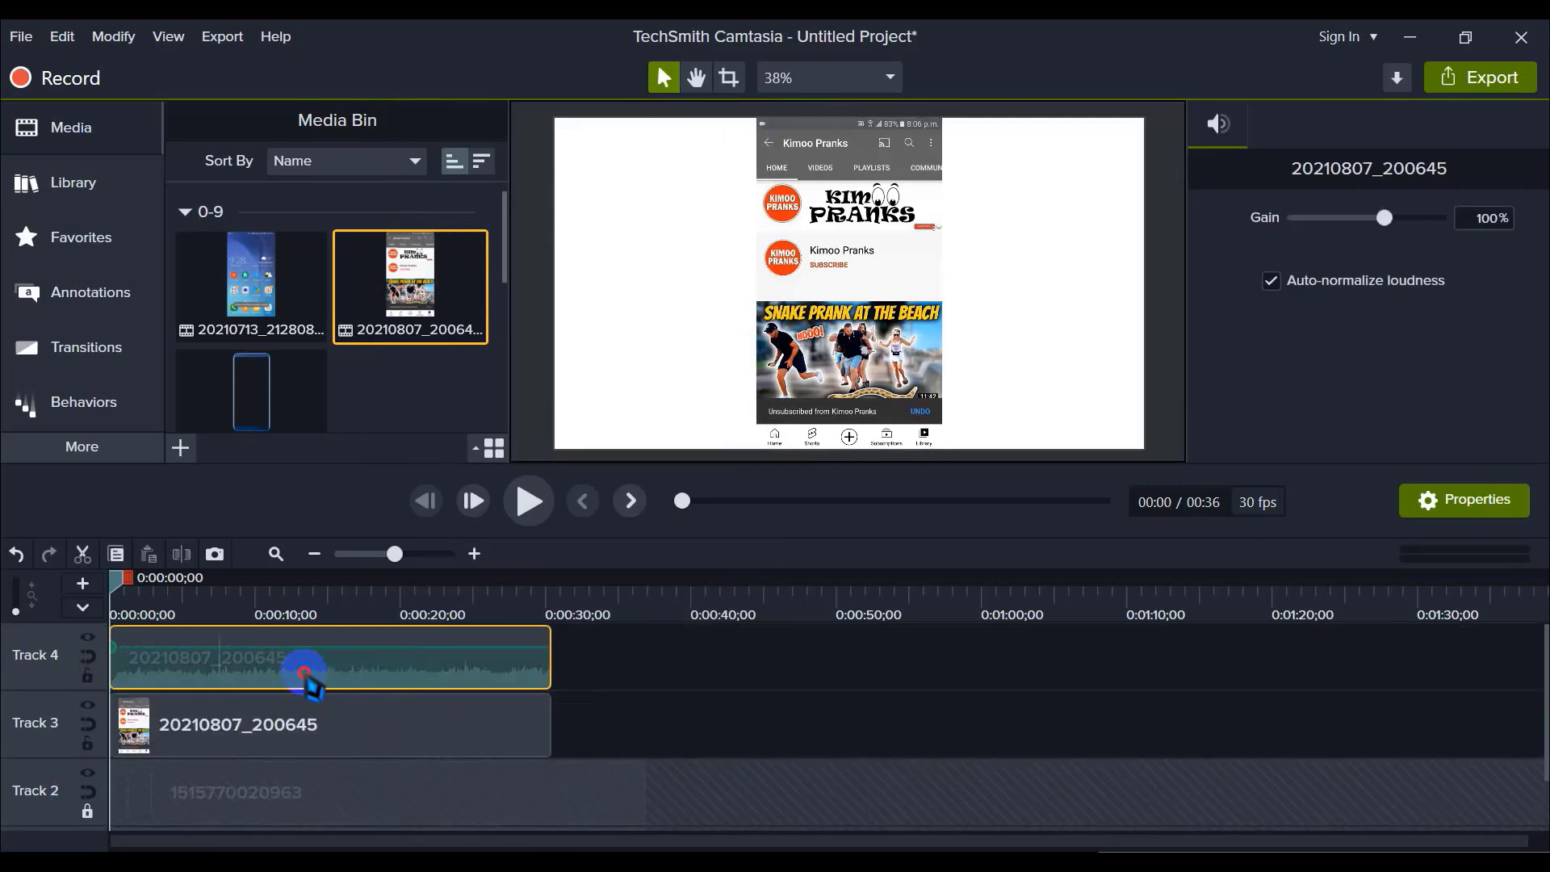
{"action": "left_click_drag", "start_coordinate": [305, 672], "coordinate": [586, 668]}
{"action": "left_click", "coordinate": [360, 726]}
{"action": "left_click", "coordinate": [481, 671]}
{"action": "left_click", "coordinate": [674, 696]}
{"action": "left_click", "coordinate": [605, 657]}
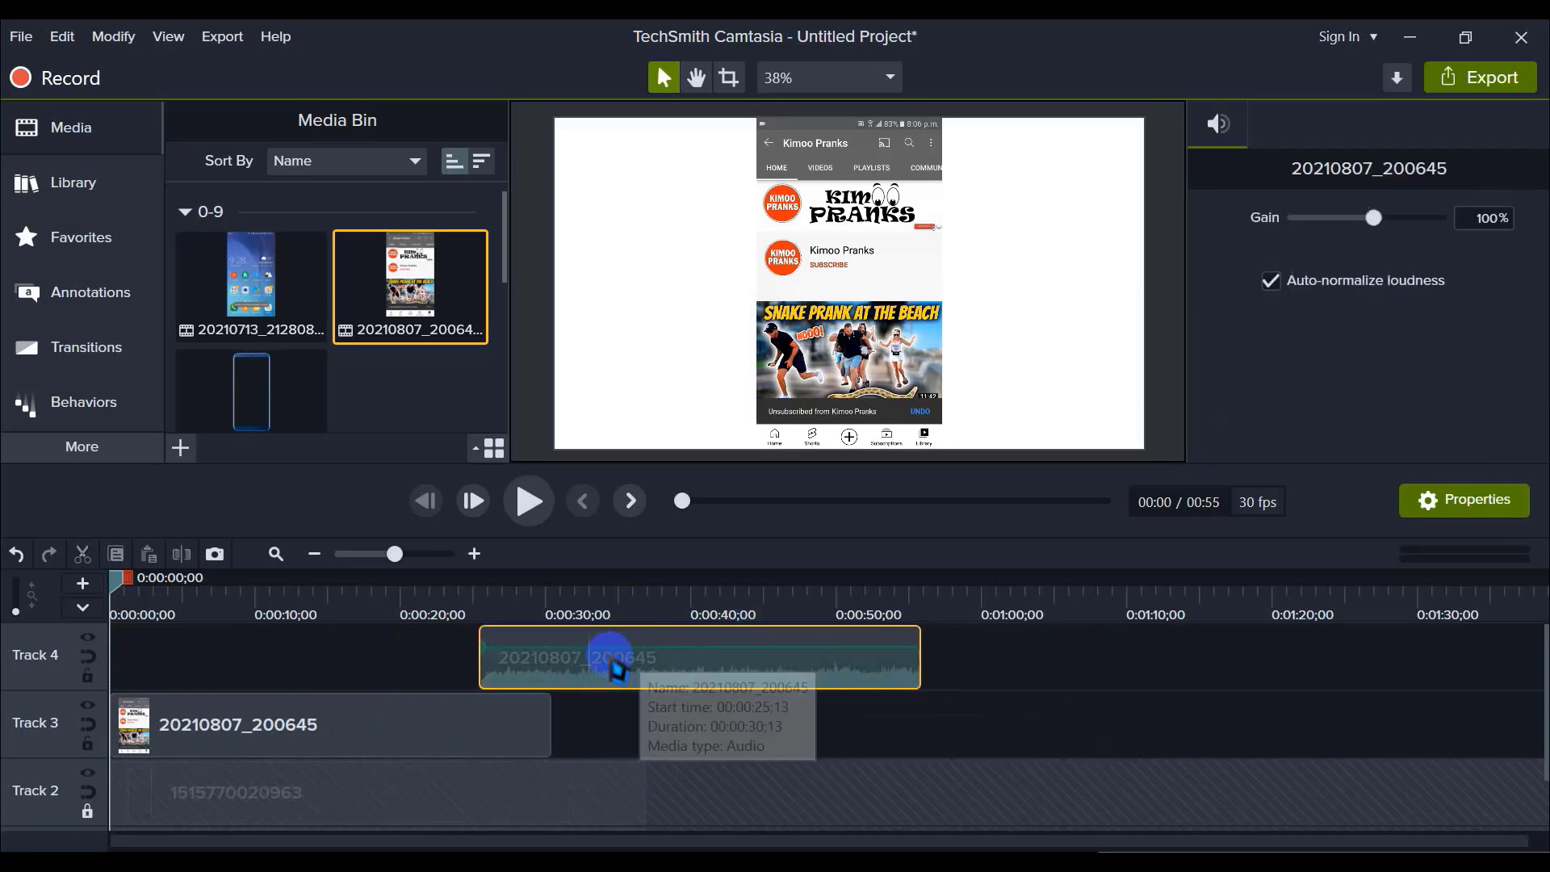
Step: Shrink the channel recording to about 70.6% scale and place it over the phone frame at about X 25, Y 0
{"action": "left_click", "coordinate": [421, 719]}
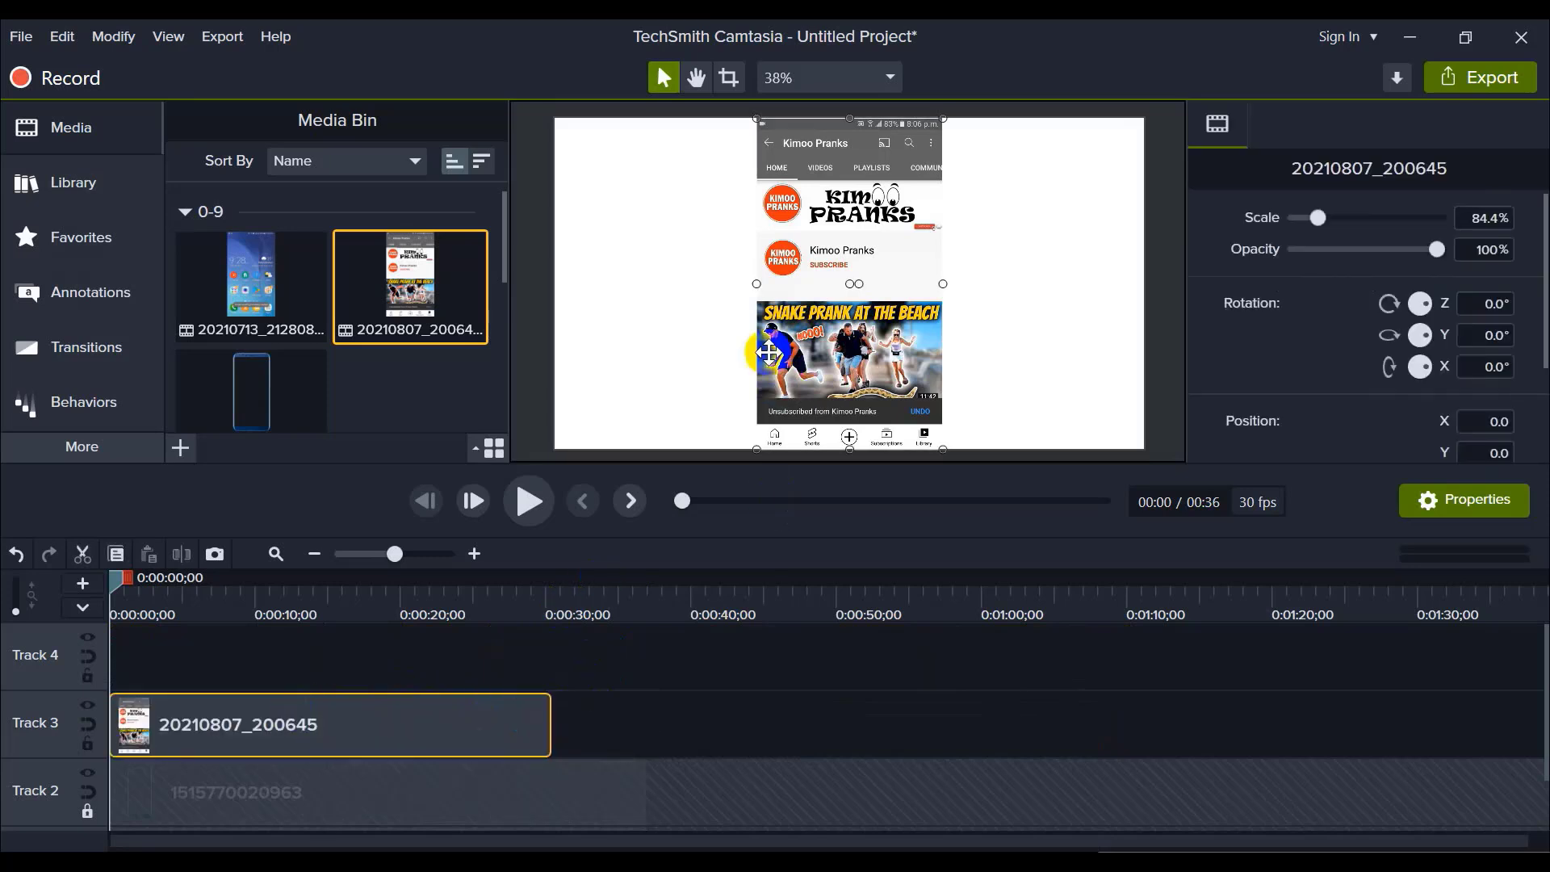
{"action": "left_click_drag", "start_coordinate": [756, 117], "coordinate": [788, 173]}
{"action": "mouse_move", "coordinate": [856, 232]}
{"action": "left_mouse_down"}
{"action": "mouse_move", "coordinate": [850, 192]}
{"action": "mouse_move", "coordinate": [819, 220]}
{"action": "mouse_move", "coordinate": [840, 206]}
{"action": "left_mouse_up"}
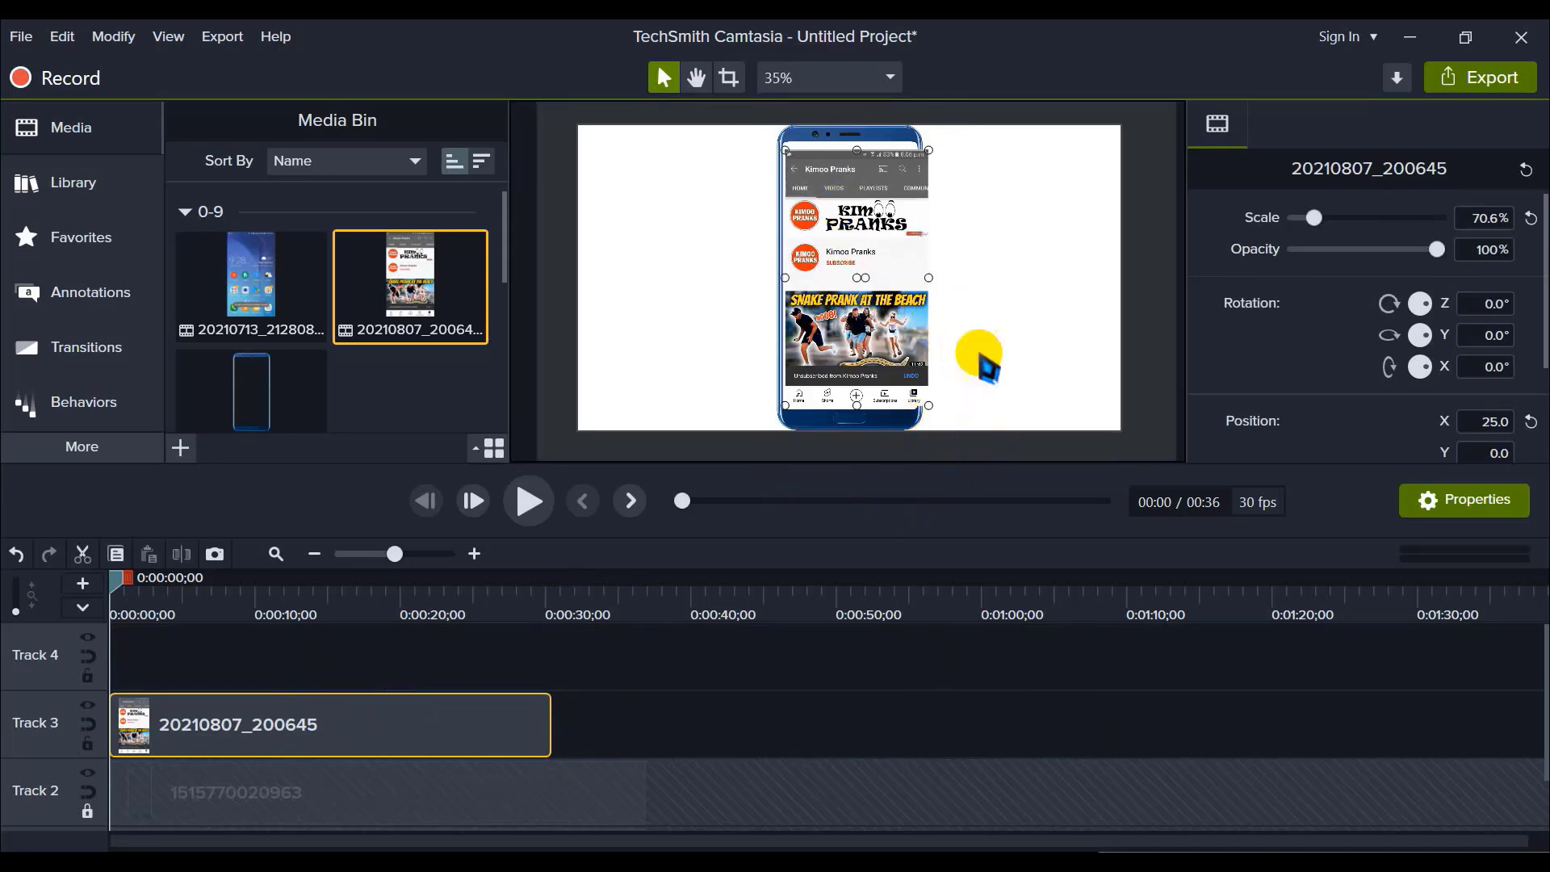
Step: Move the channel recording closer to the phone screen's upper edge, at about X 11, Y 32
{"action": "scroll", "coordinate": [965, 228], "scroll_direction": "up", "scroll_amount": 4}
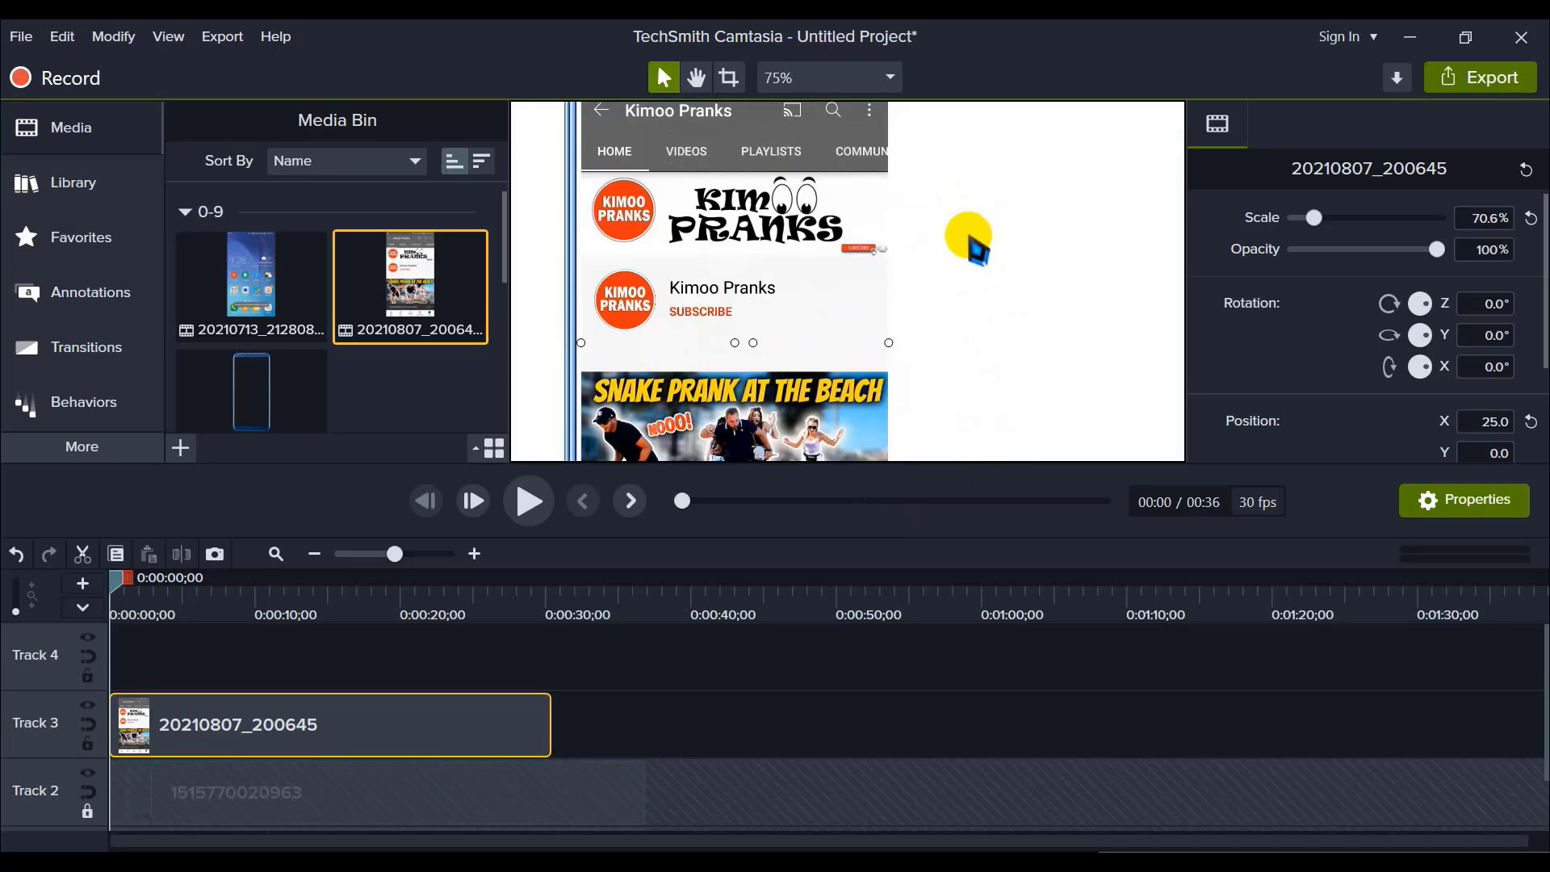
{"action": "scroll", "coordinate": [972, 242], "scroll_direction": "down", "scroll_amount": 2}
{"action": "scroll", "coordinate": [965, 259], "scroll_direction": "up", "scroll_amount": 4}
{"action": "scroll", "coordinate": [965, 267], "scroll_direction": "down", "scroll_amount": 2}
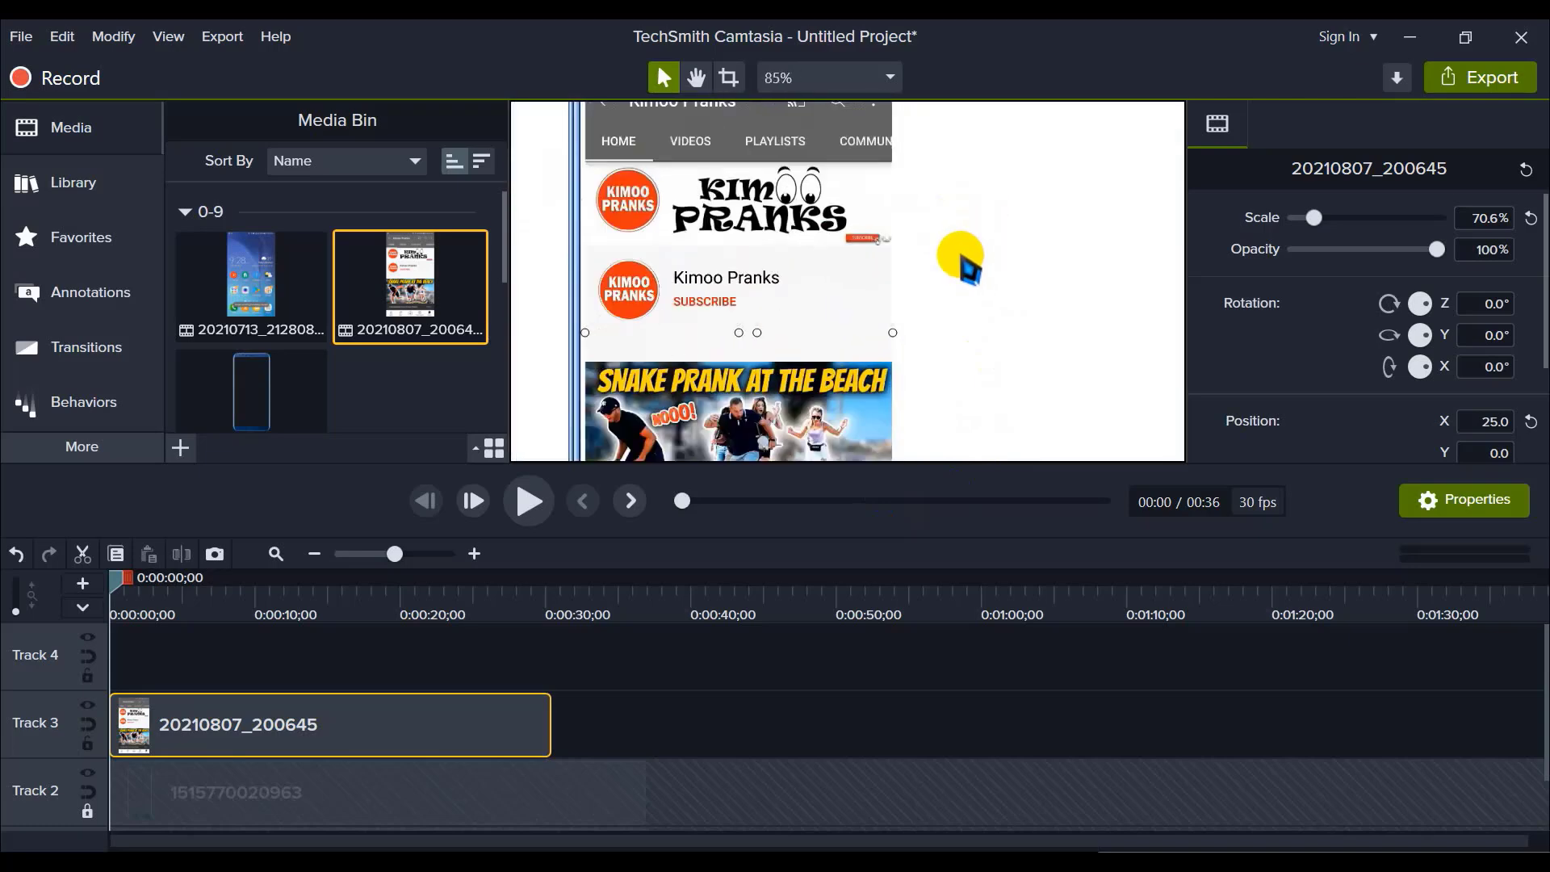
{"action": "scroll", "coordinate": [969, 268], "scroll_direction": "down", "scroll_amount": 3}
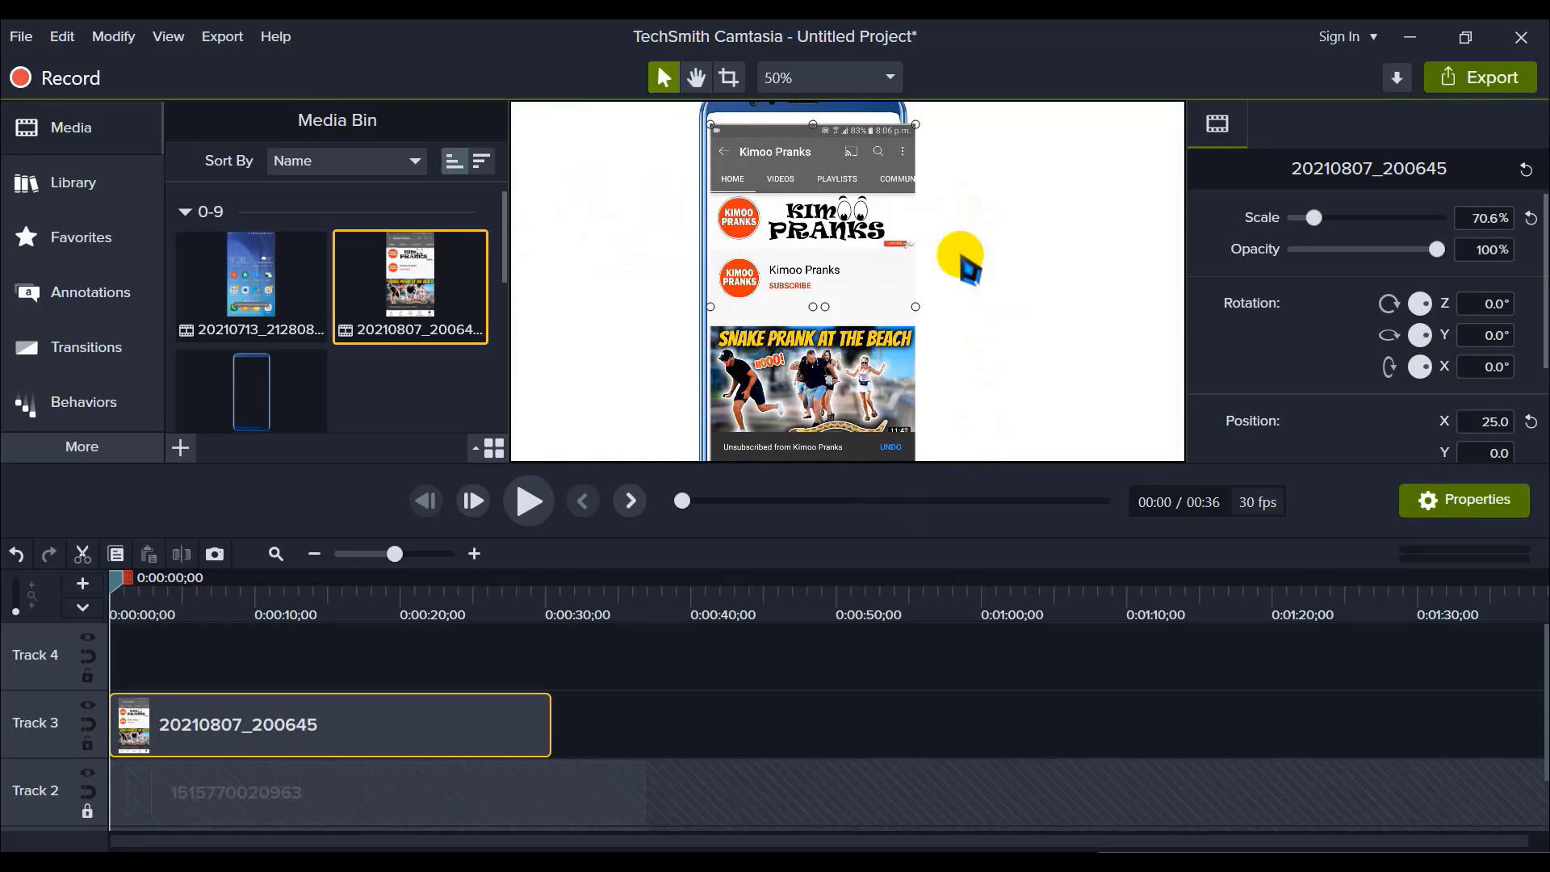
{"action": "key", "text": "space"}
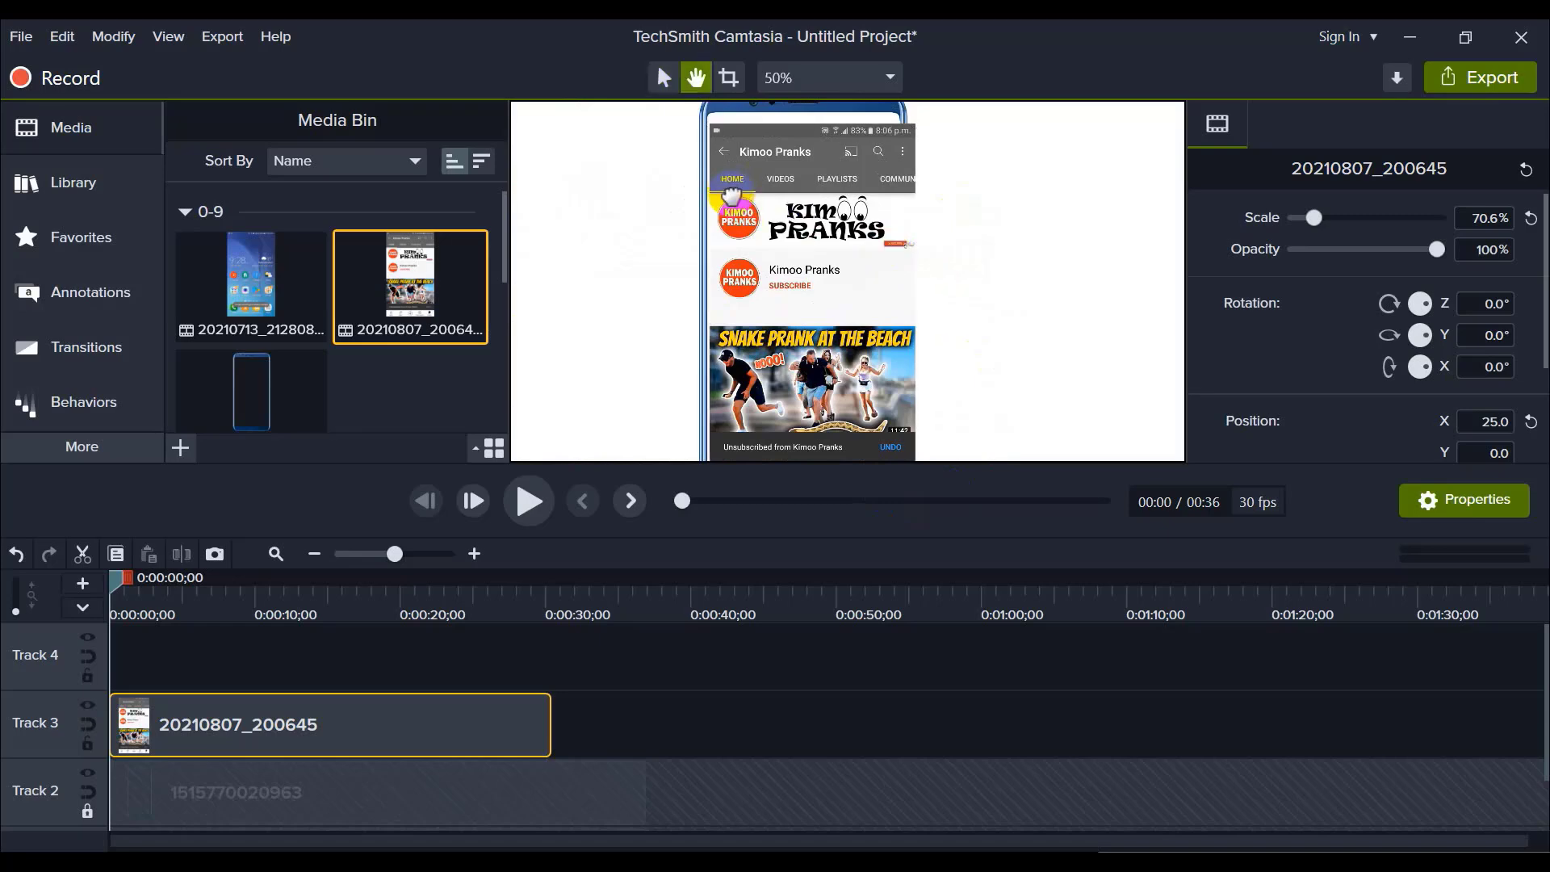
{"action": "scroll", "coordinate": [759, 266], "scroll_direction": "up", "scroll_amount": 1}
{"action": "scroll", "coordinate": [815, 232], "scroll_direction": "up", "scroll_amount": 1}
{"action": "scroll", "coordinate": [815, 231], "scroll_direction": "down", "scroll_amount": 2}
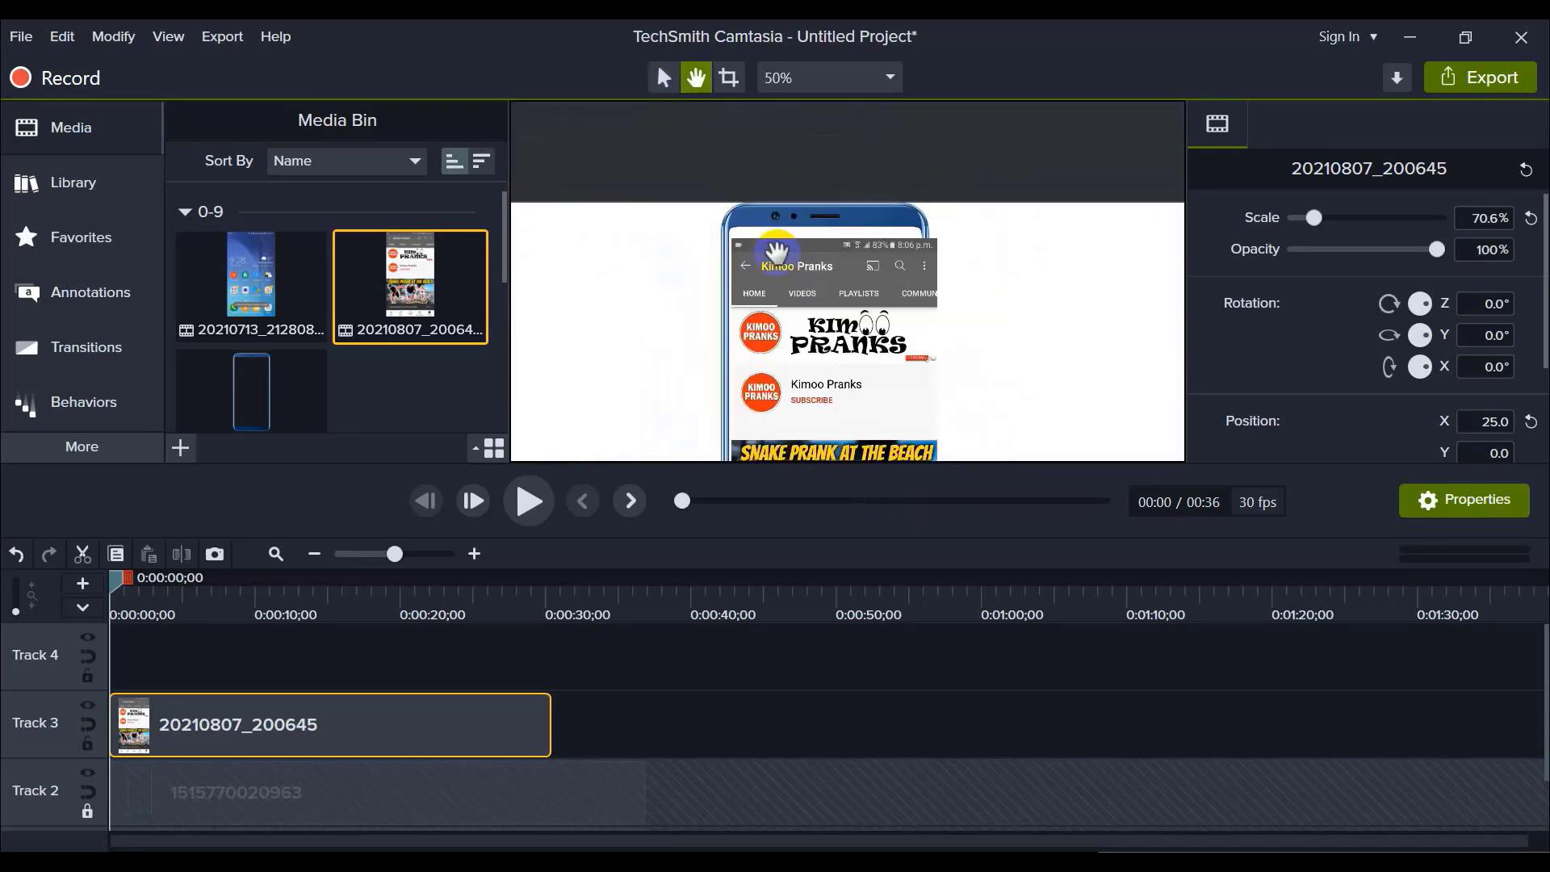
{"action": "left_click_drag", "start_coordinate": [815, 231], "coordinate": [851, 211]}
{"action": "scroll", "coordinate": [792, 160], "scroll_direction": "up", "scroll_amount": 3}
{"action": "scroll", "coordinate": [852, 212], "scroll_direction": "up", "scroll_amount": 1}
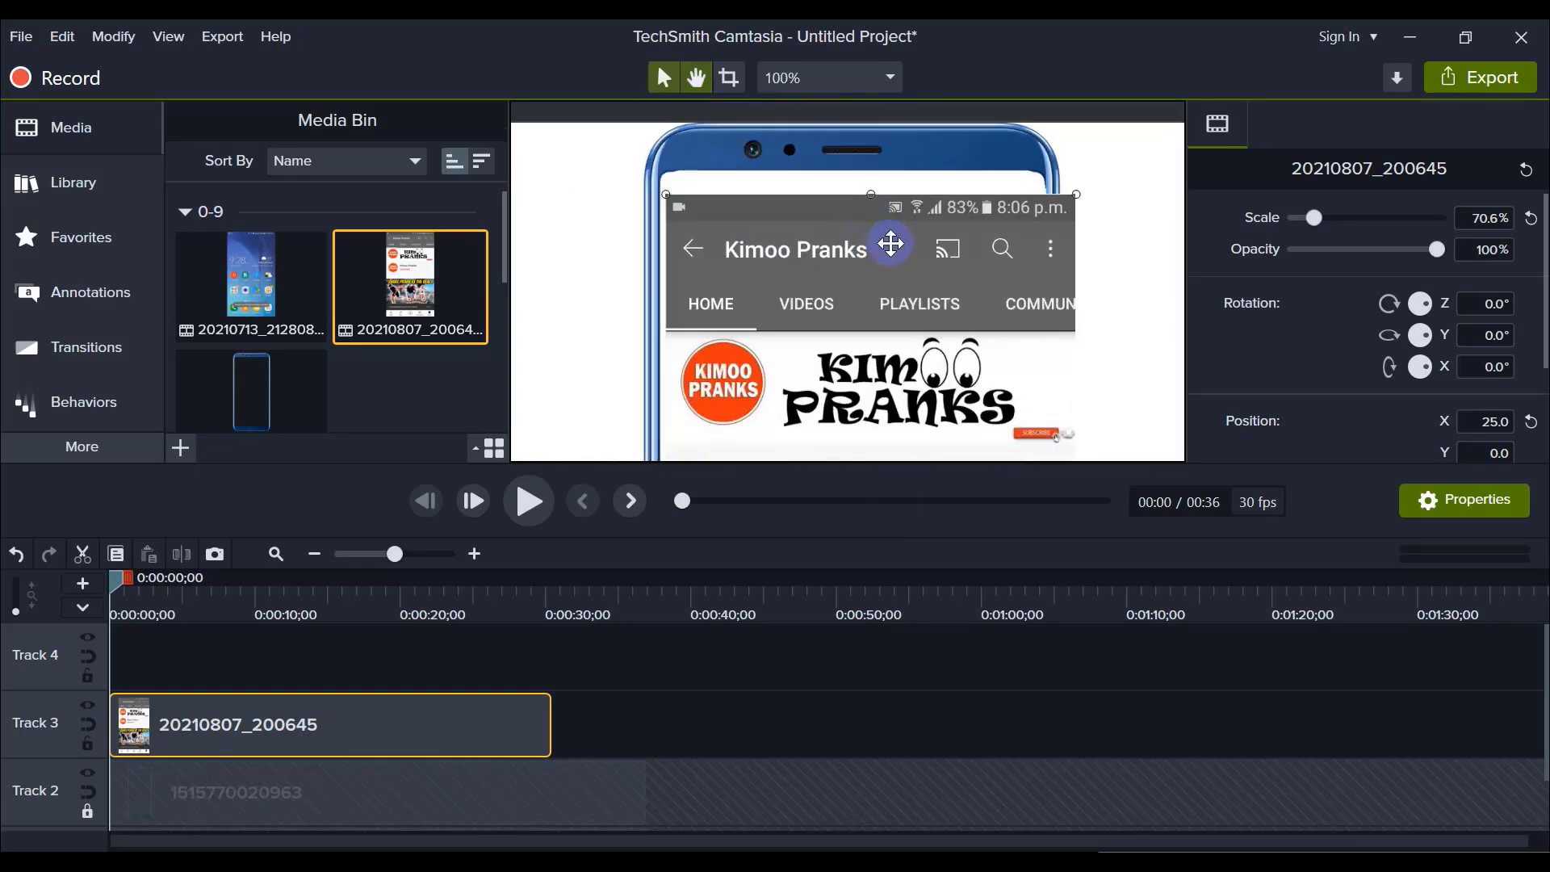
{"action": "key", "text": "v"}
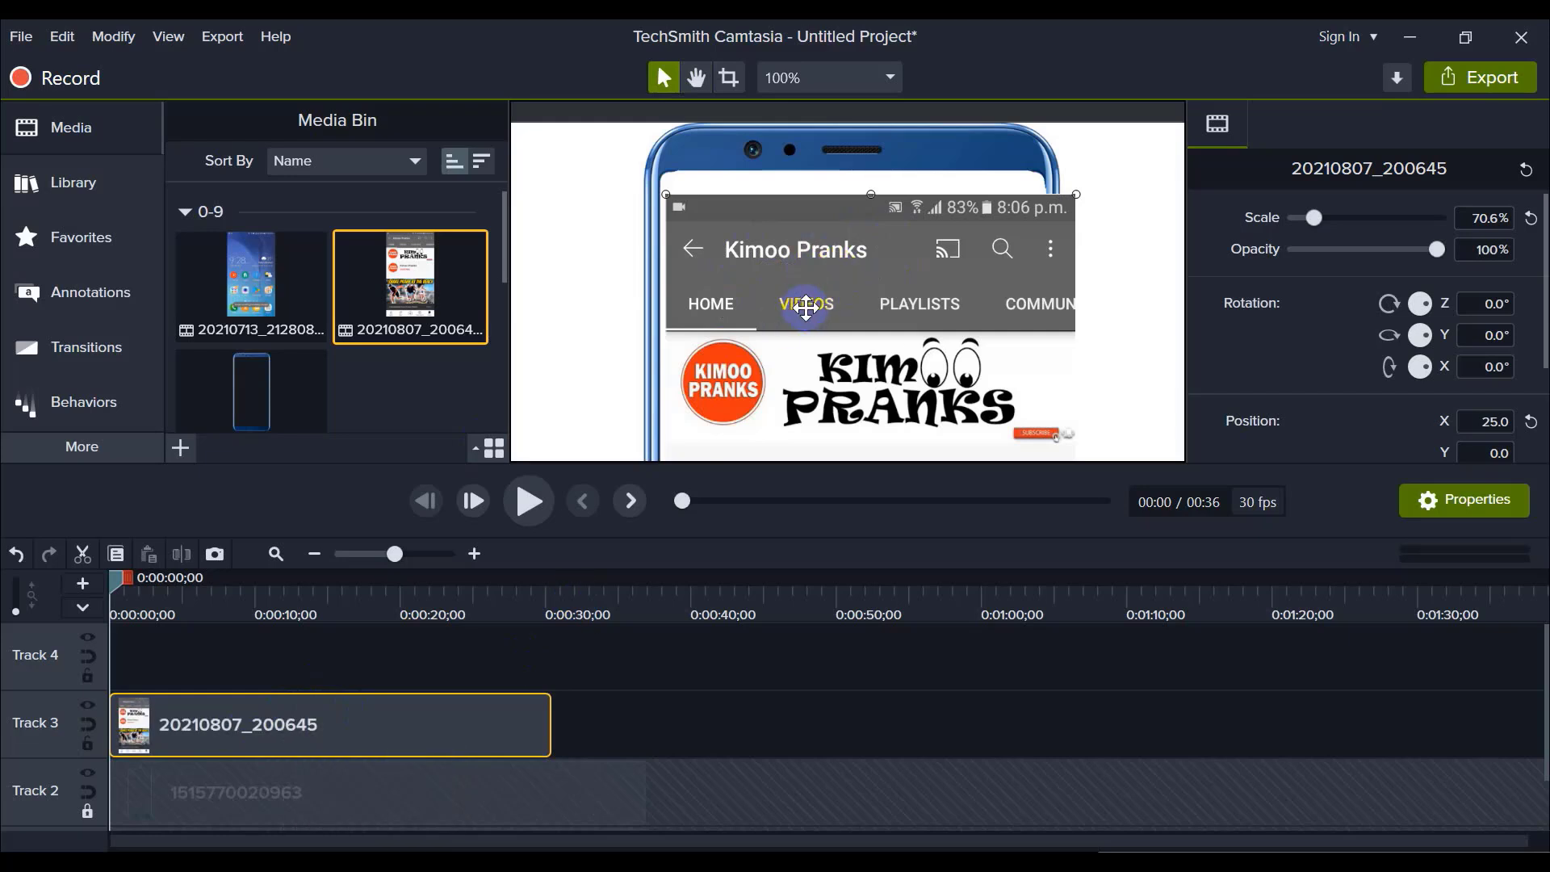
{"action": "left_click_drag", "start_coordinate": [806, 307], "coordinate": [794, 282]}
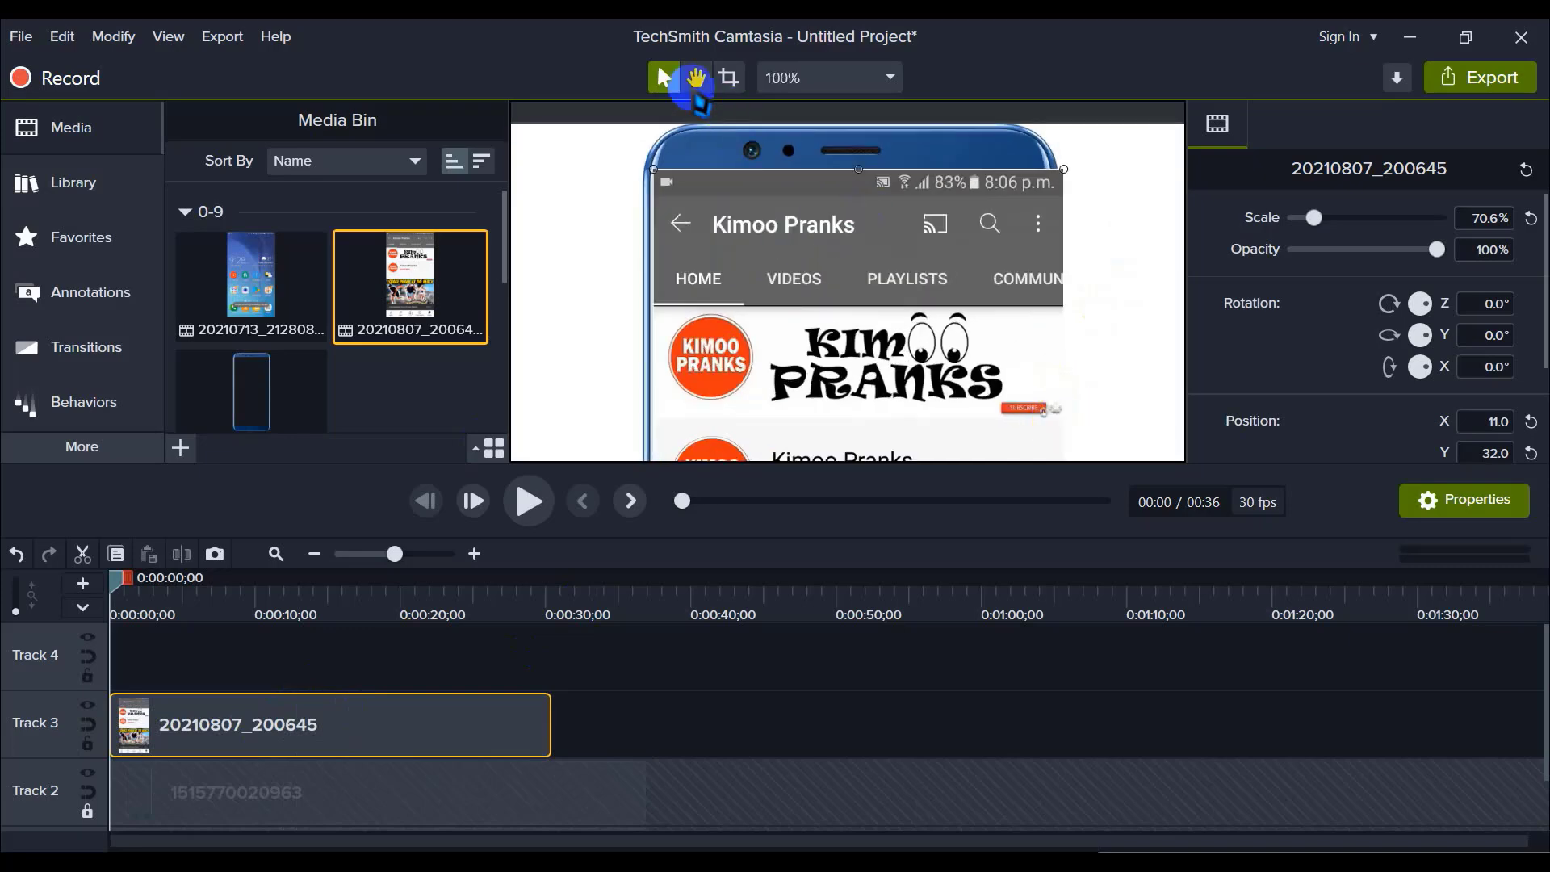
Step: Try resizing the channel recording between about 68% and 71% scale to fit the phone screen's side and lower edges
{"action": "scroll", "coordinate": [1049, 419], "scroll_direction": "down", "scroll_amount": 1}
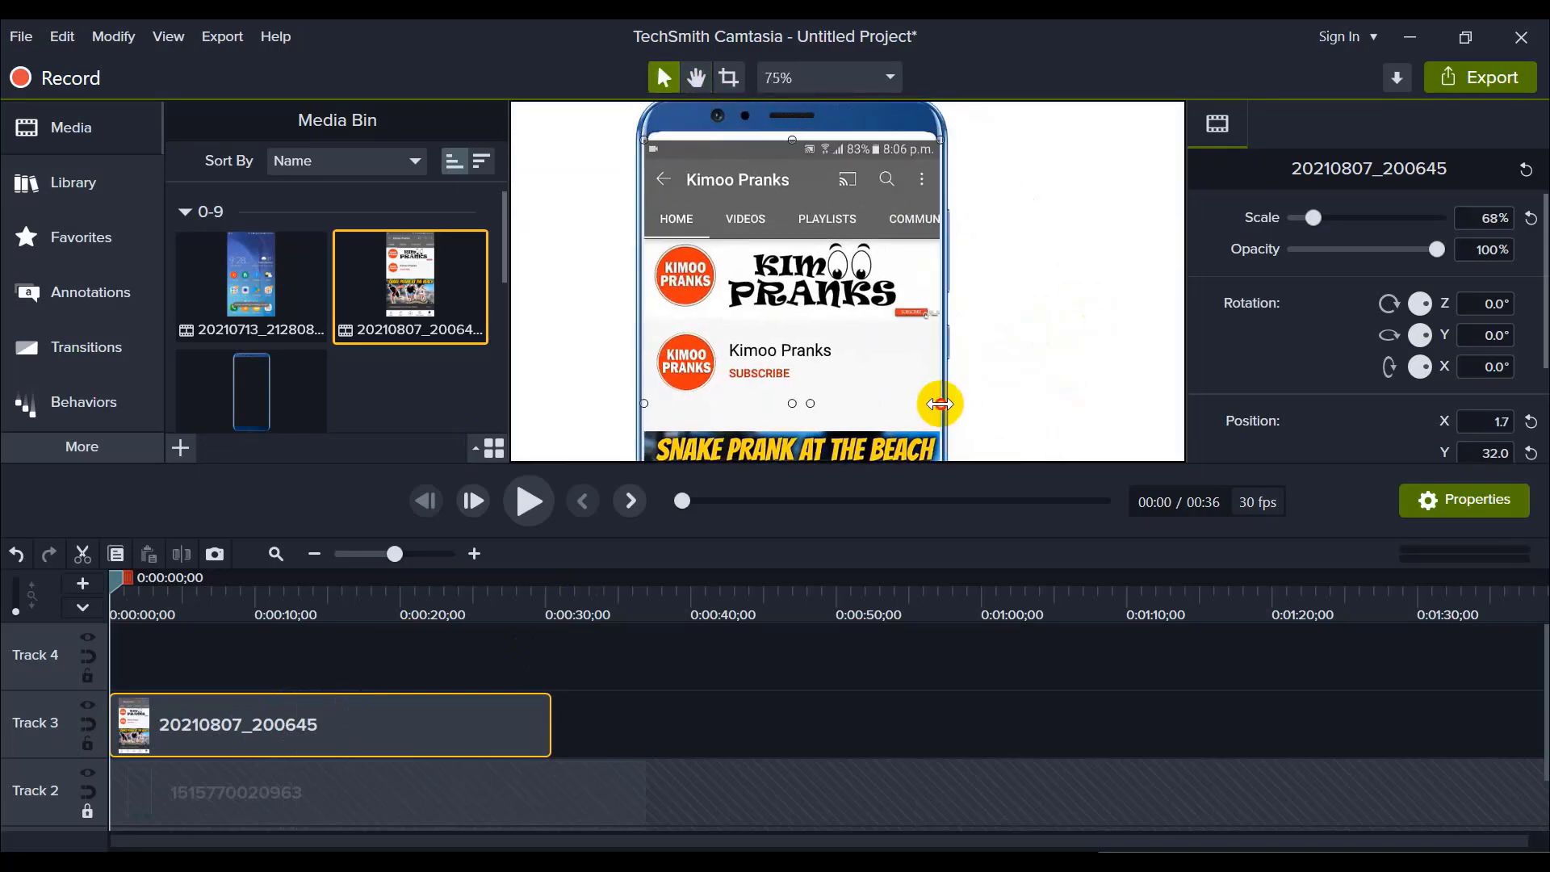
{"action": "key", "text": "h"}
{"action": "left_click_drag", "start_coordinate": [1003, 380], "coordinate": [984, 198]}
{"action": "key", "text": "ctrl+z"}
{"action": "key", "text": "ctrl+z"}
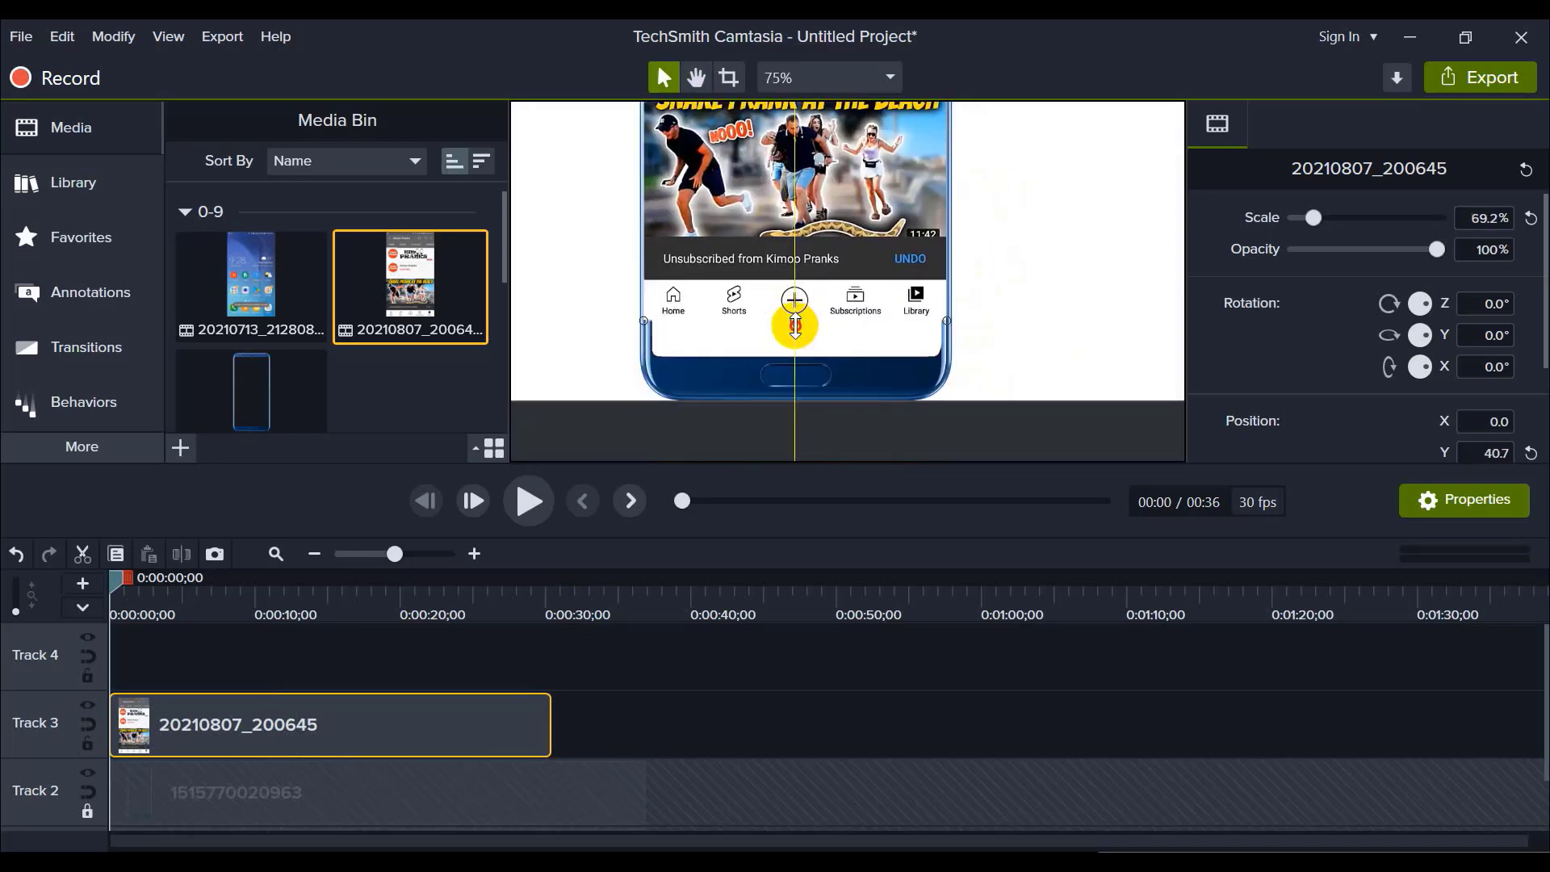
{"action": "key", "text": "v"}
{"action": "scroll", "coordinate": [865, 226], "scroll_direction": "down", "scroll_amount": 2}
{"action": "key", "text": "ctrl+z"}
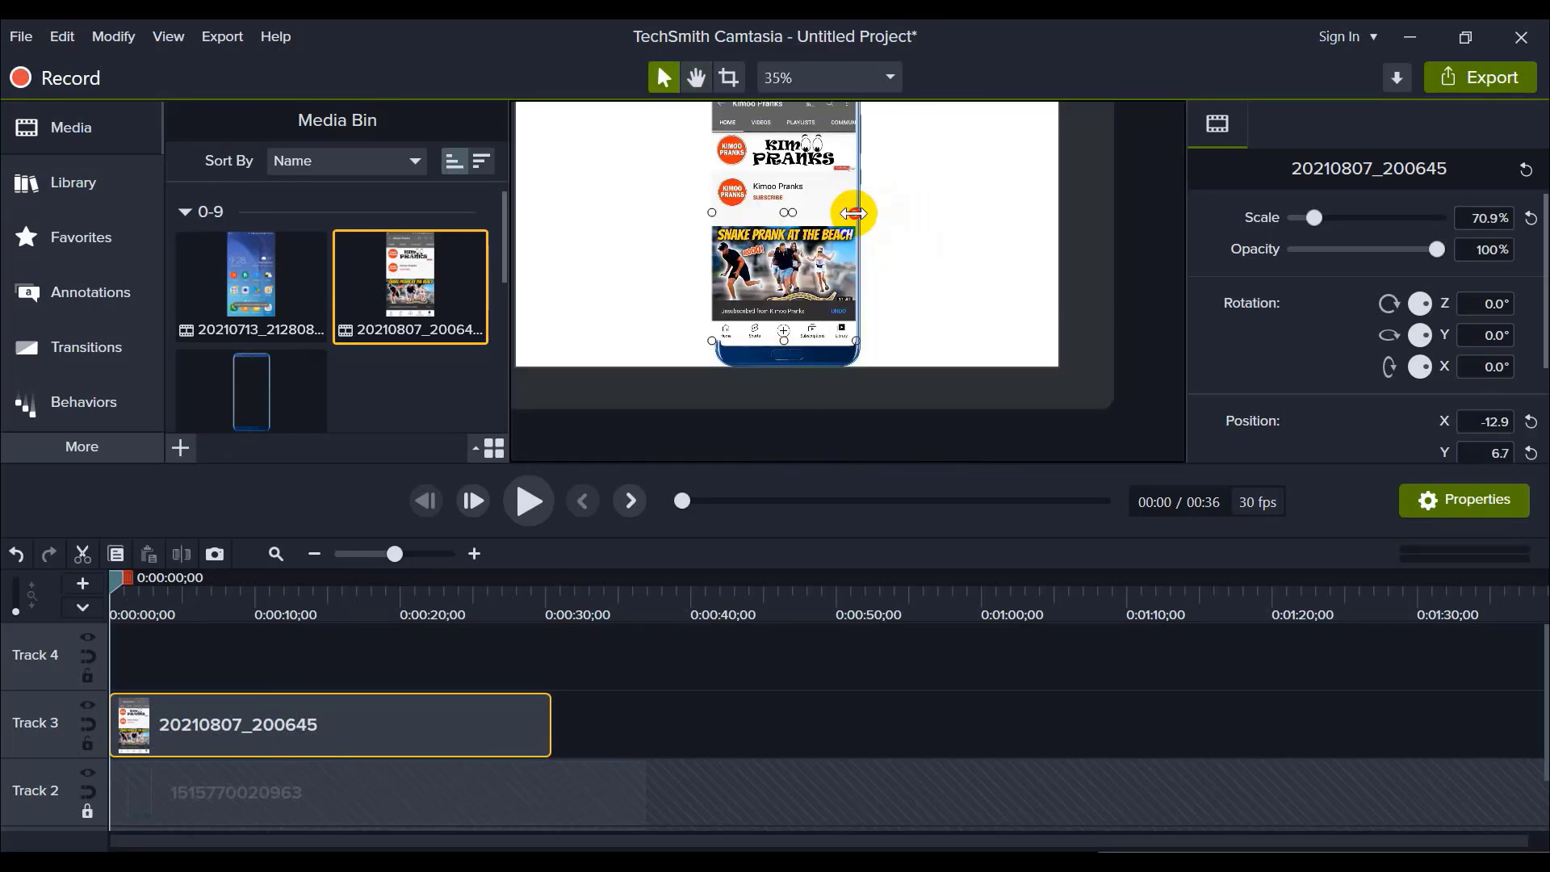
Step: Shrink the channel recording to about 66.8% scale and place it inside the phone screen at about X 2.7, Y 57
{"action": "scroll", "coordinate": [872, 226], "scroll_direction": "up", "scroll_amount": 2}
{"action": "left_click_drag", "start_coordinate": [913, 230], "coordinate": [993, 381]}
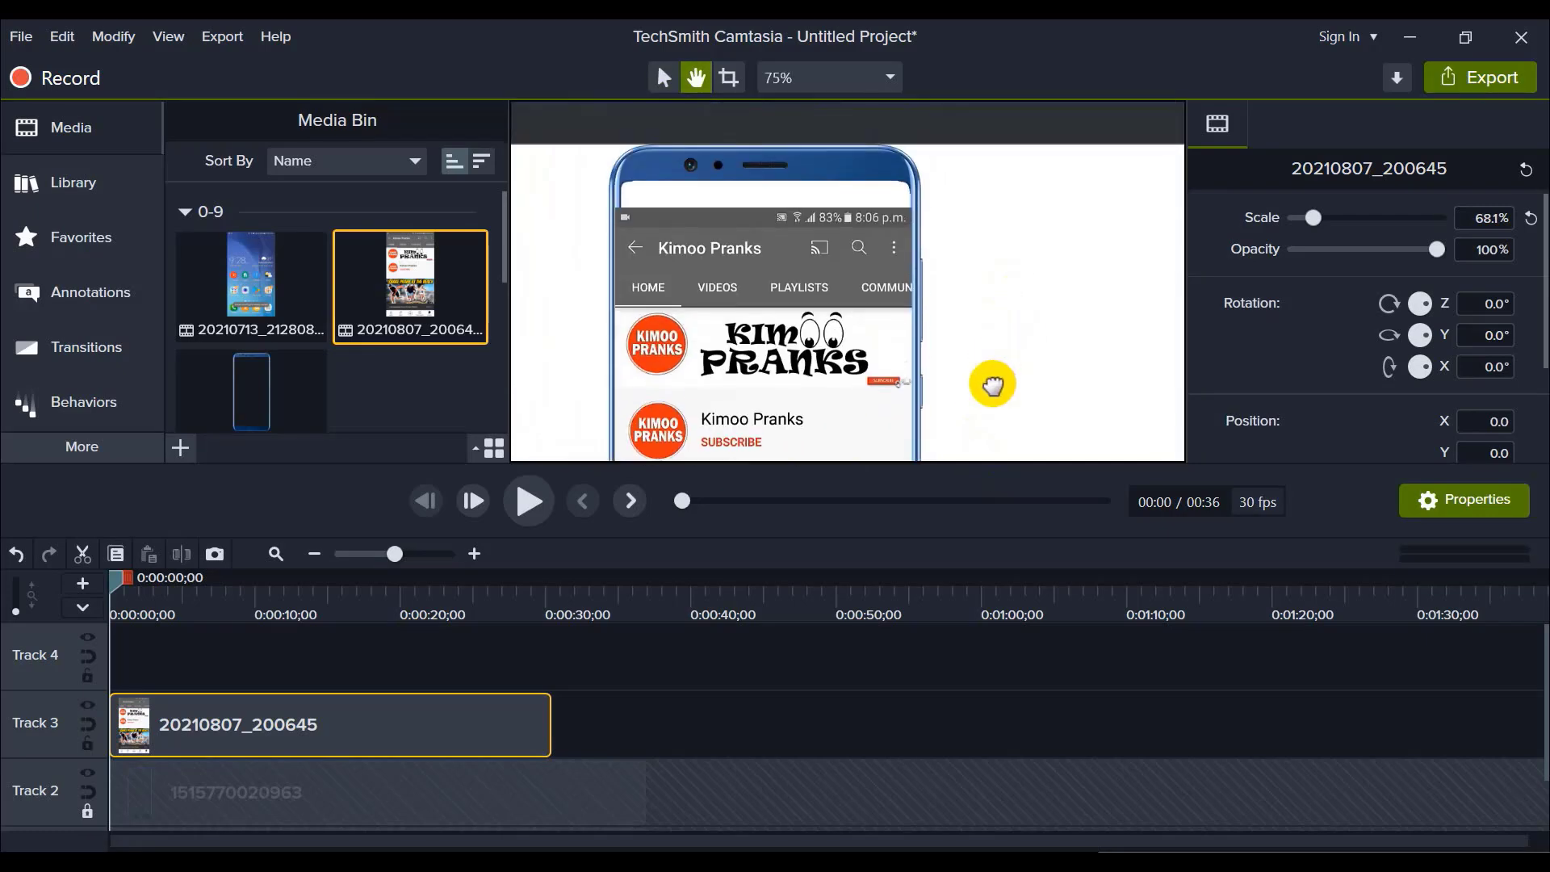
{"action": "key", "text": "ctrl+z"}
{"action": "left_click_drag", "start_coordinate": [825, 349], "coordinate": [831, 345]}
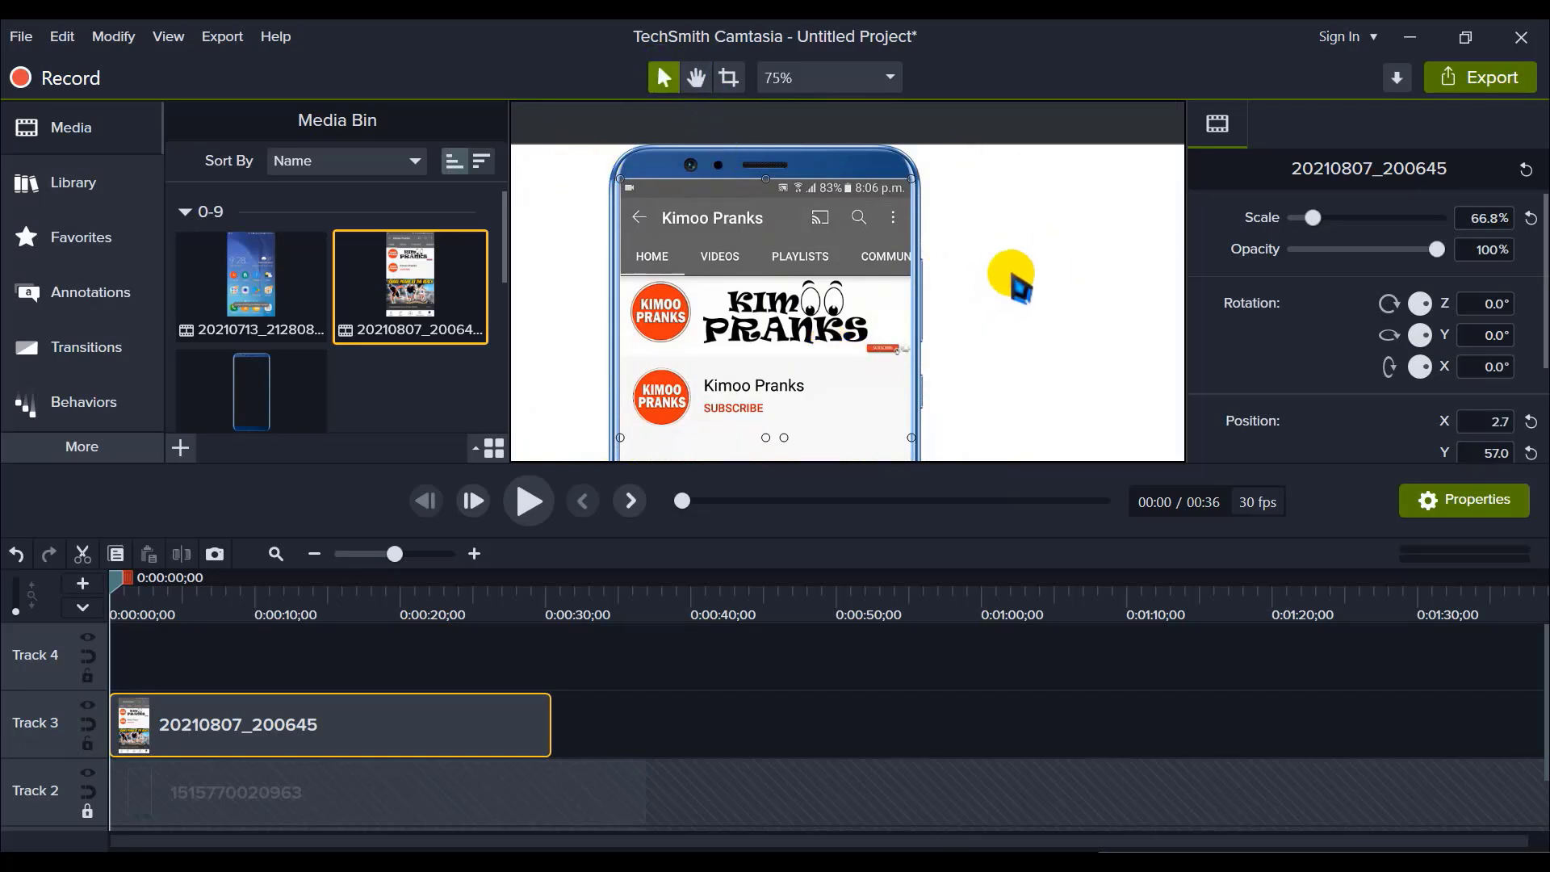
{"action": "left_click", "coordinate": [823, 75]}
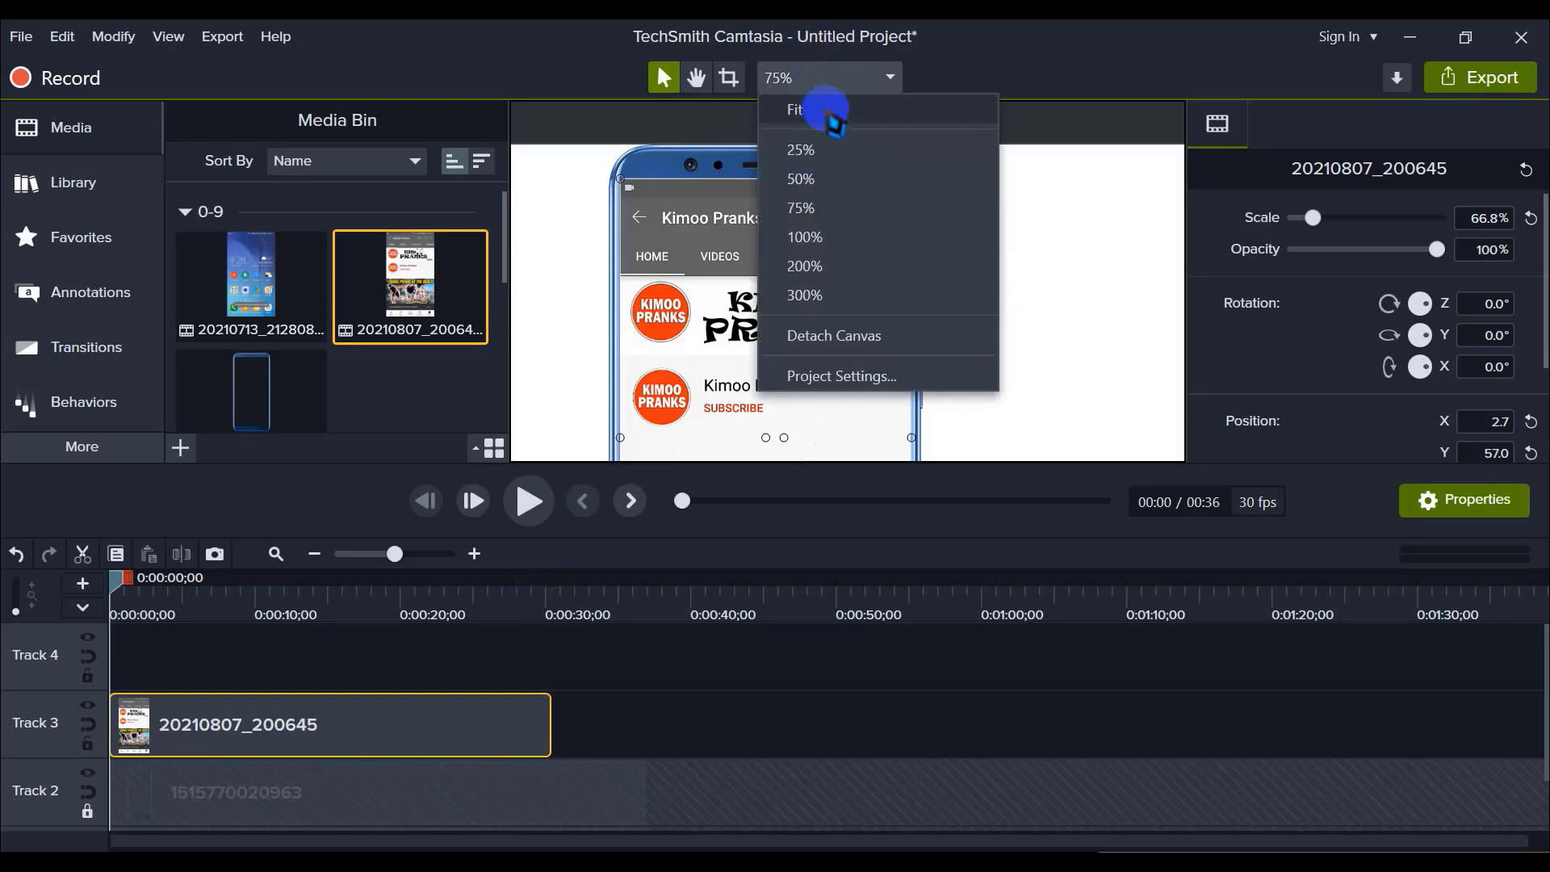
{"action": "left_click", "coordinate": [830, 109]}
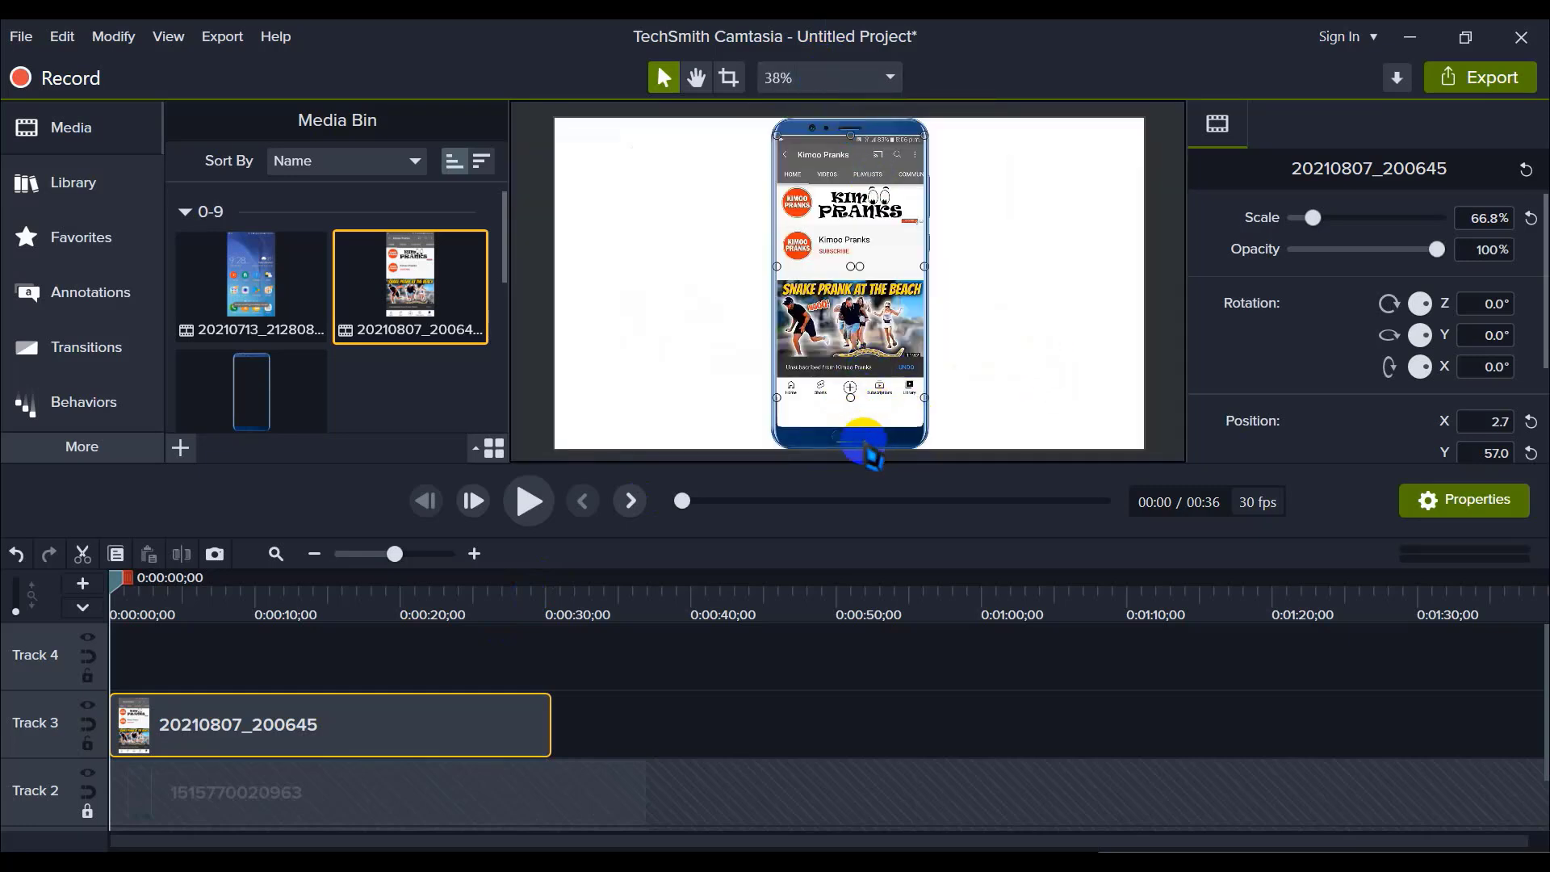
{"action": "left_click", "coordinate": [880, 452]}
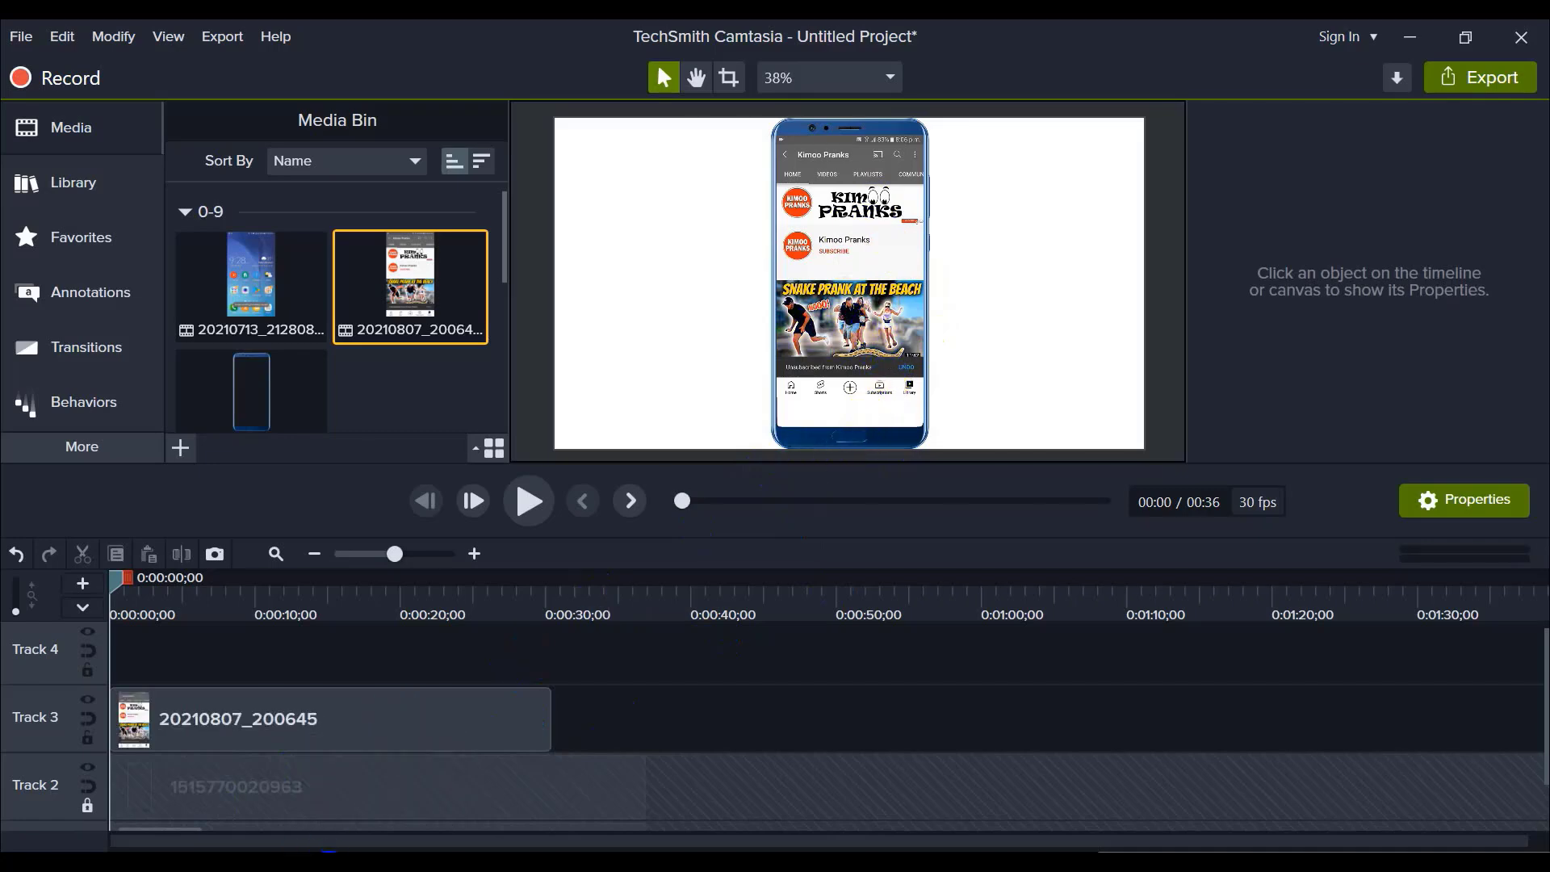
Step: Import the Samsung-J7-16GB-Black-SDL84 phone image from the Fiverr bell icon folder into the project media
{"action": "left_click", "coordinate": [311, 860]}
{"action": "scroll", "coordinate": [1344, 517], "scroll_direction": "down", "scroll_amount": 10}
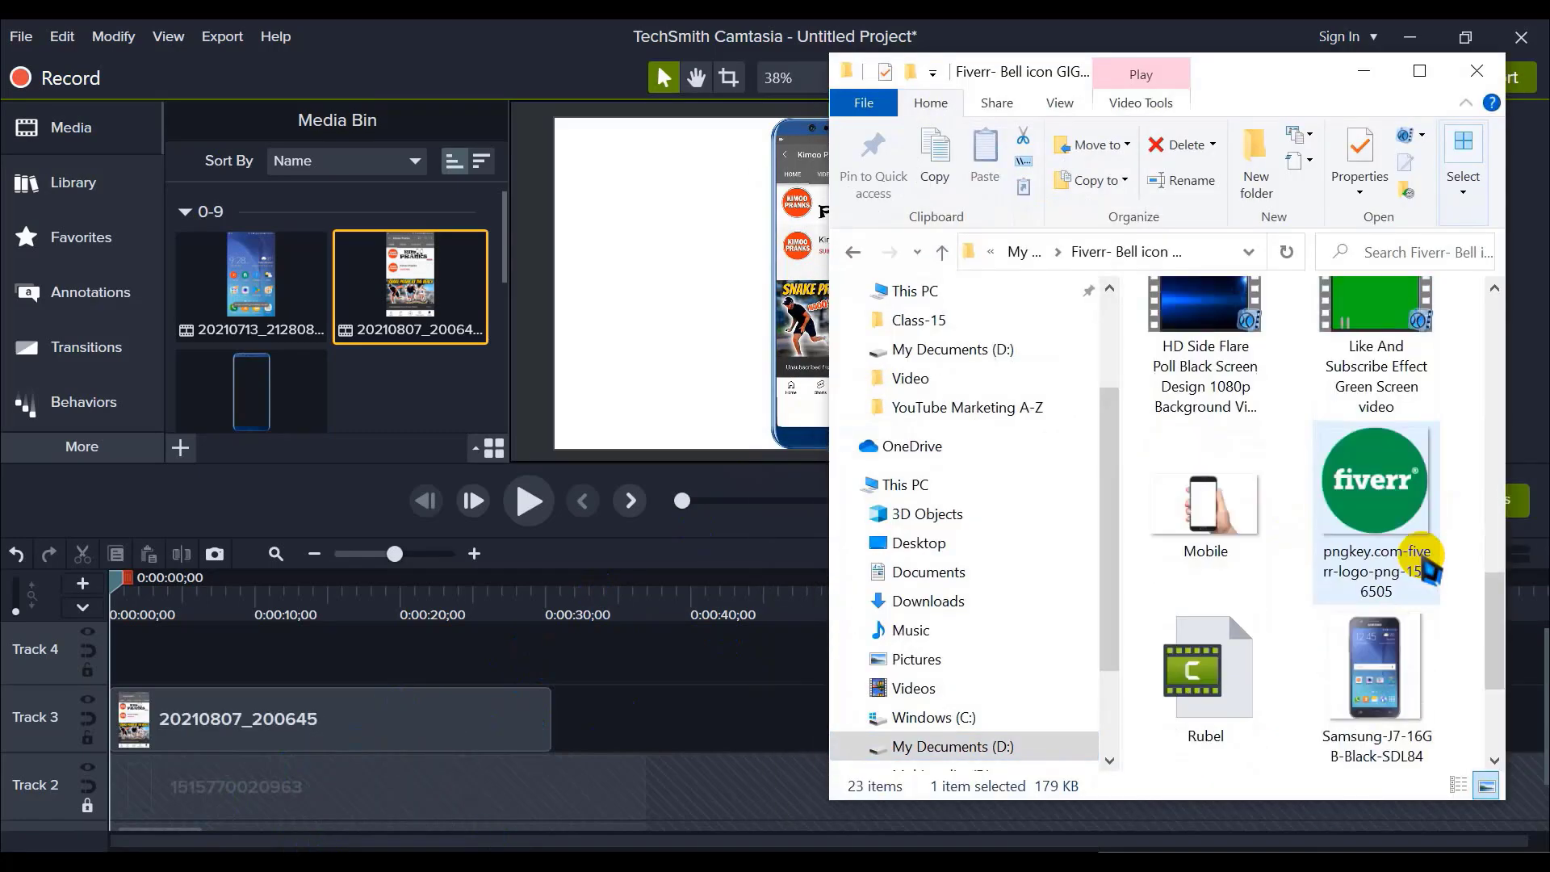
{"action": "left_click_drag", "start_coordinate": [1413, 468], "coordinate": [444, 376]}
{"action": "scroll", "coordinate": [444, 375], "scroll_direction": "down", "scroll_amount": 5}
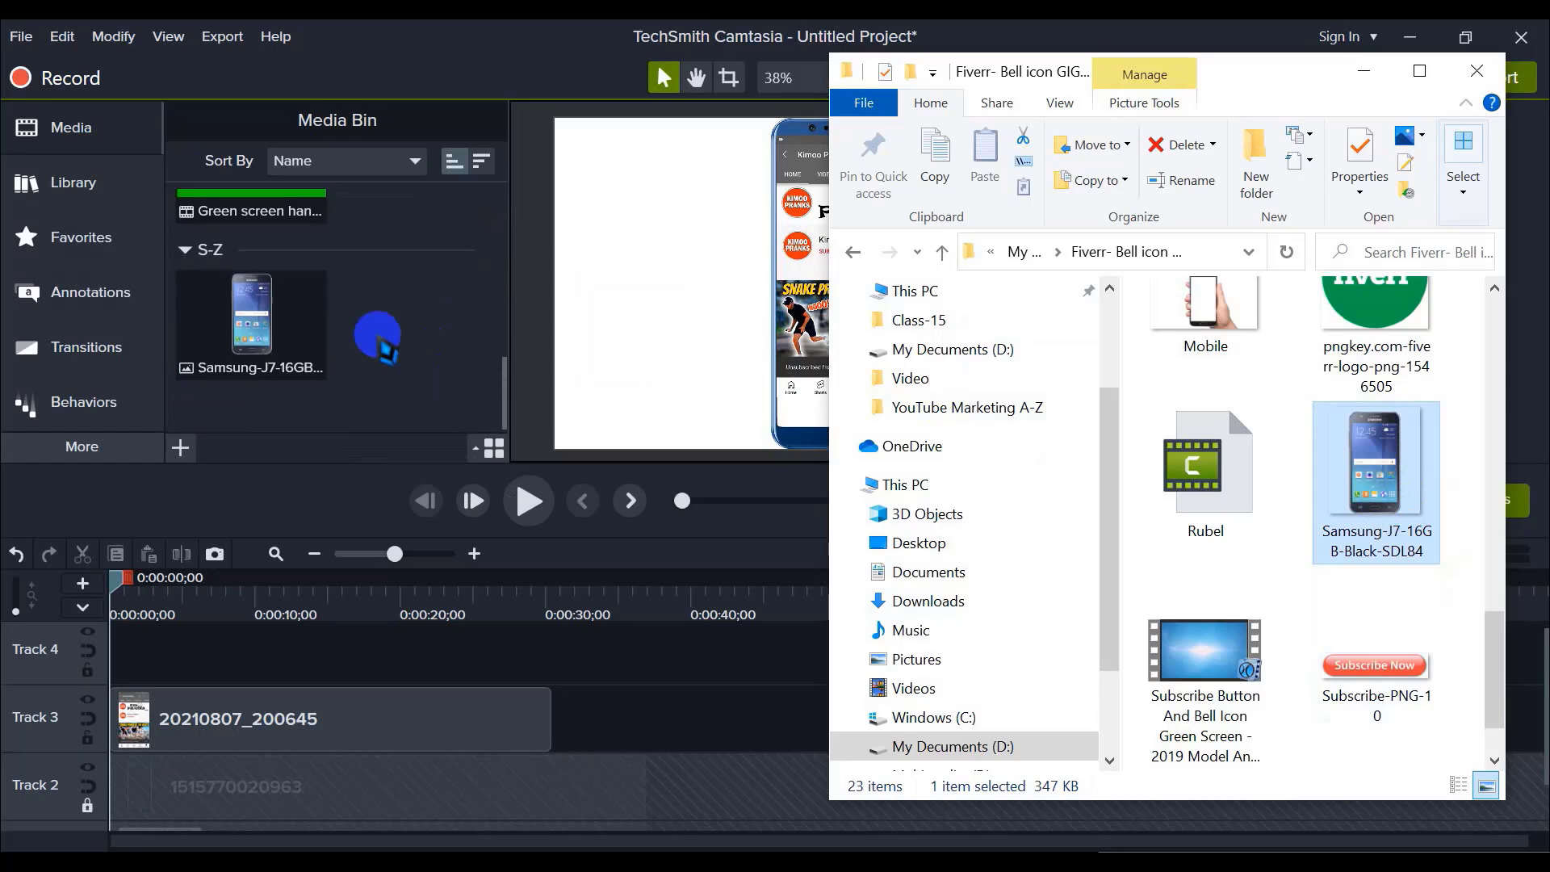
{"action": "left_click", "coordinate": [428, 315]}
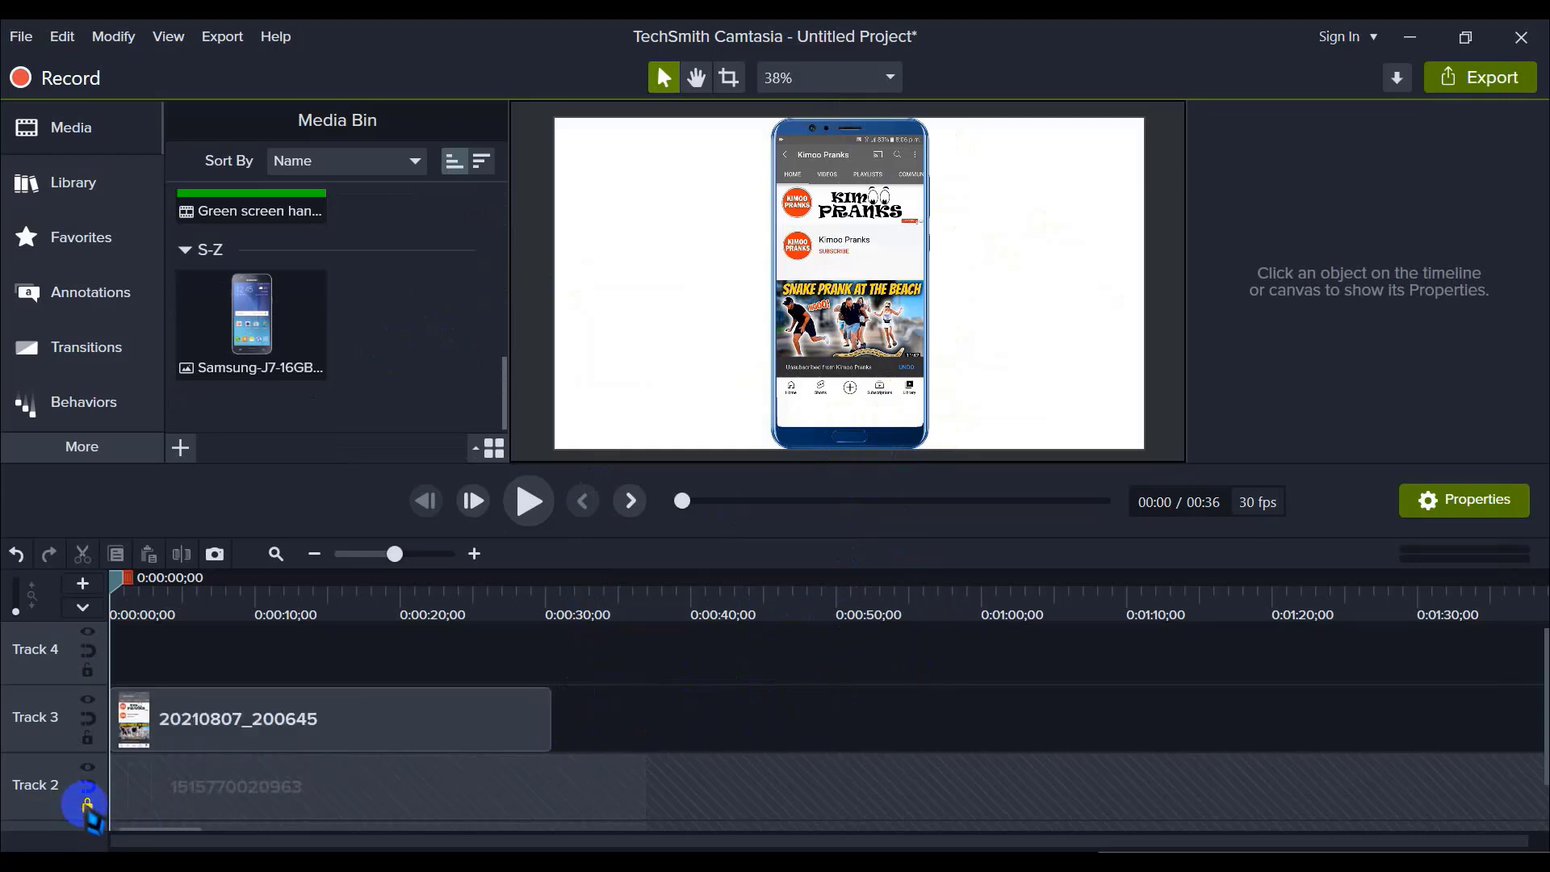
{"action": "left_click", "coordinate": [87, 805]}
{"action": "left_click", "coordinate": [208, 730]}
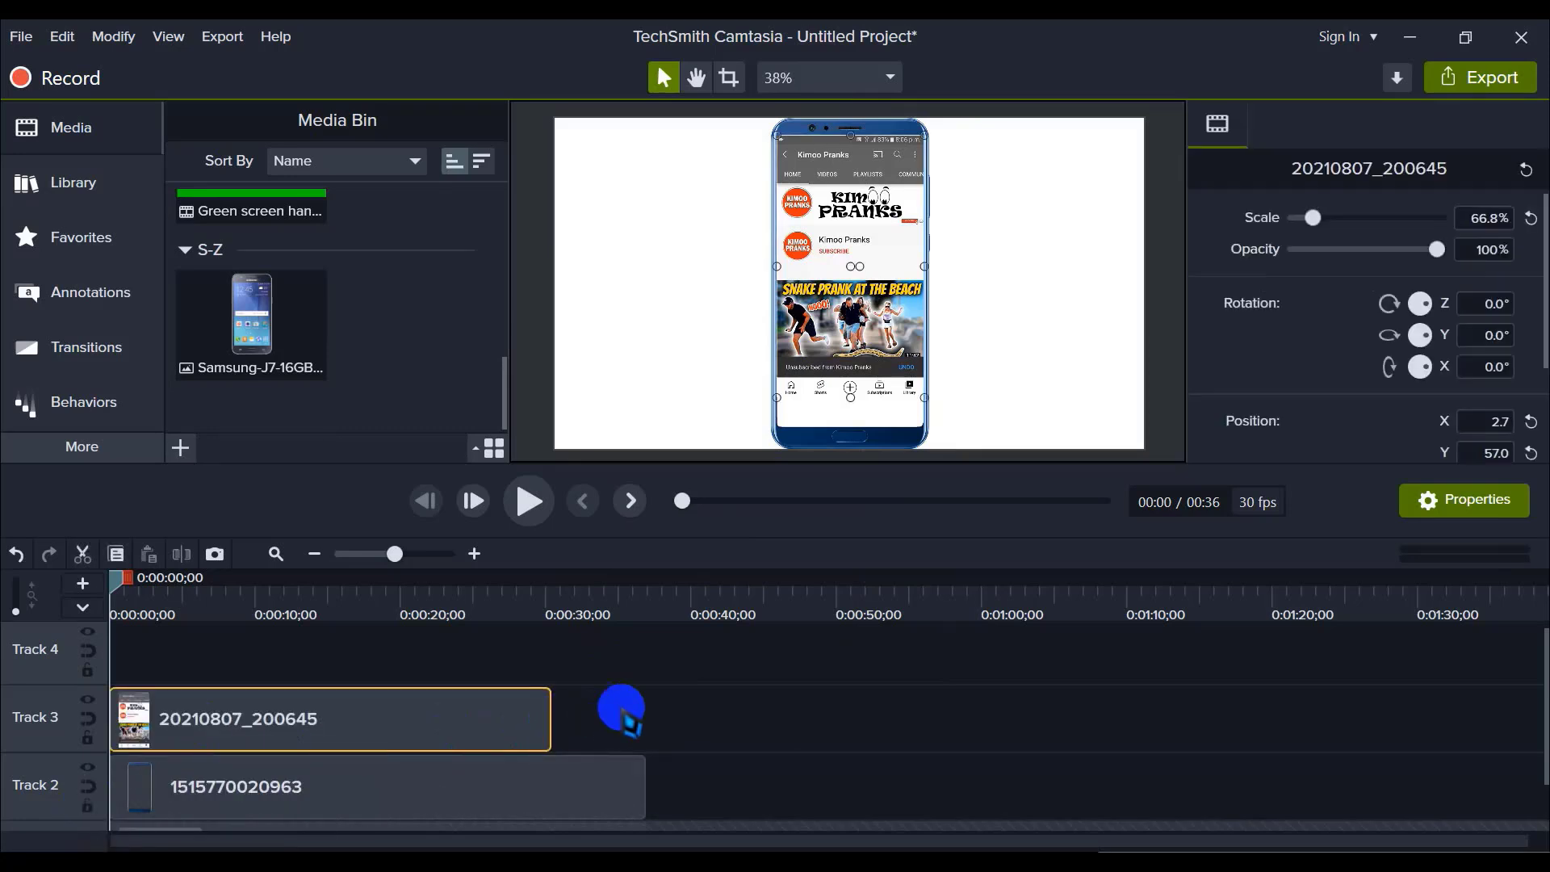
{"action": "left_click", "coordinate": [630, 709]}
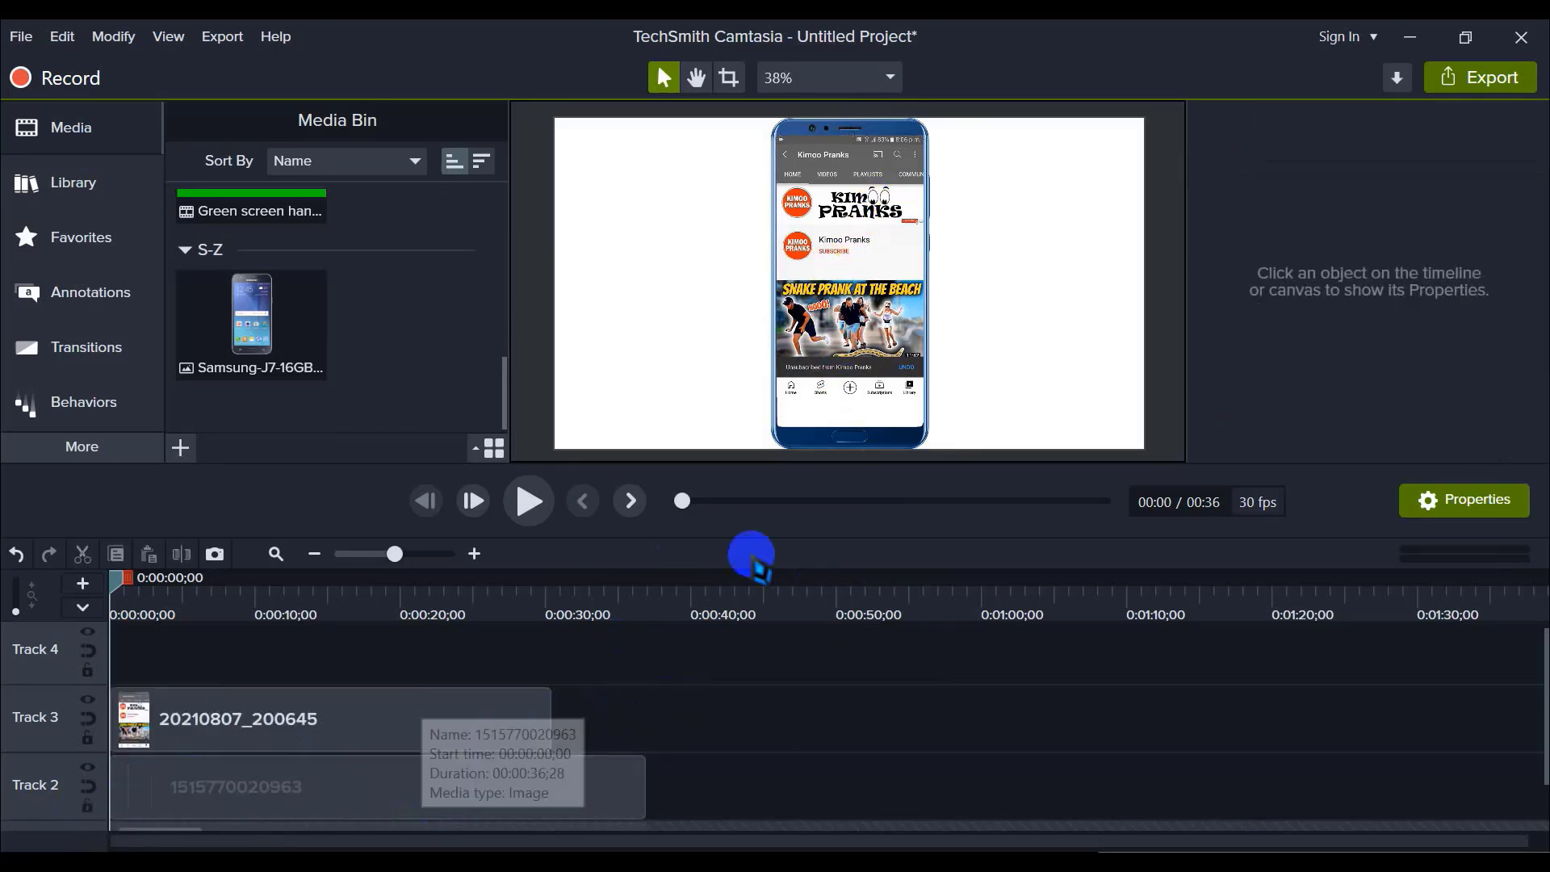
{"action": "left_click", "coordinate": [475, 554]}
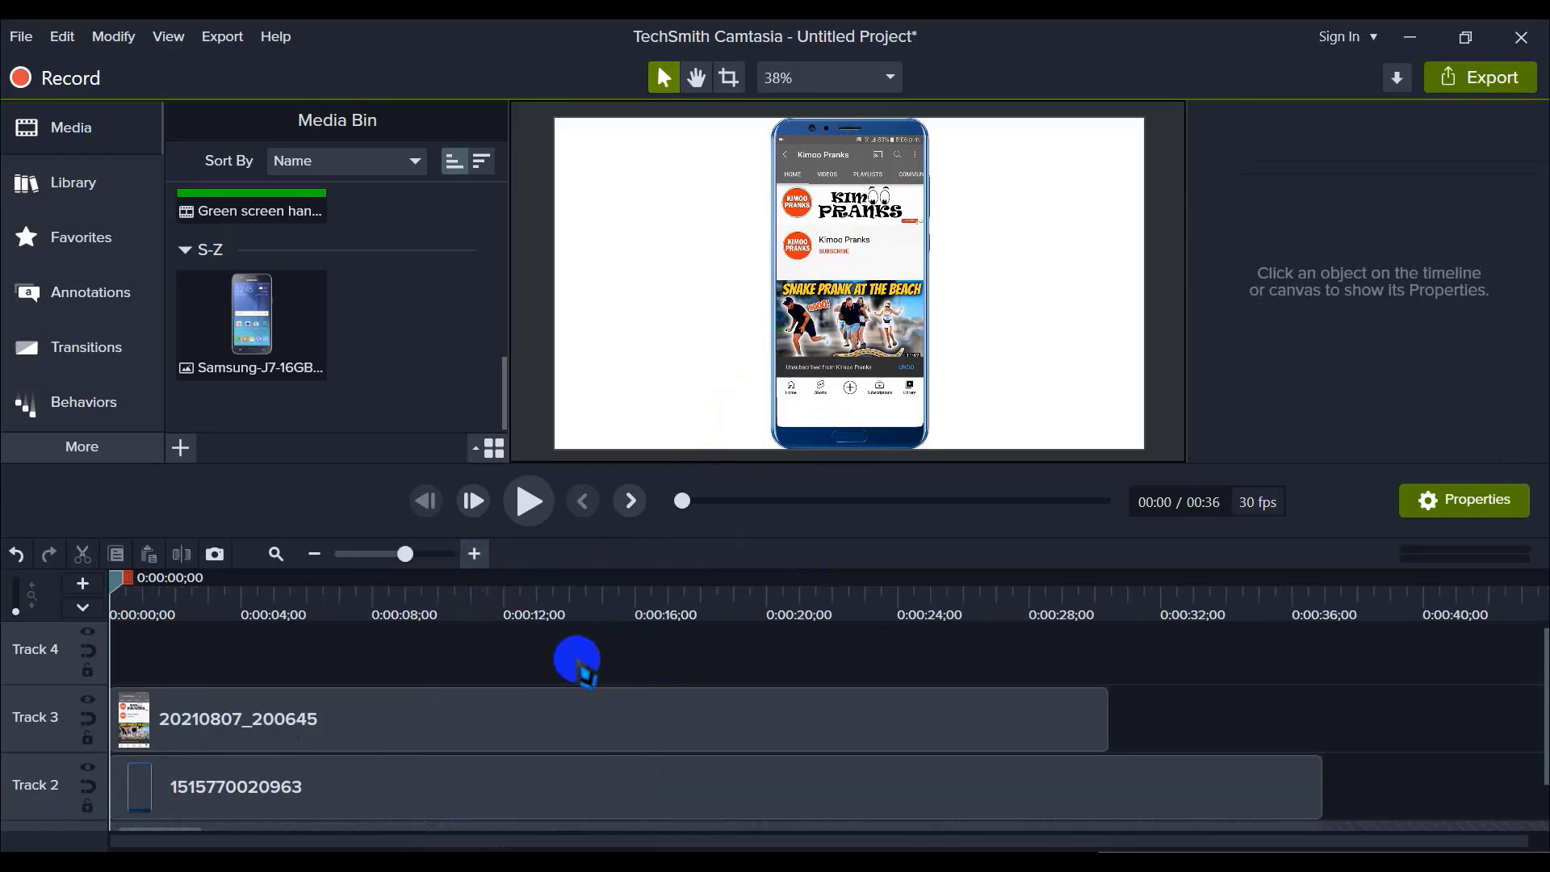
{"action": "left_click", "coordinate": [696, 77]}
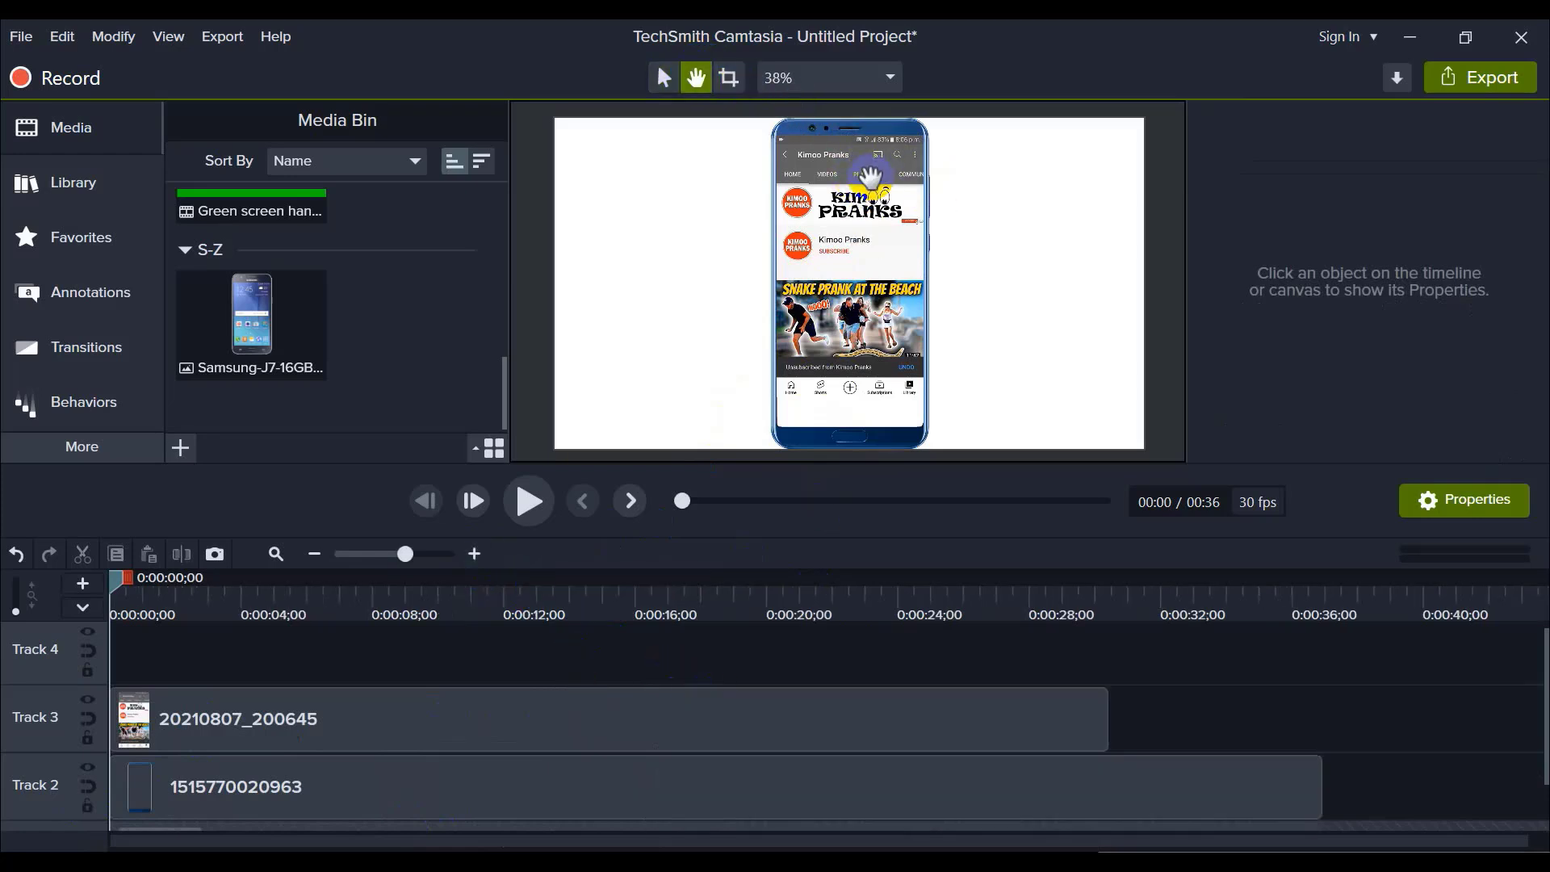
{"action": "scroll", "coordinate": [865, 202], "scroll_direction": "up", "scroll_amount": 5}
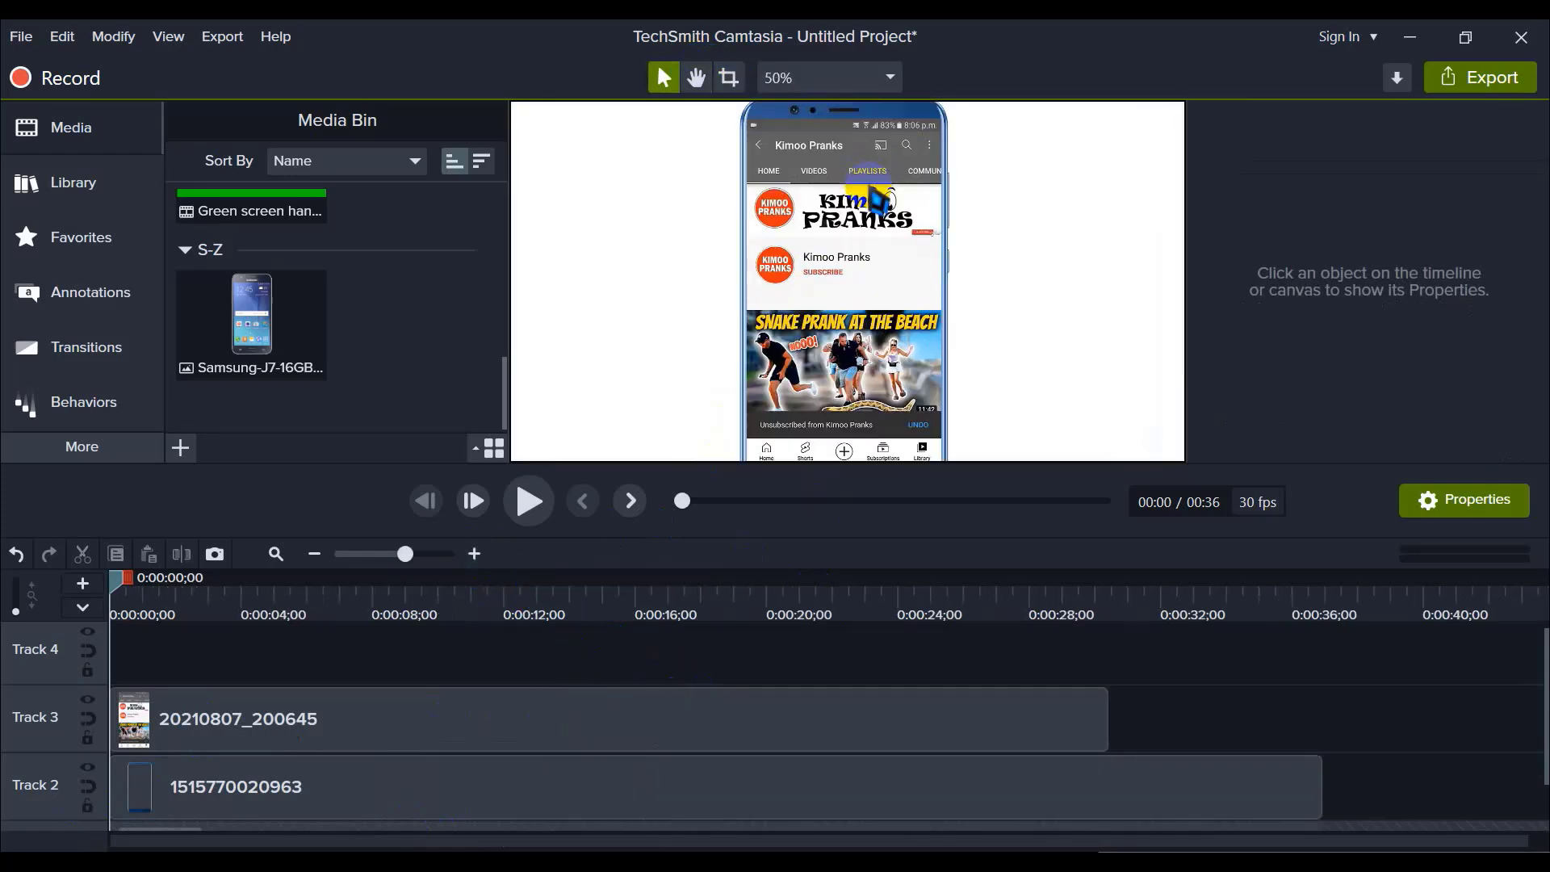
{"action": "left_click_drag", "start_coordinate": [802, 168], "coordinate": [807, 311]}
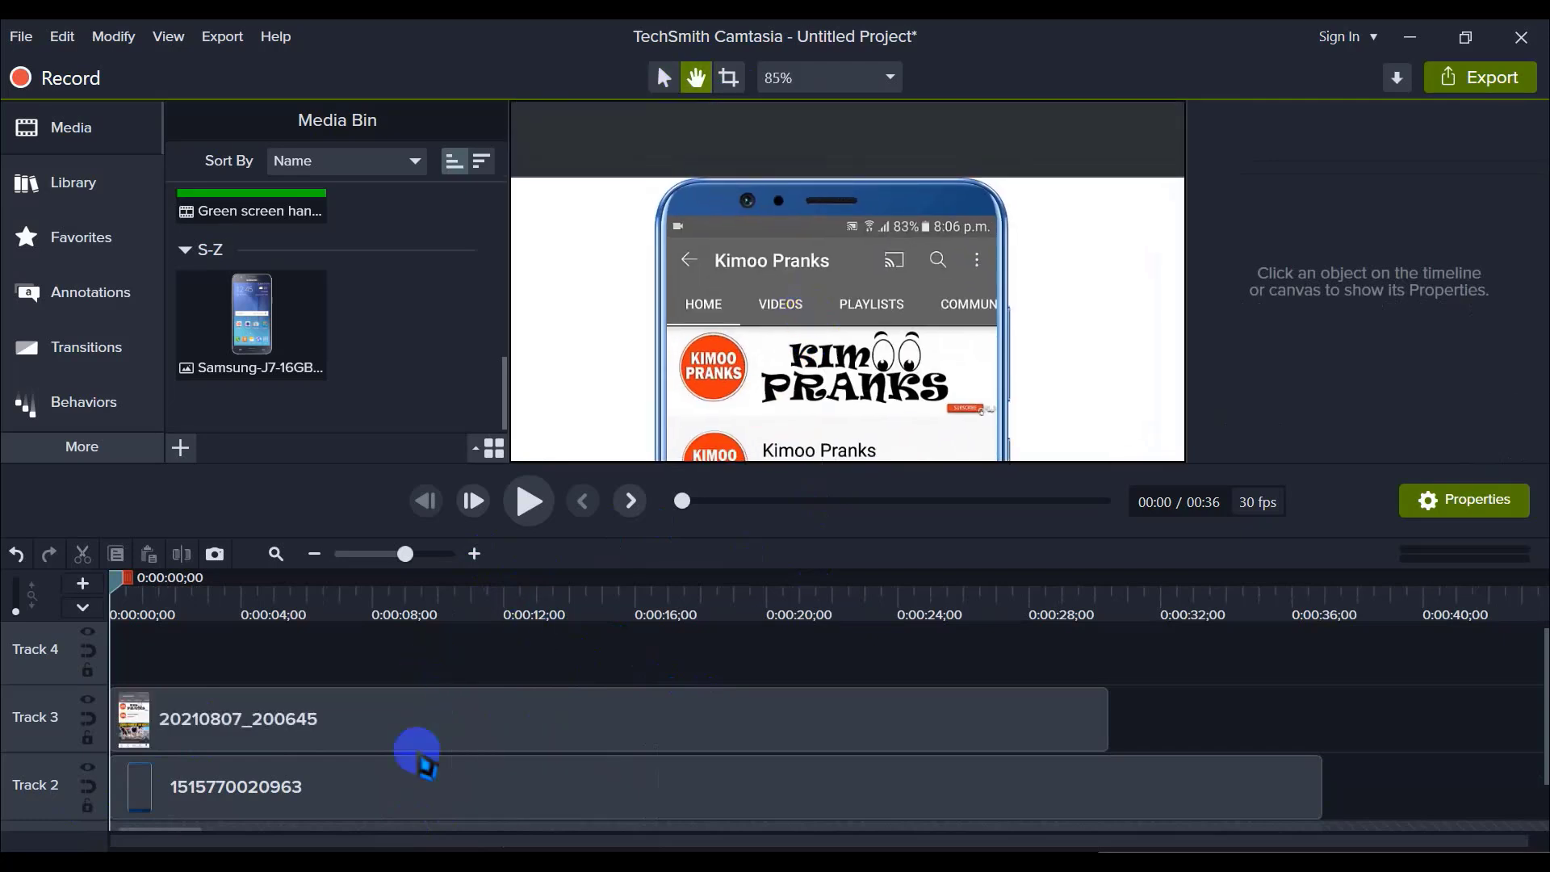
{"action": "left_click", "coordinate": [371, 800]}
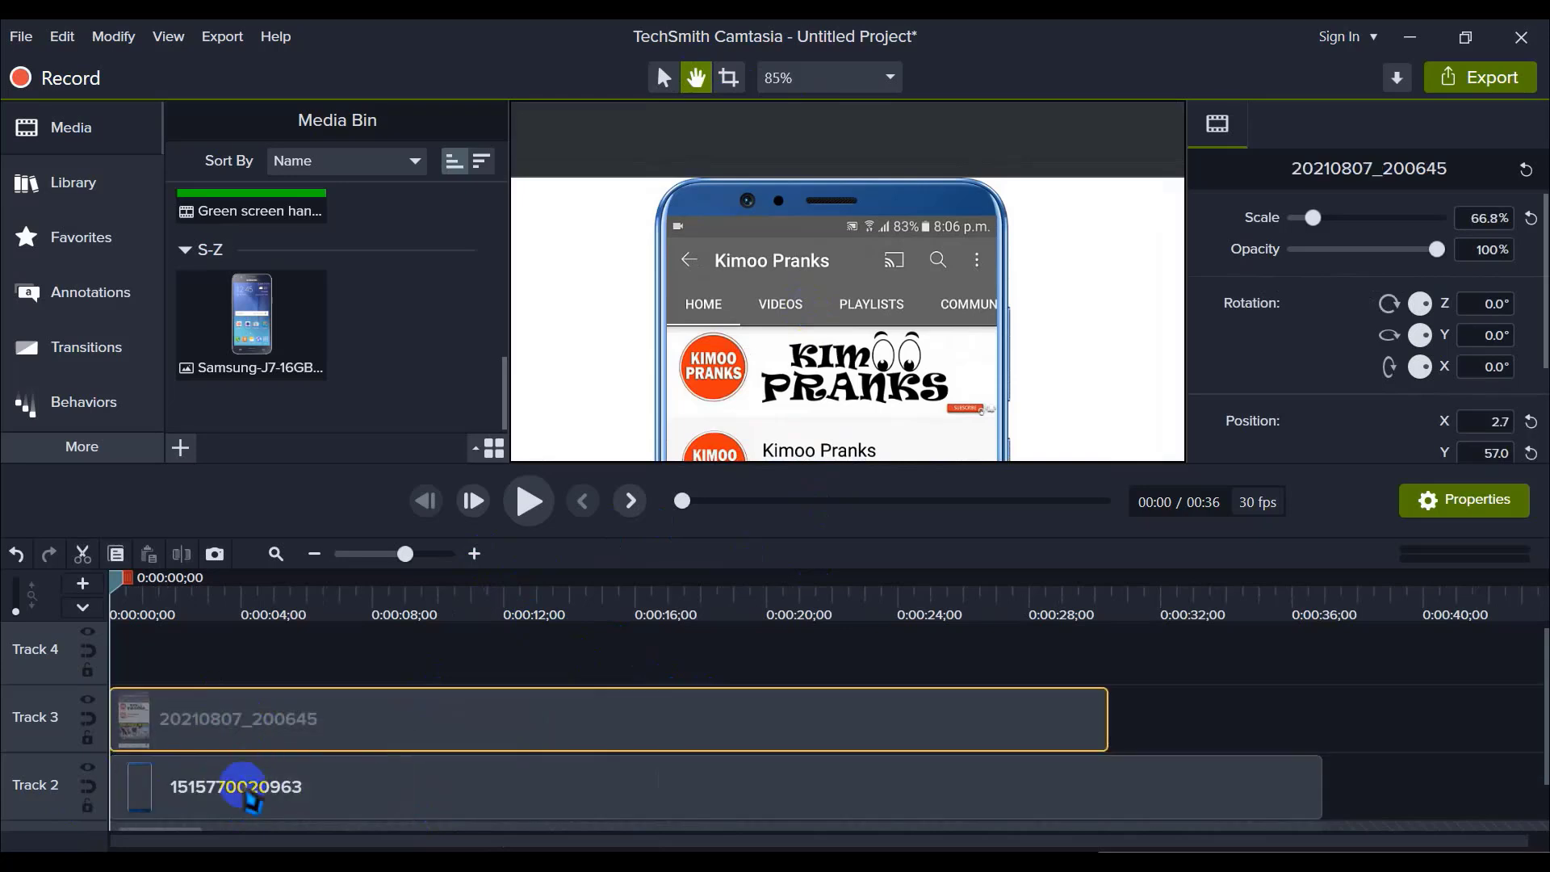
{"action": "left_click_drag", "start_coordinate": [288, 779], "coordinate": [273, 684]}
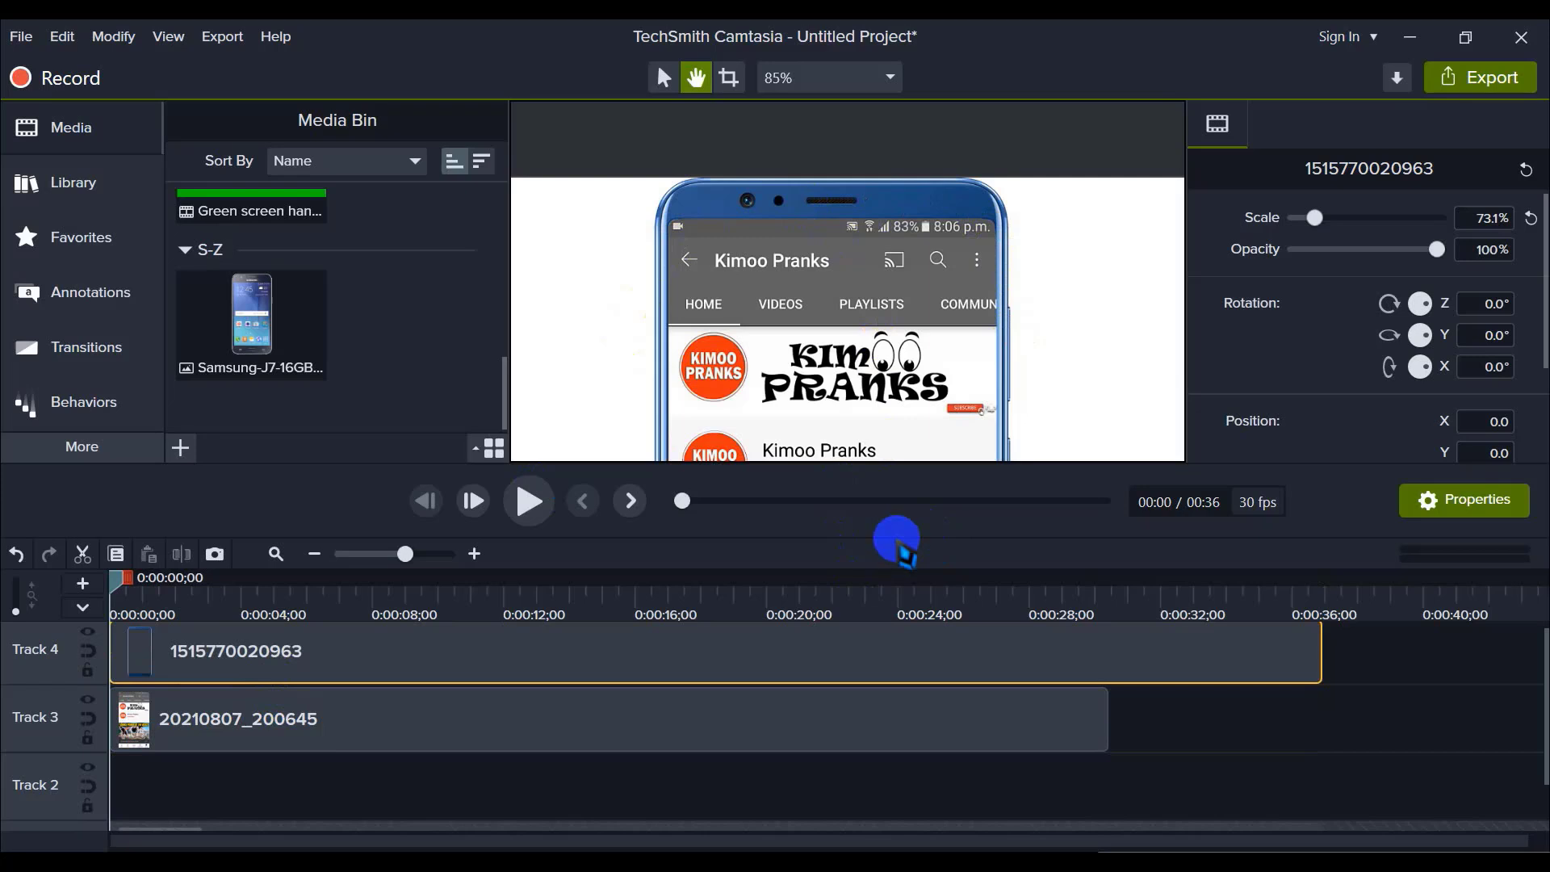
Step: Shift both clips down one track together, placing the phone frame on Track 3 and the channel recording on Track 2
{"action": "left_click", "coordinate": [768, 768]}
{"action": "left_click_drag", "start_coordinate": [1158, 780], "coordinate": [799, 661]}
{"action": "left_click_drag", "start_coordinate": [675, 720], "coordinate": [655, 788]}
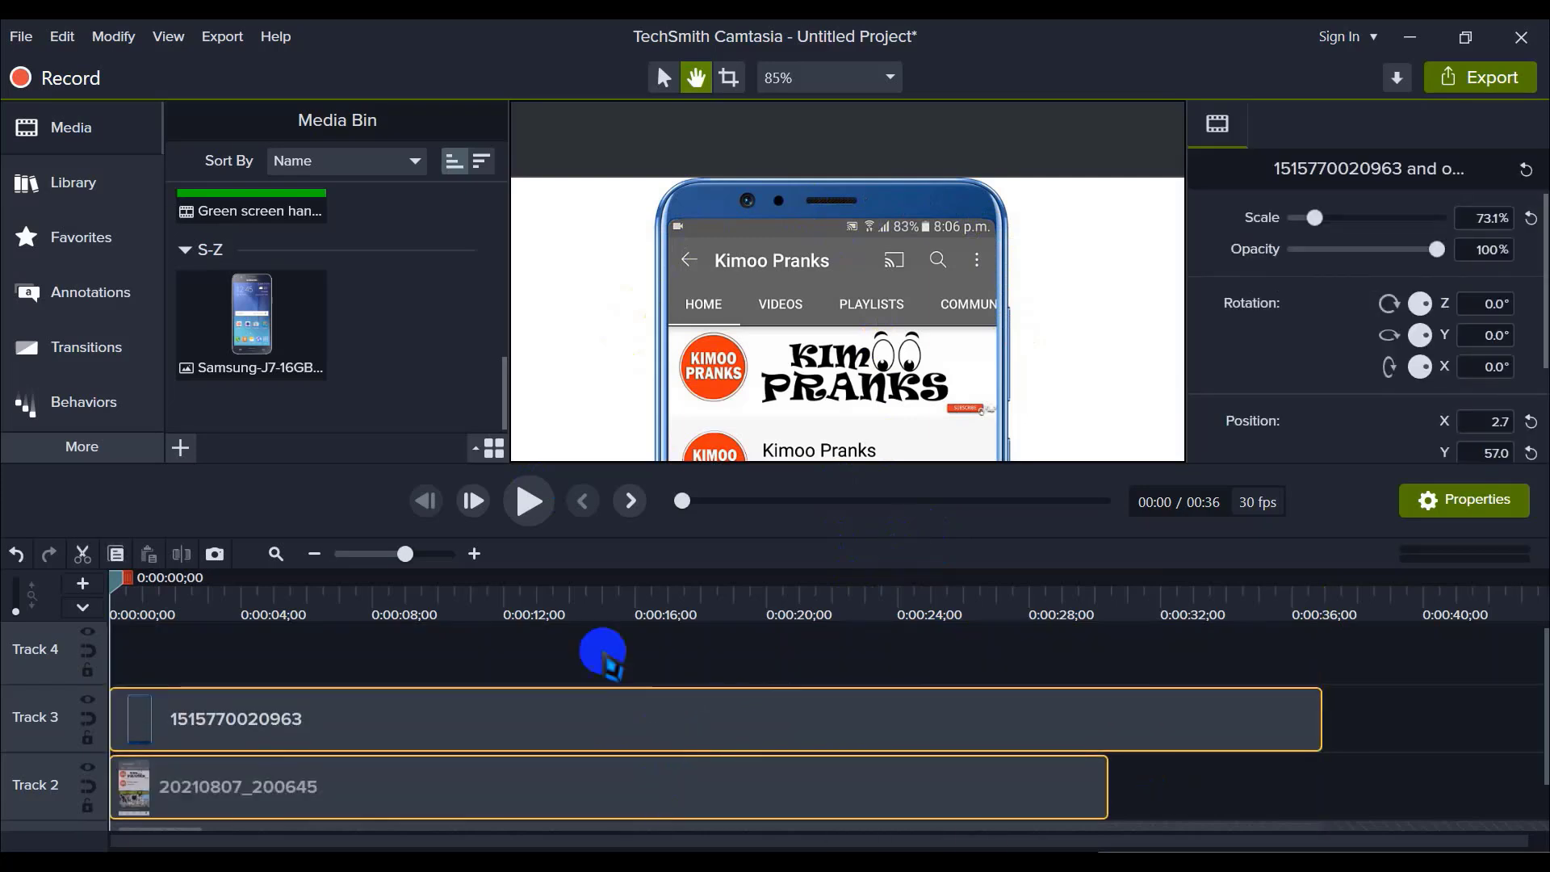
{"action": "left_click", "coordinate": [605, 661]}
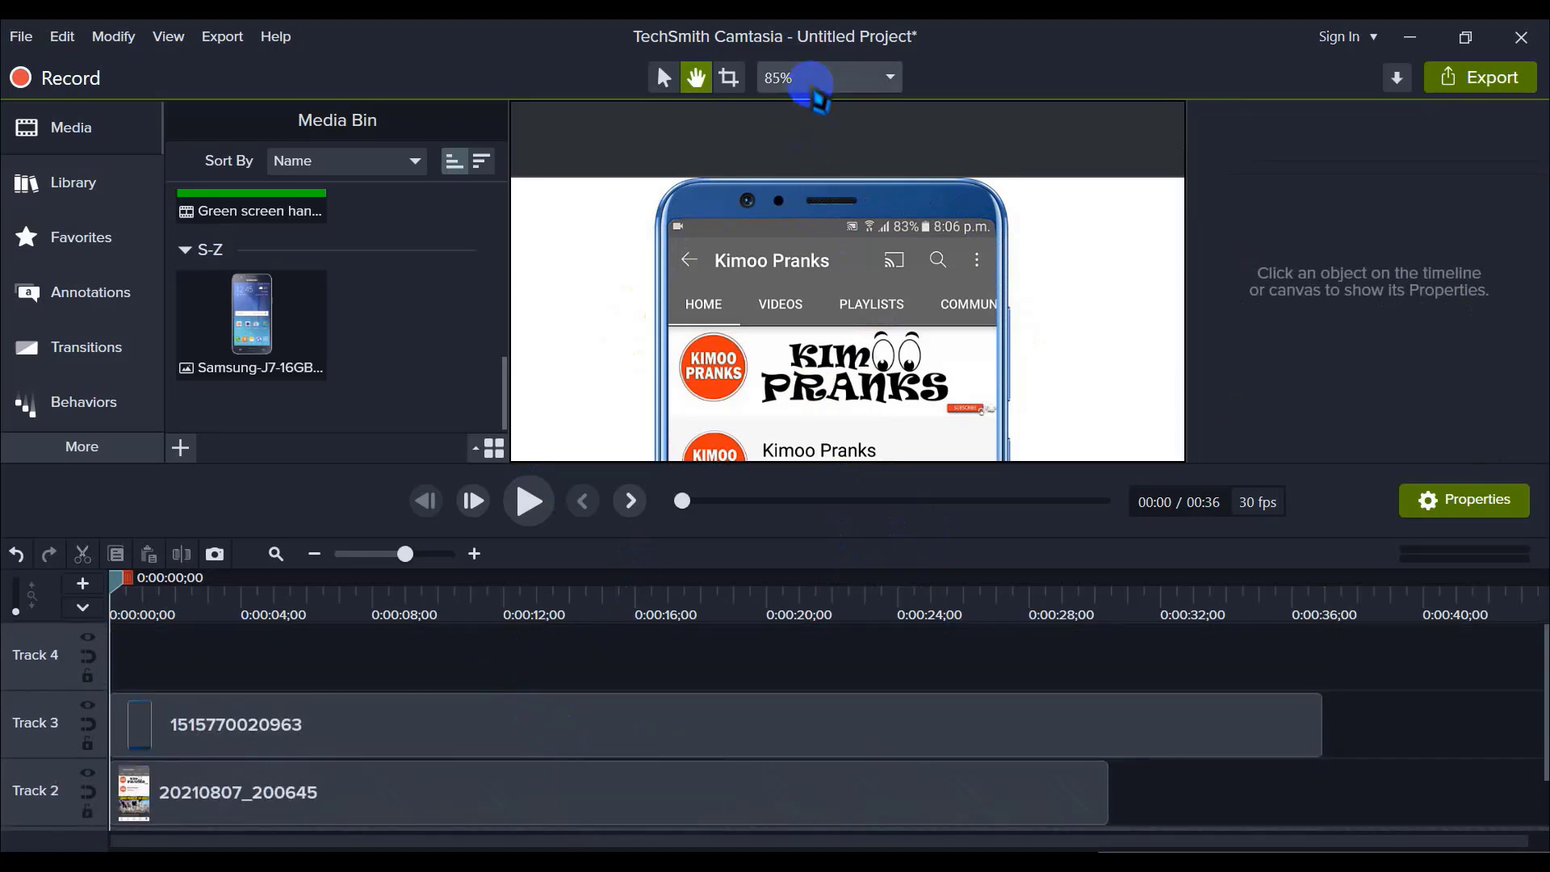
Step: Group the phone frame and channel recording clips into one group
{"action": "left_click", "coordinate": [816, 92]}
{"action": "left_click", "coordinate": [1414, 706]}
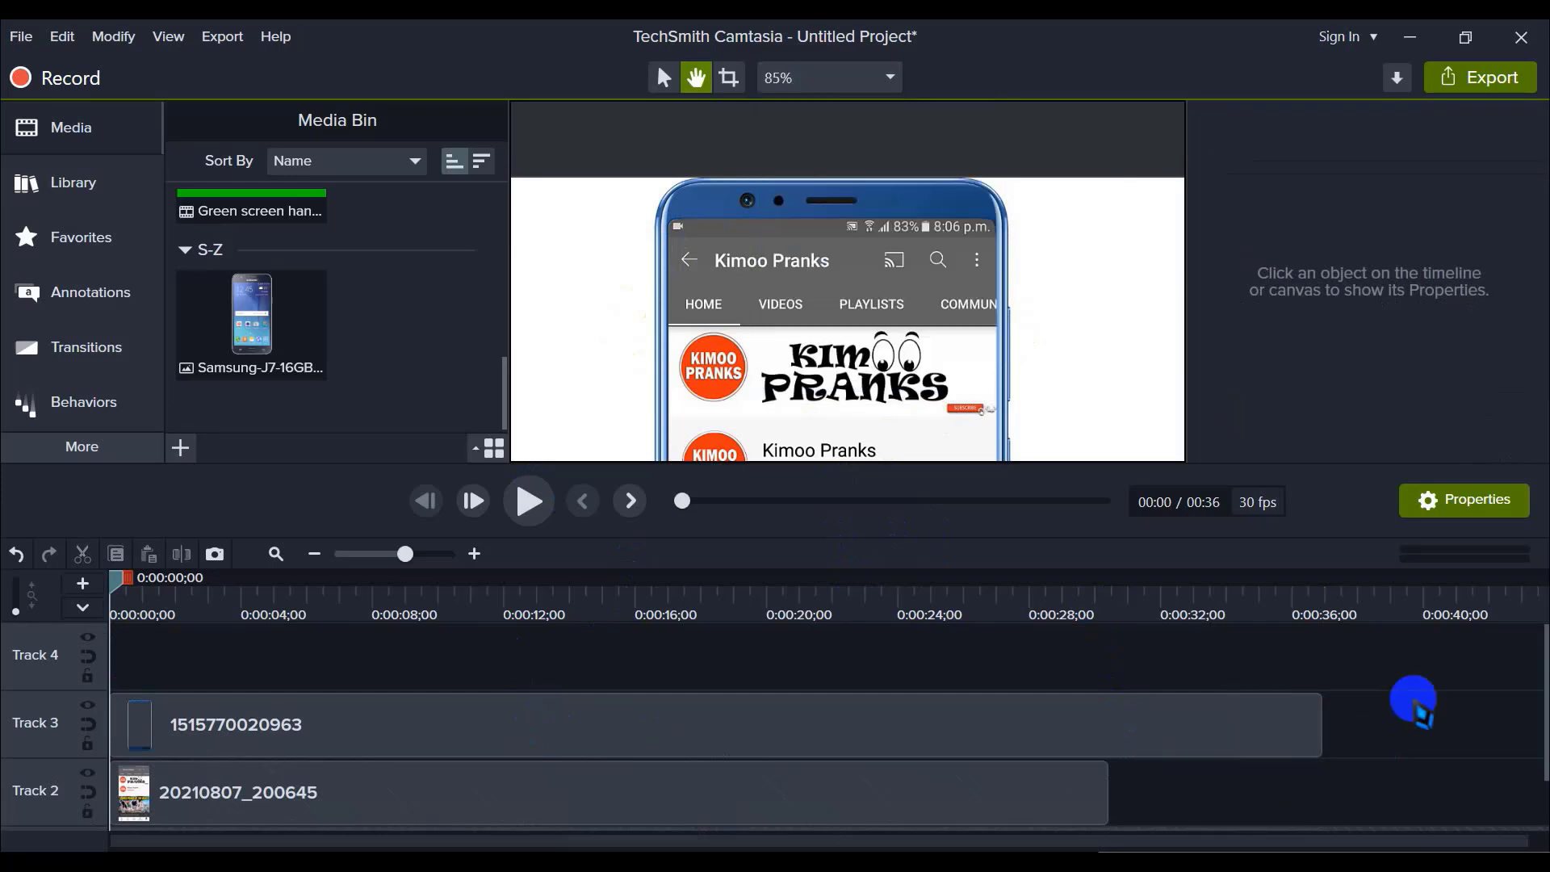
{"action": "left_click_drag", "start_coordinate": [1414, 701], "coordinate": [875, 779]}
{"action": "scroll", "coordinate": [882, 750], "scroll_direction": "down", "scroll_amount": 1}
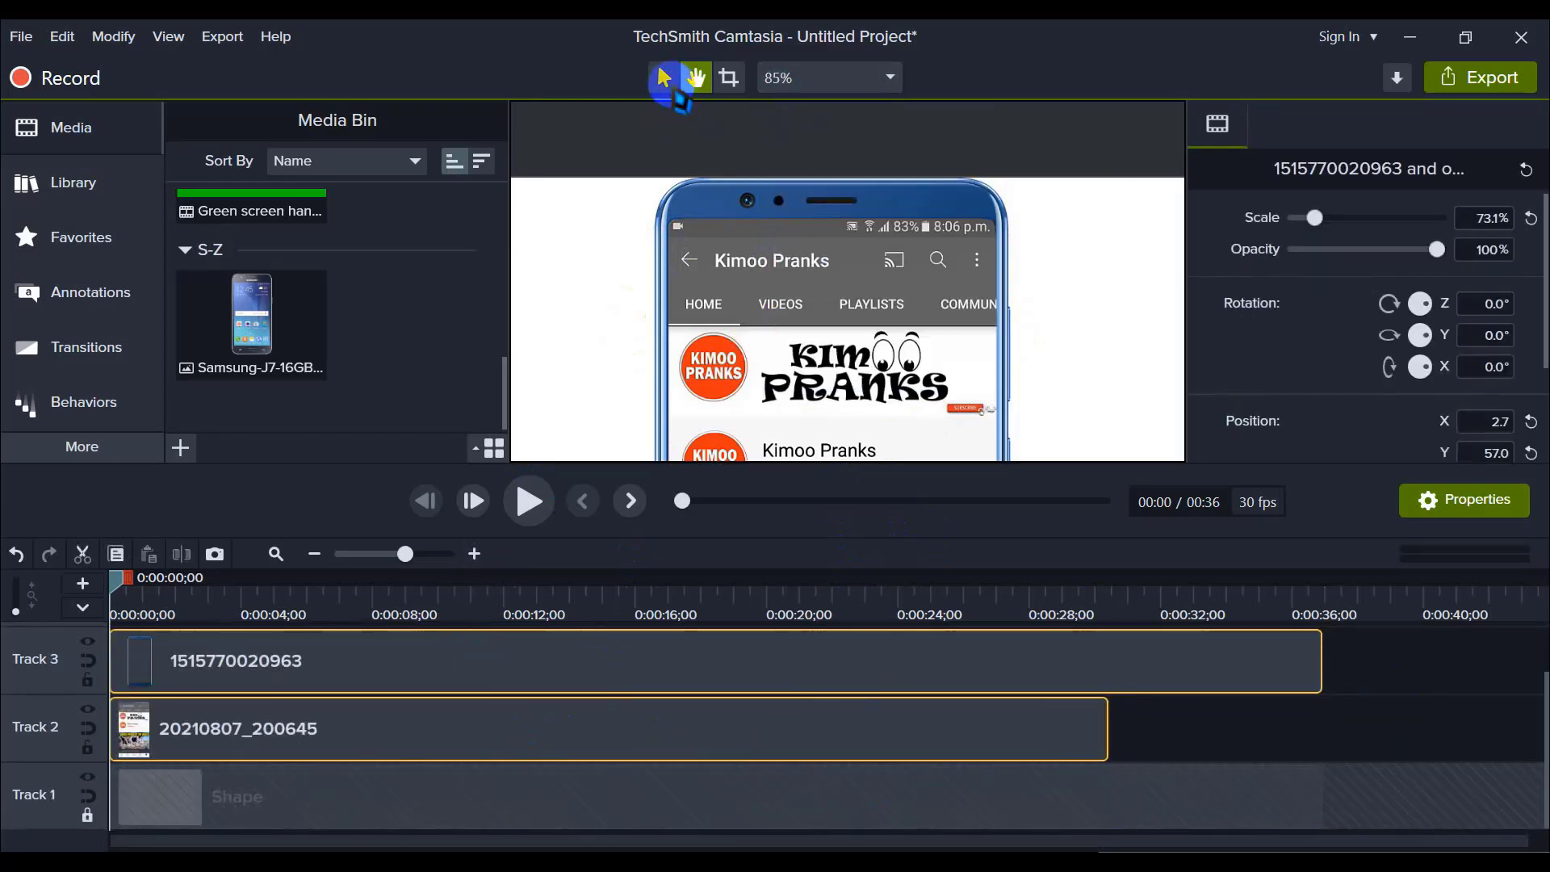
{"action": "left_click", "coordinate": [664, 78]}
{"action": "left_click", "coordinate": [808, 74]}
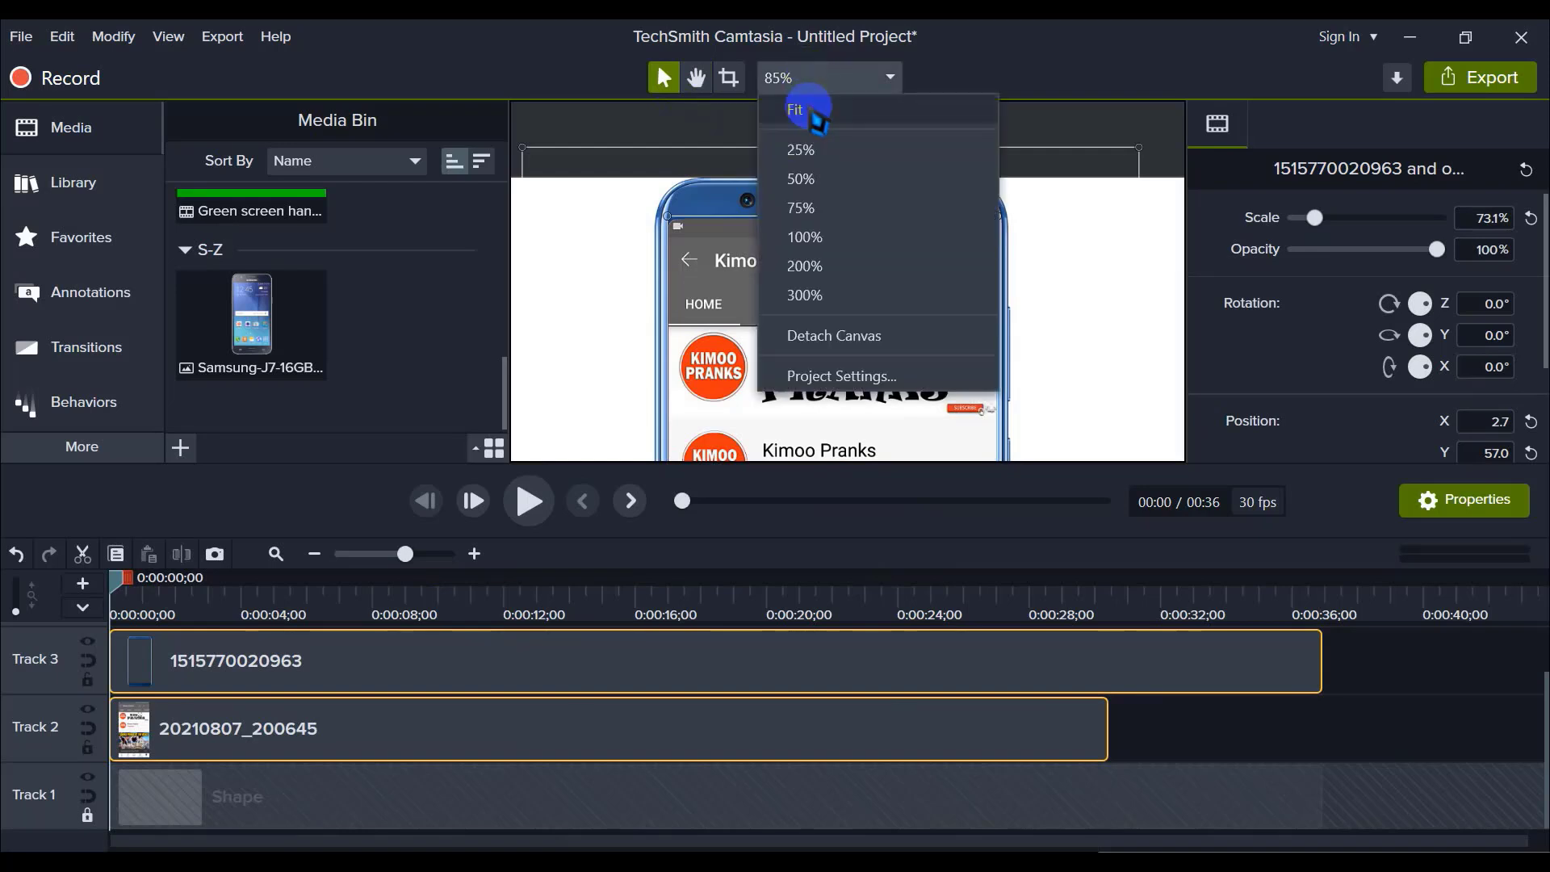
{"action": "left_click", "coordinate": [800, 107]}
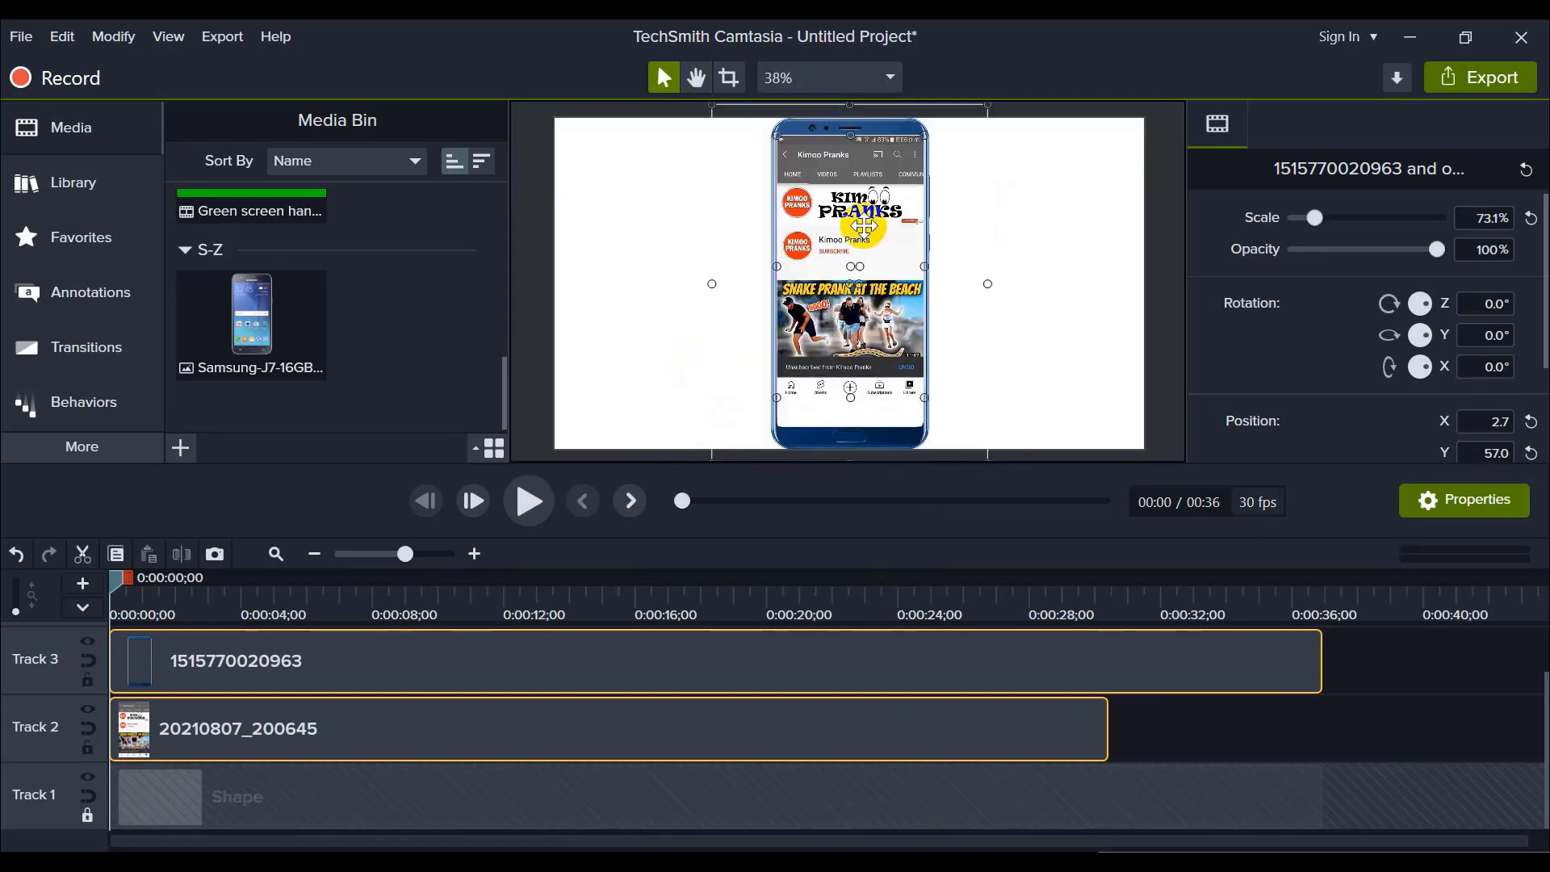
{"action": "right_click", "coordinate": [876, 733]}
{"action": "left_click", "coordinate": [922, 396]}
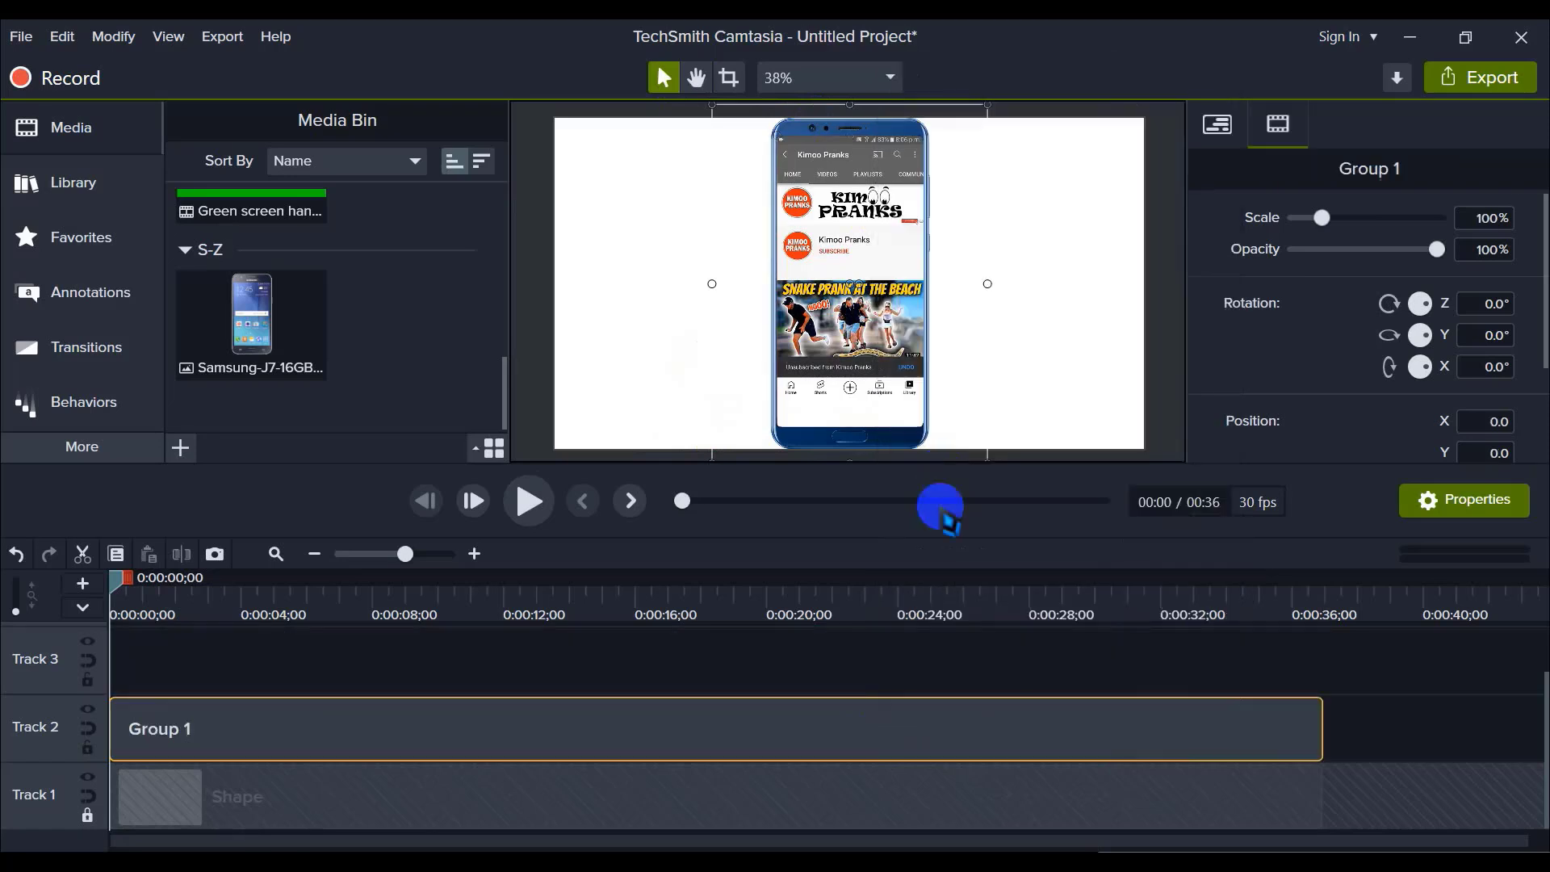
{"action": "left_click", "coordinate": [725, 692]}
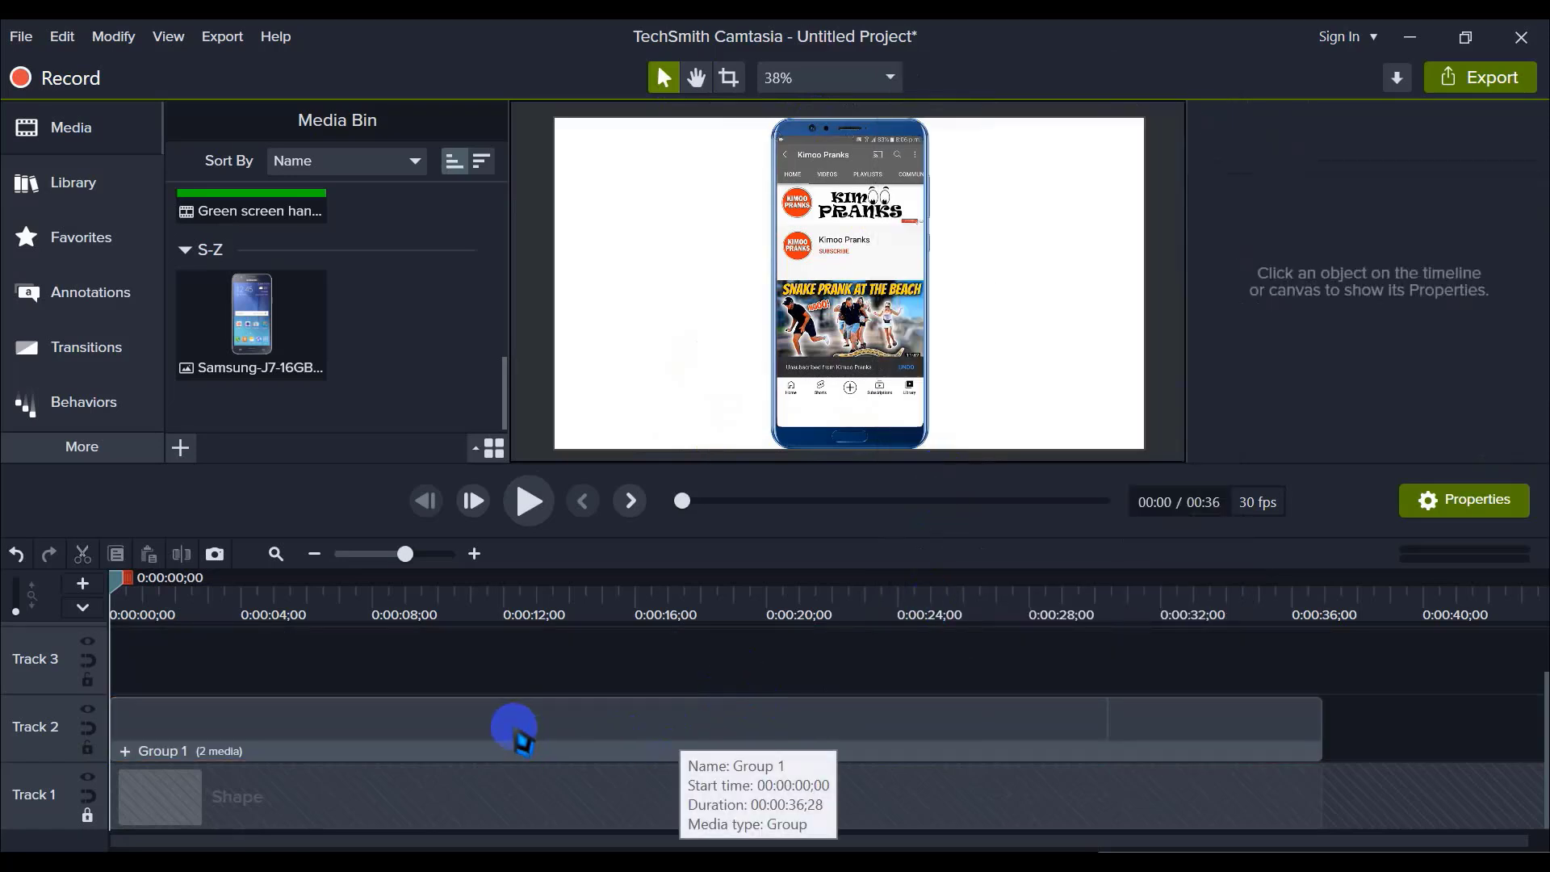
Step: Enlarge the phone group on the canvas to about 127% scale
{"action": "left_click", "coordinate": [421, 731]}
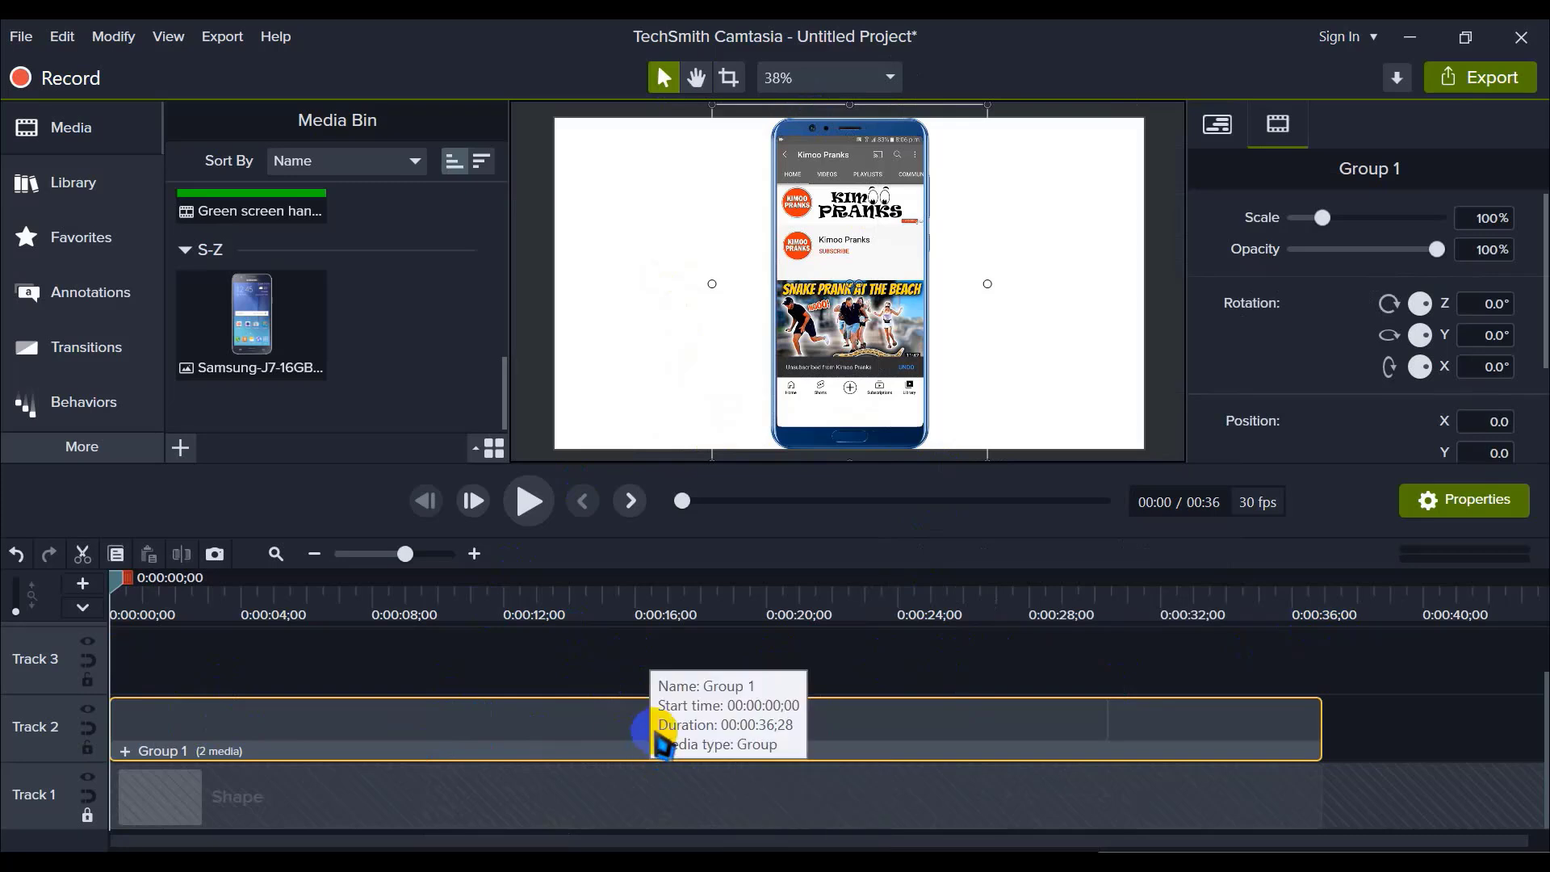
{"action": "left_click", "coordinate": [668, 675]}
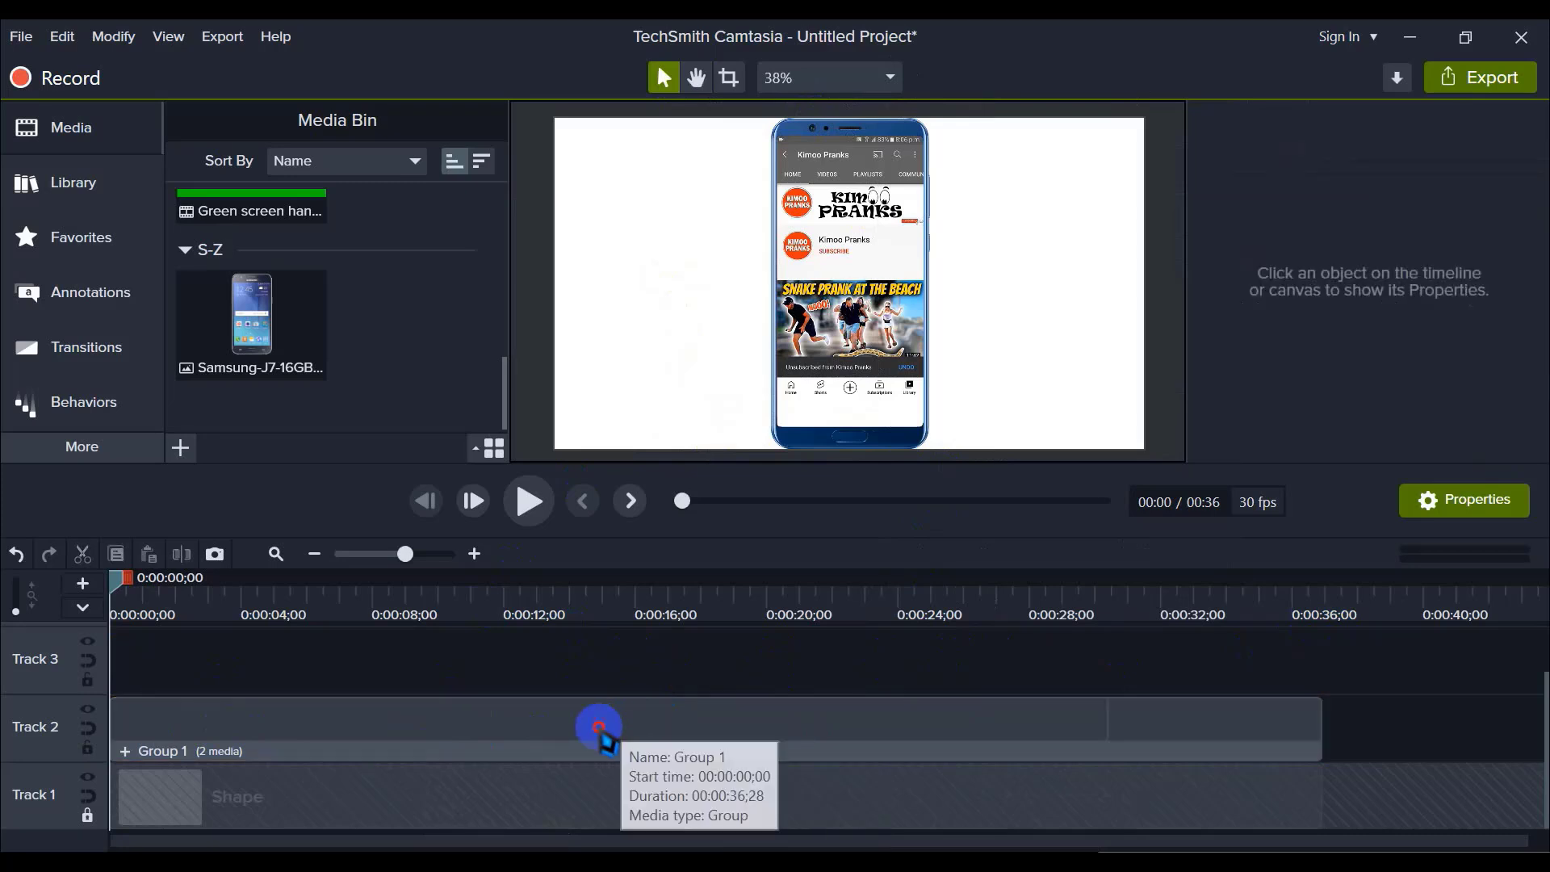
{"action": "left_click", "coordinate": [602, 731]}
{"action": "scroll", "coordinate": [916, 396], "scroll_direction": "down", "scroll_amount": 1}
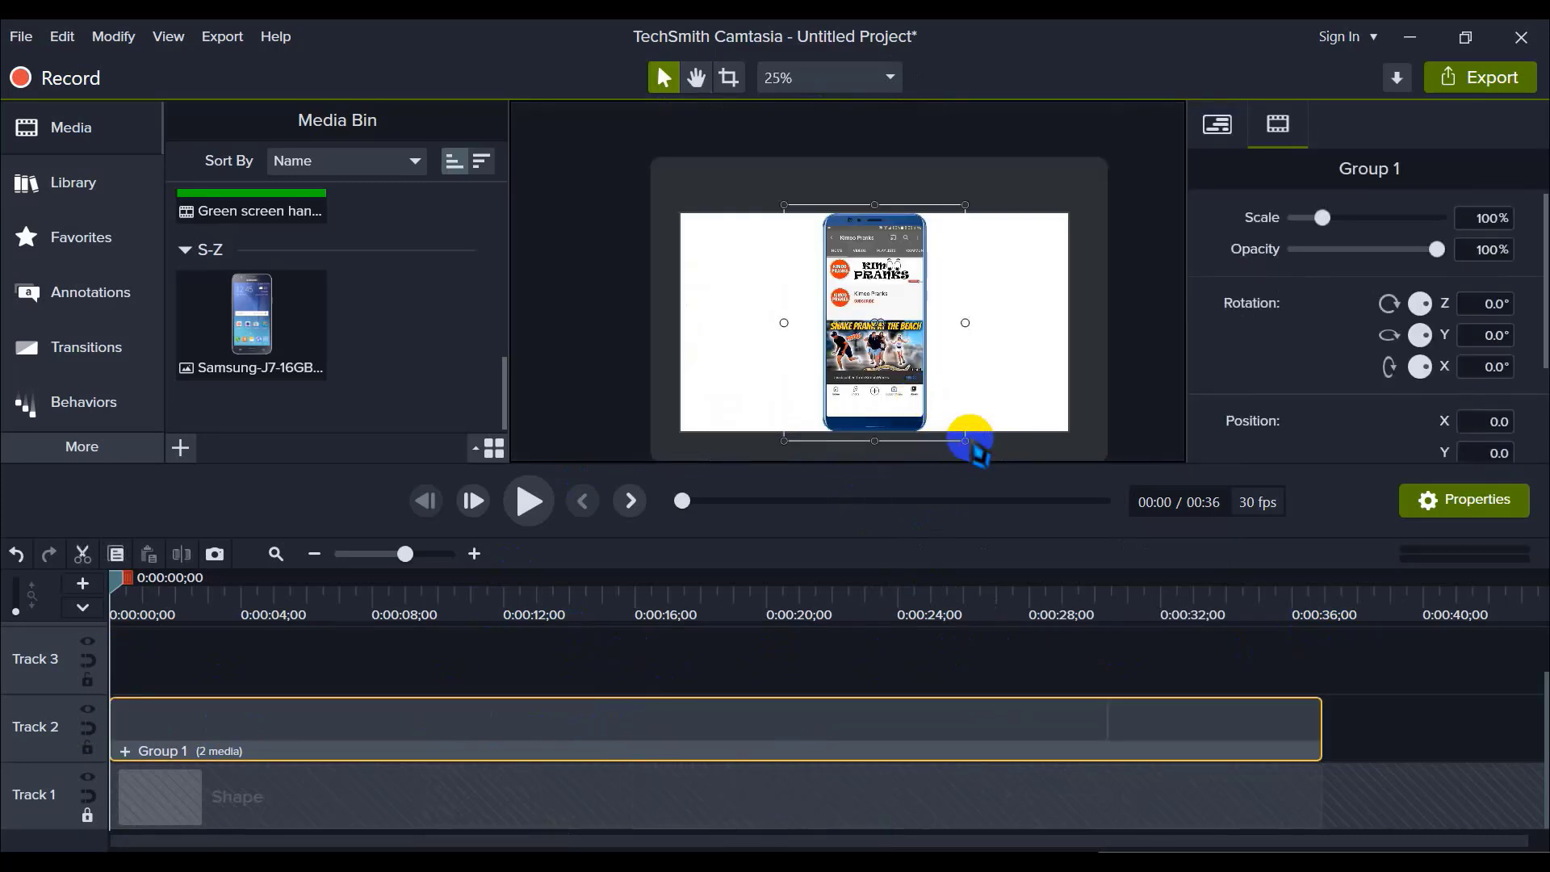
{"action": "left_click_drag", "start_coordinate": [966, 444], "coordinate": [996, 485]}
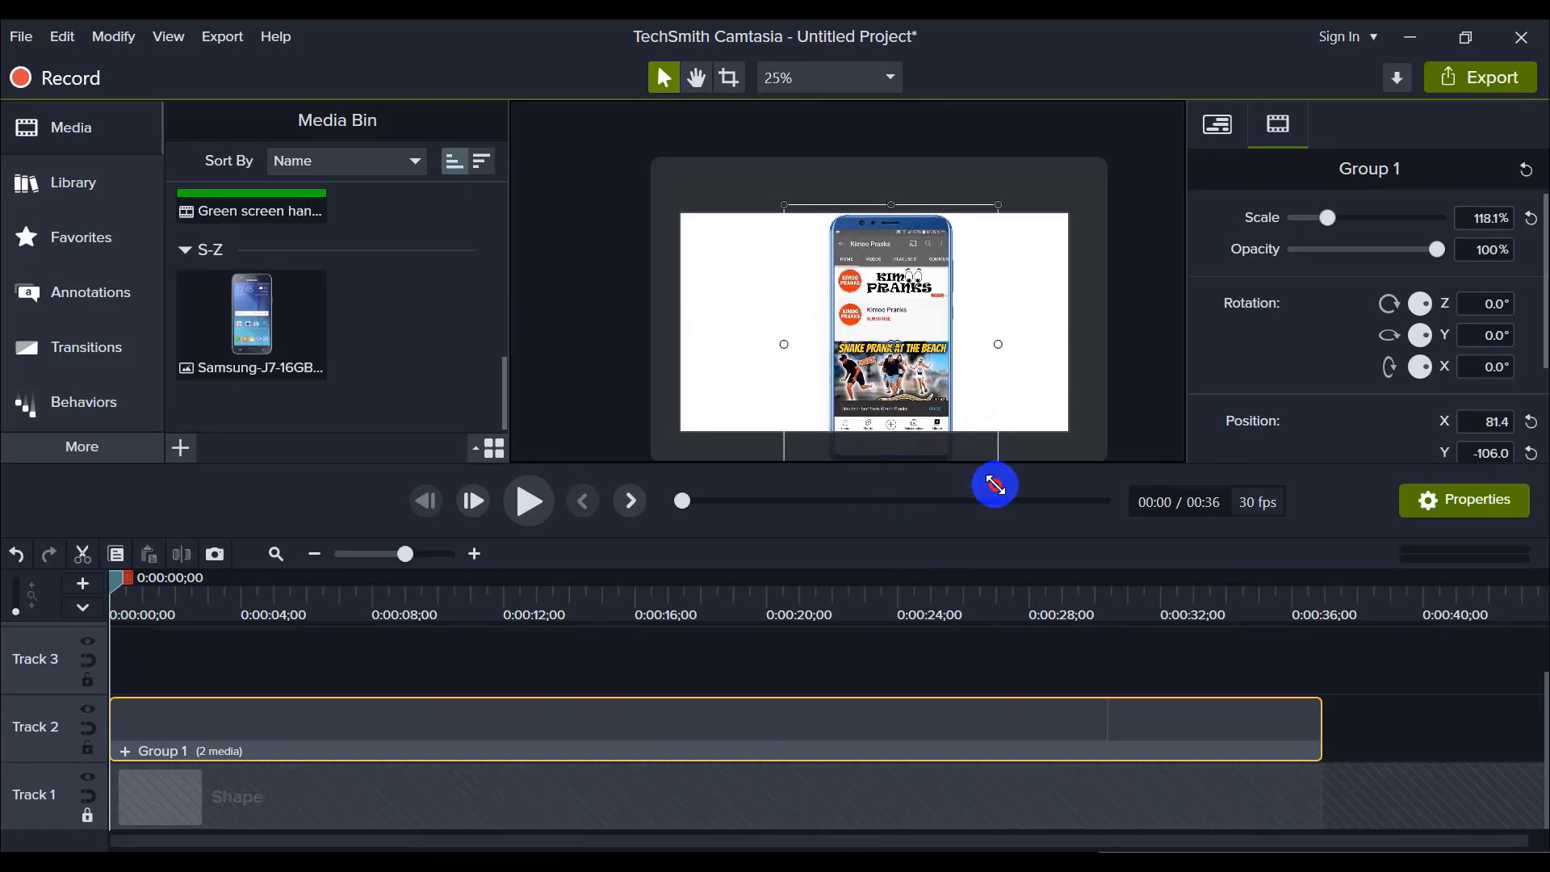
{"action": "scroll", "coordinate": [969, 398], "scroll_direction": "down", "scroll_amount": 1}
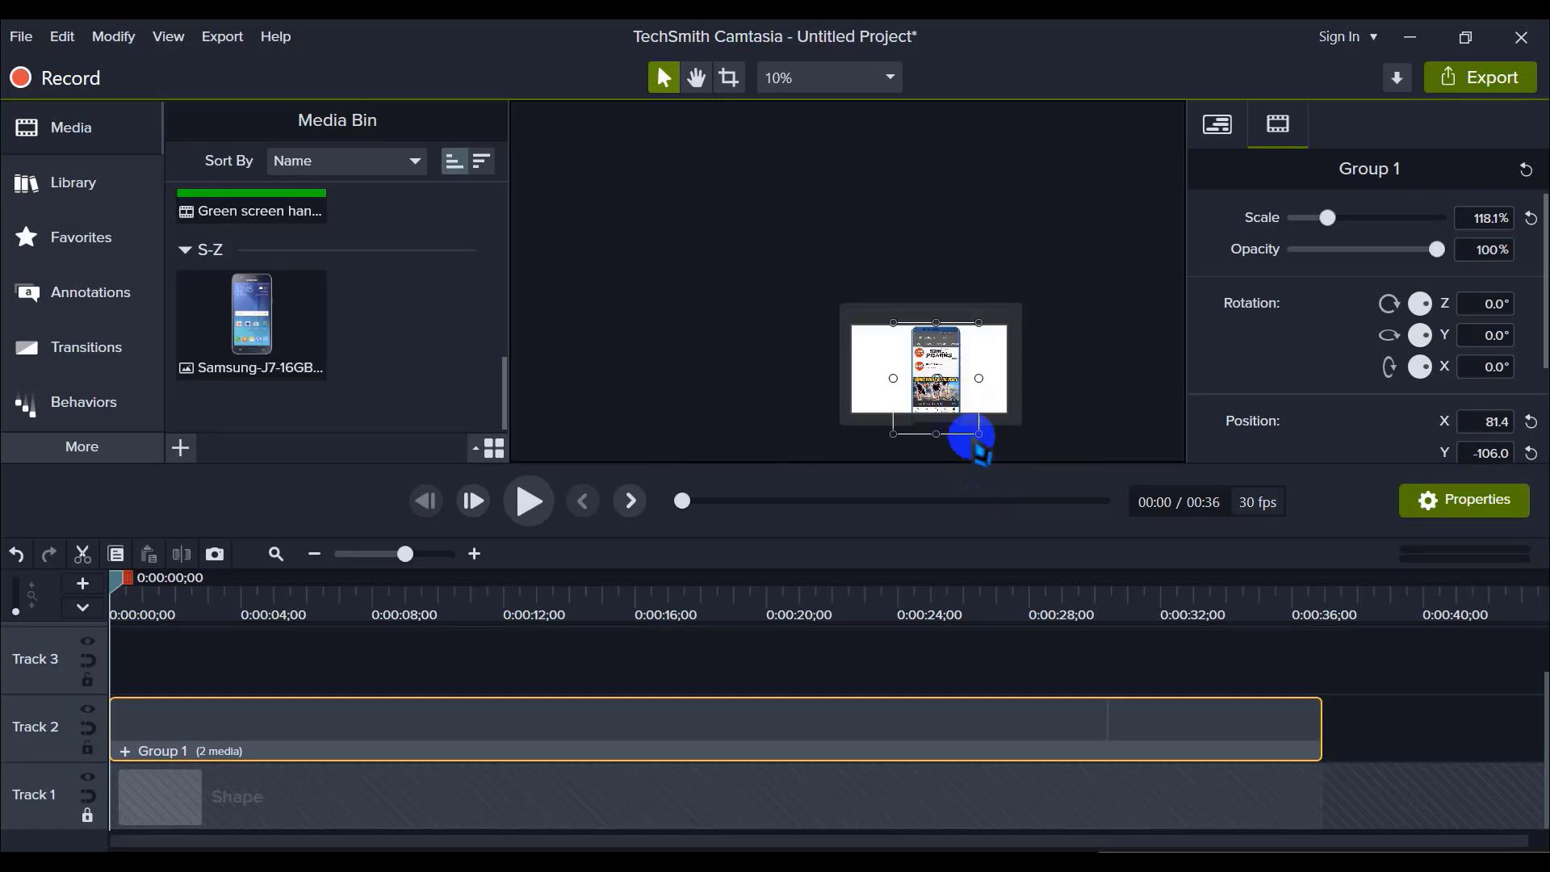
{"action": "left_click_drag", "start_coordinate": [980, 432], "coordinate": [985, 439]}
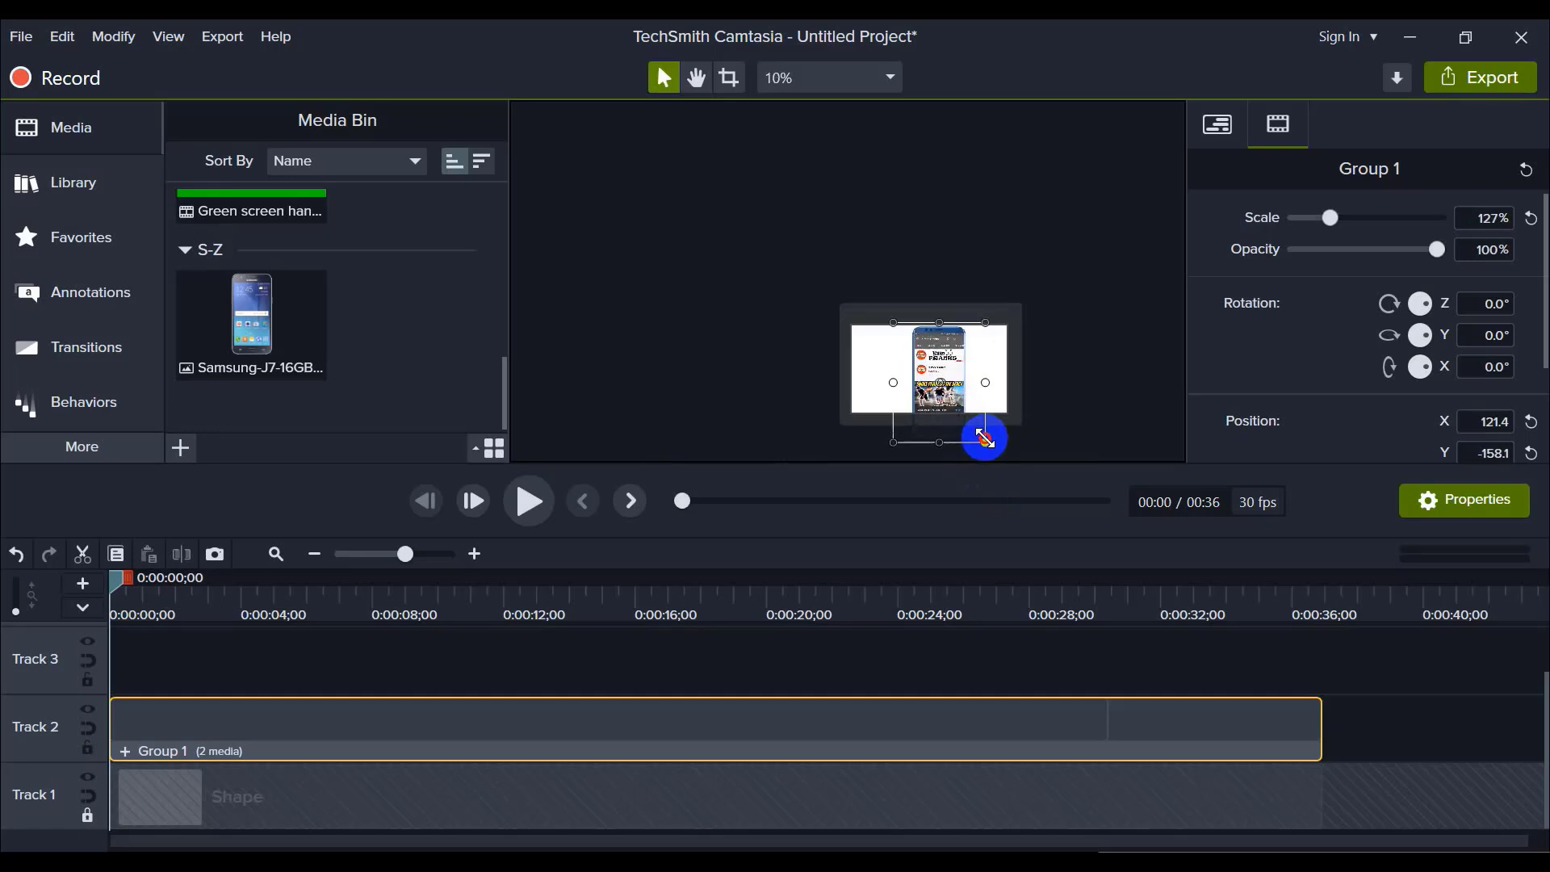
Step: Center the phone group horizontally at X 0 and lower it to about Y -134 so the phone's upper edge shows
{"action": "left_click_drag", "start_coordinate": [952, 375], "coordinate": [945, 363]}
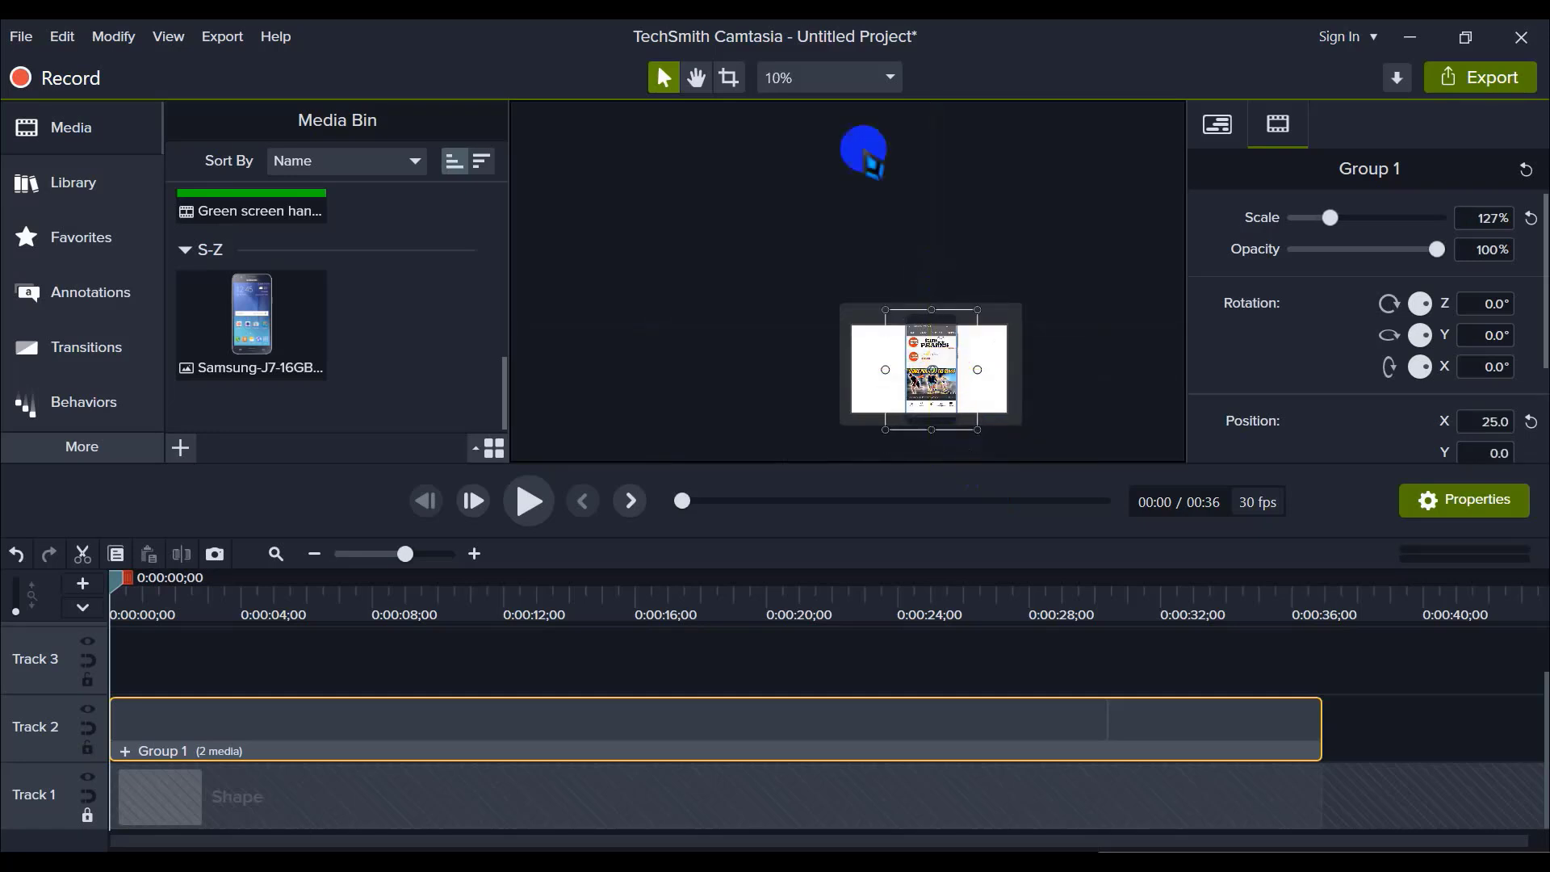
{"action": "left_click", "coordinate": [804, 81]}
{"action": "left_click", "coordinate": [804, 111]}
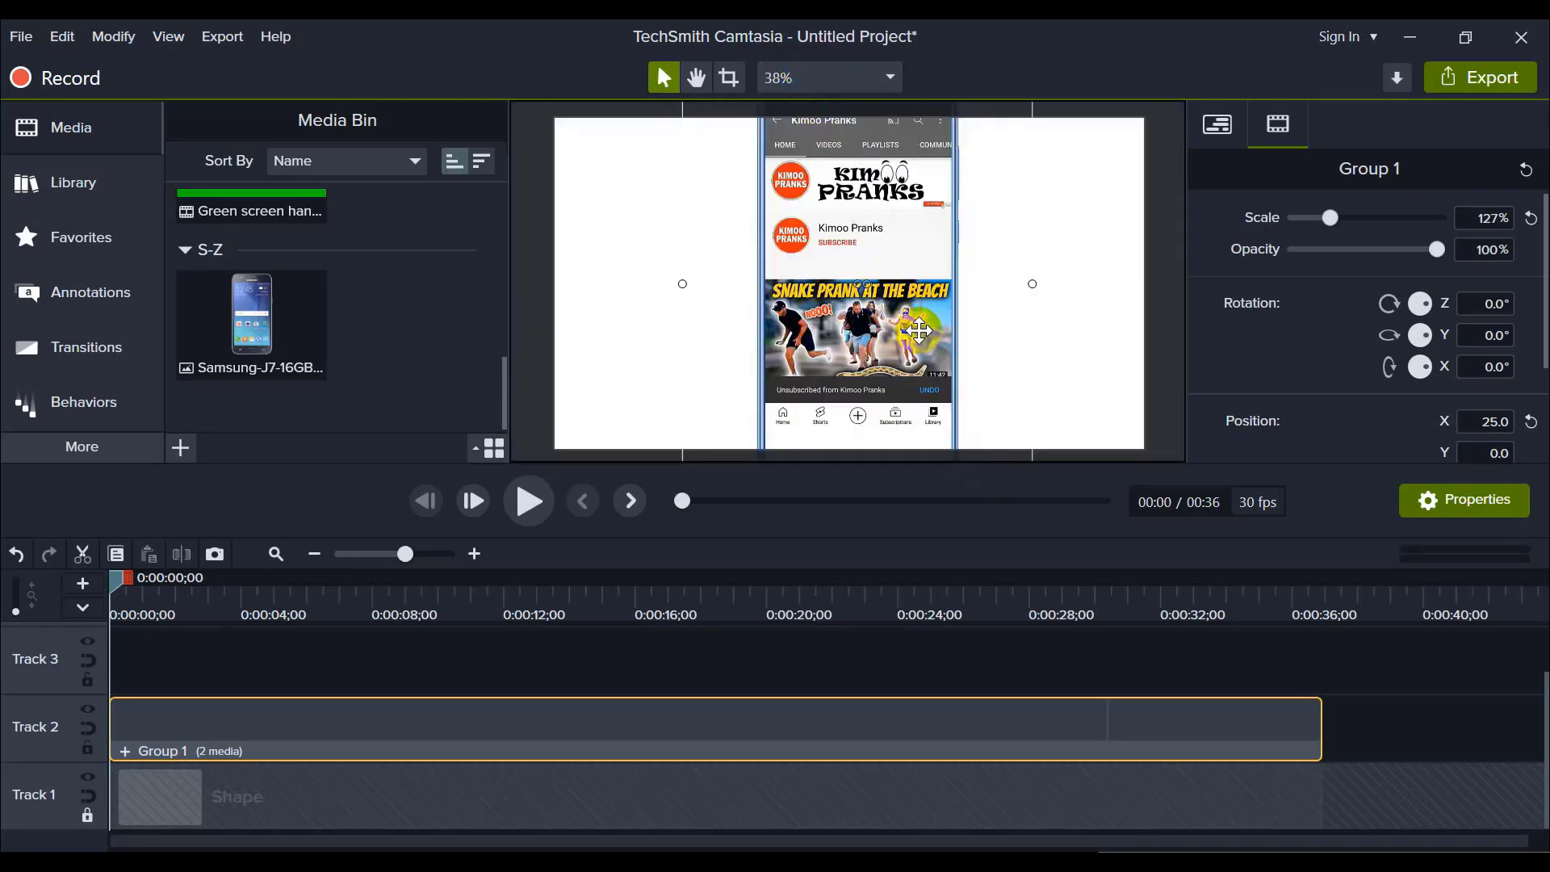
{"action": "mouse_move", "coordinate": [919, 331]}
{"action": "left_mouse_down"}
{"action": "mouse_move", "coordinate": [924, 275]}
{"action": "mouse_move", "coordinate": [919, 302]}
{"action": "left_mouse_up"}
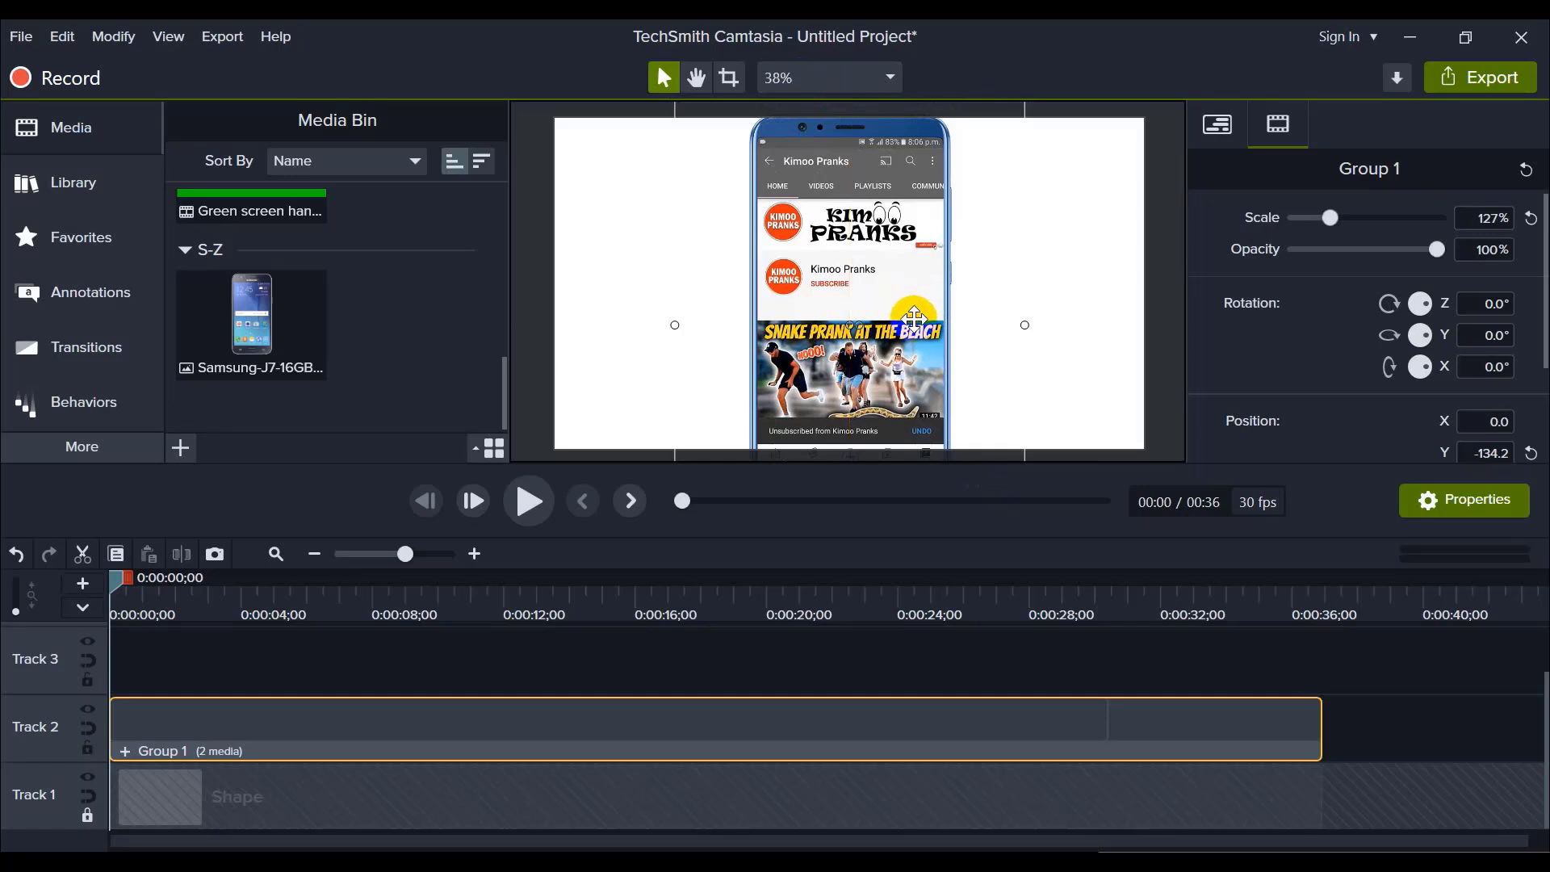
Step: Enlarge the phone group slightly on the canvas to about 128.7% scale
{"action": "scroll", "coordinate": [914, 339], "scroll_direction": "down", "scroll_amount": 1}
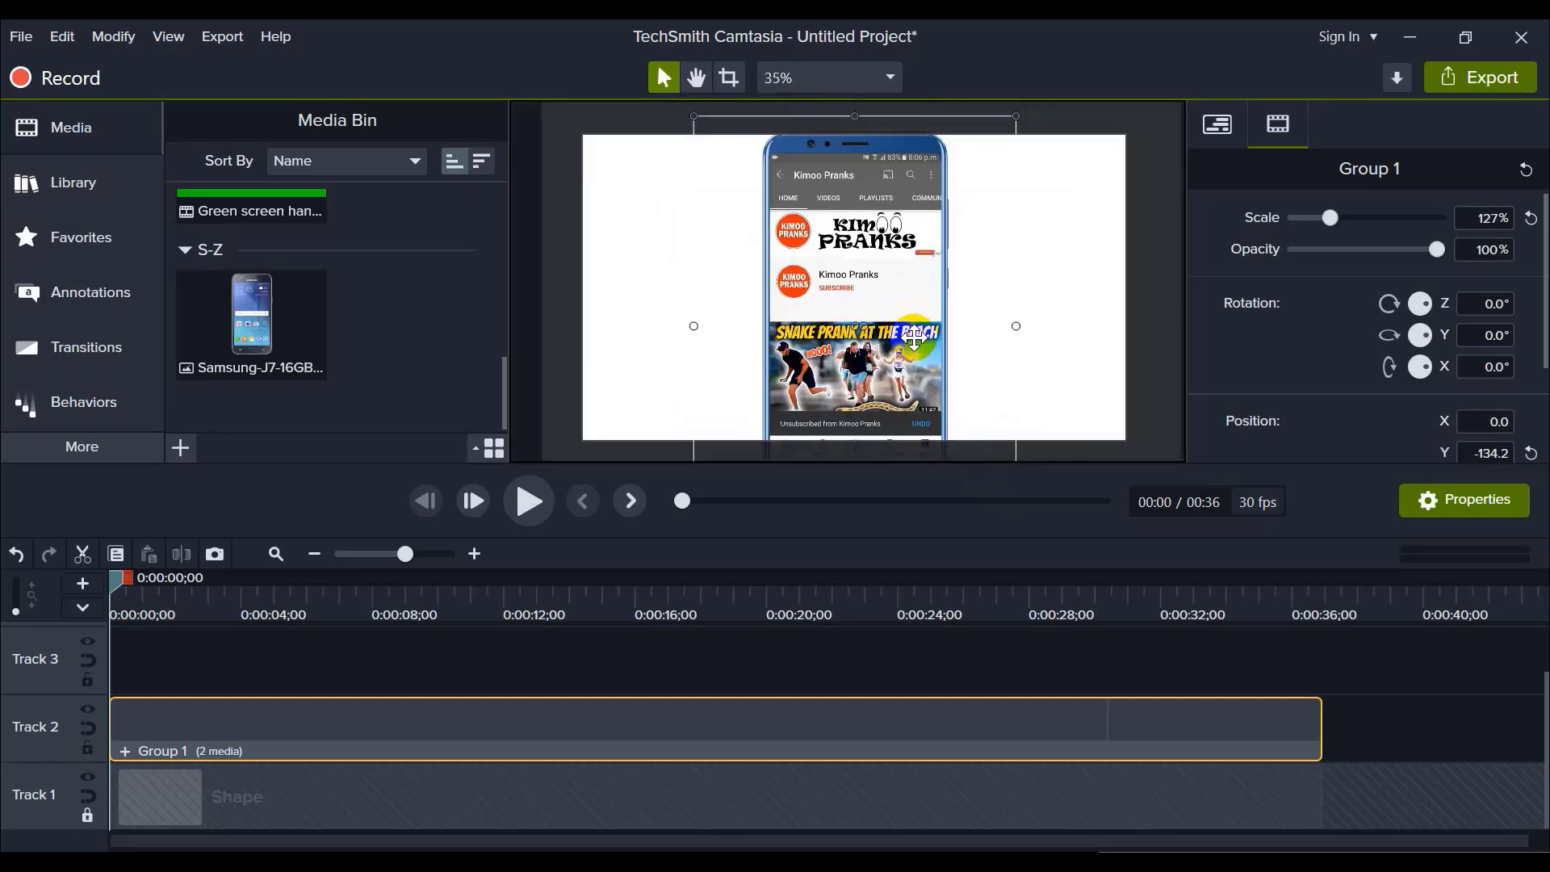
{"action": "scroll", "coordinate": [914, 339], "scroll_direction": "down", "scroll_amount": 2}
{"action": "scroll", "coordinate": [954, 413], "scroll_direction": "down", "scroll_amount": 2}
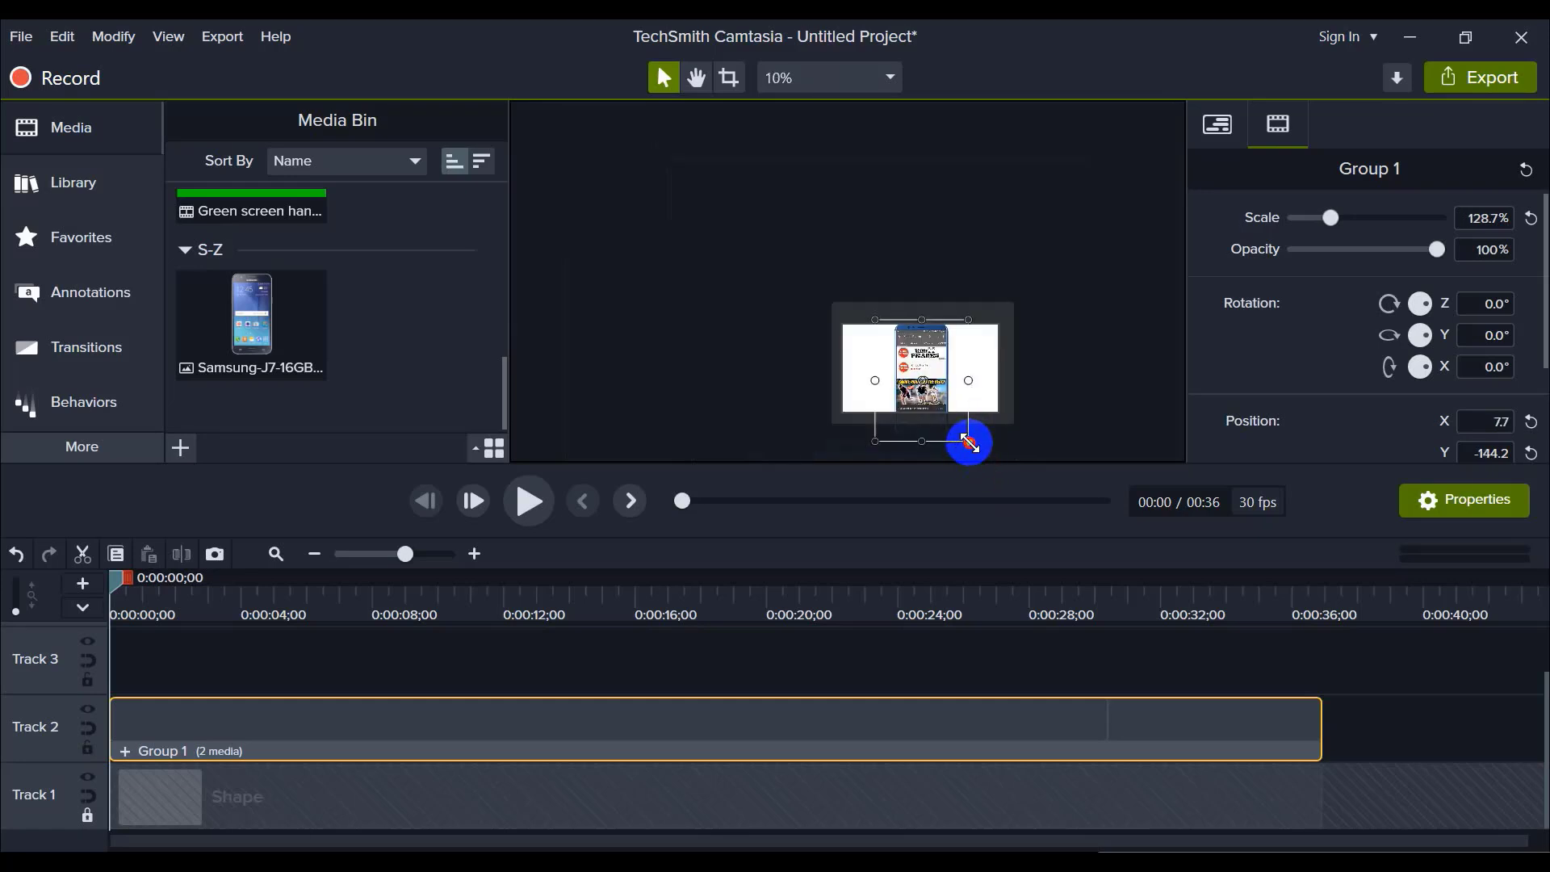
{"action": "left_click", "coordinate": [813, 85]}
{"action": "left_click", "coordinate": [802, 108]}
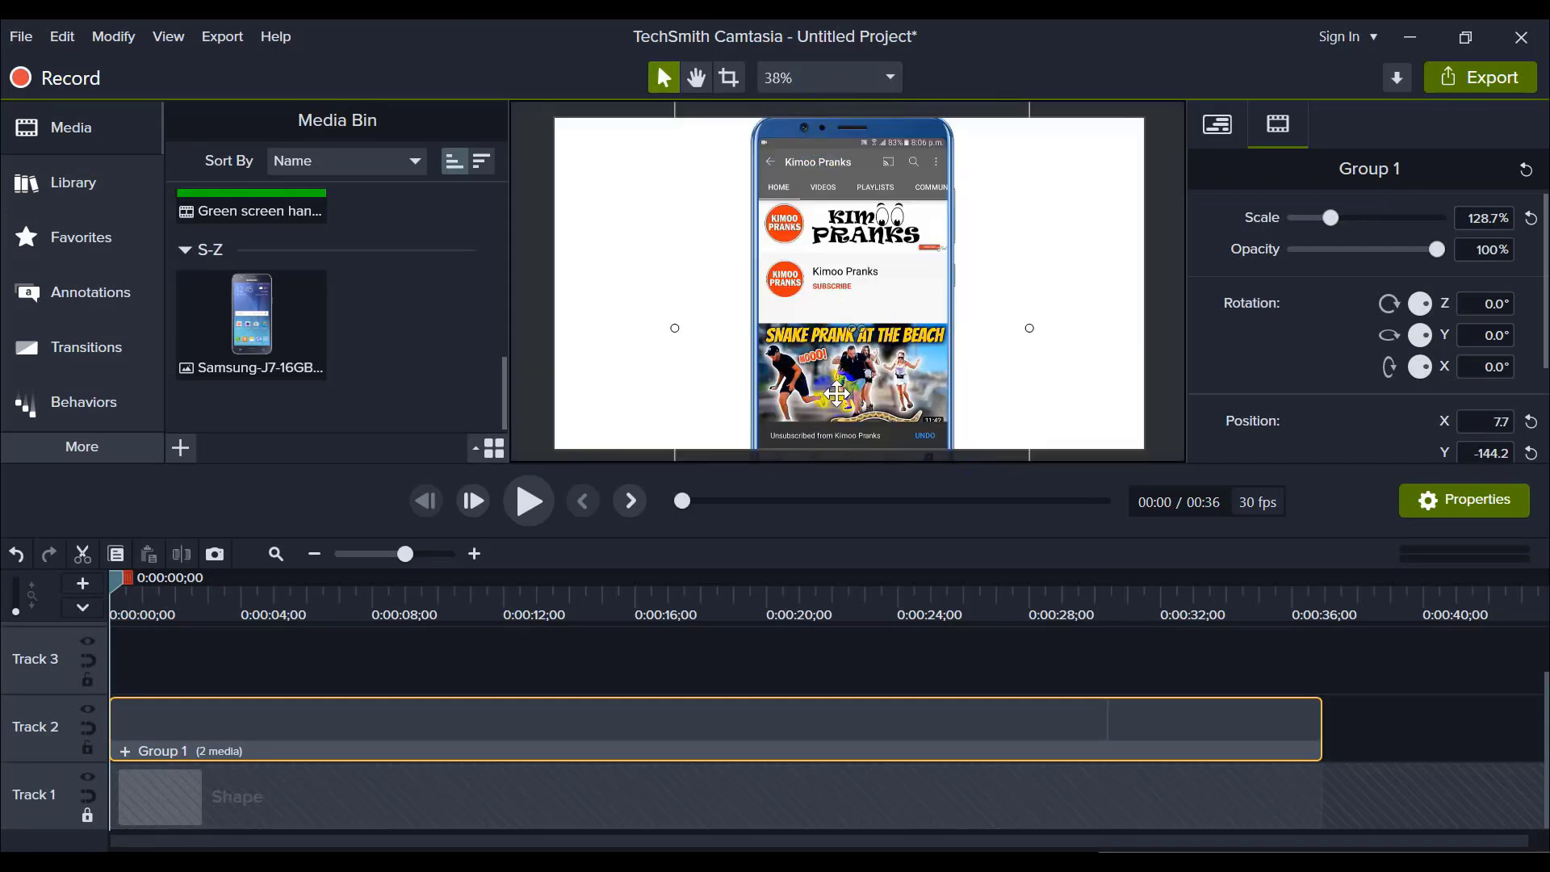
Step: Nudge the phone group on the canvas to about X 12.9 and Y -149.5
{"action": "key", "text": "Left"}
{"action": "key", "text": "Left"}
{"action": "key", "text": "Left"}
{"action": "key", "text": "Left"}
{"action": "key", "text": "Left"}
{"action": "key", "text": "Left"}
{"action": "key", "text": "Left"}
{"action": "key", "text": "Left"}
{"action": "key", "text": "Left"}
{"action": "key", "text": "Left"}
{"action": "key", "text": "Left"}
{"action": "key", "text": "Left"}
{"action": "key", "text": "Left"}
{"action": "key", "text": "Left"}
{"action": "key", "text": "Left"}
{"action": "key", "text": "Left"}
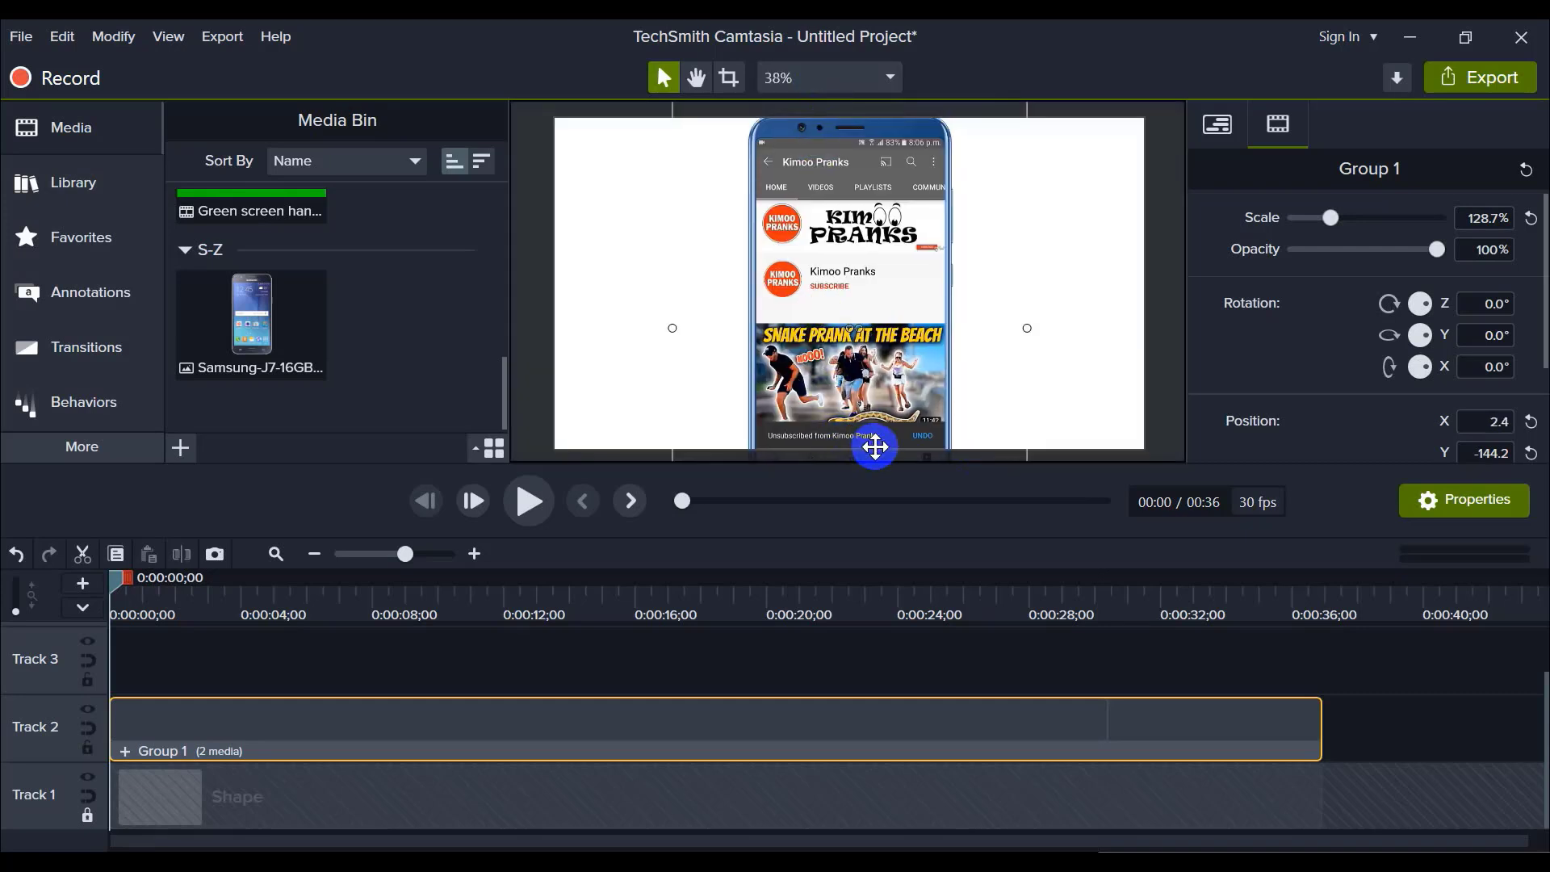
{"action": "key", "text": "Right"}
{"action": "key", "text": "Right"}
{"action": "key", "text": "Right"}
{"action": "key", "text": "Right"}
{"action": "key", "text": "Right"}
{"action": "key", "text": "Right"}
{"action": "key", "text": "Right"}
{"action": "key", "text": "Right"}
{"action": "key", "text": "Right"}
{"action": "key", "text": "Right"}
{"action": "key", "text": "Right"}
{"action": "key", "text": "Right"}
{"action": "key", "text": "Right"}
{"action": "key", "text": "Right"}
{"action": "key", "text": "Right"}
{"action": "key", "text": "Right"}
{"action": "key", "text": "Right"}
{"action": "key", "text": "Right"}
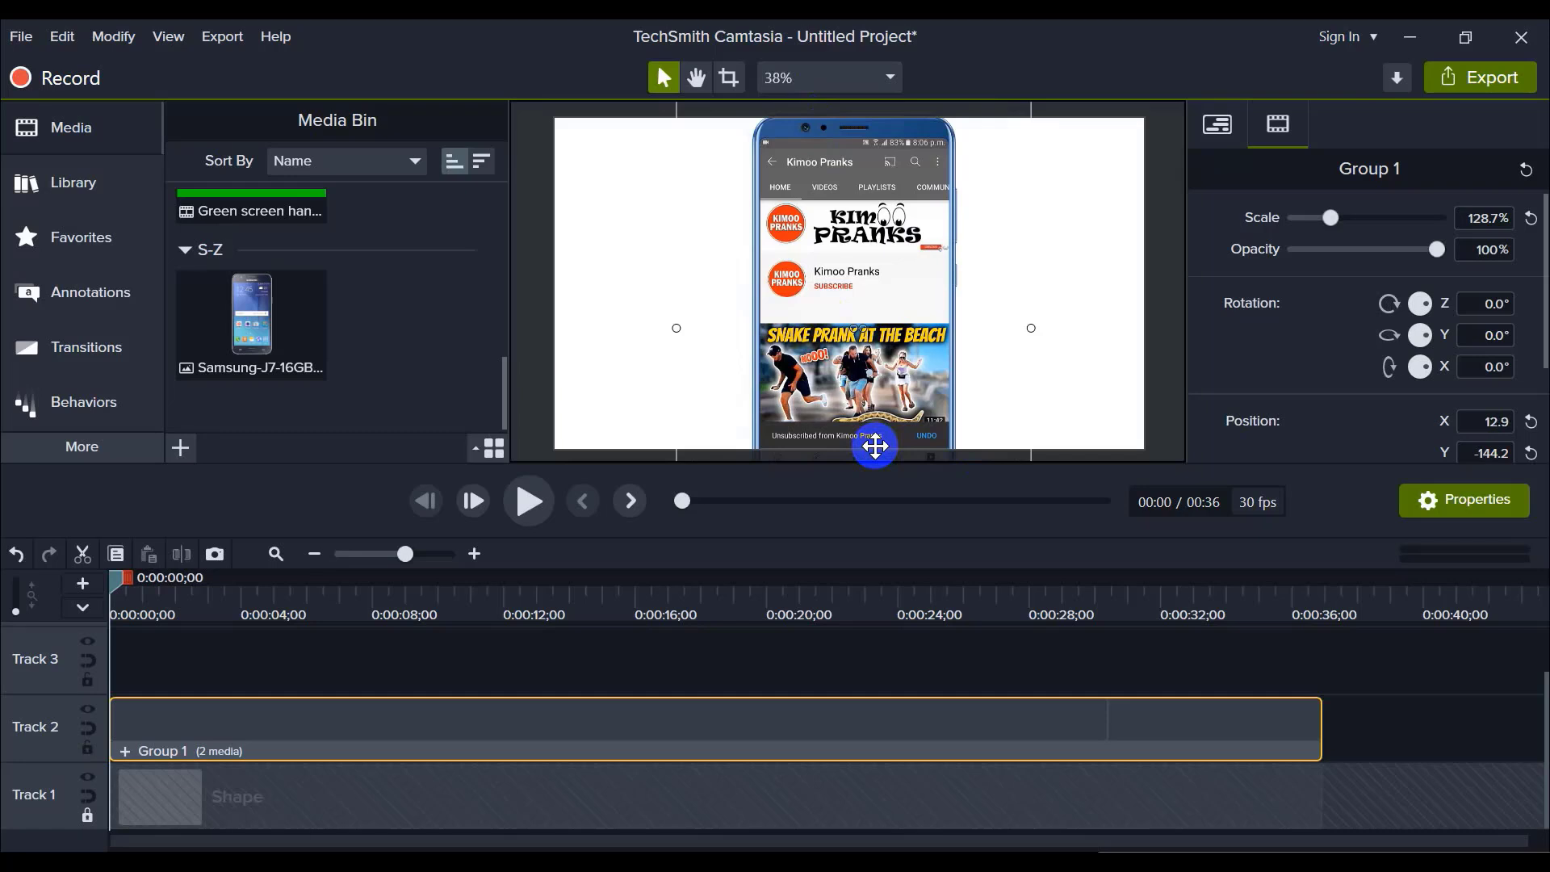
{"action": "key", "text": "Down"}
{"action": "key", "text": "Down"}
{"action": "key", "text": "Down"}
{"action": "key", "text": "Down"}
{"action": "key", "text": "Down"}
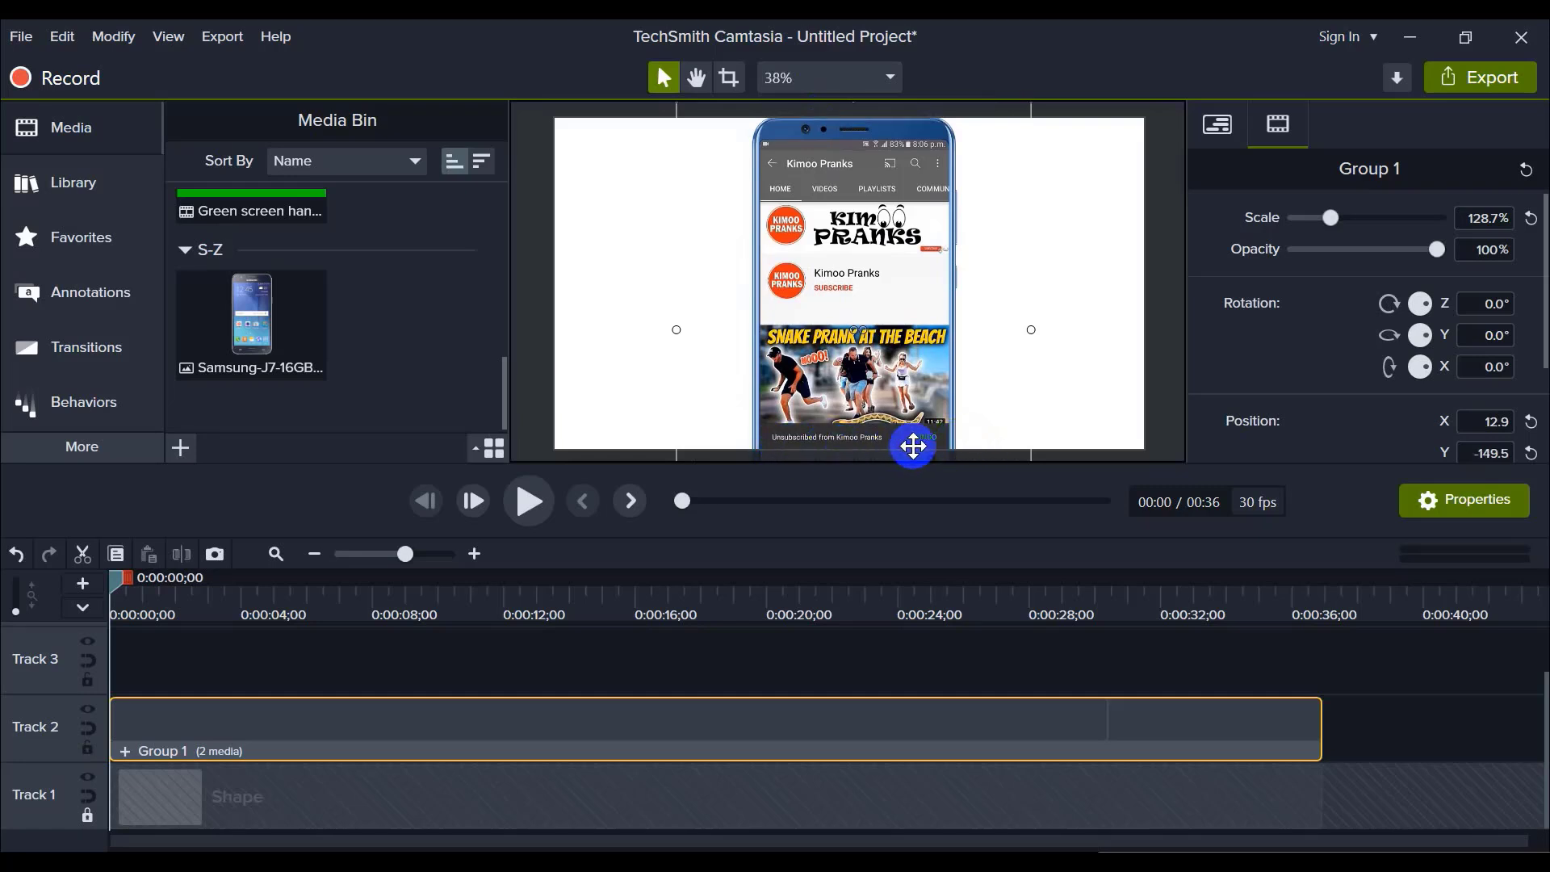
{"action": "left_click", "coordinate": [1356, 696]}
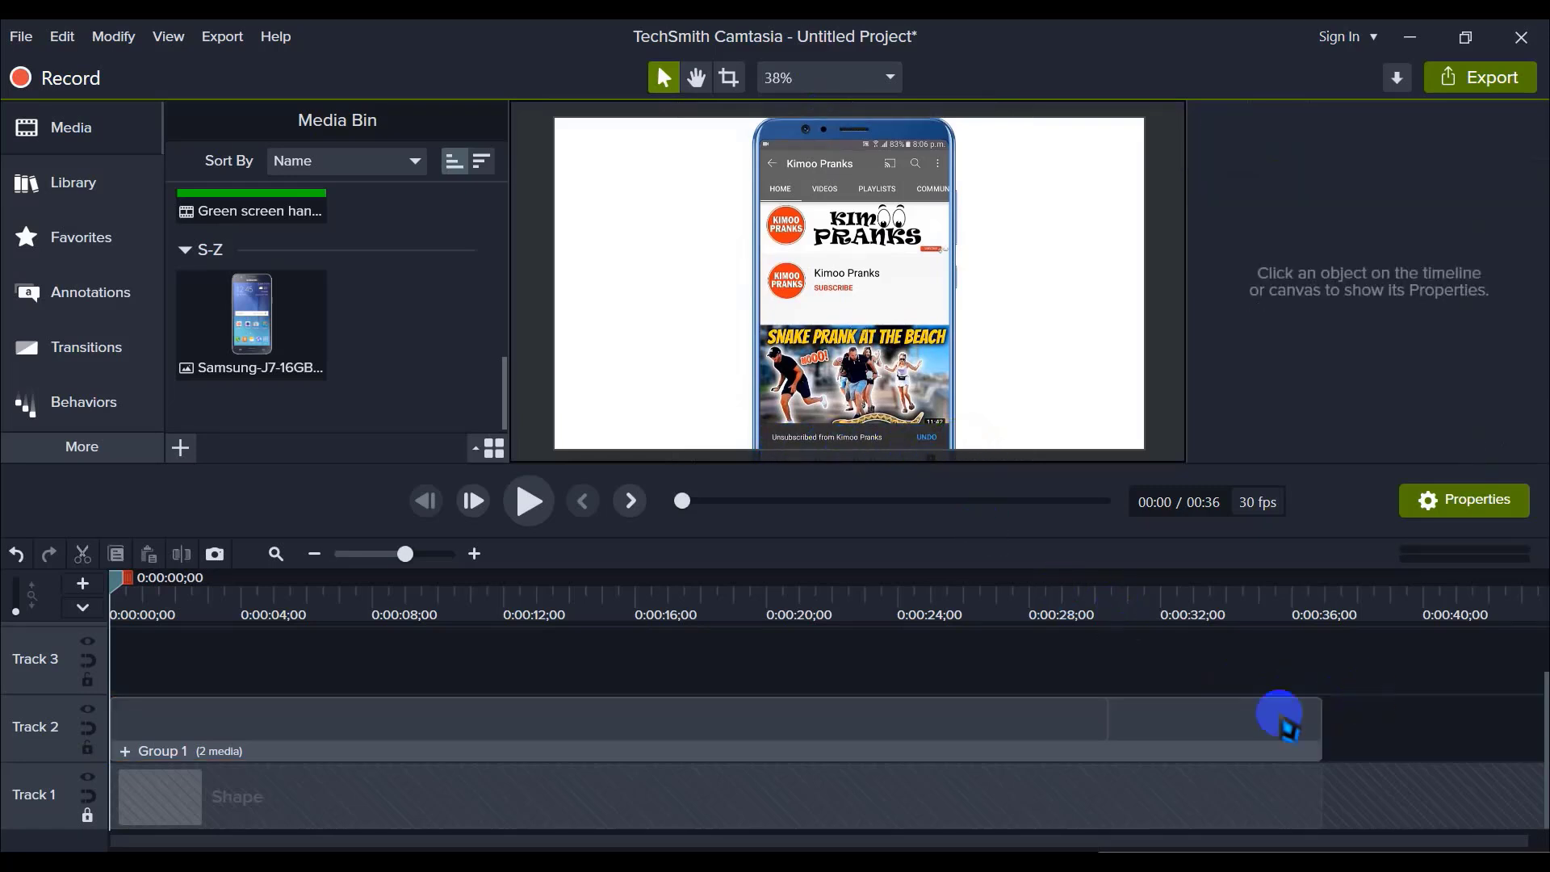
Step: Ungroup the phone group back into separate phone frame and channel recording clips
{"action": "left_click", "coordinate": [565, 752]}
{"action": "right_click", "coordinate": [565, 752]}
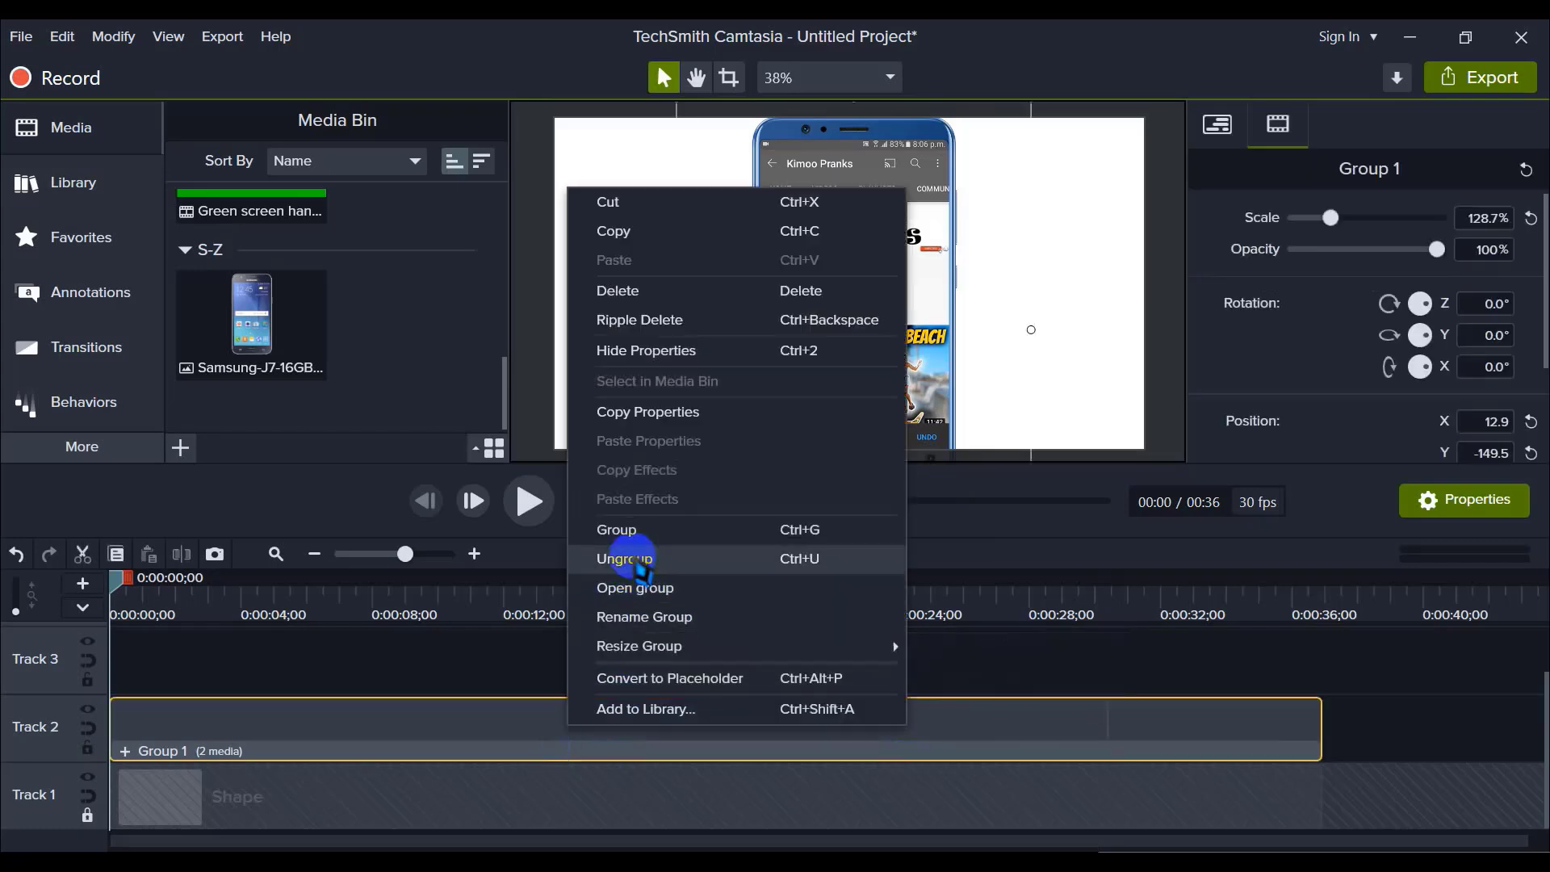
{"action": "left_click", "coordinate": [634, 559]}
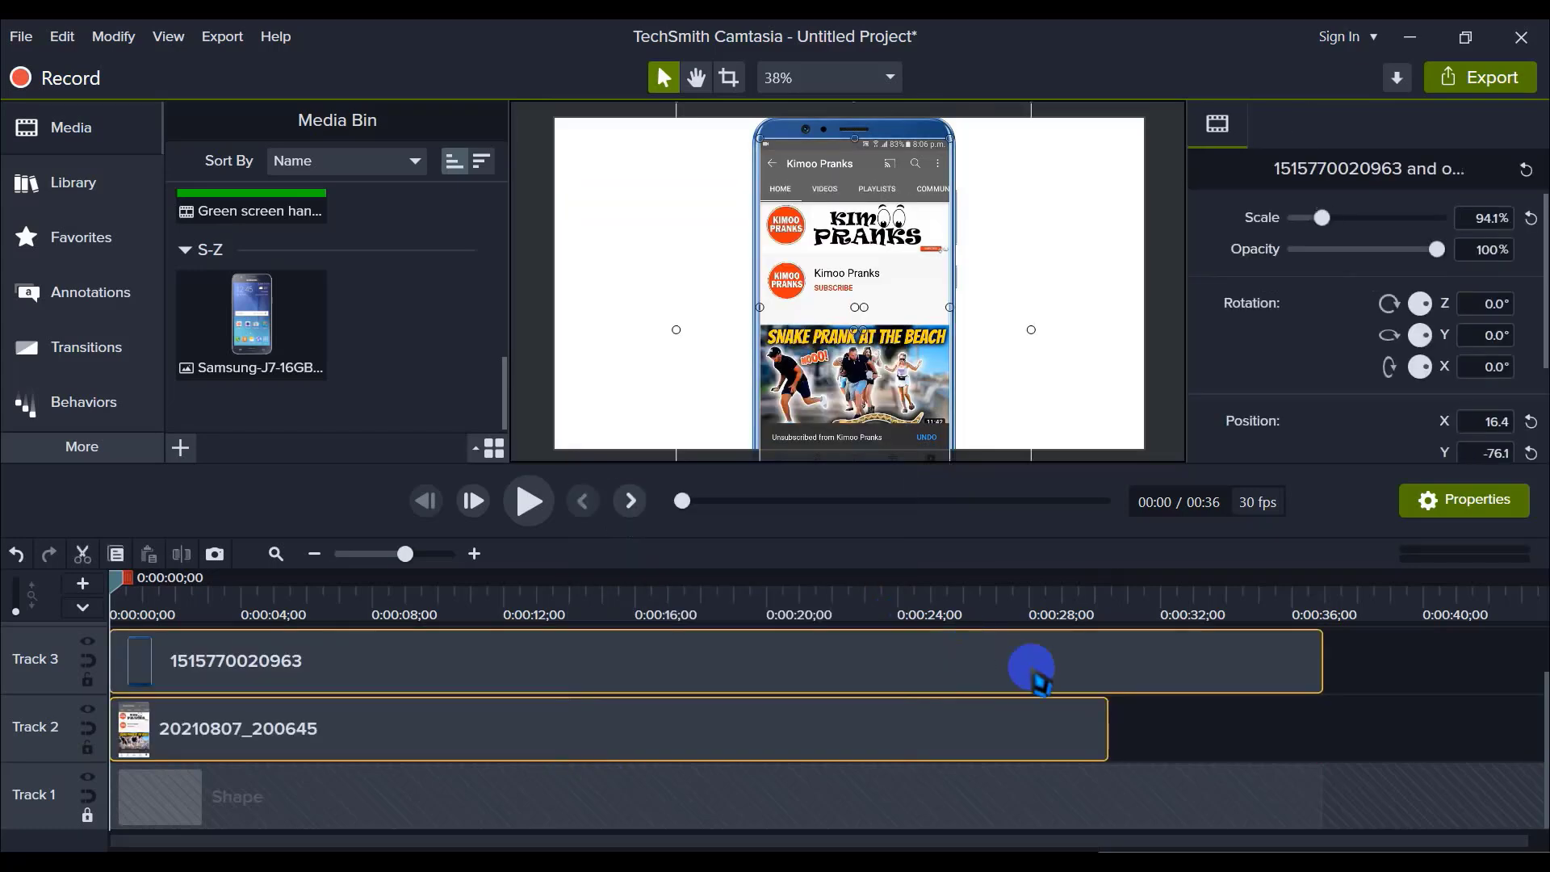
{"action": "left_click", "coordinate": [1219, 730]}
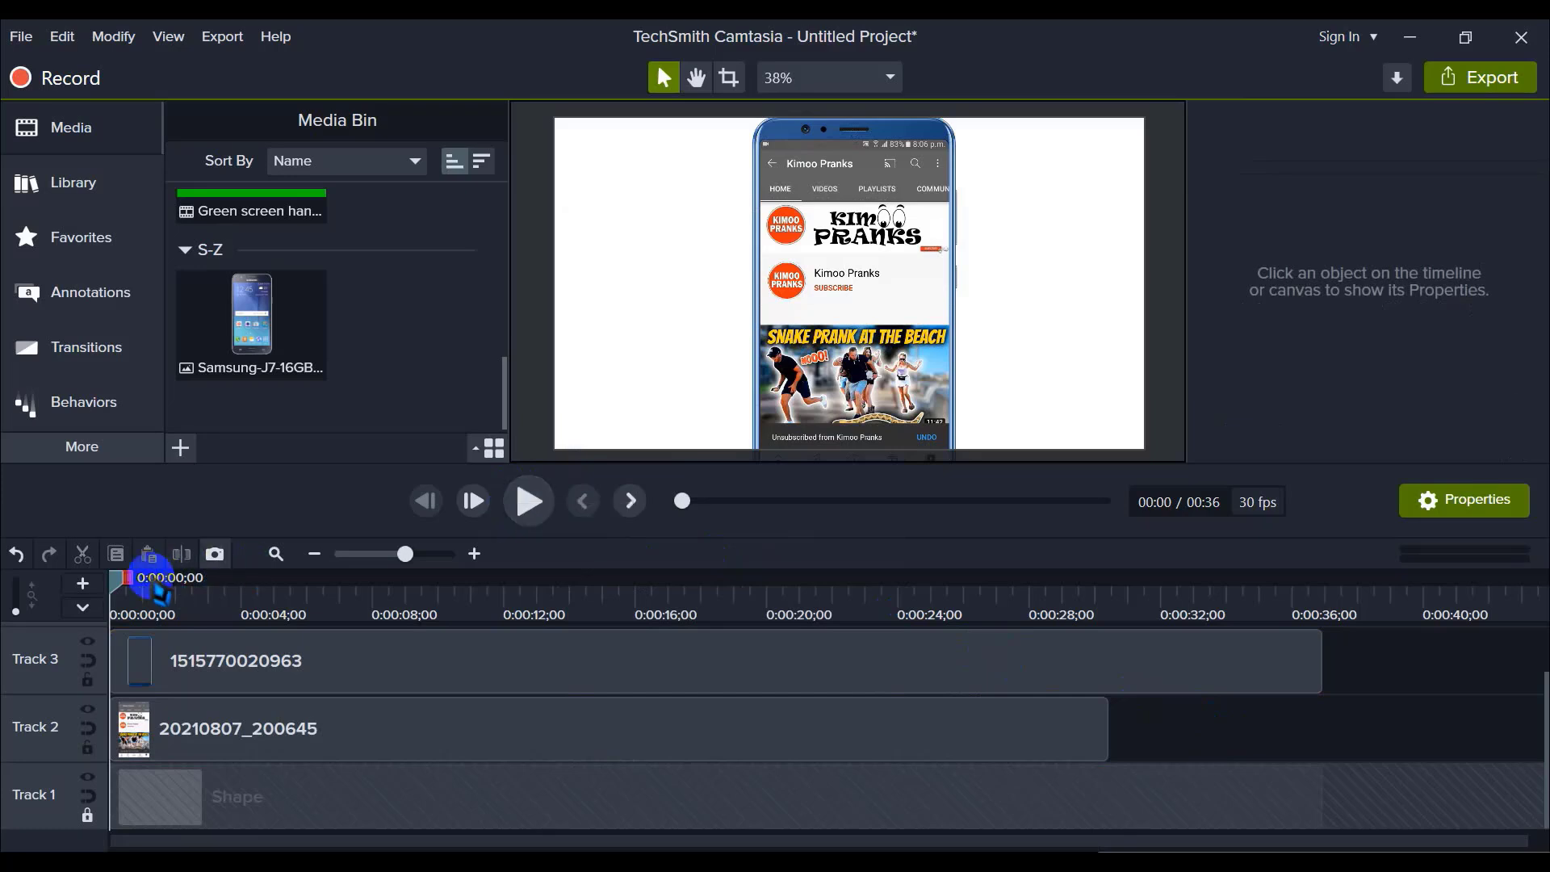
Step: Play the timeline from the start to review the channel recording in the phone, and return the playhead to the beginning
{"action": "left_click_drag", "start_coordinate": [126, 589], "coordinate": [27, 651]}
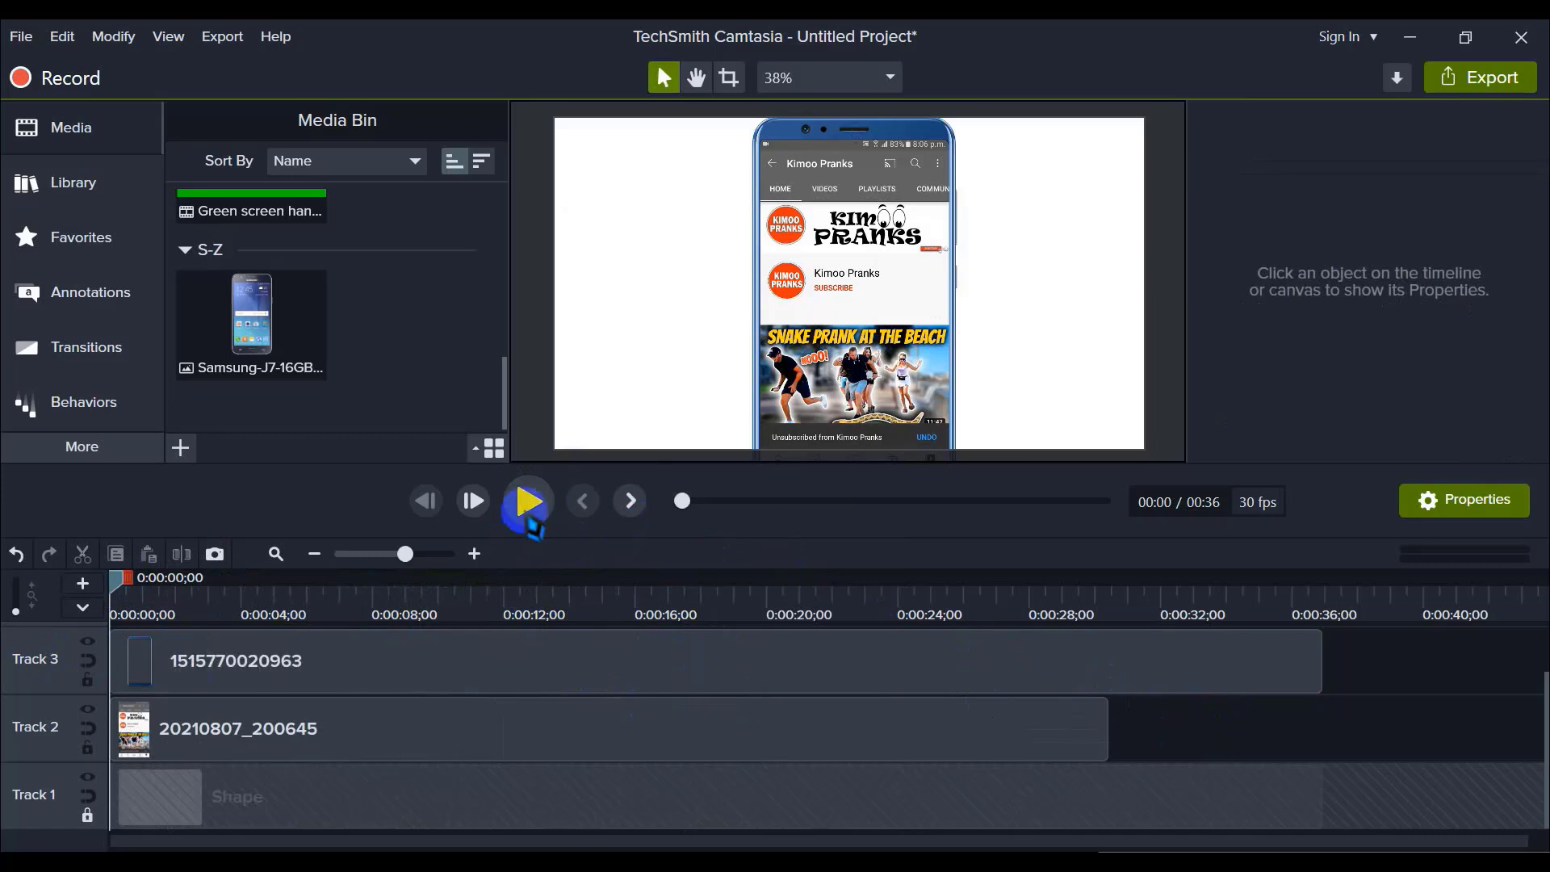
{"action": "left_click", "coordinate": [531, 502]}
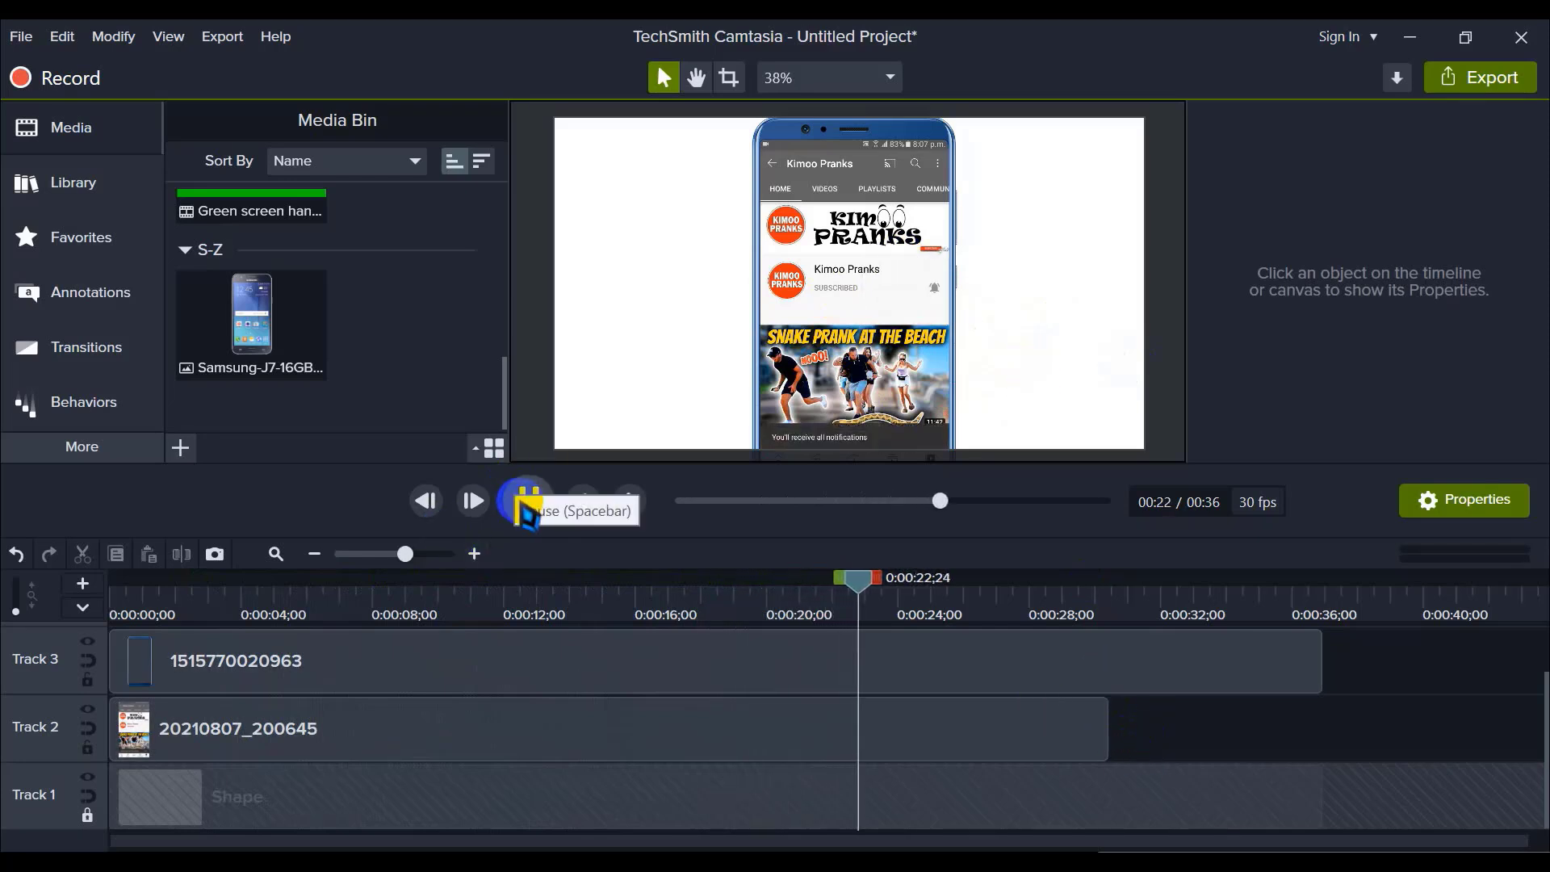
{"action": "left_click", "coordinate": [526, 500]}
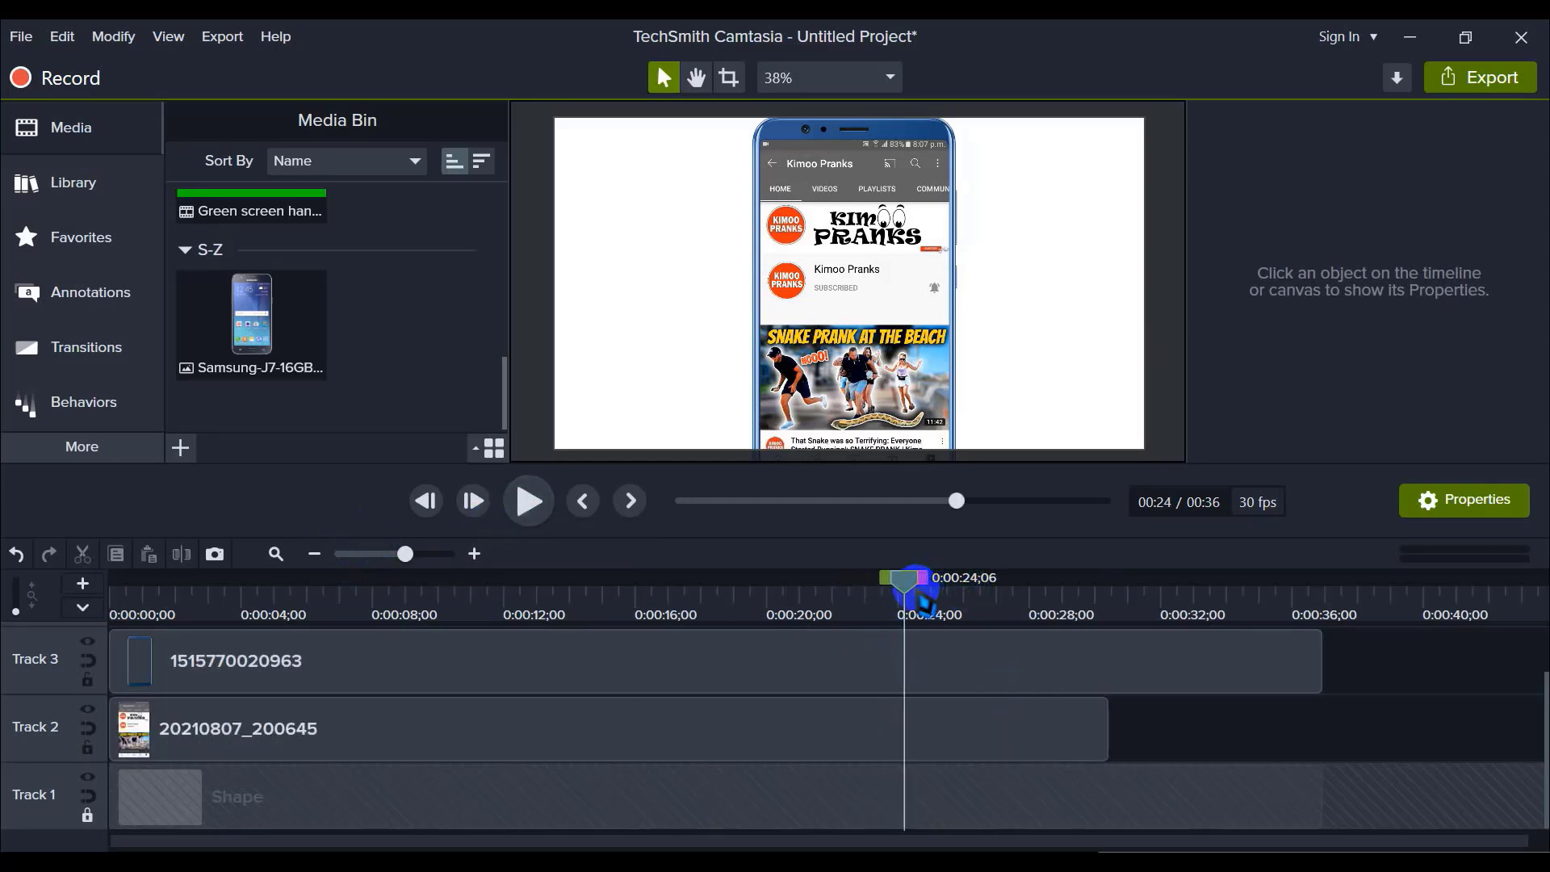
{"action": "left_click_drag", "start_coordinate": [918, 594], "coordinate": [143, 631]}
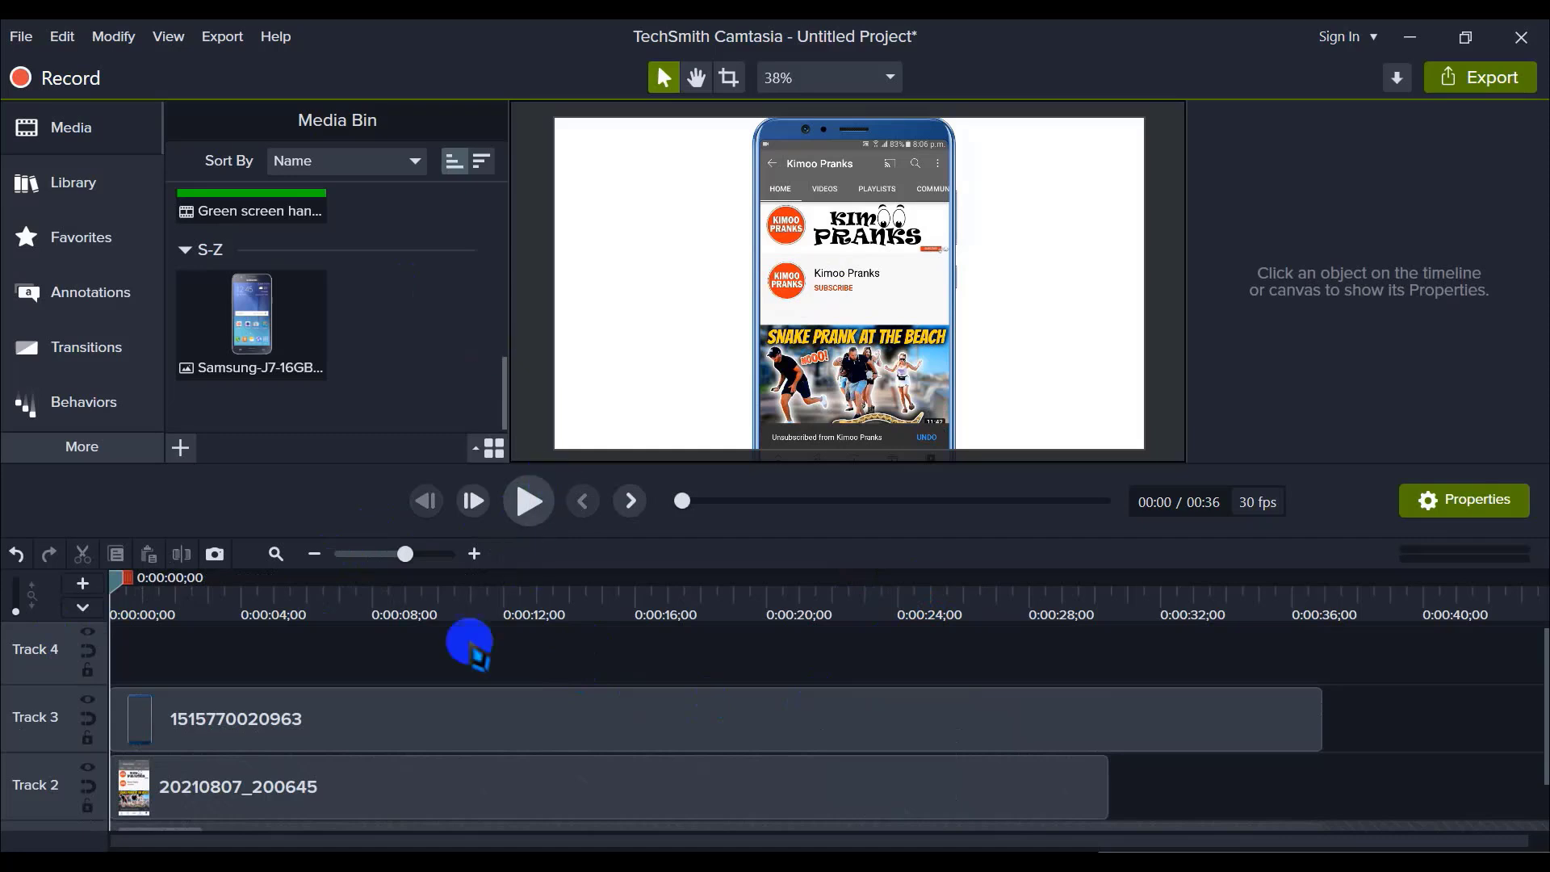
{"action": "left_click", "coordinate": [428, 735]}
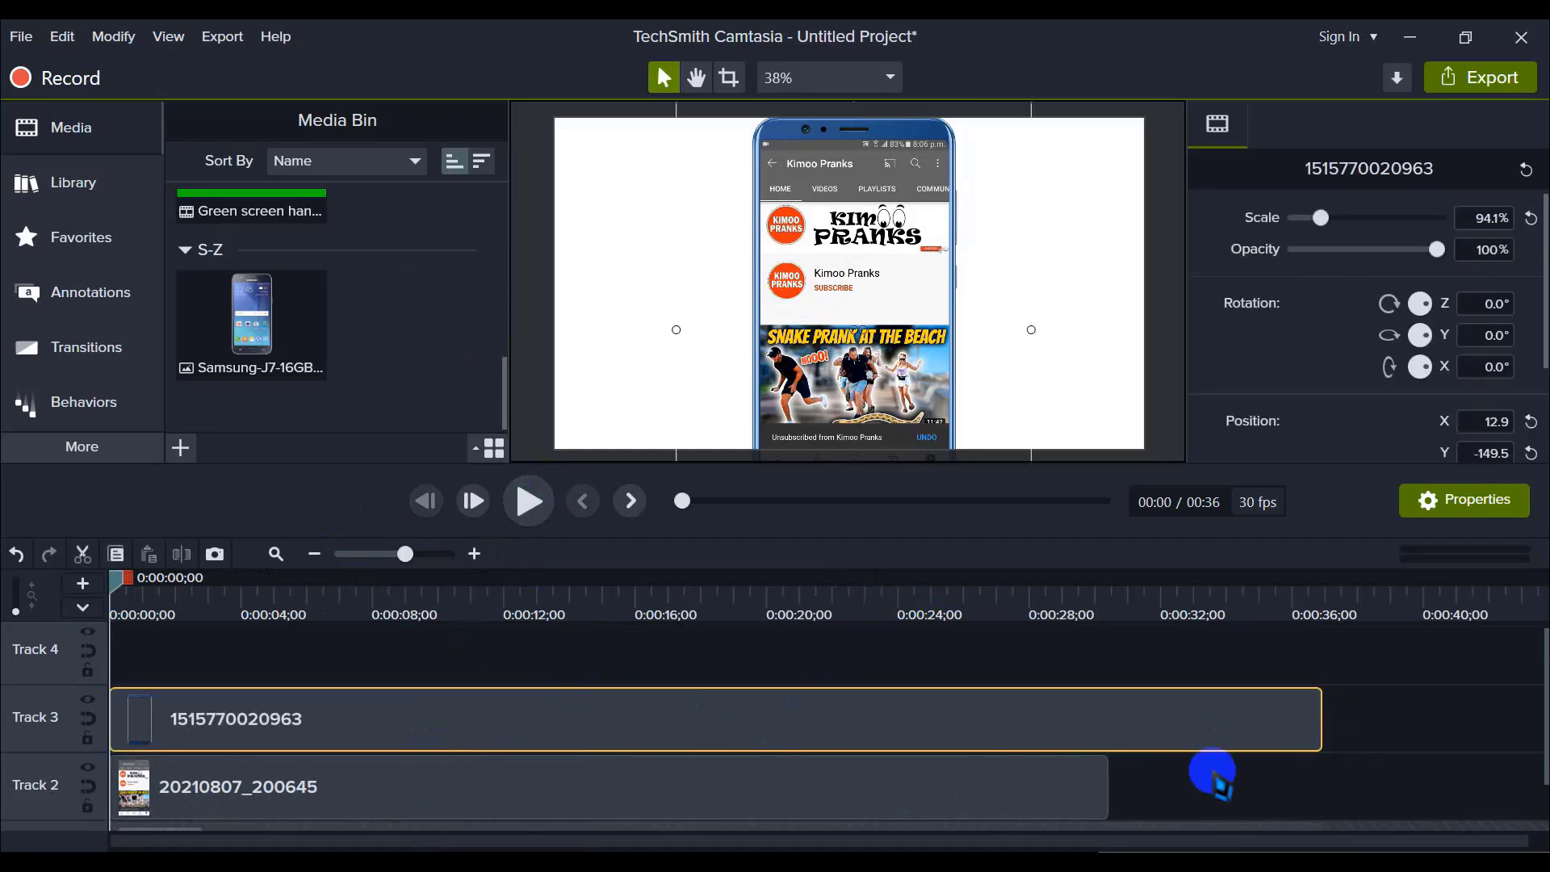
{"action": "left_click", "coordinate": [741, 785]}
{"action": "left_click", "coordinate": [555, 651]}
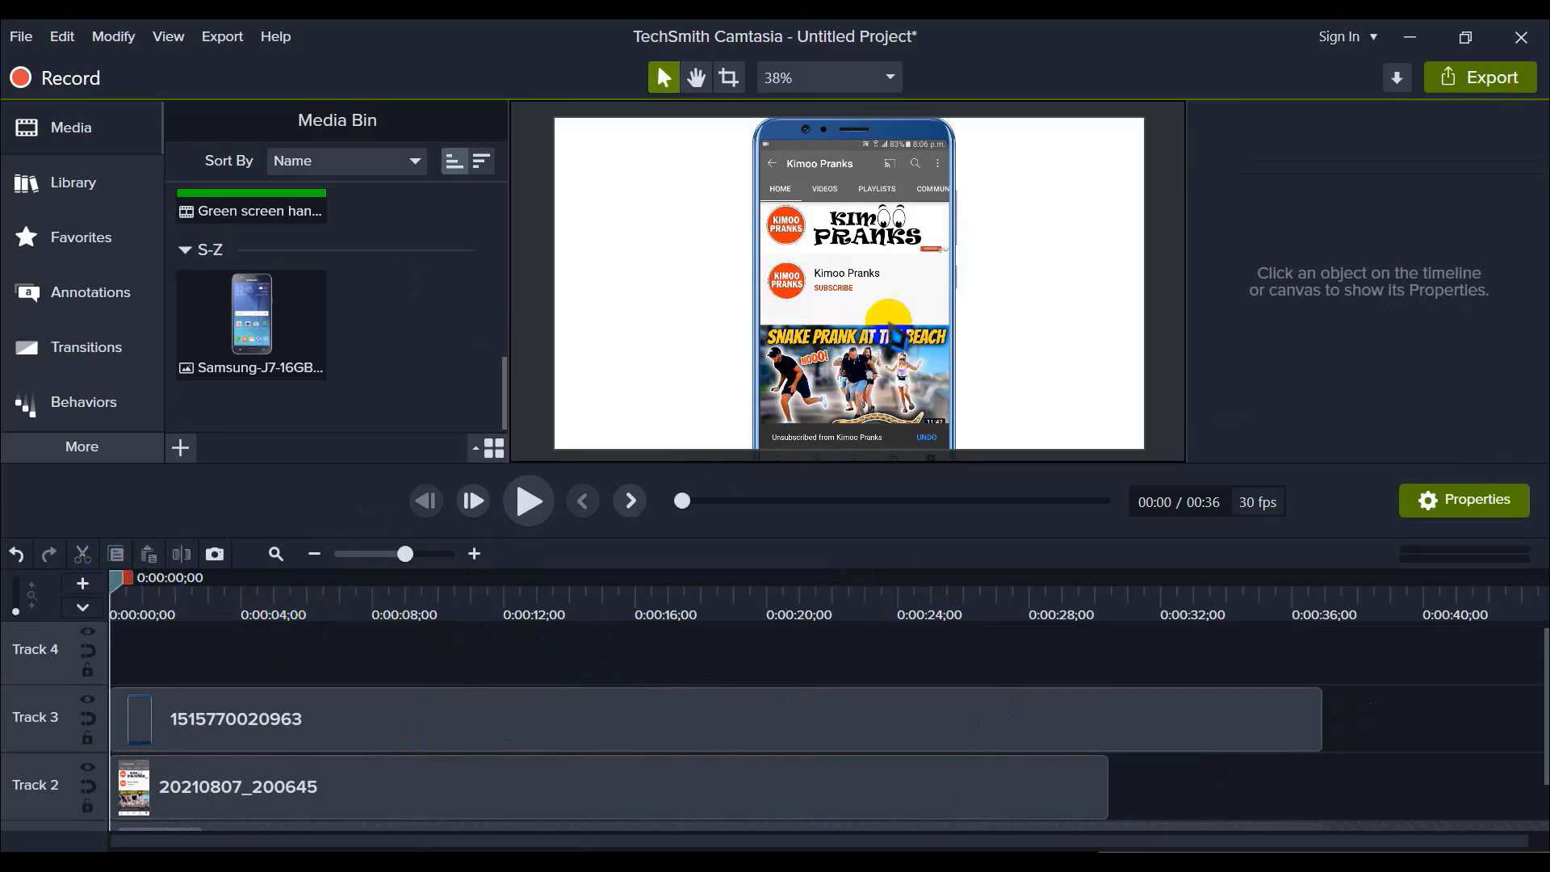
{"action": "left_click", "coordinate": [86, 585]}
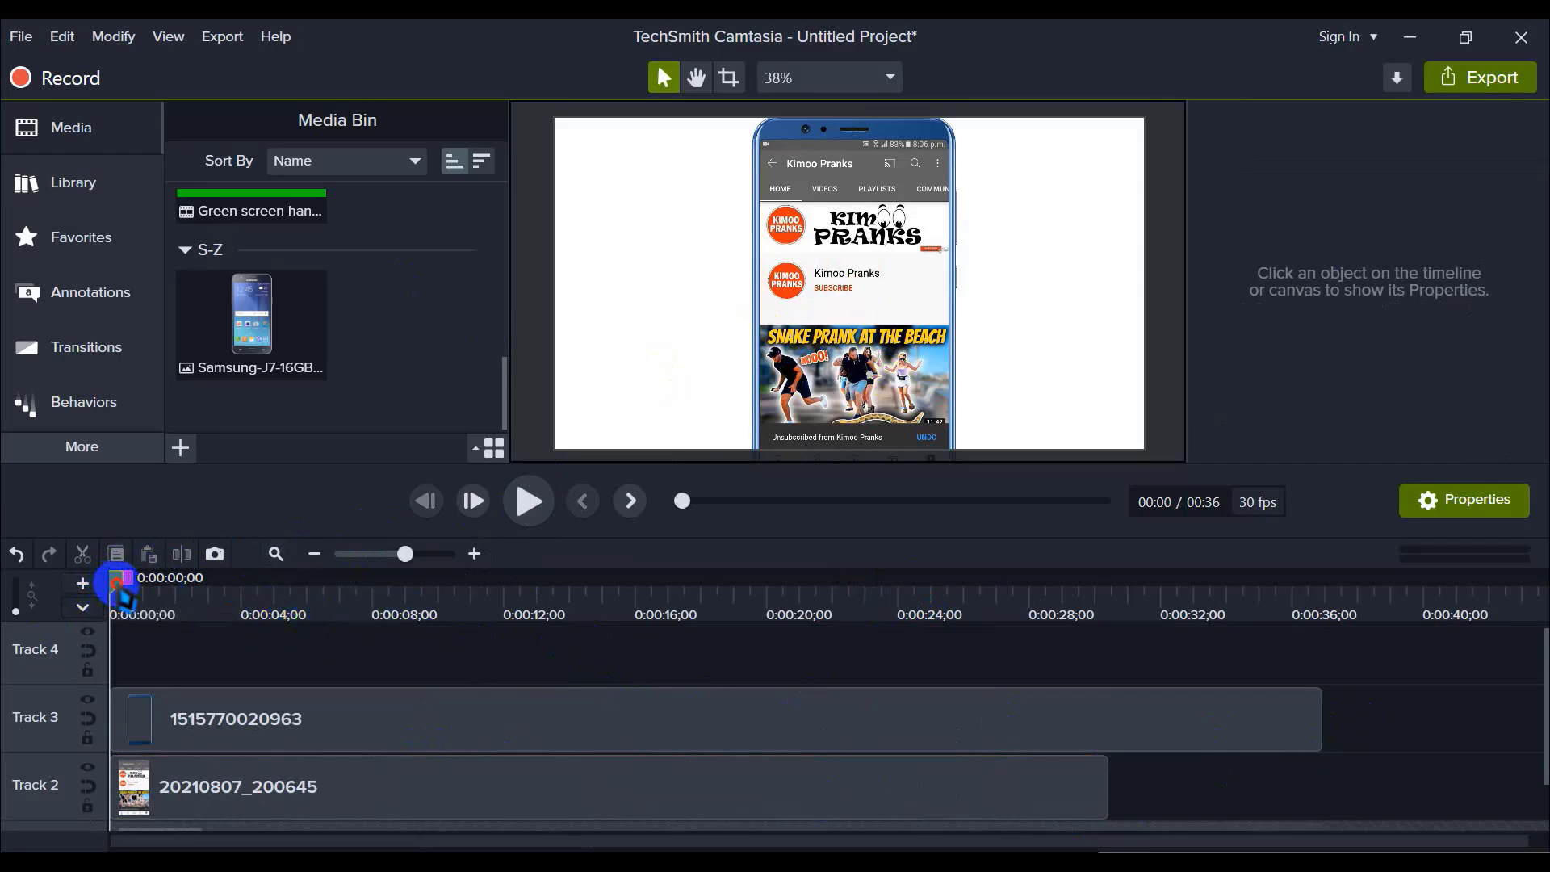
Step: Split the channel recording on Track 2 at 0:00:05;18, just past the part showing the orange recording timer
{"action": "left_click_drag", "start_coordinate": [119, 588], "coordinate": [133, 588]}
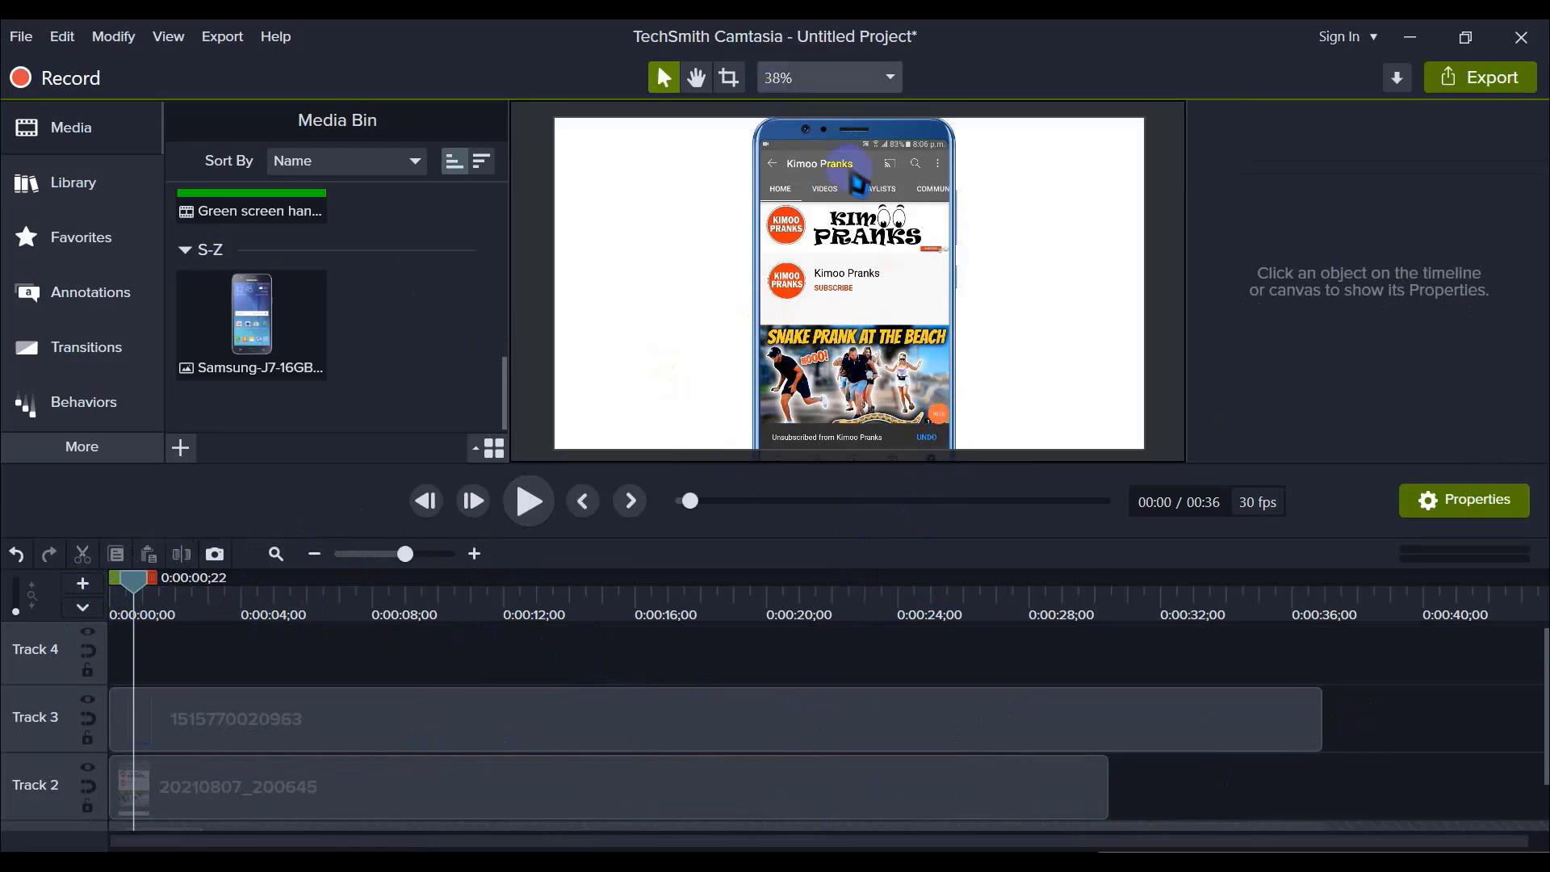
{"action": "key", "text": "h"}
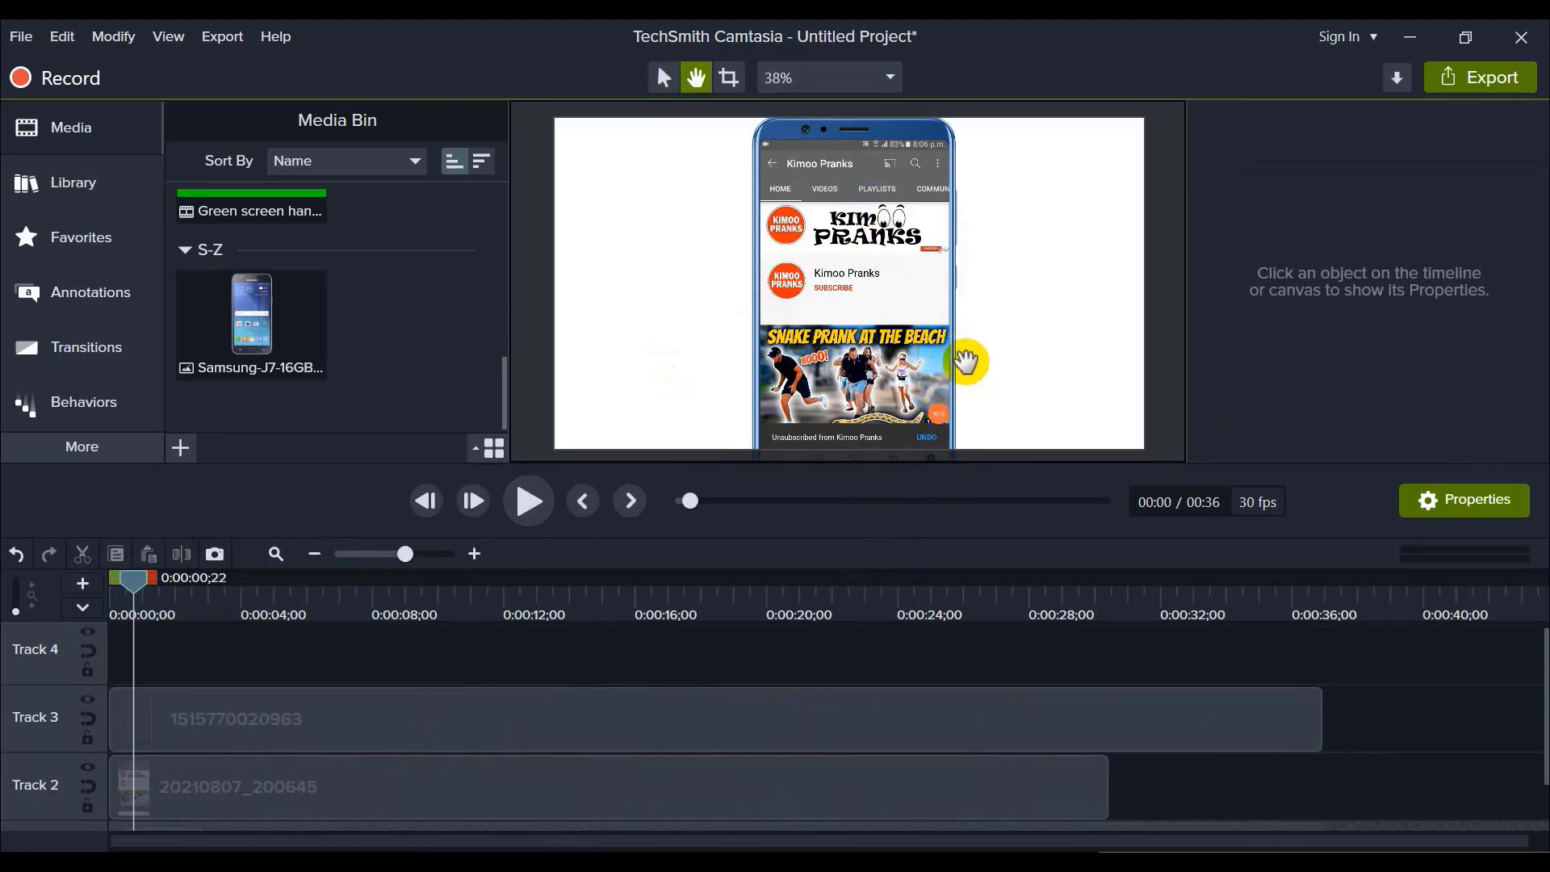
{"action": "scroll", "coordinate": [966, 362], "scroll_direction": "up", "scroll_amount": 3}
{"action": "left_click_drag", "start_coordinate": [990, 360], "coordinate": [1004, 159]}
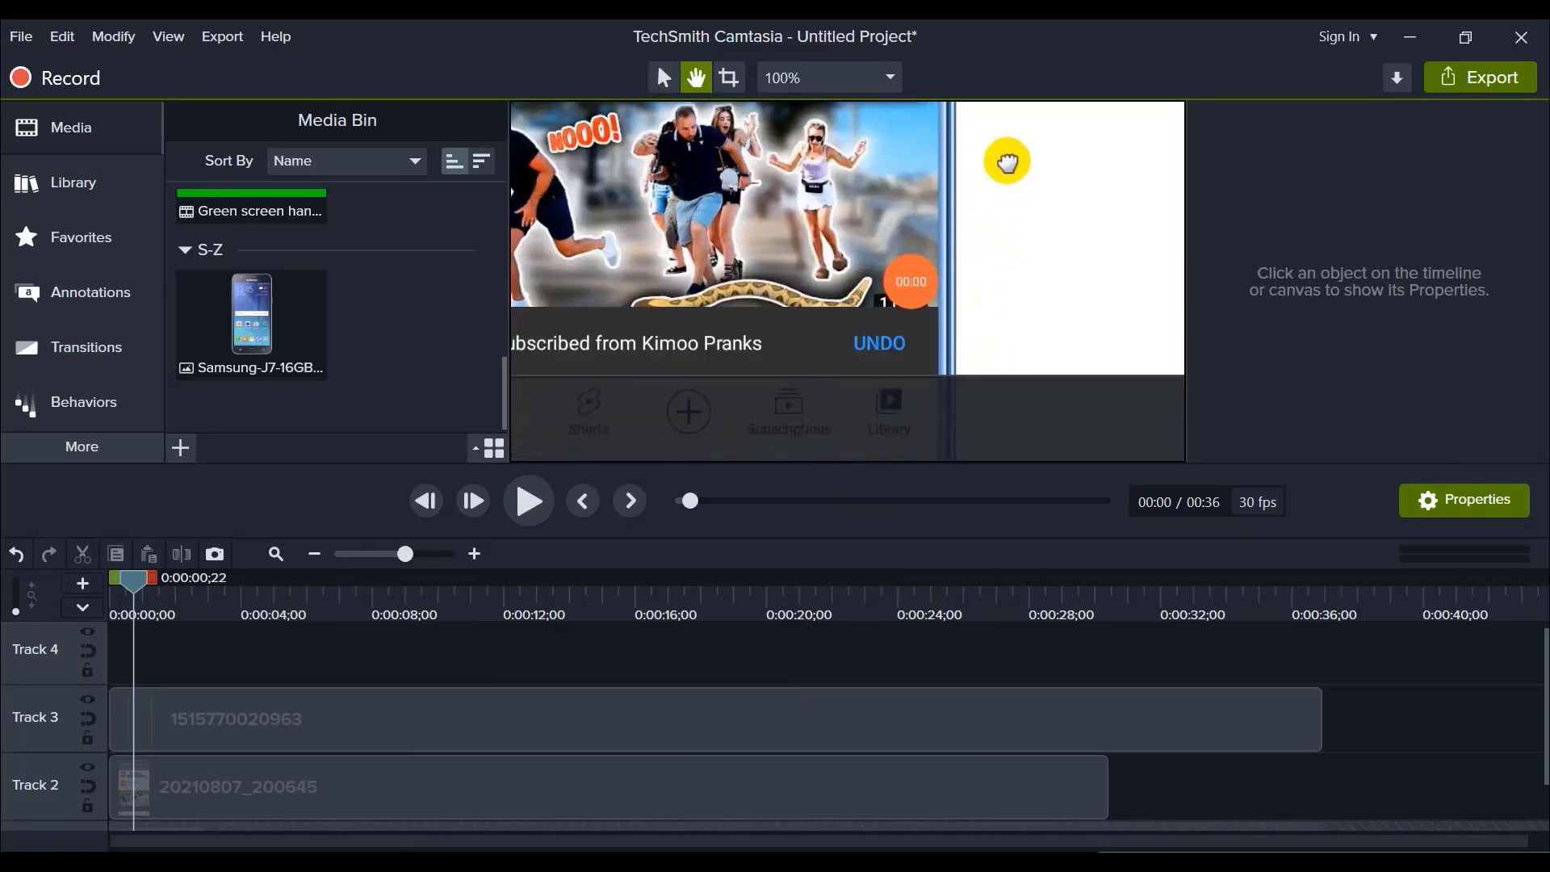
{"action": "scroll", "coordinate": [940, 301], "scroll_direction": "up", "scroll_amount": 2}
{"action": "key", "text": "v"}
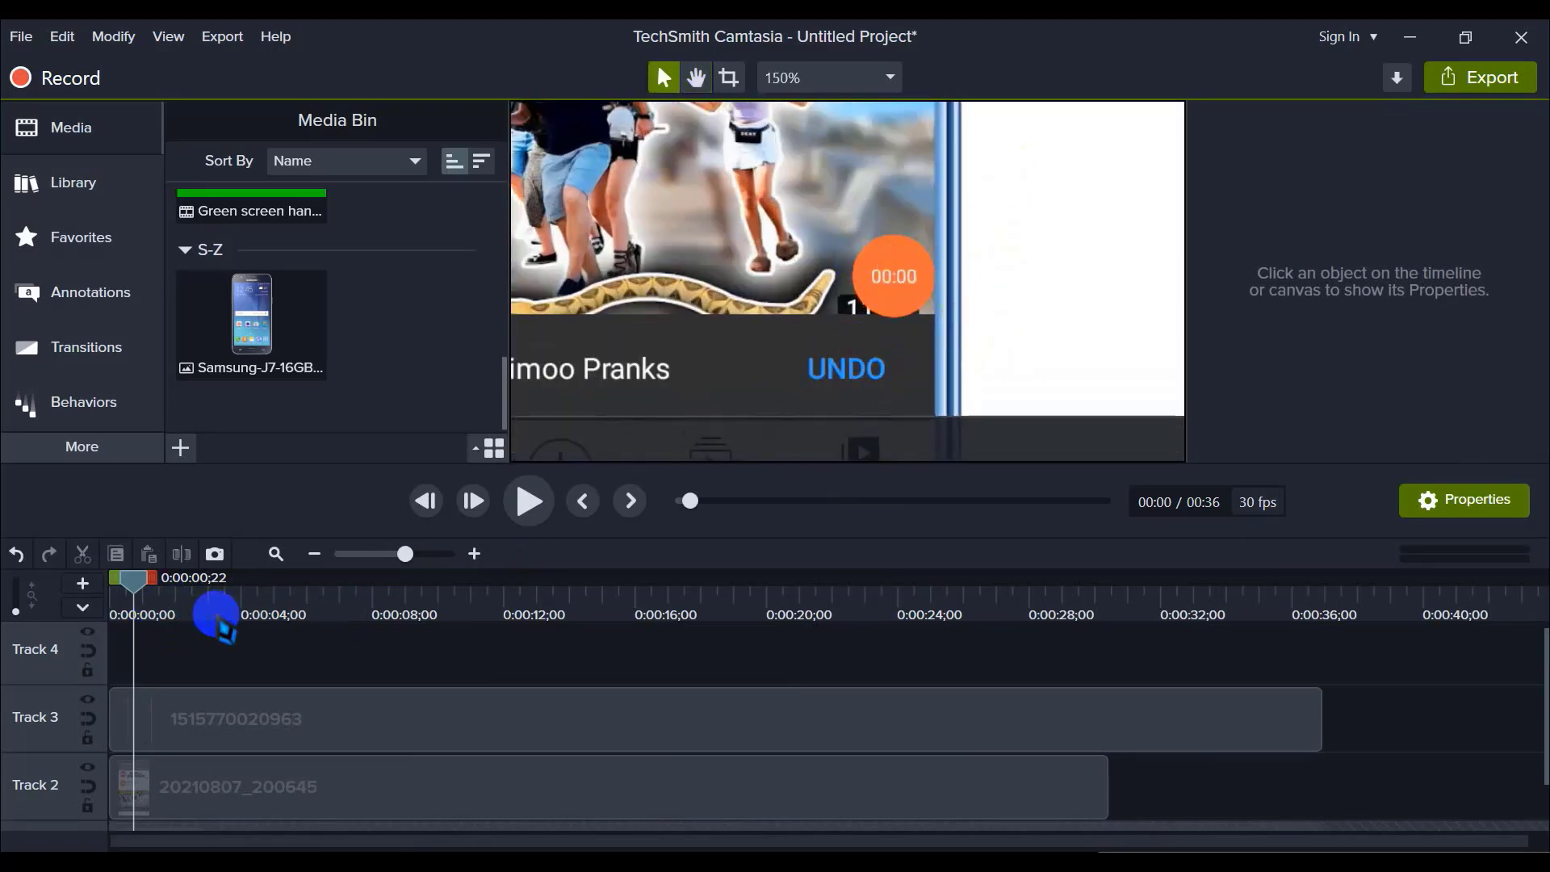
{"action": "left_click", "coordinate": [549, 519]}
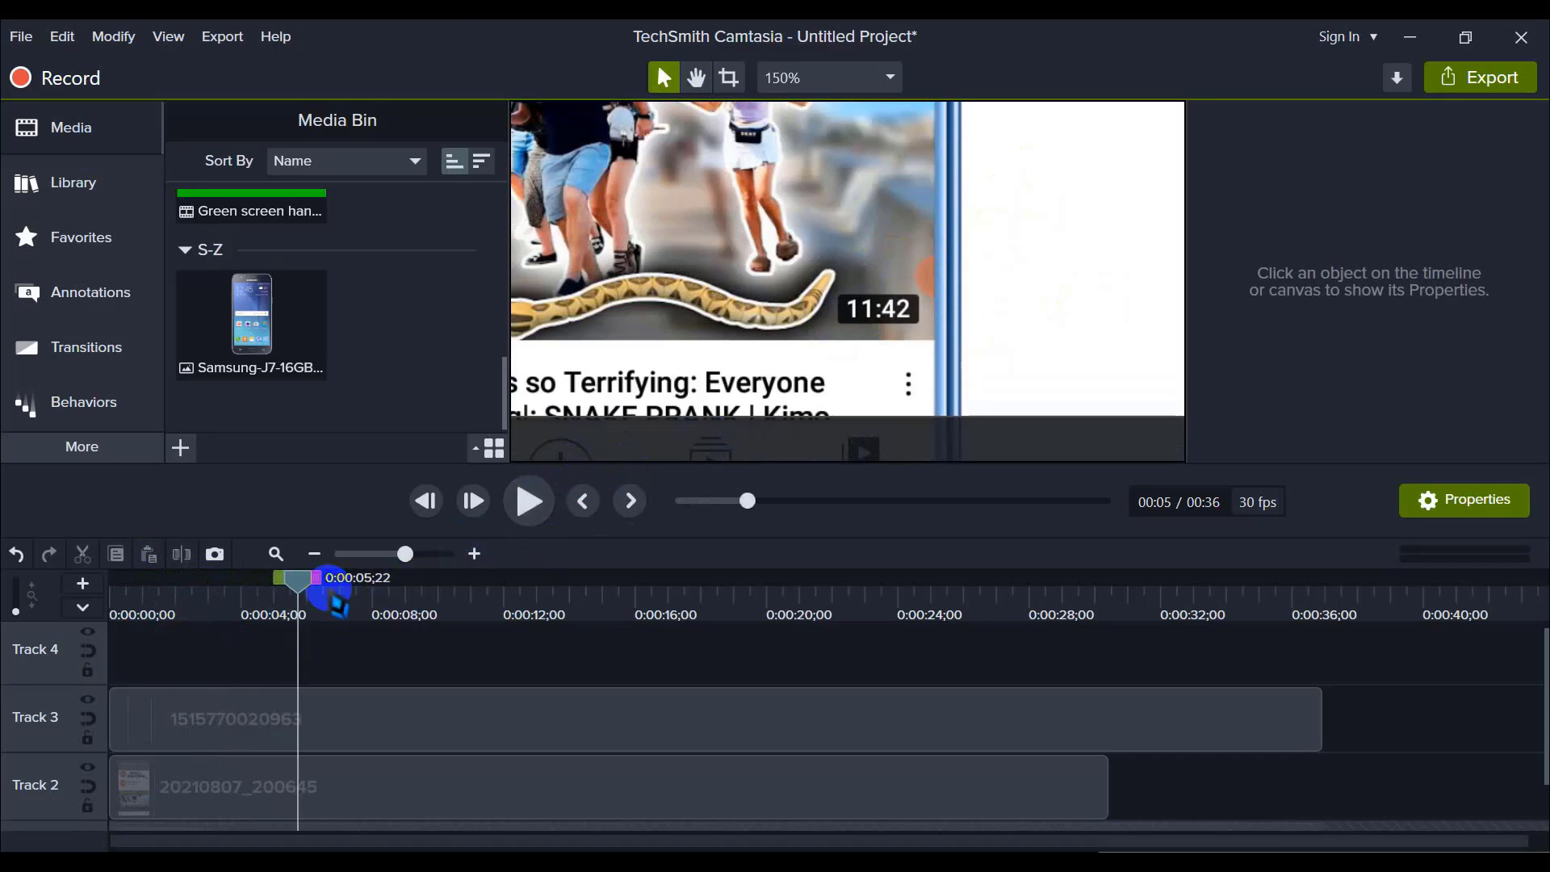
{"action": "left_click", "coordinate": [283, 788]}
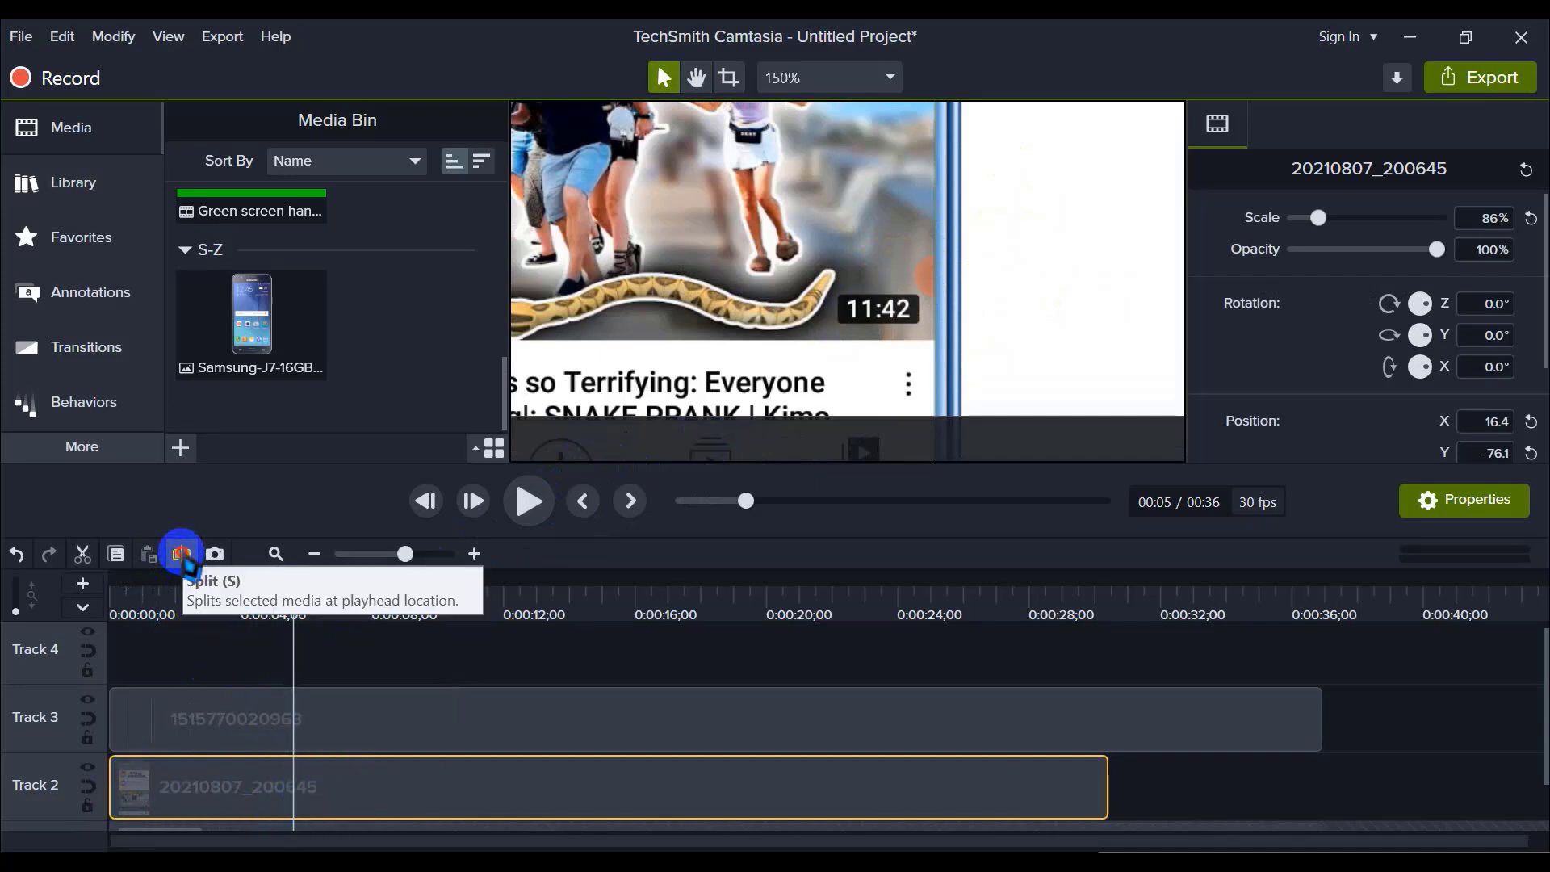
{"action": "left_click", "coordinate": [182, 554]}
Step: Delete the first piece of the split channel recording and move the remaining piece to the start of Track 2
{"action": "left_click", "coordinate": [172, 799]}
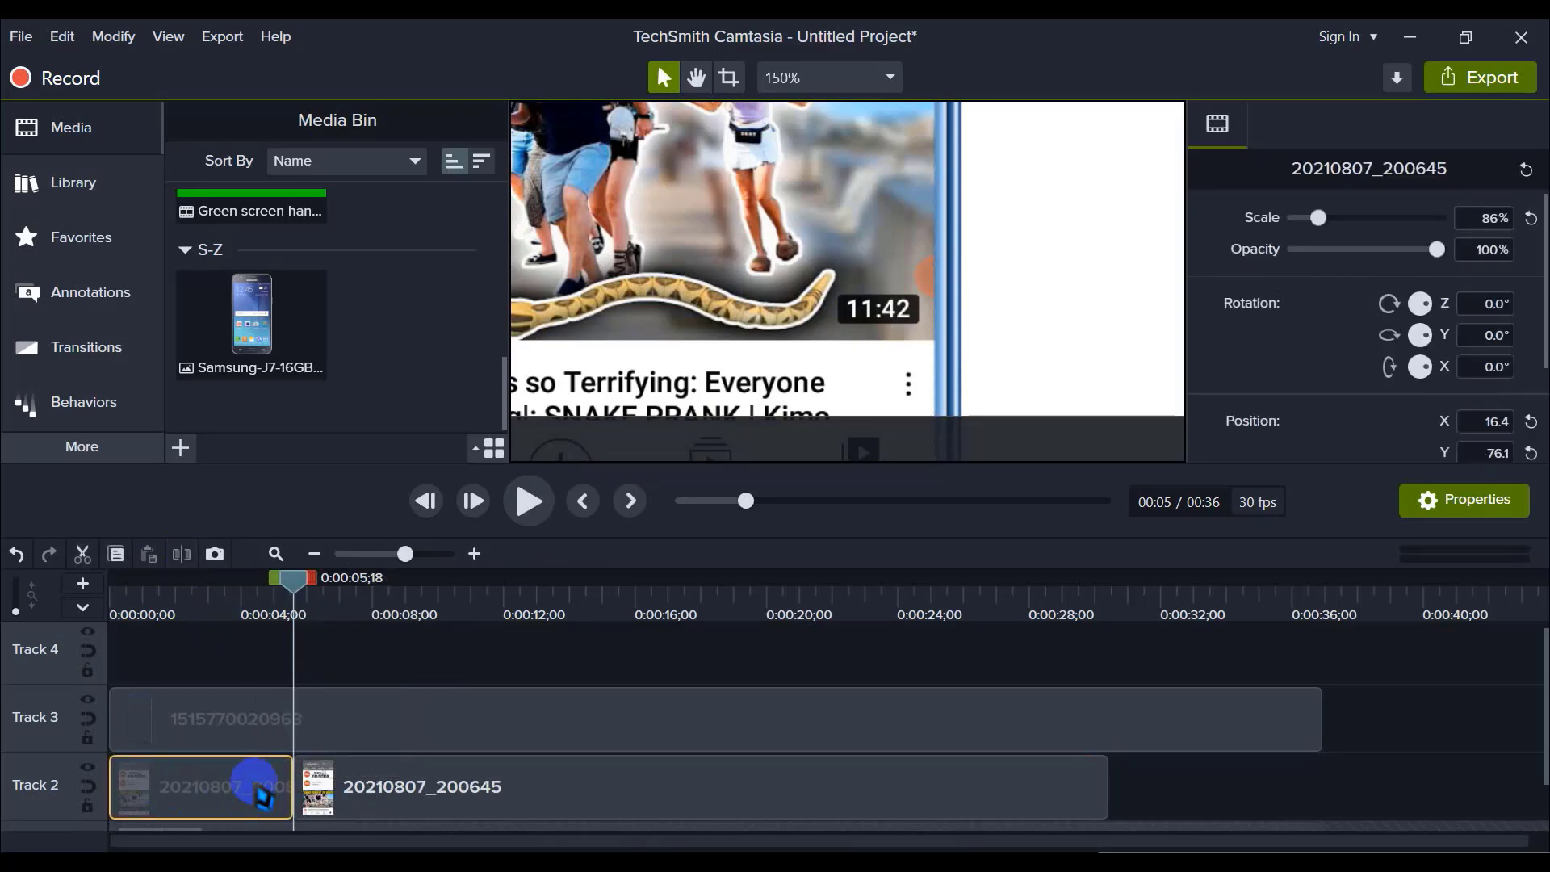
{"action": "key", "text": "Delete"}
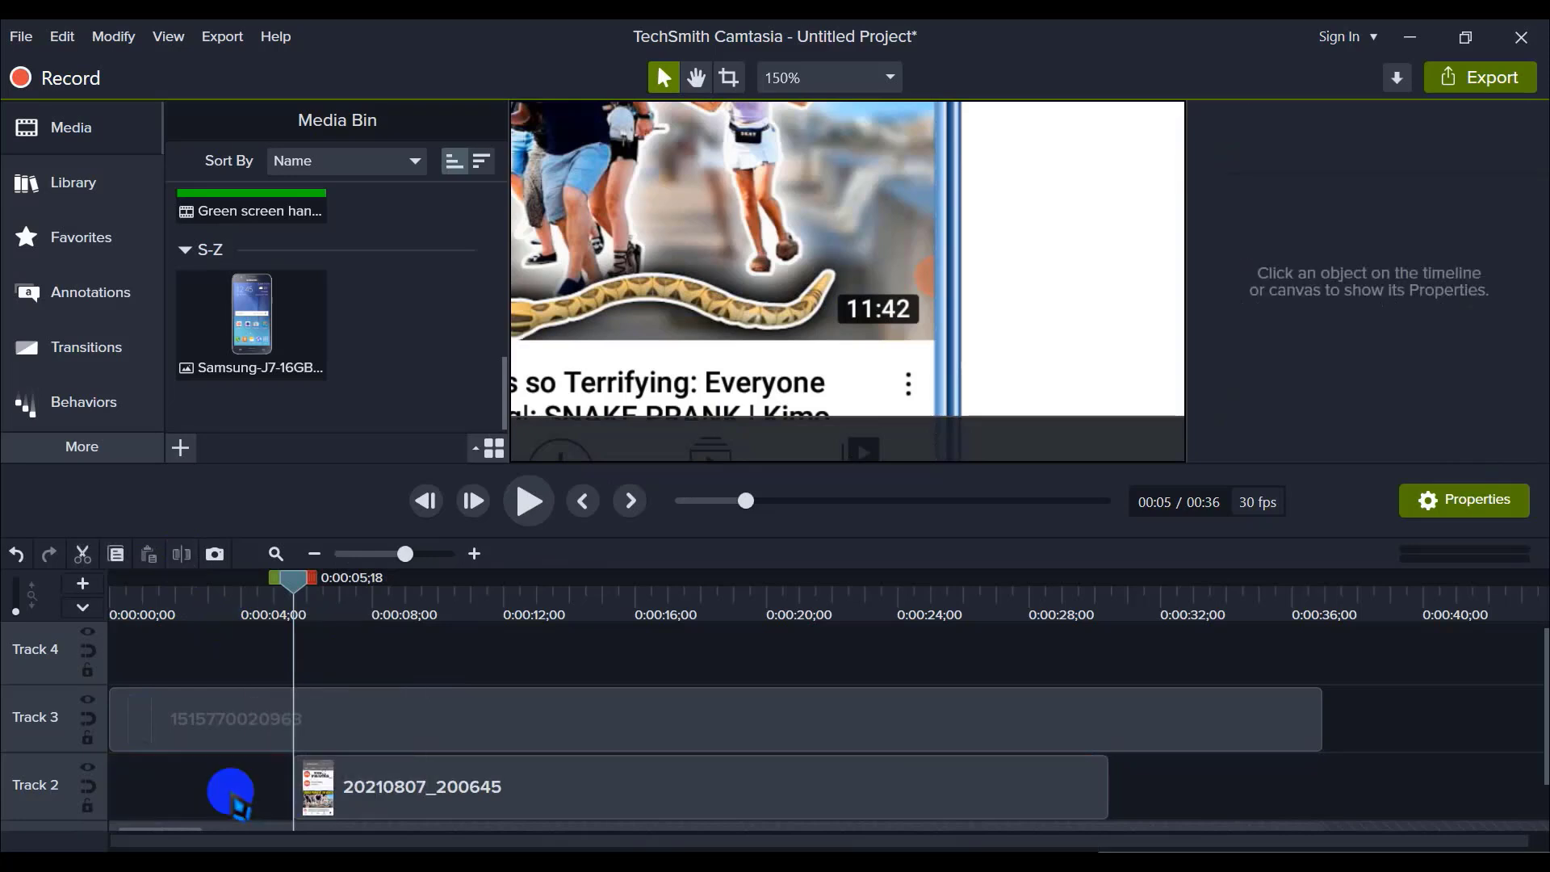
{"action": "left_click", "coordinate": [602, 790]}
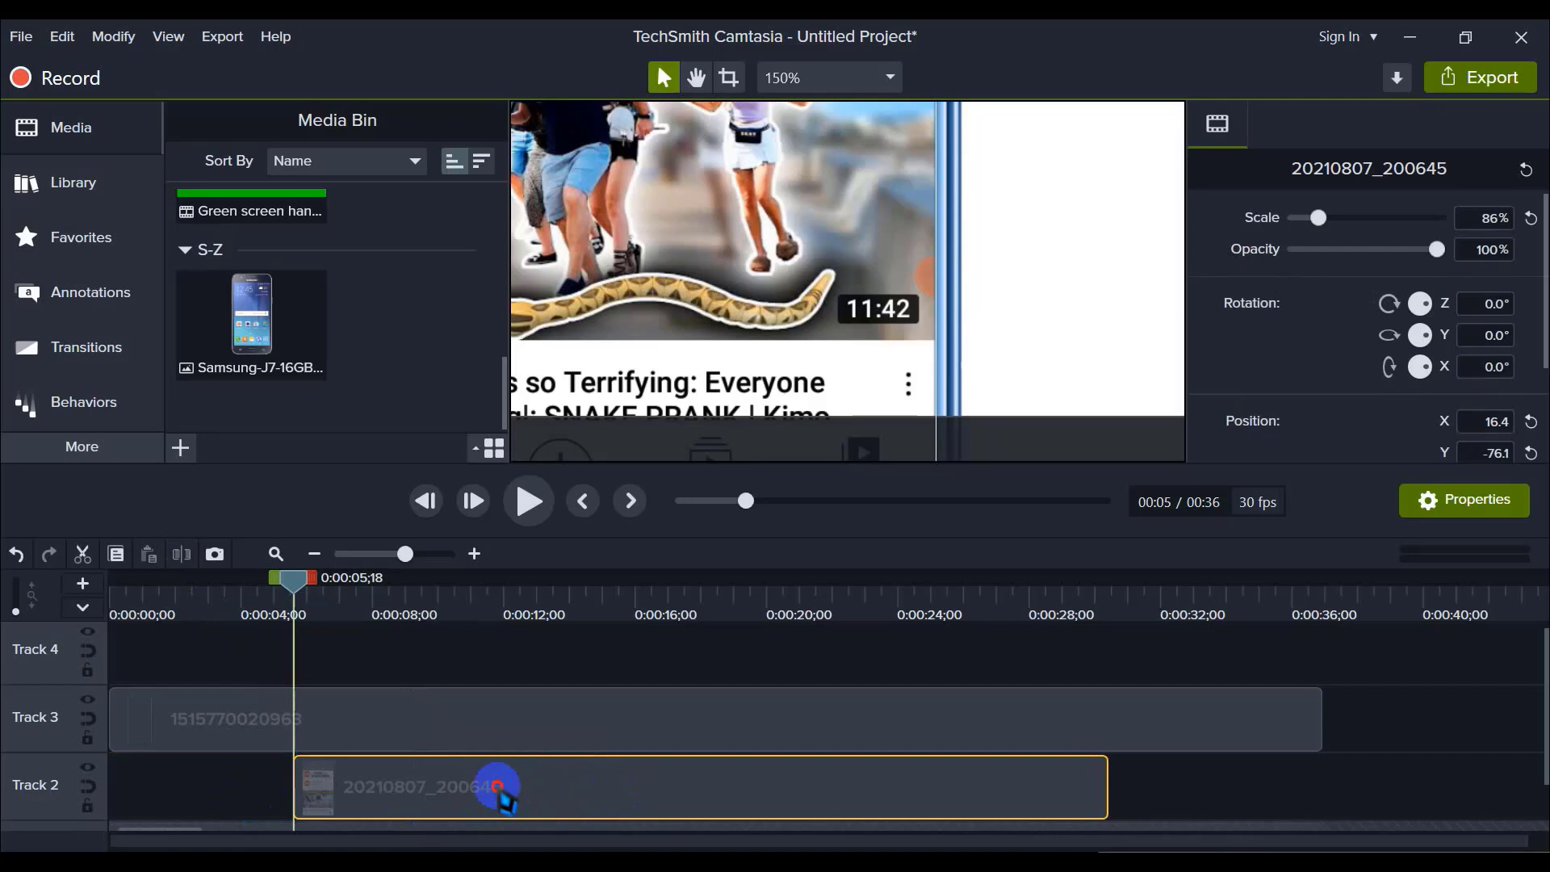
{"action": "left_click_drag", "start_coordinate": [502, 792], "coordinate": [311, 795]}
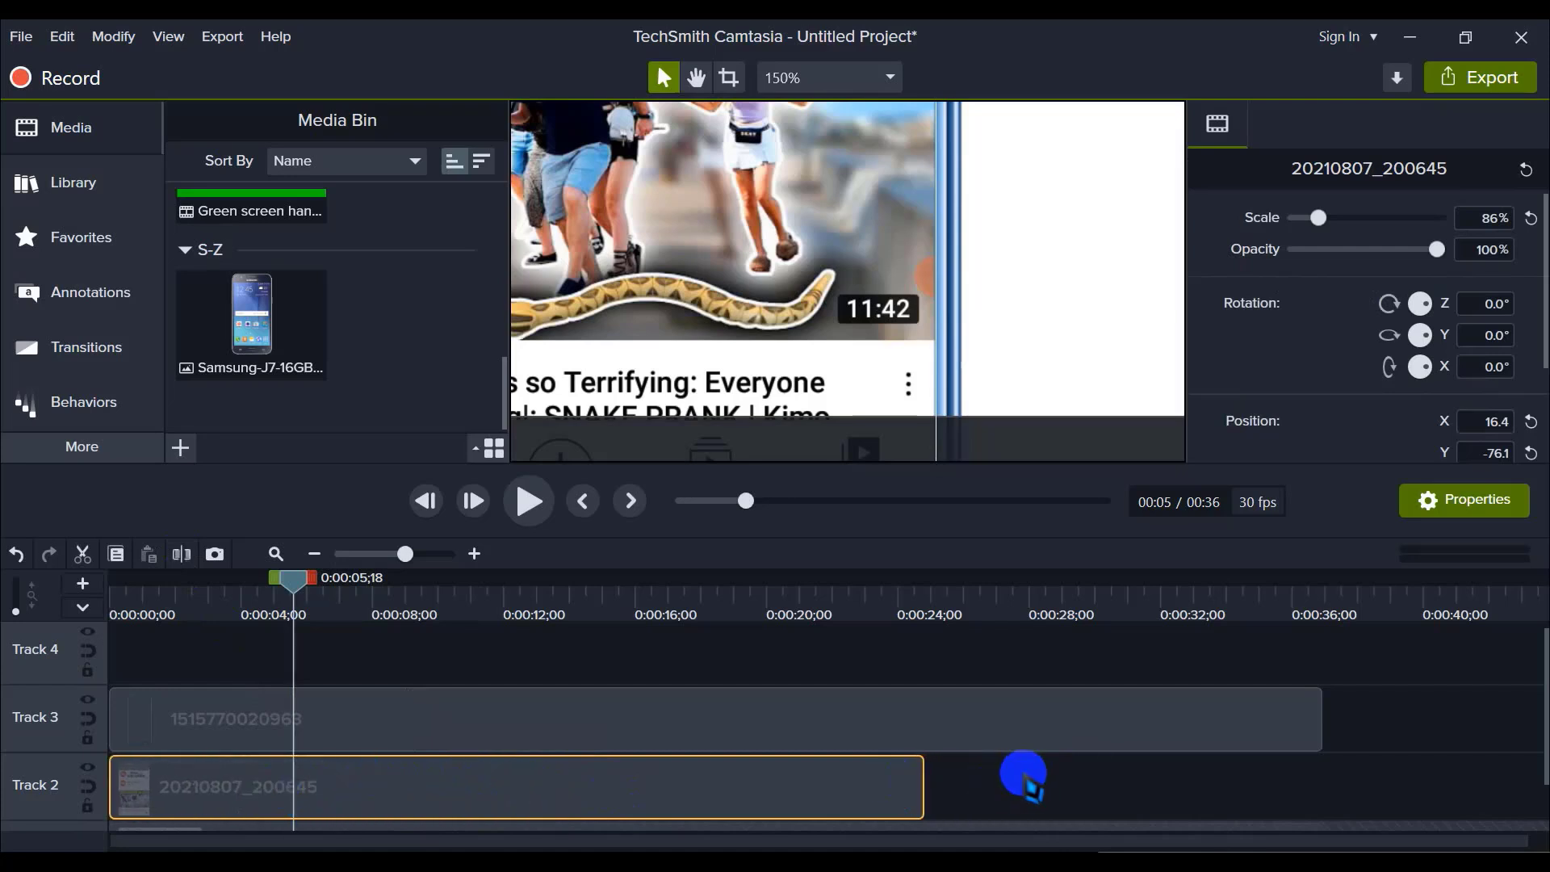
{"action": "left_click", "coordinate": [1023, 777]}
{"action": "left_click_drag", "start_coordinate": [297, 598], "coordinate": [187, 607]}
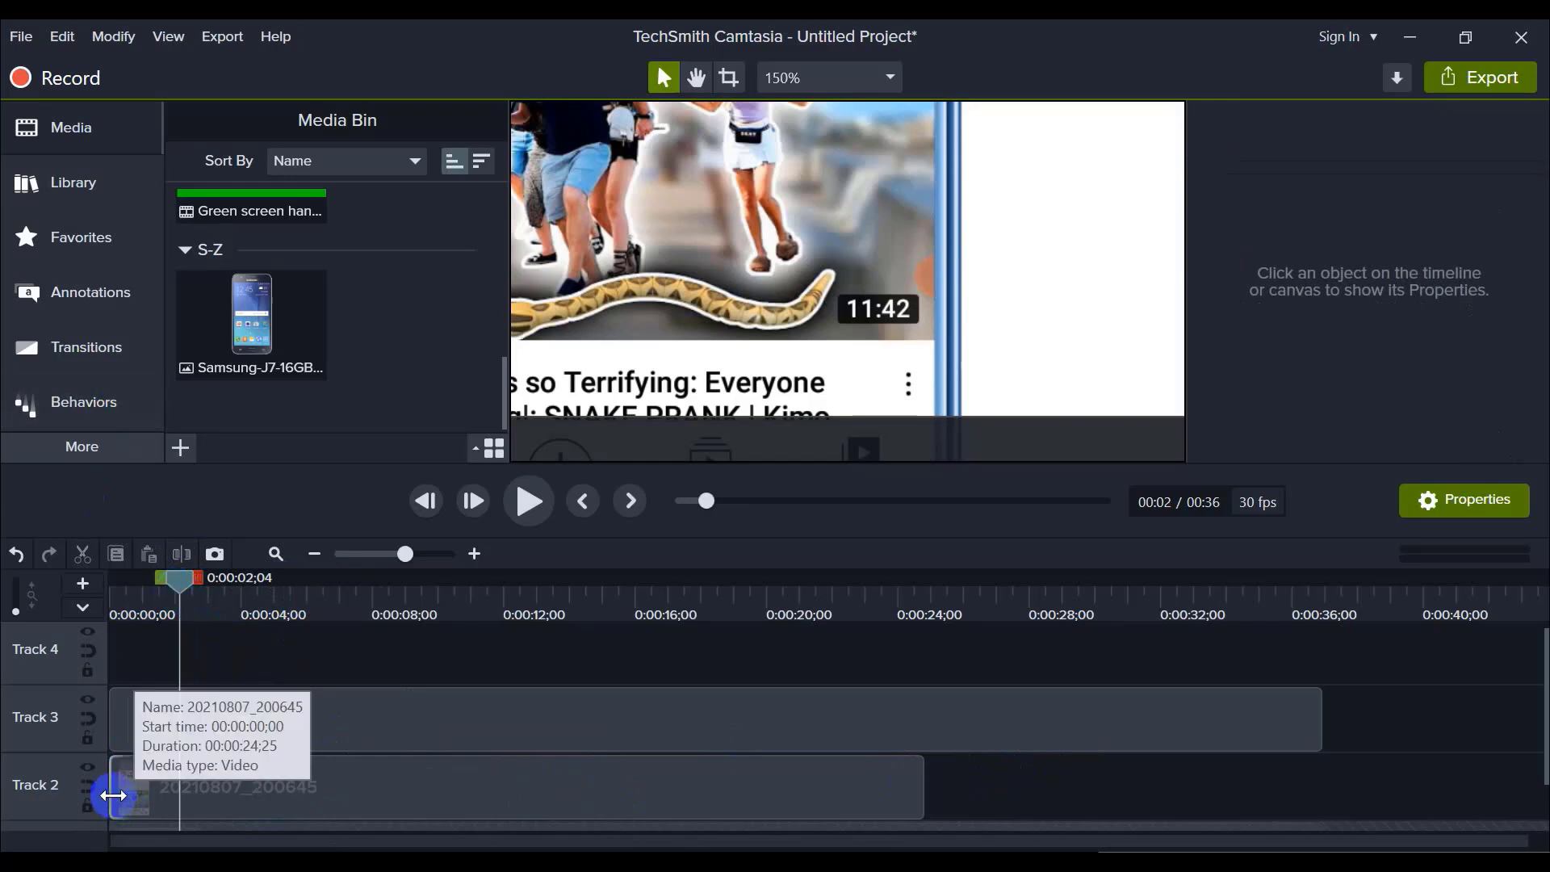
Step: Try out the magnetic track setting on Track 2 and move the remaining recording piece away from the timeline start
{"action": "left_click", "coordinate": [88, 787]}
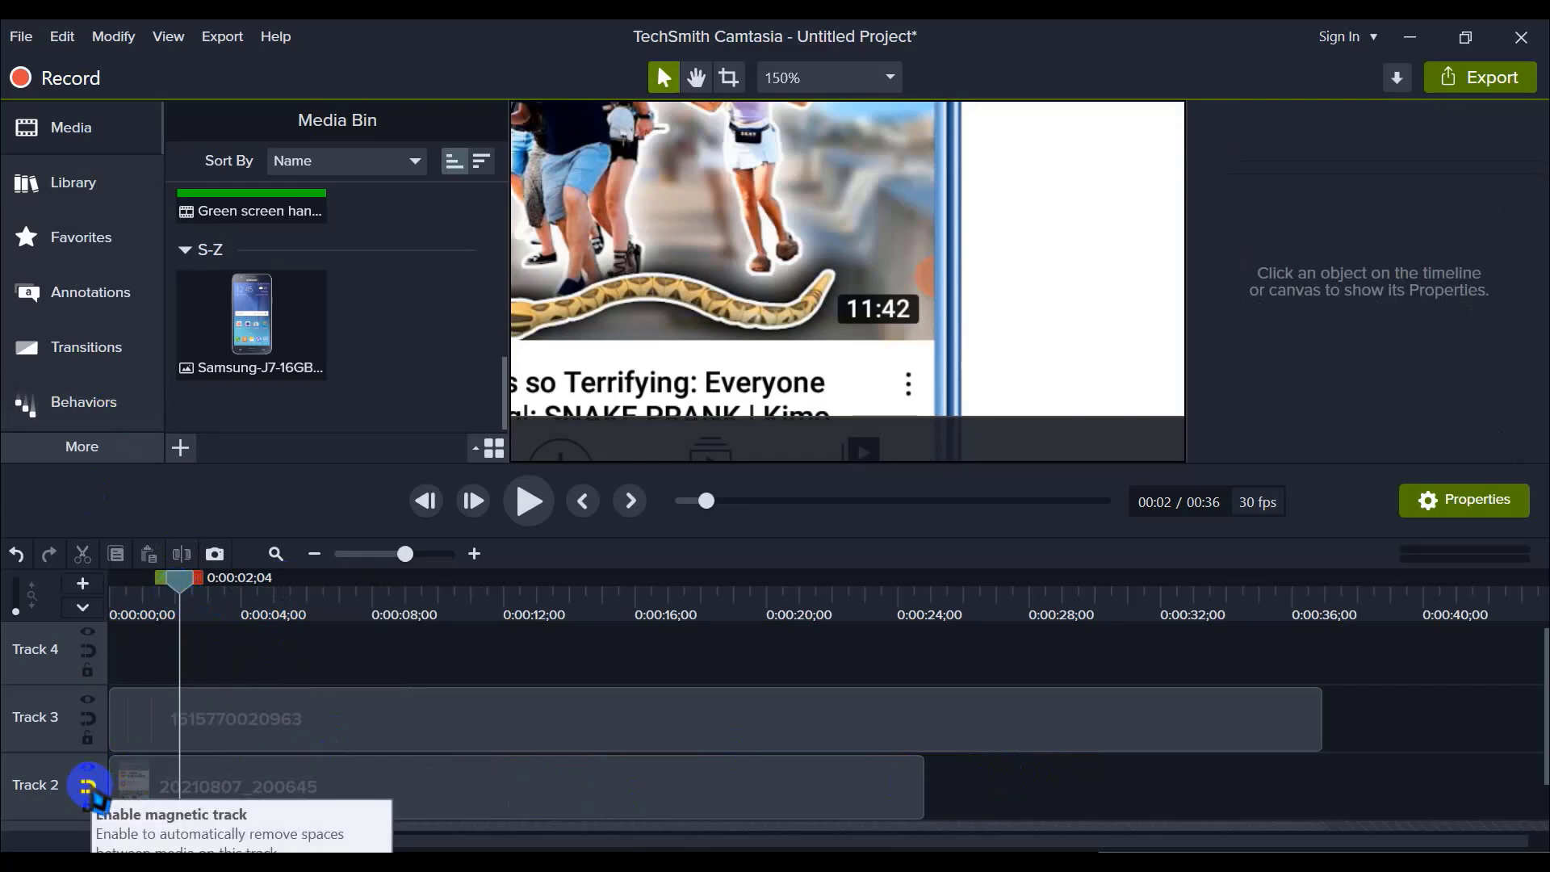
{"action": "left_click", "coordinate": [88, 787]}
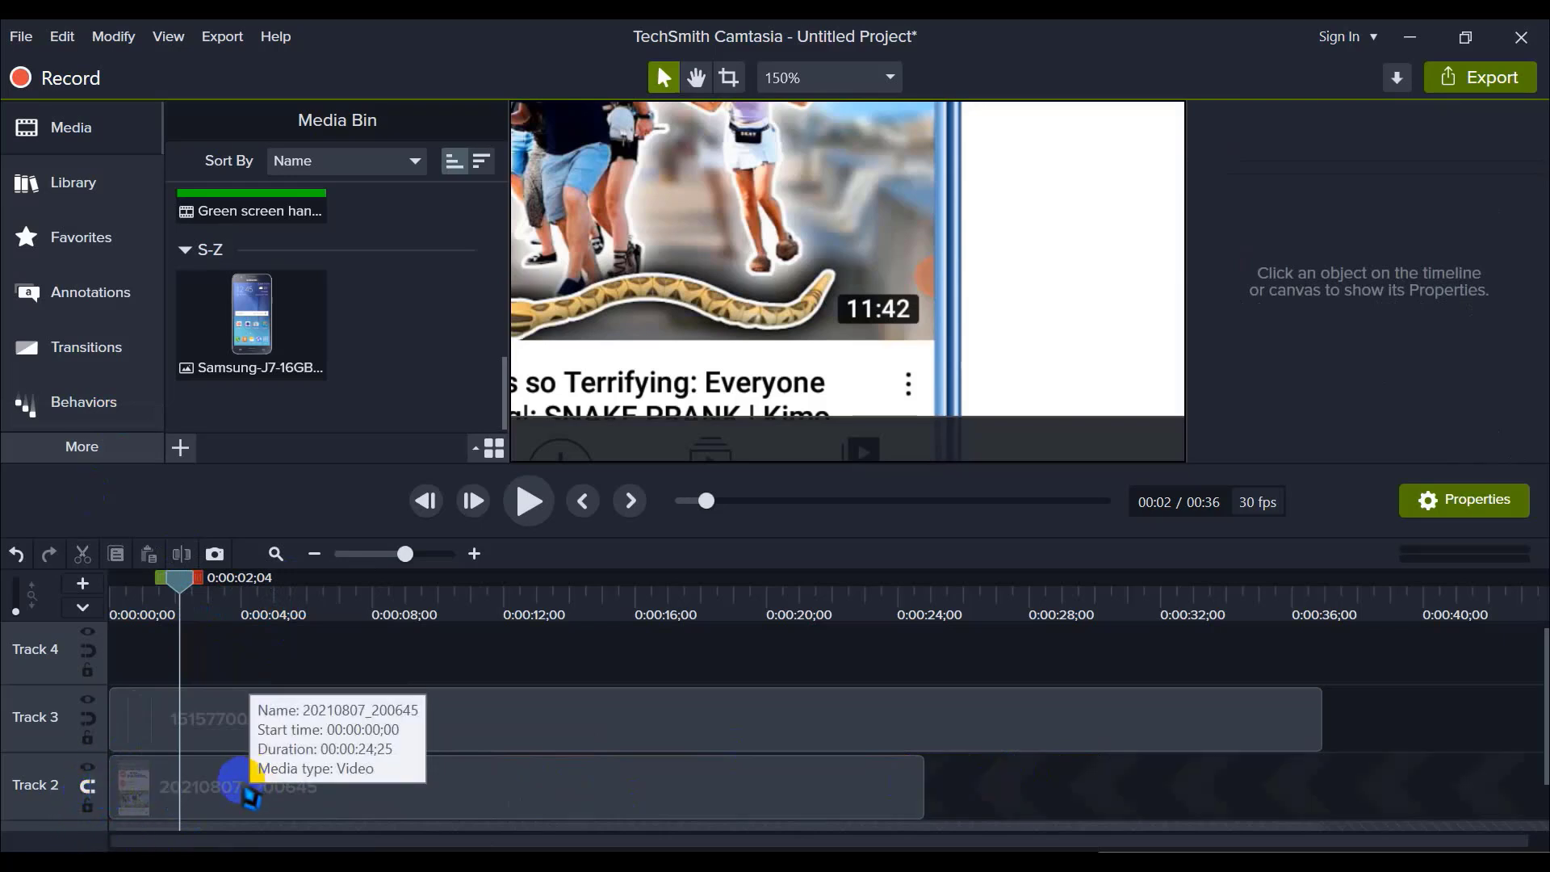
{"action": "left_click_drag", "start_coordinate": [216, 806], "coordinate": [401, 793]}
{"action": "left_click", "coordinate": [298, 783]}
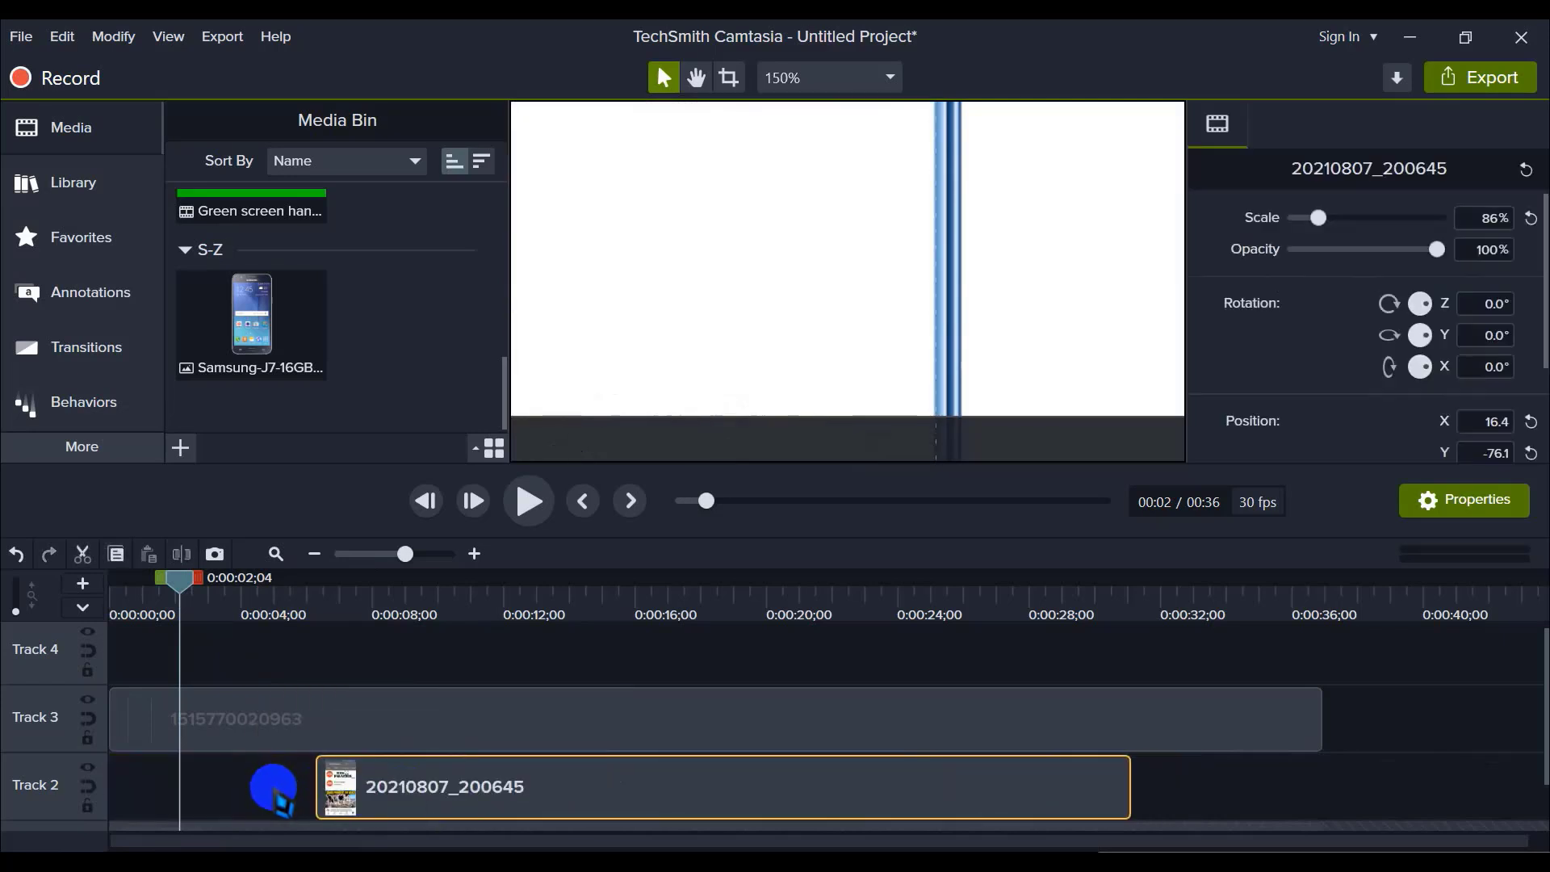
Step: Undo the clip moves and the deletion of the channel recording's first piece
{"action": "key", "text": "ctrl+z"}
{"action": "key", "text": "ctrl+z"}
{"action": "key", "text": "ctrl+z"}
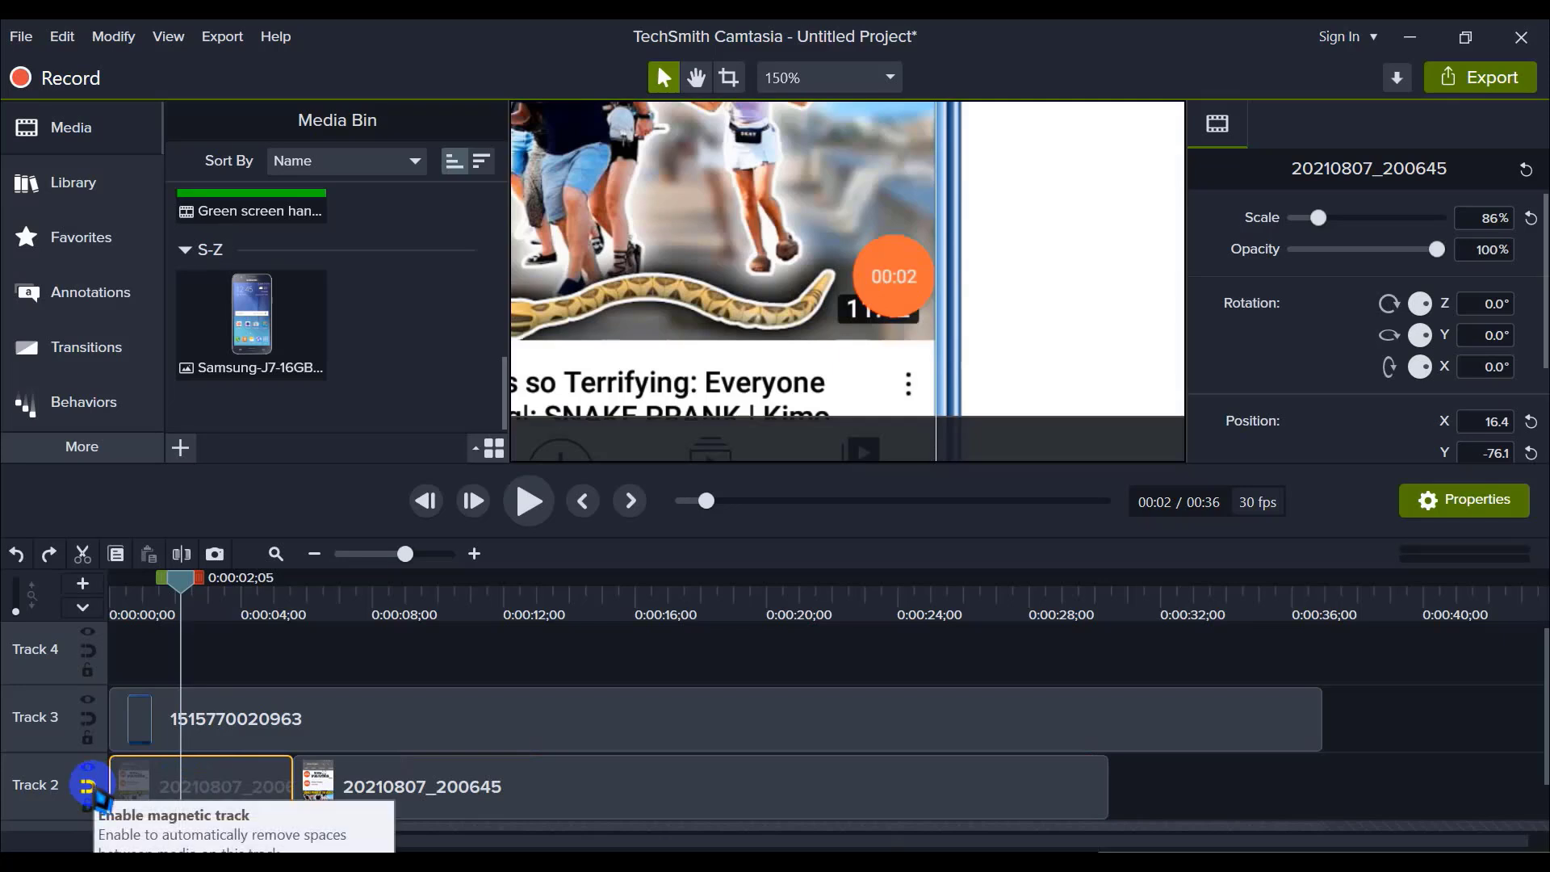
Step: Enable the magnetic track setting on Track 2
{"action": "left_click", "coordinate": [88, 786]}
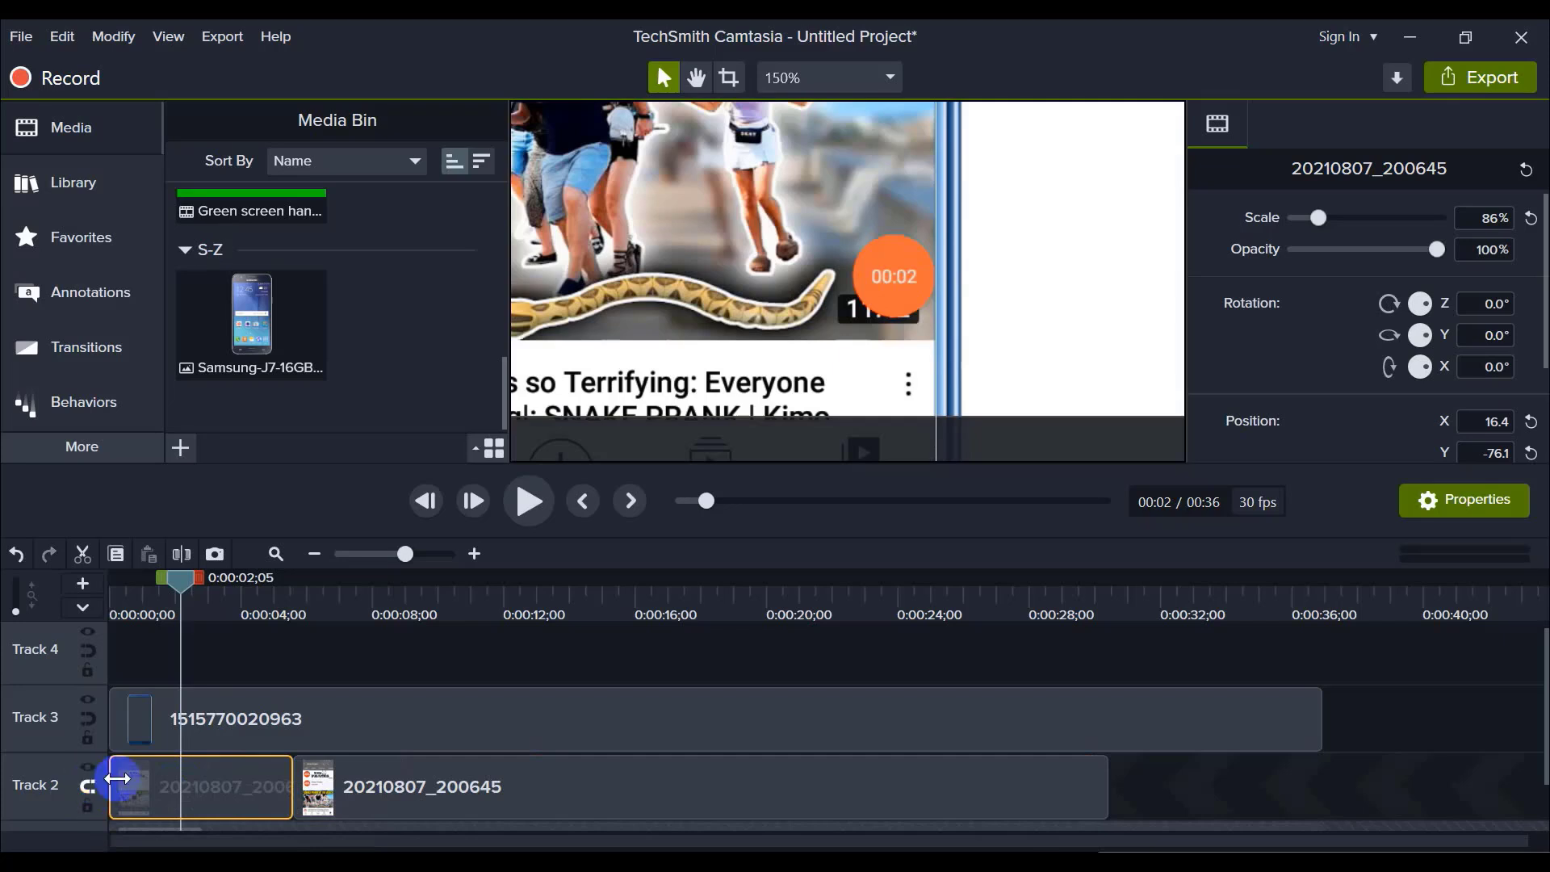
{"action": "left_click", "coordinate": [89, 789]}
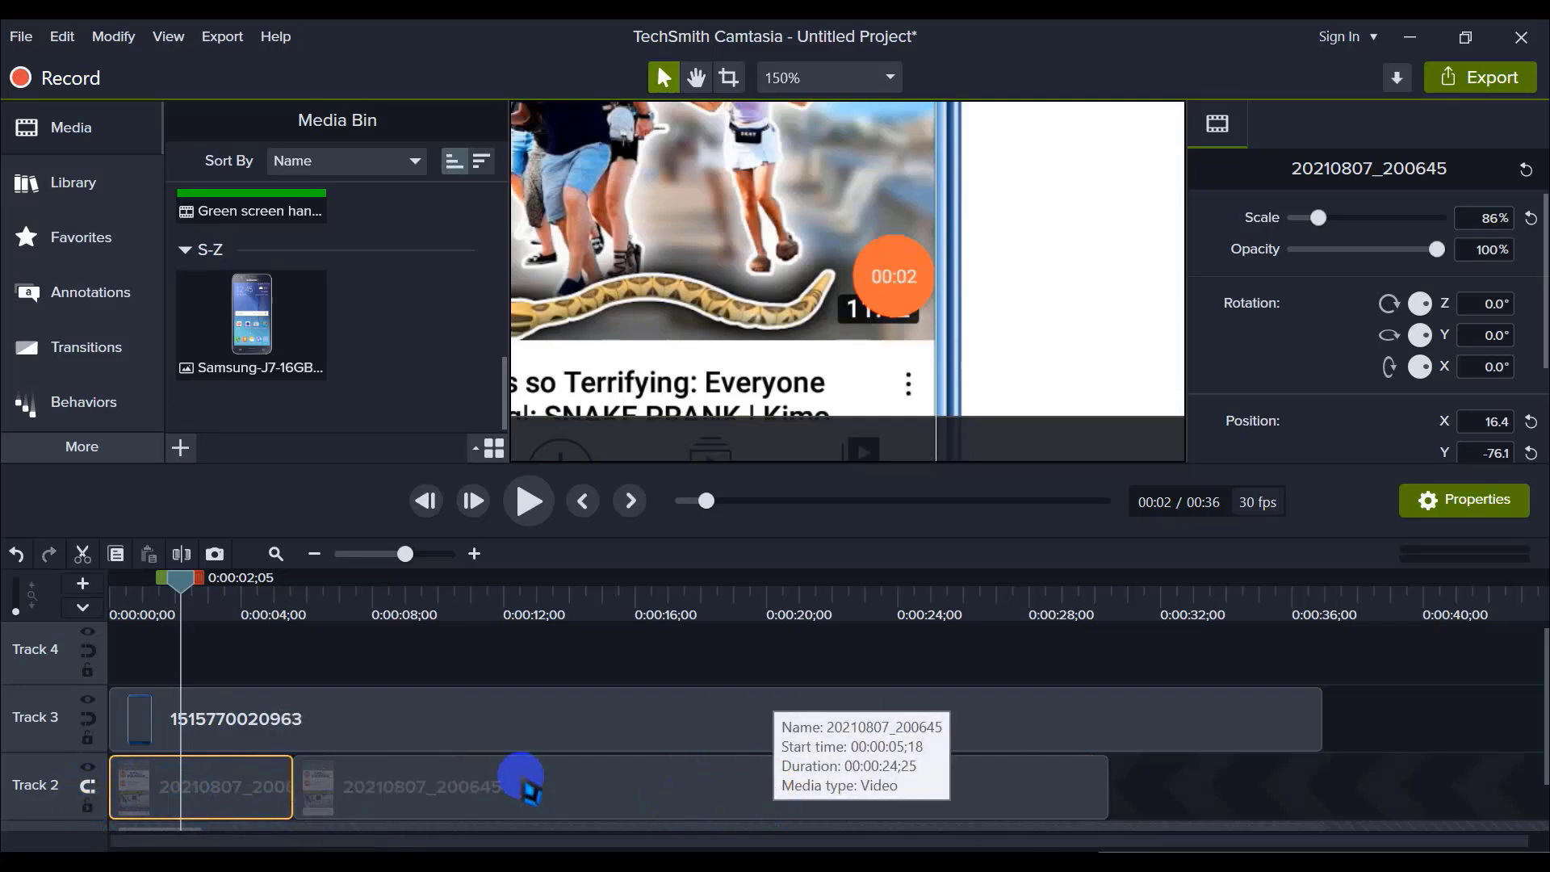
{"action": "left_click", "coordinate": [87, 788]}
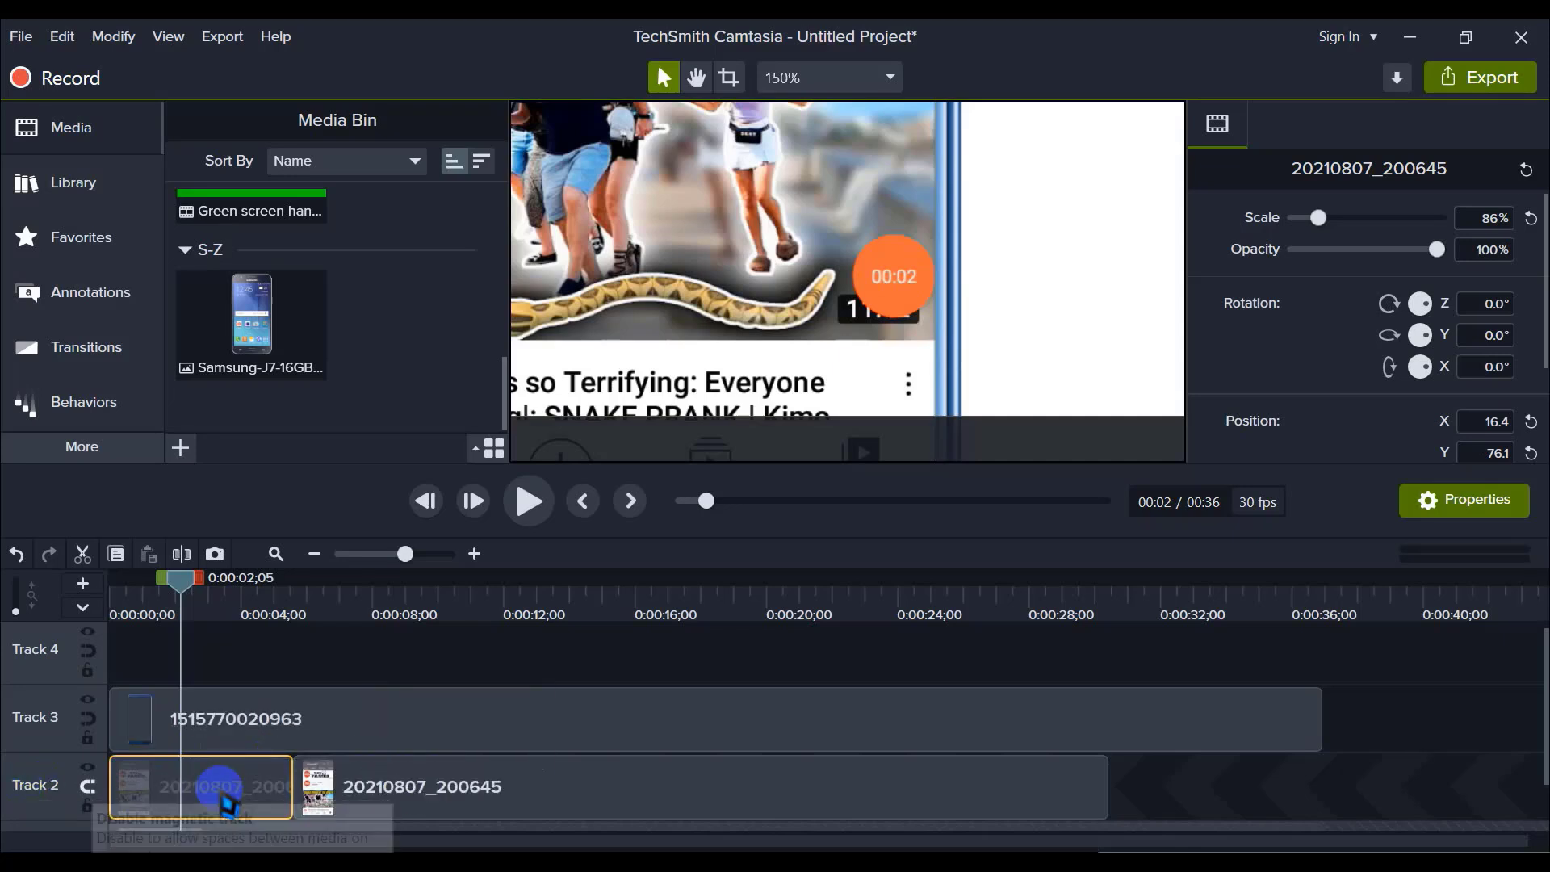
Step: Delete the first piece of the split channel recording so the magnetic Track 2 closes the gap
{"action": "key", "text": "Delete"}
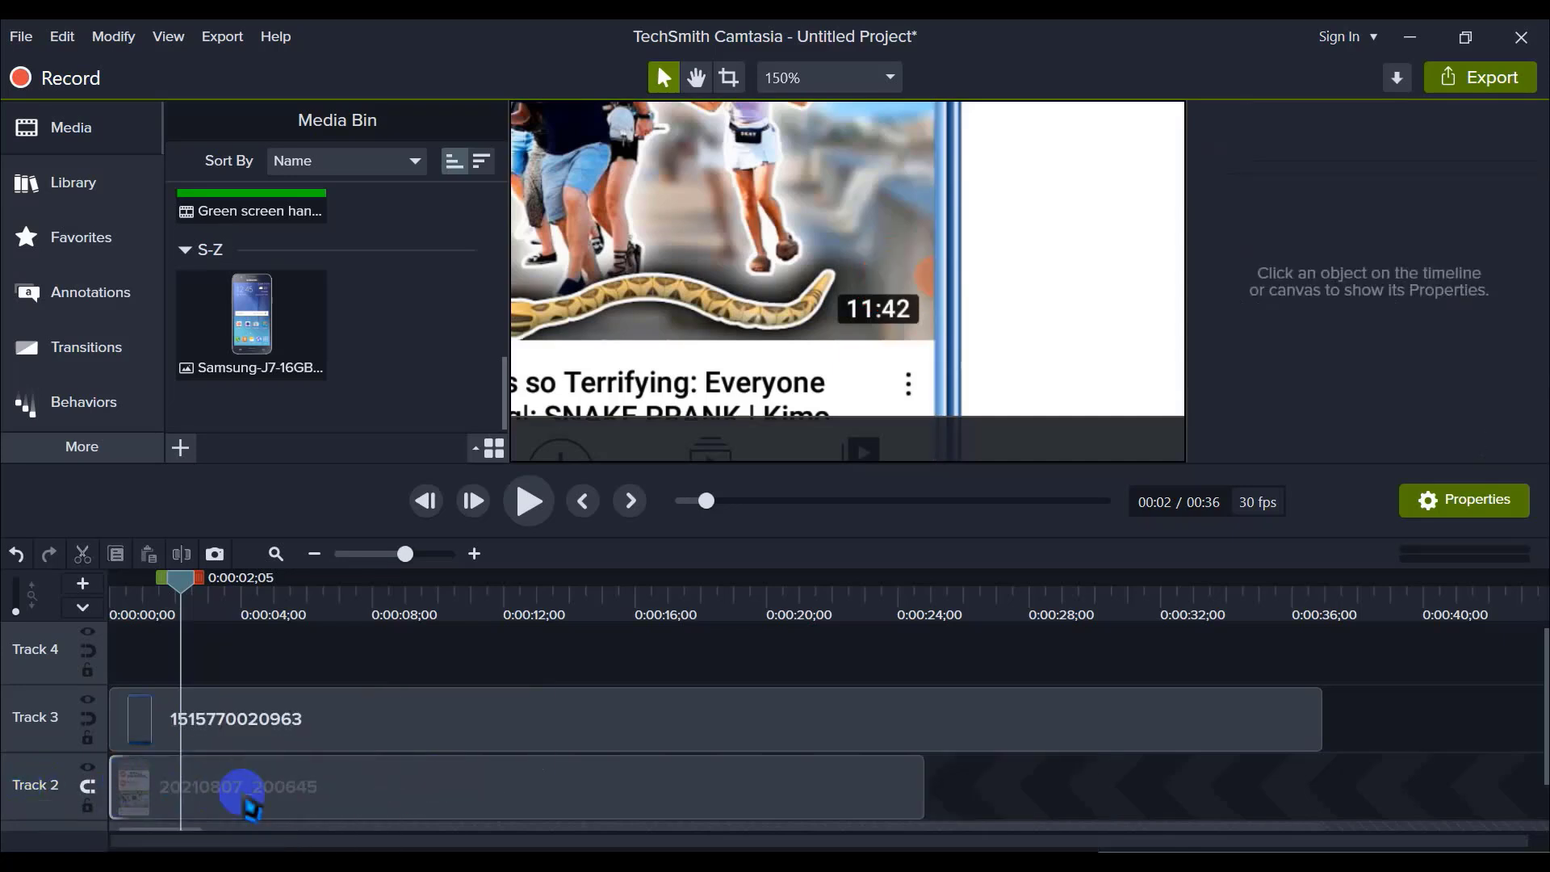
{"action": "left_click", "coordinate": [565, 789]}
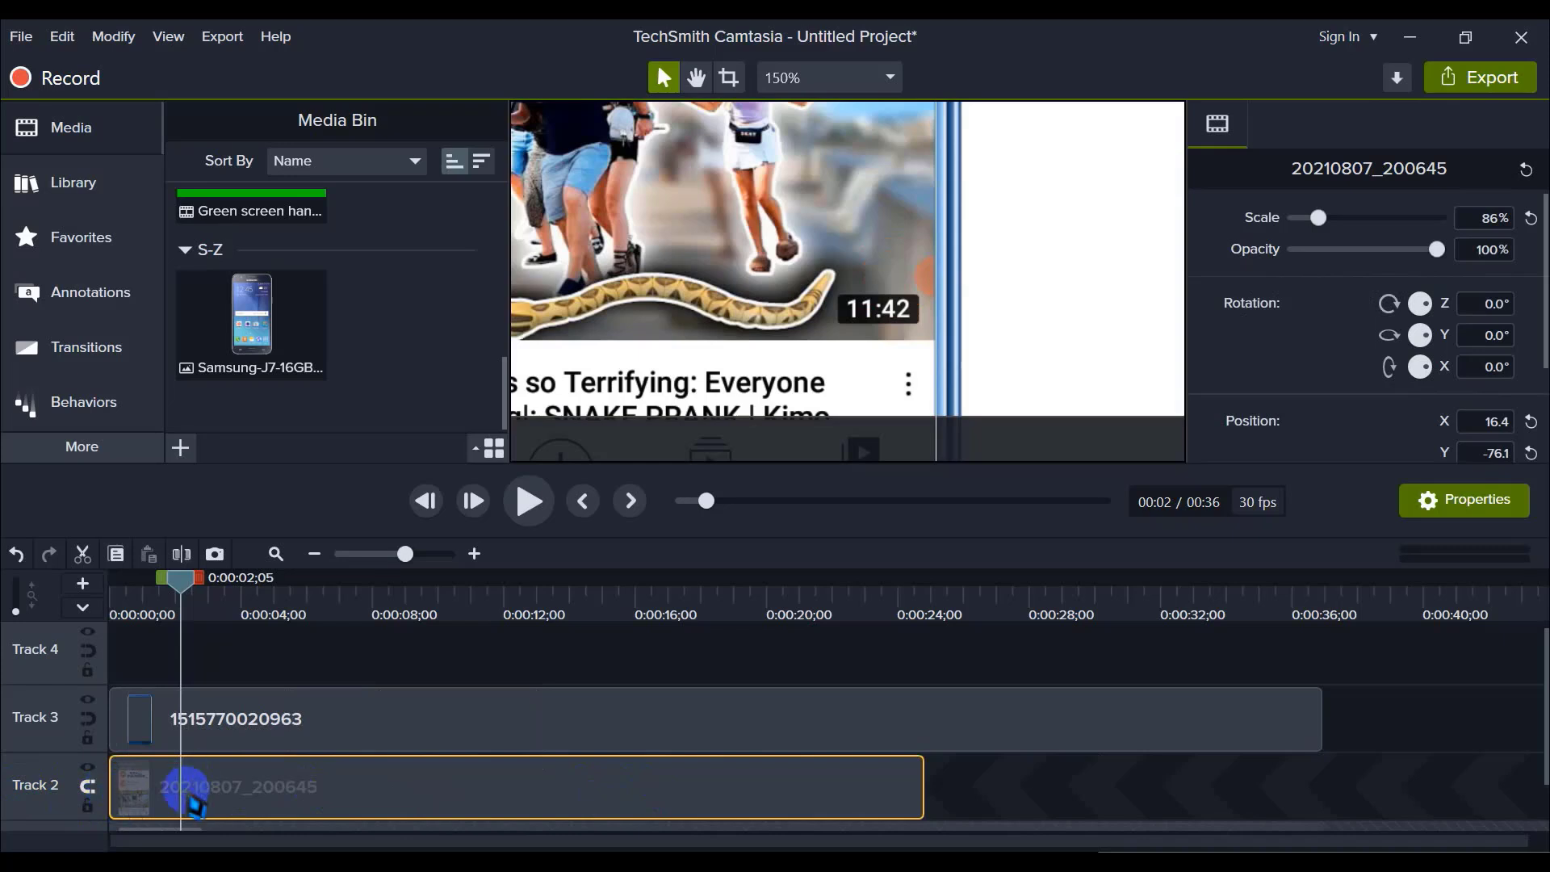
{"action": "left_click", "coordinate": [380, 658]}
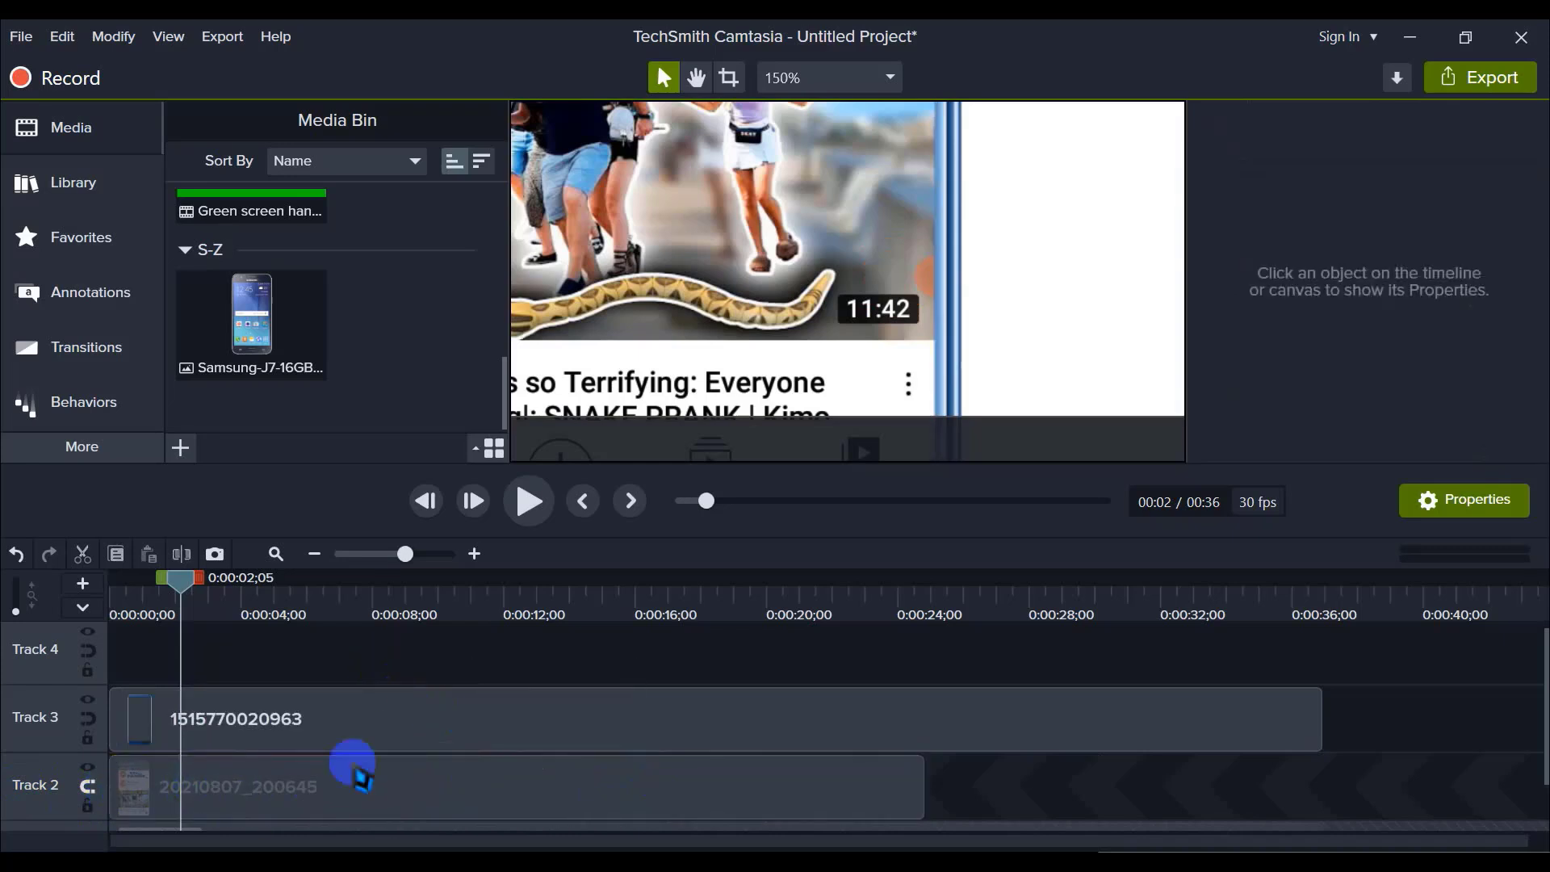
{"action": "left_click", "coordinate": [565, 789]}
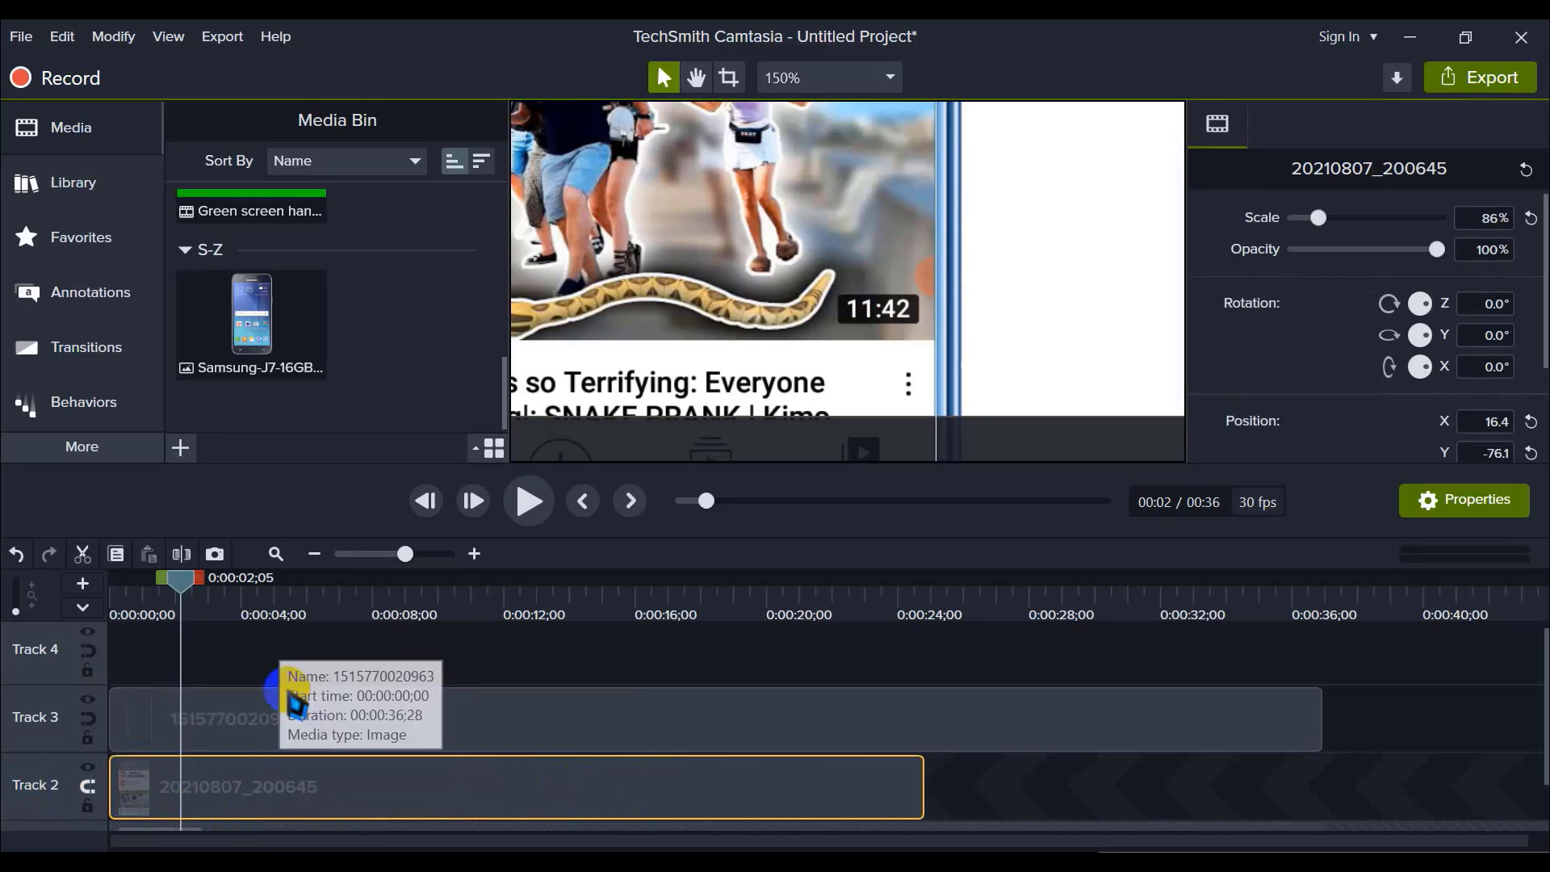
{"action": "left_click", "coordinate": [277, 659]}
{"action": "left_click", "coordinate": [240, 788]}
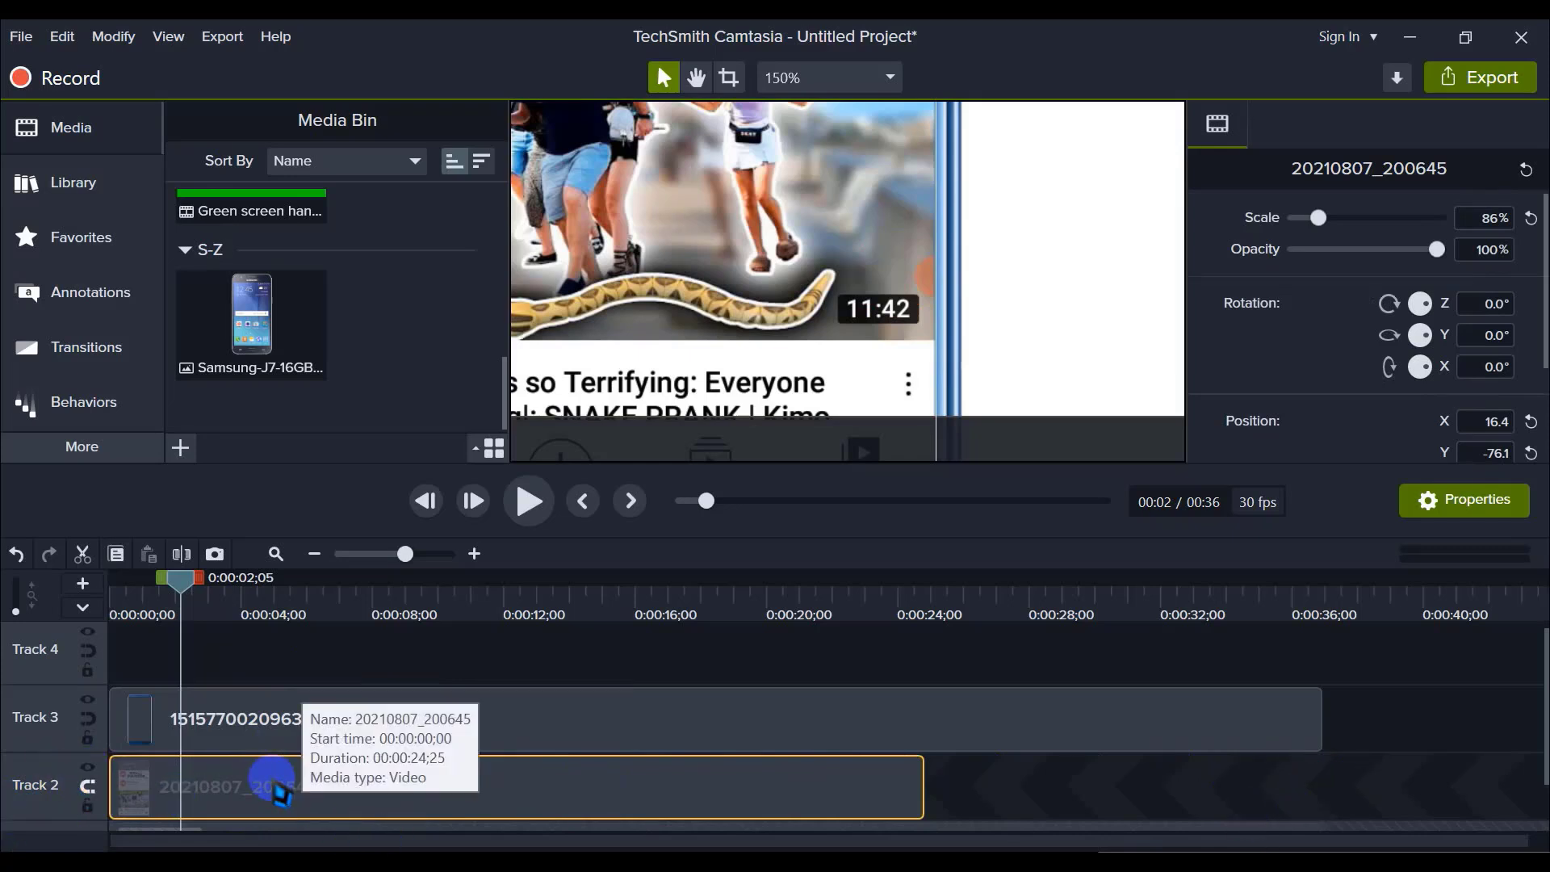
{"action": "left_click", "coordinate": [347, 788]}
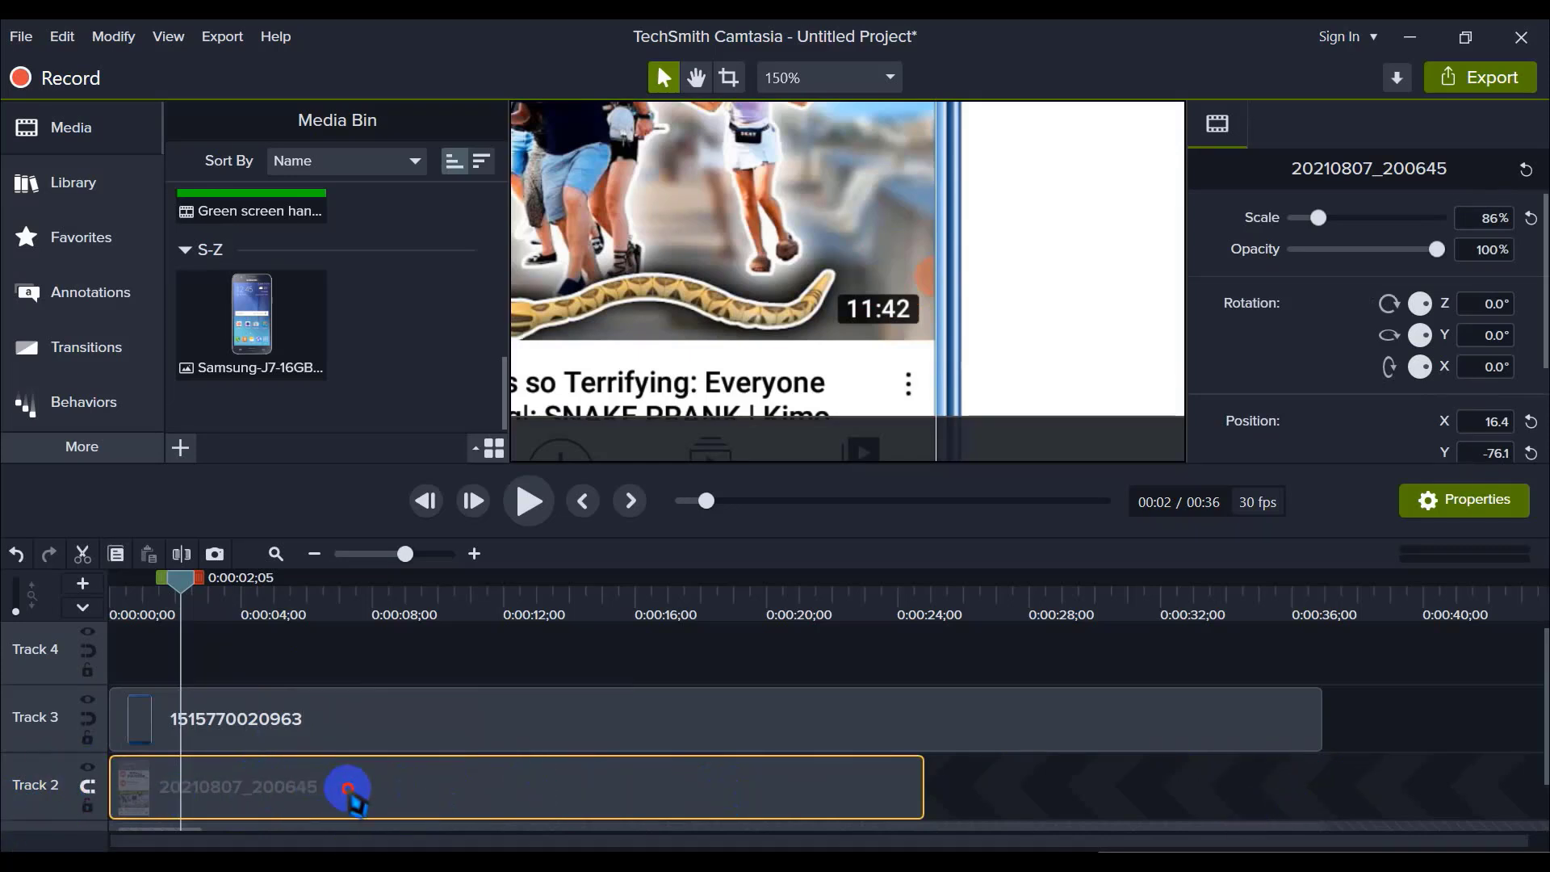
{"action": "left_click", "coordinate": [301, 661]}
{"action": "left_click", "coordinate": [208, 789]}
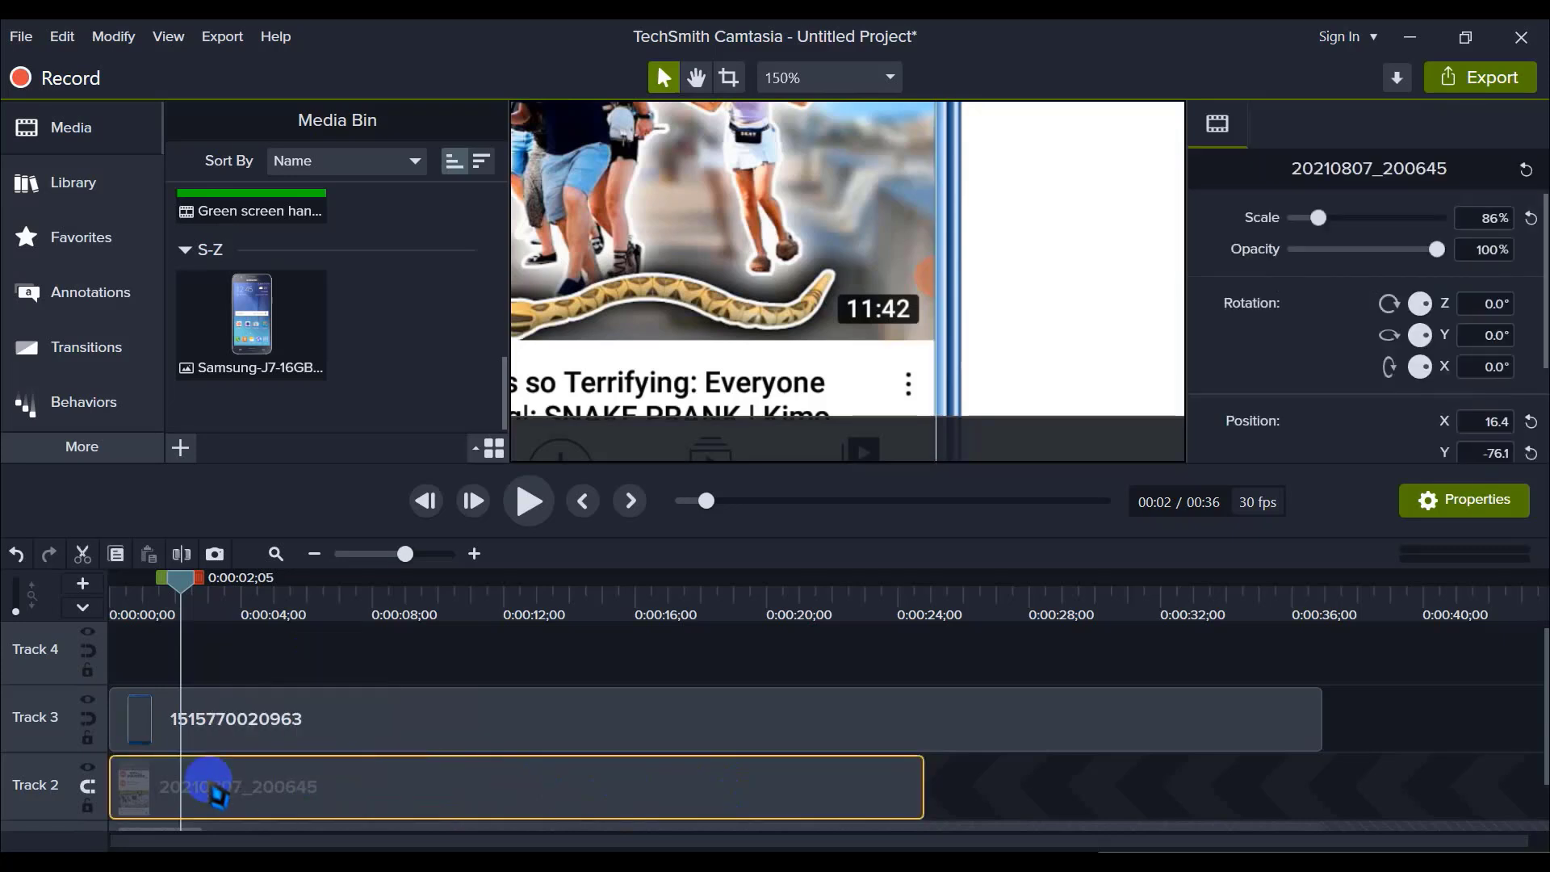
Step: Fit the whole canvas in view and play the intro from the start until the channel is subscribed to
{"action": "left_click", "coordinate": [121, 607]}
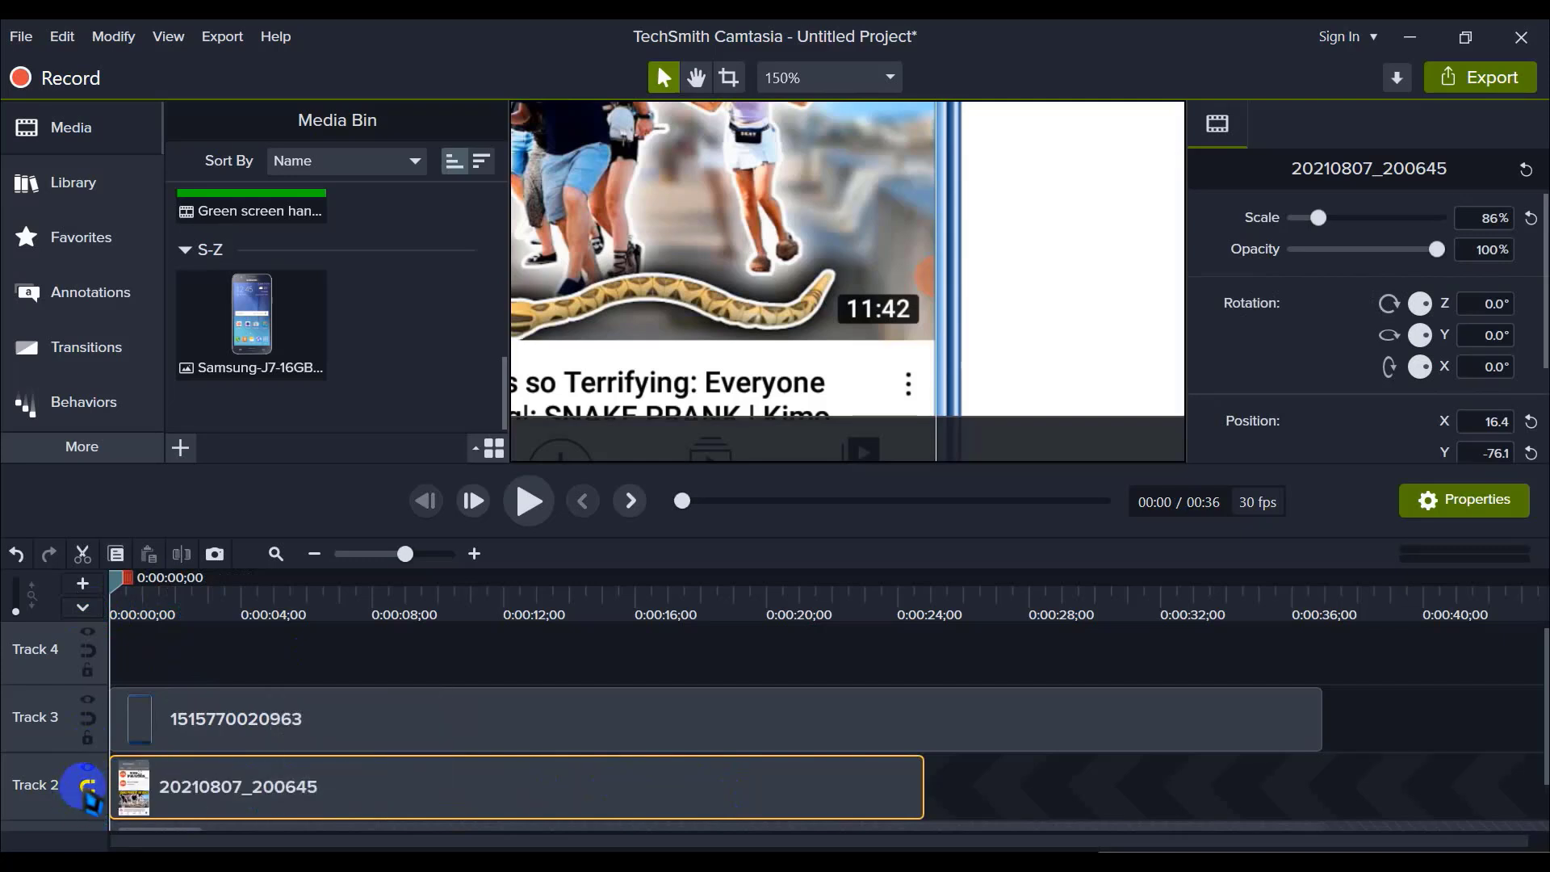
{"action": "left_click", "coordinate": [88, 786]}
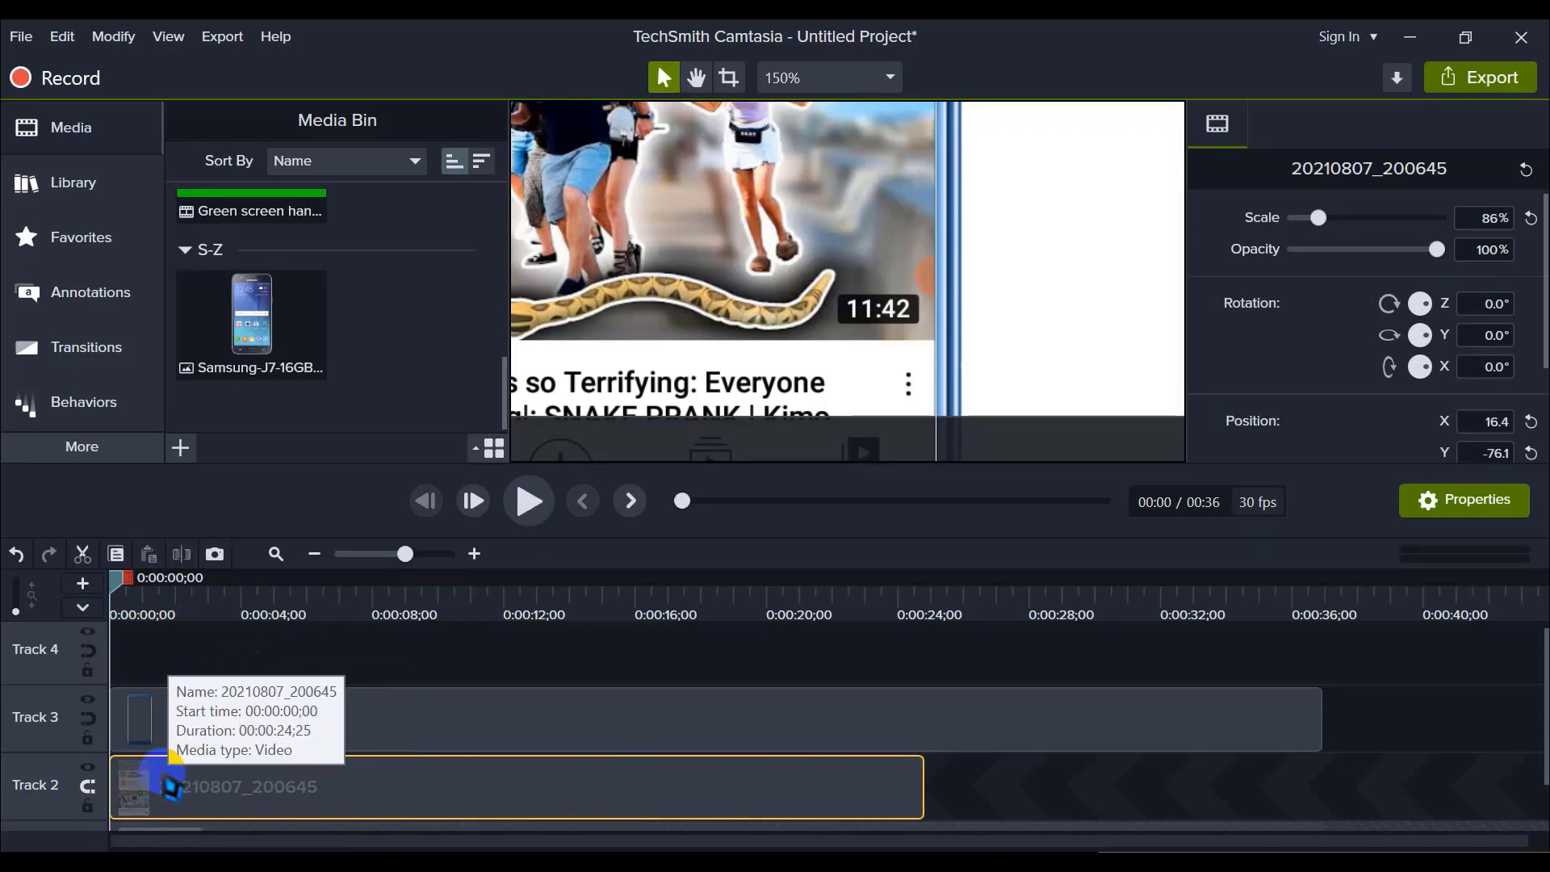
{"action": "left_click", "coordinate": [173, 716]}
{"action": "left_click", "coordinate": [253, 654]}
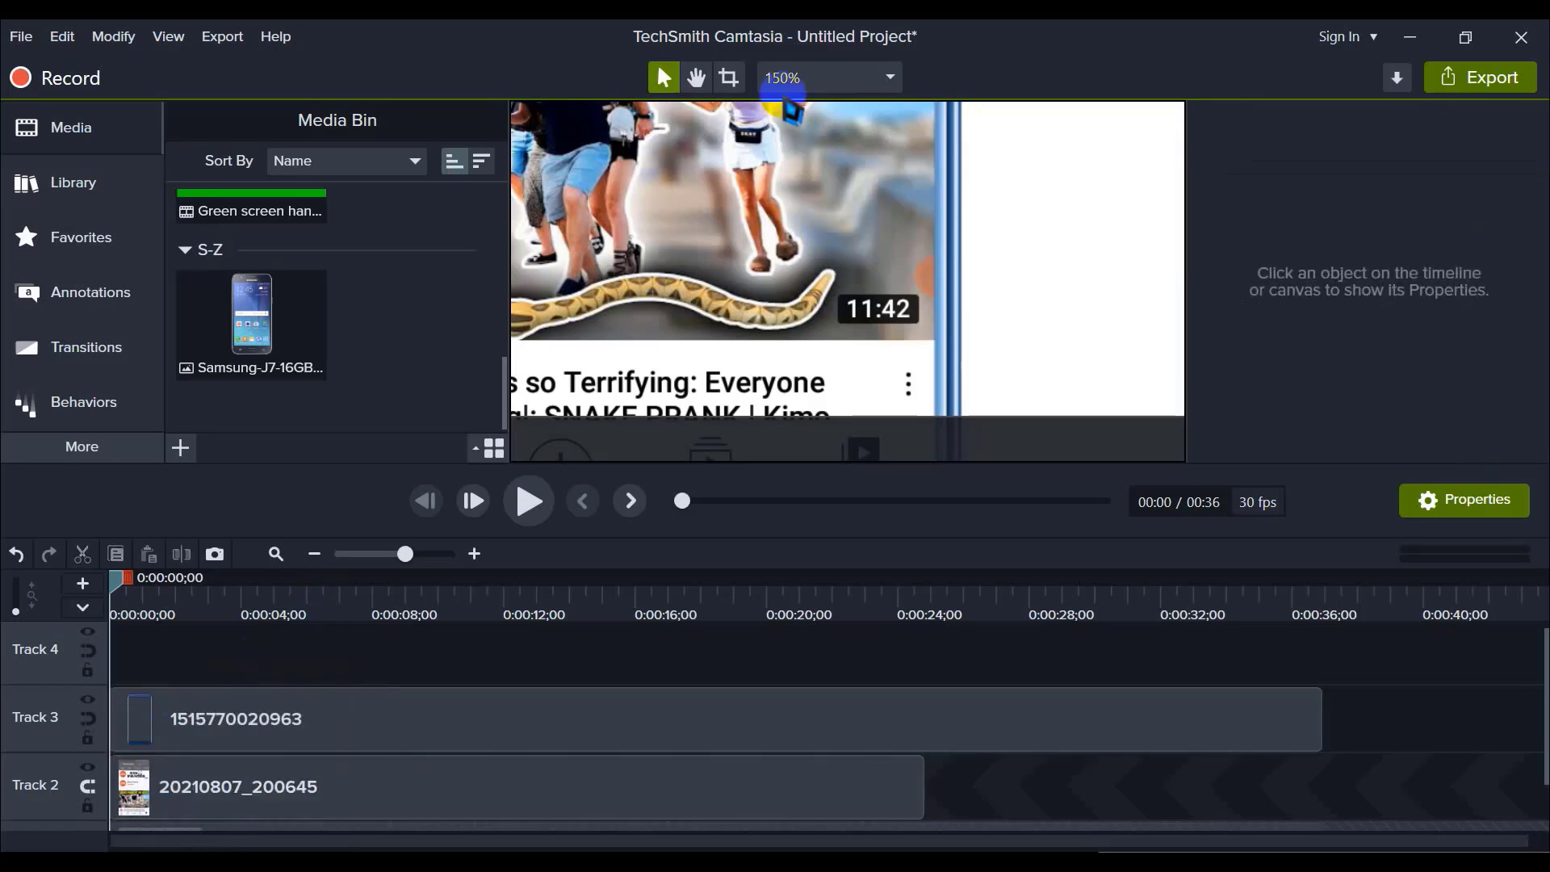
{"action": "left_click", "coordinate": [795, 77]}
{"action": "left_click", "coordinate": [918, 109]}
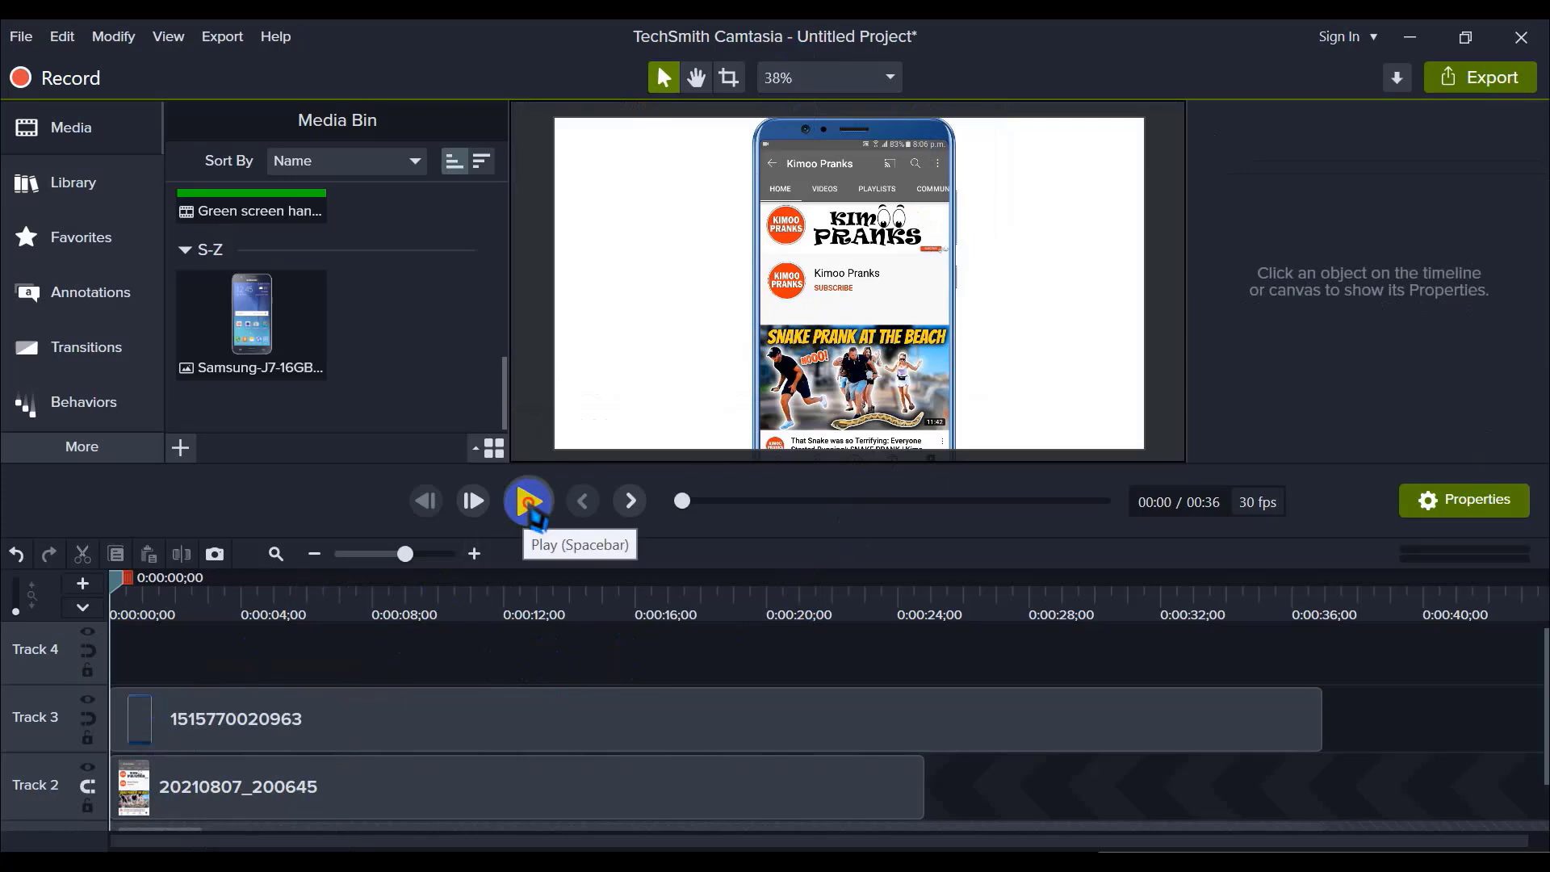
{"action": "left_click", "coordinate": [532, 511]}
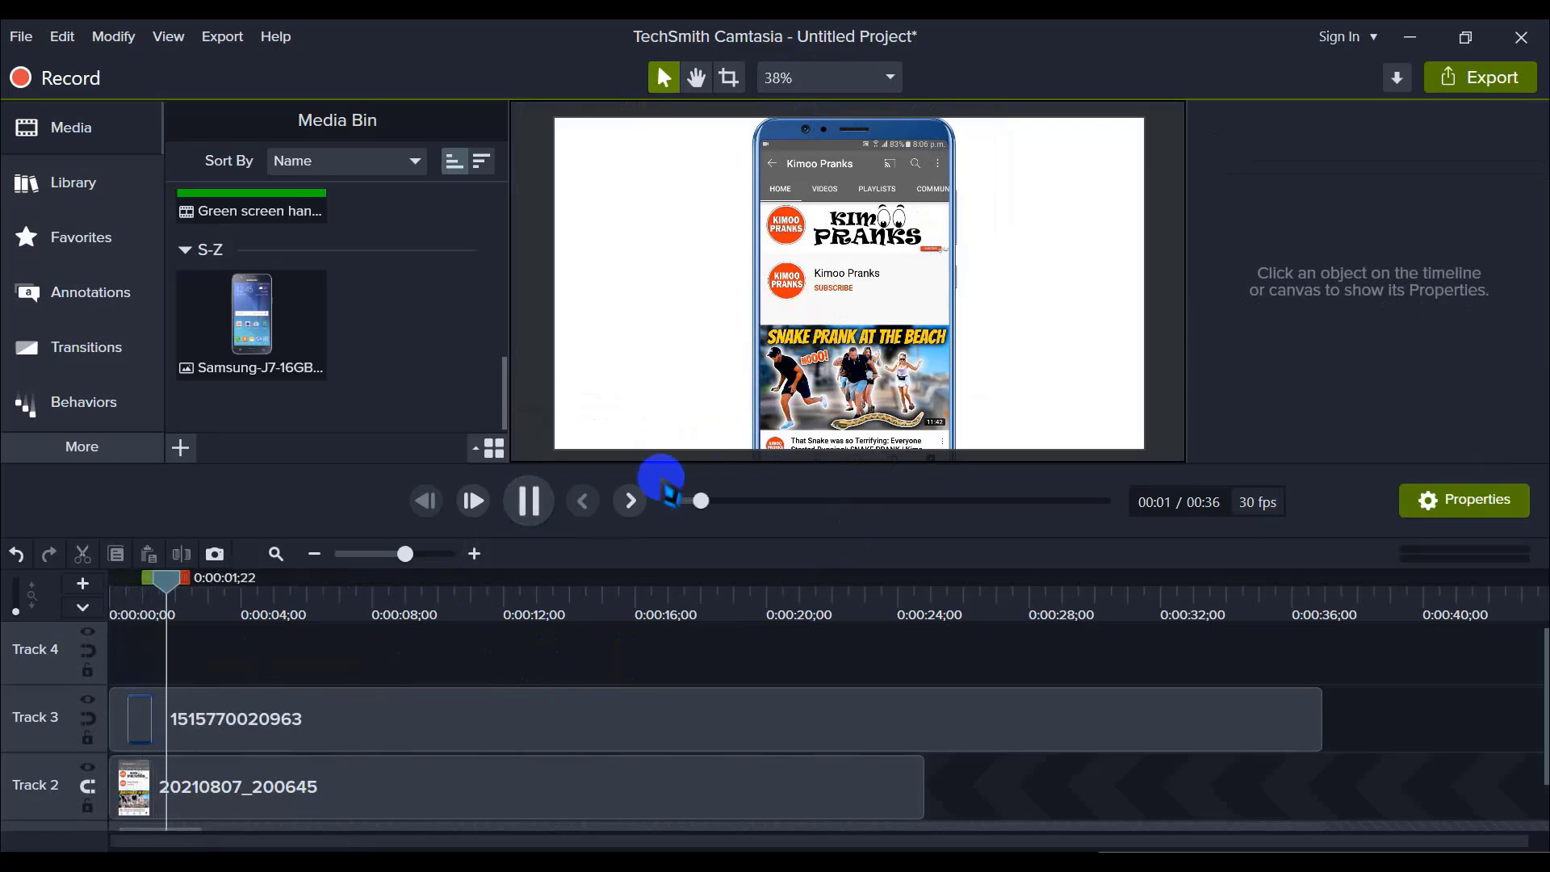
{"action": "left_click", "coordinate": [529, 505]}
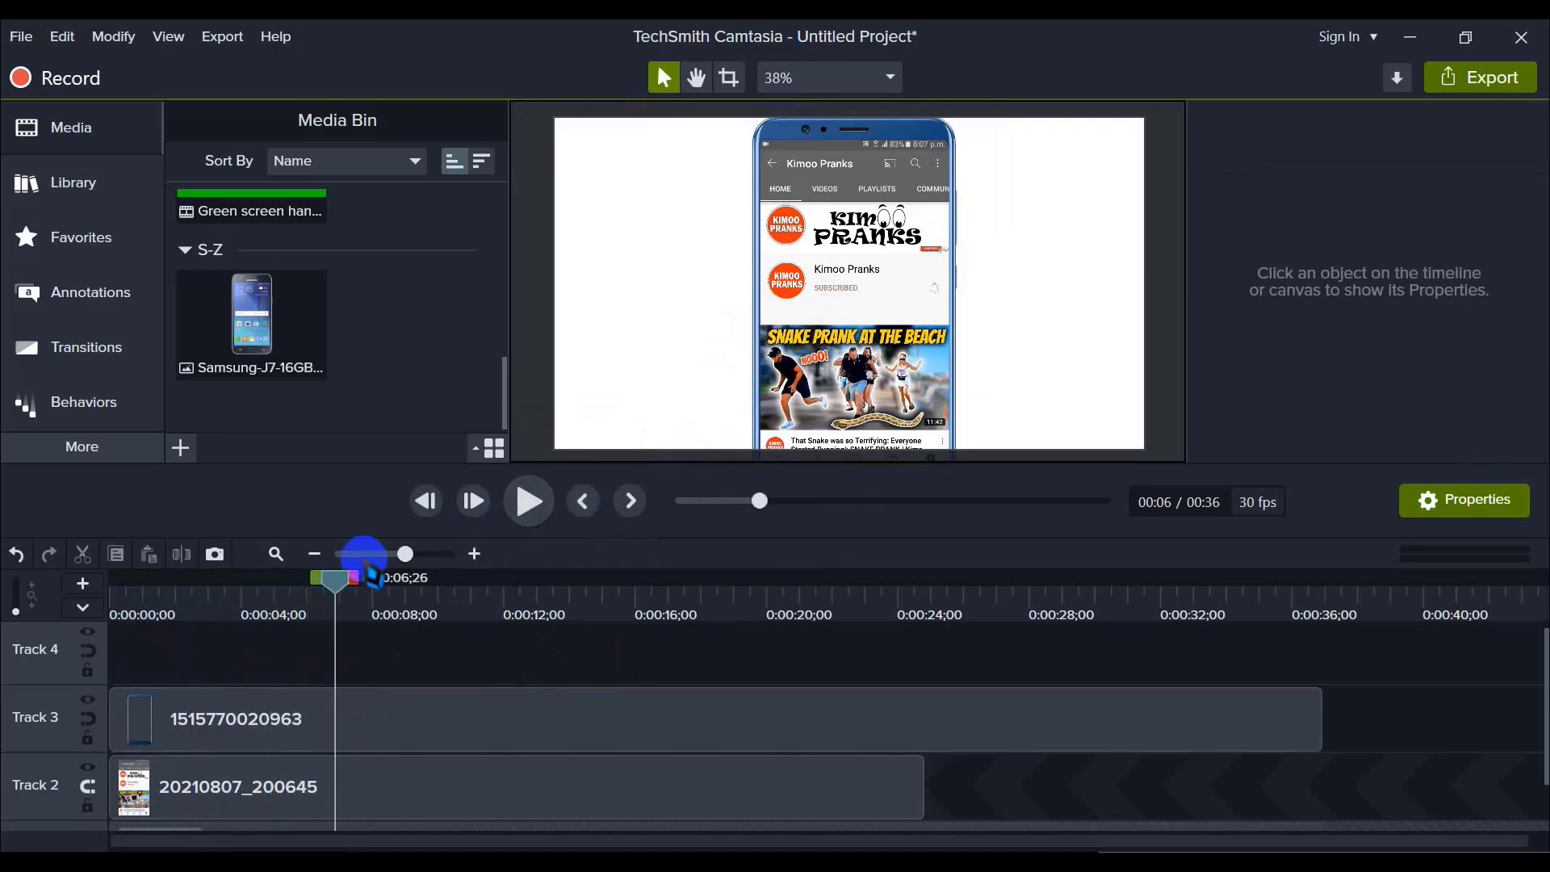
Step: Add the green screen hand video from the media bin to the timeline at 0:00:05;21
{"action": "left_click_drag", "start_coordinate": [330, 580], "coordinate": [297, 579]}
{"action": "scroll", "coordinate": [398, 360], "scroll_direction": "up", "scroll_amount": 2}
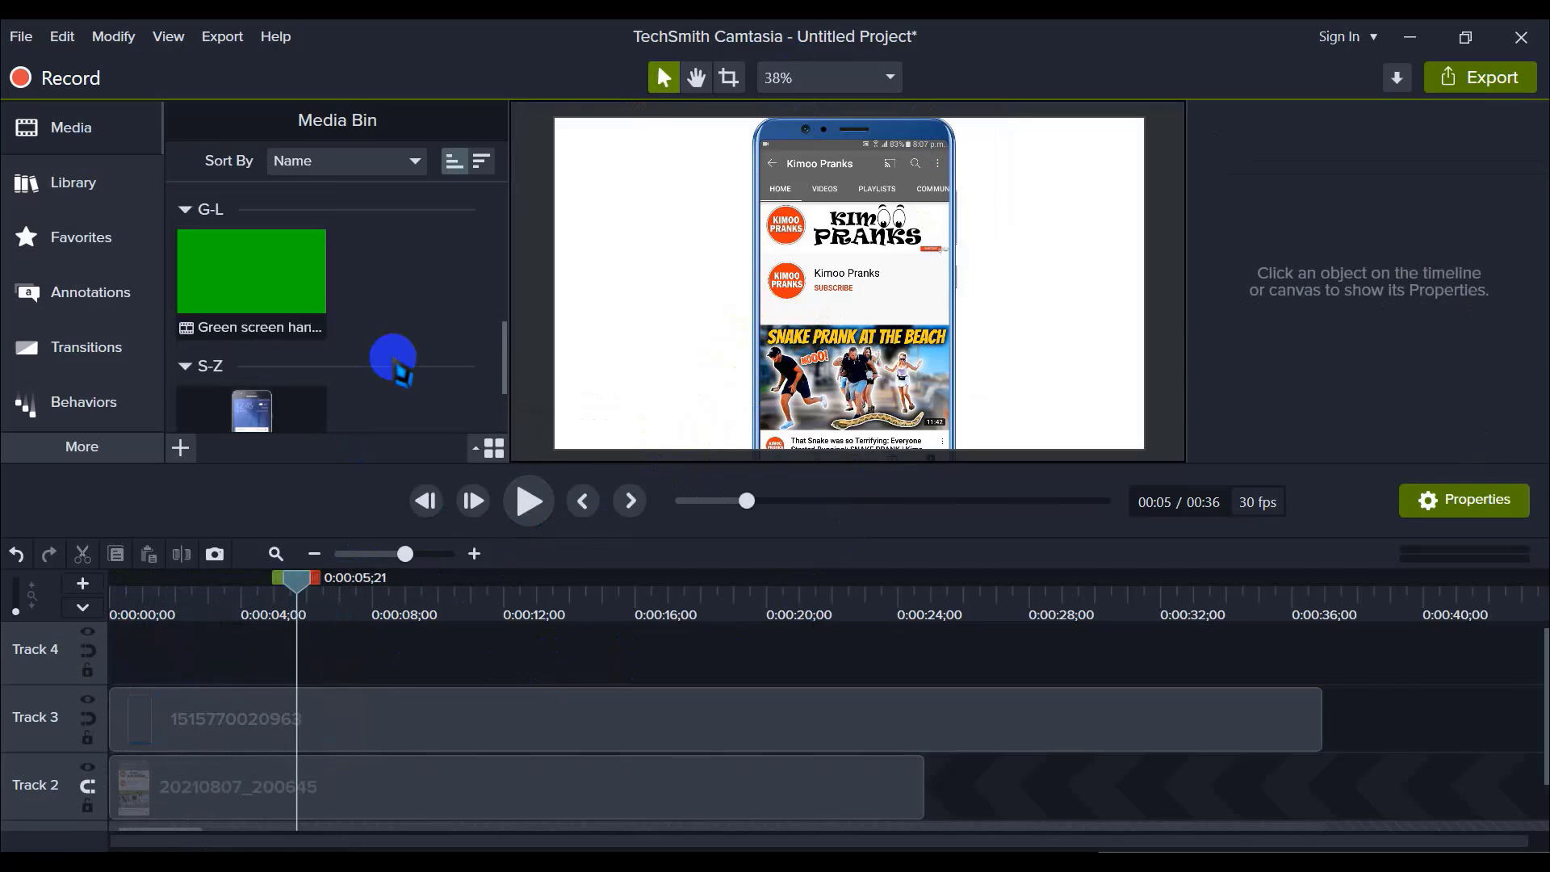
{"action": "left_click", "coordinate": [235, 274]}
{"action": "right_click", "coordinate": [265, 289]}
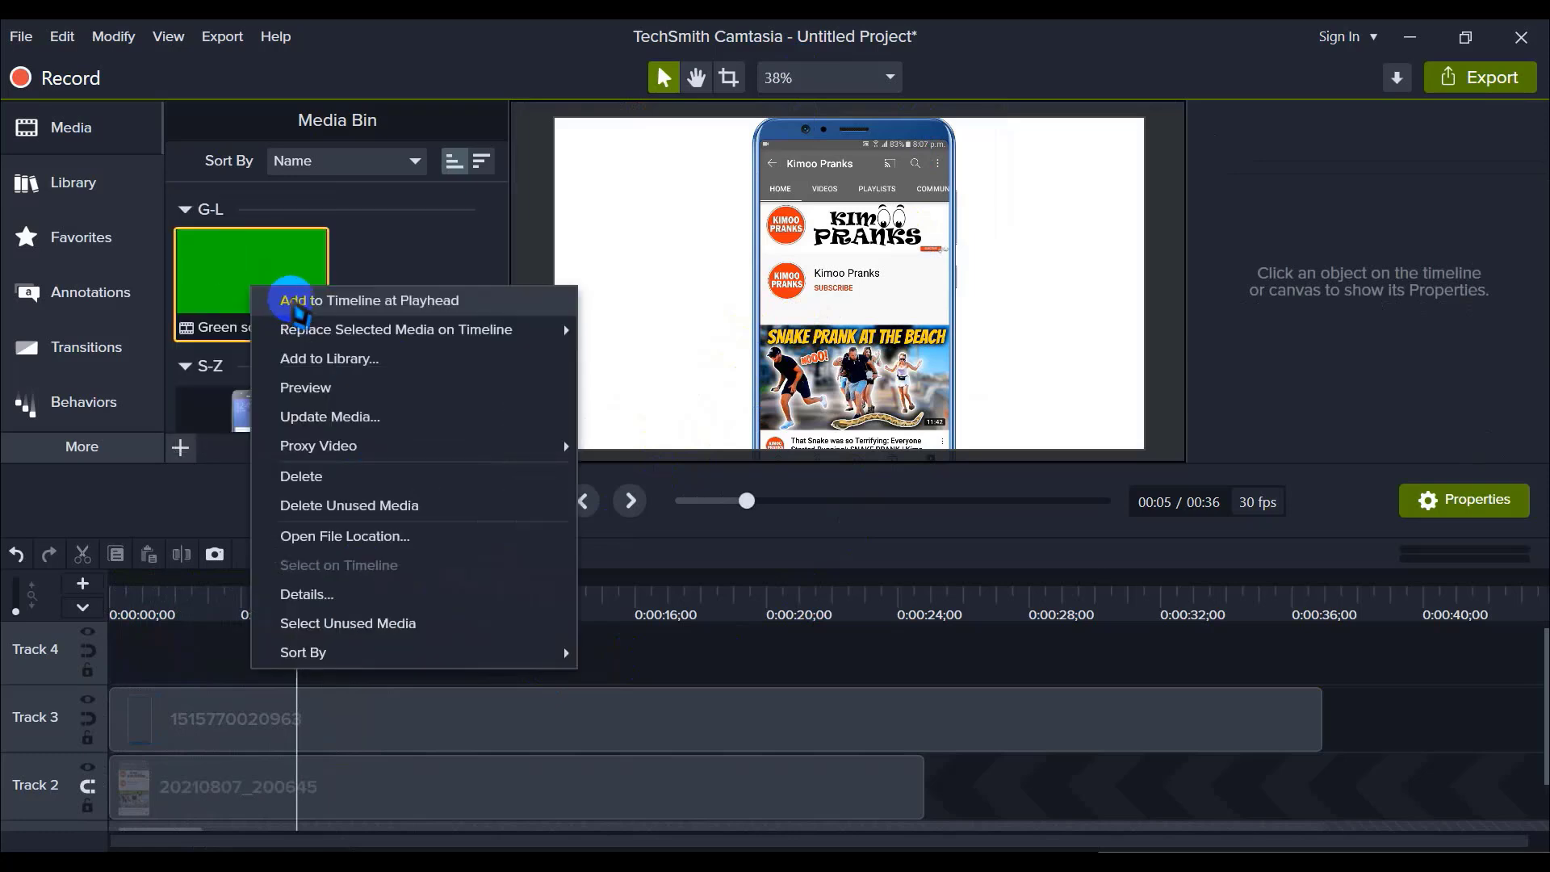
{"action": "left_click", "coordinate": [353, 305]}
Step: Play the green screen hand clip from its beginning to examine the timing of its separate hand gestures
{"action": "left_click", "coordinate": [527, 502]}
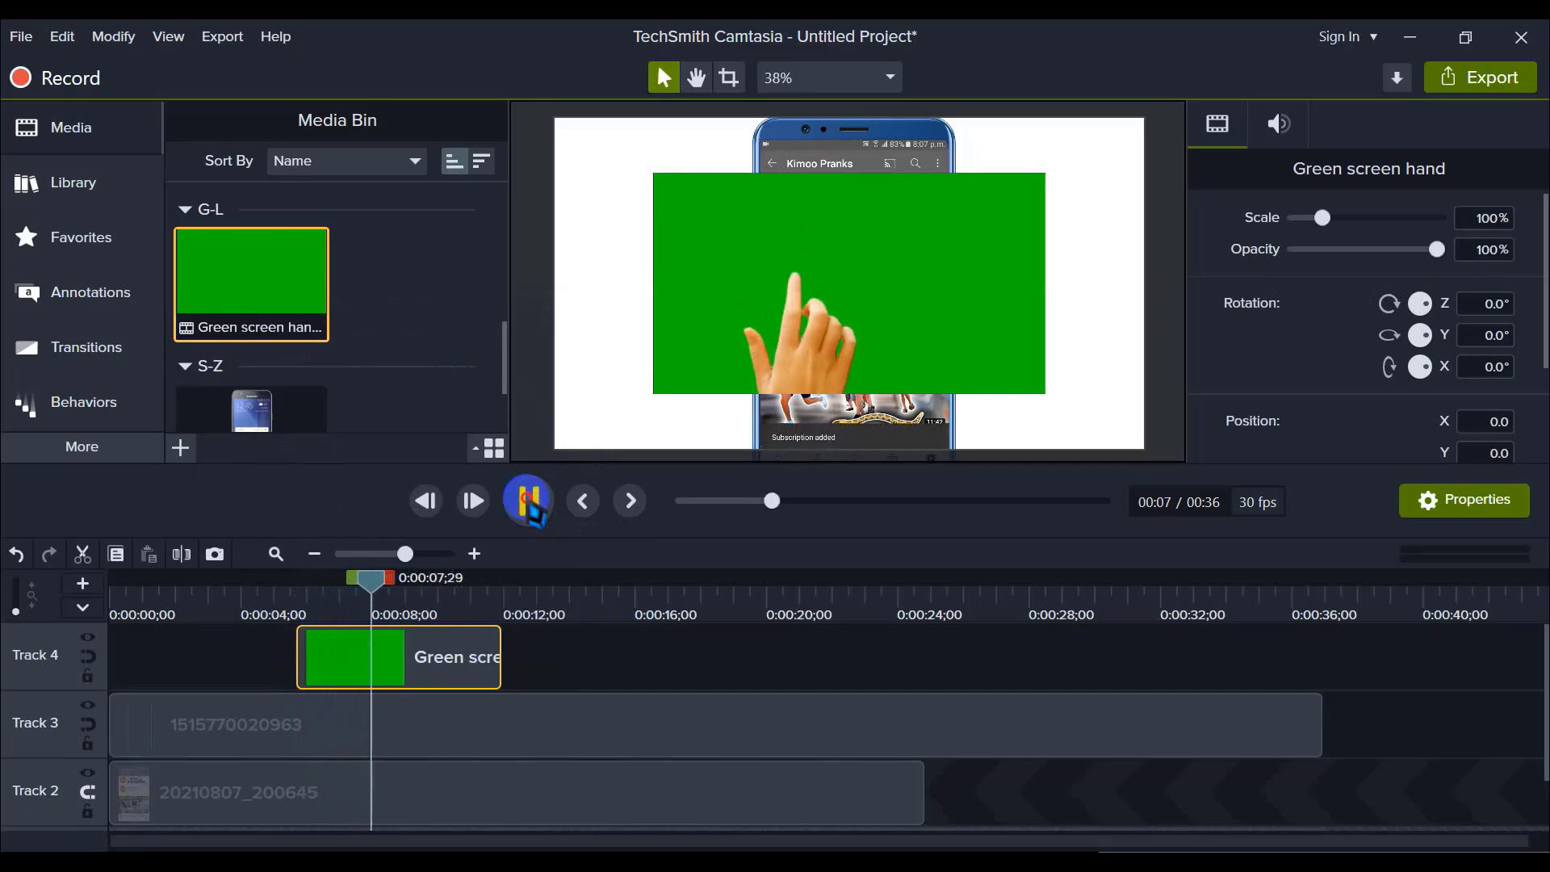
{"action": "left_click", "coordinate": [579, 596]}
{"action": "left_click", "coordinate": [587, 664]}
{"action": "left_click", "coordinate": [422, 657]}
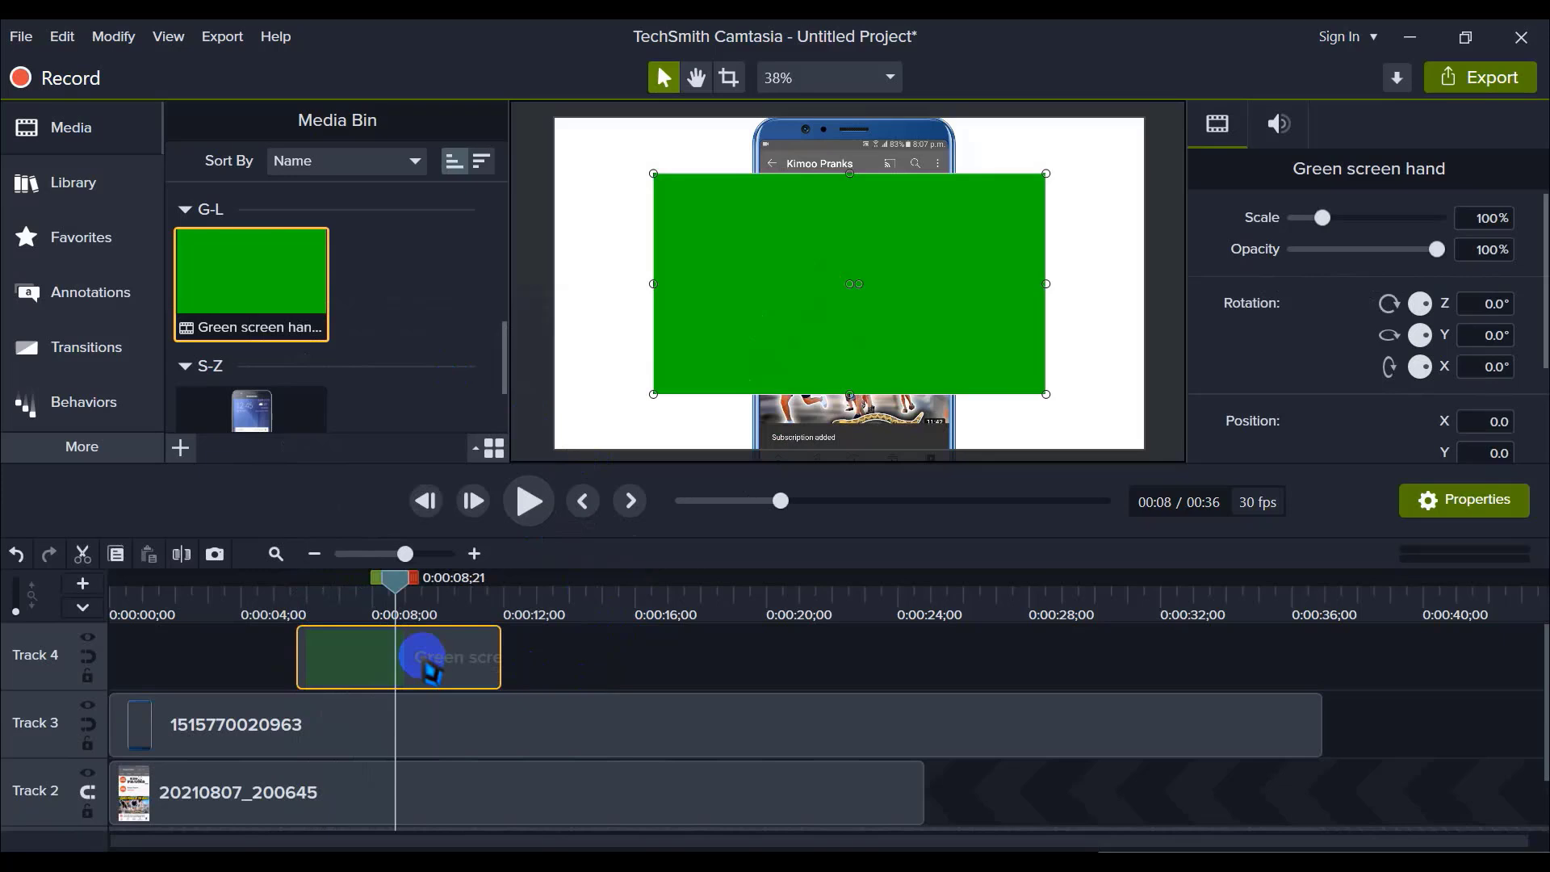
{"action": "left_click", "coordinate": [473, 554]}
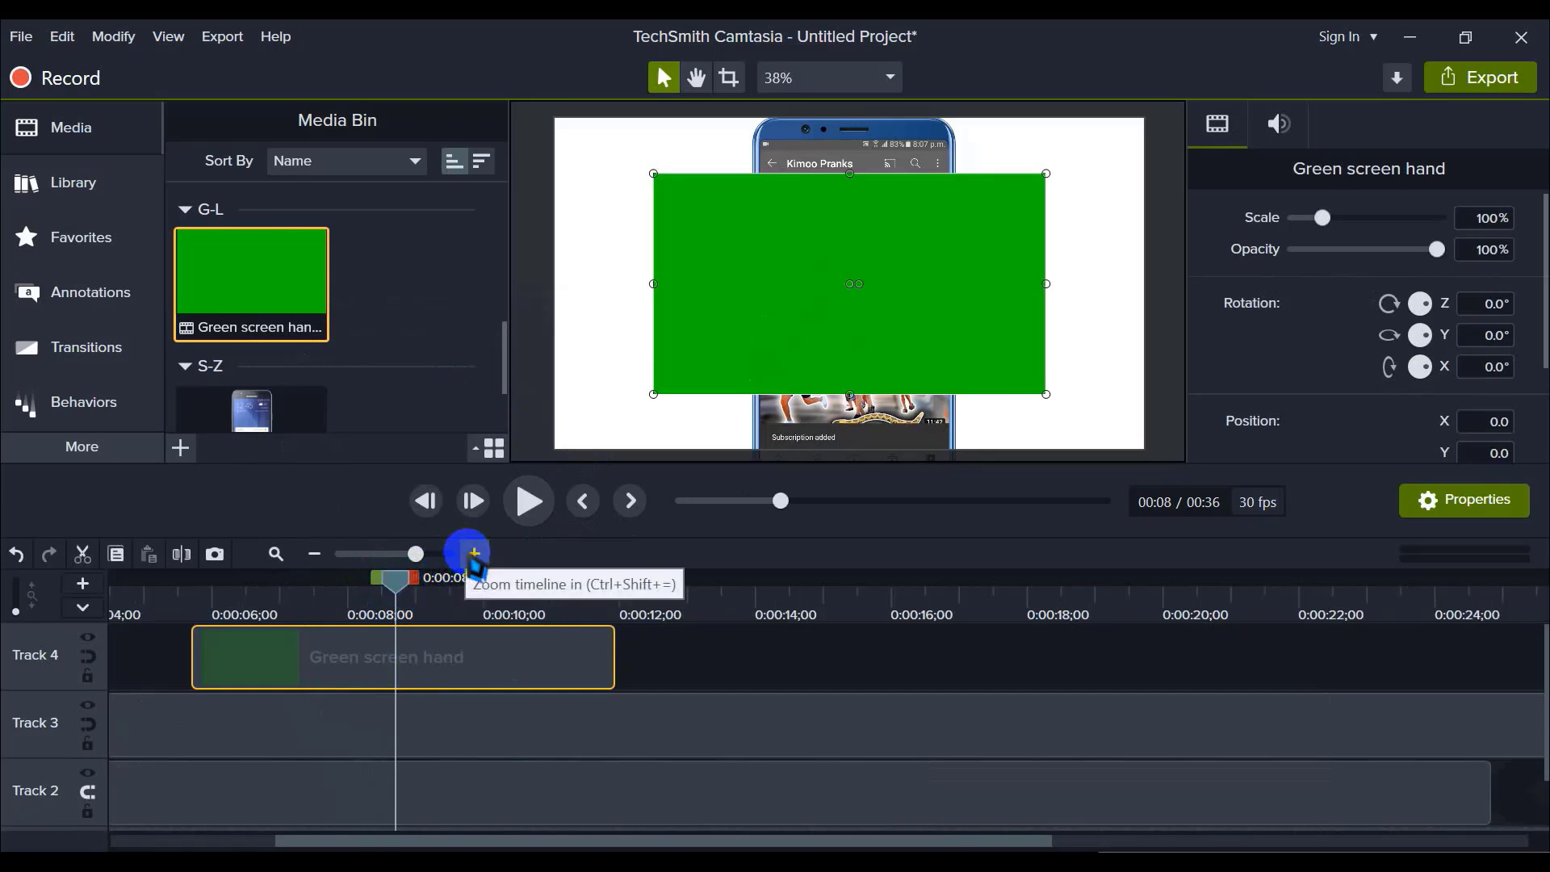
{"action": "left_click", "coordinate": [475, 555]}
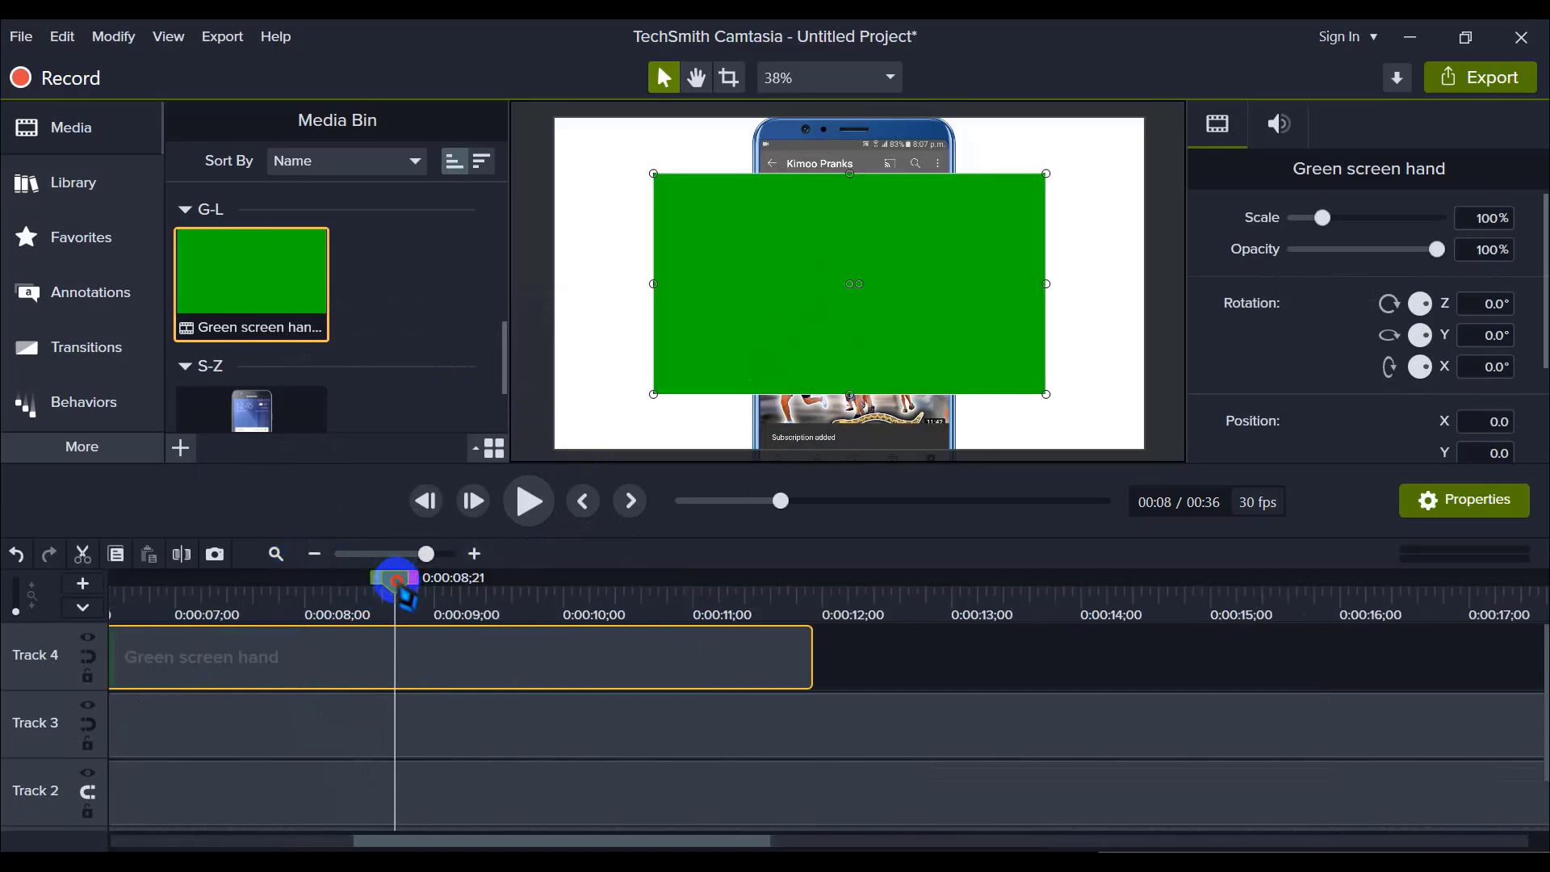
{"action": "left_click_drag", "start_coordinate": [402, 587], "coordinate": [125, 583]}
{"action": "left_click", "coordinate": [529, 501]}
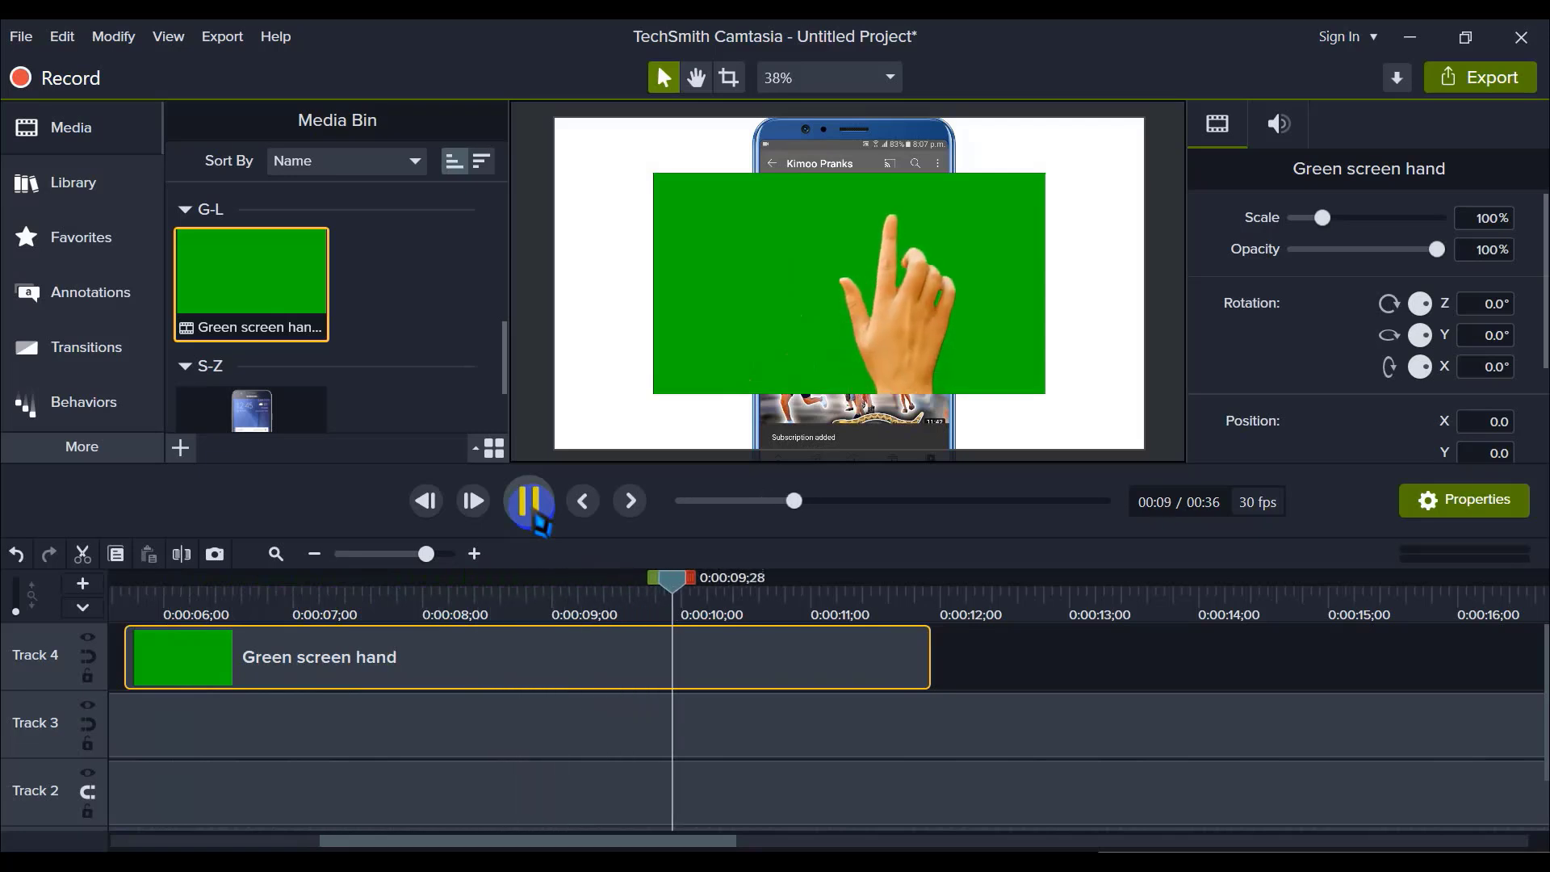
{"action": "left_click", "coordinate": [812, 577]}
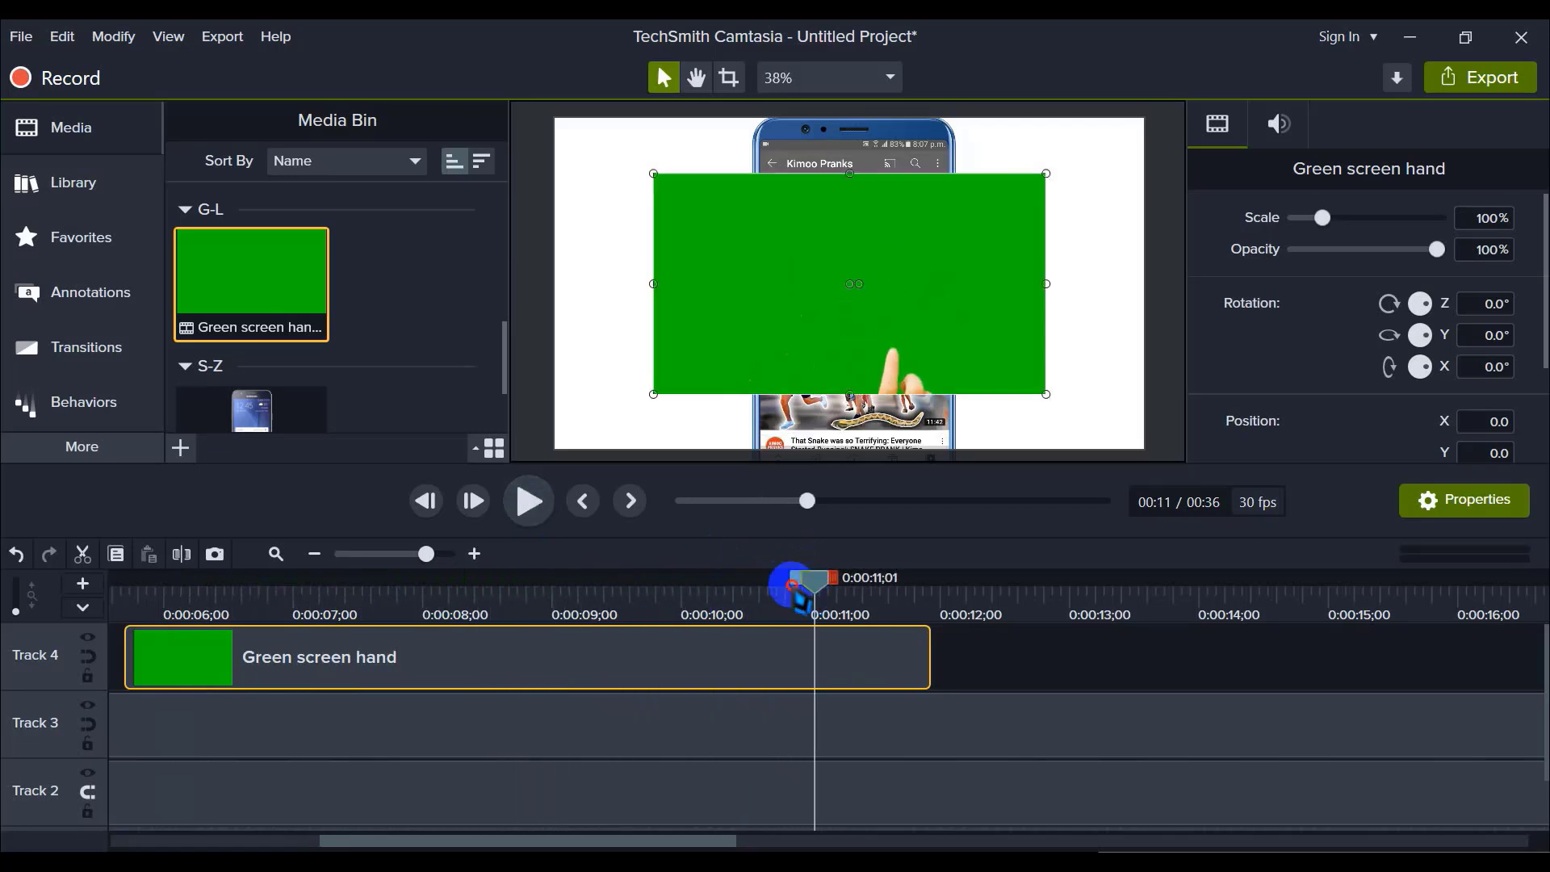
Step: Split the green screen hand clip at 0:00:08;21 and move its second piece about 3 seconds further along Track 4
{"action": "left_click_drag", "start_coordinate": [793, 587], "coordinate": [513, 588]}
{"action": "left_click", "coordinate": [512, 670]}
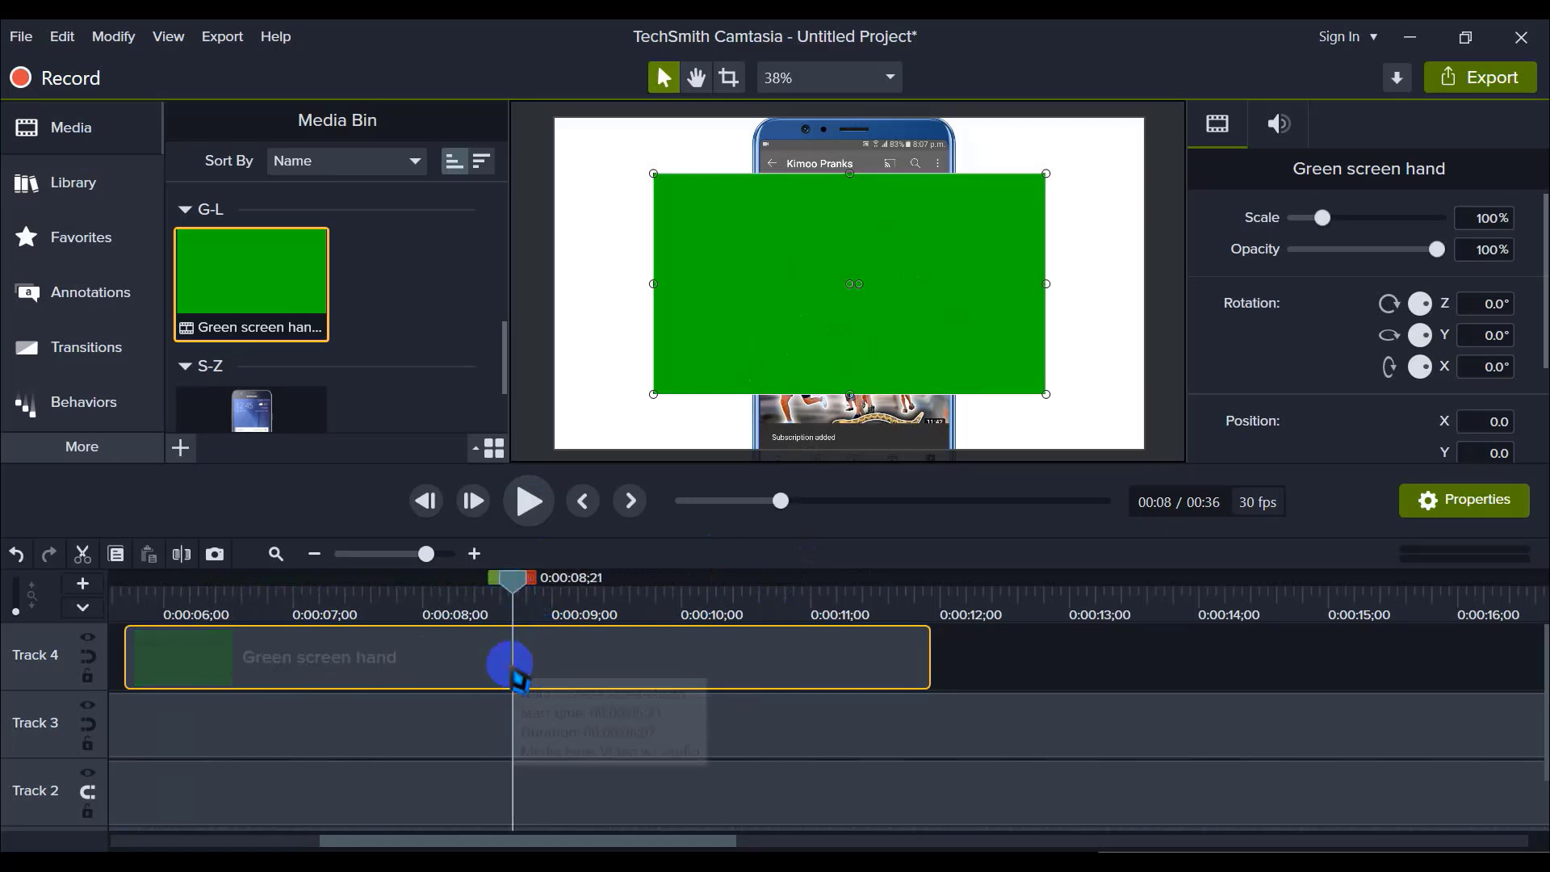
{"action": "left_click", "coordinate": [171, 556]}
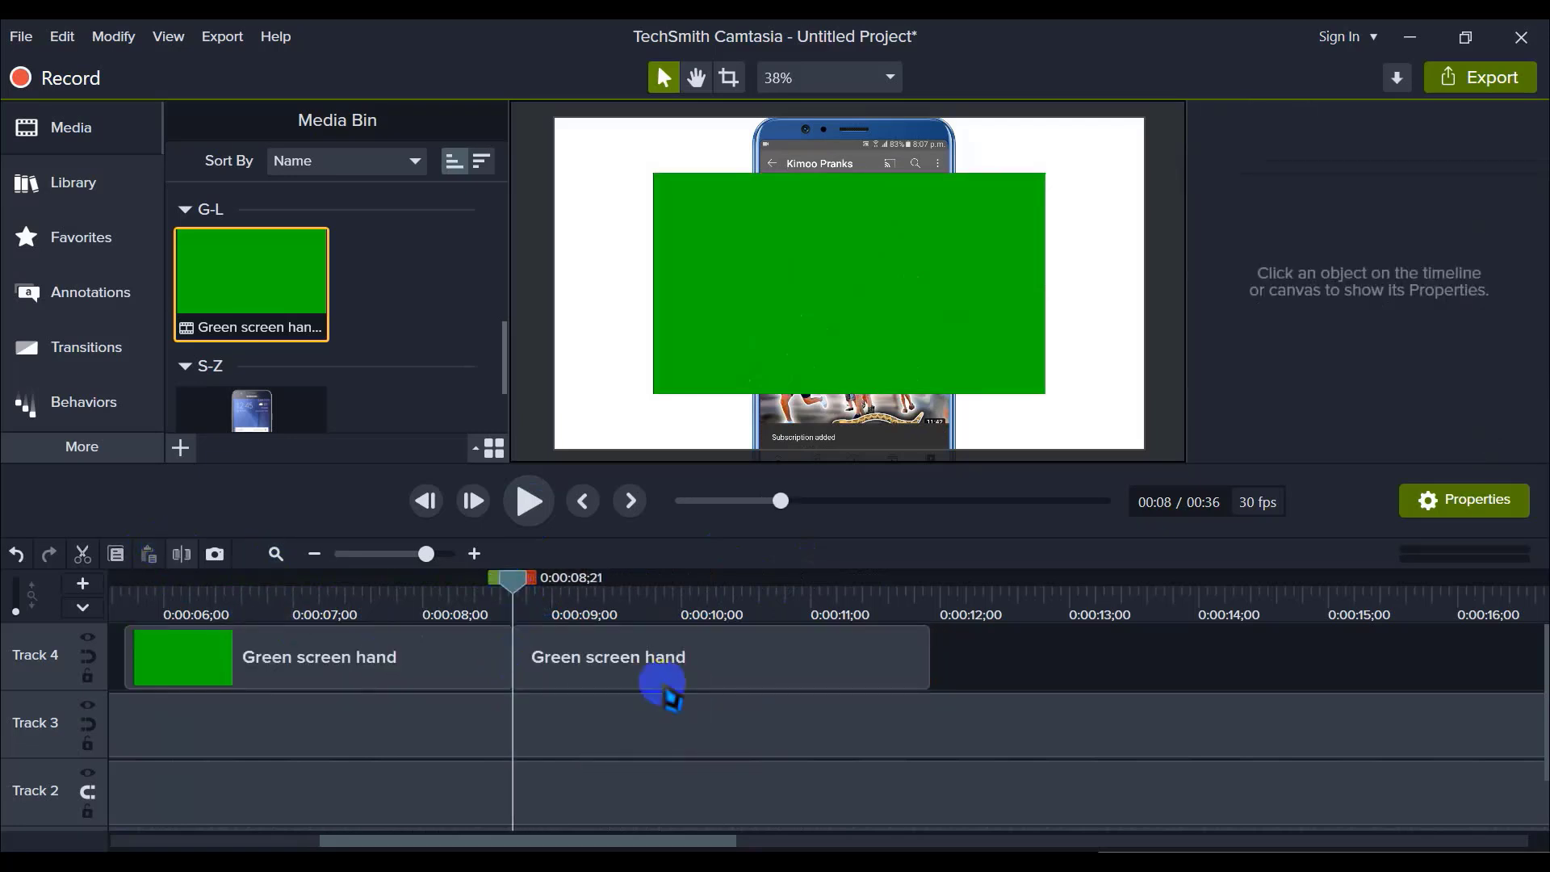
{"action": "left_click_drag", "start_coordinate": [582, 668], "coordinate": [1008, 668]}
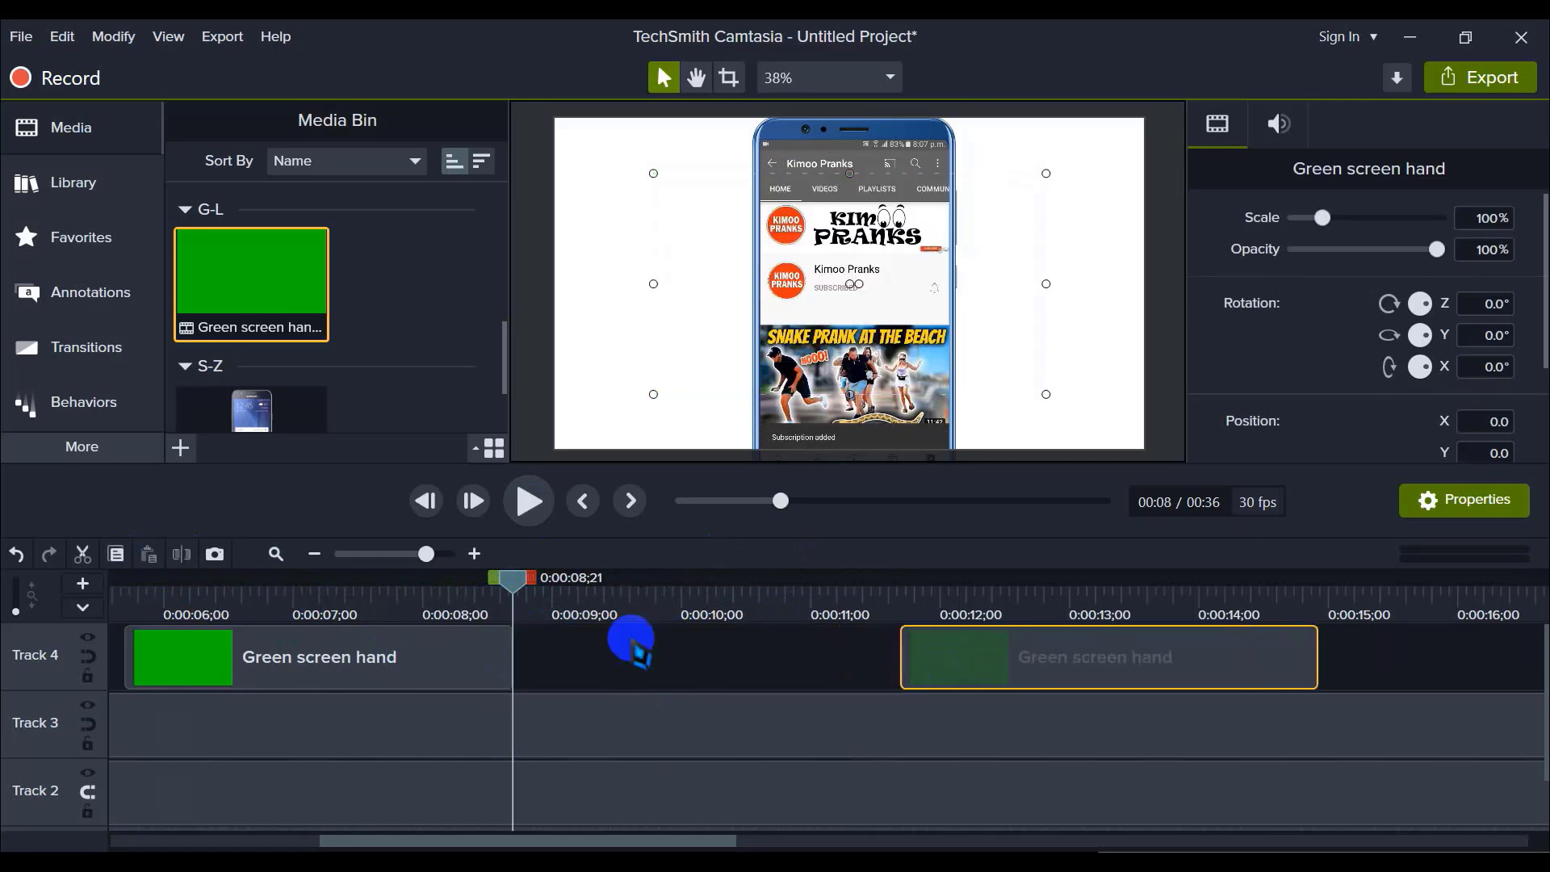
Step: Enlarge the first green screen hand piece to 150% and align it so it fills the whole canvas
{"action": "left_click", "coordinate": [315, 554]}
{"action": "left_click", "coordinate": [486, 677]}
{"action": "left_click_drag", "start_coordinate": [521, 590], "coordinate": [386, 579]}
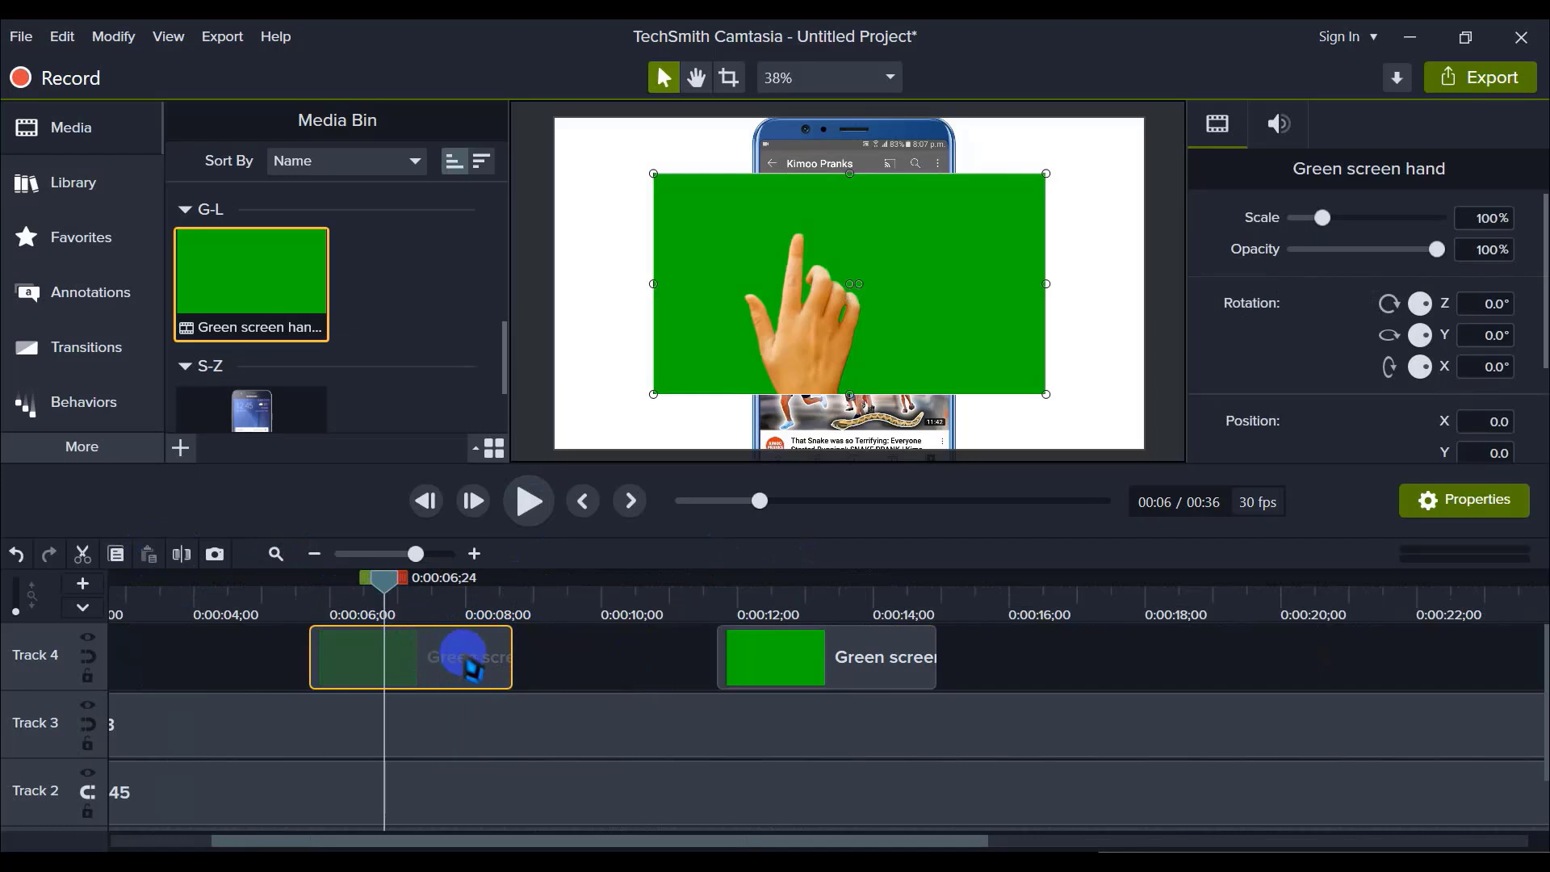
{"action": "left_click_drag", "start_coordinate": [896, 302], "coordinate": [859, 273]}
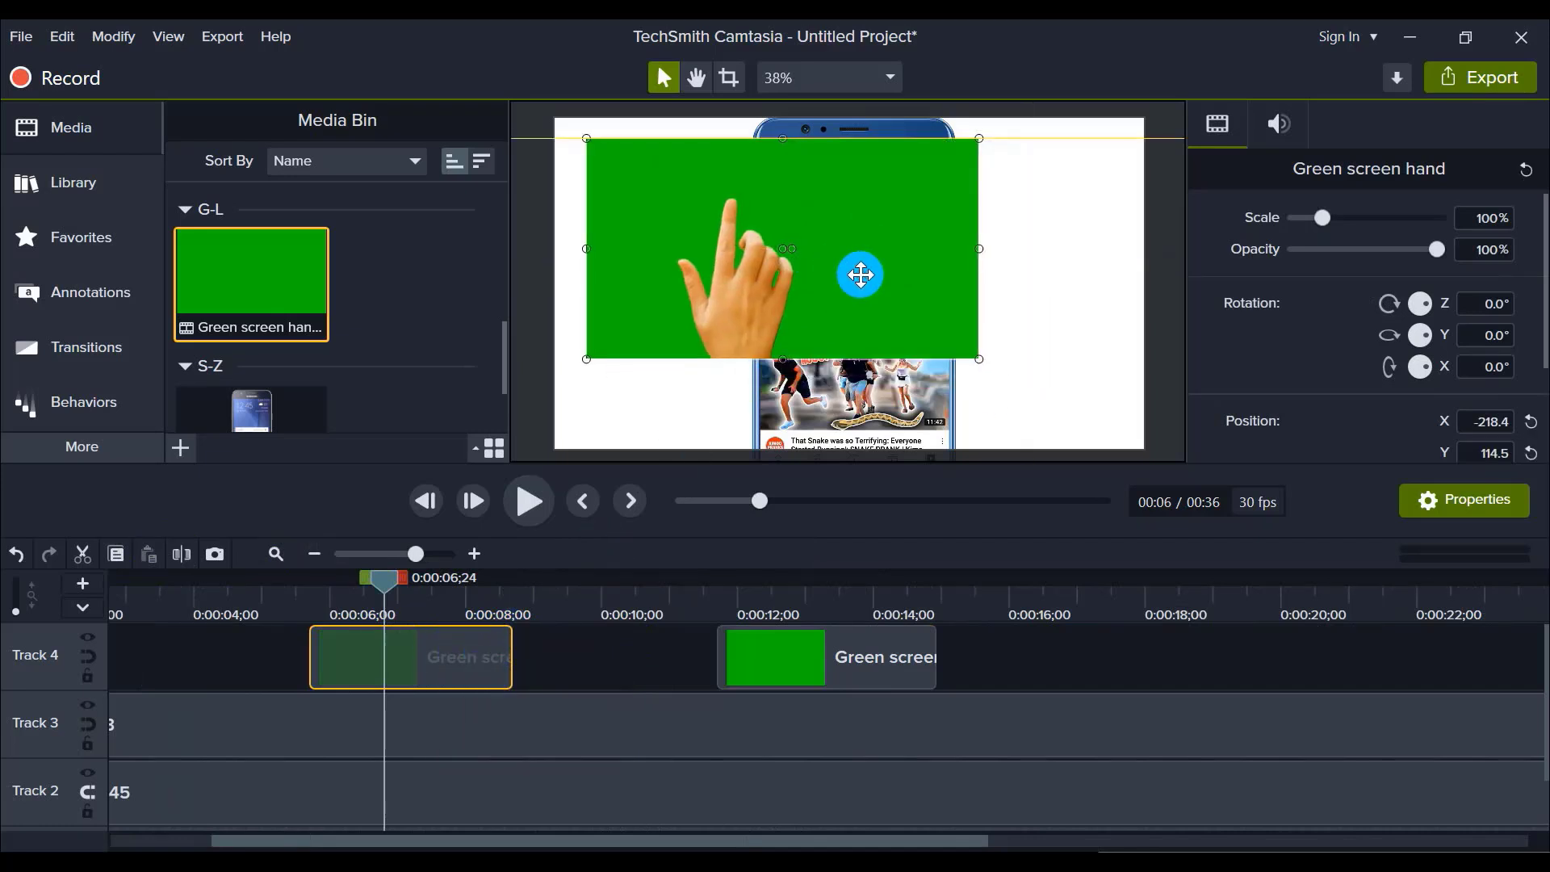
{"action": "left_click_drag", "start_coordinate": [979, 361], "coordinate": [1104, 447]}
{"action": "left_click_drag", "start_coordinate": [1007, 368], "coordinate": [972, 339]}
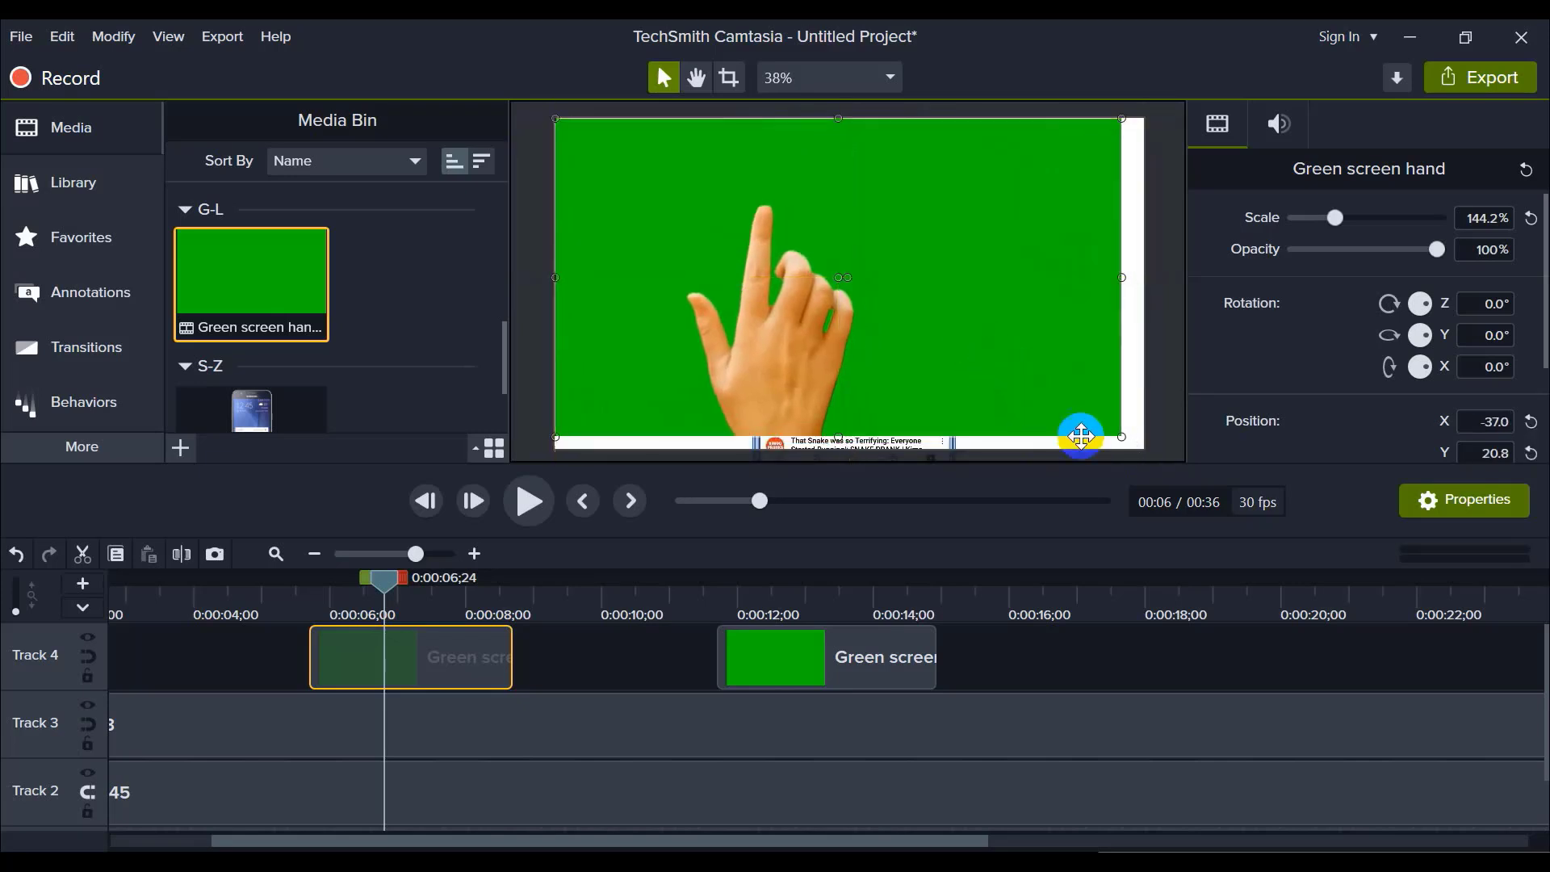
{"action": "left_click_drag", "start_coordinate": [1122, 436], "coordinate": [1136, 450]}
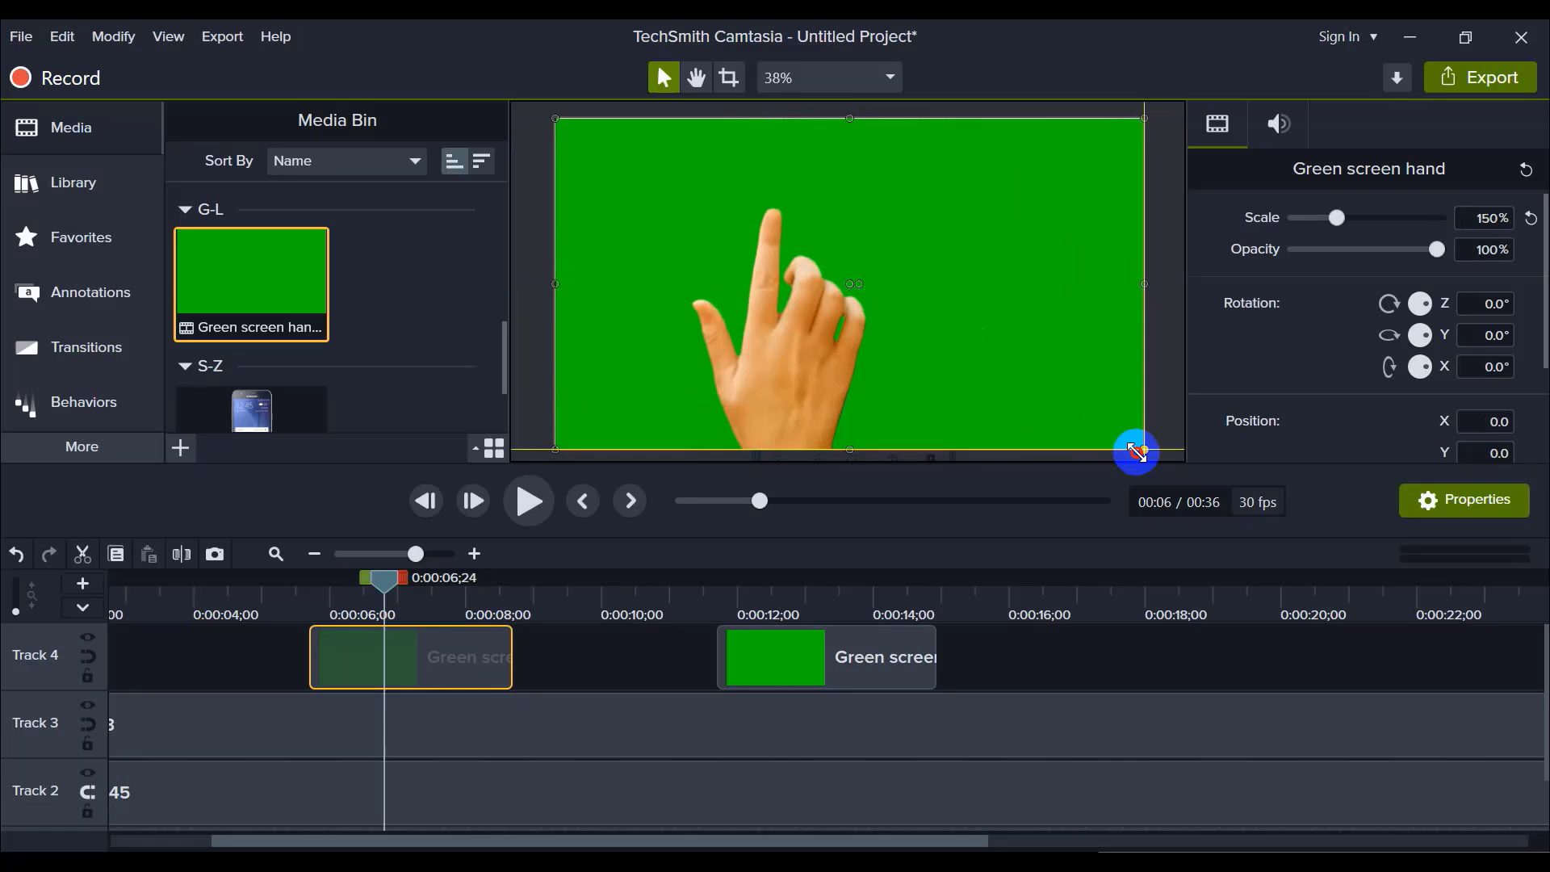
{"action": "left_click", "coordinate": [1031, 668]}
Step: Apply the Remove a Color visual effect to the first green screen hand piece on Track 4
{"action": "left_click", "coordinate": [407, 669]}
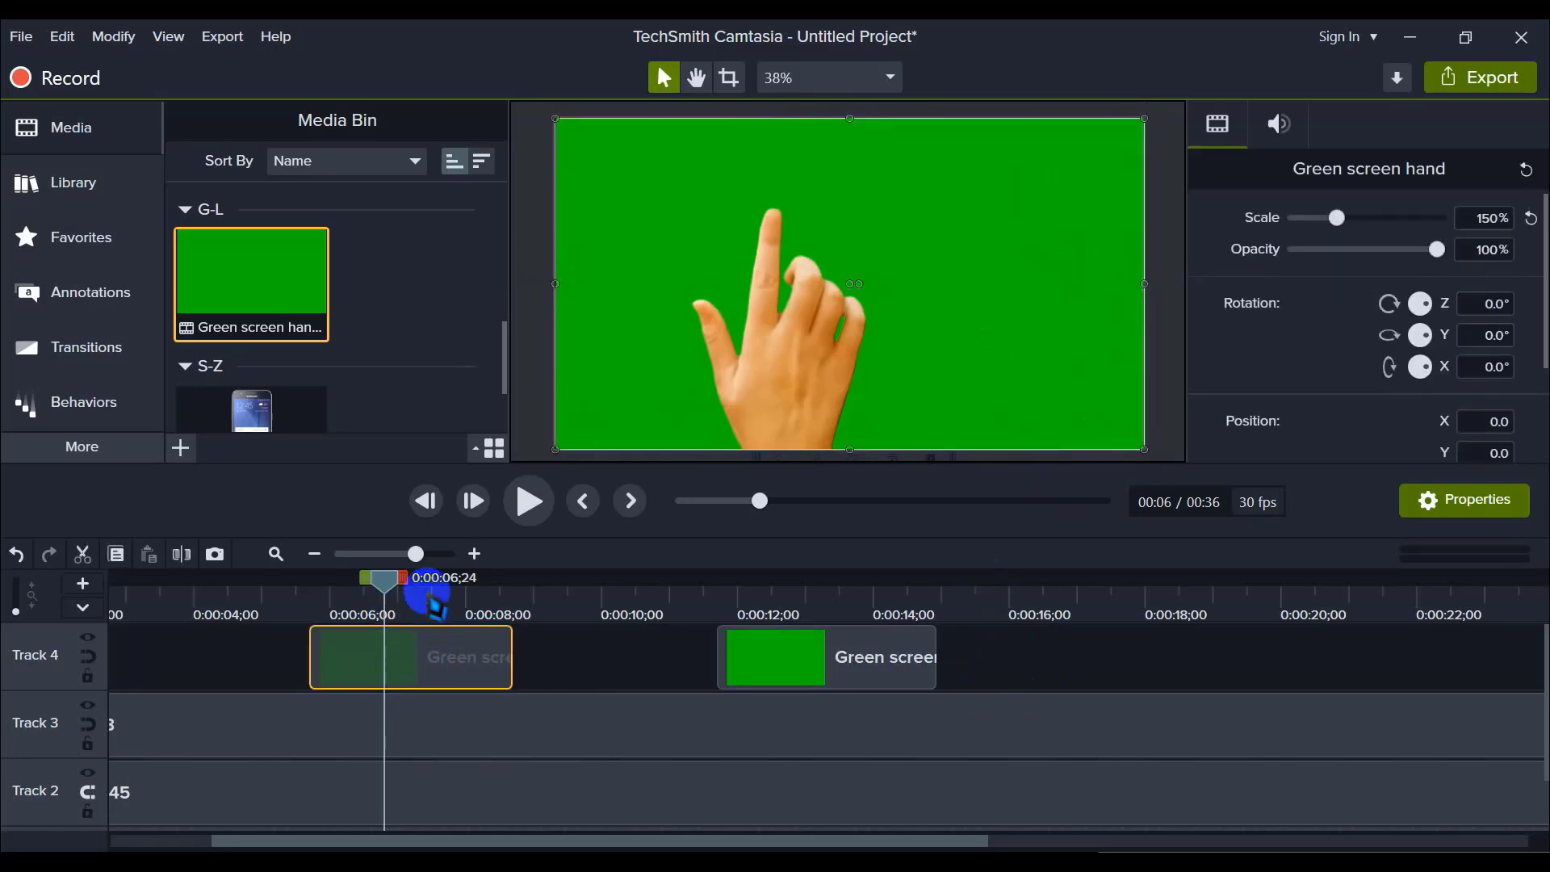
{"action": "left_click", "coordinate": [81, 446]}
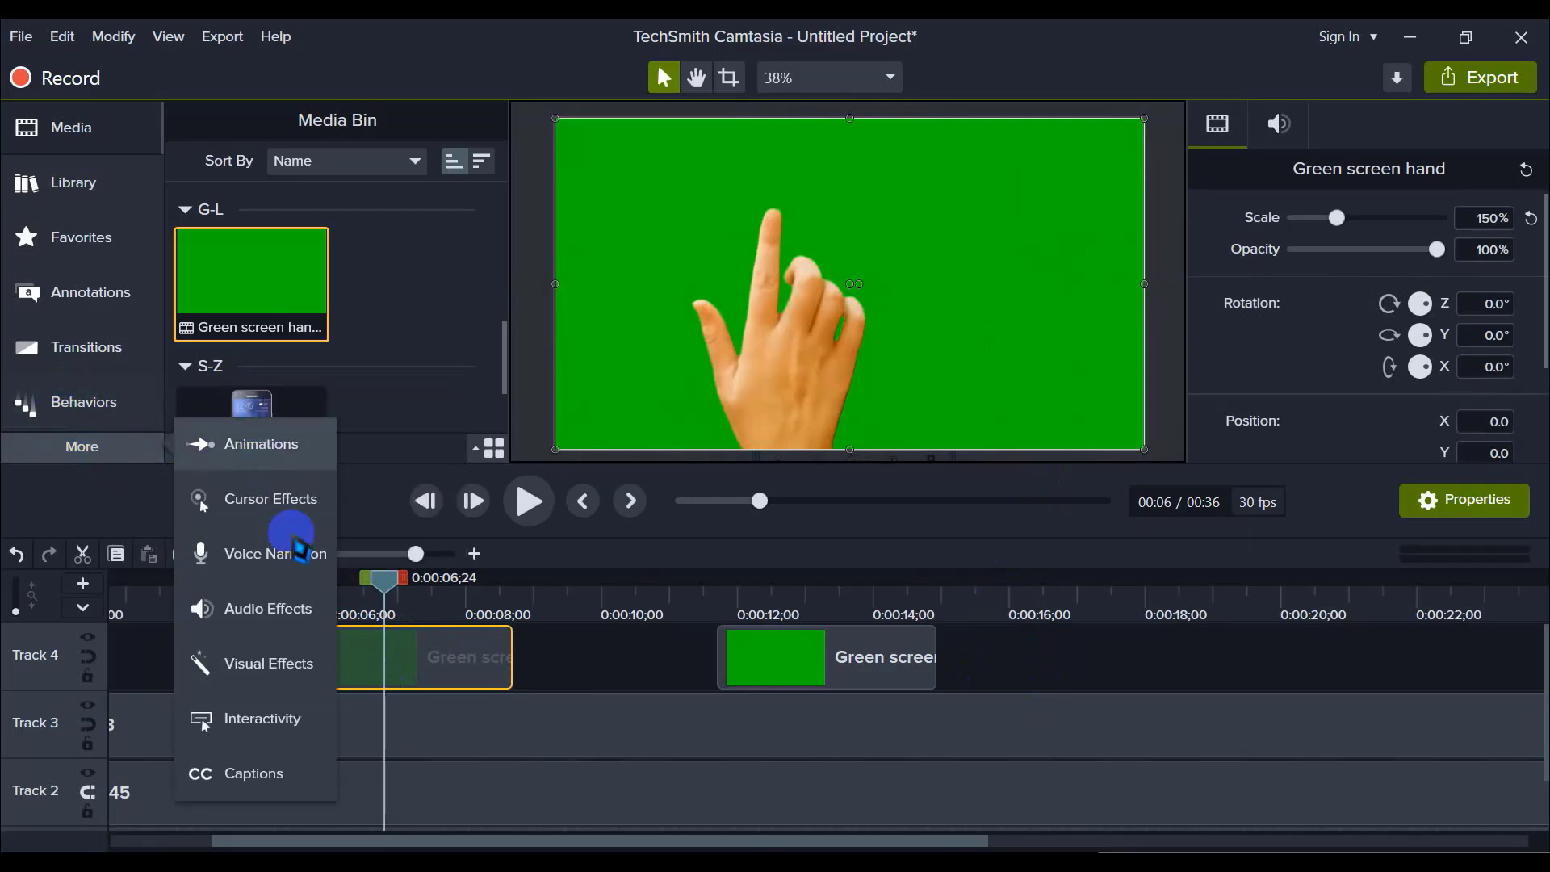
{"action": "left_click", "coordinate": [255, 679]}
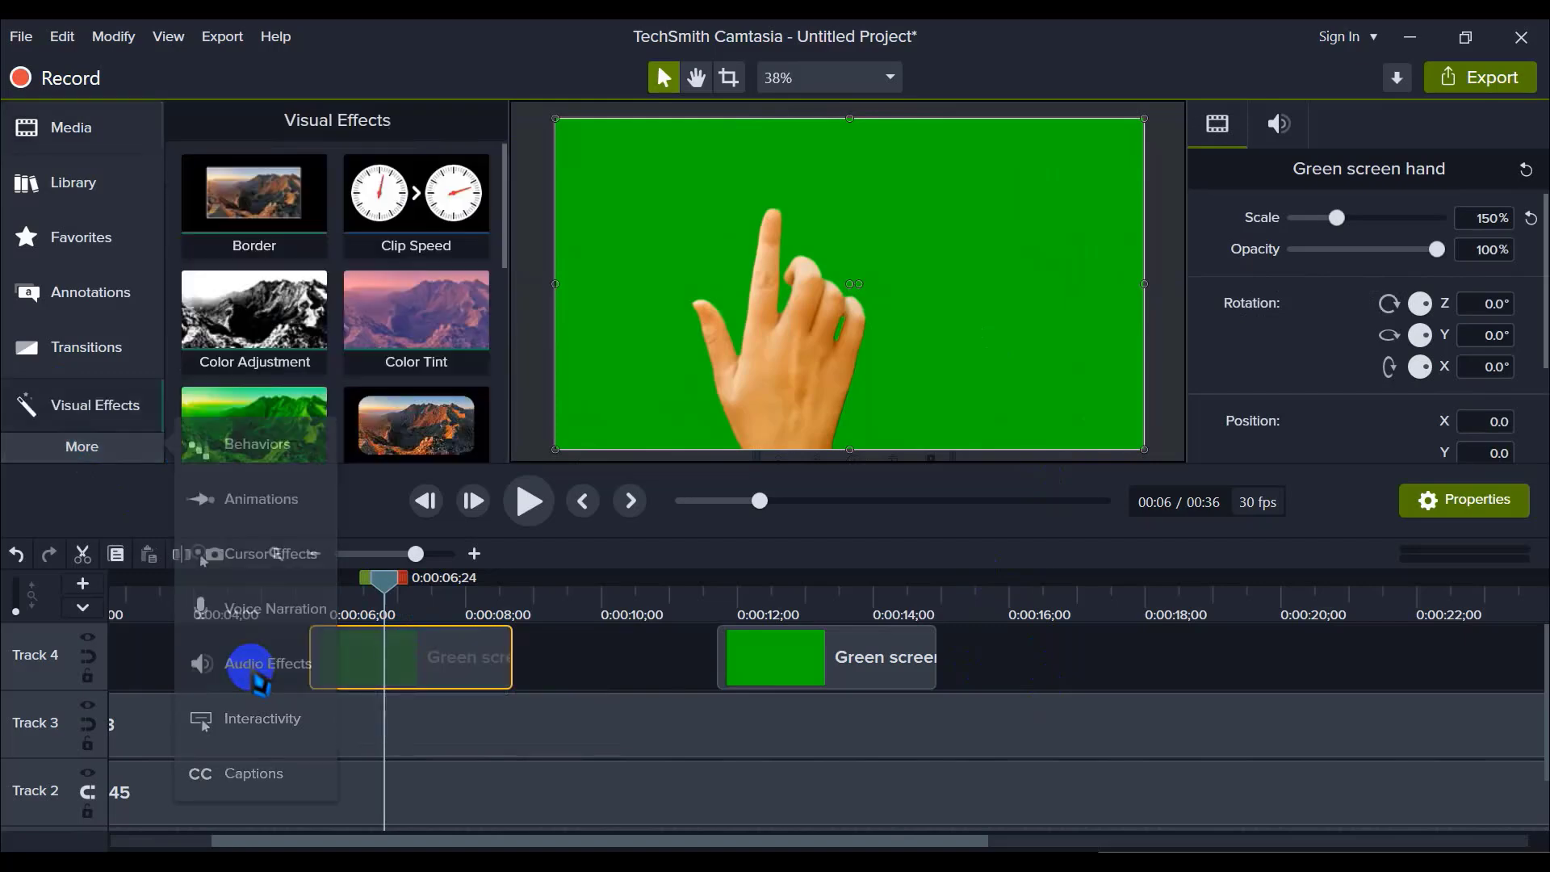
{"action": "scroll", "coordinate": [310, 311], "scroll_direction": "down", "scroll_amount": 5}
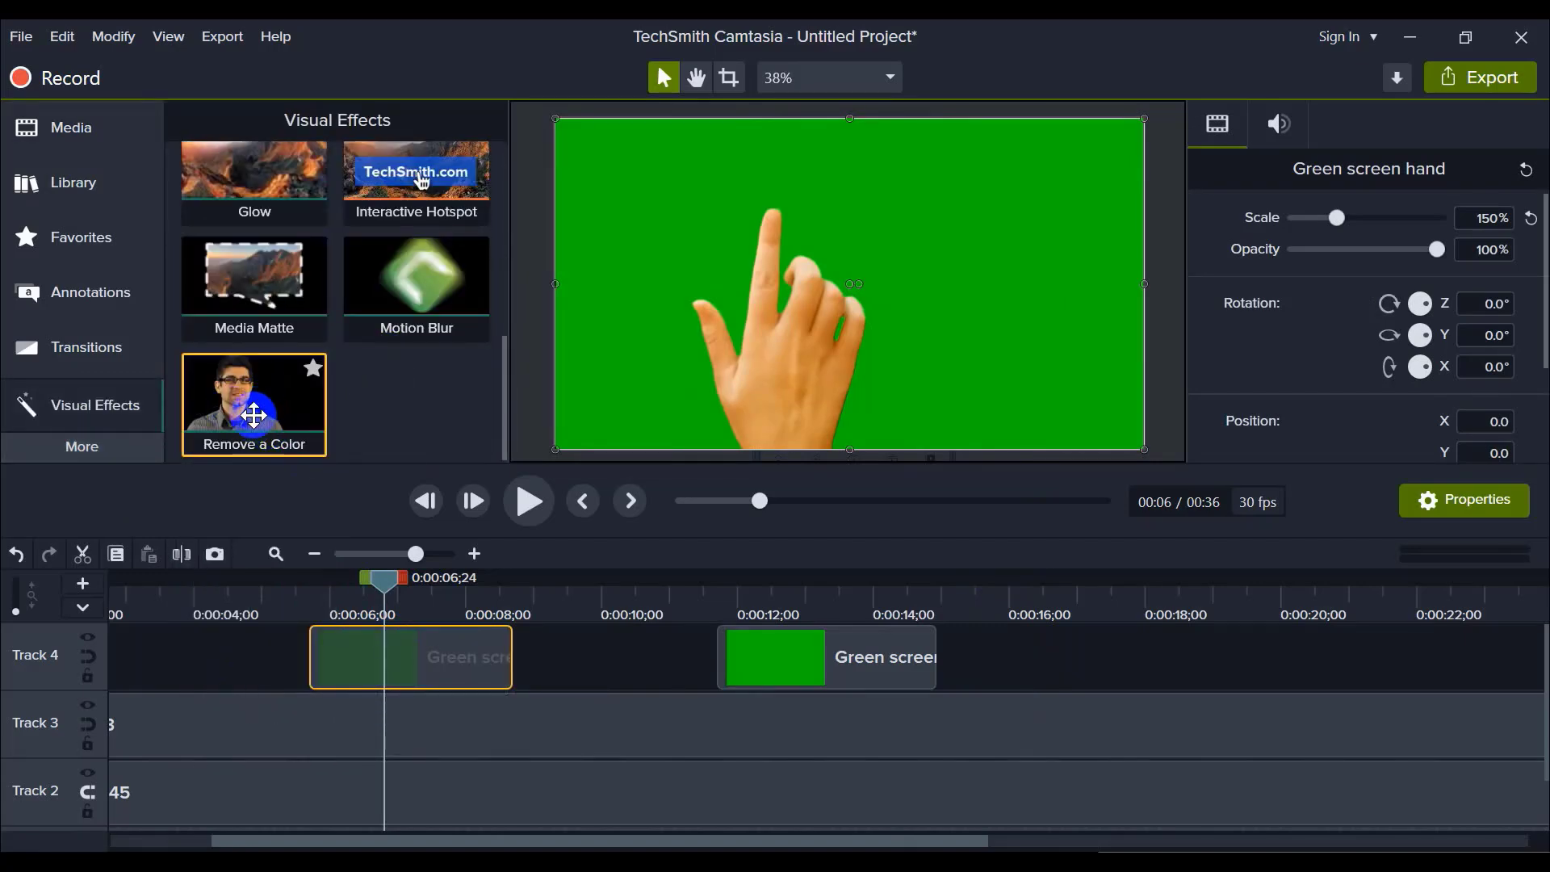
{"action": "left_click_drag", "start_coordinate": [244, 414], "coordinate": [406, 664]}
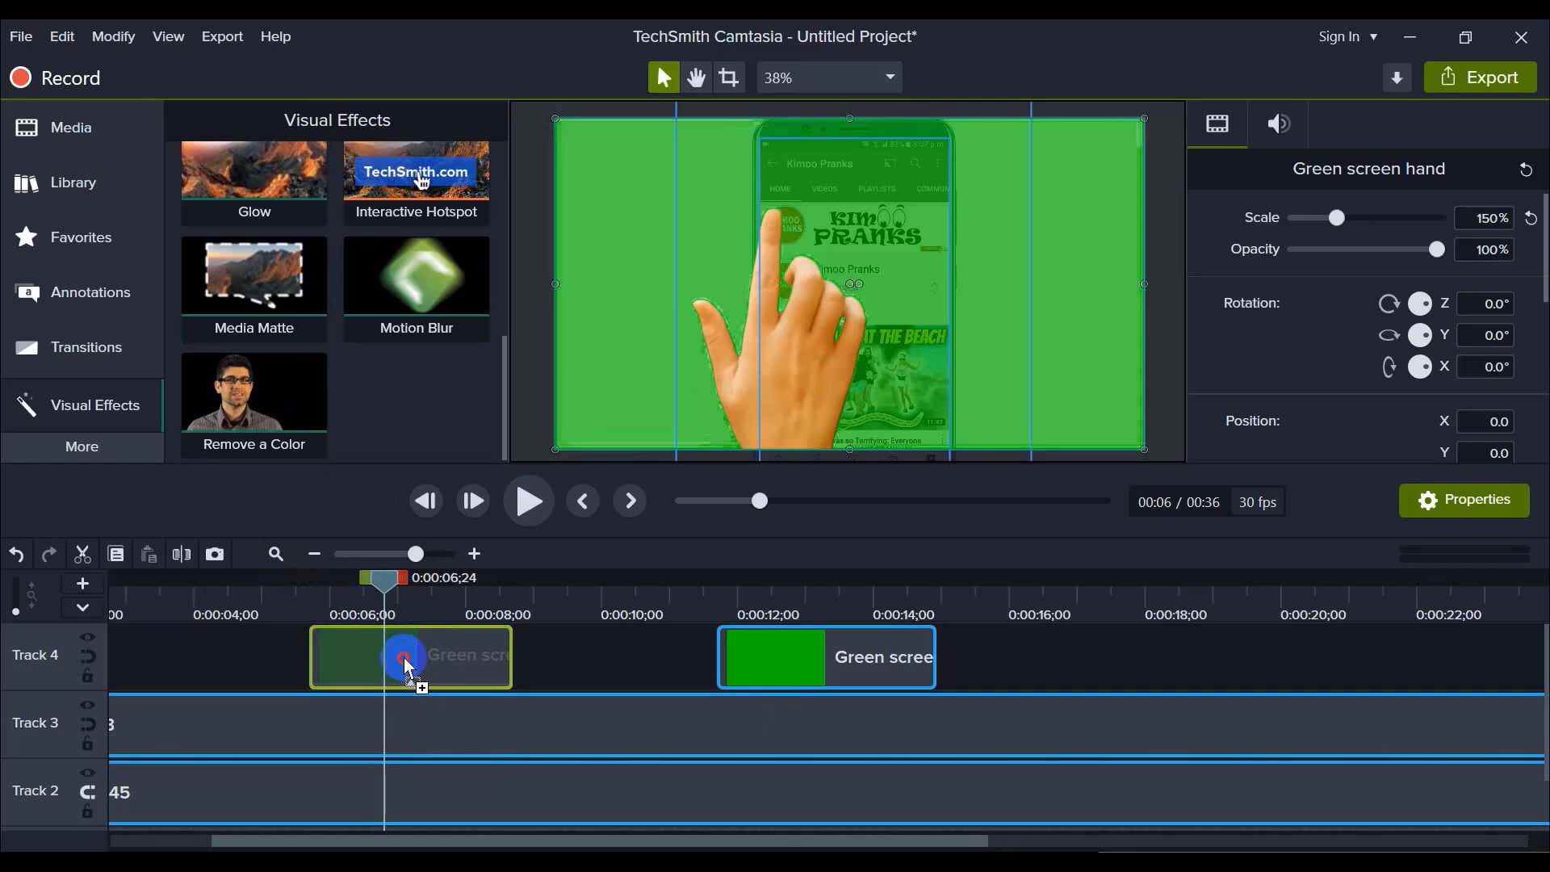
{"action": "left_click_drag", "start_coordinate": [406, 663], "coordinate": [408, 665]}
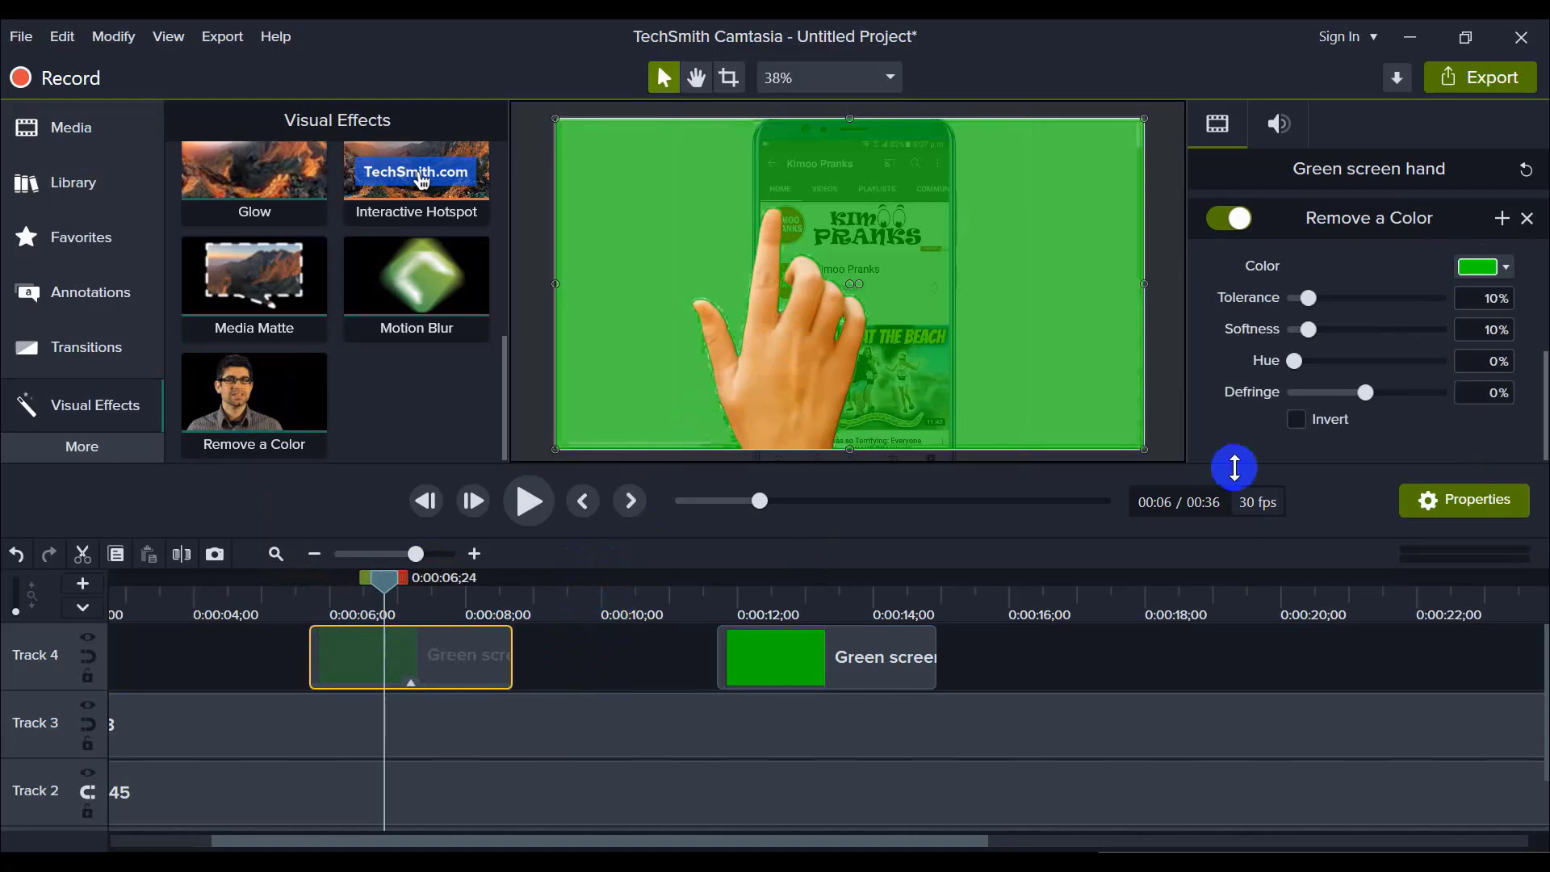
Step: Try to sample the colour to remove directly from the green background of the first hand piece
{"action": "left_click", "coordinate": [1506, 269]}
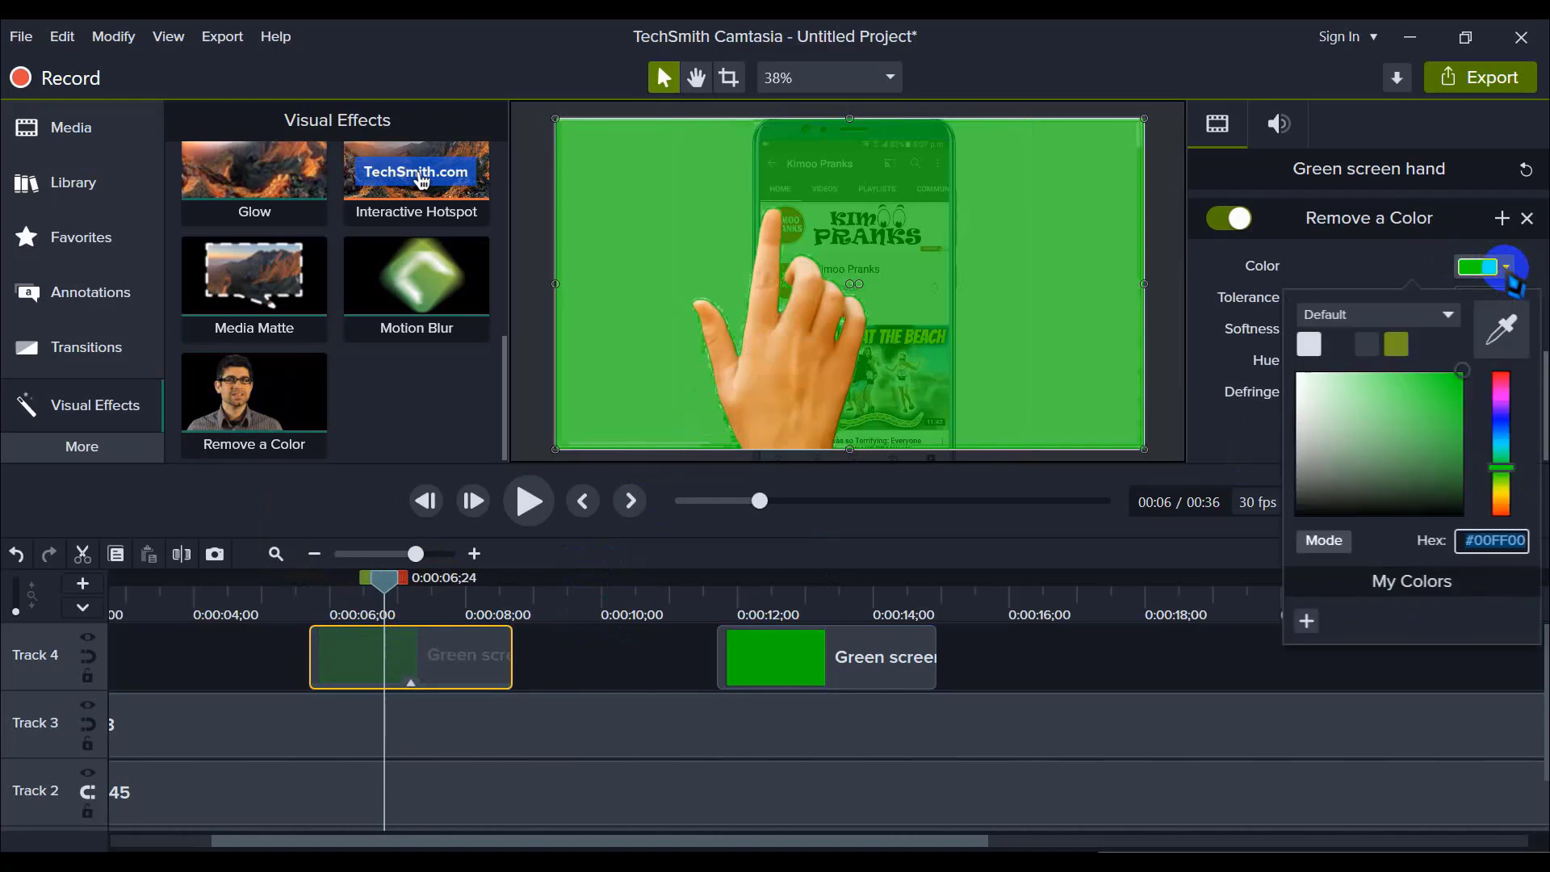
{"action": "left_click", "coordinate": [1507, 327]}
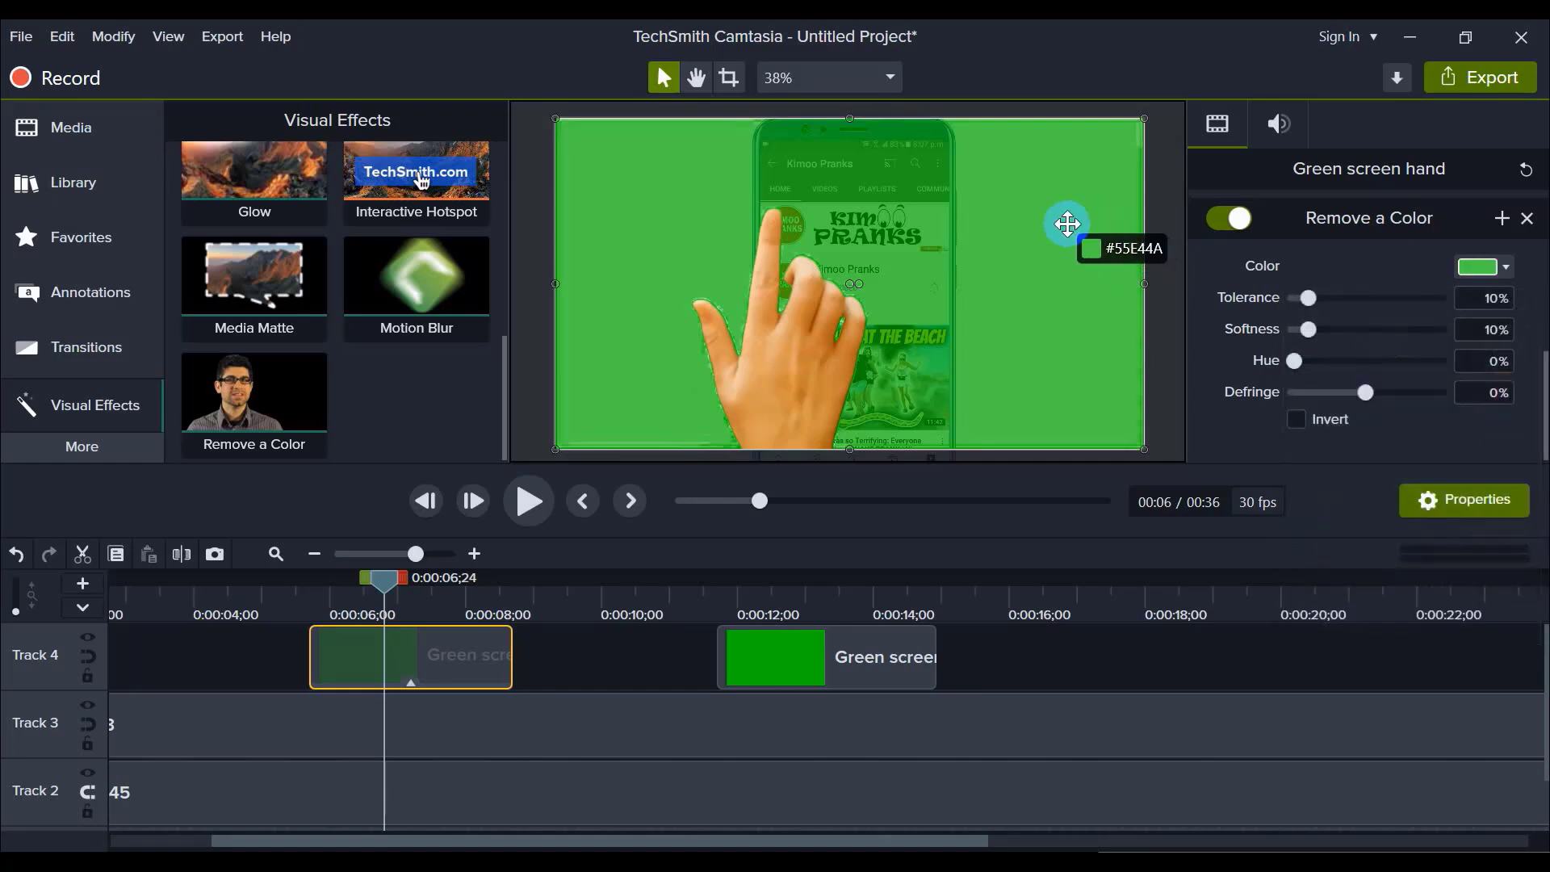
{"action": "left_click", "coordinate": [1069, 226]}
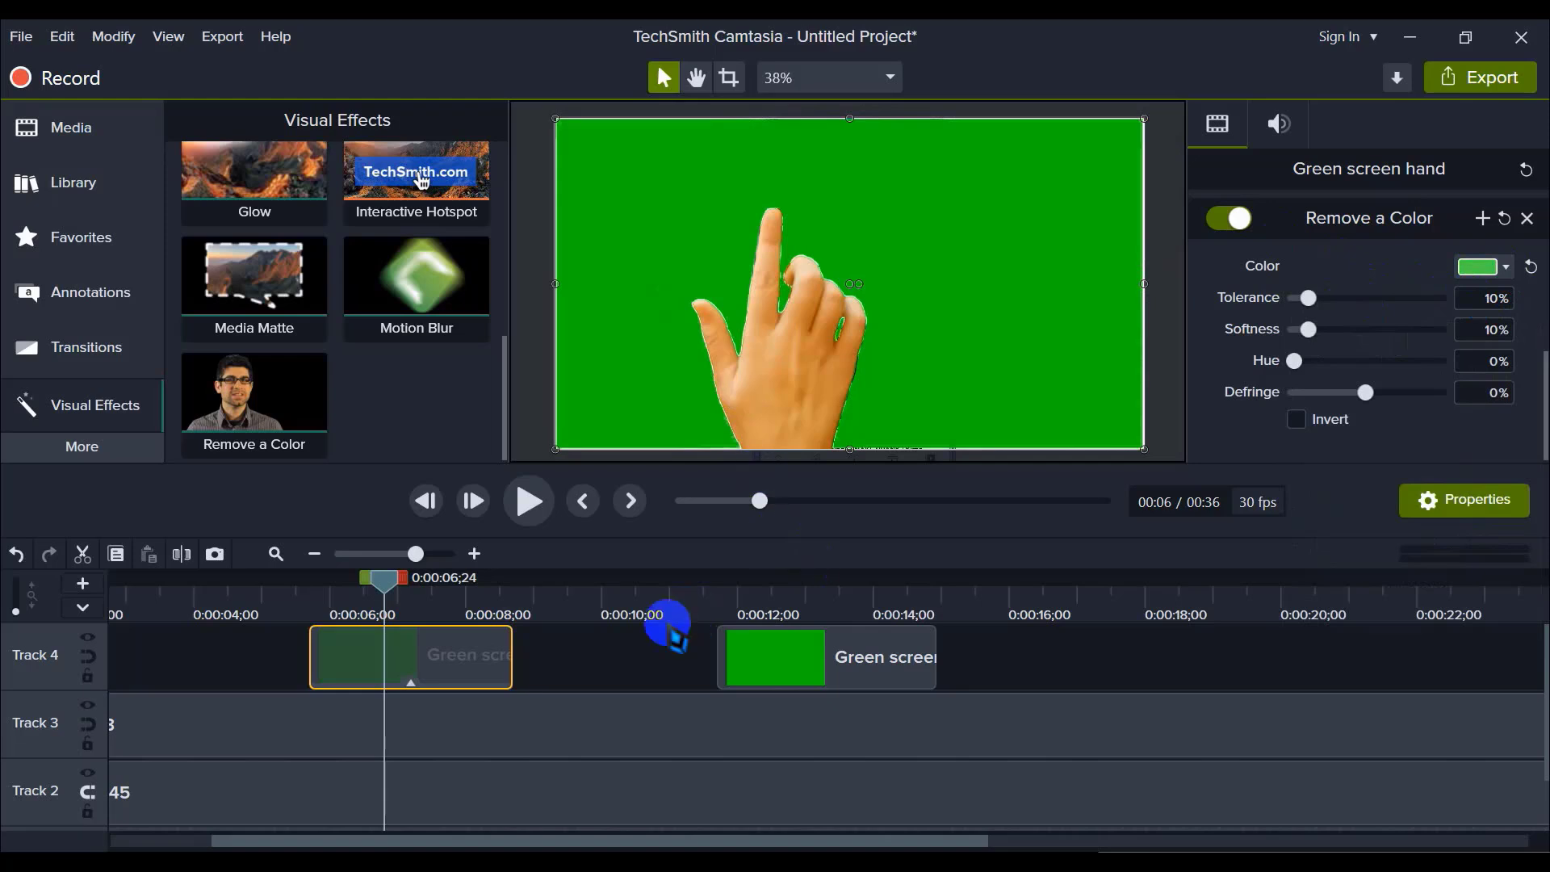
{"action": "left_click", "coordinate": [636, 655]}
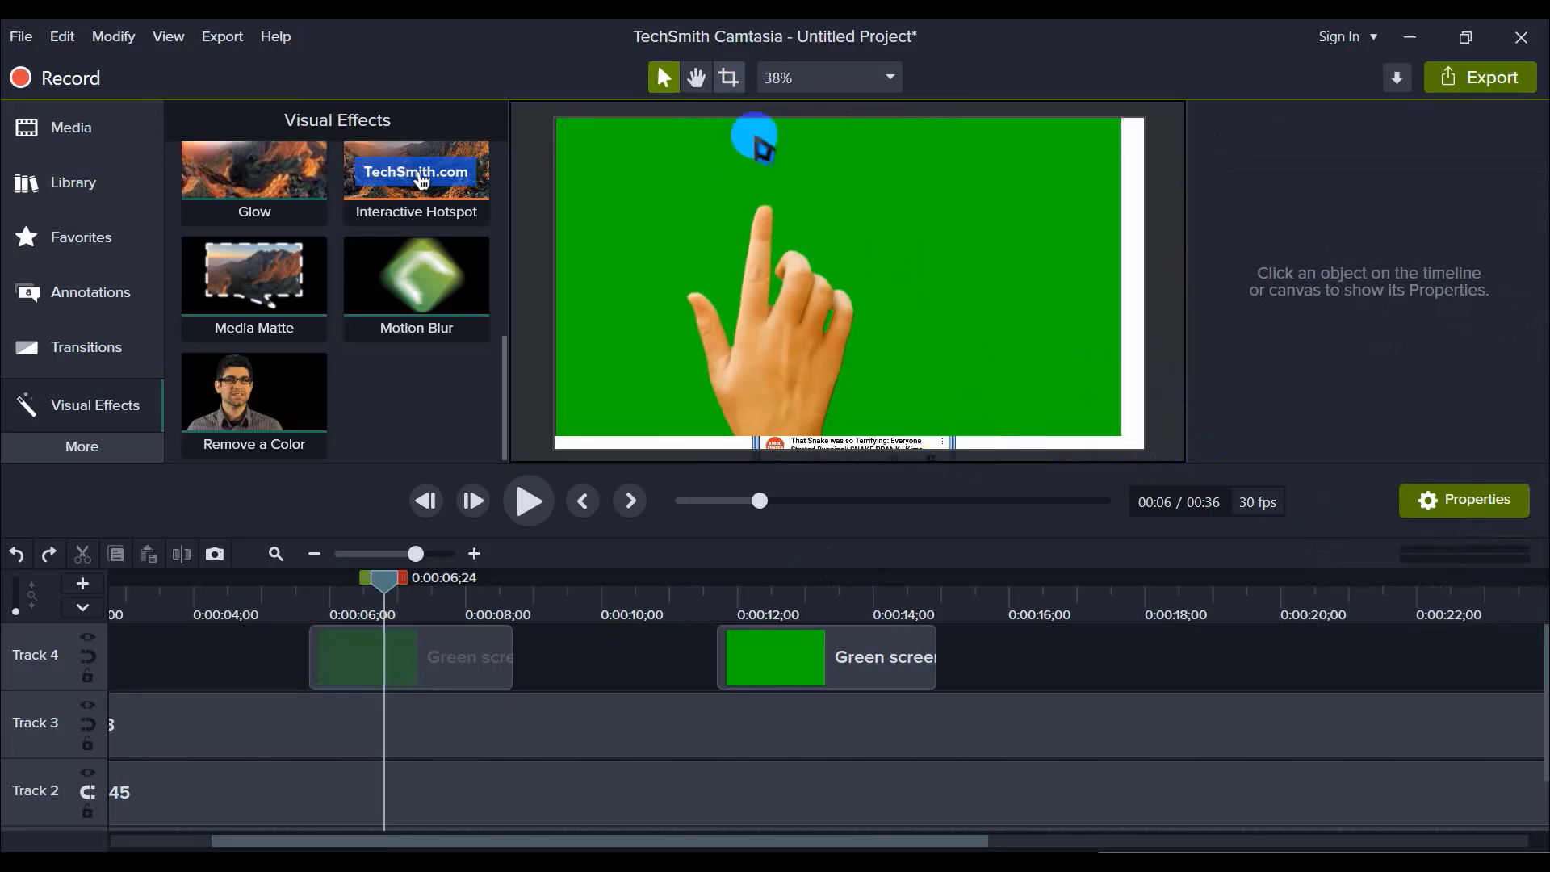
Step: Center the first green screen hand piece on the canvas and scale it to fit at 1920 × 1080
{"action": "left_click", "coordinate": [730, 277]}
{"action": "mouse_move", "coordinate": [897, 291]}
{"action": "left_mouse_down"}
{"action": "mouse_move", "coordinate": [911, 304]}
{"action": "mouse_move", "coordinate": [901, 294]}
{"action": "left_mouse_up"}
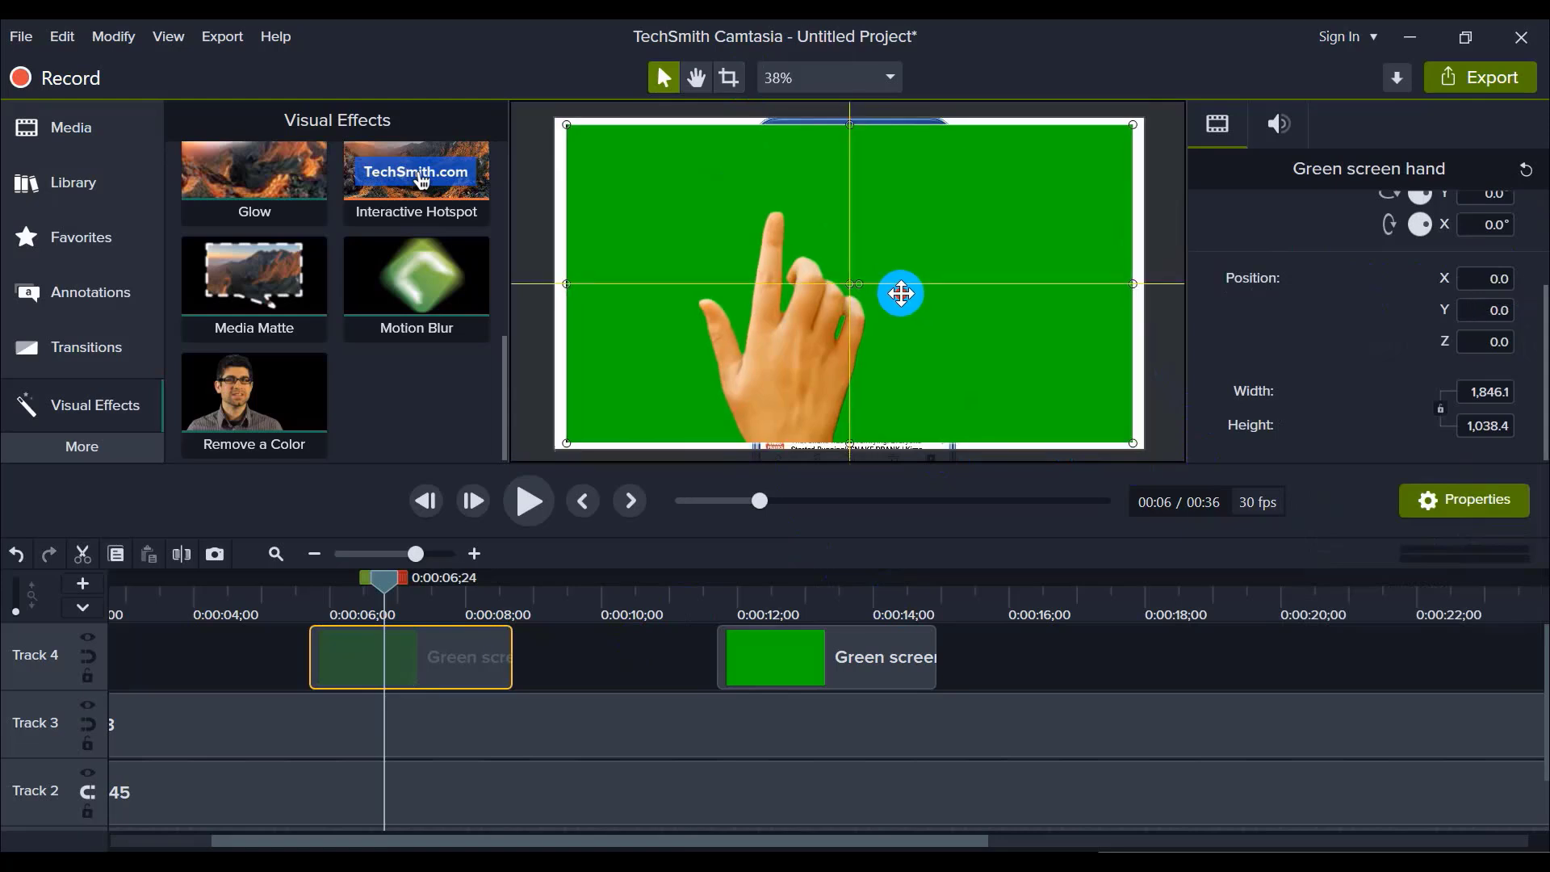
{"action": "right_click", "coordinate": [752, 183]}
{"action": "left_click", "coordinate": [807, 433]}
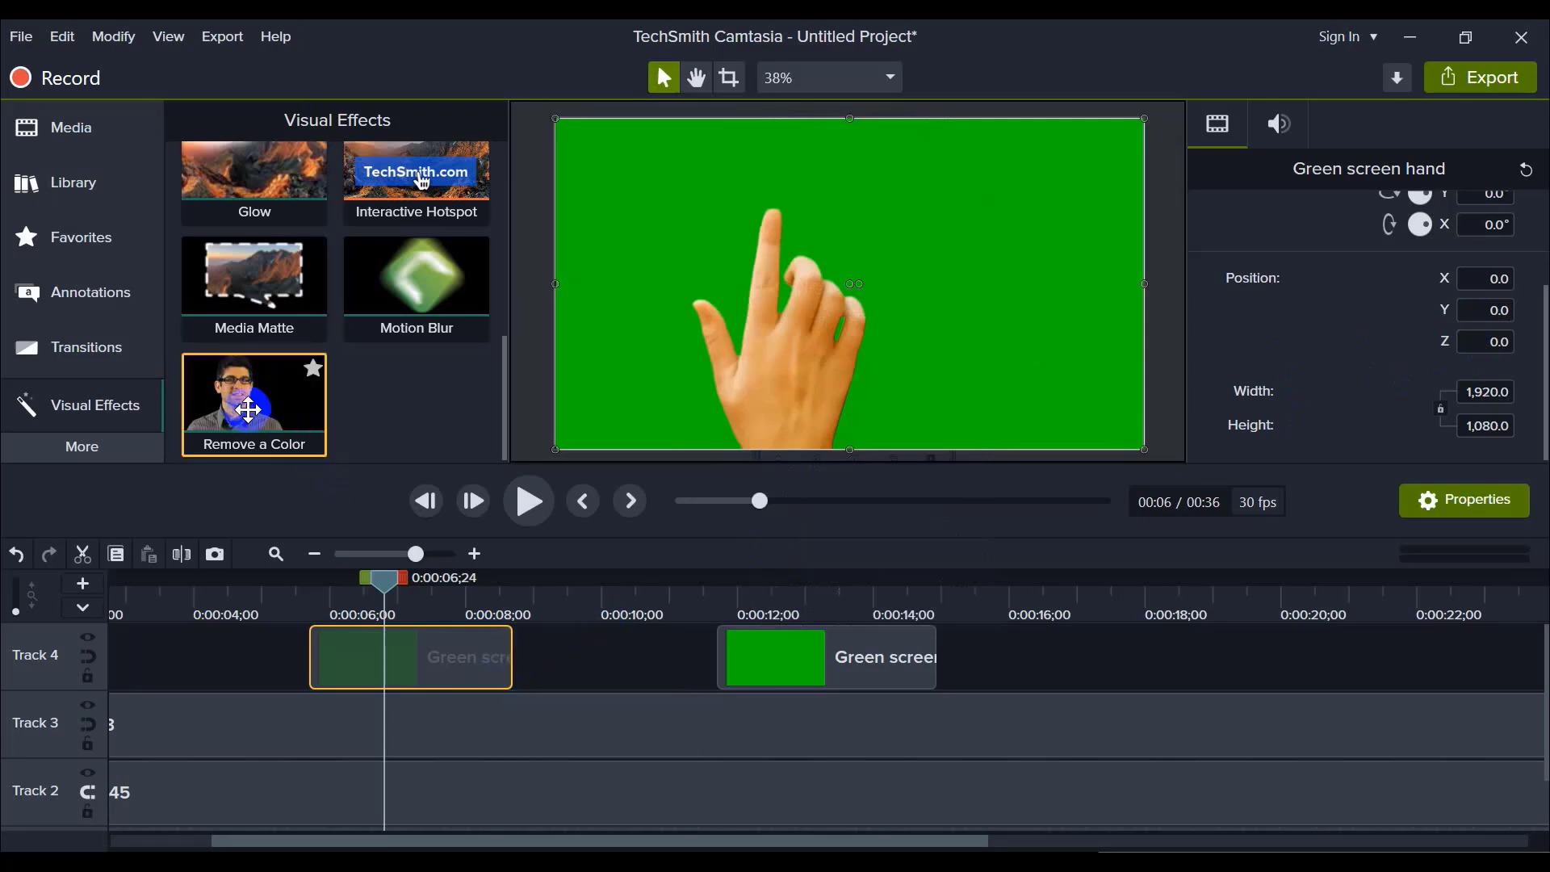
Step: Apply Remove a Color to the resized first hand piece and set its Tolerance to 20%
{"action": "left_click_drag", "start_coordinate": [242, 404], "coordinate": [436, 661]}
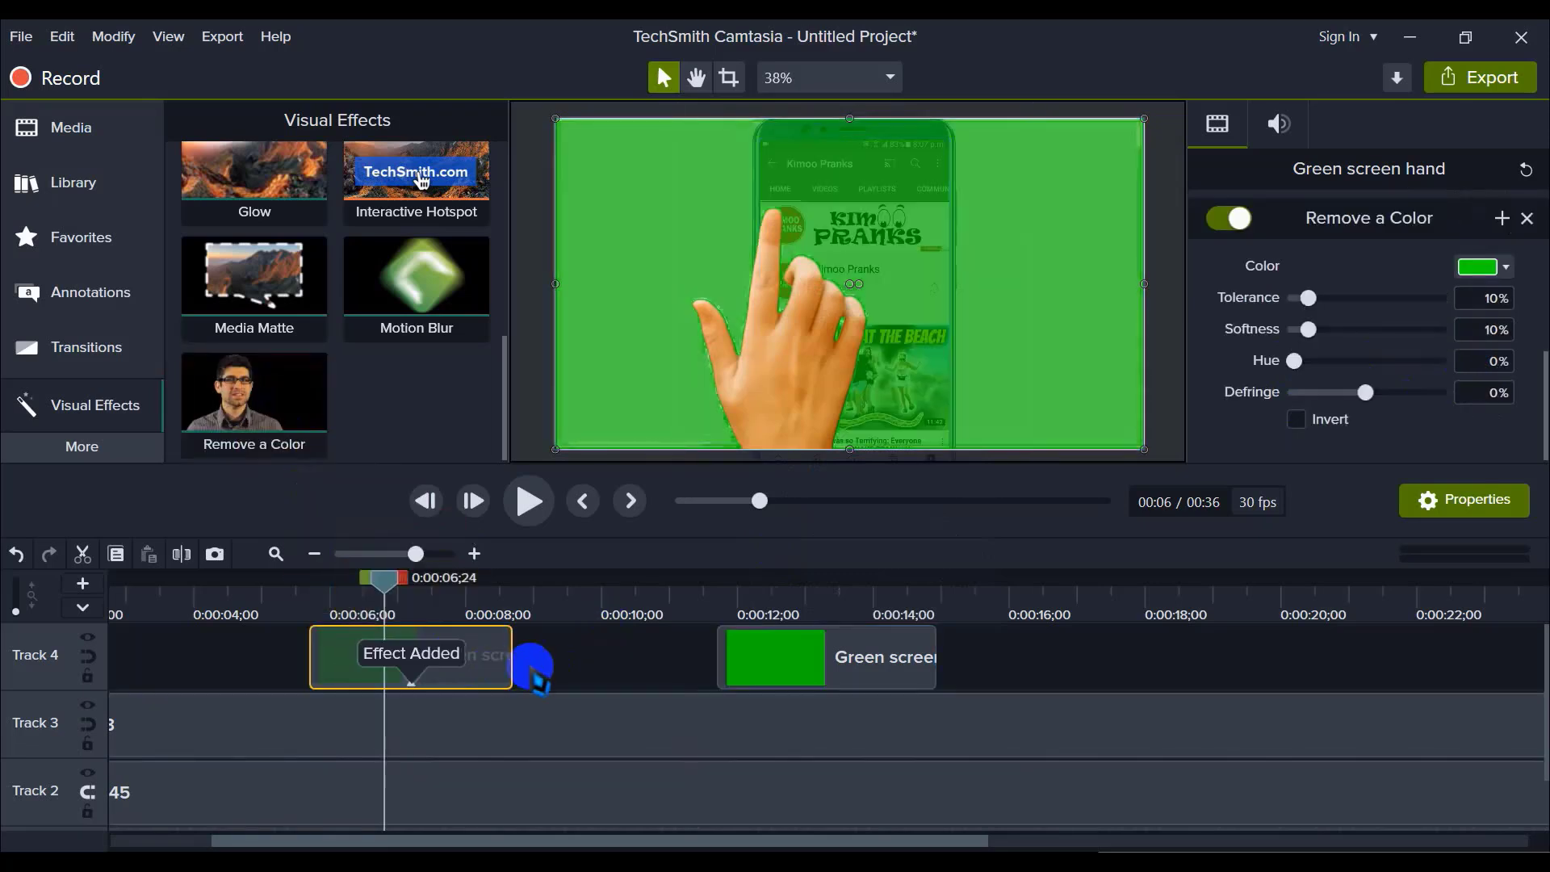
{"action": "left_click", "coordinate": [408, 674]}
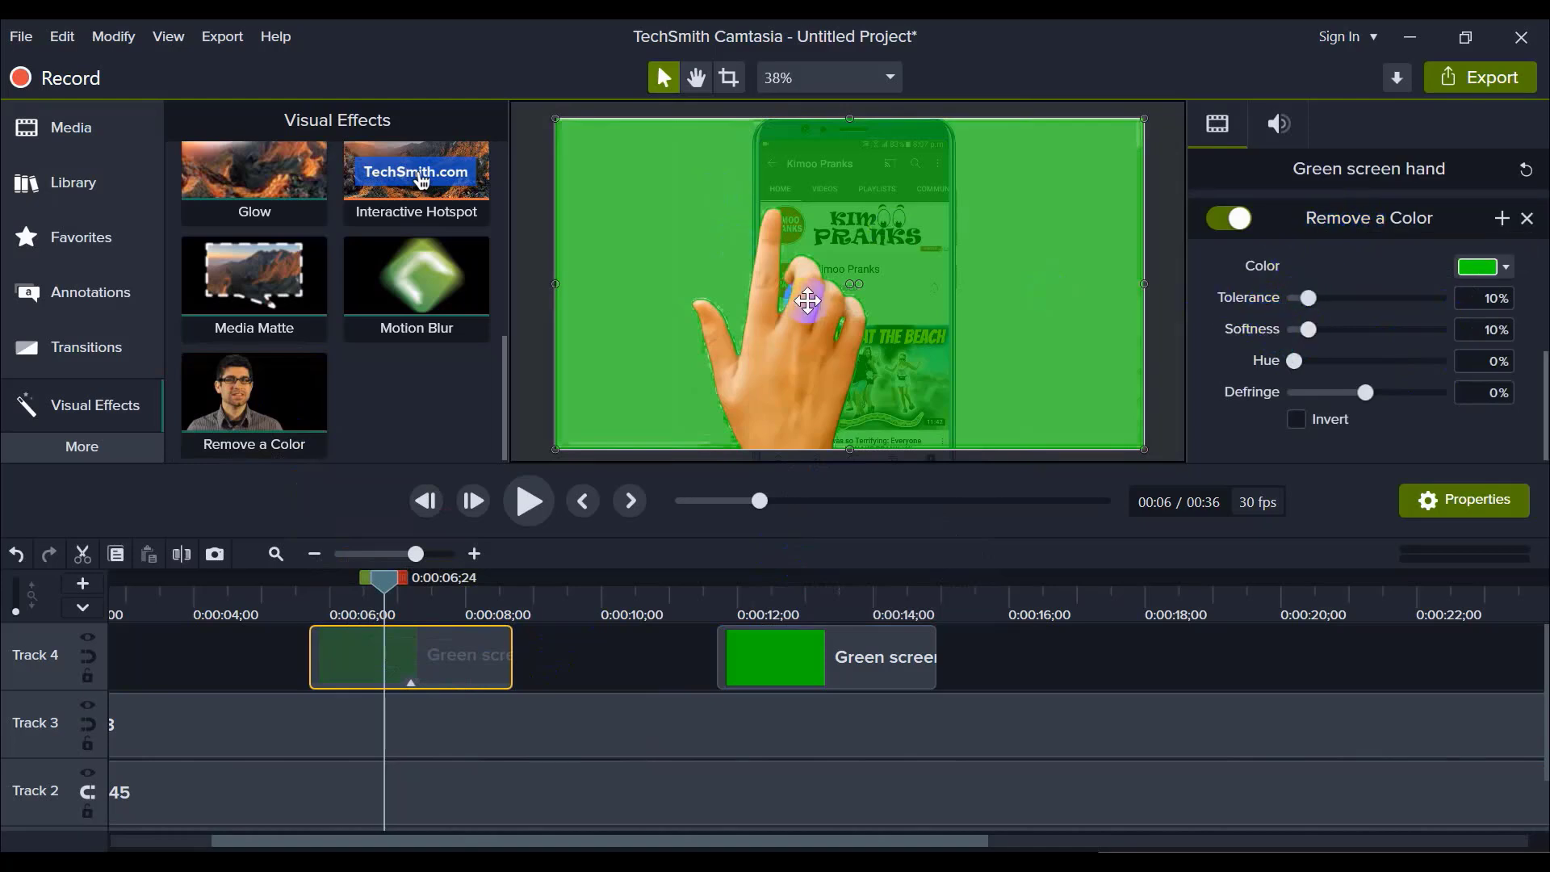
{"action": "left_click", "coordinate": [1309, 298]}
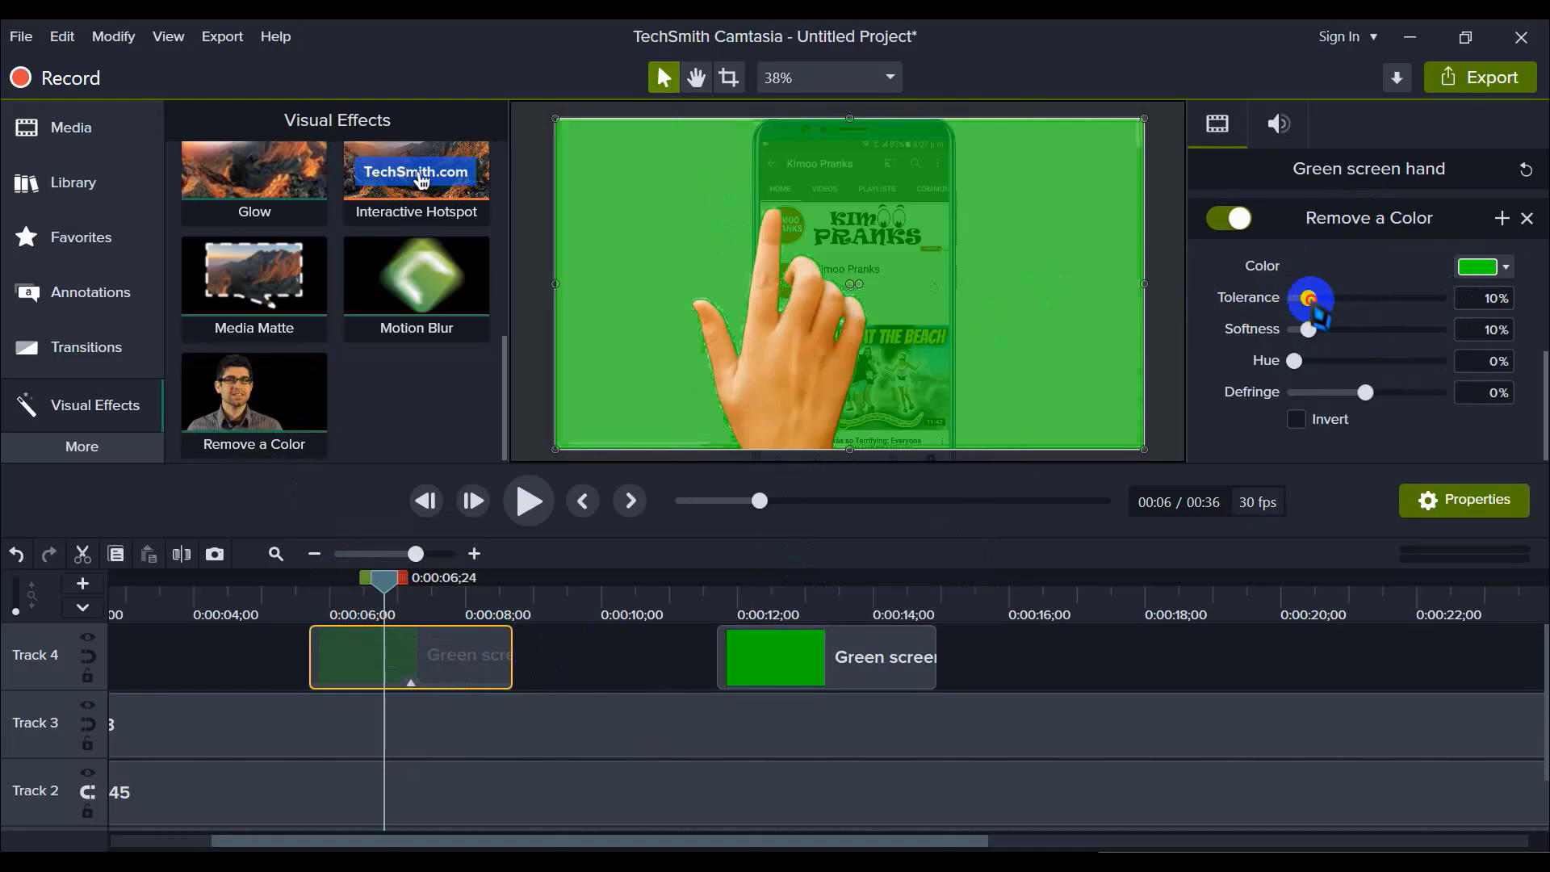
{"action": "left_click_drag", "start_coordinate": [1310, 298], "coordinate": [1324, 298]}
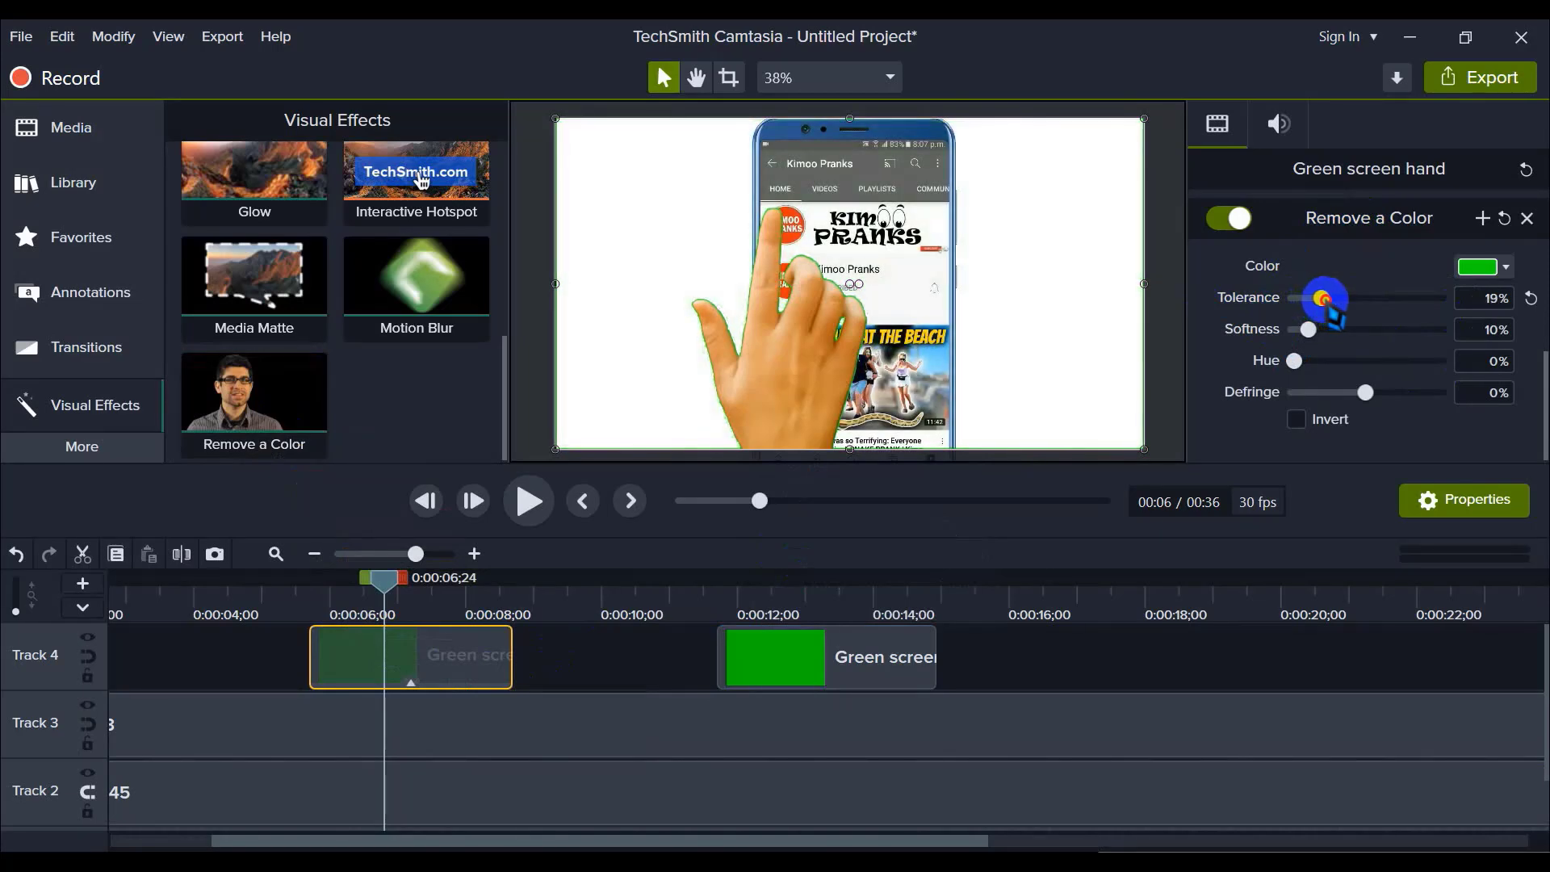
Step: Clean the green fringe around the fingers by setting Tolerance to 35%, Softness to 44%, Hue to 27% and Defringe to 19%
{"action": "scroll", "coordinate": [844, 309], "scroll_direction": "up", "scroll_amount": 3}
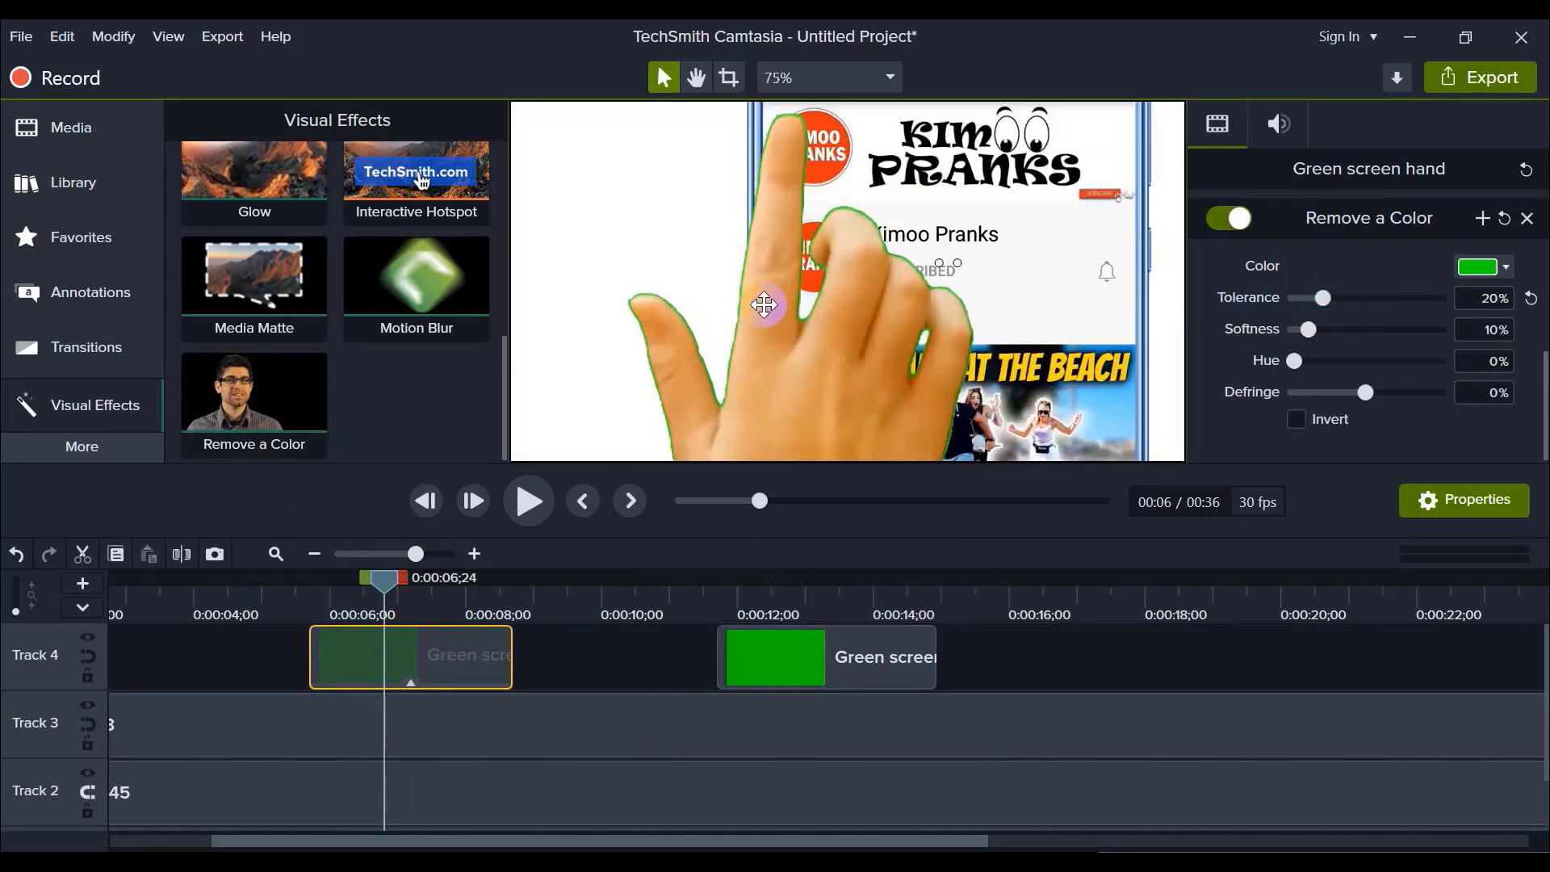
{"action": "scroll", "coordinate": [843, 309], "scroll_direction": "up", "scroll_amount": 2}
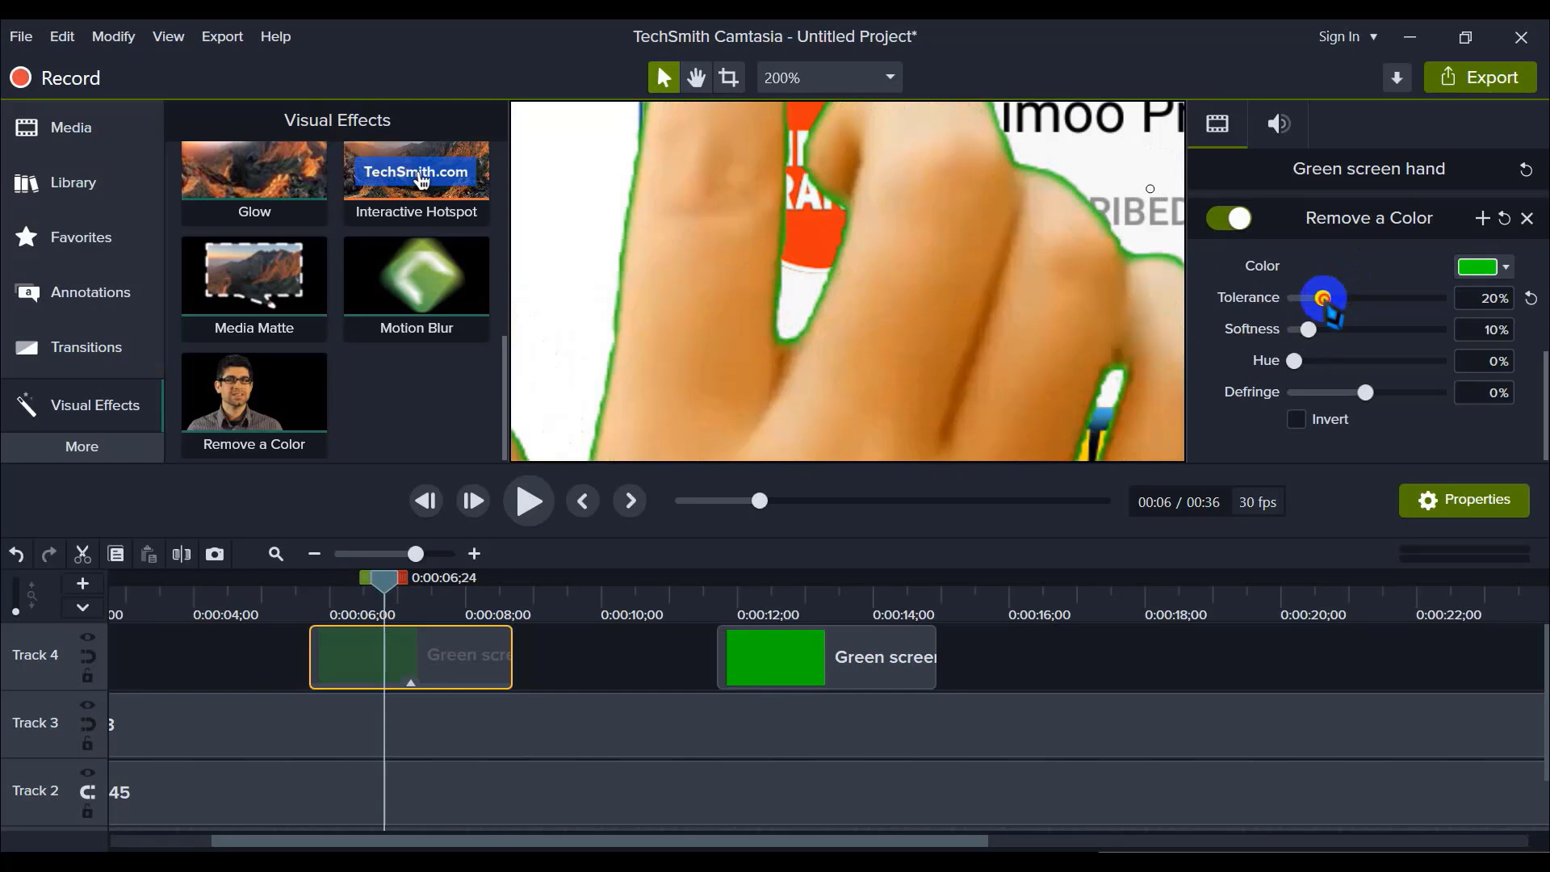
{"action": "left_click_drag", "start_coordinate": [1324, 299], "coordinate": [1390, 392]}
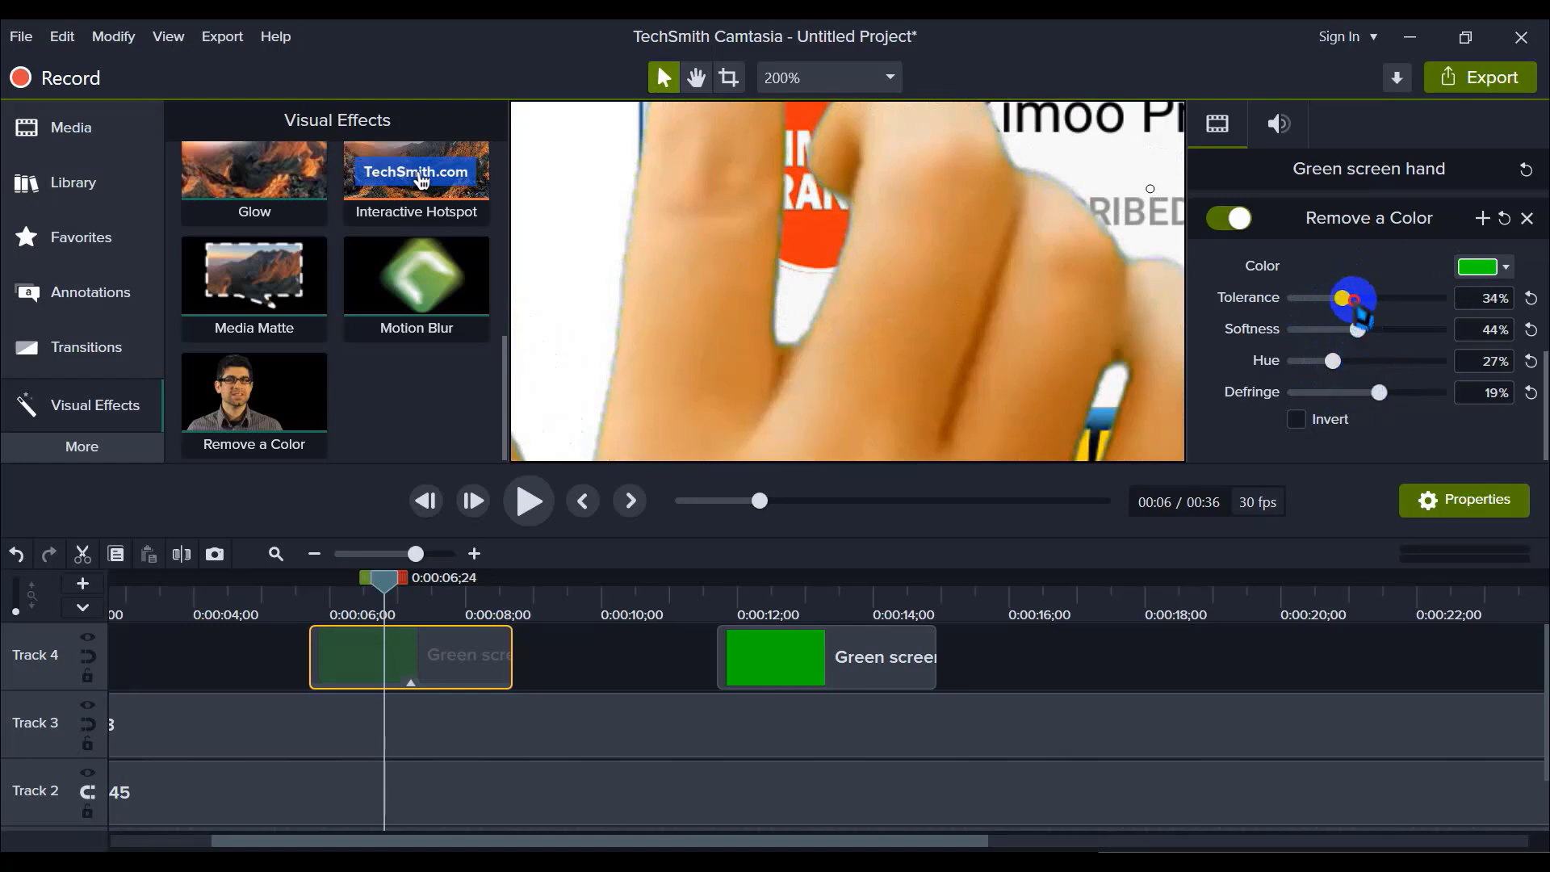
{"action": "left_click_drag", "start_coordinate": [1343, 298], "coordinate": [1346, 298]}
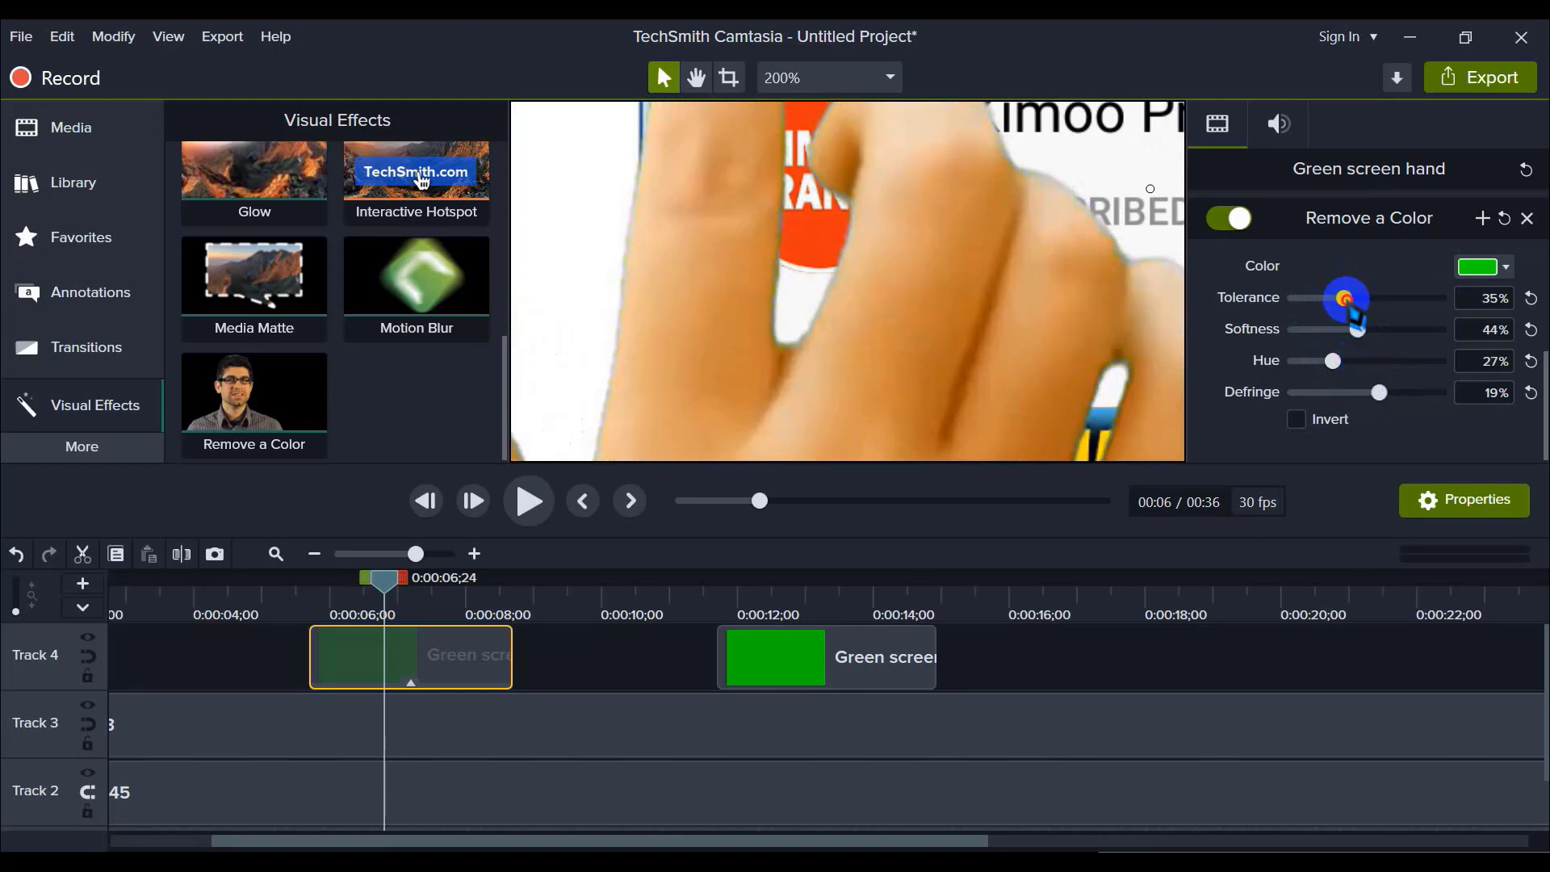
{"action": "left_click", "coordinate": [1359, 330]}
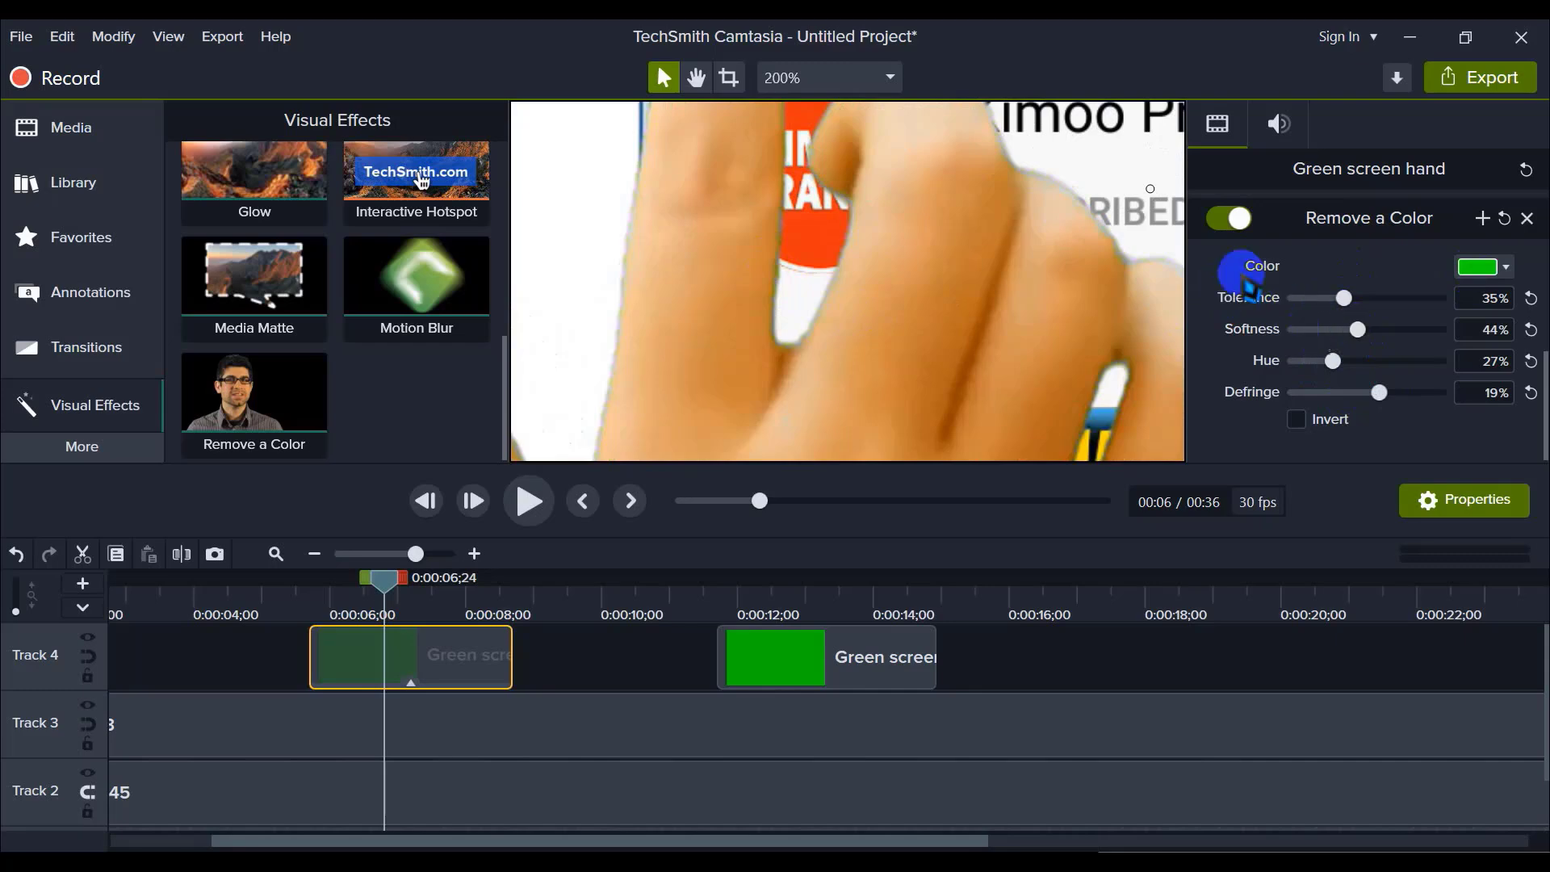
Step: Refine the hand's keyed edges by setting Tolerance to 38% and Softness to 39%, checking them up close
{"action": "left_click", "coordinate": [831, 78]}
{"action": "left_click", "coordinate": [832, 112]}
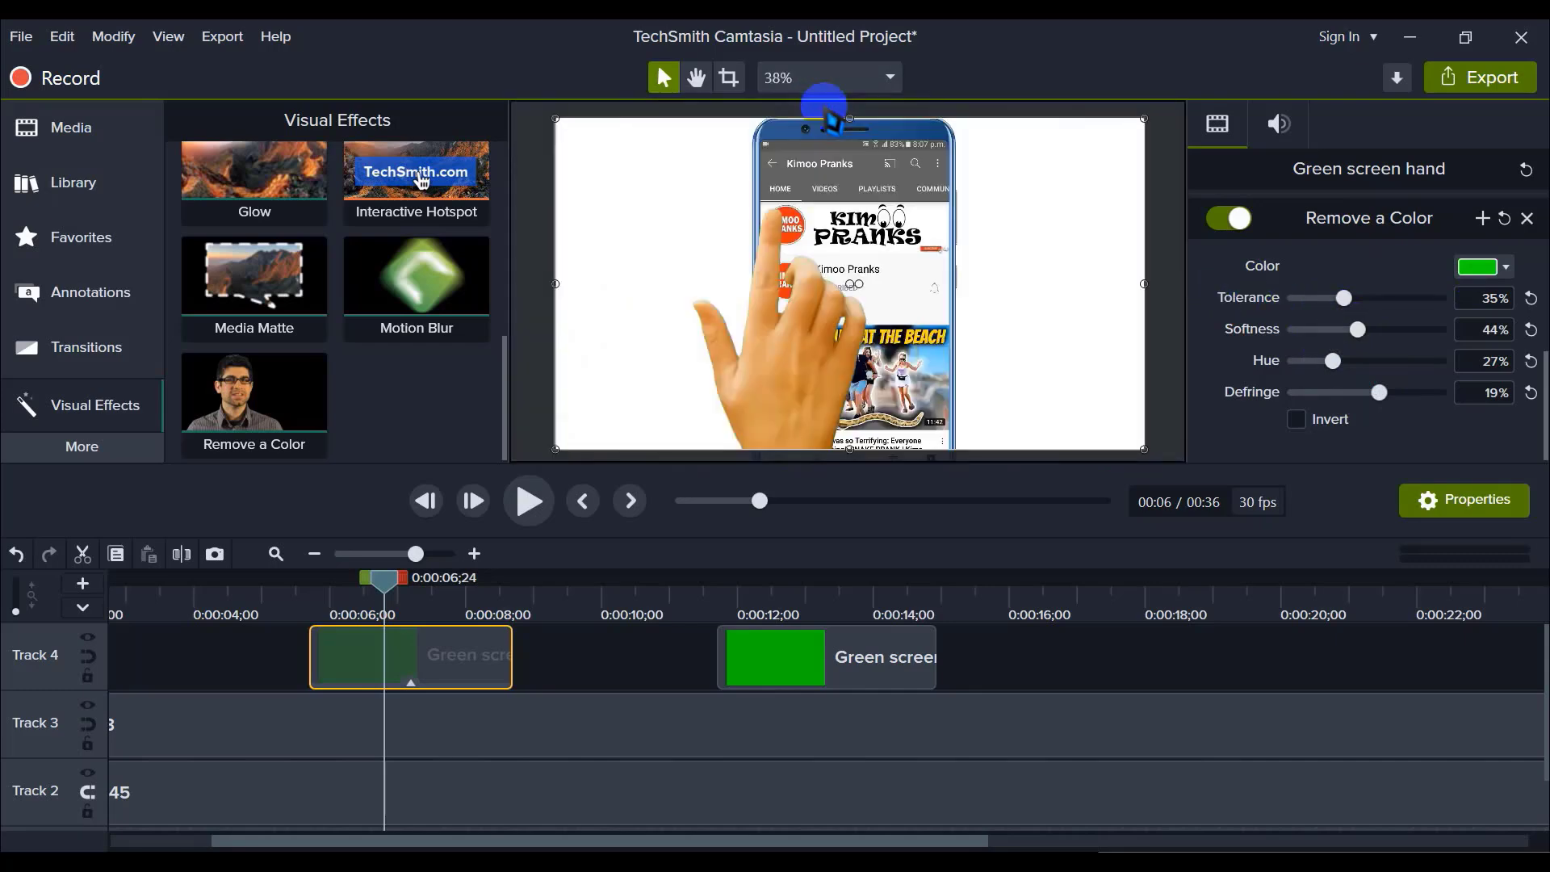
{"action": "scroll", "coordinate": [816, 291], "scroll_direction": "up", "scroll_amount": 3}
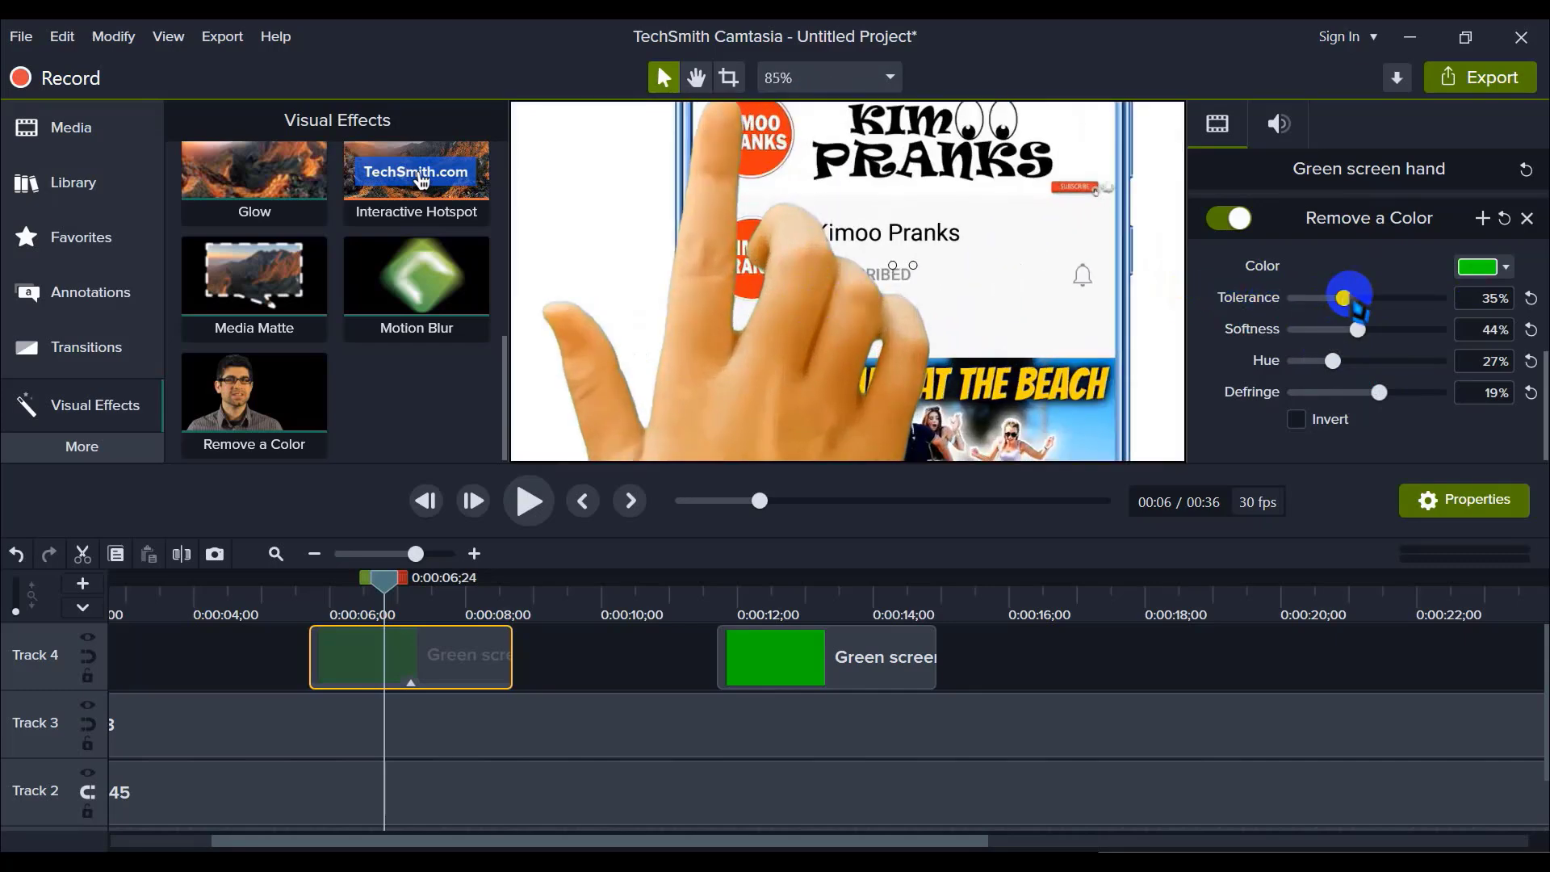
{"action": "left_click", "coordinate": [1358, 329]}
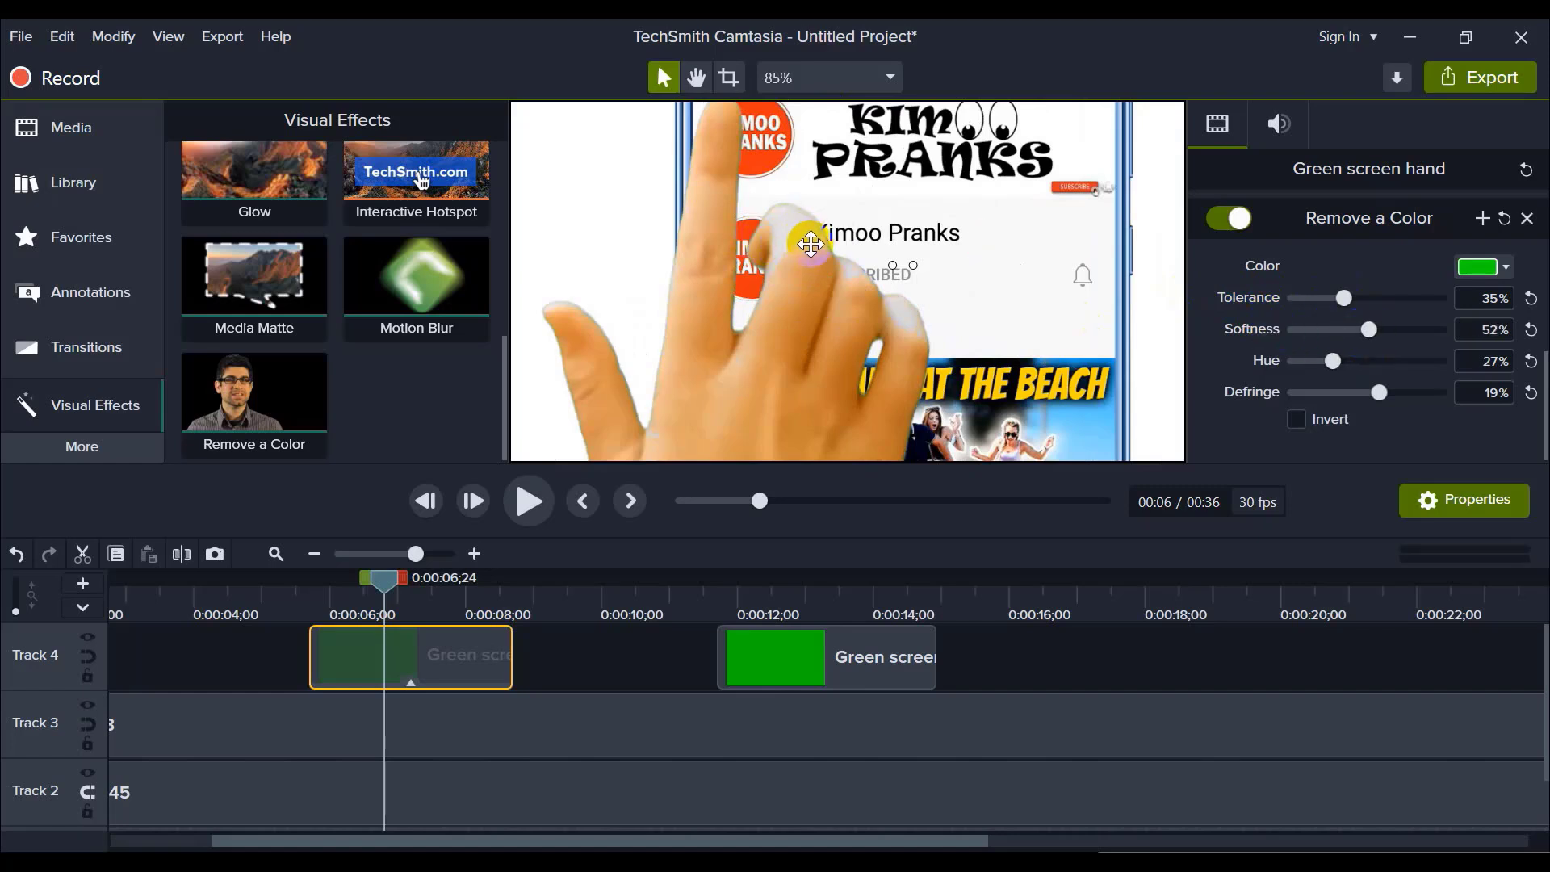
{"action": "scroll", "coordinate": [806, 232], "scroll_direction": "up", "scroll_amount": 4}
{"action": "left_click", "coordinate": [1388, 352]}
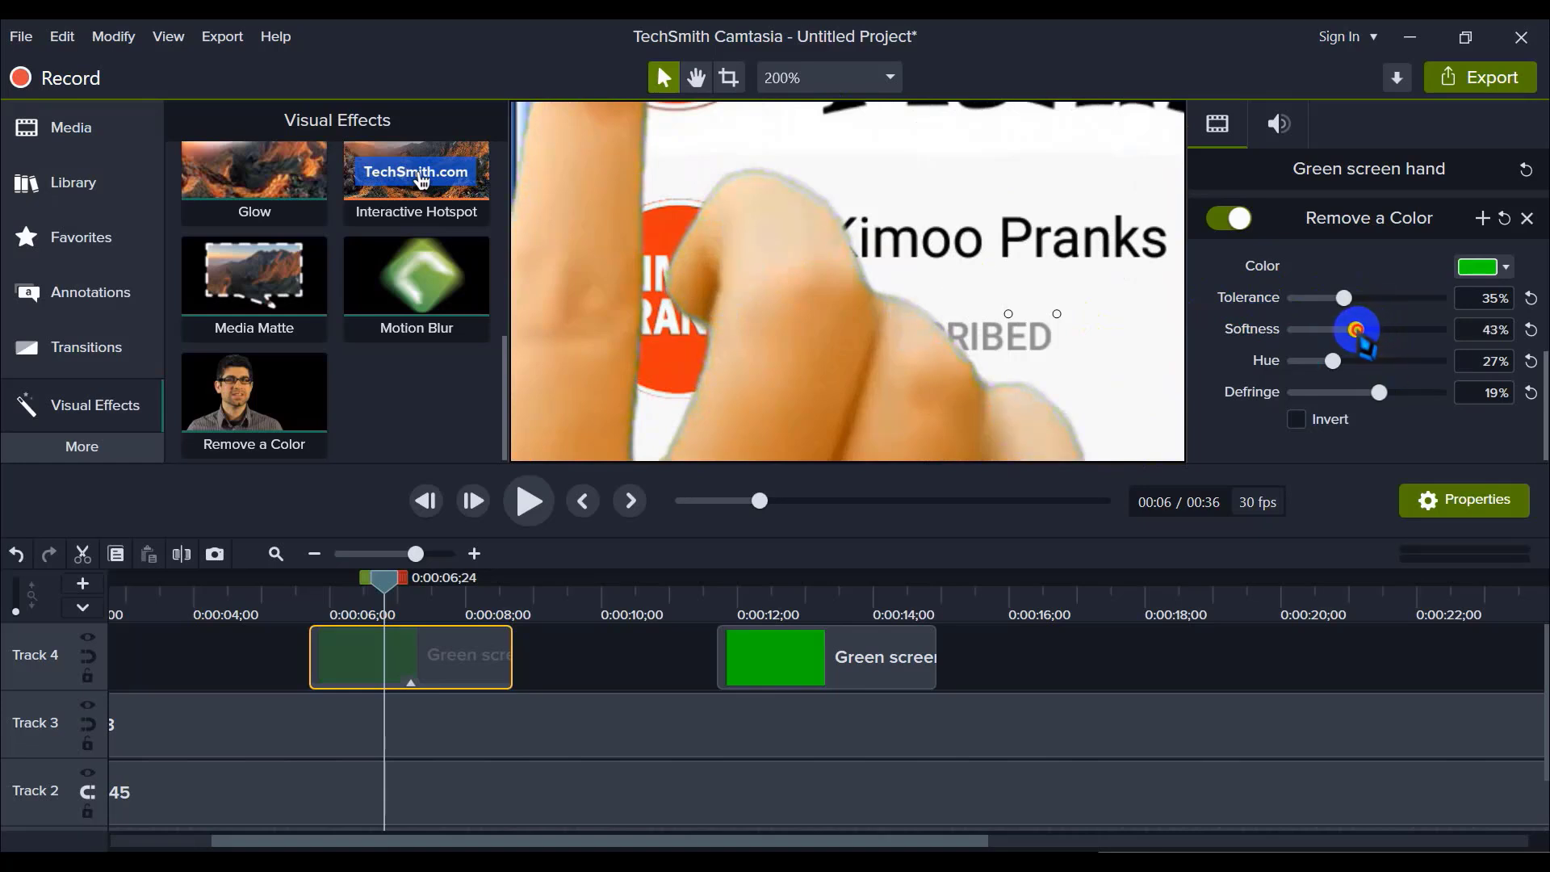
{"action": "mouse_move", "coordinate": [1346, 298]}
{"action": "left_mouse_down"}
{"action": "mouse_move", "coordinate": [1329, 298]}
{"action": "mouse_move", "coordinate": [1347, 300]}
{"action": "left_mouse_up"}
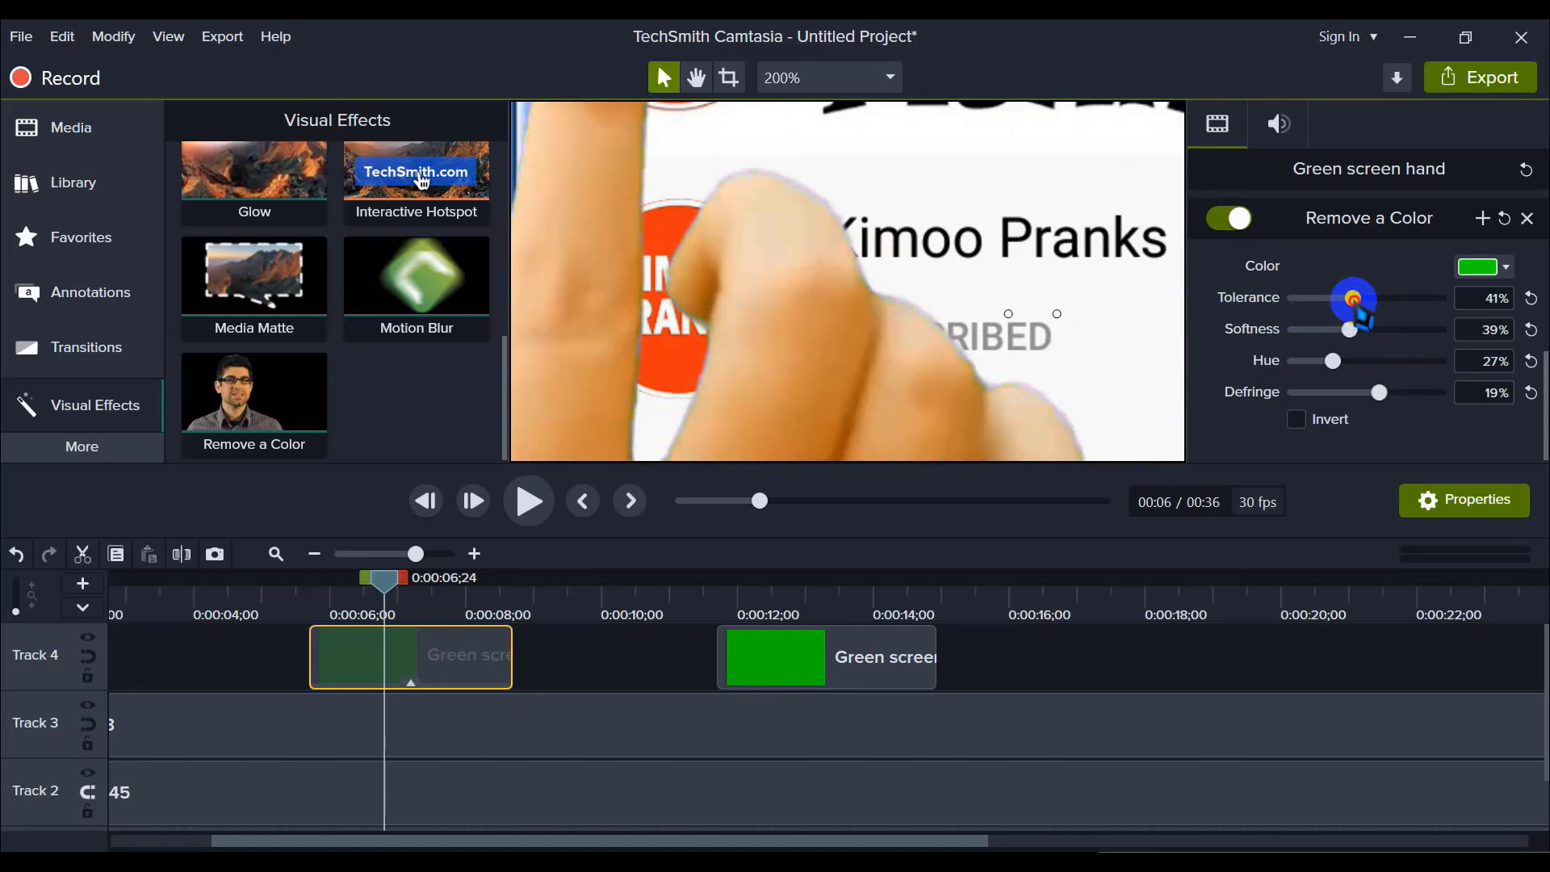
{"action": "left_click_drag", "start_coordinate": [1352, 300], "coordinate": [1348, 298]}
{"action": "left_click", "coordinate": [830, 77]}
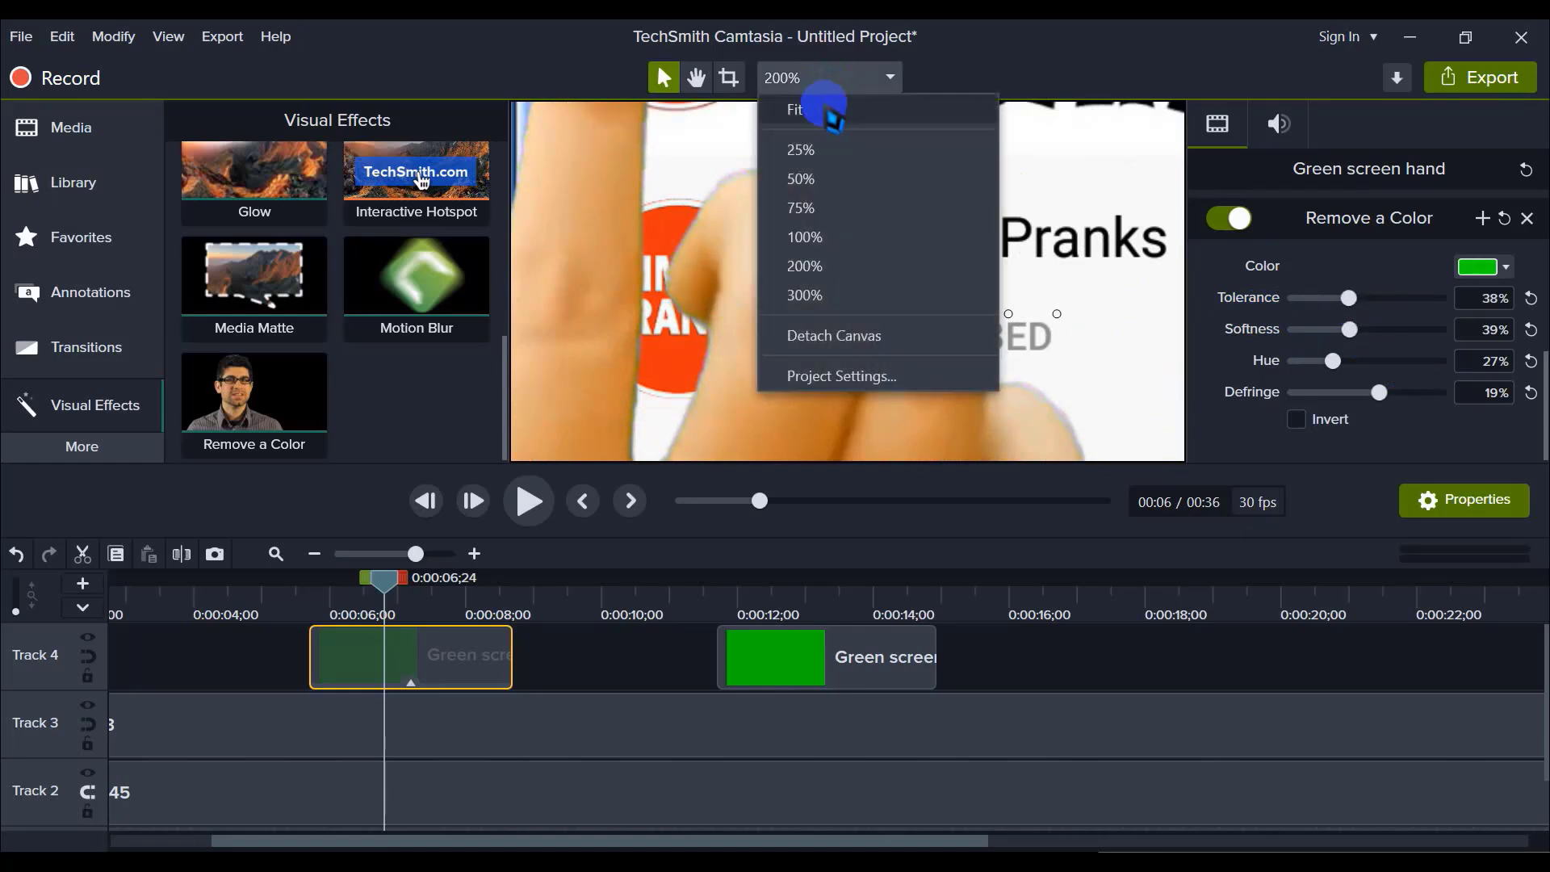
{"action": "left_click", "coordinate": [828, 105]}
Step: Play the first keyed hand piece from its beginning to examine how its gesture lines up with the phone recording
{"action": "left_click", "coordinate": [1082, 662]}
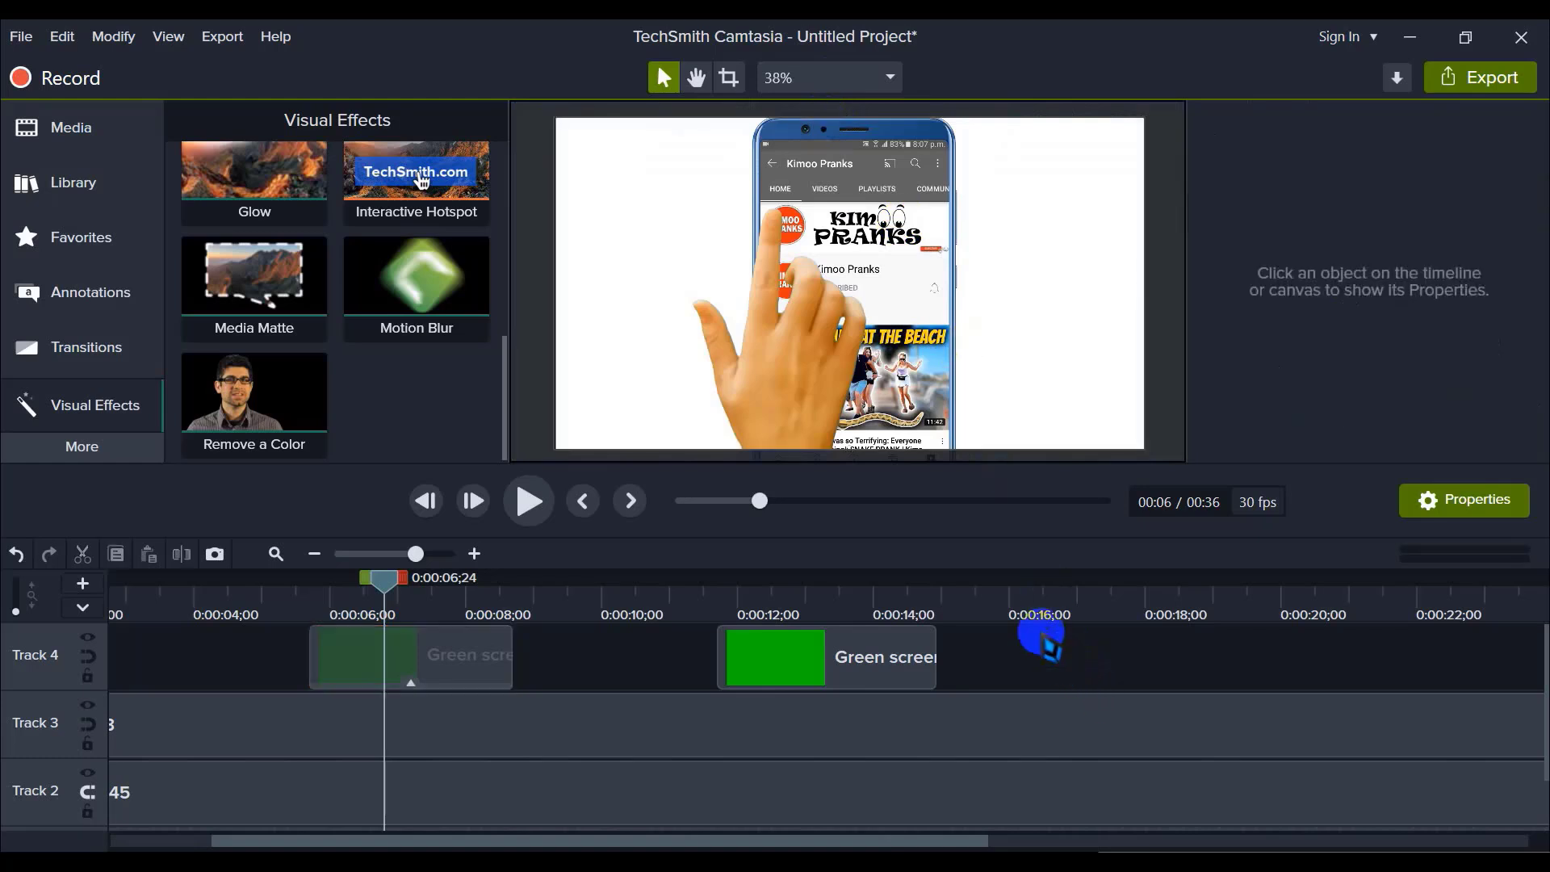
{"action": "left_click_drag", "start_coordinate": [383, 578], "coordinate": [298, 580]}
{"action": "left_click", "coordinate": [529, 502]}
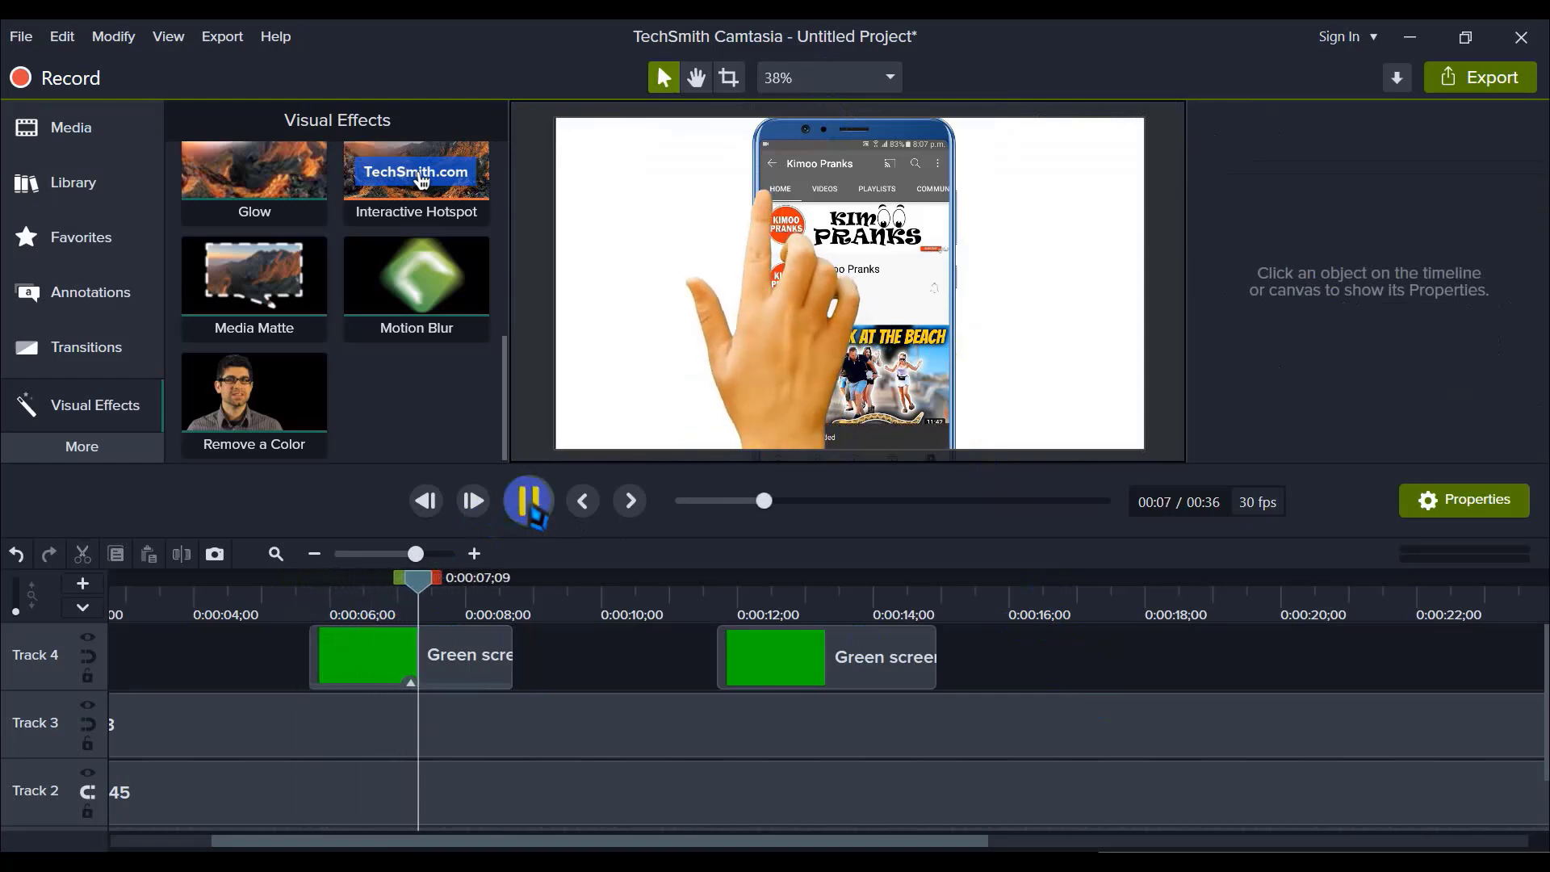
{"action": "left_click", "coordinate": [529, 501]}
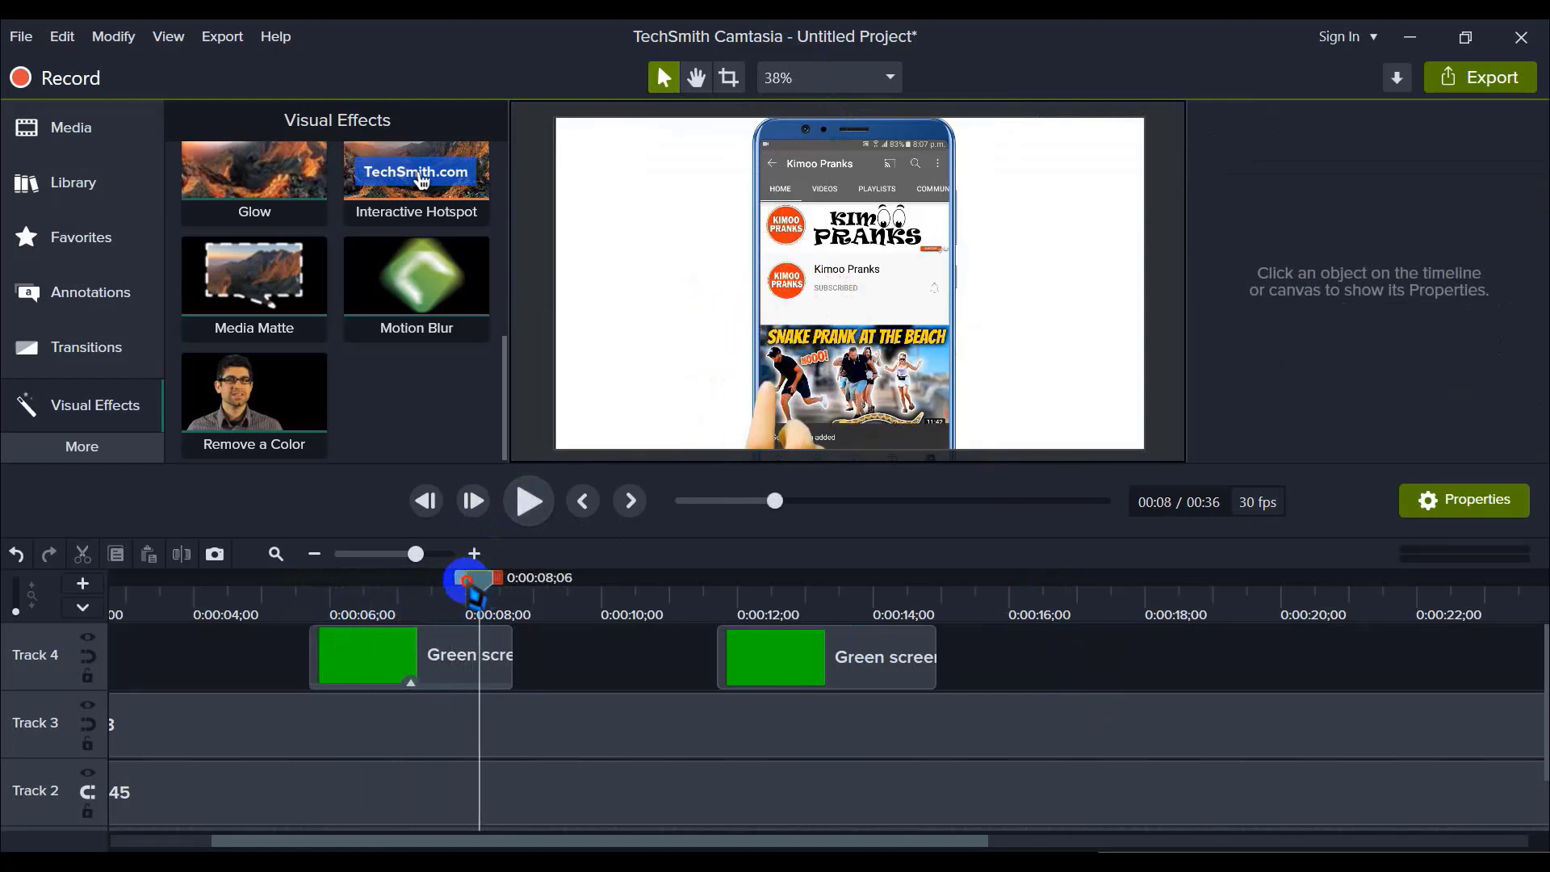
Step: Move the hand down and right on the canvas towards the channel's Subscribe label, and play the section from 0:00:05;02
{"action": "left_click_drag", "start_coordinate": [475, 589], "coordinate": [398, 581]}
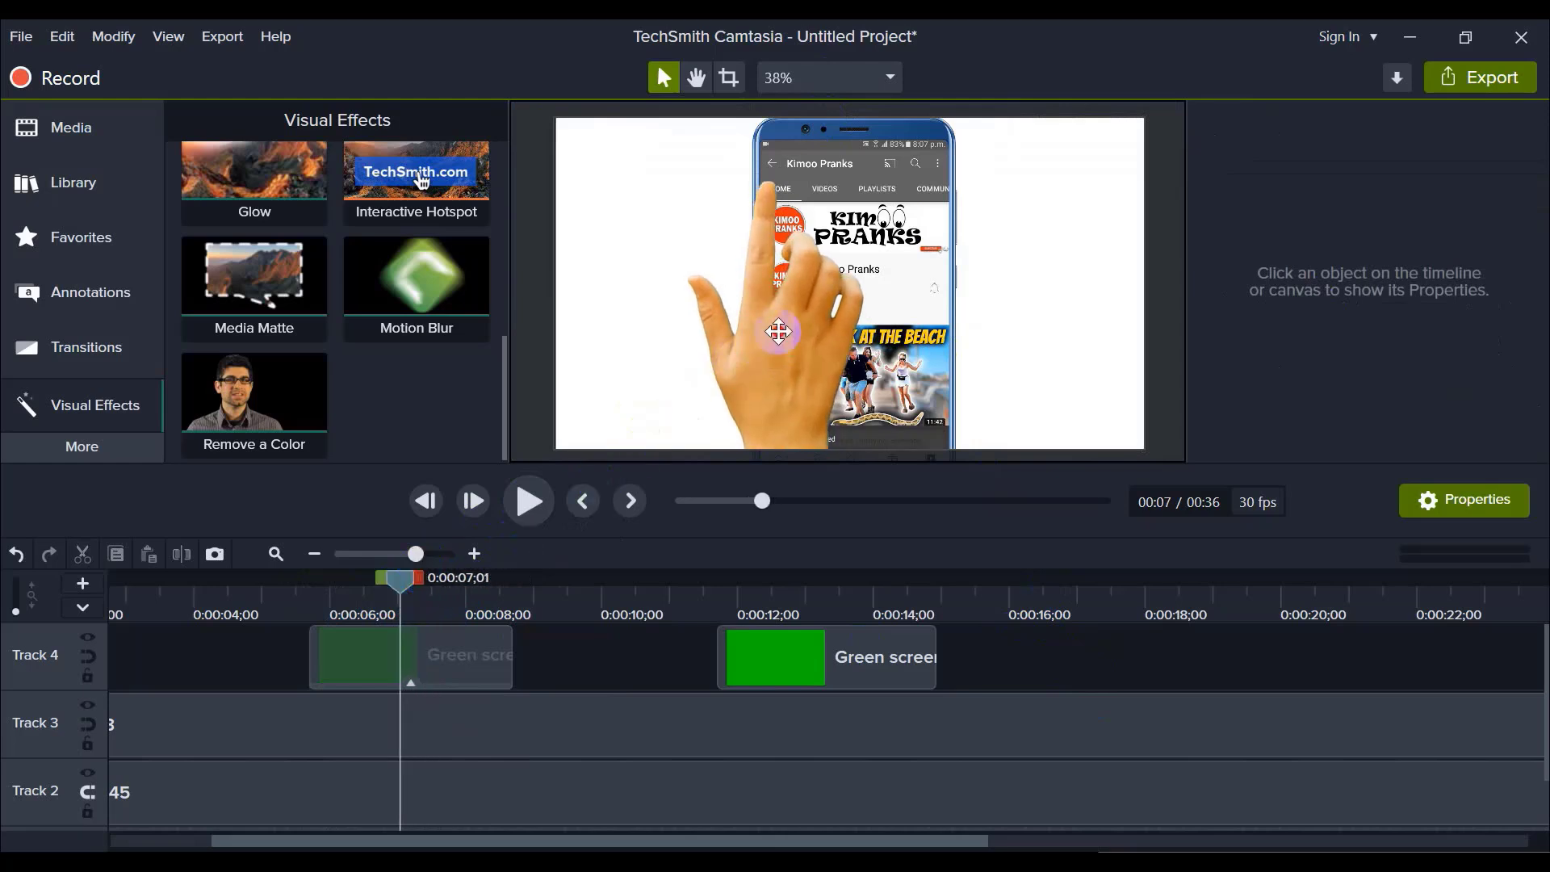
{"action": "left_click_drag", "start_coordinate": [779, 331], "coordinate": [866, 435]}
{"action": "left_click_drag", "start_coordinate": [328, 574], "coordinate": [267, 578]}
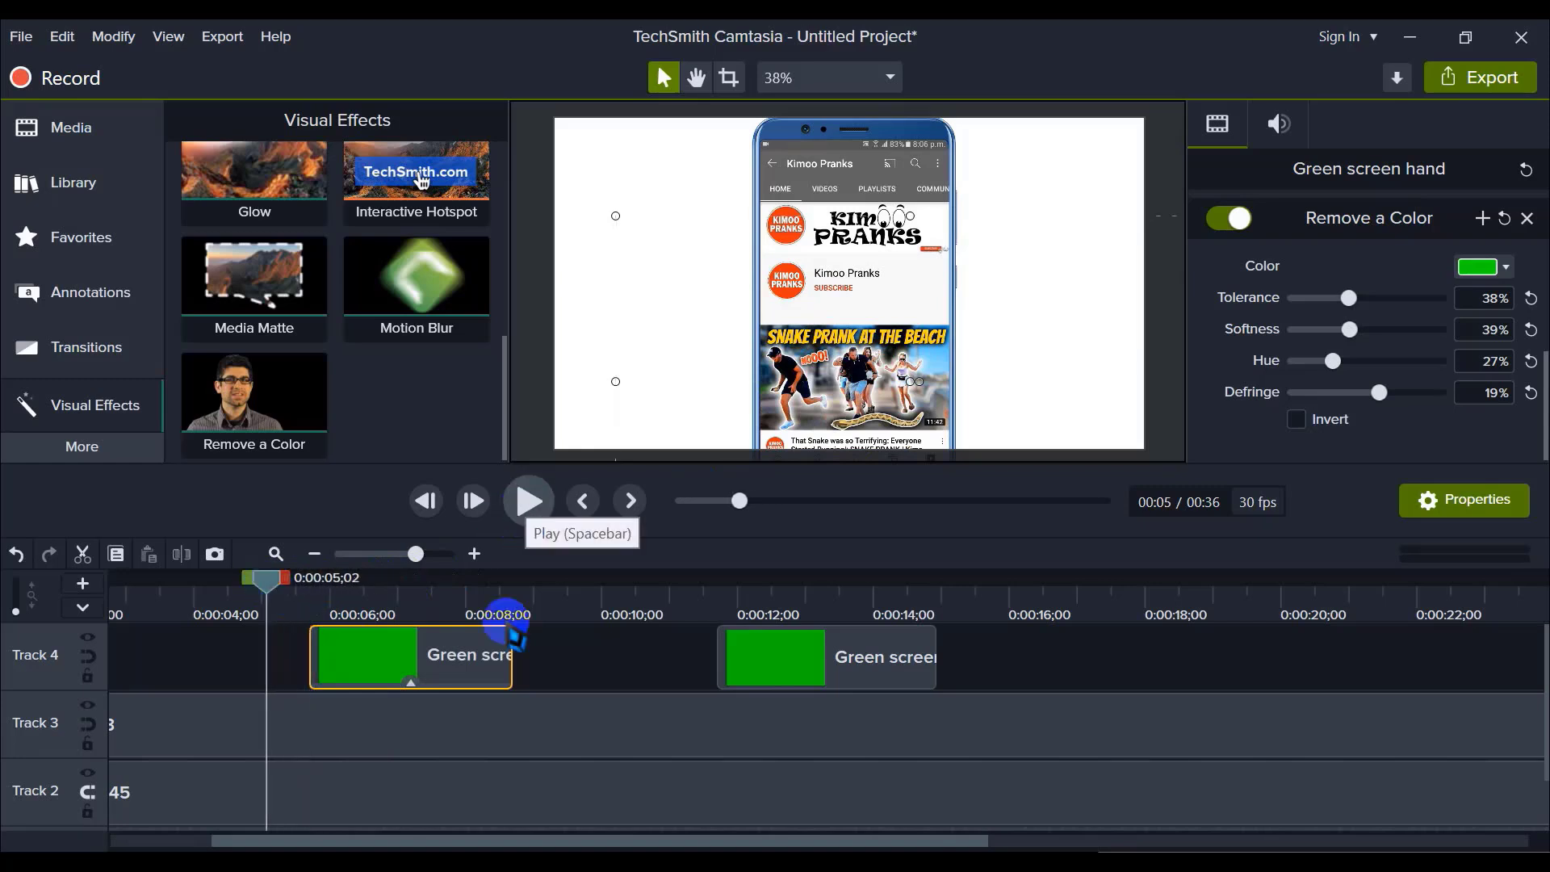
{"action": "left_click", "coordinate": [563, 665]}
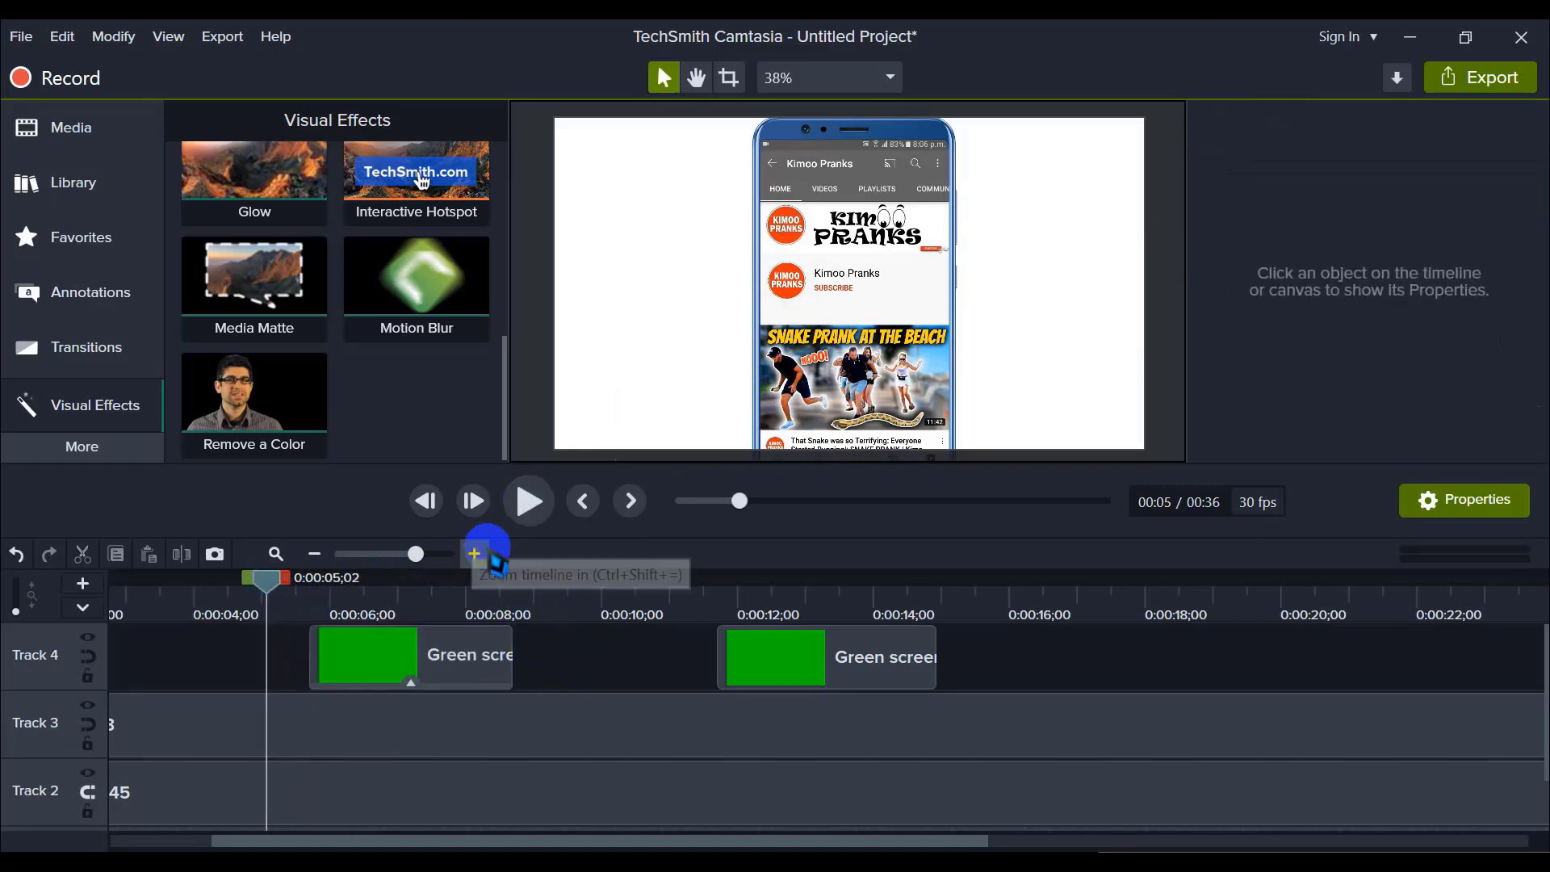
{"action": "left_click", "coordinate": [530, 501]}
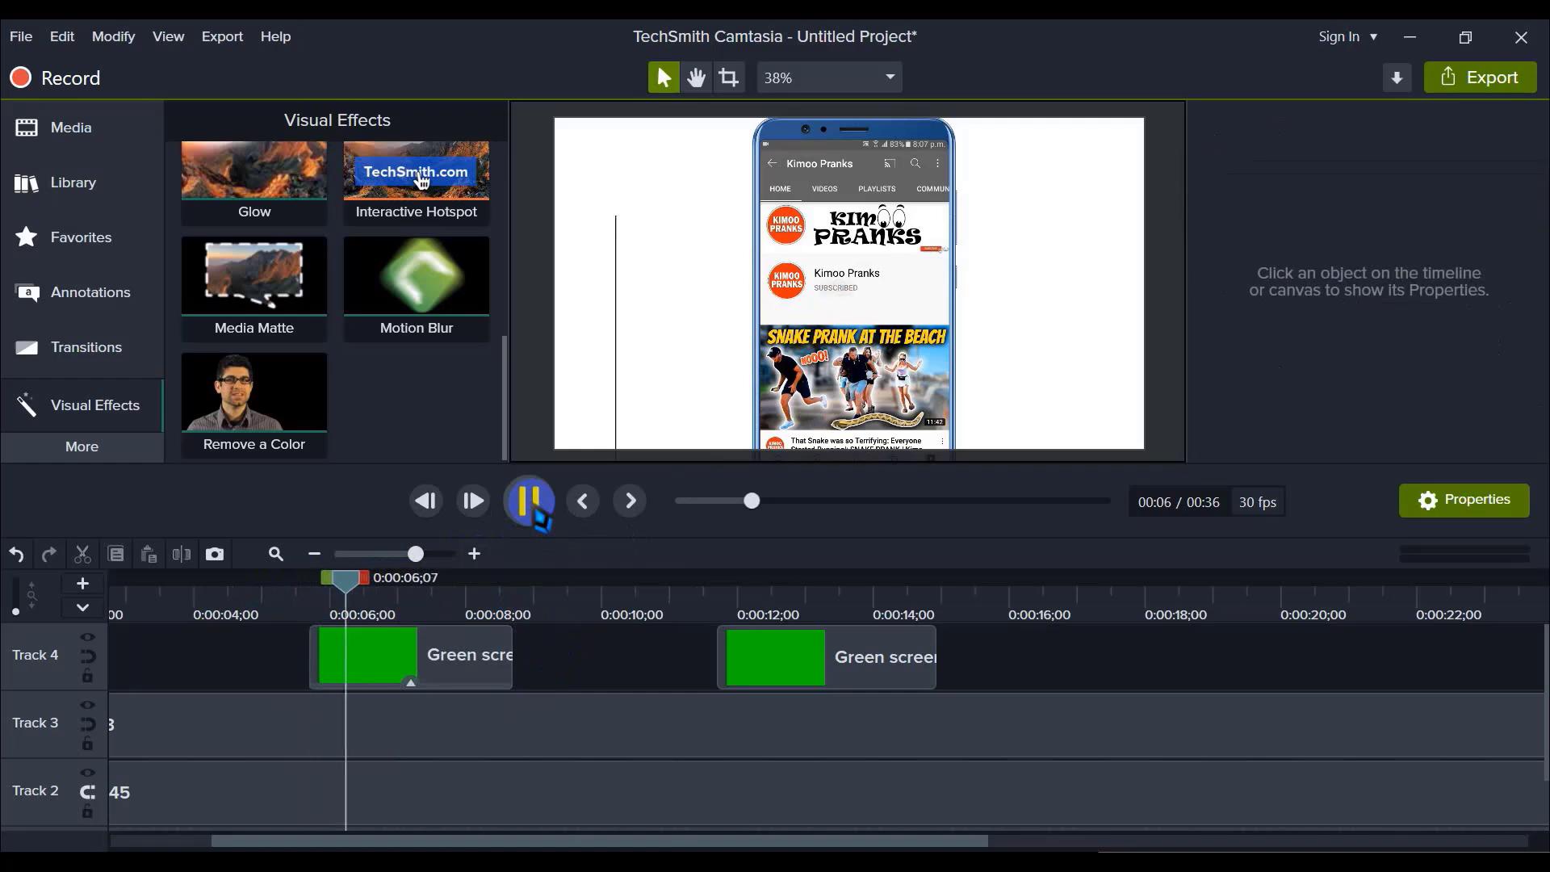
{"action": "left_click", "coordinate": [530, 501]}
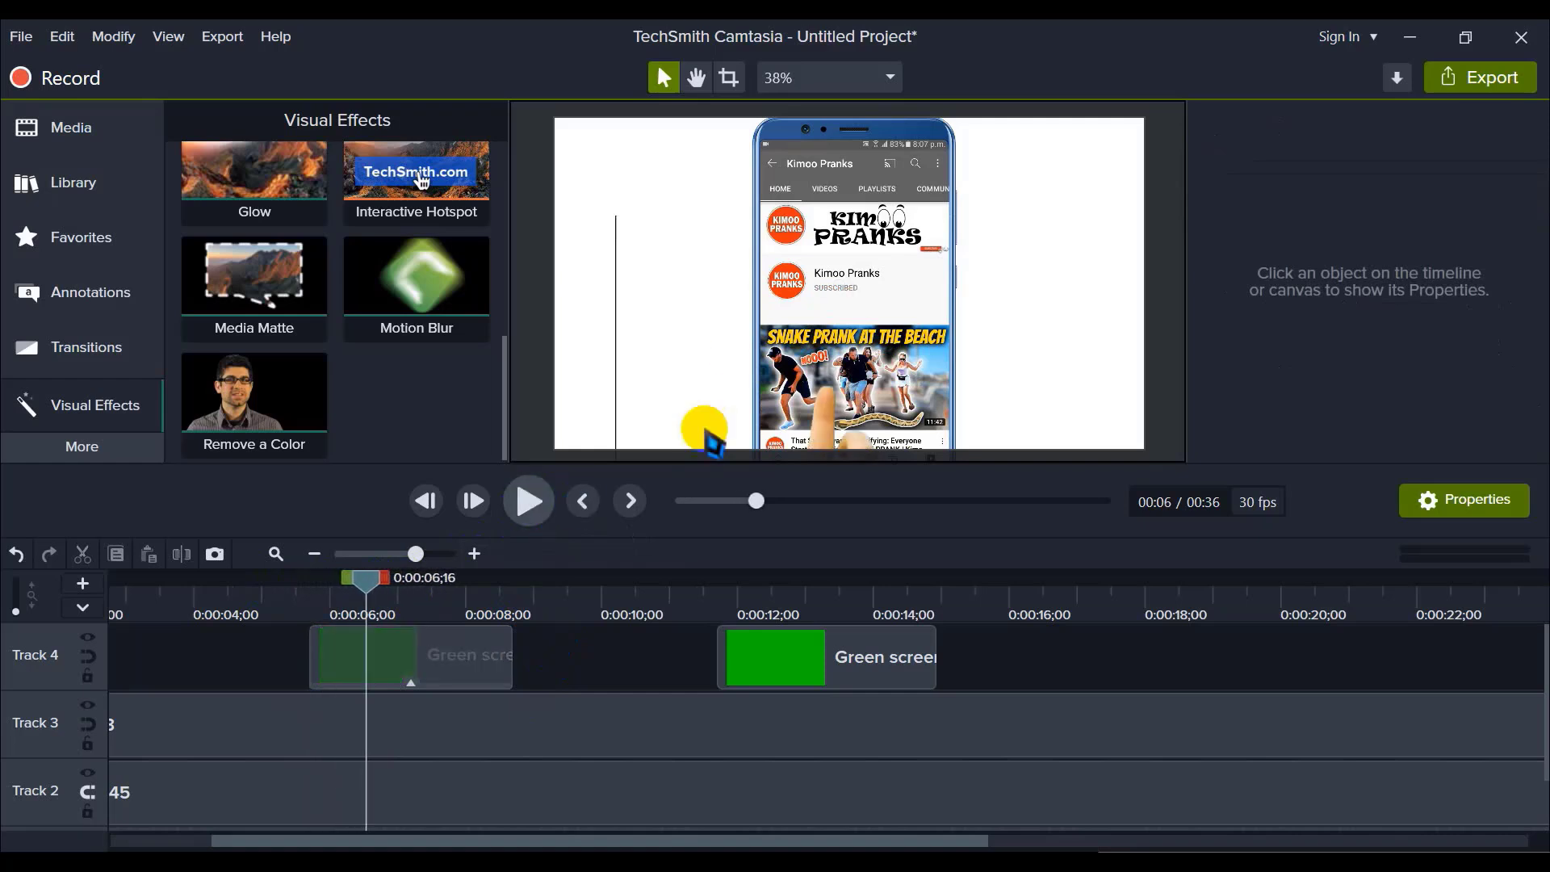
Step: Shift the first hand piece about 1.3 seconds earlier on Track 4 so its tap matches the change to Subscribed
{"action": "left_click_drag", "start_coordinate": [366, 578], "coordinate": [361, 585]}
{"action": "left_click_drag", "start_coordinate": [405, 658], "coordinate": [374, 660]}
{"action": "left_click", "coordinate": [360, 583]}
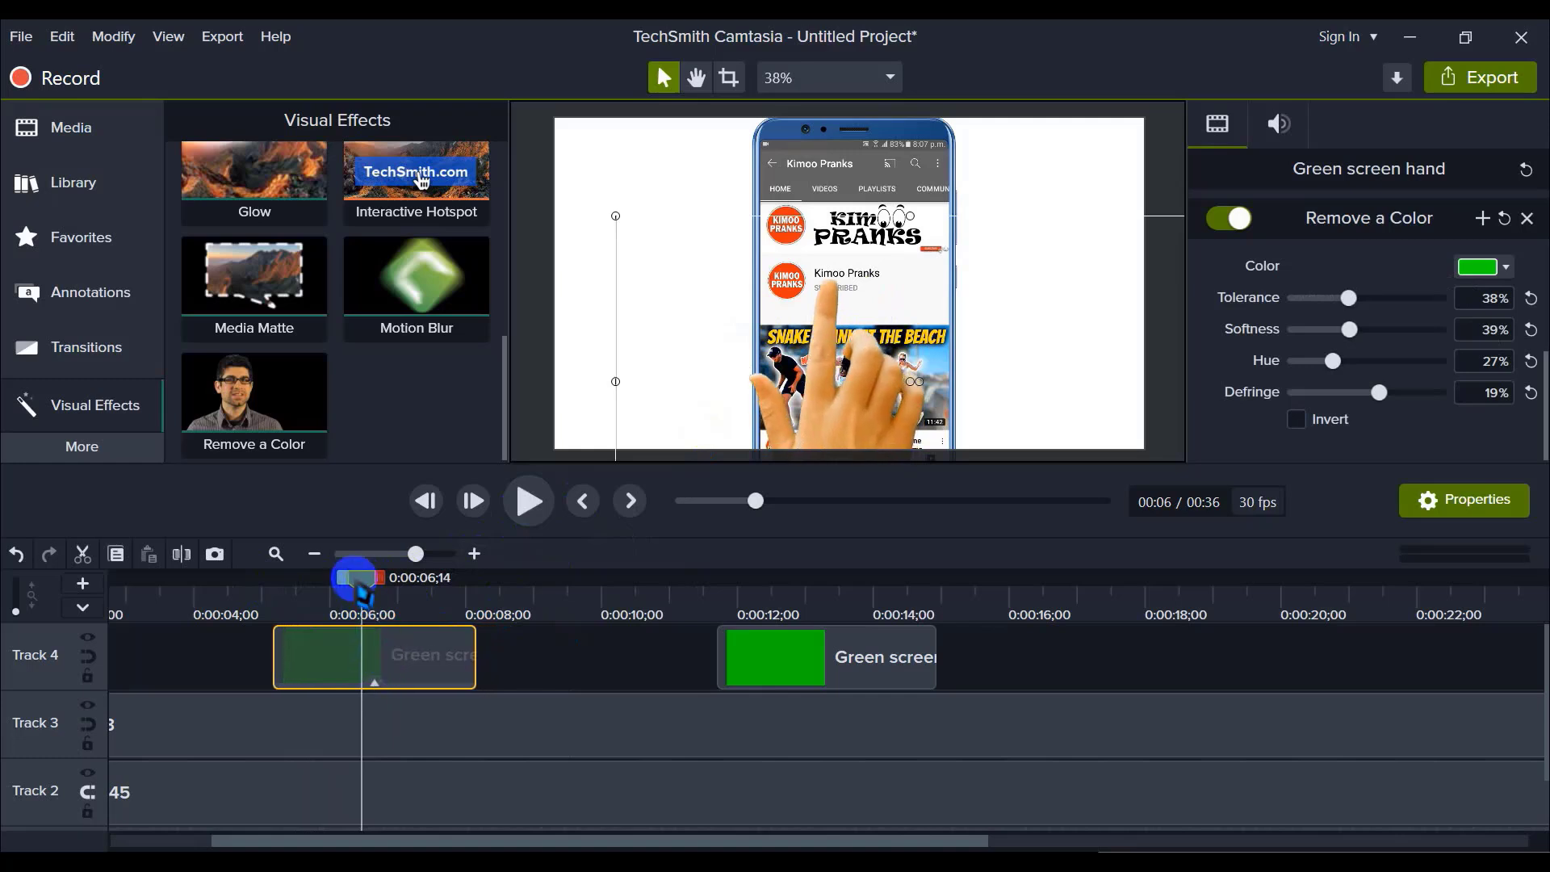
{"action": "left_click_drag", "start_coordinate": [361, 585], "coordinate": [337, 590]}
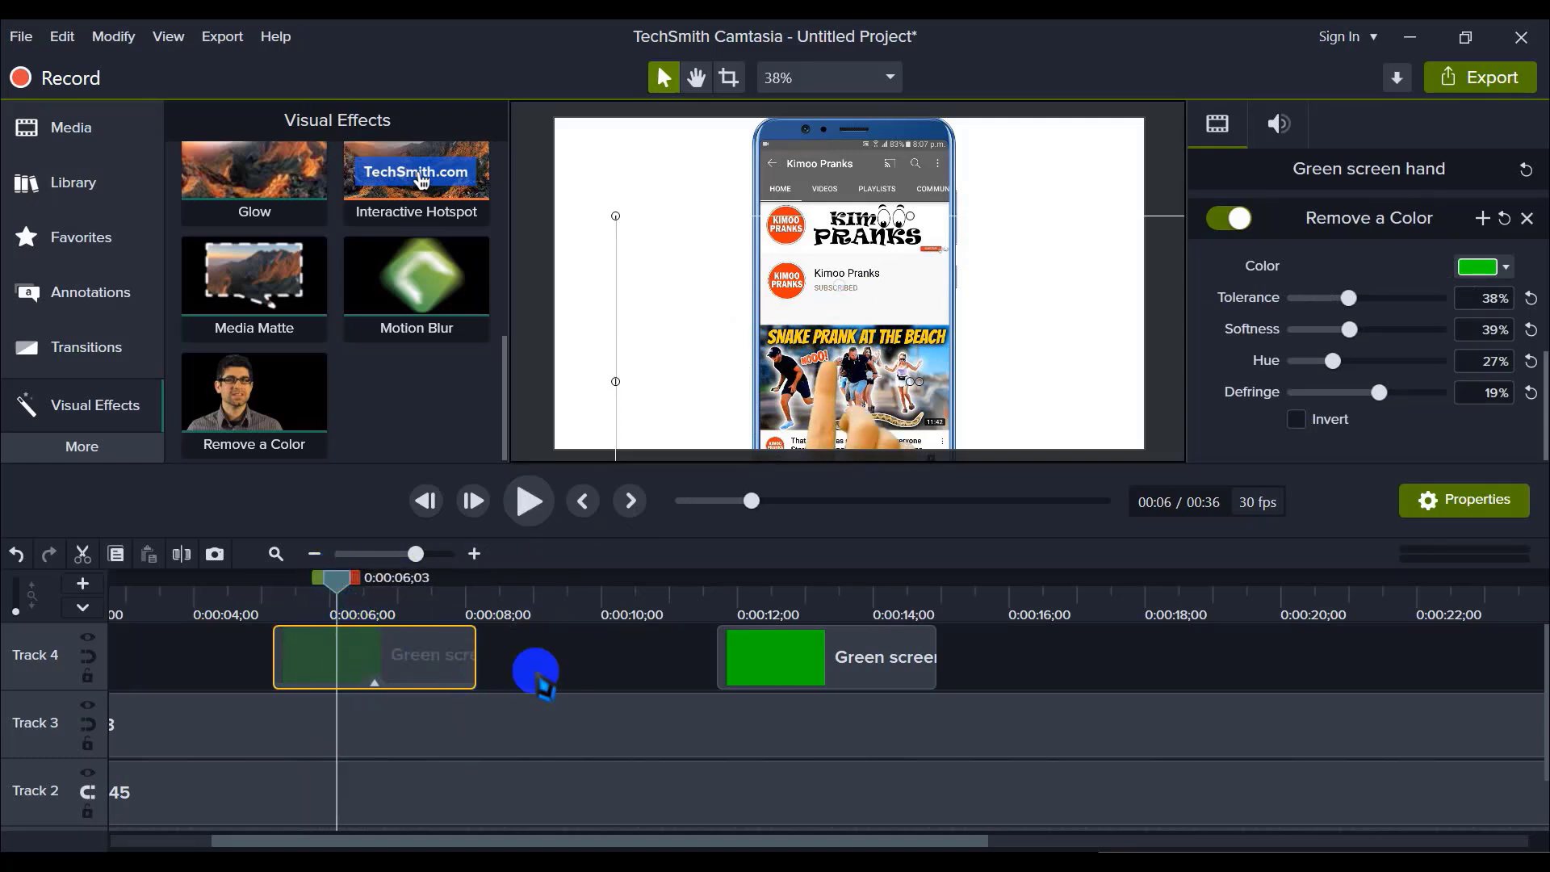
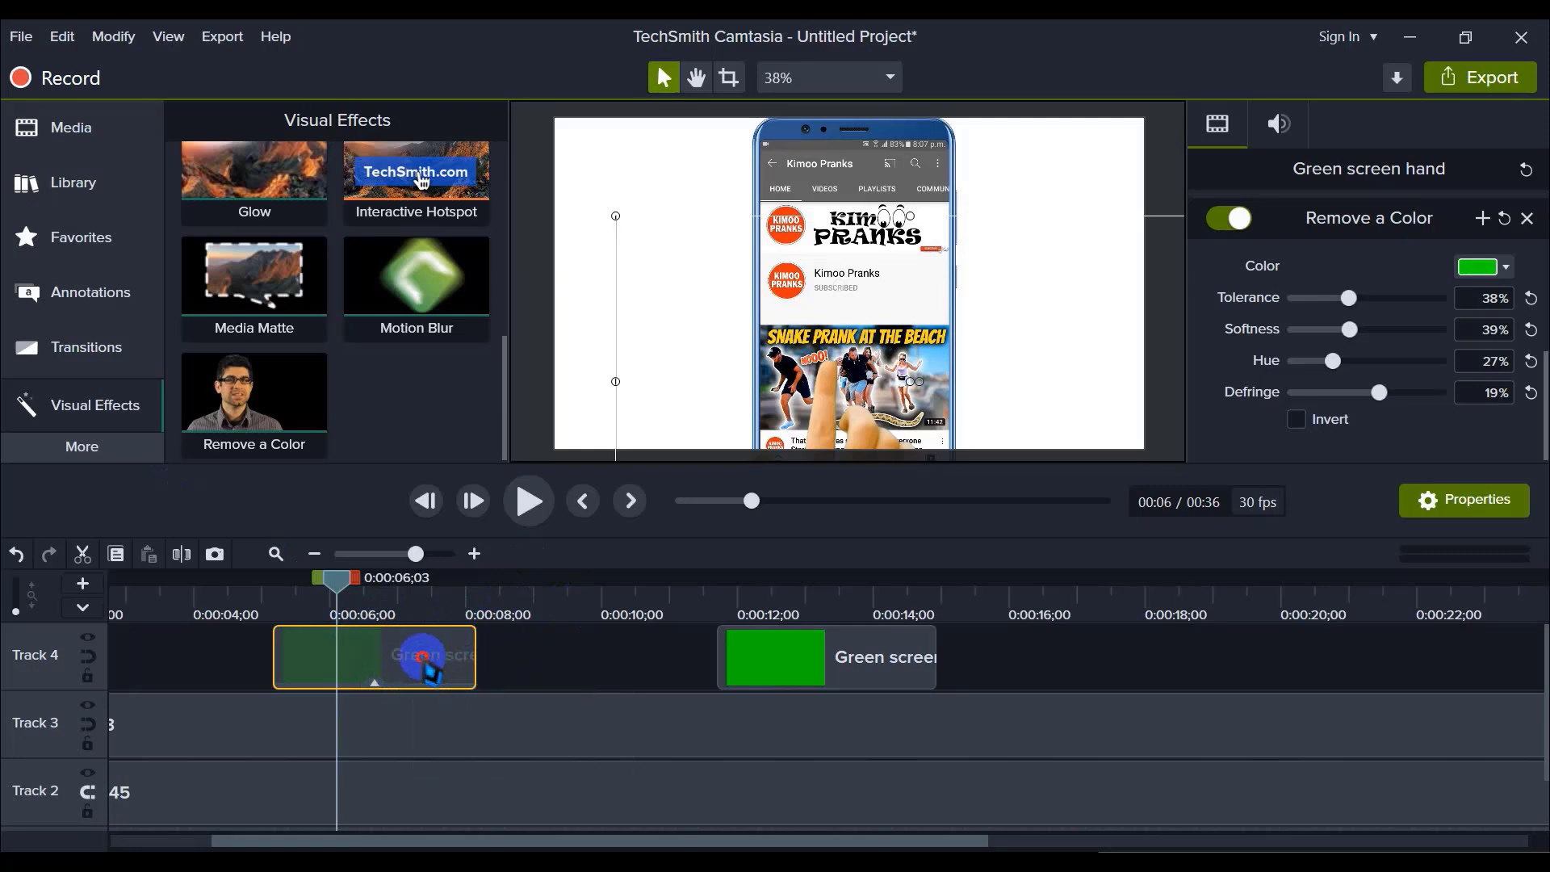
{"action": "left_click_drag", "start_coordinate": [424, 655], "coordinate": [380, 656]}
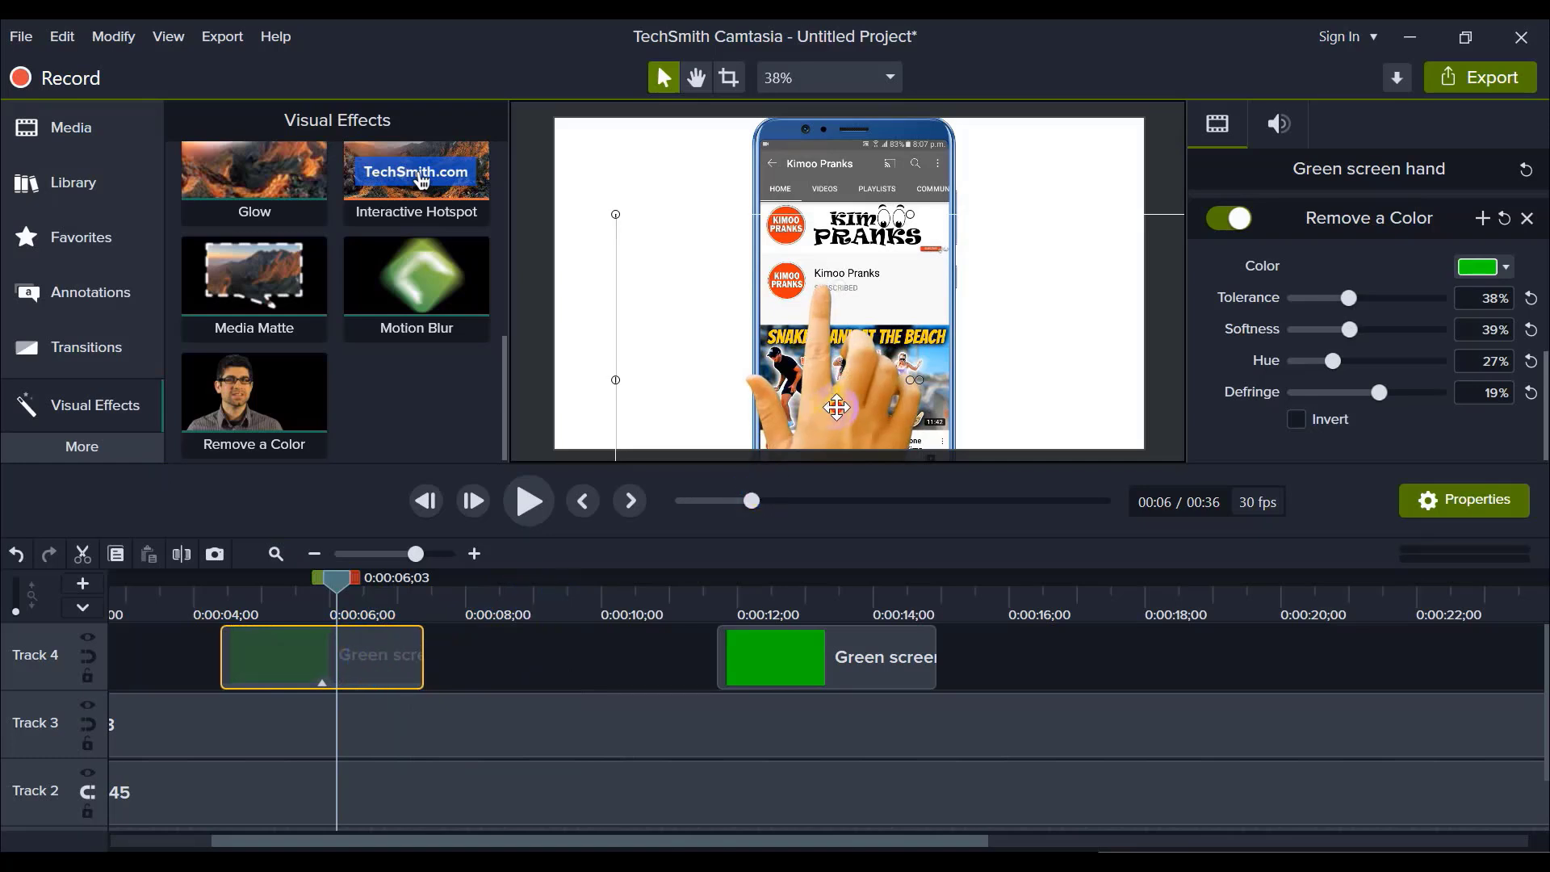
Step: Nudge the hand slightly up and right to place its fingertip on the Subscribed label, and return the playhead to 0:00:04;02
{"action": "left_click_drag", "start_coordinate": [837, 408], "coordinate": [849, 402]}
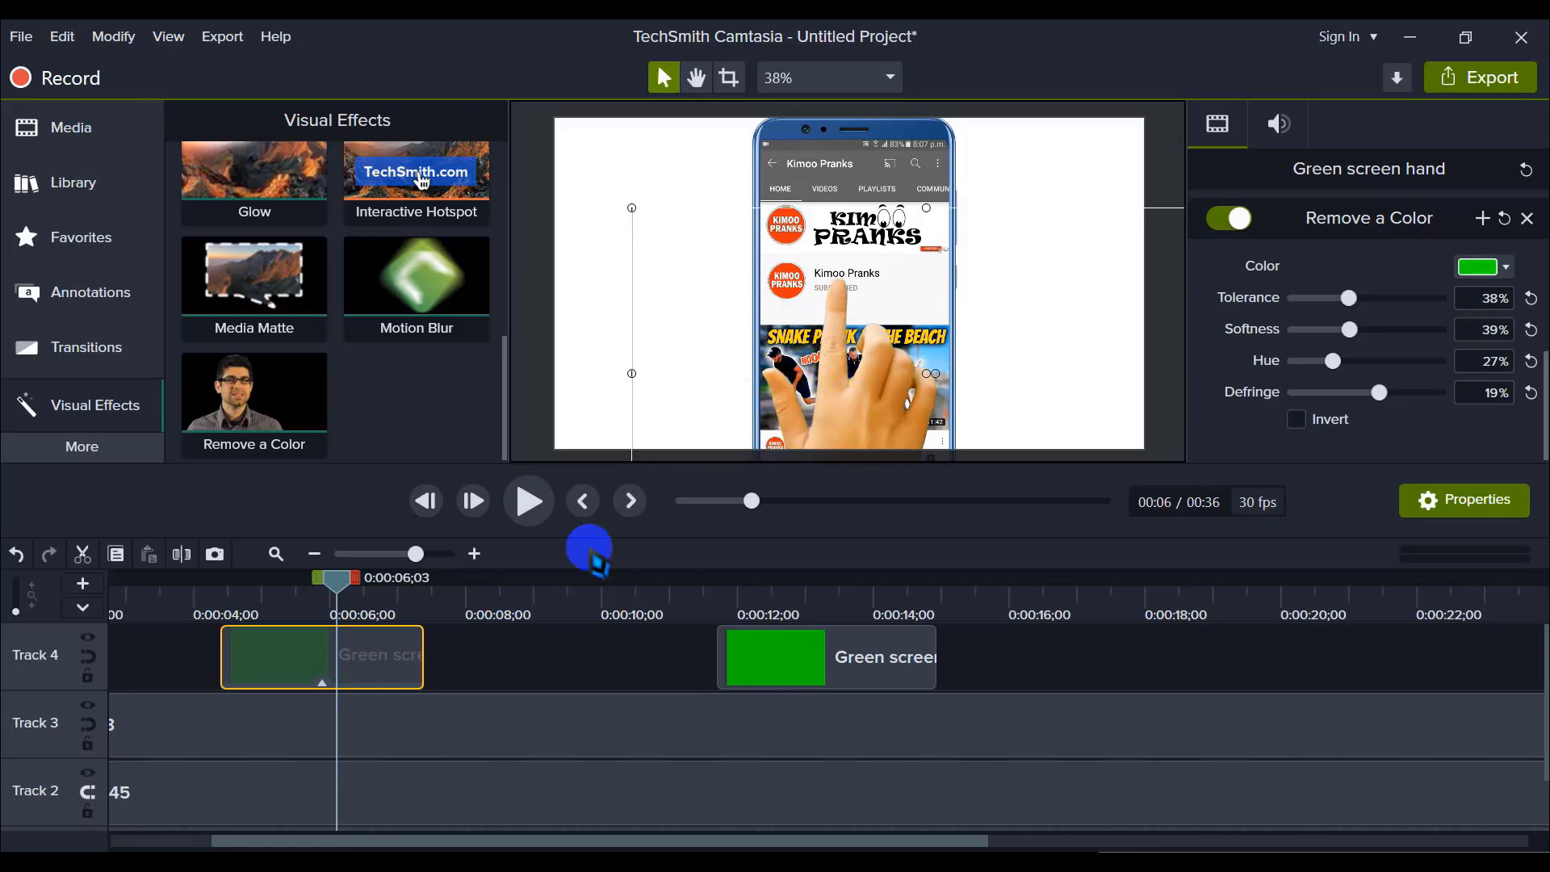
{"action": "left_click_drag", "start_coordinate": [336, 578], "coordinate": [197, 579]}
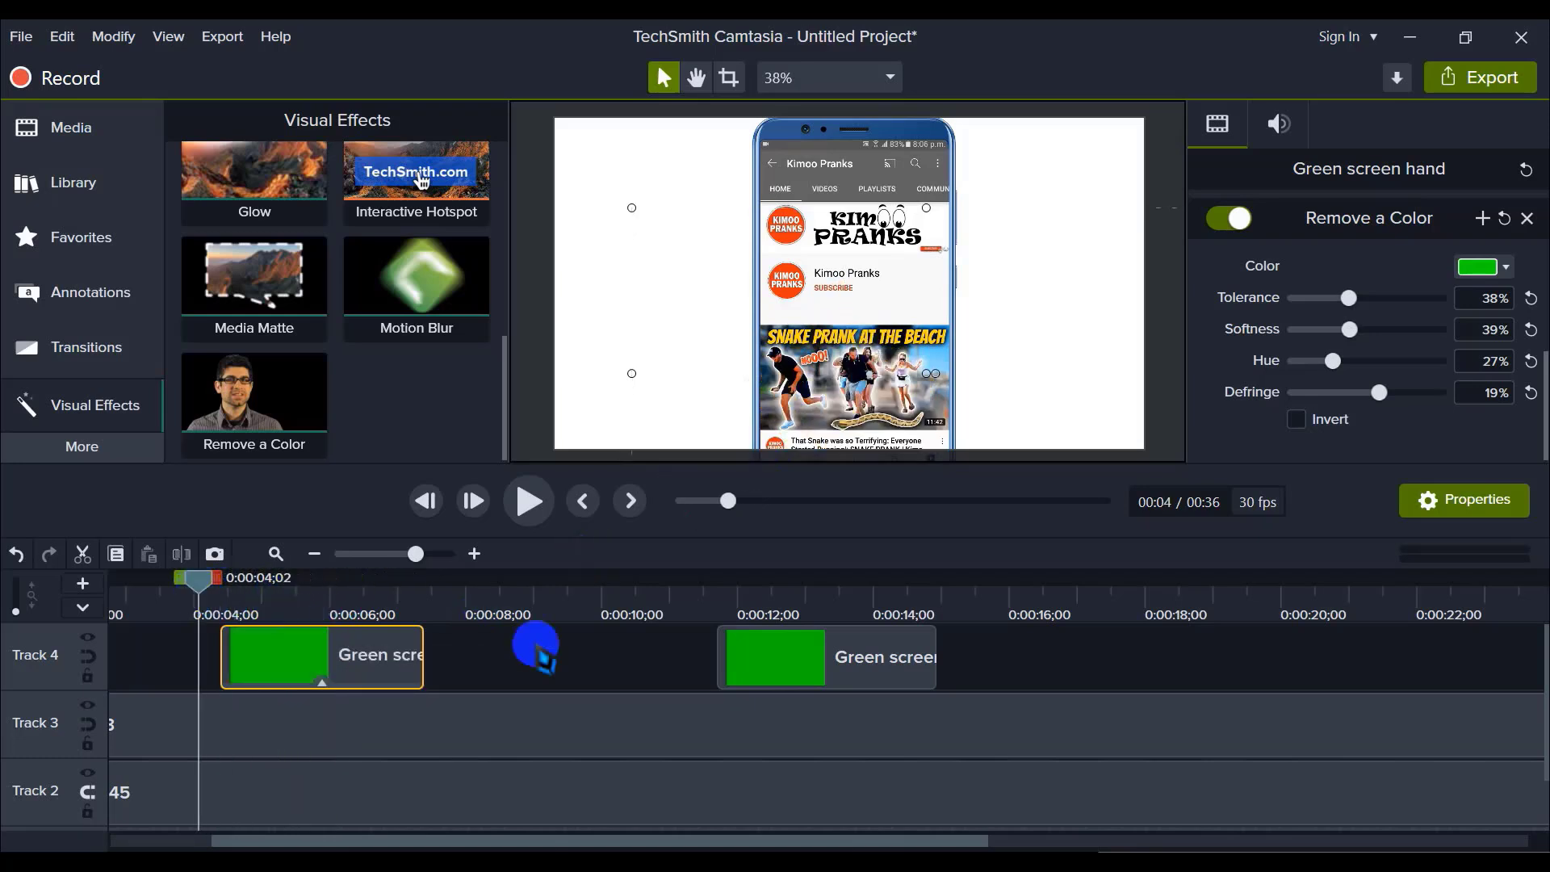
Step: Play the hand's tap from 0:00:04;02 to 0:00:06;22 and examine the thin vertical line at the clip's left edge
{"action": "left_click", "coordinate": [537, 650]}
{"action": "left_click", "coordinate": [529, 501]}
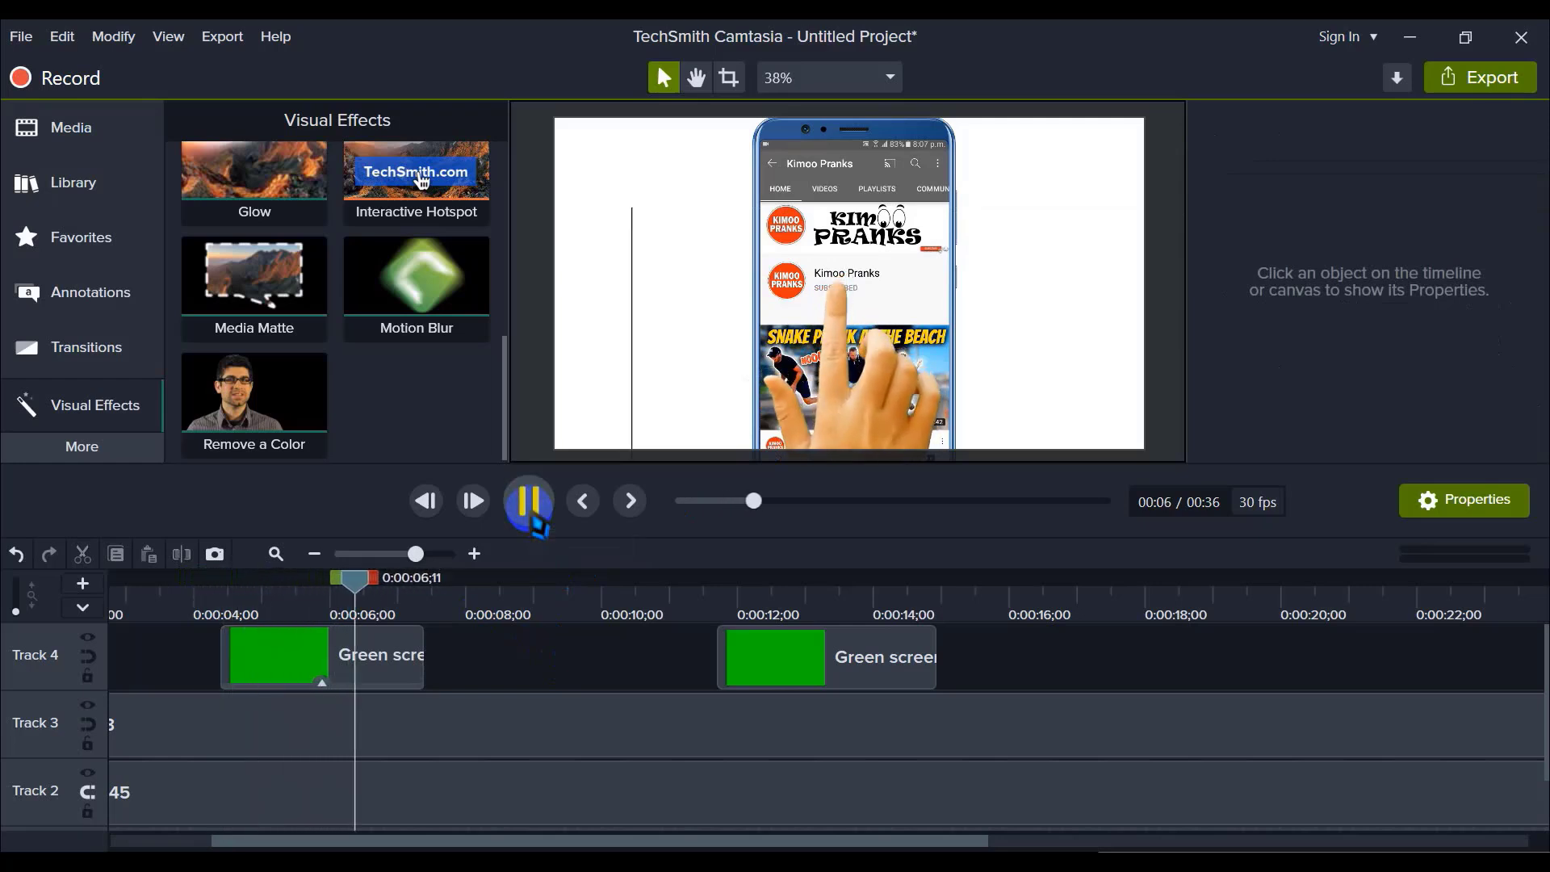
{"action": "left_click", "coordinate": [533, 521]}
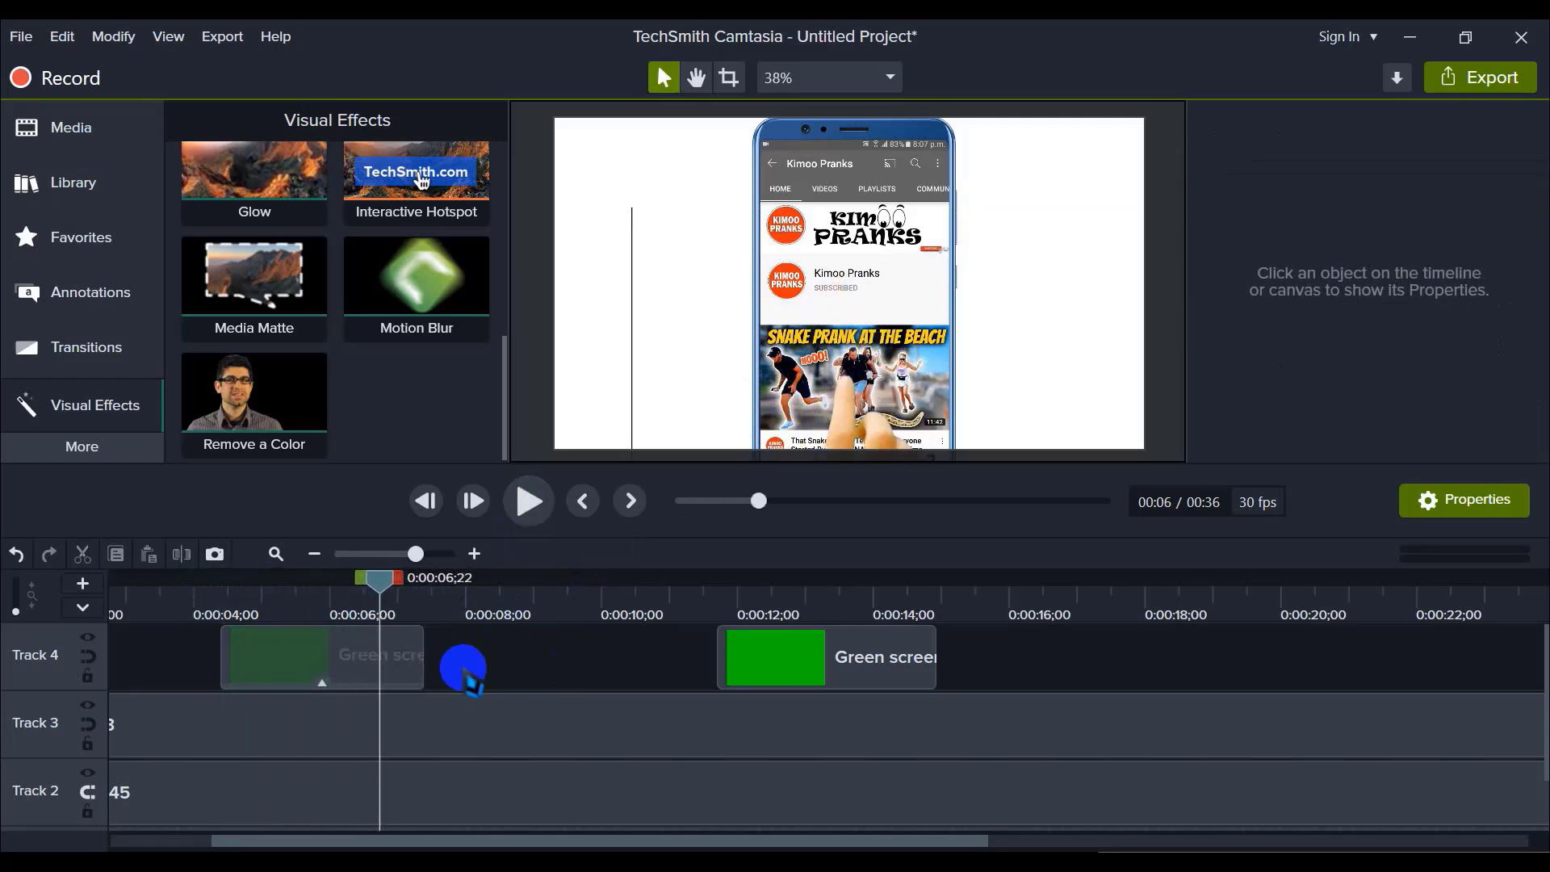
{"action": "left_click", "coordinate": [357, 658]}
{"action": "left_click", "coordinate": [537, 661]}
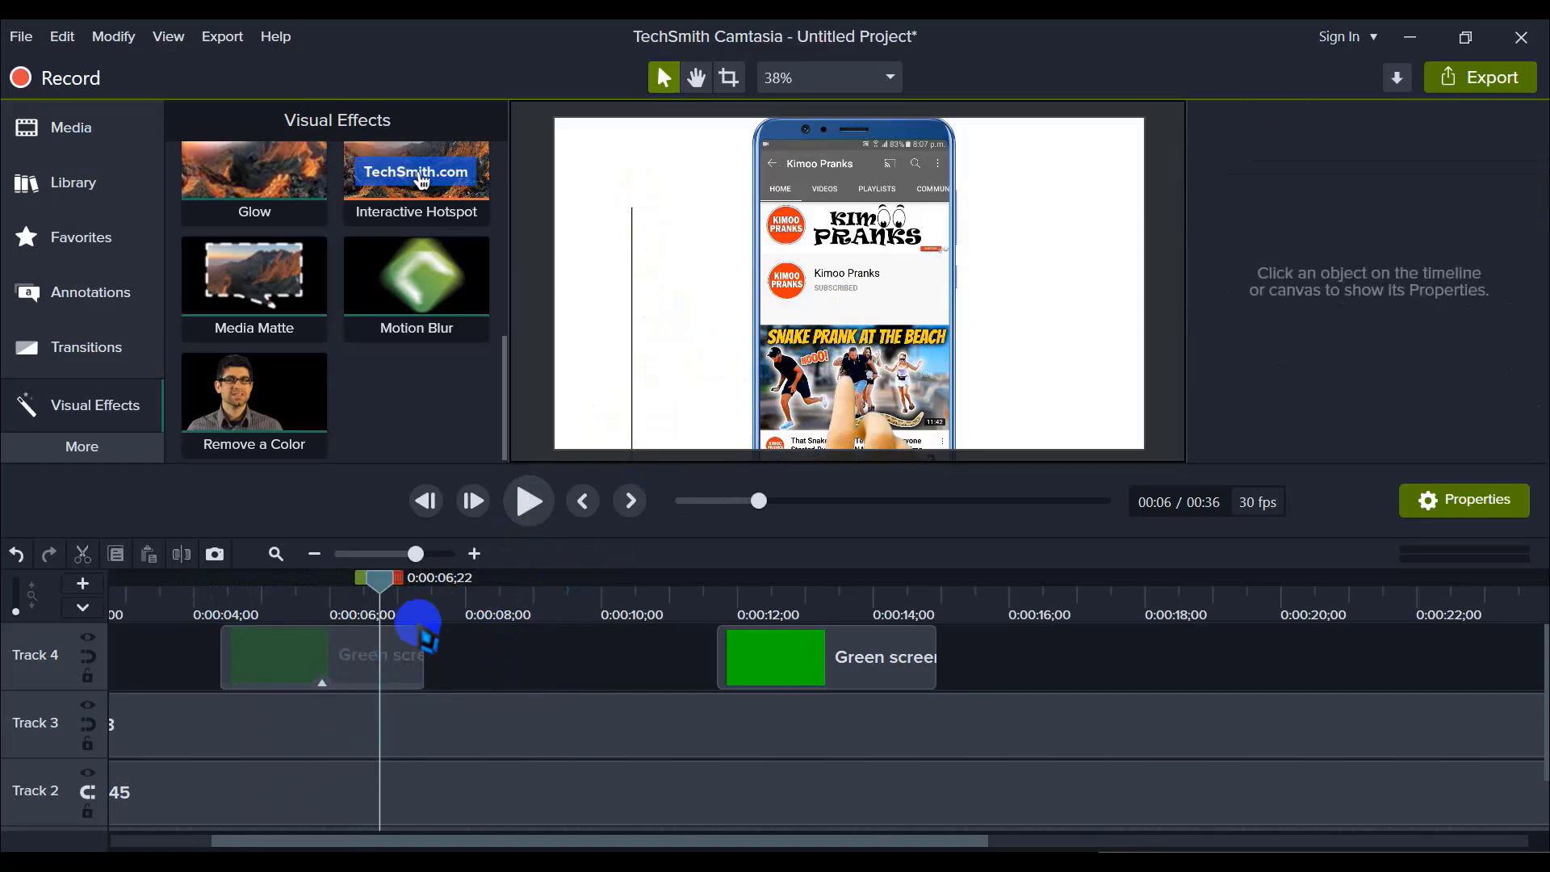
{"action": "left_click", "coordinate": [348, 652]}
{"action": "left_click", "coordinate": [489, 670]}
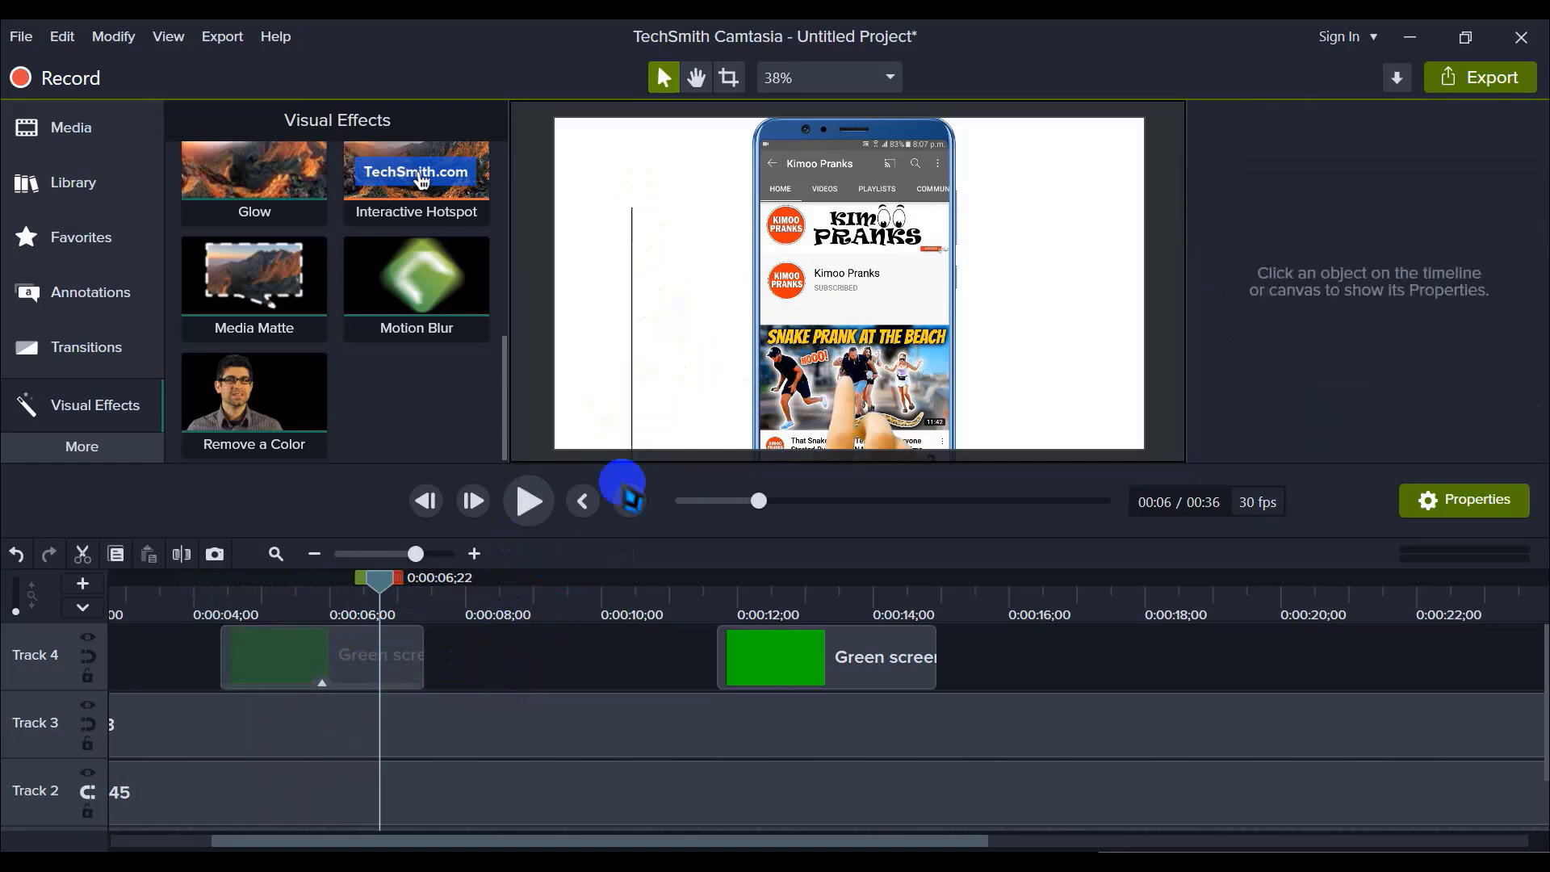
Step: Crop the first hand piece's left side inward on the canvas to remove the thin black vertical line
{"action": "left_click", "coordinate": [633, 332], "text": "alt"}
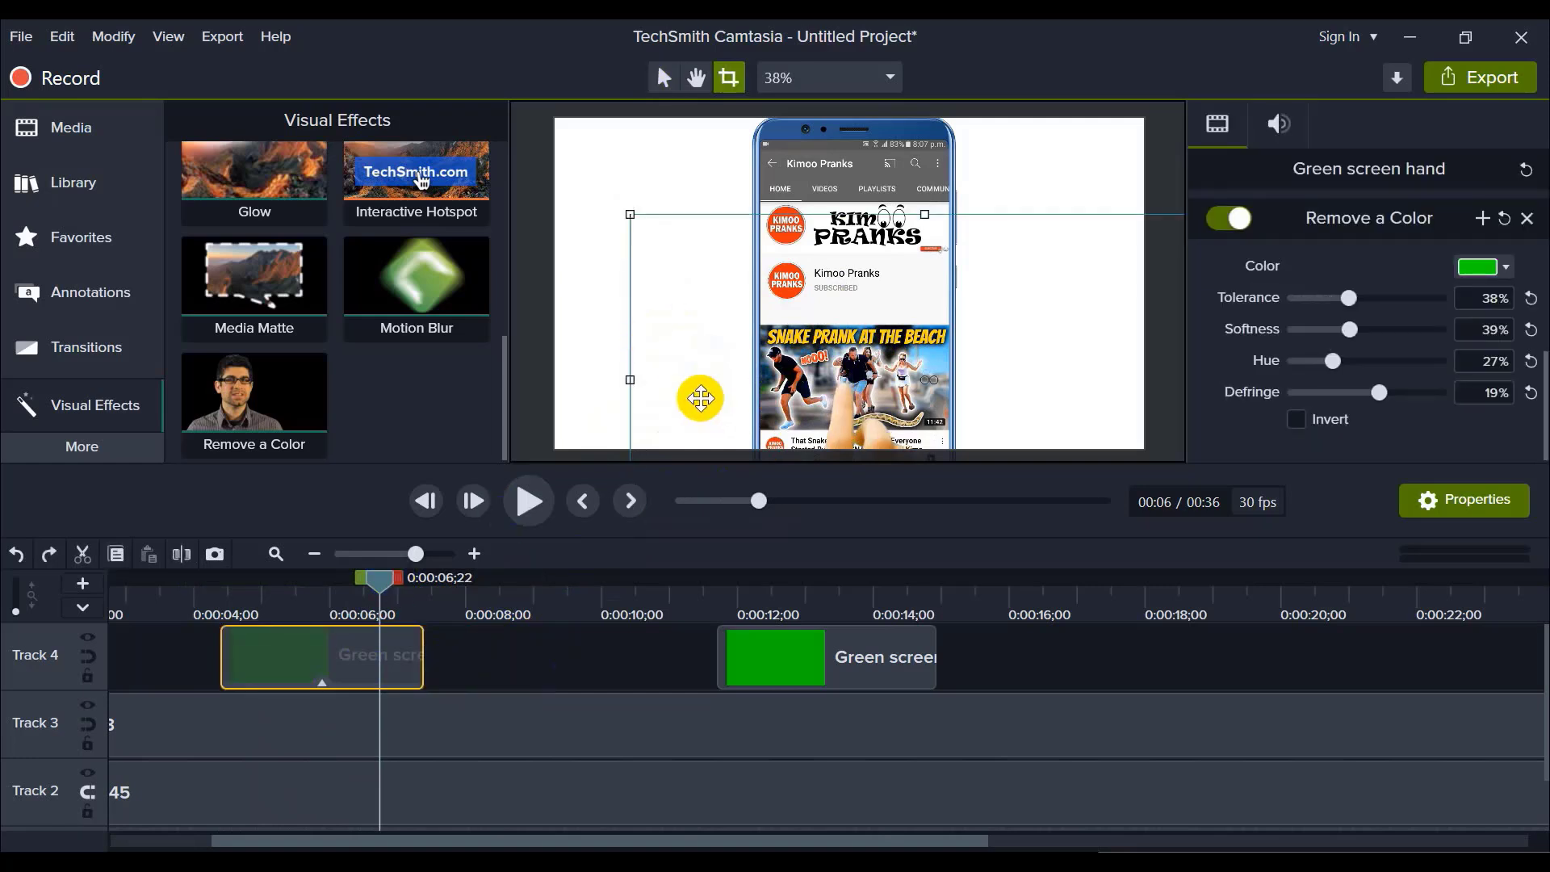
{"action": "left_click", "coordinate": [504, 667]}
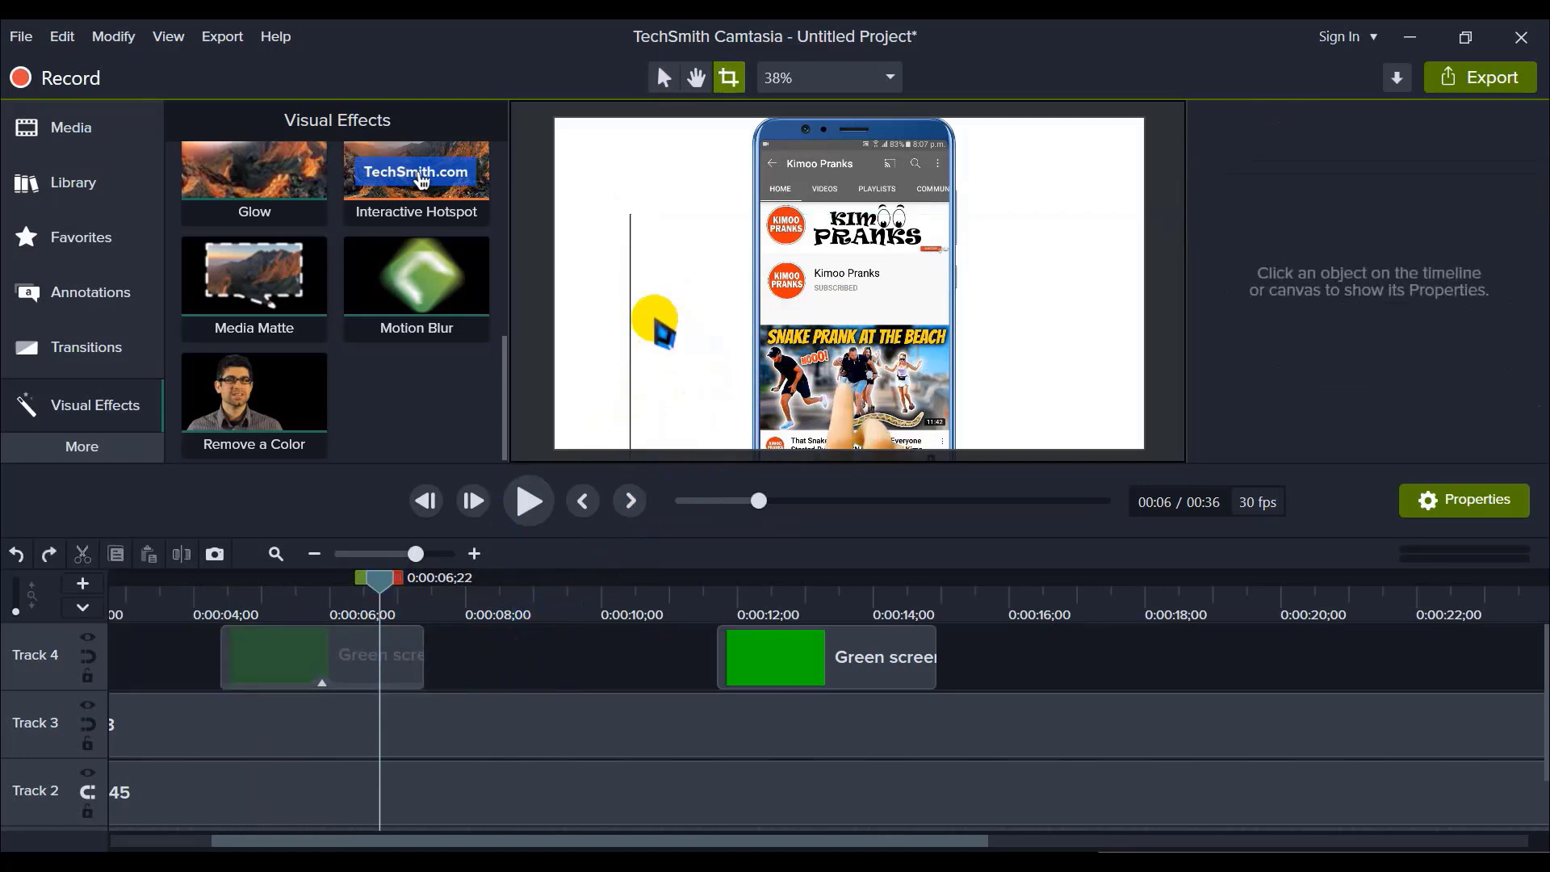
{"action": "left_click", "coordinate": [658, 363]}
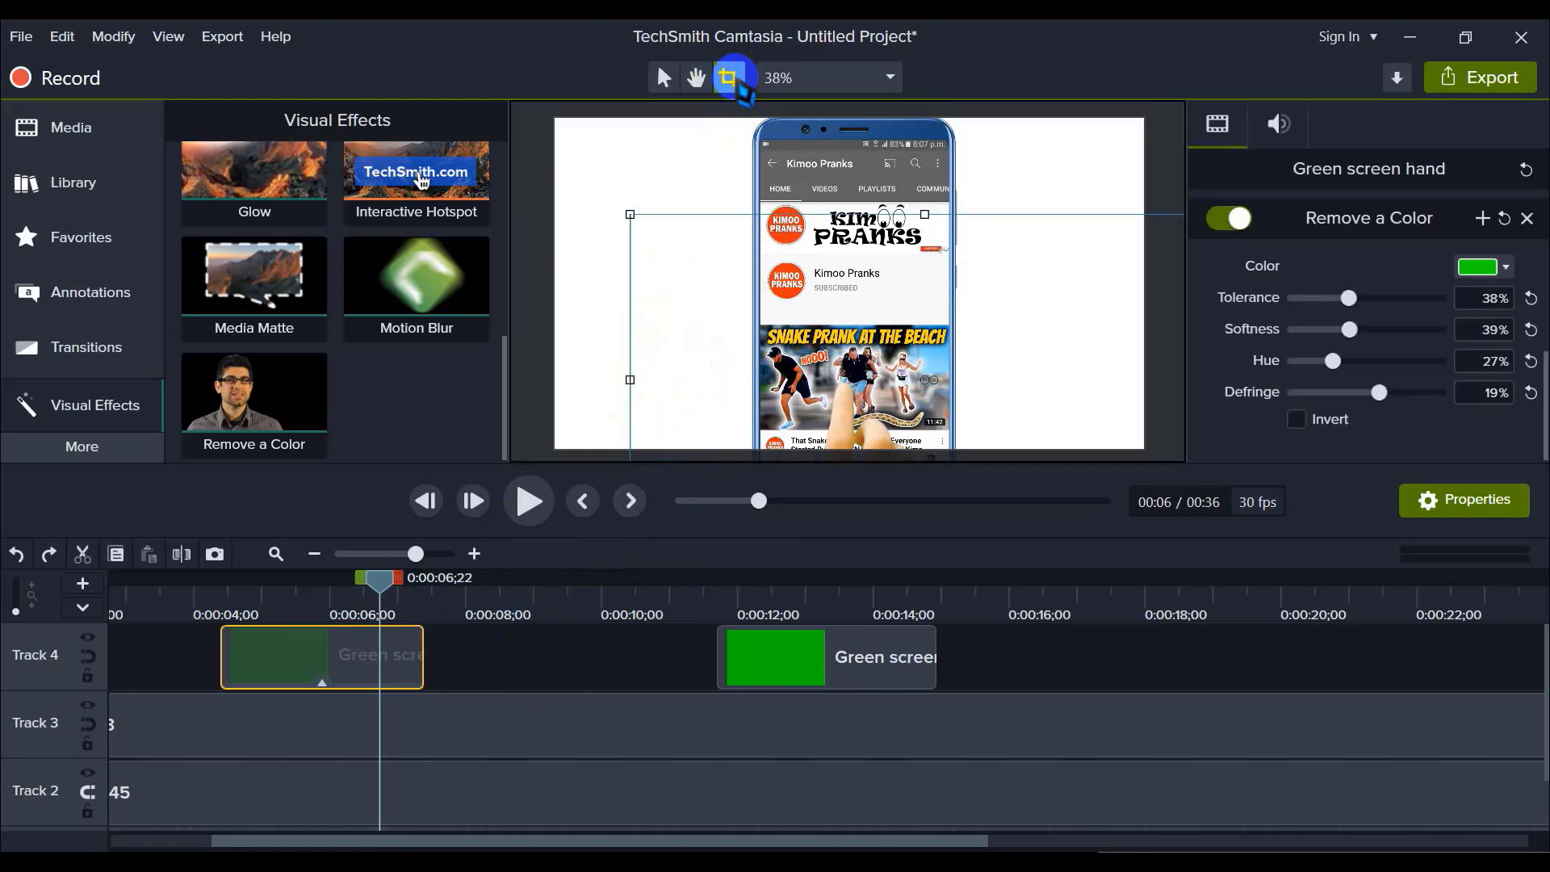
{"action": "left_click", "coordinate": [730, 78]}
{"action": "left_click", "coordinate": [681, 267]}
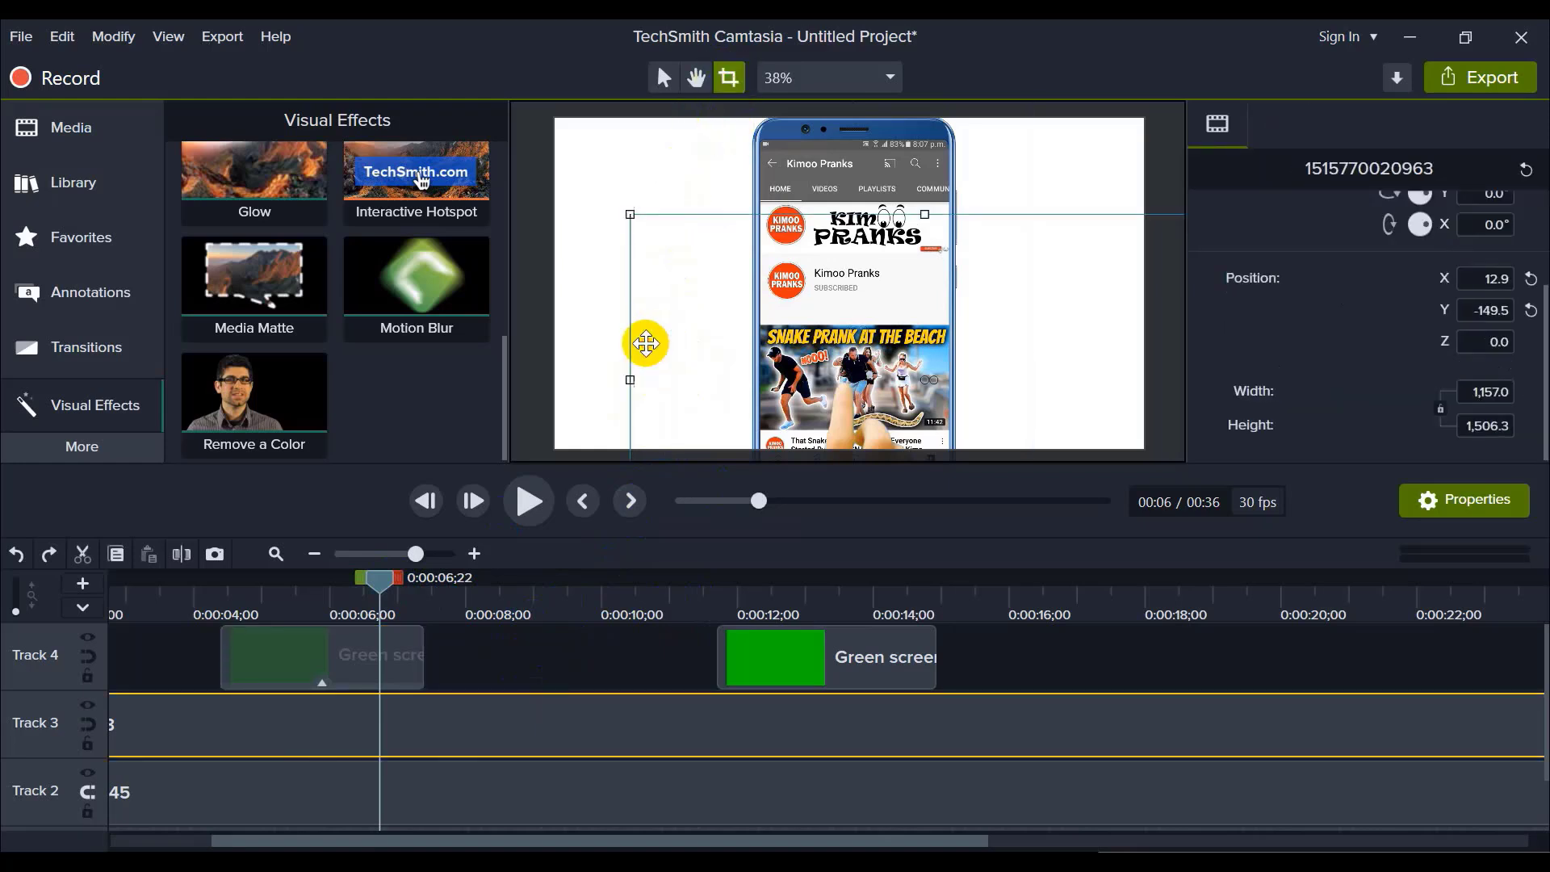
{"action": "left_click", "coordinate": [646, 344]}
{"action": "left_click", "coordinate": [664, 77]}
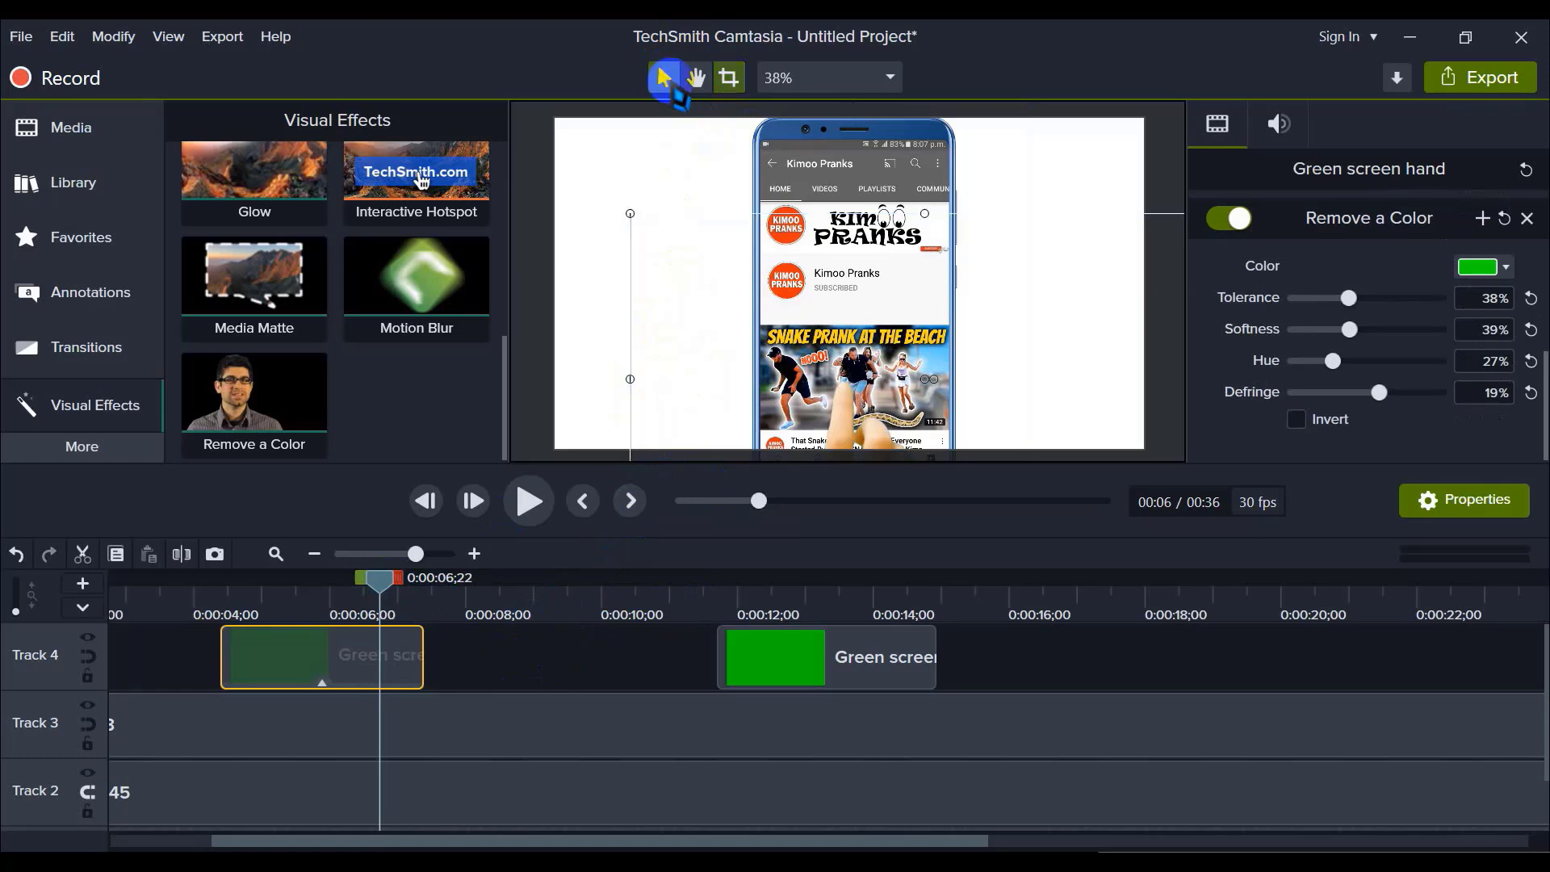
{"action": "left_click", "coordinate": [685, 154]}
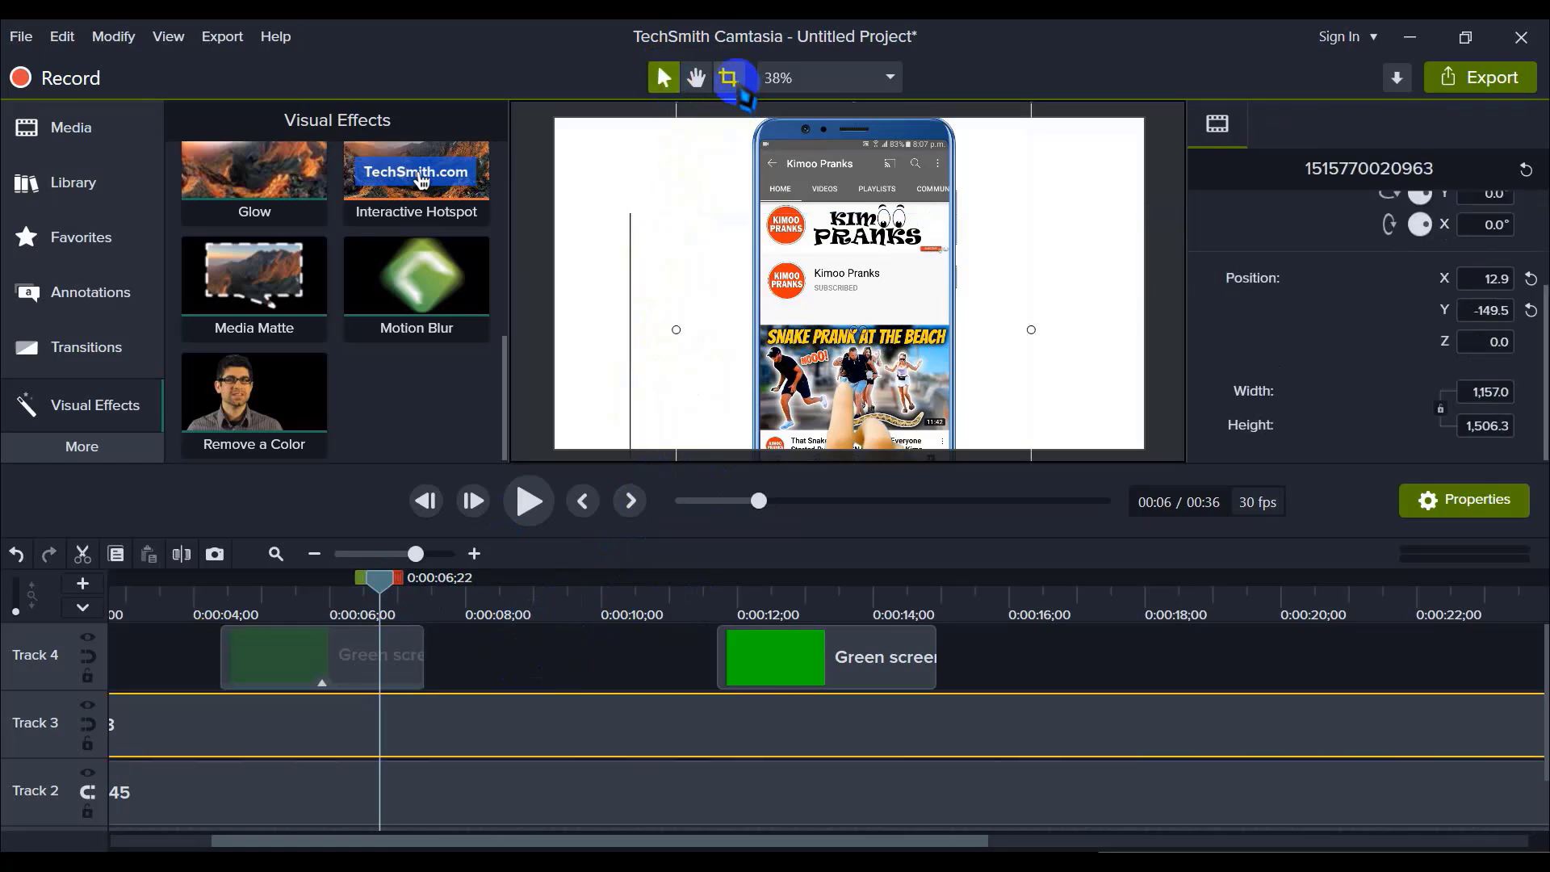
{"action": "left_click", "coordinate": [657, 336]}
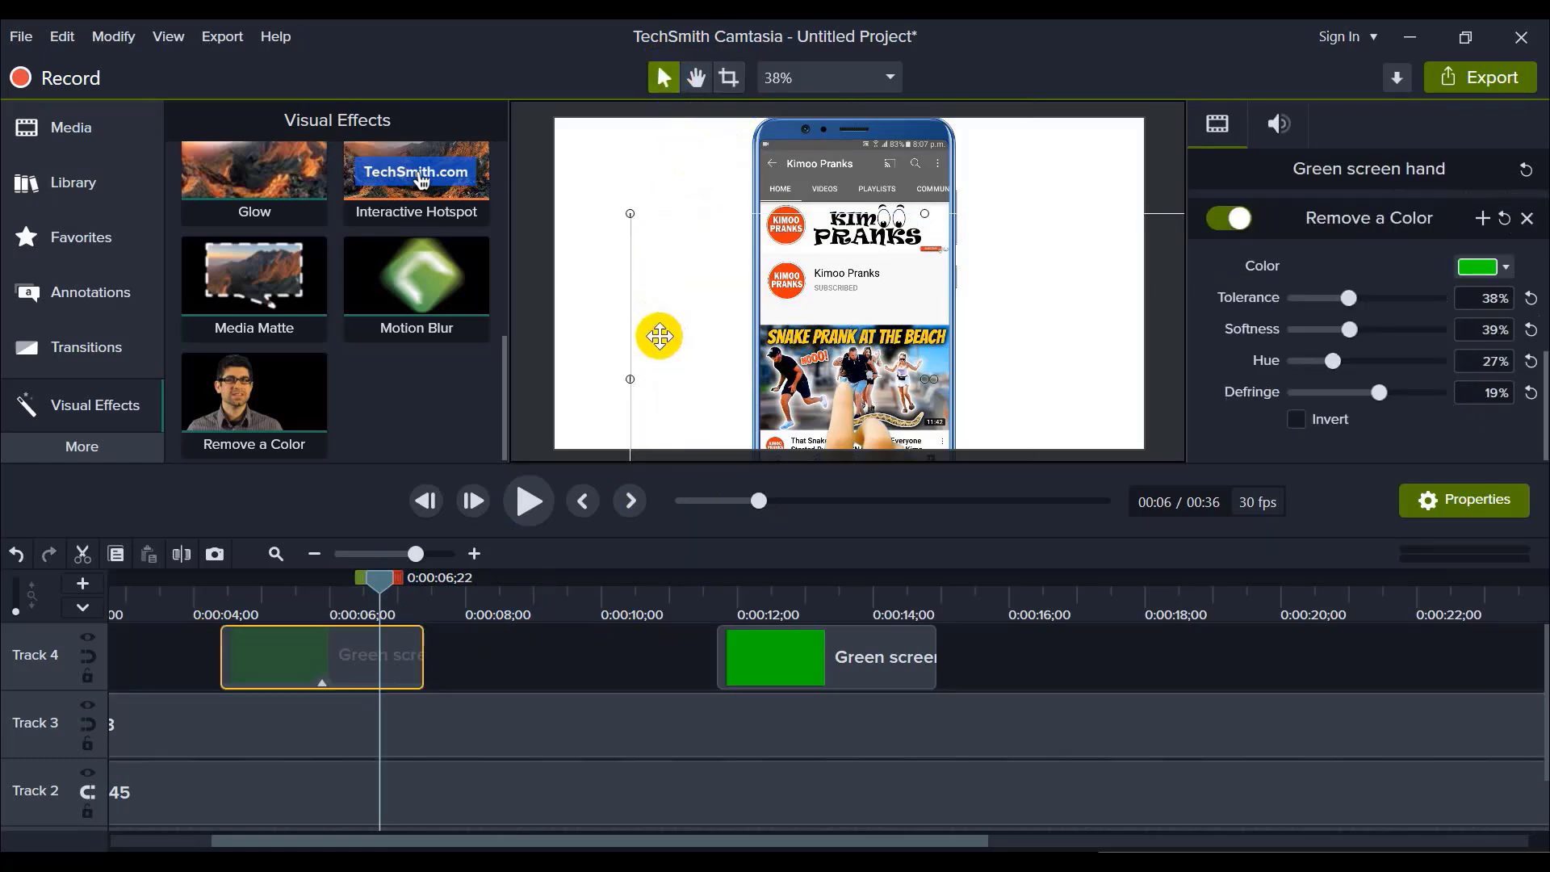
{"action": "left_click_drag", "start_coordinate": [632, 378], "coordinate": [688, 374]}
Step: Crop the first hand piece's right side inward to just outside the phone, and fit the canvas view
{"action": "scroll", "coordinate": [989, 284], "scroll_direction": "down", "scroll_amount": 2}
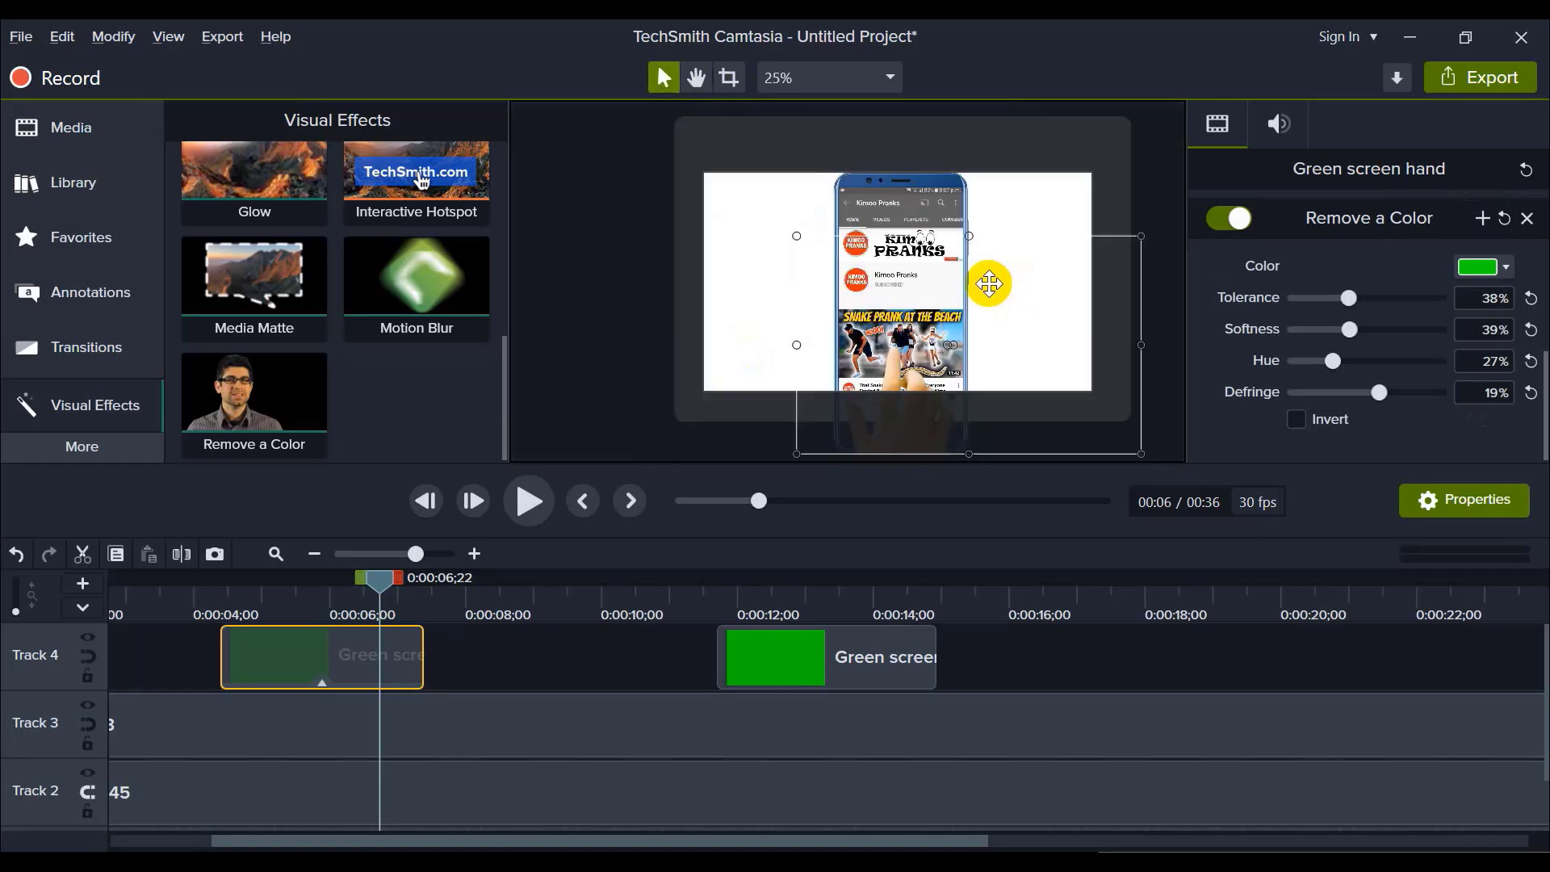
{"action": "scroll", "coordinate": [989, 283], "scroll_direction": "down", "scroll_amount": 2}
{"action": "left_click_drag", "start_coordinate": [1048, 309], "coordinate": [1051, 309]}
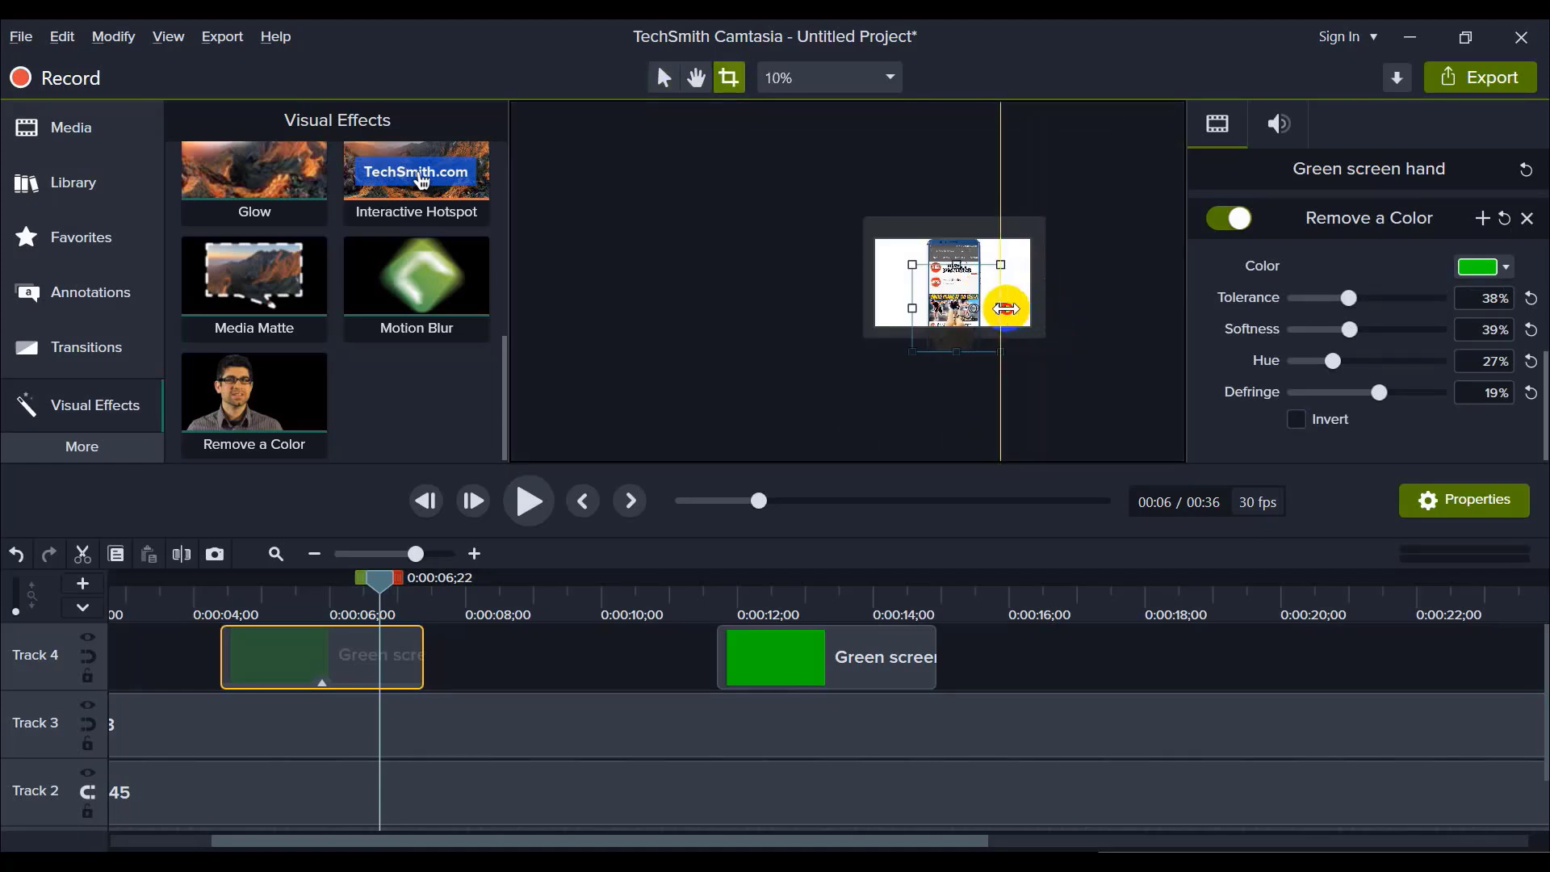
{"action": "left_click", "coordinate": [838, 74]}
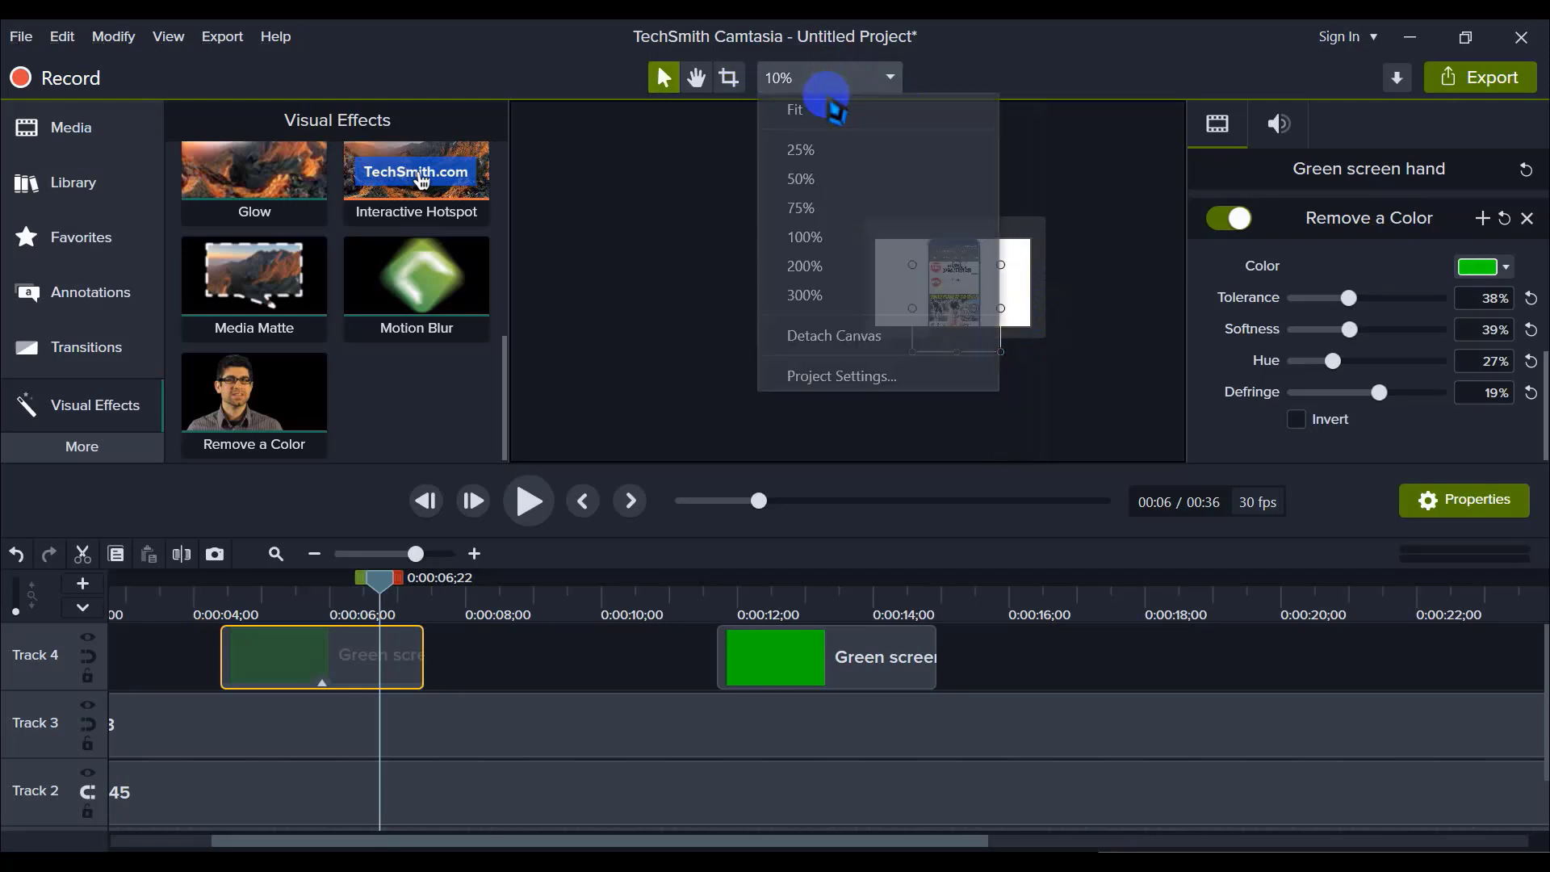
{"action": "left_click", "coordinate": [807, 108]}
Step: Play the cropped hand's tap from 0:00:04;03 and again from 0:00:03;16 to check its timing and clean edges
{"action": "left_click", "coordinate": [360, 576]}
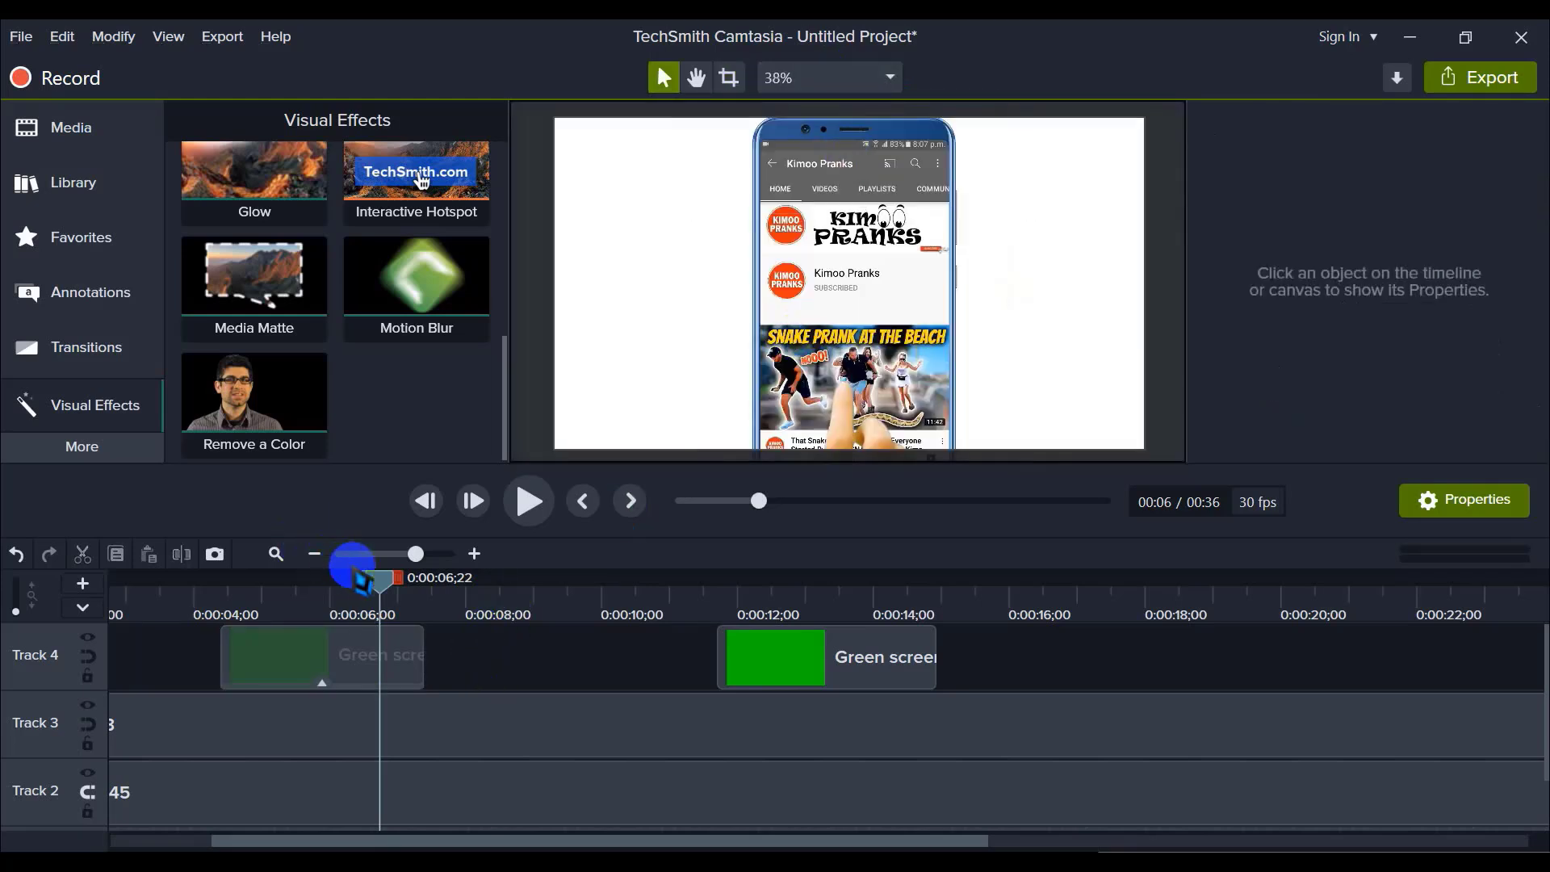
{"action": "left_click_drag", "start_coordinate": [317, 584], "coordinate": [204, 601]}
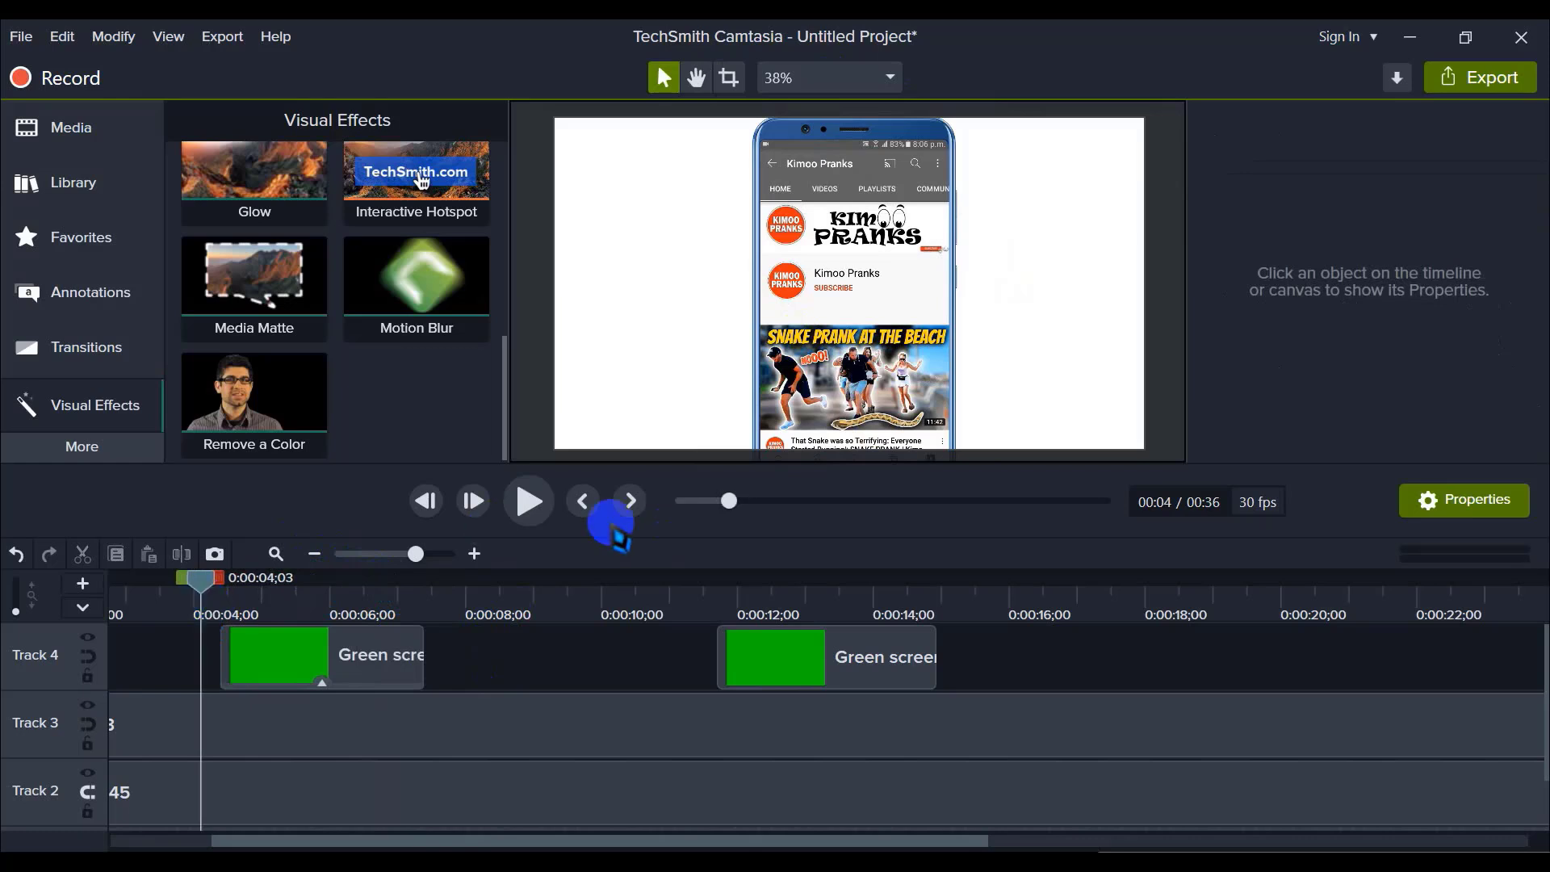
{"action": "left_click", "coordinate": [529, 501]}
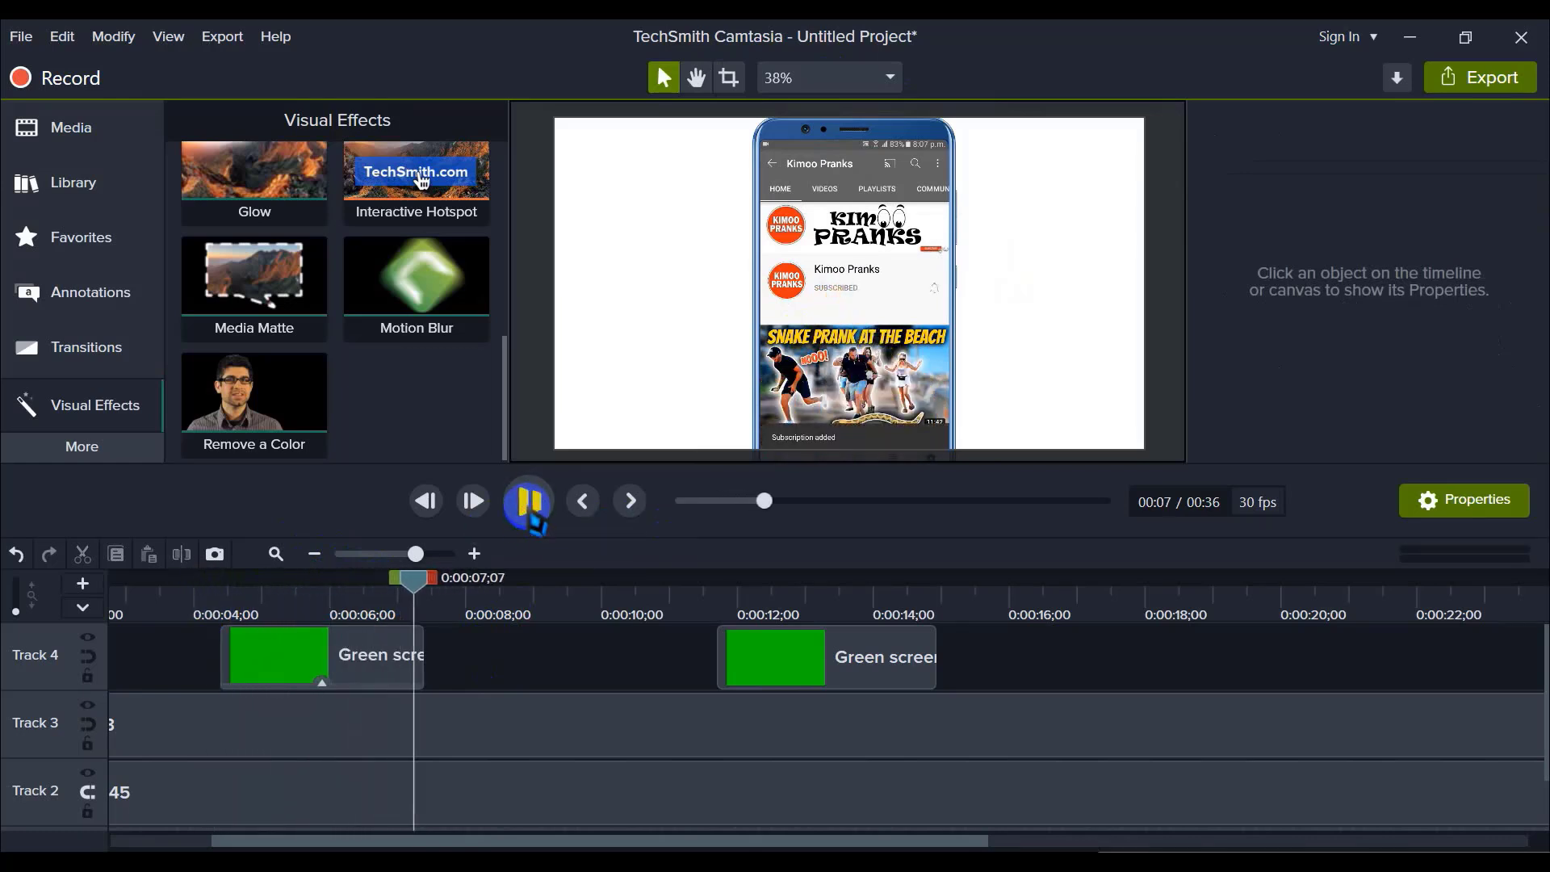
{"action": "left_click", "coordinate": [529, 501]}
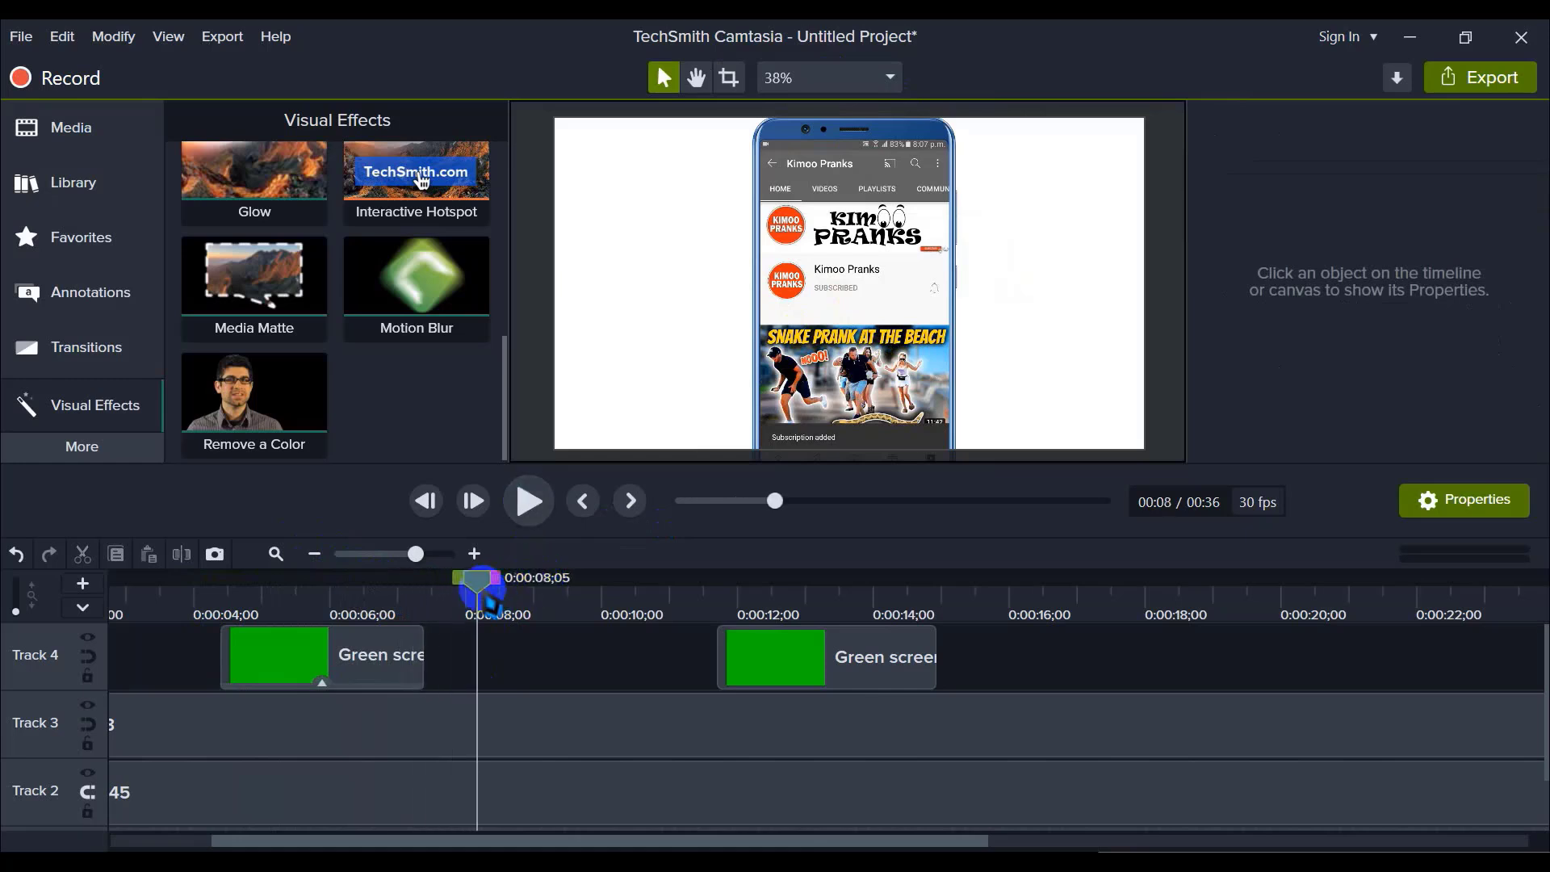
{"action": "left_click_drag", "start_coordinate": [486, 594], "coordinate": [155, 604]}
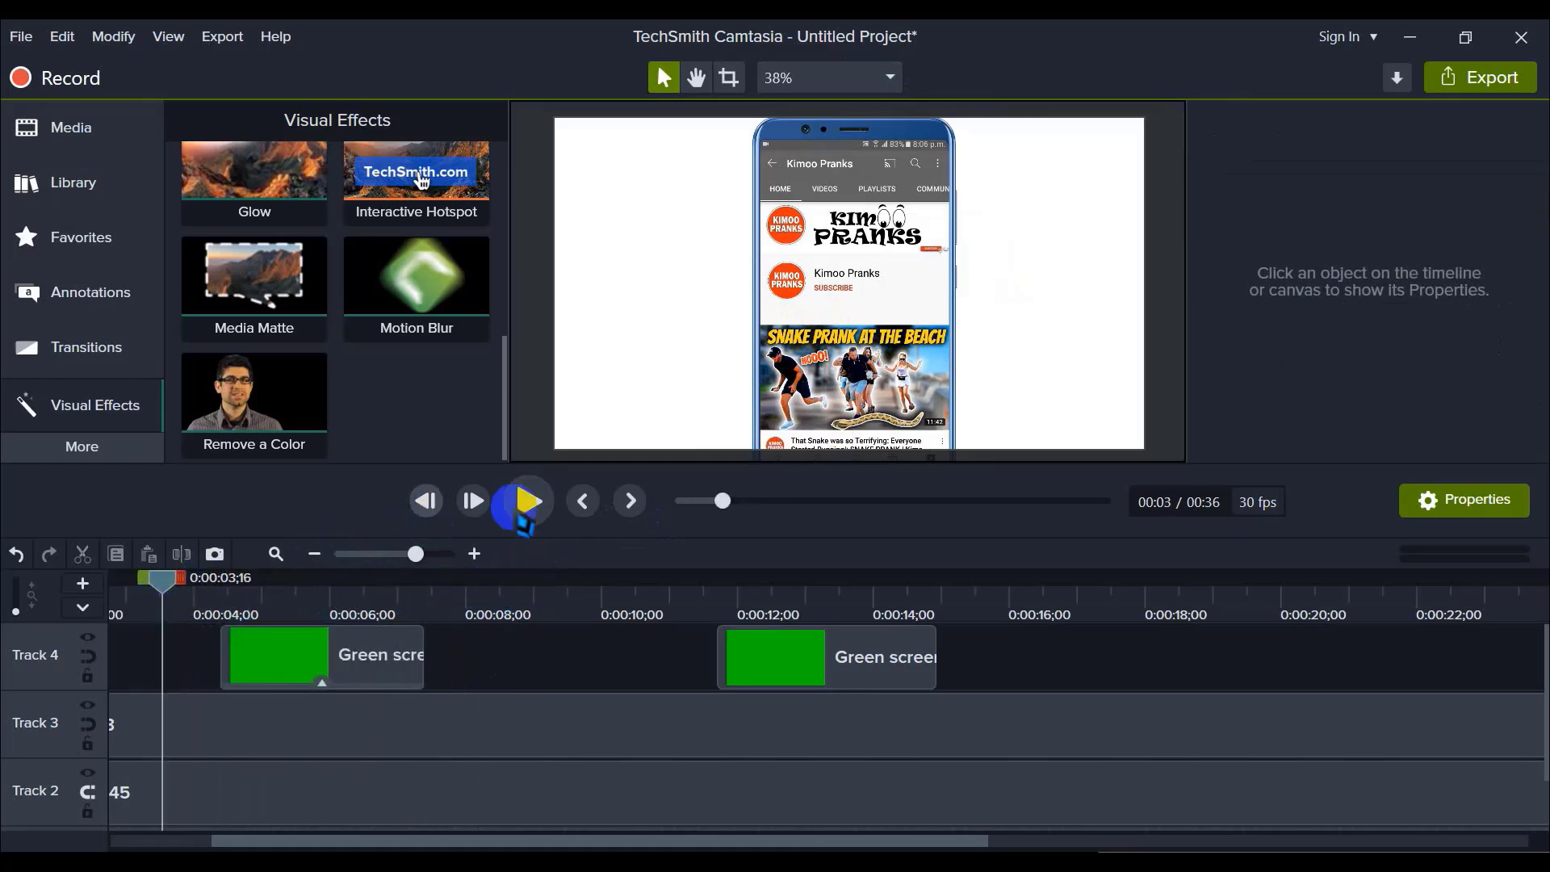
{"action": "left_click", "coordinate": [525, 505]}
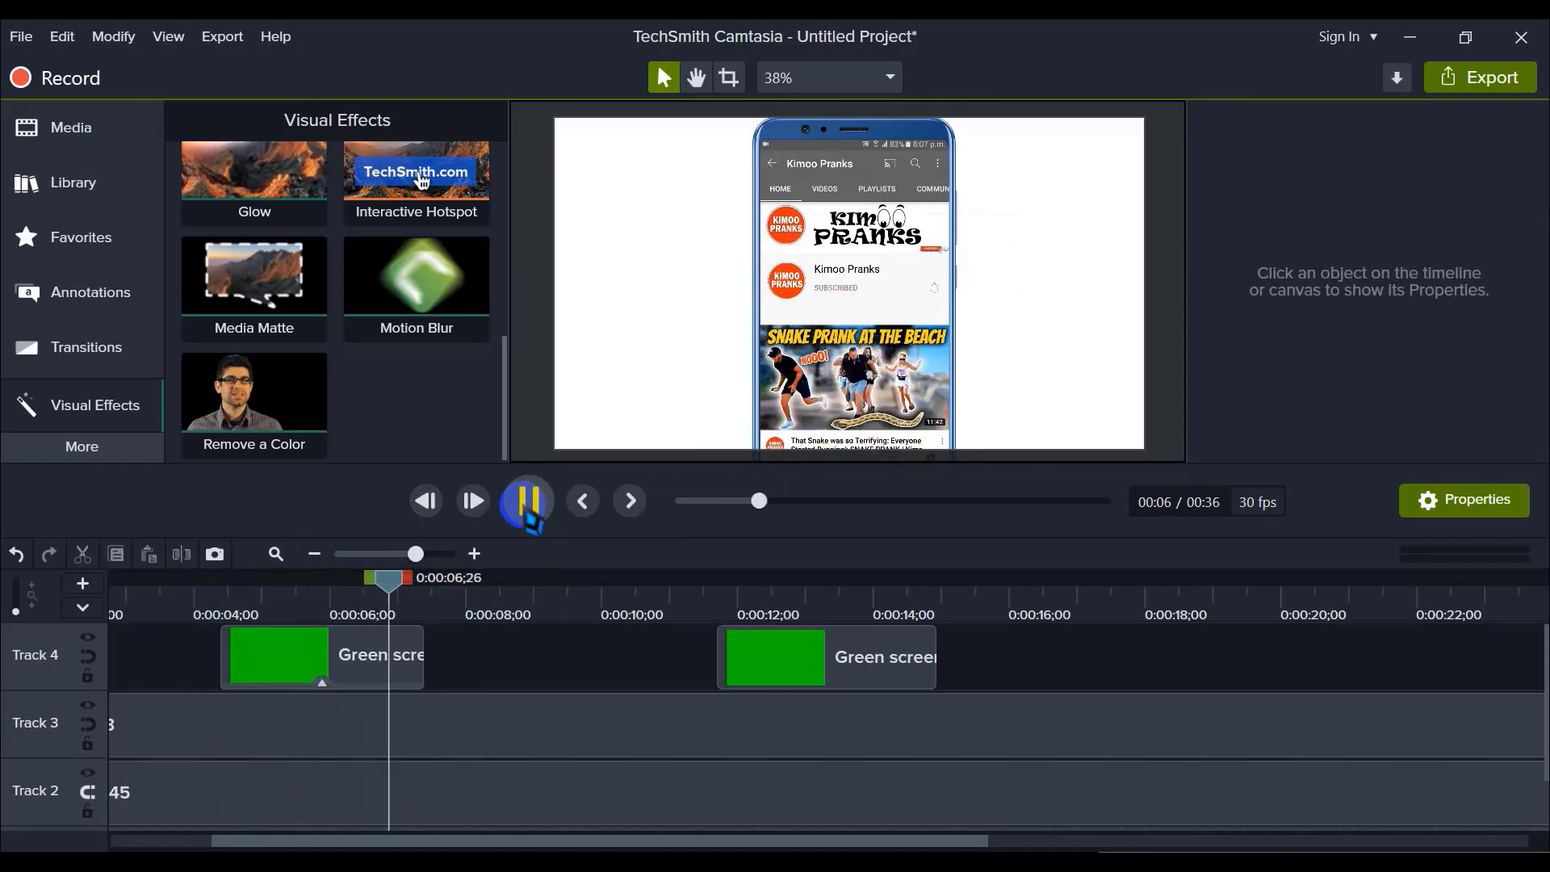
{"action": "left_click", "coordinate": [527, 502]}
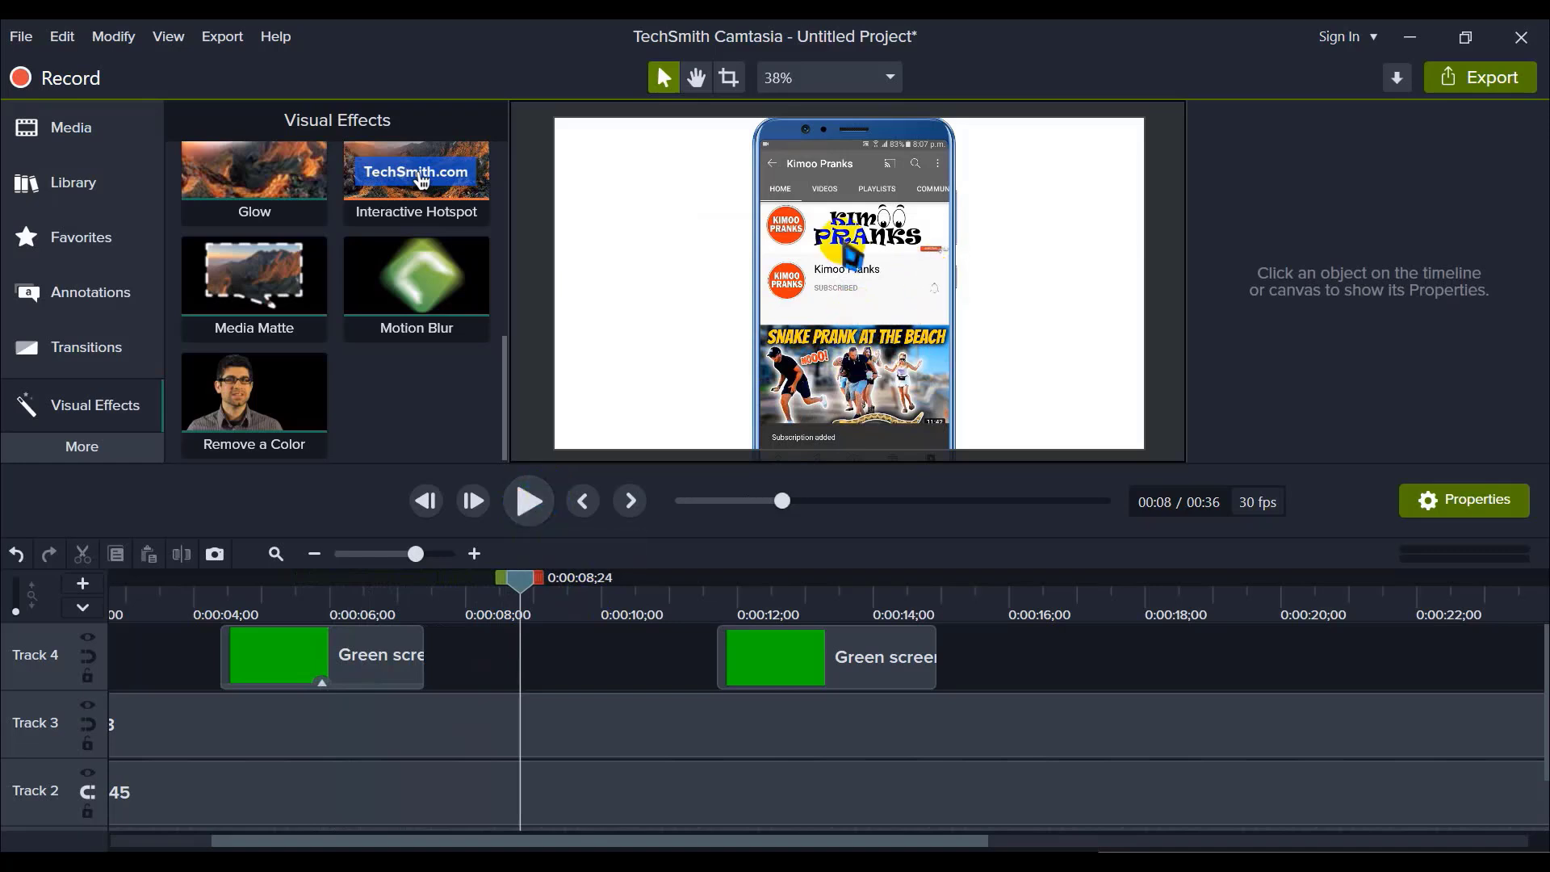
Step: Play on from 0:00:08;24 into the second hand piece and compare its green background with the keyed first piece
{"action": "left_click", "coordinate": [530, 503]}
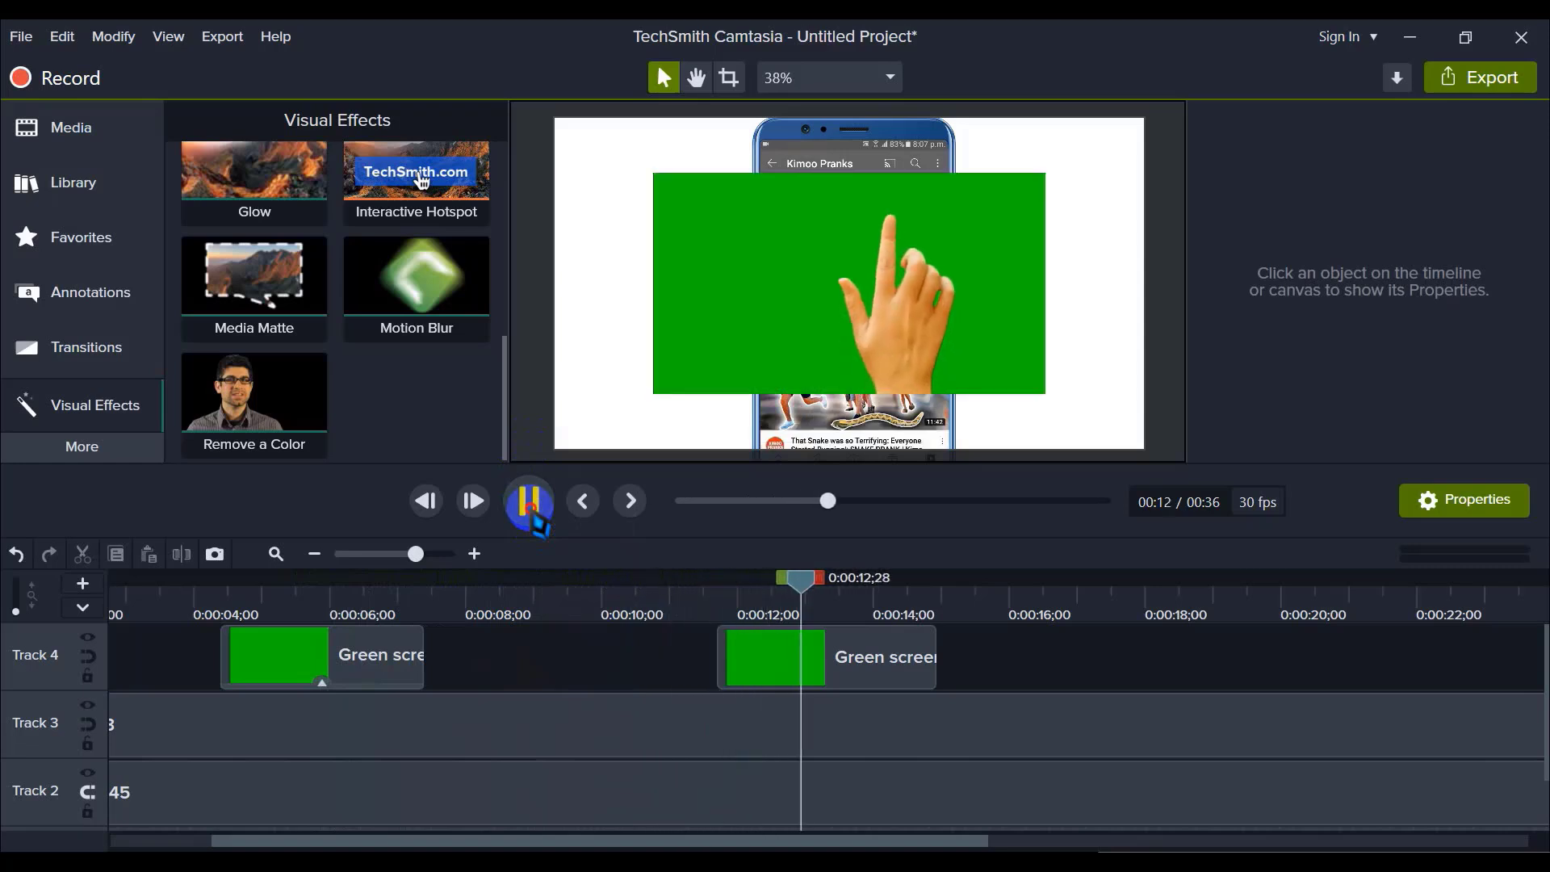
{"action": "key", "text": "space"}
{"action": "left_click", "coordinate": [915, 329]}
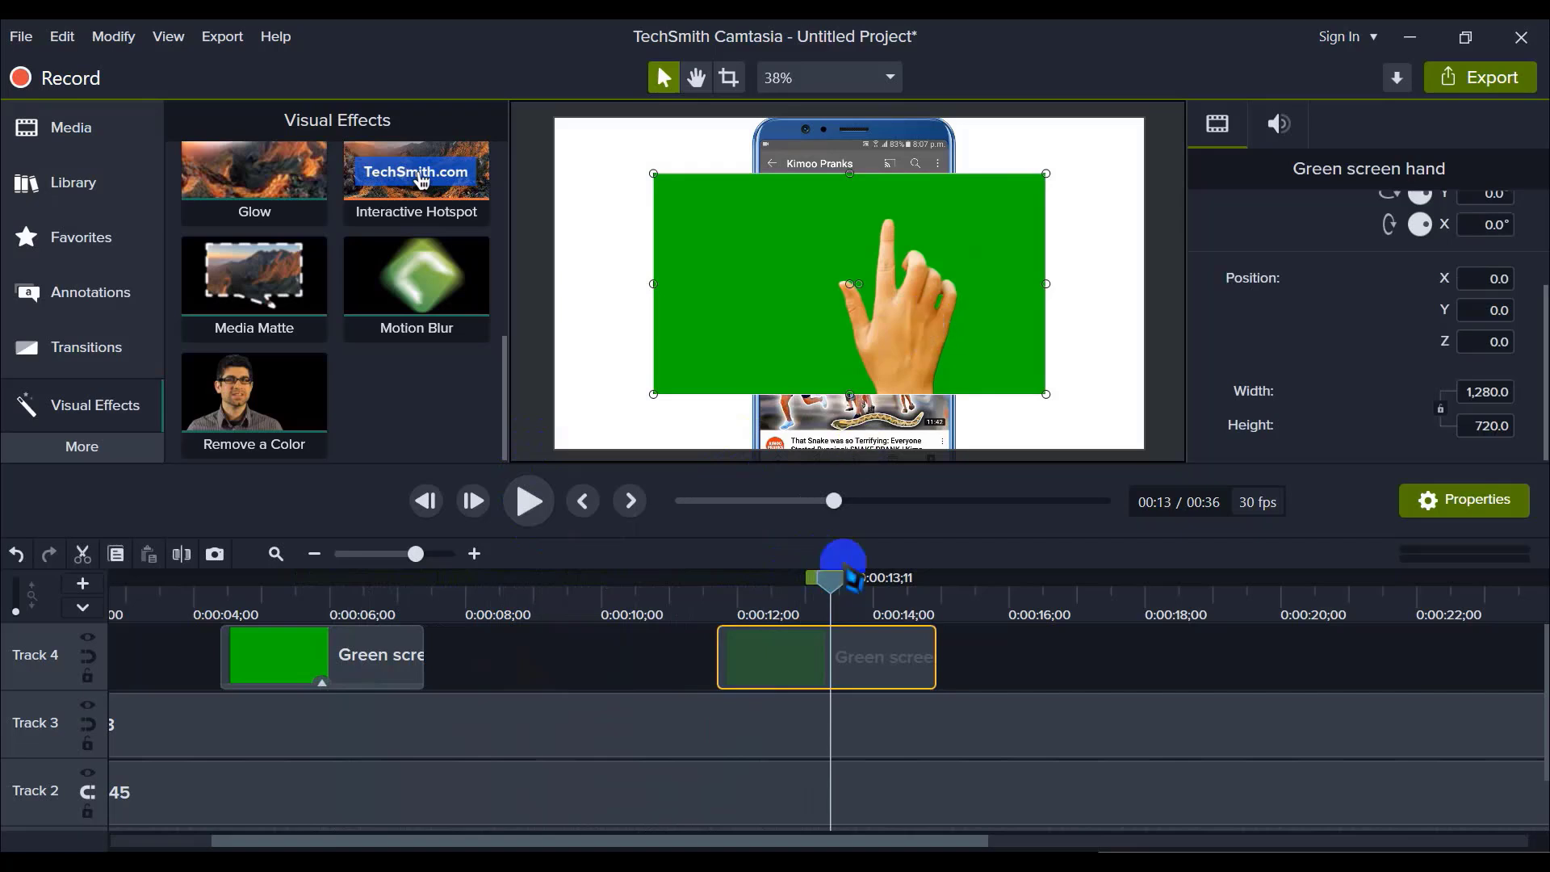
{"action": "left_click", "coordinate": [994, 665]}
{"action": "left_click", "coordinate": [852, 644]}
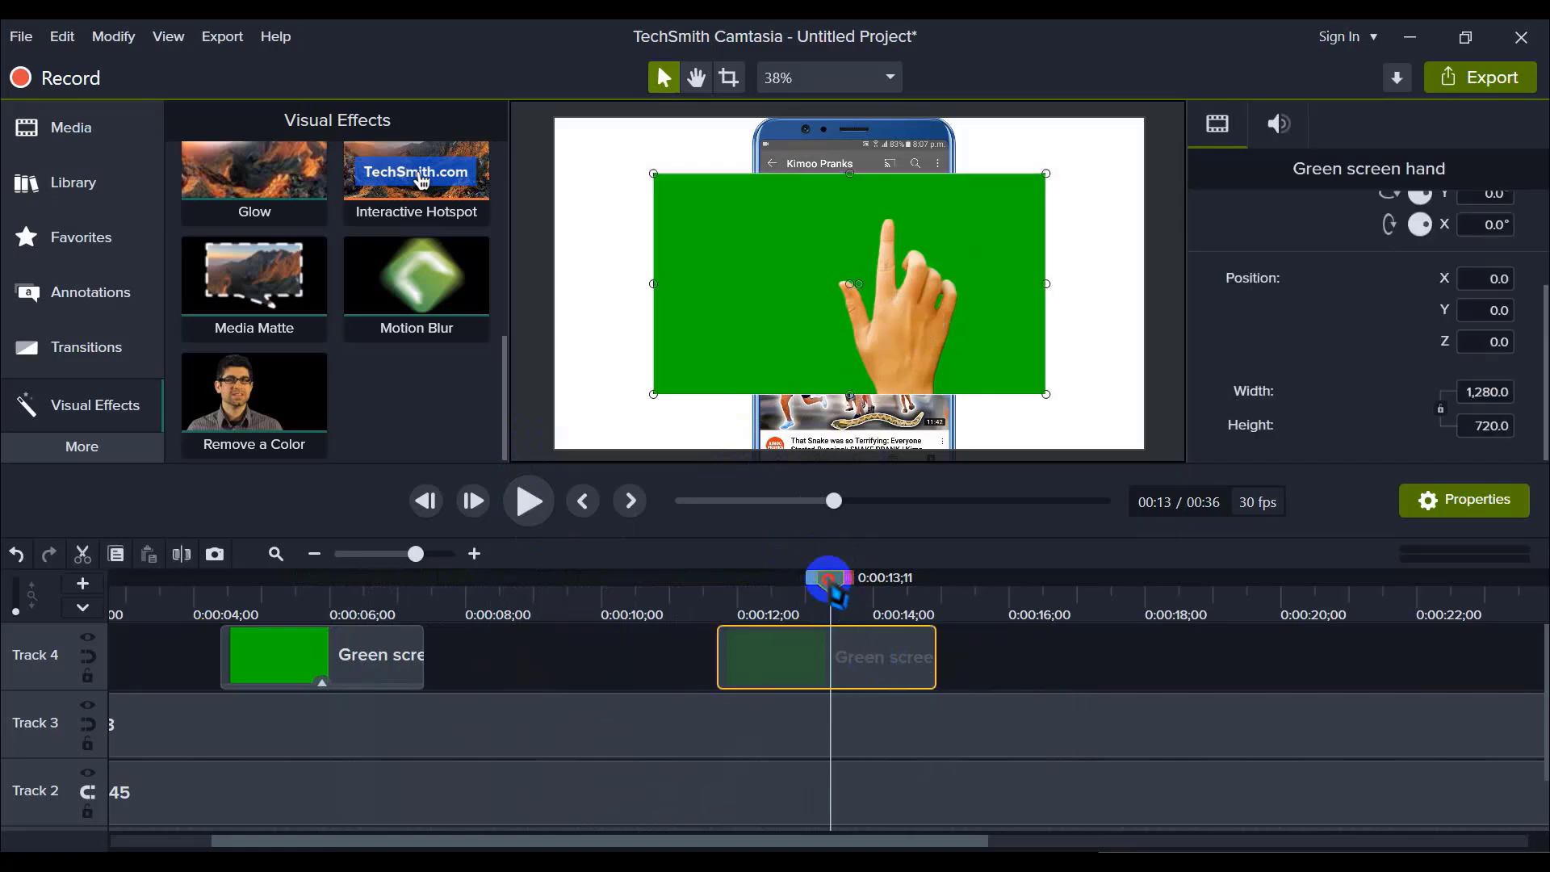
{"action": "left_click_drag", "start_coordinate": [831, 590], "coordinate": [311, 596]}
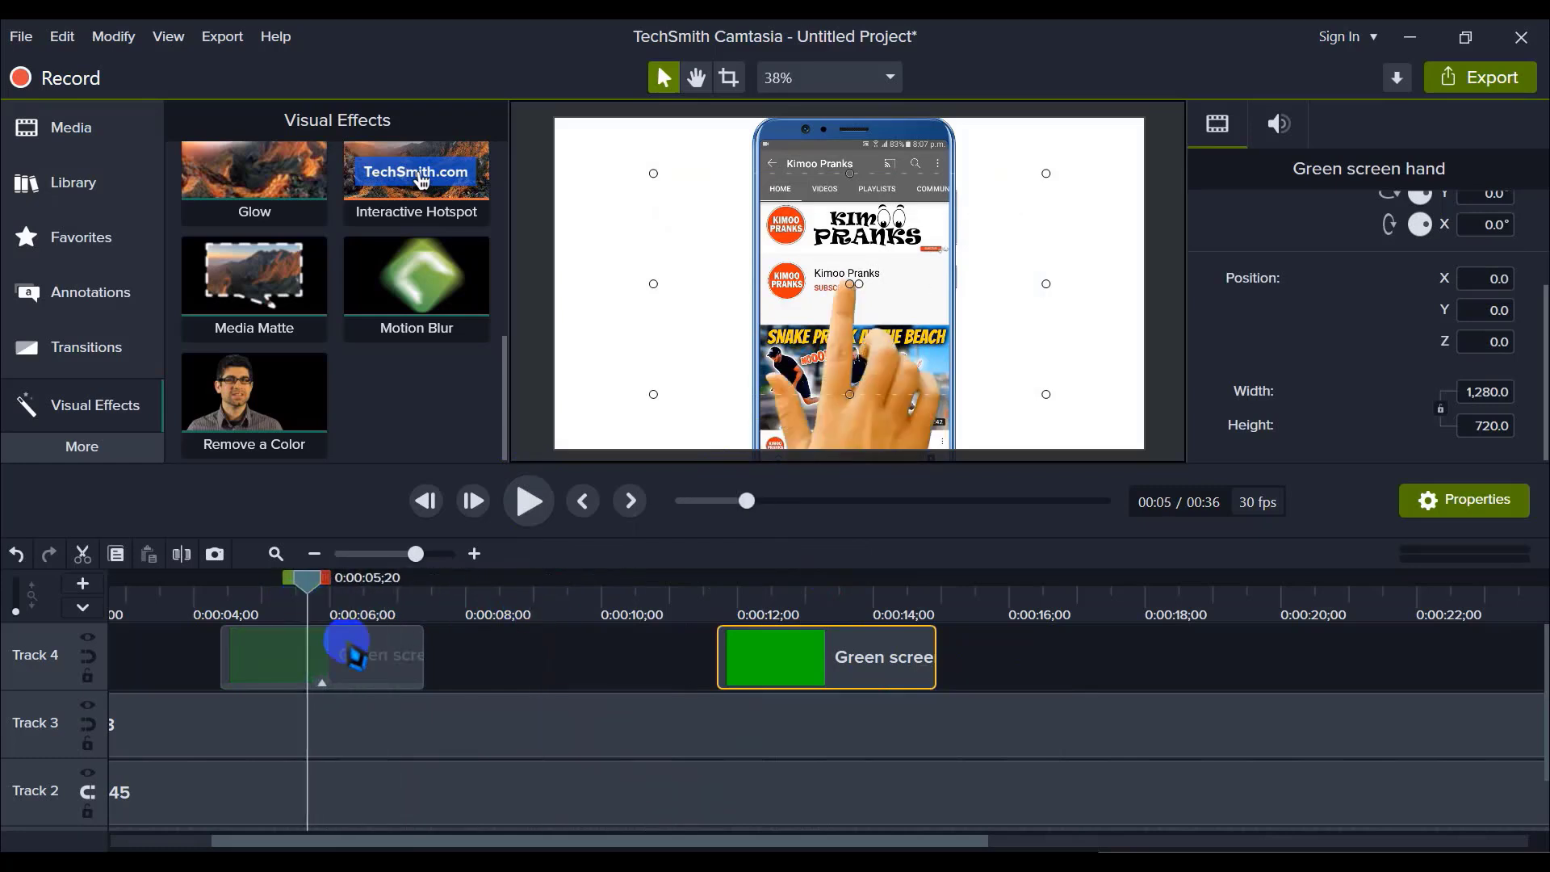
{"action": "left_click", "coordinate": [347, 656]}
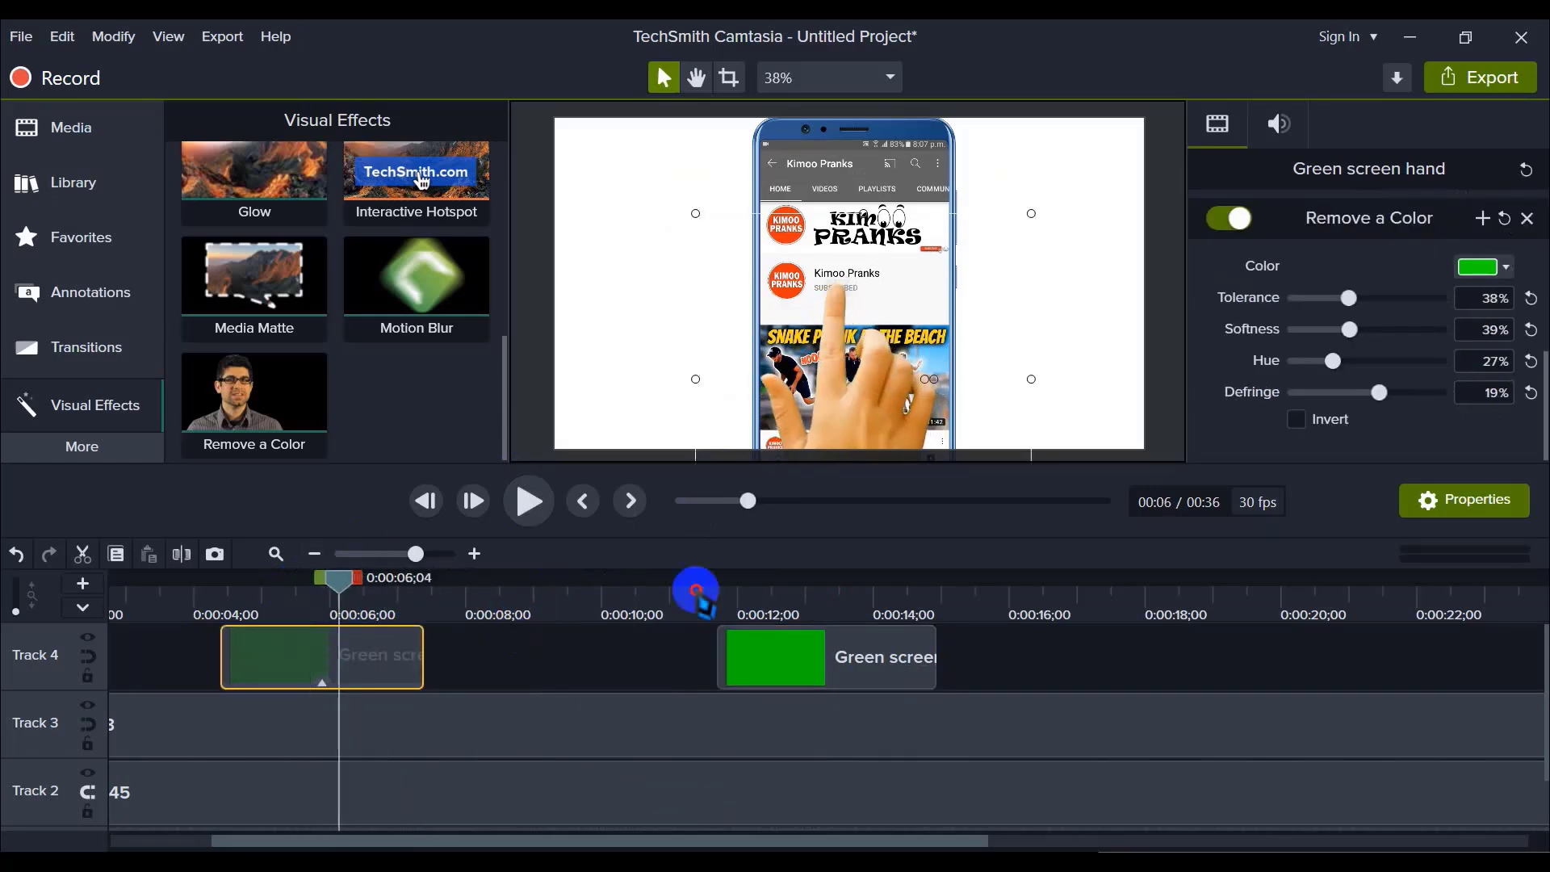
{"action": "left_click", "coordinate": [792, 596]}
{"action": "left_click", "coordinate": [807, 651]}
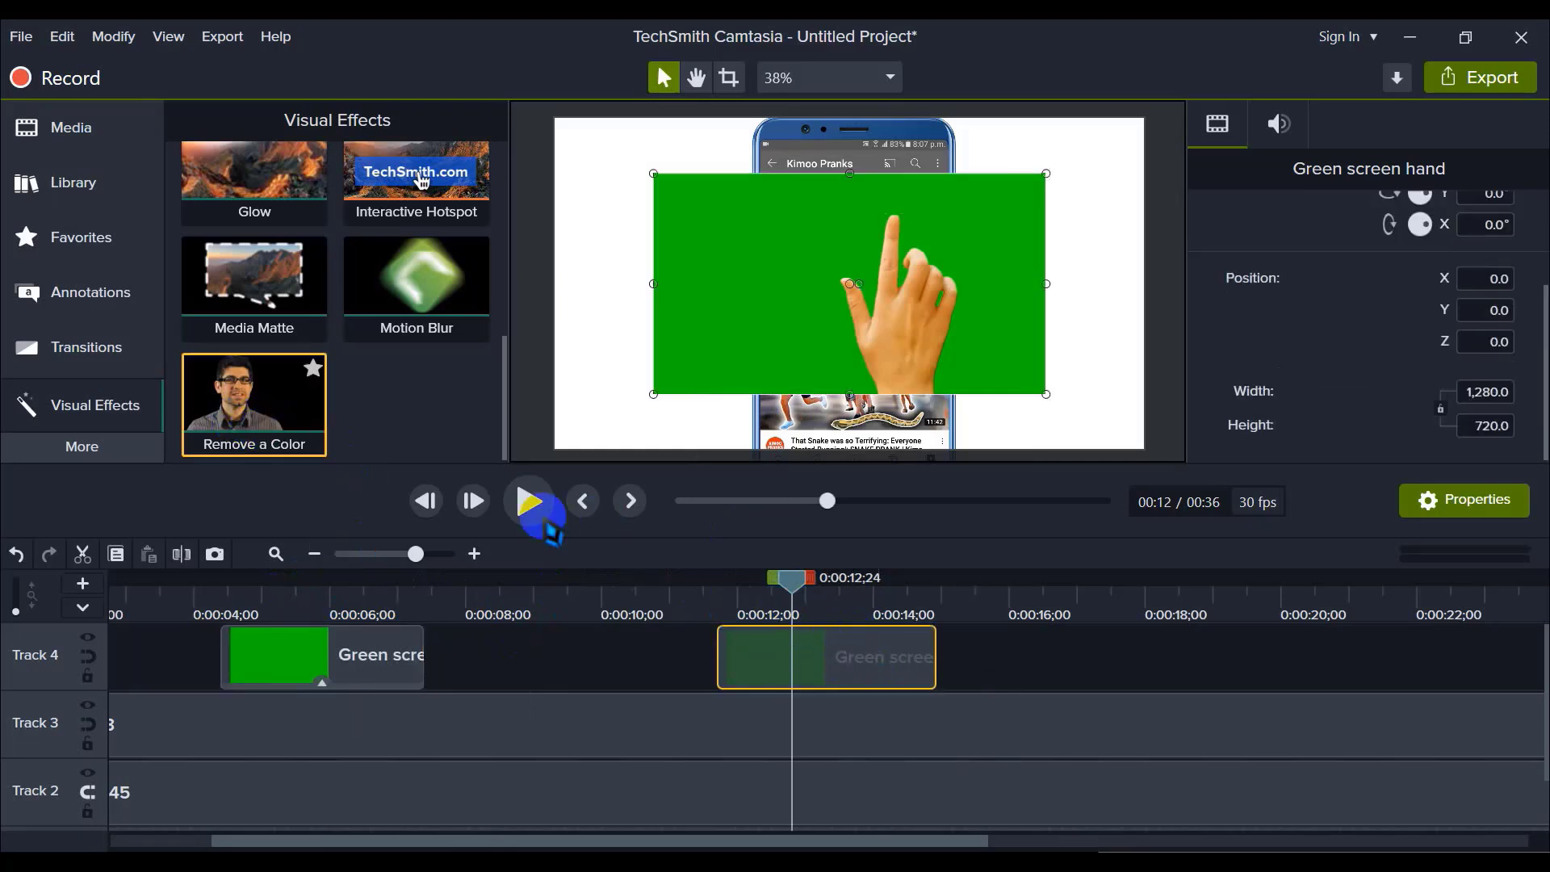
{"action": "left_click_drag", "start_coordinate": [554, 535], "coordinate": [982, 666]}
{"action": "left_click", "coordinate": [854, 669]}
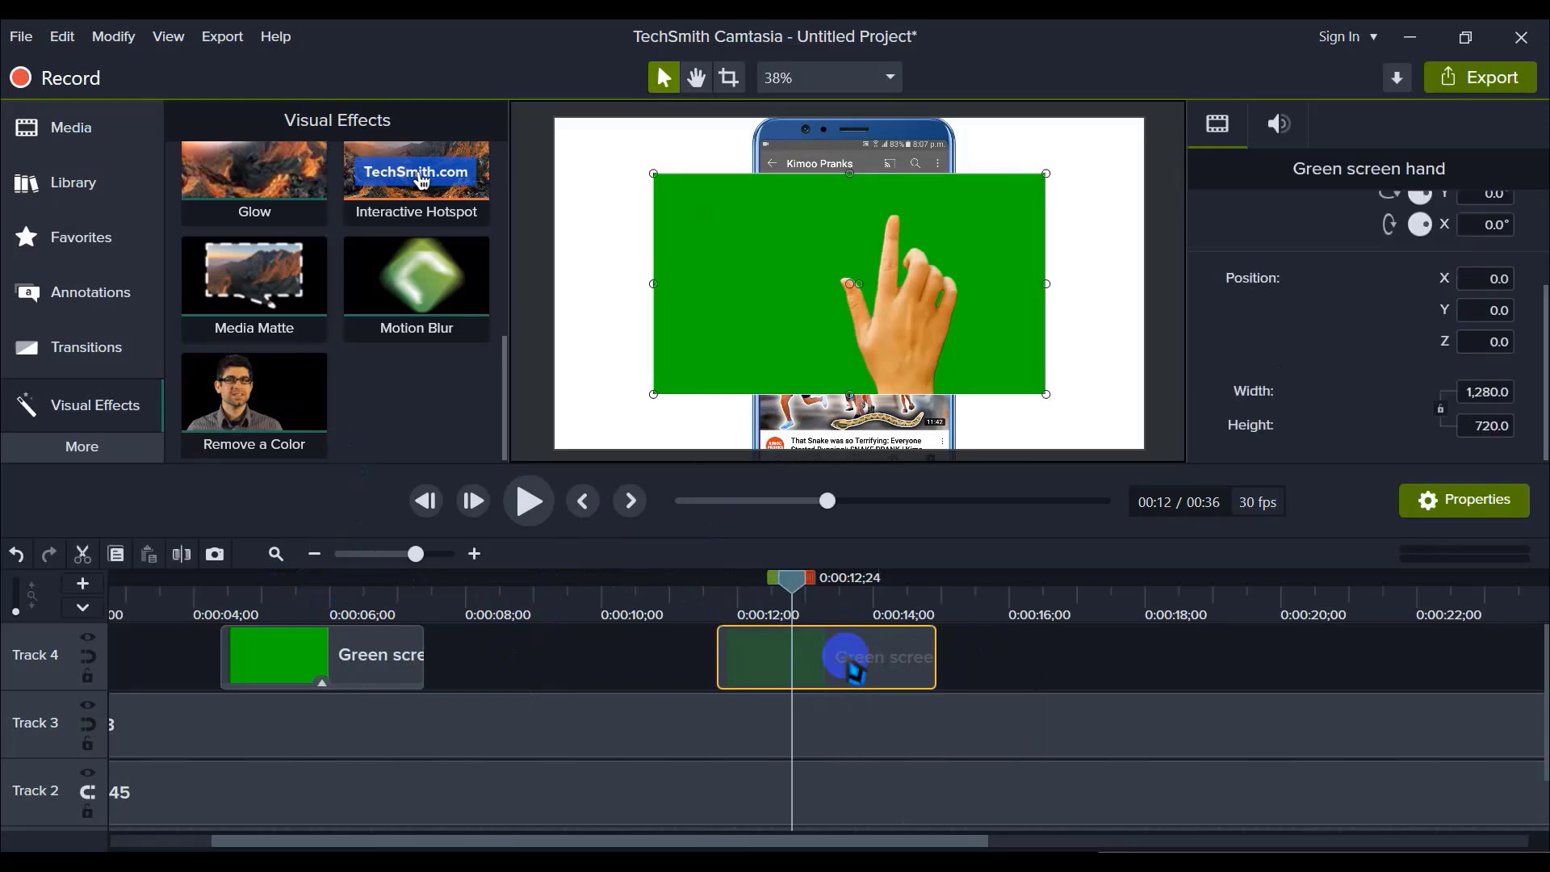
{"action": "left_click", "coordinate": [346, 658]}
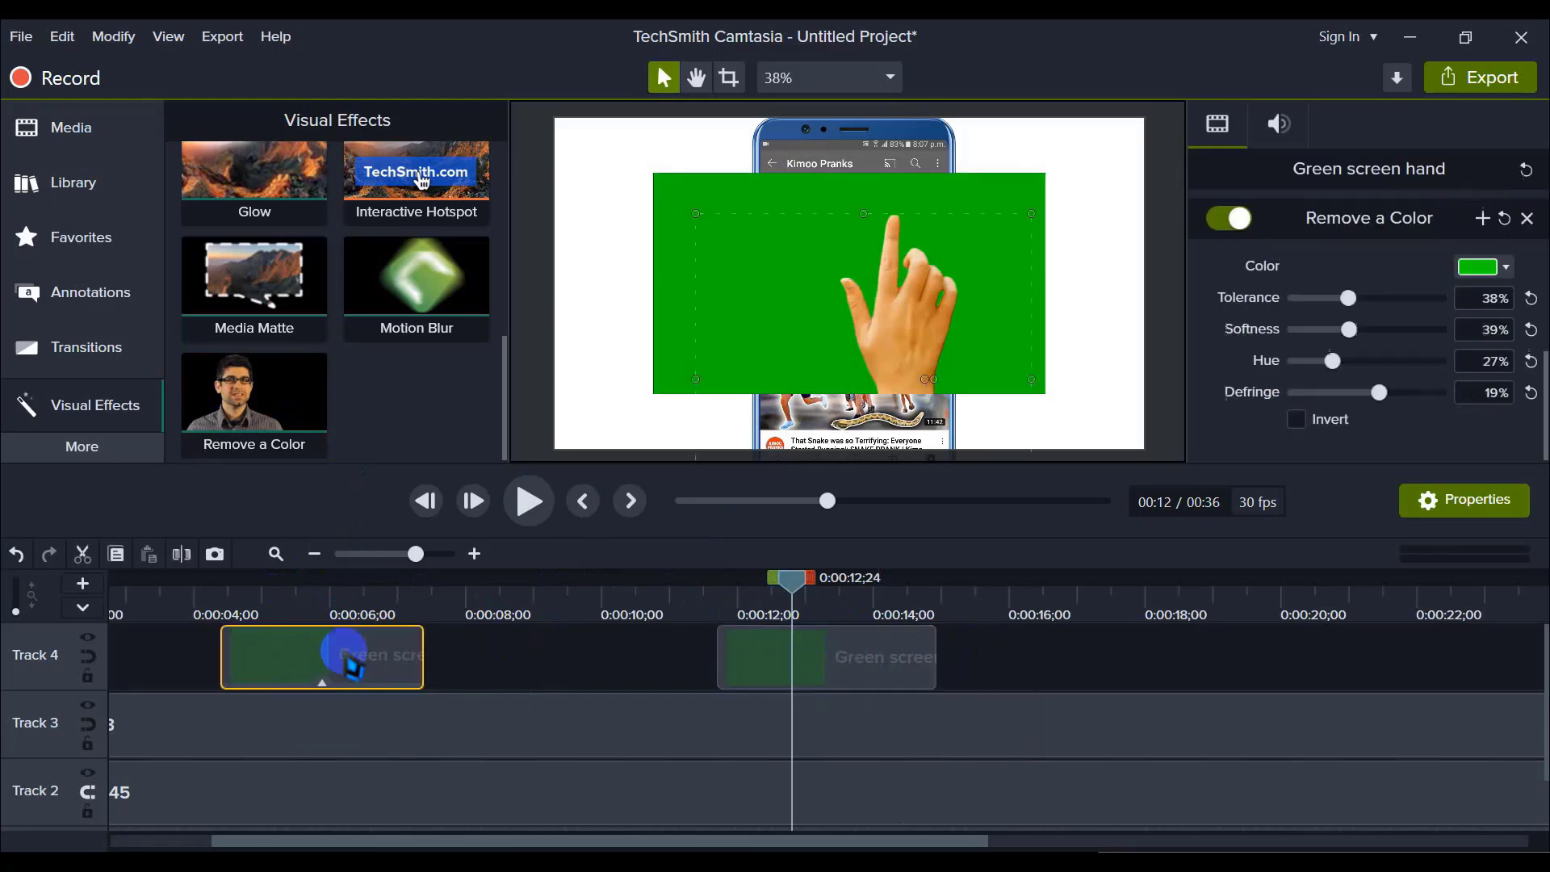
Step: Delete the unkeyed second hand piece from Track 4 and copy the keyed first hand piece
{"action": "left_click", "coordinate": [859, 655]}
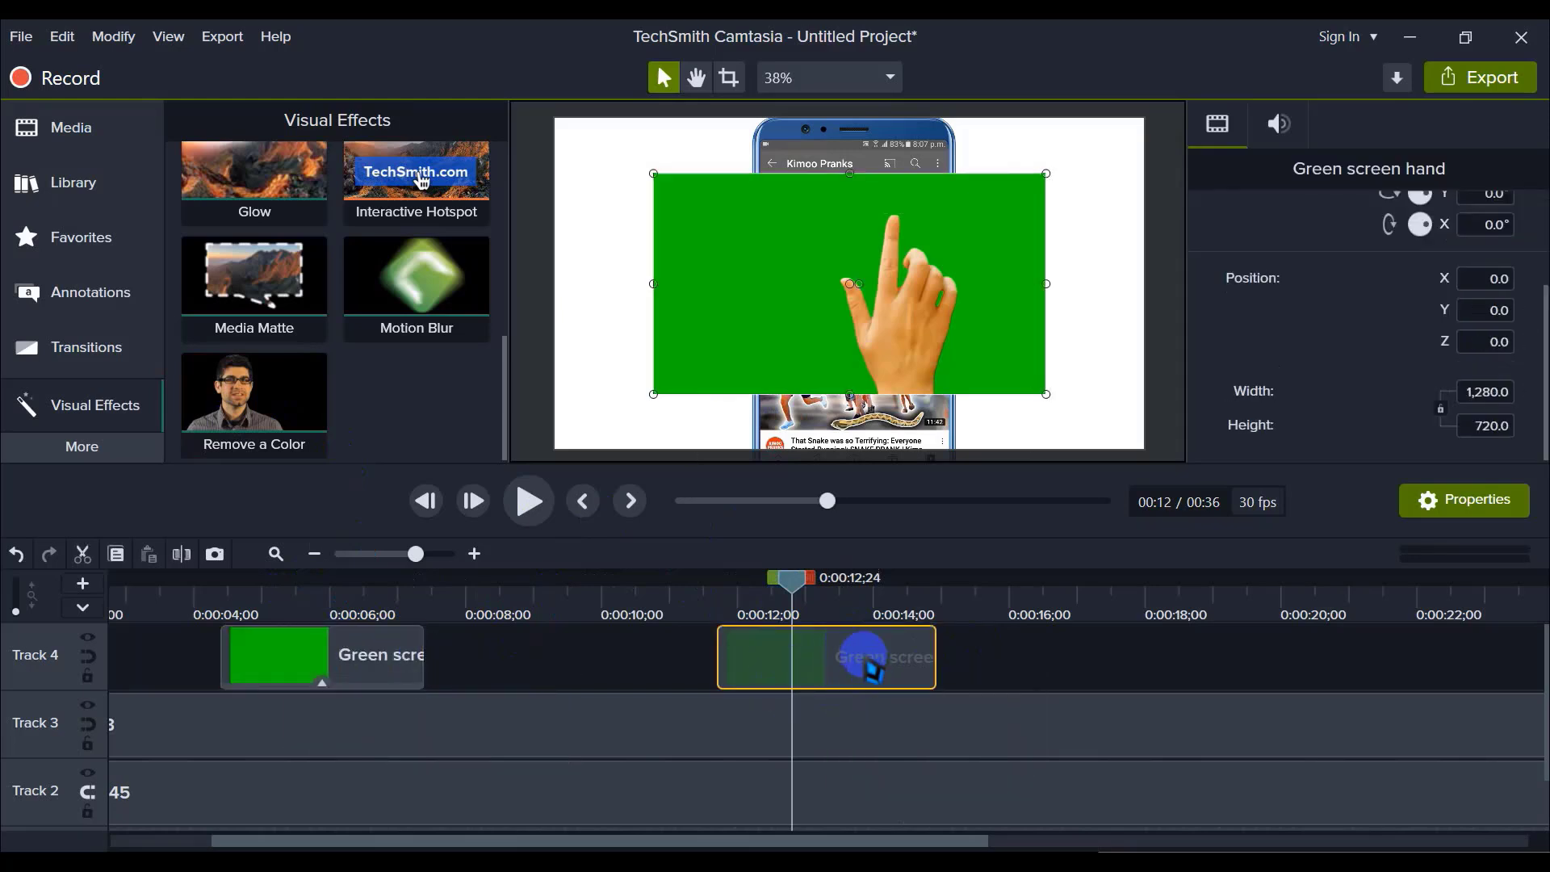
{"action": "key", "text": "Delete"}
{"action": "left_click", "coordinate": [346, 658]}
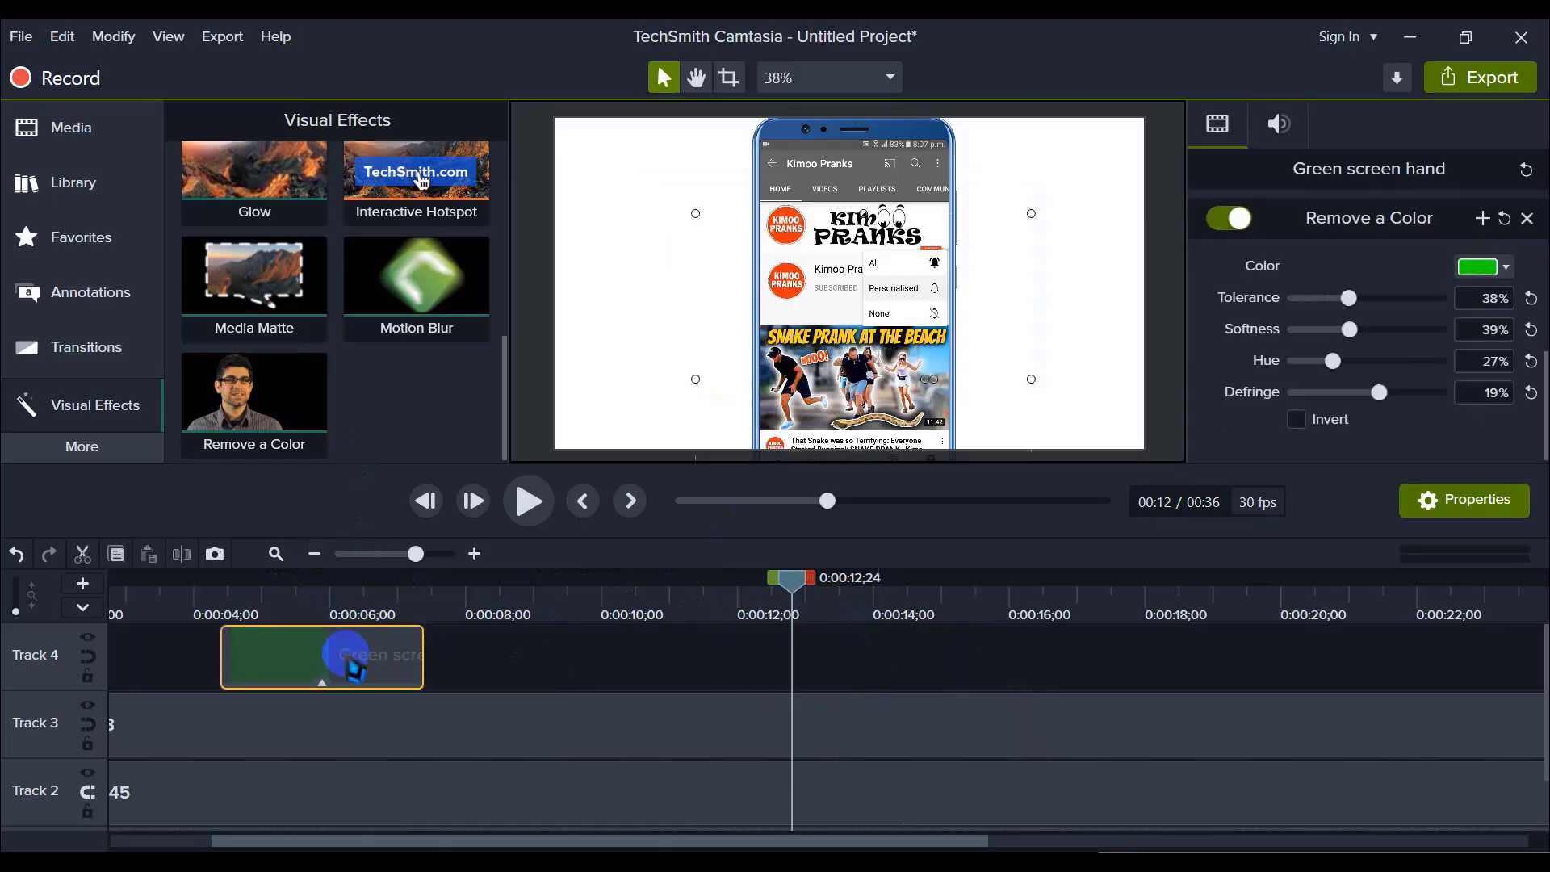
{"action": "right_click", "coordinate": [351, 658]}
{"action": "left_click", "coordinate": [408, 72]}
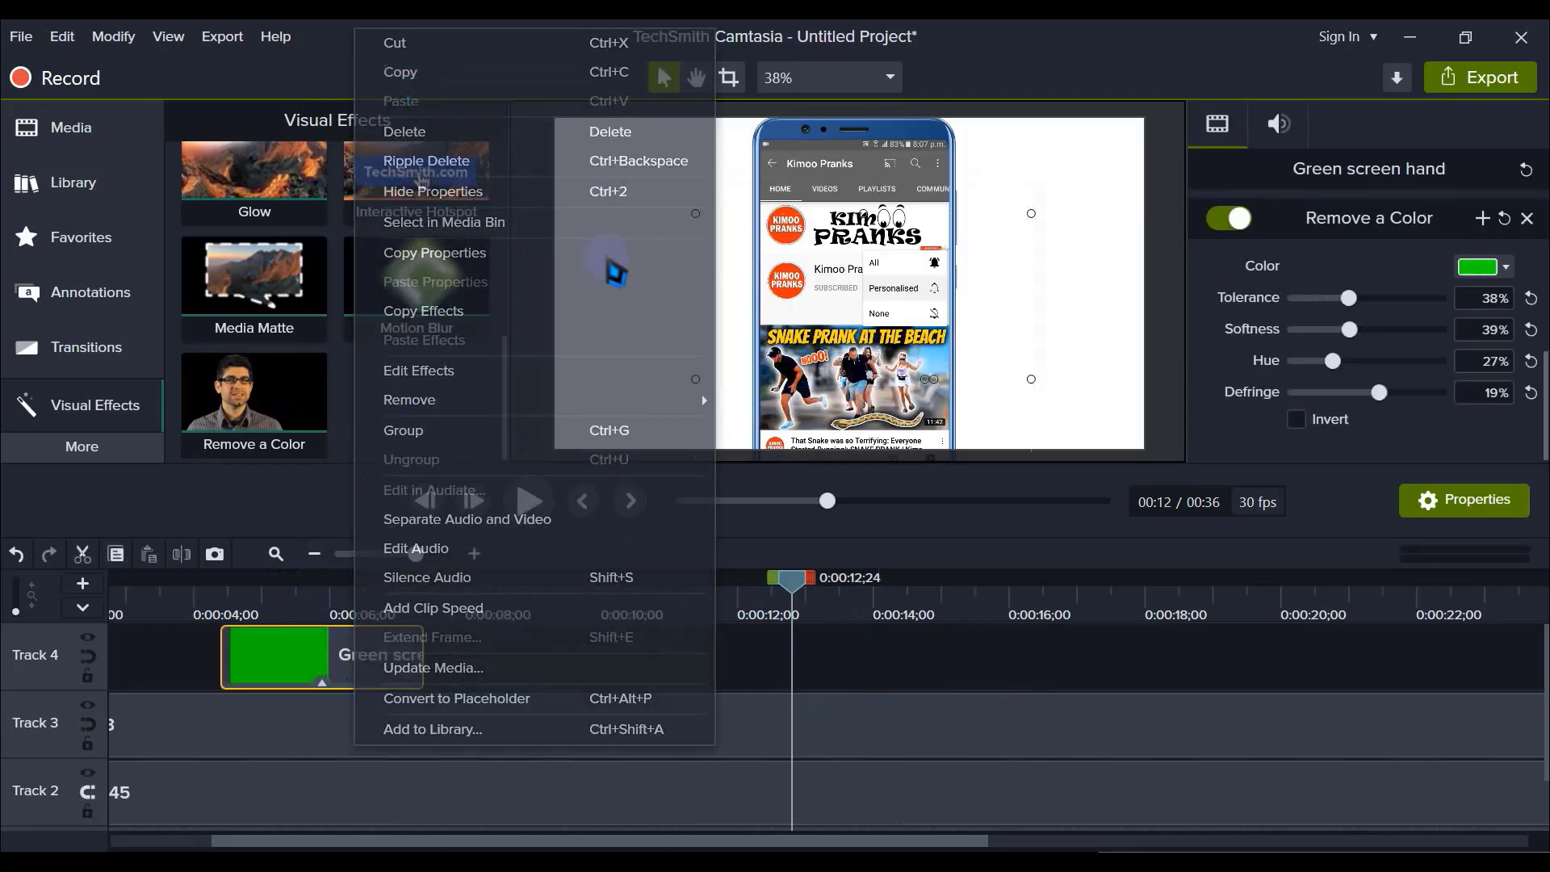
Step: Paste the keyed hand copy on Track 4 and shift it to start at 0:00:09;23
{"action": "left_click_drag", "start_coordinate": [807, 594], "coordinate": [595, 599]}
{"action": "left_click", "coordinate": [626, 662]}
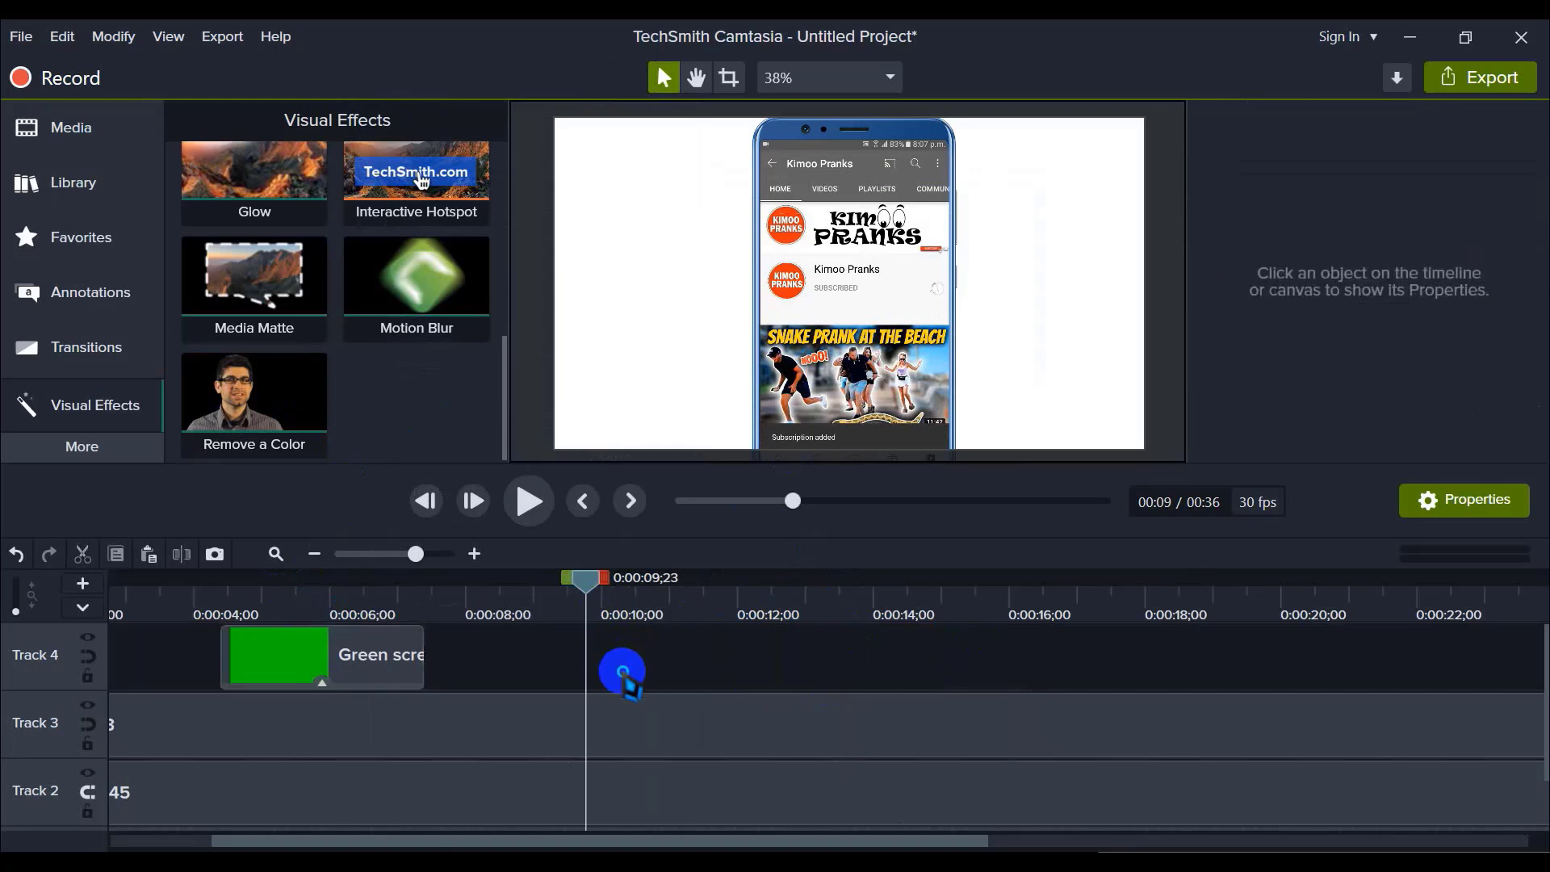
{"action": "right_click", "coordinate": [630, 663]}
{"action": "left_click", "coordinate": [678, 277]}
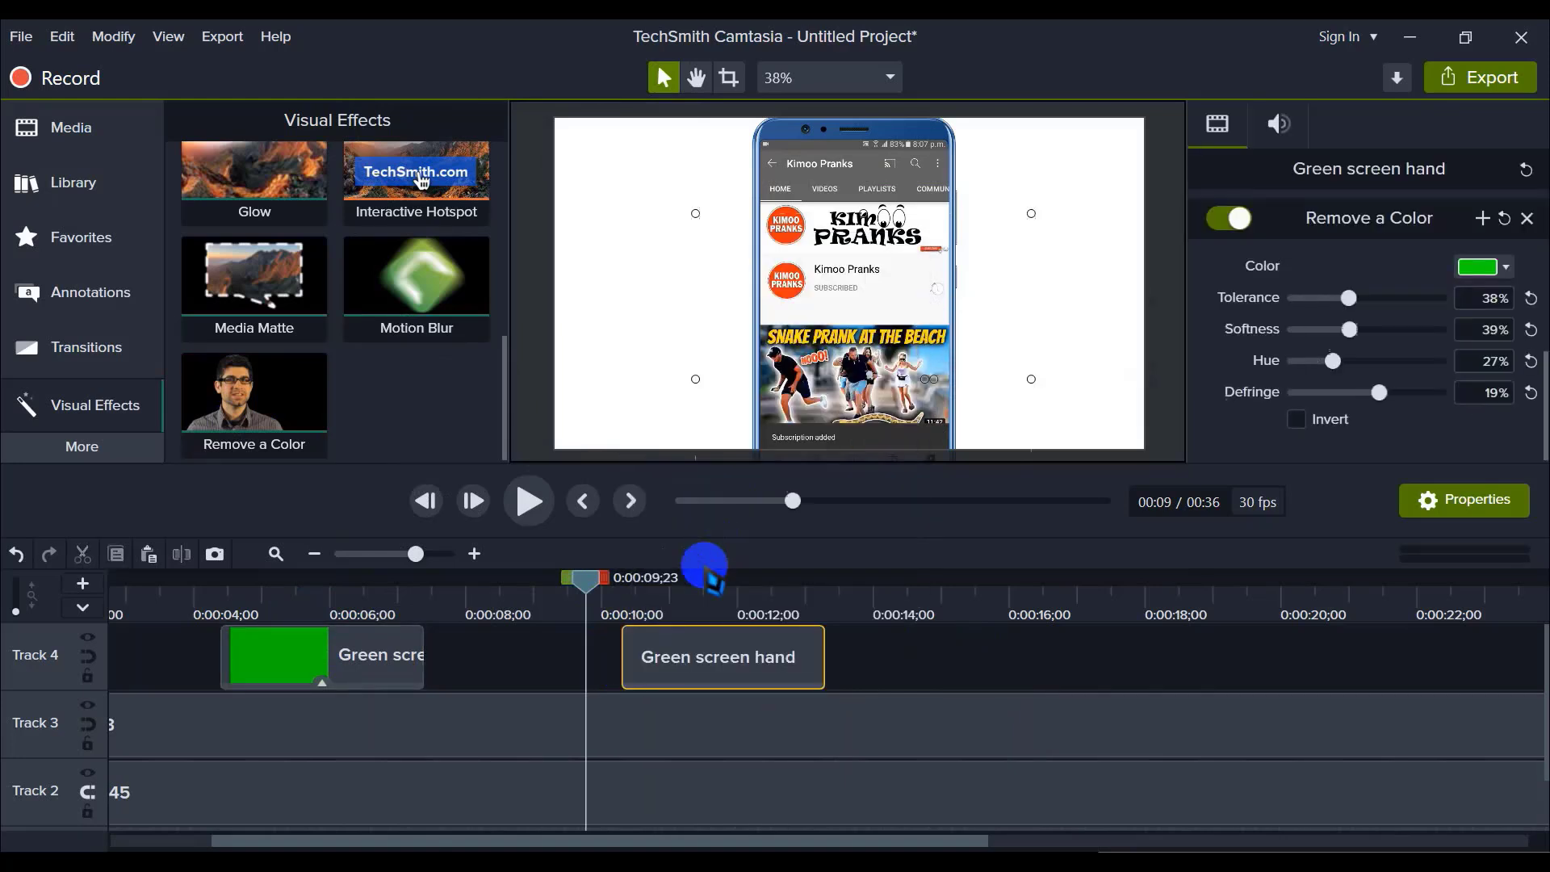
{"action": "left_click", "coordinate": [682, 663]}
{"action": "mouse_move", "coordinate": [686, 671]}
{"action": "left_mouse_down"}
{"action": "mouse_move", "coordinate": [654, 671]}
{"action": "mouse_move", "coordinate": [709, 673]}
{"action": "left_mouse_up"}
{"action": "key", "text": "alt"}
{"action": "left_click", "coordinate": [848, 660]}
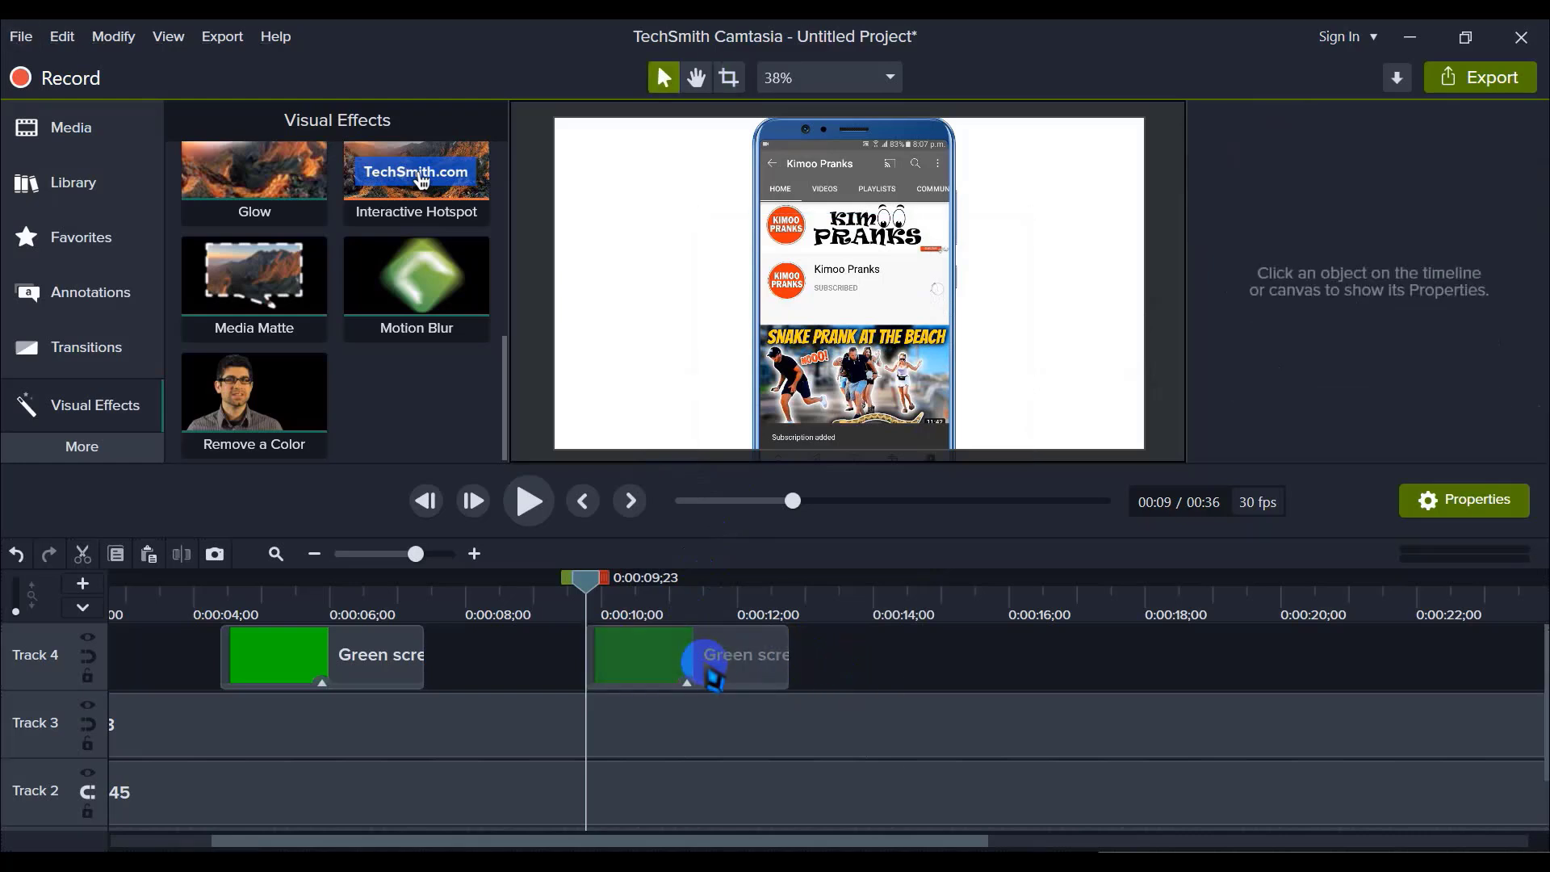
Step: Play the gap between the two hand pieces on Track 4, stopping at 0:00:08;11
{"action": "left_click", "coordinate": [779, 674]}
{"action": "left_click", "coordinate": [821, 666]}
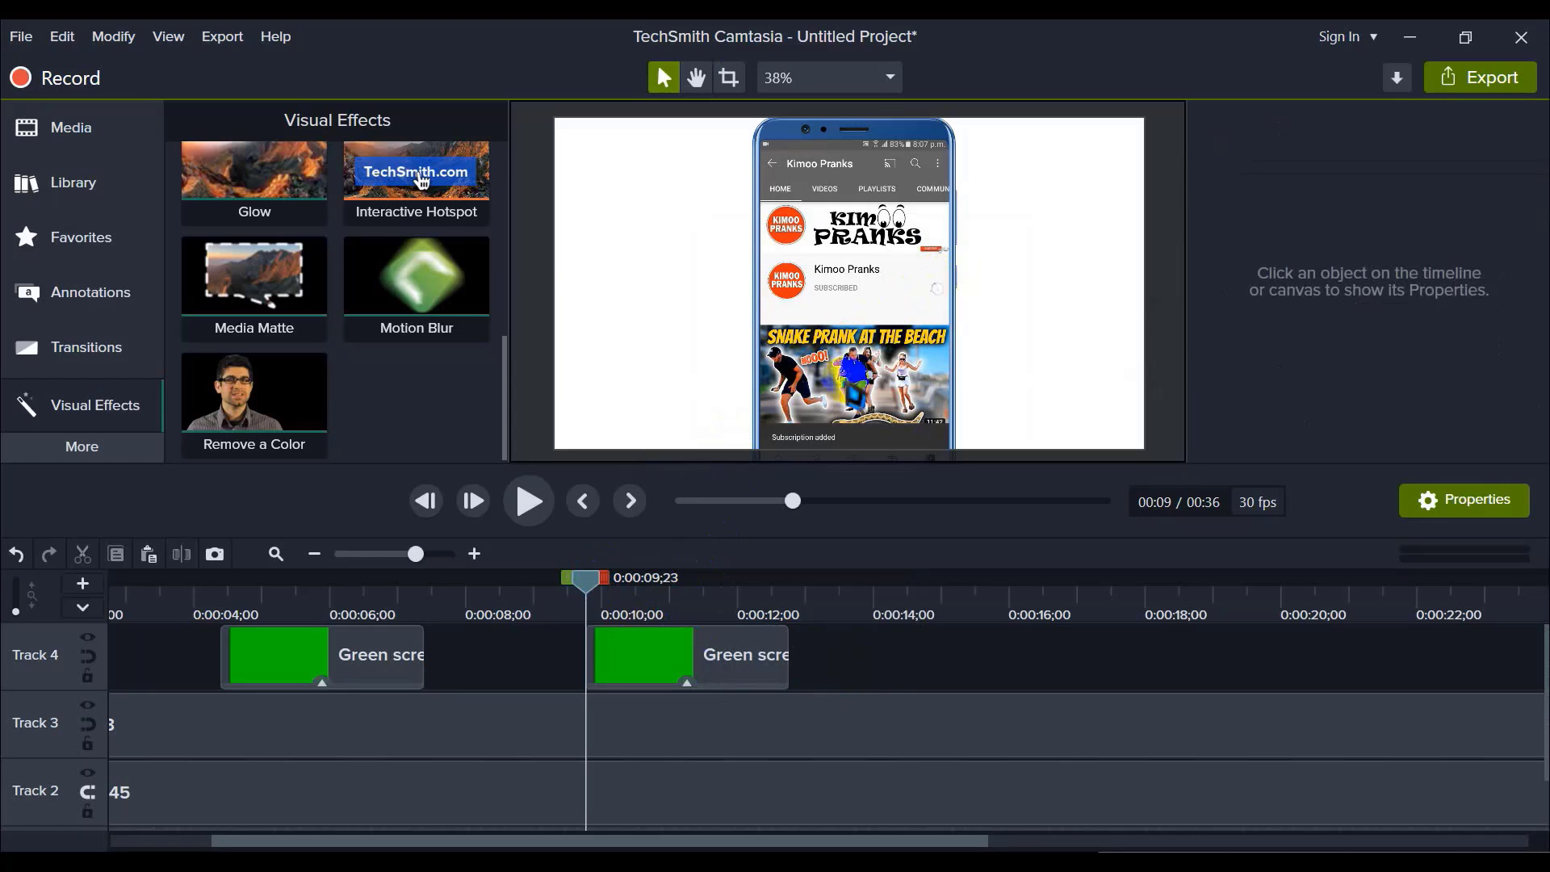
{"action": "left_click_drag", "start_coordinate": [602, 583], "coordinate": [384, 581]}
{"action": "left_click", "coordinate": [528, 501]}
{"action": "left_click", "coordinate": [523, 502]}
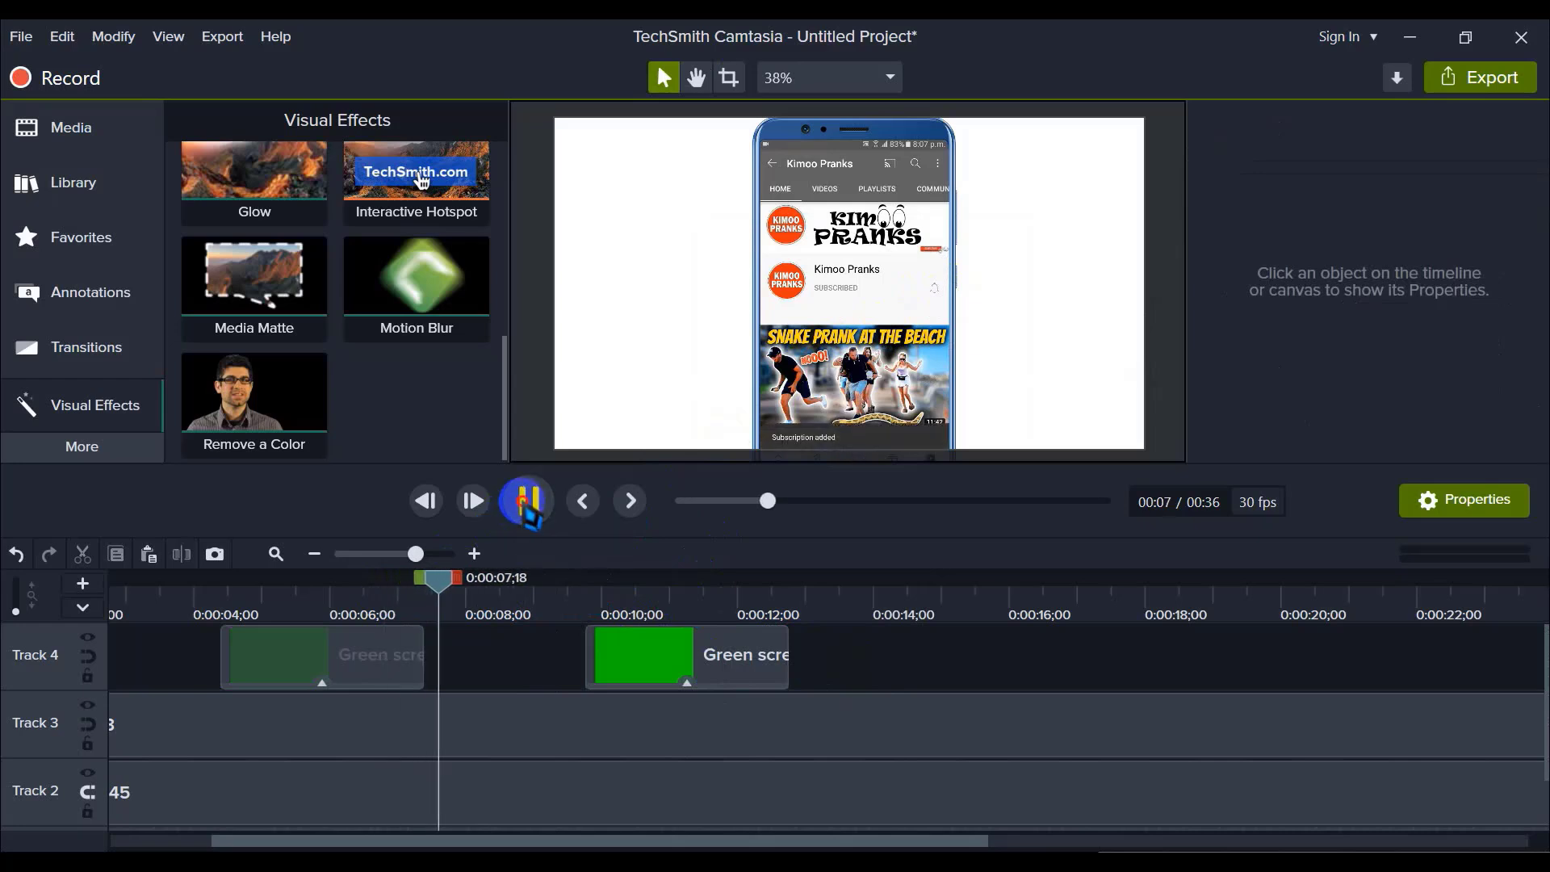
{"action": "left_click", "coordinate": [525, 502]}
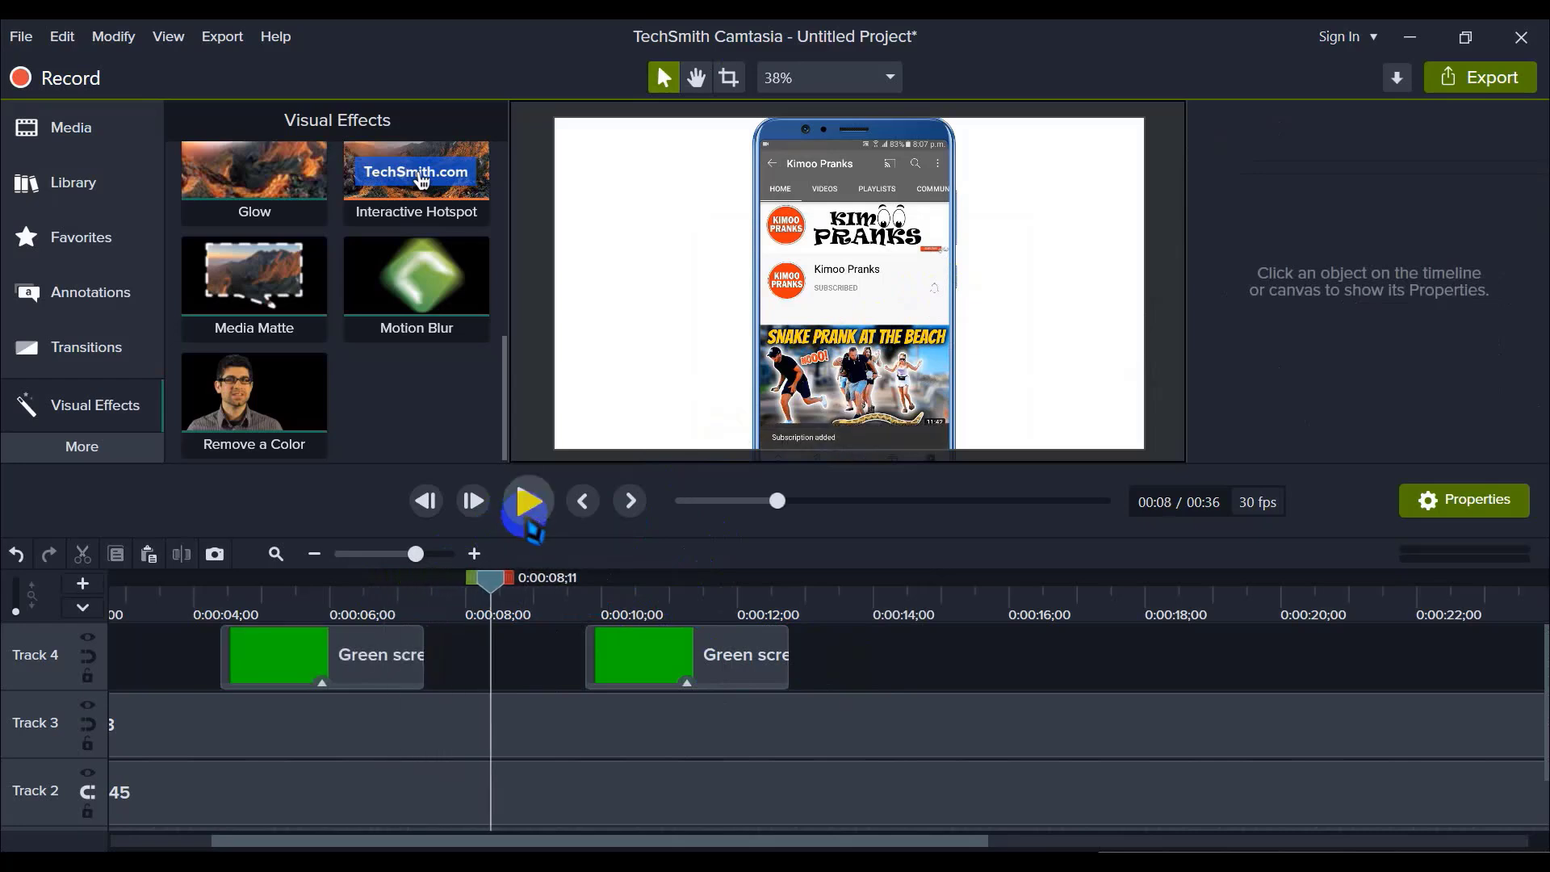
Step: Split the phone recording on Track 2 at 0:00:07;28, shortly after the first hand piece ends
{"action": "left_click", "coordinate": [315, 554]}
{"action": "left_click", "coordinate": [437, 706]}
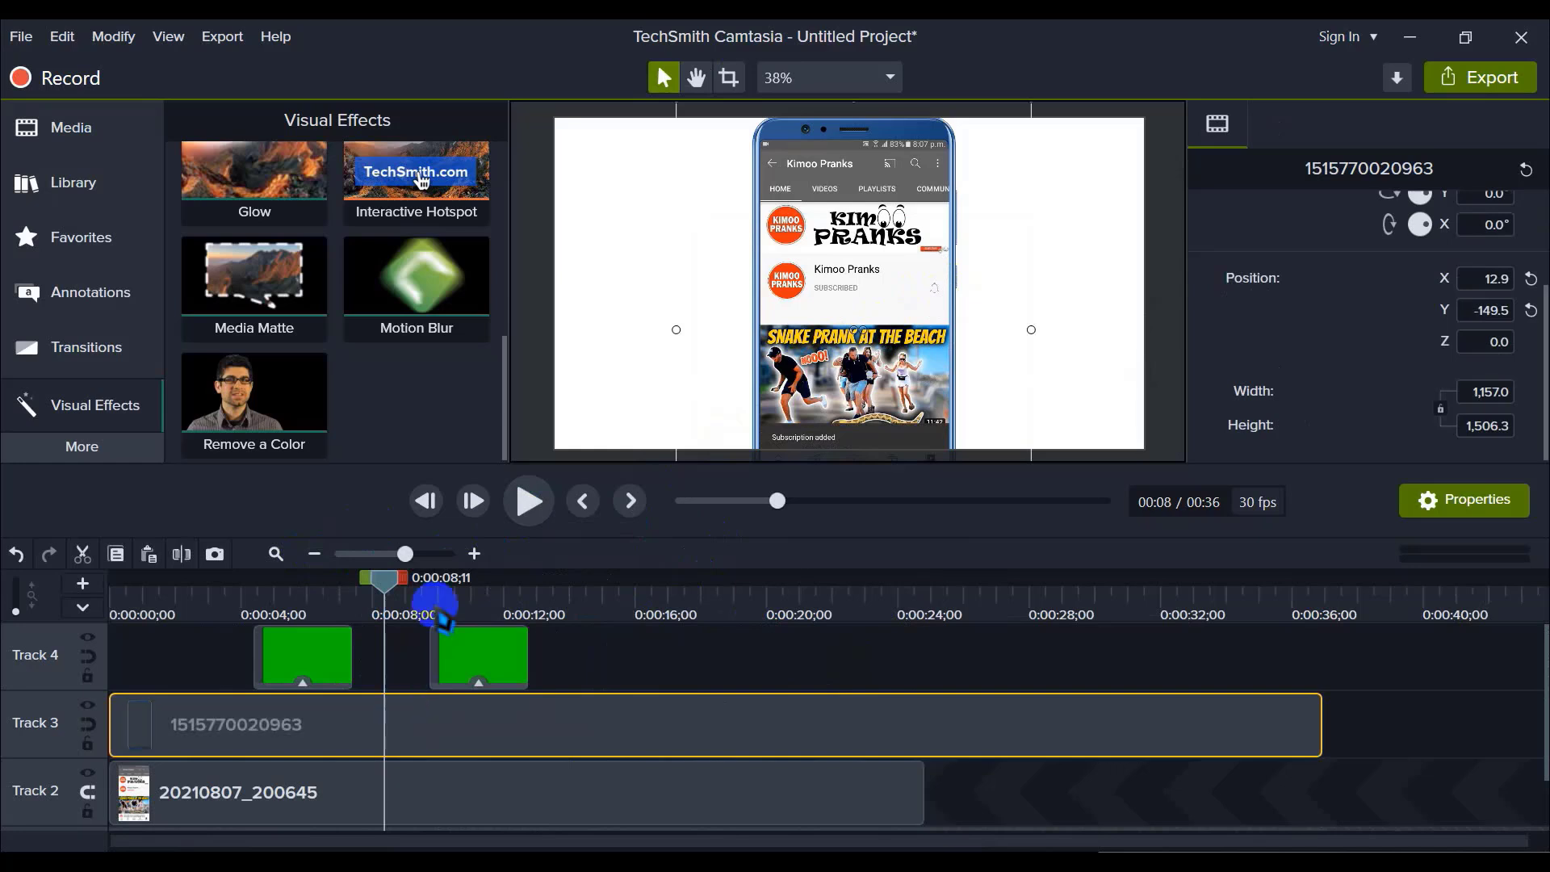
{"action": "left_click", "coordinate": [474, 554]}
{"action": "left_click_drag", "start_coordinate": [396, 604], "coordinate": [277, 651]}
{"action": "scroll", "coordinate": [295, 715], "scroll_direction": "down", "scroll_amount": 1}
{"action": "scroll", "coordinate": [432, 735], "scroll_direction": "down", "scroll_amount": 3}
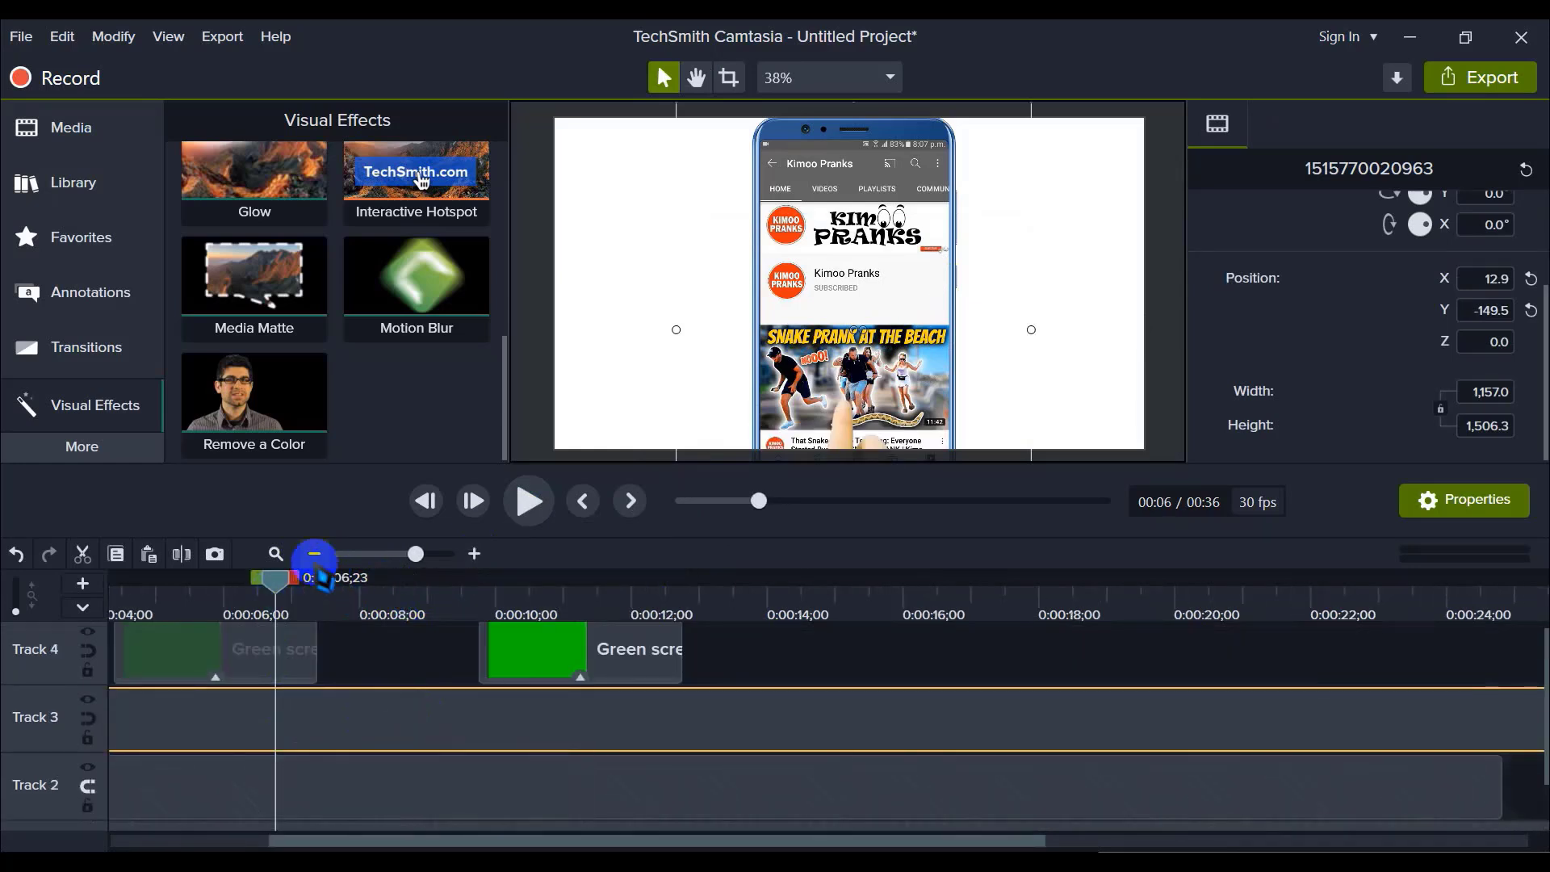
{"action": "left_click", "coordinate": [348, 790]}
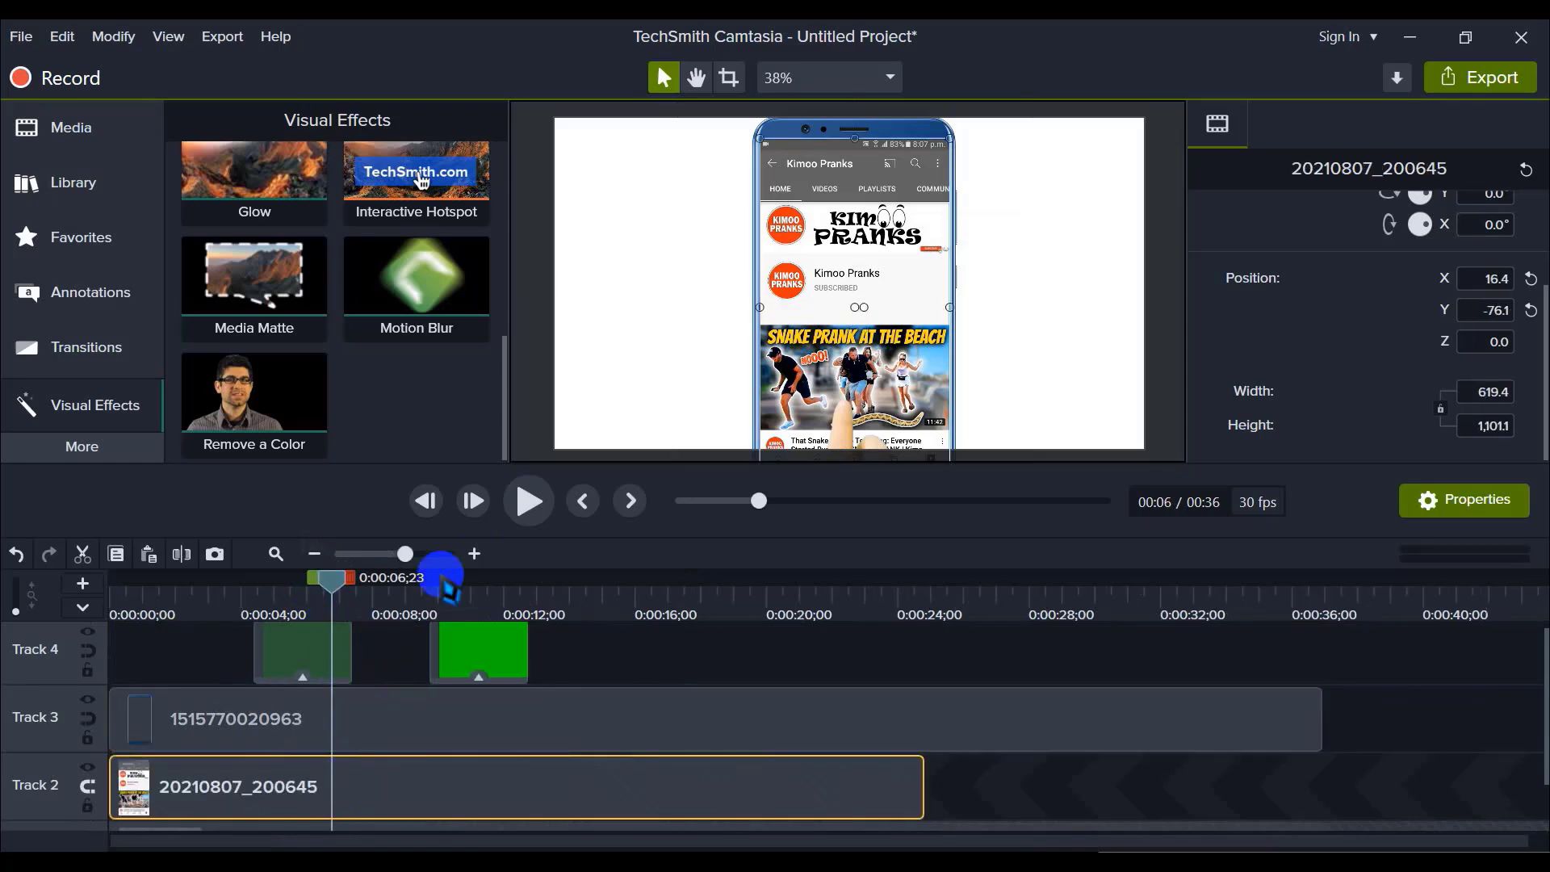
{"action": "left_click", "coordinate": [527, 501]}
{"action": "left_click", "coordinate": [529, 502]}
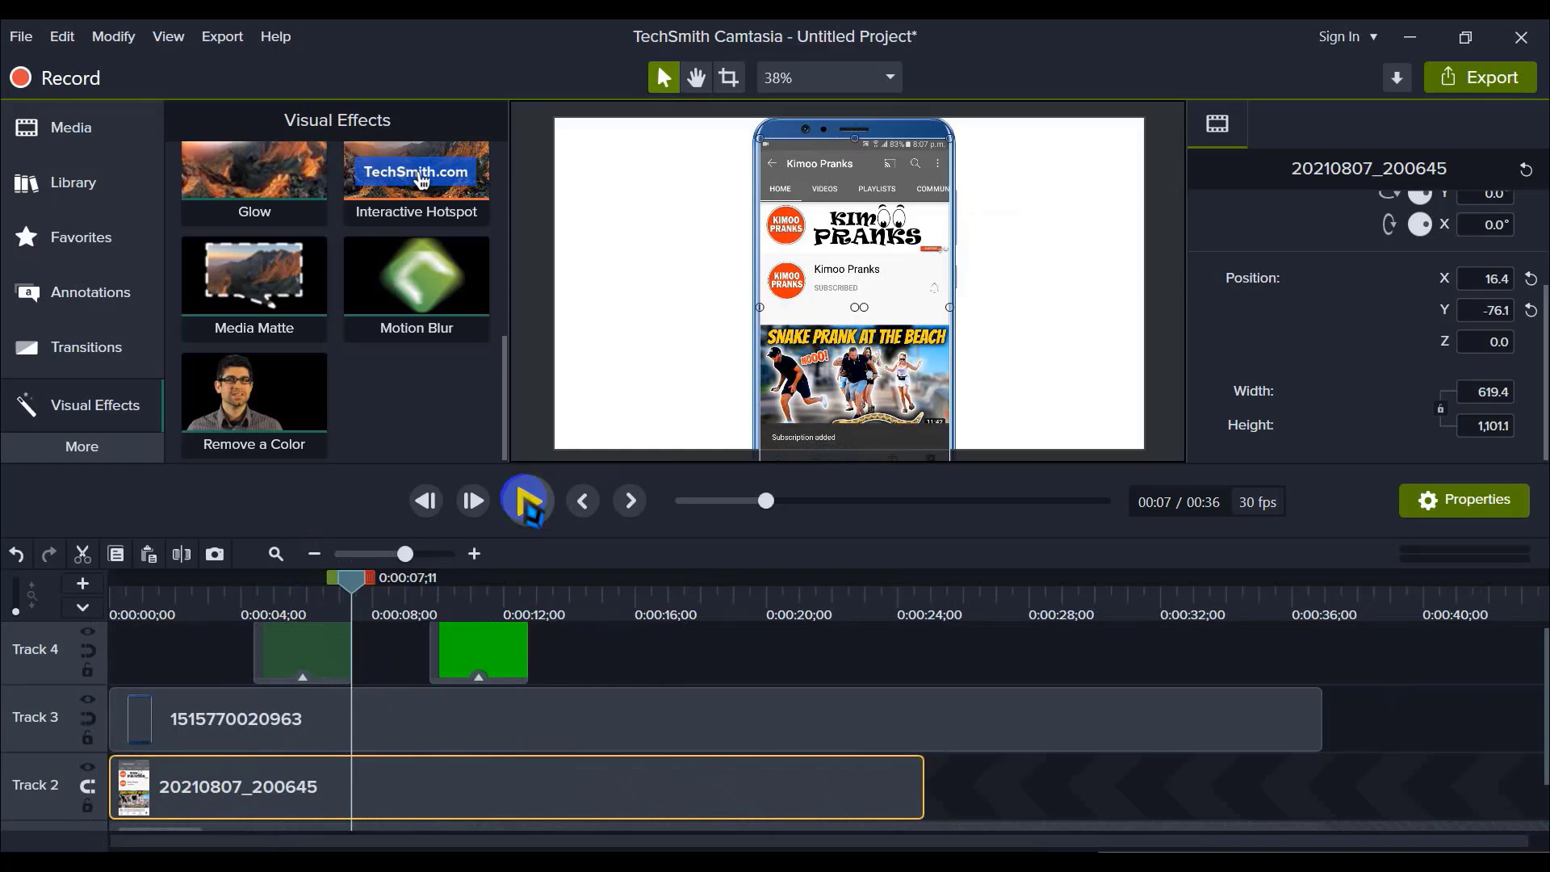
{"action": "left_click", "coordinate": [474, 554]}
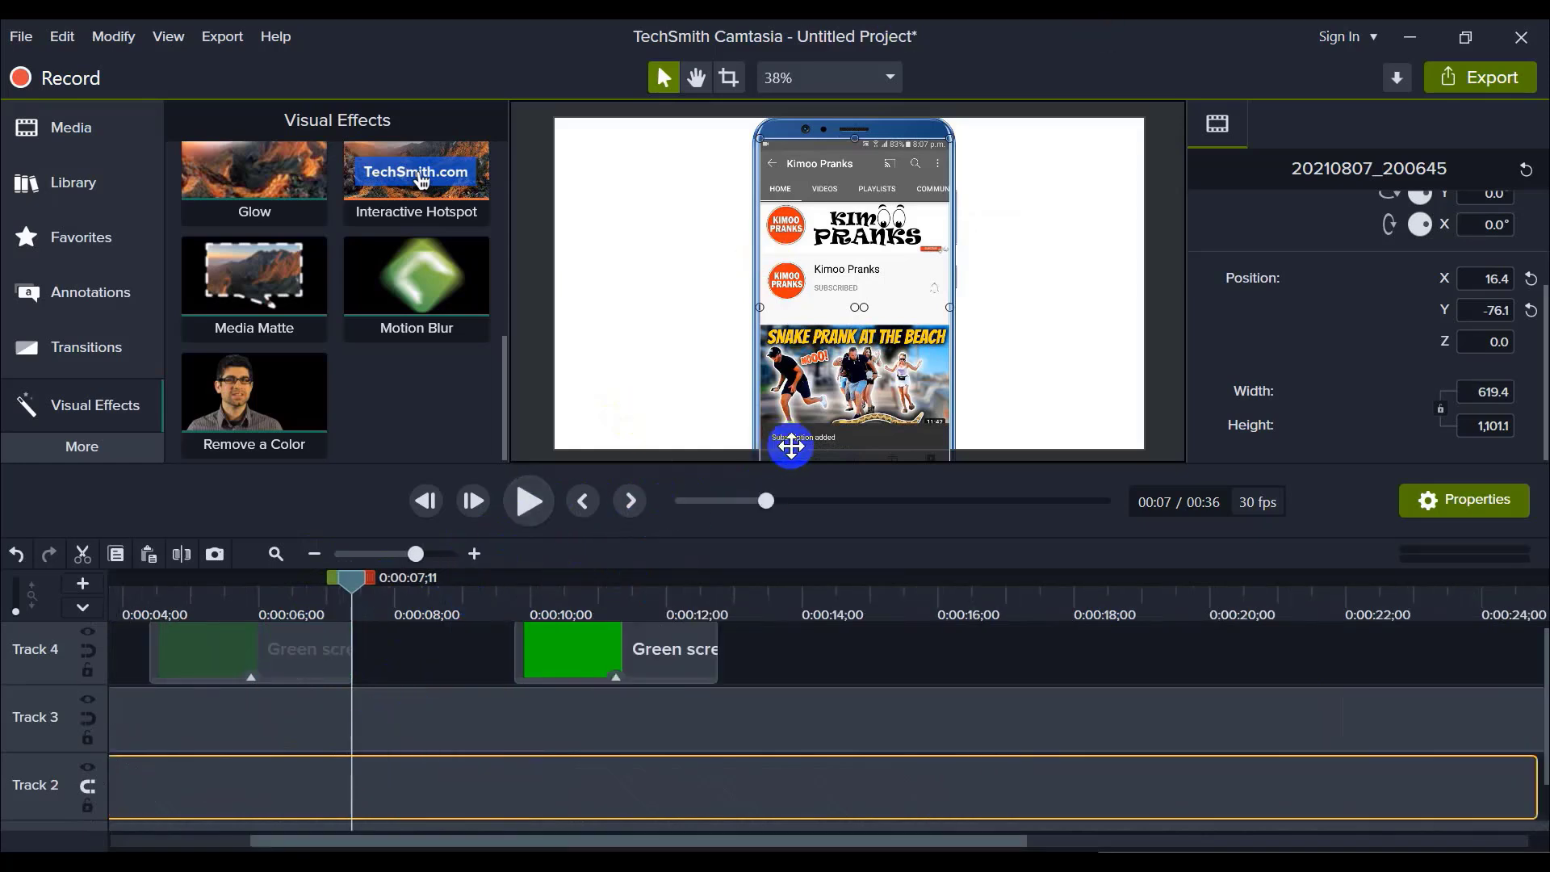
{"action": "left_click", "coordinate": [529, 501]}
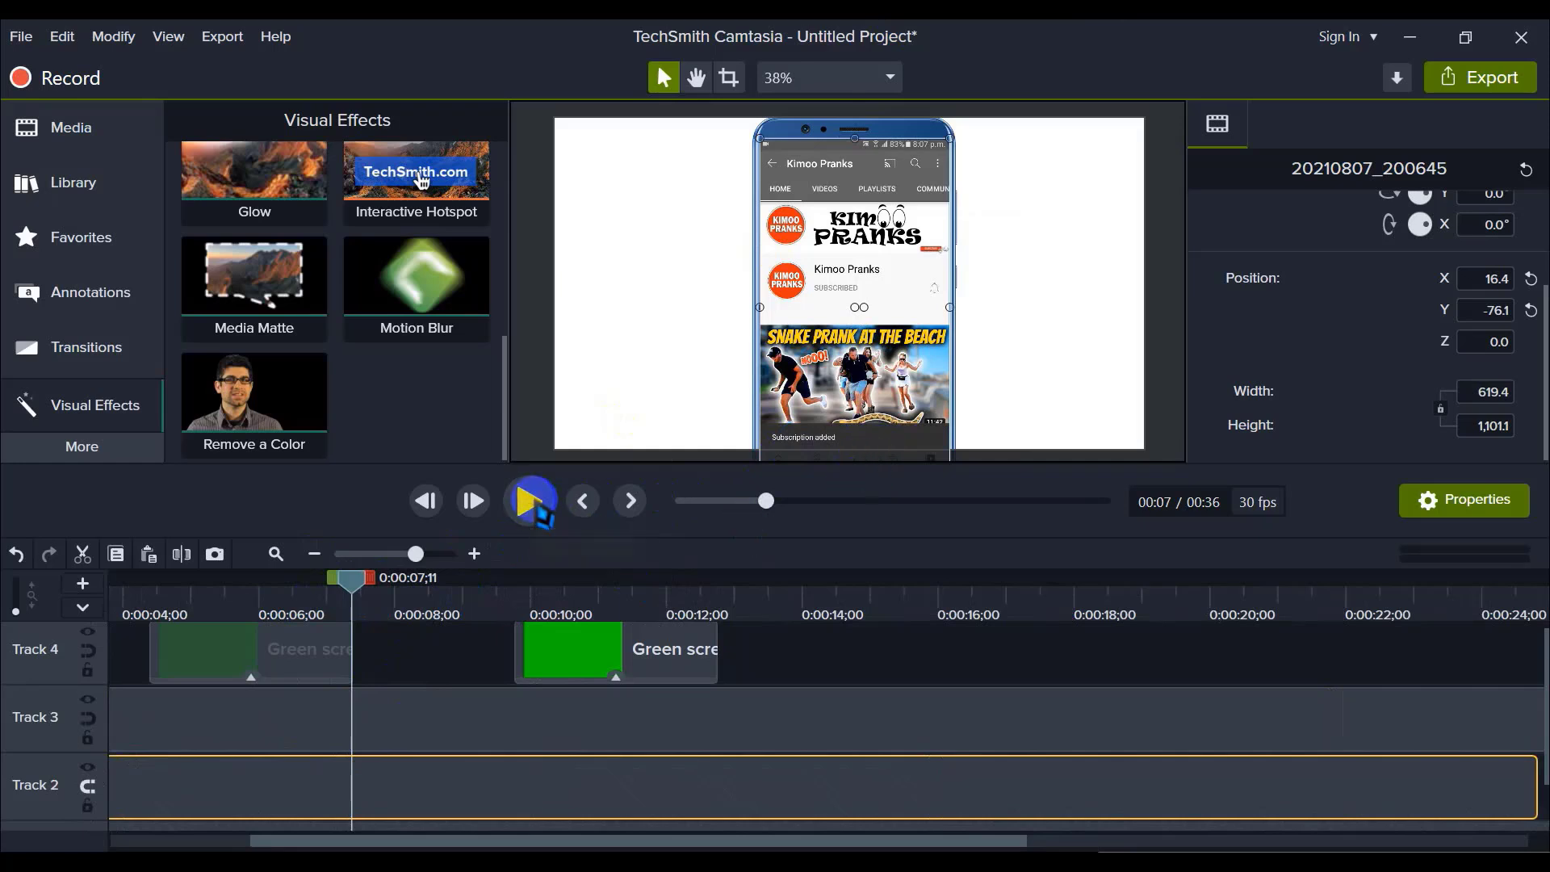
{"action": "left_click", "coordinate": [531, 502]}
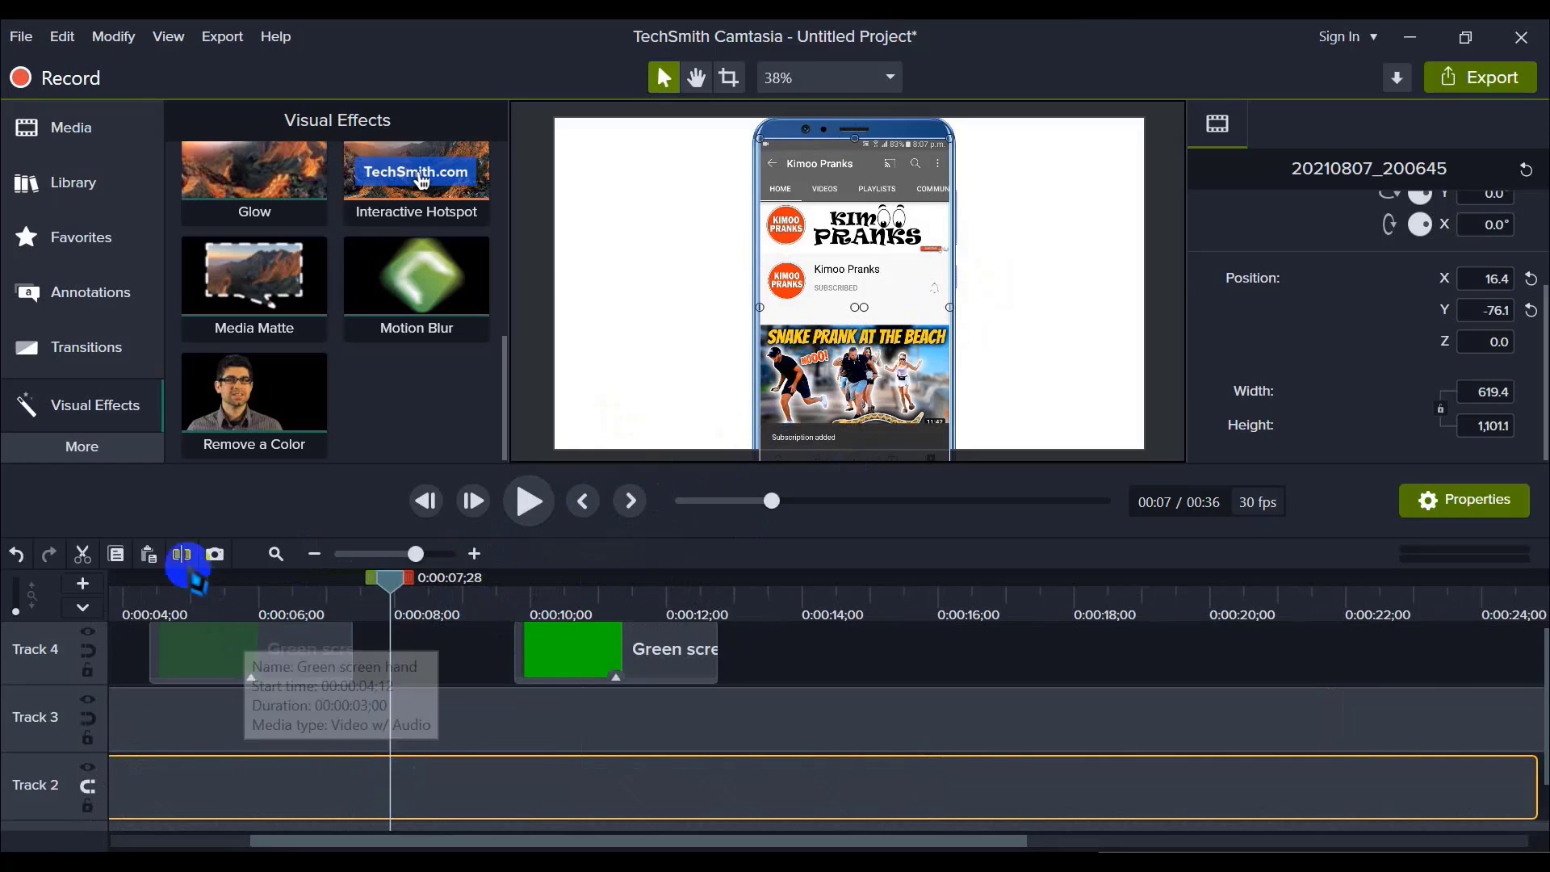
{"action": "left_click", "coordinate": [419, 788]}
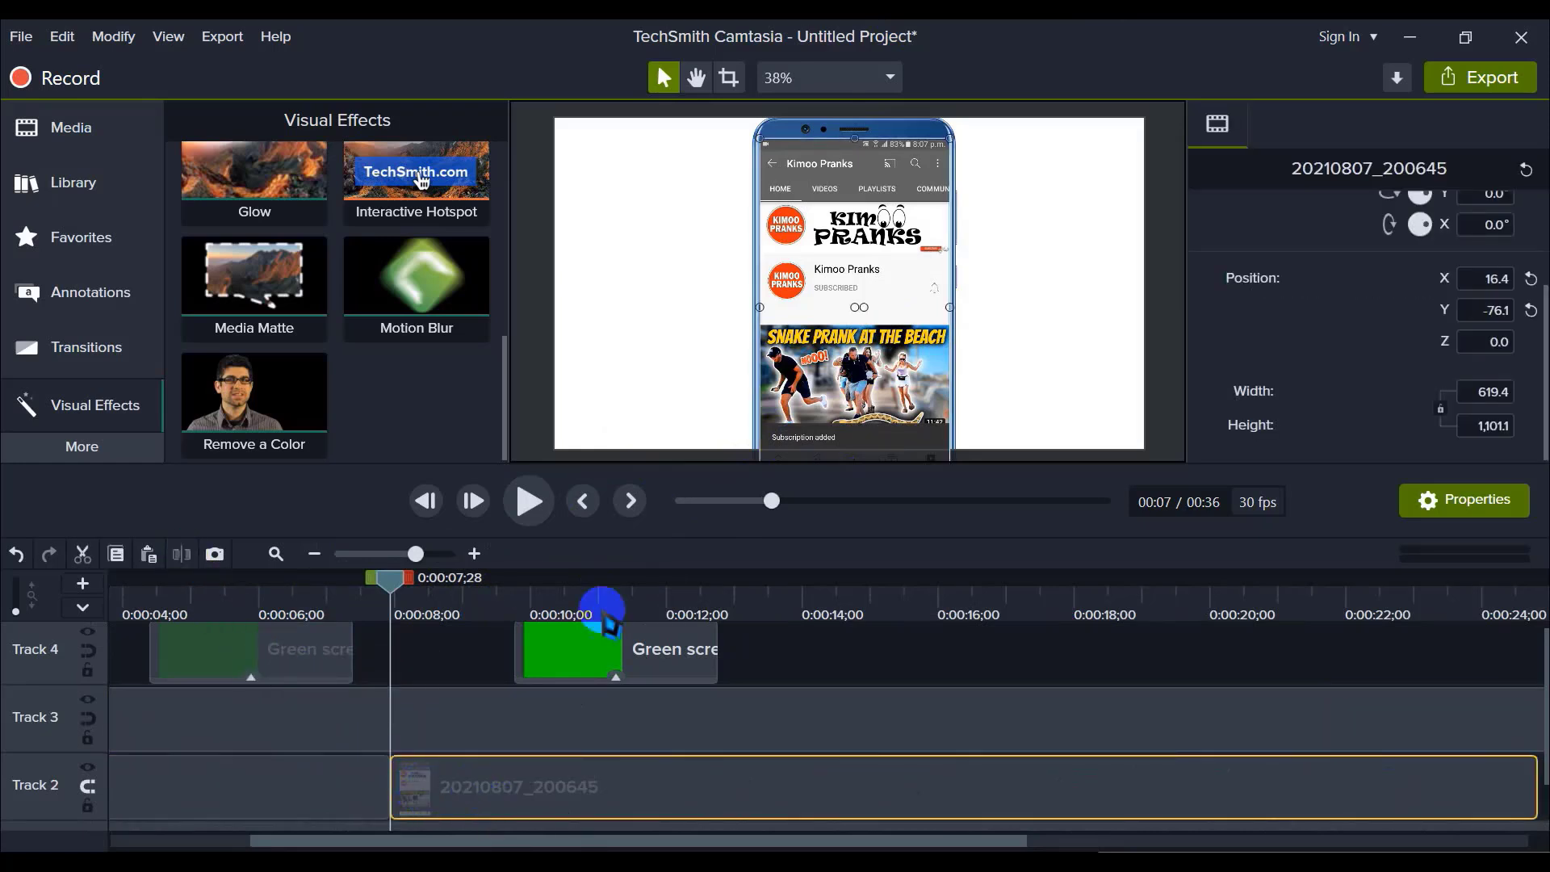
Step: Split the Track 2 recording again at 0:00:09;15, just before the bell is tapped, and ripple delete the piece between the two cuts
{"action": "left_click", "coordinate": [526, 503]}
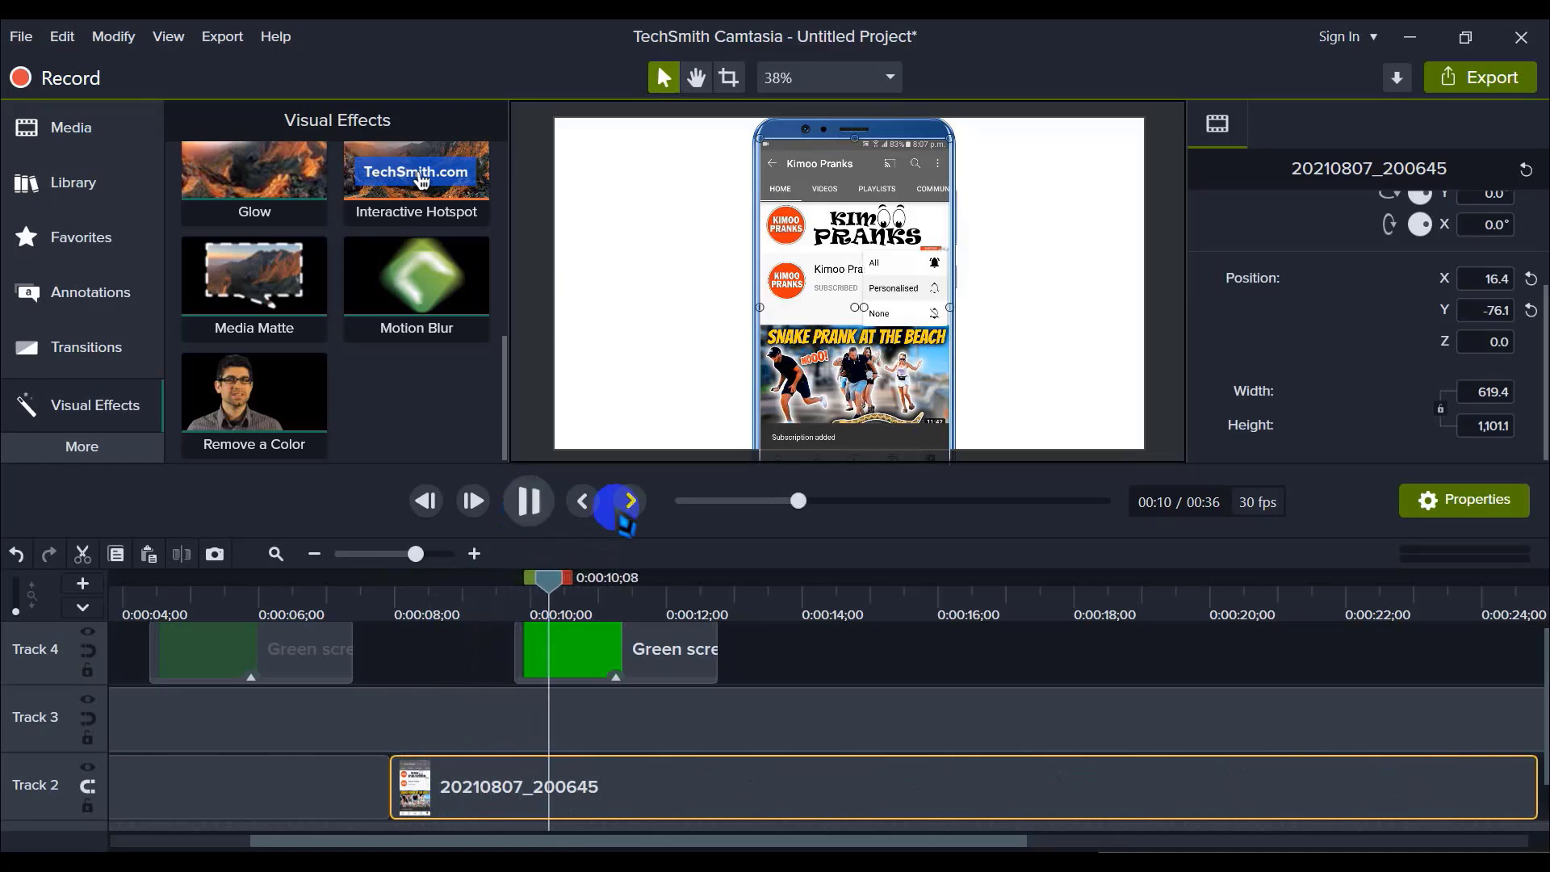
{"action": "left_click", "coordinate": [550, 611]}
{"action": "left_click_drag", "start_coordinate": [550, 603], "coordinate": [521, 604]}
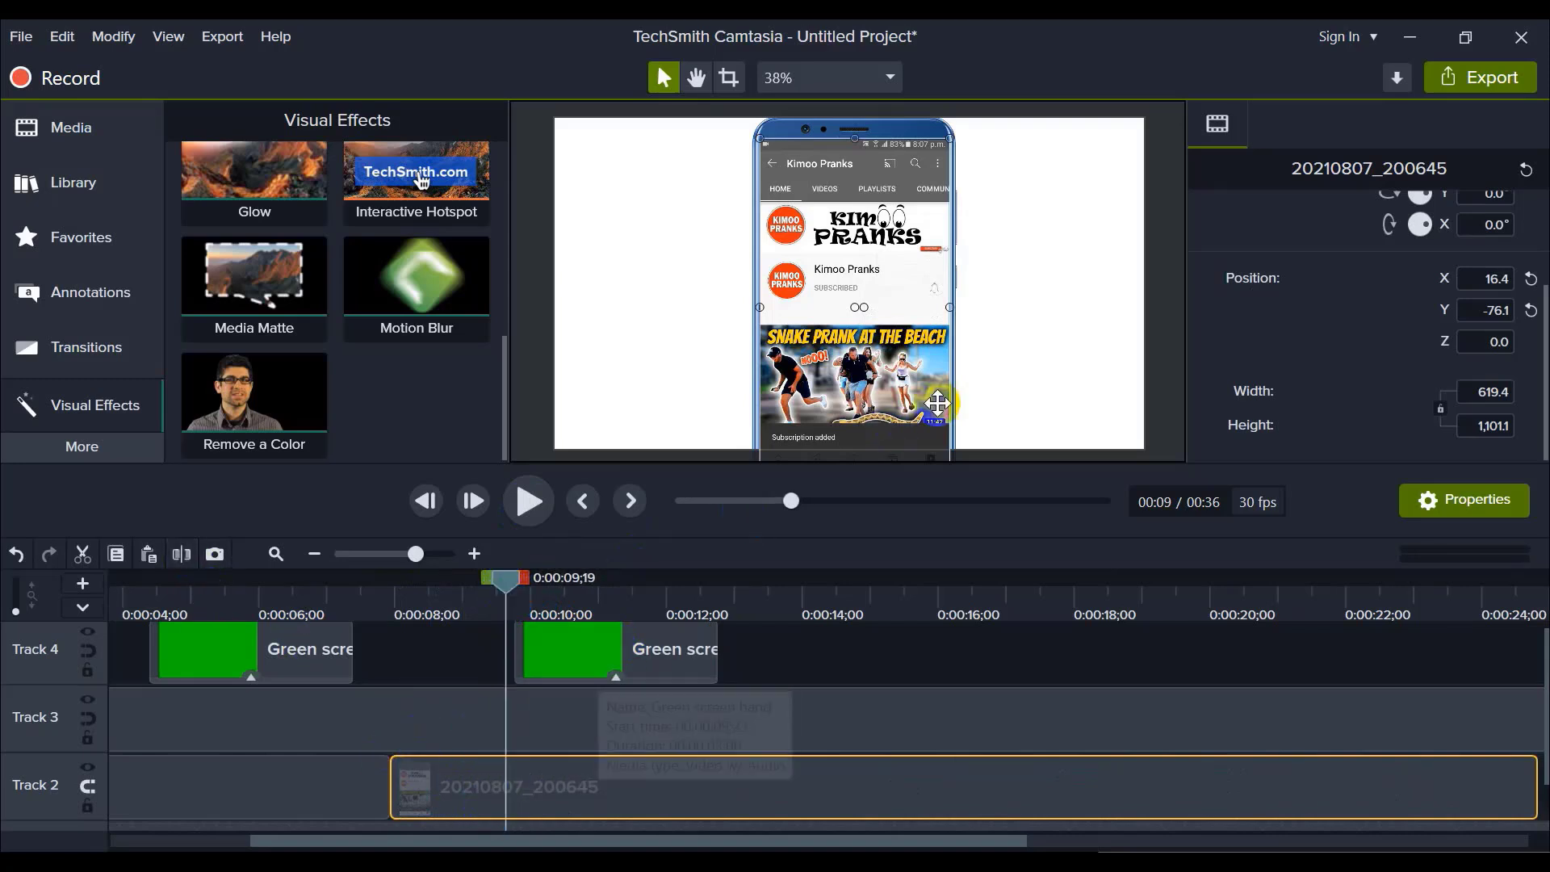
{"action": "scroll", "coordinate": [957, 299], "scroll_direction": "up", "scroll_amount": 5}
{"action": "left_click", "coordinate": [503, 583]}
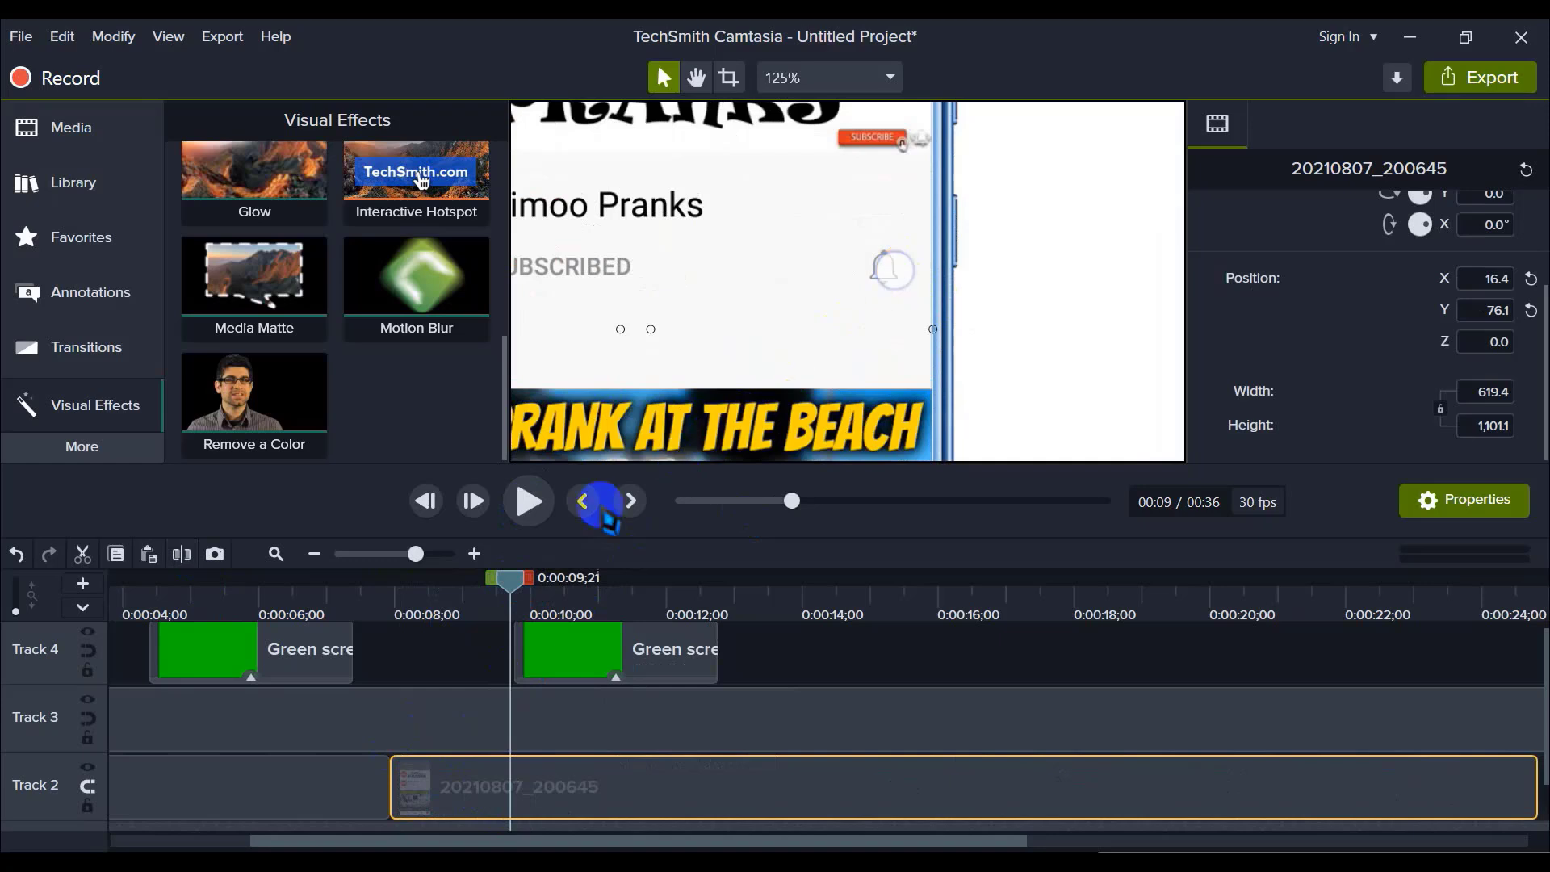
{"action": "left_click", "coordinate": [781, 658]}
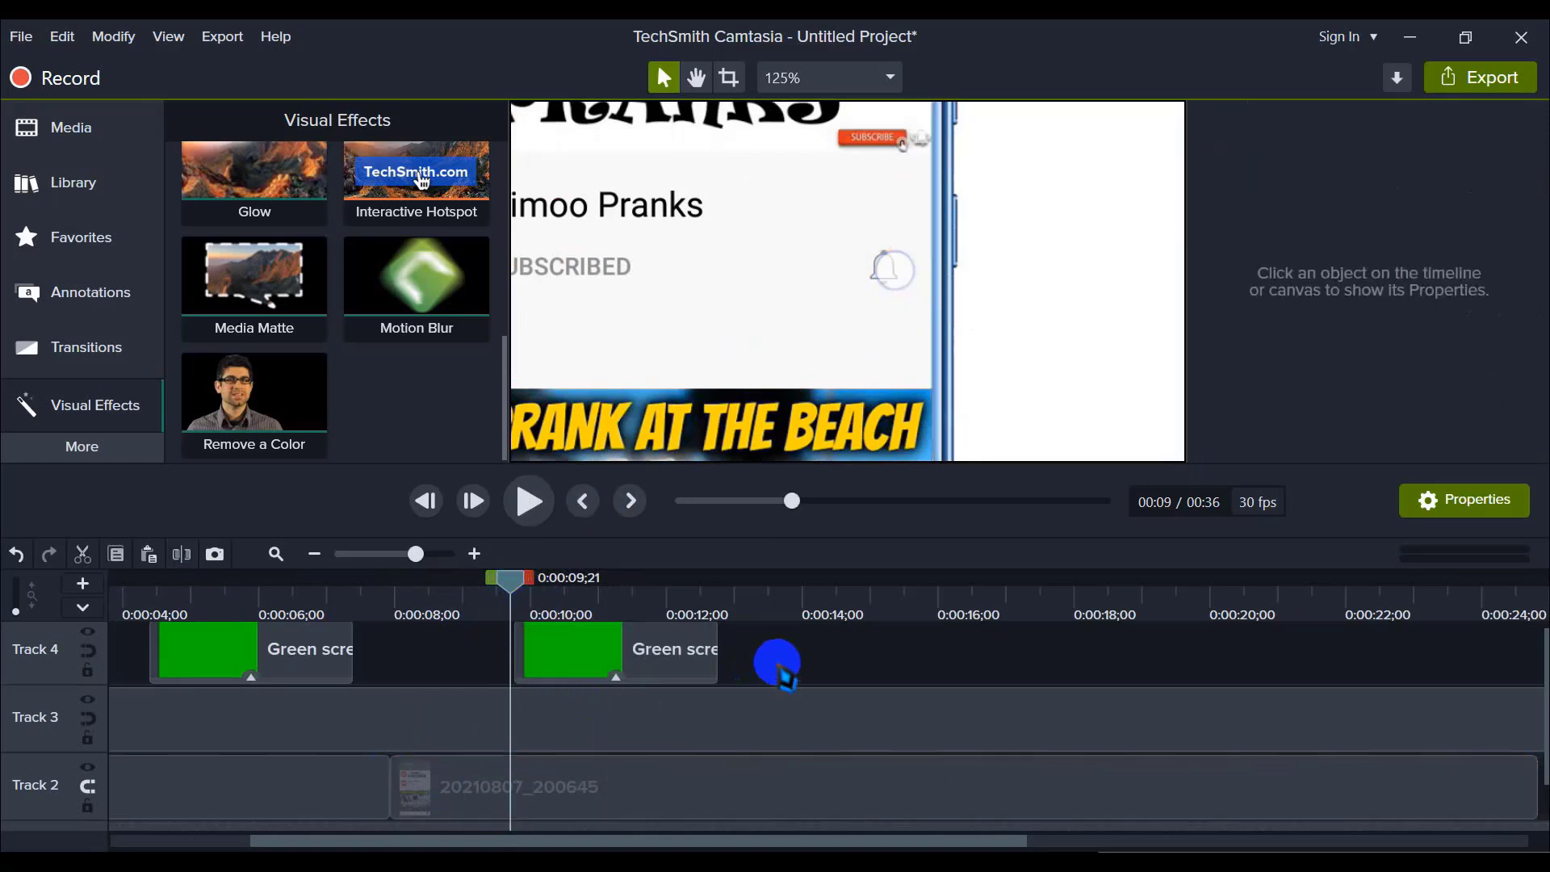
{"action": "left_click", "coordinate": [508, 574]}
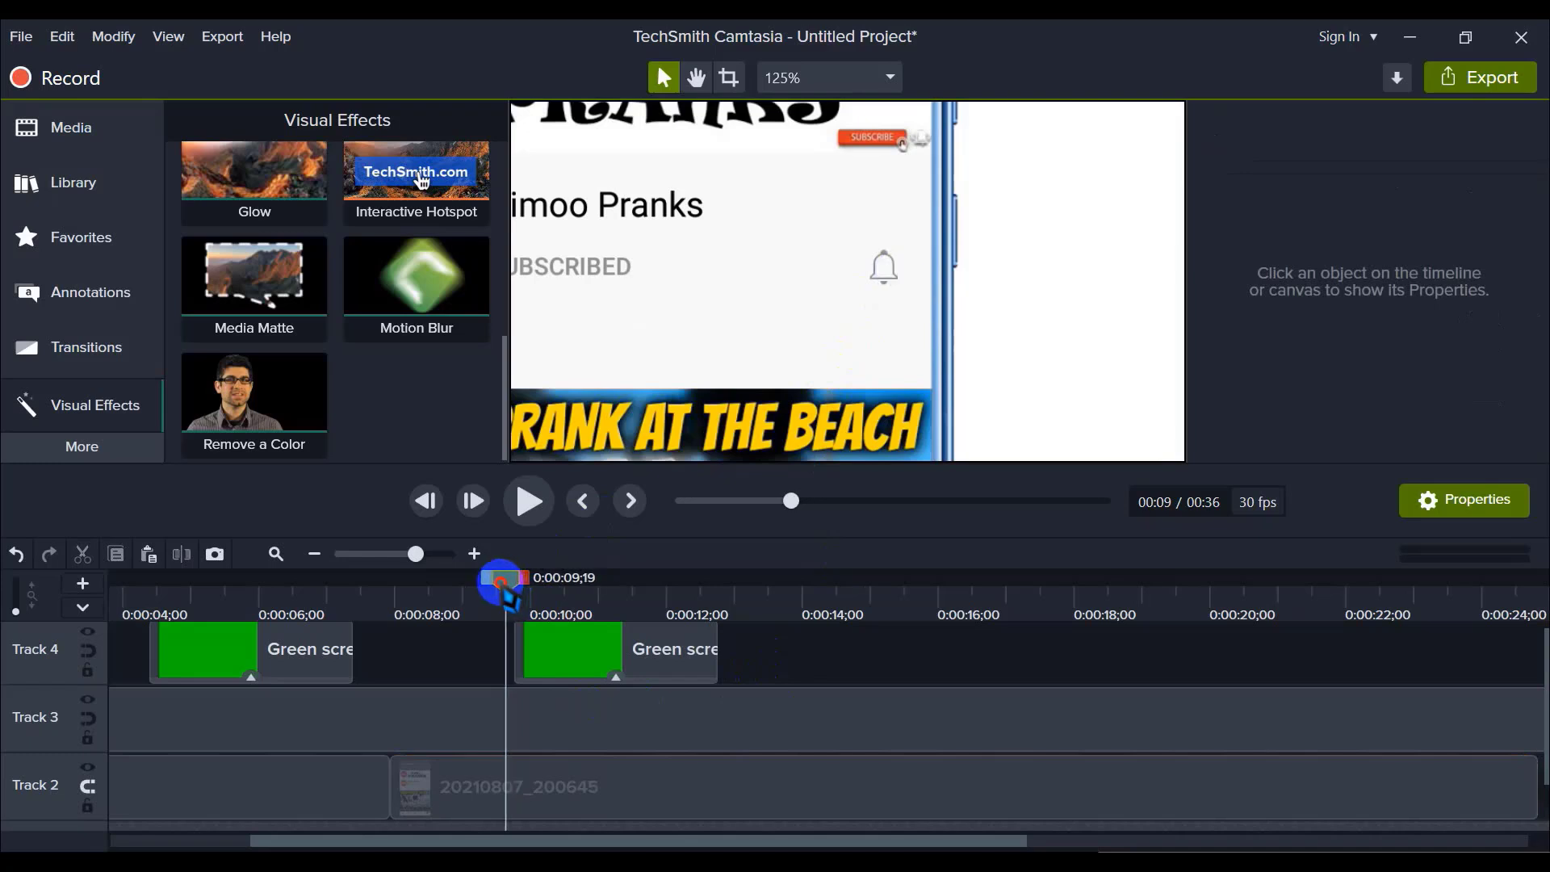
{"action": "left_click_drag", "start_coordinate": [505, 592], "coordinate": [496, 592]}
{"action": "left_click", "coordinate": [501, 795]}
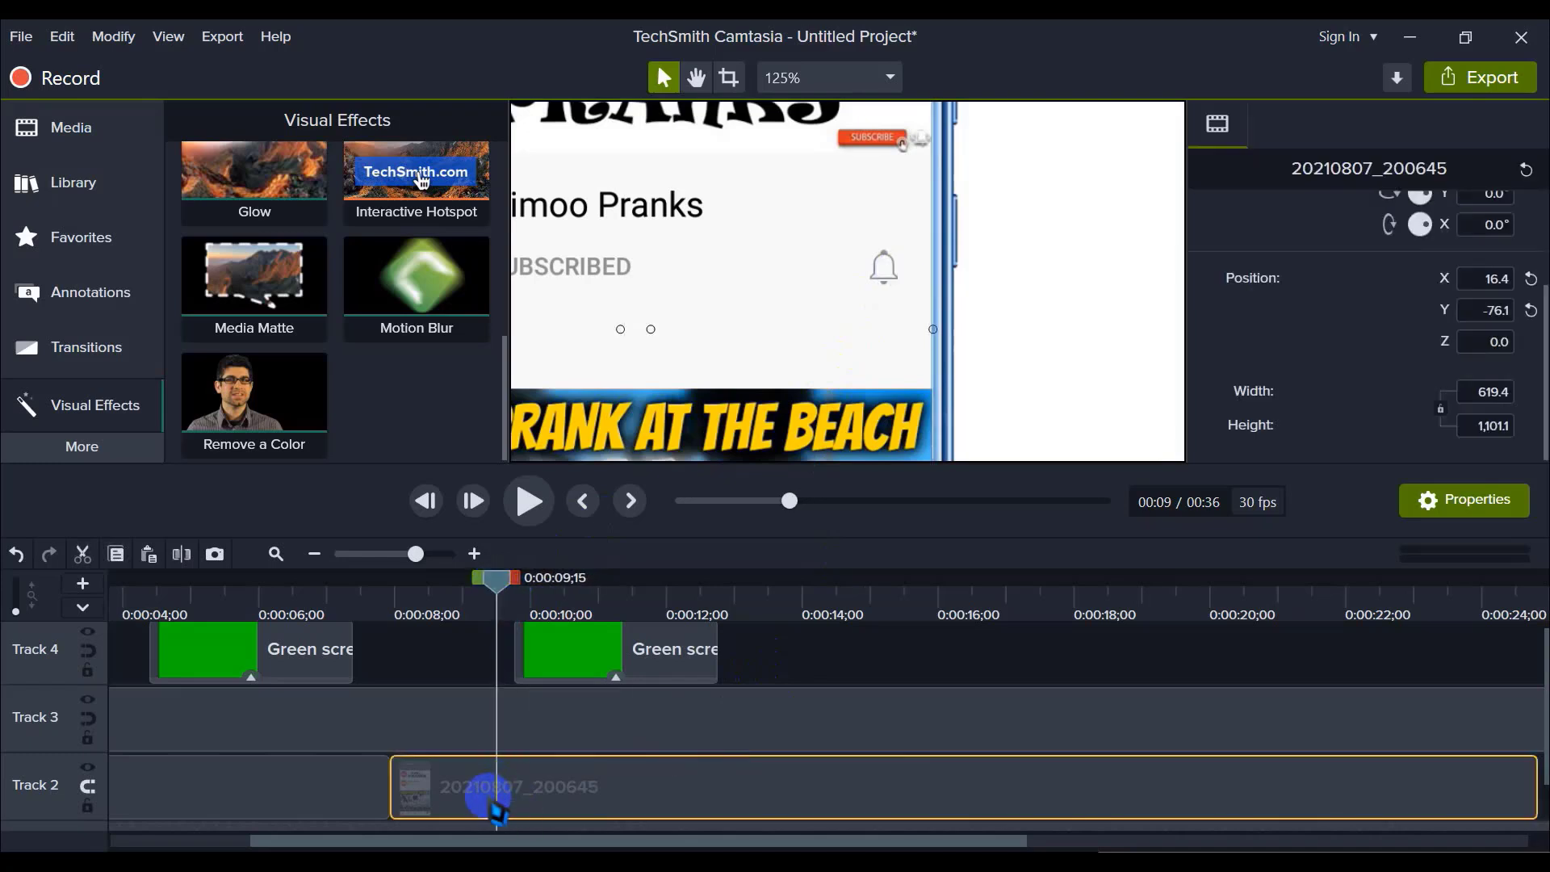
{"action": "left_click", "coordinate": [190, 556]}
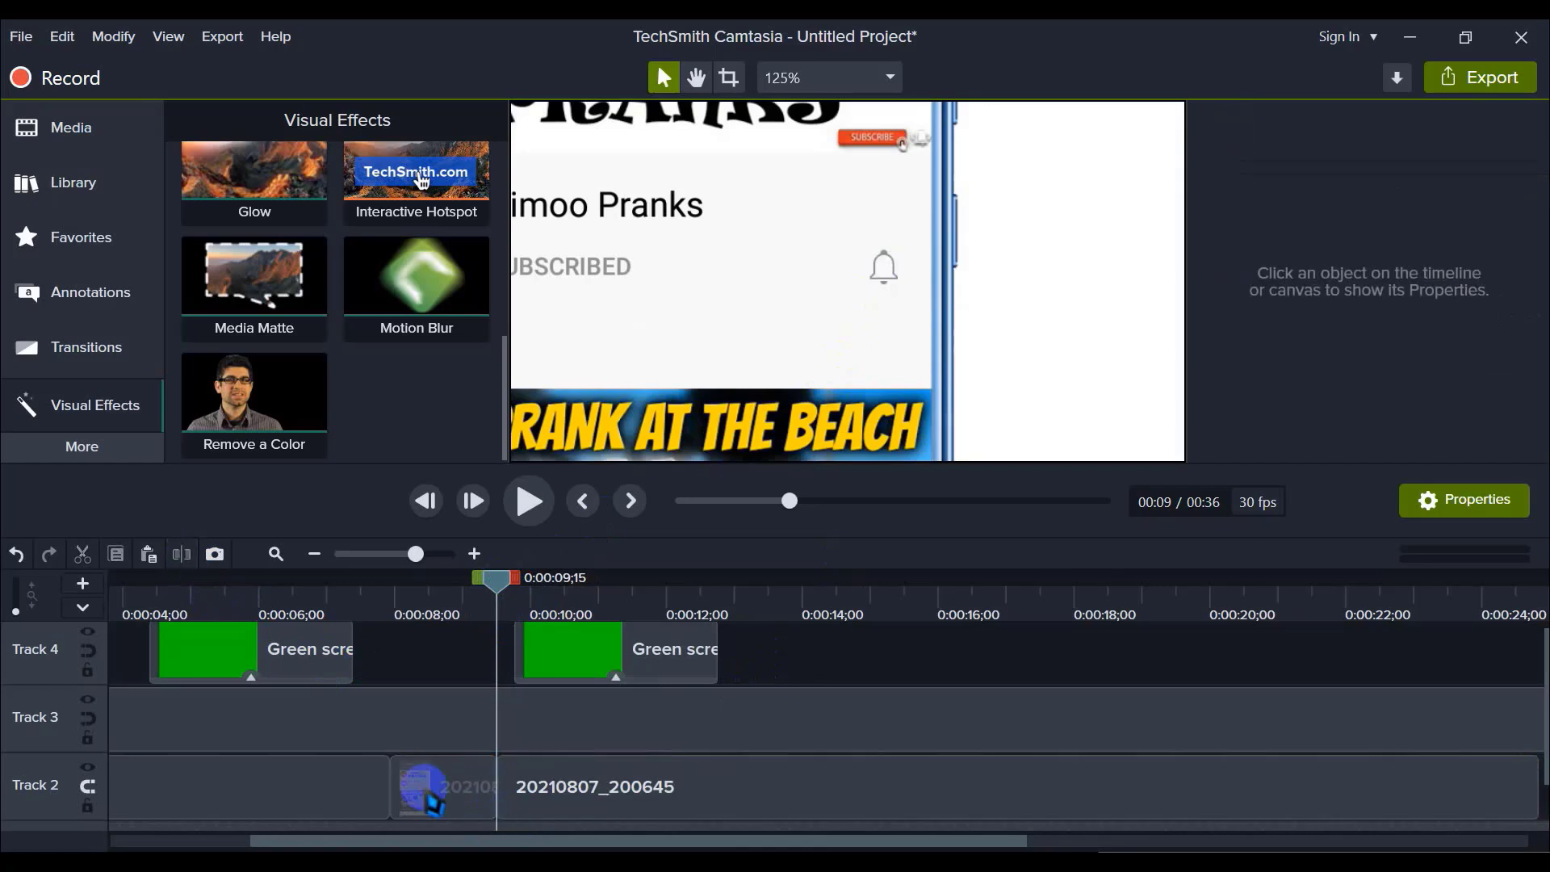
{"action": "left_click", "coordinate": [424, 790]}
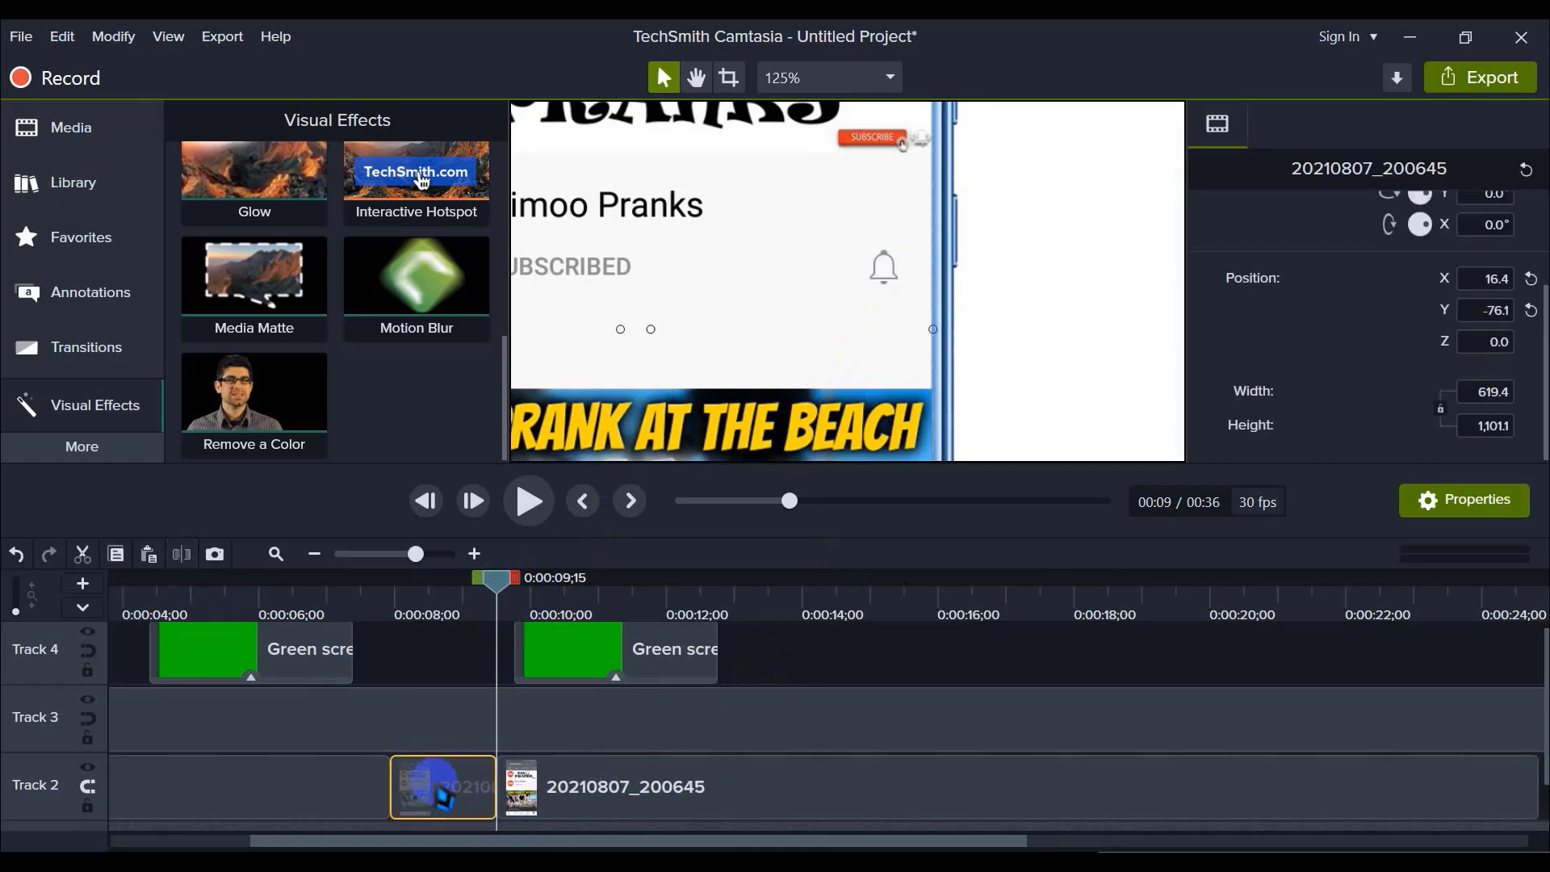
{"action": "key", "text": "ctrl+Delete"}
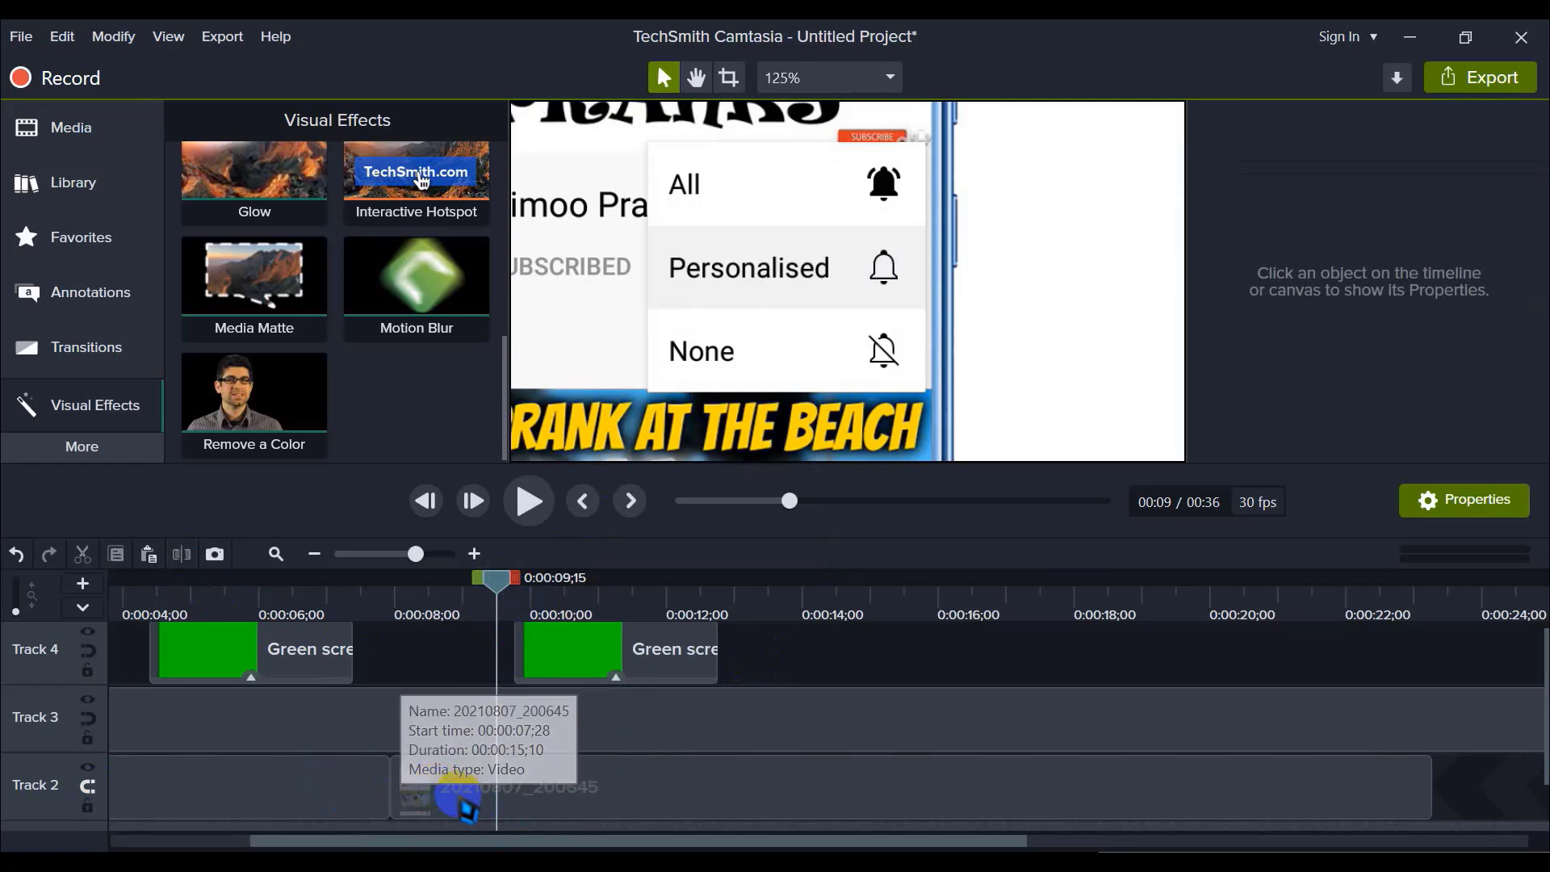
Step: Play across the recording's cut from 0:00:06;19 to 0:00:07;27 to check the join
{"action": "left_click_drag", "start_coordinate": [501, 580], "coordinate": [302, 602]}
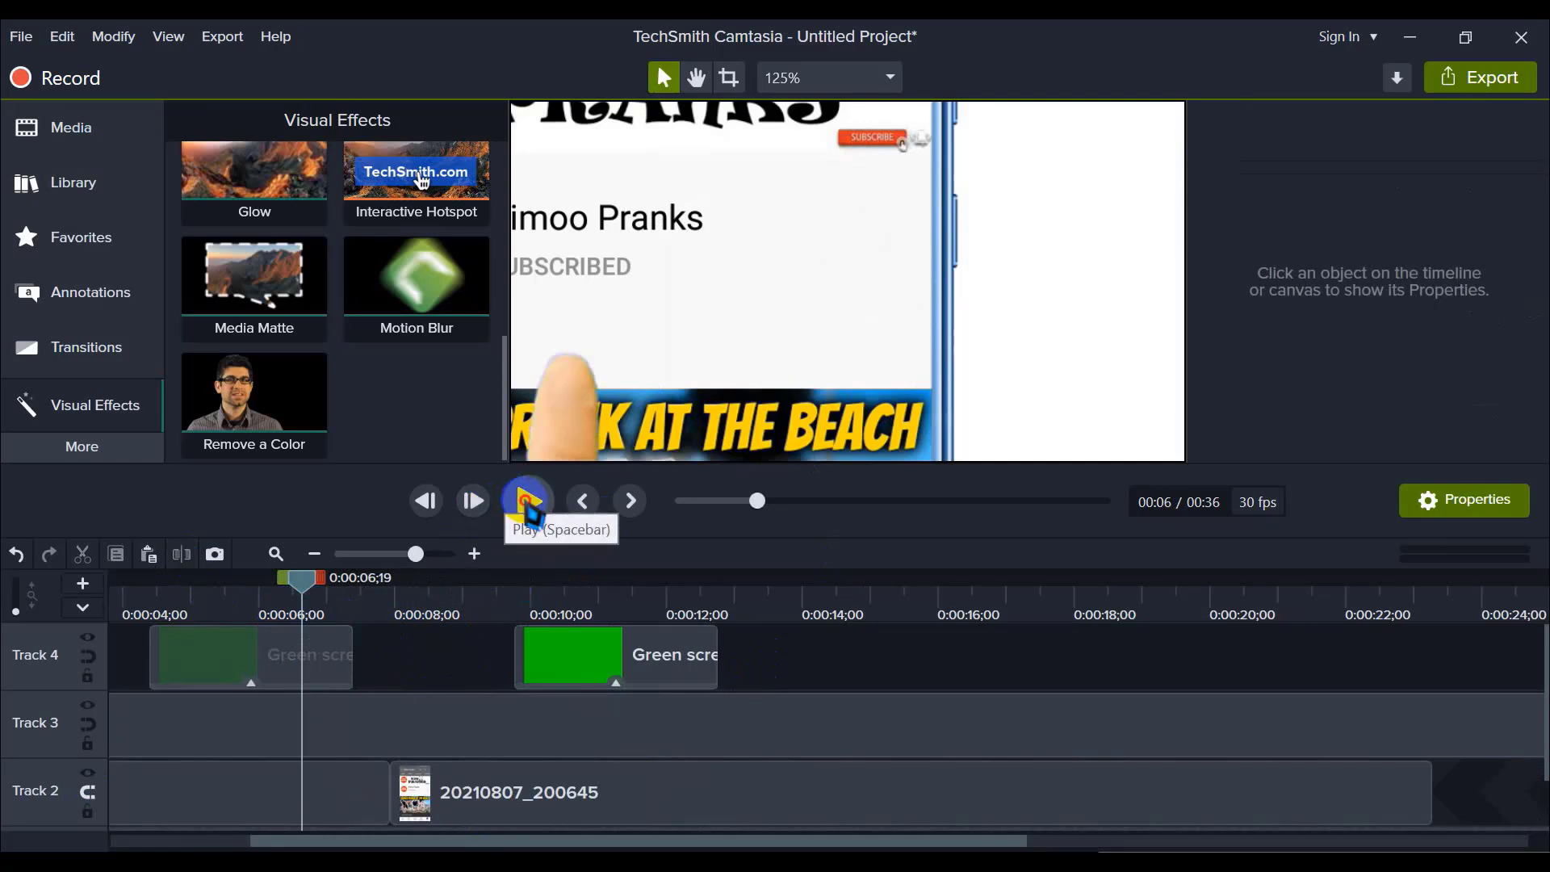
{"action": "left_click", "coordinate": [526, 502]}
{"action": "left_click", "coordinate": [527, 502]}
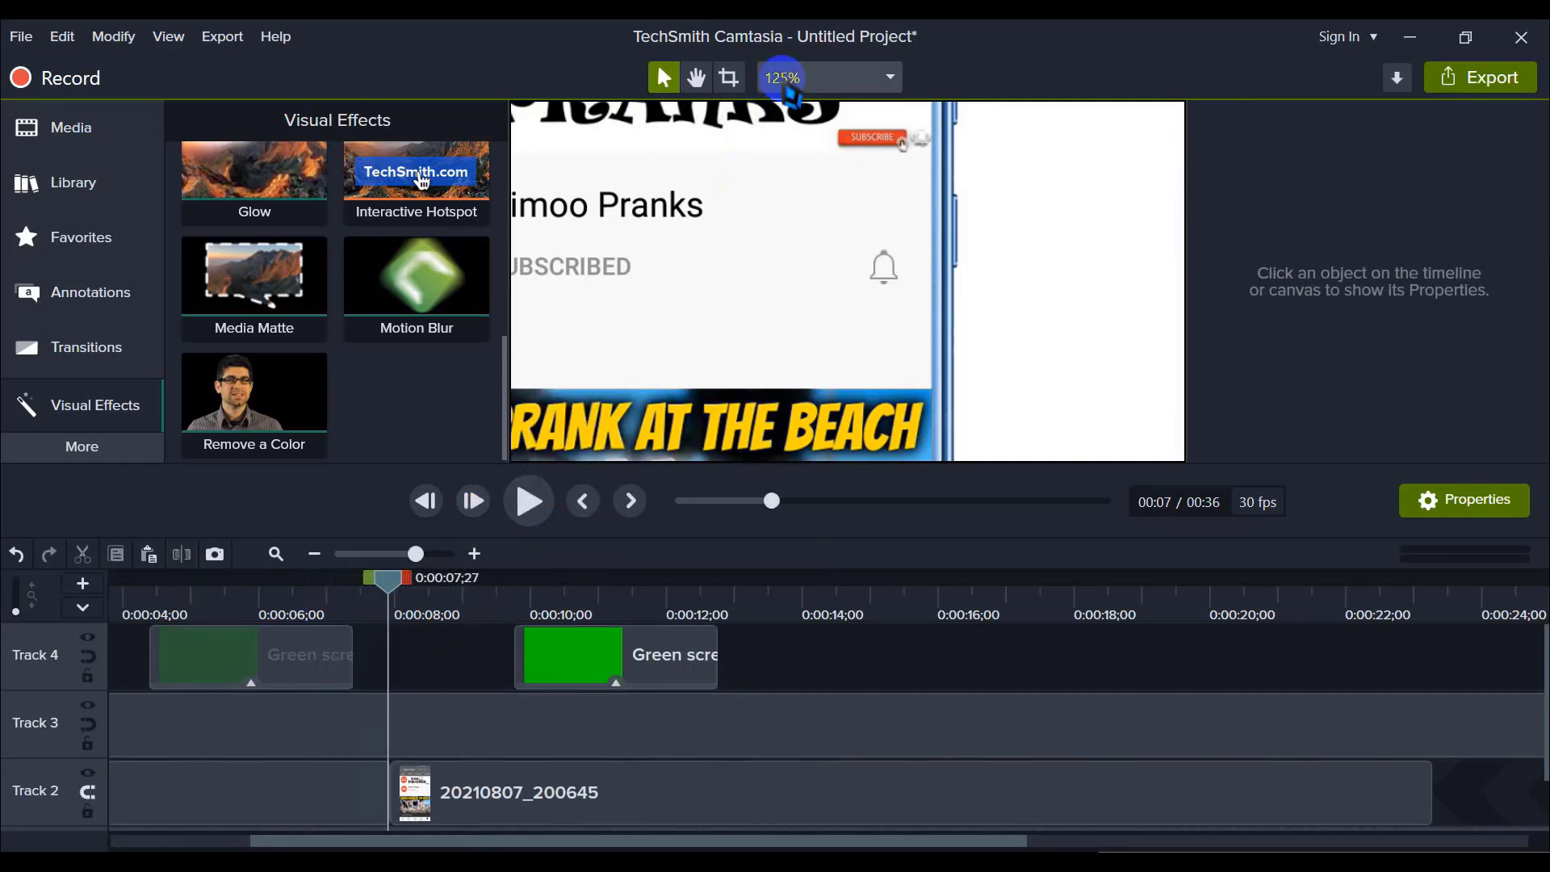
Step: Move the second hand piece on Track 4 directly after the first, starting at 0:00:07;12, and place its fingertip over the bell icon at 0:00:08;28
{"action": "left_click", "coordinate": [782, 75]}
{"action": "left_click", "coordinate": [807, 107]}
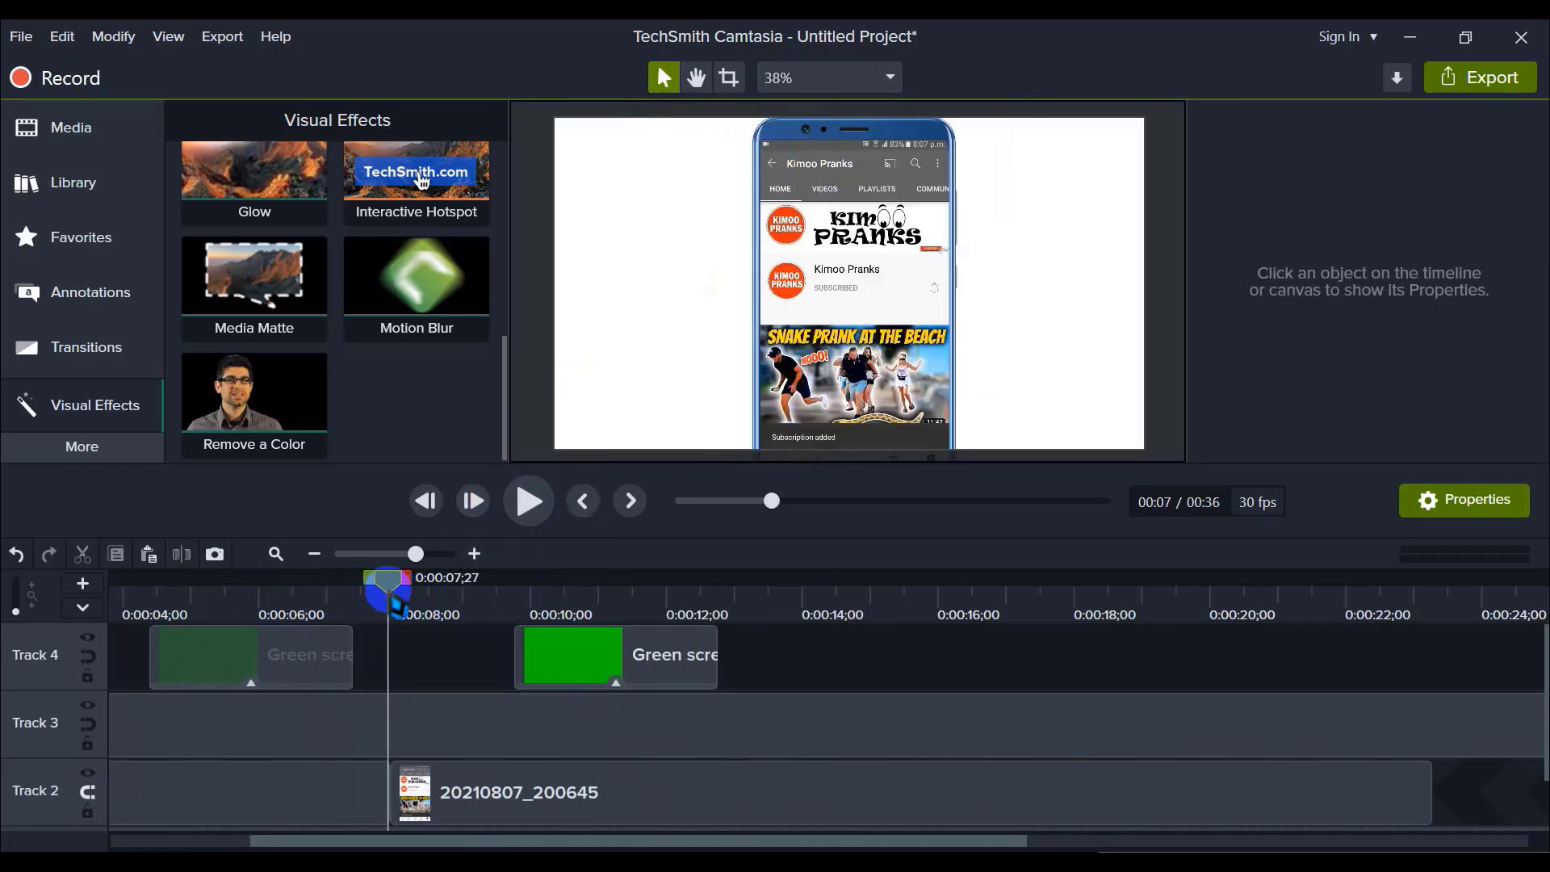
{"action": "left_click_drag", "start_coordinate": [387, 593], "coordinate": [242, 602]}
{"action": "left_click", "coordinate": [528, 501]}
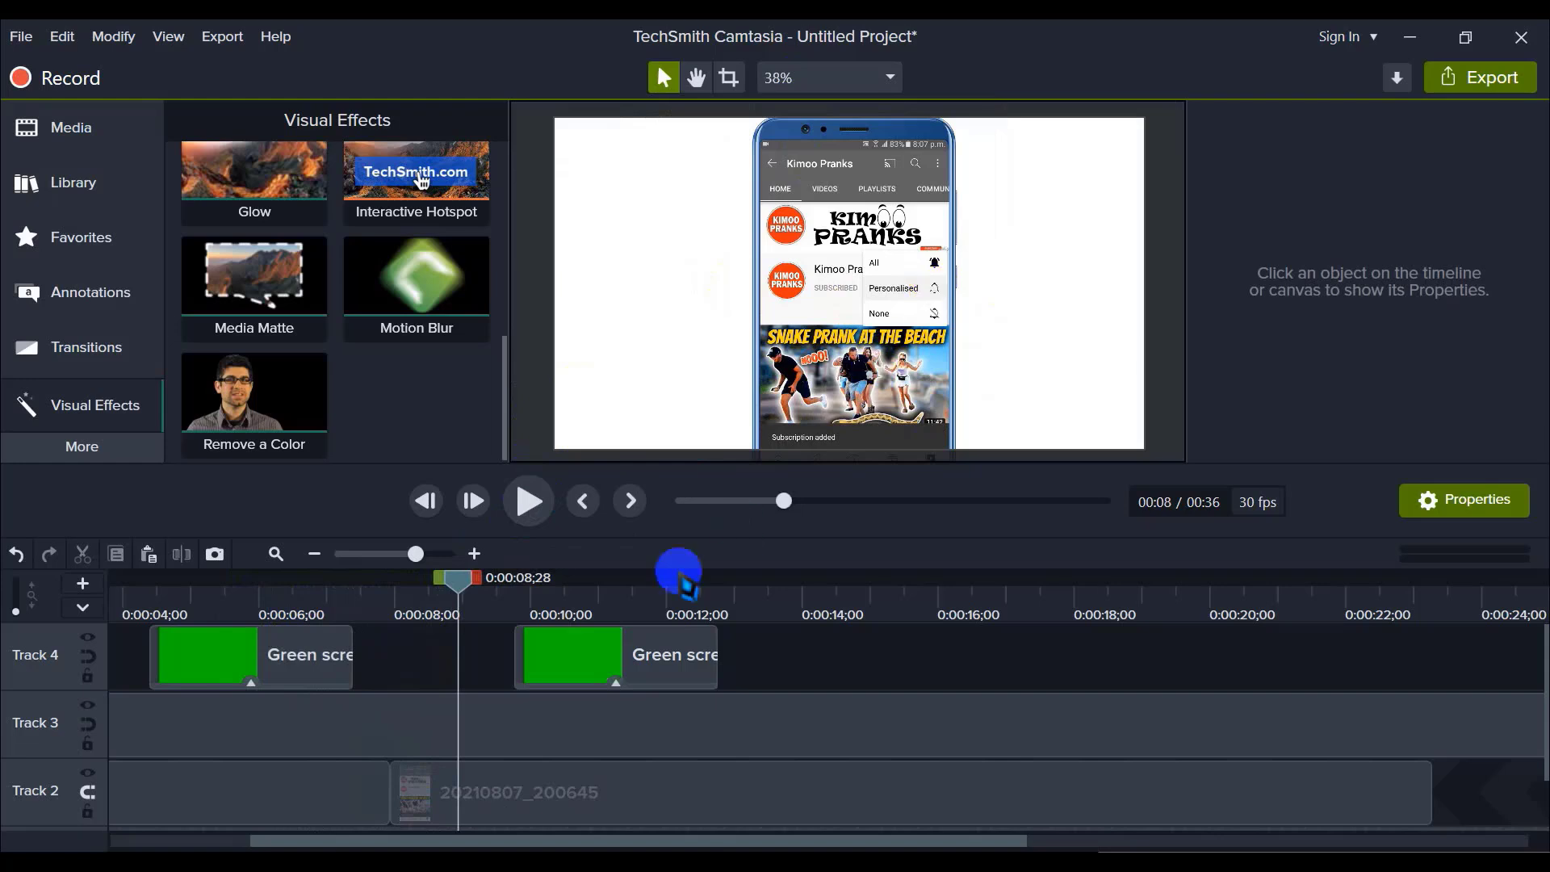
{"action": "left_click_drag", "start_coordinate": [584, 662], "coordinate": [421, 671]}
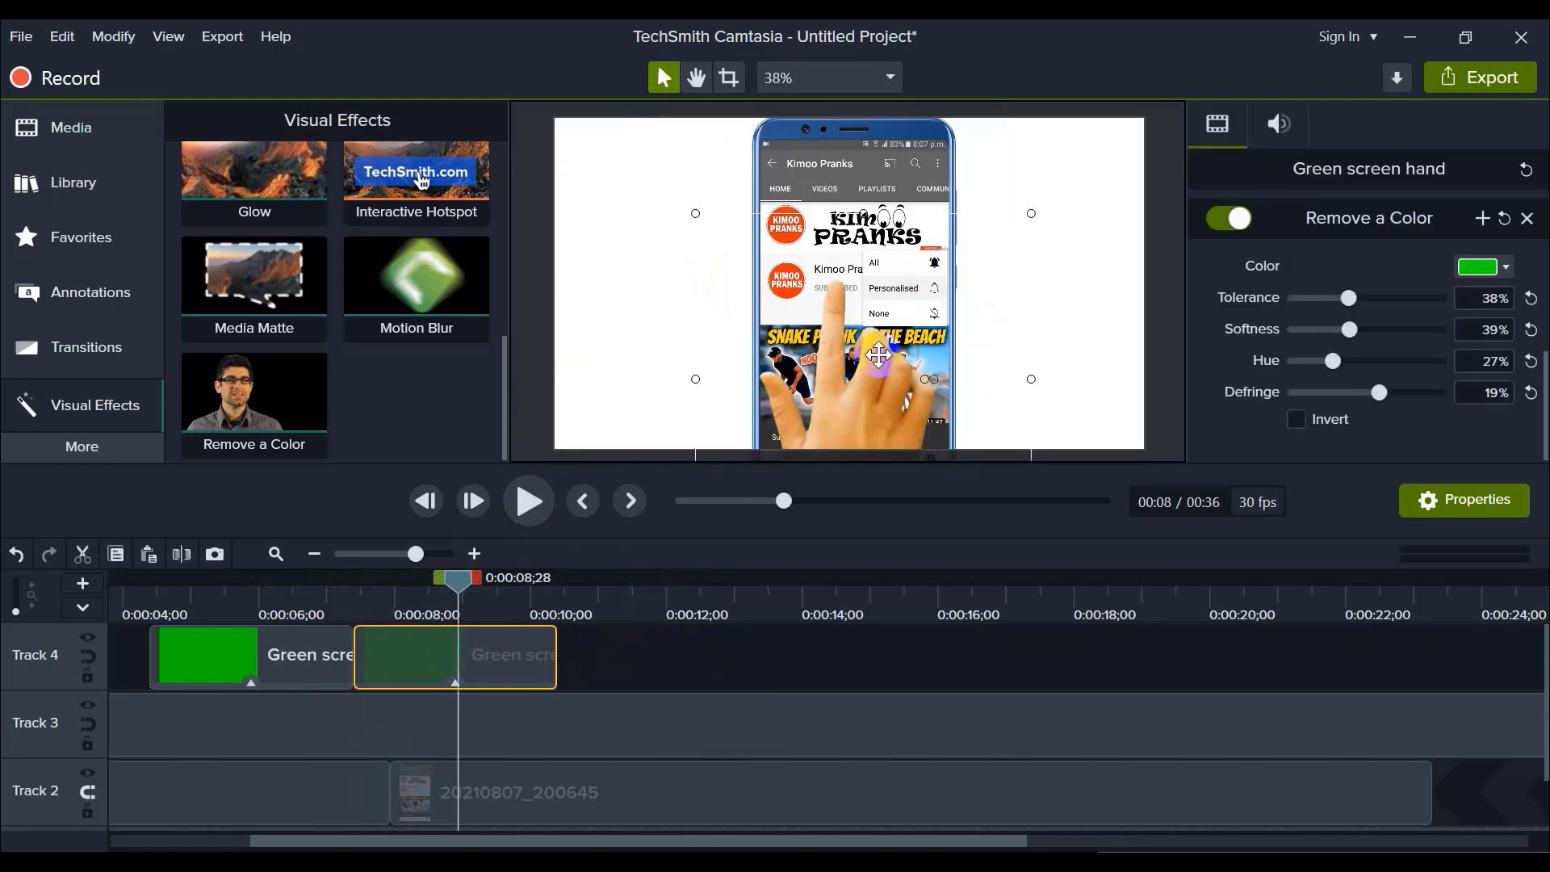
{"action": "left_click_drag", "start_coordinate": [869, 377], "coordinate": [957, 377]}
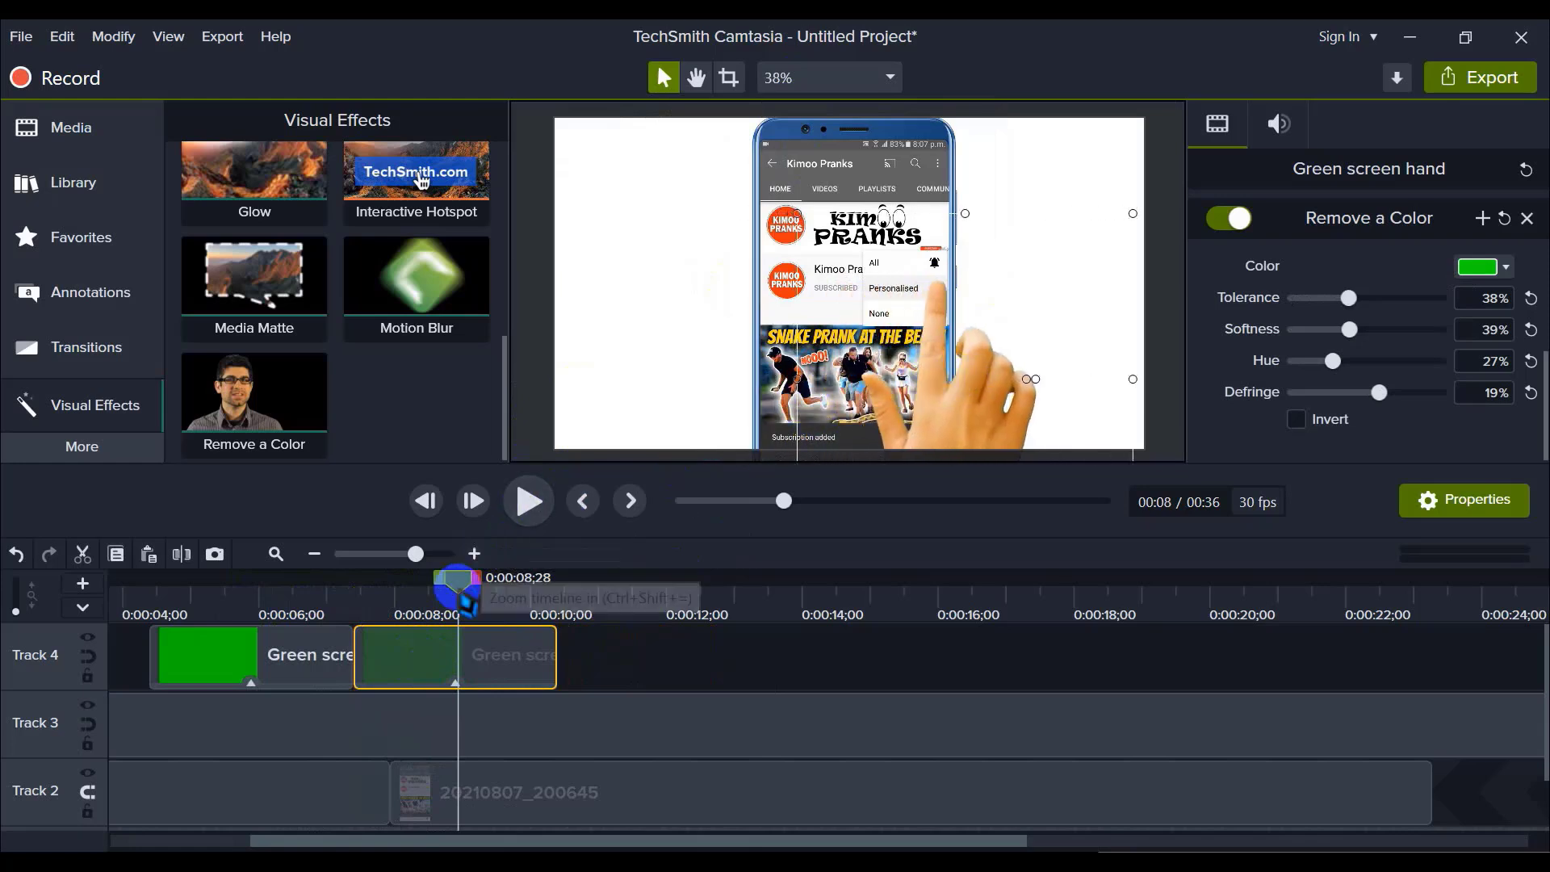
Step: Play the repositioned hand piece up to 0:00:09;01 and check its tap against the opening of the bell menu
{"action": "left_click_drag", "start_coordinate": [452, 576], "coordinate": [320, 576]}
{"action": "left_click", "coordinate": [529, 502]}
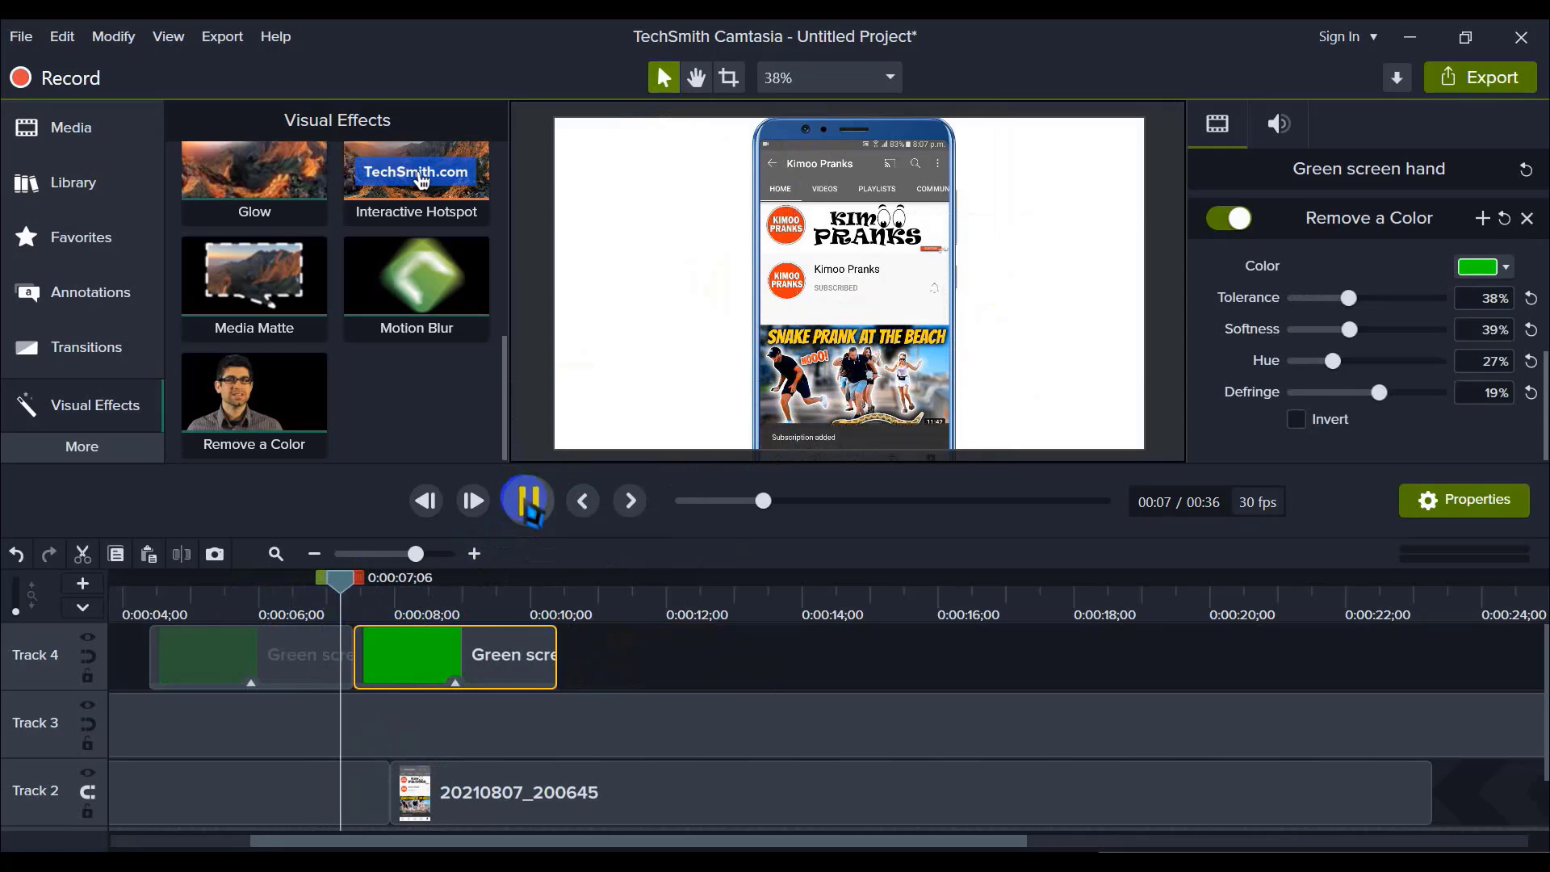
{"action": "left_click", "coordinate": [529, 501]}
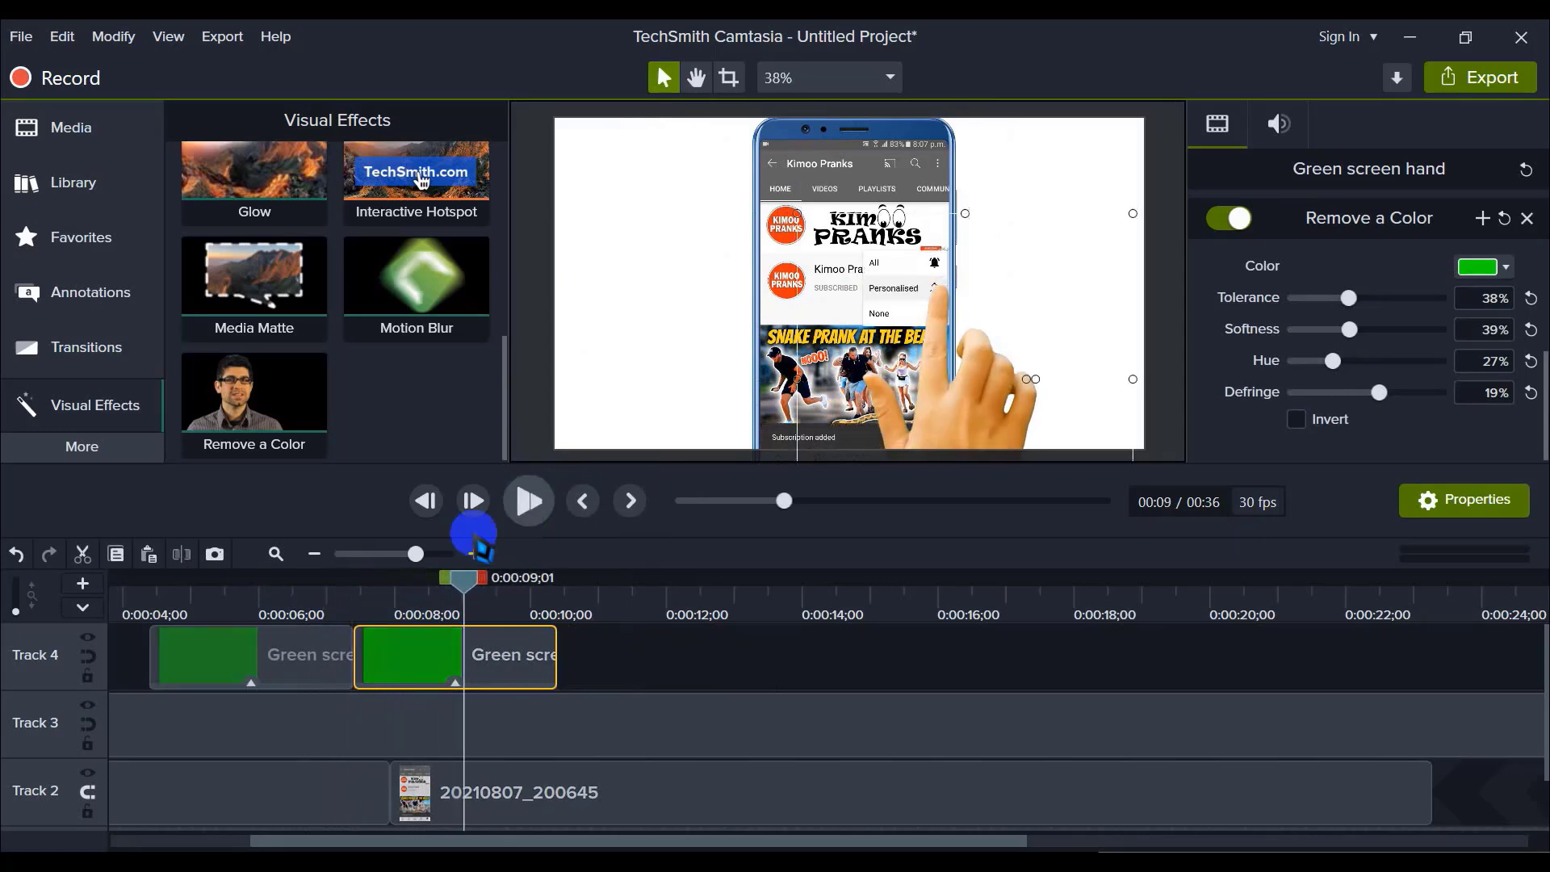
{"action": "left_click", "coordinate": [604, 658]}
{"action": "left_click", "coordinate": [323, 555]}
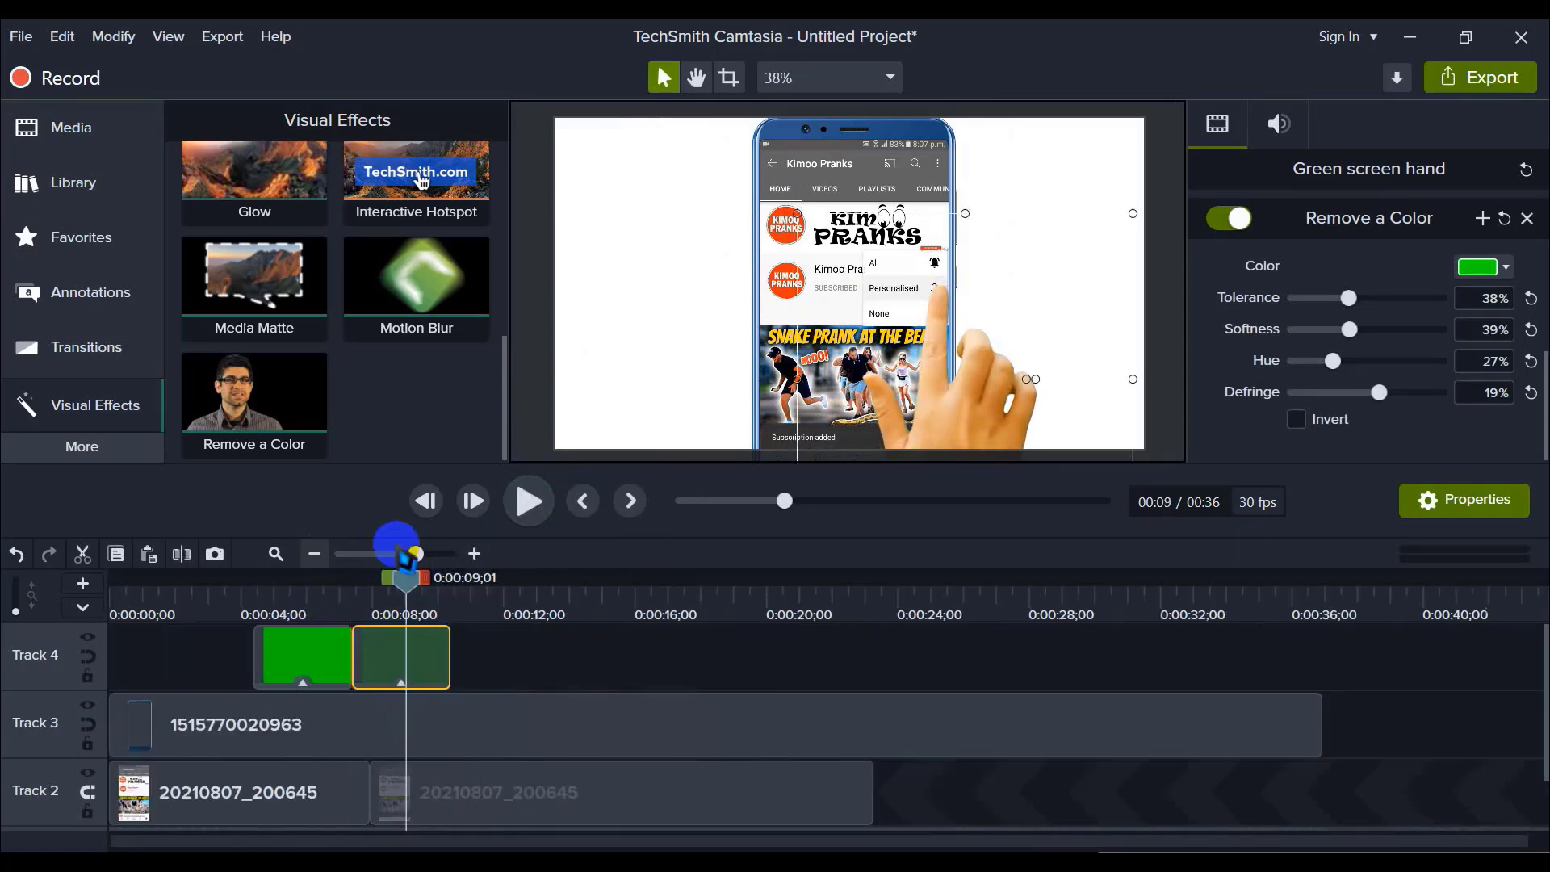
{"action": "left_click", "coordinate": [476, 551]}
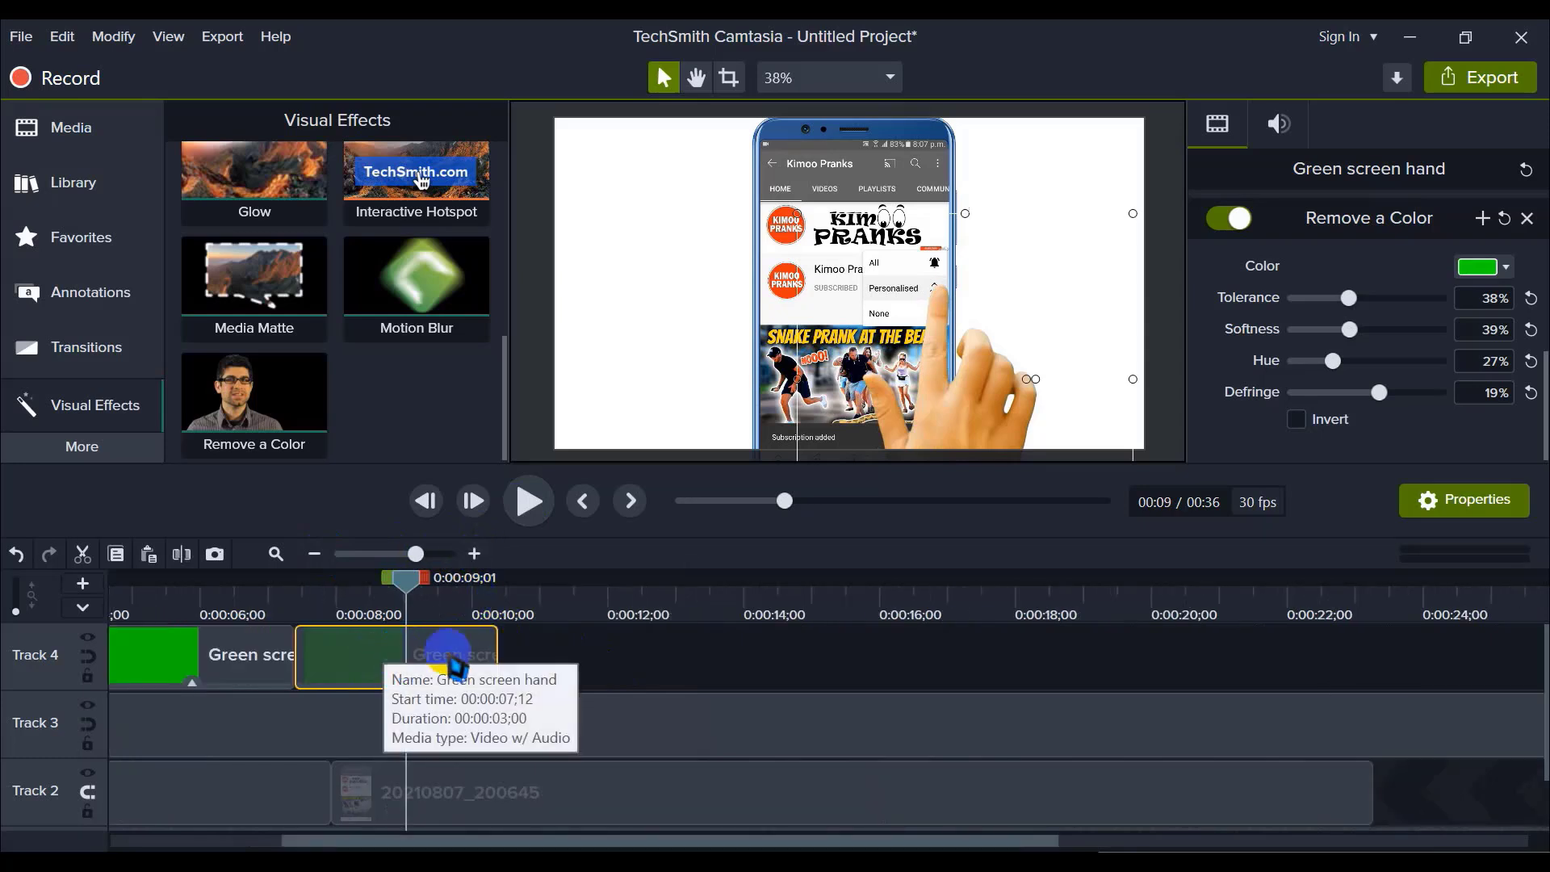
{"action": "left_click_drag", "start_coordinate": [408, 604], "coordinate": [346, 616]}
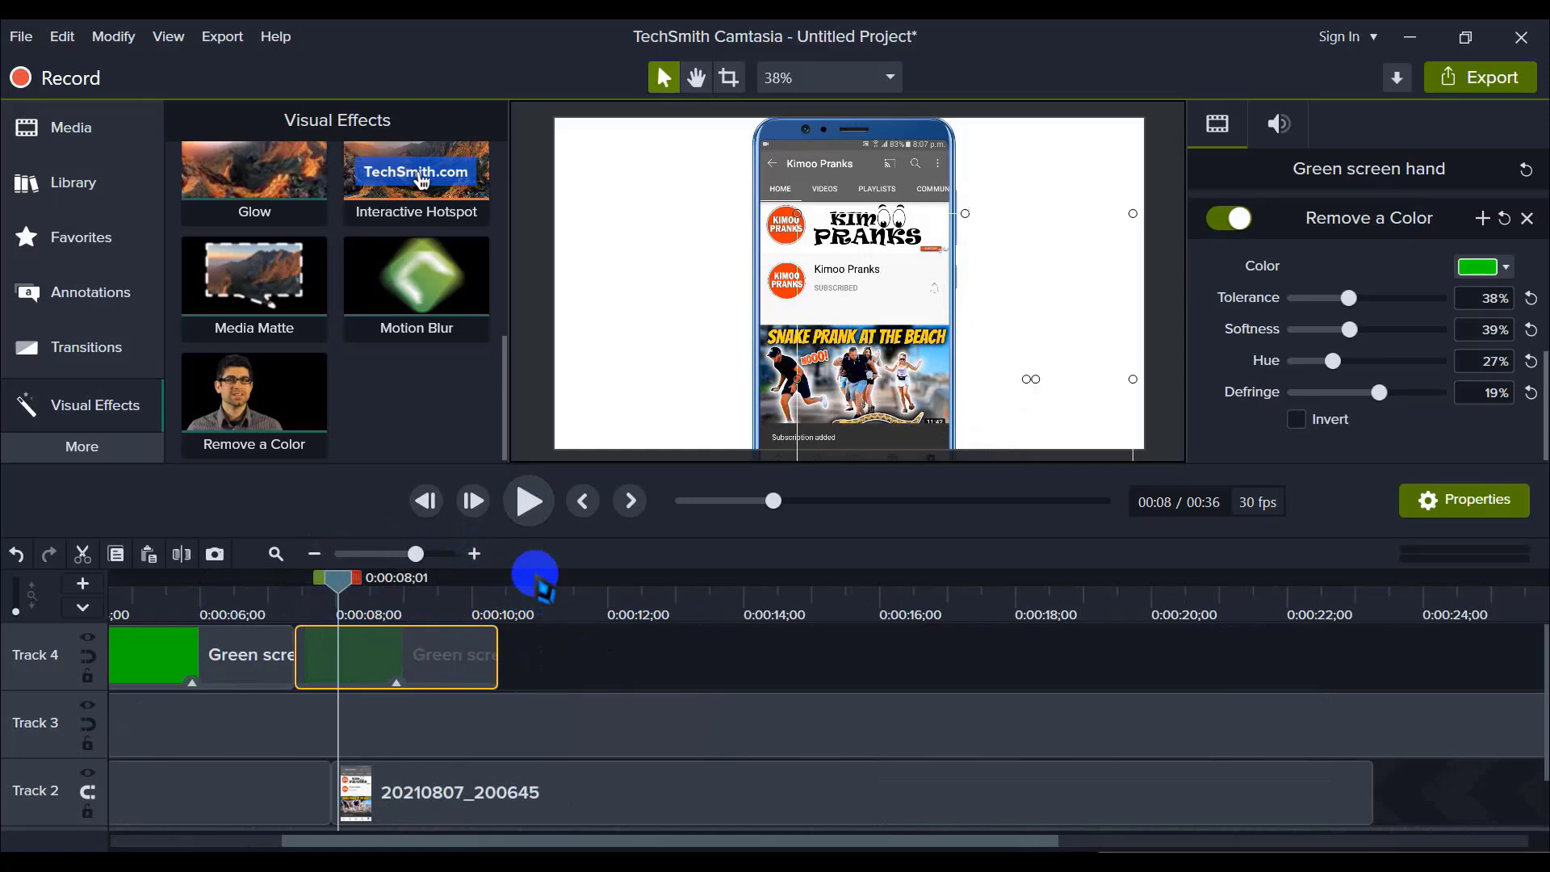
Step: Replay both hand pieces from 0:00:05;04 to 0:00:09;05 to check the timing of the Subscribe and bell taps
{"action": "left_click", "coordinate": [554, 651]}
{"action": "left_click_drag", "start_coordinate": [346, 595], "coordinate": [240, 604]}
{"action": "left_click", "coordinate": [373, 657]}
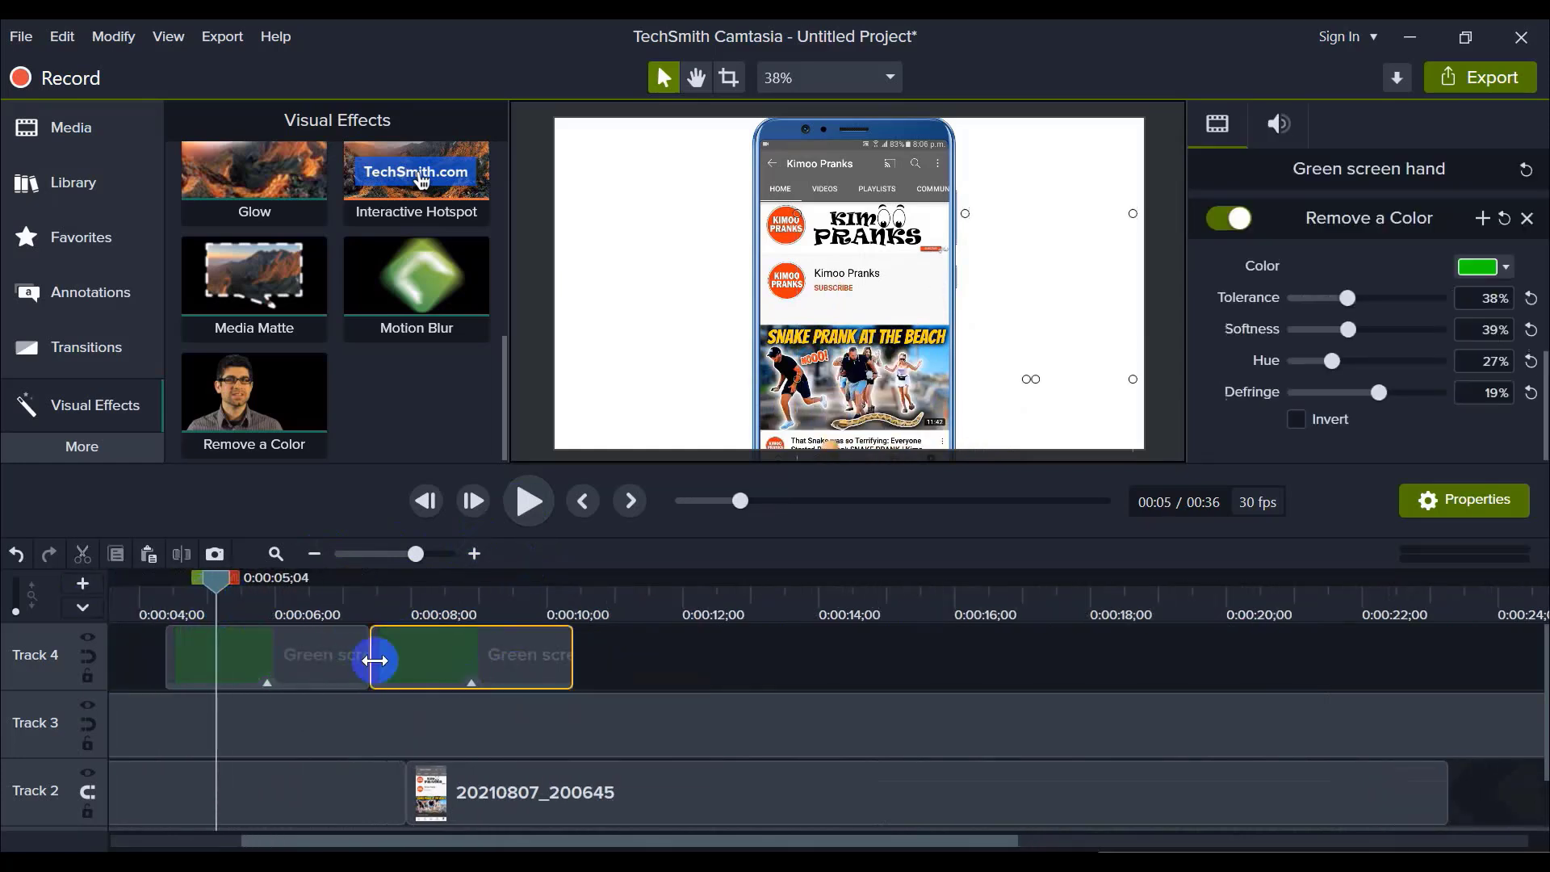
{"action": "left_click", "coordinate": [420, 666]}
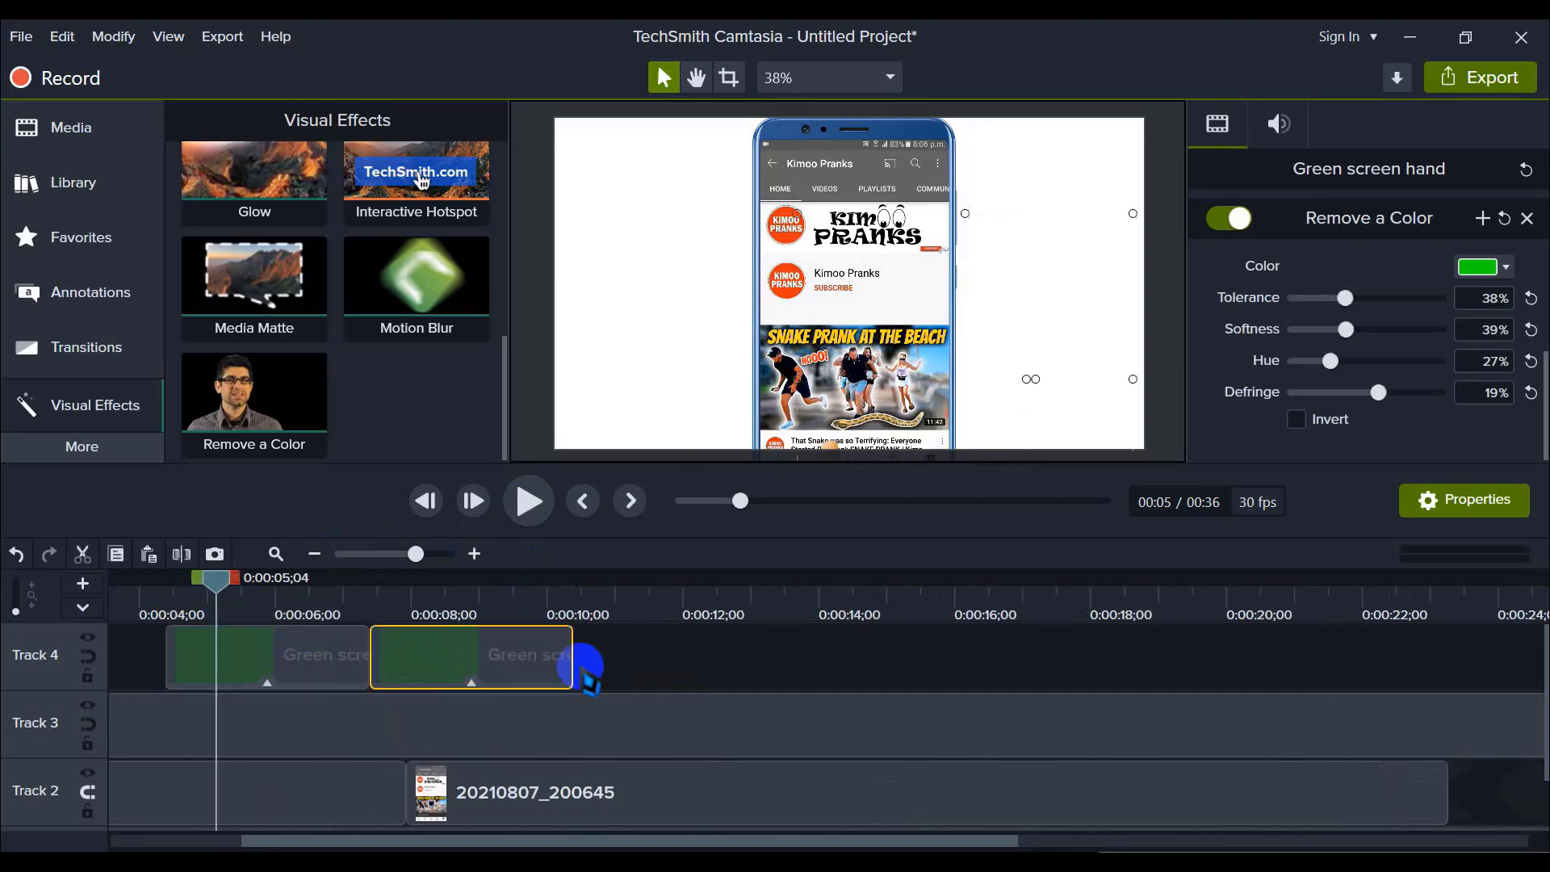
{"action": "left_click", "coordinate": [621, 667]}
{"action": "left_click", "coordinate": [526, 501]}
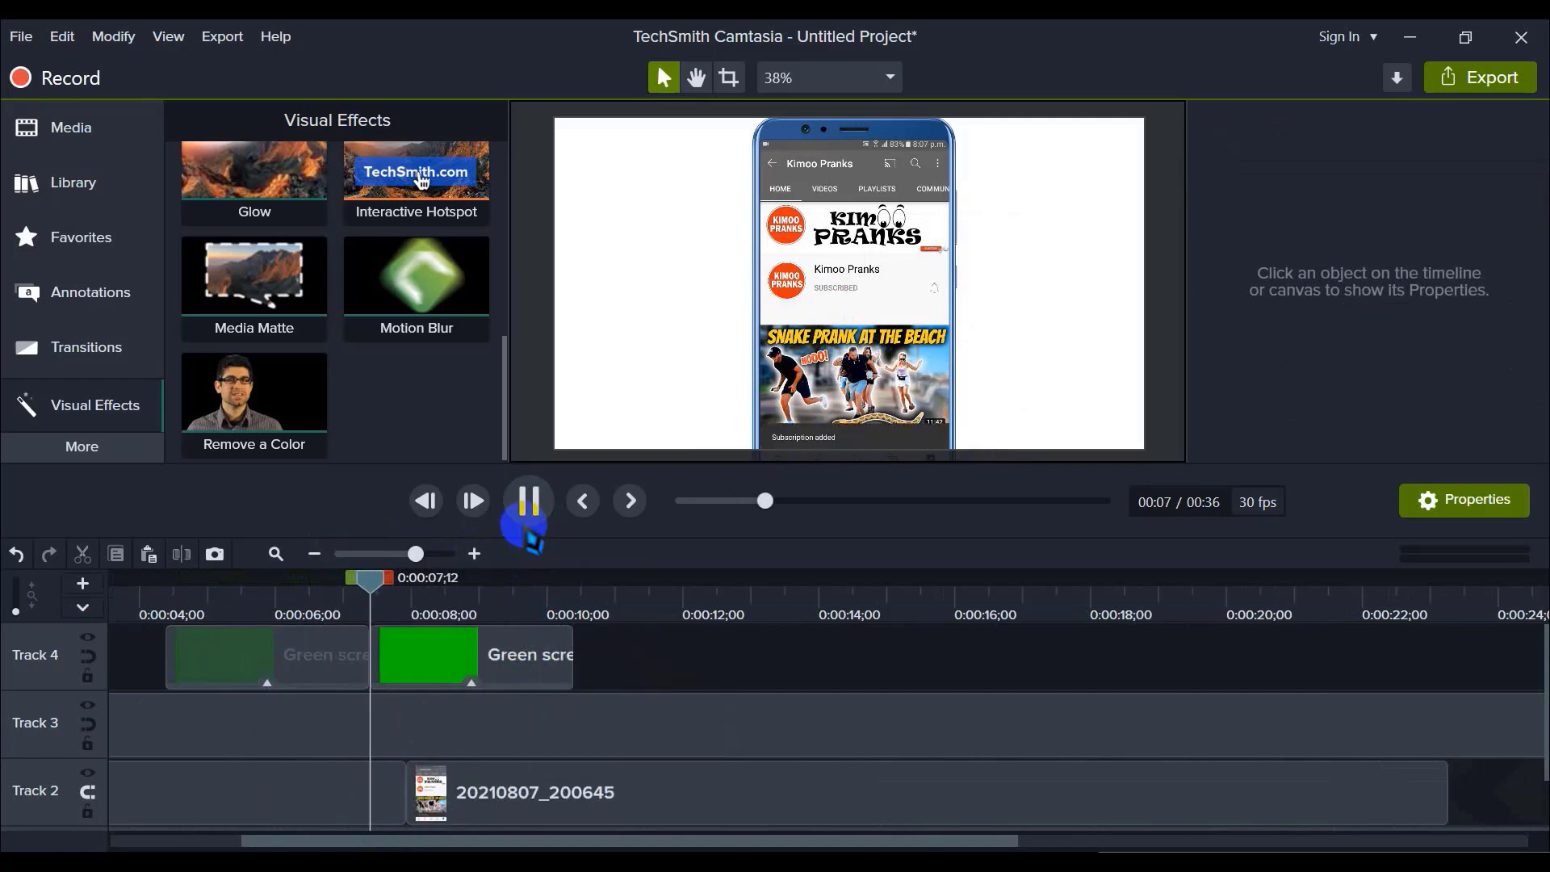
{"action": "left_click", "coordinate": [533, 513]}
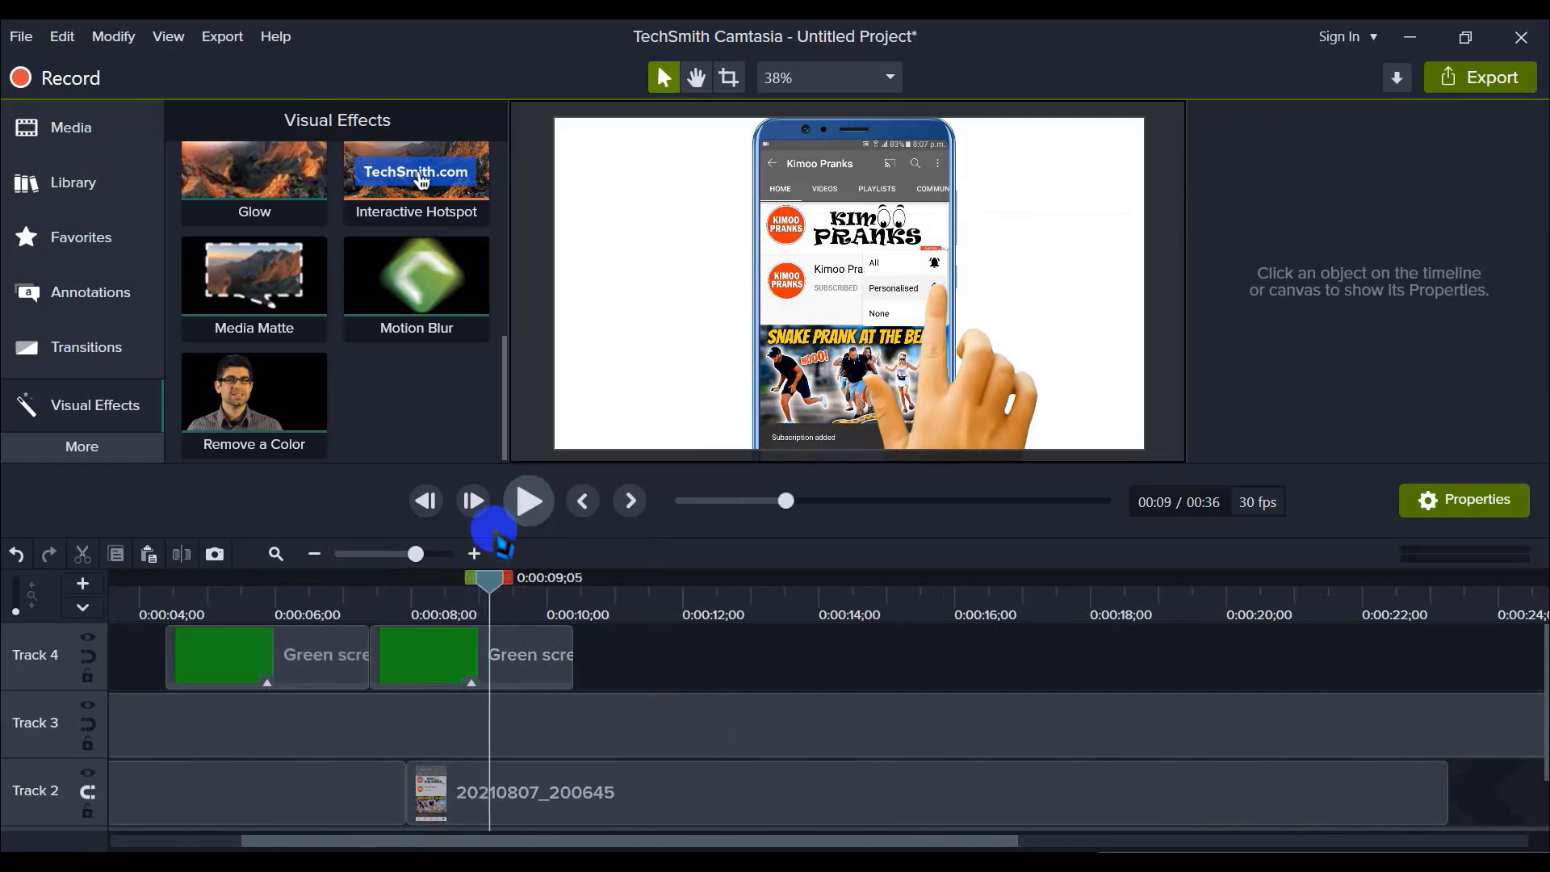
Step: Enlarge the timeline area to show the empty Track 5, and move the second hand piece onto it, starting at 0:00:06;17 and overlapping the first
{"action": "left_click", "coordinate": [663, 578]}
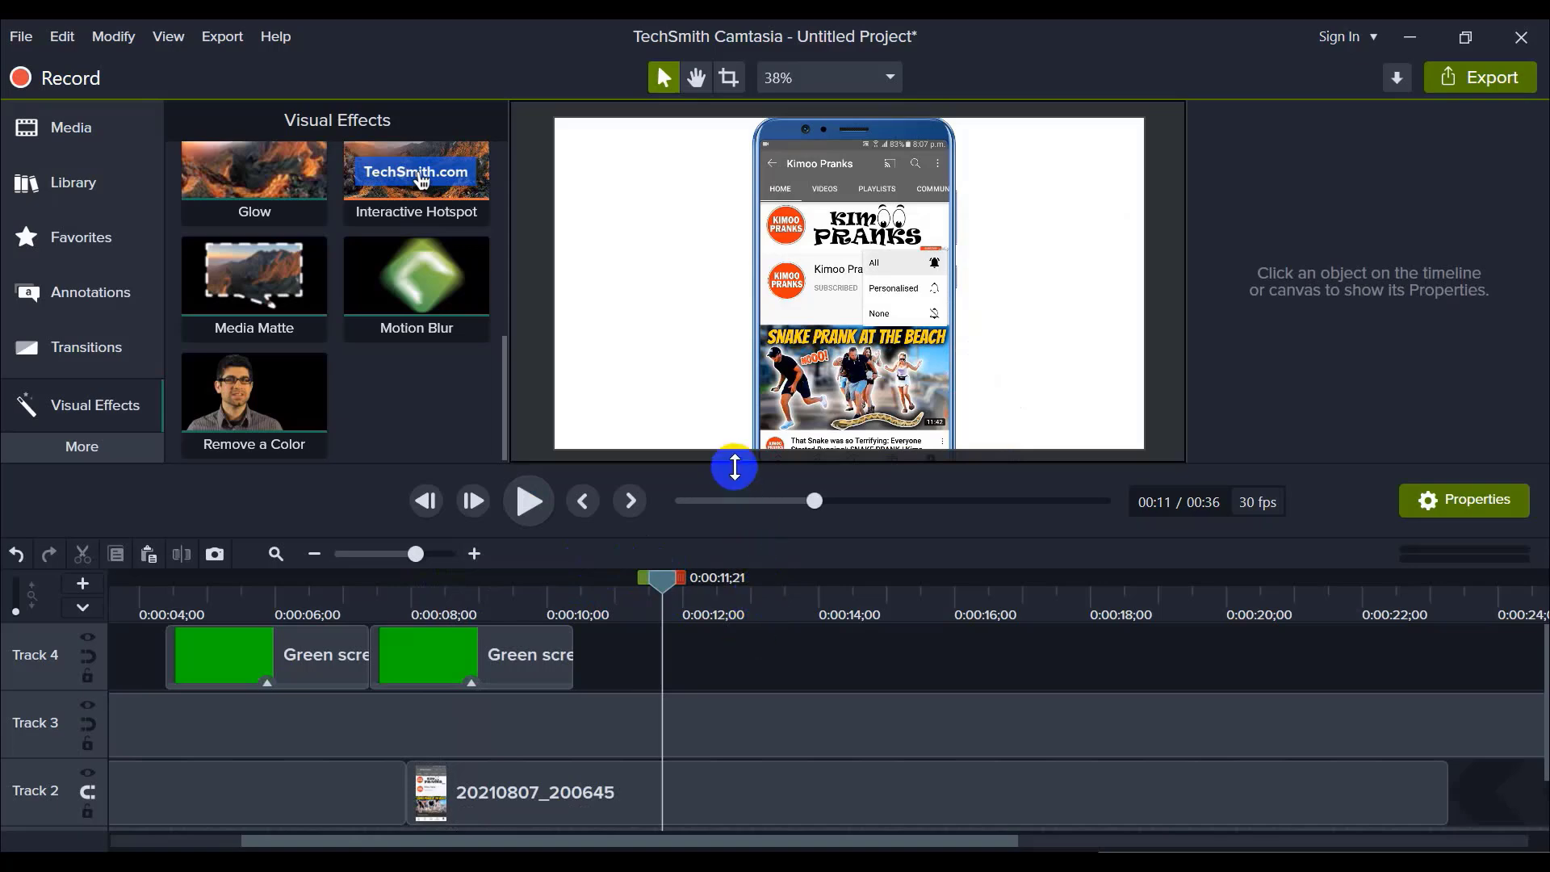
{"action": "left_click_drag", "start_coordinate": [734, 467], "coordinate": [730, 422]}
{"action": "left_click_drag", "start_coordinate": [661, 531], "coordinate": [65, 553]}
{"action": "left_click_drag", "start_coordinate": [616, 613], "coordinate": [604, 682]}
{"action": "left_click", "coordinate": [143, 624]}
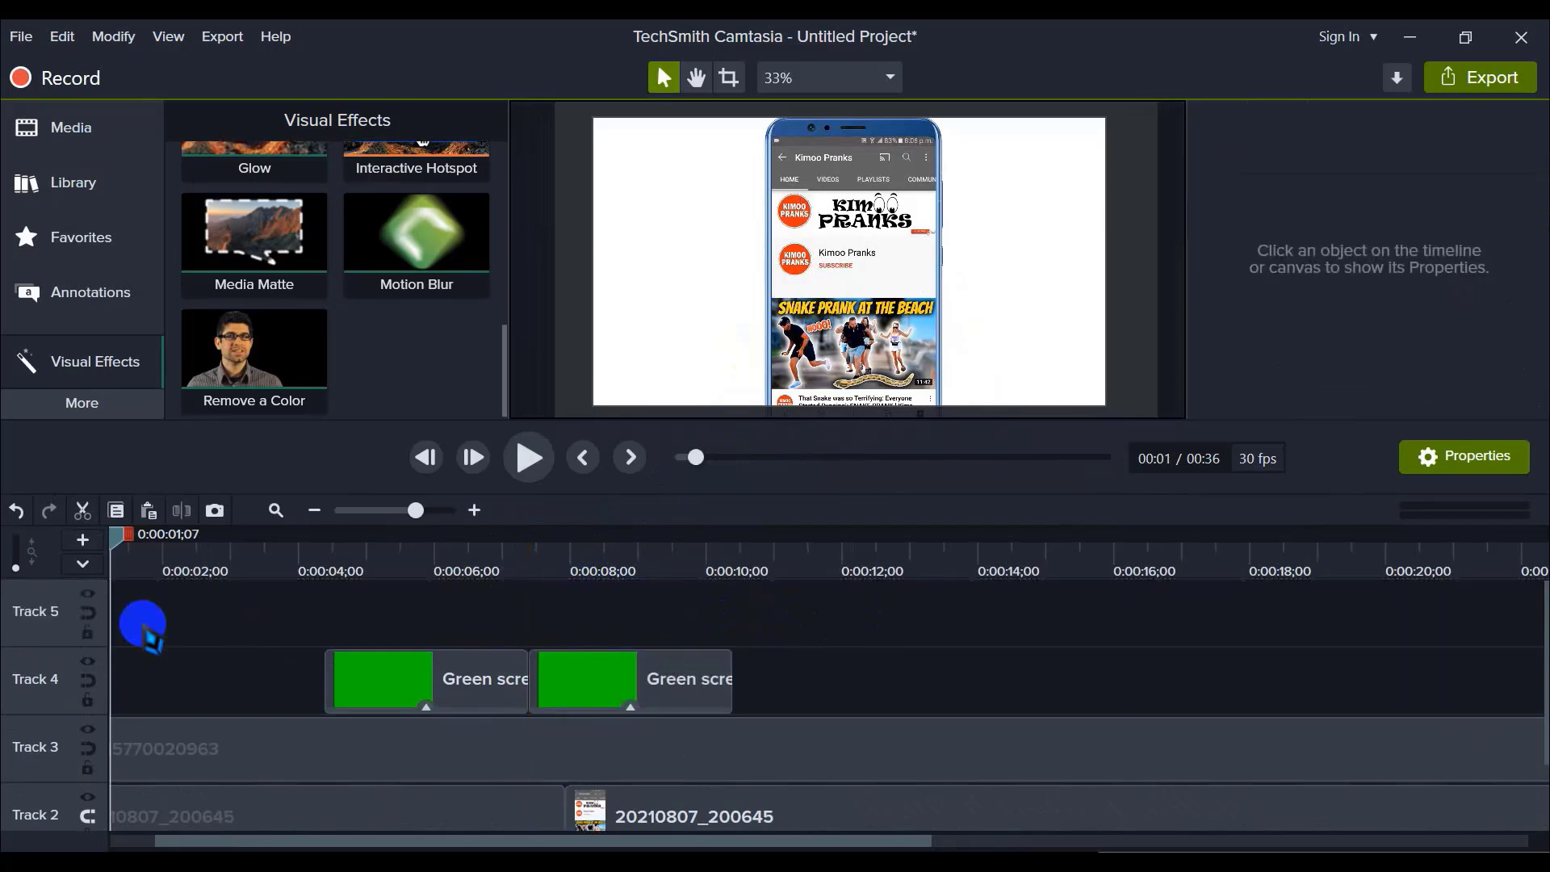
{"action": "right_click", "coordinate": [193, 621]}
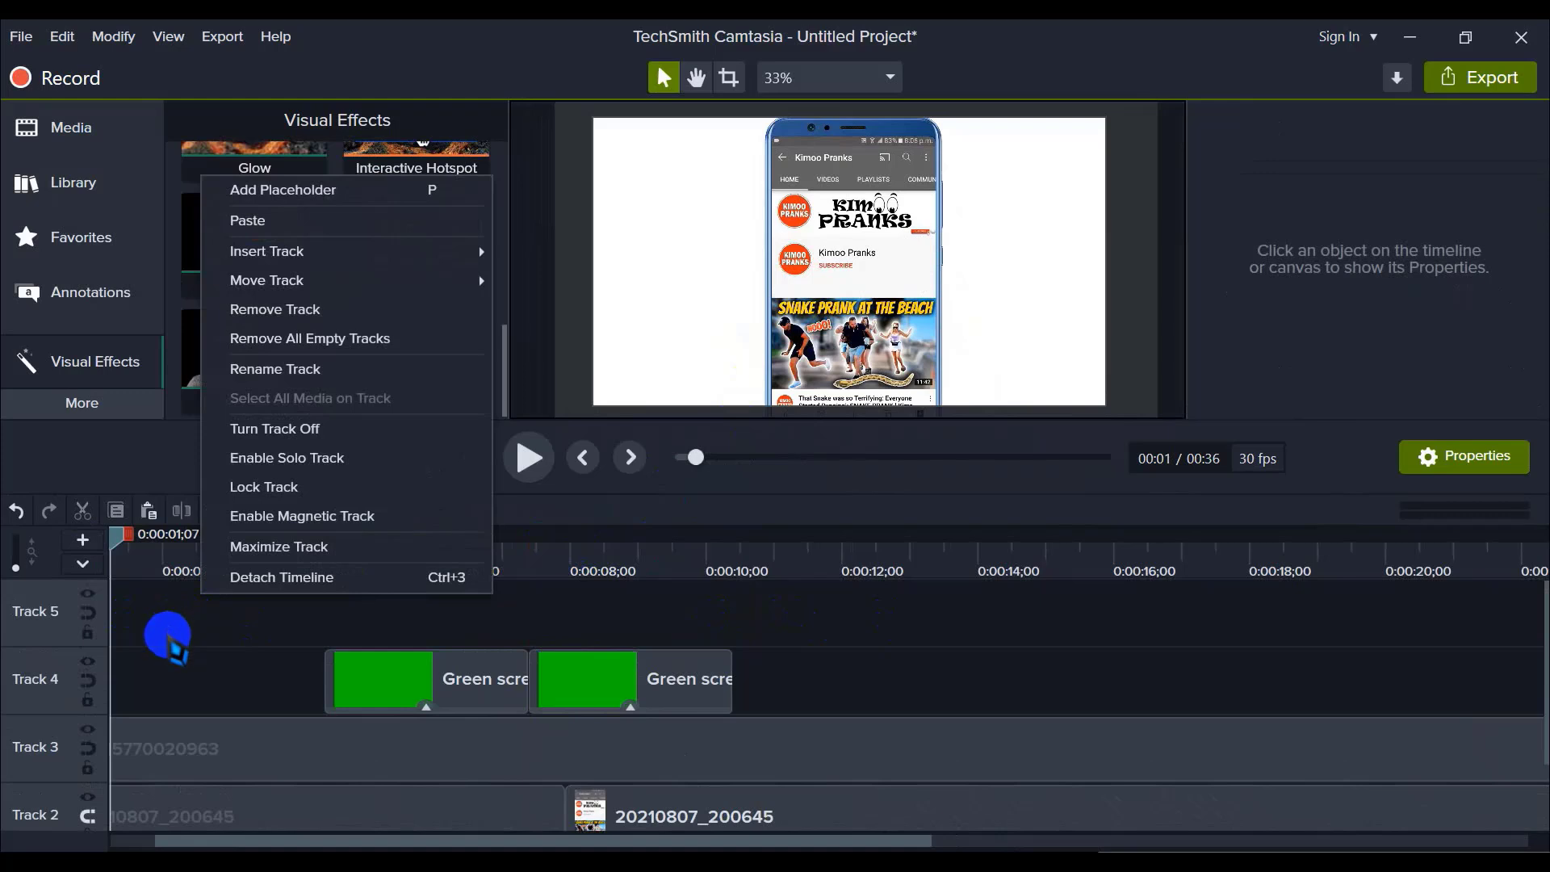
{"action": "mouse_move", "coordinate": [252, 257]}
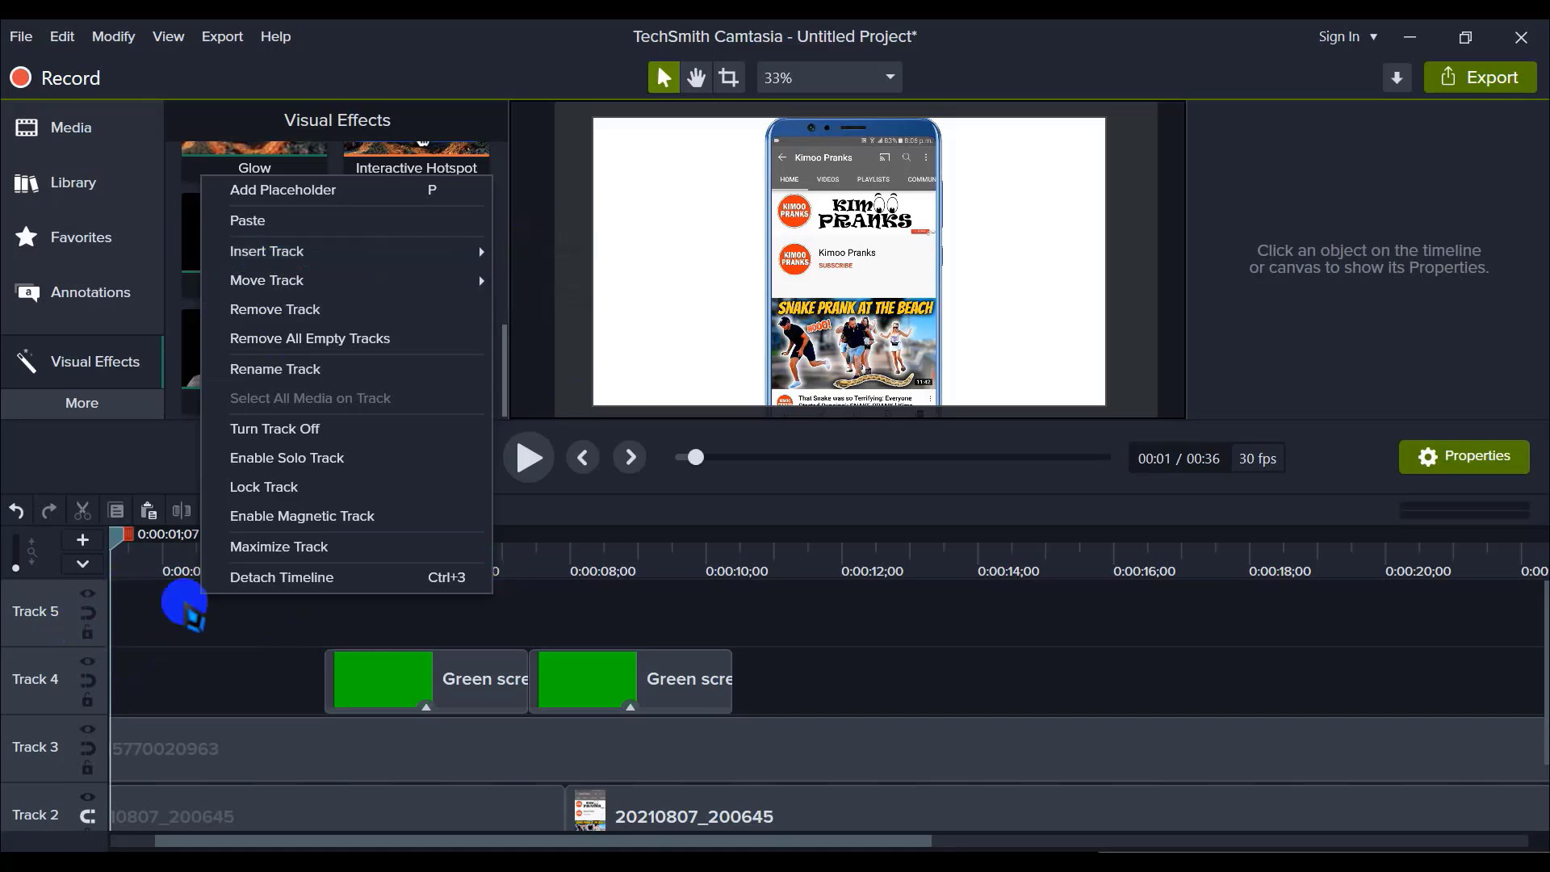
{"action": "left_click", "coordinate": [780, 631]}
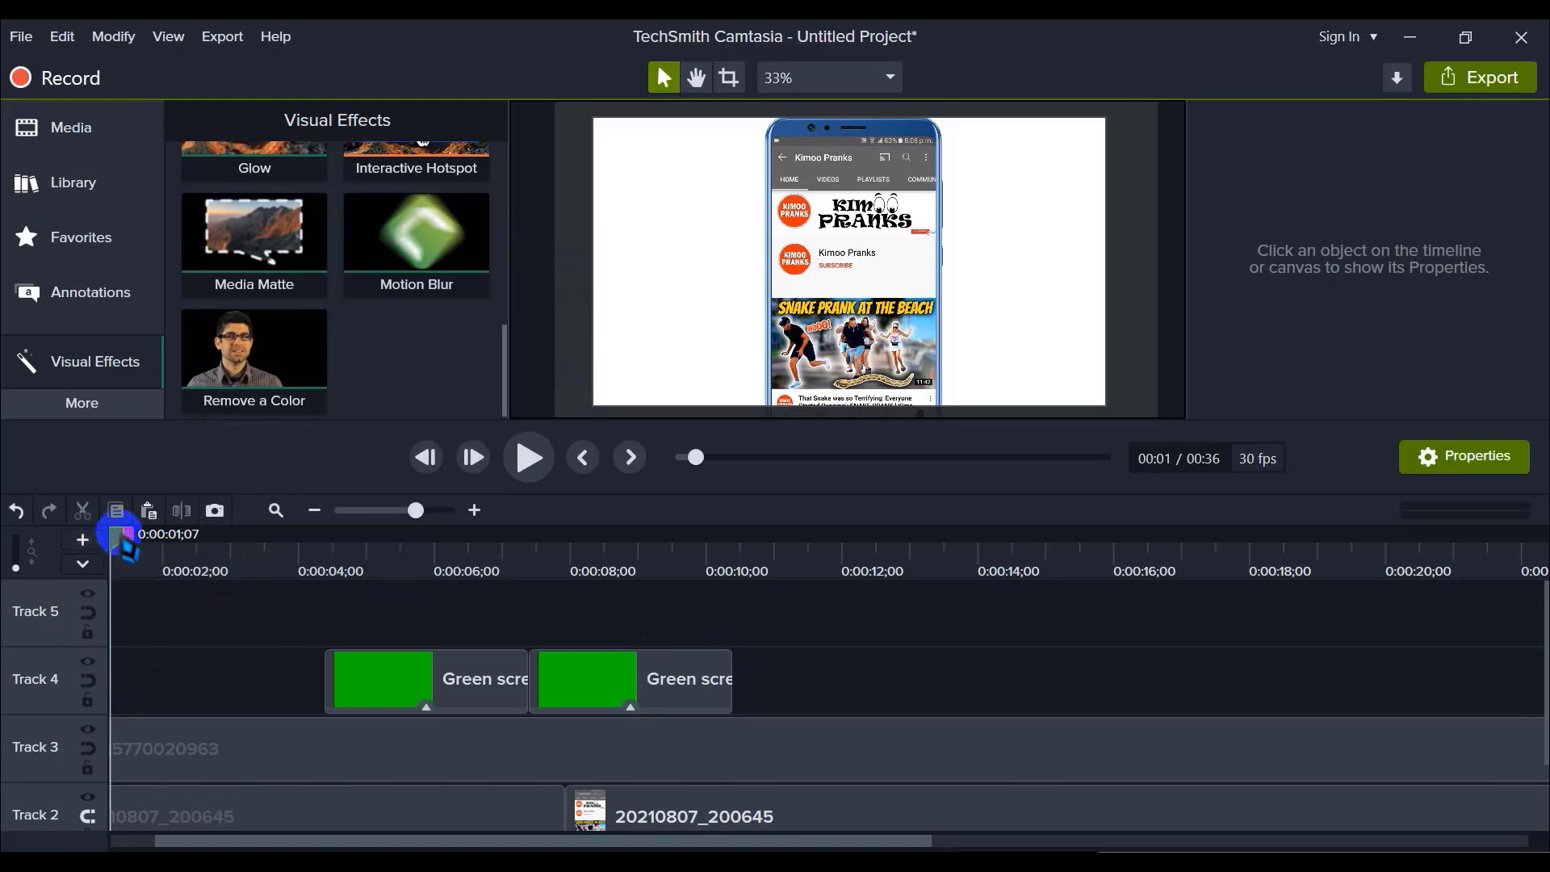
{"action": "left_click_drag", "start_coordinate": [125, 541], "coordinate": [494, 573]}
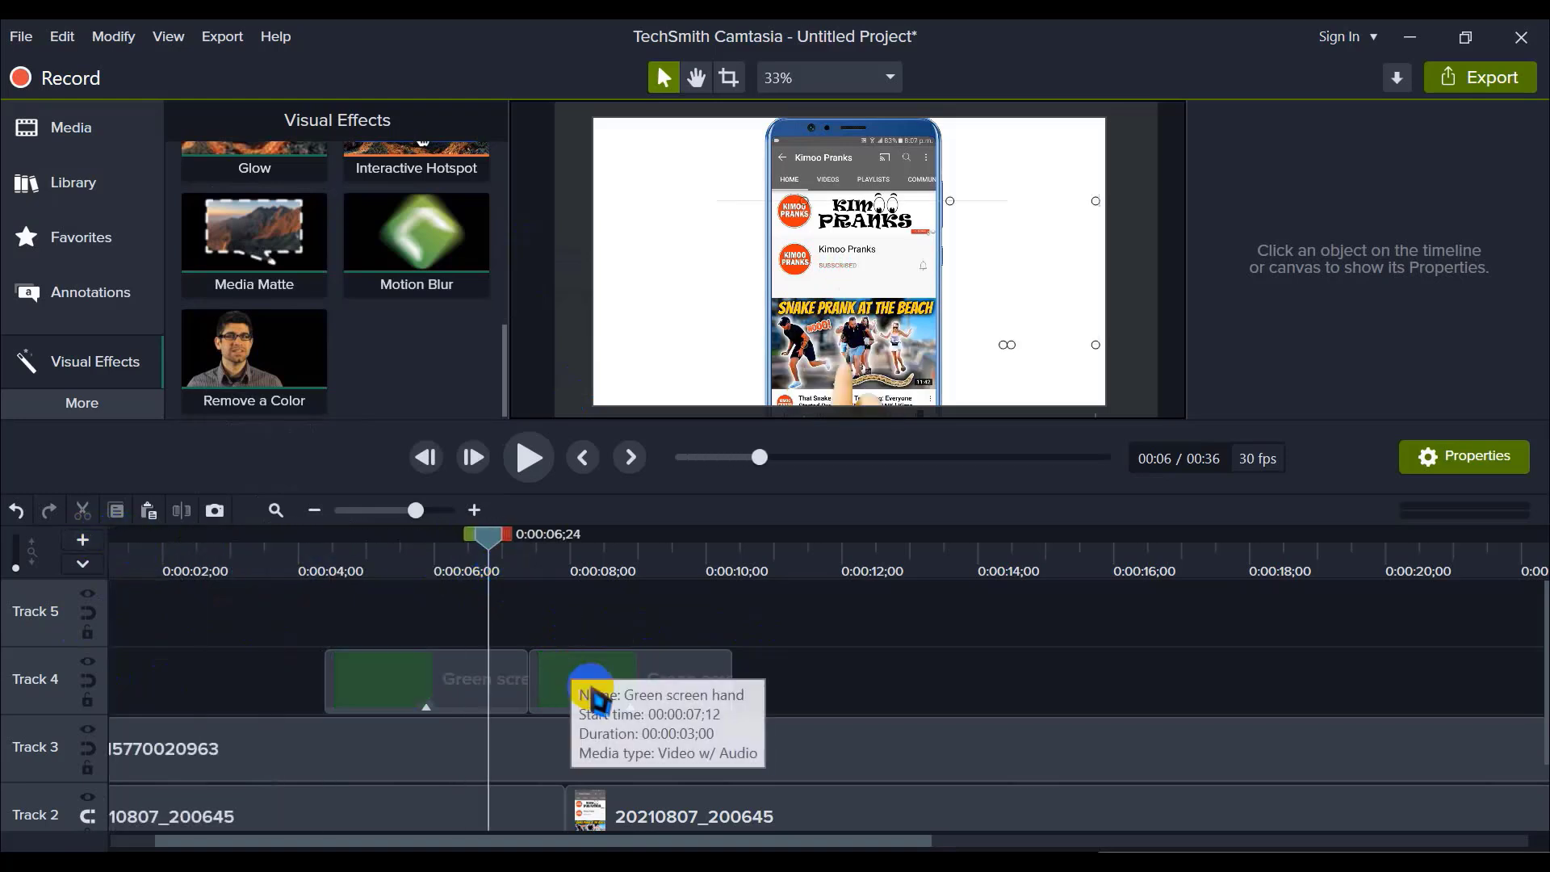
{"action": "left_click_drag", "start_coordinate": [589, 686], "coordinate": [541, 620]}
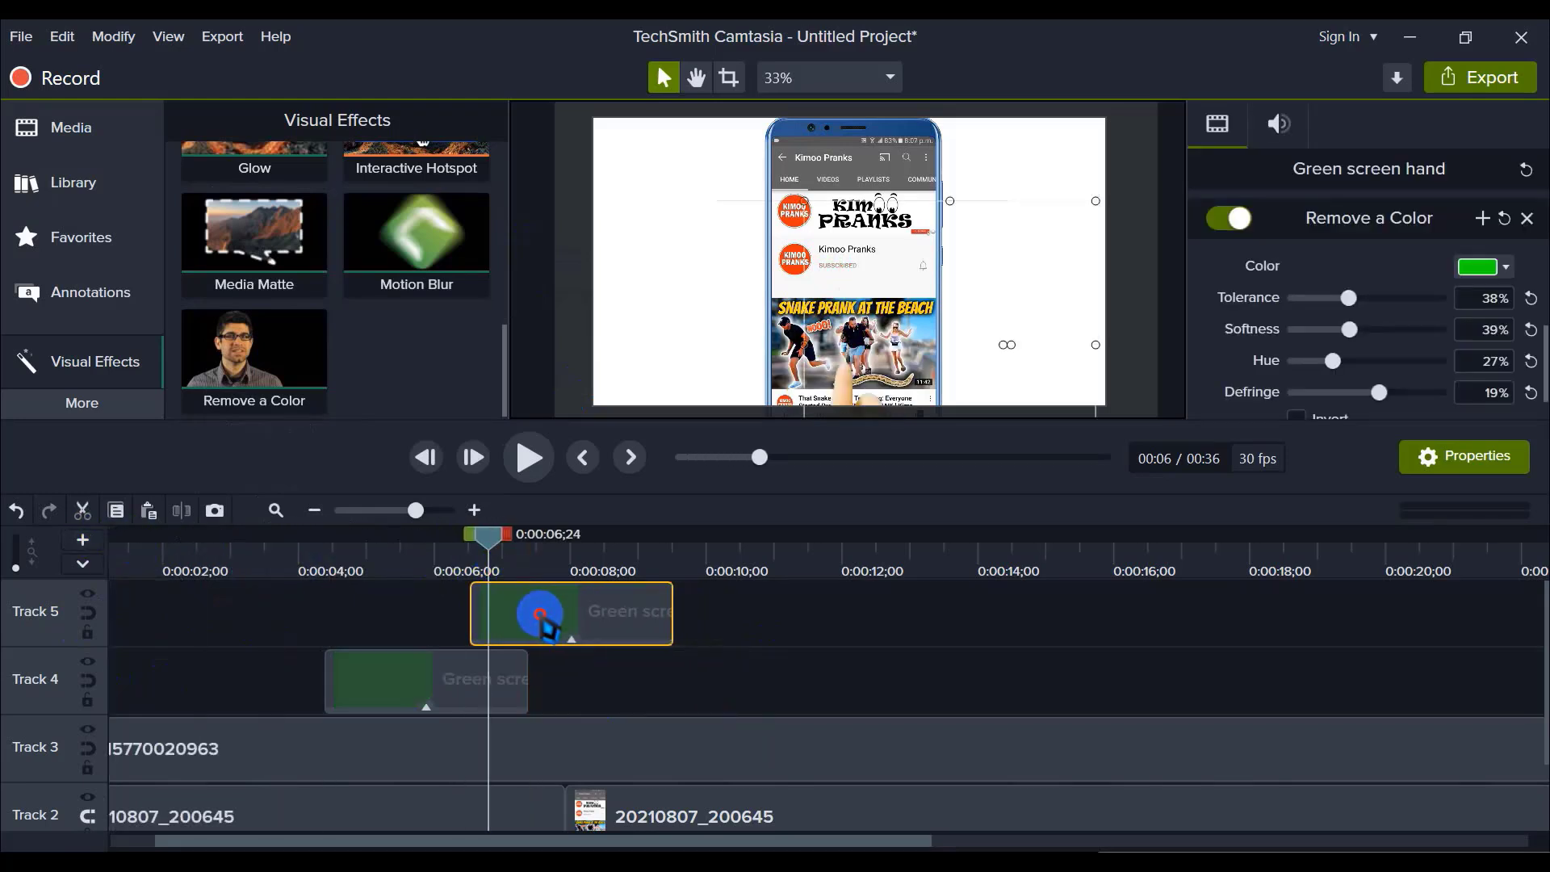
Step: Scrub from 0:00:05;10 to 0:00:08;09 to check the overlapping hand pieces against the Subscribe and bell taps
{"action": "left_click_drag", "start_coordinate": [502, 558], "coordinate": [408, 553]}
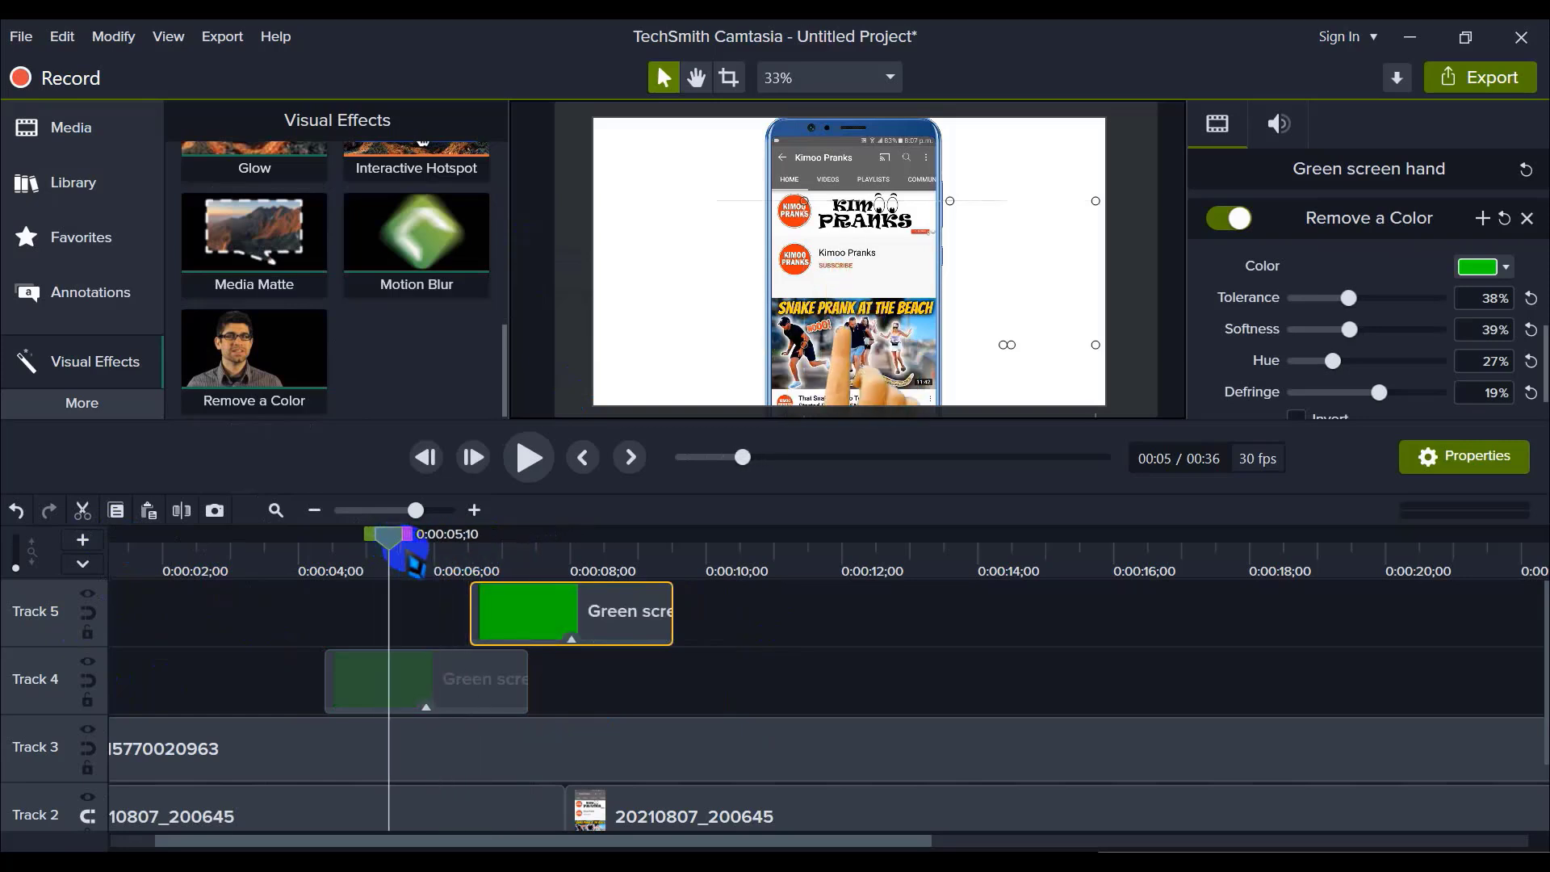
{"action": "left_click", "coordinate": [602, 682]}
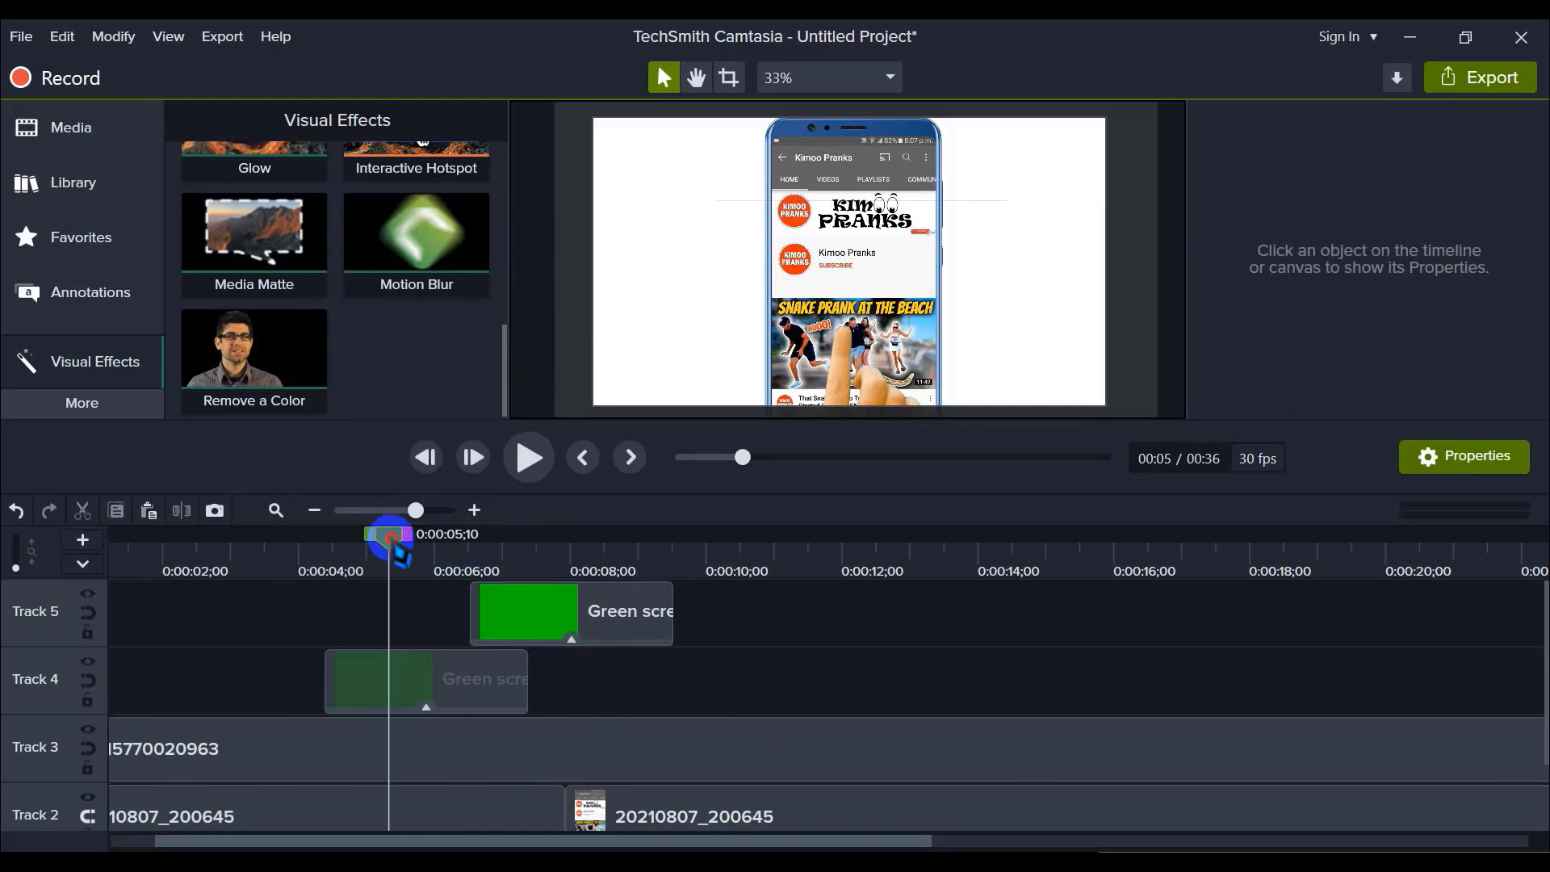
{"action": "left_click_drag", "start_coordinate": [401, 556], "coordinate": [591, 557]}
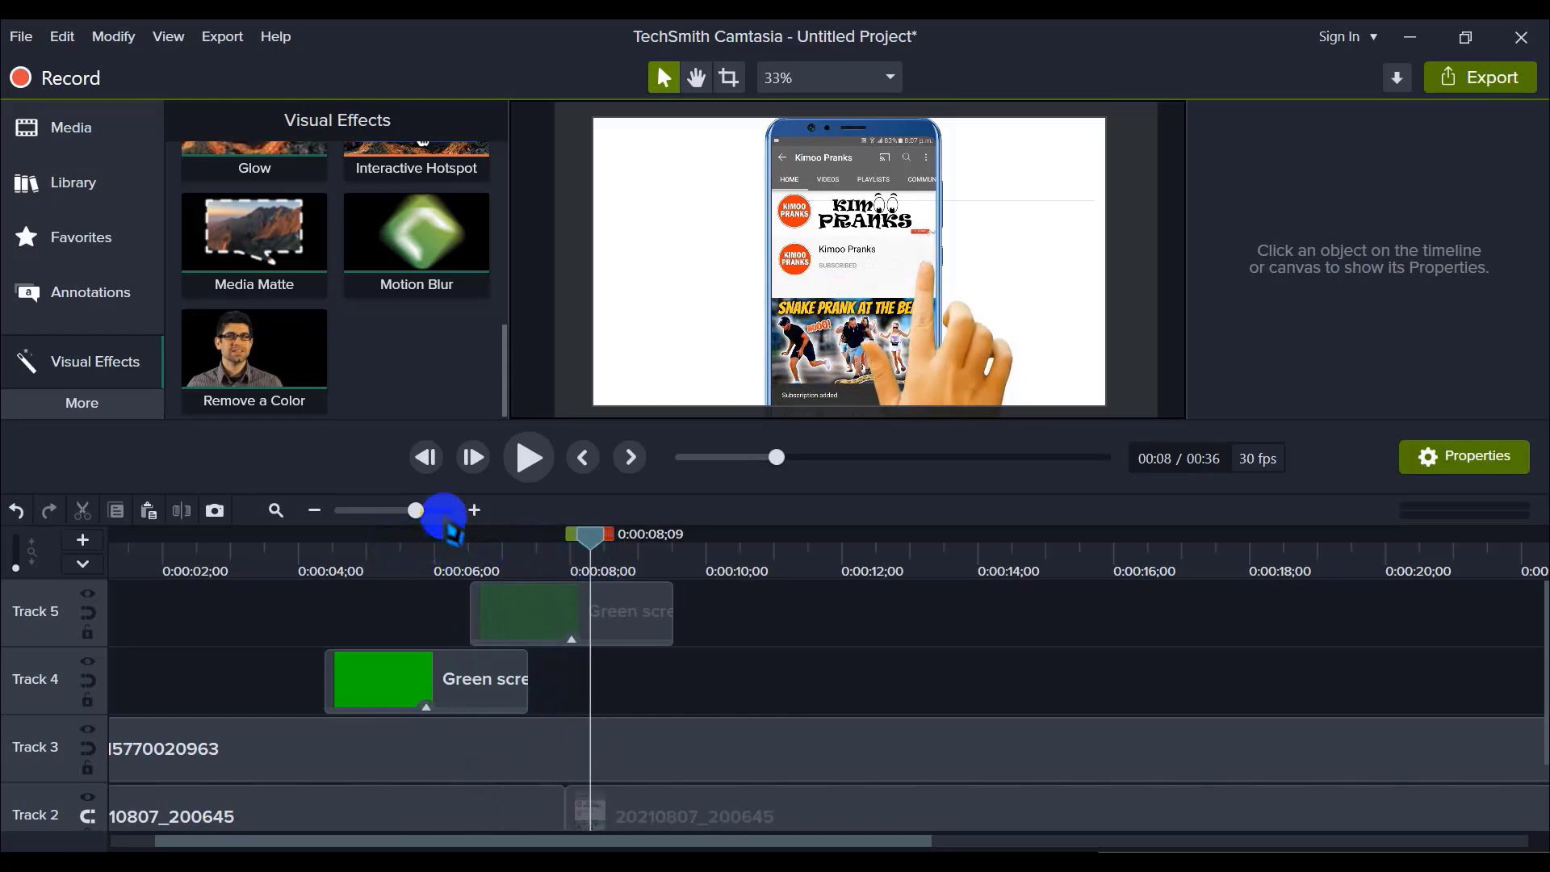
Step: Inspect the second hand's fingertip over the bell icon at 100% canvas zoom, scrubbing from 0:00:07;15 to 0:00:08;17
{"action": "left_click", "coordinate": [474, 510]}
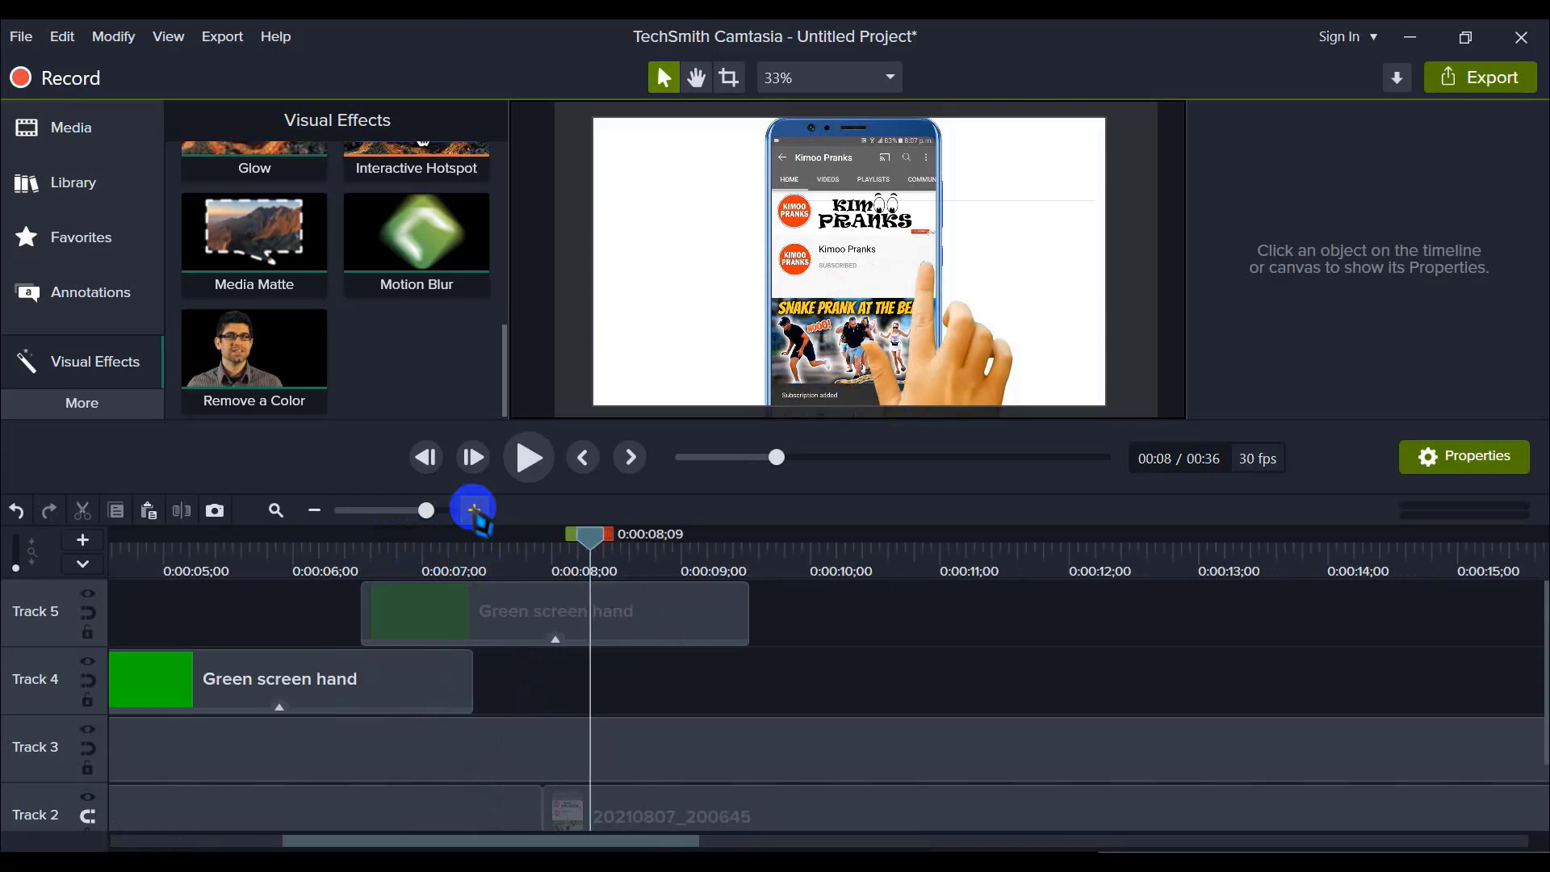
{"action": "left_click", "coordinate": [618, 608]}
{"action": "left_click_drag", "start_coordinate": [588, 545], "coordinate": [401, 543]}
{"action": "scroll", "coordinate": [925, 269], "scroll_direction": "up", "scroll_amount": 5}
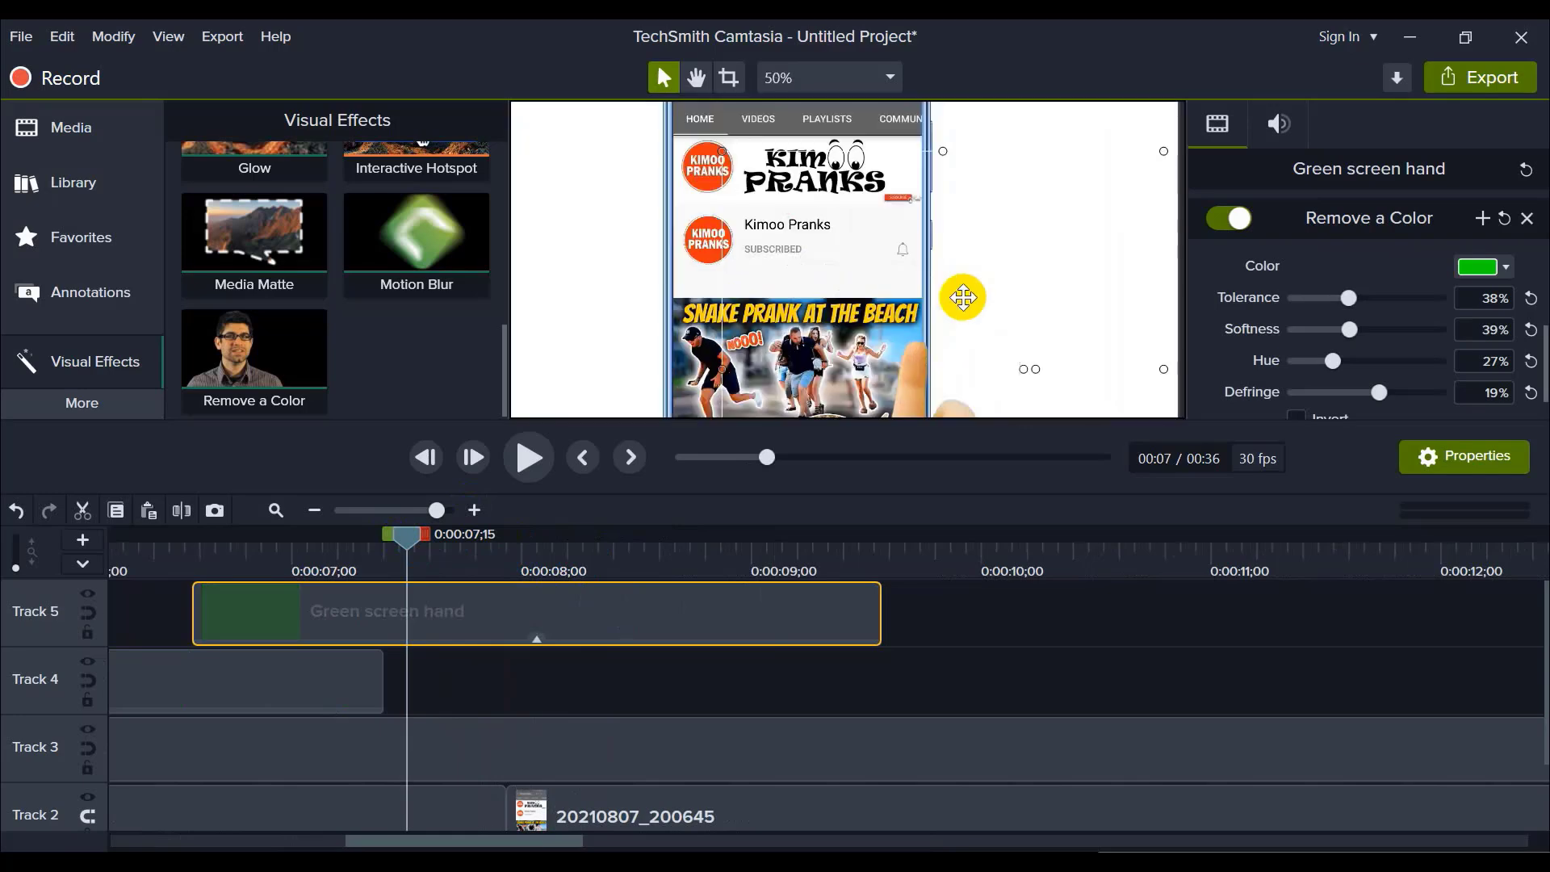
{"action": "scroll", "coordinate": [921, 255], "scroll_direction": "up", "scroll_amount": 1}
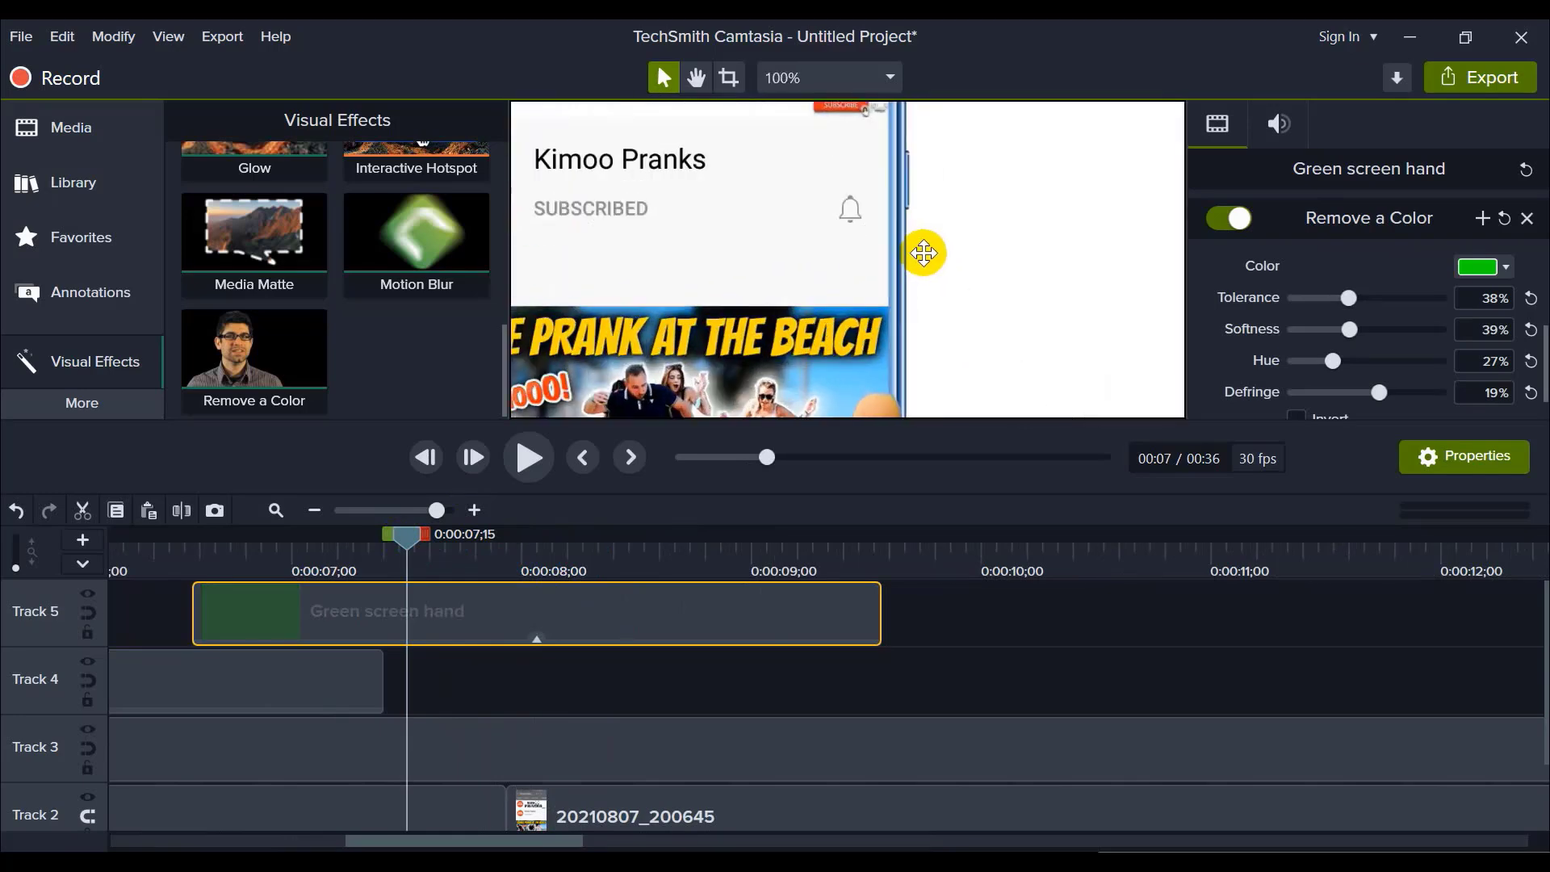
{"action": "left_click", "coordinate": [709, 692]}
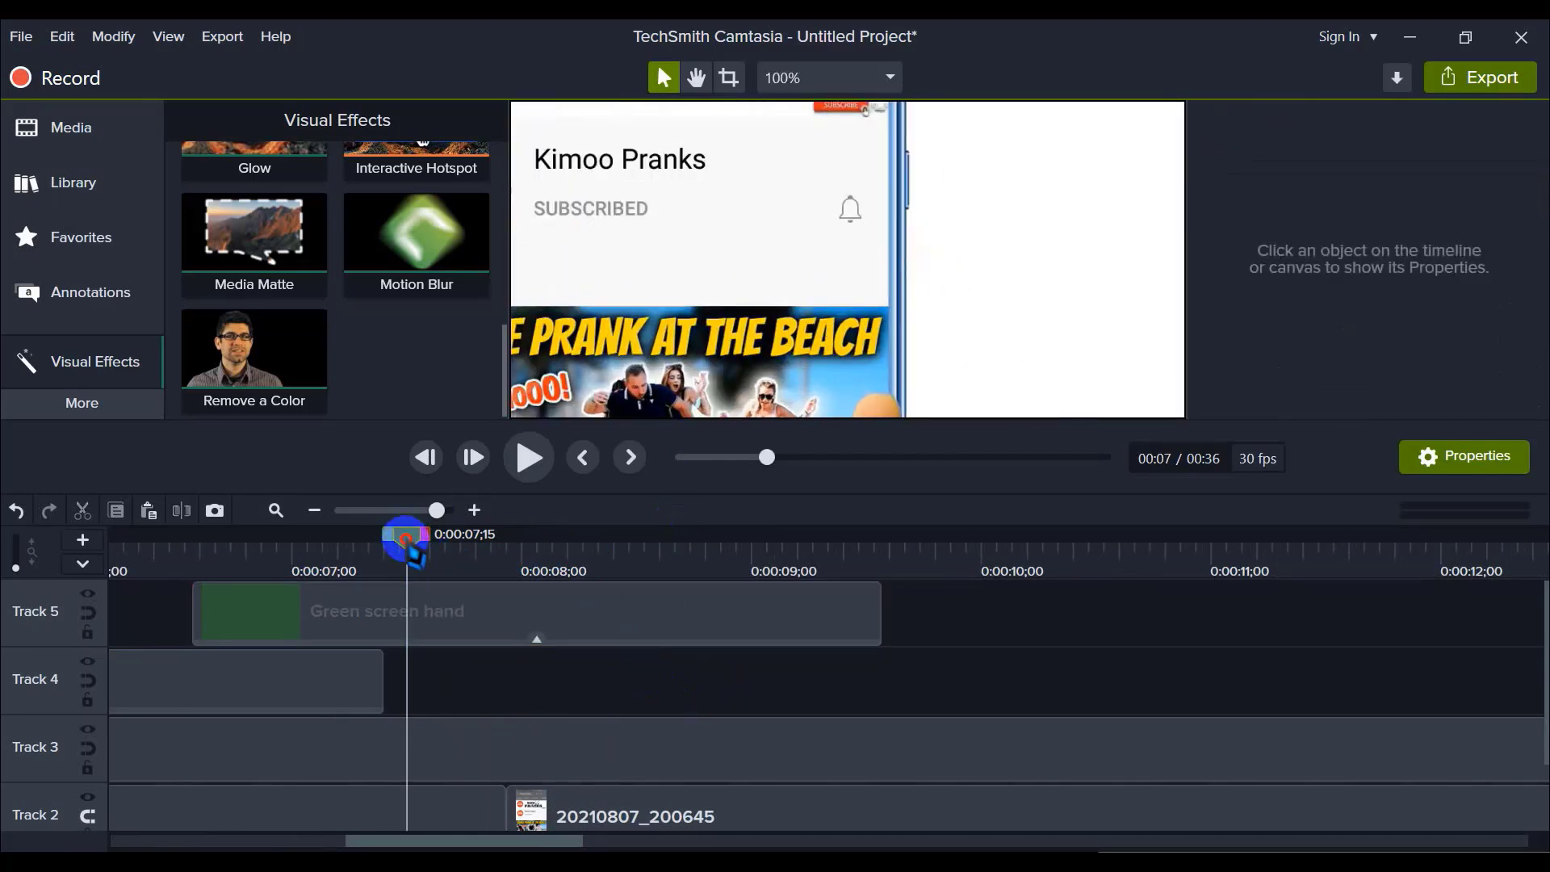
{"action": "left_click_drag", "start_coordinate": [406, 540], "coordinate": [649, 588]}
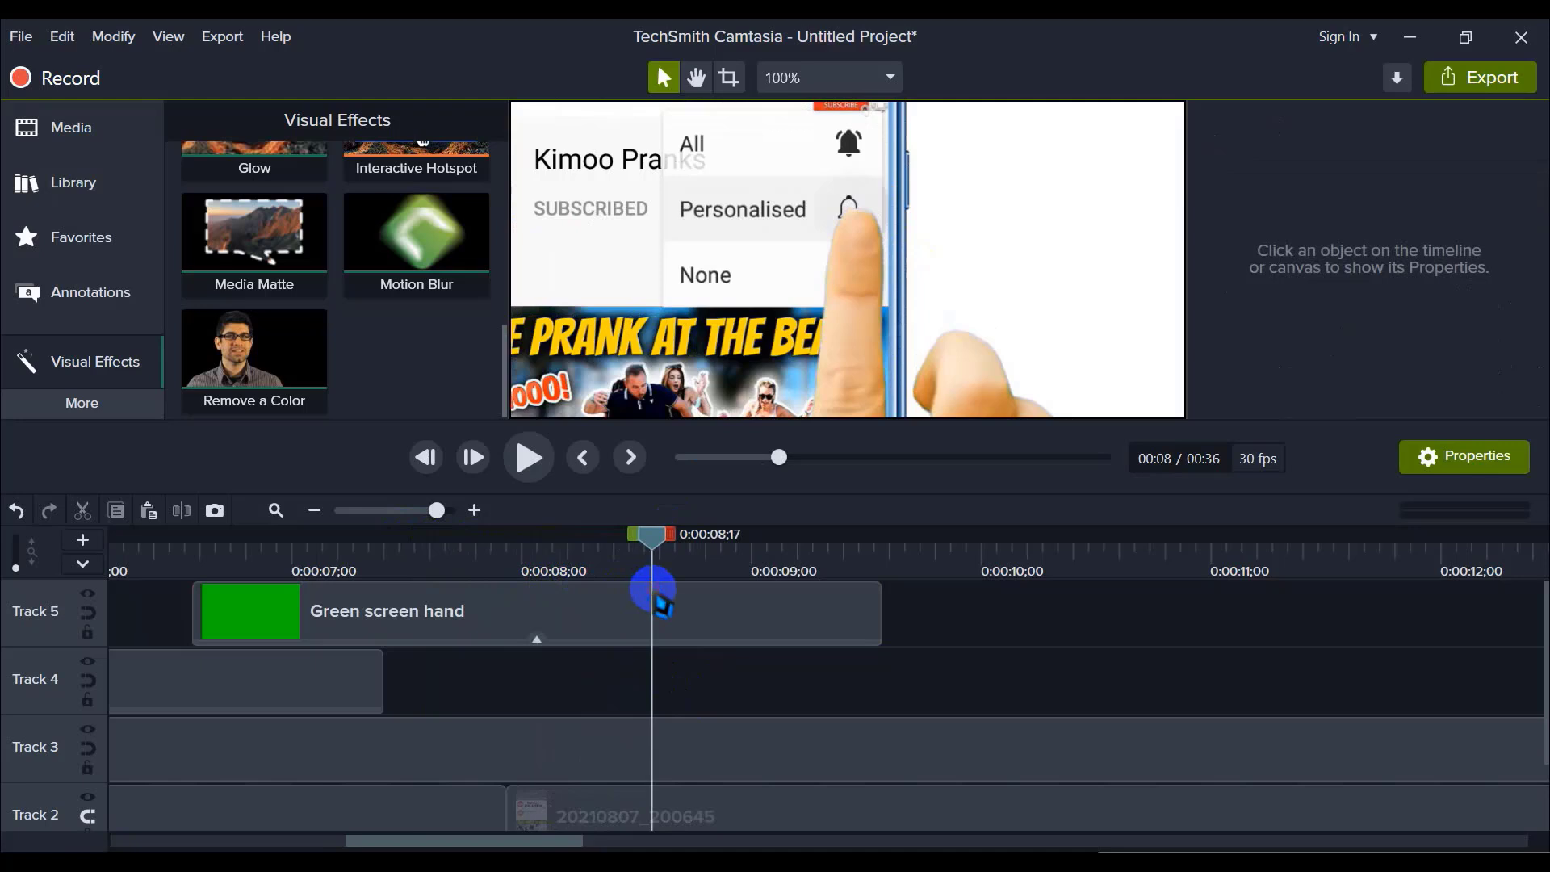
{"action": "left_click", "coordinate": [808, 76]}
{"action": "left_click", "coordinate": [803, 113]}
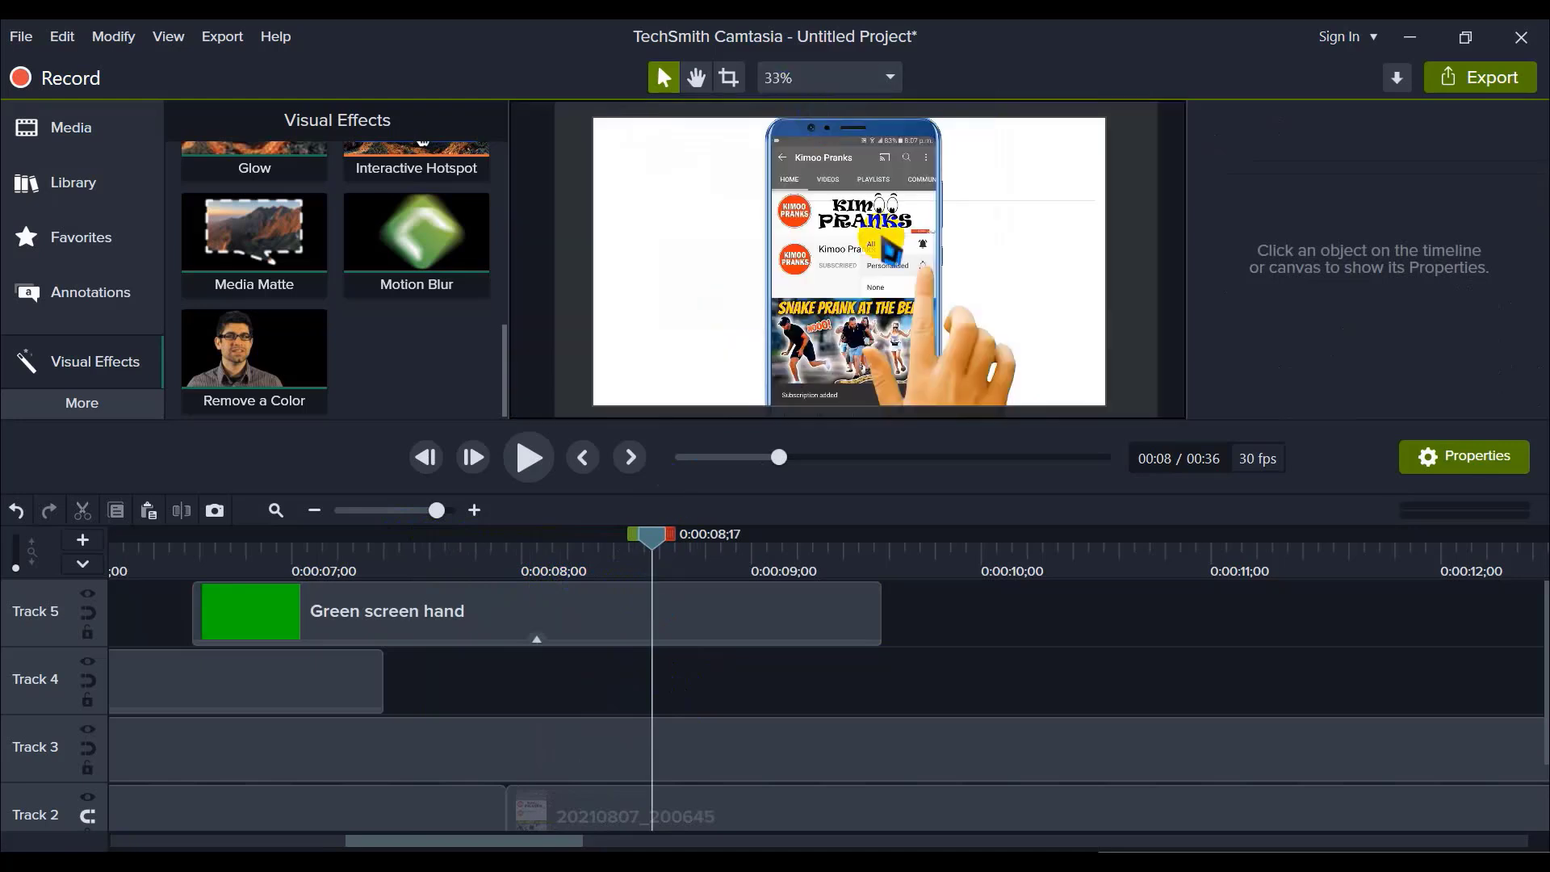
Step: Play both overlapping hand pieces from 0:00:05;14 to 0:00:09;09 to check the timing of the two taps
{"action": "left_click_drag", "start_coordinate": [650, 537], "coordinate": [180, 554]}
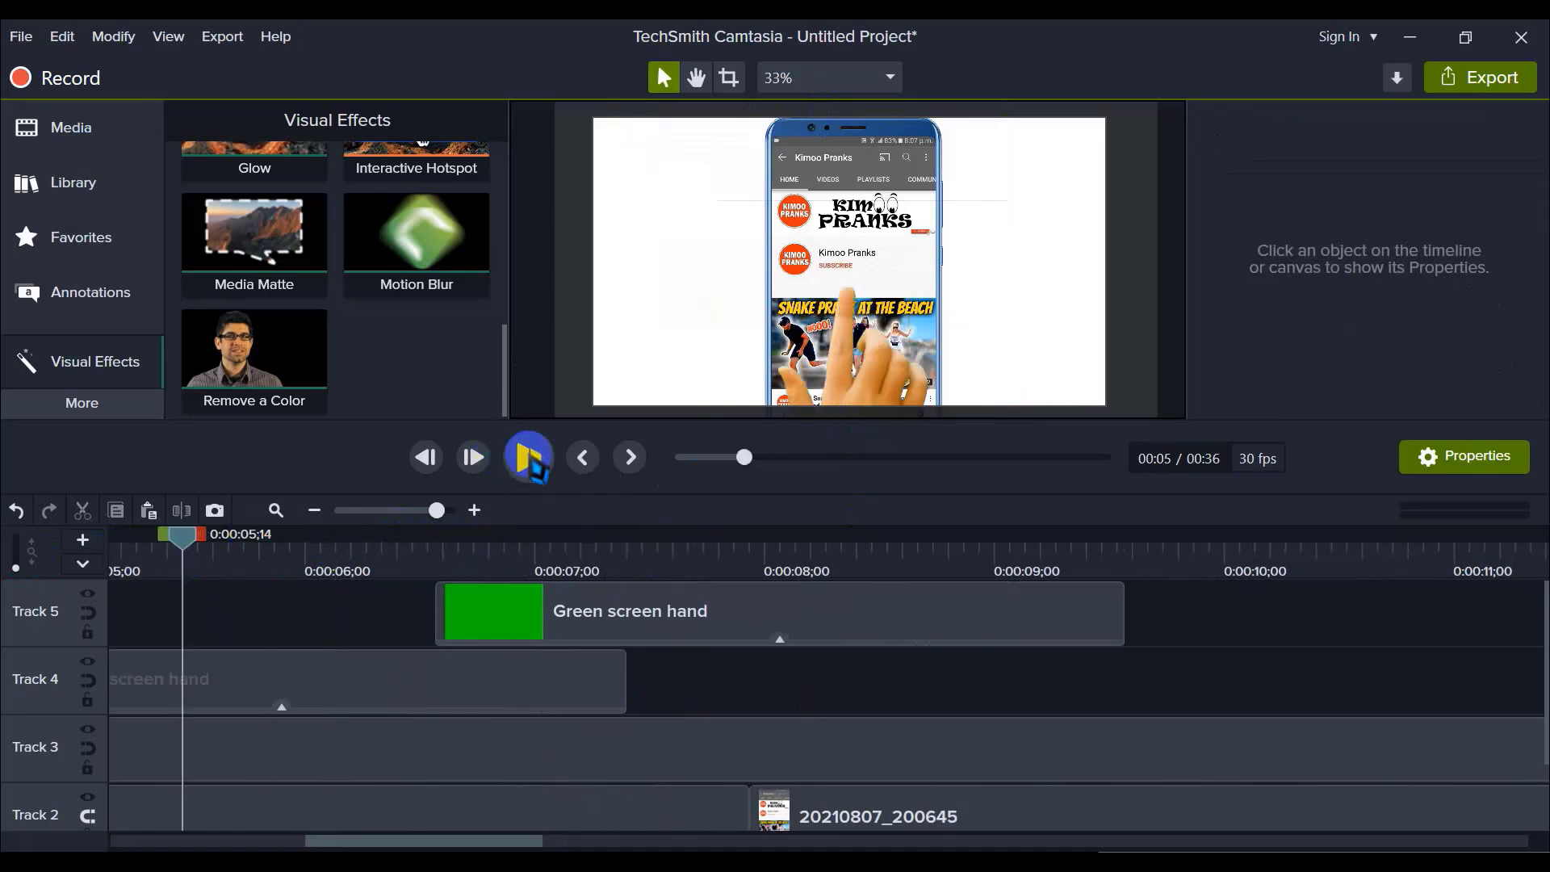
{"action": "left_click", "coordinate": [531, 458]}
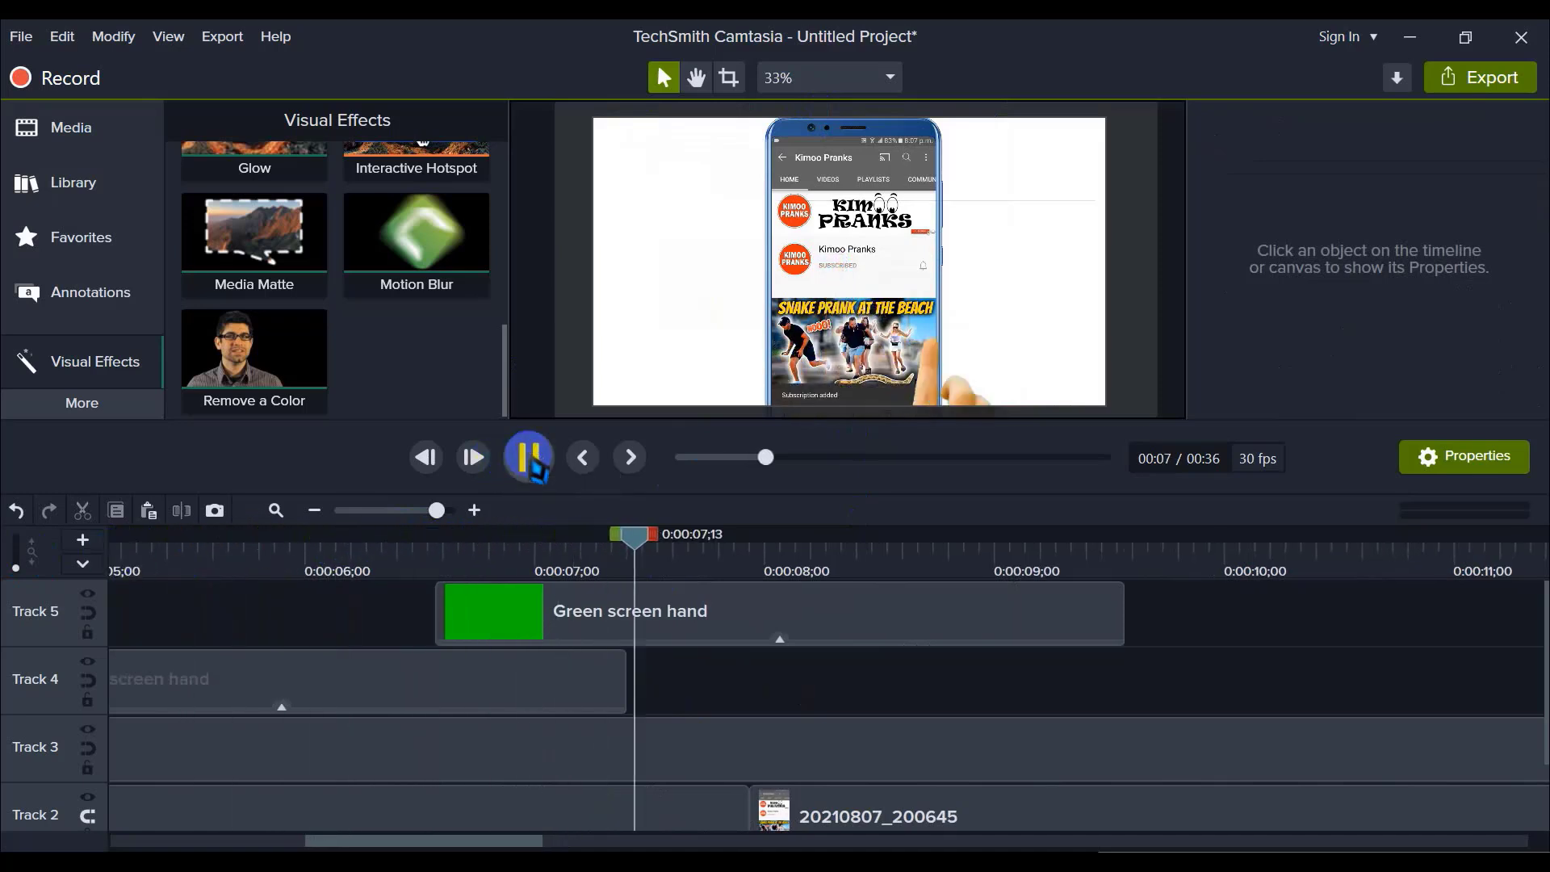
{"action": "left_click", "coordinate": [690, 457]}
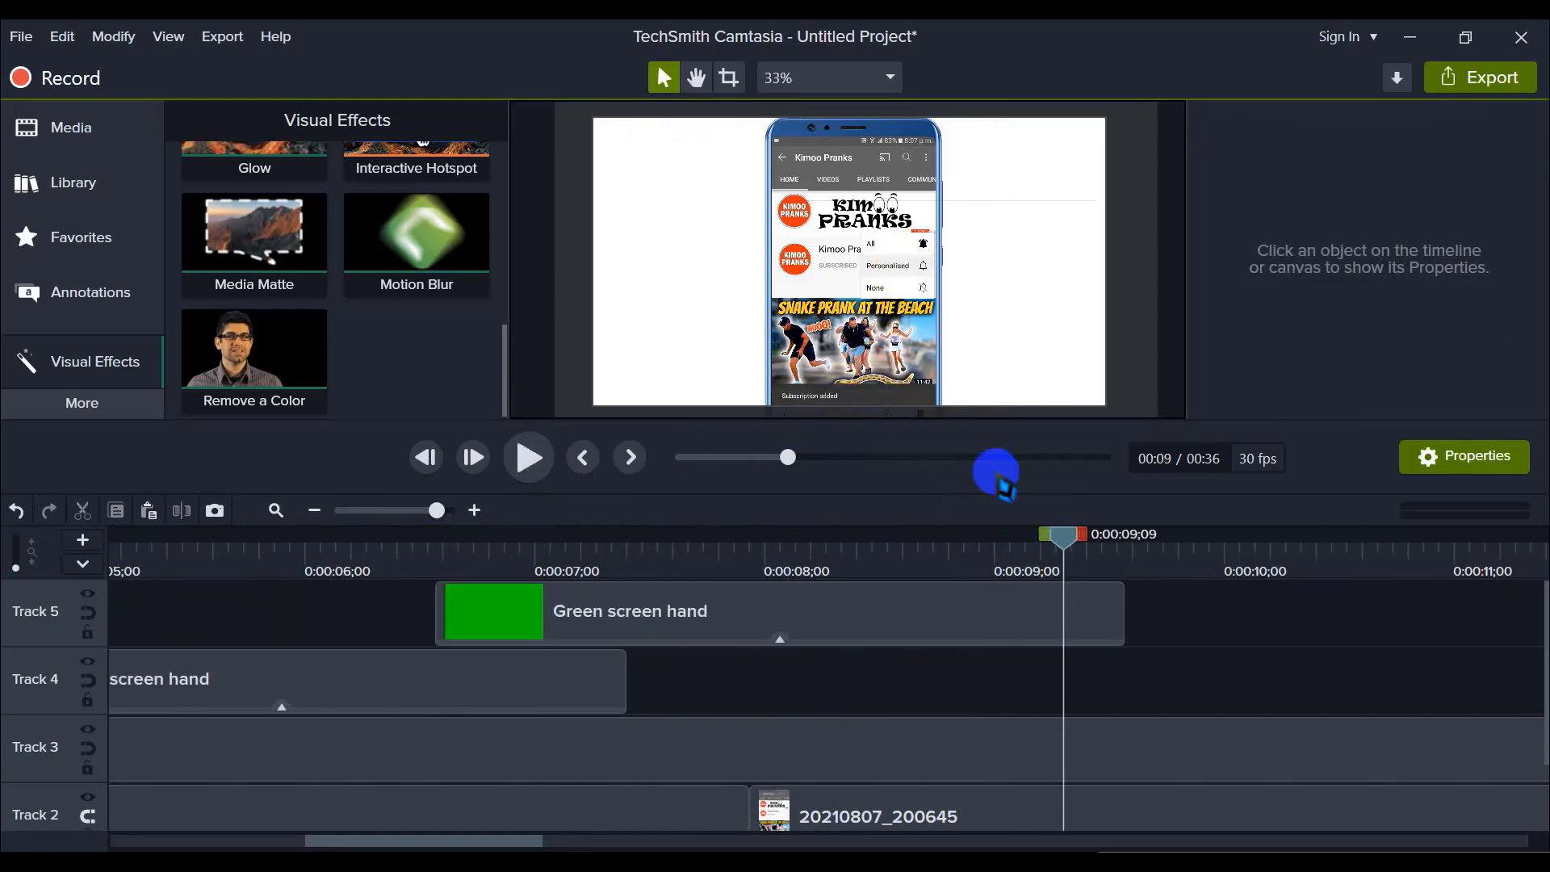
Step: Copy the hand piece on Track 5 and paste it on Track 4, placed at about 0:00:09;04 to overlap the end of the original
{"action": "left_click", "coordinate": [301, 509]}
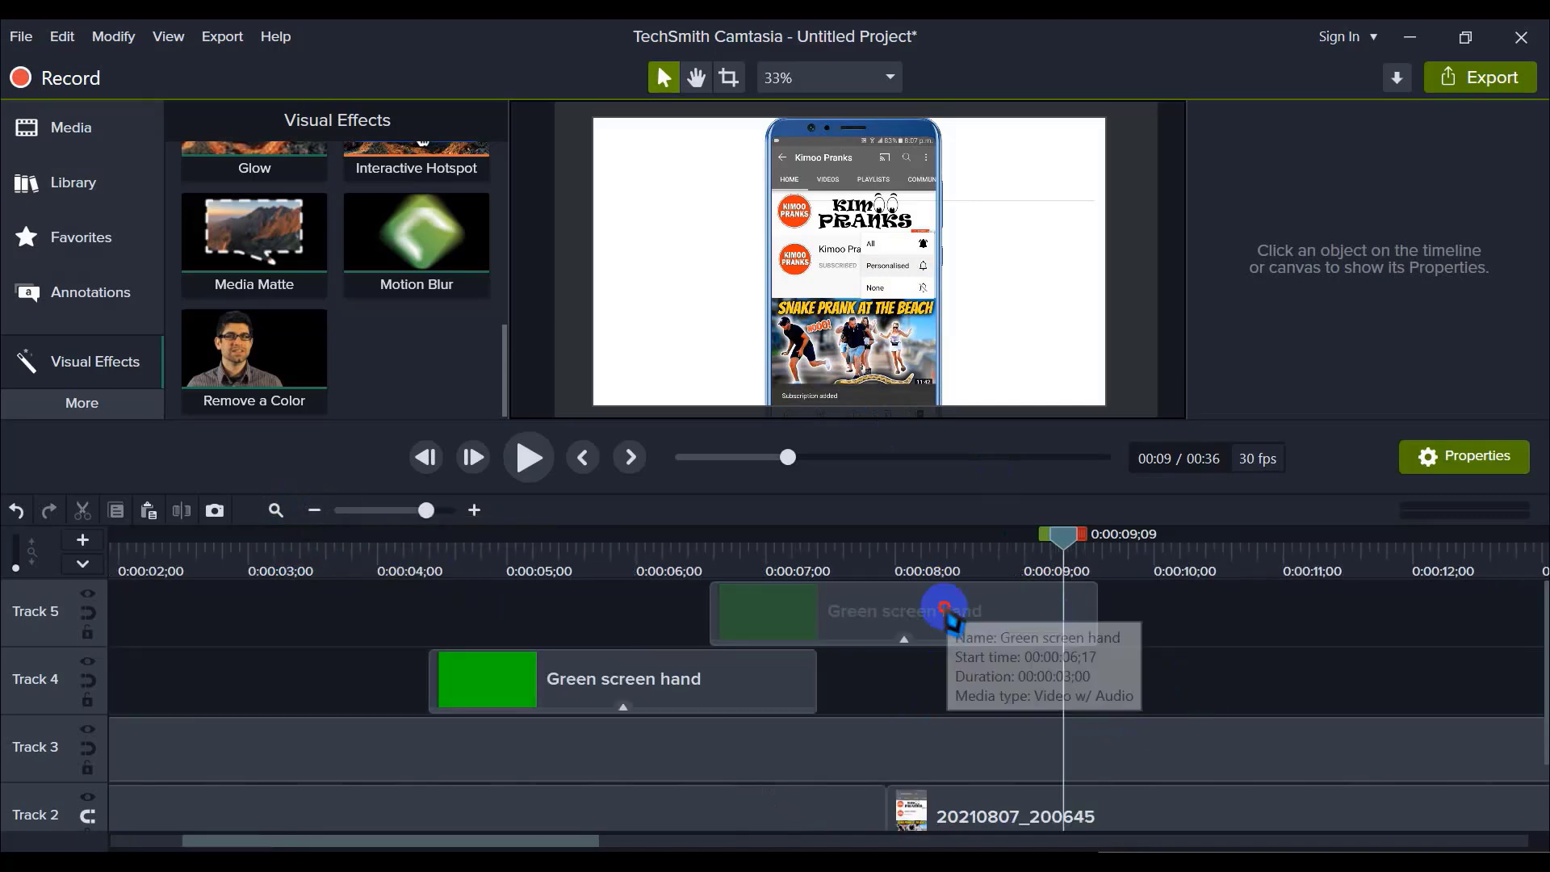
{"action": "left_click", "coordinate": [923, 612]}
{"action": "right_click", "coordinate": [906, 611]}
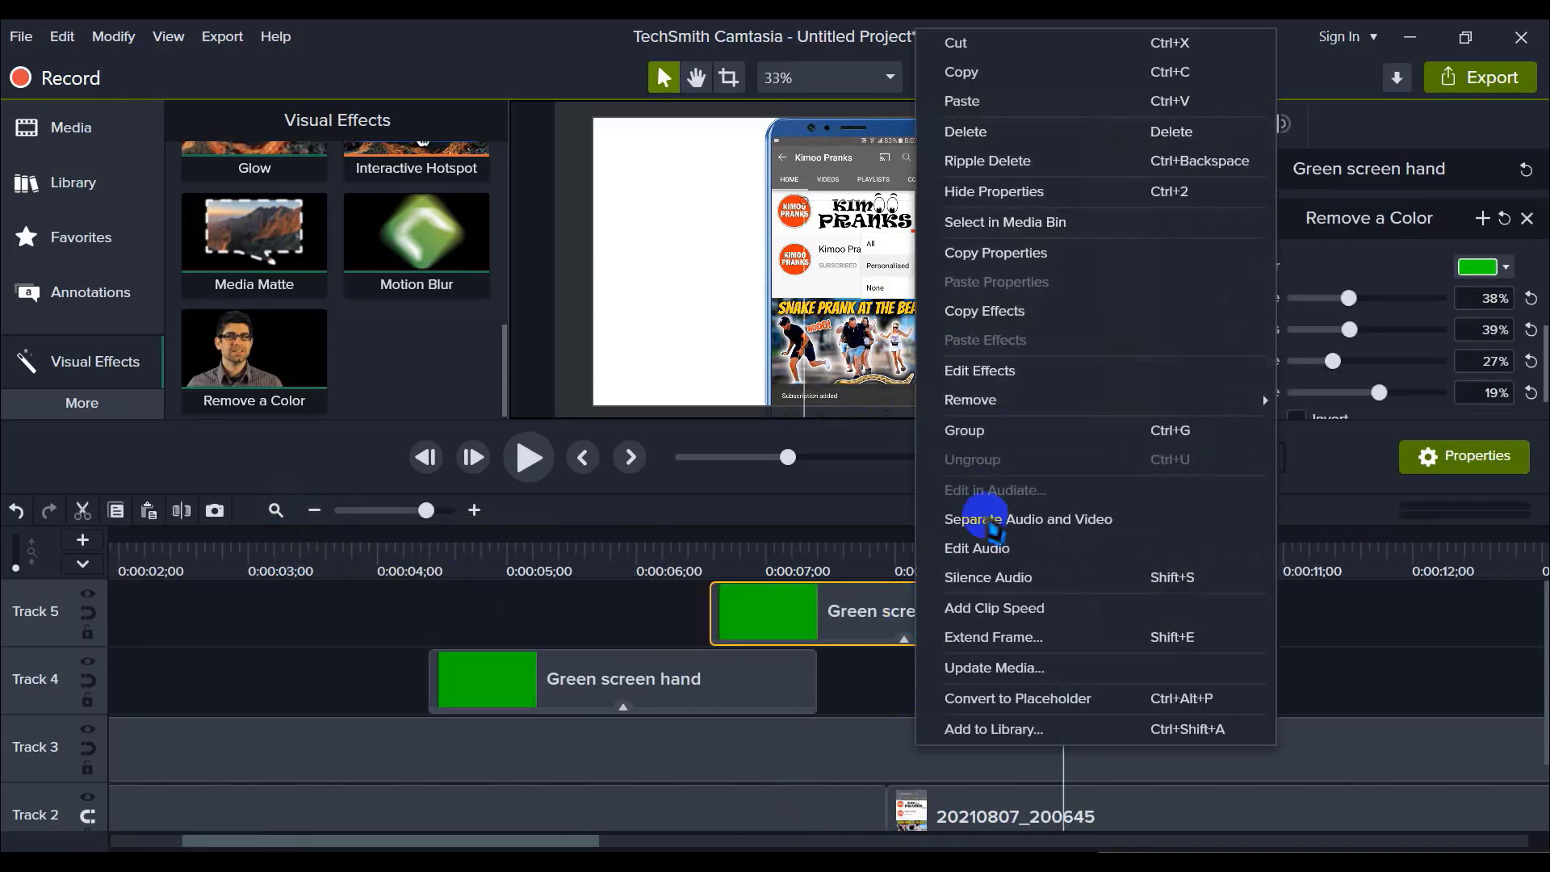
{"action": "left_click", "coordinate": [979, 70]}
{"action": "left_click", "coordinate": [1163, 646]}
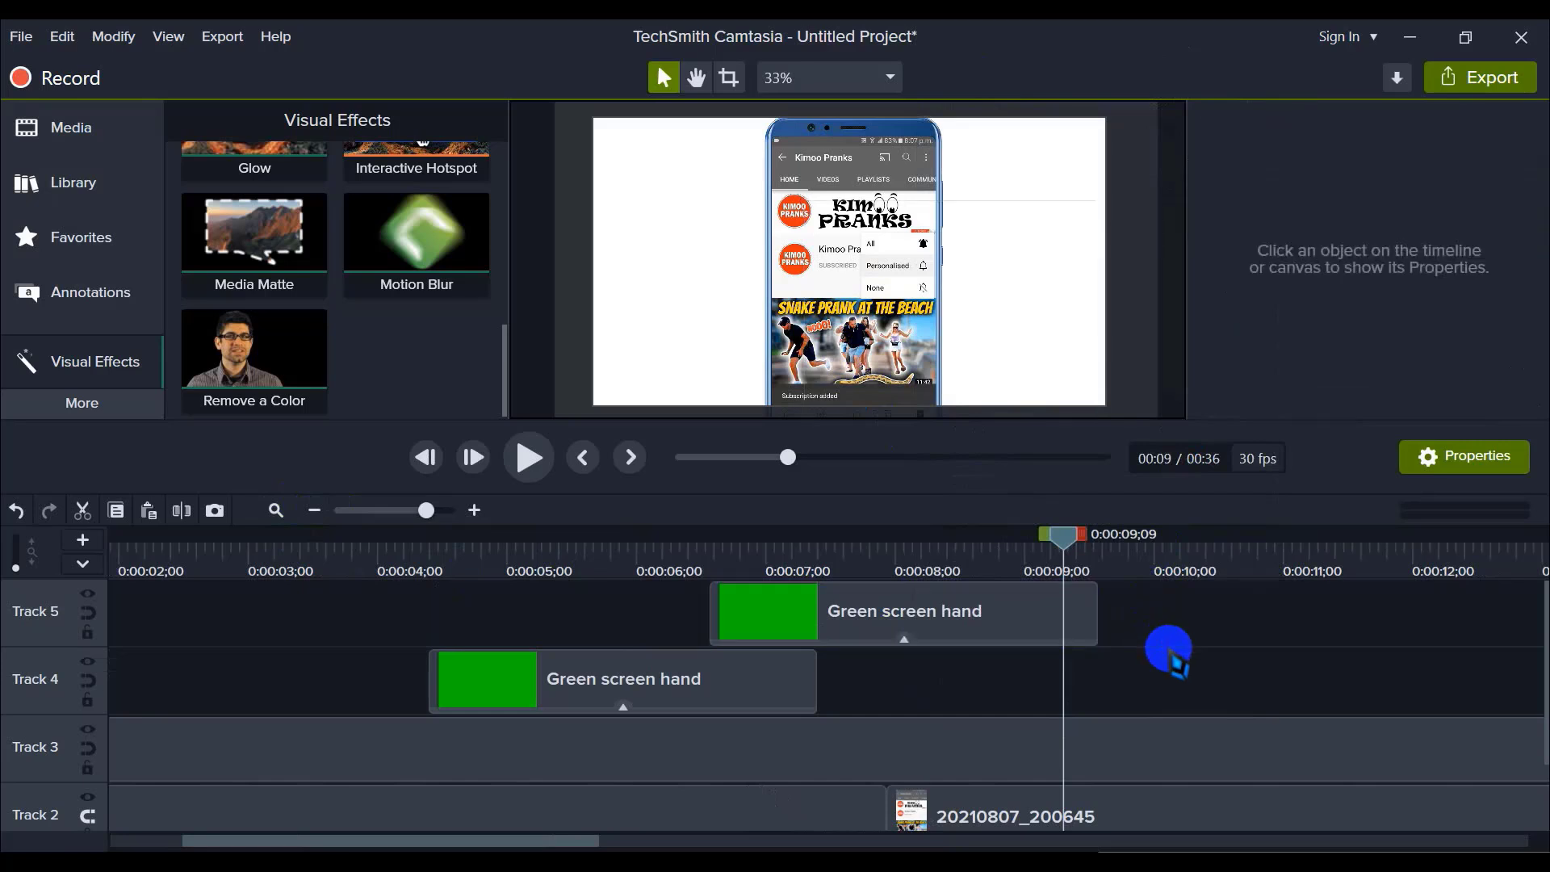
{"action": "right_click", "coordinate": [1171, 652]}
{"action": "key", "text": "ctrl+v"}
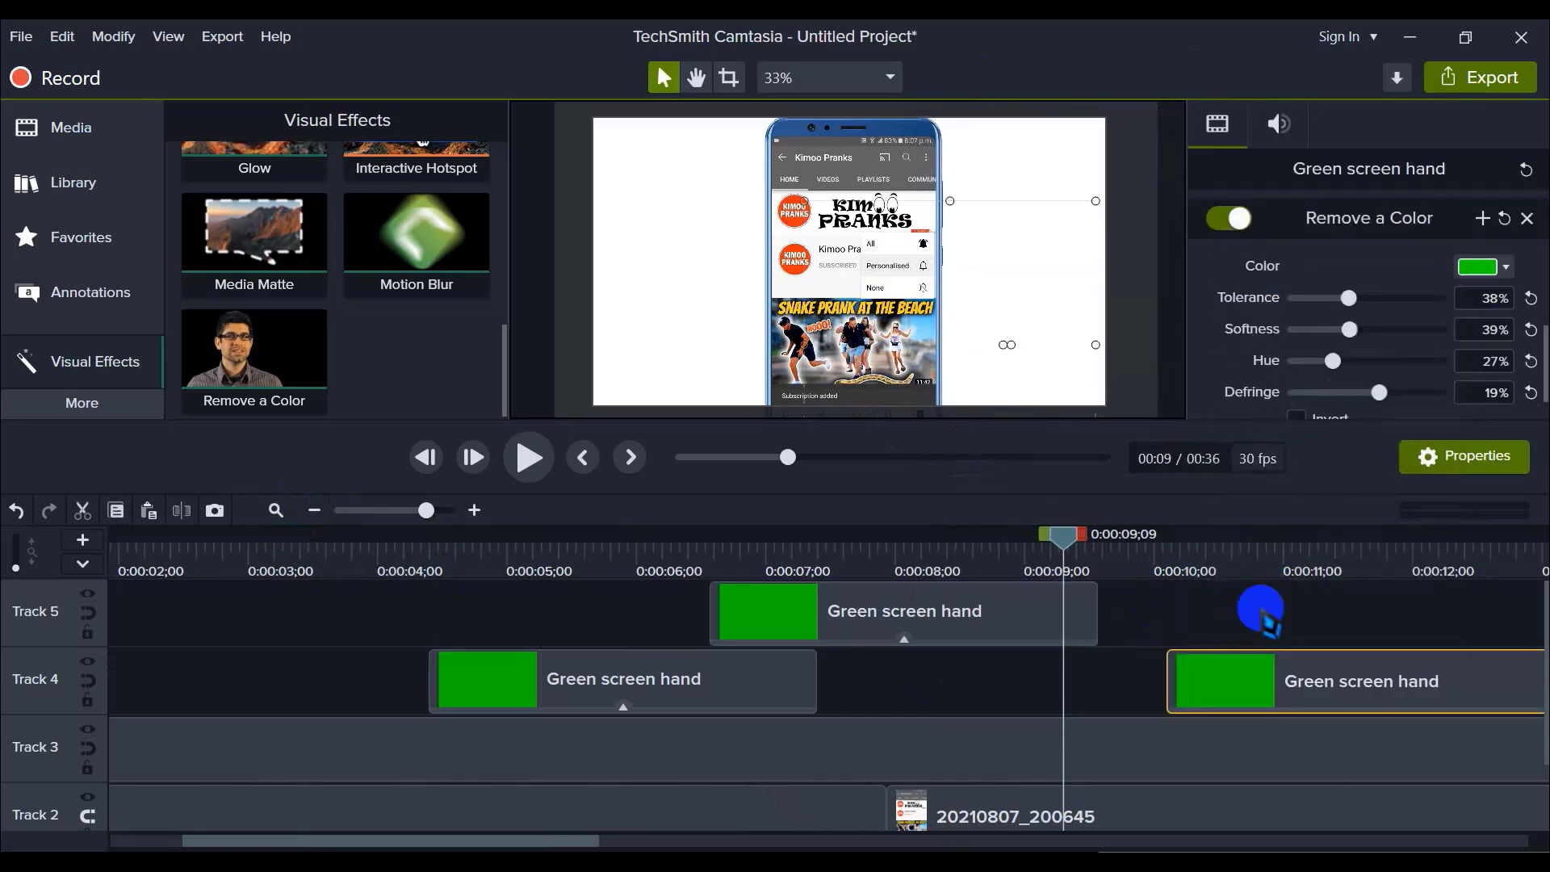
{"action": "left_click_drag", "start_coordinate": [1250, 690], "coordinate": [1047, 685]}
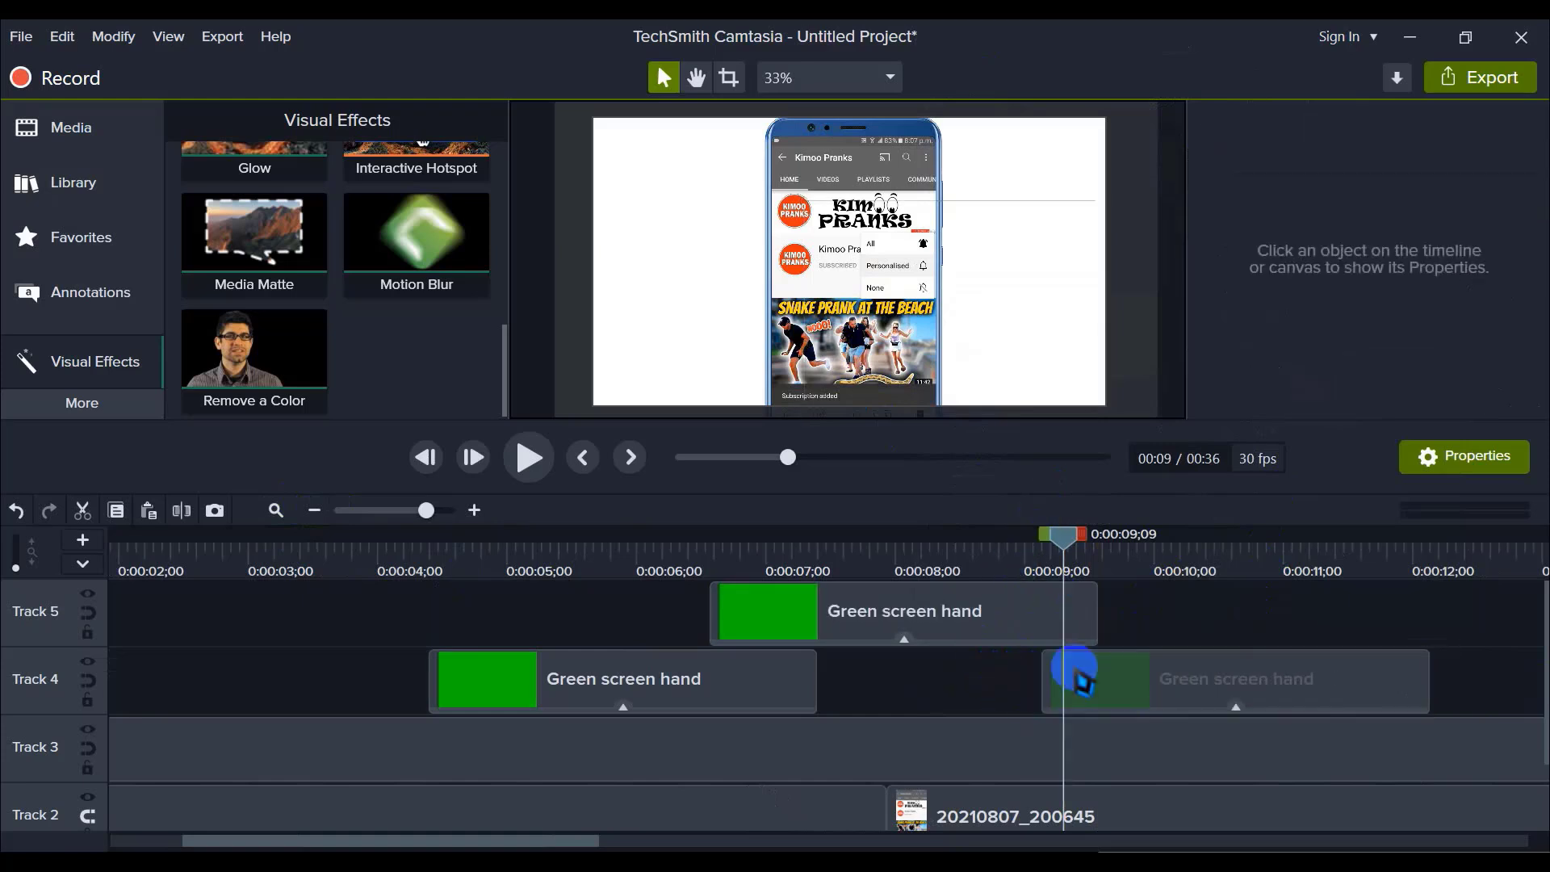
Step: Play from 0:00:07;28 to 0:00:10;29 to check the pasted hand's tap against the bell menu options
{"action": "left_click", "coordinate": [1054, 540]}
{"action": "left_click_drag", "start_coordinate": [1053, 539], "coordinate": [1194, 571]}
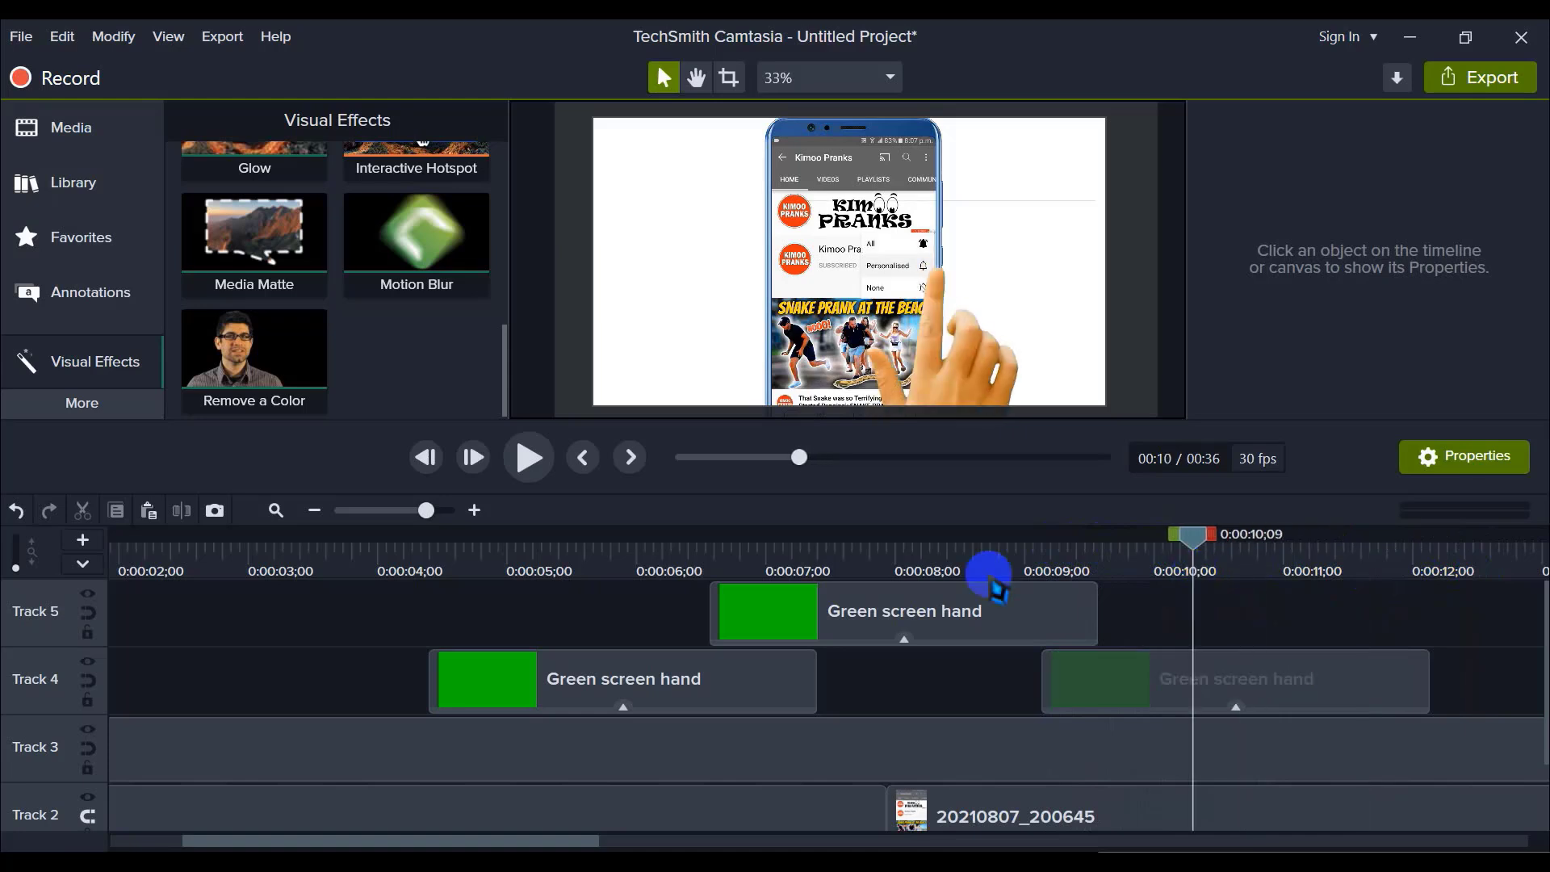
{"action": "left_click_drag", "start_coordinate": [519, 839], "coordinate": [733, 843]}
{"action": "left_click_drag", "start_coordinate": [495, 557], "coordinate": [178, 549]}
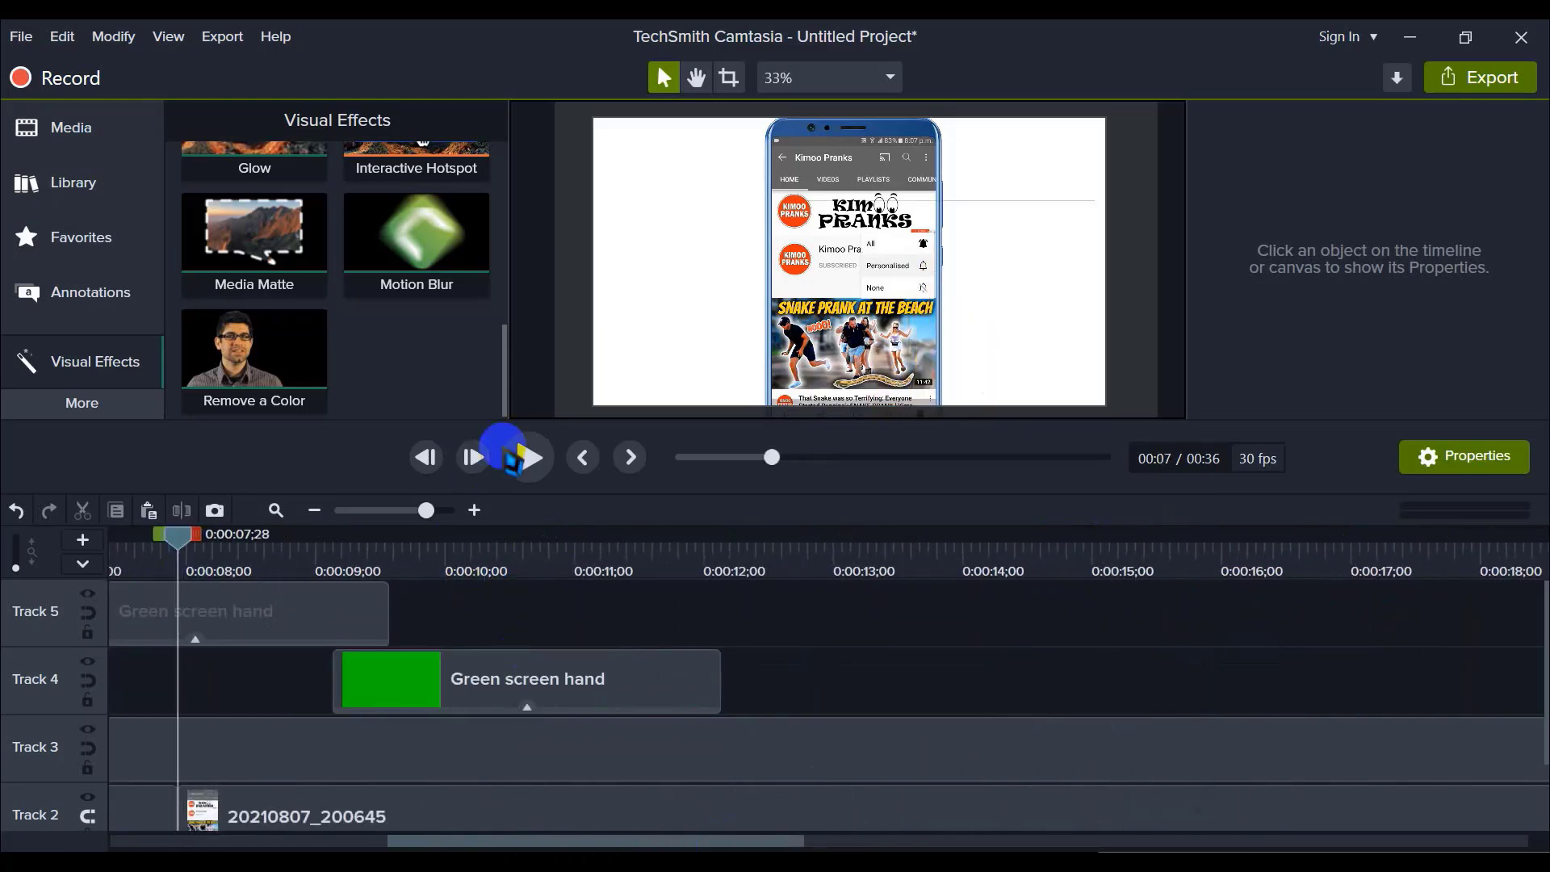
{"action": "left_click", "coordinate": [528, 459]}
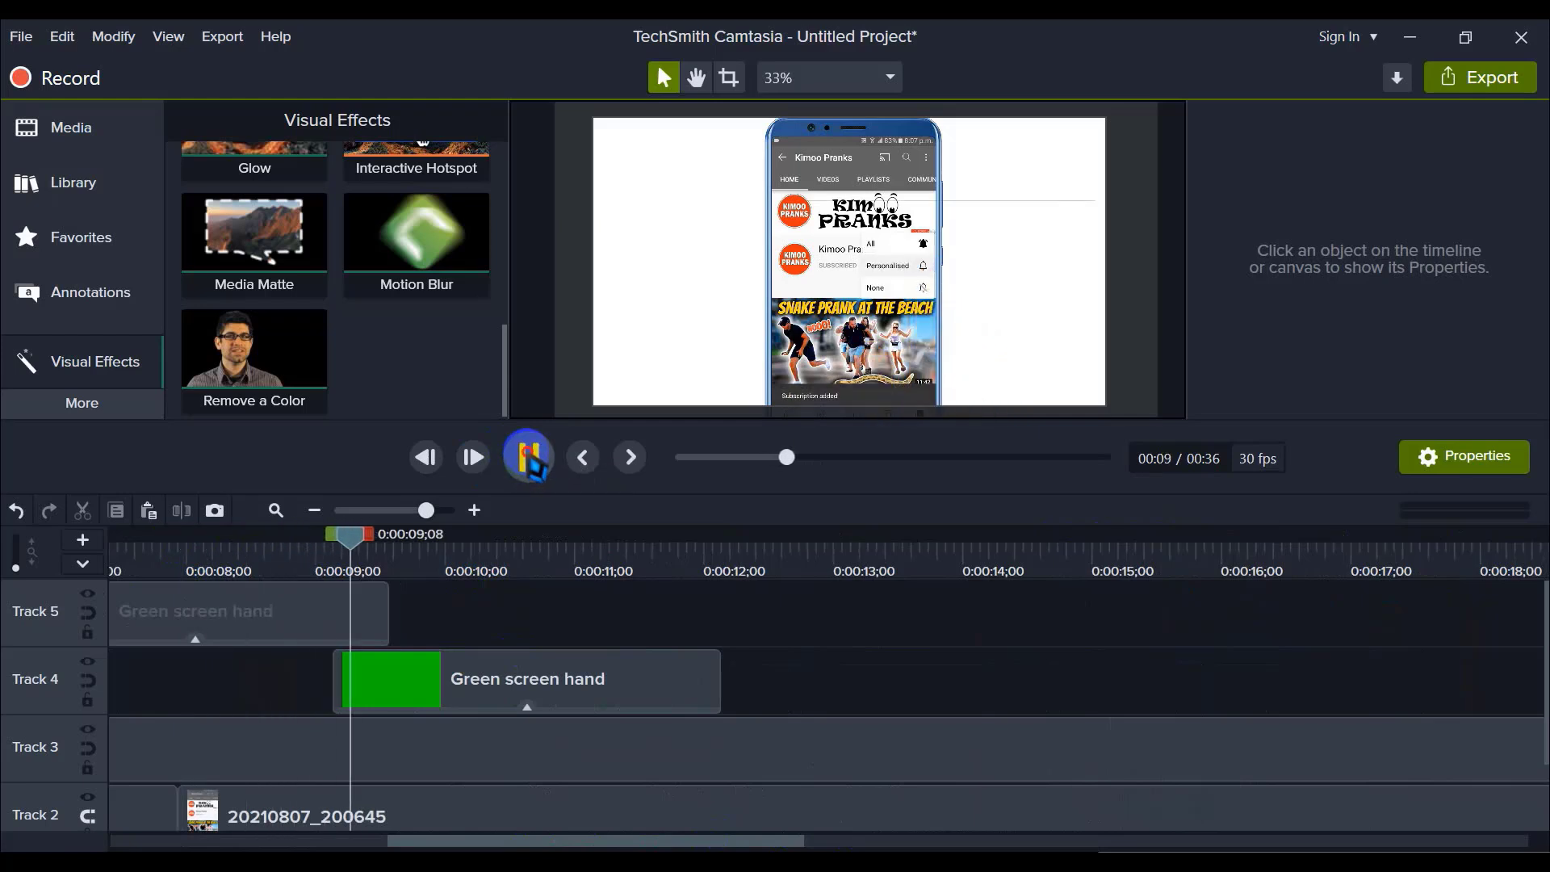
{"action": "left_click", "coordinate": [529, 459]}
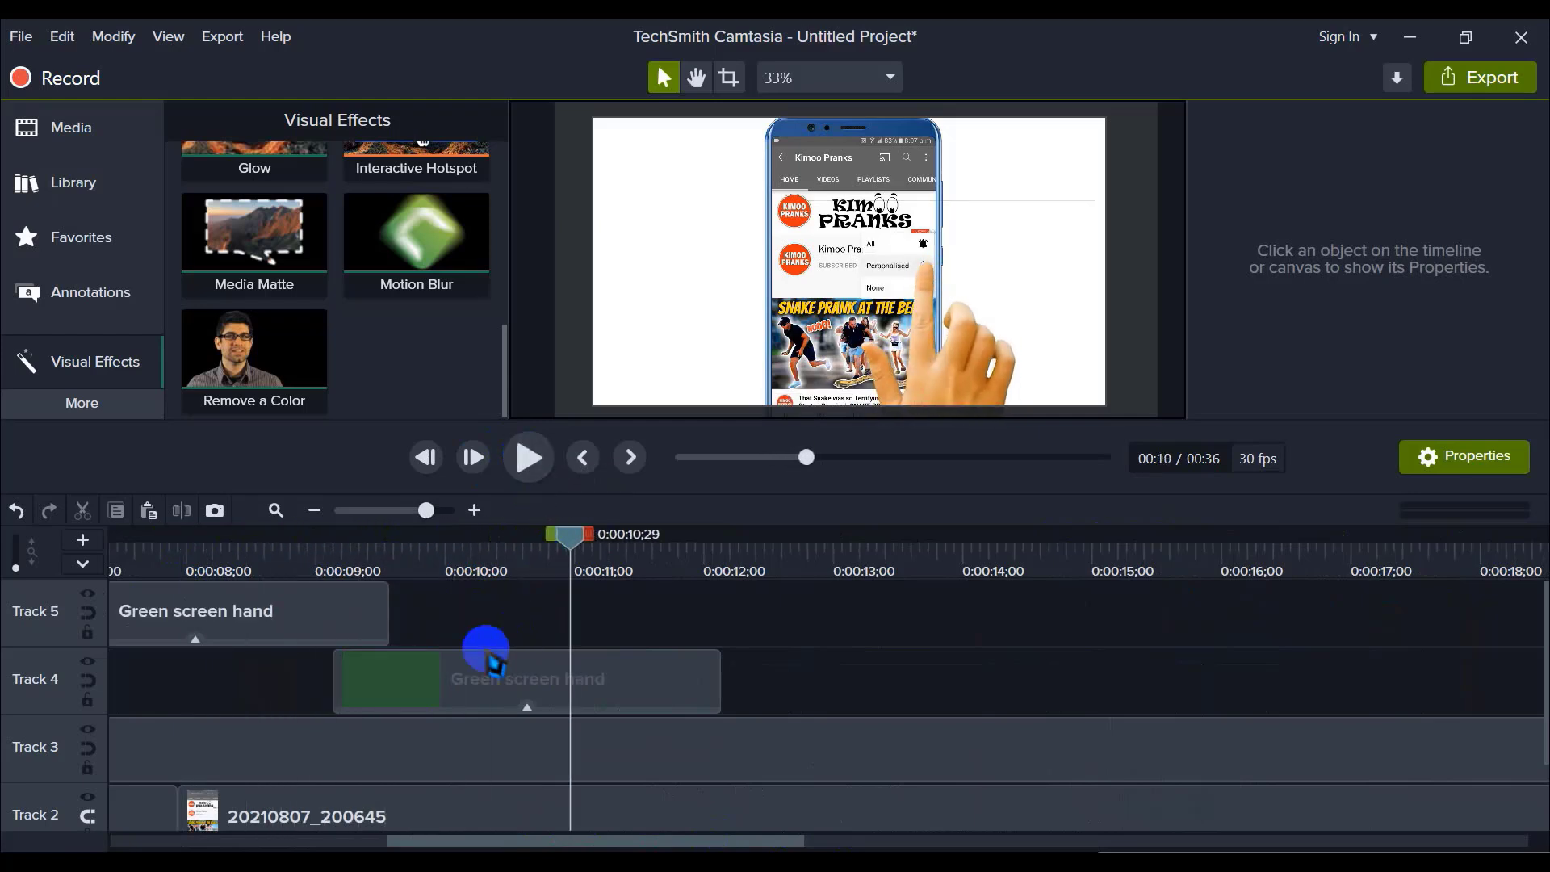
Step: Move the pasted hand piece along Track 4 to start at about 0:00:12;07, and play the recording on to 0:00:11;26
{"action": "left_click_drag", "start_coordinate": [597, 702], "coordinate": [937, 684]}
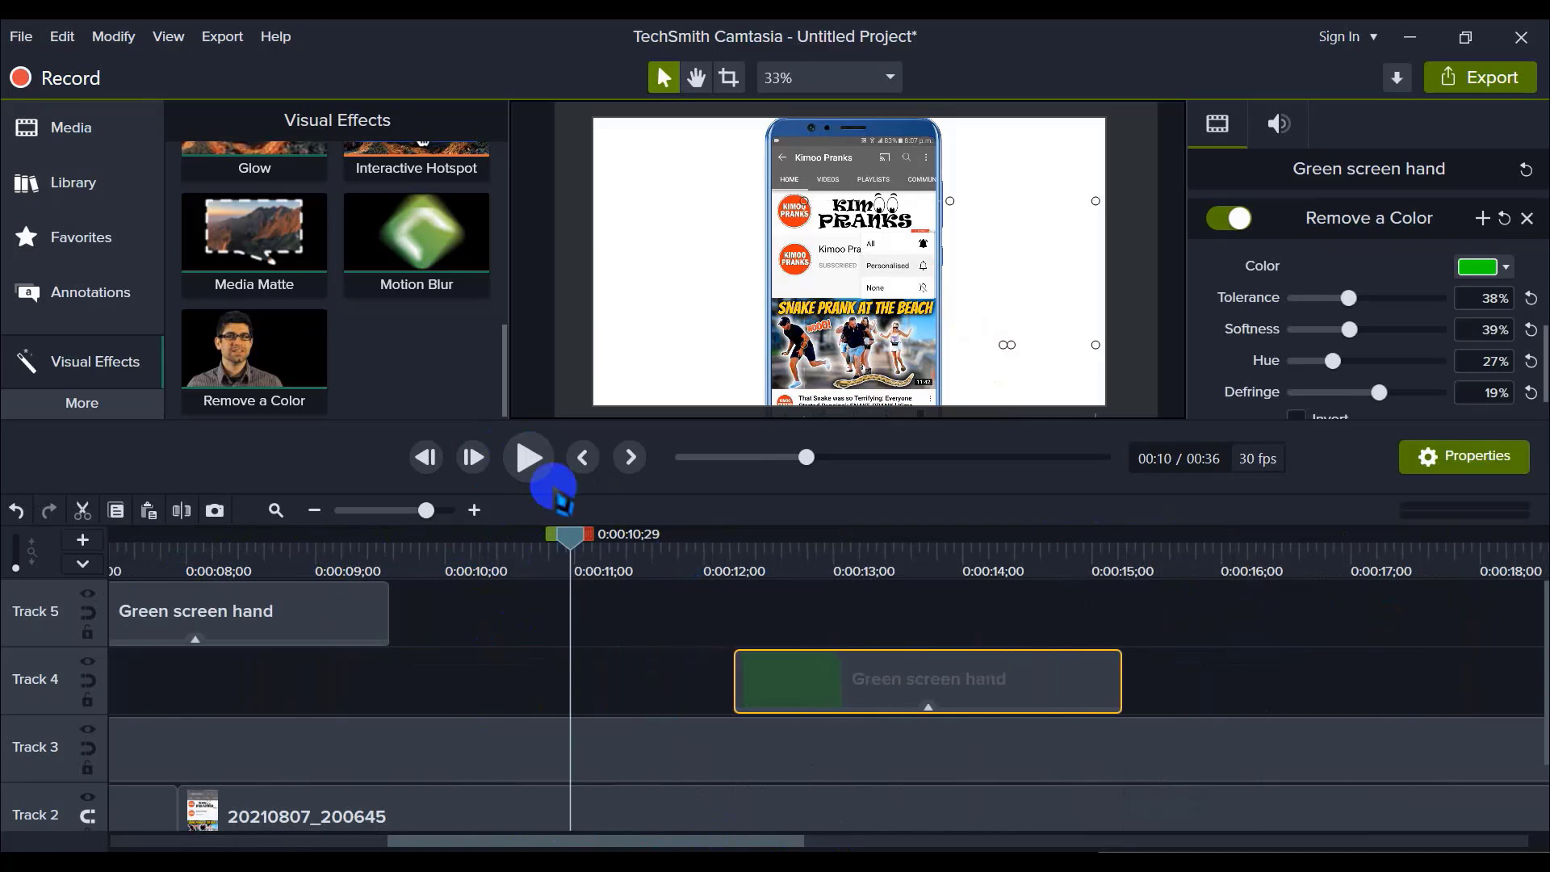
{"action": "left_click", "coordinate": [533, 462]}
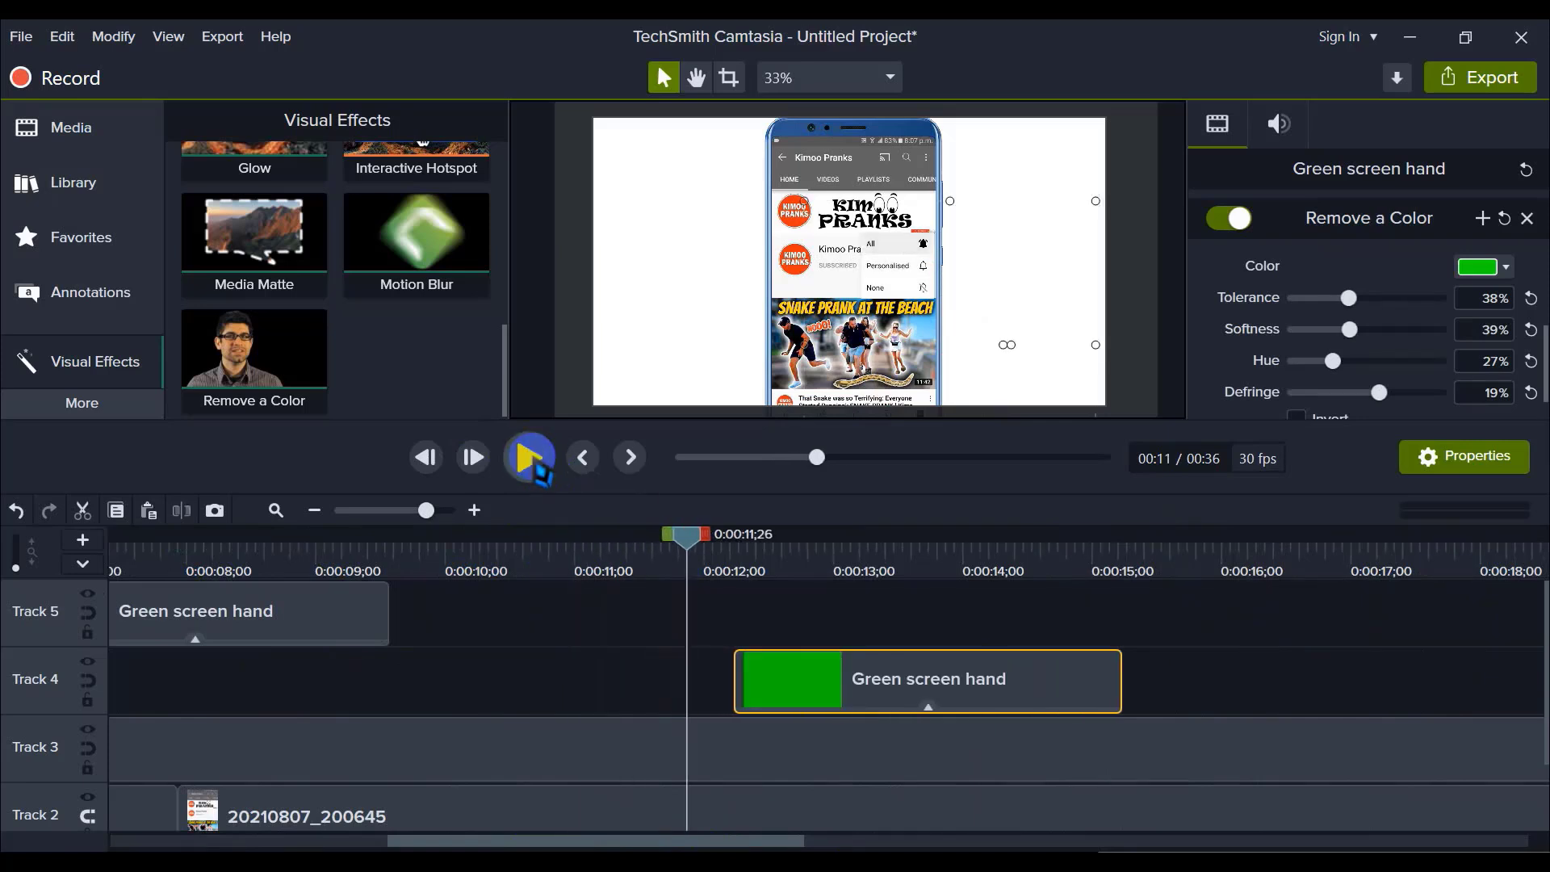
{"action": "left_click", "coordinate": [315, 511]}
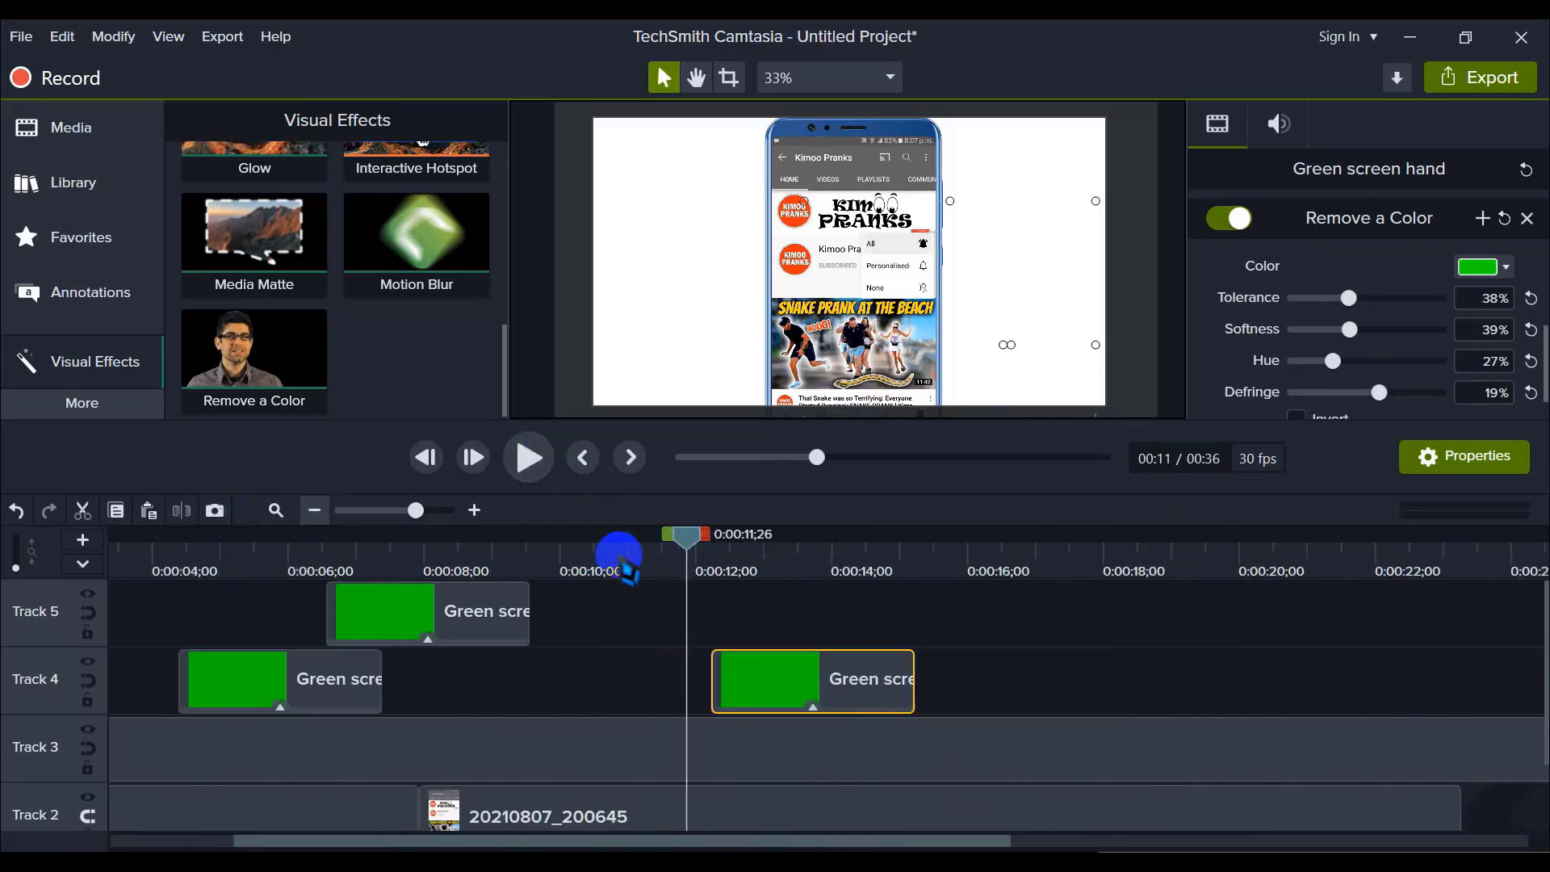
Step: Play the bell menu section from 0:00:08;14 and split the phone recording on Track 2 at 0:00:10;16
{"action": "left_click_drag", "start_coordinate": [687, 556], "coordinate": [456, 555]}
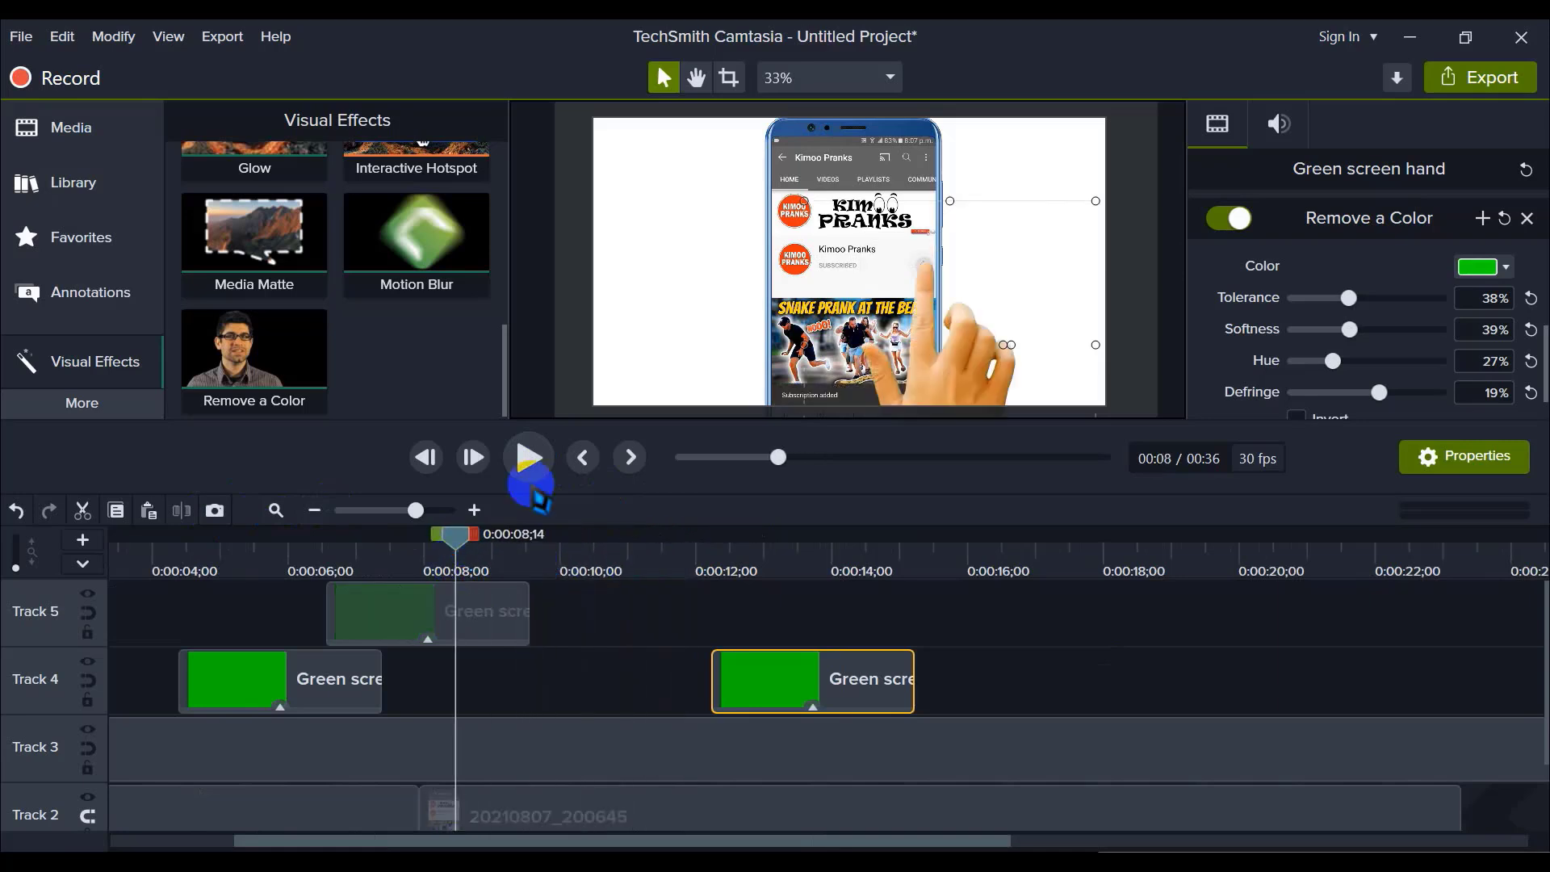
{"action": "left_click", "coordinate": [531, 464]}
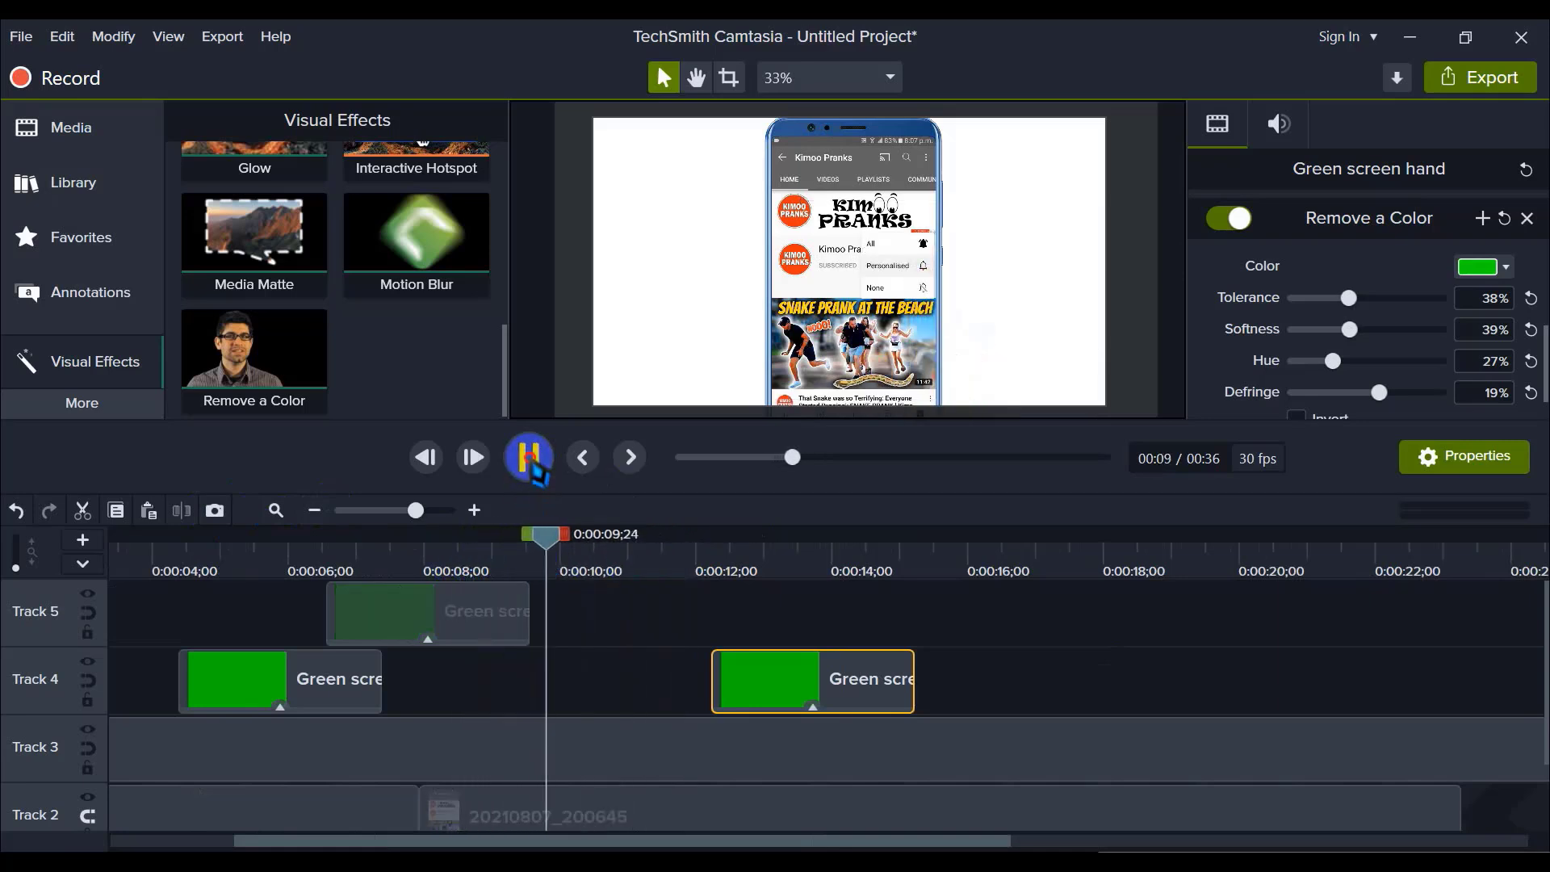
{"action": "left_click", "coordinate": [530, 458]}
{"action": "scroll", "coordinate": [605, 682], "scroll_direction": "down", "scroll_amount": 1}
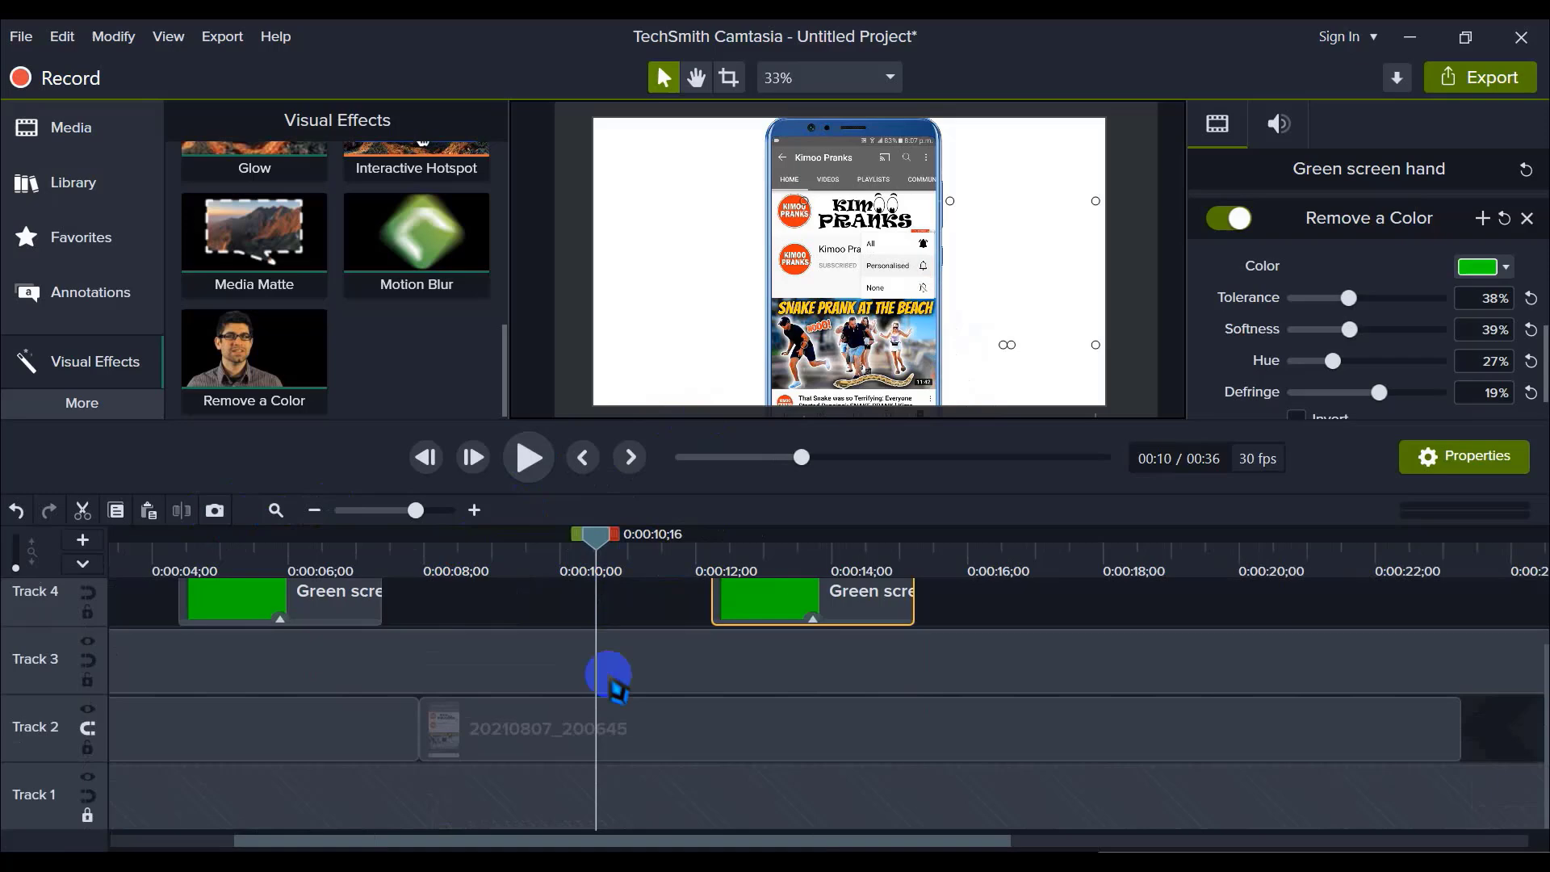
{"action": "left_click", "coordinate": [615, 728]}
{"action": "left_click", "coordinate": [188, 510]}
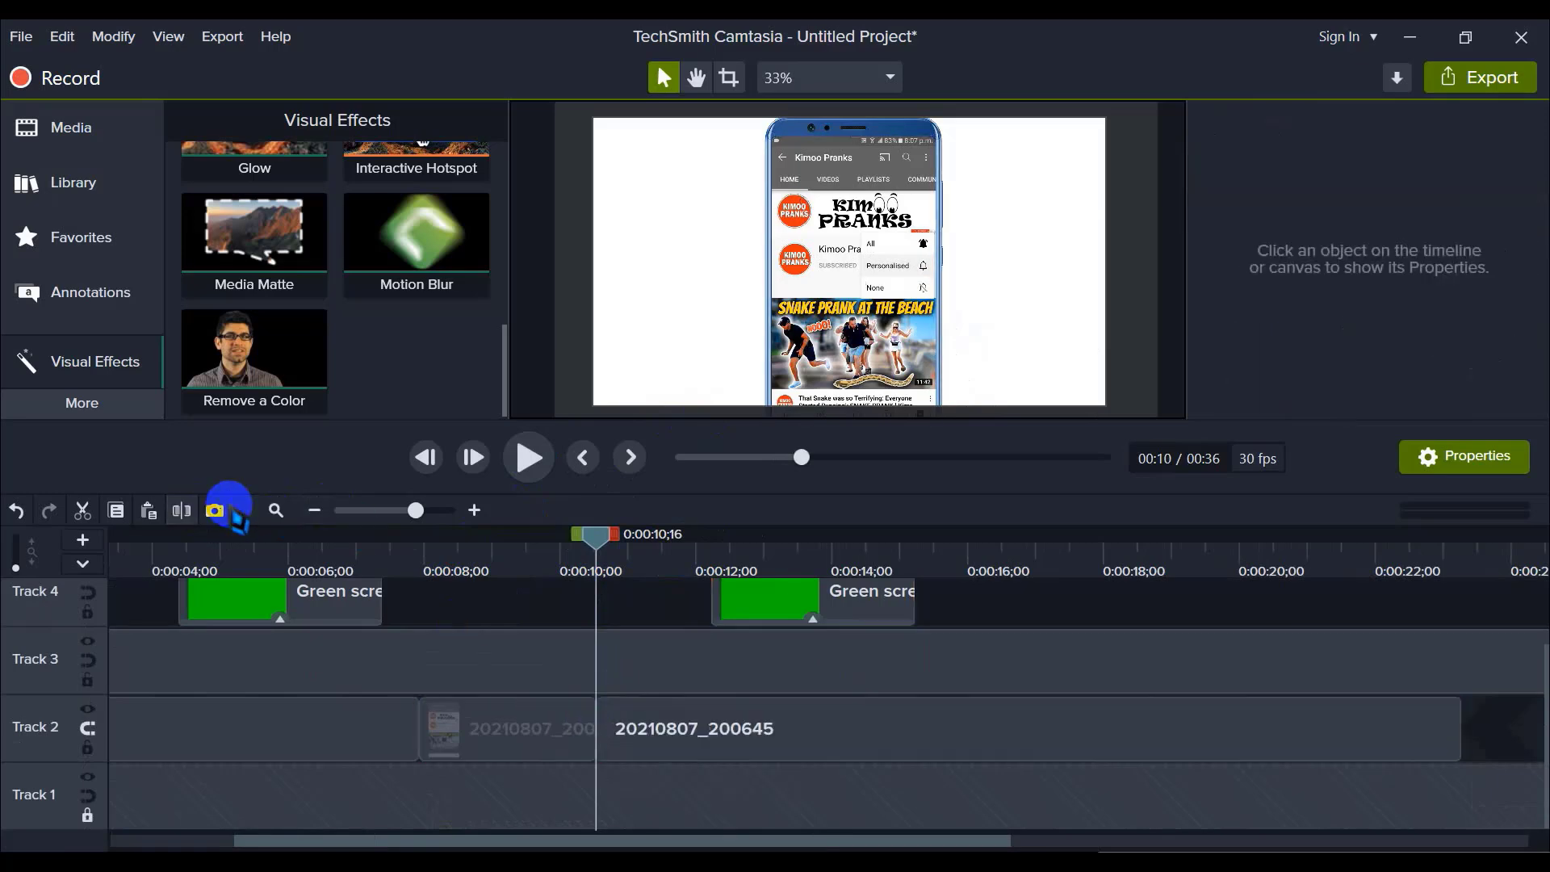
Step: Scrub the phone recording between 0:00:10;16 and 0:00:11;17, settling at 0:00:11;00, to find when the All option is tapped
{"action": "left_click", "coordinate": [474, 510]}
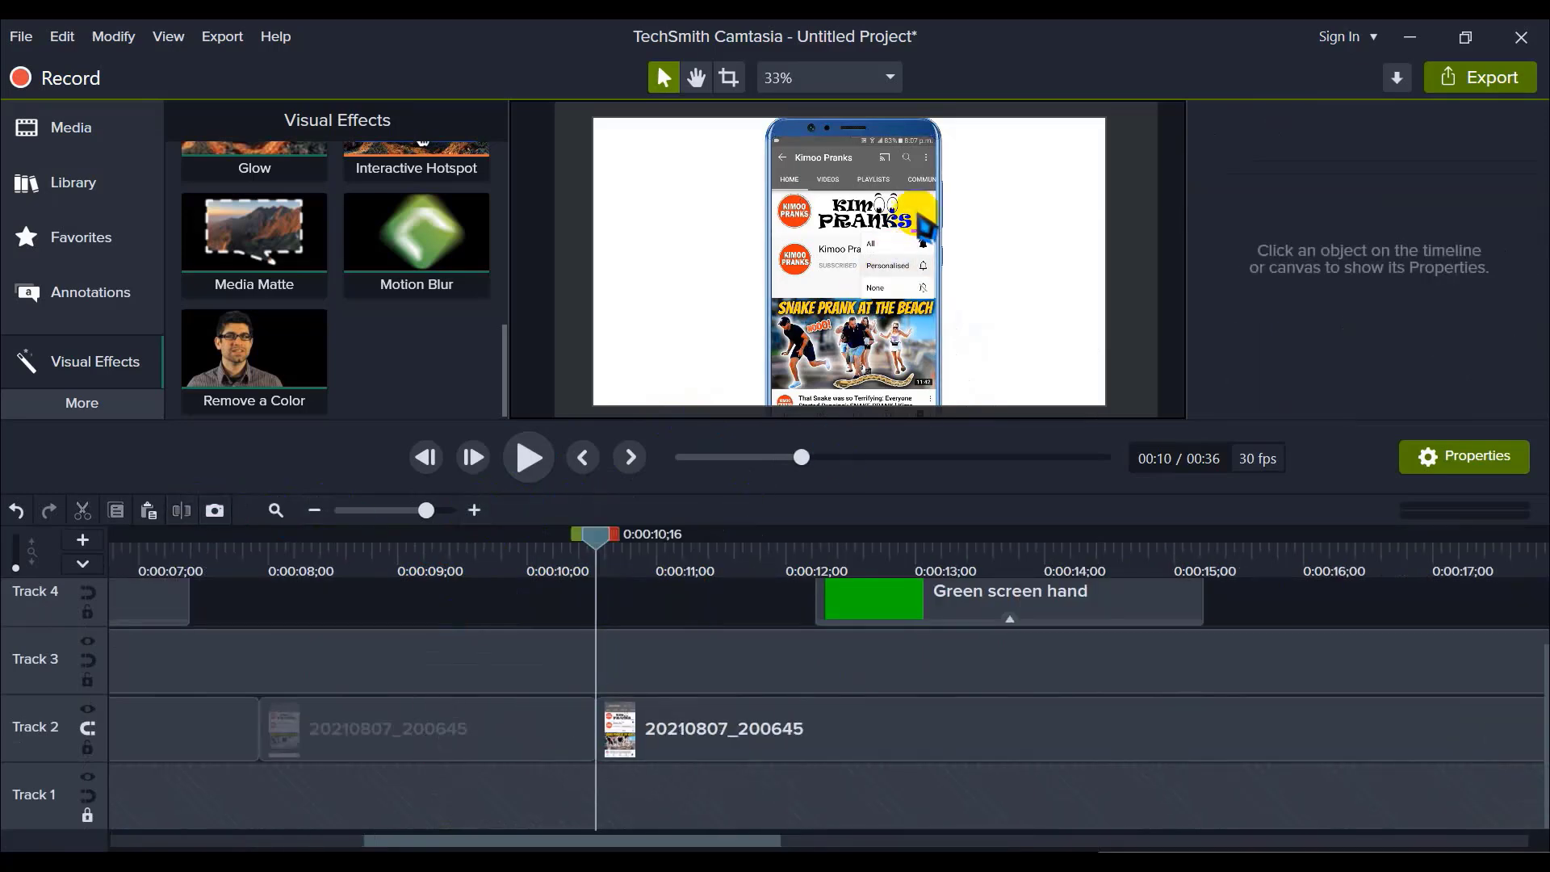
{"action": "scroll", "coordinate": [933, 218], "scroll_direction": "up", "scroll_amount": 3}
{"action": "scroll", "coordinate": [871, 297], "scroll_direction": "up", "scroll_amount": 1}
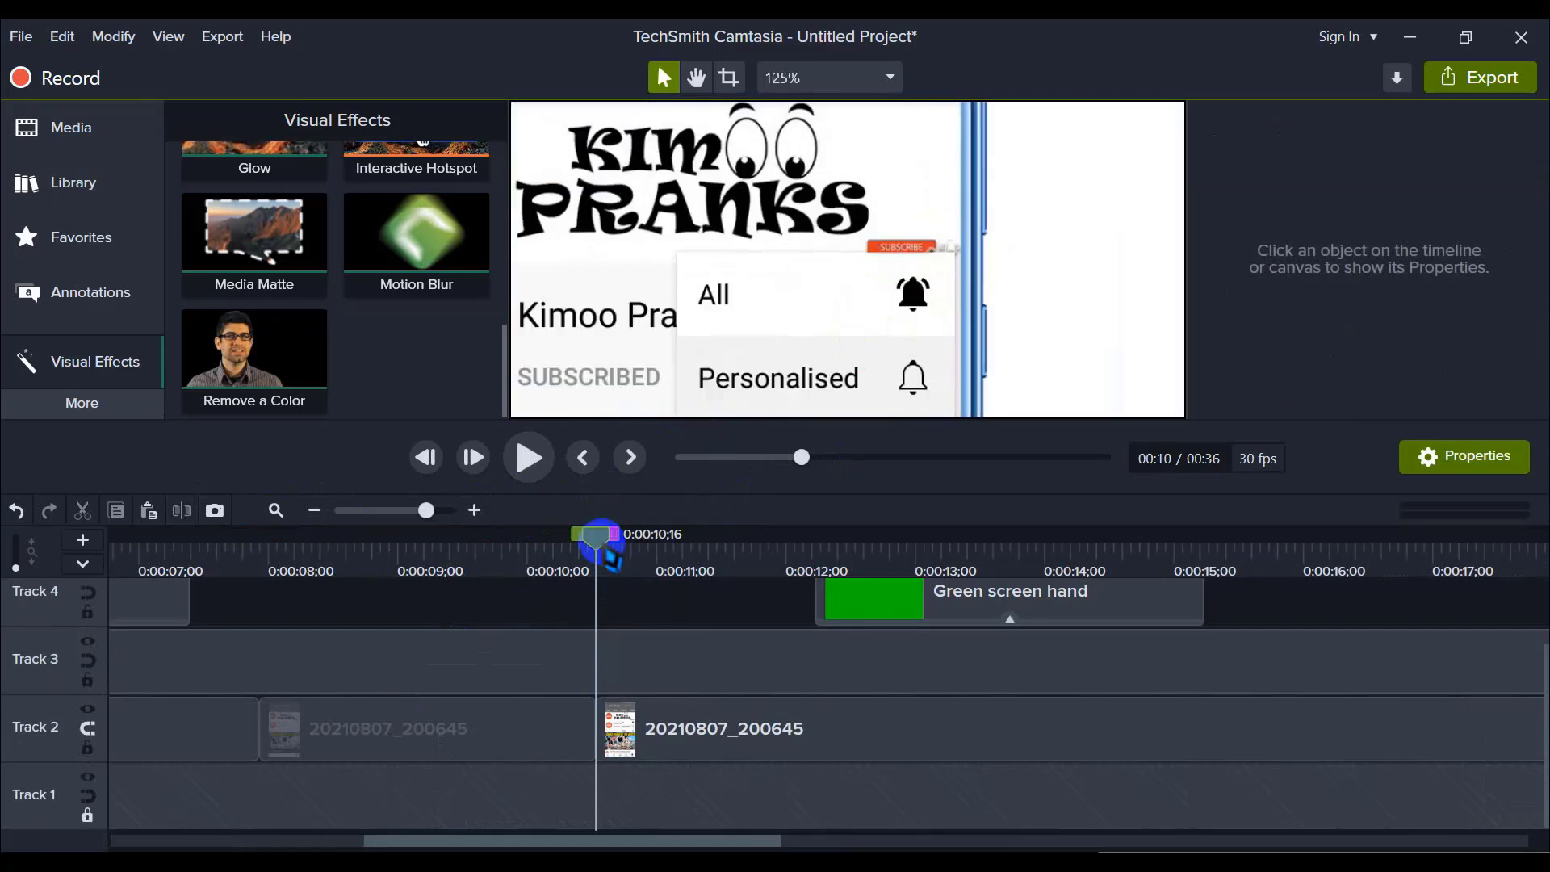
{"action": "left_click_drag", "start_coordinate": [599, 552], "coordinate": [735, 557]}
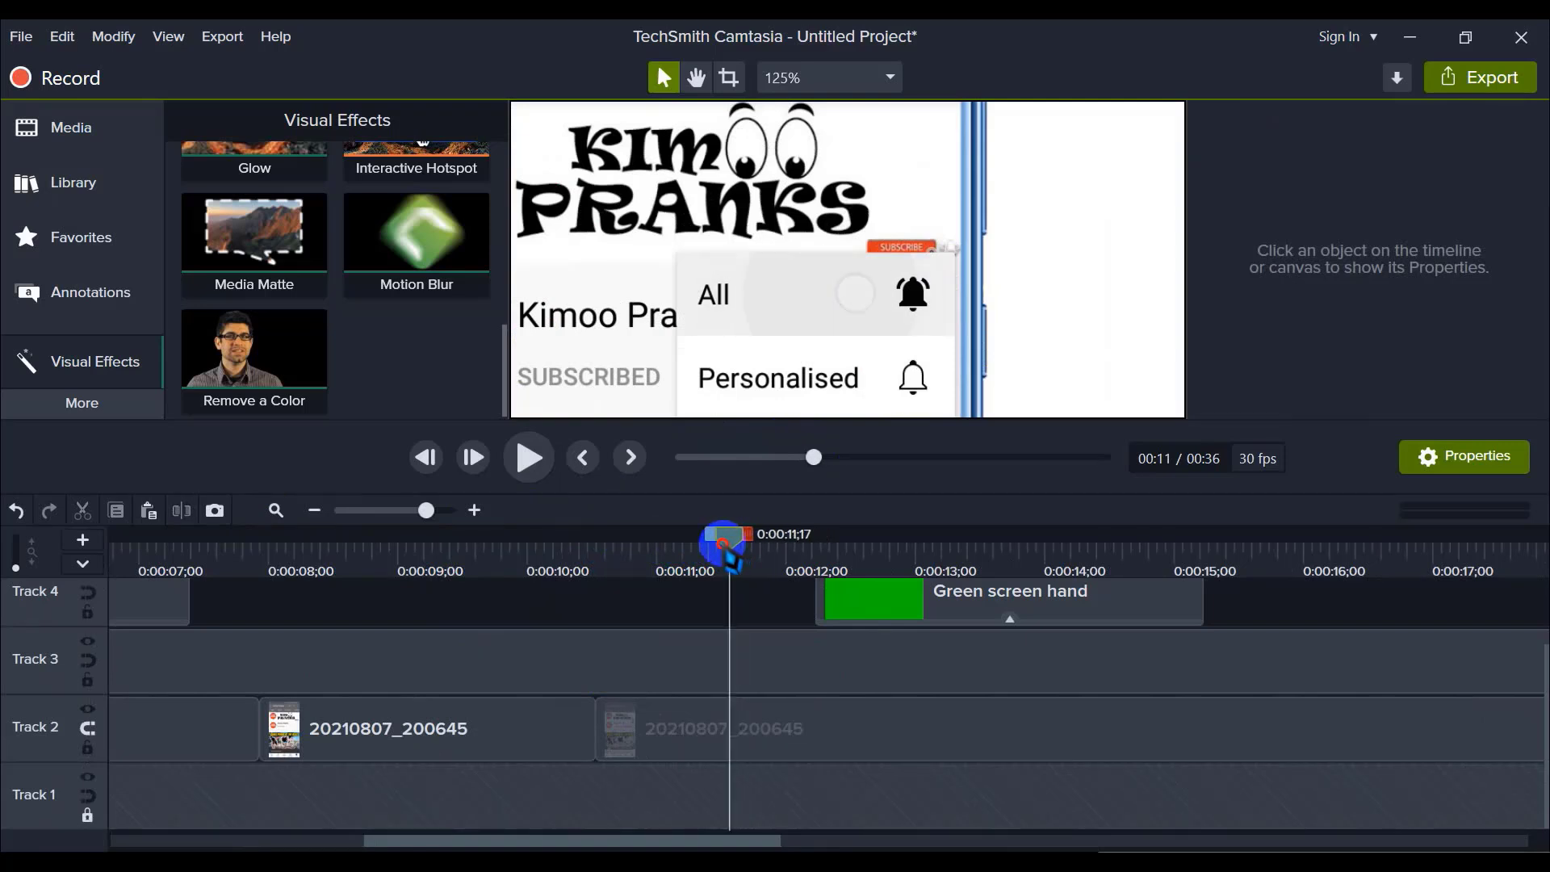
{"action": "left_click_drag", "start_coordinate": [724, 557], "coordinate": [714, 558]}
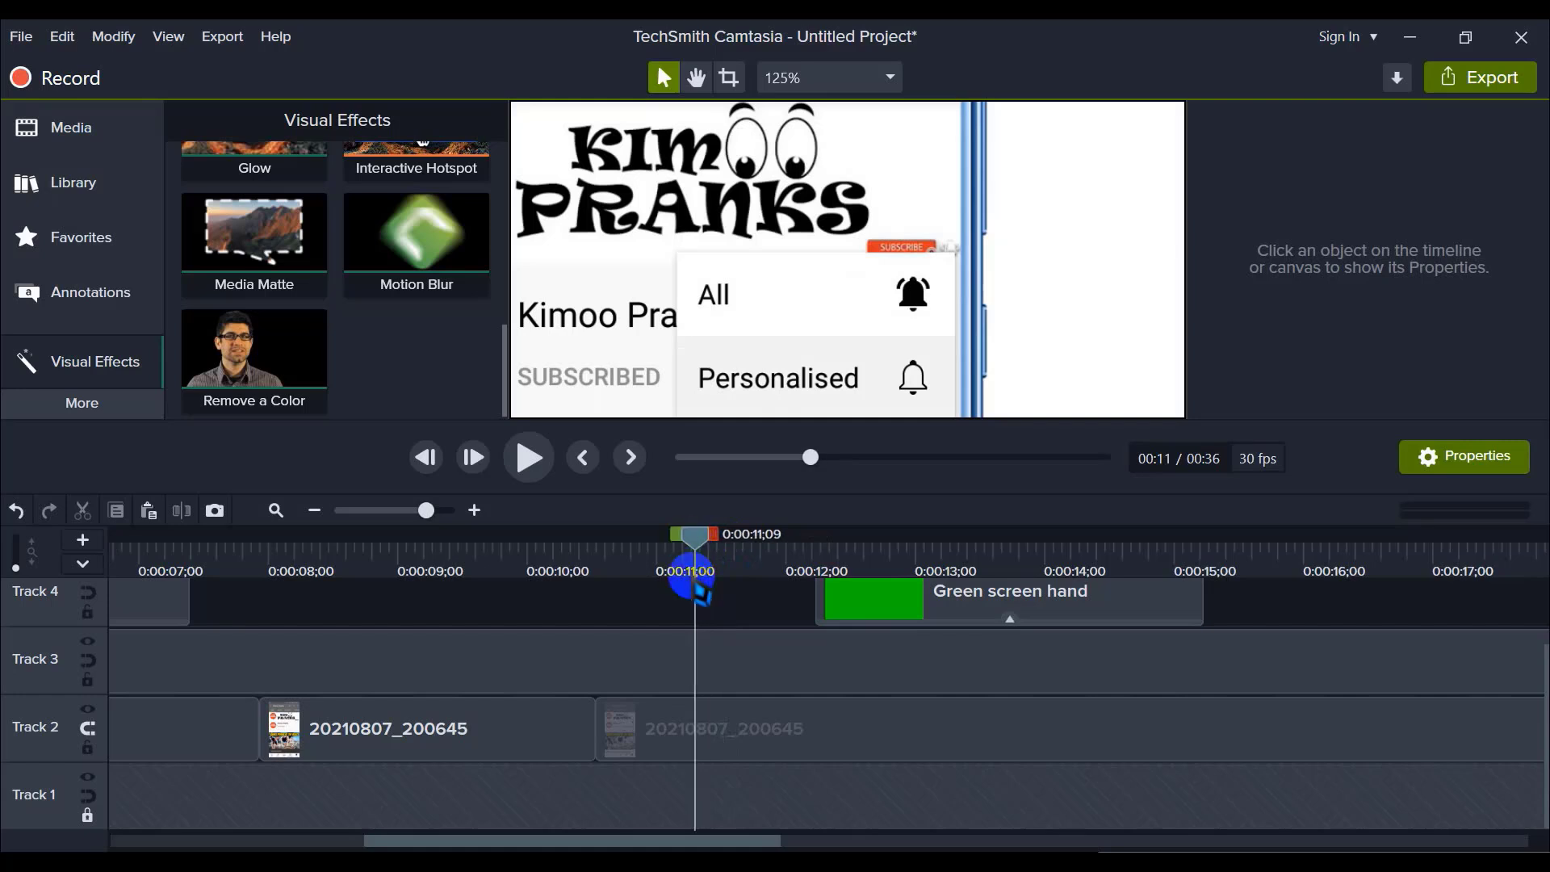
{"action": "left_click", "coordinate": [640, 734]}
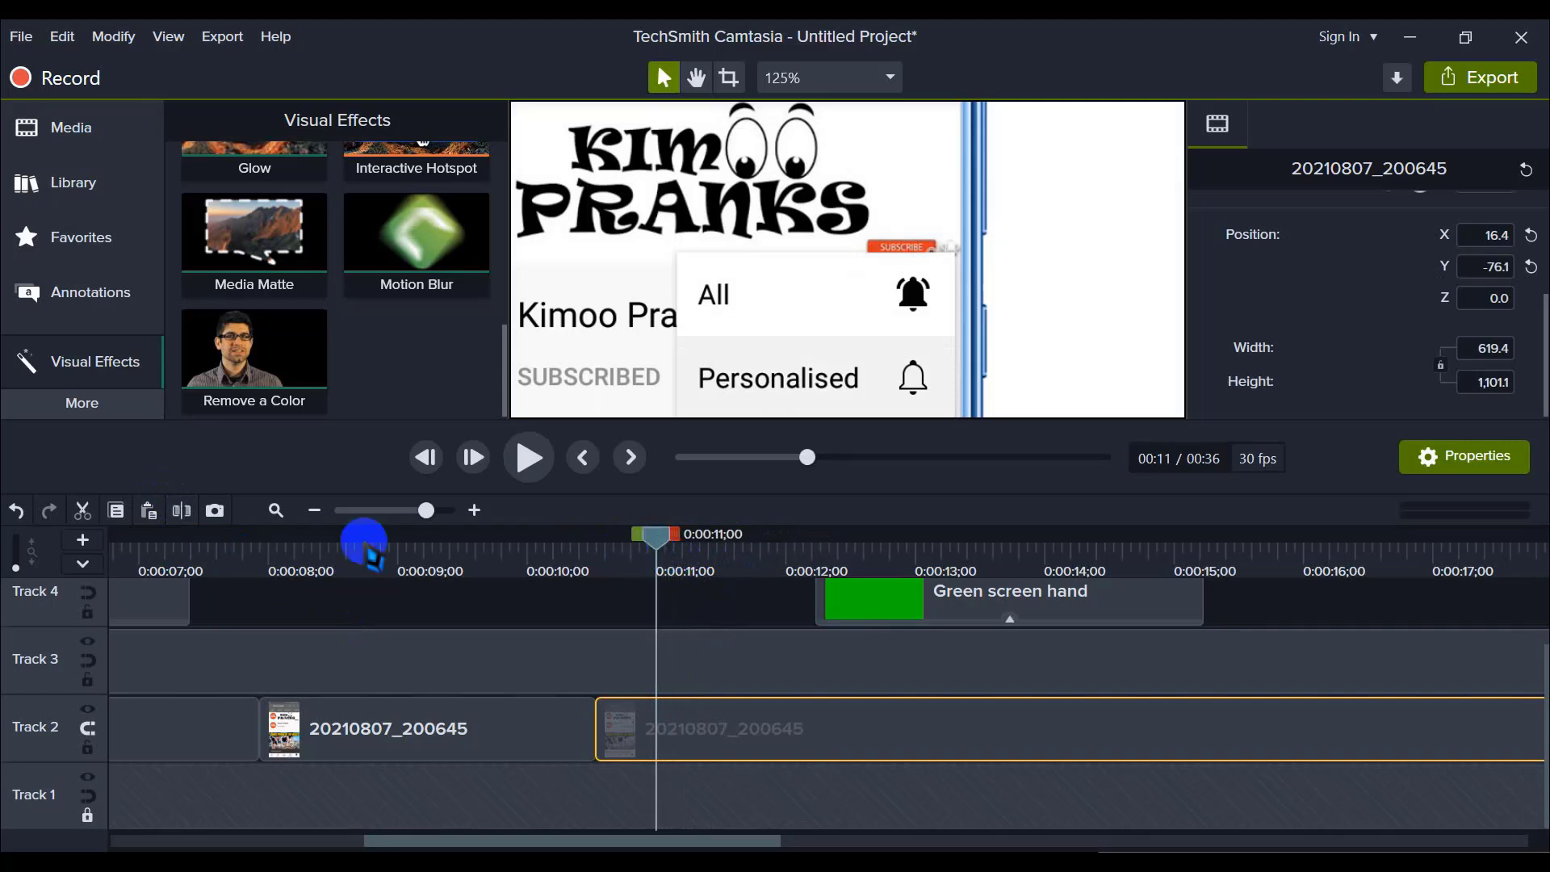
{"action": "left_click", "coordinate": [181, 511]}
{"action": "left_click", "coordinate": [634, 731]}
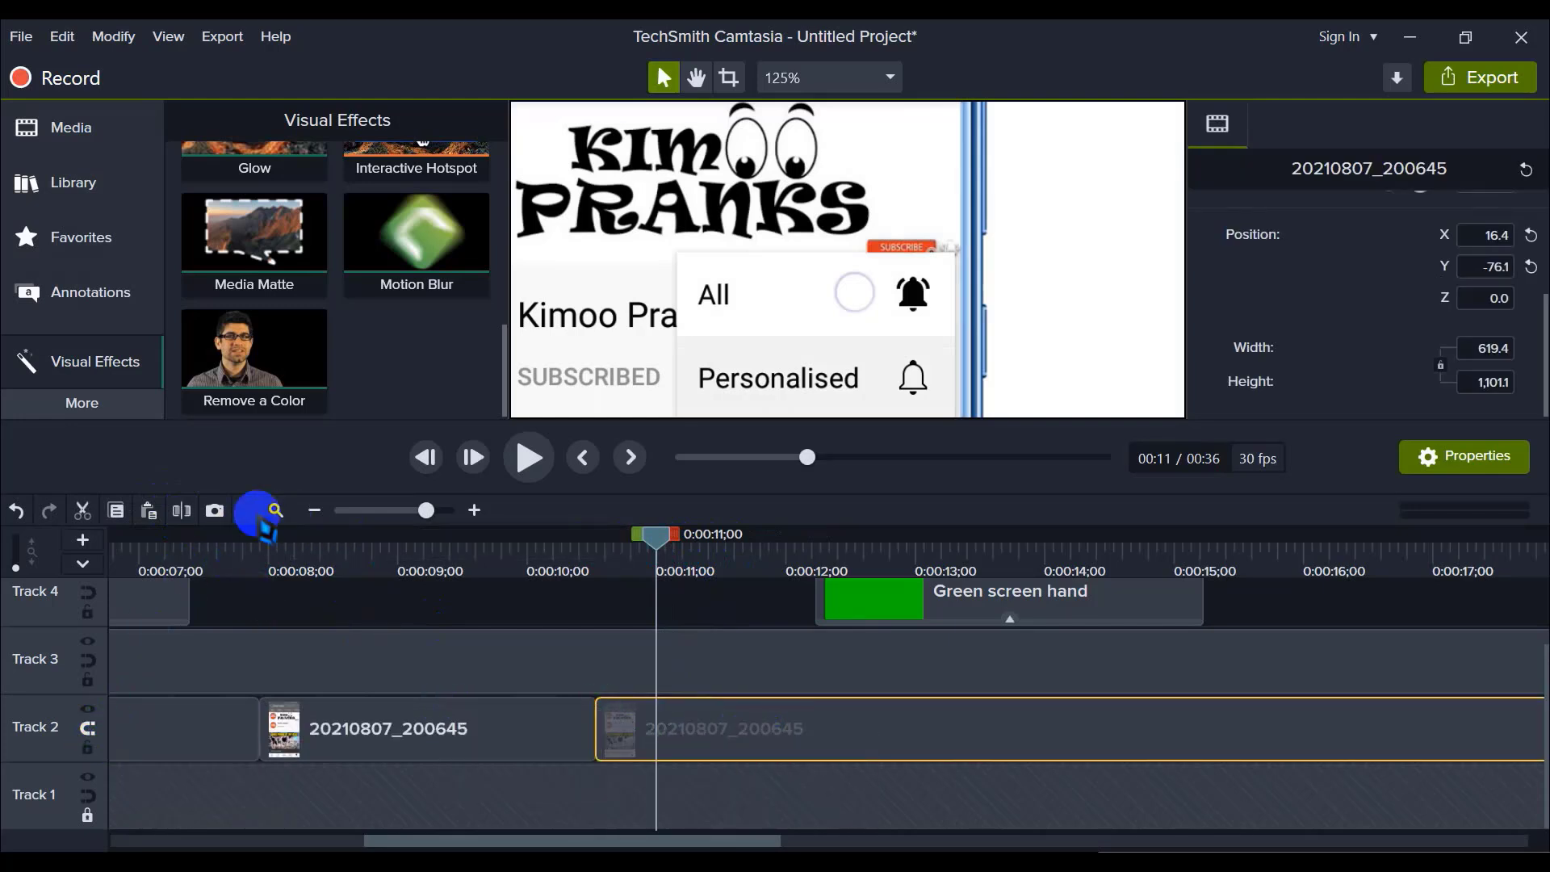
Step: Move the last hand piece on Track 4 to start at about 0:00:09;03 and place its fingertip over All on the canvas
{"action": "left_click", "coordinate": [315, 511]}
{"action": "left_click", "coordinate": [656, 629]}
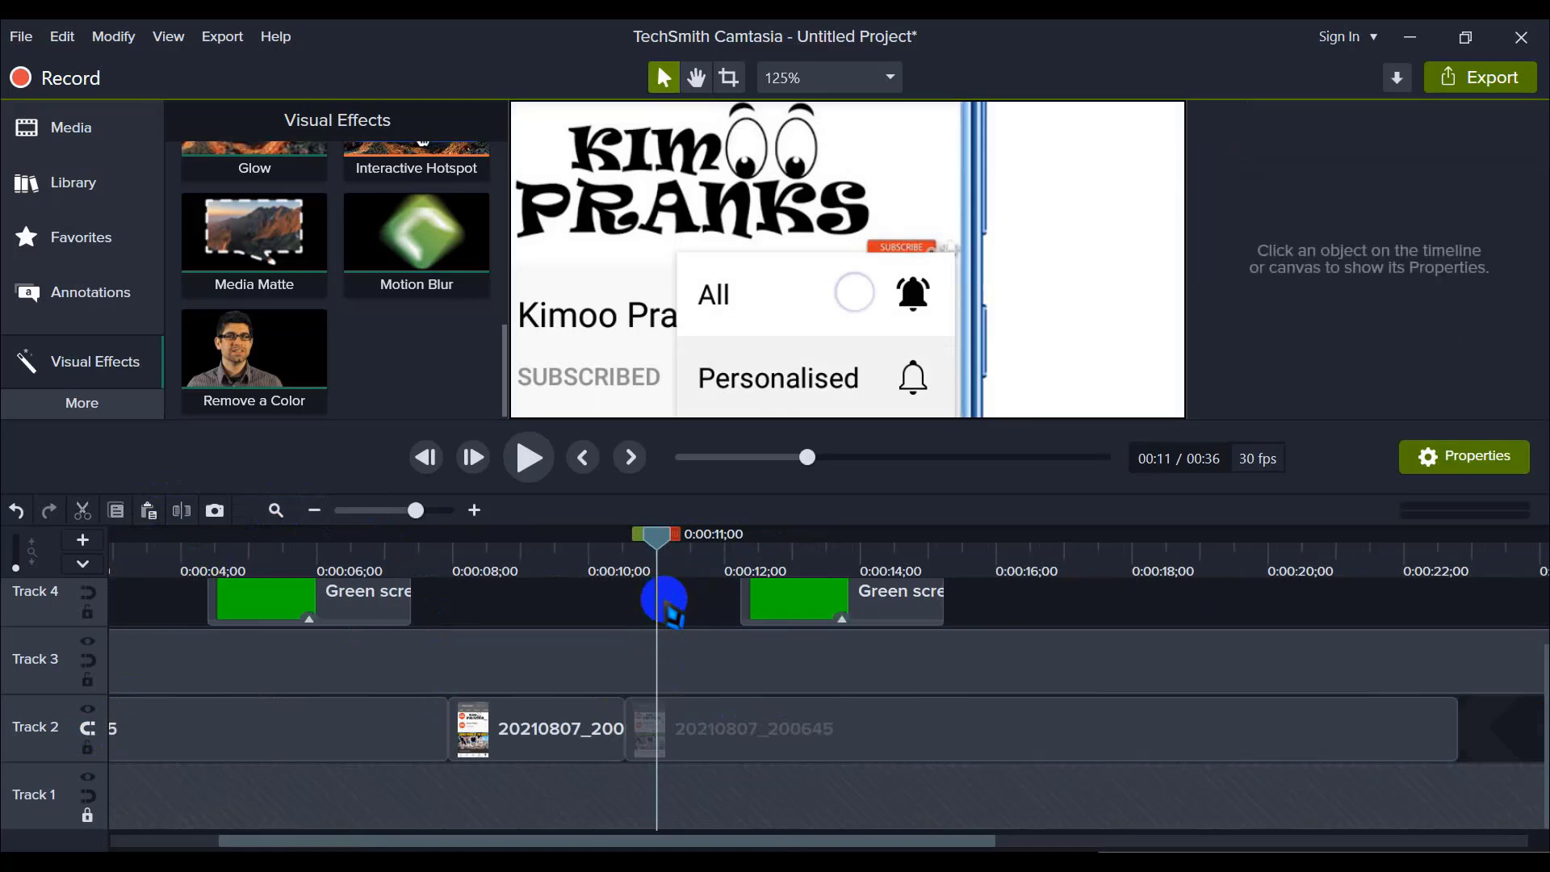
{"action": "left_click_drag", "start_coordinate": [762, 598], "coordinate": [656, 604]}
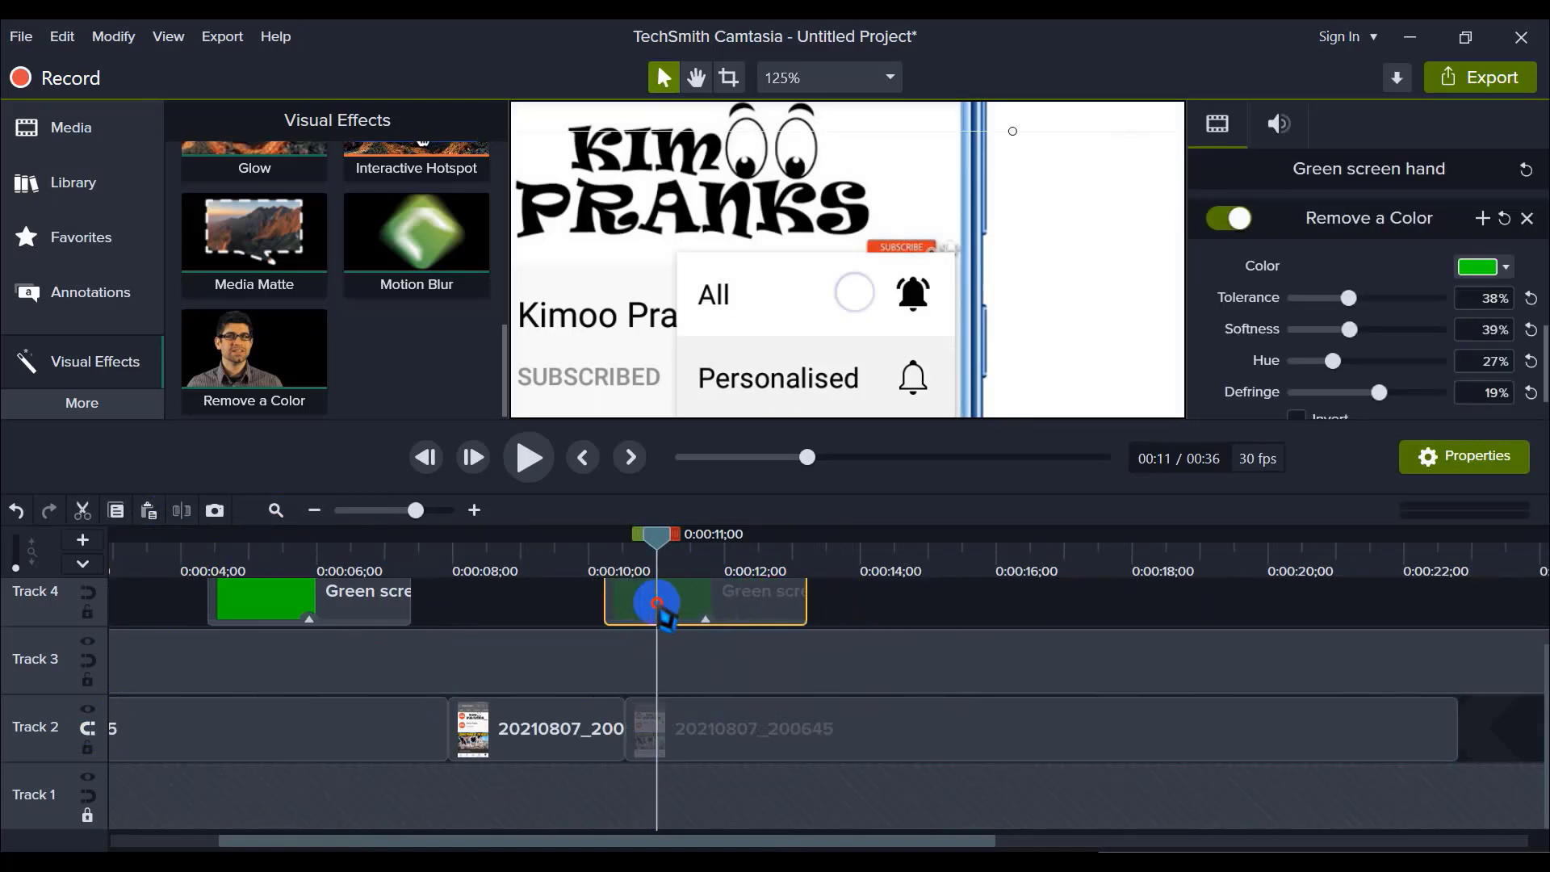
{"action": "left_click_drag", "start_coordinate": [642, 540], "coordinate": [687, 546]}
{"action": "scroll", "coordinate": [683, 642], "scroll_direction": "up", "scroll_amount": 2}
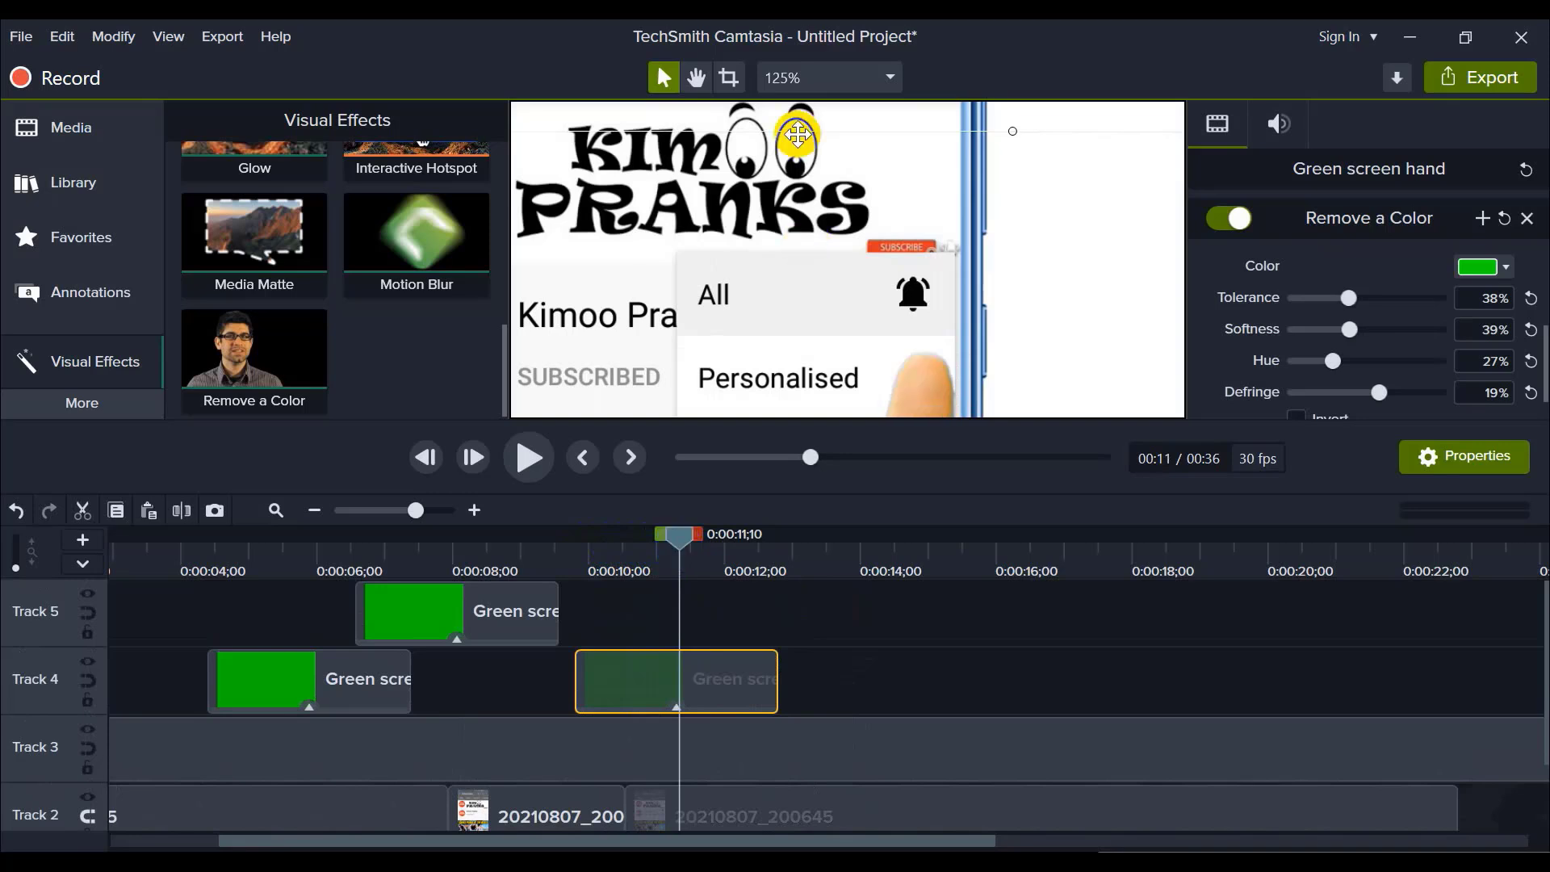
{"action": "left_click", "coordinate": [829, 77]}
{"action": "left_click", "coordinate": [796, 108]}
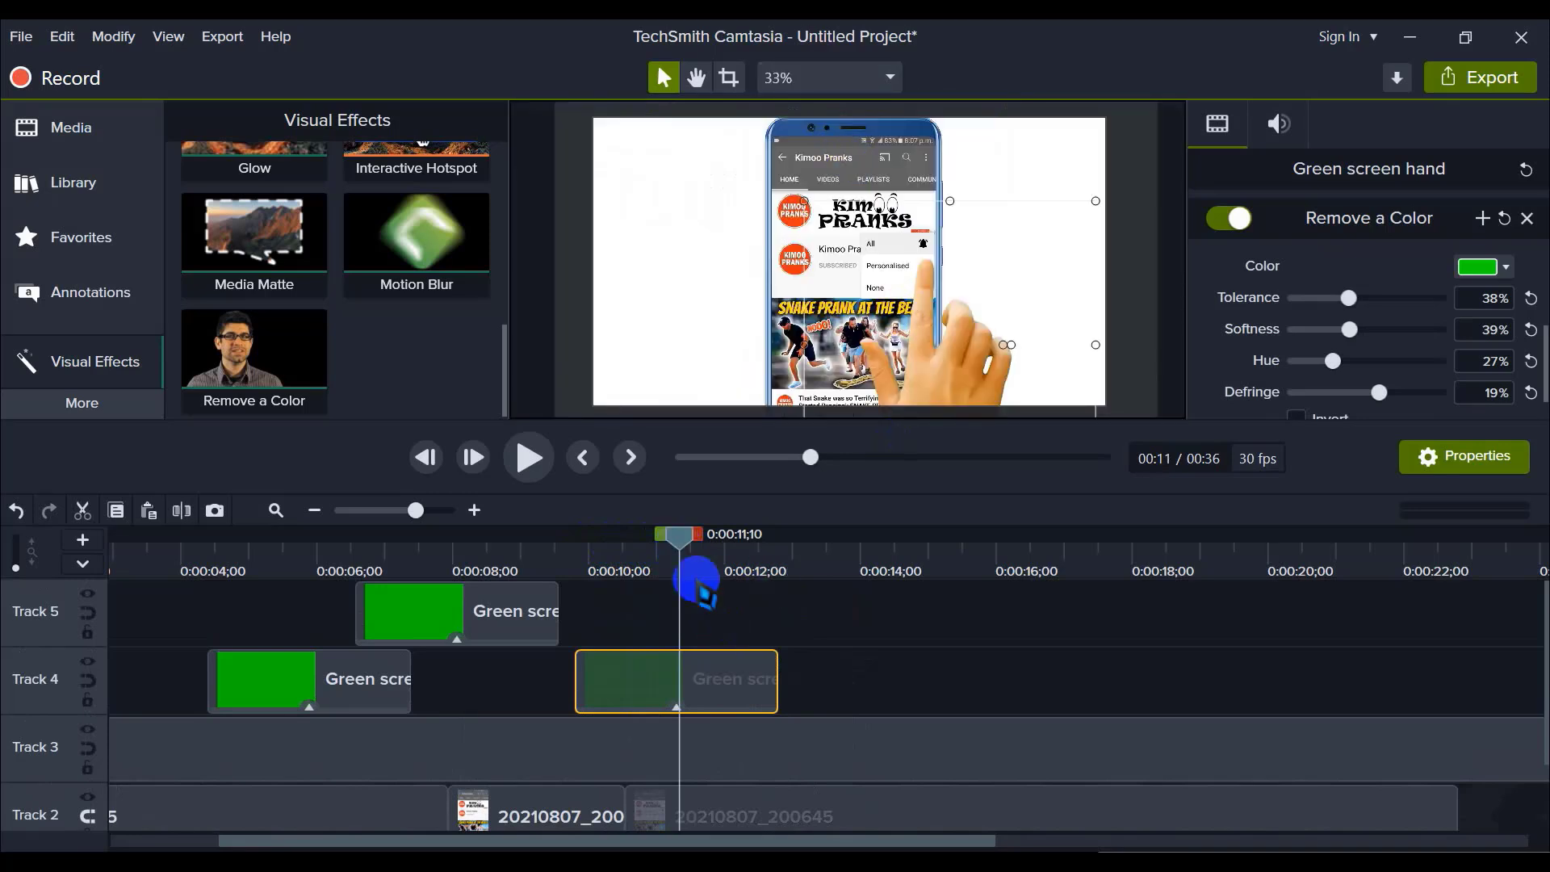
{"action": "left_click_drag", "start_coordinate": [681, 549], "coordinate": [665, 552]}
{"action": "left_click_drag", "start_coordinate": [686, 681], "coordinate": [647, 699]}
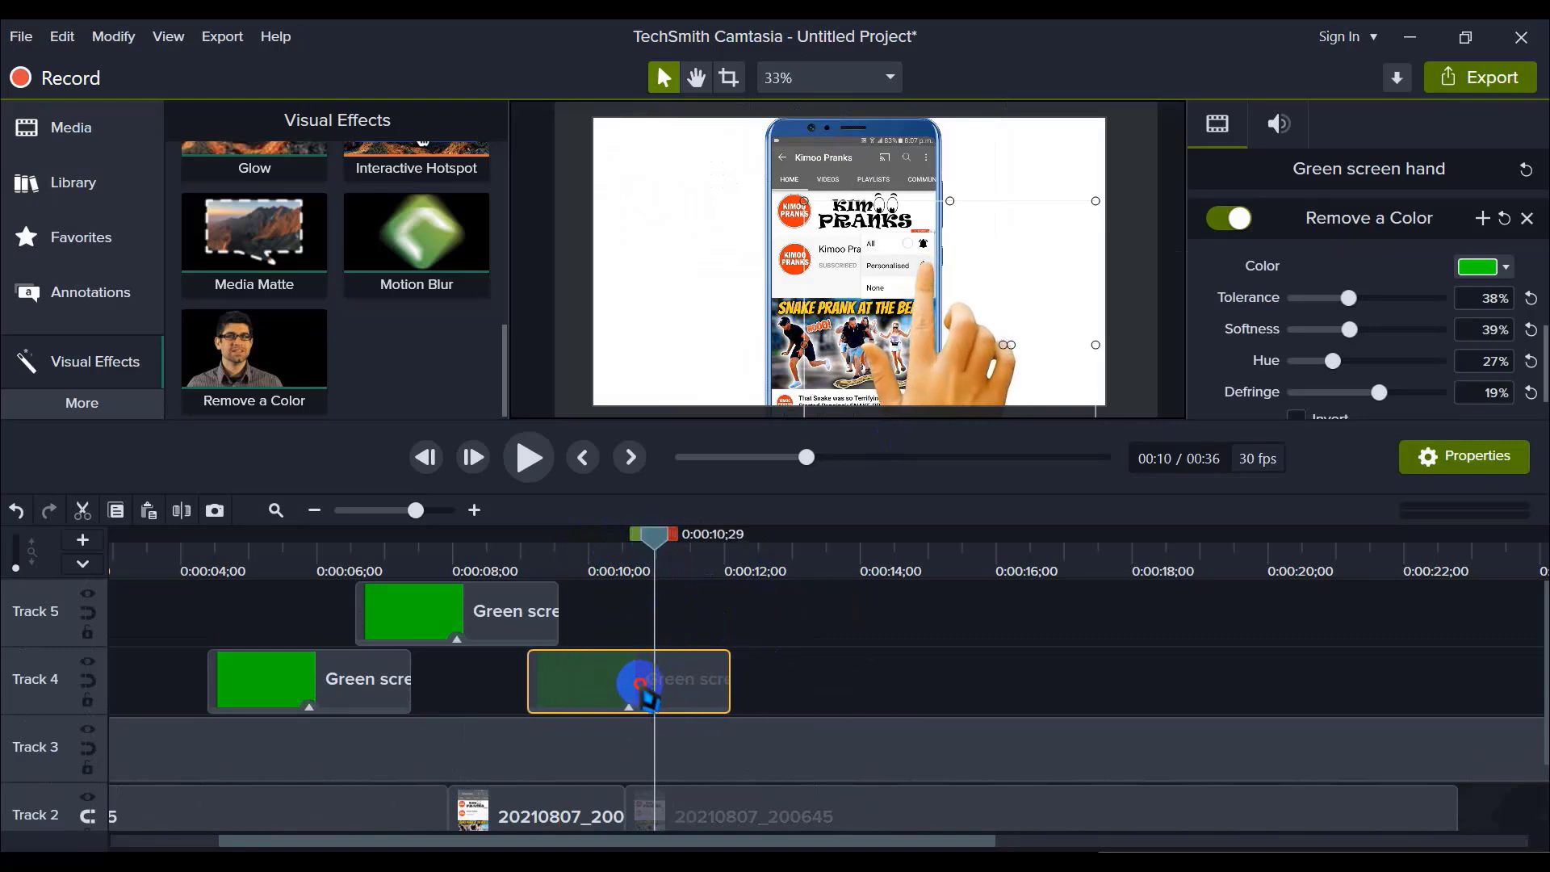
{"action": "left_click_drag", "start_coordinate": [938, 348], "coordinate": [927, 317]}
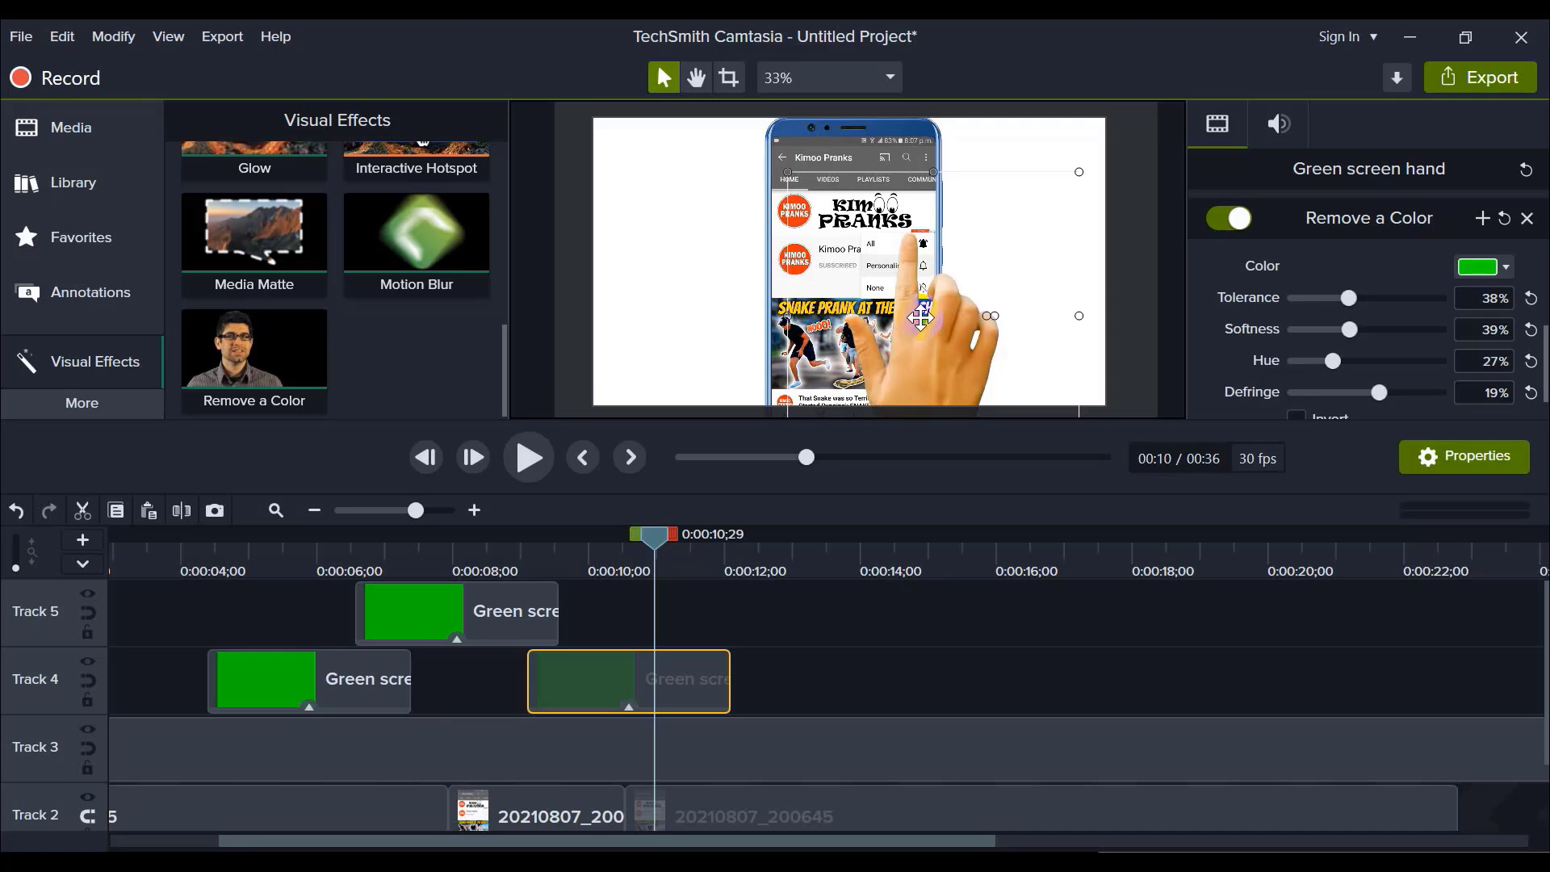
{"action": "left_click", "coordinate": [794, 670]}
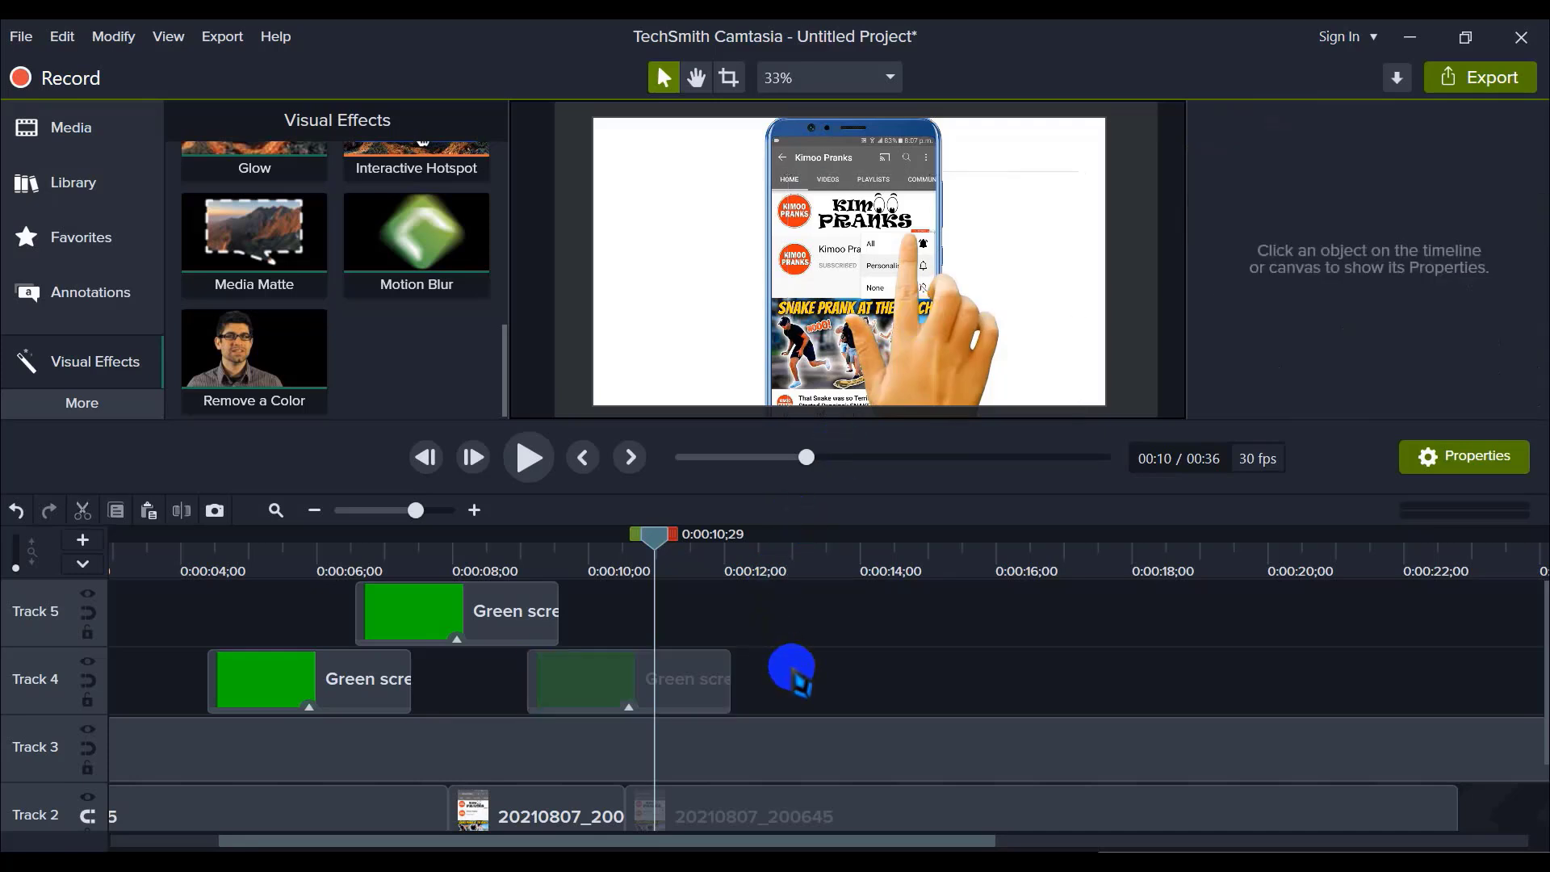
Step: Play the whole sequence from 0:00:00;00 to 0:00:13;28 to check the timing of all three hand taps
{"action": "left_click_drag", "start_coordinate": [658, 535], "coordinate": [52, 554]}
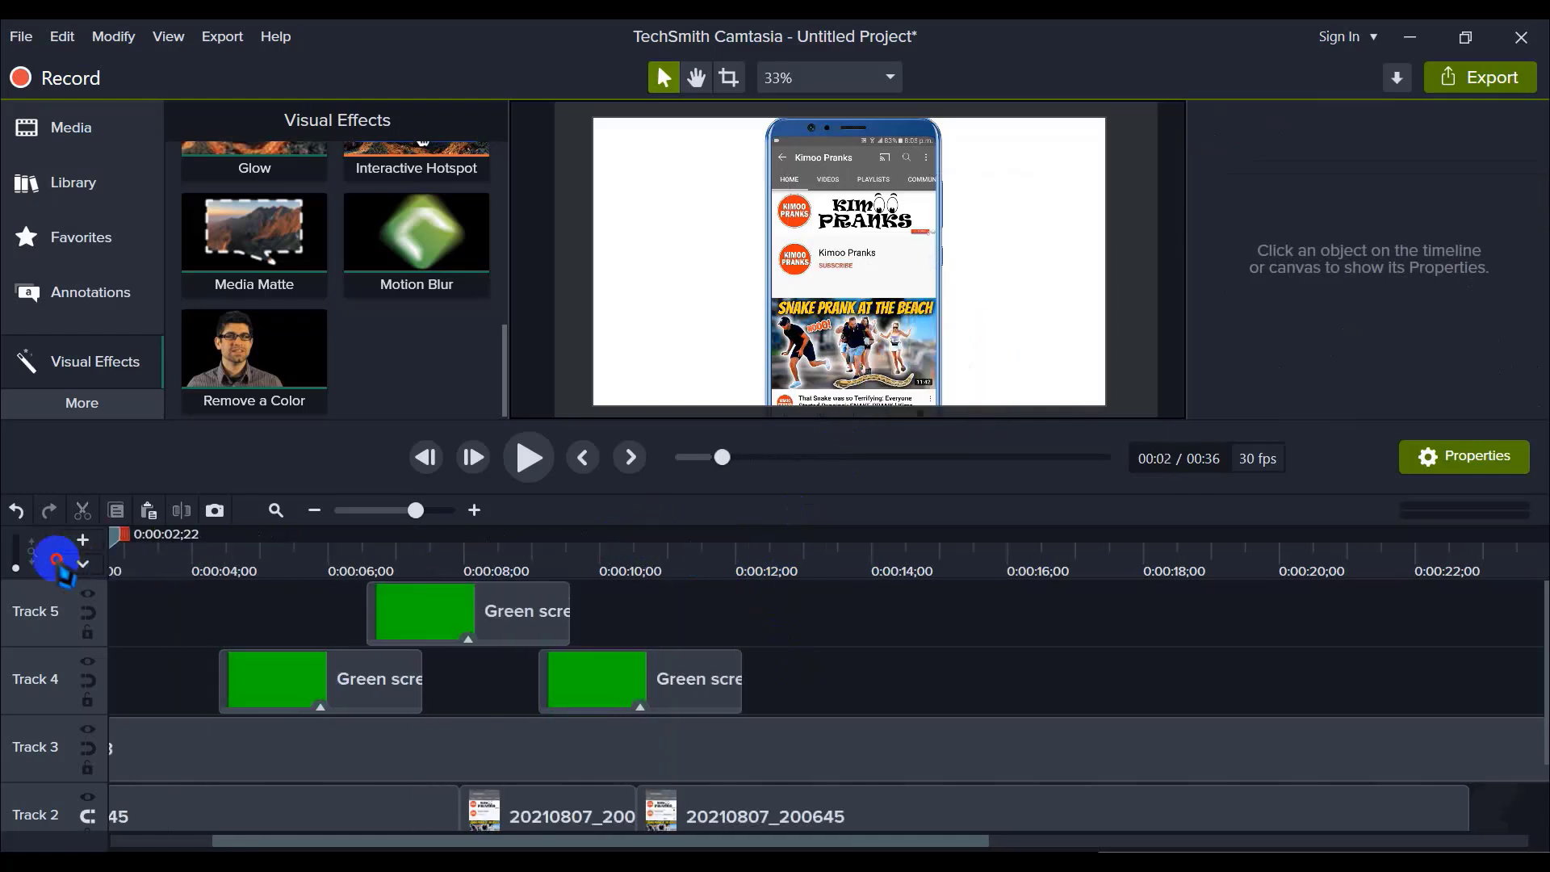
{"action": "left_click", "coordinate": [315, 509]}
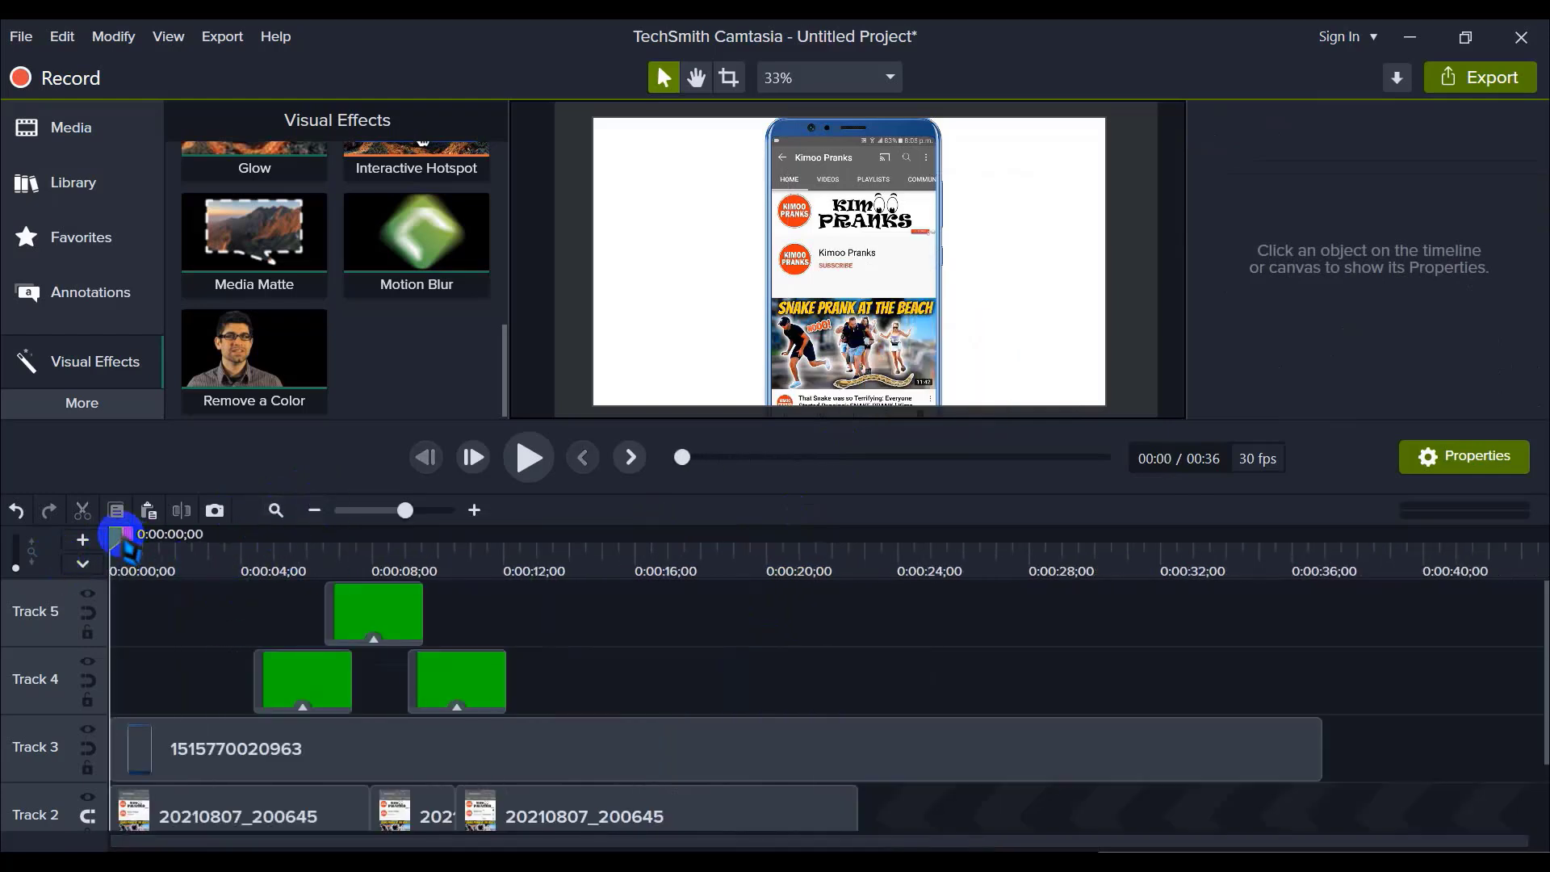
{"action": "left_click", "coordinate": [535, 473]}
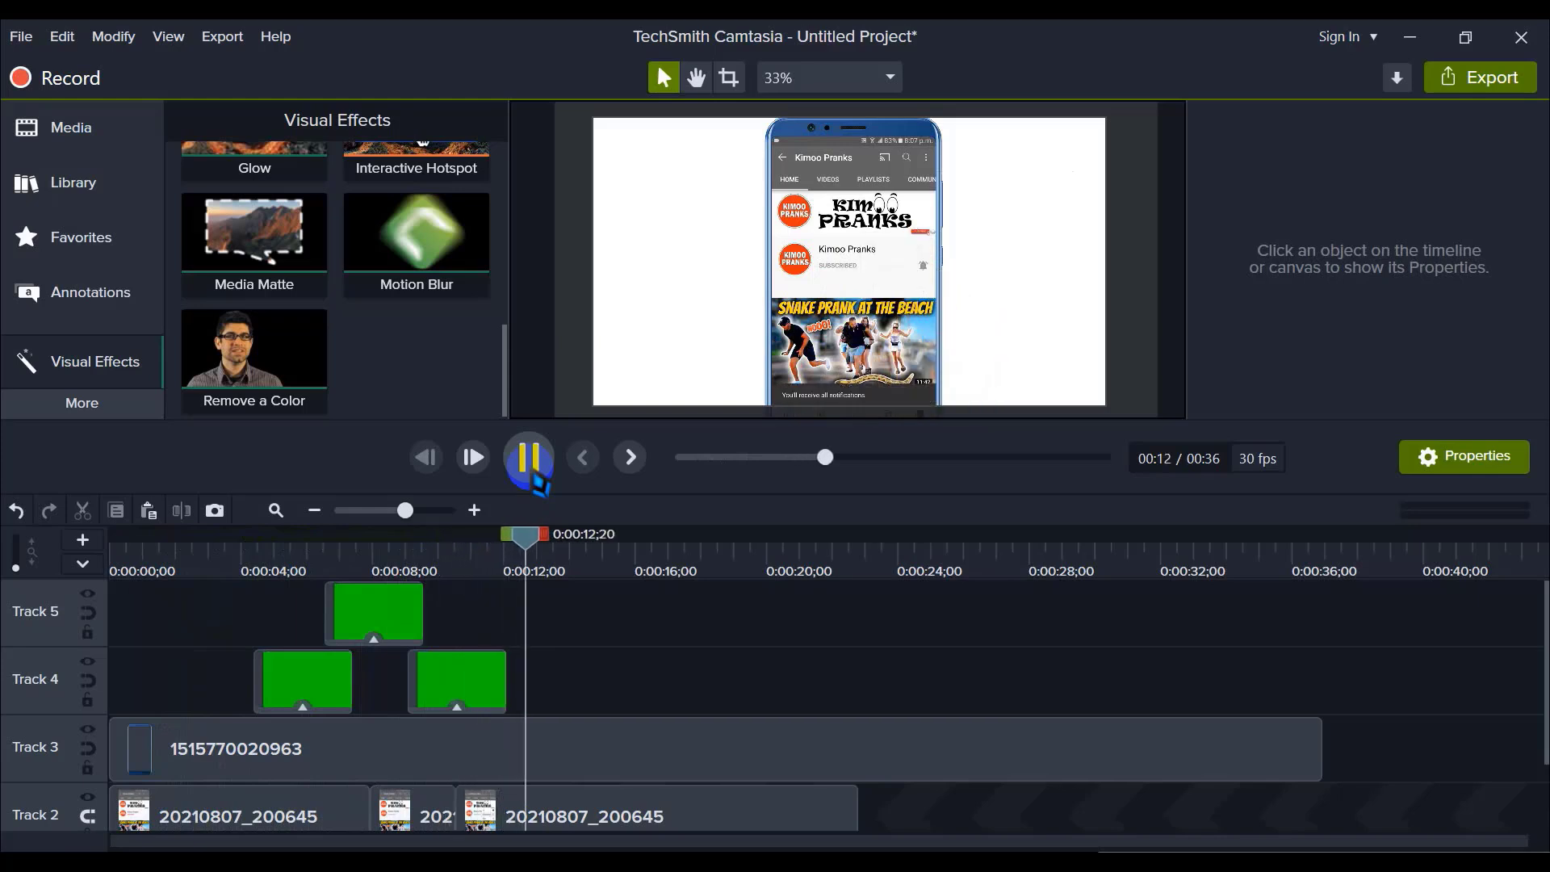
{"action": "left_click", "coordinate": [529, 459]}
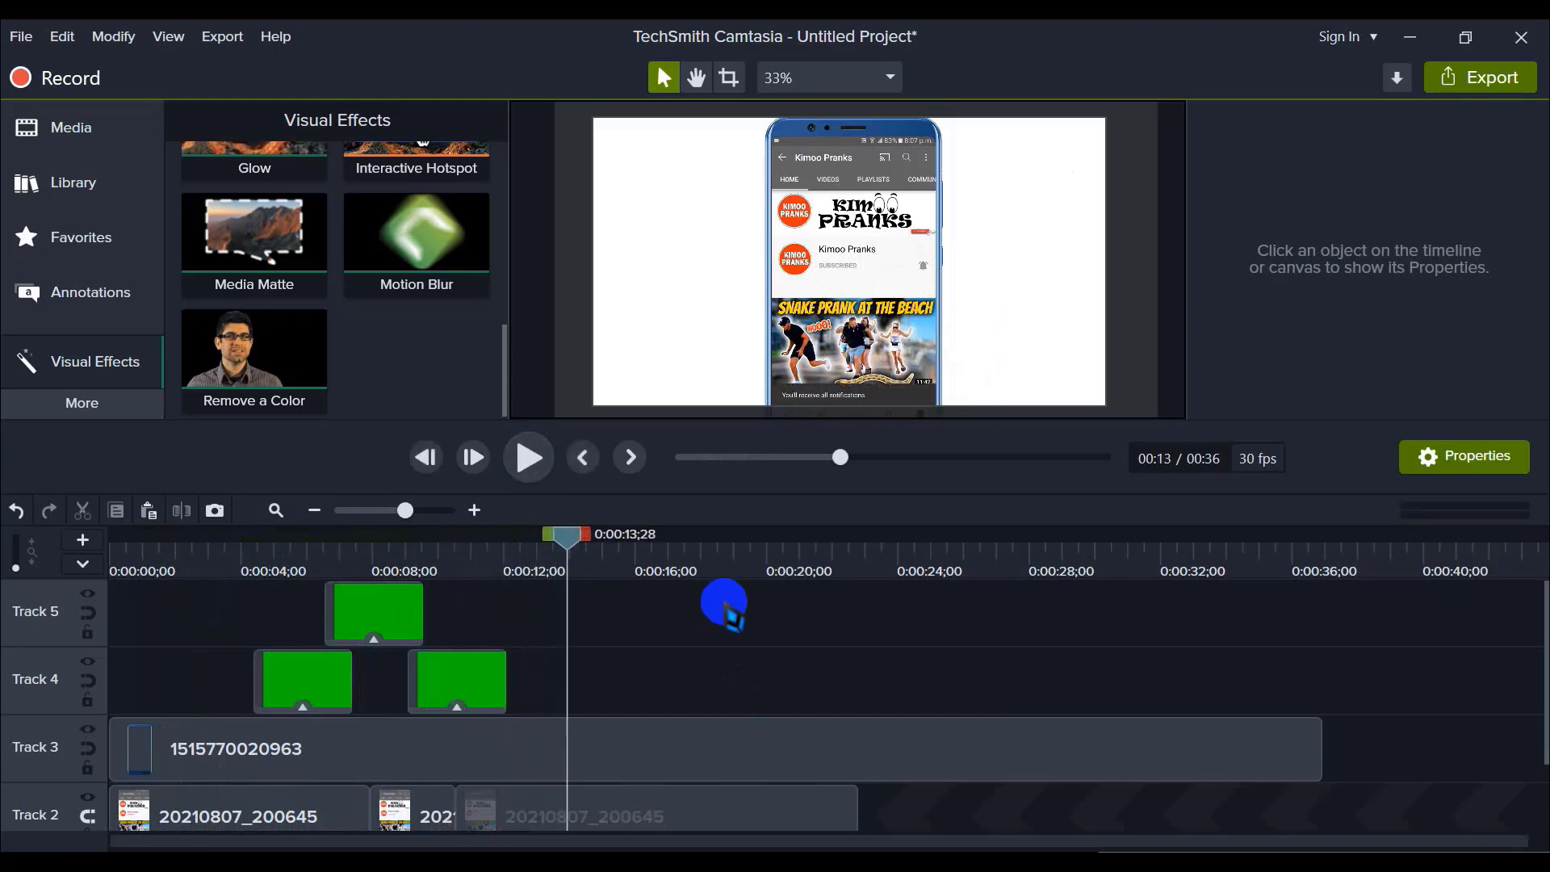
Step: Play on to 0:00:14;23 and select the phone frame clip on Track 3
{"action": "scroll", "coordinate": [704, 619], "scroll_direction": "down", "scroll_amount": 1}
{"action": "scroll", "coordinate": [705, 618], "scroll_direction": "up", "scroll_amount": 1}
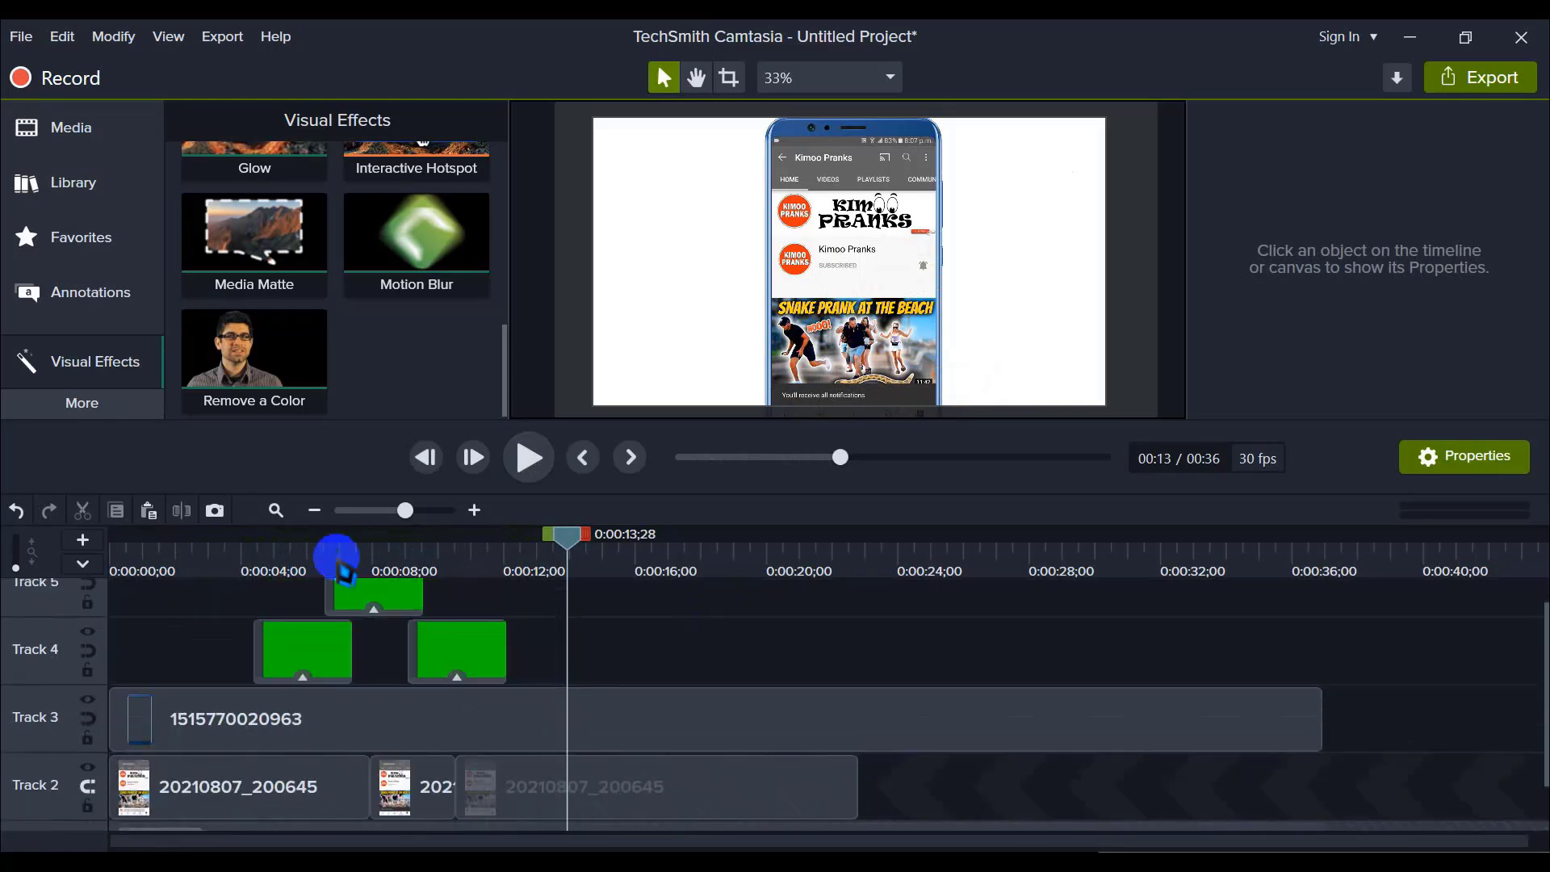
{"action": "left_click", "coordinate": [521, 459]}
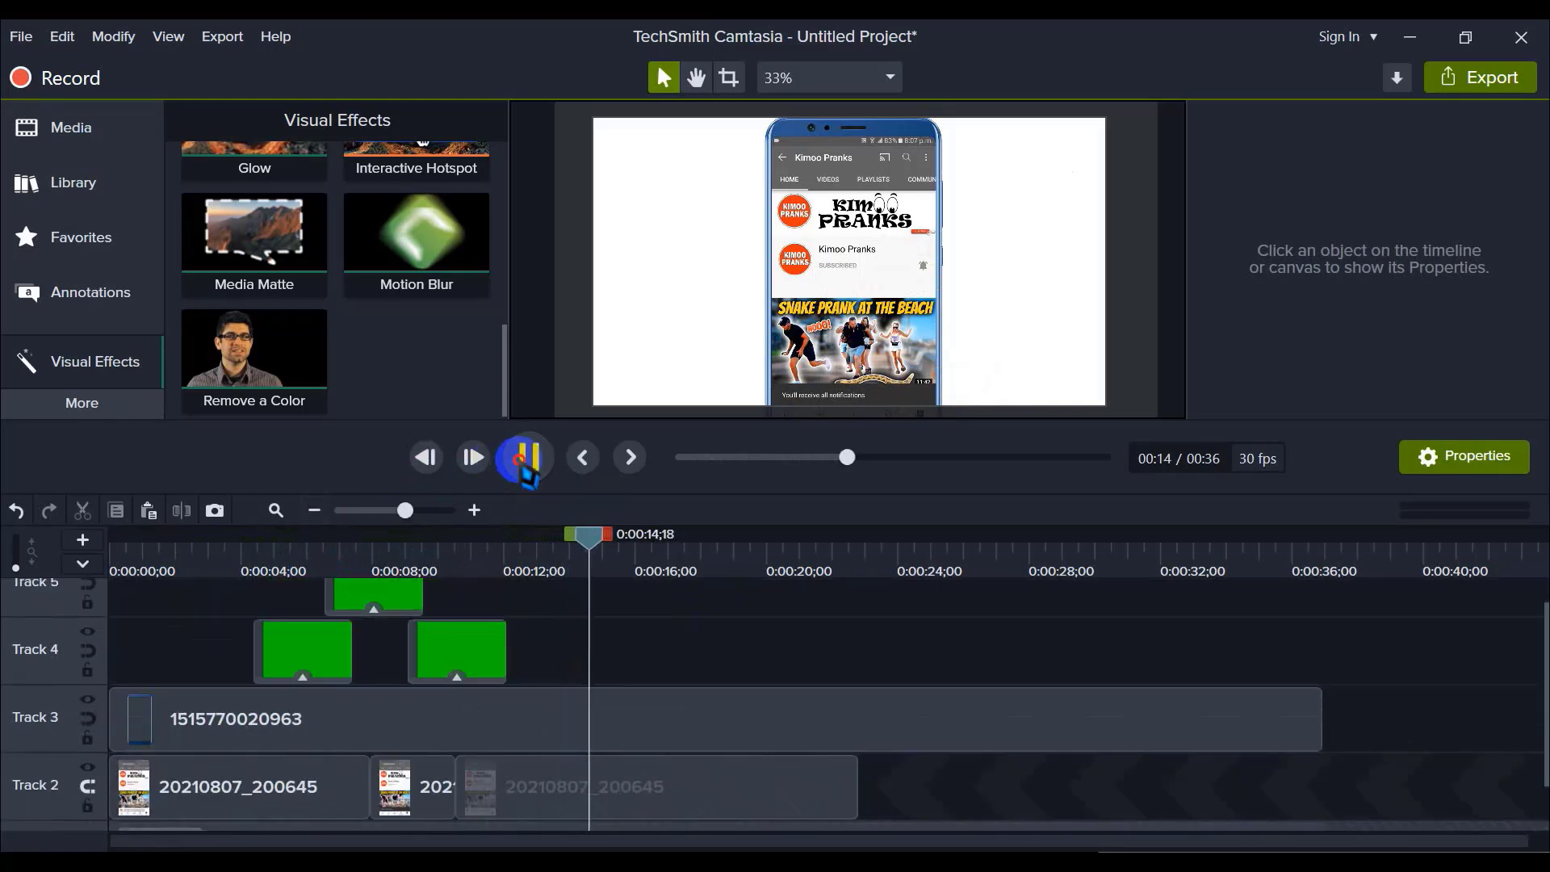
{"action": "left_click", "coordinate": [734, 628]}
{"action": "left_click", "coordinate": [686, 815]}
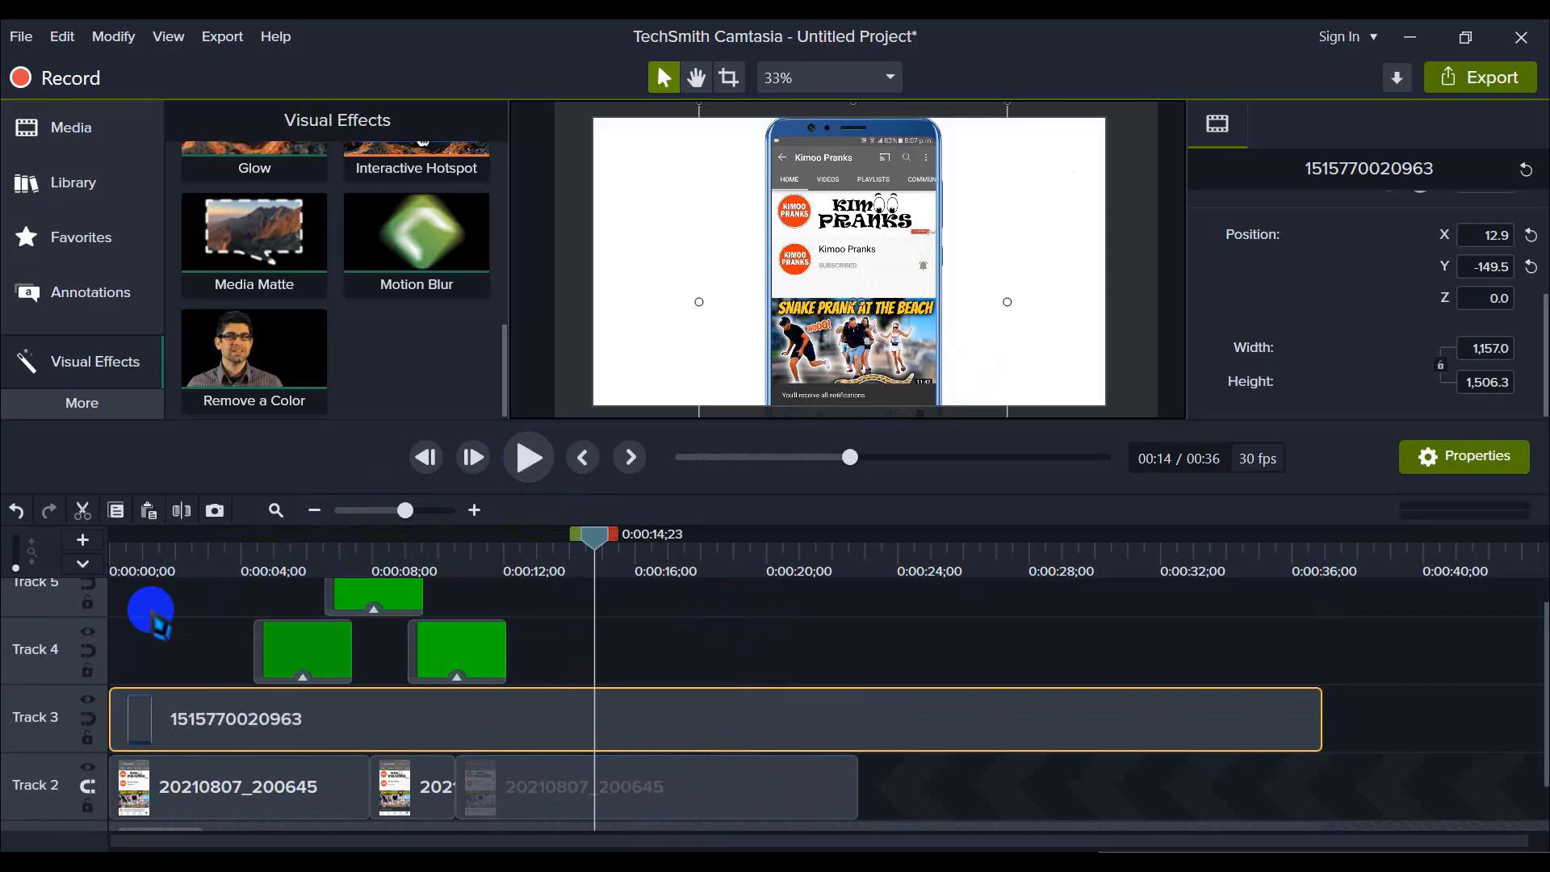
Step: Unlock Track 1 and split the clips on Tracks 1, 2 and 3 at 0:00:14;24
{"action": "scroll", "coordinate": [109, 797], "scroll_direction": "down", "scroll_amount": 1}
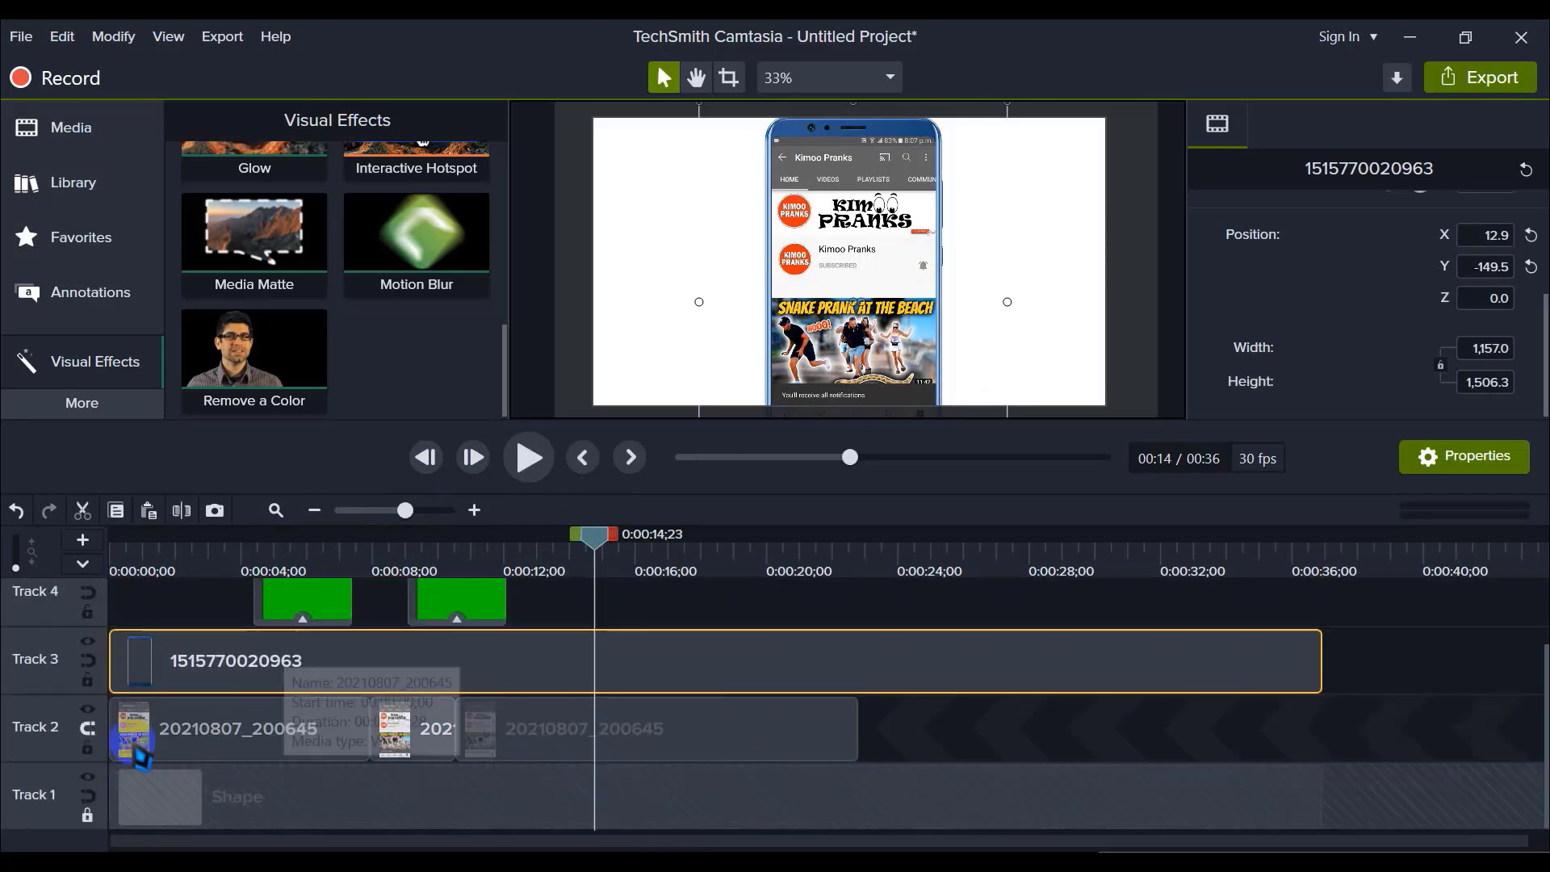
{"action": "left_click", "coordinate": [87, 747]}
{"action": "left_click", "coordinate": [87, 814]}
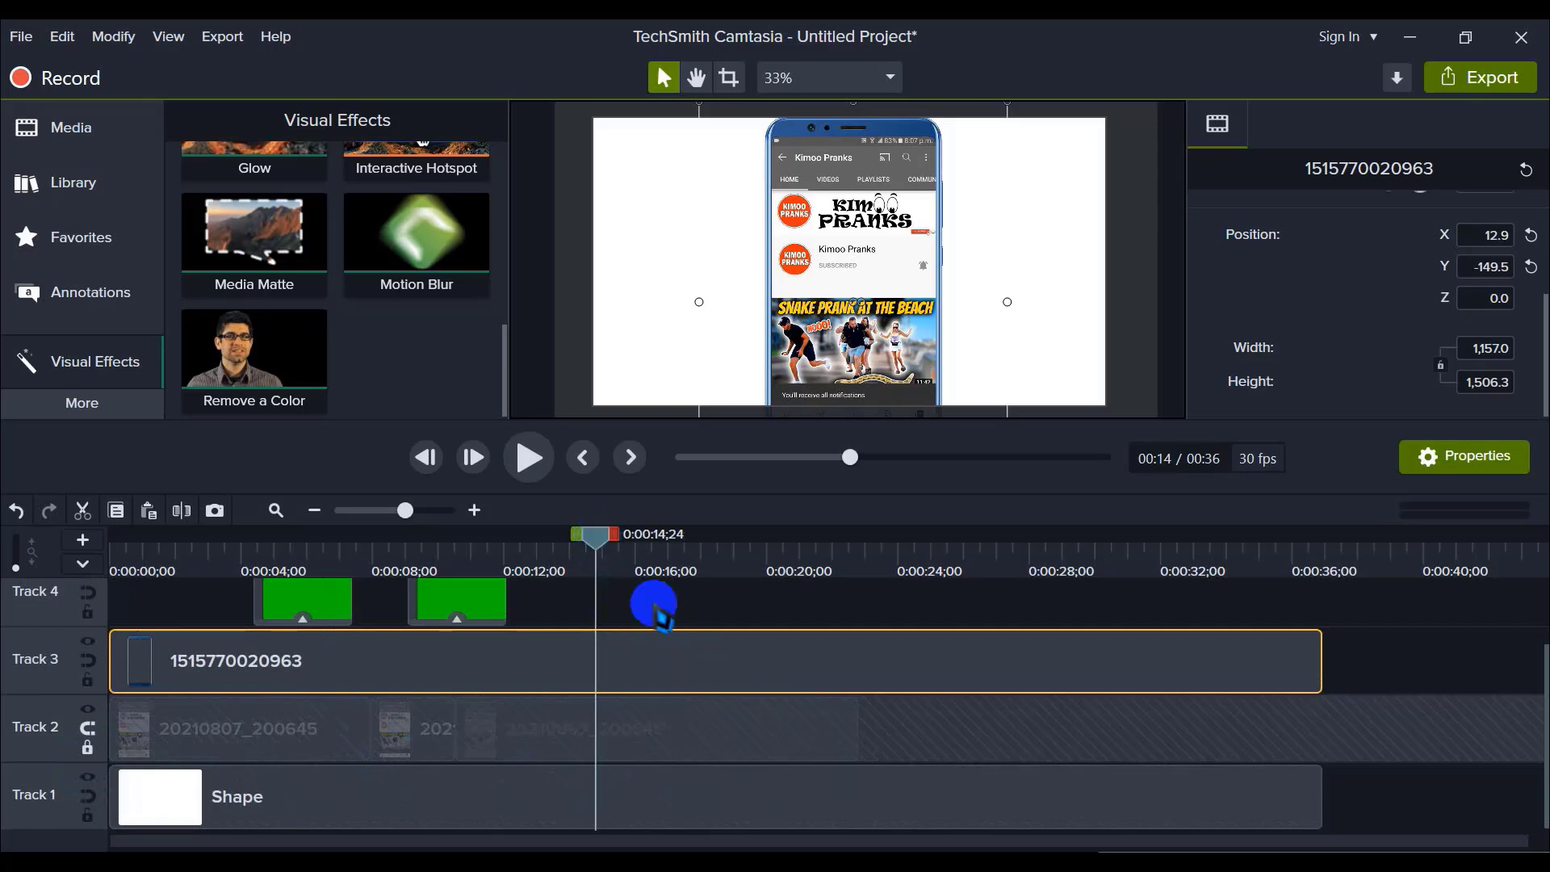
{"action": "left_click_drag", "start_coordinate": [683, 606], "coordinate": [581, 807]}
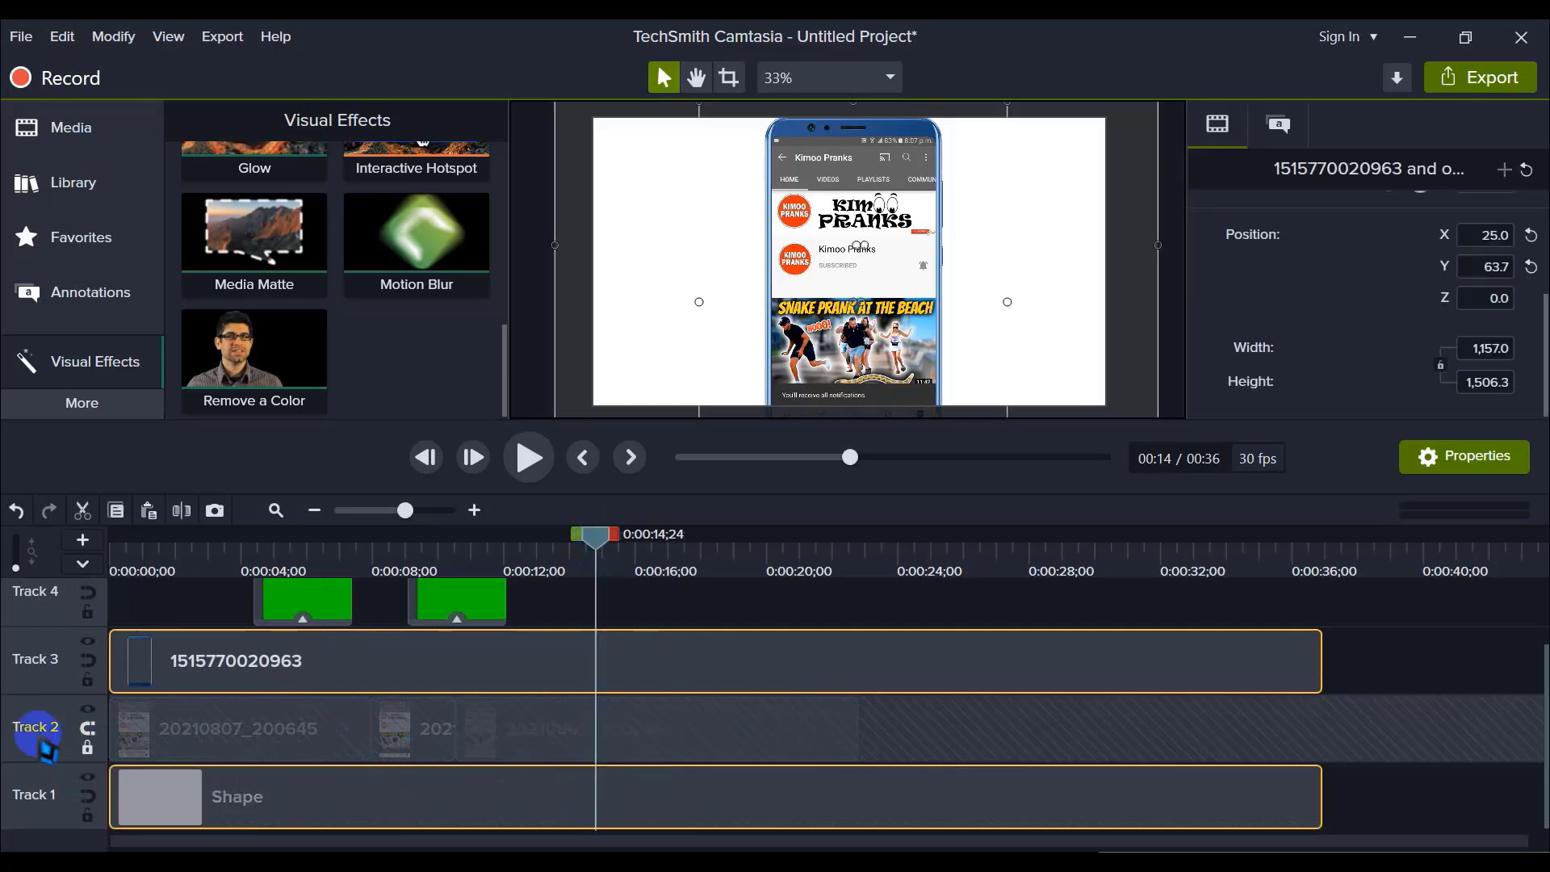
{"action": "left_click", "coordinate": [85, 748]}
{"action": "mouse_move", "coordinate": [745, 607]}
{"action": "left_mouse_down"}
{"action": "mouse_move", "coordinate": [594, 808]}
{"action": "mouse_move", "coordinate": [536, 821]}
{"action": "mouse_move", "coordinate": [444, 806]}
{"action": "mouse_move", "coordinate": [557, 817]}
{"action": "left_mouse_up"}
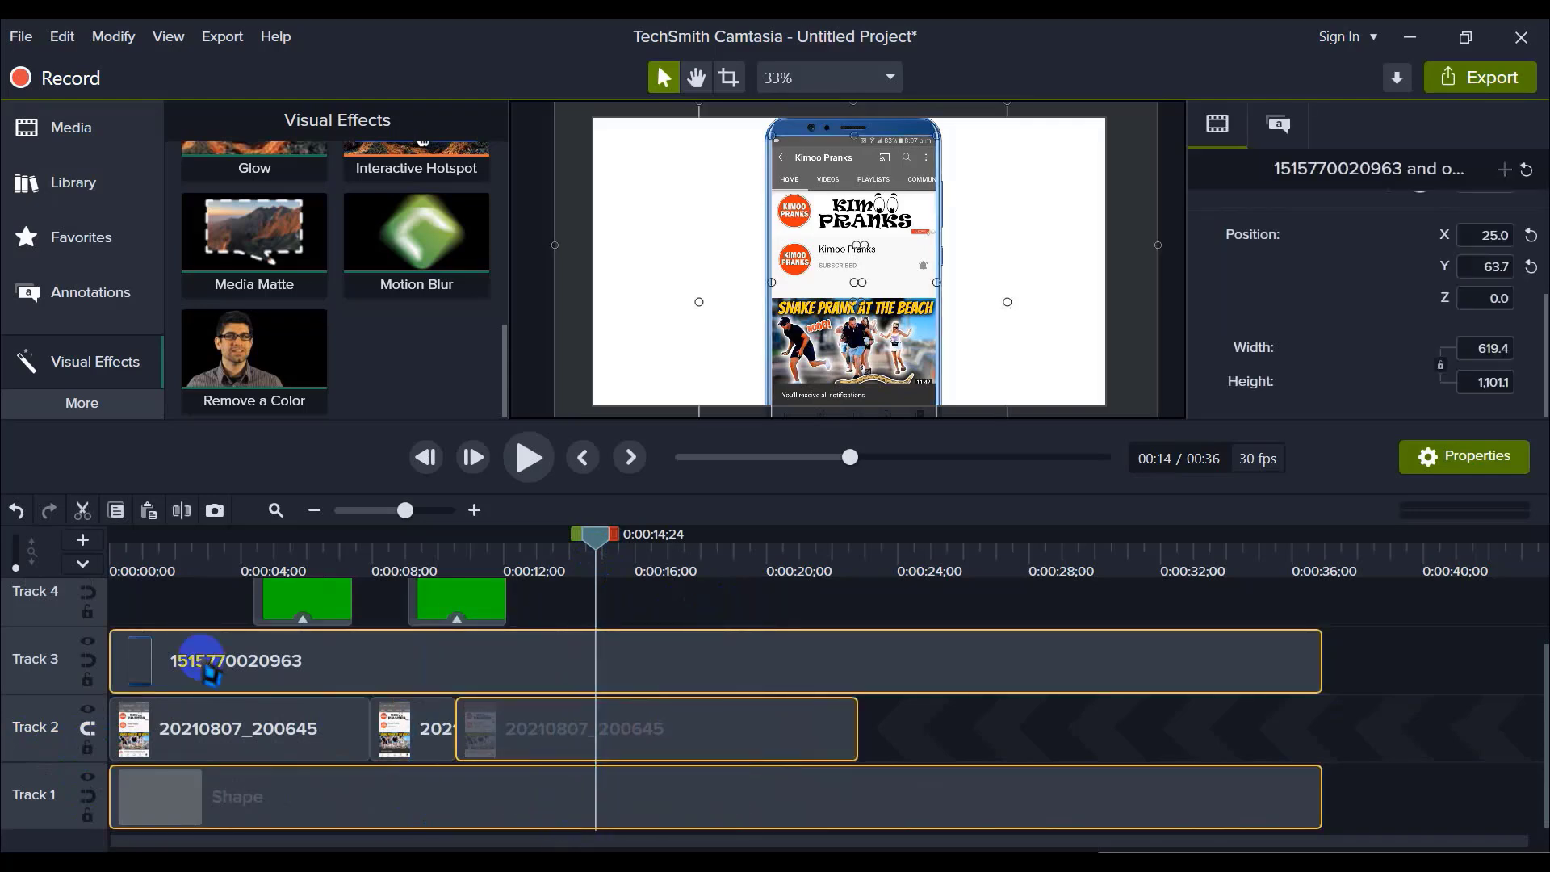
{"action": "left_click", "coordinate": [183, 509]}
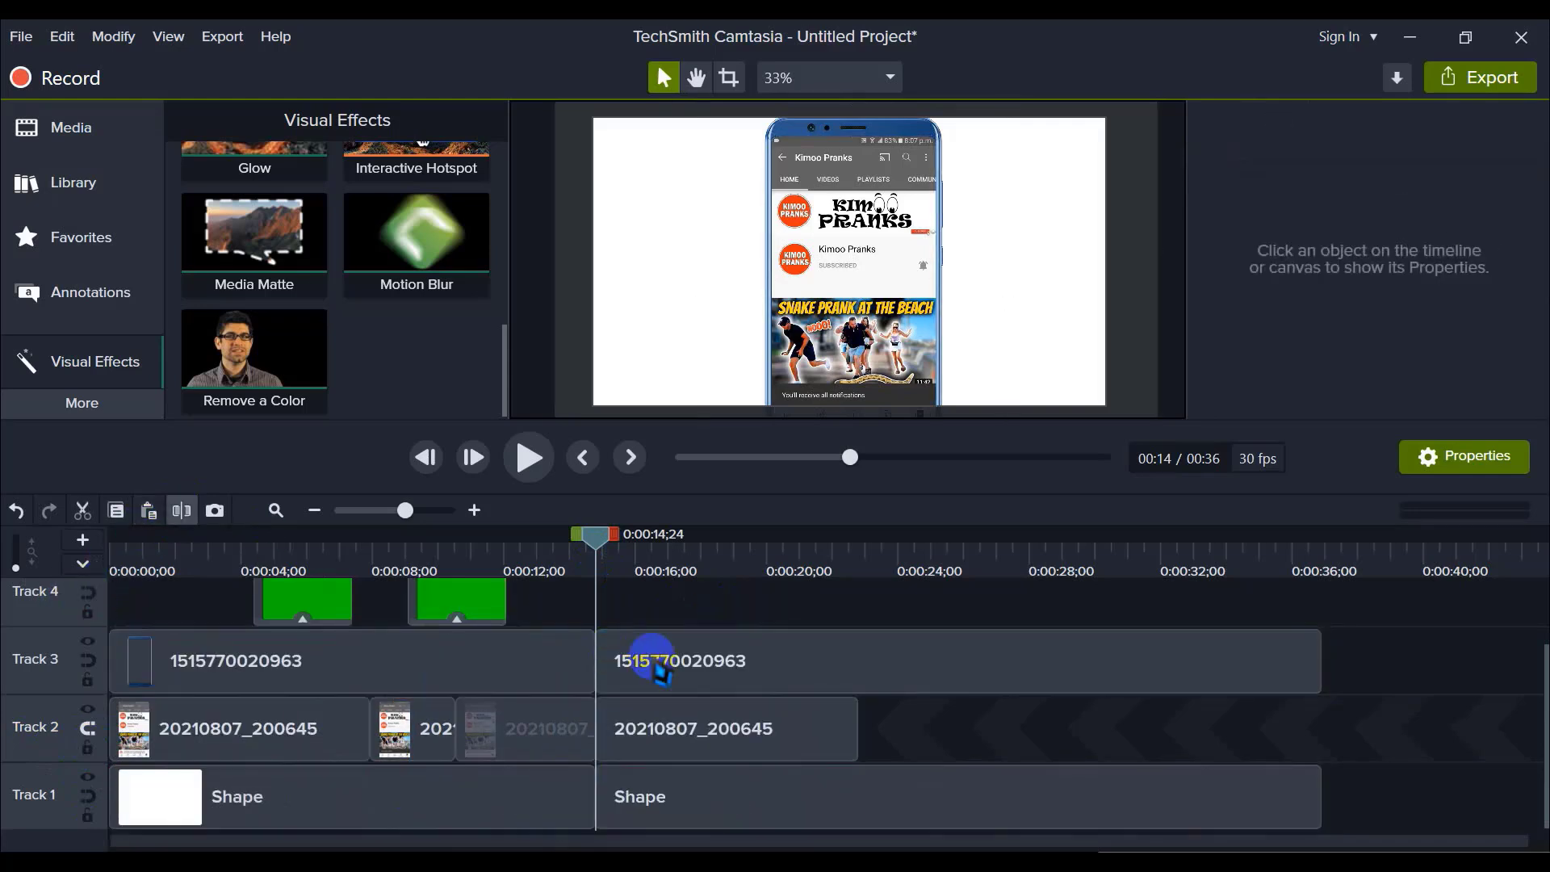
Step: Delete the clip portions after 0:00:14;24 on Tracks 1, 2 and 3
{"action": "left_click_drag", "start_coordinate": [675, 596], "coordinate": [973, 817]}
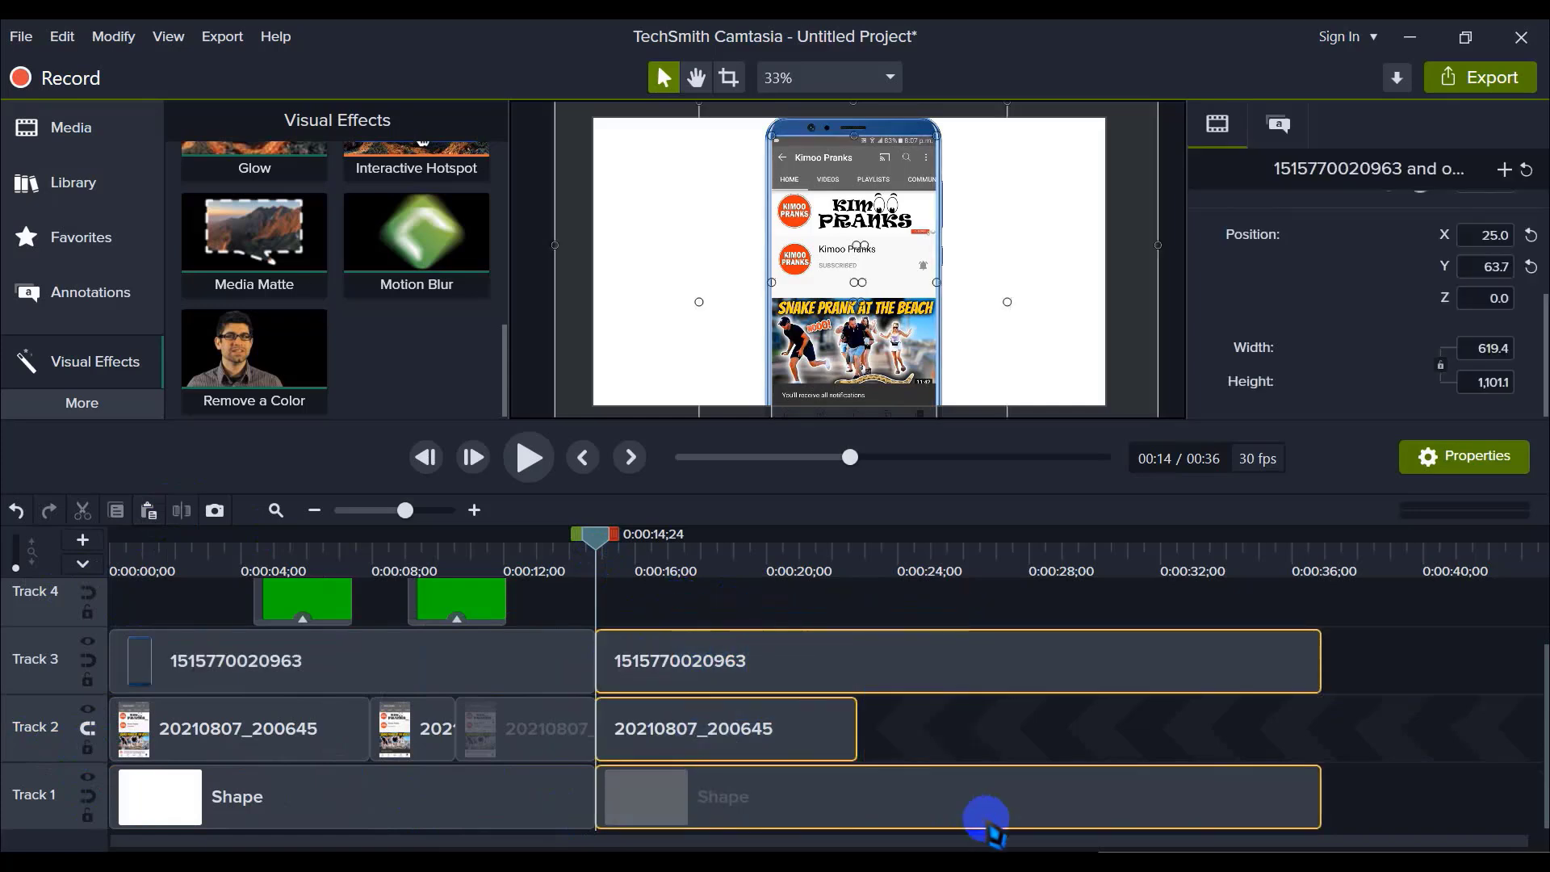
{"action": "key", "text": "Delete"}
{"action": "scroll", "coordinate": [882, 739], "scroll_direction": "up", "scroll_amount": 1}
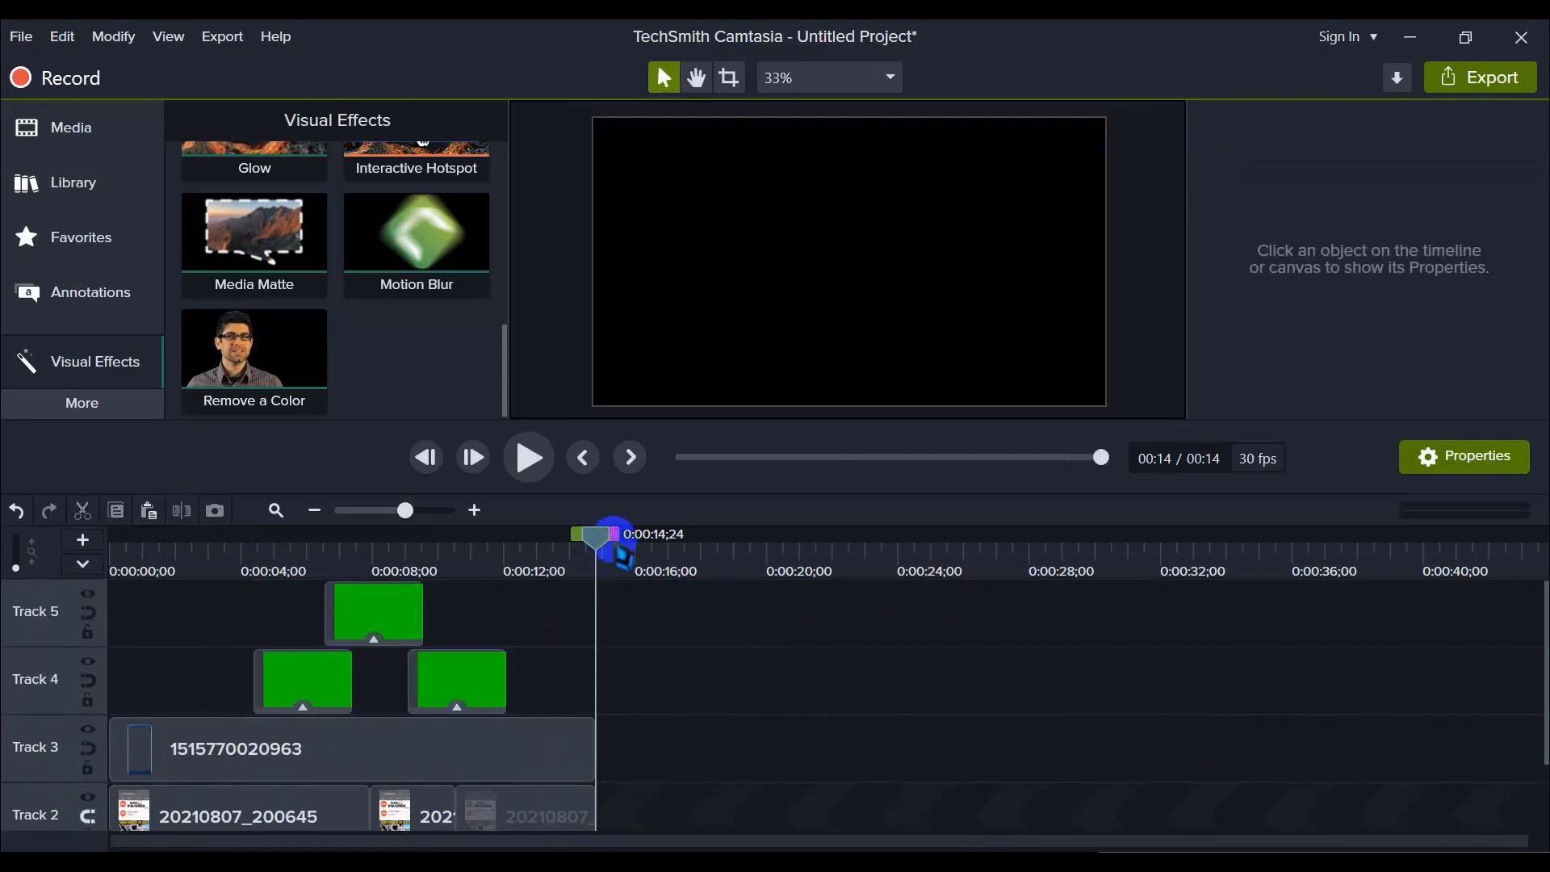
Step: Play the project from the start until the first hand clip touches the subscribe button, with the timeline enlarged
{"action": "left_click_drag", "start_coordinate": [615, 539], "coordinate": [227, 582]}
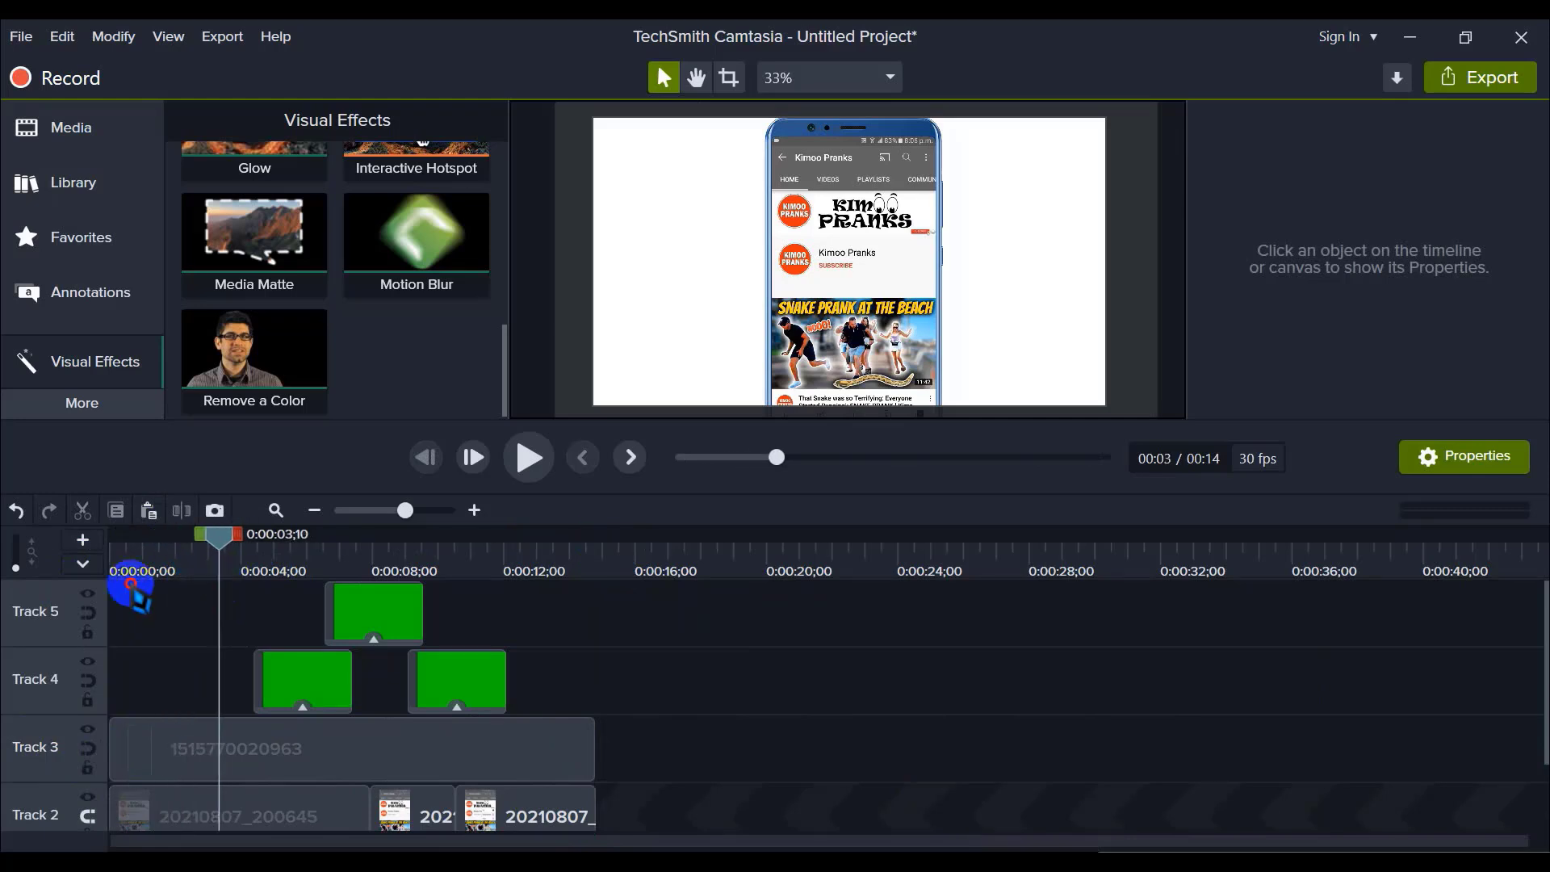
{"action": "left_click", "coordinate": [132, 583]}
{"action": "left_click", "coordinate": [529, 458]}
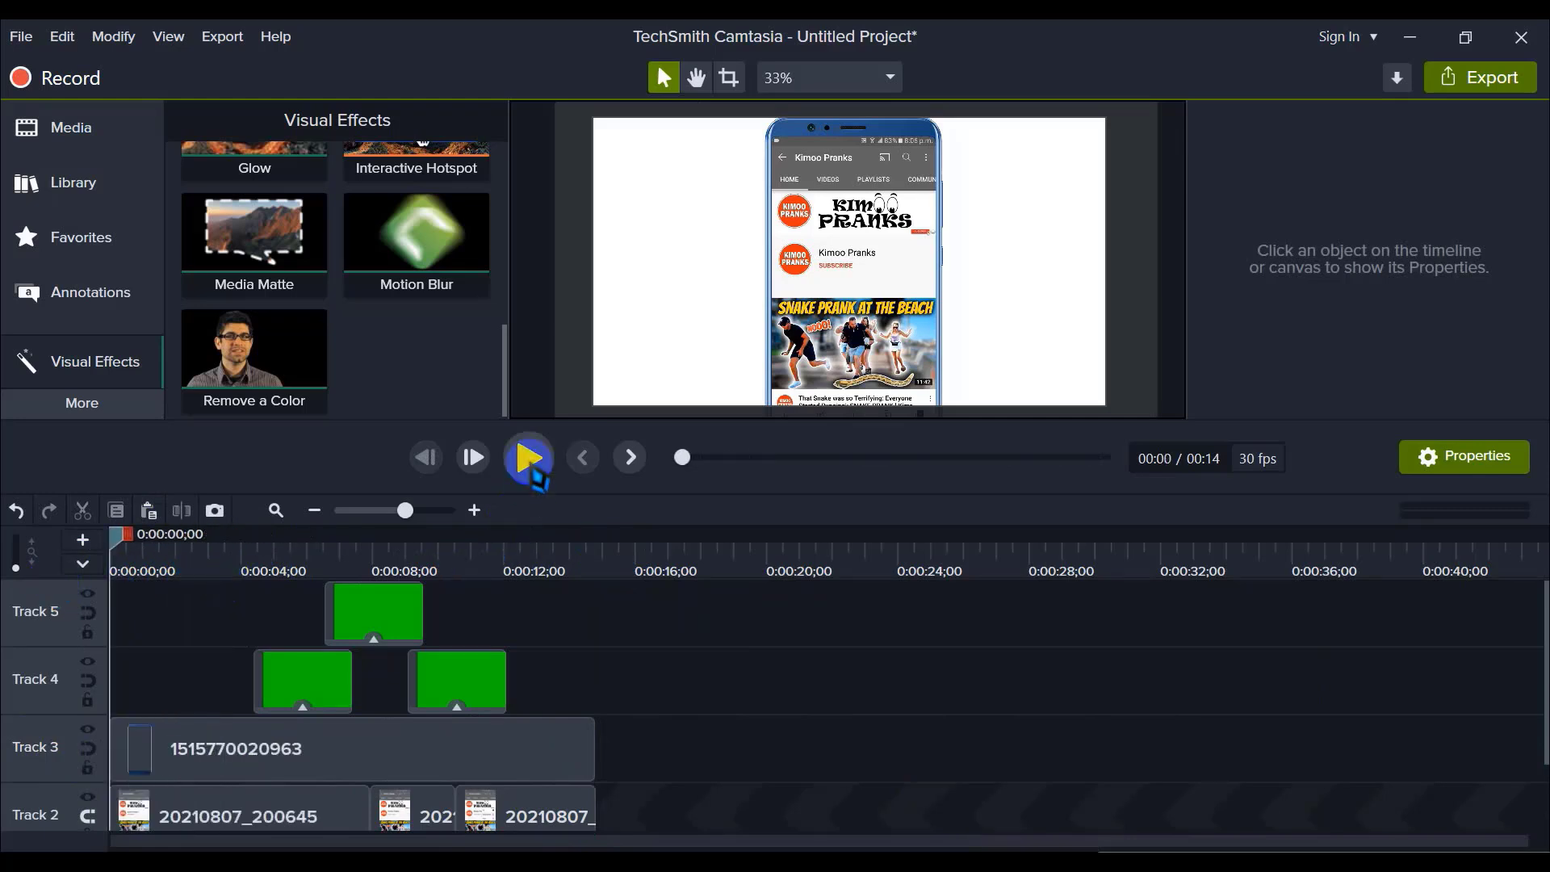
{"action": "left_click", "coordinate": [474, 510]}
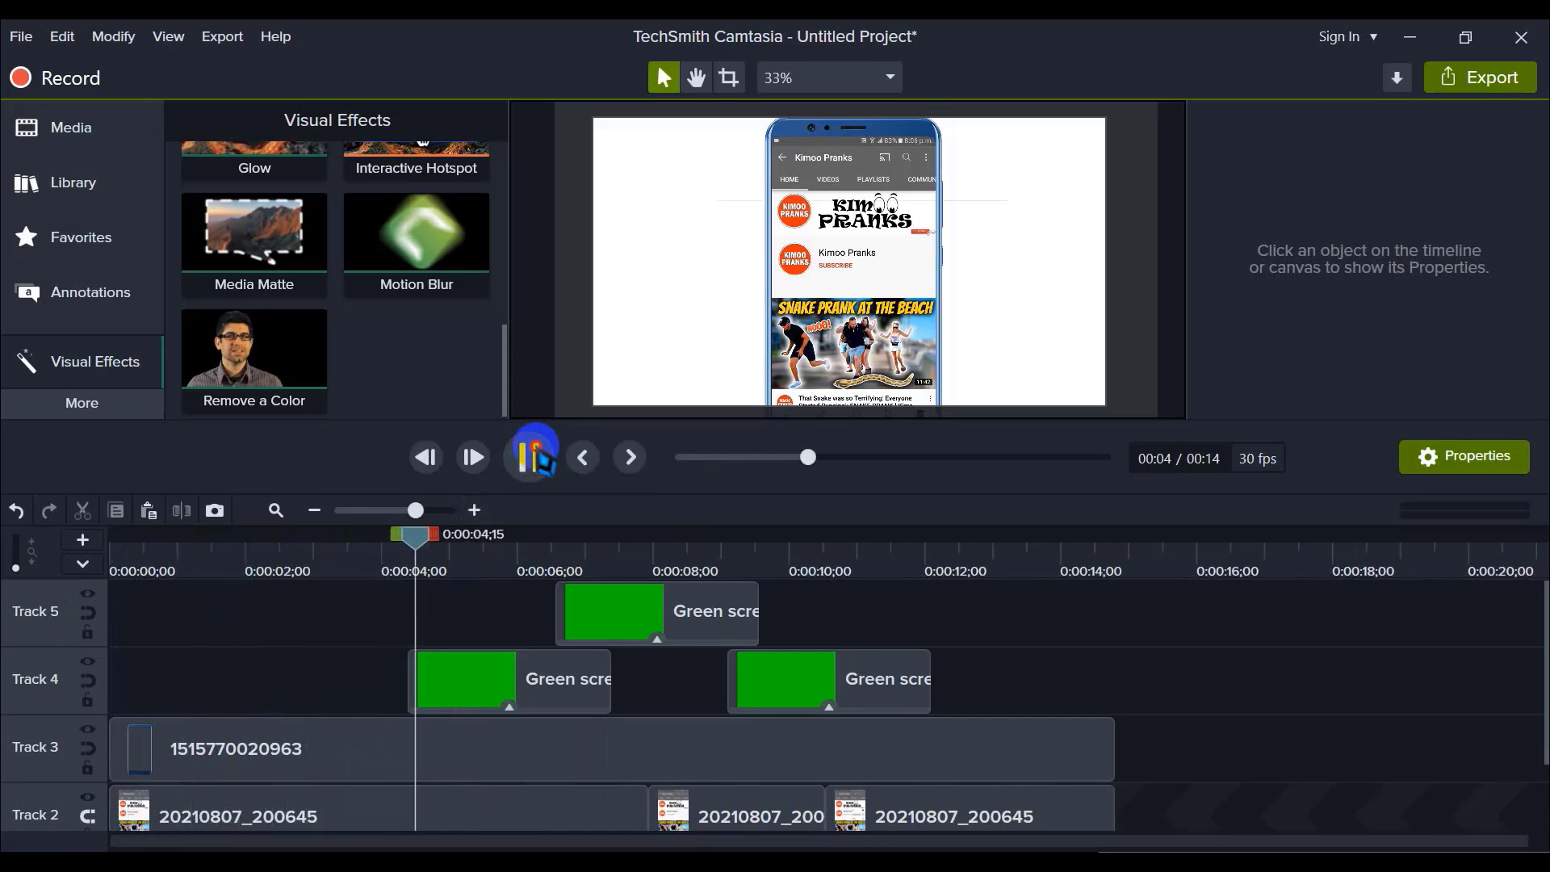
{"action": "left_click", "coordinate": [529, 458]}
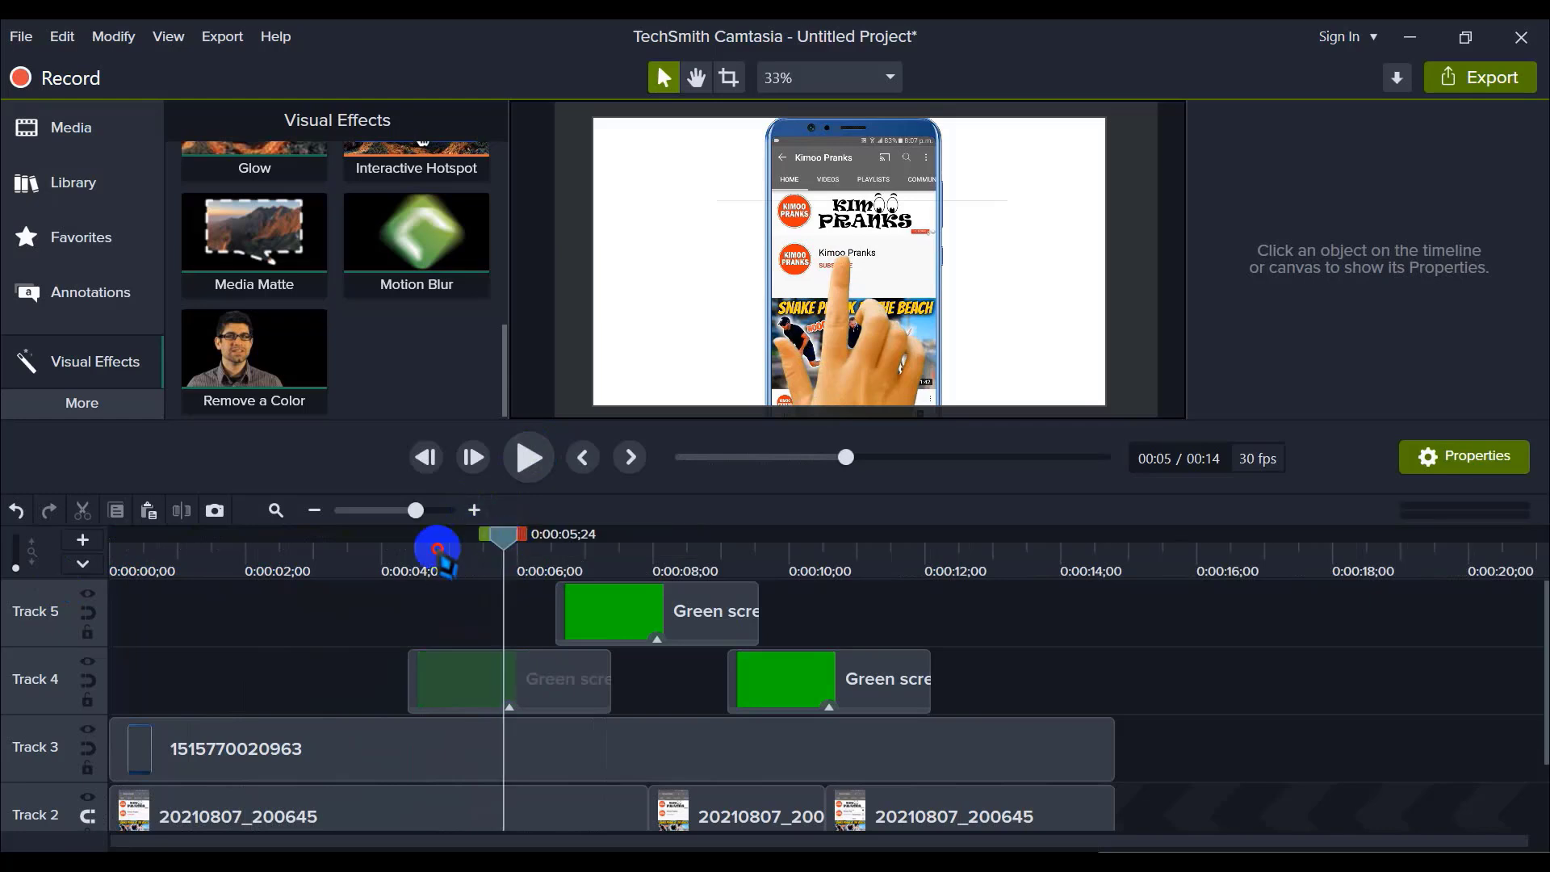
Step: Try to split the clips on Tracks 1, 2 and 3 at 0:00:03;15
{"action": "left_click_drag", "start_coordinate": [437, 549], "coordinate": [349, 551]}
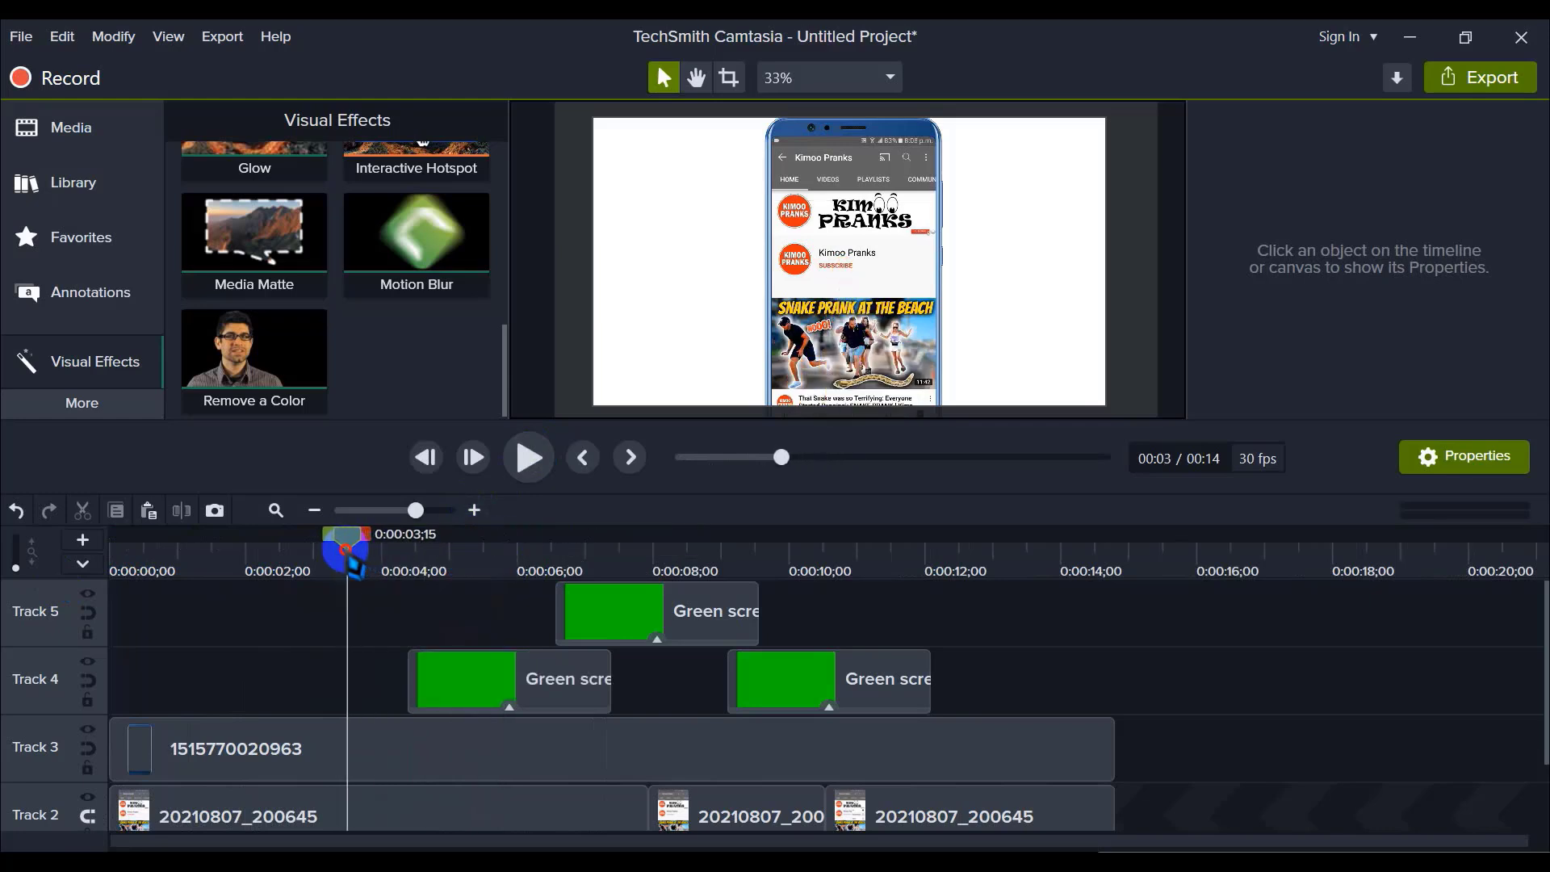
{"action": "scroll", "coordinate": [384, 672], "scroll_direction": "down", "scroll_amount": 1}
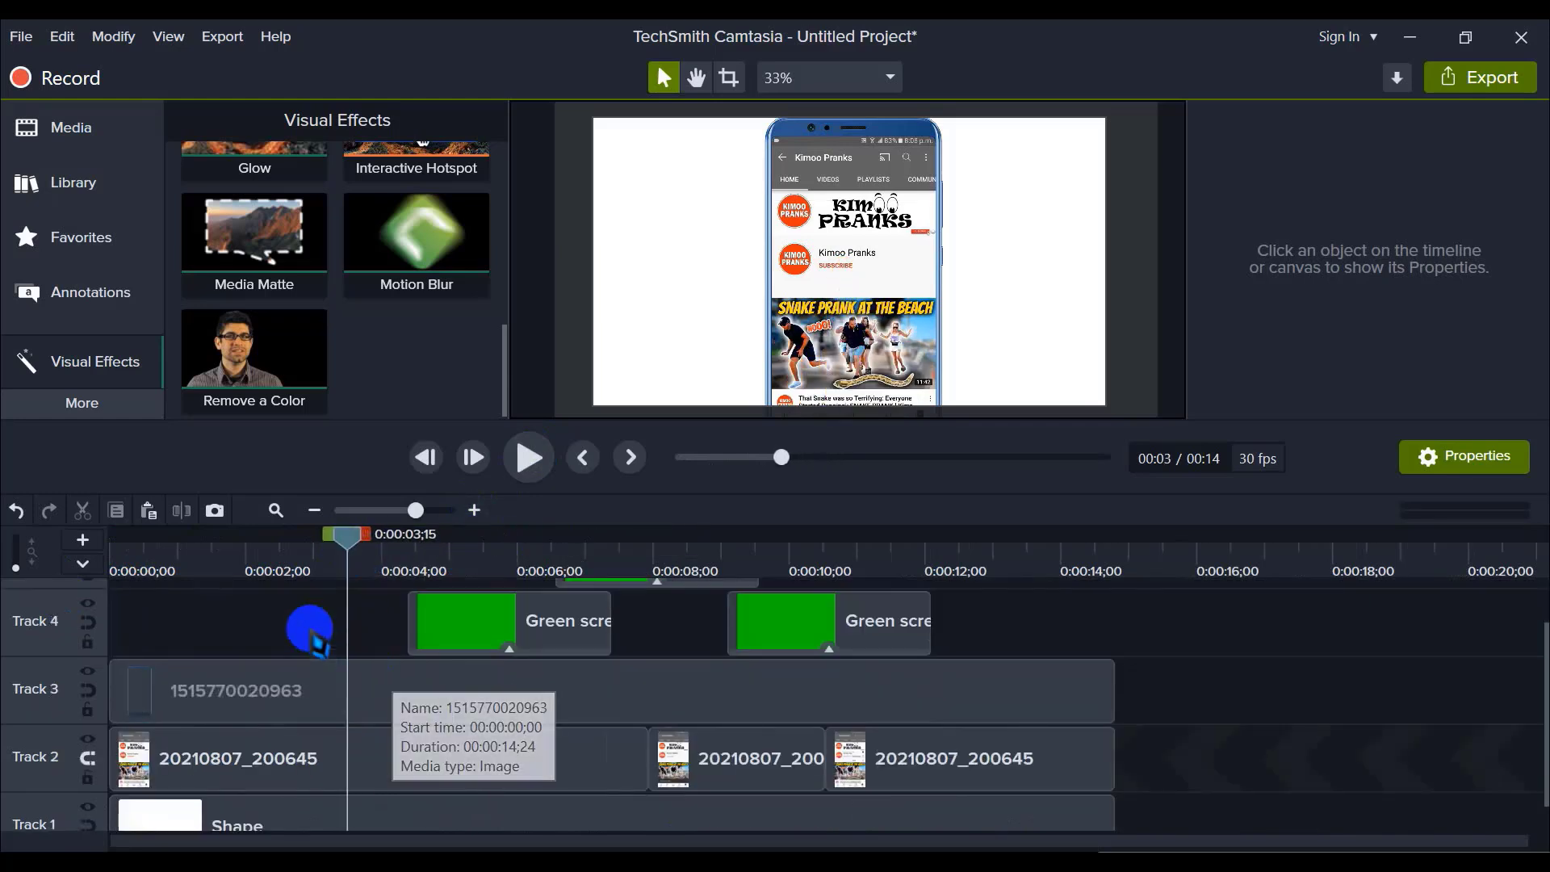
{"action": "left_click_drag", "start_coordinate": [313, 656], "coordinate": [305, 831]}
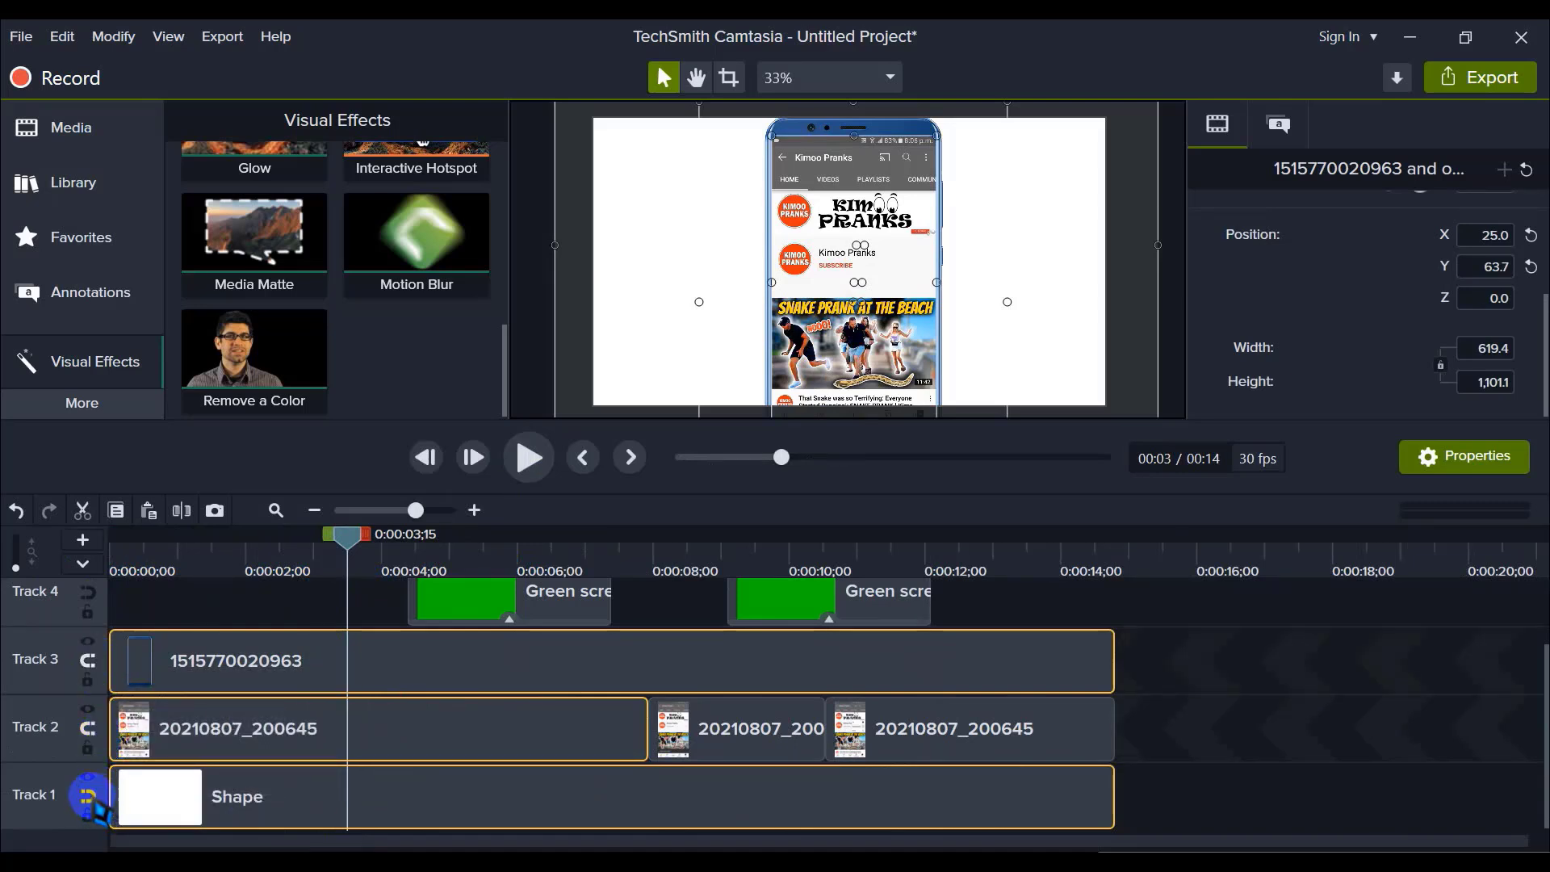
{"action": "left_click", "coordinate": [181, 510]}
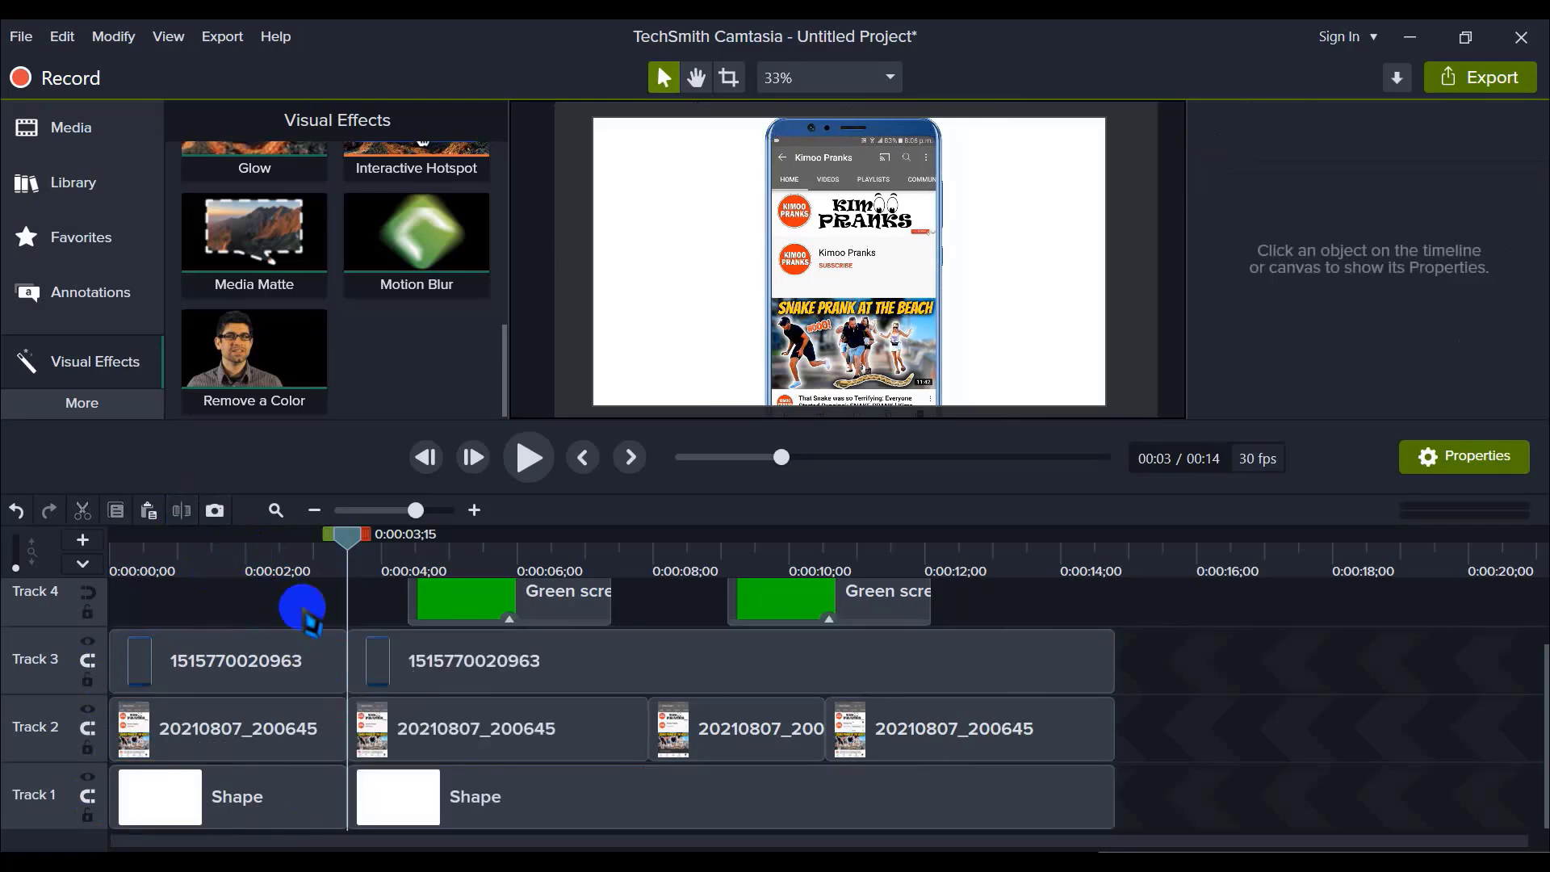
Step: Try to ripple-delete the pieces before 0:00:03;15 on Tracks 1 to 3 and check the hand timing in playback
{"action": "left_click_drag", "start_coordinate": [333, 606], "coordinate": [182, 828]}
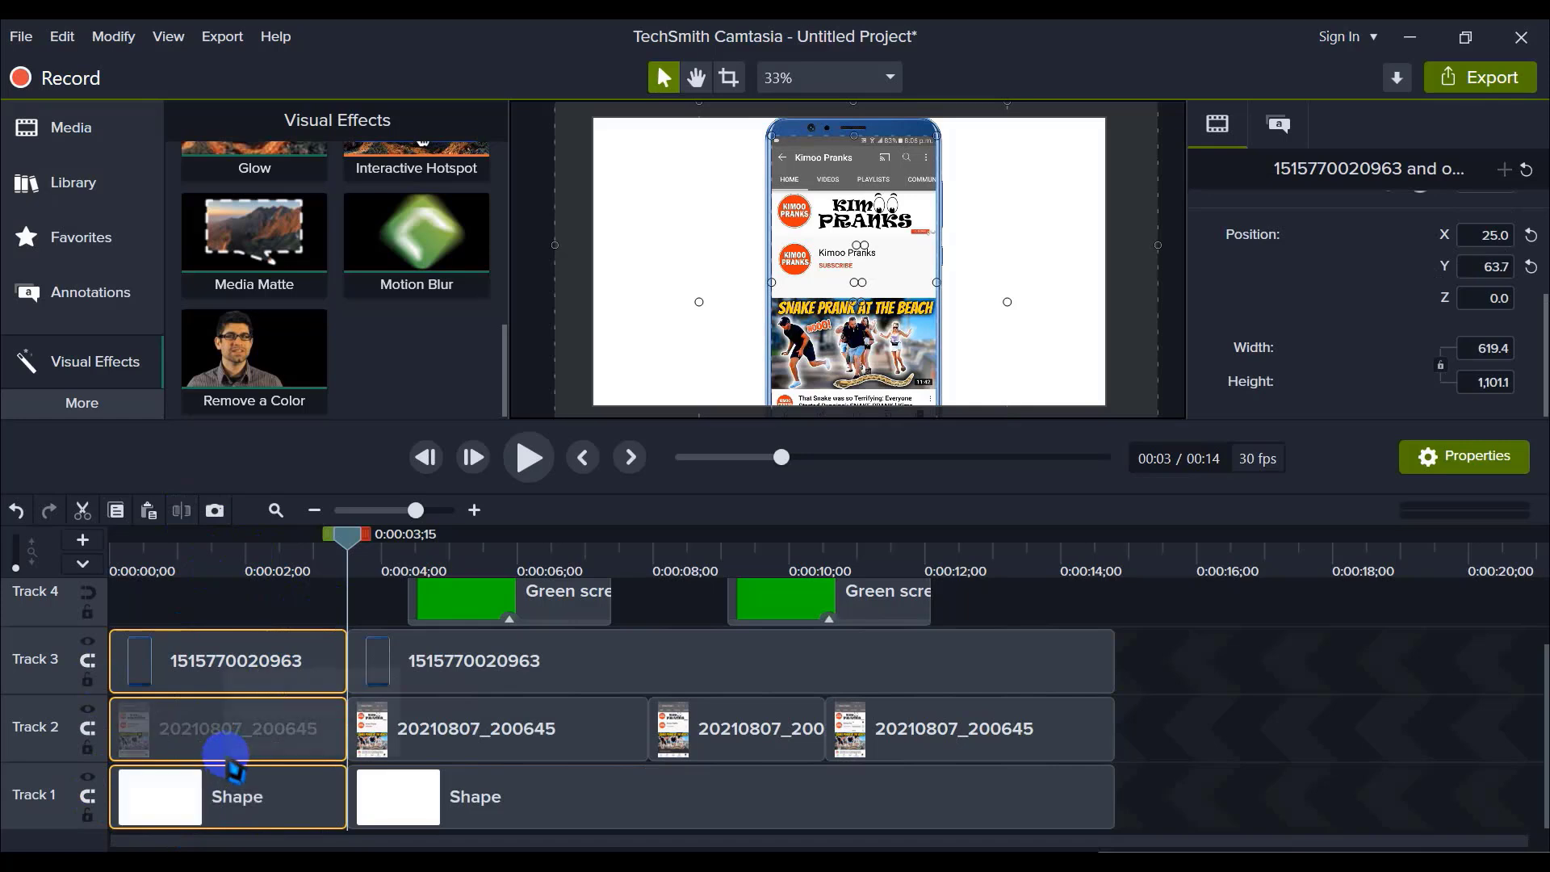
{"action": "key", "text": "ctrl+Delete"}
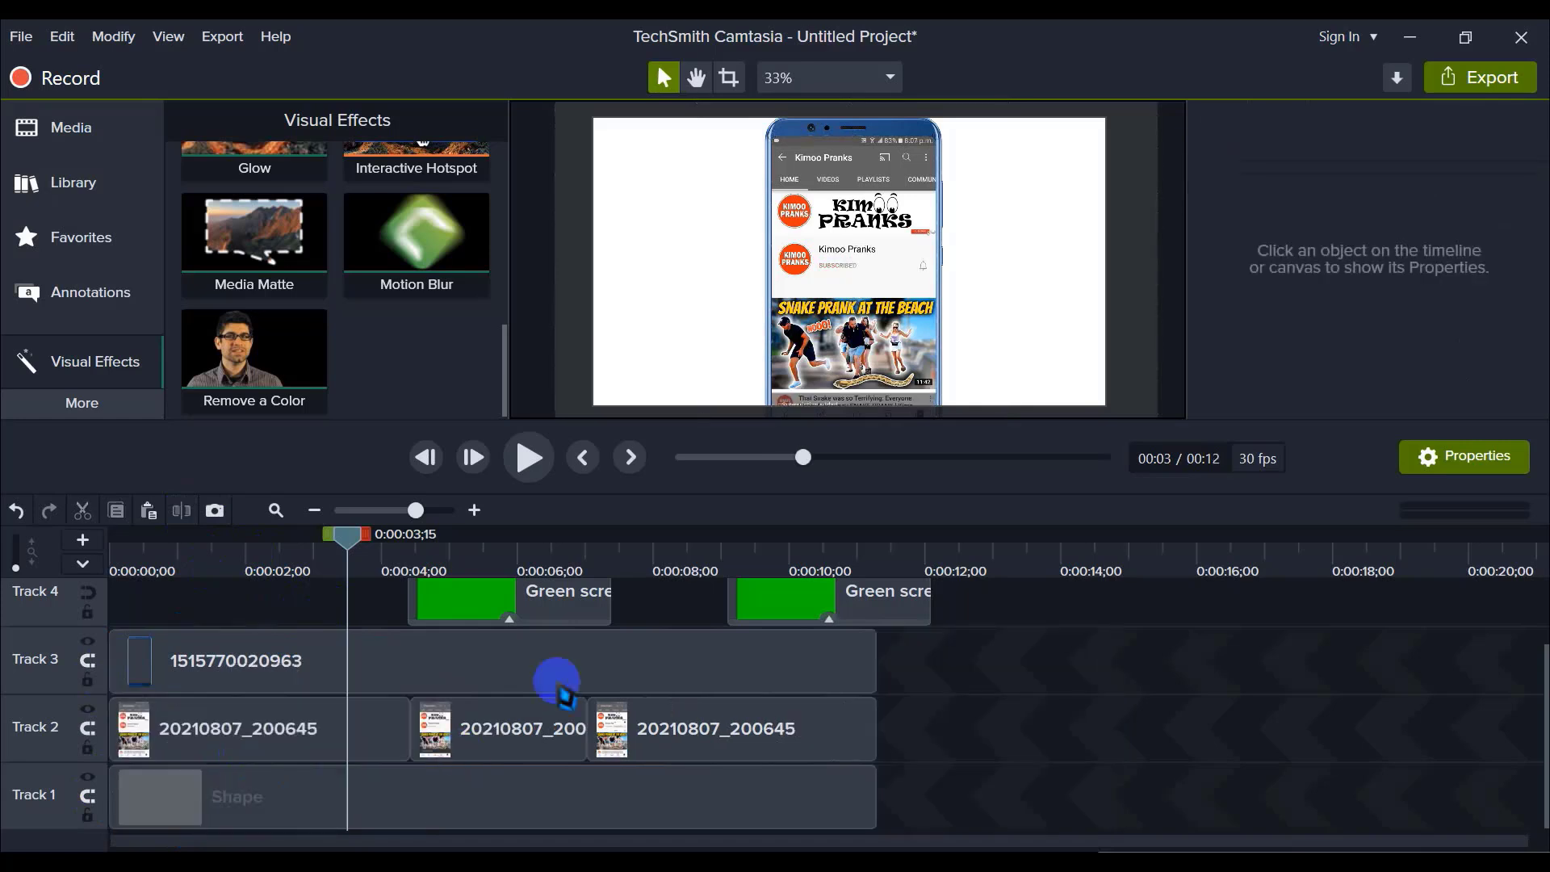
{"action": "scroll", "coordinate": [876, 626], "scroll_direction": "up", "scroll_amount": 2}
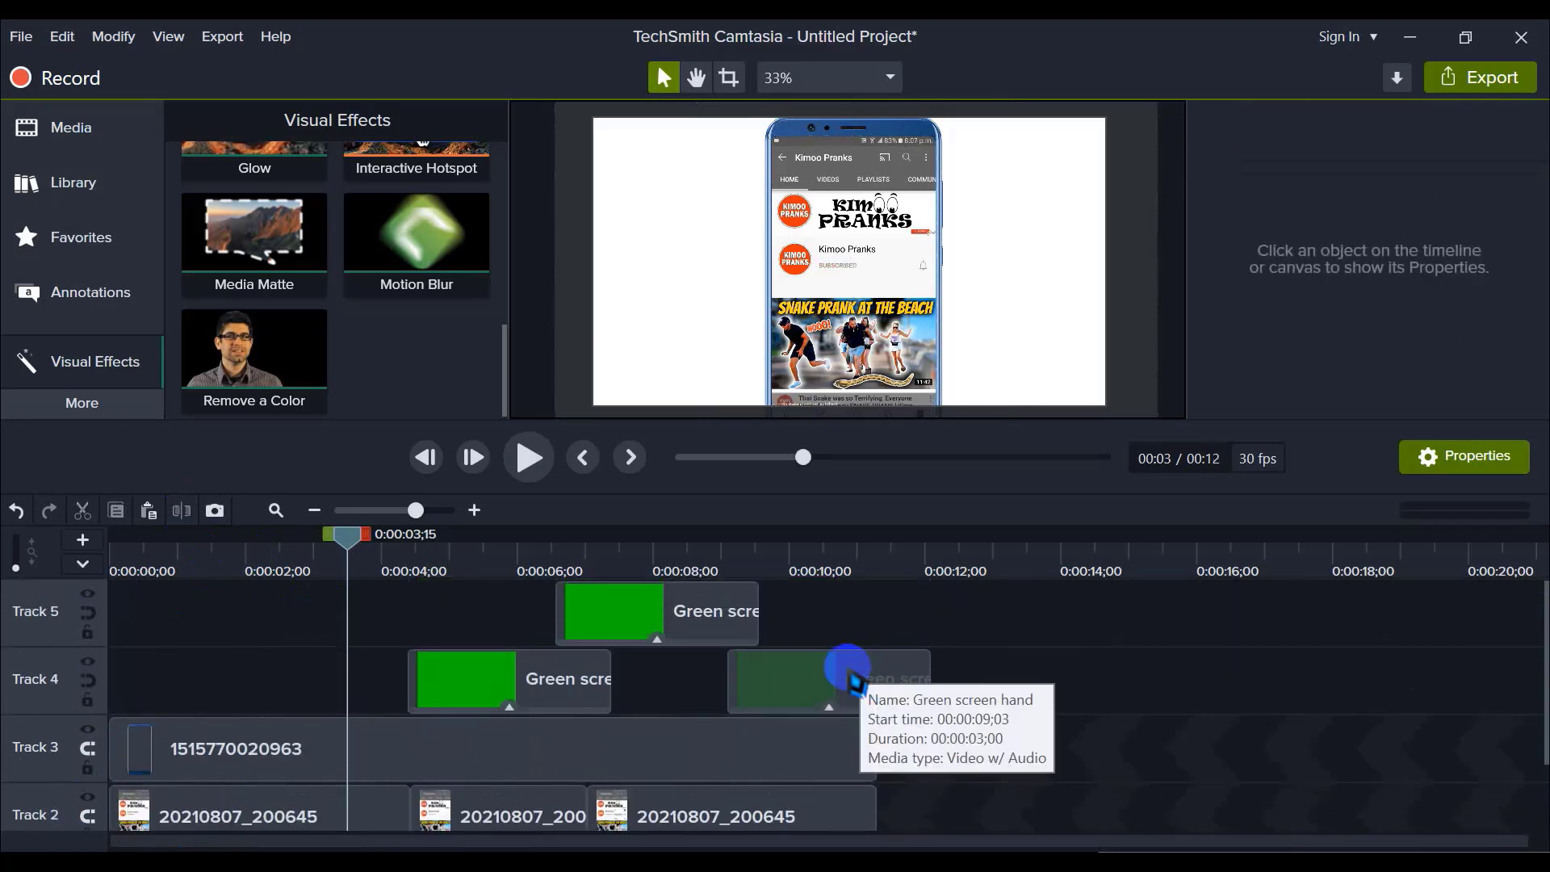
{"action": "scroll", "coordinate": [323, 737], "scroll_direction": "down", "scroll_amount": 2}
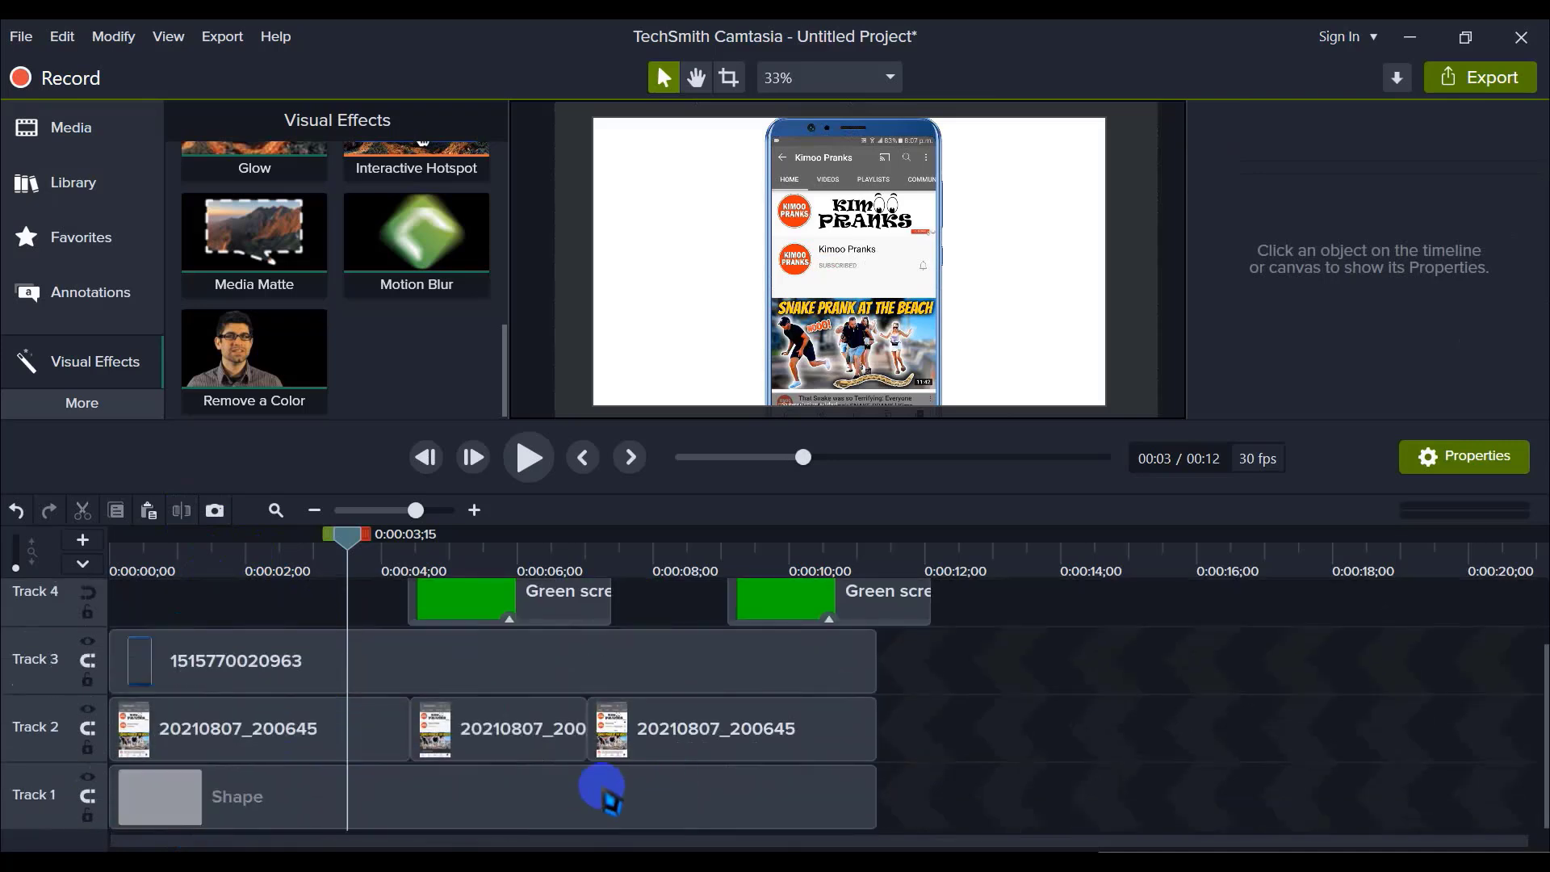
{"action": "scroll", "coordinate": [808, 767], "scroll_direction": "up", "scroll_amount": 2}
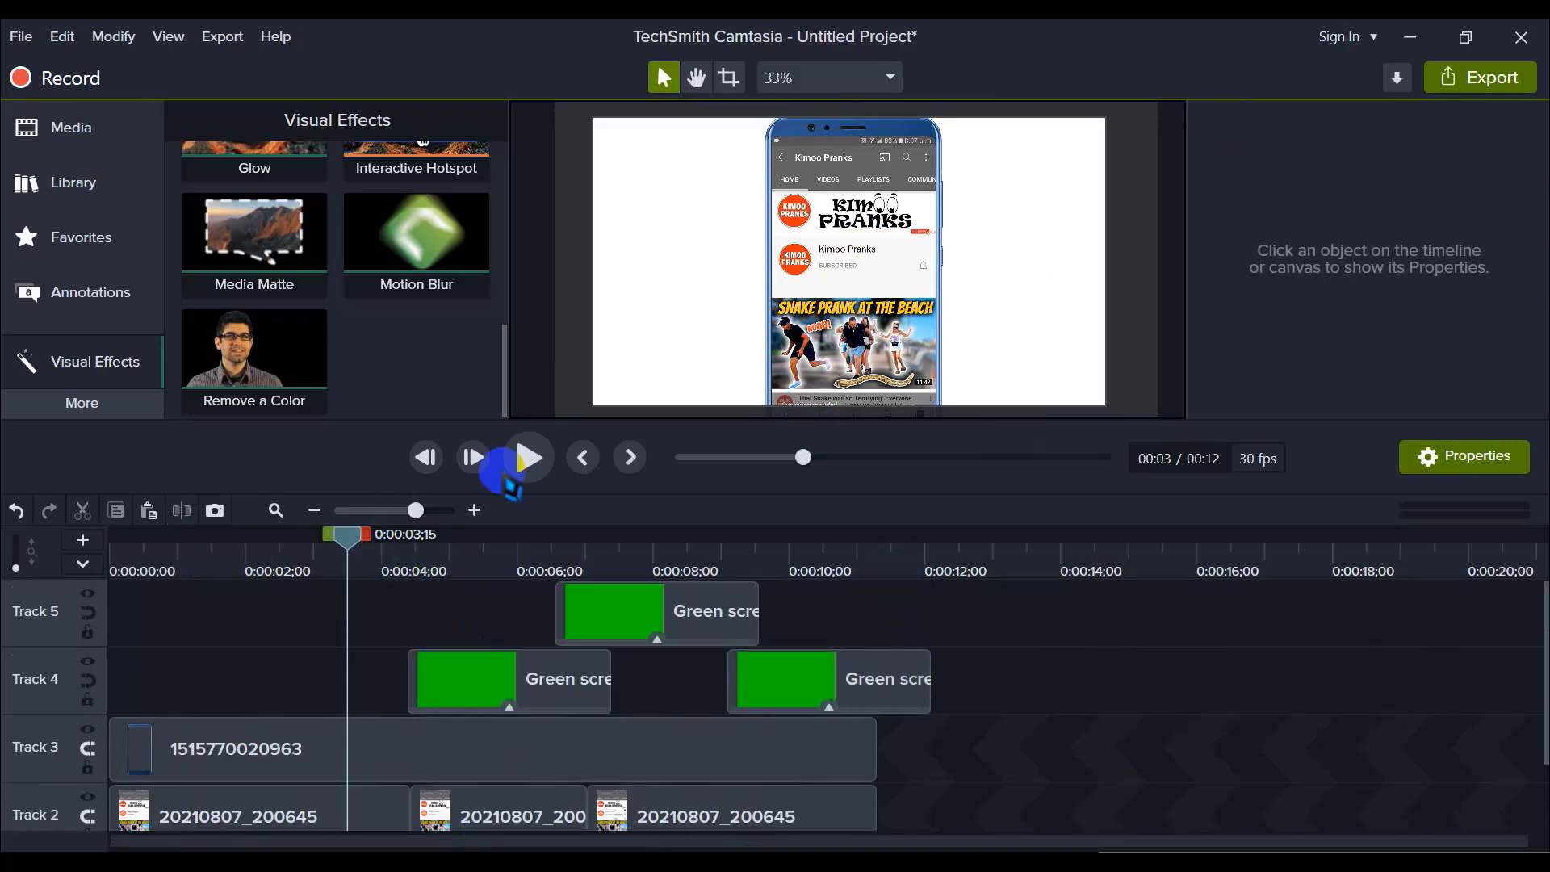
{"action": "left_click", "coordinate": [547, 470]}
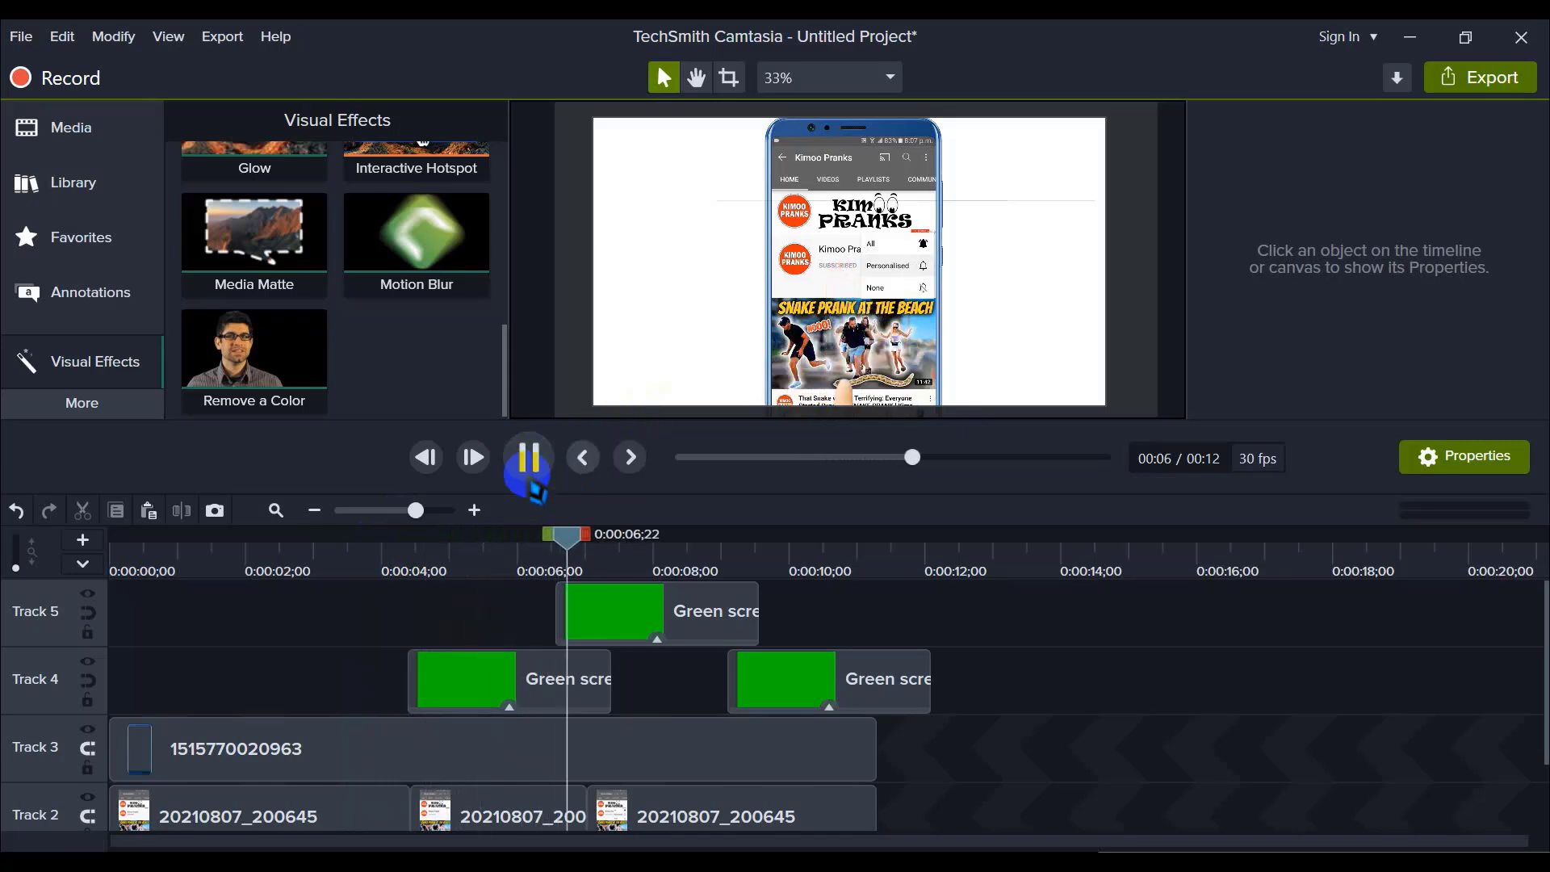
{"action": "left_click", "coordinate": [1043, 736]}
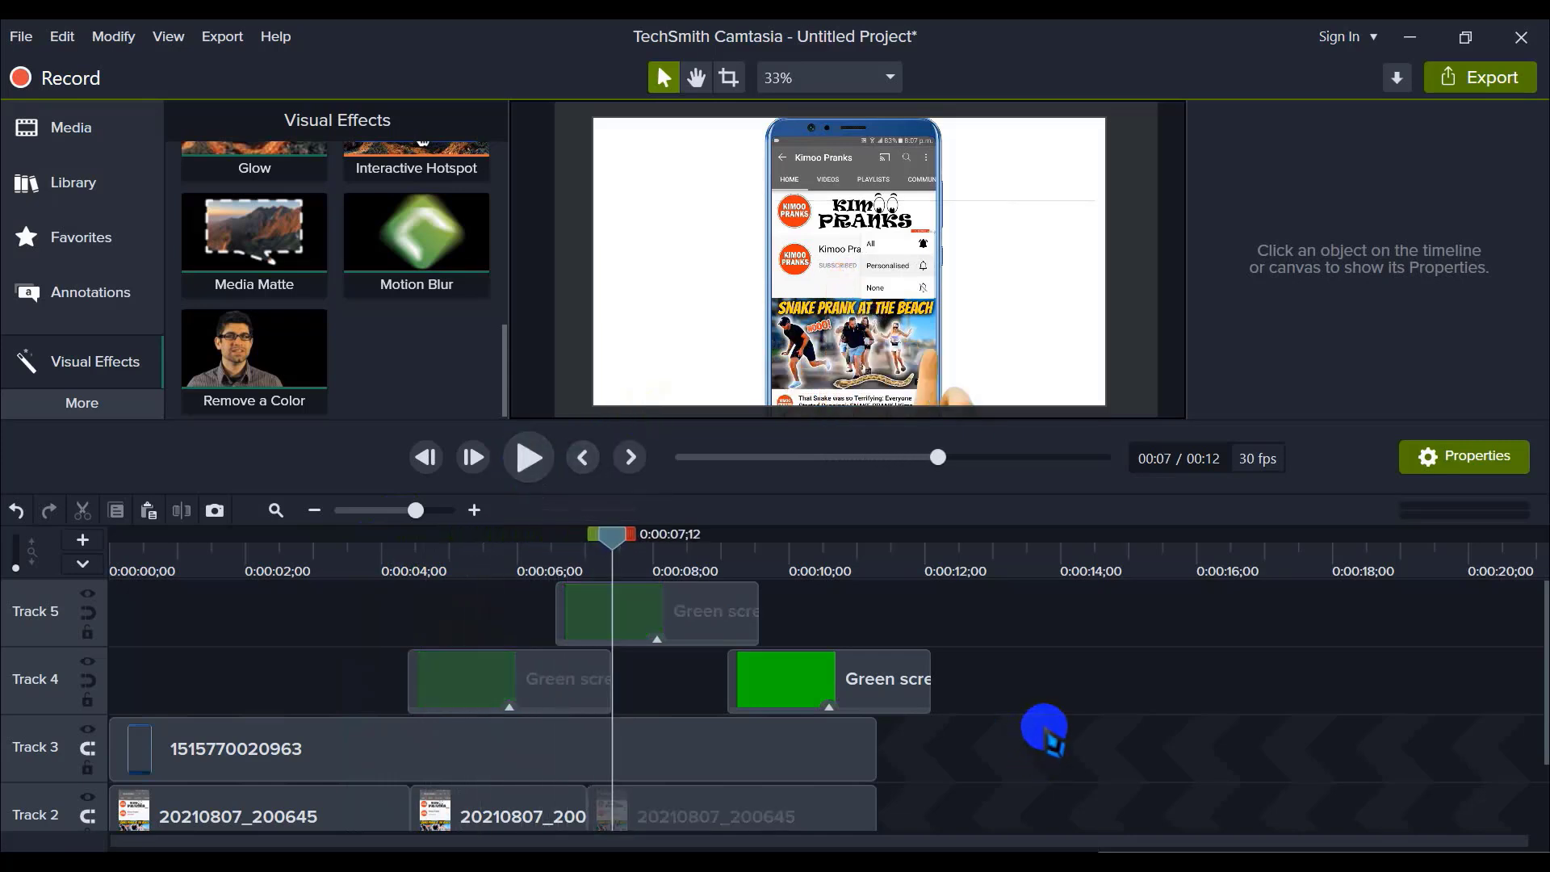
Step: Undo the ripple delete and the split on Tracks 1, 2 and 3
{"action": "key", "text": "ctrl+z"}
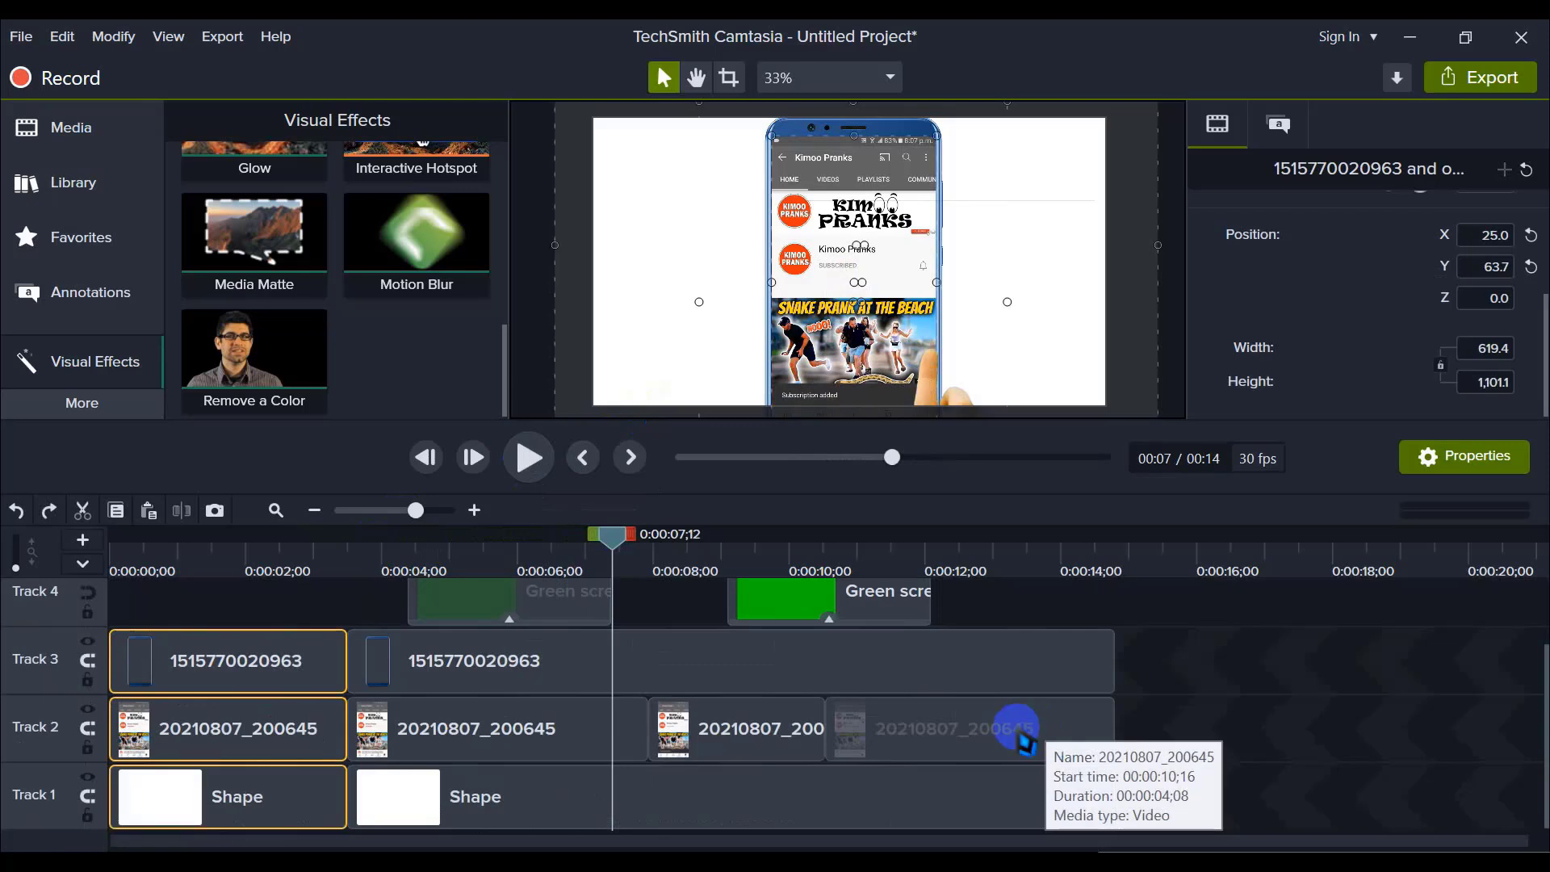
{"action": "key", "text": "ctrl+z"}
{"action": "scroll", "coordinate": [1043, 733], "scroll_direction": "up", "scroll_amount": 2}
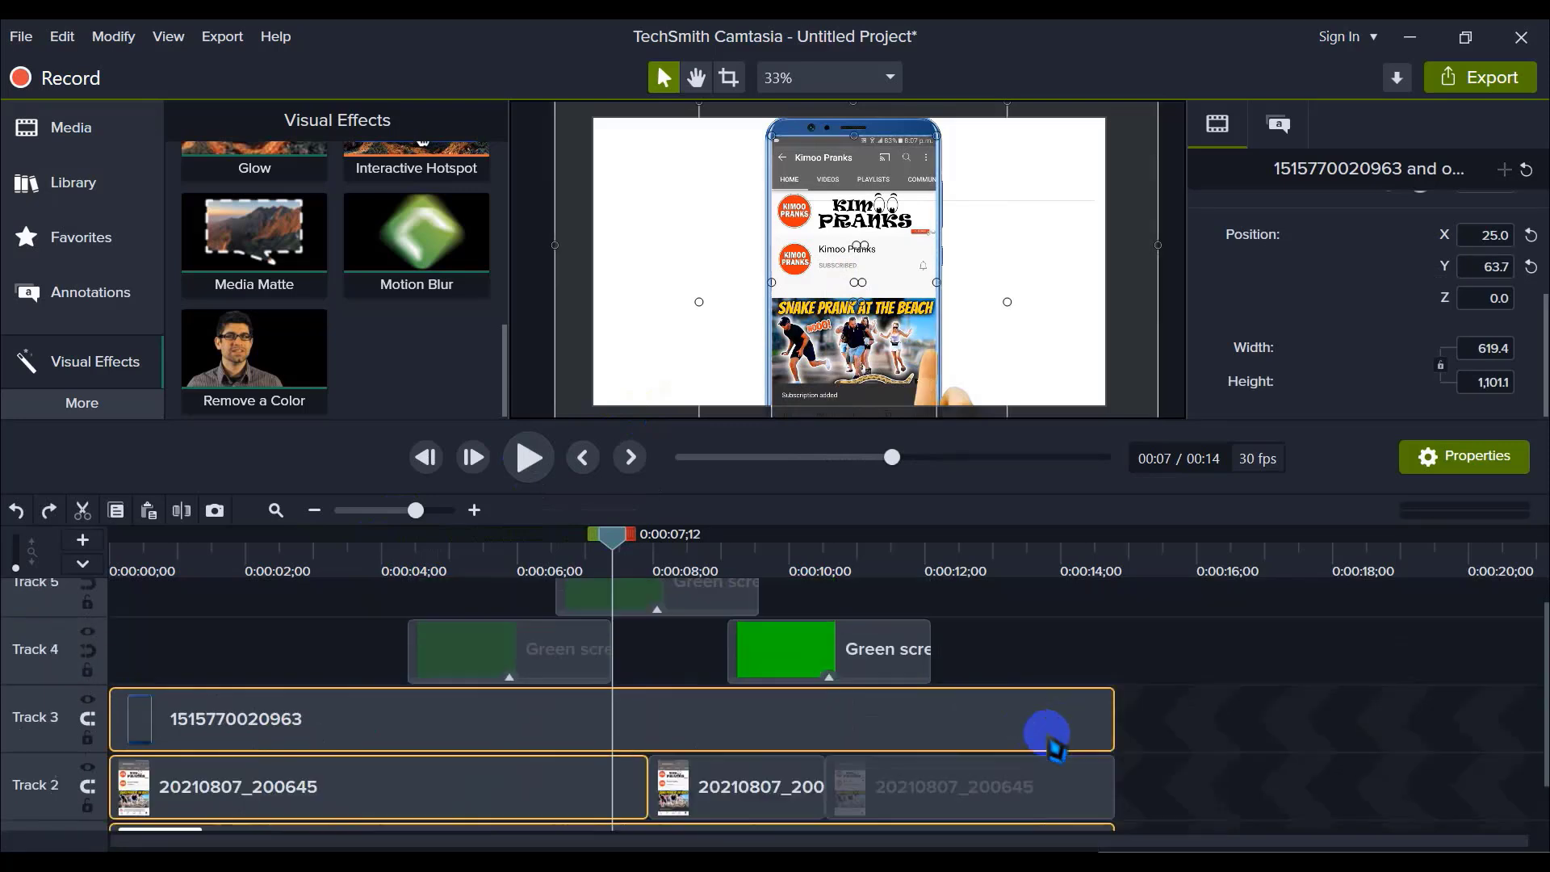
{"action": "left_click_drag", "start_coordinate": [1201, 602], "coordinate": [147, 829]}
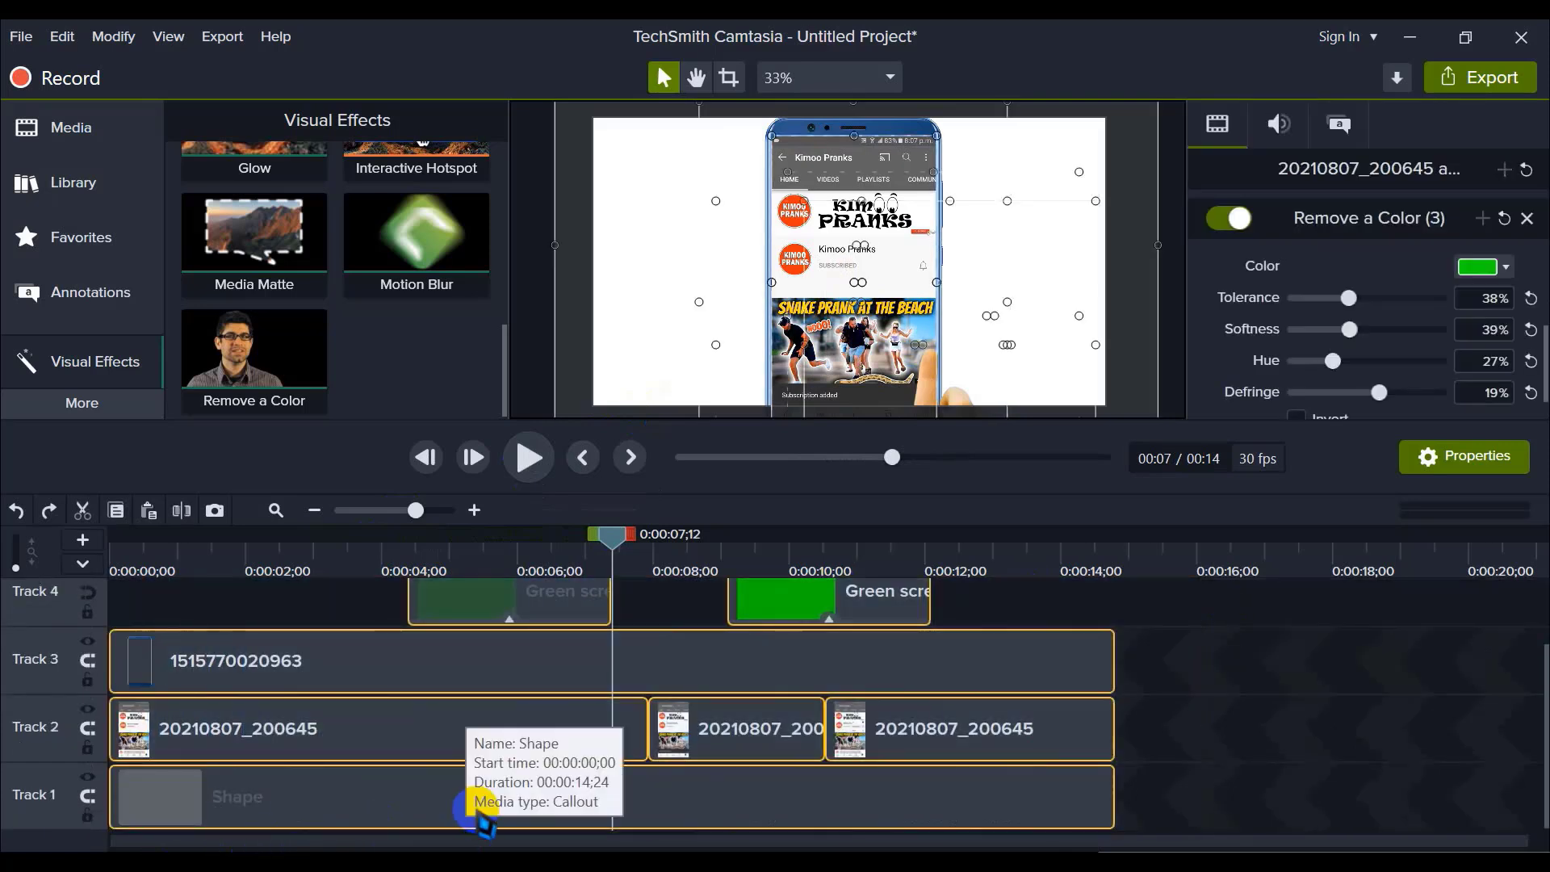
{"action": "scroll", "coordinate": [868, 795], "scroll_direction": "up", "scroll_amount": 1}
{"action": "left_click", "coordinate": [1129, 654]}
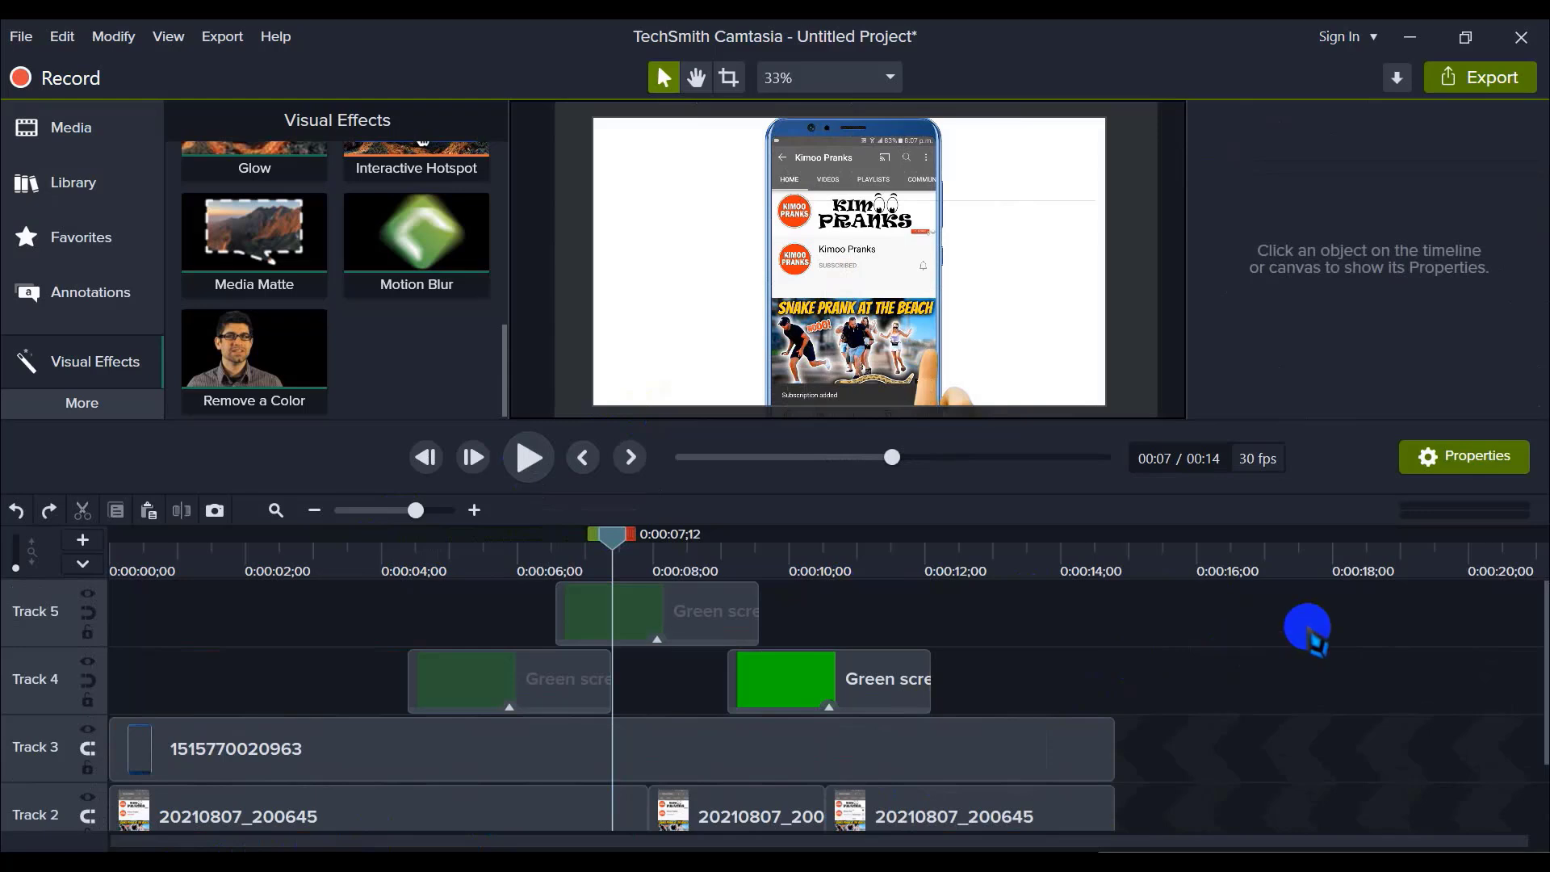
{"action": "left_click_drag", "start_coordinate": [469, 630], "coordinate": [361, 852]}
{"action": "left_click", "coordinate": [1256, 776]}
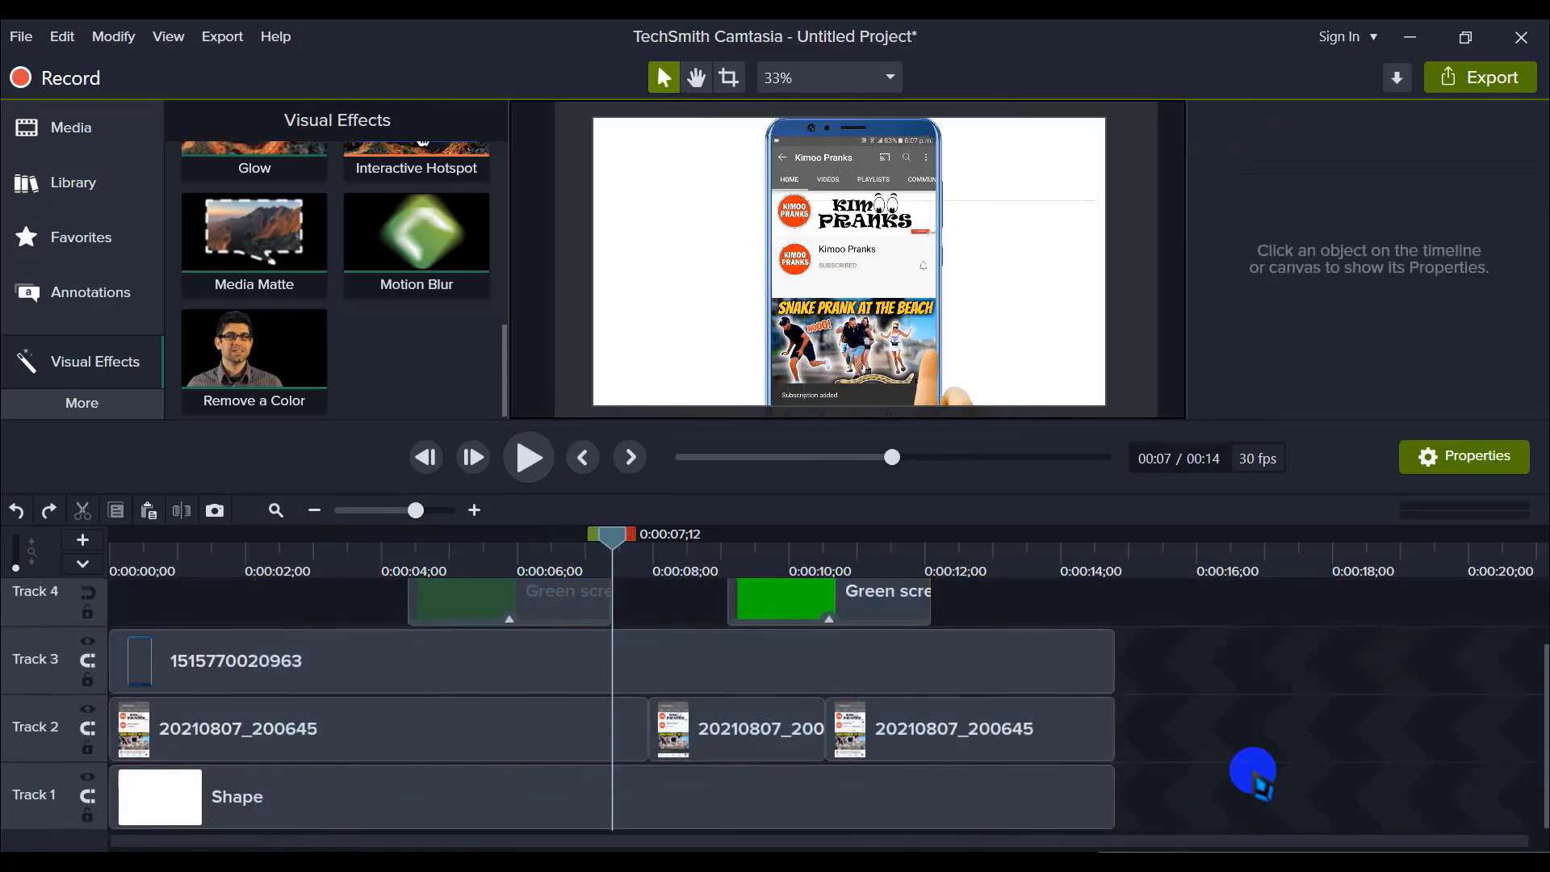
Step: Select all media on every track, including the green screen hand clips, and combine them into one group
{"action": "key", "text": "ctrl+a"}
{"action": "scroll", "coordinate": [882, 685], "scroll_direction": "up", "scroll_amount": 1}
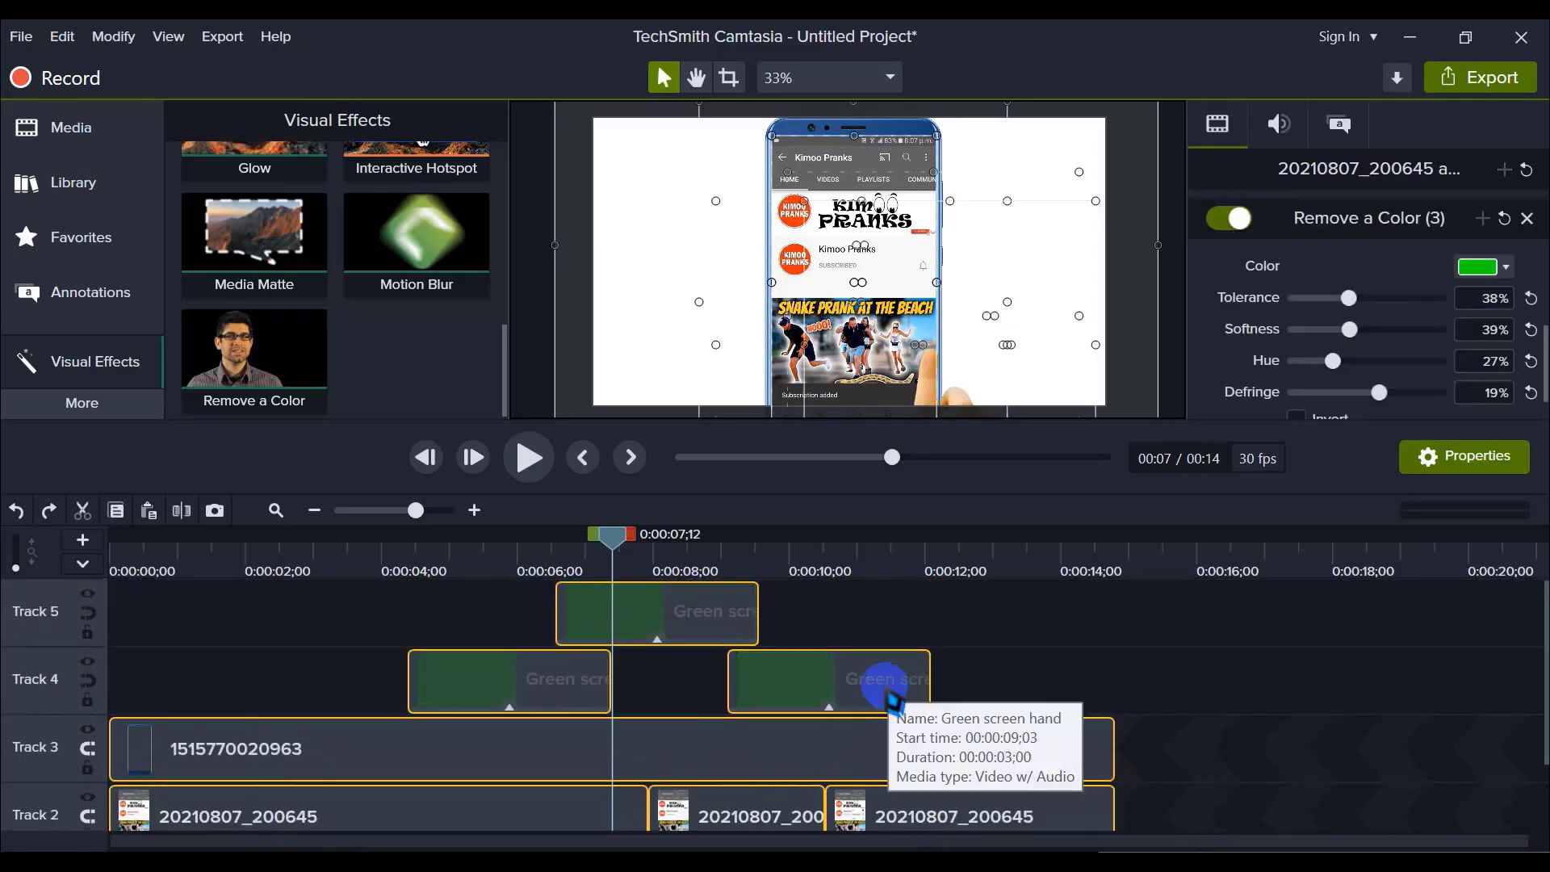
{"action": "left_click_drag", "start_coordinate": [449, 564], "coordinate": [353, 579]}
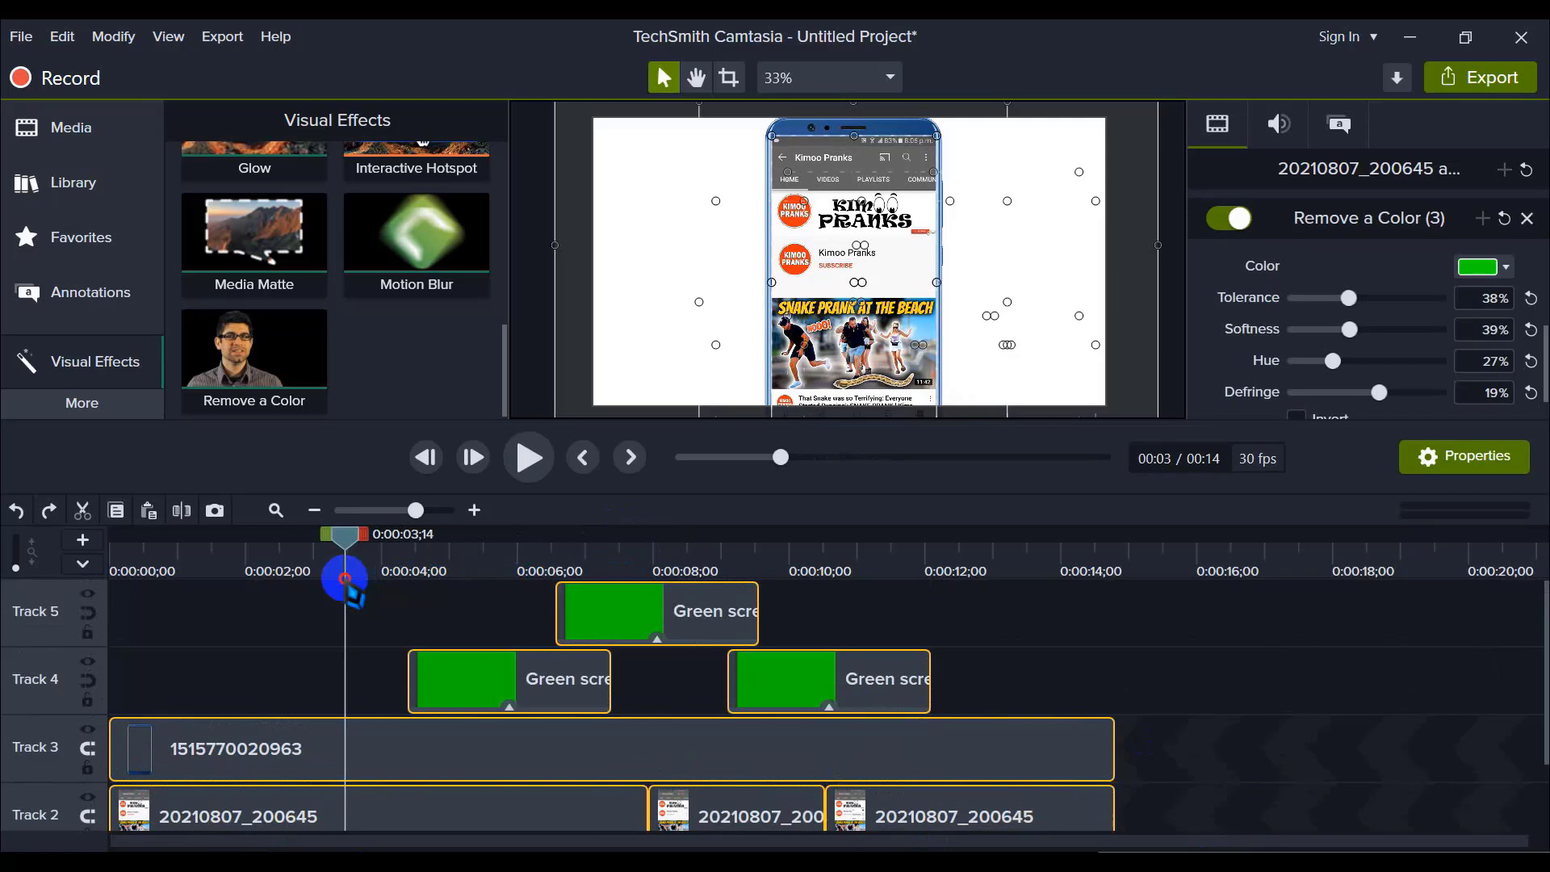
{"action": "scroll", "coordinate": [364, 658], "scroll_direction": "down", "scroll_amount": 1}
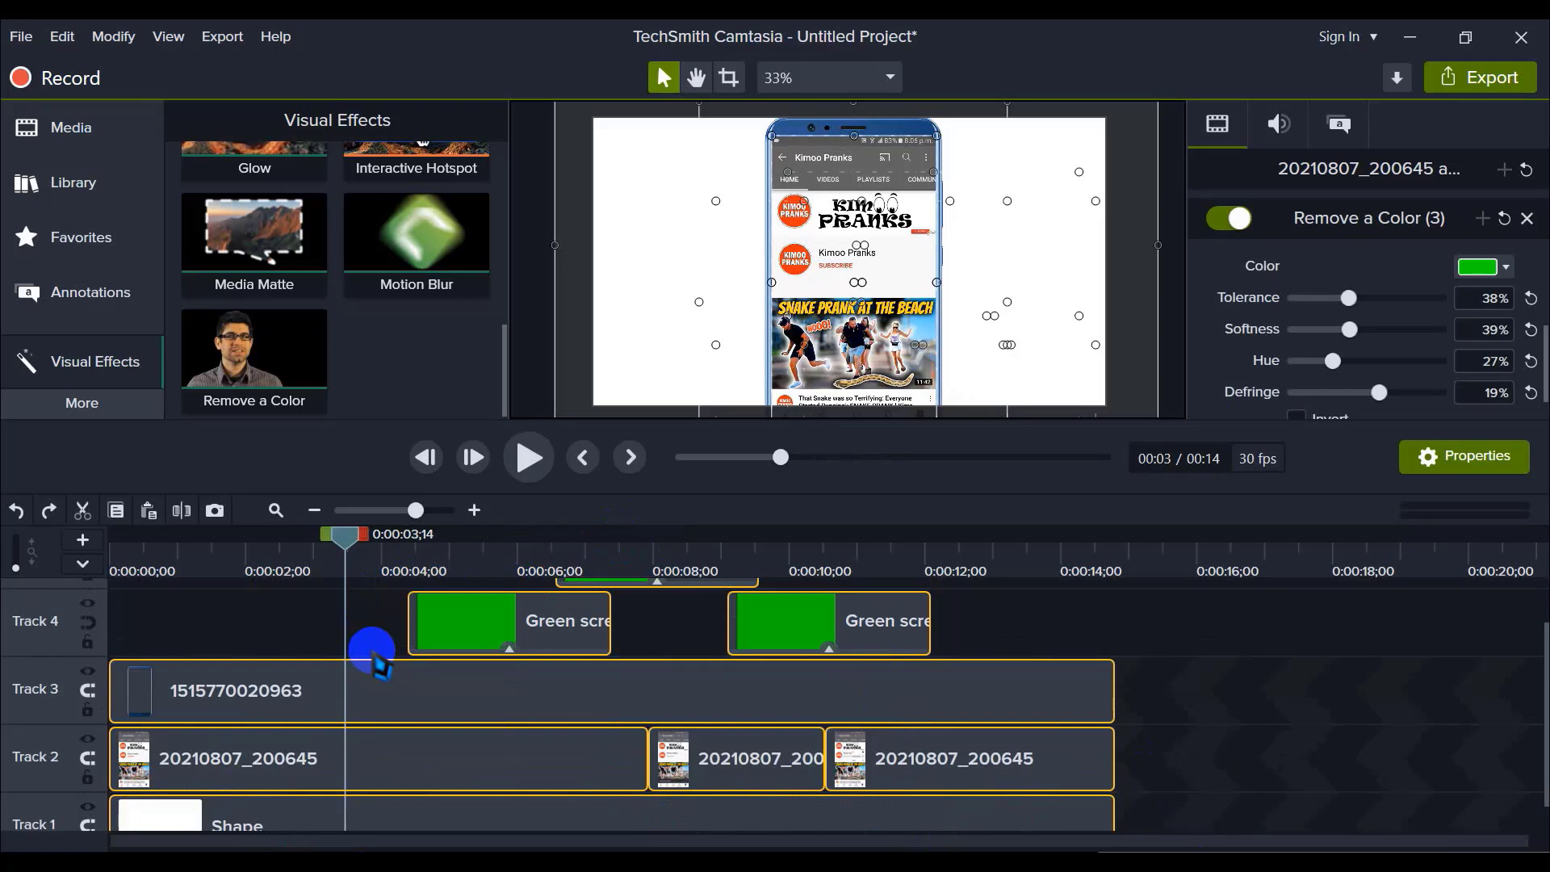
{"action": "key", "text": "ctrl+g"}
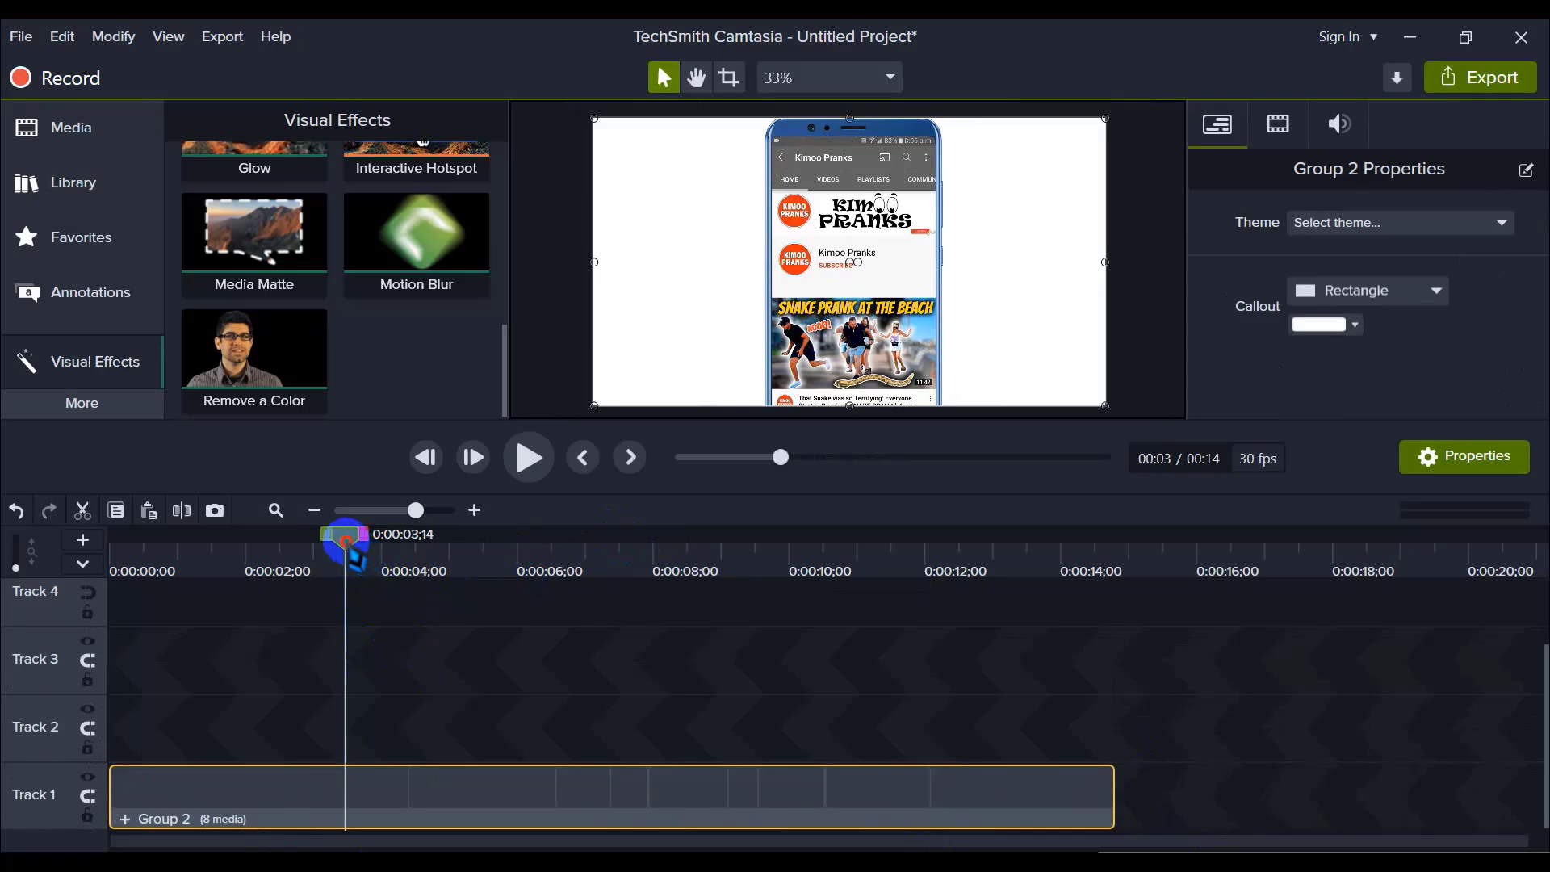
Step: Split the group at 0:00:04;01 and ripple-delete the part before the cut, returning the playhead to the timeline start
{"action": "left_click_drag", "start_coordinate": [346, 539], "coordinate": [390, 591]}
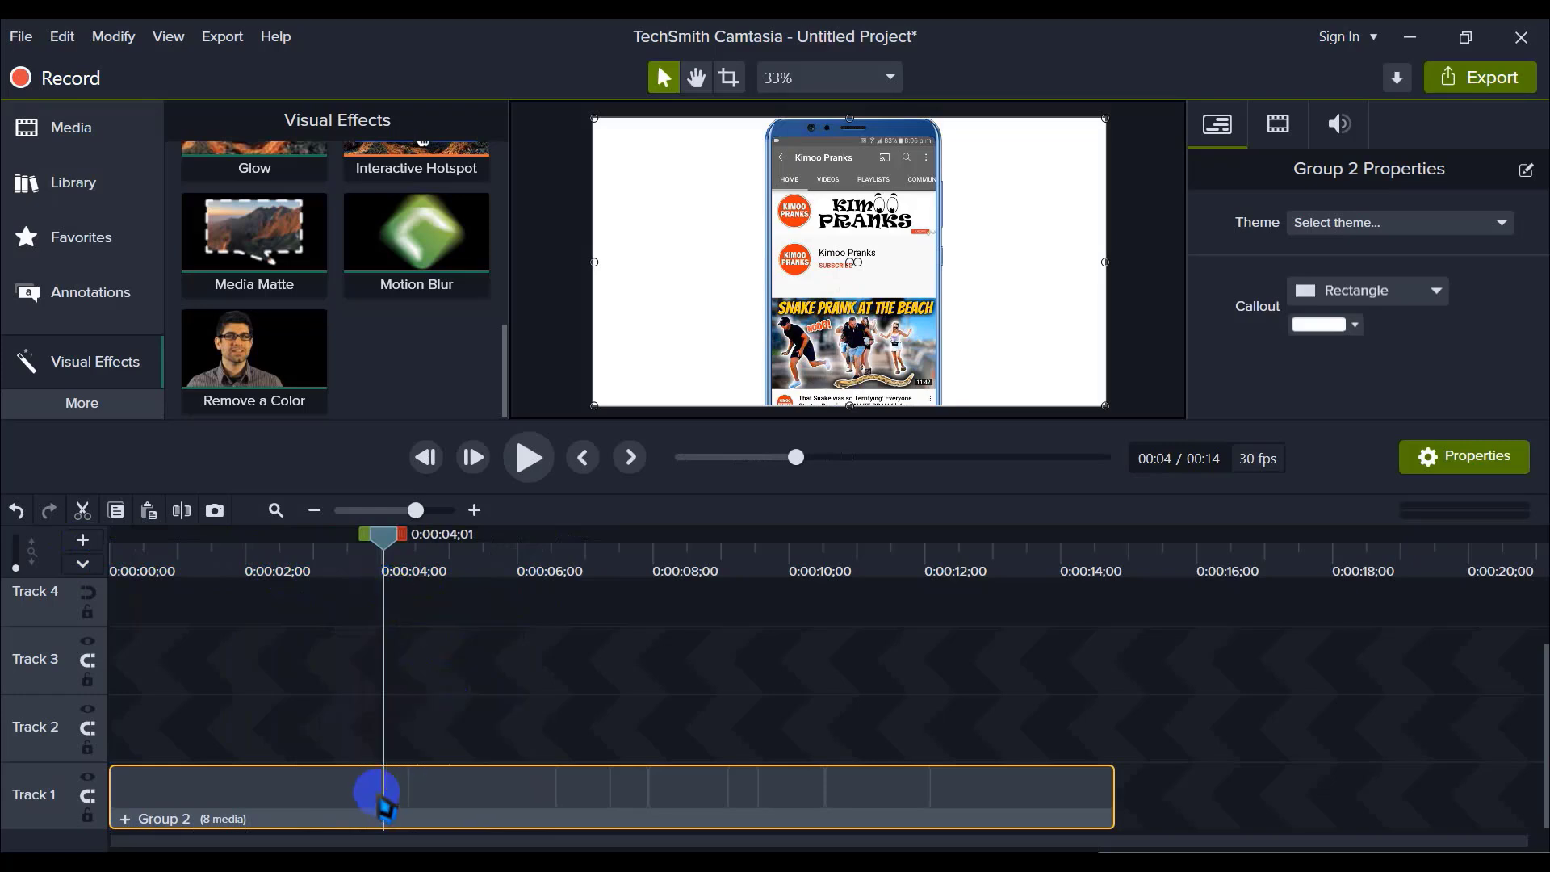
{"action": "left_click", "coordinate": [184, 513]}
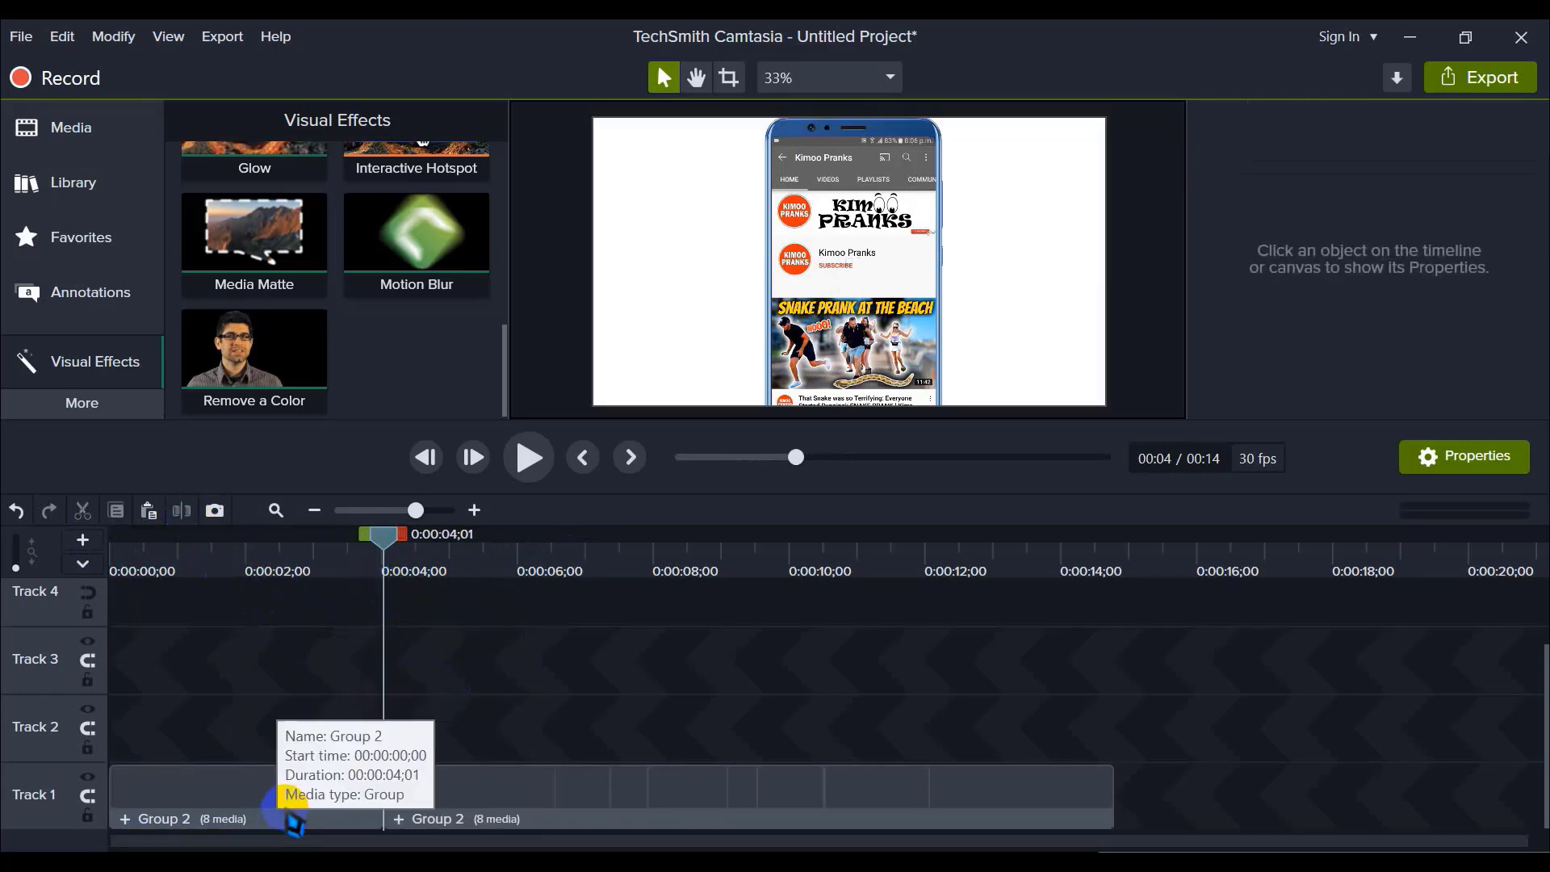
{"action": "left_click", "coordinate": [298, 814]}
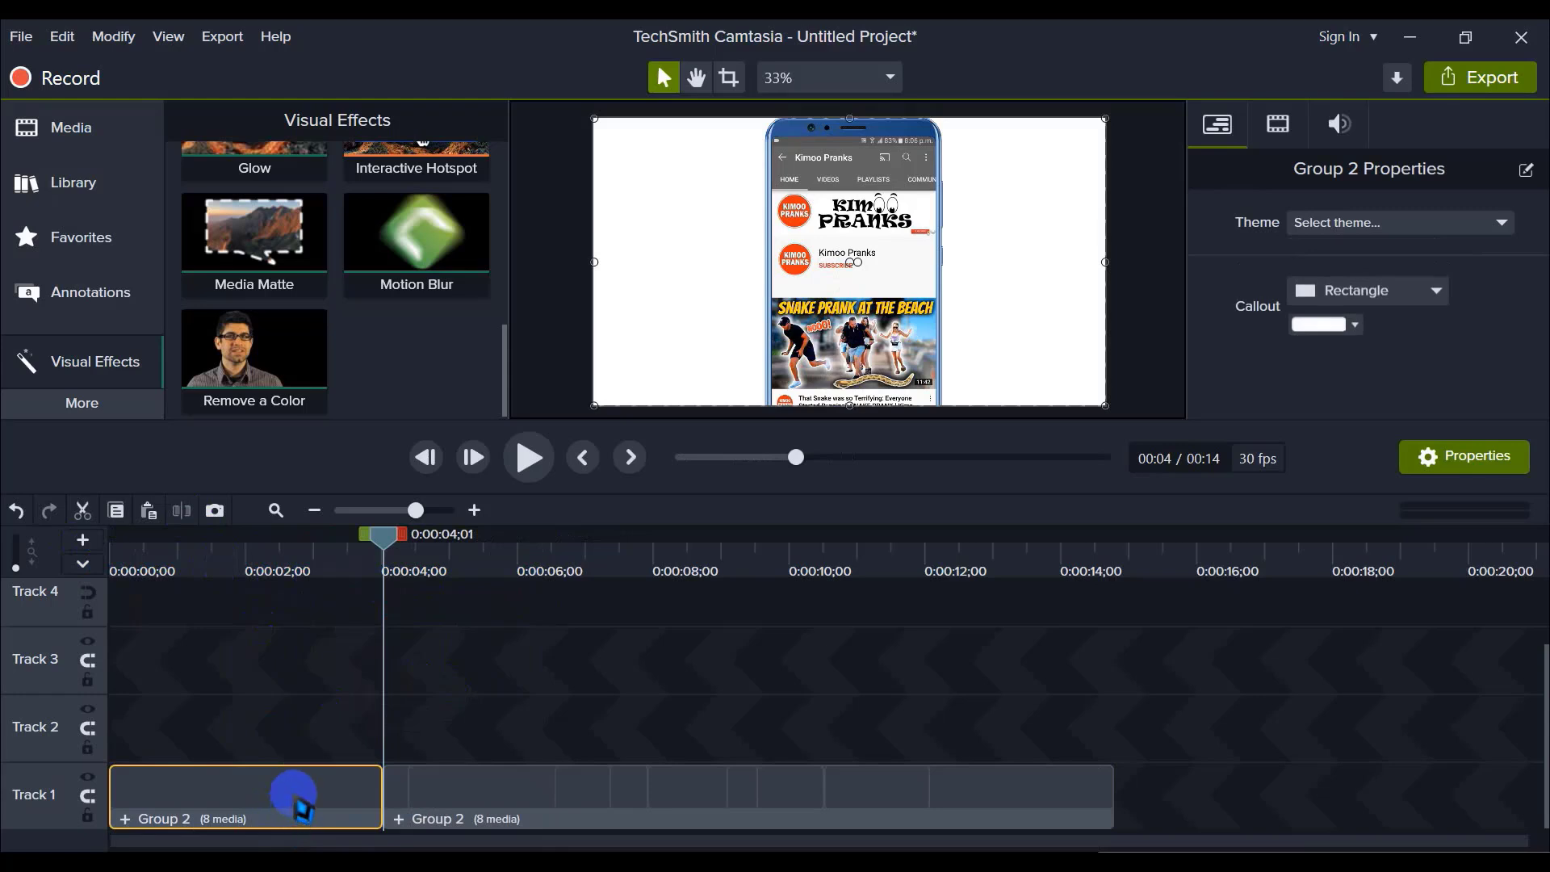
{"action": "key", "text": "ctrl+BackSpace"}
{"action": "left_click_drag", "start_coordinate": [260, 580], "coordinate": [81, 614]}
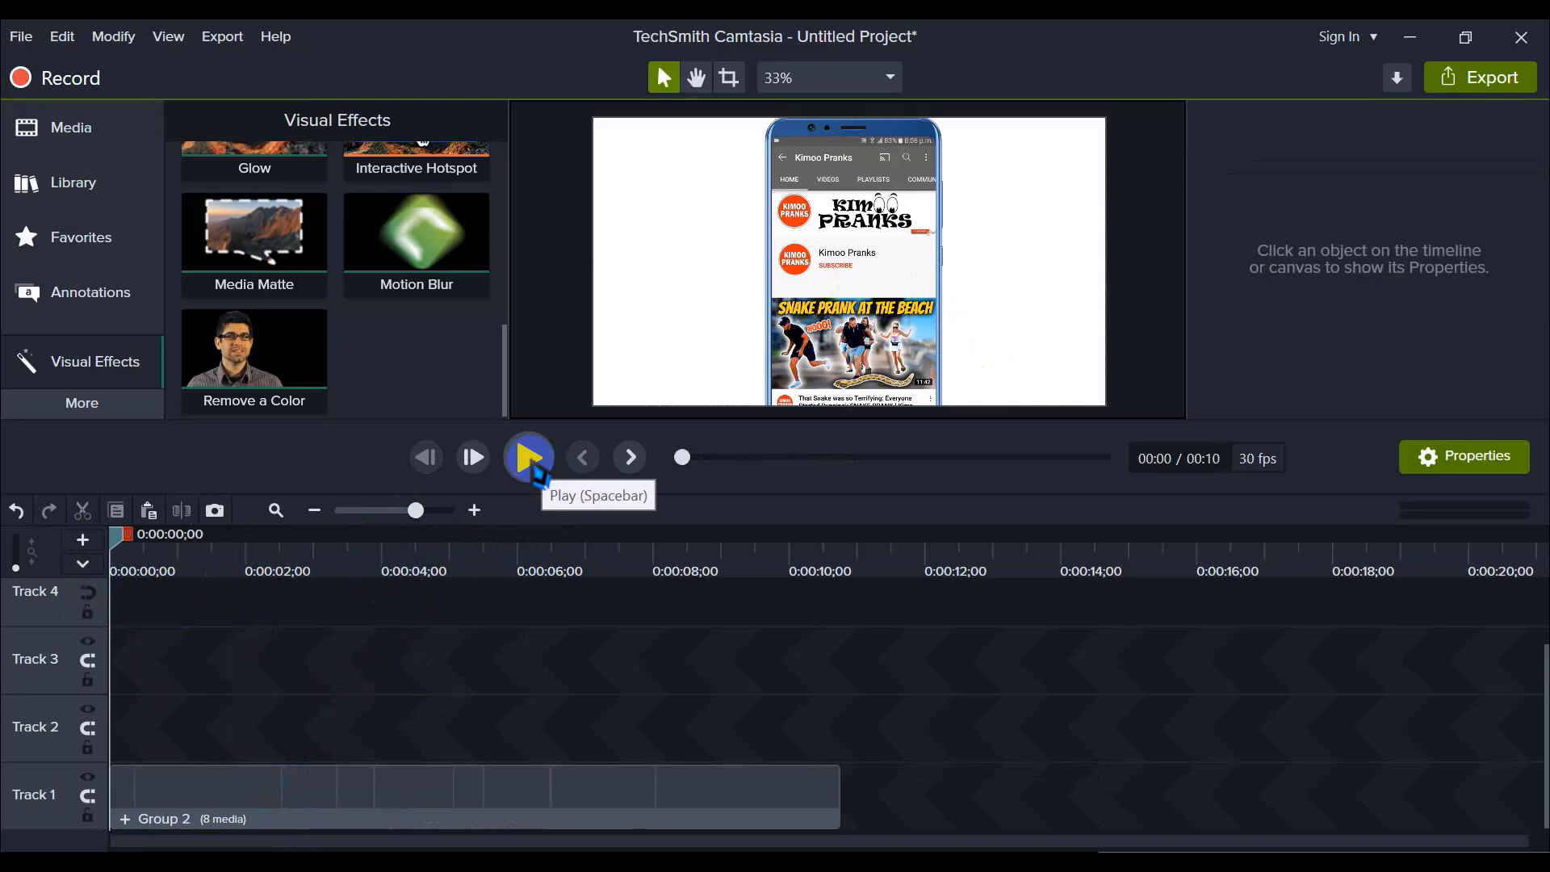
Step: Play back the group, trim its end on Track 1 to 0:00:10;04, and return the playhead to the timeline start
{"action": "left_click", "coordinate": [532, 464]}
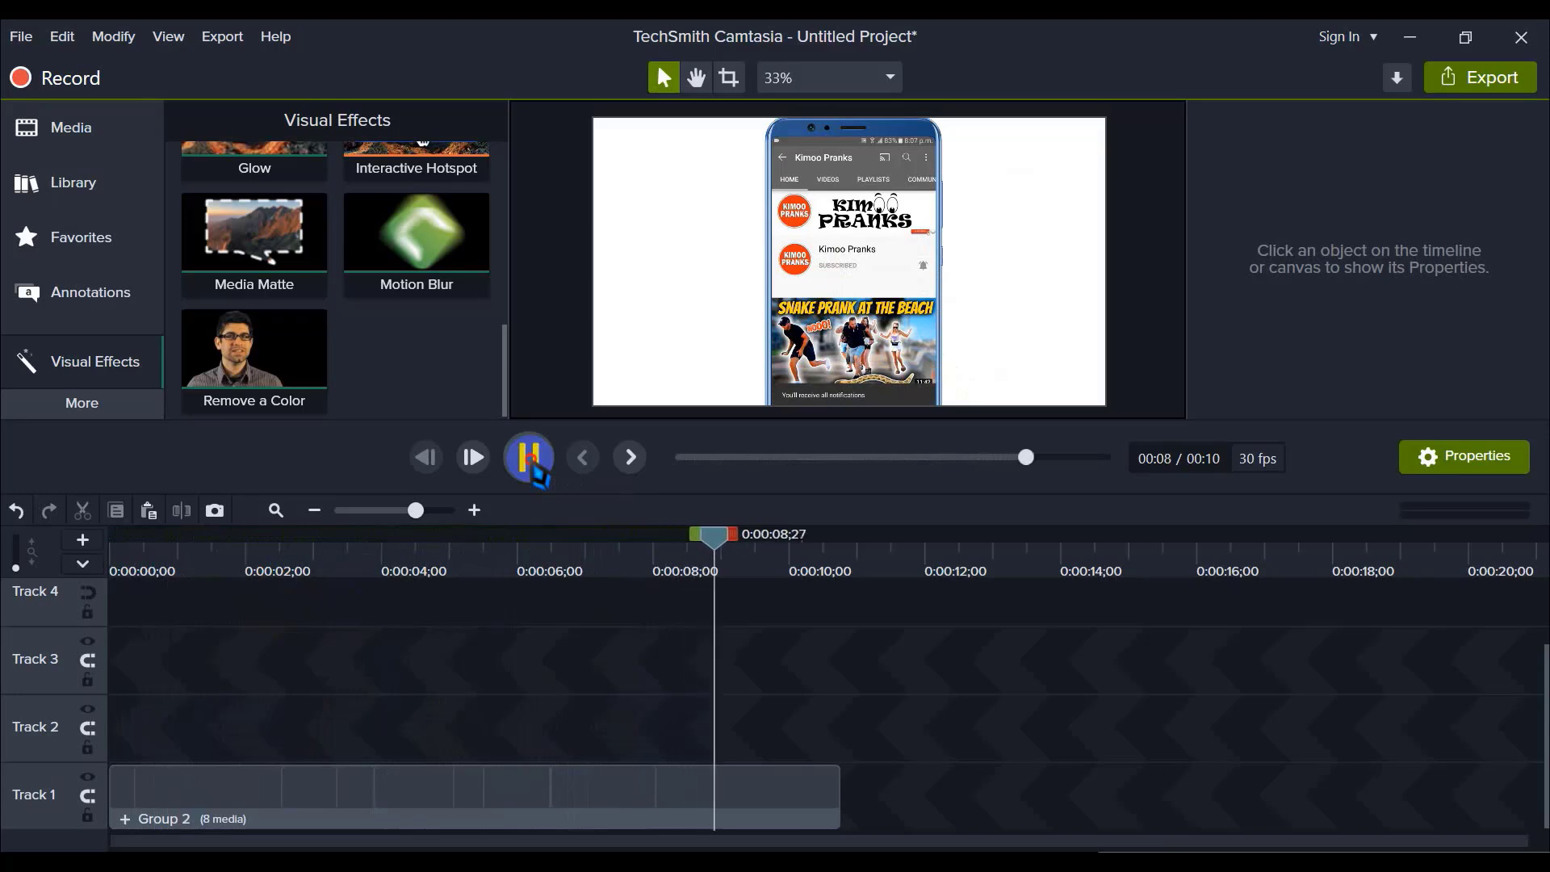
{"action": "left_click", "coordinate": [927, 709]}
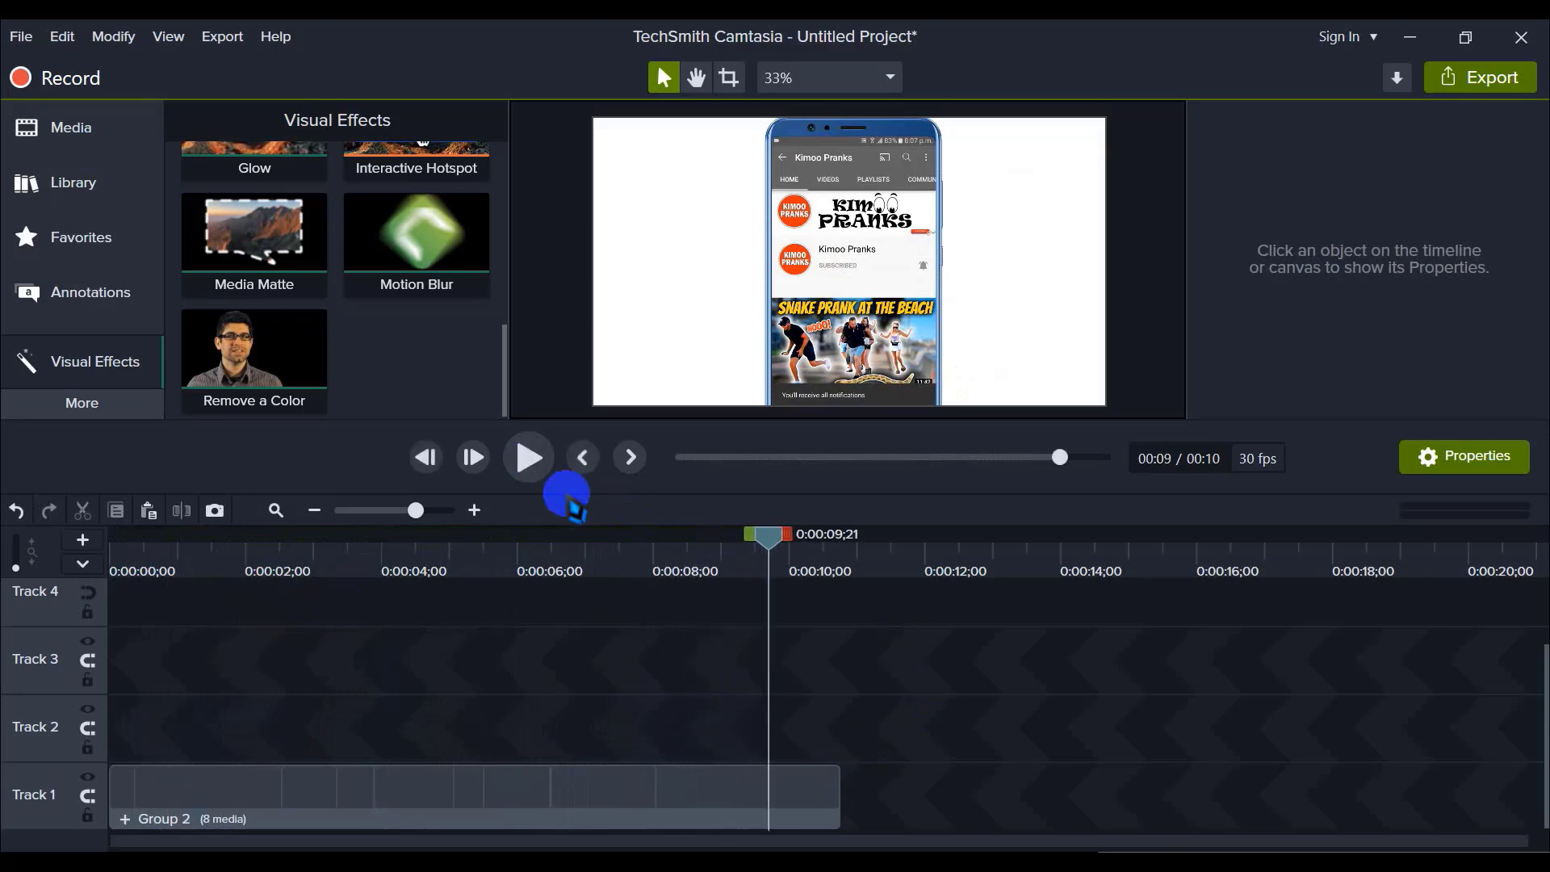
{"action": "left_click", "coordinate": [529, 457]}
{"action": "left_click", "coordinate": [810, 769]}
{"action": "left_click_drag", "start_coordinate": [836, 790], "coordinate": [804, 790]}
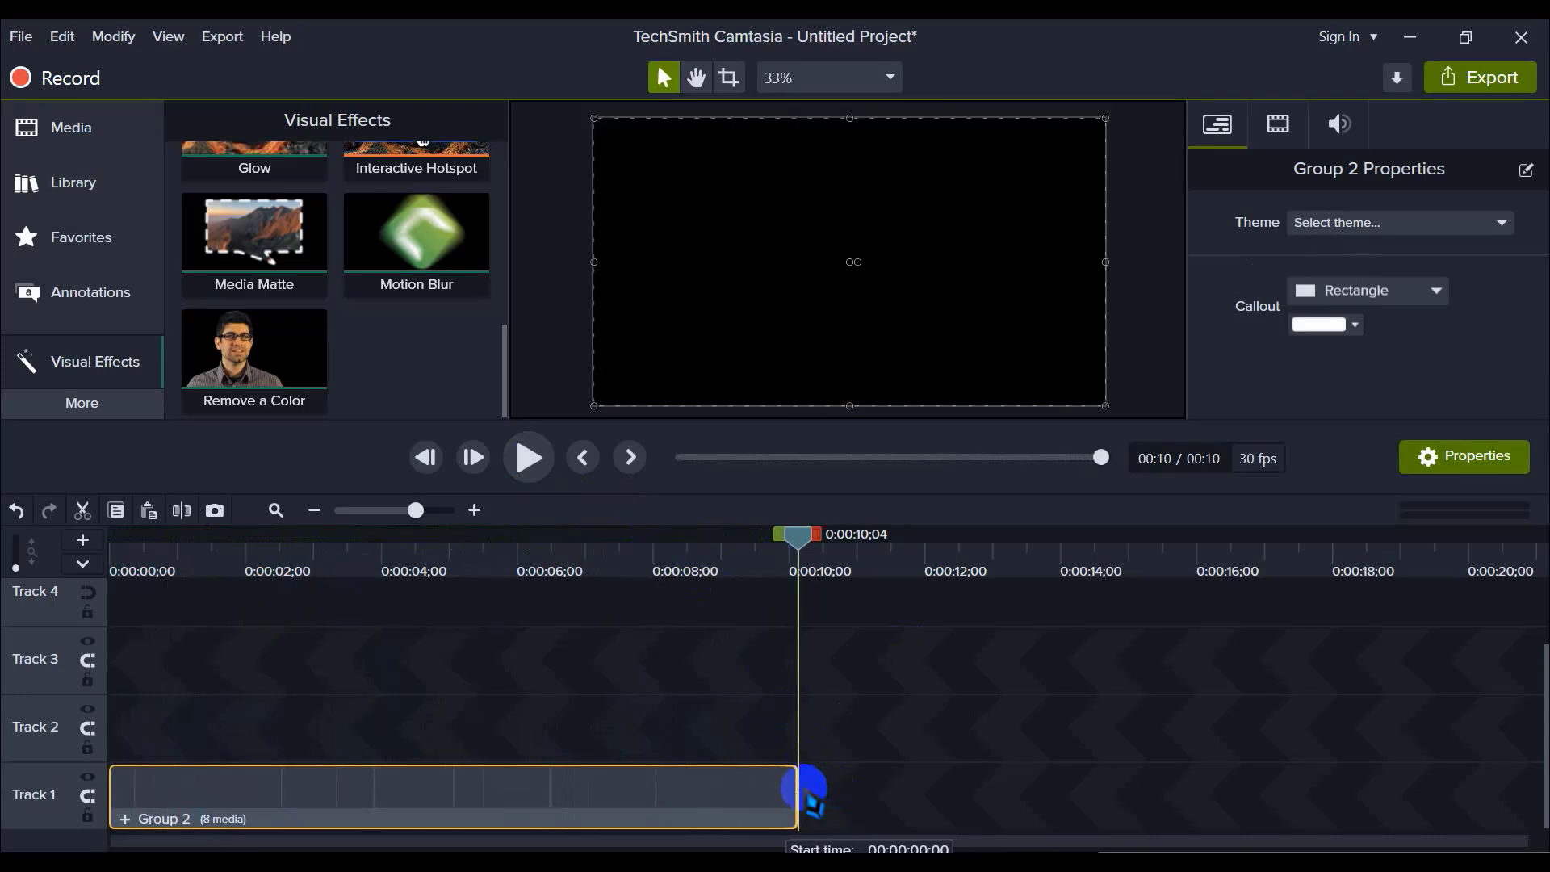
{"action": "left_click", "coordinate": [865, 784]}
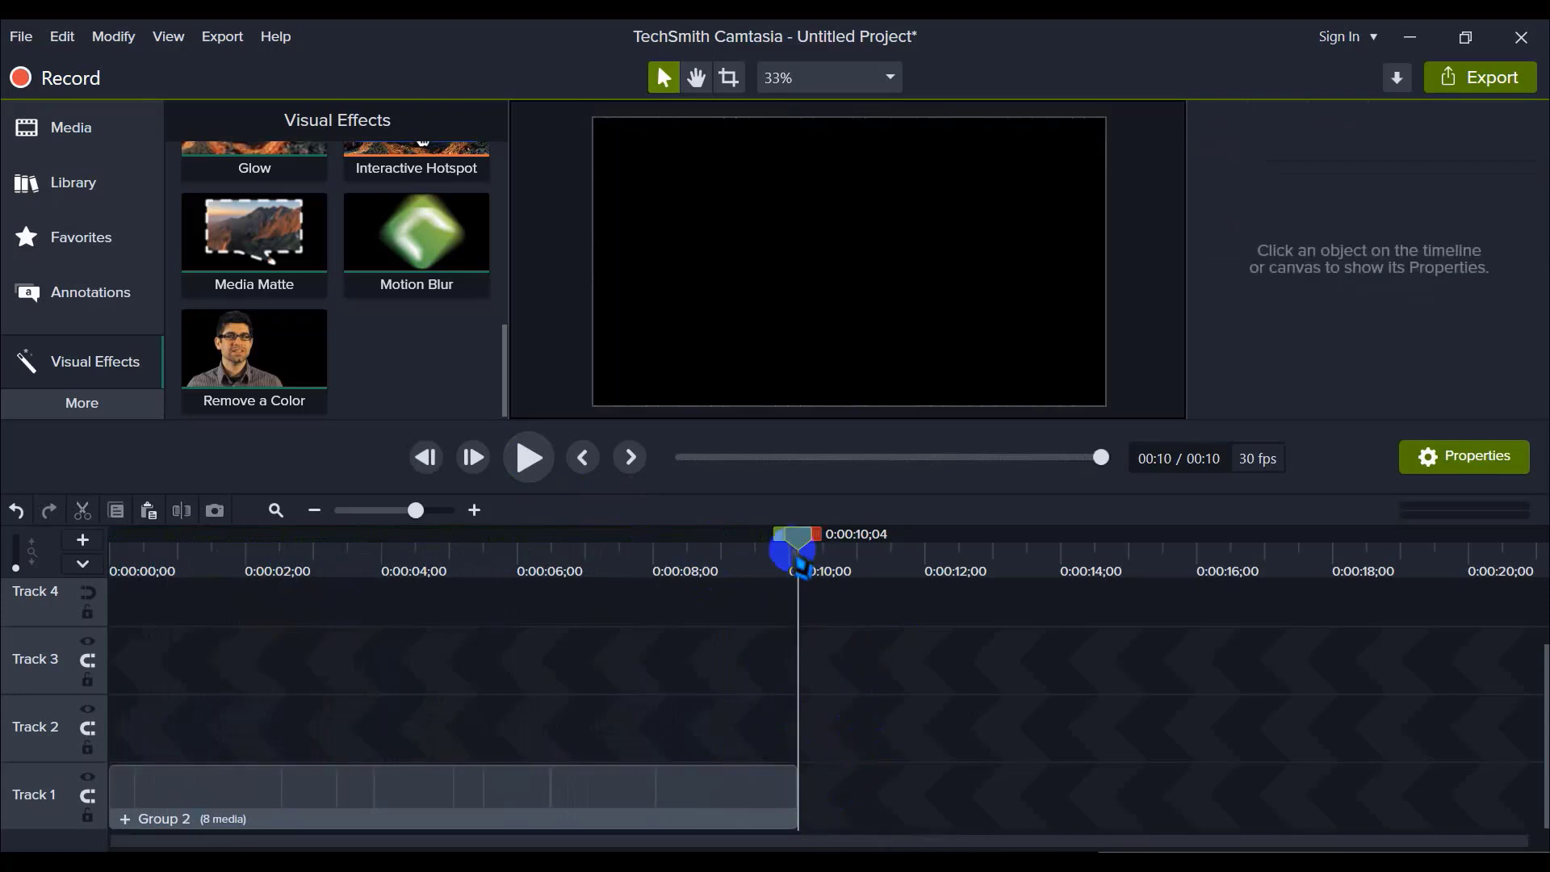
{"action": "left_click_drag", "start_coordinate": [800, 546], "coordinate": [89, 563]}
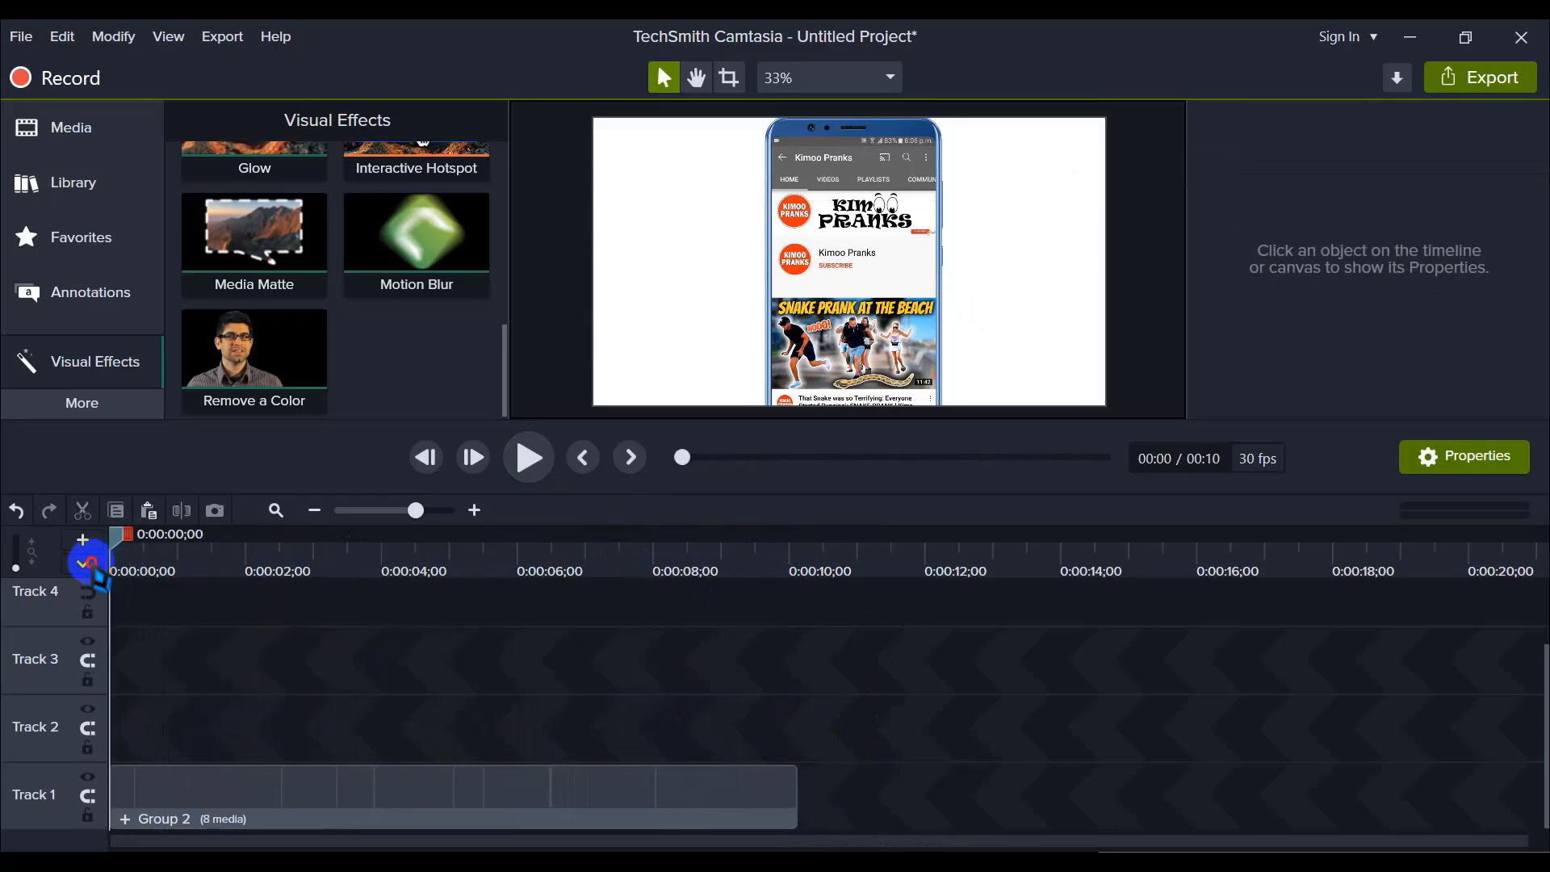
Step: Try extending the end of the group on Track 1, and undo the extension
{"action": "left_click", "coordinate": [315, 510]}
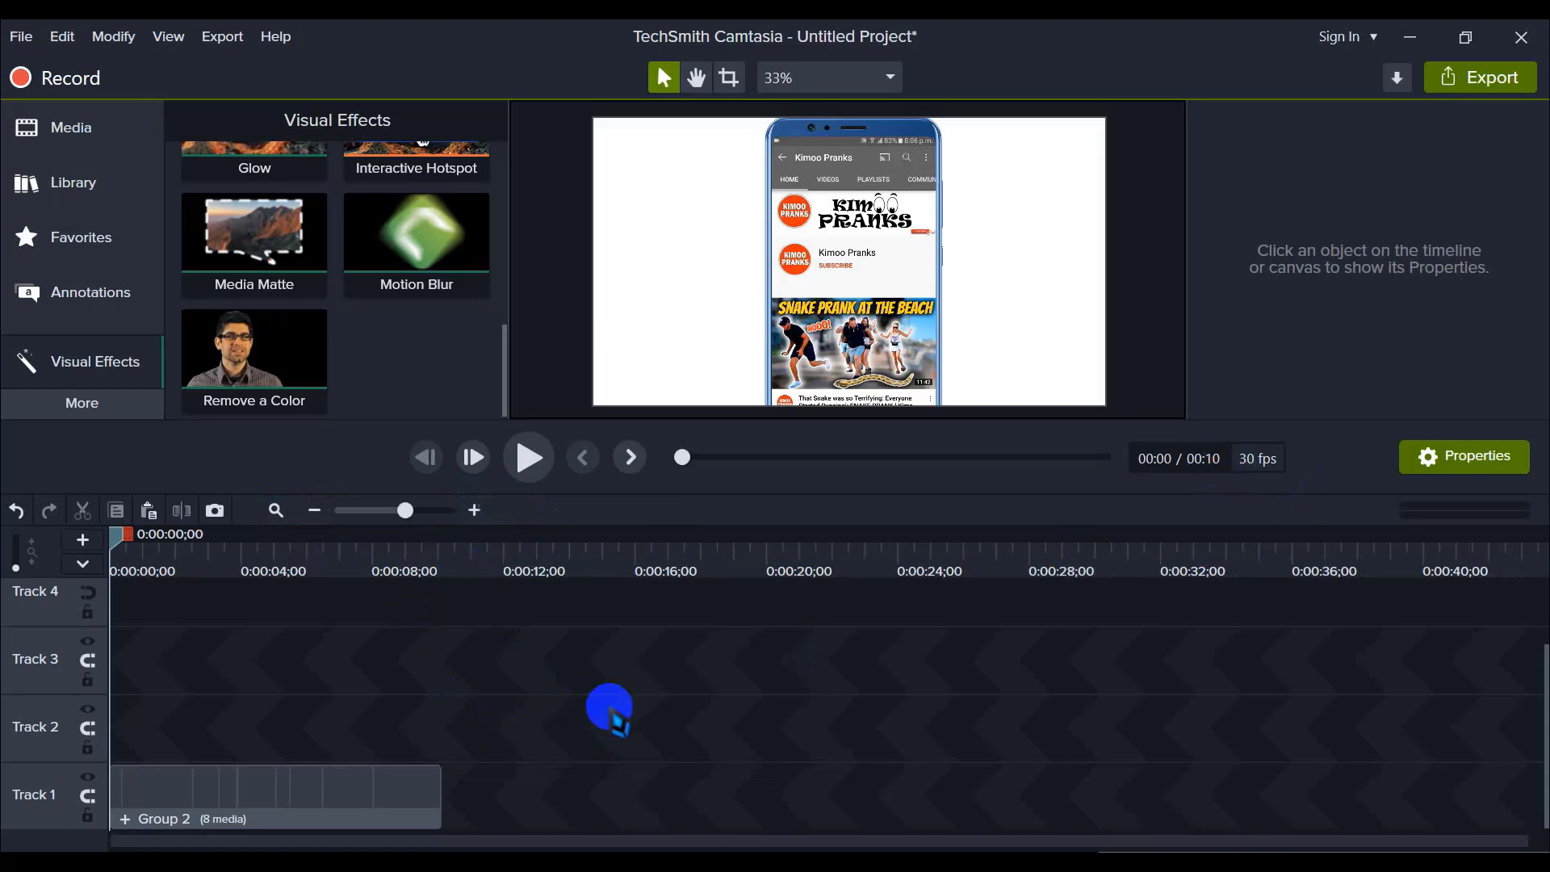
{"action": "left_click", "coordinate": [317, 511]}
{"action": "left_click", "coordinate": [475, 510]}
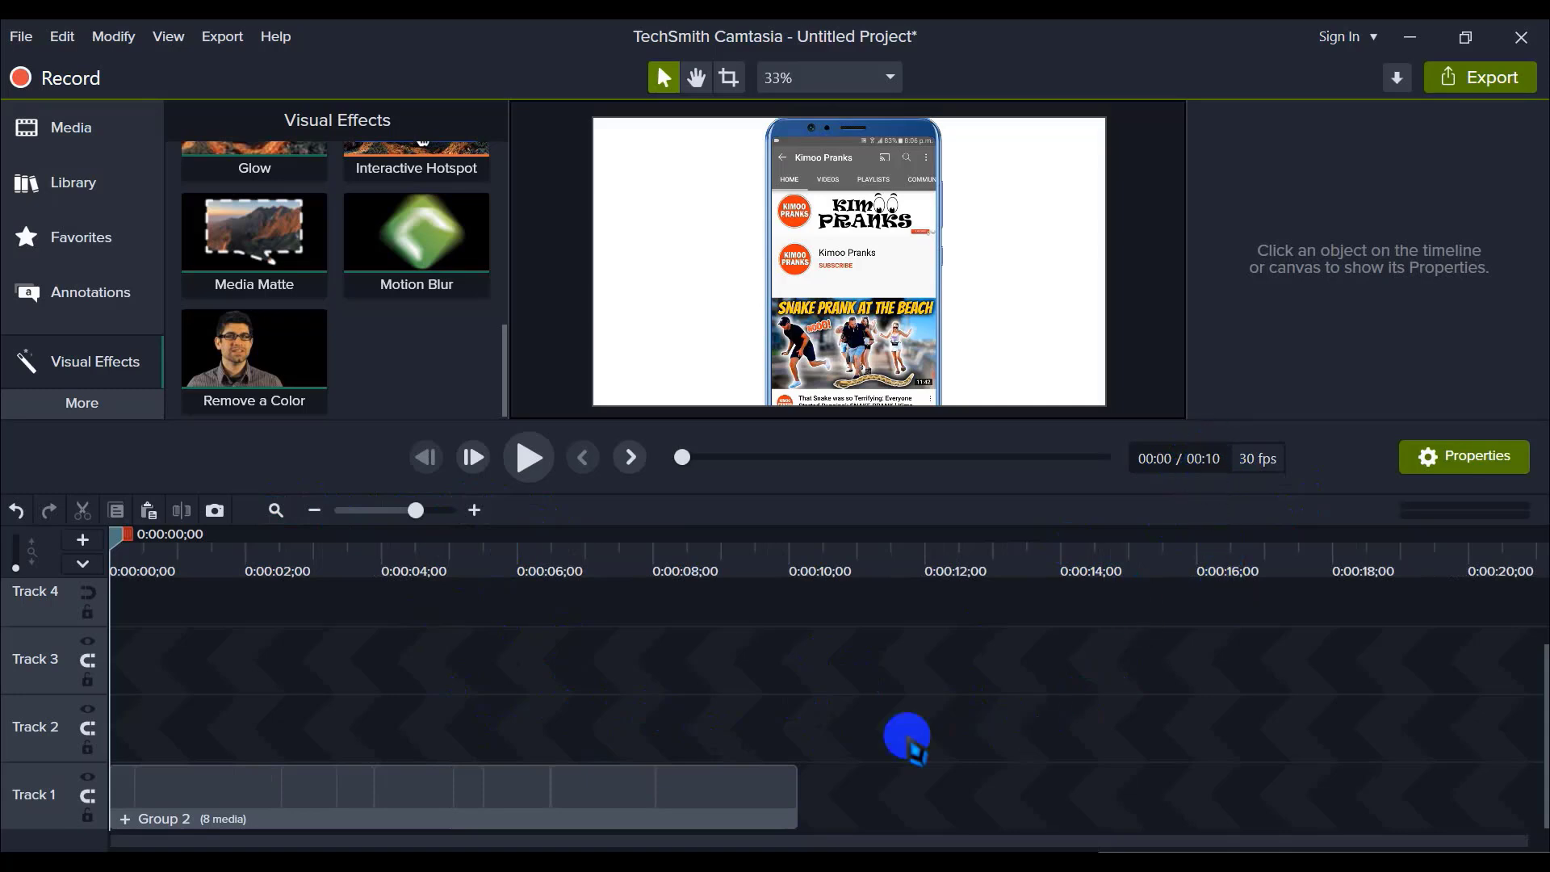
{"action": "left_click", "coordinate": [793, 804]}
{"action": "left_click_drag", "start_coordinate": [796, 789], "coordinate": [837, 792]}
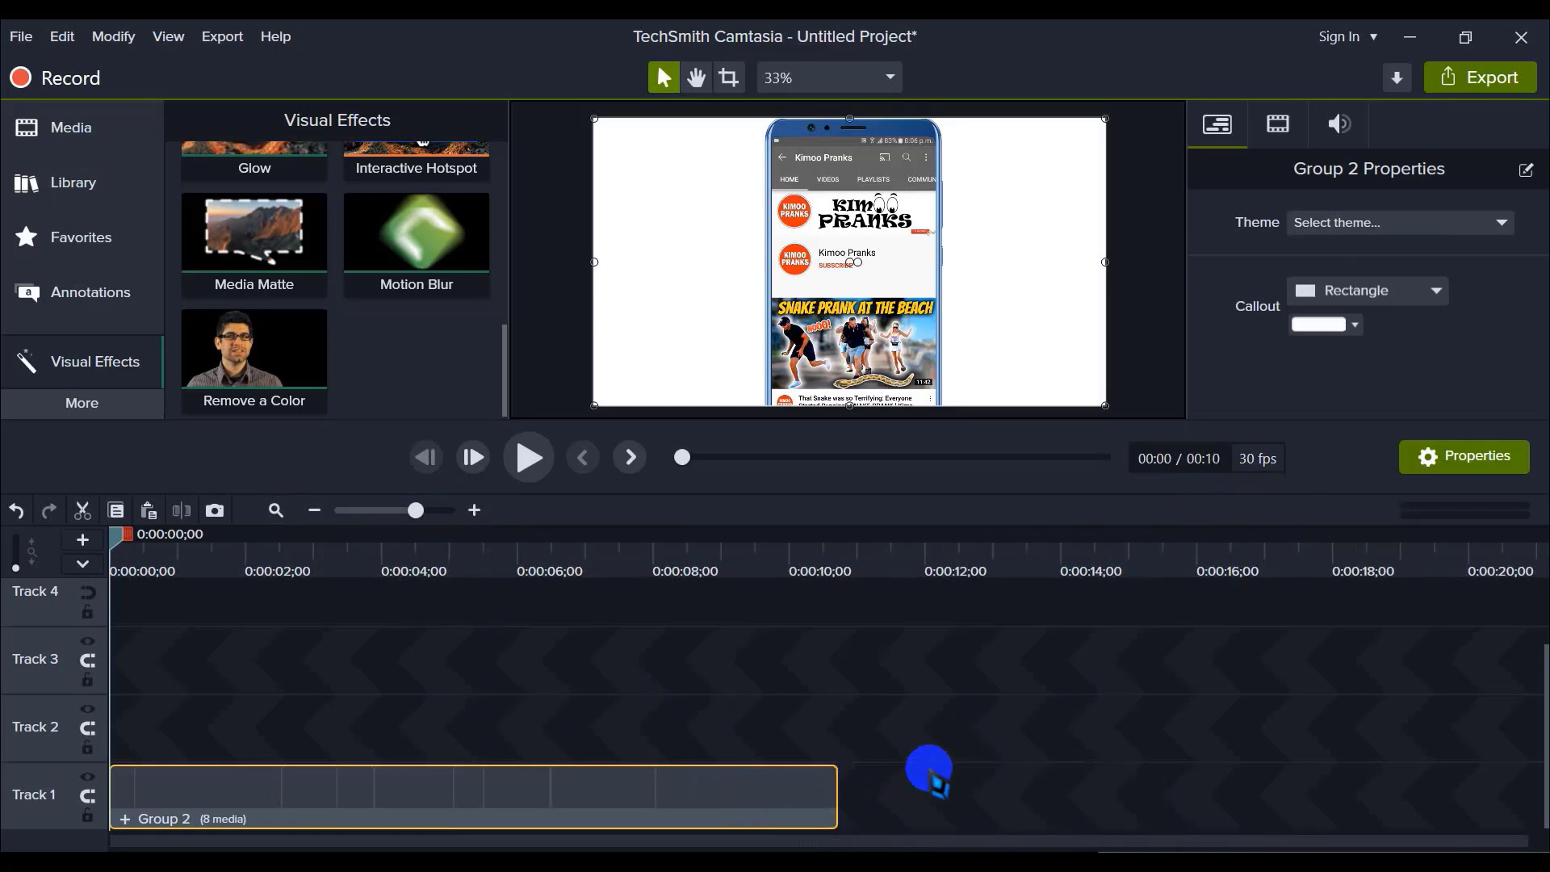
{"action": "key", "text": "ctrl+z"}
{"action": "left_click", "coordinate": [925, 771]}
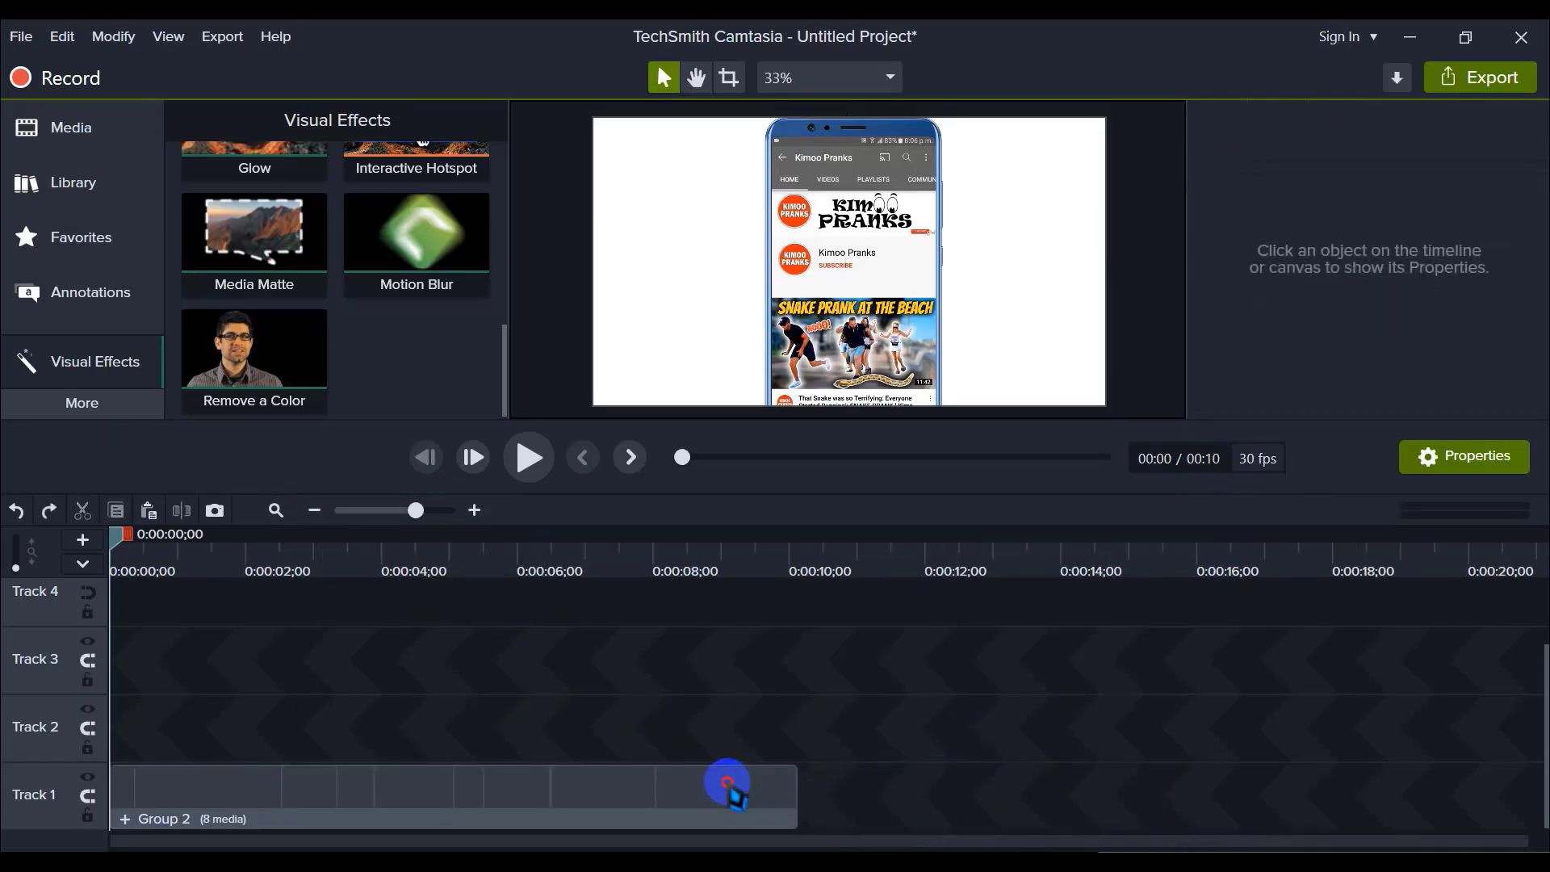
{"action": "left_click", "coordinate": [727, 789]}
{"action": "left_click", "coordinate": [917, 775]}
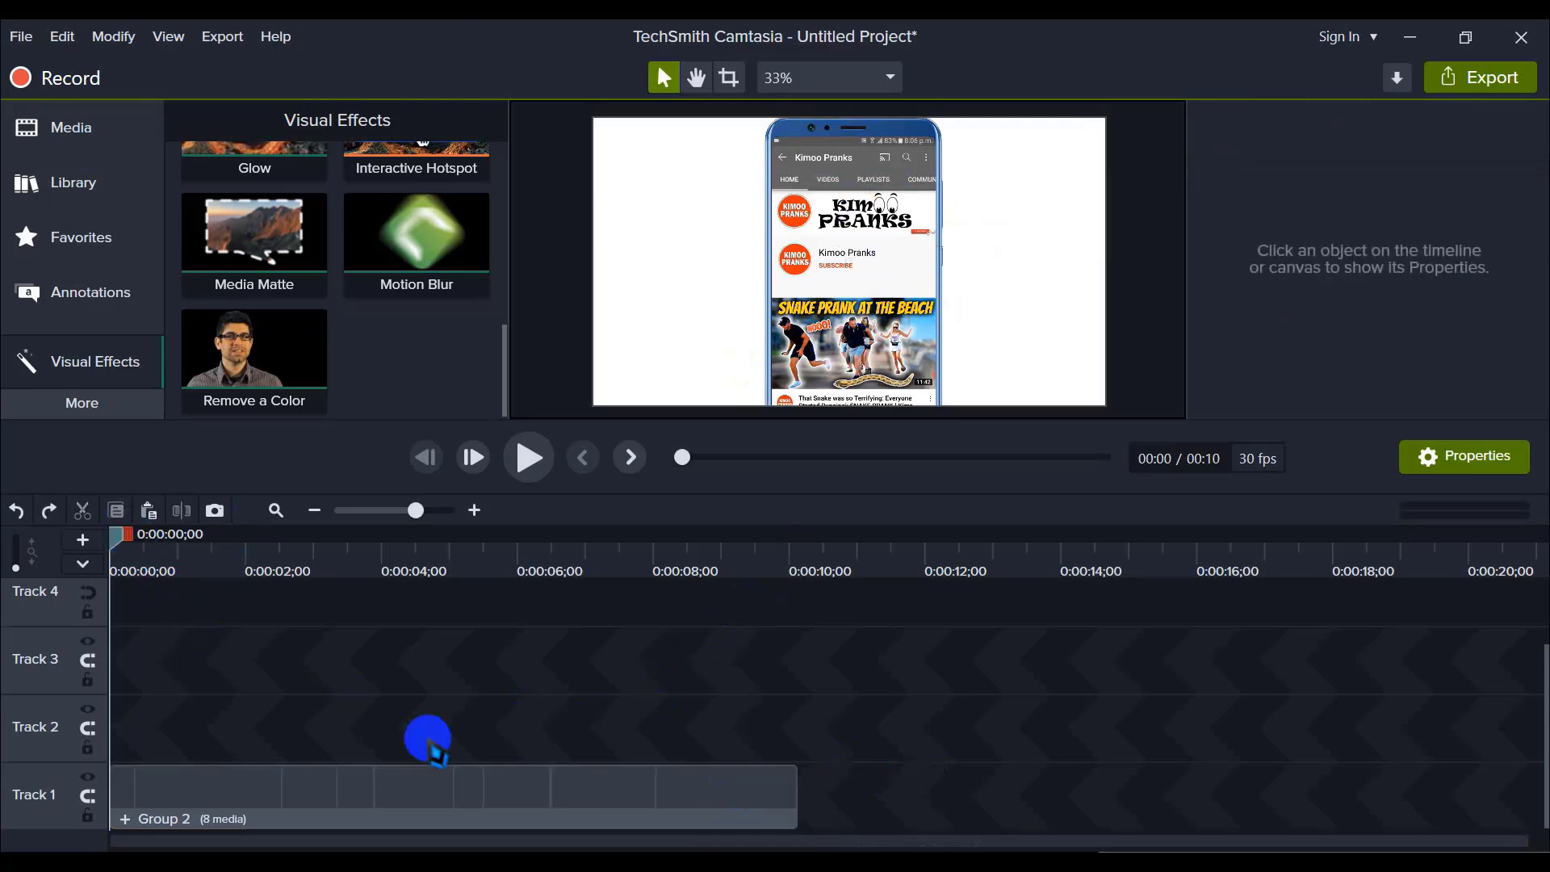
{"action": "left_click", "coordinate": [292, 799]}
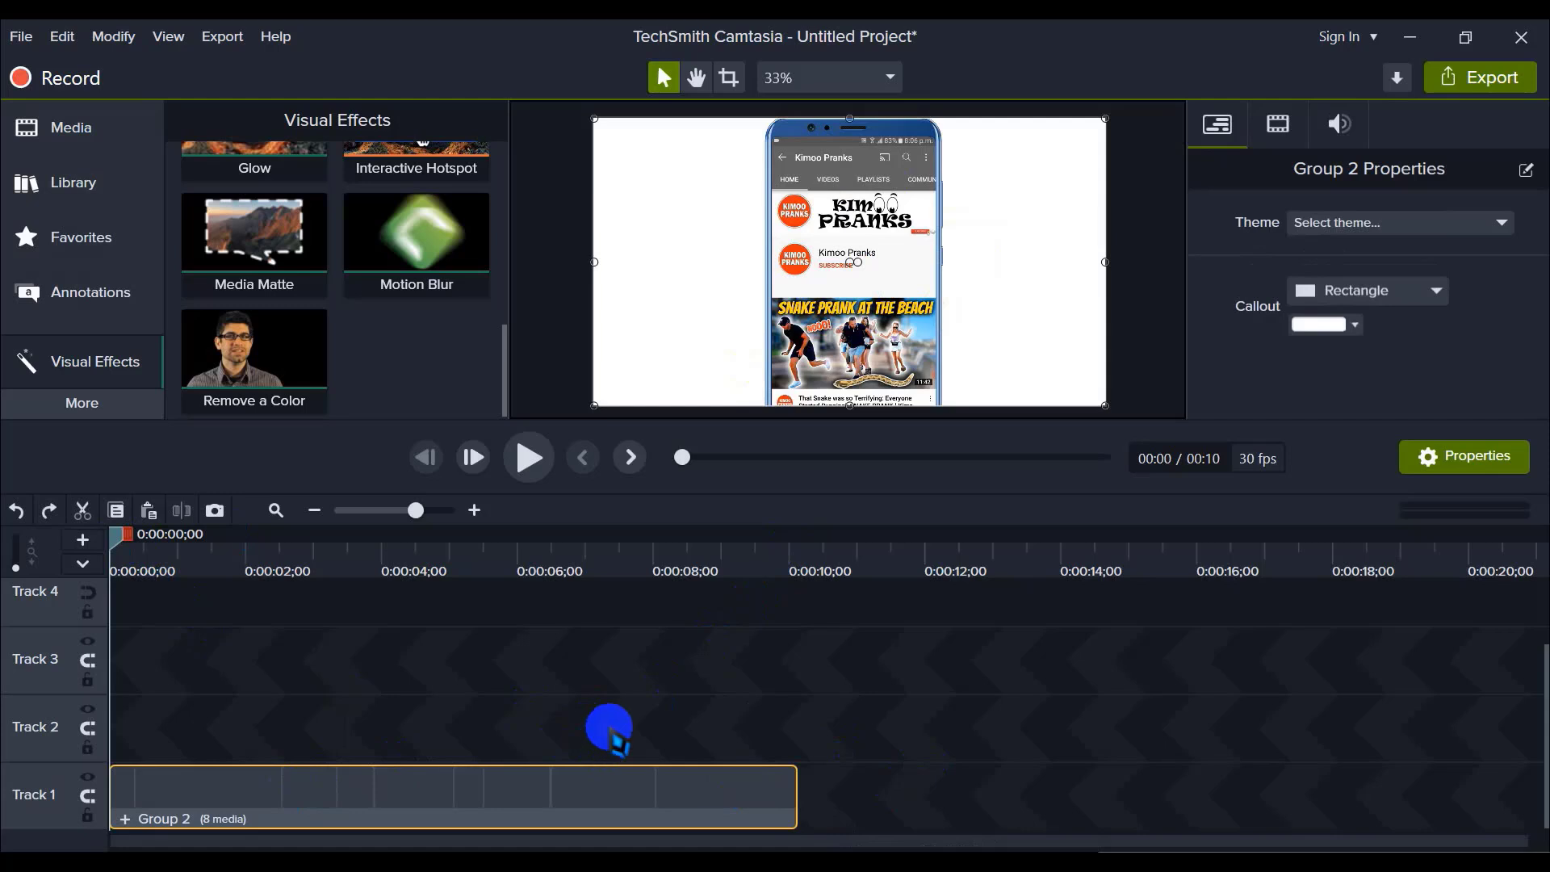
{"action": "left_click", "coordinate": [612, 731]}
Step: Turn off the magnet on the empty Tracks 2 and 3, leaving the group on Track 1 deselected
{"action": "scroll", "coordinate": [197, 739], "scroll_direction": "up", "scroll_amount": 2}
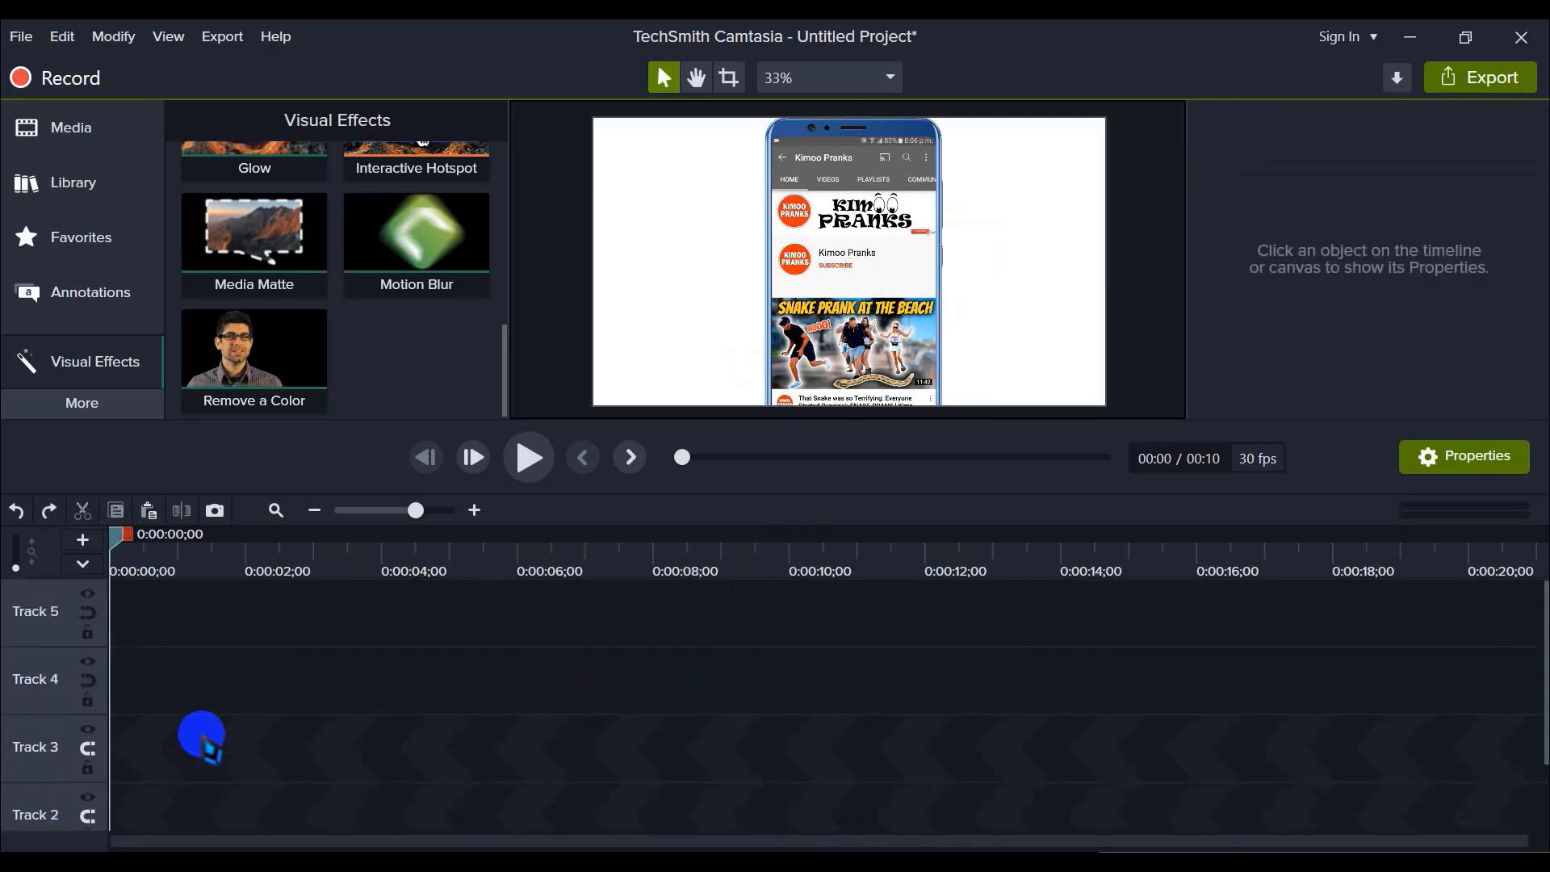
{"action": "scroll", "coordinate": [196, 738], "scroll_direction": "down", "scroll_amount": 1}
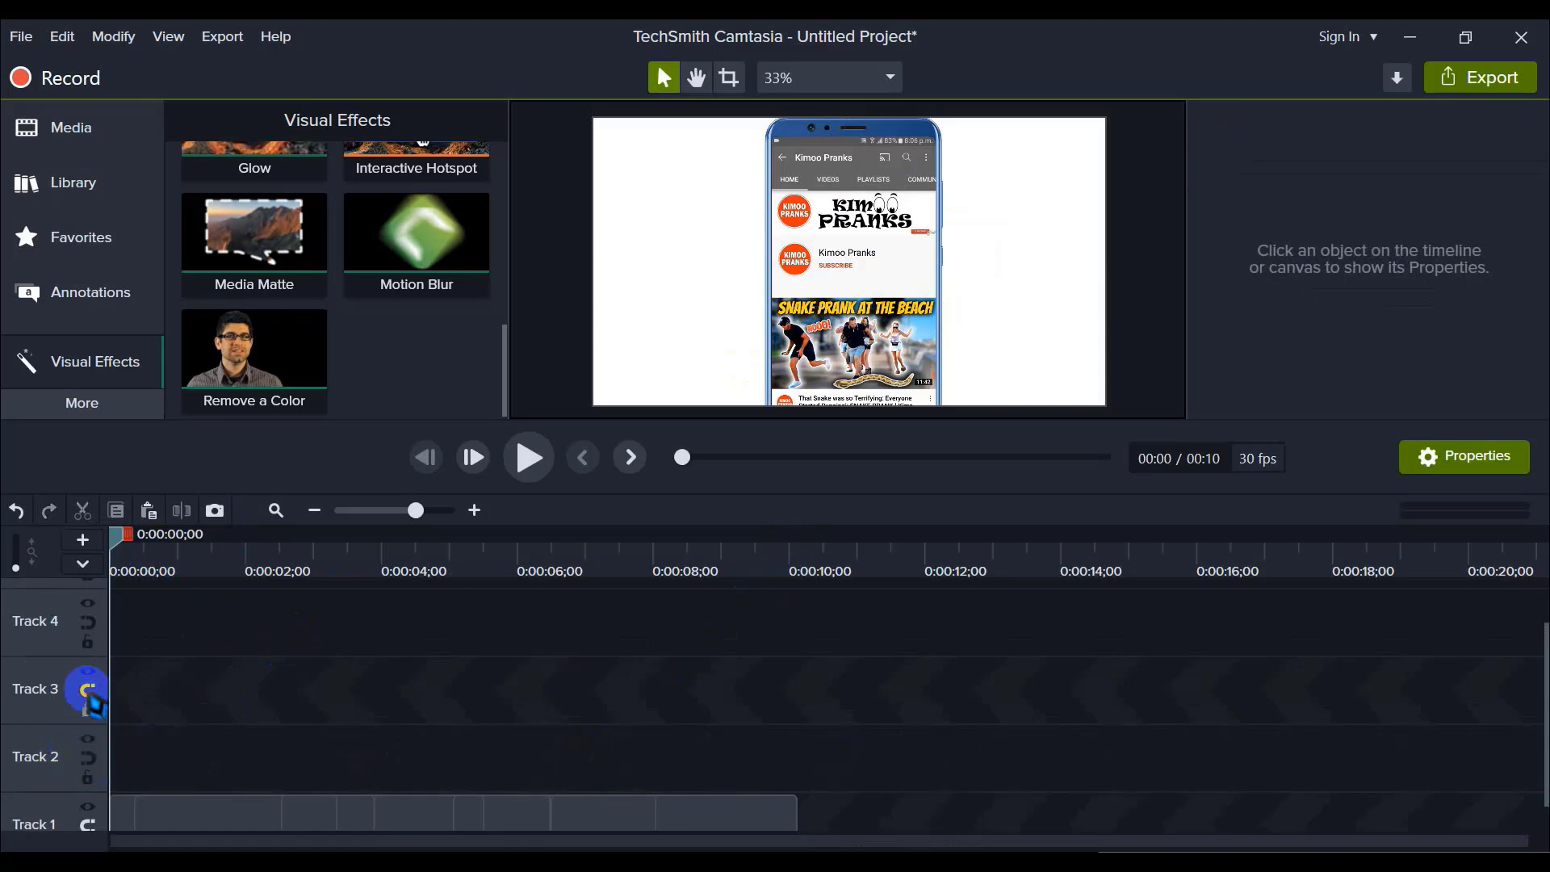
{"action": "scroll", "coordinate": [311, 715], "scroll_direction": "up", "scroll_amount": 1}
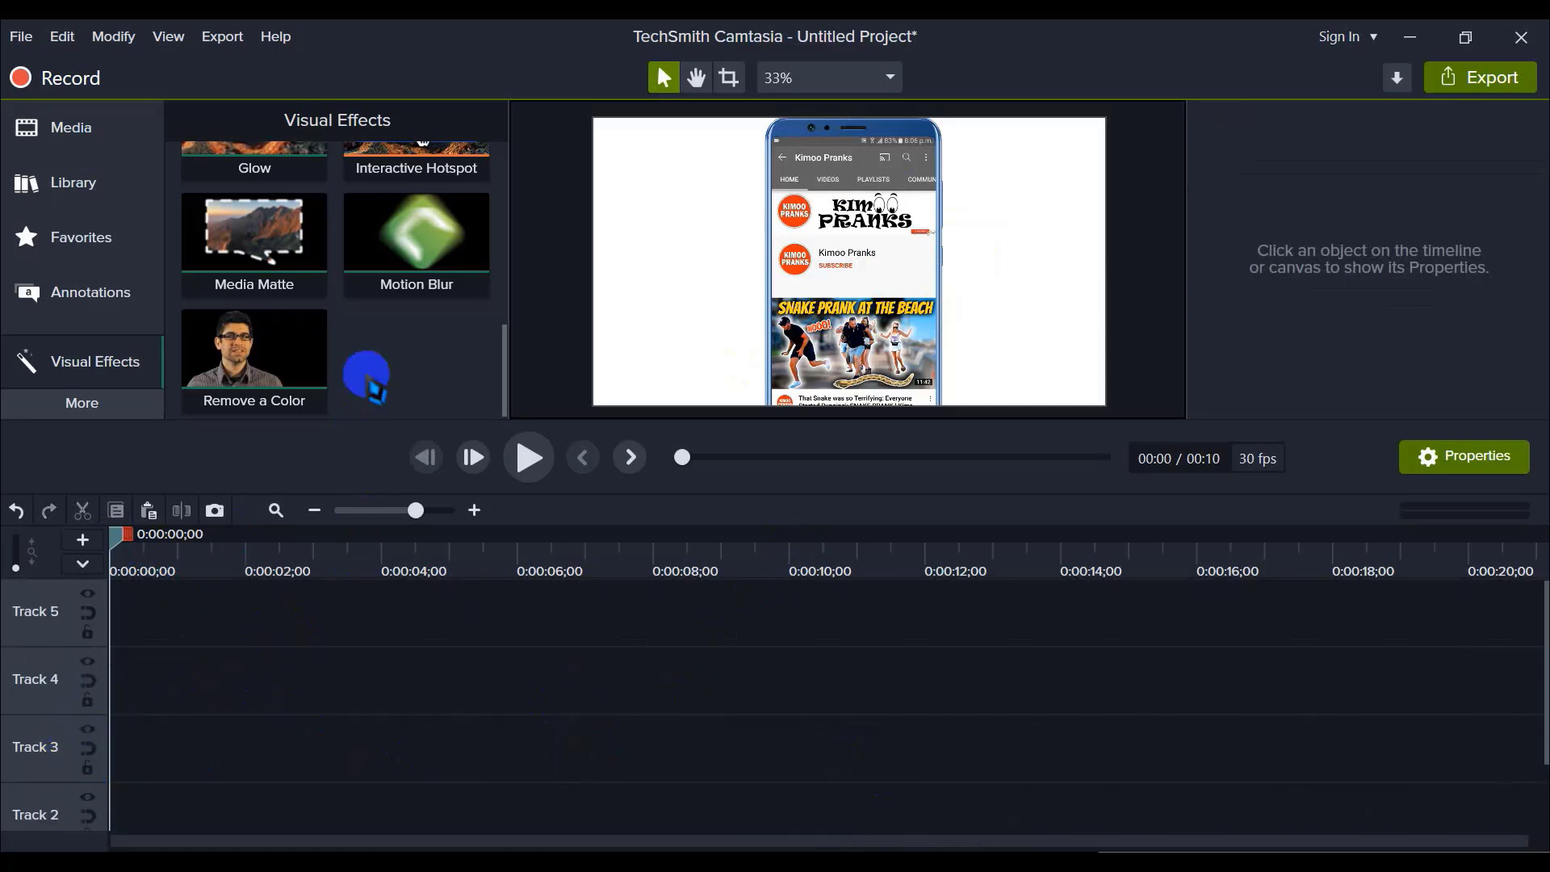
{"action": "scroll", "coordinate": [380, 347], "scroll_direction": "up", "scroll_amount": 5}
{"action": "left_click", "coordinate": [710, 292]}
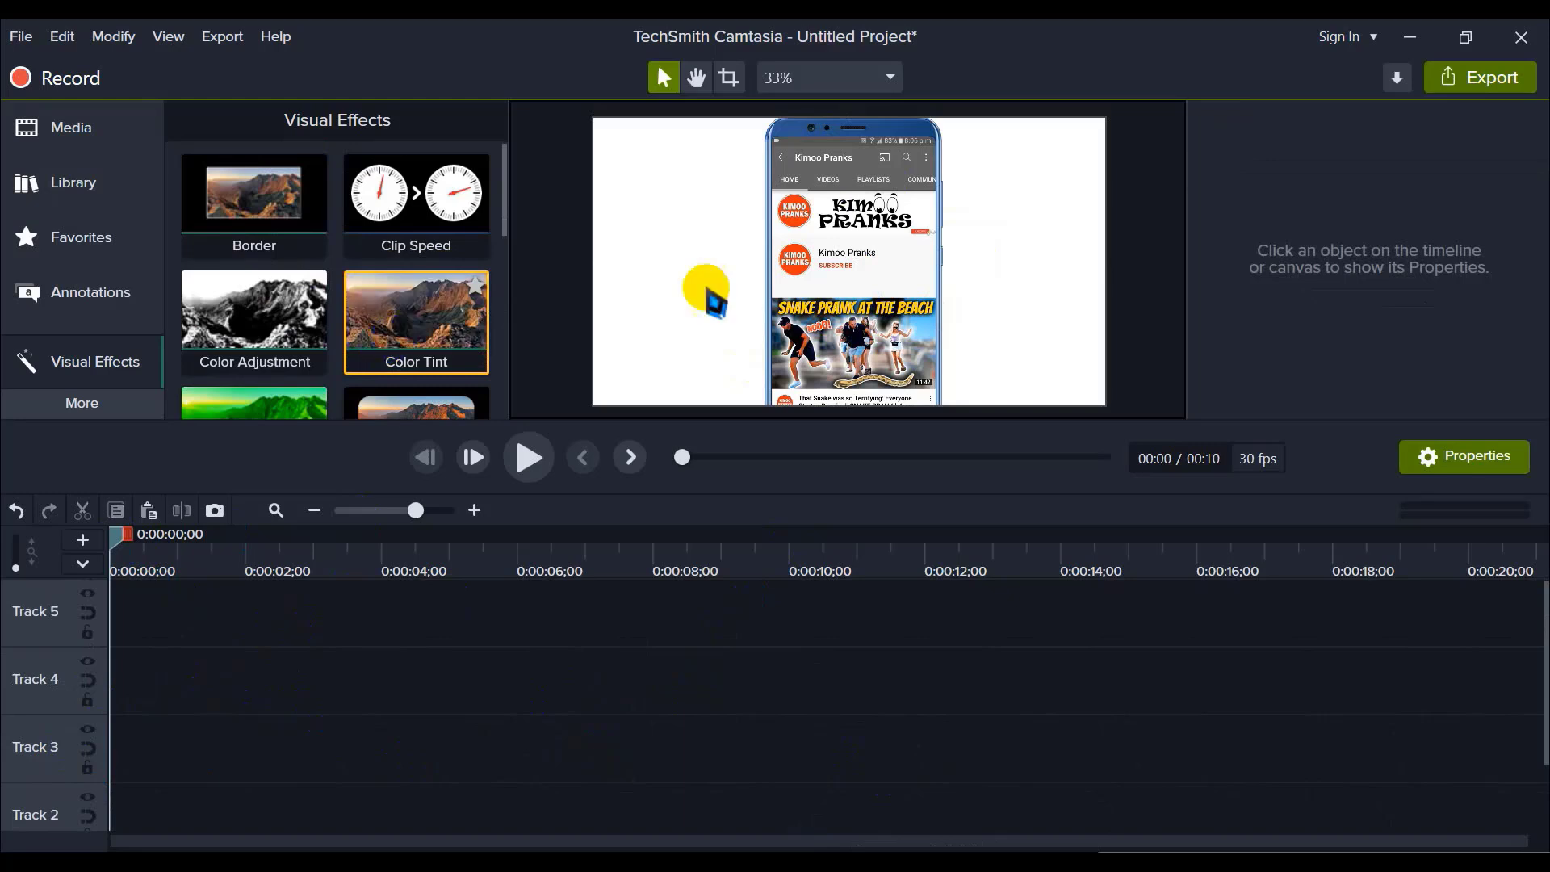
{"action": "scroll", "coordinate": [428, 646], "scroll_direction": "down", "scroll_amount": 1}
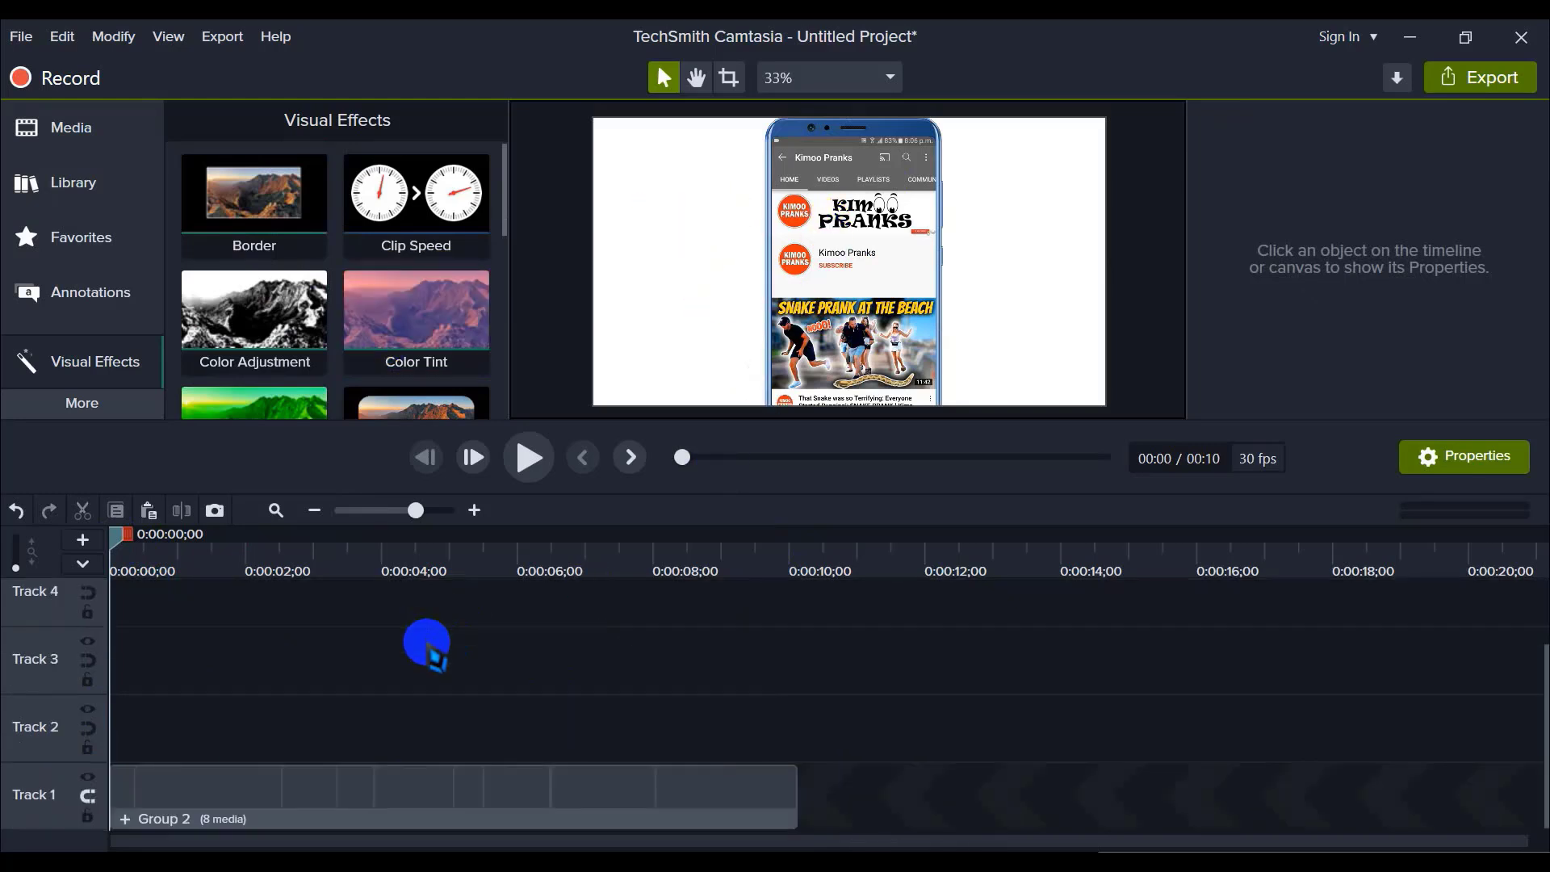
{"action": "left_click", "coordinate": [370, 796]}
{"action": "left_click", "coordinate": [399, 702]}
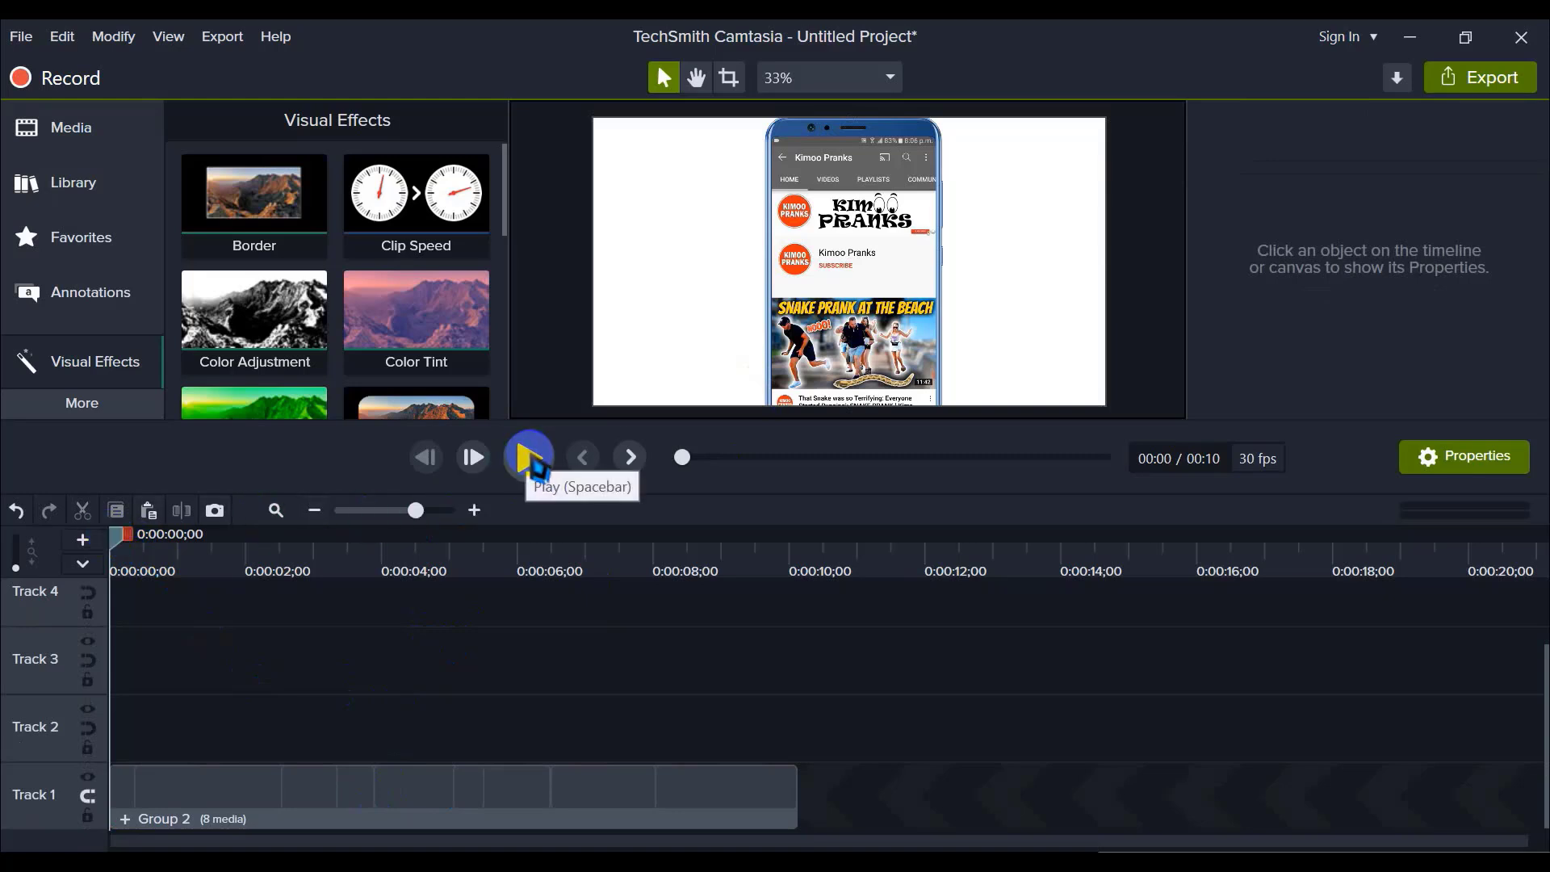
Step: Play the trimmed group, examine its closing frames around 0:00:08;21, and return the playhead to the timeline start
{"action": "left_click", "coordinate": [536, 478]}
{"action": "left_click", "coordinate": [541, 482]}
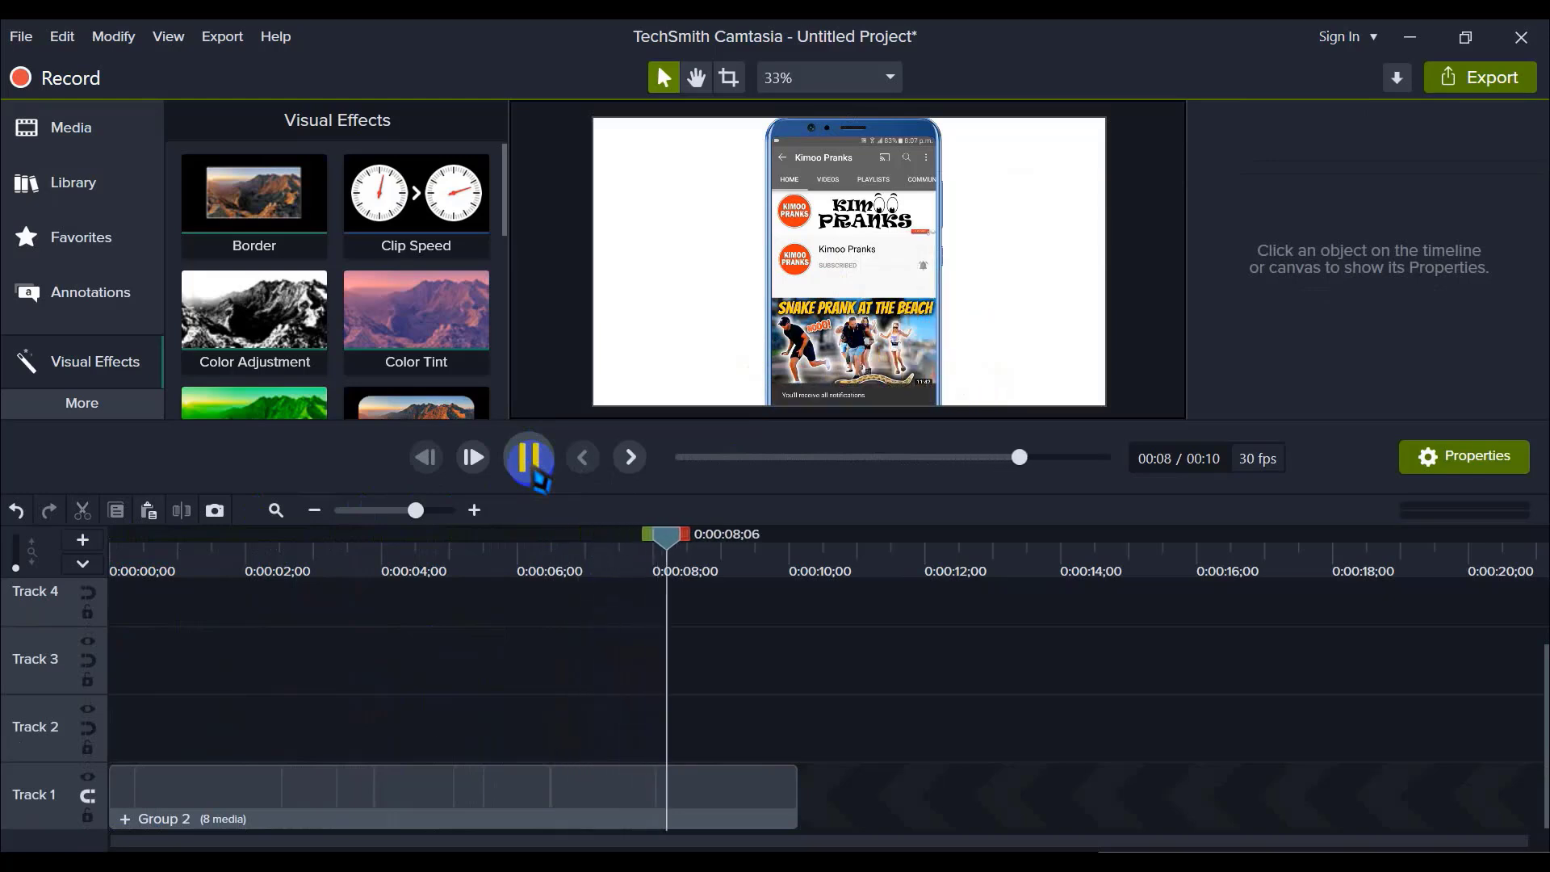
{"action": "key", "text": "space"}
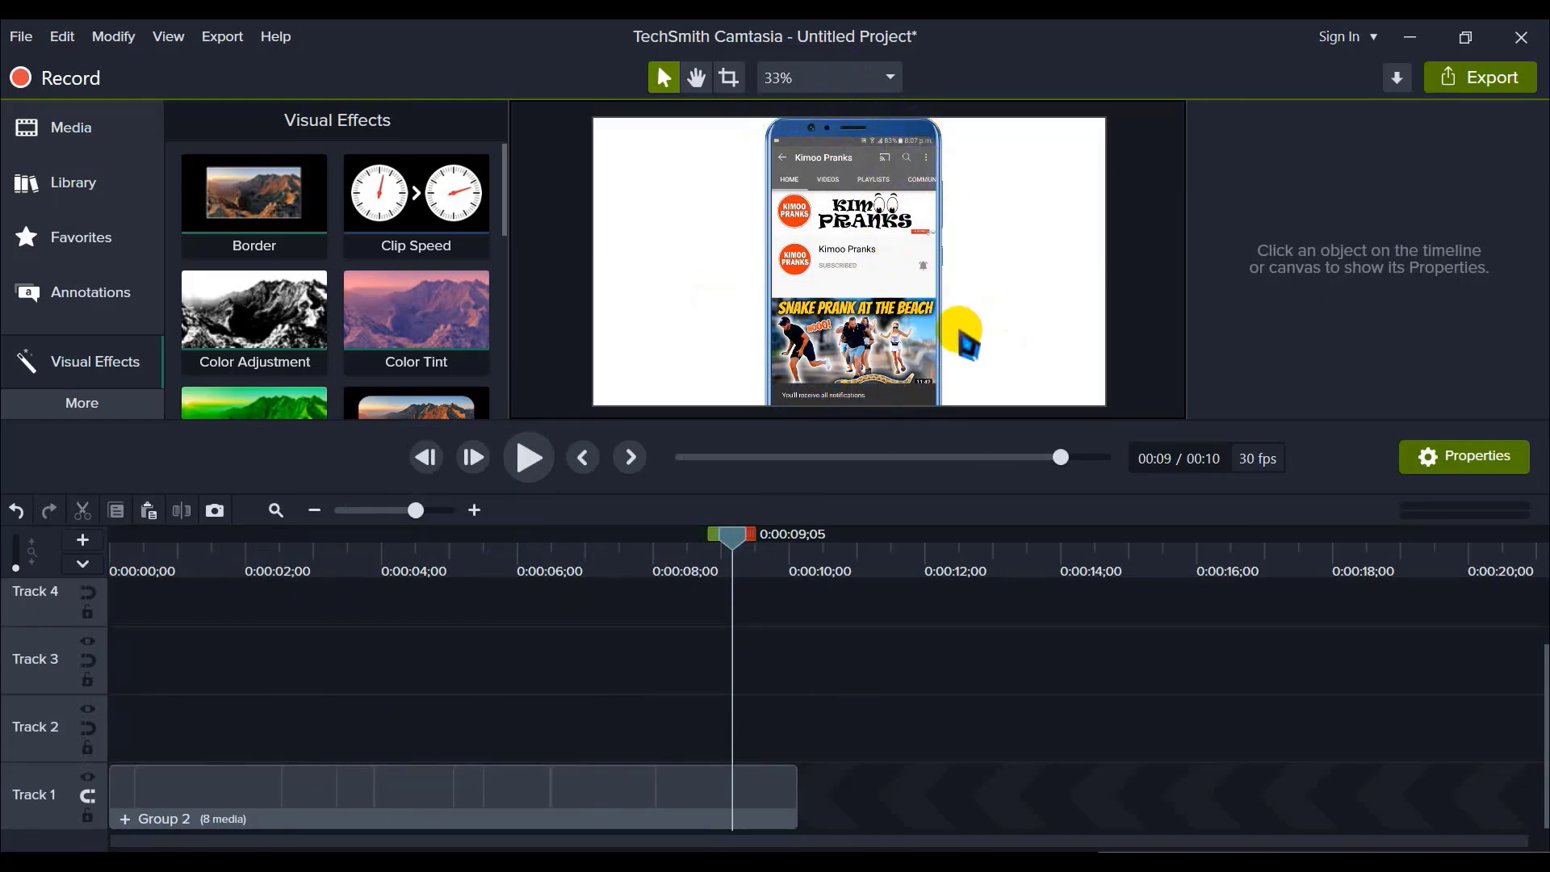
{"action": "left_click_drag", "start_coordinate": [734, 537], "coordinate": [702, 537]}
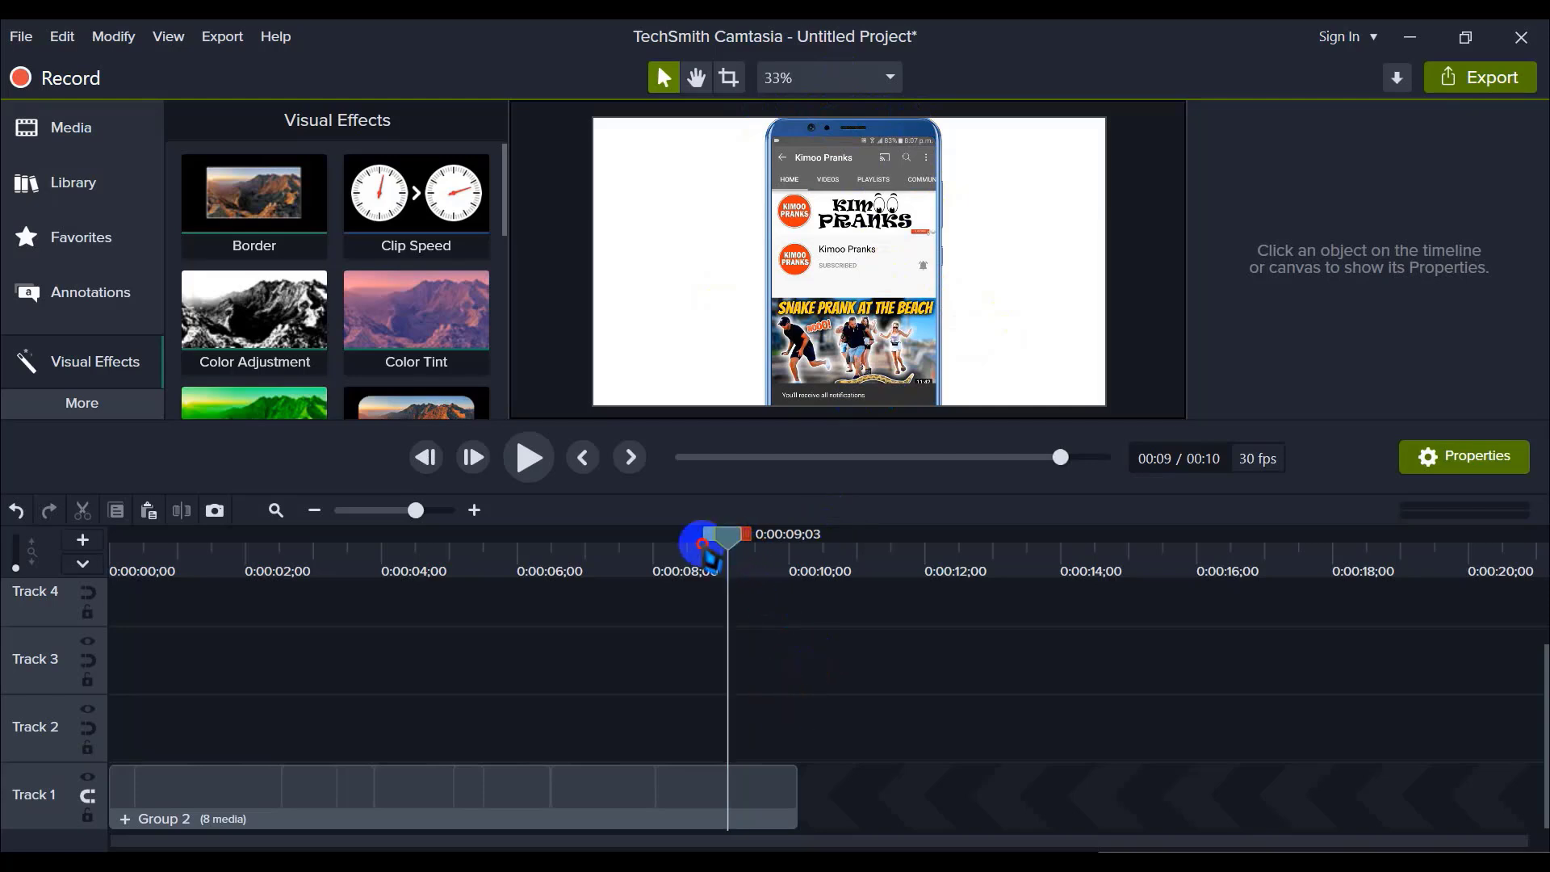
{"action": "left_click", "coordinate": [643, 805]}
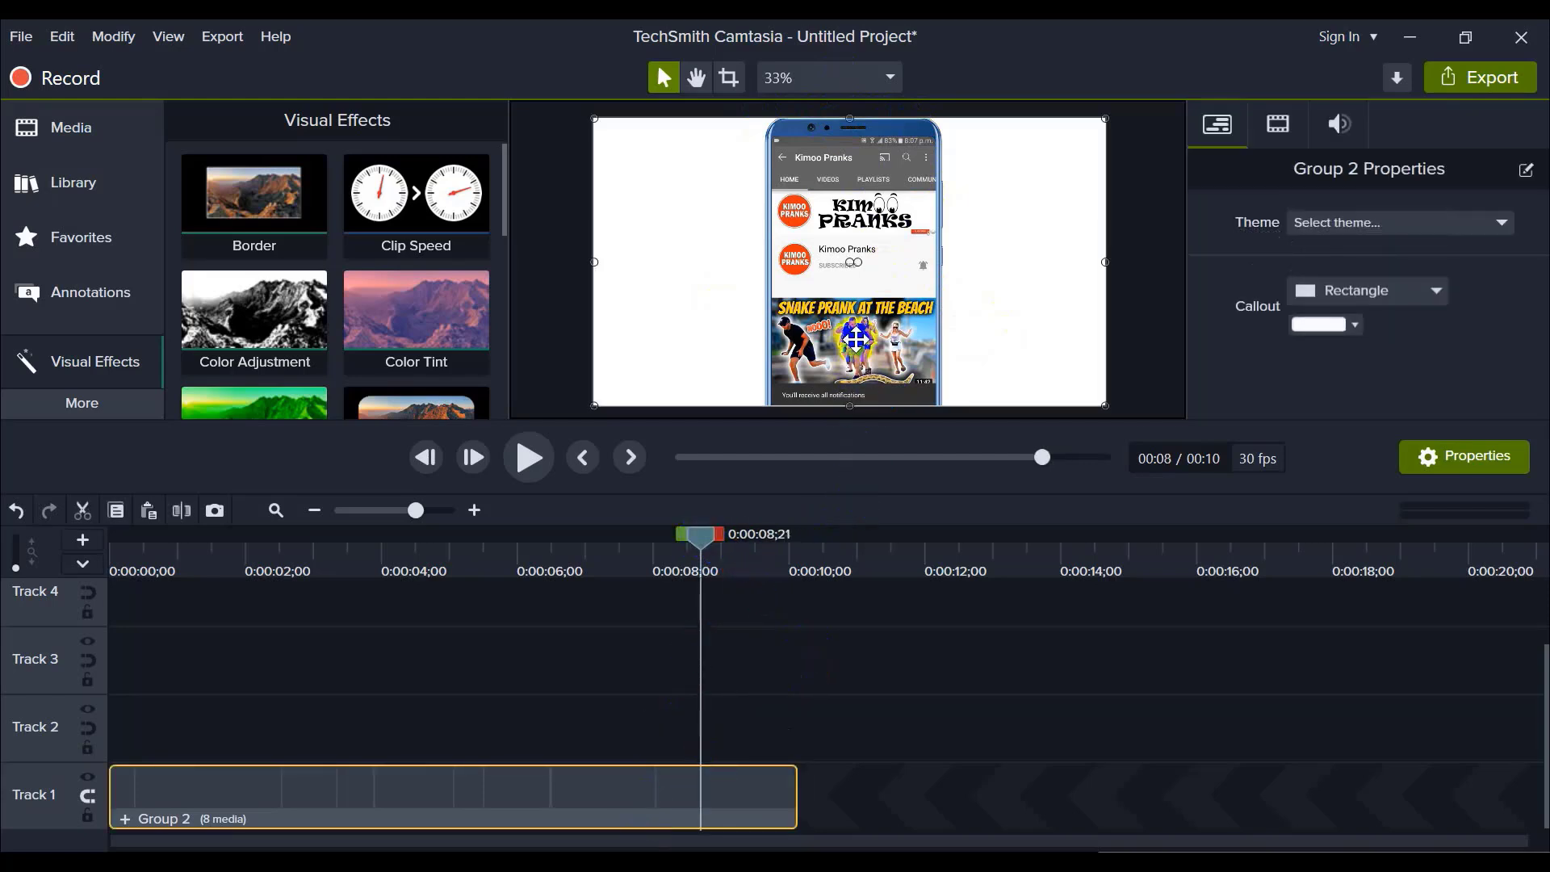
{"action": "left_click", "coordinate": [817, 724]}
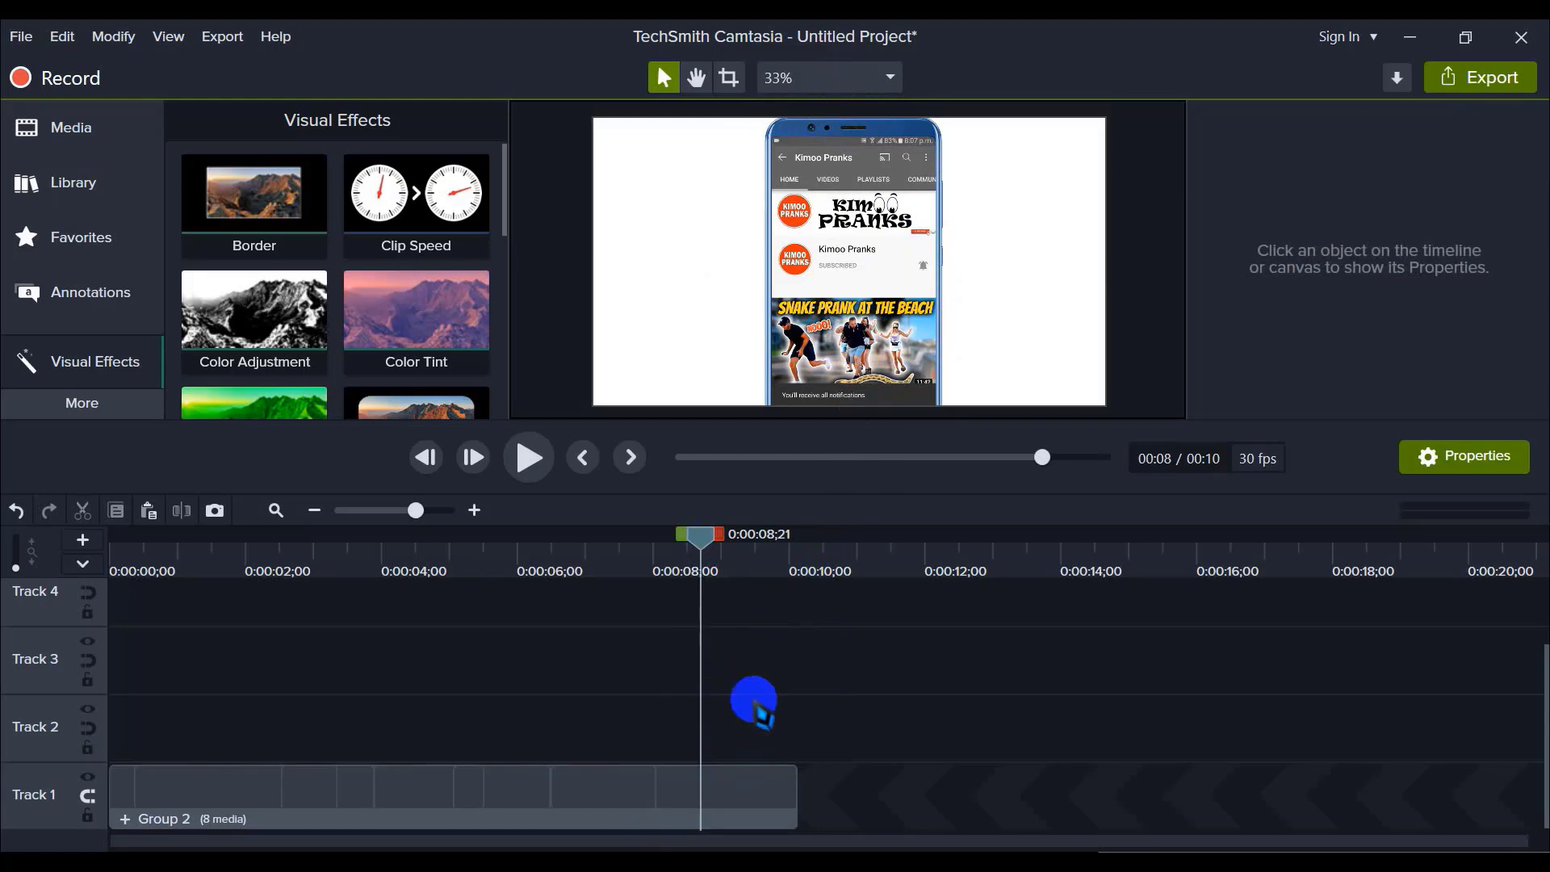
{"action": "left_click_drag", "start_coordinate": [701, 537], "coordinate": [32, 601]}
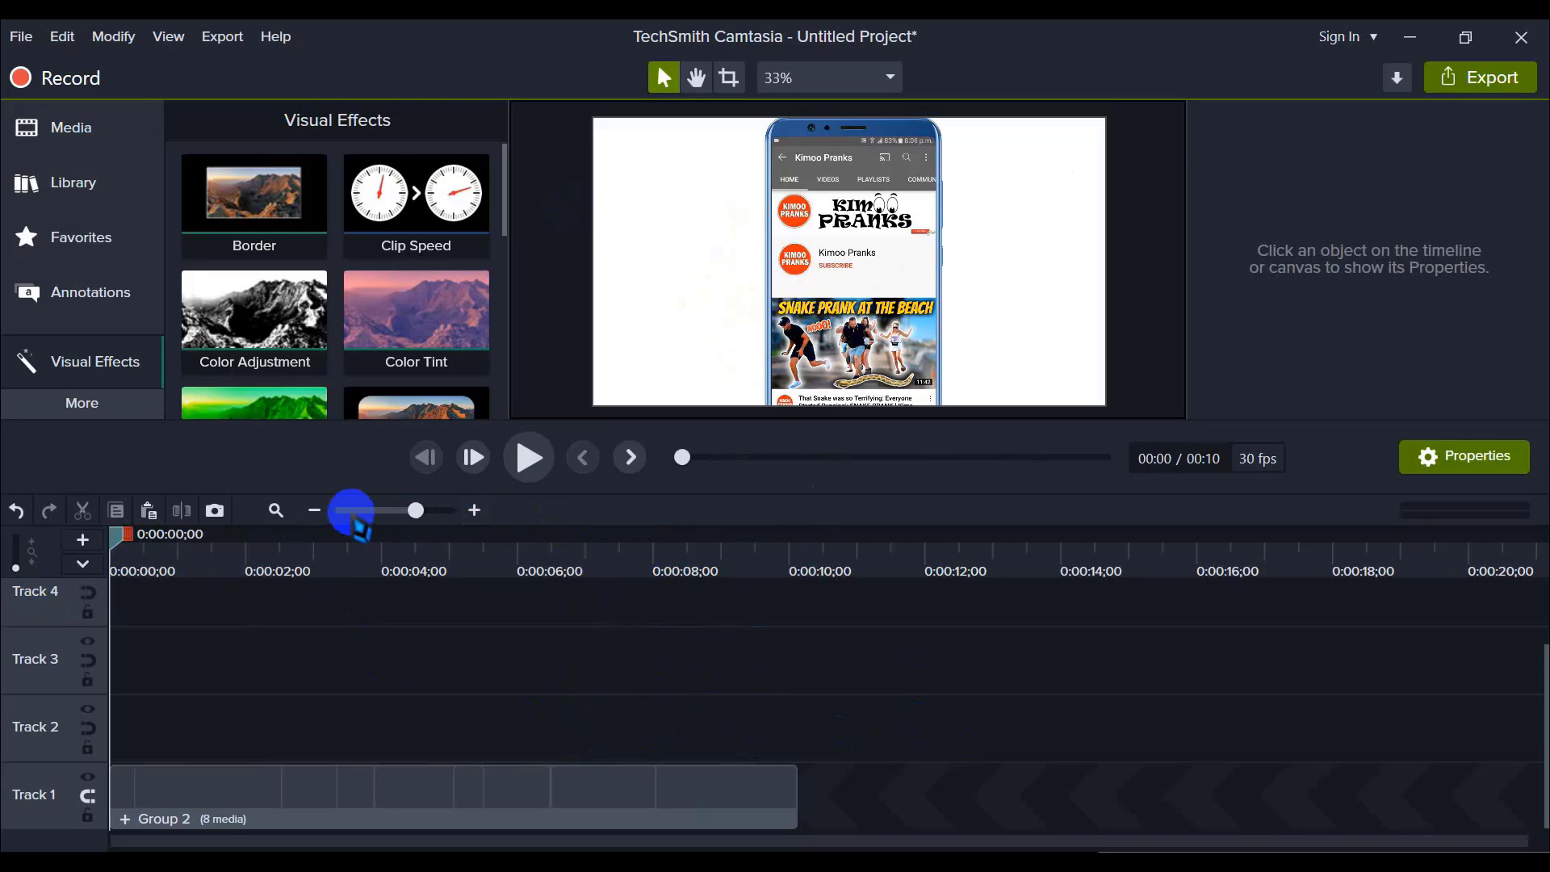
{"action": "left_click", "coordinate": [596, 712]}
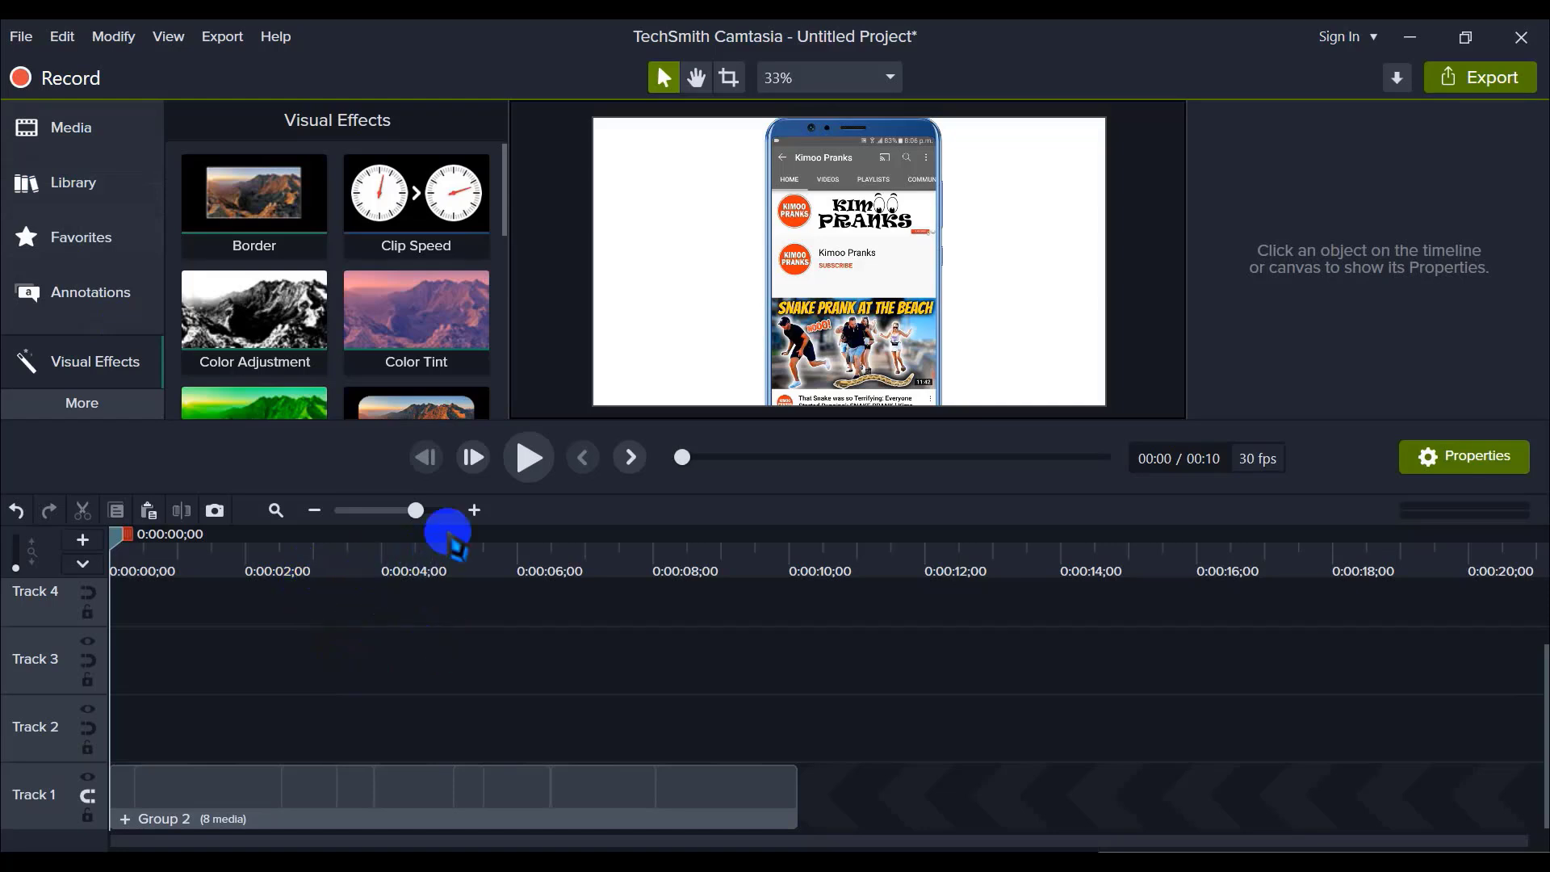
Step: Add a plain text callout in the blank area left of the phone at 0:00:02;12, where the finger taps subscribe
{"action": "left_click", "coordinate": [529, 458]}
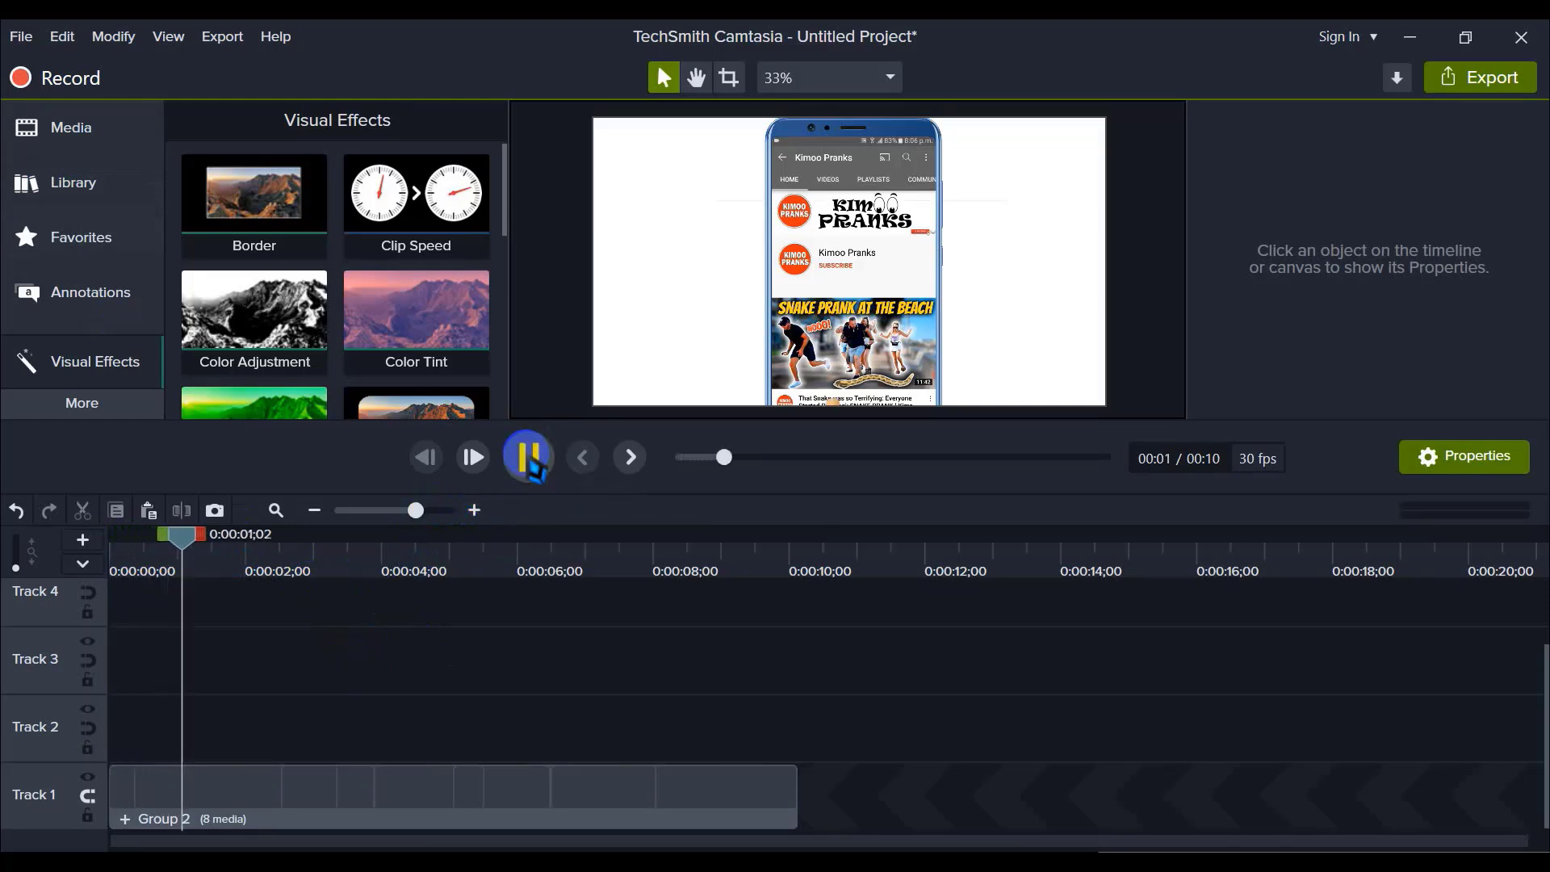
{"action": "left_click", "coordinate": [530, 459]}
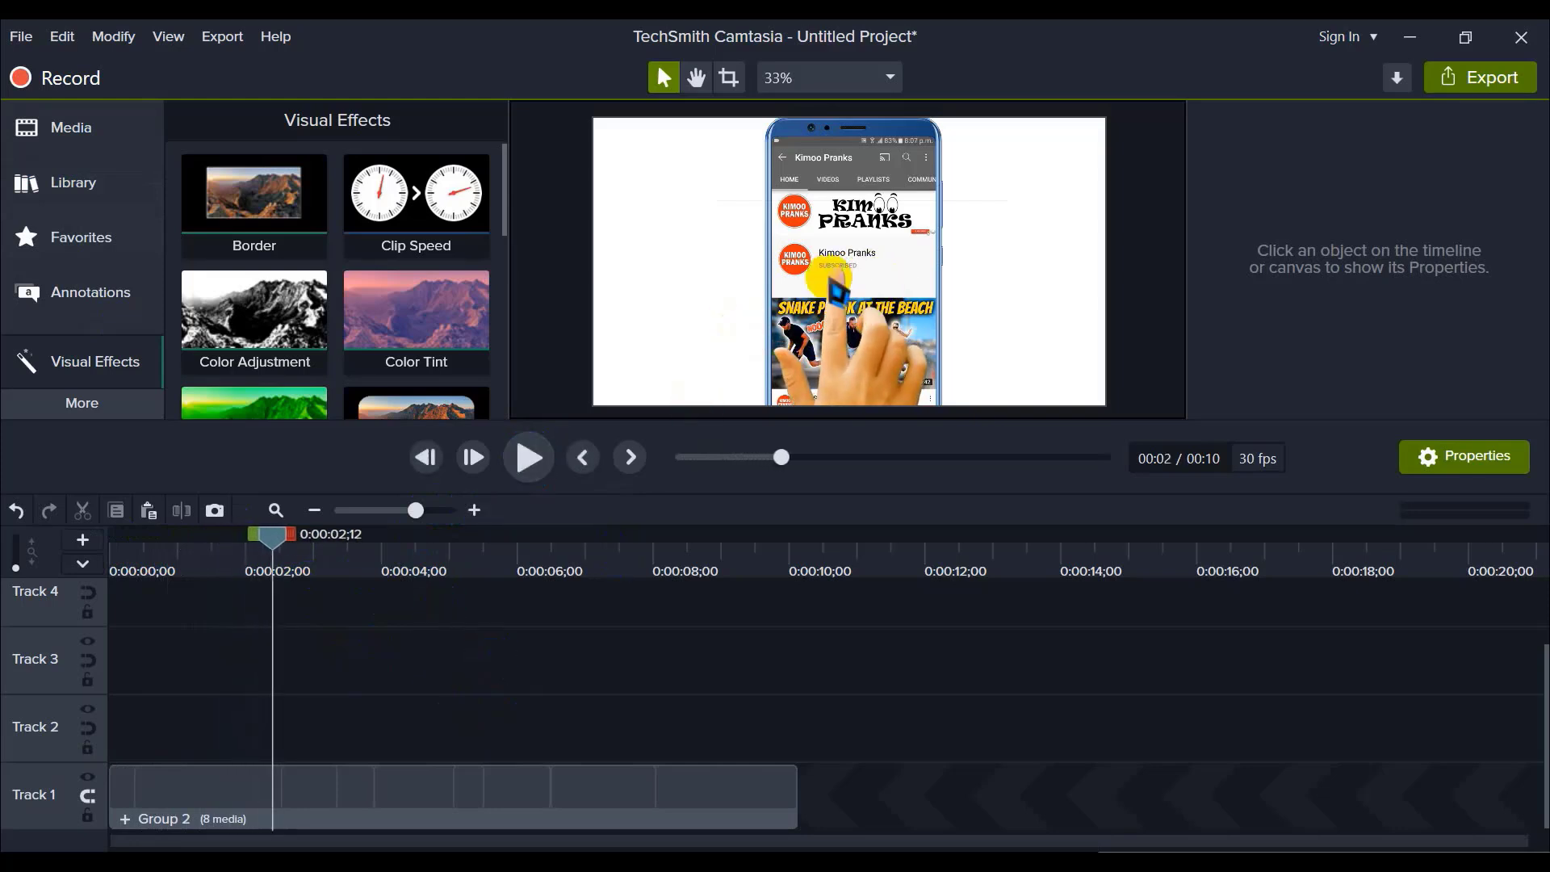
{"action": "left_click", "coordinate": [68, 299]}
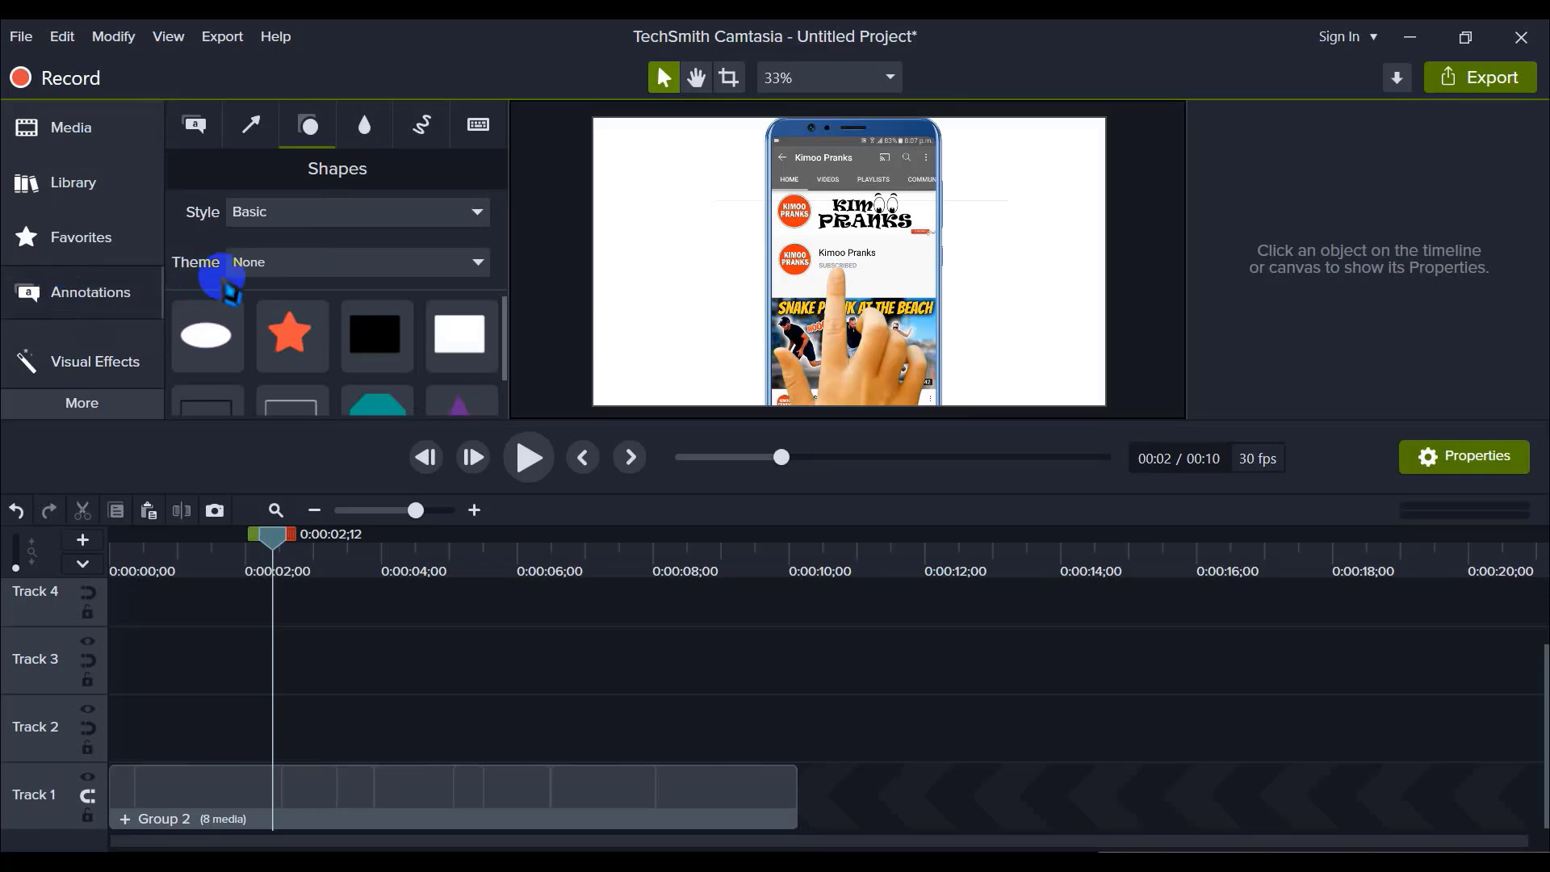
{"action": "left_click", "coordinate": [195, 129]}
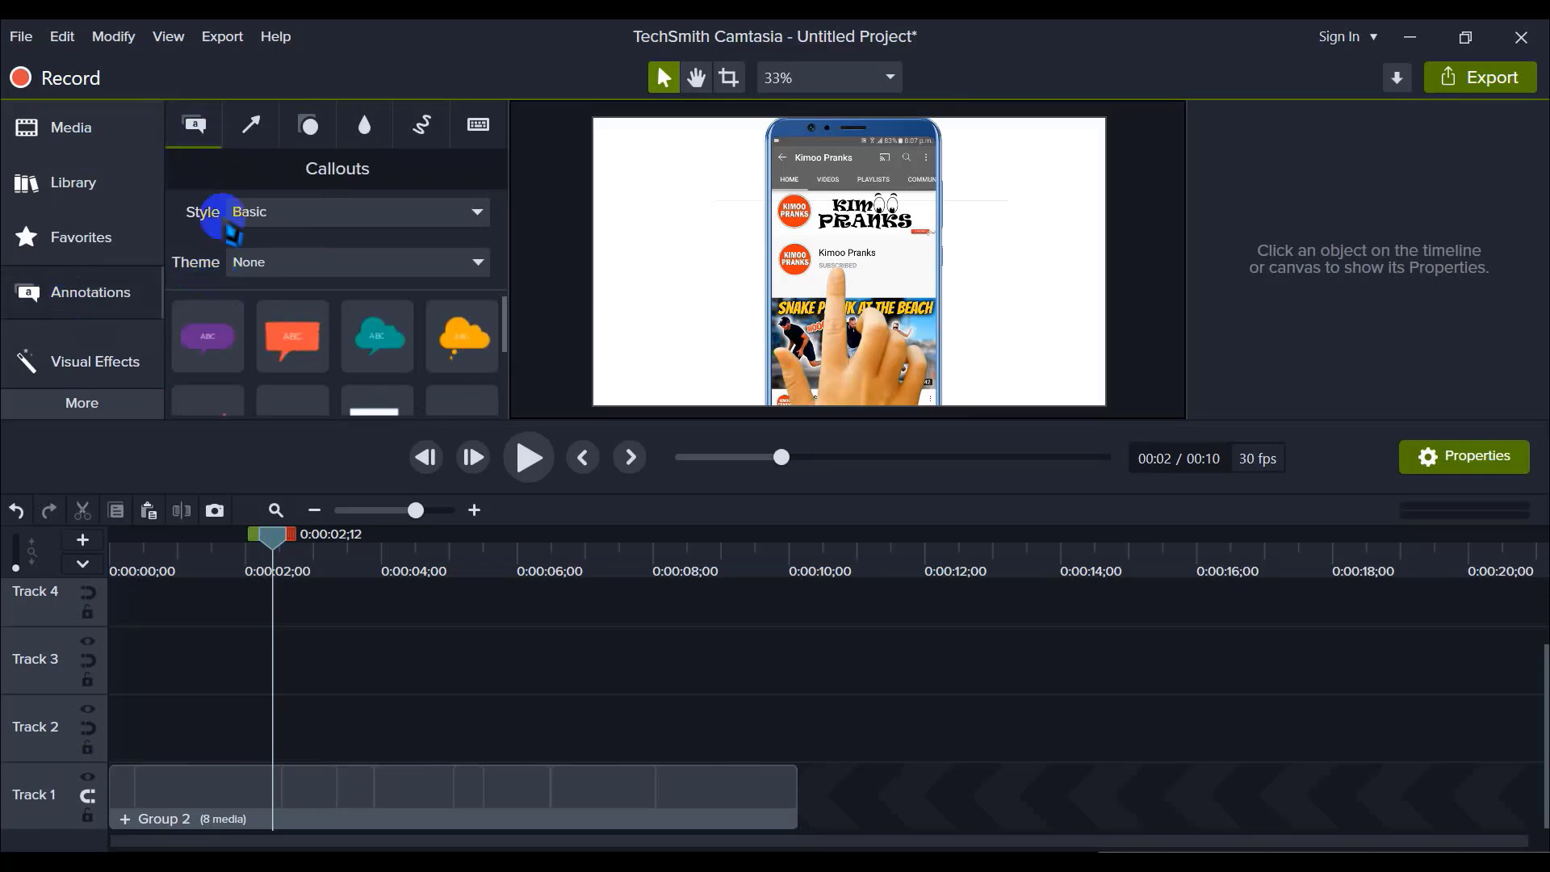
{"action": "scroll", "coordinate": [346, 305], "scroll_direction": "down", "scroll_amount": 2}
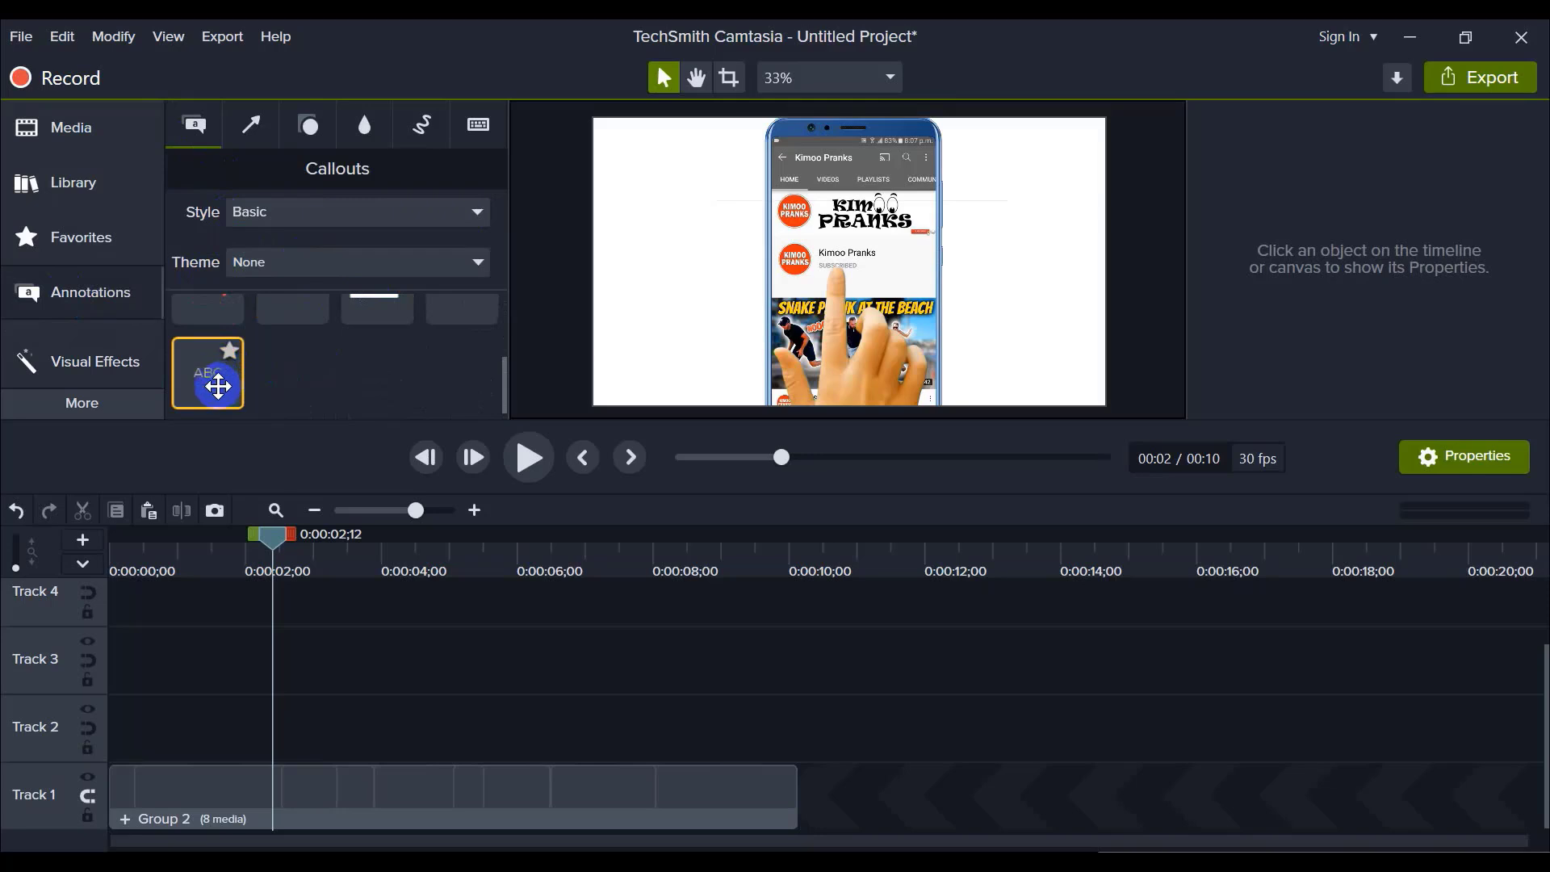
{"action": "left_click_drag", "start_coordinate": [213, 380], "coordinate": [398, 669]}
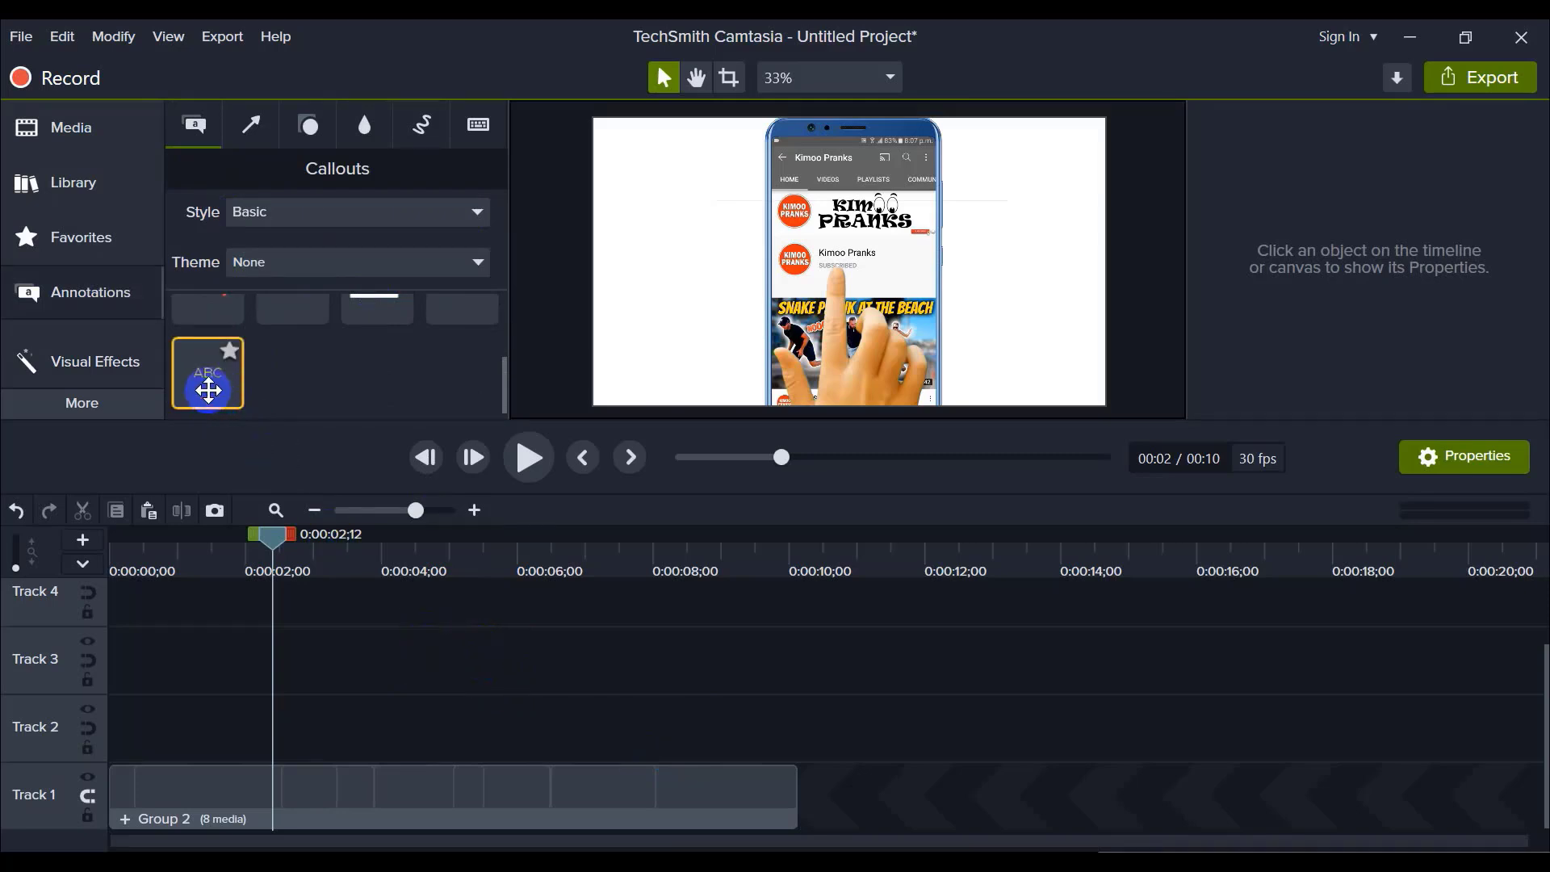
{"action": "left_click_drag", "start_coordinate": [208, 391], "coordinate": [680, 314]}
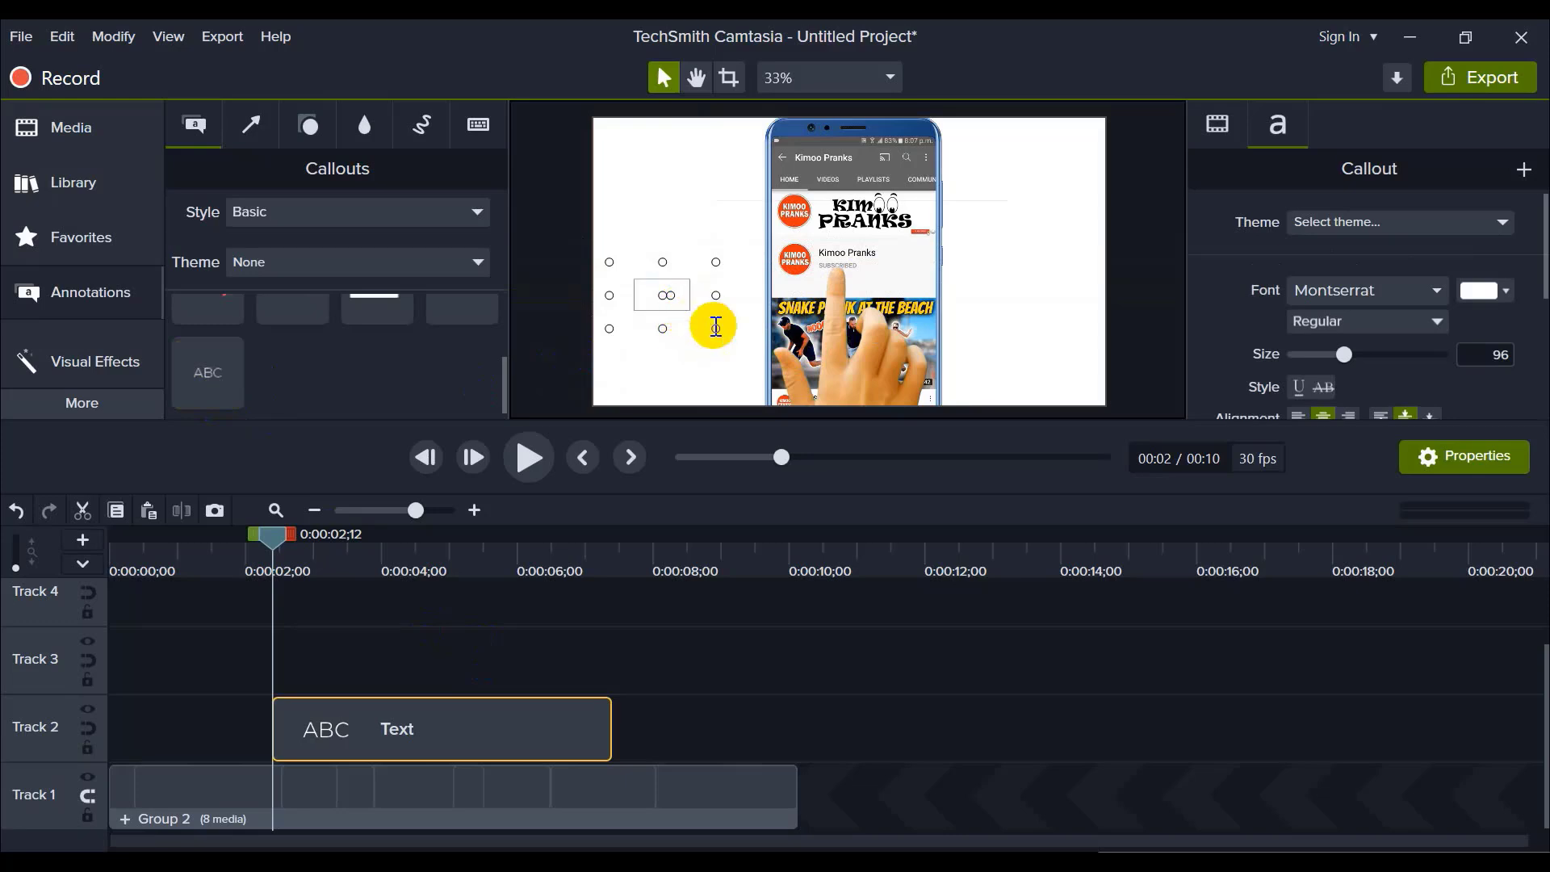
Step: Set the font color of the new text callout to red (#F70D0D)
{"action": "left_click", "coordinate": [1504, 291]}
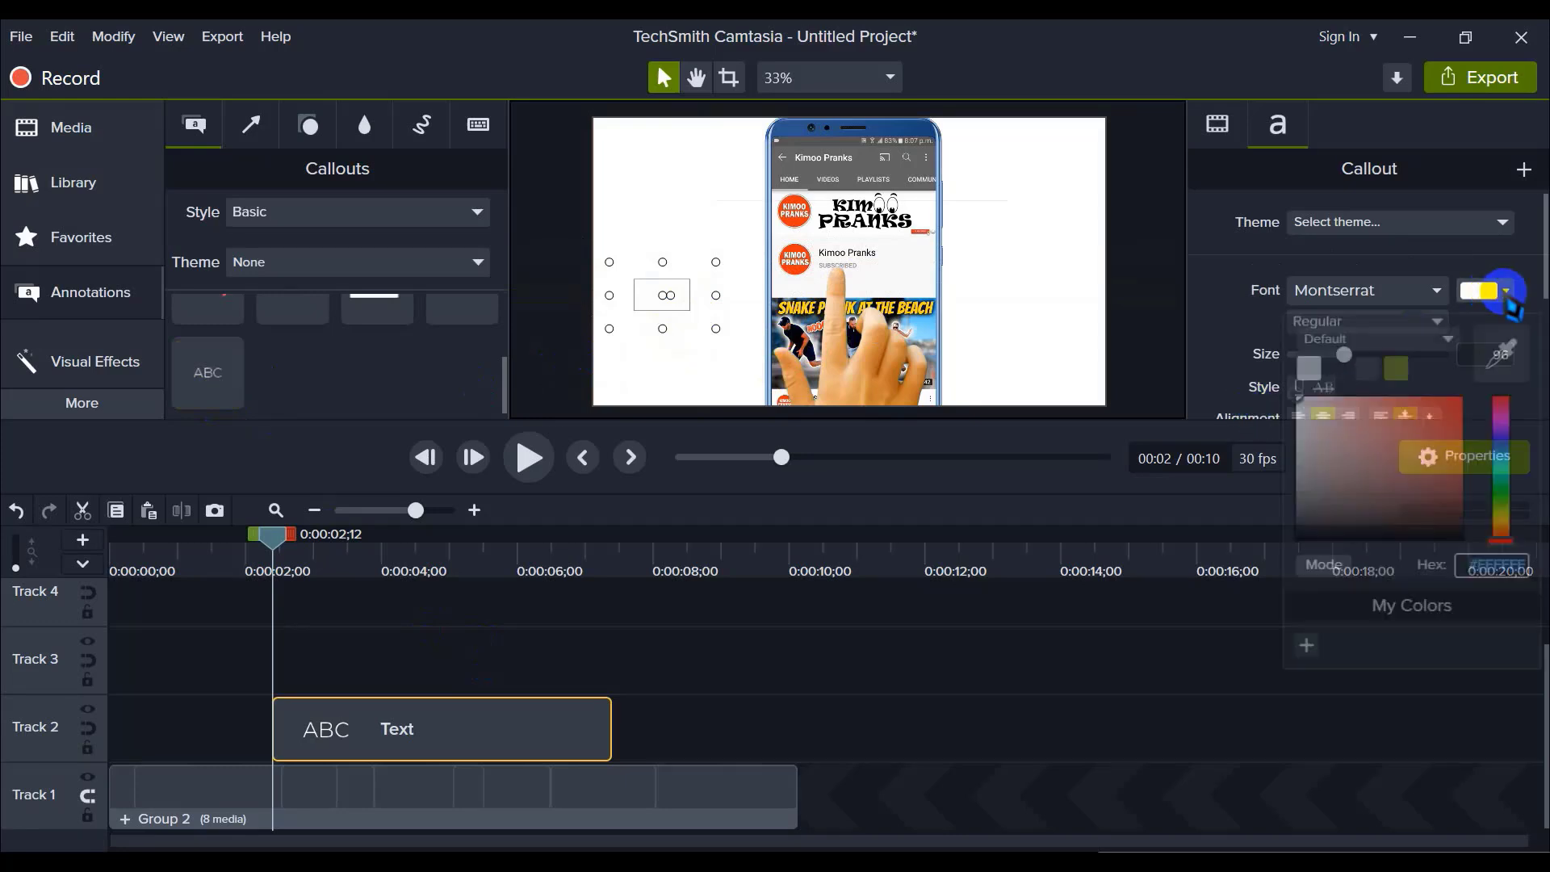
{"action": "left_click", "coordinate": [1456, 406]}
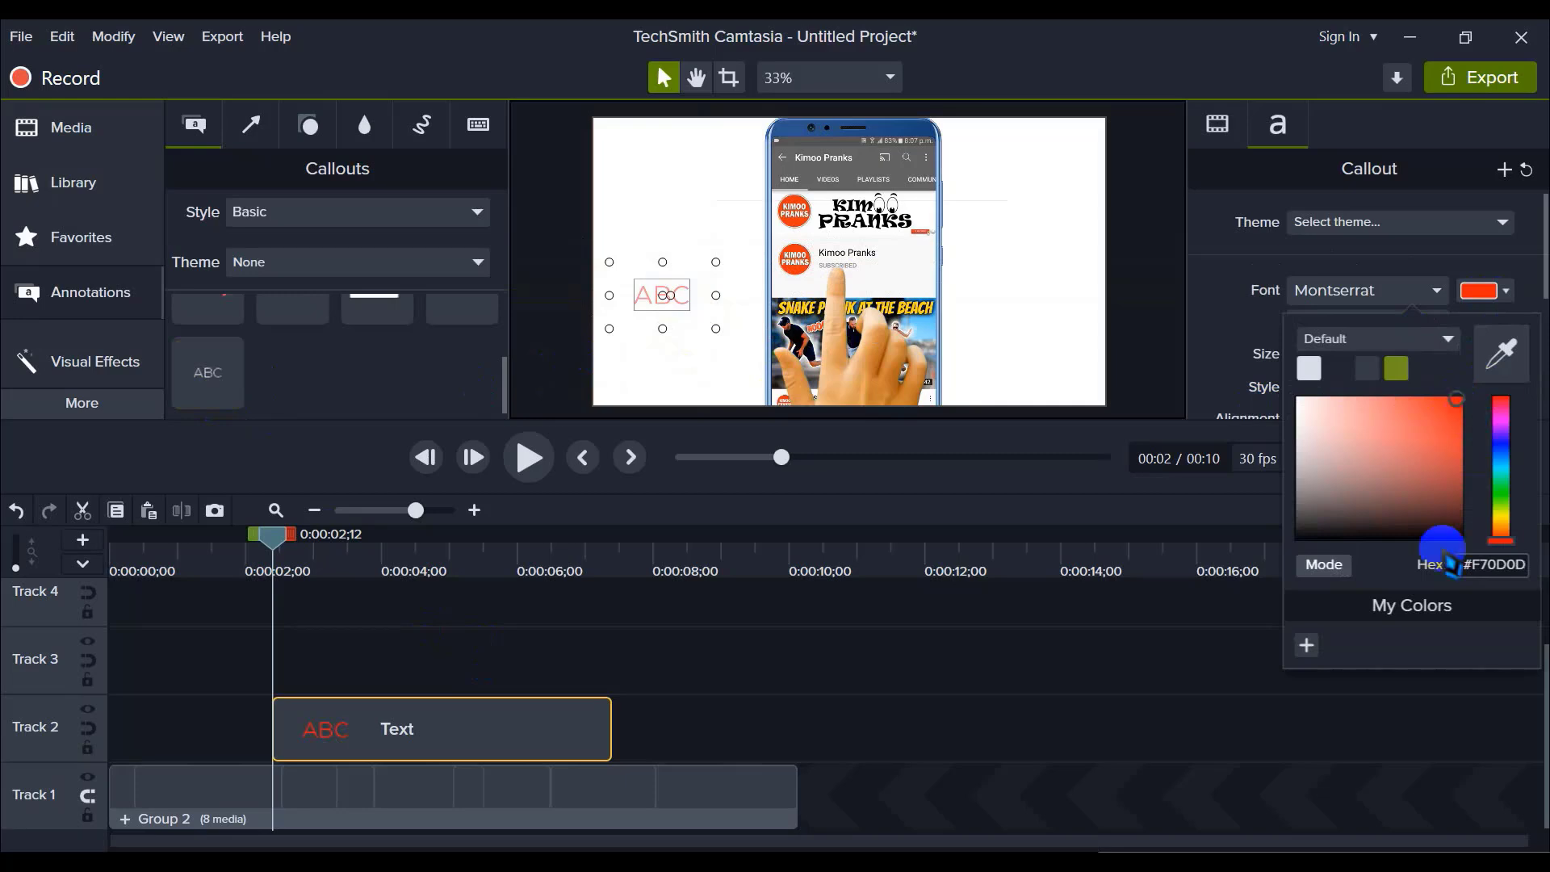
{"action": "left_click", "coordinate": [953, 739]}
Step: Replace the callout's placeholder text with SUBSCRIBE NOW
{"action": "left_click", "coordinate": [662, 297]}
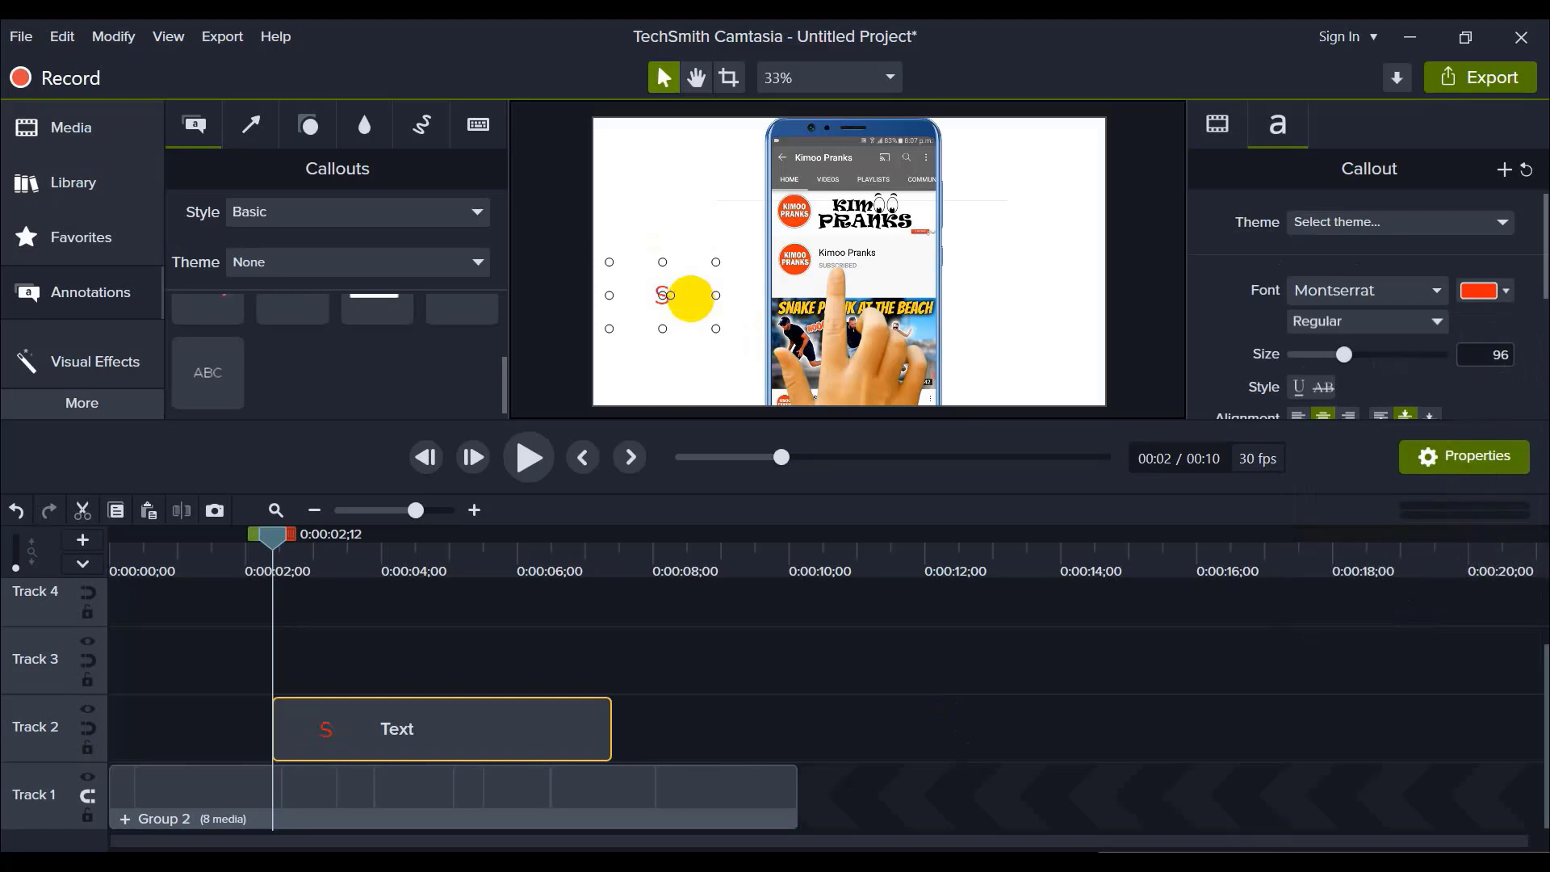
{"action": "type", "text": "SUBSCR"}
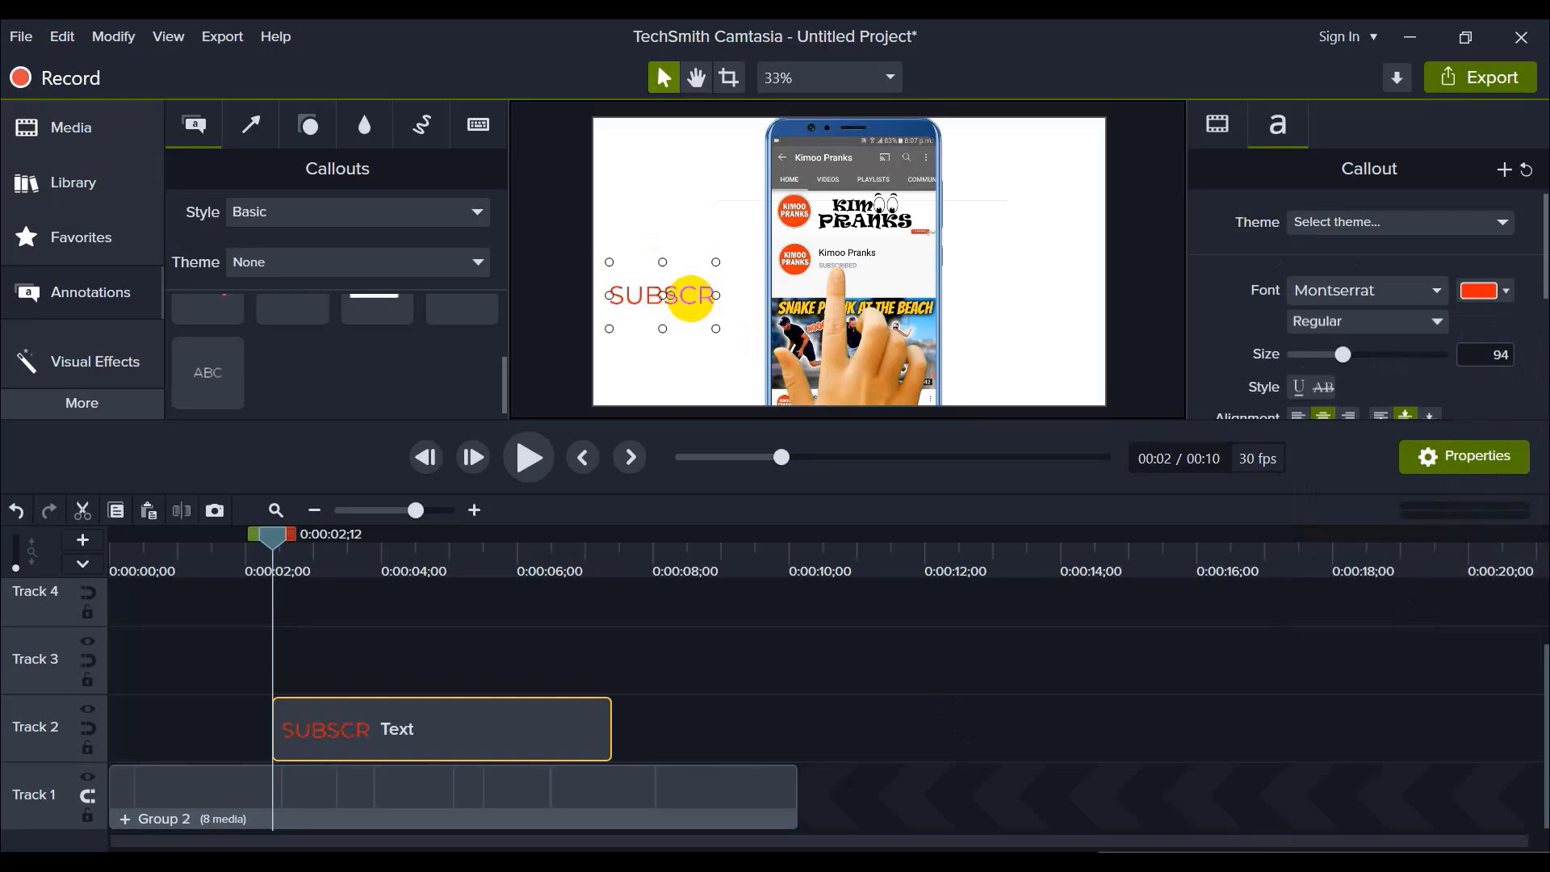
{"action": "type", "text": "IBEN"}
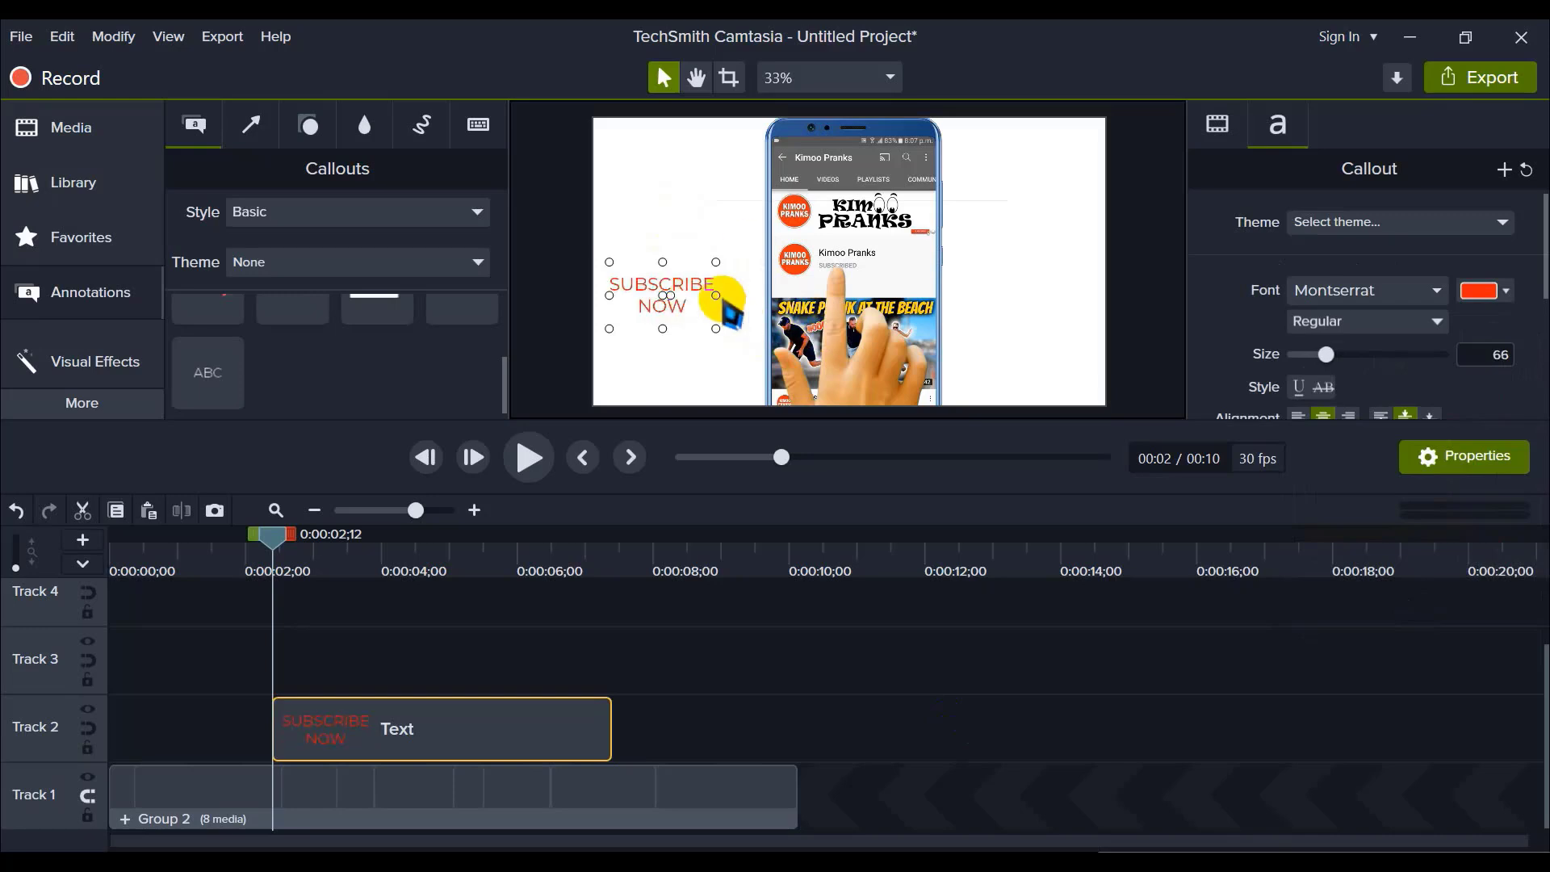
Step: Widen the callout box so SUBSCRIBE NOW fits on one line, and reduce its font size to 58
{"action": "left_click_drag", "start_coordinate": [722, 295], "coordinate": [874, 272]}
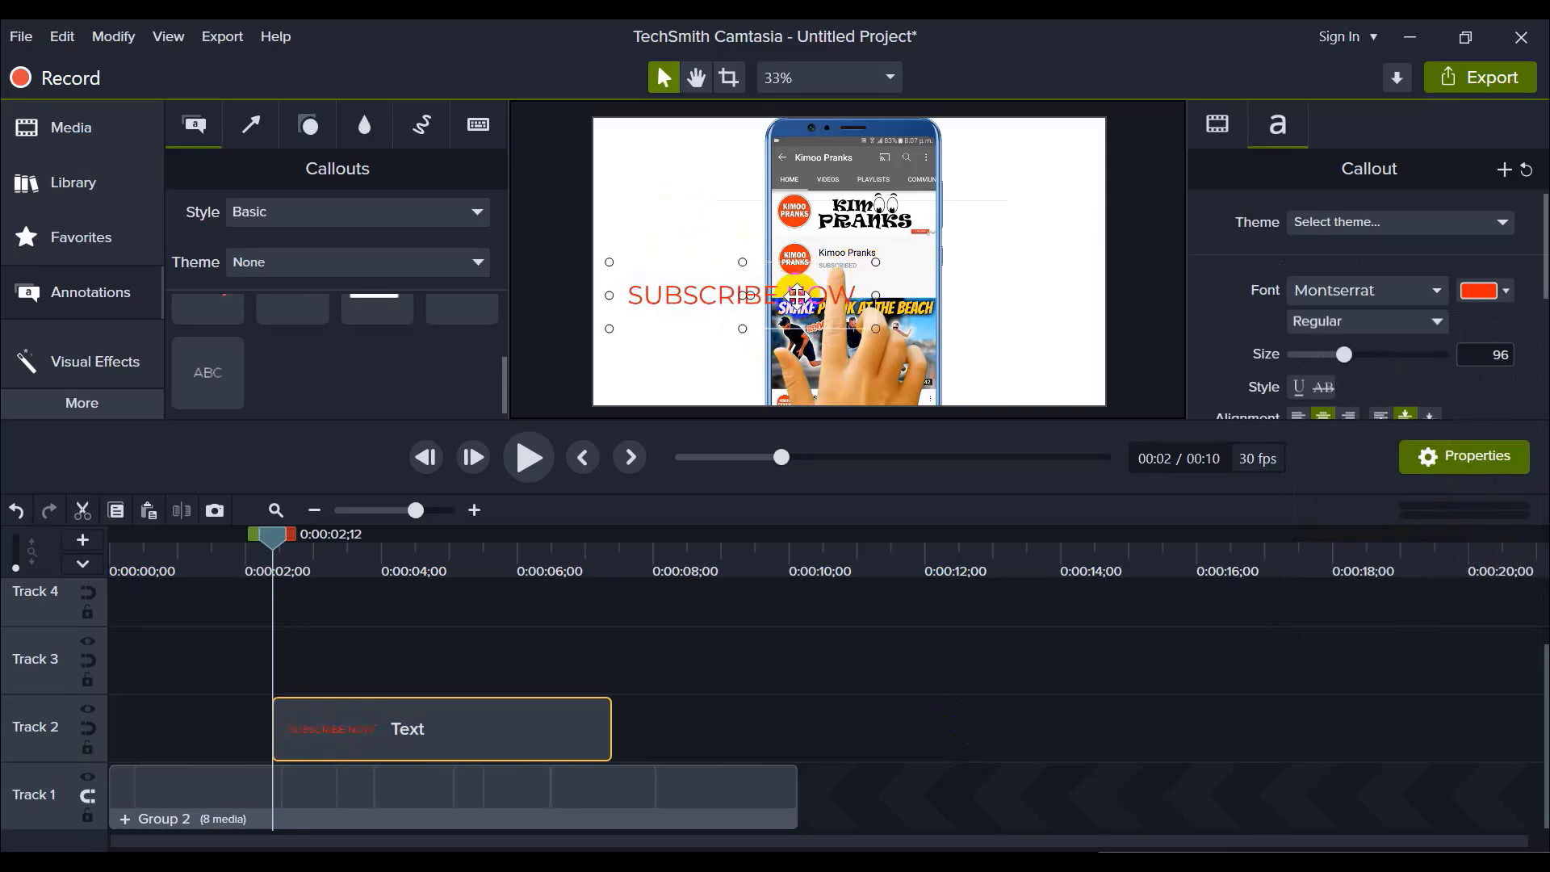
{"action": "left_click", "coordinate": [1462, 212]}
{"action": "left_click", "coordinate": [1344, 355]}
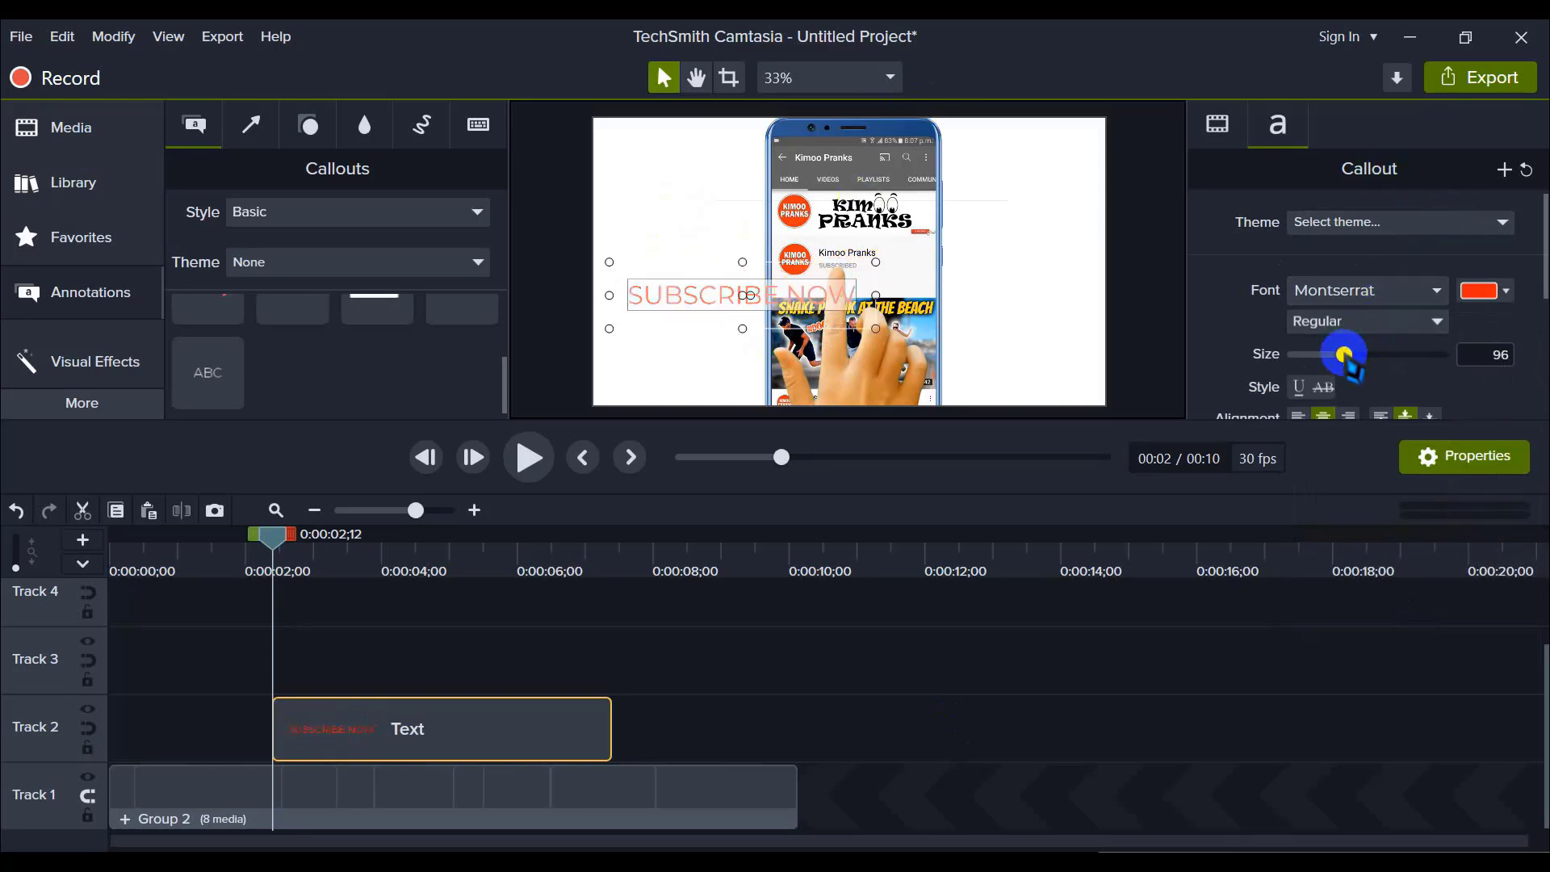
{"action": "left_click_drag", "start_coordinate": [1344, 355], "coordinate": [1313, 355]}
{"action": "left_click", "coordinate": [995, 731]}
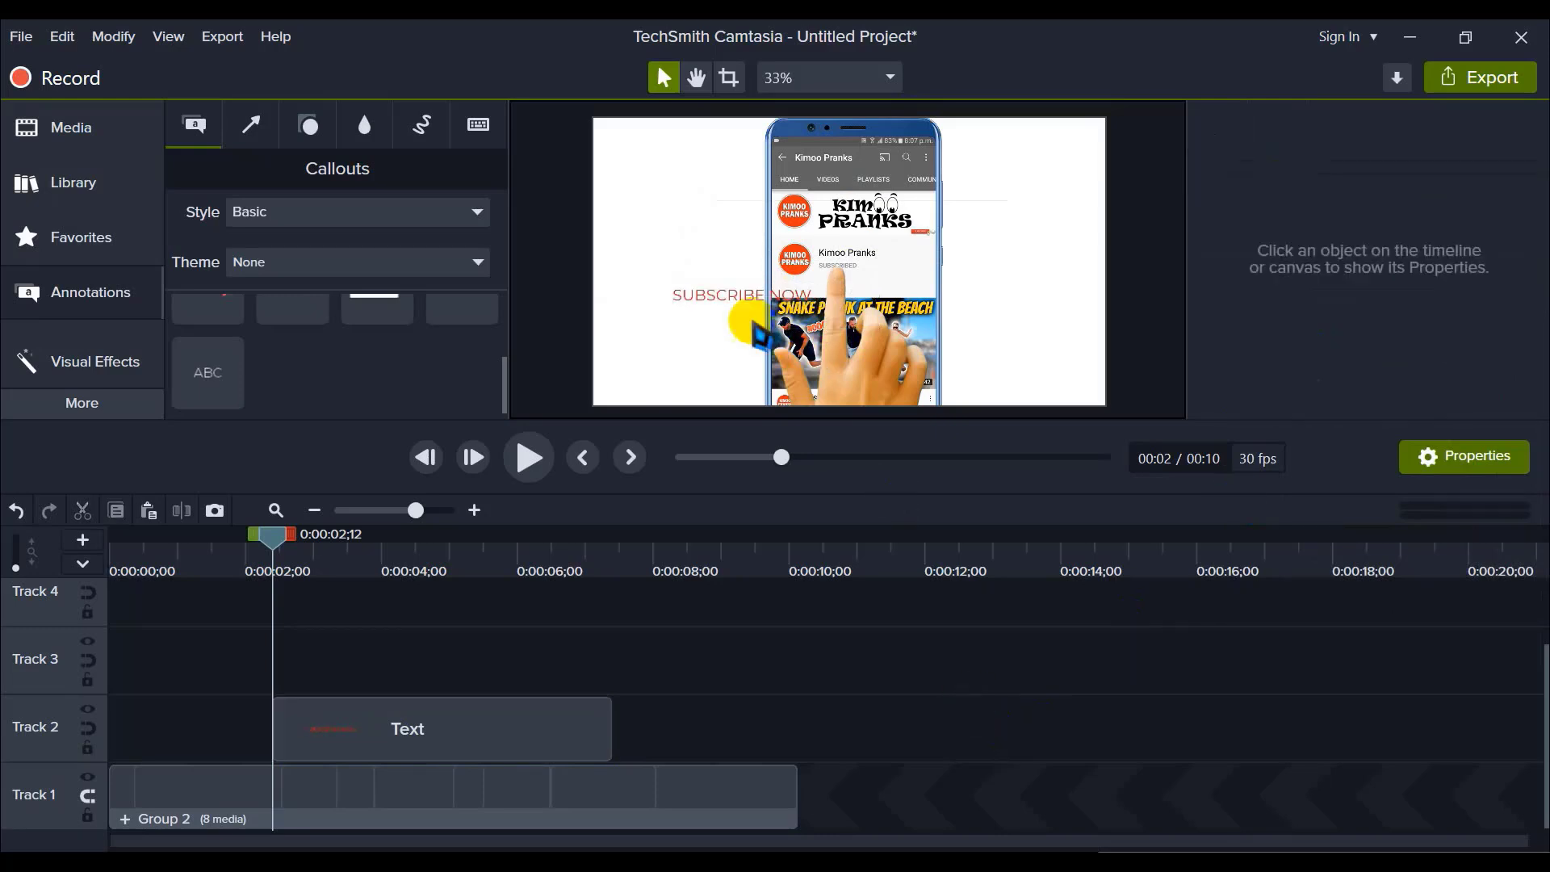
Step: Move the SUBSCRIBE NOW text into the blank area left of the phone's channel logo, and make it bold
{"action": "left_click", "coordinate": [727, 297]}
{"action": "left_click_drag", "start_coordinate": [736, 292], "coordinate": [689, 244]}
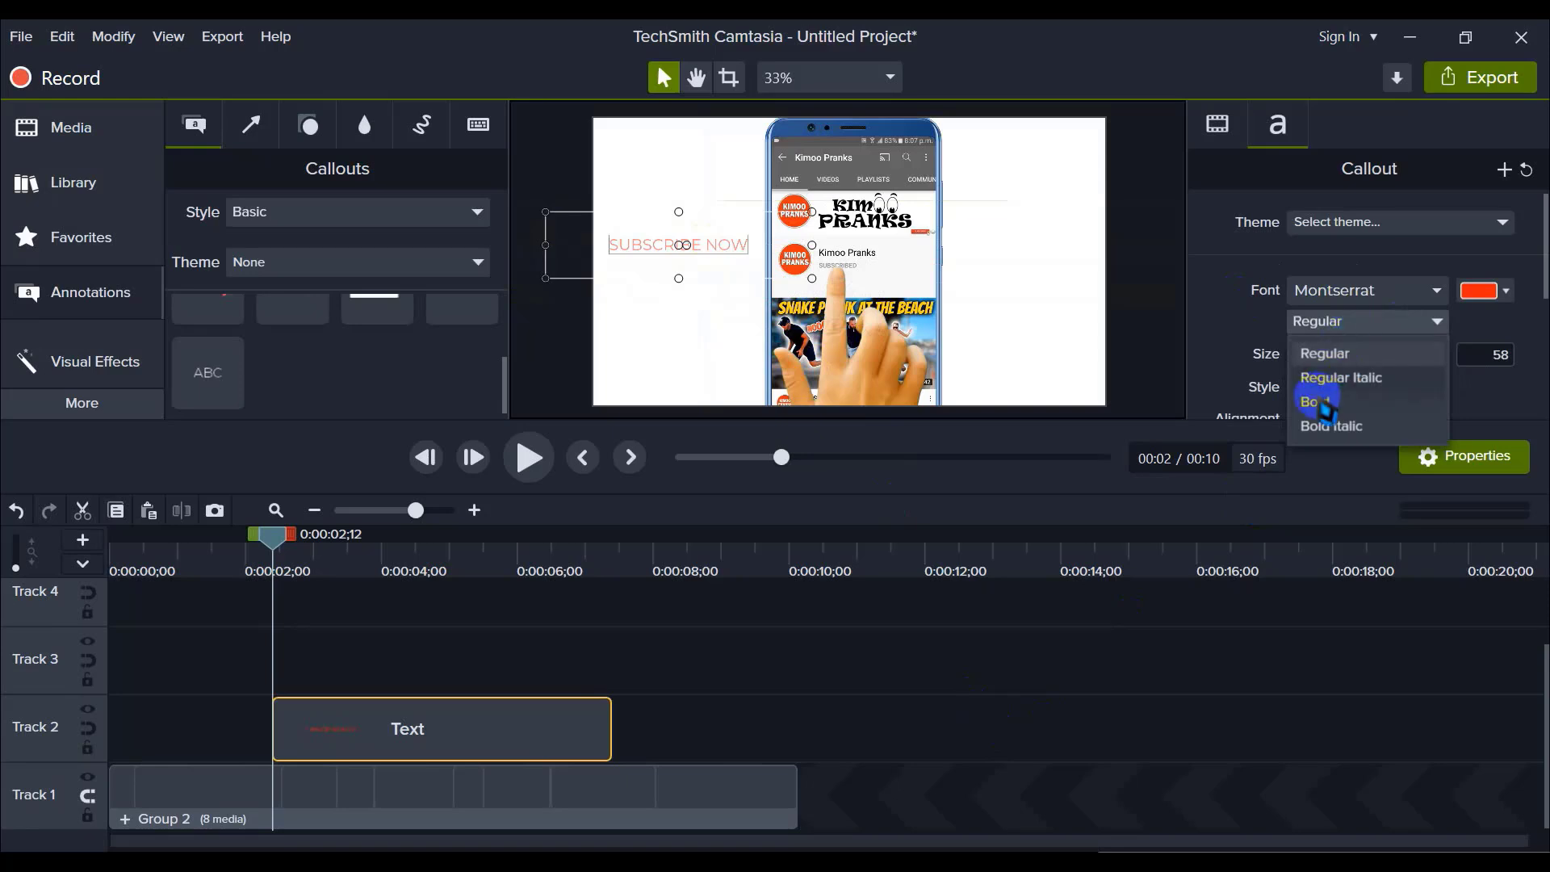
{"action": "left_click", "coordinate": [1324, 404]}
{"action": "left_click", "coordinate": [1021, 719]}
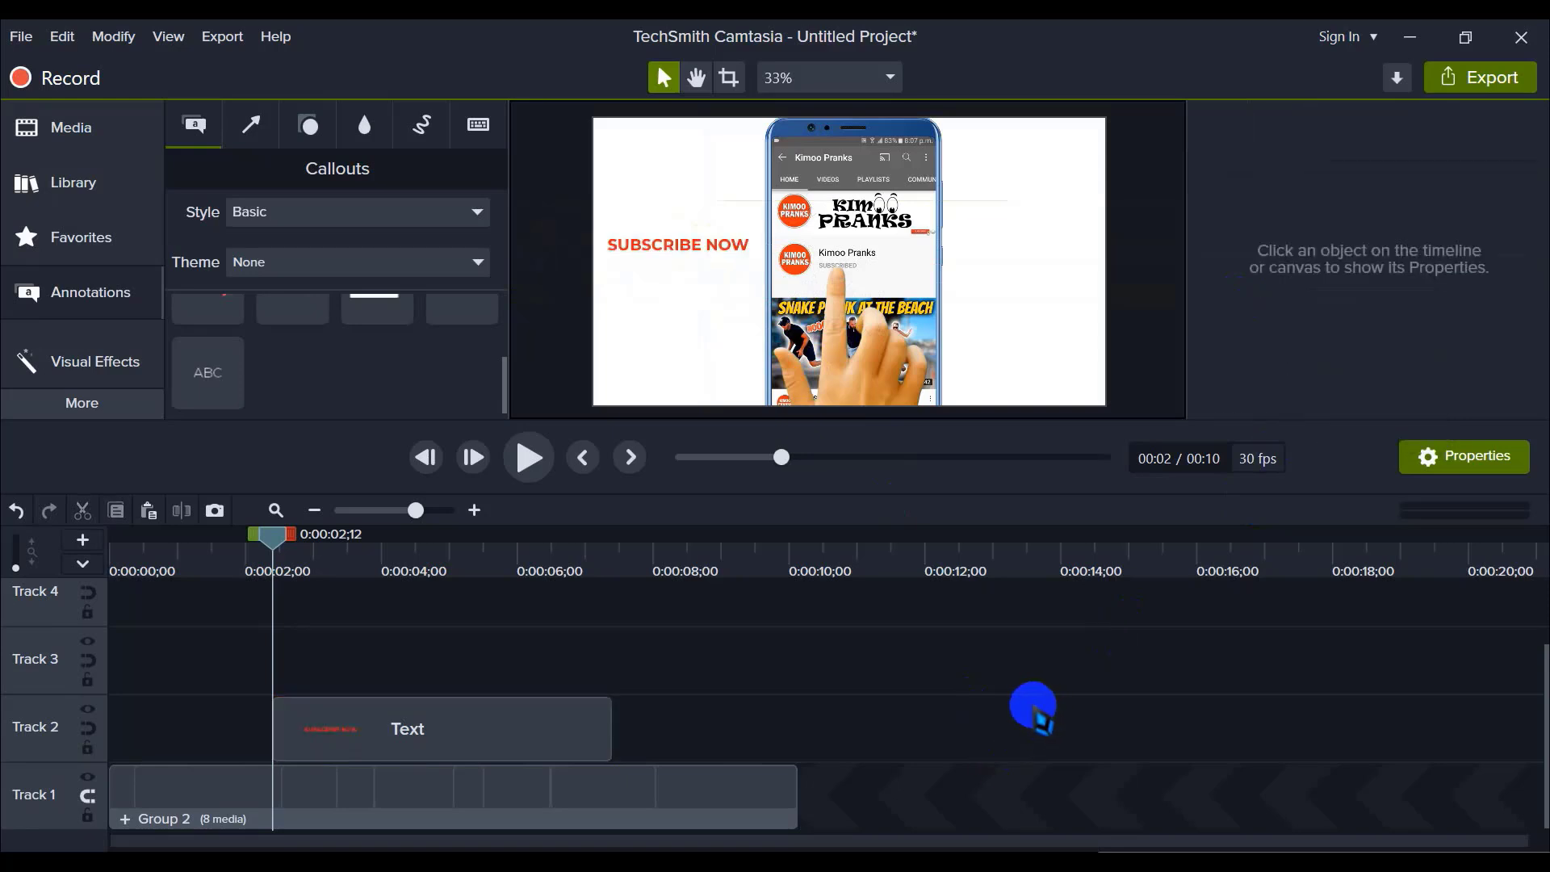
Step: Examine the faint horizontal line beside the phone up close, and fit the whole canvas back in the preview
{"action": "left_click", "coordinate": [984, 258]}
{"action": "left_click", "coordinate": [847, 715]}
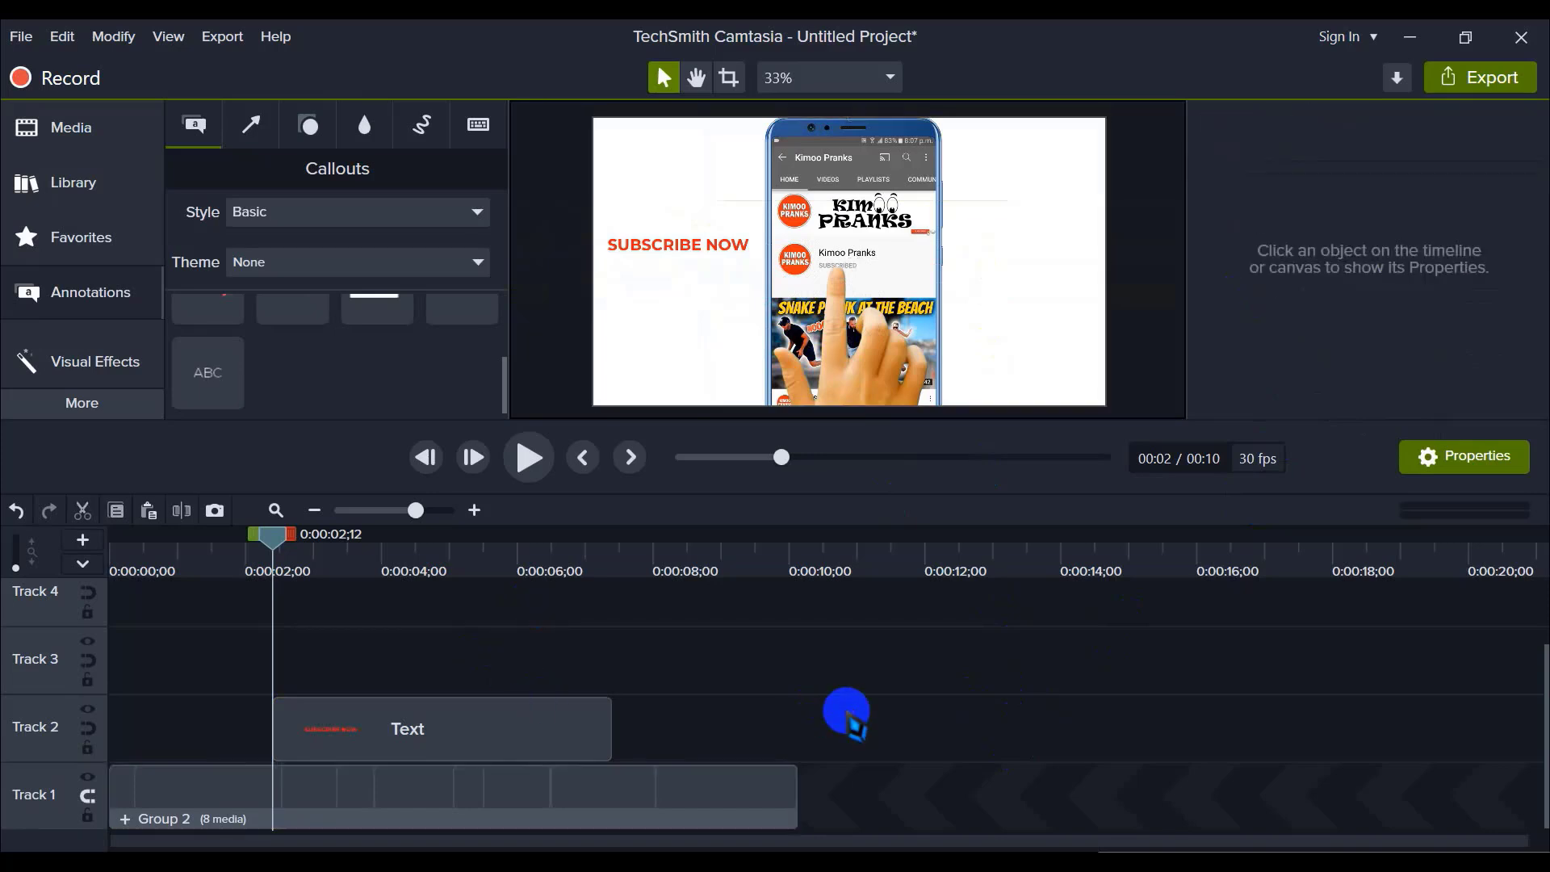
{"action": "scroll", "coordinate": [768, 226], "scroll_direction": "up", "scroll_amount": 3}
{"action": "scroll", "coordinate": [798, 246], "scroll_direction": "up", "scroll_amount": 3}
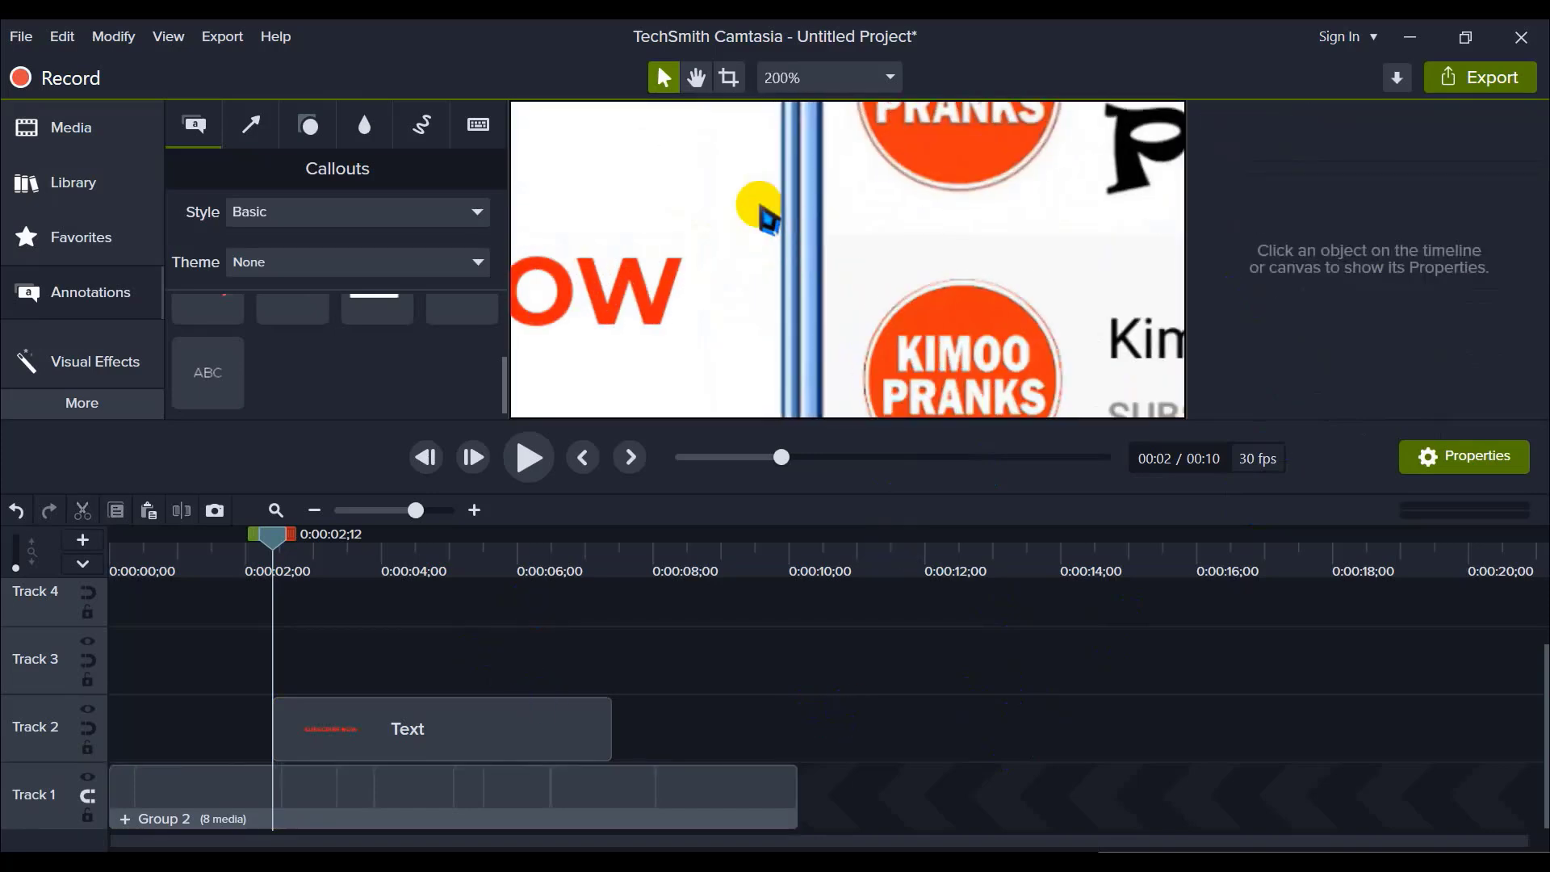
{"action": "left_click", "coordinate": [696, 77]}
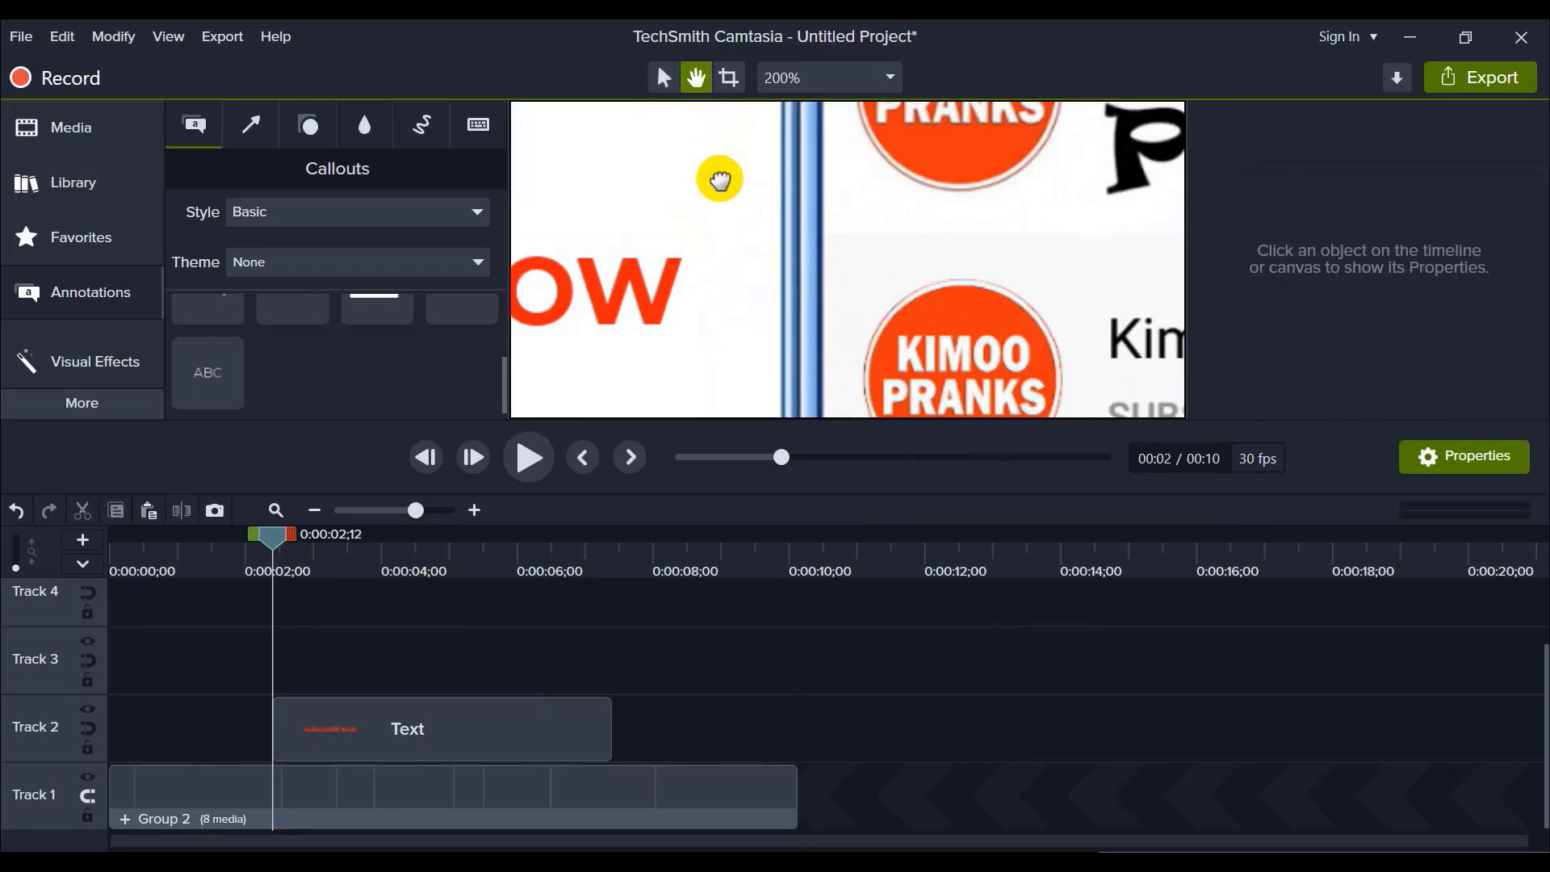
{"action": "left_click_drag", "start_coordinate": [716, 180], "coordinate": [717, 387]}
{"action": "left_click_drag", "start_coordinate": [646, 277], "coordinate": [775, 259]}
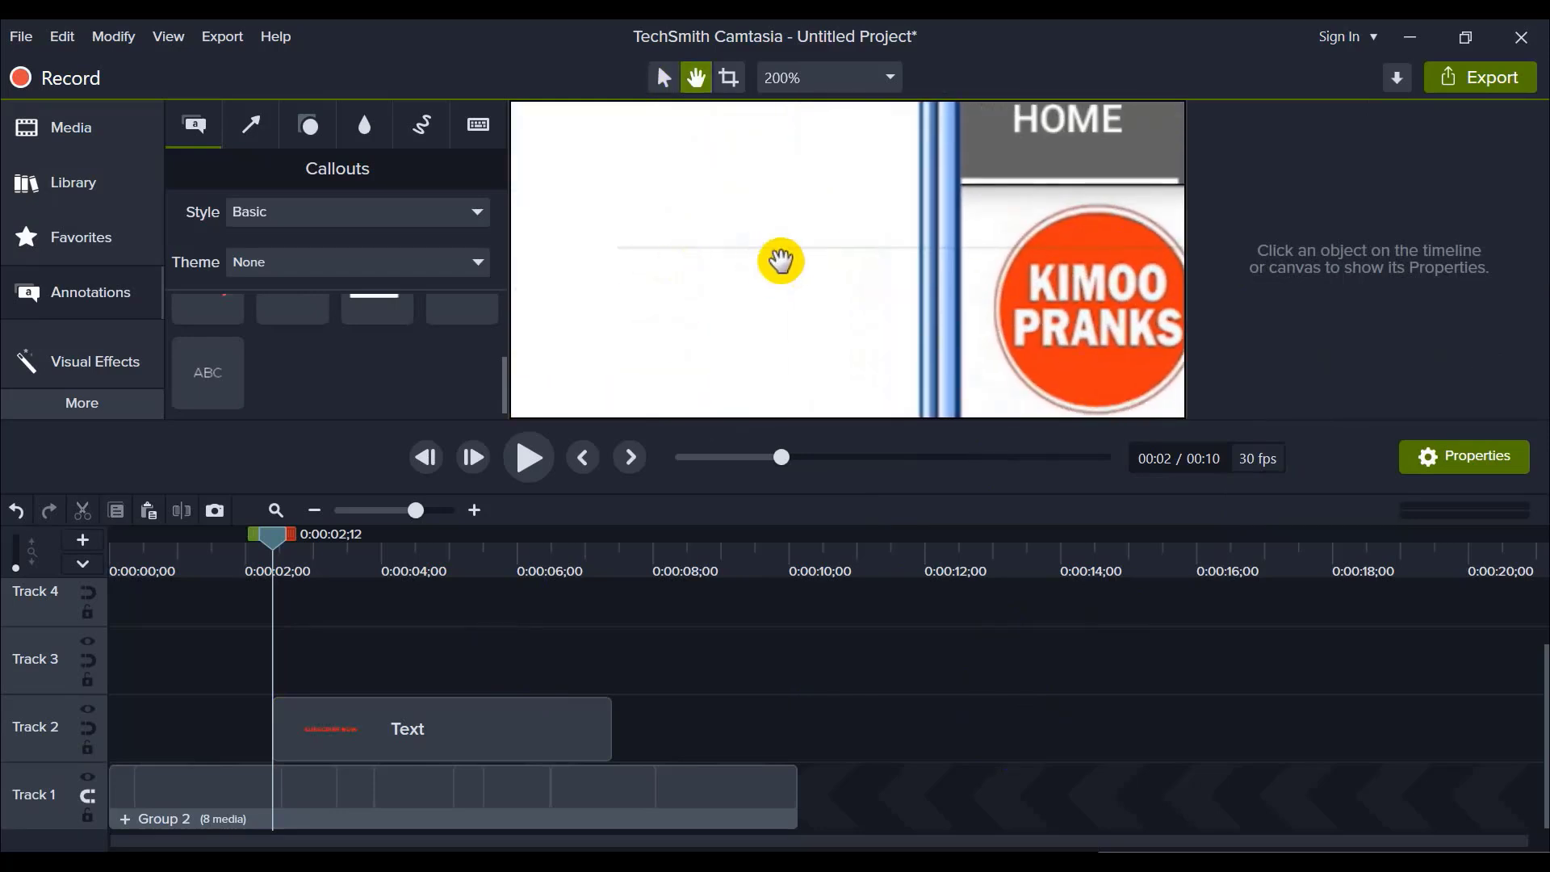
{"action": "scroll", "coordinate": [733, 290], "scroll_direction": "down", "scroll_amount": 5}
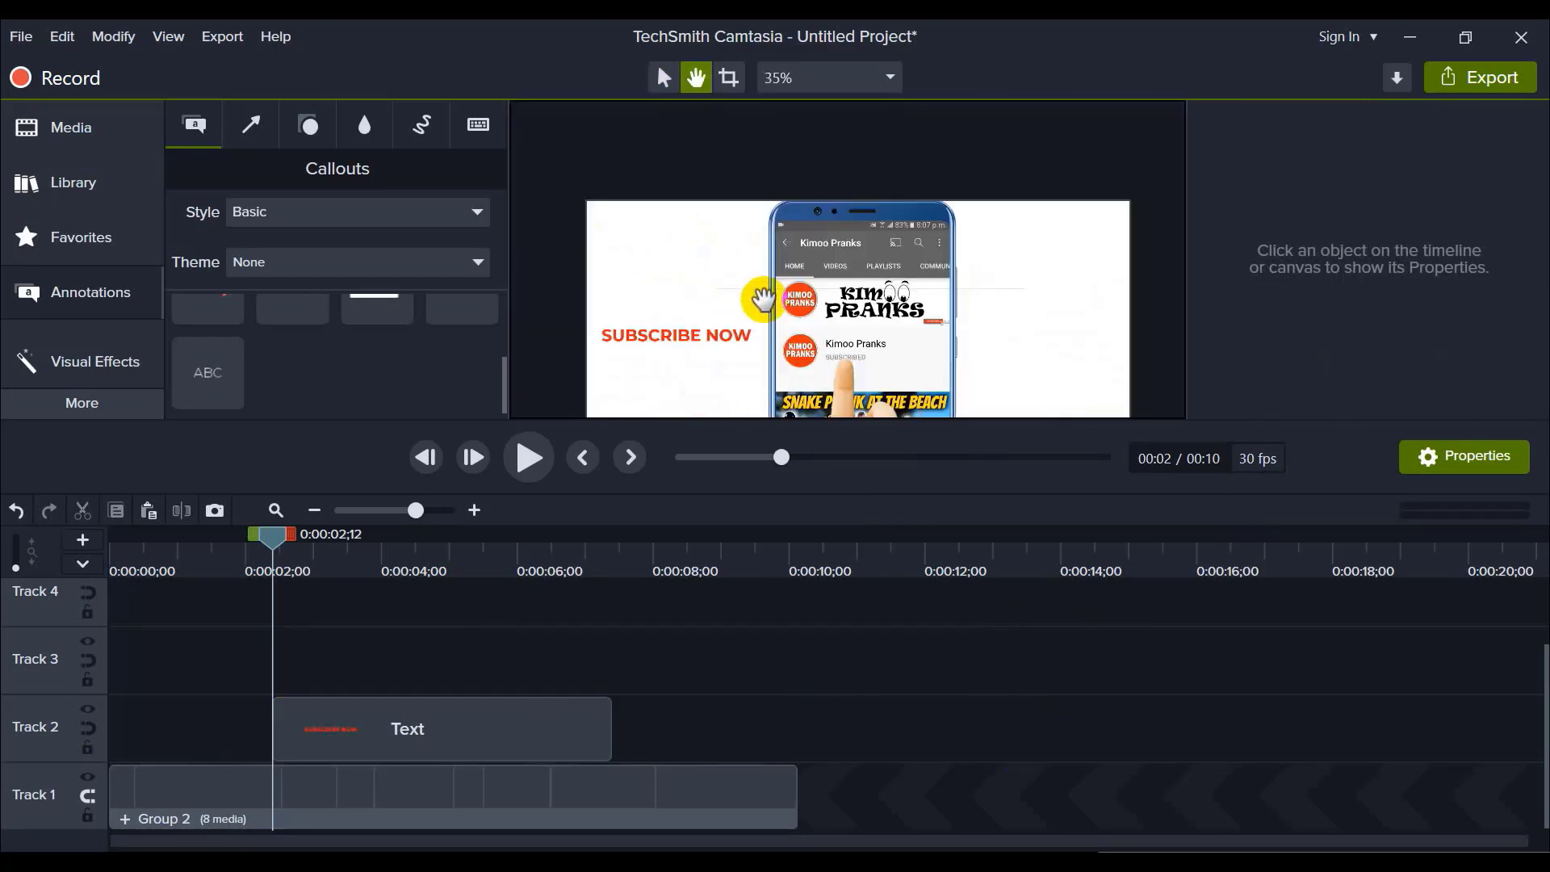
{"action": "scroll", "coordinate": [782, 298], "scroll_direction": "up", "scroll_amount": 3}
{"action": "scroll", "coordinate": [927, 265], "scroll_direction": "down", "scroll_amount": 2}
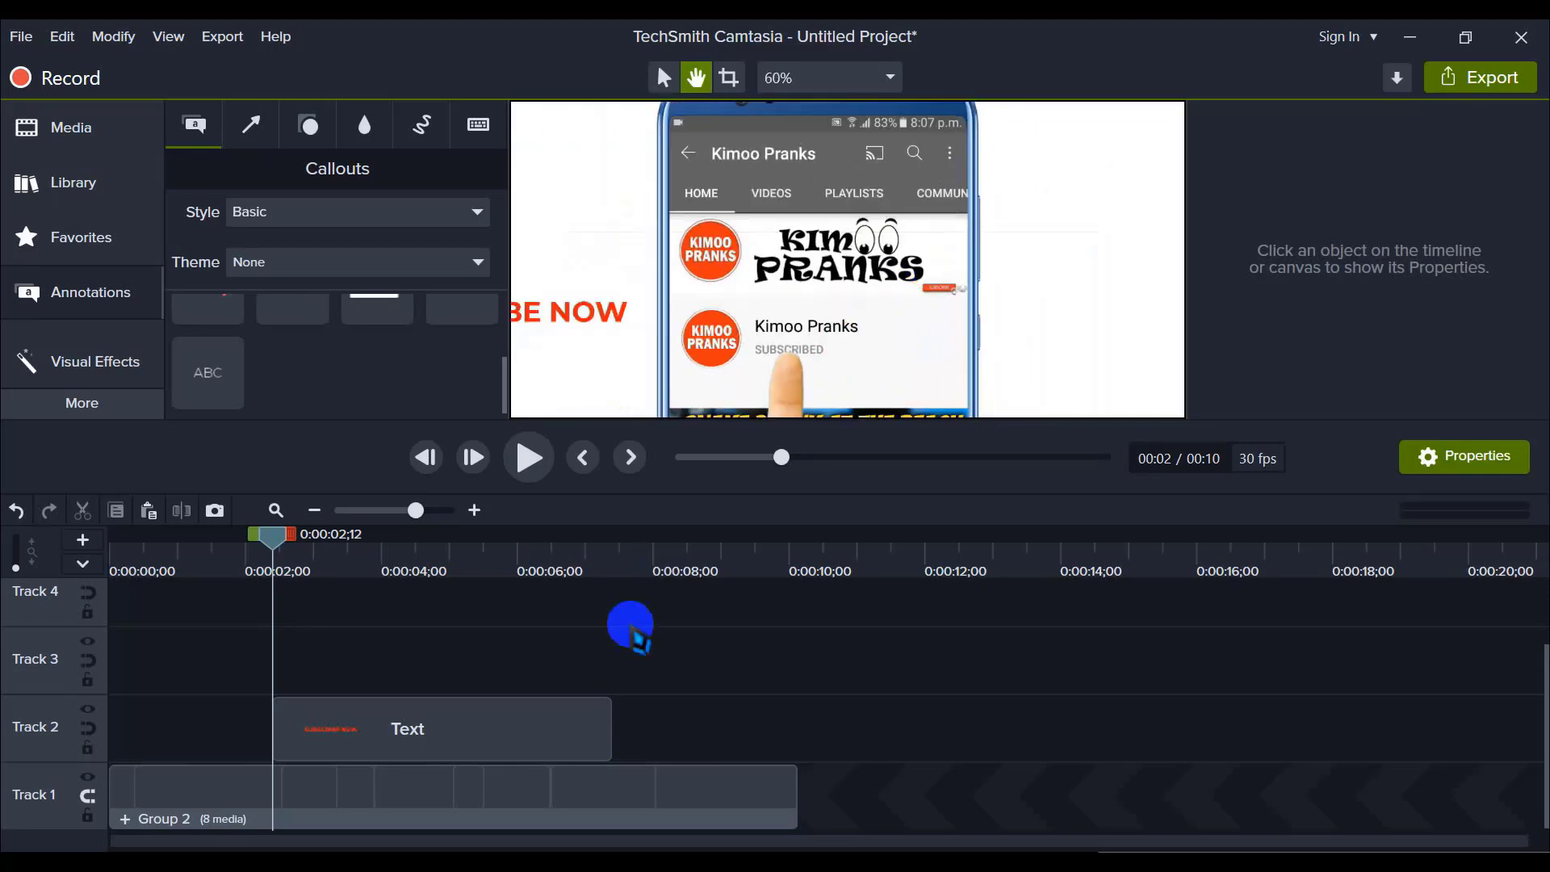
{"action": "left_click", "coordinate": [485, 732]}
{"action": "left_click", "coordinate": [748, 663]}
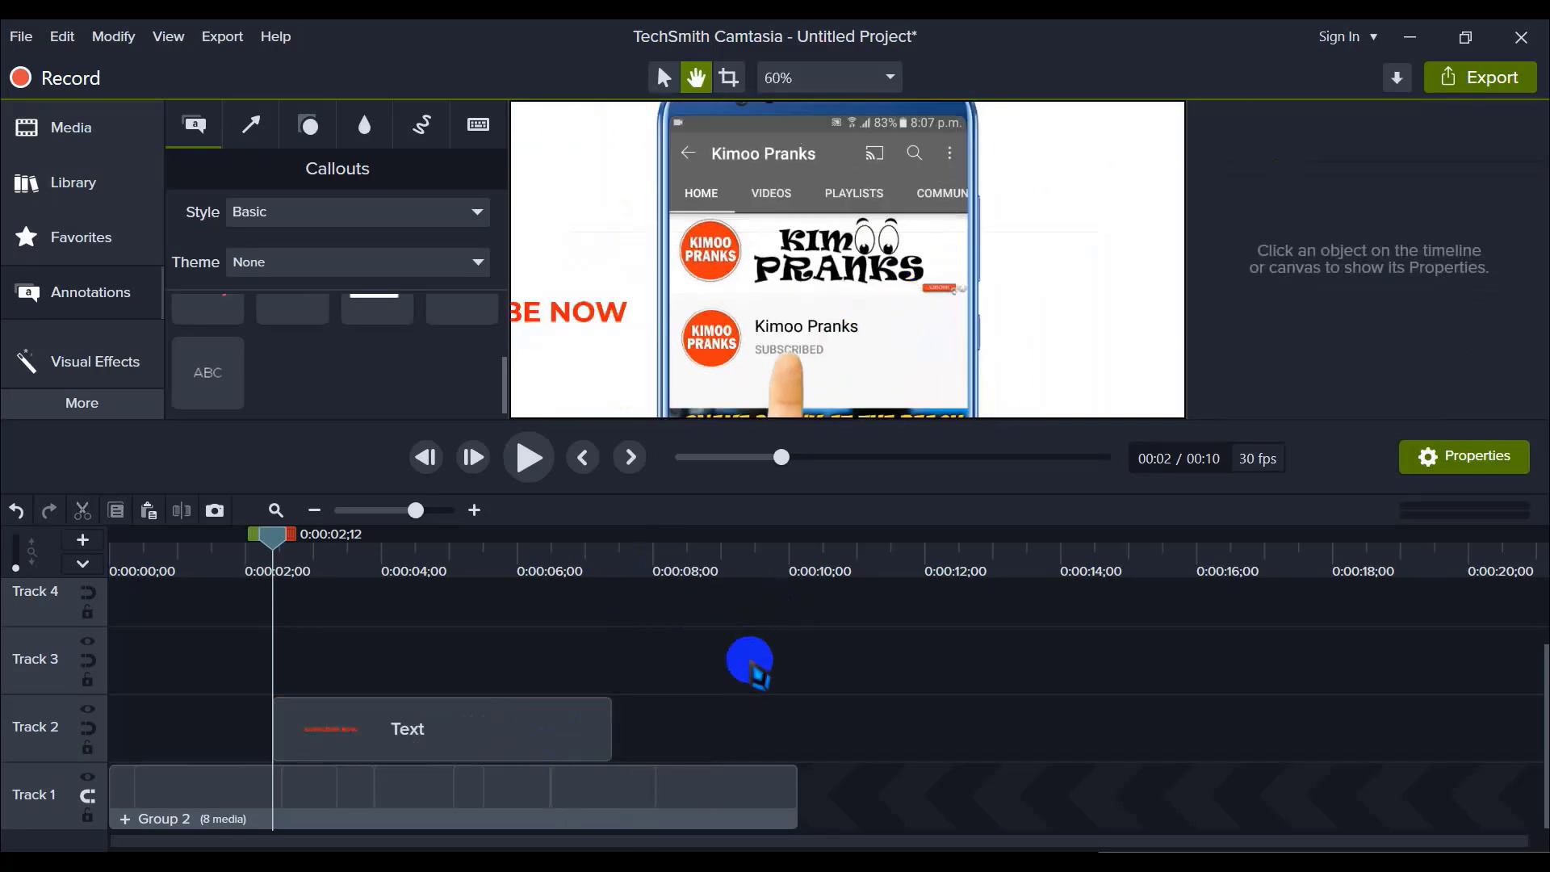
{"action": "left_click", "coordinate": [401, 744]}
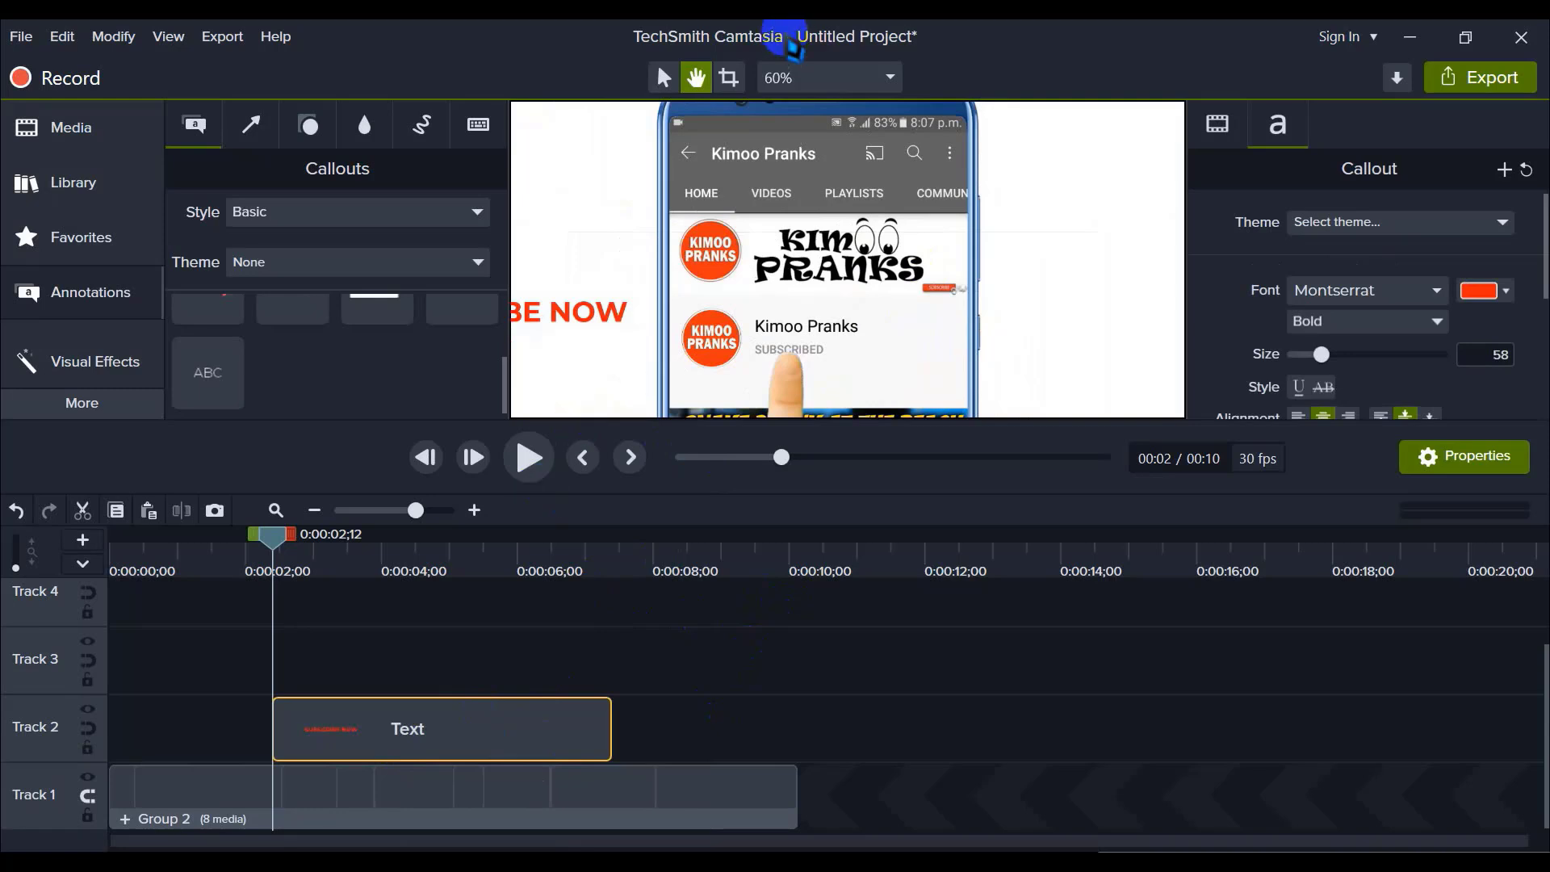
{"action": "left_click", "coordinate": [788, 76]}
{"action": "left_click", "coordinate": [795, 111]}
{"action": "left_click", "coordinate": [641, 701]}
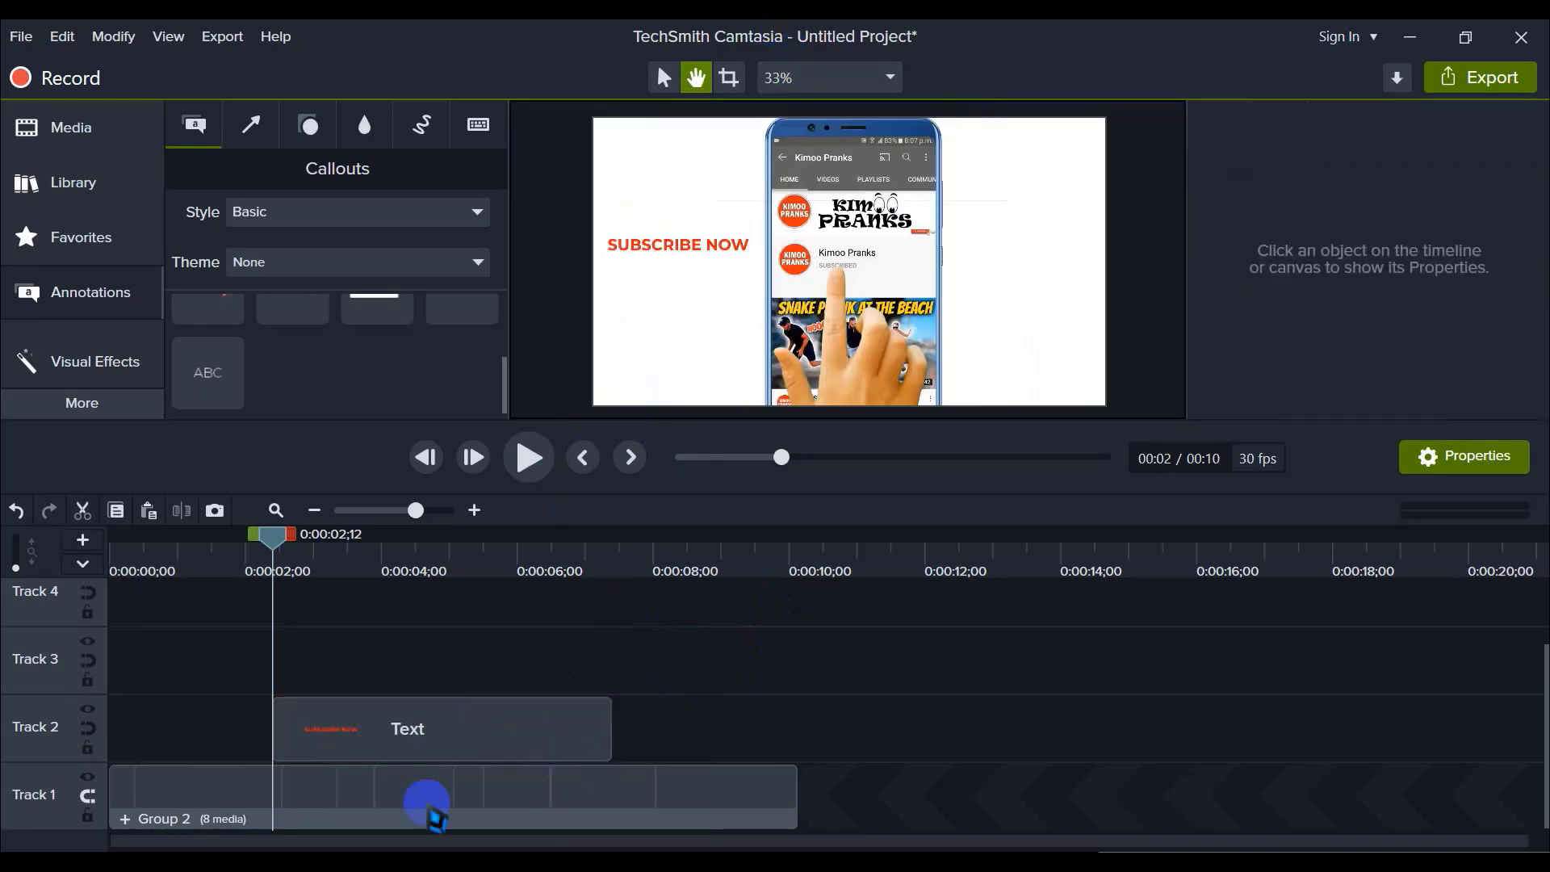
{"action": "left_click", "coordinate": [372, 803]}
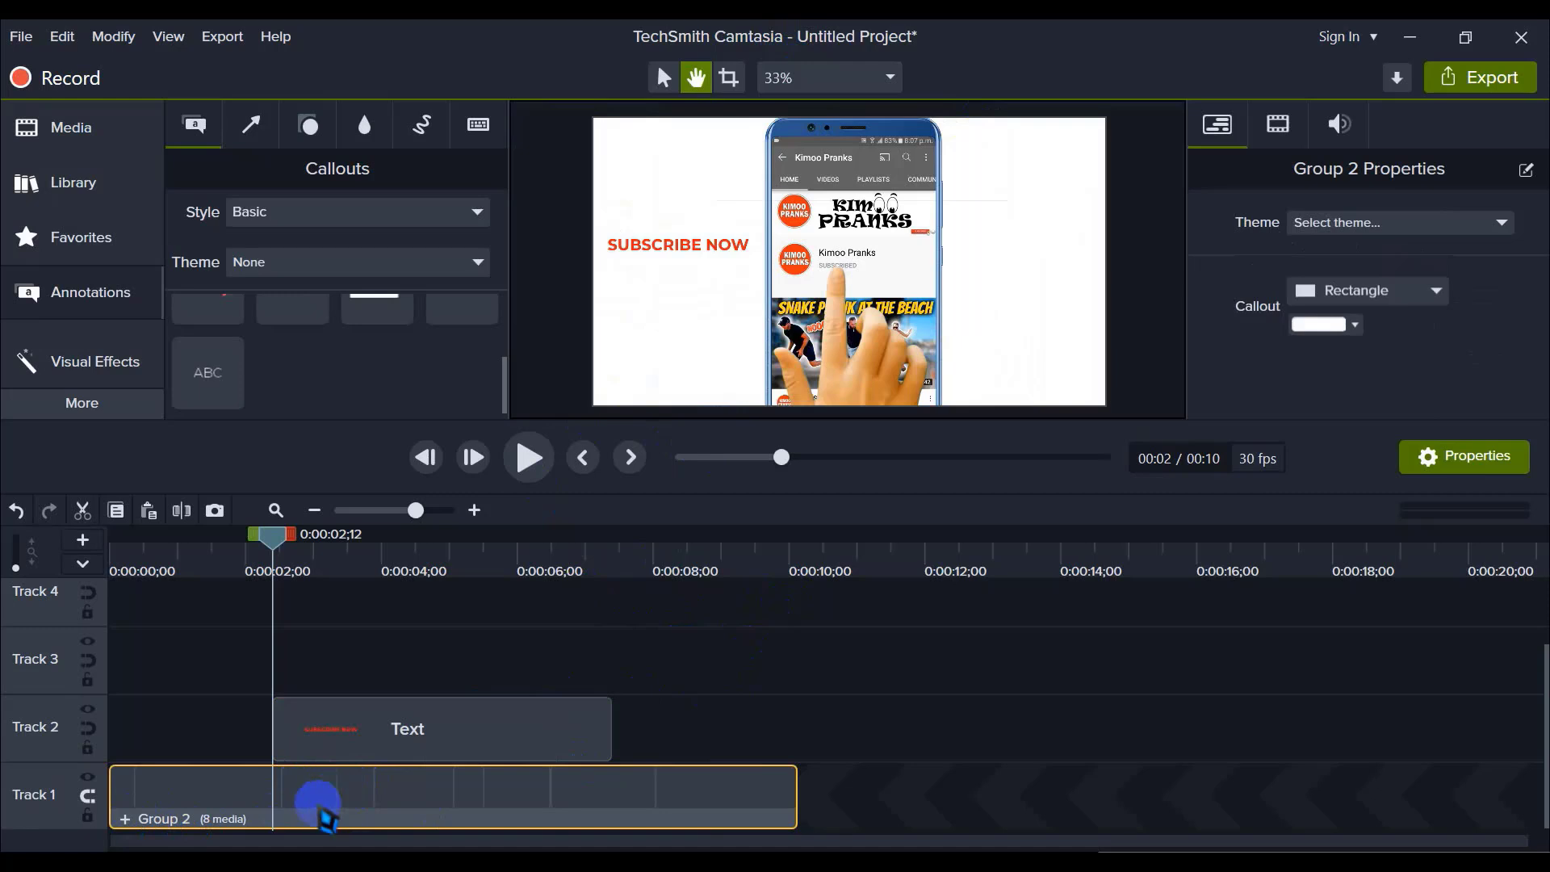
{"action": "right_click", "coordinate": [312, 797]}
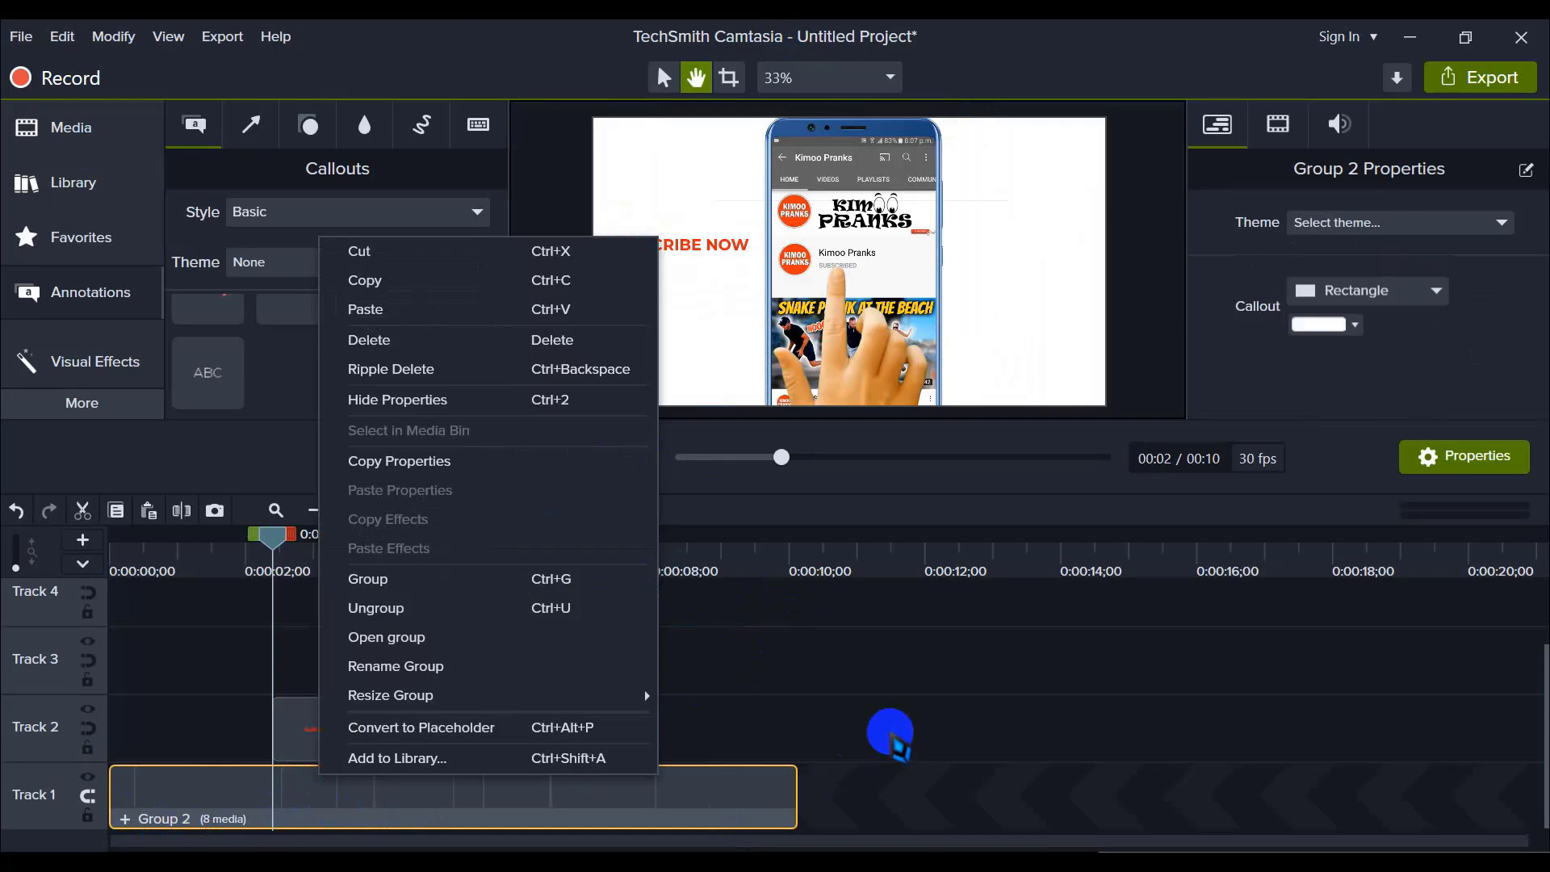
{"action": "left_click", "coordinate": [294, 811]}
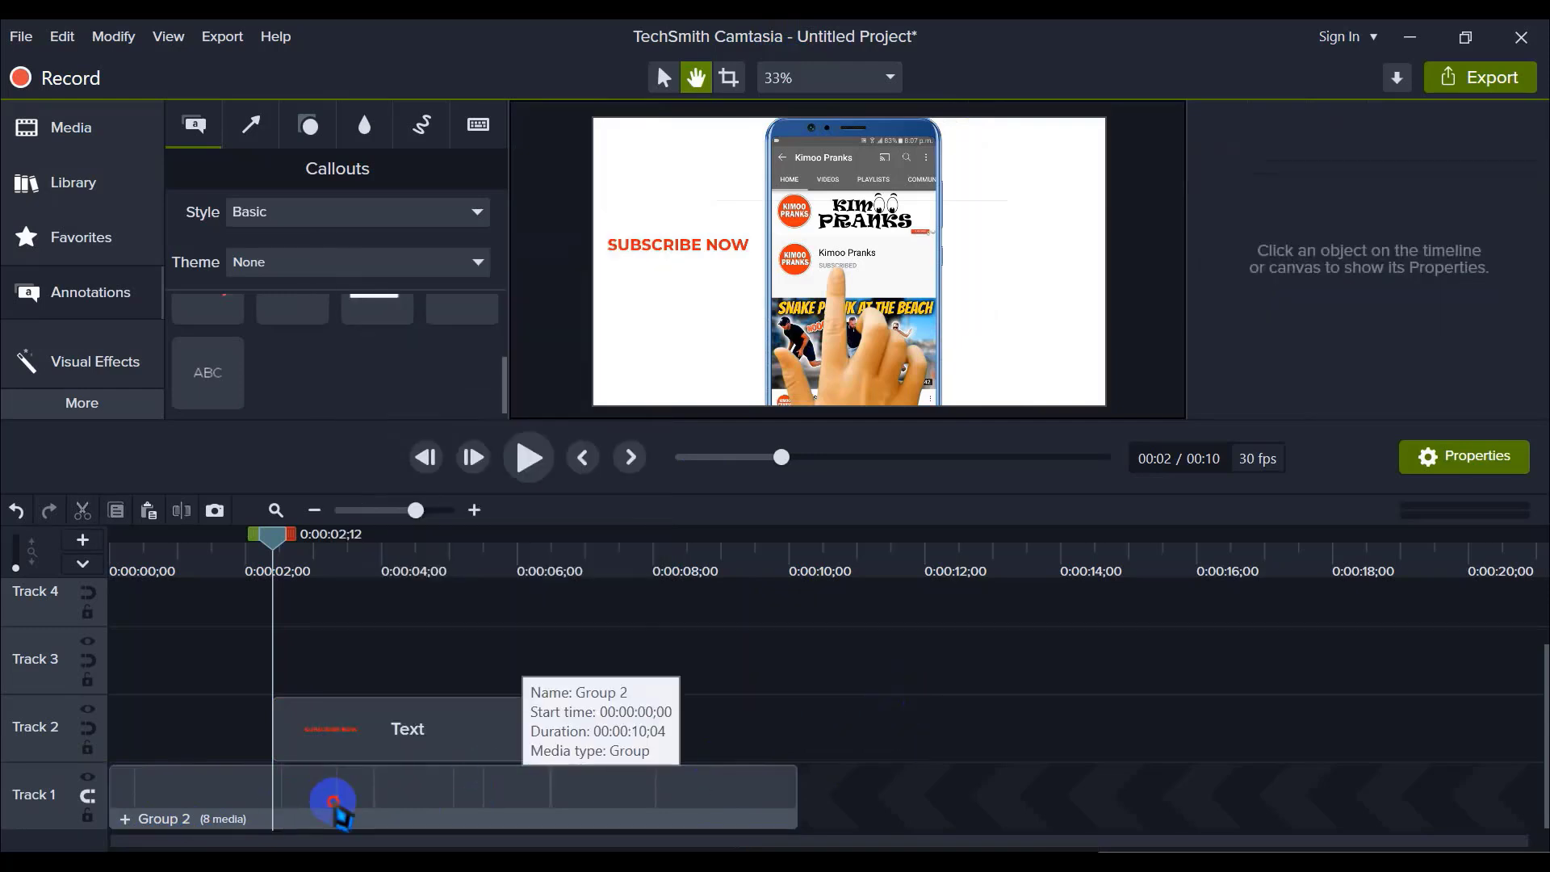
{"action": "left_click", "coordinate": [327, 811]}
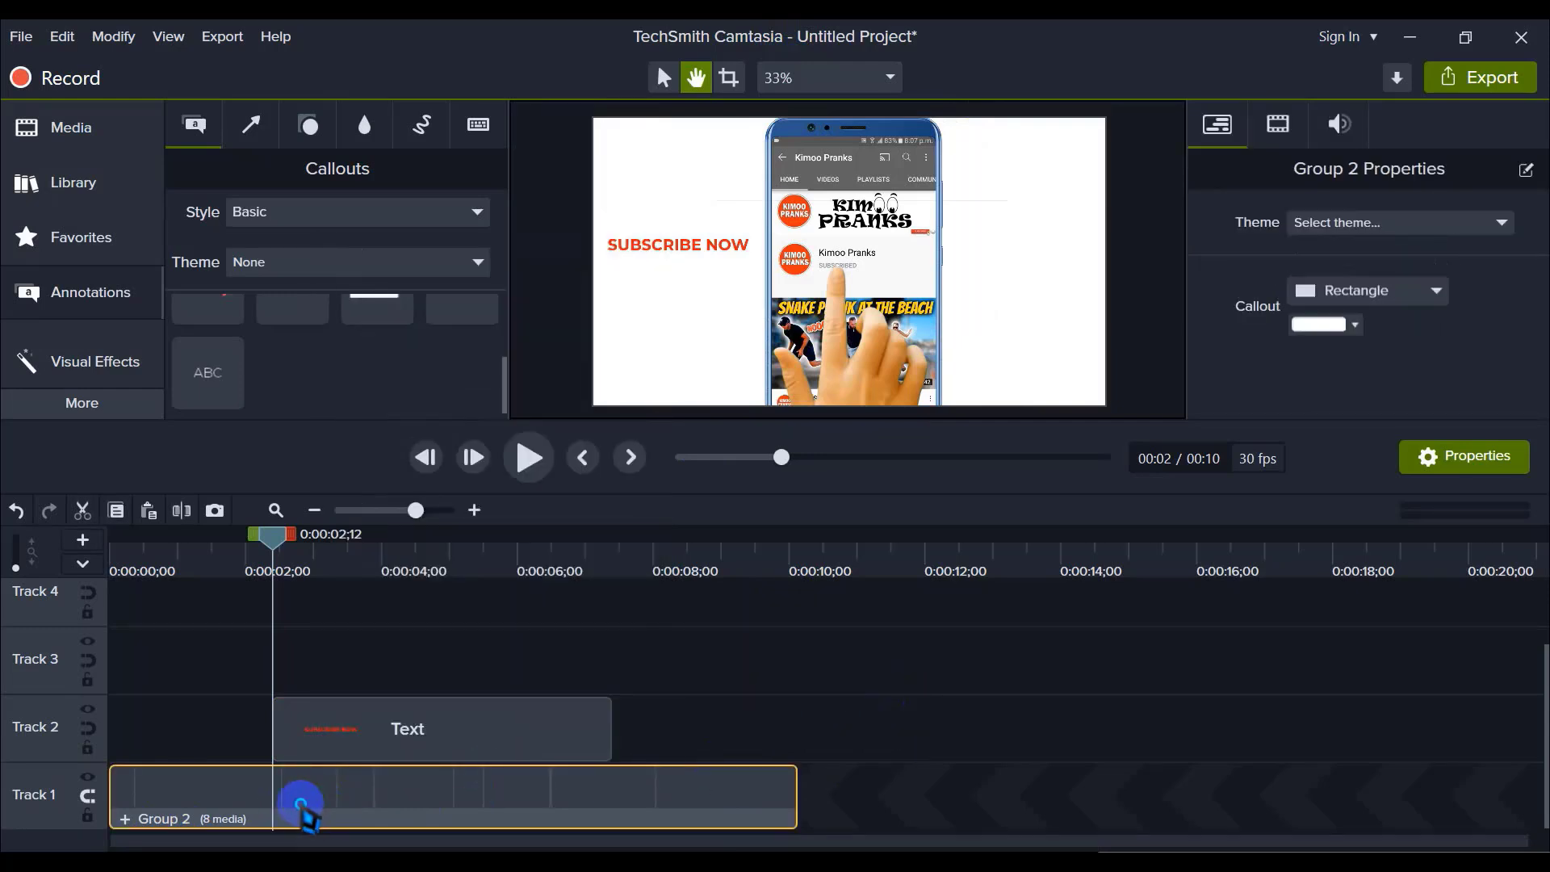
{"action": "right_click", "coordinate": [300, 805]}
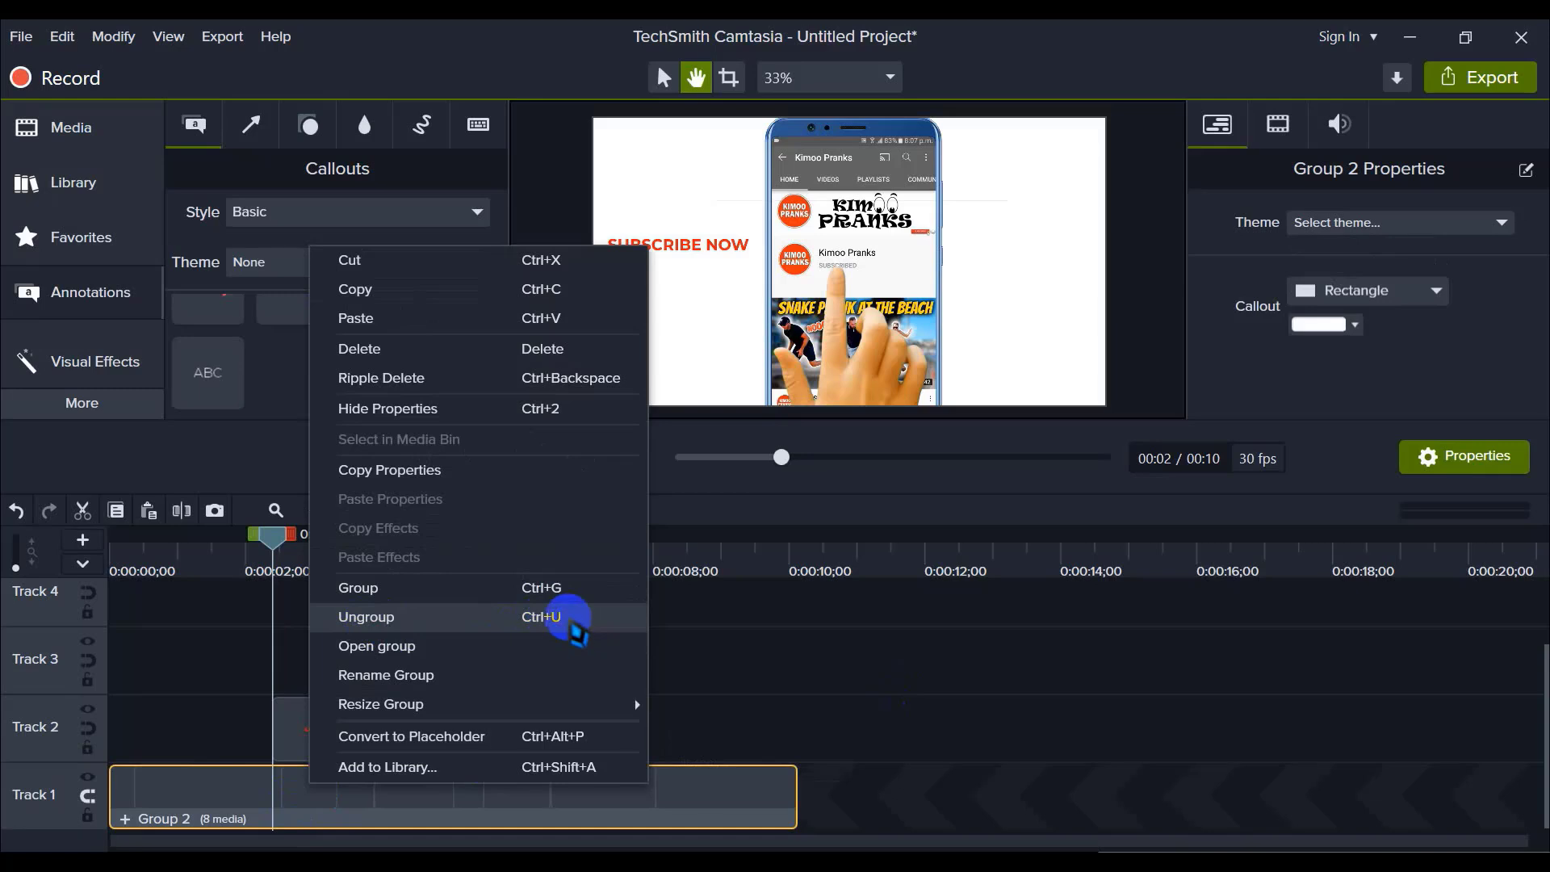
{"action": "left_click", "coordinate": [831, 657]}
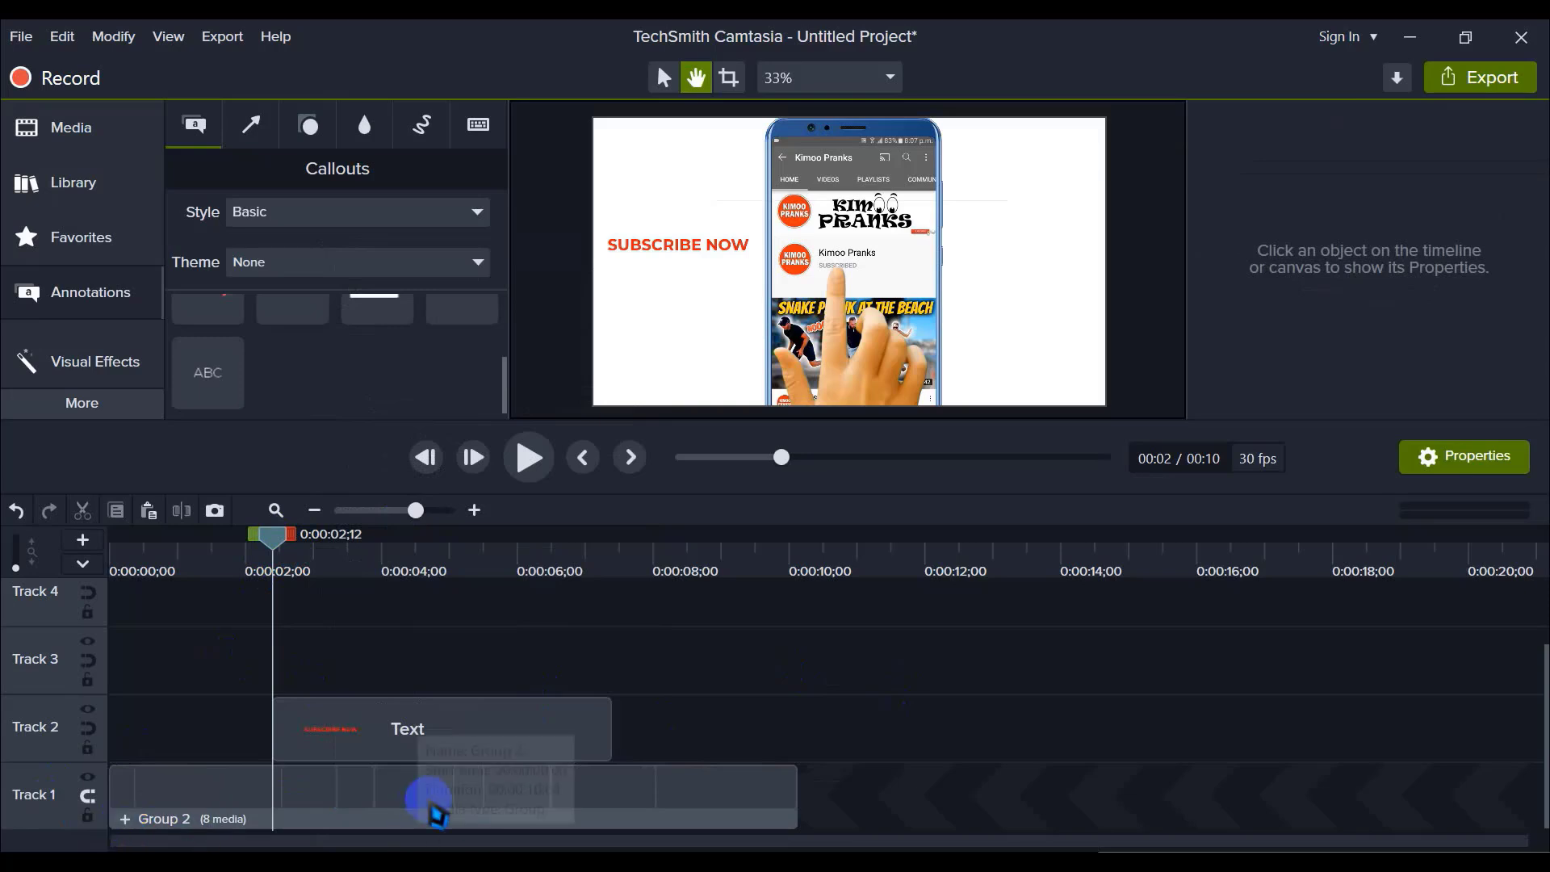
Step: Open Group 2 on Track 1 to show its individual media, and look over the tracks inside it
{"action": "left_click", "coordinate": [691, 807]}
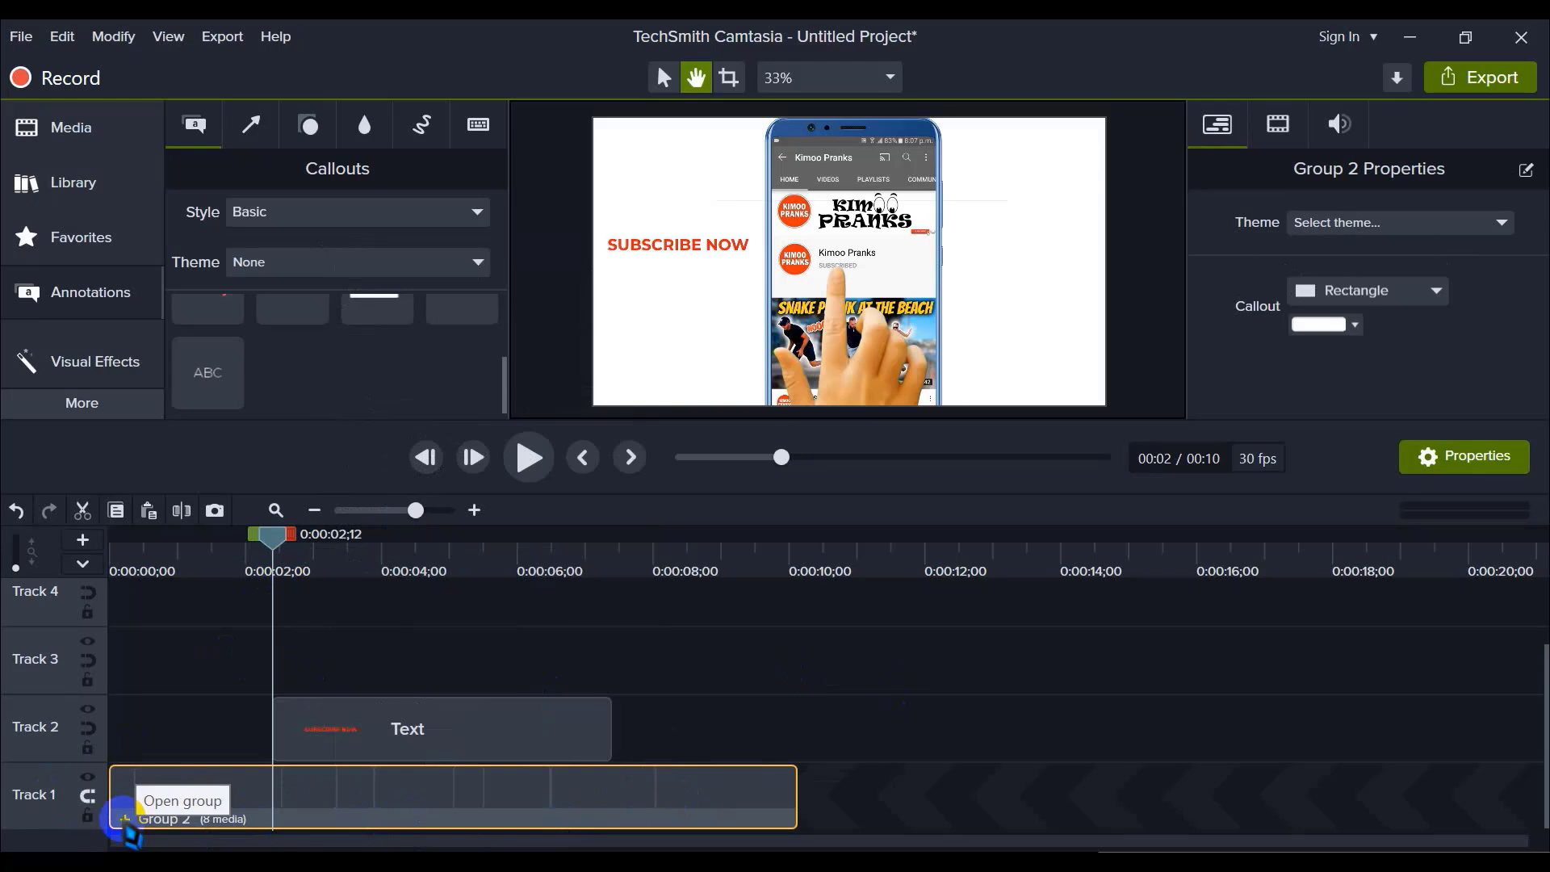
{"action": "left_click", "coordinate": [125, 820]}
{"action": "scroll", "coordinate": [574, 767], "scroll_direction": "up", "scroll_amount": 3}
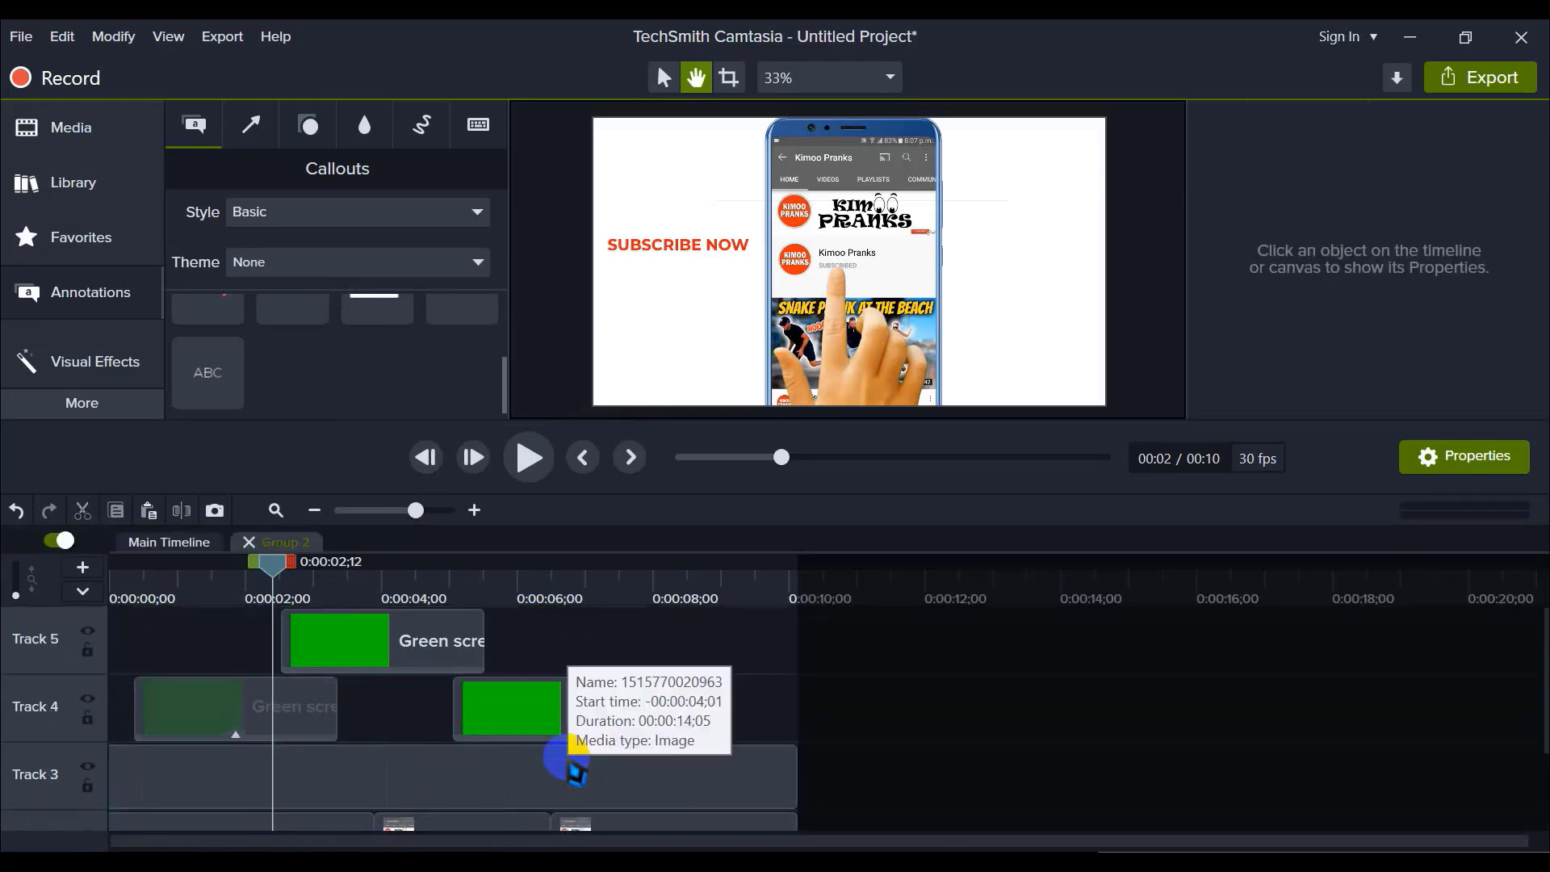
{"action": "scroll", "coordinate": [423, 692], "scroll_direction": "down", "scroll_amount": 2}
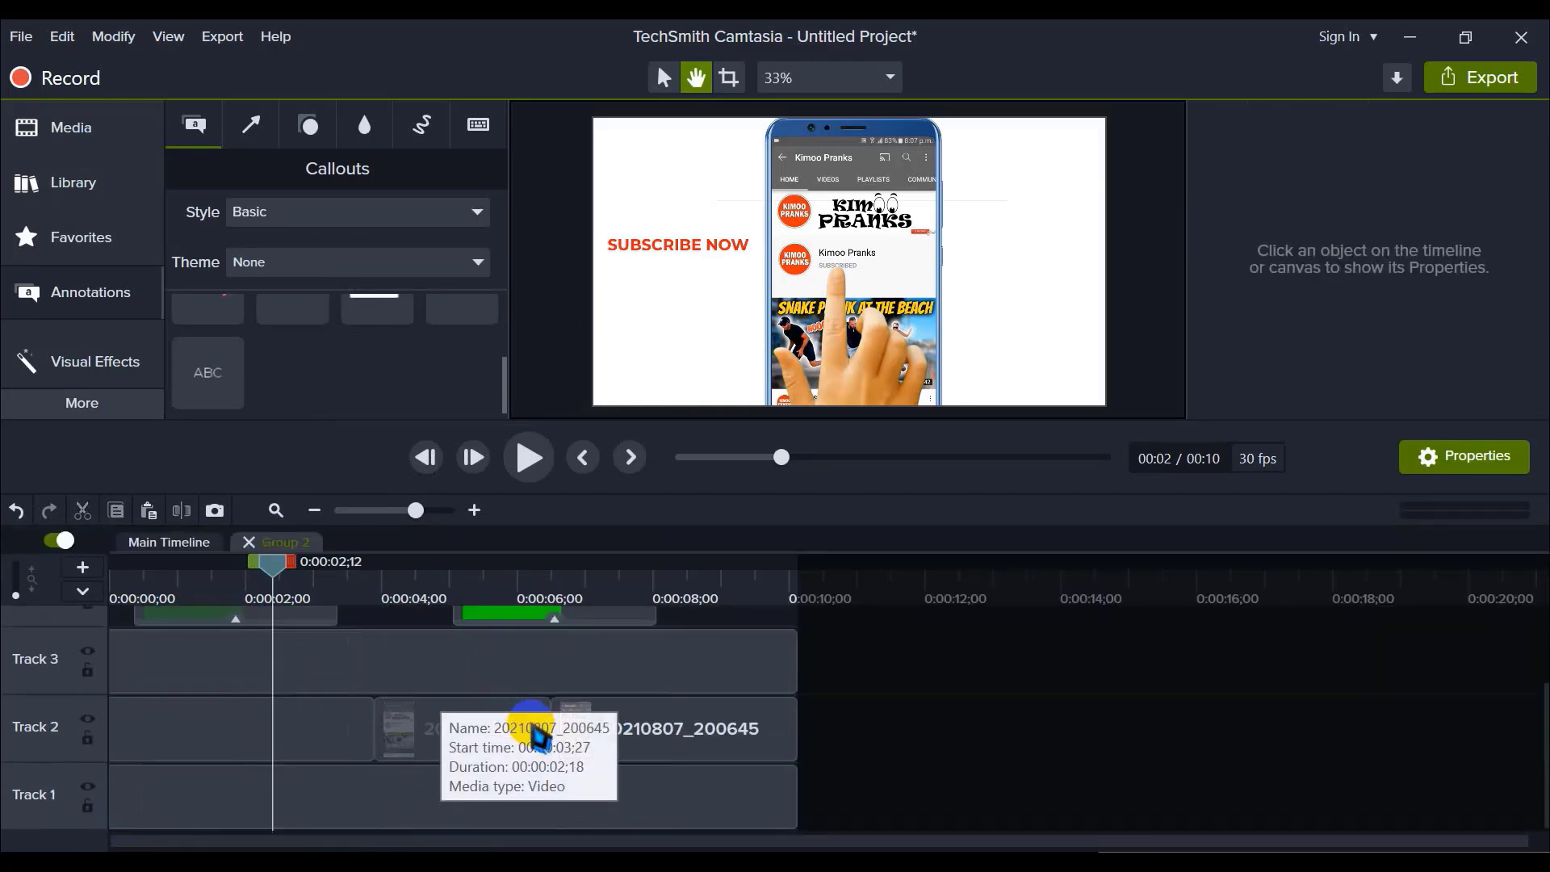
{"action": "scroll", "coordinate": [436, 686], "scroll_direction": "up", "scroll_amount": 2}
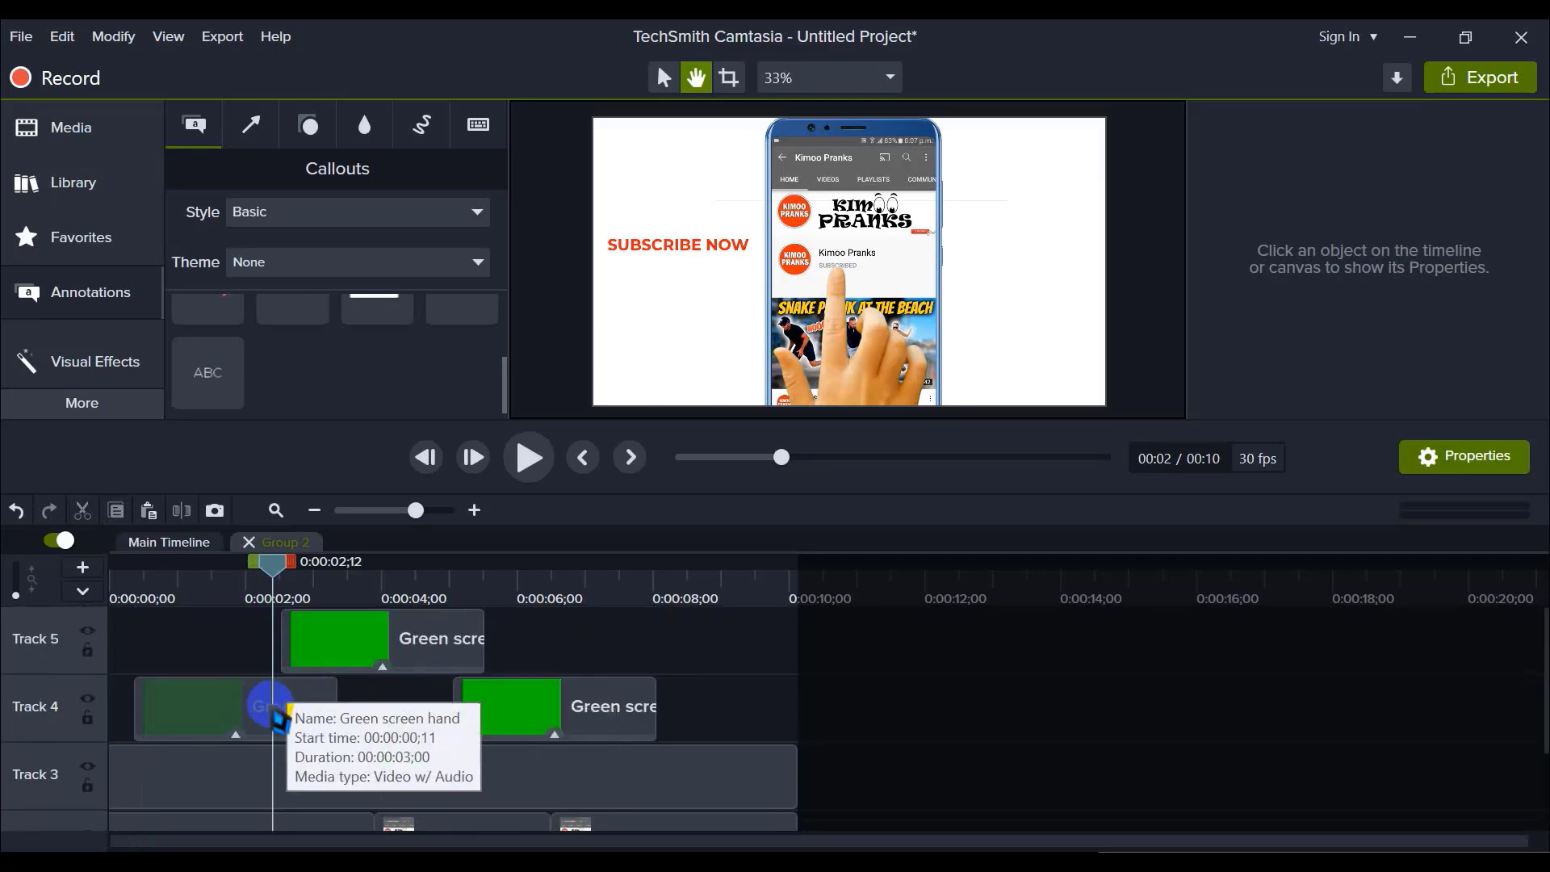
Step: Crop the top edge of the first green screen hand clip on Track 4 slightly downward, with the playhead at 0:00:01;27
{"action": "left_click", "coordinate": [247, 712]}
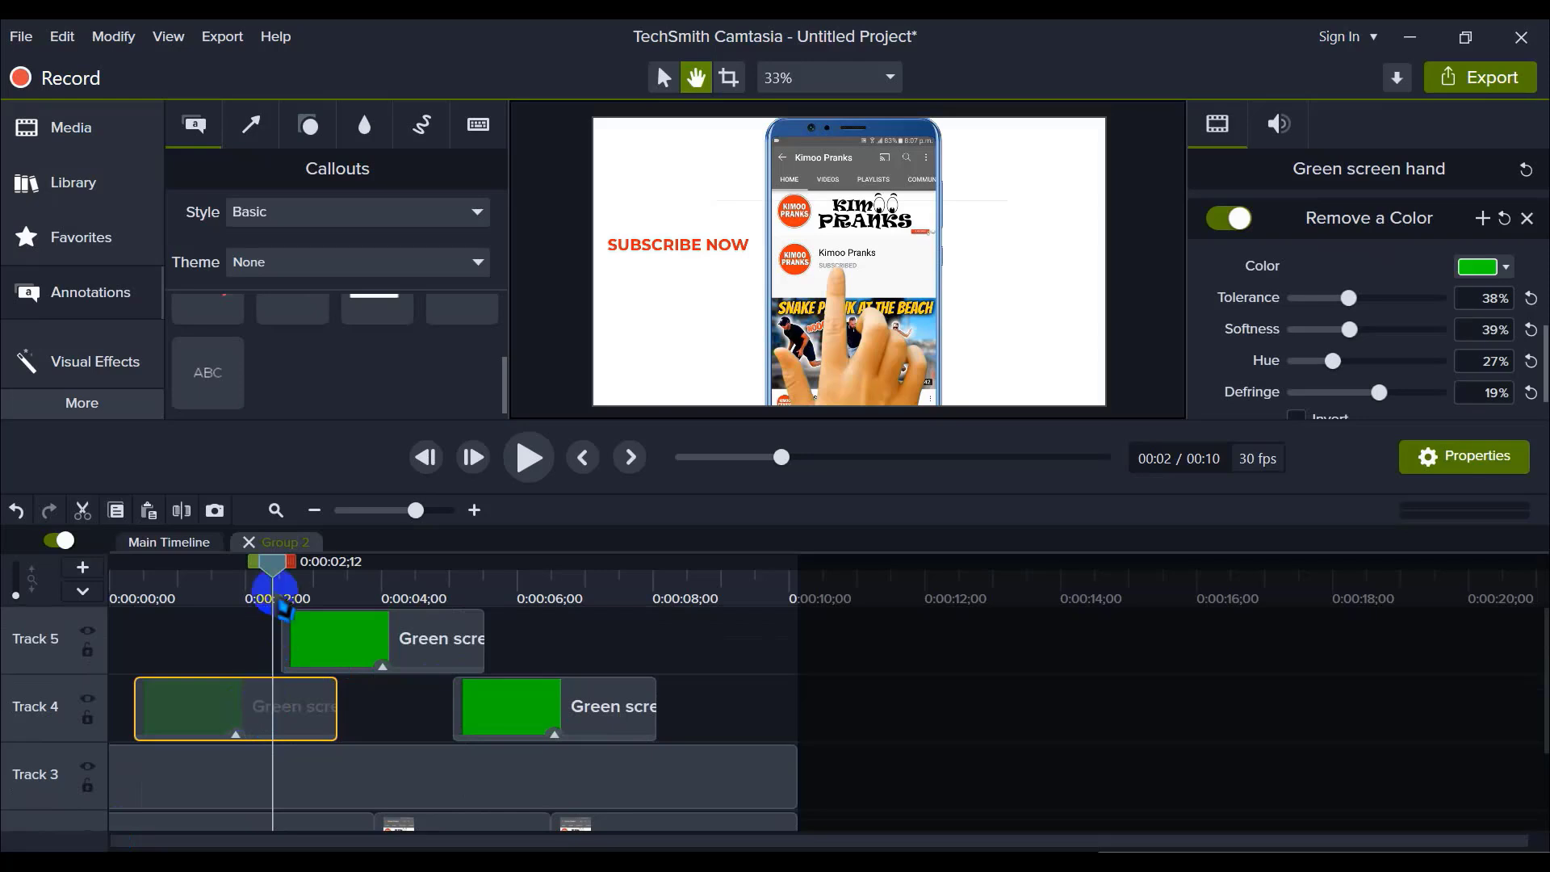
{"action": "mouse_move", "coordinate": [271, 567]}
{"action": "left_mouse_down"}
{"action": "mouse_move", "coordinate": [214, 567]}
{"action": "mouse_move", "coordinate": [249, 567]}
{"action": "left_mouse_up"}
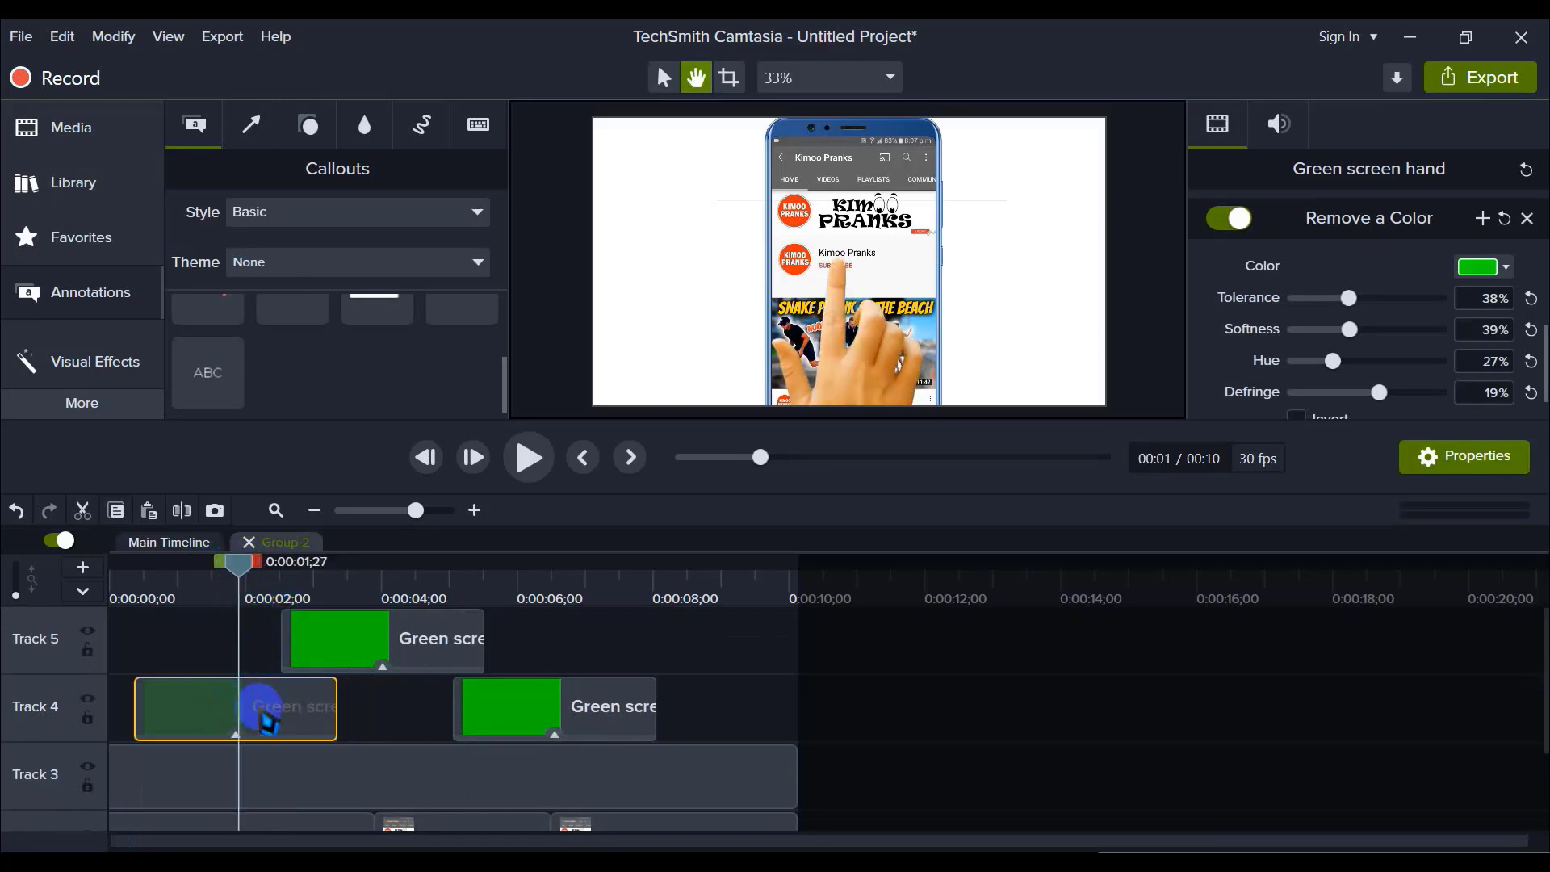
{"action": "key", "text": "c"}
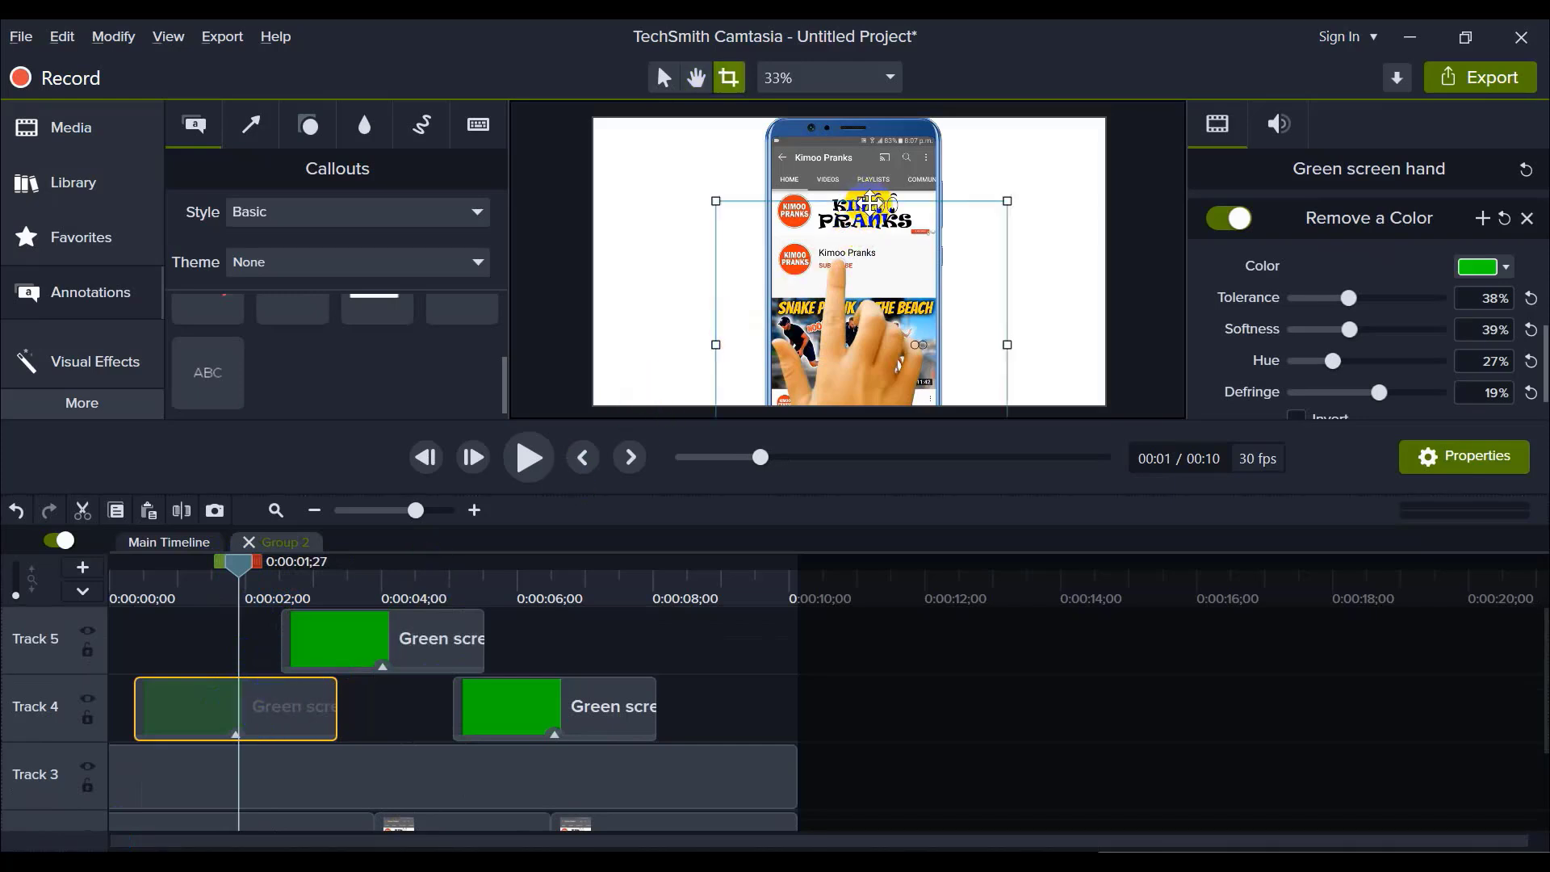
{"action": "scroll", "coordinate": [888, 206], "scroll_direction": "up", "scroll_amount": 3}
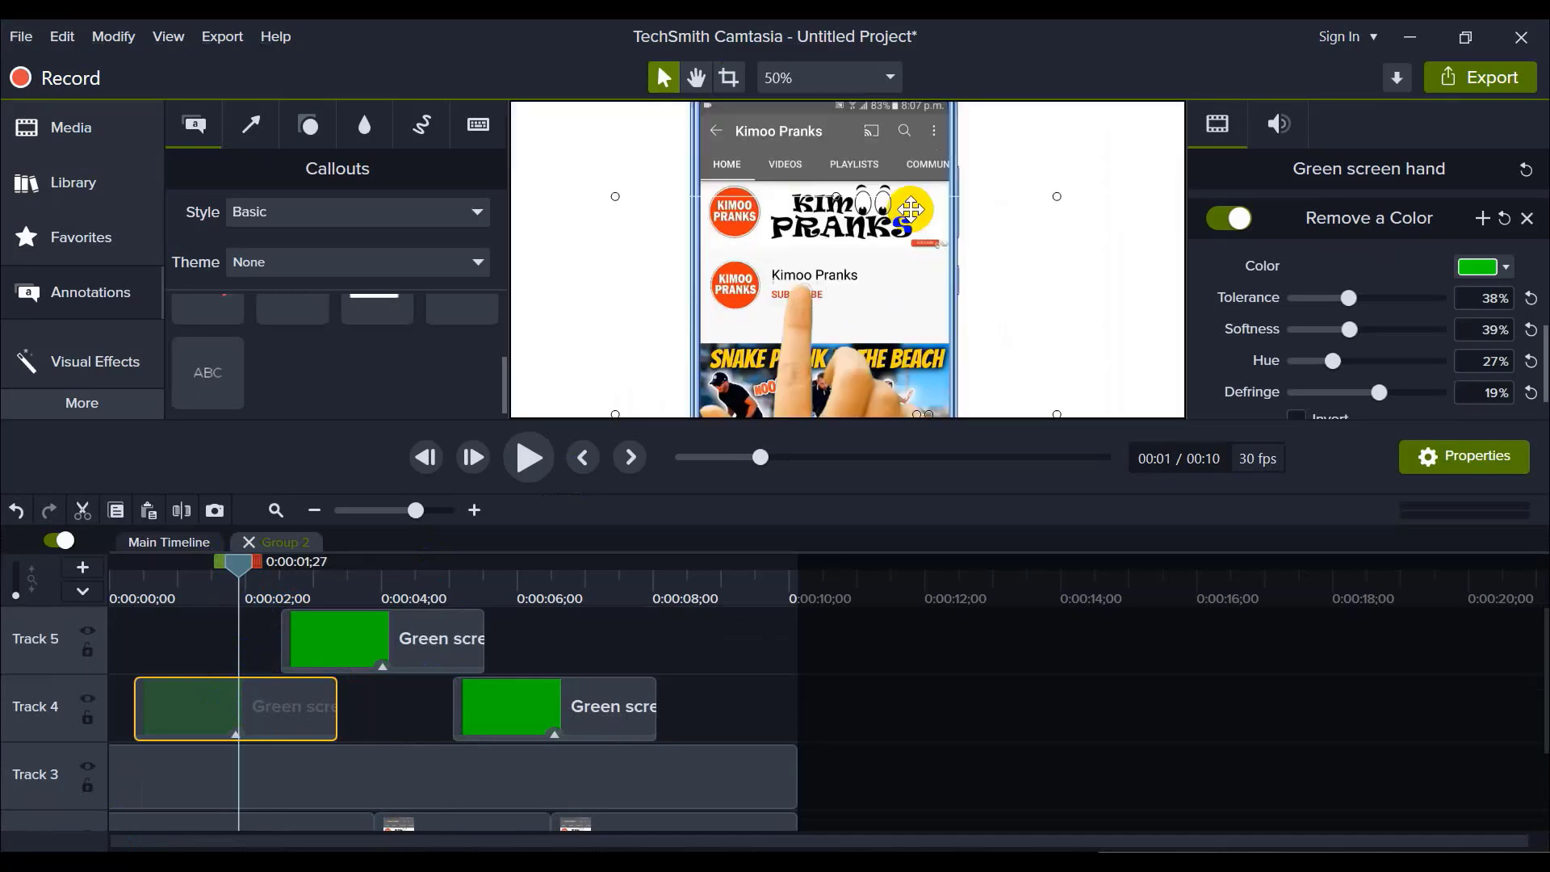
{"action": "key", "text": "c"}
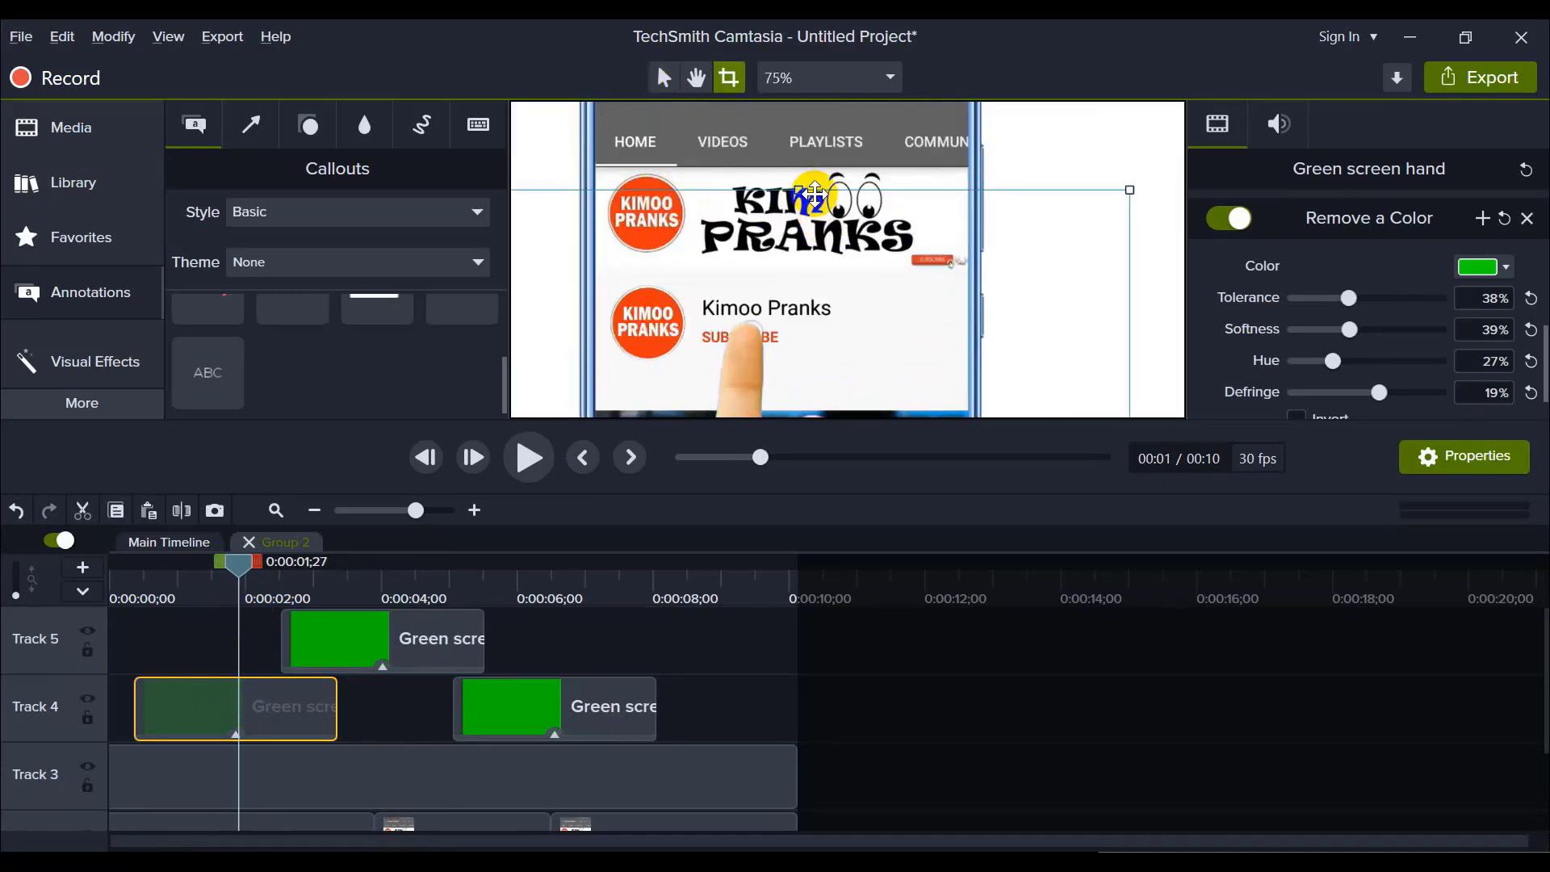
{"action": "left_click_drag", "start_coordinate": [797, 202], "coordinate": [800, 212]}
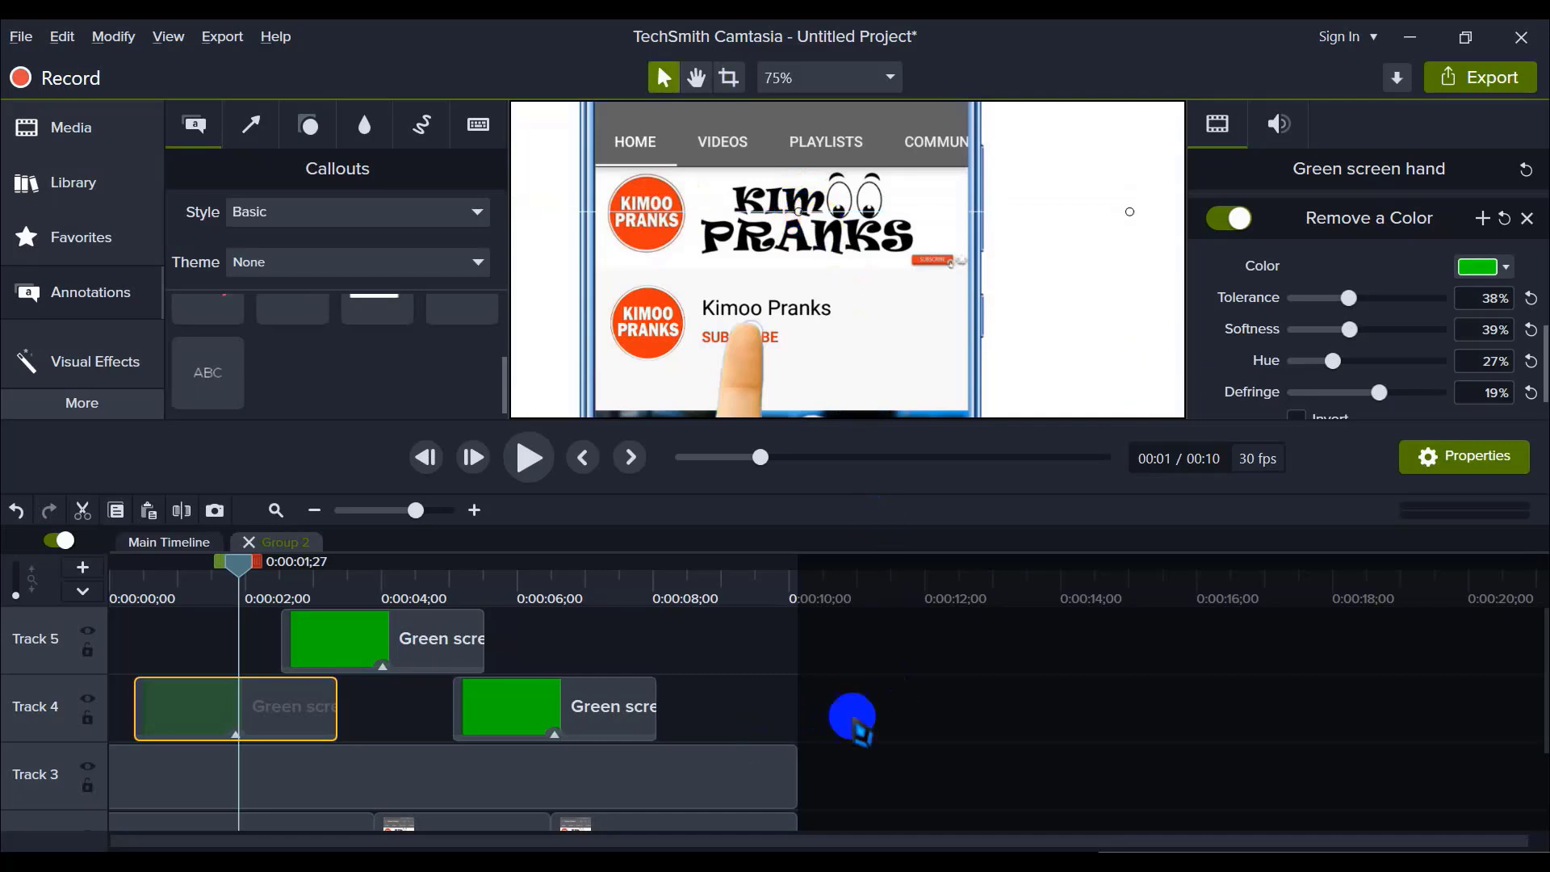
Step: Crop the top edge of the green screen hand clip on Track 5 slightly downward, with the playhead at 0:00:04;02
{"action": "left_click", "coordinate": [937, 711]}
{"action": "left_click_drag", "start_coordinate": [368, 581], "coordinate": [385, 583]}
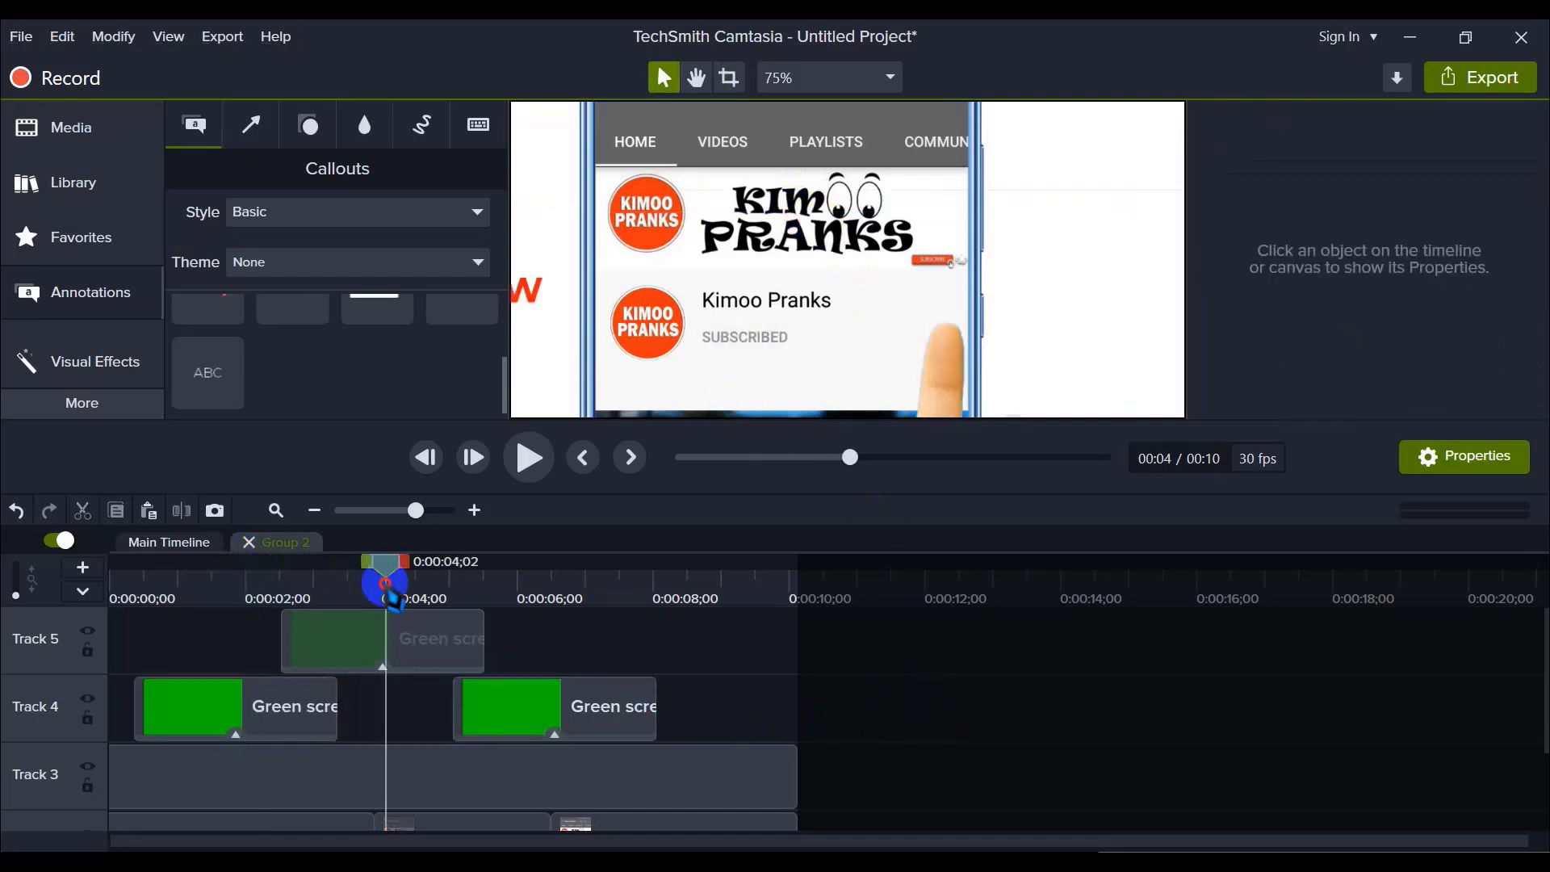
{"action": "scroll", "coordinate": [1021, 166], "scroll_direction": "up", "scroll_amount": 4}
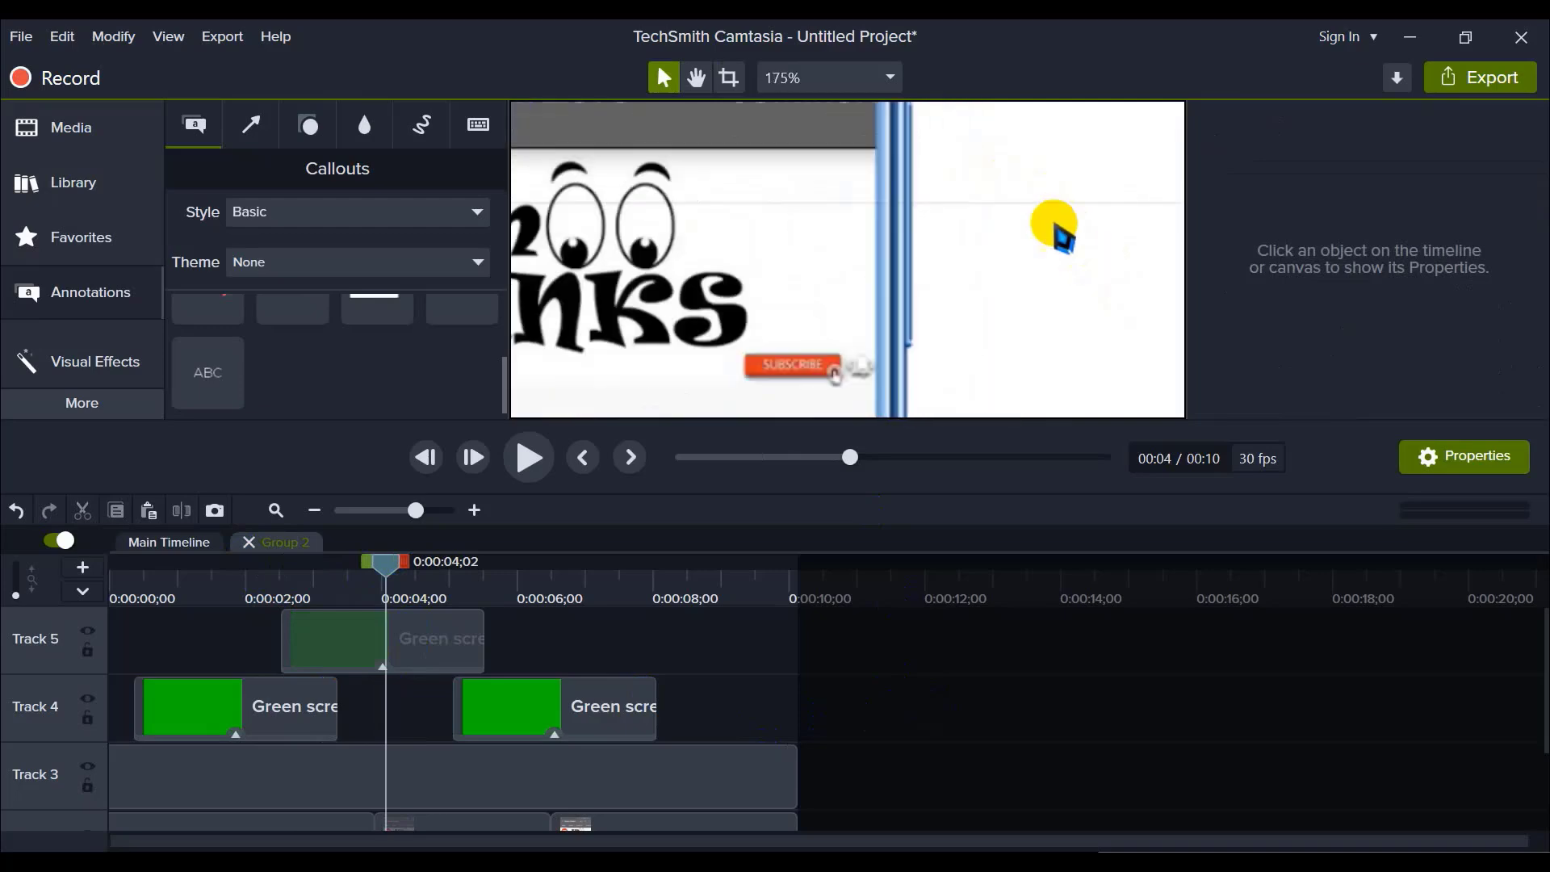
{"action": "scroll", "coordinate": [1001, 219], "scroll_direction": "down", "scroll_amount": 5}
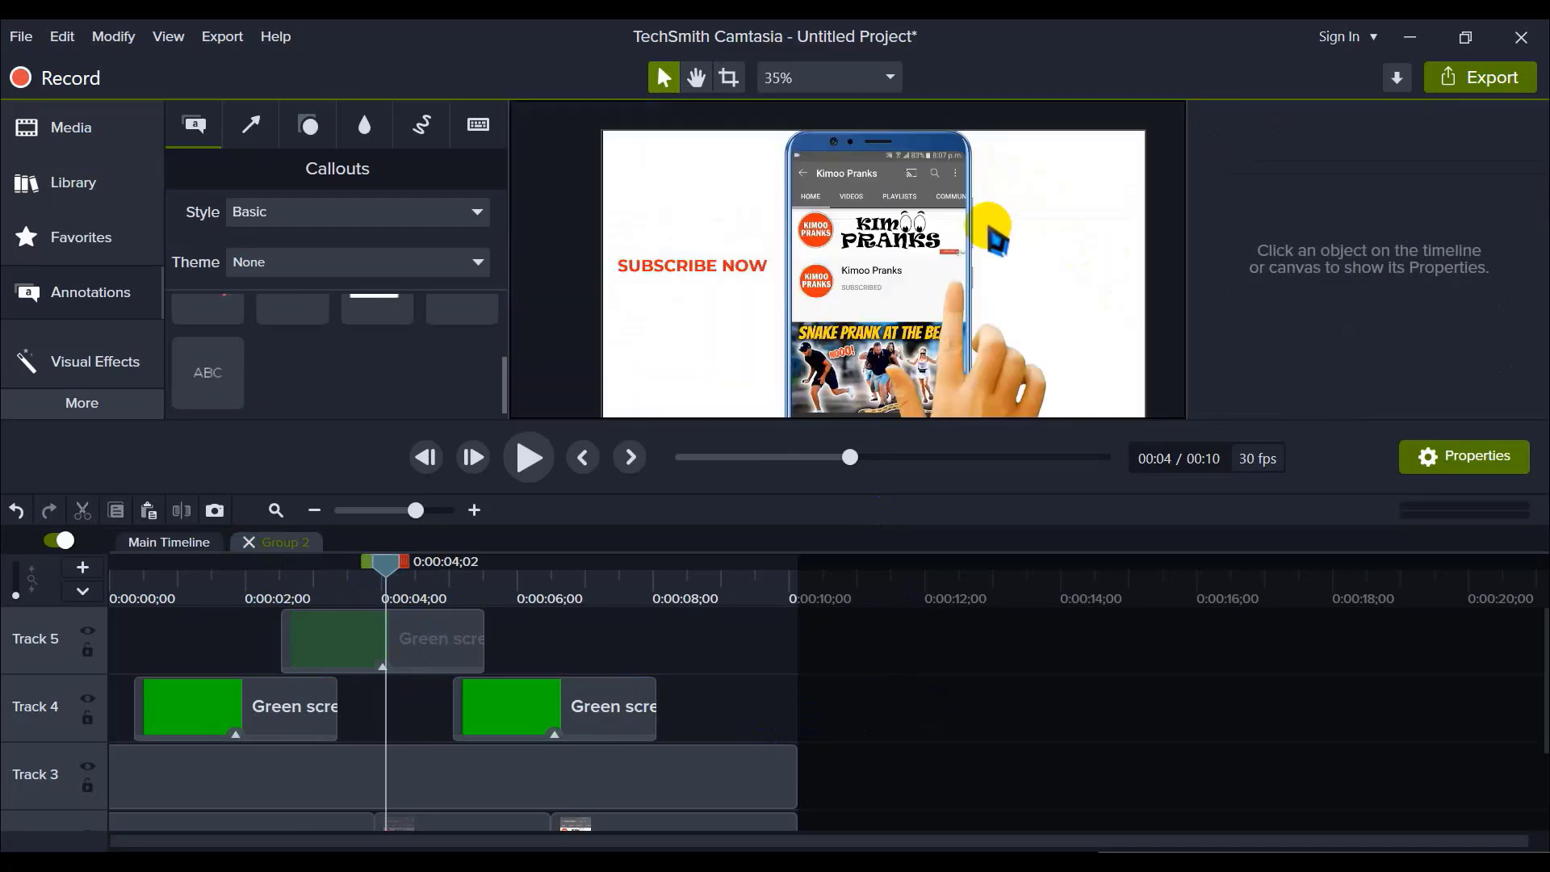
{"action": "left_click", "coordinate": [436, 662]}
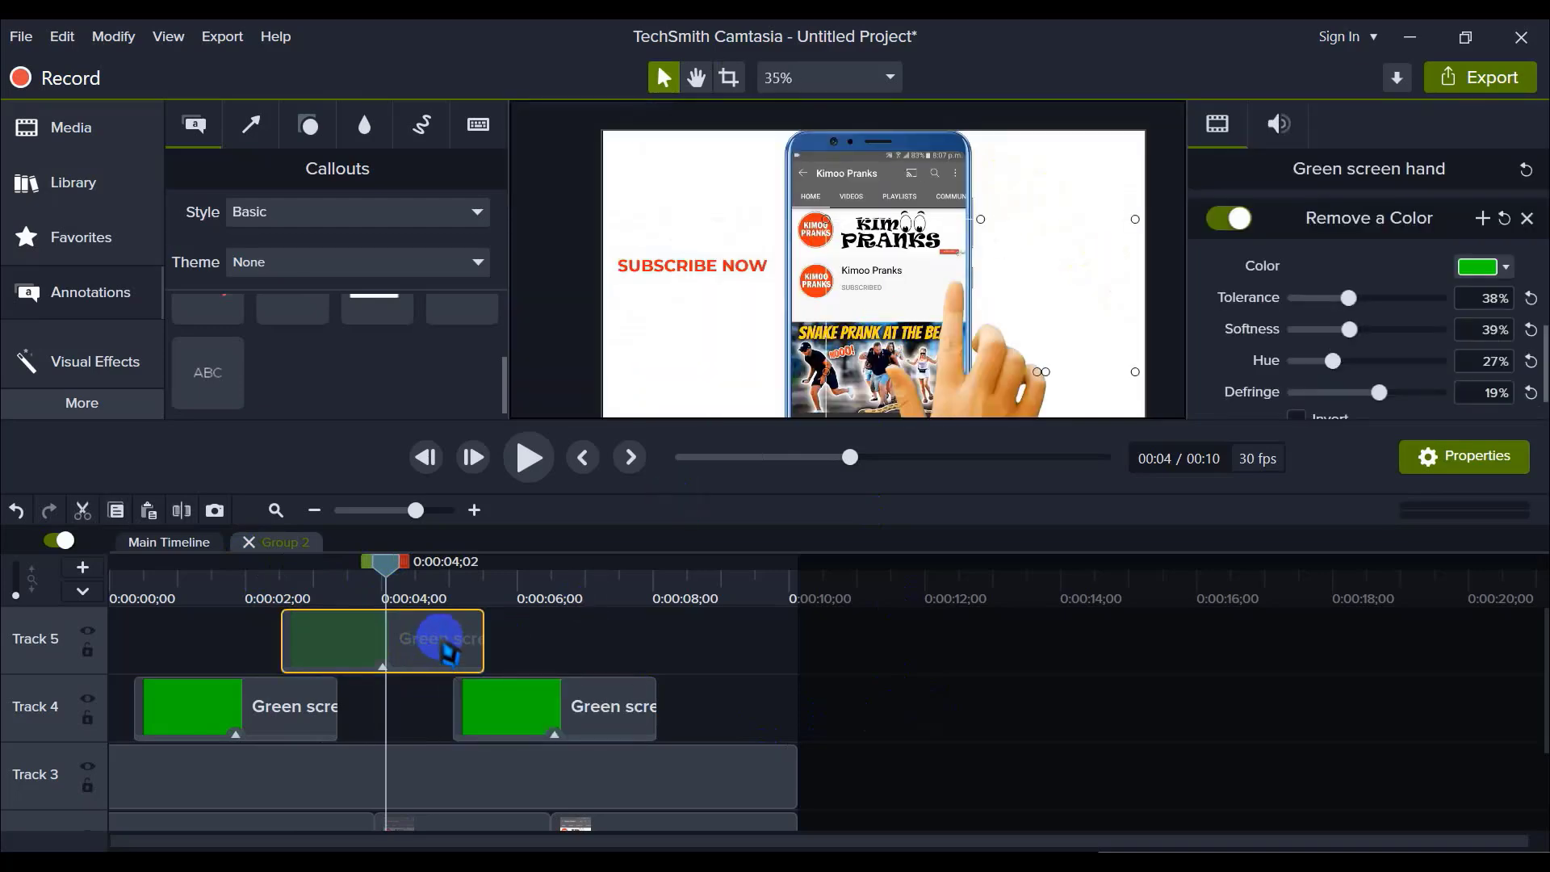
{"action": "key", "text": "alt"}
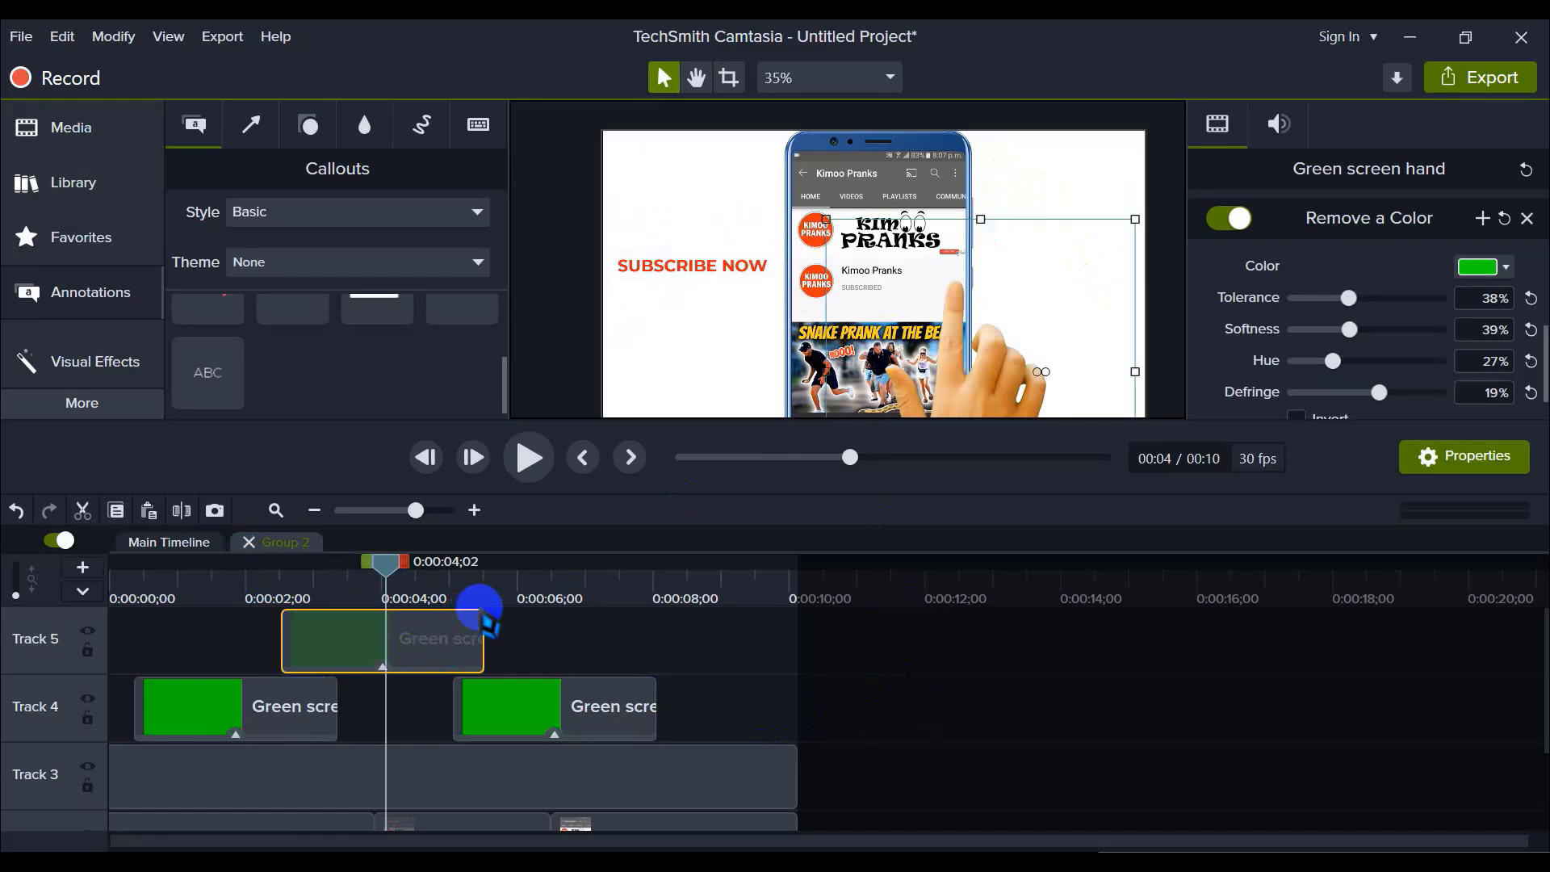
{"action": "left_click_drag", "start_coordinate": [981, 218], "coordinate": [981, 226]}
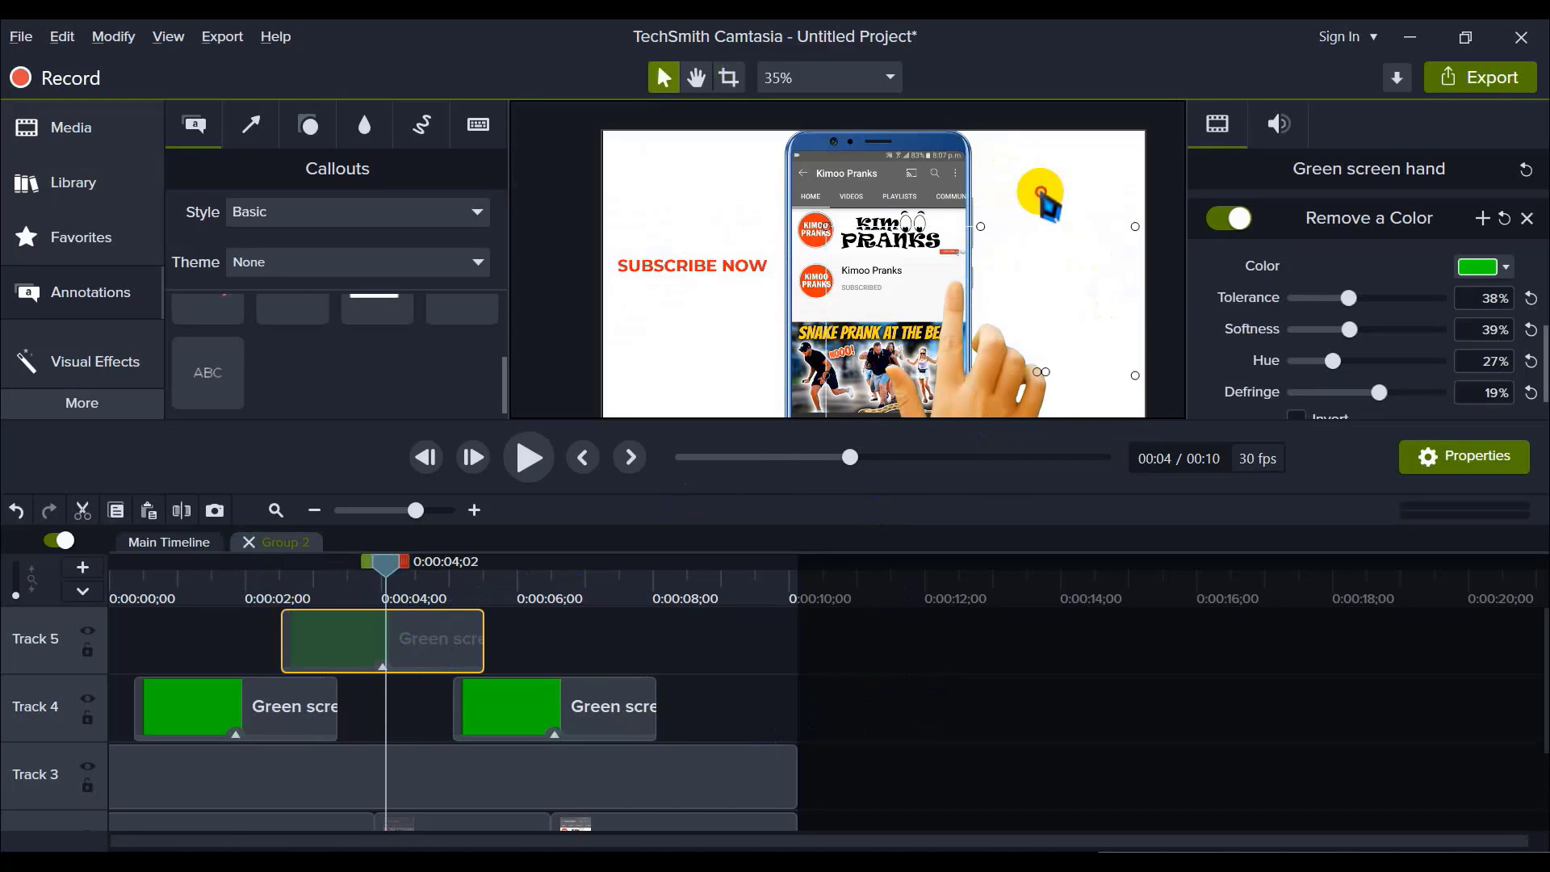
{"action": "left_click", "coordinate": [1044, 218]}
{"action": "left_click", "coordinate": [893, 665]}
Step: Crop the top edge of the second green screen hand clip on Track 4 downward, with the playhead at 0:00:05;26
{"action": "left_click", "coordinate": [410, 568]}
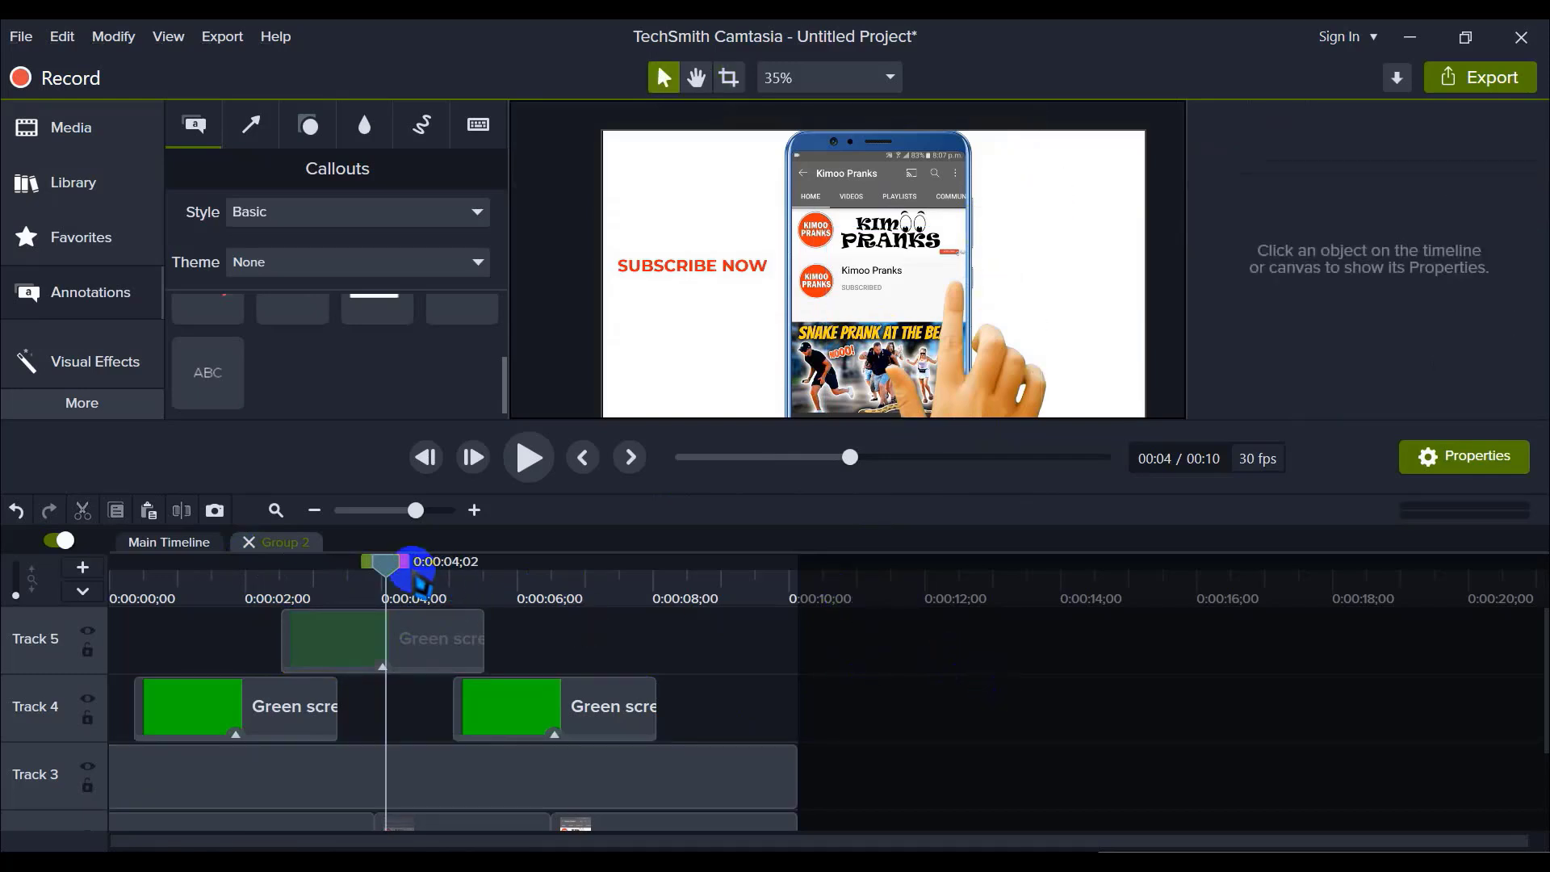
{"action": "left_click_drag", "start_coordinate": [477, 596], "coordinate": [509, 596]}
{"action": "left_click", "coordinate": [554, 710]}
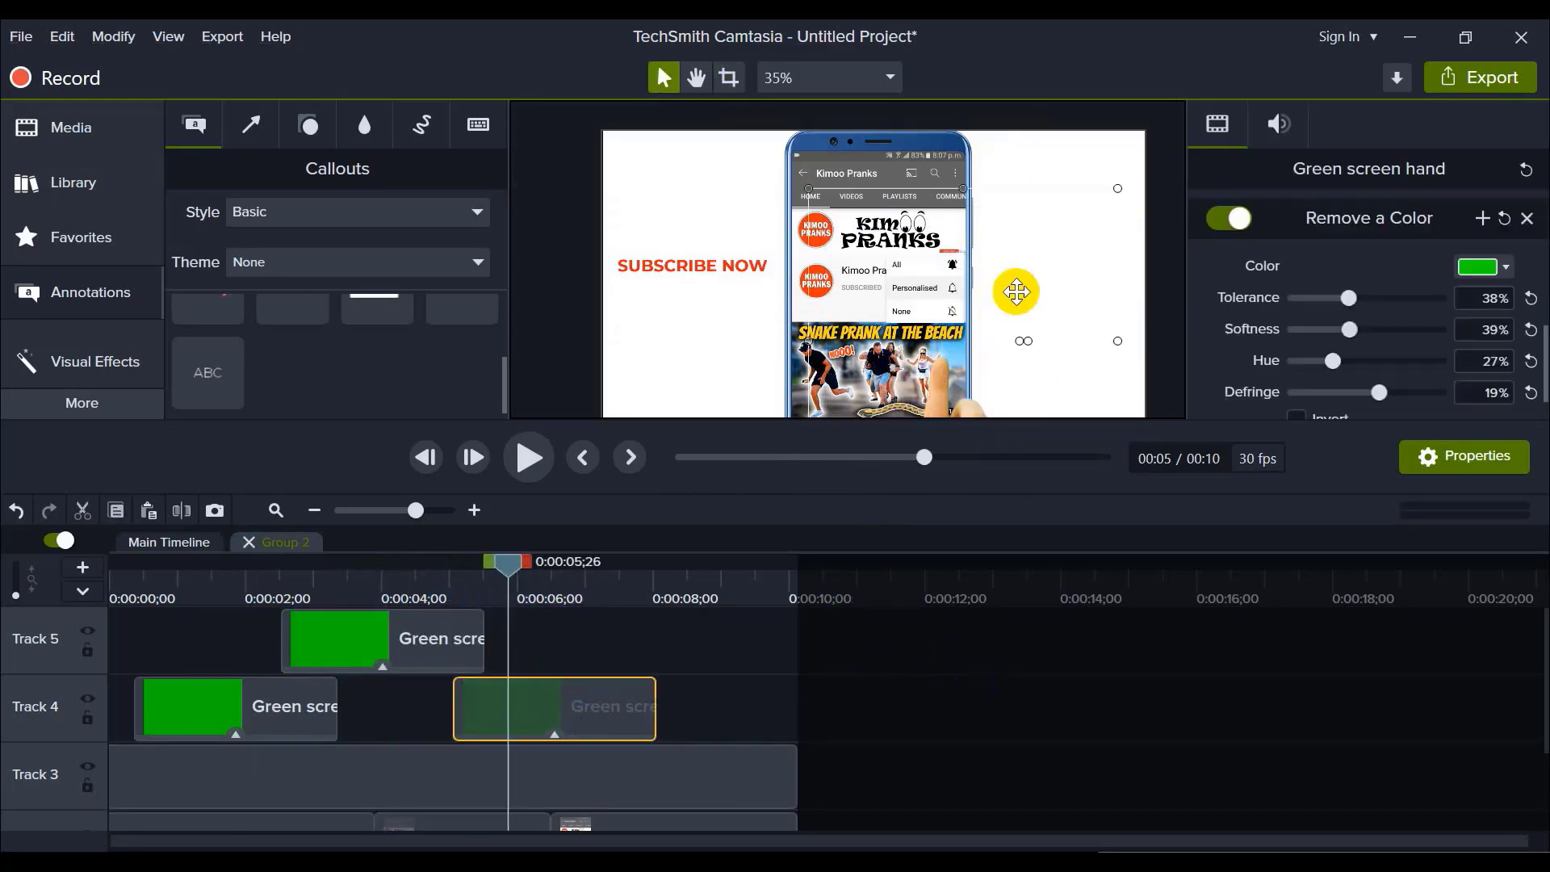
{"action": "scroll", "coordinate": [1099, 206], "scroll_direction": "up", "scroll_amount": 5}
{"action": "left_click", "coordinate": [1058, 117]}
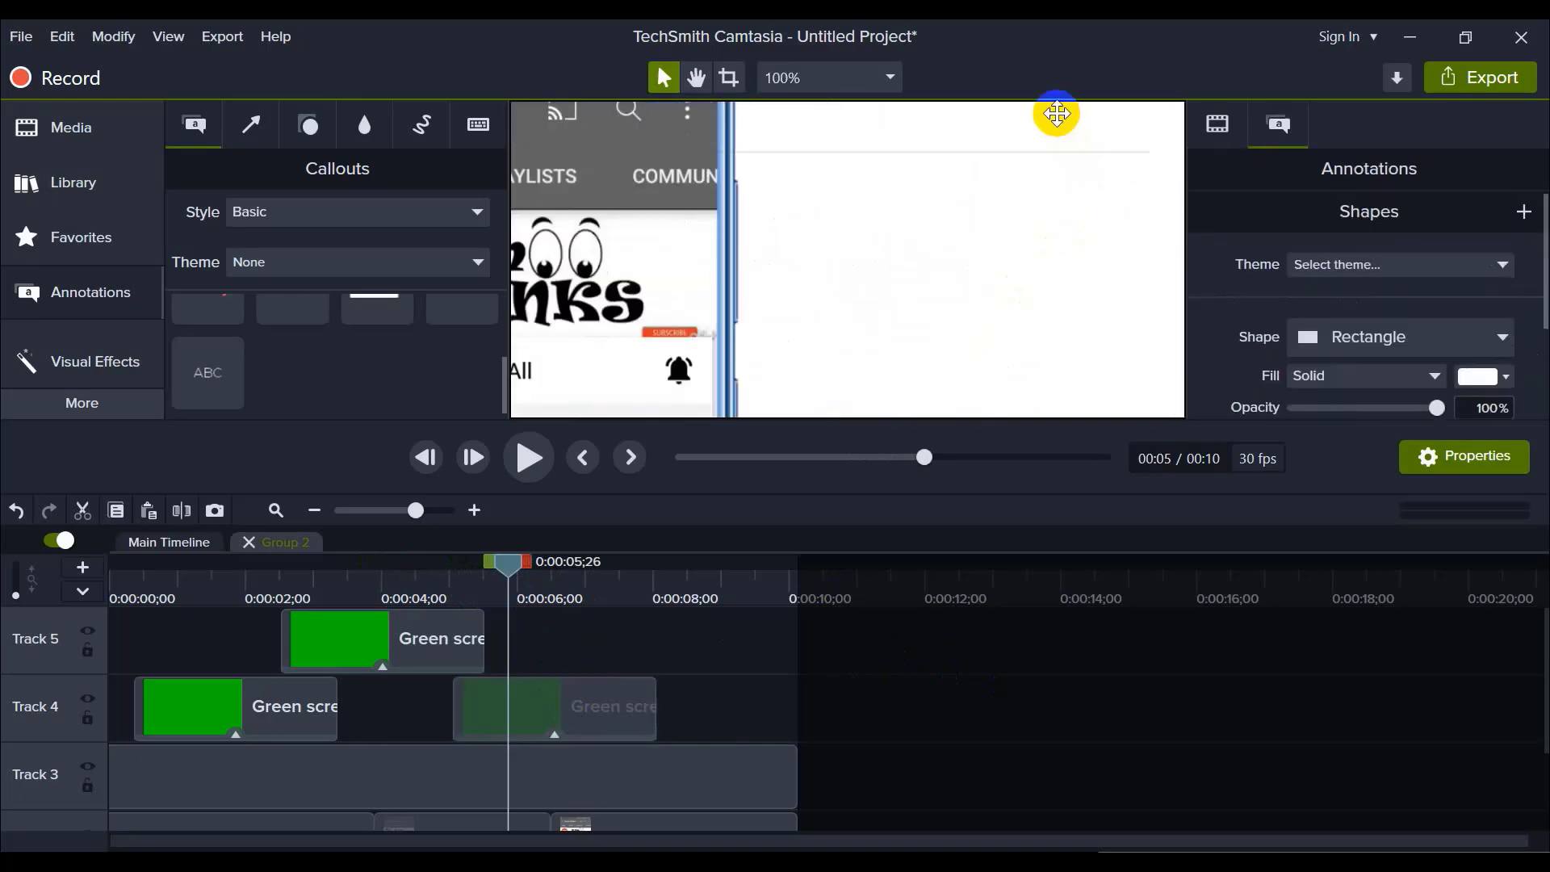
{"action": "left_click", "coordinate": [575, 710]}
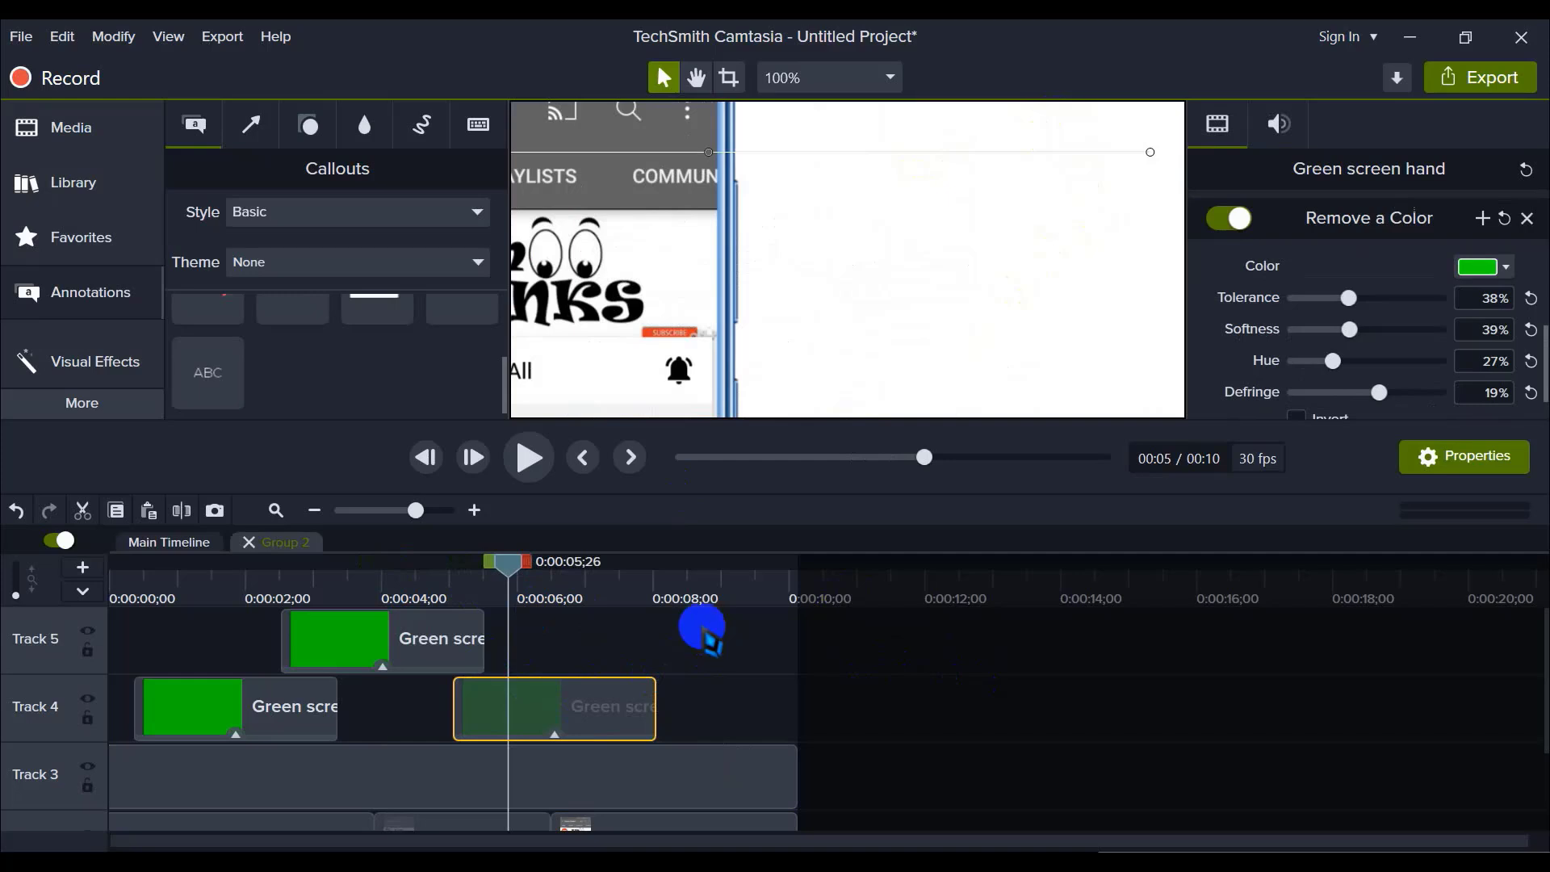
{"action": "key", "text": "alt"}
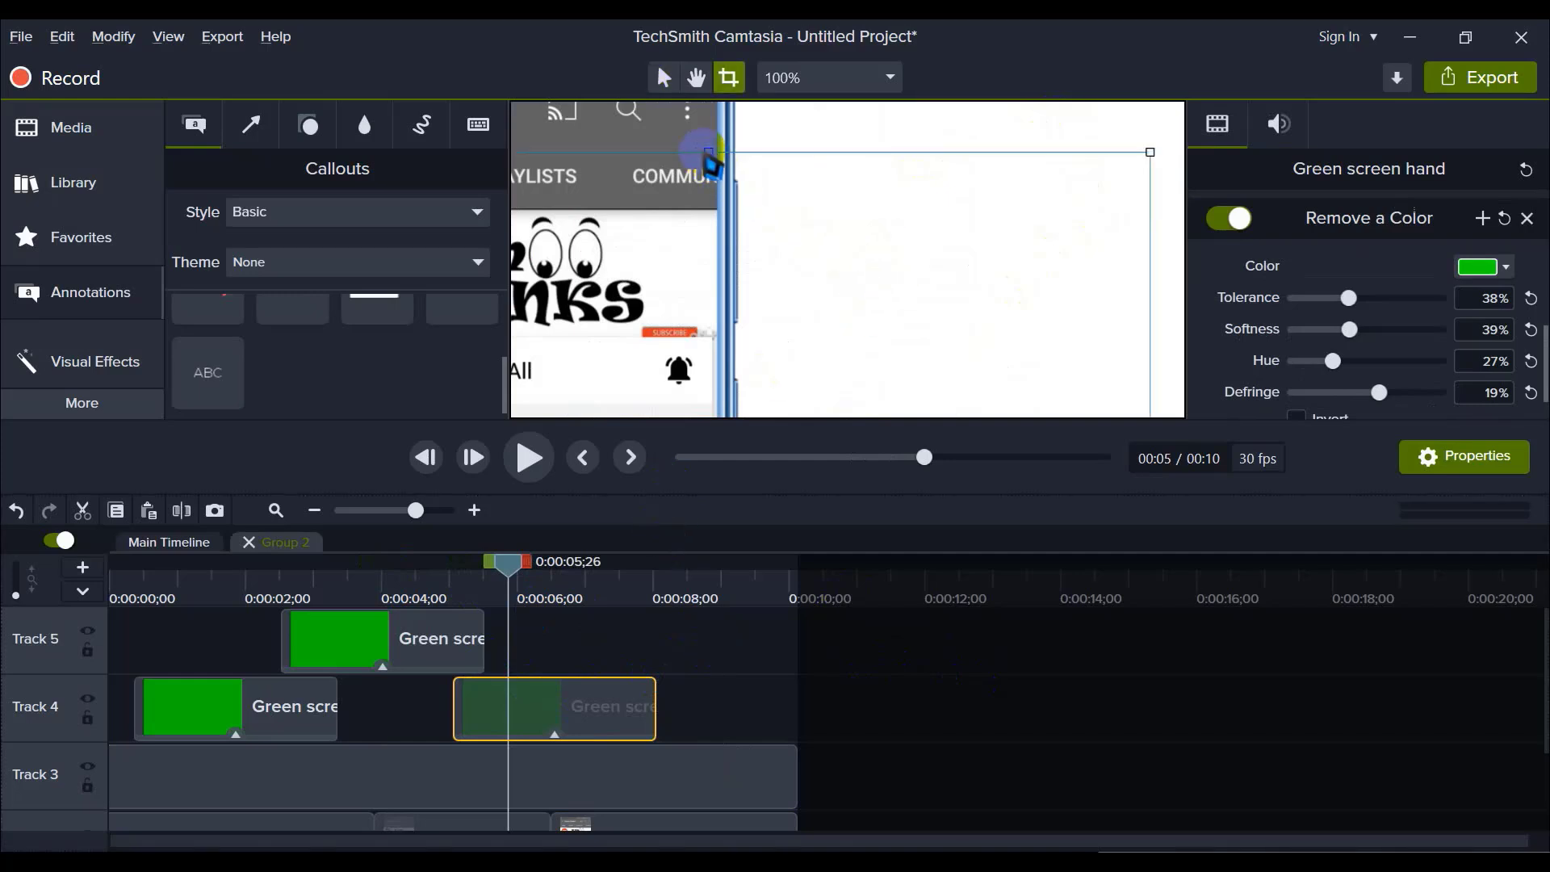
{"action": "left_click_drag", "start_coordinate": [707, 150], "coordinate": [707, 192]}
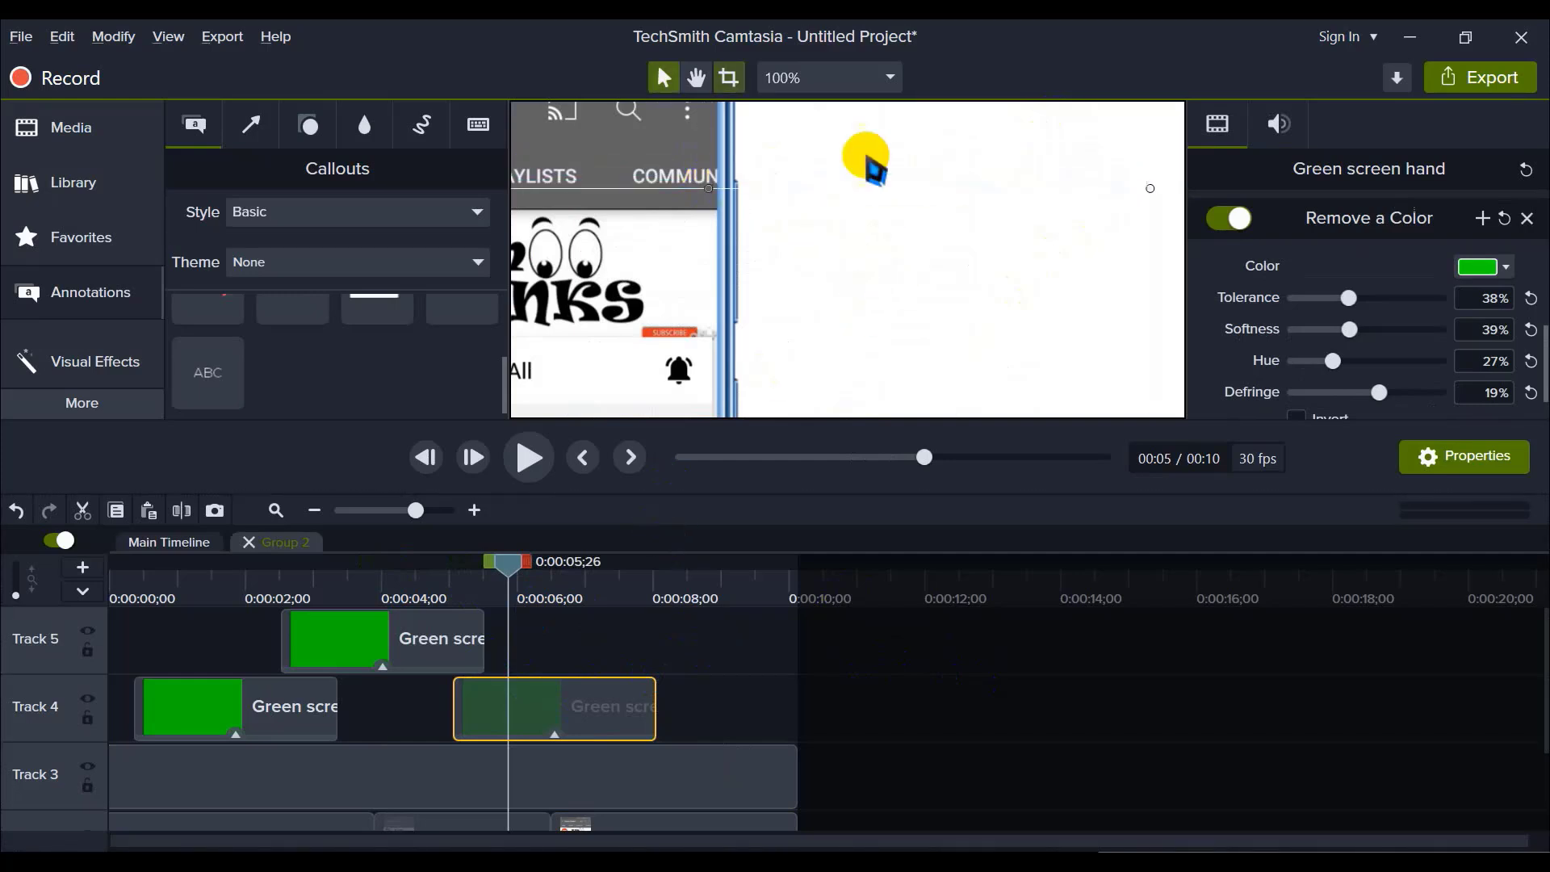
{"action": "left_click", "coordinate": [885, 142]}
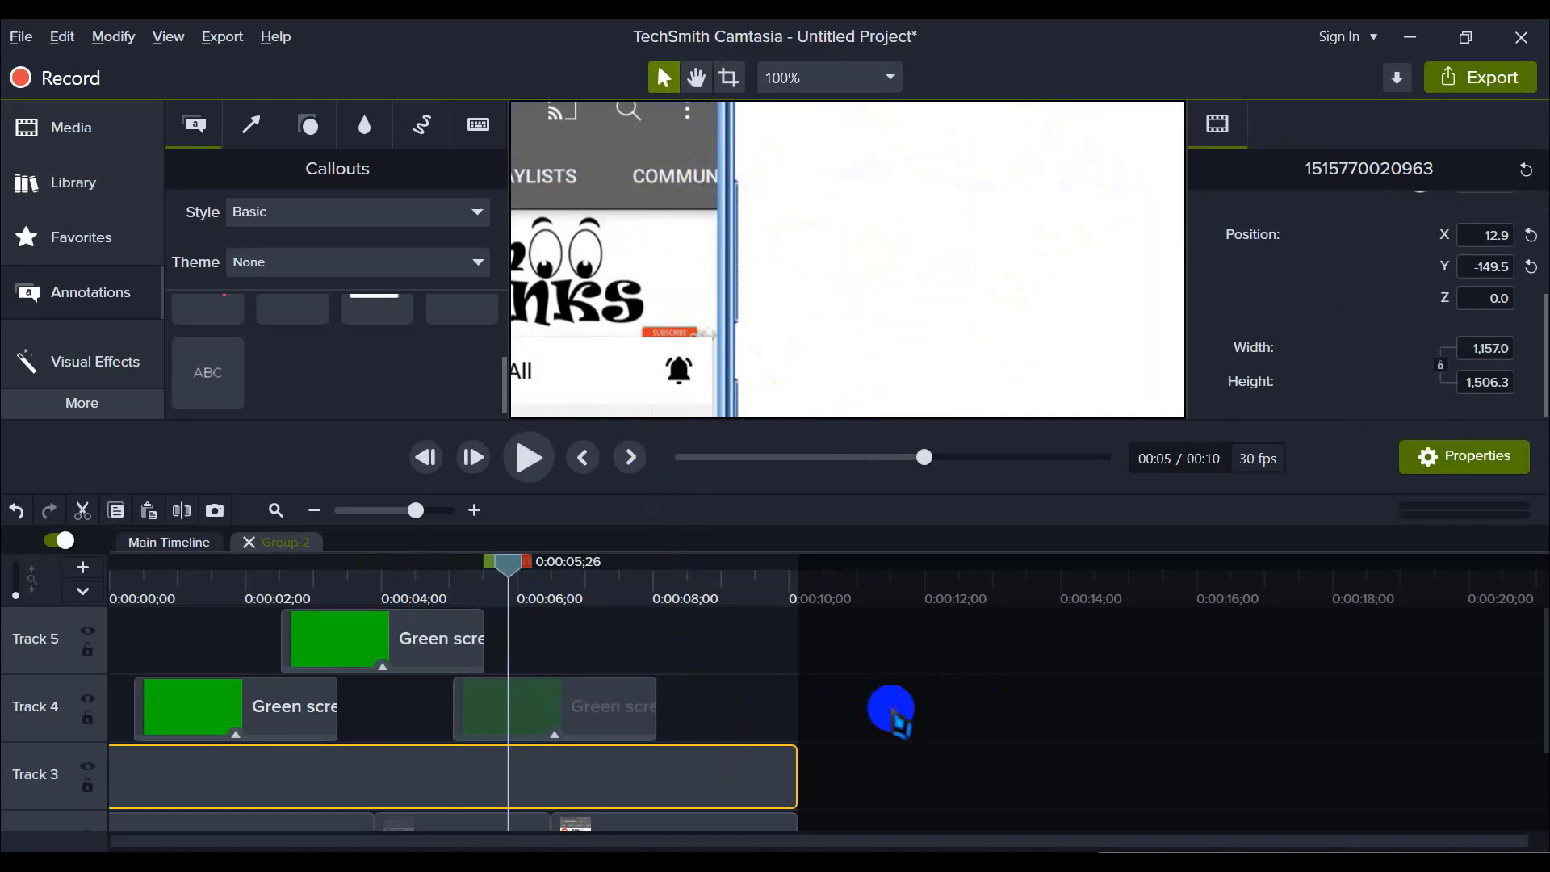
{"action": "left_click", "coordinate": [888, 703]}
Step: Return the playhead to the start and close the Group 2 view to get back to the main timeline
{"action": "scroll", "coordinate": [571, 726], "scroll_direction": "down", "scroll_amount": 3}
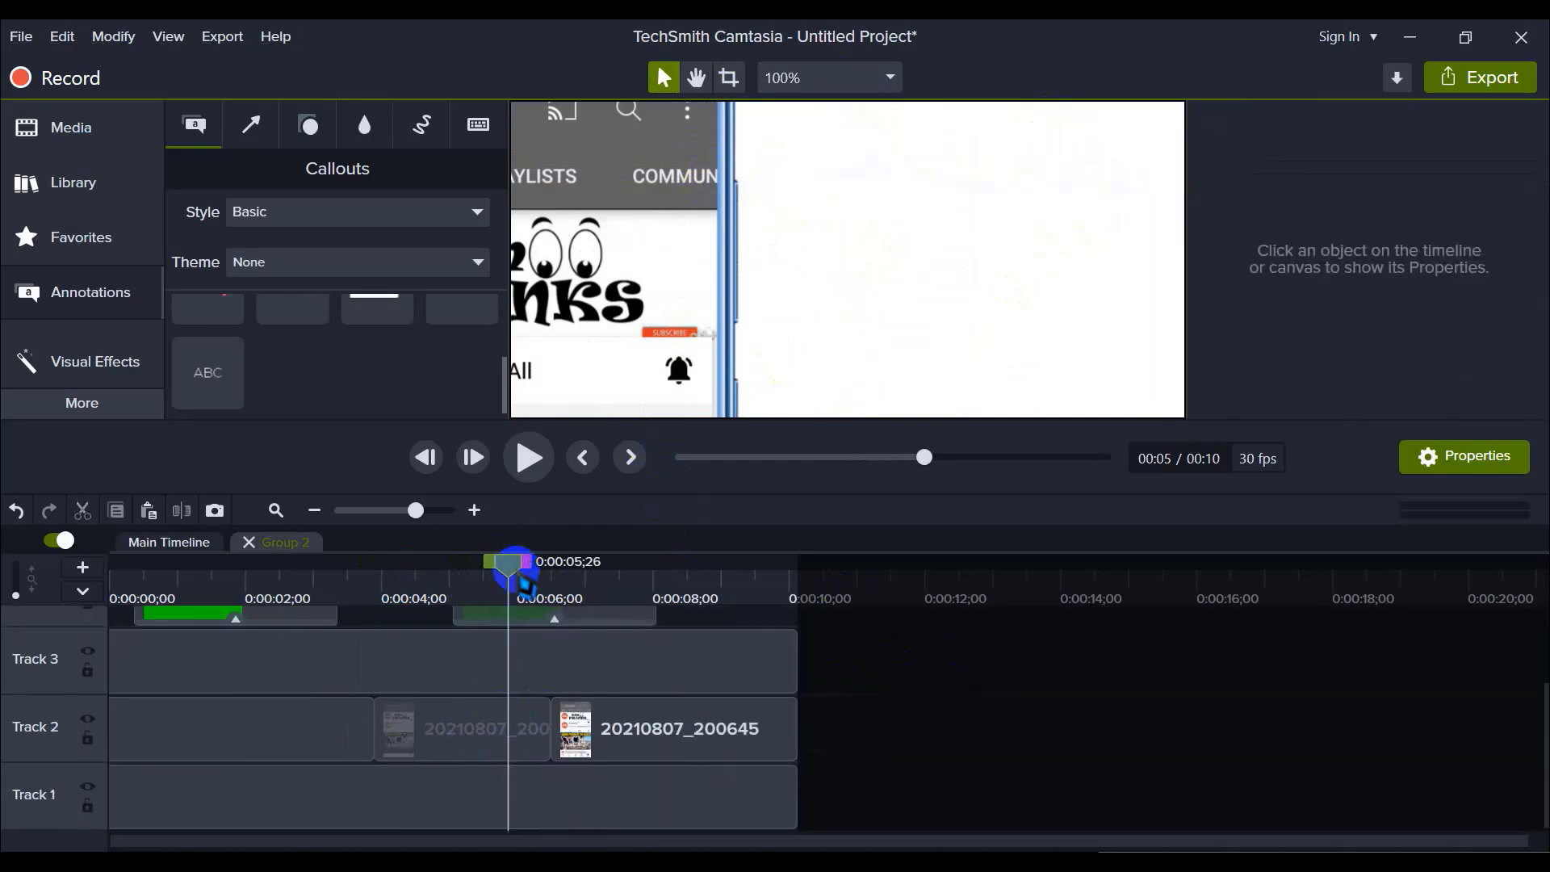
{"action": "left_click_drag", "start_coordinate": [509, 566], "coordinate": [277, 565]}
{"action": "key", "text": "ctrl+Home"}
{"action": "scroll", "coordinate": [674, 755], "scroll_direction": "up", "scroll_amount": 3}
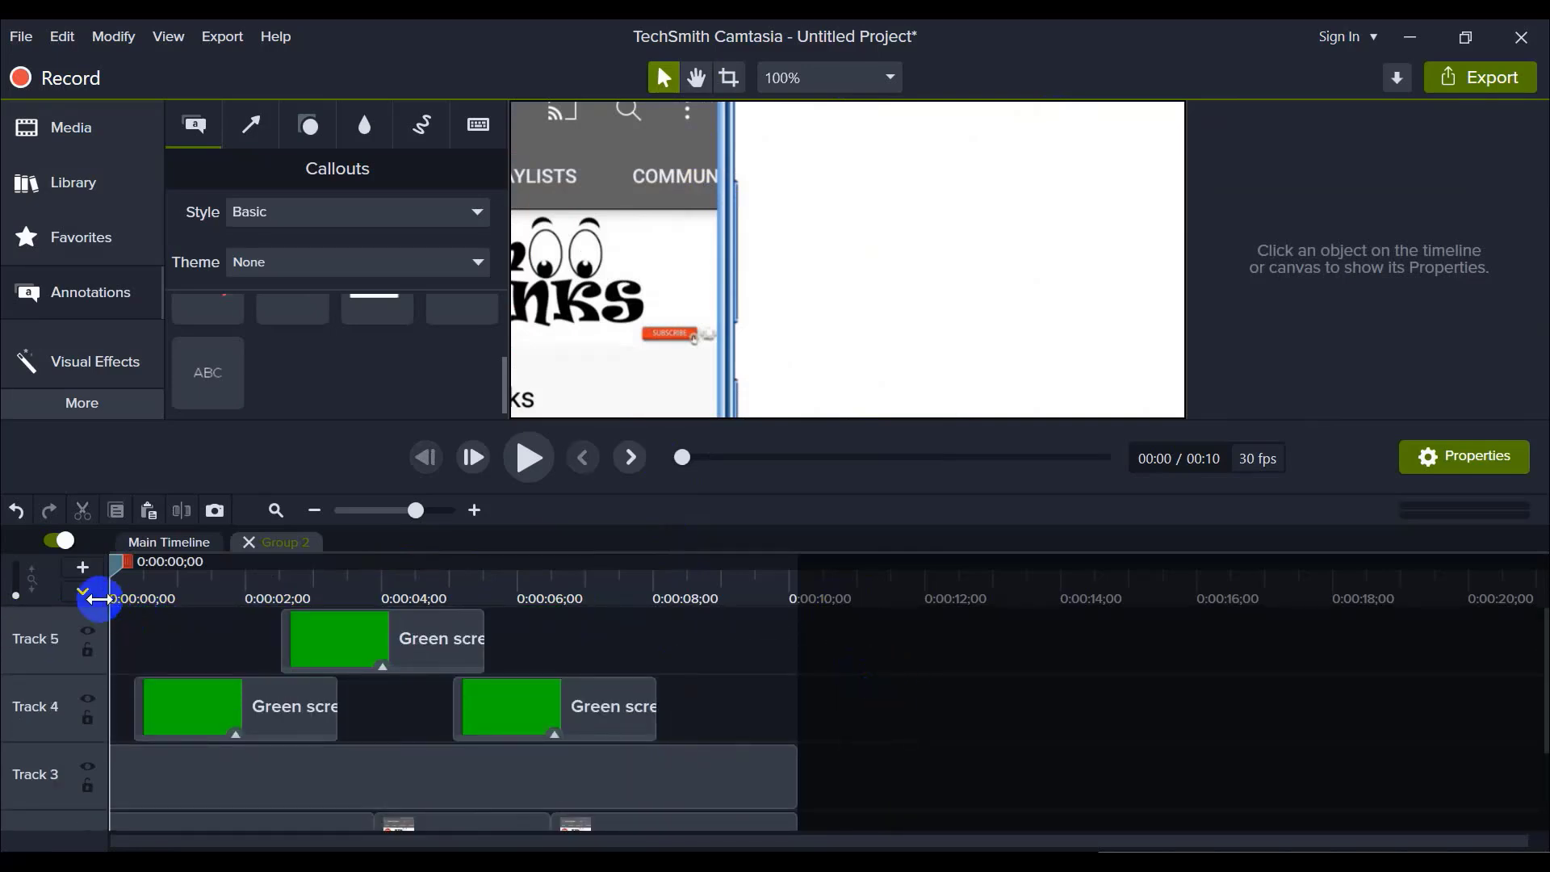
{"action": "left_click", "coordinate": [249, 543]}
{"action": "scroll", "coordinate": [283, 668], "scroll_direction": "down", "scroll_amount": 1}
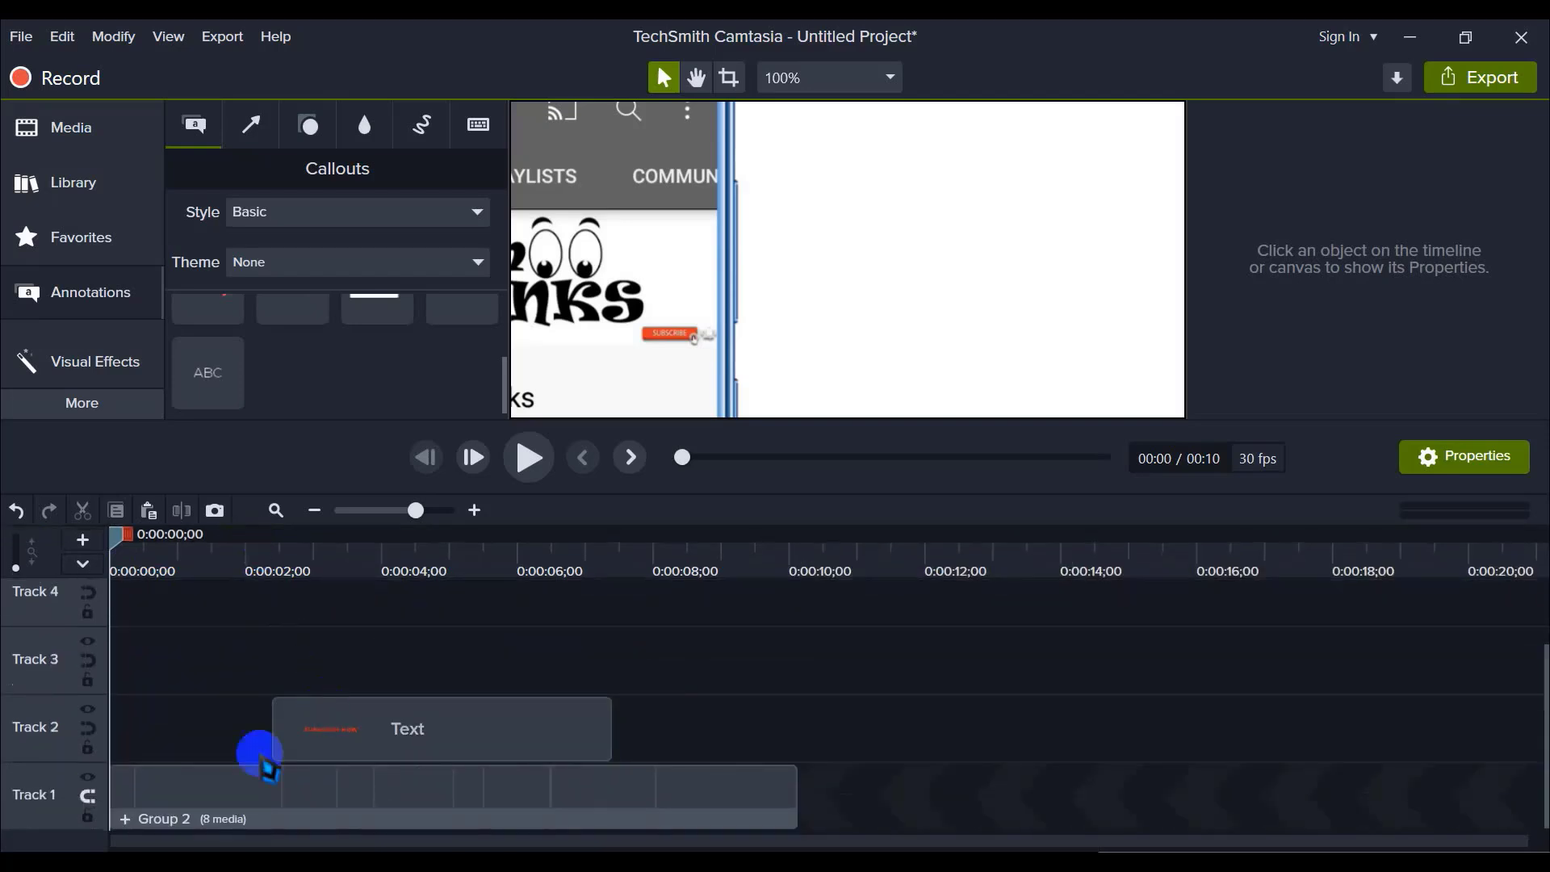
{"action": "left_click", "coordinate": [155, 796]}
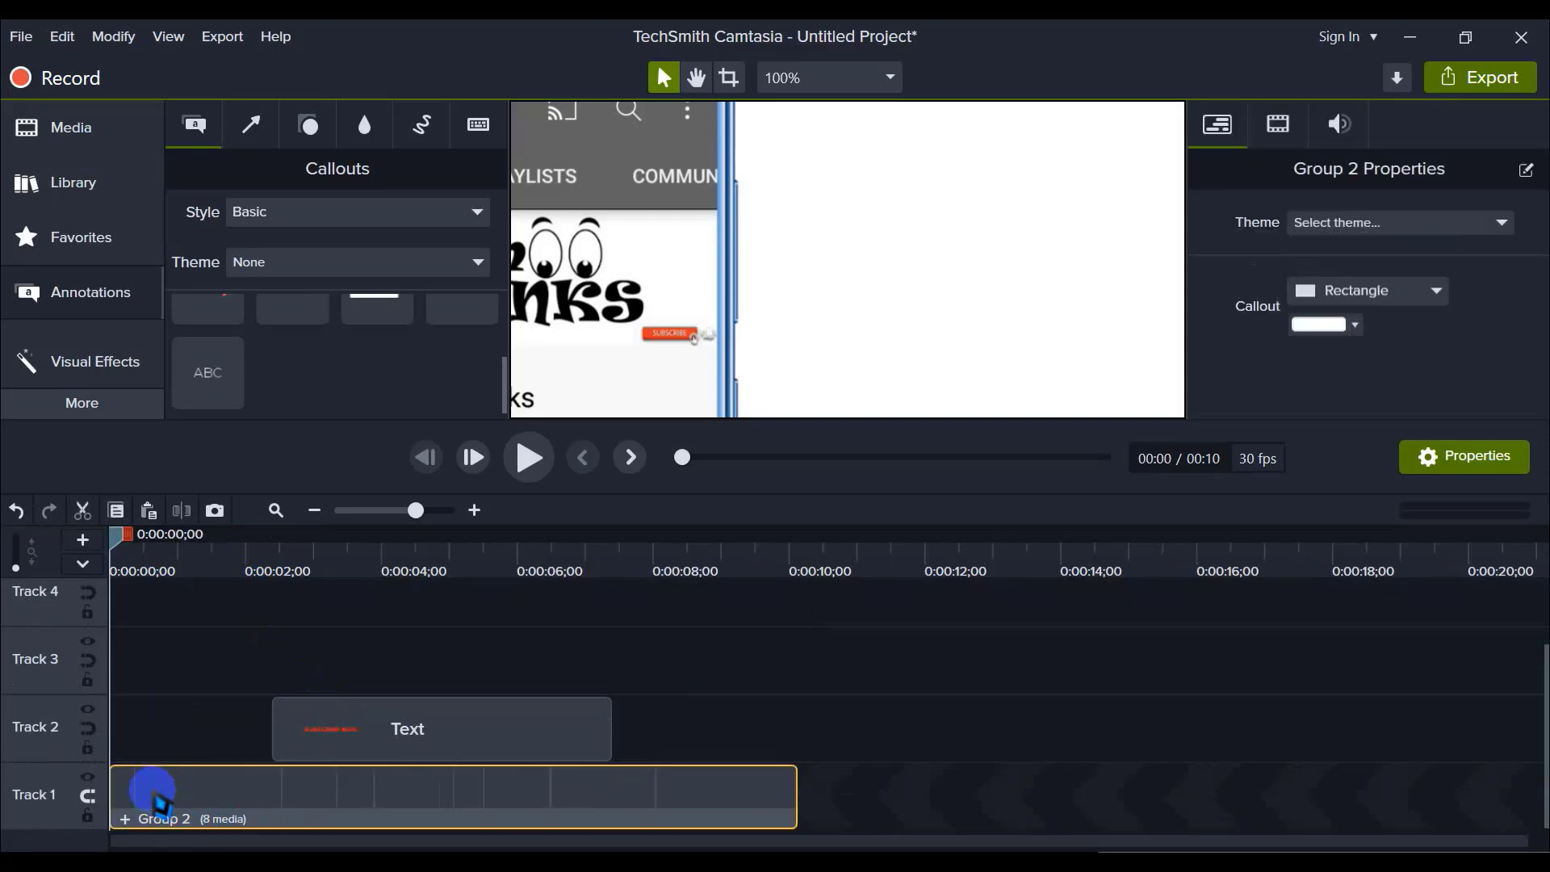
{"action": "left_click", "coordinate": [729, 696]}
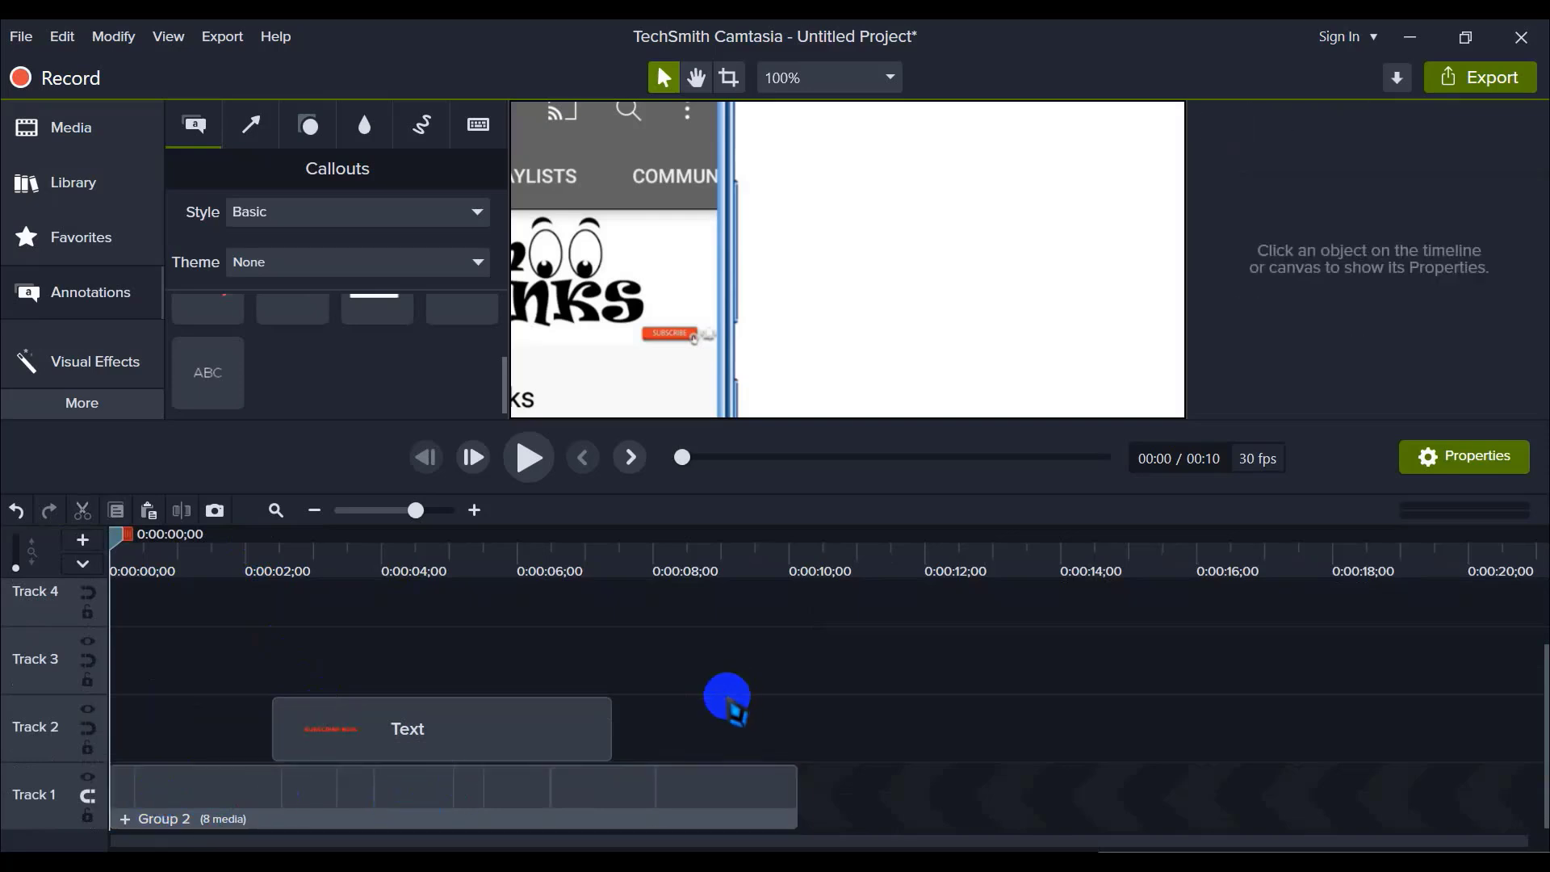
Step: Check the phone and SUBSCRIBE NOW text up to 0:00:02;22, and fit the whole canvas in the preview
{"action": "left_click", "coordinate": [782, 79]}
{"action": "left_click", "coordinate": [789, 104]}
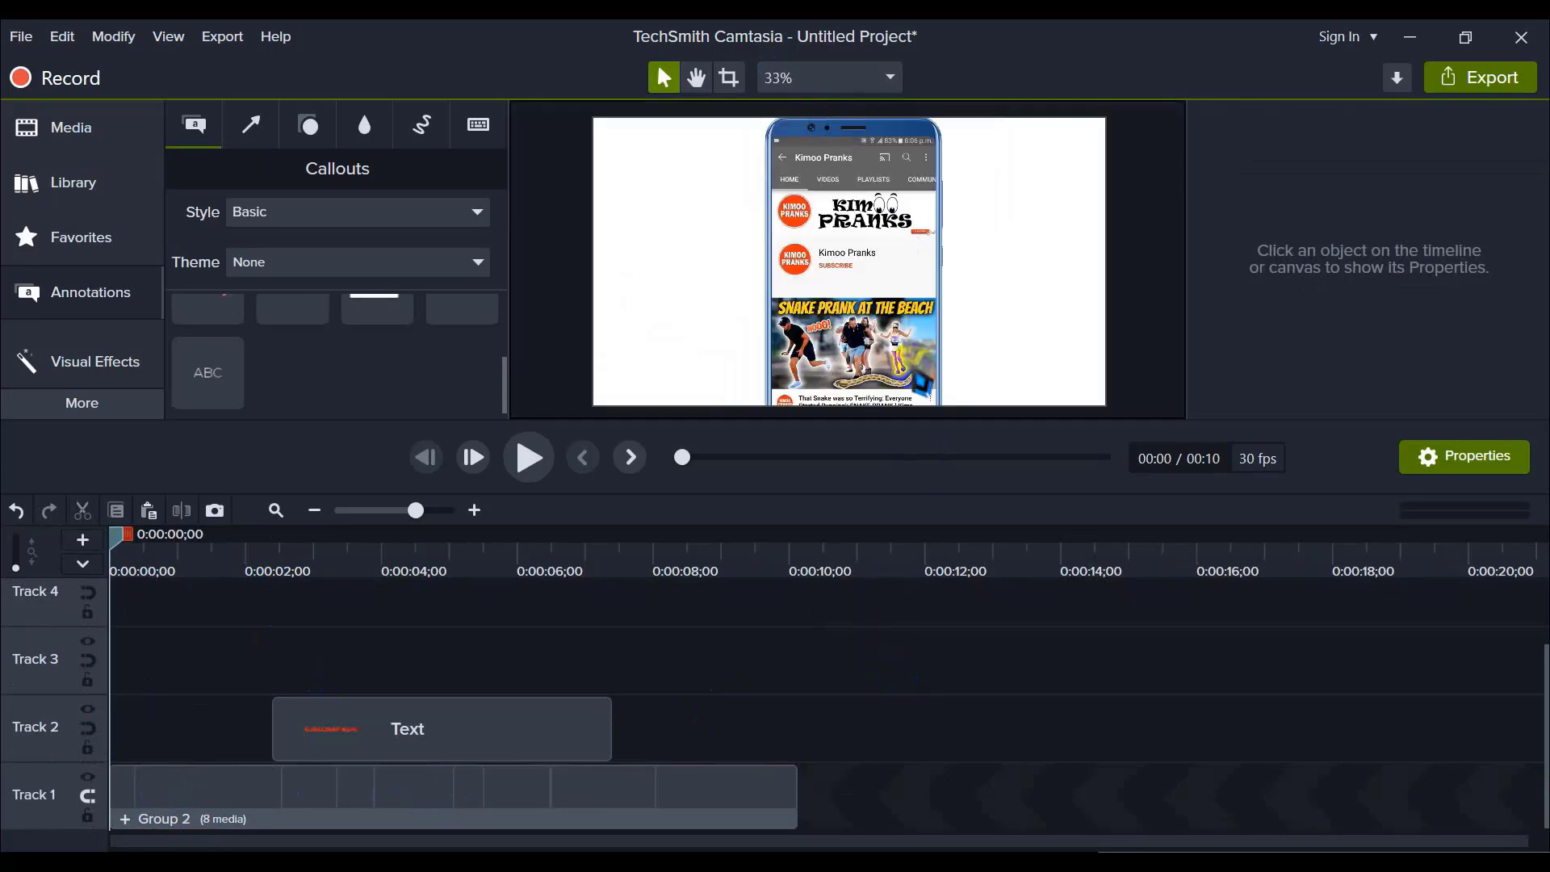
{"action": "scroll", "coordinate": [841, 238], "scroll_direction": "up", "scroll_amount": 3}
{"action": "scroll", "coordinate": [864, 371], "scroll_direction": "down", "scroll_amount": 2}
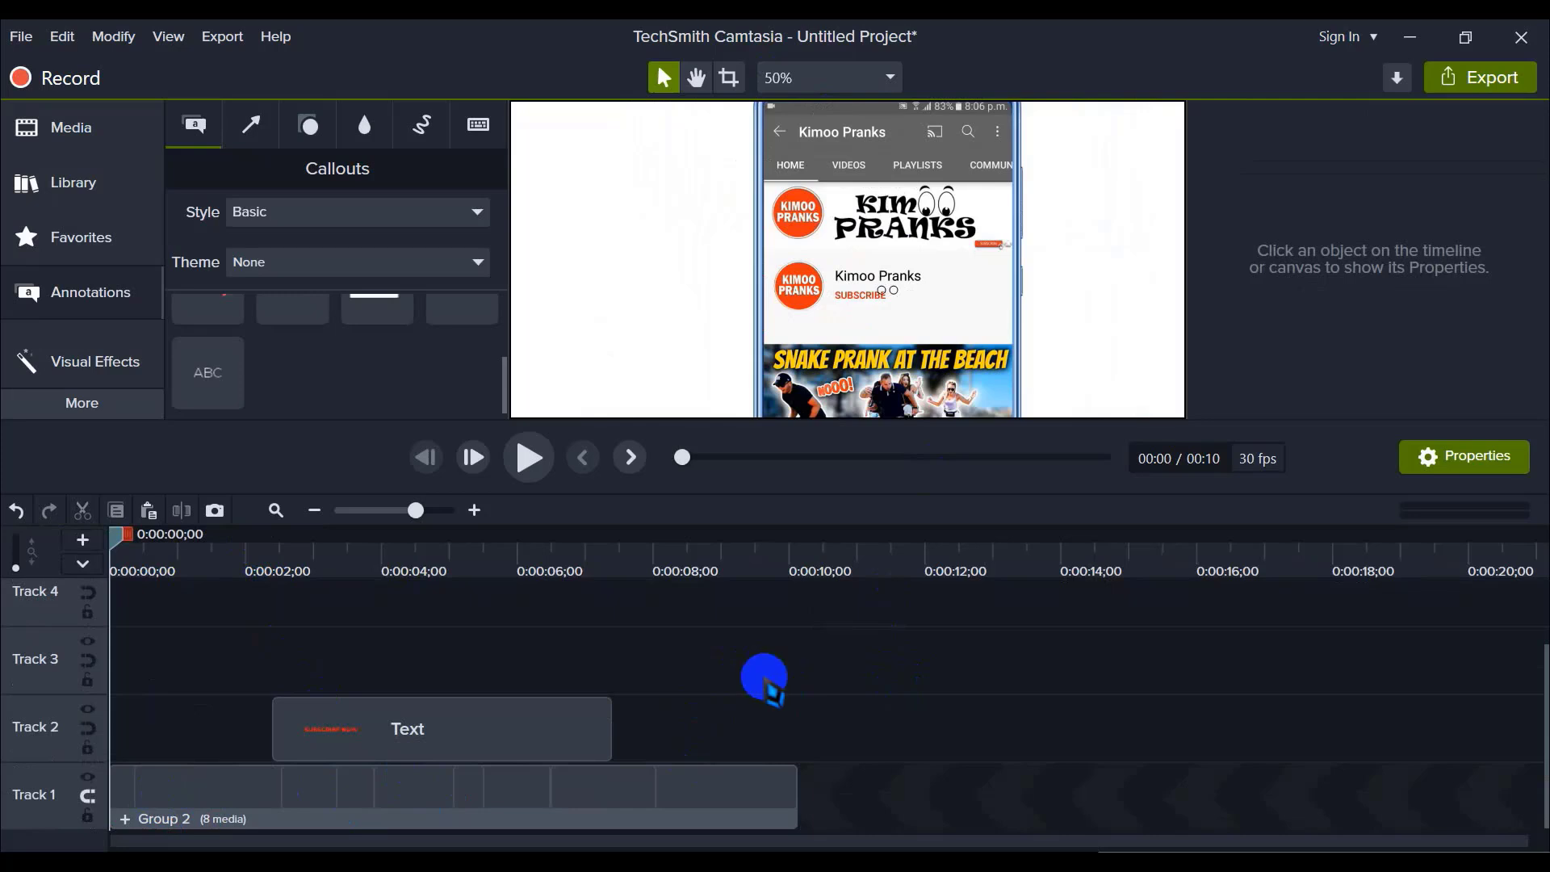
{"action": "left_click", "coordinate": [242, 788]}
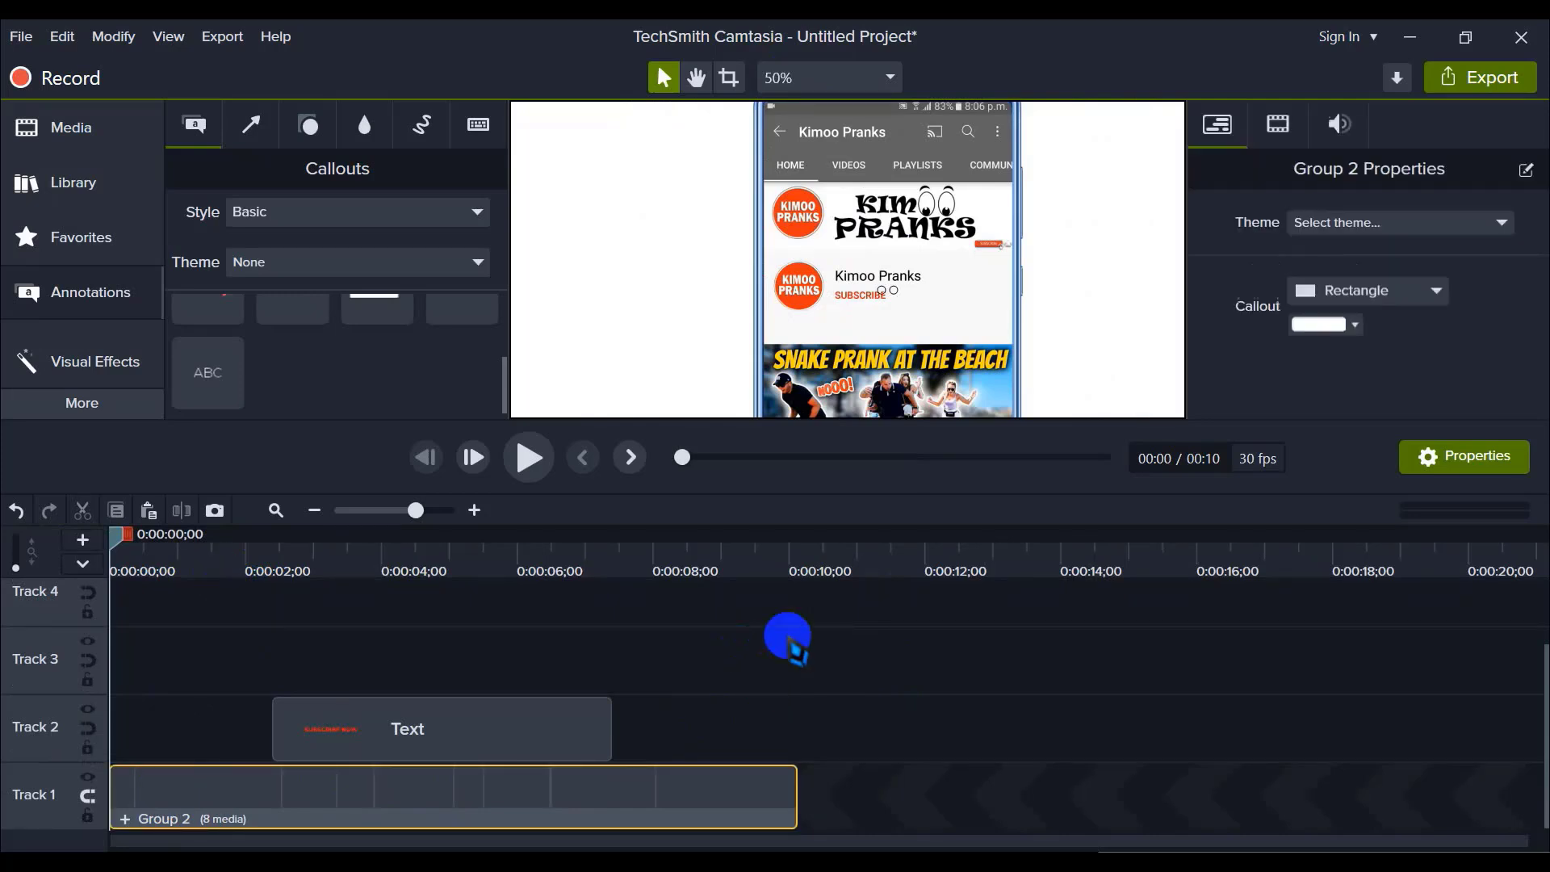
{"action": "left_click", "coordinate": [876, 666]}
{"action": "left_click_drag", "start_coordinate": [128, 533], "coordinate": [304, 590]}
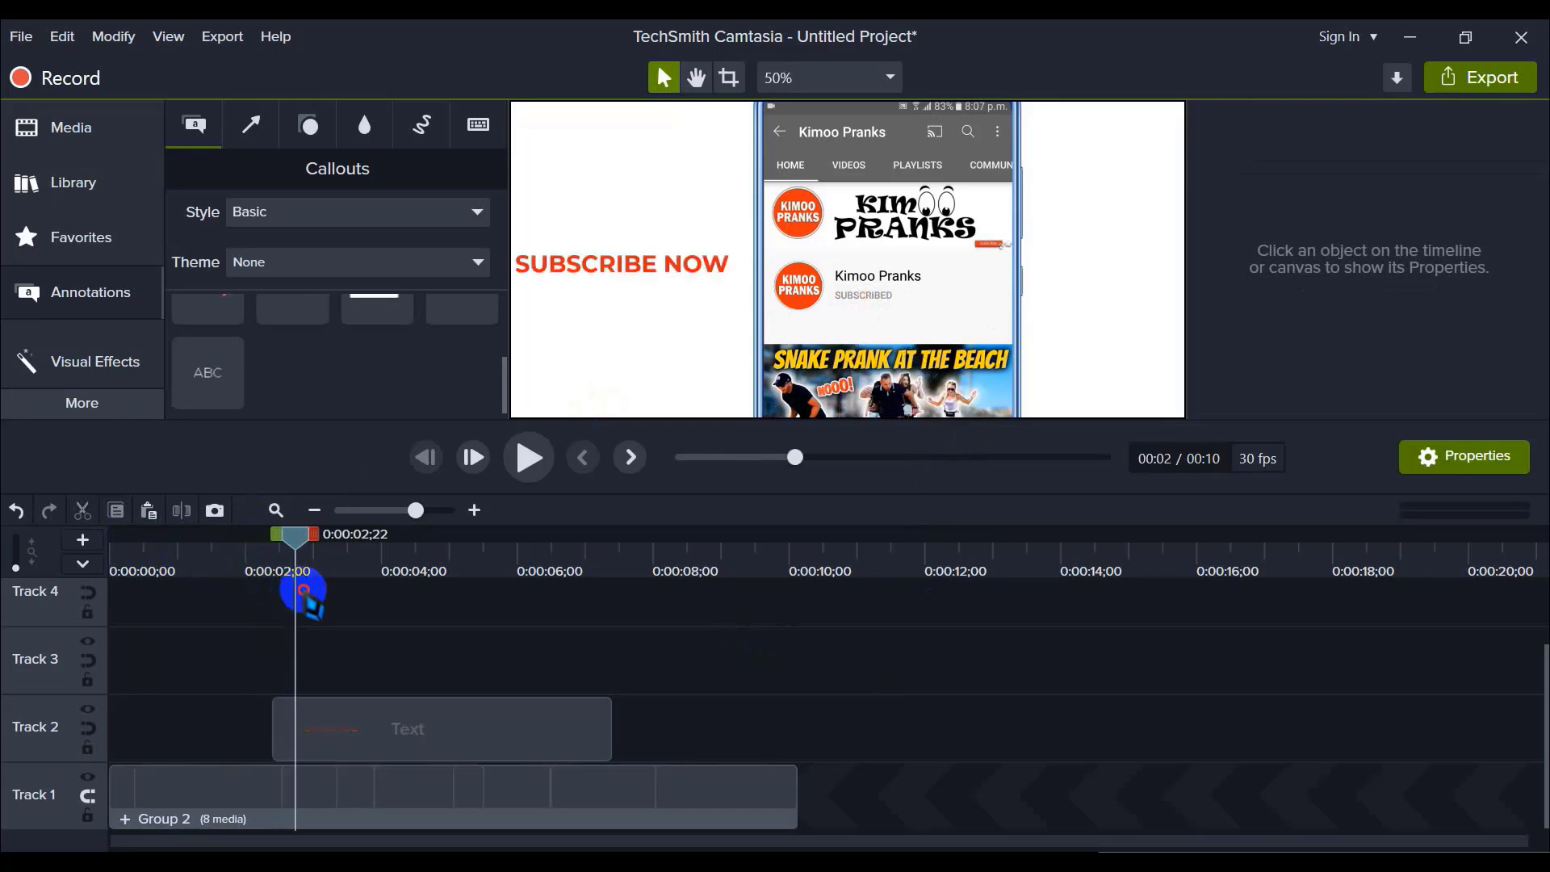
{"action": "left_click", "coordinate": [796, 76]}
{"action": "left_click", "coordinate": [792, 103]}
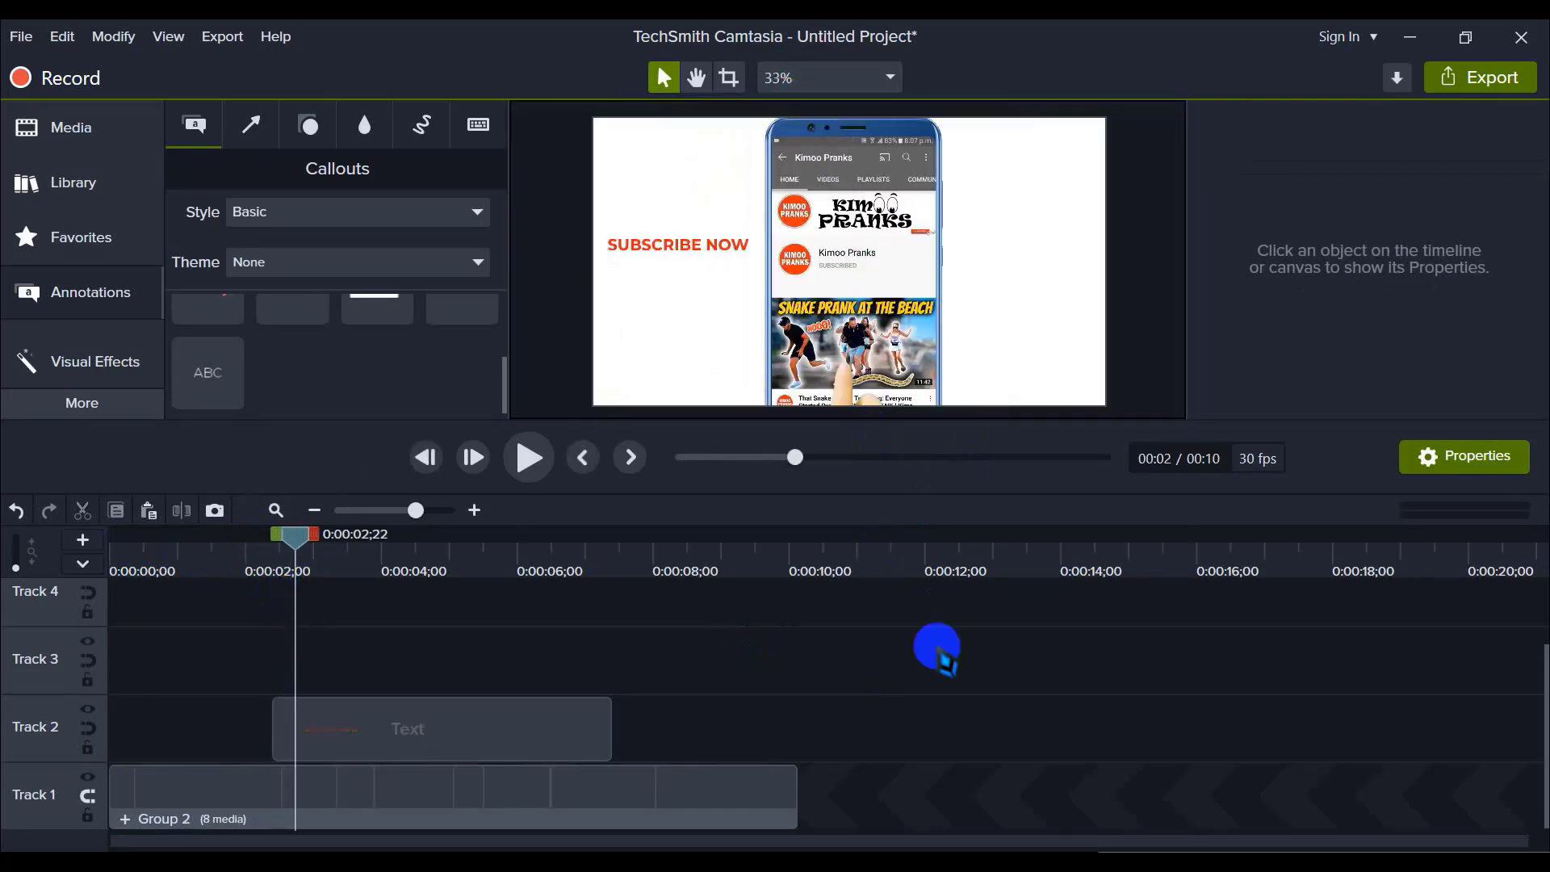
Step: Play the animation from 0:00:01;19 to review when the SUBSCRIBE NOW text appears relative to the hand's tap
{"action": "left_click_drag", "start_coordinate": [305, 547], "coordinate": [219, 549]}
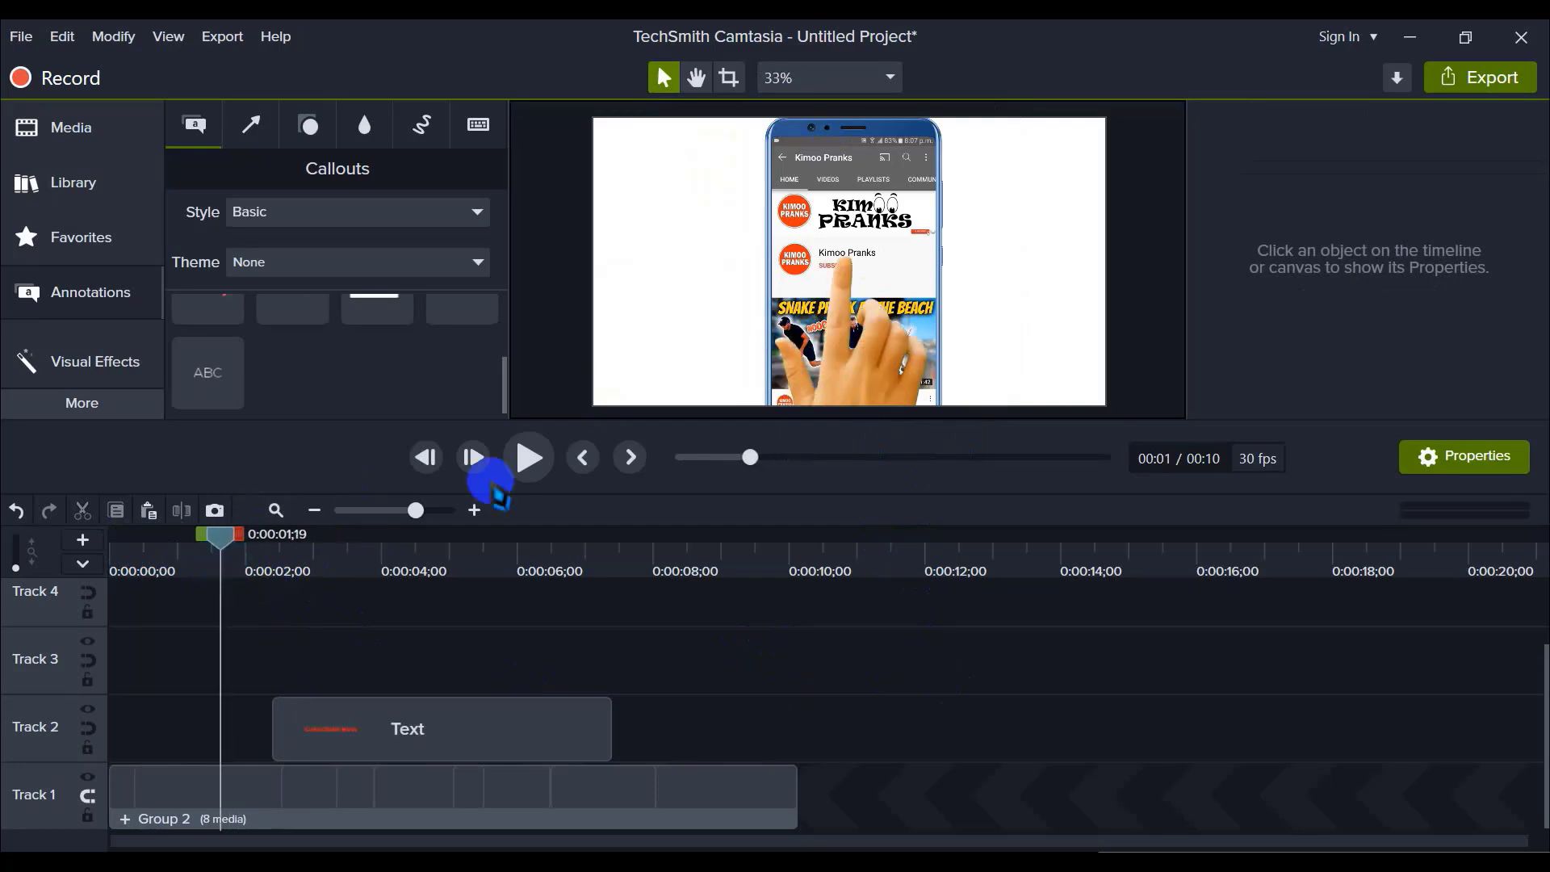
{"action": "left_click", "coordinate": [530, 459]}
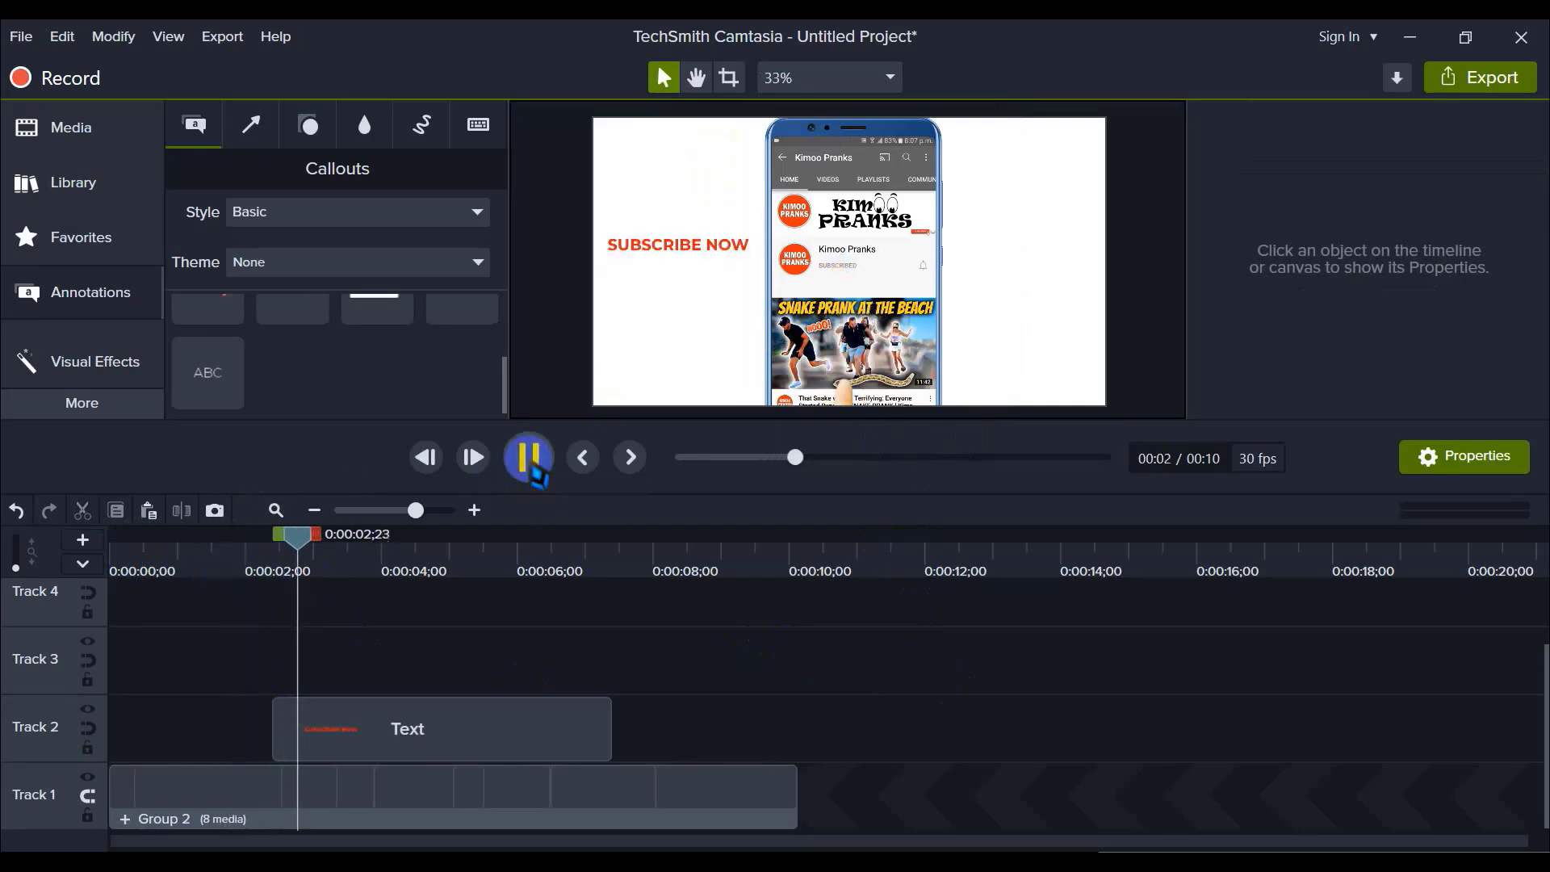
{"action": "left_click", "coordinate": [693, 294]}
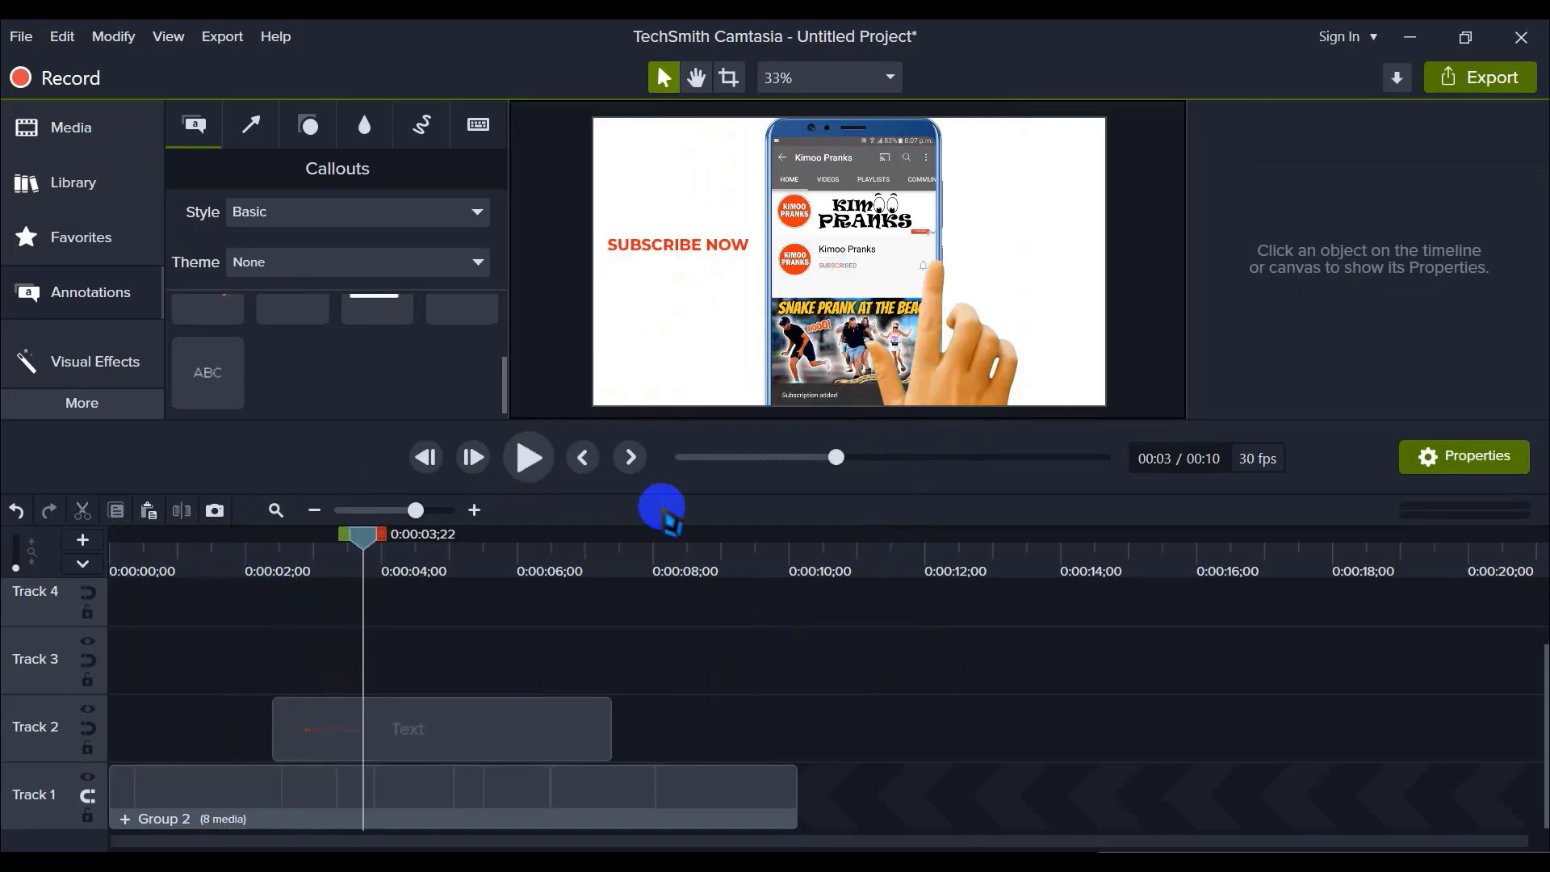
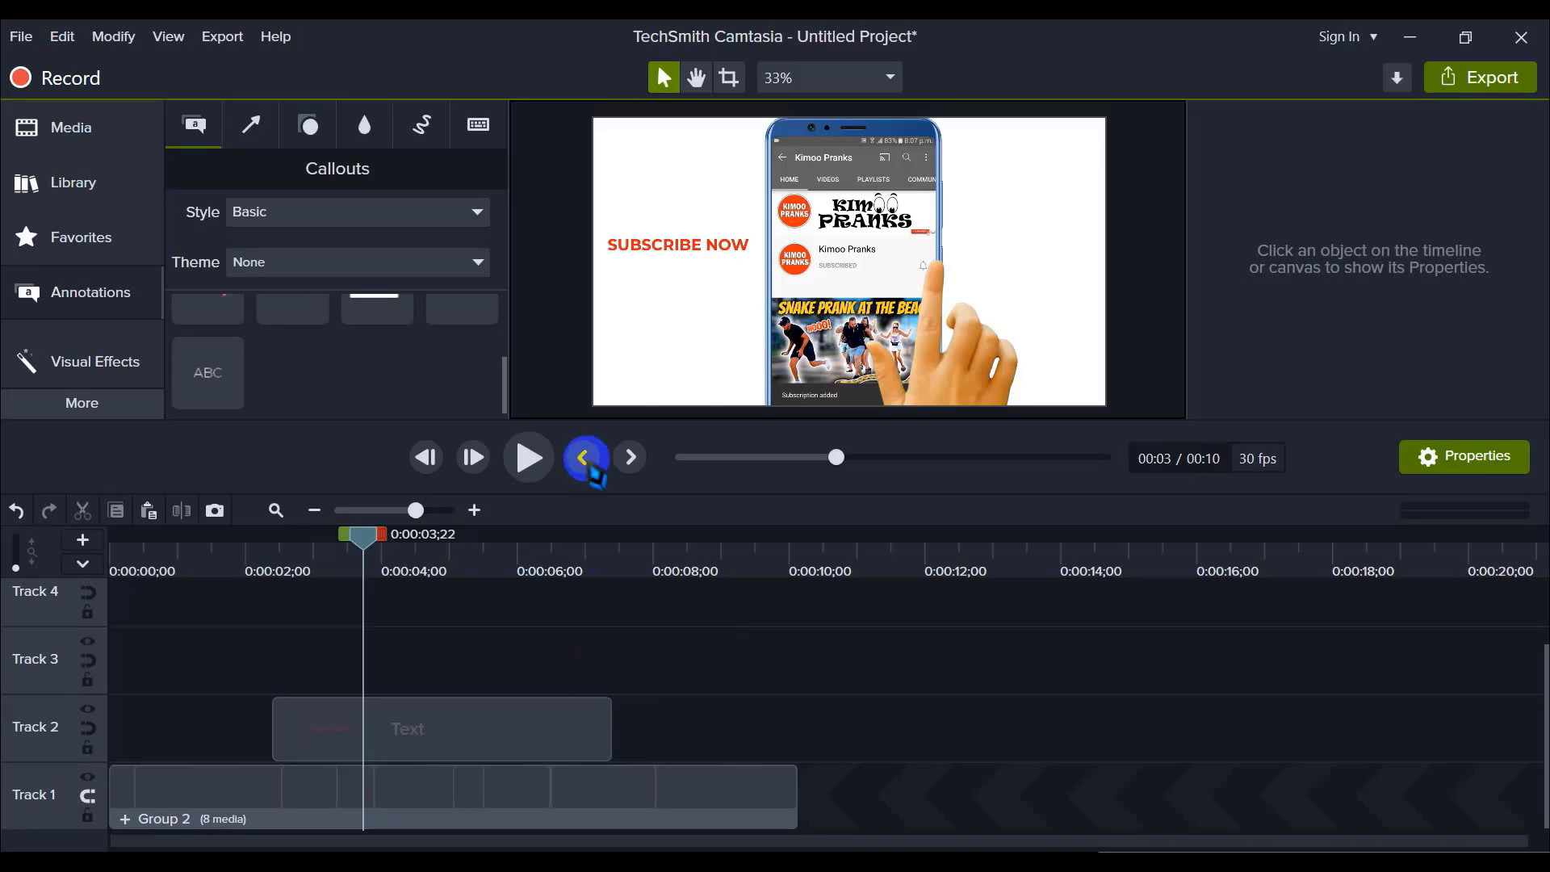
Step: Move the SUBSCRIBE NOW text clip on Track 2 earlier so it starts at 0:00:02;02
{"action": "left_click_drag", "start_coordinate": [368, 537], "coordinate": [256, 564]}
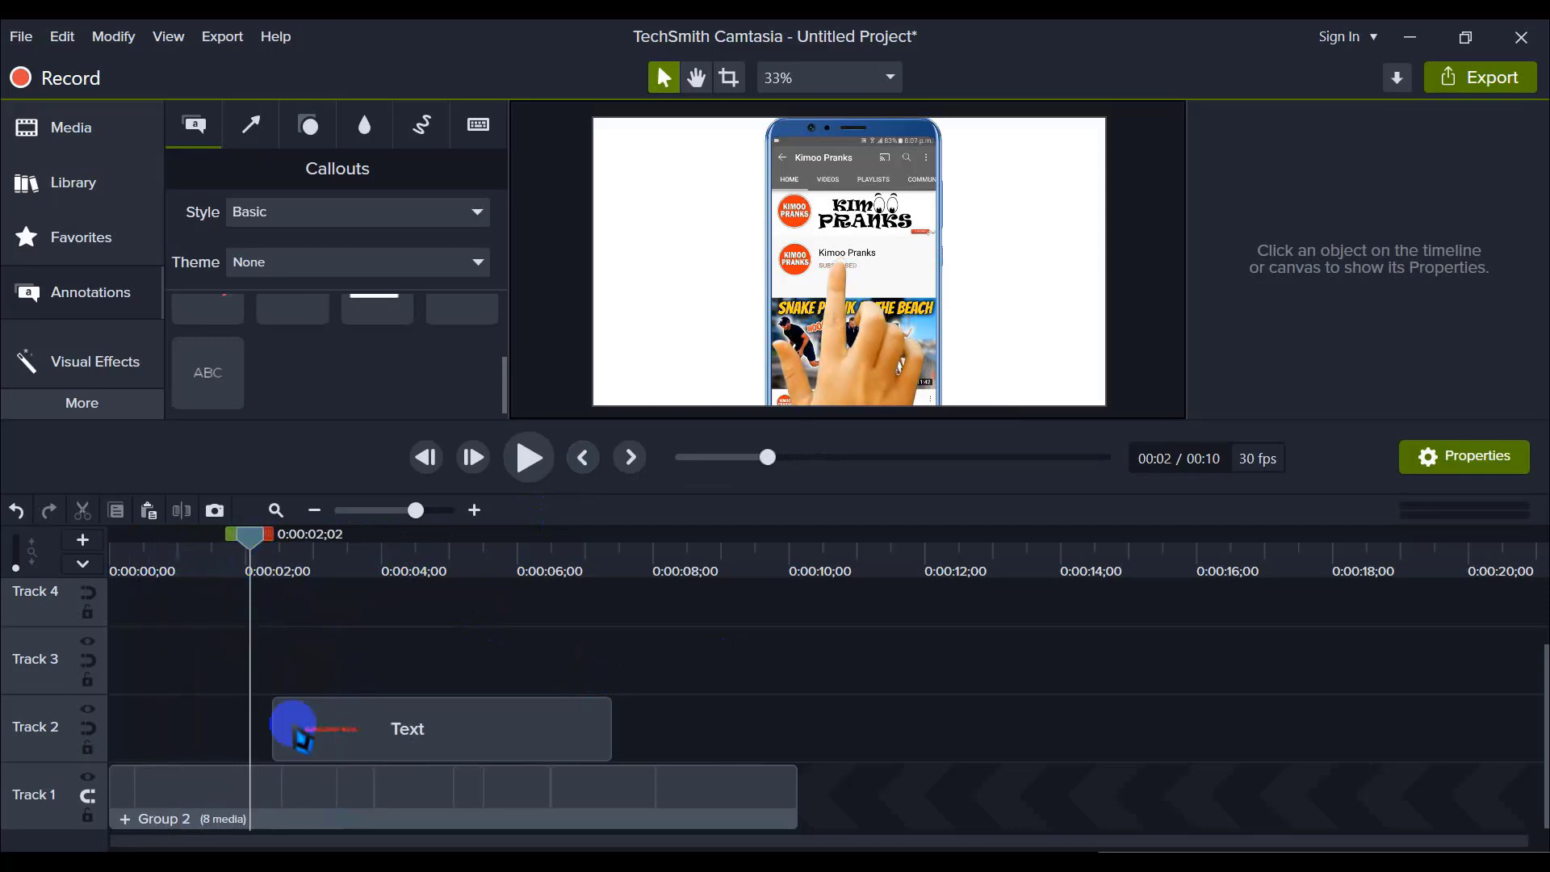
{"action": "left_click_drag", "start_coordinate": [348, 732], "coordinate": [331, 737]}
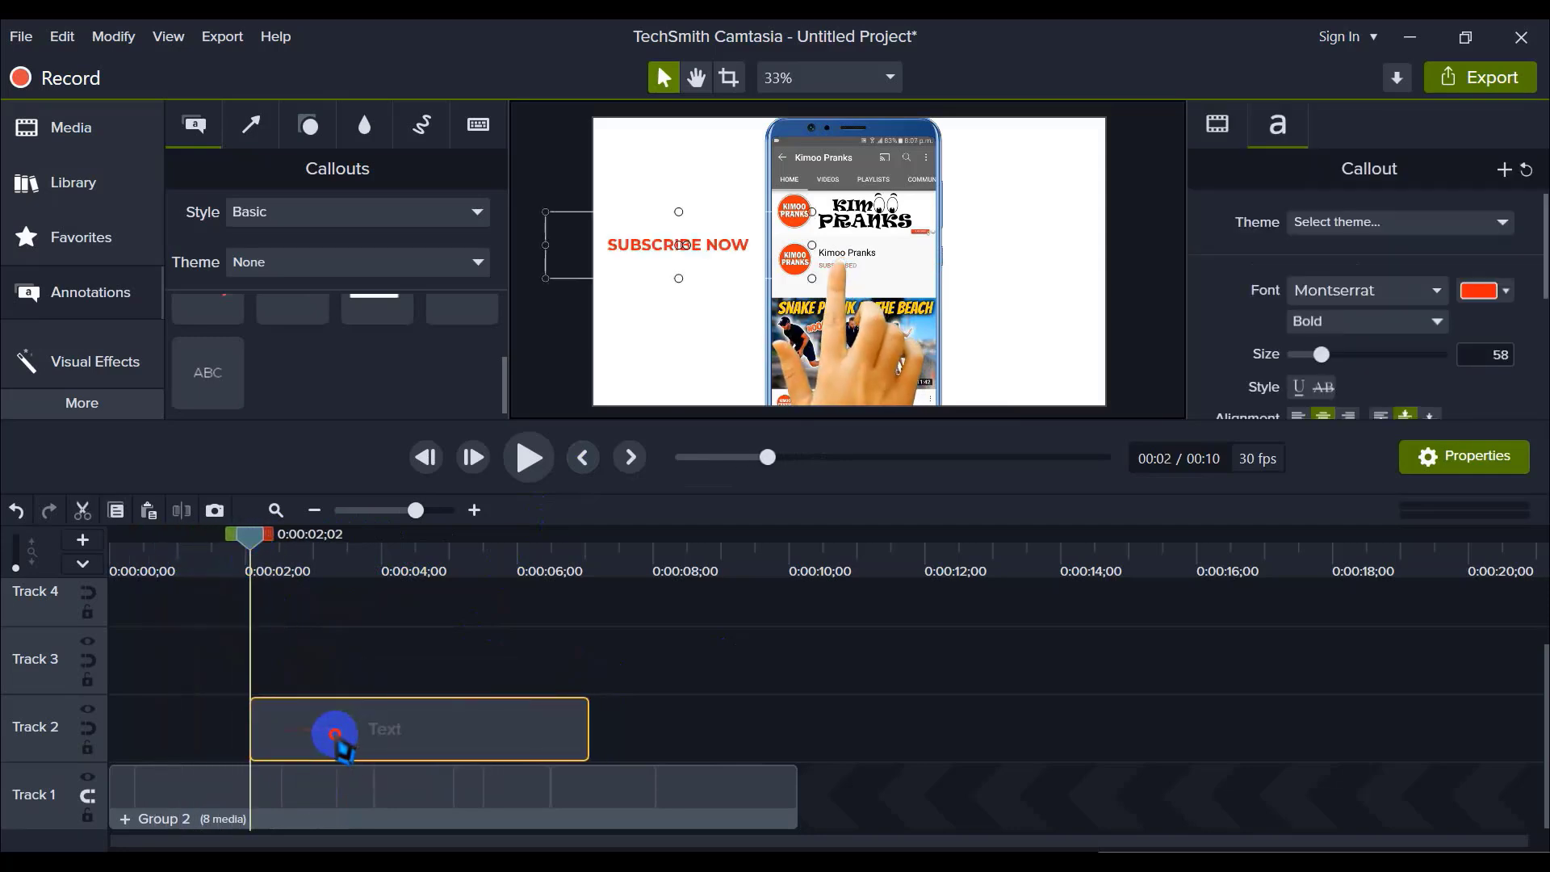
{"action": "left_click", "coordinate": [370, 661]}
Step: Try the Pop Up behavior on the SUBSCRIBE NOW text clip on Track 2
{"action": "left_click", "coordinate": [363, 726]}
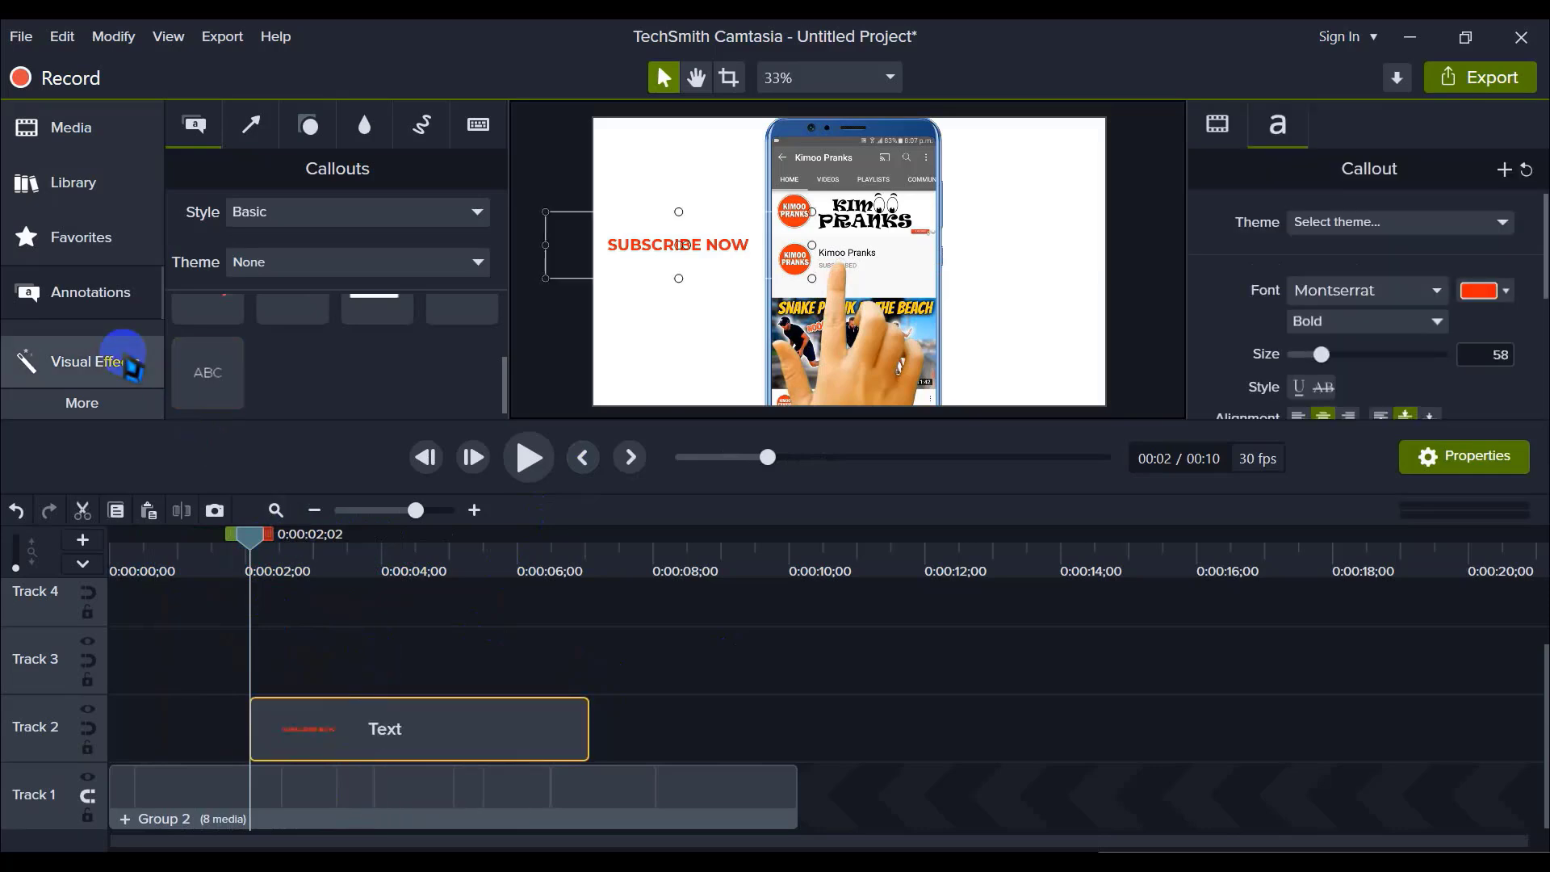
{"action": "left_click", "coordinate": [76, 413]}
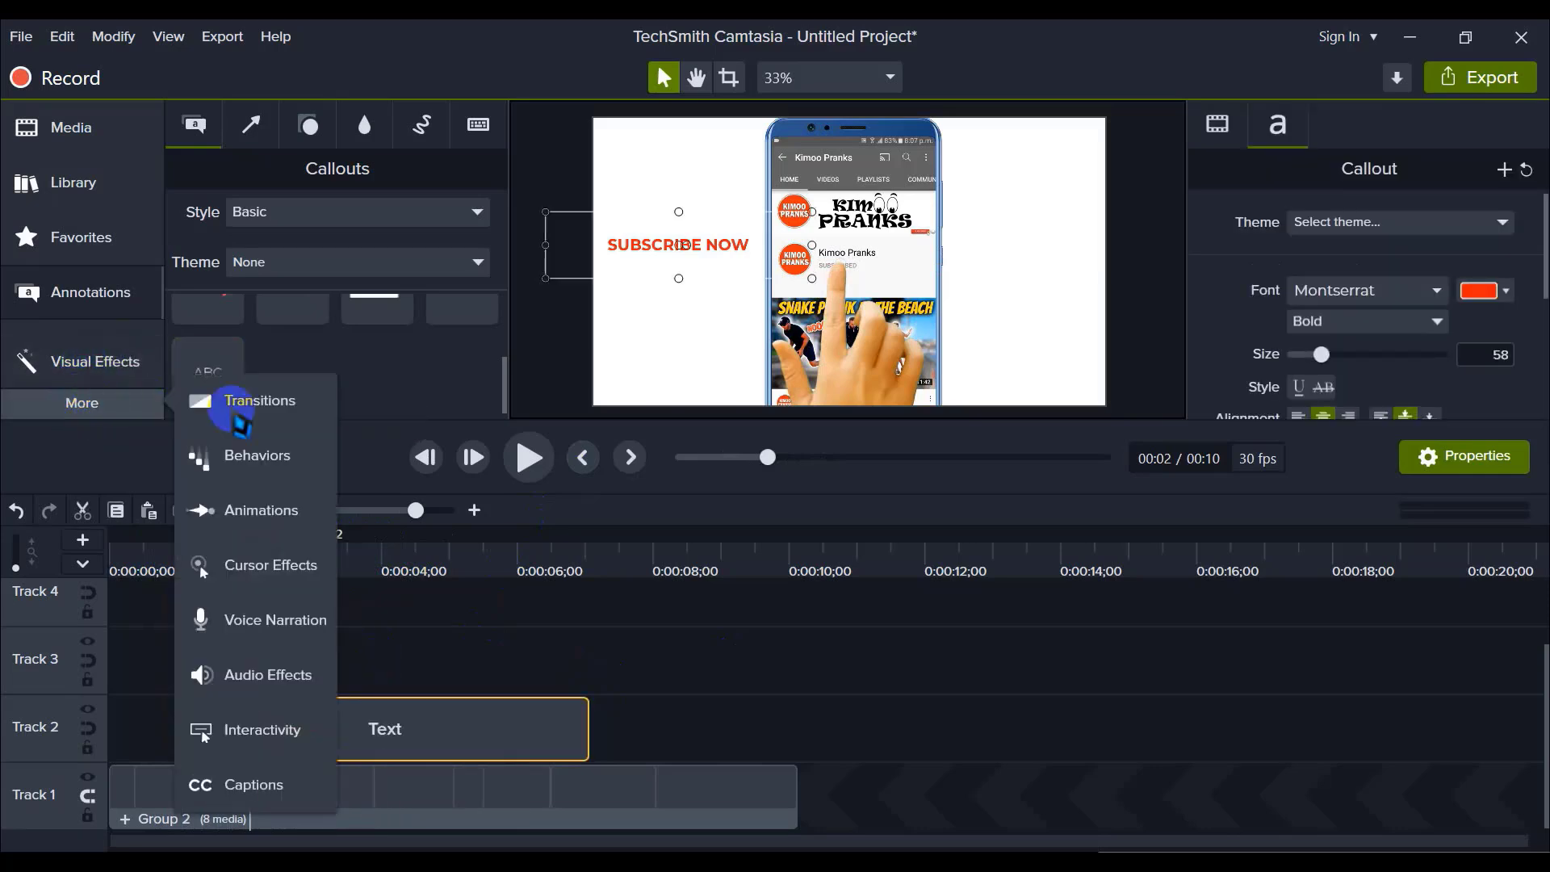
{"action": "left_click", "coordinate": [234, 454]}
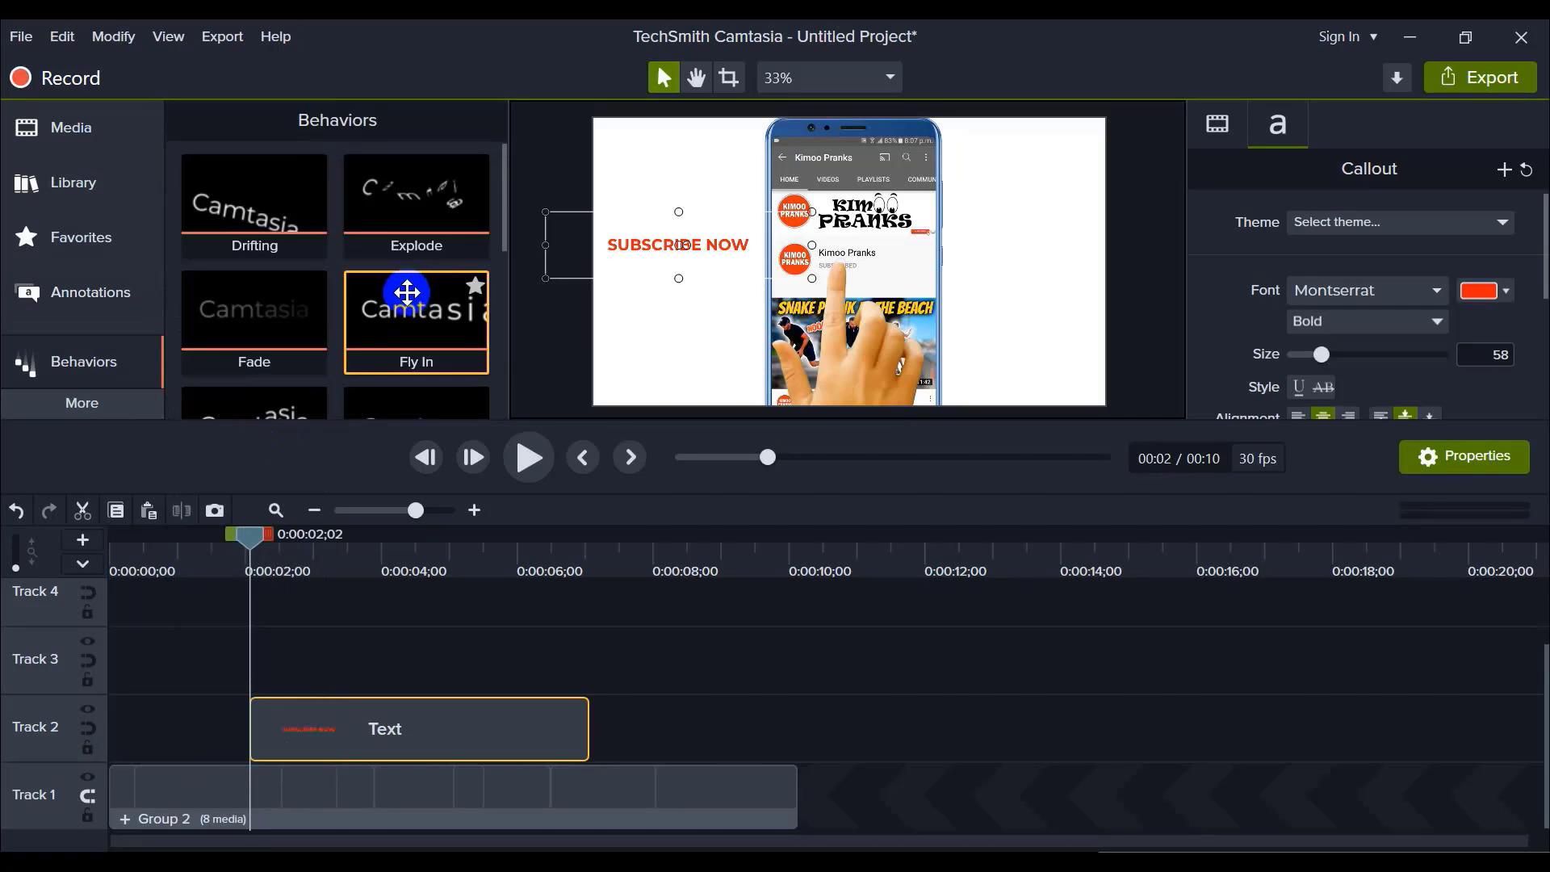
{"action": "scroll", "coordinate": [266, 325], "scroll_direction": "down", "scroll_amount": 3}
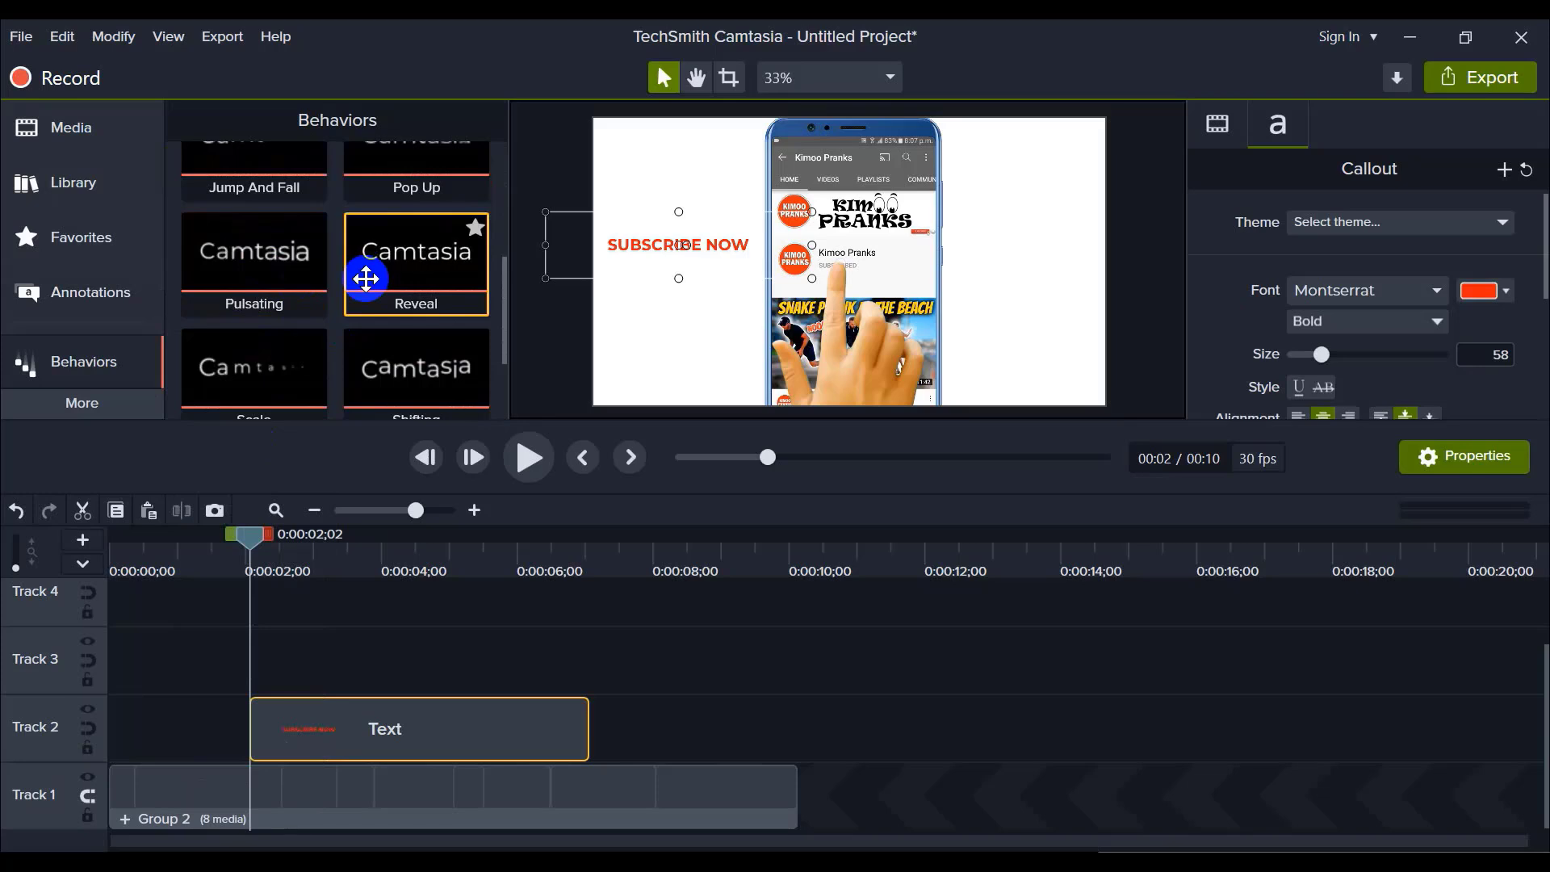
{"action": "scroll", "coordinate": [294, 277], "scroll_direction": "down", "scroll_amount": 2}
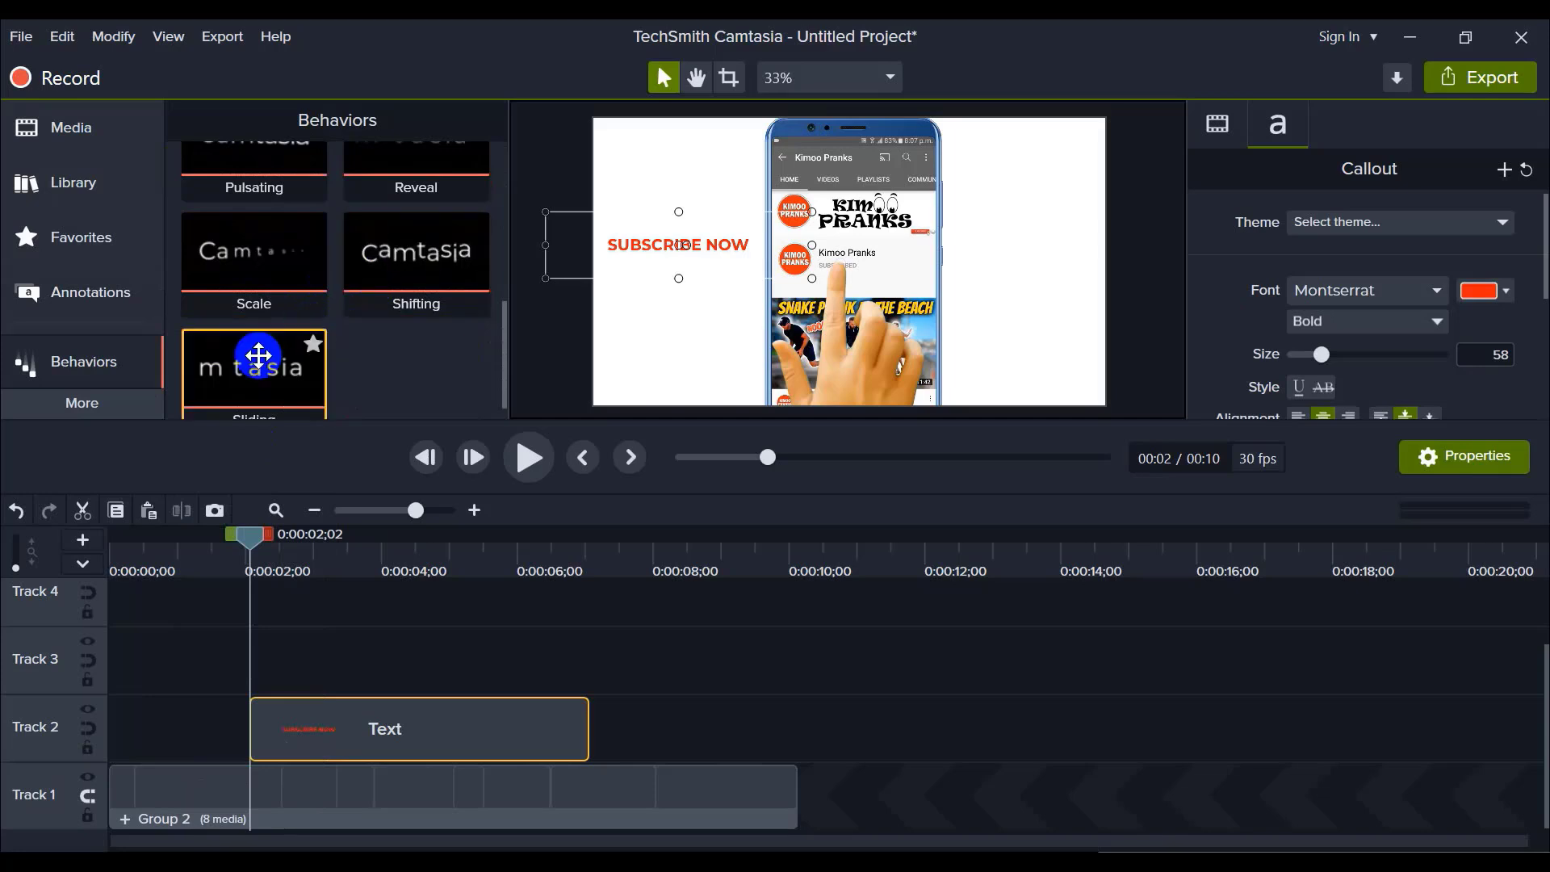
{"action": "scroll", "coordinate": [396, 359], "scroll_direction": "up", "scroll_amount": 4}
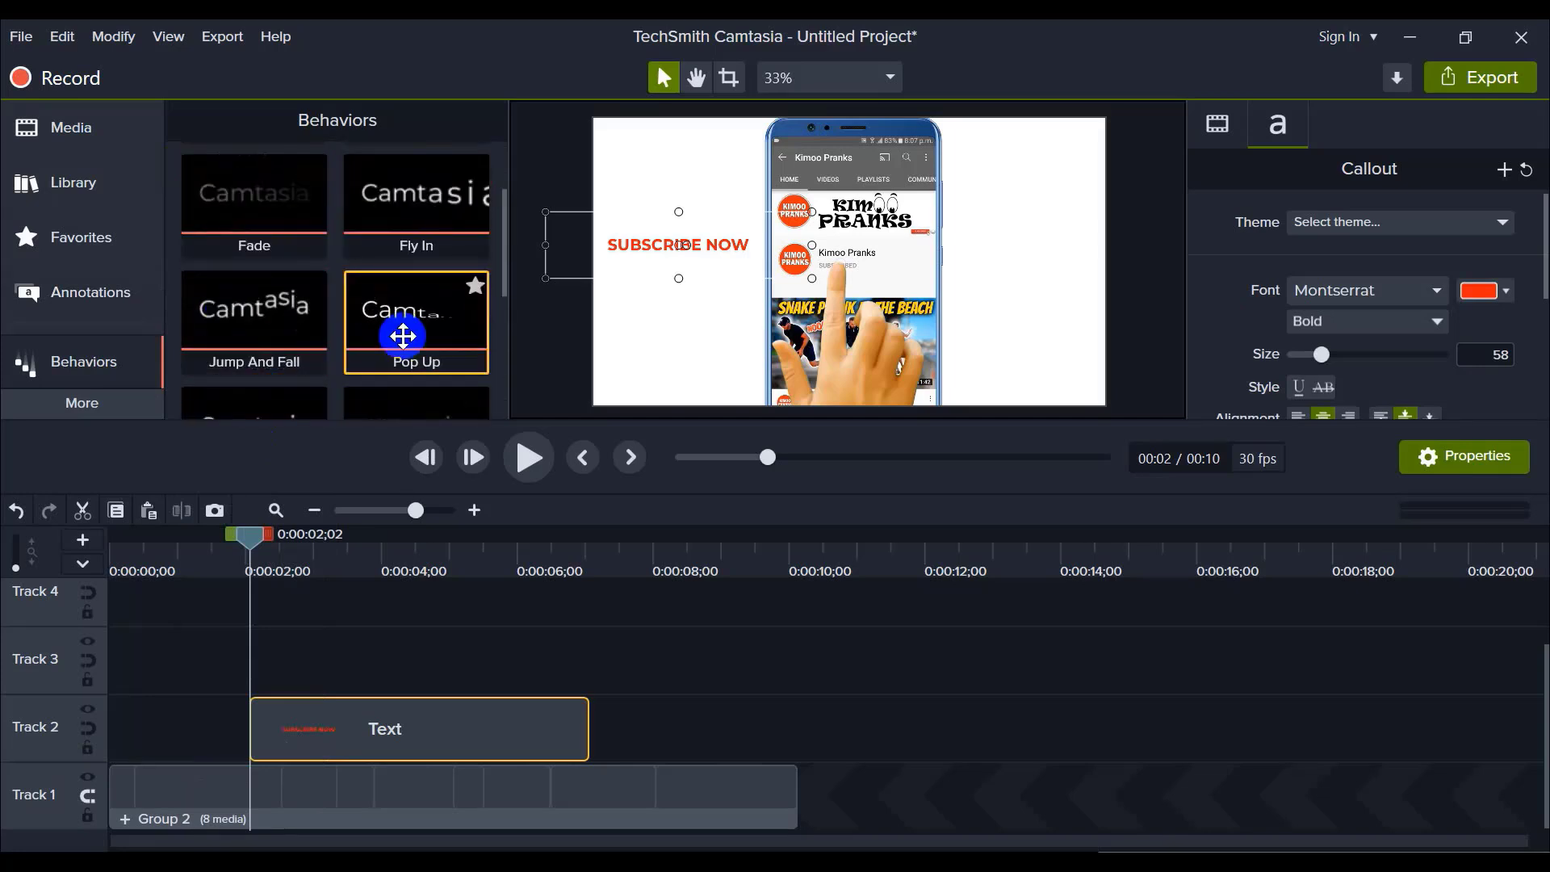
{"action": "left_click_drag", "start_coordinate": [403, 336], "coordinate": [331, 719]}
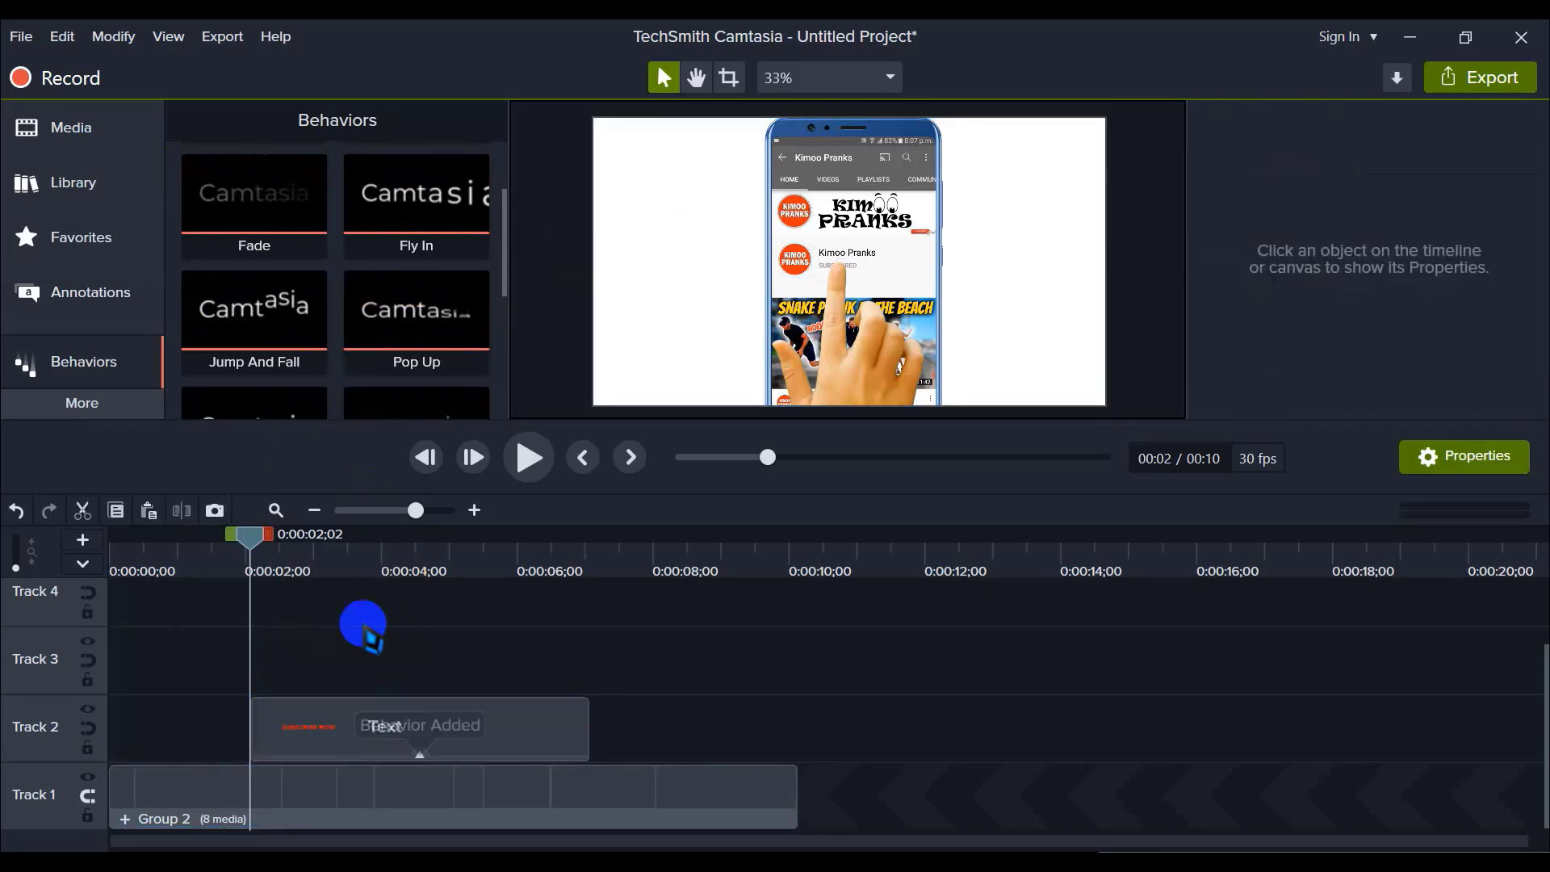
Step: Play the animation from 0:00:01;25 to 0:00:03;09 to review how the SUBSCRIBE NOW text pops up
{"action": "left_click_drag", "start_coordinate": [242, 536], "coordinate": [234, 536]}
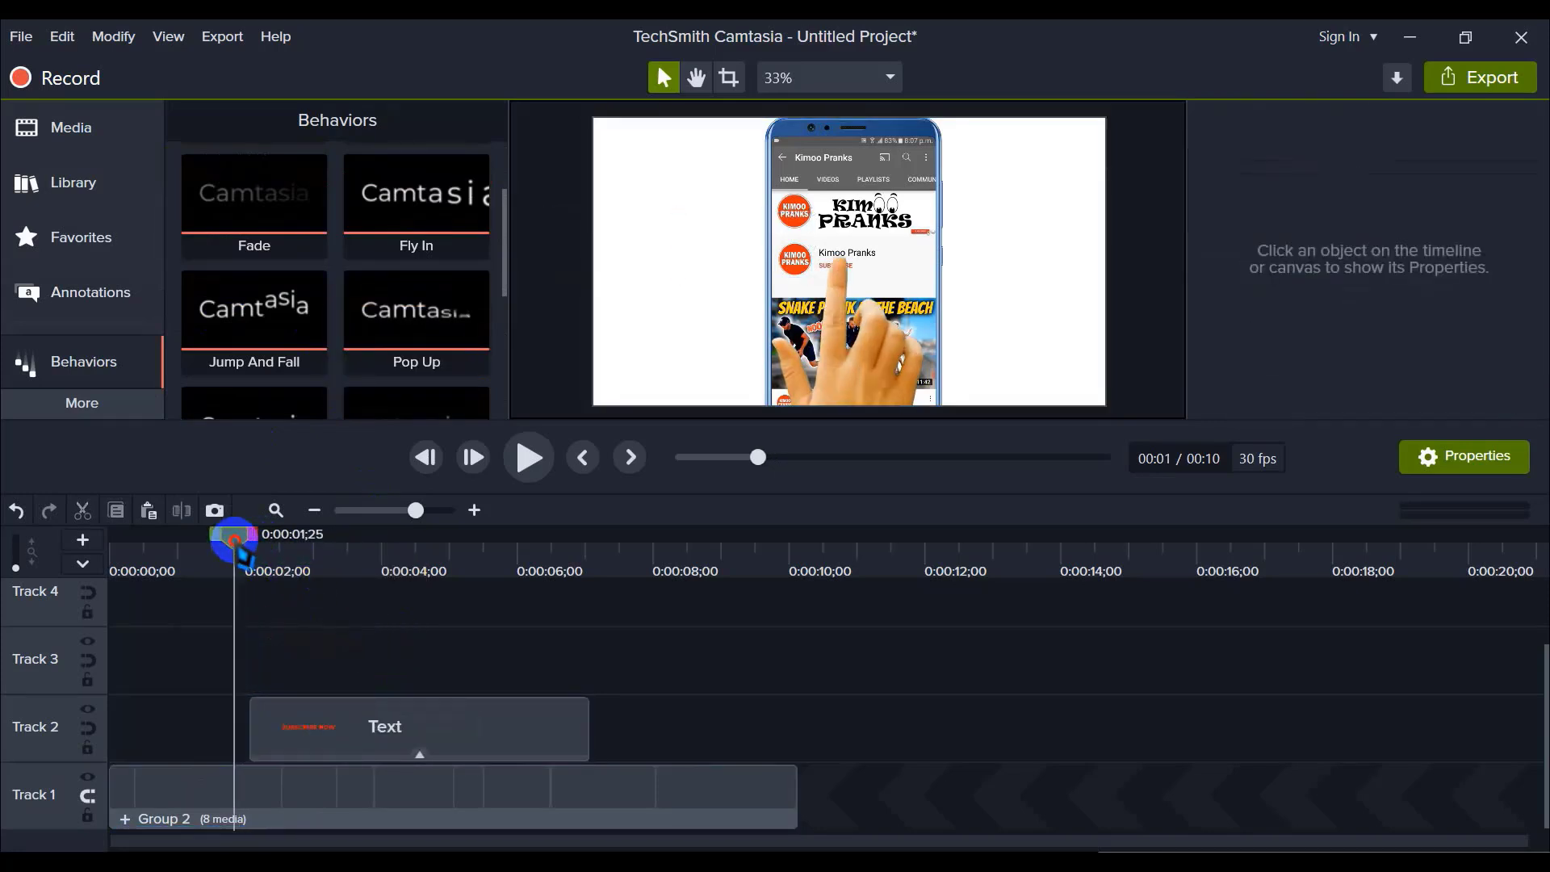
{"action": "left_click", "coordinate": [541, 470]}
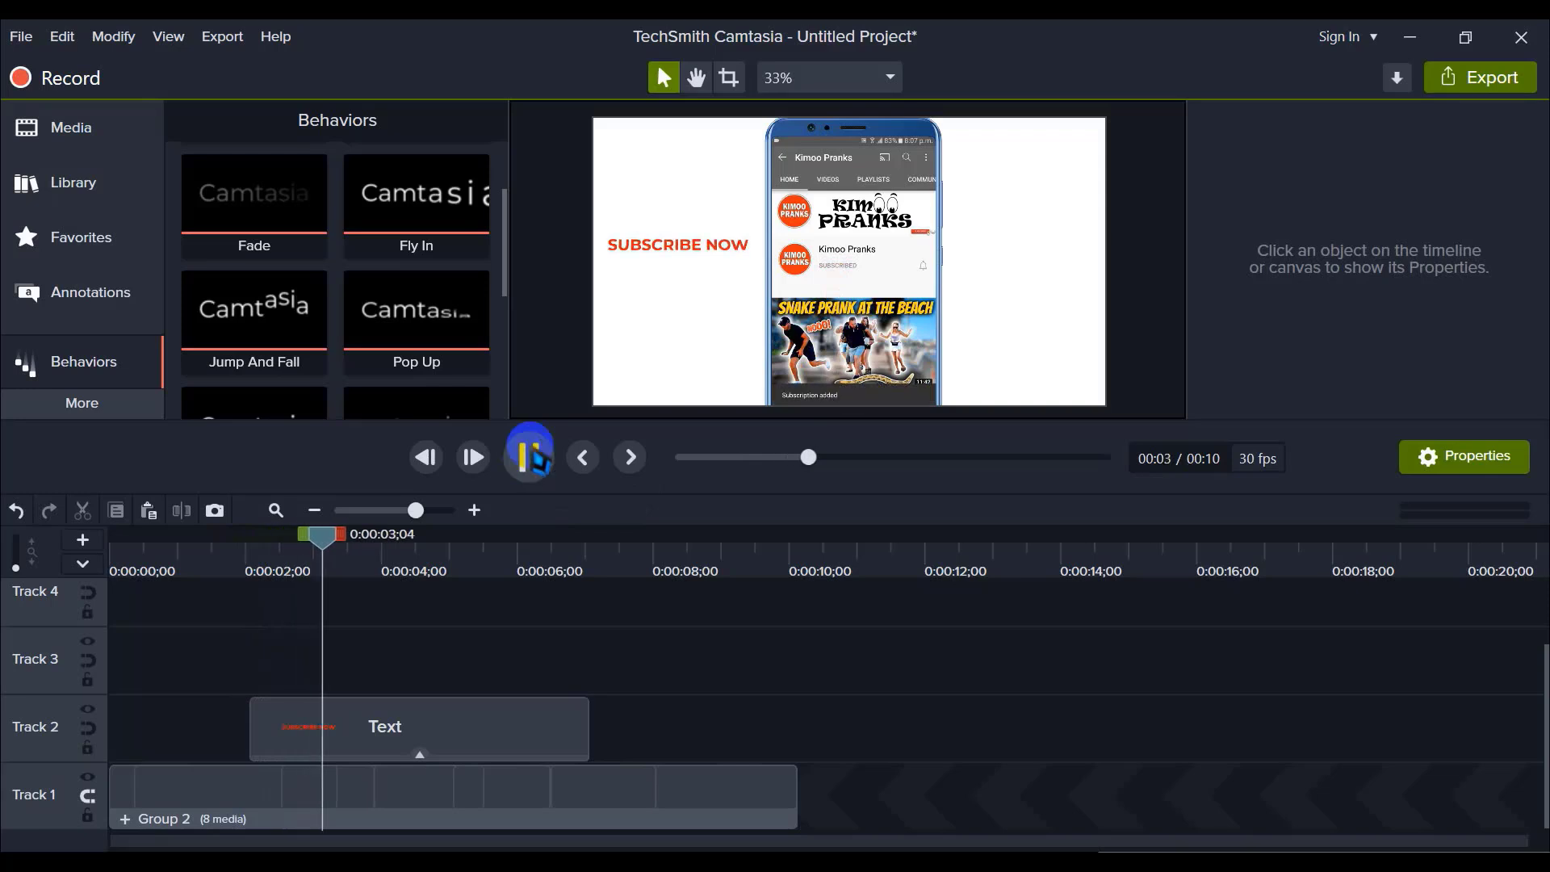
{"action": "left_click", "coordinate": [530, 457]}
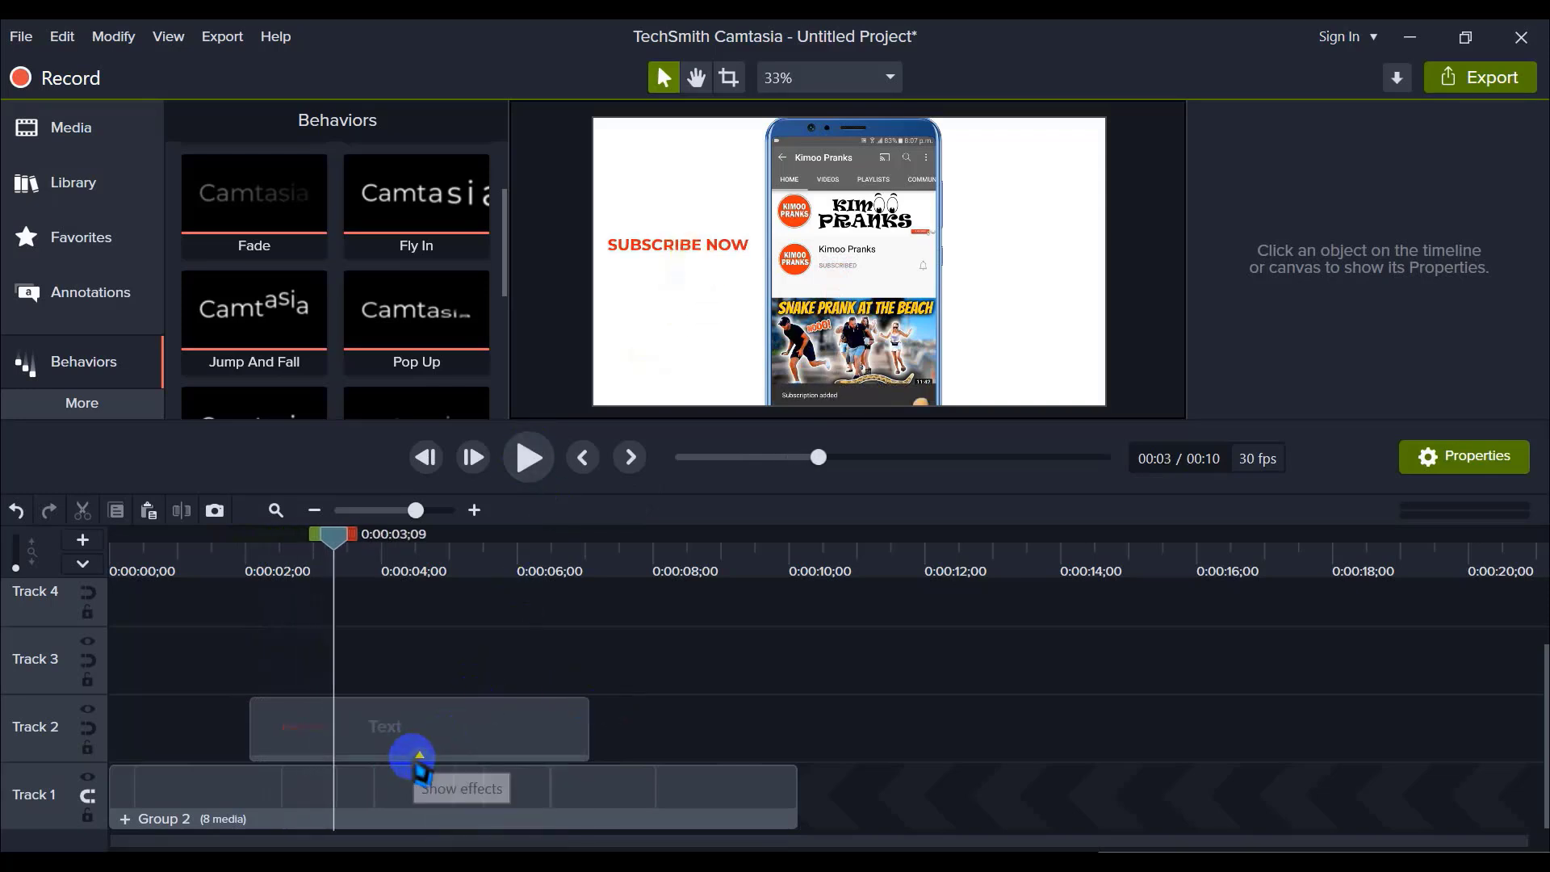
Step: Show the effects on the SUBSCRIBE NOW text clip and remove its Pop Up behavior
{"action": "left_click", "coordinate": [471, 743]}
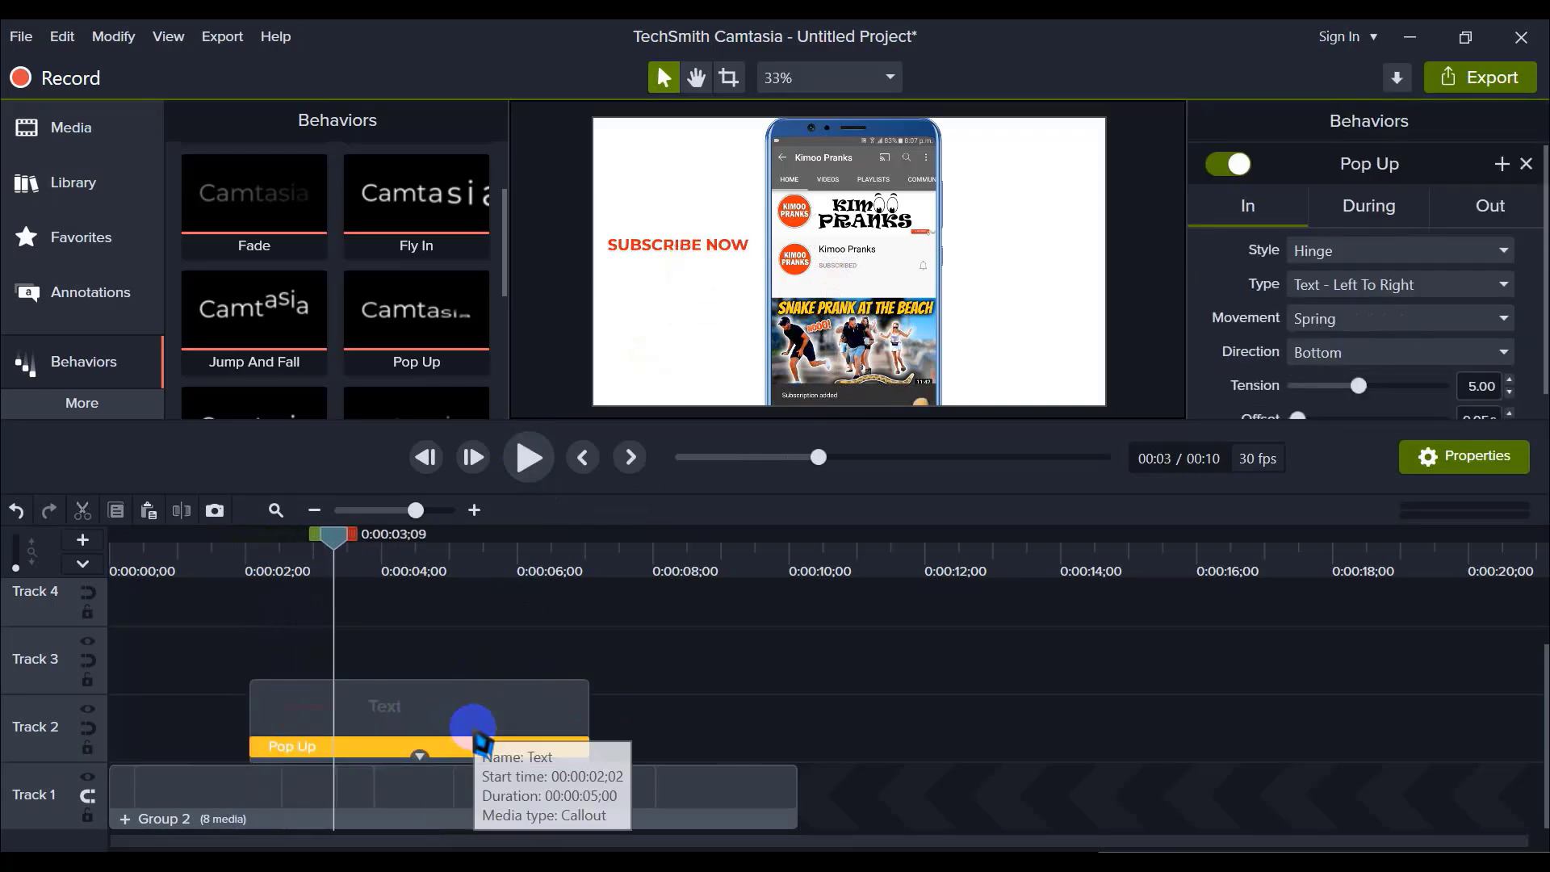
{"action": "left_click", "coordinate": [381, 727]}
{"action": "left_click", "coordinate": [393, 638]}
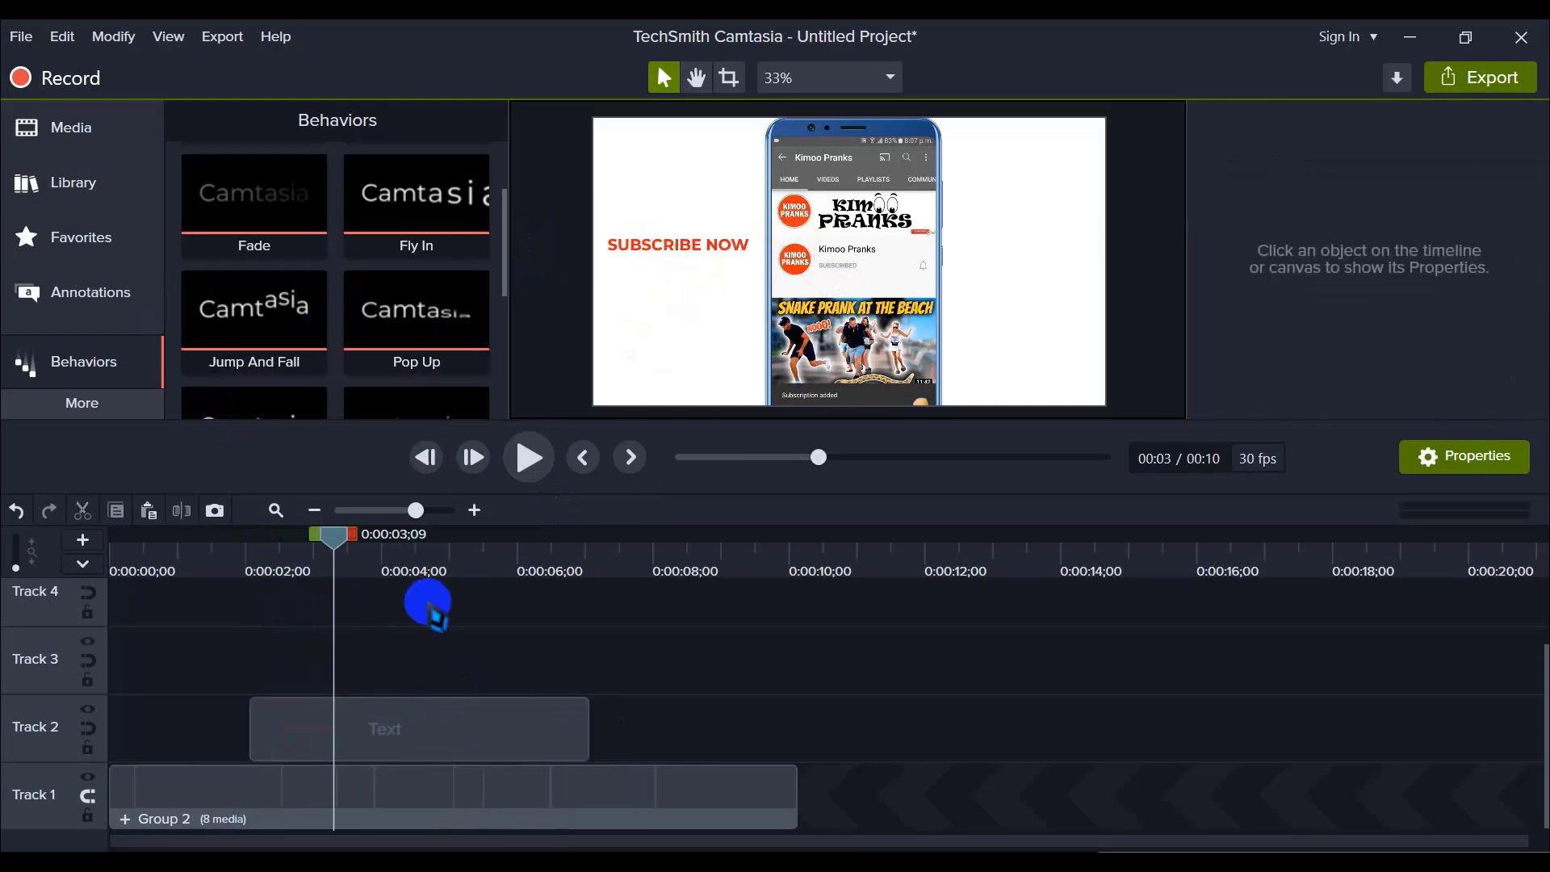
Step: Enlarge the preview area and move the SUBSCRIBE NOW text slightly down, level with the round Kimoo Pranks channel picture on the phone
{"action": "left_click", "coordinate": [373, 732]}
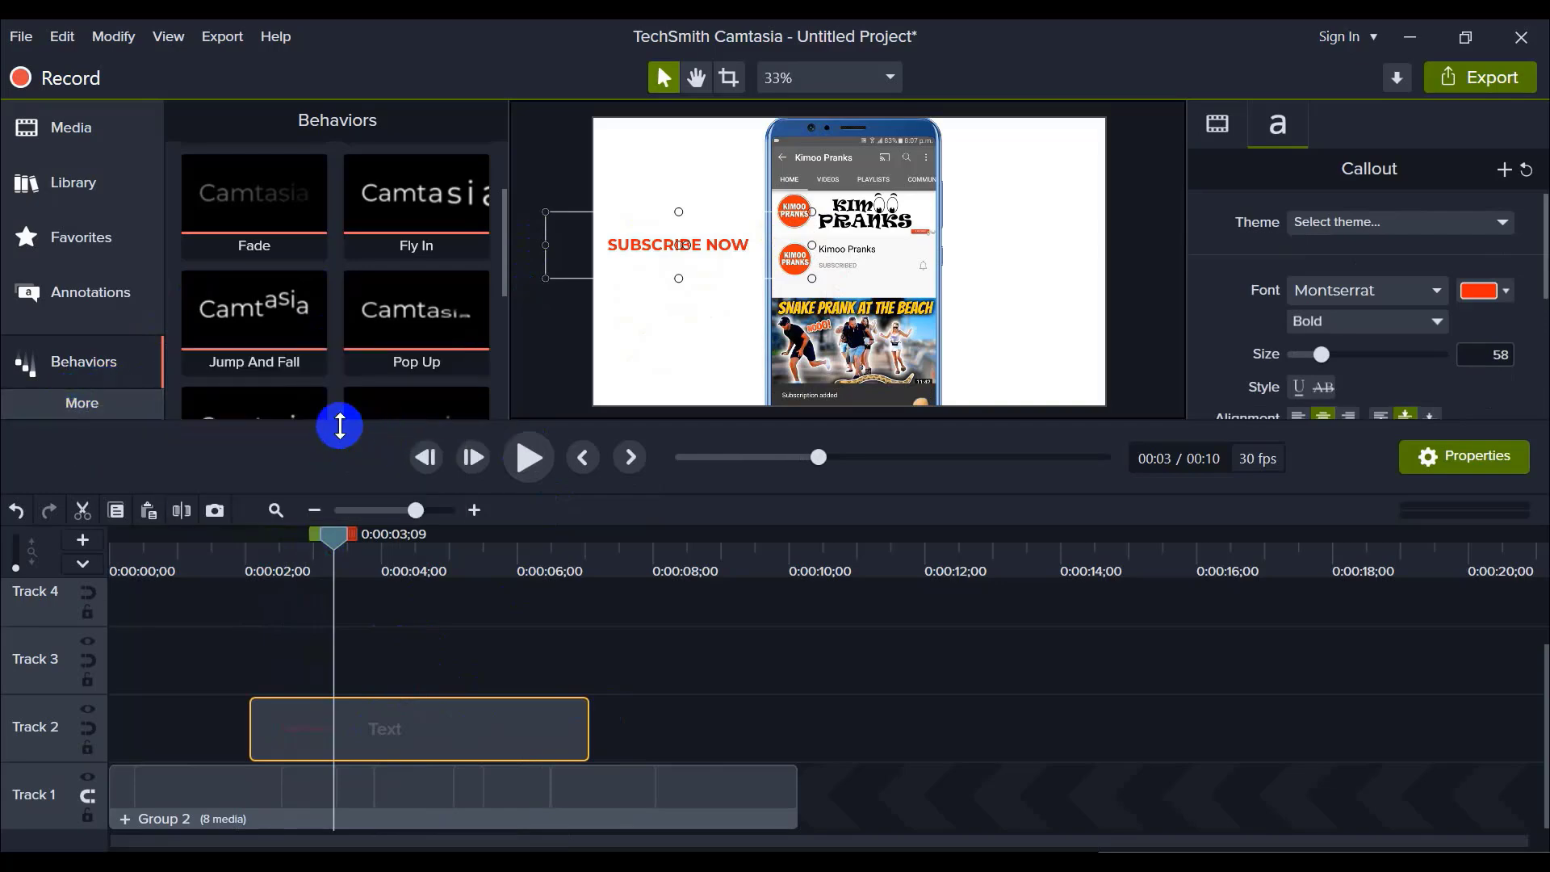
{"action": "left_click_drag", "start_coordinate": [340, 425], "coordinate": [332, 591]}
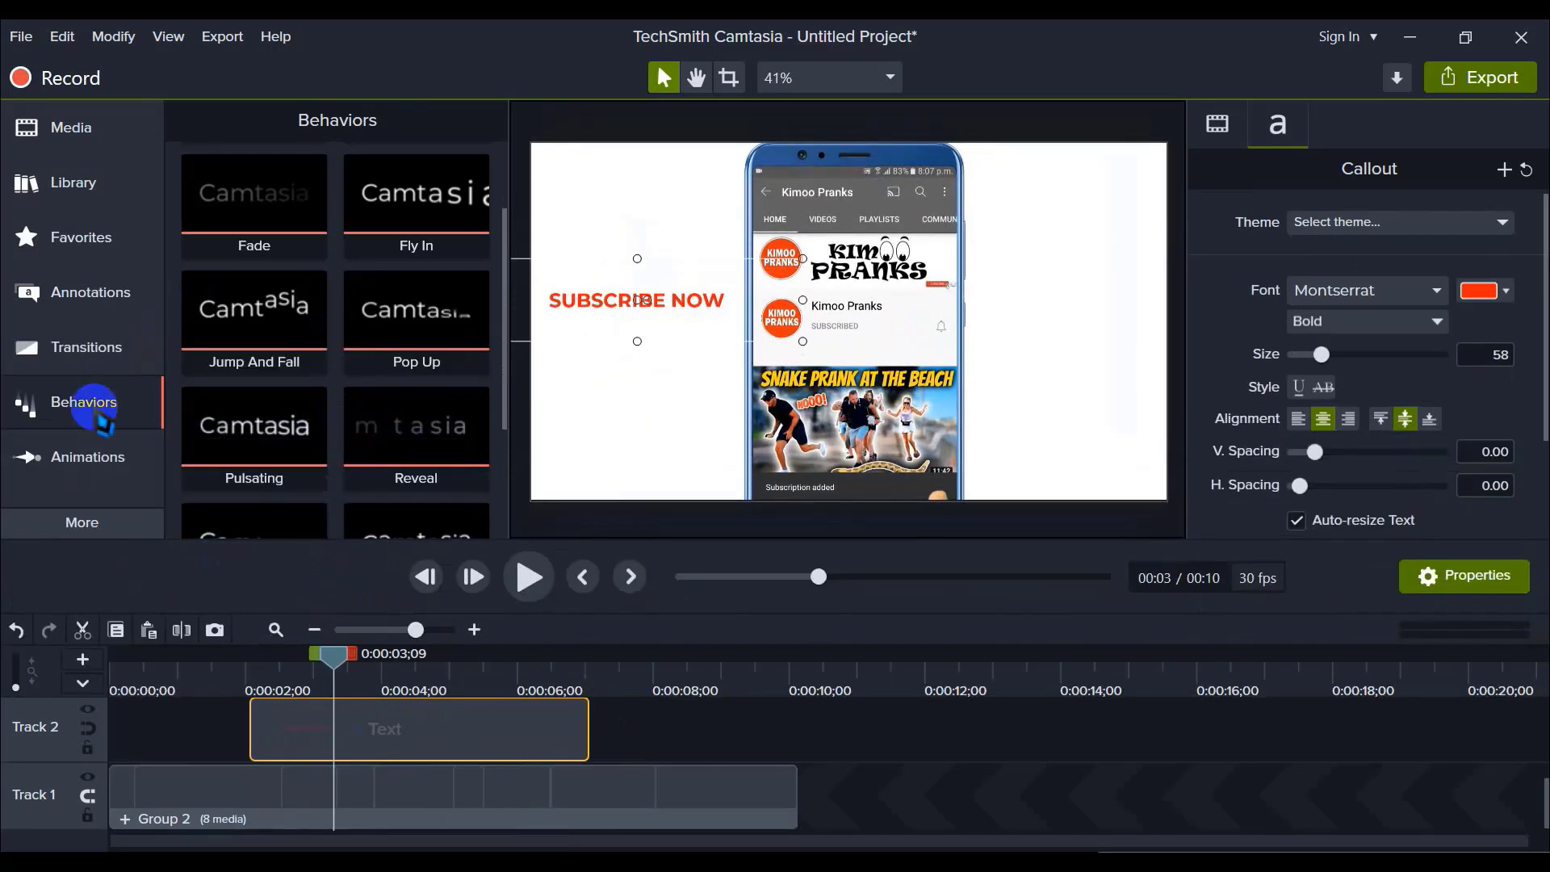
{"action": "left_click", "coordinate": [72, 349]}
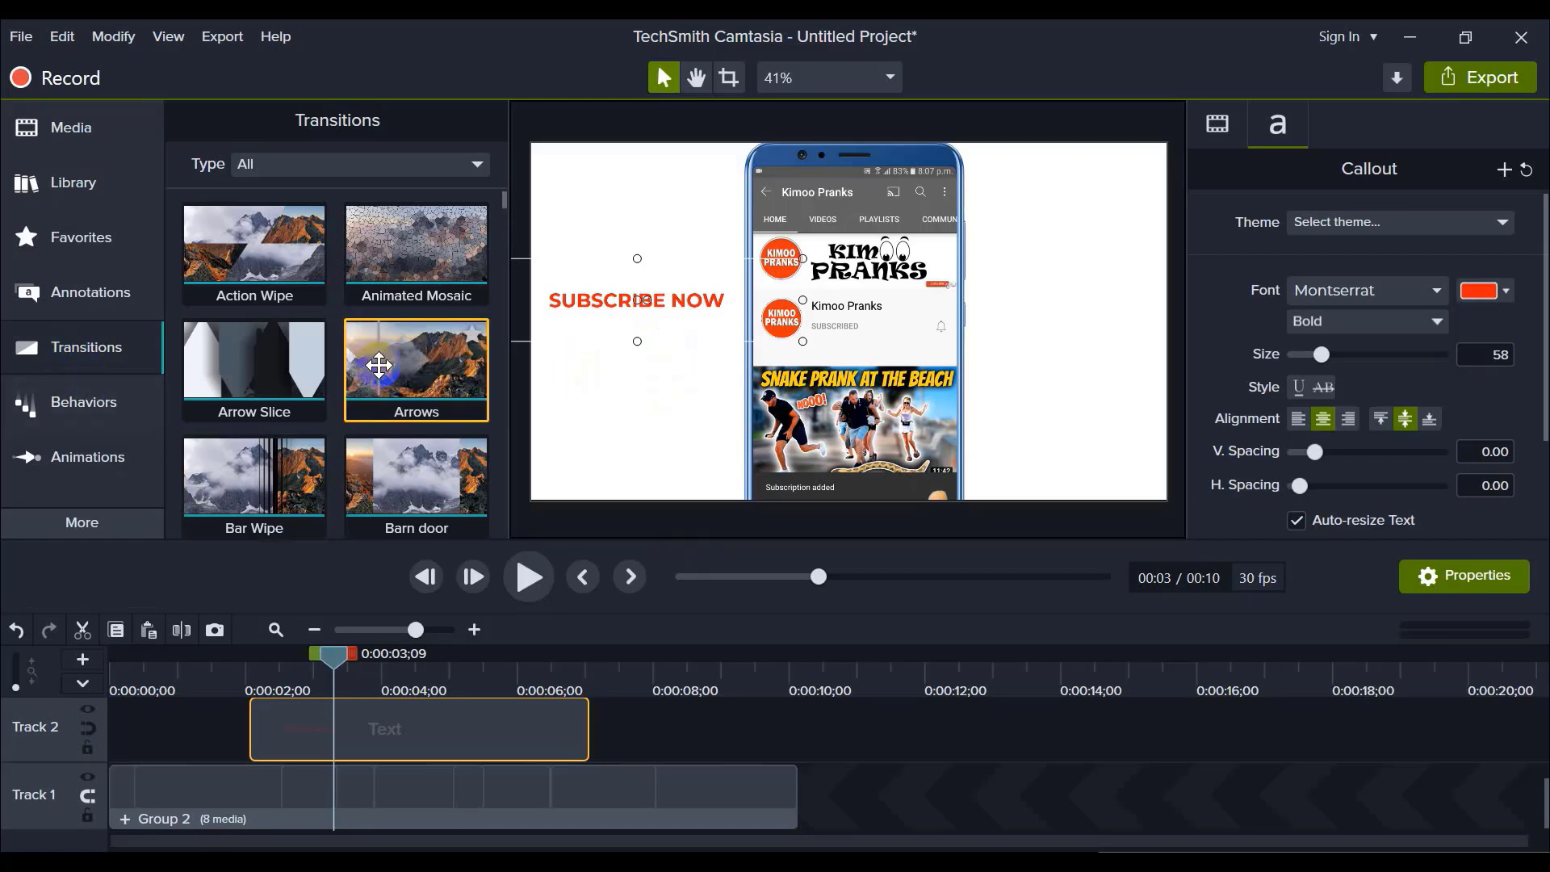
{"action": "scroll", "coordinate": [417, 359], "scroll_direction": "down", "scroll_amount": 1}
{"action": "left_click_drag", "start_coordinate": [420, 380], "coordinate": [796, 309]}
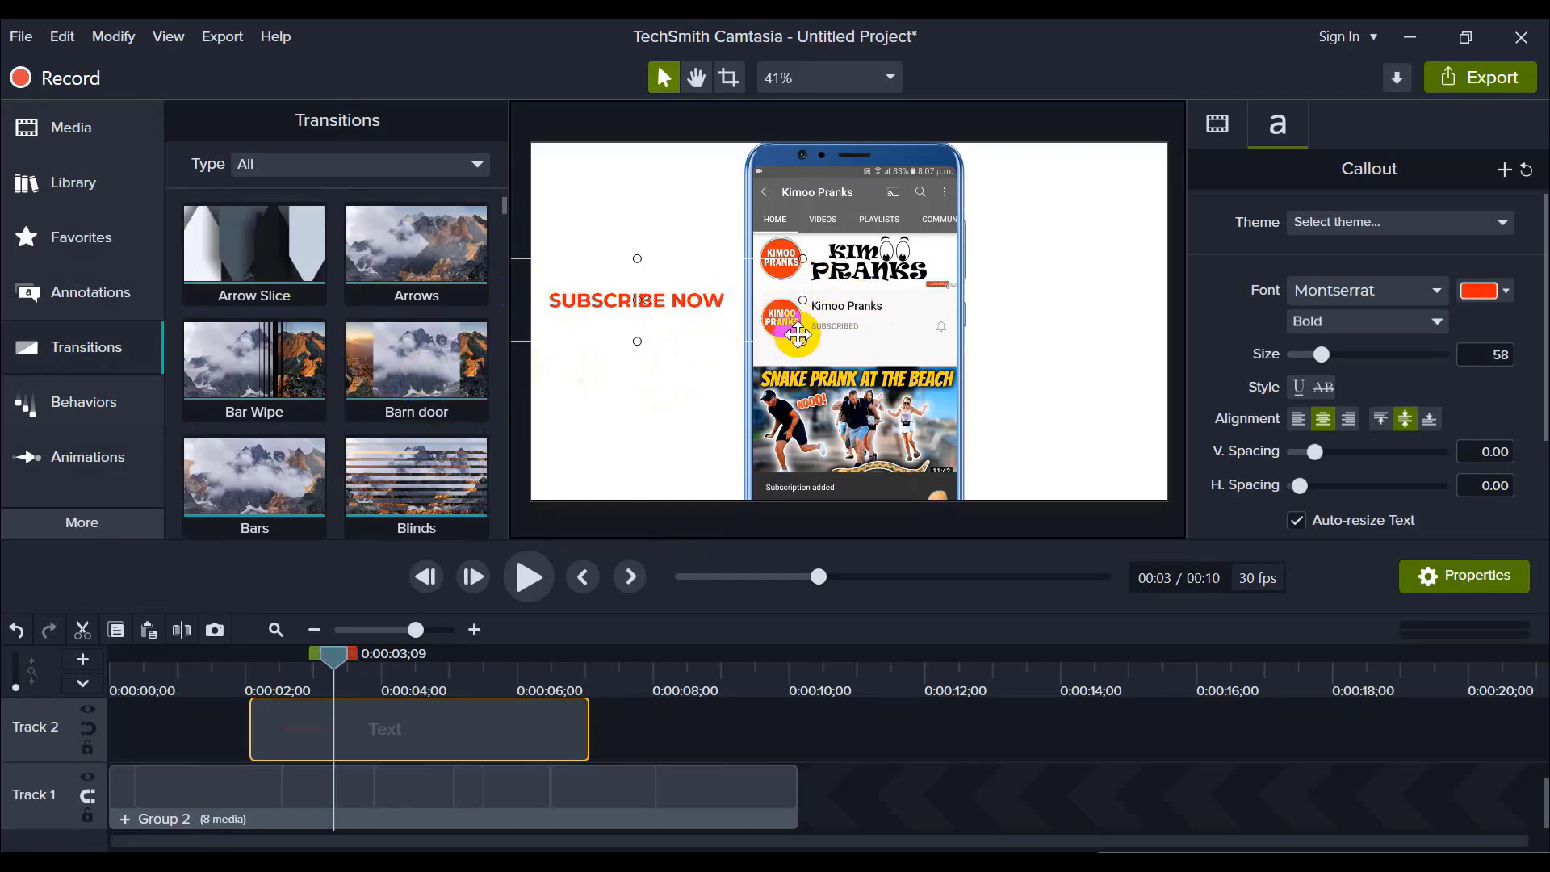
{"action": "left_click_drag", "start_coordinate": [681, 303], "coordinate": [678, 321]}
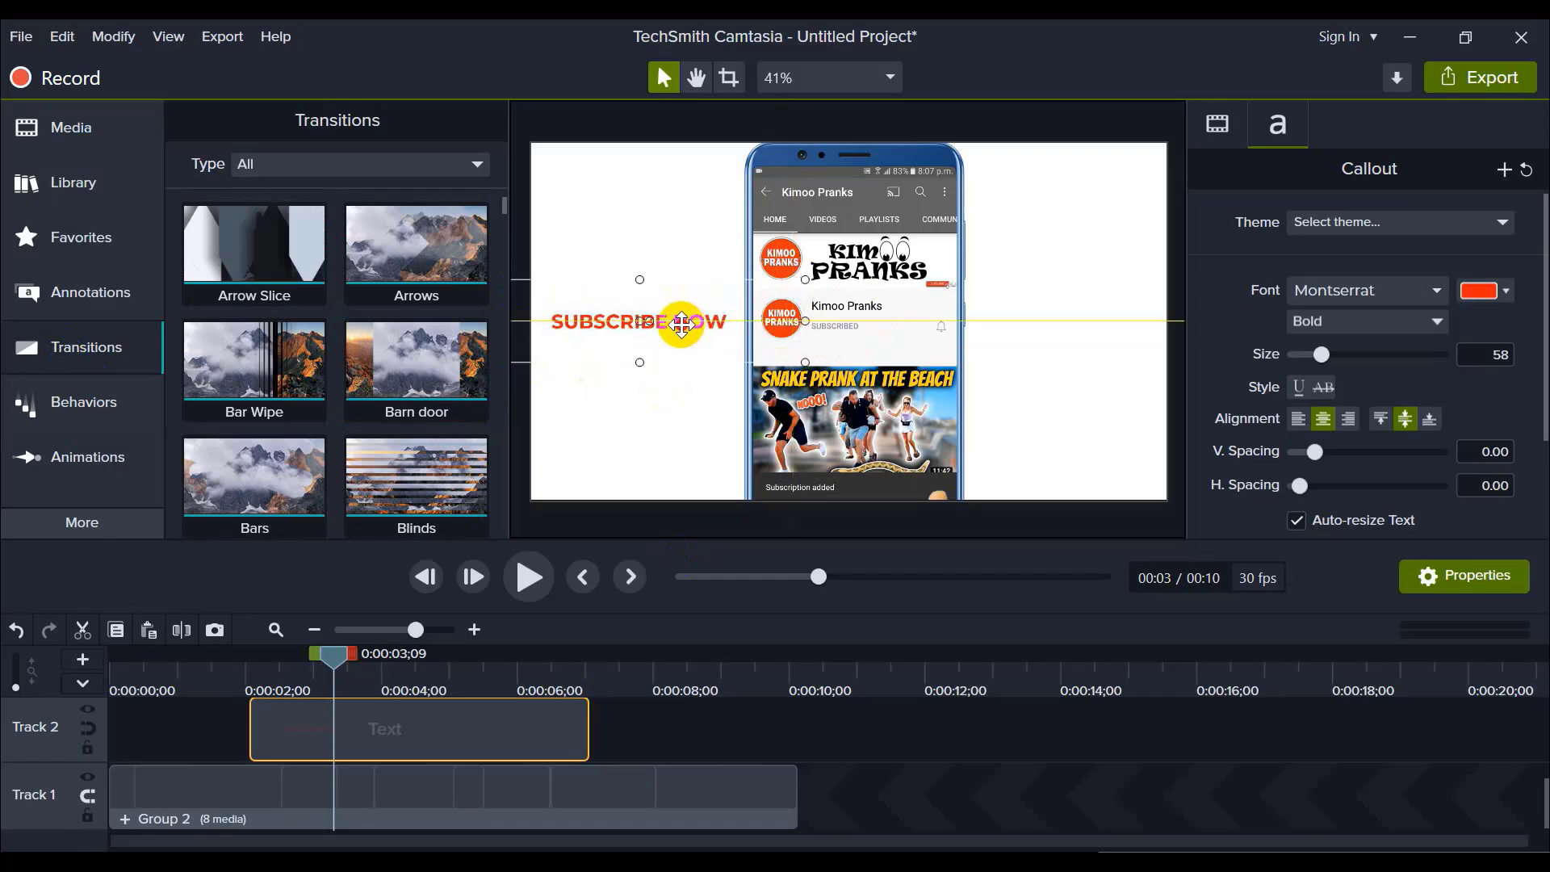
{"action": "left_click_drag", "start_coordinate": [681, 324], "coordinate": [681, 323]}
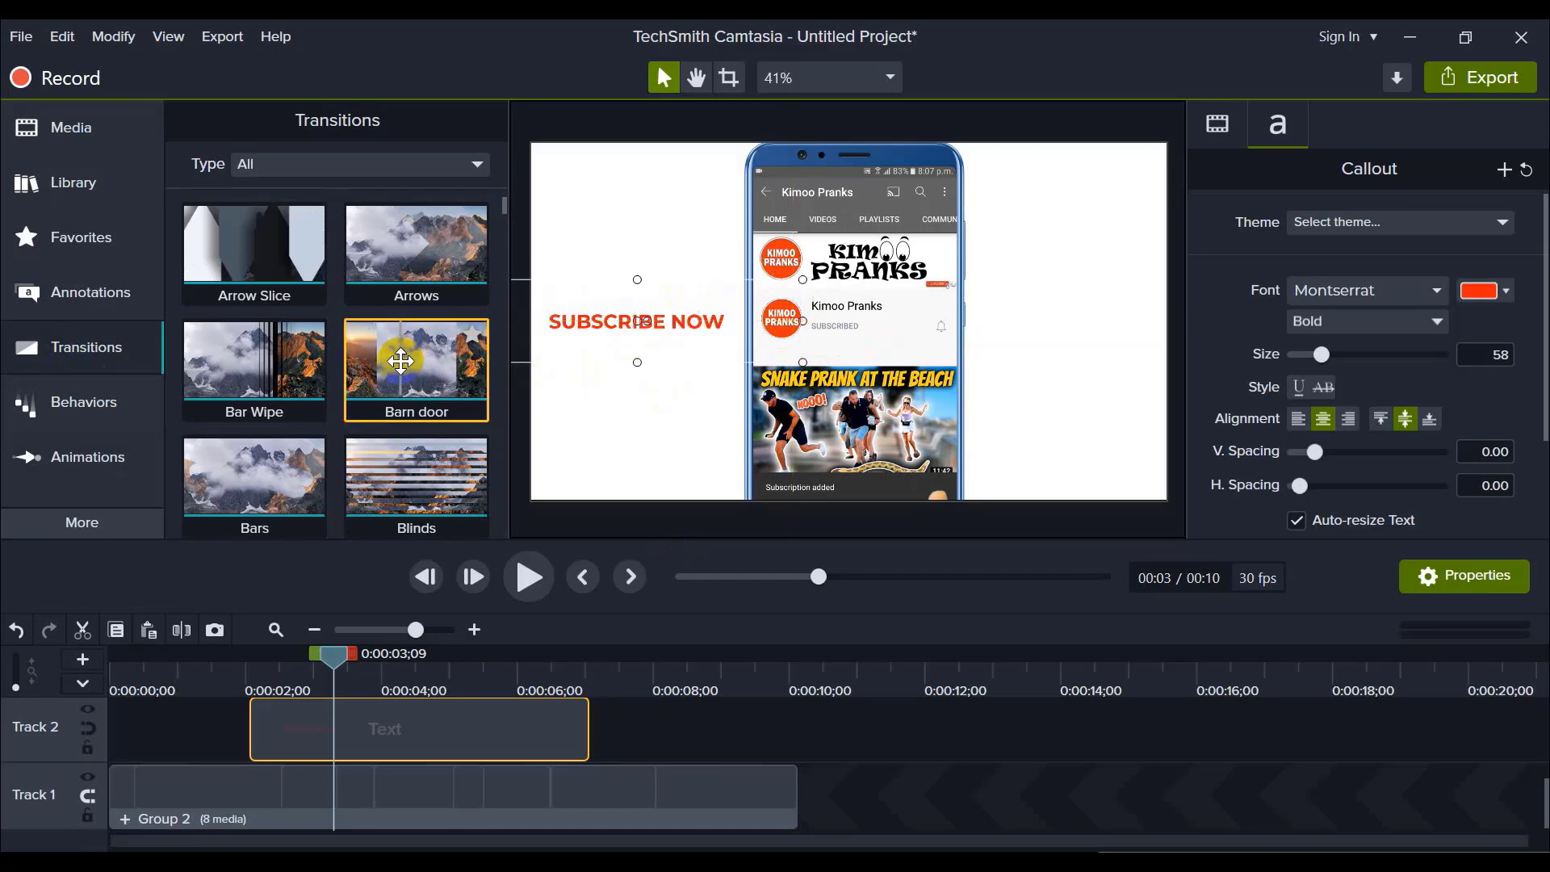
Step: Add the Cube rotate transition to the start of the SUBSCRIBE NOW text clip on Track 2
{"action": "scroll", "coordinate": [386, 386], "scroll_direction": "down", "scroll_amount": 1}
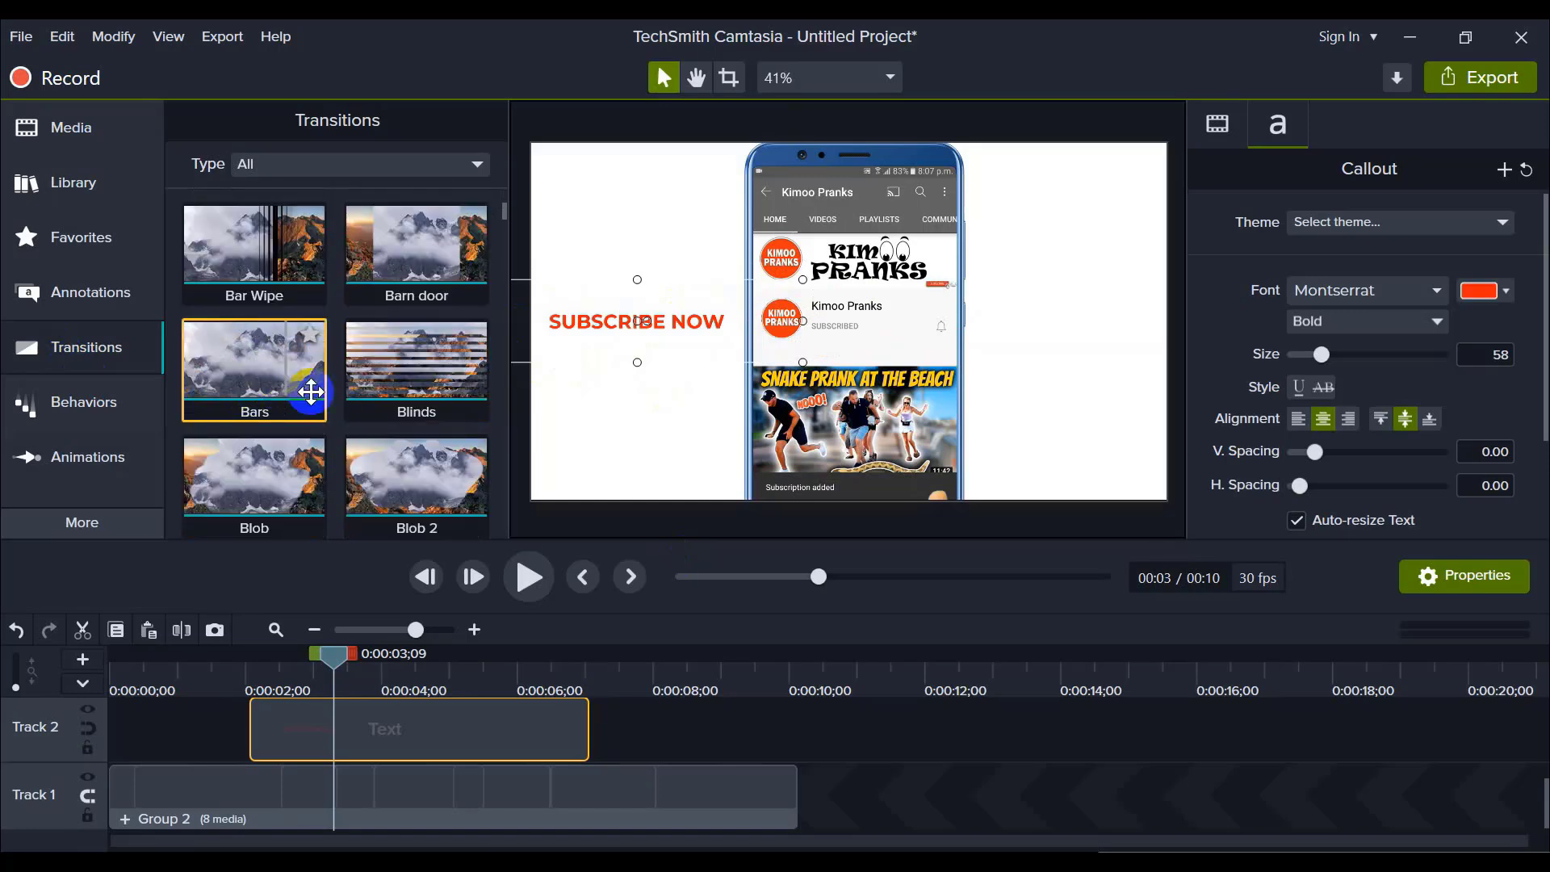
{"action": "scroll", "coordinate": [344, 398], "scroll_direction": "down", "scroll_amount": 1}
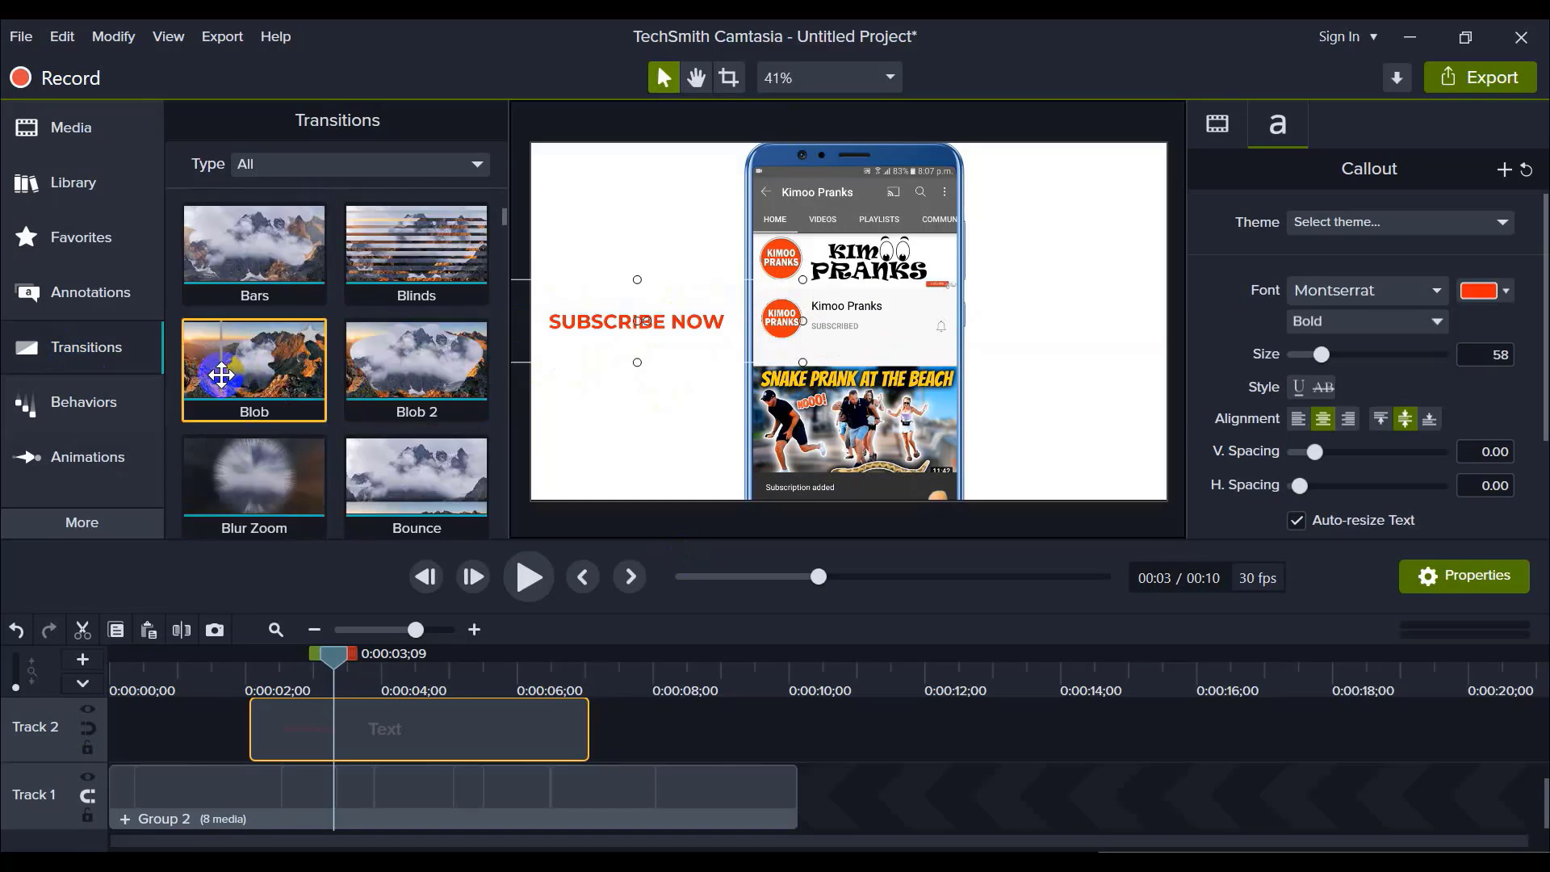
{"action": "scroll", "coordinate": [242, 391], "scroll_direction": "down", "scroll_amount": 1}
{"action": "scroll", "coordinate": [226, 413], "scroll_direction": "down", "scroll_amount": 6}
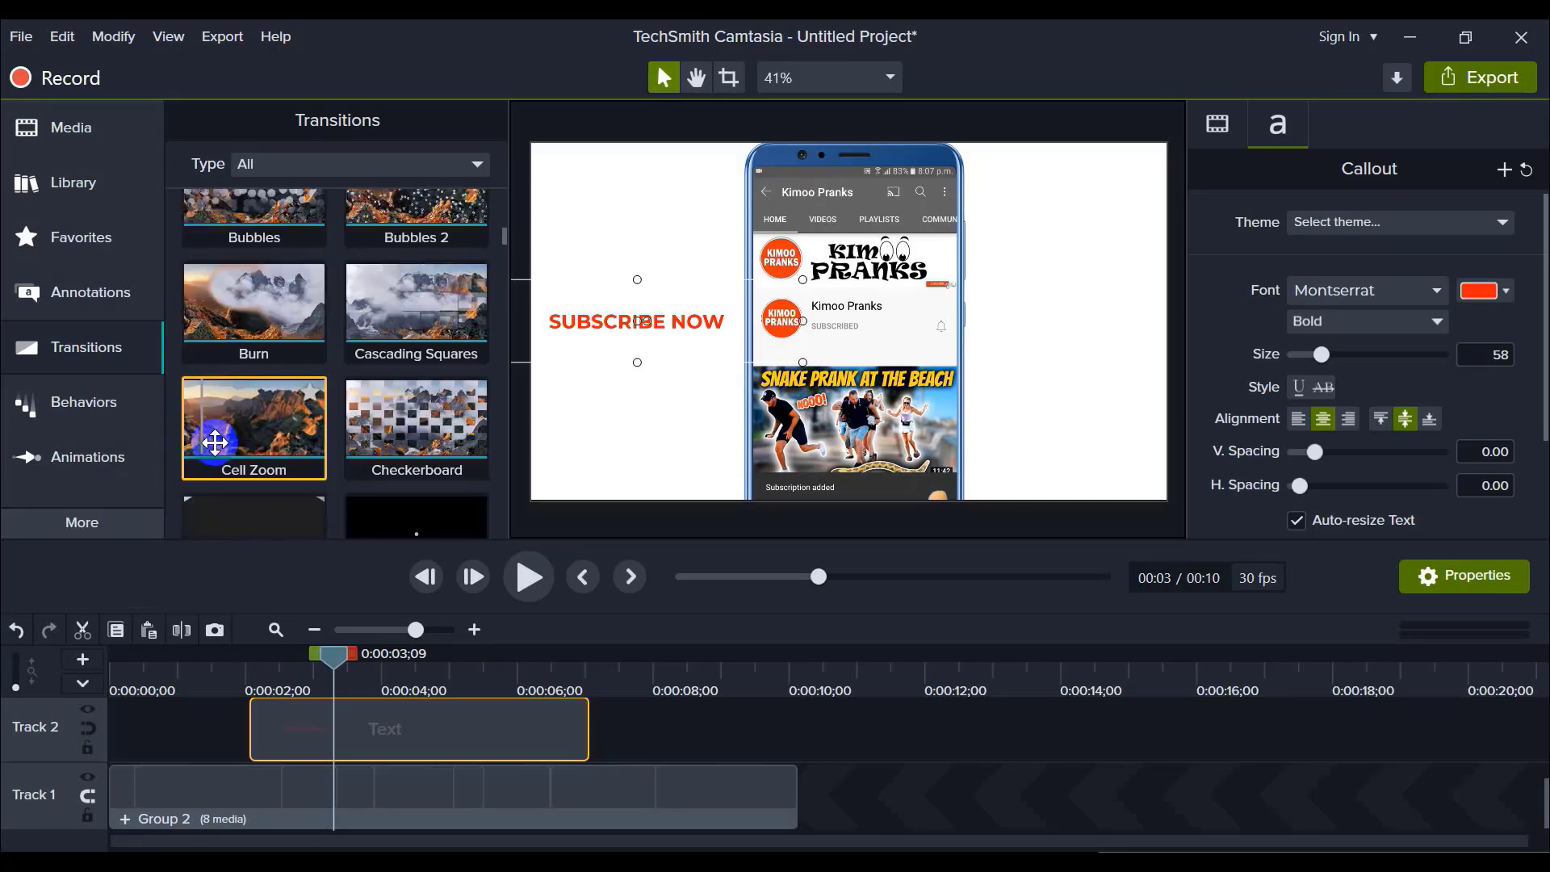
{"action": "left_click", "coordinate": [365, 445]}
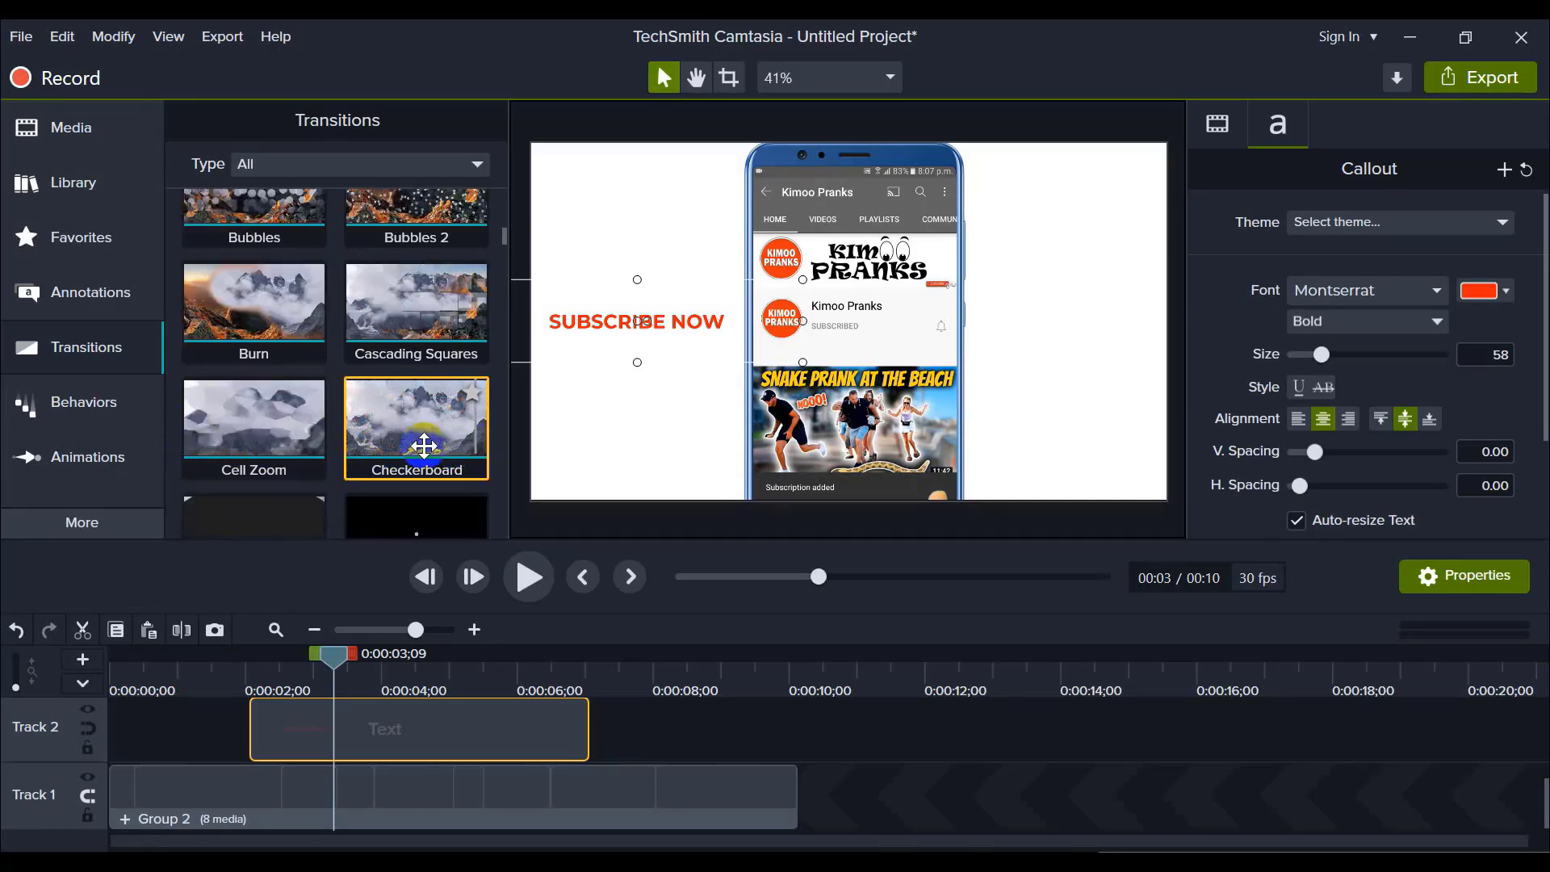
{"action": "scroll", "coordinate": [347, 436], "scroll_direction": "down", "scroll_amount": 2}
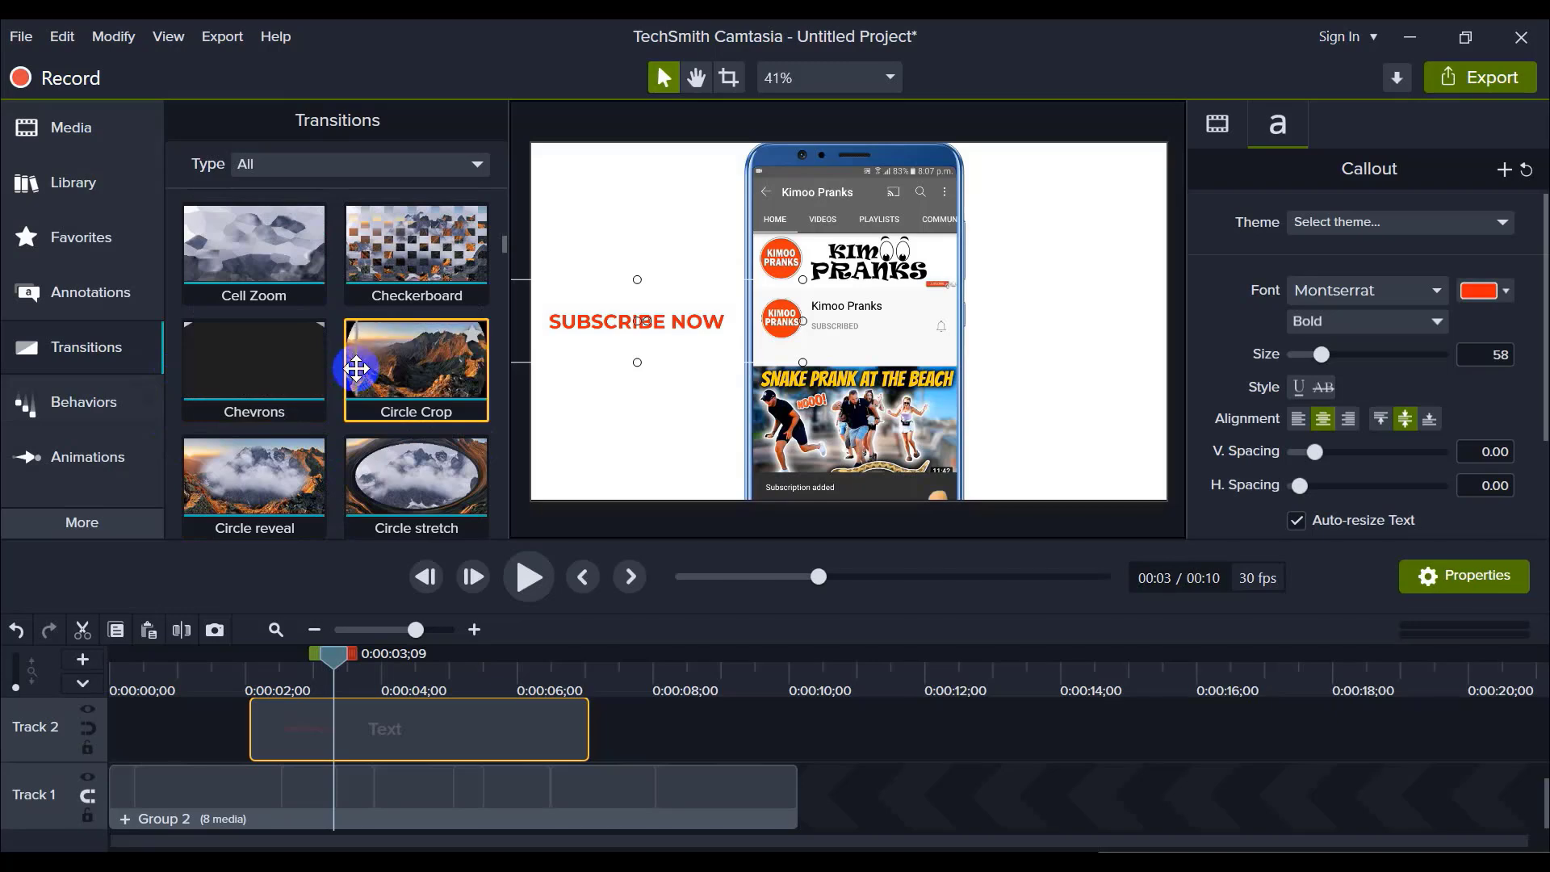
{"action": "scroll", "coordinate": [356, 384], "scroll_direction": "down", "scroll_amount": 1}
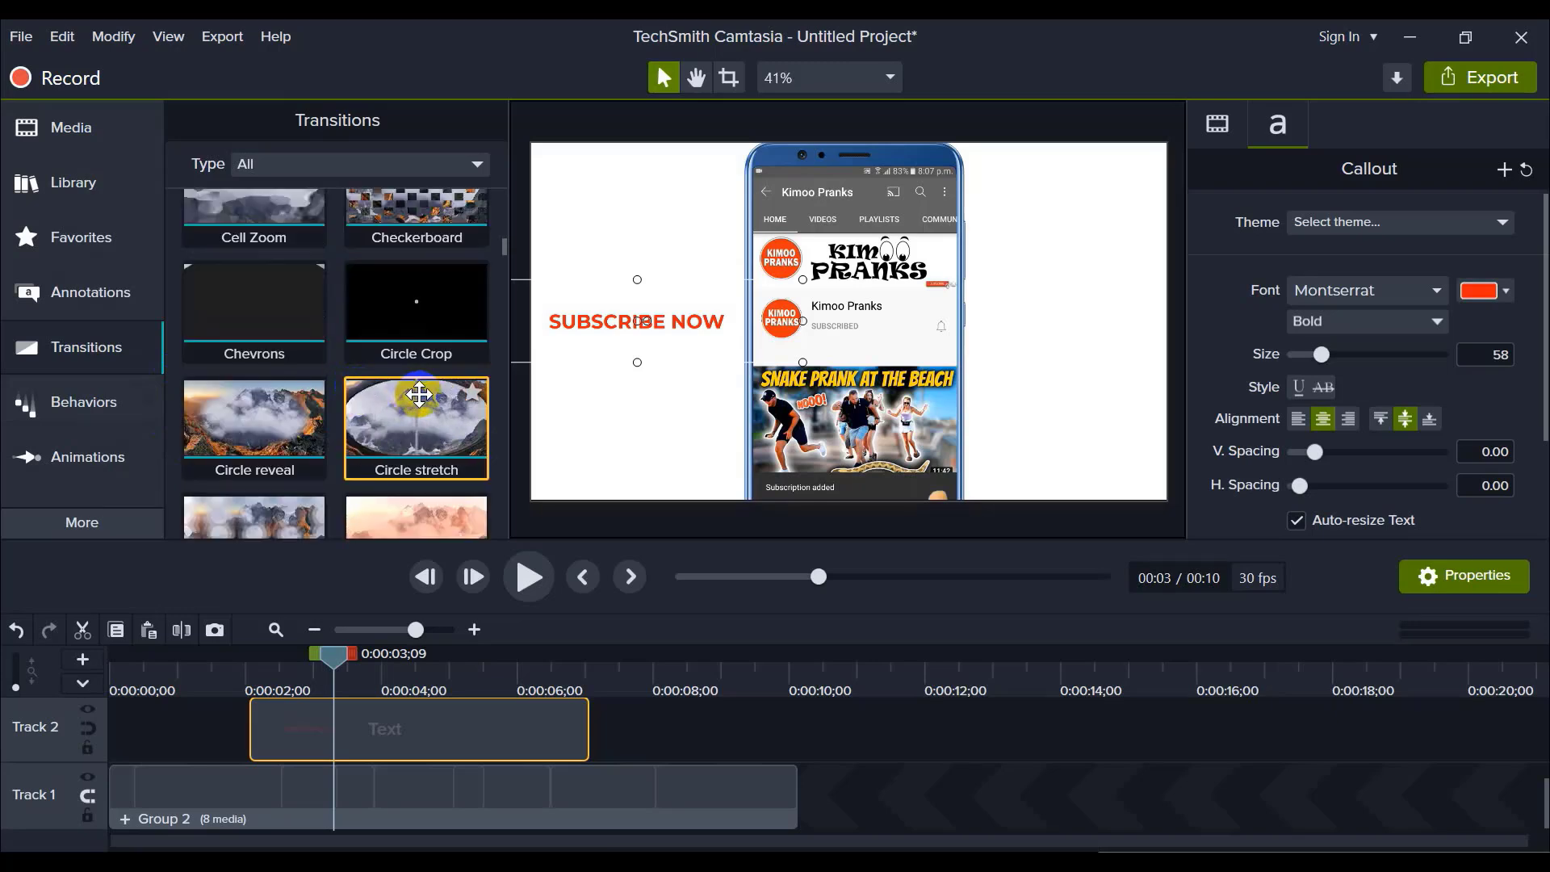
{"action": "scroll", "coordinate": [277, 415], "scroll_direction": "down", "scroll_amount": 6}
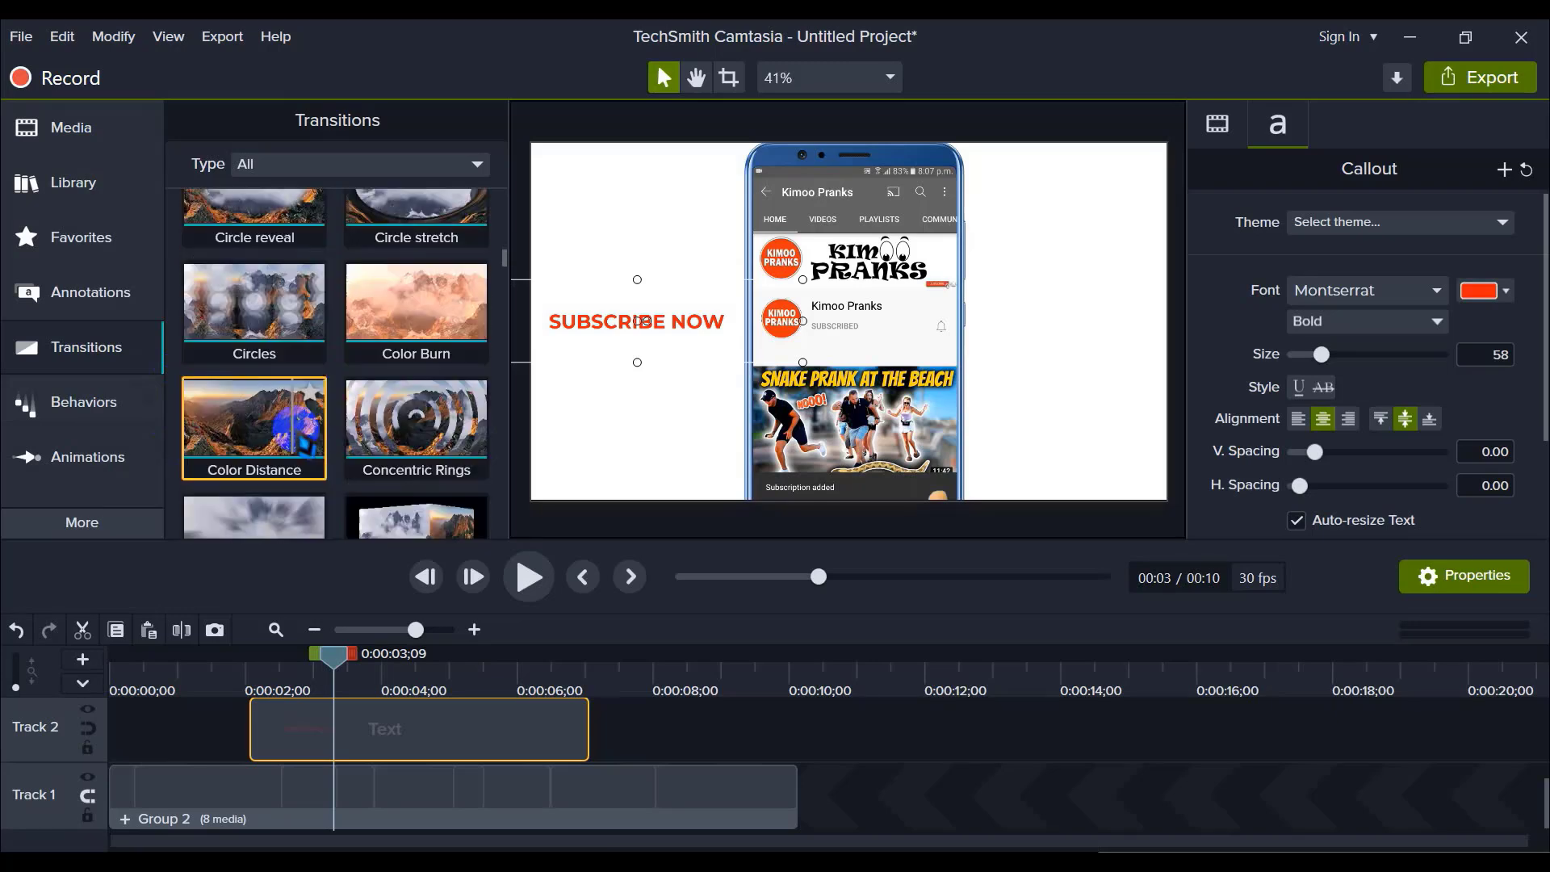
{"action": "scroll", "coordinate": [340, 442], "scroll_direction": "down", "scroll_amount": 2}
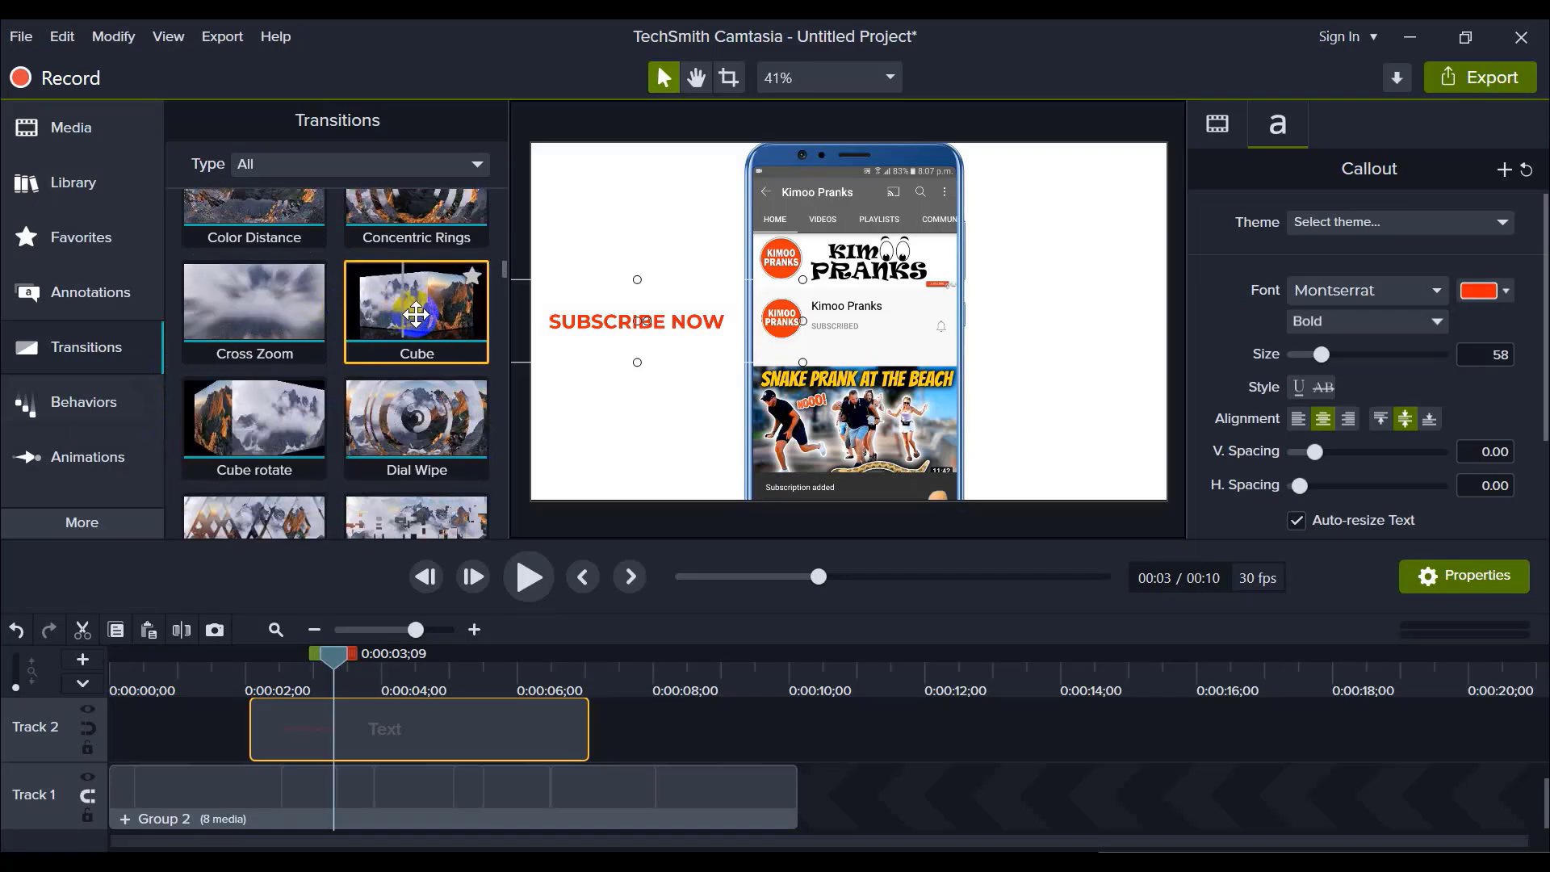
{"action": "left_click", "coordinate": [455, 316]}
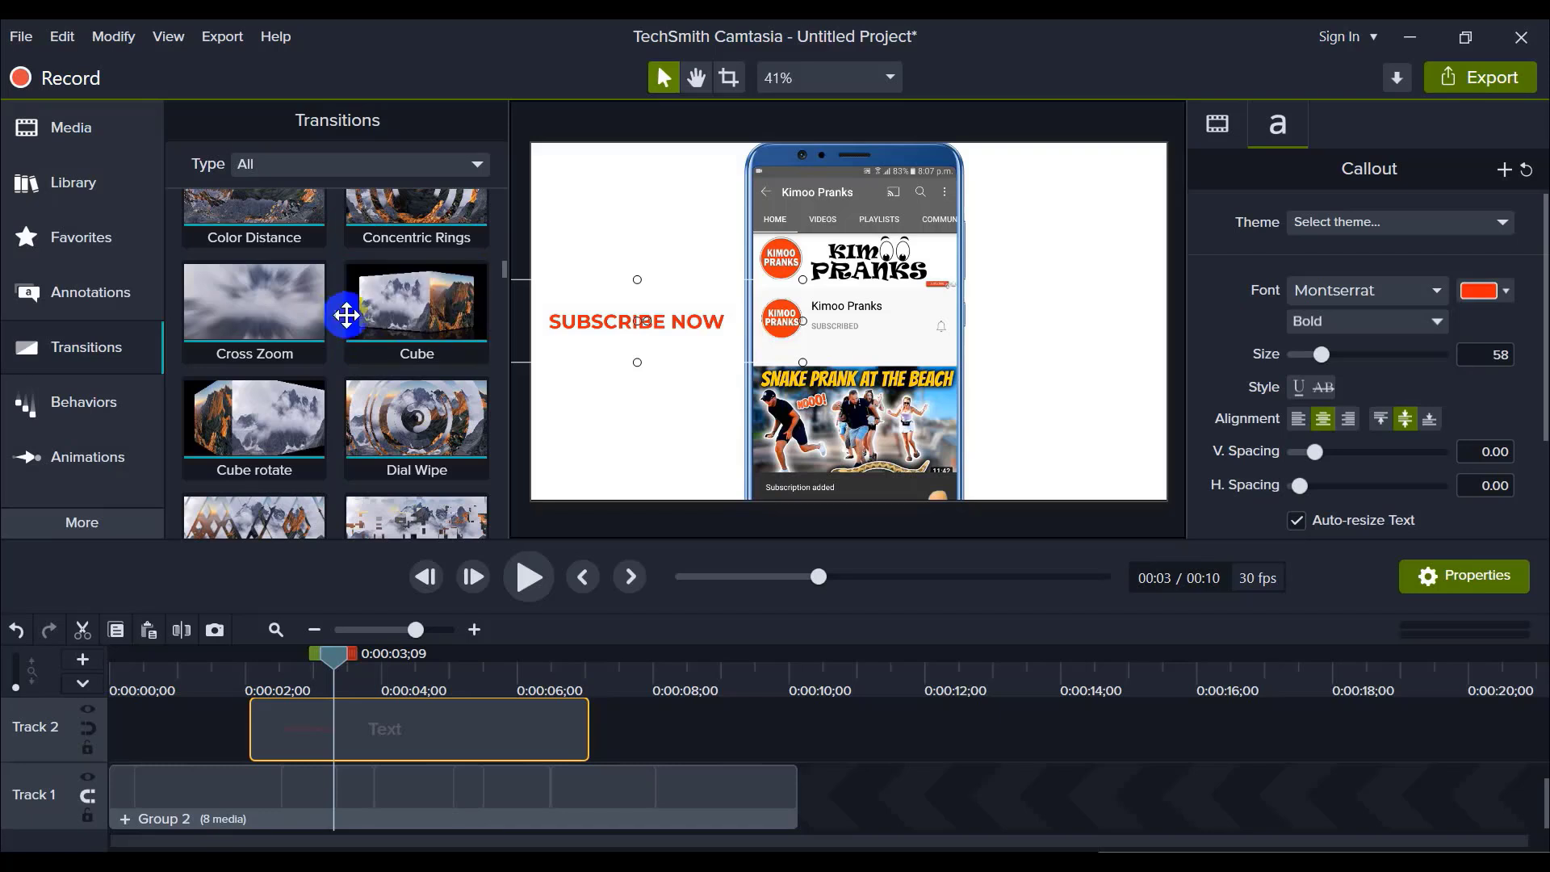
{"action": "scroll", "coordinate": [242, 363], "scroll_direction": "down", "scroll_amount": 1}
{"action": "left_click", "coordinate": [187, 364]}
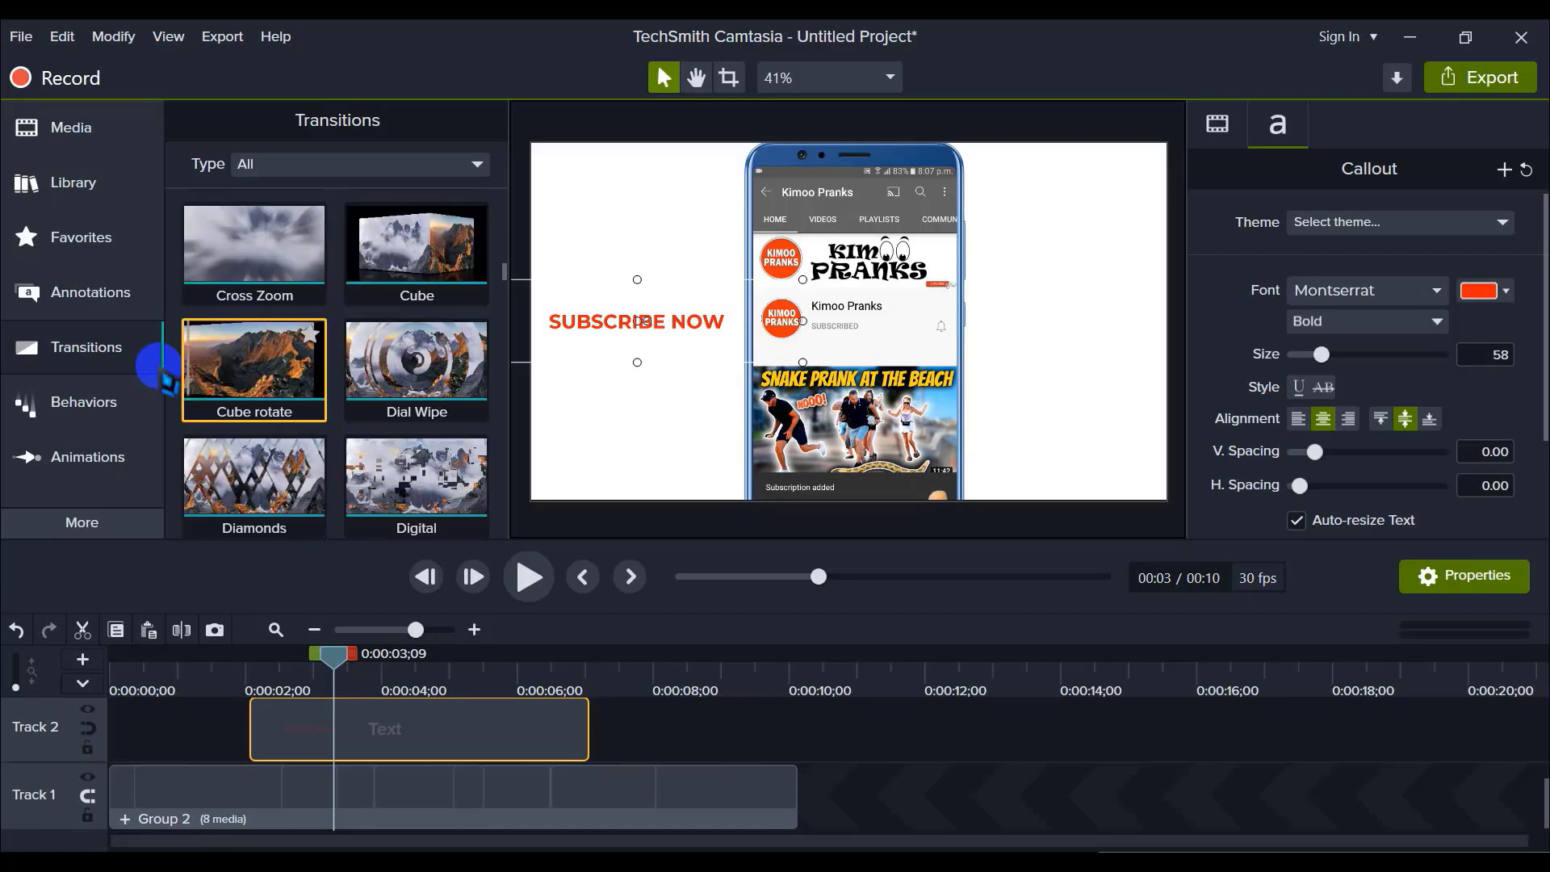
{"action": "left_click_drag", "start_coordinate": [234, 365], "coordinate": [290, 725]}
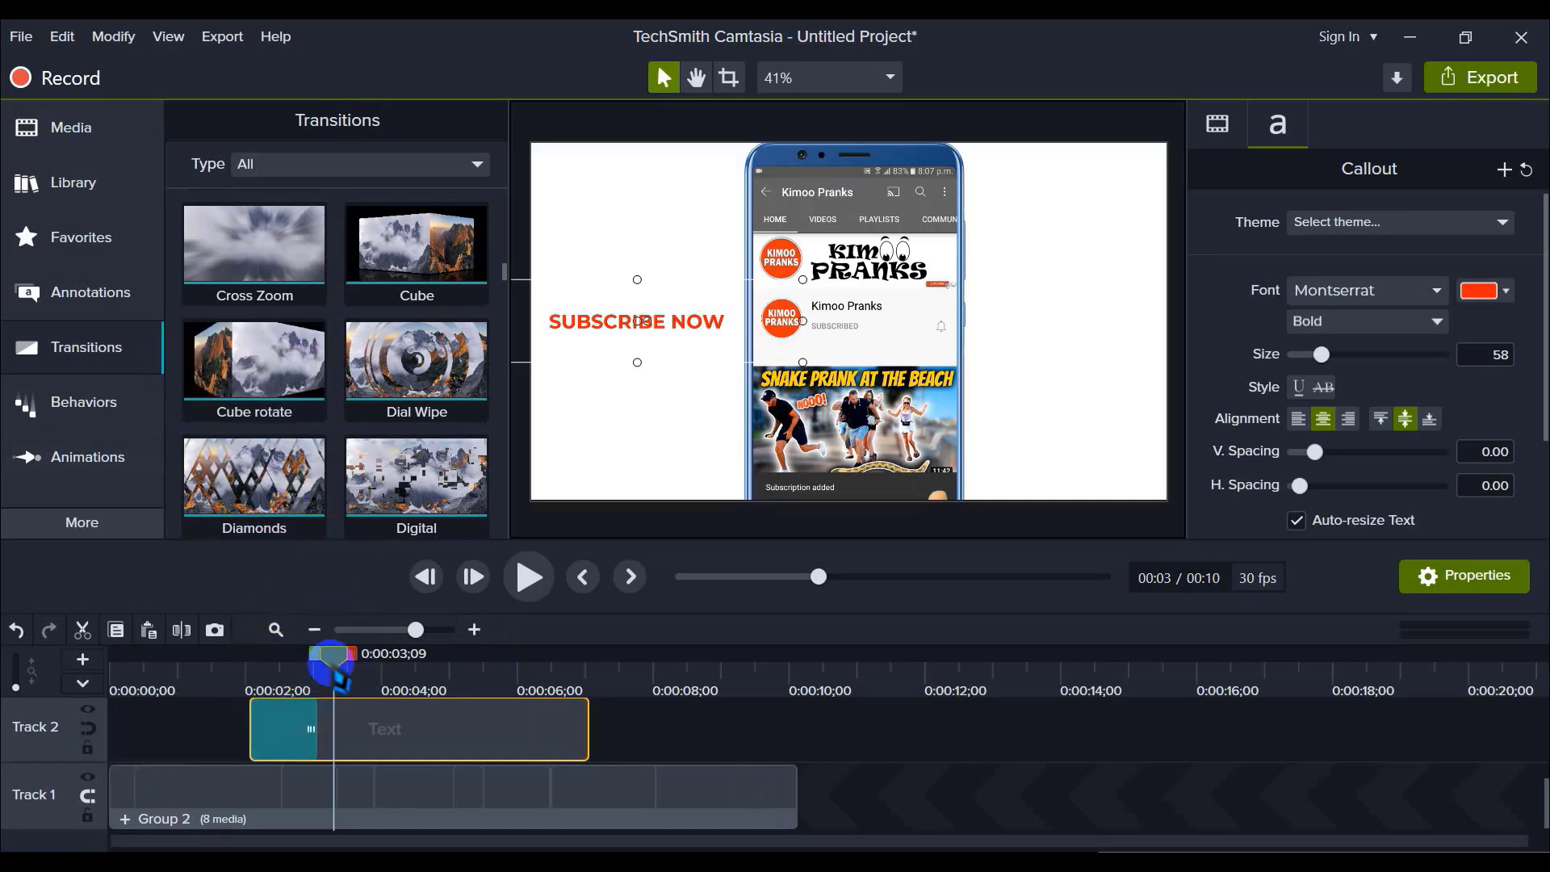
Step: Check the Cube rotate transition at 0:00:02;19 and 0:00:02;07, and nudge the SUBSCRIBE NOW text slightly left on the canvas
{"action": "left_click_drag", "start_coordinate": [321, 658], "coordinate": [337, 686]}
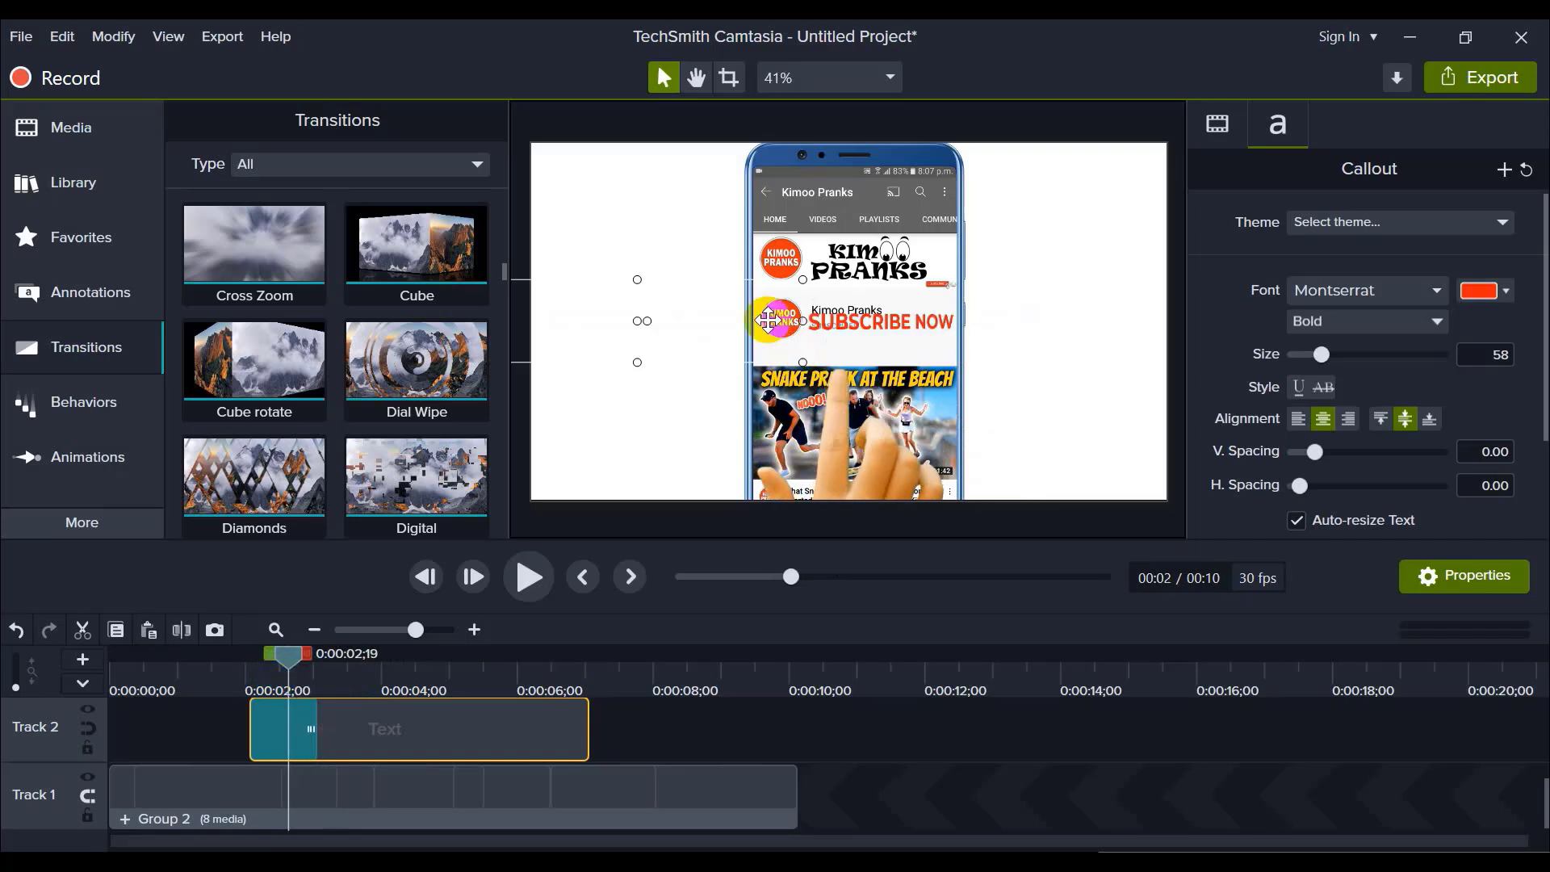
{"action": "mouse_move", "coordinate": [670, 318]}
{"action": "left_mouse_down"}
{"action": "mouse_move", "coordinate": [595, 319]}
{"action": "mouse_move", "coordinate": [727, 324]}
{"action": "mouse_move", "coordinate": [560, 318]}
{"action": "mouse_move", "coordinate": [667, 323]}
{"action": "left_mouse_up"}
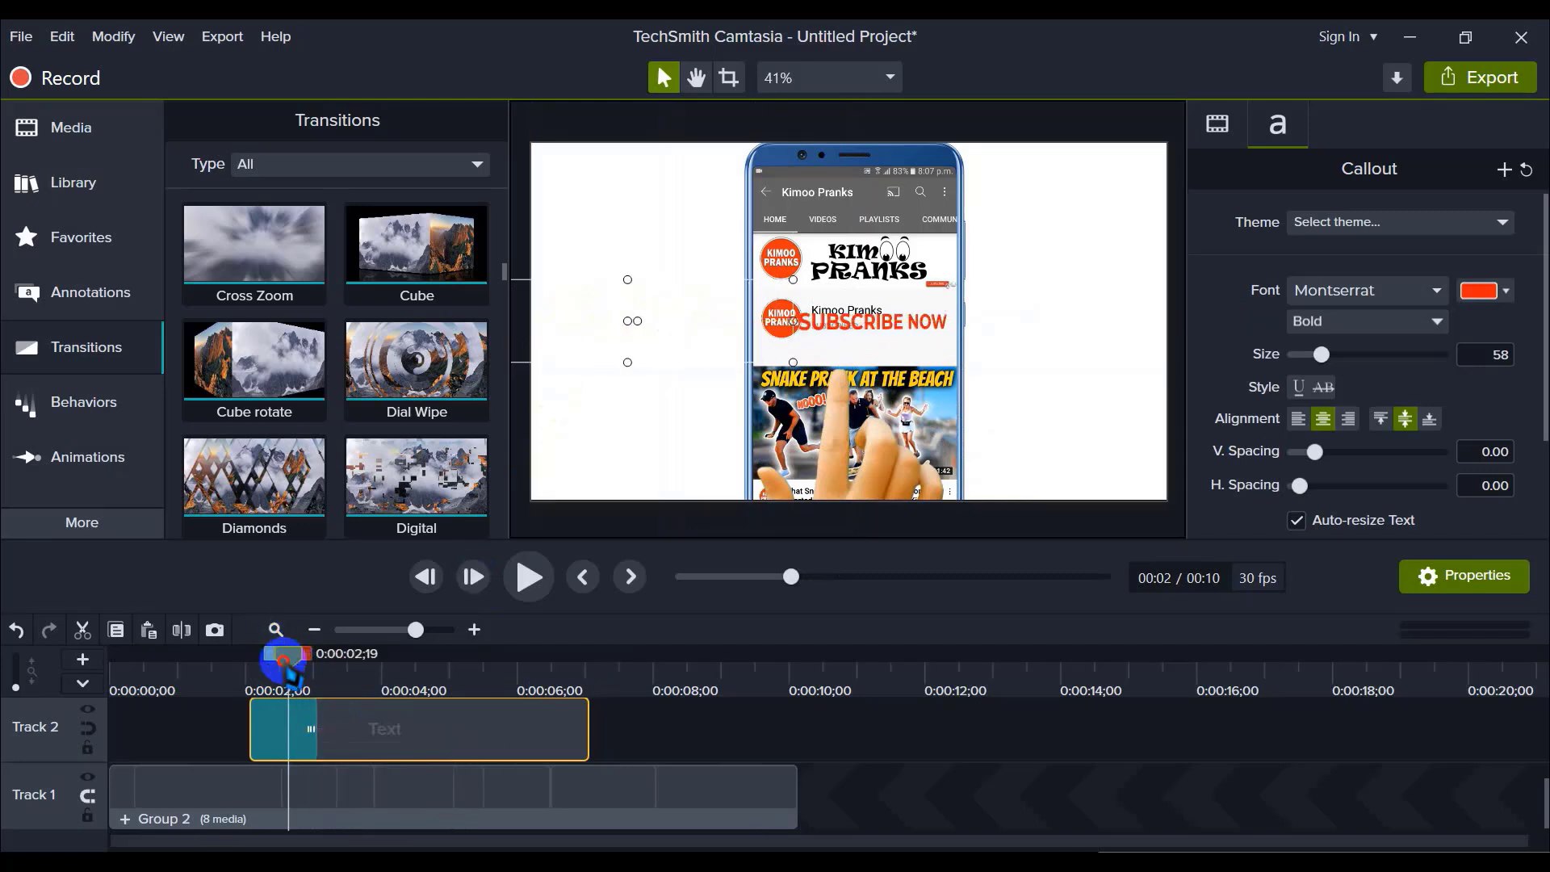
{"action": "left_click_drag", "start_coordinate": [282, 650], "coordinate": [266, 669]}
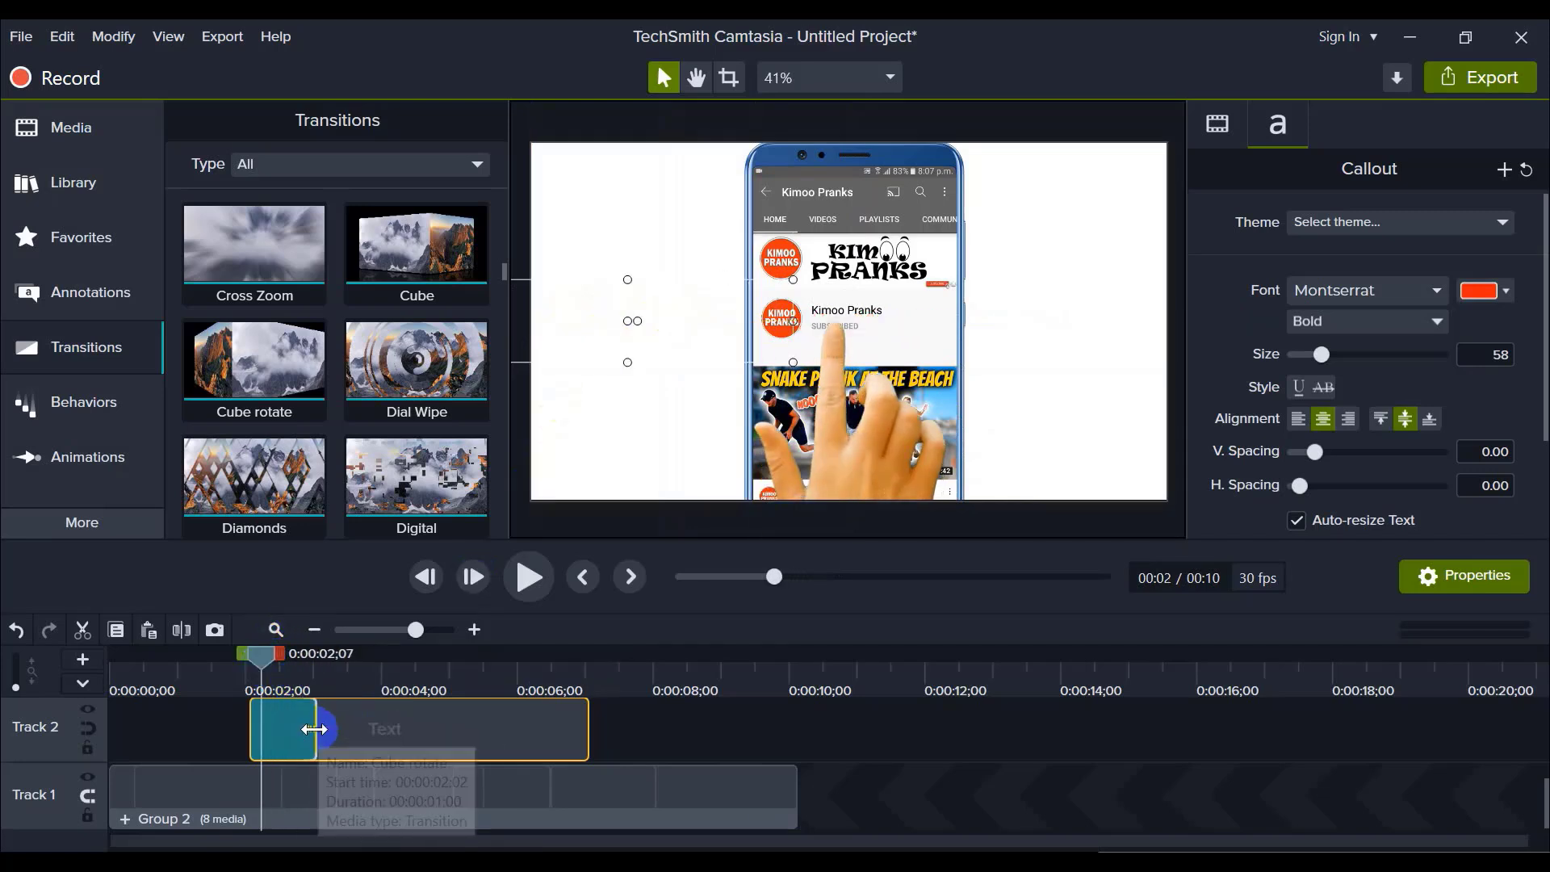
Step: Try shortening the Cube rotate transition on the text clip and check its motion around 0:00:02;12
{"action": "left_click_drag", "start_coordinate": [312, 727], "coordinate": [299, 729]}
{"action": "left_click_drag", "start_coordinate": [266, 668], "coordinate": [278, 667]}
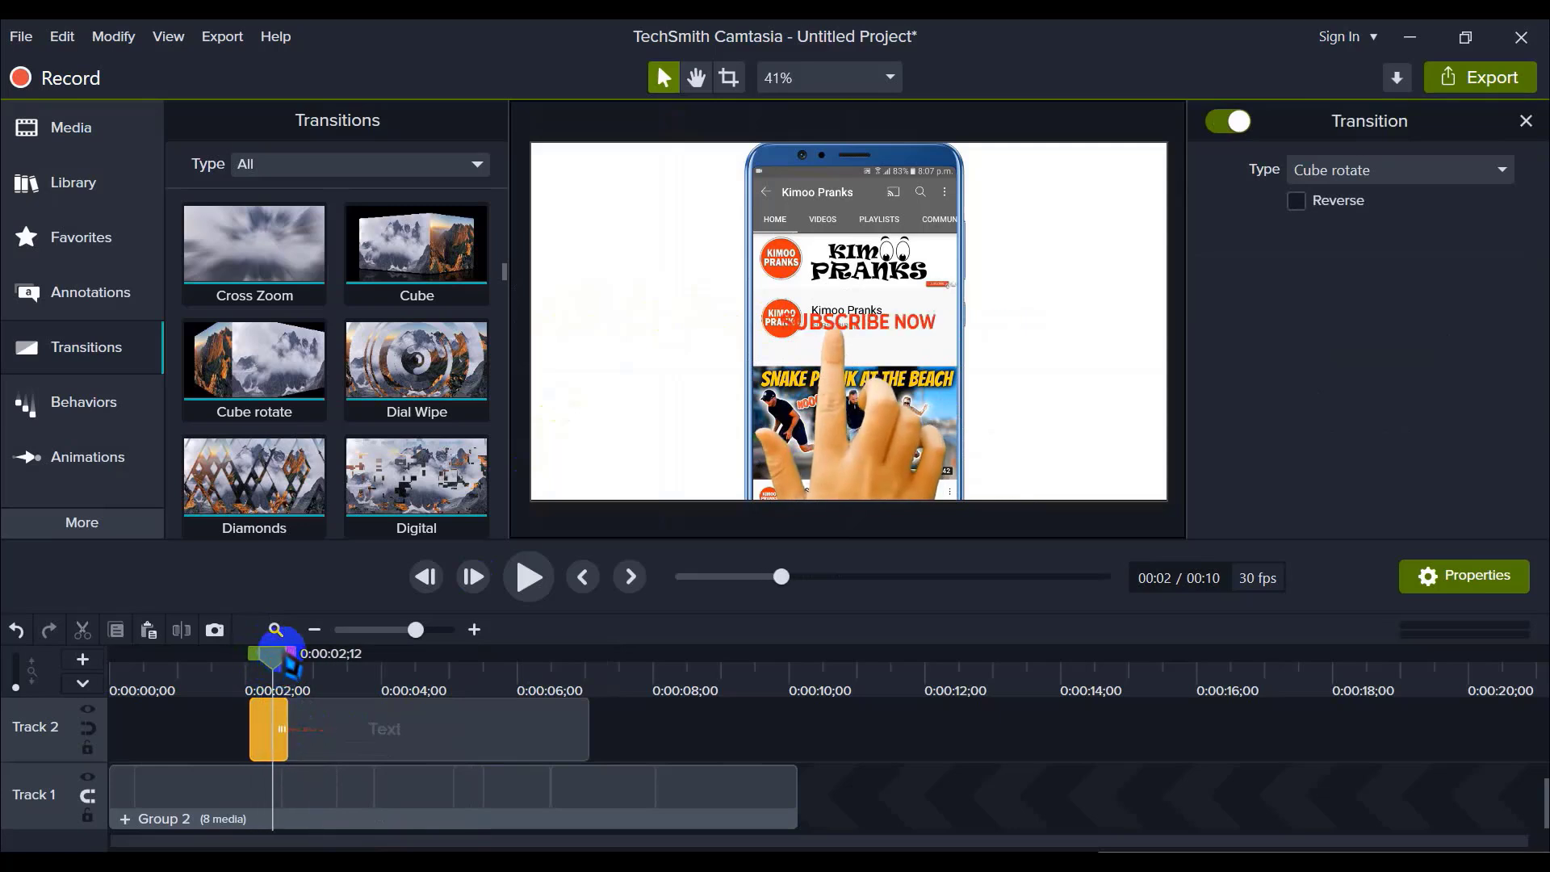
{"action": "left_click", "coordinate": [284, 661]}
{"action": "mouse_move", "coordinate": [276, 658]}
{"action": "left_mouse_down"}
{"action": "mouse_move", "coordinate": [349, 660]}
{"action": "mouse_move", "coordinate": [281, 664]}
{"action": "left_mouse_up"}
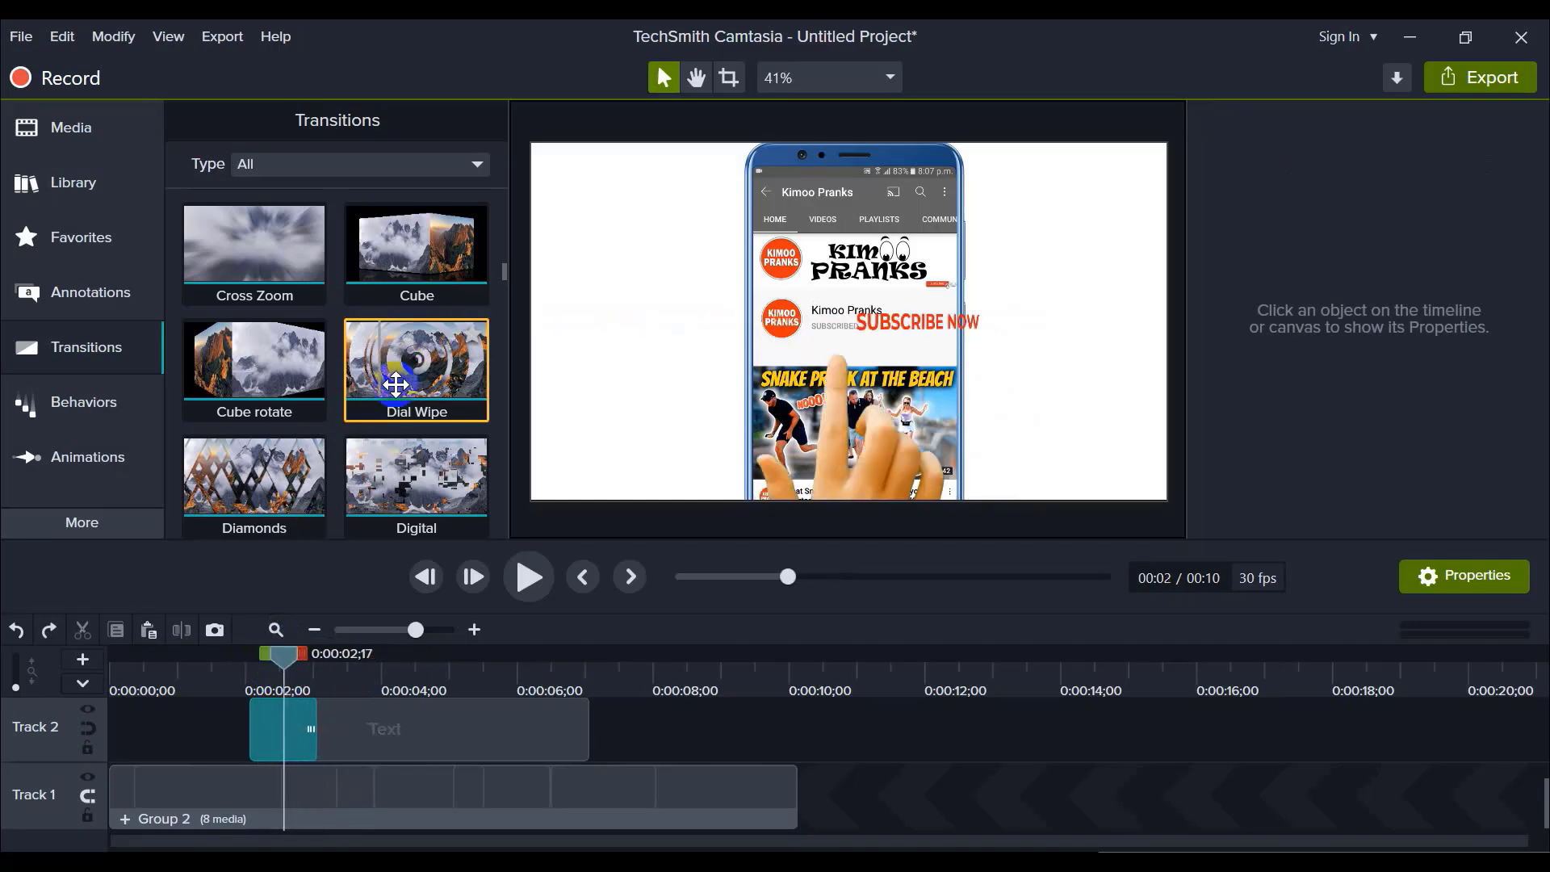
Step: Examine the transition previews from Diamonds through Noise for an alternative entry effect for the SUBSCRIBE NOW text
{"action": "scroll", "coordinate": [395, 385], "scroll_direction": "down", "scroll_amount": 5}
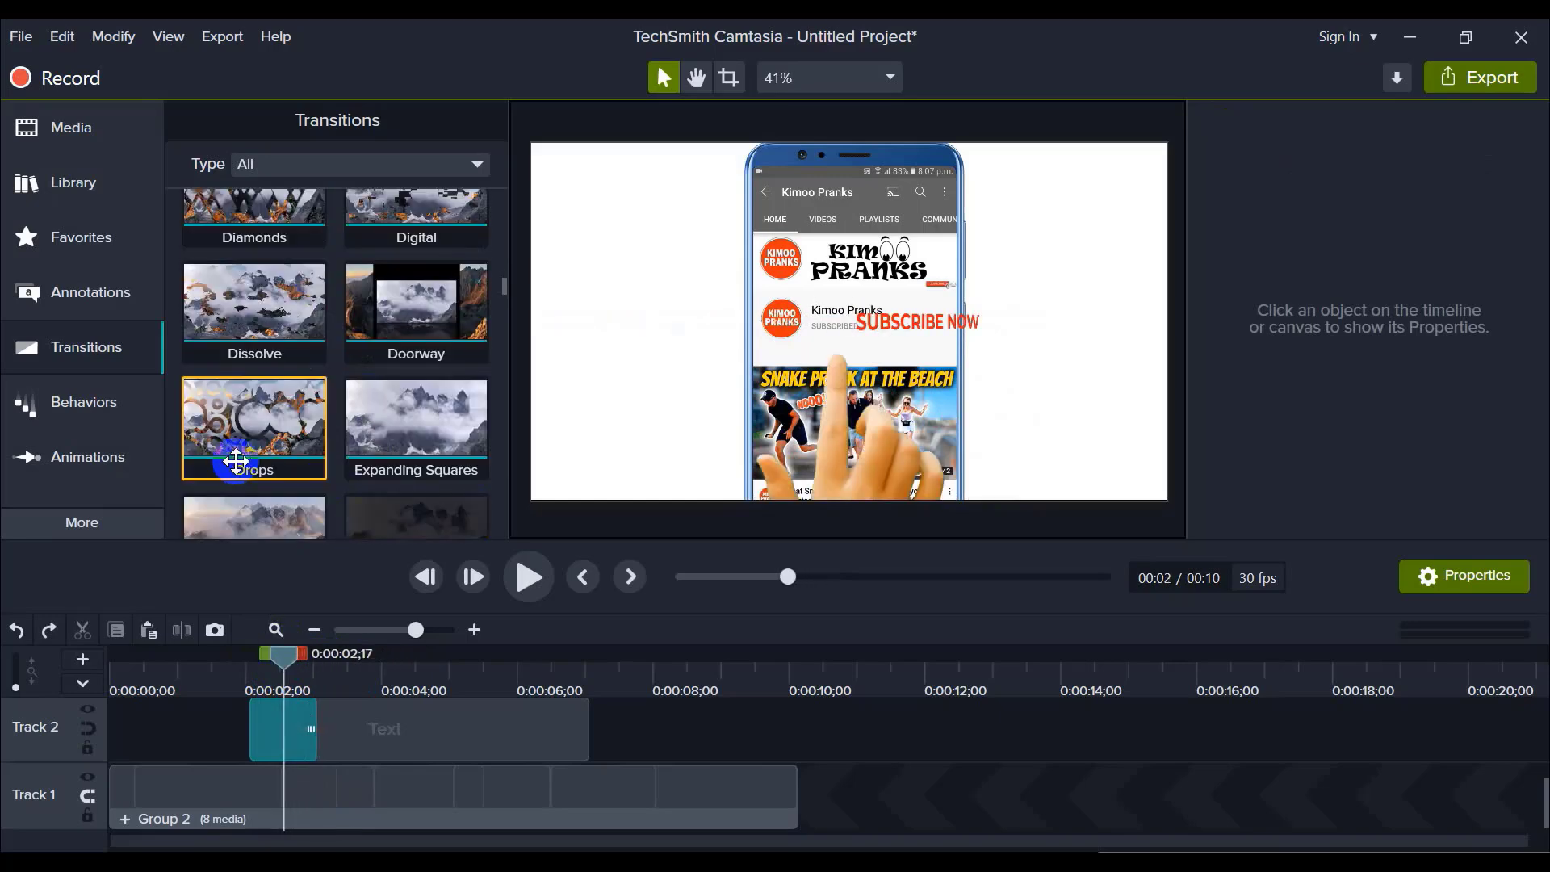
{"action": "scroll", "coordinate": [236, 460], "scroll_direction": "down", "scroll_amount": 1}
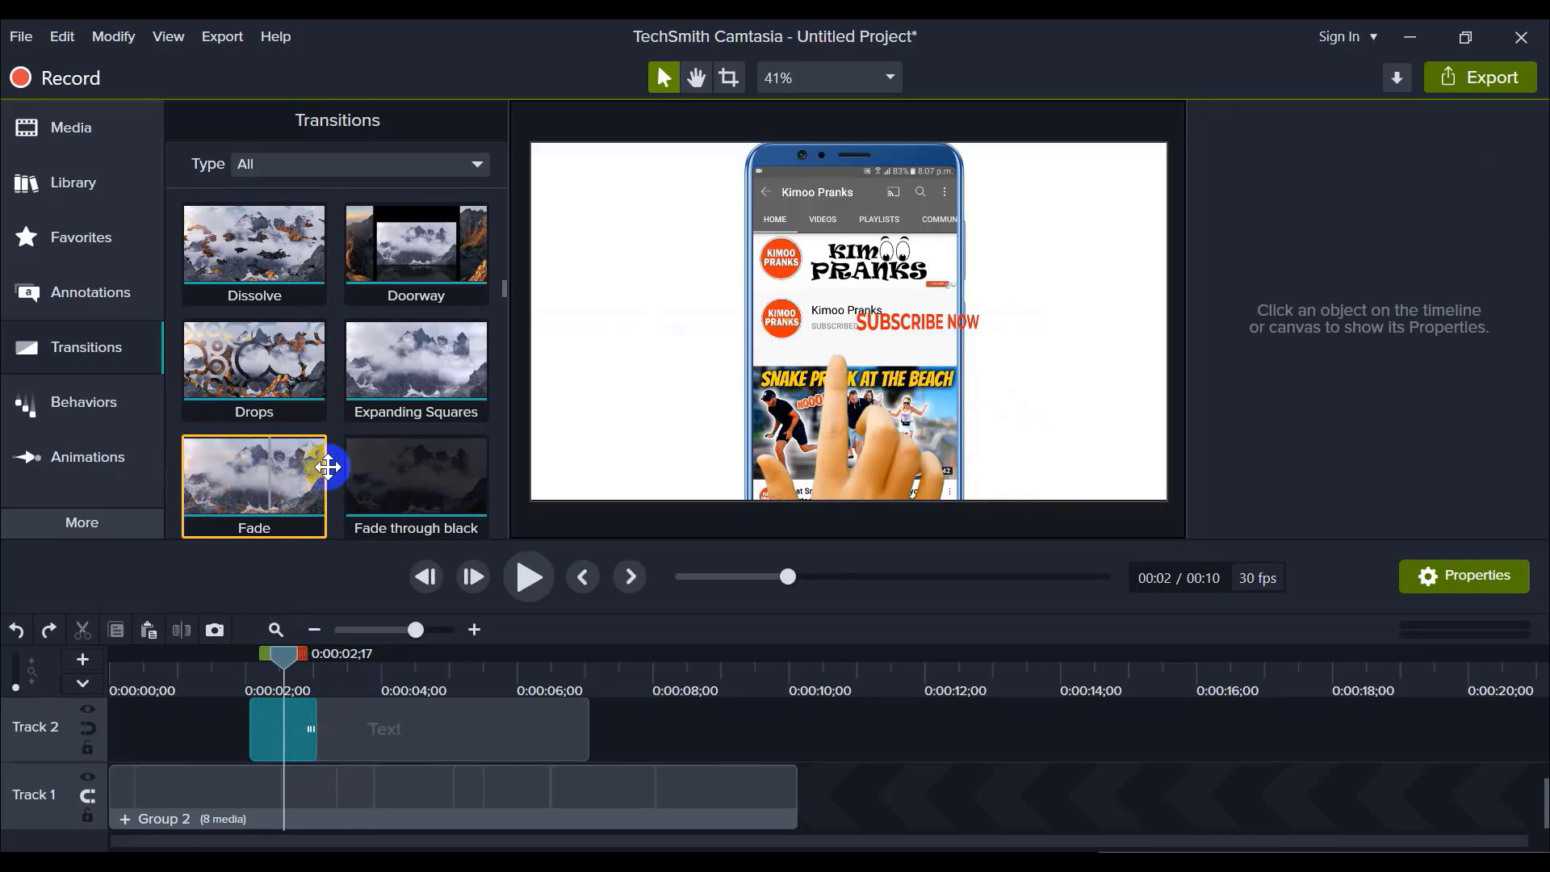
{"action": "scroll", "coordinate": [327, 467], "scroll_direction": "down", "scroll_amount": 4}
{"action": "scroll", "coordinate": [194, 467], "scroll_direction": "down", "scroll_amount": 2}
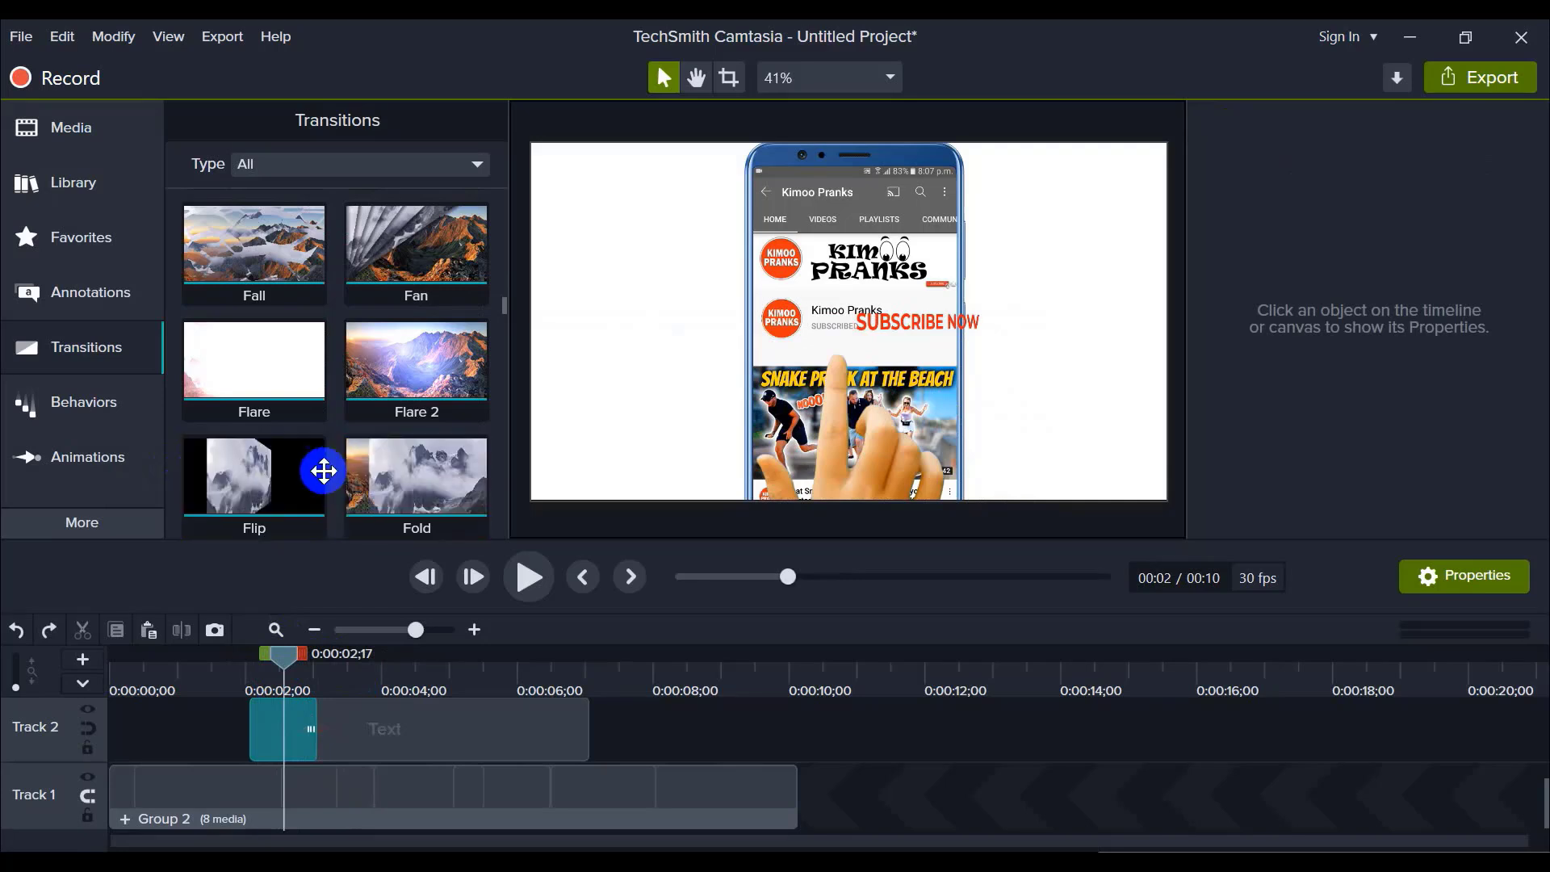
{"action": "scroll", "coordinate": [262, 470], "scroll_direction": "down", "scroll_amount": 1}
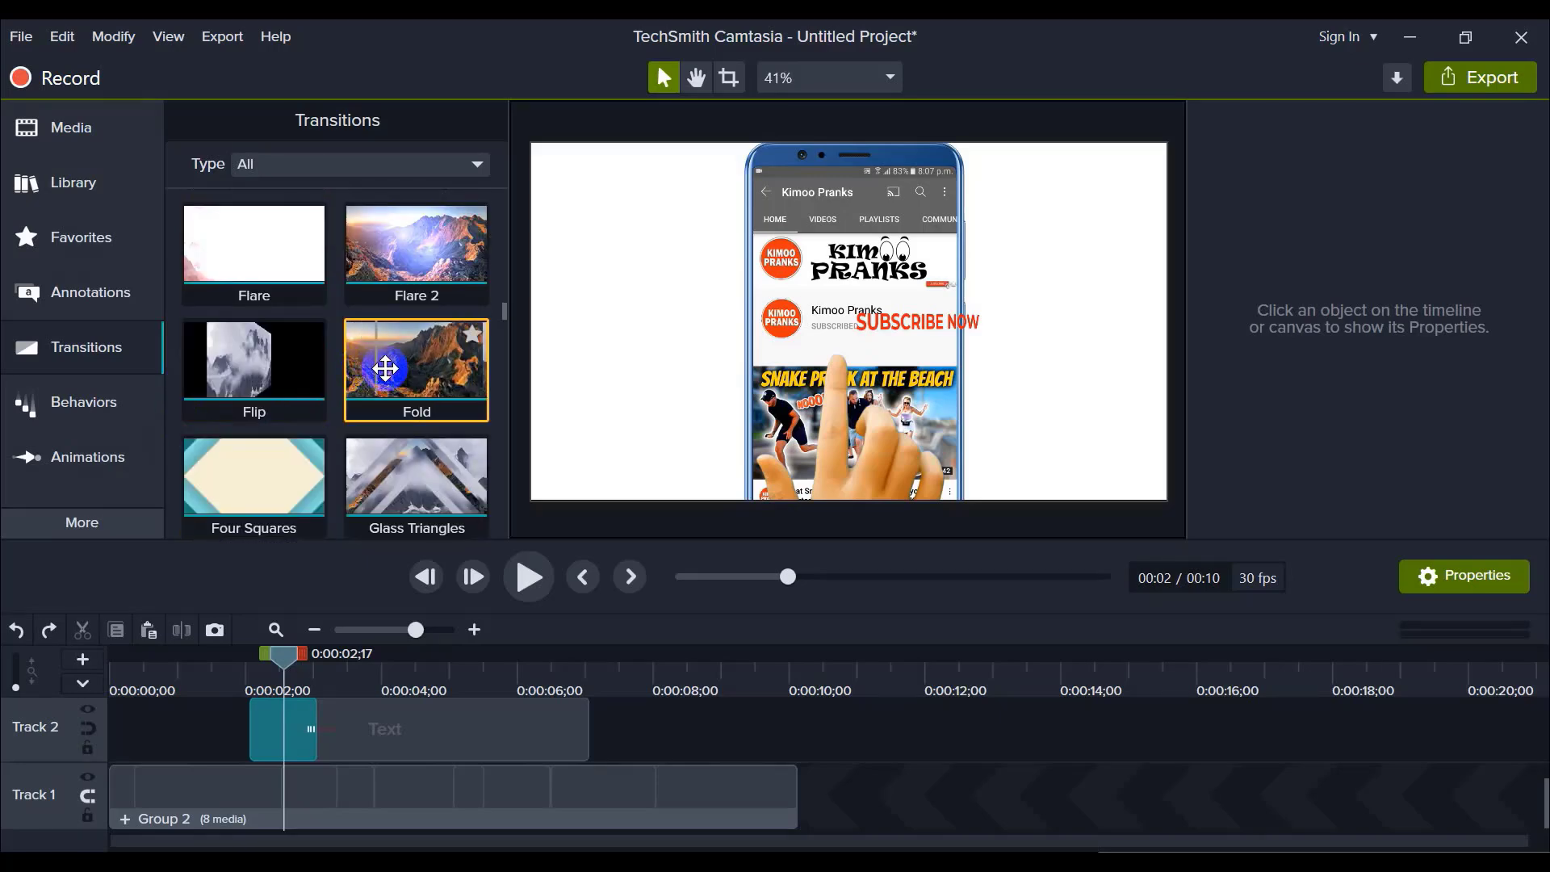
{"action": "scroll", "coordinate": [268, 436], "scroll_direction": "down", "scroll_amount": 1}
{"action": "scroll", "coordinate": [268, 442], "scroll_direction": "down", "scroll_amount": 6}
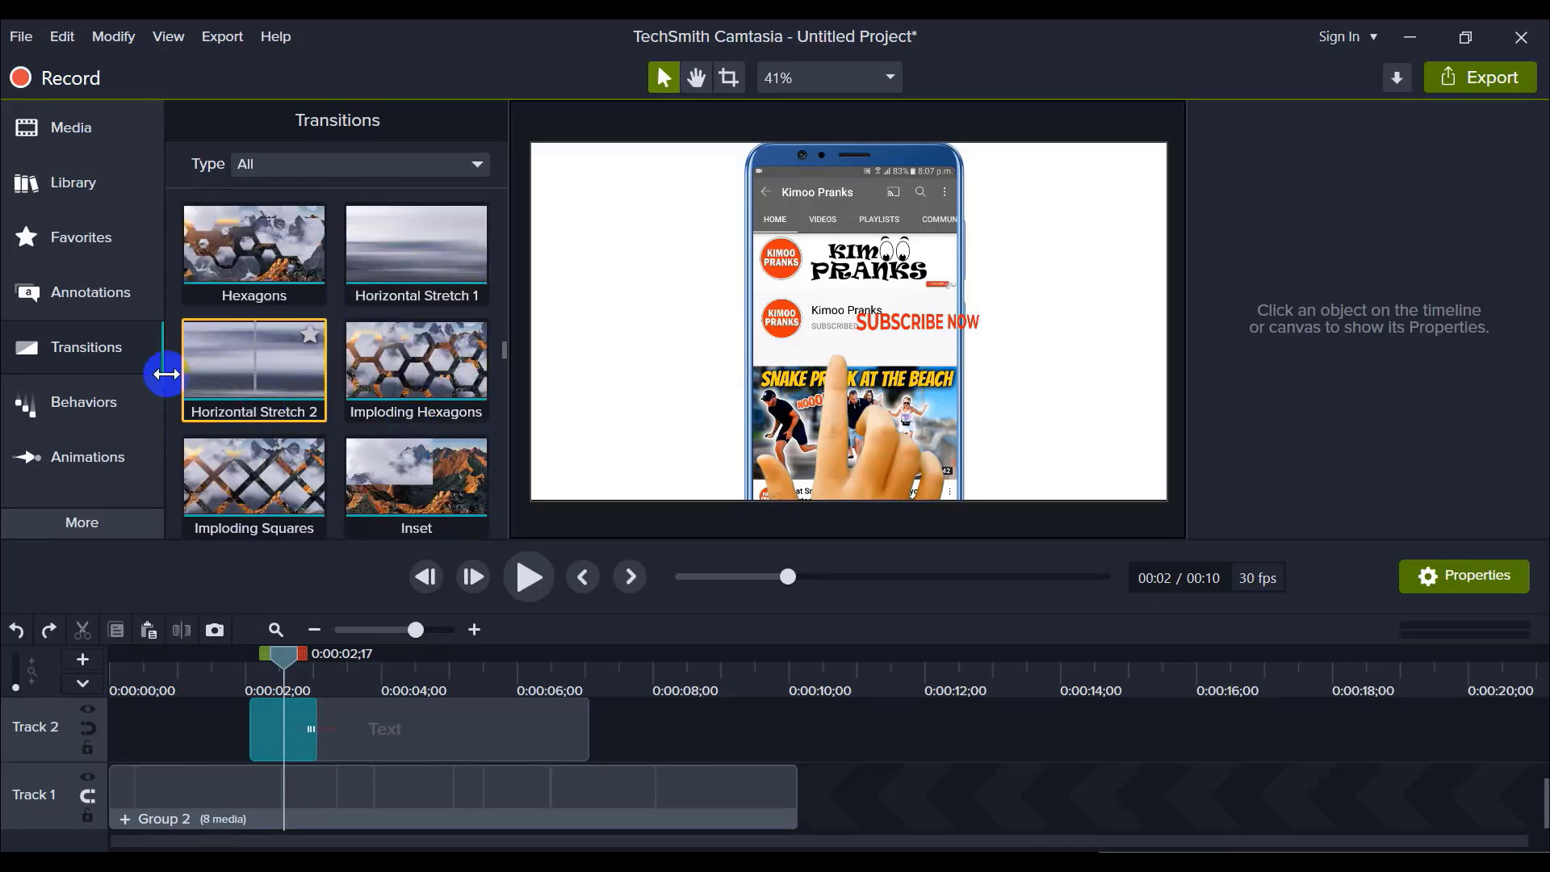
{"action": "scroll", "coordinate": [202, 365], "scroll_direction": "down", "scroll_amount": 1}
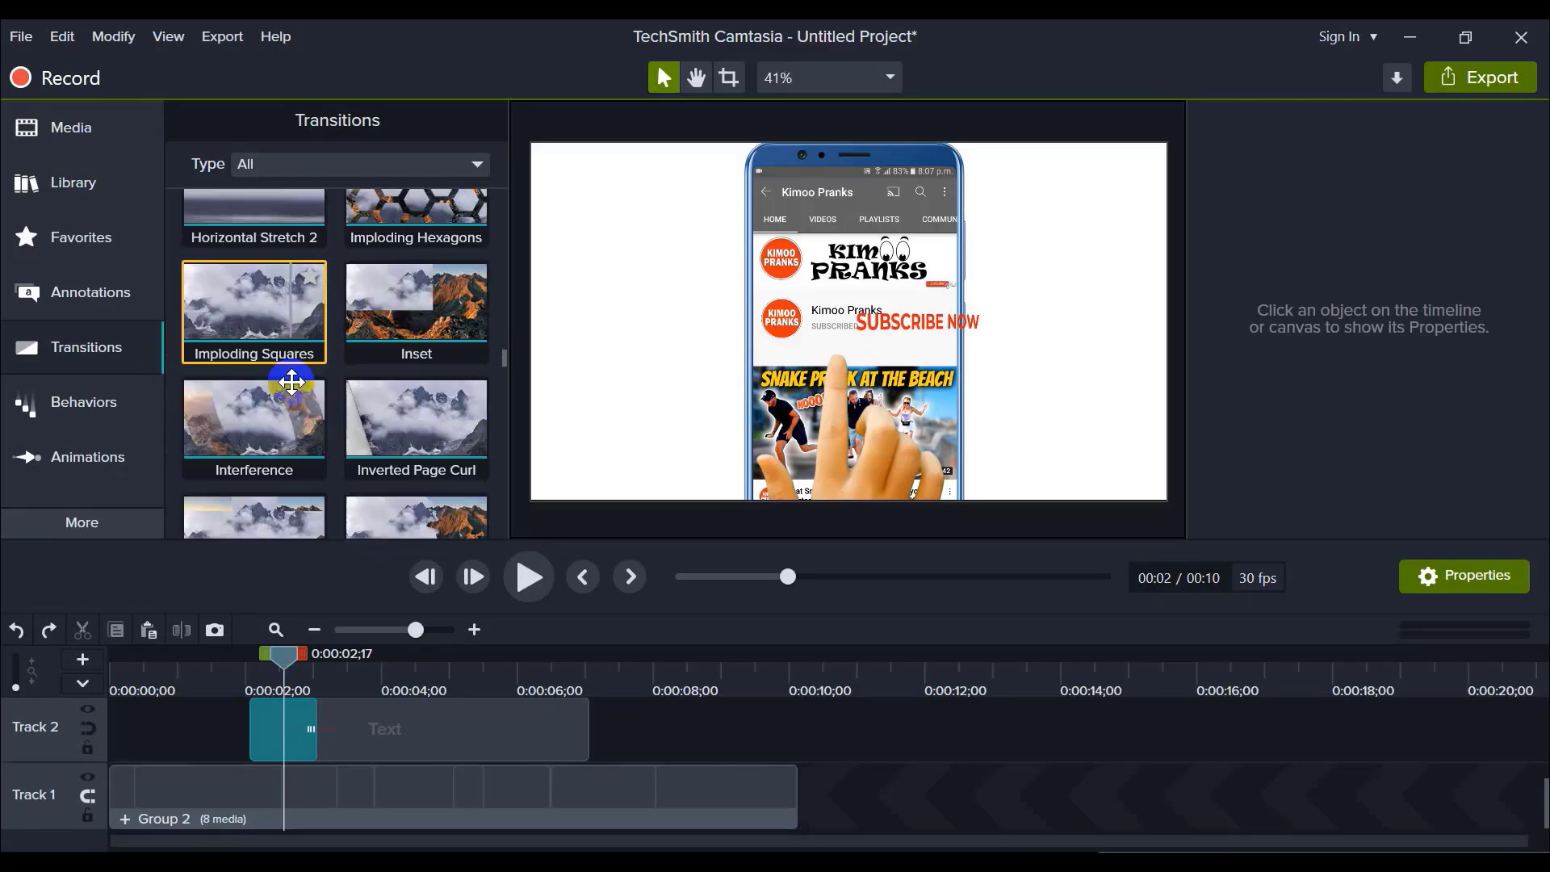
{"action": "left_click", "coordinate": [368, 396]}
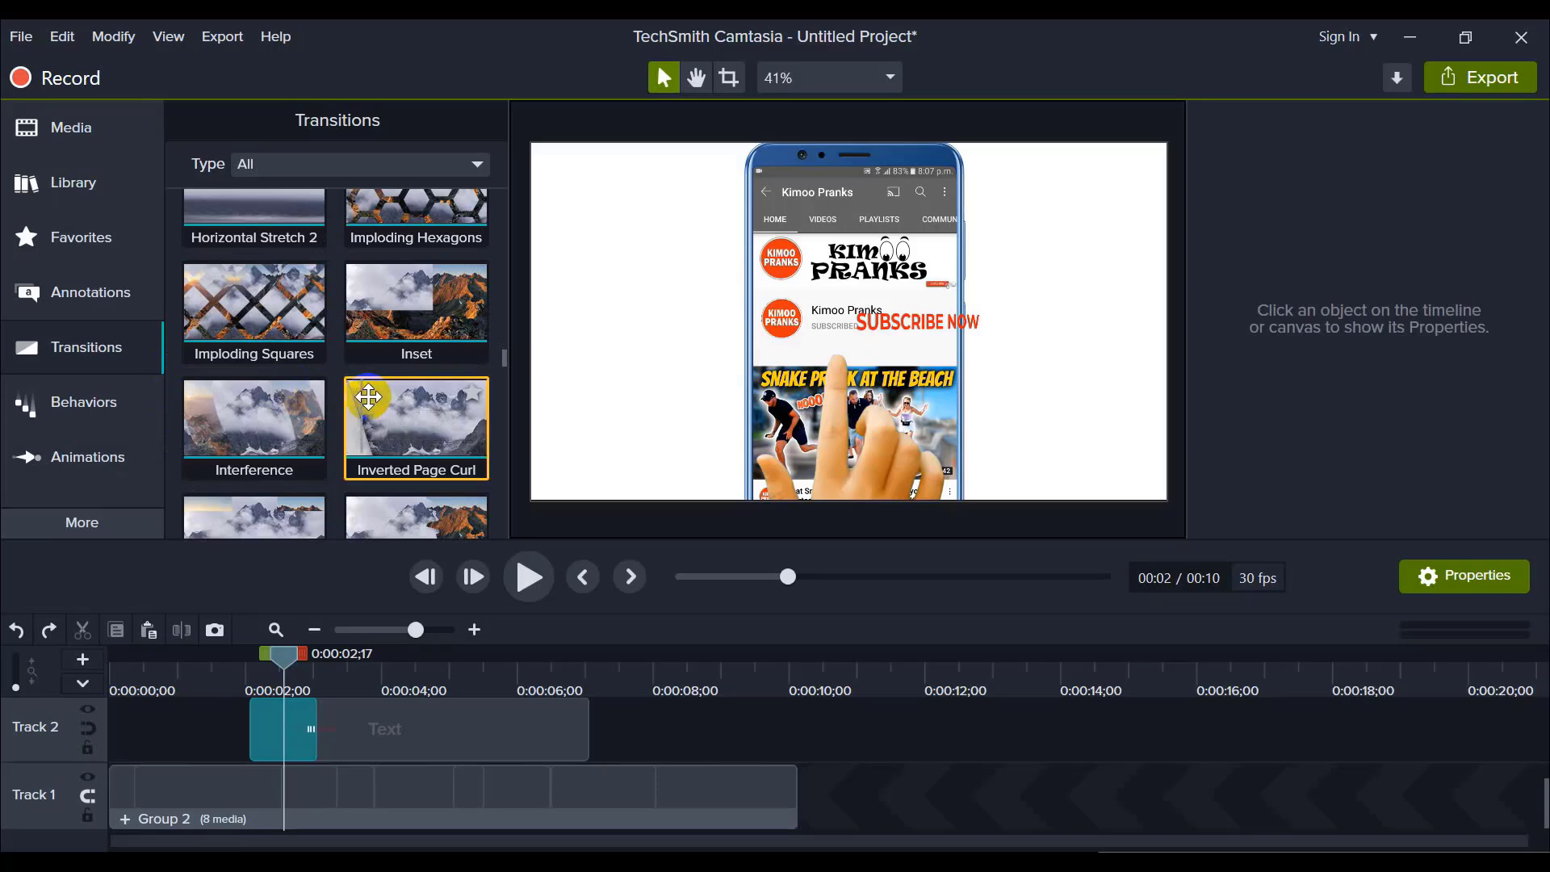
{"action": "scroll", "coordinate": [420, 407], "scroll_direction": "down", "scroll_amount": 5}
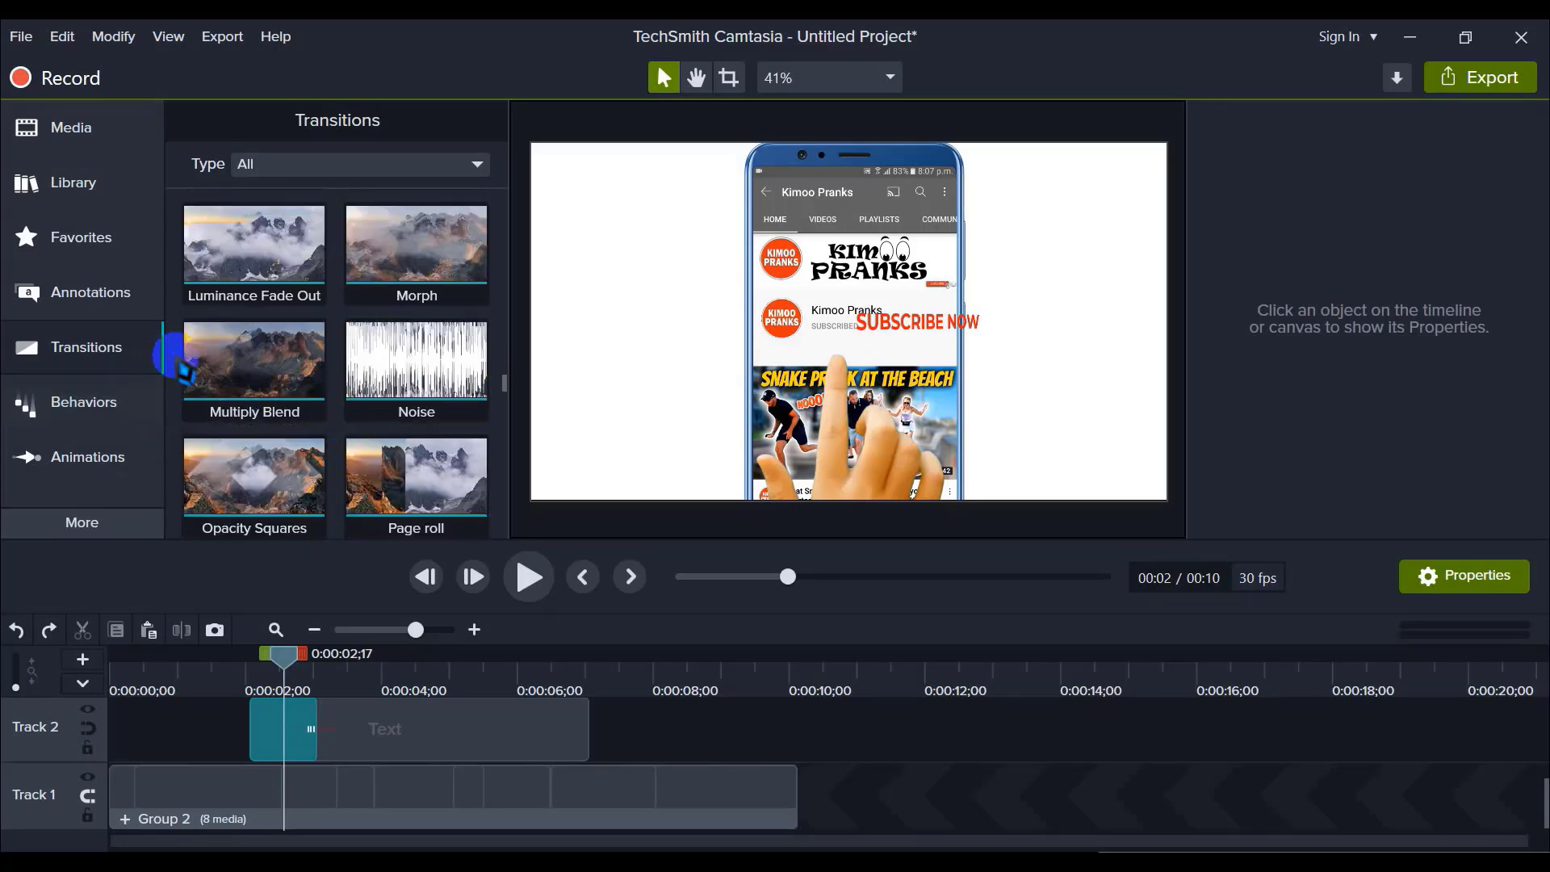
{"action": "left_click", "coordinate": [215, 356]}
{"action": "left_click", "coordinate": [443, 343]}
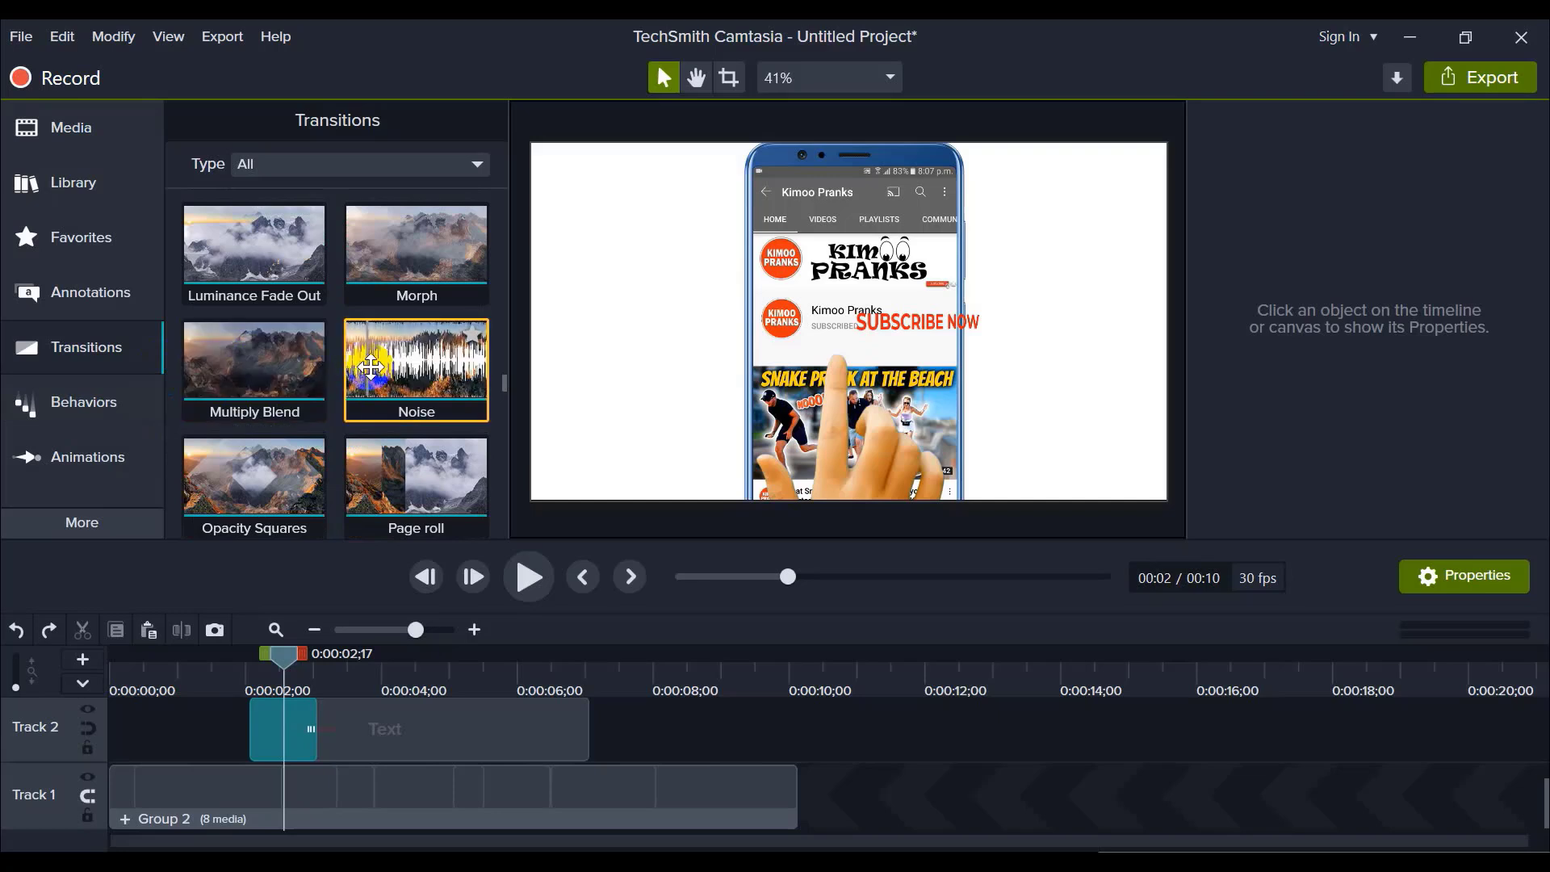
{"action": "left_click_drag", "start_coordinate": [443, 344], "coordinate": [598, 379]}
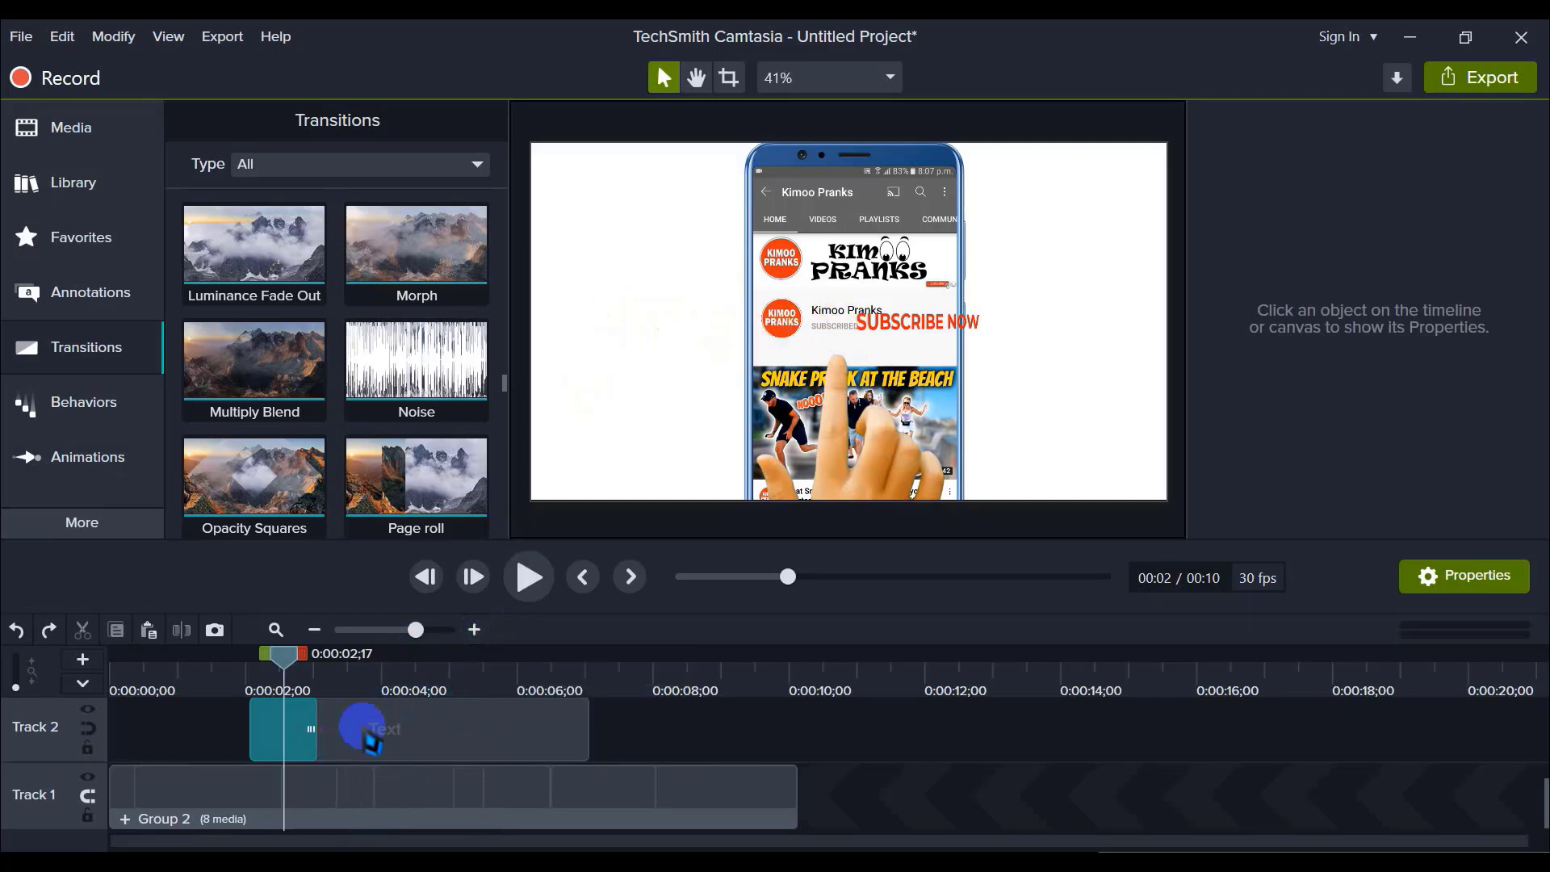
Step: Examine the transition previews from Opacity Squares through Purple Triangles for an entry effect that suits the callout
{"action": "left_click", "coordinate": [264, 451]}
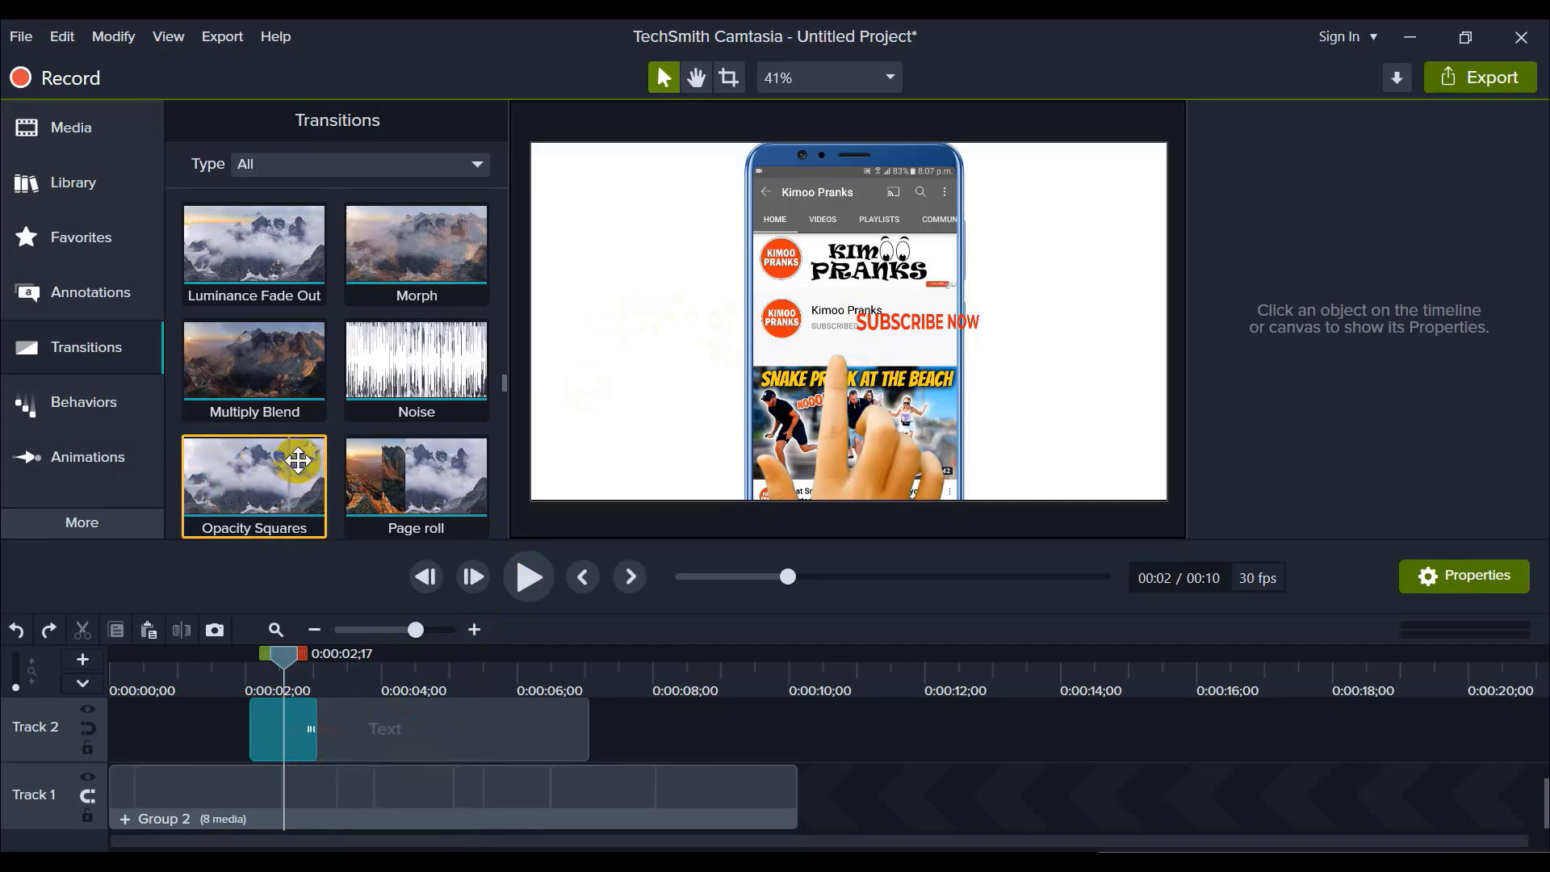
{"action": "scroll", "coordinate": [299, 460], "scroll_direction": "down", "scroll_amount": 2}
{"action": "left_click", "coordinate": [216, 424]}
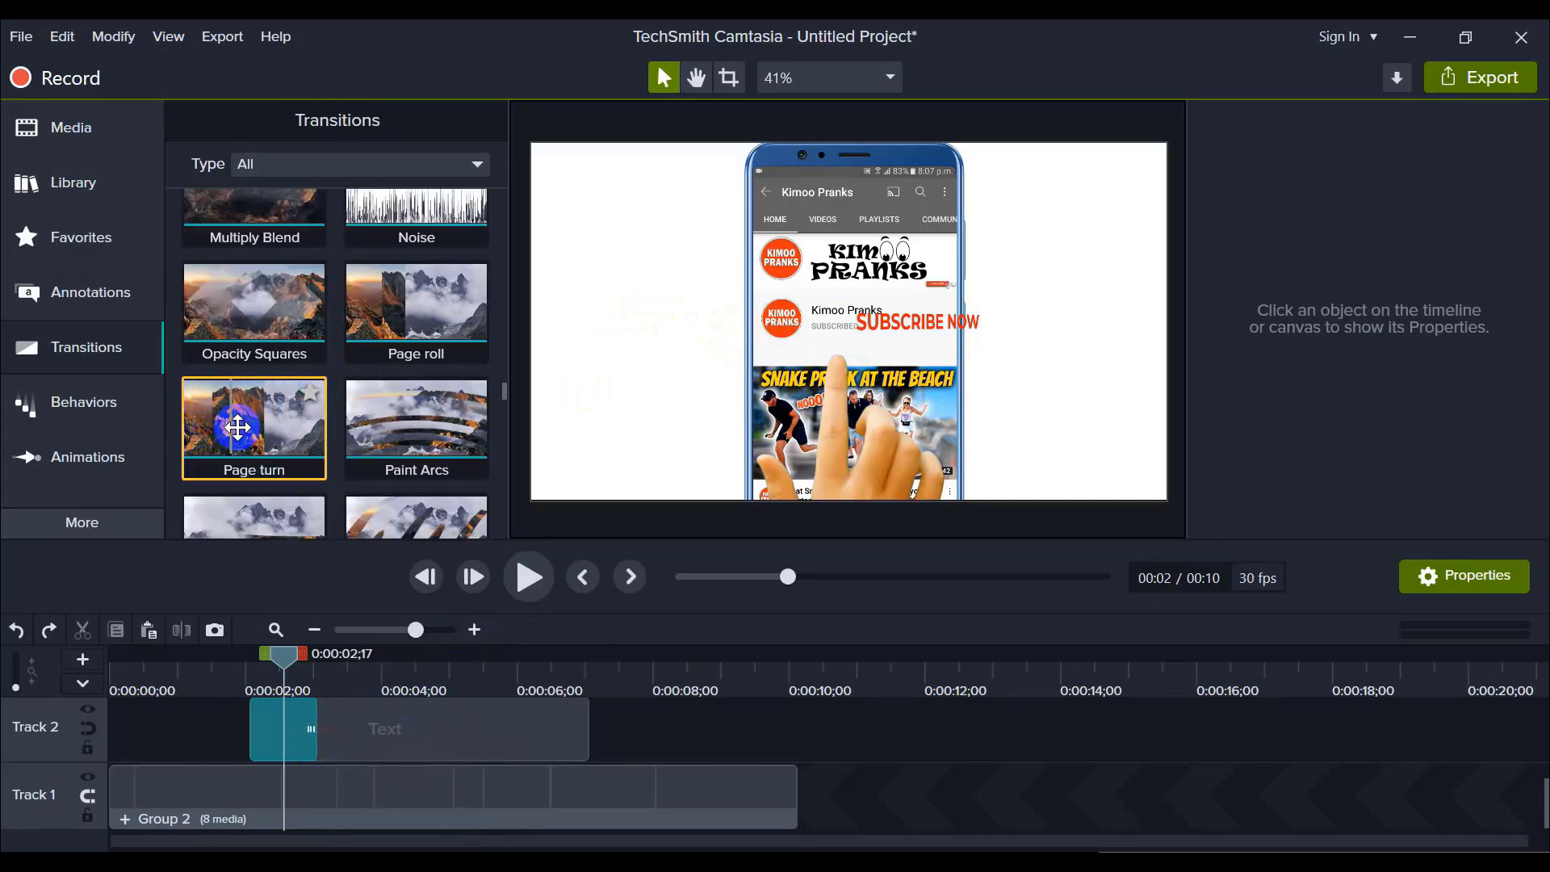
{"action": "left_click", "coordinate": [388, 433]}
{"action": "scroll", "coordinate": [404, 452], "scroll_direction": "down", "scroll_amount": 1}
{"action": "left_click", "coordinate": [395, 466]}
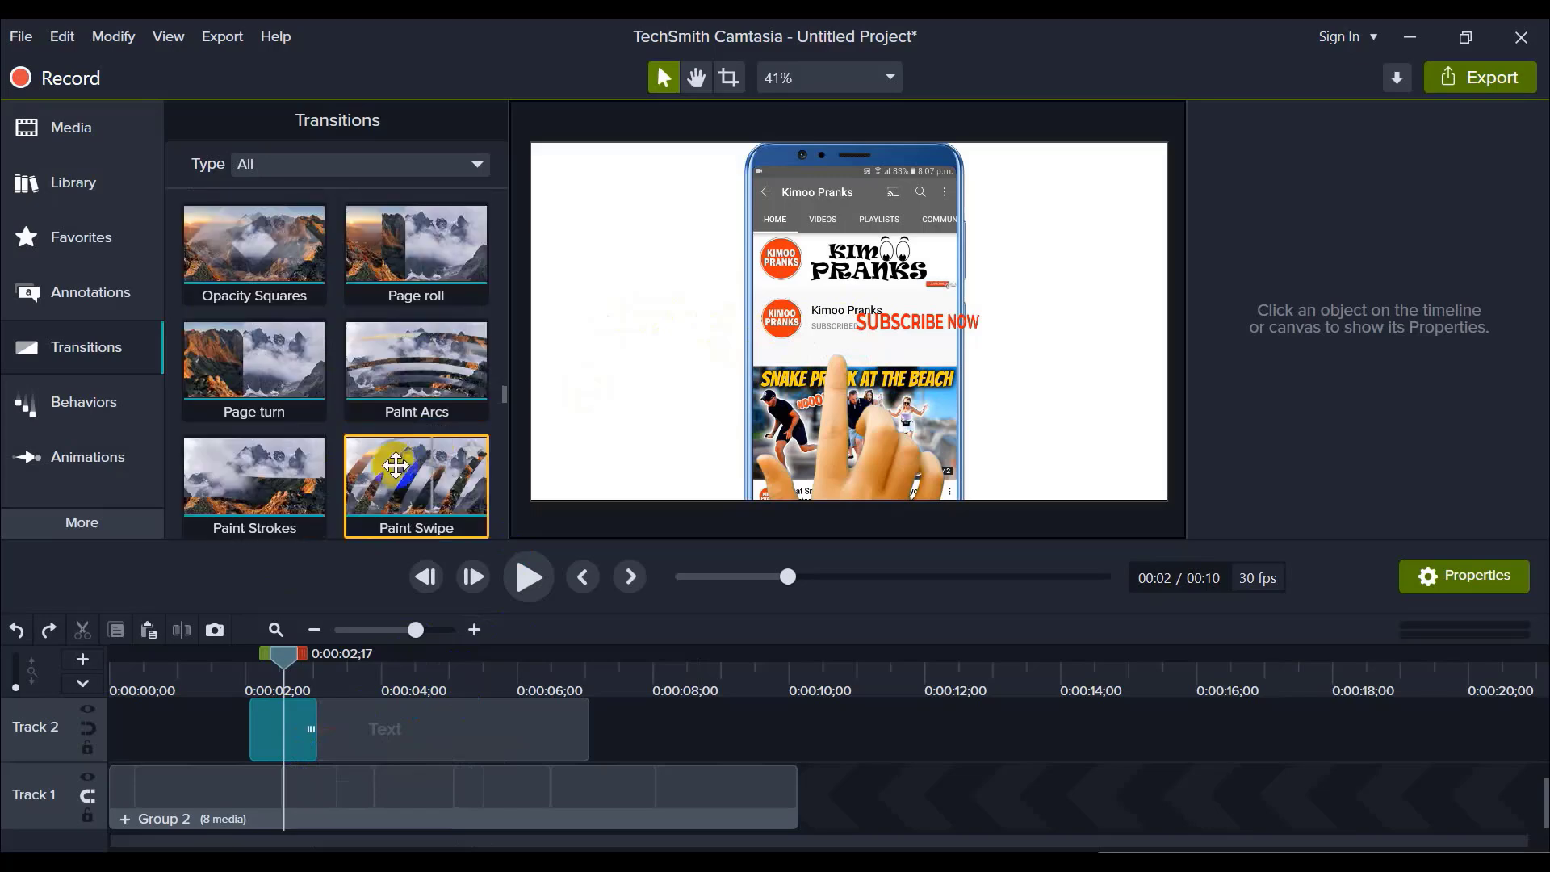
{"action": "scroll", "coordinate": [396, 466], "scroll_direction": "down", "scroll_amount": 1}
{"action": "left_click", "coordinate": [239, 445]}
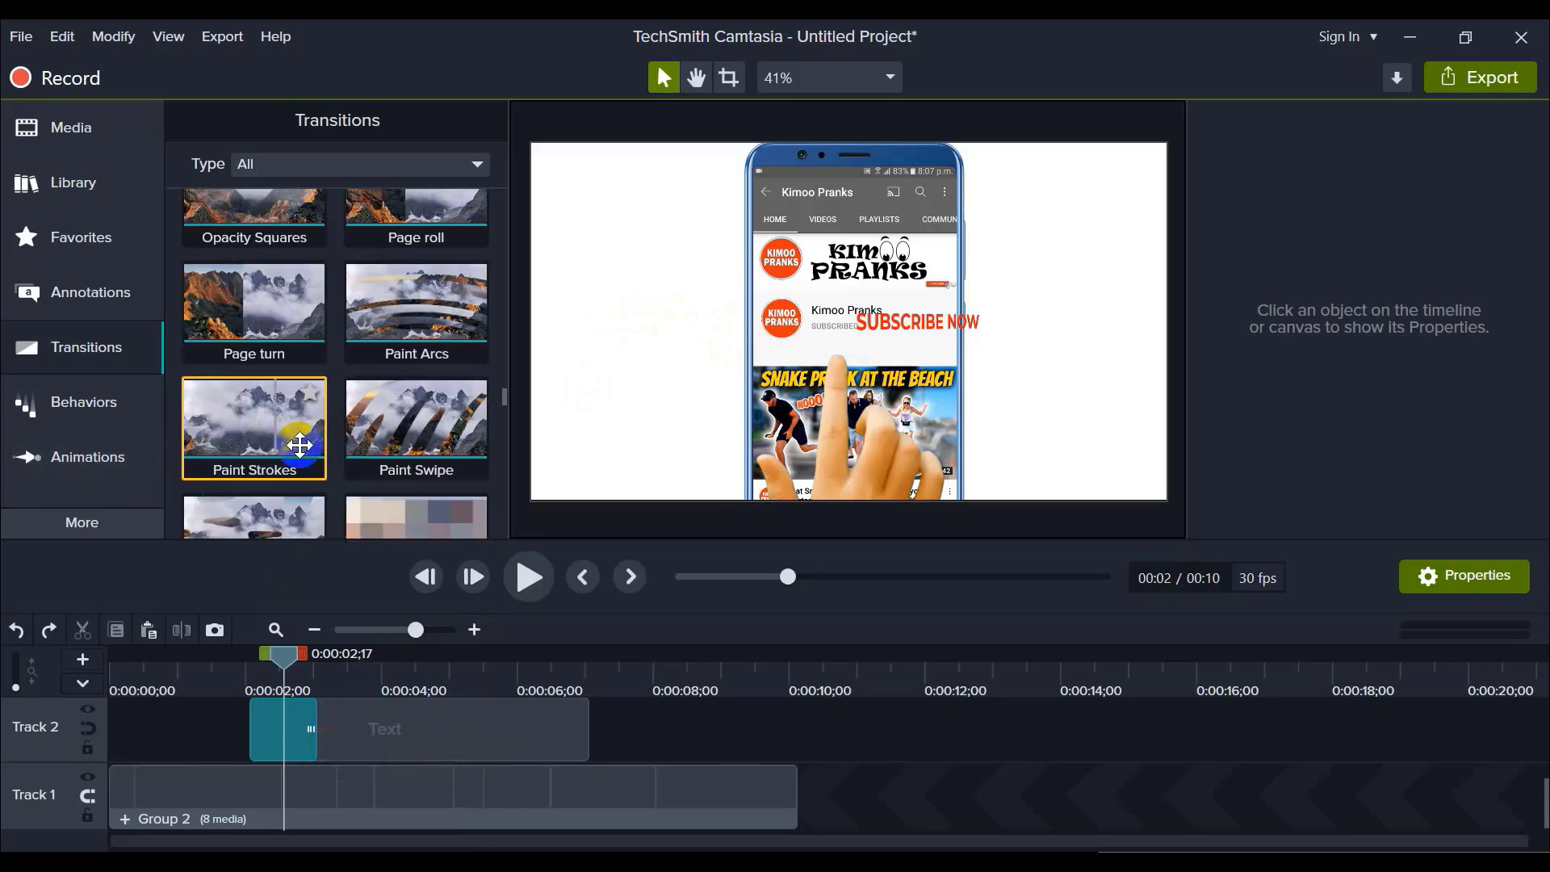
{"action": "left_click", "coordinate": [359, 440]}
{"action": "scroll", "coordinate": [258, 436], "scroll_direction": "down", "scroll_amount": 1}
{"action": "left_click", "coordinate": [224, 428]}
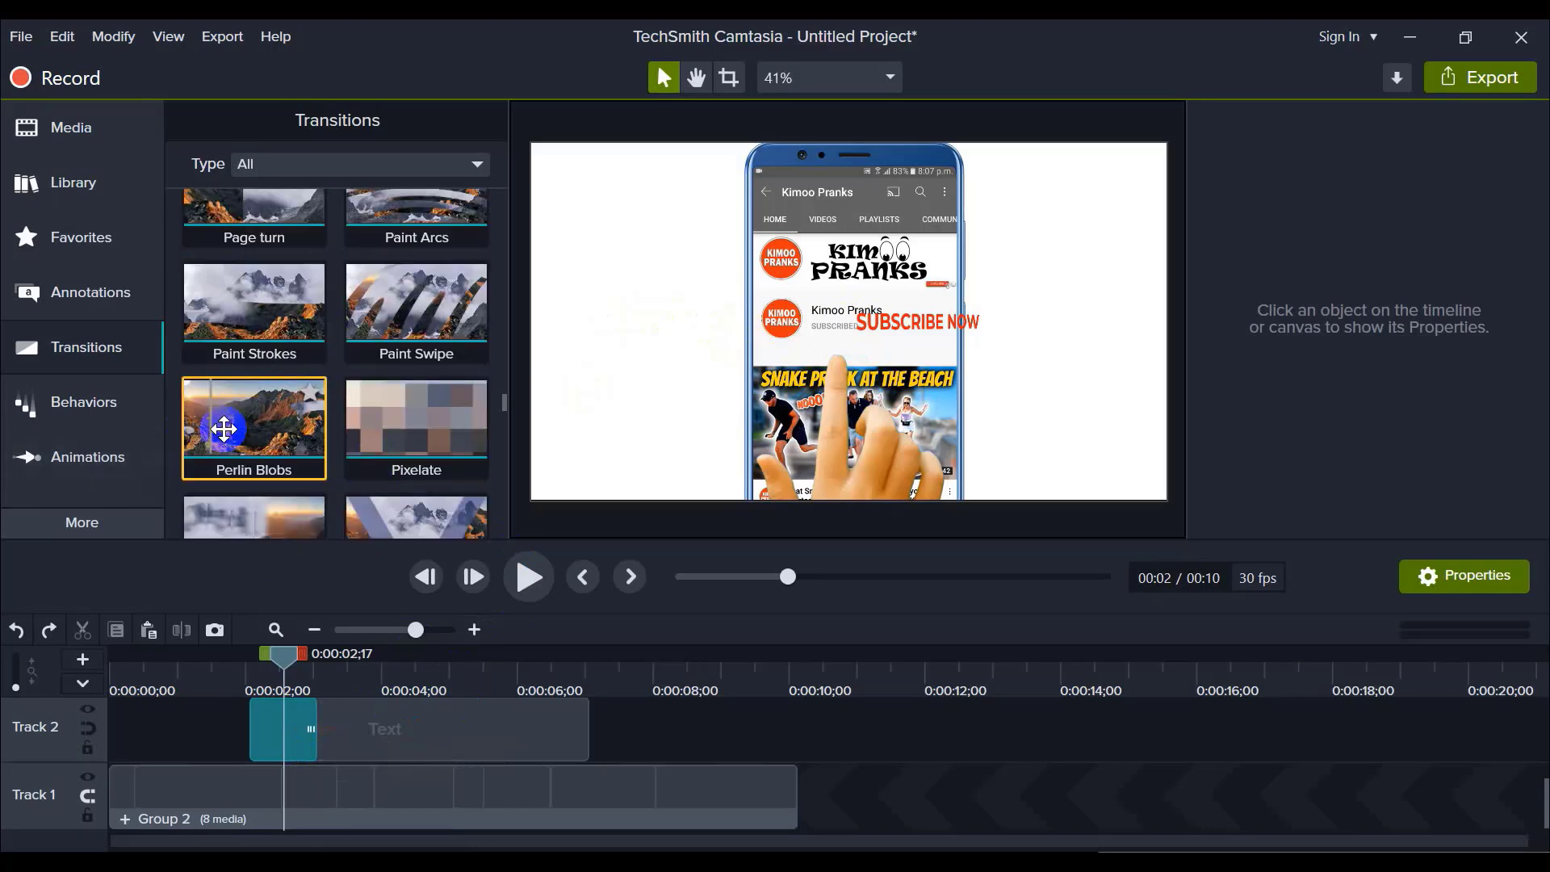
{"action": "left_click", "coordinate": [415, 426]}
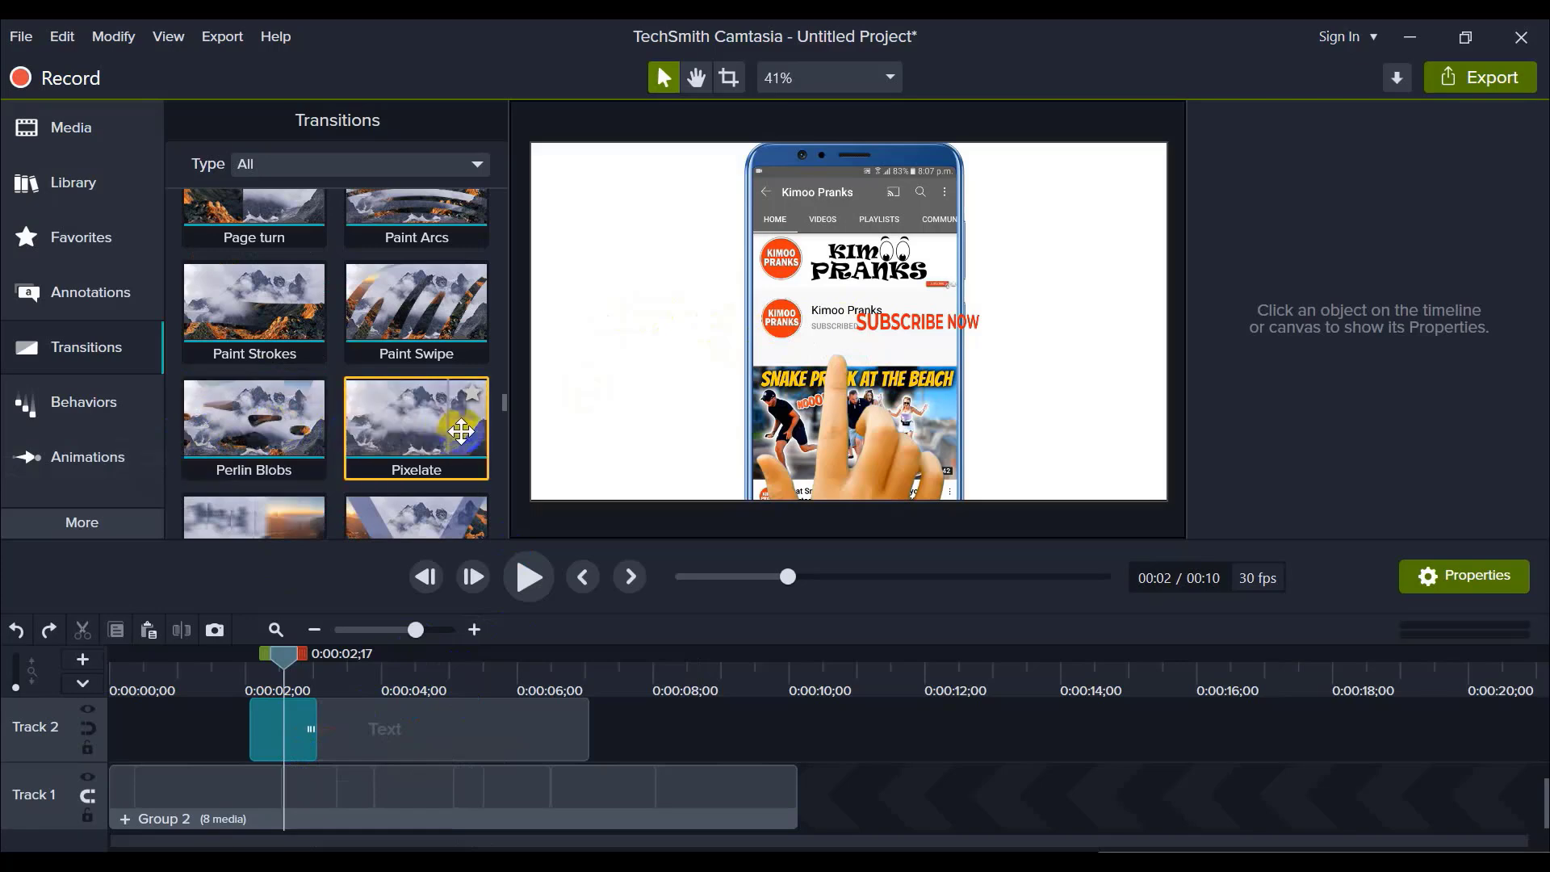
{"action": "scroll", "coordinate": [461, 432], "scroll_direction": "down", "scroll_amount": 1}
{"action": "left_click", "coordinate": [230, 426]}
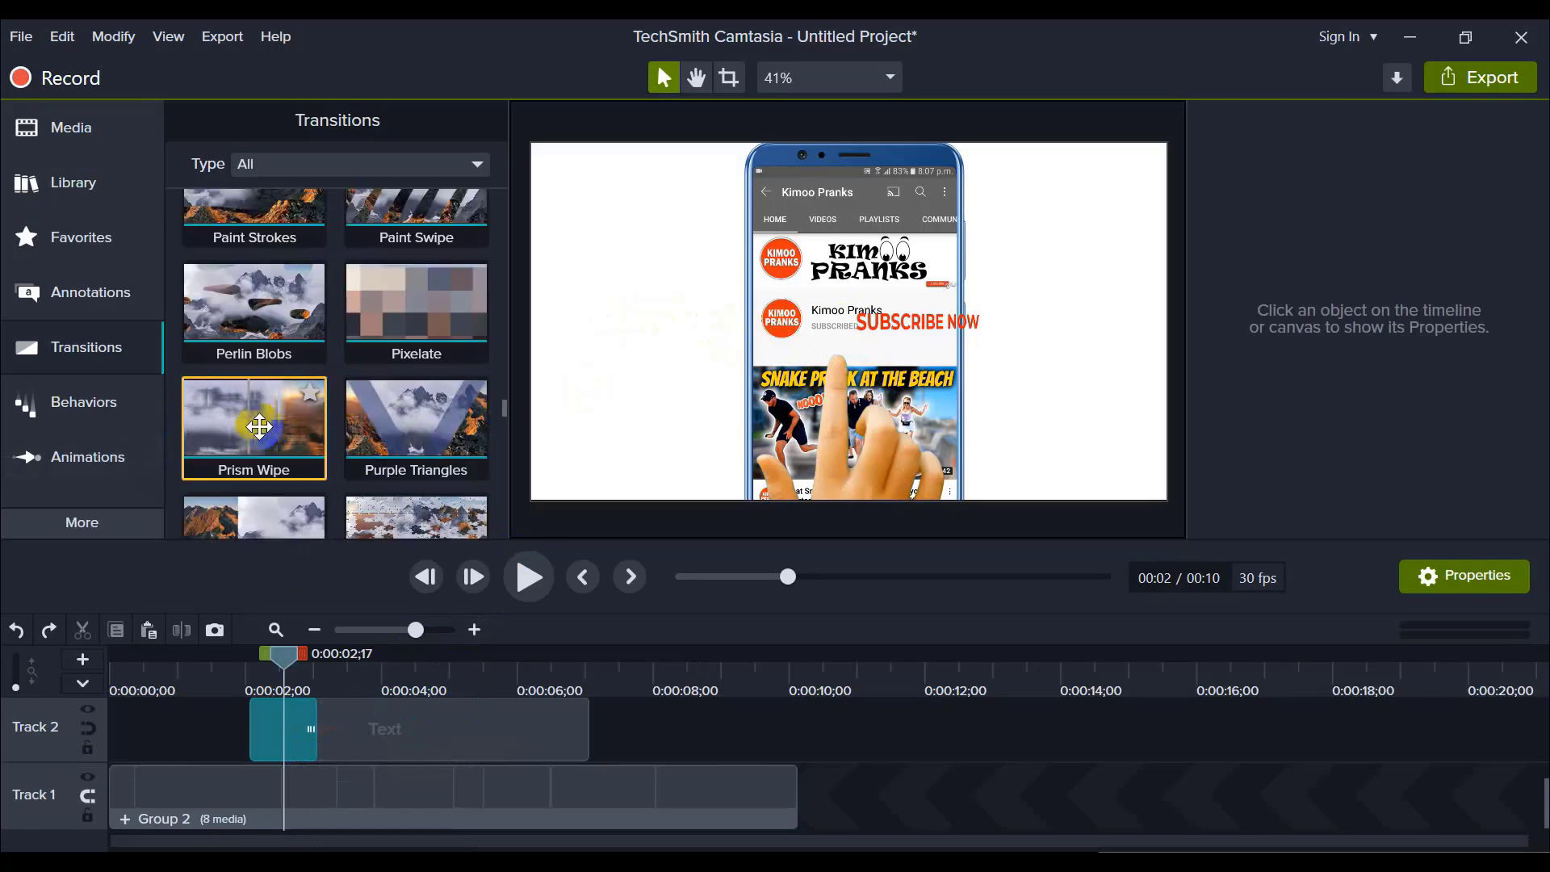
{"action": "left_click", "coordinate": [408, 423]}
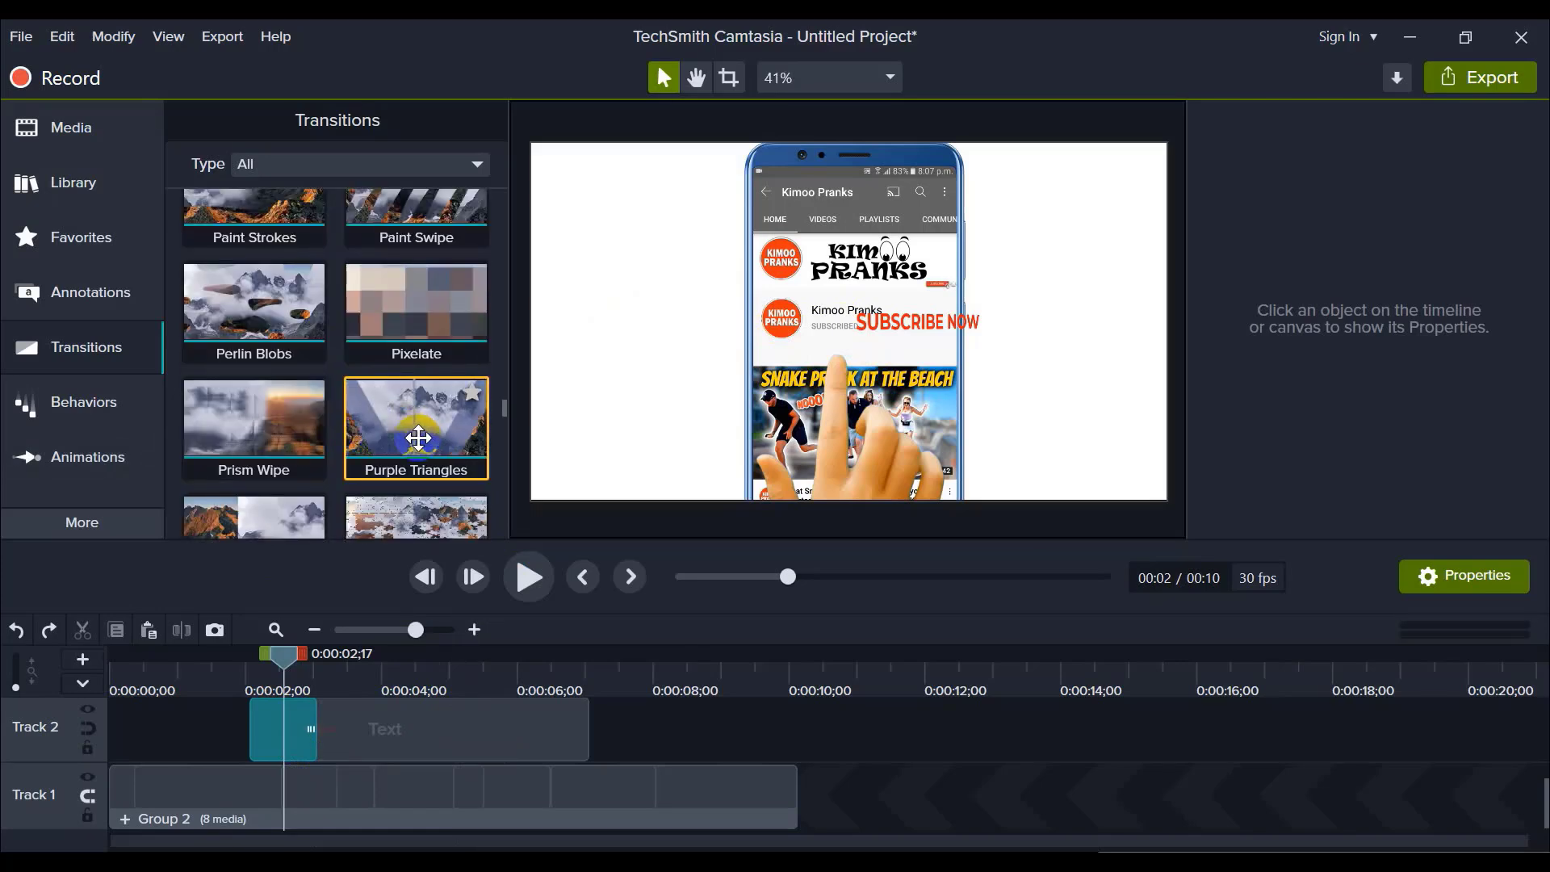
Step: Replace the Cube rotate transition at the start of the Track 2 text clip with Push and check it through 0:00:03;13
{"action": "scroll", "coordinate": [364, 436], "scroll_direction": "down", "scroll_amount": 3}
{"action": "left_click", "coordinate": [211, 444]}
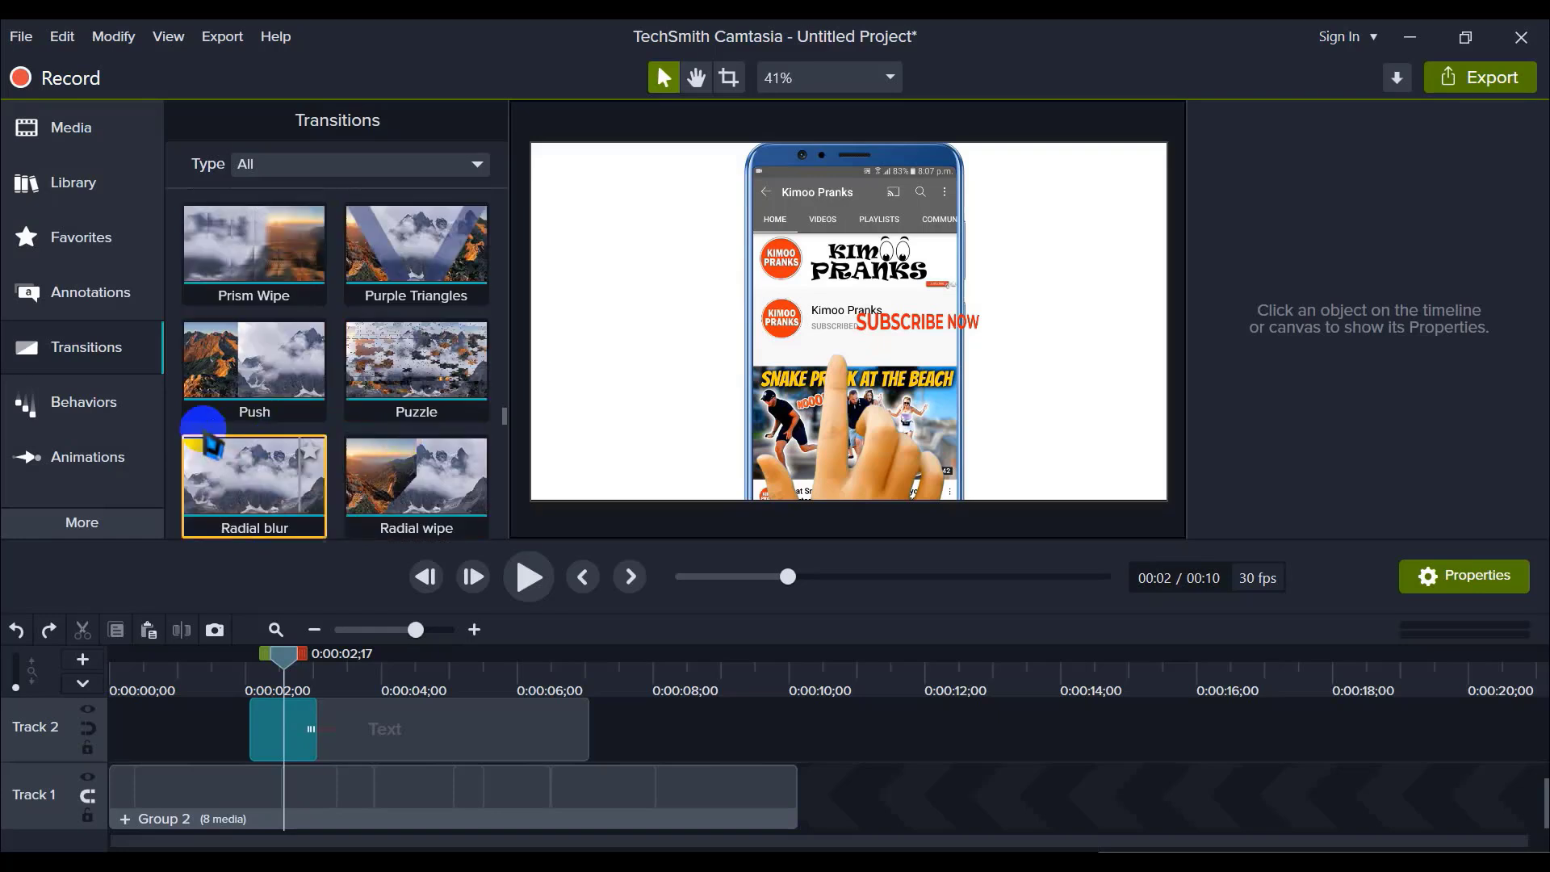
{"action": "left_click", "coordinate": [219, 392]}
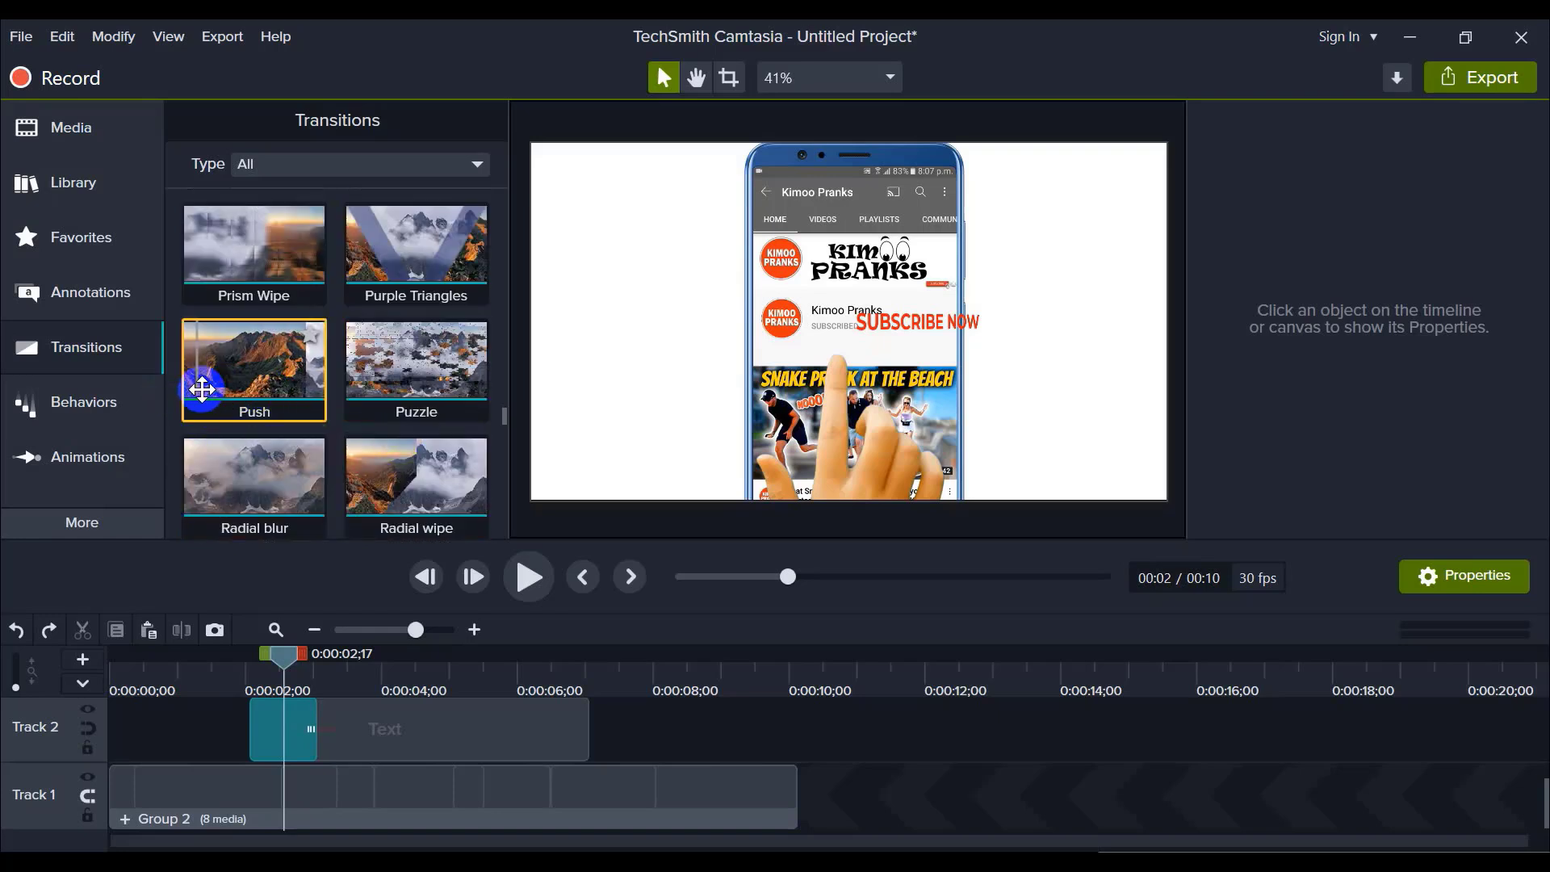
{"action": "left_click_drag", "start_coordinate": [248, 390], "coordinate": [342, 656]}
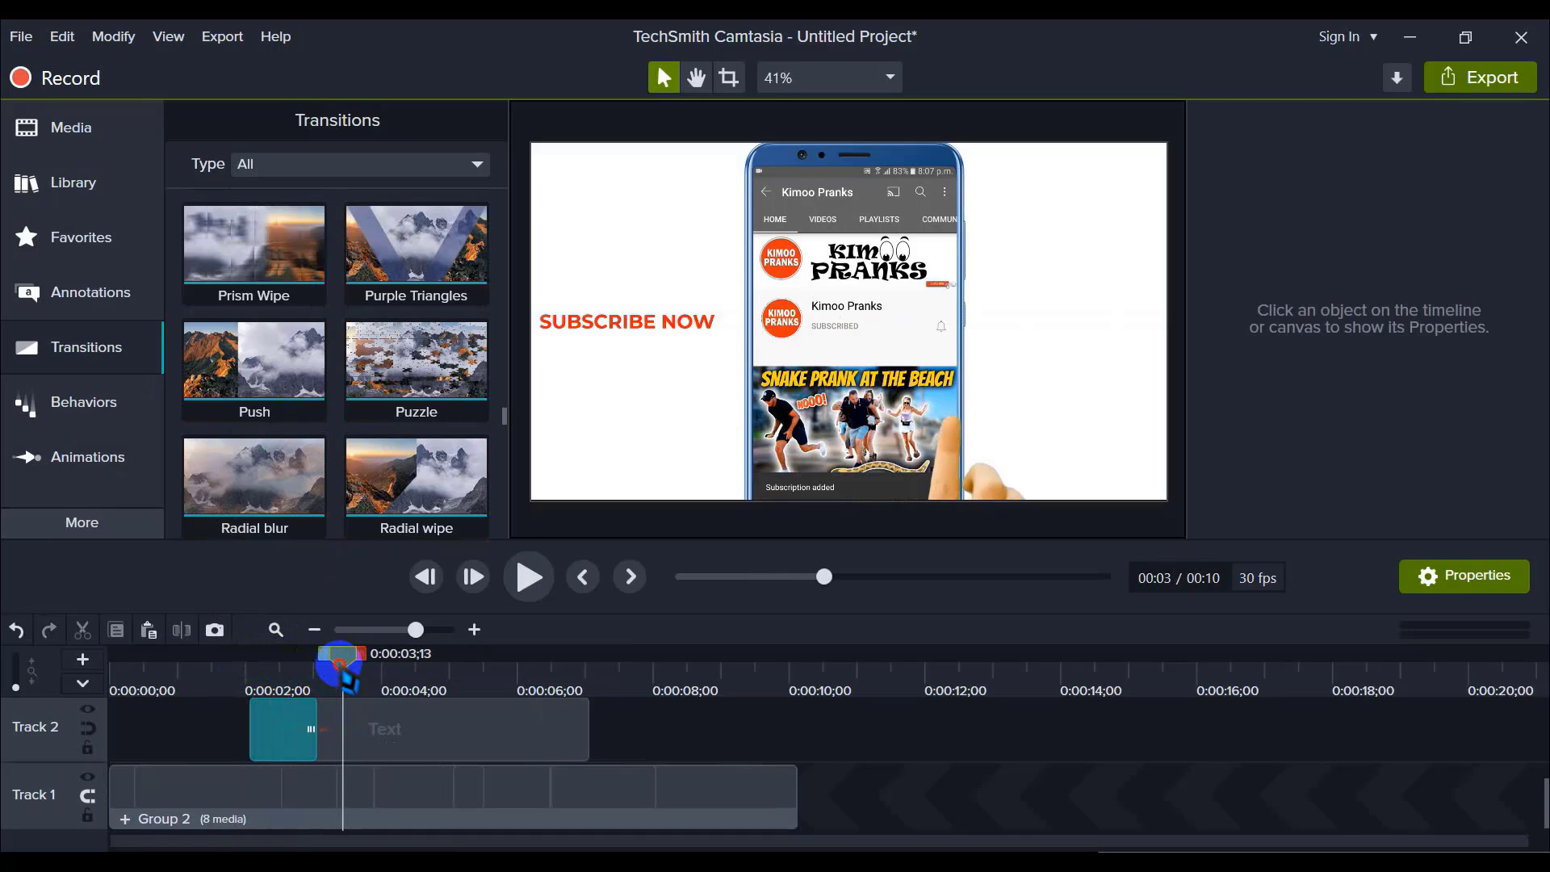
Step: Look through the remaining transitions as far as Spin Views, and delete the Push transition from the Track 2 text clip
{"action": "scroll", "coordinate": [358, 476], "scroll_direction": "down", "scroll_amount": 5}
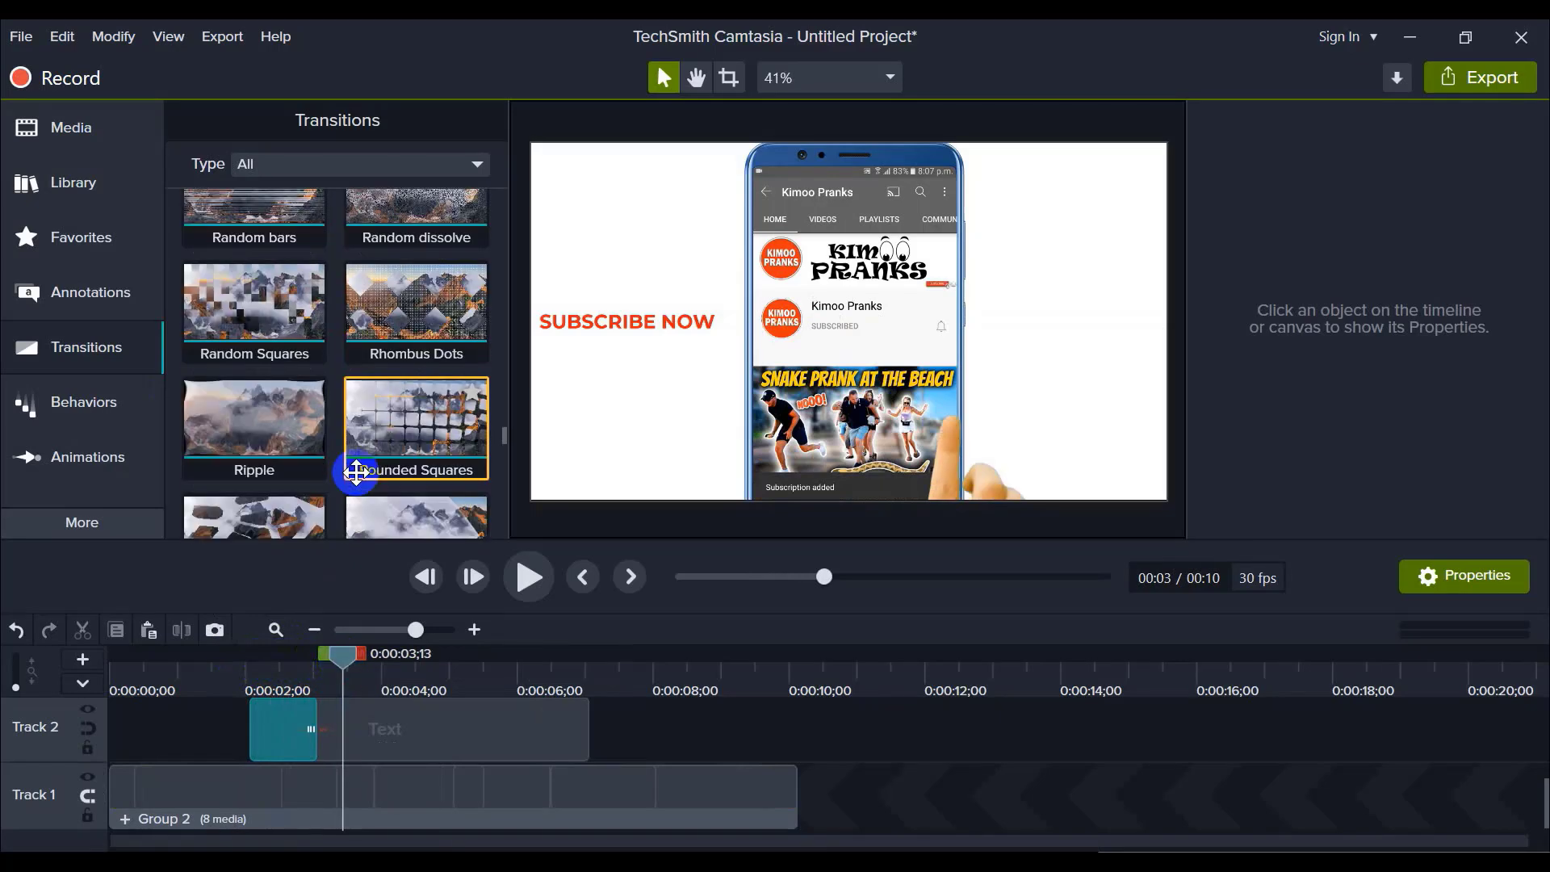
{"action": "scroll", "coordinate": [358, 474], "scroll_direction": "down", "scroll_amount": 4}
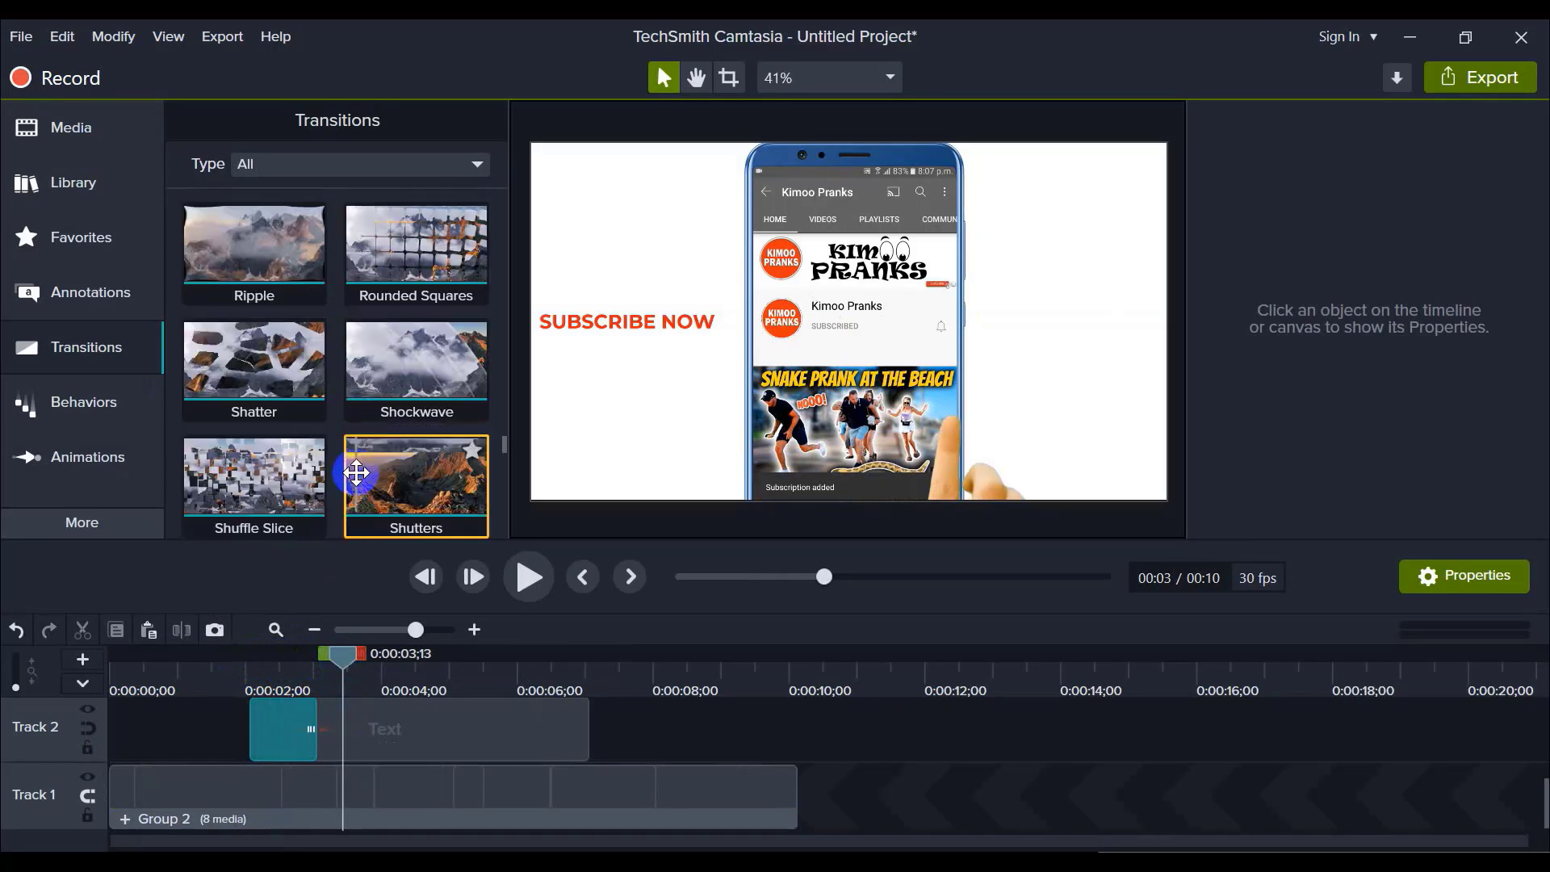
{"action": "scroll", "coordinate": [356, 473], "scroll_direction": "down", "scroll_amount": 5}
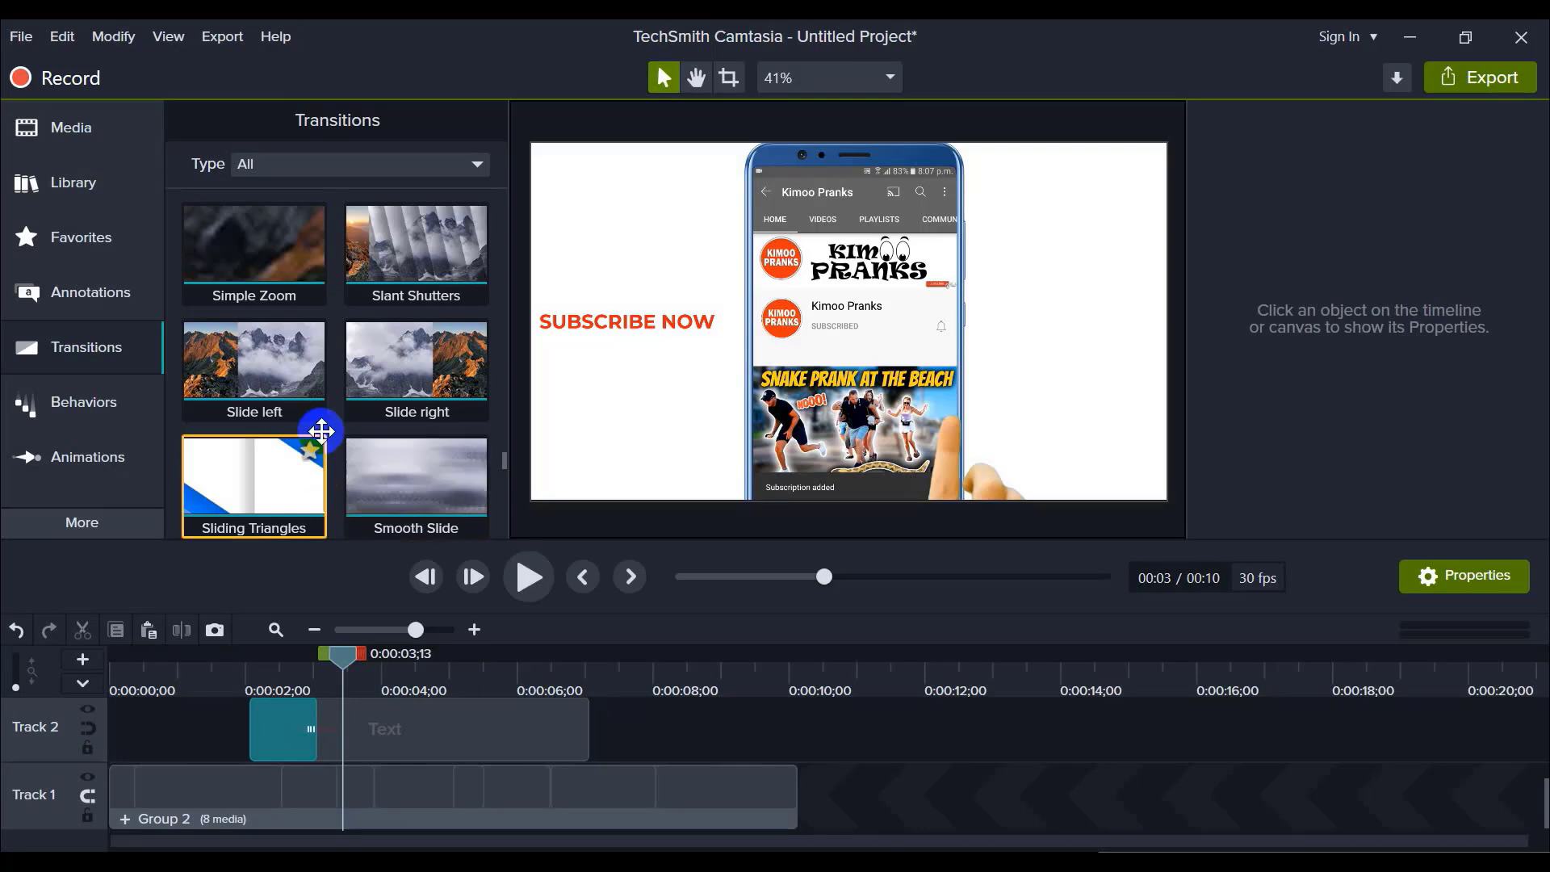
{"action": "scroll", "coordinate": [304, 526], "scroll_direction": "down", "scroll_amount": 2}
{"action": "scroll", "coordinate": [415, 533], "scroll_direction": "down", "scroll_amount": 1}
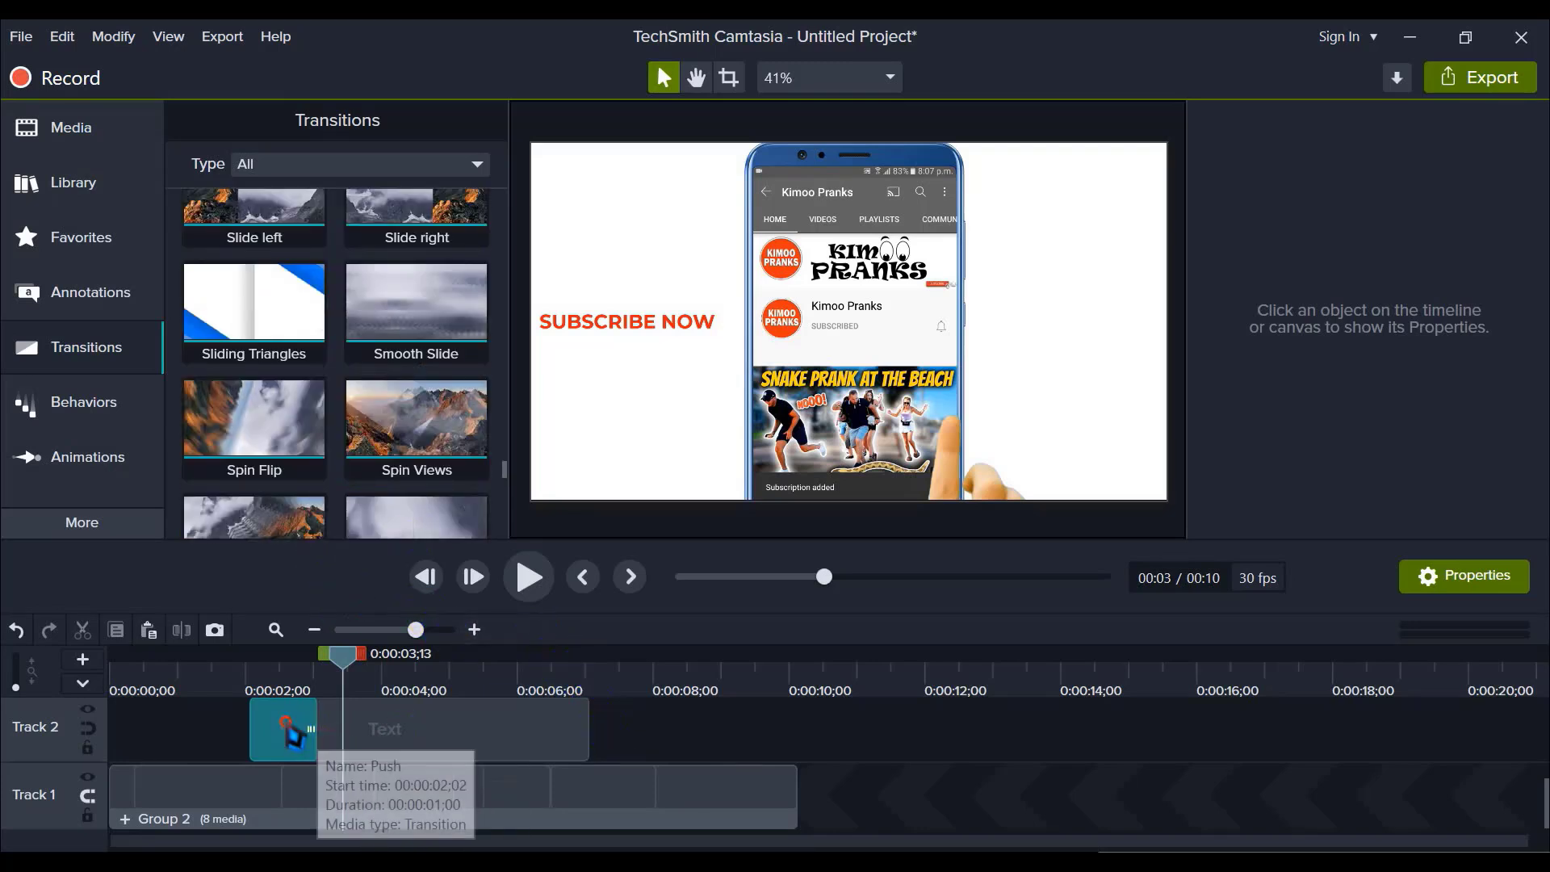
{"action": "left_click", "coordinate": [295, 729]}
{"action": "key", "text": "Delete"}
Step: At 0:00:02;13, move the SUBSCRIBE NOW callout onto the phone just below the channel name, shrink its box and set the font size to 31
{"action": "left_click", "coordinate": [359, 723]}
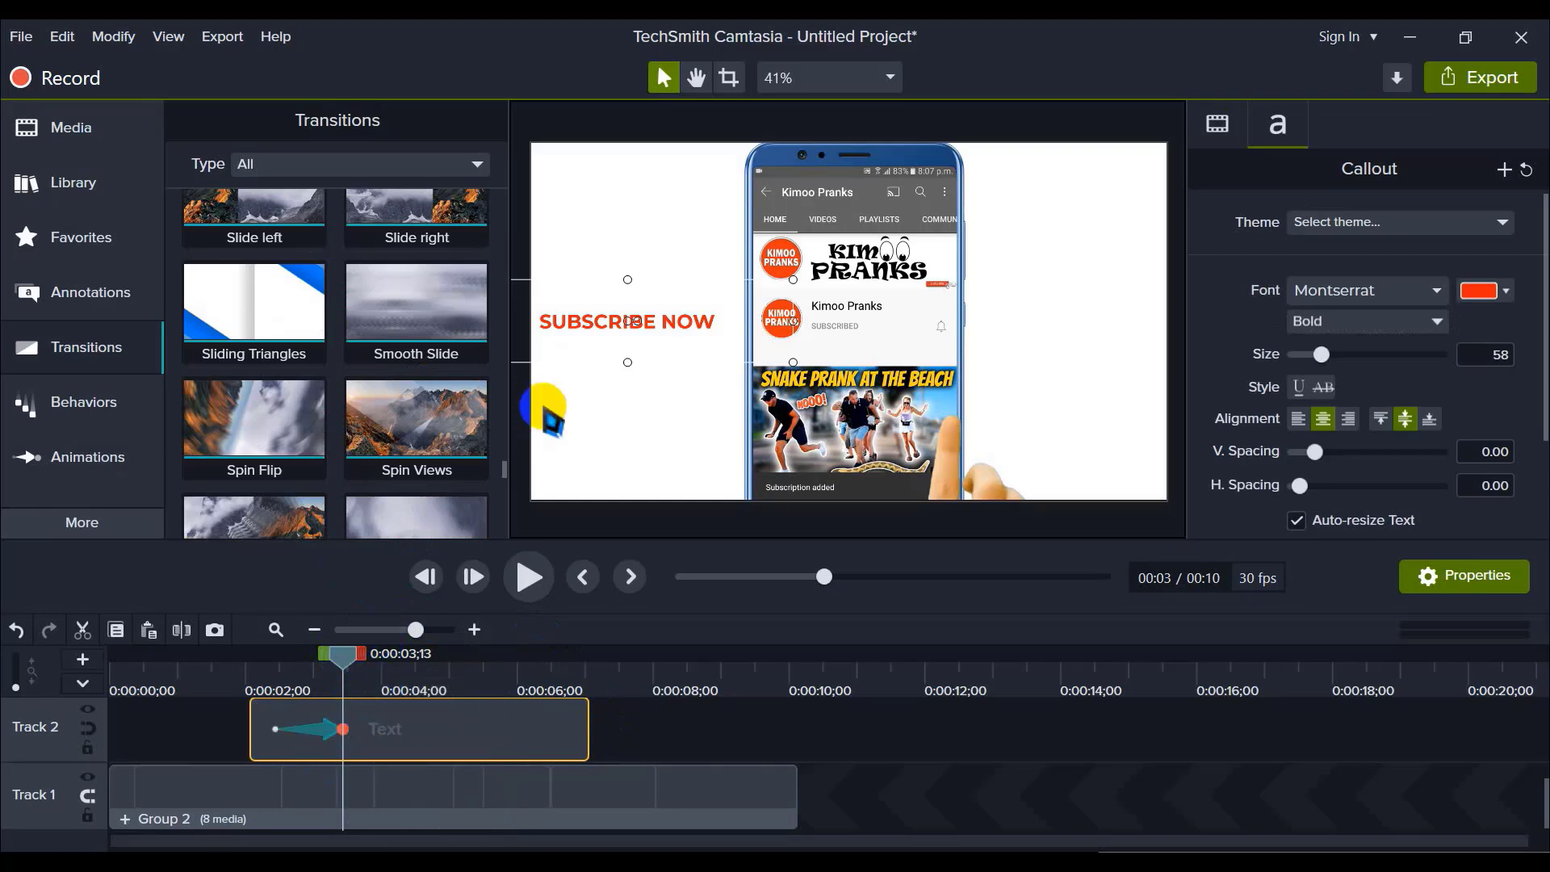
{"action": "left_click_drag", "start_coordinate": [355, 664], "coordinate": [283, 678]}
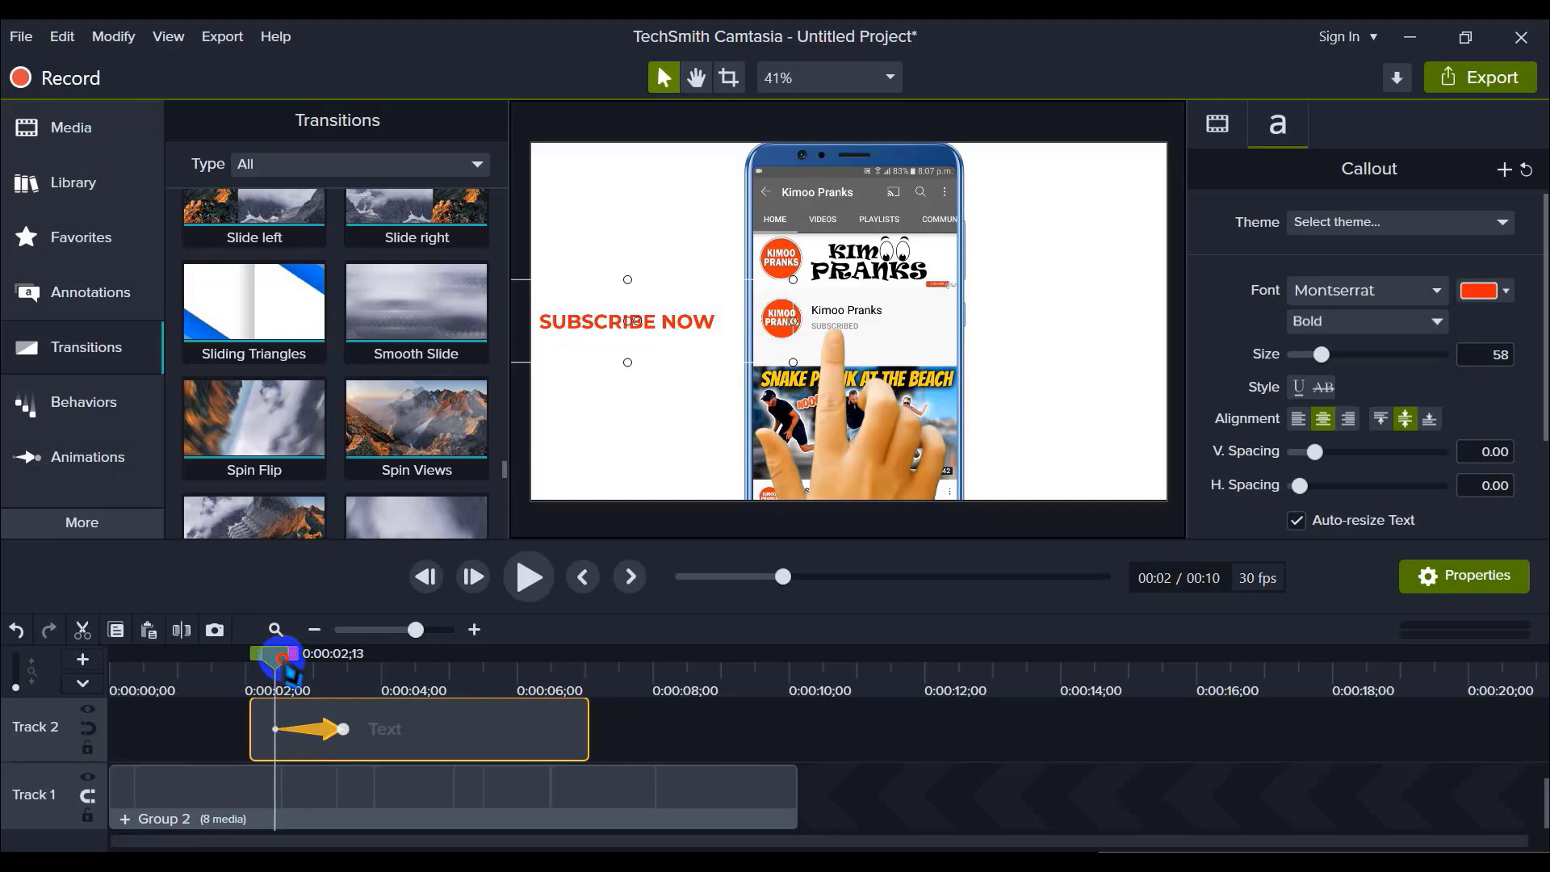
{"action": "left_click_drag", "start_coordinate": [587, 331], "coordinate": [814, 326]}
{"action": "left_click_drag", "start_coordinate": [1015, 363], "coordinate": [984, 351]}
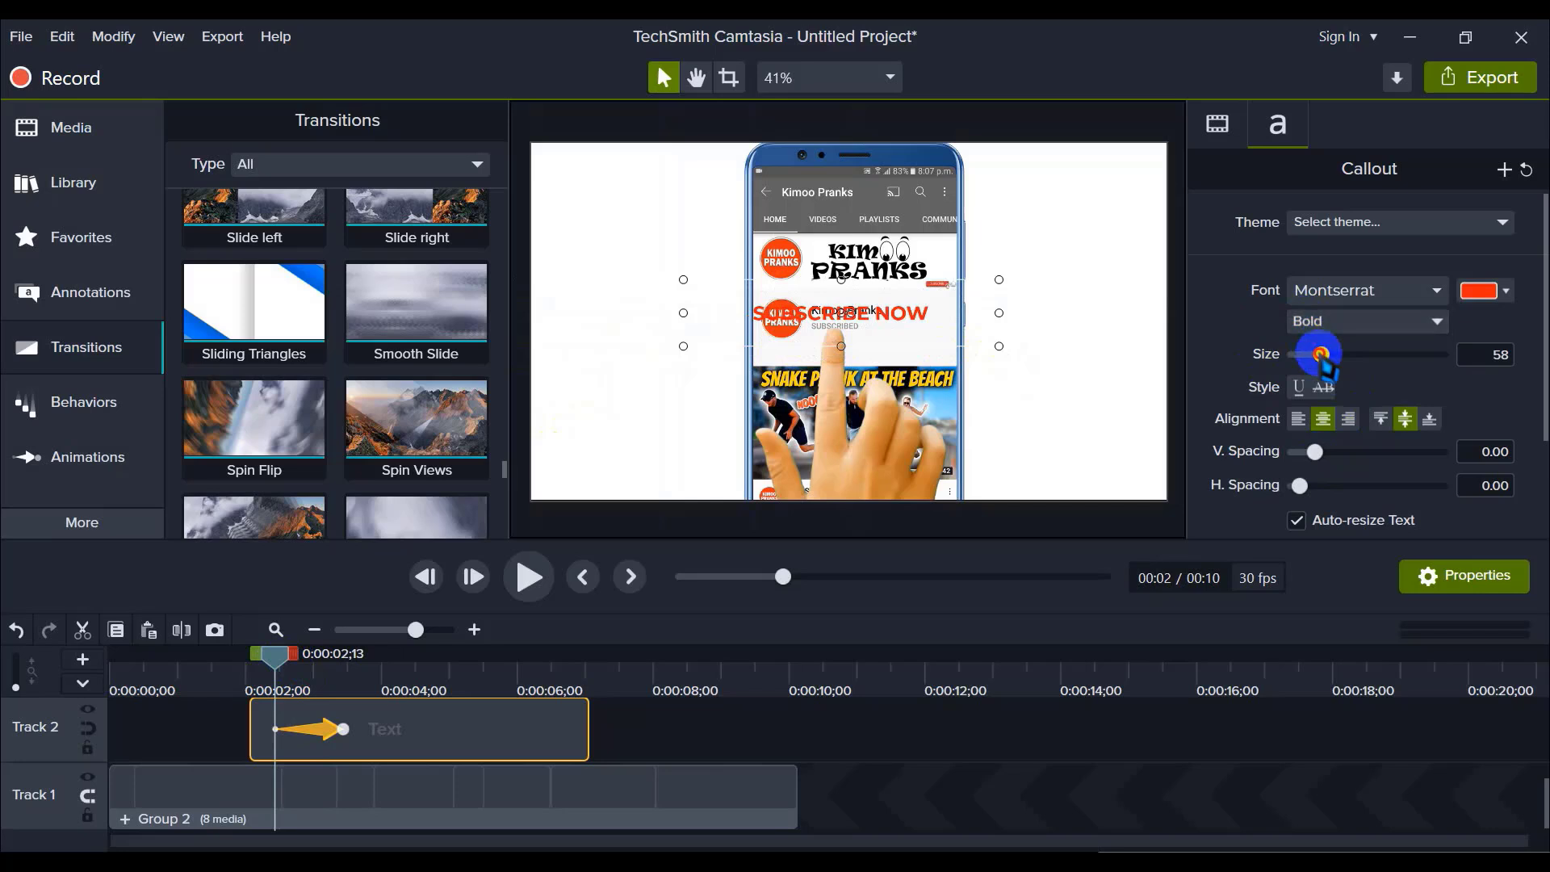
{"action": "left_click_drag", "start_coordinate": [1305, 354], "coordinate": [1303, 355]}
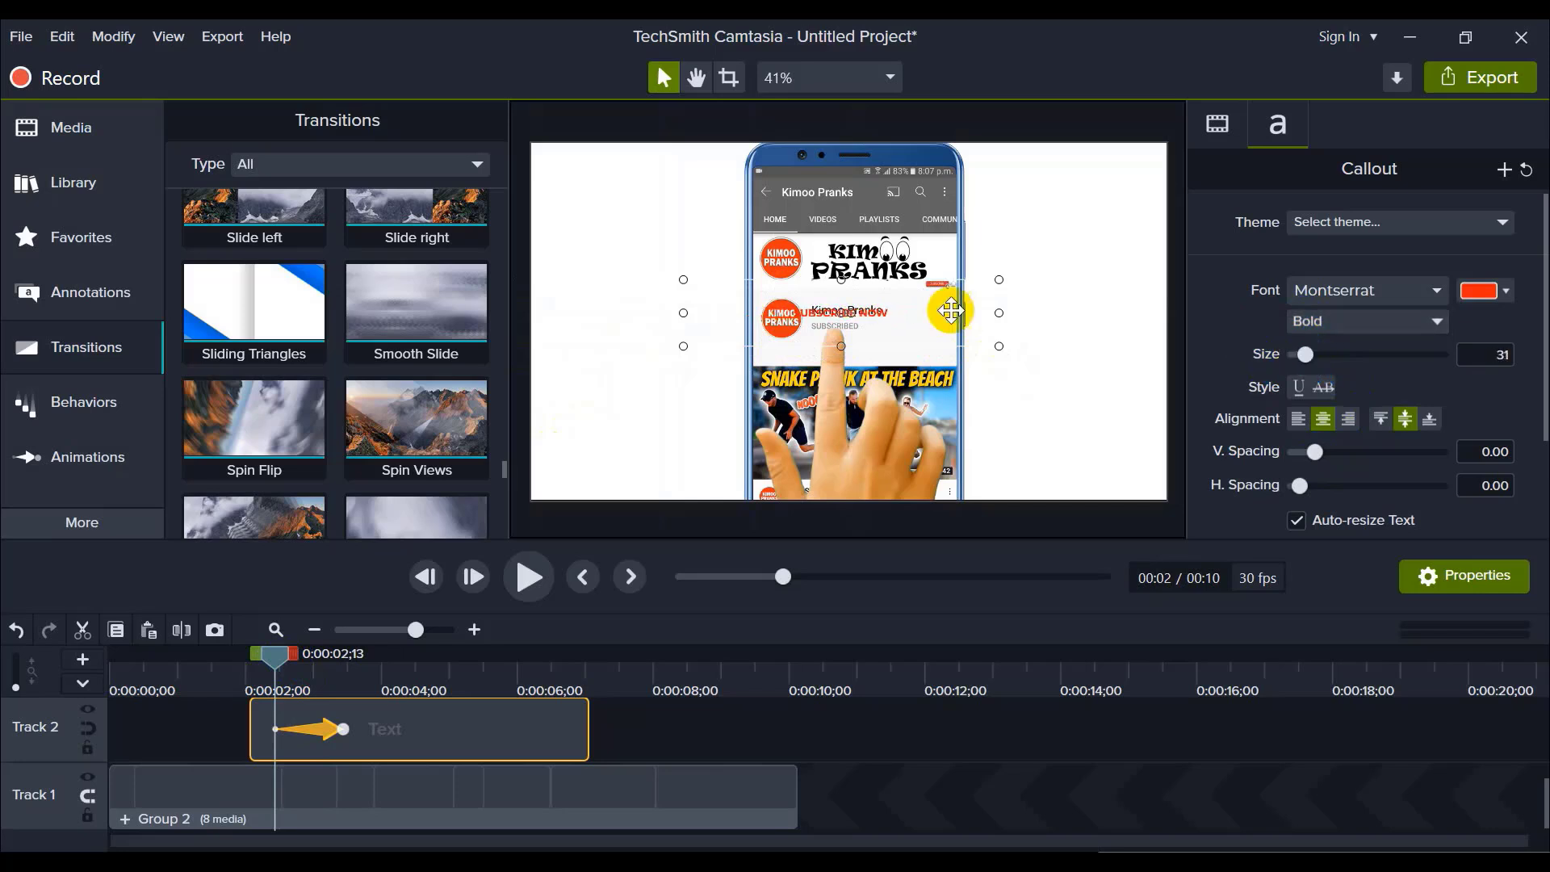
{"action": "left_click_drag", "start_coordinate": [886, 314], "coordinate": [906, 328]}
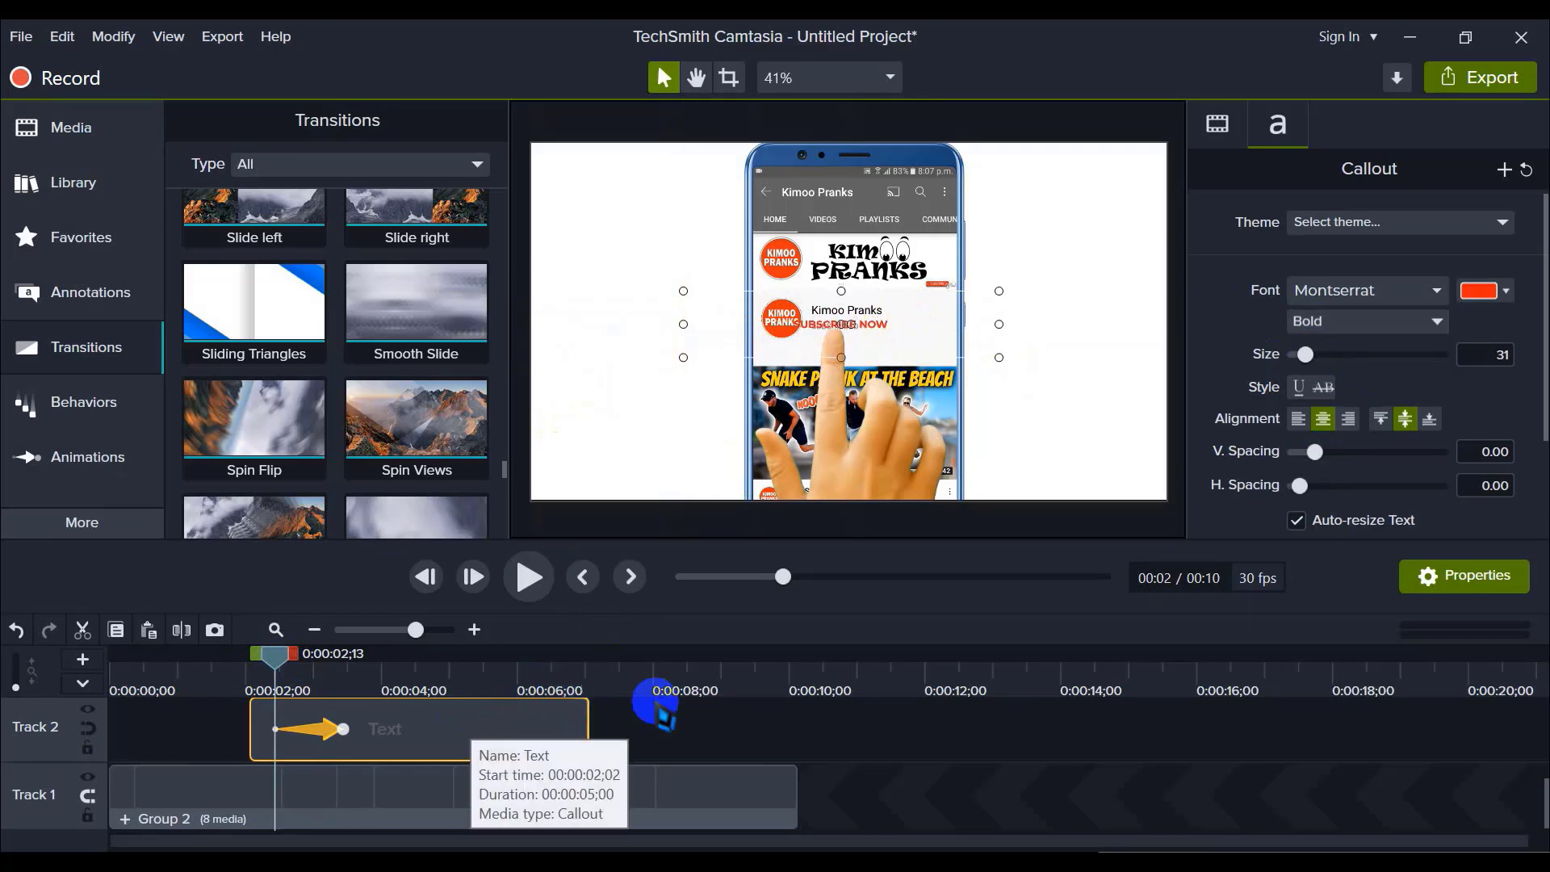
Step: Play the callout's movement and set its font size to 61 with the playhead at 0:00:03;14
{"action": "left_click", "coordinate": [530, 576]}
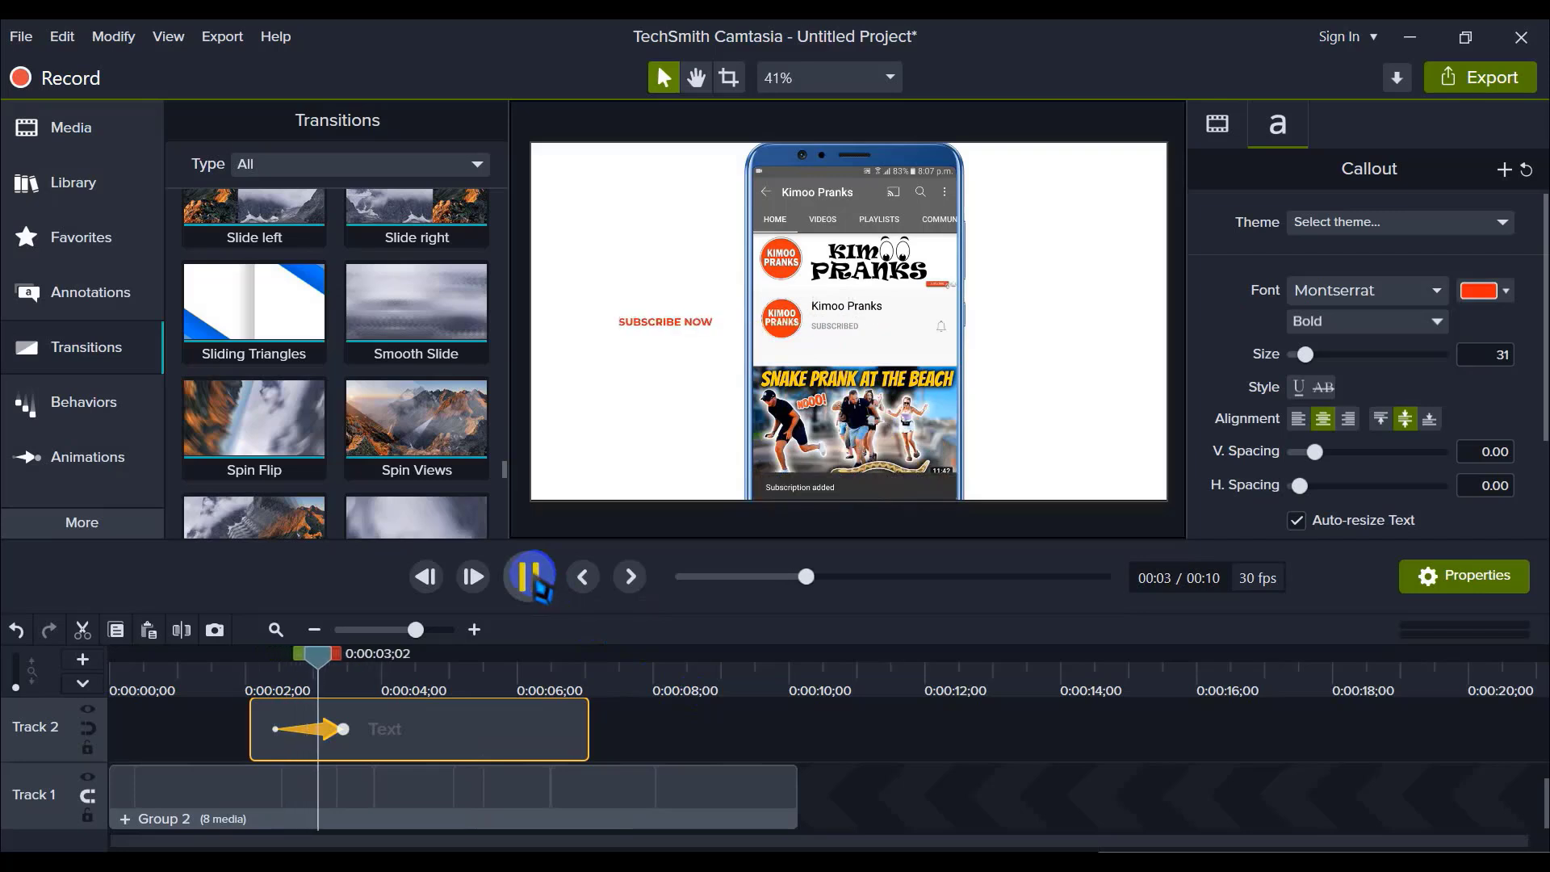
{"action": "left_click", "coordinate": [383, 674]}
{"action": "left_click_drag", "start_coordinate": [388, 683], "coordinate": [356, 688]}
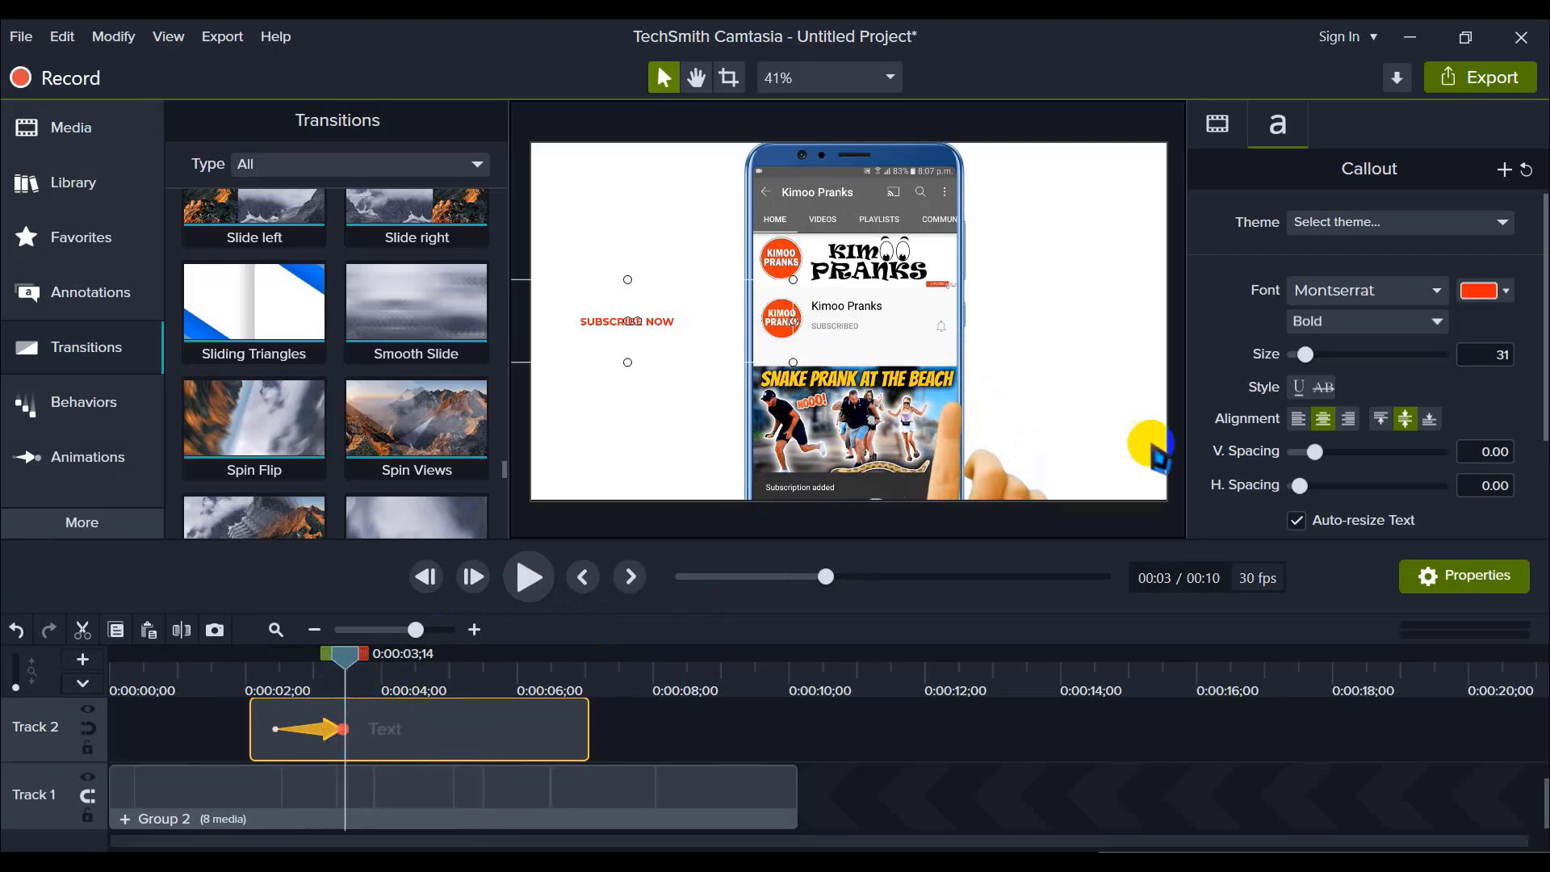
{"action": "left_click", "coordinate": [1305, 355]}
{"action": "left_click_drag", "start_coordinate": [1305, 355], "coordinate": [1322, 354]}
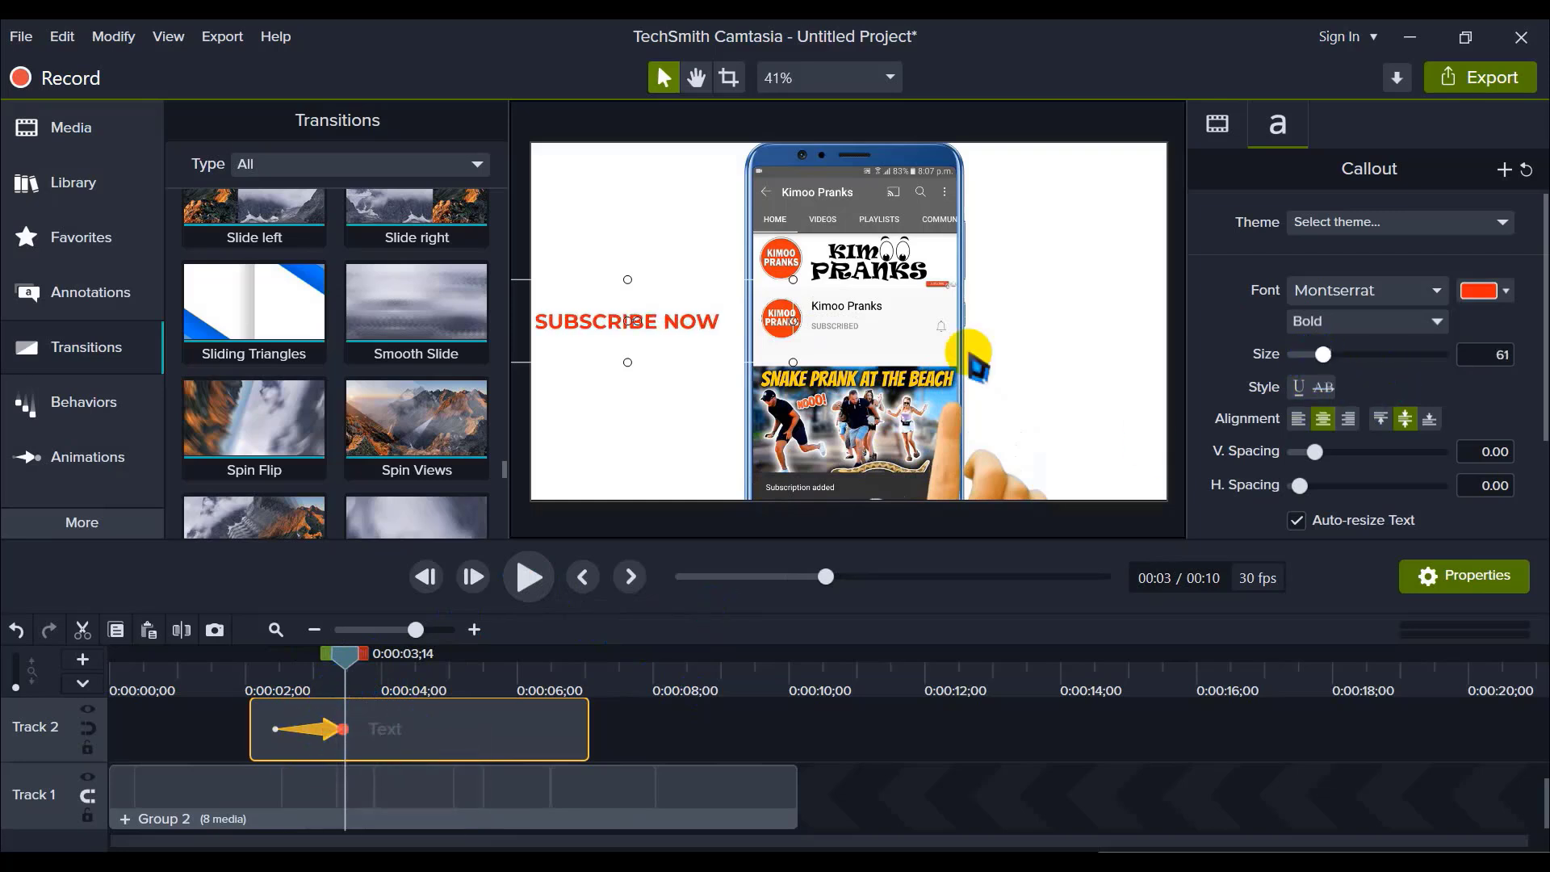
Step: Nudge the SUBSCRIBE NOW text slightly right at its 0:00:03;14 end position and check the start of the animation at 0:00:02;09
{"action": "left_click", "coordinate": [679, 321]}
{"action": "left_click_drag", "start_coordinate": [677, 322], "coordinate": [682, 322]}
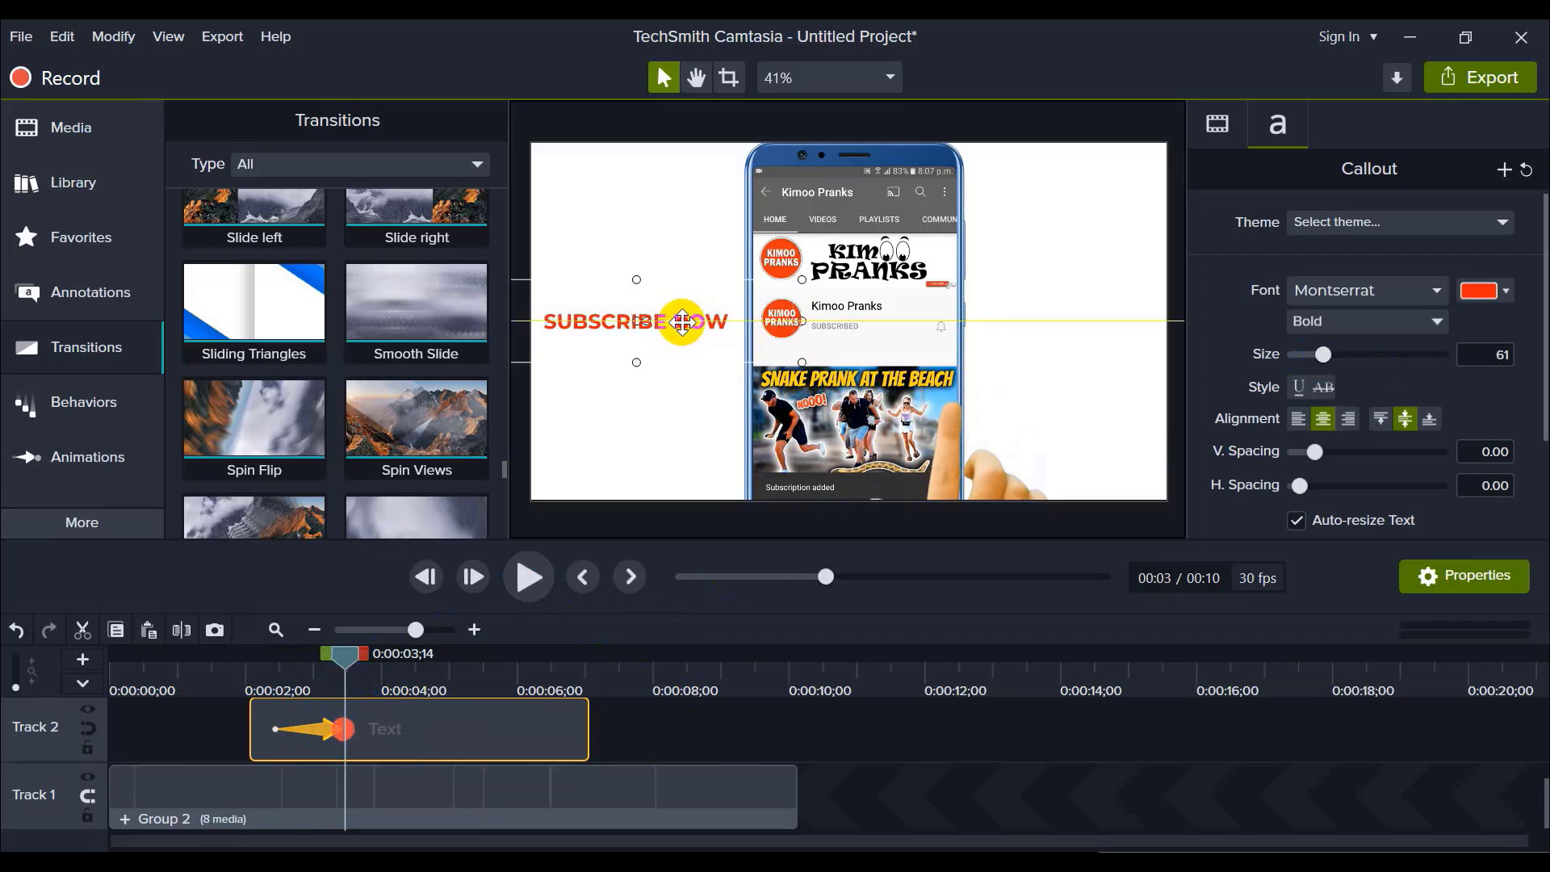
{"action": "left_click_drag", "start_coordinate": [343, 631], "coordinate": [266, 682]}
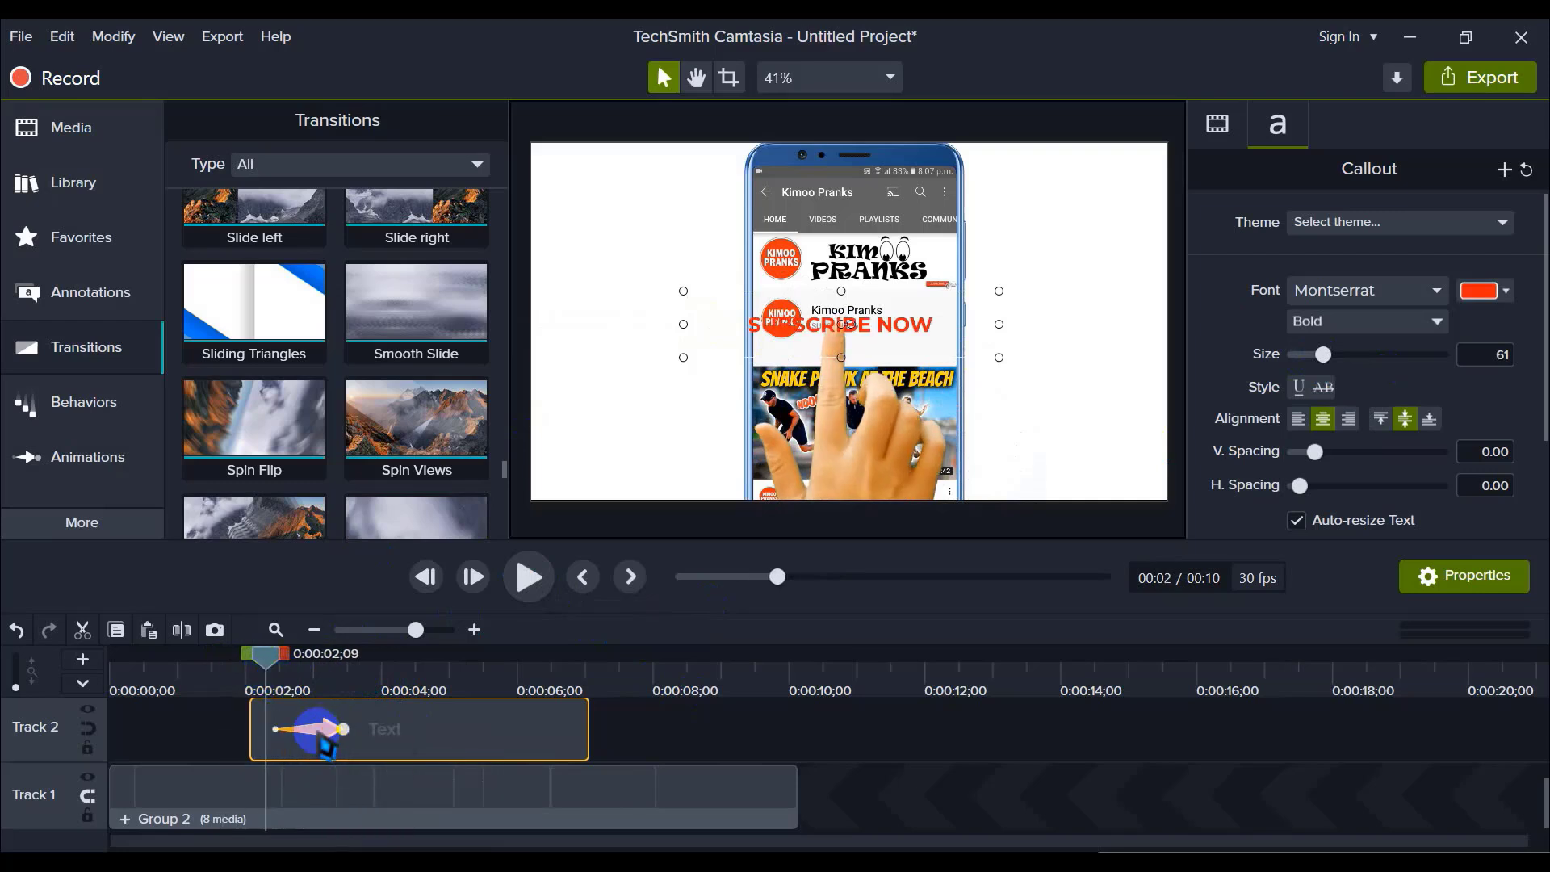
Step: Remove the movement animation from the Track 2 text clip and place the SUBSCRIBE NOW callout on the white area beside the phone
{"action": "scroll", "coordinate": [426, 390], "scroll_direction": "down", "scroll_amount": 6}
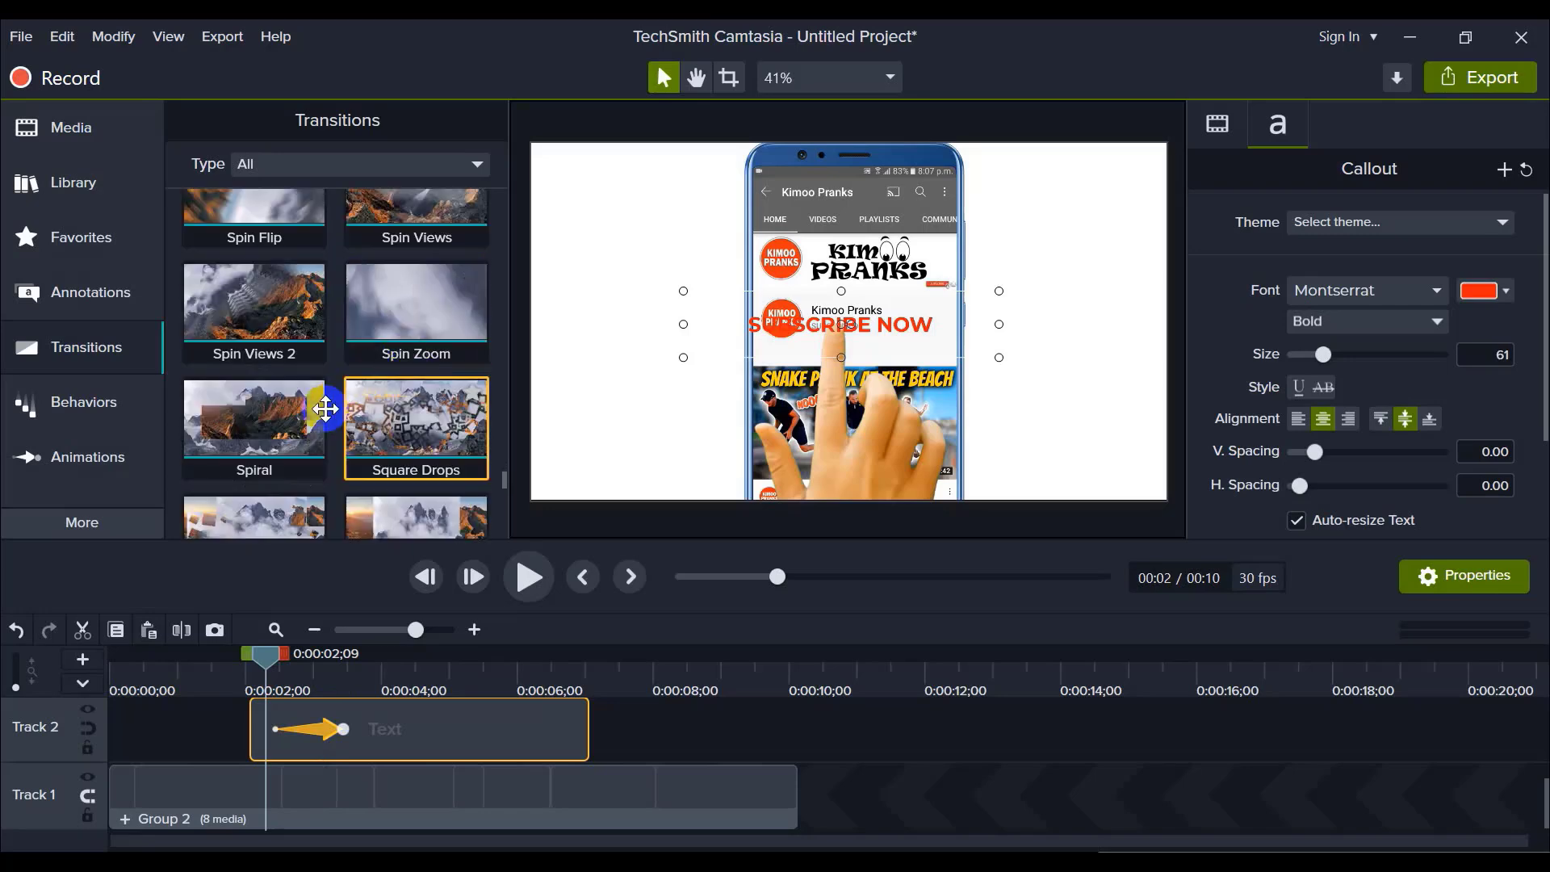
{"action": "scroll", "coordinate": [322, 414], "scroll_direction": "down", "scroll_amount": 5}
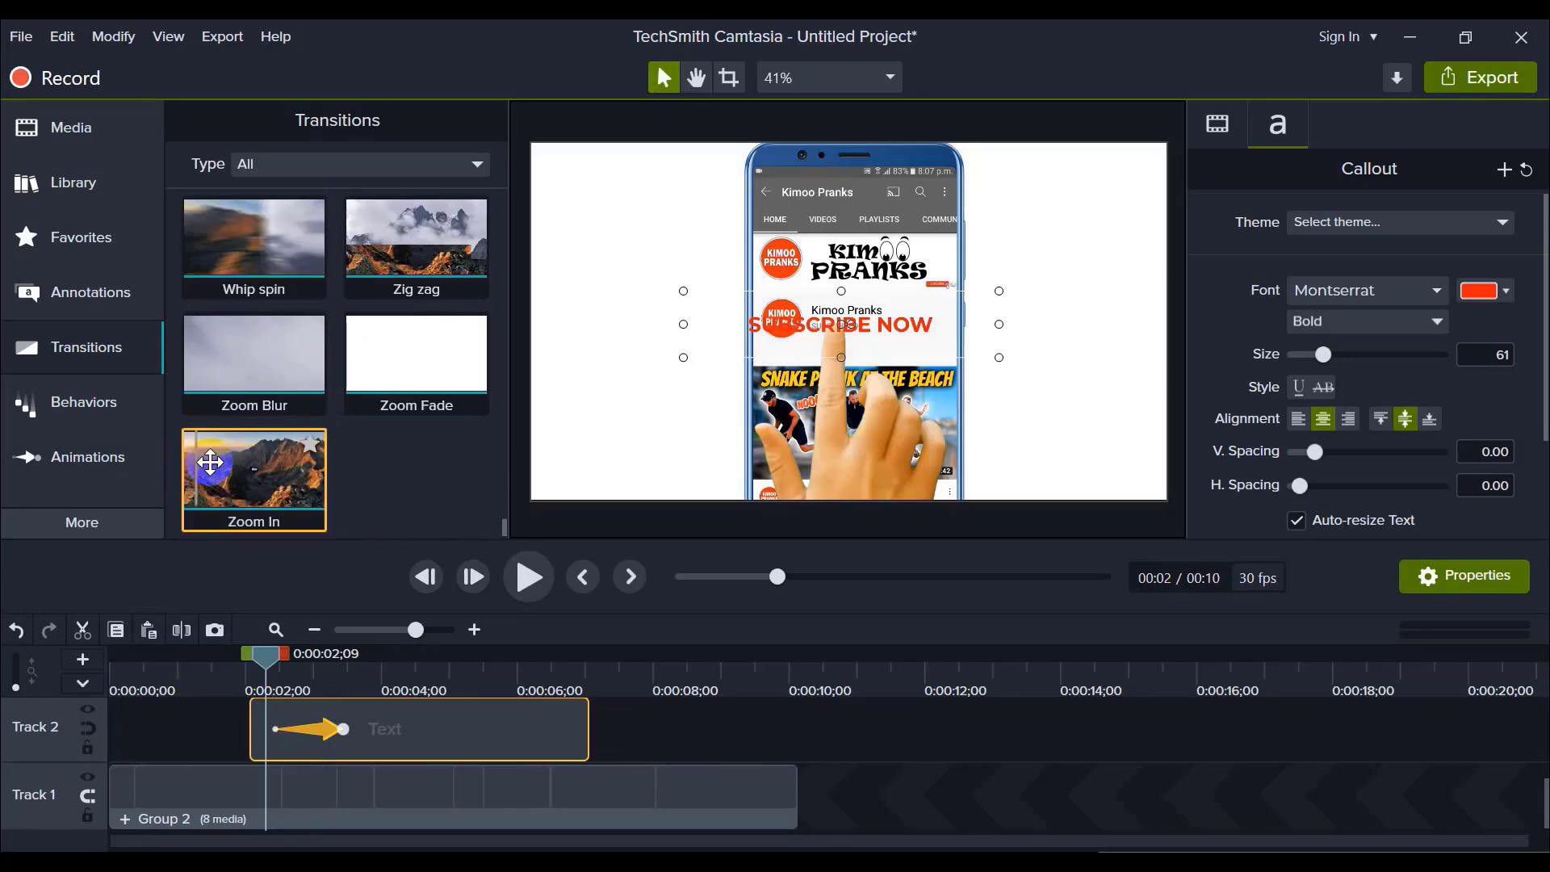
{"action": "left_click", "coordinate": [327, 356]}
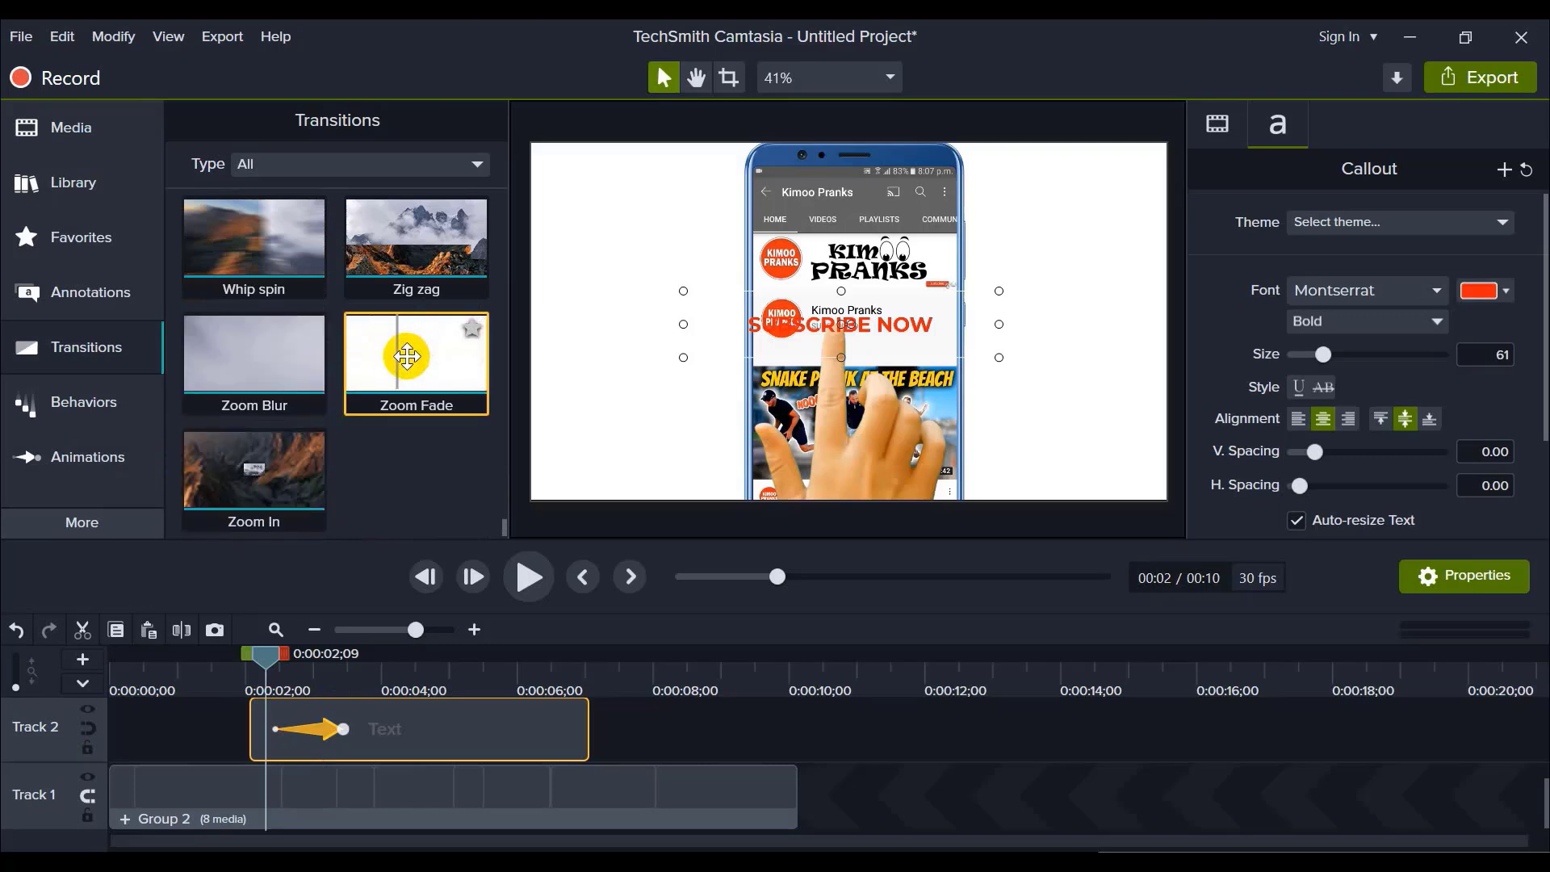
{"action": "scroll", "coordinate": [307, 323], "scroll_direction": "up", "scroll_amount": 2}
{"action": "left_click", "coordinate": [243, 246]}
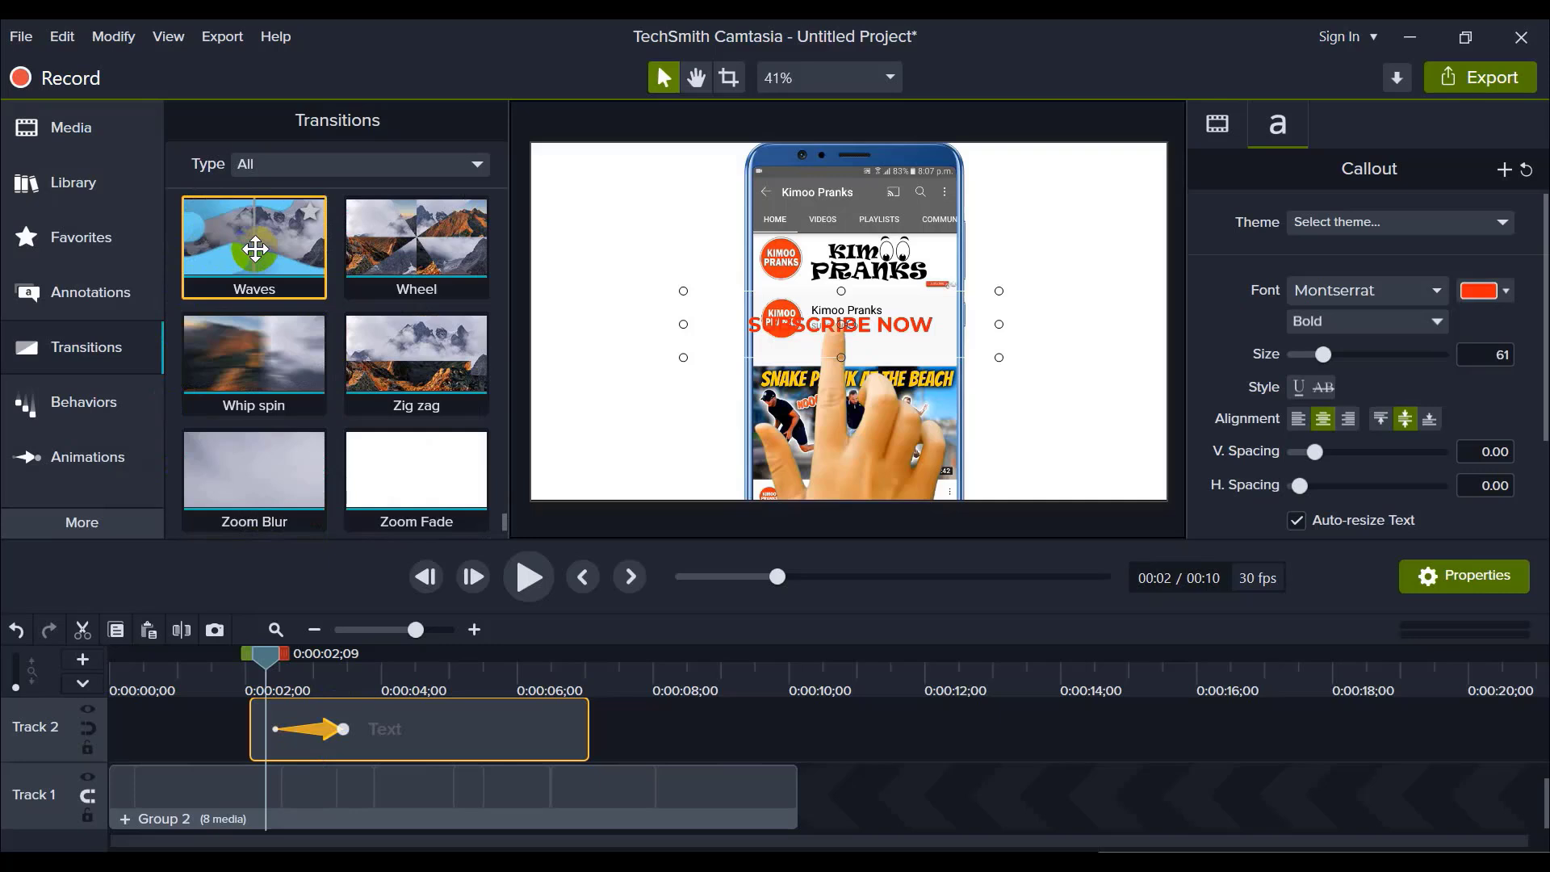
{"action": "left_click_drag", "start_coordinate": [255, 250], "coordinate": [323, 735]}
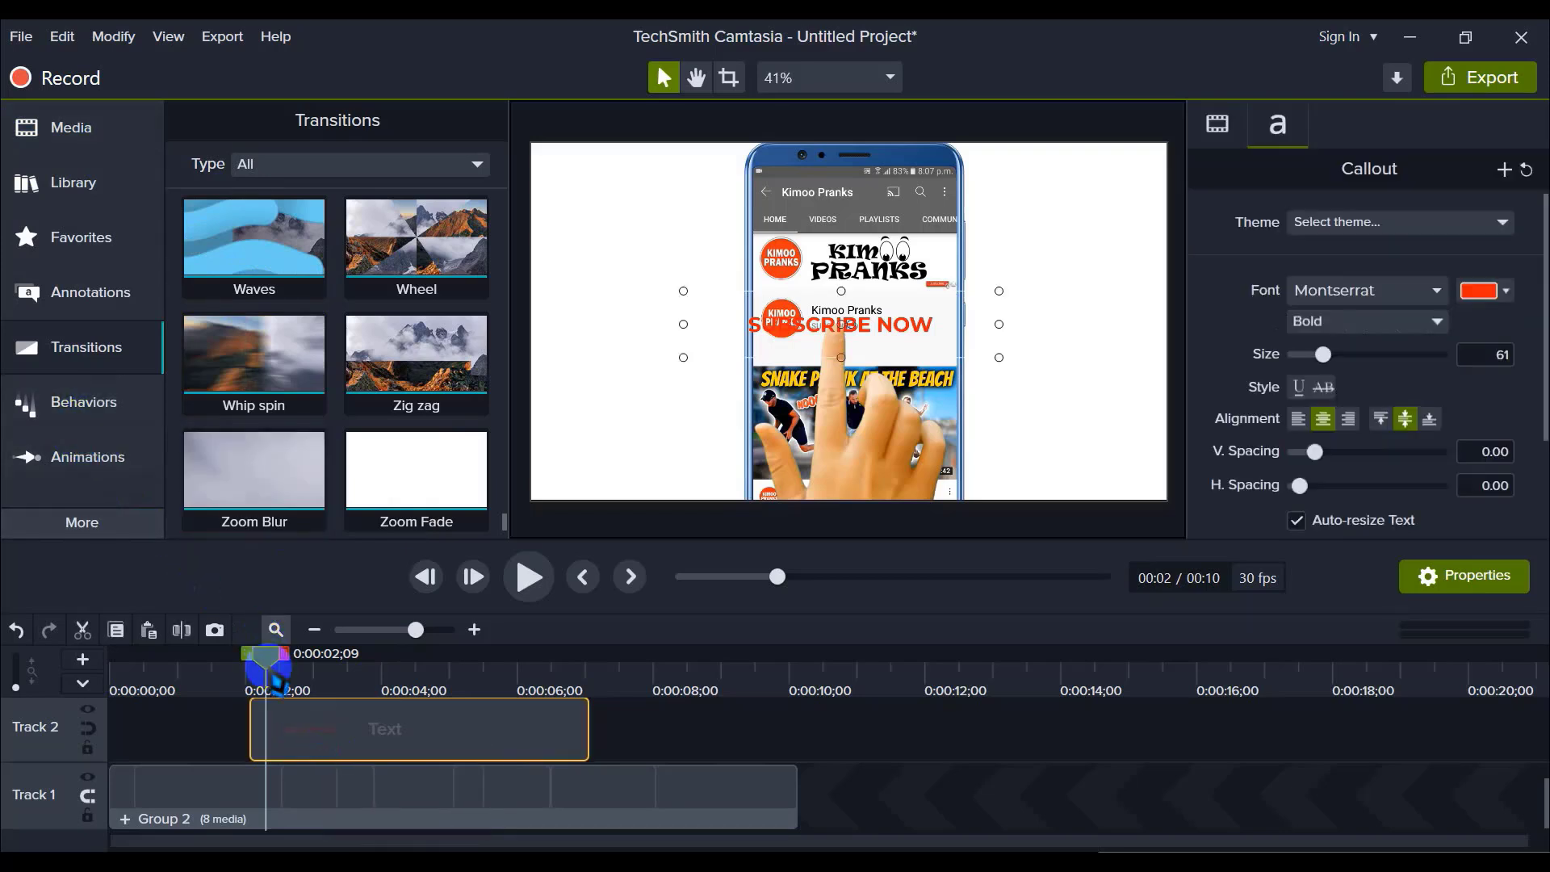
{"action": "left_click_drag", "start_coordinate": [267, 661], "coordinate": [263, 658]}
{"action": "left_click_drag", "start_coordinate": [903, 327], "coordinate": [710, 336]}
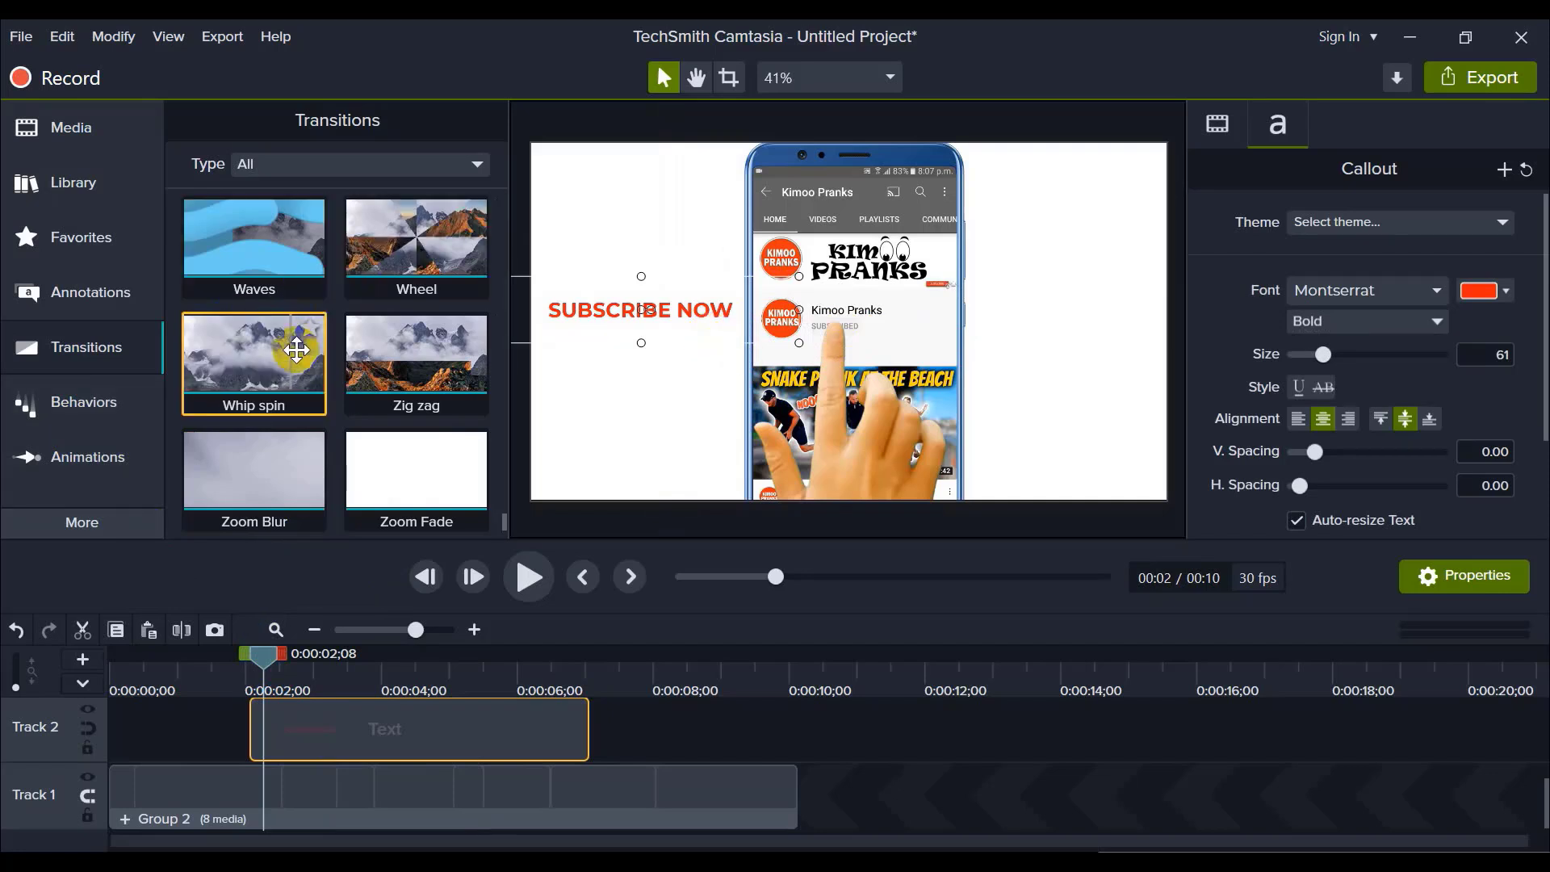
Step: Add the Stretch transition to the start of the SUBSCRIBE NOW text clip on Track 2
{"action": "scroll", "coordinate": [356, 331], "scroll_direction": "down", "scroll_amount": 1}
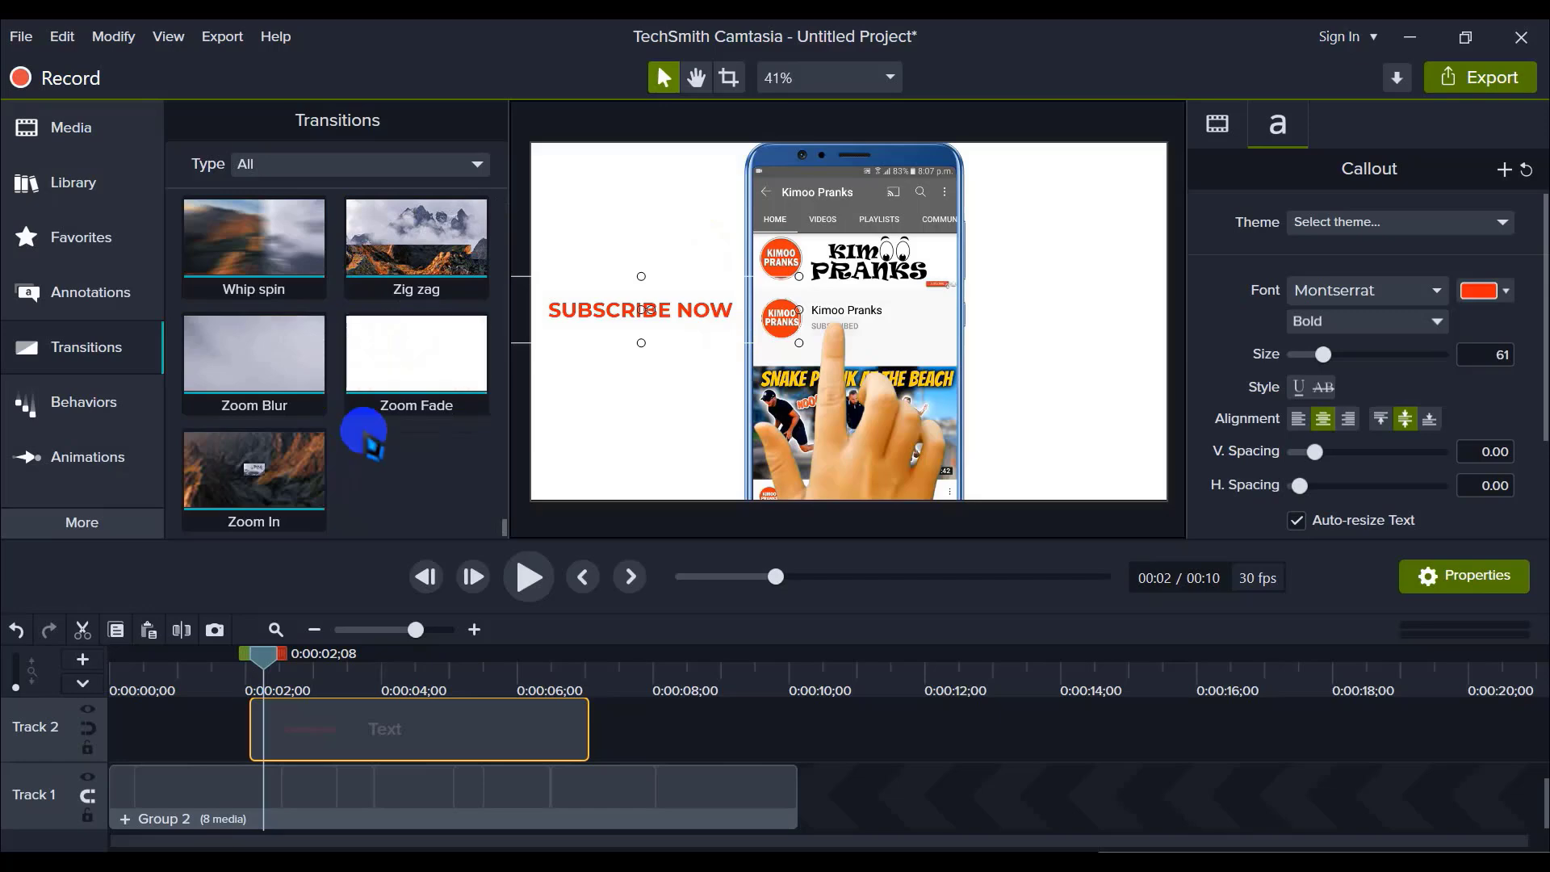
{"action": "scroll", "coordinate": [404, 388], "scroll_direction": "up", "scroll_amount": 2}
{"action": "scroll", "coordinate": [417, 399], "scroll_direction": "up", "scroll_amount": 3}
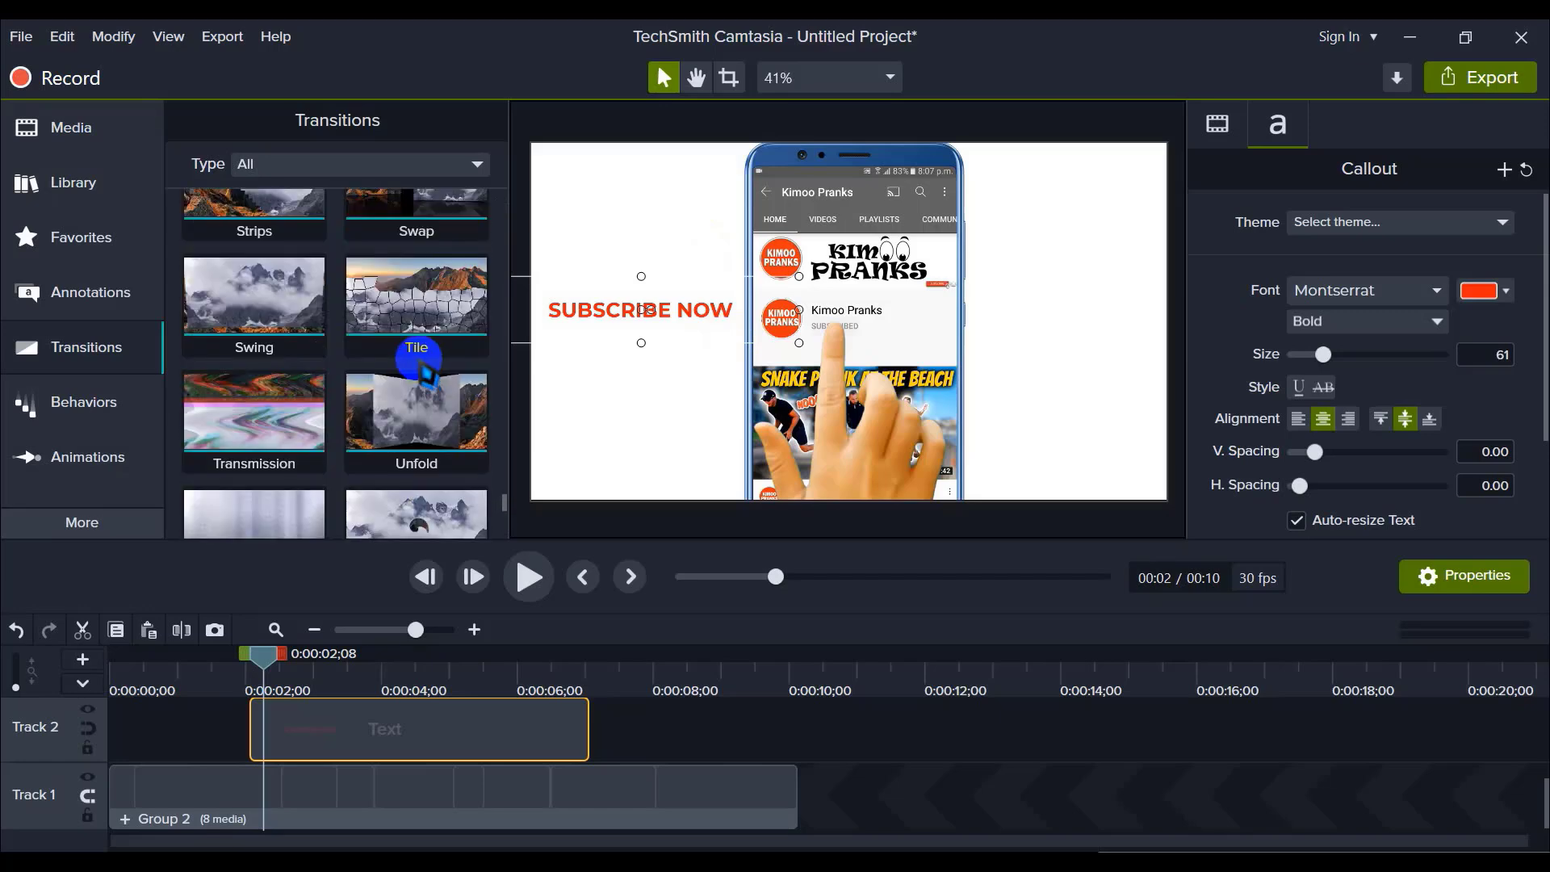
{"action": "scroll", "coordinate": [420, 360], "scroll_direction": "up", "scroll_amount": 1}
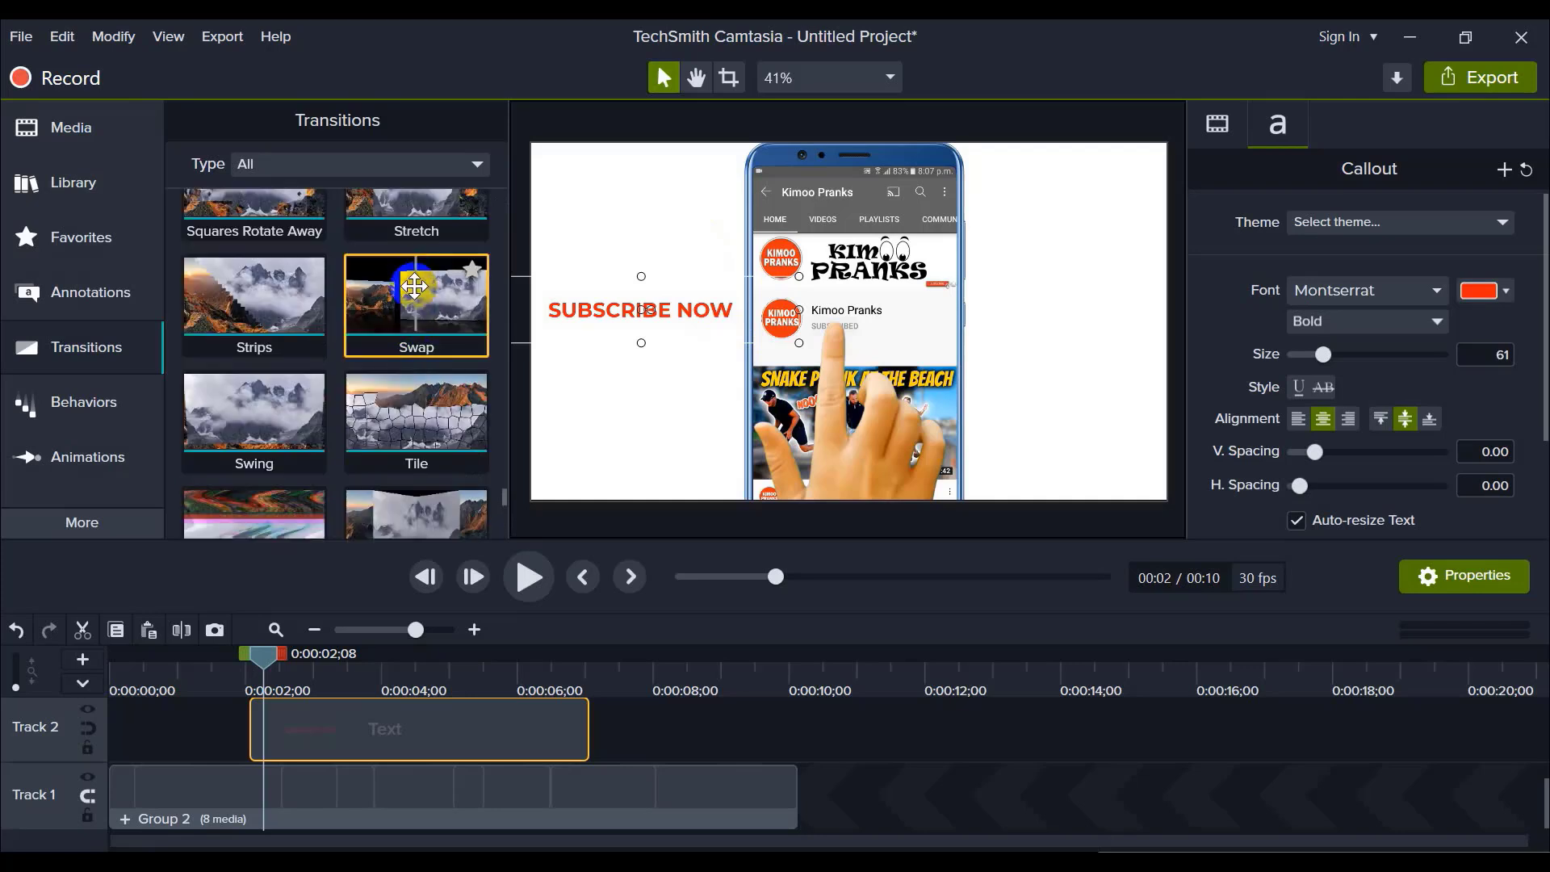
{"action": "scroll", "coordinate": [419, 307], "scroll_direction": "up", "scroll_amount": 1}
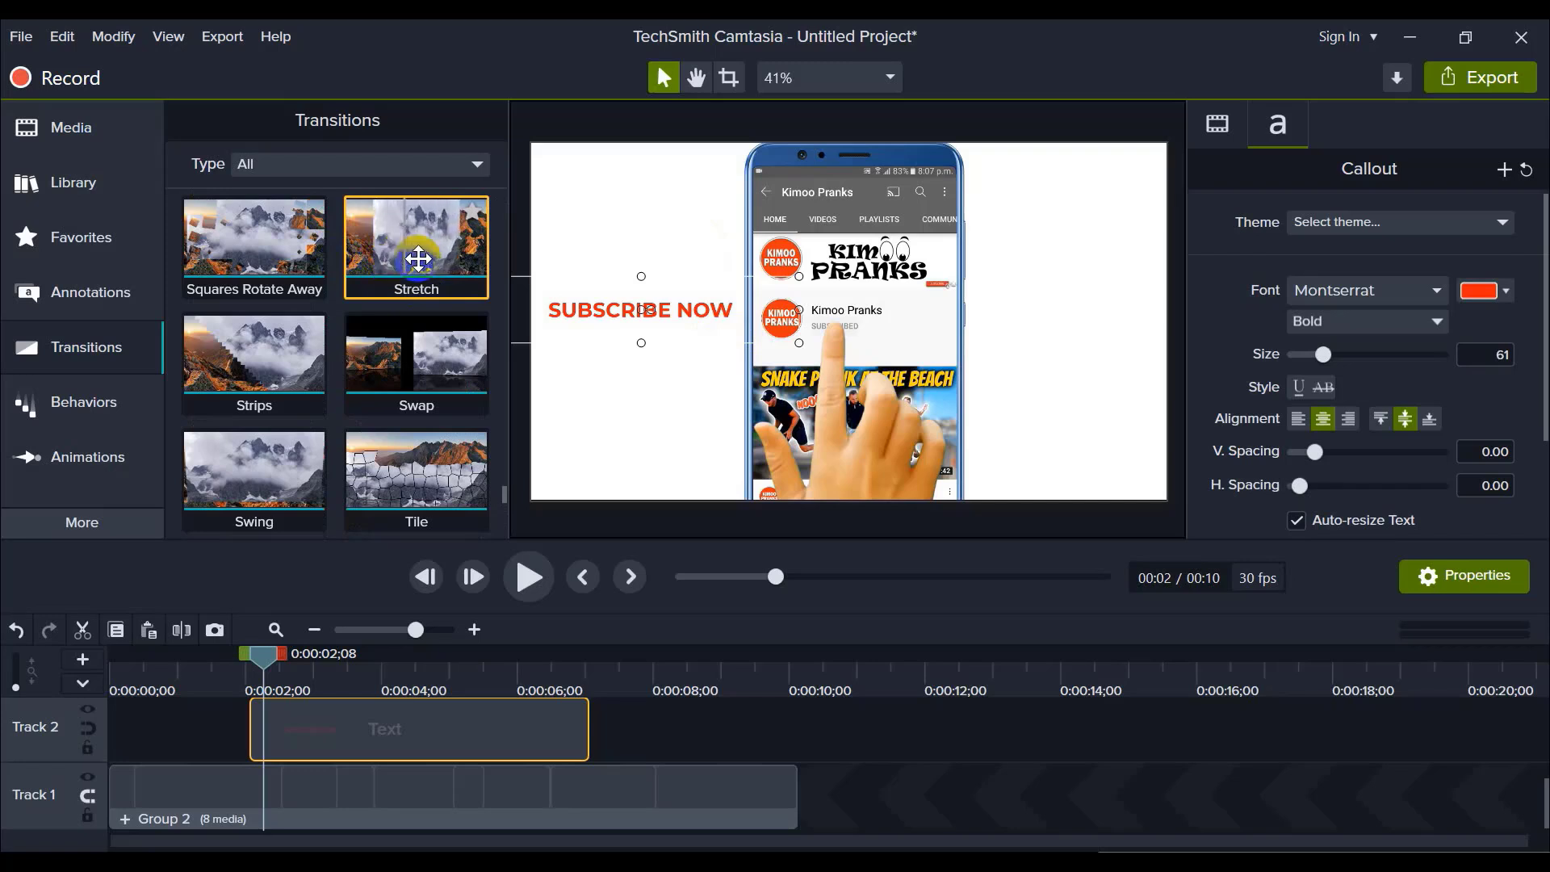
{"action": "left_click_drag", "start_coordinate": [376, 258], "coordinate": [259, 663]}
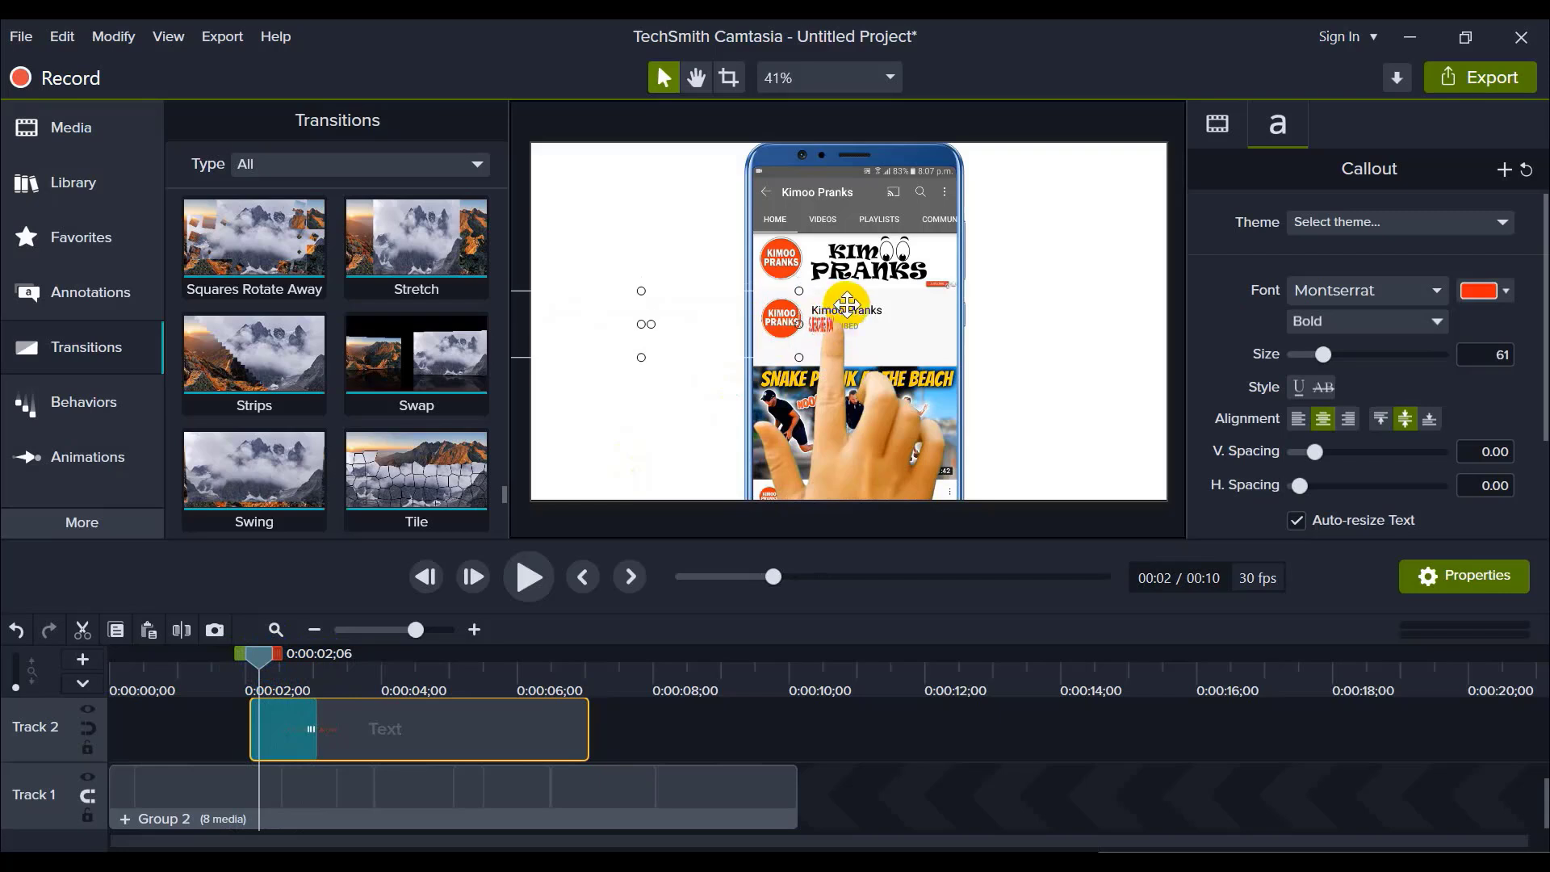
Step: Play the Stretch transition from just before the text clip and inspect its first frames around 0:00:02;04
{"action": "left_click_drag", "start_coordinate": [259, 655], "coordinate": [238, 661]}
{"action": "left_click", "coordinate": [751, 725]}
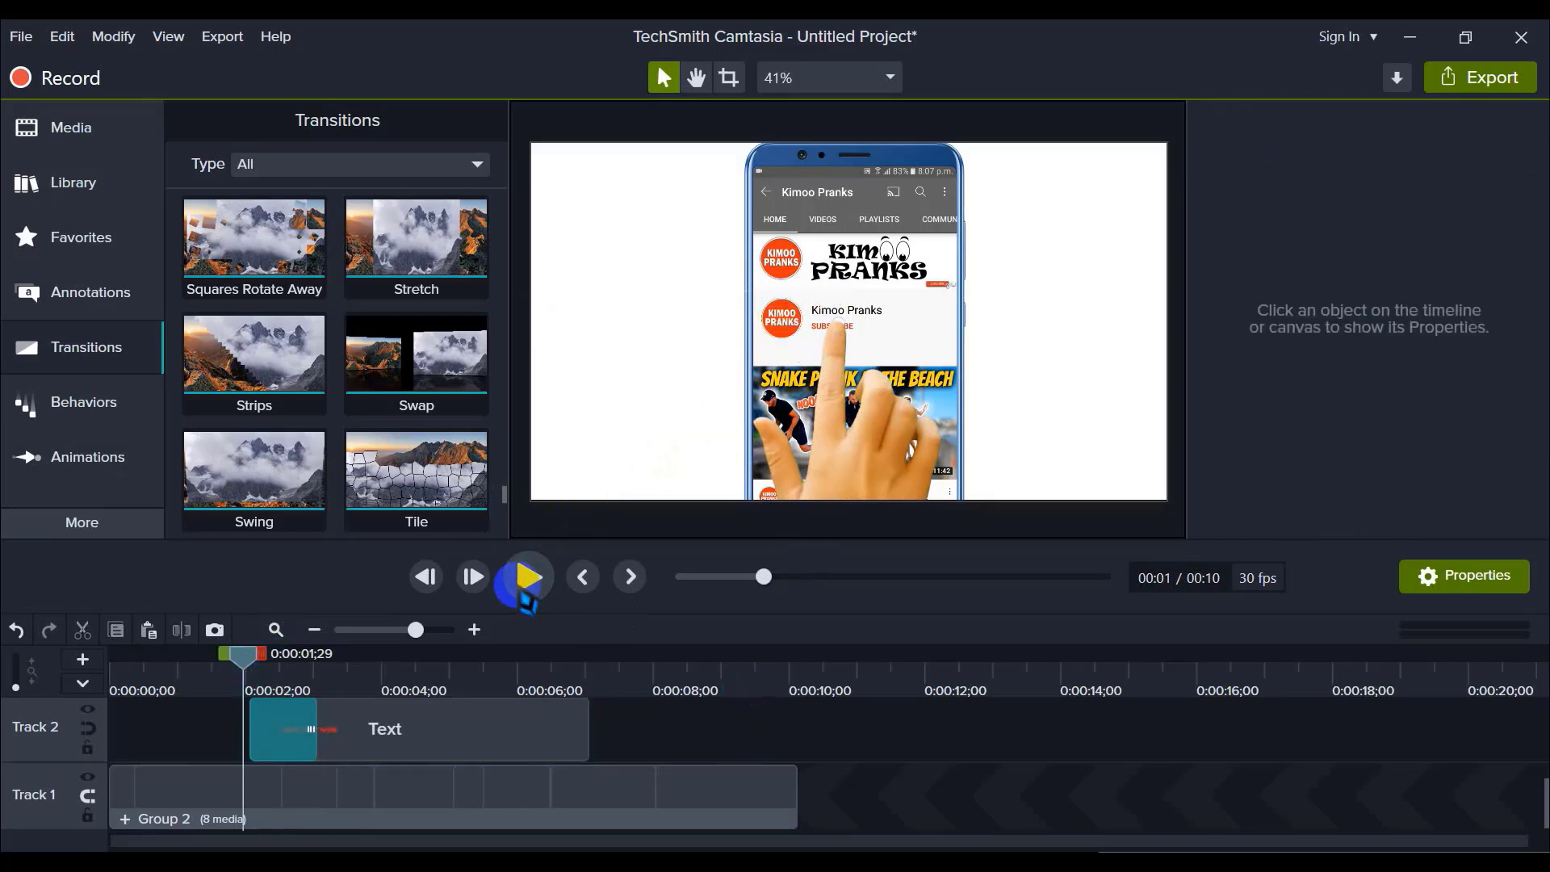
{"action": "left_click", "coordinate": [527, 589]}
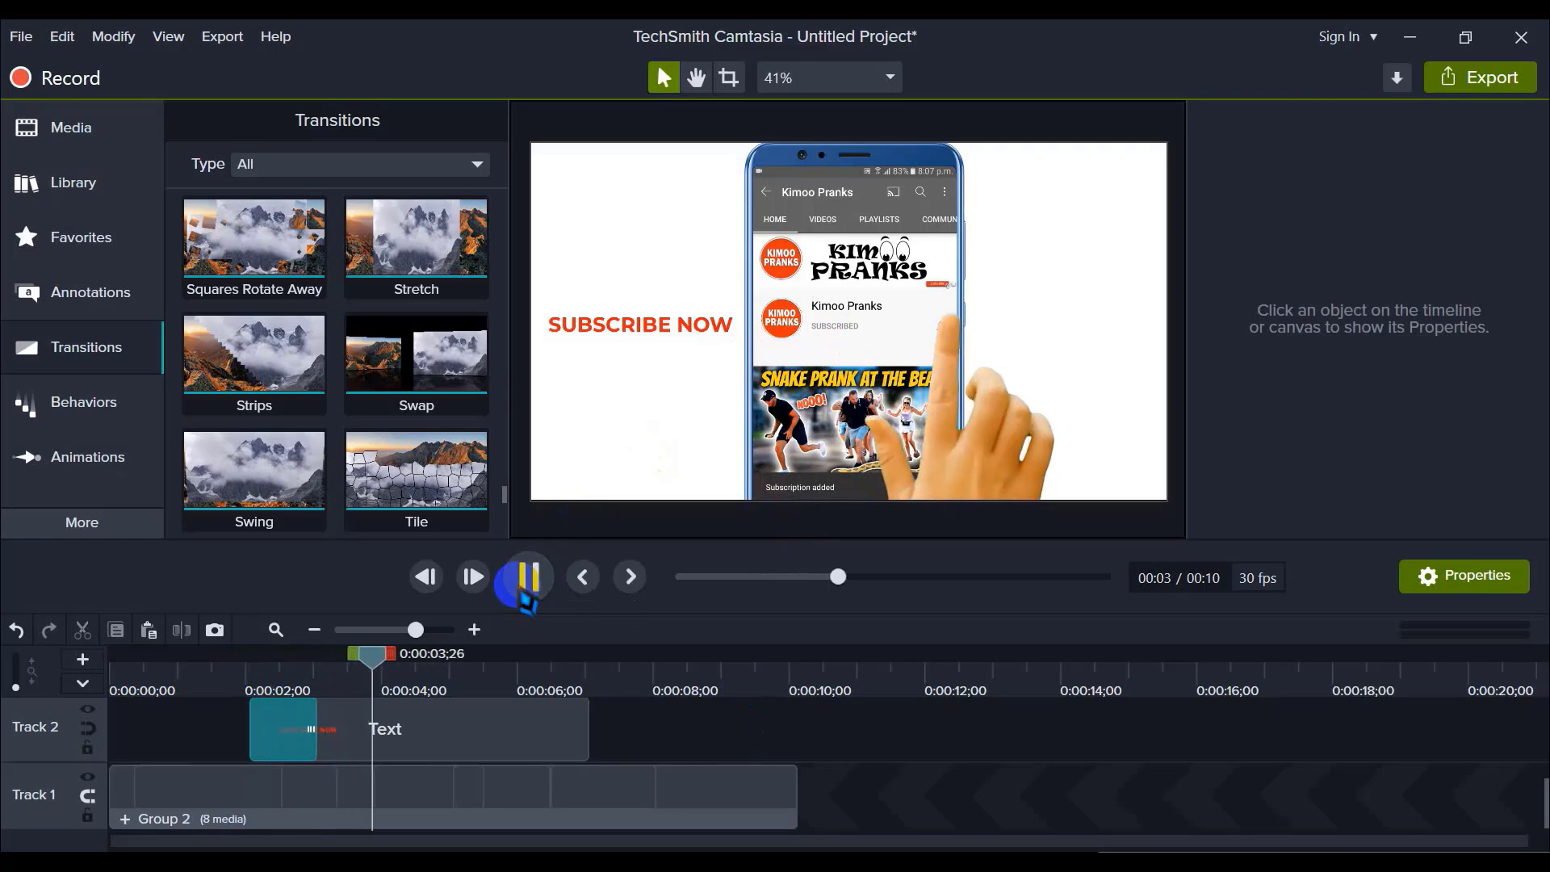
{"action": "left_click", "coordinate": [529, 581]}
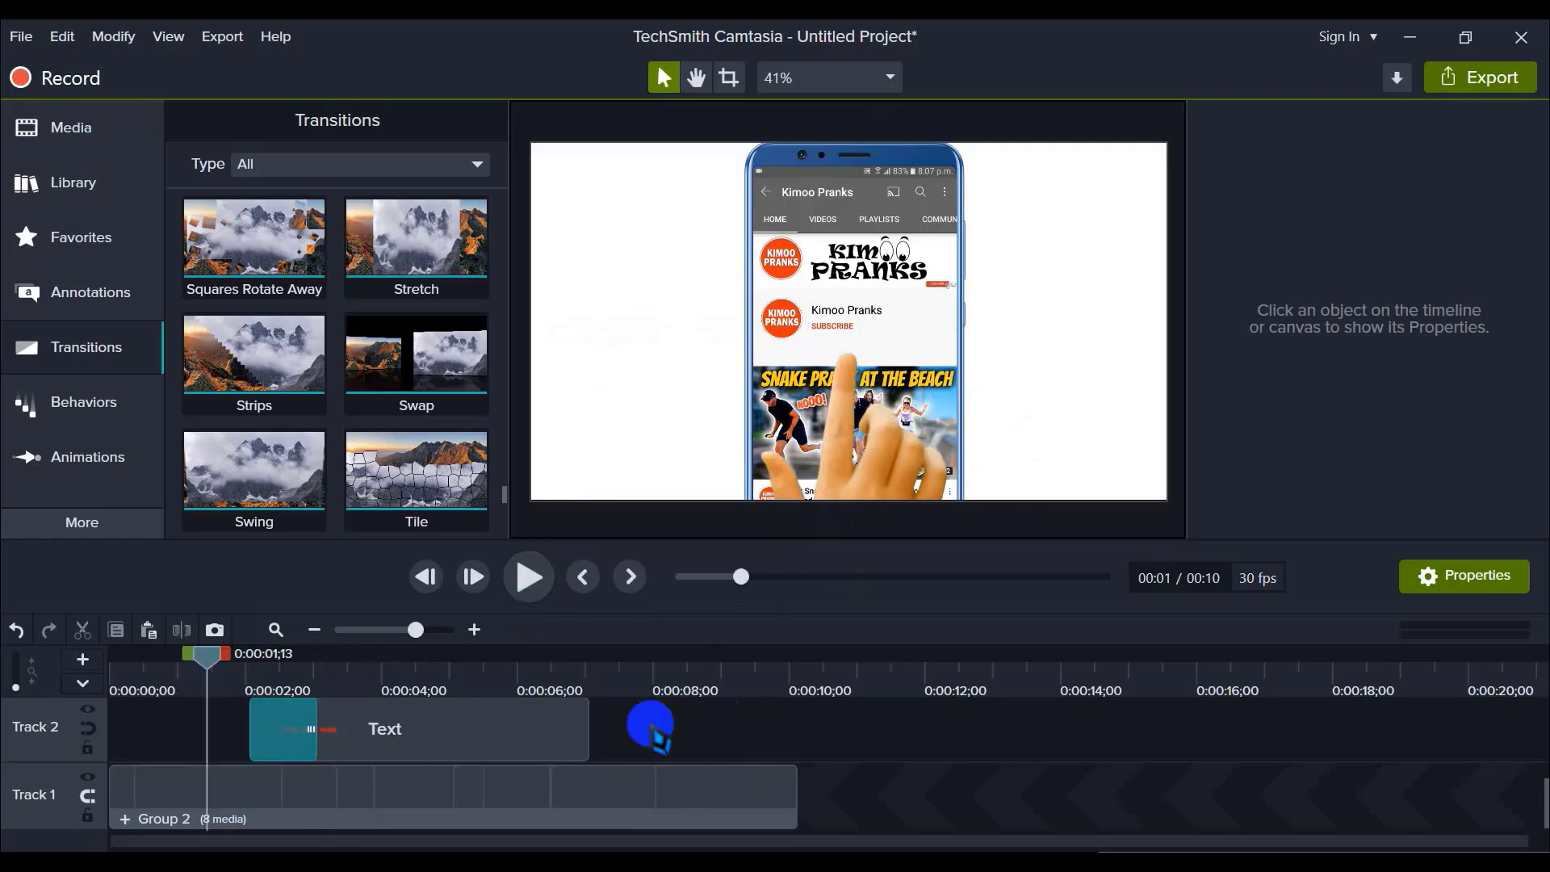
{"action": "left_click_drag", "start_coordinate": [204, 667], "coordinate": [249, 676]}
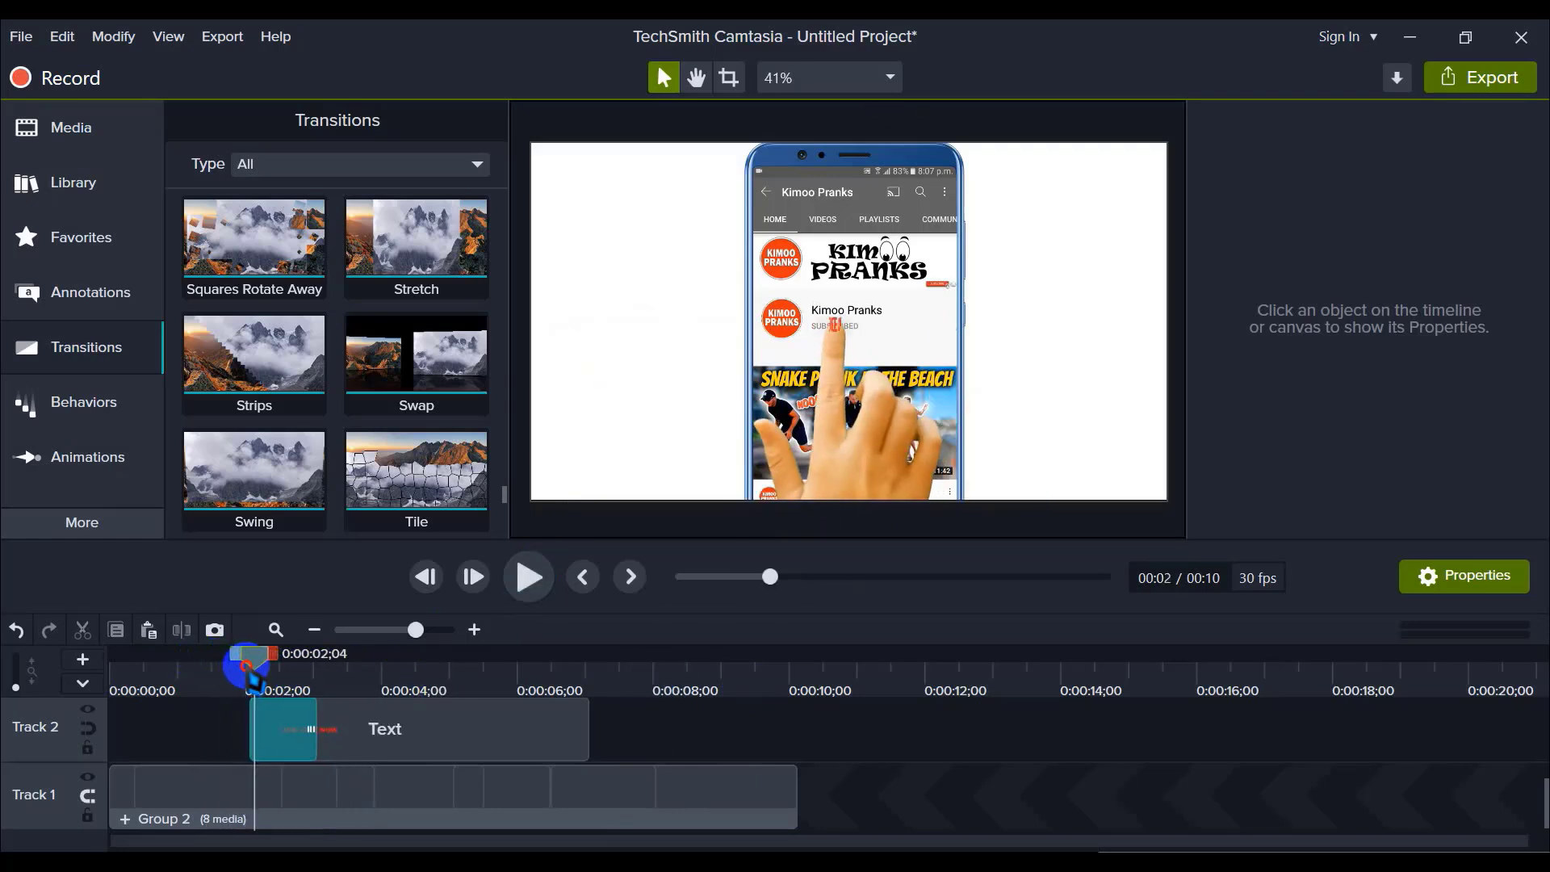
{"action": "left_click", "coordinate": [423, 740]}
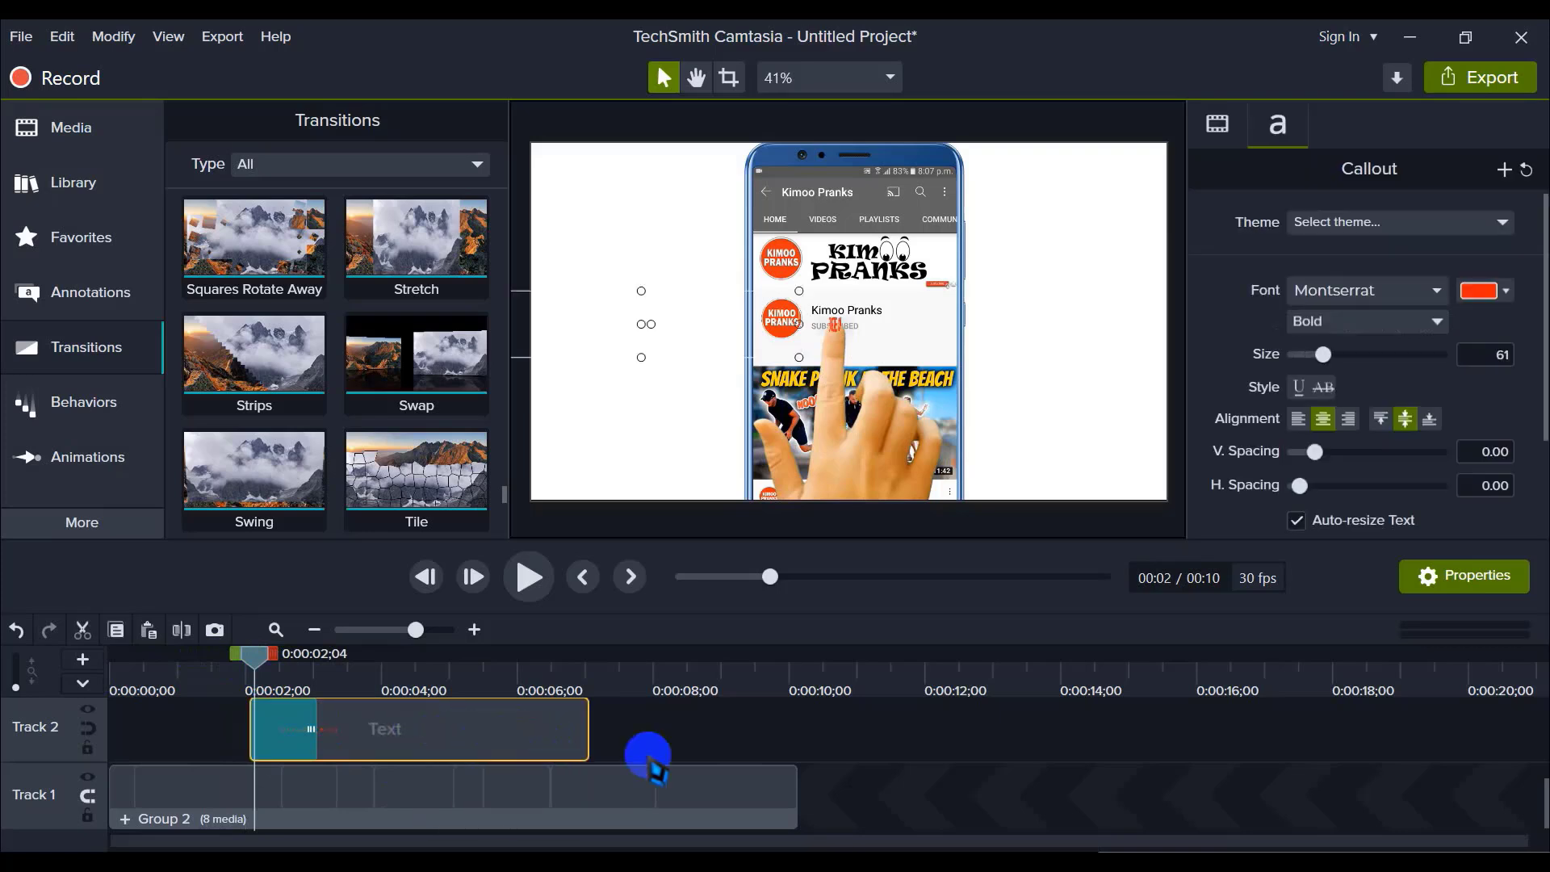
{"action": "left_click", "coordinate": [665, 738]}
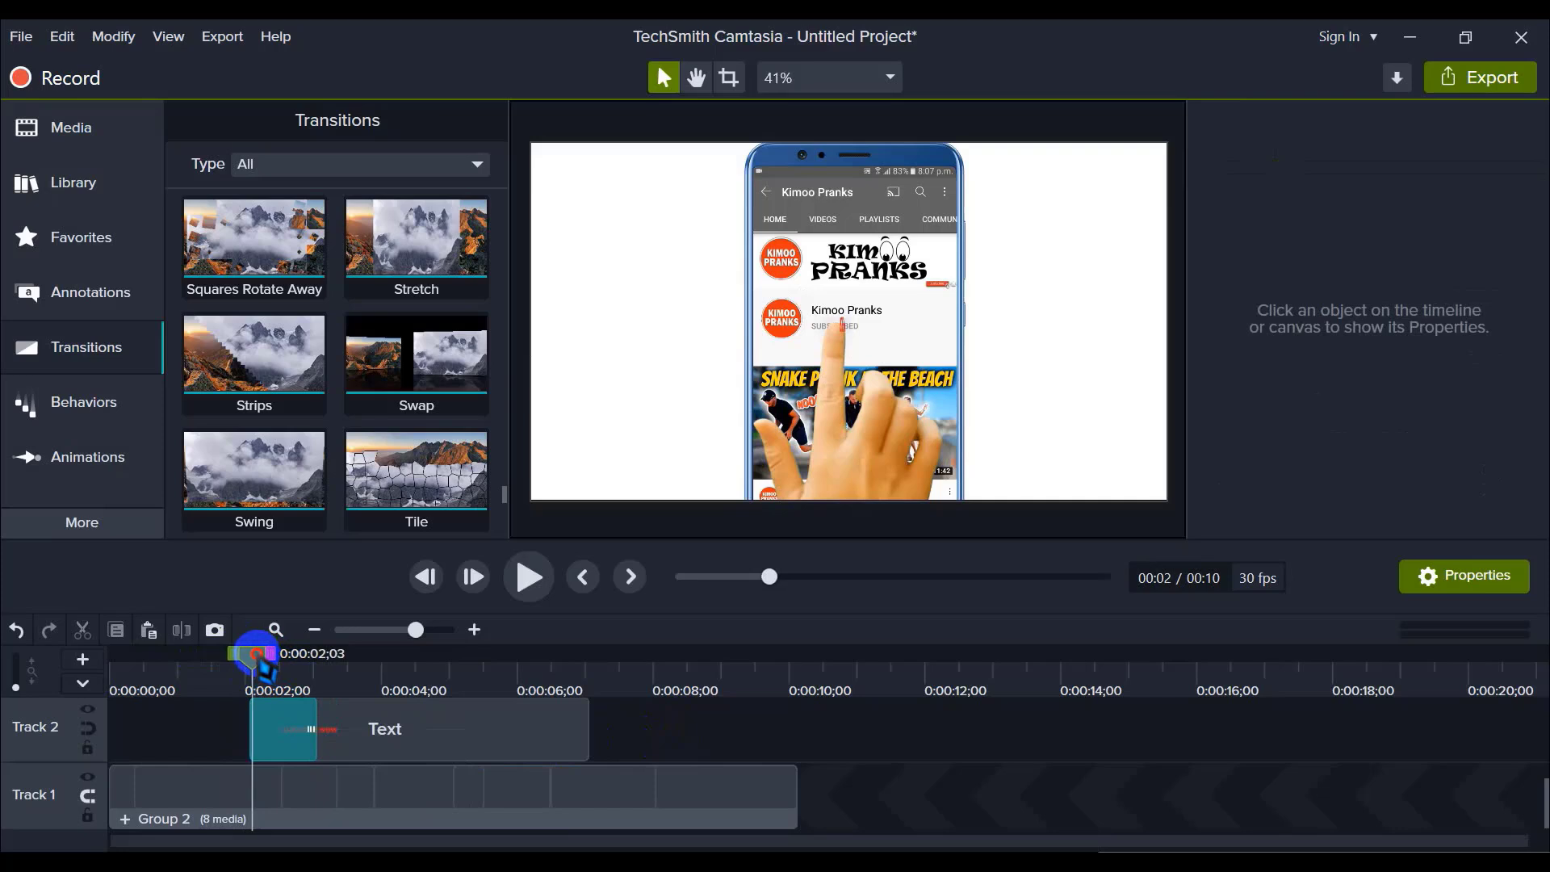
{"action": "left_click", "coordinate": [285, 756]}
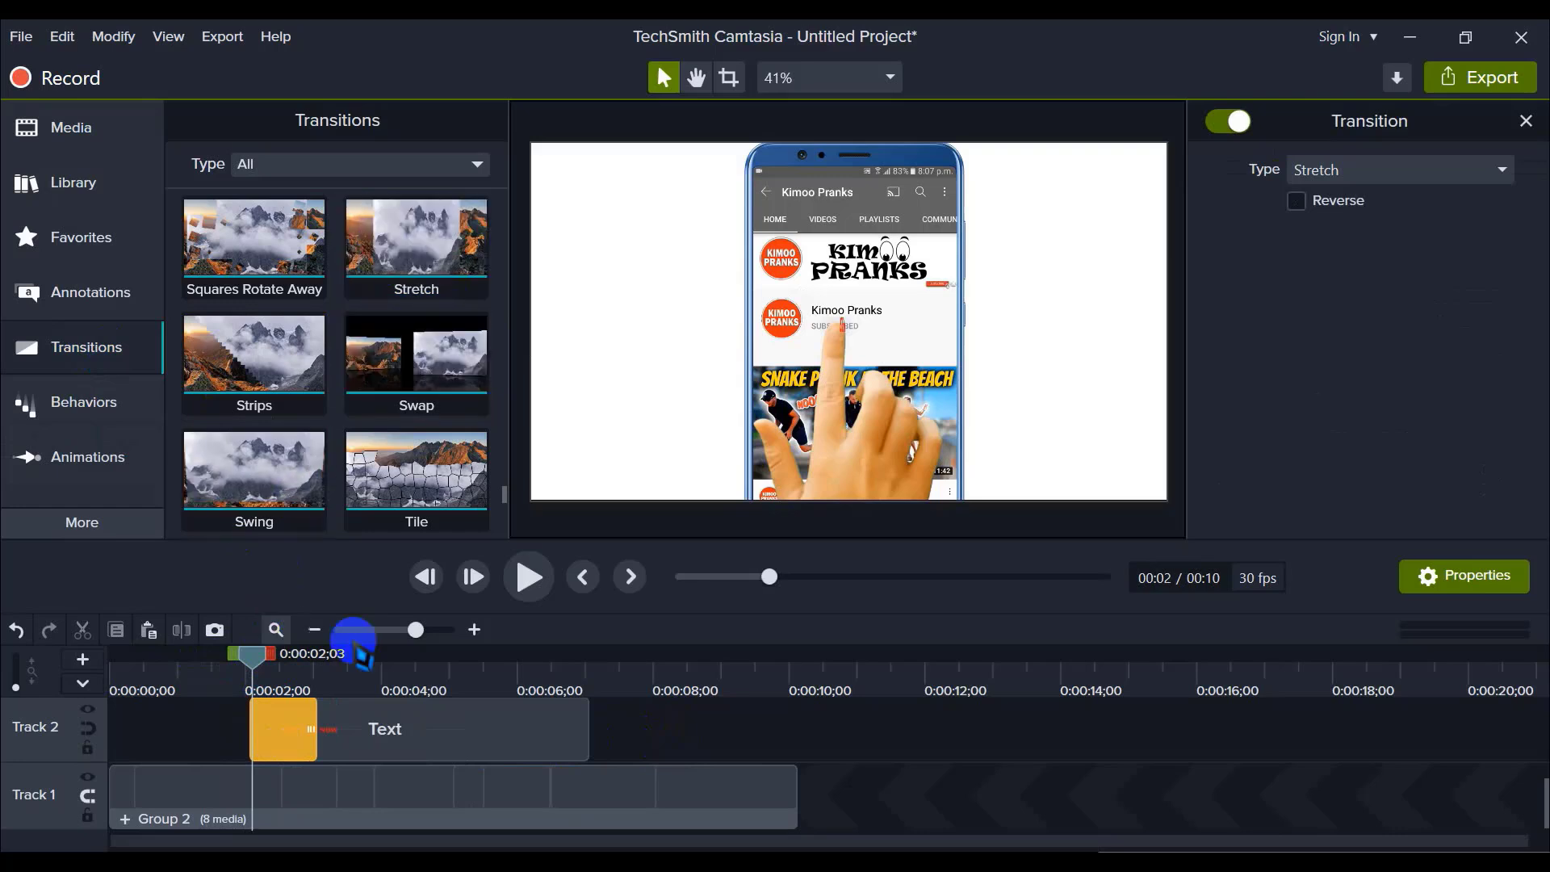
Step: Play the animation from the beginning and again from just before the text clip, leaving the playhead at 0:00:03;28
{"action": "left_click_drag", "start_coordinate": [253, 654], "coordinate": [41, 692]}
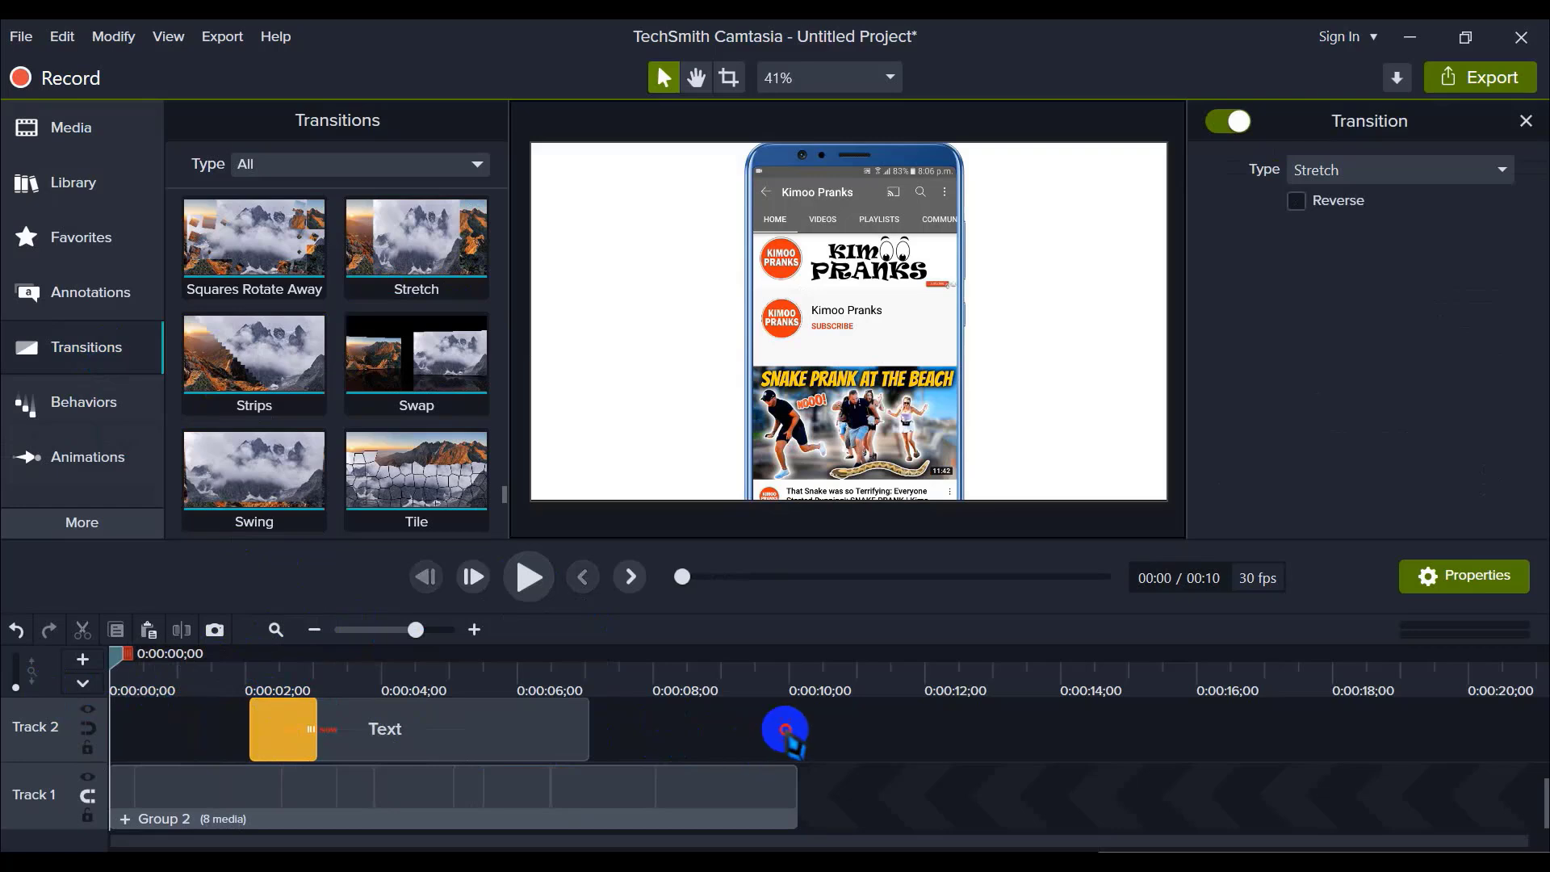
{"action": "left_click", "coordinate": [787, 731]}
{"action": "left_click", "coordinate": [529, 576]}
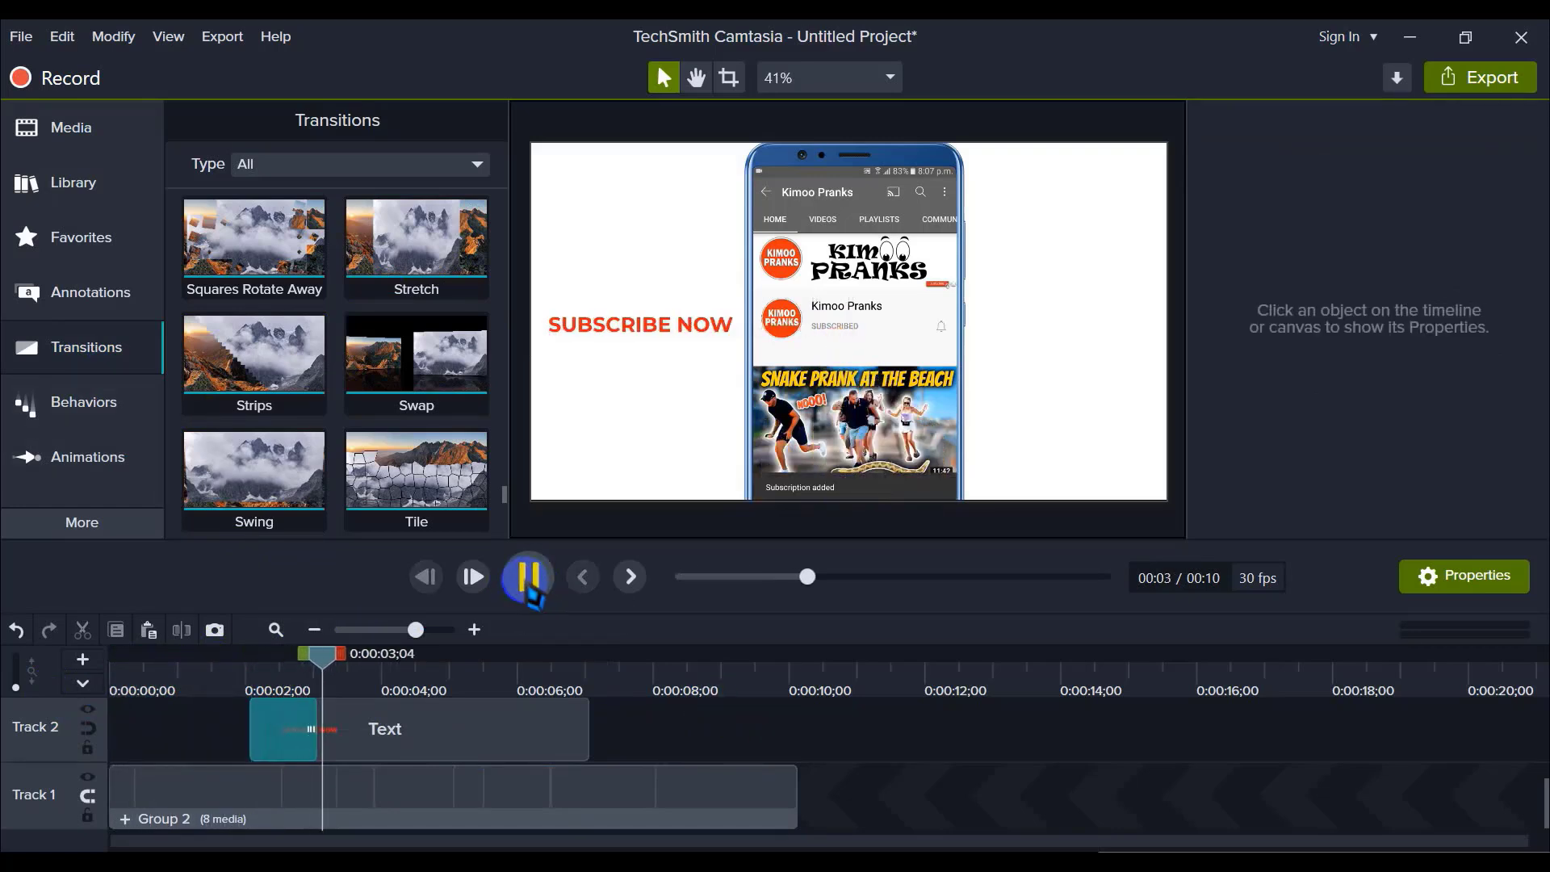
{"action": "left_click", "coordinate": [529, 576]}
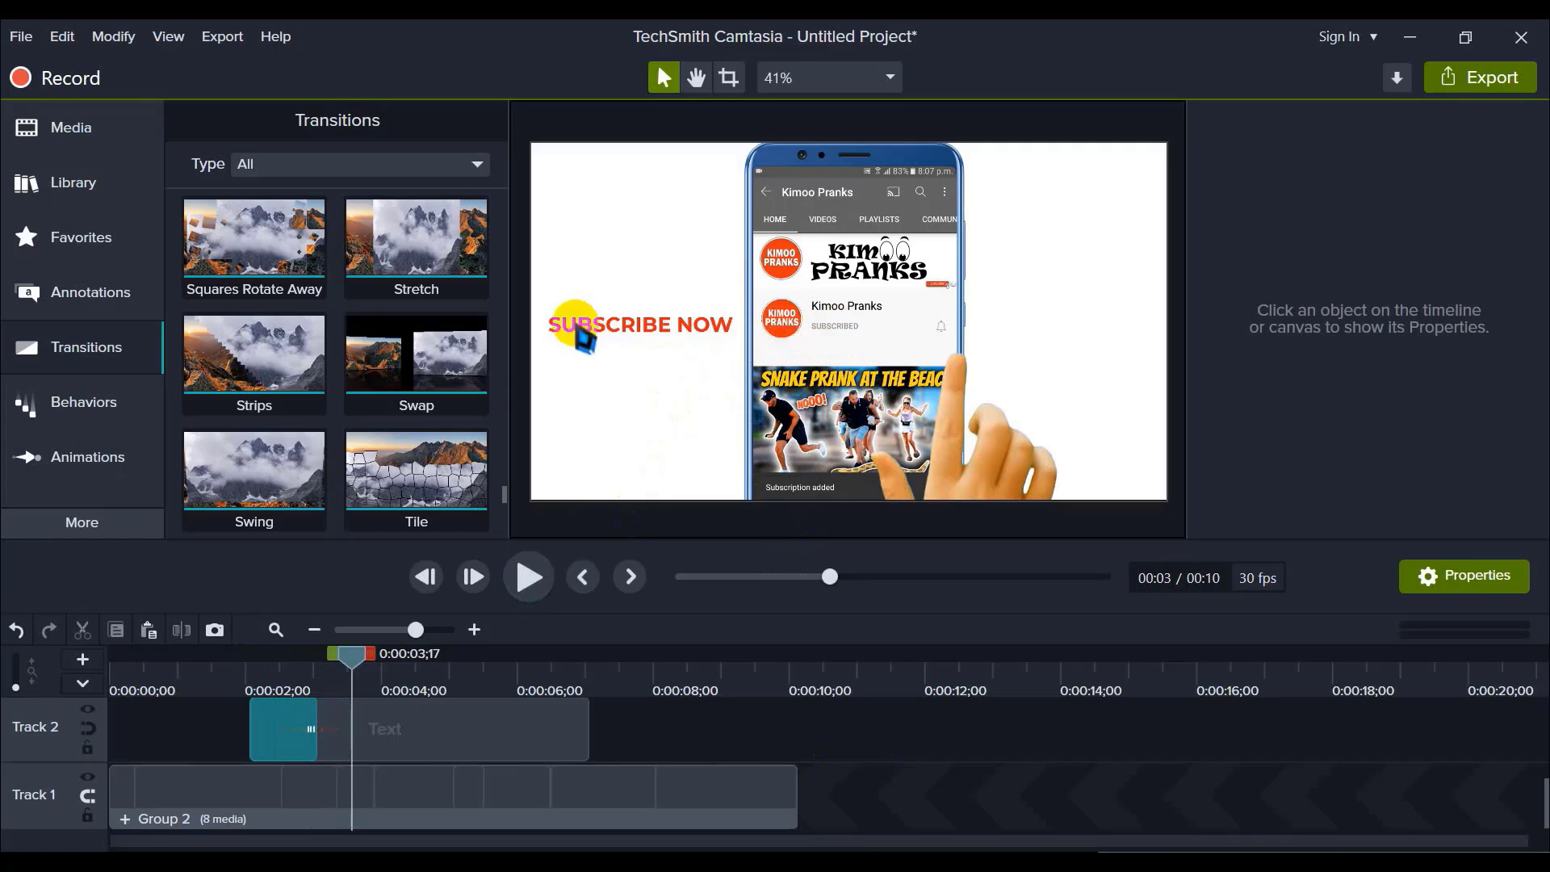
{"action": "left_click_drag", "start_coordinate": [351, 658], "coordinate": [227, 668]}
{"action": "left_click", "coordinate": [529, 577]}
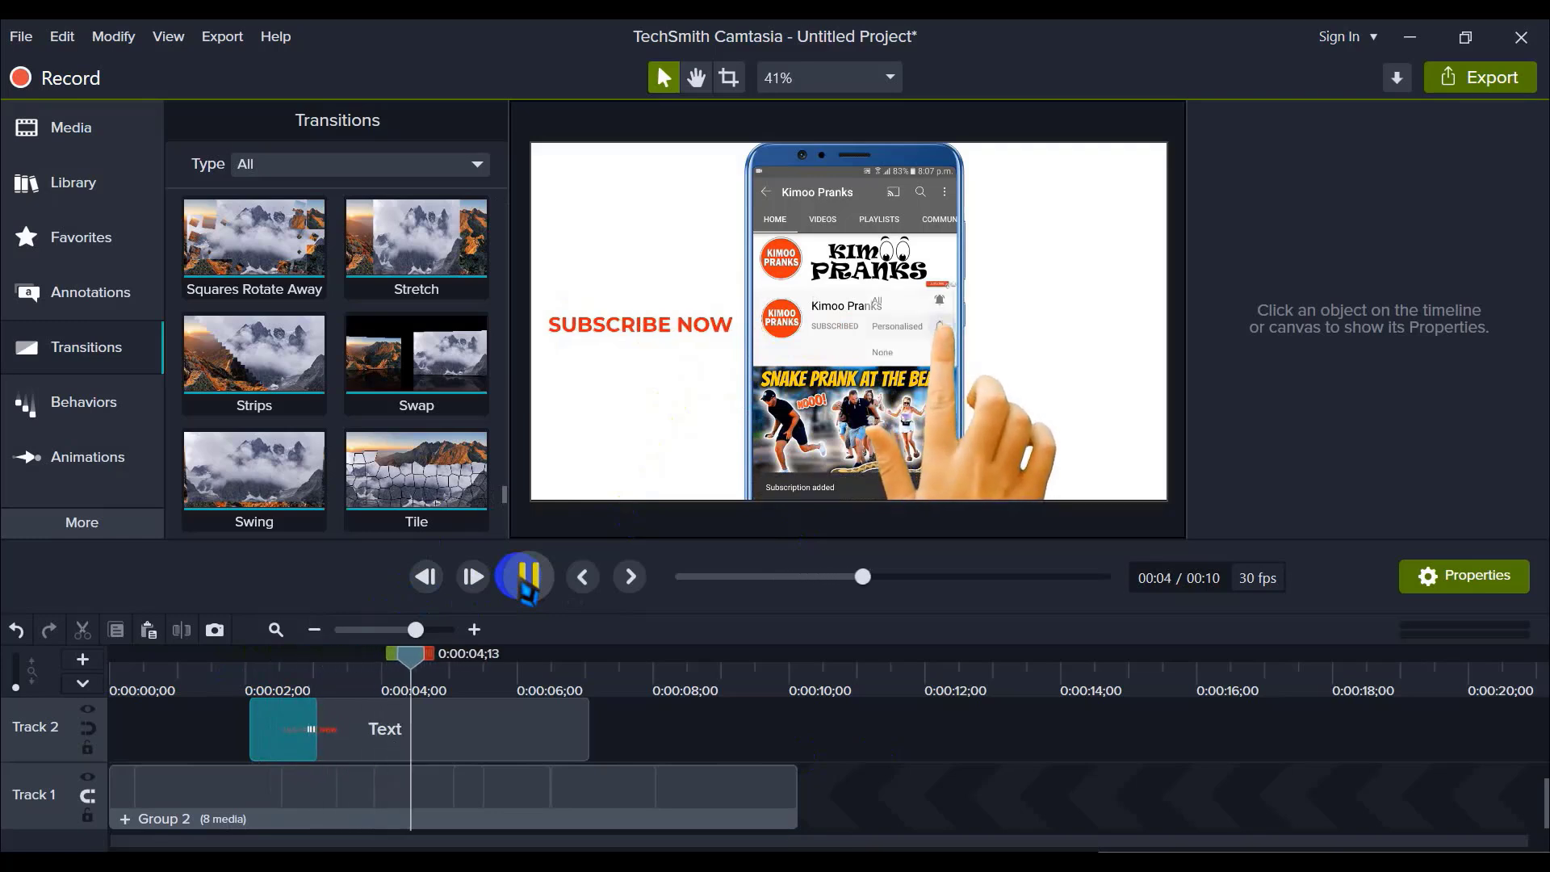
{"action": "left_click", "coordinate": [526, 575]}
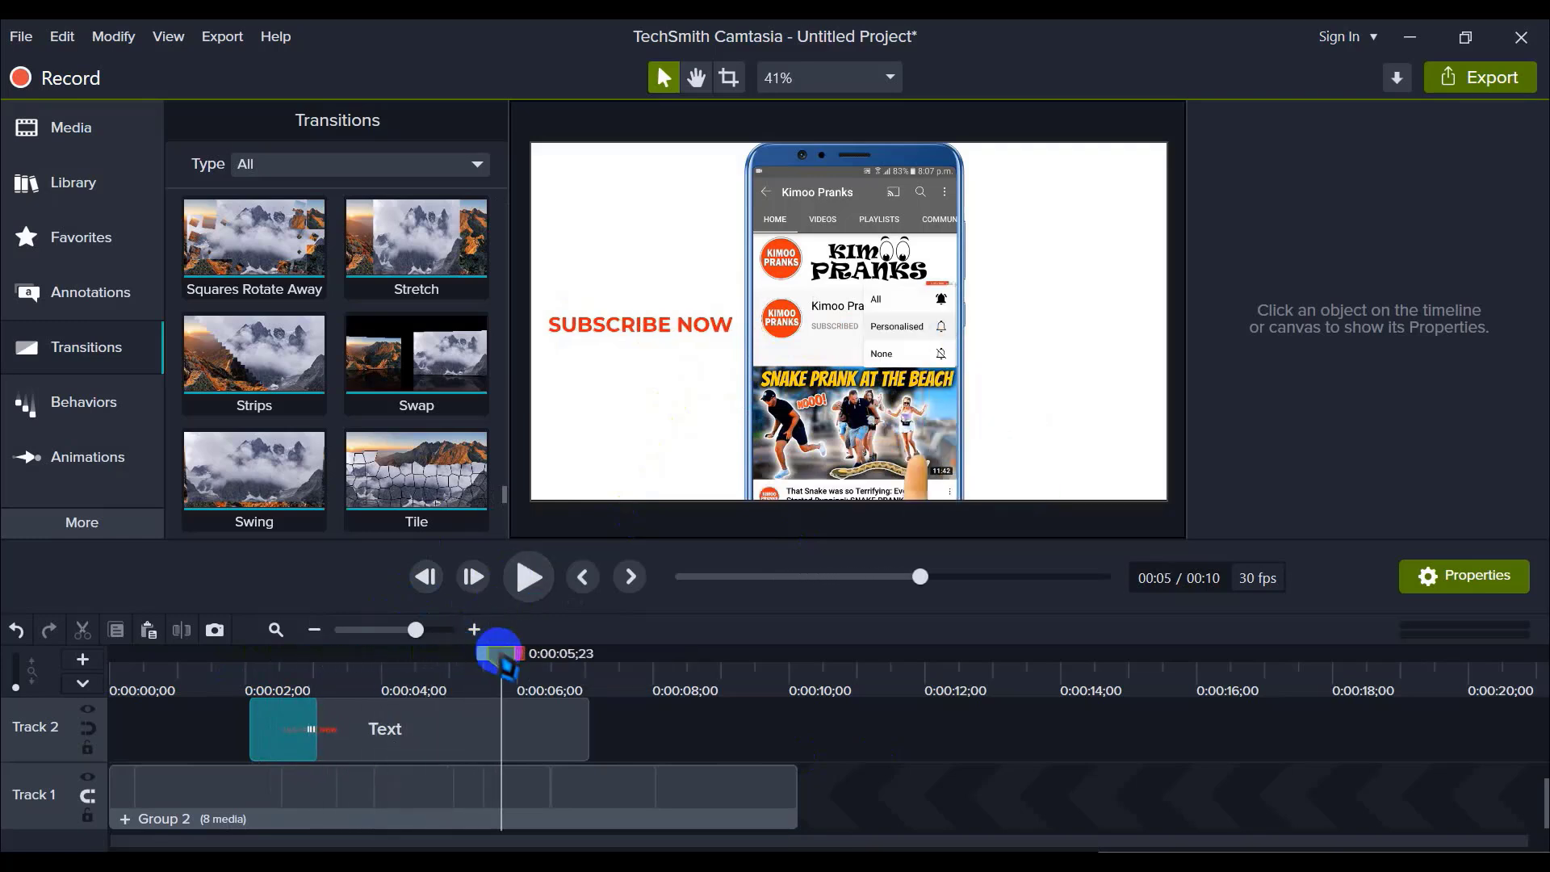
{"action": "left_click_drag", "start_coordinate": [499, 655], "coordinate": [376, 655]}
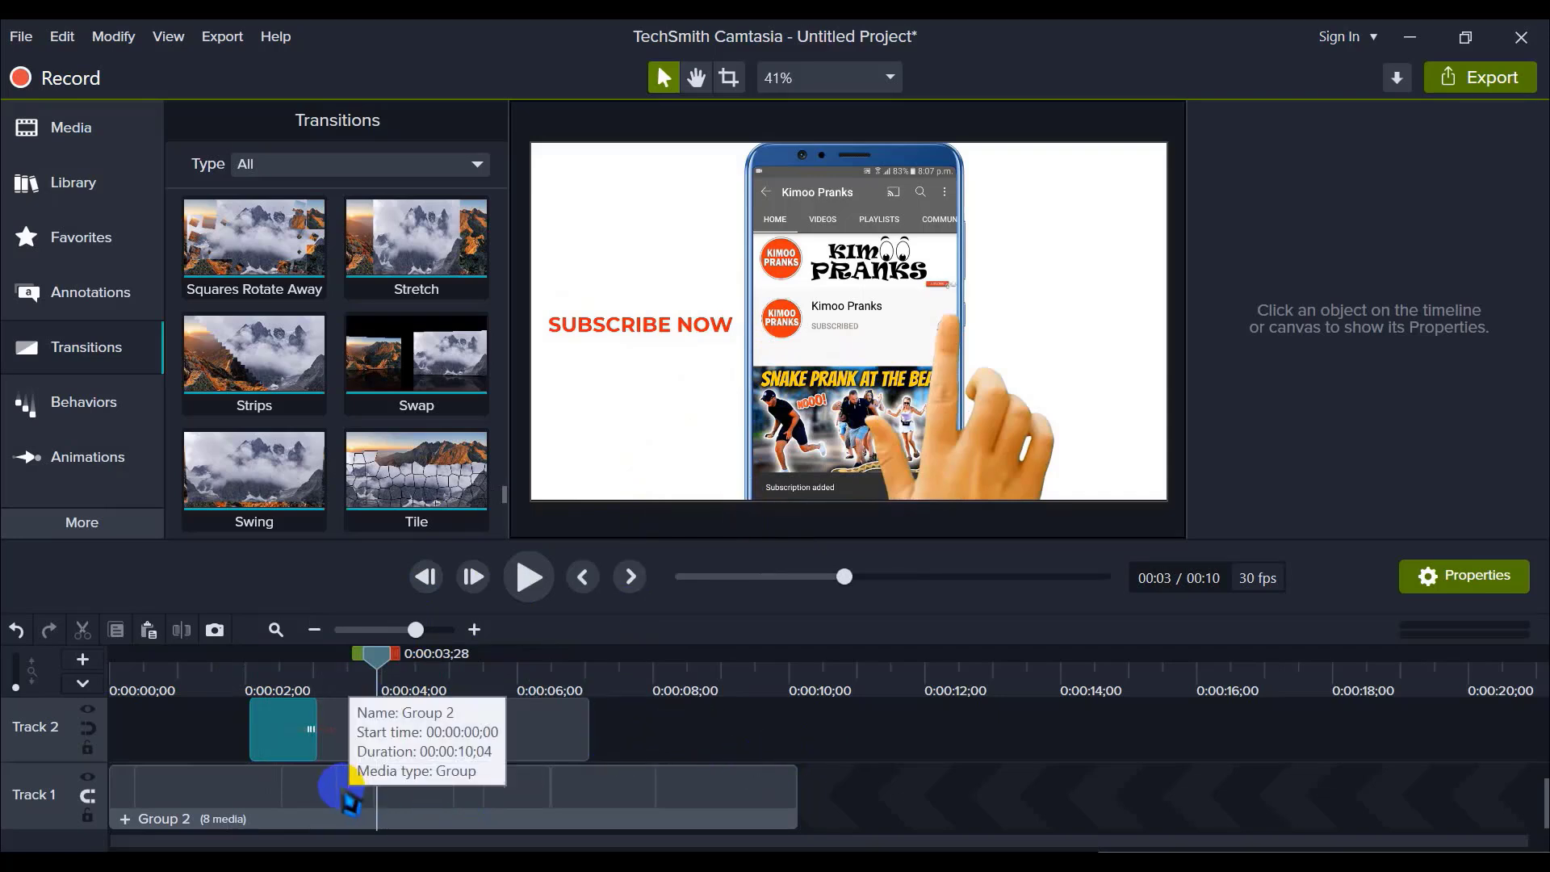
Step: Switch to the browser to check the Fiverr order and the Meet call, and return to Camtasia
{"action": "mouse_move", "coordinate": [283, 849]}
{"action": "left_click", "coordinate": [226, 780]}
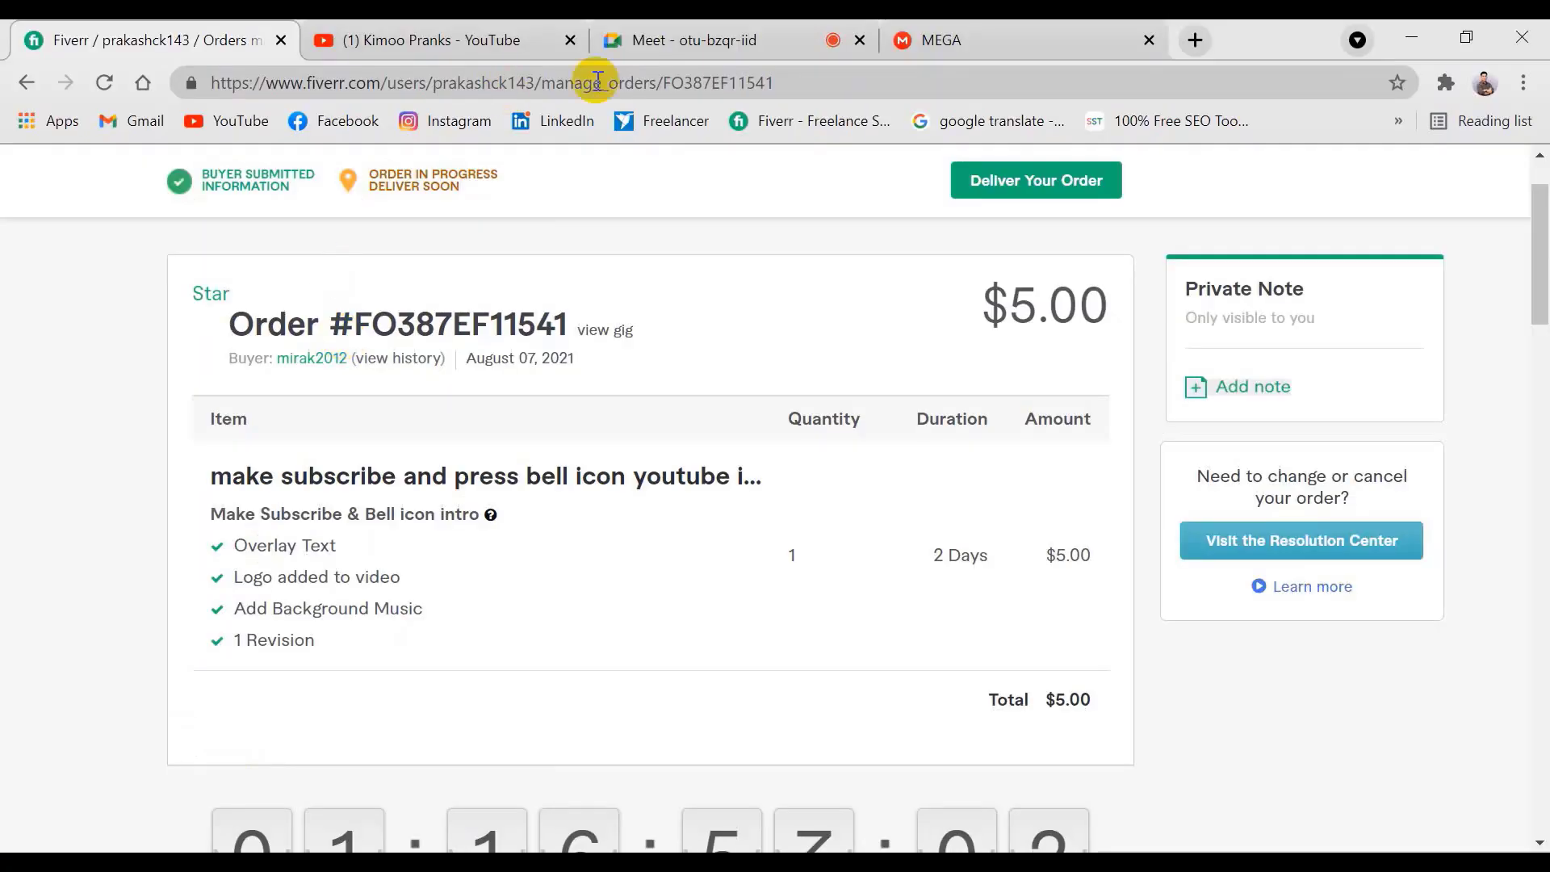
{"action": "left_click", "coordinate": [697, 42]}
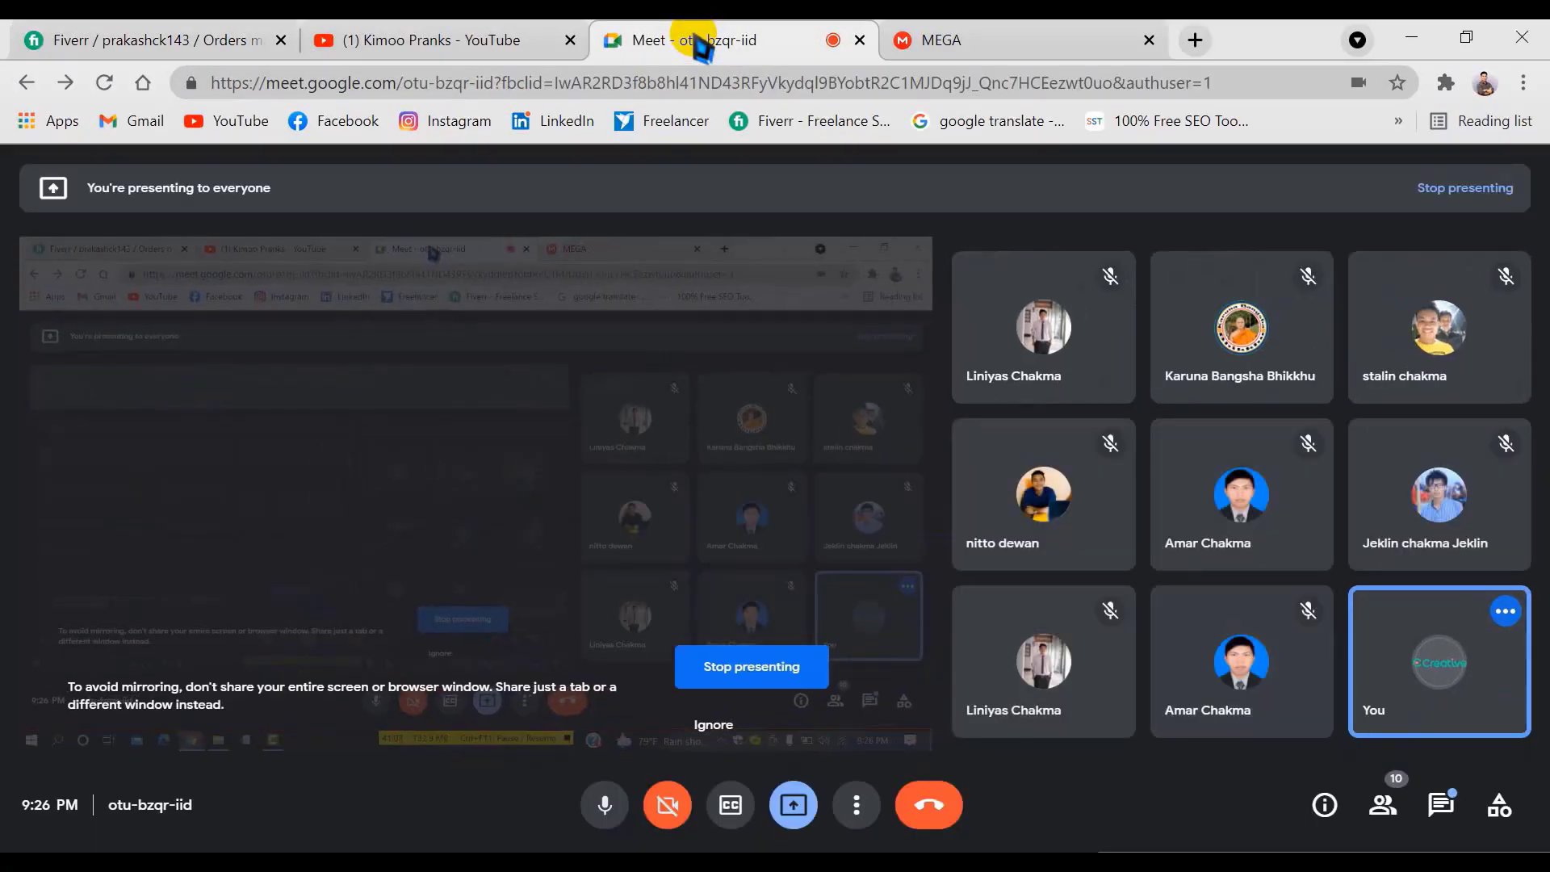
{"action": "left_click", "coordinate": [1412, 39]}
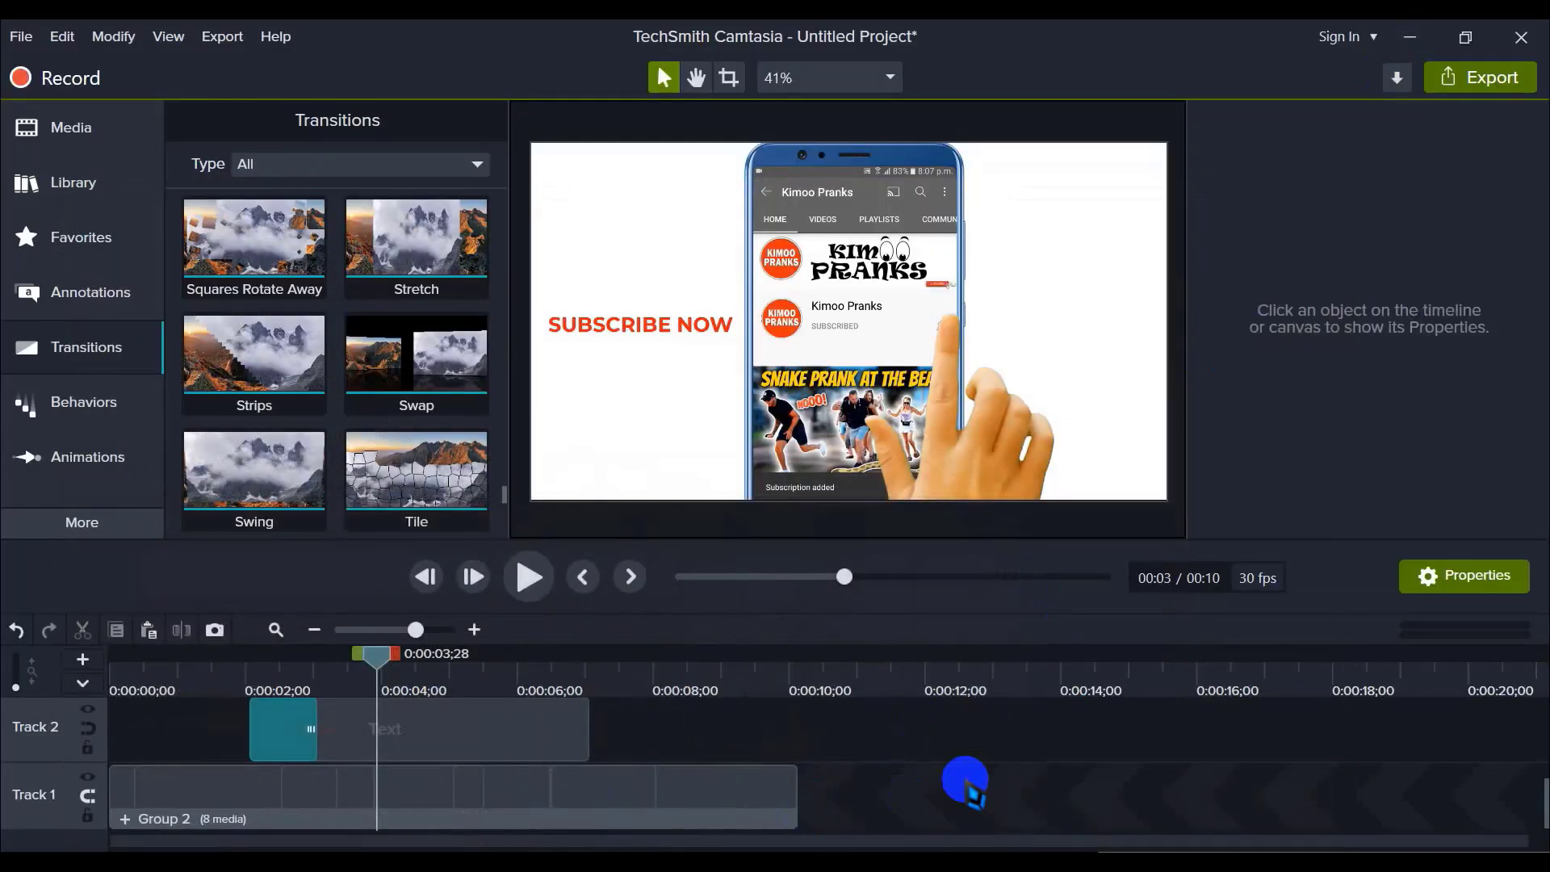
Step: Add a plain ABC text callout without a background on Track 3 at 0:00:03;28
{"action": "scroll", "coordinate": [824, 786], "scroll_direction": "up", "scroll_amount": 2}
{"action": "left_click", "coordinate": [545, 788]}
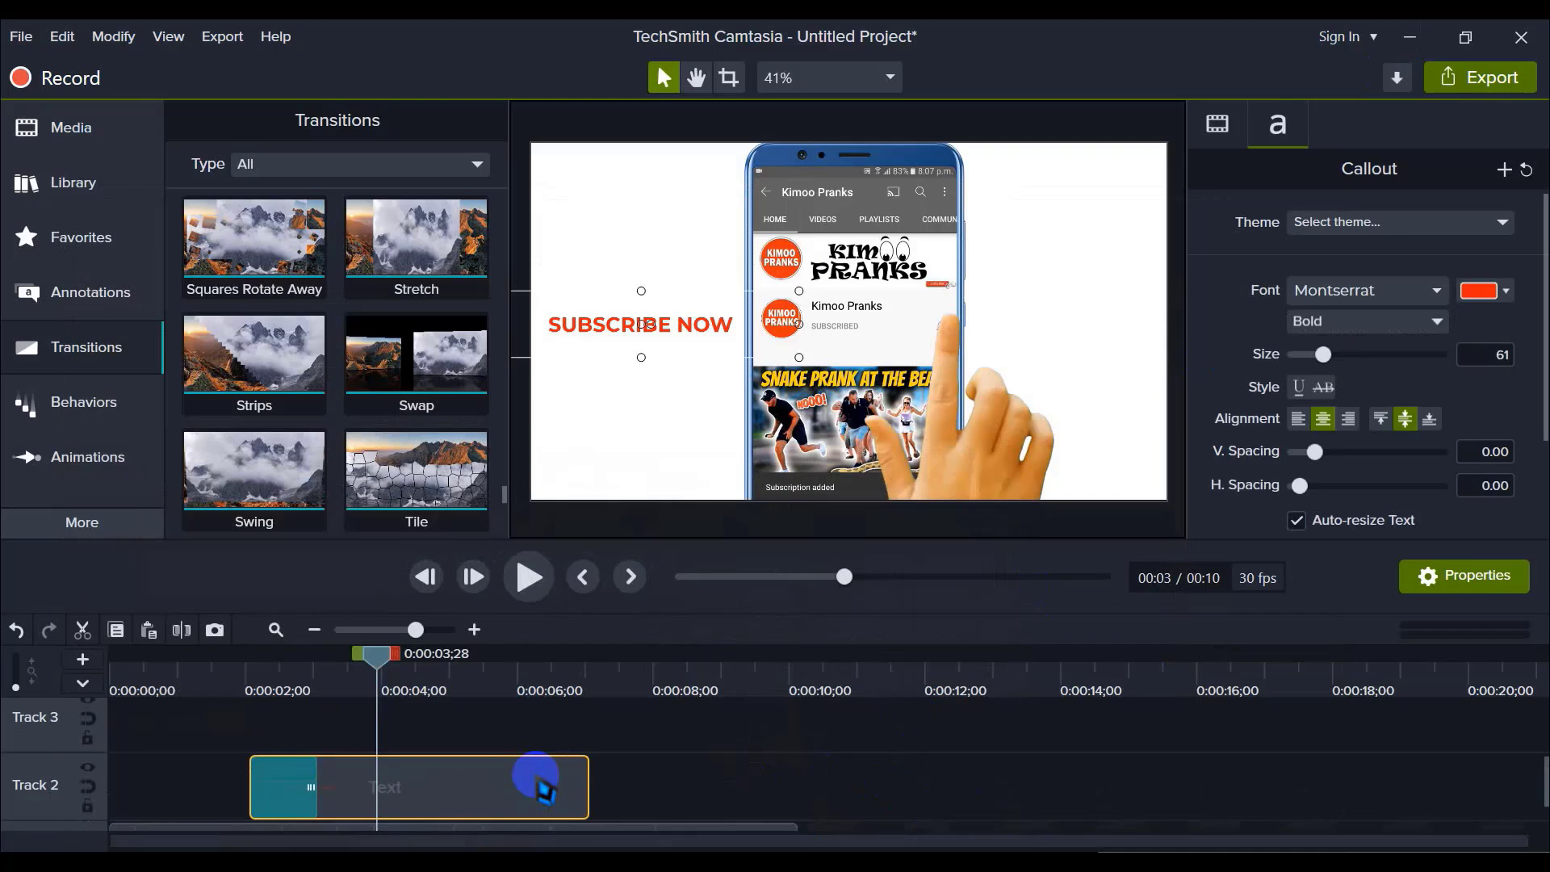
{"action": "left_click", "coordinate": [677, 373]}
{"action": "left_click", "coordinate": [685, 768]}
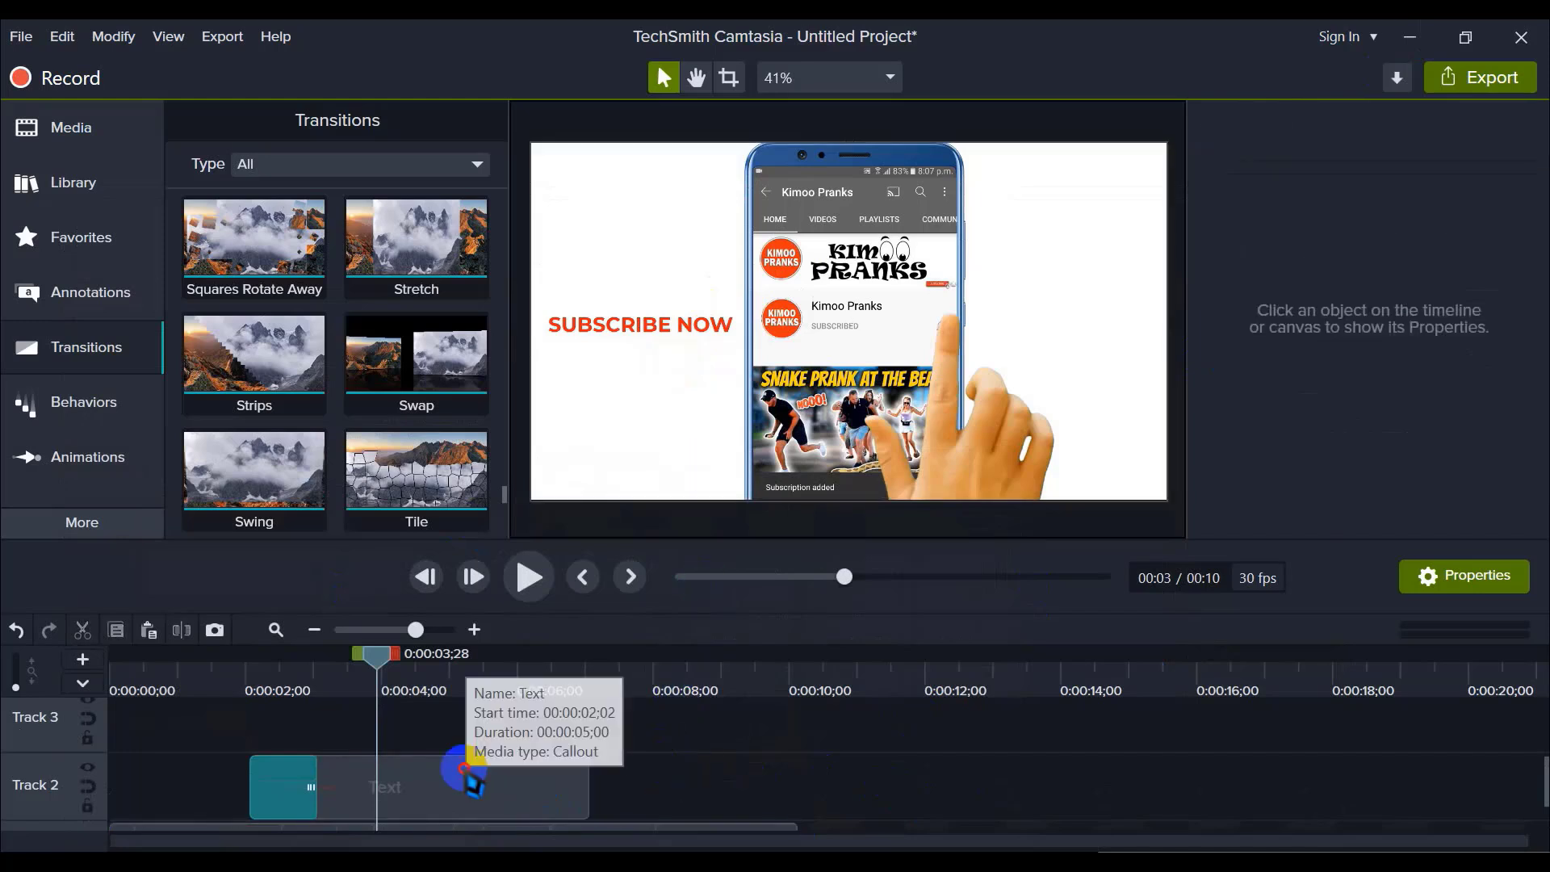
{"action": "left_click", "coordinate": [466, 767]}
{"action": "left_click", "coordinate": [626, 428]}
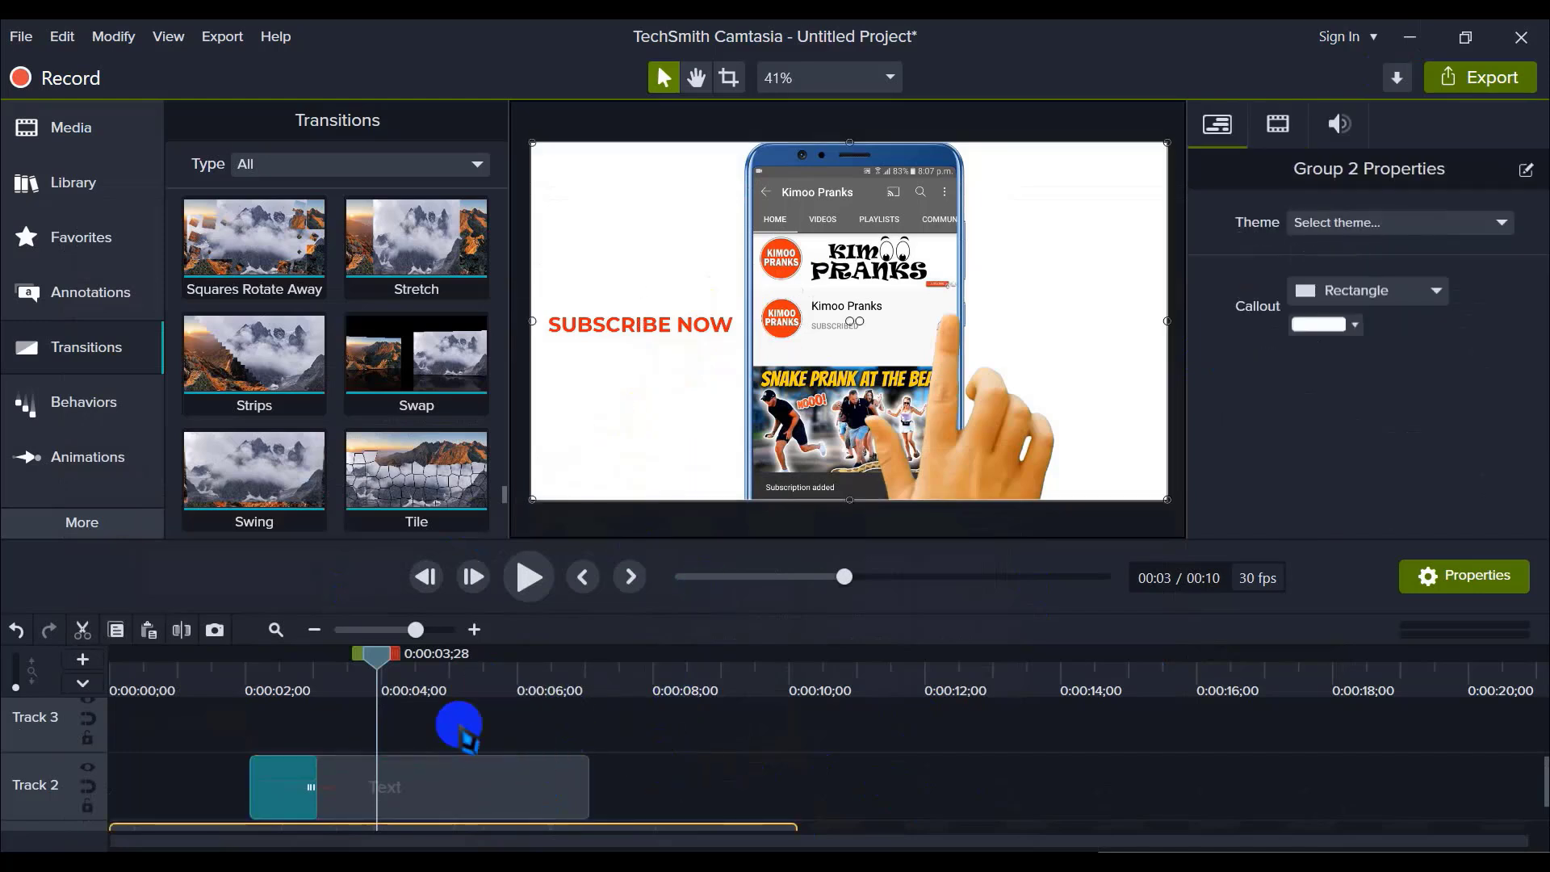
{"action": "left_click", "coordinate": [64, 296]}
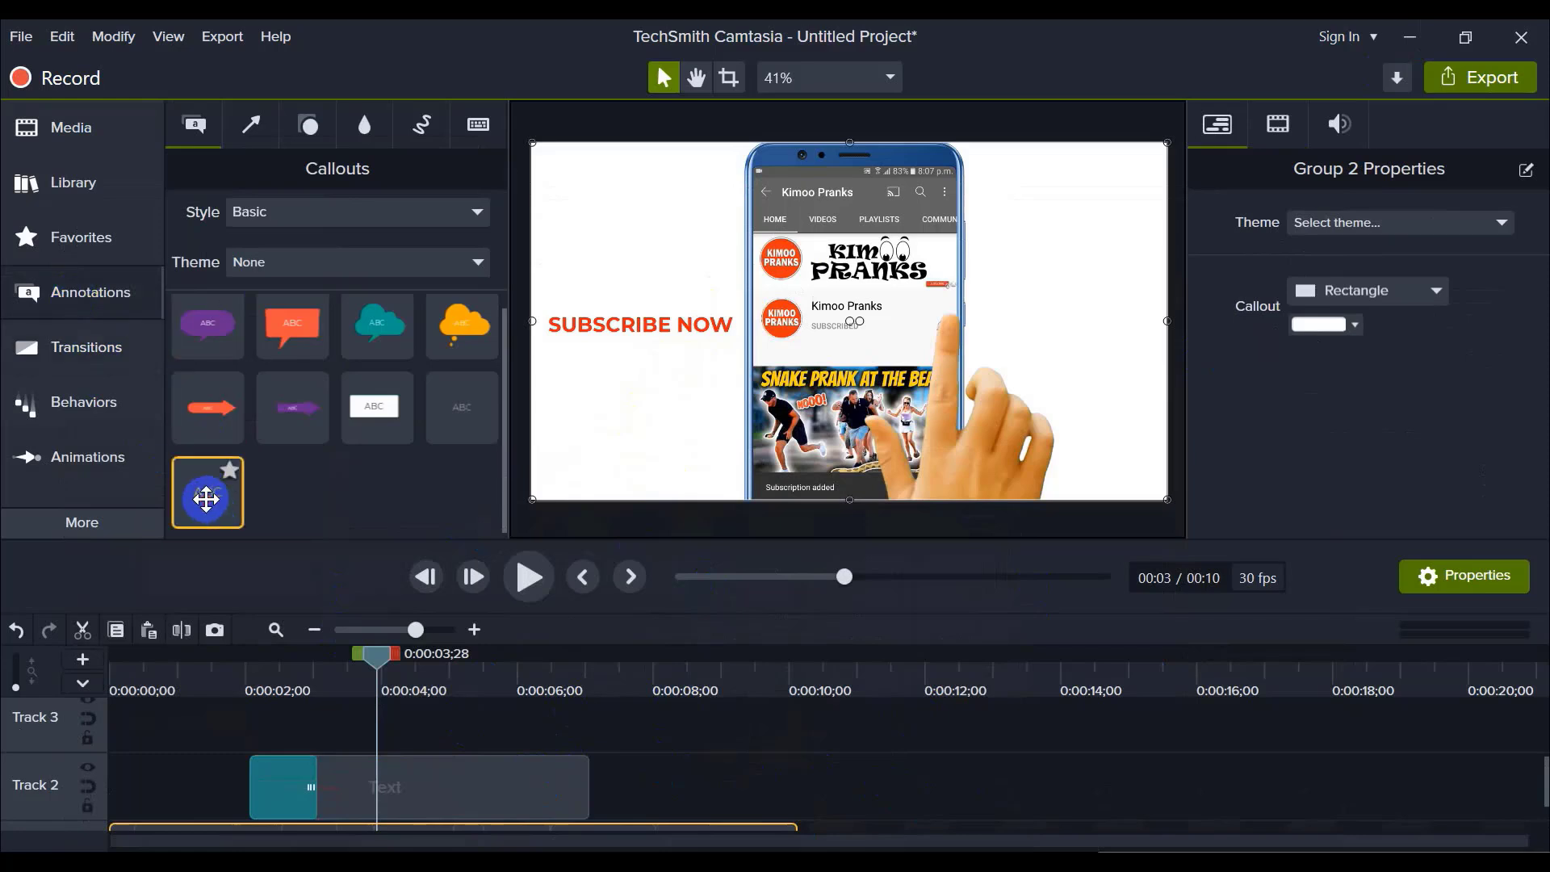
{"action": "left_click_drag", "start_coordinate": [207, 499], "coordinate": [493, 450]}
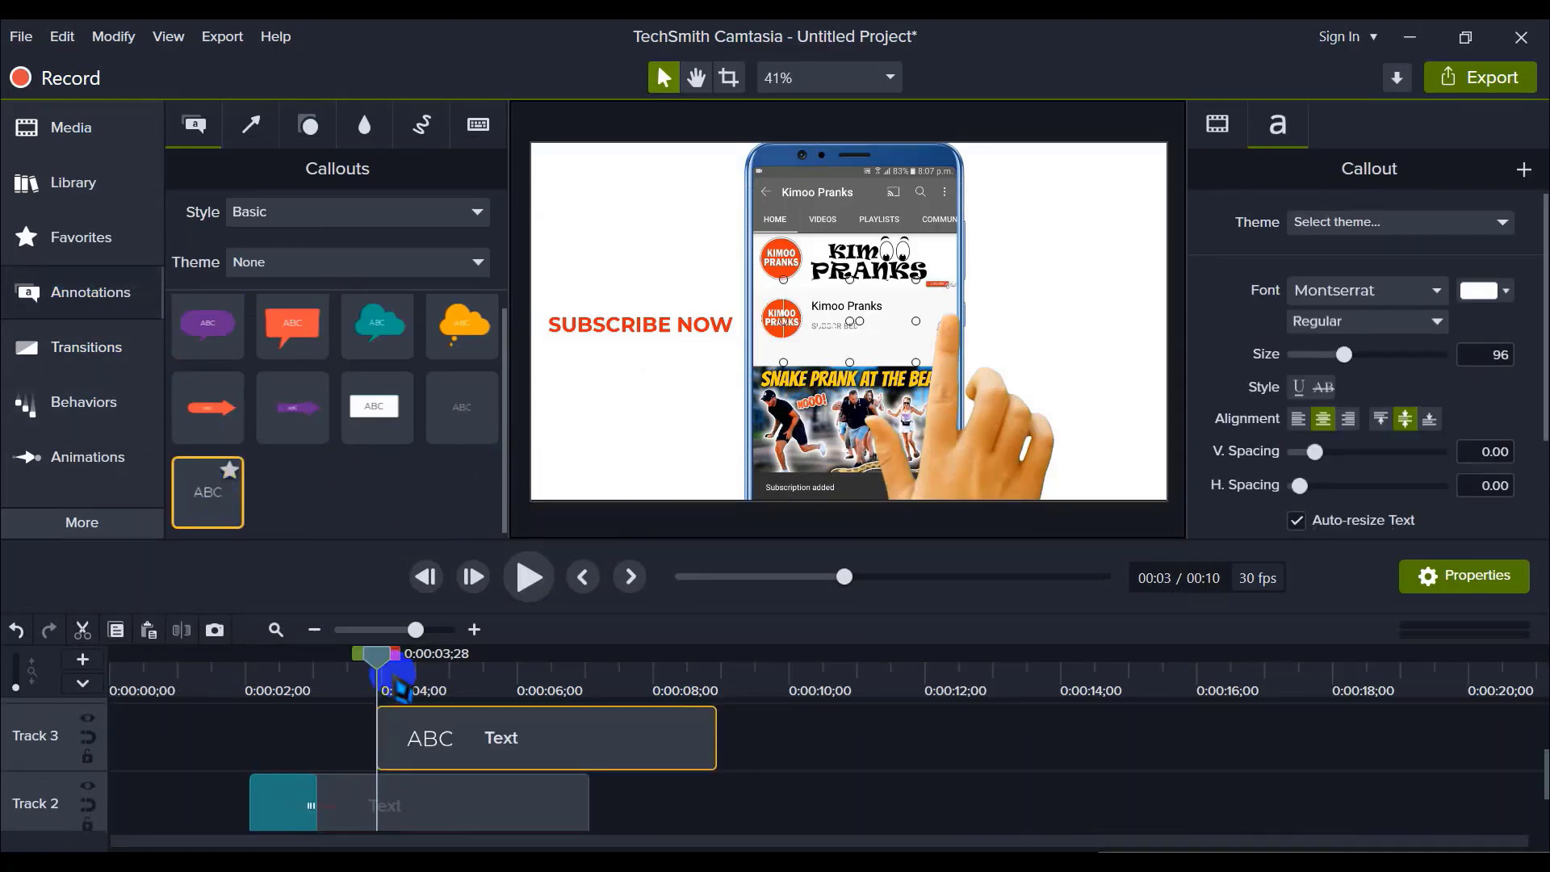
Step: Place the ABC callout directly below SUBSCRIBE NOW and set its font colour to black (#000000)
{"action": "left_click_drag", "start_coordinate": [393, 676], "coordinate": [724, 776]}
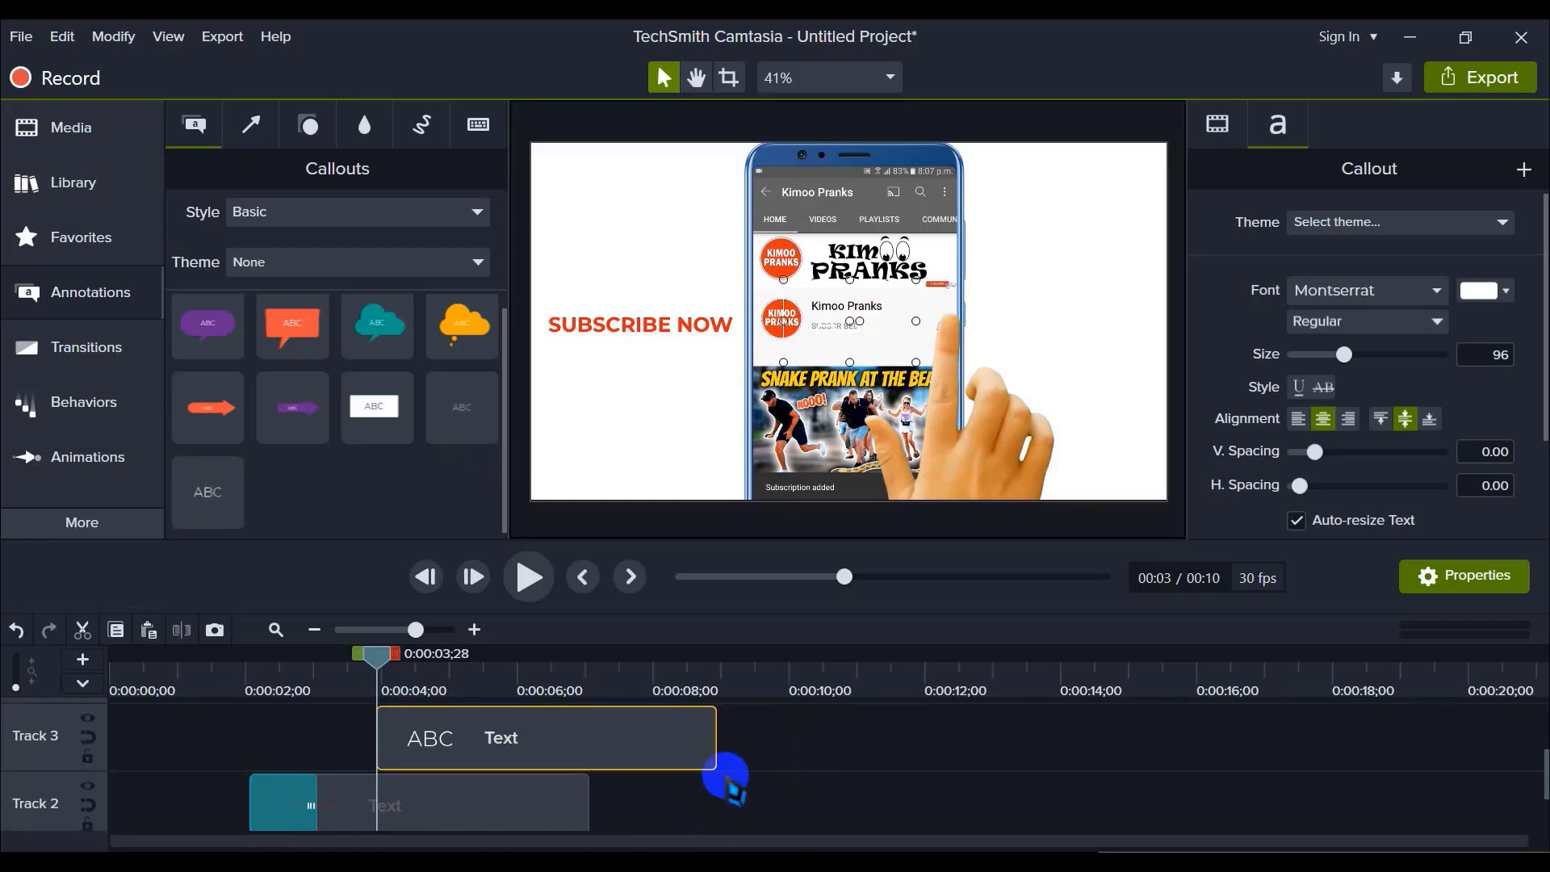
{"action": "left_click", "coordinate": [743, 768]}
{"action": "left_click", "coordinate": [537, 735]}
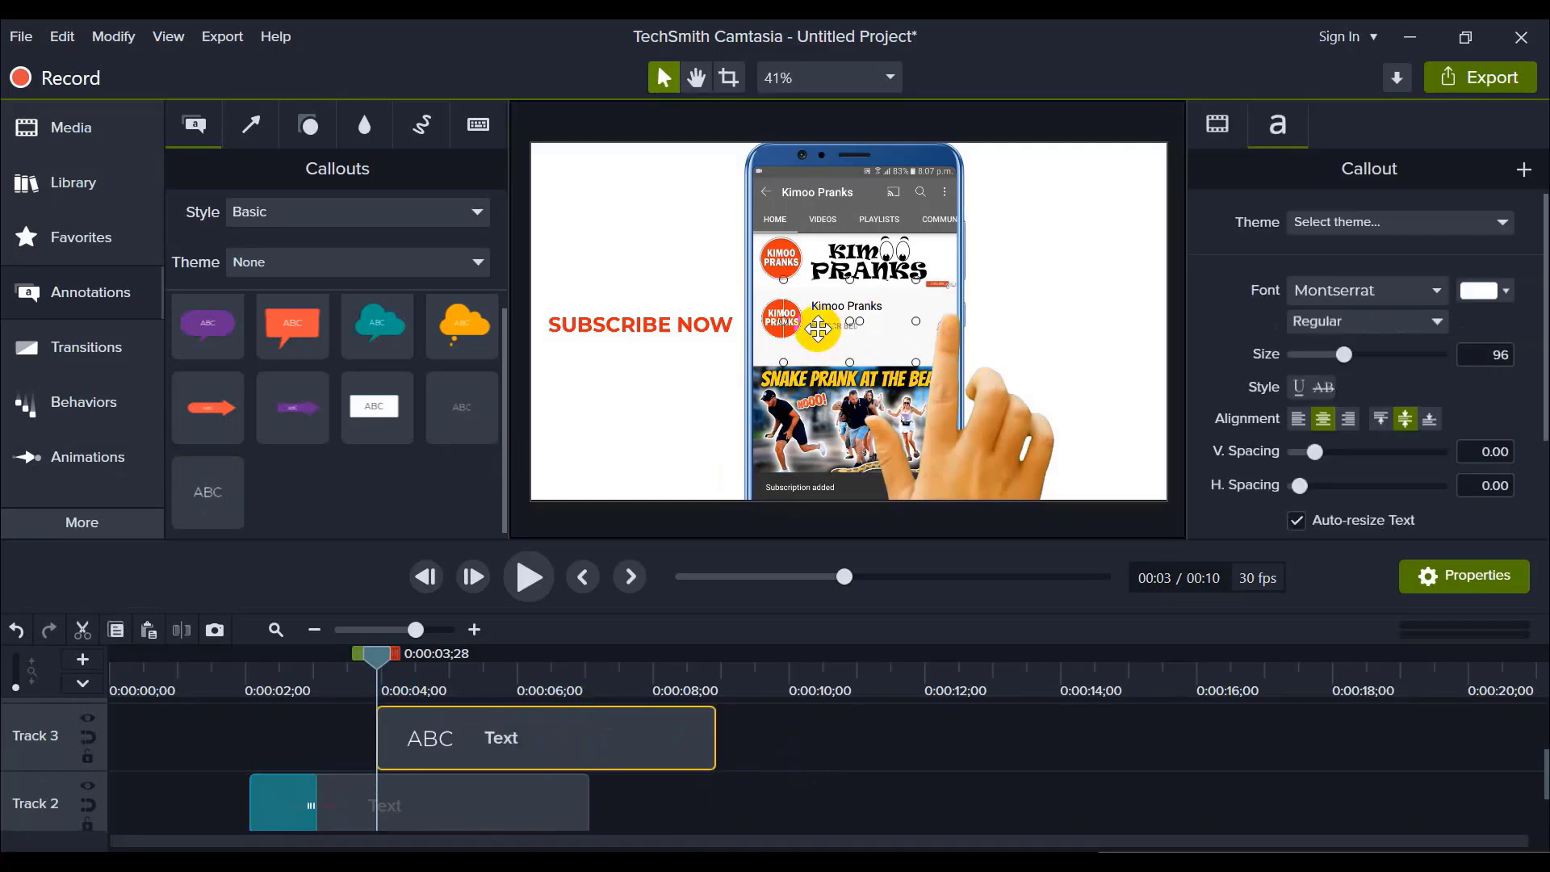
{"action": "left_click_drag", "start_coordinate": [818, 328], "coordinate": [595, 396]}
{"action": "left_click", "coordinate": [1486, 290]}
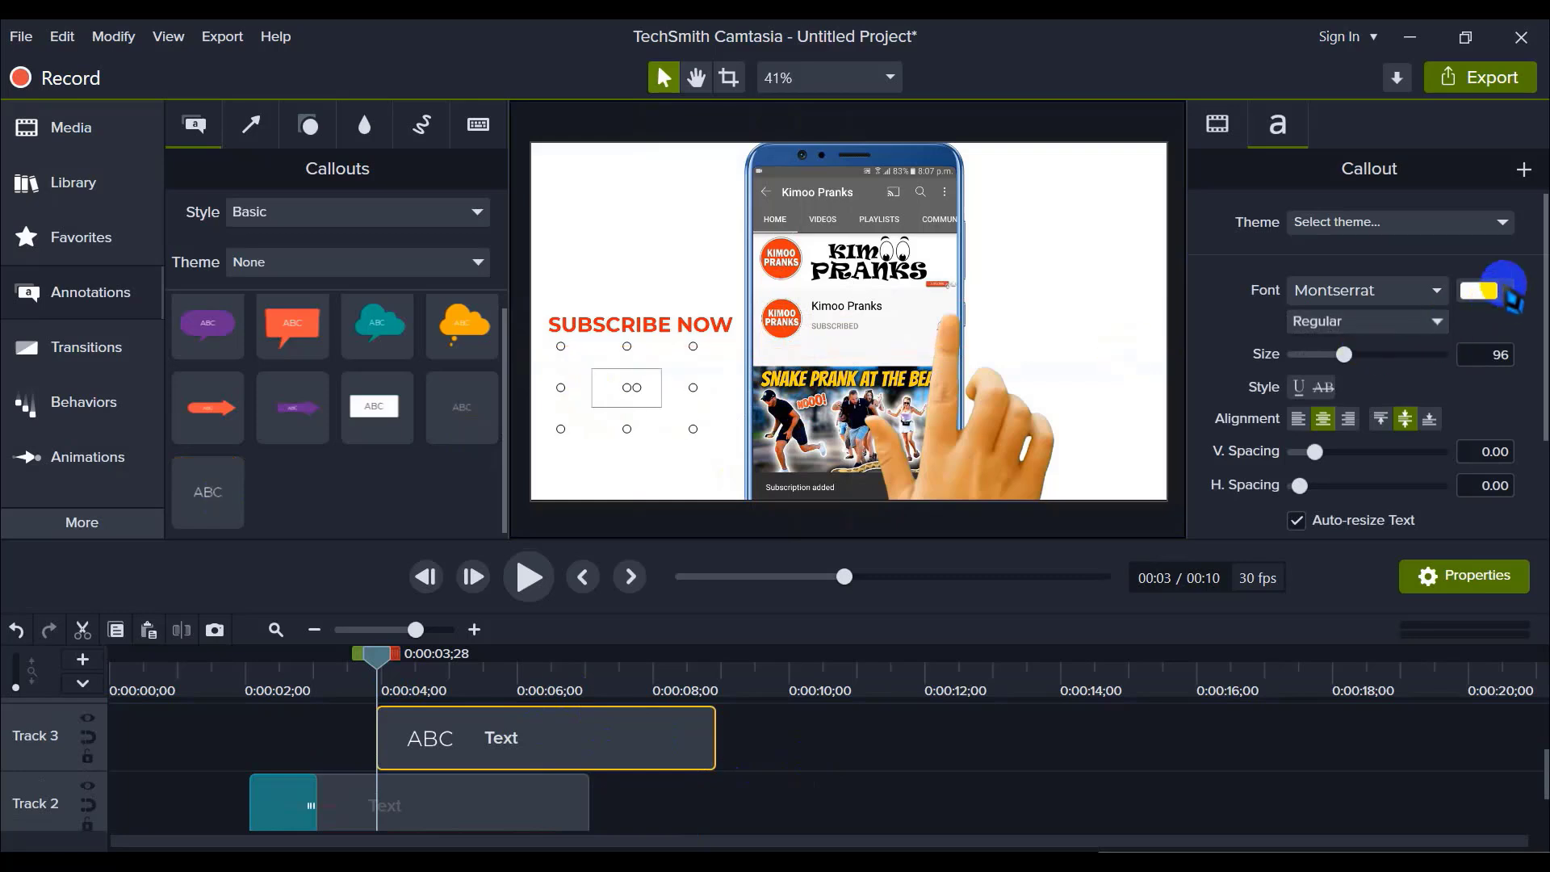
{"action": "left_click", "coordinate": [1392, 477]}
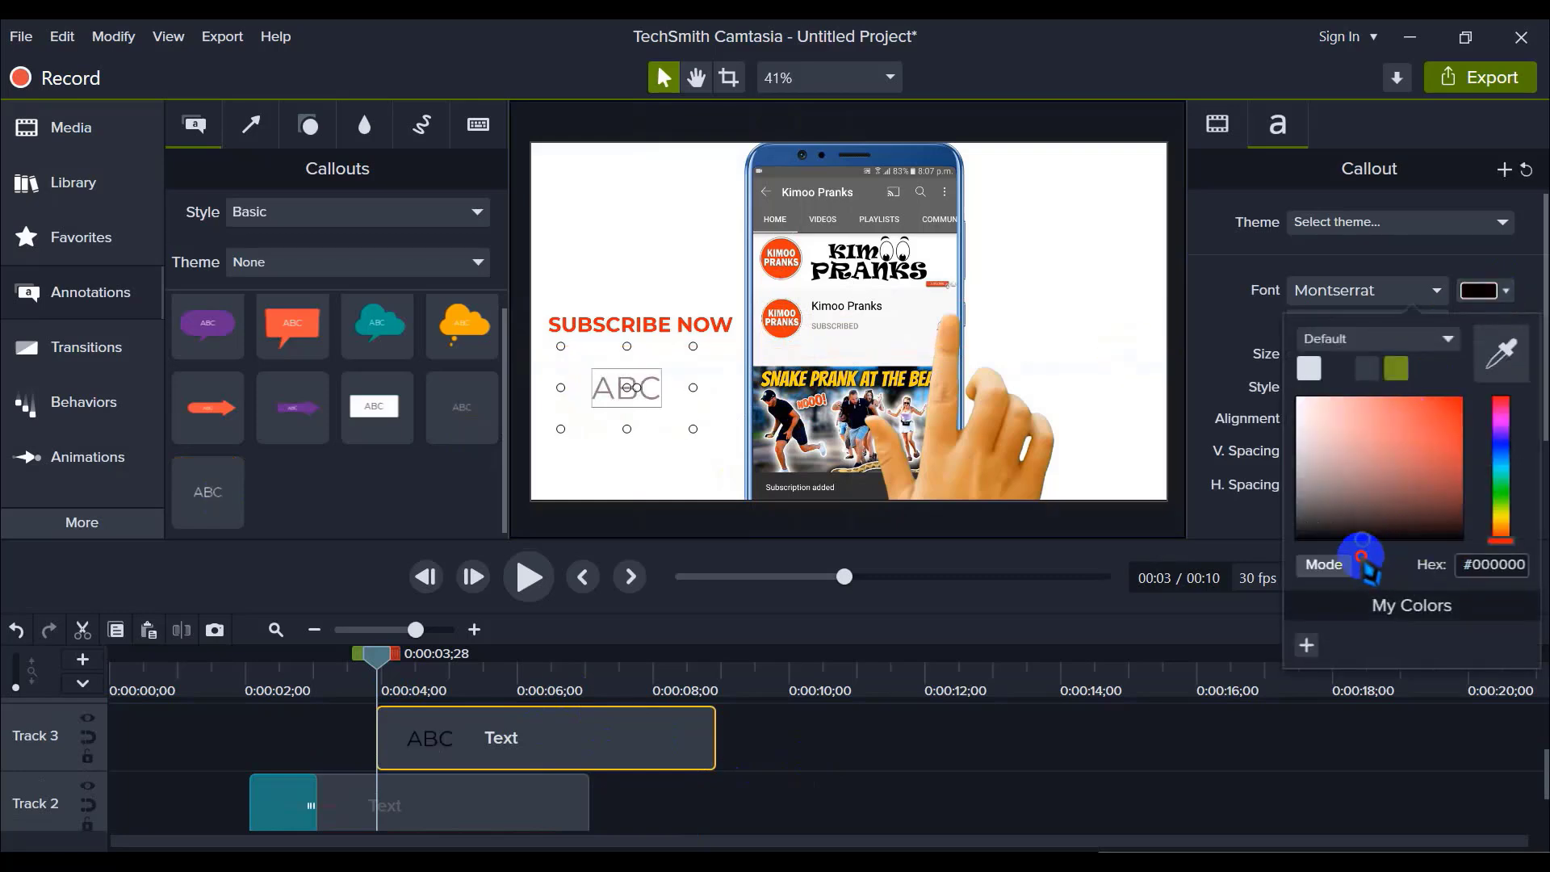
{"action": "left_click", "coordinate": [923, 761]}
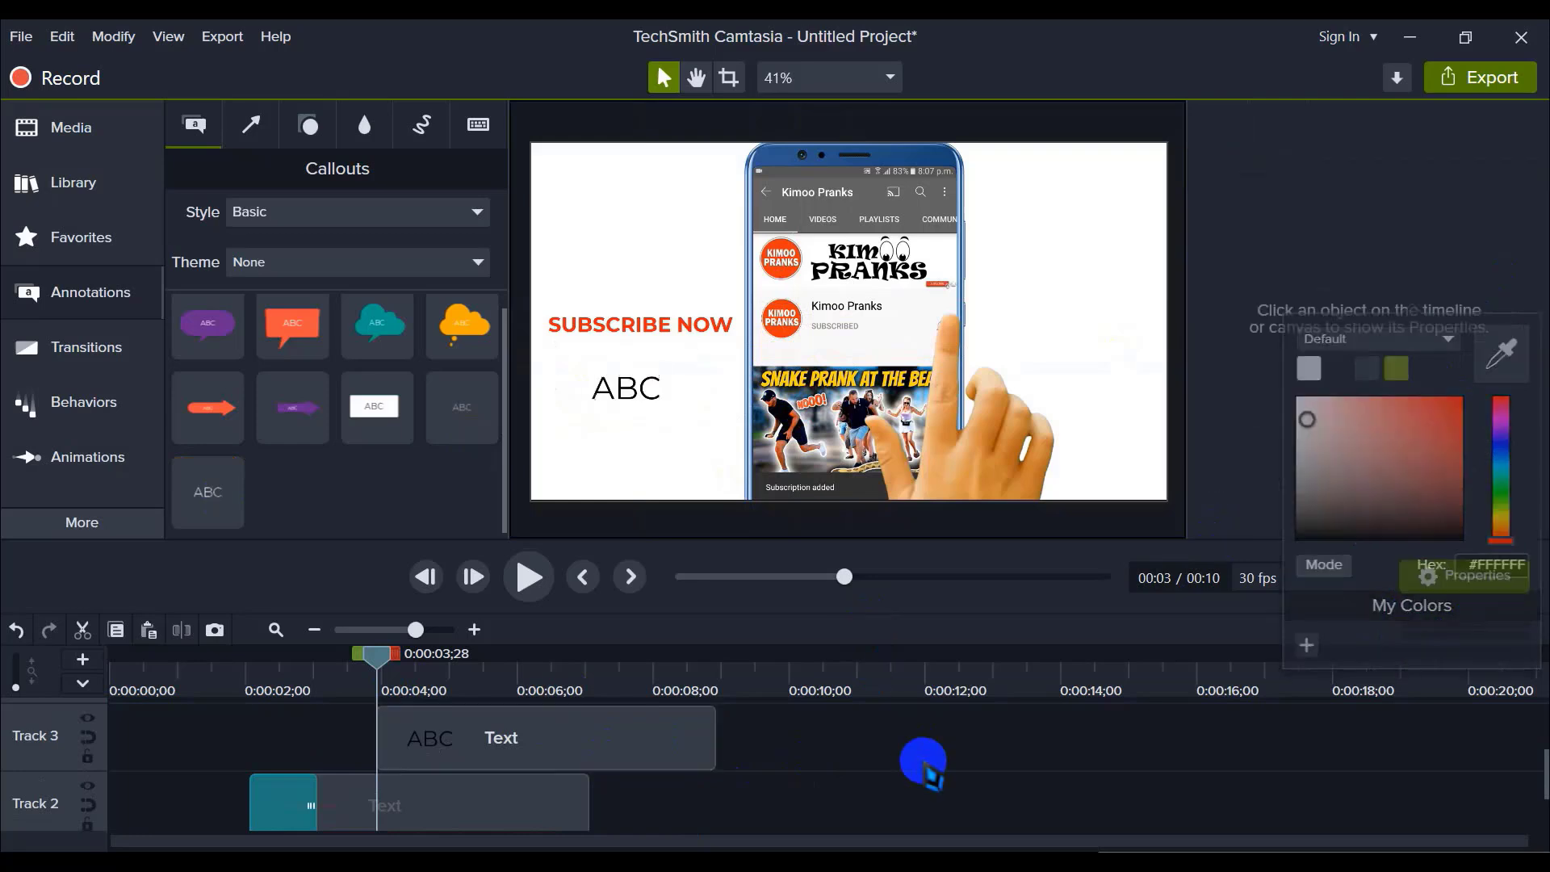
Step: Replace the ABC text with "MAKE SURE YOU DON'T MISS ANY OF OUR VIDEOS" and widen its text box onto the phone
{"action": "left_click", "coordinate": [632, 393]}
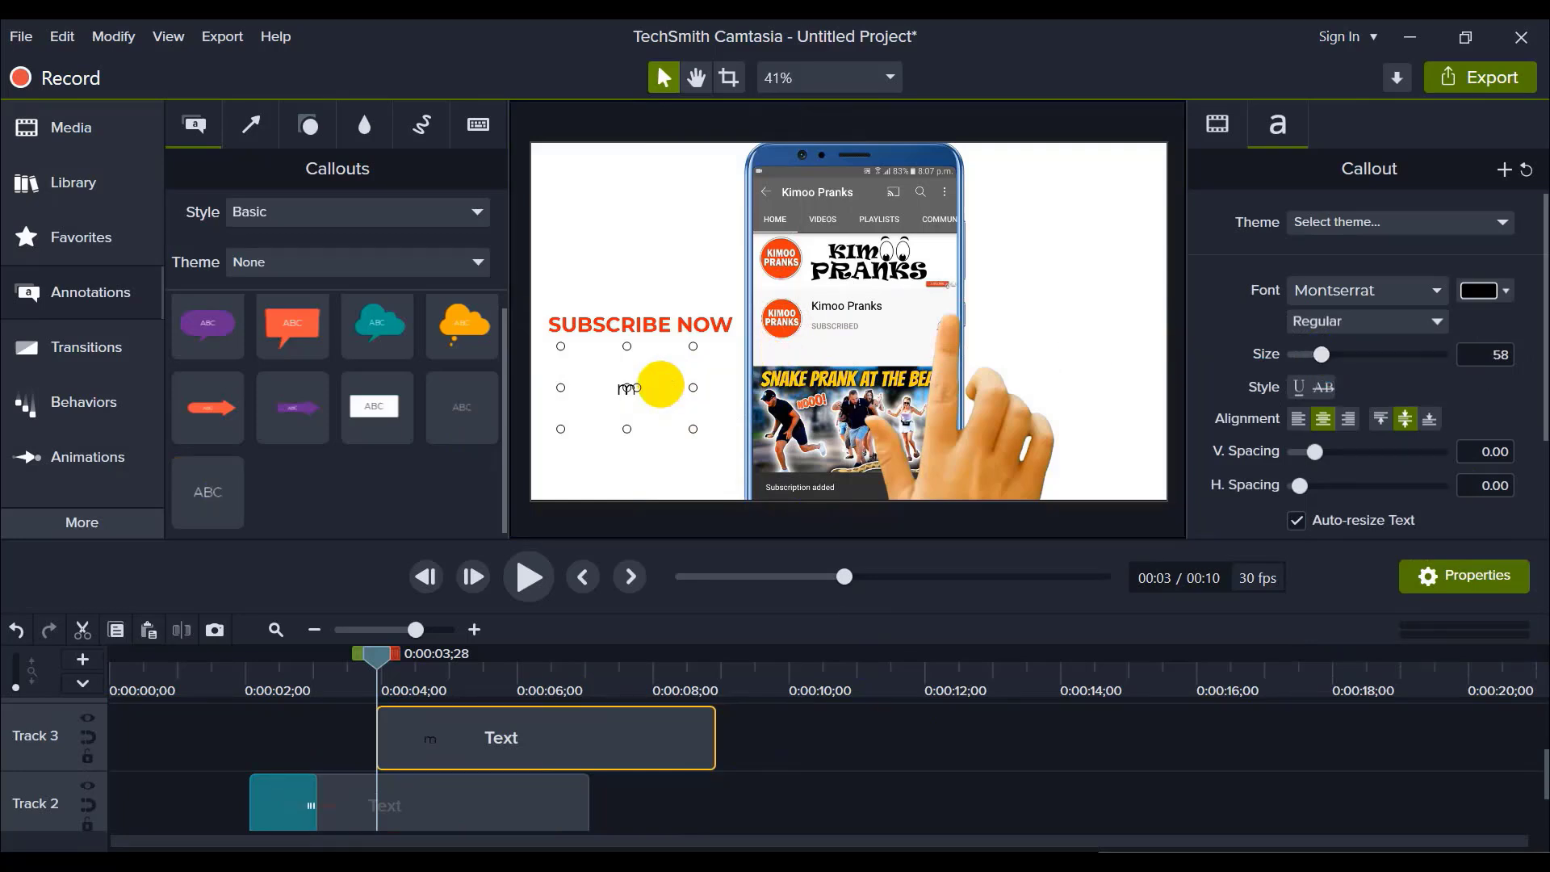
{"action": "key", "text": "BackSpace"}
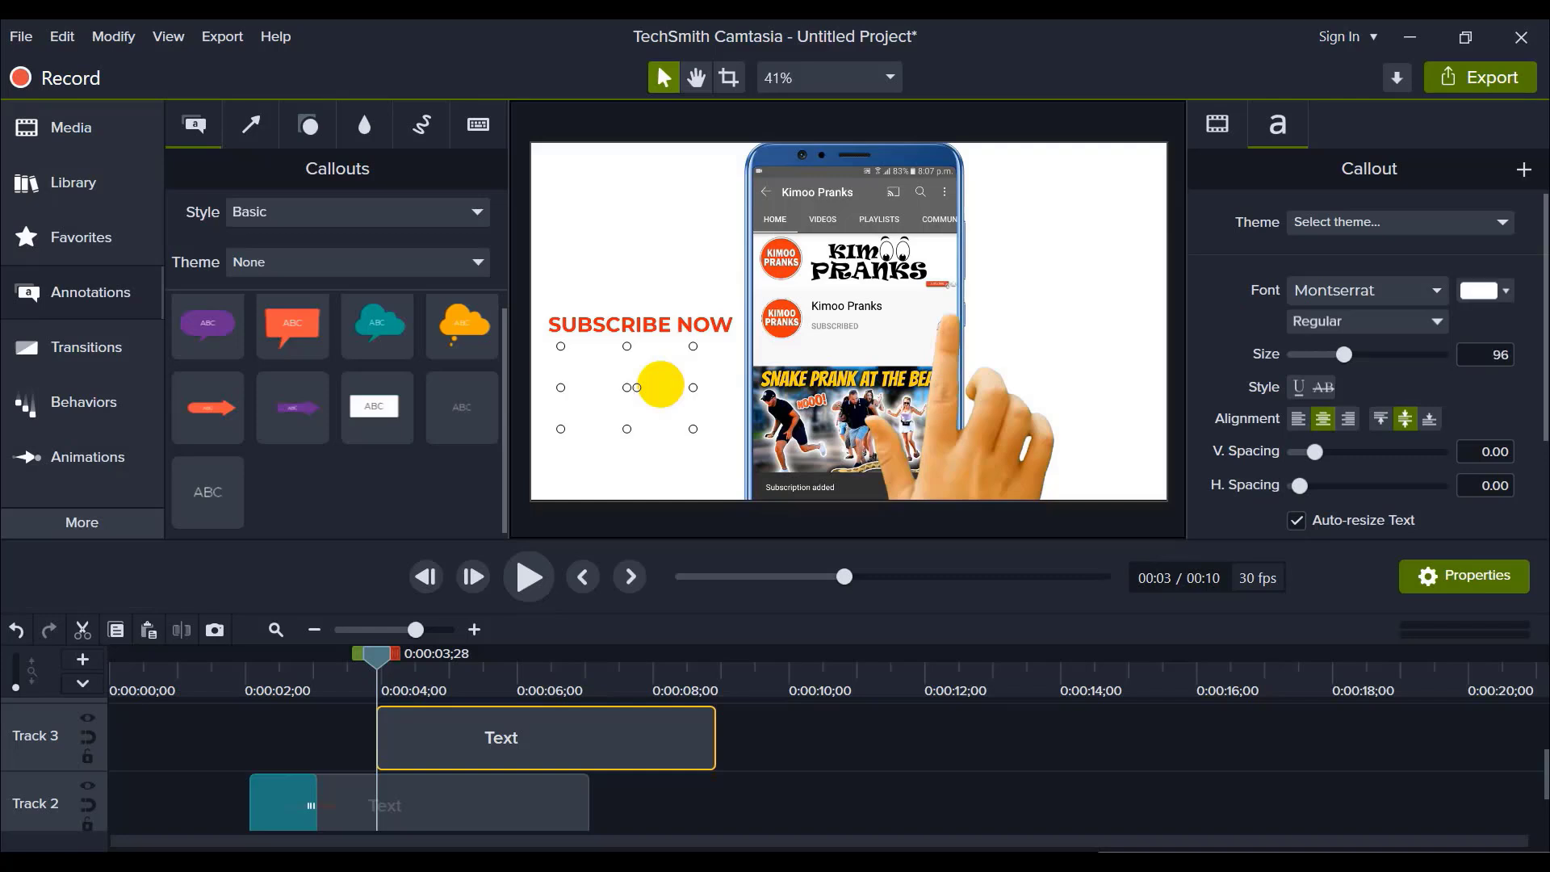
{"action": "type", "text": "MAKE"}
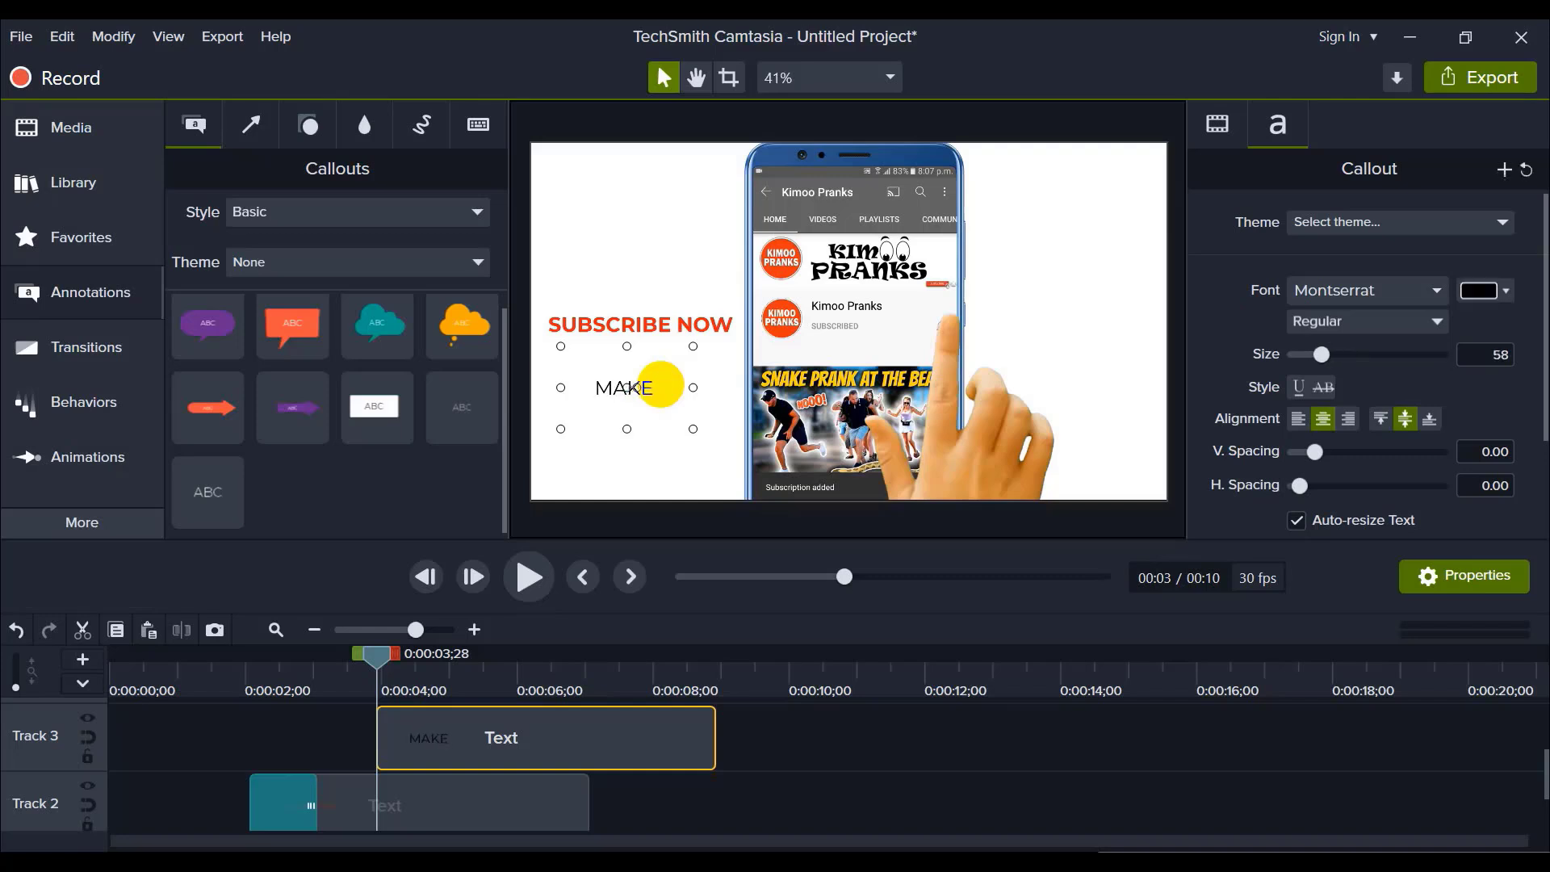
{"action": "type", "text": " SURE"}
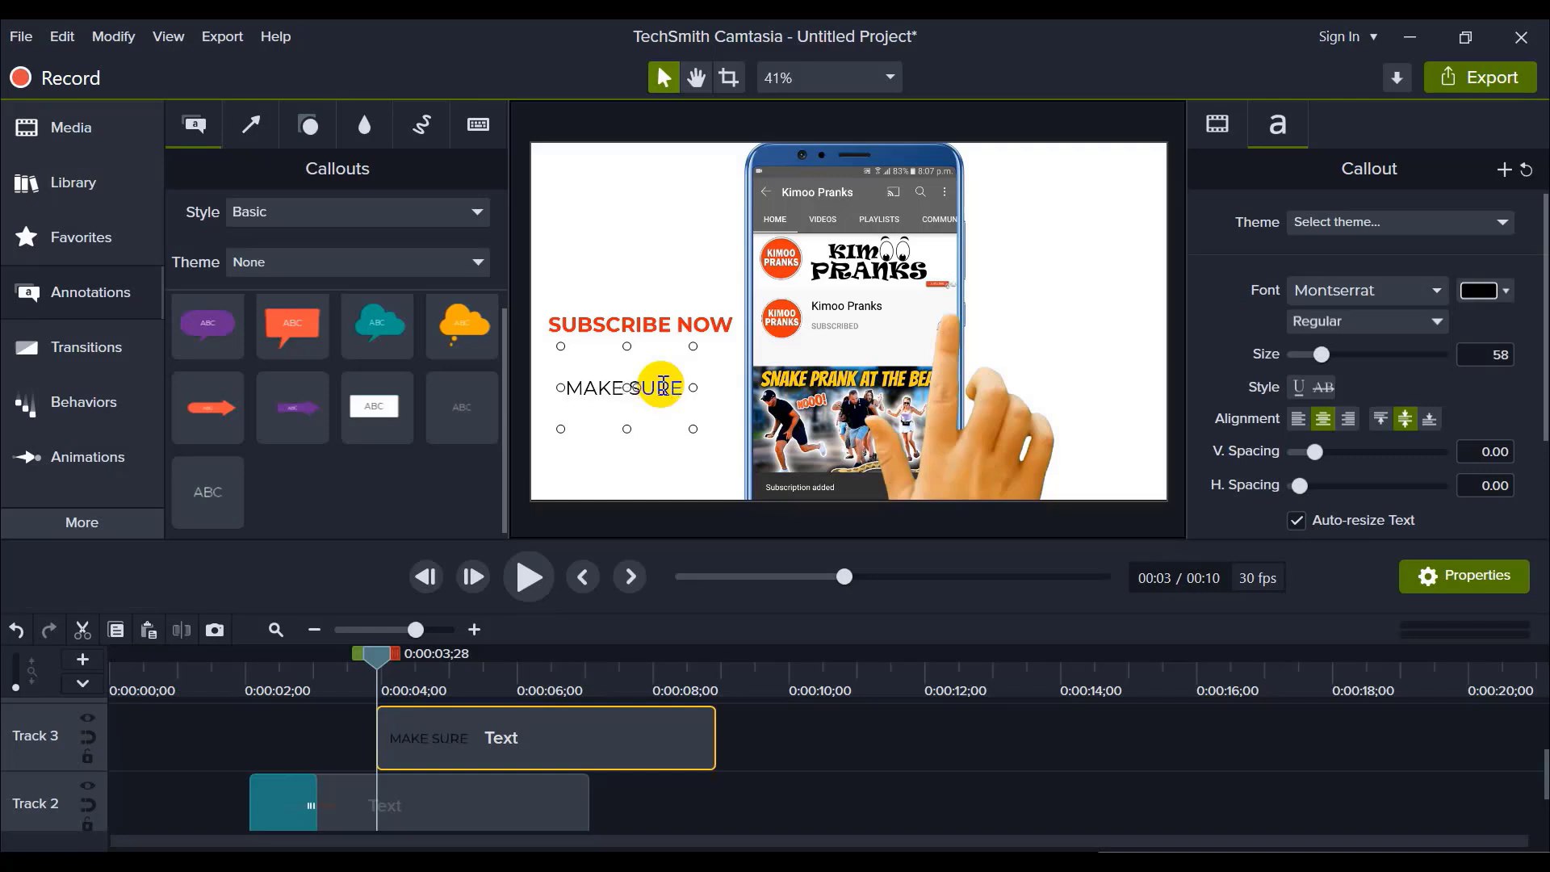
{"action": "type", "text": " YOU"}
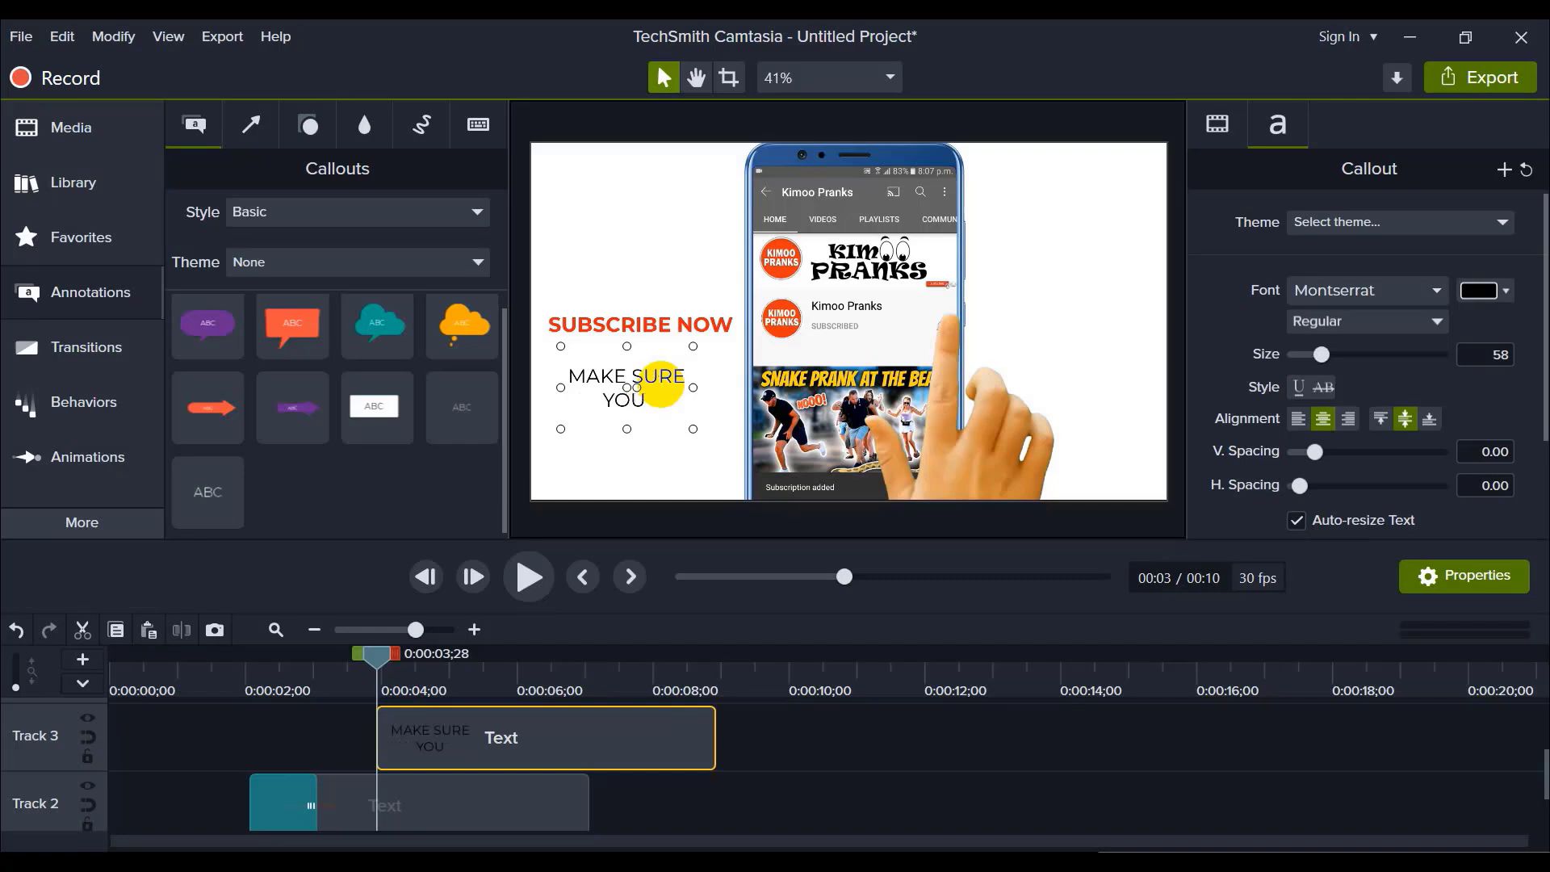
{"action": "type", "text": " DON'T"}
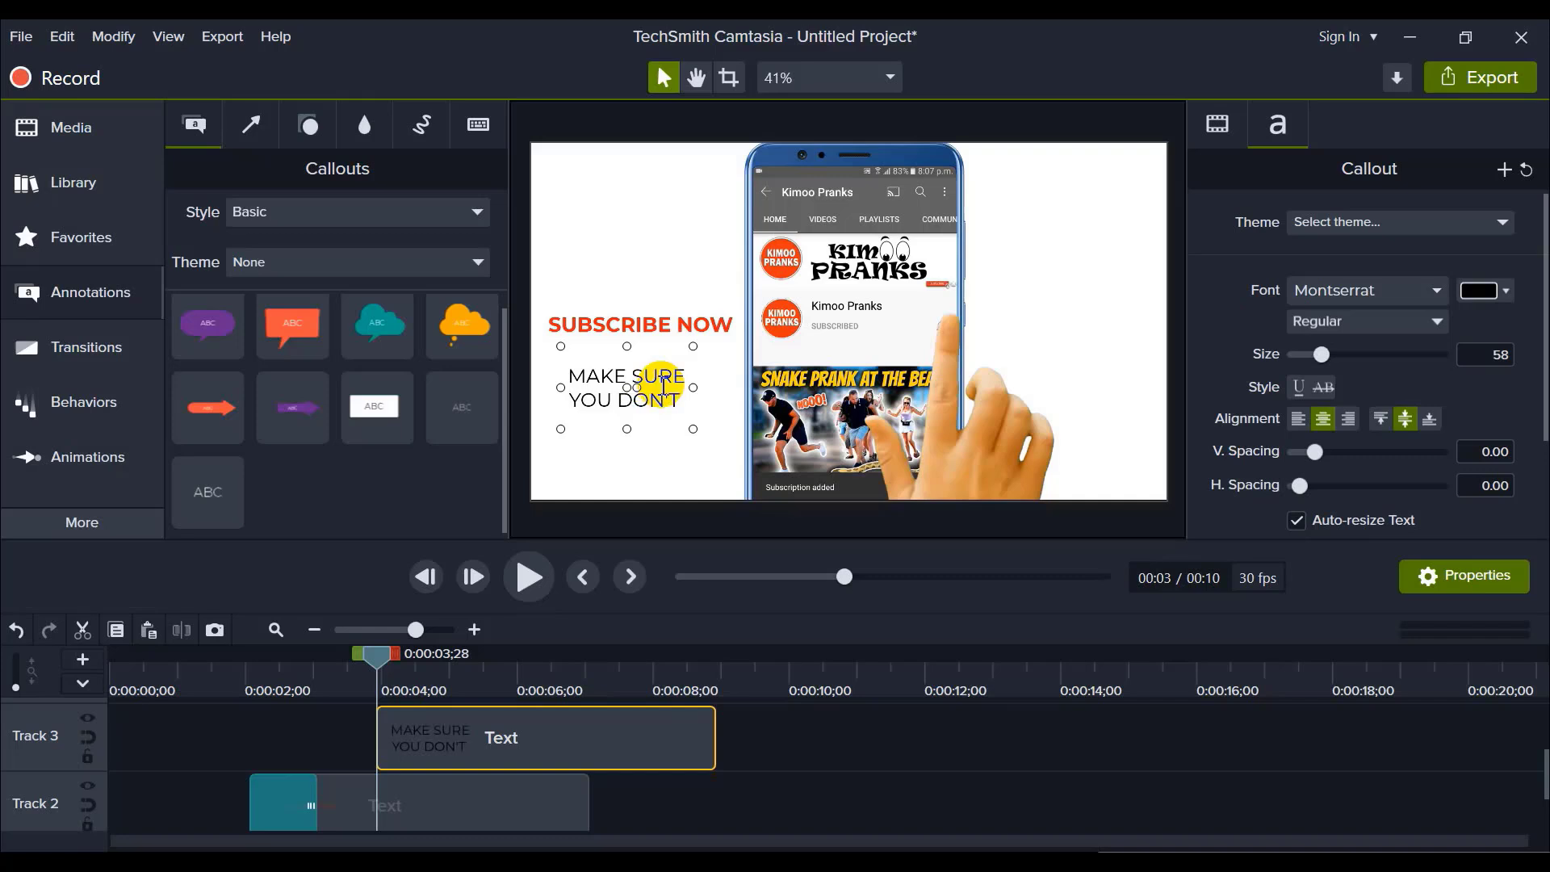
{"action": "type", "text": " MIS"}
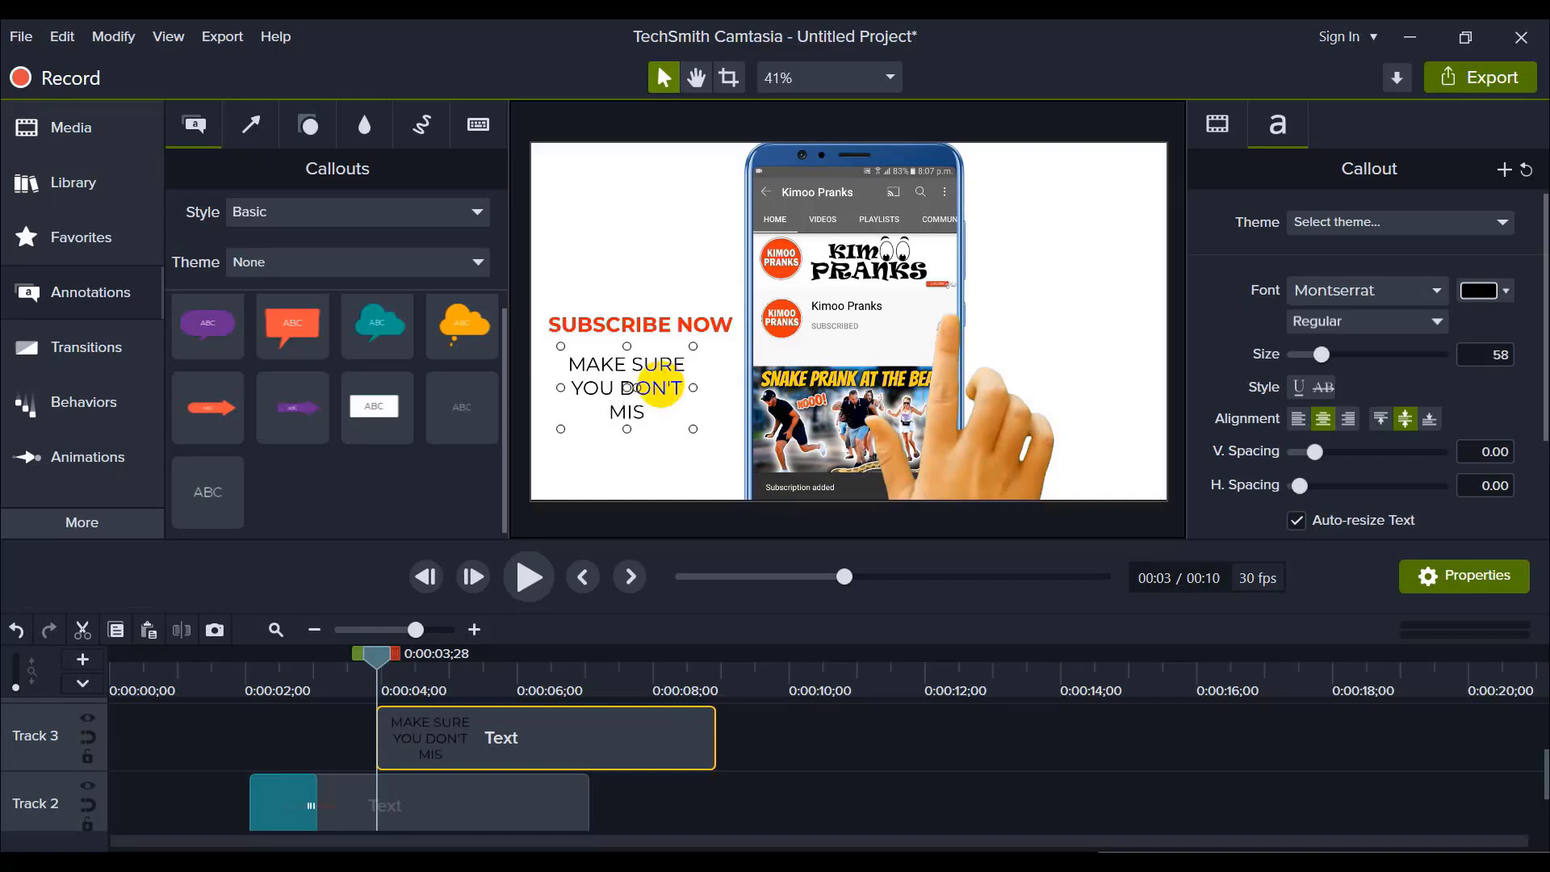
{"action": "type", "text": "S ANY OF"}
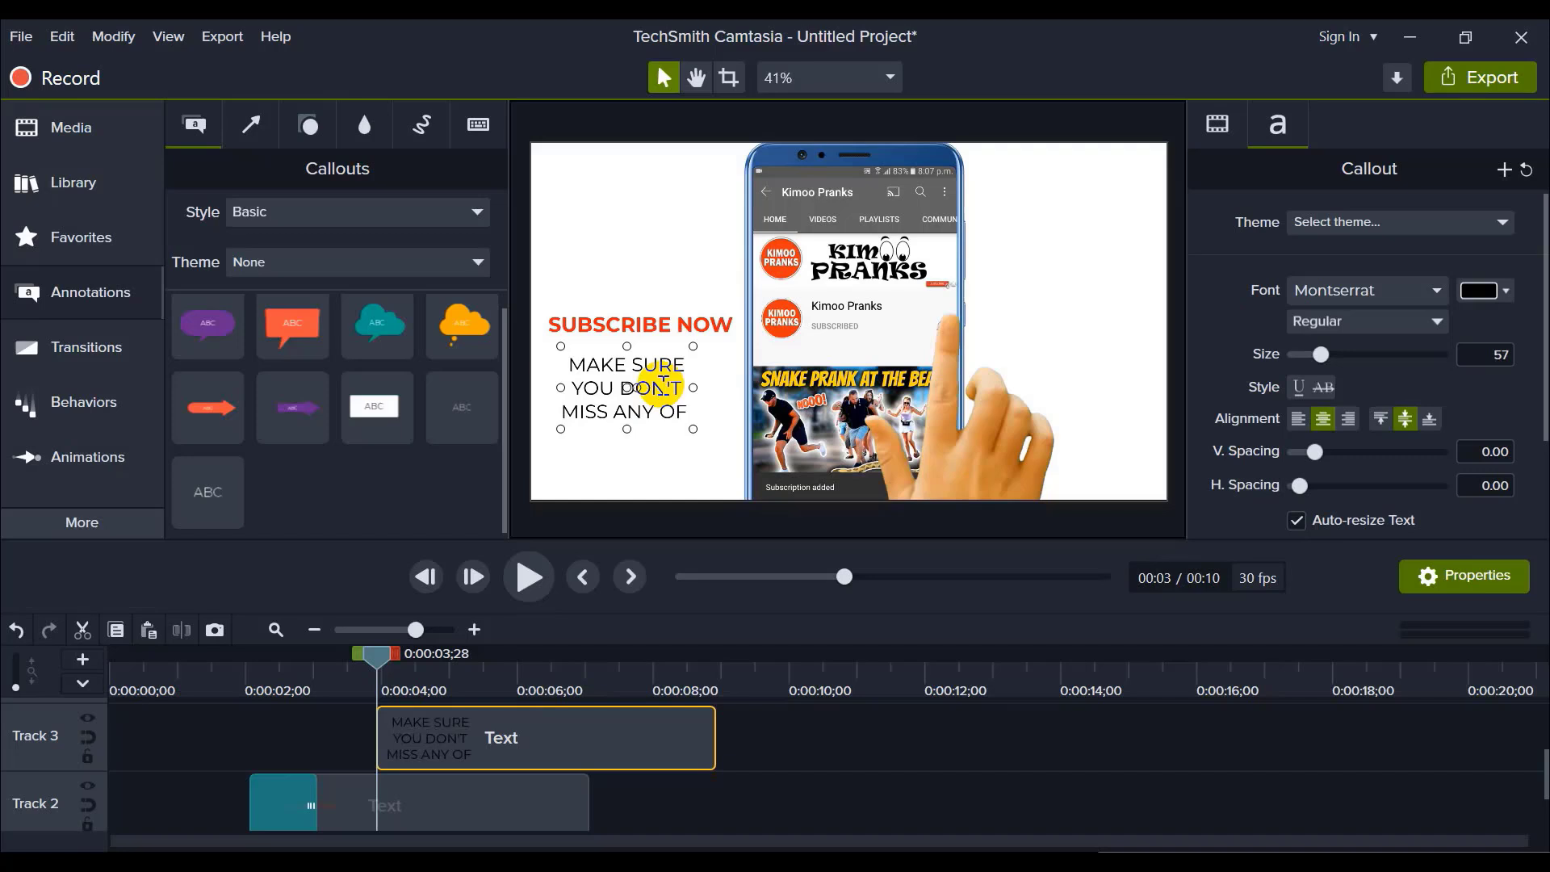
{"action": "type", "text": " OUR VIDEO"}
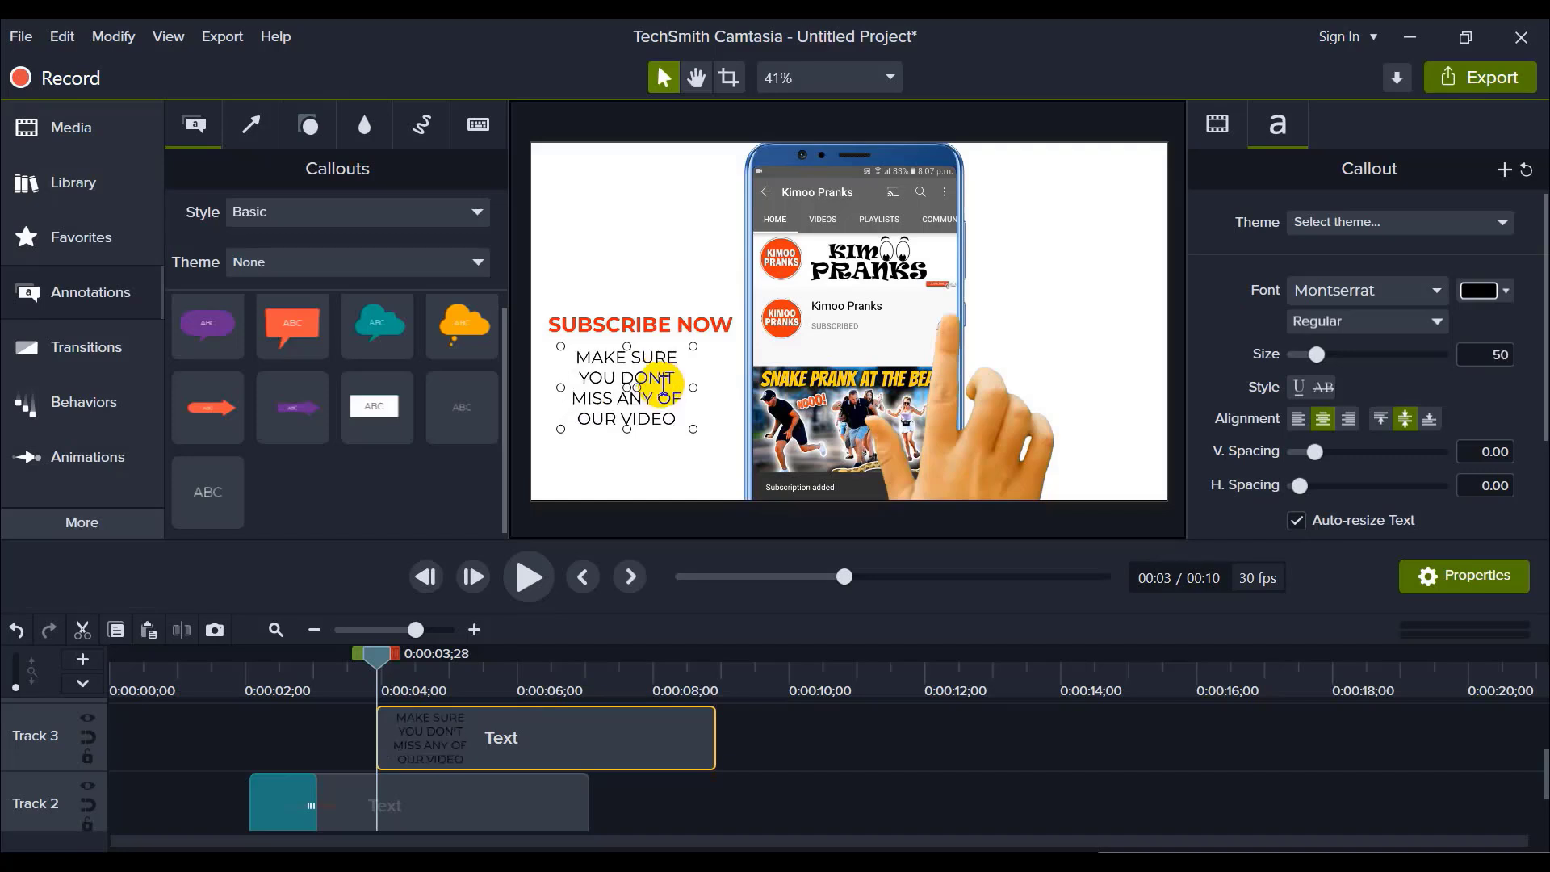
{"action": "type", "text": "S"}
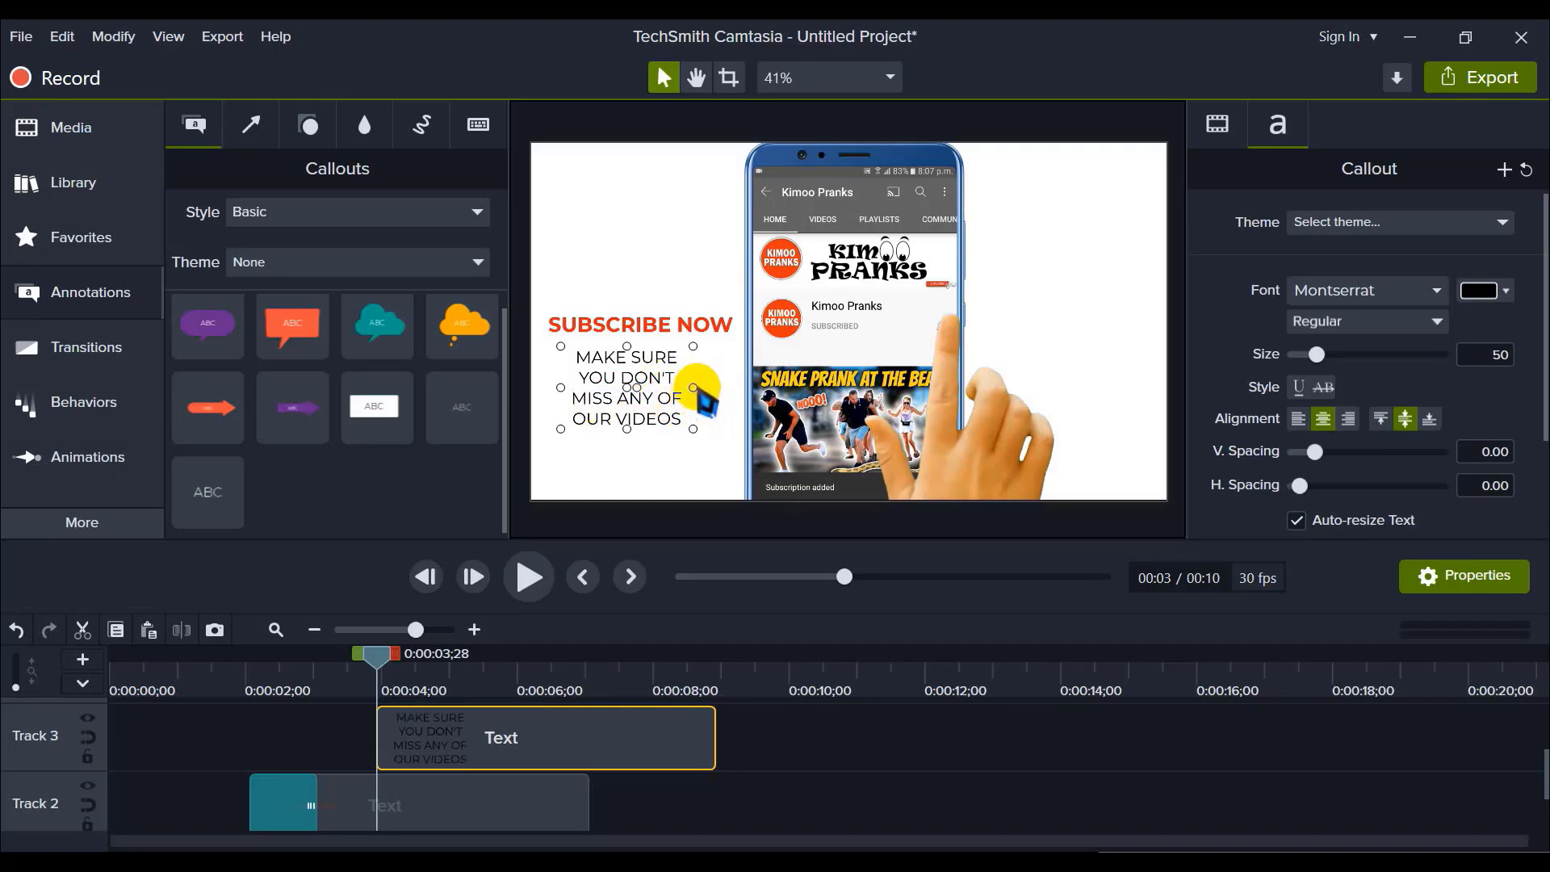
{"action": "left_click_drag", "start_coordinate": [692, 388], "coordinate": [907, 373]}
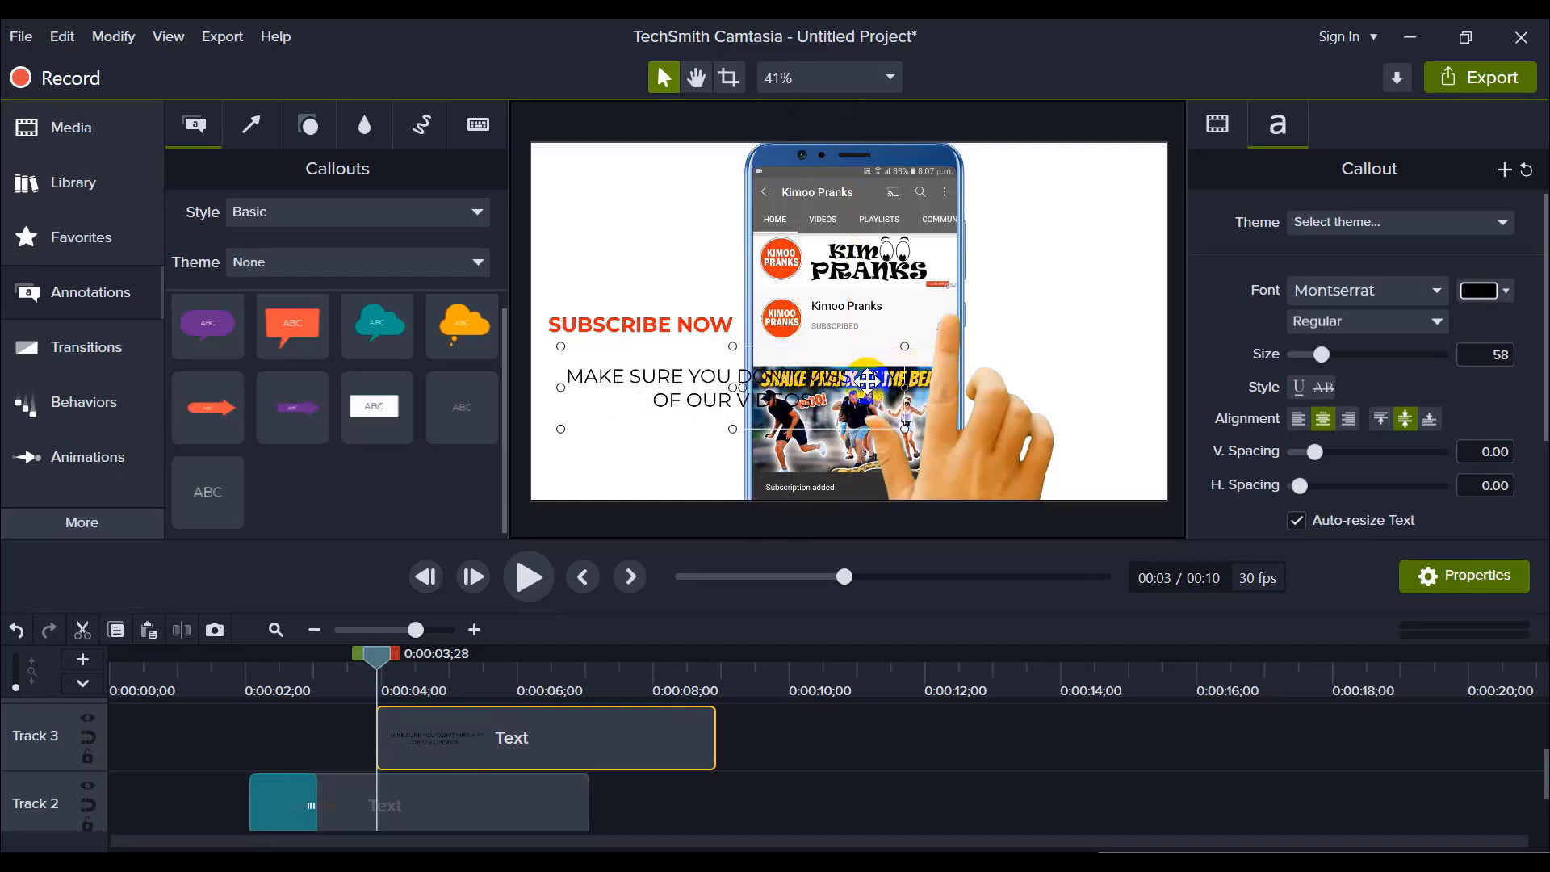
{"action": "left_click_drag", "start_coordinate": [905, 385], "coordinate": [857, 388]}
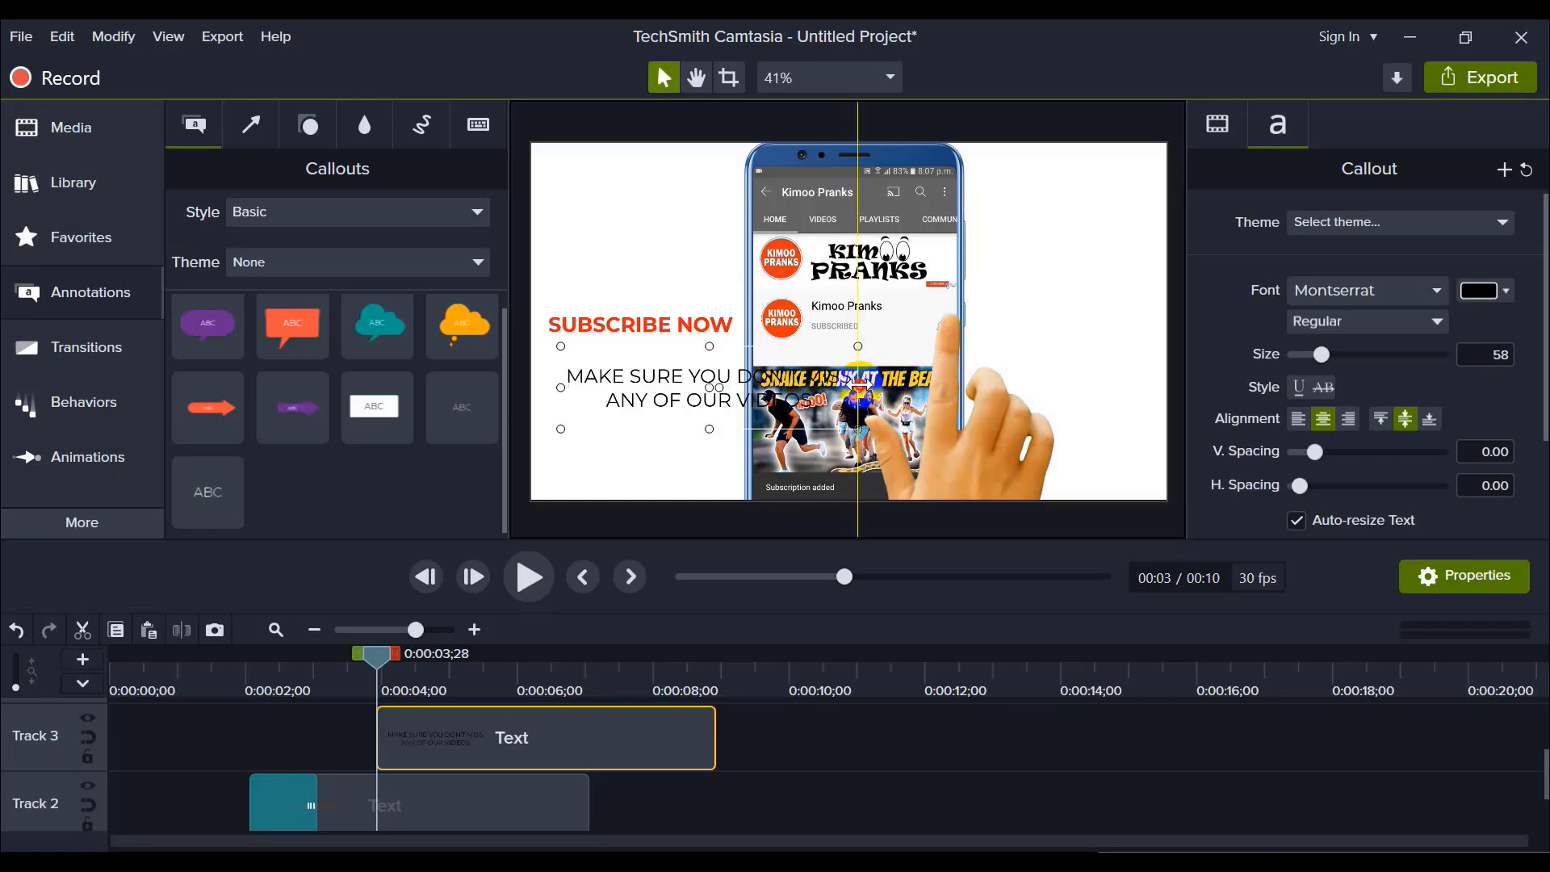
Step: Lock Track 1 so that the Group 2 clip cannot be selected
{"action": "scroll", "coordinate": [791, 767], "scroll_direction": "down", "scroll_amount": 2}
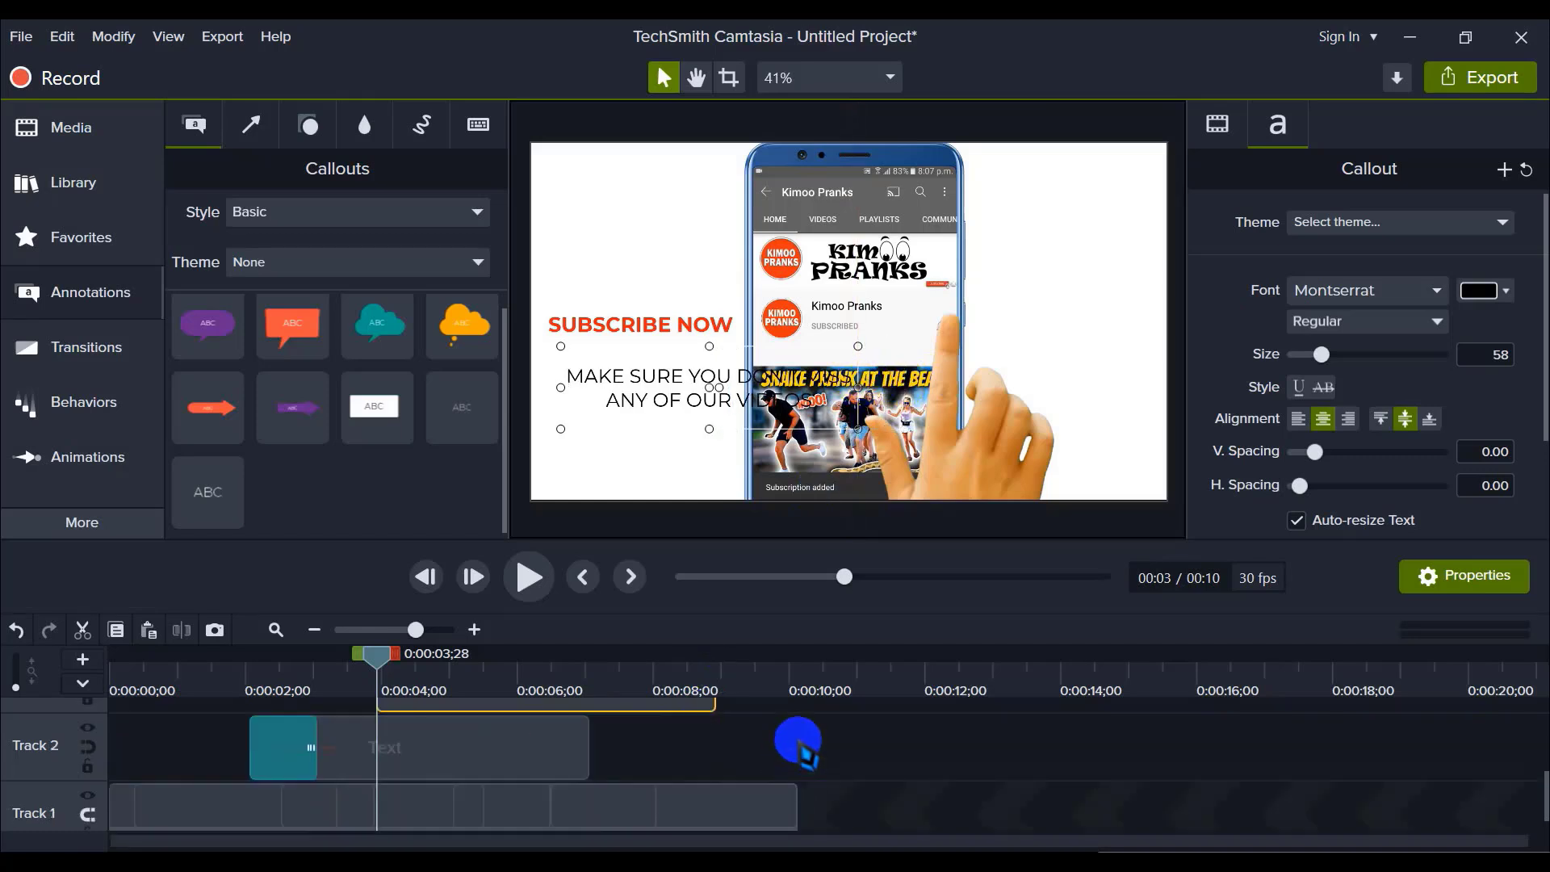
{"action": "scroll", "coordinate": [798, 741], "scroll_direction": "down", "scroll_amount": 1}
{"action": "left_click", "coordinate": [419, 789]}
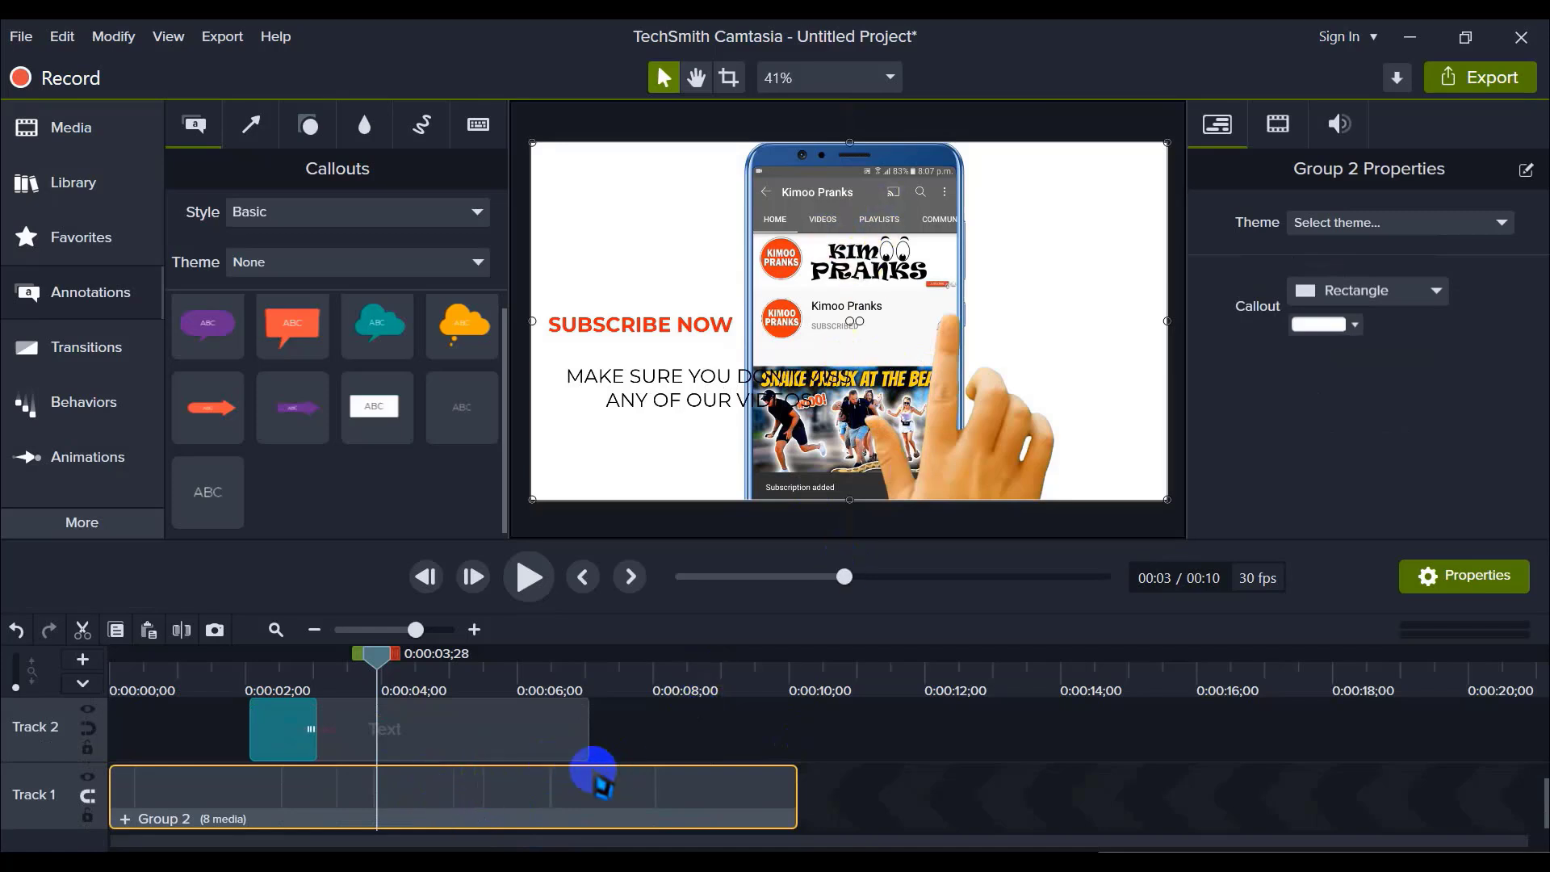
{"action": "left_click", "coordinate": [87, 816]}
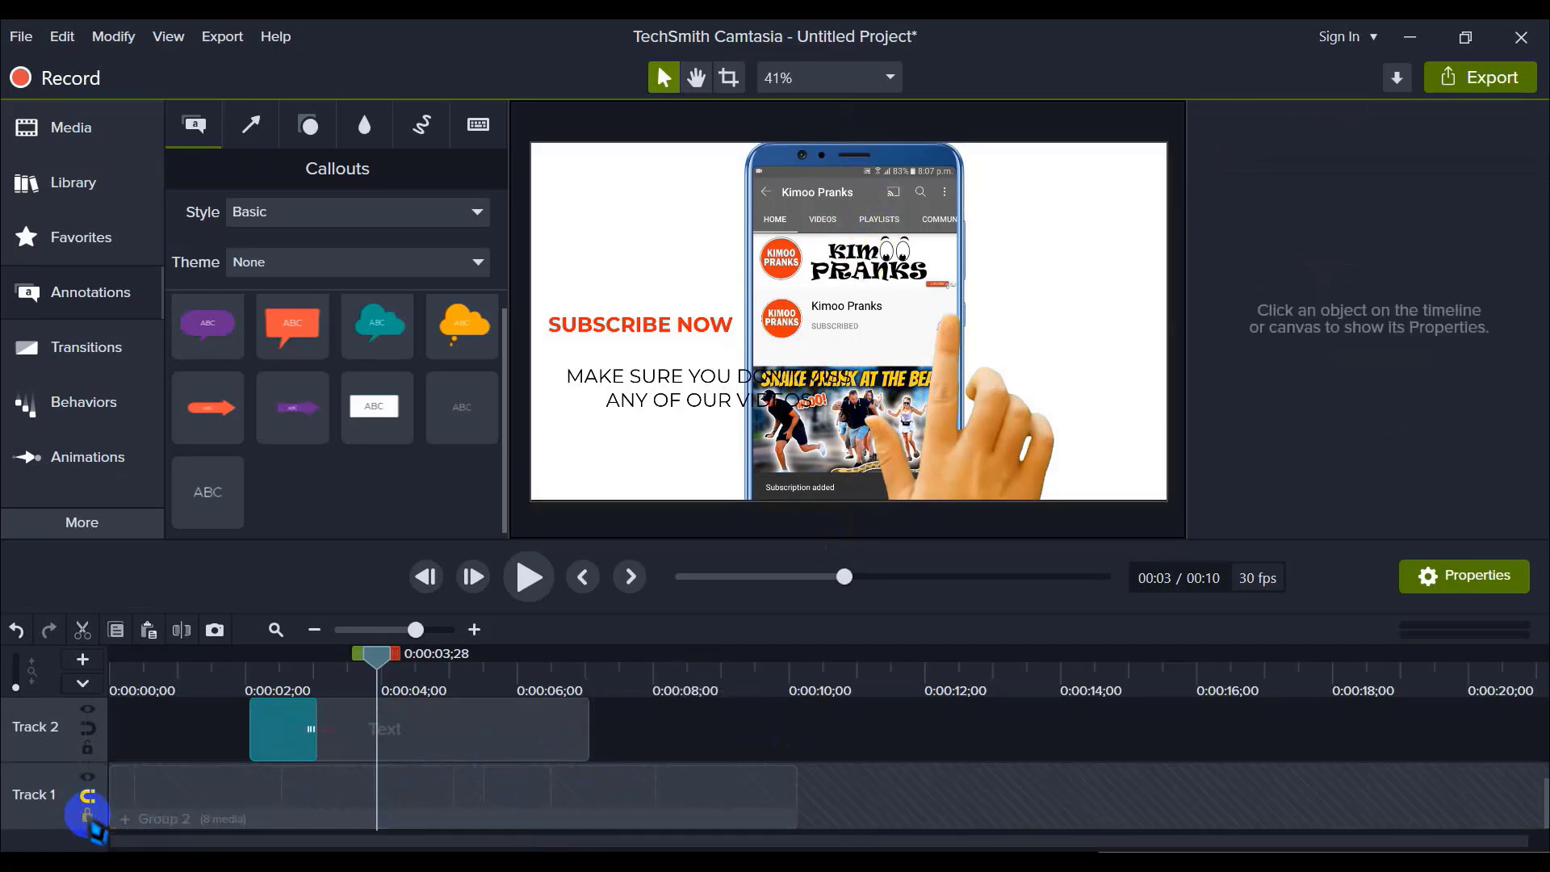
{"action": "key", "text": "ctrl+v"}
Step: Reduce the Track 3 callout's font size to 44 and narrow its text box to the phone's near edge
{"action": "left_click", "coordinate": [517, 759]}
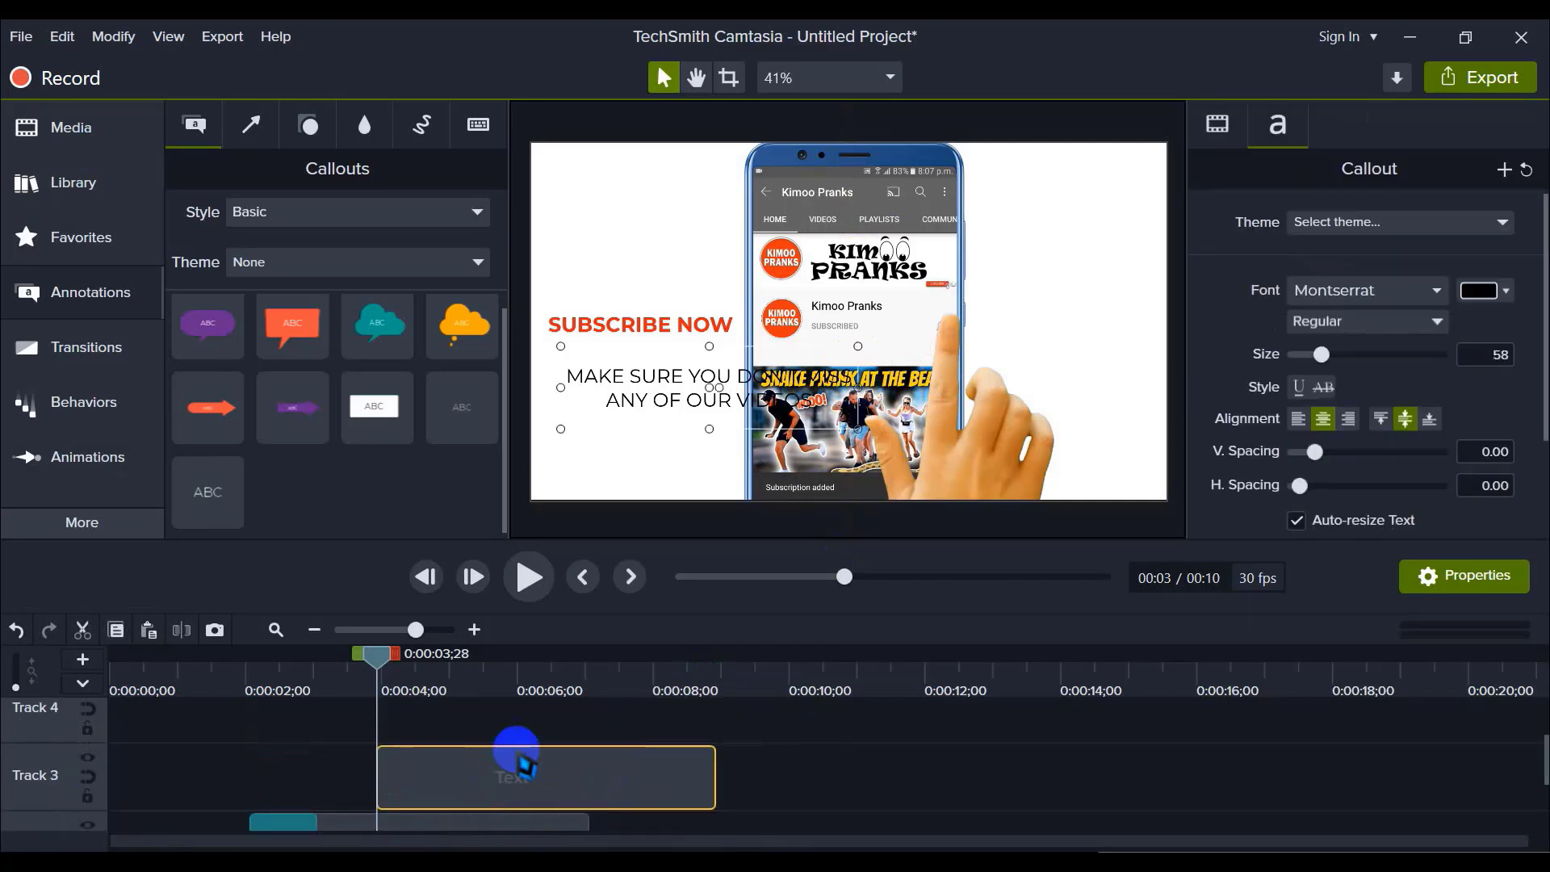
{"action": "left_click", "coordinate": [743, 421]}
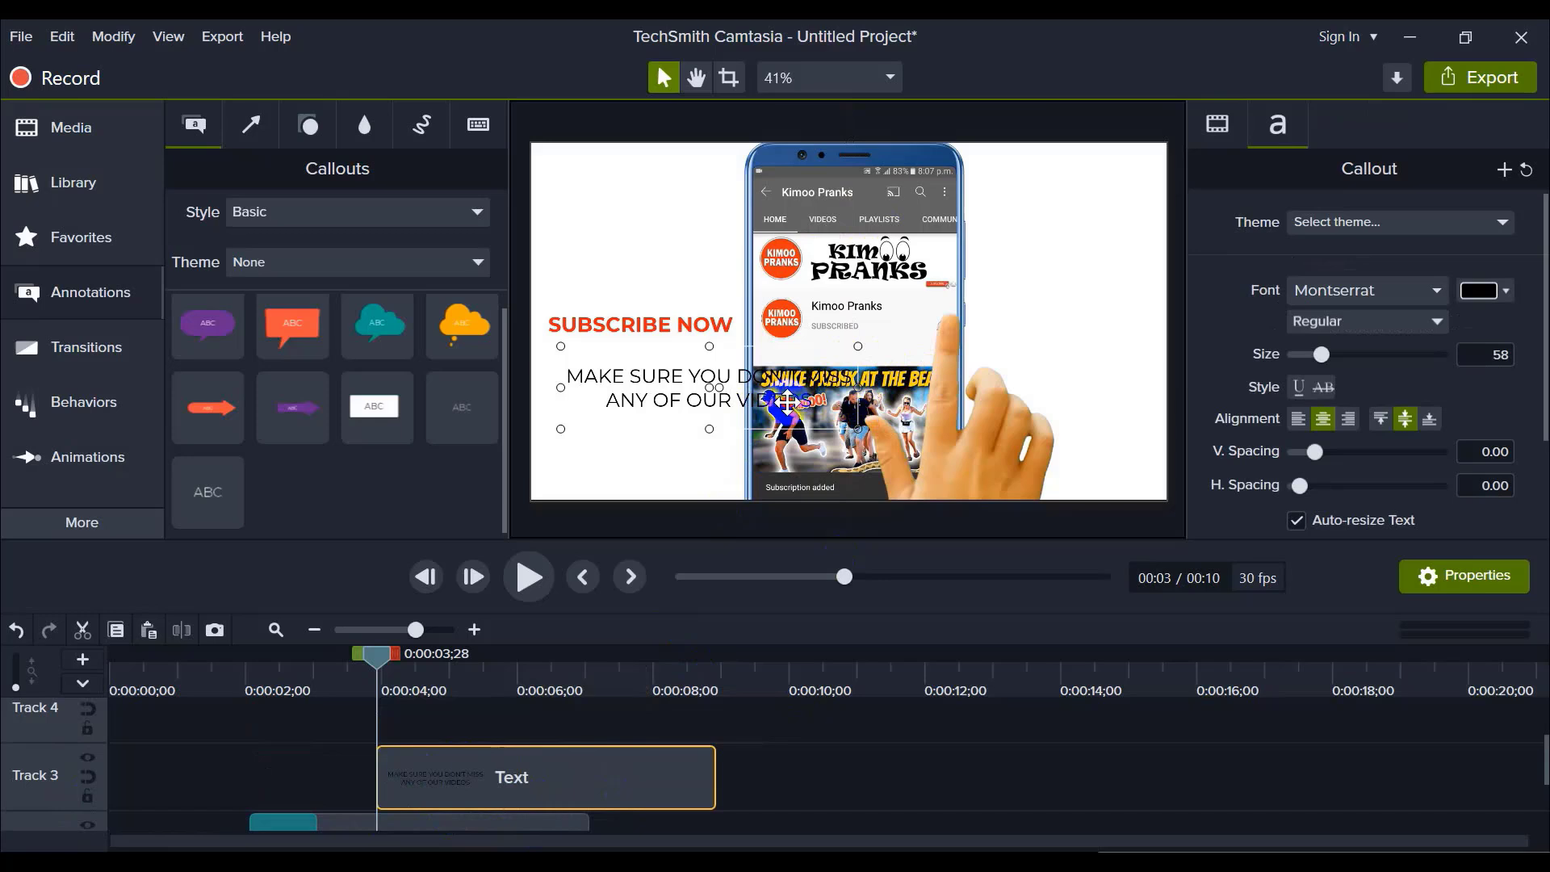
{"action": "left_click", "coordinate": [1322, 356]}
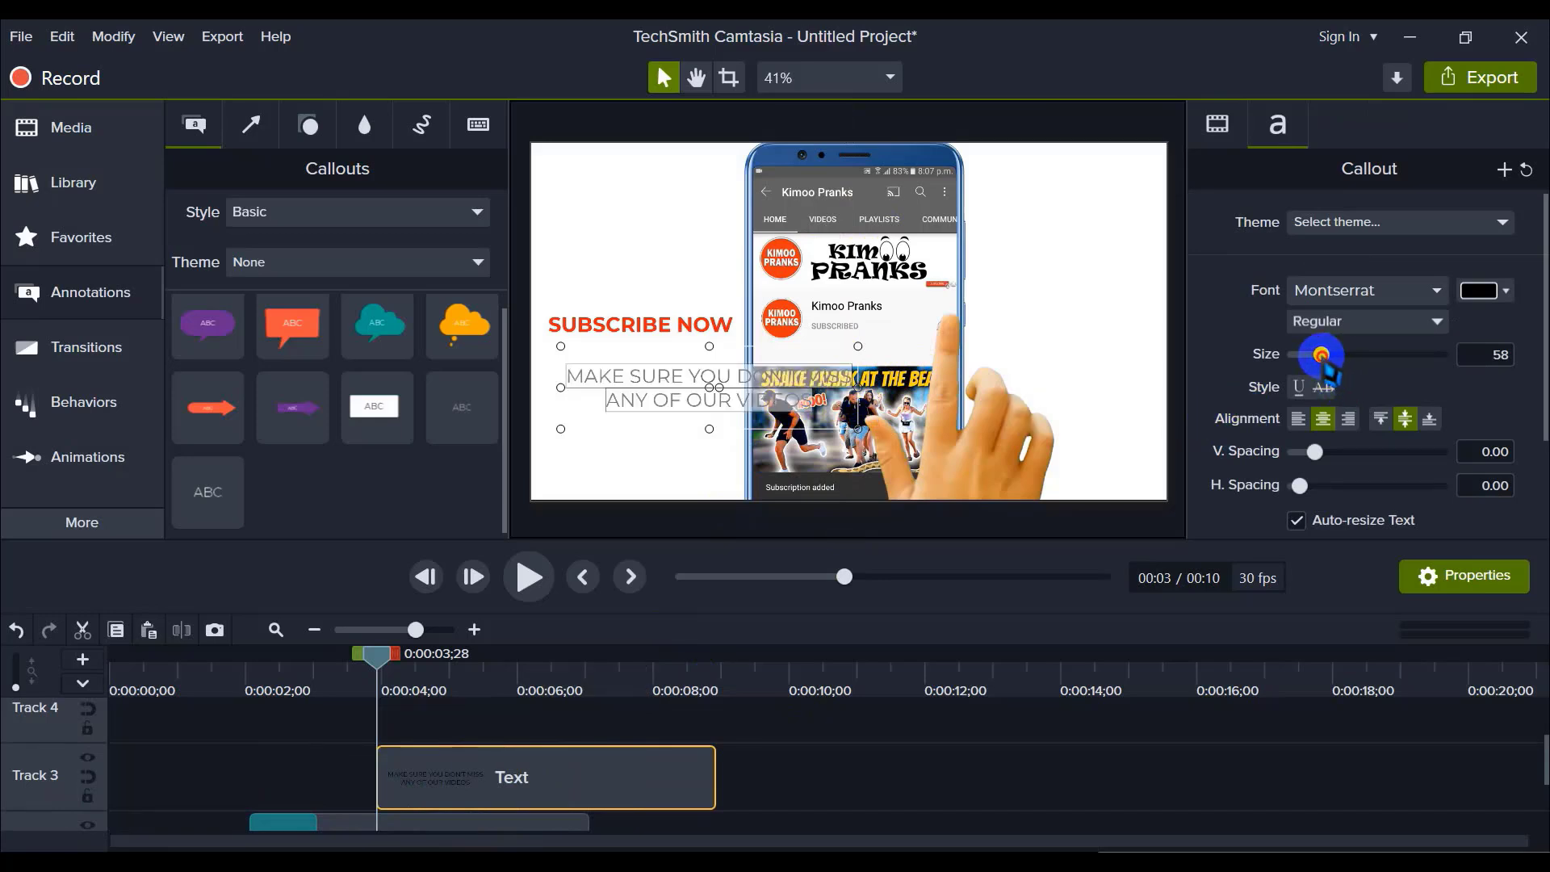
{"action": "left_click_drag", "start_coordinate": [1322, 355], "coordinate": [1313, 356]}
{"action": "left_click", "coordinate": [857, 372]}
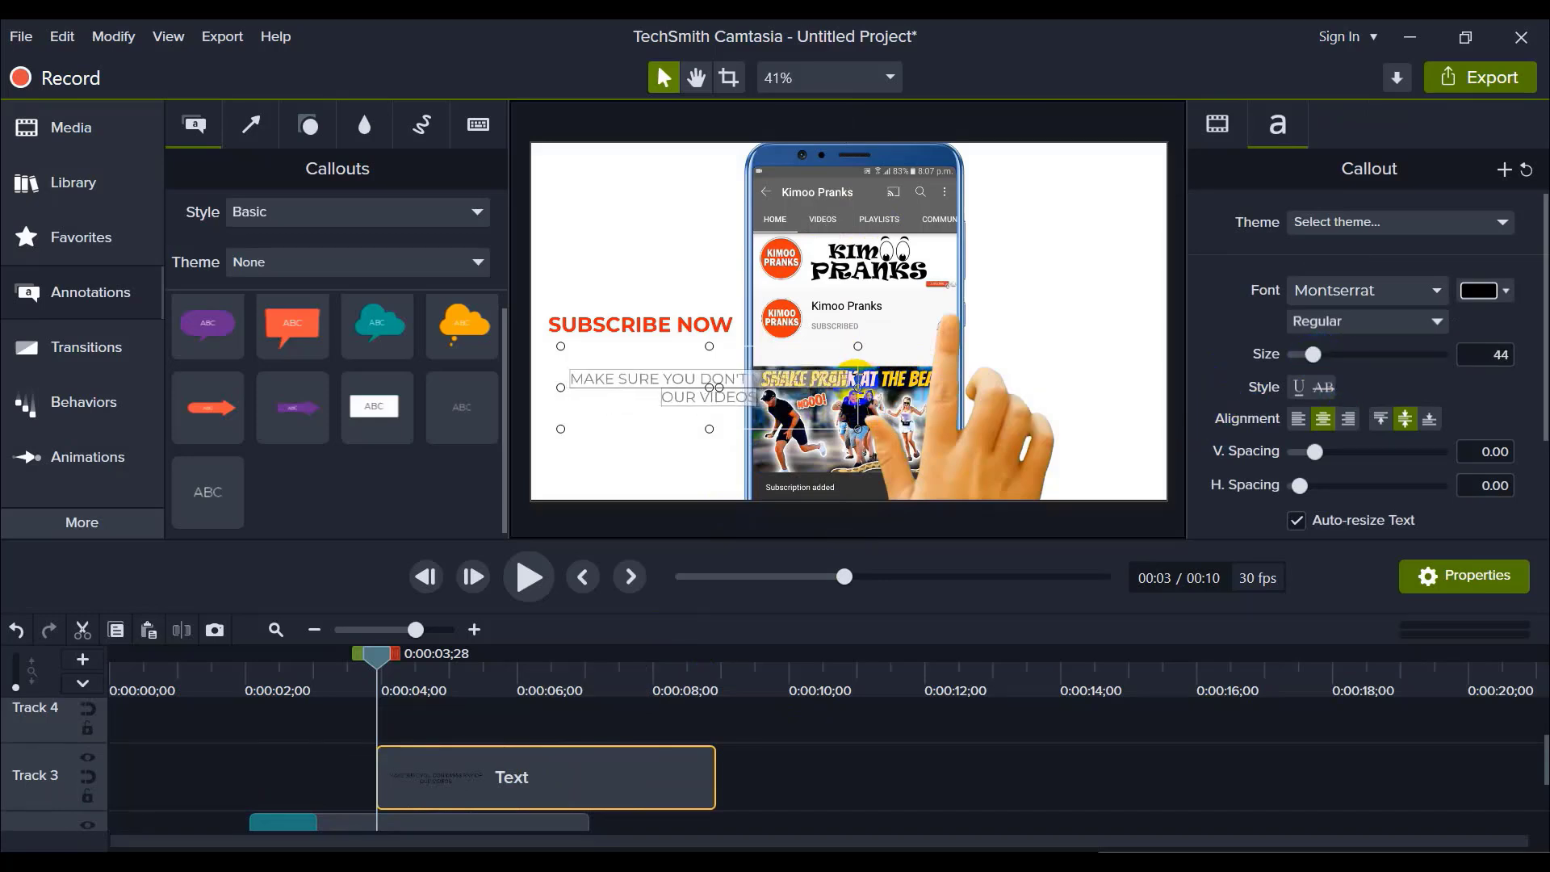
{"action": "left_click_drag", "start_coordinate": [856, 387], "coordinate": [764, 387]}
Step: Set the MAKE SURE YOU DON'T MISS ANY OF OUR VIDEOS text to Bold
{"action": "left_click", "coordinate": [709, 389]}
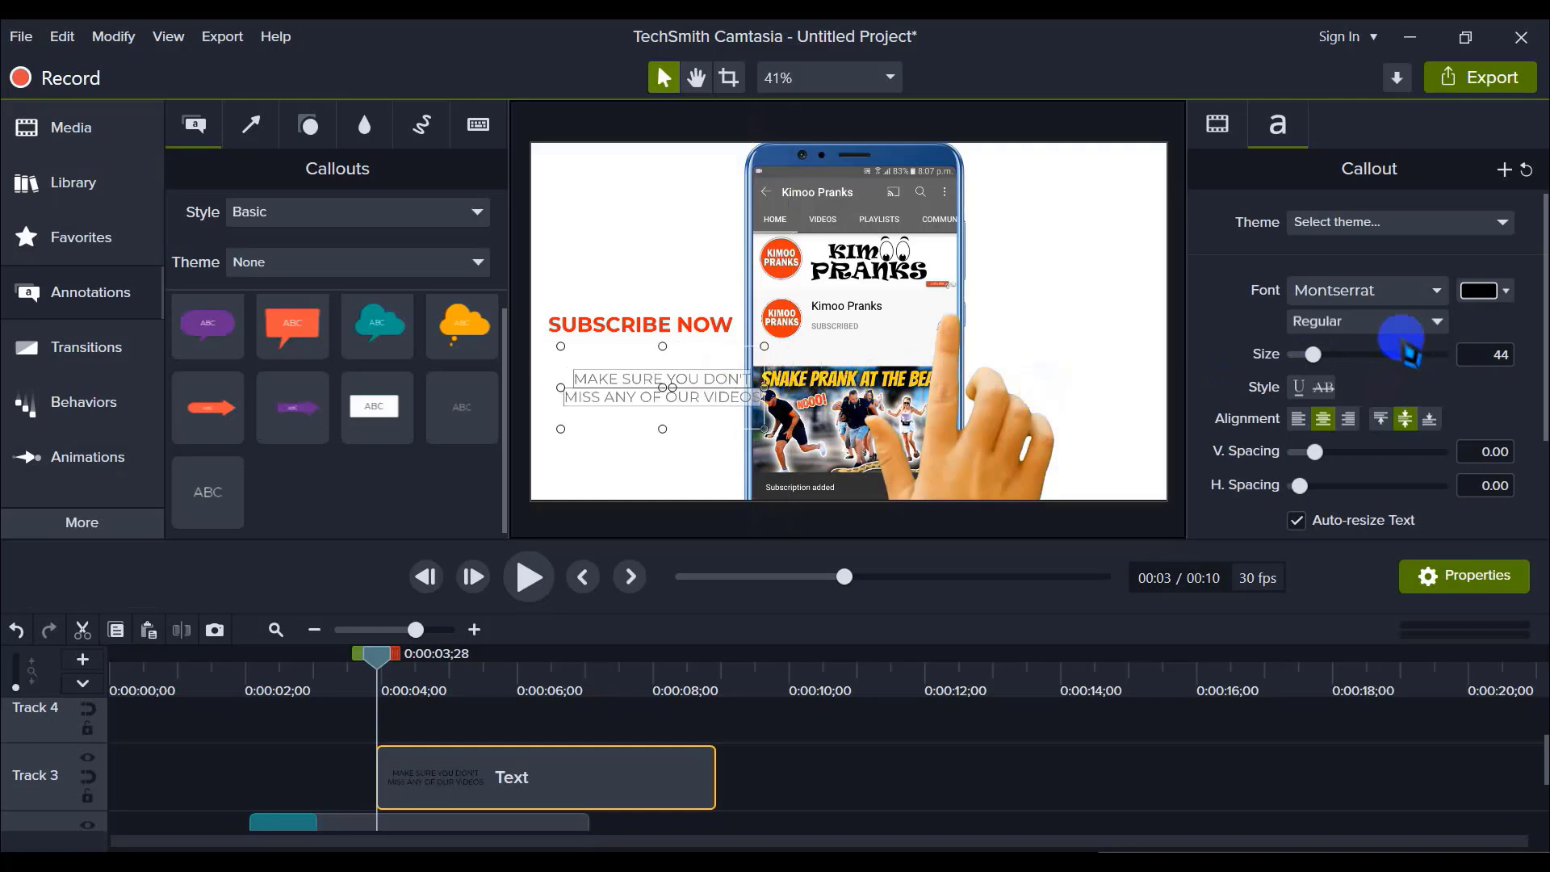
{"action": "left_click", "coordinate": [1356, 321]}
{"action": "left_click", "coordinate": [1328, 404]}
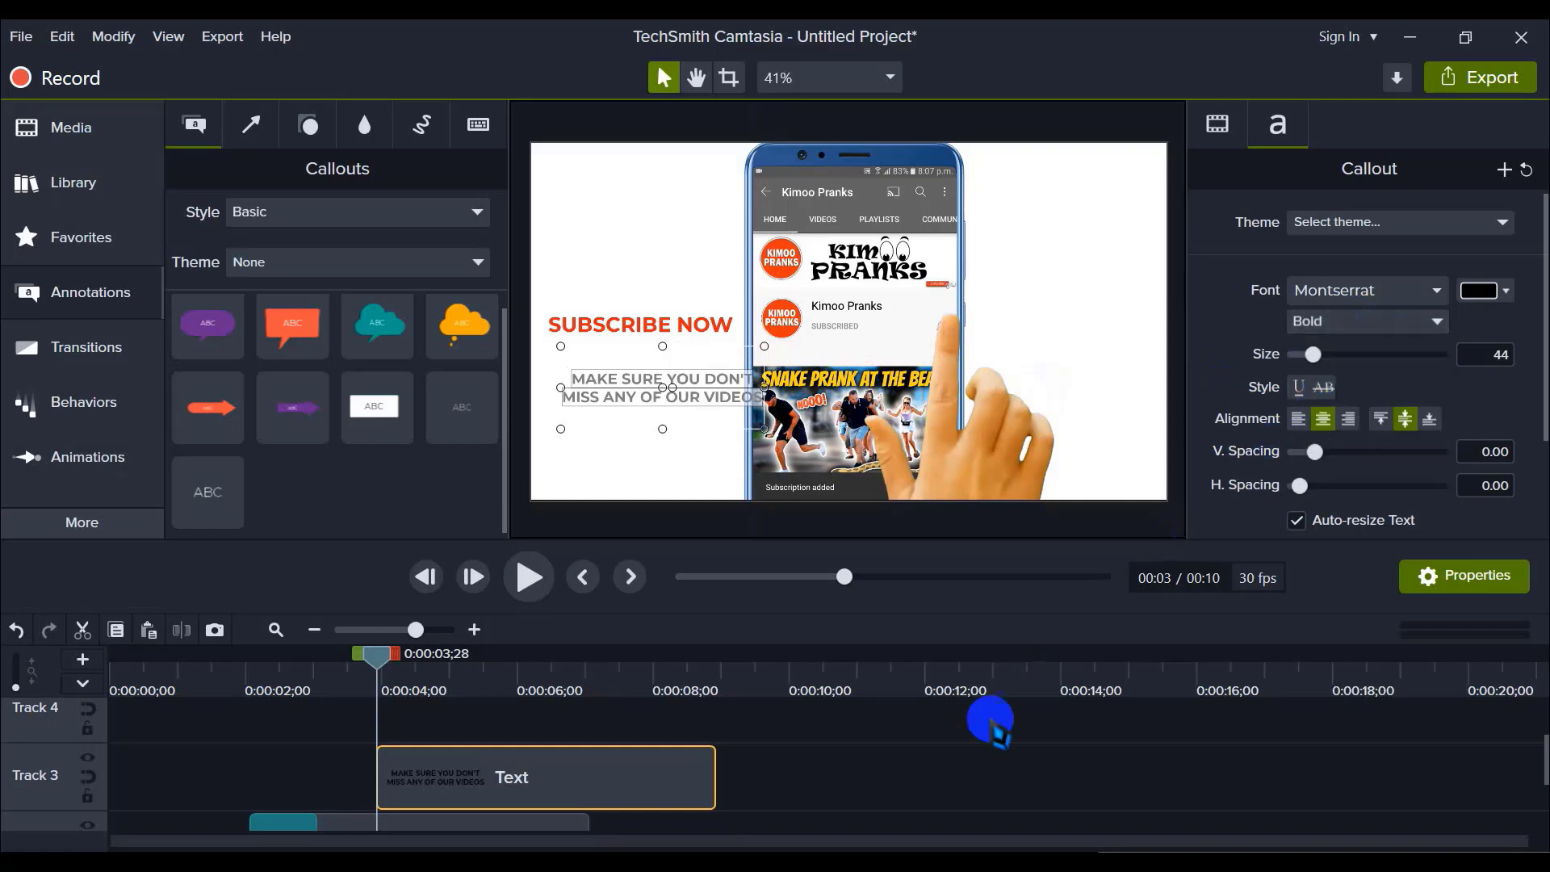
{"action": "left_click", "coordinate": [991, 721]}
Step: Move the bold callout close beneath SUBSCRIBE NOW, centred under it and clear of the phone, nudging it into final position
{"action": "left_click", "coordinate": [687, 395]}
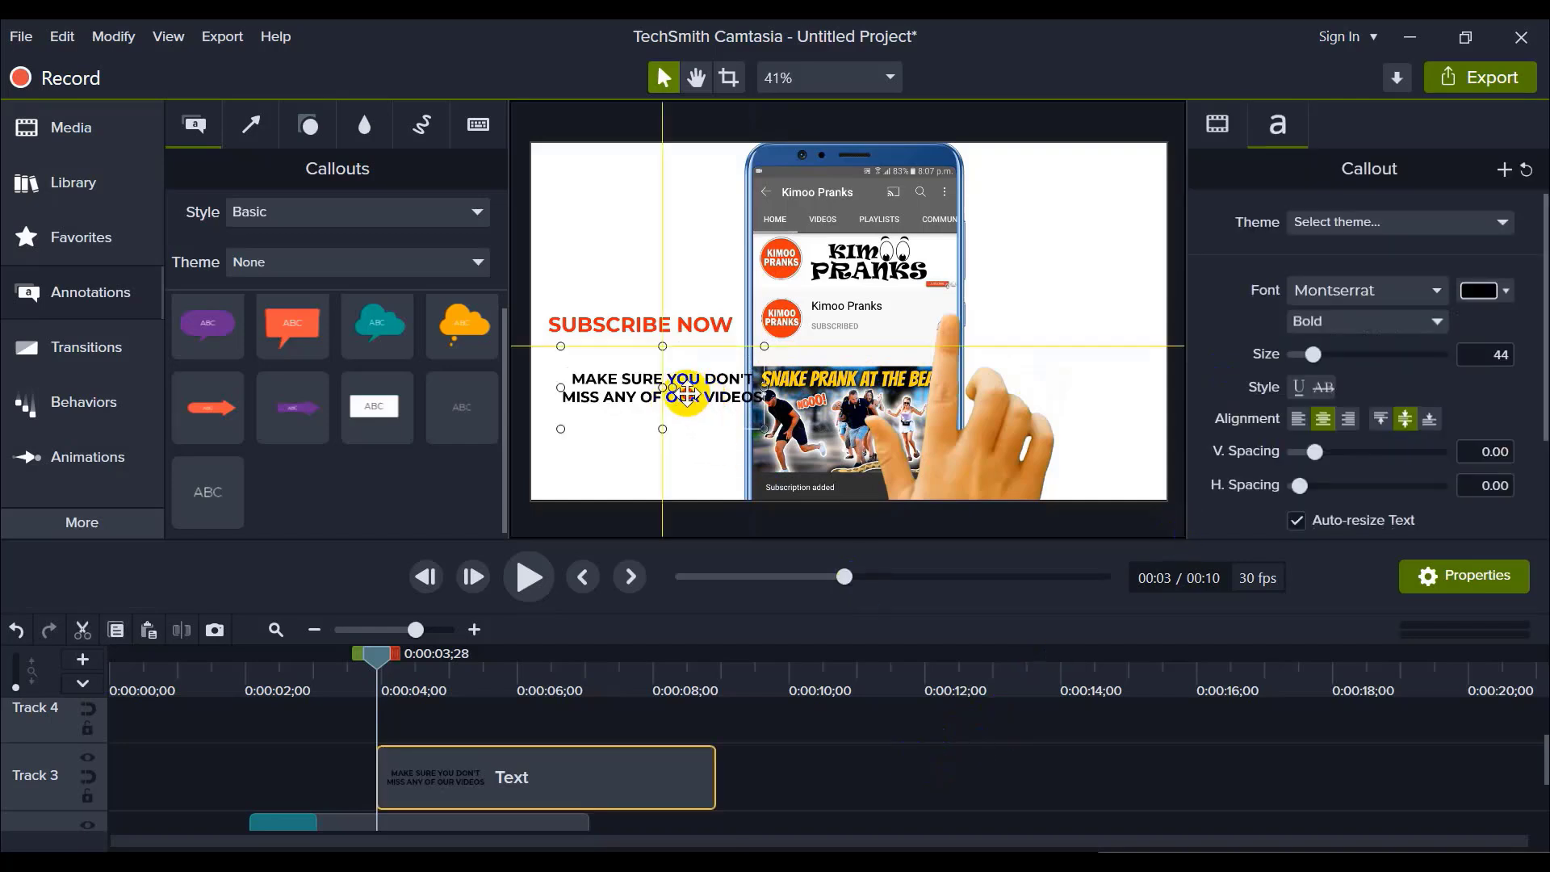
{"action": "left_click_drag", "start_coordinate": [688, 394], "coordinate": [676, 378]}
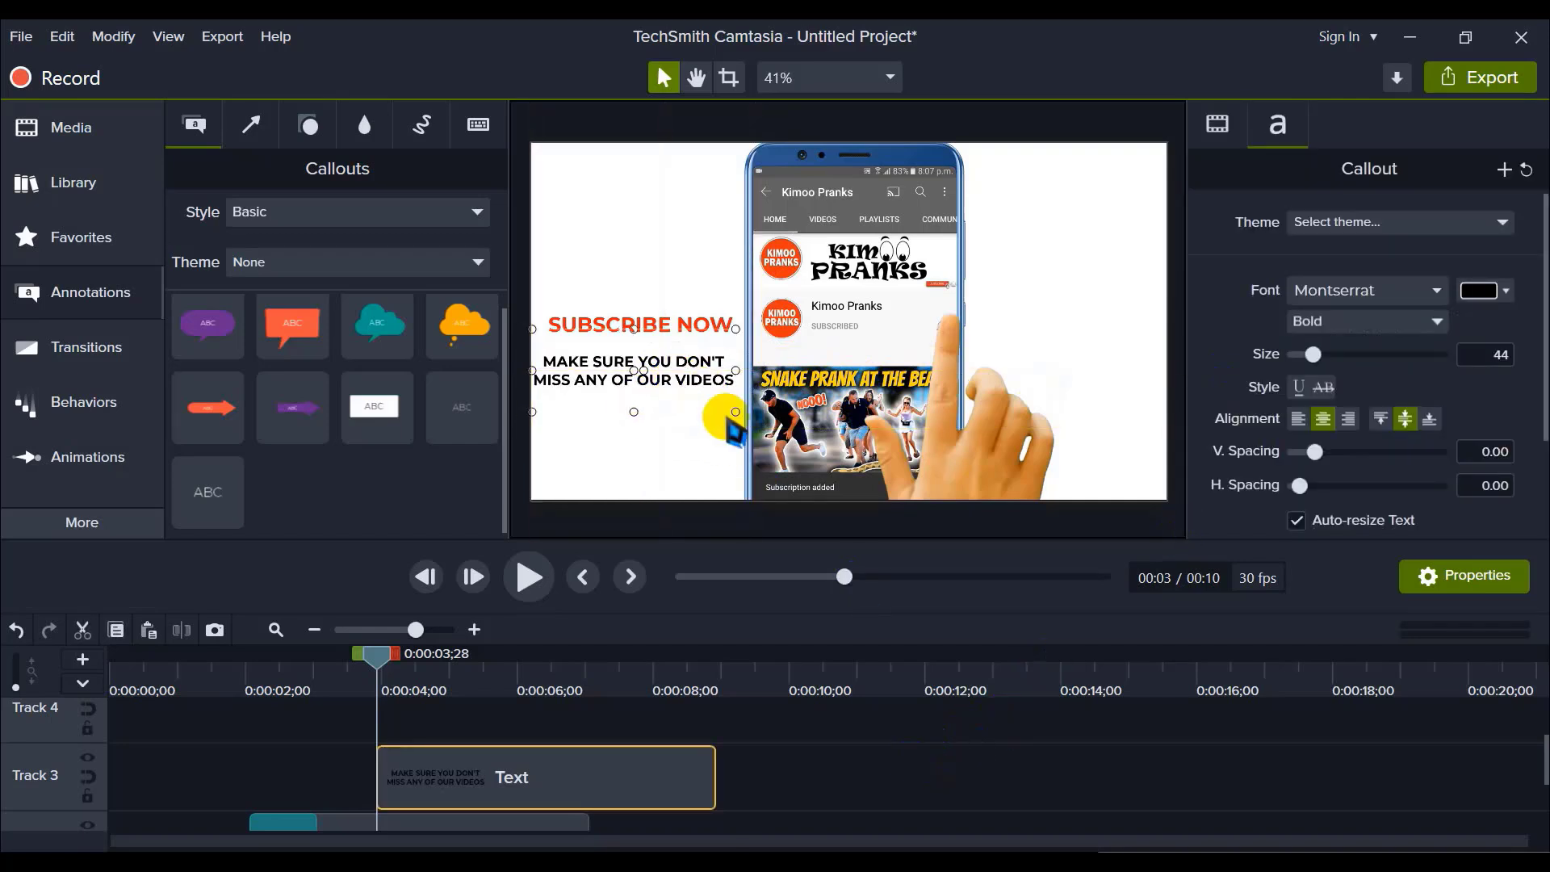
{"action": "key", "text": "Up"}
{"action": "key", "text": "Up"}
{"action": "key", "text": "Up"}
{"action": "key", "text": "Up"}
{"action": "key", "text": "Up"}
{"action": "key", "text": "Up"}
{"action": "key", "text": "Up"}
{"action": "key", "text": "Up"}
{"action": "key", "text": "Up"}
{"action": "key", "text": "Up"}
{"action": "key", "text": "Up"}
{"action": "key", "text": "Up"}
{"action": "key", "text": "Up"}
{"action": "key", "text": "Up"}
{"action": "key", "text": "Up"}
{"action": "key", "text": "Up"}
{"action": "key", "text": "Up"}
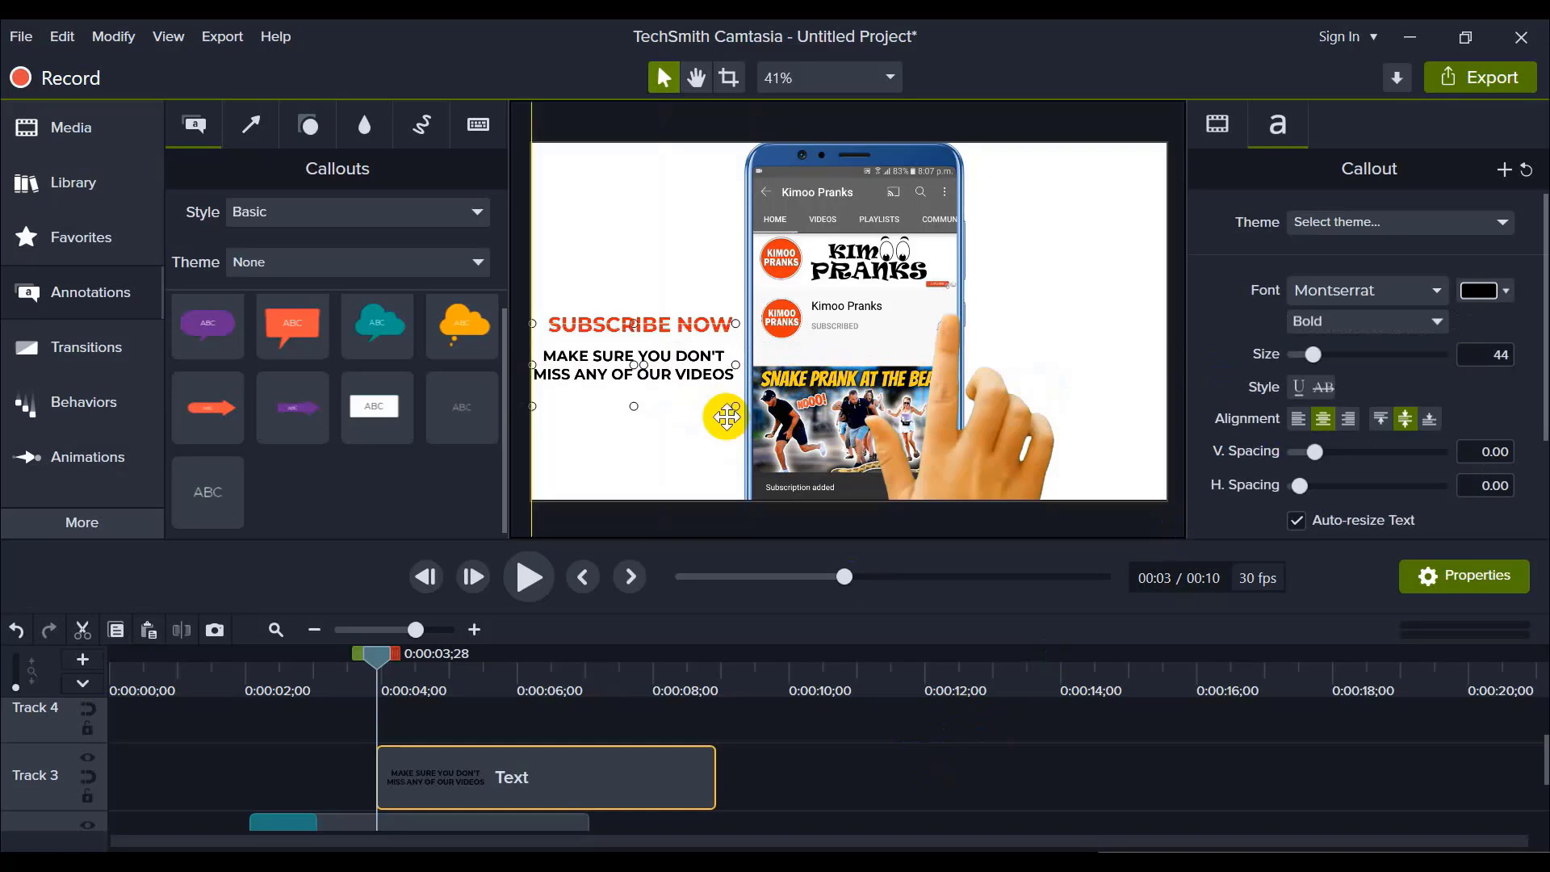
{"action": "key", "text": "Up"}
{"action": "key", "text": "Up"}
{"action": "key", "text": "Up"}
{"action": "key", "text": "Up"}
{"action": "key", "text": "Up"}
{"action": "key", "text": "Up"}
{"action": "key", "text": "Up"}
{"action": "key", "text": "Right"}
{"action": "key", "text": "Right"}
{"action": "key", "text": "Right"}
{"action": "key", "text": "Right"}
{"action": "key", "text": "Right"}
{"action": "key", "text": "Right"}
{"action": "key", "text": "Right"}
{"action": "key", "text": "Right"}
{"action": "key", "text": "Right"}
{"action": "key", "text": "Right"}
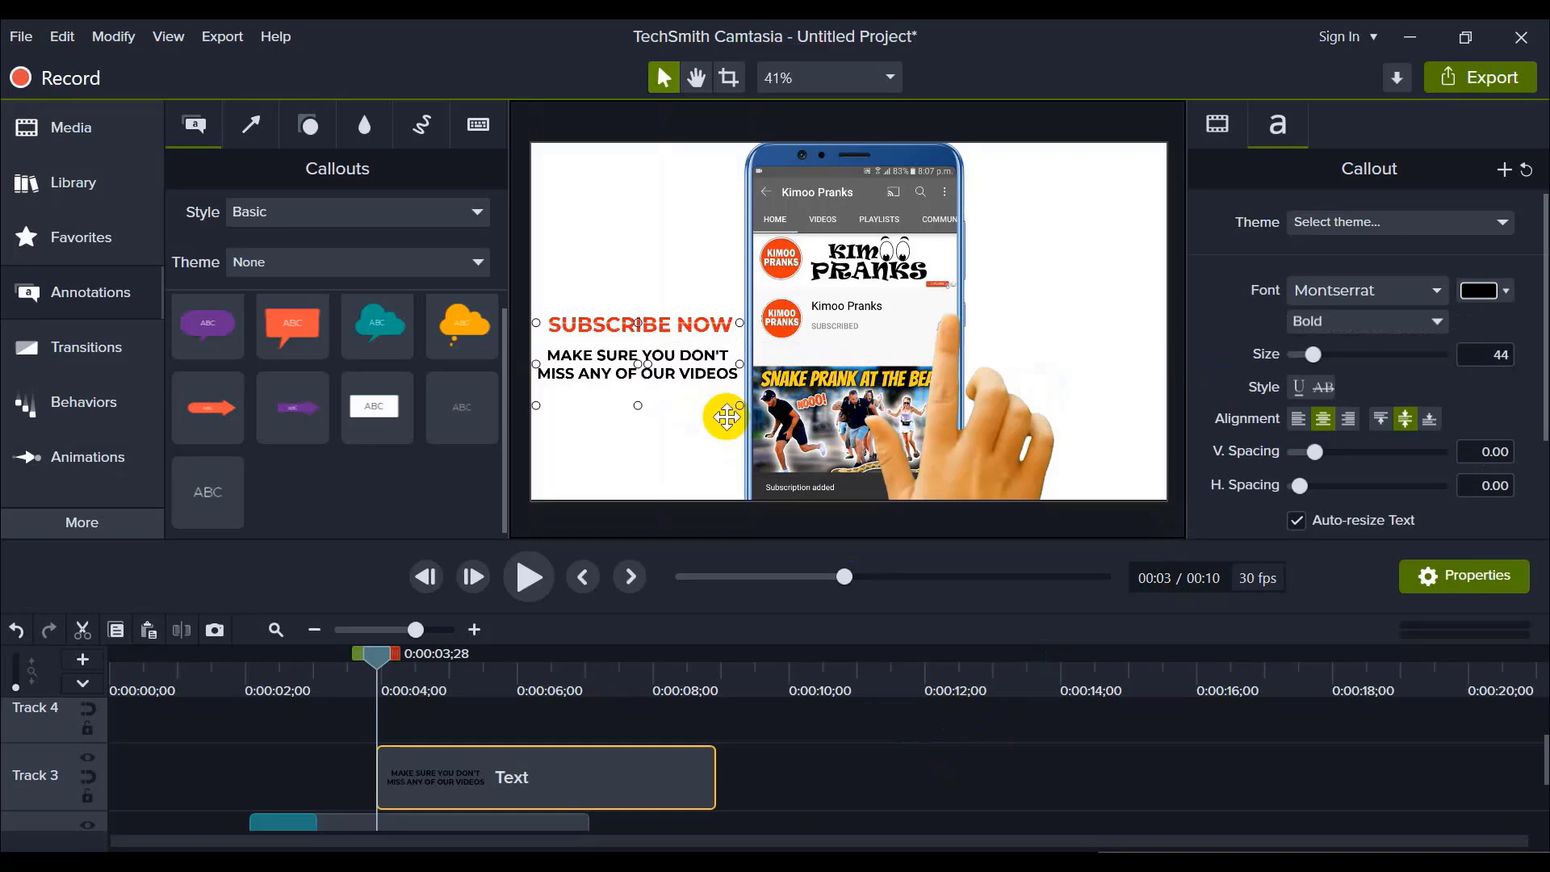
{"action": "key", "text": "Right"}
{"action": "key", "text": "Up"}
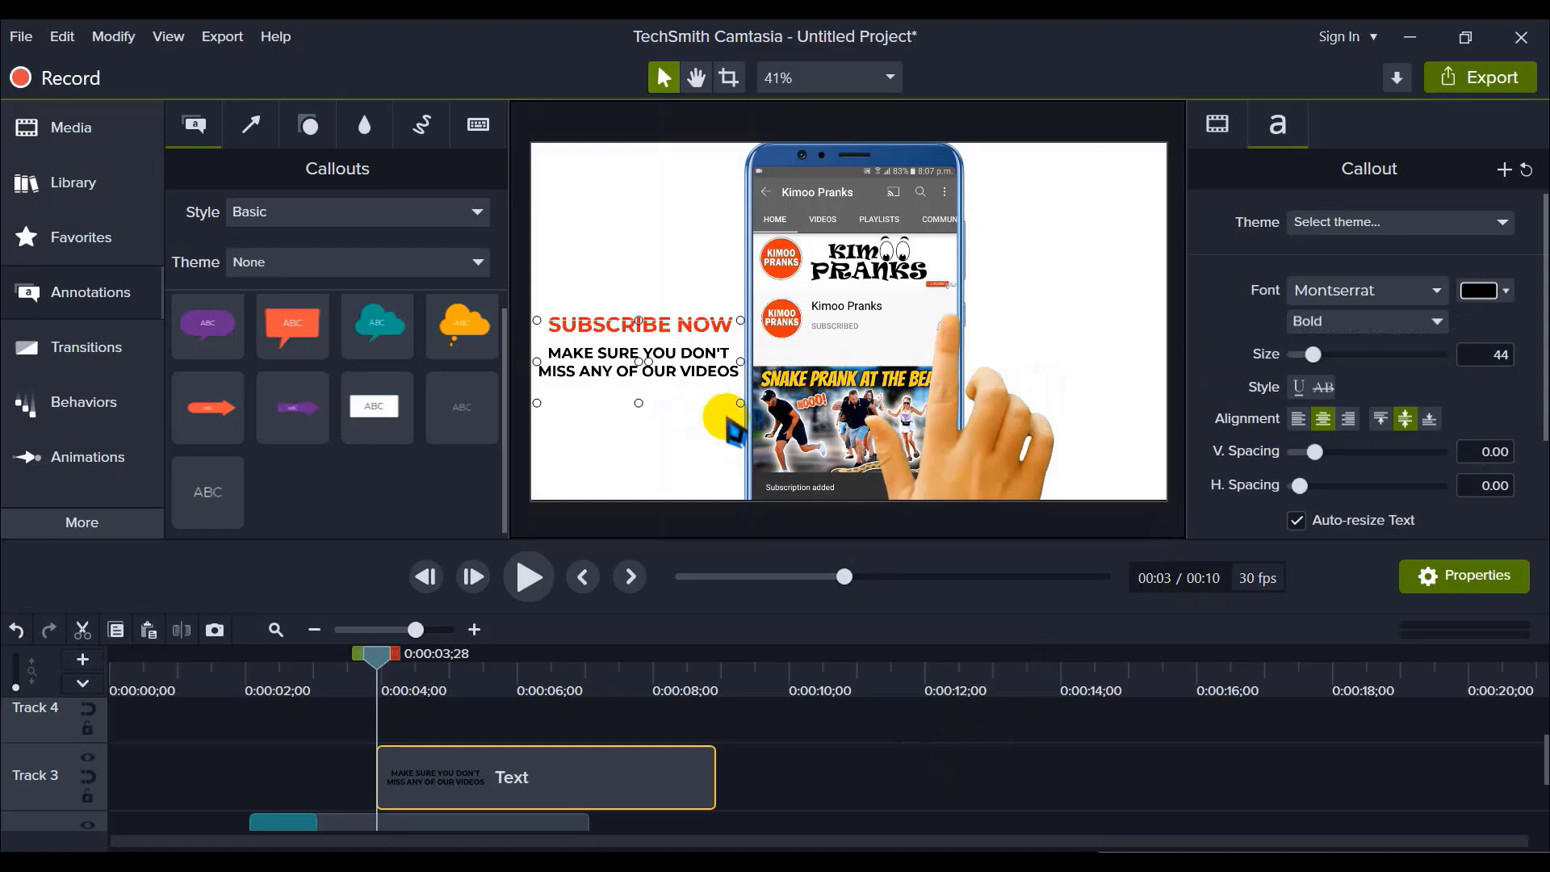
{"action": "key", "text": "Up"}
{"action": "key", "text": "Right"}
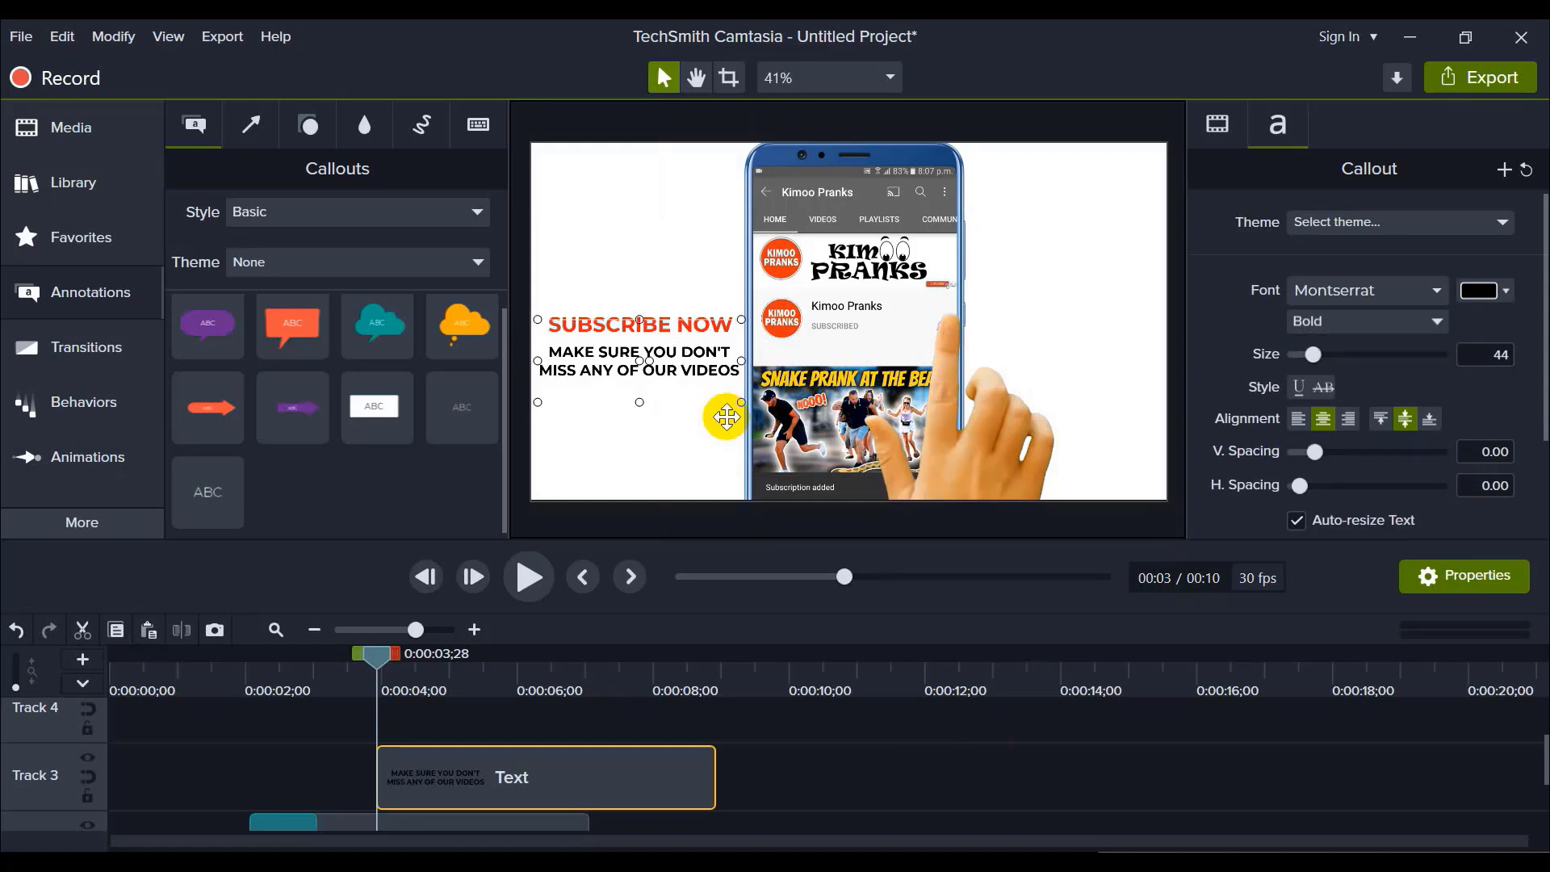
{"action": "left_click", "coordinate": [799, 772]}
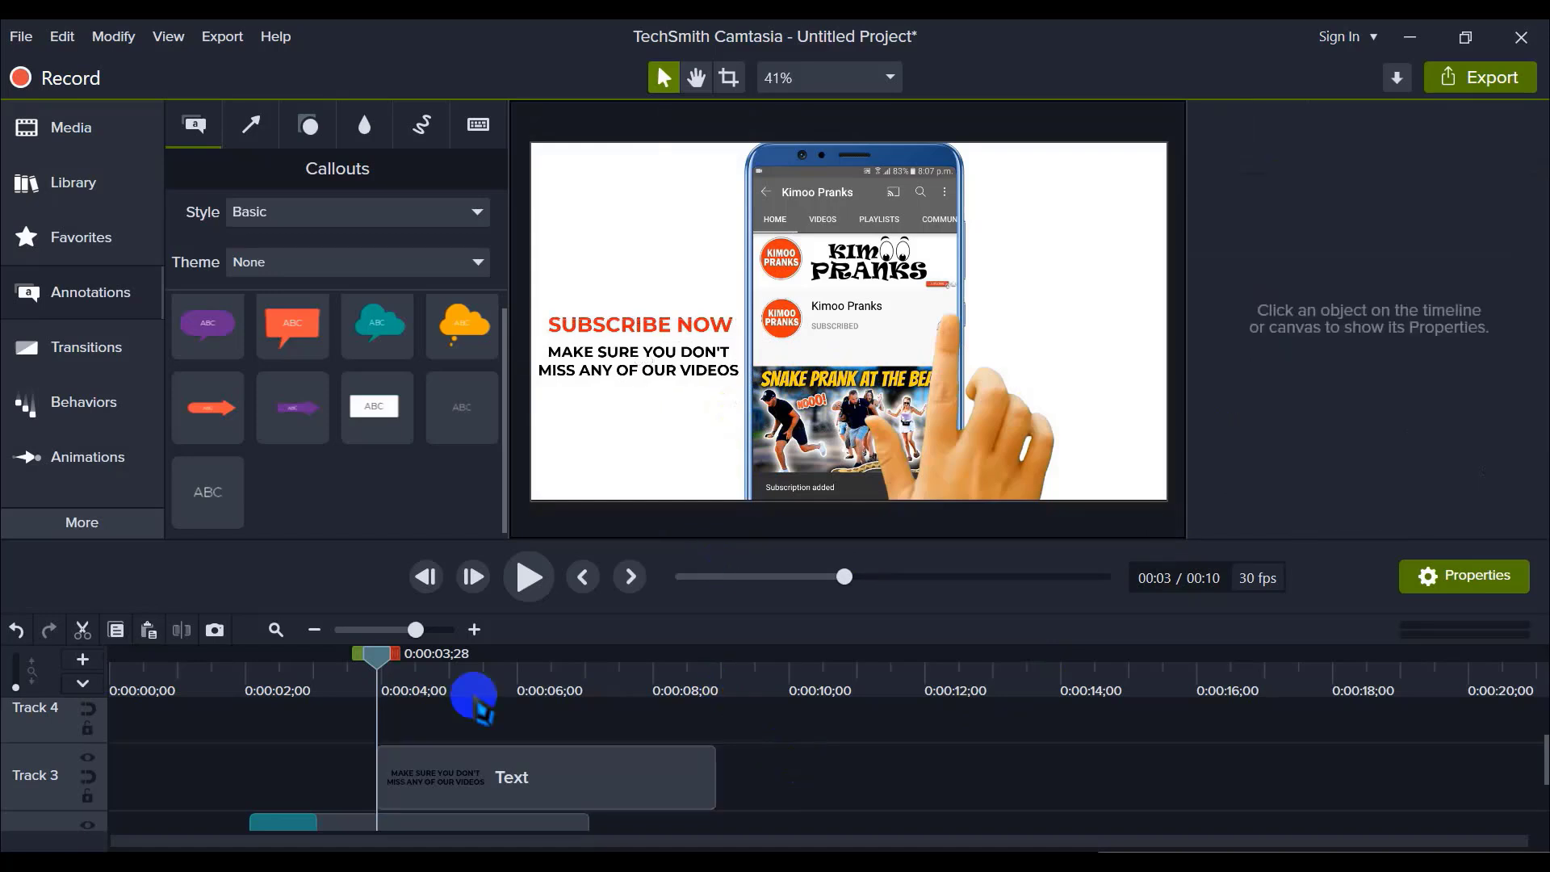
Step: Scrub back through the animation to the start of the SUBSCRIBE NOW clip at 0:00:02;01
{"action": "left_click_drag", "start_coordinate": [376, 656], "coordinate": [155, 682]}
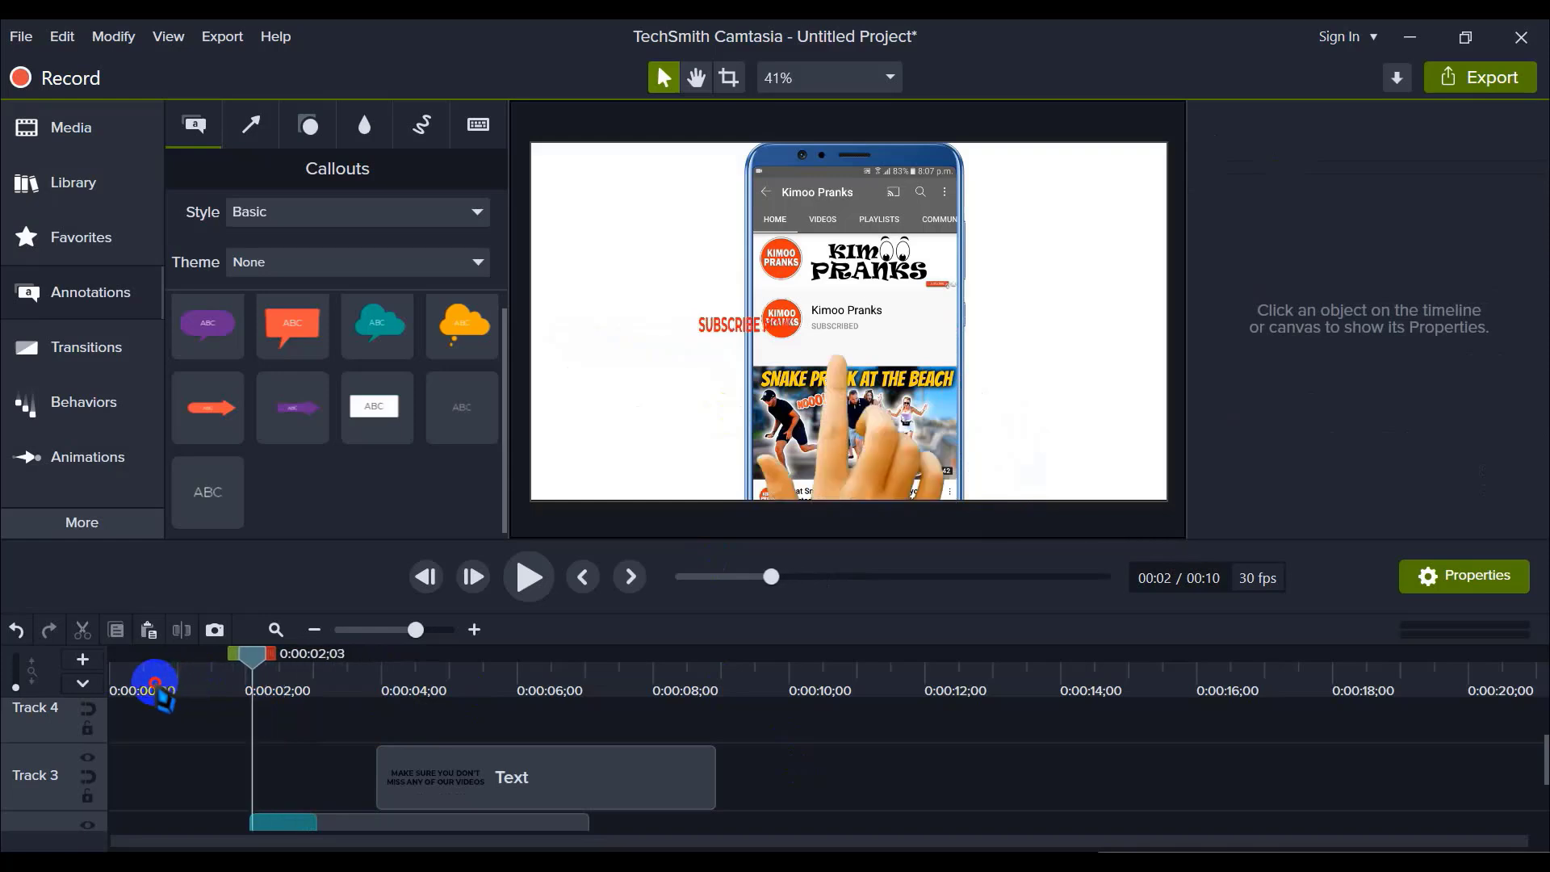
{"action": "scroll", "coordinate": [304, 737], "scroll_direction": "down", "scroll_amount": 2}
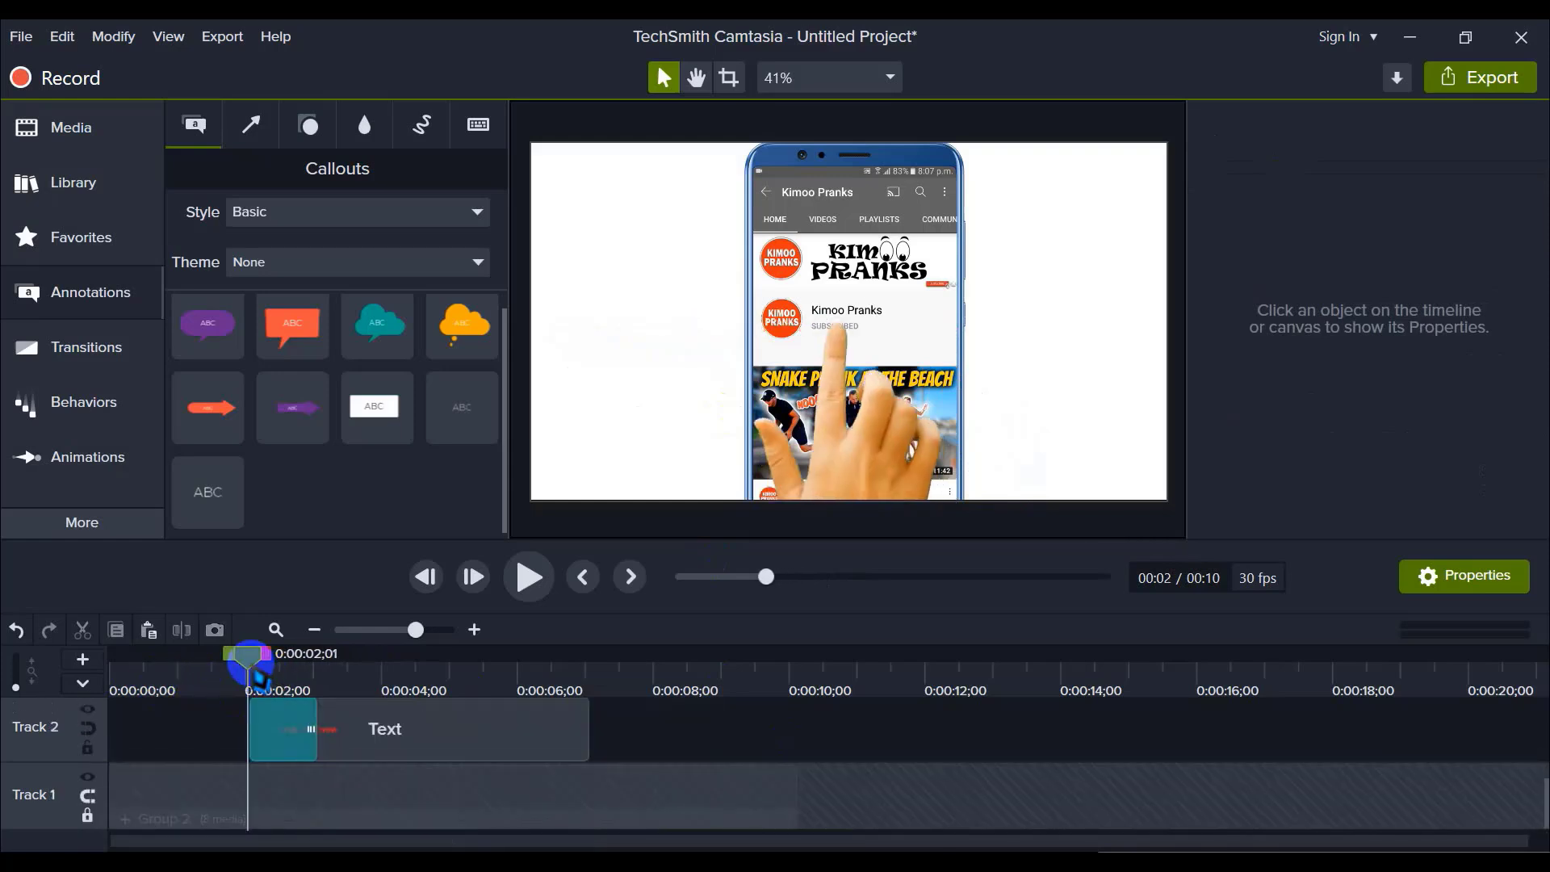
Step: Move the MAKE SURE YOU DON'T MISS clip on Track 3 to start at 0:00:03;15
{"action": "left_click_drag", "start_coordinate": [257, 677], "coordinate": [347, 658]}
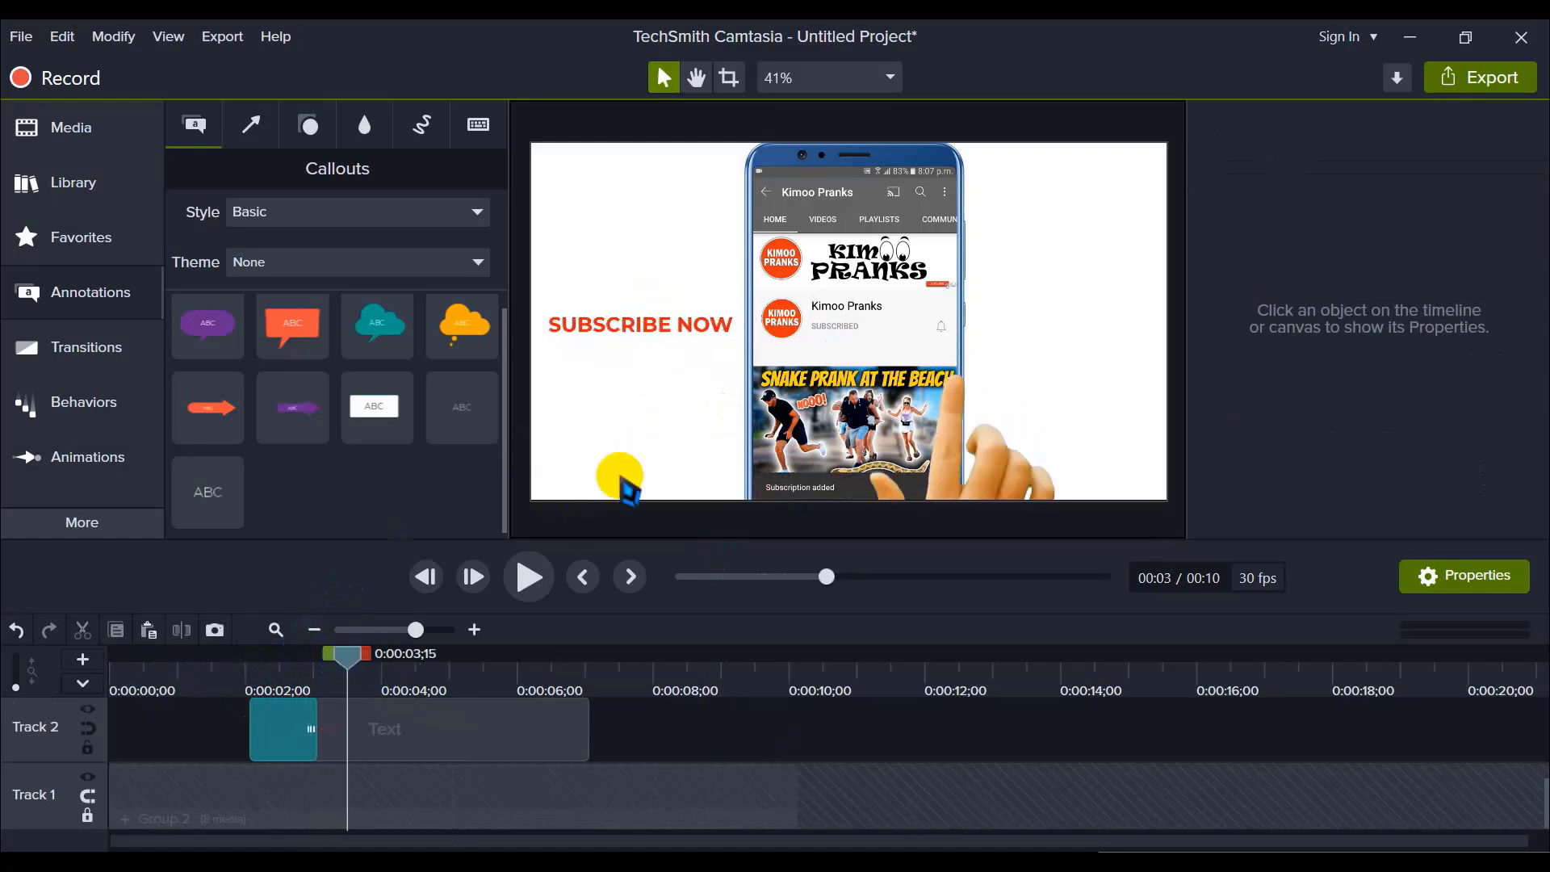
{"action": "scroll", "coordinate": [484, 719], "scroll_direction": "up", "scroll_amount": 2}
{"action": "left_click_drag", "start_coordinate": [432, 768], "coordinate": [412, 771]}
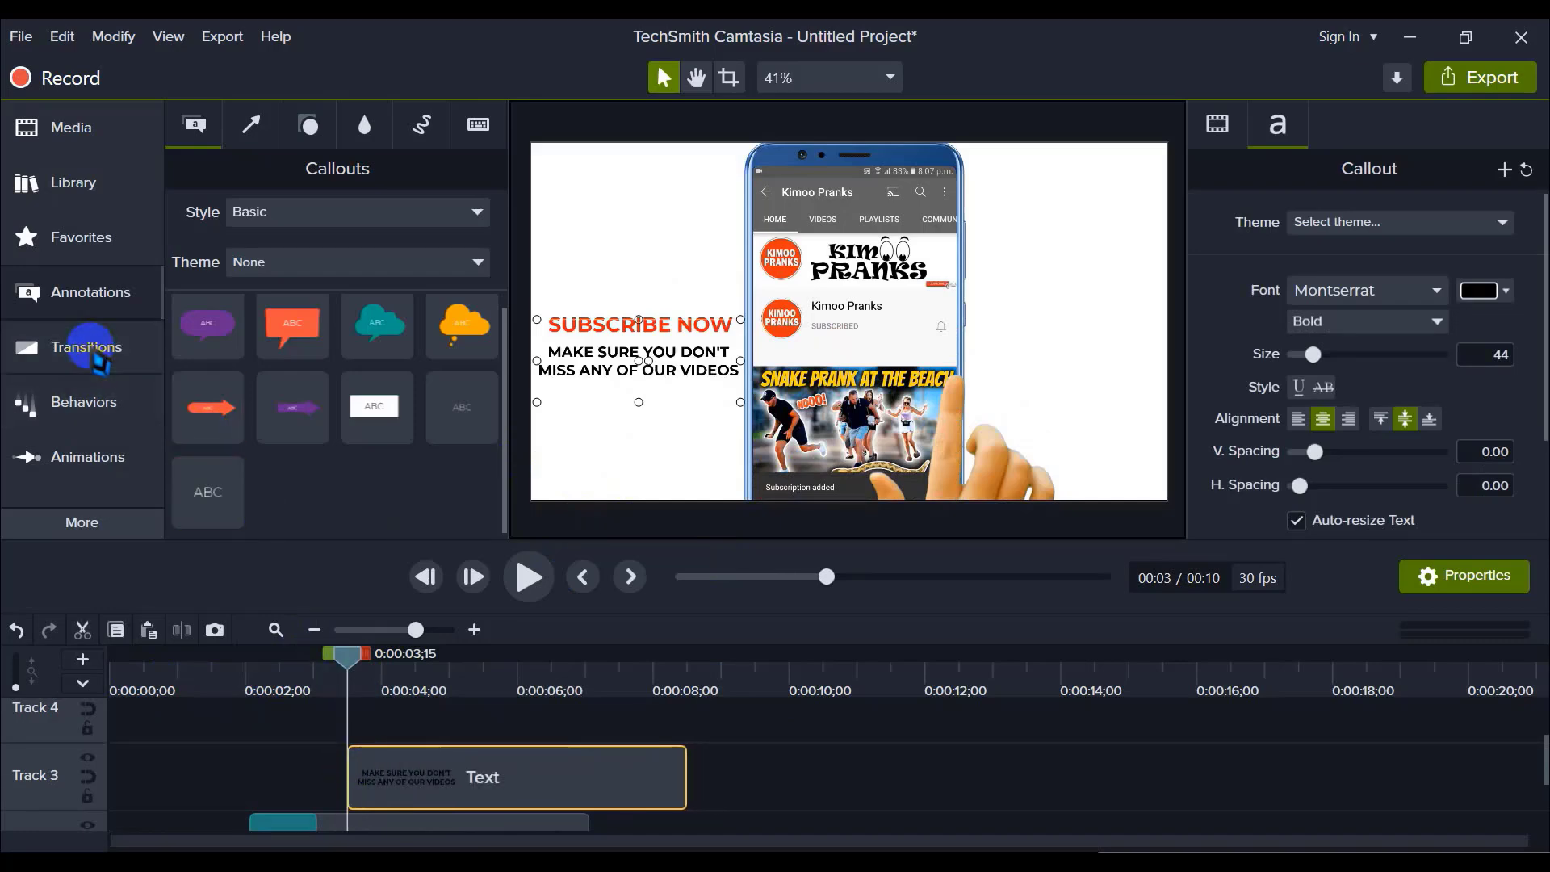
Step: Add a Fade transition to the start of the Track 3 text clip and shorten it to about 19 frames
{"action": "left_click", "coordinate": [87, 348]}
{"action": "scroll", "coordinate": [368, 363], "scroll_direction": "up", "scroll_amount": 10}
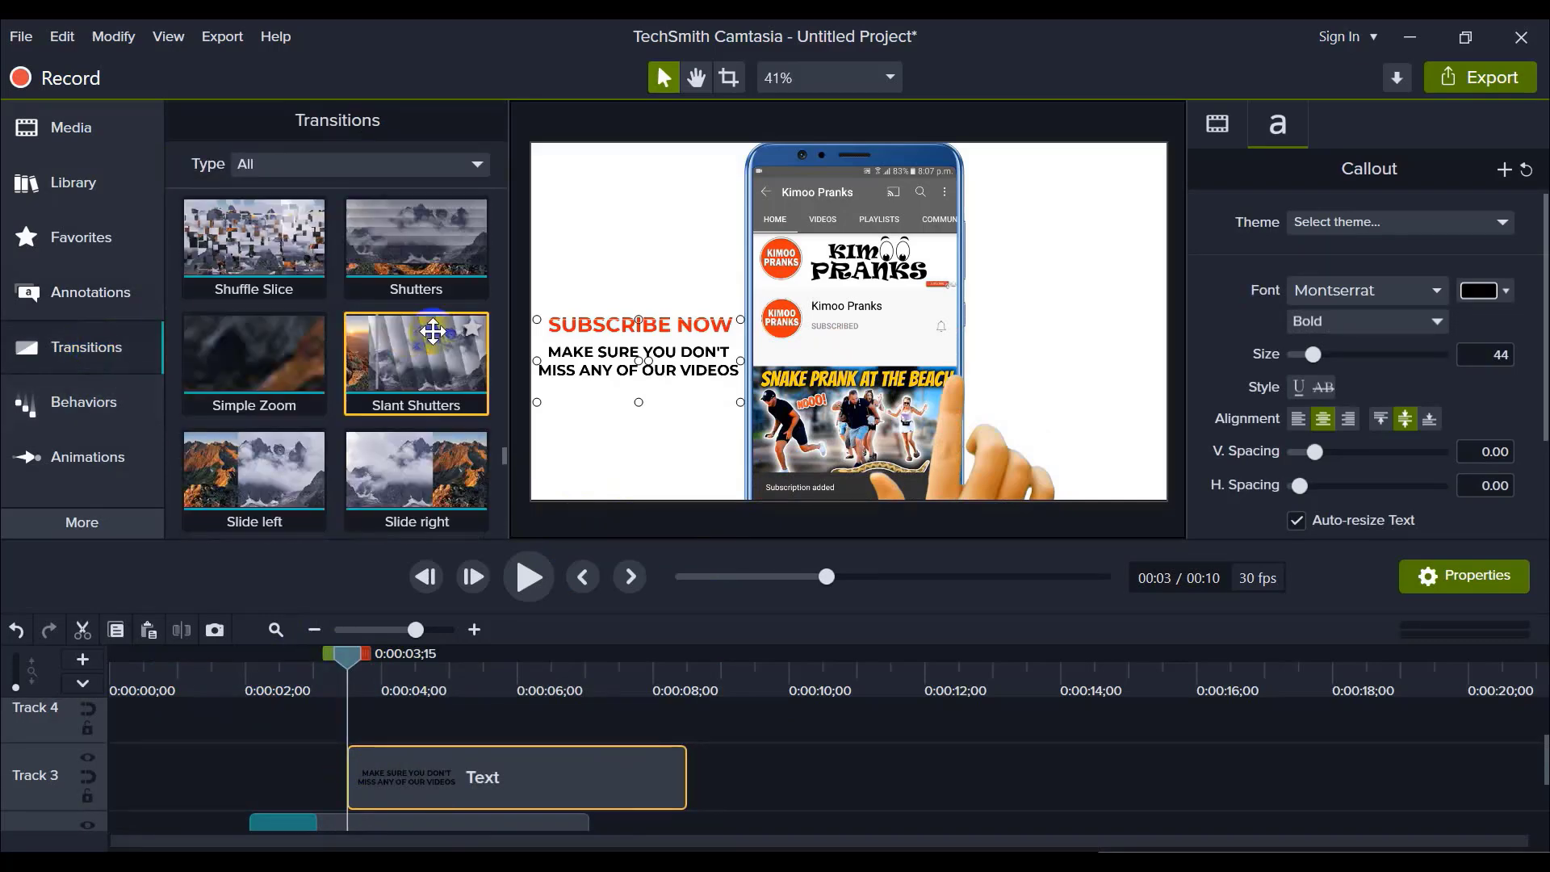
{"action": "scroll", "coordinate": [443, 351], "scroll_direction": "up", "scroll_amount": 10}
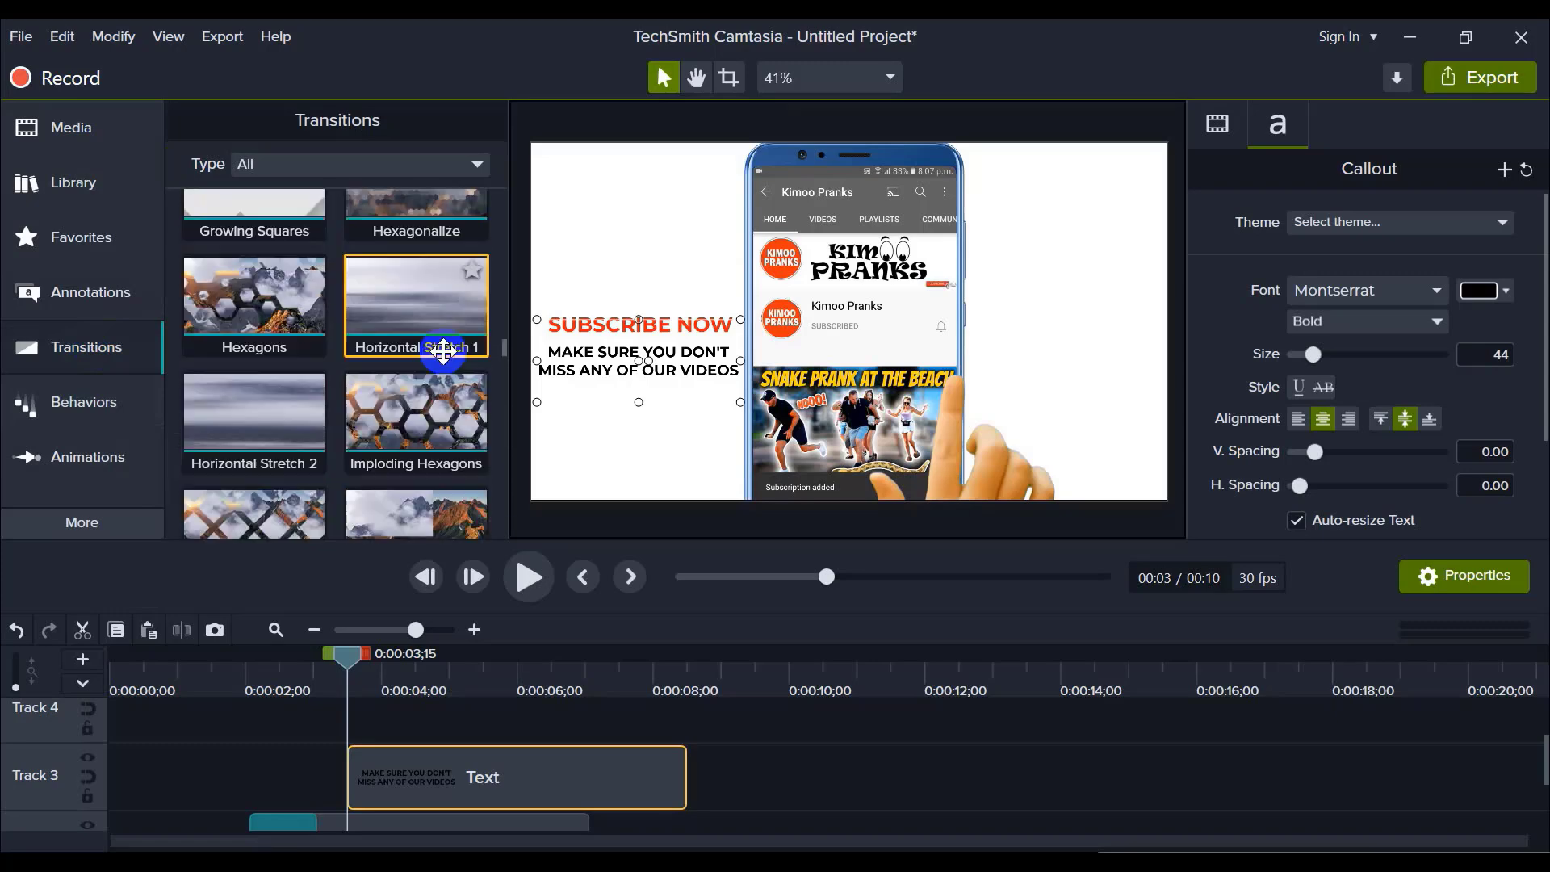
{"action": "scroll", "coordinate": [443, 351], "scroll_direction": "up", "scroll_amount": 6}
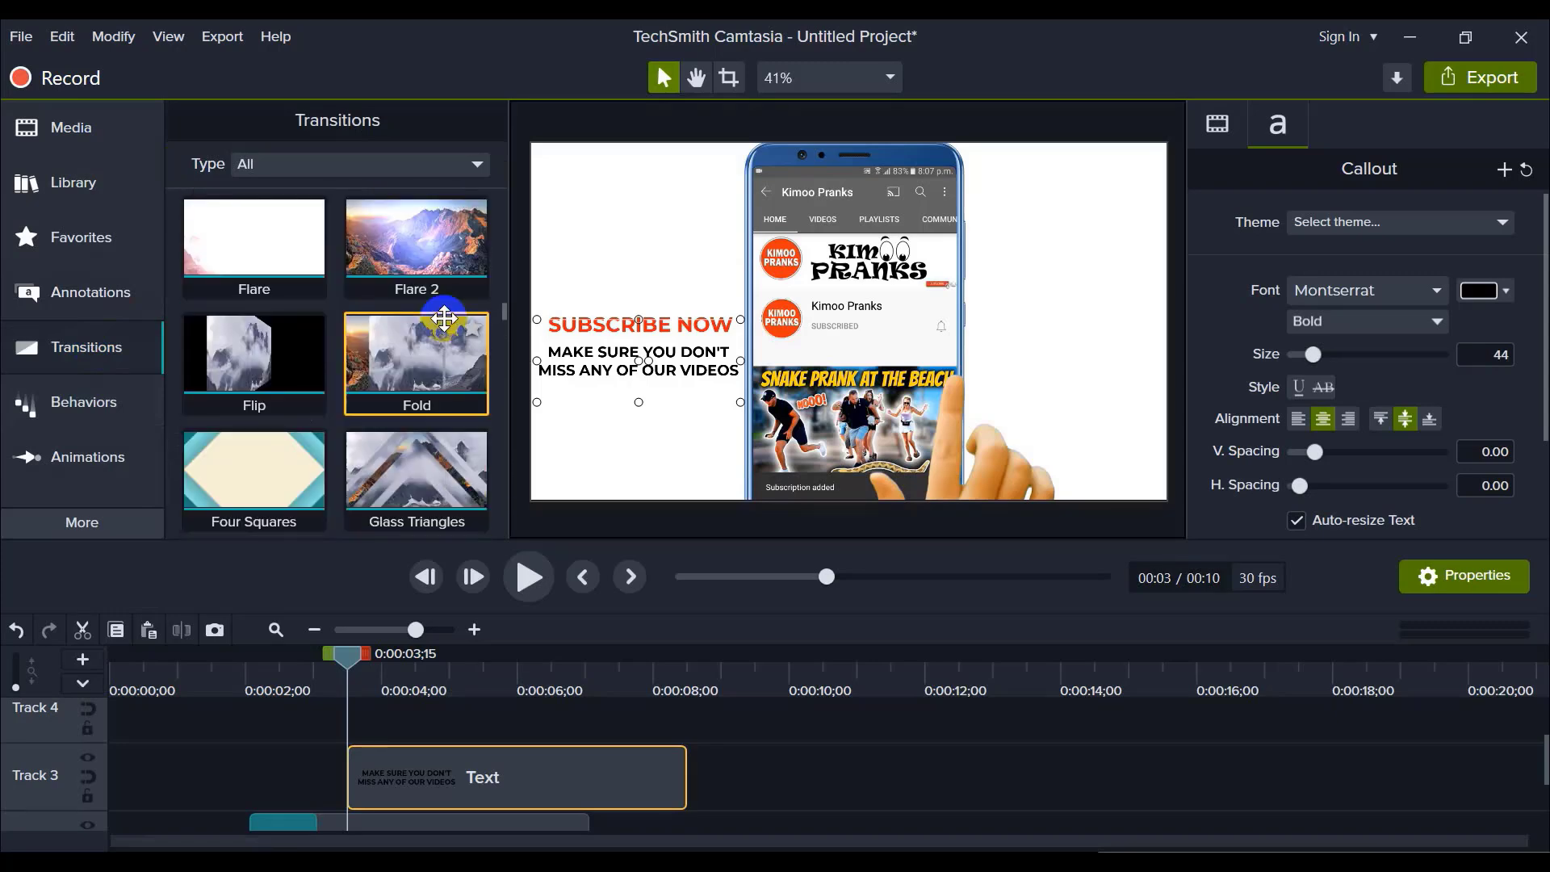
{"action": "scroll", "coordinate": [417, 333], "scroll_direction": "up", "scroll_amount": 4}
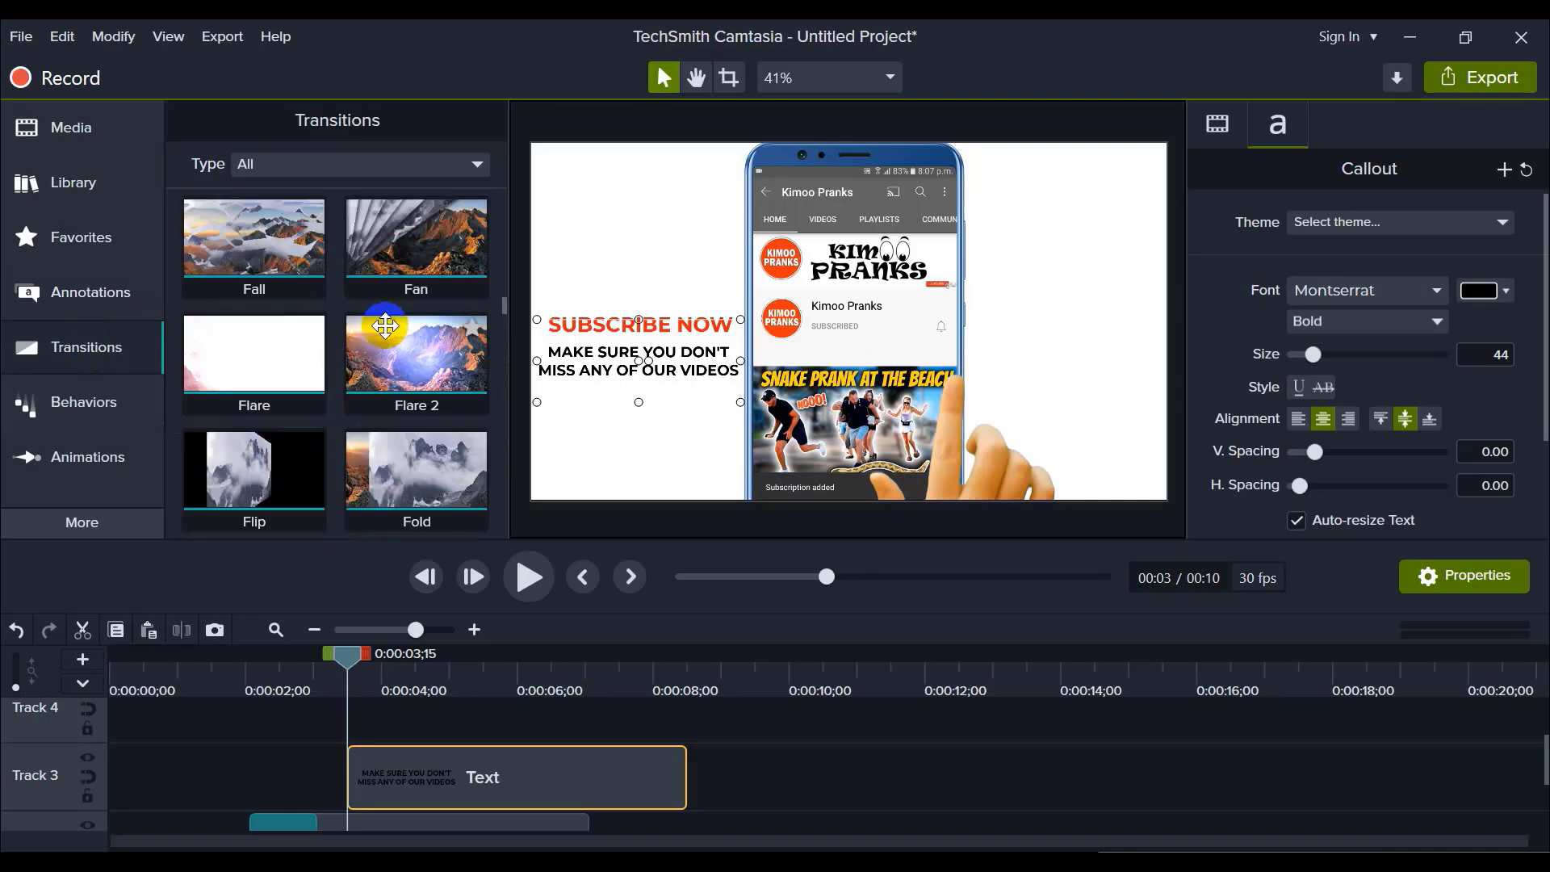
{"action": "scroll", "coordinate": [418, 333], "scroll_direction": "up", "scroll_amount": 2}
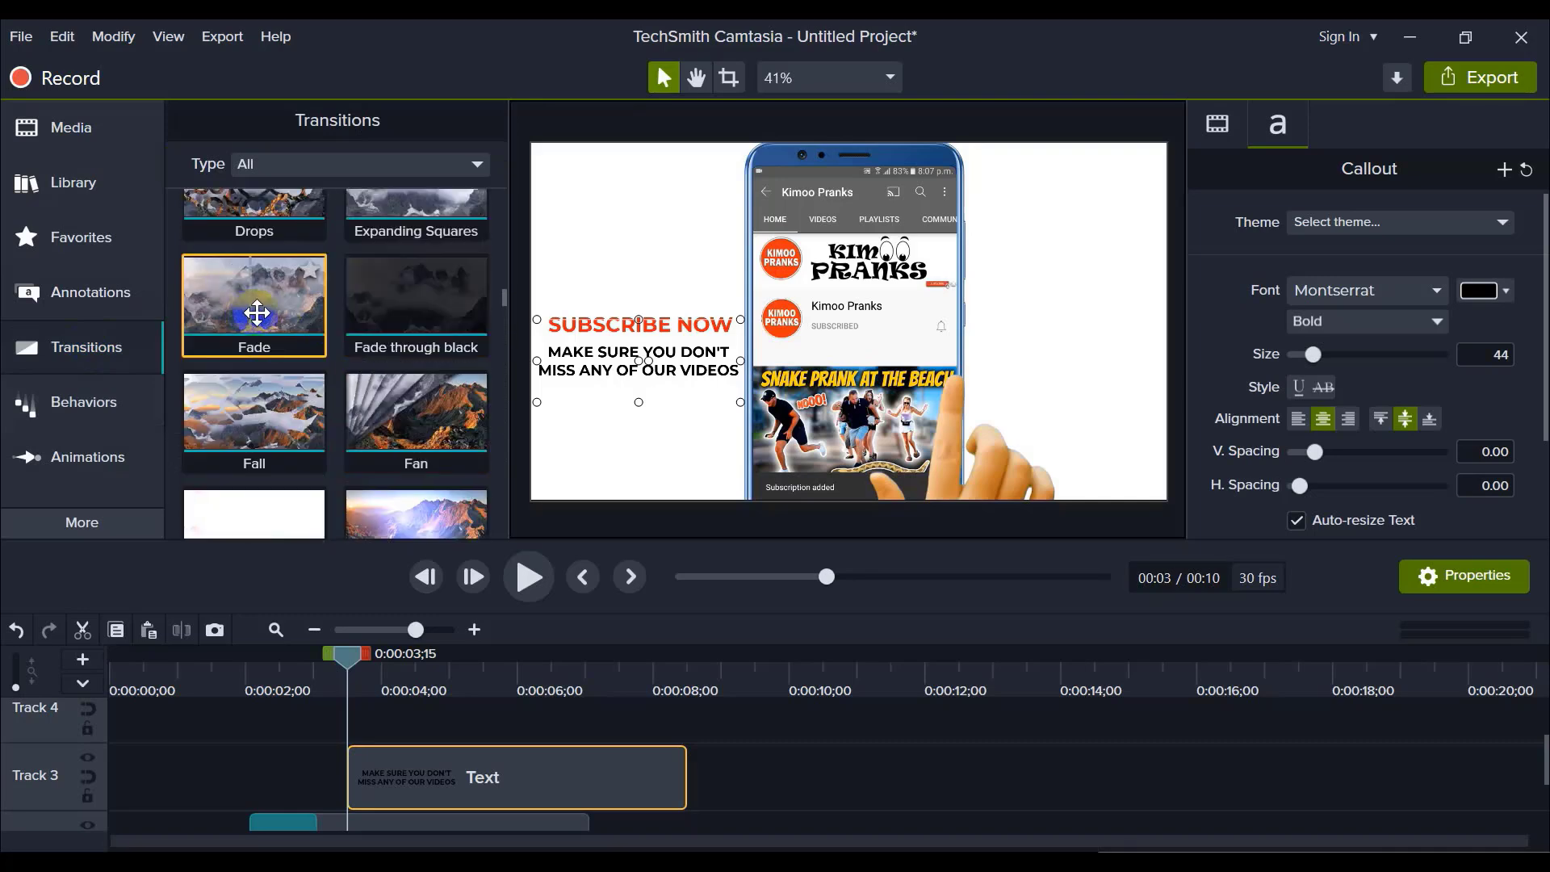
{"action": "left_click_drag", "start_coordinate": [259, 304], "coordinate": [414, 785]}
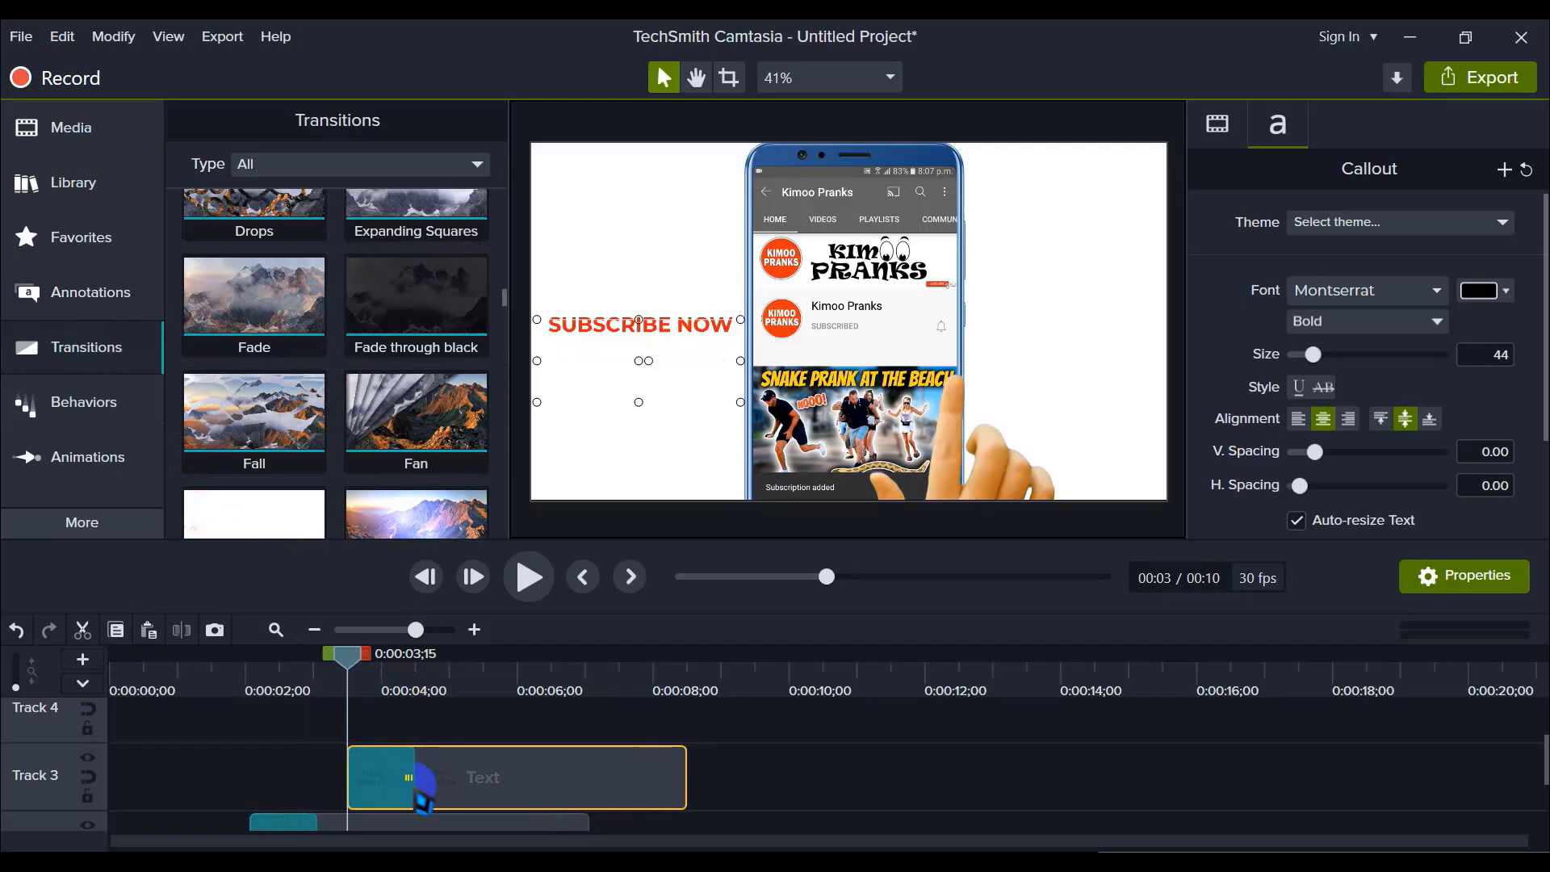
{"action": "left_click", "coordinate": [389, 798]}
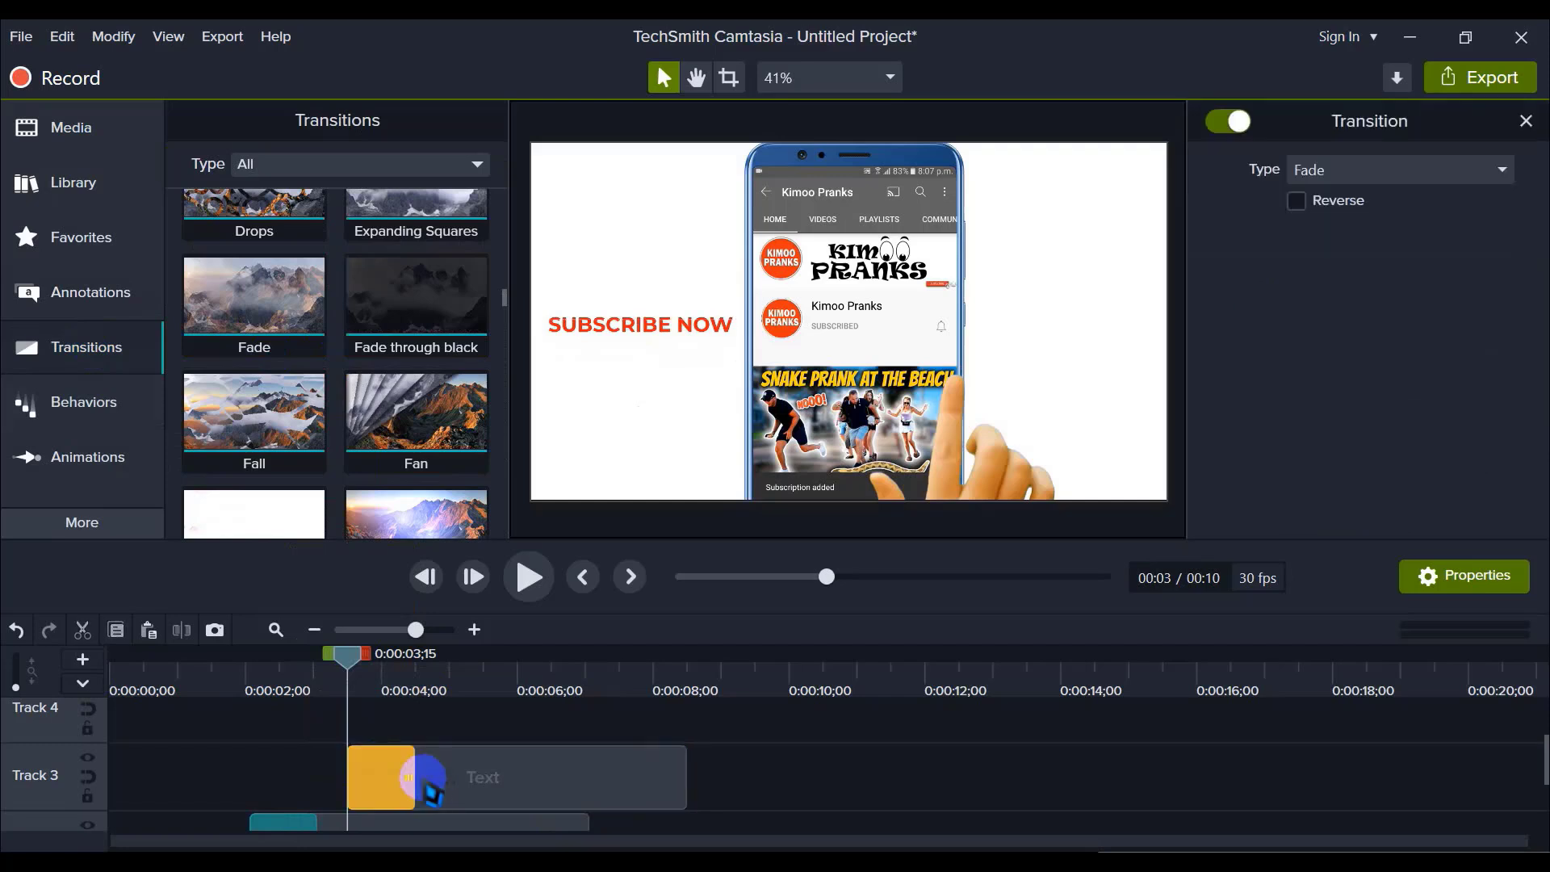
{"action": "left_click_drag", "start_coordinate": [409, 776], "coordinate": [389, 777]}
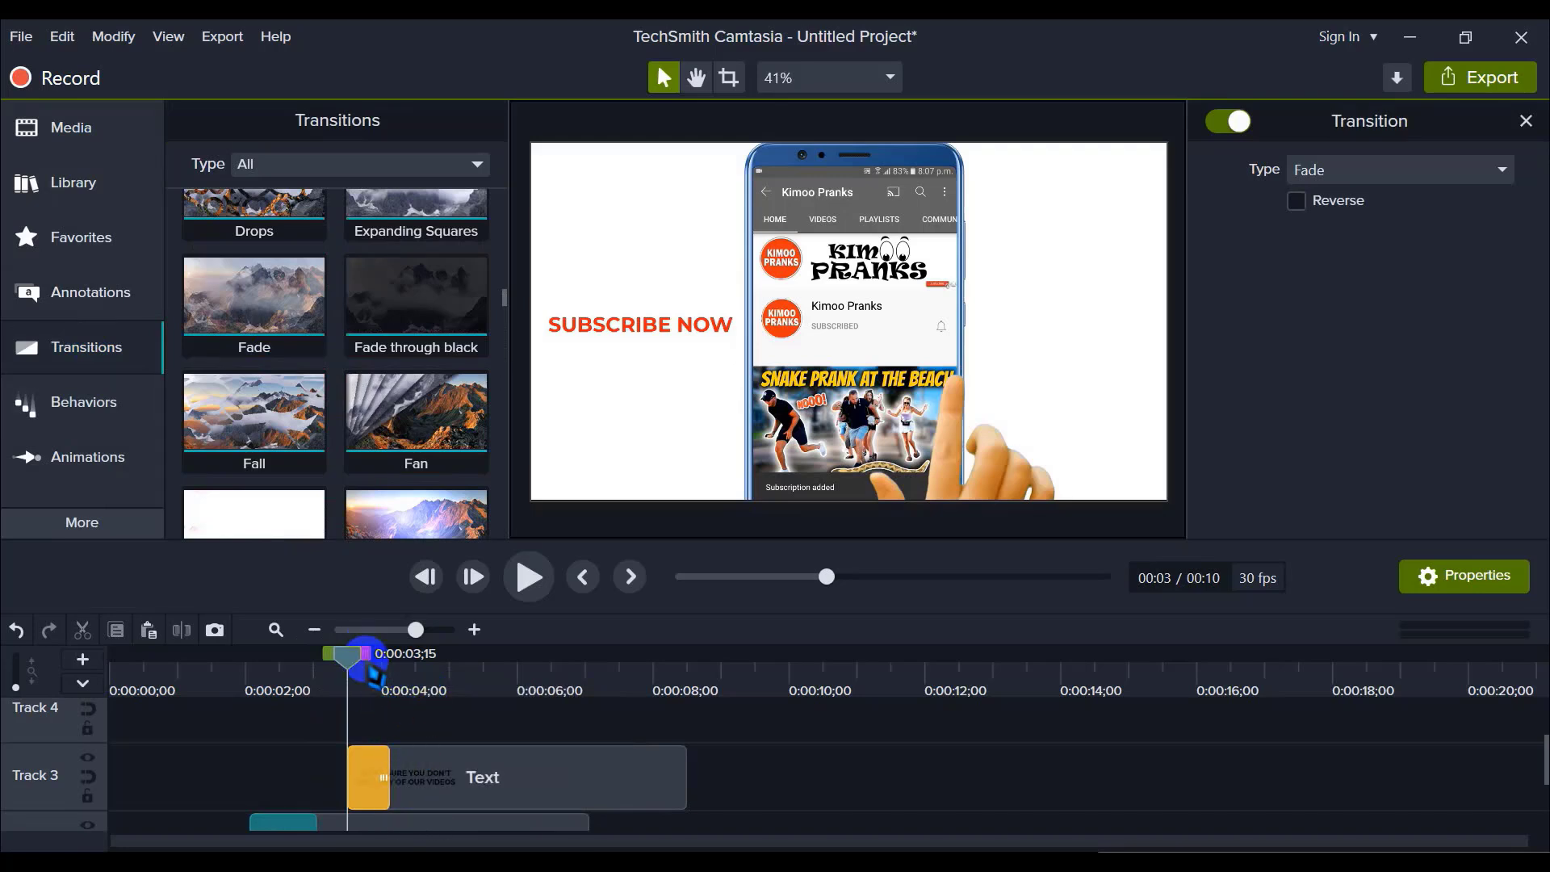
Step: Shift the Track 3 text clip to start at 0:00:03;11 and play back its fade-in to 0:00:04;24
{"action": "left_click_drag", "start_coordinate": [346, 654], "coordinate": [339, 658]}
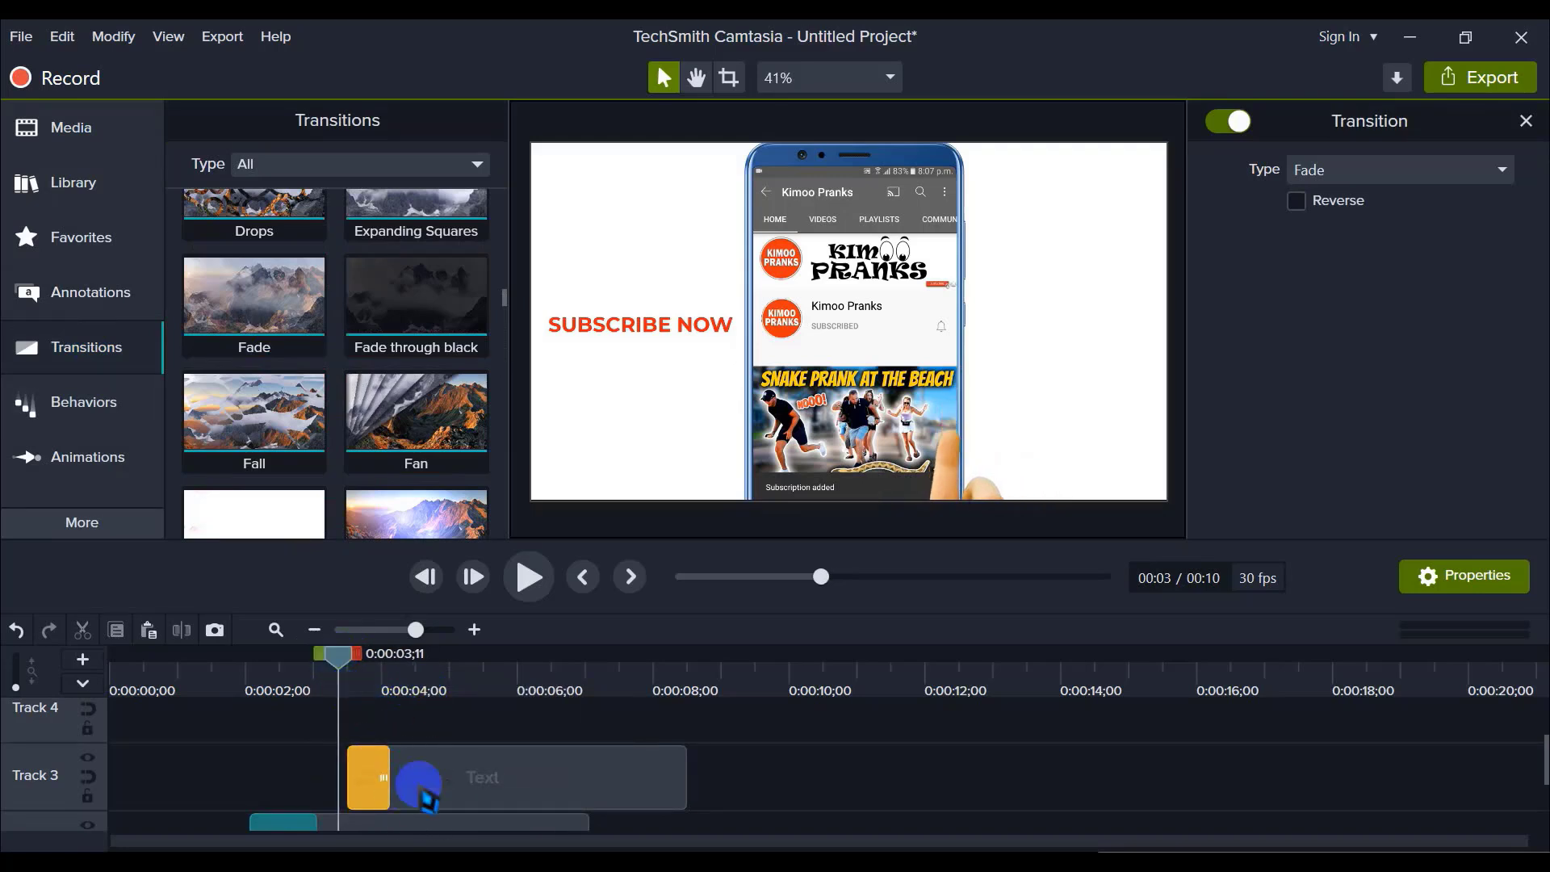
{"action": "left_click_drag", "start_coordinate": [416, 779], "coordinate": [432, 751]}
{"action": "left_click", "coordinate": [450, 710]}
{"action": "left_click", "coordinate": [529, 576]}
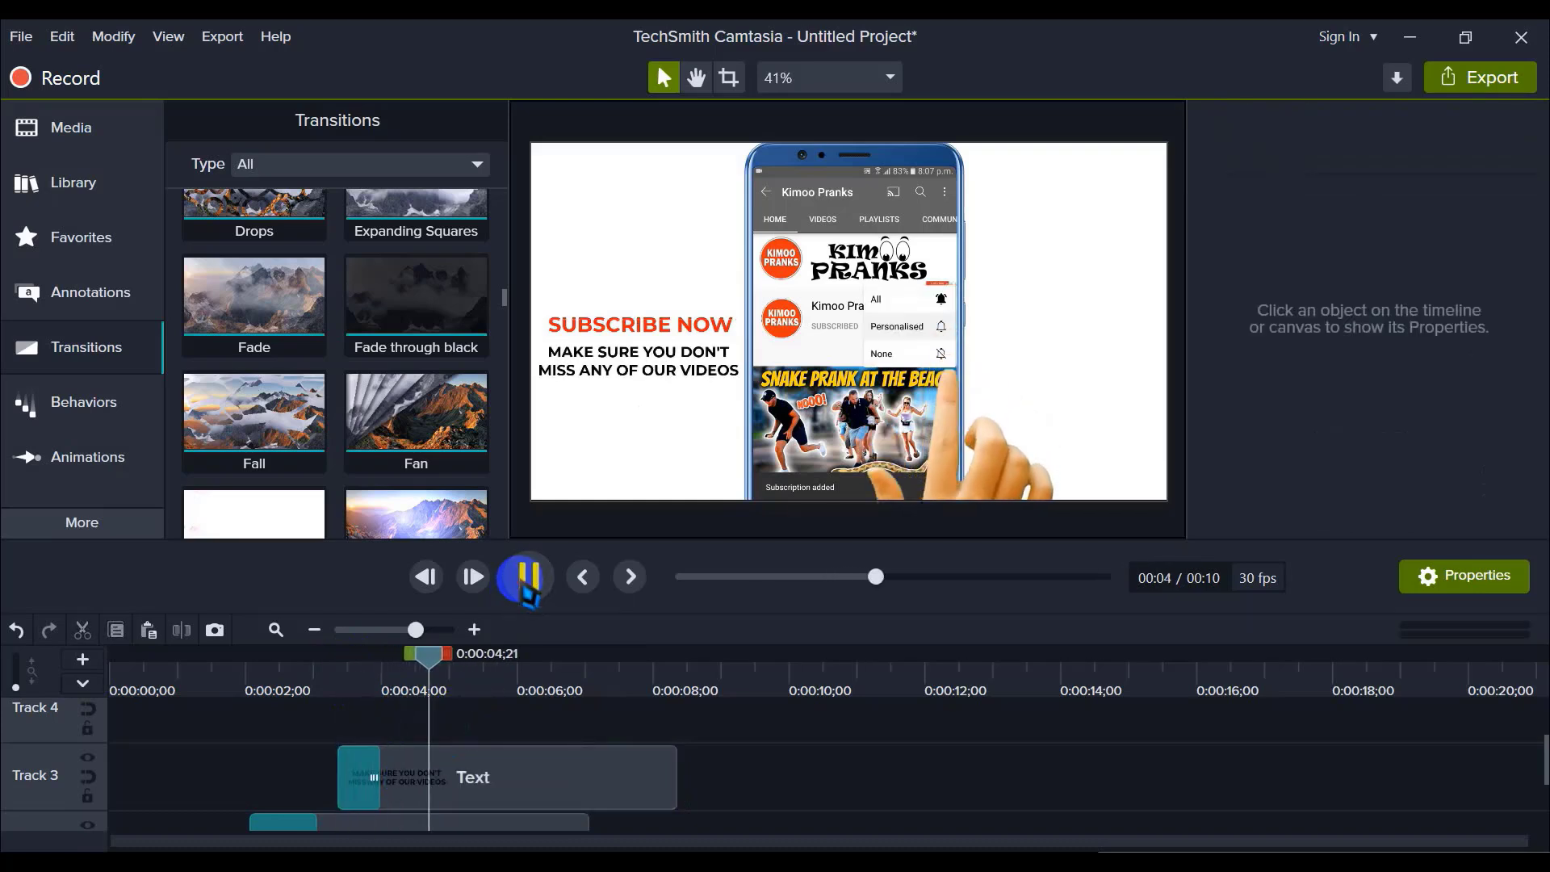
{"action": "left_click", "coordinate": [529, 576]}
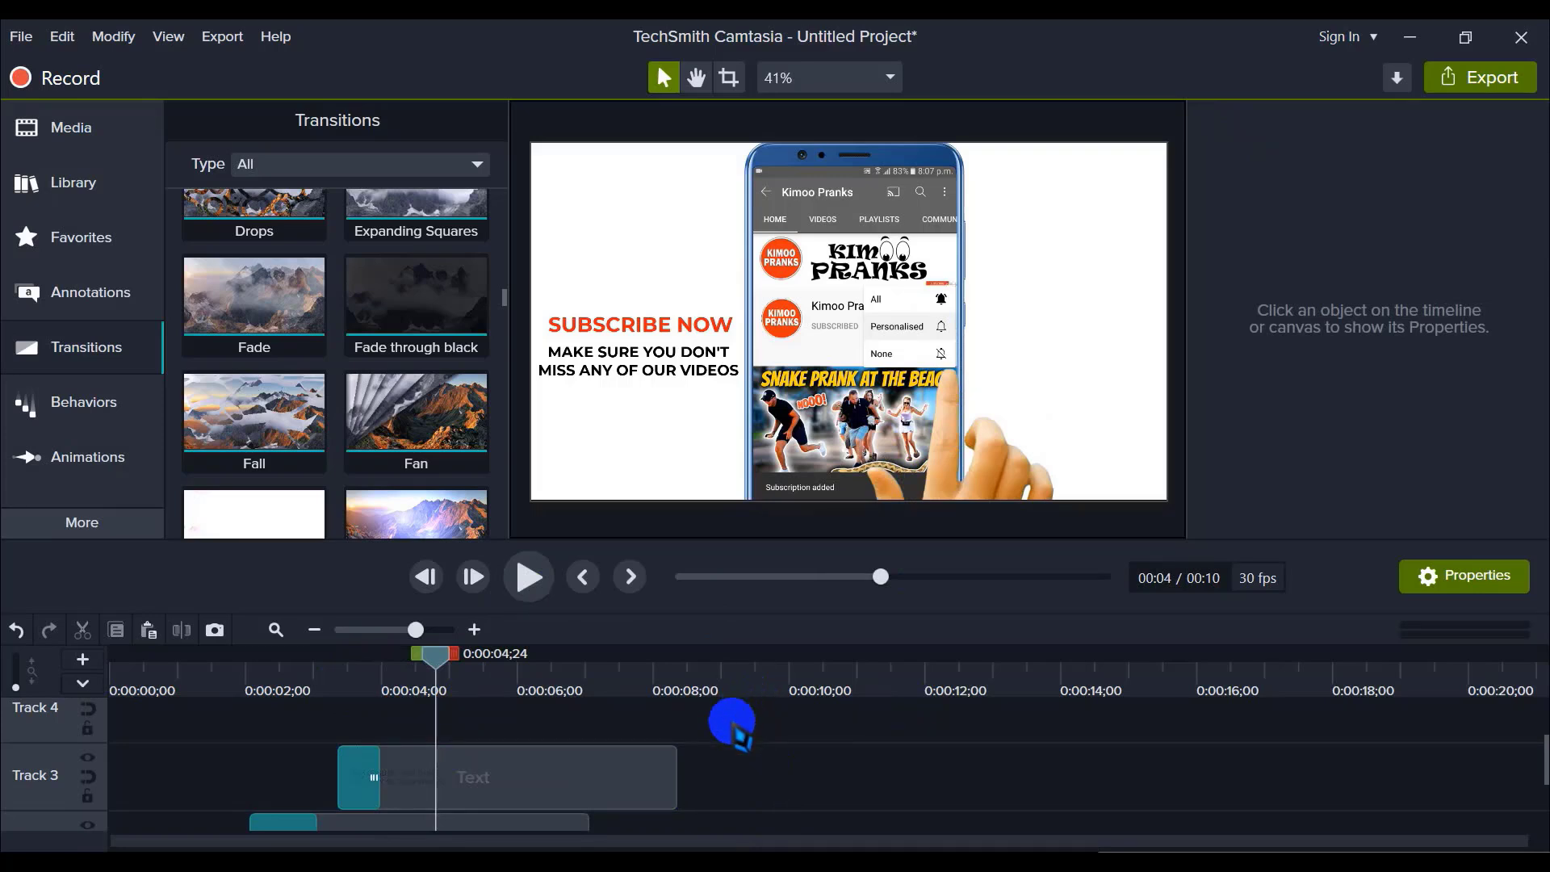
Step: Copy the Track 3 text clip and paste it on Track 4, starting at 0:00:04;24
{"action": "left_click", "coordinate": [558, 775]}
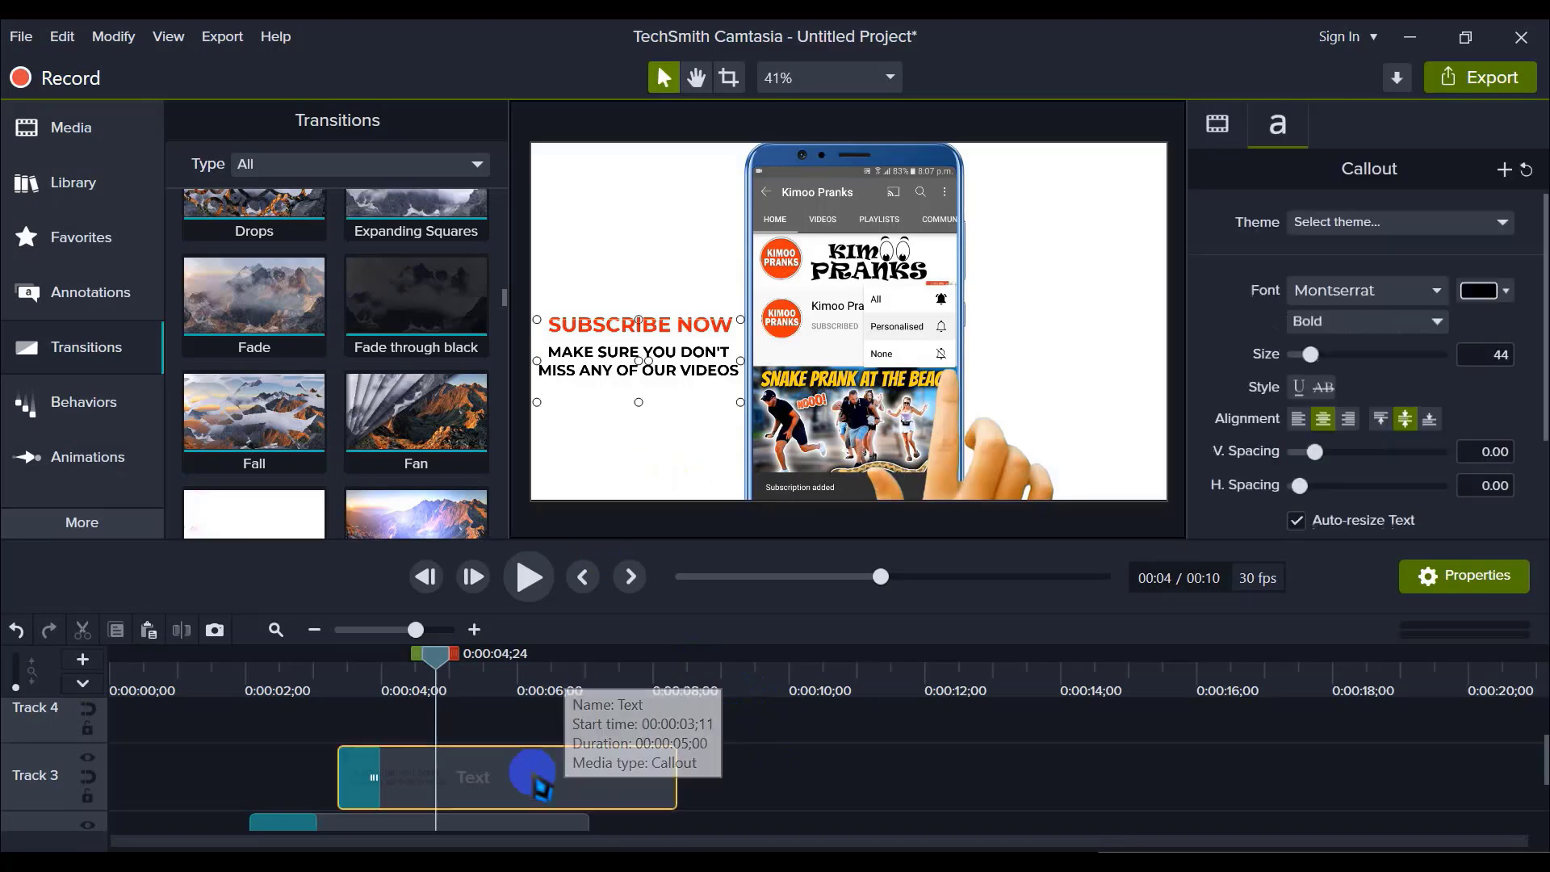
{"action": "right_click", "coordinate": [527, 774]}
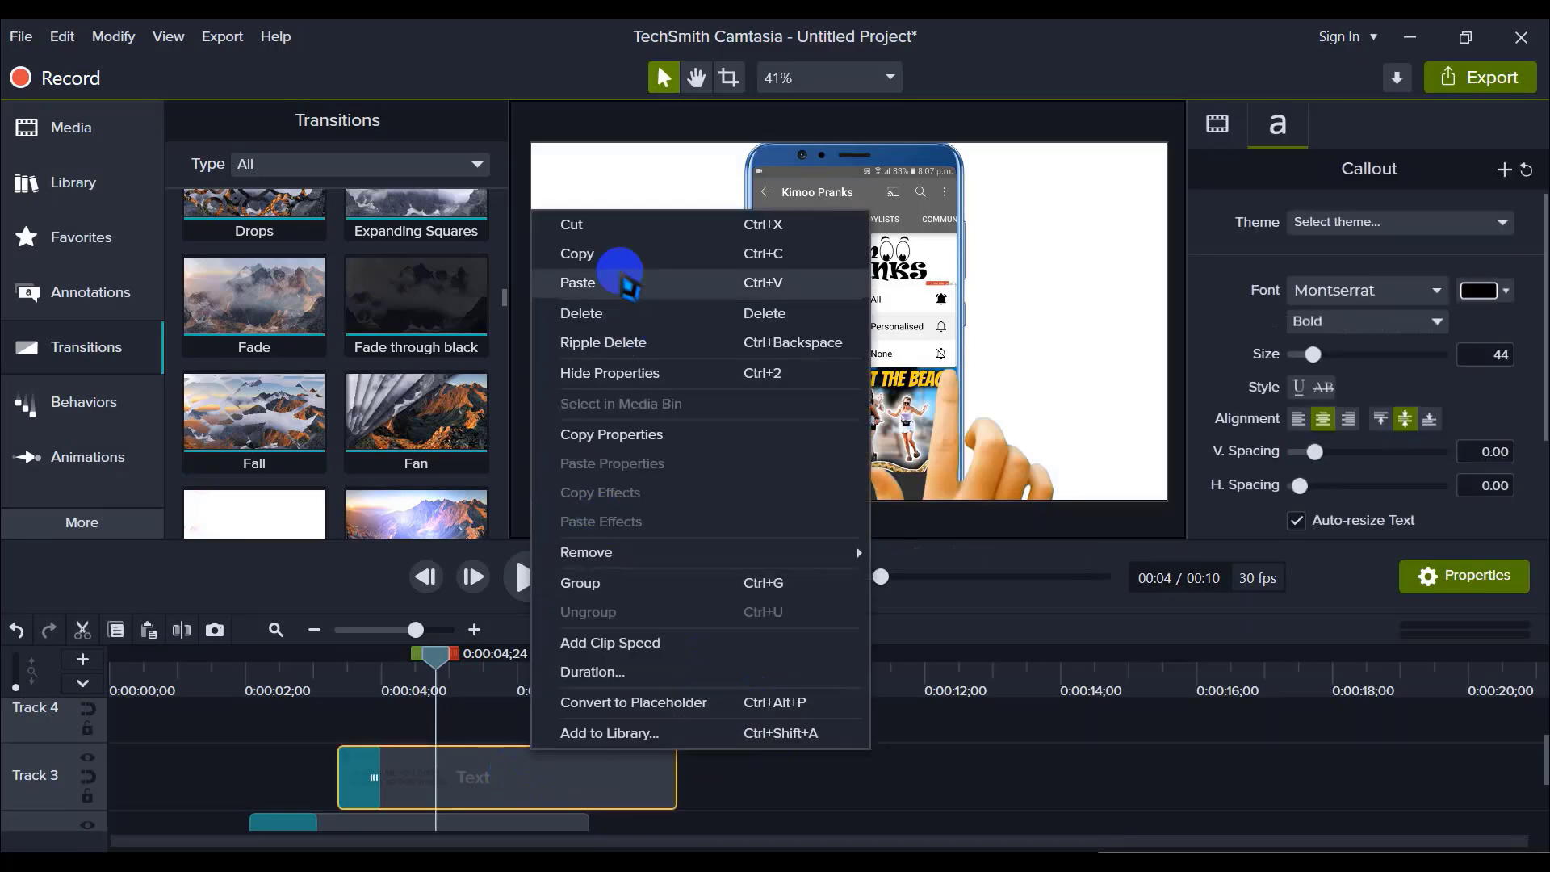
{"action": "left_click", "coordinate": [614, 255]}
{"action": "scroll", "coordinate": [477, 782], "scroll_direction": "up", "scroll_amount": 2}
{"action": "scroll", "coordinate": [520, 800], "scroll_direction": "down", "scroll_amount": 3}
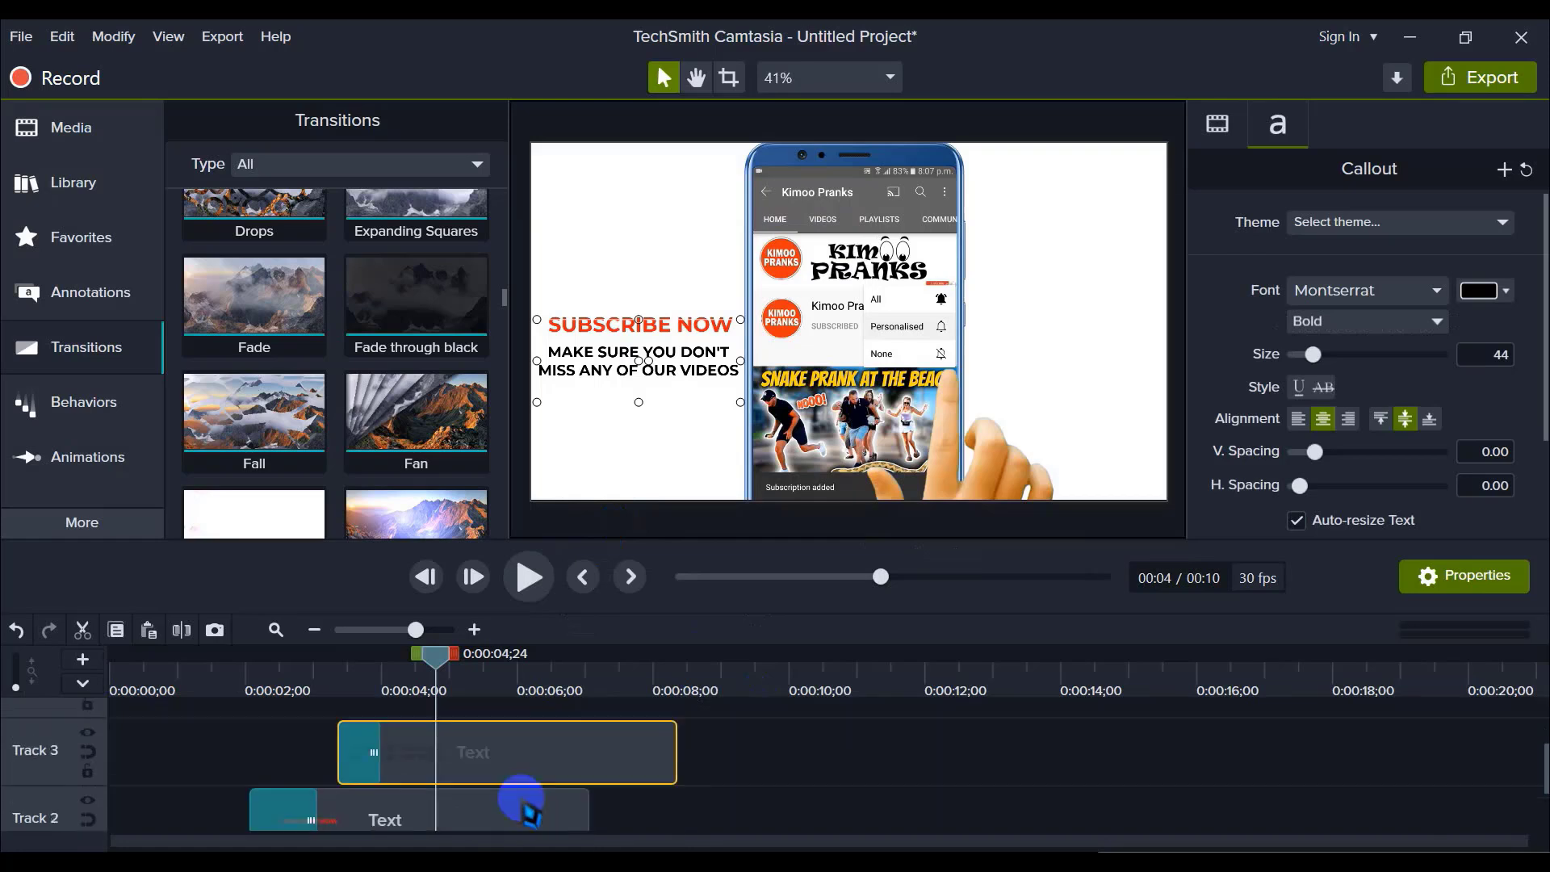
{"action": "scroll", "coordinate": [509, 739], "scroll_direction": "up", "scroll_amount": 2}
{"action": "right_click", "coordinate": [500, 735]}
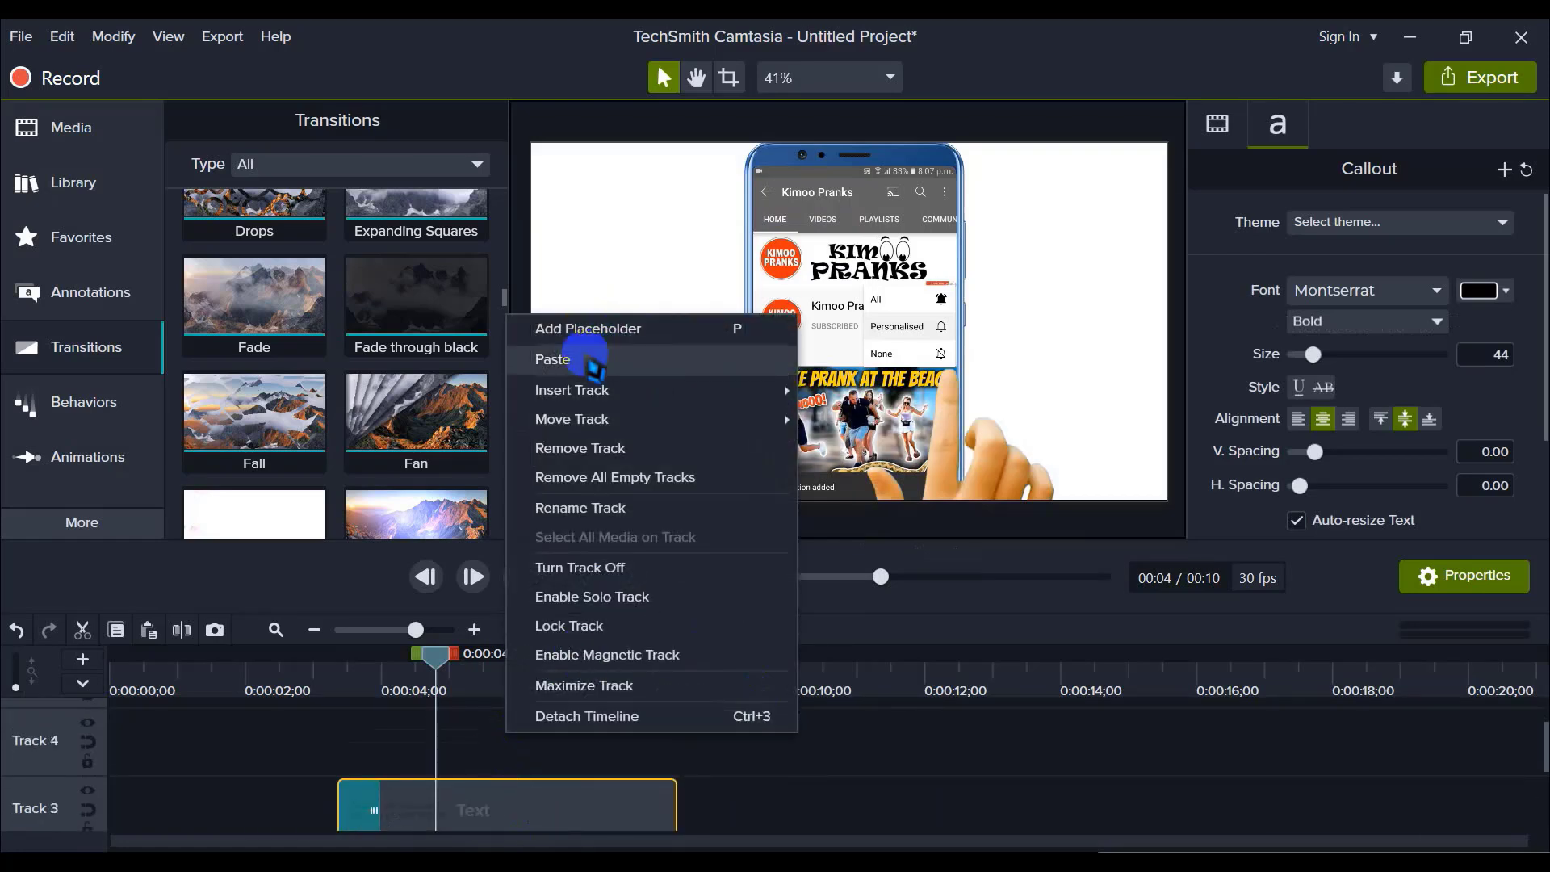
{"action": "left_click", "coordinate": [598, 360]}
{"action": "left_click_drag", "start_coordinate": [595, 744], "coordinate": [562, 739]}
Step: Move the pasted callout to the blank area right of the phone, level with the original and clear of the phone's edge
{"action": "left_click_drag", "start_coordinate": [668, 380], "coordinate": [1090, 384]}
{"action": "left_click", "coordinate": [435, 658]}
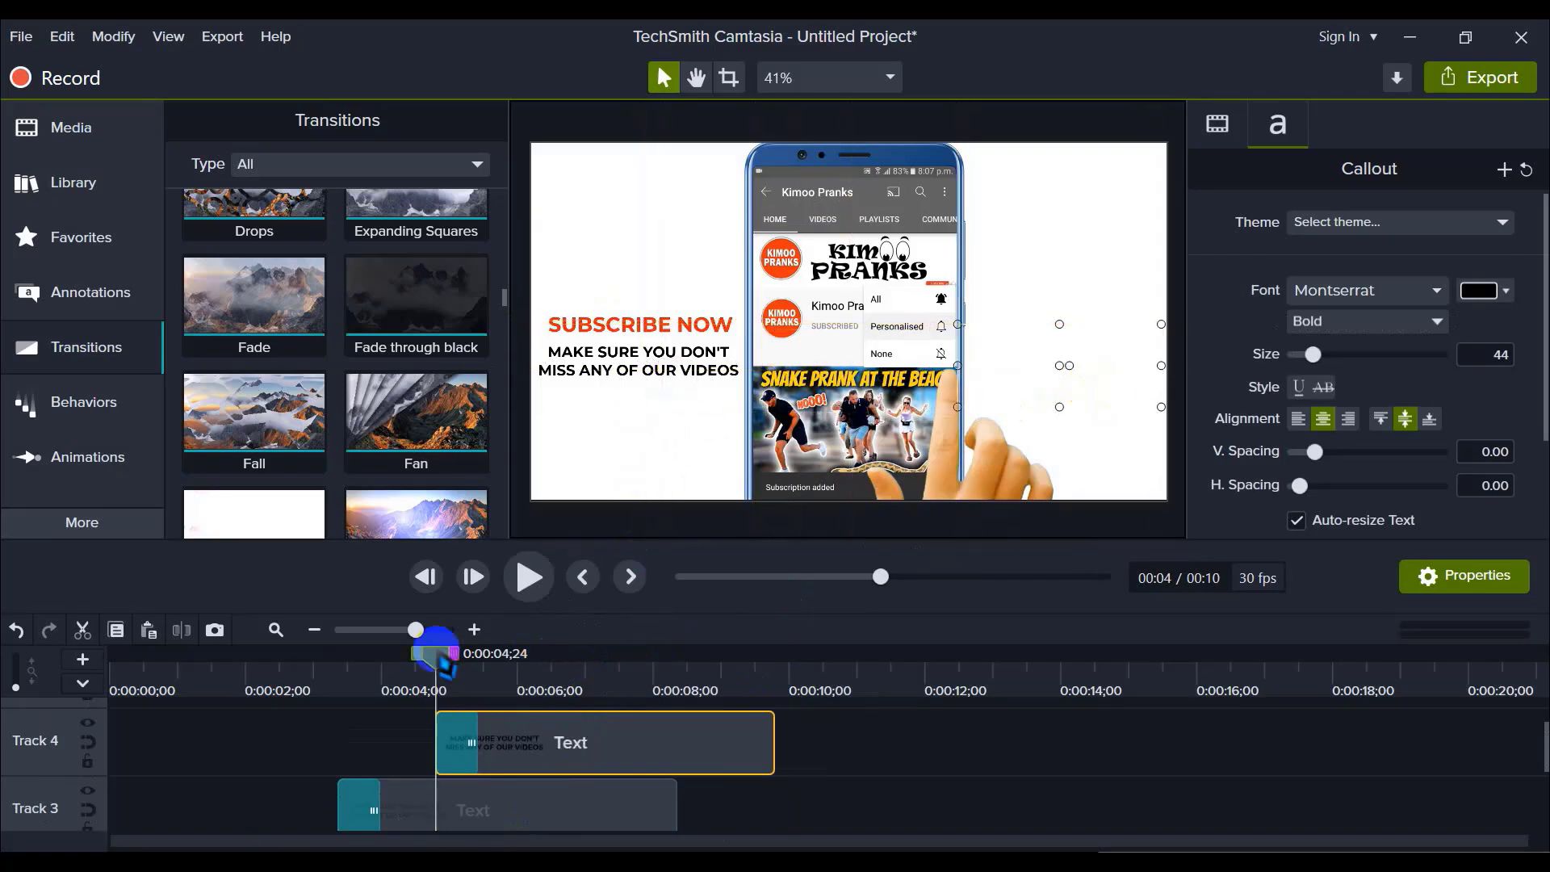
{"action": "left_click_drag", "start_coordinate": [434, 658], "coordinate": [493, 656]}
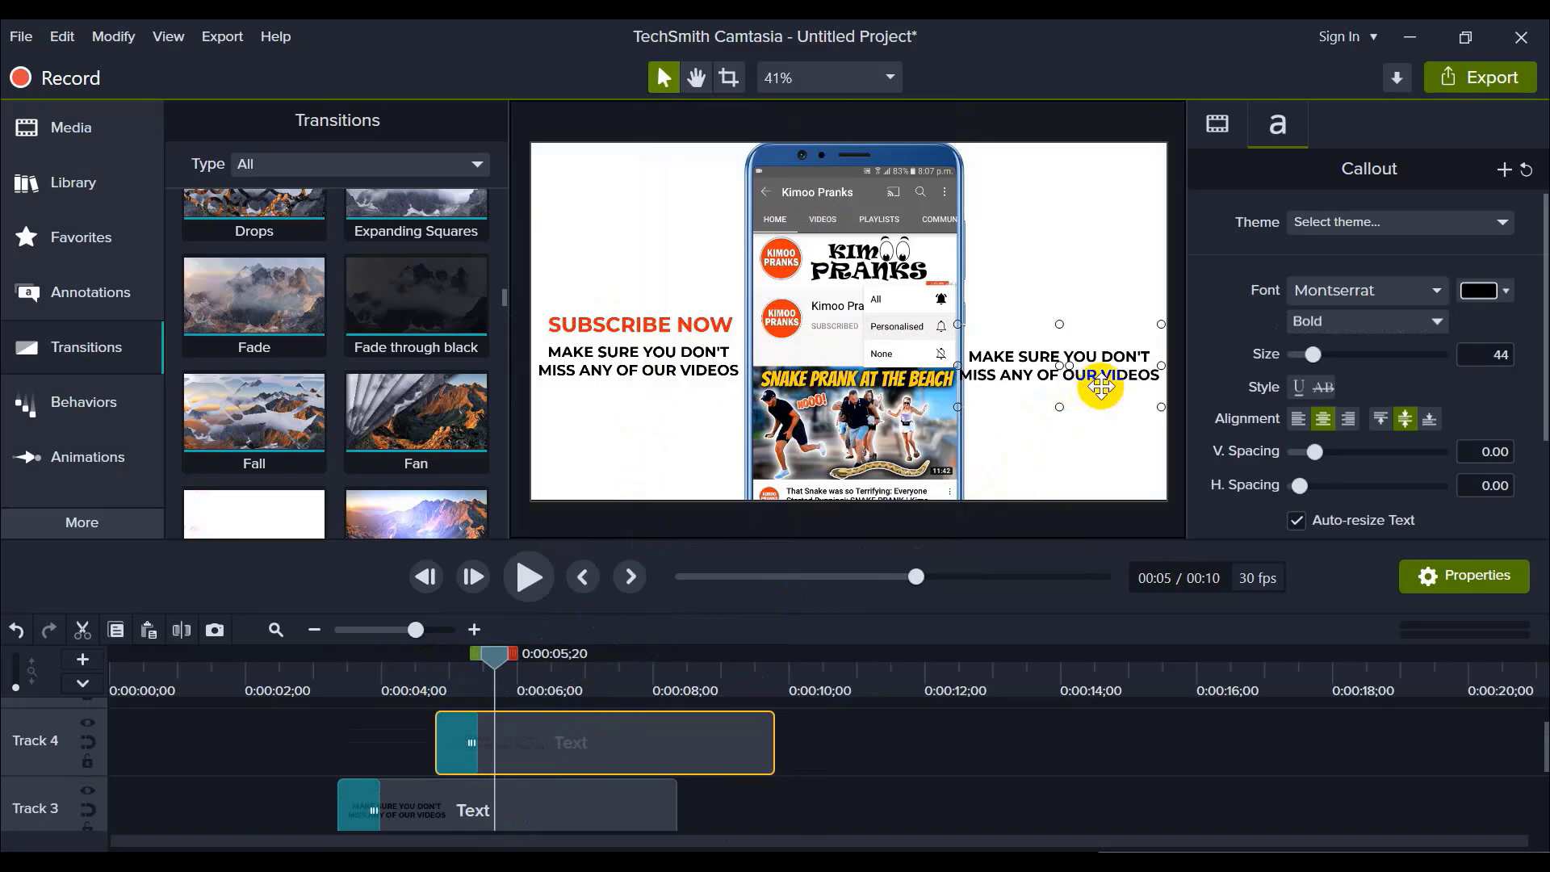
{"action": "left_click_drag", "start_coordinate": [1101, 384], "coordinate": [1112, 380]}
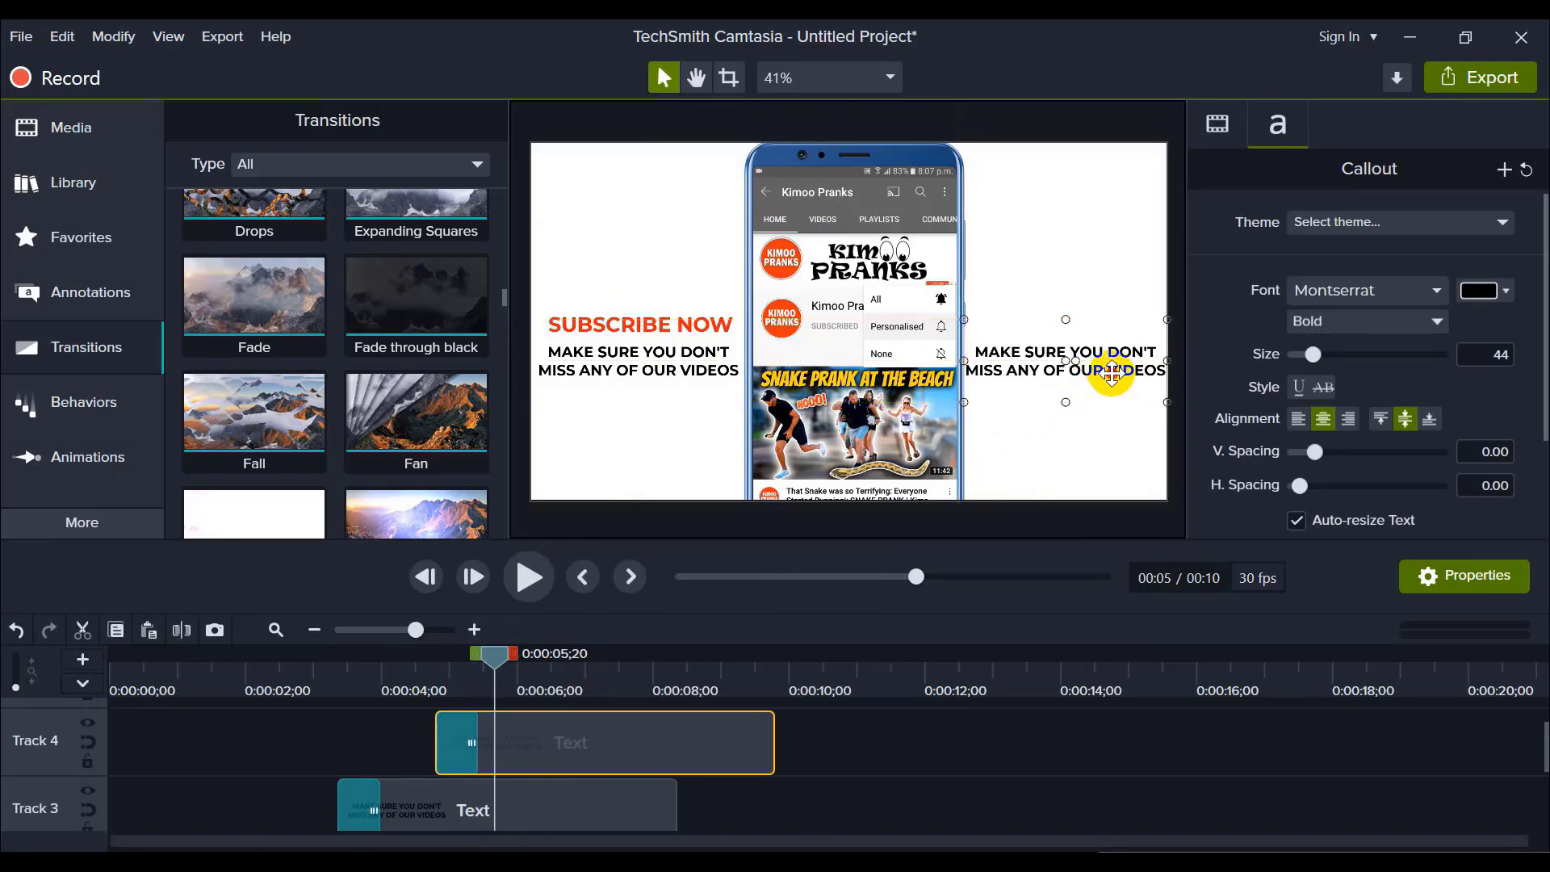
Step: Replace the Track 4 callout's text with PRESS THE BELL ICON
{"action": "double_click", "coordinate": [1112, 374]}
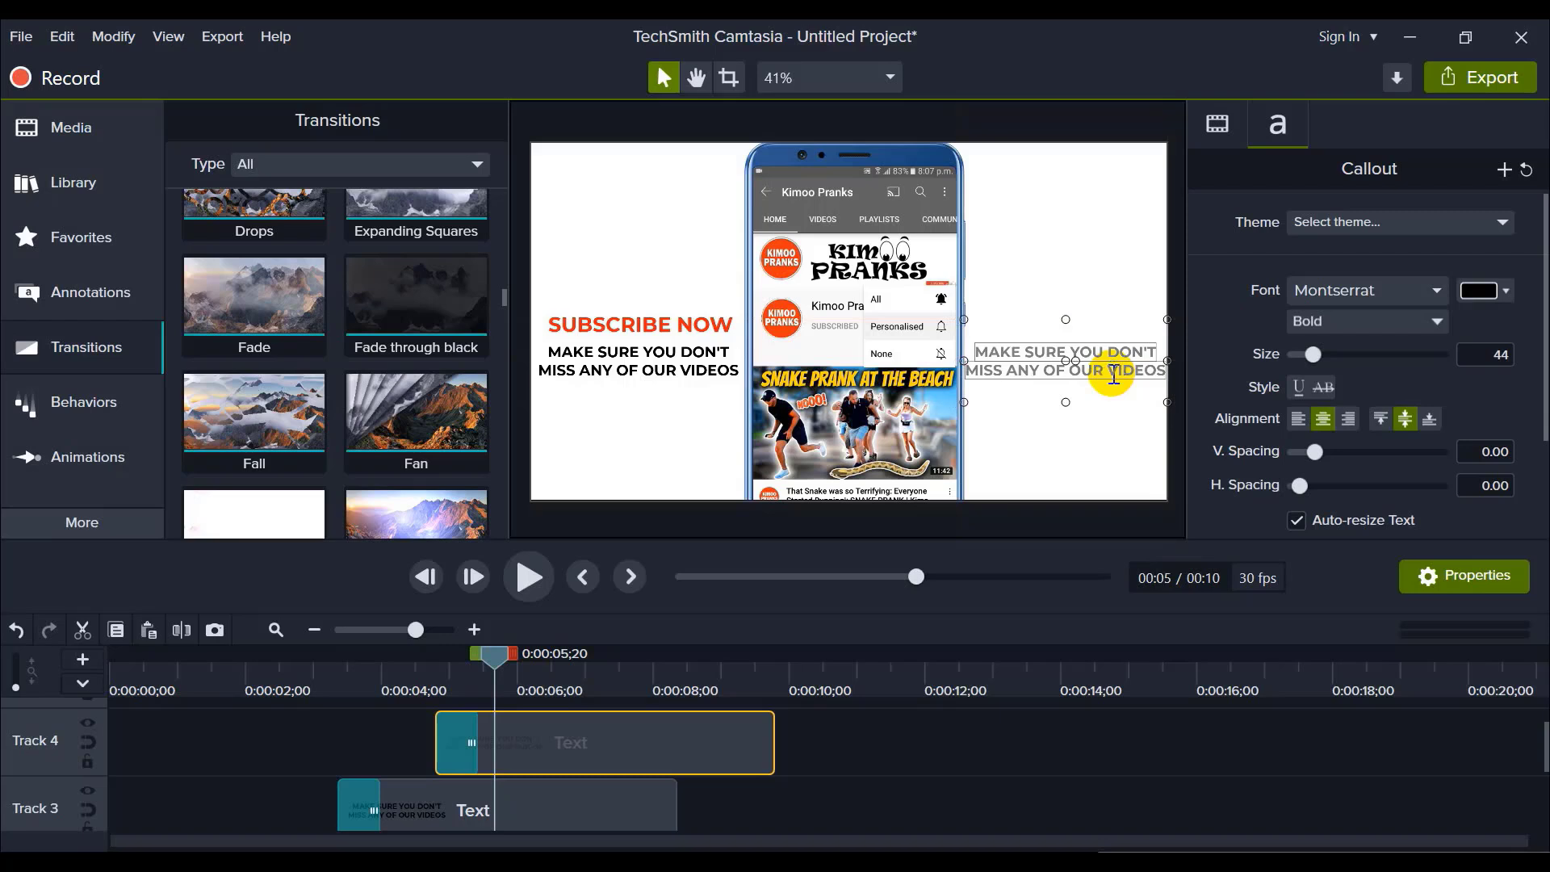
{"action": "type", "text": "p"}
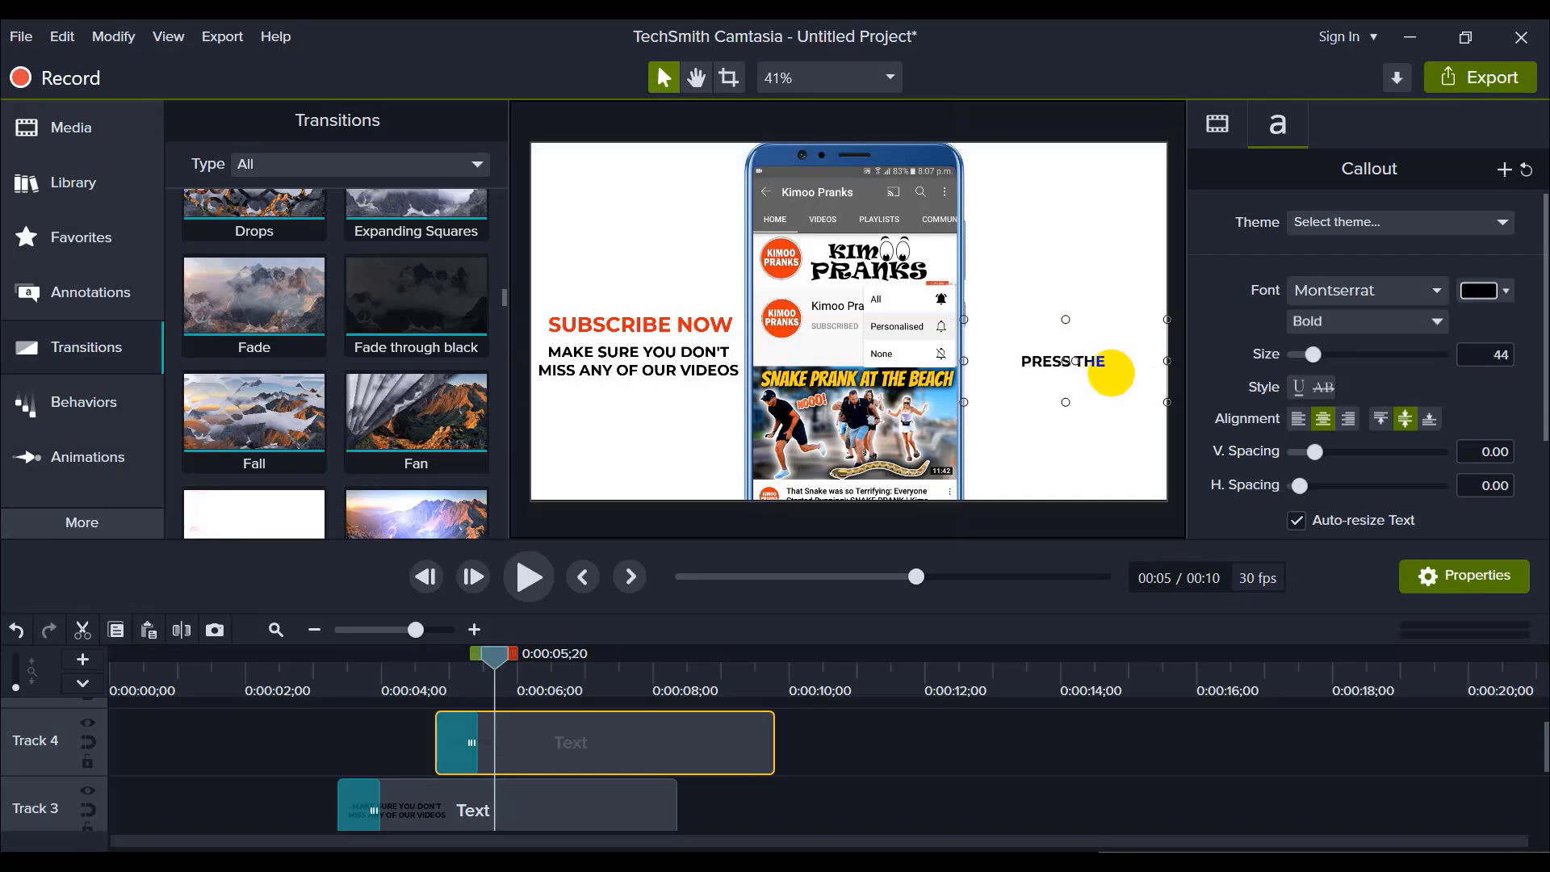
{"action": "type", "text": "RESS THE BELL"}
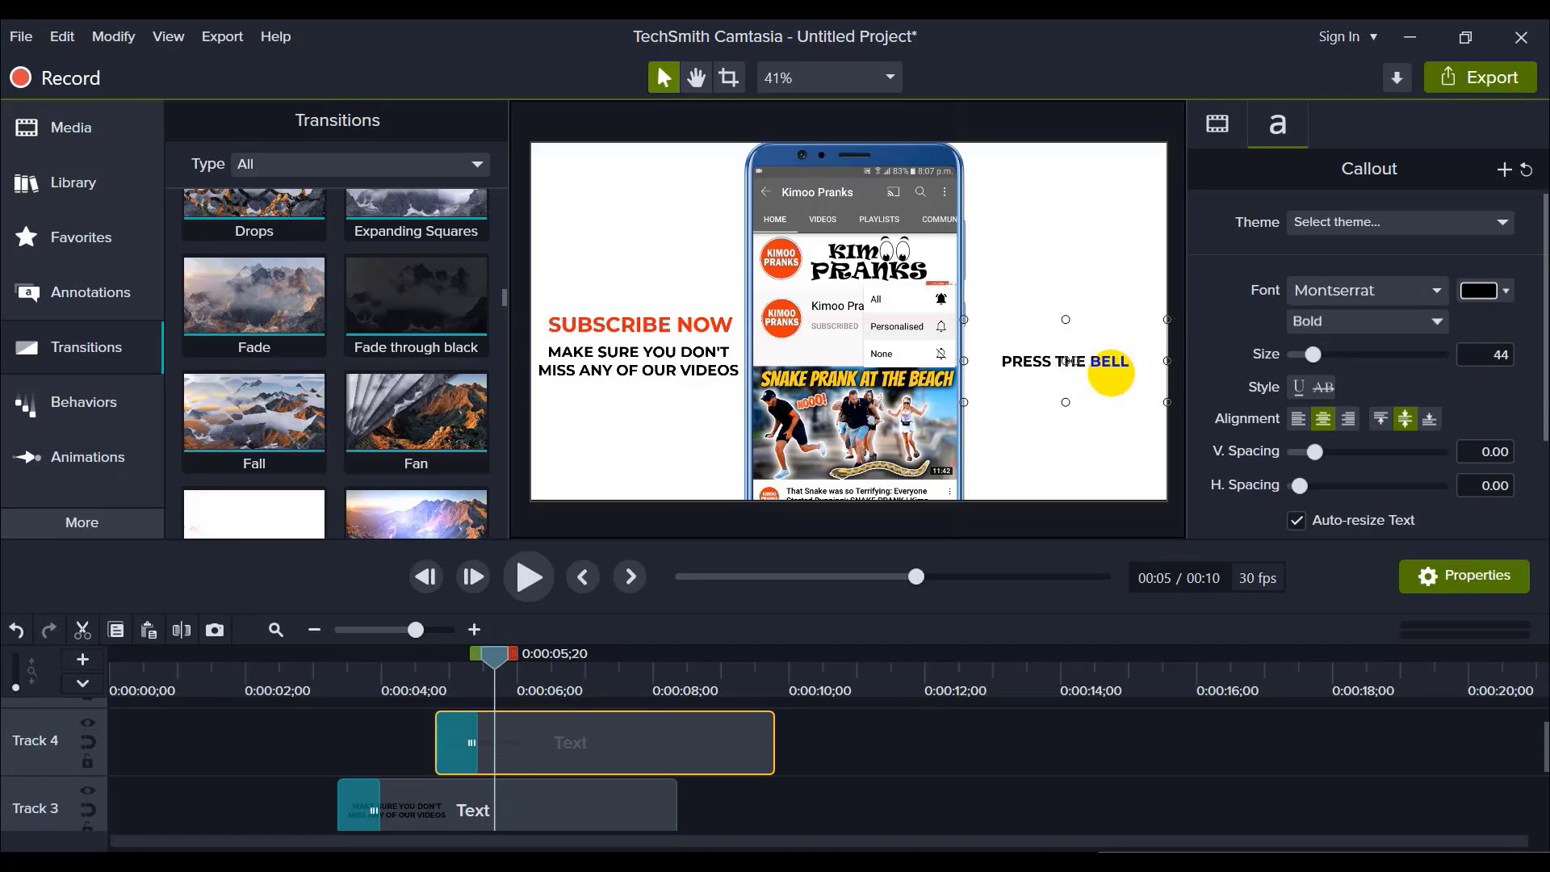
{"action": "type", "text": " ICON"}
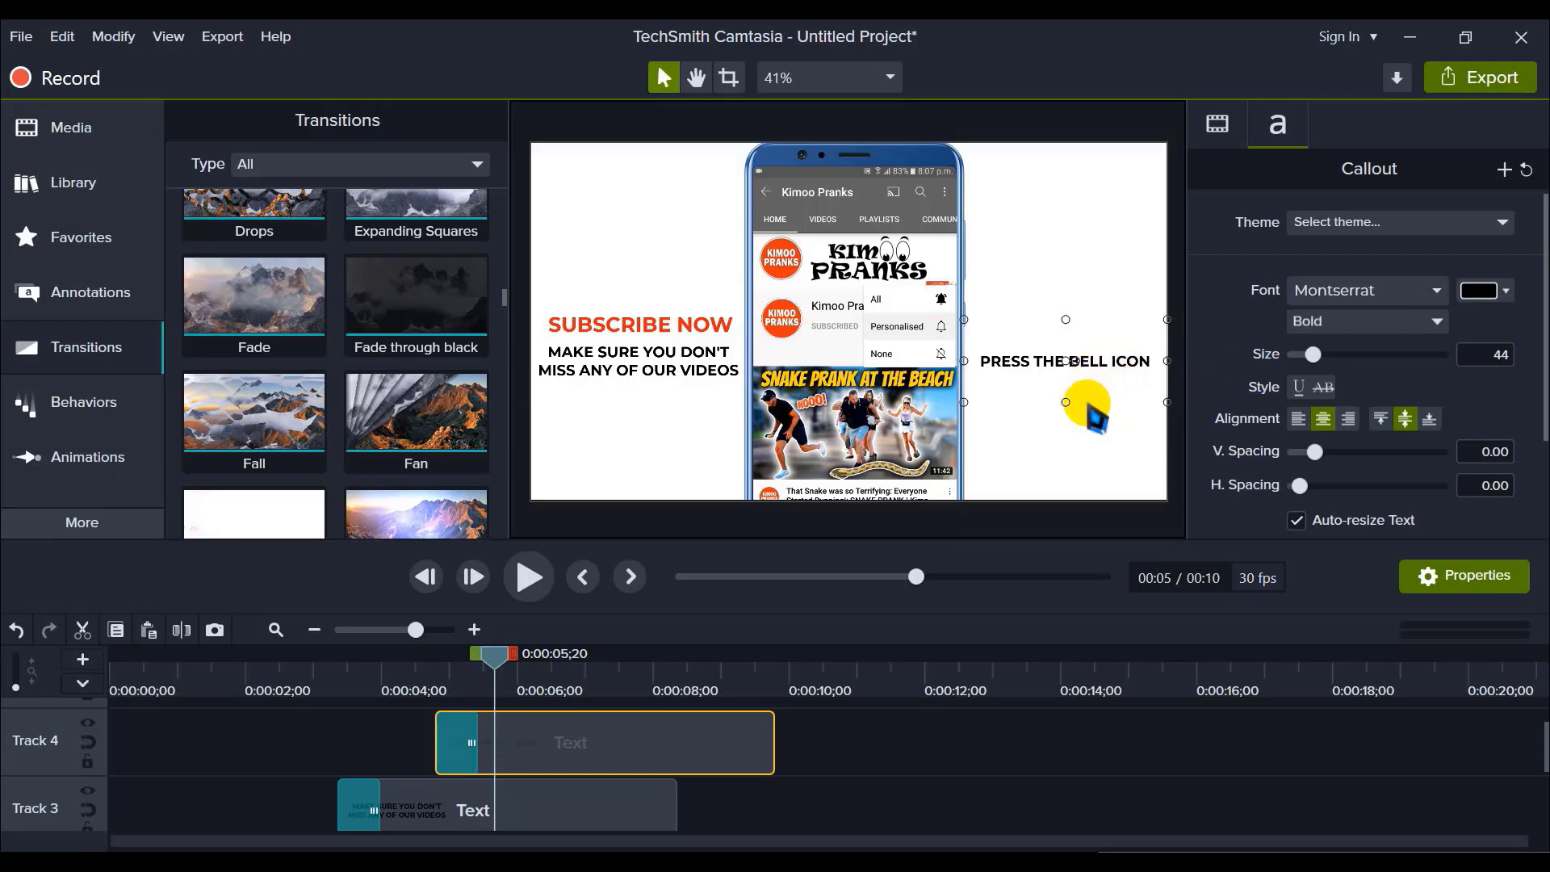
{"action": "left_click", "coordinate": [863, 780]}
Step: Raise the Track 4 callout level with SUBSCRIBE NOW and extend its text with TO GET NOTIFICATION FOR NEW VIDEOS on new lines
{"action": "left_click", "coordinate": [1093, 360]}
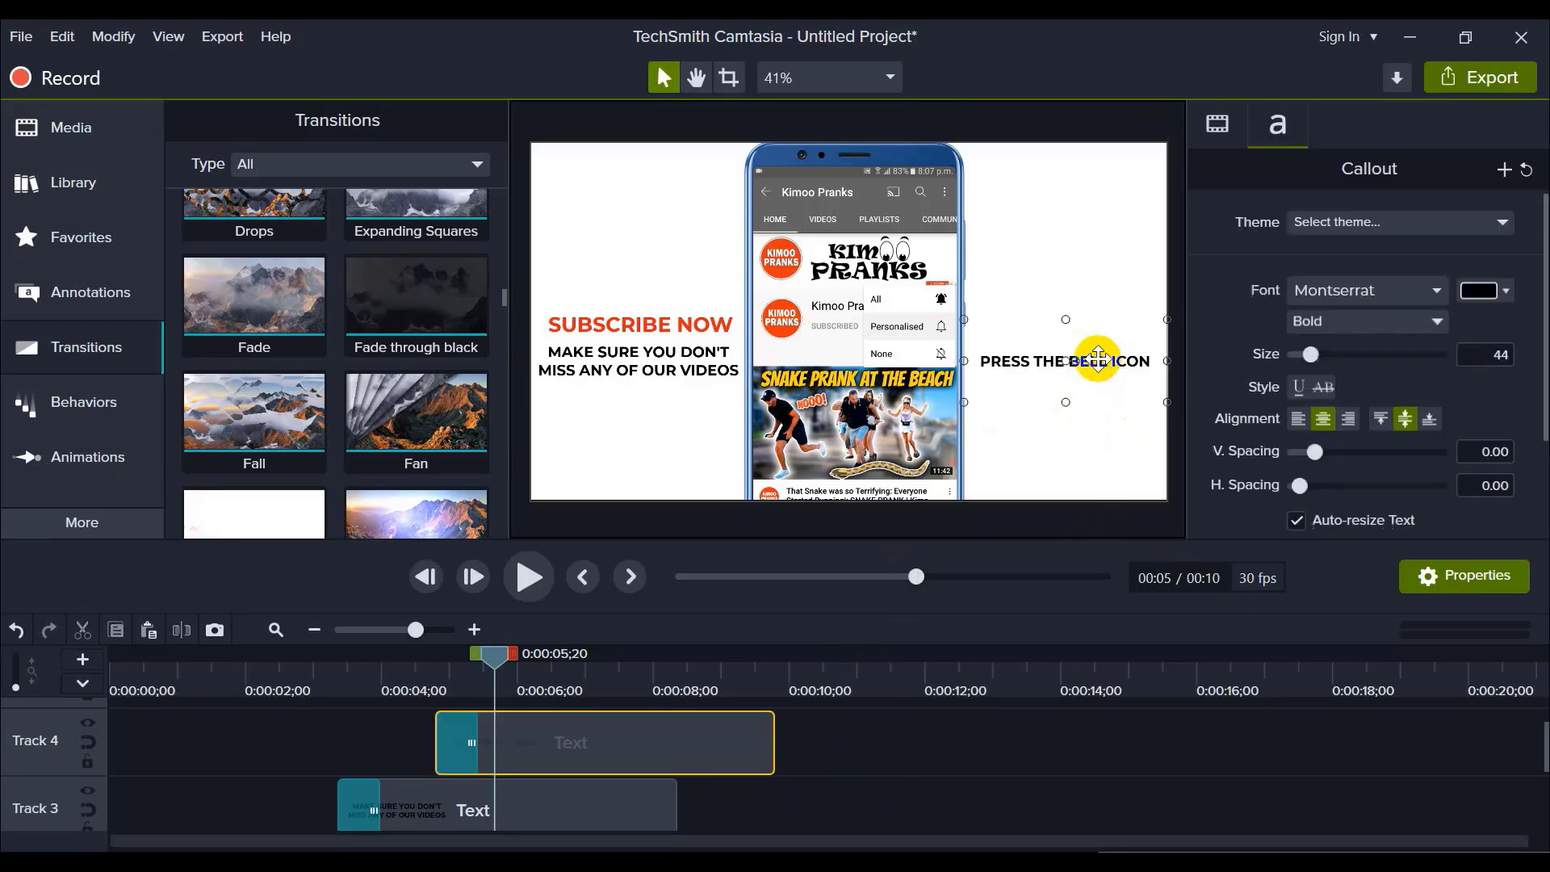
{"action": "left_click_drag", "start_coordinate": [1114, 360], "coordinate": [1122, 327]}
{"action": "double_click", "coordinate": [1150, 331]}
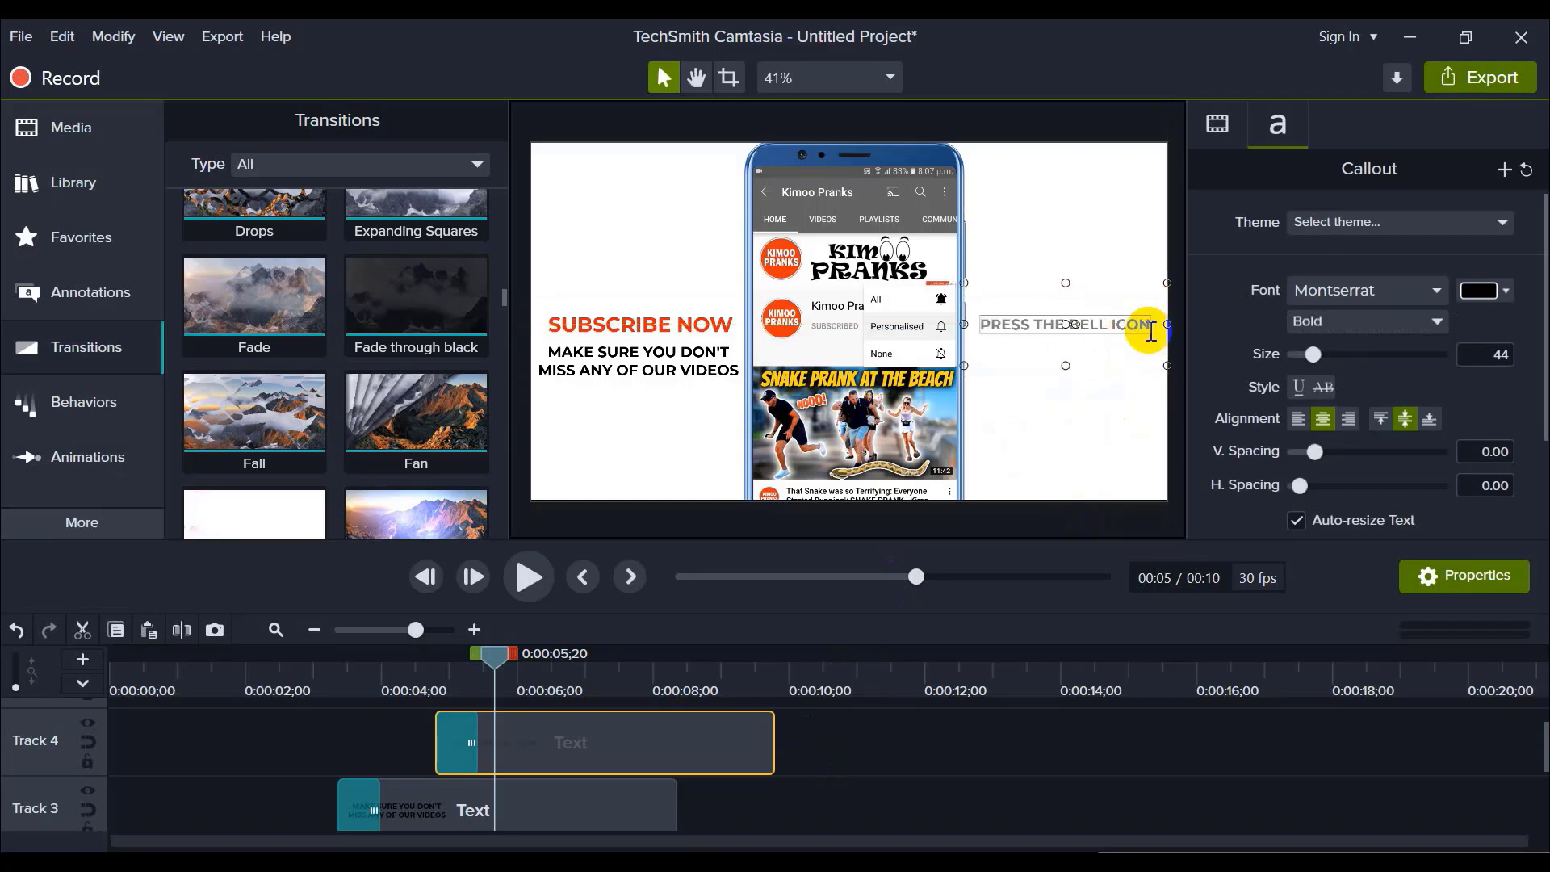
{"action": "left_click", "coordinate": [1179, 352]}
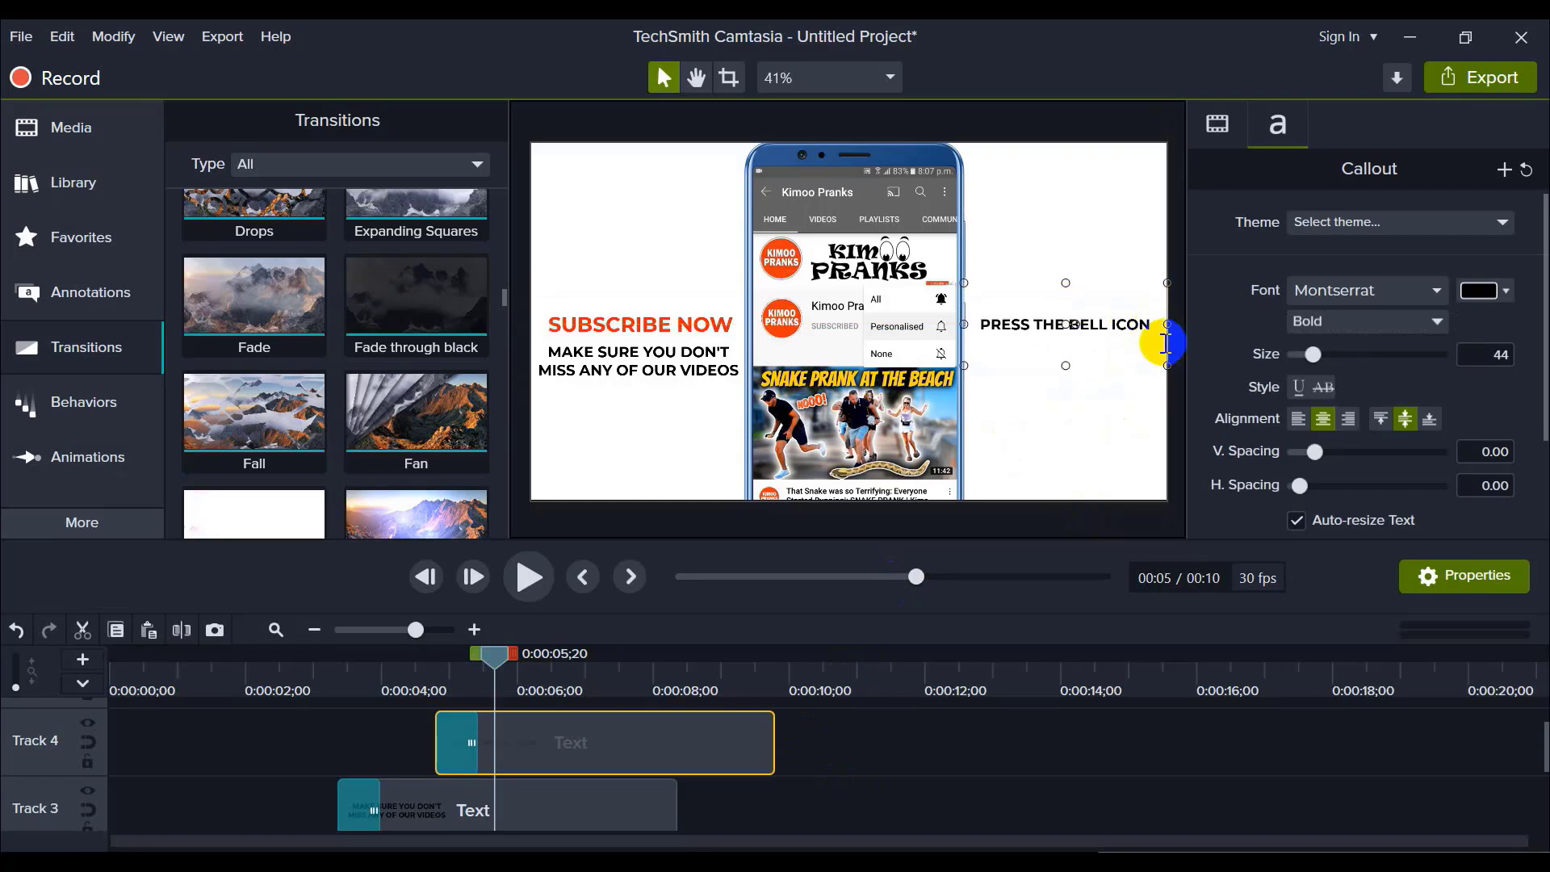
{"action": "left_click", "coordinate": [1165, 343]}
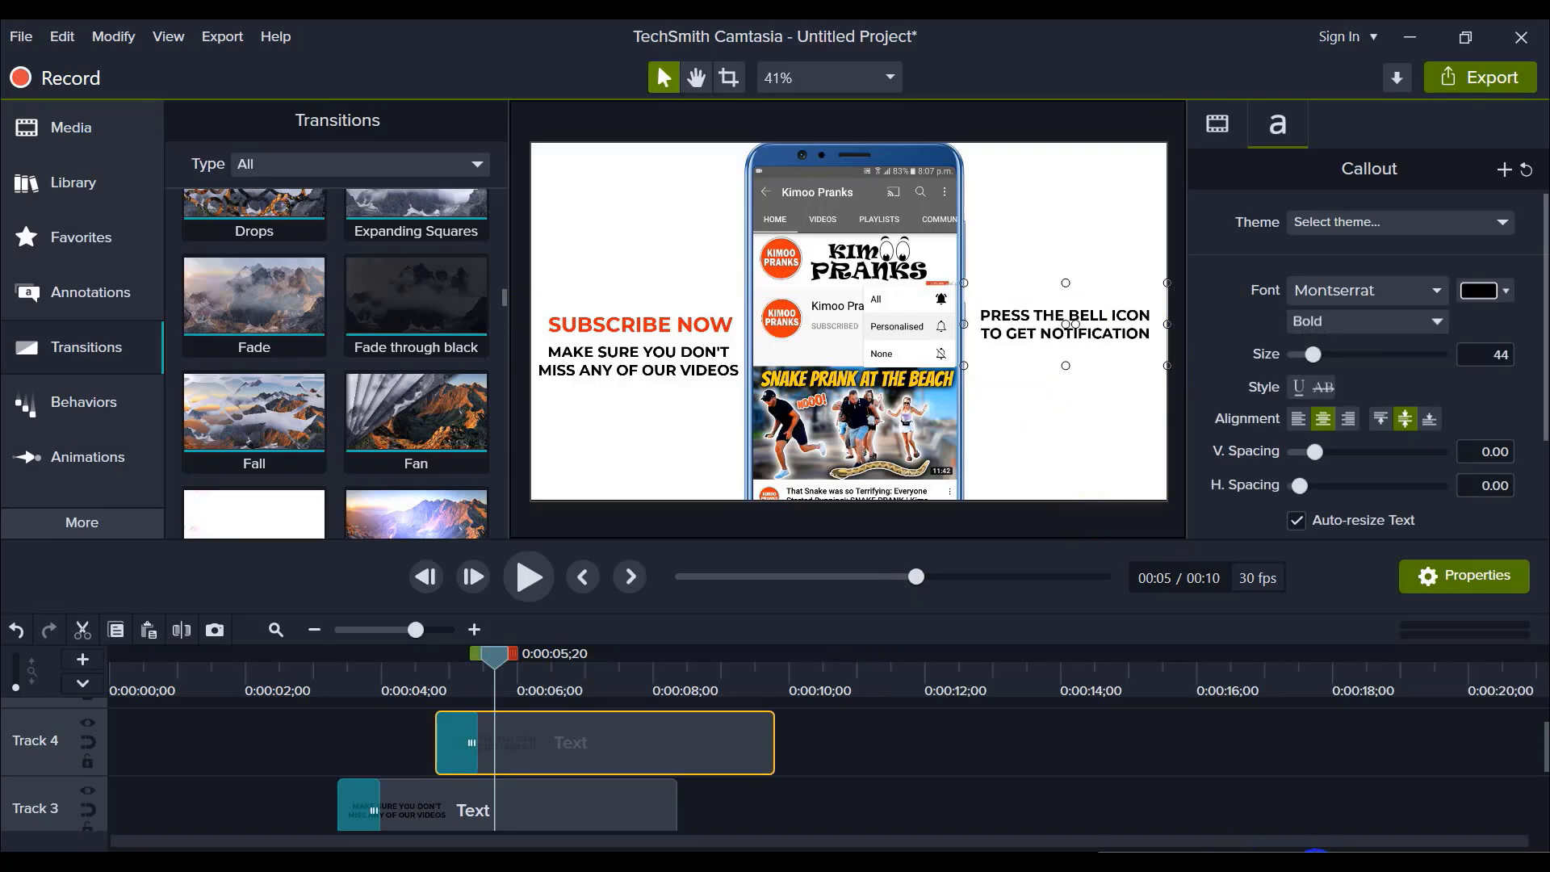
{"action": "left_click_drag", "start_coordinate": [1076, 323], "coordinate": [1071, 324]}
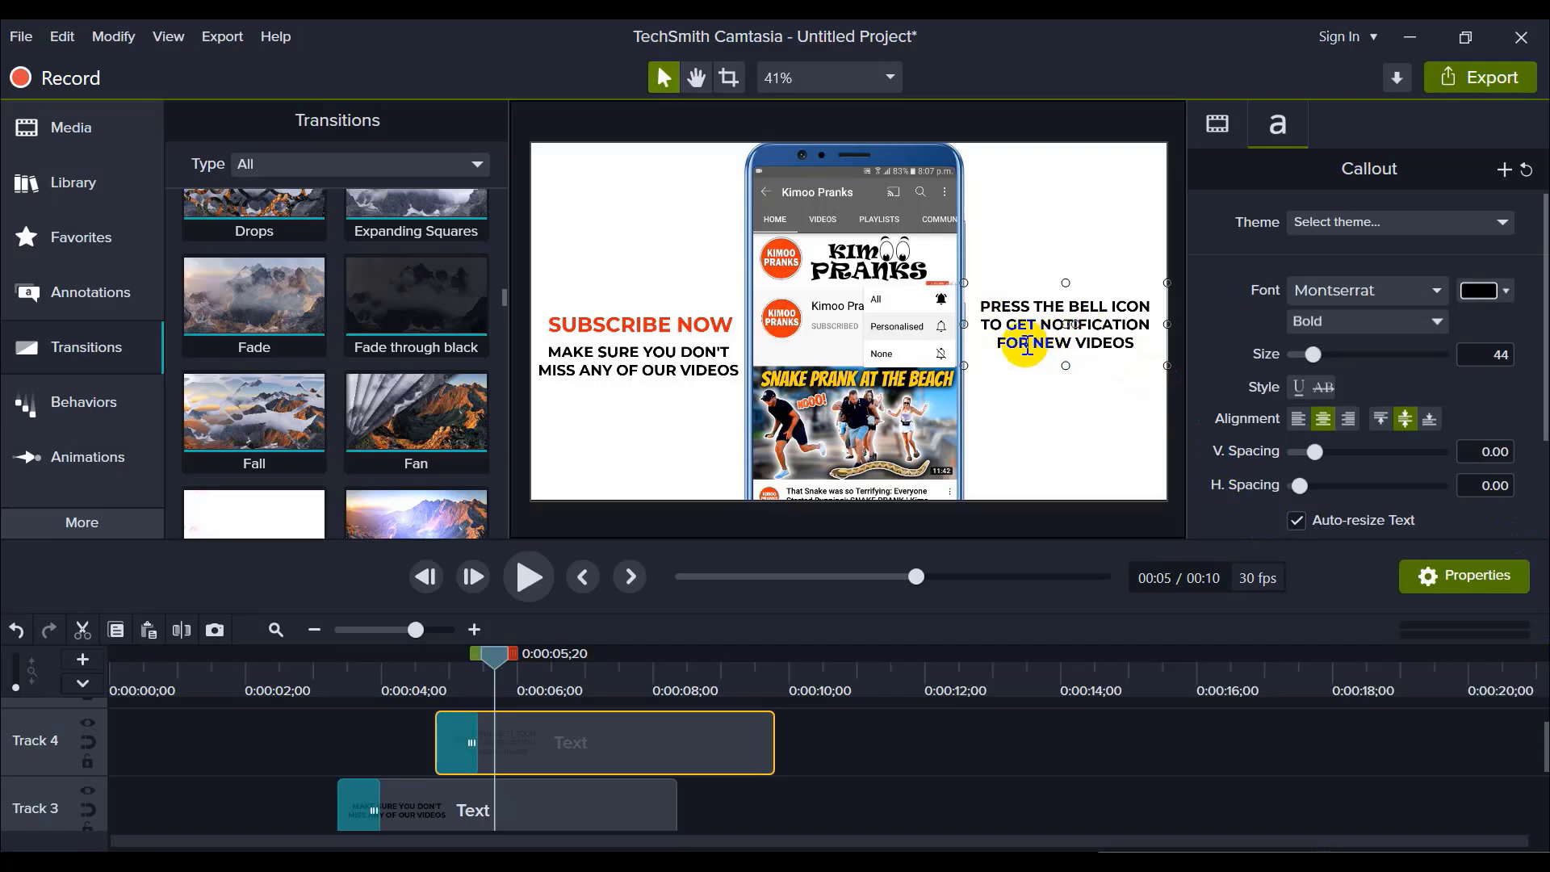
{"action": "left_click", "coordinate": [928, 766]}
Step: Lower the PRESS THE BELL ICON callout so it sits vertically centred beside the texts left of the phone
{"action": "left_click", "coordinate": [692, 754]}
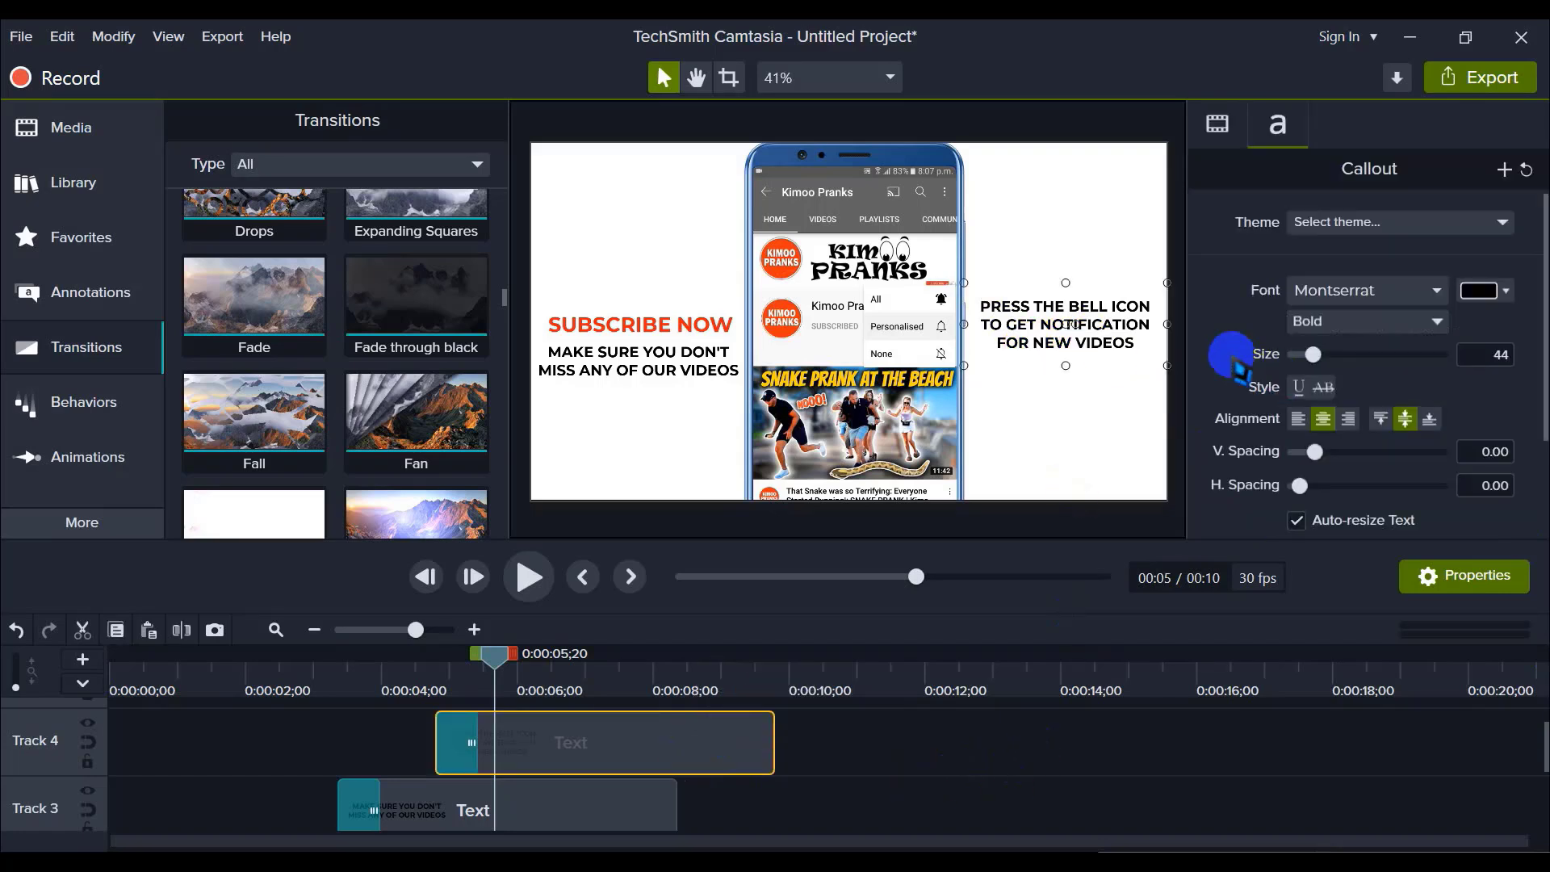
{"action": "left_click_drag", "start_coordinate": [1103, 349], "coordinate": [1110, 371]}
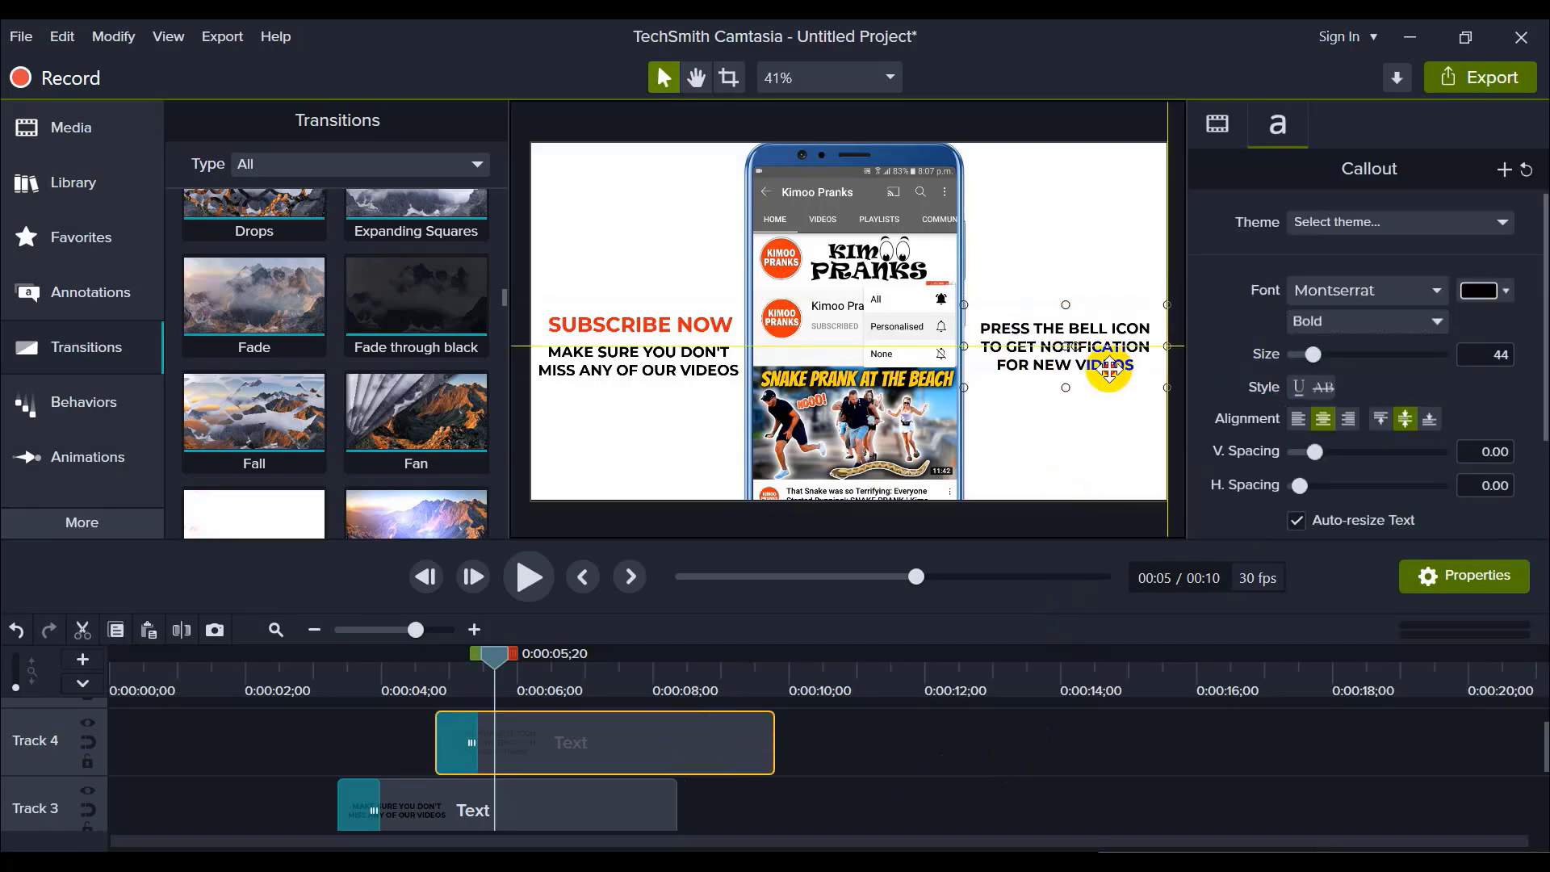
{"action": "left_click", "coordinate": [943, 741]}
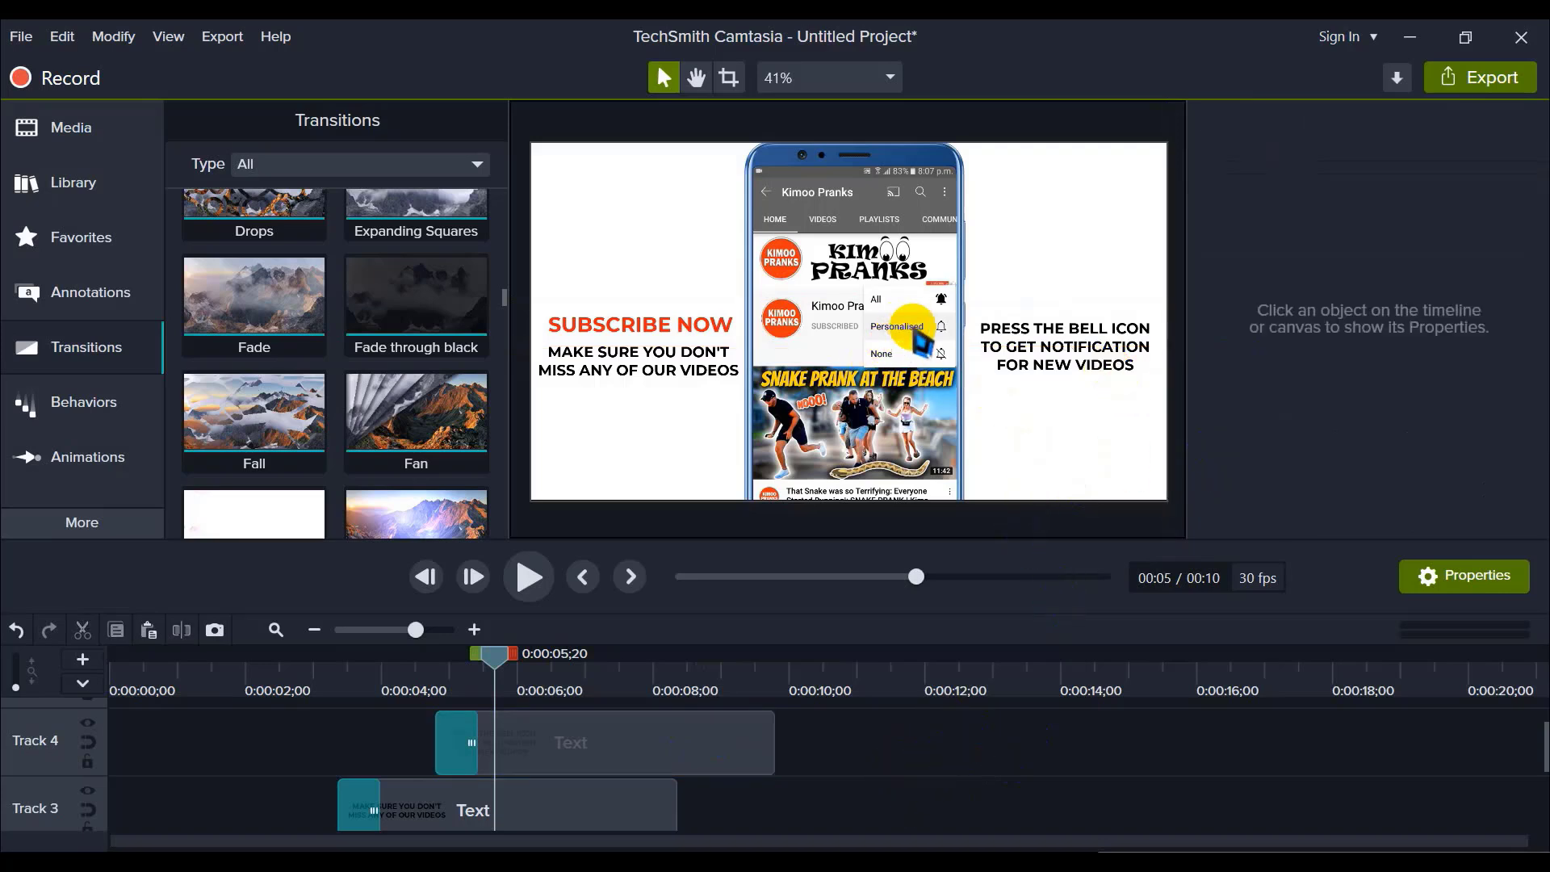
Step: Delete the Fade transition from the start of the Track 4 text clip, with the playhead at 0:00:04;26
{"action": "left_click_drag", "start_coordinate": [485, 653], "coordinate": [440, 658]}
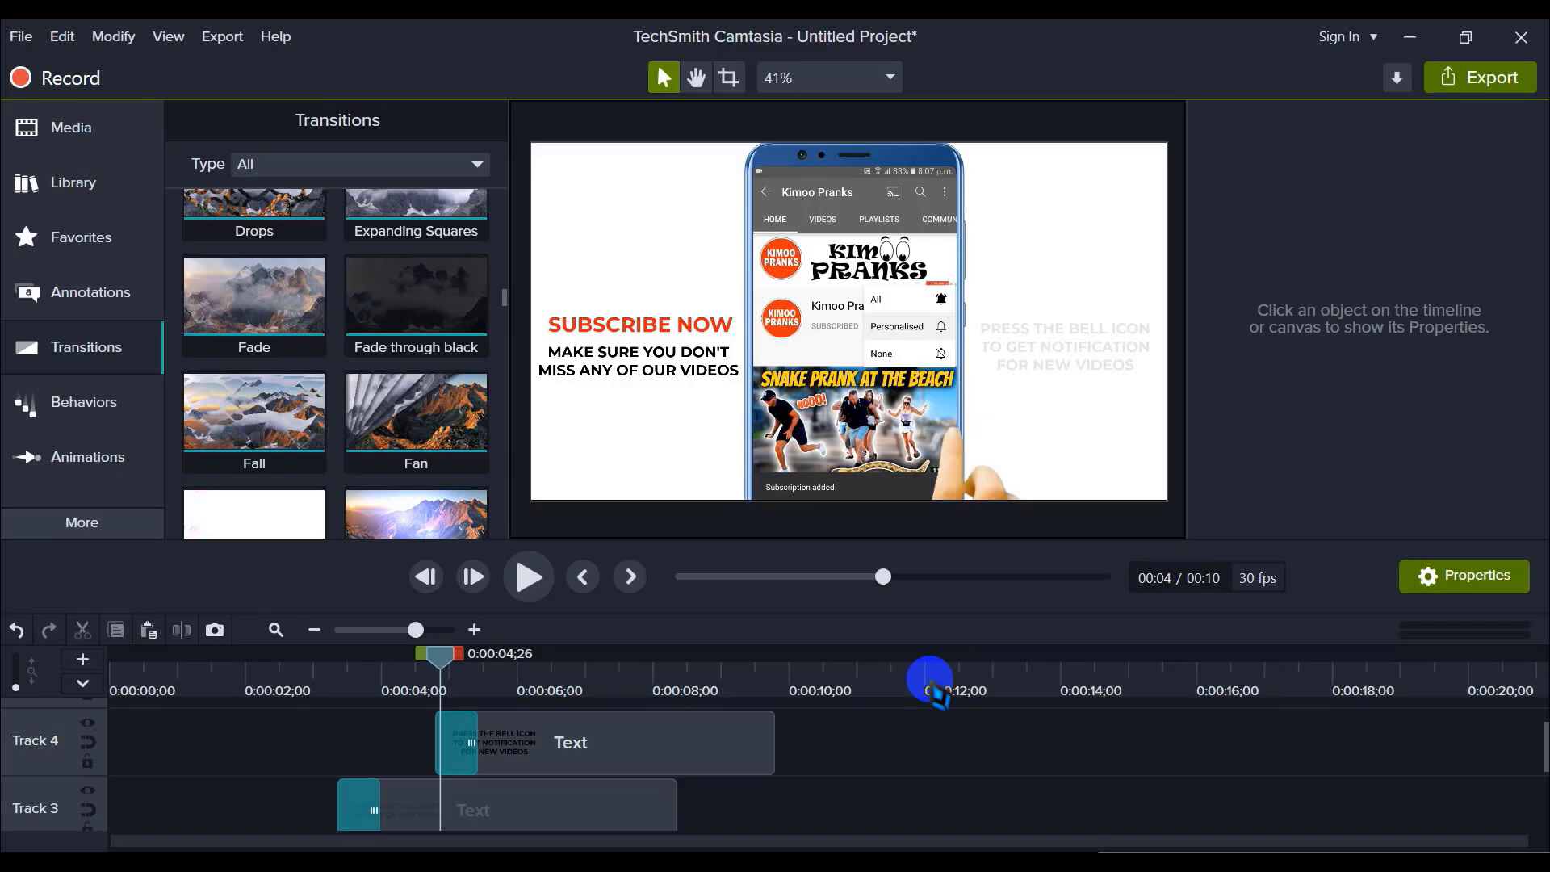
{"action": "left_click", "coordinate": [457, 743]}
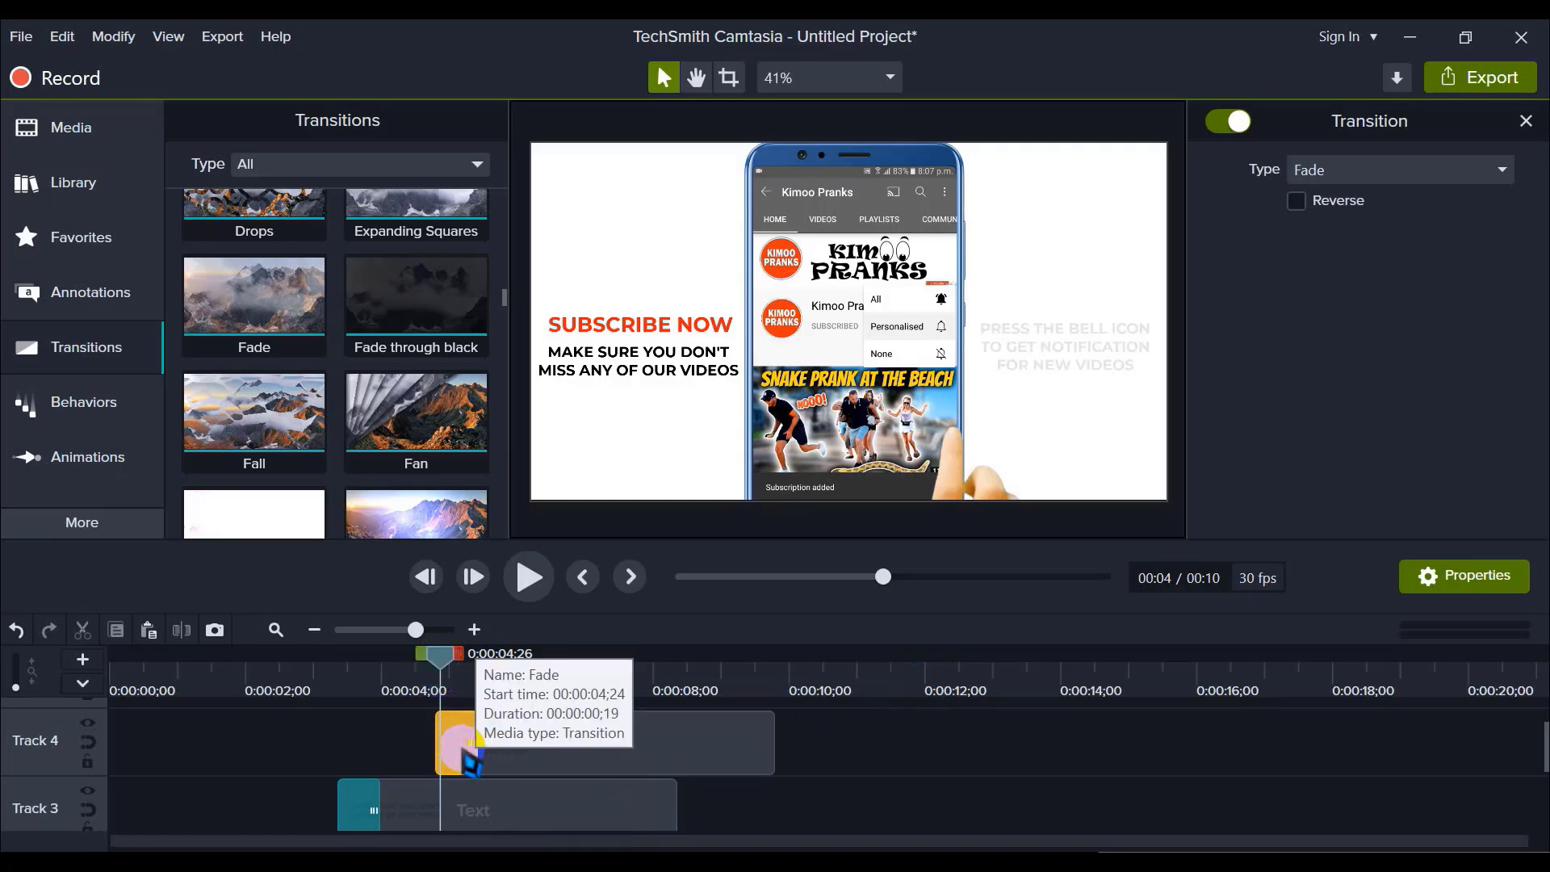
{"action": "key", "text": "Delete"}
{"action": "left_click", "coordinate": [470, 759]}
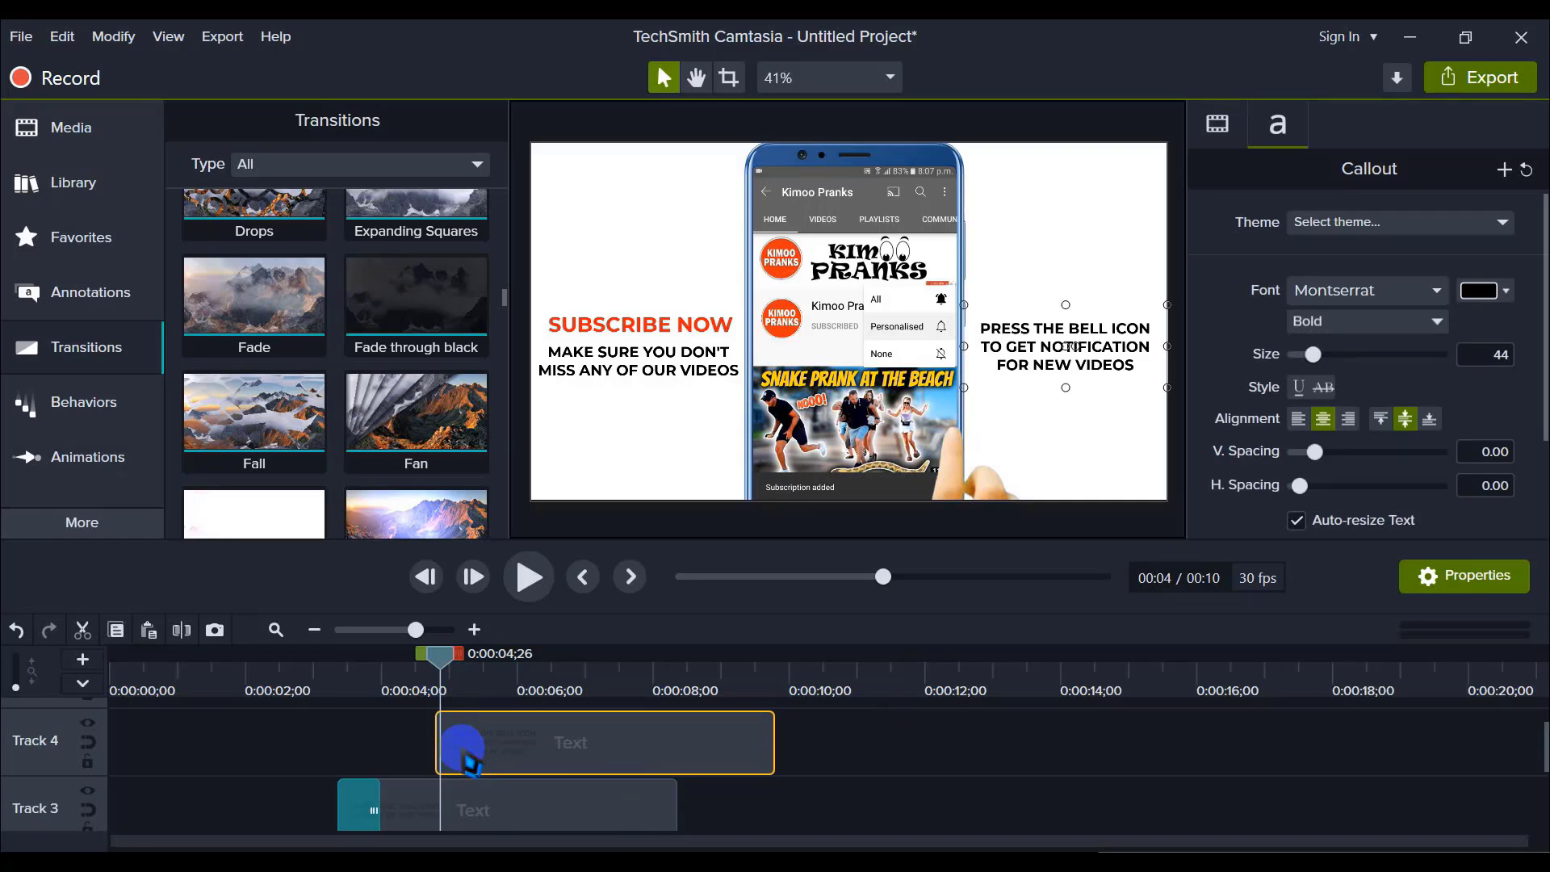
Step: Apply the Flip transition to the start of the PRESS THE BELL ICON text clip on Track 4
{"action": "left_click", "coordinate": [841, 730]}
{"action": "left_click", "coordinate": [519, 744]}
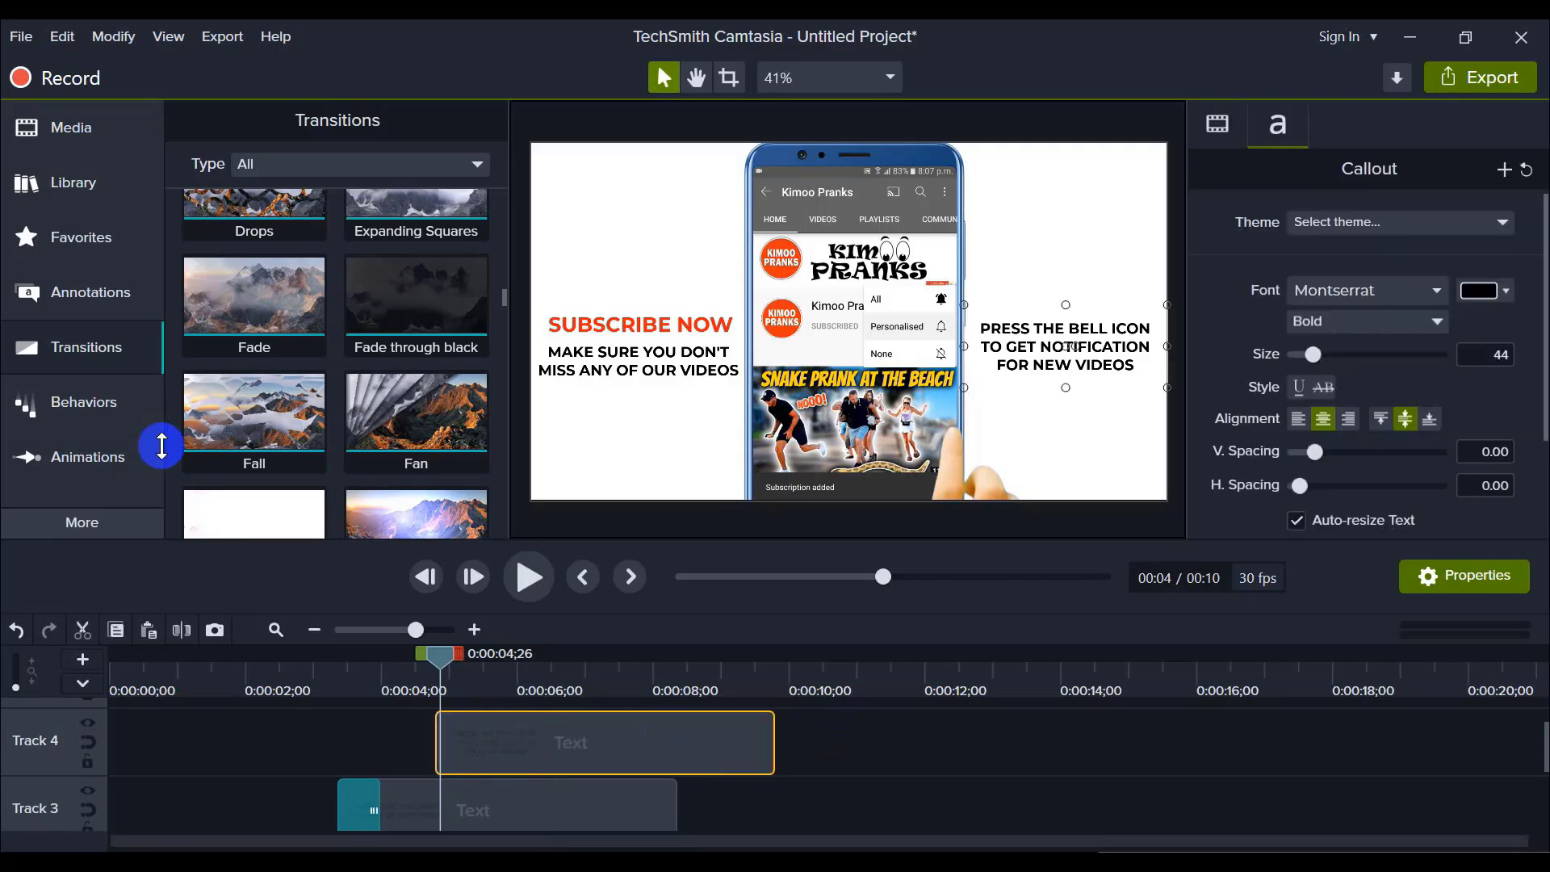
{"action": "left_click", "coordinate": [65, 349]}
{"action": "left_click", "coordinate": [69, 347]}
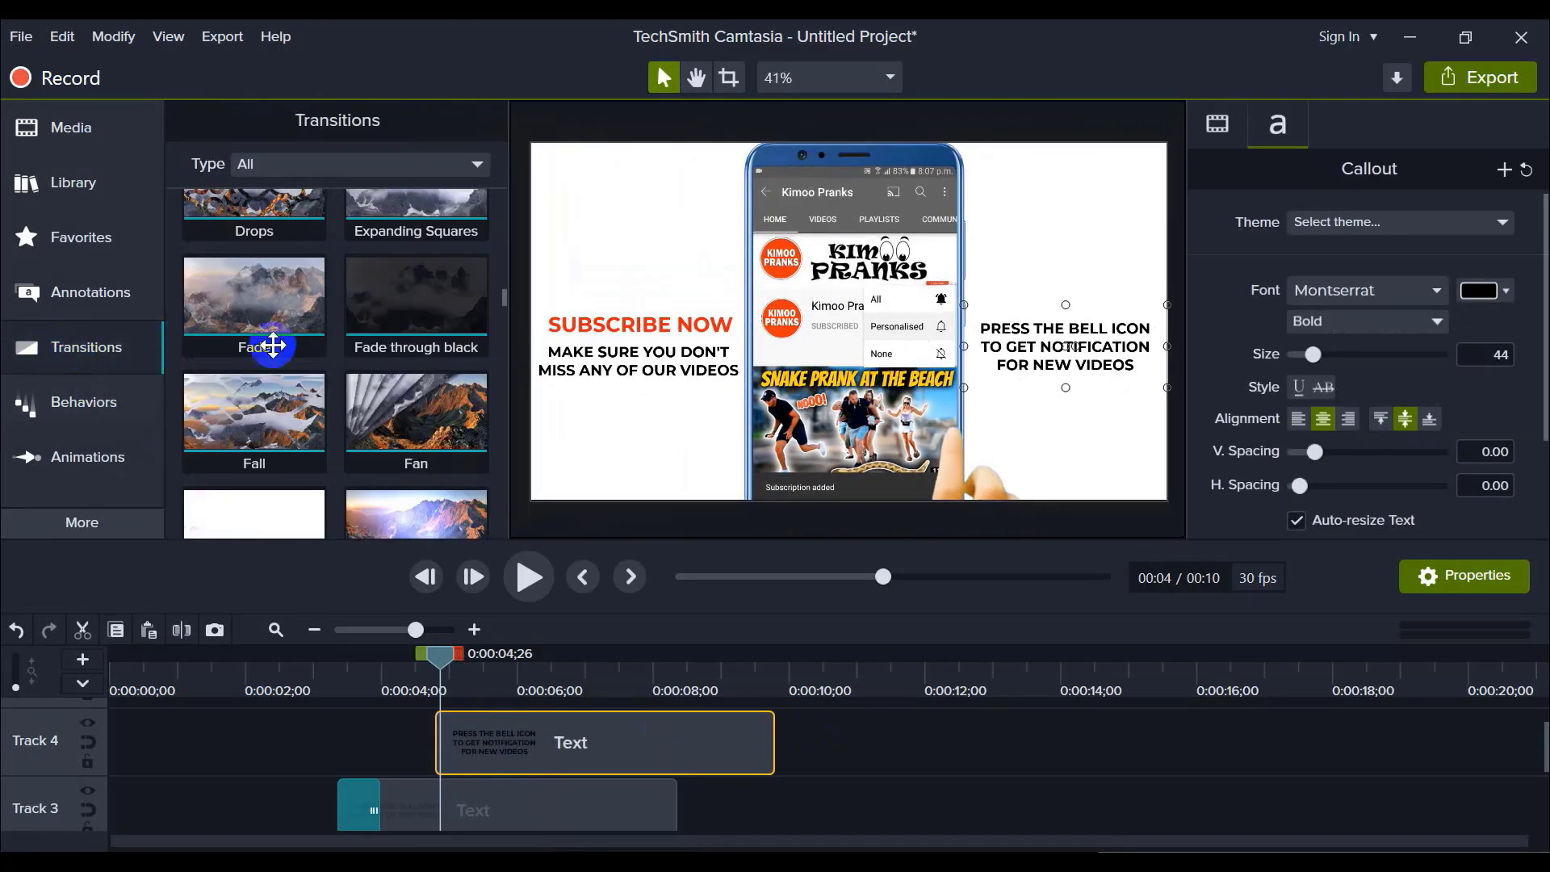
{"action": "scroll", "coordinate": [347, 365], "scroll_direction": "down", "scroll_amount": 3}
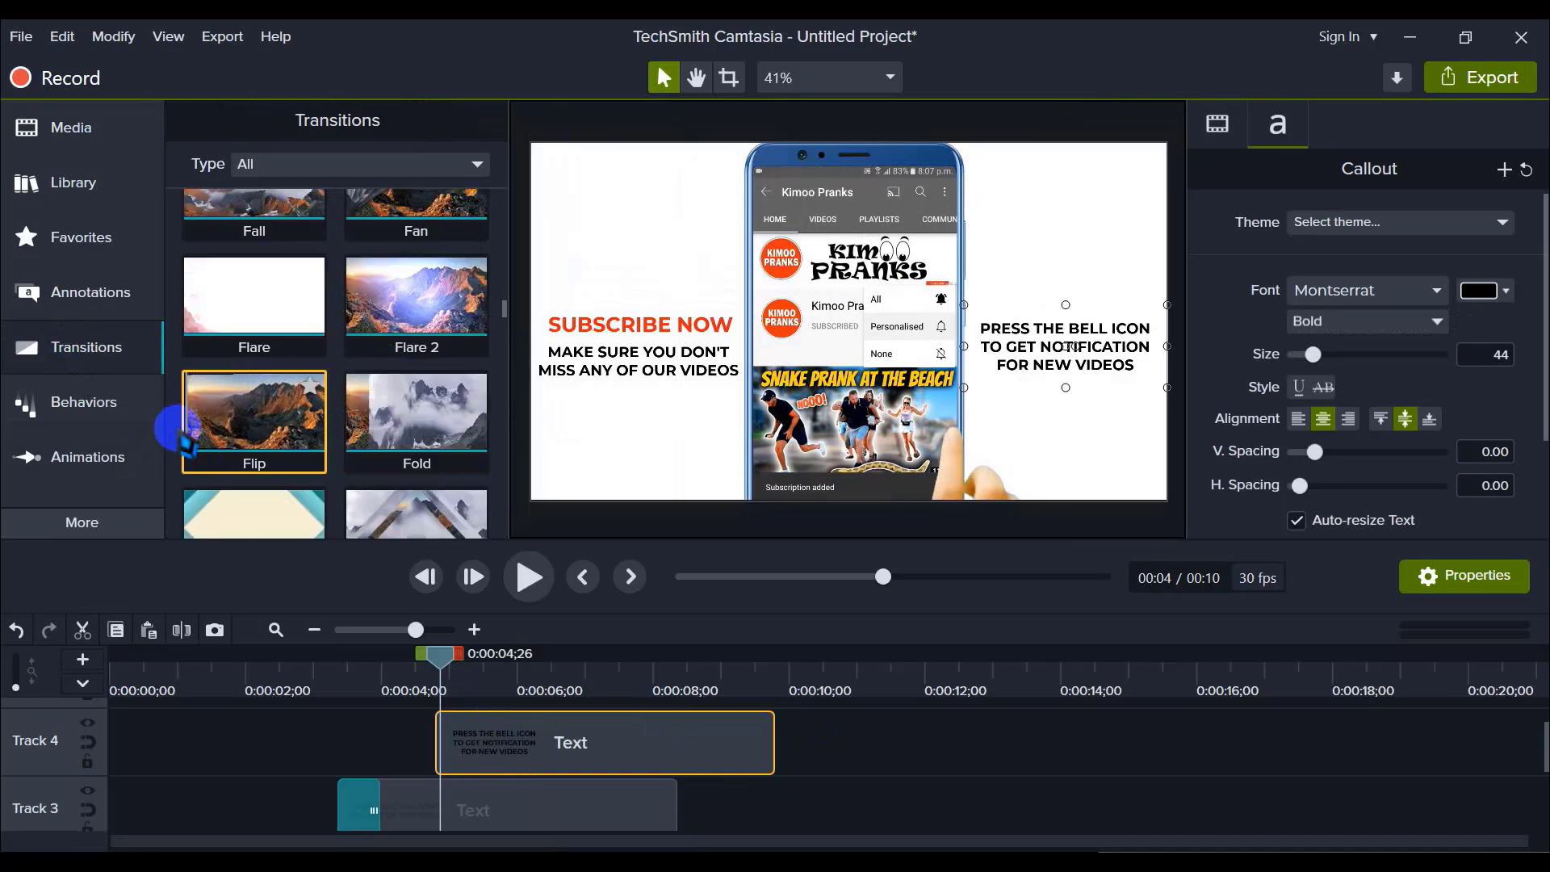
{"action": "left_click", "coordinate": [201, 429]}
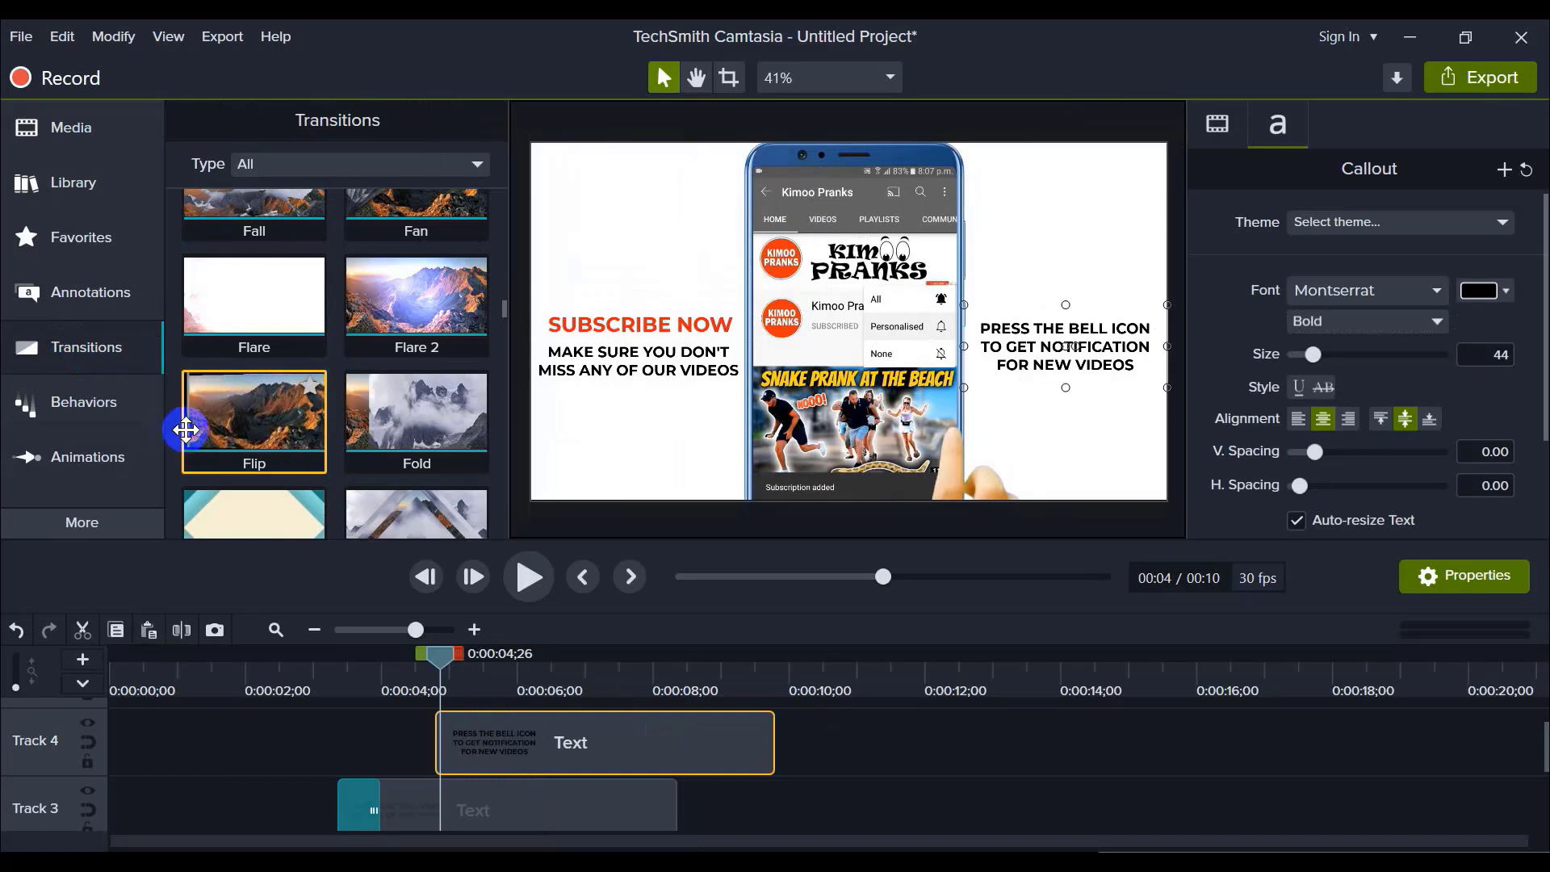
{"action": "left_click", "coordinate": [385, 326]}
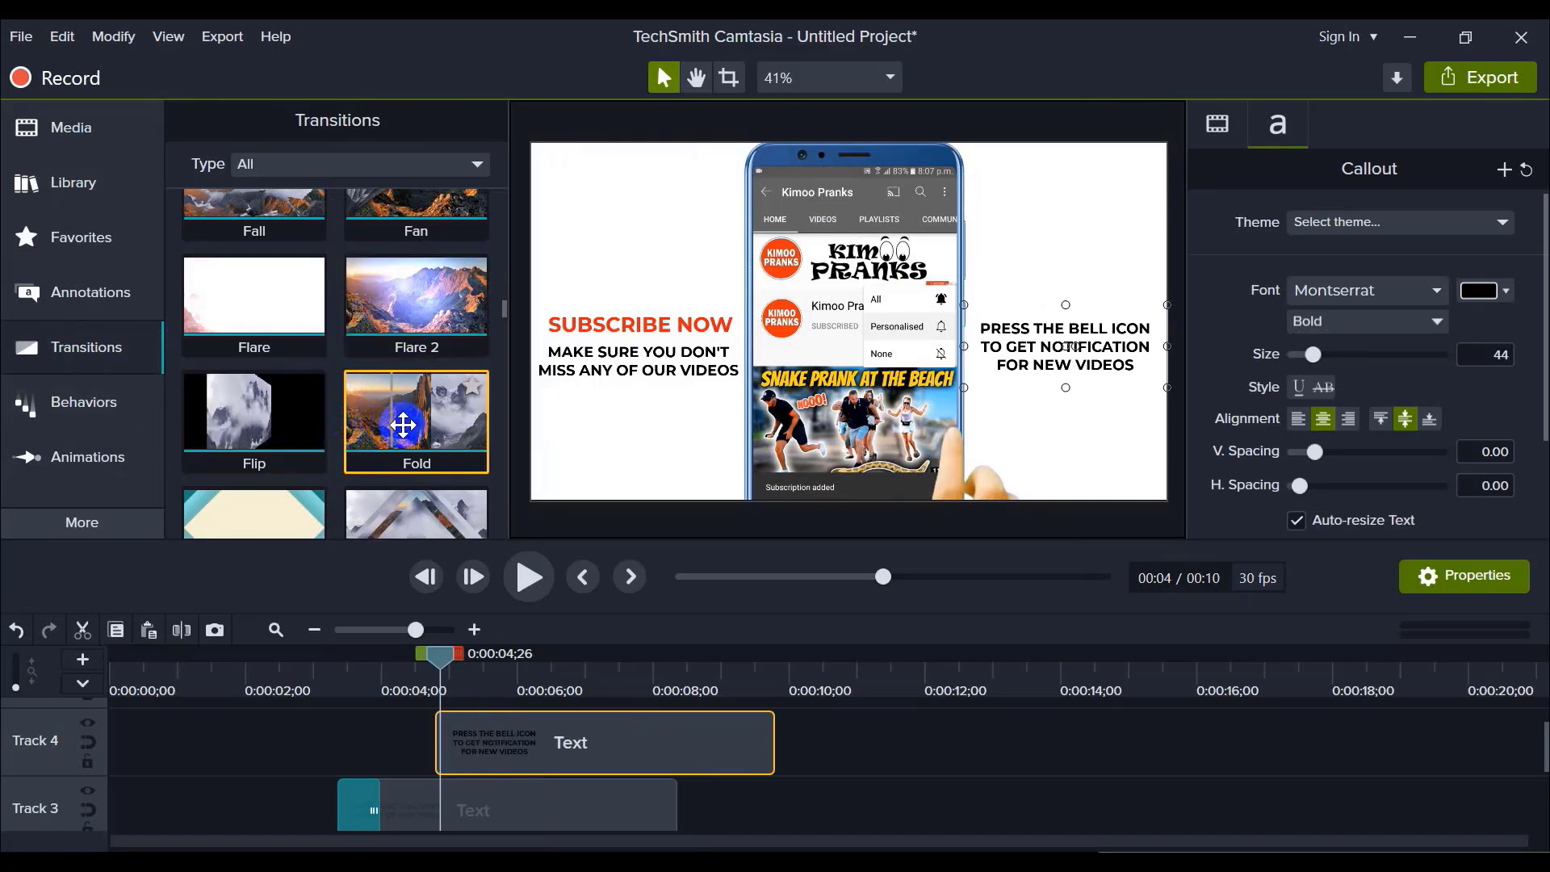
{"action": "scroll", "coordinate": [356, 436], "scroll_direction": "down", "scroll_amount": 1}
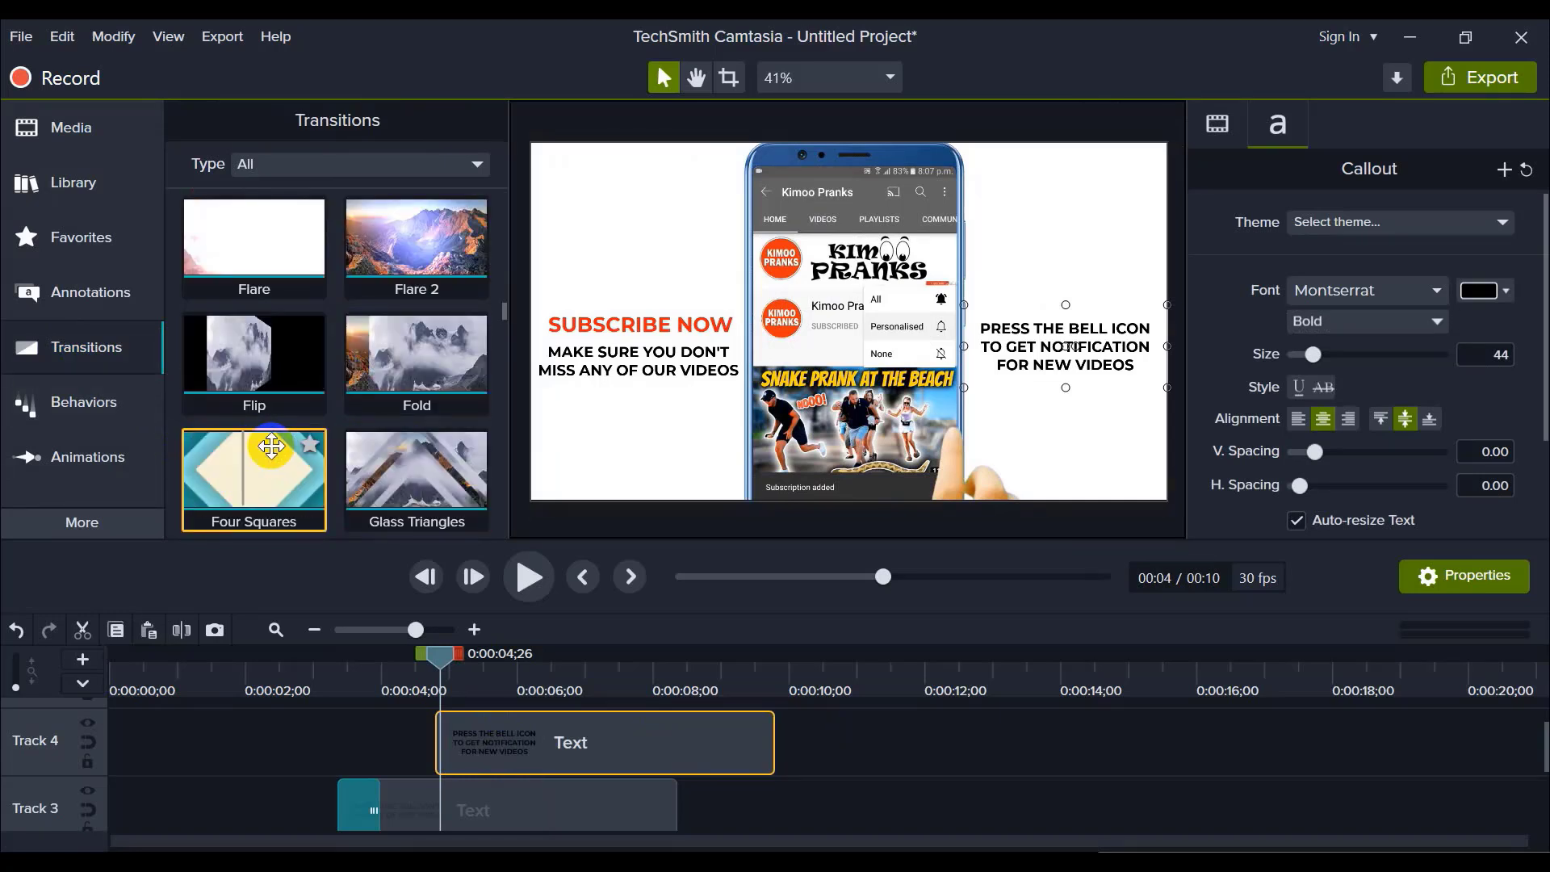
{"action": "scroll", "coordinate": [292, 471], "scroll_direction": "down", "scroll_amount": 1}
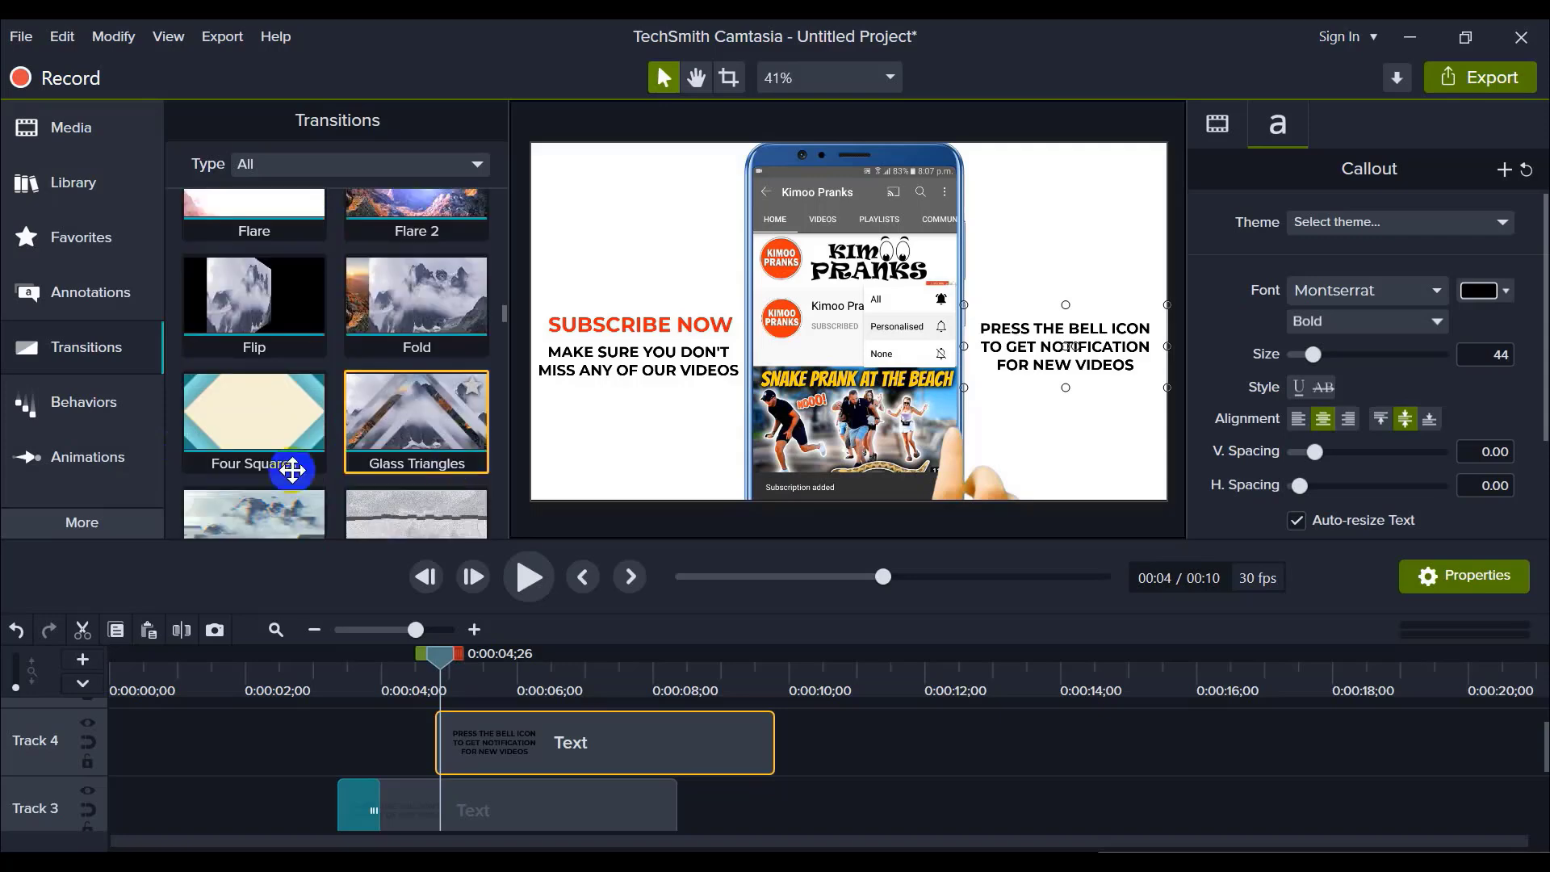
{"action": "scroll", "coordinate": [242, 450], "scroll_direction": "up", "scroll_amount": 1}
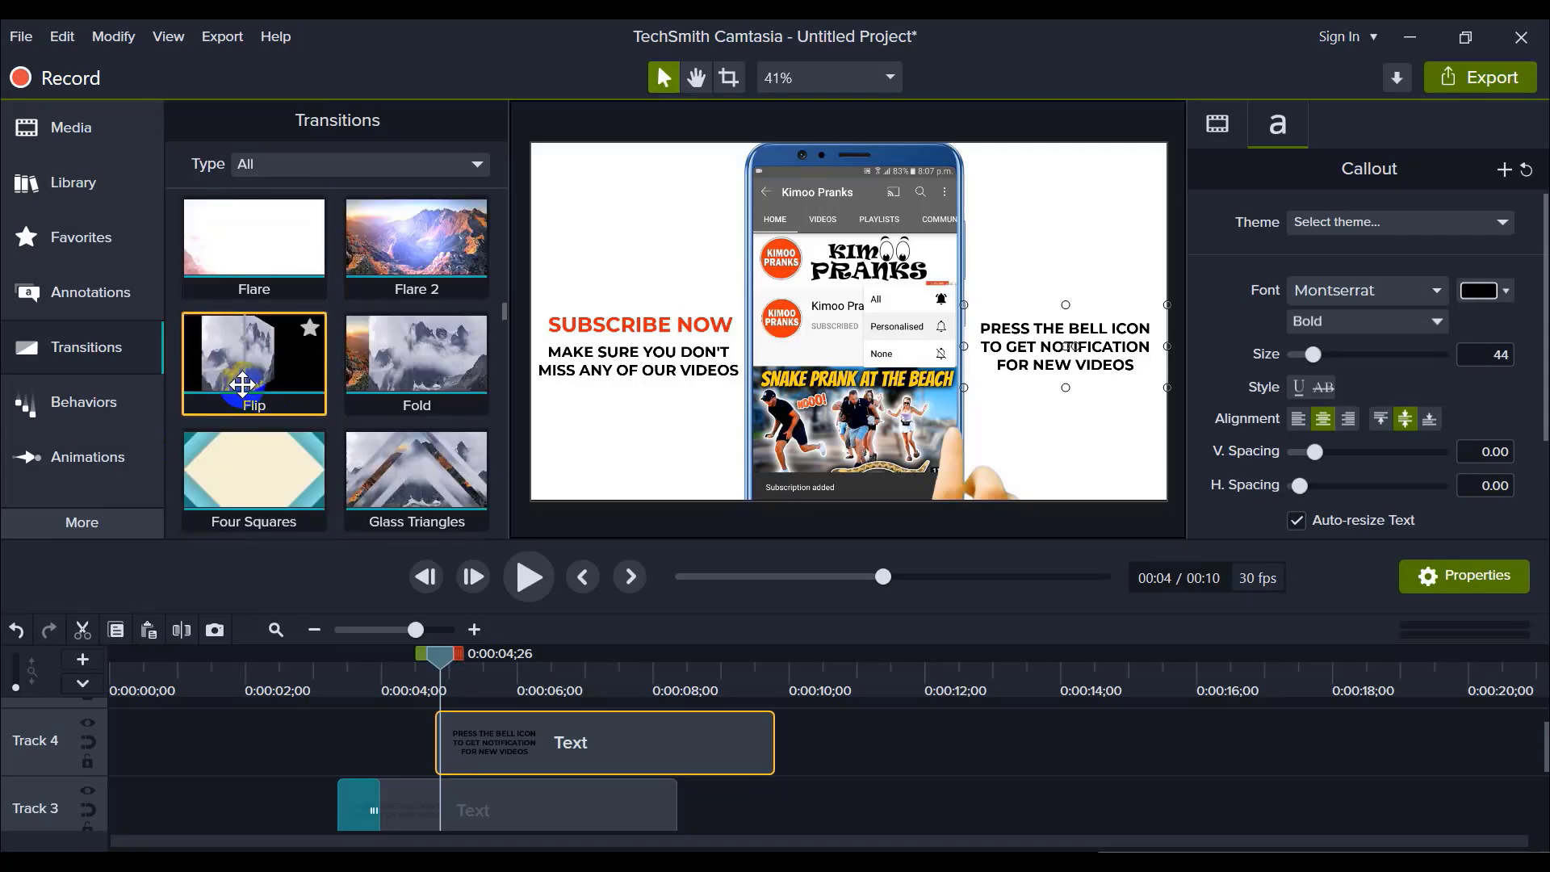
{"action": "left_click_drag", "start_coordinate": [242, 386], "coordinate": [473, 742]}
Step: Play back the section from about 0:00:03;03 to check when the PRESS THE BELL ICON text flips in
{"action": "mouse_move", "coordinate": [441, 655]}
{"action": "left_mouse_down"}
{"action": "mouse_move", "coordinate": [424, 646]}
{"action": "mouse_move", "coordinate": [512, 654]}
{"action": "mouse_move", "coordinate": [416, 654]}
{"action": "left_mouse_up"}
{"action": "left_click_drag", "start_coordinate": [726, 682], "coordinate": [710, 744]}
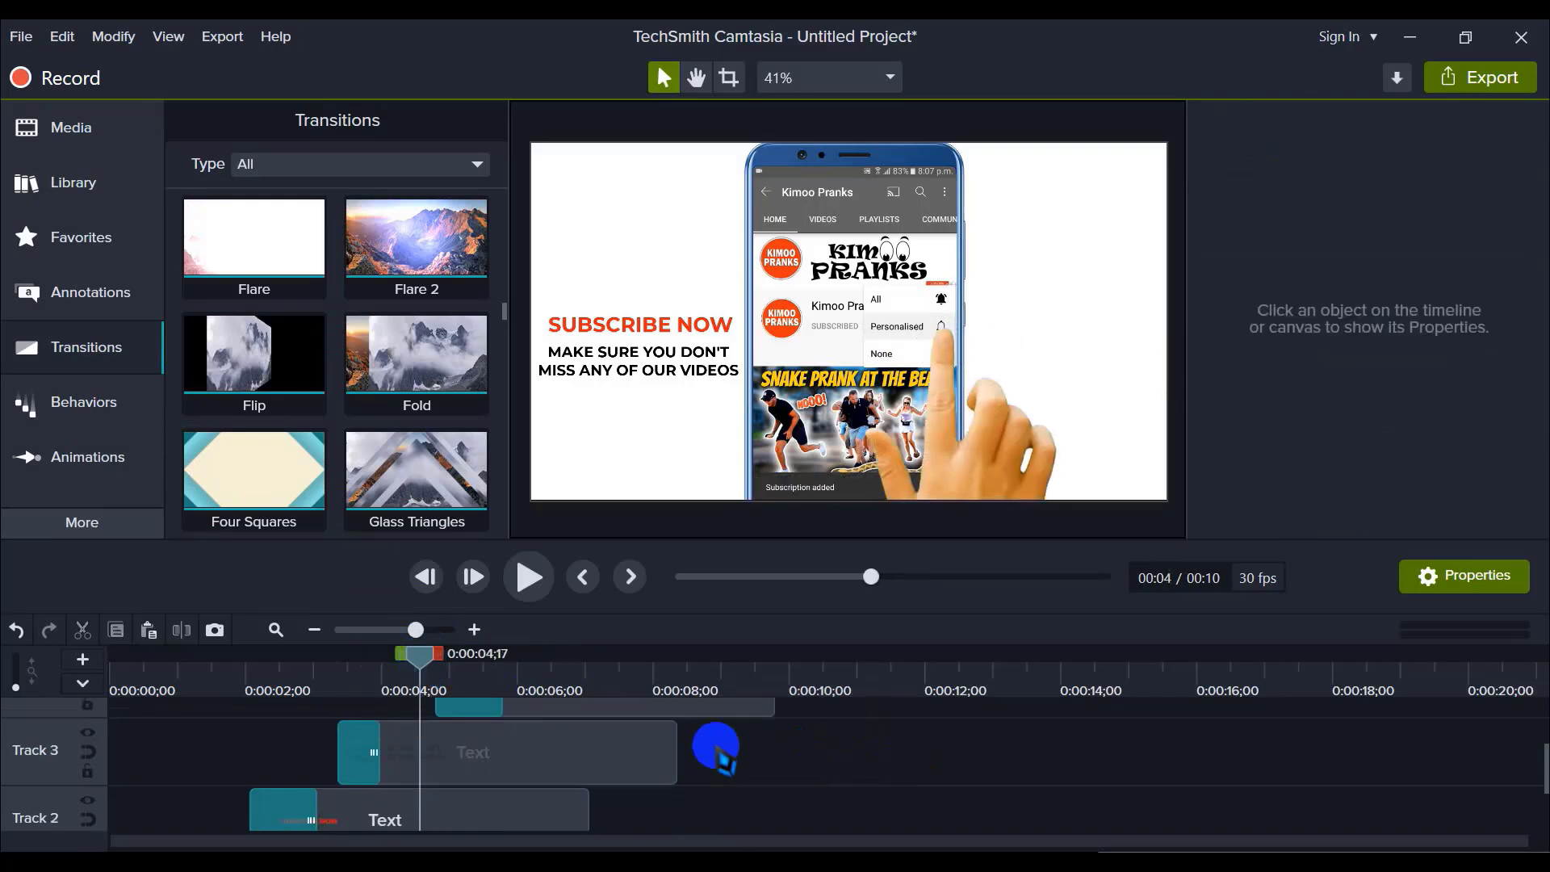
{"action": "left_click", "coordinate": [529, 577]}
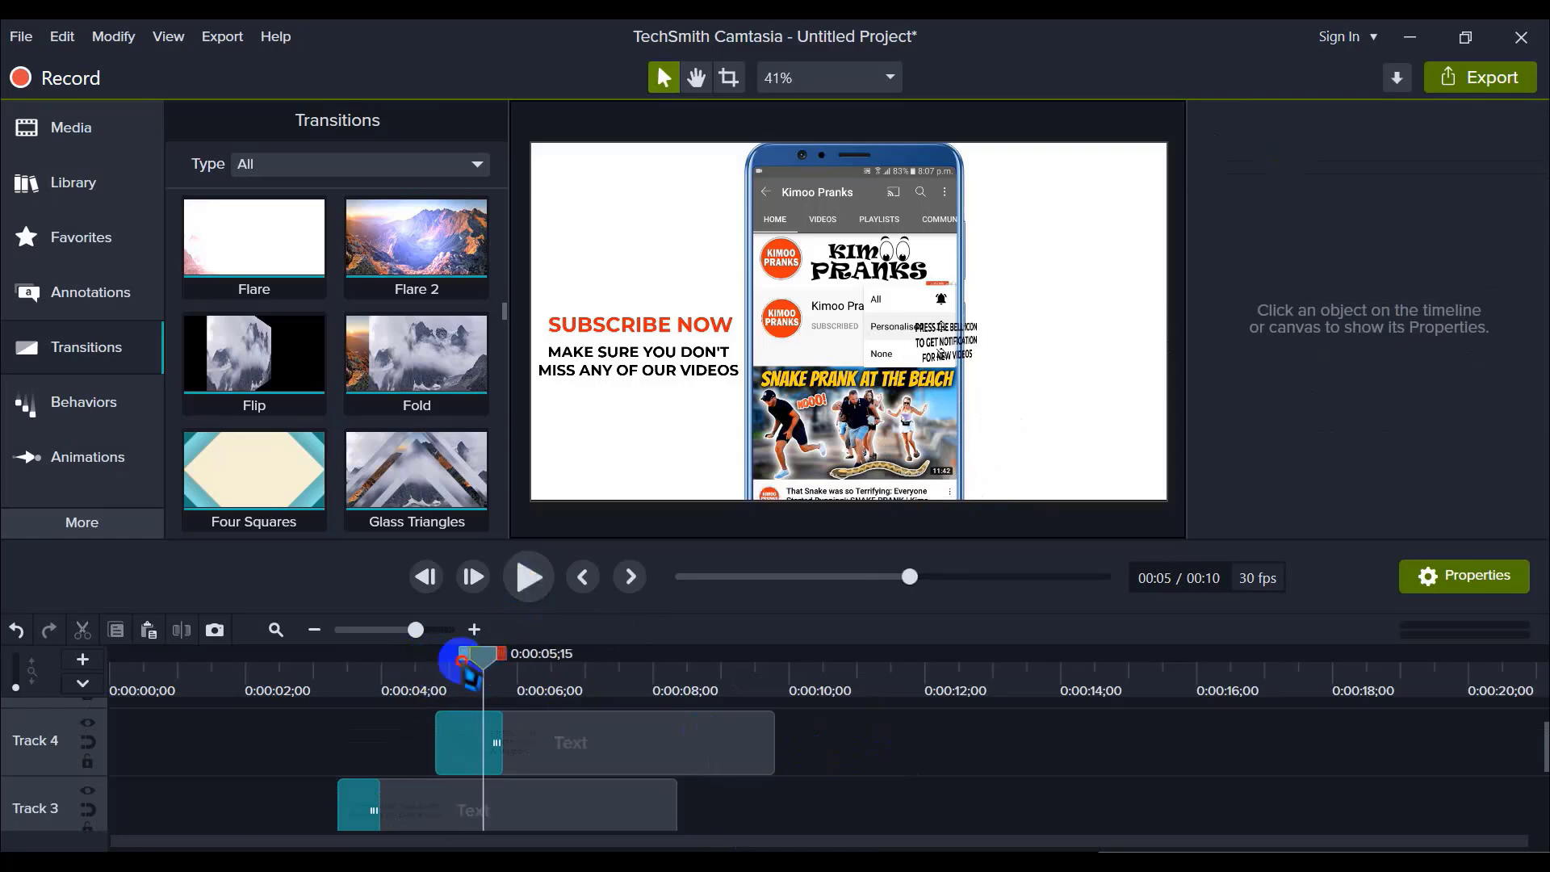
{"action": "left_click_drag", "start_coordinate": [461, 660], "coordinate": [322, 657]}
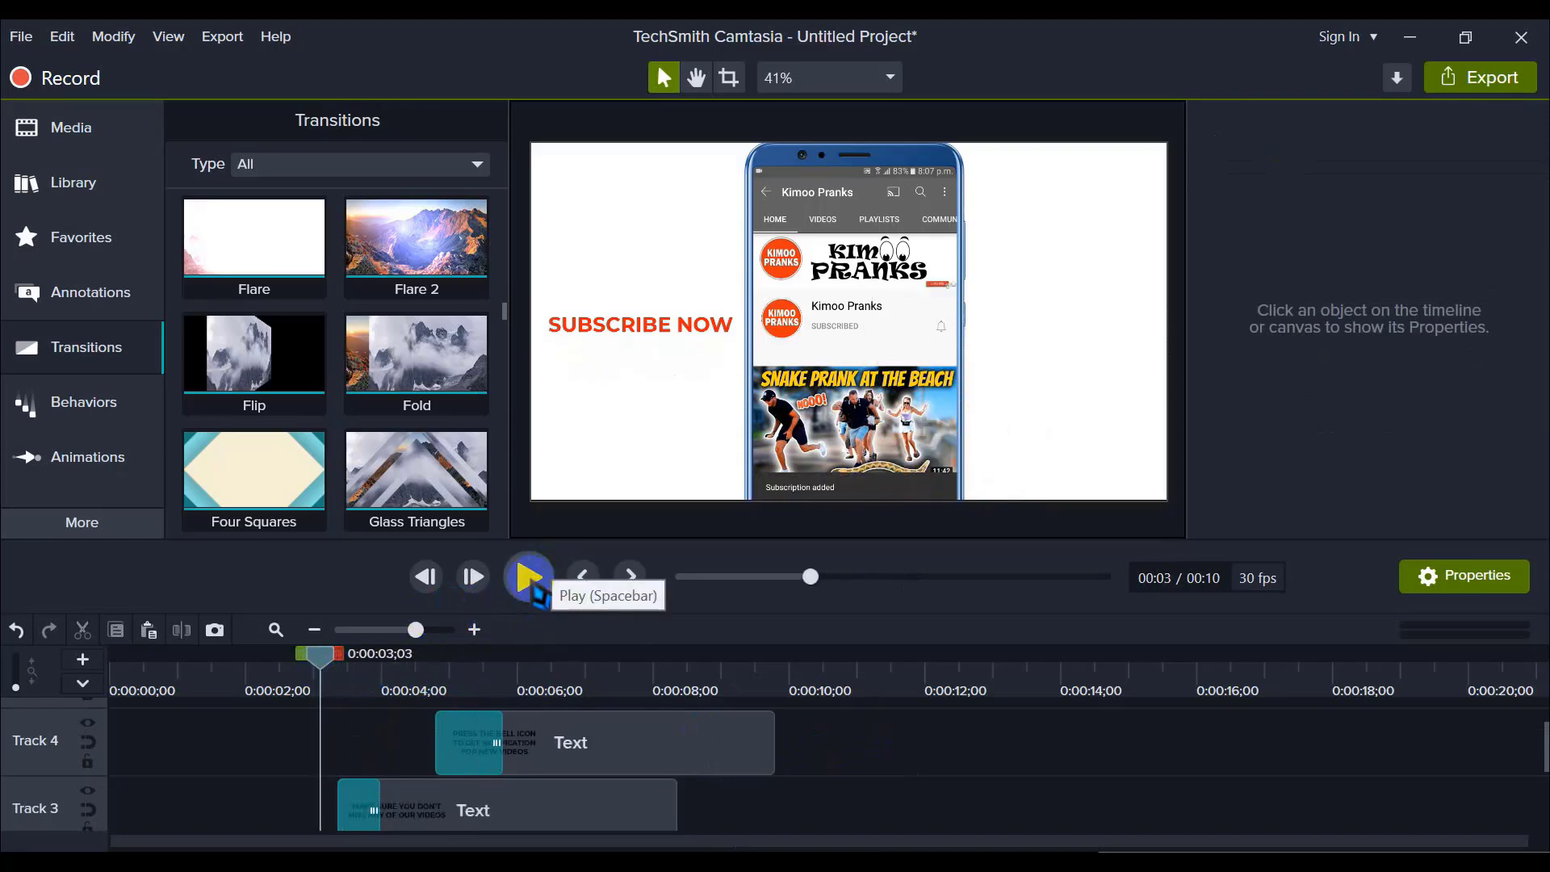
{"action": "left_click", "coordinate": [534, 589]}
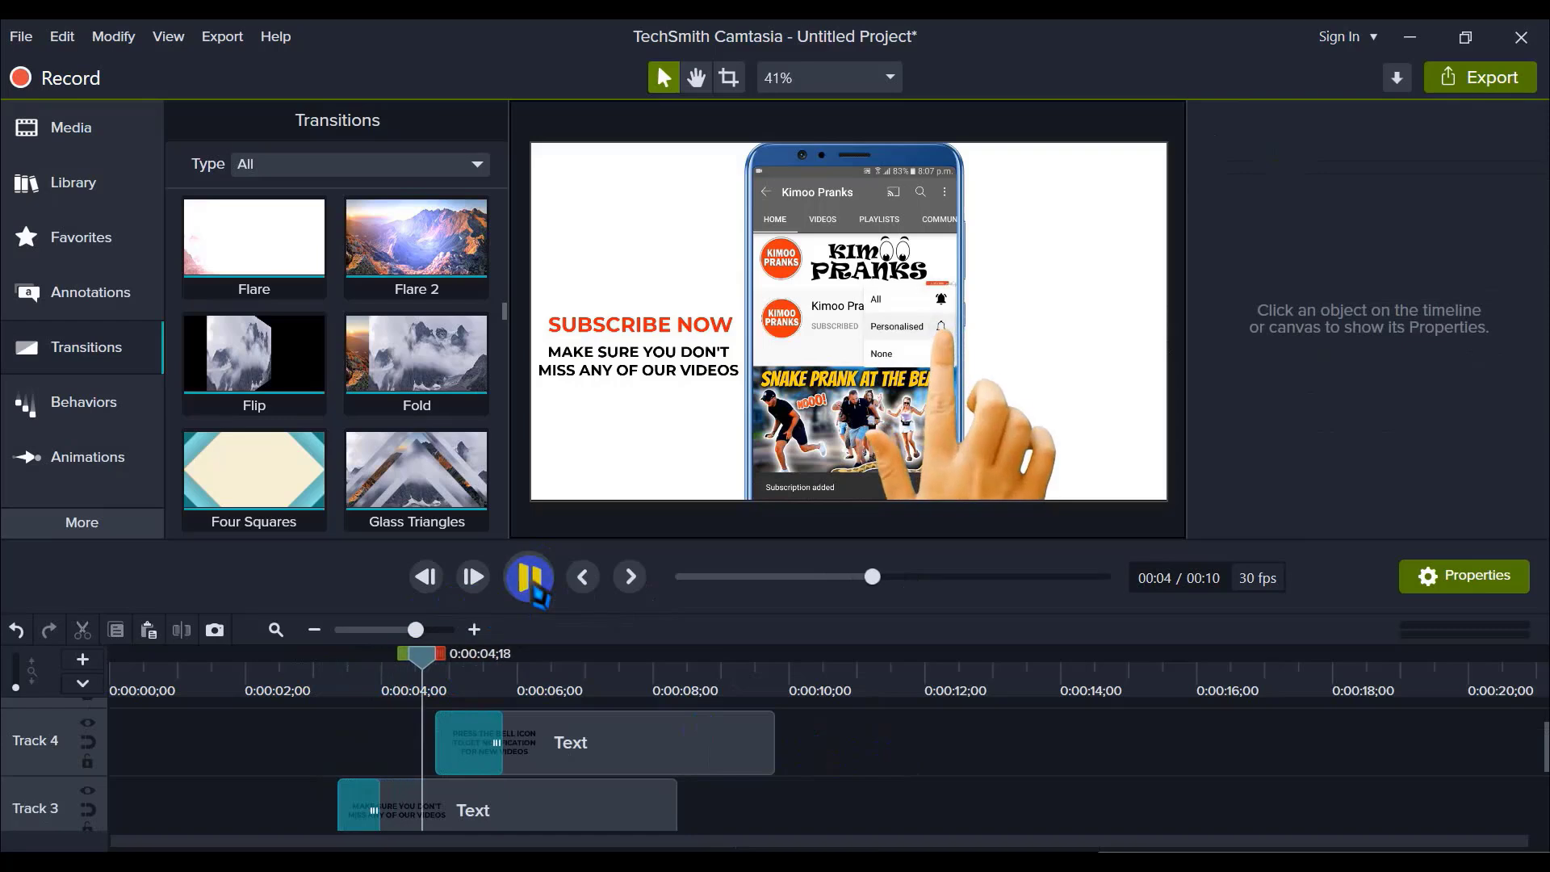
{"action": "left_click", "coordinate": [535, 590]}
Step: Move the Track 4 text clip earlier to start at 0:00:04;13 and shorten its Flip transition to 20 frames
{"action": "left_click_drag", "start_coordinate": [589, 738], "coordinate": [572, 757]}
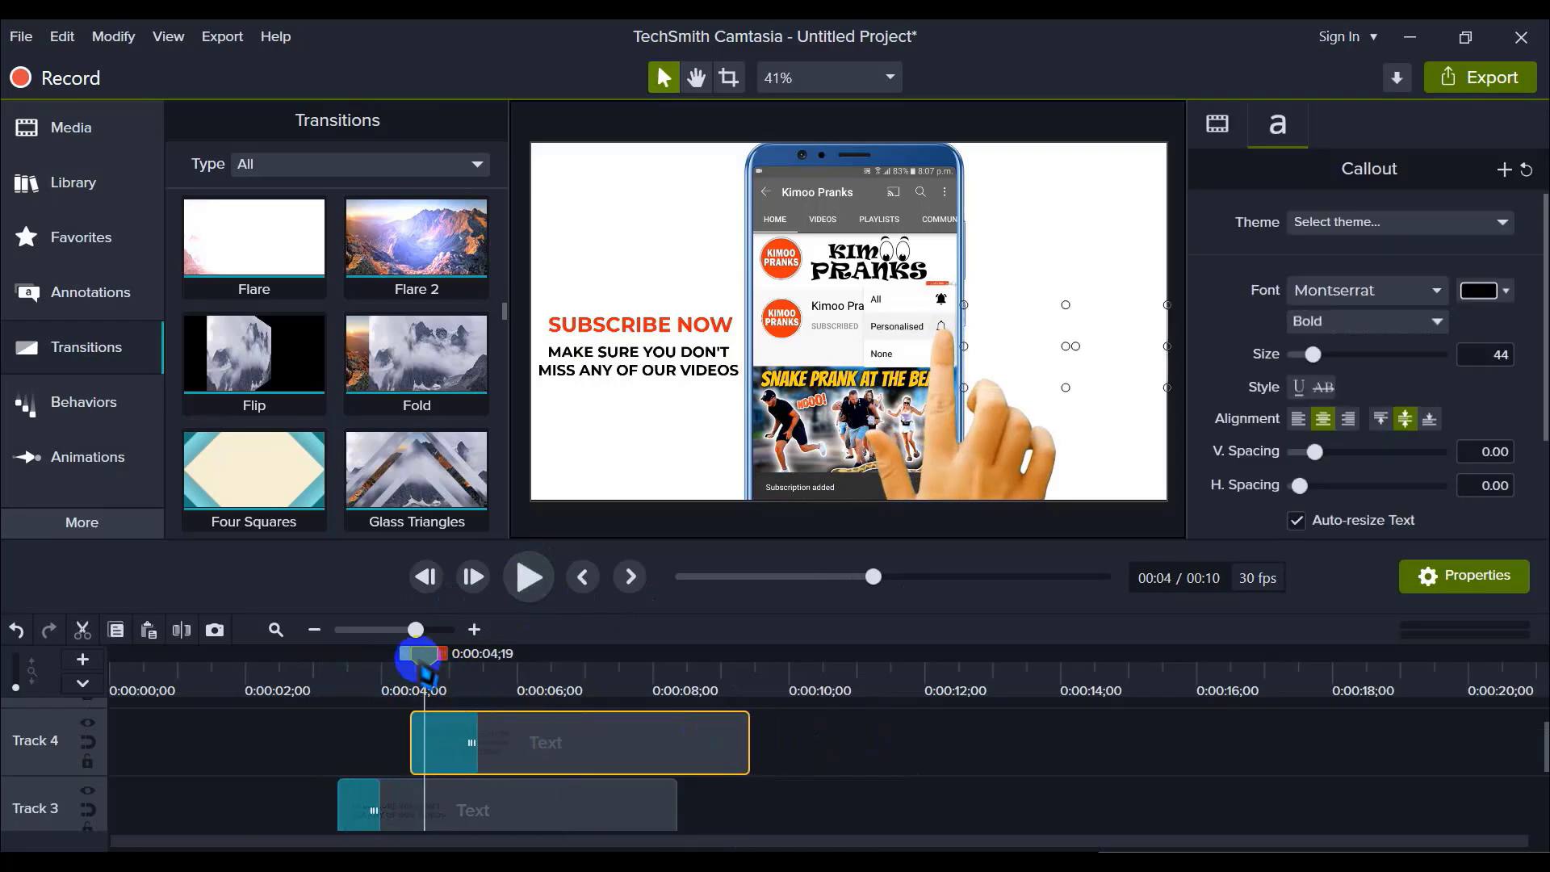
{"action": "left_click", "coordinate": [462, 744]}
{"action": "left_click_drag", "start_coordinate": [462, 744], "coordinate": [455, 743]}
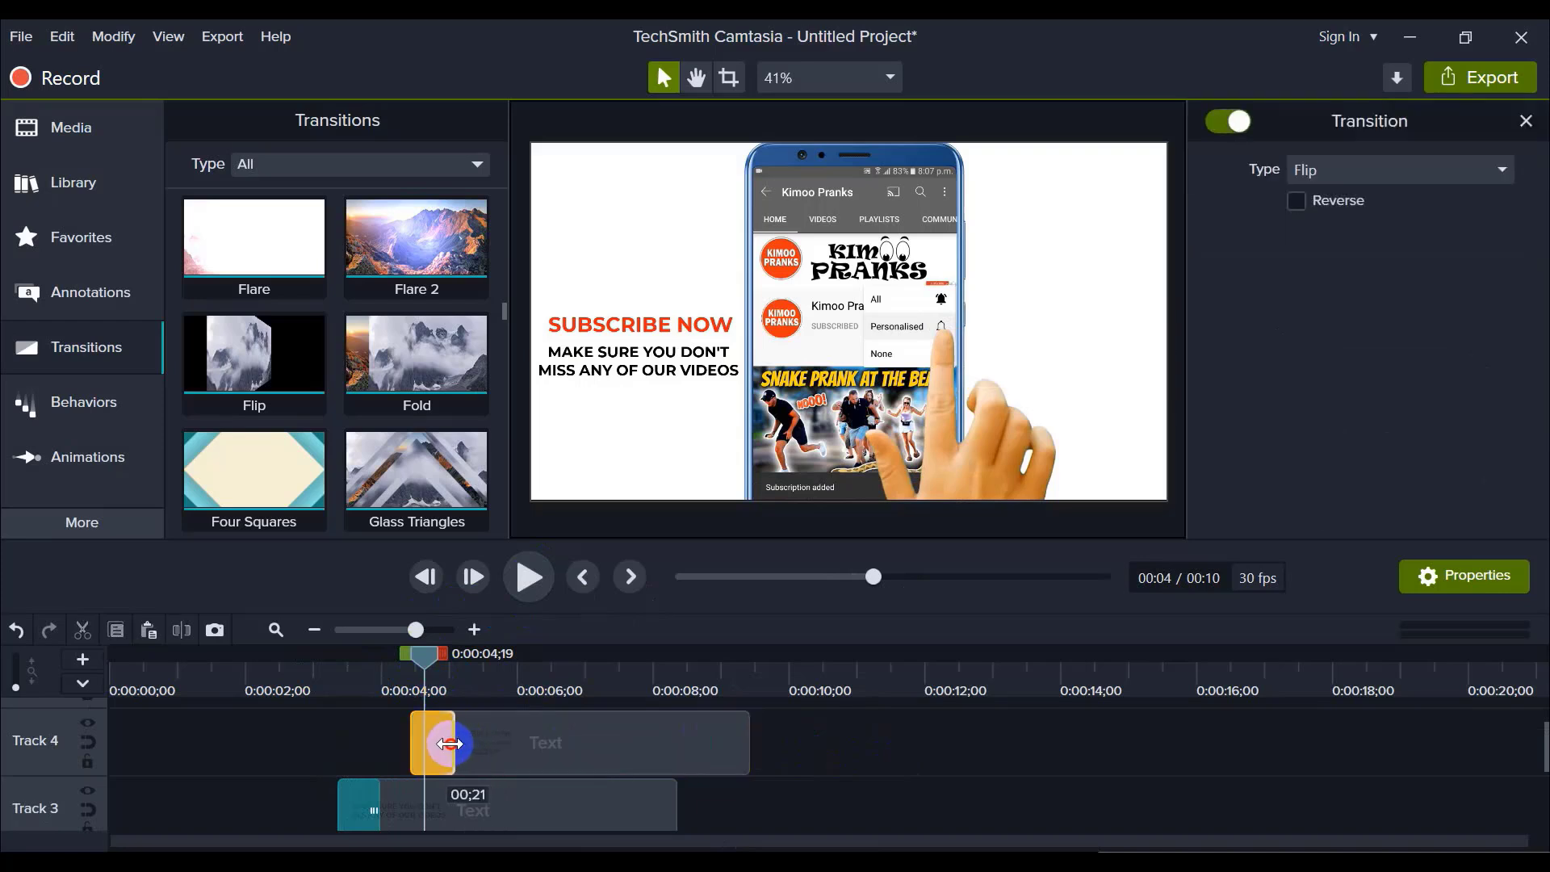
Step: Play back from 0:00:04;00 to check the timing of the shortened Flip transition on the Track 4 text
{"action": "left_click_drag", "start_coordinate": [423, 655], "coordinate": [386, 678]}
{"action": "left_click", "coordinate": [875, 754]}
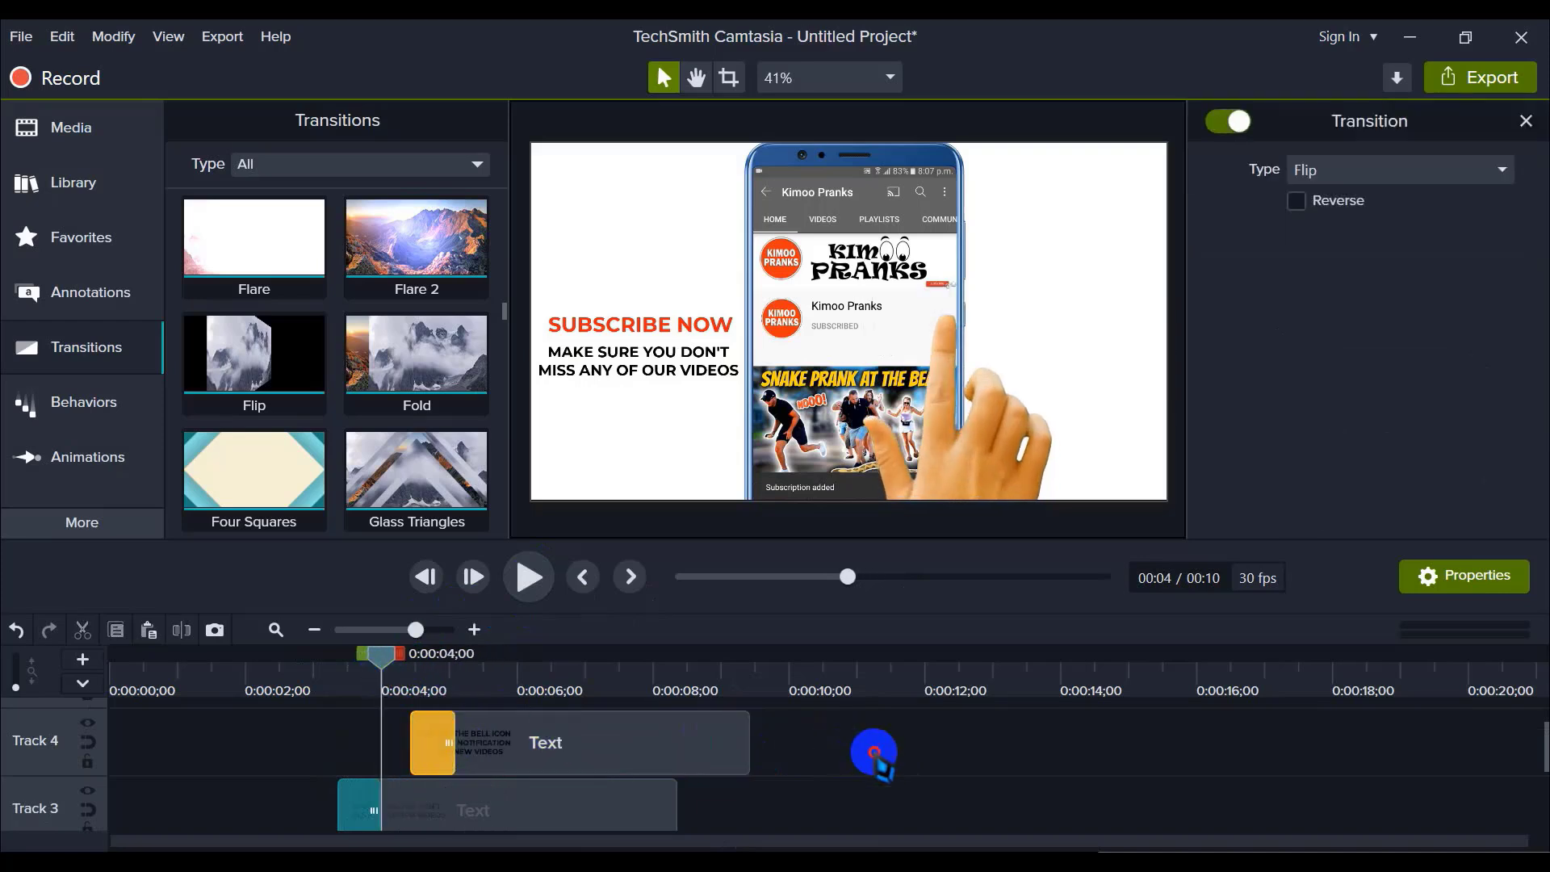
{"action": "left_click", "coordinate": [527, 576]}
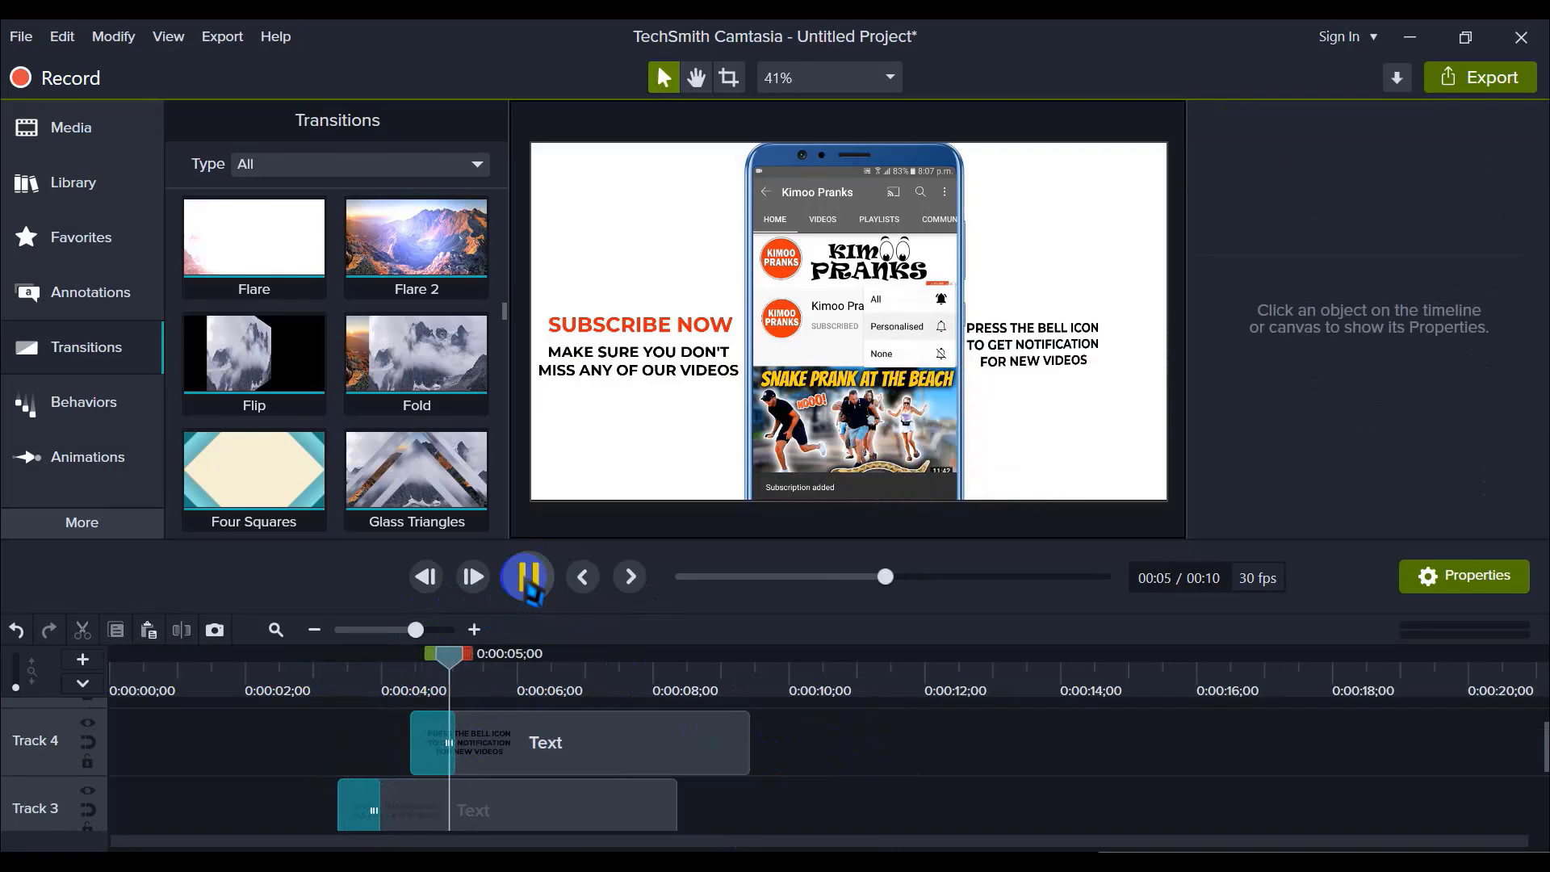
{"action": "left_click", "coordinate": [528, 576]}
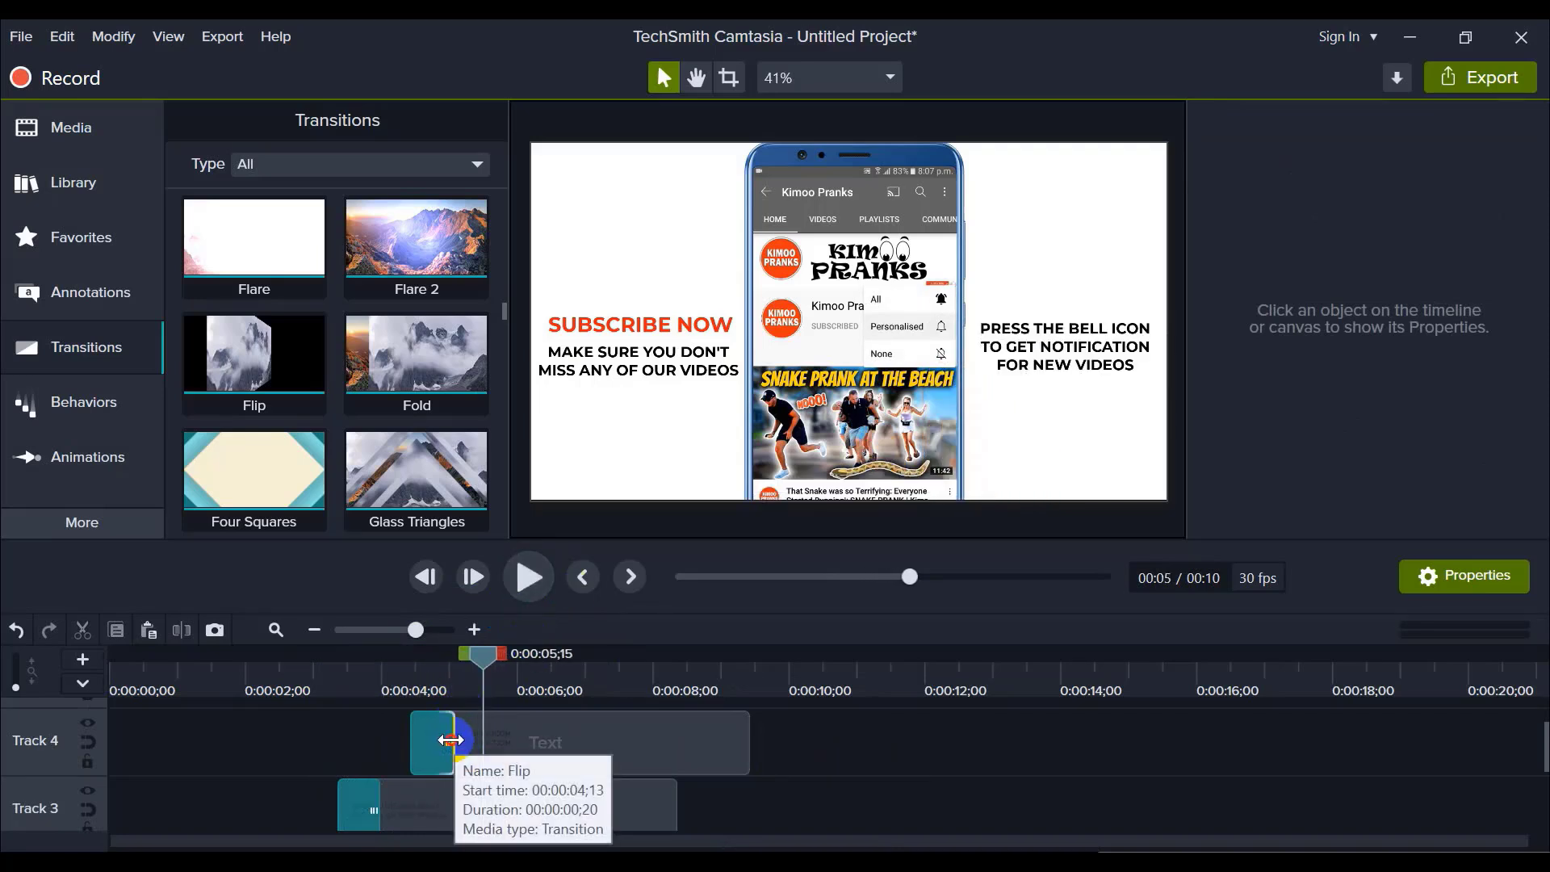
Step: Lengthen the Flip transition on the Track 4 text clip slightly and review the text's entrance again
{"action": "left_click", "coordinate": [460, 740]}
{"action": "mouse_move", "coordinate": [483, 656]}
{"action": "left_mouse_down"}
{"action": "mouse_move", "coordinate": [397, 662]}
{"action": "mouse_move", "coordinate": [476, 662]}
{"action": "left_mouse_up"}
{"action": "left_click", "coordinate": [415, 658]}
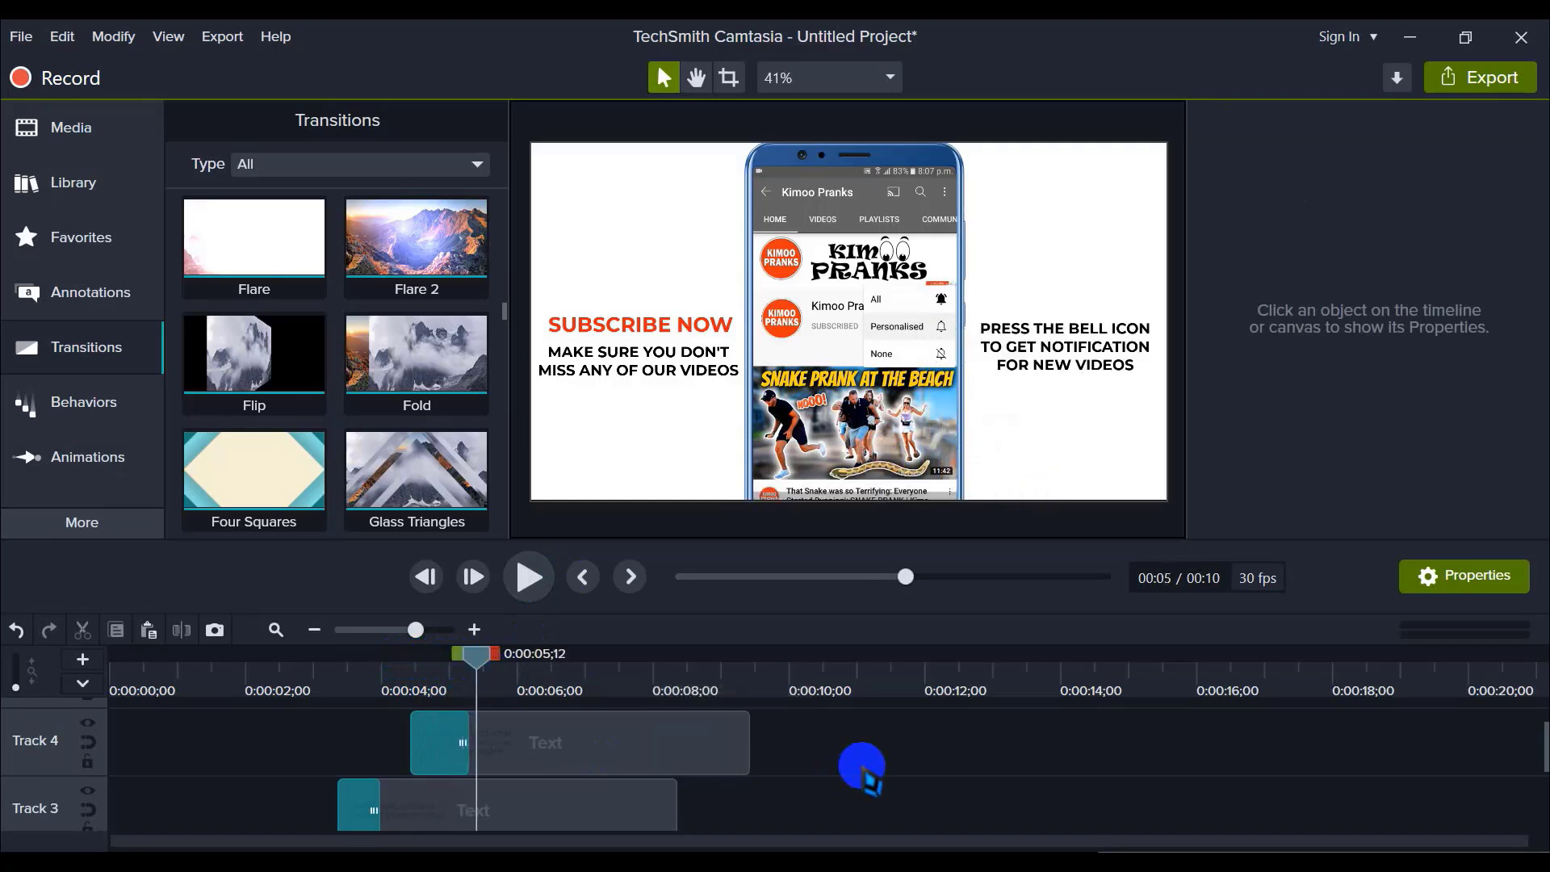
Step: Examine the text clips on Tracks 2 to 4, the locked group on Track 1 and the imported media
{"action": "scroll", "coordinate": [860, 767], "scroll_direction": "down", "scroll_amount": 2}
{"action": "scroll", "coordinate": [859, 767], "scroll_direction": "up", "scroll_amount": 3}
{"action": "scroll", "coordinate": [856, 767], "scroll_direction": "down", "scroll_amount": 3}
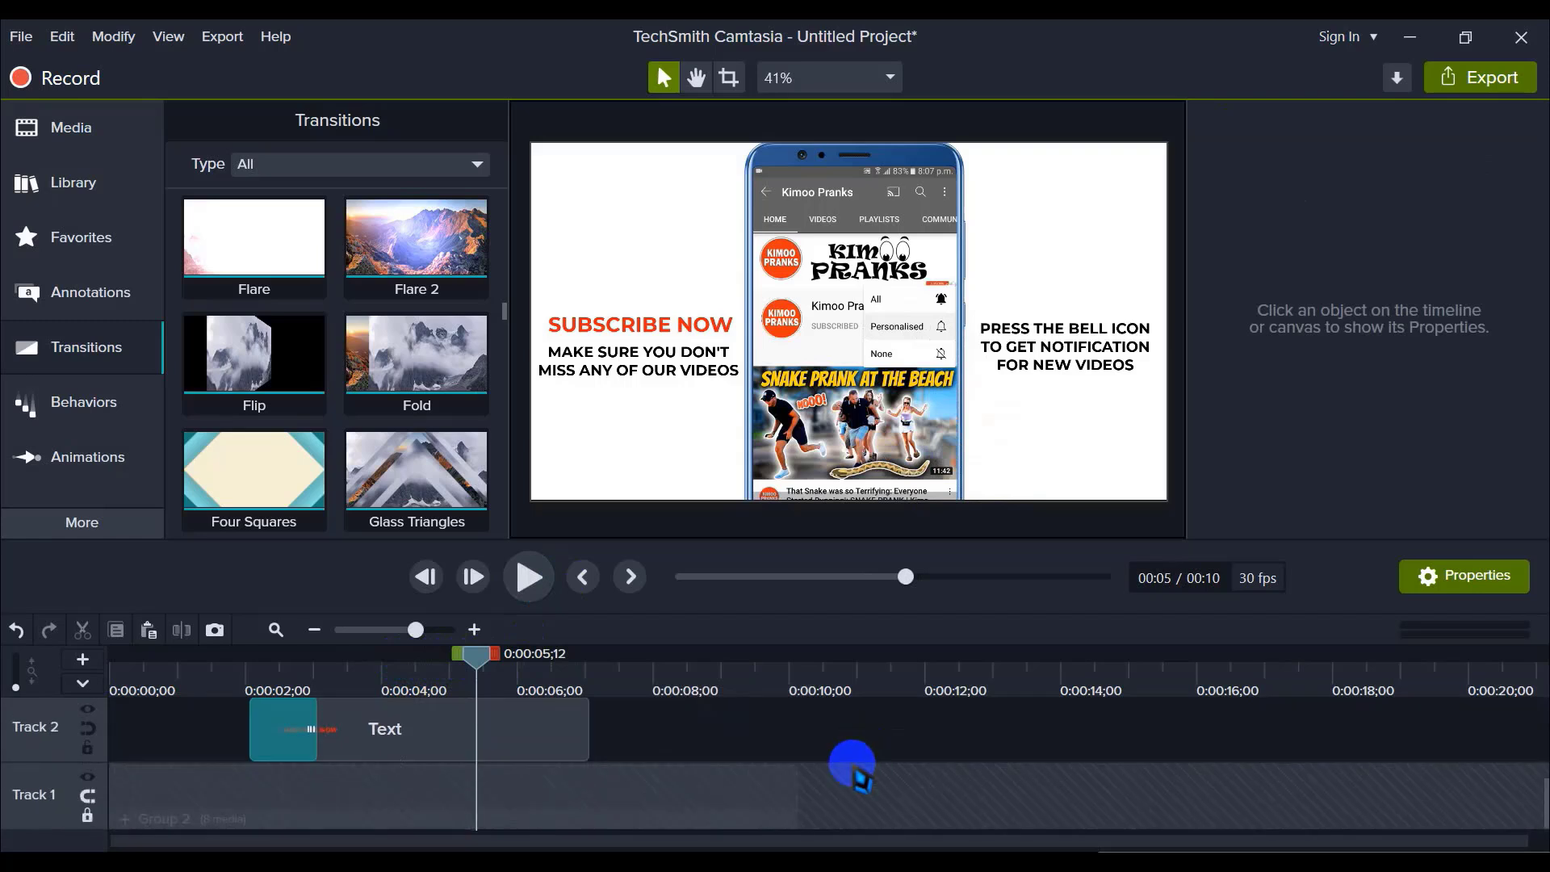
{"action": "scroll", "coordinate": [840, 773], "scroll_direction": "up", "scroll_amount": 2}
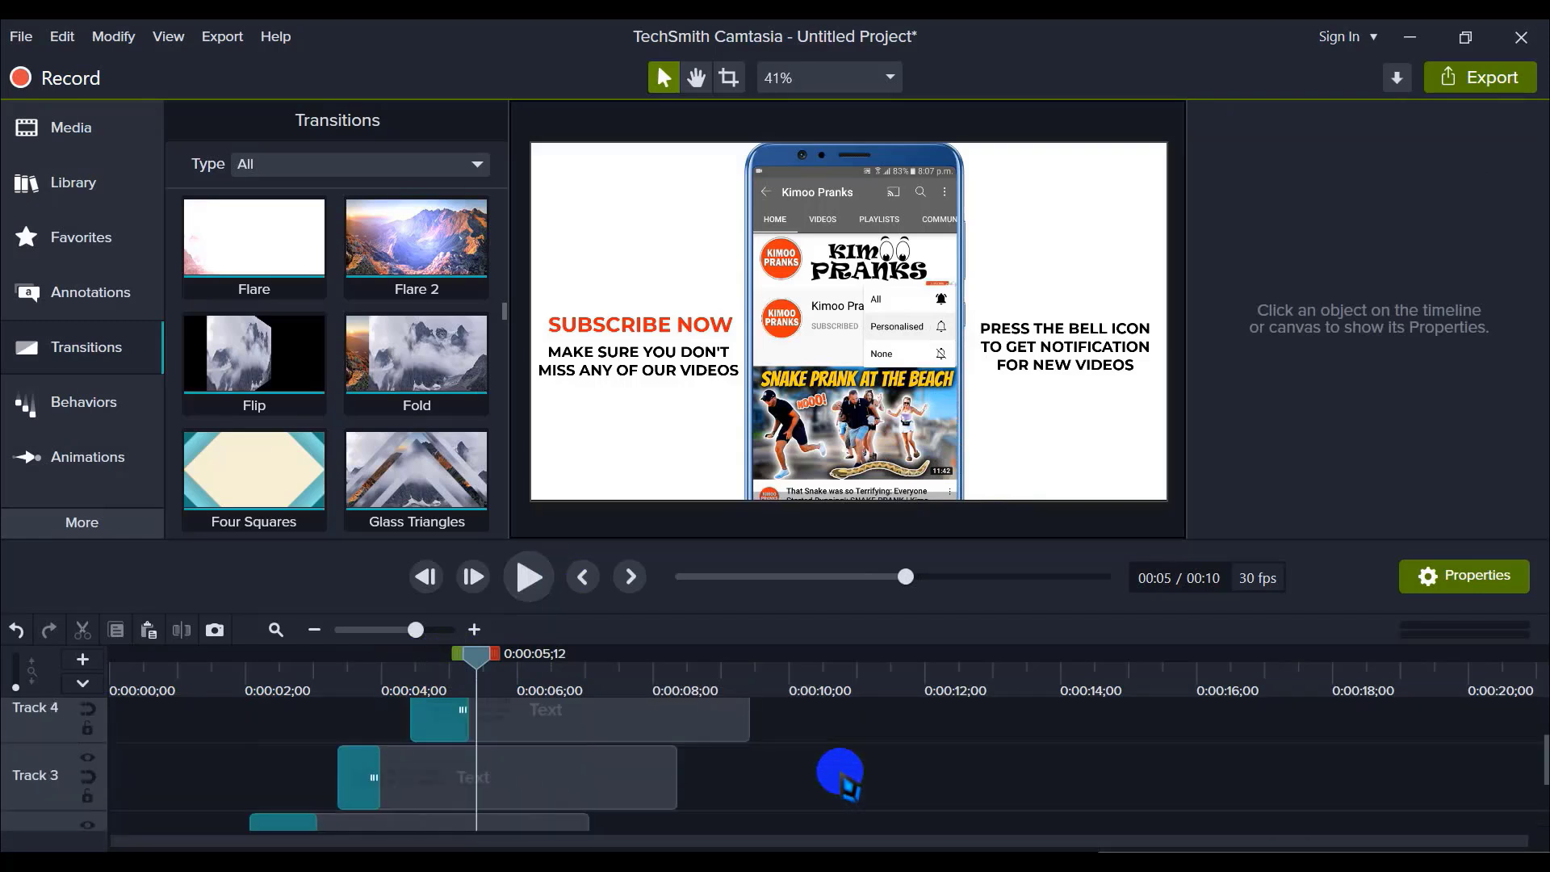
{"action": "scroll", "coordinate": [841, 774], "scroll_direction": "down", "scroll_amount": 2}
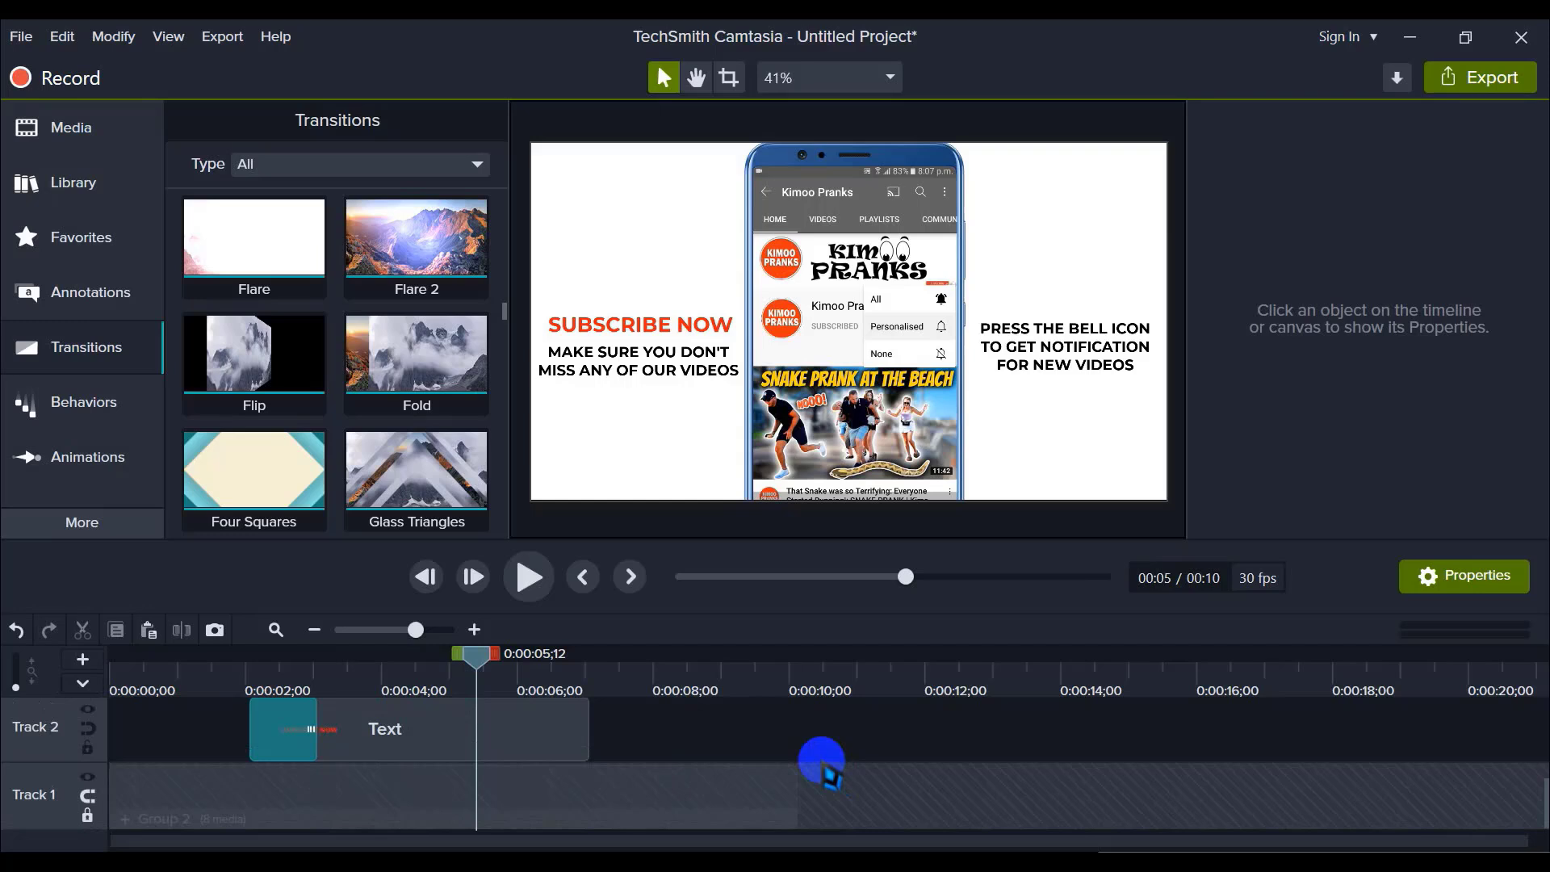
{"action": "scroll", "coordinate": [810, 775], "scroll_direction": "up", "scroll_amount": 3}
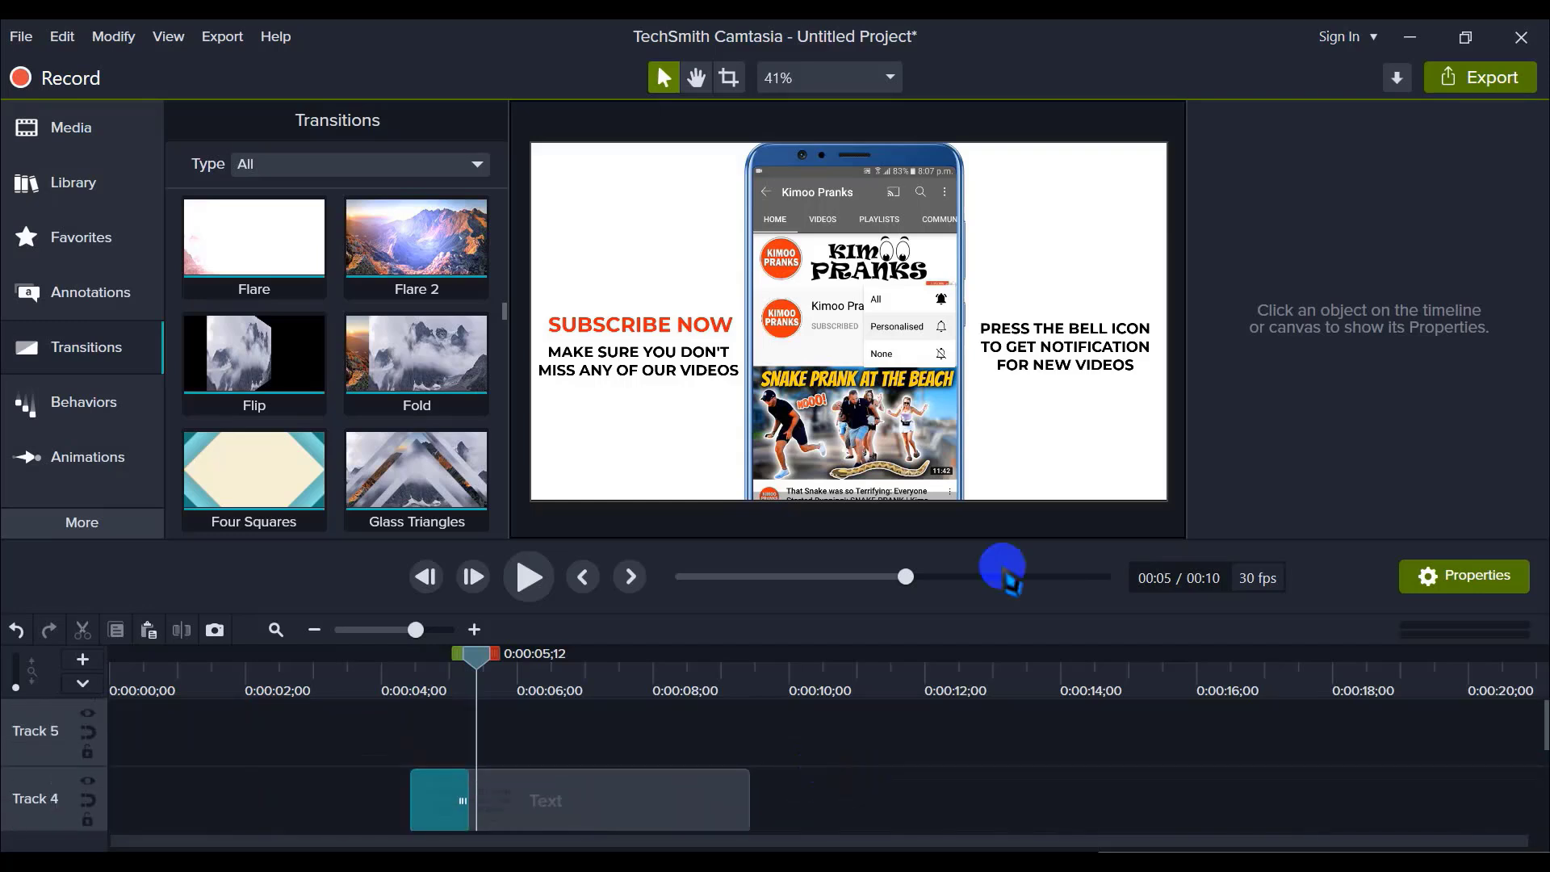
{"action": "left_click", "coordinate": [65, 129]}
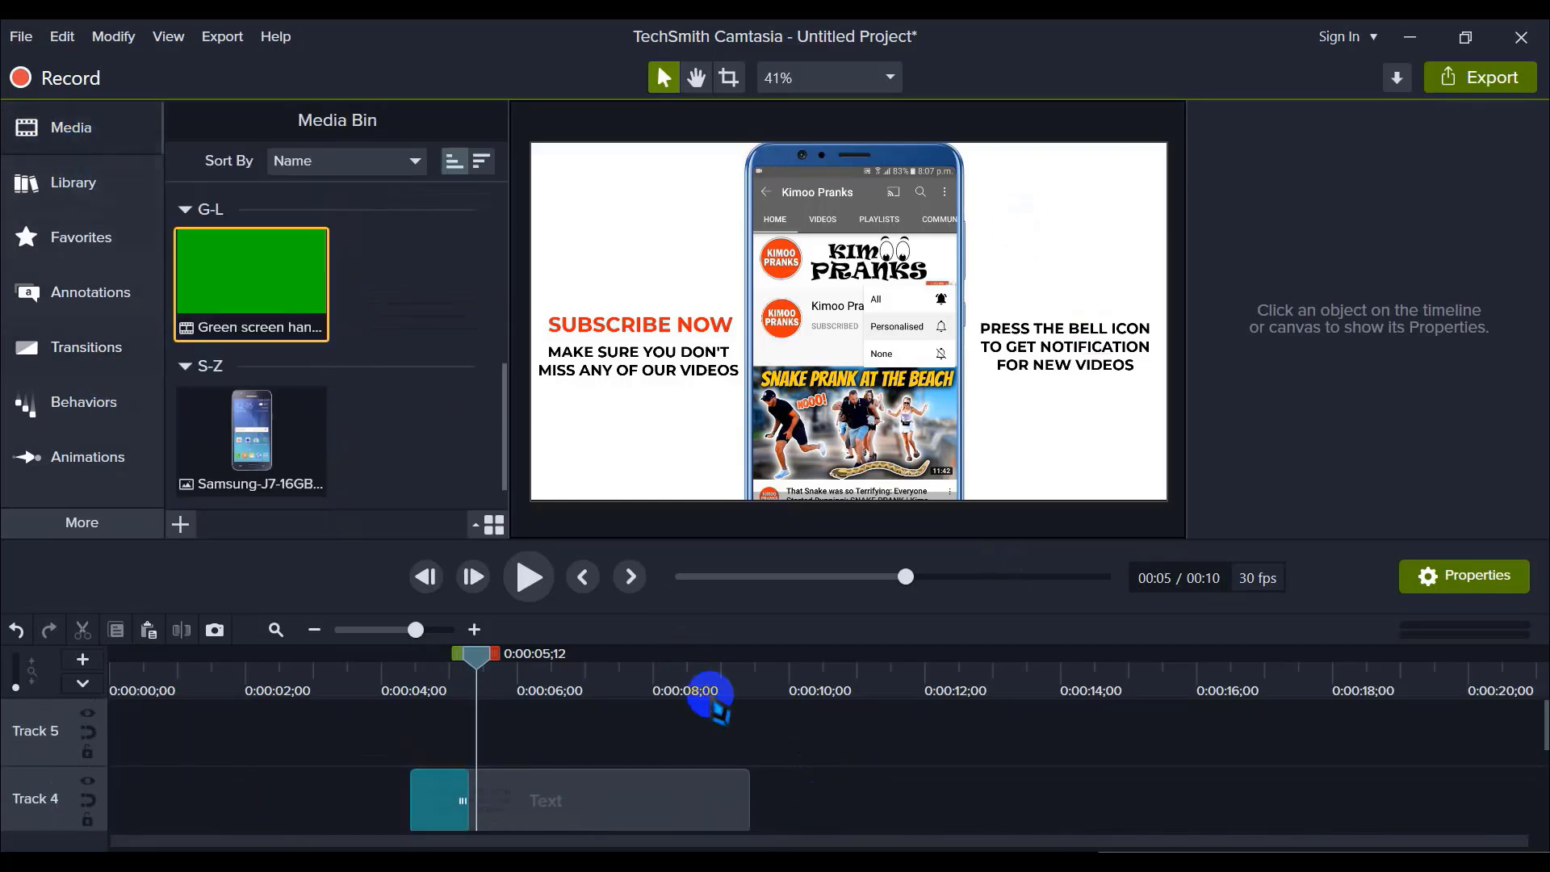
{"action": "scroll", "coordinate": [861, 763], "scroll_direction": "down", "scroll_amount": 3}
{"action": "scroll", "coordinate": [860, 759], "scroll_direction": "up", "scroll_amount": 2}
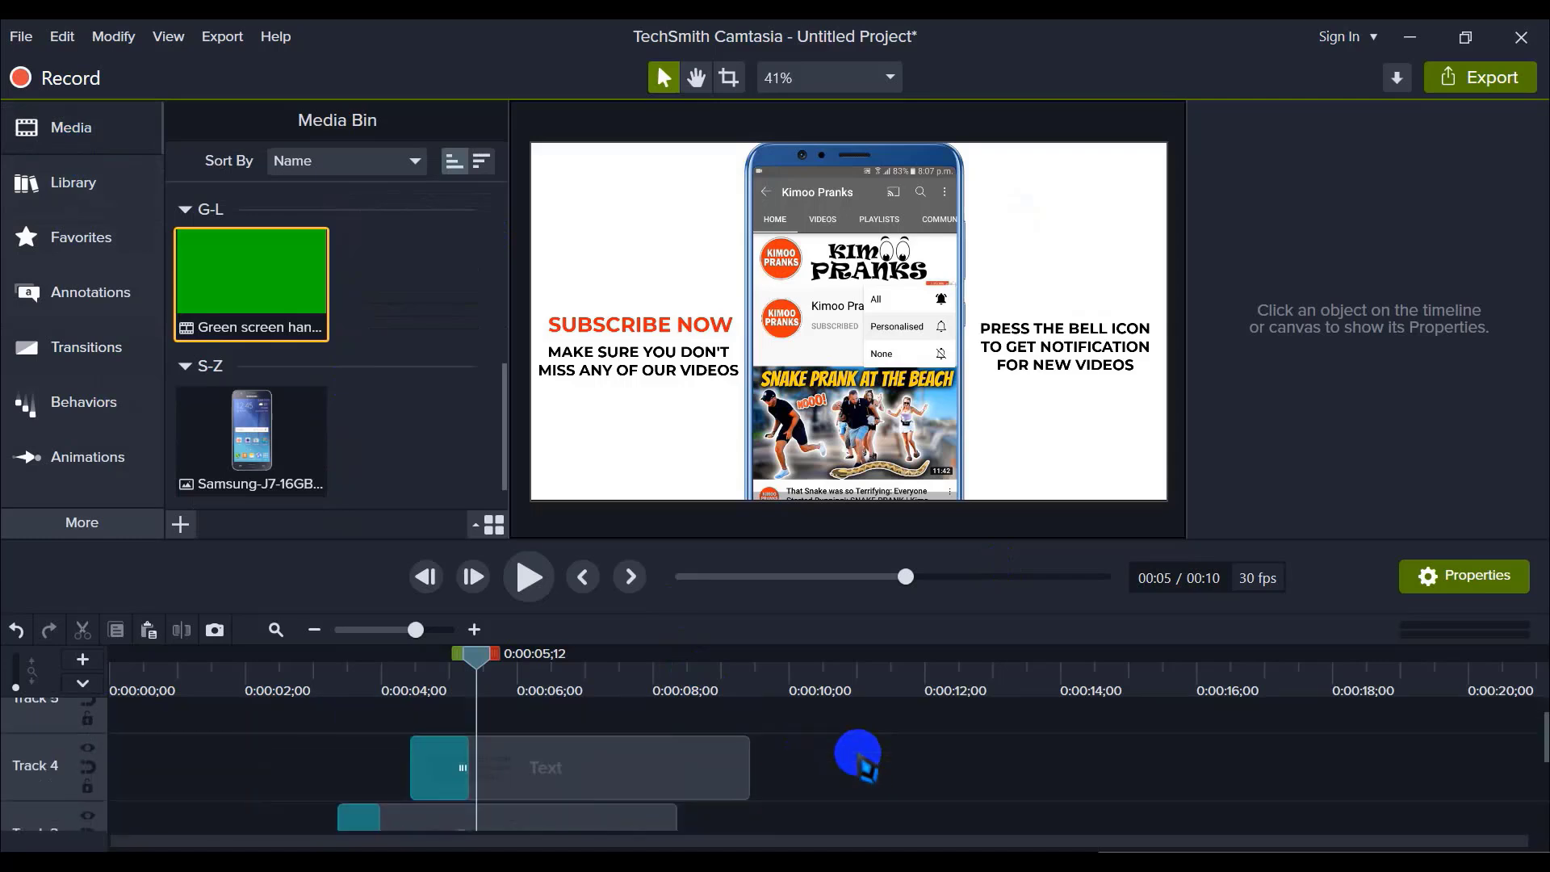
{"action": "left_click", "coordinate": [355, 299]}
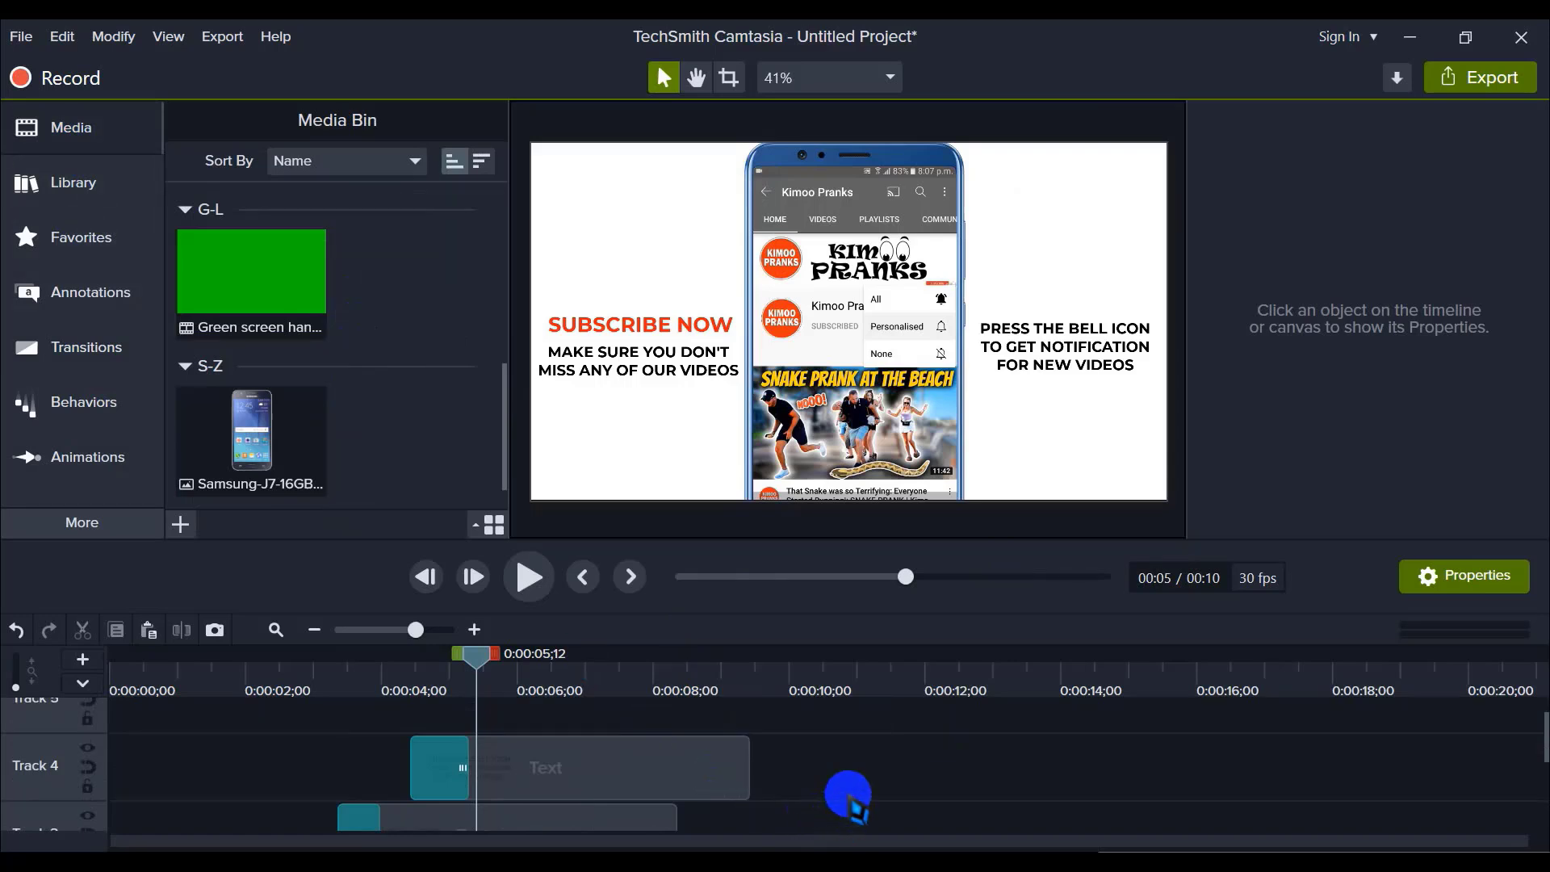
{"action": "scroll", "coordinate": [849, 799], "scroll_direction": "down", "scroll_amount": 2}
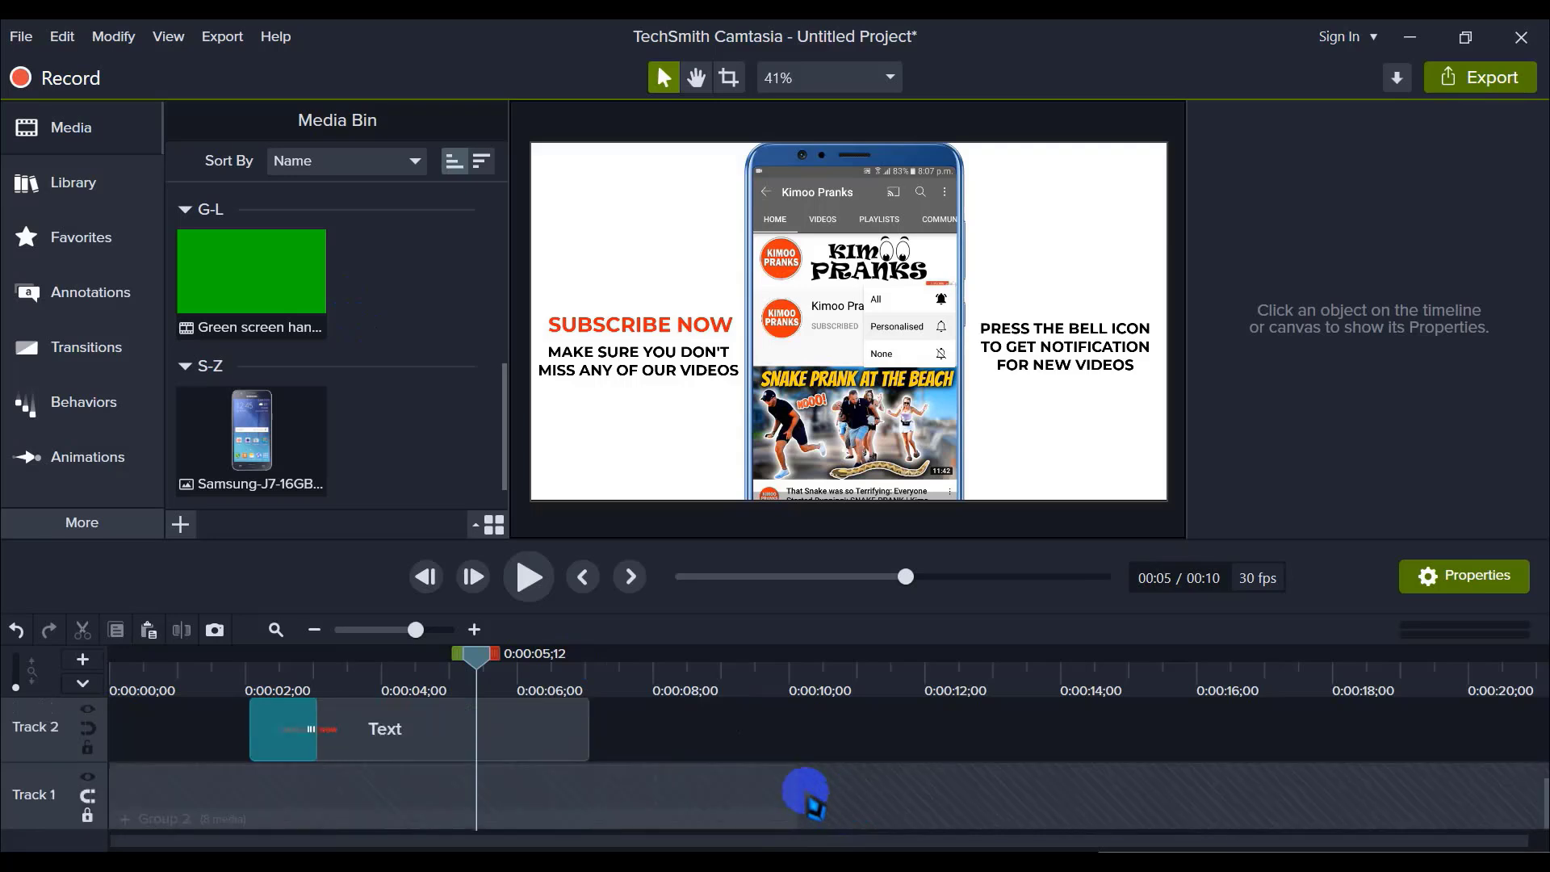
{"action": "scroll", "coordinate": [810, 798], "scroll_direction": "up", "scroll_amount": 3}
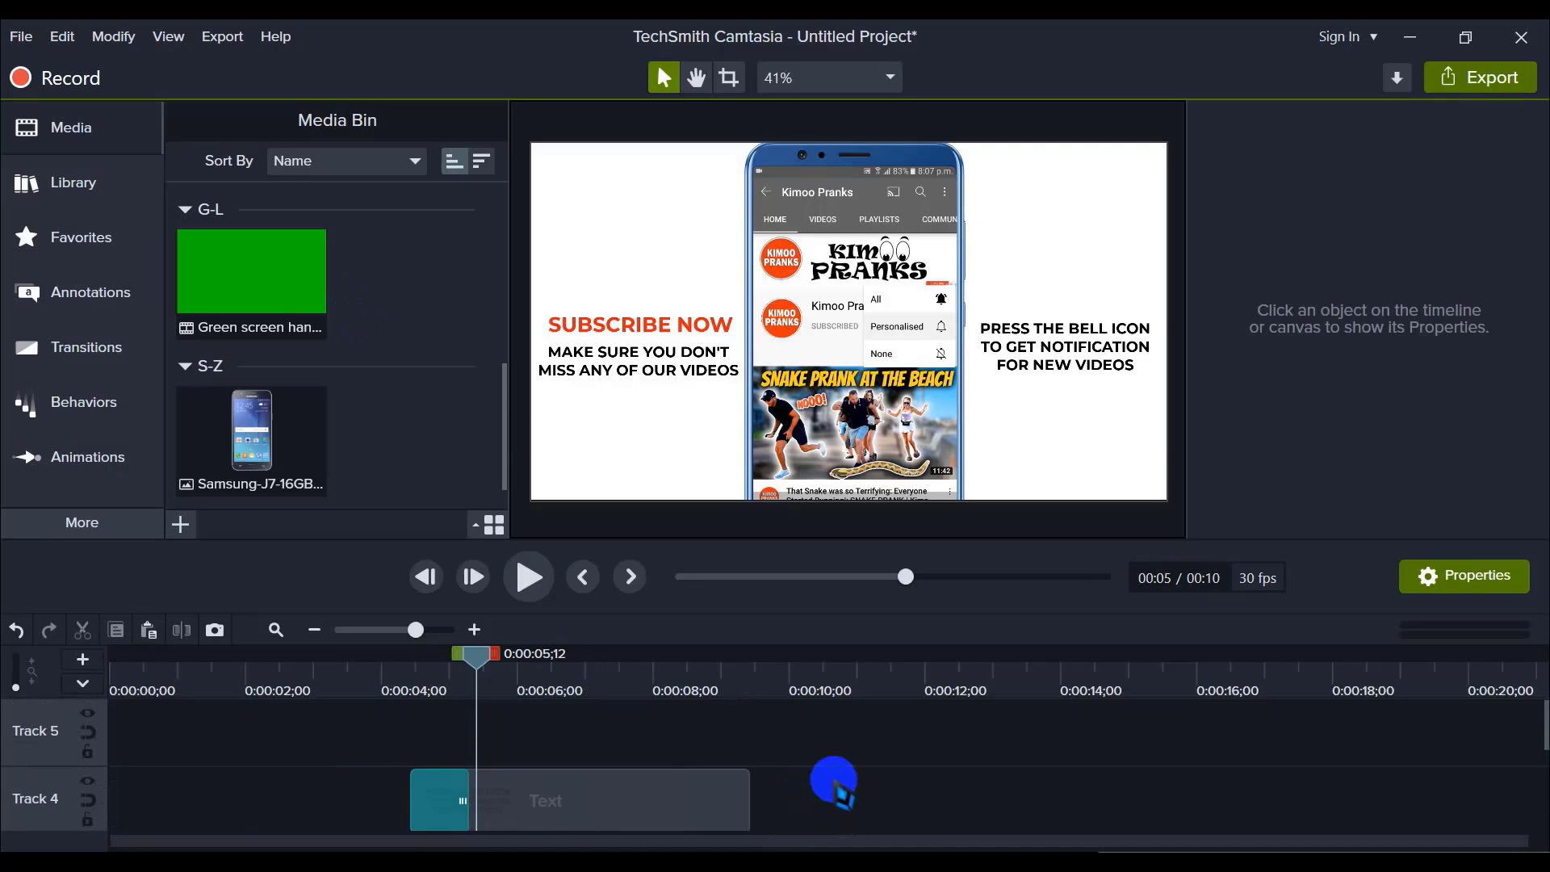
{"action": "scroll", "coordinate": [832, 782], "scroll_direction": "down", "scroll_amount": 3}
{"action": "scroll", "coordinate": [832, 781], "scroll_direction": "up", "scroll_amount": 3}
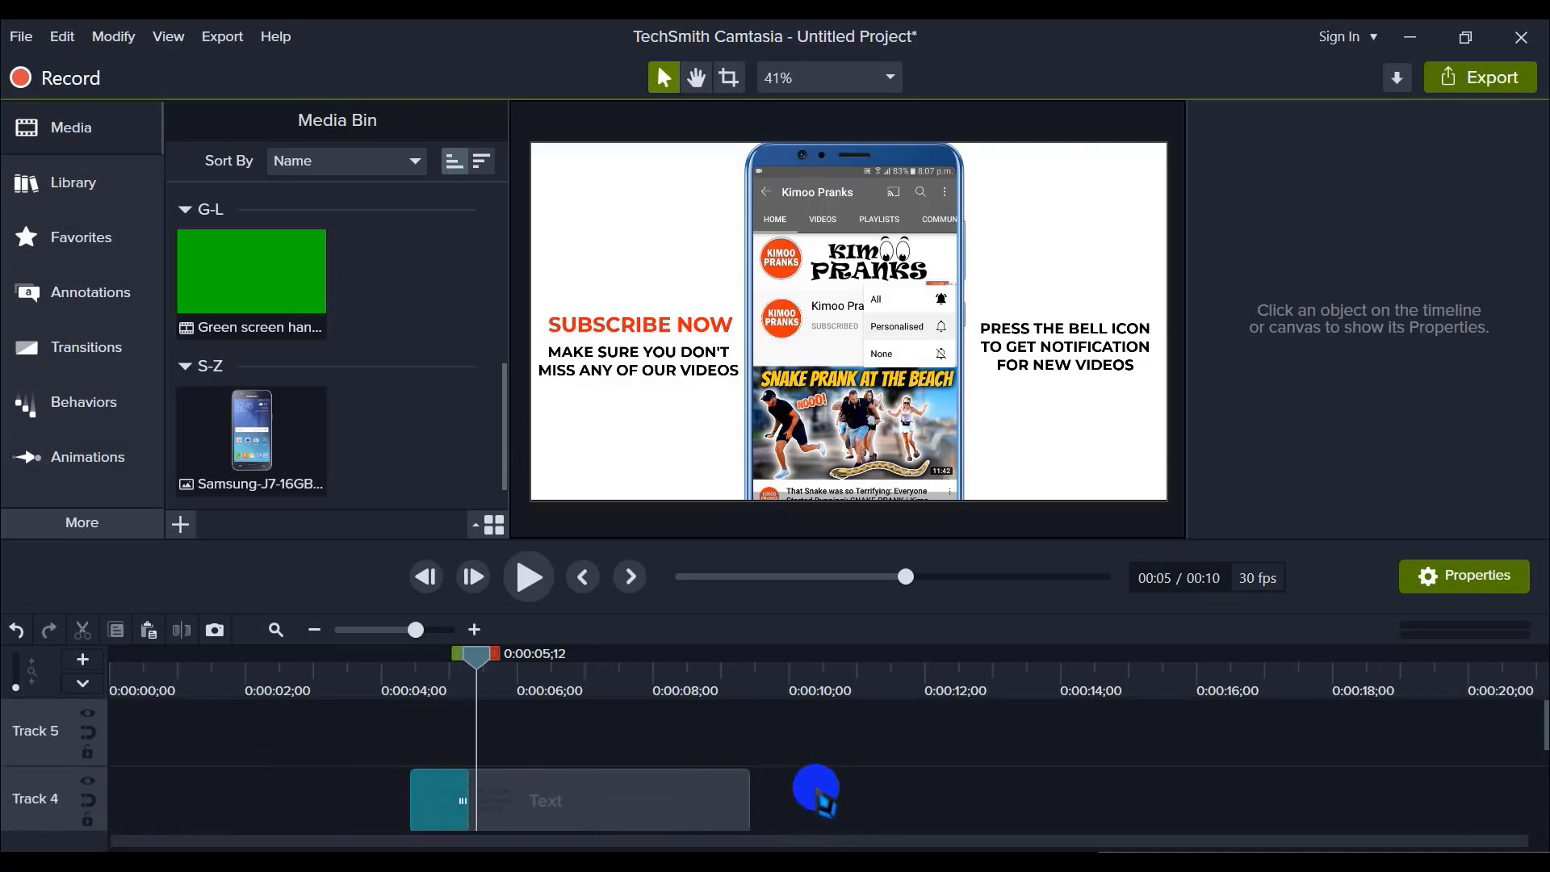
Step: Save the project as BELL ICON INTRO in the My Documents (D:) drive as a standalone Camtasia project
{"action": "left_click", "coordinate": [23, 39]}
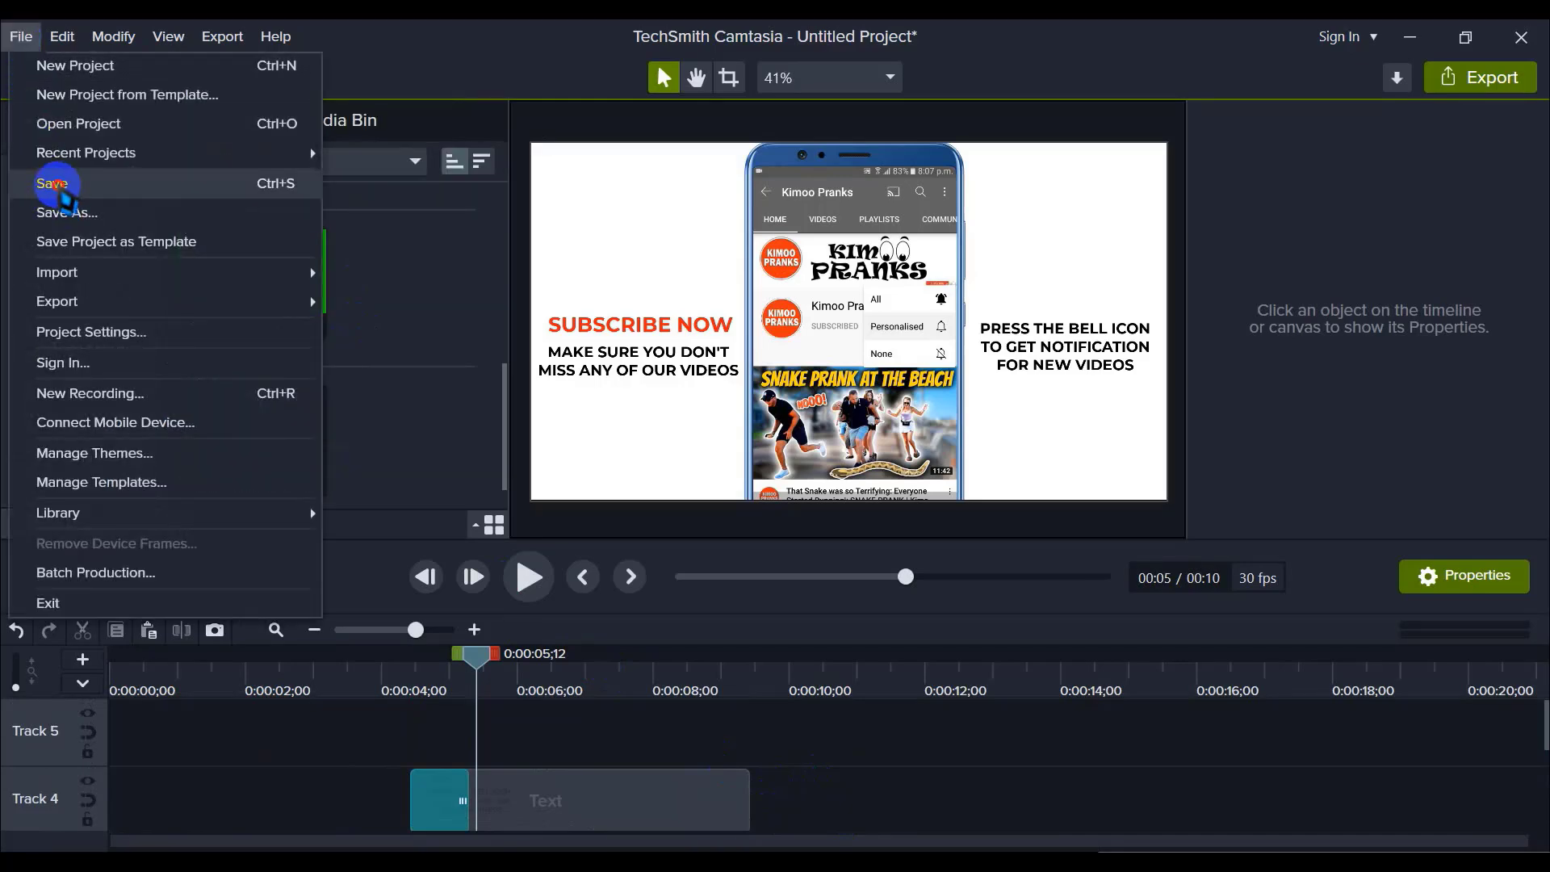
{"action": "left_click", "coordinate": [52, 185]}
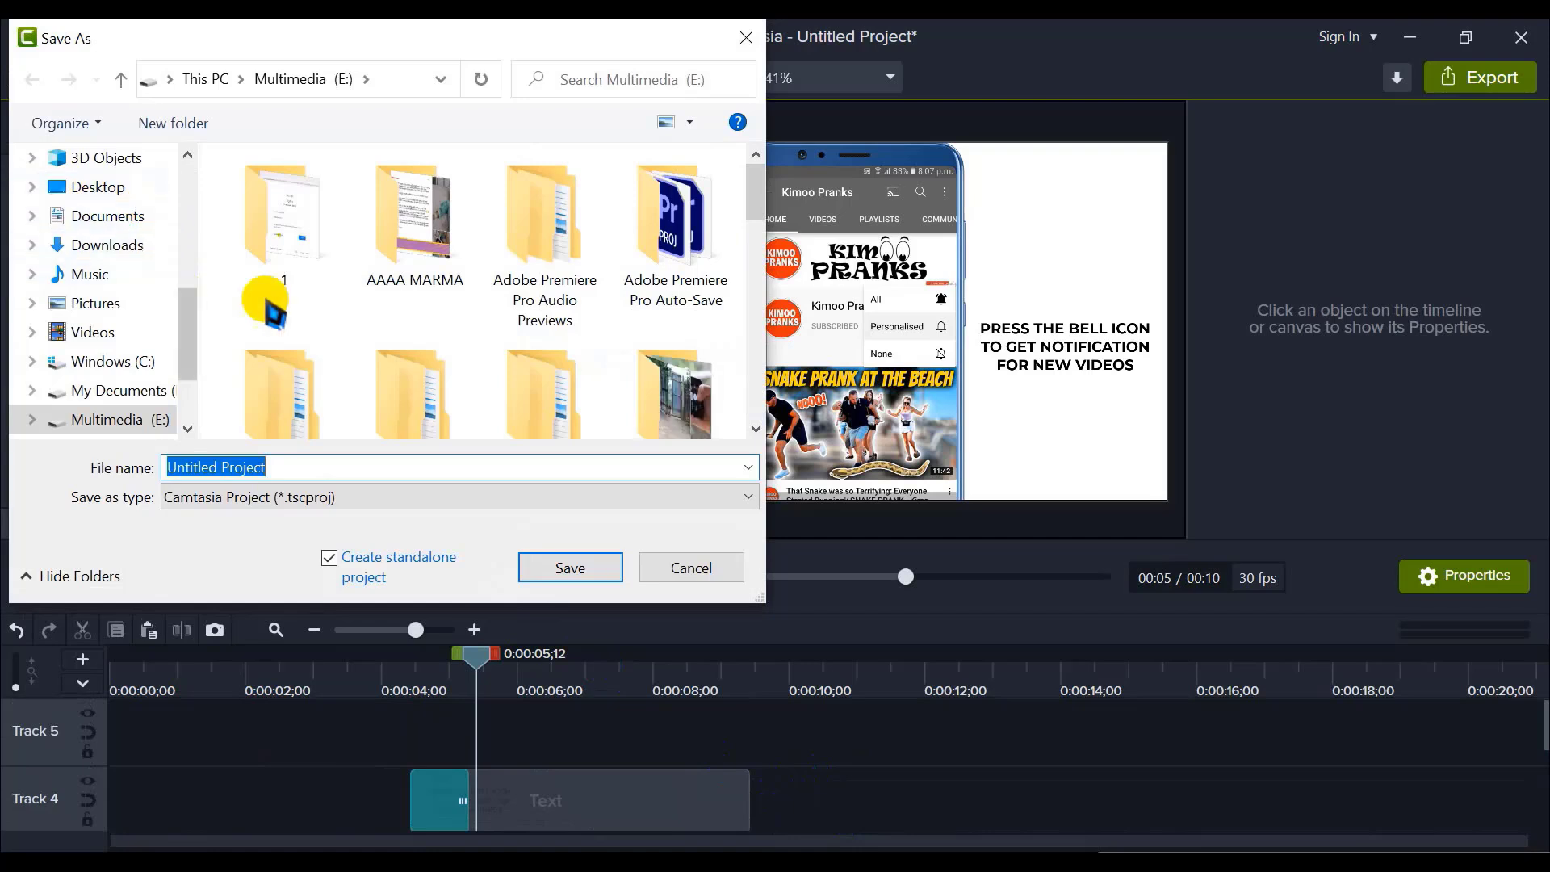
{"action": "left_click", "coordinate": [113, 391]}
{"action": "left_click", "coordinate": [314, 467]}
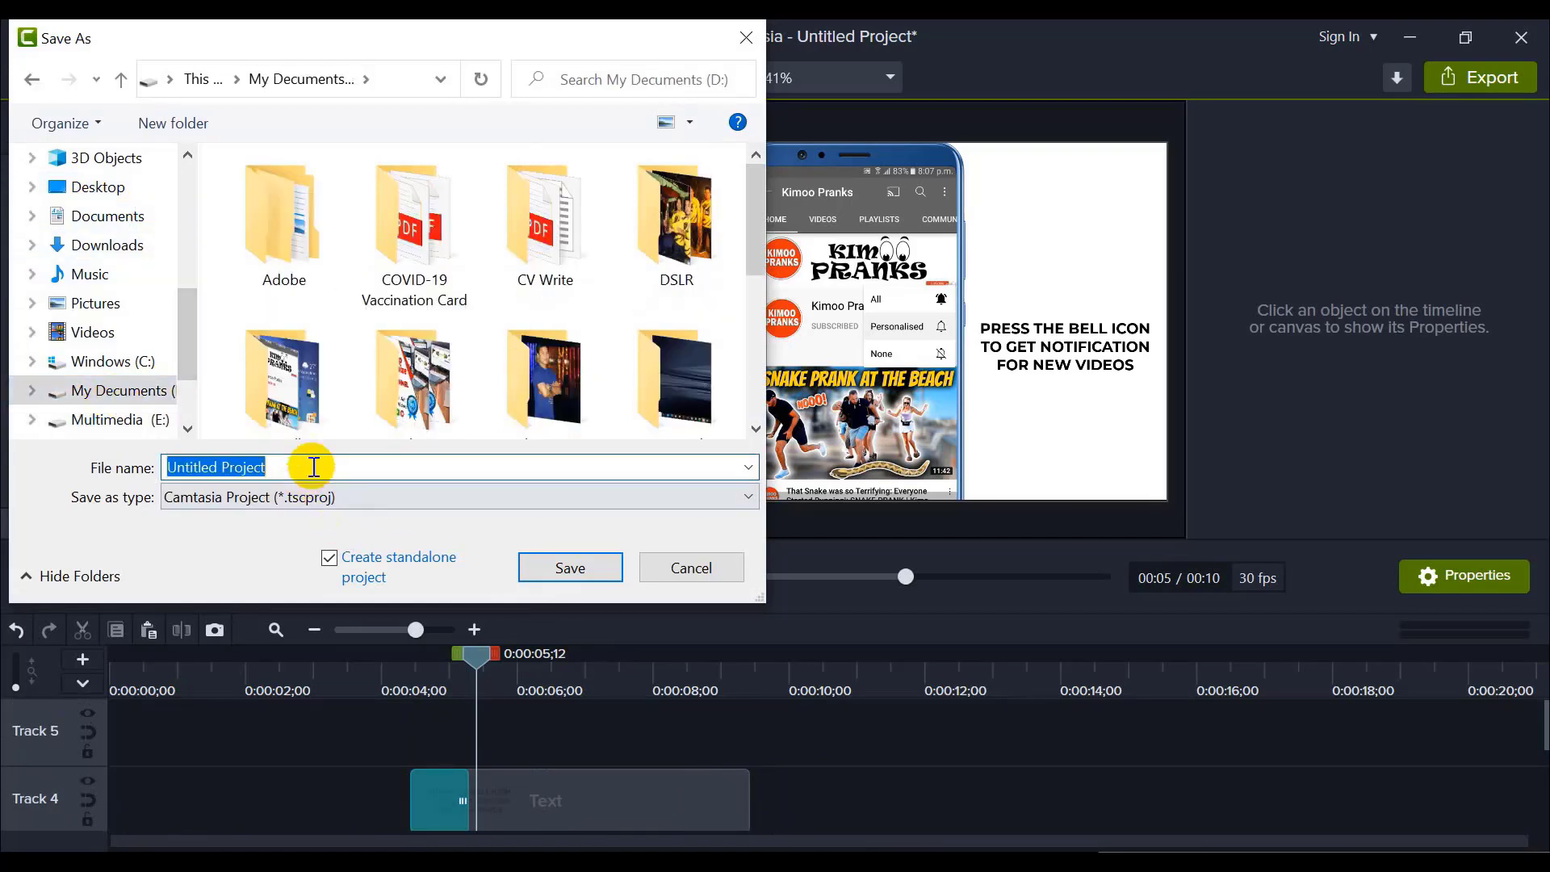
{"action": "type", "text": "bEL"}
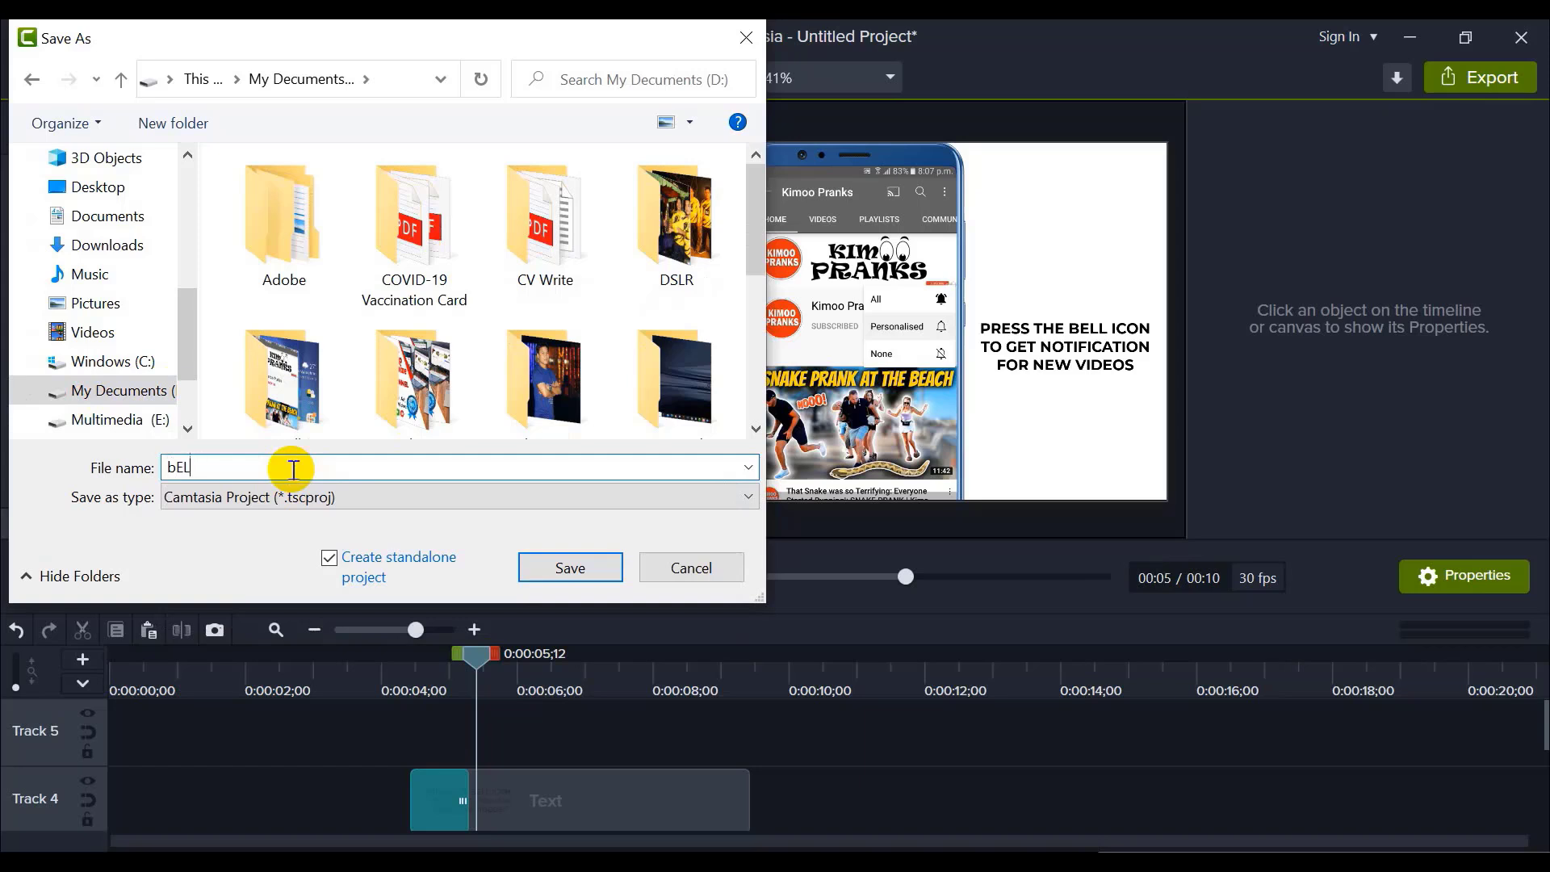
{"action": "type", "text": "LV"}
{"action": "key", "text": "BackSpace"}
{"action": "type", "text": "BELL ICON INTRO"}
{"action": "left_click", "coordinate": [554, 568]}
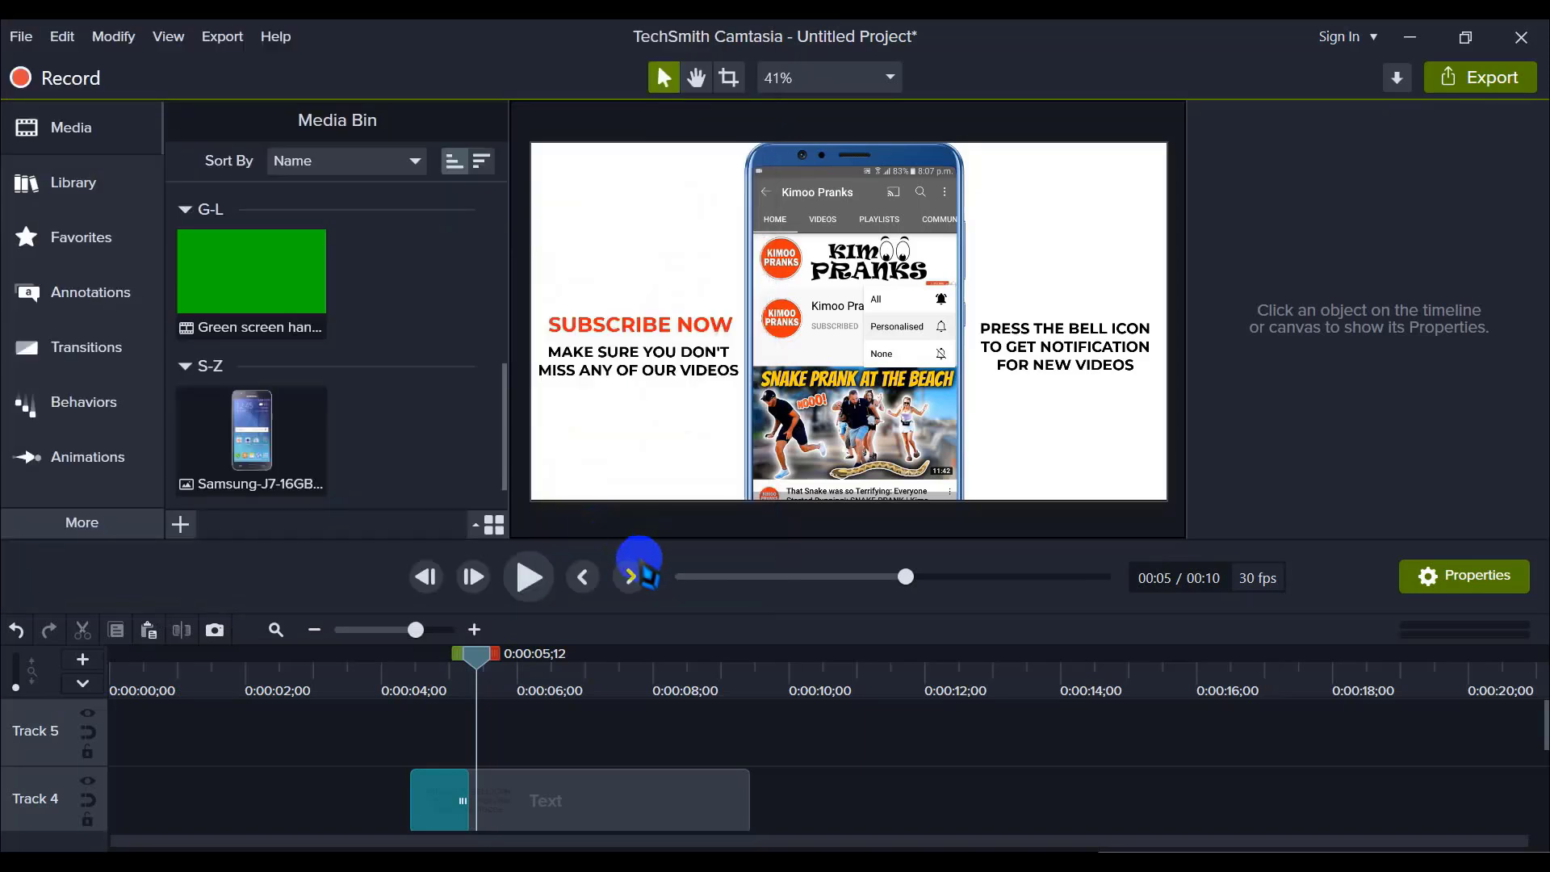
{"action": "left_click", "coordinate": [962, 567]}
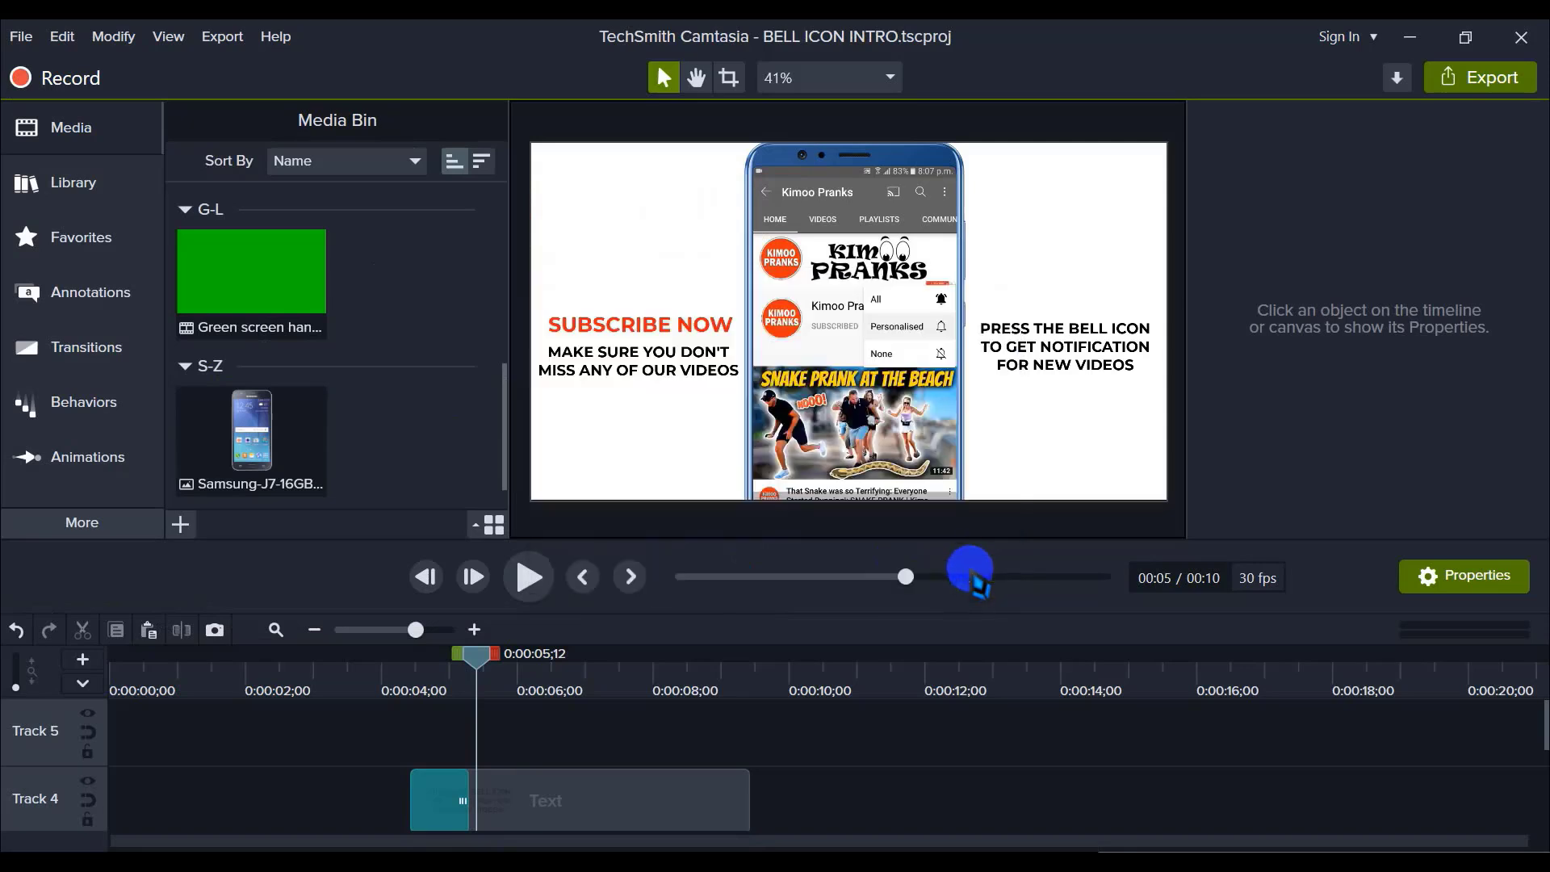
{"action": "scroll", "coordinate": [573, 739], "scroll_direction": "down", "scroll_amount": 2}
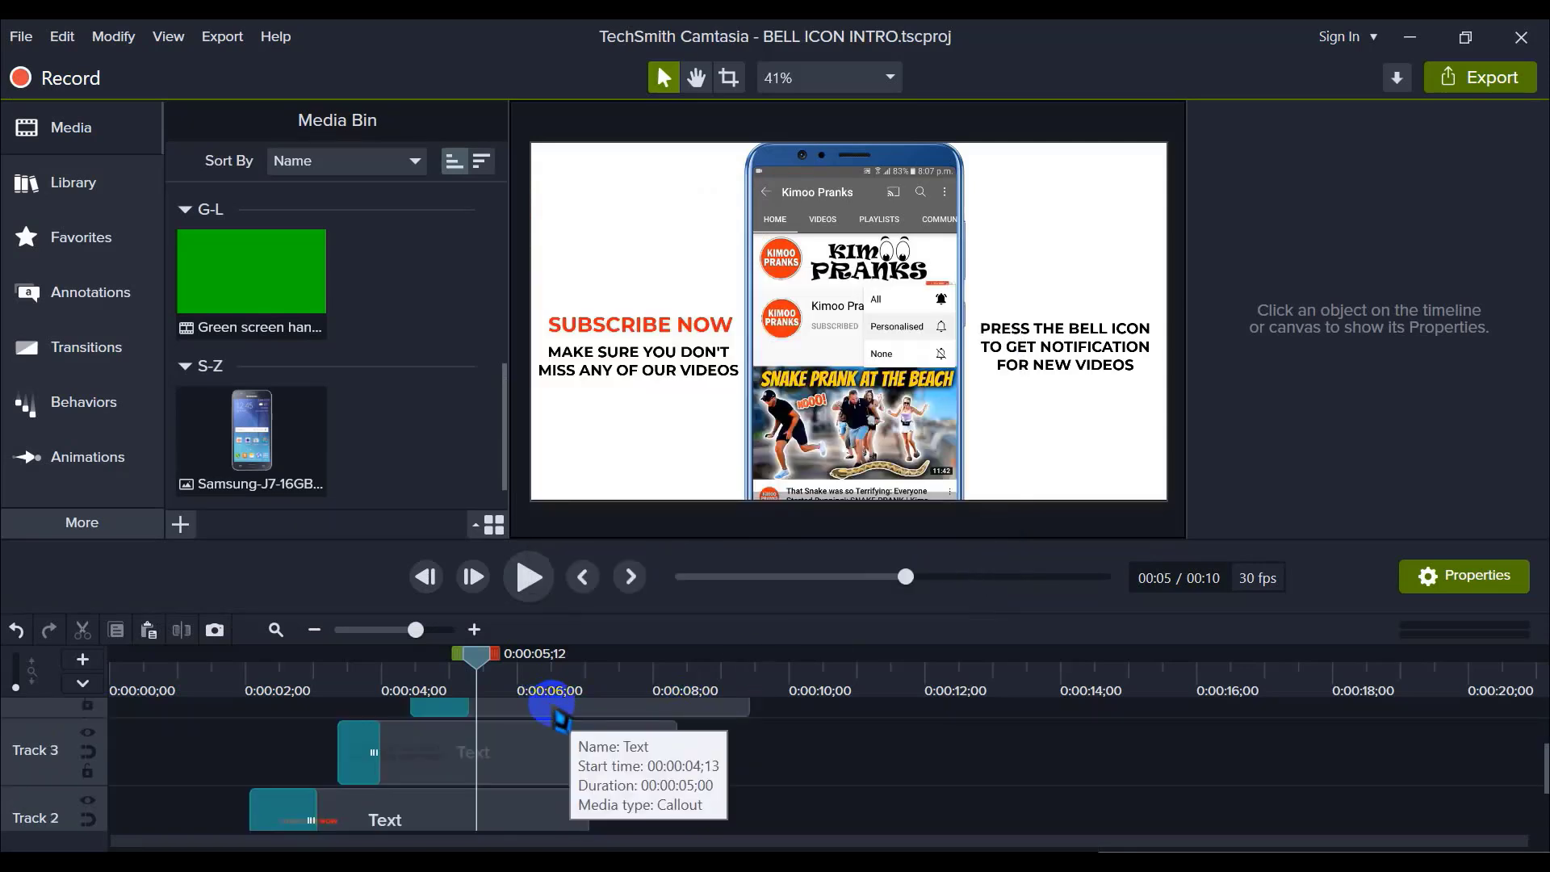
Step: Move the Track 4 text clip earlier to start at 0:00:04;06 and bring the playhead to 0:00:05;17 to review the callout
{"action": "left_click_drag", "start_coordinate": [485, 653], "coordinate": [423, 669]}
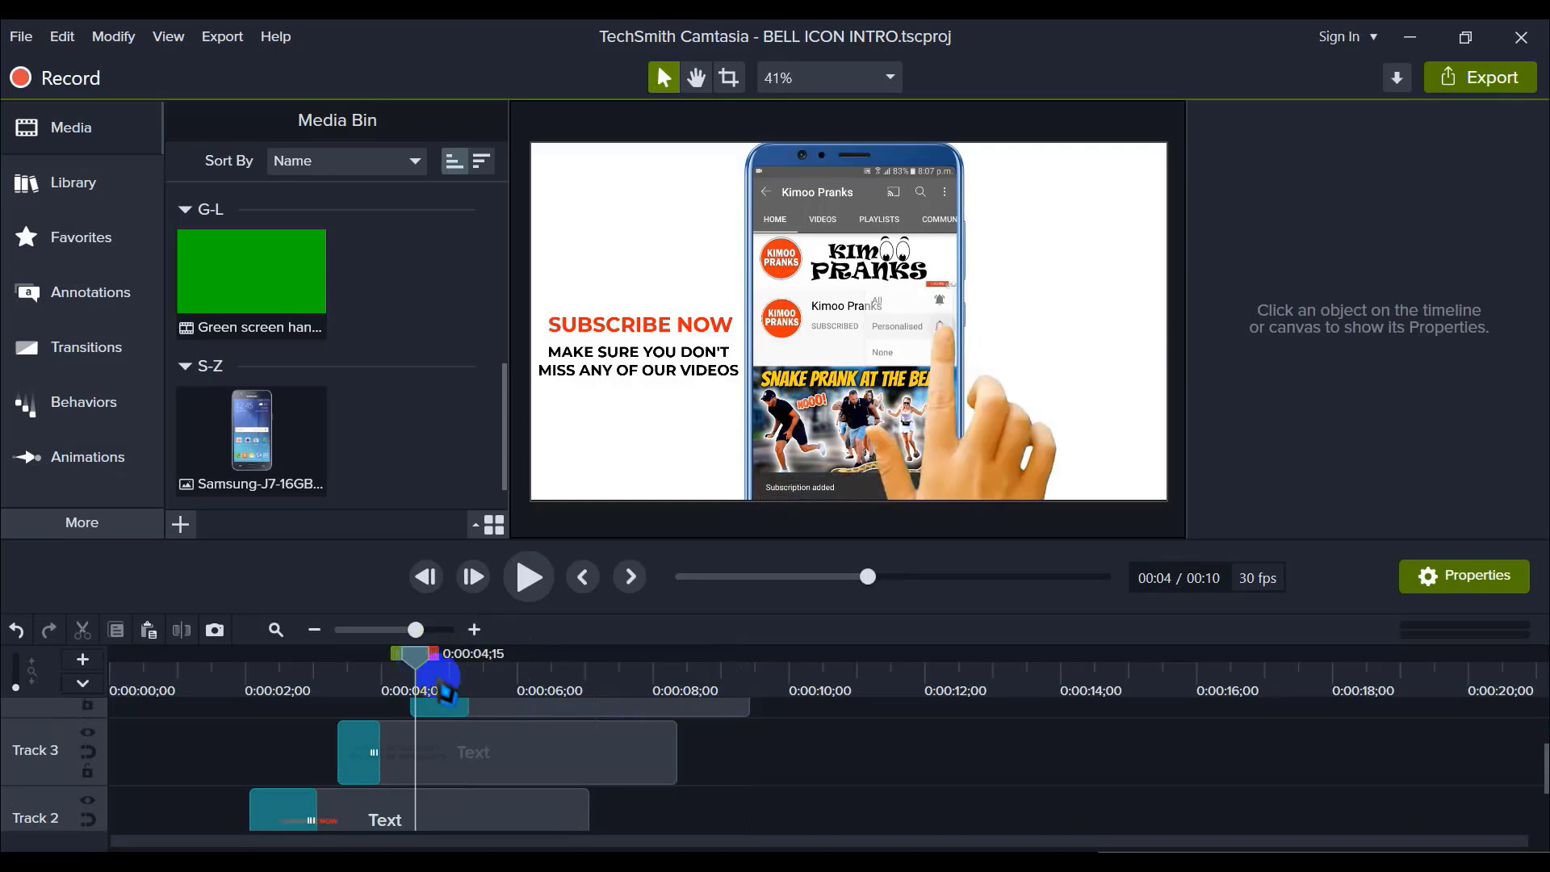
{"action": "scroll", "coordinate": [762, 788], "scroll_direction": "up", "scroll_amount": 2}
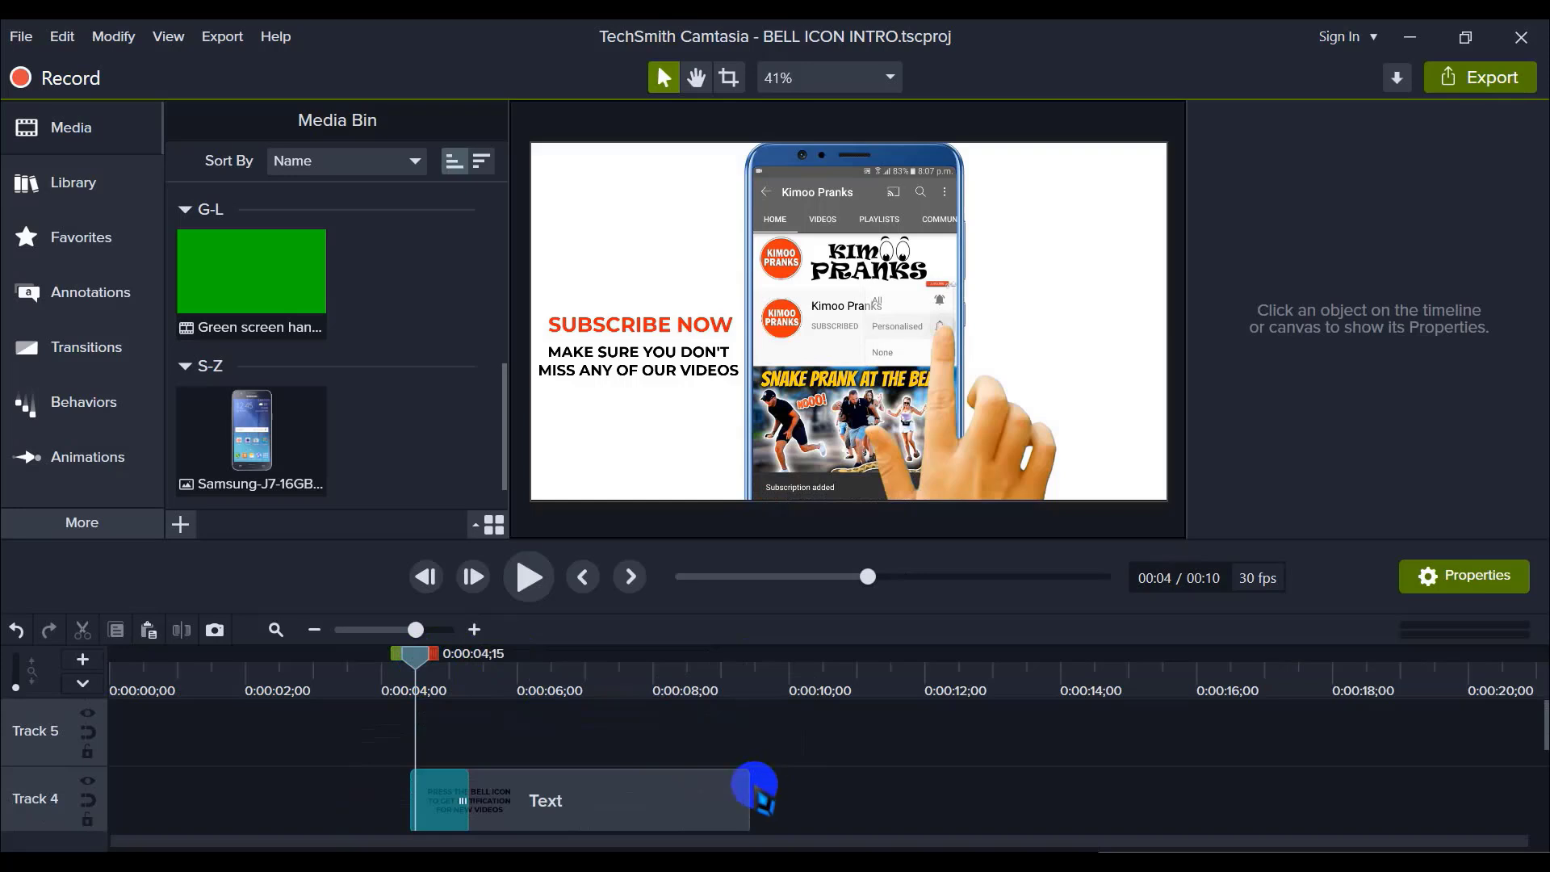
{"action": "left_click_drag", "start_coordinate": [412, 667], "coordinate": [404, 667]}
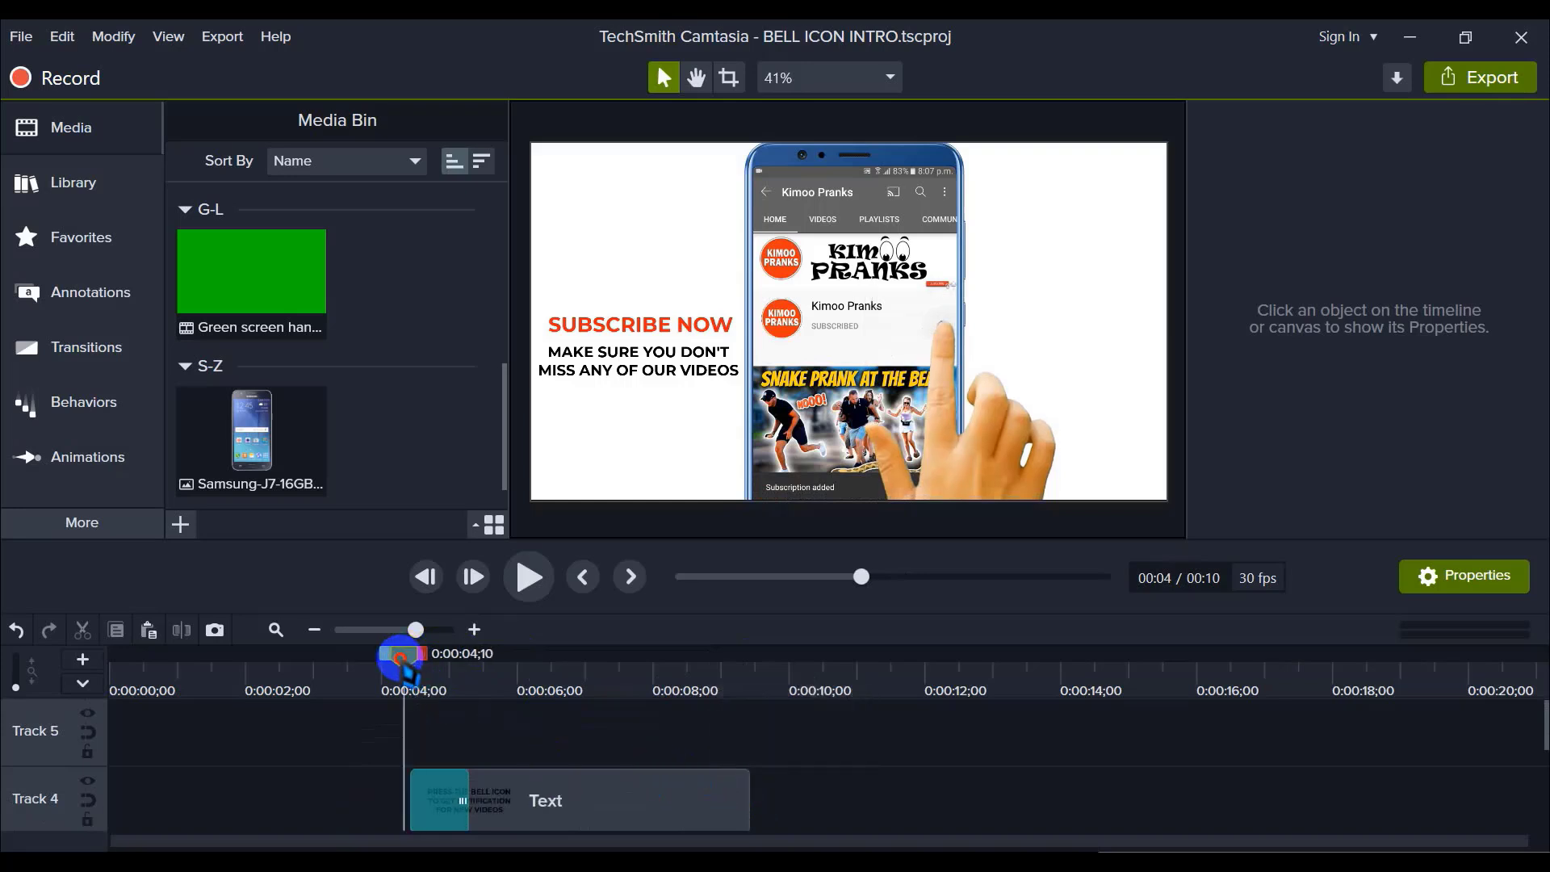
{"action": "left_click", "coordinate": [477, 629]}
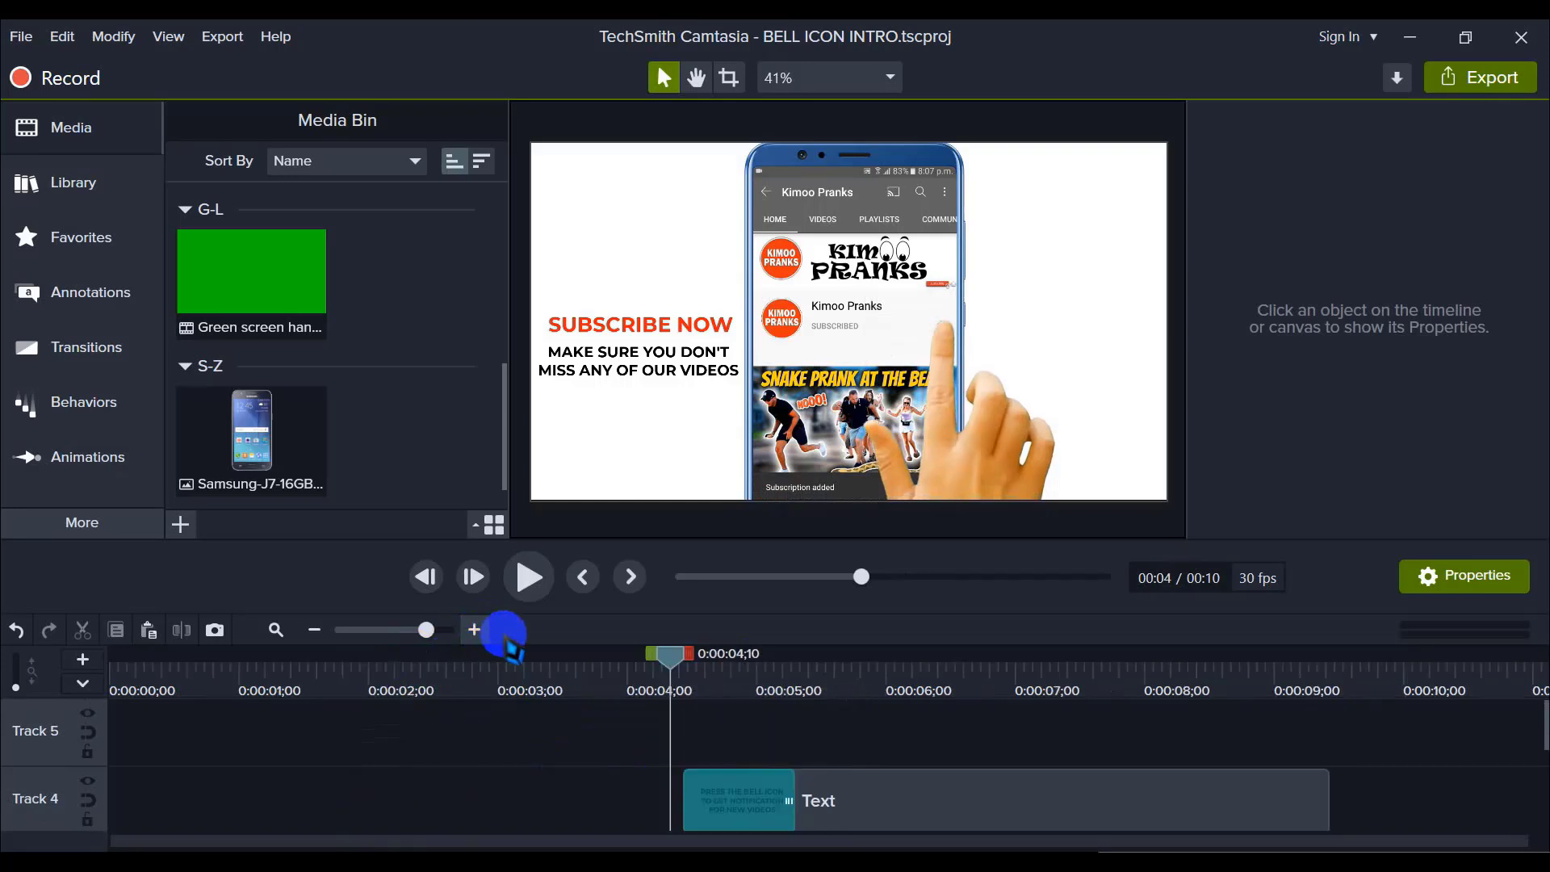
{"action": "scroll", "coordinate": [605, 736], "scroll_direction": "down", "scroll_amount": 1}
{"action": "scroll", "coordinate": [606, 736], "scroll_direction": "down", "scroll_amount": 1}
{"action": "mouse_move", "coordinate": [670, 655]}
{"action": "left_mouse_down"}
{"action": "mouse_move", "coordinate": [624, 664]}
{"action": "mouse_move", "coordinate": [657, 664]}
{"action": "left_mouse_up"}
{"action": "scroll", "coordinate": [675, 751], "scroll_direction": "up", "scroll_amount": 2}
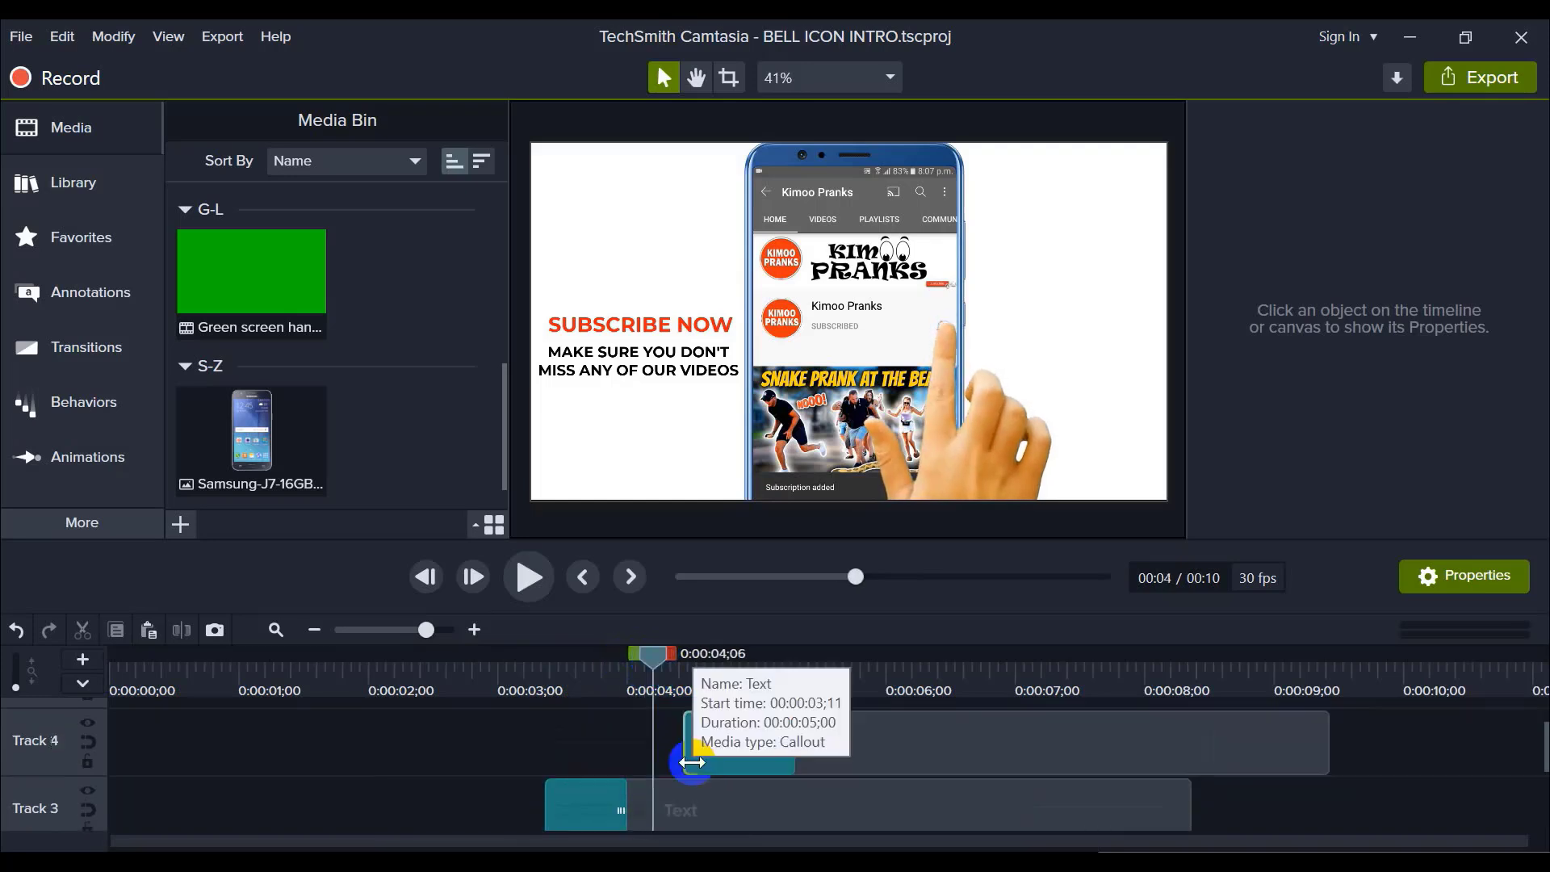
{"action": "left_click", "coordinate": [861, 789]}
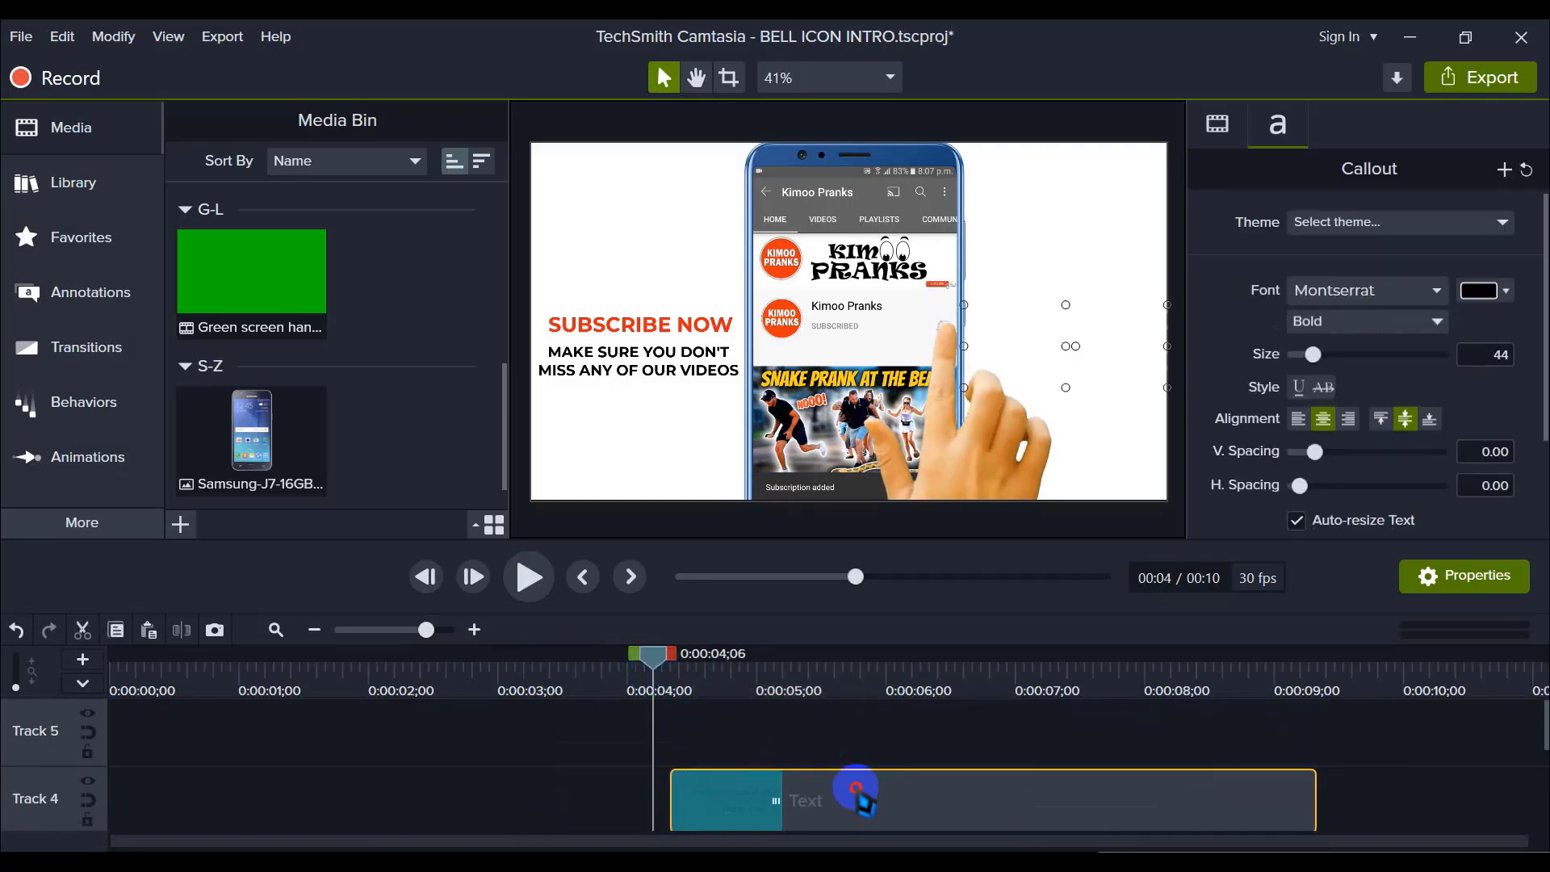
{"action": "left_click_drag", "start_coordinate": [856, 789], "coordinate": [838, 791]}
{"action": "left_click_drag", "start_coordinate": [663, 672], "coordinate": [908, 743]}
{"action": "left_click", "coordinate": [925, 753]}
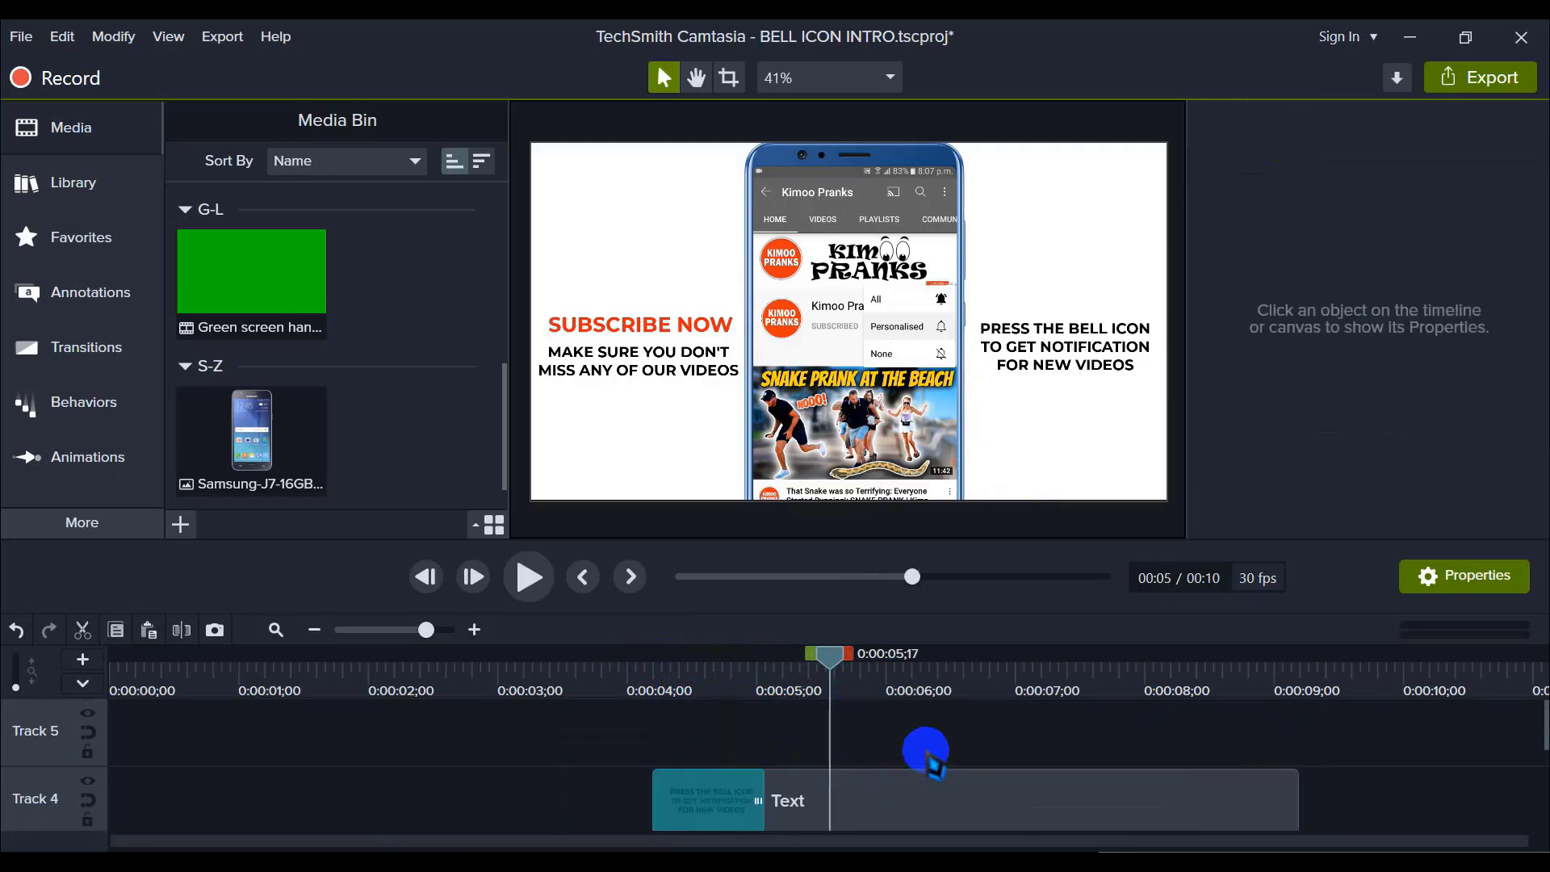
{"action": "scroll", "coordinate": [919, 777], "scroll_direction": "down", "scroll_amount": 2}
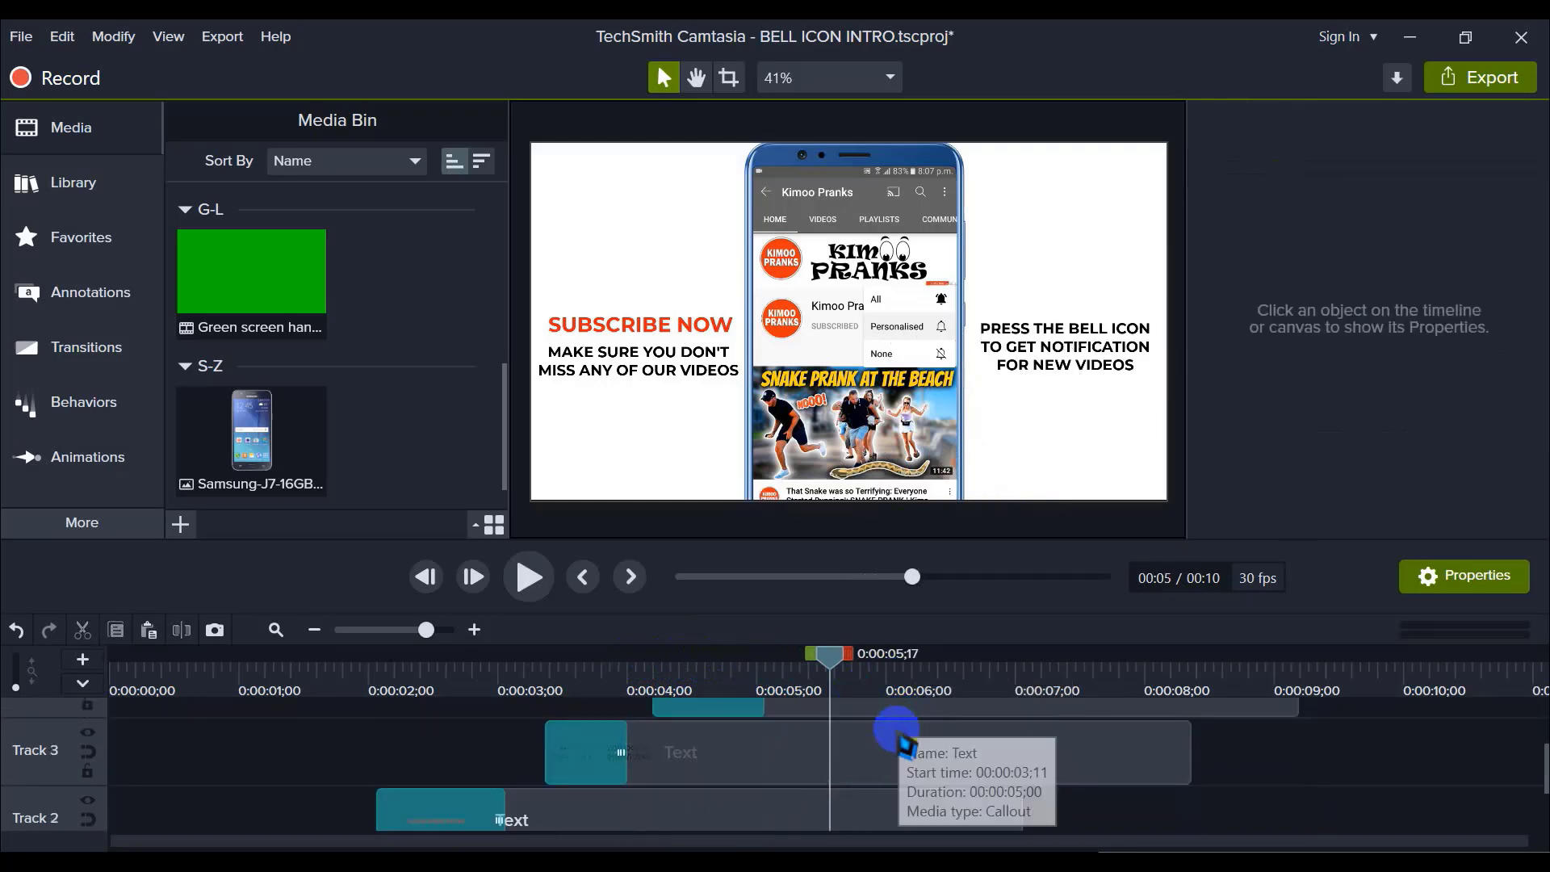
{"action": "scroll", "coordinate": [896, 767], "scroll_direction": "up", "scroll_amount": 1}
{"action": "left_click", "coordinate": [880, 741]}
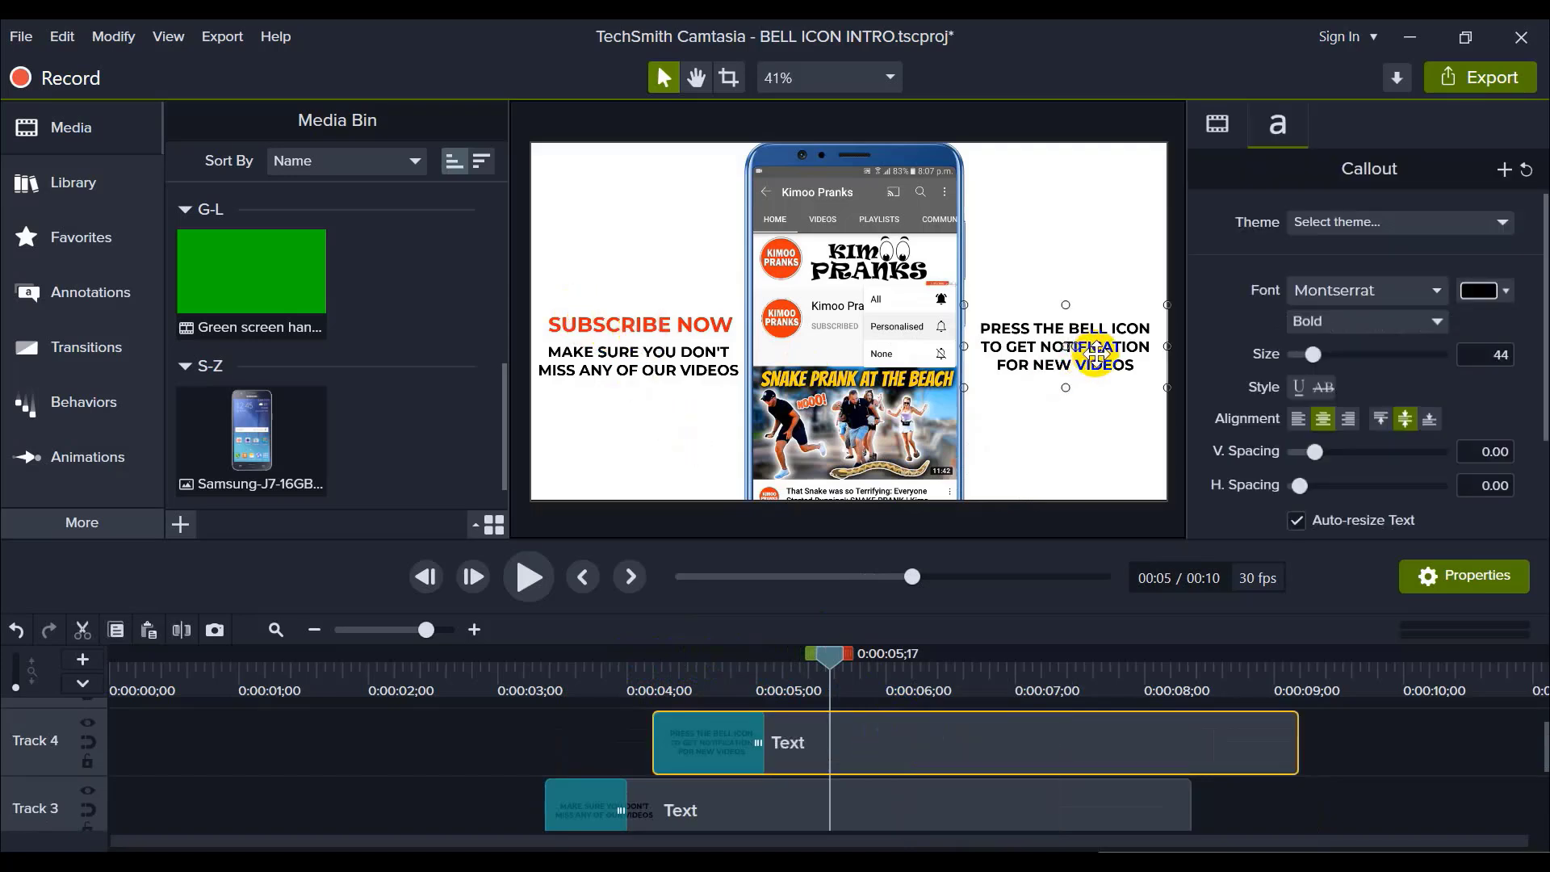
{"action": "left_click", "coordinate": [1248, 788]}
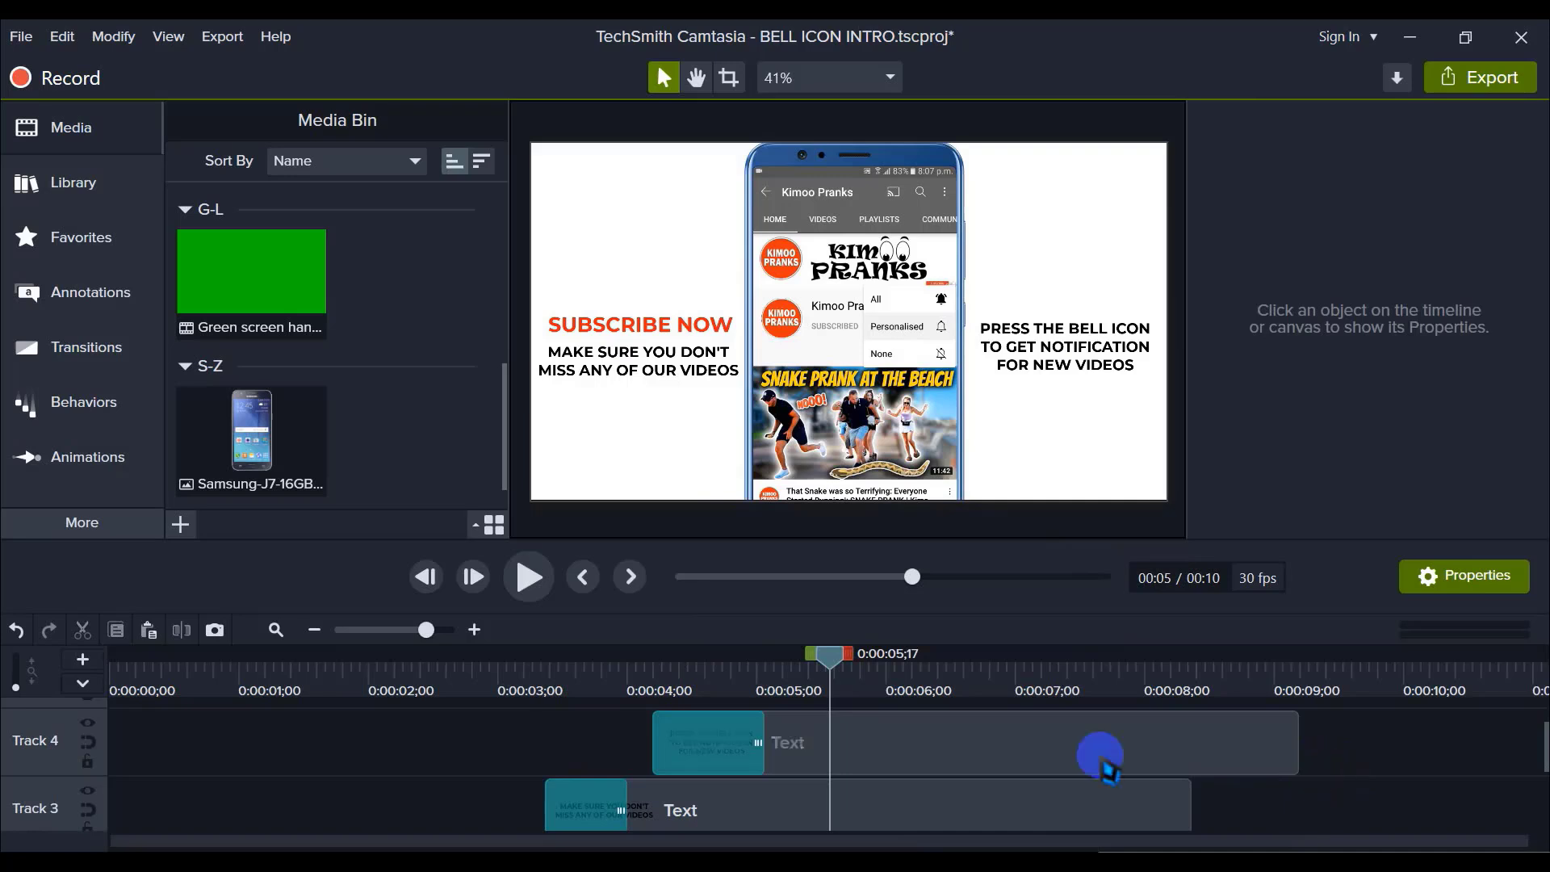
{"action": "left_click", "coordinate": [965, 746]}
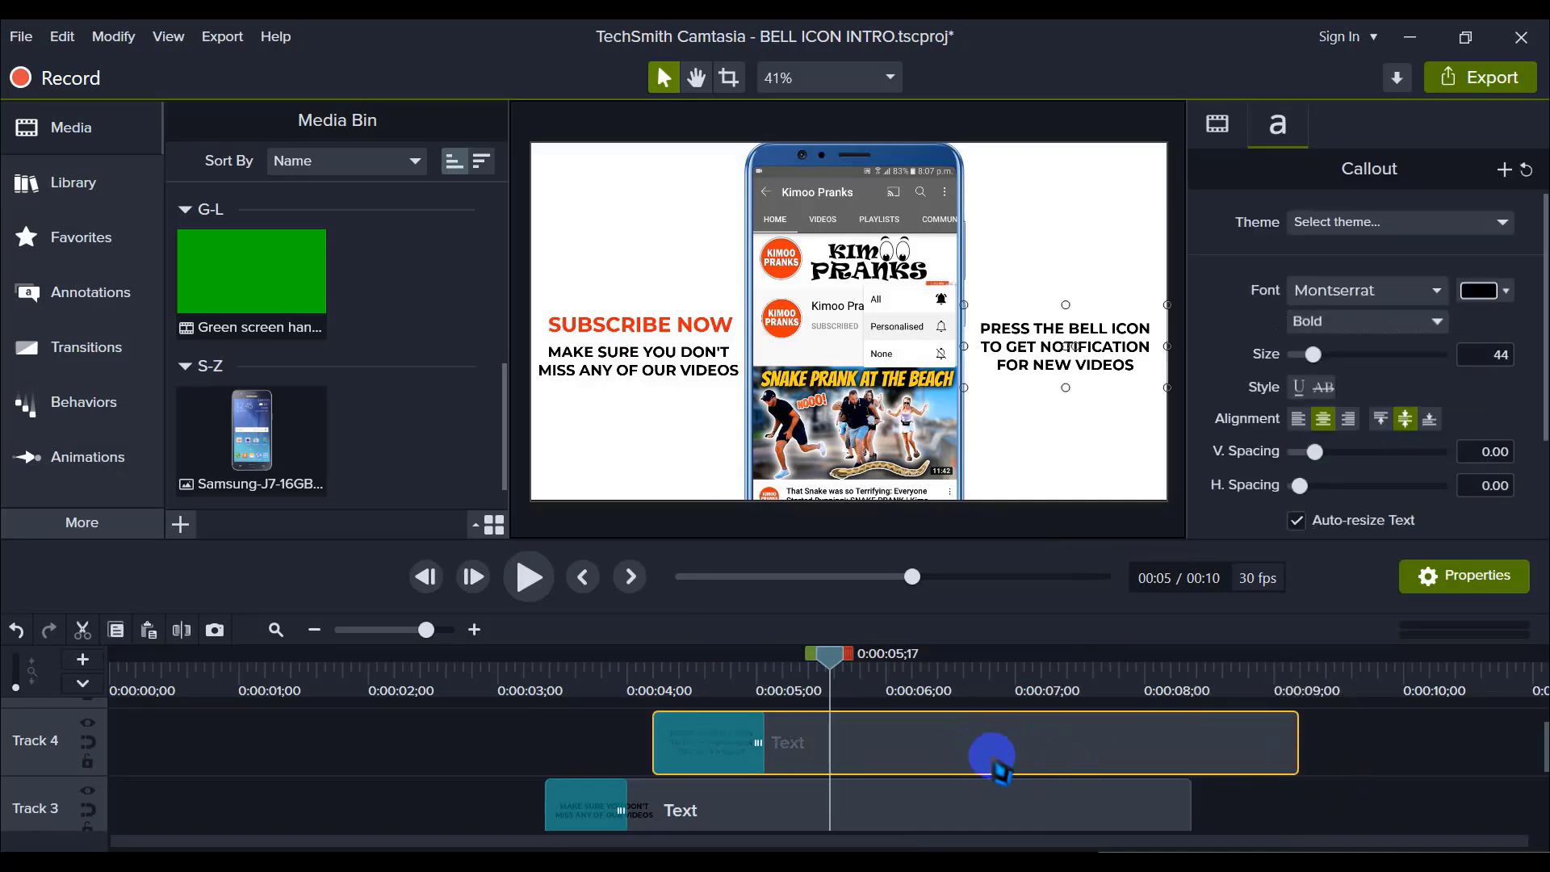
{"action": "left_click", "coordinate": [1364, 774]}
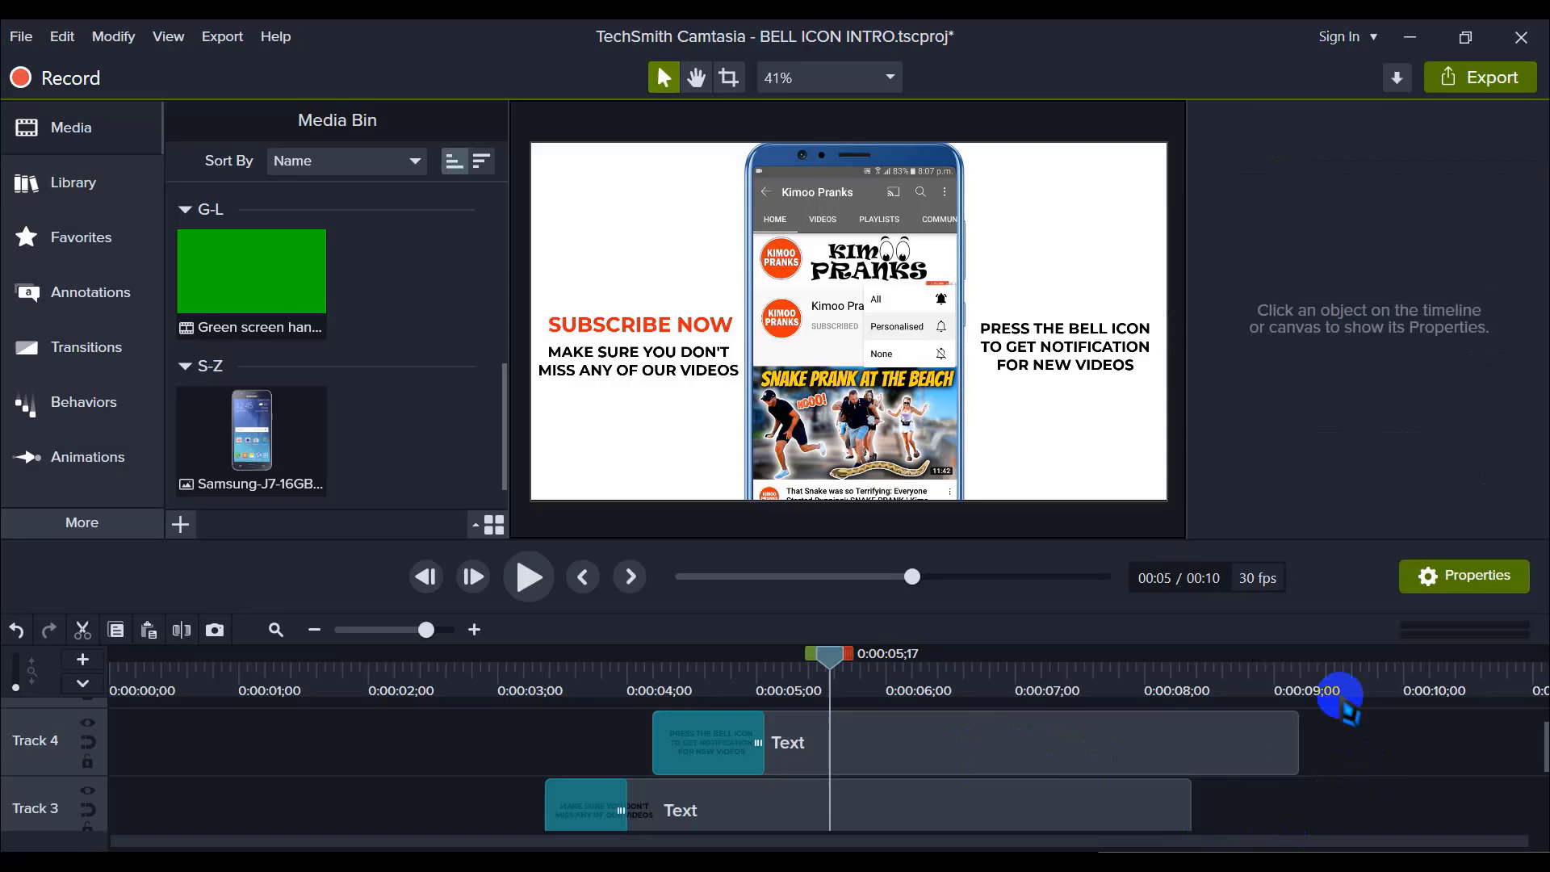
Step: Recolor the PRESS THE BELL ICON line of the Track 4 callout with the red sampled from the SUBSCRIBE NOW text
{"action": "left_click", "coordinate": [1062, 360]}
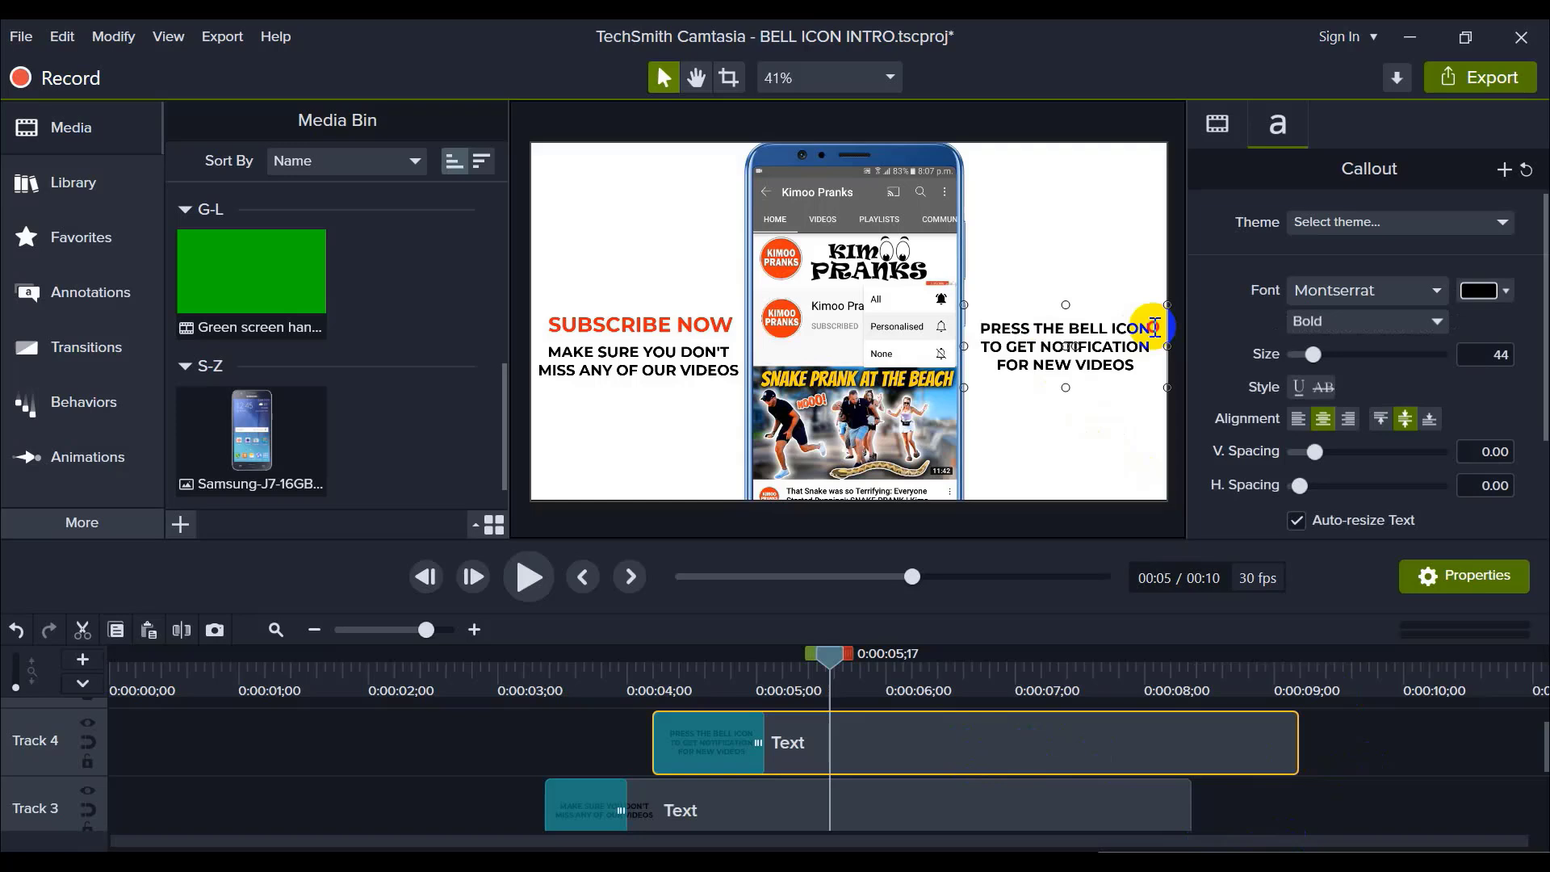
{"action": "left_click_drag", "start_coordinate": [1154, 327], "coordinate": [976, 326]}
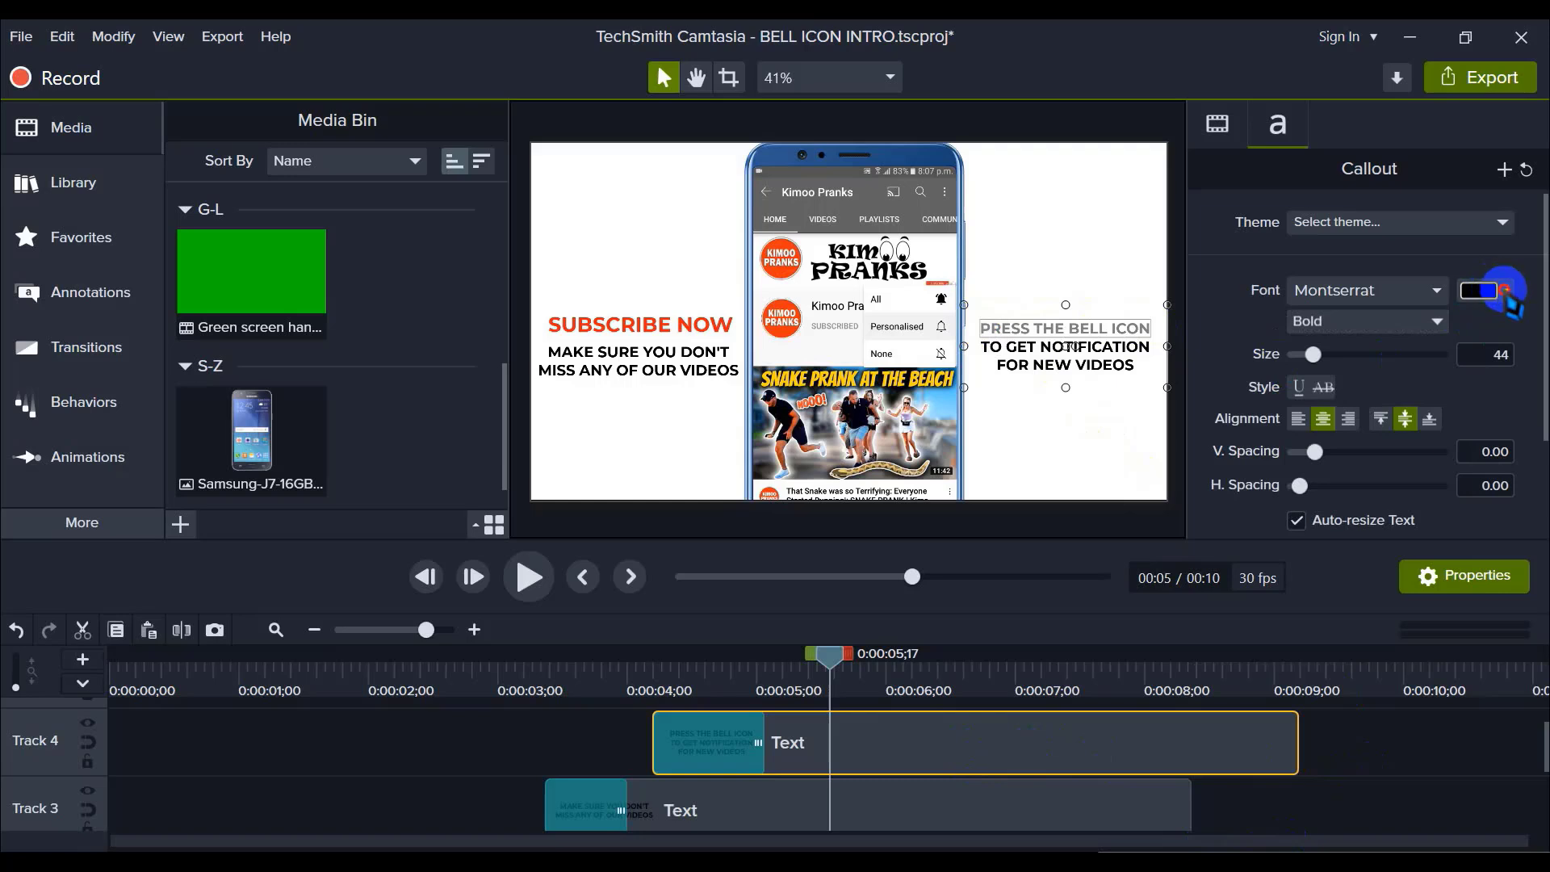
{"action": "left_click", "coordinate": [1504, 291]}
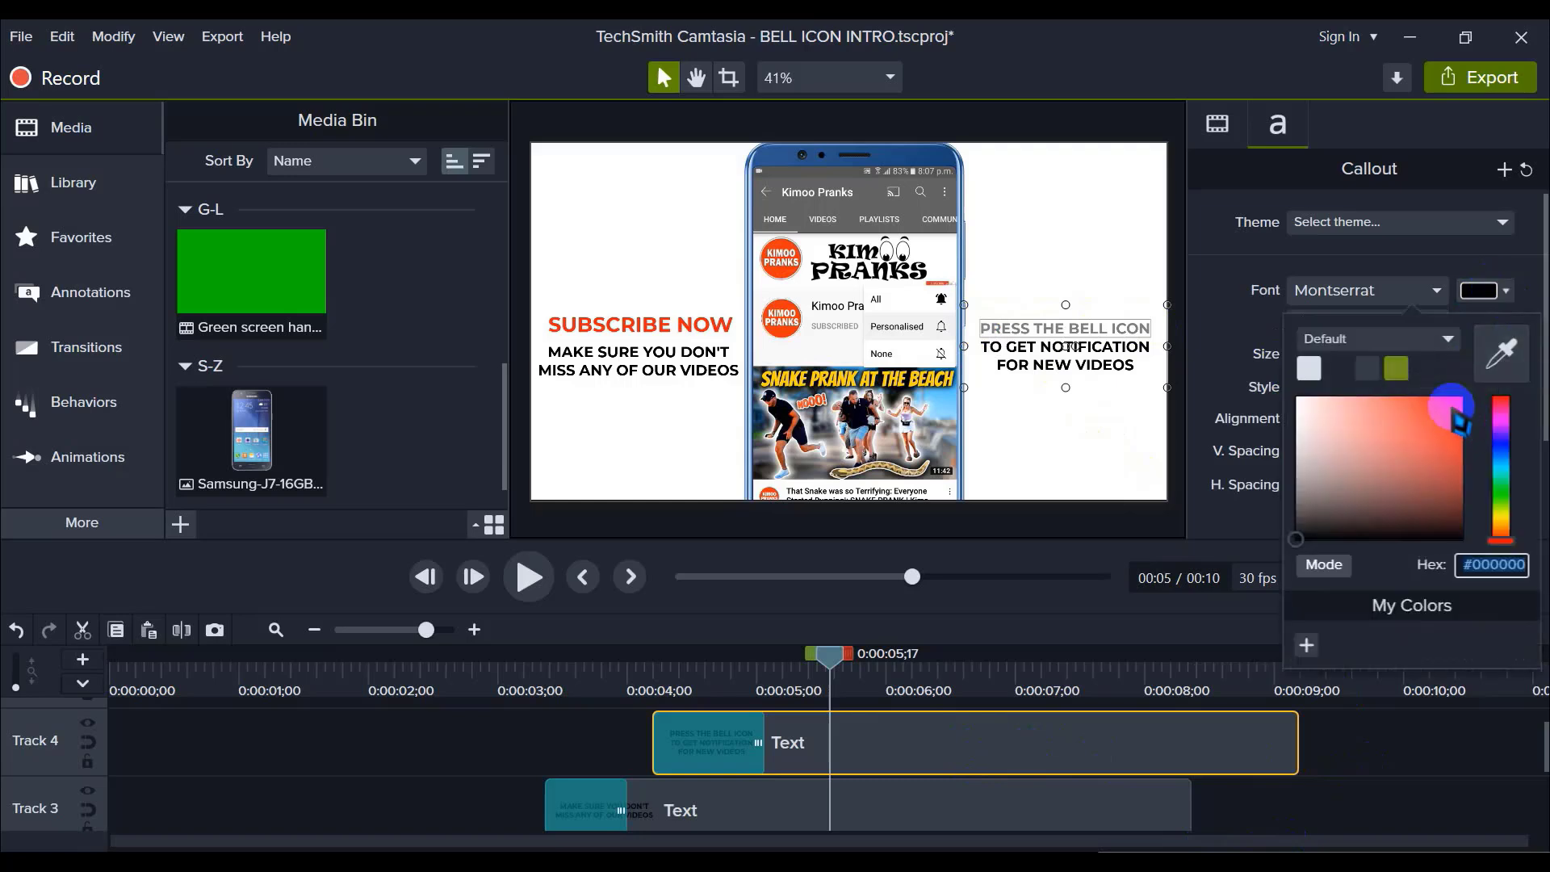
{"action": "left_click", "coordinate": [1454, 410]}
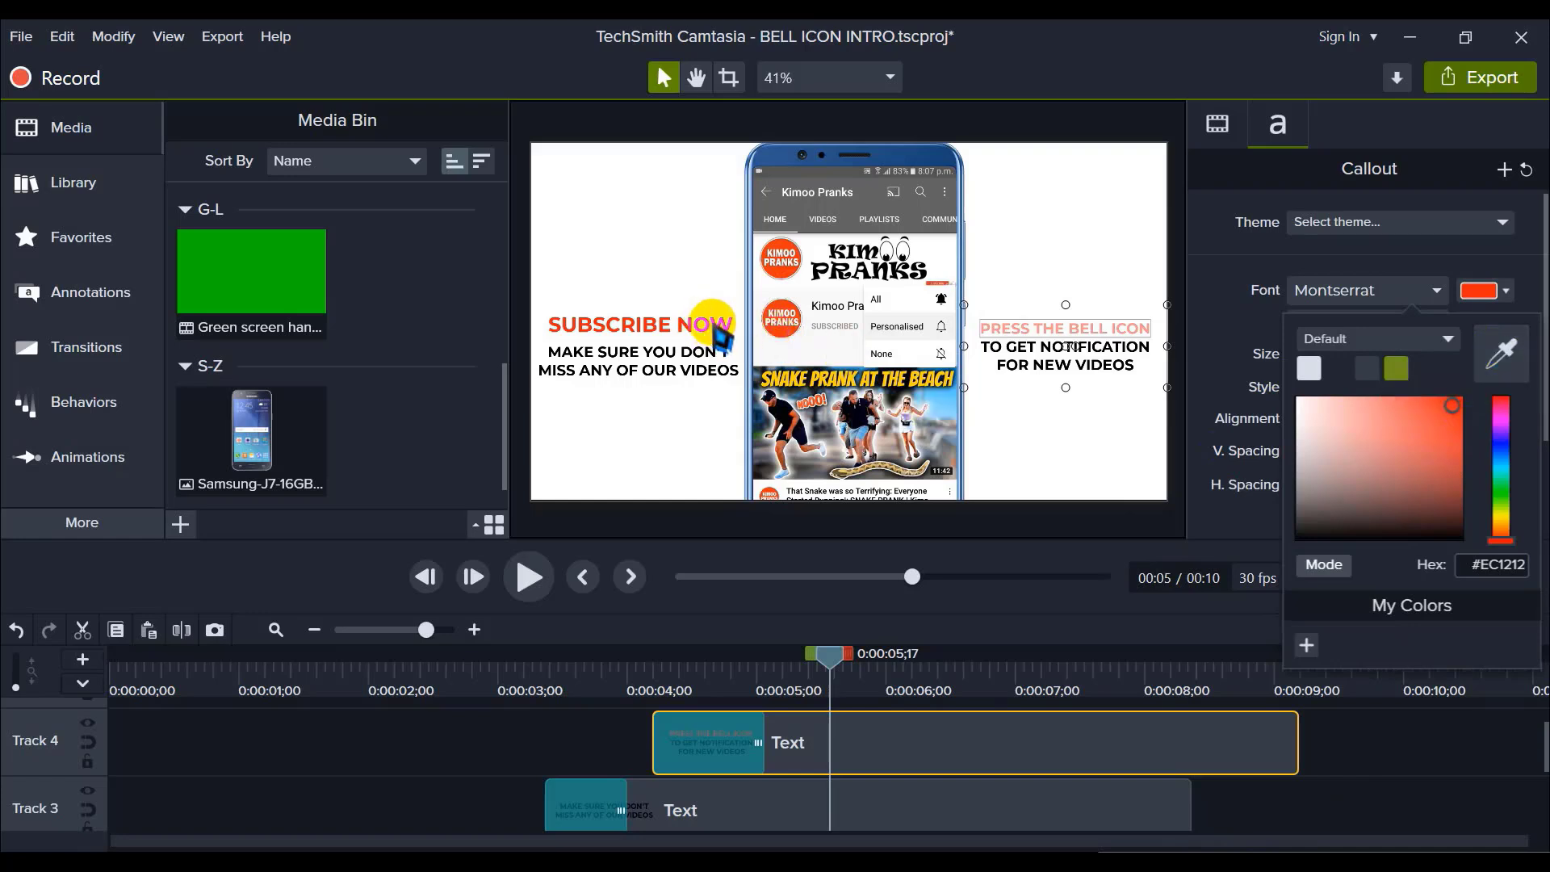
{"action": "left_click", "coordinate": [1502, 354]}
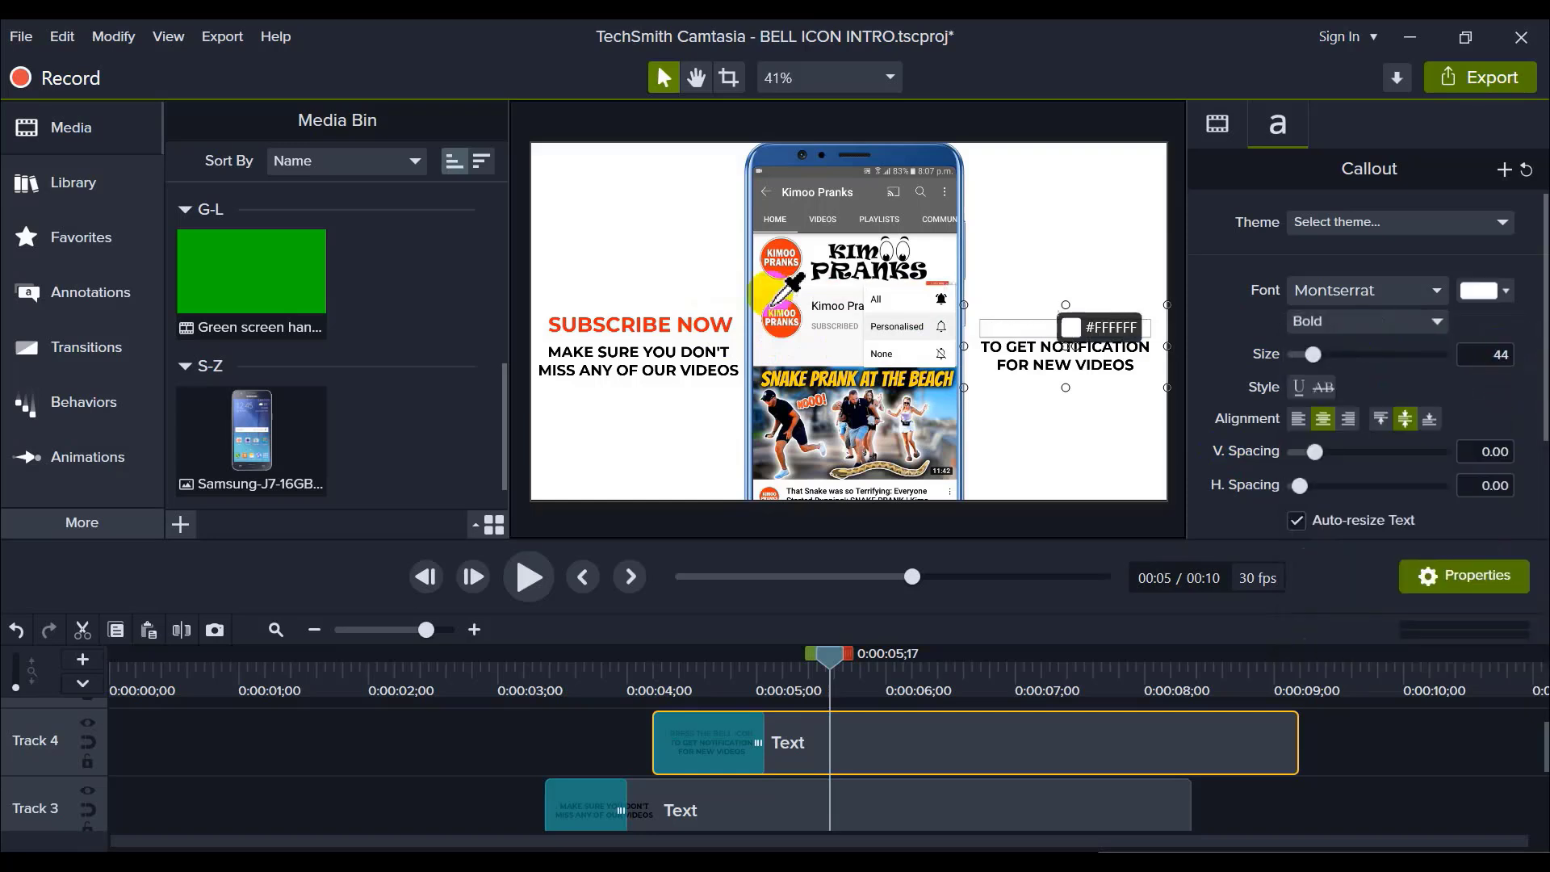
{"action": "left_click", "coordinate": [688, 333]}
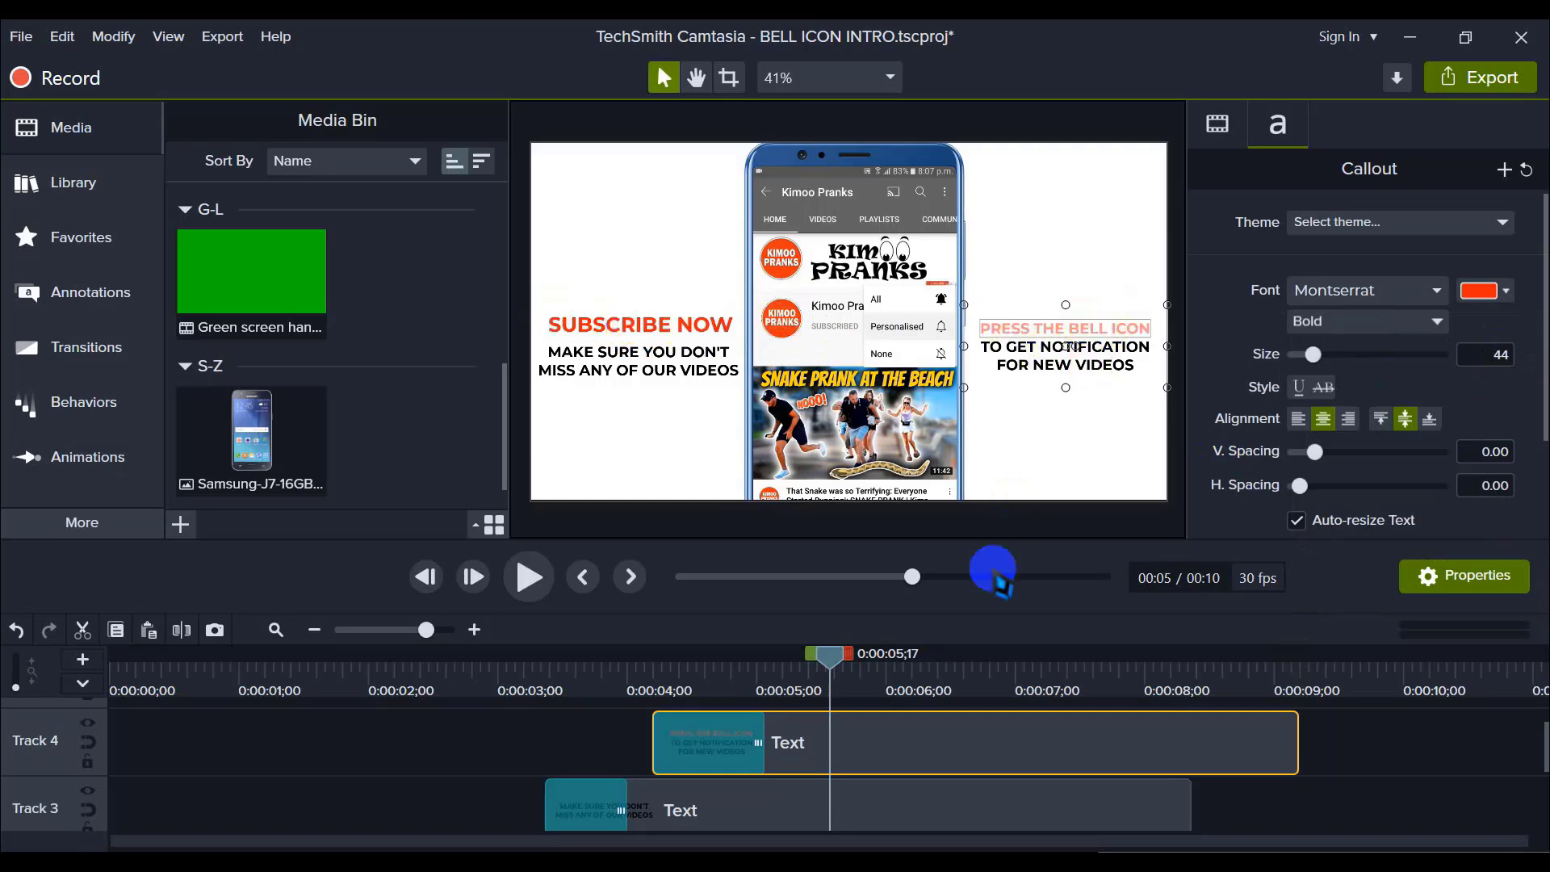
{"action": "left_click", "coordinate": [1308, 803]}
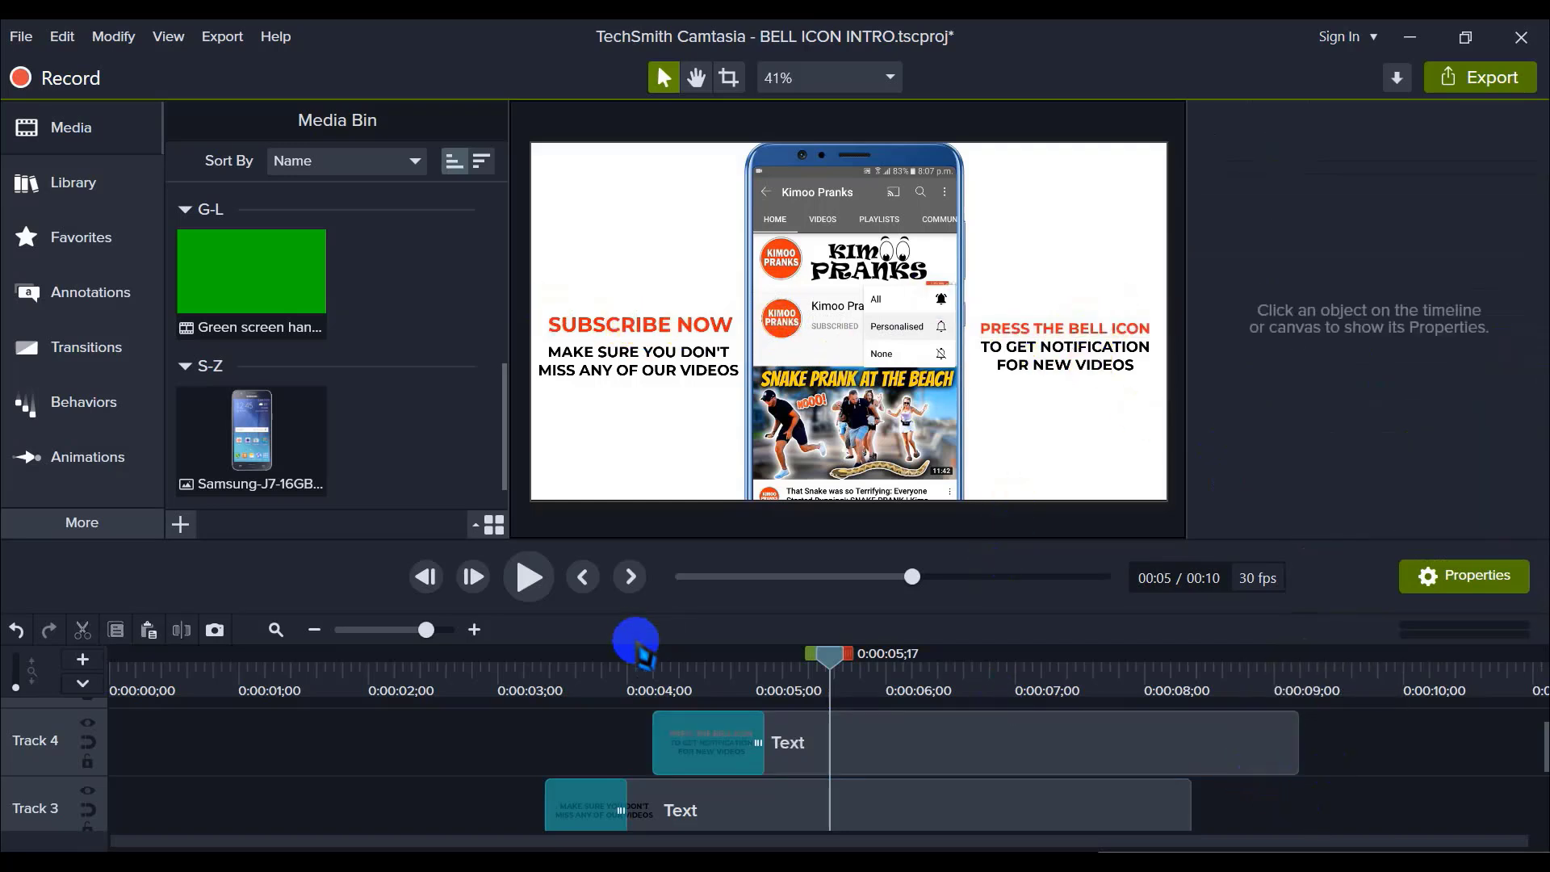
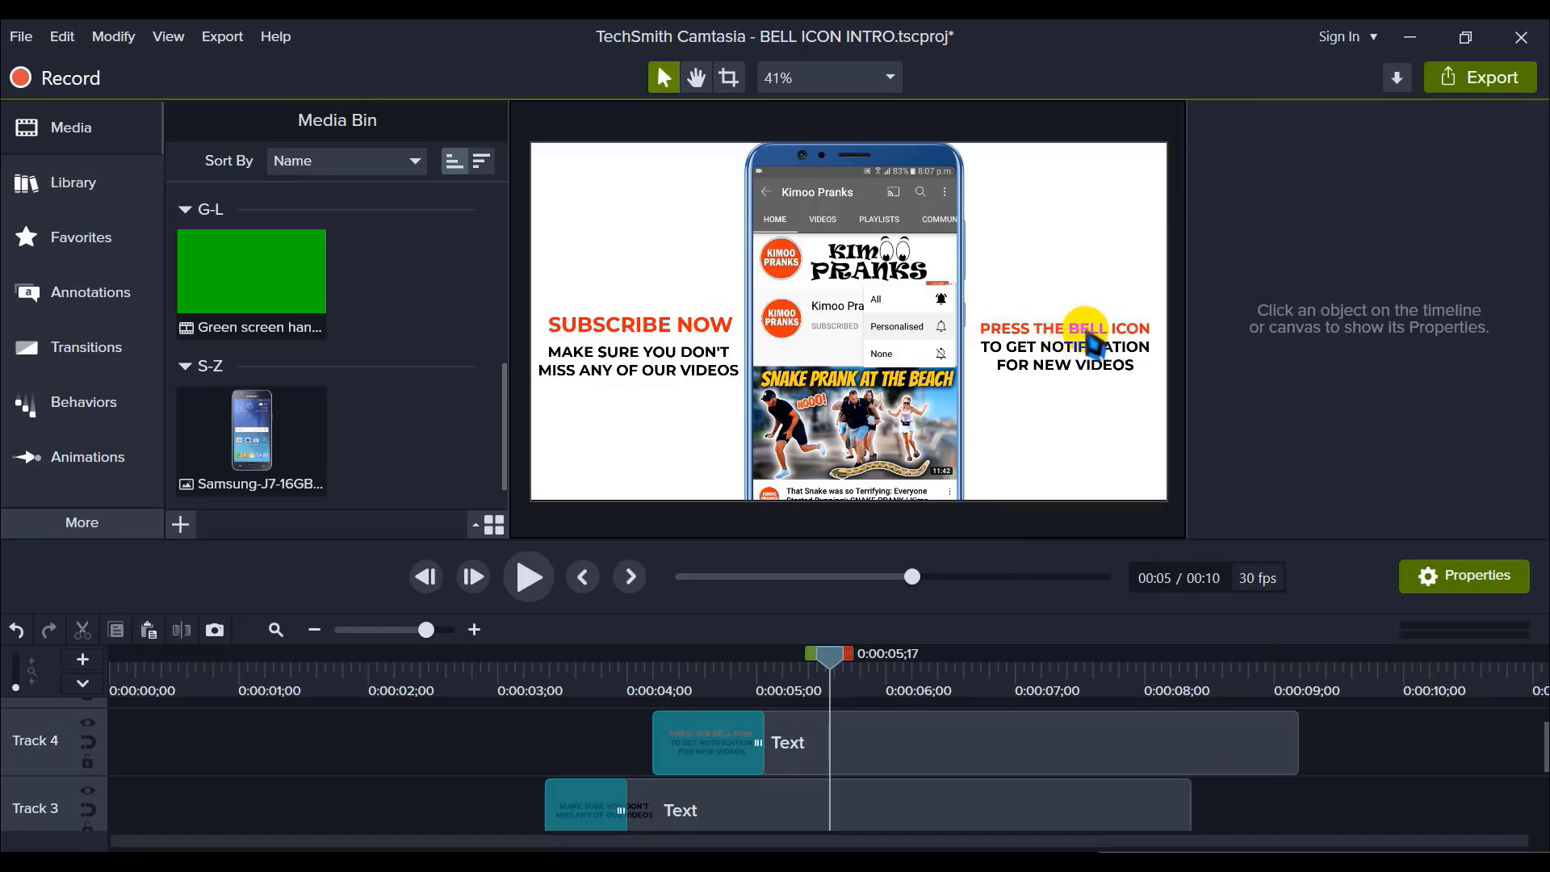
Step: Lock Track 3 and select the SUBSCRIBE NOW callout on Track 2 to check its font size
{"action": "left_click", "coordinate": [683, 324]}
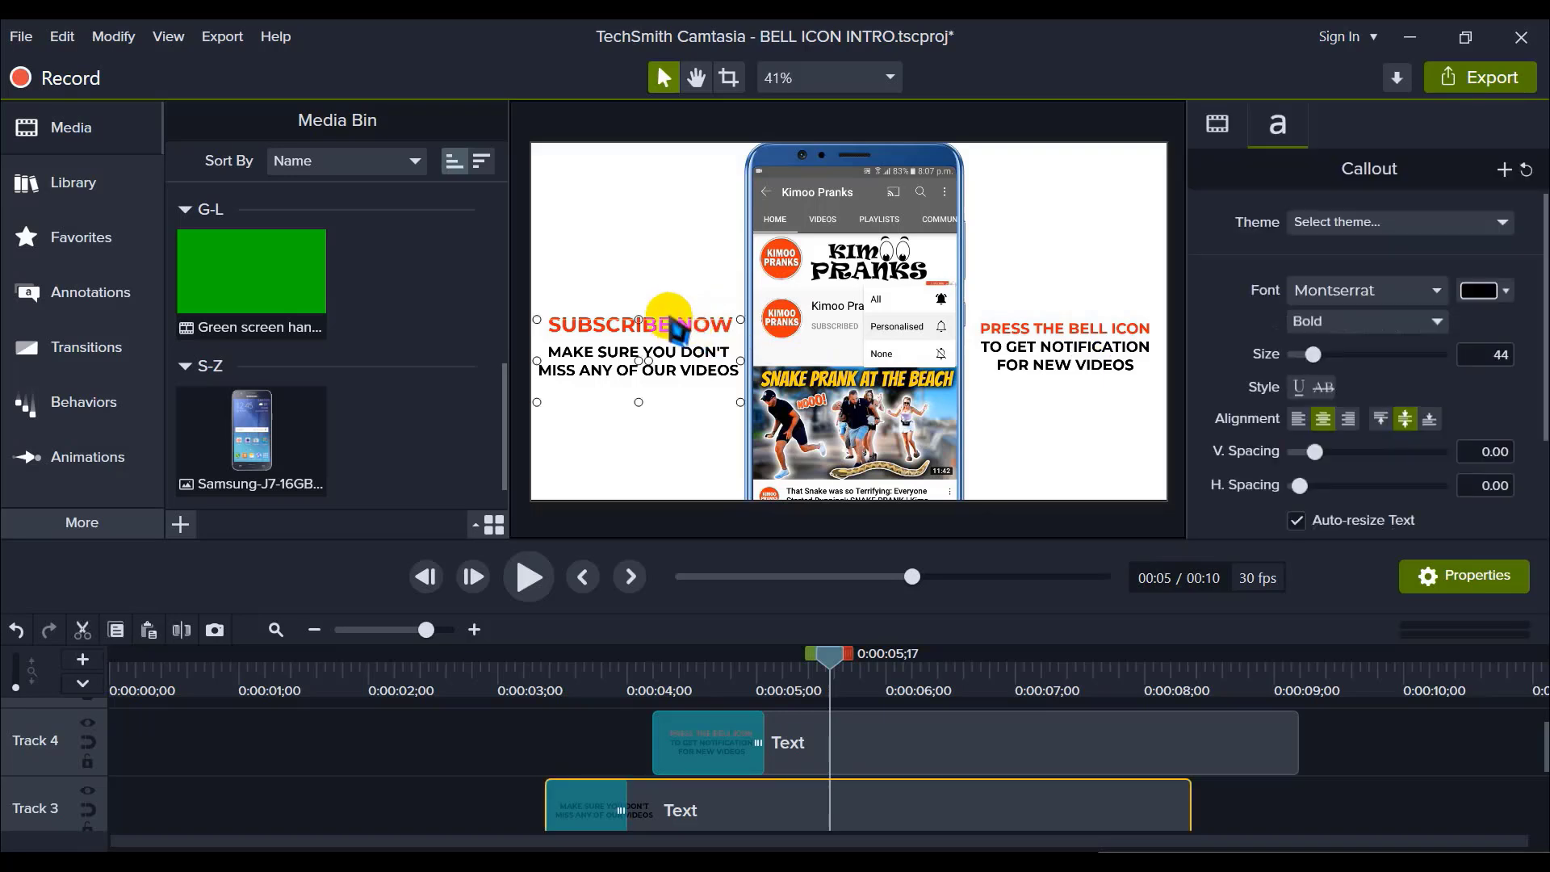
{"action": "scroll", "coordinate": [1074, 789], "scroll_direction": "down", "scroll_amount": 1}
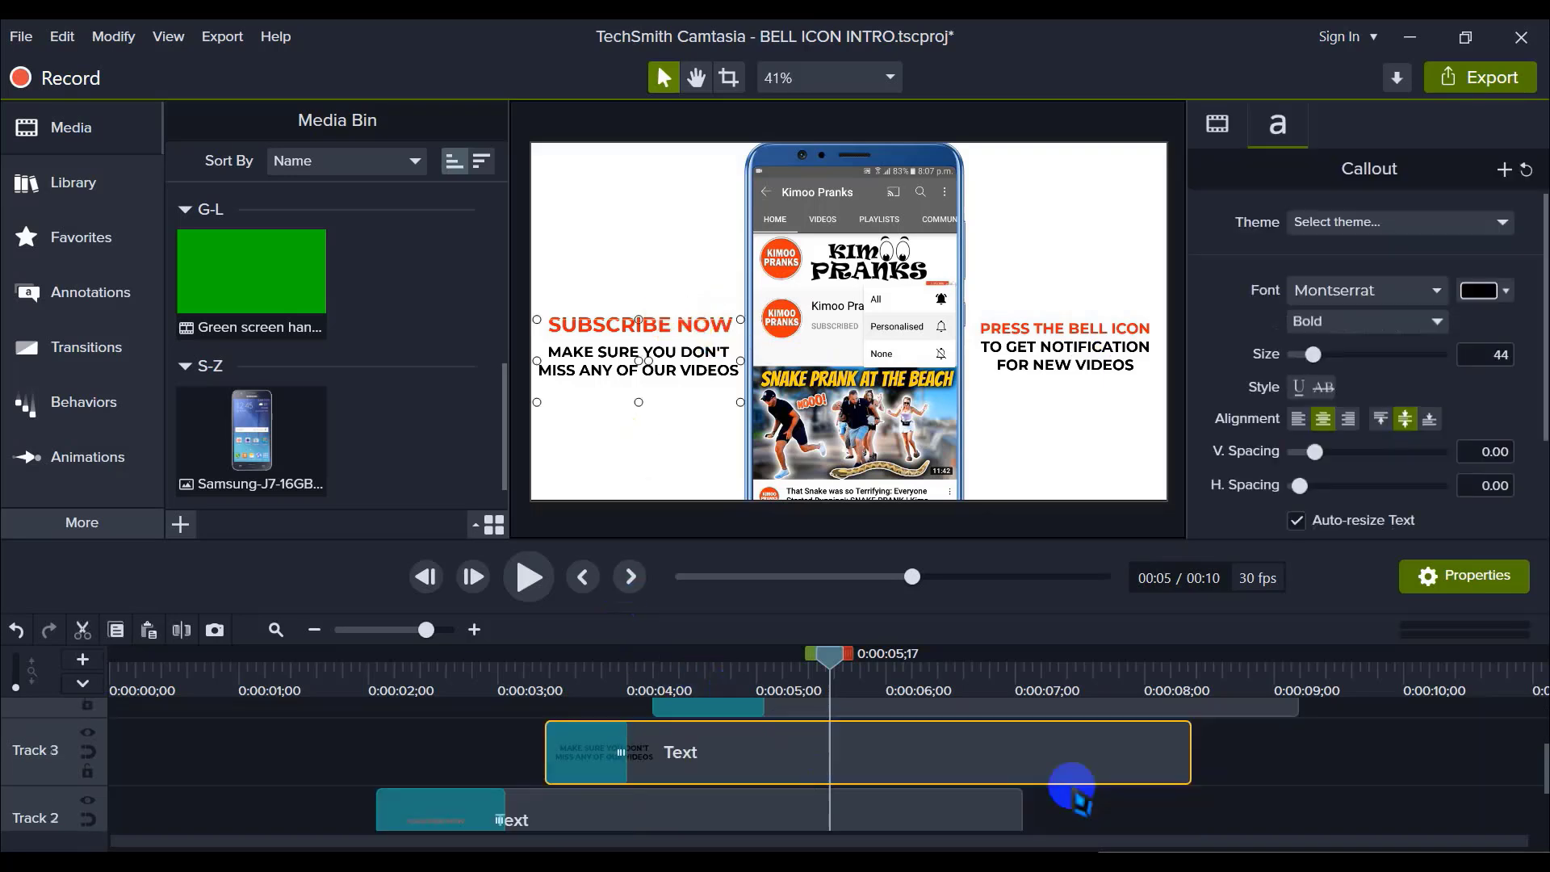
{"action": "left_click", "coordinate": [87, 772]}
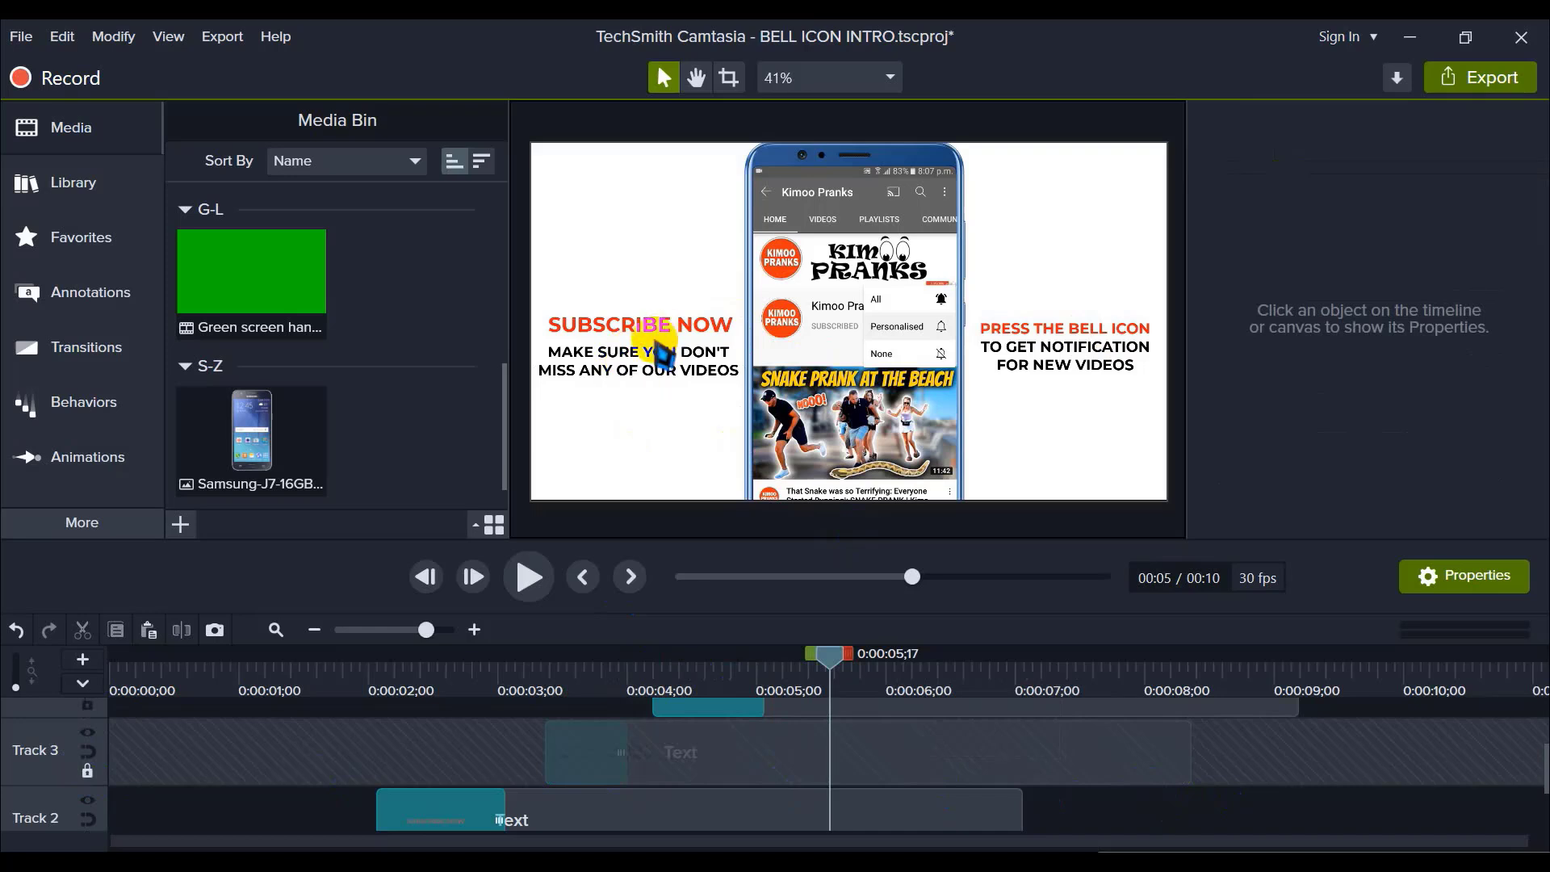
{"action": "left_click", "coordinate": [608, 807]}
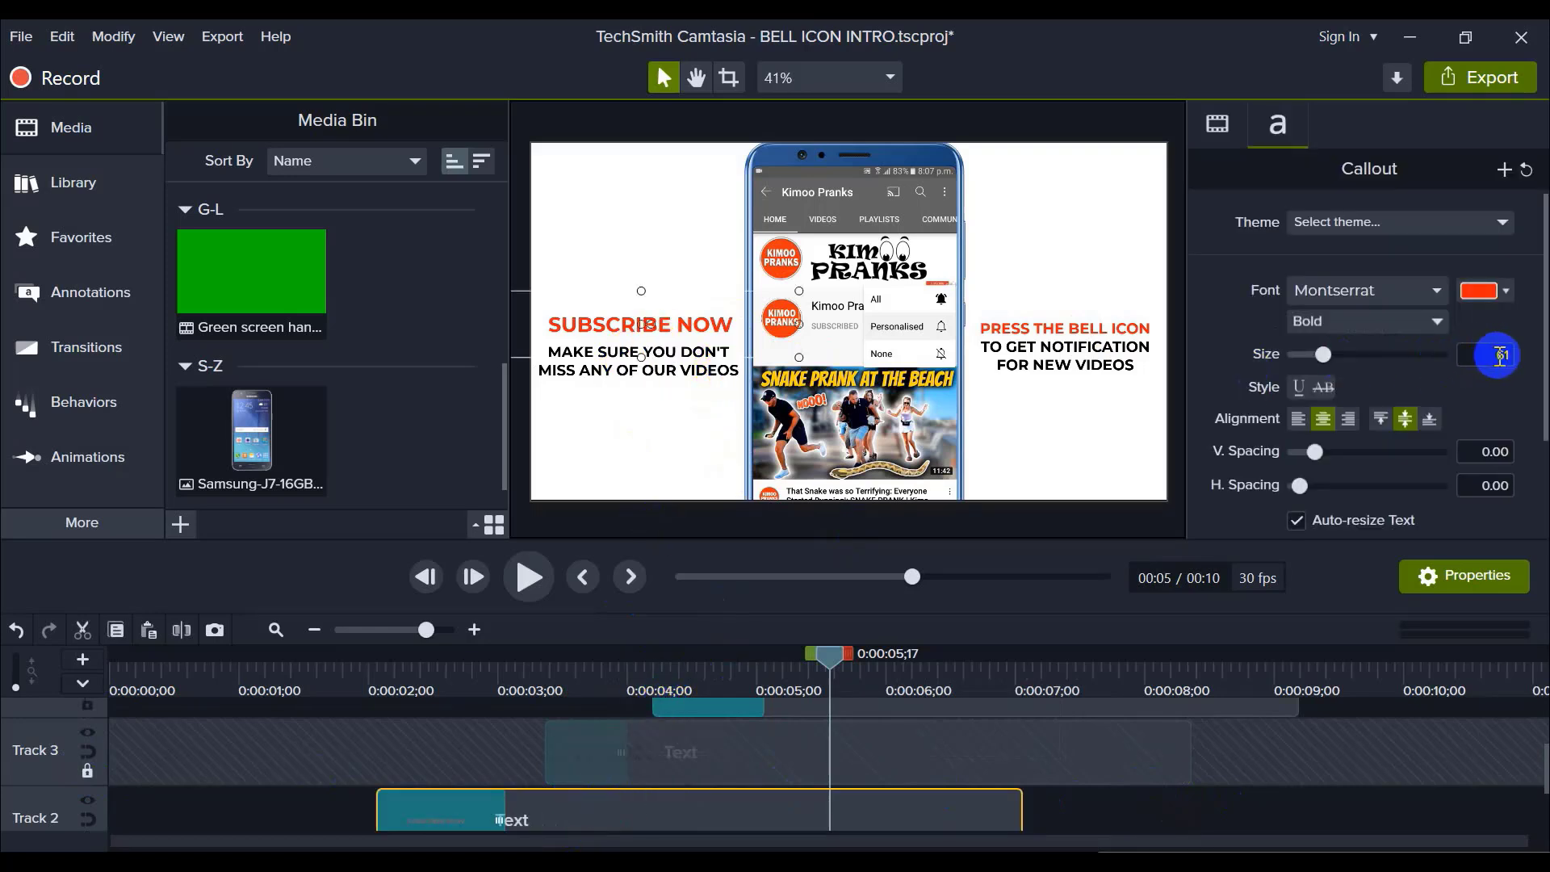
Step: Select only the PRESS THE BELL ICON line inside the Track 4 callout's text
{"action": "scroll", "coordinate": [1082, 820], "scroll_direction": "up", "scroll_amount": 2}
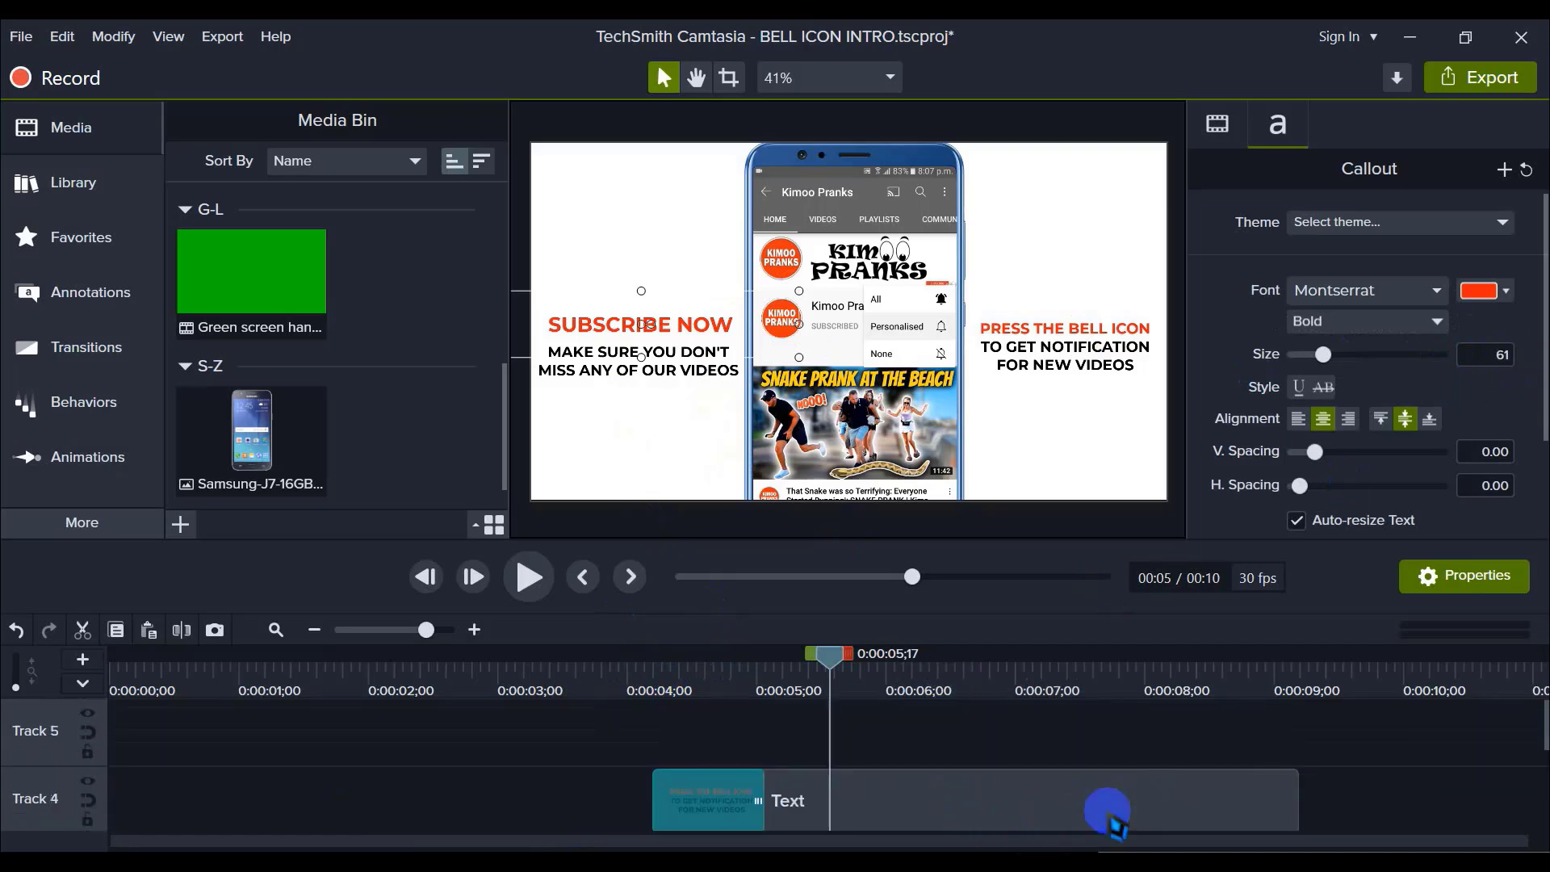
{"action": "left_click", "coordinate": [998, 763]}
{"action": "left_click", "coordinate": [953, 785]}
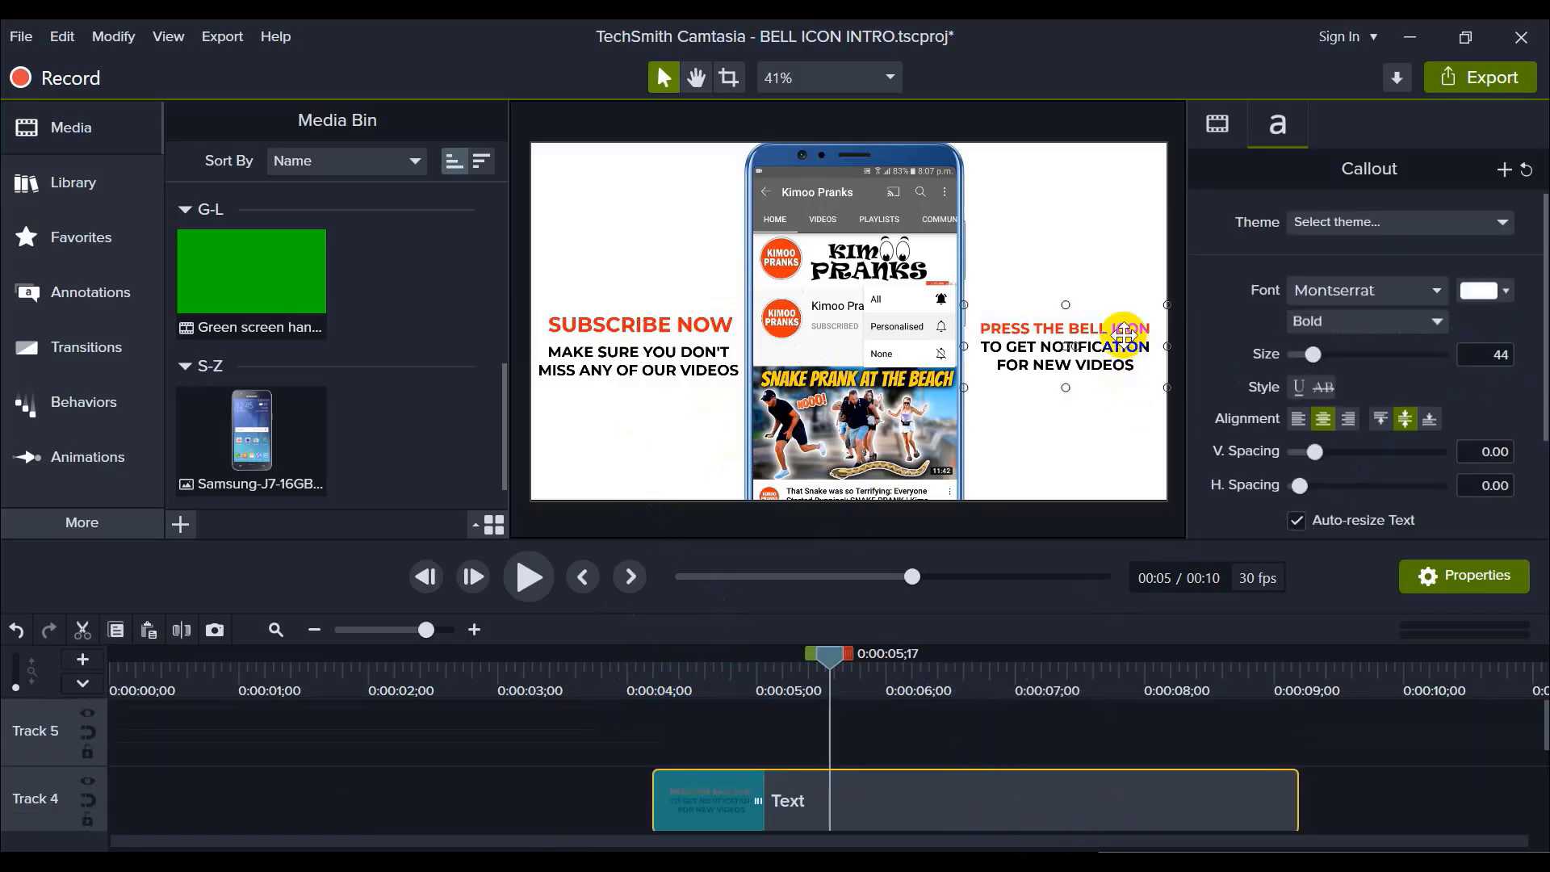
{"action": "double_click", "coordinate": [1155, 323]}
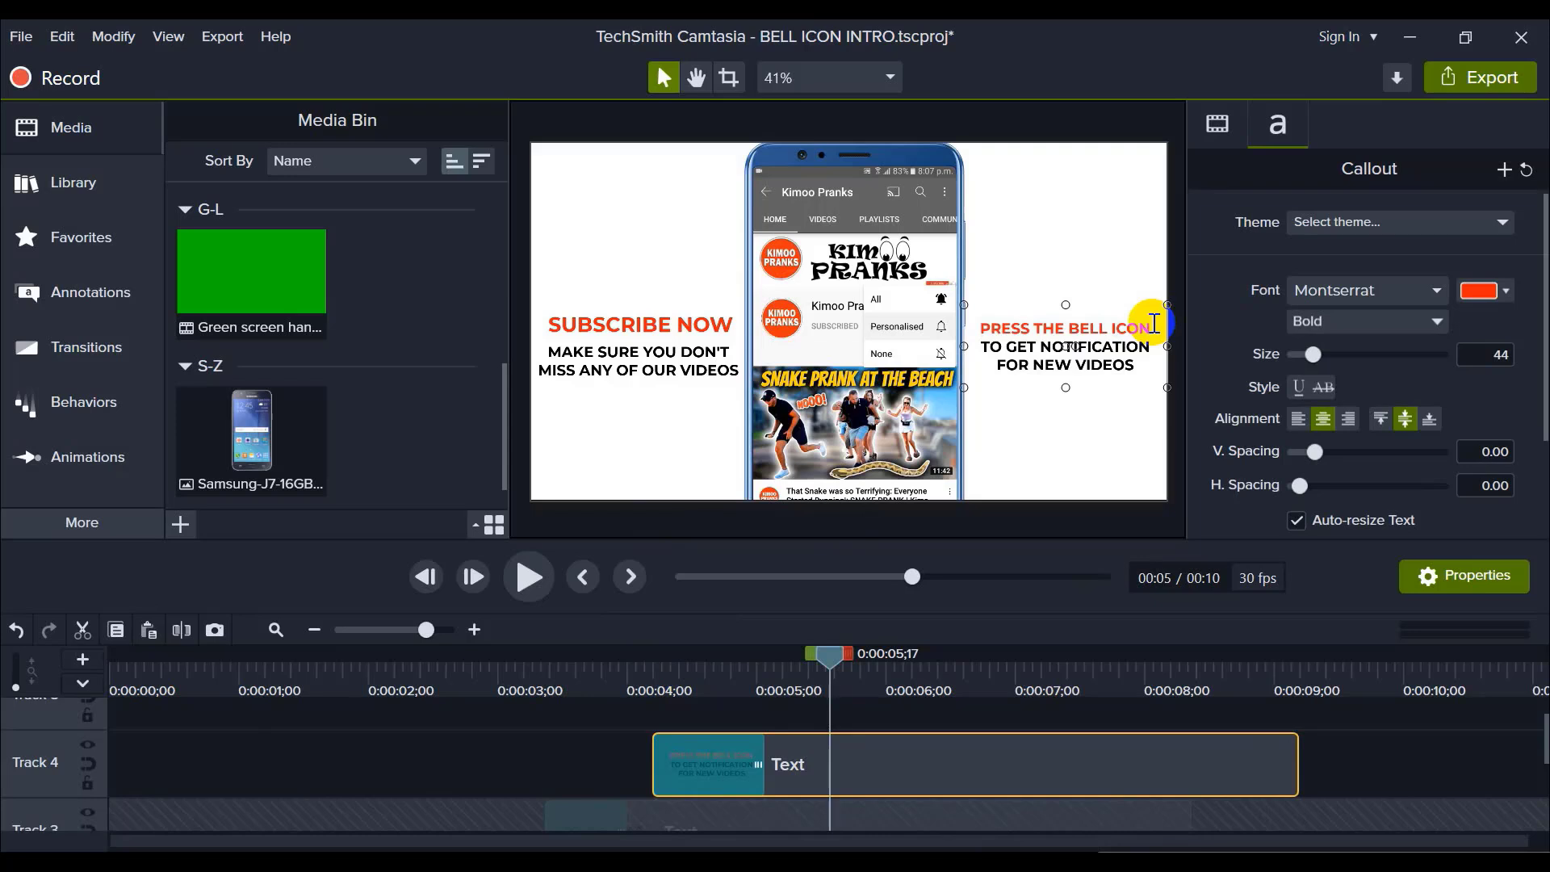
{"action": "left_click_drag", "start_coordinate": [1141, 323], "coordinate": [956, 323]}
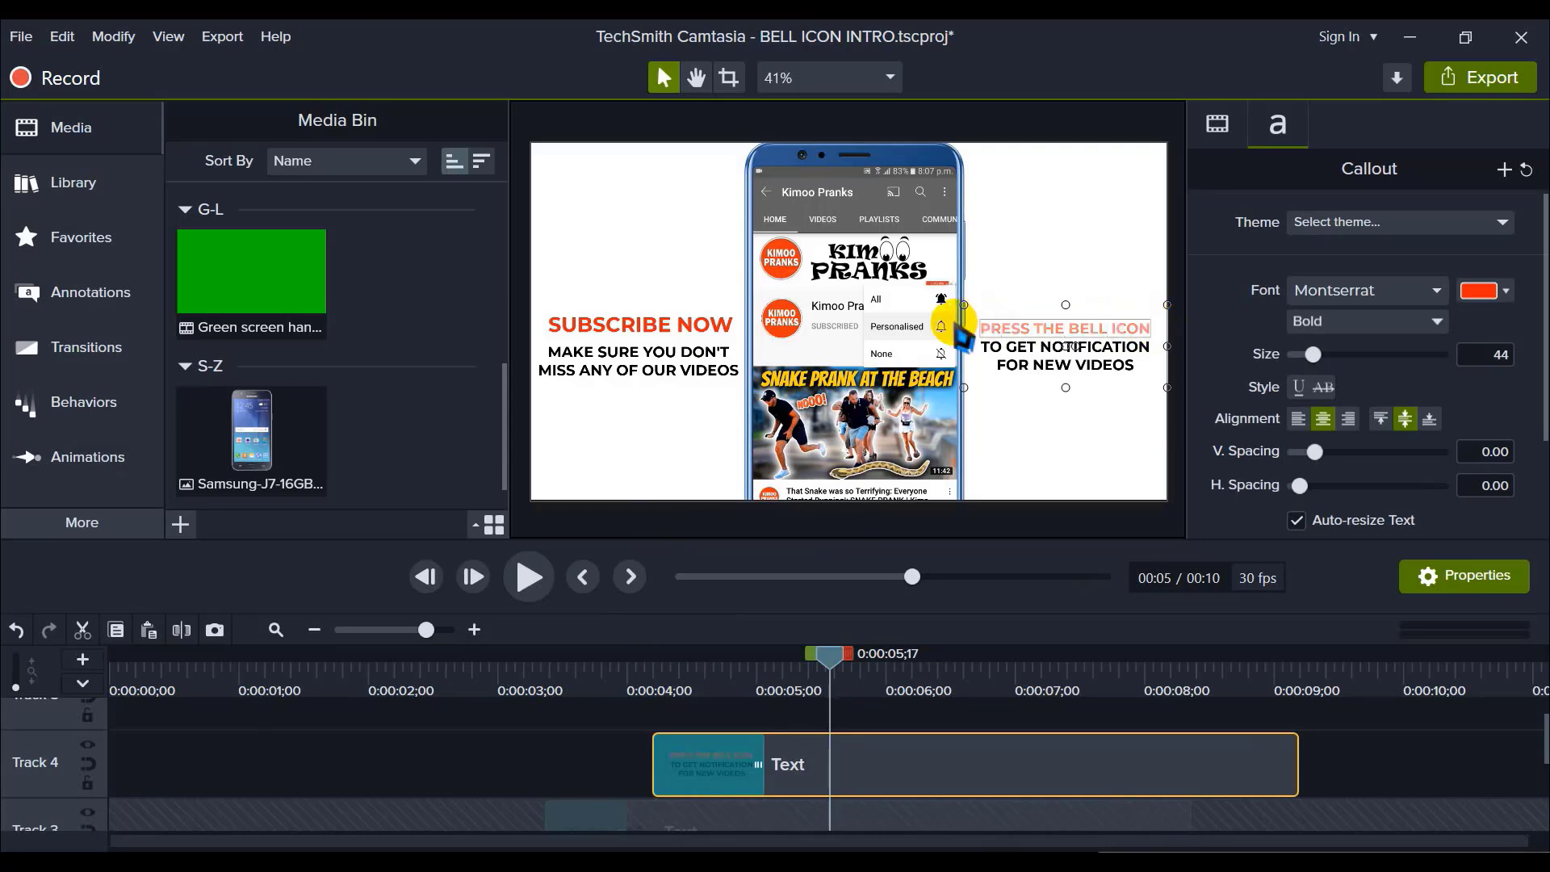
Step: Try a font size of 61 on the red PRESS THE BELL ICON line
{"action": "left_click", "coordinate": [1314, 354]}
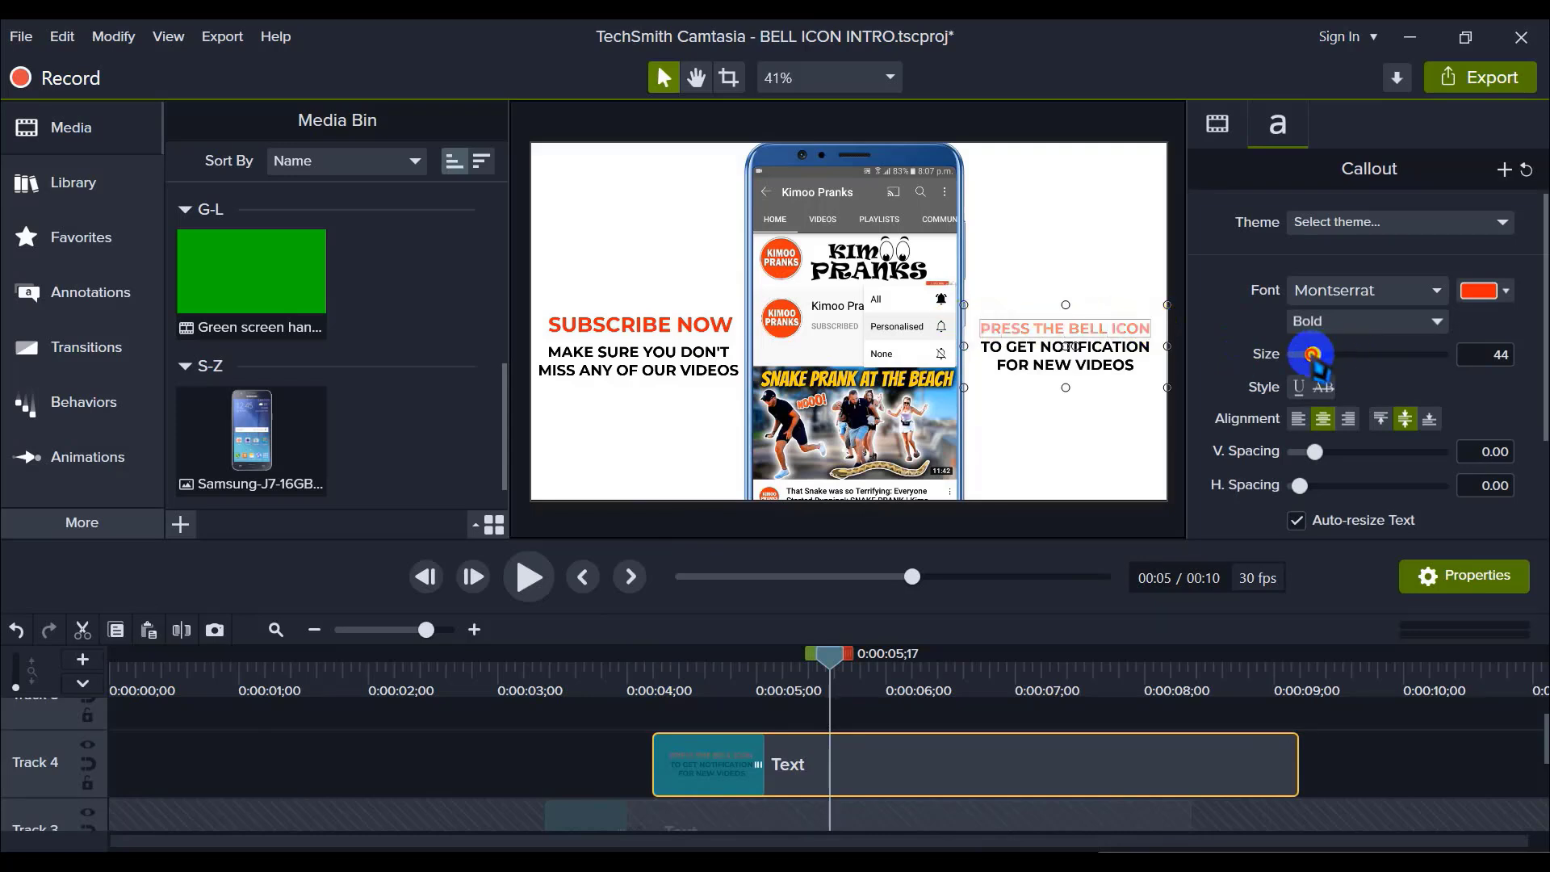
{"action": "mouse_move", "coordinate": [1314, 355]}
{"action": "left_mouse_down"}
{"action": "mouse_move", "coordinate": [1327, 355]}
{"action": "mouse_move", "coordinate": [1309, 353]}
{"action": "left_mouse_up"}
{"action": "left_click", "coordinate": [1452, 359]}
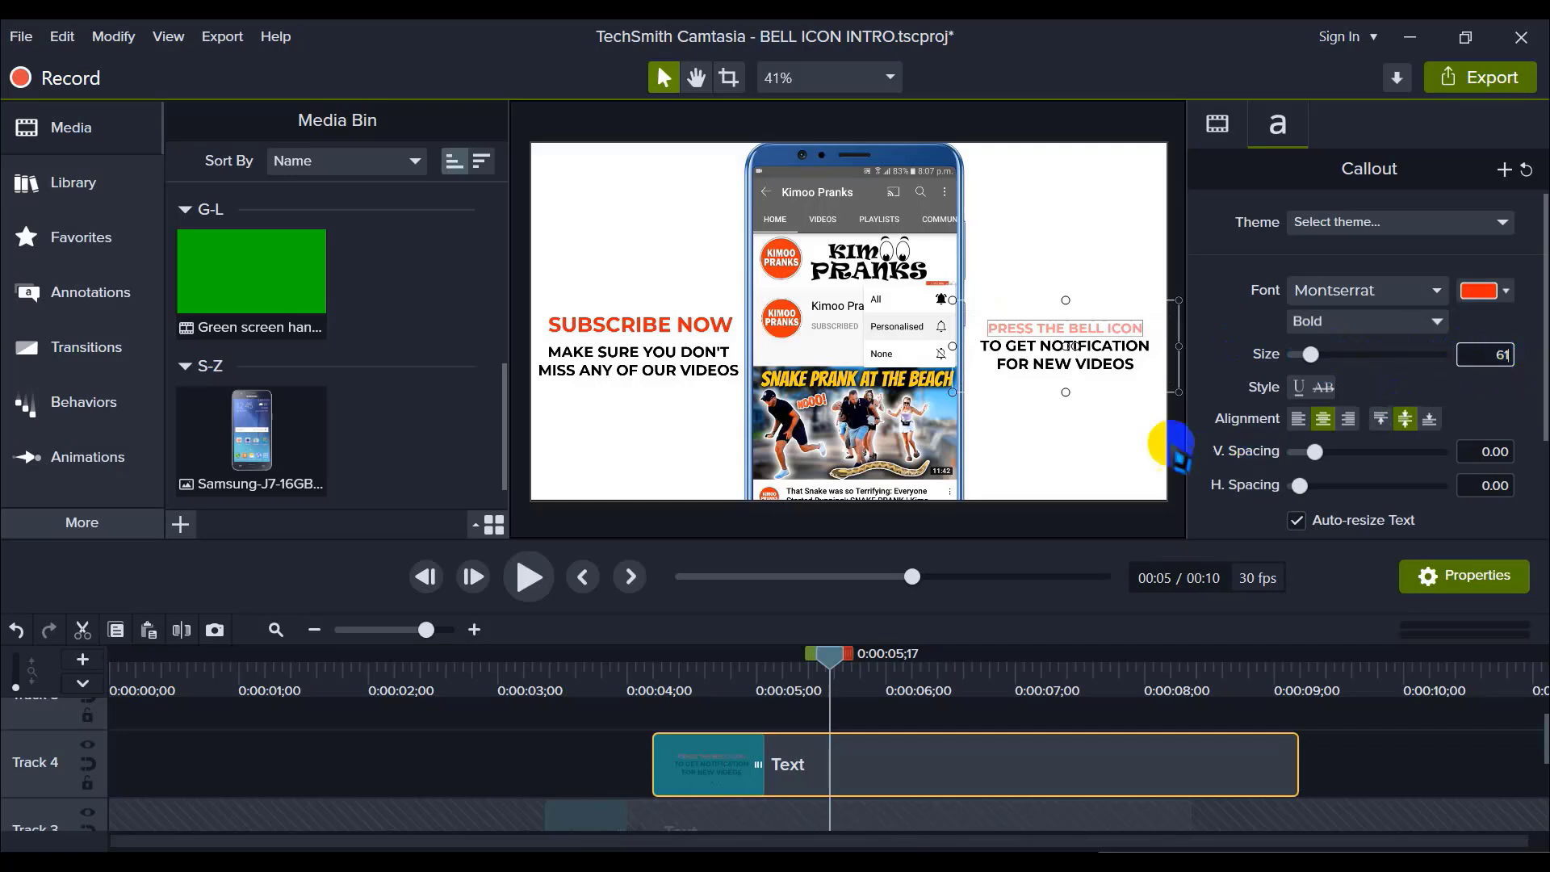
{"action": "key", "text": "Return"}
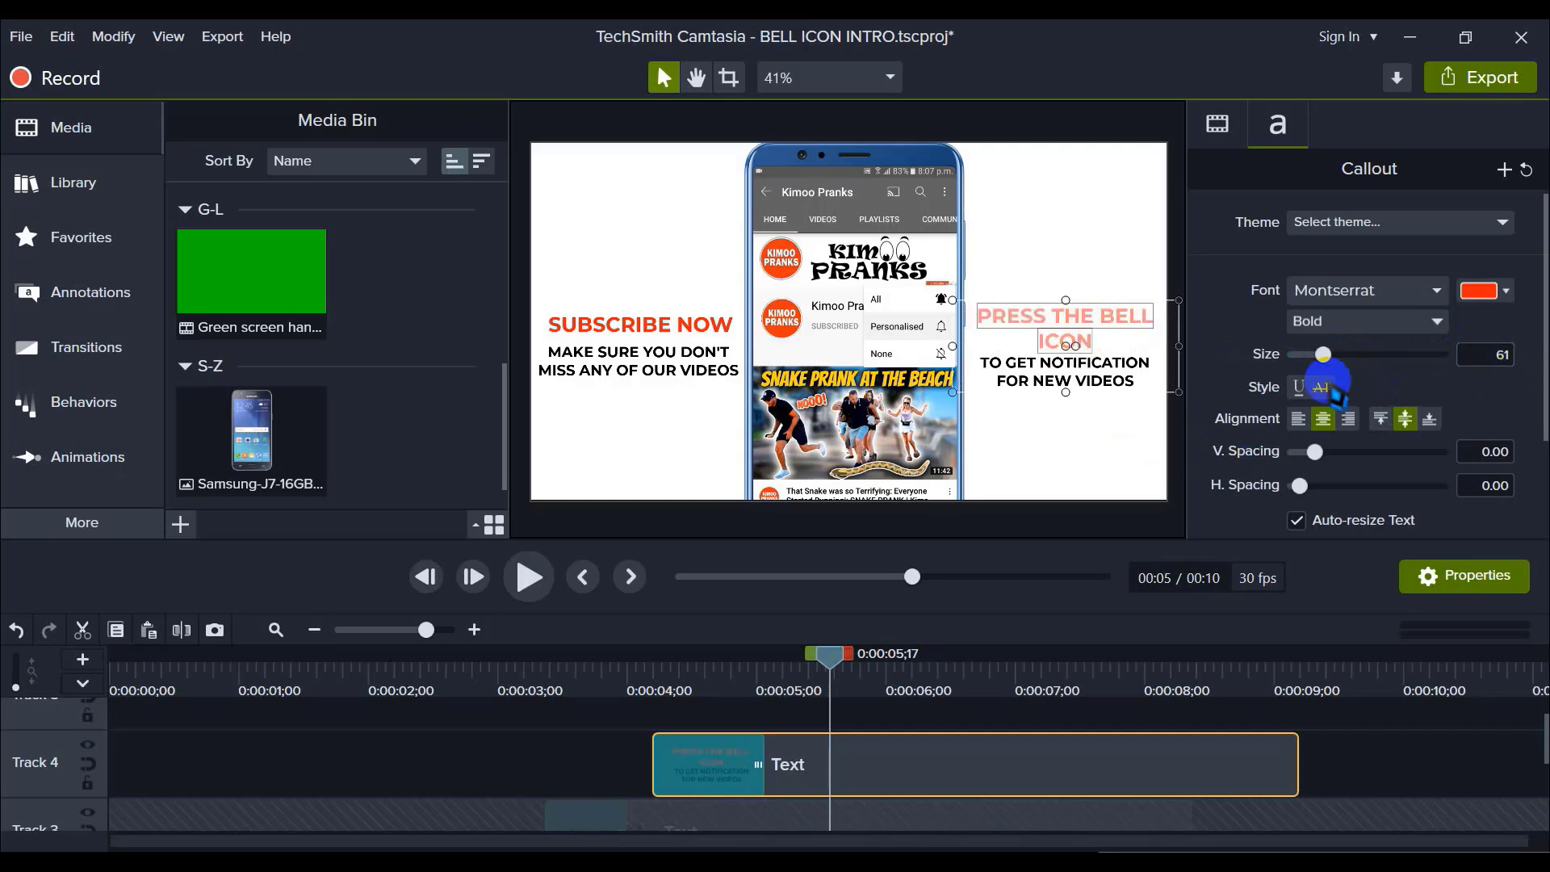
Step: Set the font size of the red PRESS THE BELL ICON line to 49
{"action": "left_click", "coordinate": [1323, 355]}
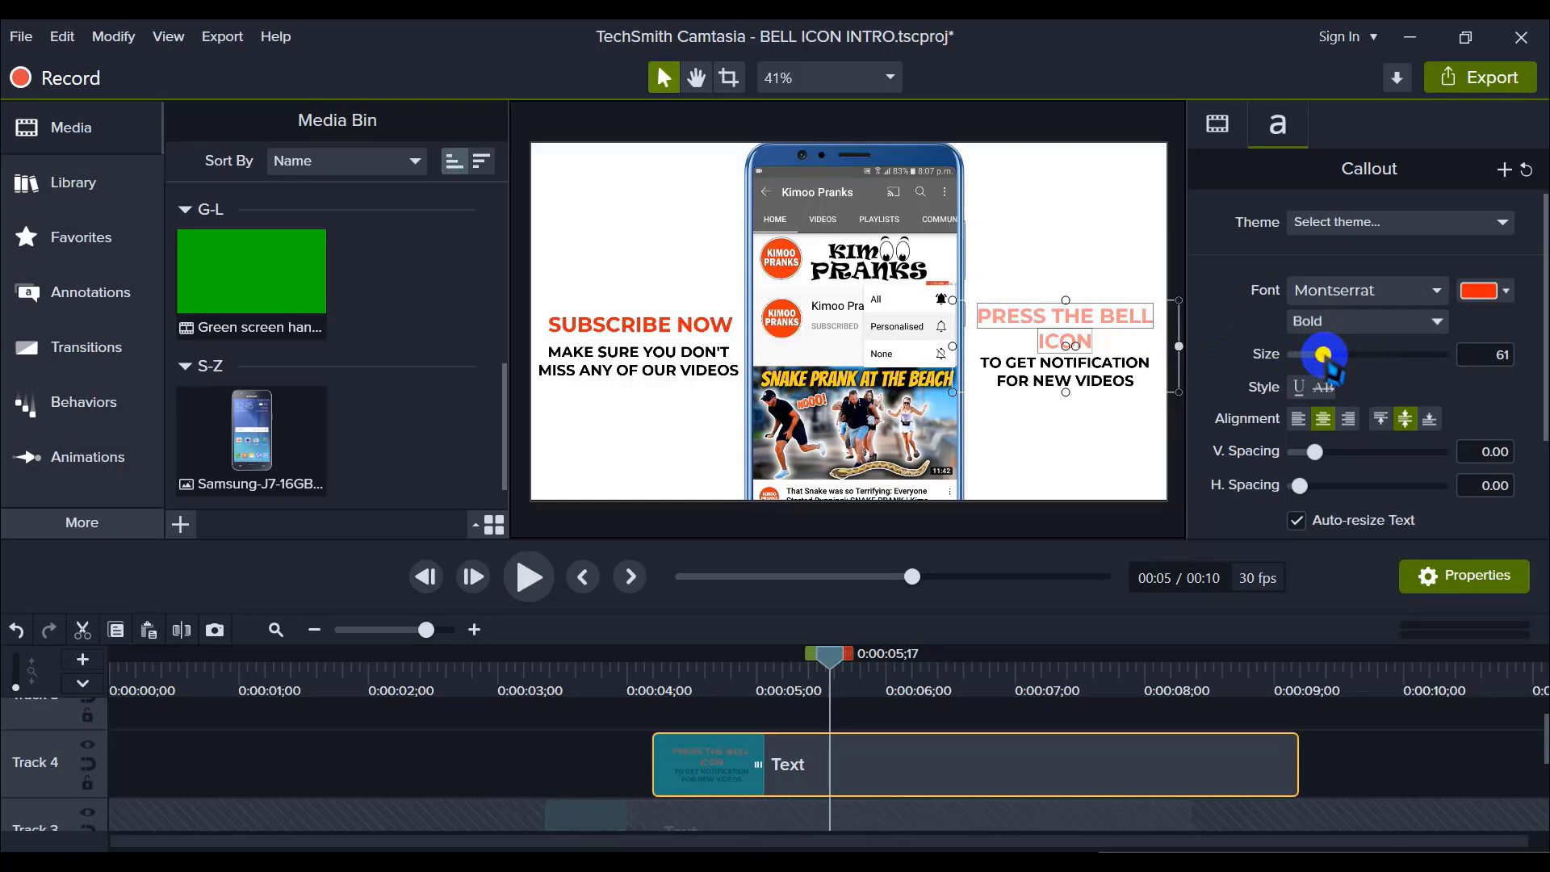
{"action": "left_click_drag", "start_coordinate": [1322, 355], "coordinate": [1317, 356]}
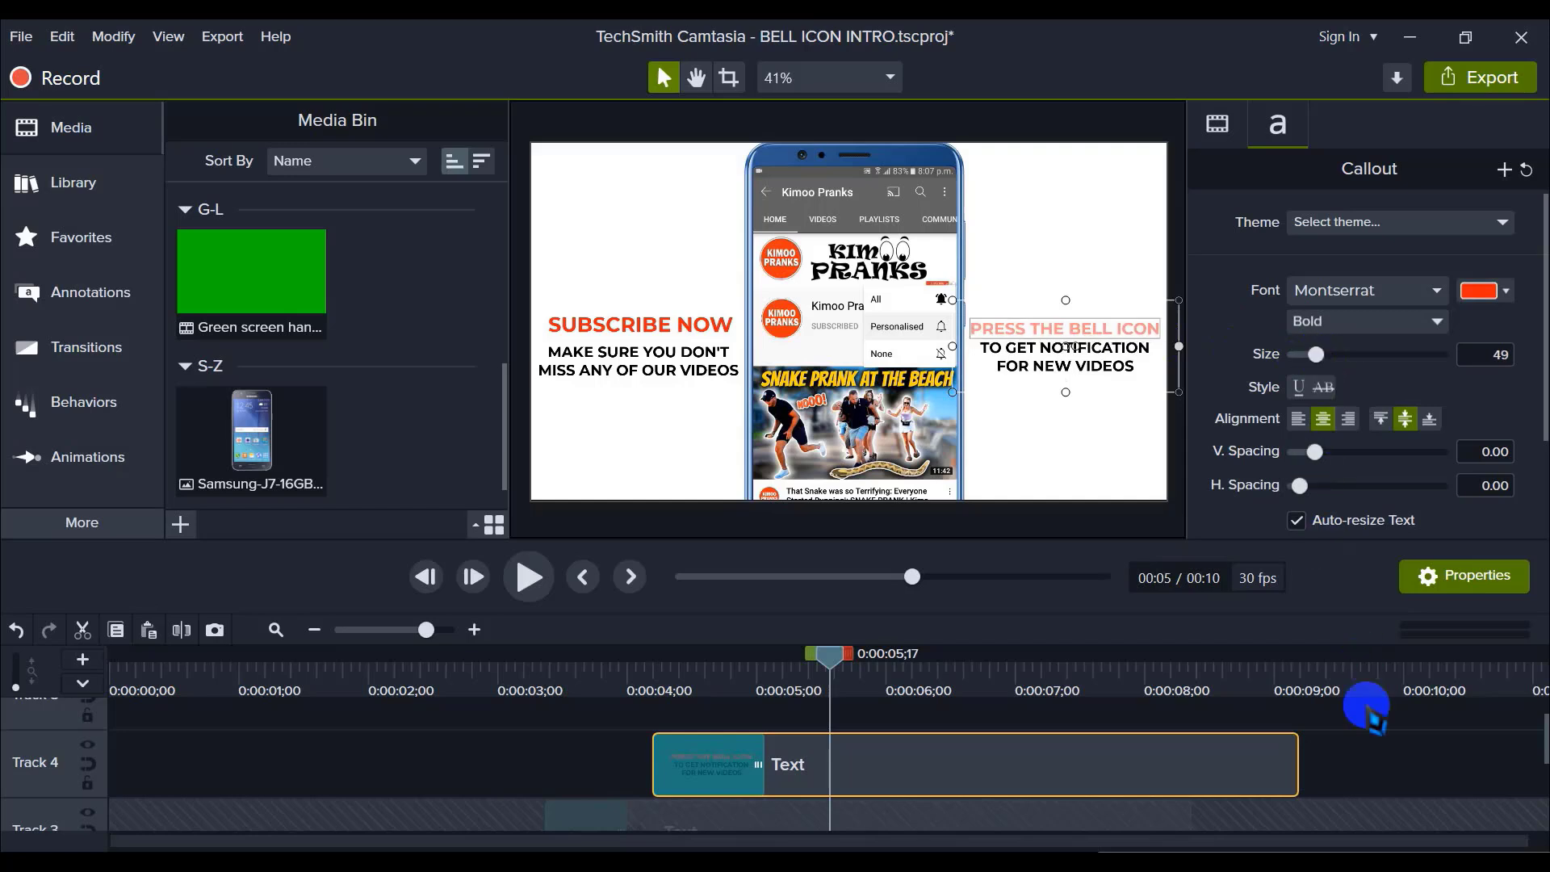
{"action": "left_click", "coordinate": [1370, 751]}
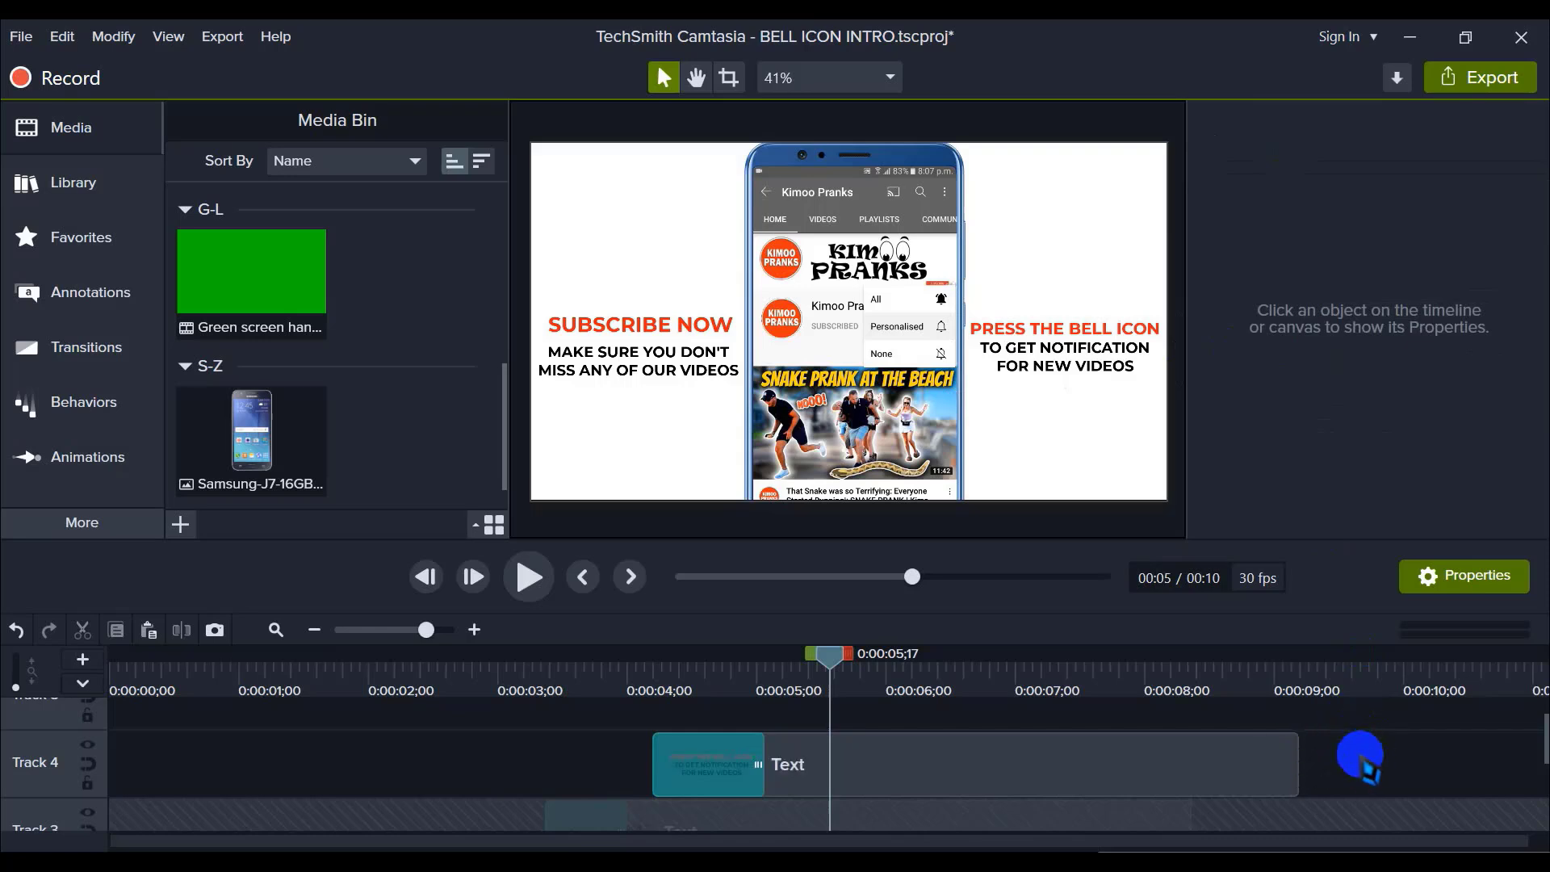
Step: Play the timeline from 0:00:04;04 to about 0:00:07;09 to check the text animations
{"action": "left_click", "coordinate": [935, 763]}
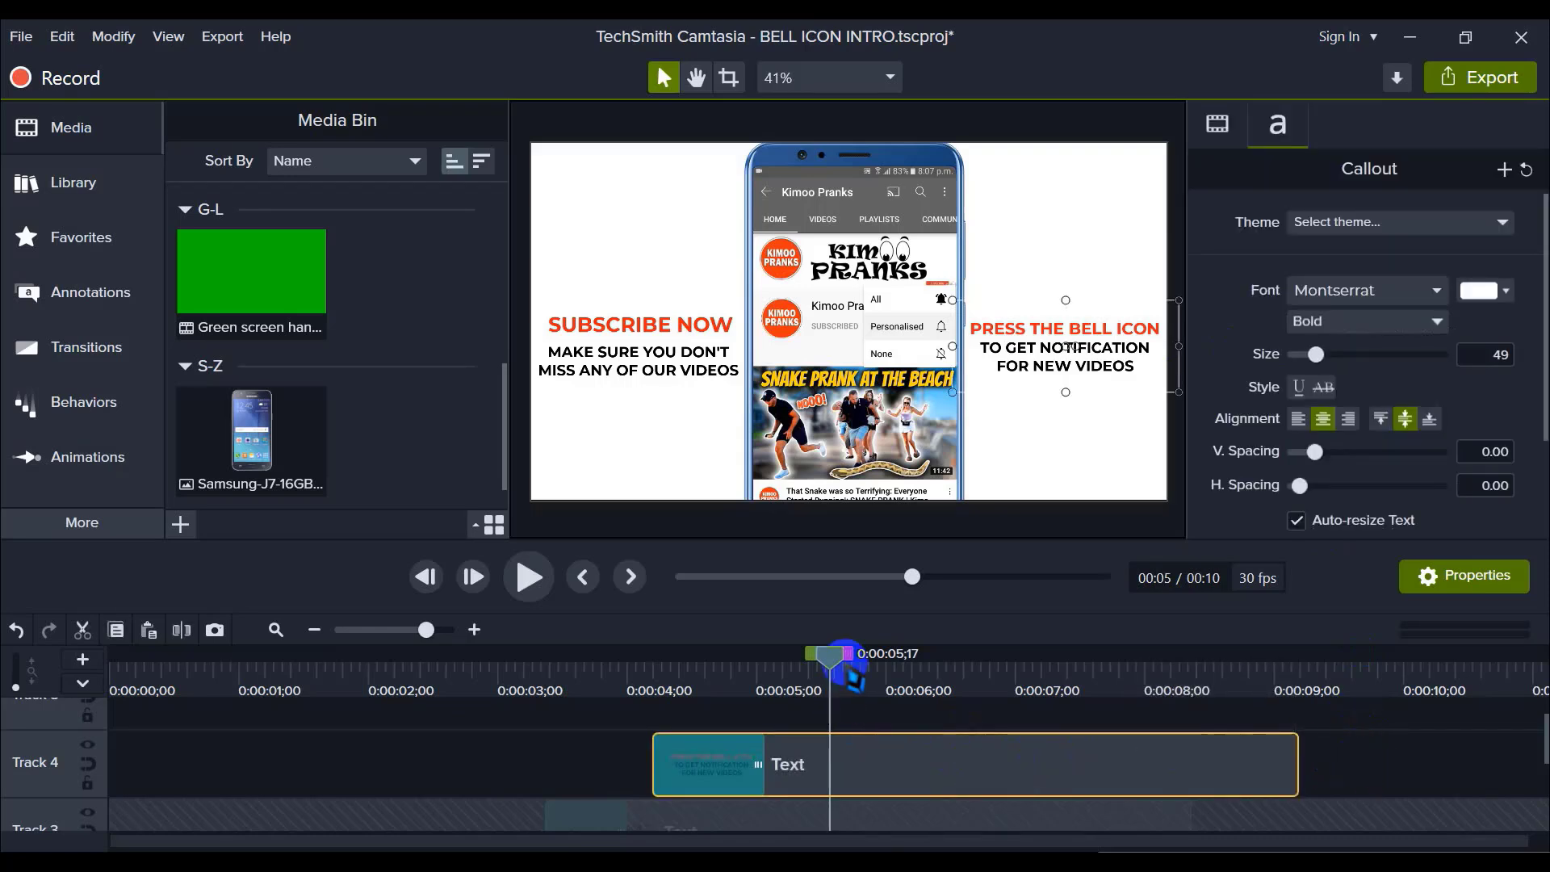
{"action": "left_click_drag", "start_coordinate": [830, 654], "coordinate": [643, 656]}
{"action": "left_click", "coordinate": [543, 739]}
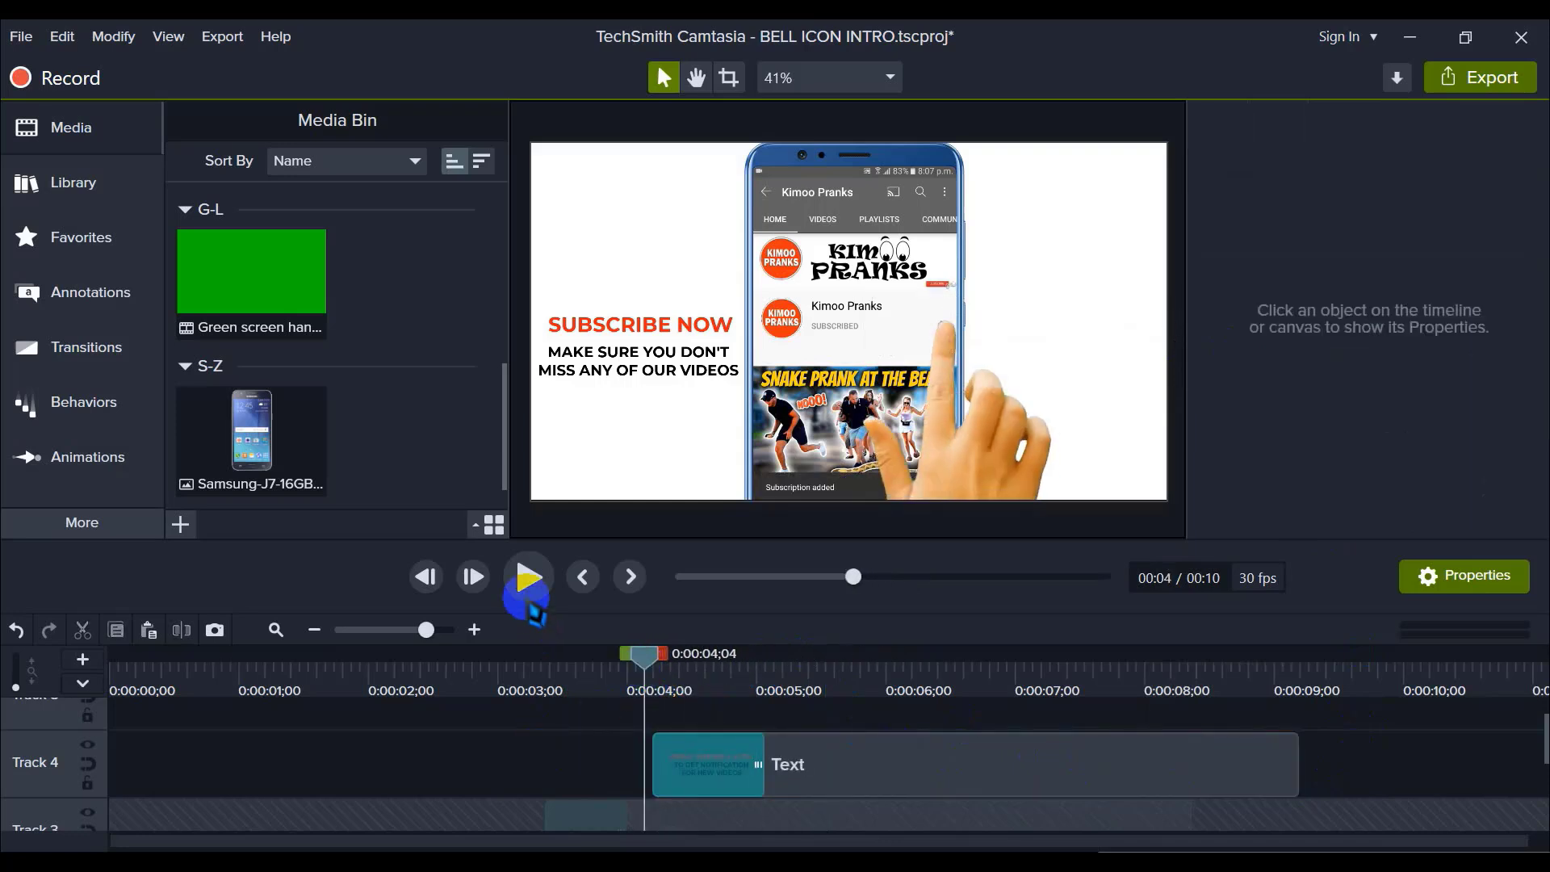
{"action": "left_click", "coordinate": [529, 577]}
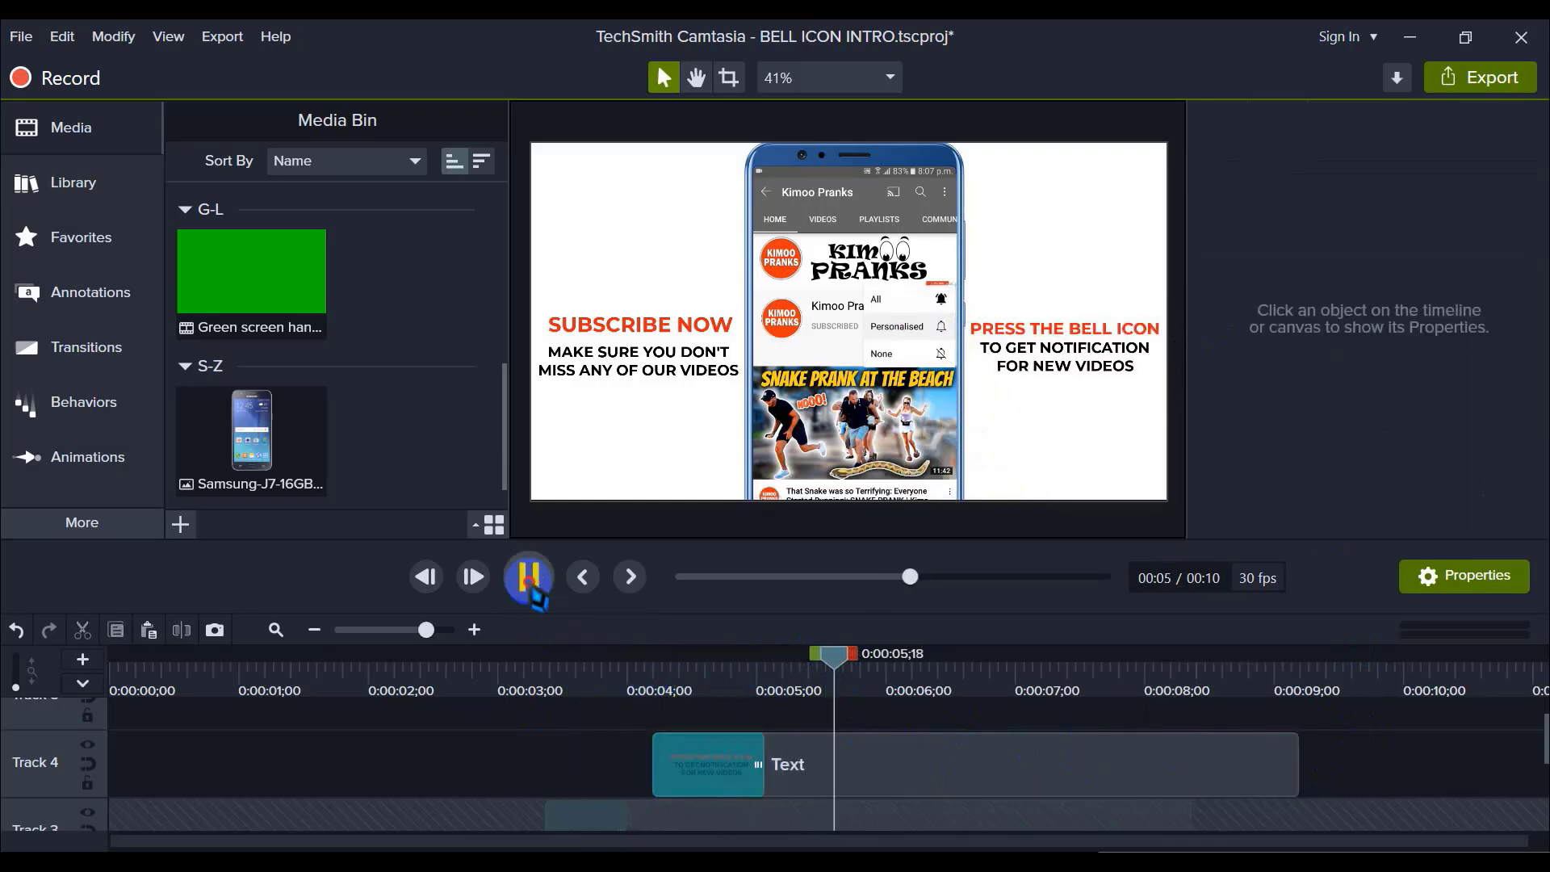
{"action": "left_click", "coordinate": [533, 594]}
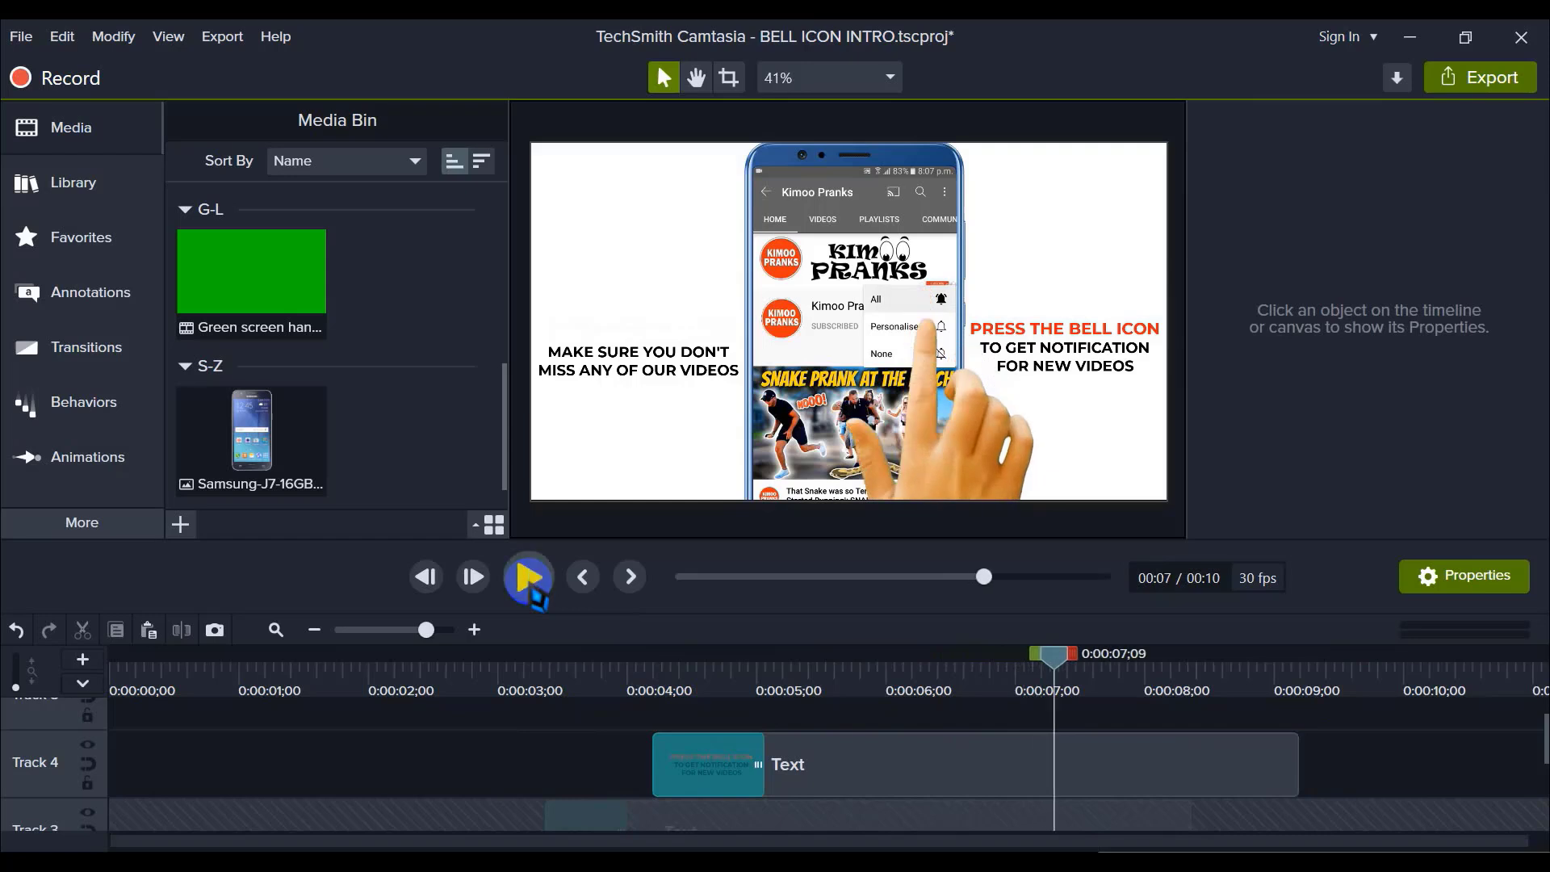
Step: Unlock Track 3 and extend the end of the SUBSCRIBE NOW text clip on Track 2 to about 13.5 seconds
{"action": "left_click", "coordinate": [313, 630]}
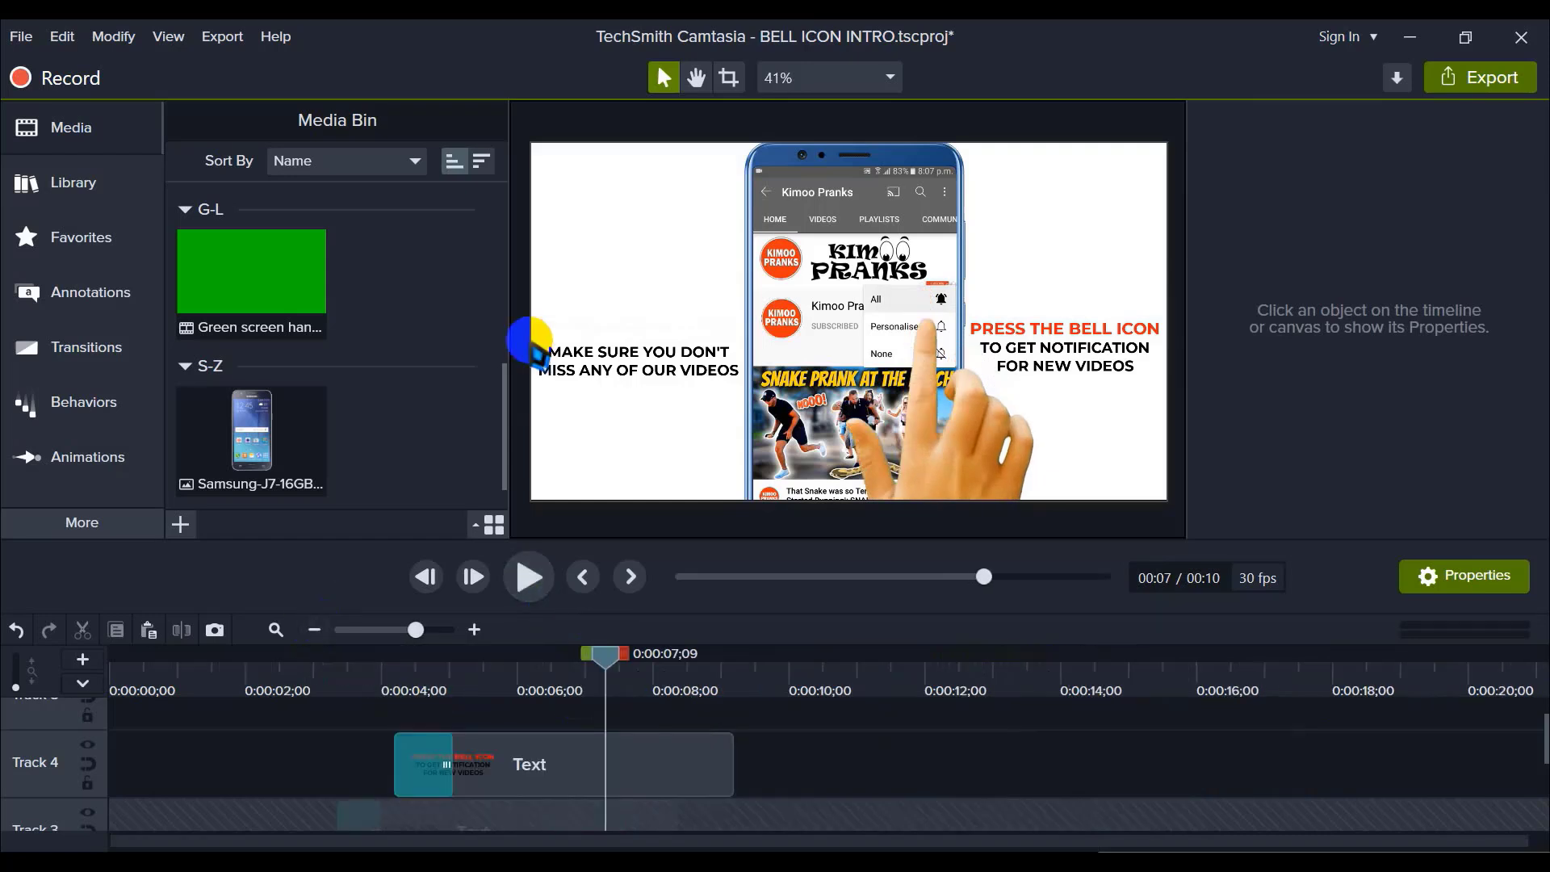
{"action": "scroll", "coordinate": [595, 519], "scroll_direction": "down", "scroll_amount": 3}
{"action": "scroll", "coordinate": [623, 460], "scroll_direction": "up", "scroll_amount": 5}
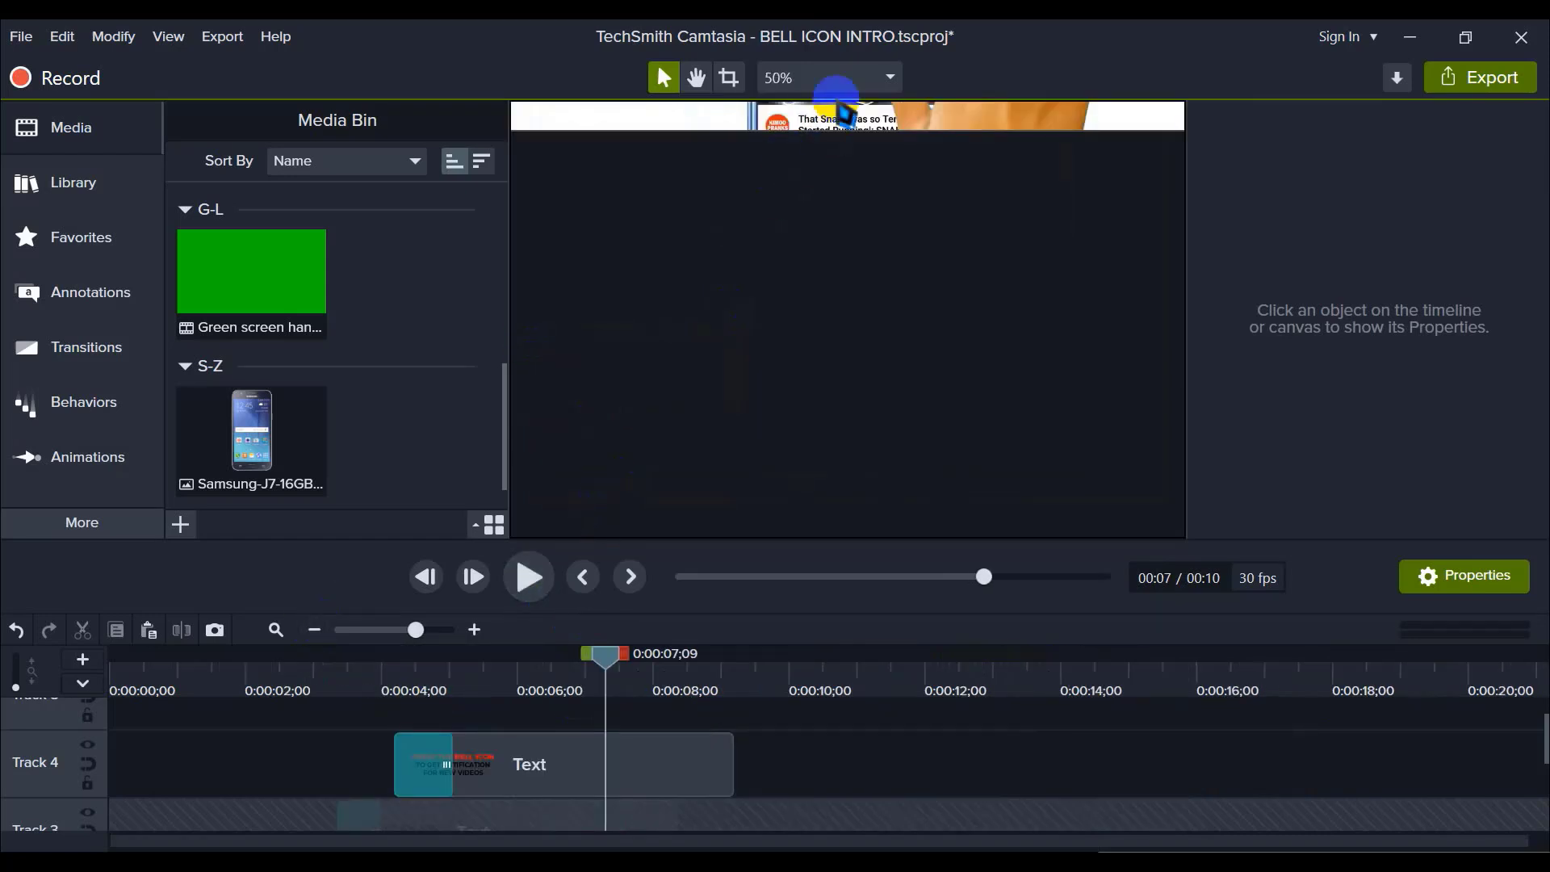
{"action": "left_click", "coordinate": [832, 79]}
{"action": "left_click", "coordinate": [828, 113]}
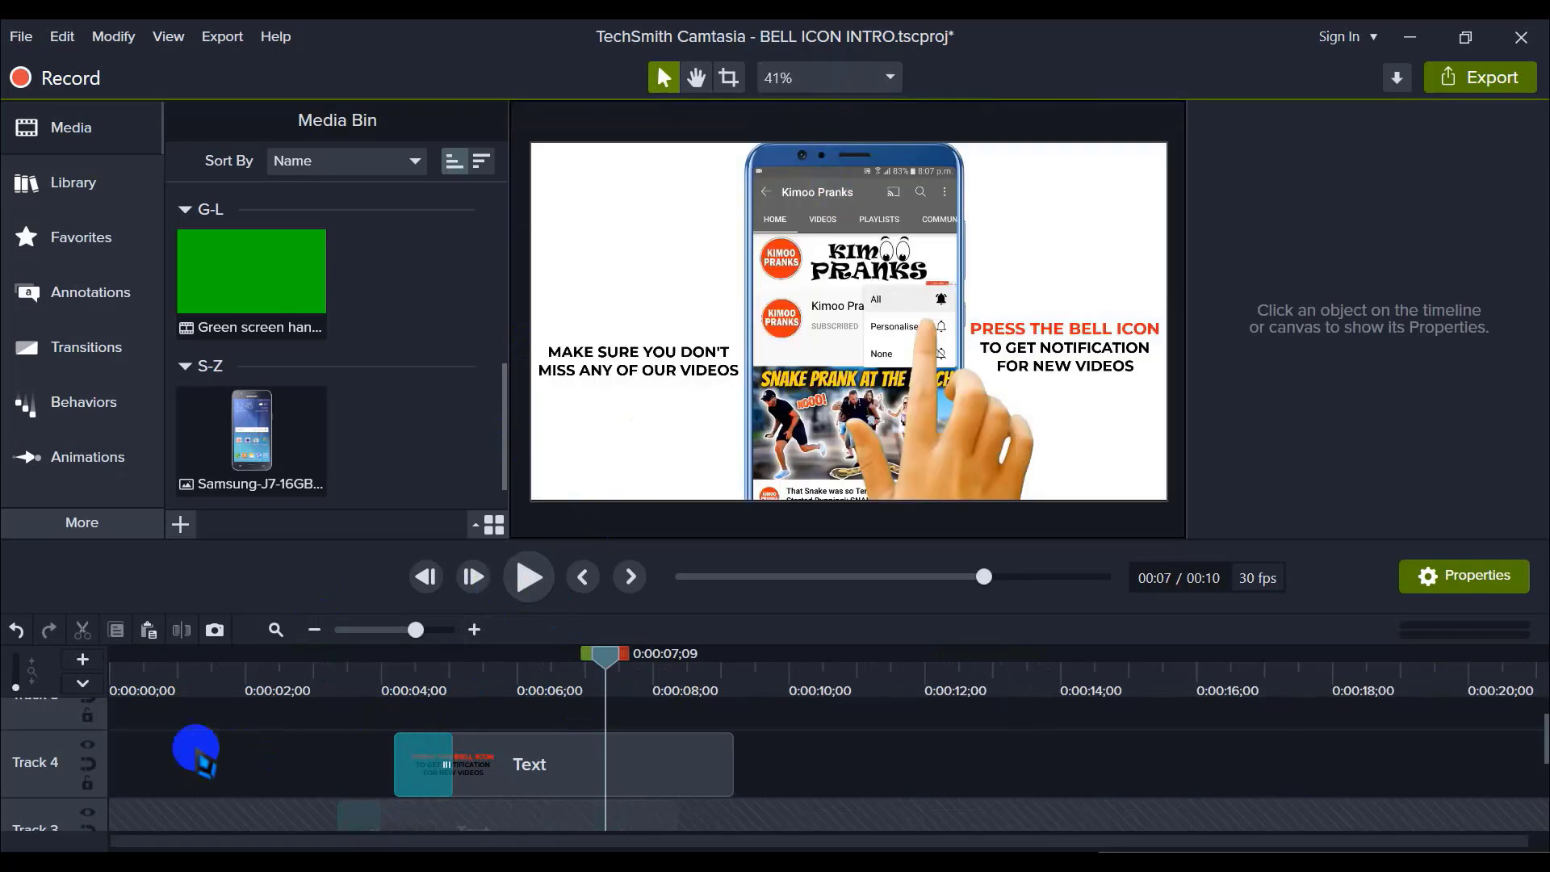
{"action": "scroll", "coordinate": [271, 730], "scroll_direction": "down", "scroll_amount": 3}
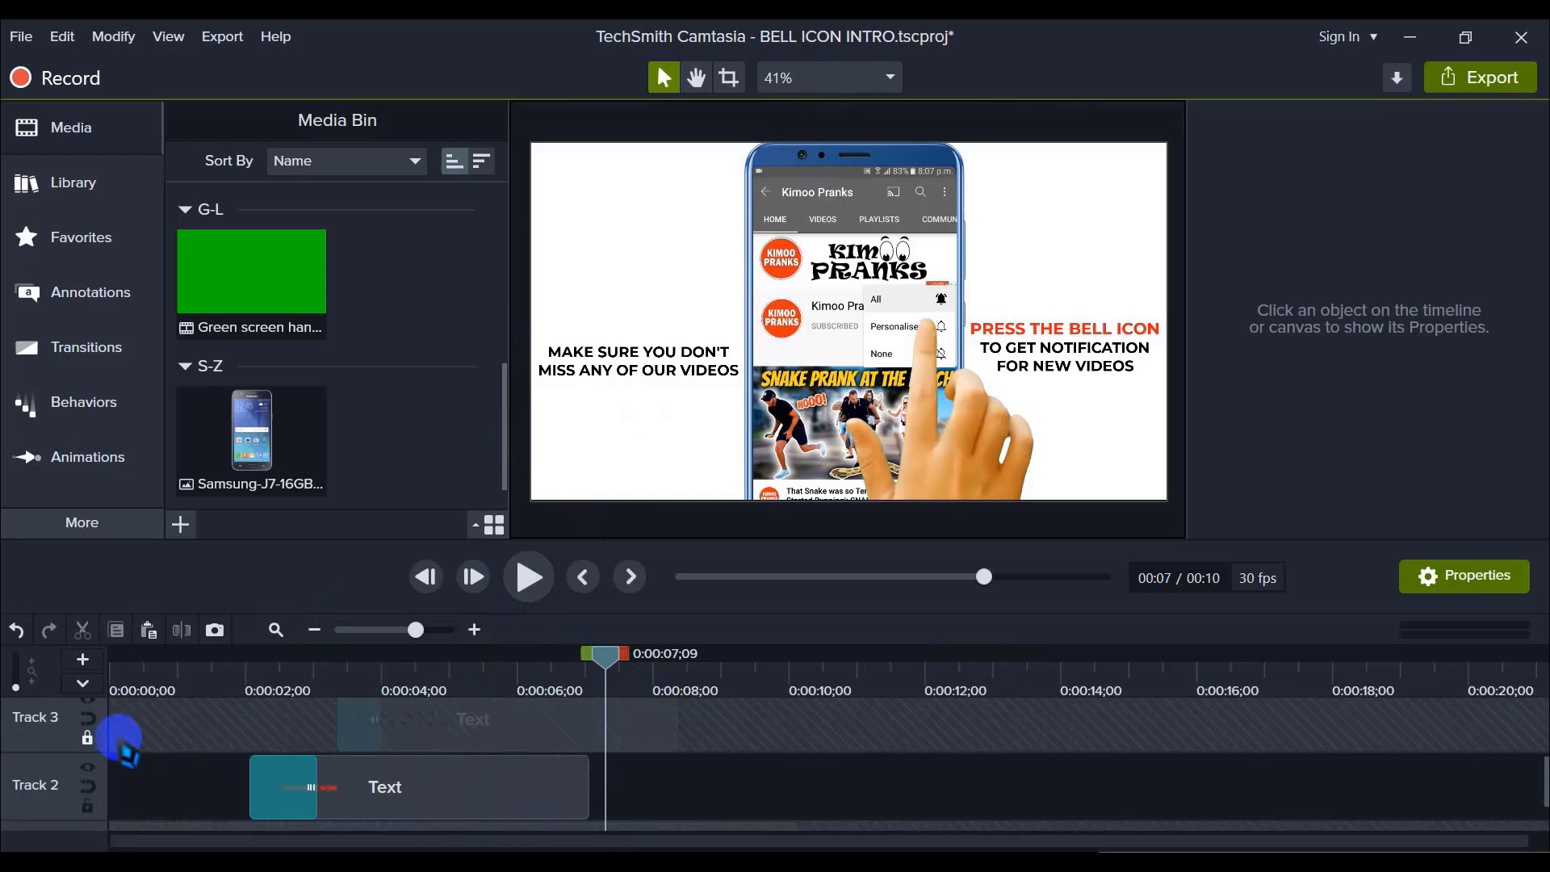
{"action": "left_click", "coordinate": [87, 738]}
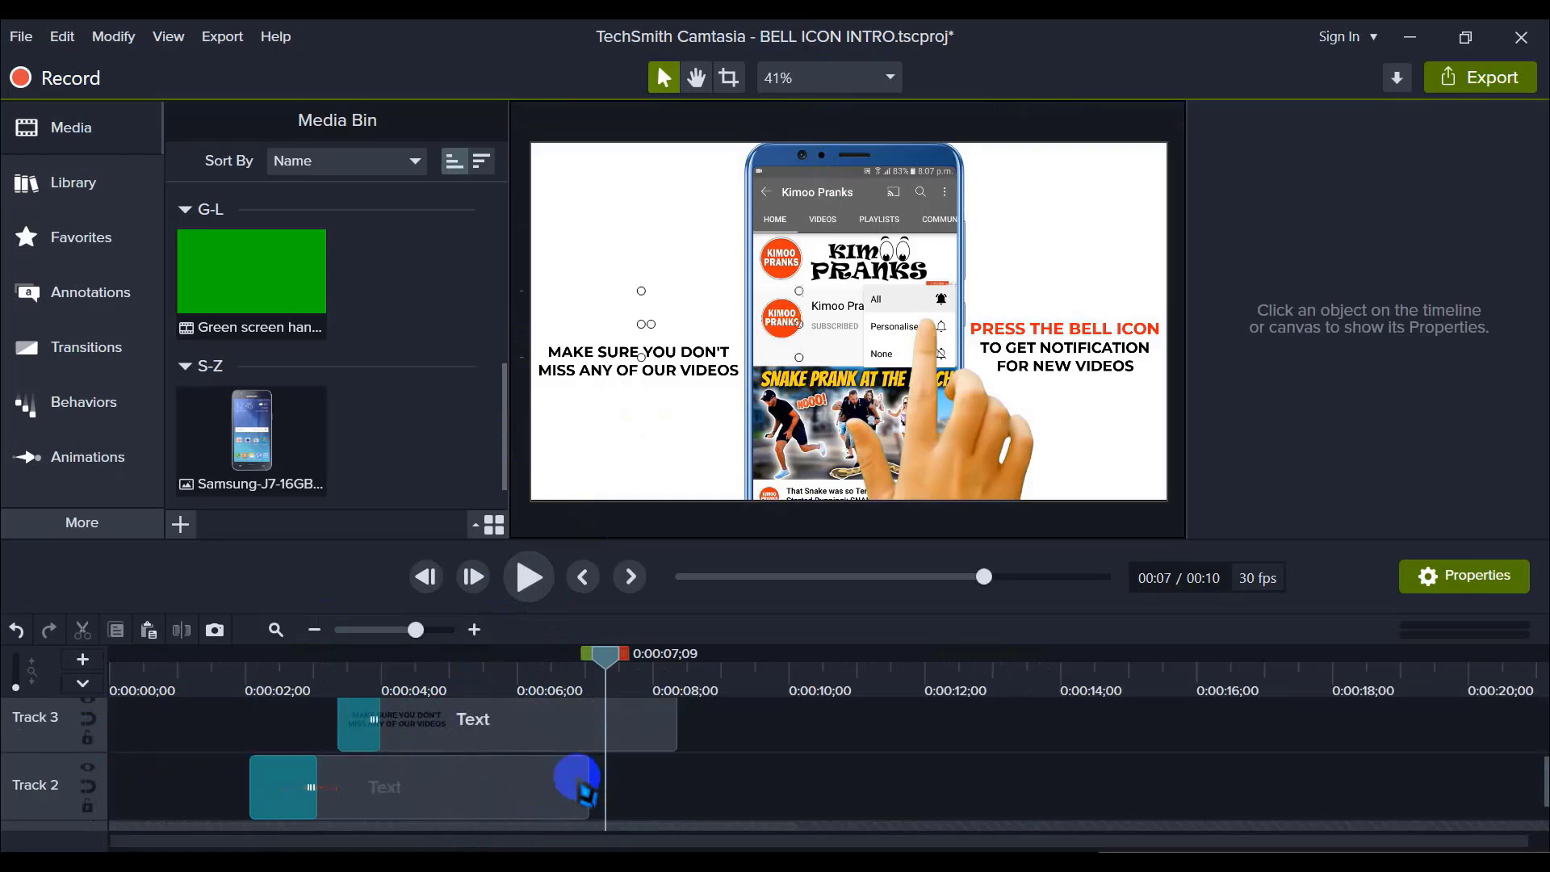
{"action": "left_click", "coordinate": [578, 780]}
{"action": "left_click_drag", "start_coordinate": [586, 774], "coordinate": [1028, 785]}
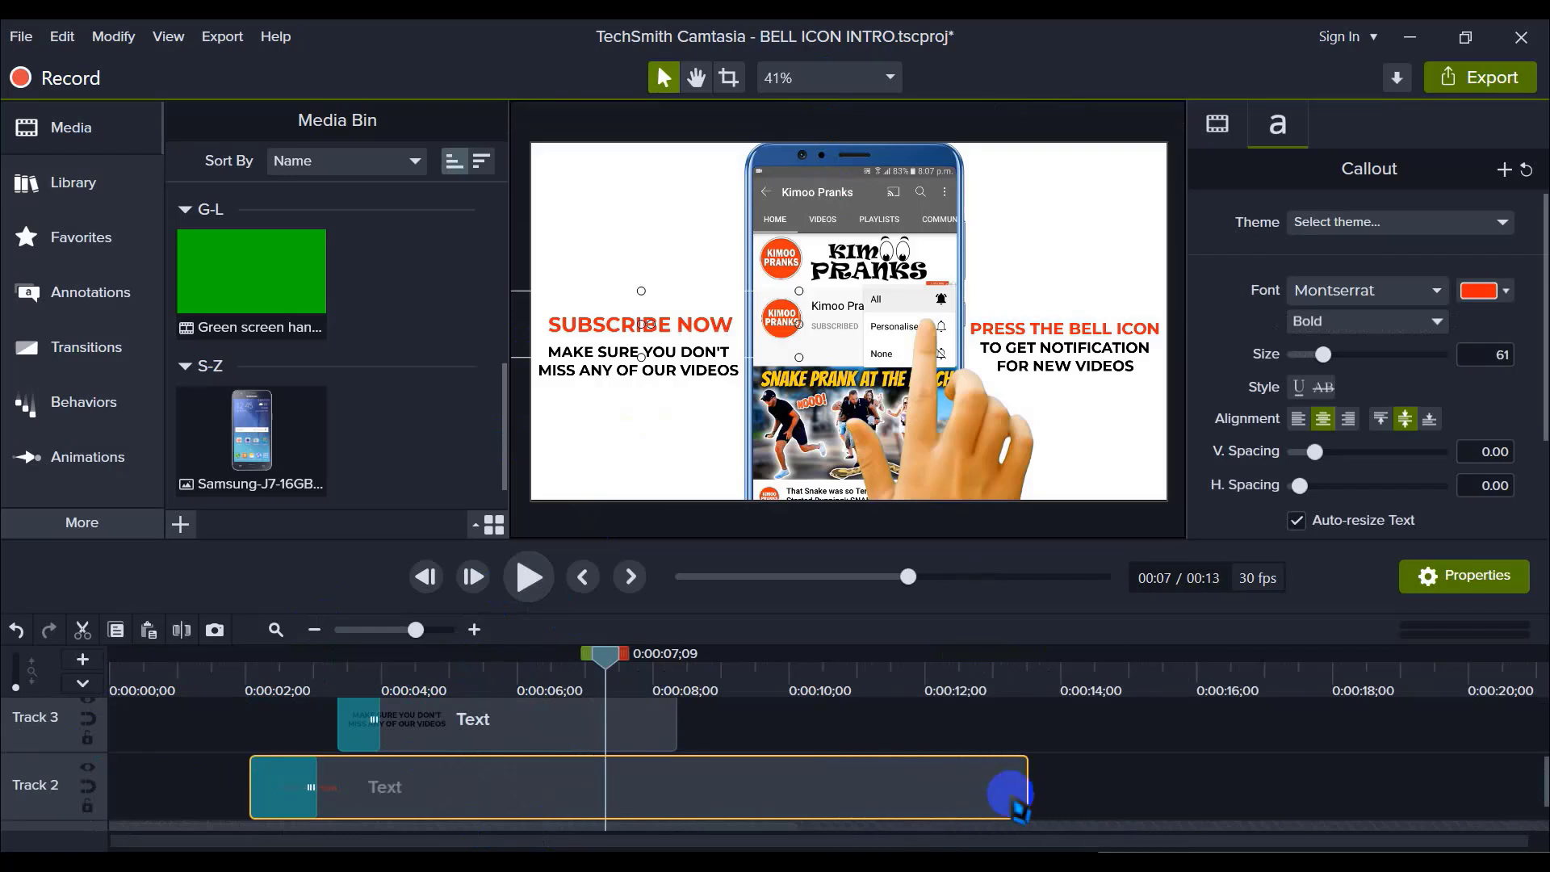
Step: Extend the text clips on Track 3 and Track 4 so they end level with the Track 2 text clip
{"action": "scroll", "coordinate": [789, 789], "scroll_direction": "up", "scroll_amount": 3}
{"action": "scroll", "coordinate": [687, 817], "scroll_direction": "down", "scroll_amount": 1}
{"action": "left_click", "coordinate": [660, 782]}
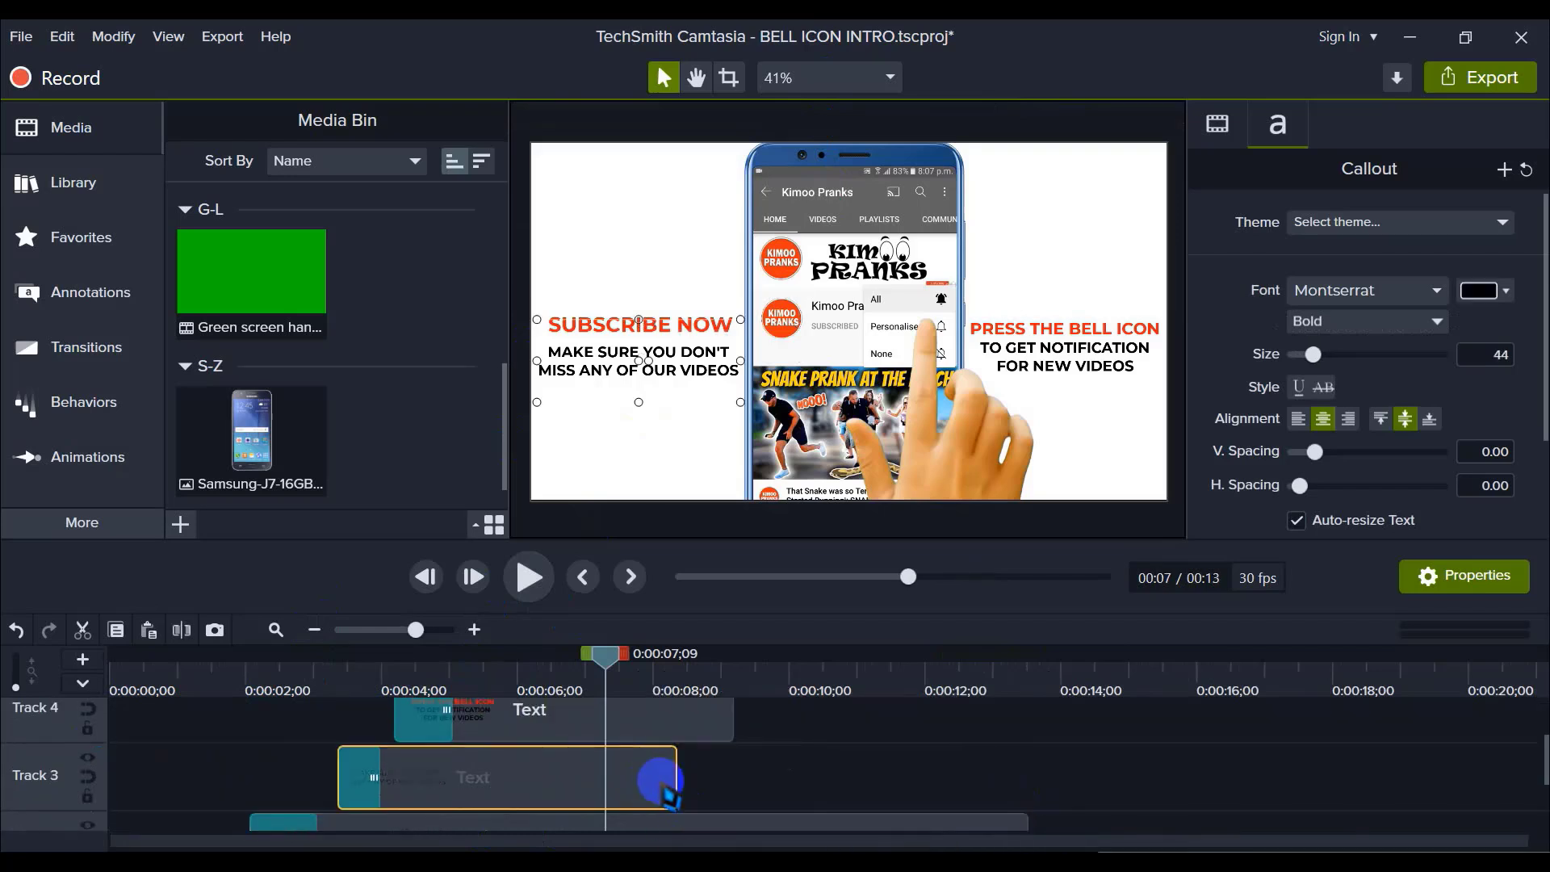
{"action": "left_click_drag", "start_coordinate": [671, 779], "coordinate": [1028, 783]}
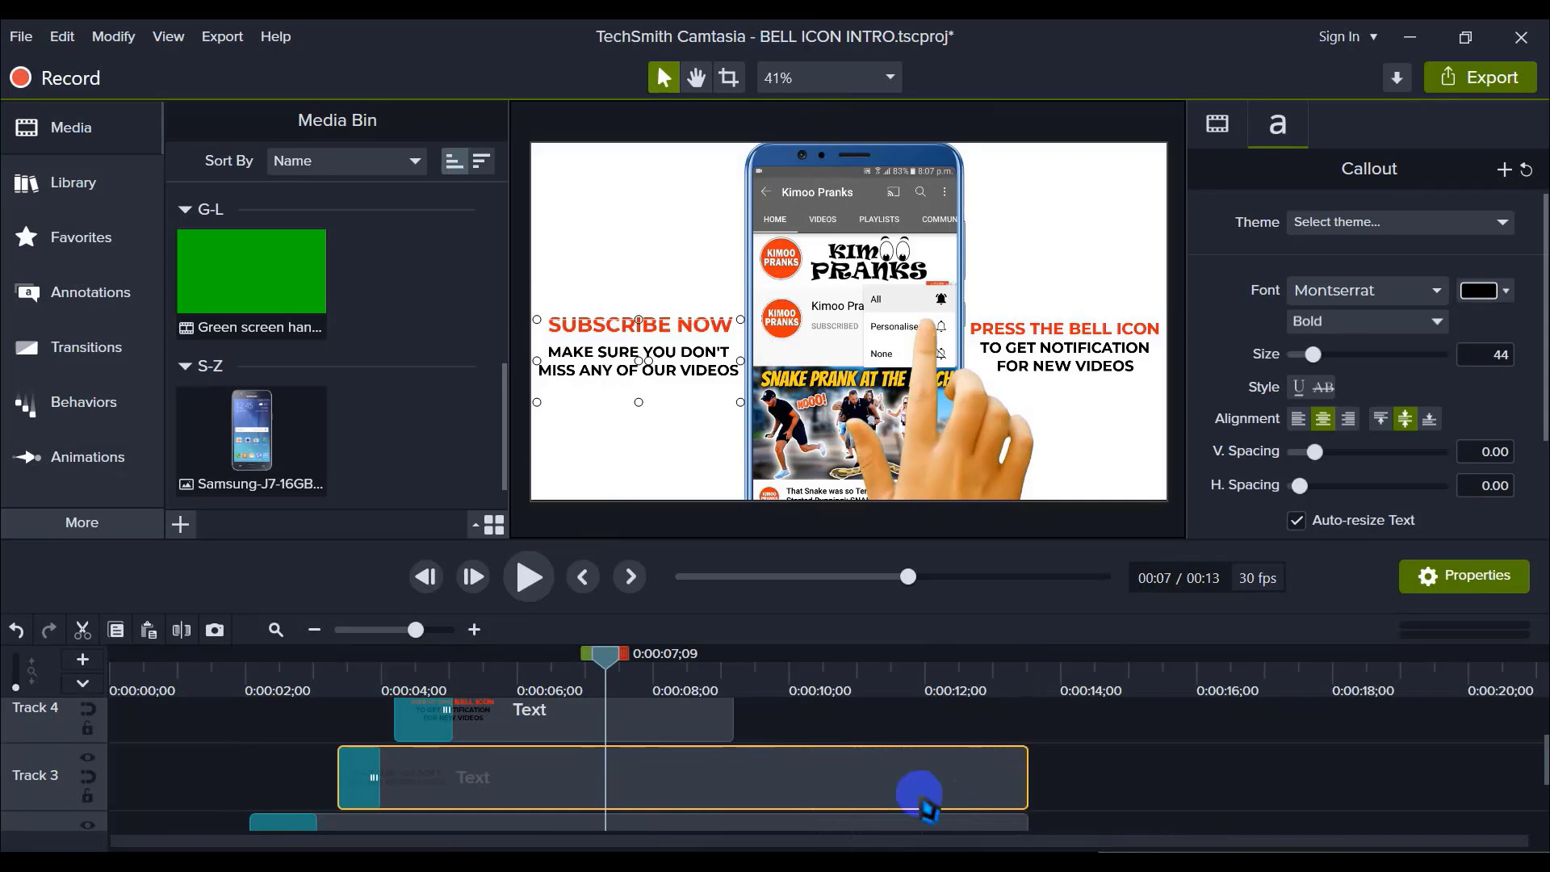
{"action": "scroll", "coordinate": [655, 753], "scroll_direction": "up", "scroll_amount": 1}
{"action": "left_click", "coordinate": [656, 753]}
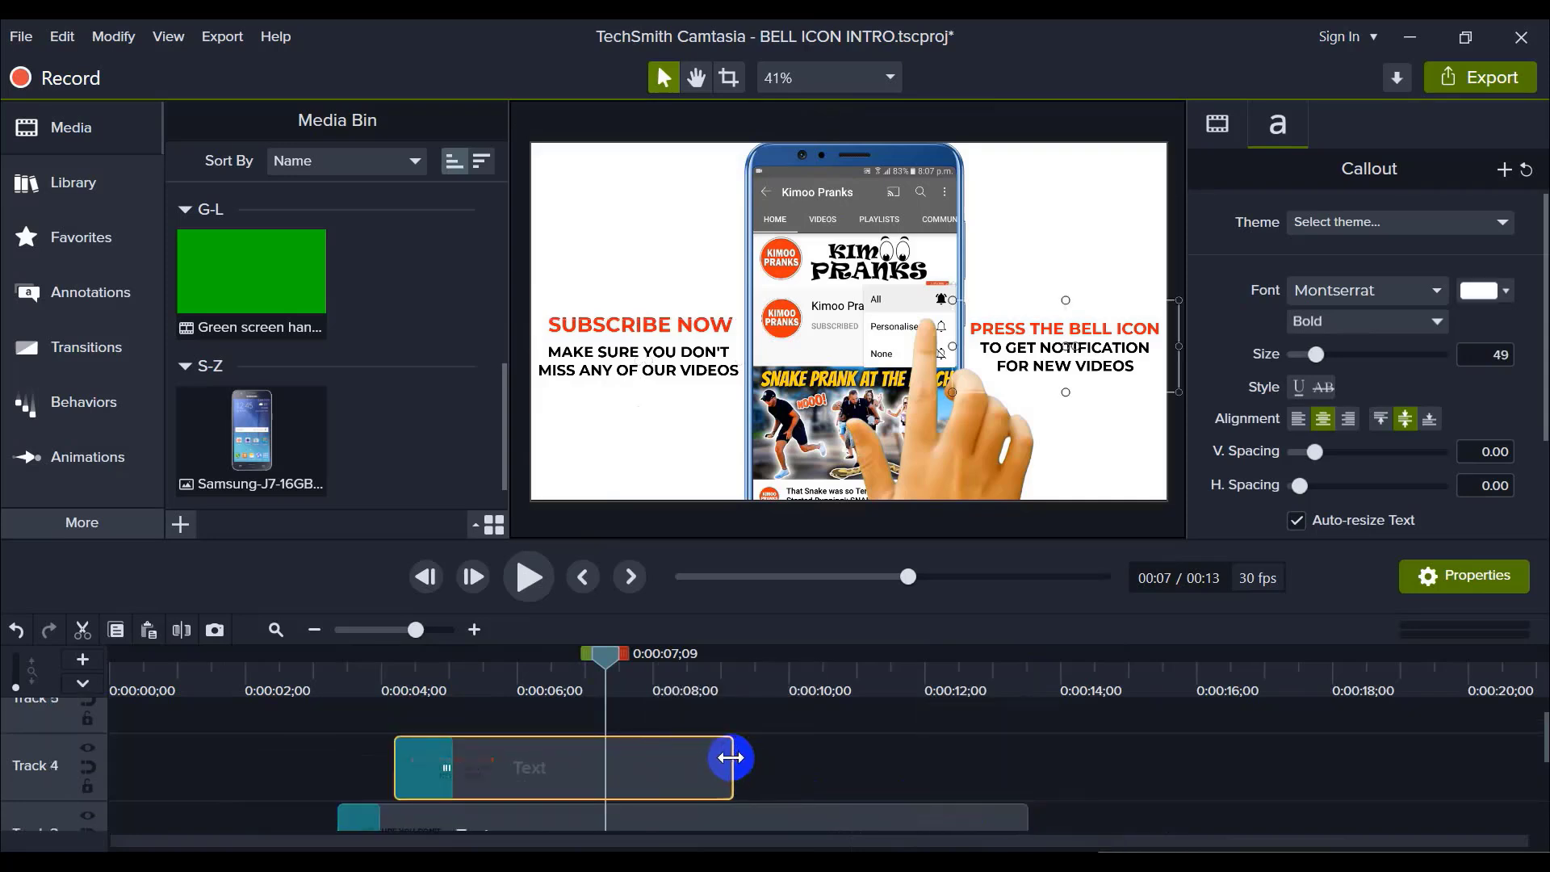
{"action": "left_click_drag", "start_coordinate": [731, 757], "coordinate": [1029, 763]}
{"action": "left_click", "coordinate": [1128, 777]}
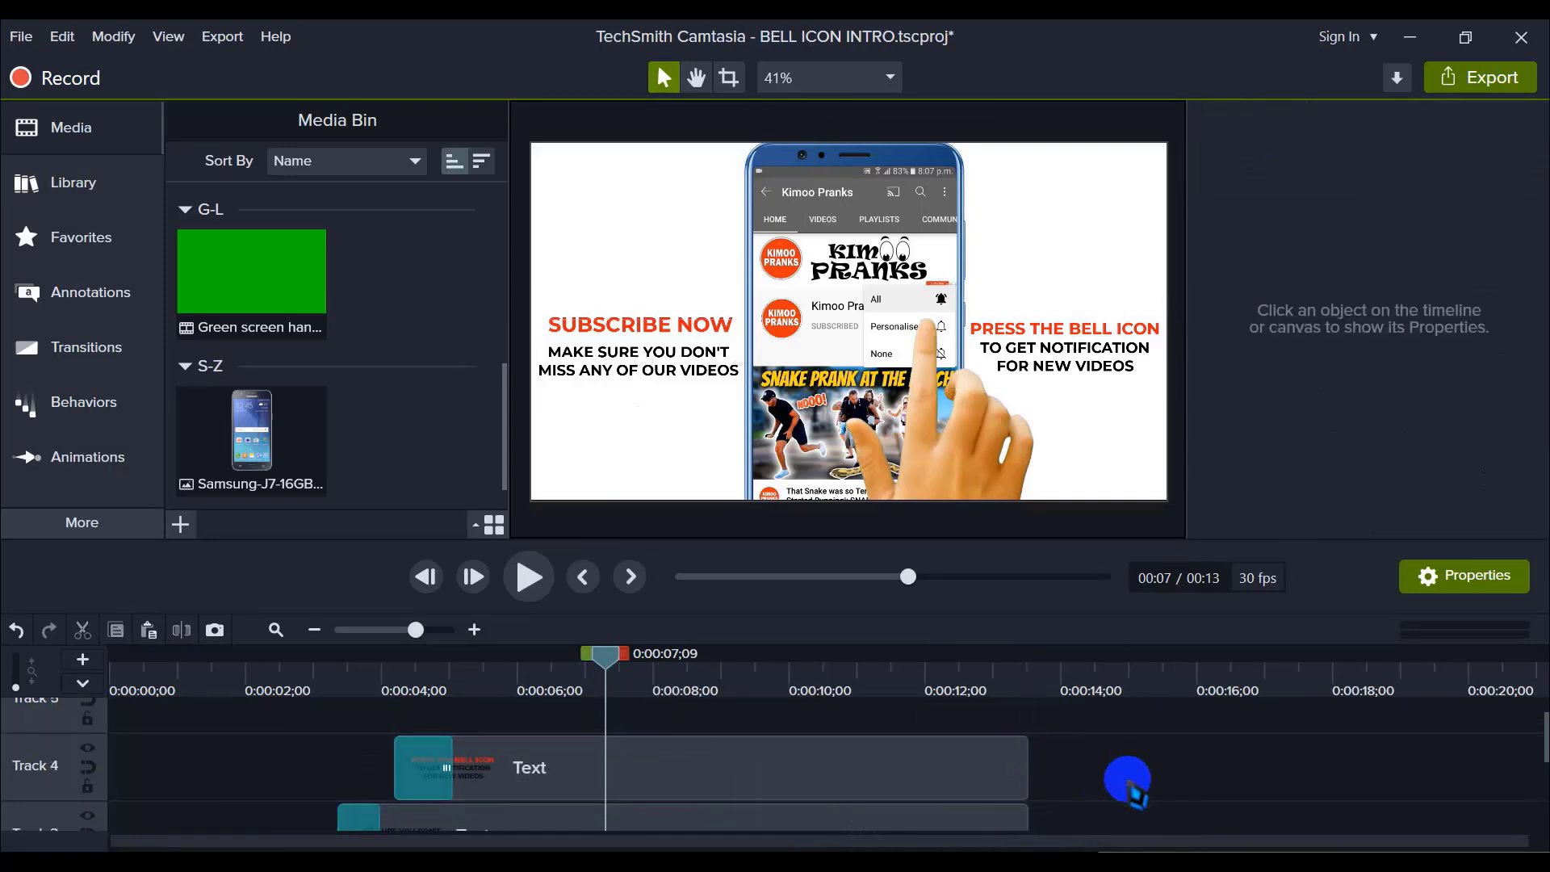
Step: Add bell-icone-2.png from the media bin to the timeline at 0:00:04;04
{"action": "scroll", "coordinate": [1128, 775], "scroll_direction": "down", "scroll_amount": 1}
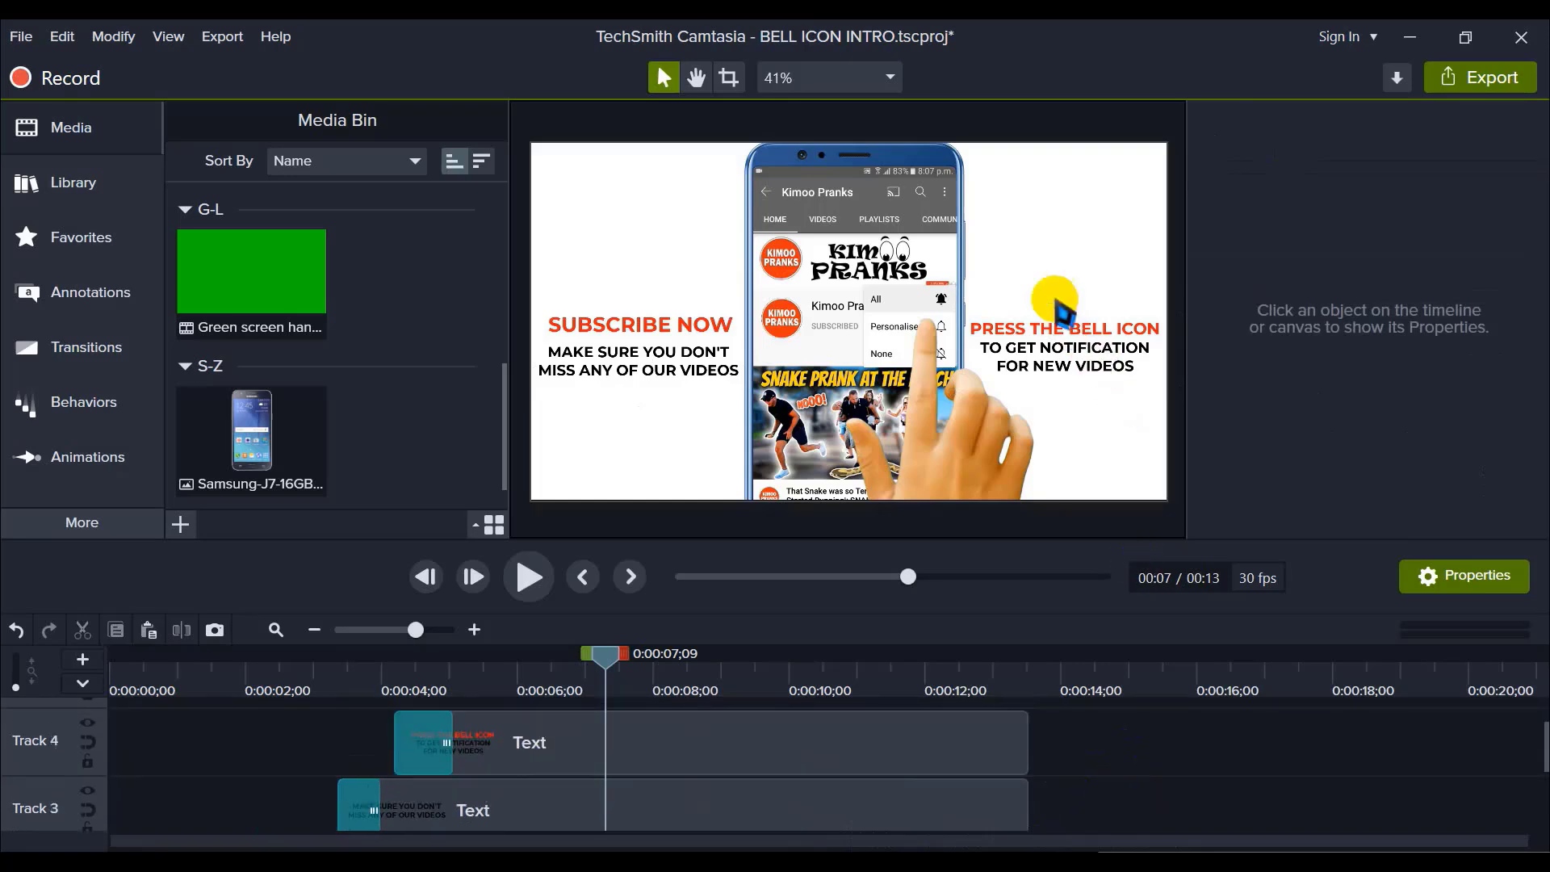
{"action": "scroll", "coordinate": [379, 407], "scroll_direction": "up", "scroll_amount": 3}
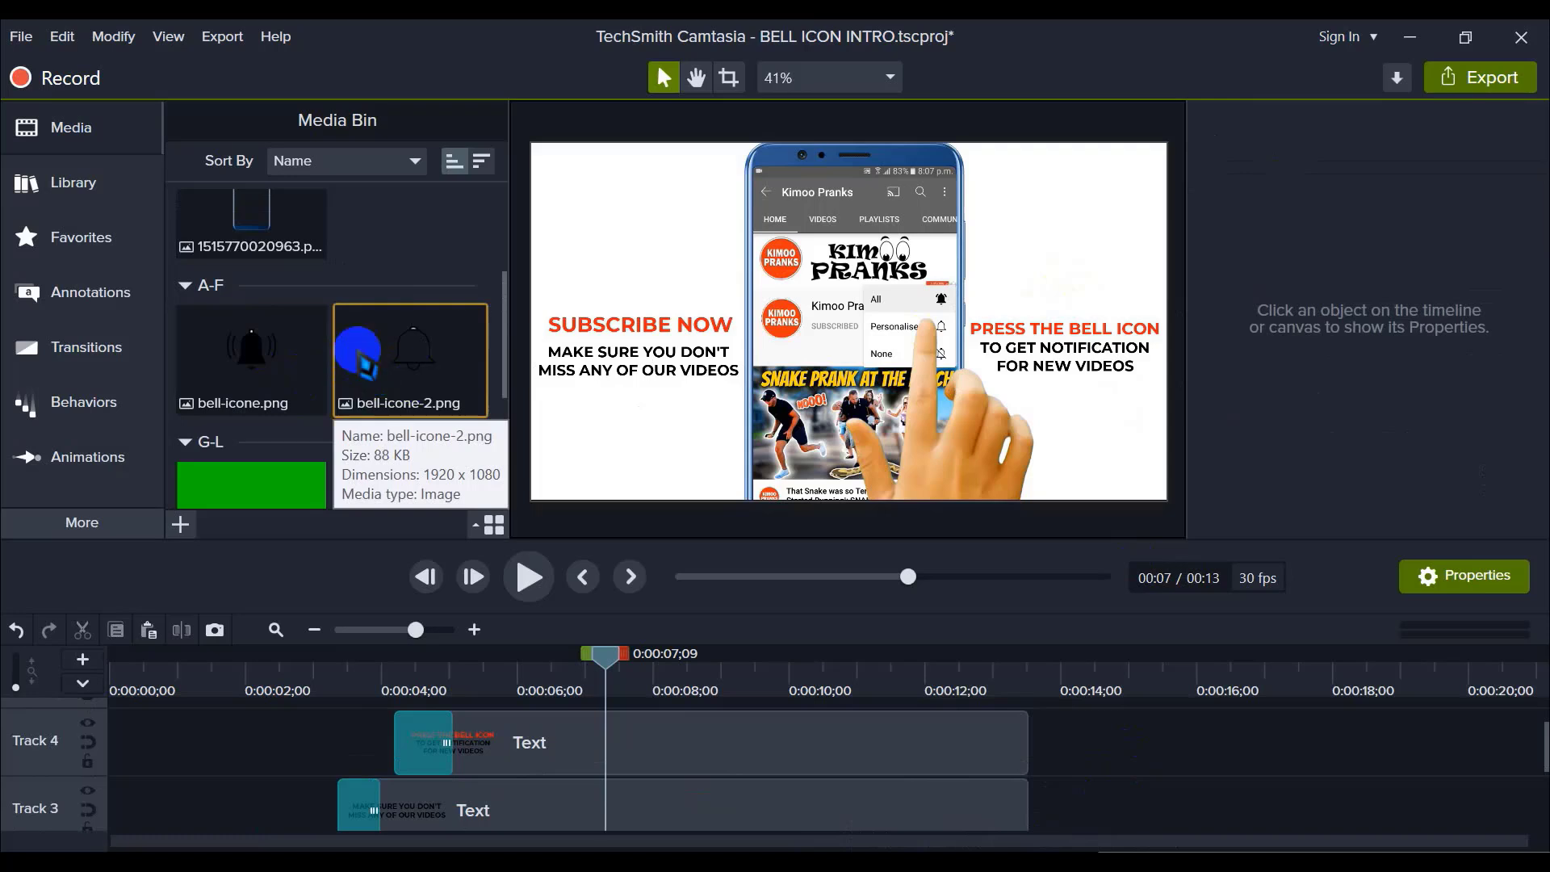
{"action": "left_click_drag", "start_coordinate": [607, 654], "coordinate": [393, 656]}
{"action": "right_click", "coordinate": [429, 376]}
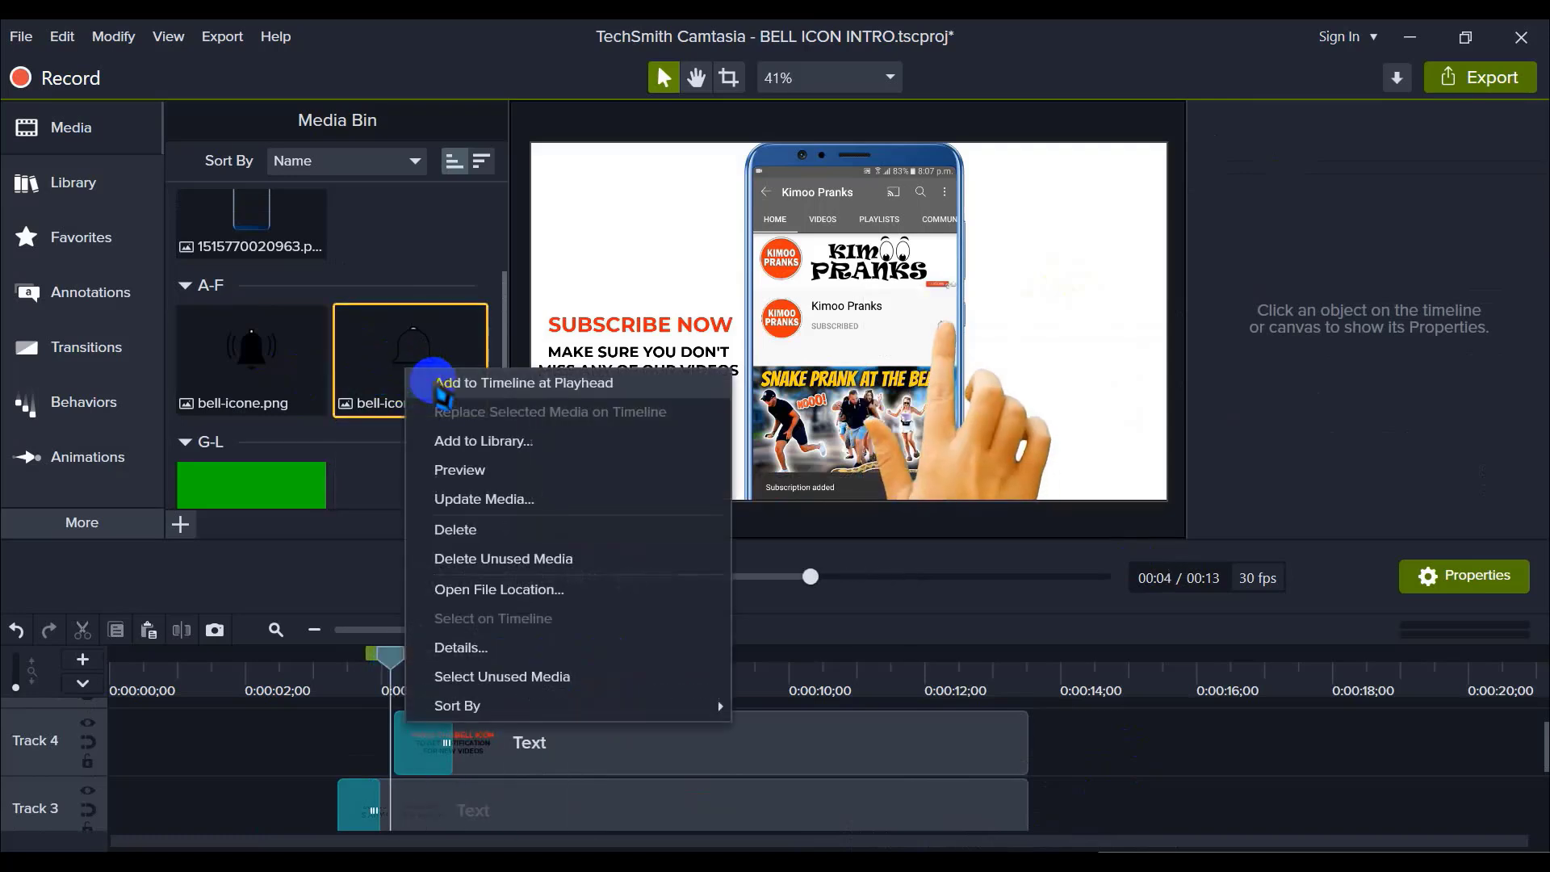
{"action": "left_click", "coordinate": [442, 384]}
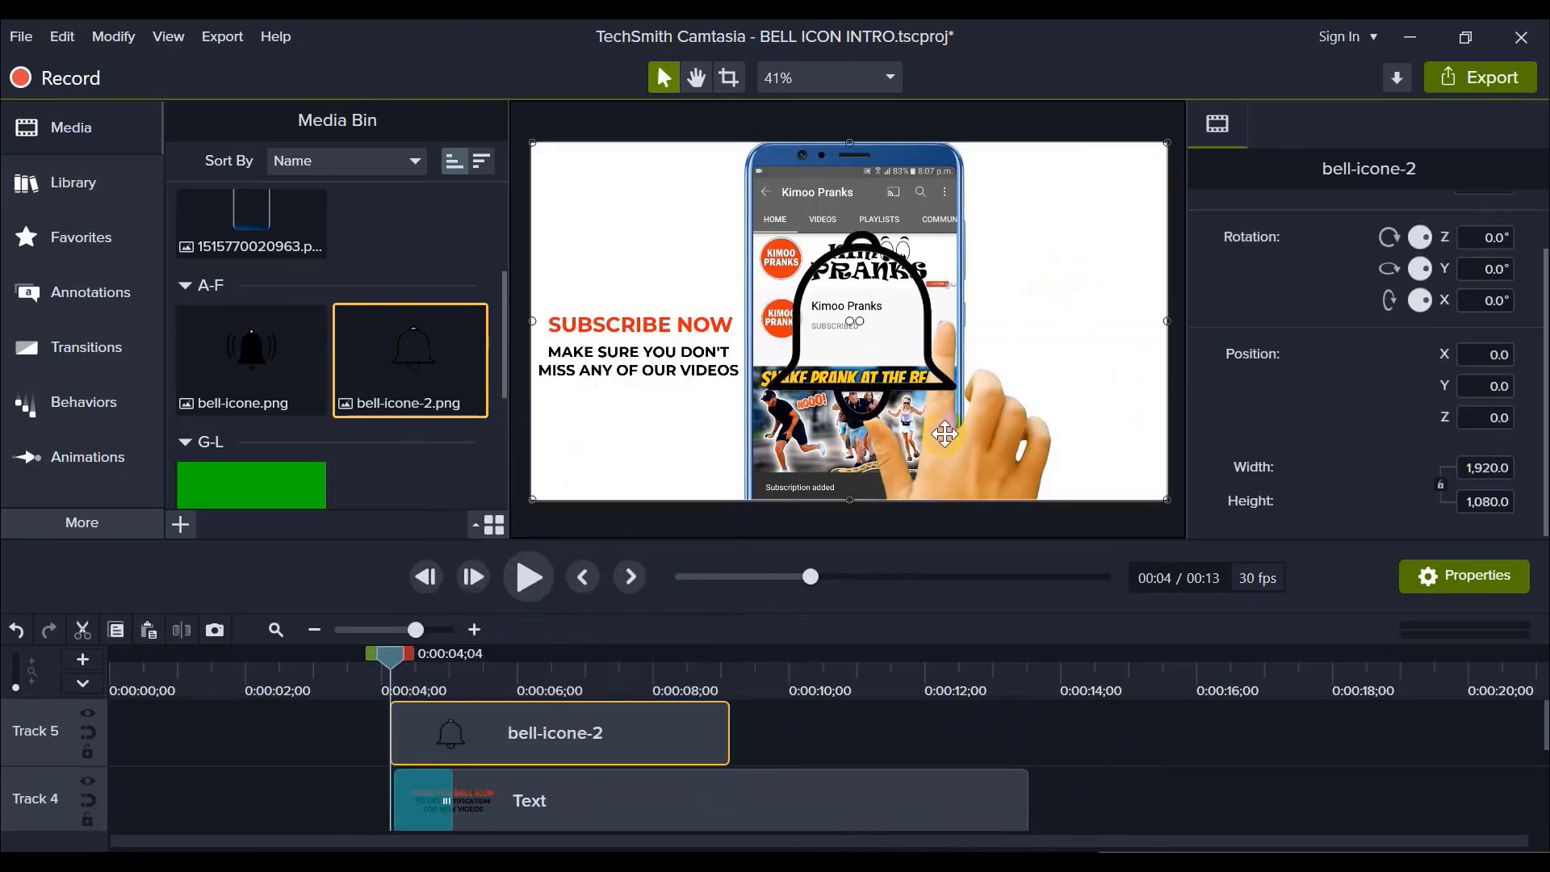
Step: Shrink the bell image to about 360 × 202.5 and place it above the PRESS THE BELL ICON text at about X 681, Y 75
{"action": "left_click_drag", "start_coordinate": [792, 316], "coordinate": [698, 252]}
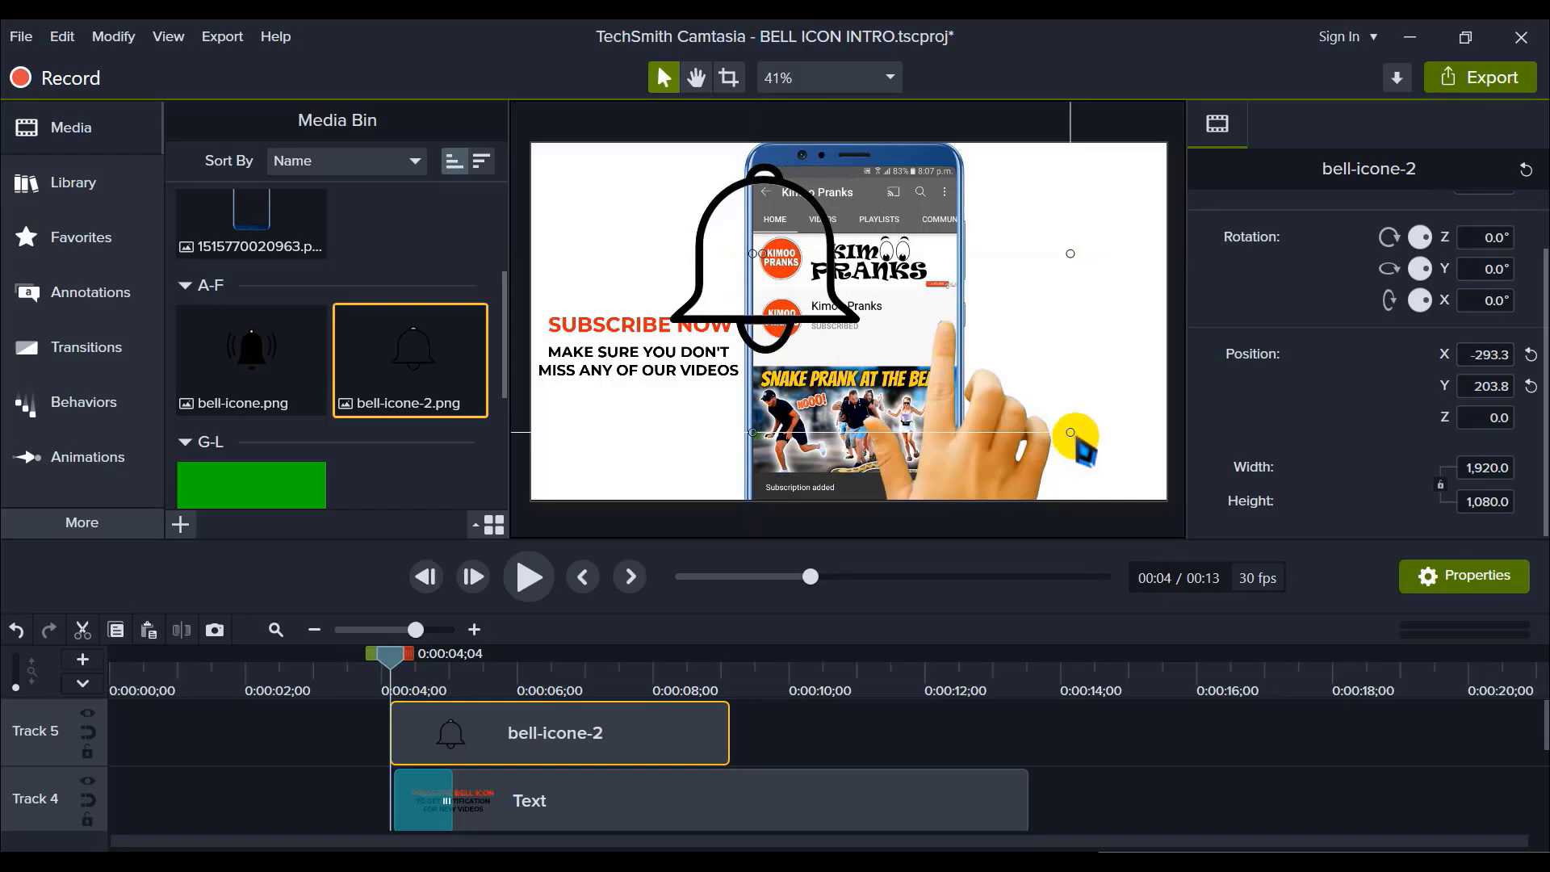
{"action": "left_click_drag", "start_coordinate": [1069, 432], "coordinate": [1066, 272]}
{"action": "left_click_drag", "start_coordinate": [390, 654], "coordinate": [469, 659]}
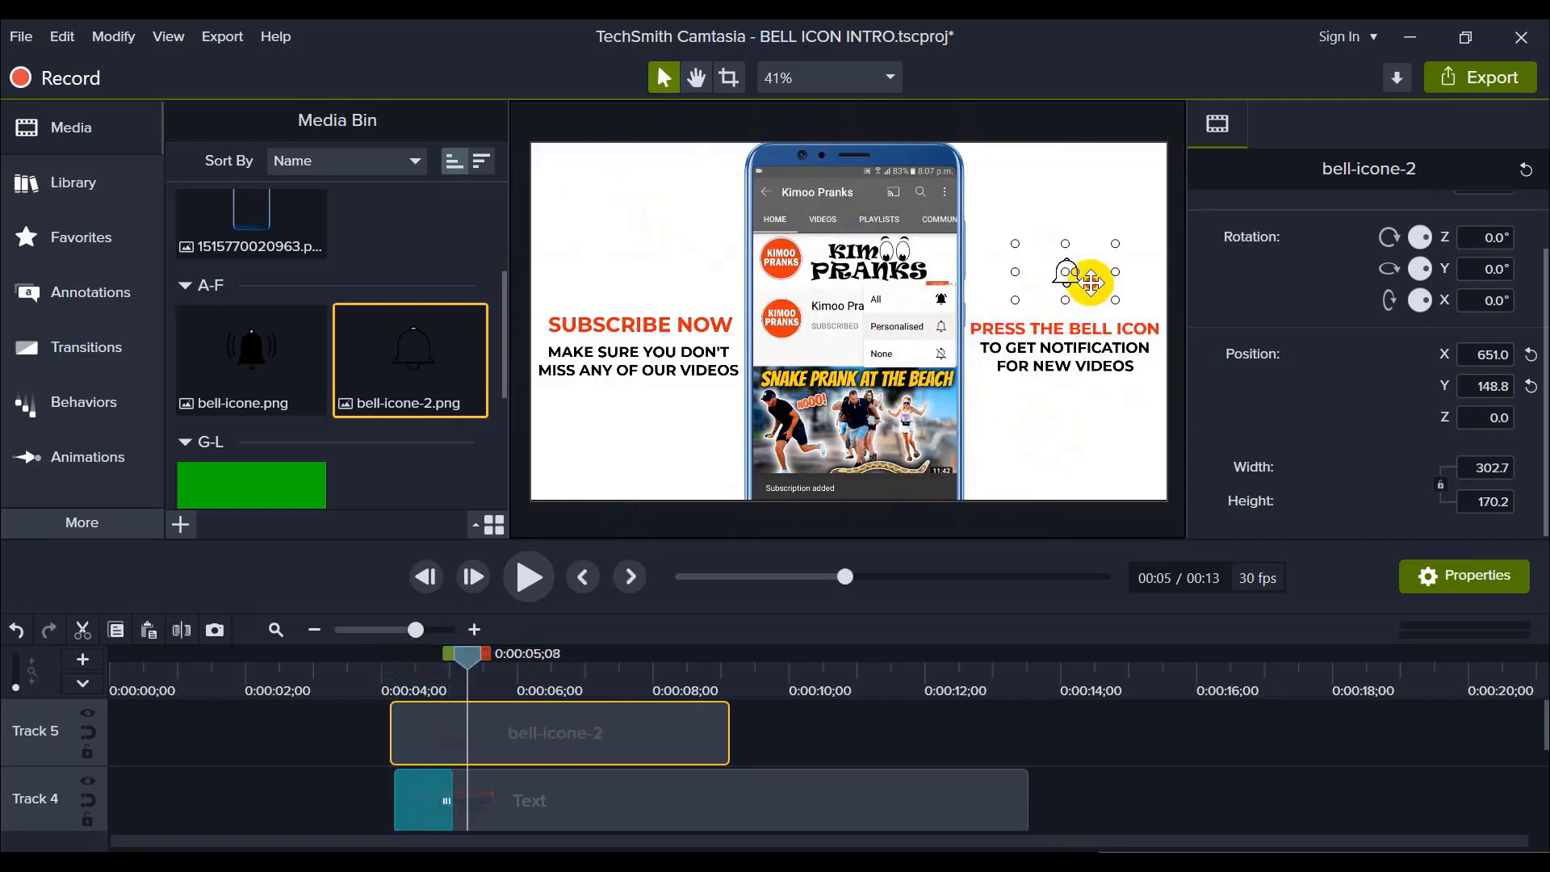
{"action": "left_click_drag", "start_coordinate": [1092, 282], "coordinate": [1092, 302]}
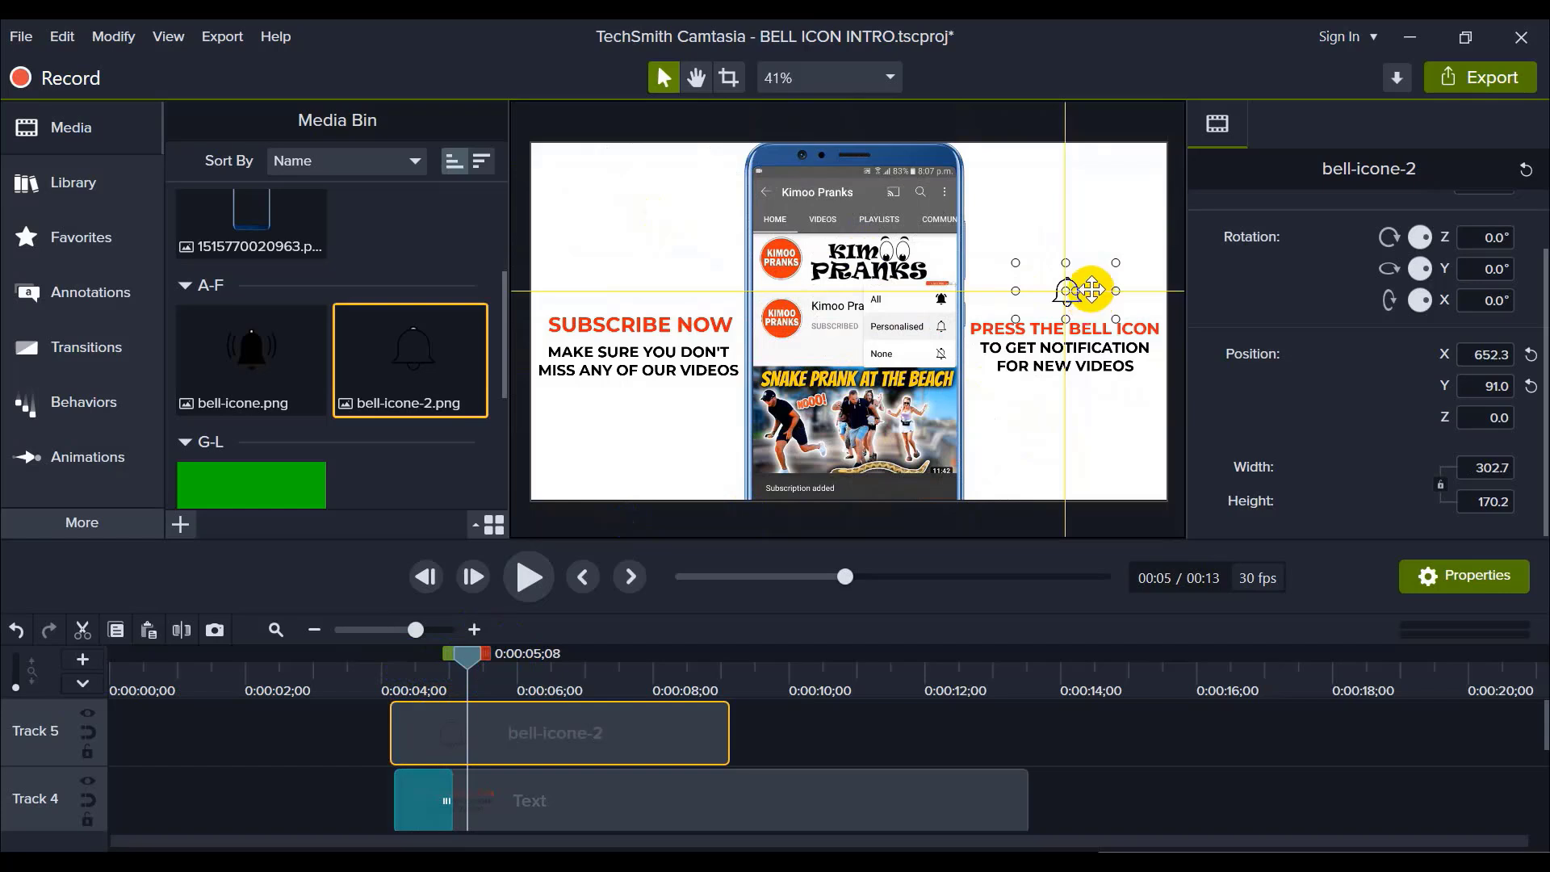
{"action": "left_click_drag", "start_coordinate": [1092, 289], "coordinate": [1092, 289]}
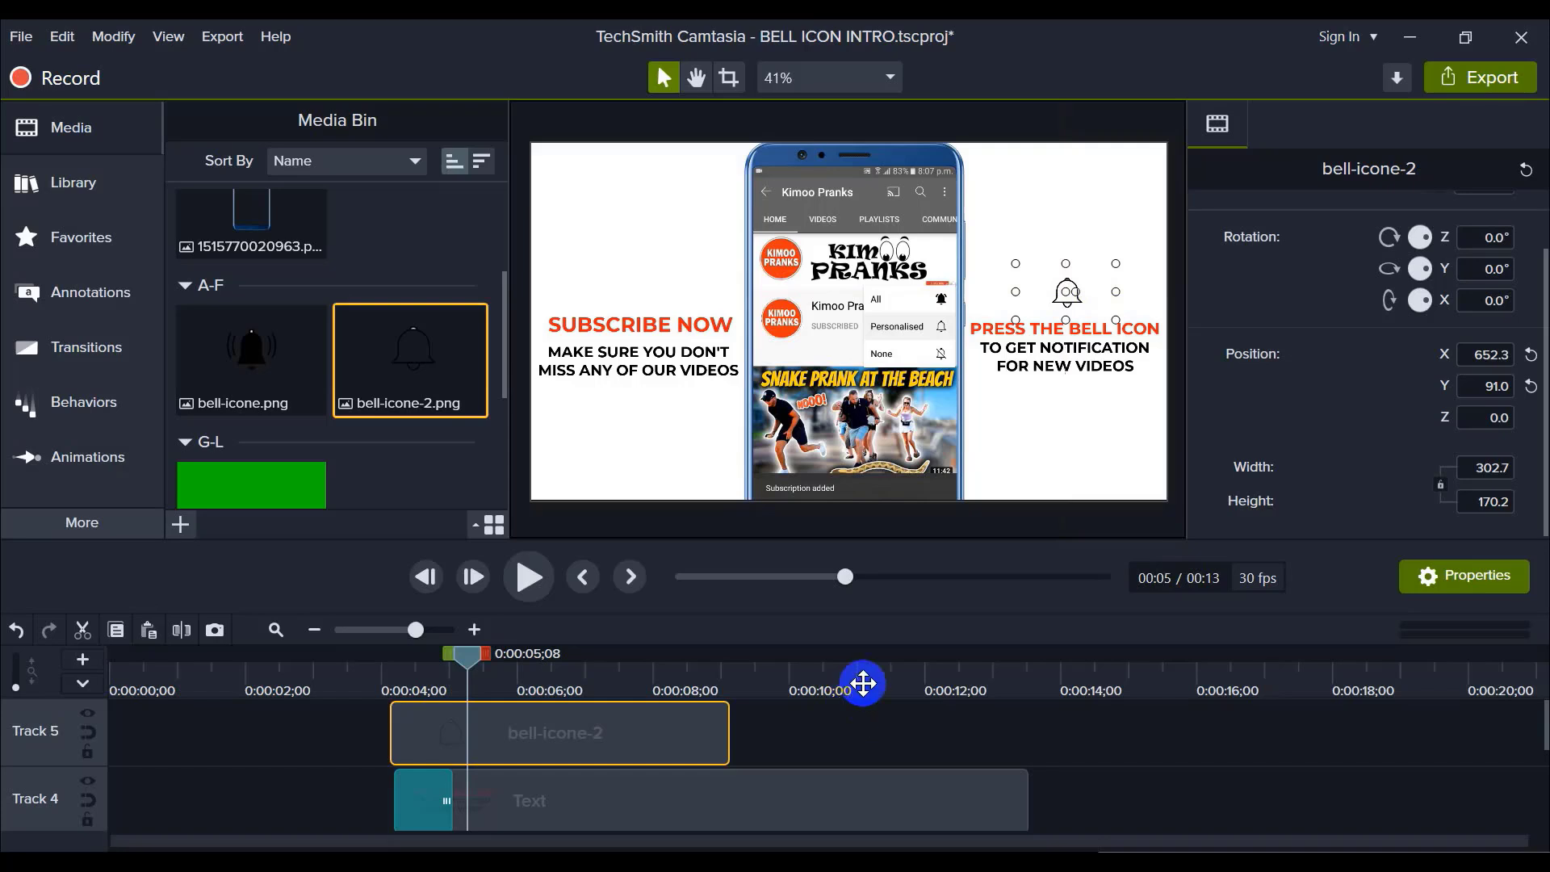
{"action": "left_click_drag", "start_coordinate": [1113, 336], "coordinate": [1115, 343]}
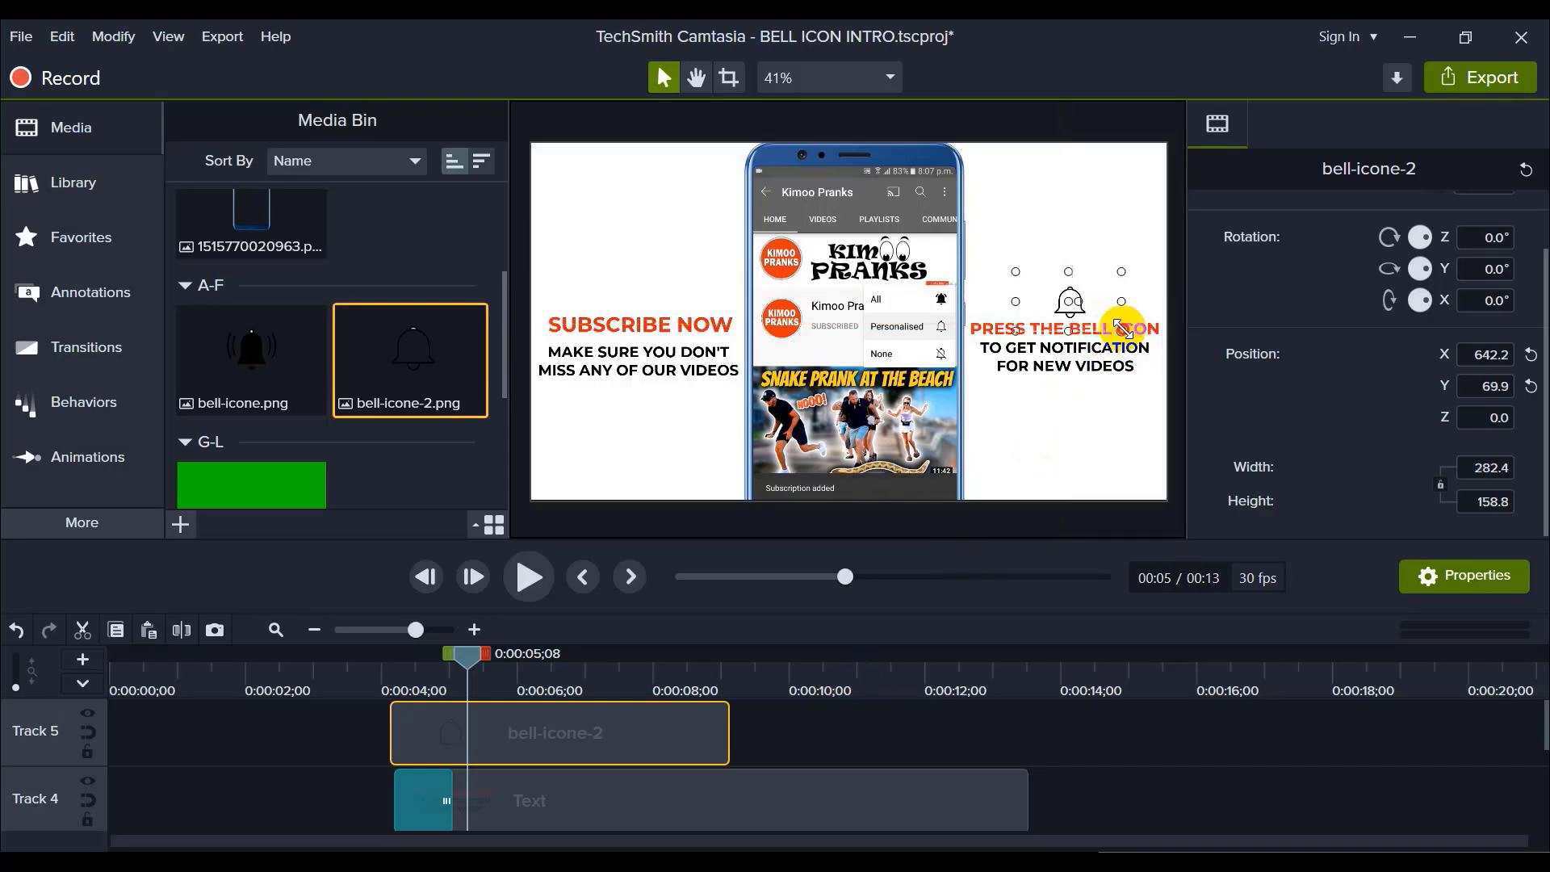
{"action": "left_click_drag", "start_coordinate": [1124, 329], "coordinate": [1132, 338]}
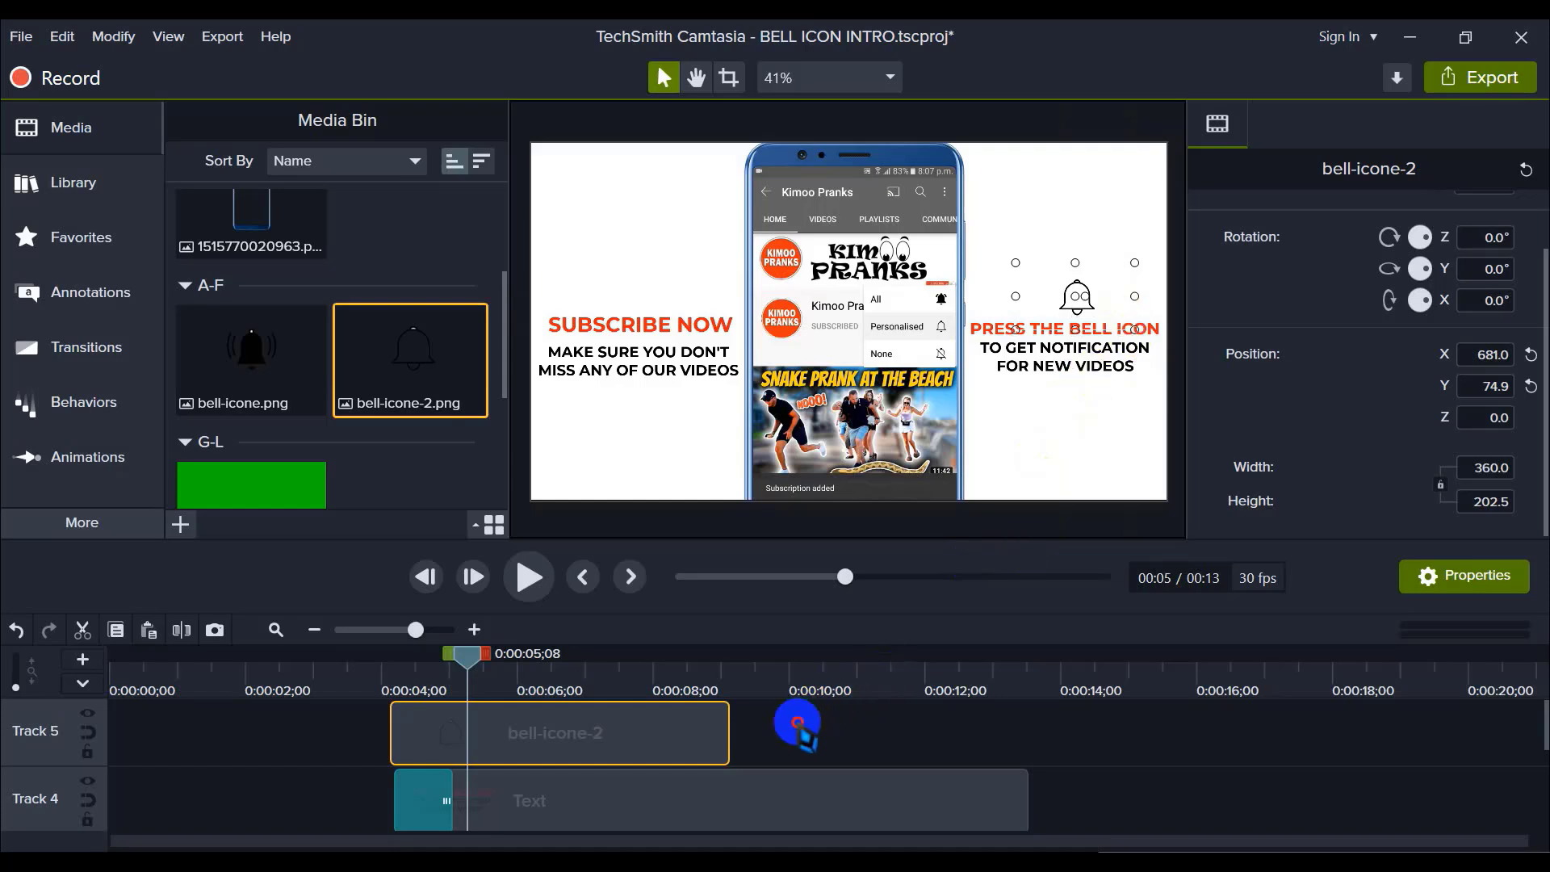
Step: Extend the bell-icone-2 clip on Track 5 to end level with the text clips below it
{"action": "left_click", "coordinate": [797, 724]}
{"action": "left_click_drag", "start_coordinate": [730, 730], "coordinate": [1038, 744]}
{"action": "left_click", "coordinate": [1107, 754]}
Step: Move the Track 4 text clip slightly earlier so it starts at about 0:00:04;00
{"action": "left_click_drag", "start_coordinate": [470, 662], "coordinate": [378, 662]}
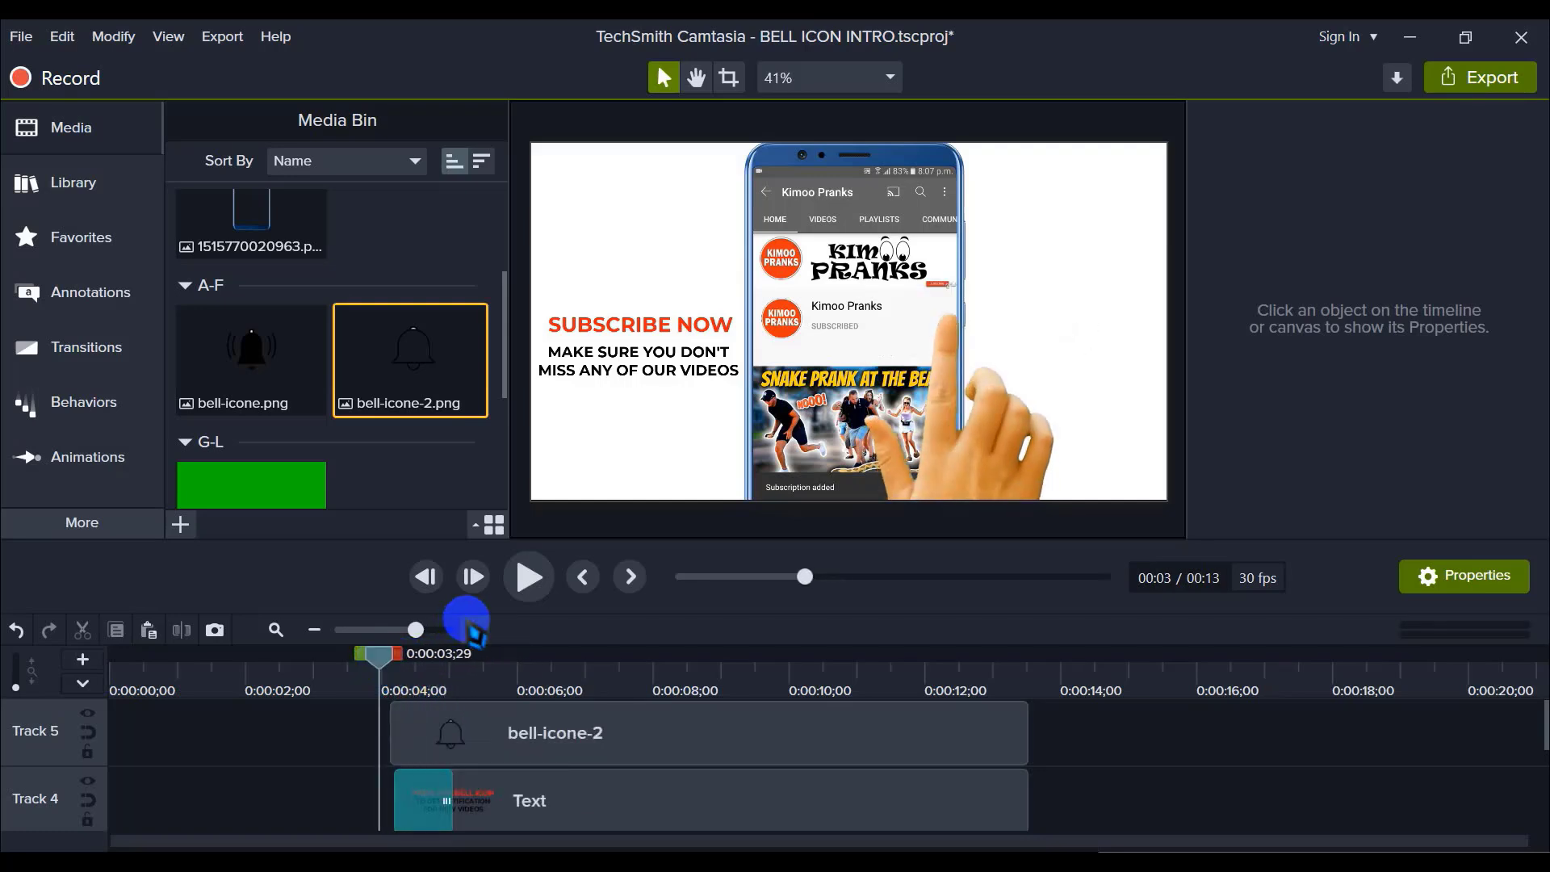
{"action": "left_click", "coordinate": [474, 629]}
{"action": "scroll", "coordinate": [494, 705], "scroll_direction": "down", "scroll_amount": 2}
{"action": "scroll", "coordinate": [597, 747], "scroll_direction": "up", "scroll_amount": 1}
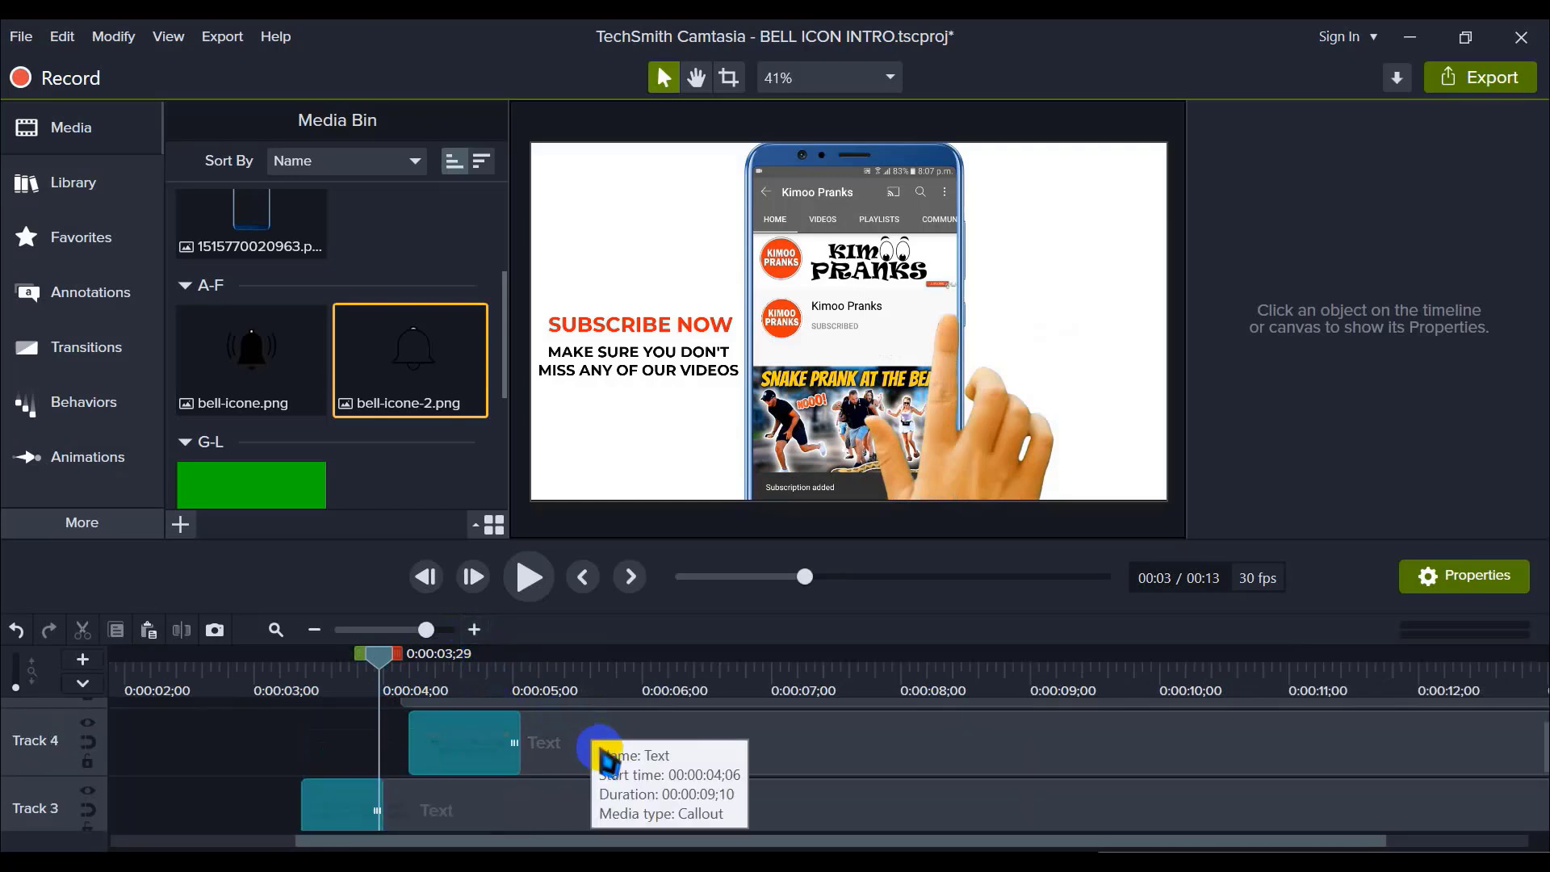
{"action": "left_click", "coordinate": [614, 755]}
{"action": "left_click_drag", "start_coordinate": [614, 747], "coordinate": [610, 739]}
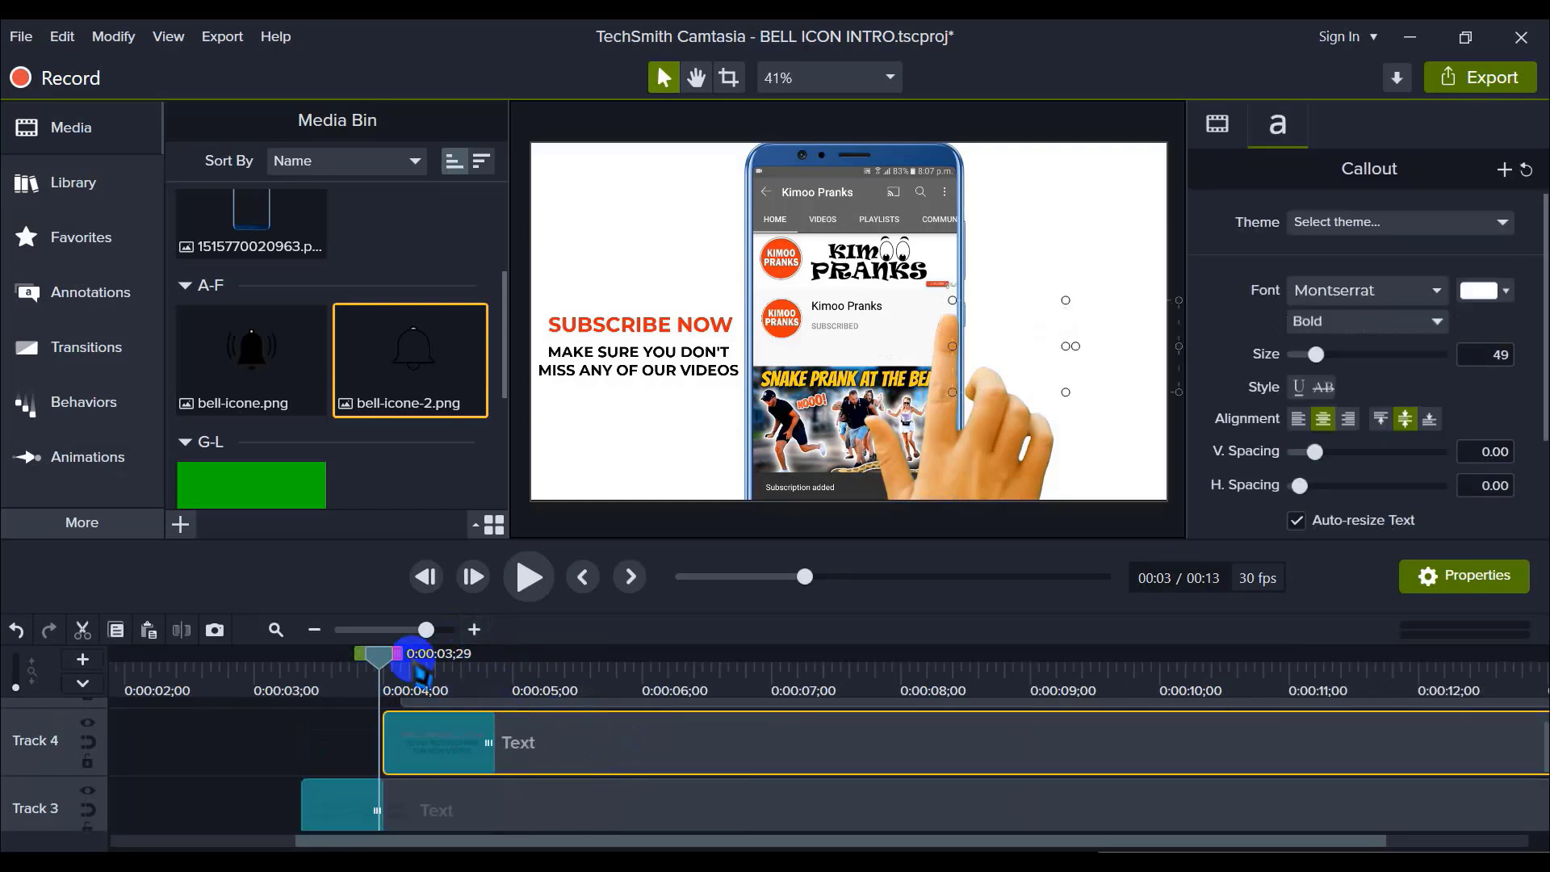
Step: Move the bell-icone-2 clip on Track 5 earlier so it starts at 0:00:04;00, level with the Track 4 text clip
{"action": "left_click_drag", "start_coordinate": [379, 656], "coordinate": [501, 667]}
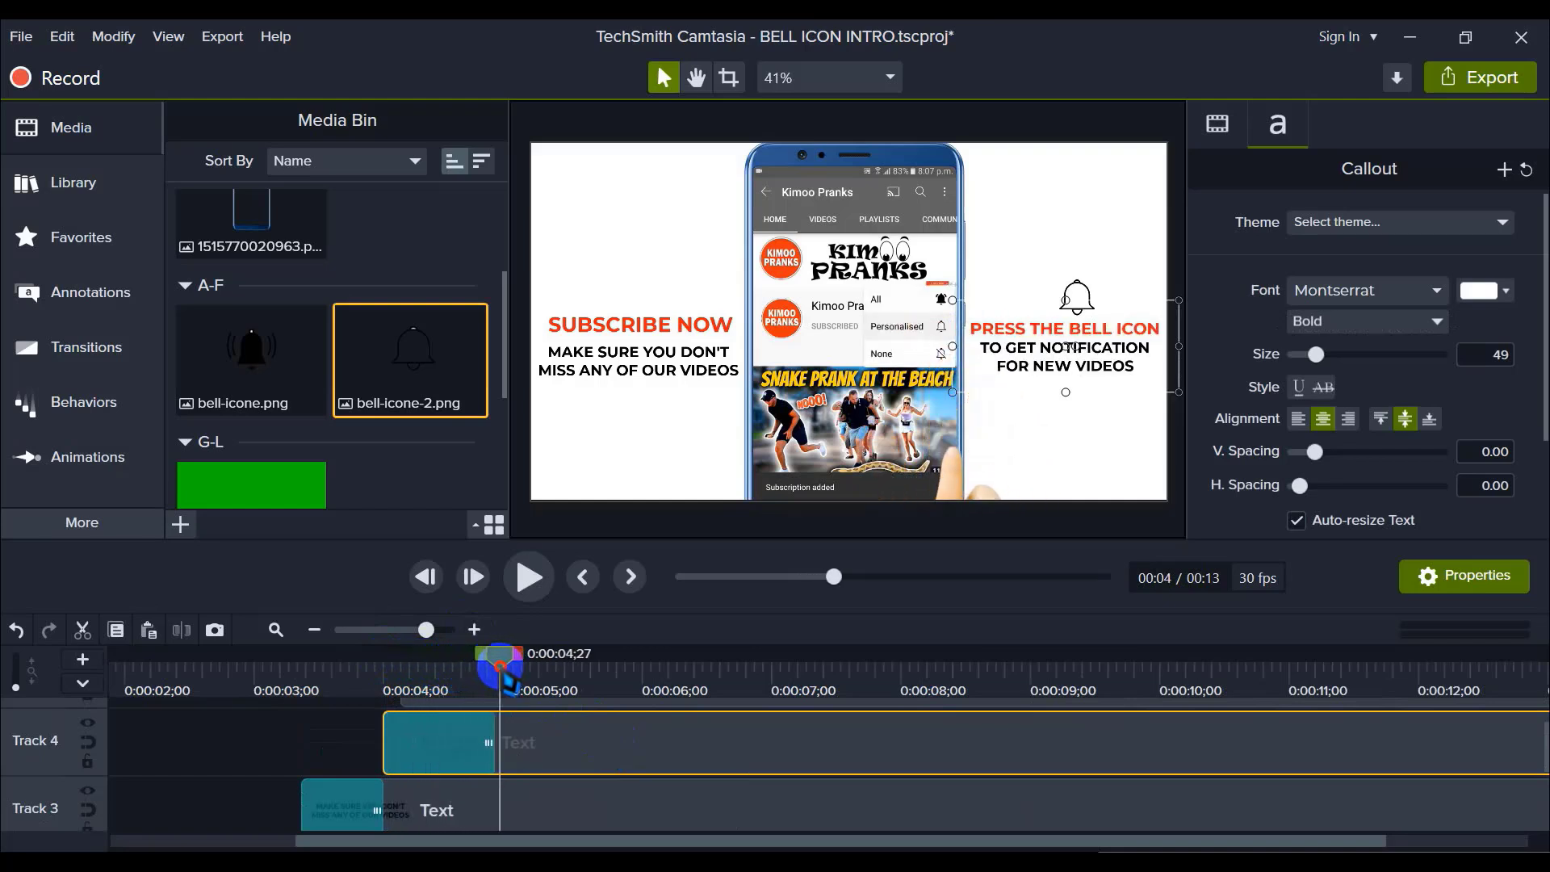
{"action": "scroll", "coordinate": [541, 727], "scroll_direction": "up", "scroll_amount": 1}
{"action": "left_click", "coordinate": [574, 747]}
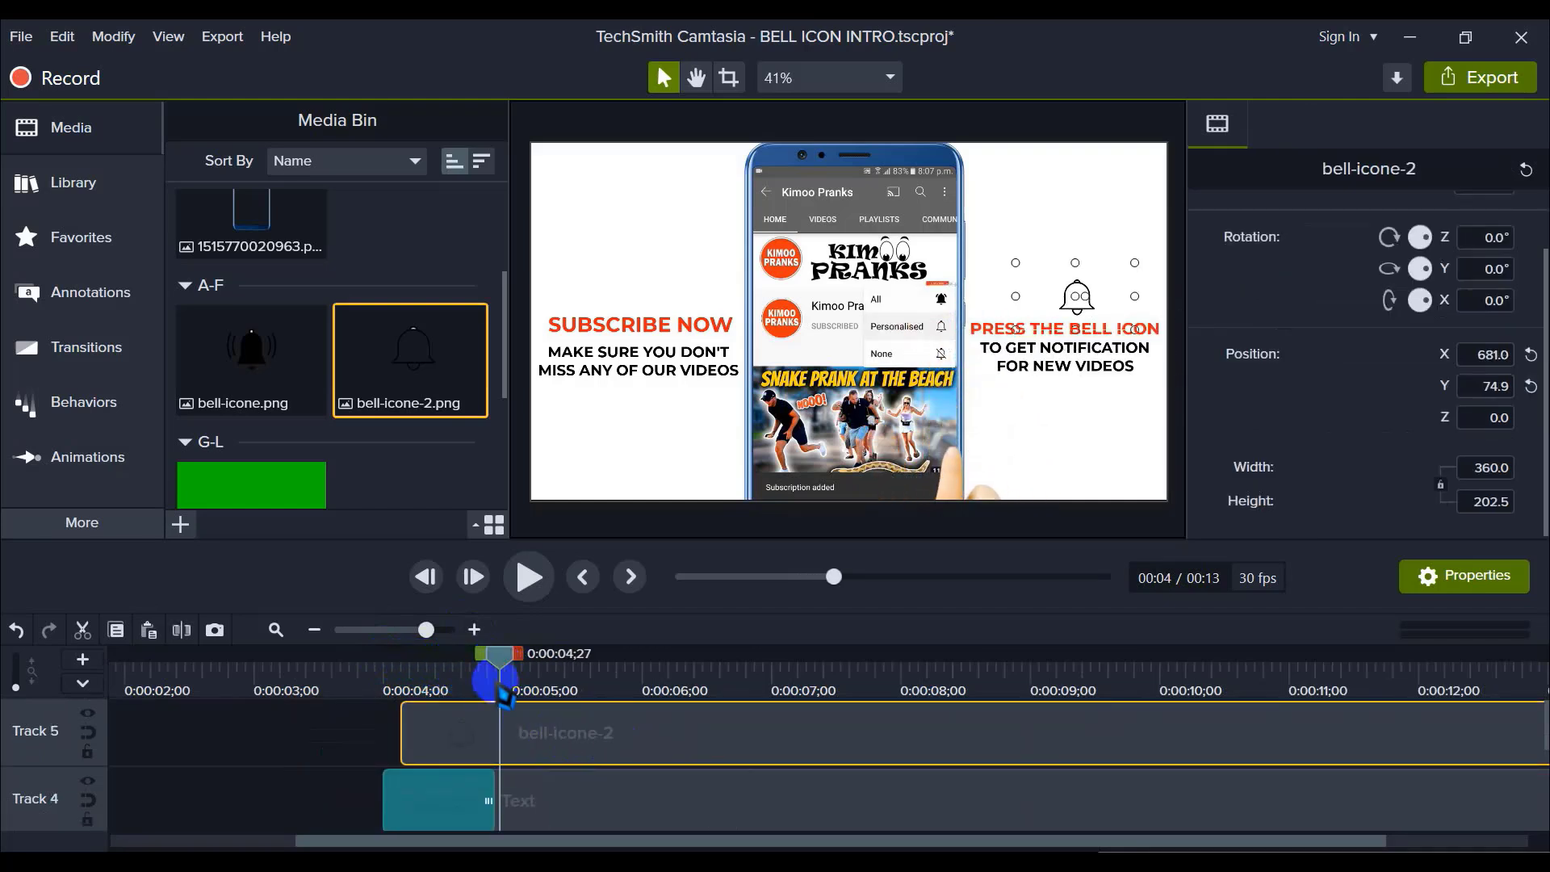
{"action": "left_click_drag", "start_coordinate": [483, 671], "coordinate": [384, 667]}
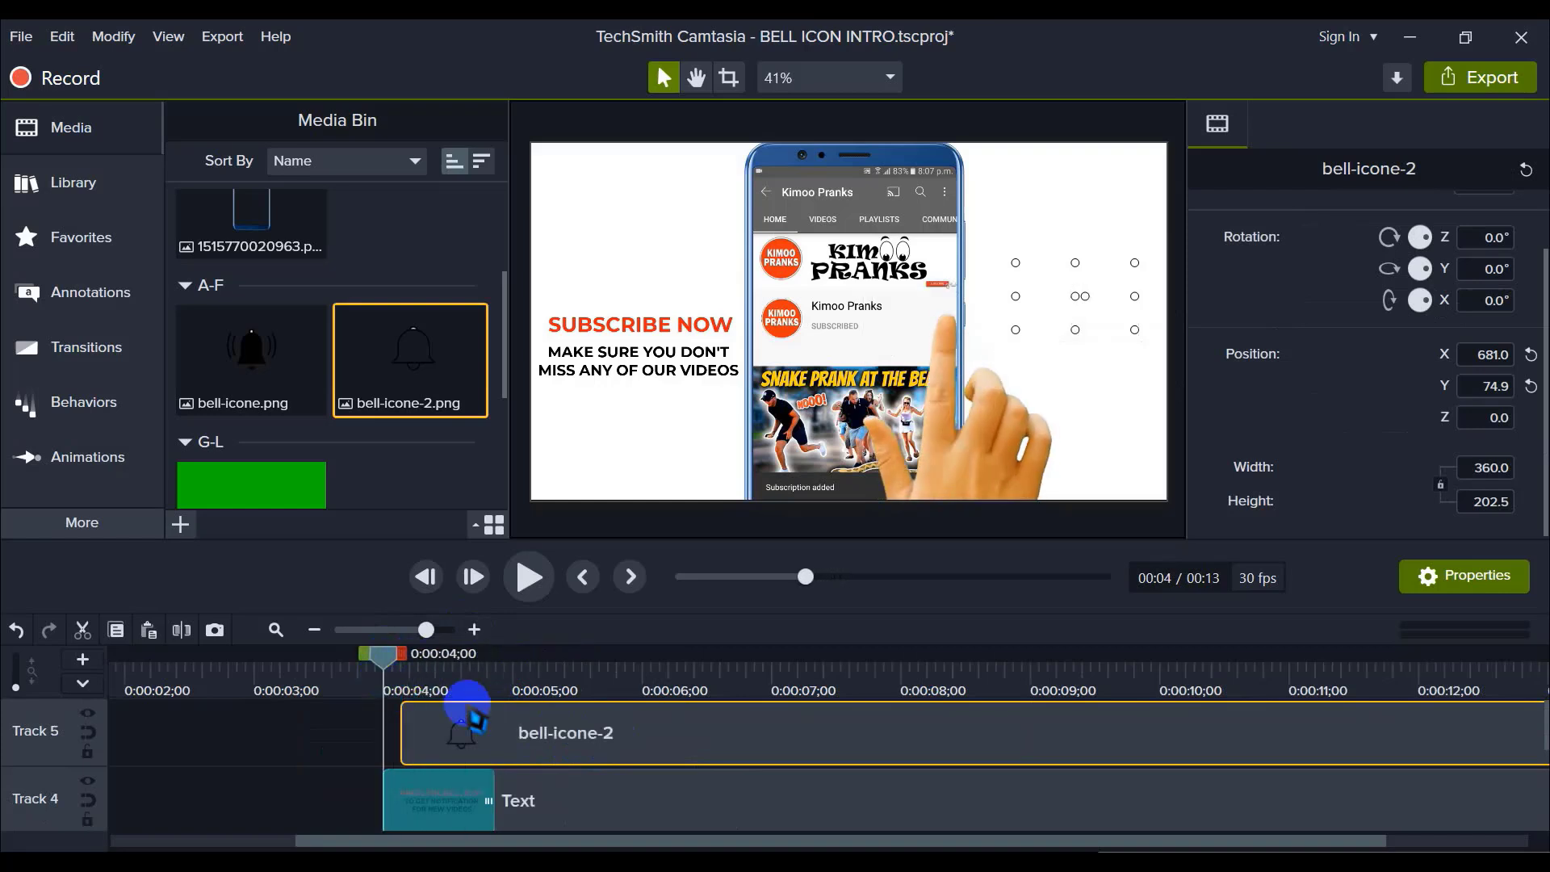
{"action": "left_click_drag", "start_coordinate": [468, 718], "coordinate": [479, 723]}
{"action": "left_click", "coordinate": [301, 744]}
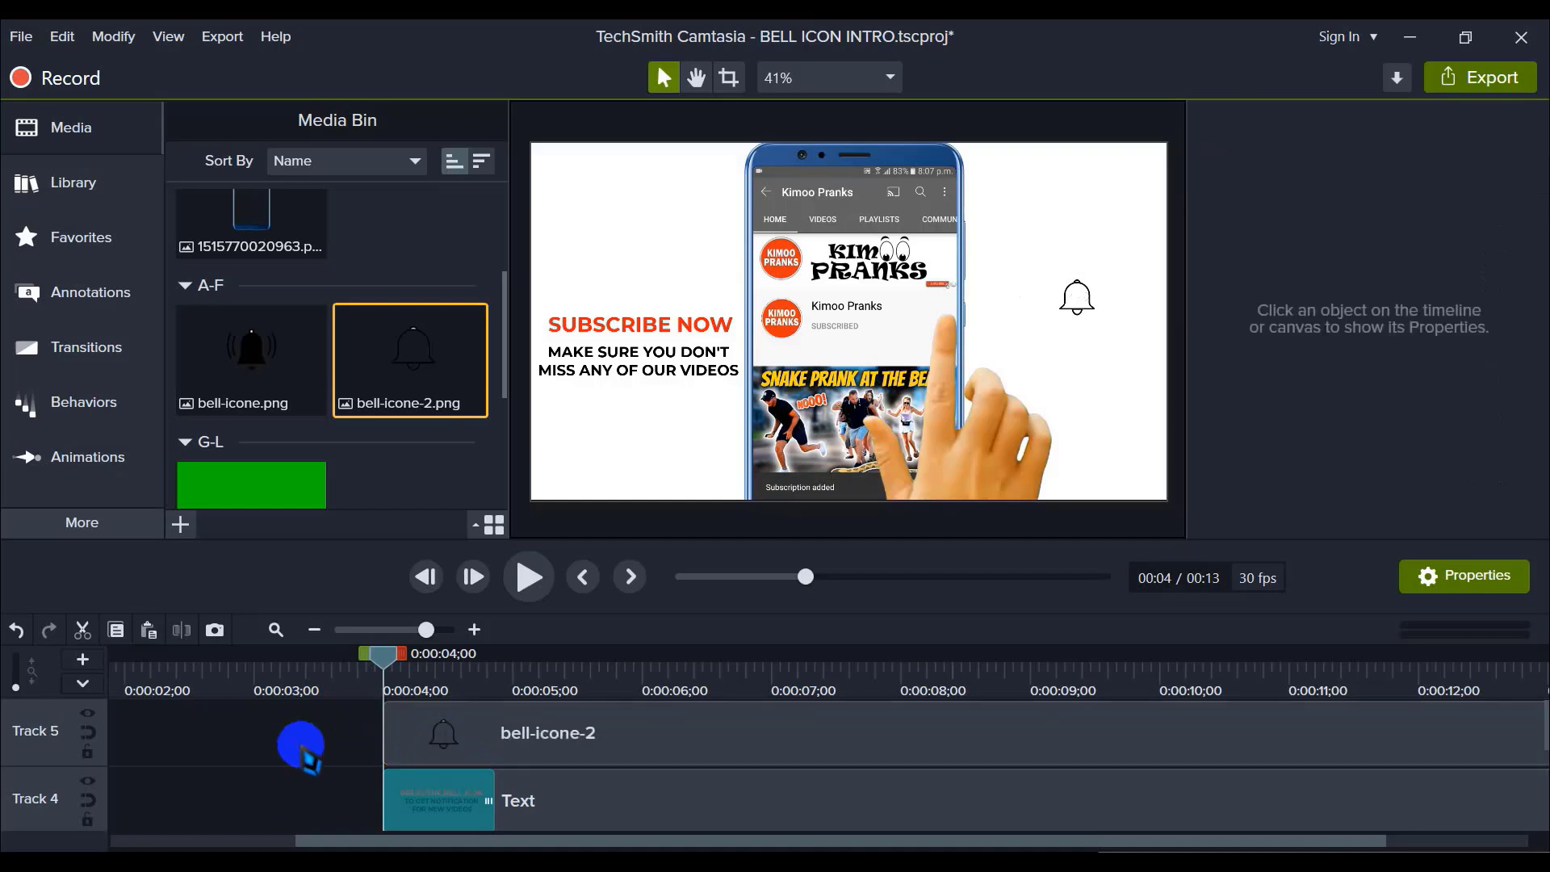
{"action": "left_click", "coordinate": [494, 734]}
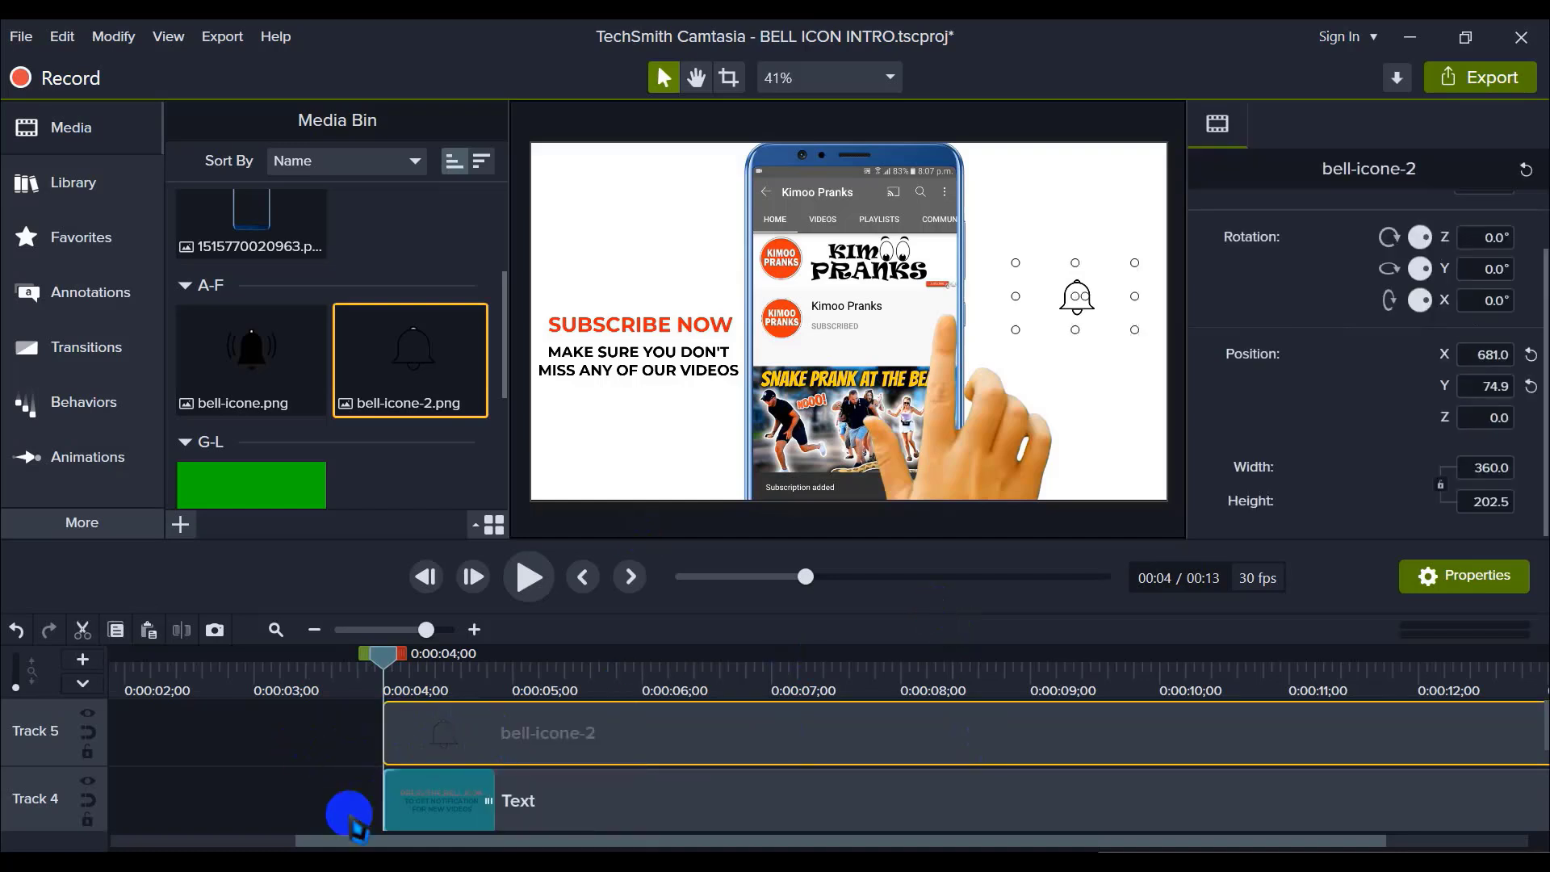
{"action": "left_click", "coordinate": [301, 755]}
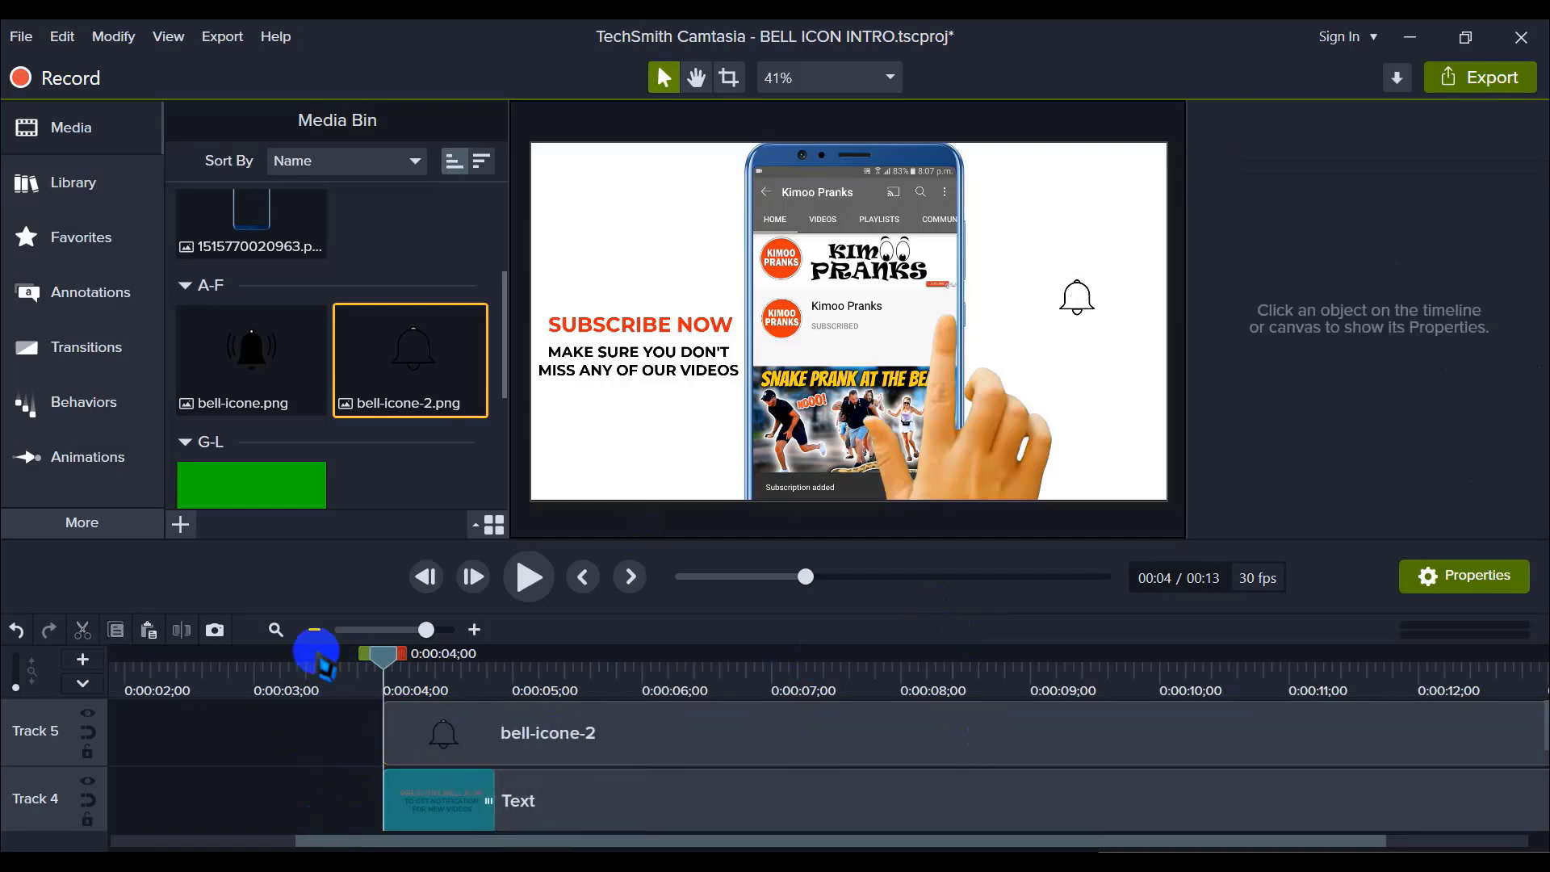
{"action": "left_click", "coordinate": [306, 630]}
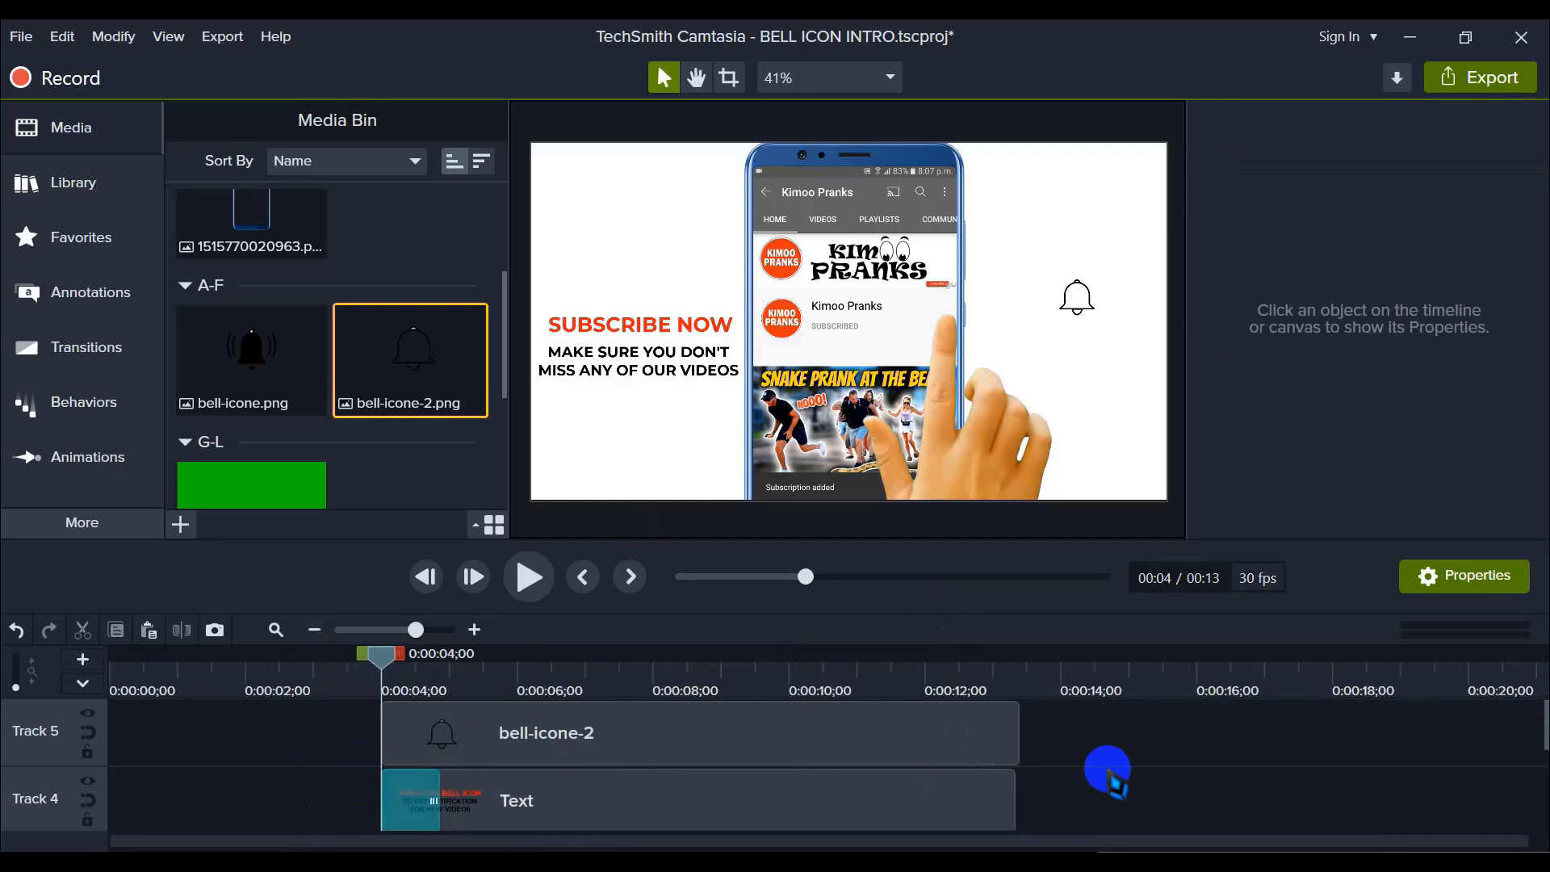
{"action": "left_click", "coordinate": [557, 739]}
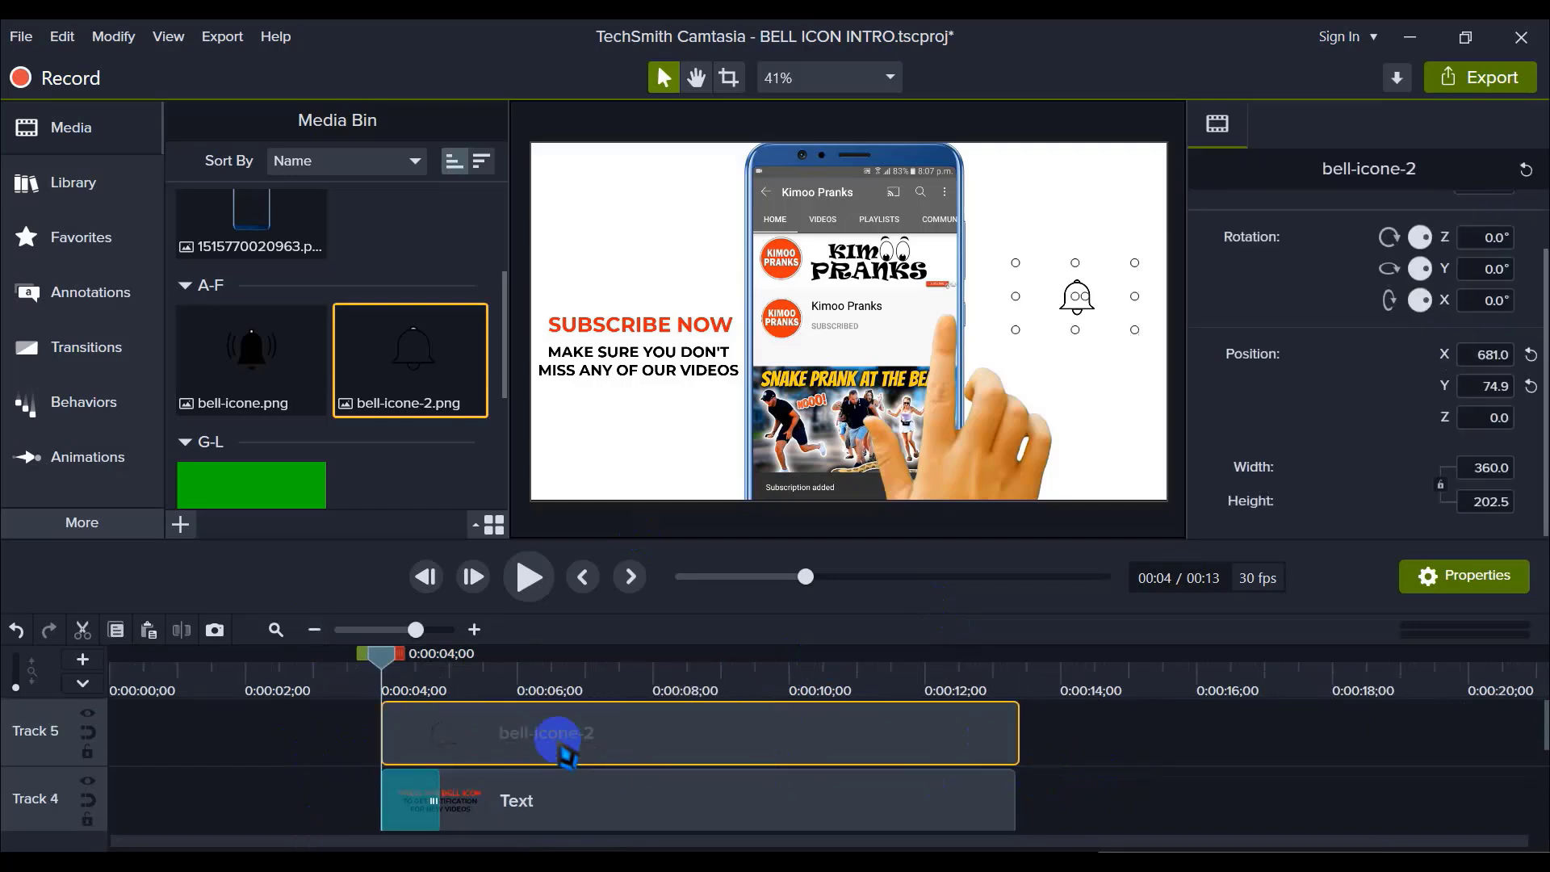
{"action": "left_click", "coordinate": [474, 630]}
{"action": "left_click", "coordinate": [329, 751]}
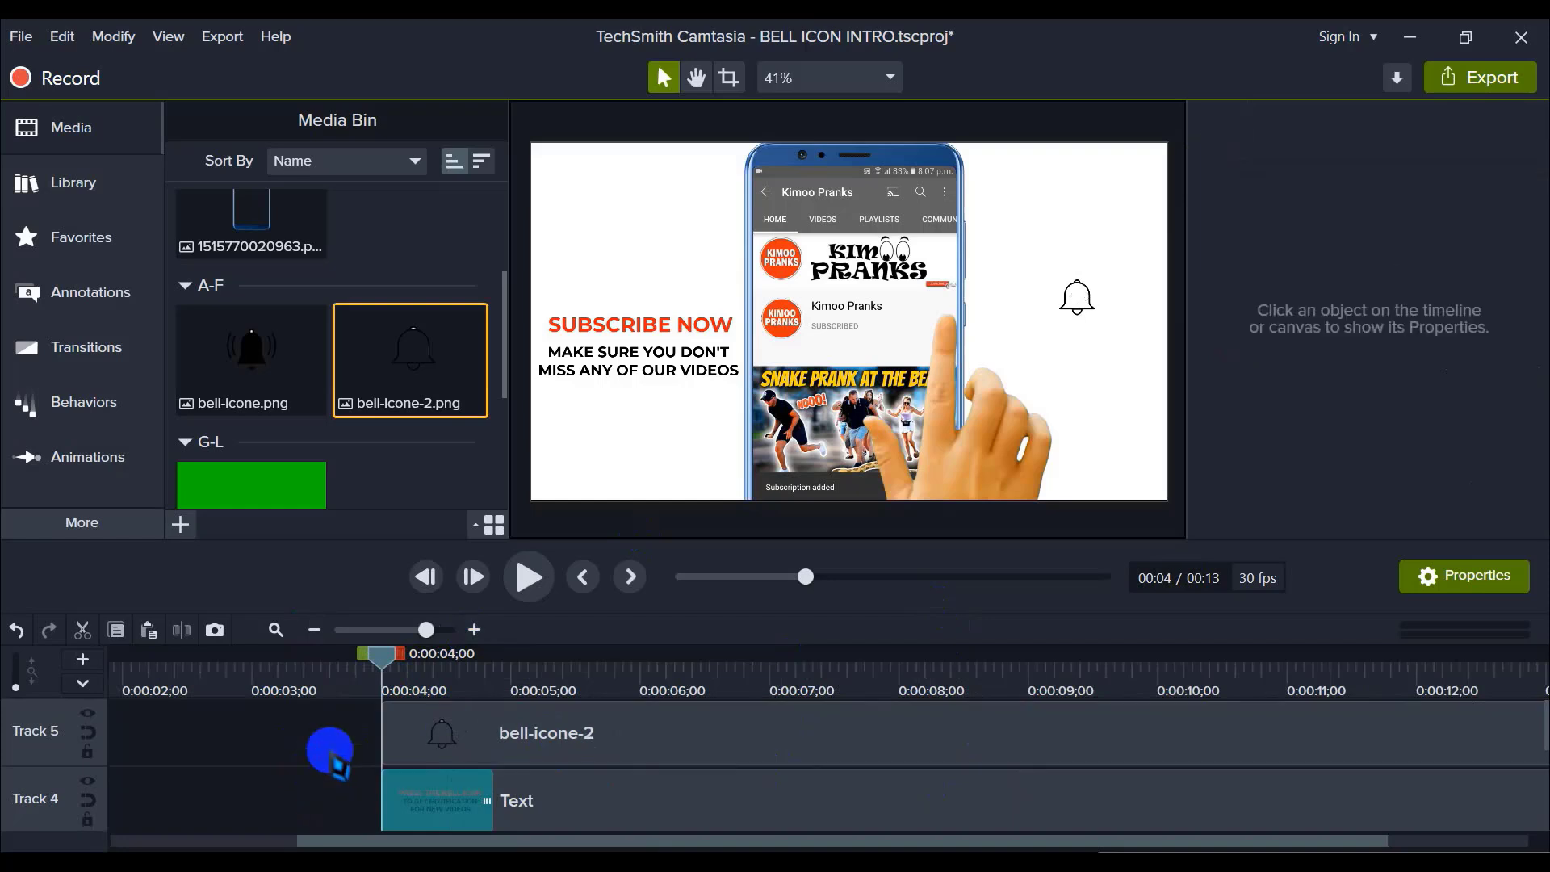
{"action": "left_click", "coordinate": [482, 729]}
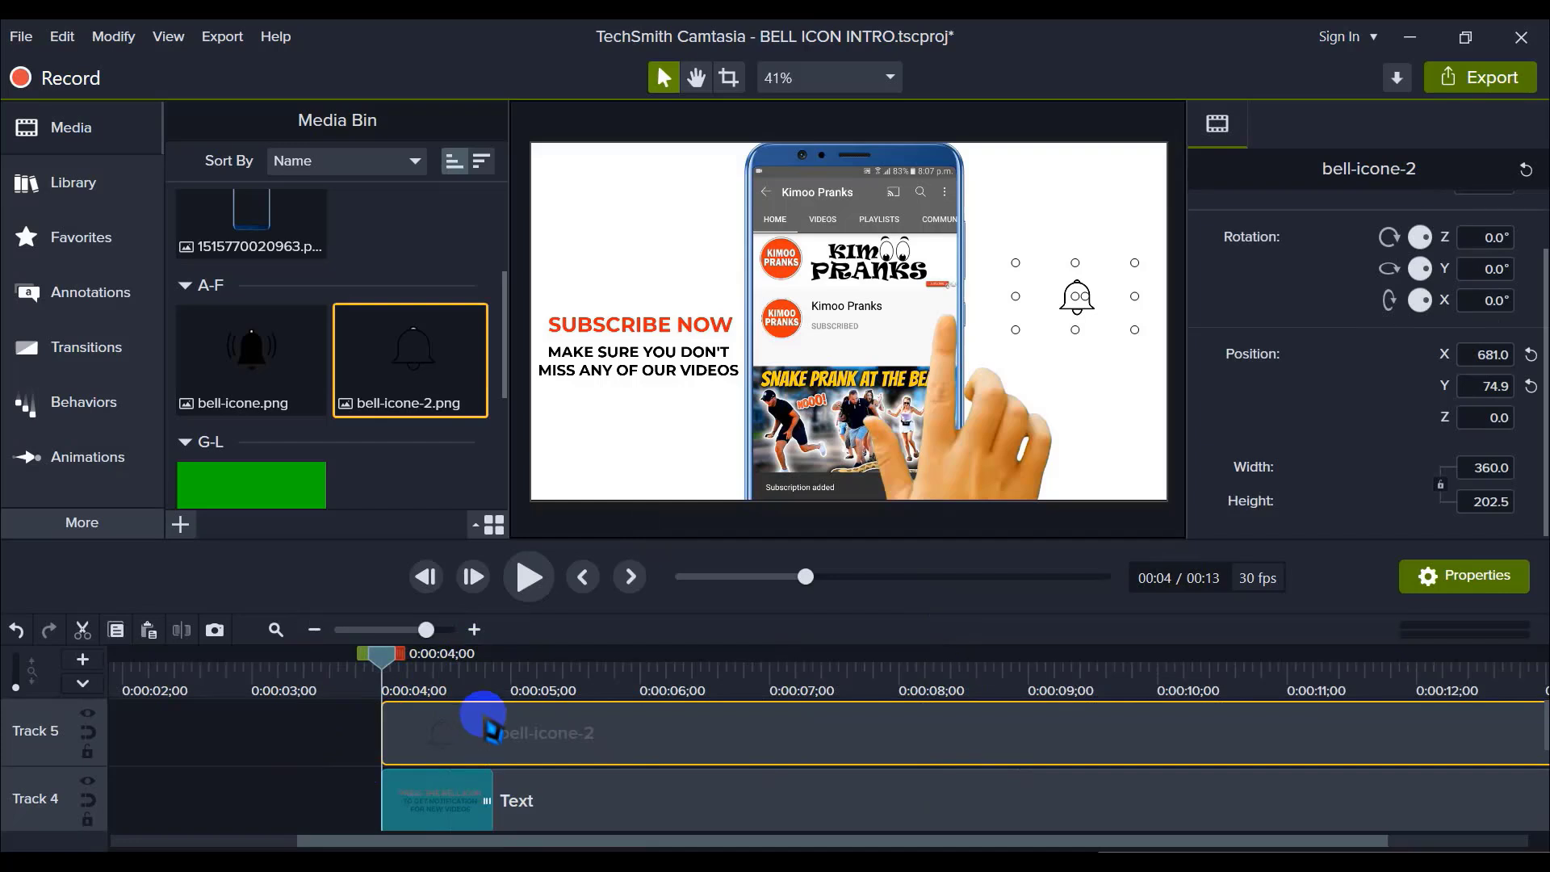
{"action": "left_click", "coordinate": [241, 761]}
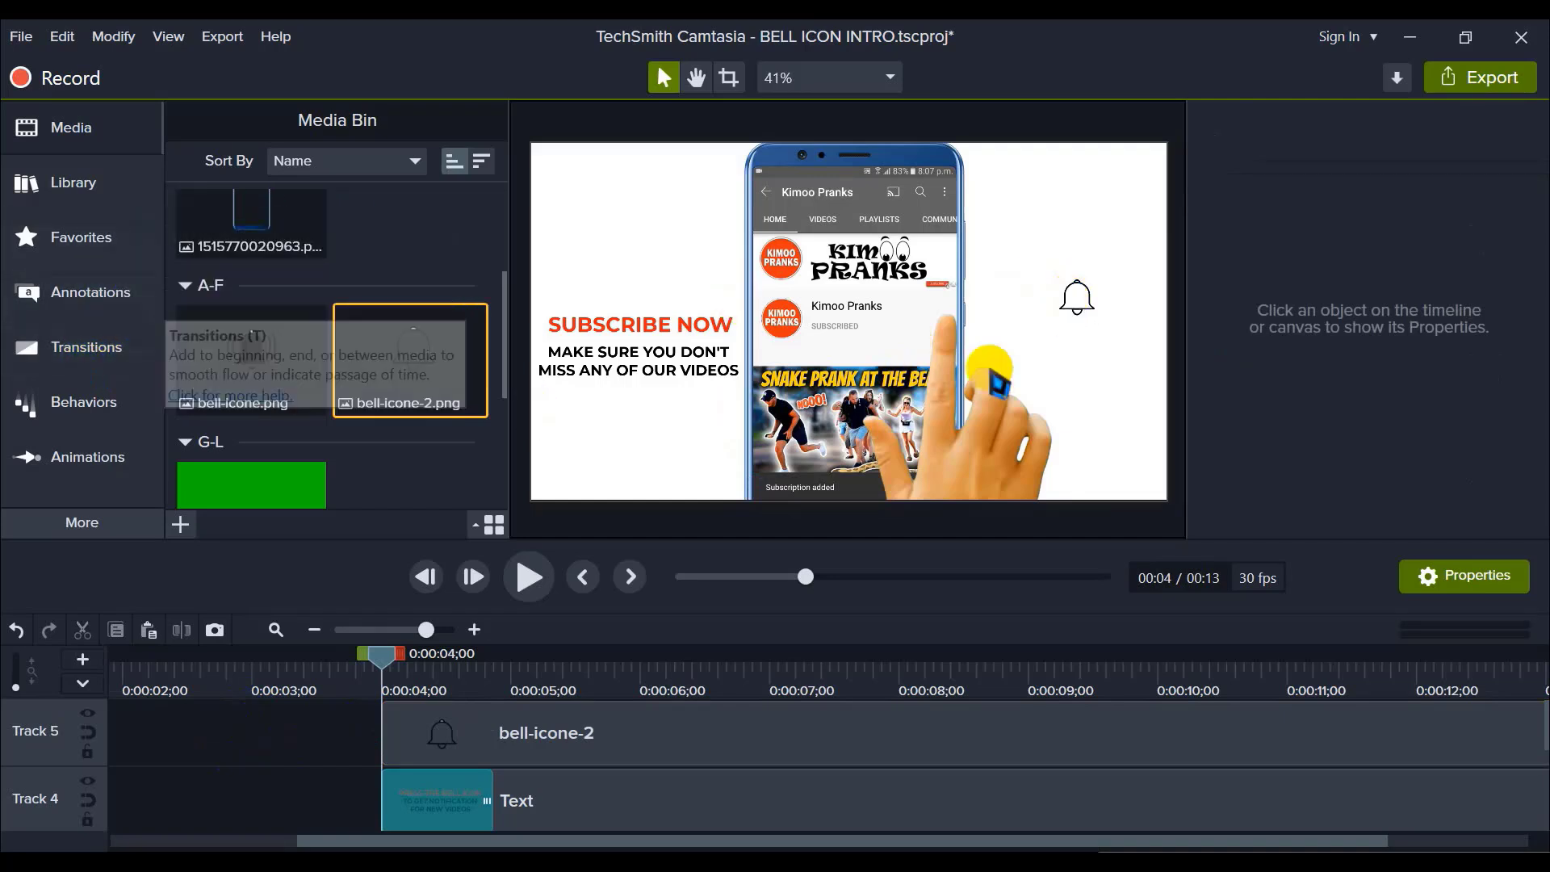
Step: Apply the Pulsating behavior to the bell-icone-2 clip on Track 5
{"action": "left_click", "coordinate": [416, 737]}
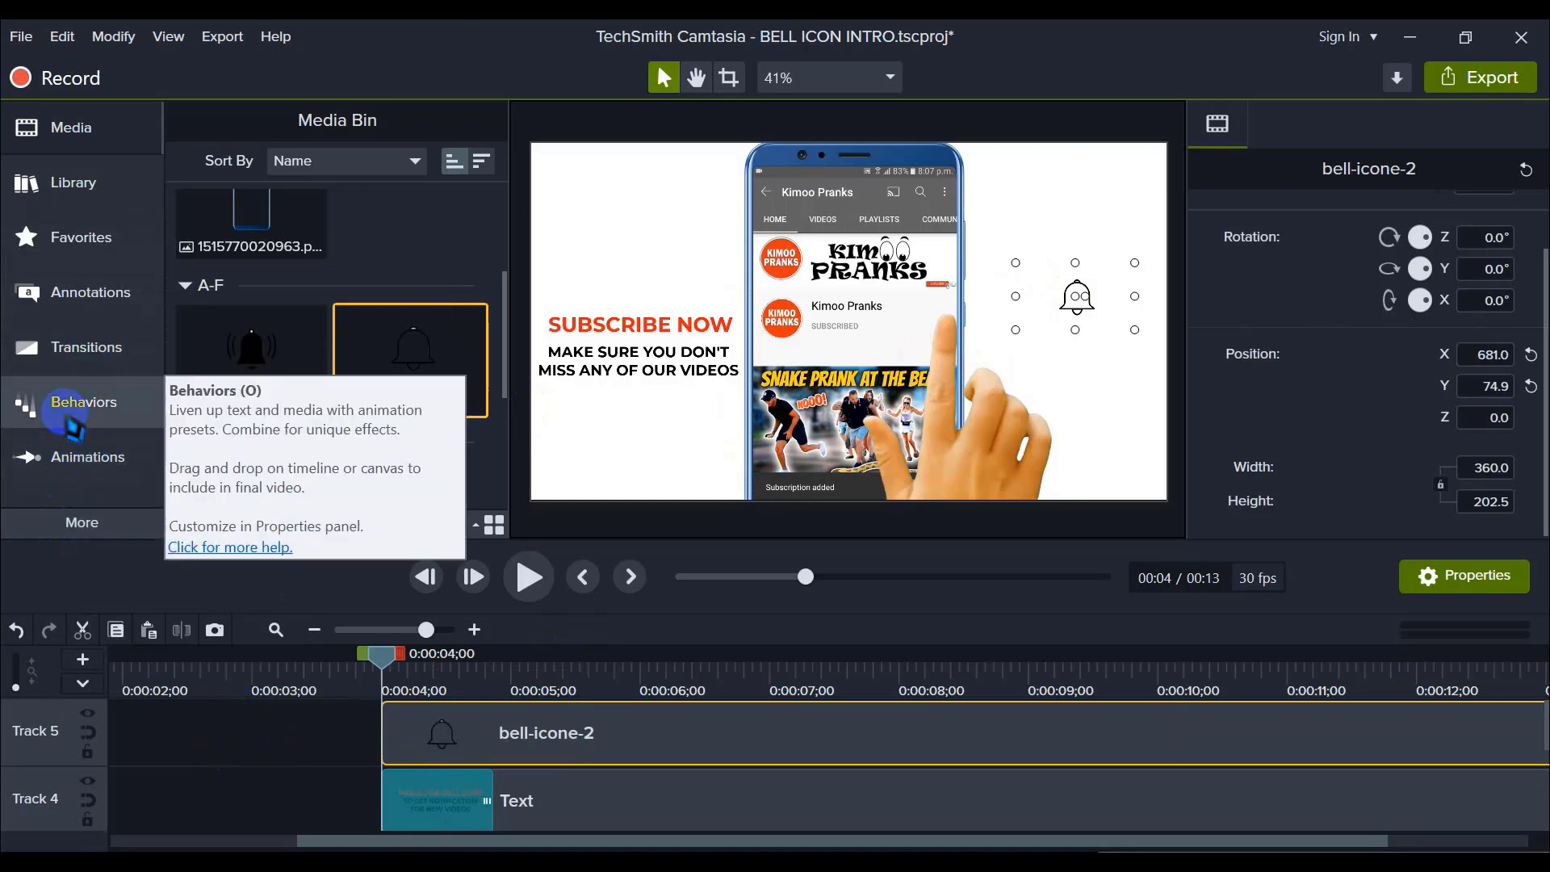
{"action": "left_click", "coordinate": [65, 414]}
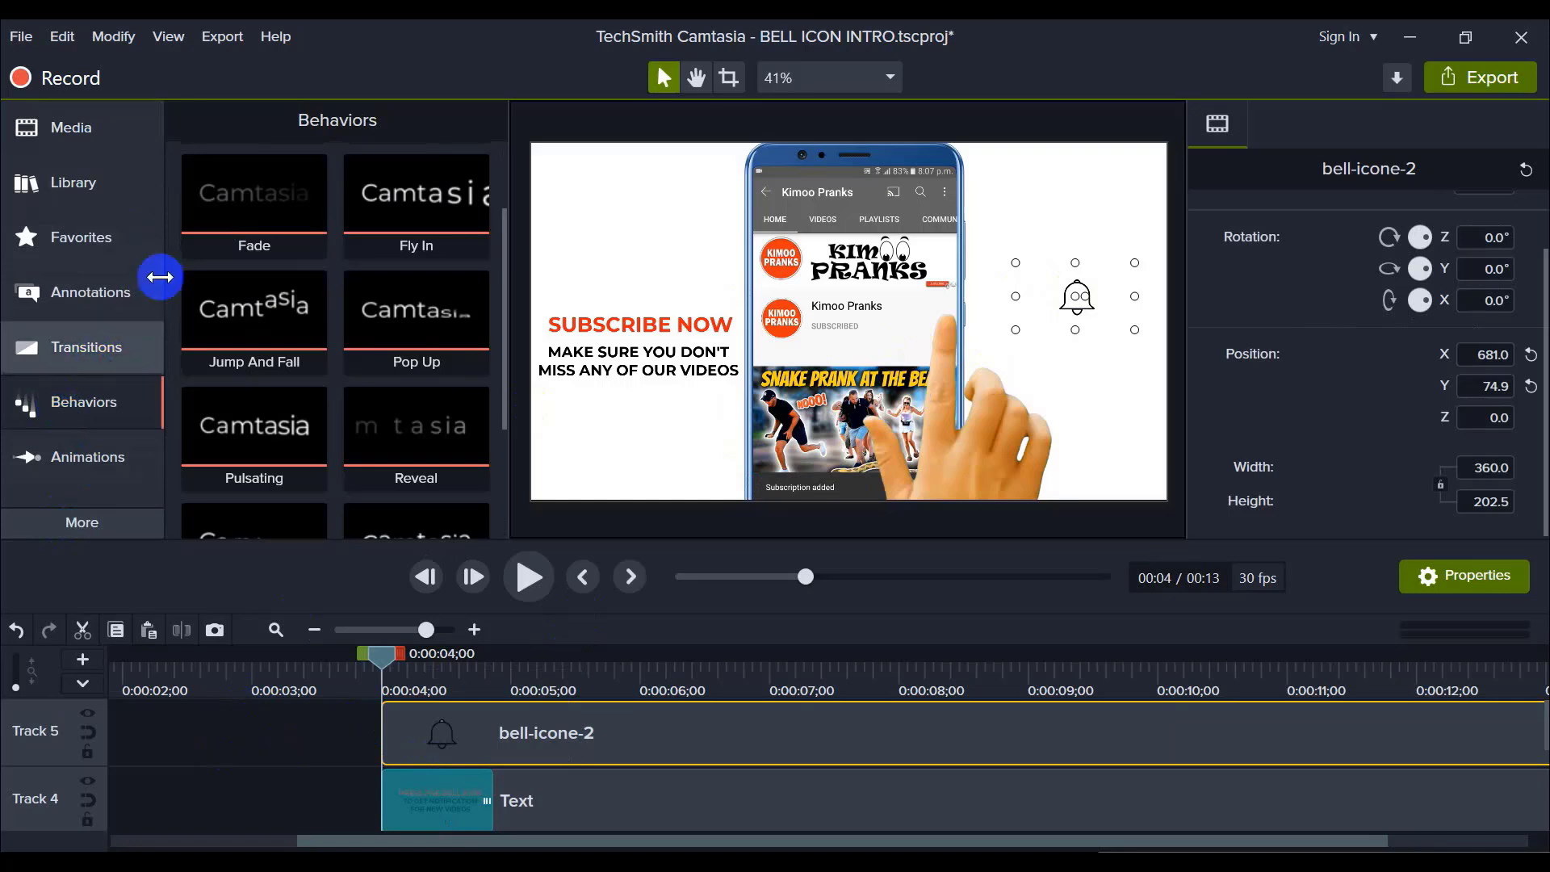
{"action": "scroll", "coordinate": [299, 246], "scroll_direction": "down", "scroll_amount": 1}
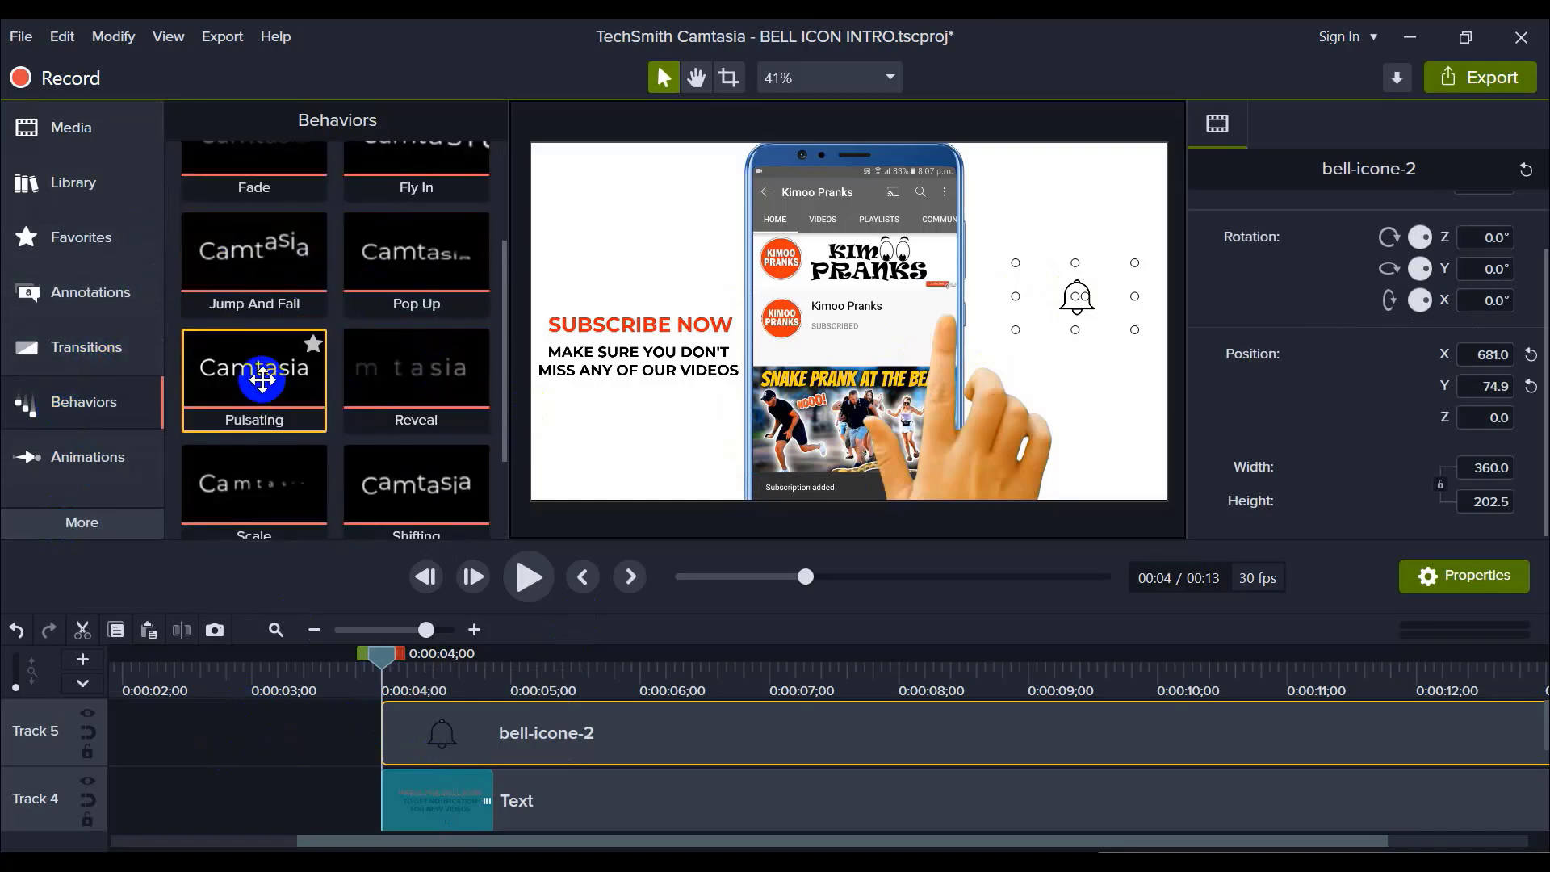
{"action": "left_click_drag", "start_coordinate": [262, 378], "coordinate": [554, 731]}
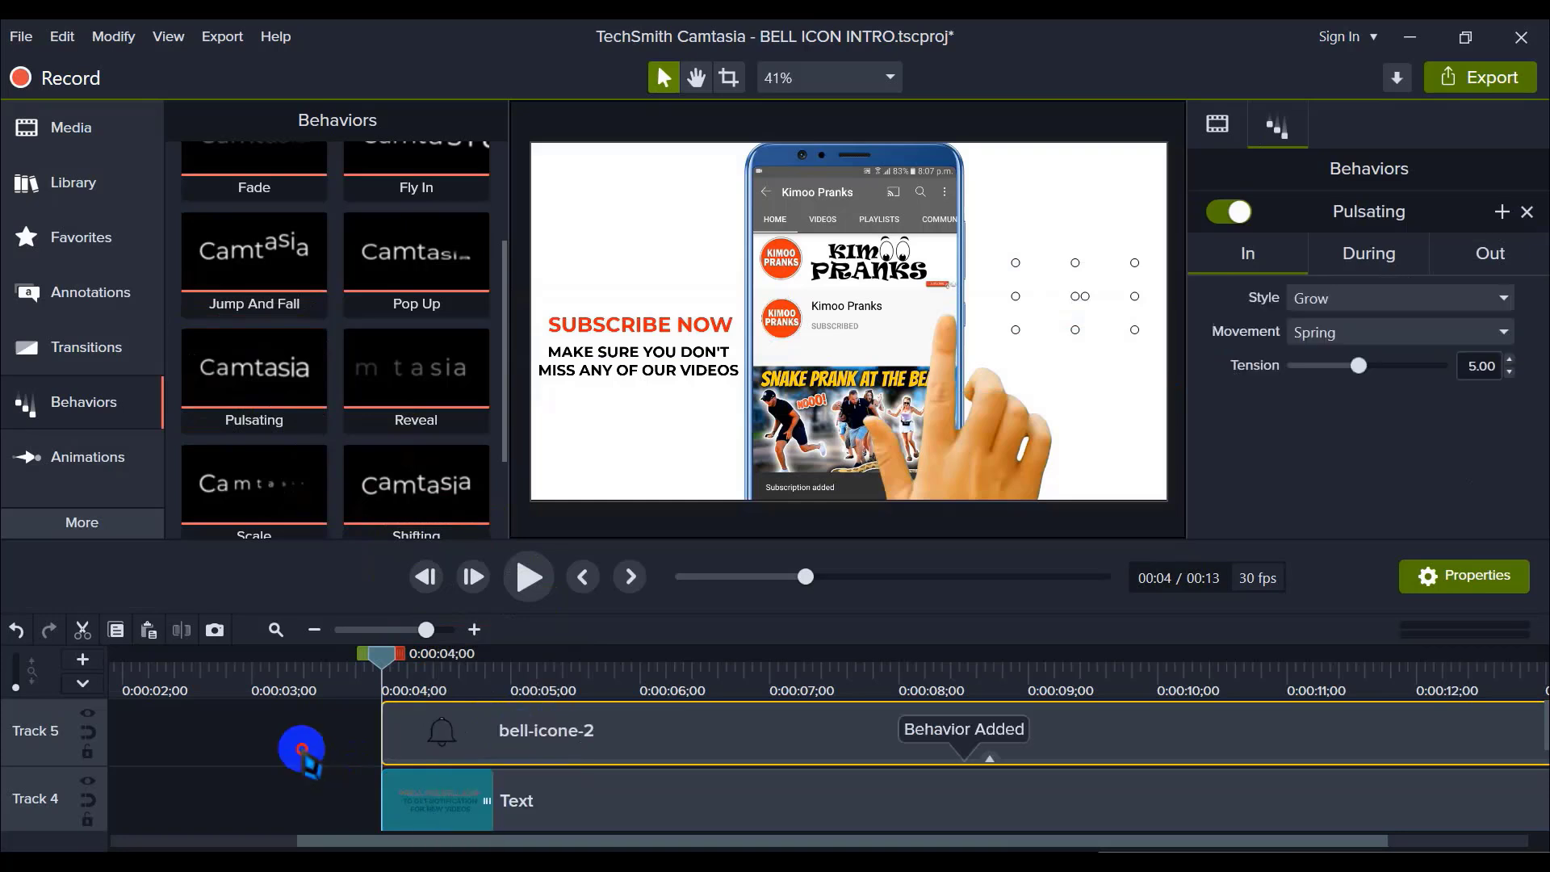
{"action": "left_click", "coordinate": [302, 751]}
Step: Play back the section from about 0:00:02;23, and again from 0:00:03;10, to check the text and bell animations
{"action": "left_click", "coordinate": [388, 672]}
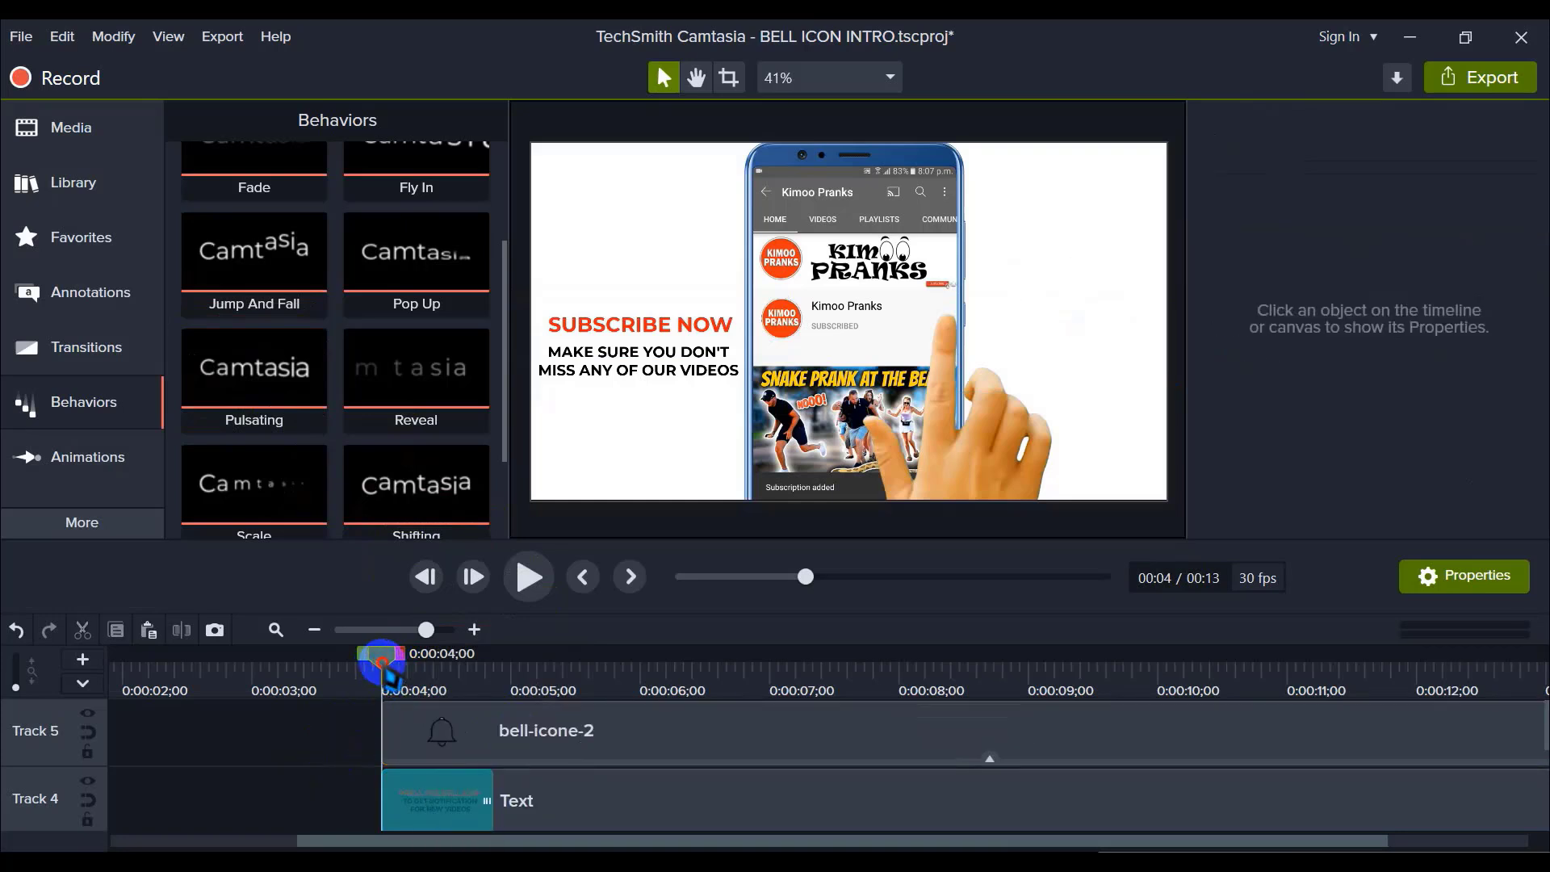
{"action": "left_click_drag", "start_coordinate": [383, 664], "coordinate": [222, 675]}
{"action": "left_click", "coordinate": [315, 630]}
{"action": "scroll", "coordinate": [329, 743], "scroll_direction": "down", "scroll_amount": 2}
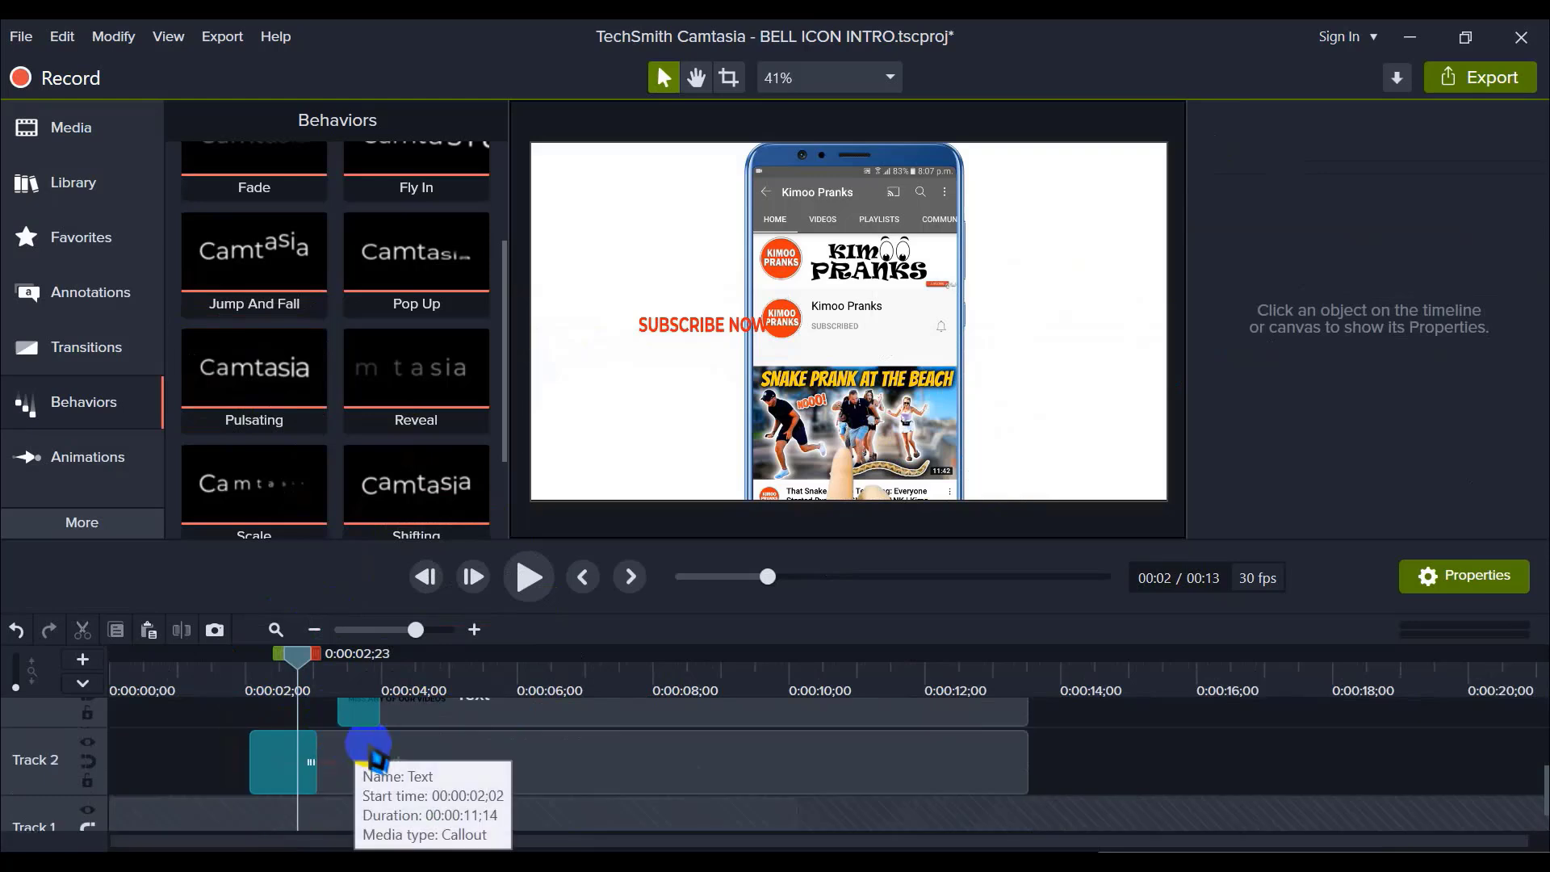
{"action": "mouse_move", "coordinate": [315, 656]}
{"action": "left_mouse_down"}
{"action": "mouse_move", "coordinate": [214, 654]}
{"action": "mouse_move", "coordinate": [299, 654]}
{"action": "left_mouse_up"}
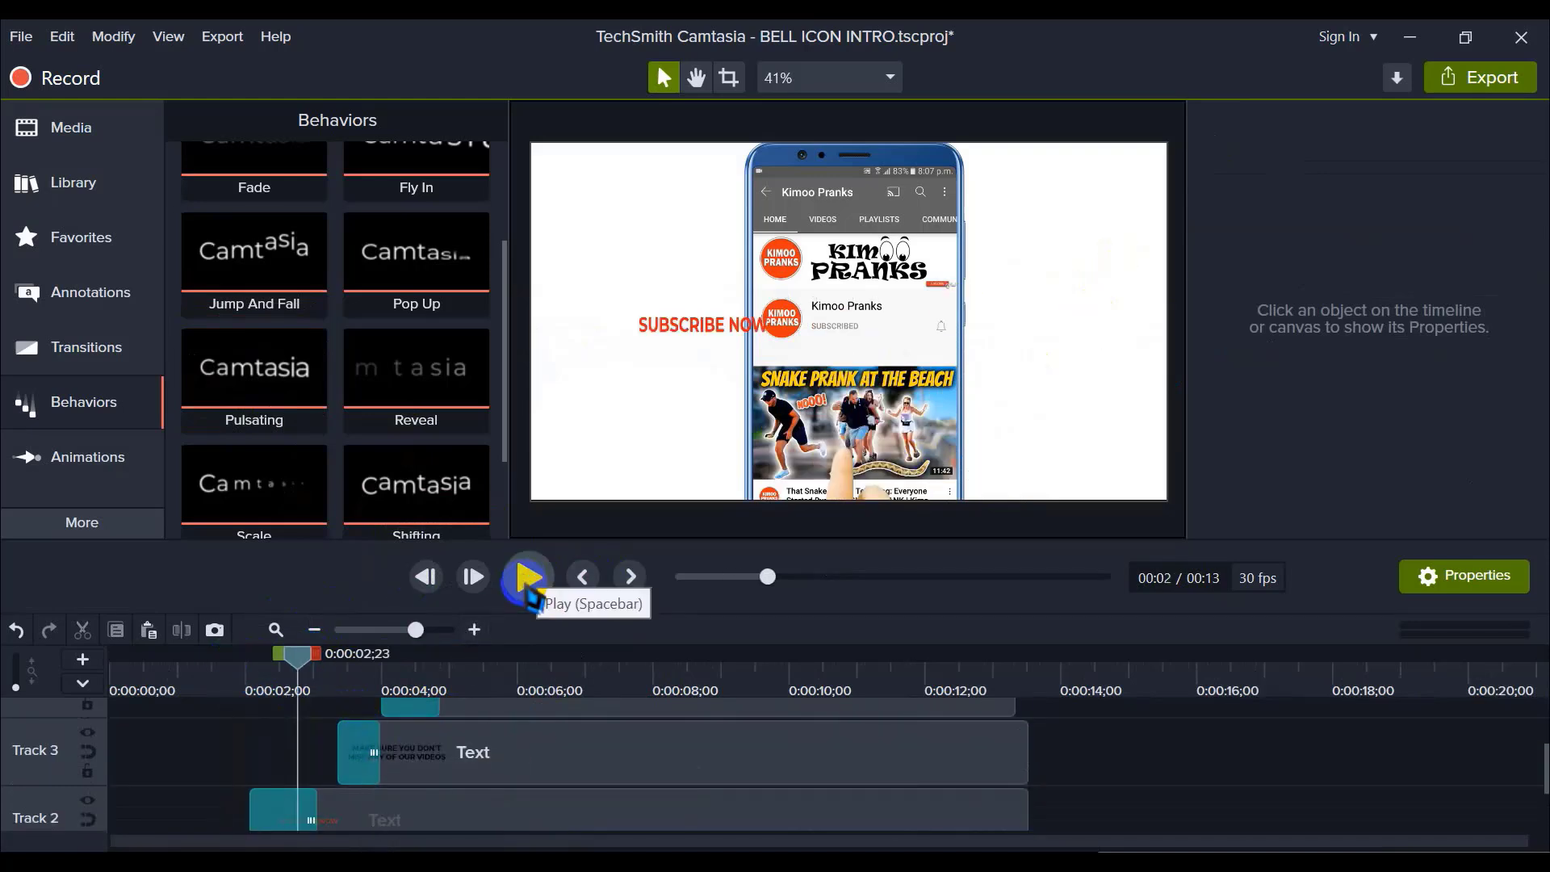
{"action": "left_click", "coordinate": [533, 590]}
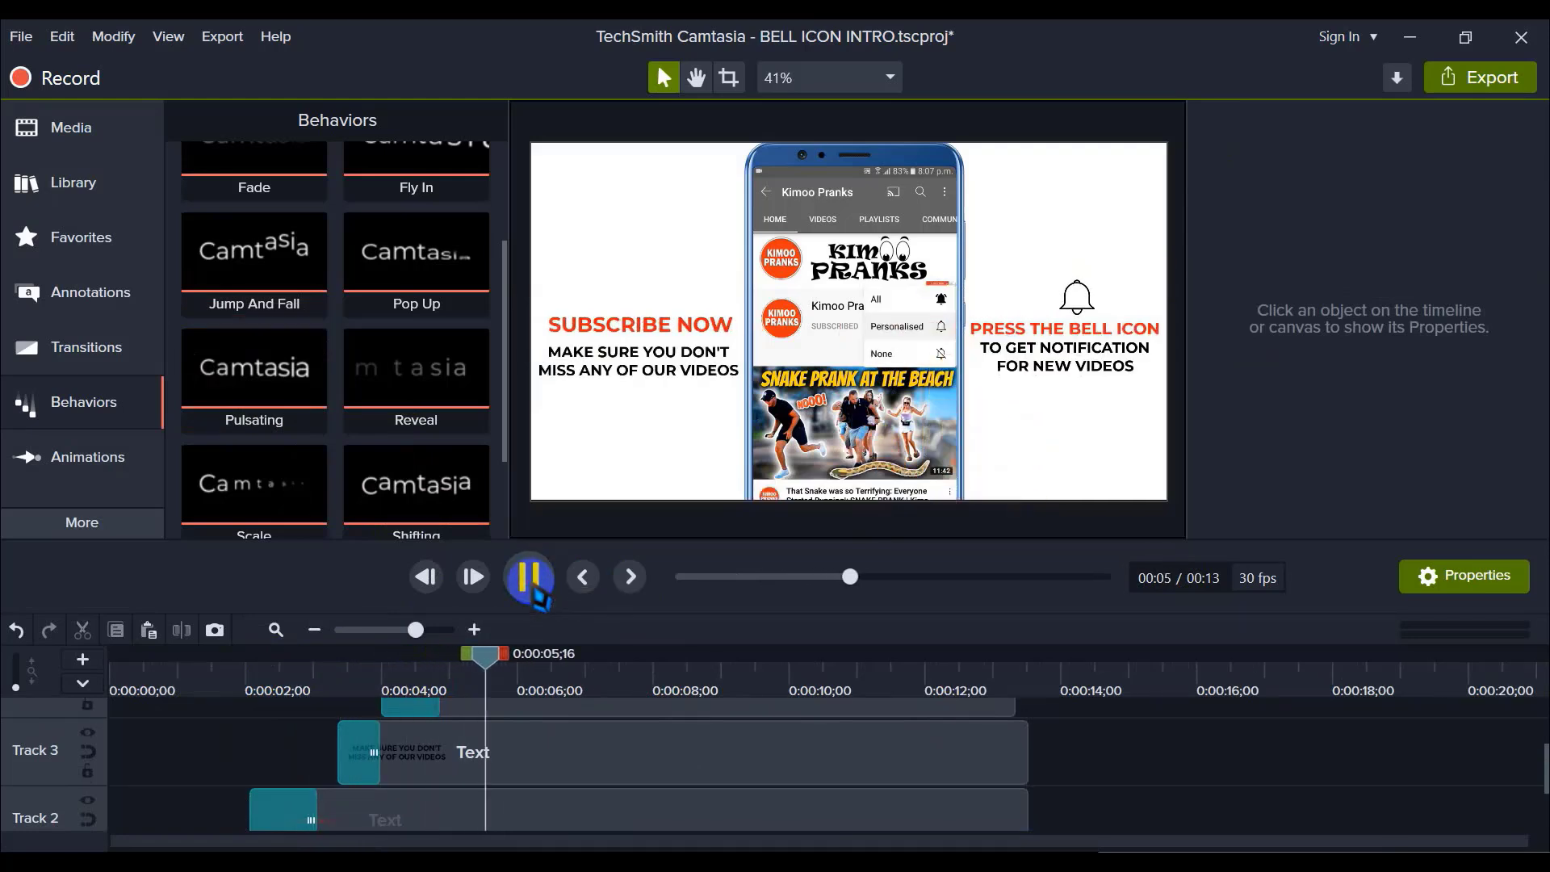
{"action": "left_click", "coordinate": [536, 594]}
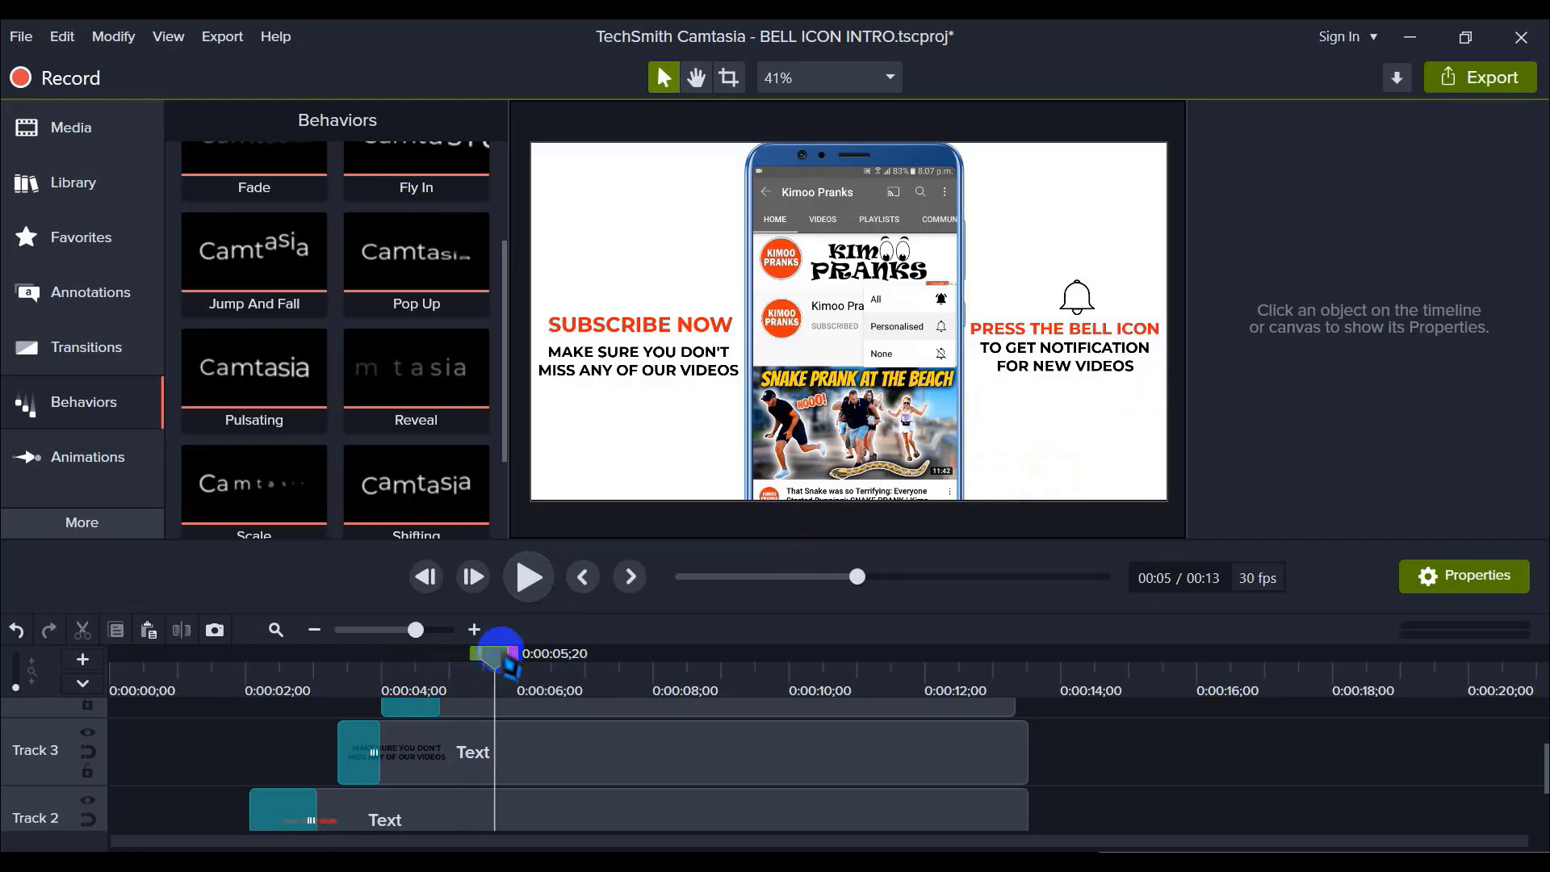
{"action": "left_click_drag", "start_coordinate": [501, 654], "coordinate": [336, 654]}
{"action": "scroll", "coordinate": [415, 737], "scroll_direction": "up", "scroll_amount": 2}
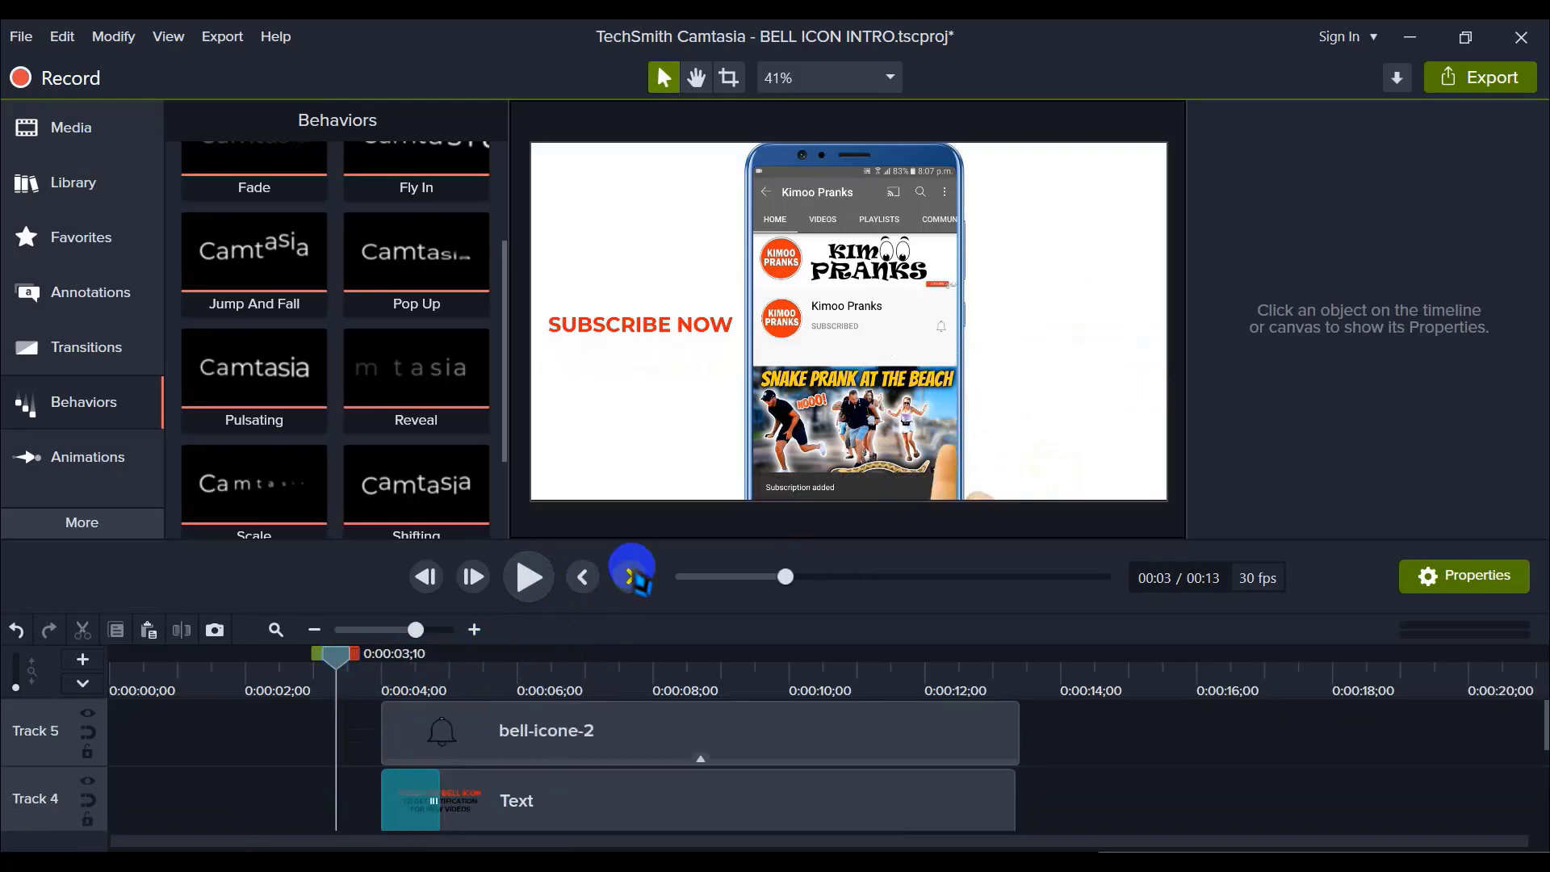
{"action": "left_click", "coordinate": [529, 576]}
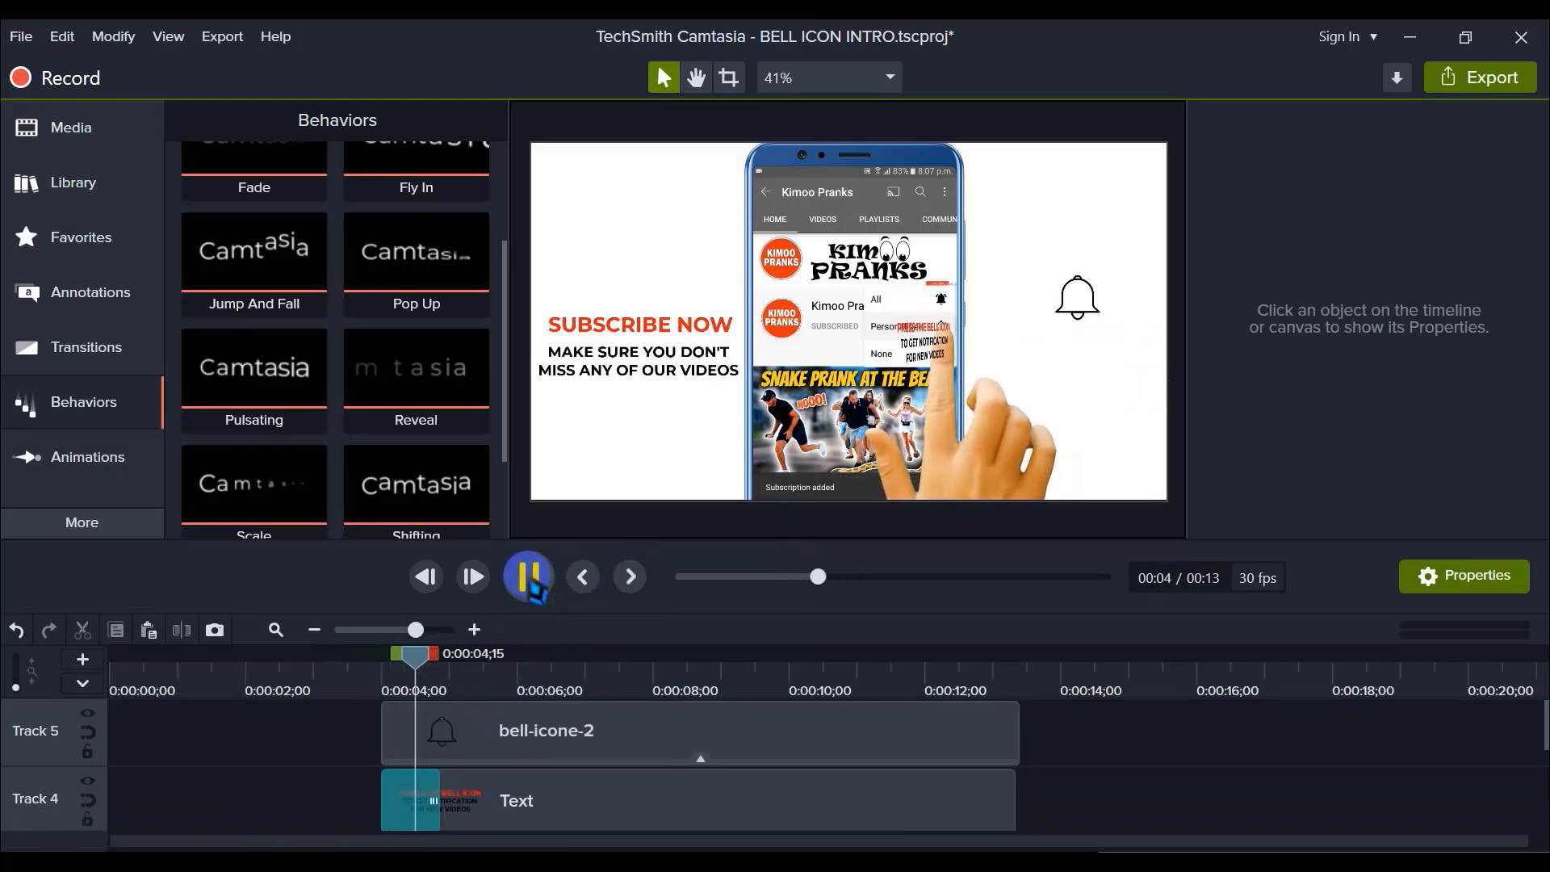
{"action": "left_click", "coordinate": [528, 576]}
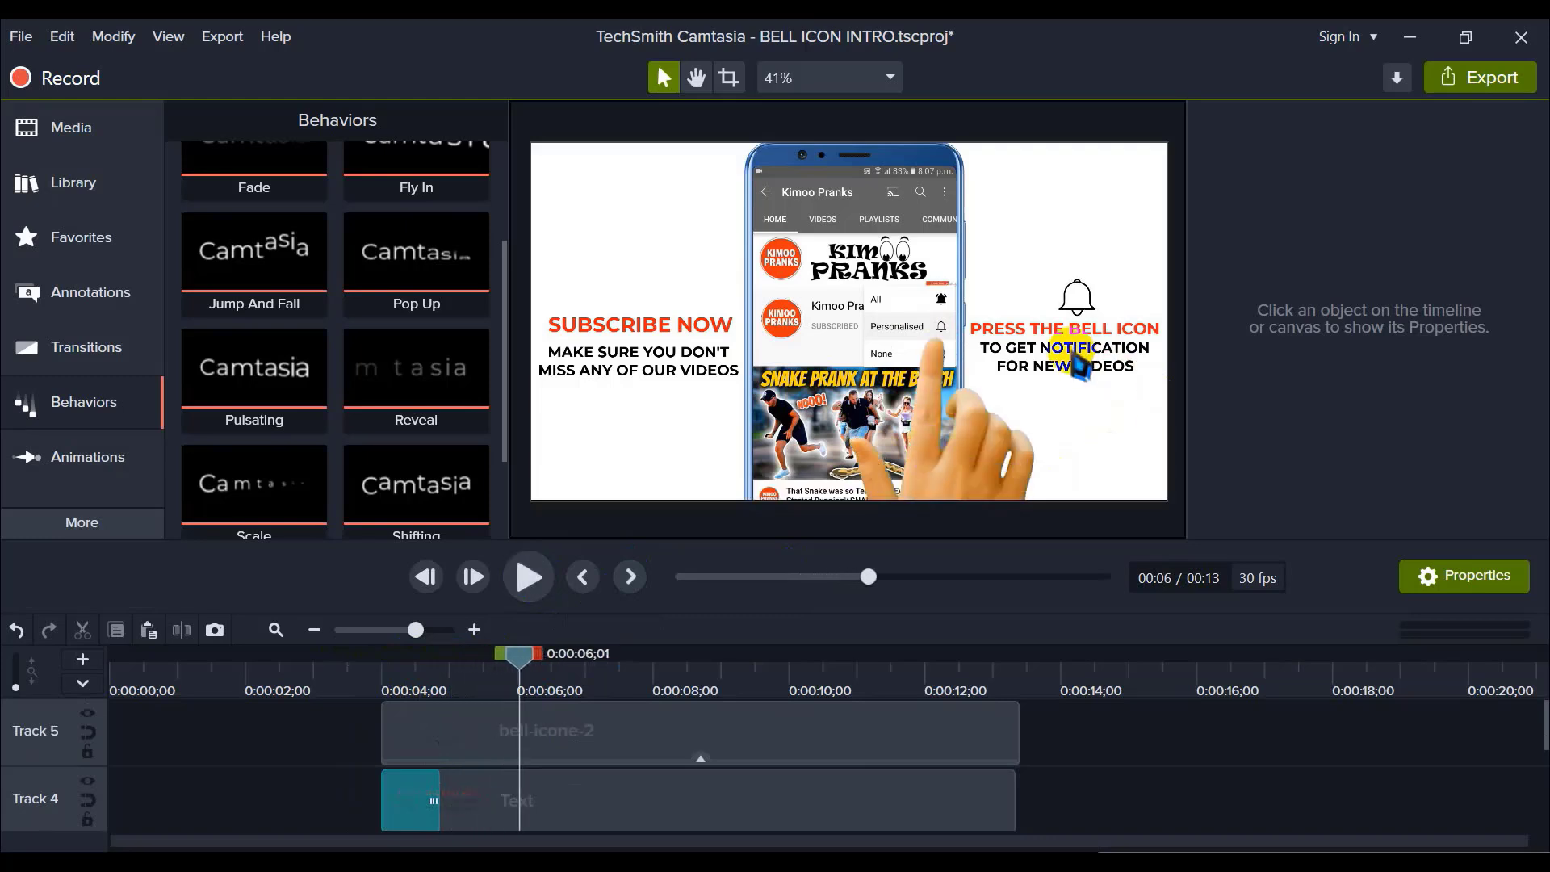
Step: Shift the bell image slightly left on the canvas so it is centred above the PRESS THE BELL ICON text
{"action": "left_click", "coordinate": [1063, 794]}
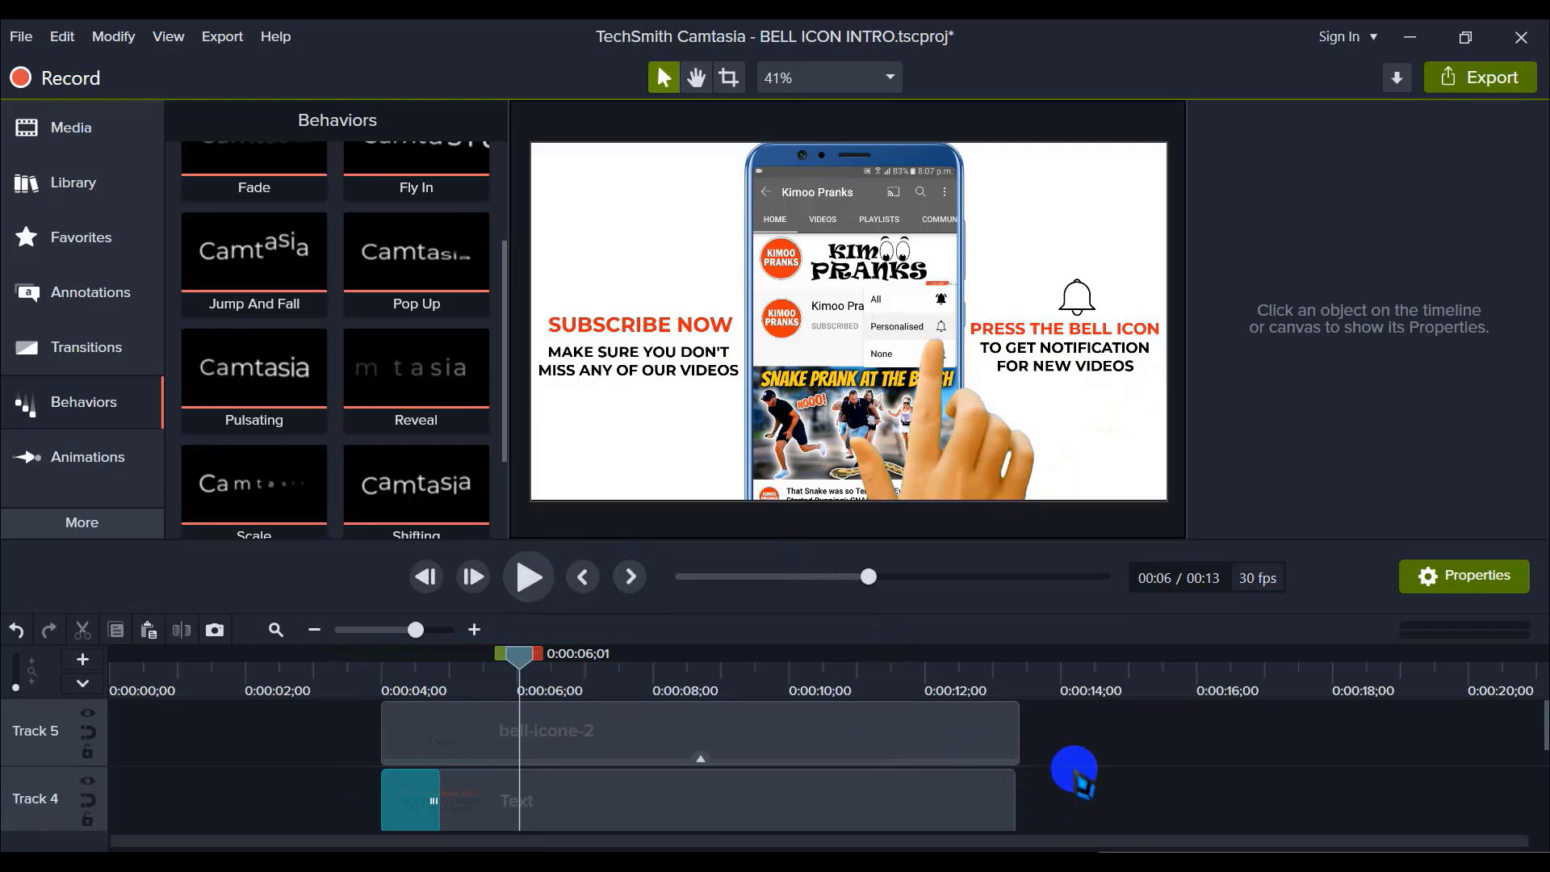
{"action": "left_click", "coordinate": [1083, 293]}
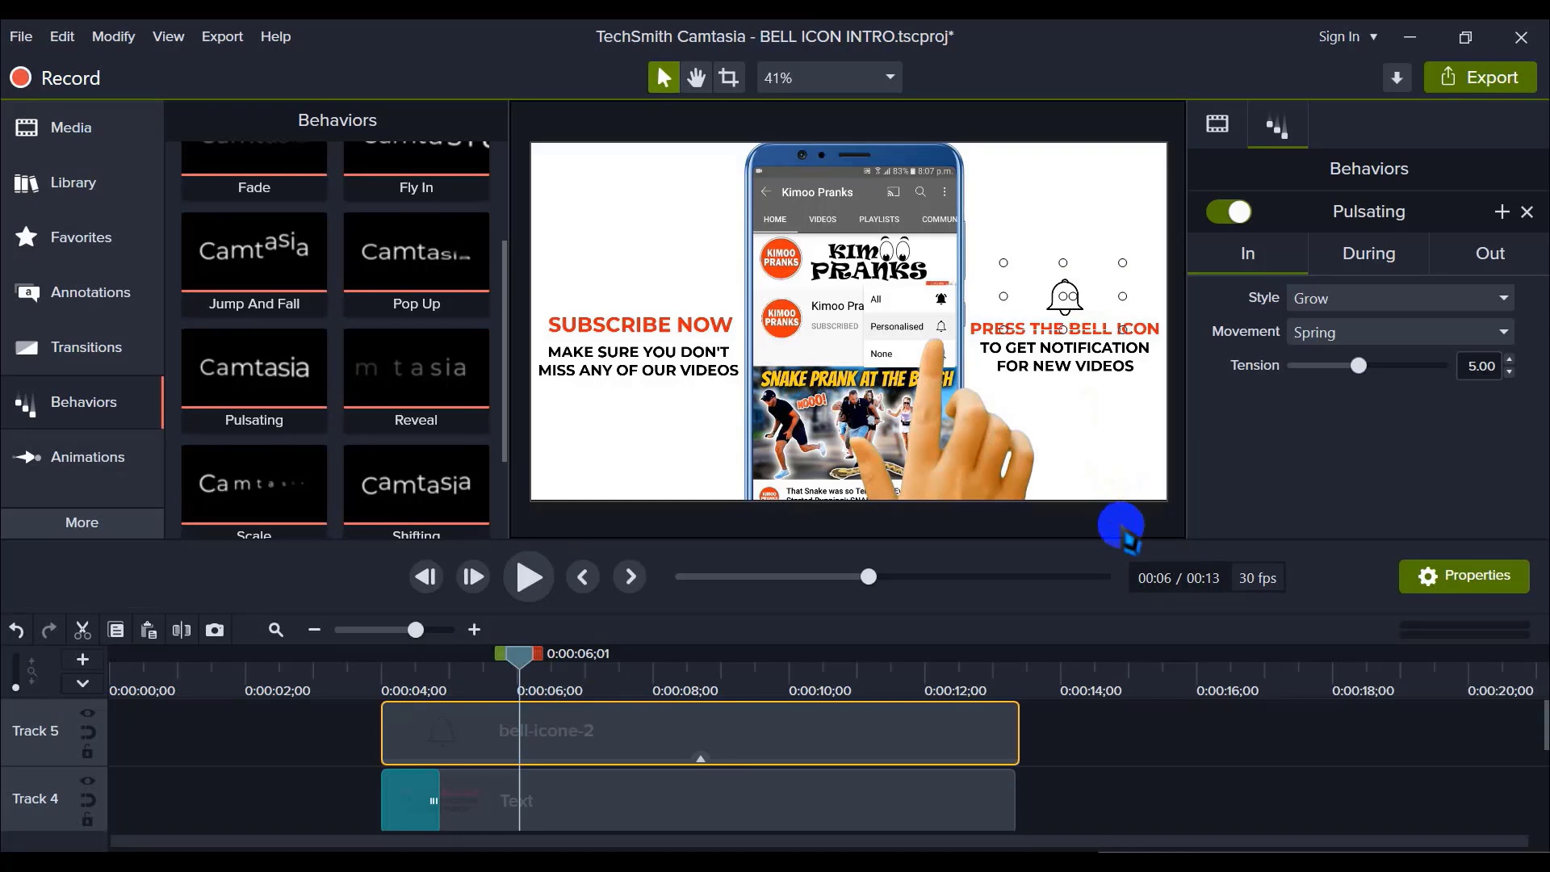
{"action": "left_click", "coordinate": [1119, 773]}
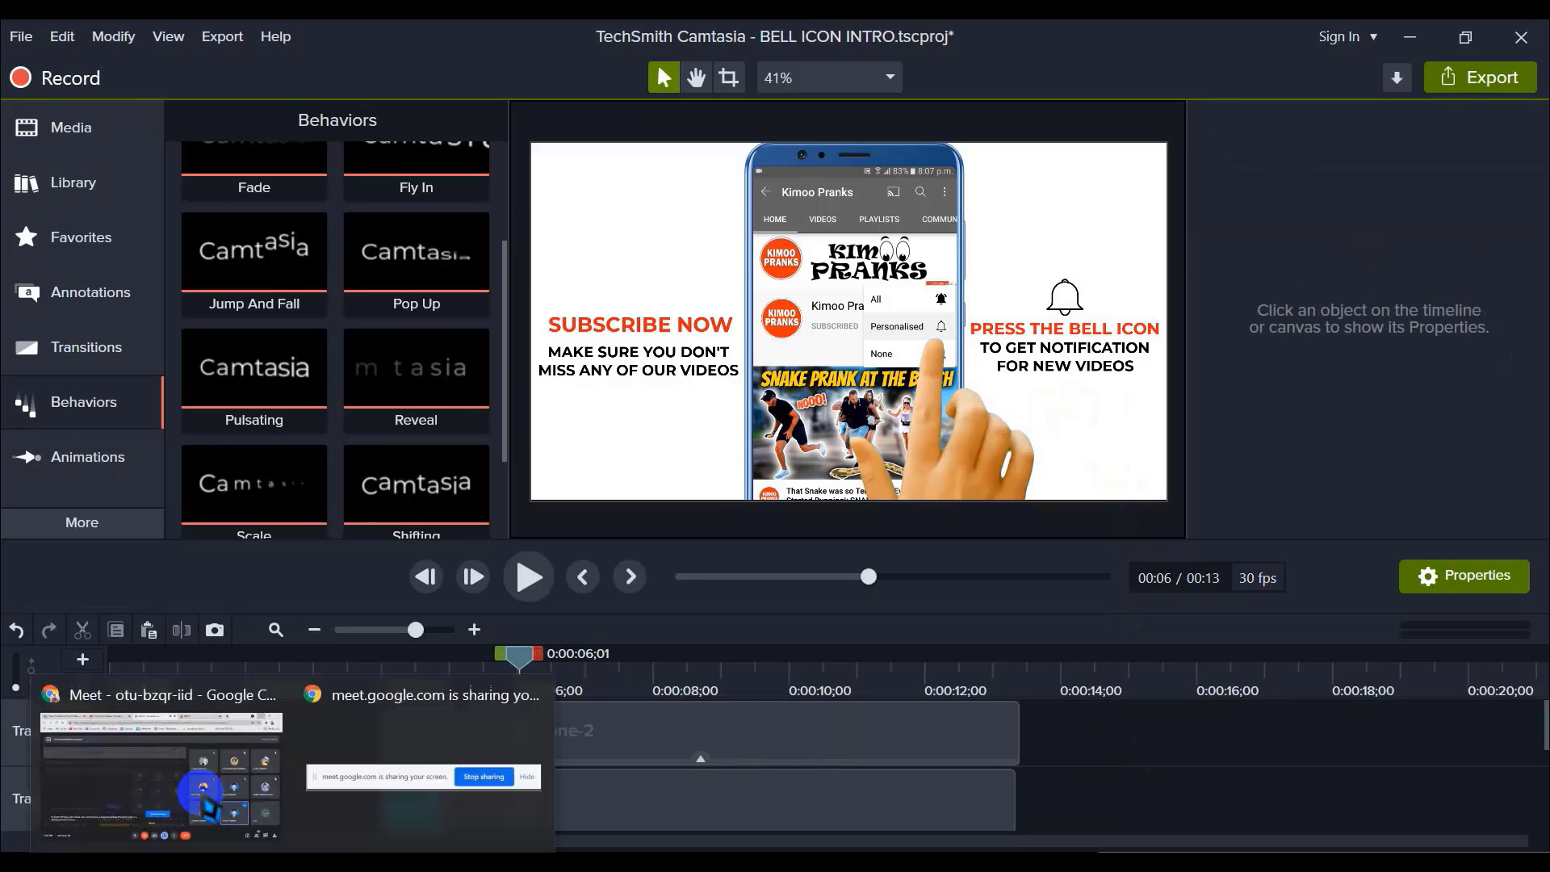
{"action": "left_click", "coordinate": [203, 797]}
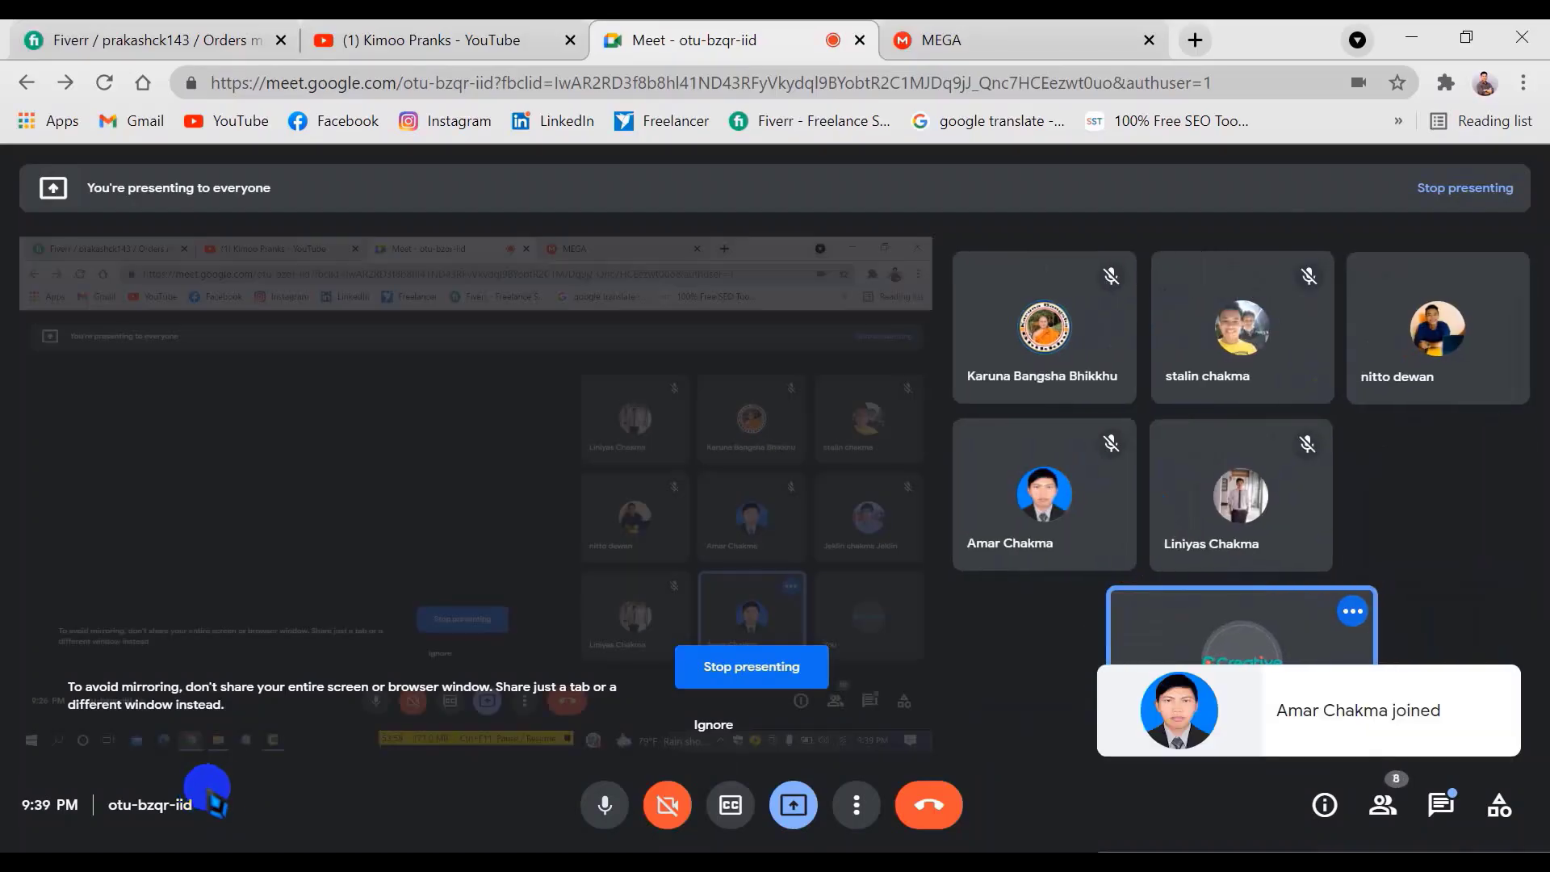
{"action": "left_click", "coordinate": [1409, 40]}
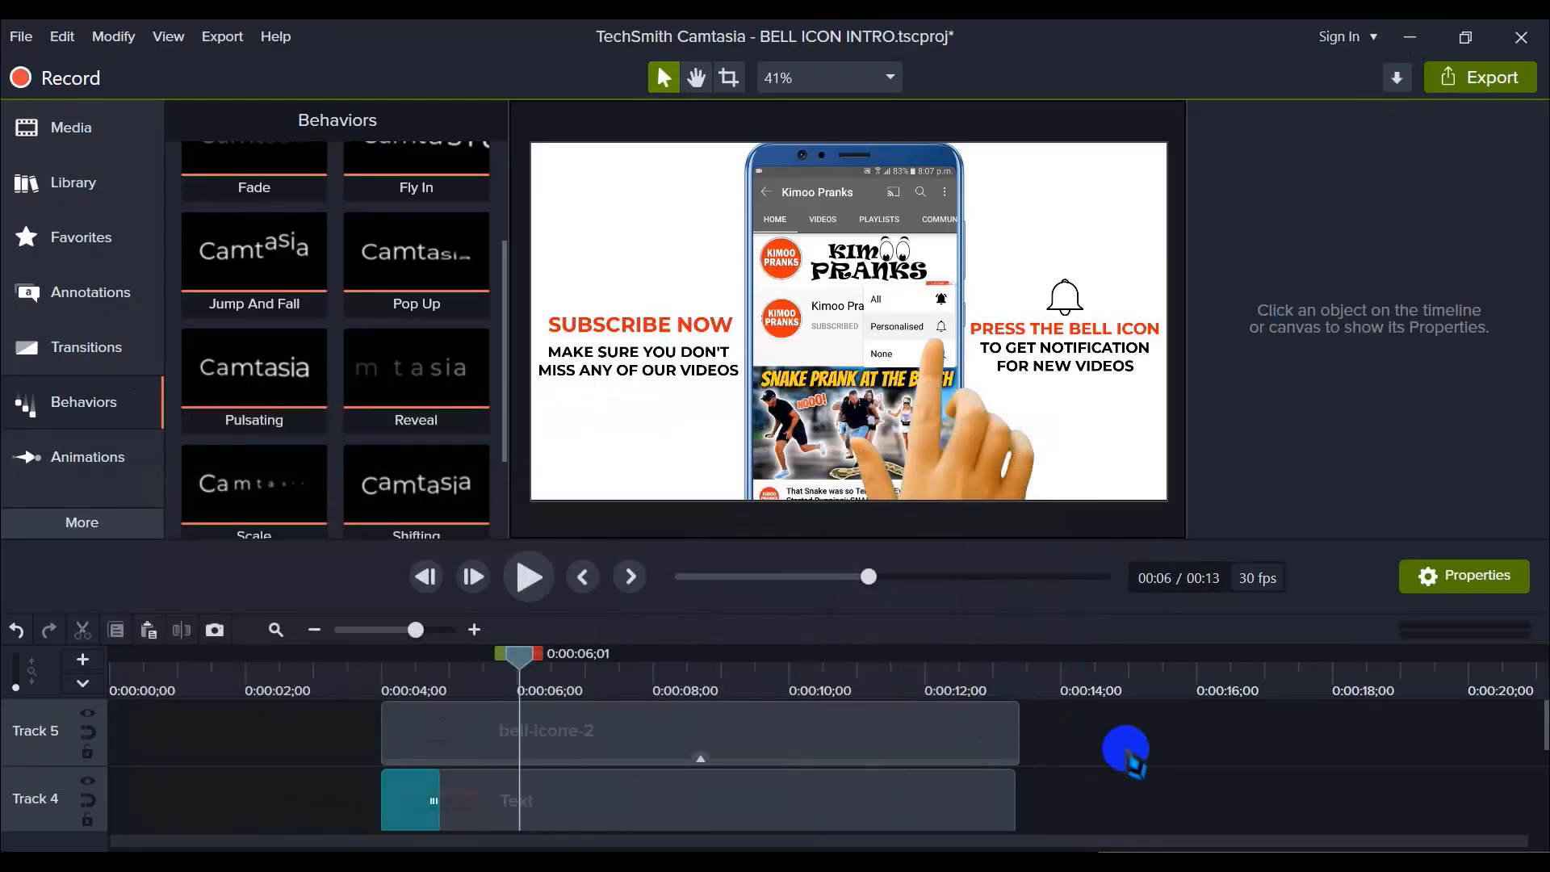
Step: Play back the section from just before 0:00:04;00 to about 0:00:07;07 to check the repositioned bell's animation
{"action": "left_click_drag", "start_coordinate": [517, 658], "coordinate": [361, 657]}
{"action": "left_click", "coordinate": [529, 577]}
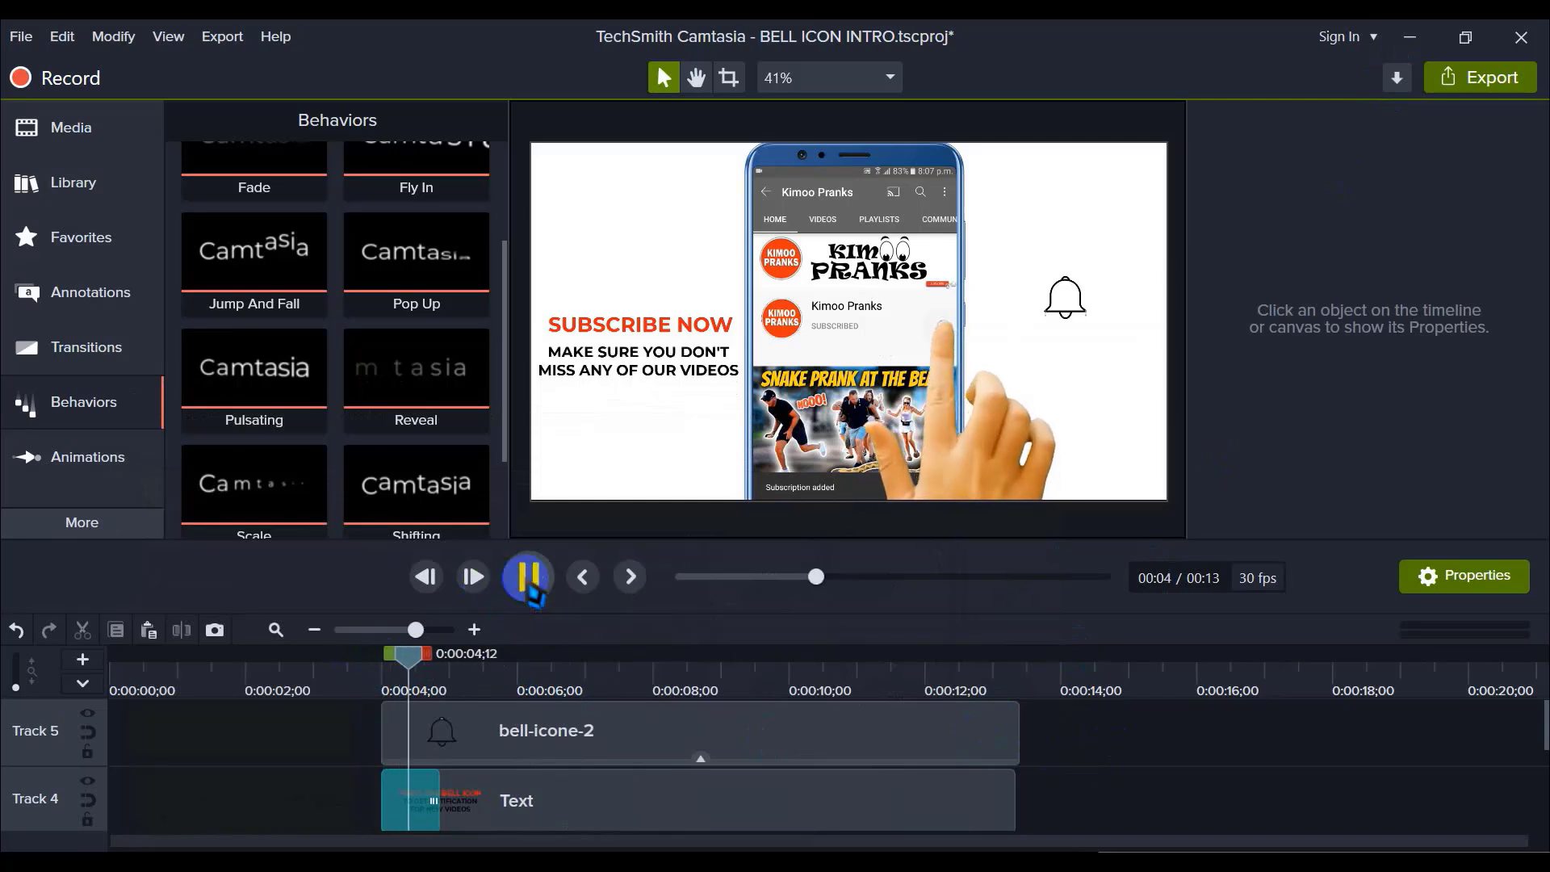
{"action": "left_click", "coordinate": [529, 576]}
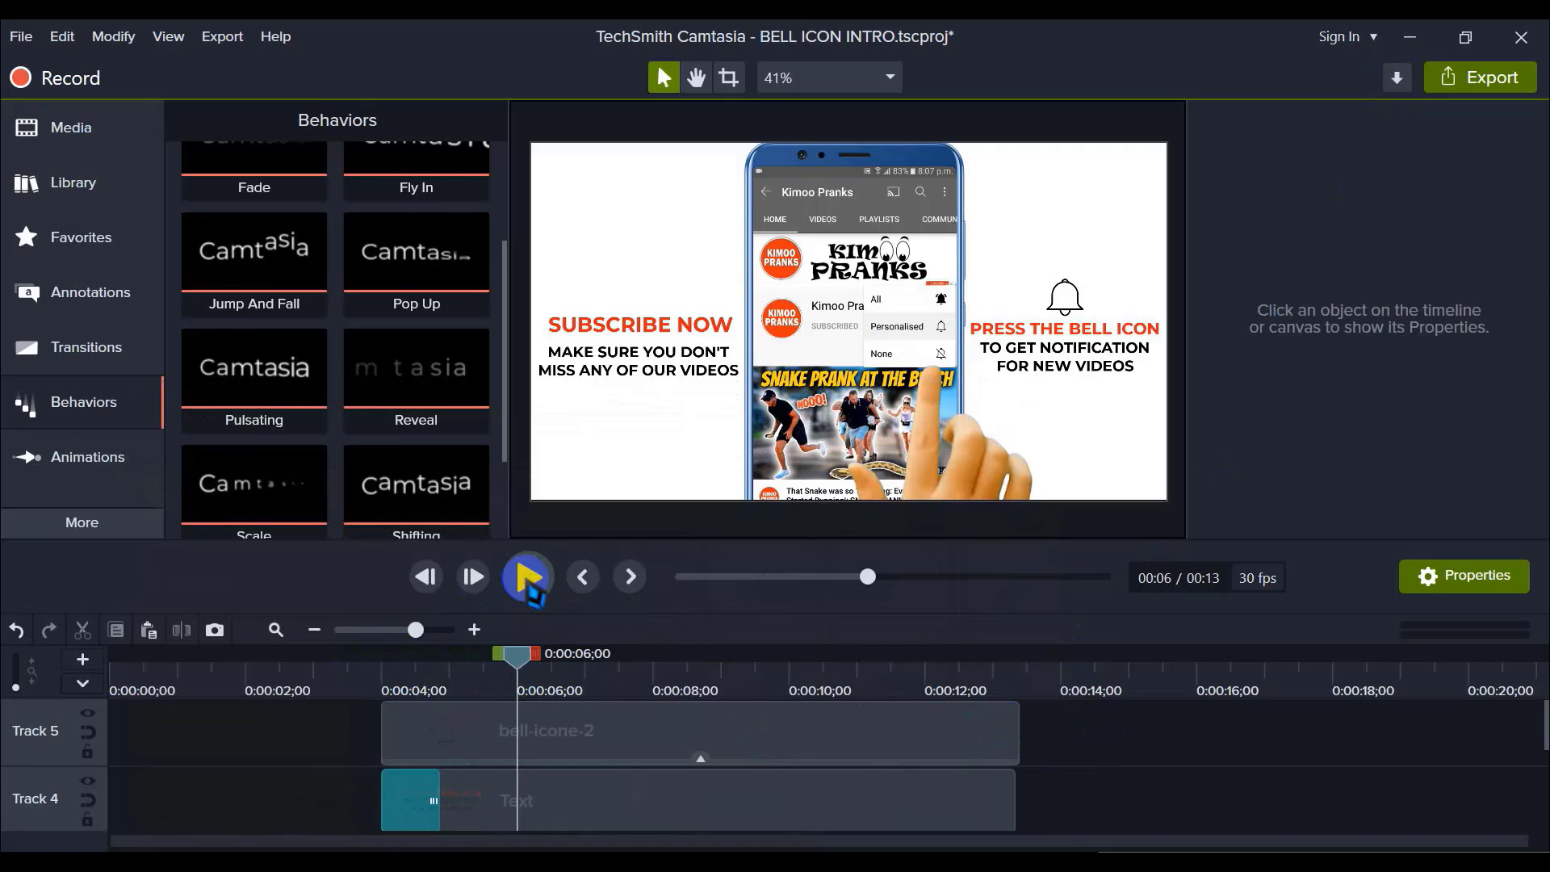
{"action": "left_click", "coordinate": [529, 577]}
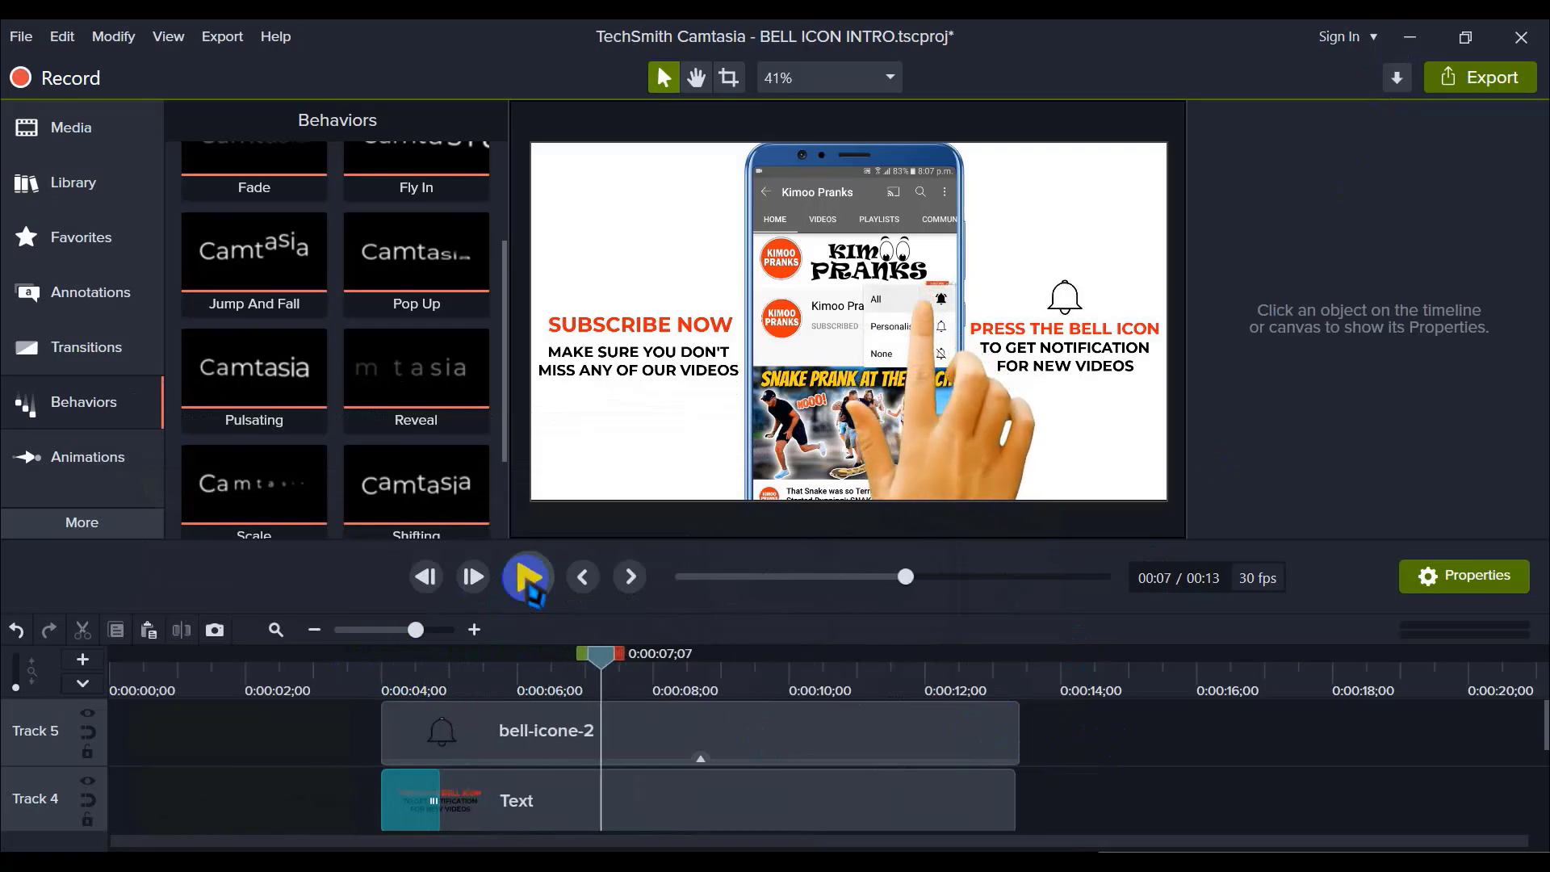
Step: Add bell-icone.png from the media bin to the timeline at 0:00:06;15
{"action": "left_click_drag", "start_coordinate": [589, 681], "coordinate": [553, 667]}
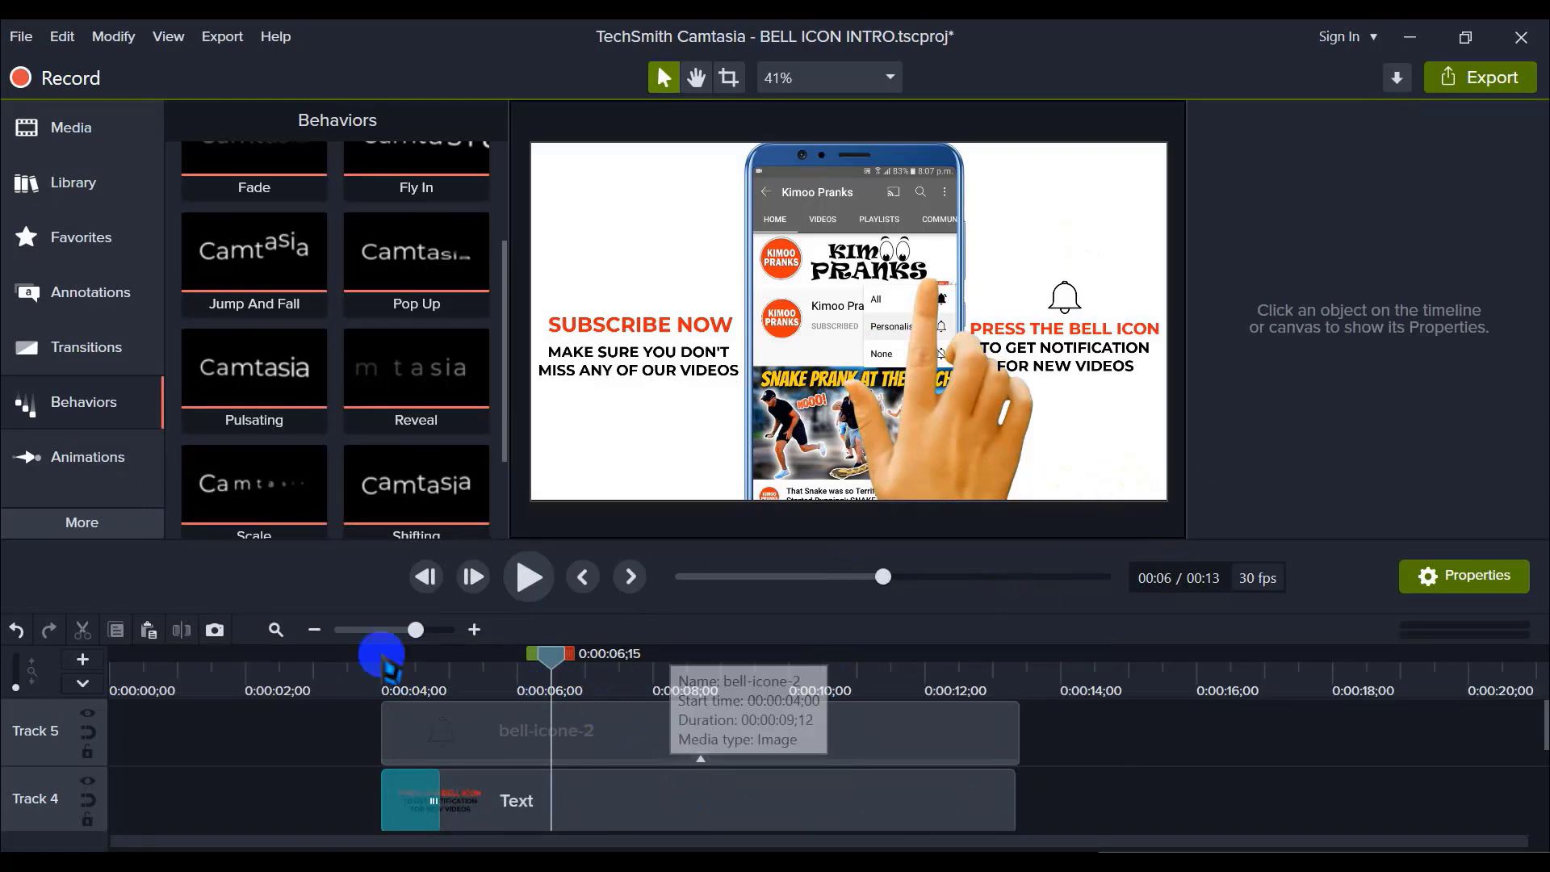
{"action": "left_click", "coordinate": [56, 128]}
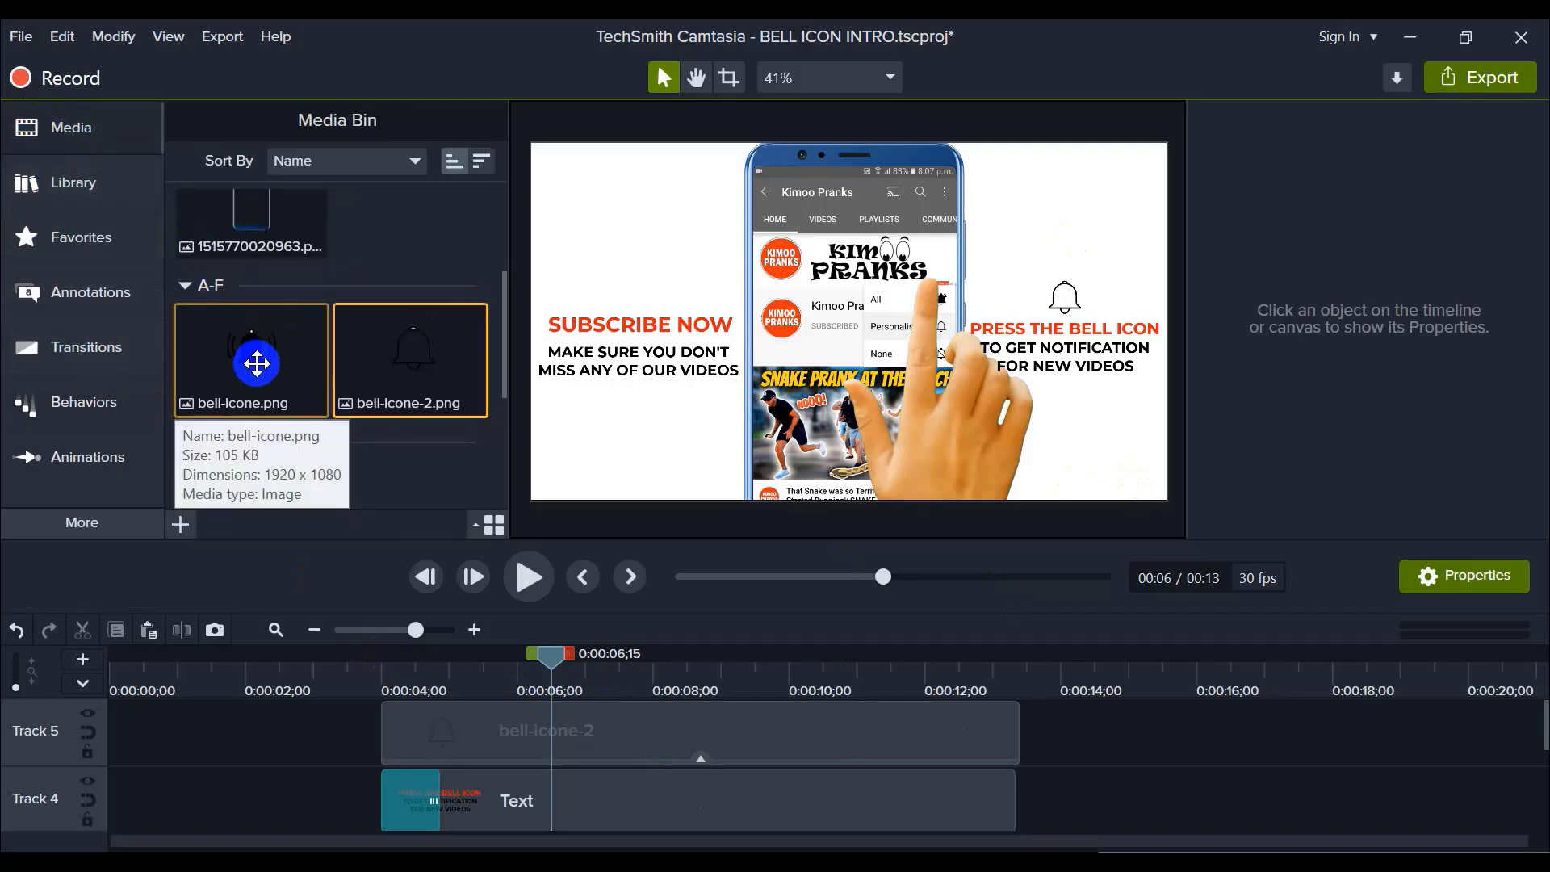
{"action": "left_click", "coordinate": [243, 362]}
{"action": "right_click", "coordinate": [257, 375]}
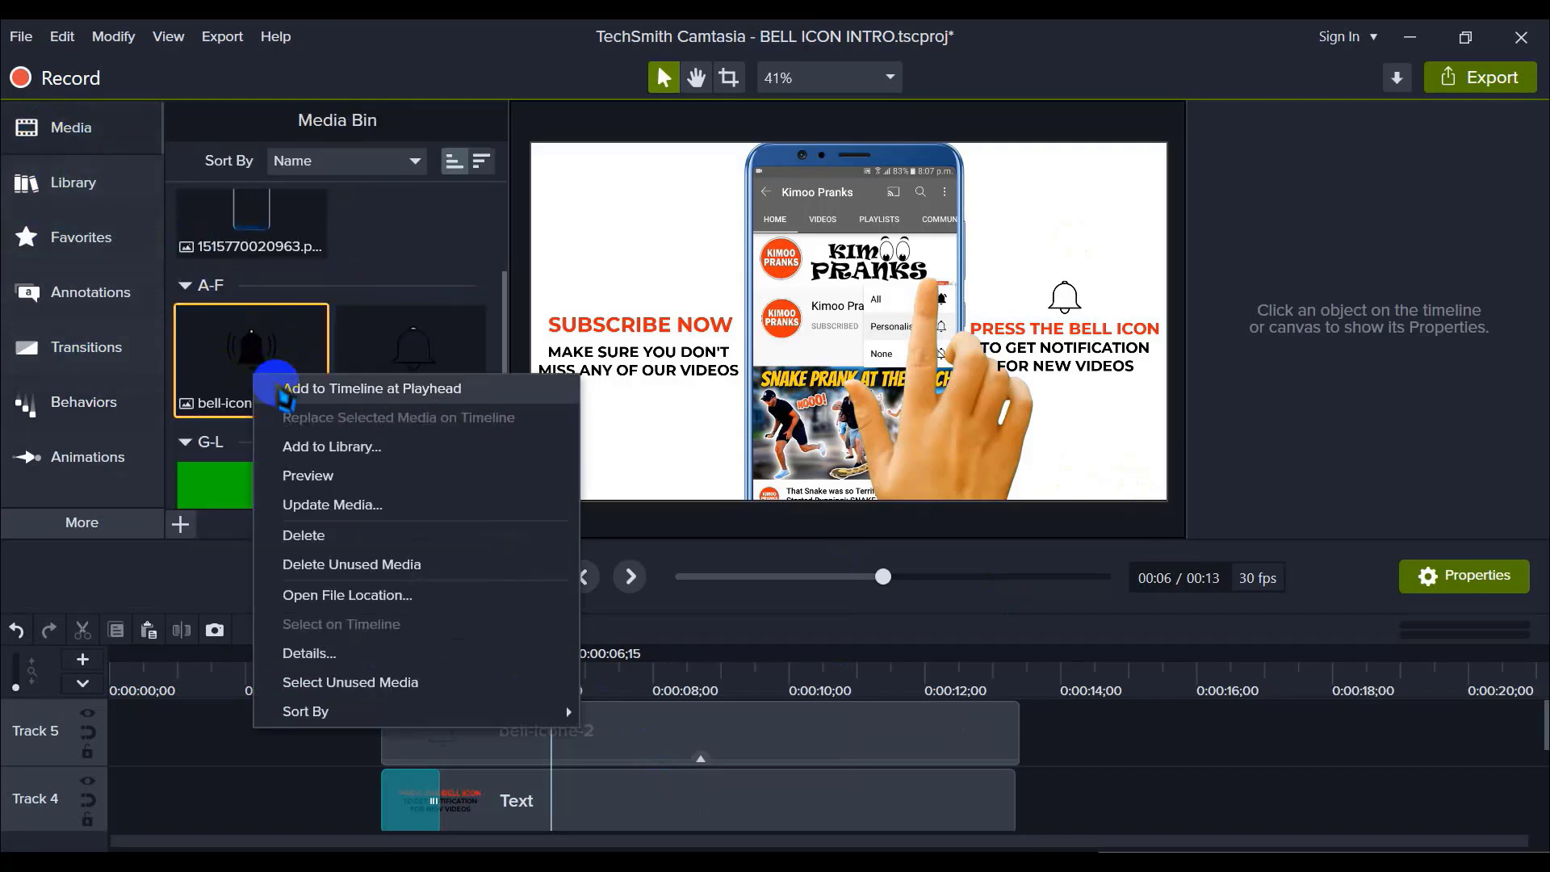
{"action": "left_click", "coordinate": [287, 388]}
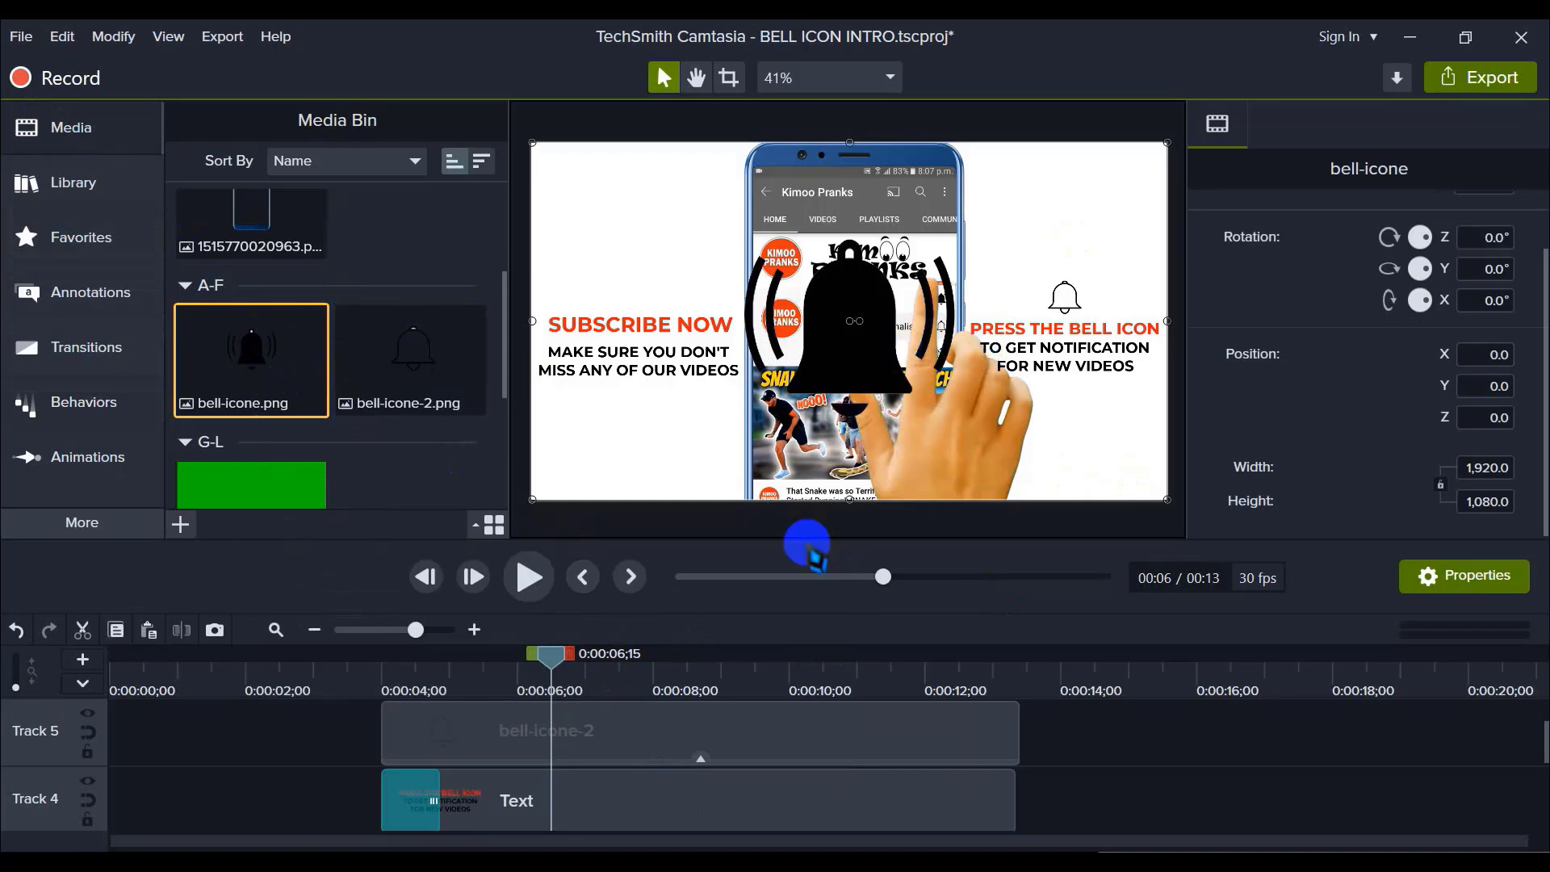
Step: Shrink the bell-icone image to about 547 × 307 and place it over the outlined bell above the PRESS THE BELL ICON text
{"action": "scroll", "coordinate": [889, 716], "scroll_direction": "up", "scroll_amount": 2}
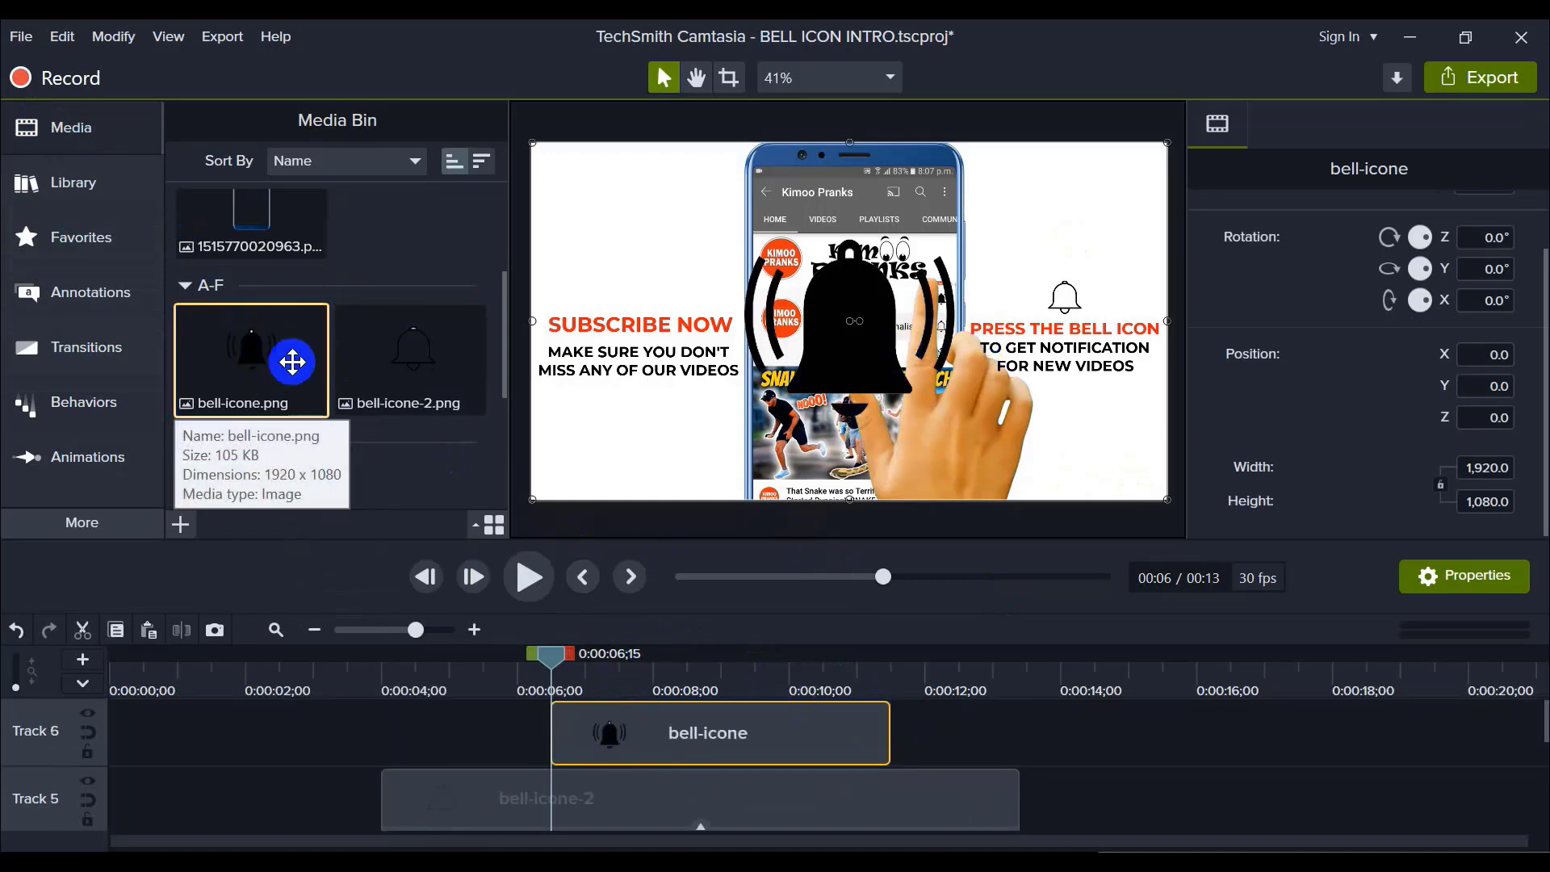
{"action": "left_click_drag", "start_coordinate": [832, 332], "coordinate": [782, 283]}
{"action": "left_click_drag", "start_coordinate": [1115, 452], "coordinate": [1152, 340]}
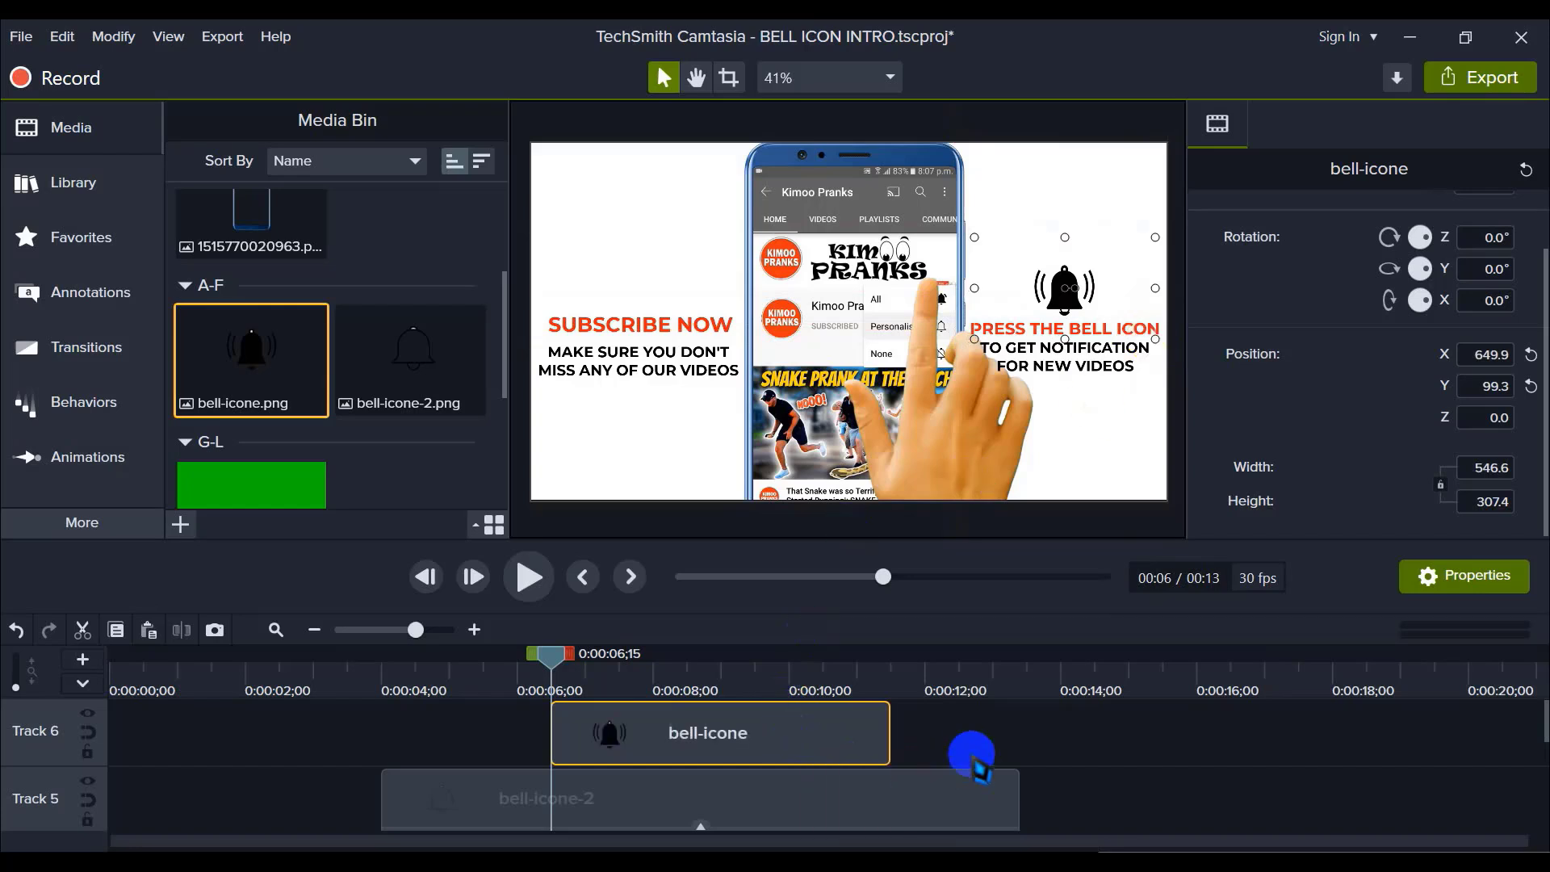
{"action": "left_click", "coordinate": [1029, 731]}
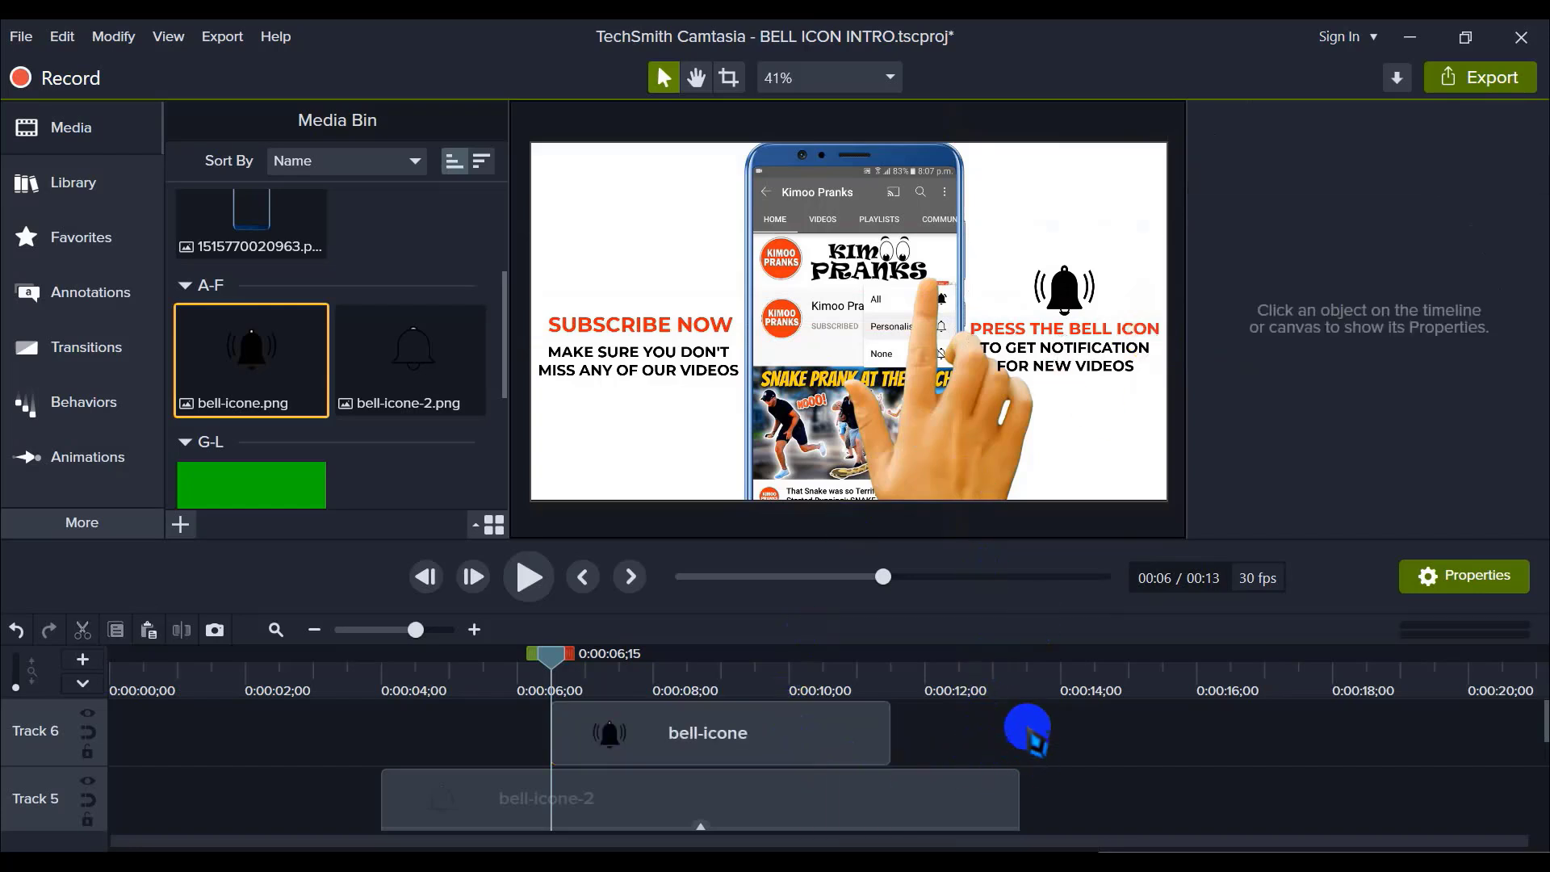
Step: Set the canvas zoom to Fit
{"action": "scroll", "coordinate": [1019, 752], "scroll_direction": "down", "scroll_amount": 1}
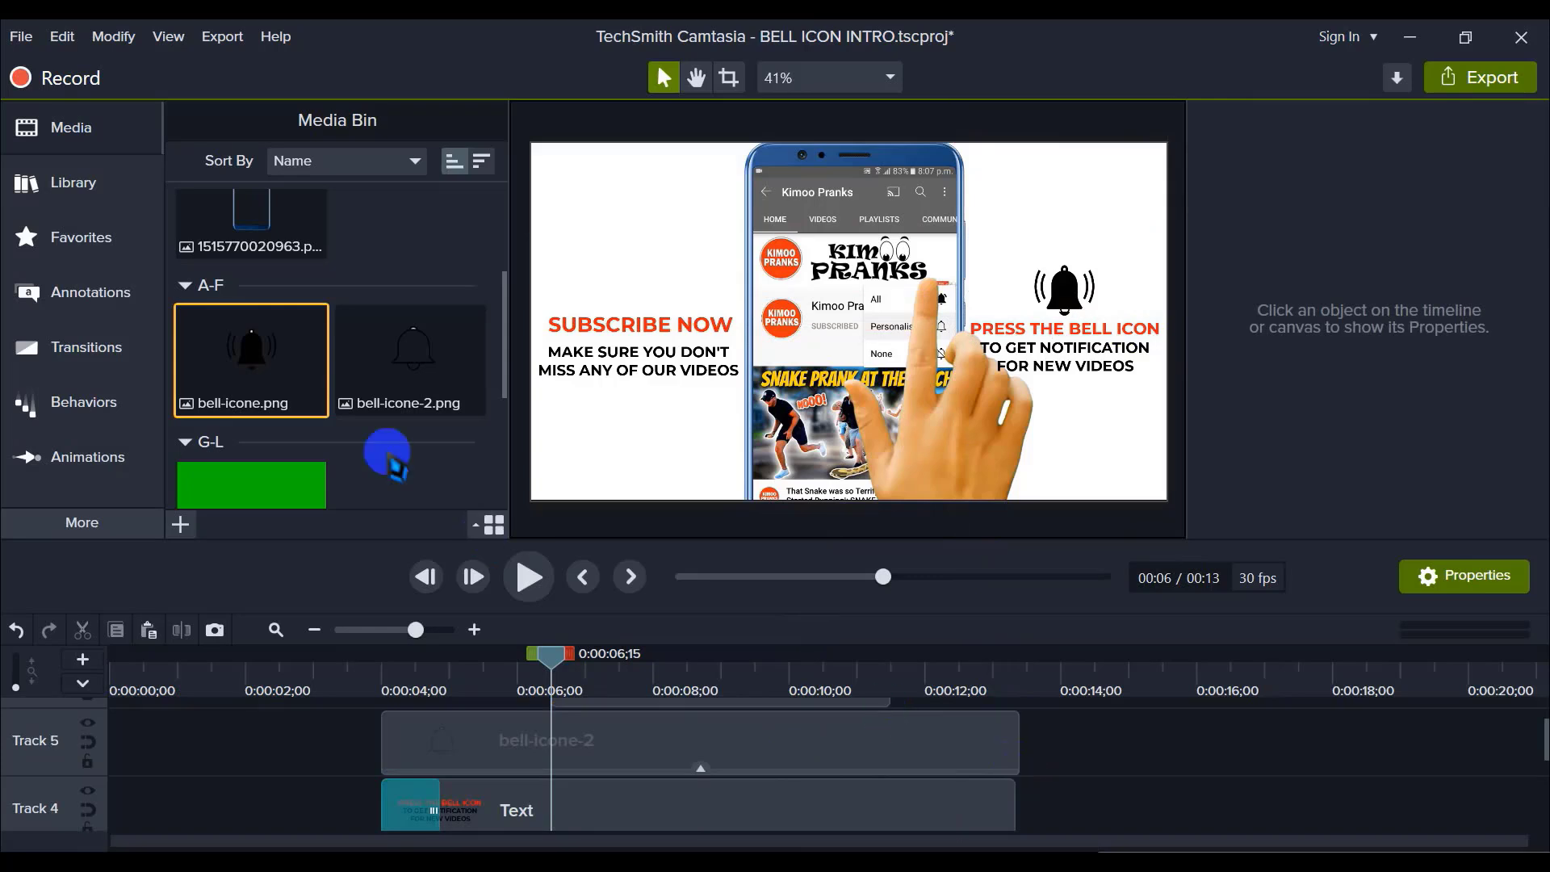
{"action": "scroll", "coordinate": [375, 457], "scroll_direction": "down", "scroll_amount": 3}
{"action": "scroll", "coordinate": [371, 450], "scroll_direction": "up", "scroll_amount": 7}
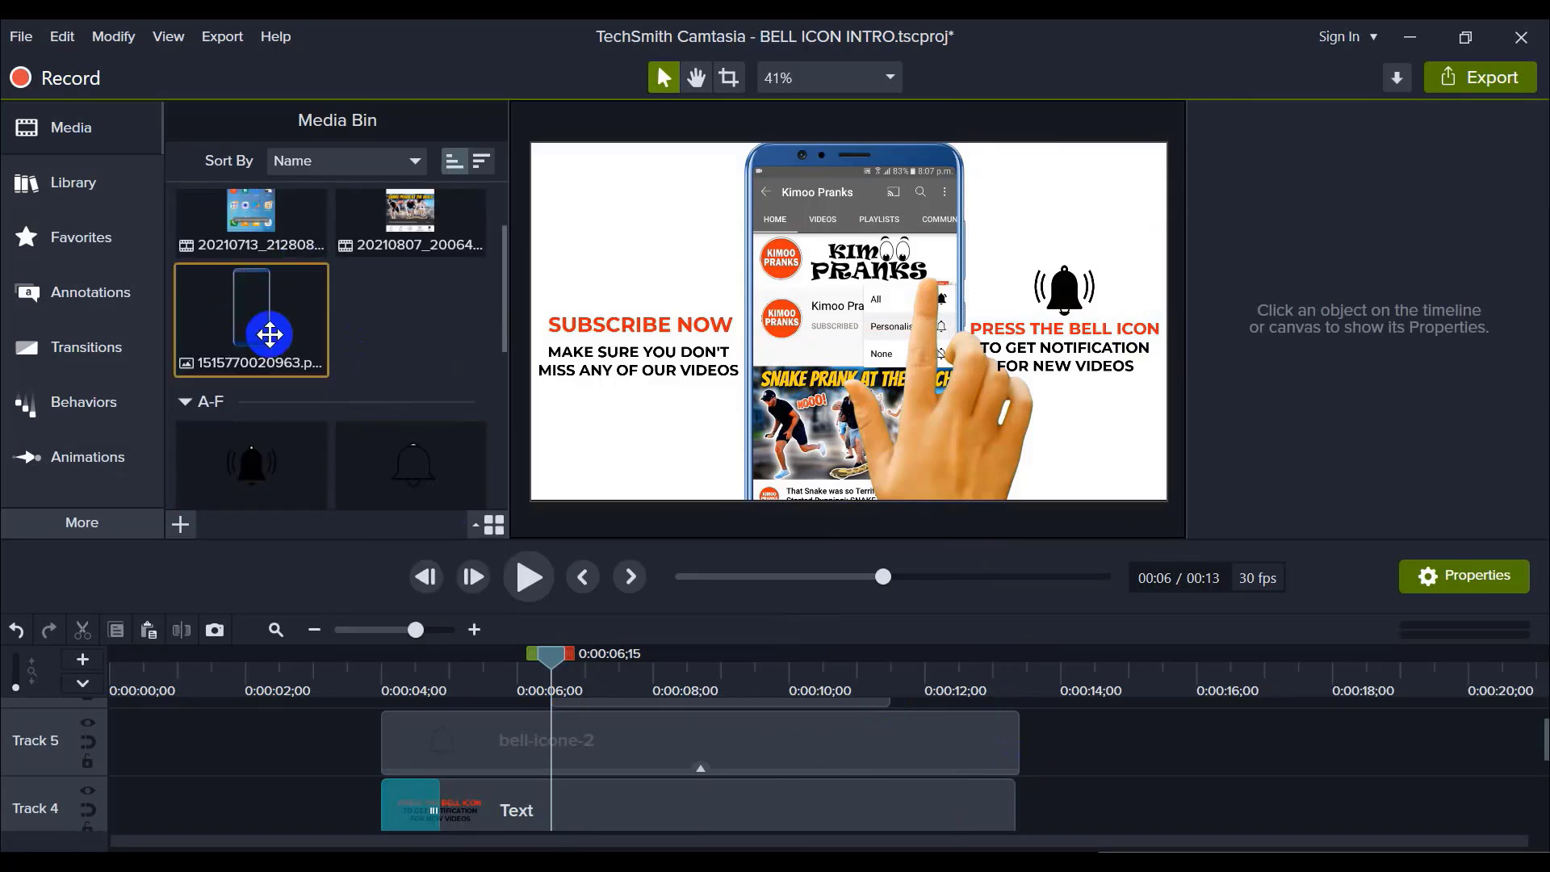
{"action": "scroll", "coordinate": [565, 526], "scroll_direction": "down", "scroll_amount": 2}
{"action": "scroll", "coordinate": [824, 737], "scroll_direction": "up", "scroll_amount": 1}
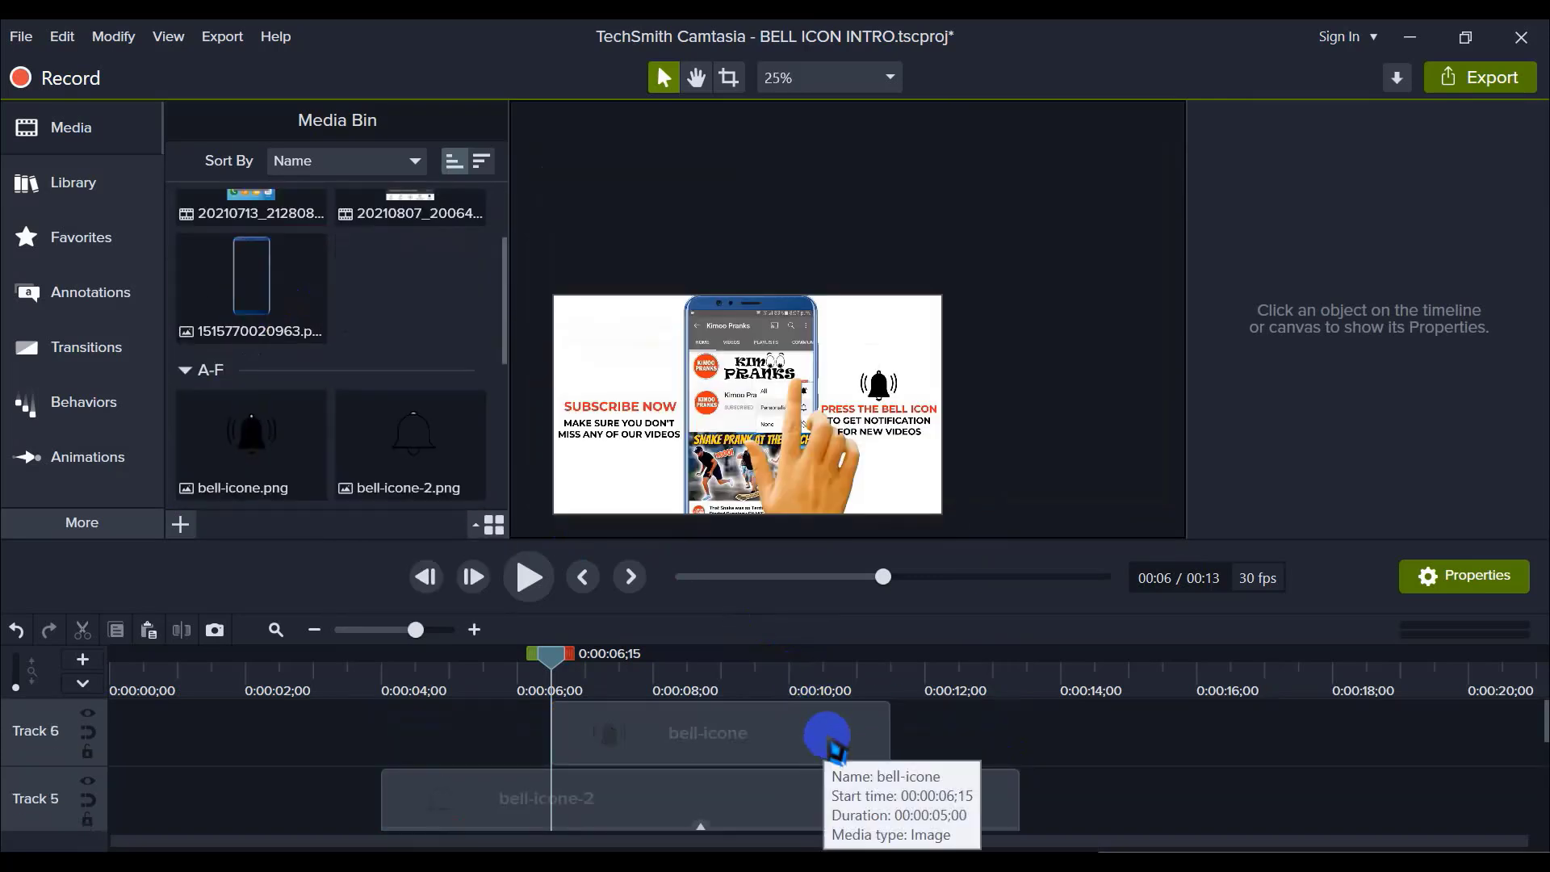
{"action": "left_click", "coordinate": [804, 81]}
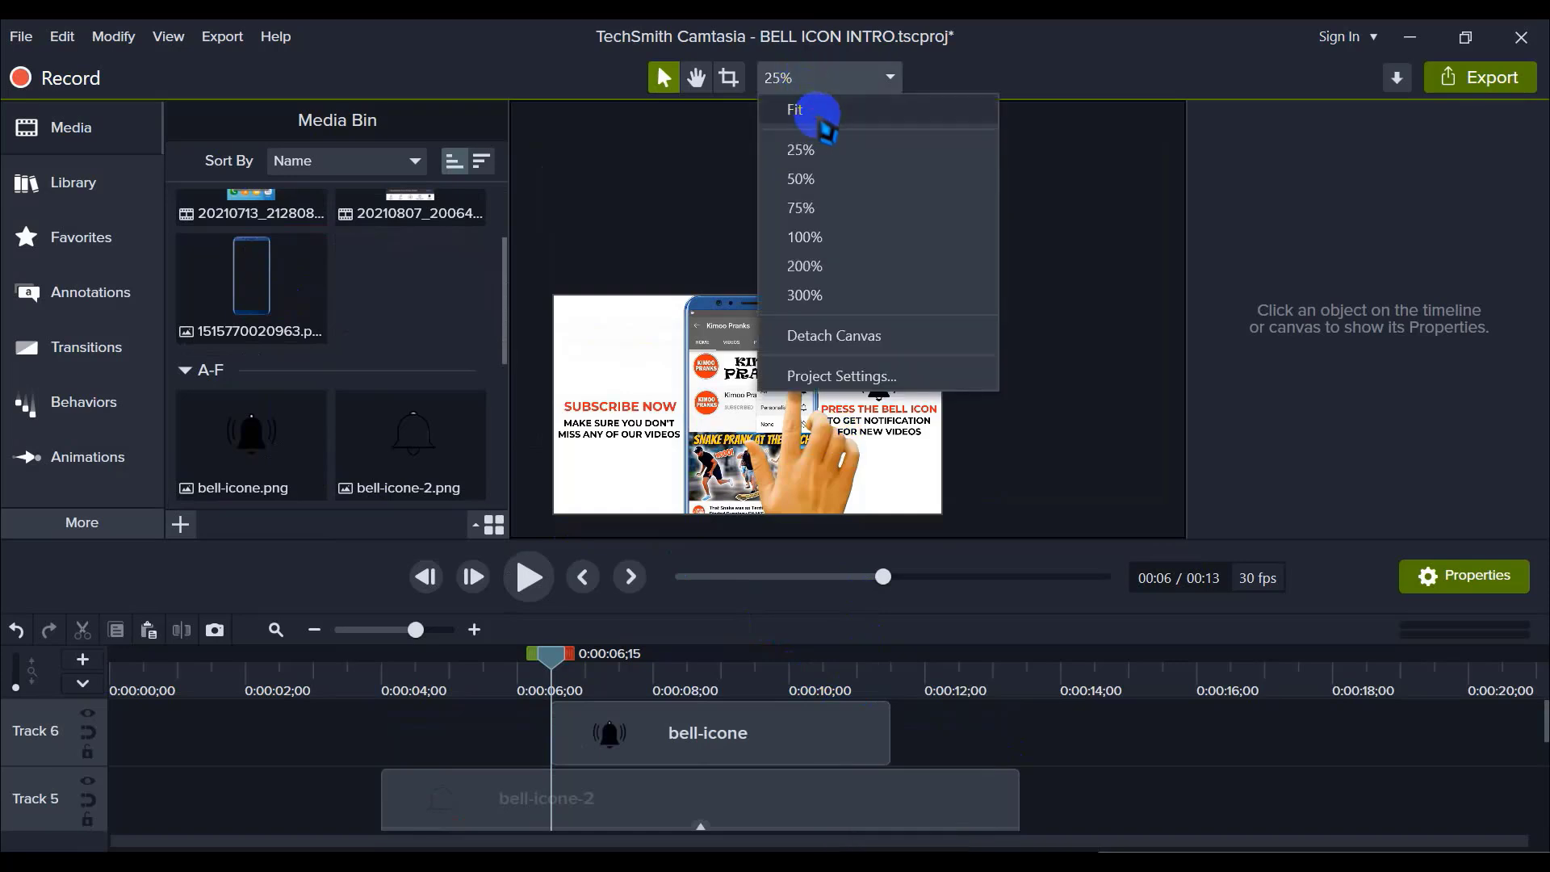
{"action": "left_click", "coordinate": [798, 105]}
Step: Nudge the bell-icone image on the canvas to about X 652.3, Y 91.0 so it lines up with the outlined bell
{"action": "left_click_drag", "start_coordinate": [536, 652], "coordinate": [619, 661]}
{"action": "left_click_drag", "start_coordinate": [623, 672], "coordinate": [569, 676]}
{"action": "left_click", "coordinate": [640, 737]}
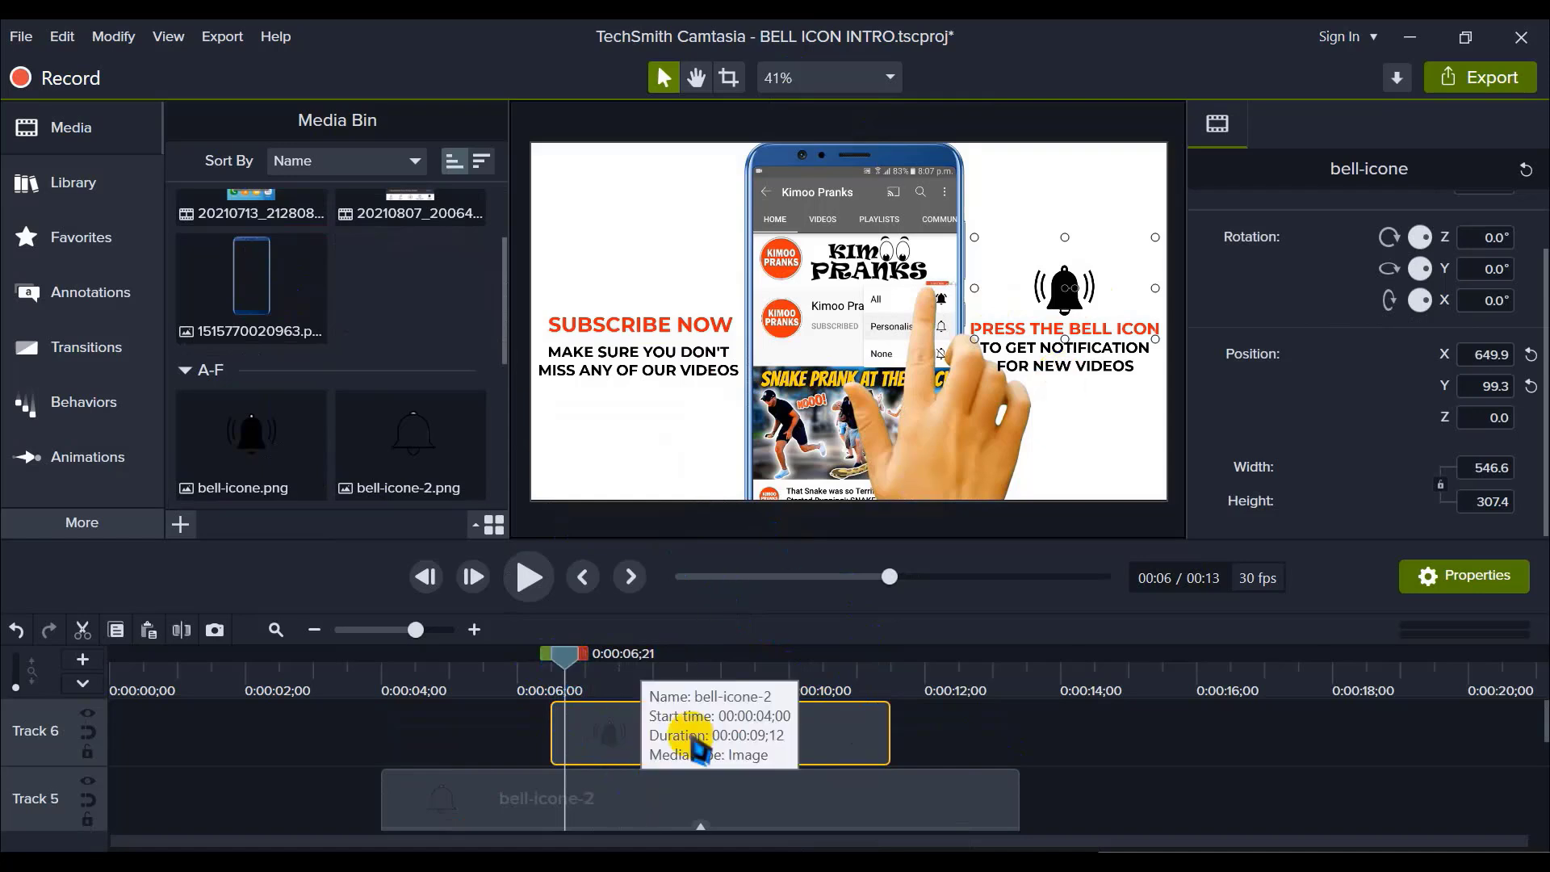
{"action": "mouse_move", "coordinate": [1083, 293]}
{"action": "left_mouse_down"}
{"action": "mouse_move", "coordinate": [1105, 239]}
{"action": "mouse_move", "coordinate": [1111, 287]}
{"action": "left_mouse_up"}
{"action": "left_click", "coordinate": [995, 764]}
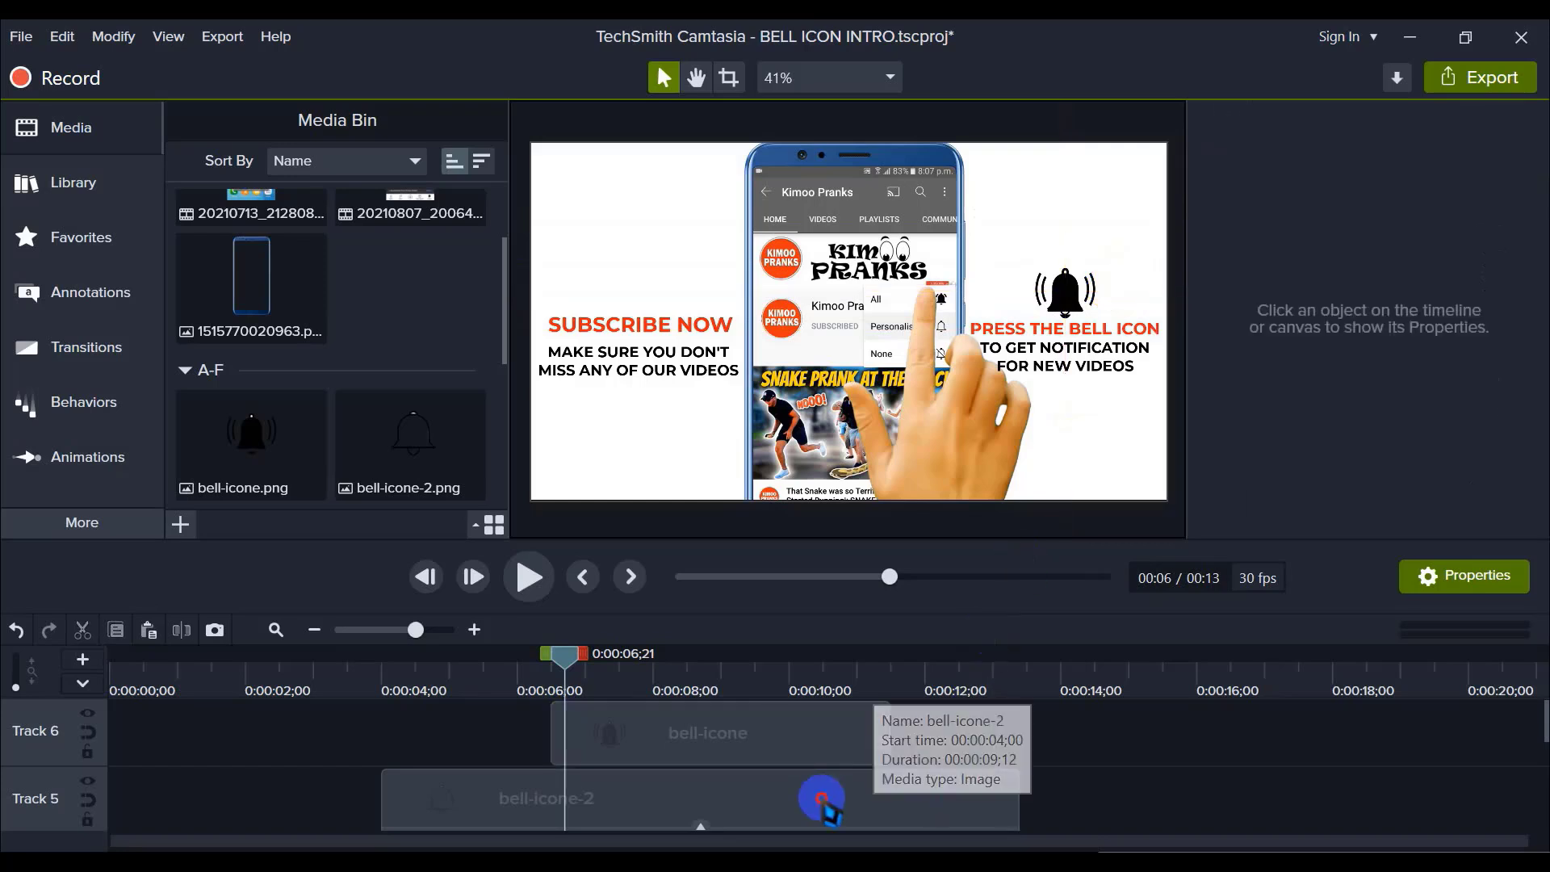
Step: Trim the end of bell-icone-2 to where bell-icone starts, and move bell-icone down to Track 5 directly after it
{"action": "left_click", "coordinate": [1008, 796]}
{"action": "left_click_drag", "start_coordinate": [1015, 787], "coordinate": [554, 788]}
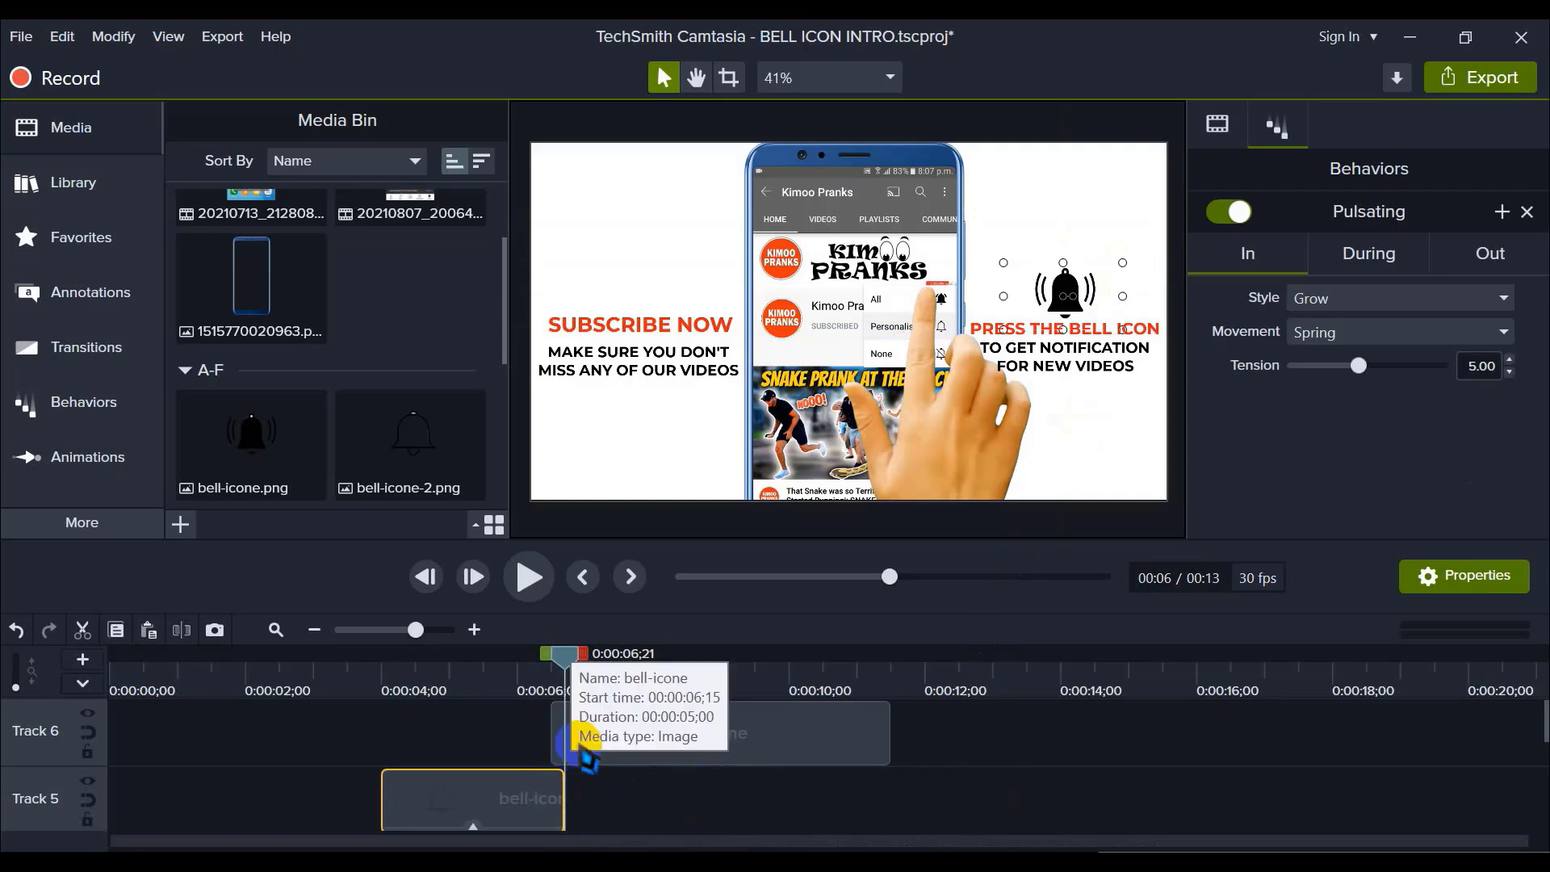
{"action": "scroll", "coordinate": [993, 755], "scroll_direction": "down", "scroll_amount": 1}
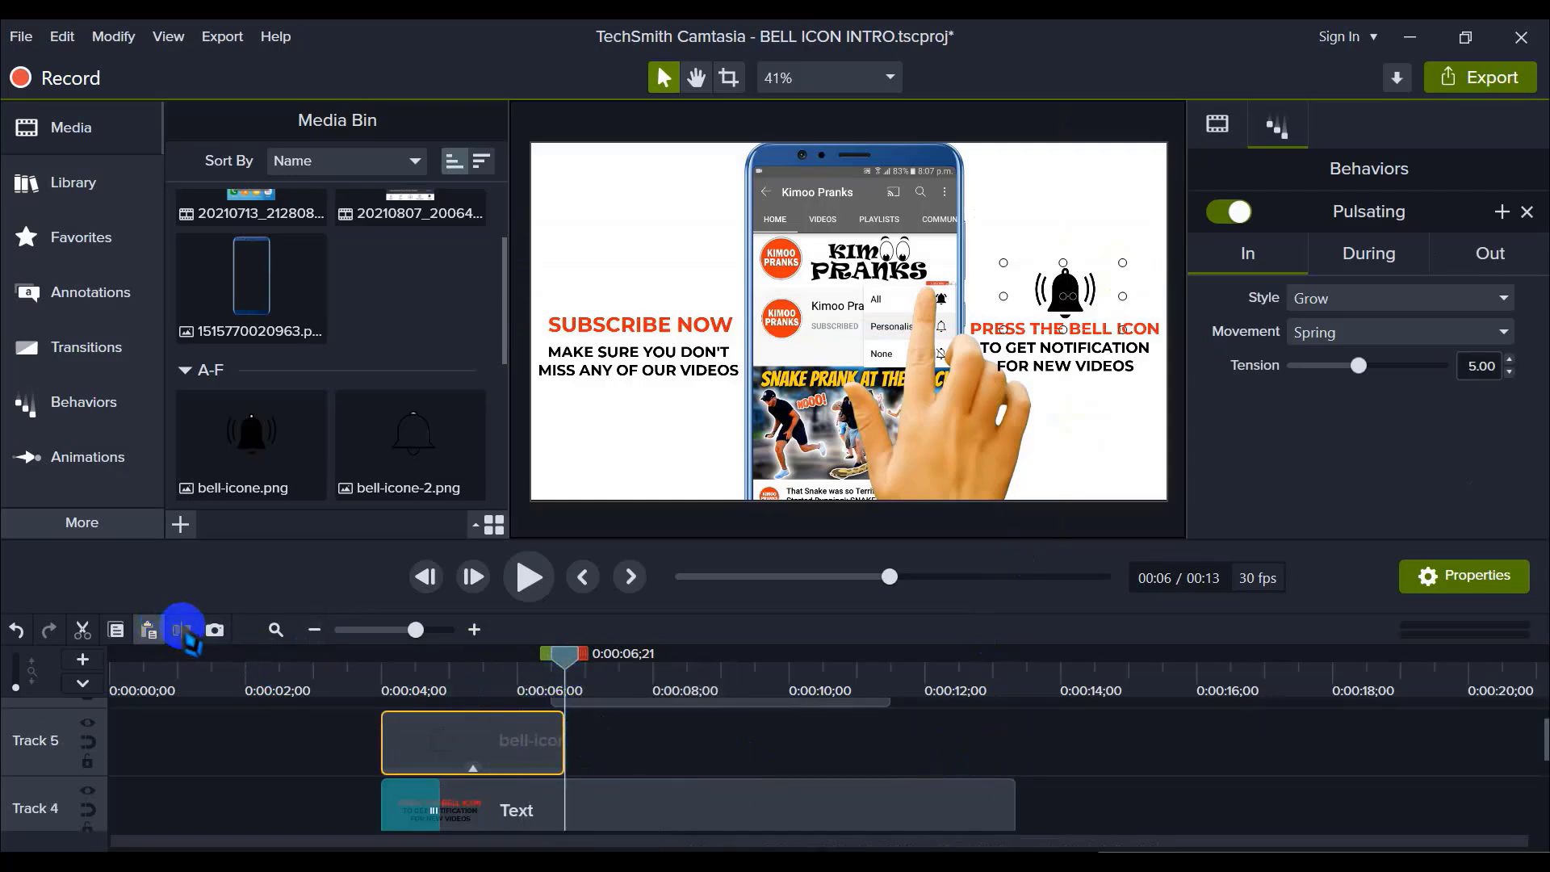
{"action": "scroll", "coordinate": [613, 739], "scroll_direction": "up", "scroll_amount": 1}
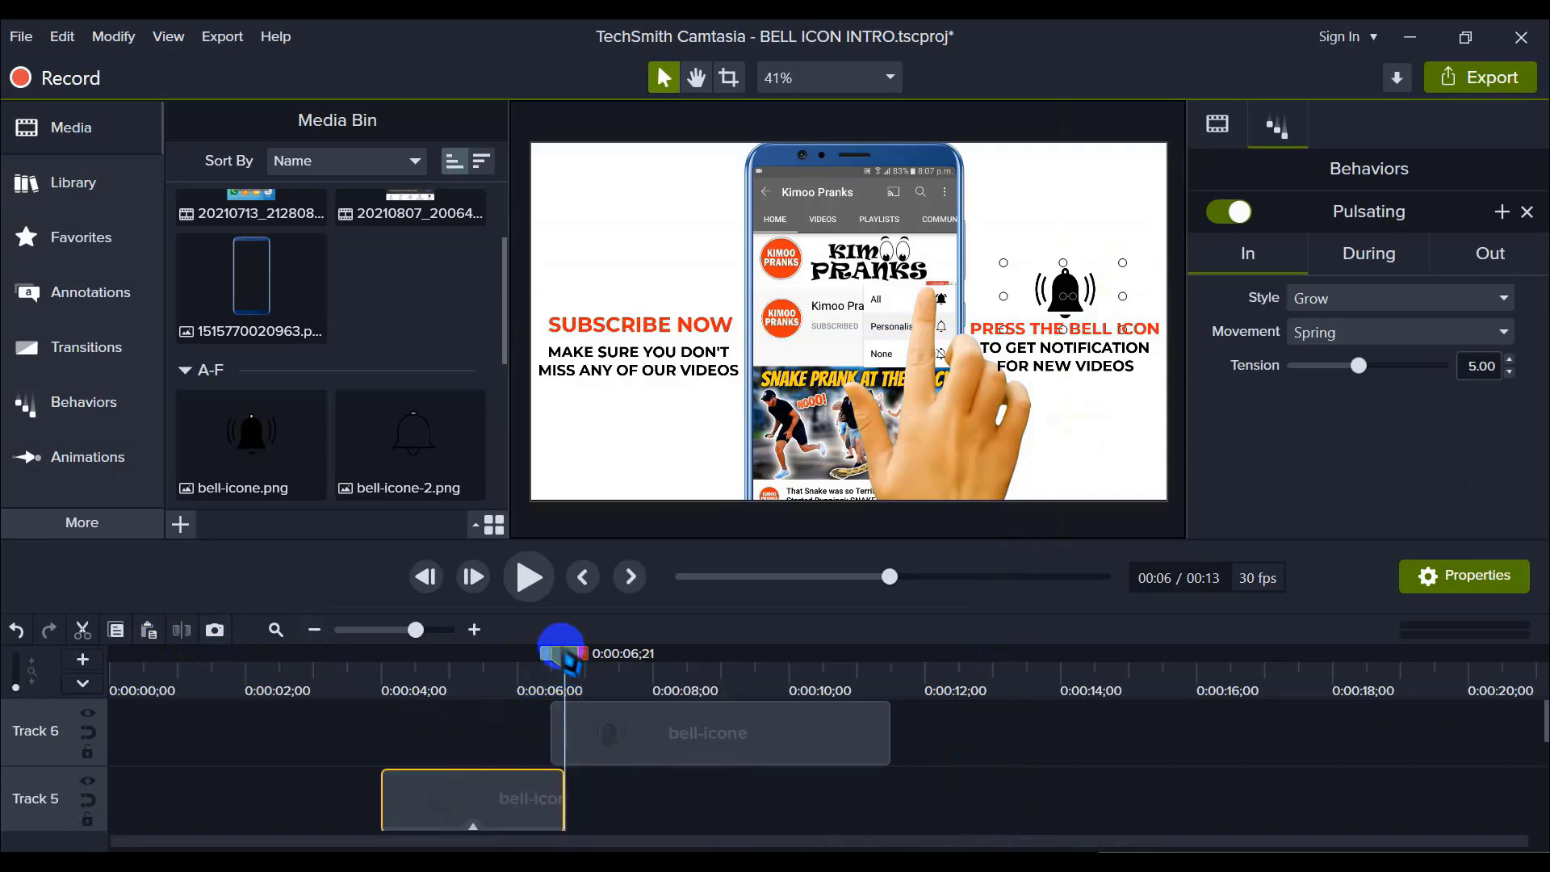
{"action": "left_click_drag", "start_coordinate": [570, 677], "coordinate": [554, 676]}
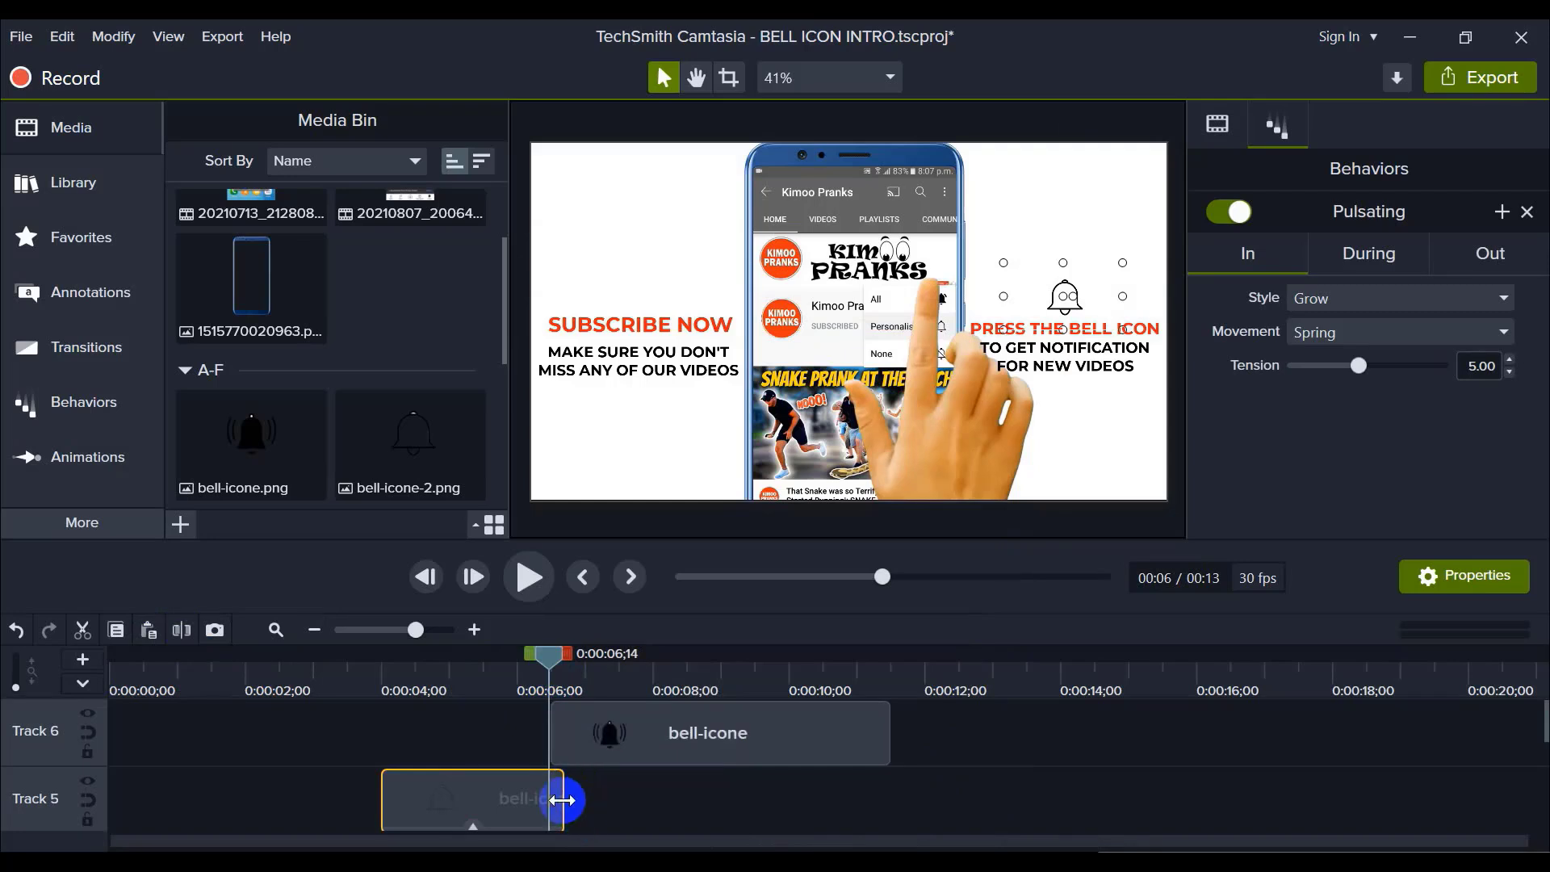
{"action": "left_click_drag", "start_coordinate": [557, 799], "coordinate": [554, 797]}
{"action": "left_click_drag", "start_coordinate": [574, 739], "coordinate": [595, 819]}
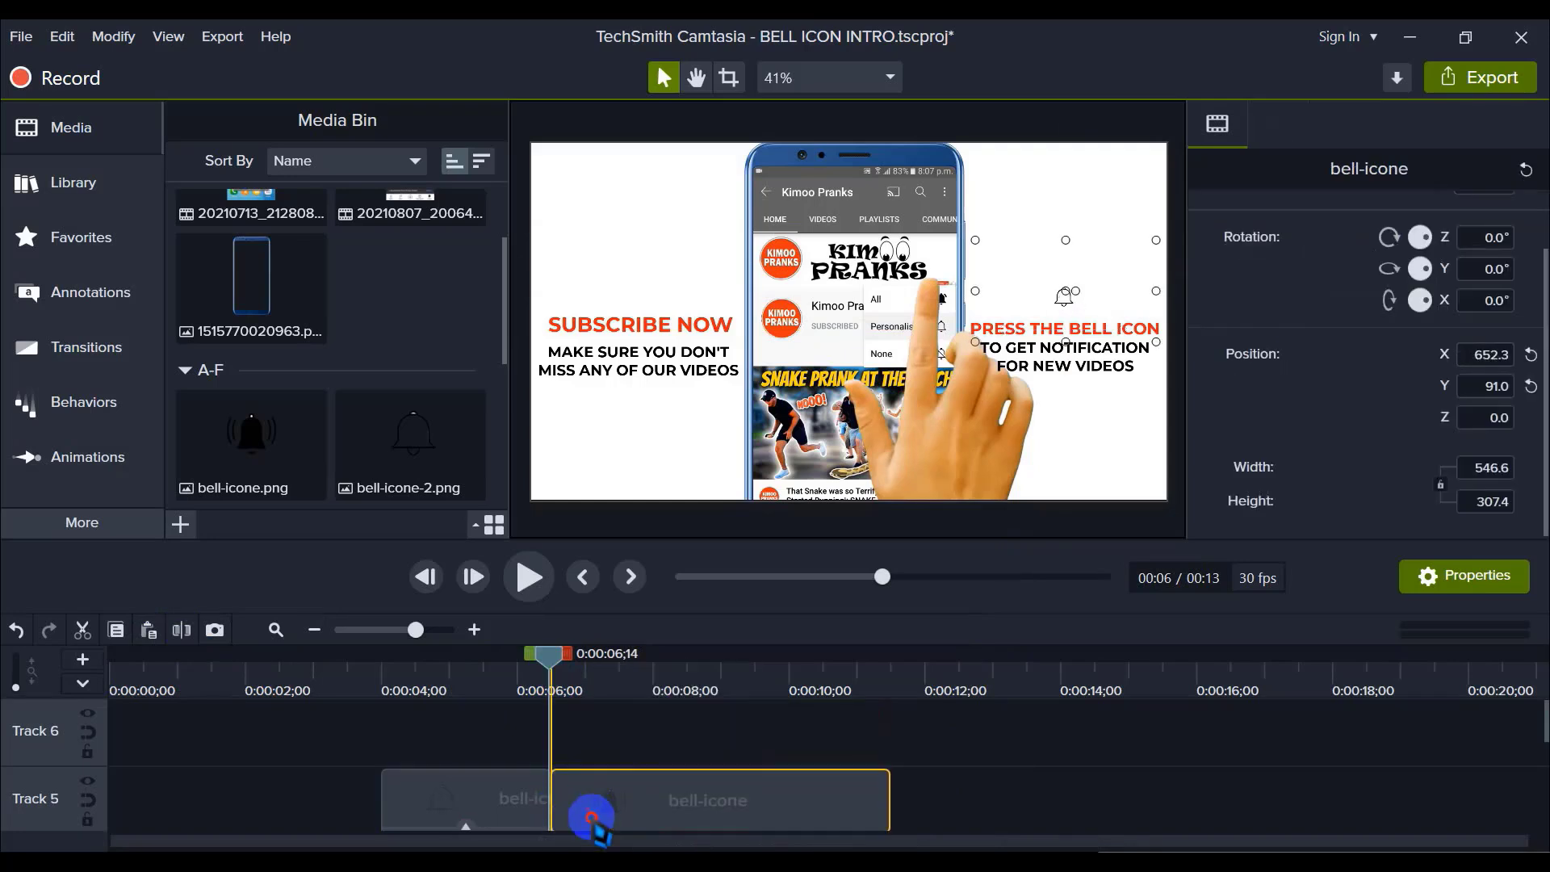
Step: Examine the ringing bell at about 0:00:06;24 and the Pulsating behavior settings on the bell-icone-2 clip
{"action": "left_click_drag", "start_coordinate": [557, 683], "coordinate": [578, 675]}
{"action": "right_click", "coordinate": [658, 707]}
{"action": "left_click", "coordinate": [675, 796]}
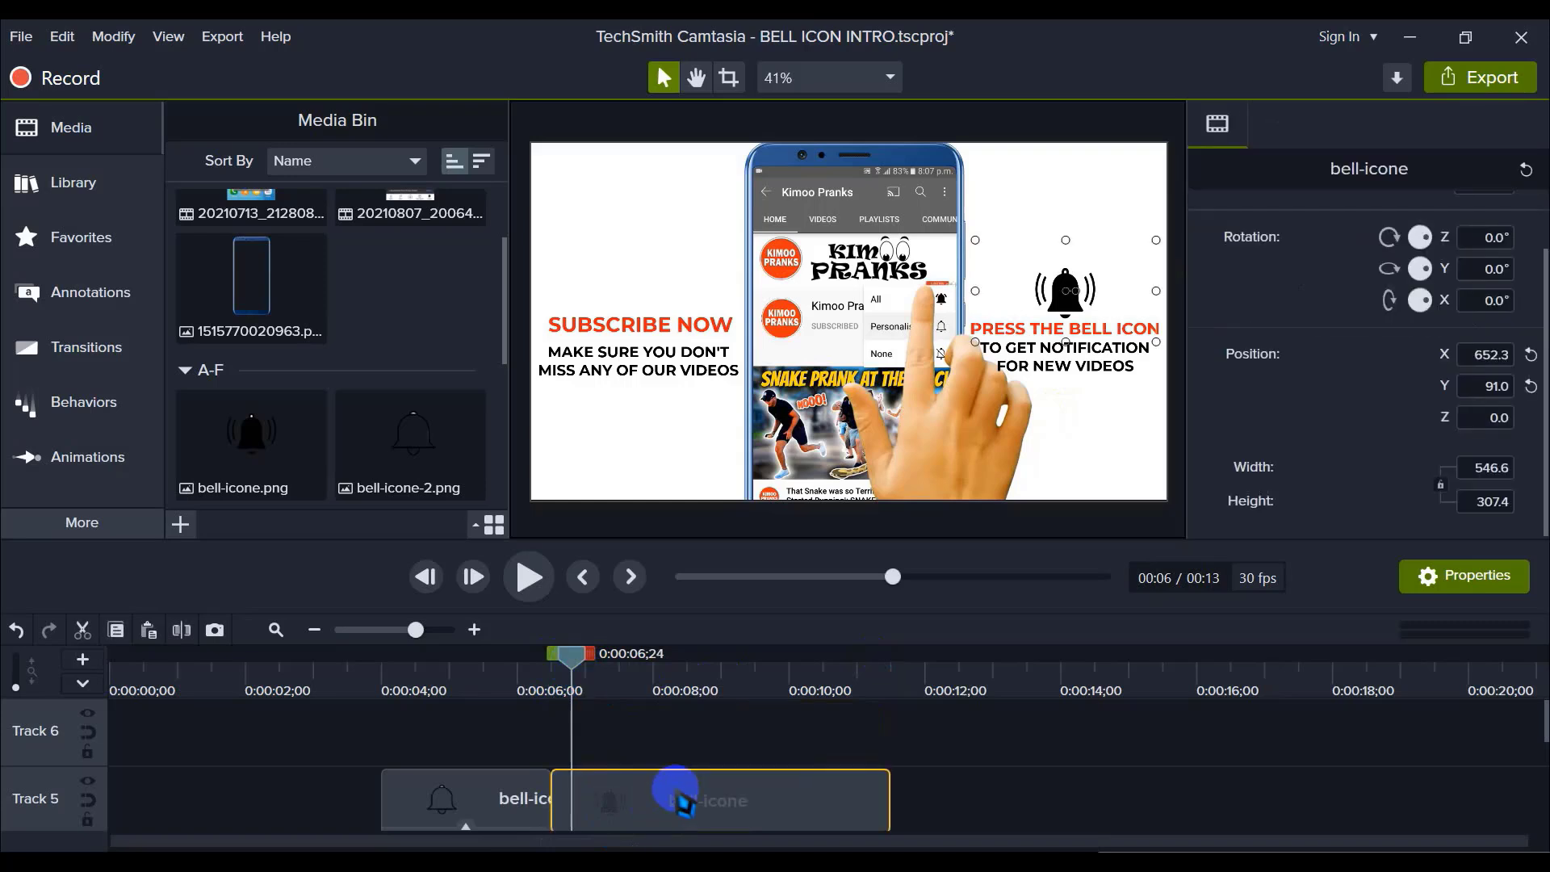
{"action": "scroll", "coordinate": [554, 778], "scroll_direction": "down", "scroll_amount": 1}
{"action": "left_click_drag", "start_coordinate": [467, 776], "coordinate": [494, 763]}
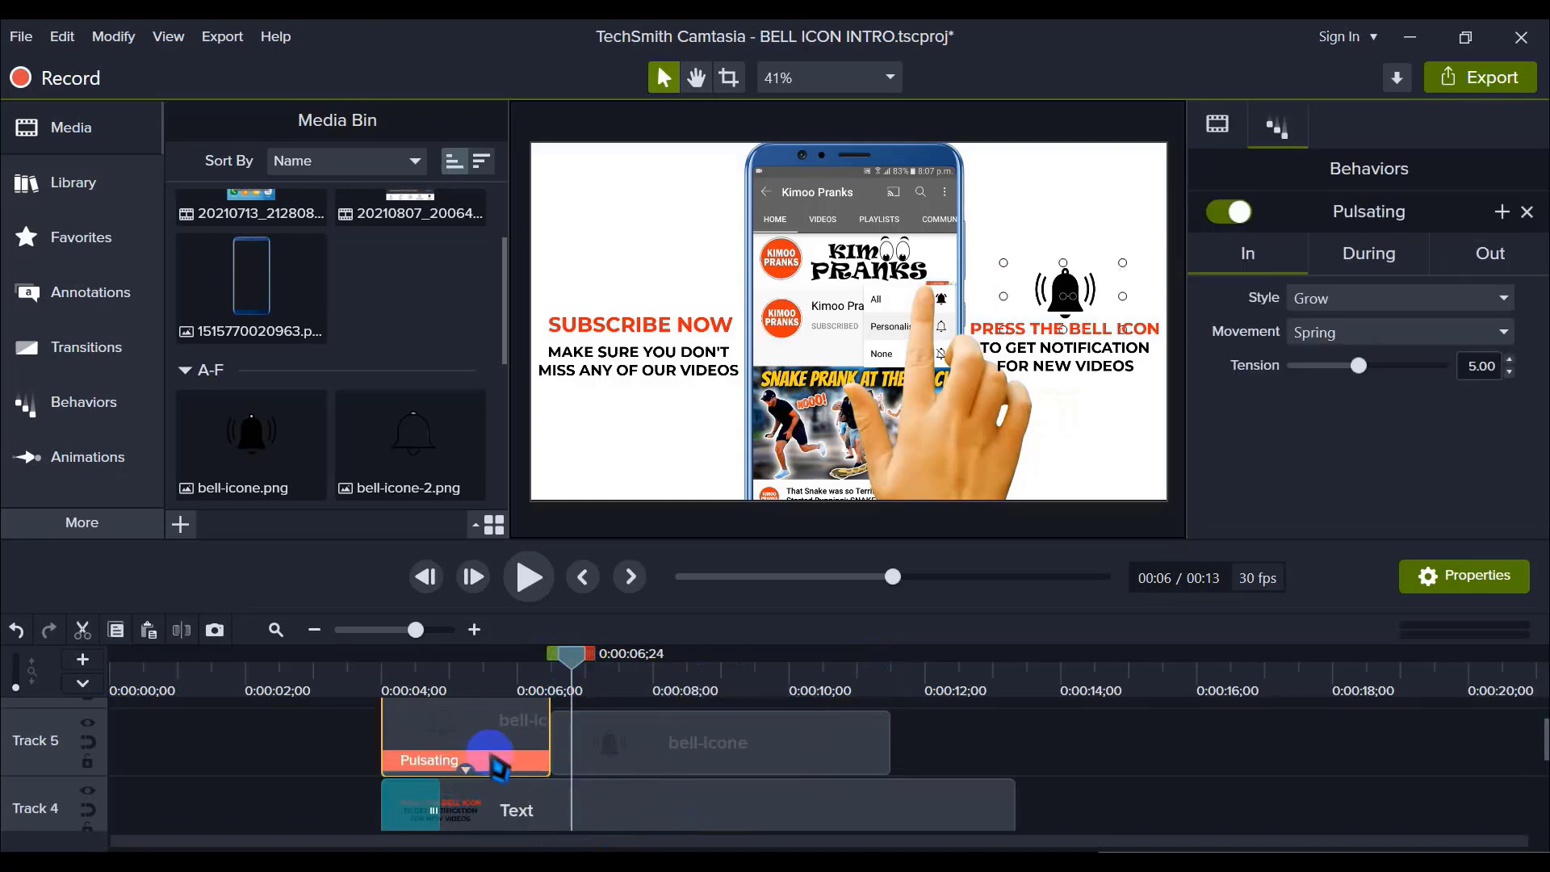
{"action": "left_click", "coordinate": [470, 760]}
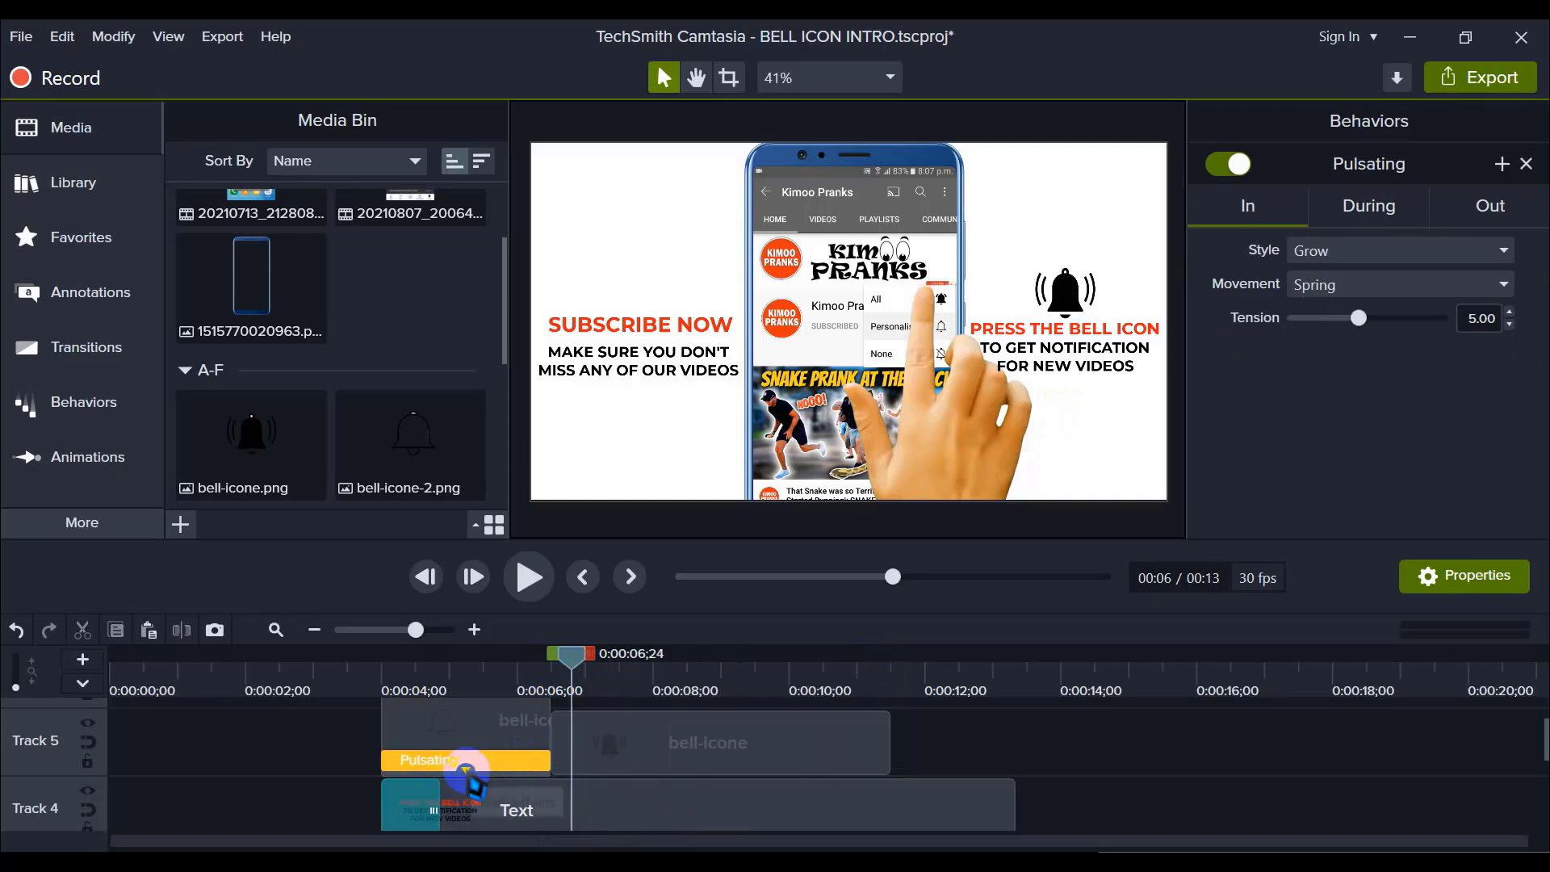
{"action": "left_click", "coordinate": [525, 765]}
Step: Apply the Pulsating behavior to the bell-icone clip on Track 5
{"action": "left_click", "coordinate": [686, 771]}
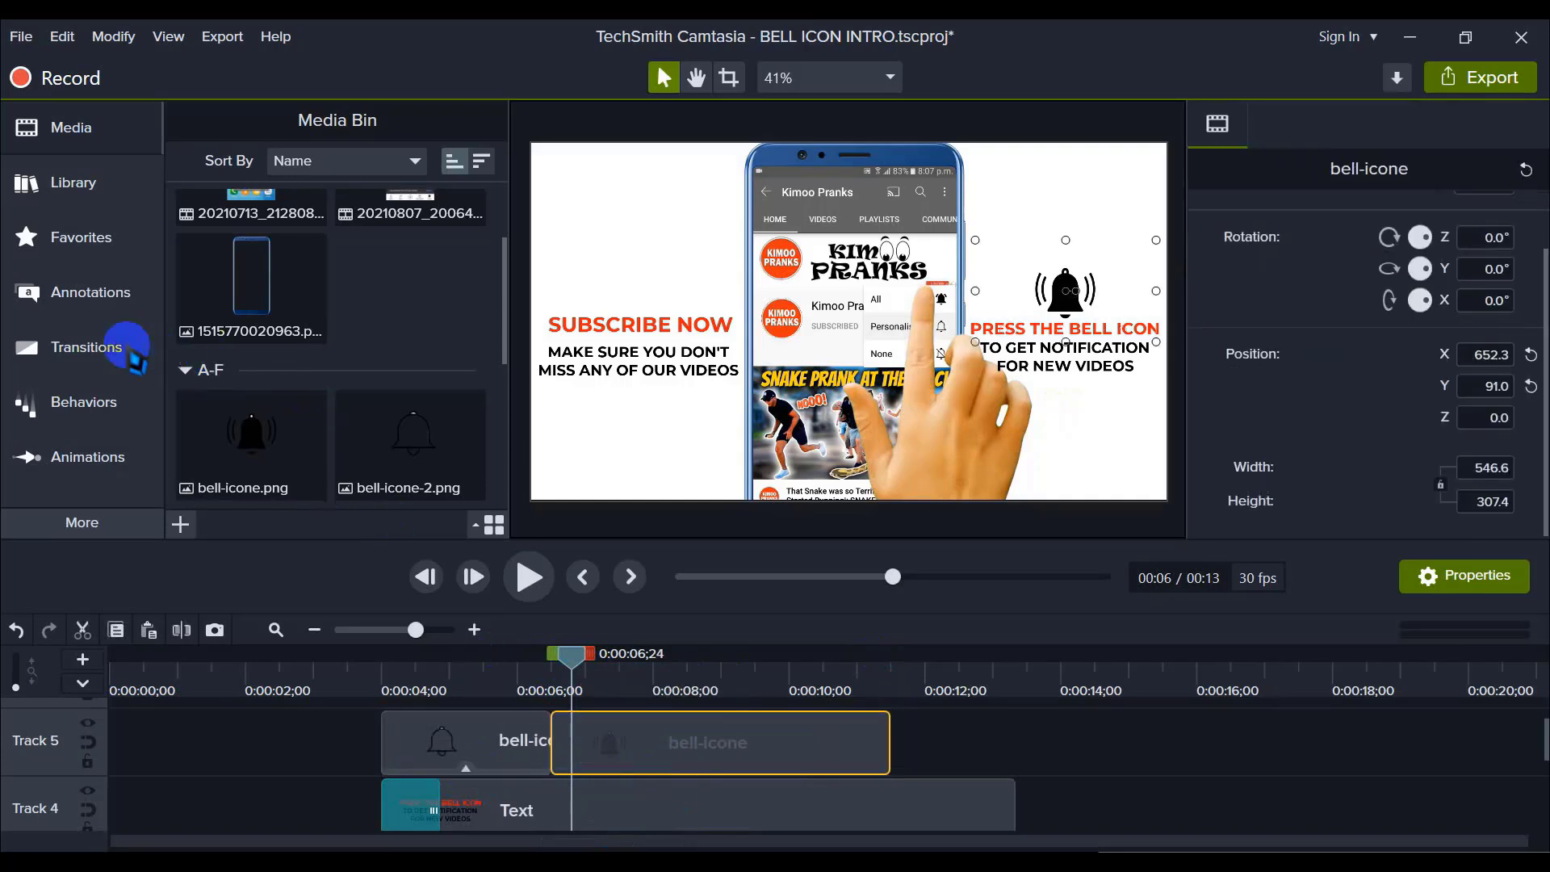
{"action": "left_click", "coordinate": [86, 400]}
{"action": "left_click_drag", "start_coordinate": [242, 368], "coordinate": [711, 739]}
{"action": "left_click", "coordinate": [986, 744]}
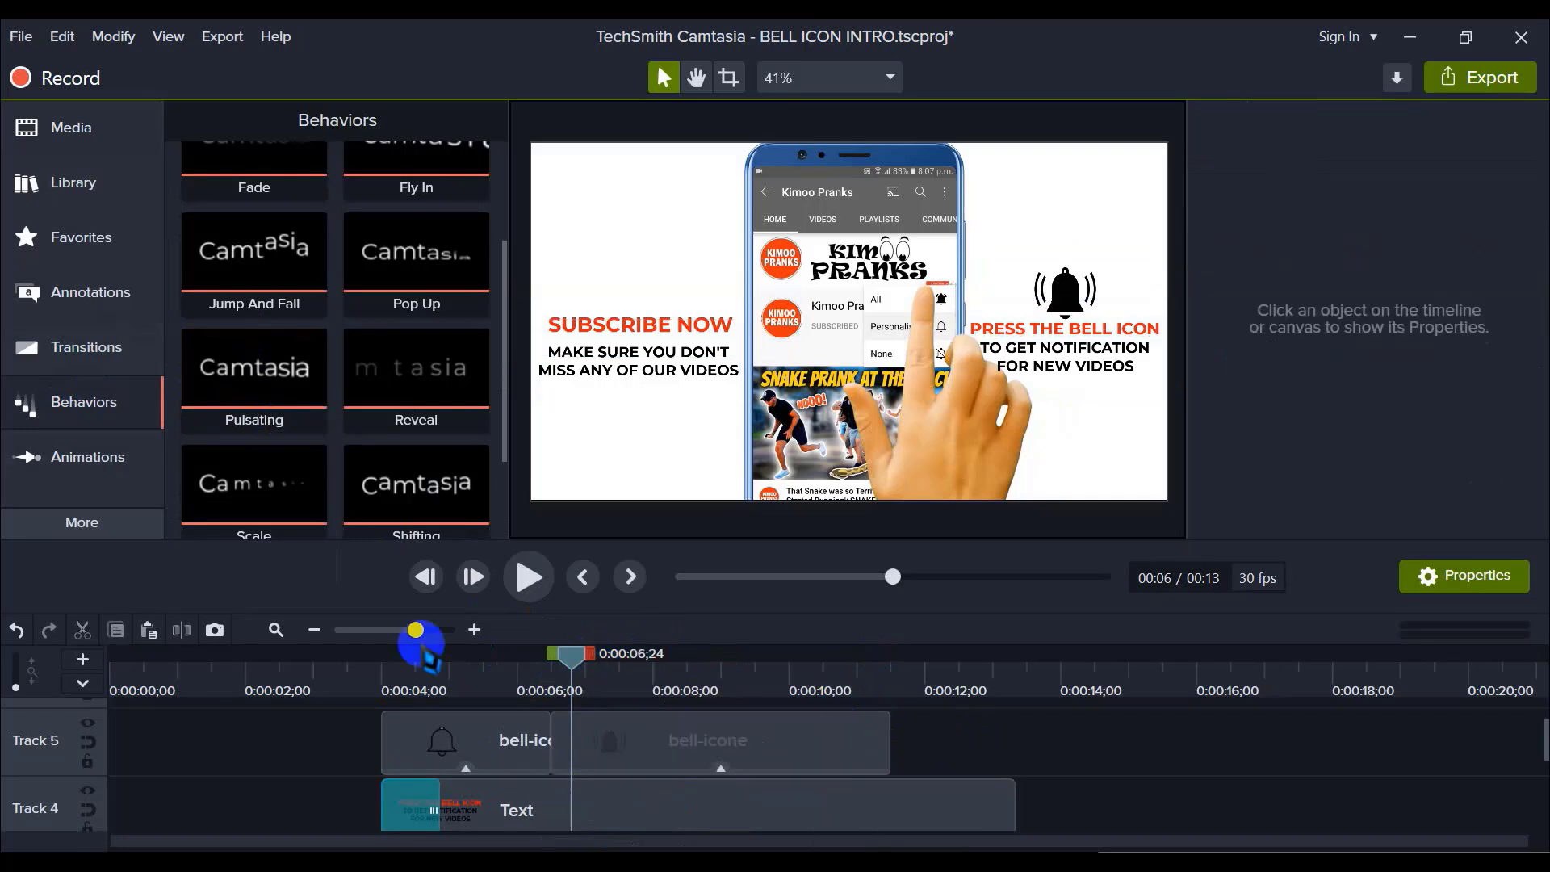
Step: Unlock Track 1 and split the clips on all tracks at the end of Group 2, at 0:00:10;01
{"action": "left_click", "coordinate": [315, 631]}
{"action": "left_click_drag", "start_coordinate": [331, 656], "coordinate": [423, 675]}
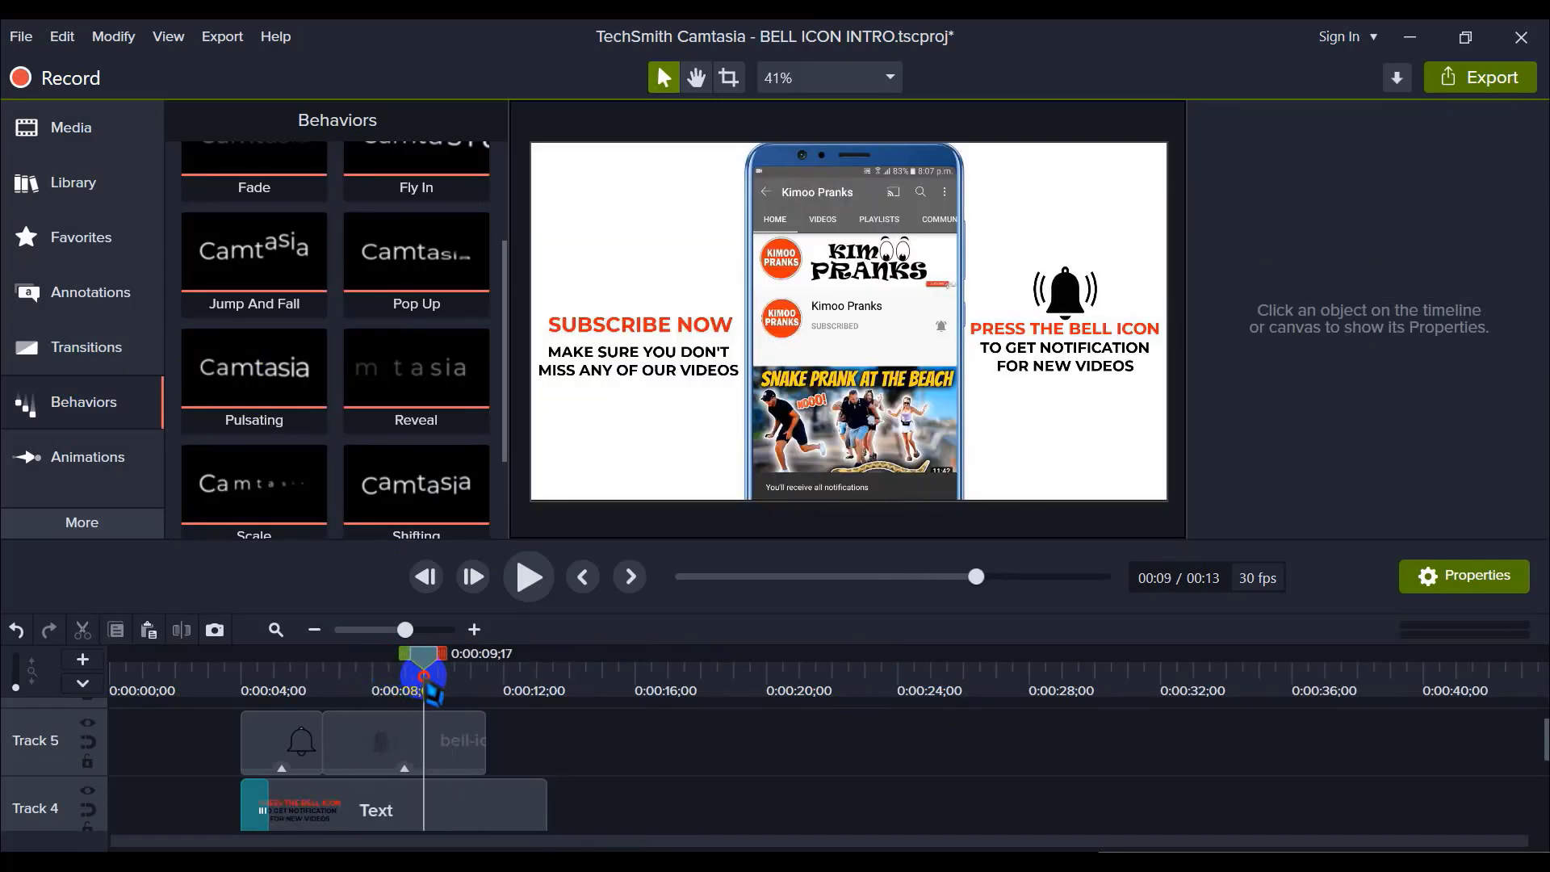
{"action": "scroll", "coordinate": [501, 759], "scroll_direction": "down", "scroll_amount": 3}
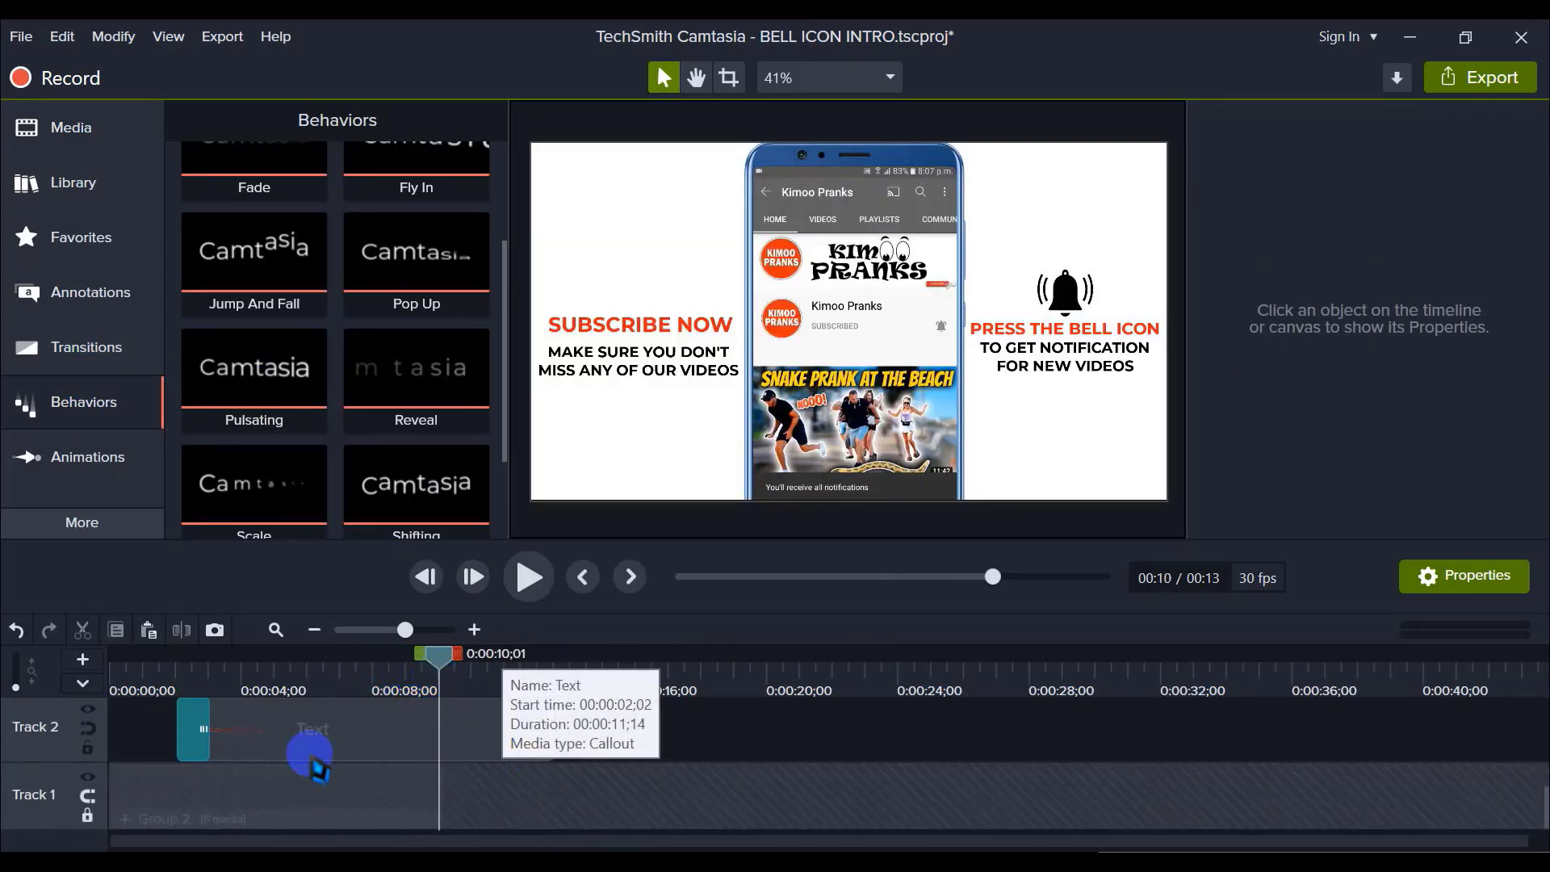
{"action": "left_click", "coordinate": [87, 816]}
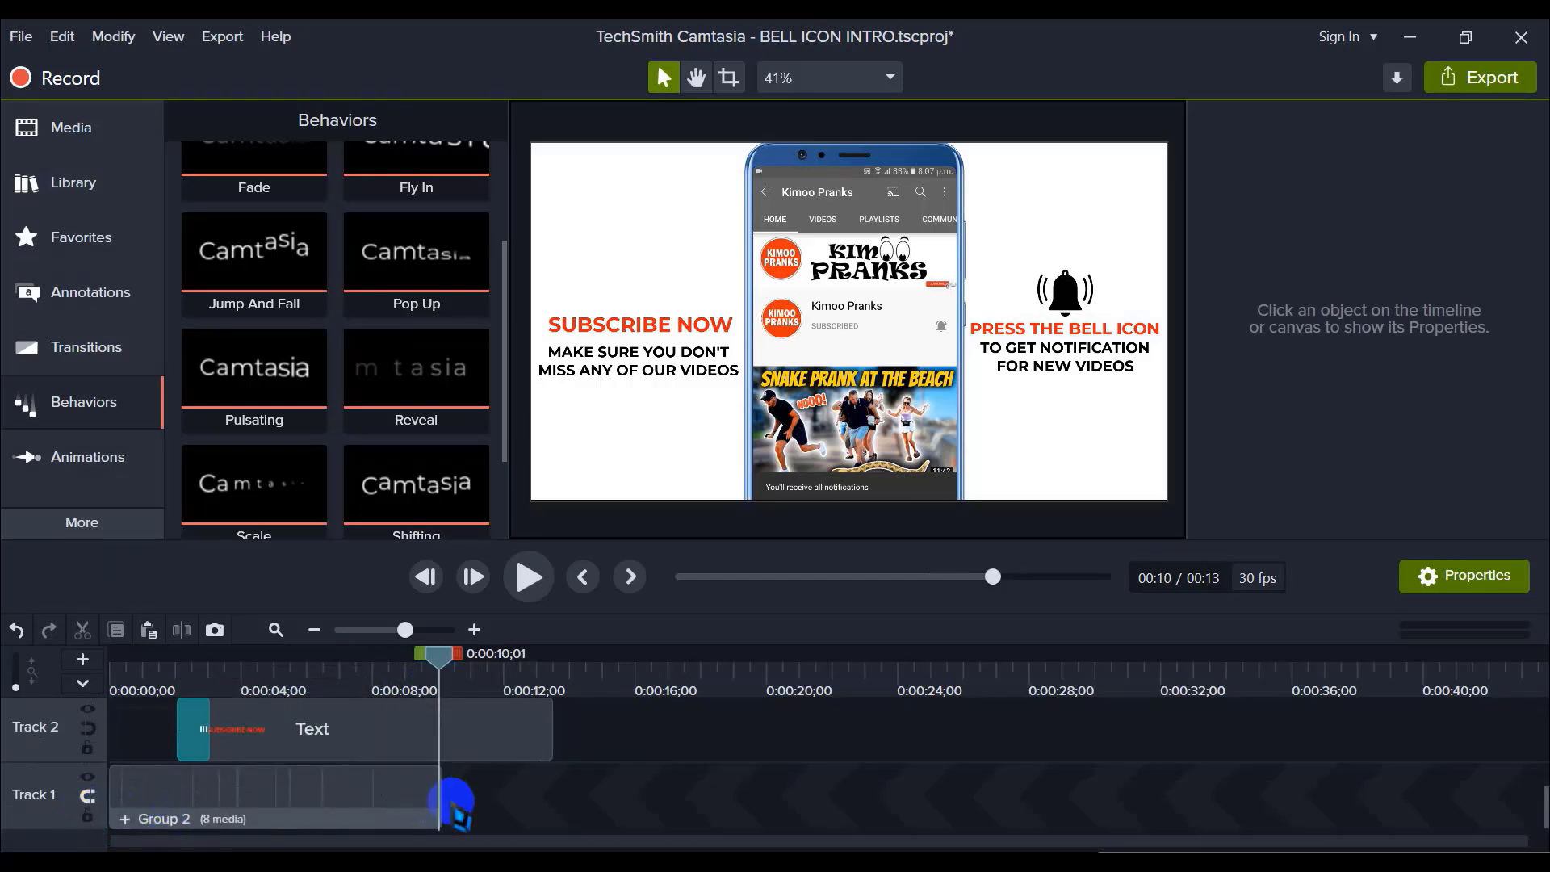
{"action": "scroll", "coordinate": [520, 814], "scroll_direction": "up", "scroll_amount": 3}
{"action": "left_click_drag", "start_coordinate": [520, 814], "coordinate": [433, 844]}
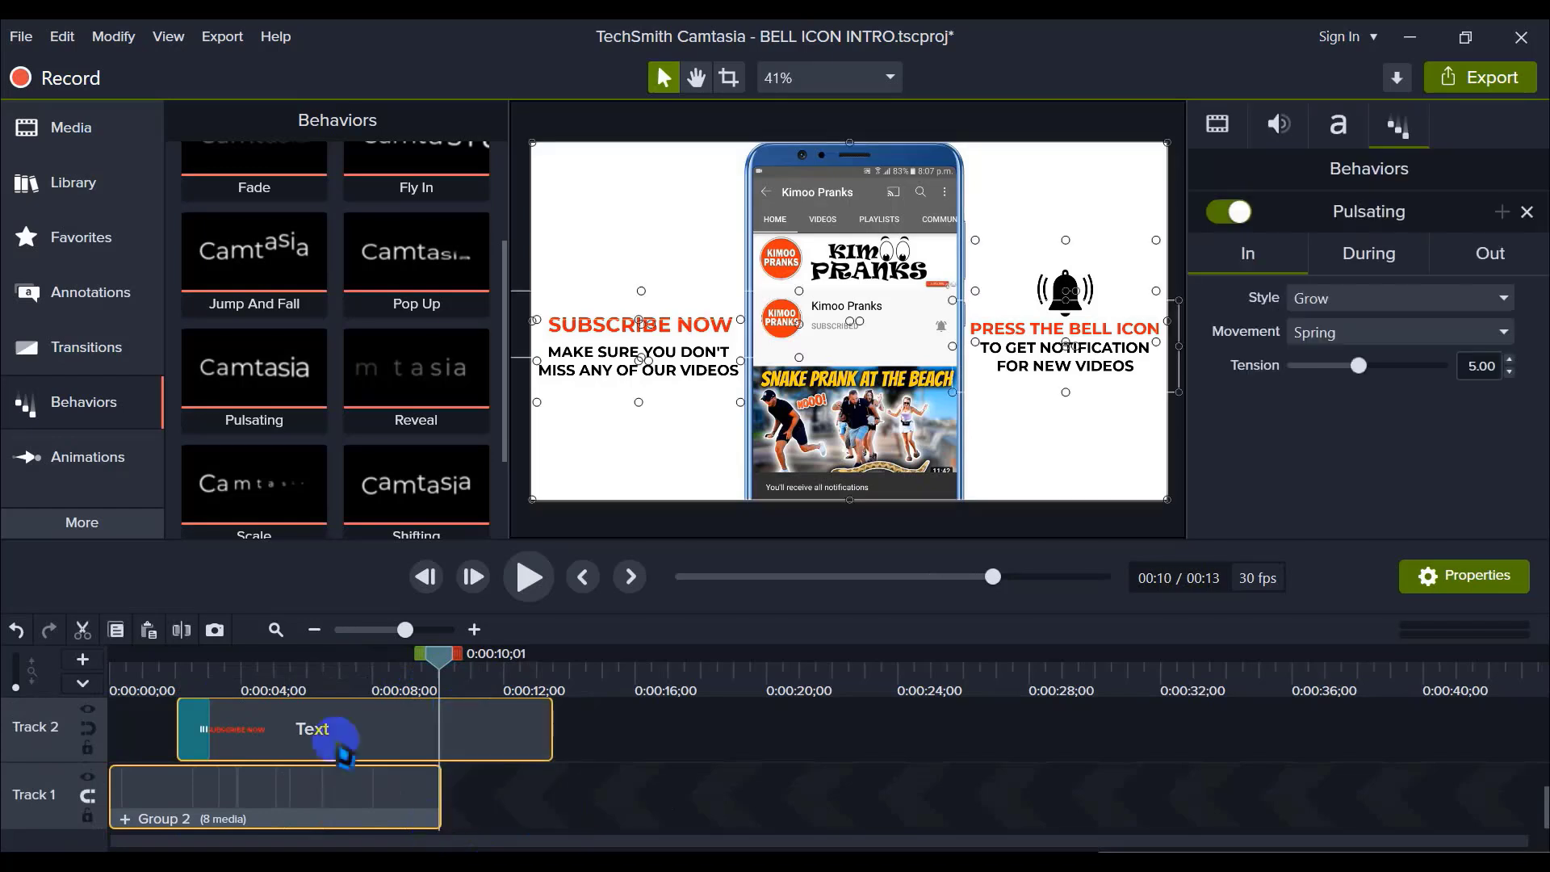
{"action": "left_click", "coordinate": [525, 792]}
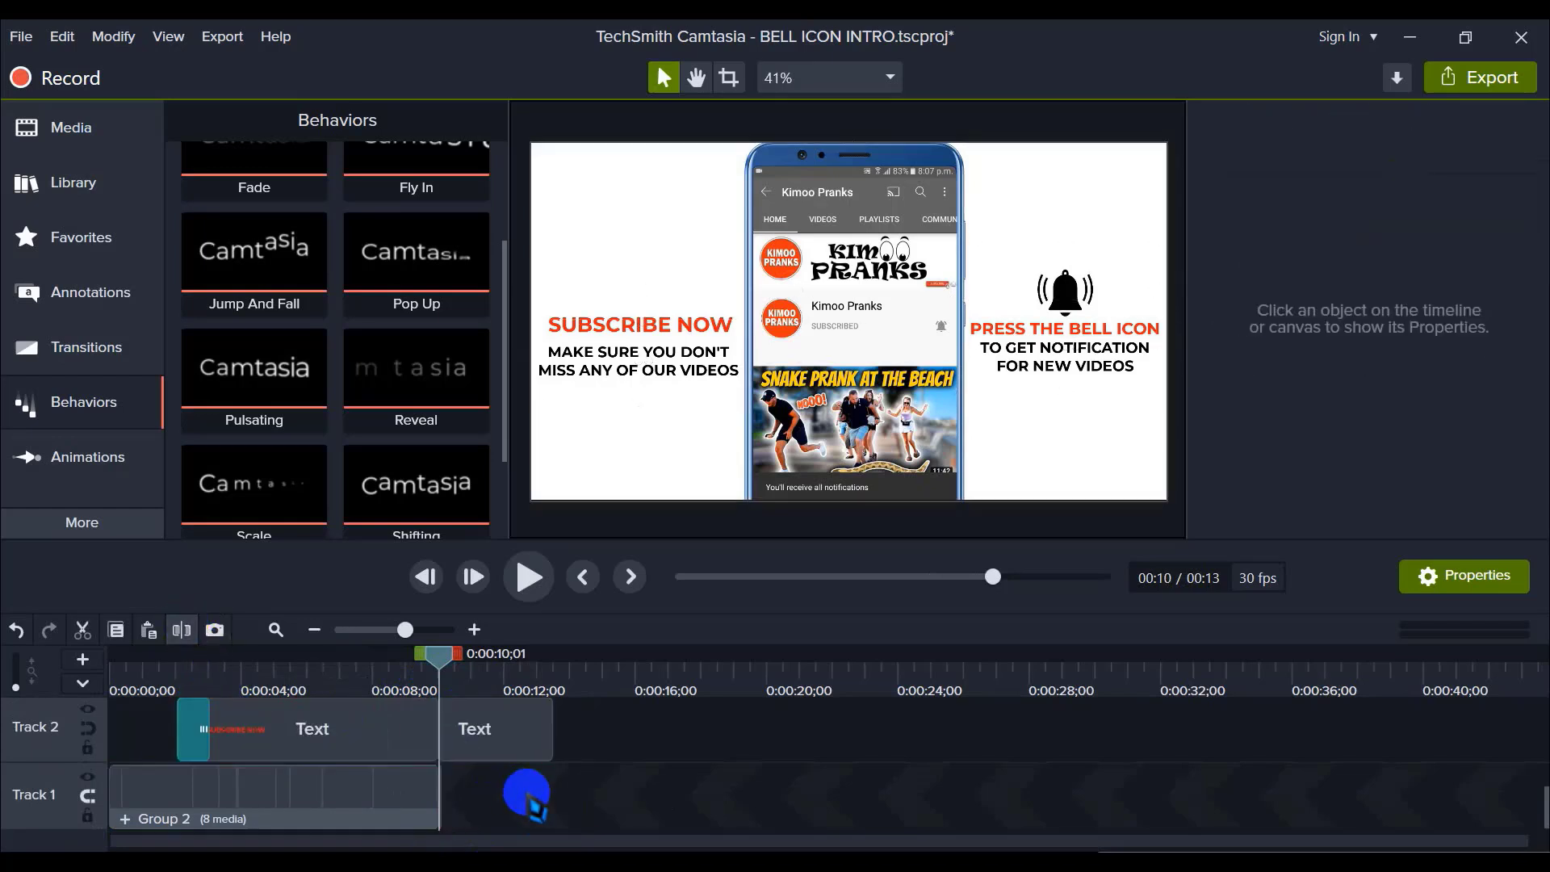
Step: Delete the leftover clip pieces after 0:00:10;01 on all tracks
{"action": "scroll", "coordinate": [543, 768], "scroll_direction": "up", "scroll_amount": 3}
{"action": "left_click_drag", "start_coordinate": [564, 731], "coordinate": [441, 844]}
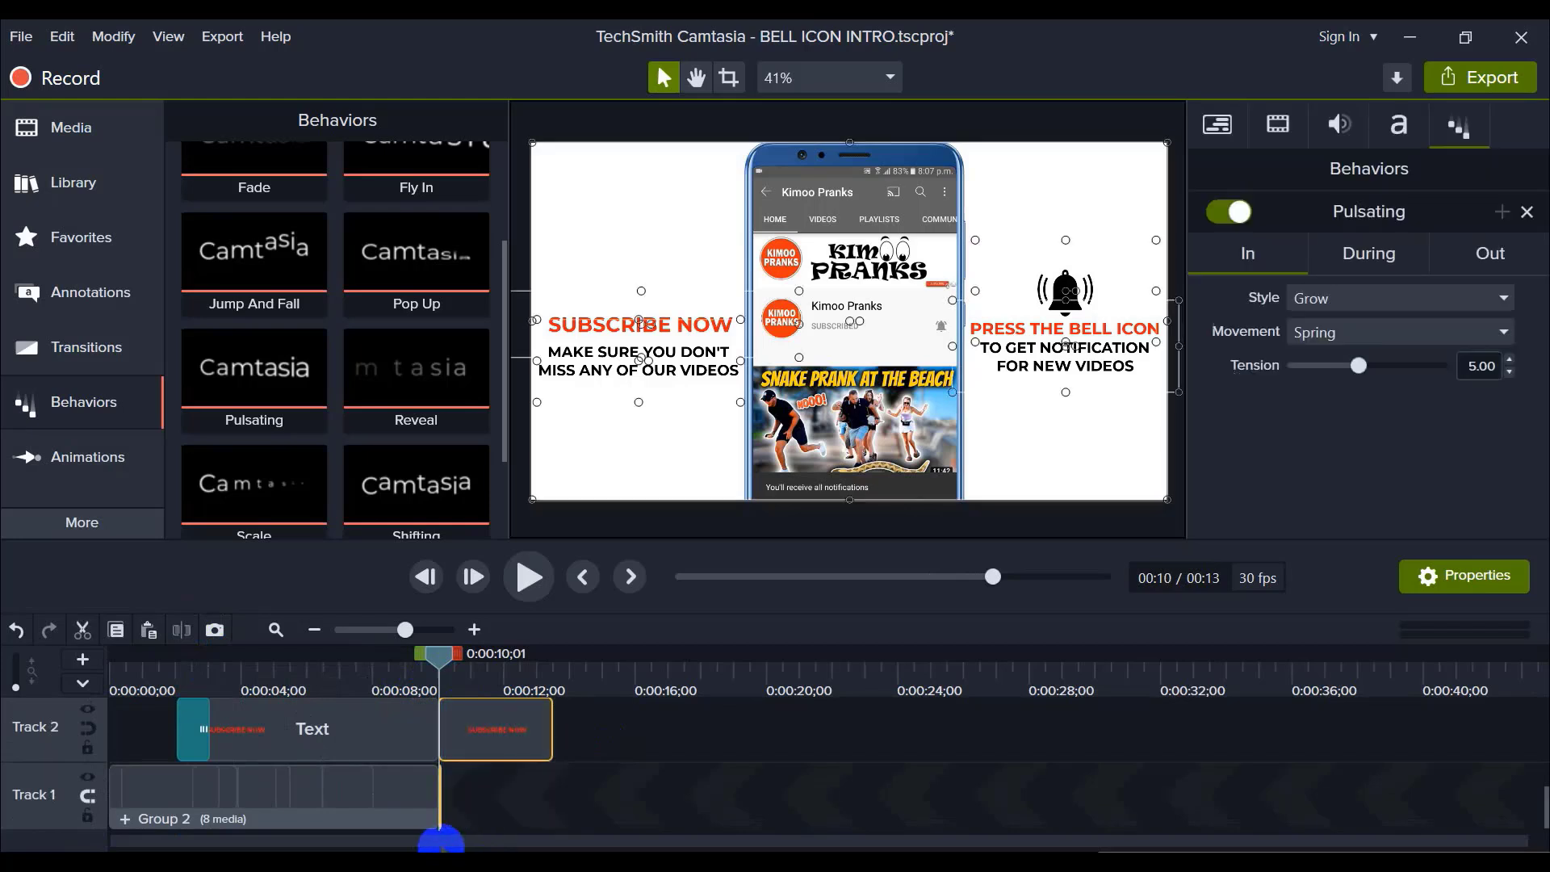
{"action": "key", "text": "Delete"}
{"action": "scroll", "coordinate": [544, 743], "scroll_direction": "up", "scroll_amount": 3}
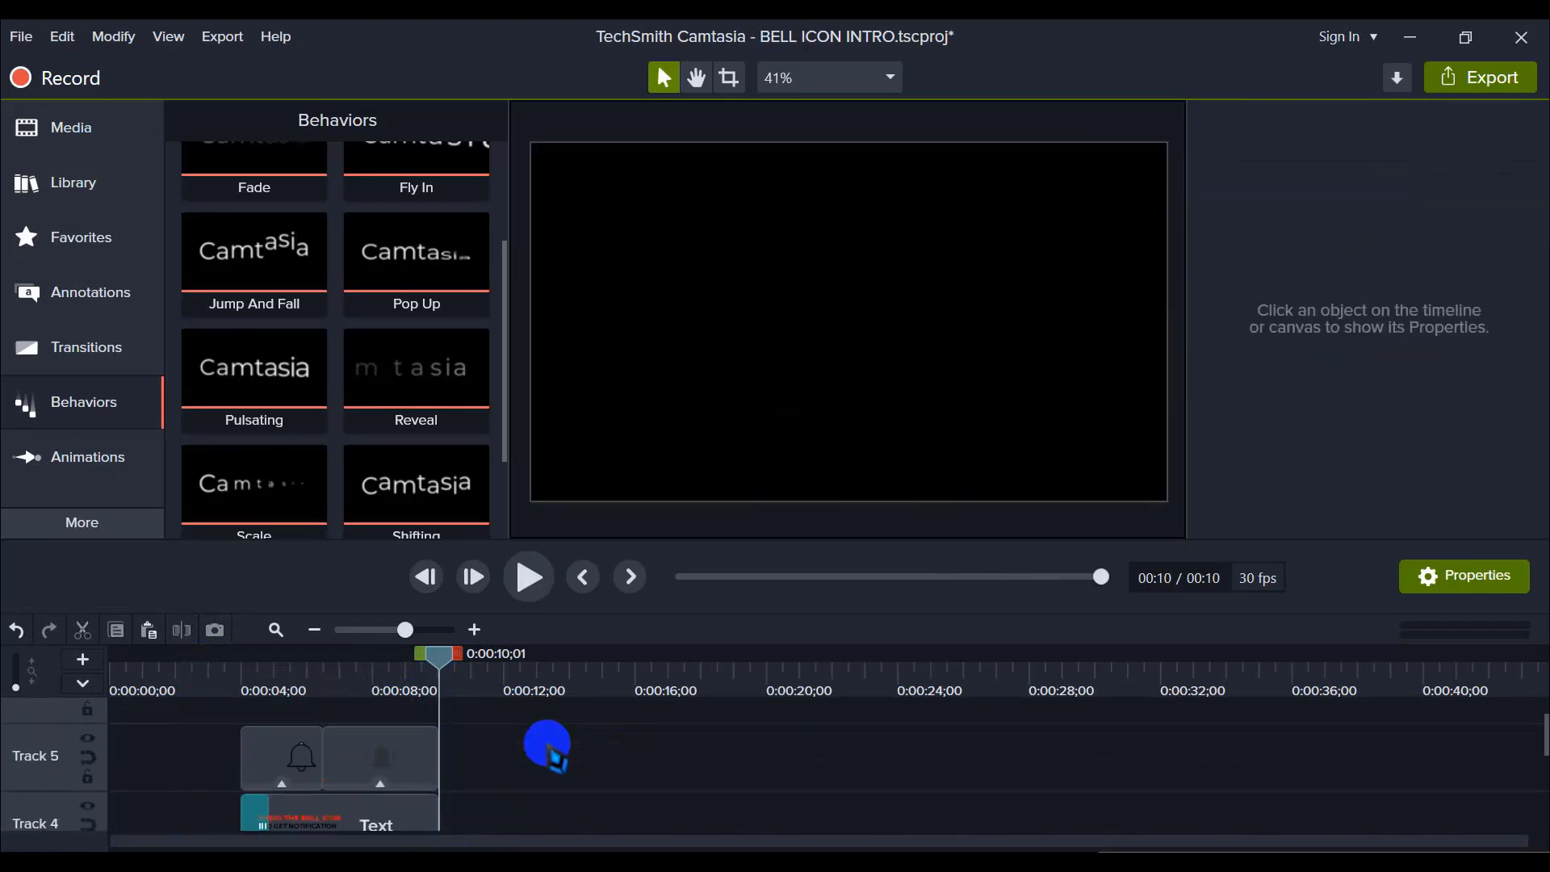
Step: Play back the intro from the start, then replay it to about 0:00:06;17, to check the text and bell animations
{"action": "left_click_drag", "start_coordinate": [447, 666], "coordinate": [113, 658]}
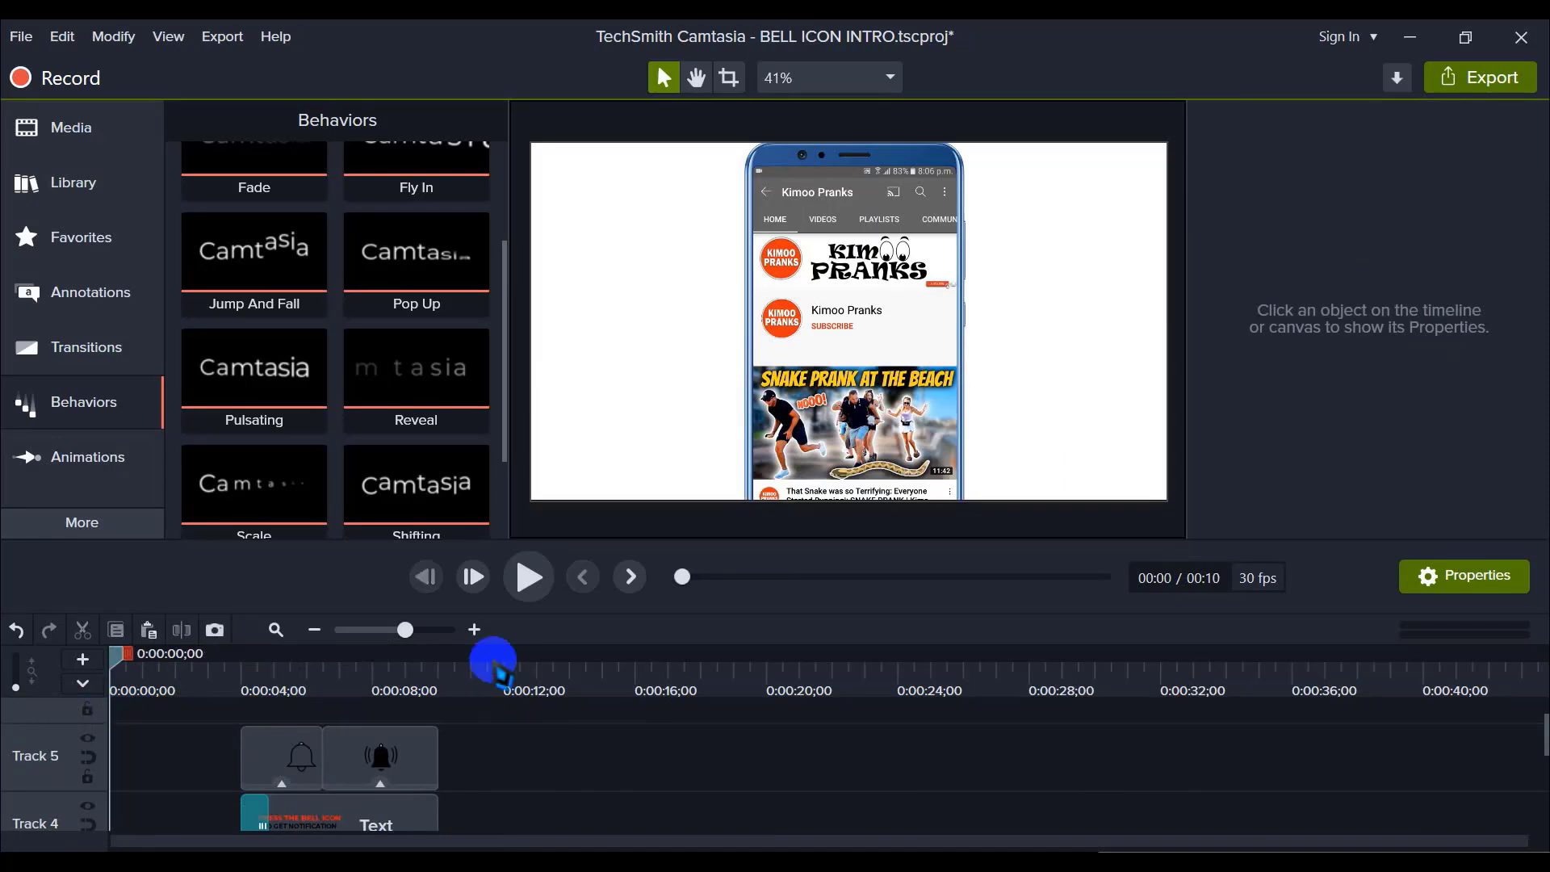
{"action": "left_click", "coordinate": [474, 629]}
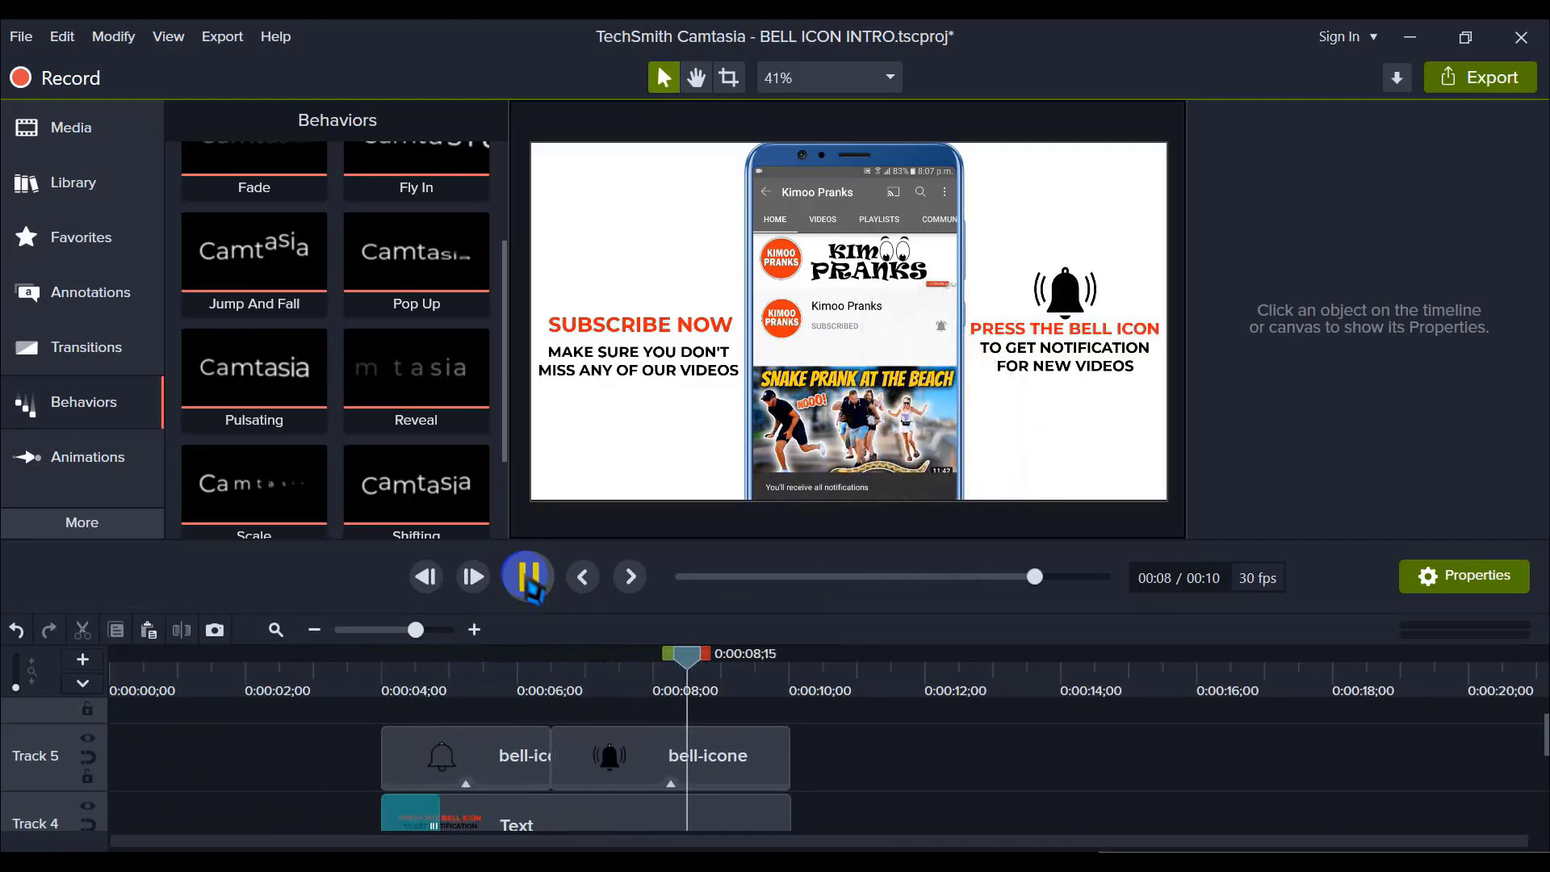
{"action": "left_click", "coordinate": [529, 578]}
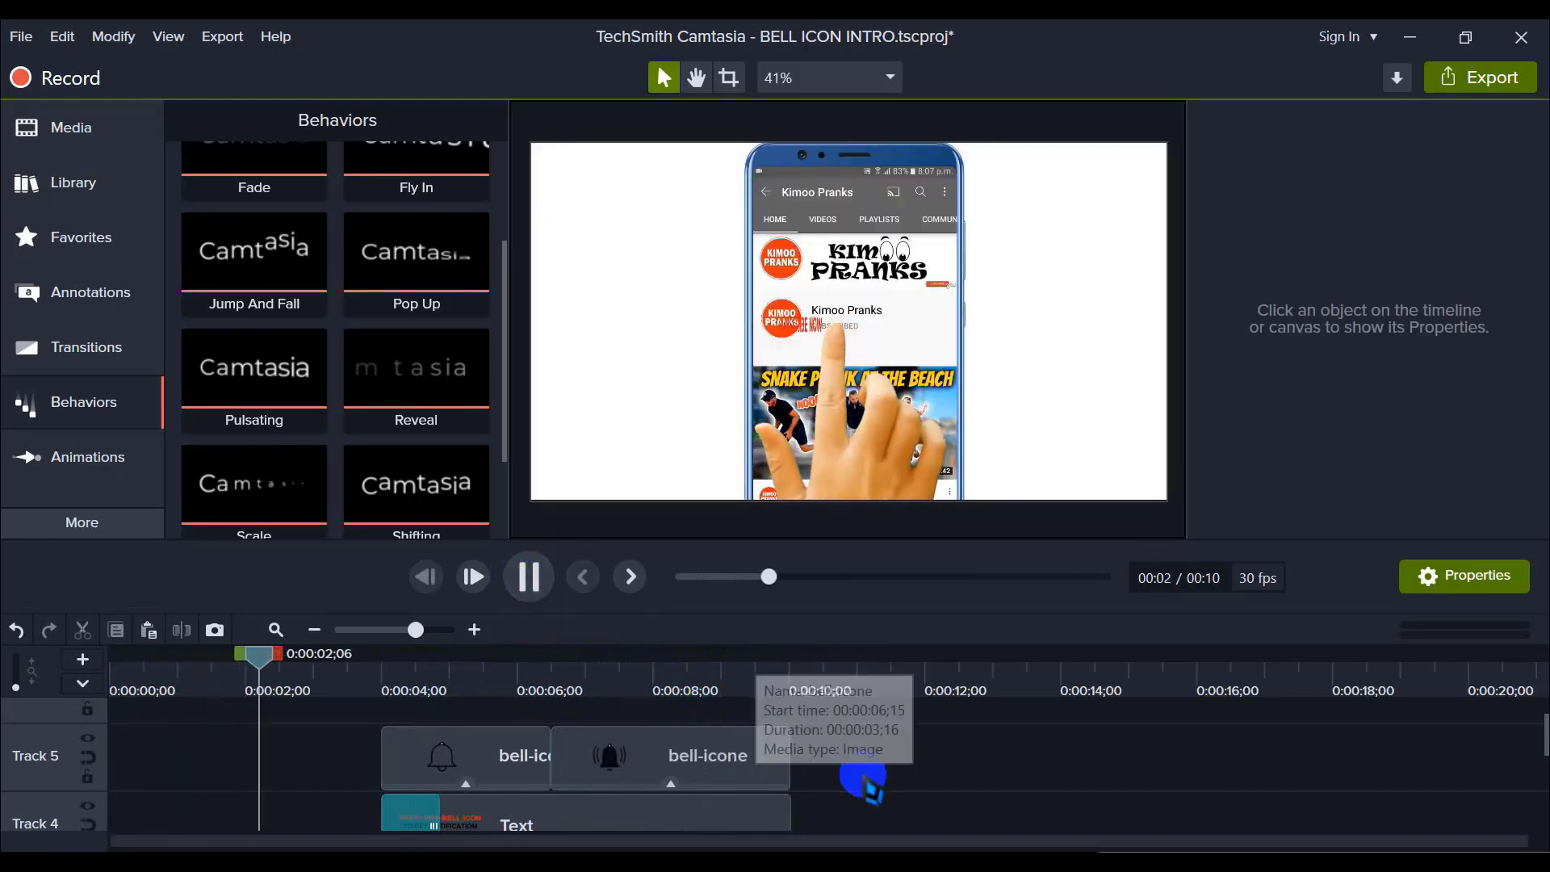
{"action": "scroll", "coordinate": [868, 775], "scroll_direction": "down", "scroll_amount": 1}
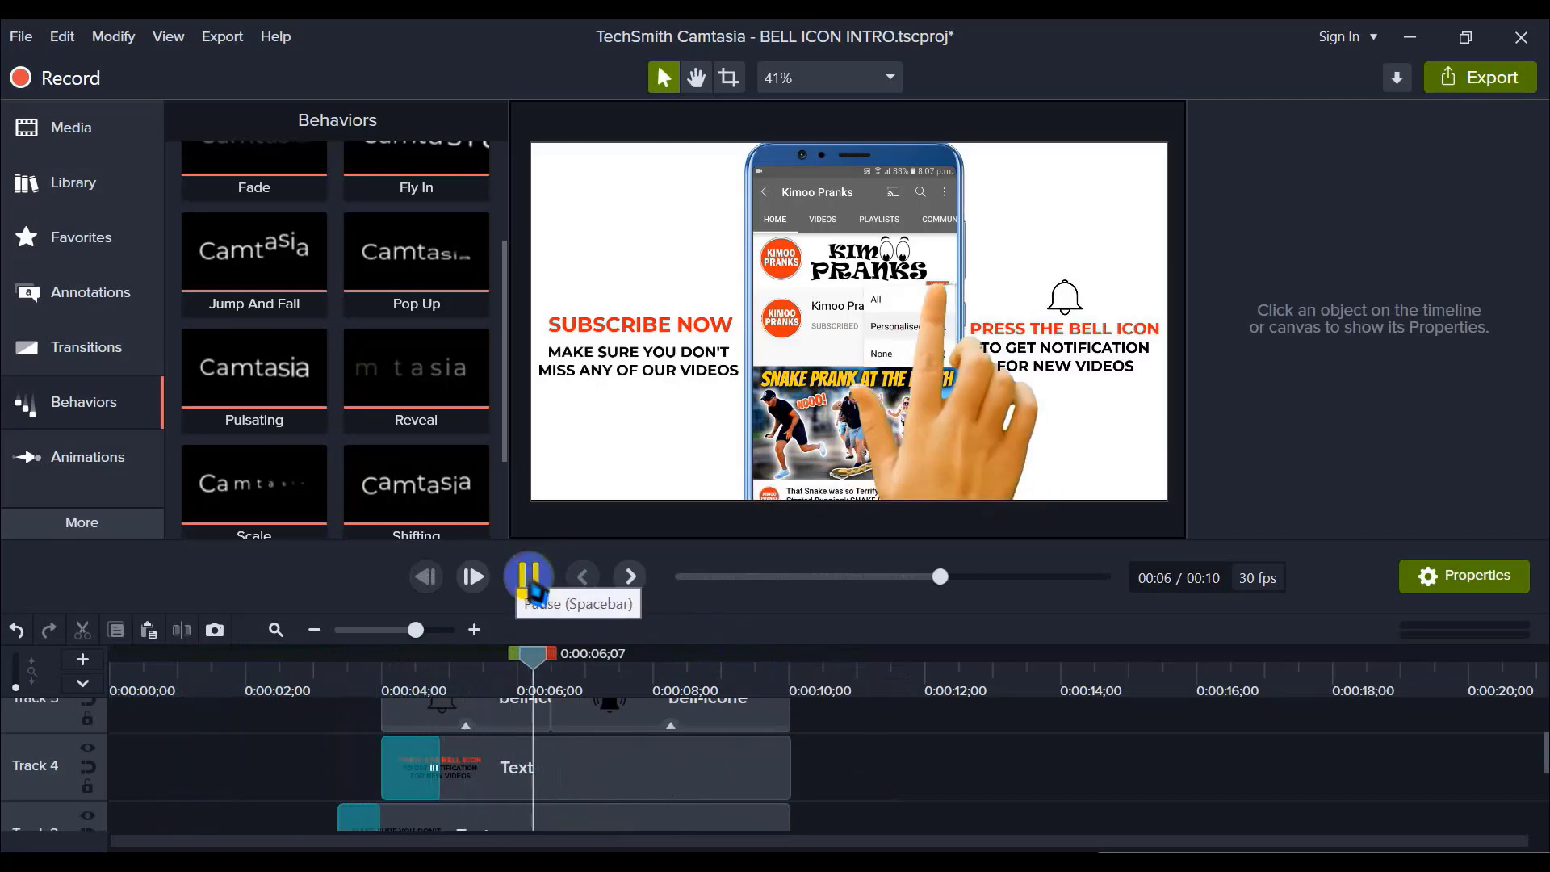
{"action": "left_click", "coordinate": [529, 576]}
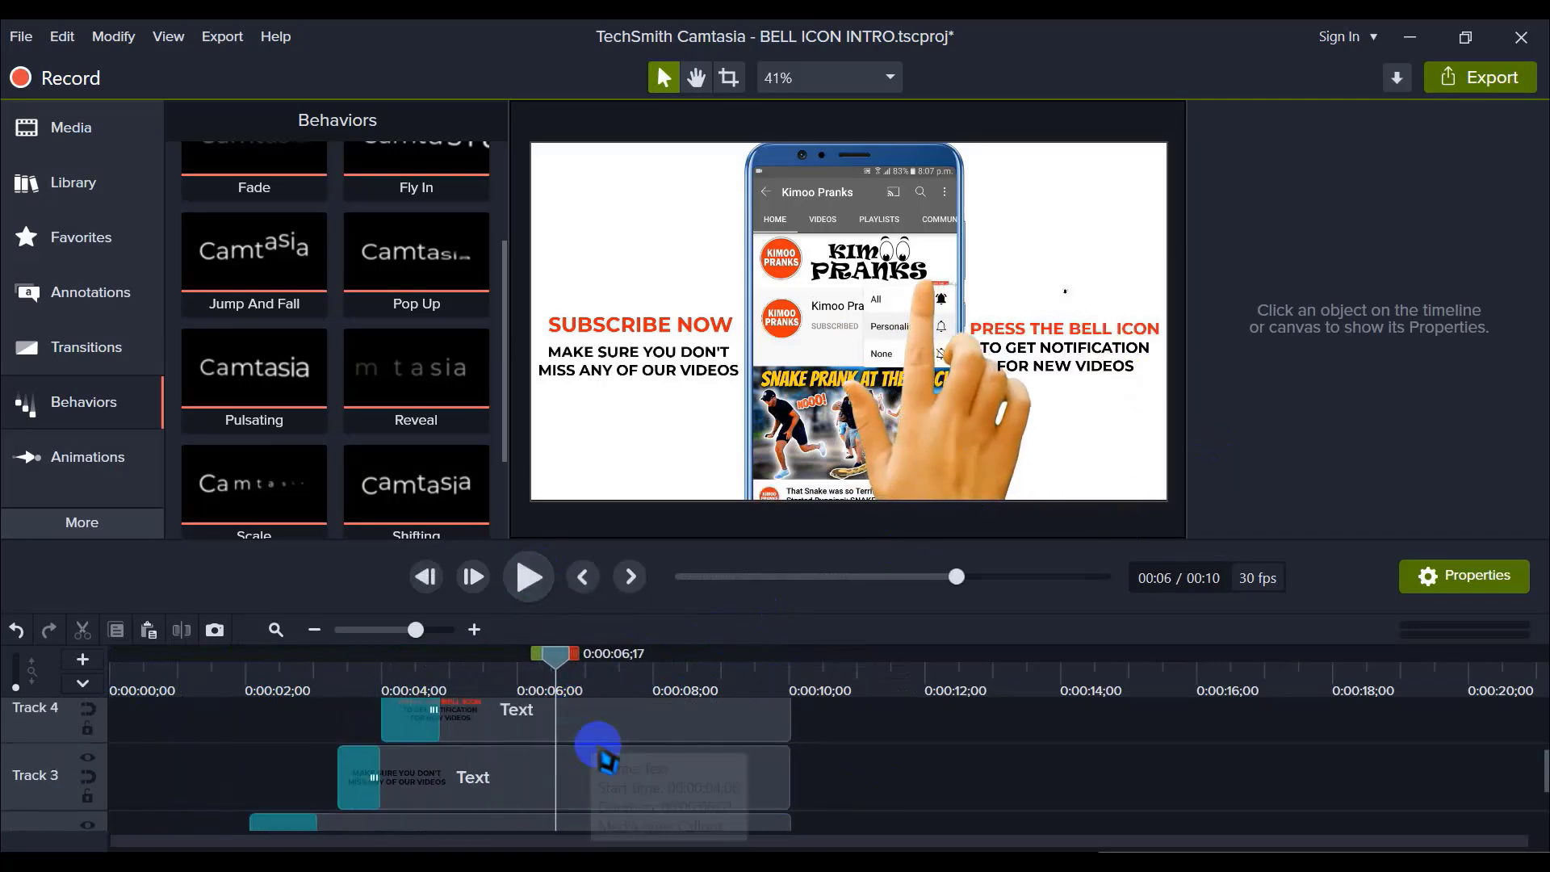
{"action": "scroll", "coordinate": [596, 745], "scroll_direction": "down", "scroll_amount": 3}
{"action": "scroll", "coordinate": [596, 745], "scroll_direction": "up", "scroll_amount": 3}
Step: Return the playhead to 0:00:00;00 and open the media bin
{"action": "left_click_drag", "start_coordinate": [558, 654], "coordinate": [81, 678]}
{"action": "scroll", "coordinate": [831, 738], "scroll_direction": "down", "scroll_amount": 3}
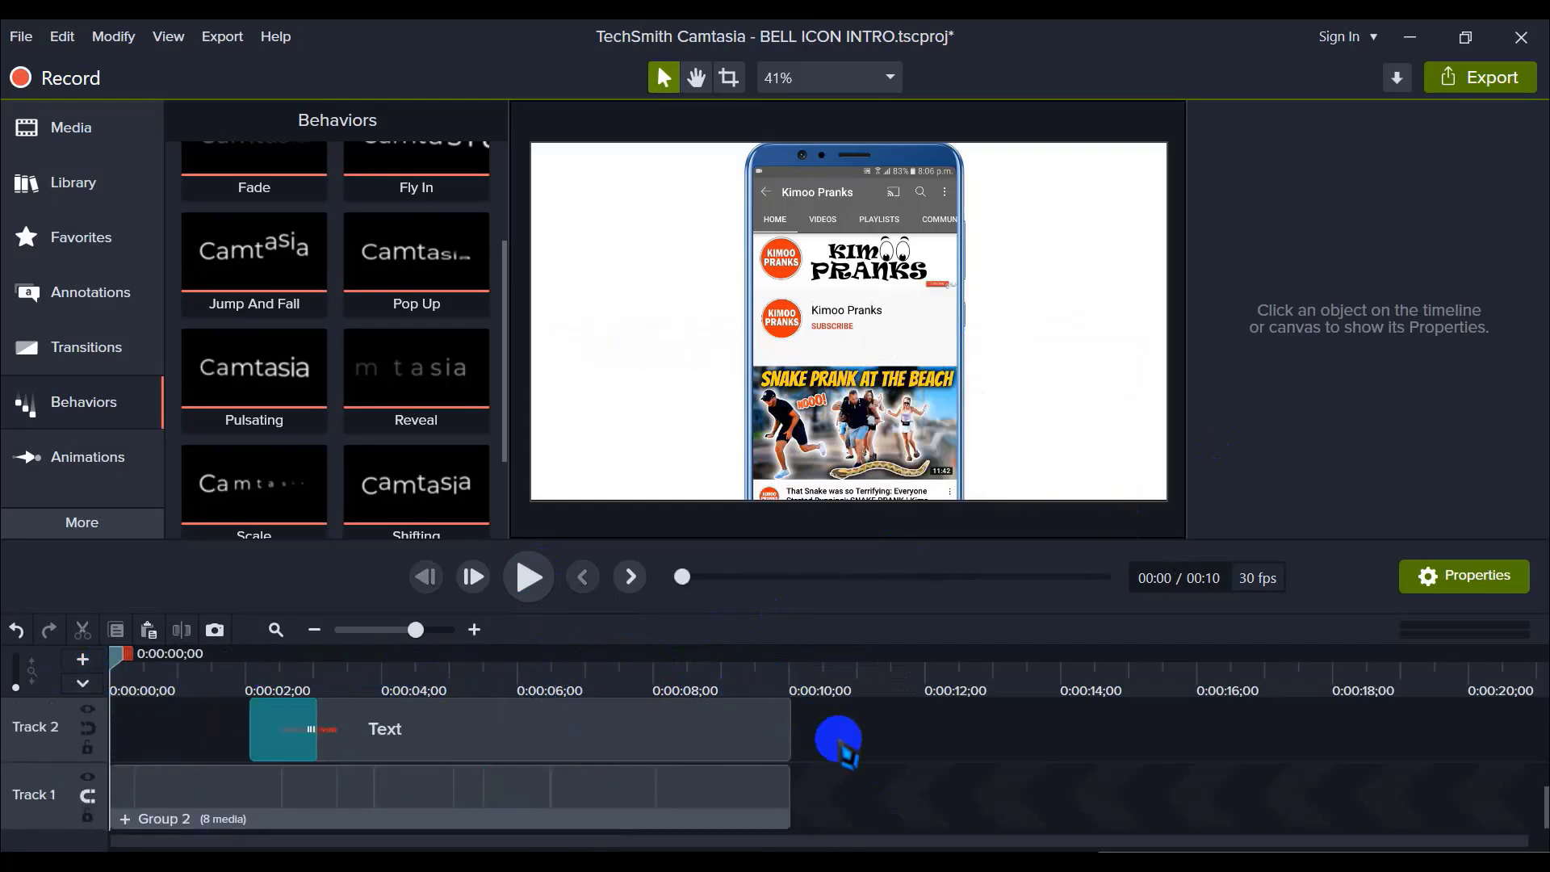
{"action": "scroll", "coordinate": [1142, 727], "scroll_direction": "up", "scroll_amount": 4}
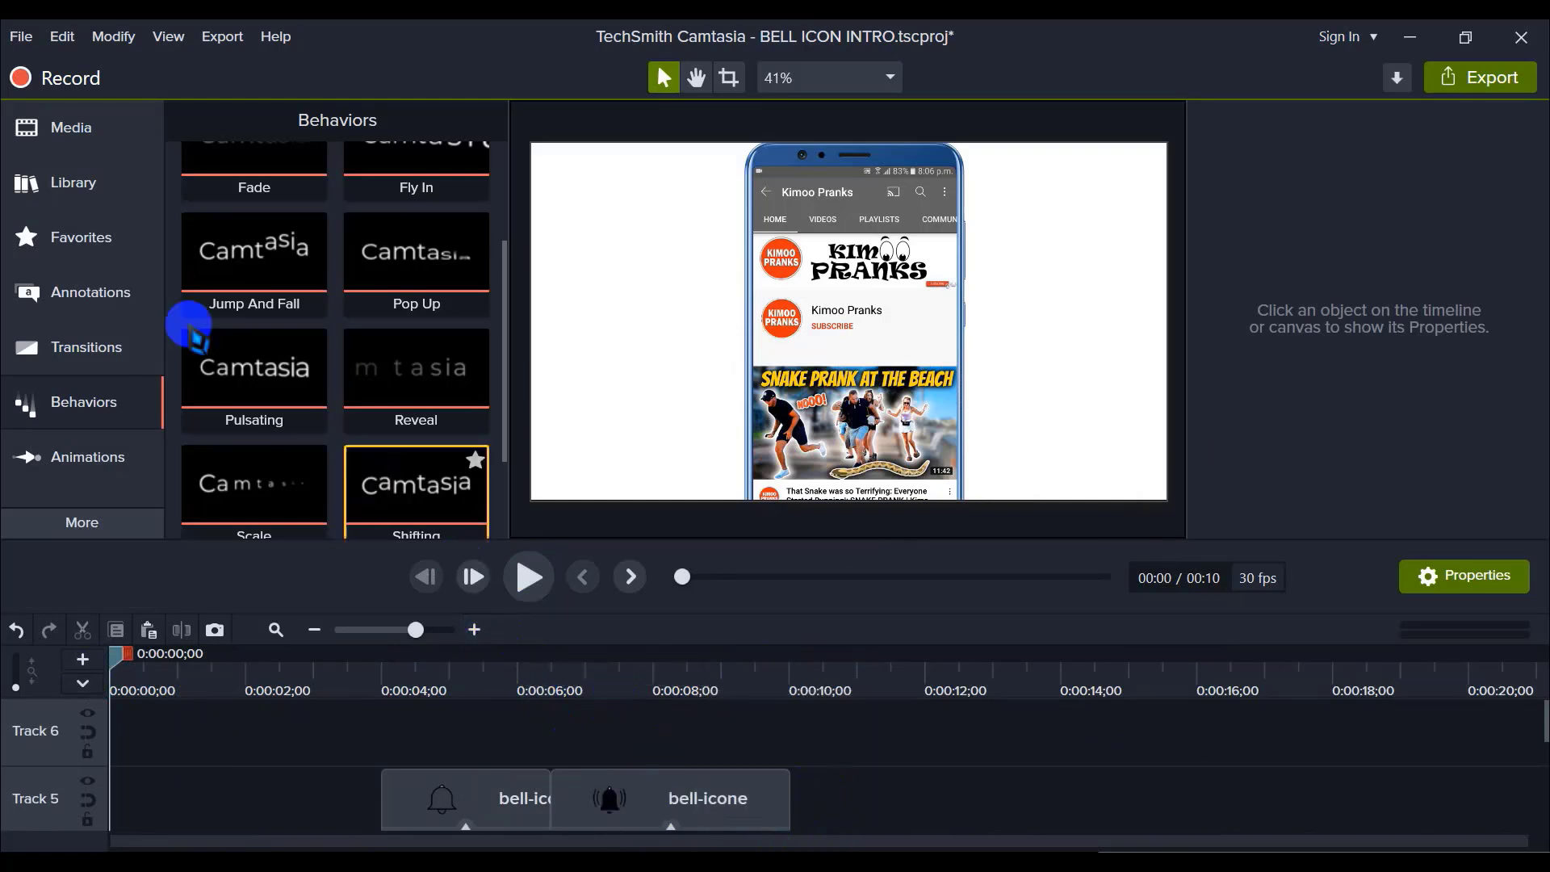
{"action": "left_click", "coordinate": [61, 141]}
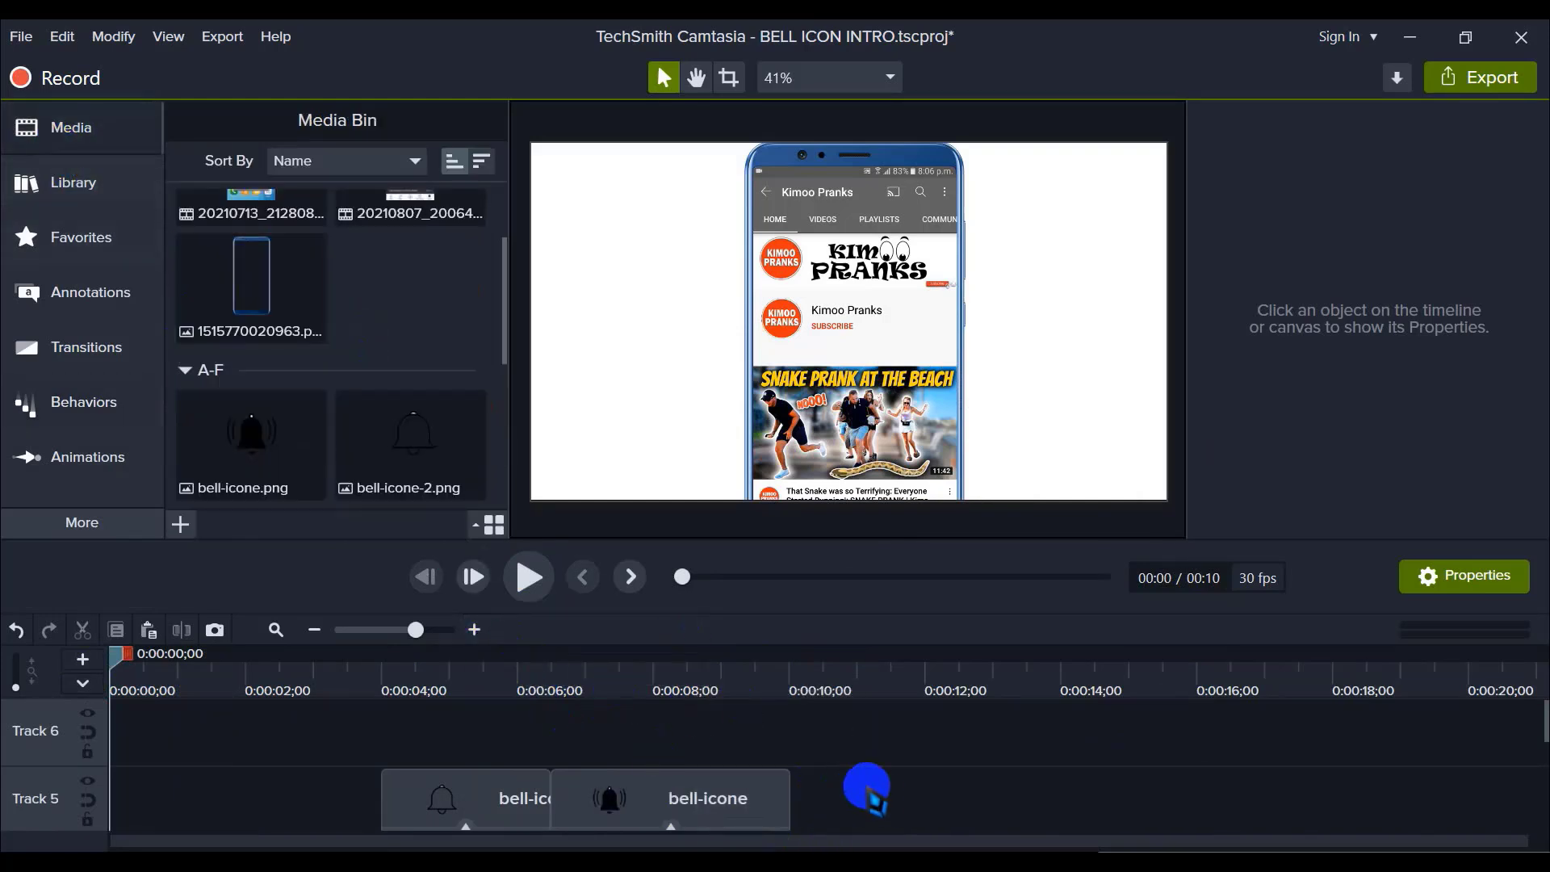
{"action": "scroll", "coordinate": [640, 803], "scroll_direction": "down", "scroll_amount": 3}
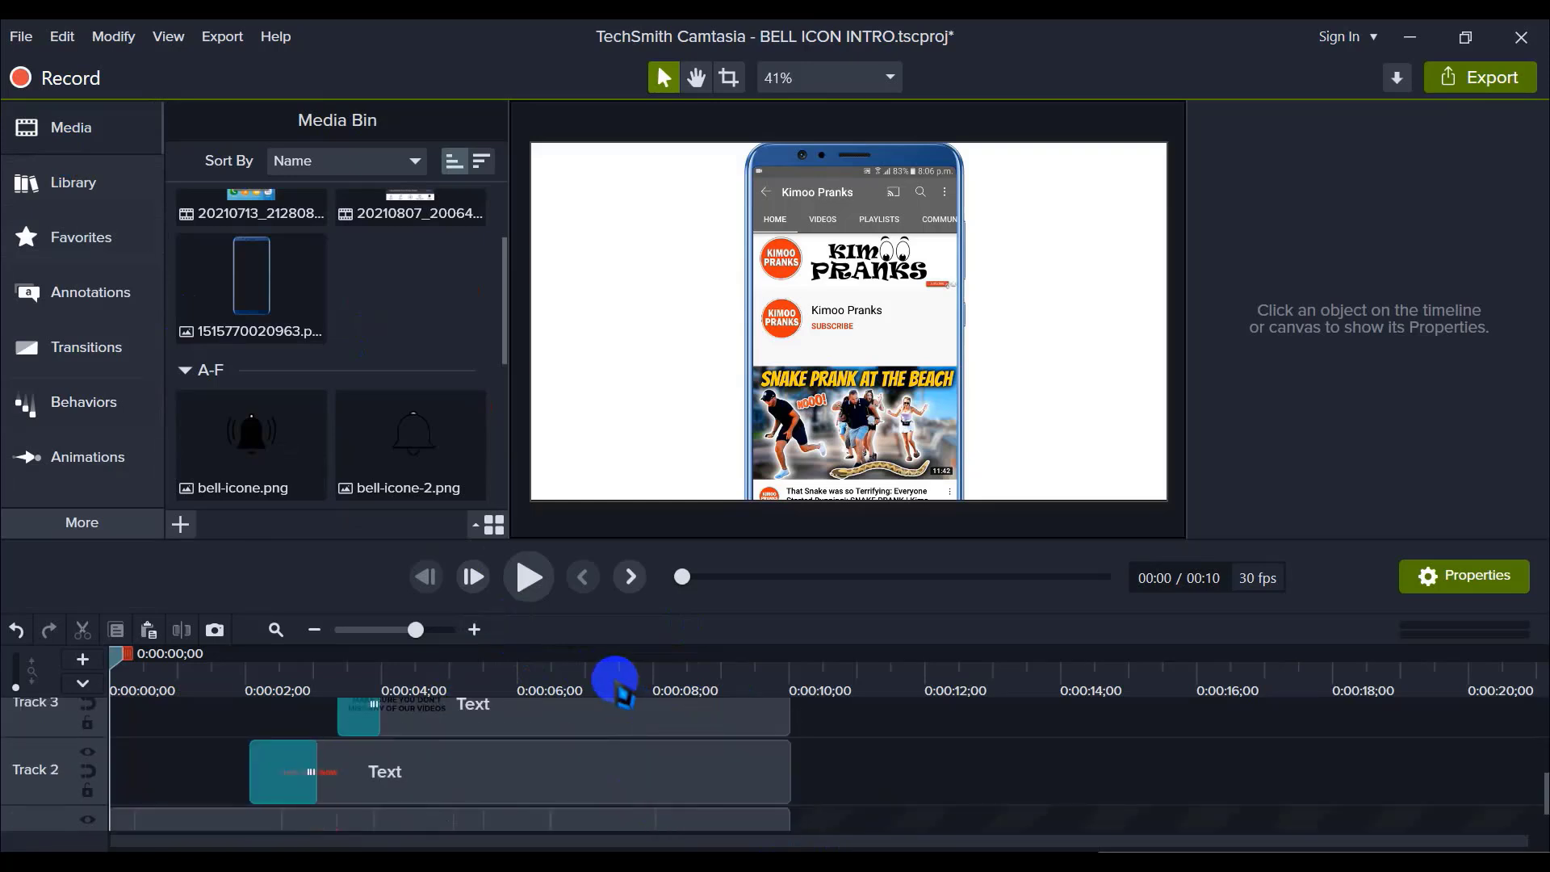
Step: Play the intro through to its end at 0:00:10;01 and return the playhead to 0:00:00;00
{"action": "left_click", "coordinate": [529, 575]}
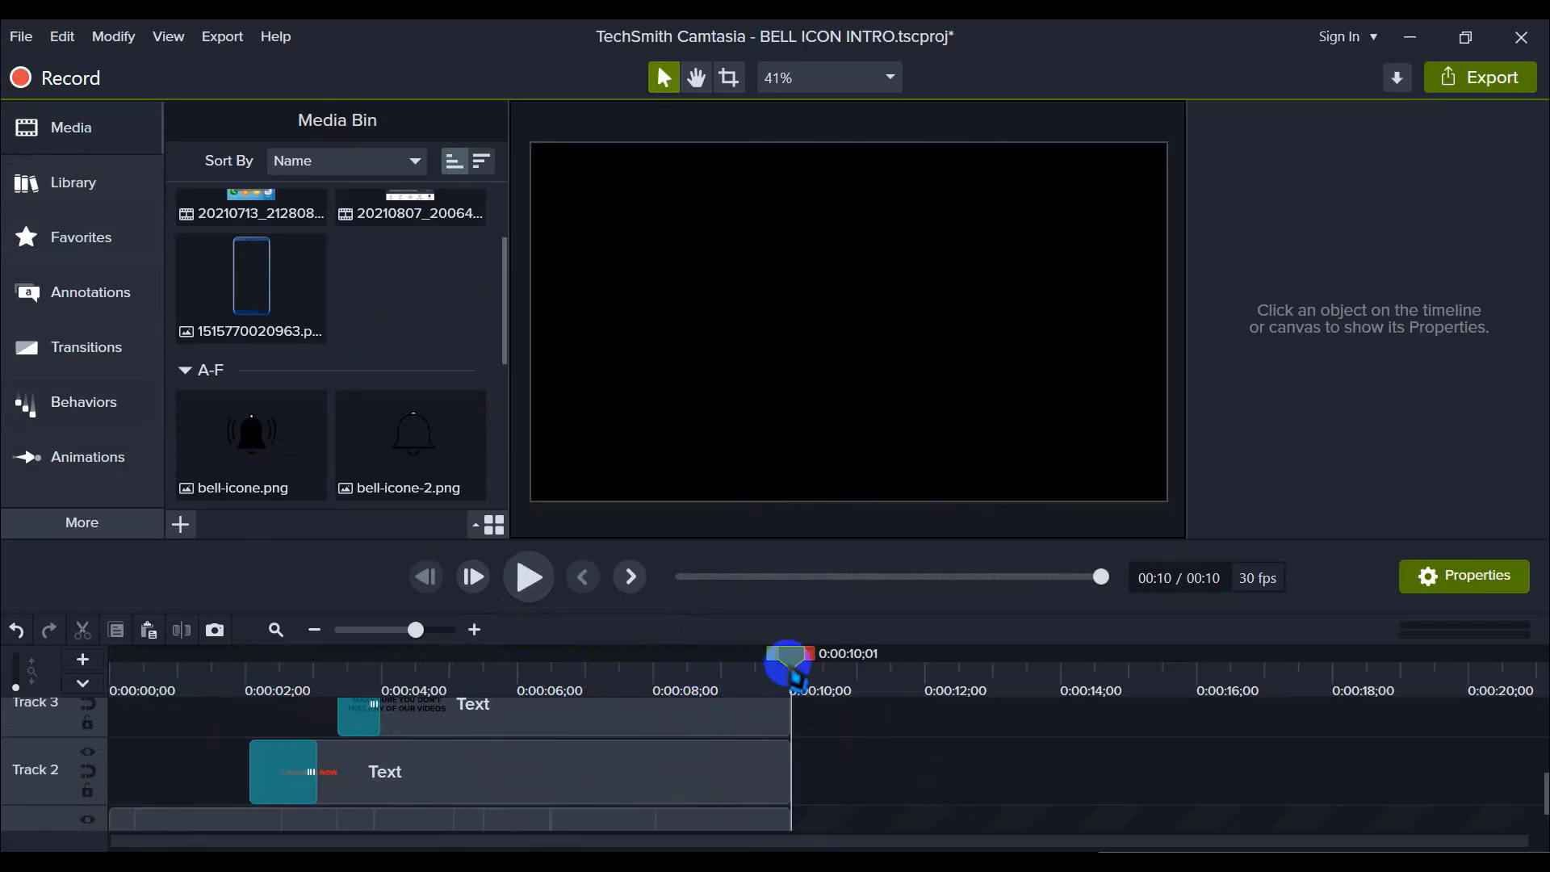
{"action": "left_click_drag", "start_coordinate": [721, 669], "coordinate": [48, 694]}
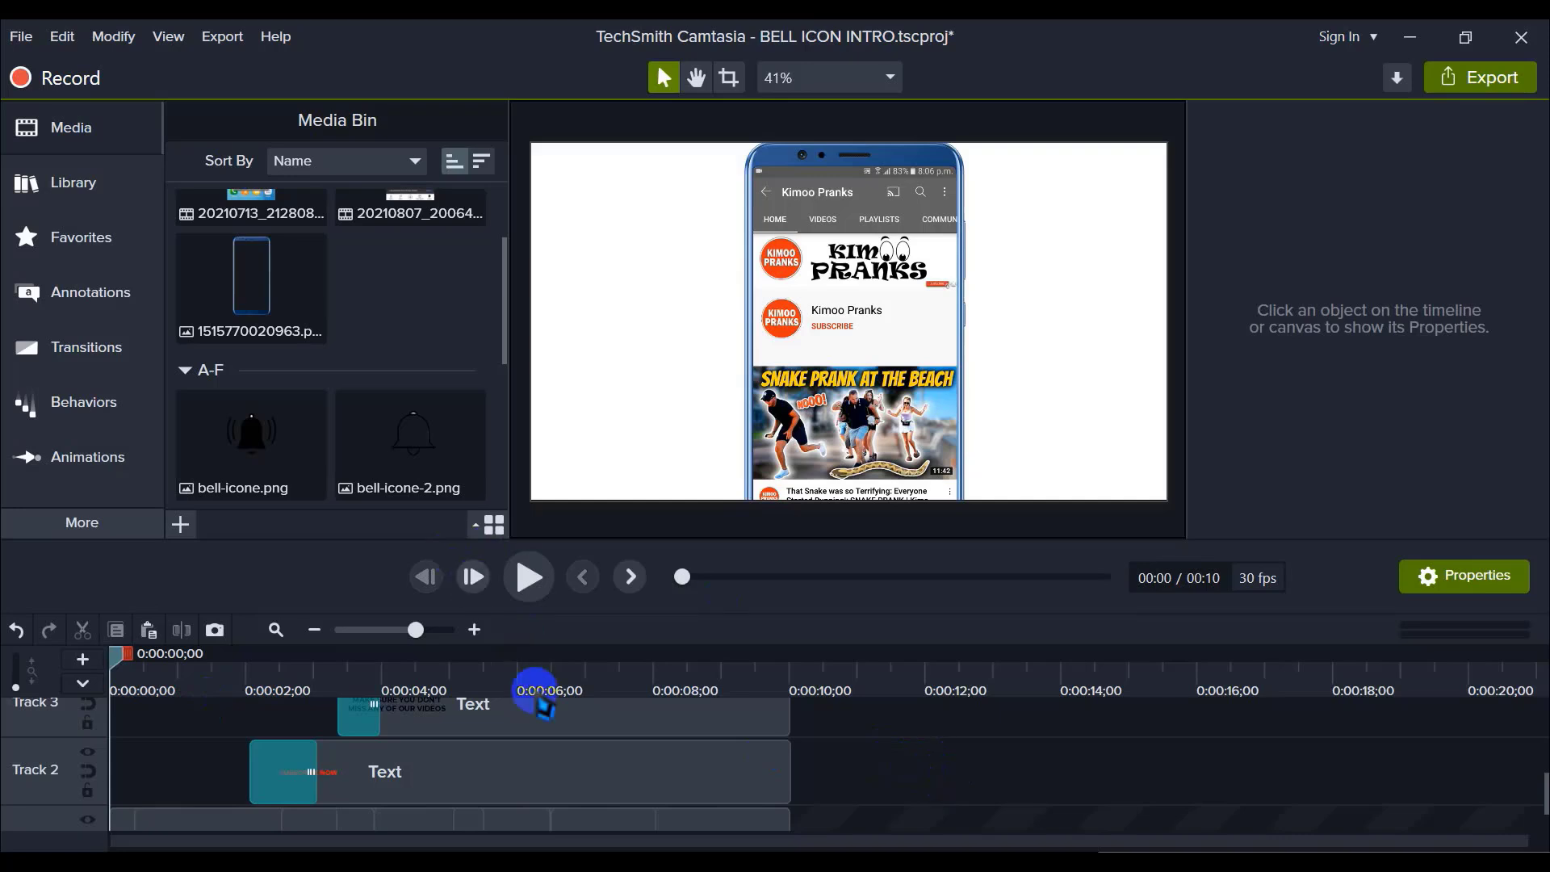
Step: Open Group 2 to look over the clips on its tracks, close it, and look over the text and bell tracks above it
{"action": "scroll", "coordinate": [640, 789], "scroll_direction": "down", "scroll_amount": 1}
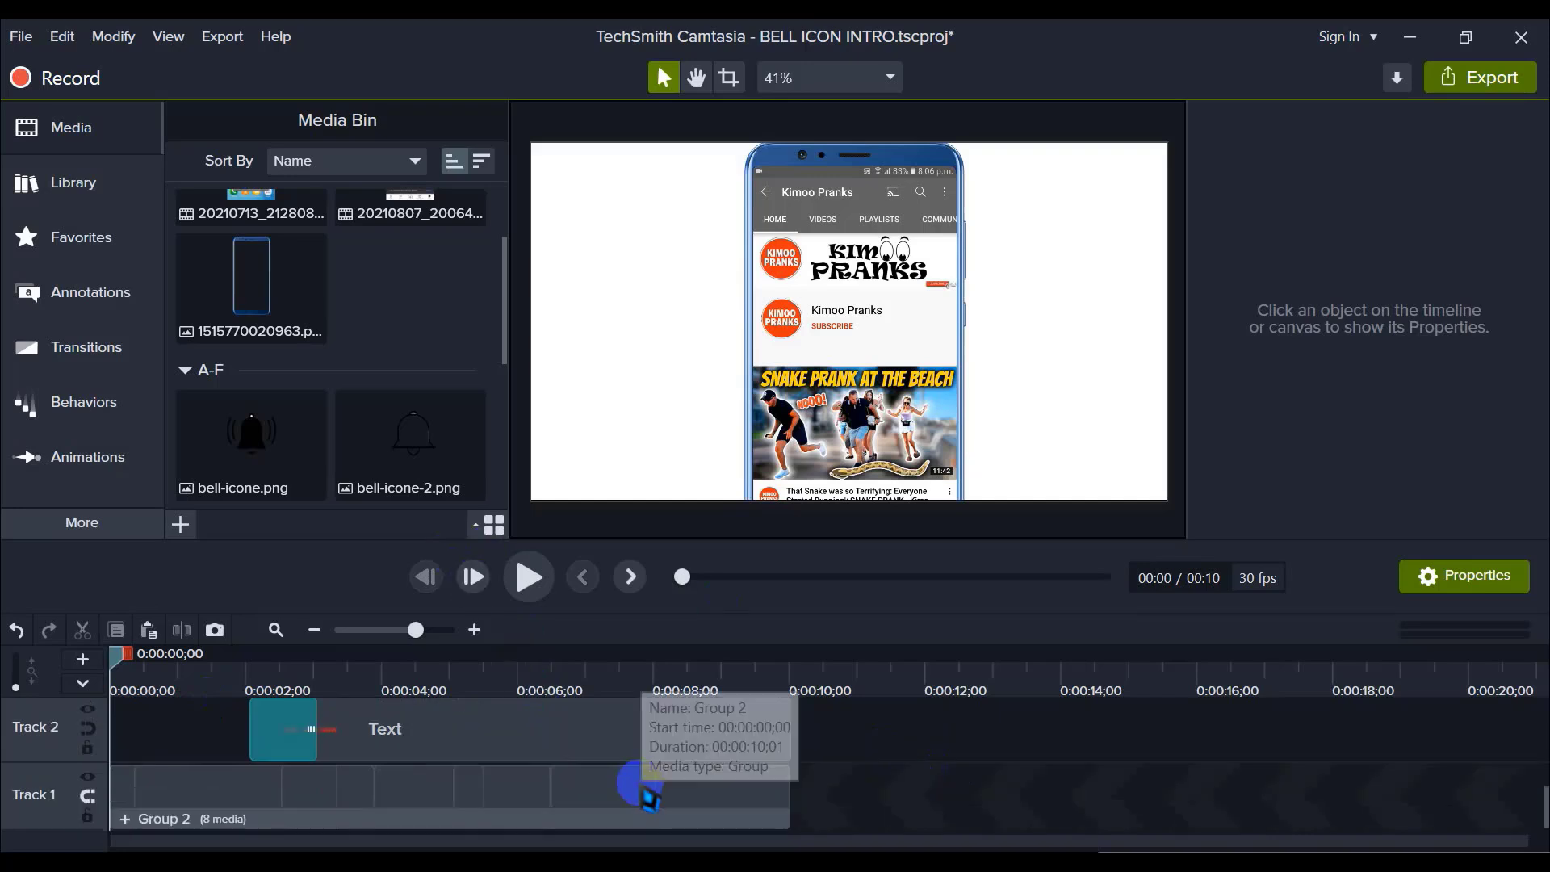
{"action": "double_click", "coordinate": [126, 822]}
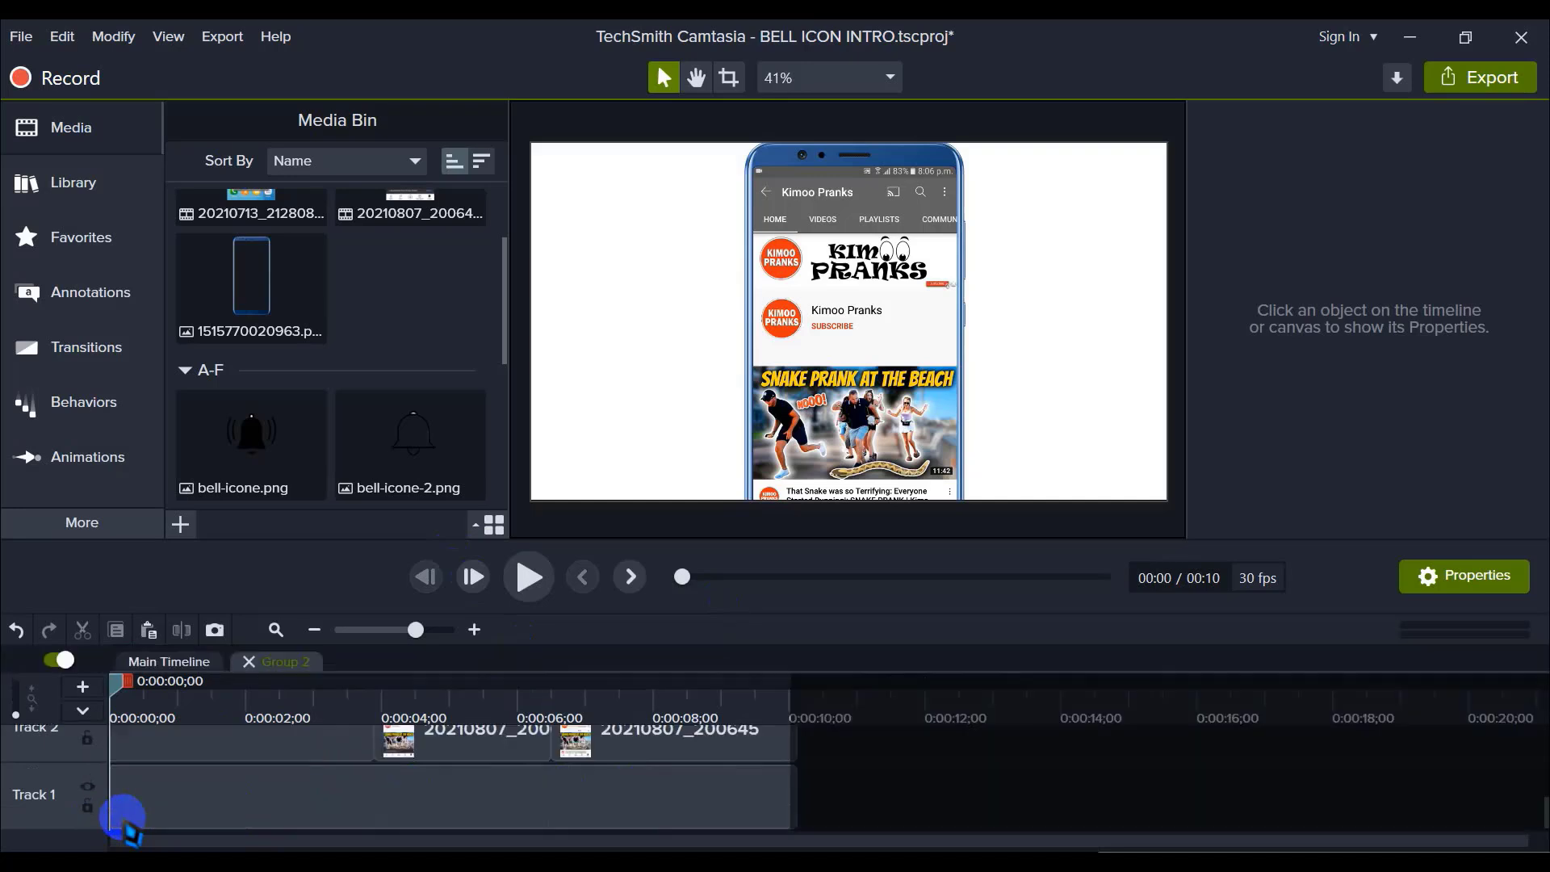
{"action": "scroll", "coordinate": [523, 811], "scroll_direction": "up", "scroll_amount": 2}
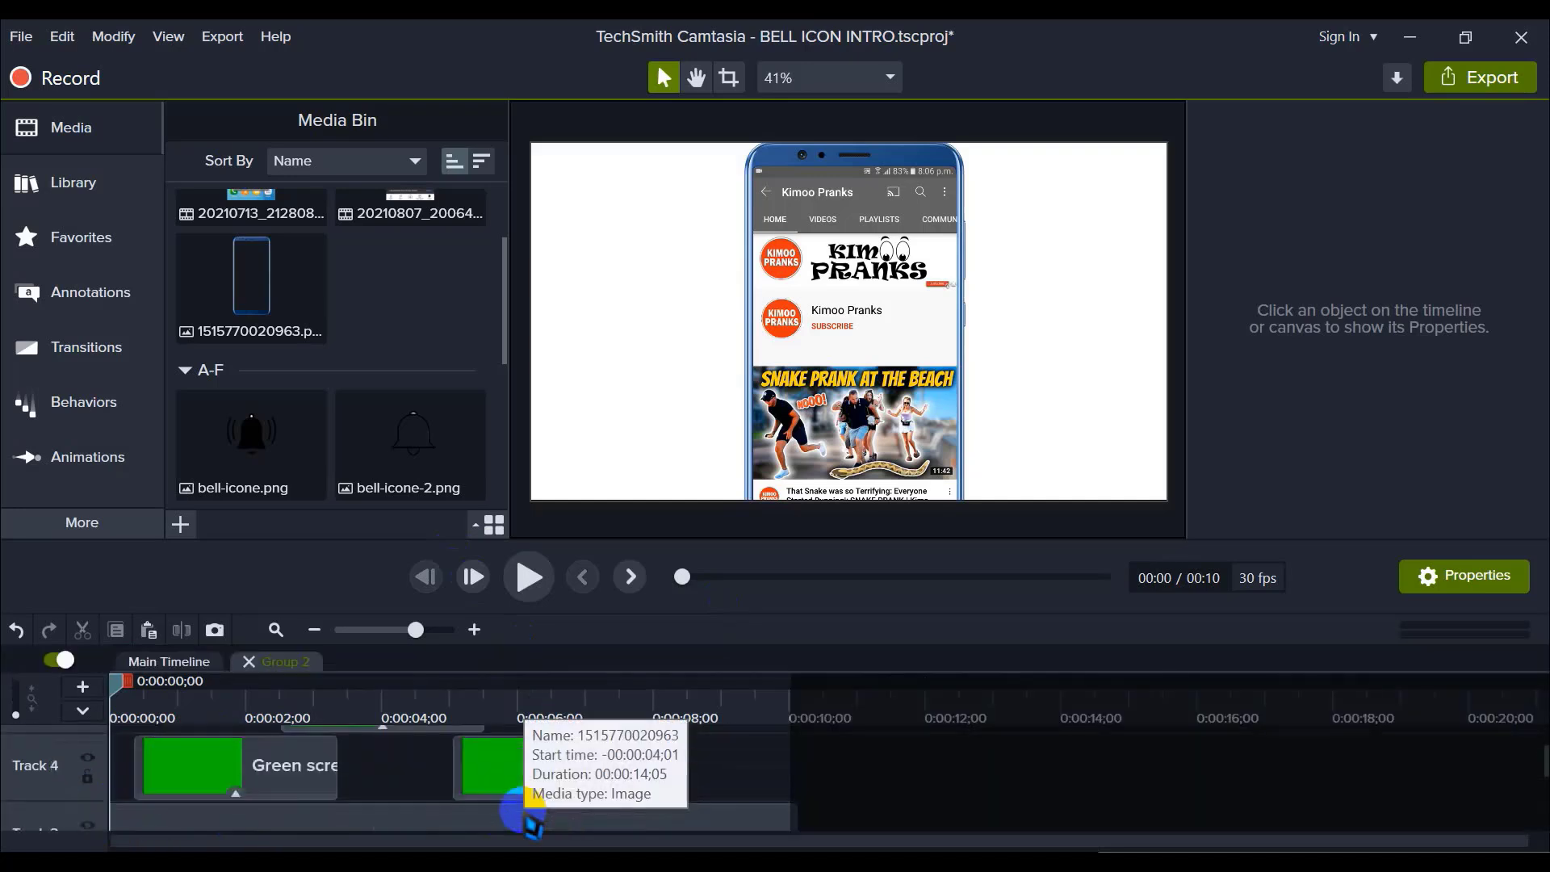
{"action": "scroll", "coordinate": [523, 812], "scroll_direction": "down", "scroll_amount": 2}
{"action": "scroll", "coordinate": [524, 812], "scroll_direction": "up", "scroll_amount": 3}
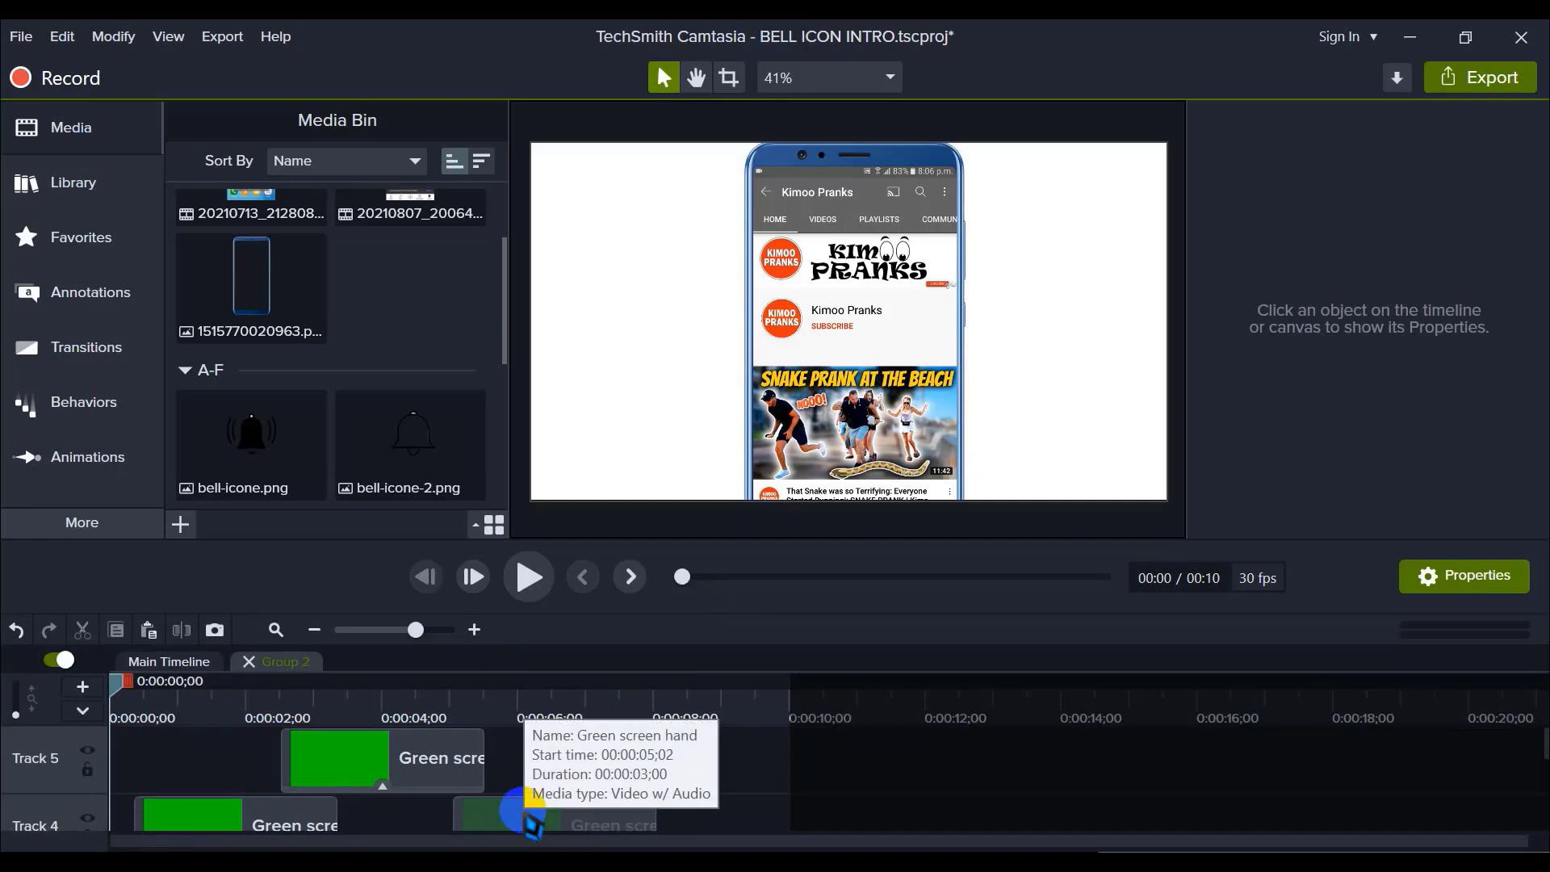
{"action": "scroll", "coordinate": [452, 795], "scroll_direction": "down", "scroll_amount": 3}
{"action": "scroll", "coordinate": [348, 751], "scroll_direction": "up", "scroll_amount": 2}
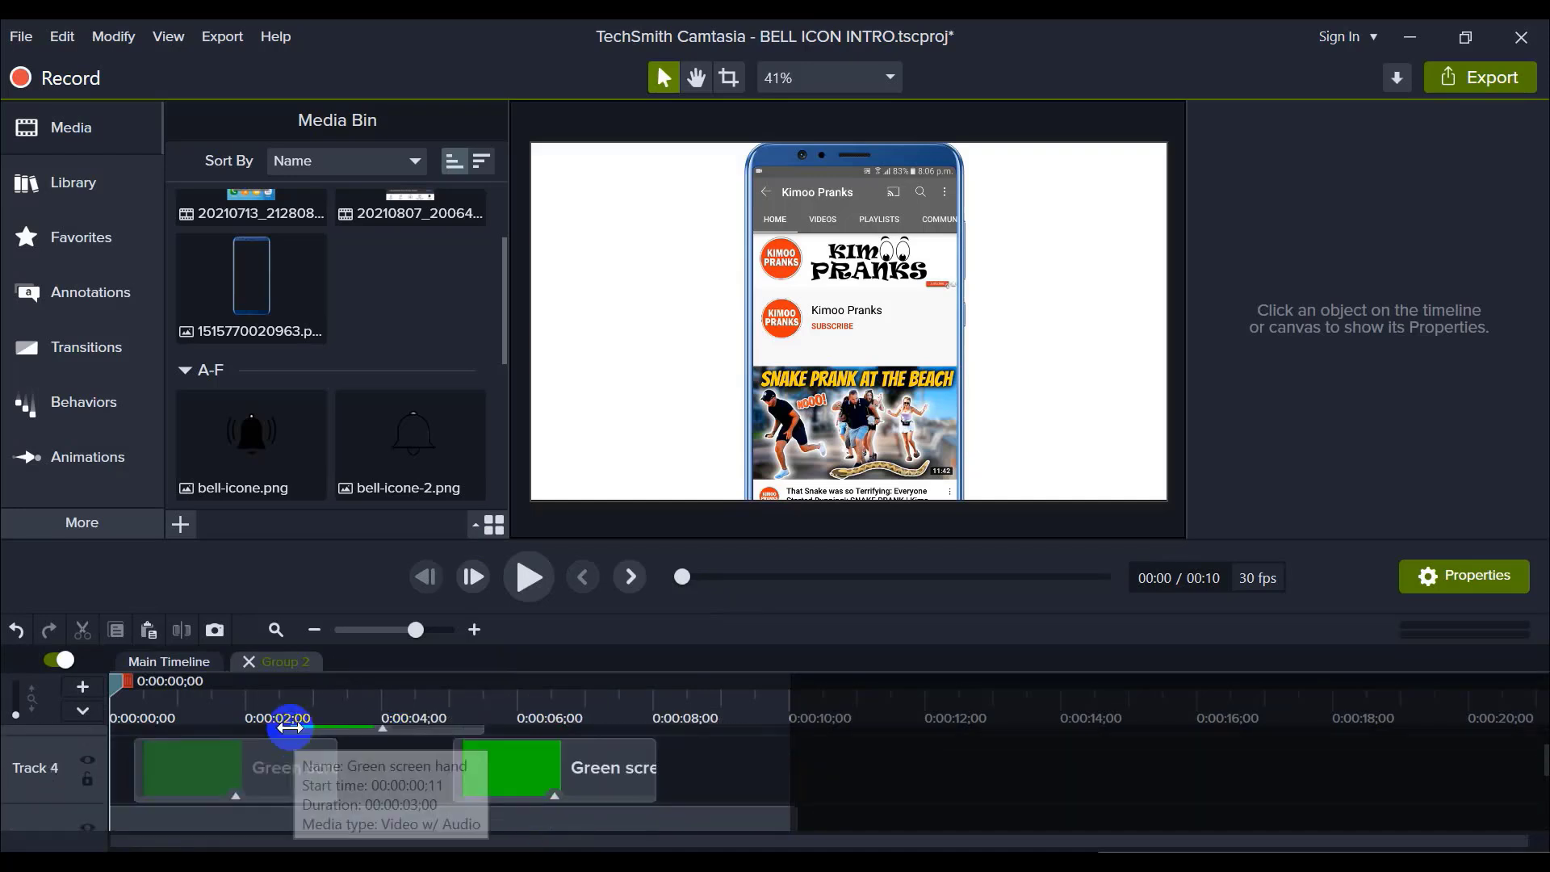
{"action": "left_click", "coordinate": [249, 661]}
{"action": "scroll", "coordinate": [606, 796], "scroll_direction": "down", "scroll_amount": 2}
{"action": "scroll", "coordinate": [605, 792], "scroll_direction": "up", "scroll_amount": 4}
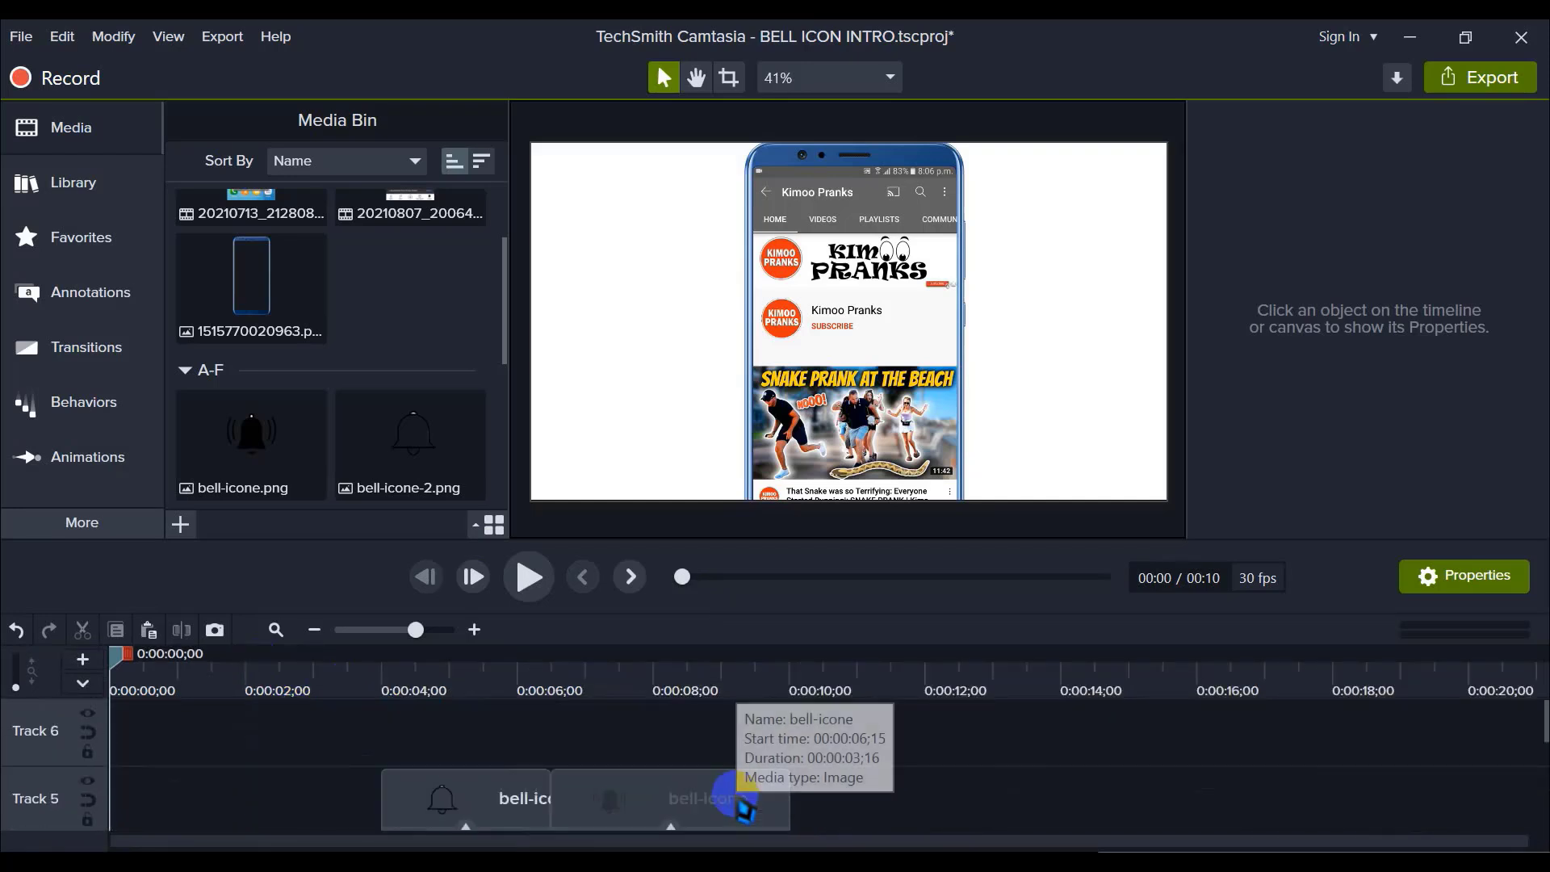
{"action": "scroll", "coordinate": [747, 808], "scroll_direction": "down", "scroll_amount": 4}
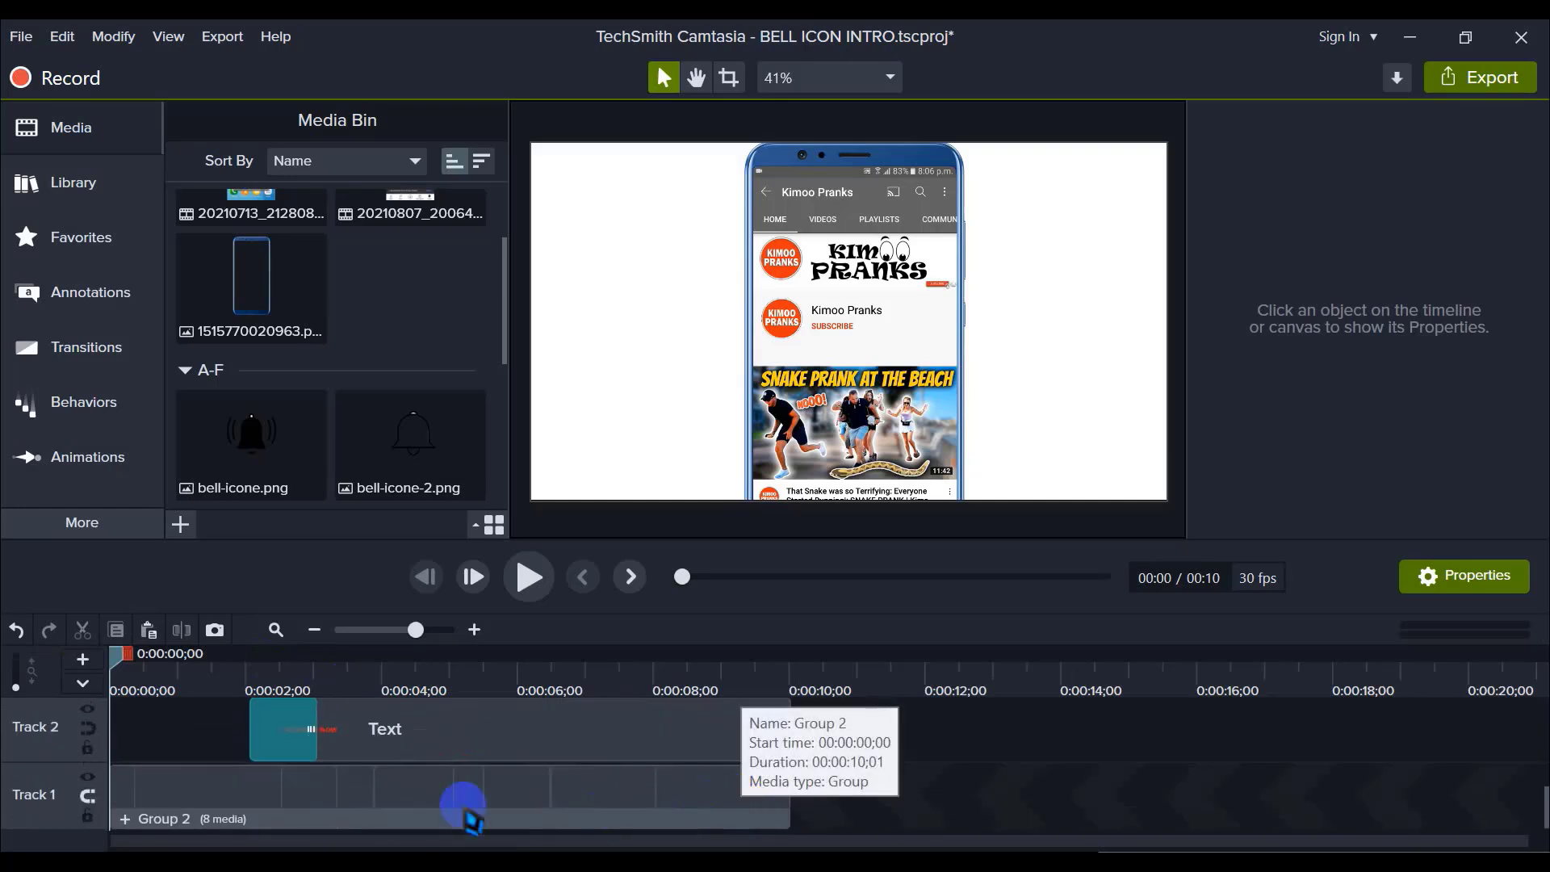
Step: Group all the text callouts and bell images on the tracks above Group 2
{"action": "left_click", "coordinate": [331, 795]}
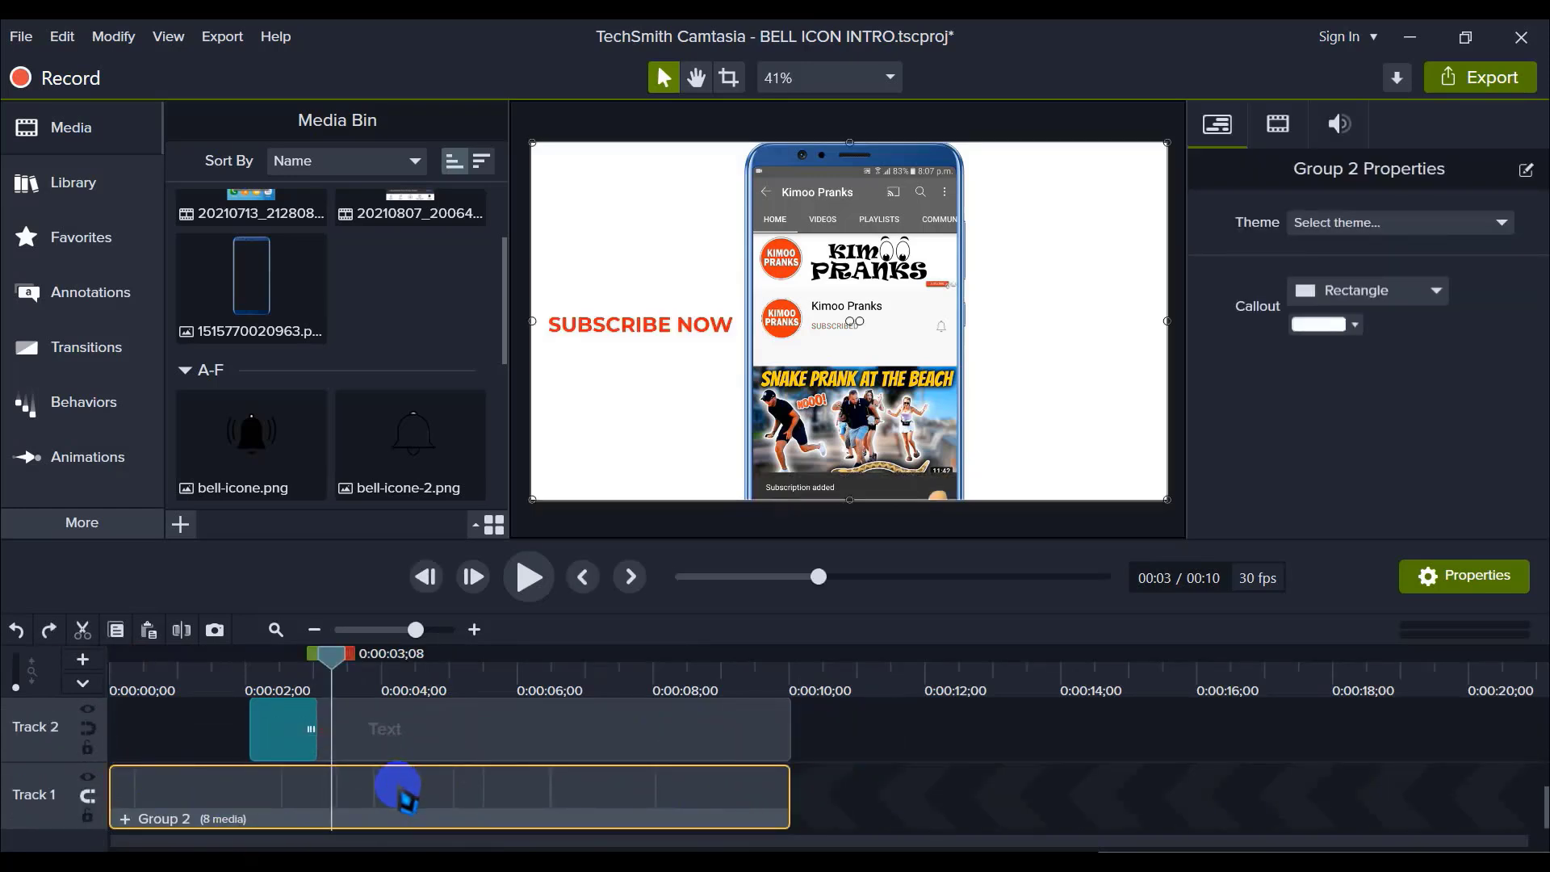
{"action": "scroll", "coordinate": [681, 768], "scroll_direction": "up", "scroll_amount": 4}
{"action": "left_click", "coordinate": [768, 755]}
{"action": "left_click_drag", "start_coordinate": [880, 743], "coordinate": [536, 802]}
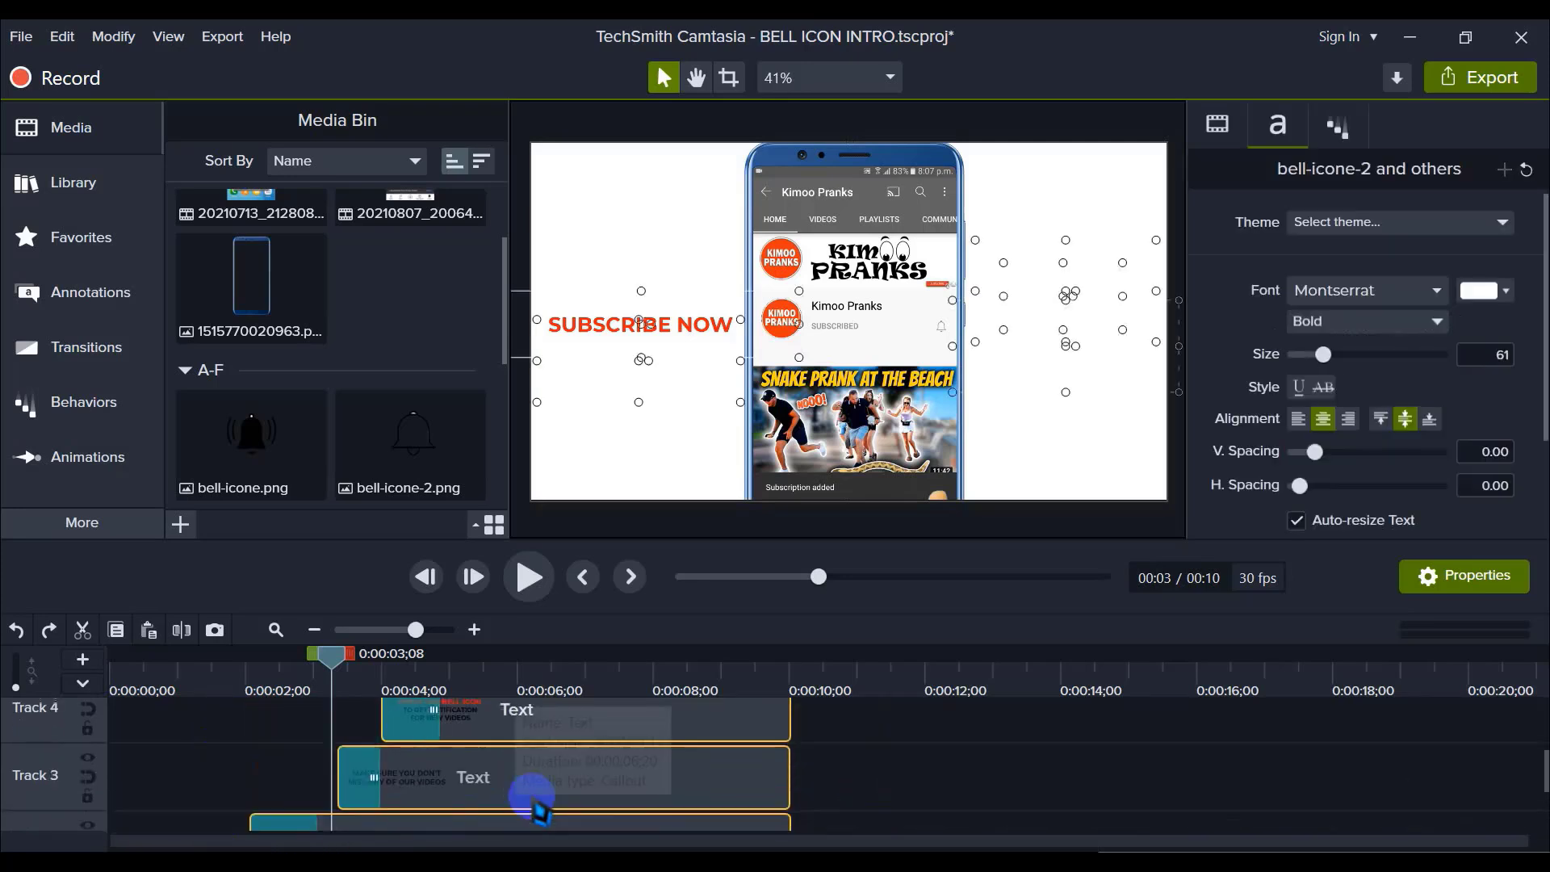
{"action": "scroll", "coordinate": [519, 768], "scroll_direction": "up", "scroll_amount": 2}
{"action": "scroll", "coordinate": [432, 738], "scroll_direction": "down", "scroll_amount": 3}
{"action": "right_click", "coordinate": [390, 739]}
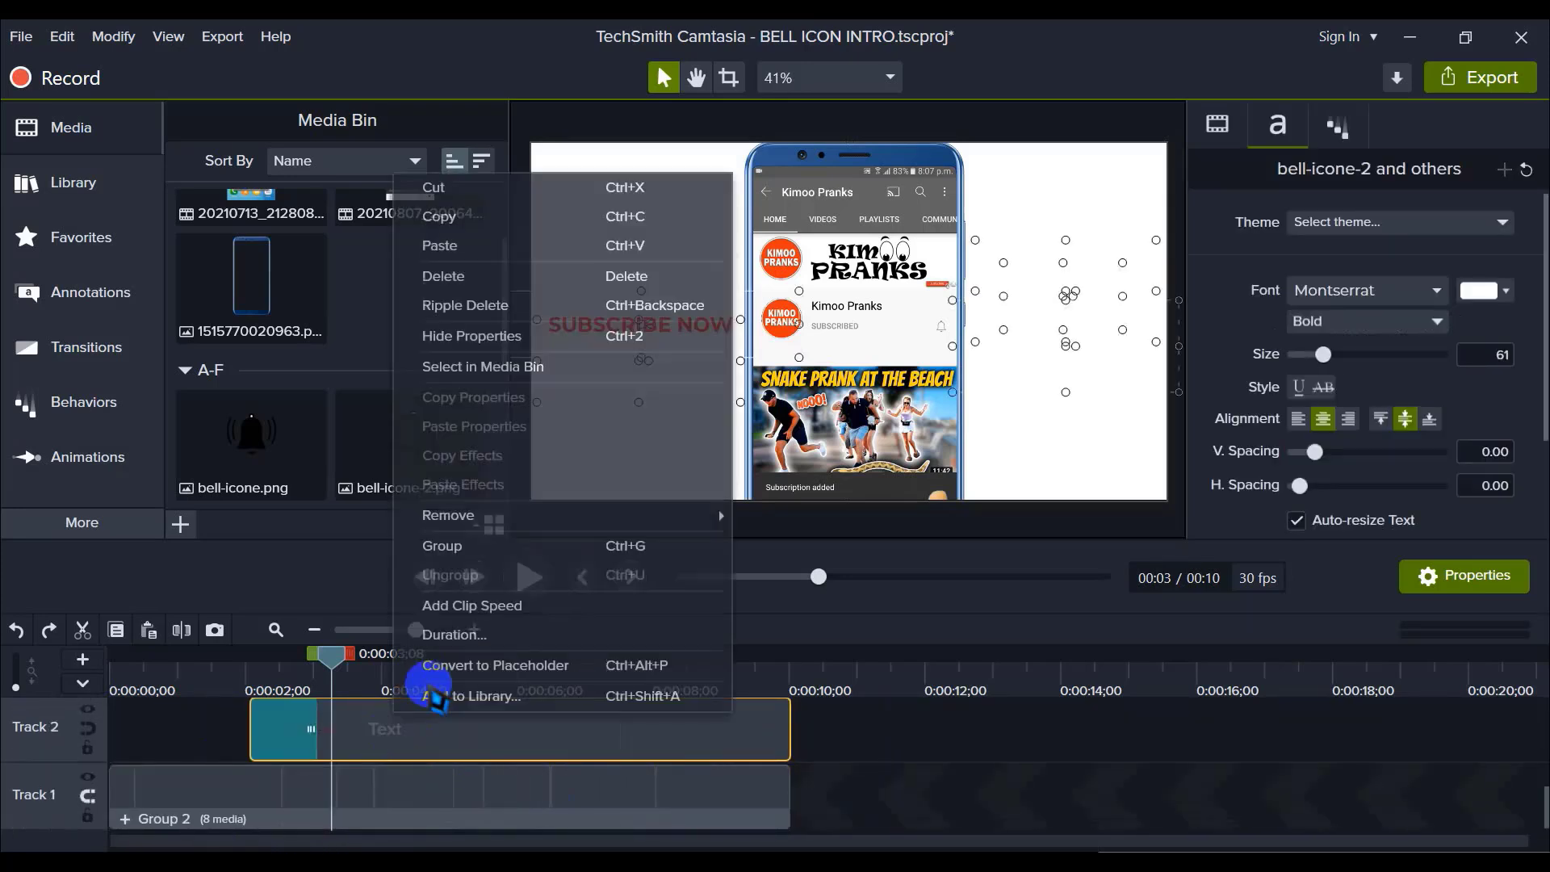
{"action": "left_click", "coordinate": [446, 544]}
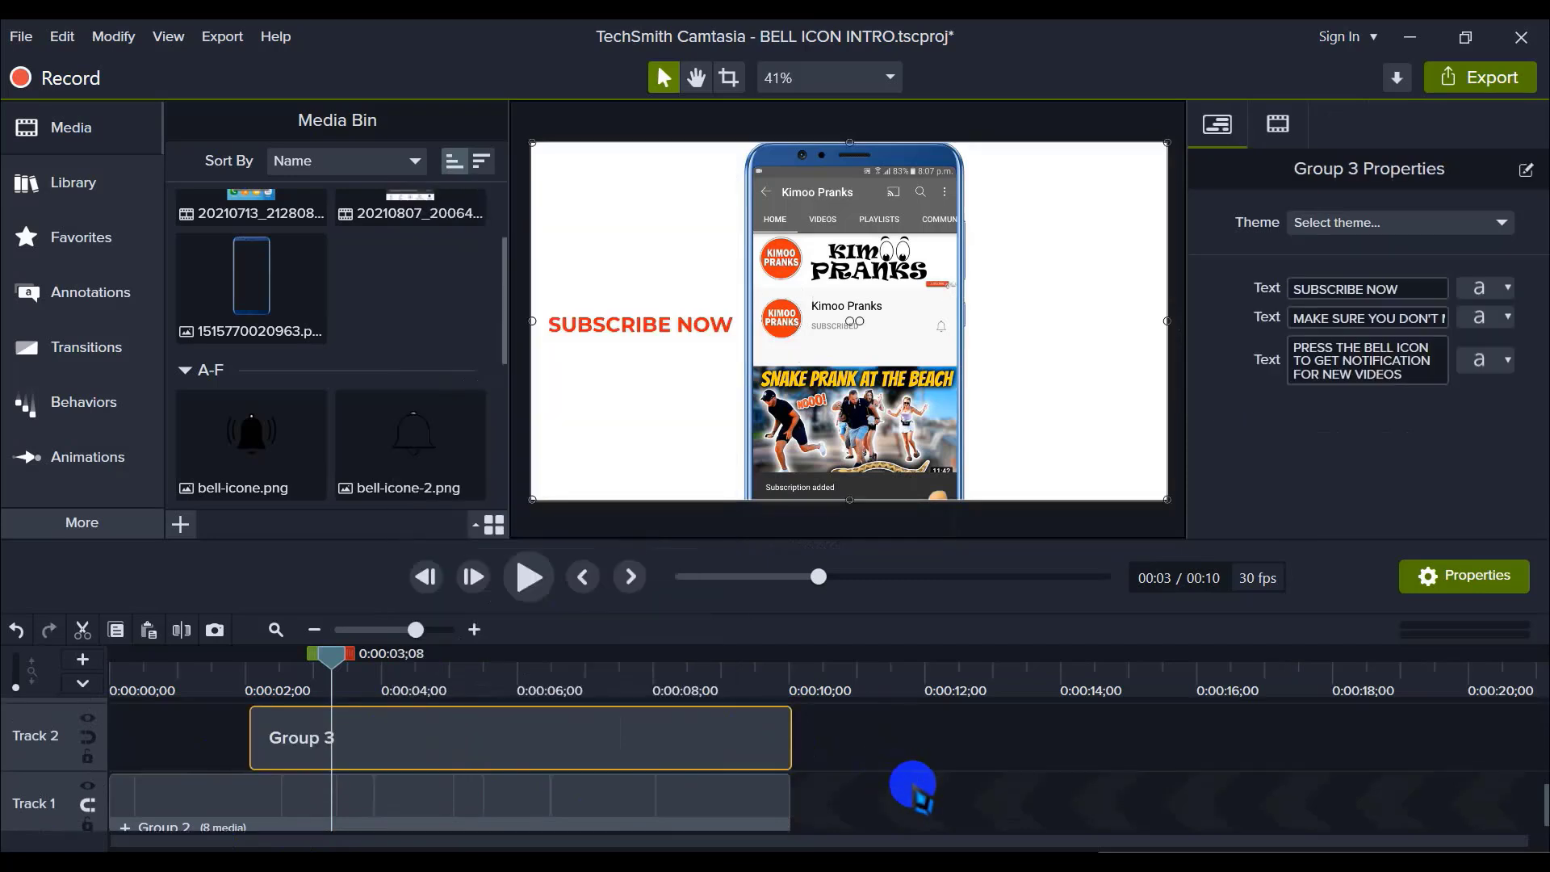
Step: Combine the new text-and-bell group with Group 2 into a single group on Track 1
{"action": "scroll", "coordinate": [807, 771], "scroll_direction": "up", "scroll_amount": 2}
{"action": "left_click", "coordinate": [633, 761]}
{"action": "scroll", "coordinate": [484, 799], "scroll_direction": "down", "scroll_amount": 2}
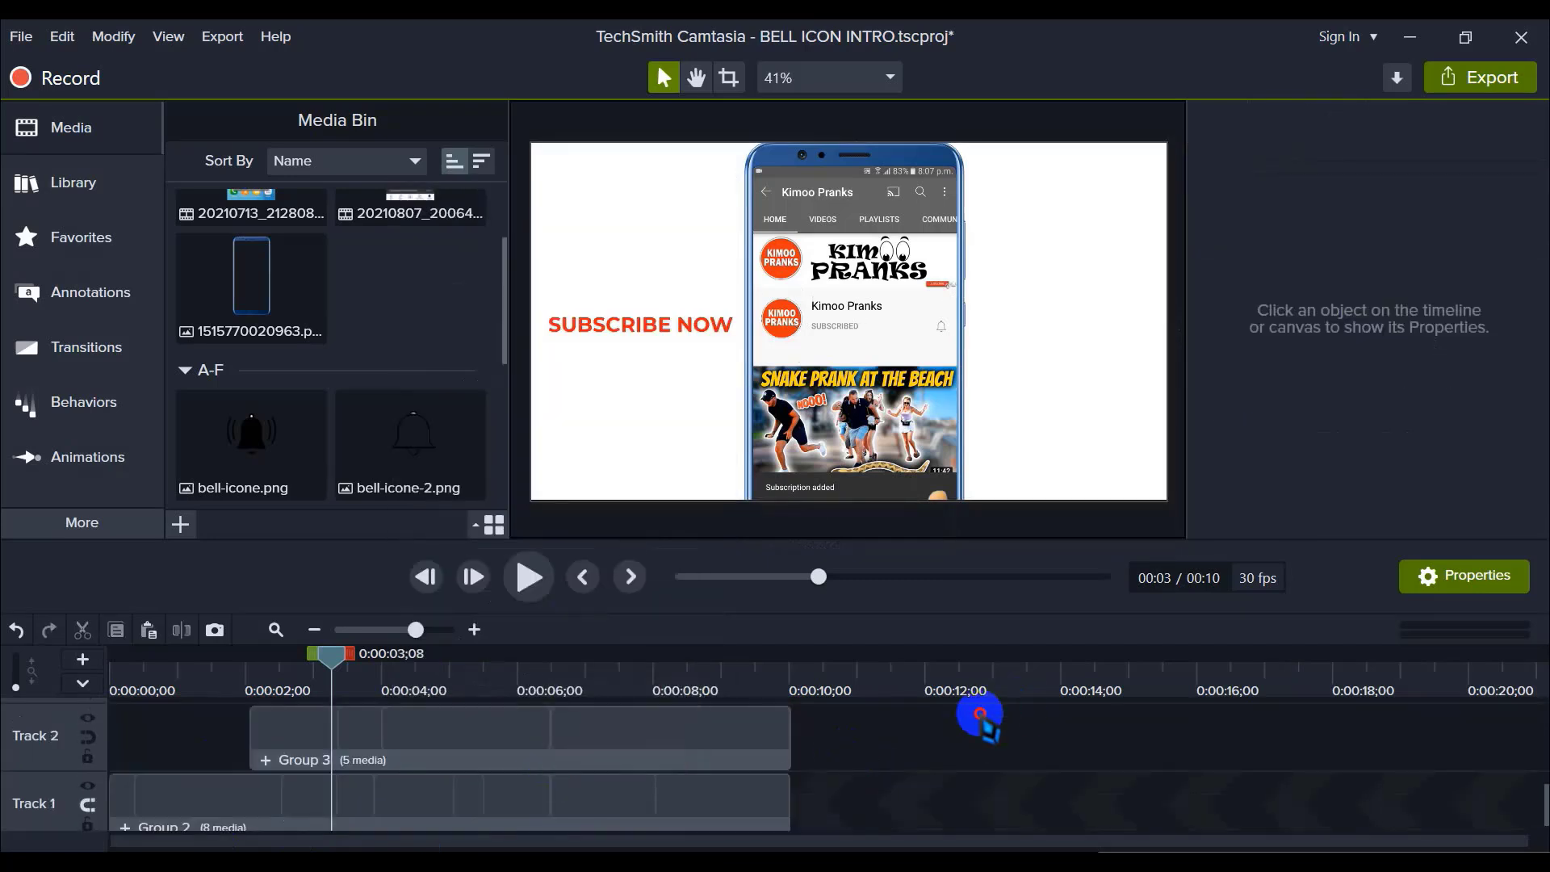
{"action": "left_click_drag", "start_coordinate": [1019, 709], "coordinate": [172, 822]}
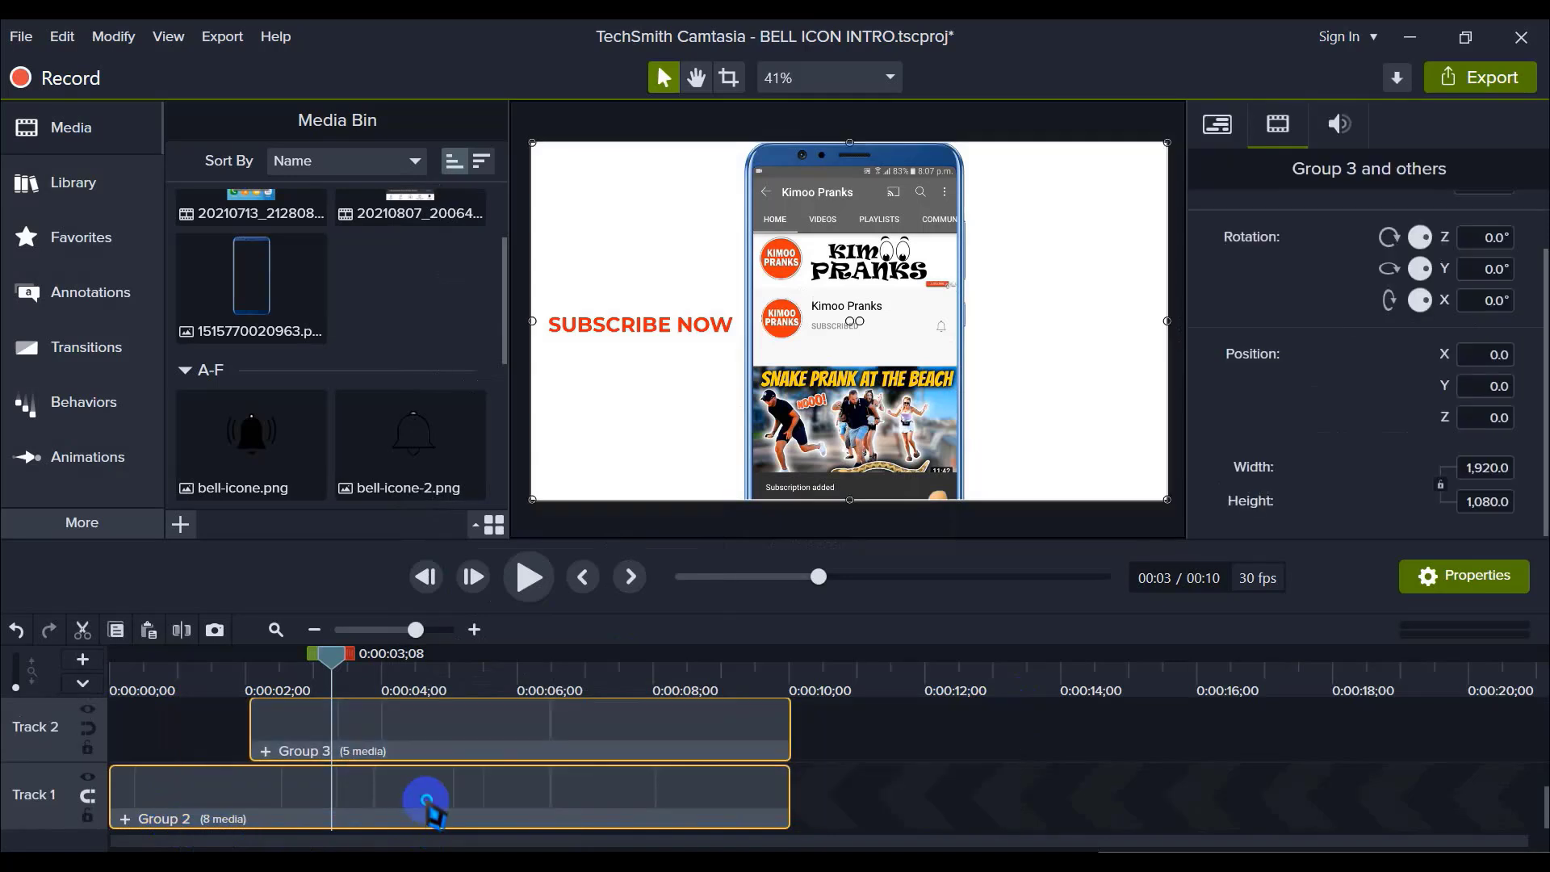
{"action": "right_click", "coordinate": [432, 798]}
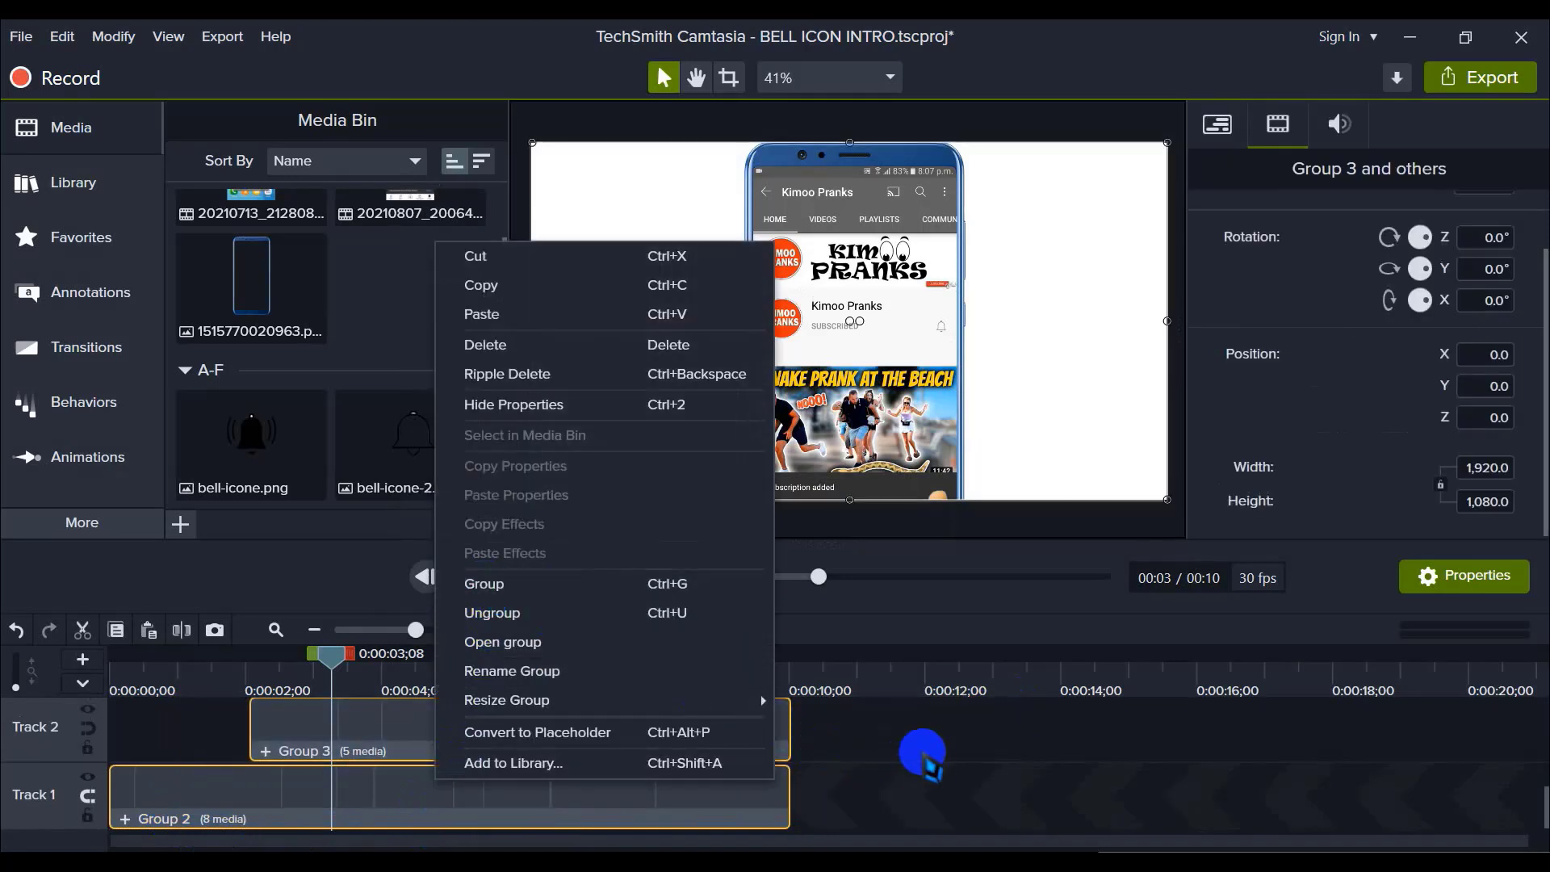
{"action": "key", "text": "ctrl+g"}
{"action": "left_click", "coordinate": [935, 751]}
{"action": "left_click", "coordinate": [347, 808]}
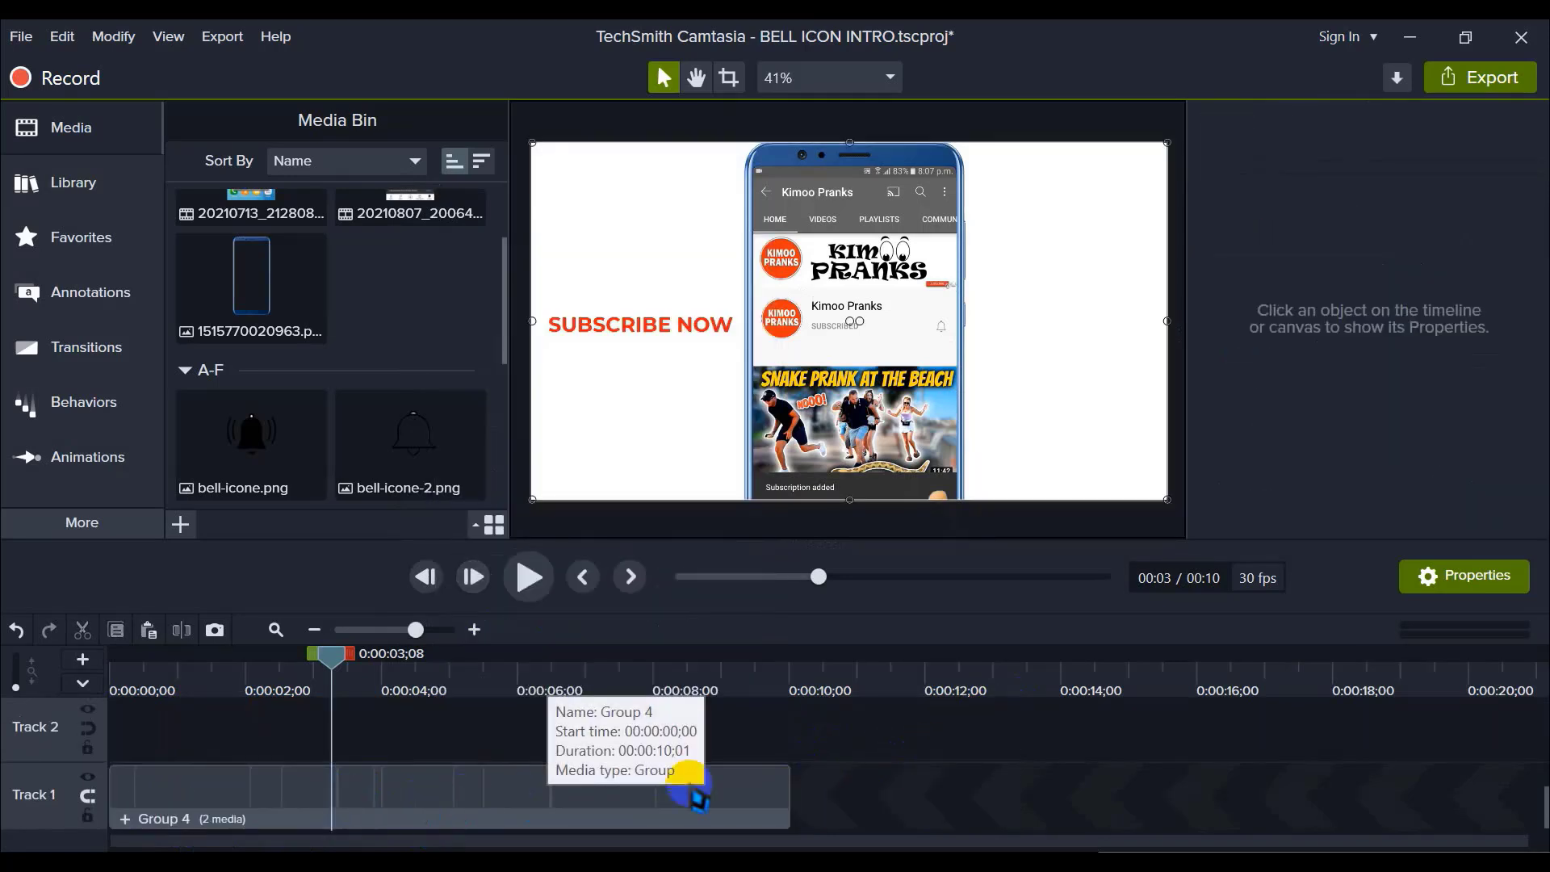
Step: Remove all empty tracks from the main timeline
{"action": "scroll", "coordinate": [952, 767], "scroll_direction": "up", "scroll_amount": 4}
{"action": "scroll", "coordinate": [658, 802], "scroll_direction": "down", "scroll_amount": 4}
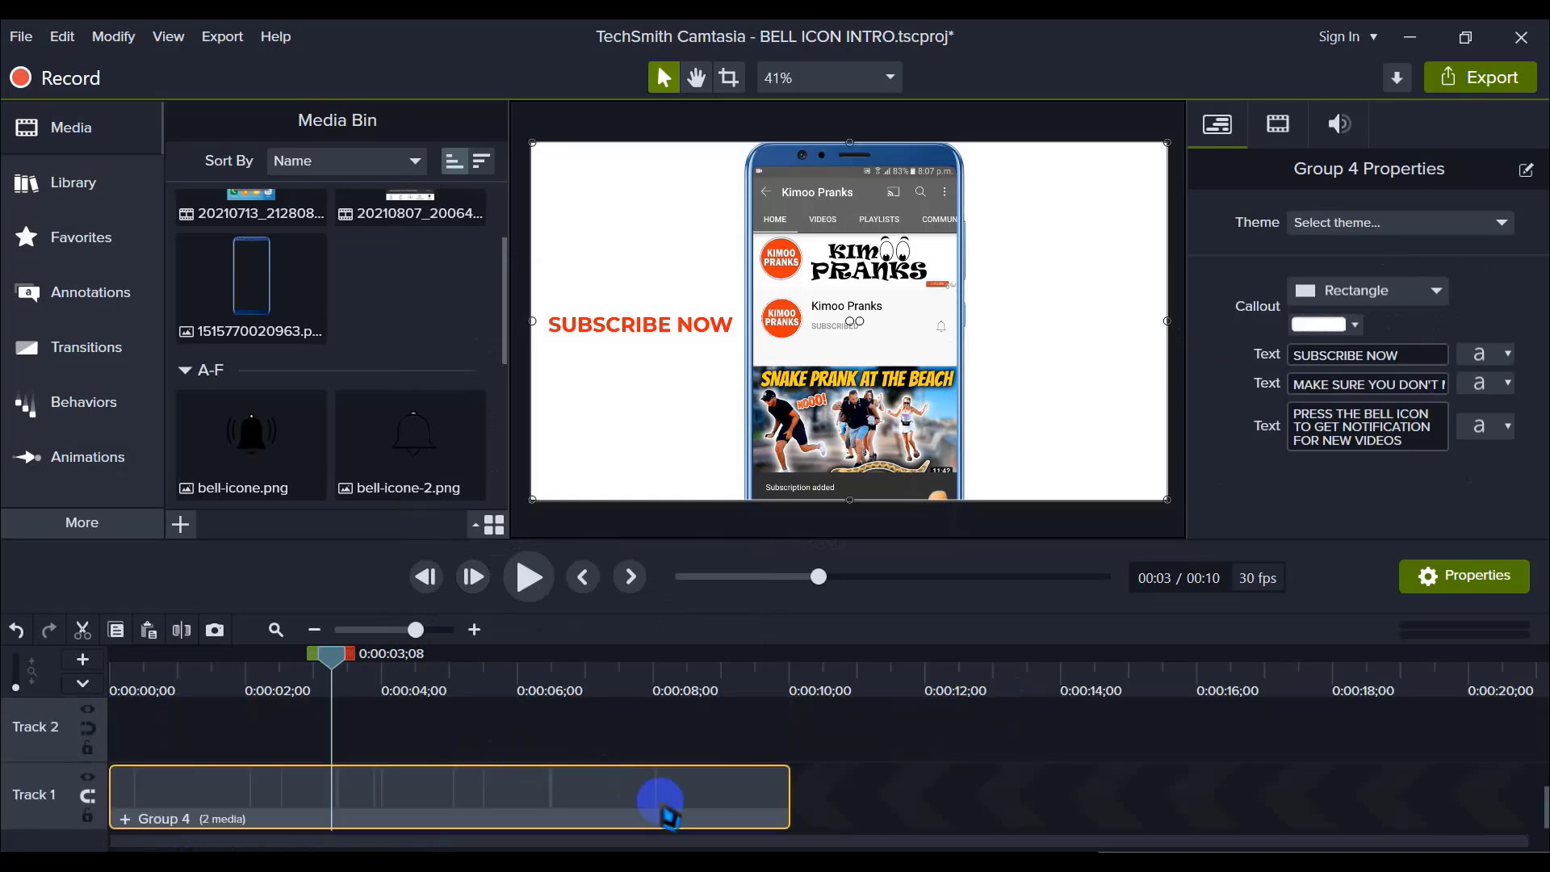
{"action": "scroll", "coordinate": [675, 810], "scroll_direction": "up", "scroll_amount": 2}
{"action": "left_click", "coordinate": [449, 793]}
{"action": "right_click", "coordinate": [449, 793]}
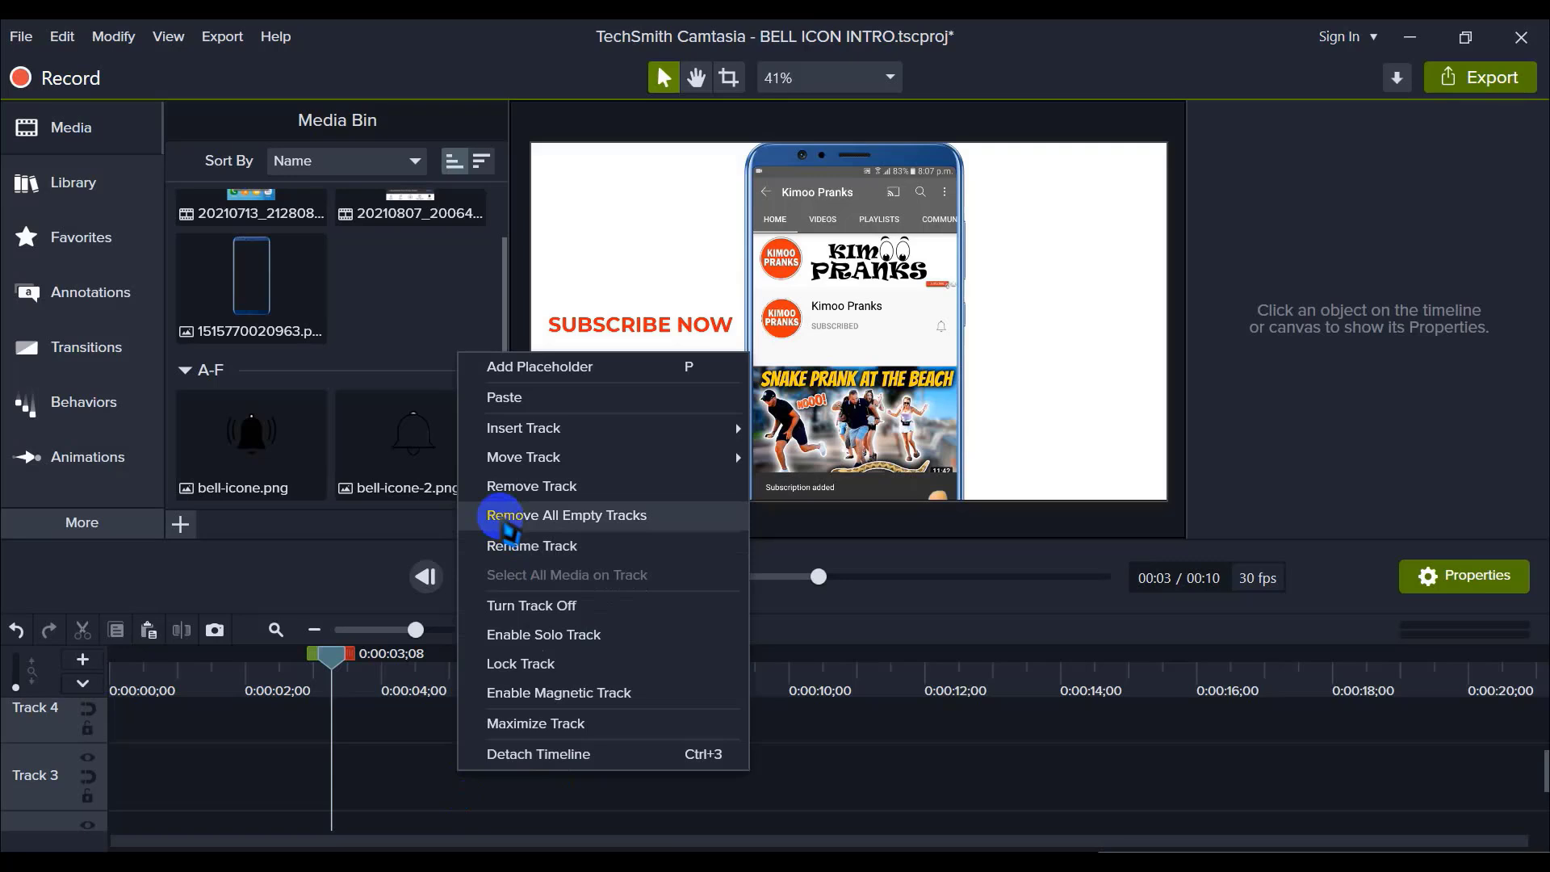
{"action": "left_click", "coordinate": [543, 517]}
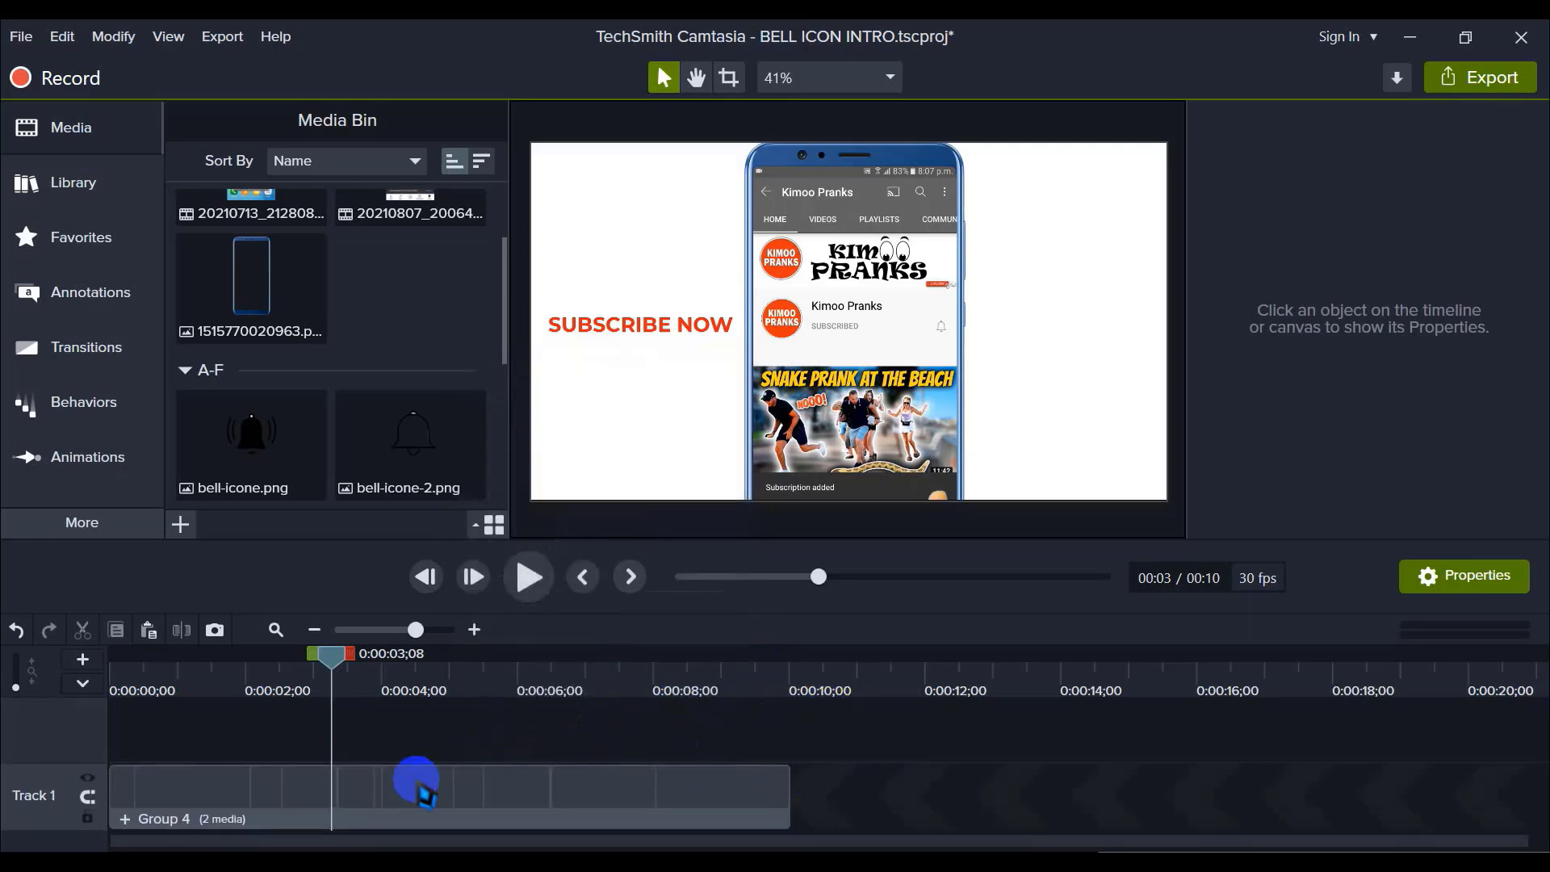
Step: Open Group 4 and then Group 2 nested inside it
{"action": "left_click", "coordinate": [423, 814]}
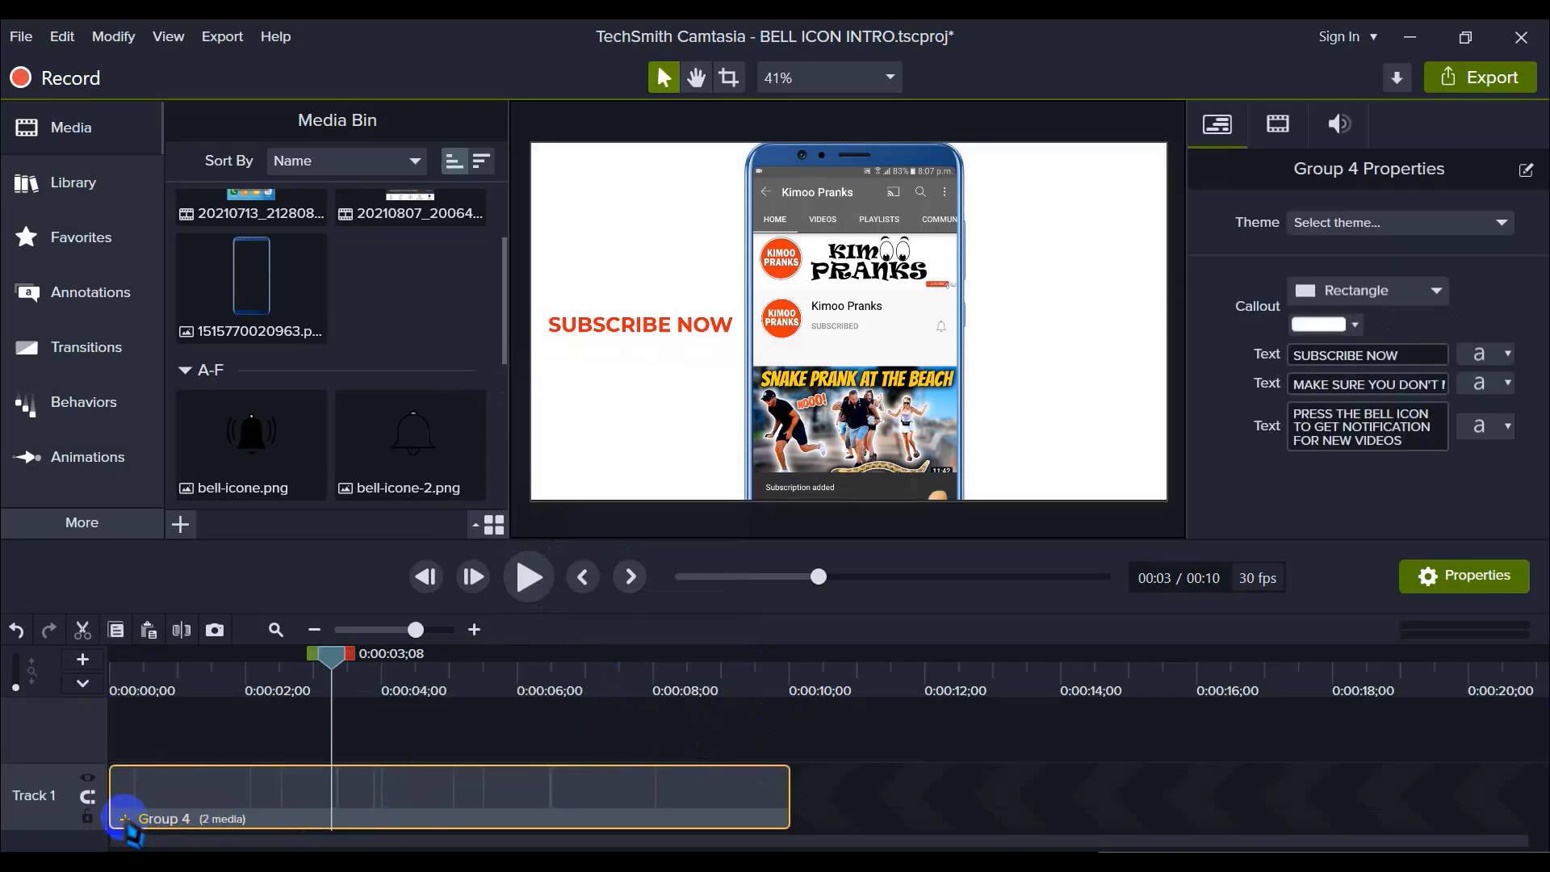
{"action": "left_click", "coordinate": [123, 818]}
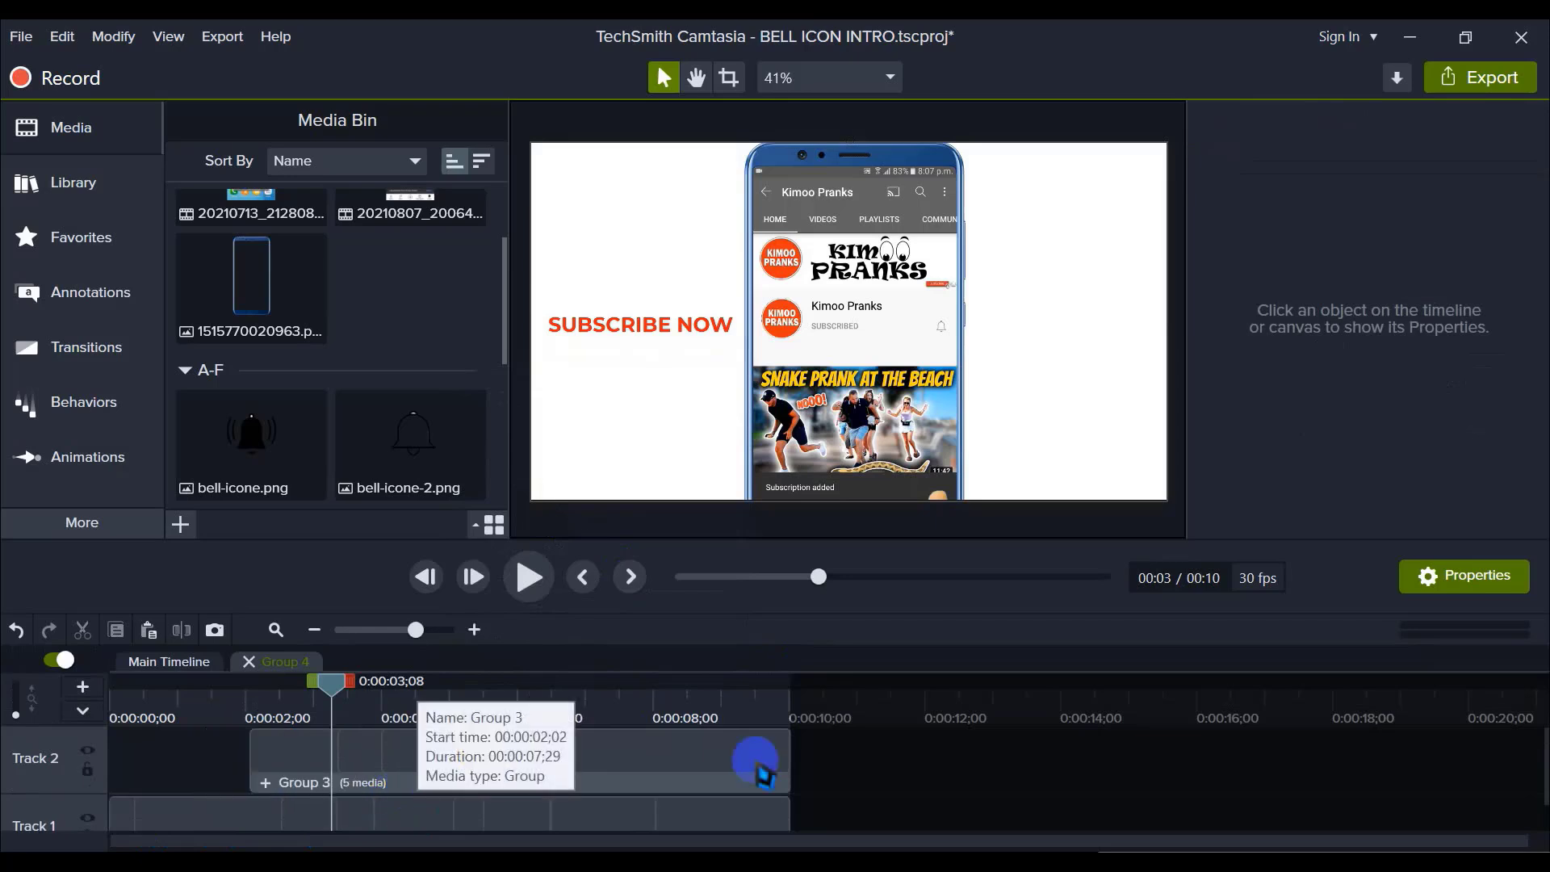
{"action": "scroll", "coordinate": [509, 787], "scroll_direction": "down", "scroll_amount": 1}
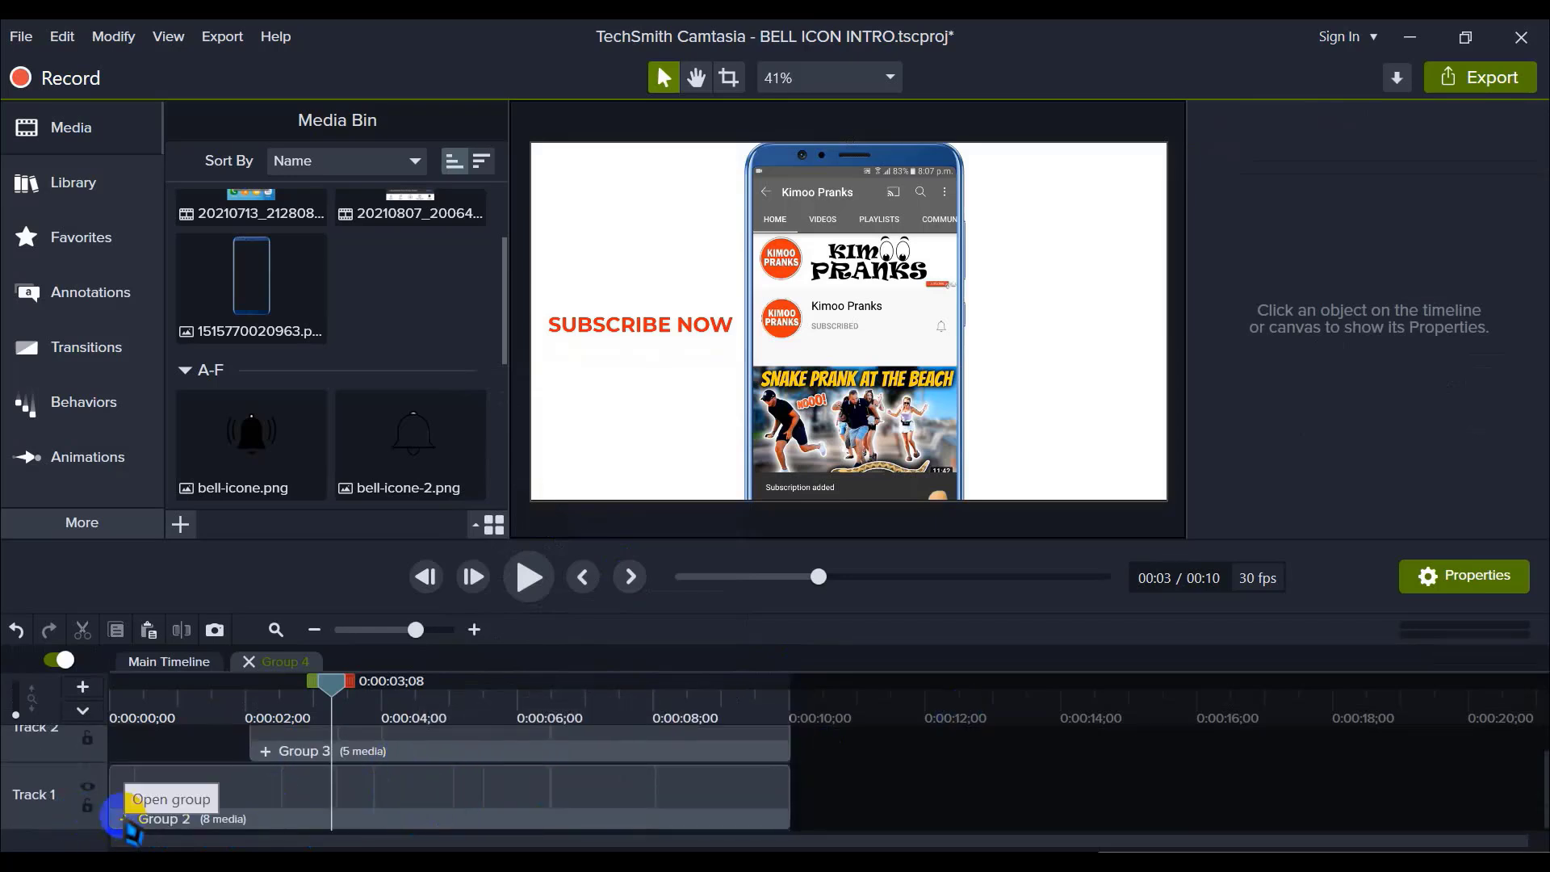
{"action": "left_click", "coordinate": [125, 819]}
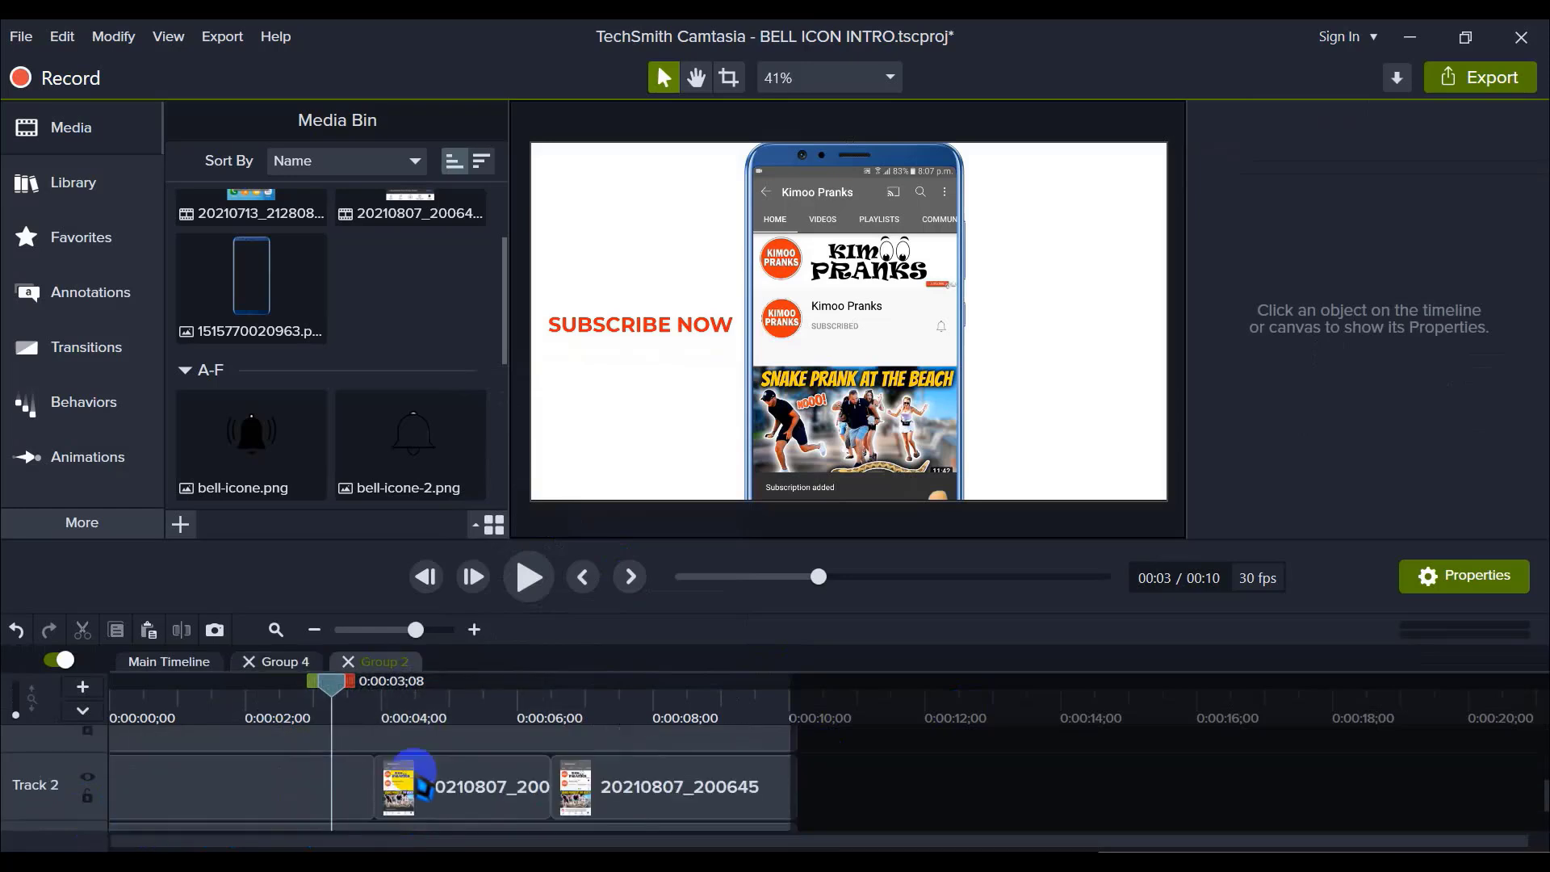
Step: Look over the green screen hand clips and the 20210807_200645 clips on Group 2's tracks
{"action": "scroll", "coordinate": [432, 779], "scroll_direction": "down", "scroll_amount": 2}
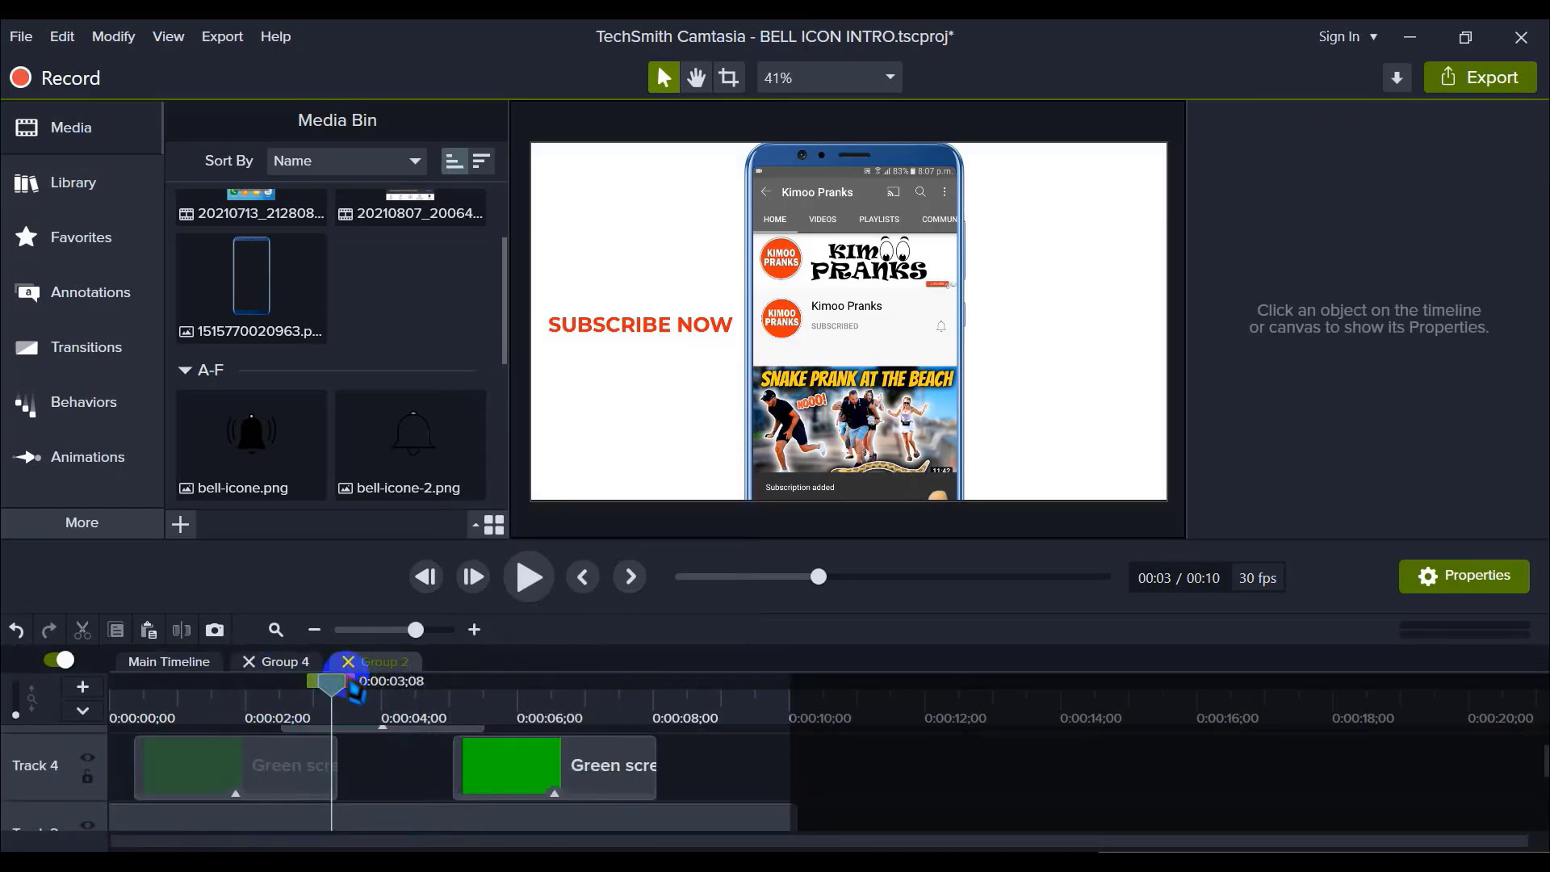
{"action": "scroll", "coordinate": [298, 767], "scroll_direction": "down", "scroll_amount": 2}
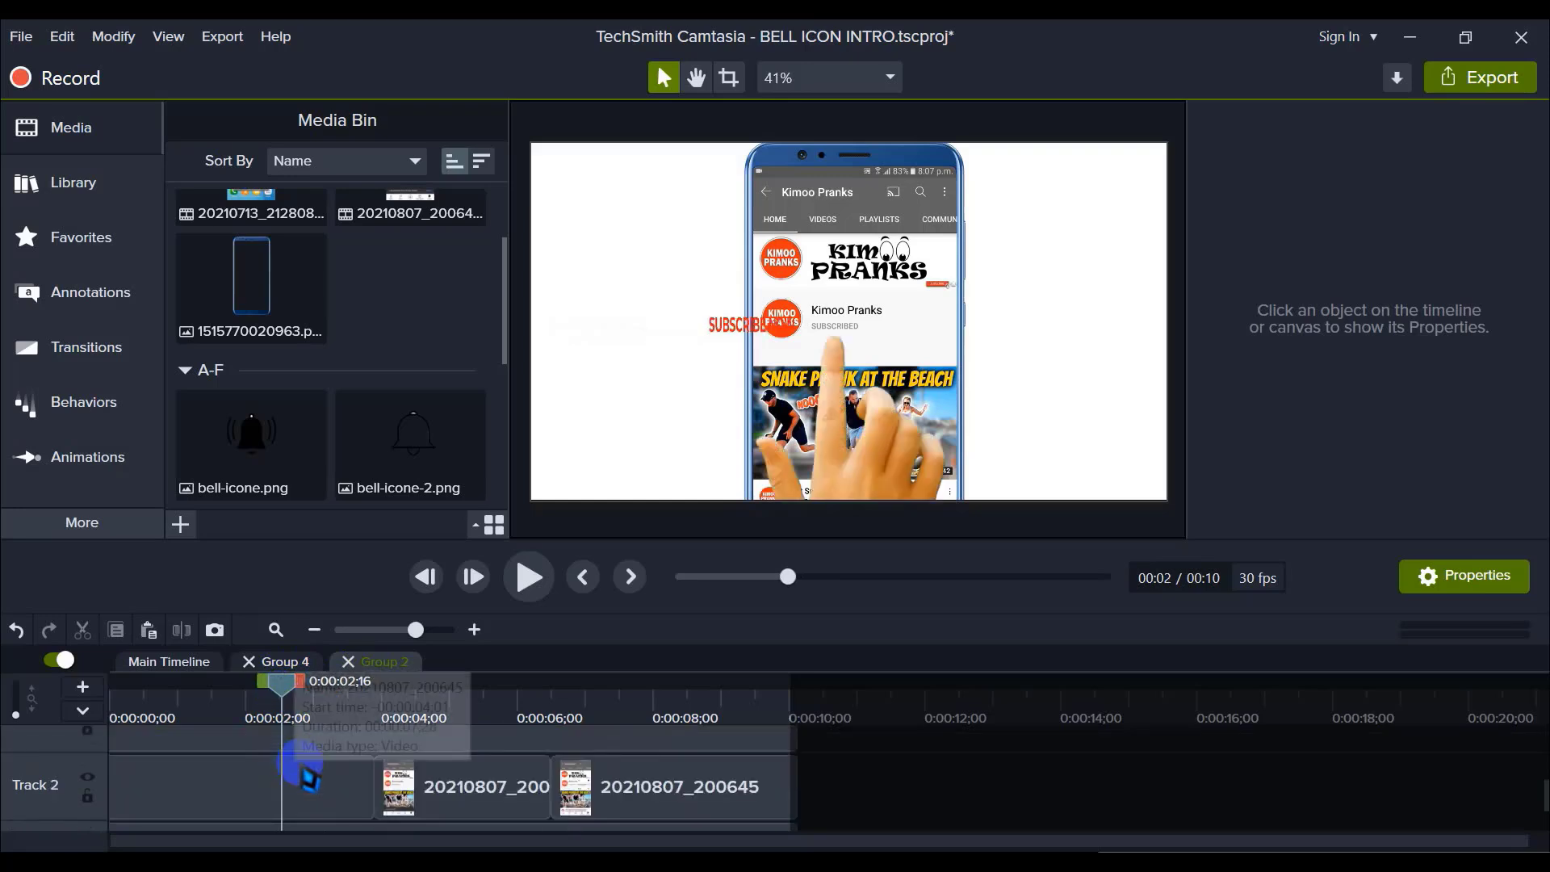
{"action": "left_click", "coordinate": [339, 784]}
{"action": "left_click_drag", "start_coordinate": [379, 780], "coordinate": [374, 777]}
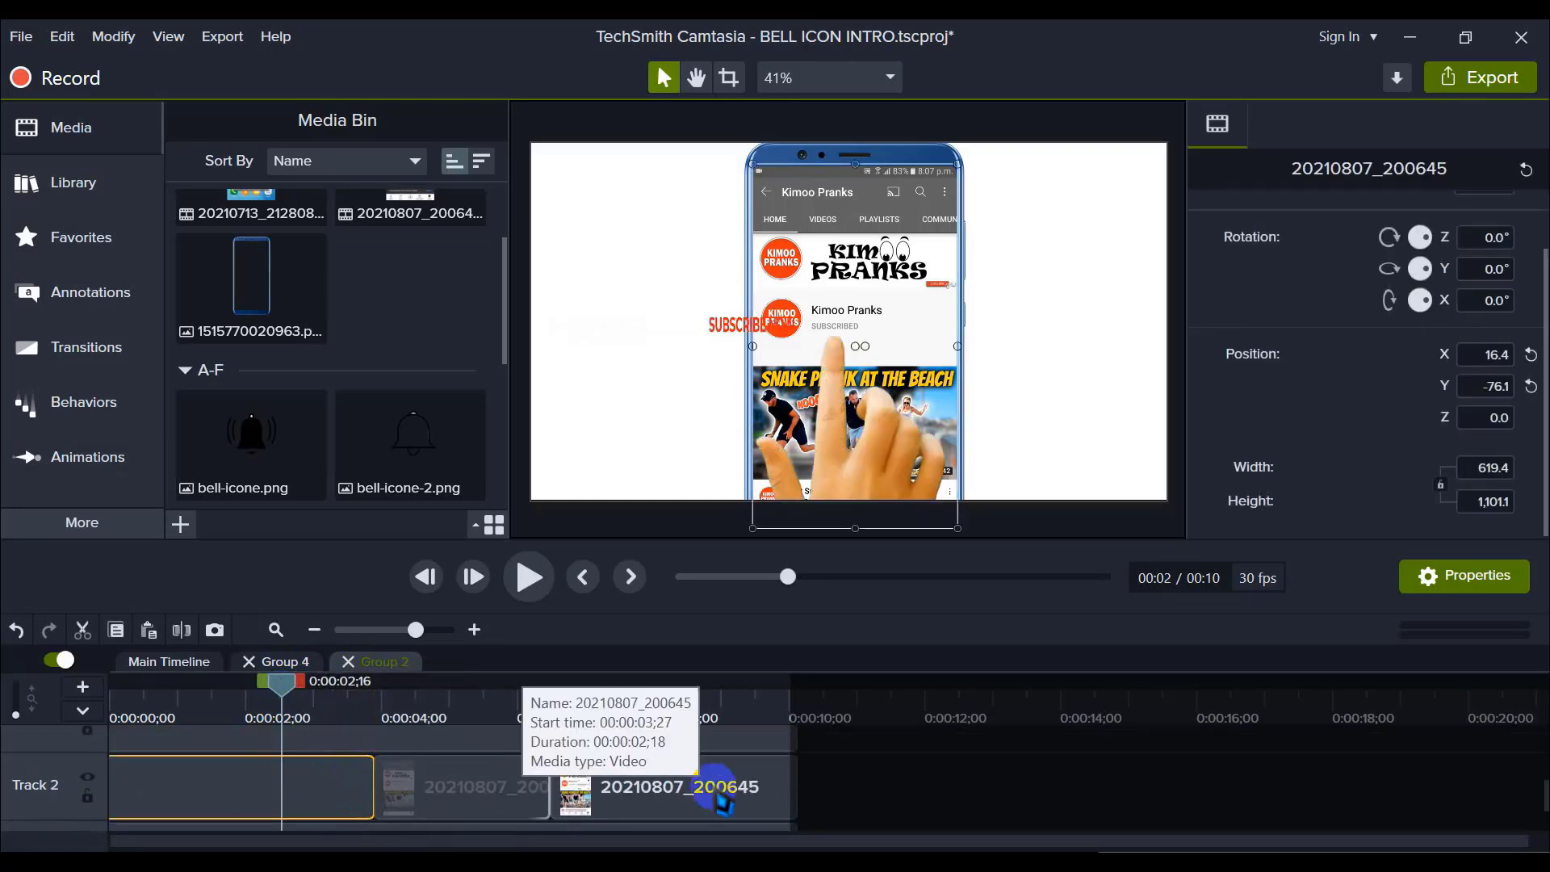
{"action": "left_click_drag", "start_coordinate": [844, 779], "coordinate": [458, 804]}
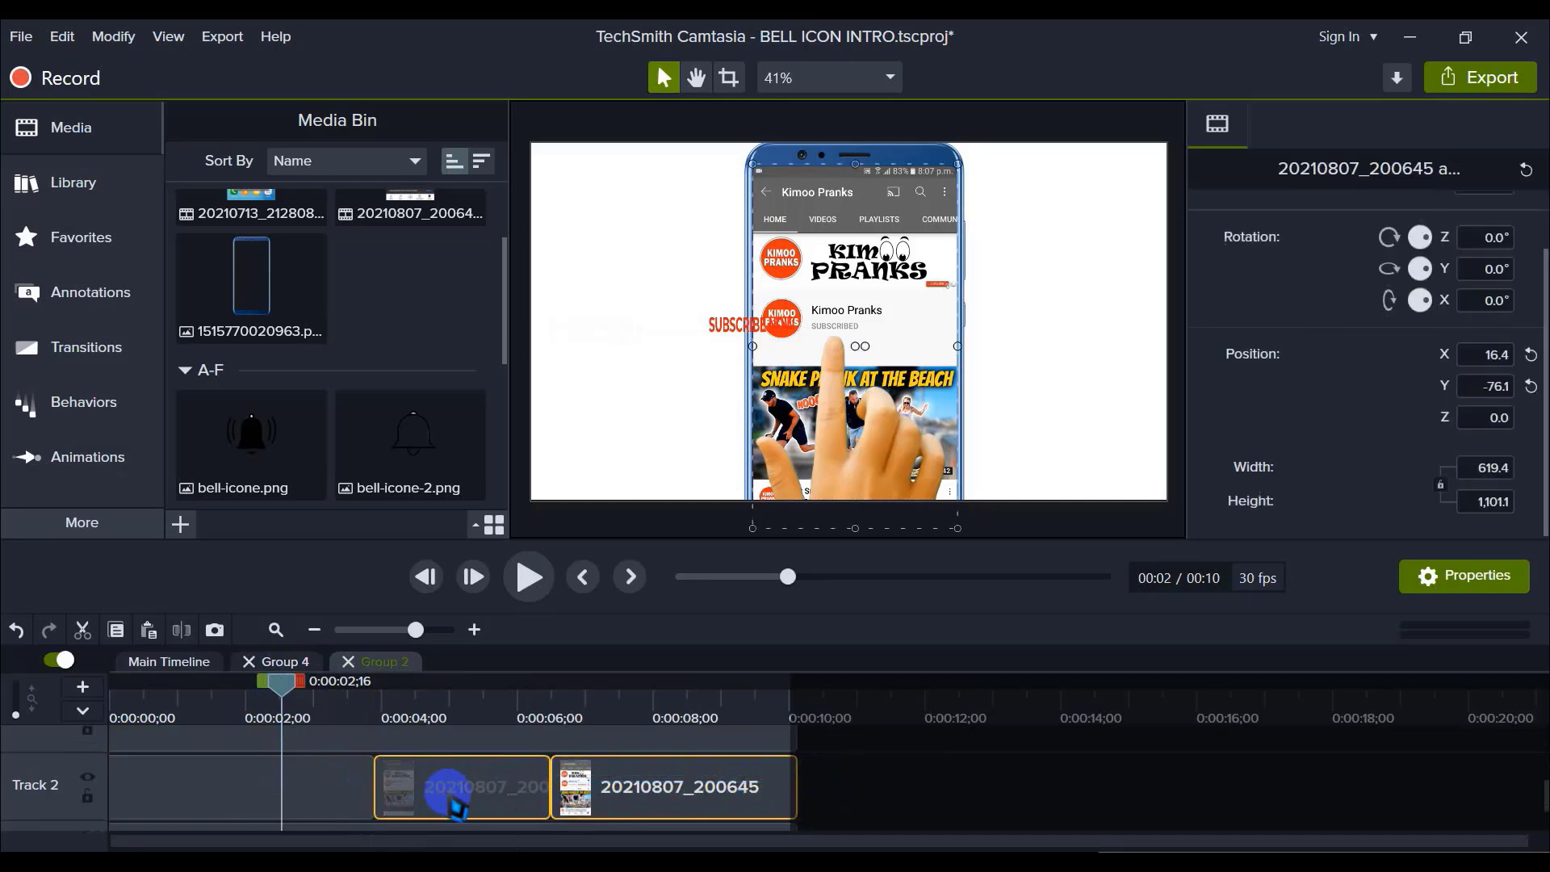
{"action": "scroll", "coordinate": [476, 803], "scroll_direction": "down", "scroll_amount": 2}
Step: Extend the white rectangle on Group 2's Track 1 past the group's end, and trim it back to just past 0:00:10;01
{"action": "left_click", "coordinate": [609, 811]}
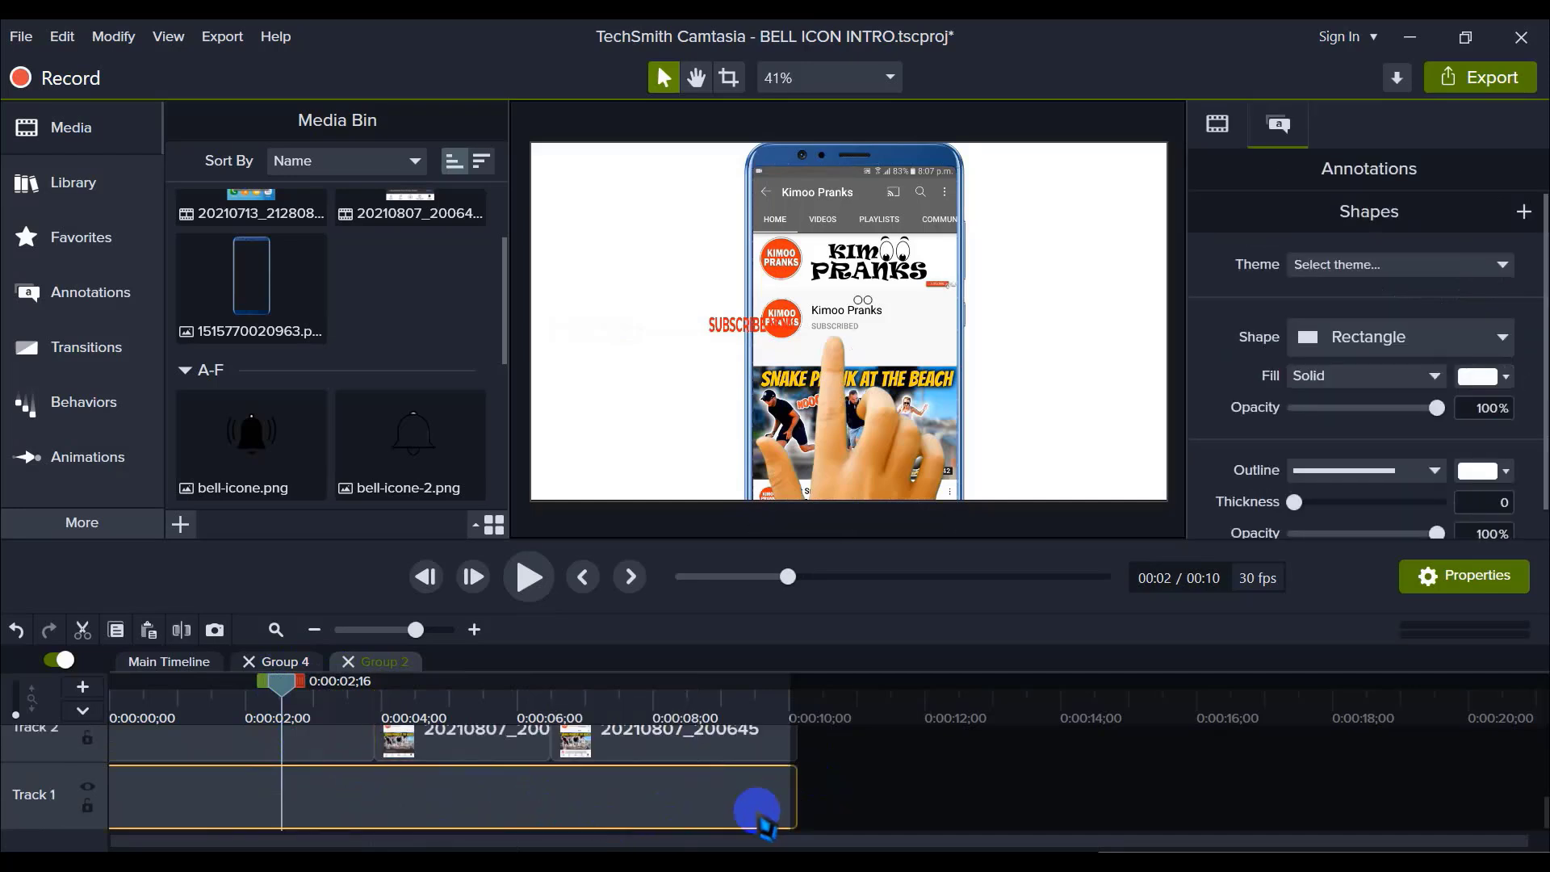
{"action": "left_click_drag", "start_coordinate": [793, 787], "coordinate": [983, 786]}
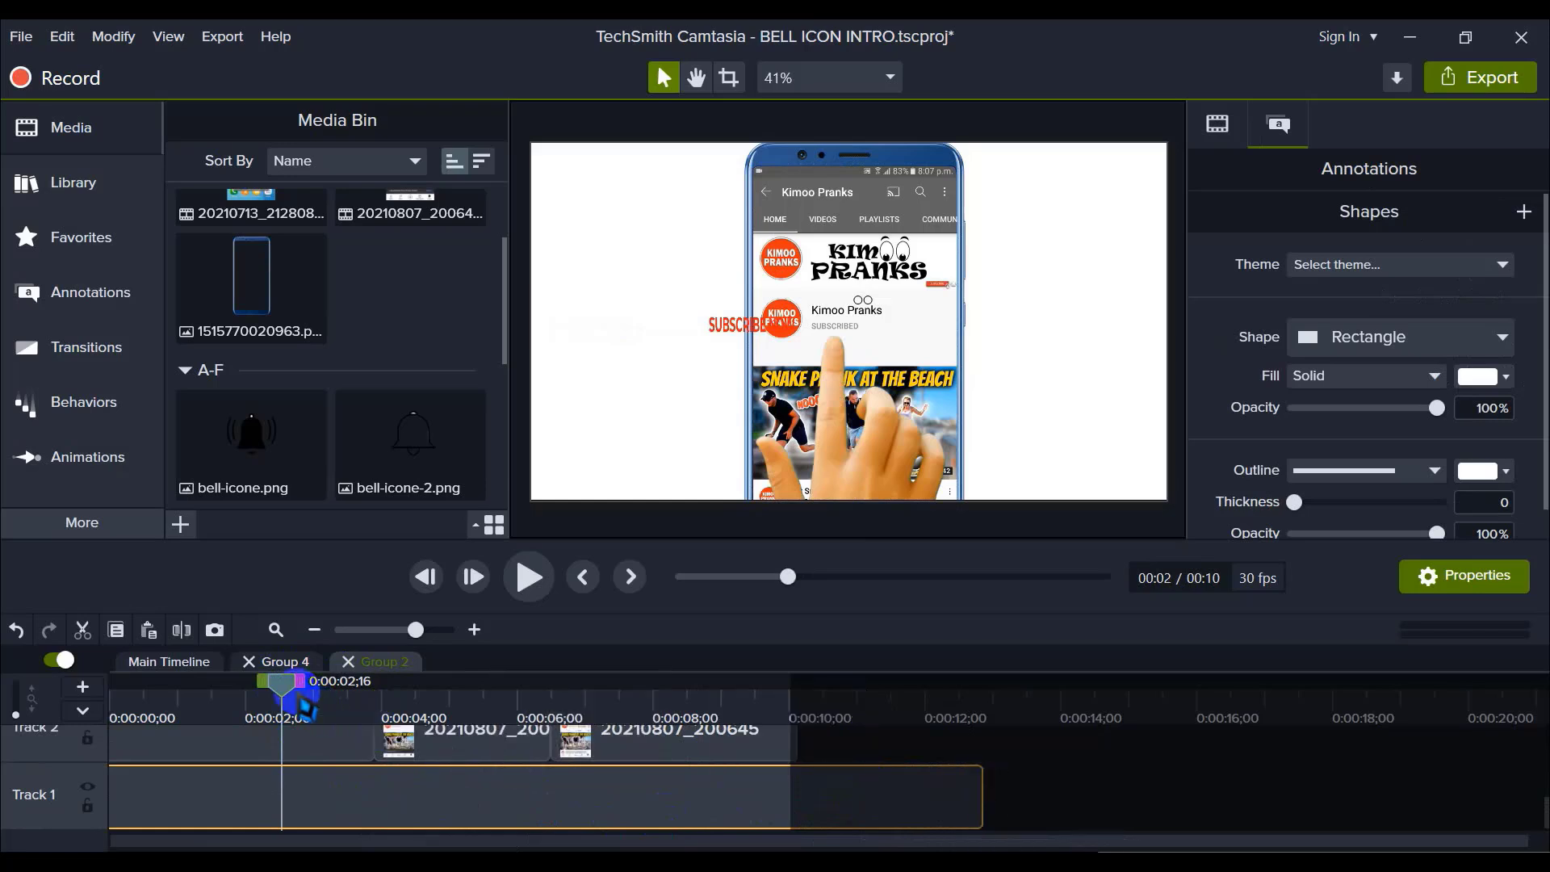
{"action": "left_click", "coordinate": [294, 692]}
{"action": "left_click", "coordinate": [790, 715]}
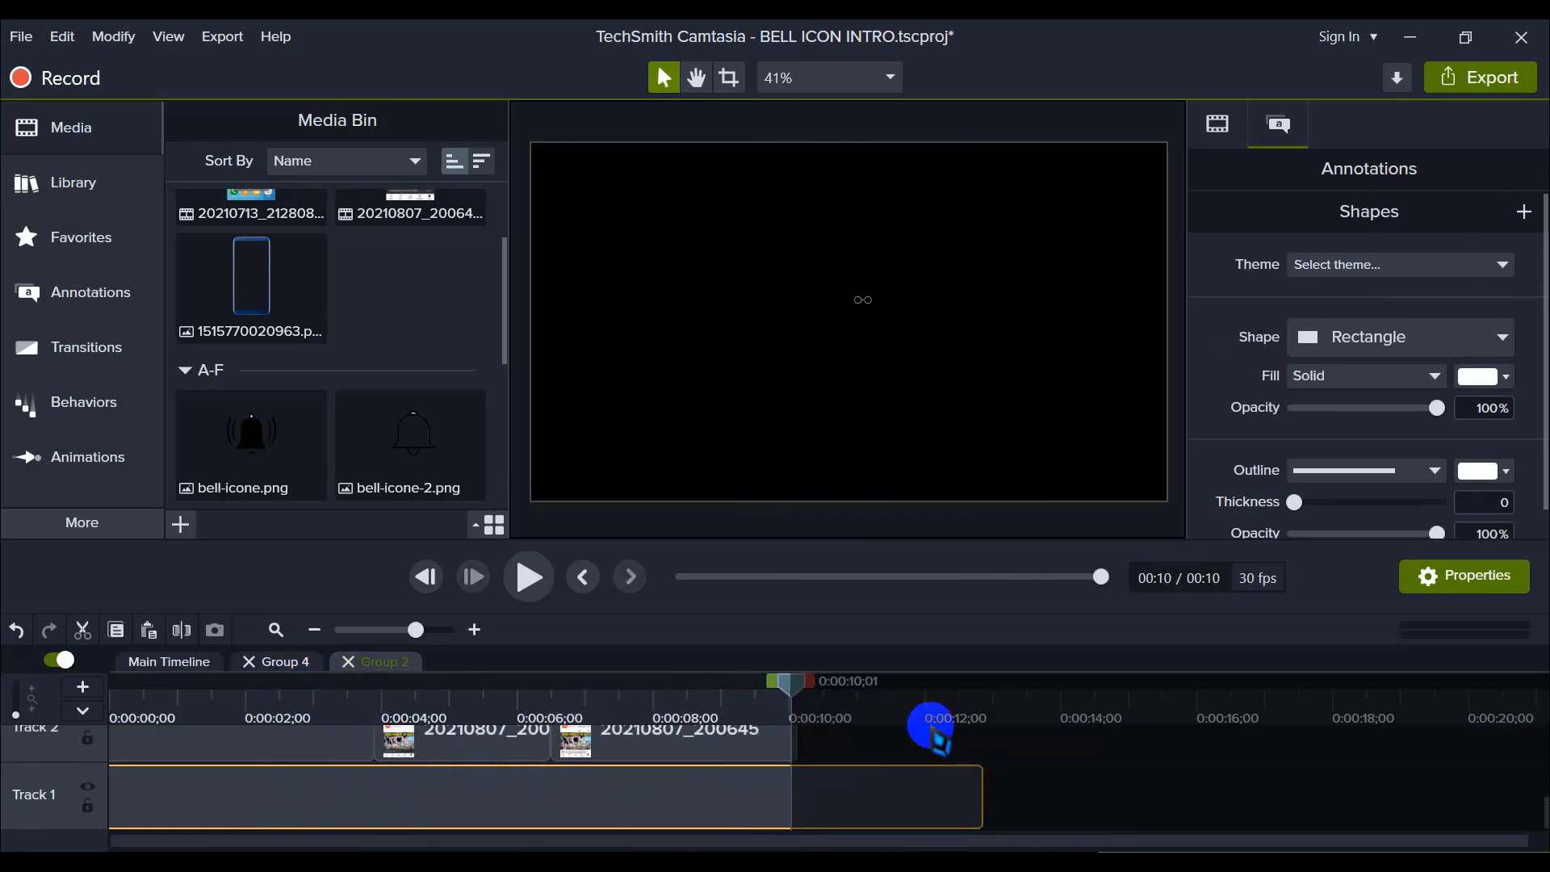
{"action": "left_click_drag", "start_coordinate": [981, 787], "coordinate": [801, 784]}
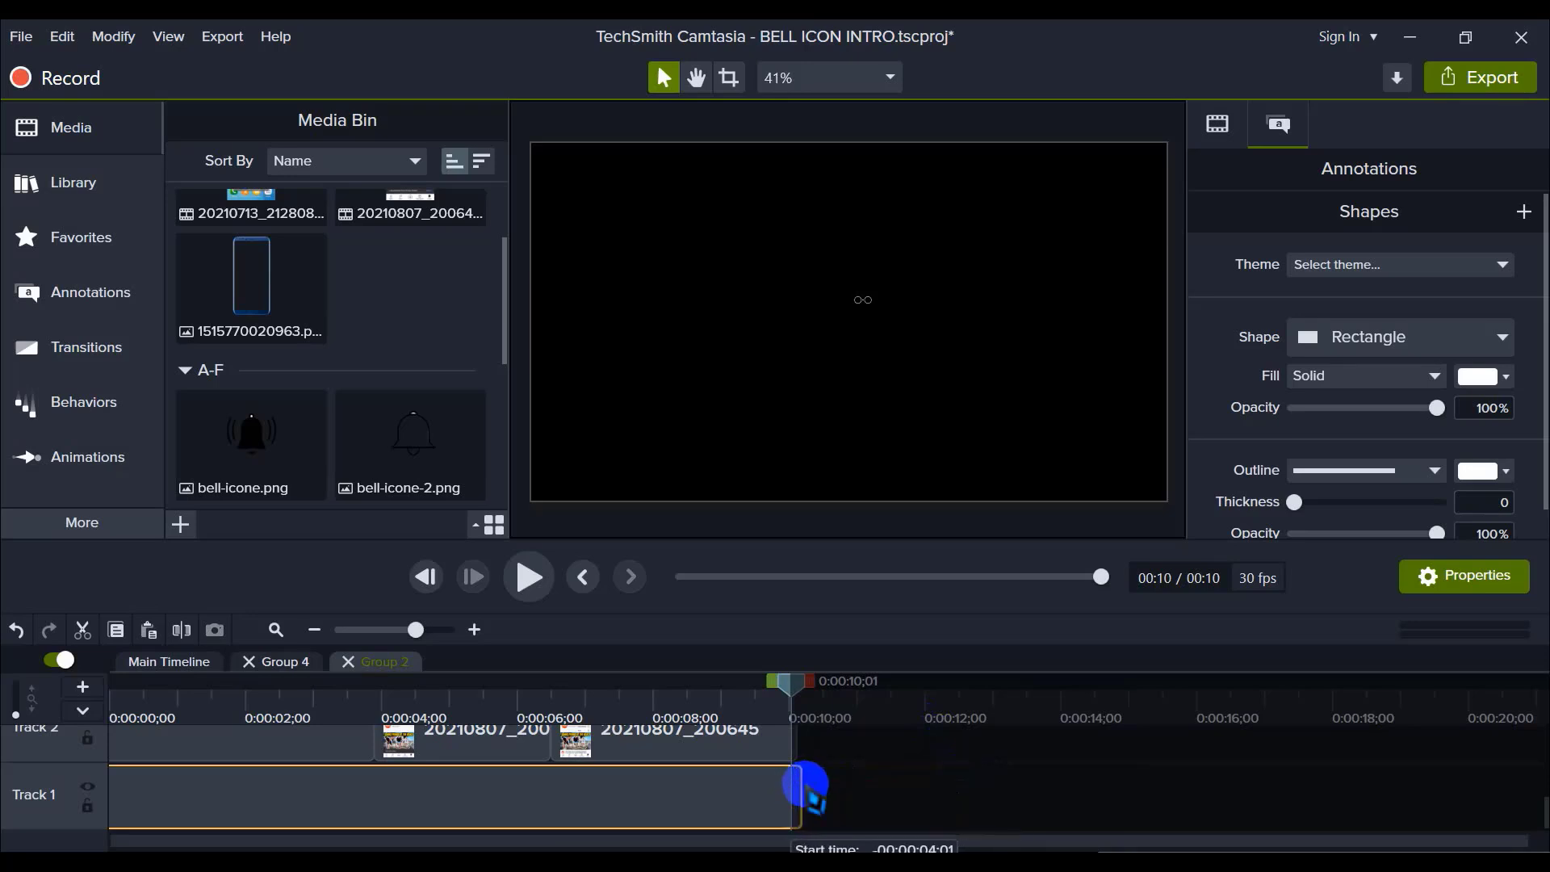
Step: Undo the rectangle's length changes, the empty-track removal and both groupings of the text, bell and phone clips
{"action": "left_click", "coordinate": [870, 784]}
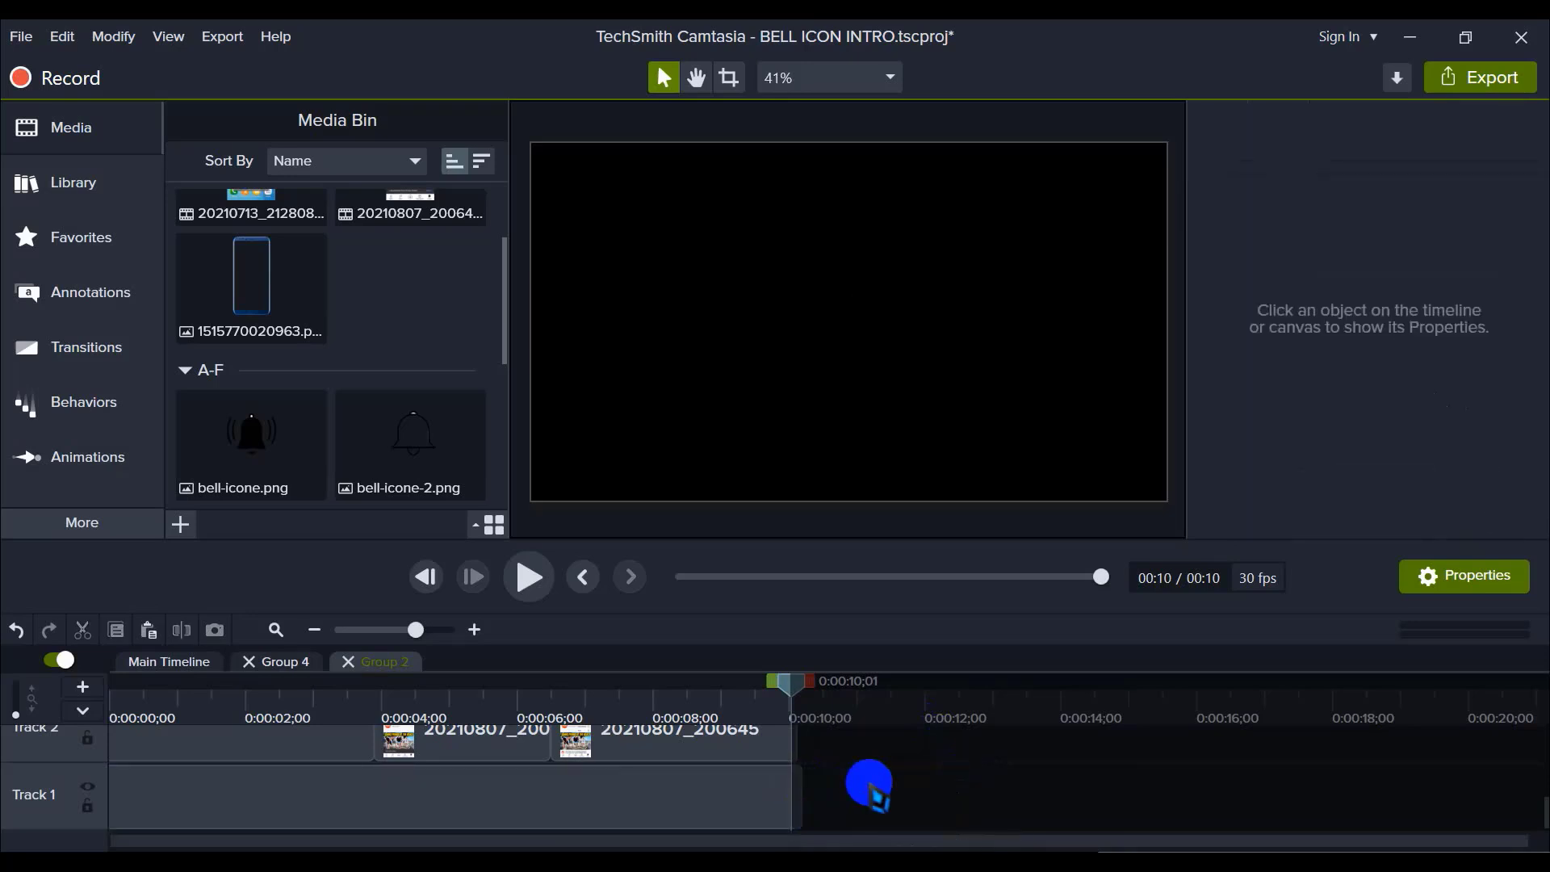
{"action": "left_click", "coordinate": [870, 783]}
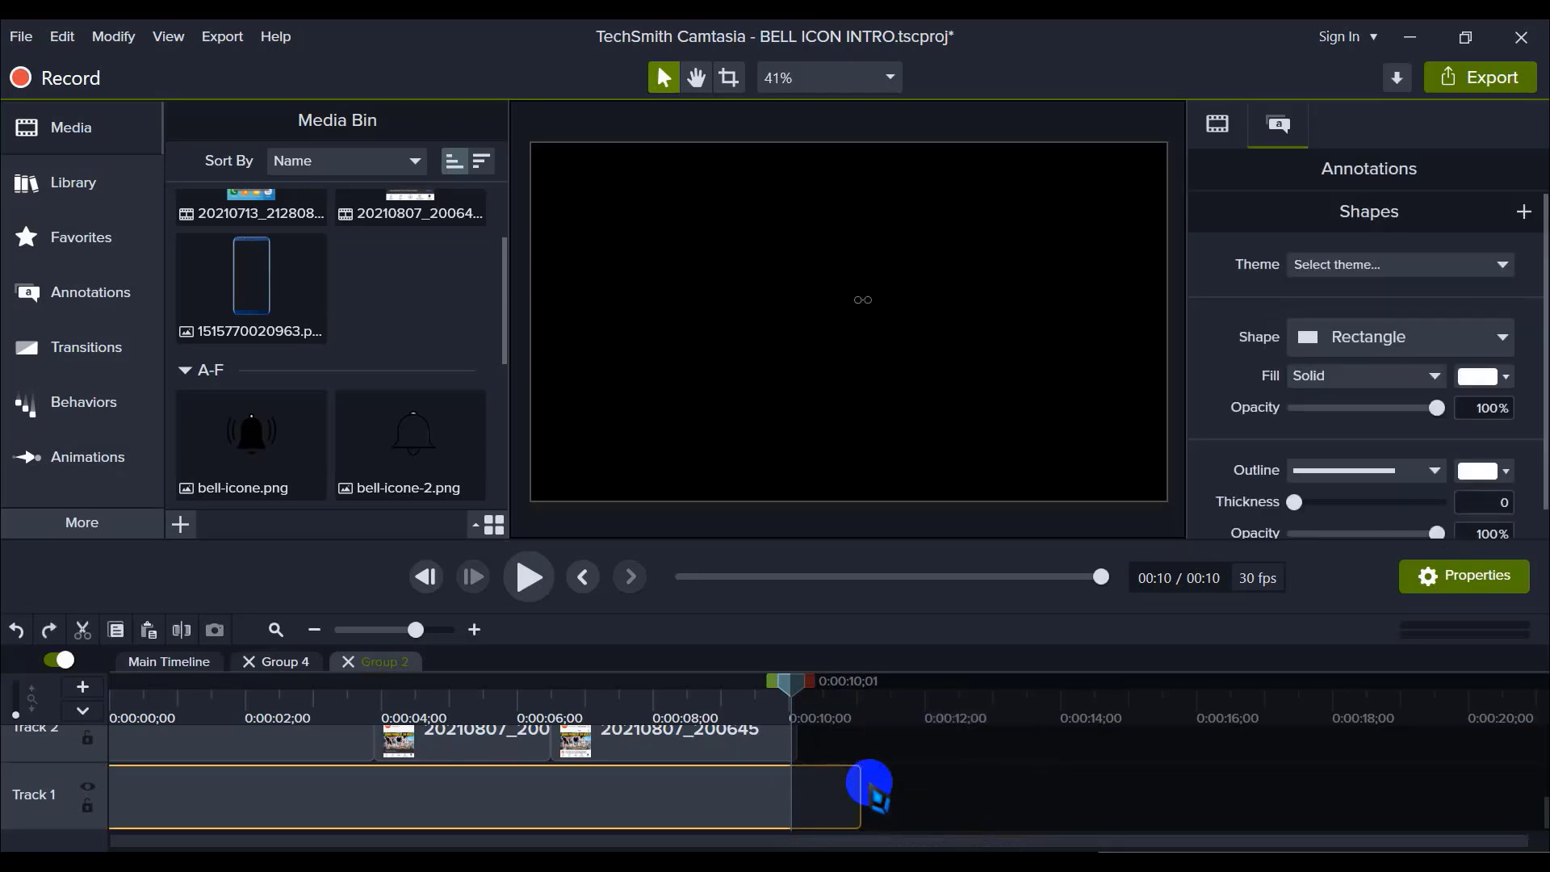
{"action": "key", "text": "ctrl+z"}
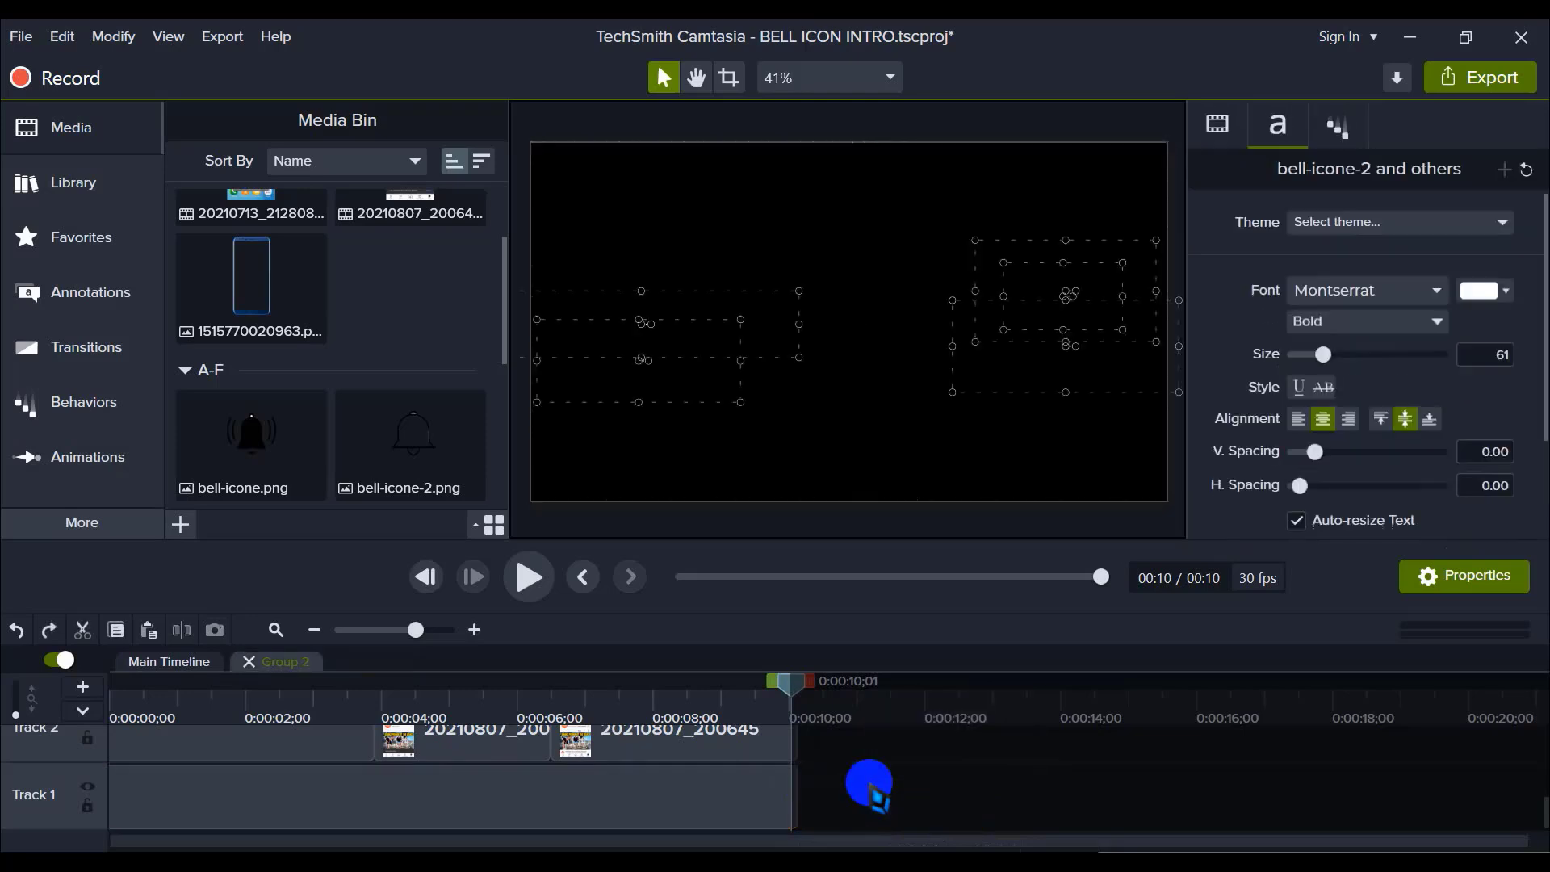
Step: Undo the cut that shortened the text and bell clips, and return the playhead to the start of the timeline
{"action": "key", "text": "ctrl+z"}
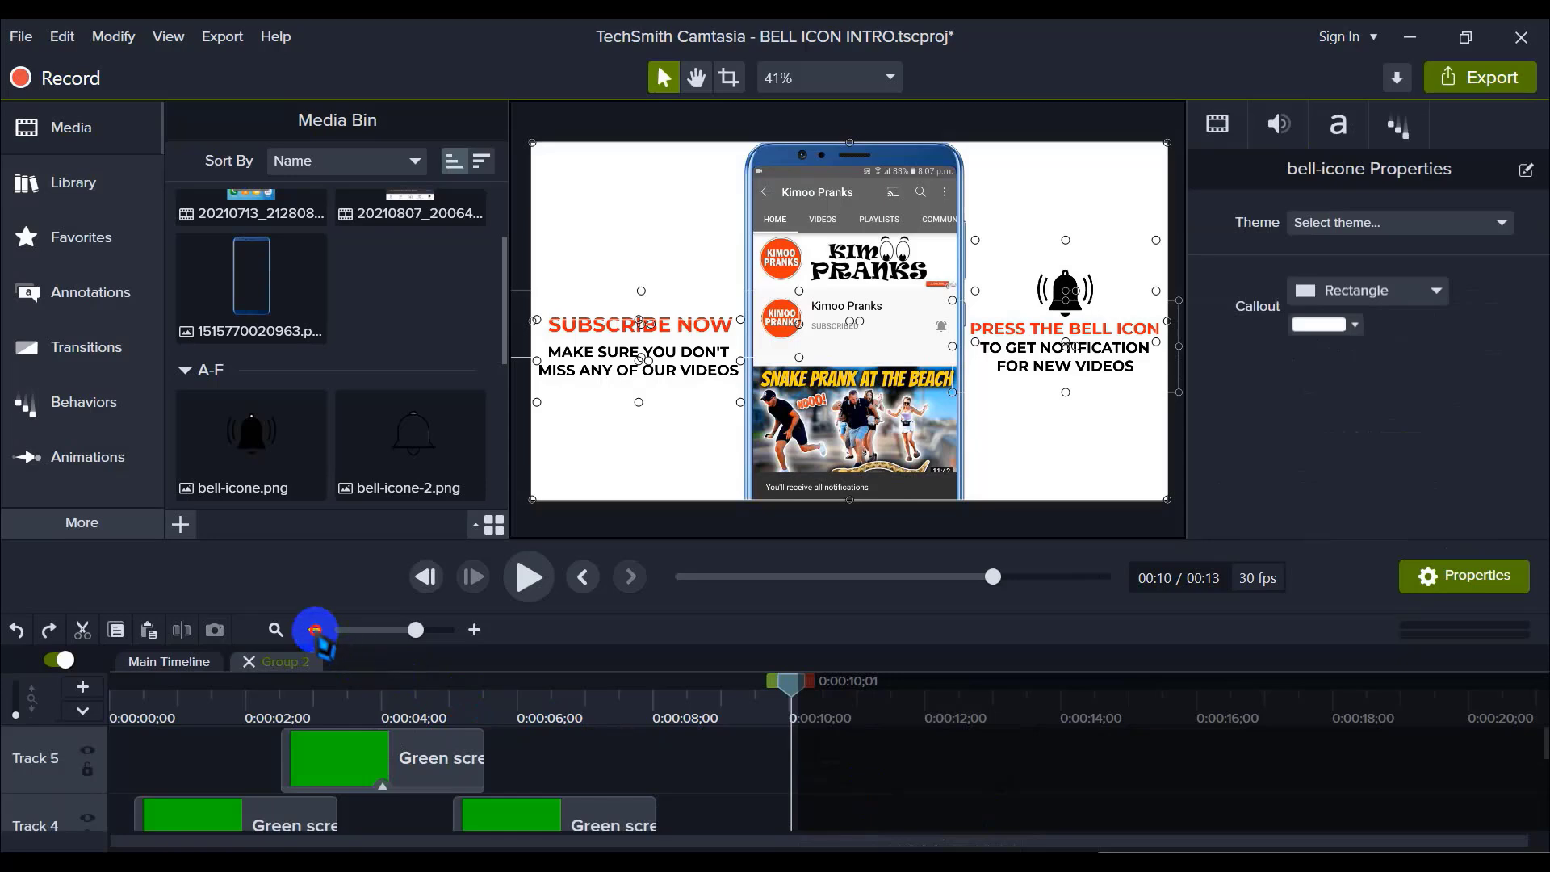
{"action": "left_click", "coordinate": [314, 630]}
{"action": "scroll", "coordinate": [428, 792], "scroll_direction": "down", "scroll_amount": 3}
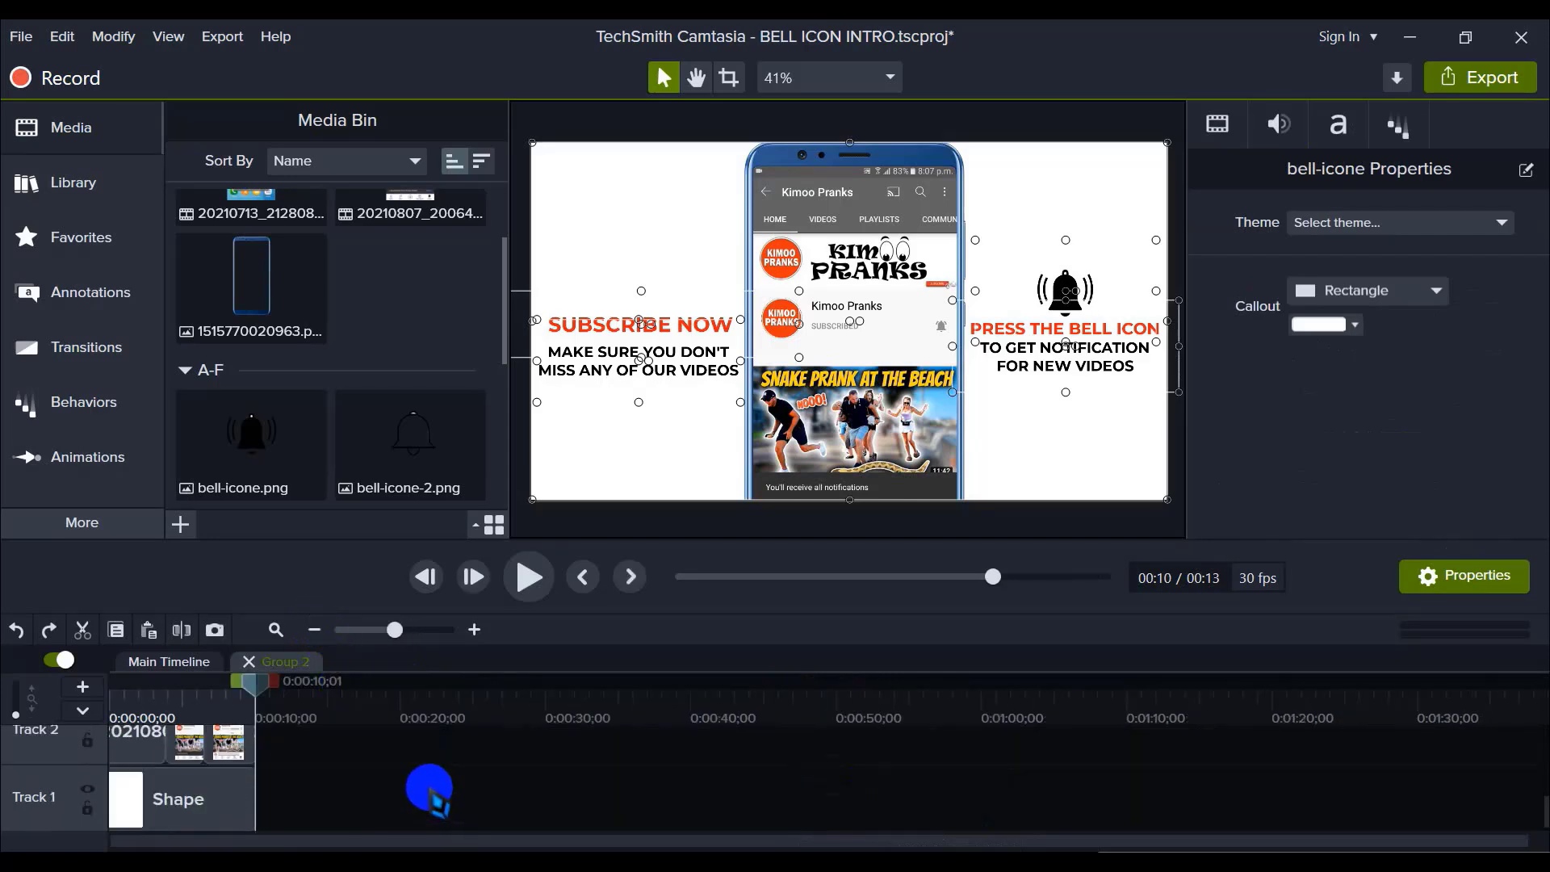
{"action": "left_click_drag", "start_coordinate": [396, 630], "coordinate": [406, 631]}
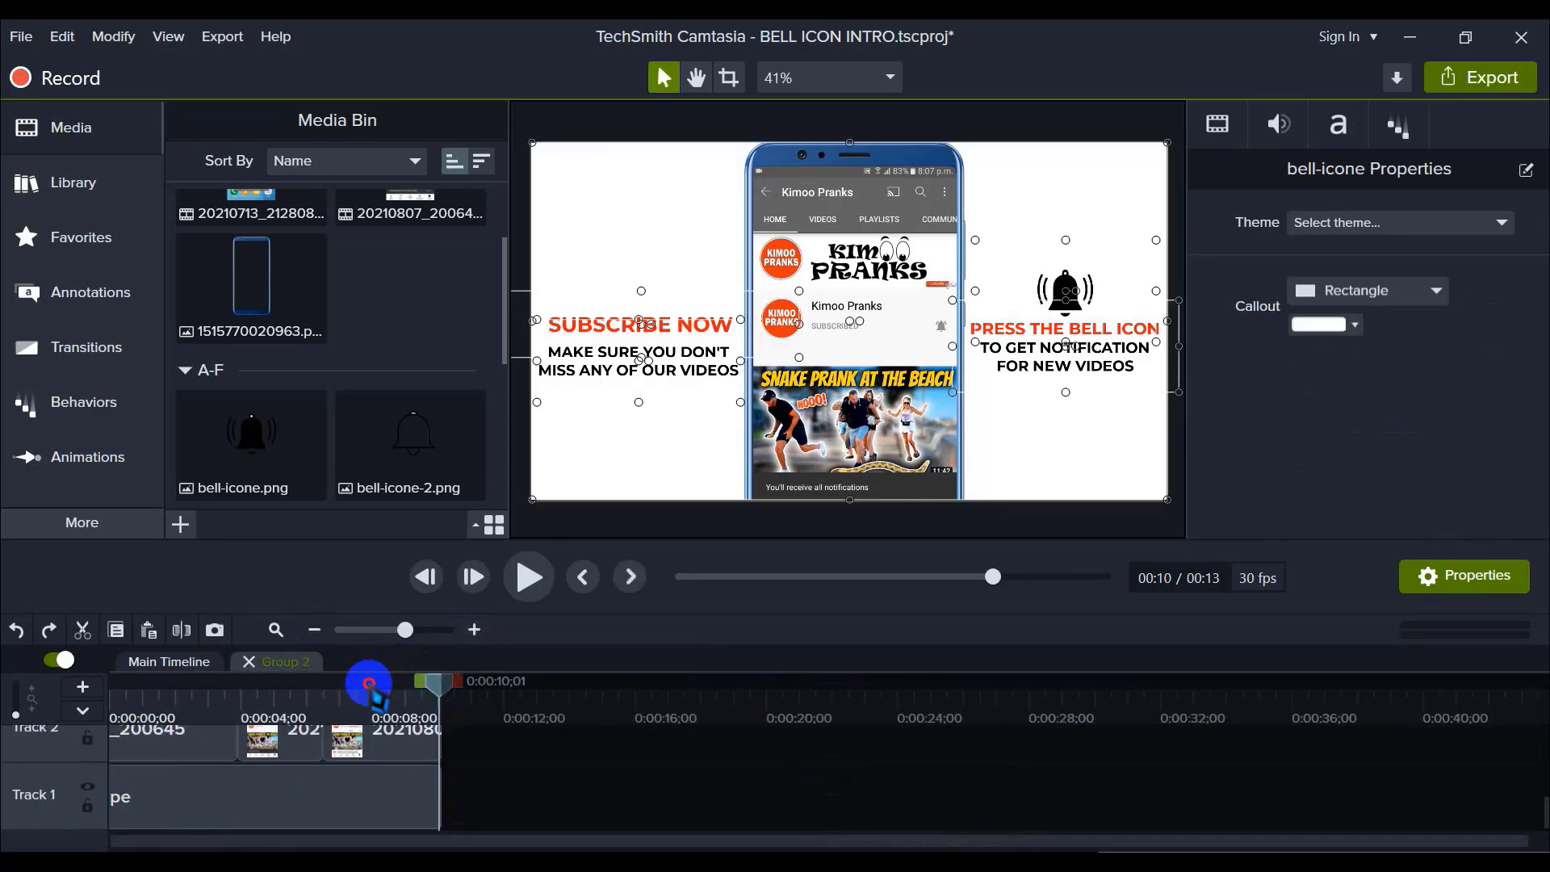
{"action": "left_click_drag", "start_coordinate": [370, 679], "coordinate": [8, 690]}
{"action": "key", "text": "ctrl+a"}
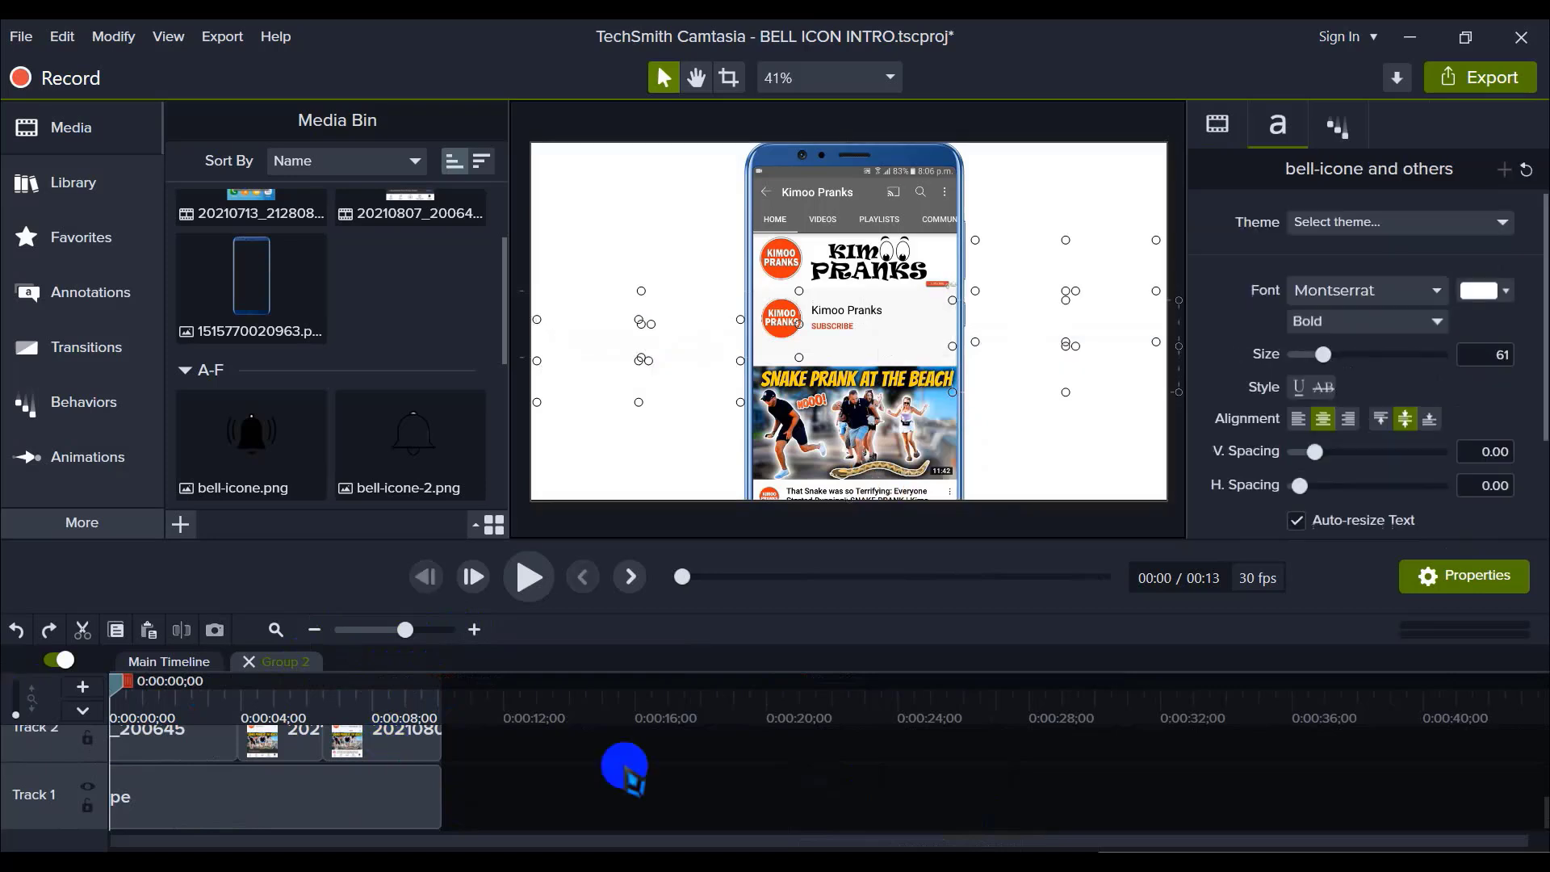
Step: Close Group 2 and return to the main timeline's Track 1 and Track 2
{"action": "scroll", "coordinate": [525, 803], "scroll_direction": "up", "scroll_amount": 3}
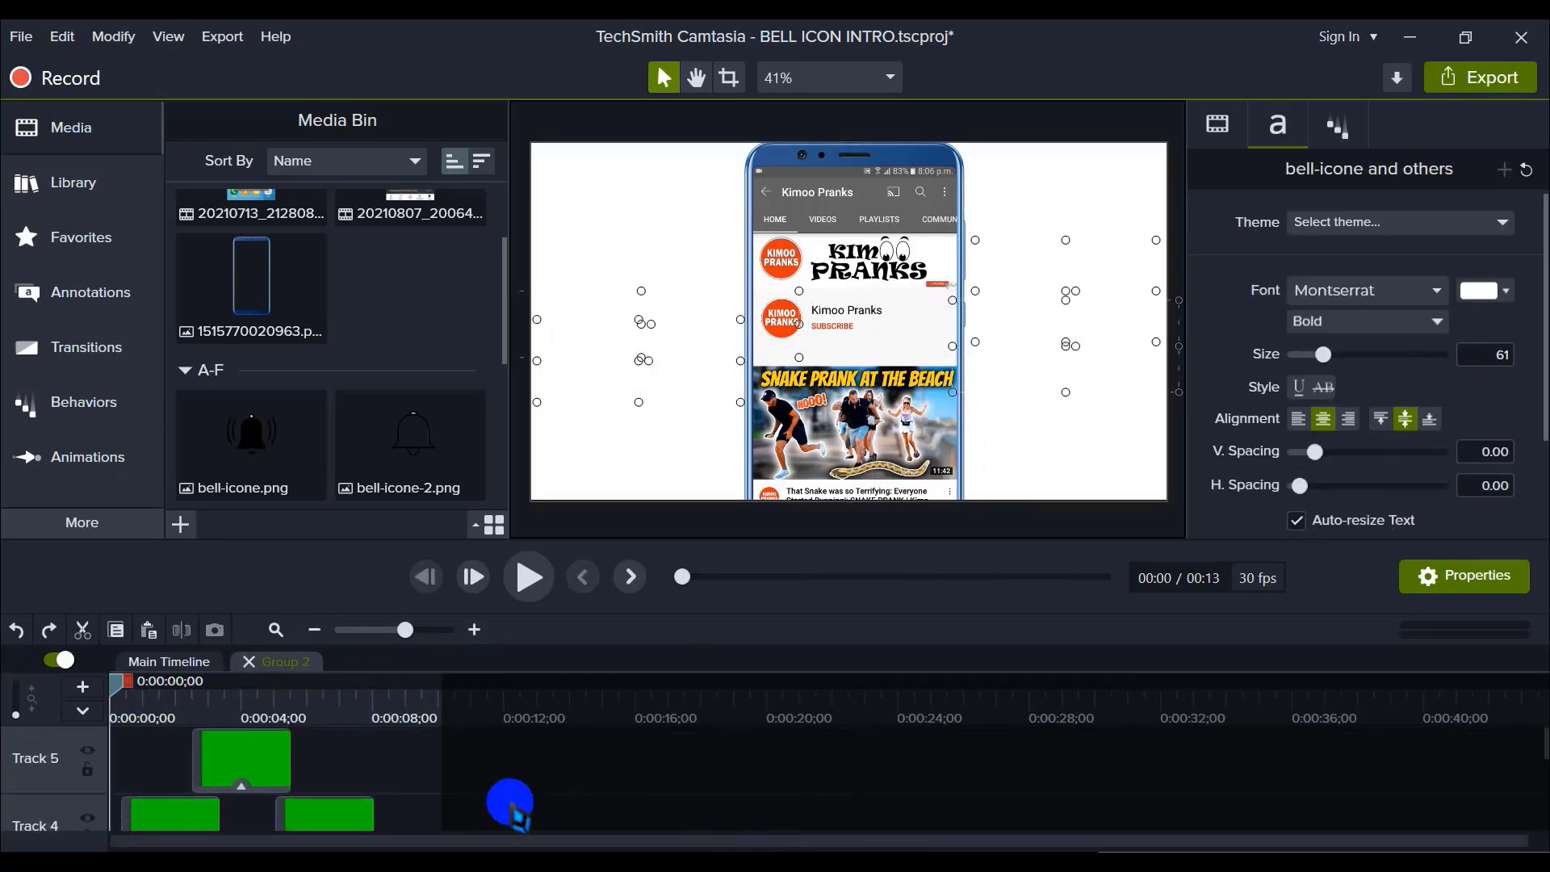
{"action": "left_click", "coordinate": [248, 663]}
{"action": "scroll", "coordinate": [505, 767], "scroll_direction": "down", "scroll_amount": 3}
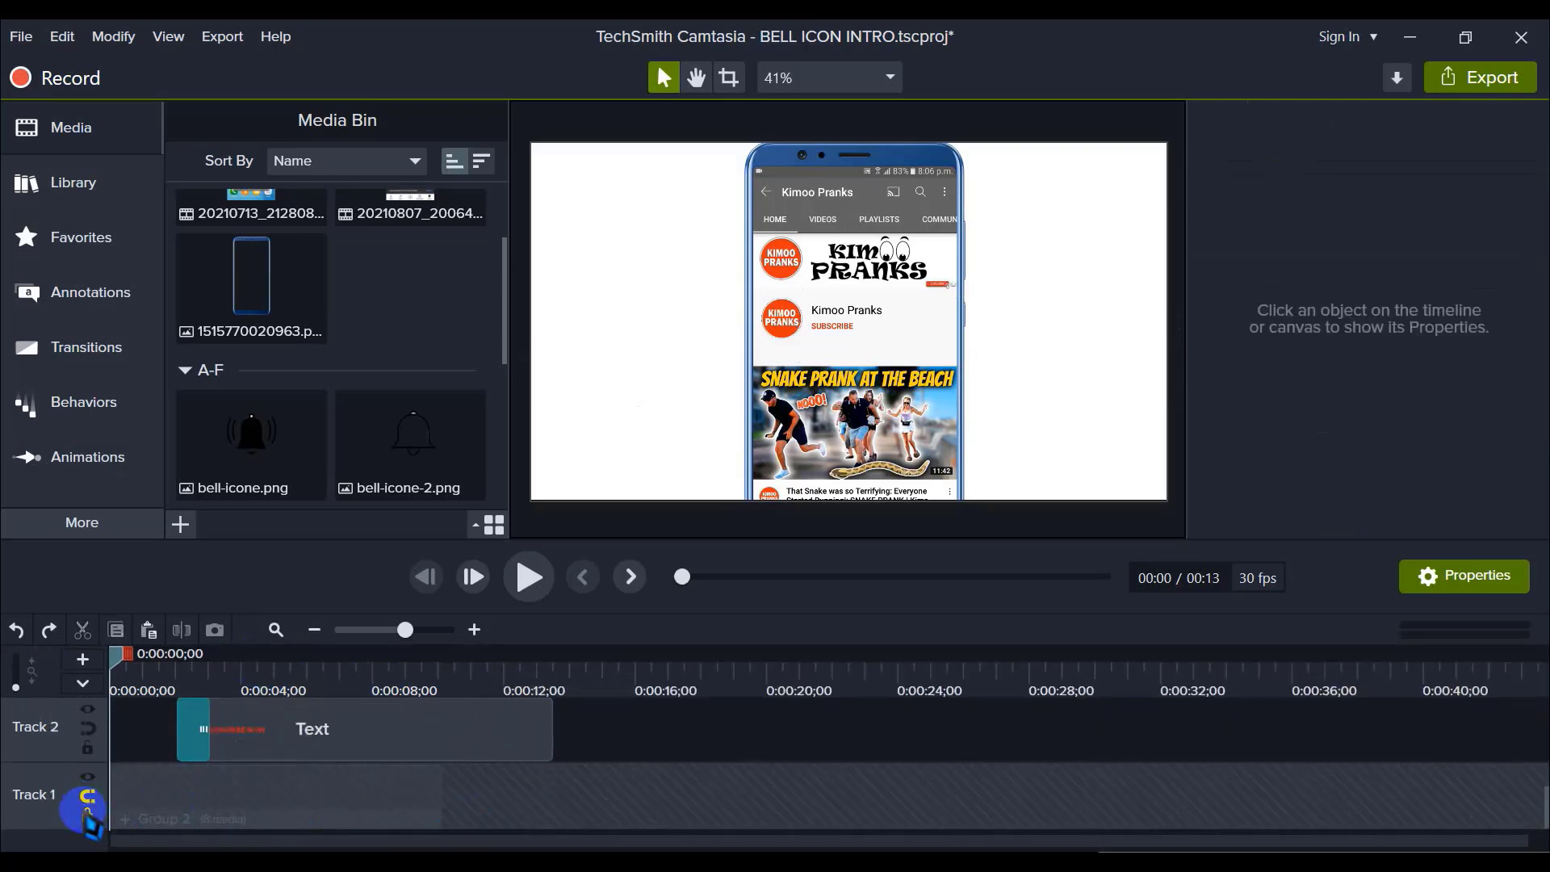
Step: Unlock Track 1, then split the text and bell clips at 0:00:10;04 and delete the parts after that point
{"action": "left_click_drag", "start_coordinate": [89, 816], "coordinate": [444, 692]}
{"action": "scroll", "coordinate": [533, 779], "scroll_direction": "up", "scroll_amount": 2}
{"action": "scroll", "coordinate": [534, 779], "scroll_direction": "up", "scroll_amount": 2}
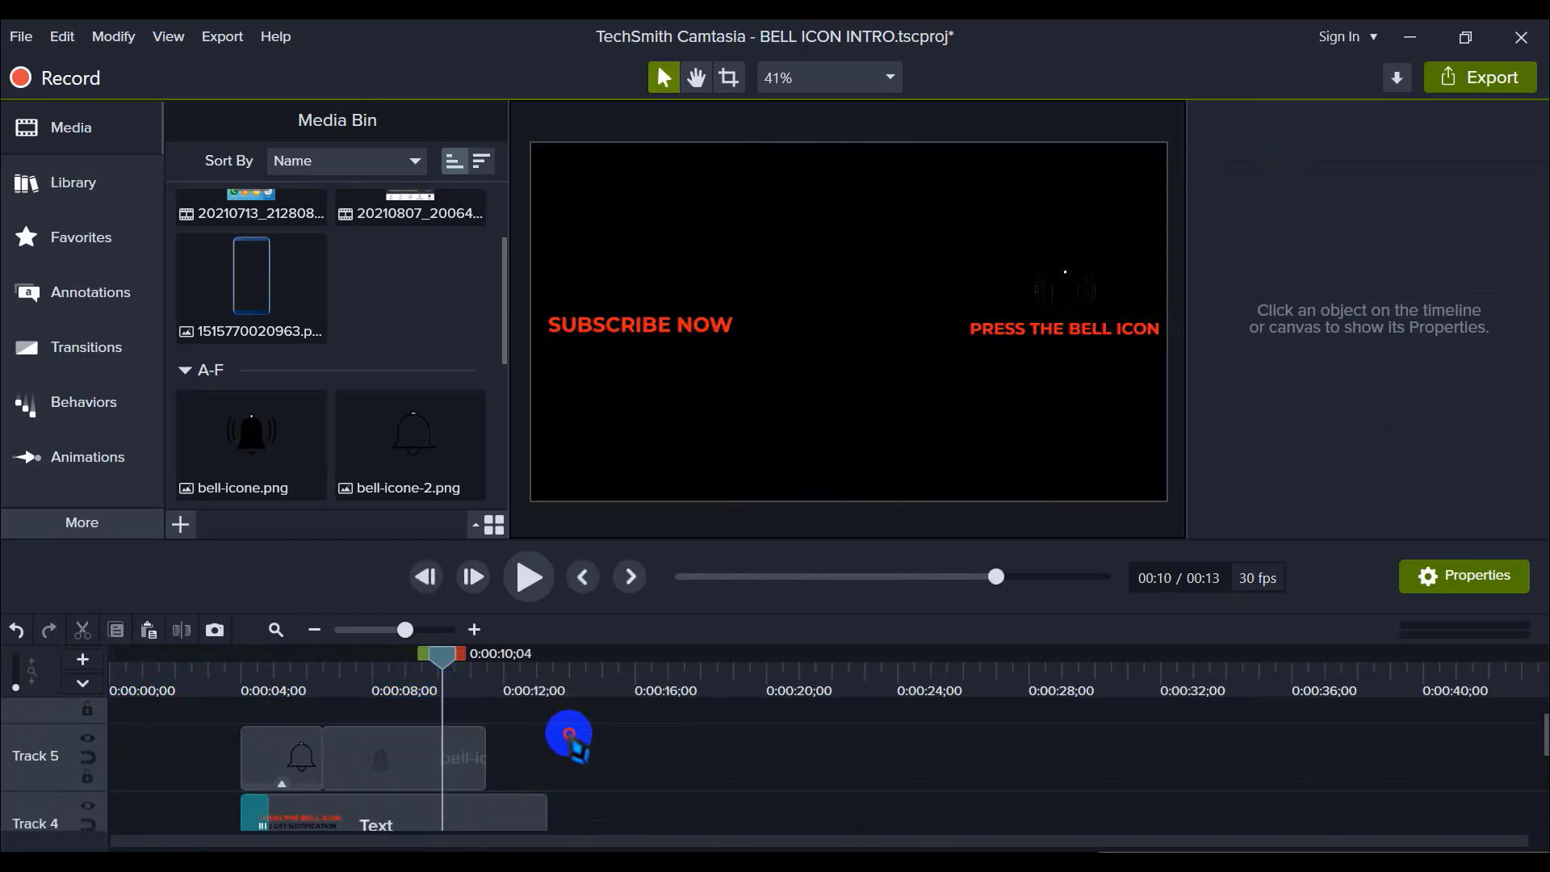
{"action": "left_click_drag", "start_coordinate": [581, 726], "coordinate": [450, 789]}
{"action": "left_click", "coordinate": [181, 630]}
{"action": "scroll", "coordinate": [606, 775], "scroll_direction": "up", "scroll_amount": 4}
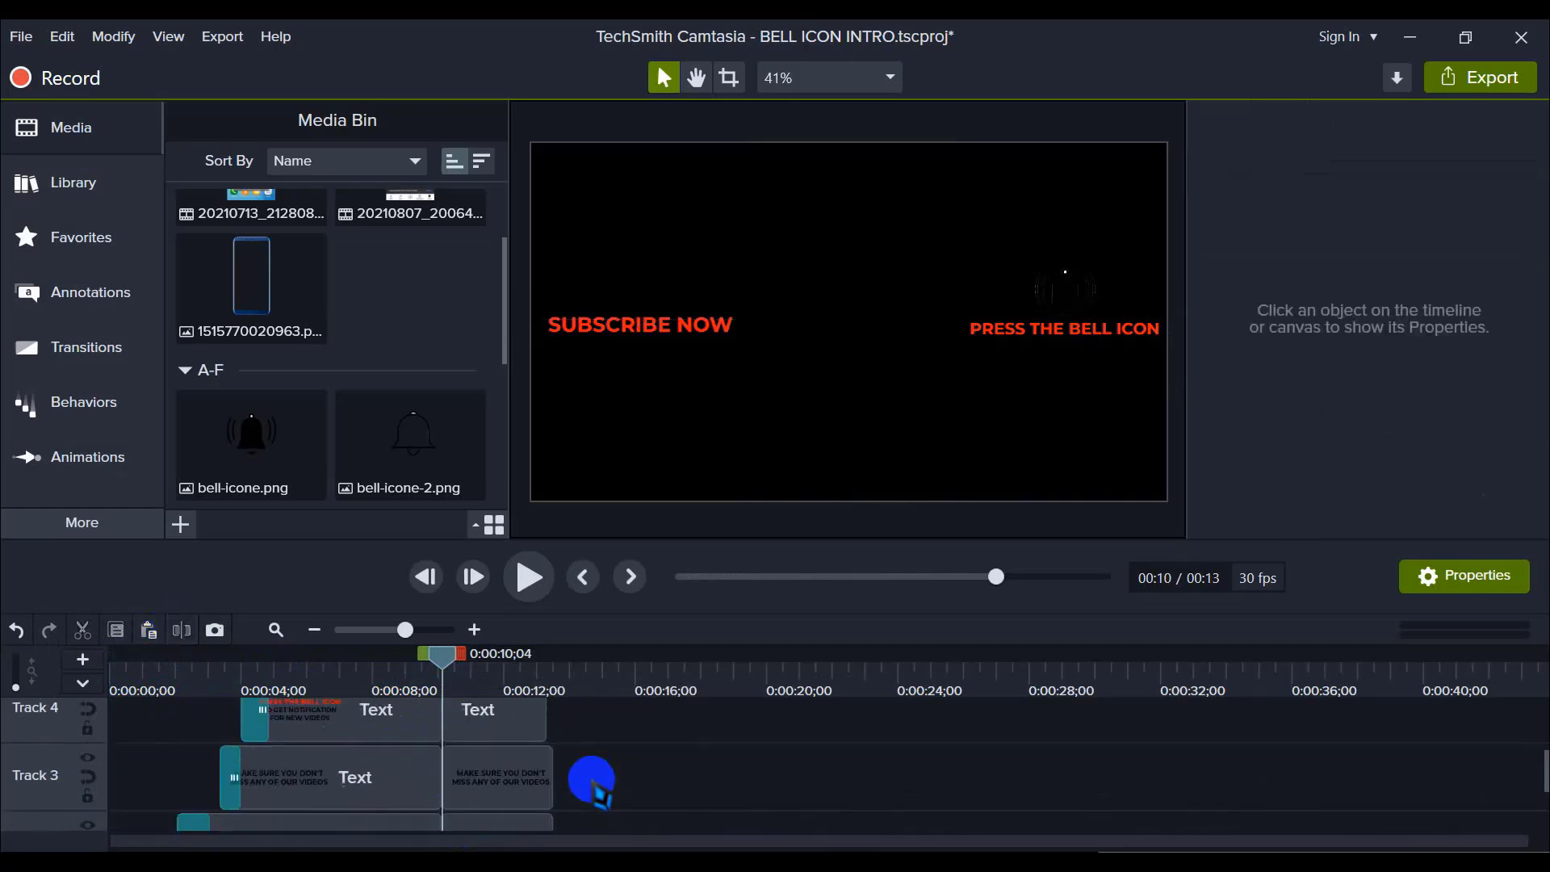
{"action": "left_click_drag", "start_coordinate": [436, 844], "coordinate": [460, 814]}
{"action": "key", "text": "Delete"}
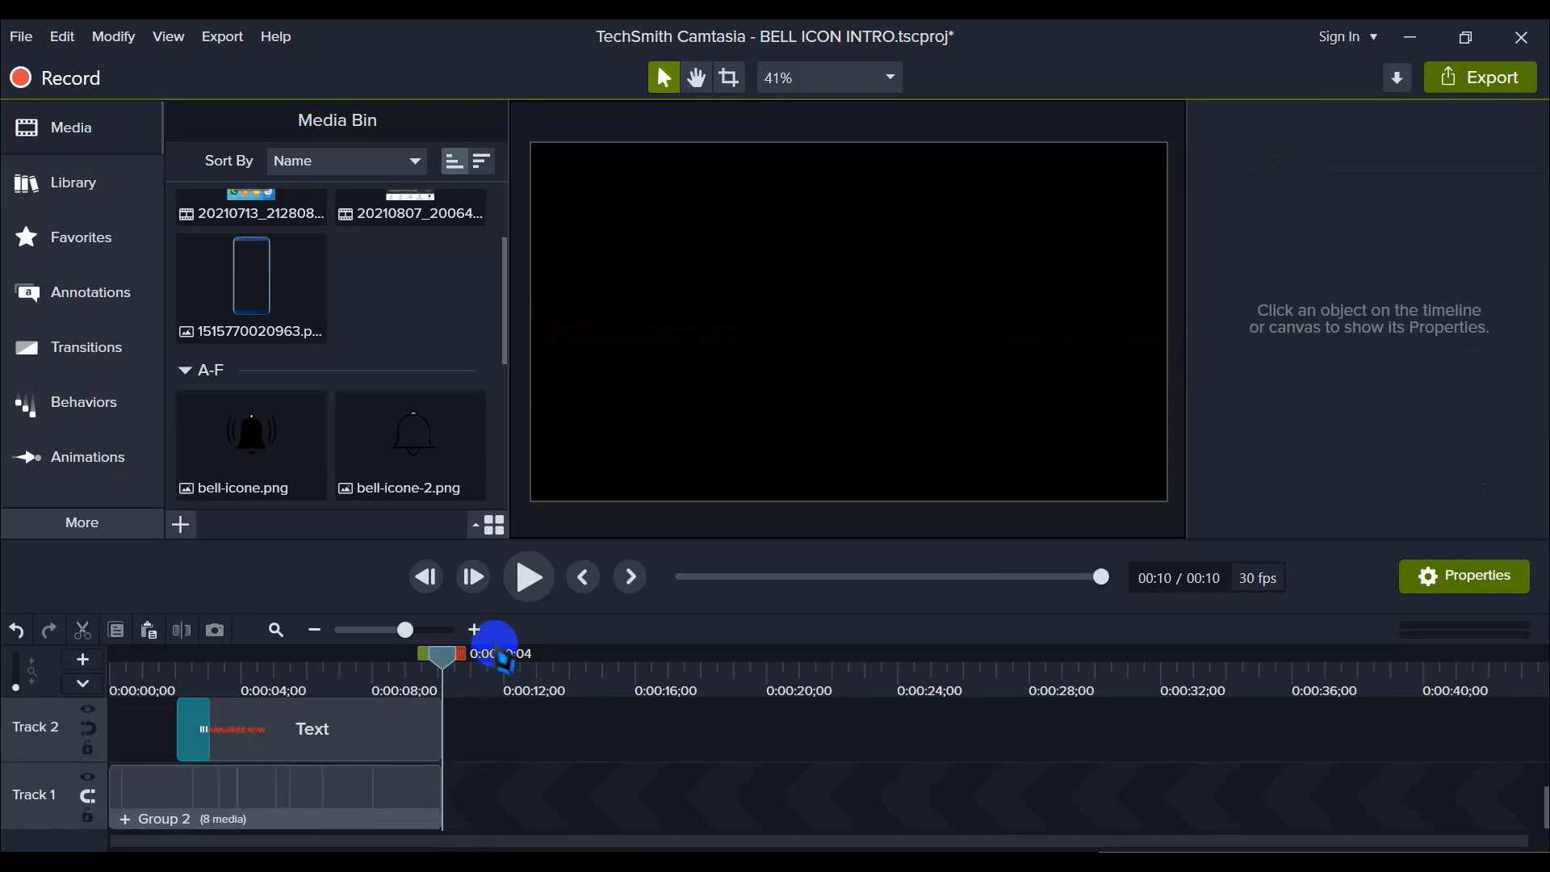
Step: Ungroup Group 2 on Track 1 into its separate clips
{"action": "left_click", "coordinate": [475, 630]}
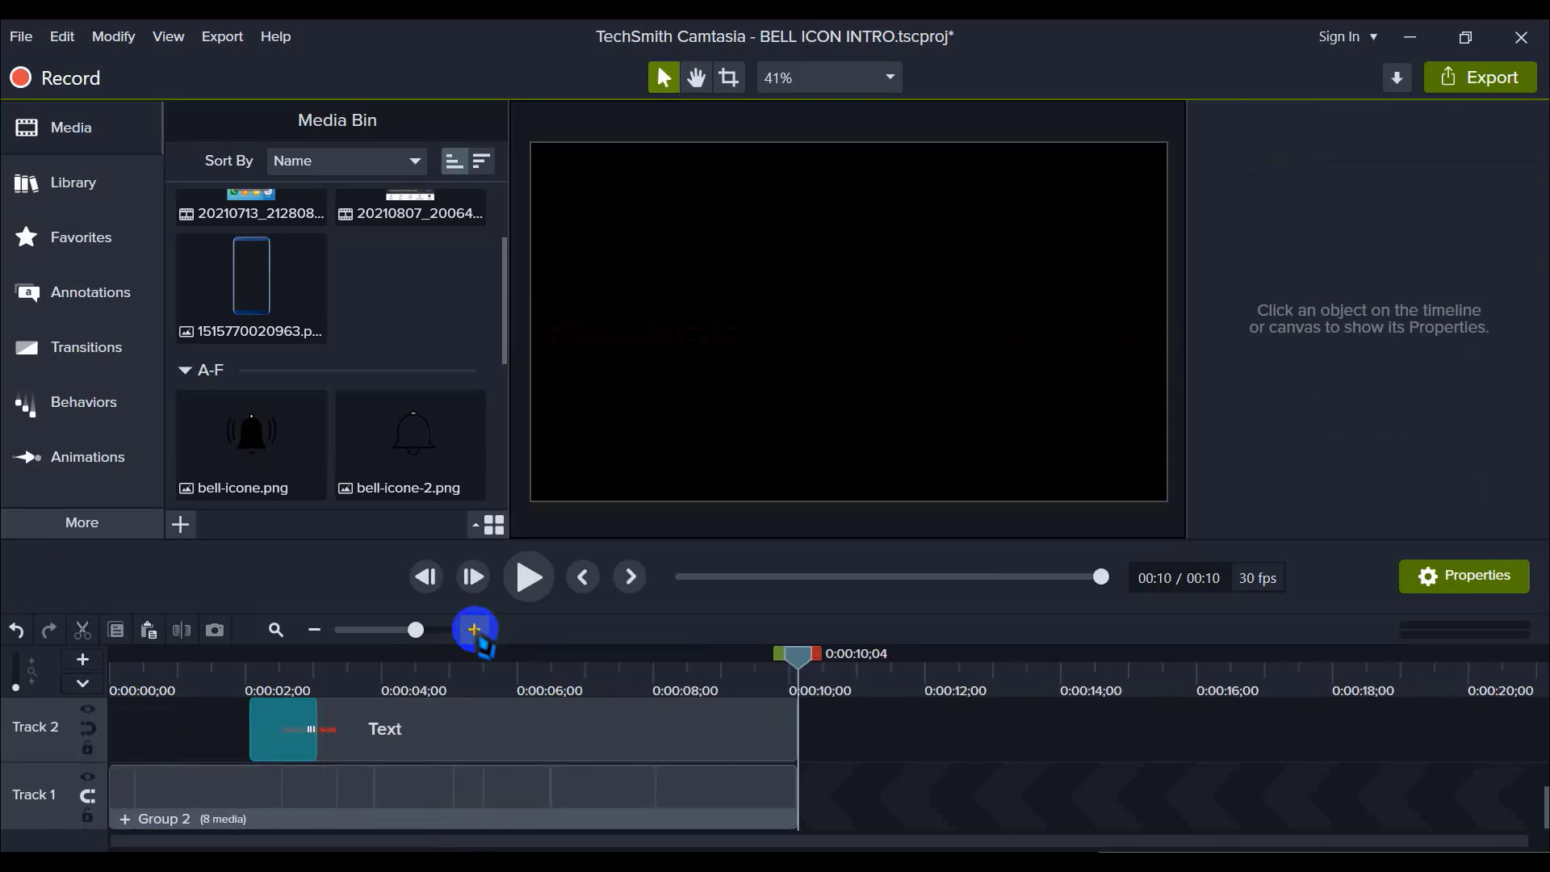
{"action": "left_click", "coordinate": [735, 796]}
{"action": "right_click", "coordinate": [442, 804]}
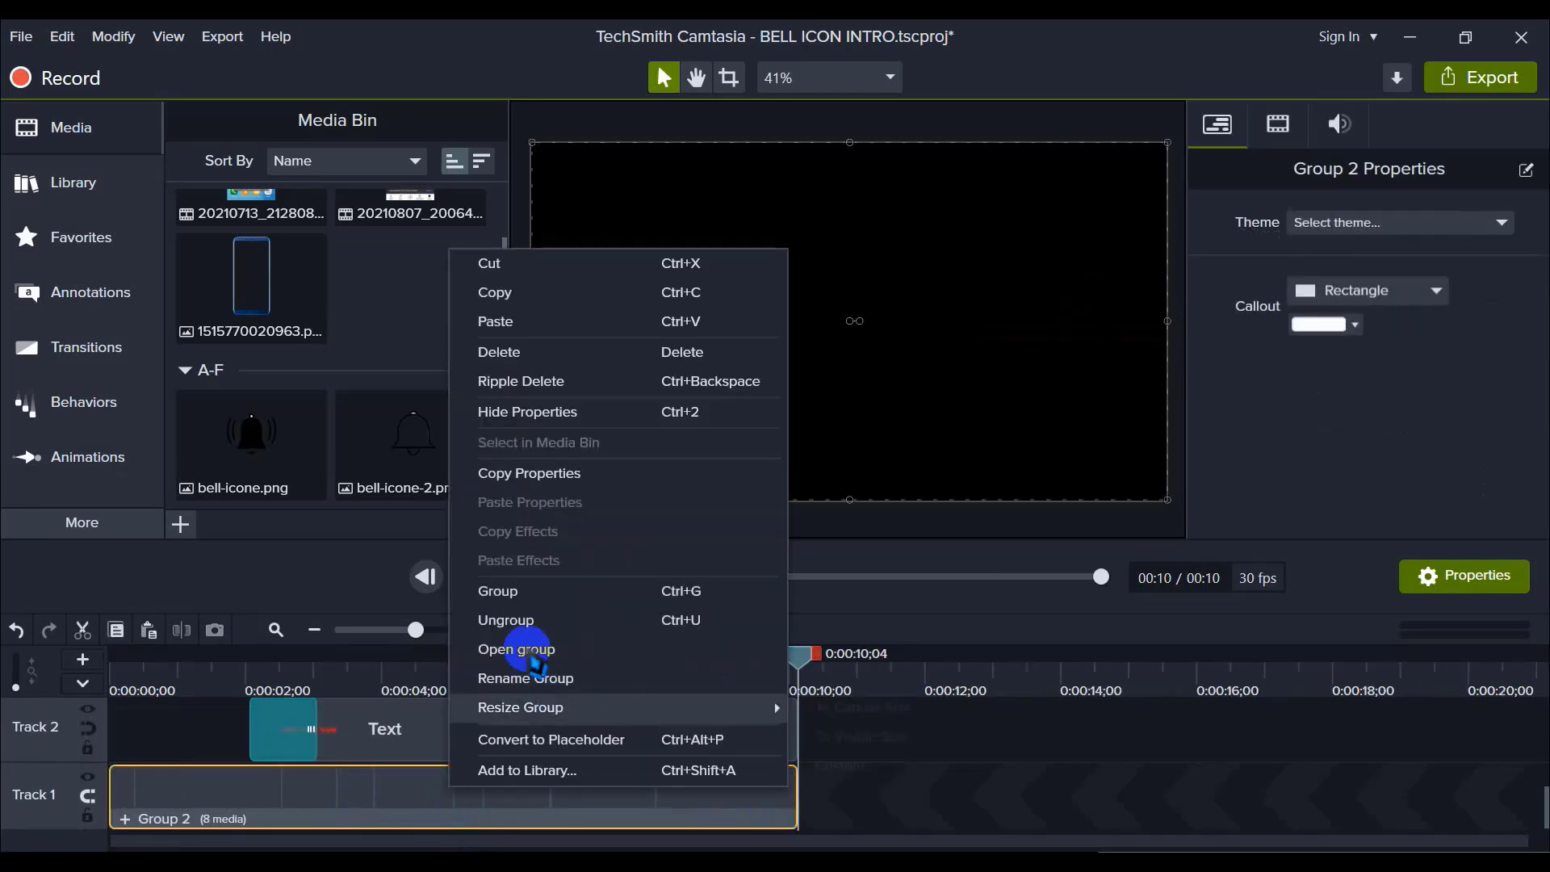
{"action": "key", "text": "ctrl+u"}
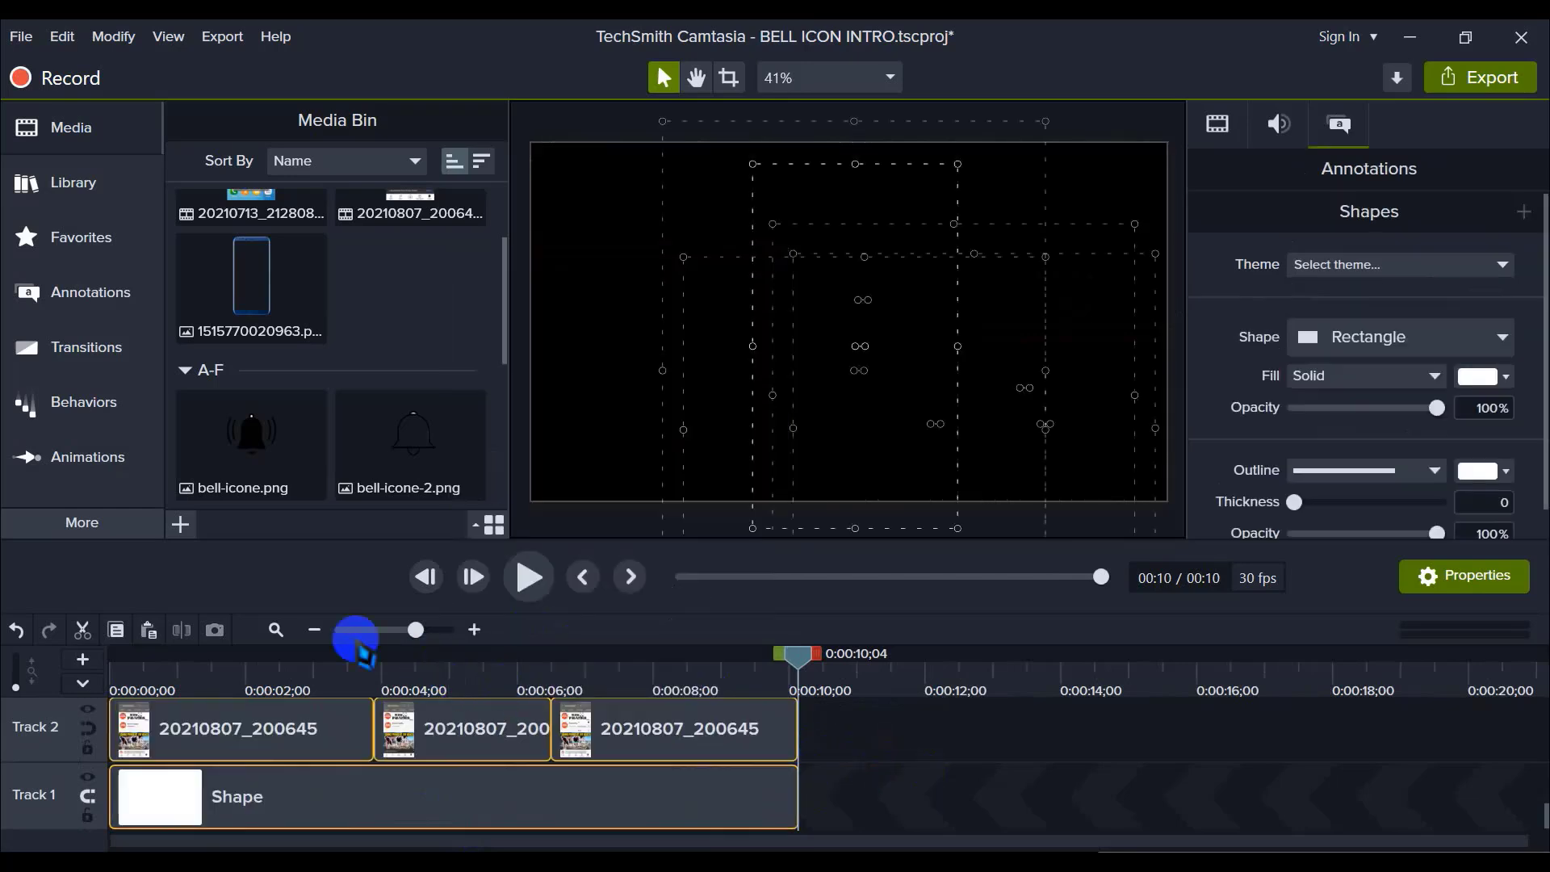
Step: Extend the white rectangle on Track 1 past the other clips so that it ends at about 0:00:13;08
{"action": "left_click", "coordinate": [314, 630]}
{"action": "left_click", "coordinate": [595, 745]}
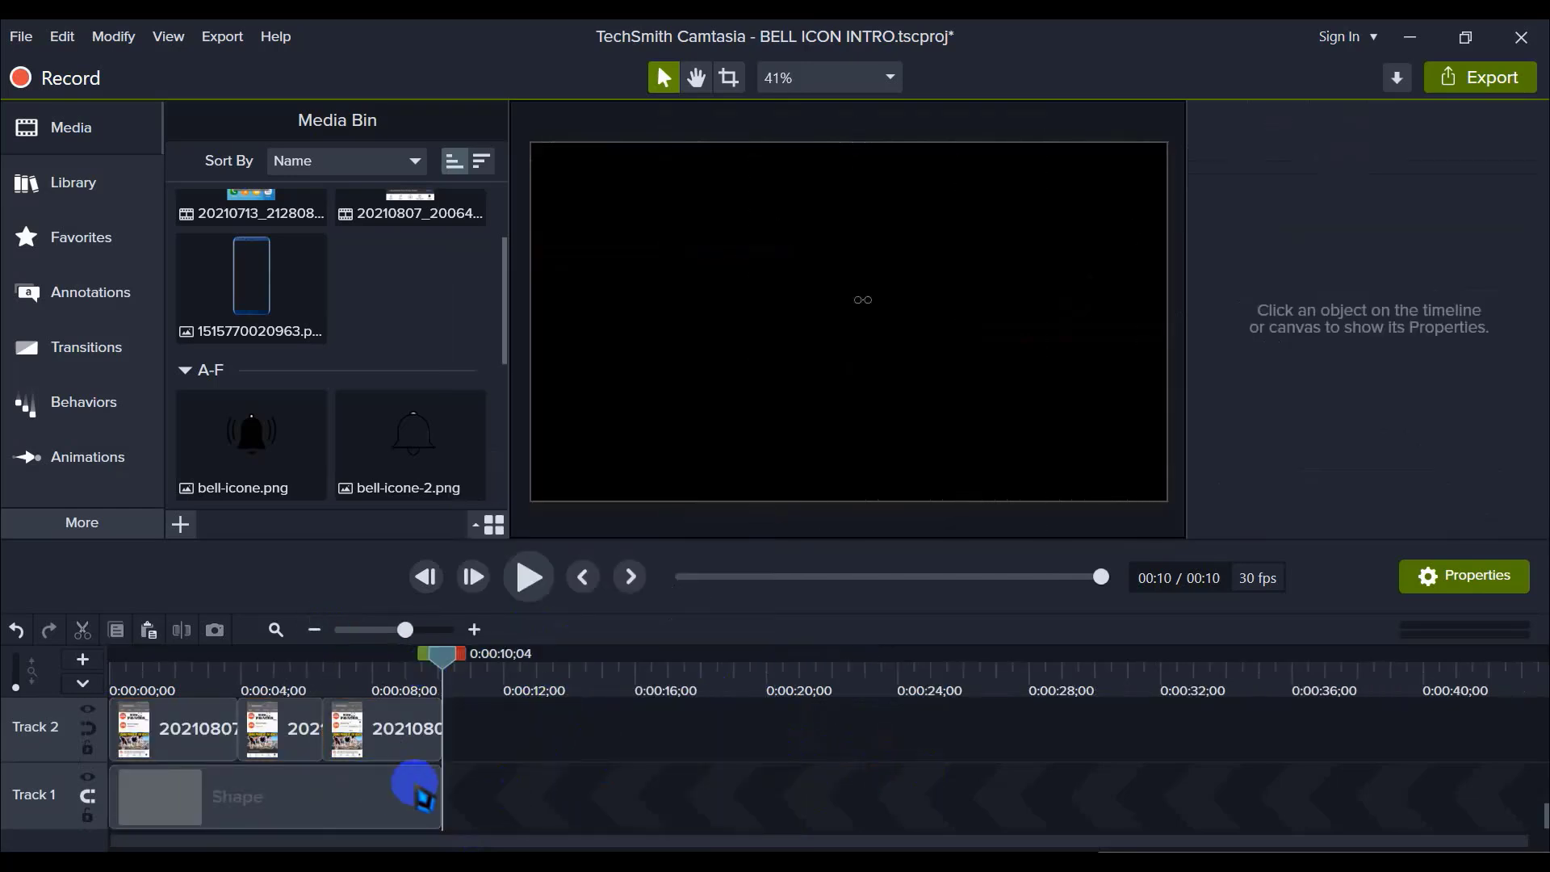
{"action": "left_click", "coordinate": [435, 785]}
{"action": "left_click_drag", "start_coordinate": [435, 785], "coordinate": [502, 788]}
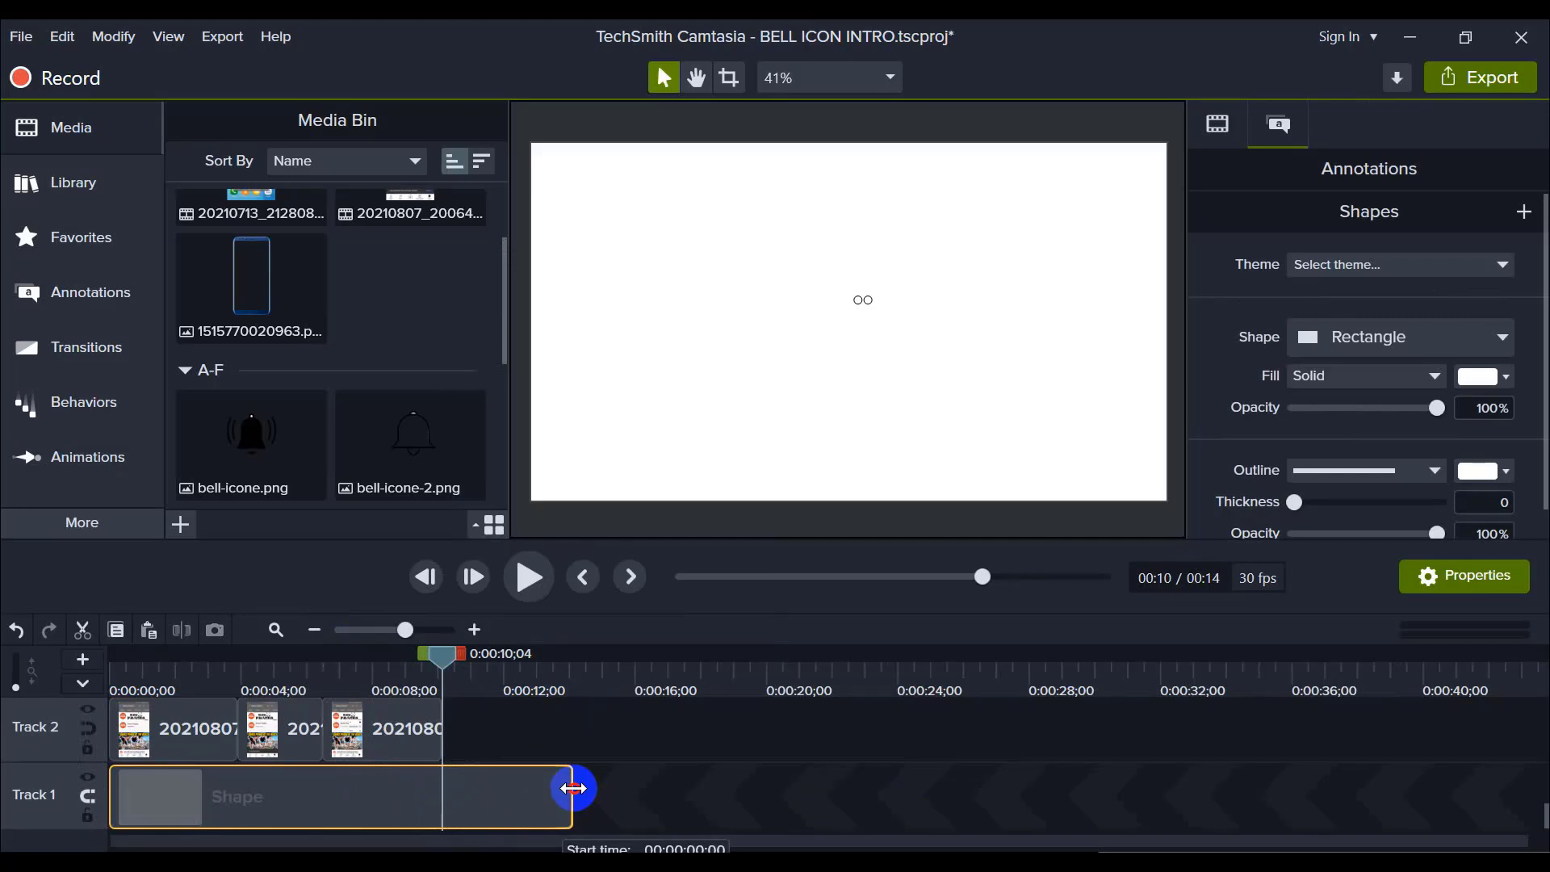
{"action": "left_click_drag", "start_coordinate": [573, 788], "coordinate": [573, 789]}
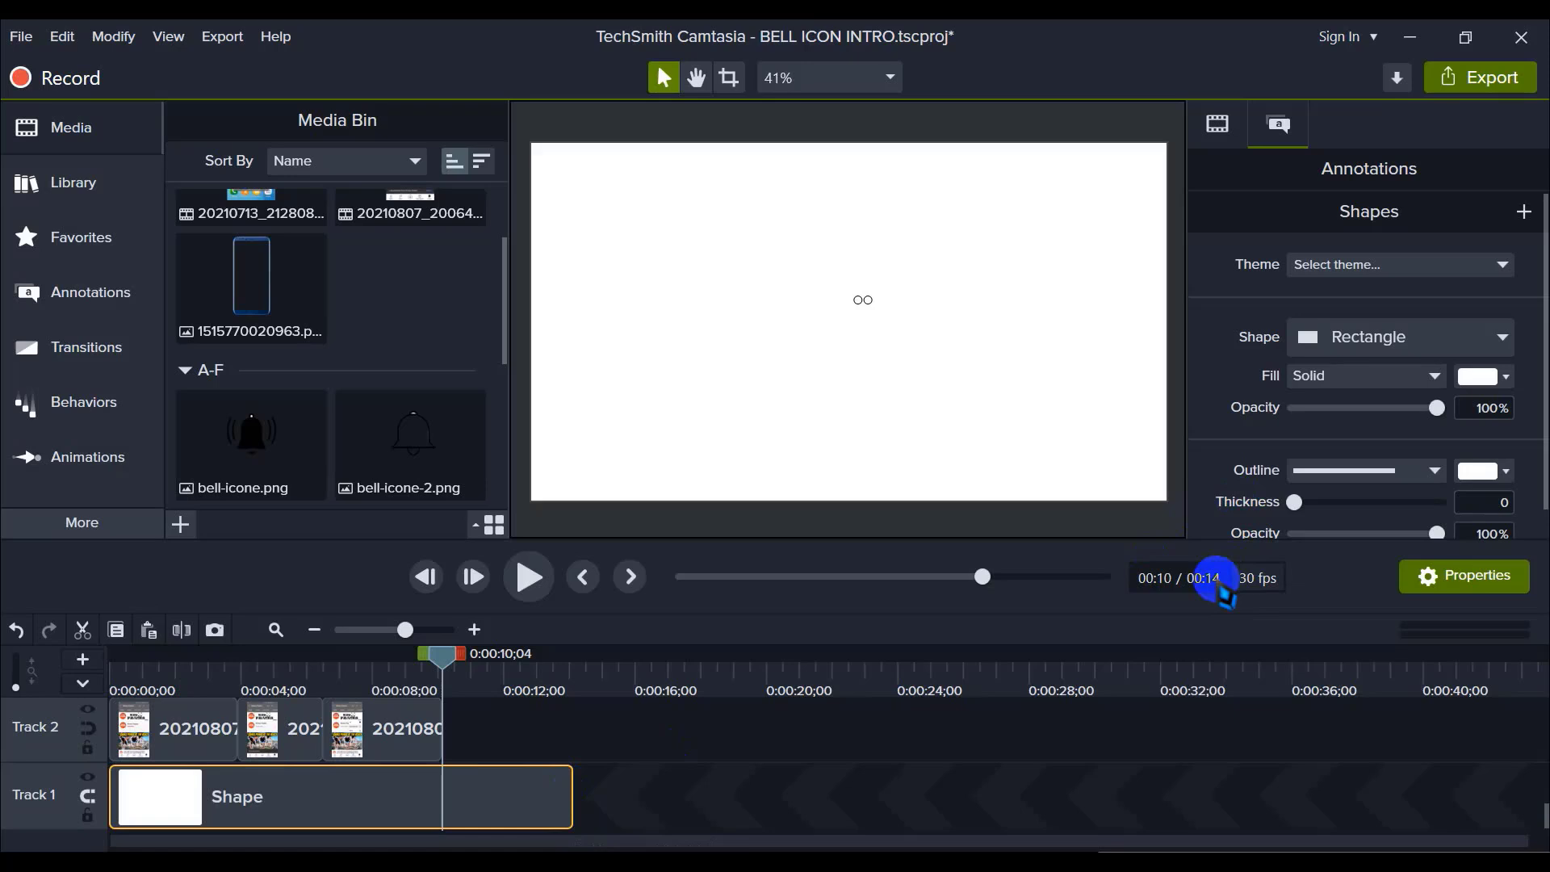
{"action": "left_click_drag", "start_coordinate": [571, 780], "coordinate": [549, 776]}
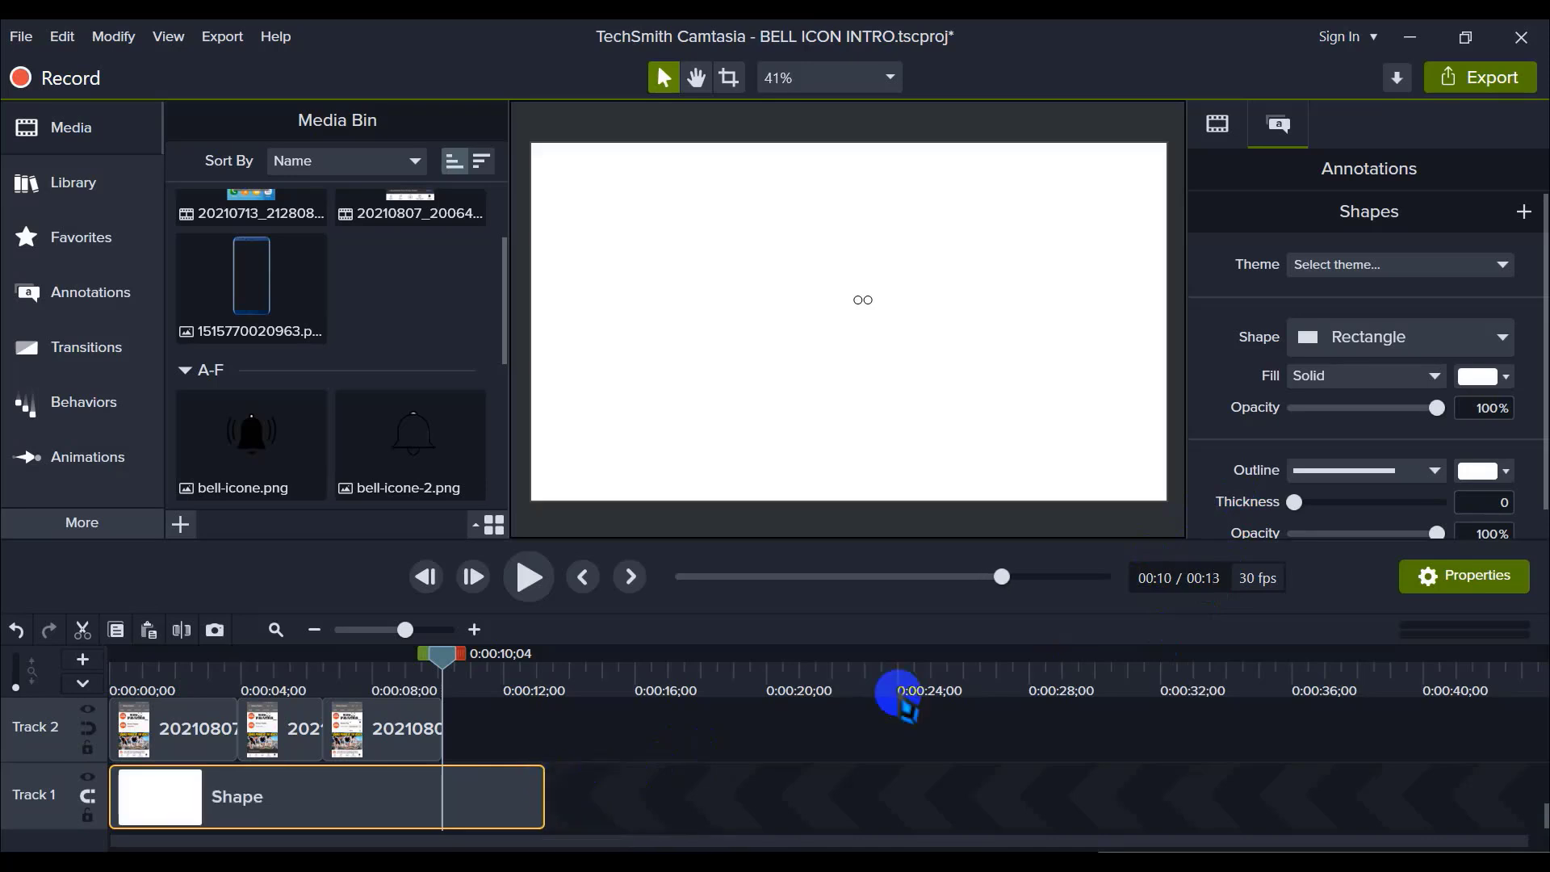
Step: Place the playhead at the rectangle's end at 0:00:13;08 and select the clips on Track 3 and above
{"action": "left_click", "coordinate": [571, 737]}
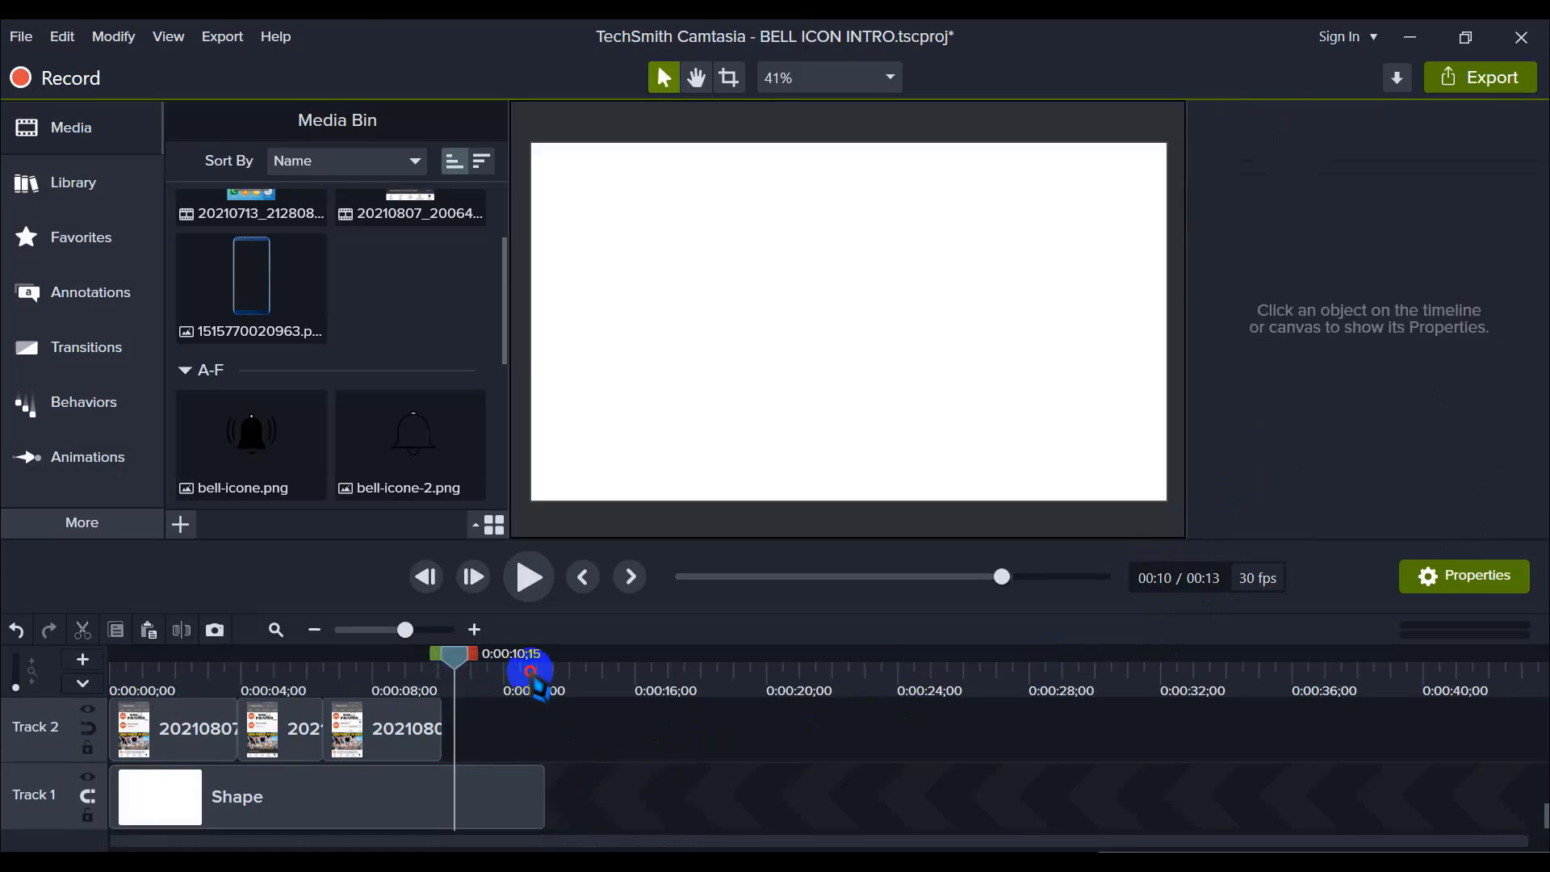
{"action": "left_click", "coordinate": [533, 676]}
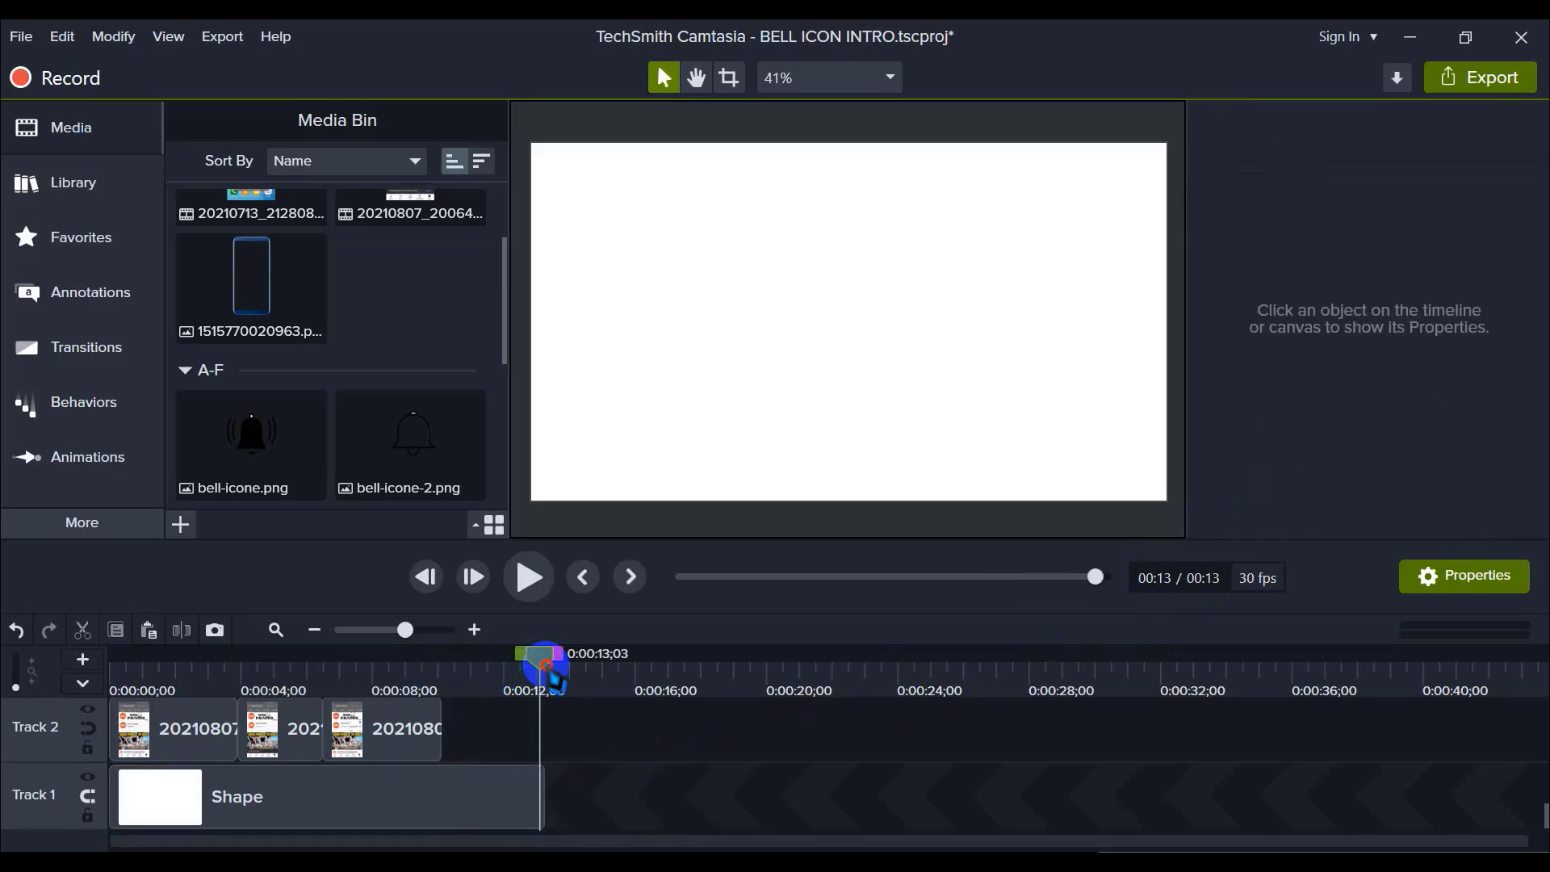
{"action": "left_click_drag", "start_coordinate": [554, 680], "coordinate": [555, 680]}
{"action": "scroll", "coordinate": [559, 709], "scroll_direction": "up", "scroll_amount": 8}
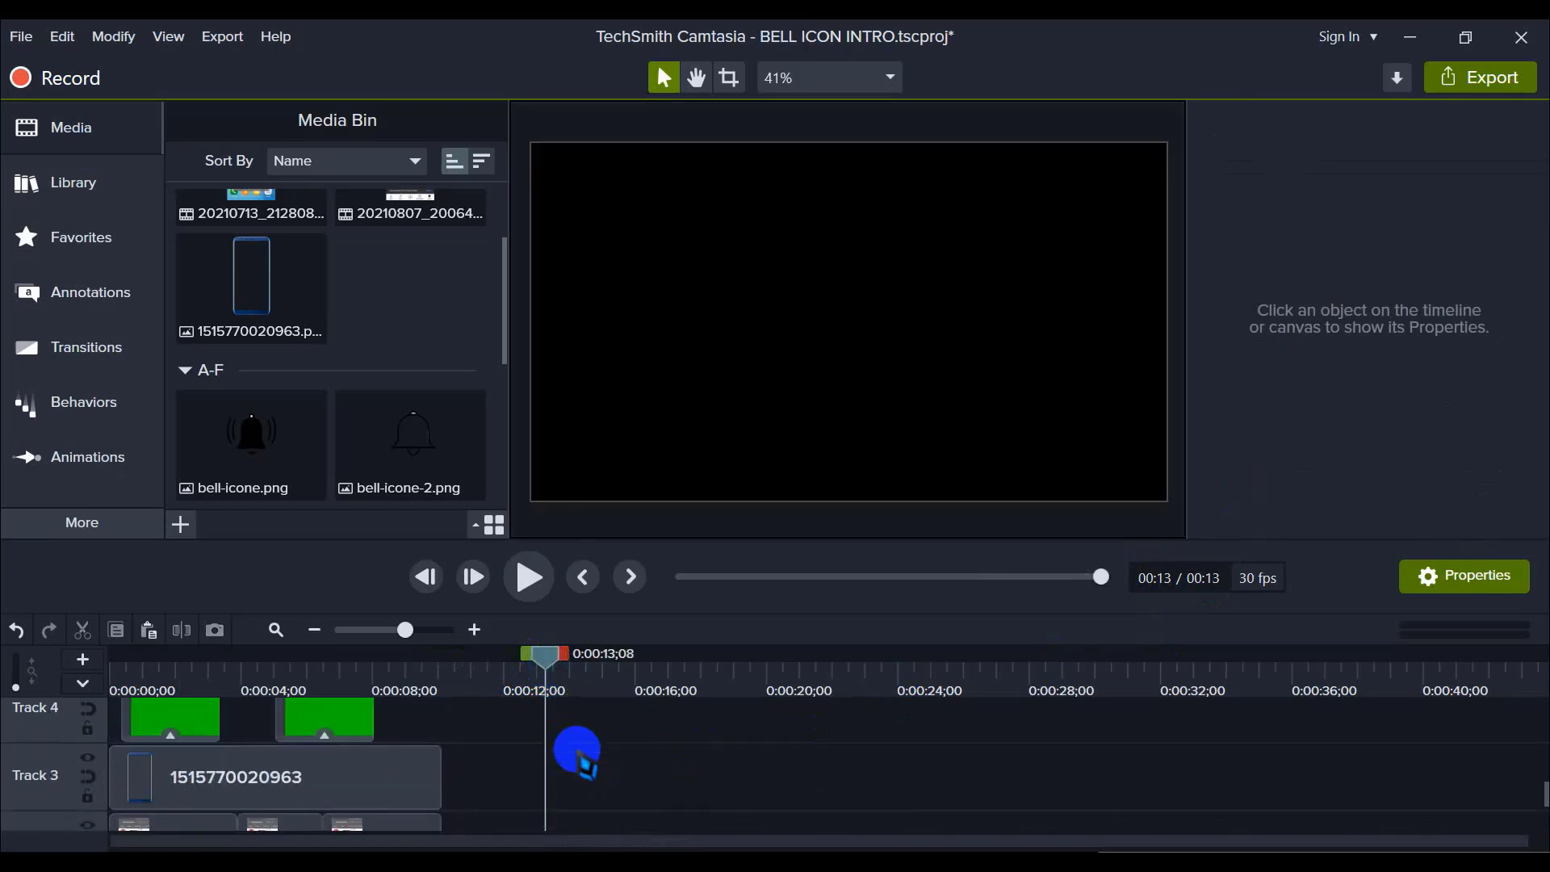
{"action": "left_click_drag", "start_coordinate": [587, 736], "coordinate": [81, 723]}
{"action": "scroll", "coordinate": [410, 783], "scroll_direction": "up", "scroll_amount": 1}
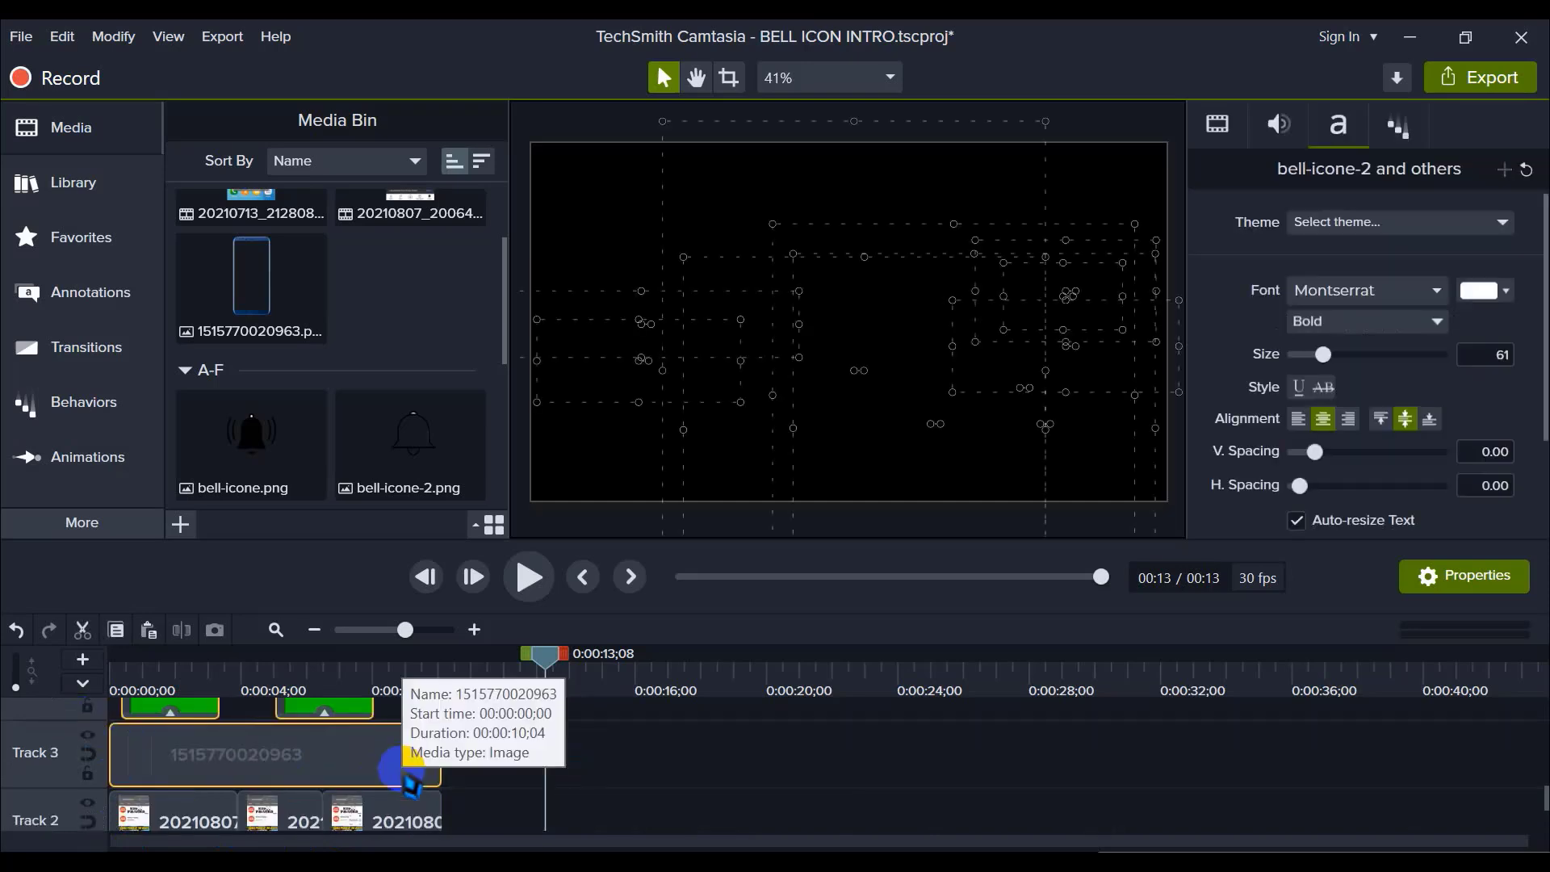
Step: Examine where the selected text, hand and phone clips end compared with the rectangle and the playhead
{"action": "scroll", "coordinate": [496, 783], "scroll_direction": "up", "scroll_amount": 7}
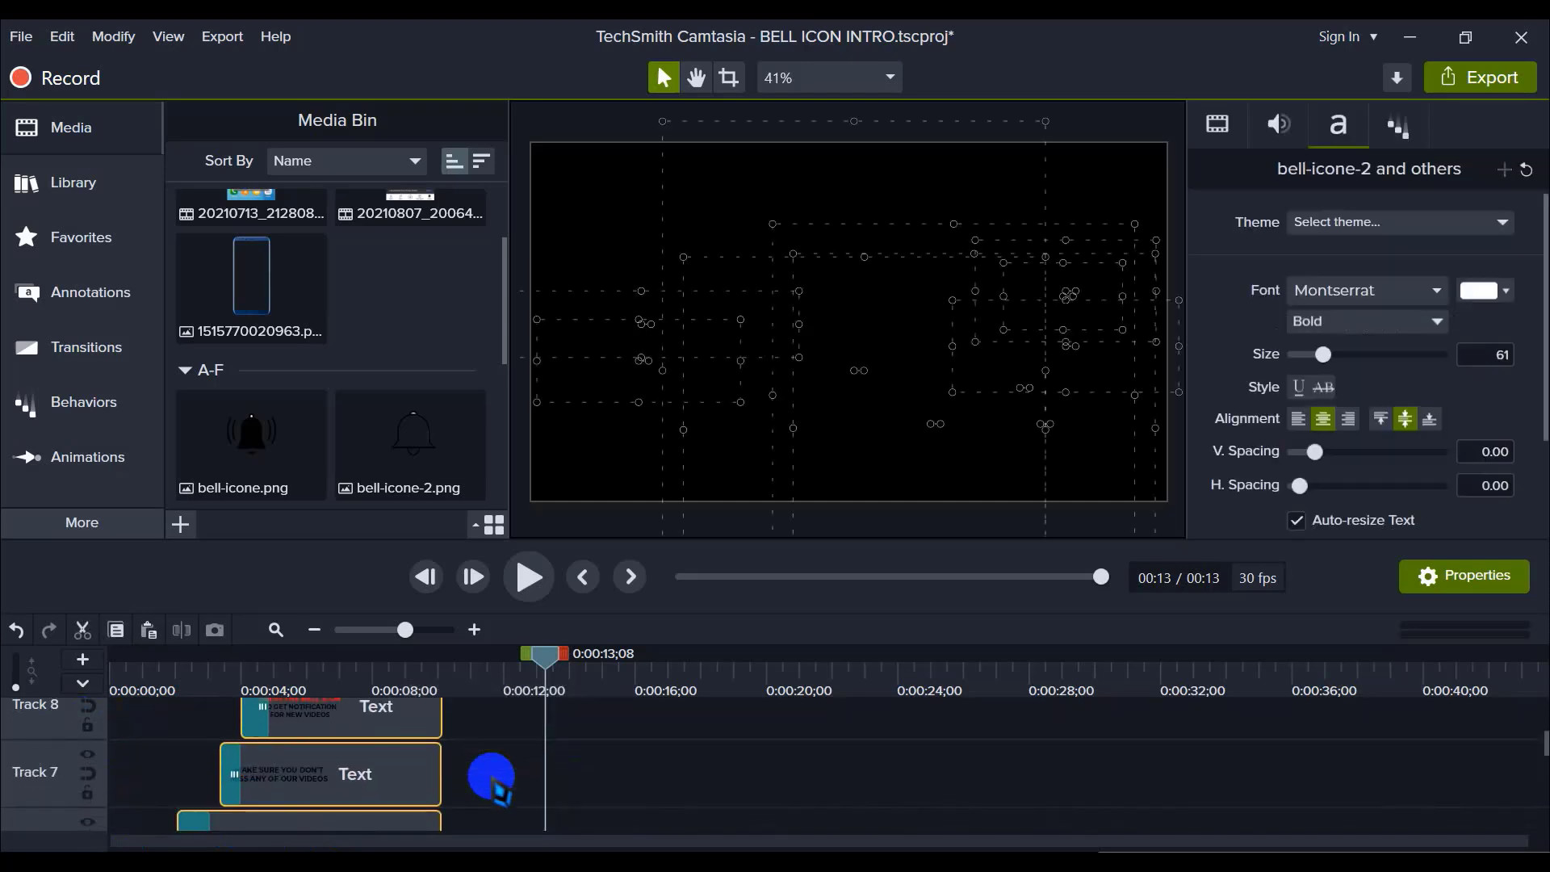
{"action": "scroll", "coordinate": [508, 767], "scroll_direction": "down", "scroll_amount": 4}
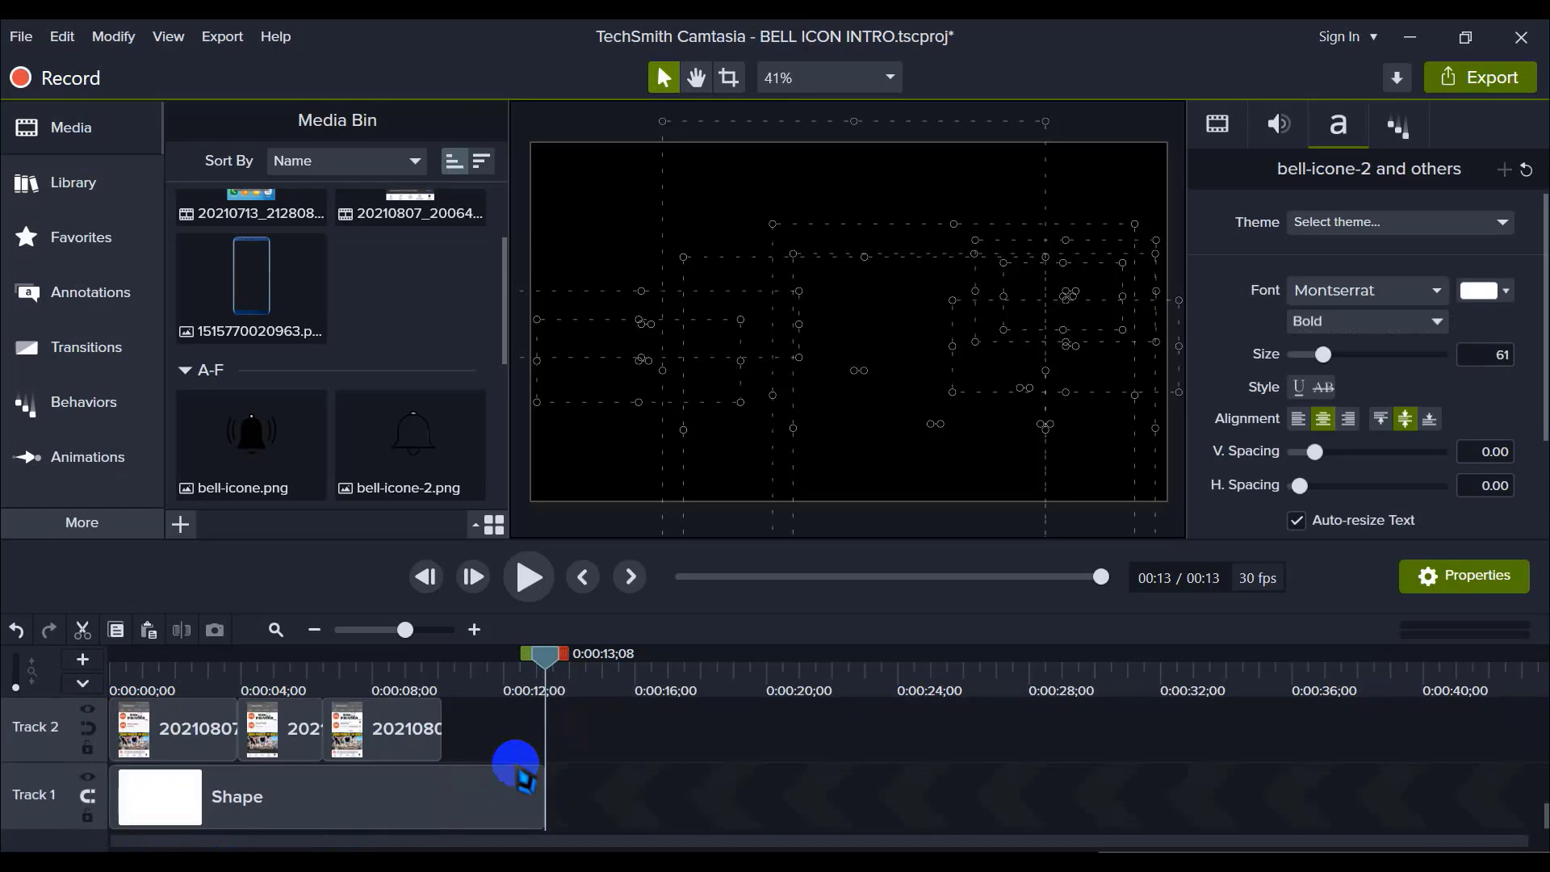
{"action": "scroll", "coordinate": [497, 767], "scroll_direction": "up", "scroll_amount": 1}
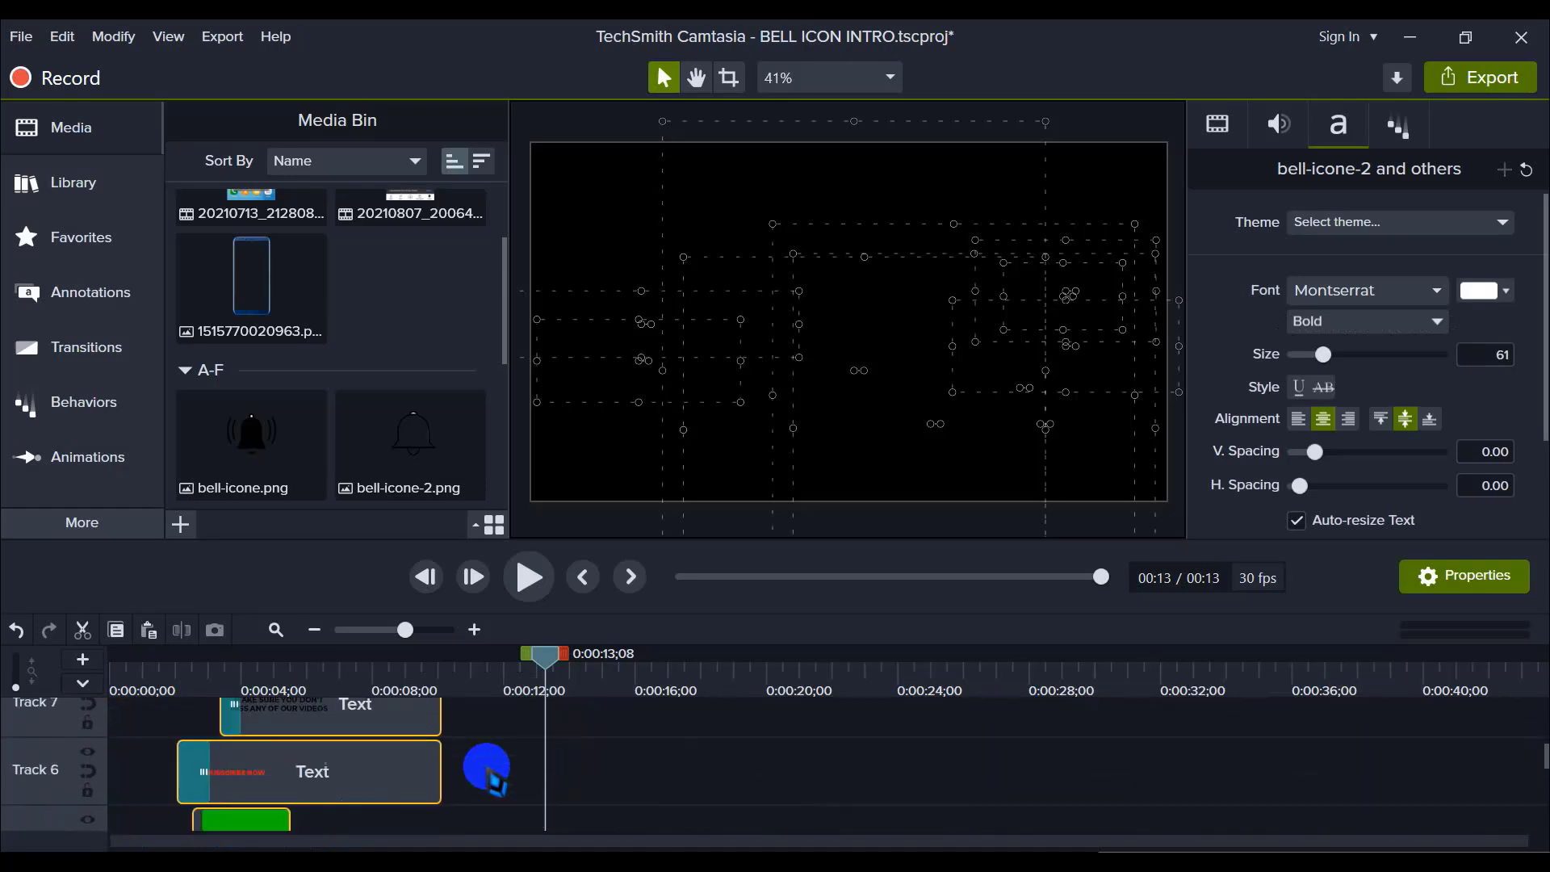
{"action": "scroll", "coordinate": [489, 769], "scroll_direction": "down", "scroll_amount": 2}
{"action": "scroll", "coordinate": [487, 773], "scroll_direction": "down", "scroll_amount": 3}
{"action": "scroll", "coordinate": [487, 773], "scroll_direction": "up", "scroll_amount": 2}
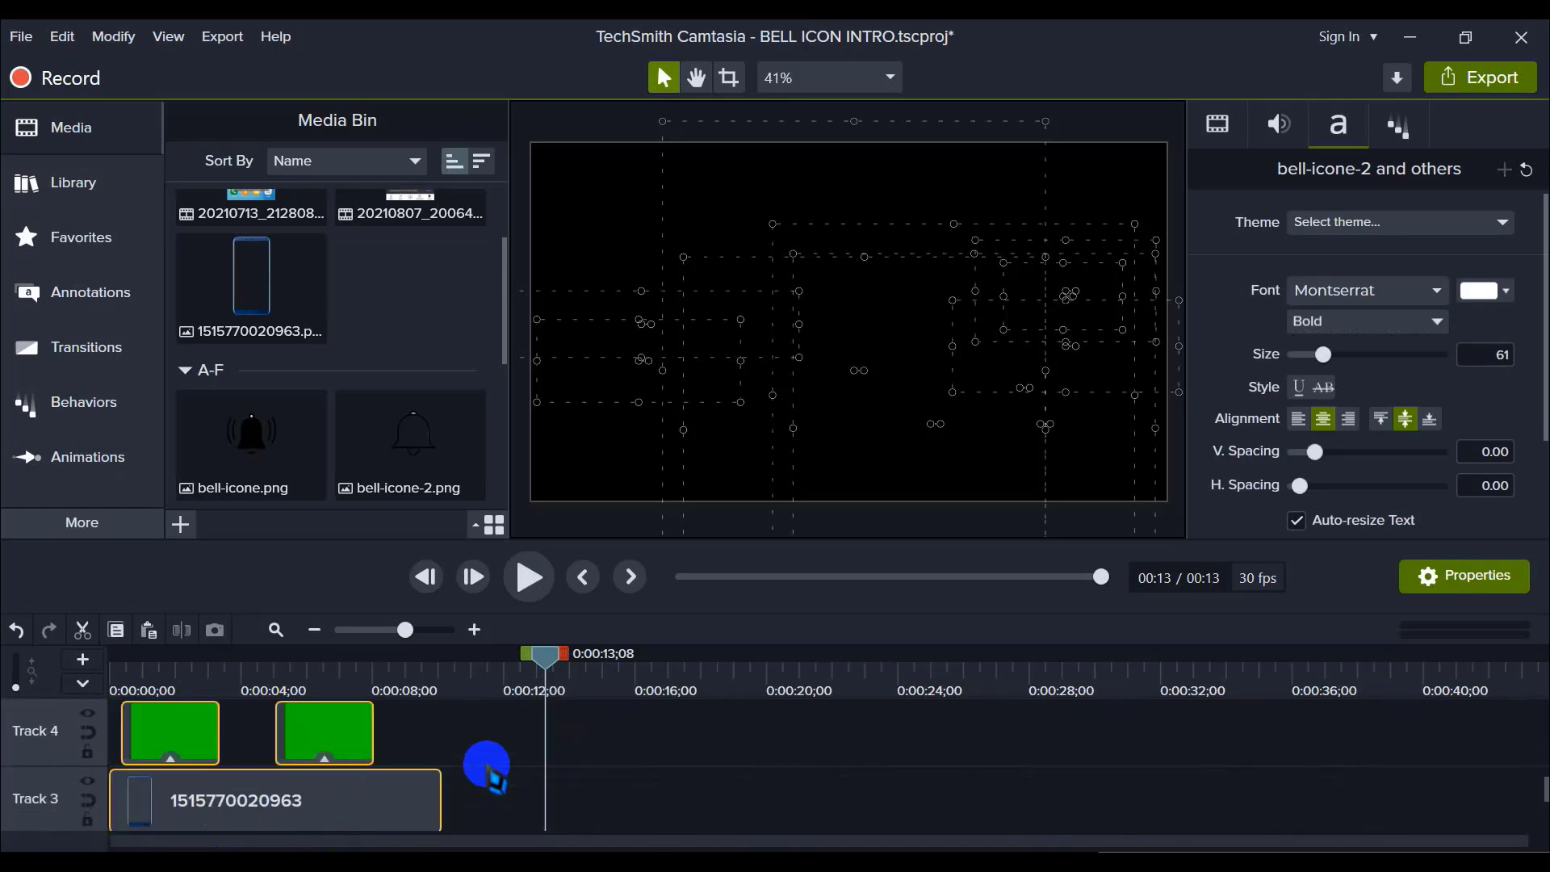
{"action": "scroll", "coordinate": [488, 774], "scroll_direction": "down", "scroll_amount": 2}
{"action": "scroll", "coordinate": [488, 771], "scroll_direction": "up", "scroll_amount": 1}
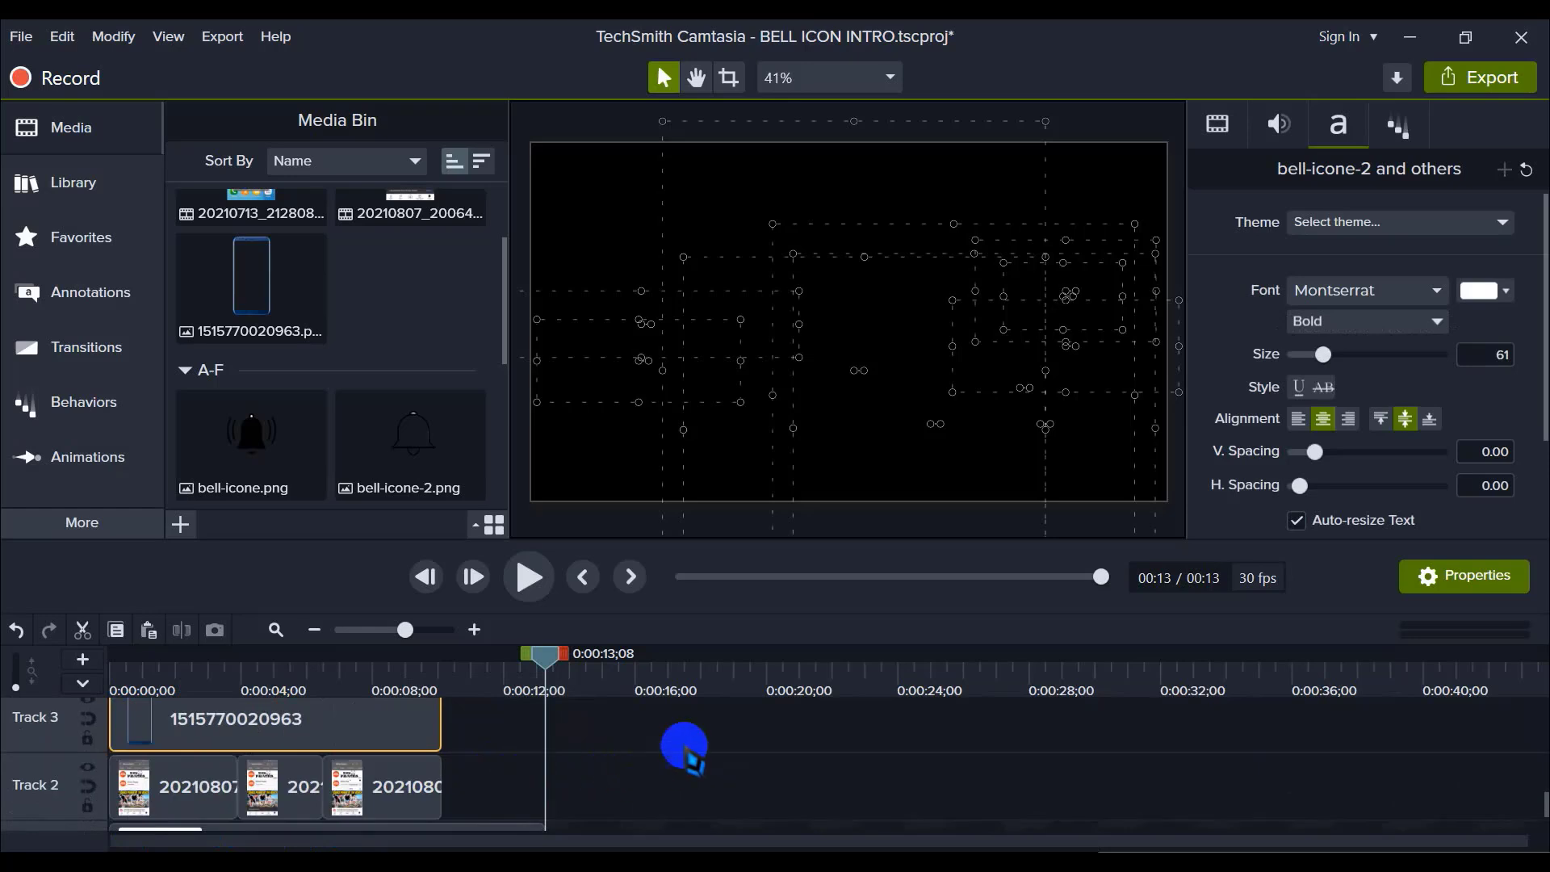
Step: Check the end of the last 20210807_200645 clip on Track 2, and the ends of the text and bell clips, against the playhead
{"action": "left_click", "coordinate": [644, 753]}
{"action": "left_click", "coordinate": [375, 789]}
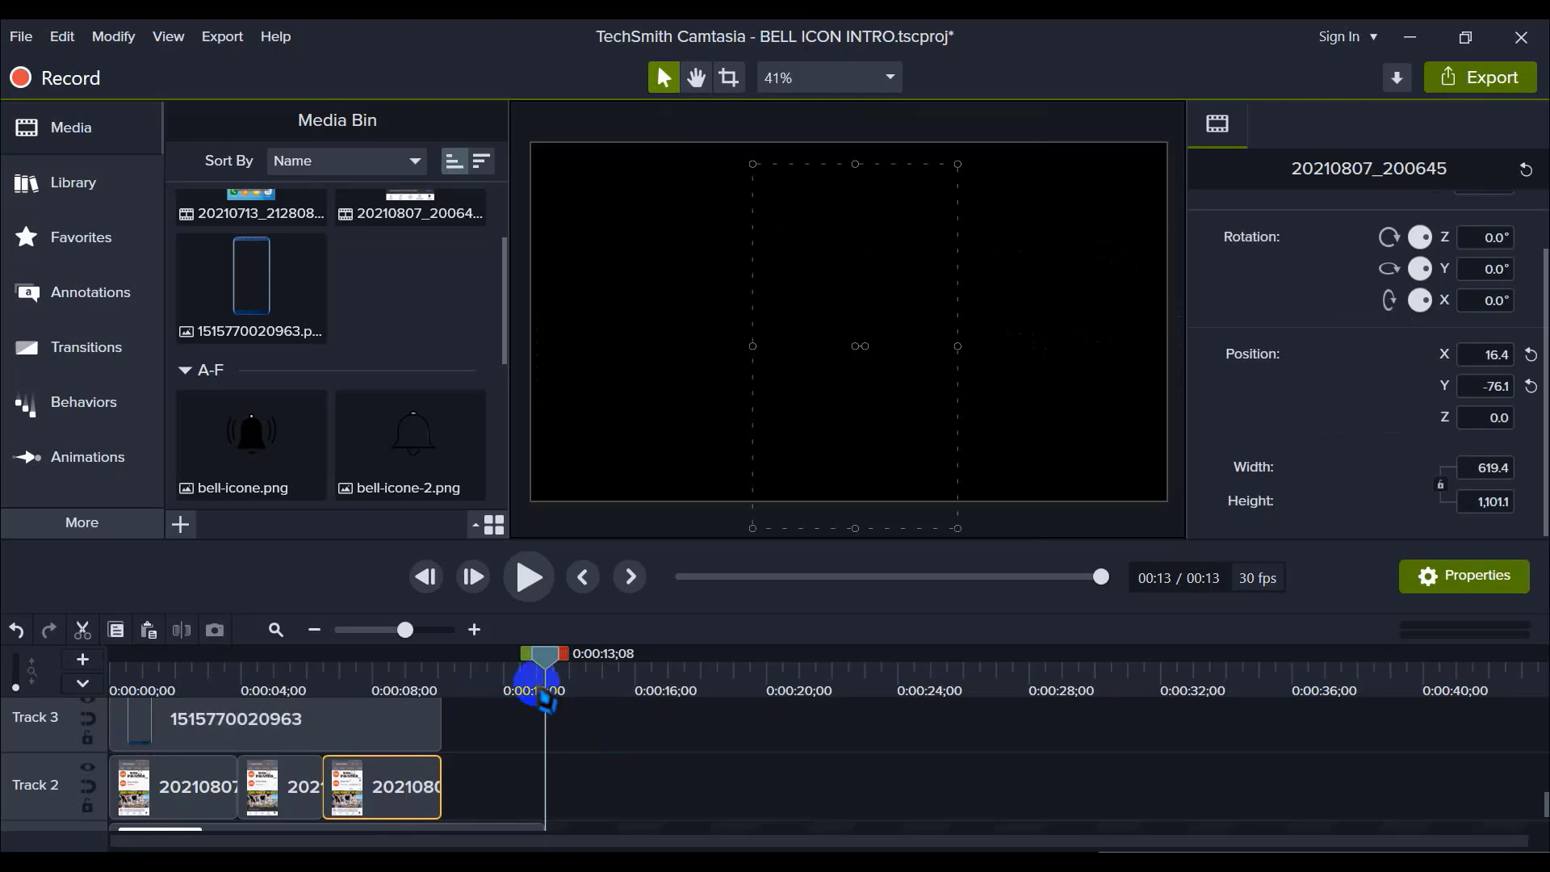
{"action": "scroll", "coordinate": [420, 787], "scroll_direction": "up", "scroll_amount": 1}
{"action": "scroll", "coordinate": [420, 786], "scroll_direction": "down", "scroll_amount": 1}
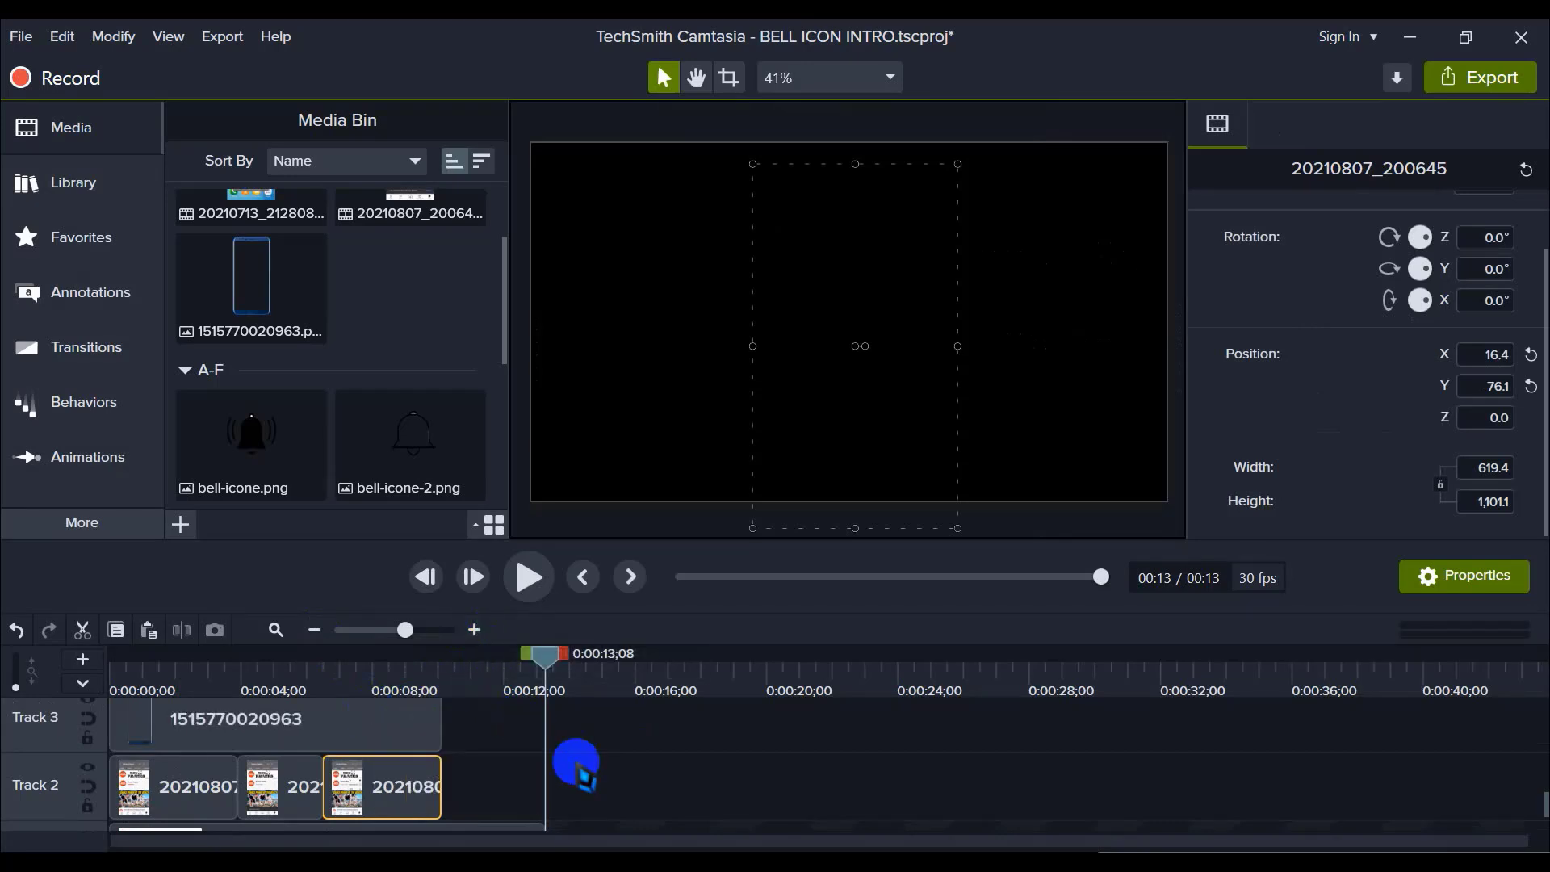
{"action": "left_click", "coordinate": [644, 781]}
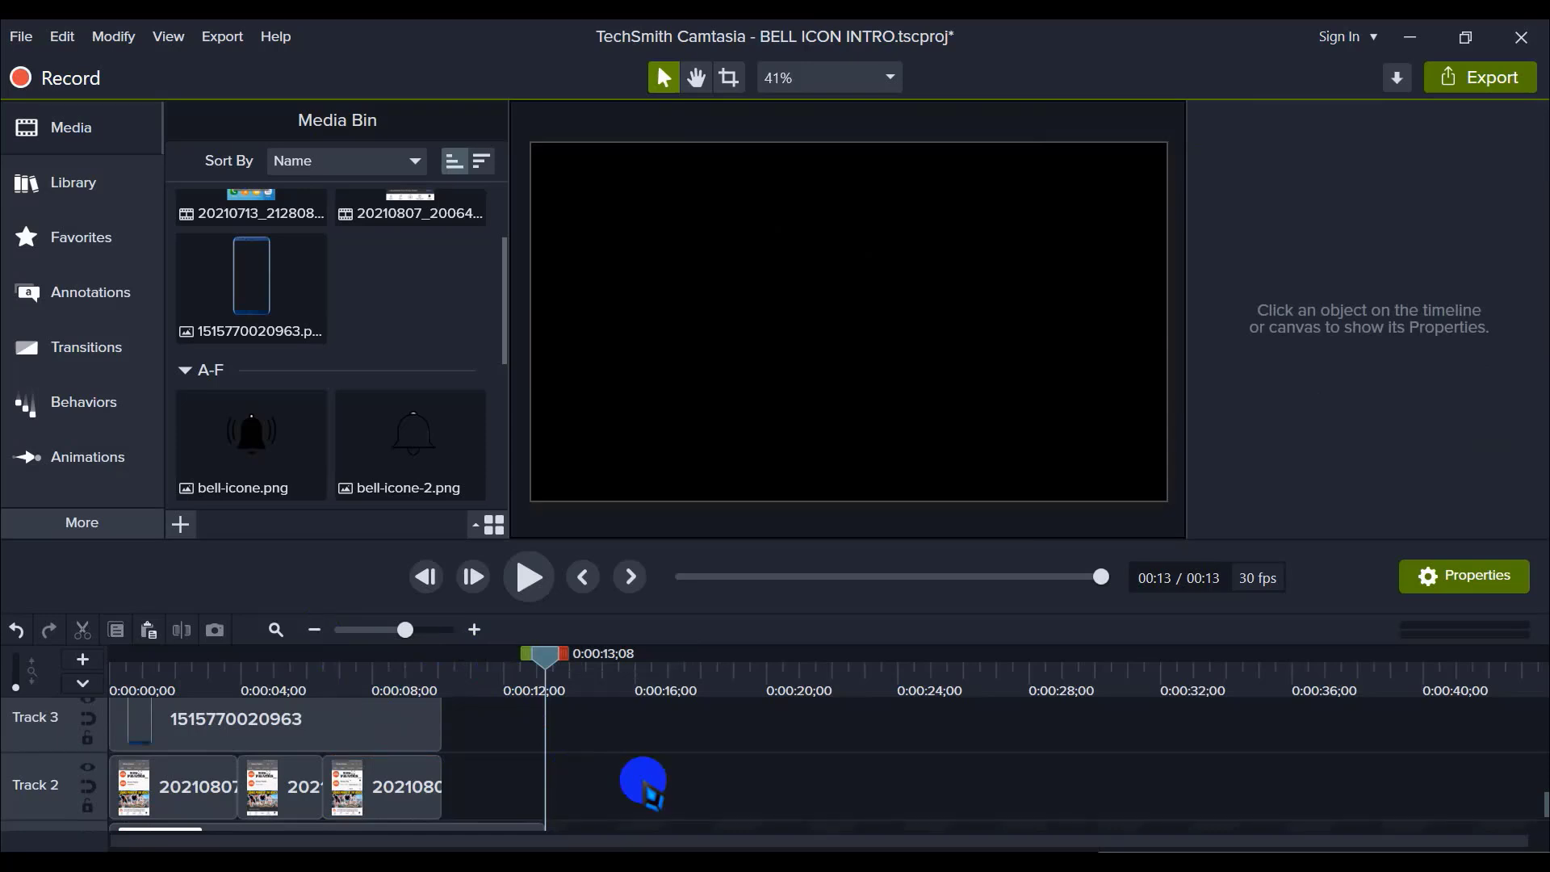
{"action": "scroll", "coordinate": [643, 782], "scroll_direction": "up", "scroll_amount": 8}
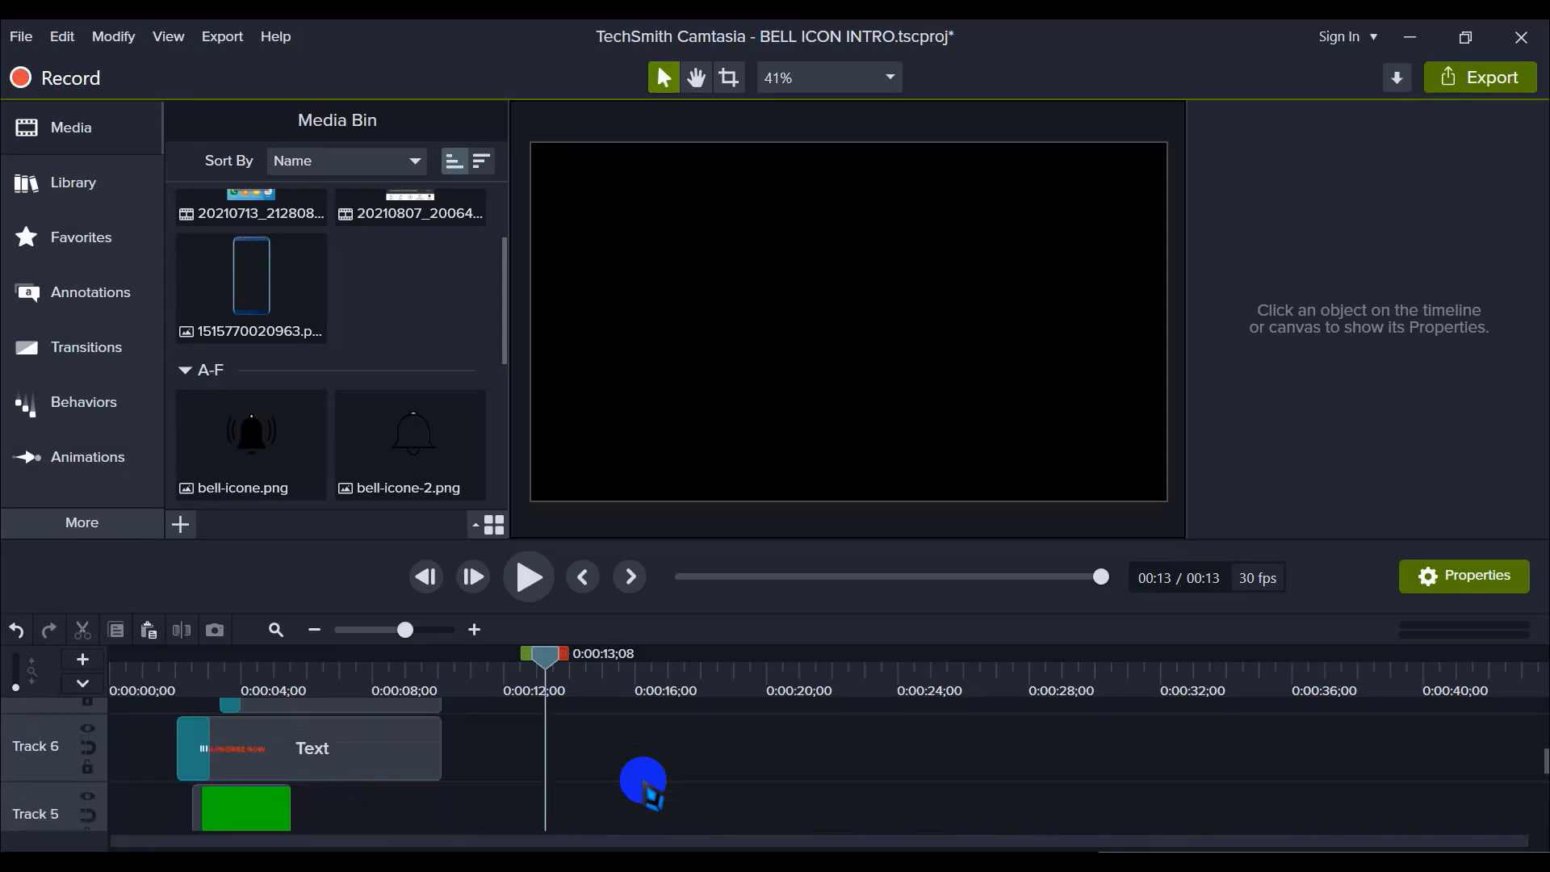
{"action": "left_click_drag", "start_coordinate": [605, 741], "coordinate": [734, 789]}
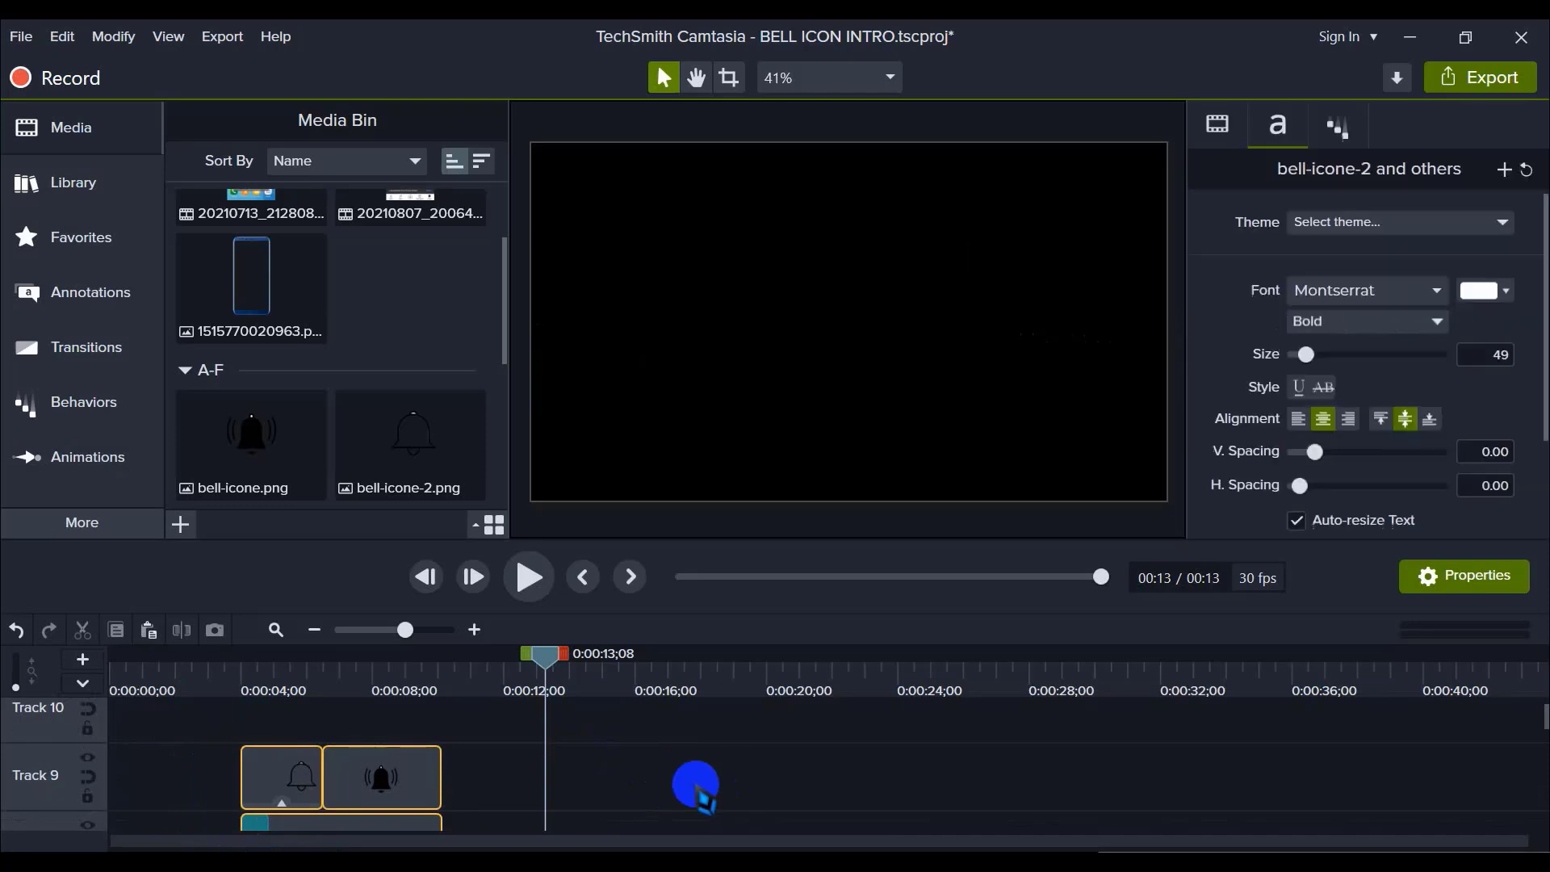
{"action": "left_click", "coordinate": [644, 780]}
Step: Select all the clips on the timeline and combine them into one group
{"action": "key", "text": "ctrl+a"}
{"action": "scroll", "coordinate": [642, 775], "scroll_direction": "down", "scroll_amount": 6}
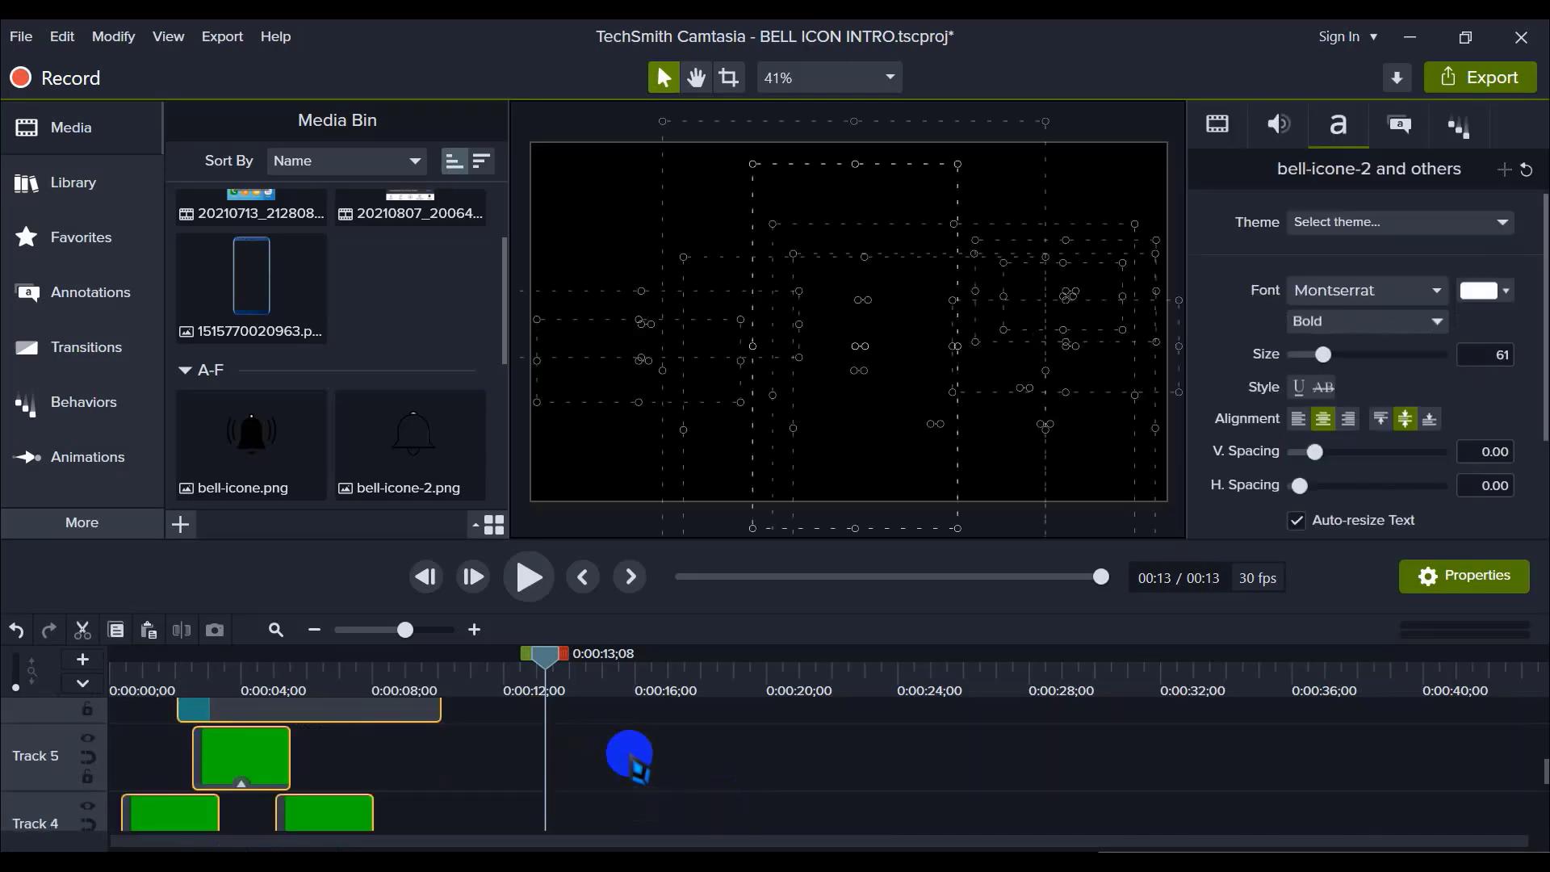
{"action": "right_click", "coordinate": [414, 796]}
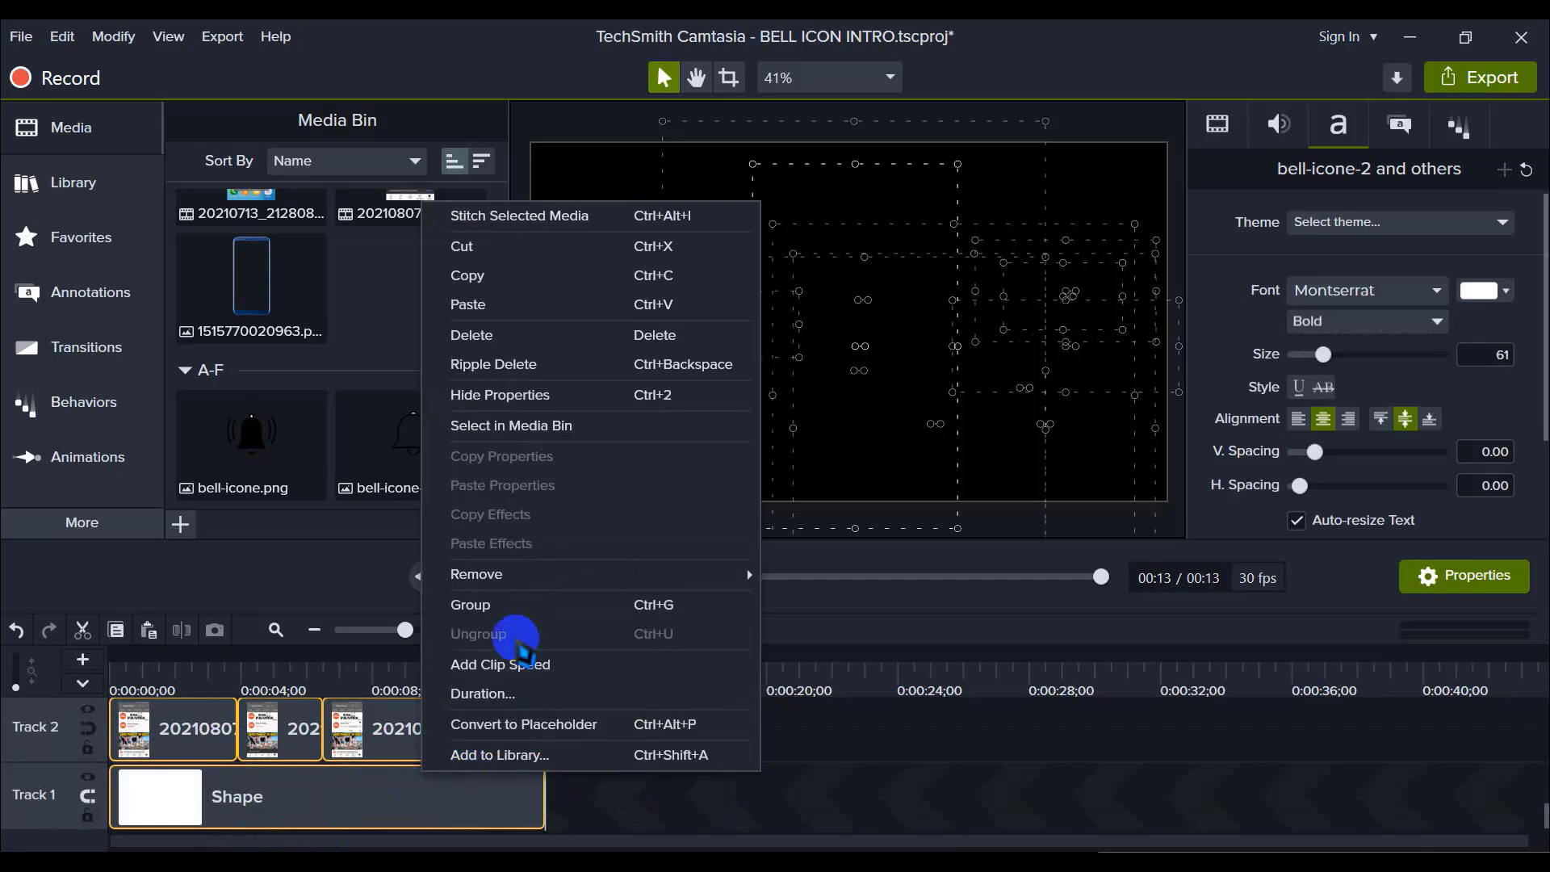
{"action": "key", "text": "ctrl+g"}
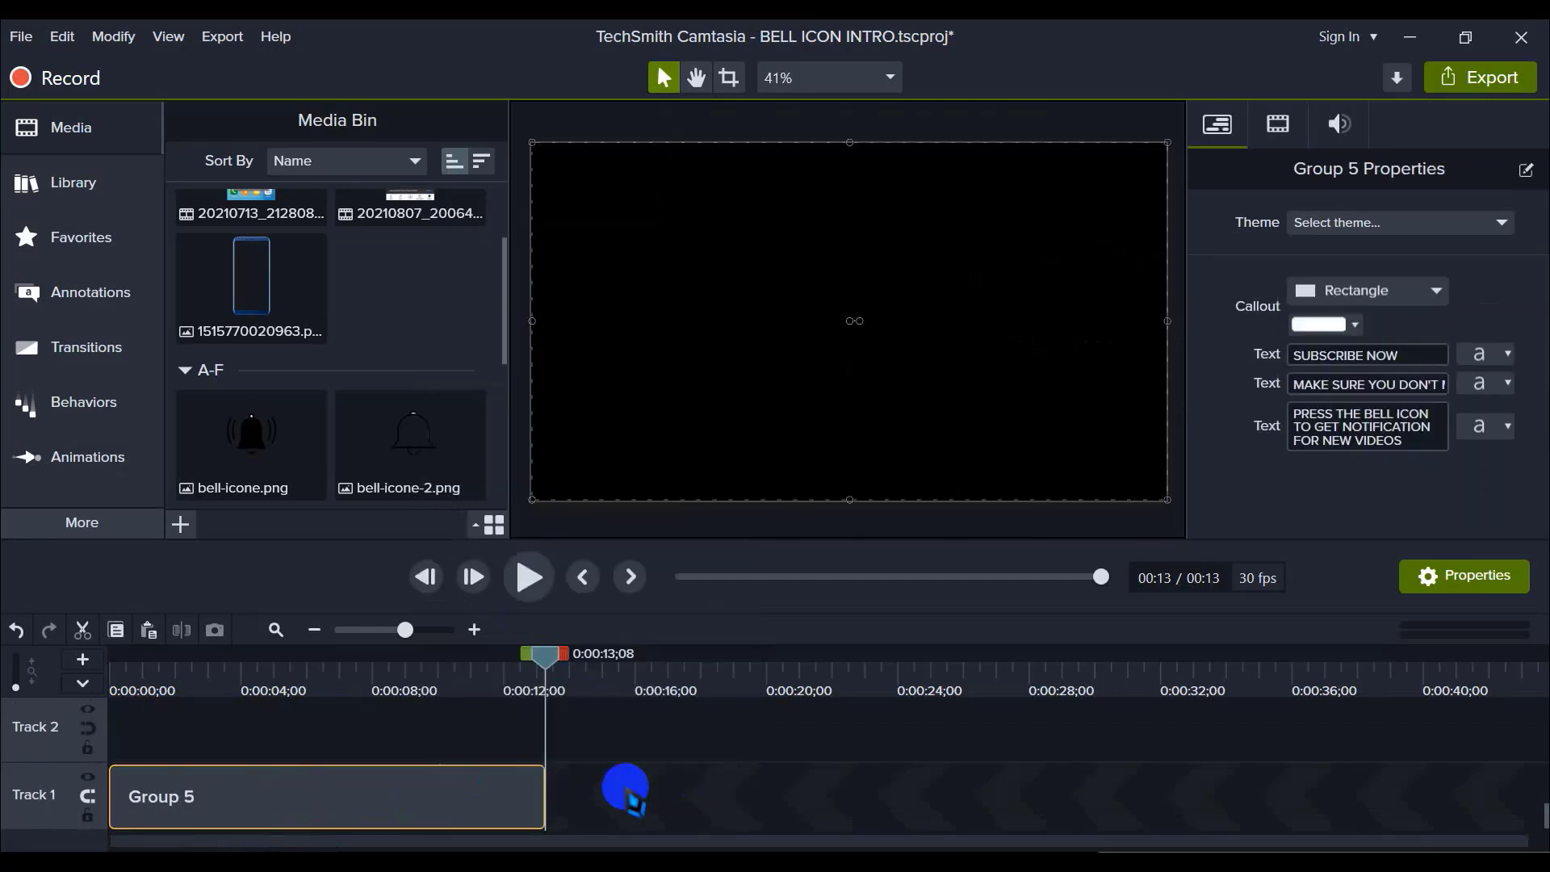
Step: Look over the commands available for the new group on Track 1, without applying any
{"action": "left_click", "coordinate": [446, 802]}
{"action": "right_click", "coordinate": [452, 808]}
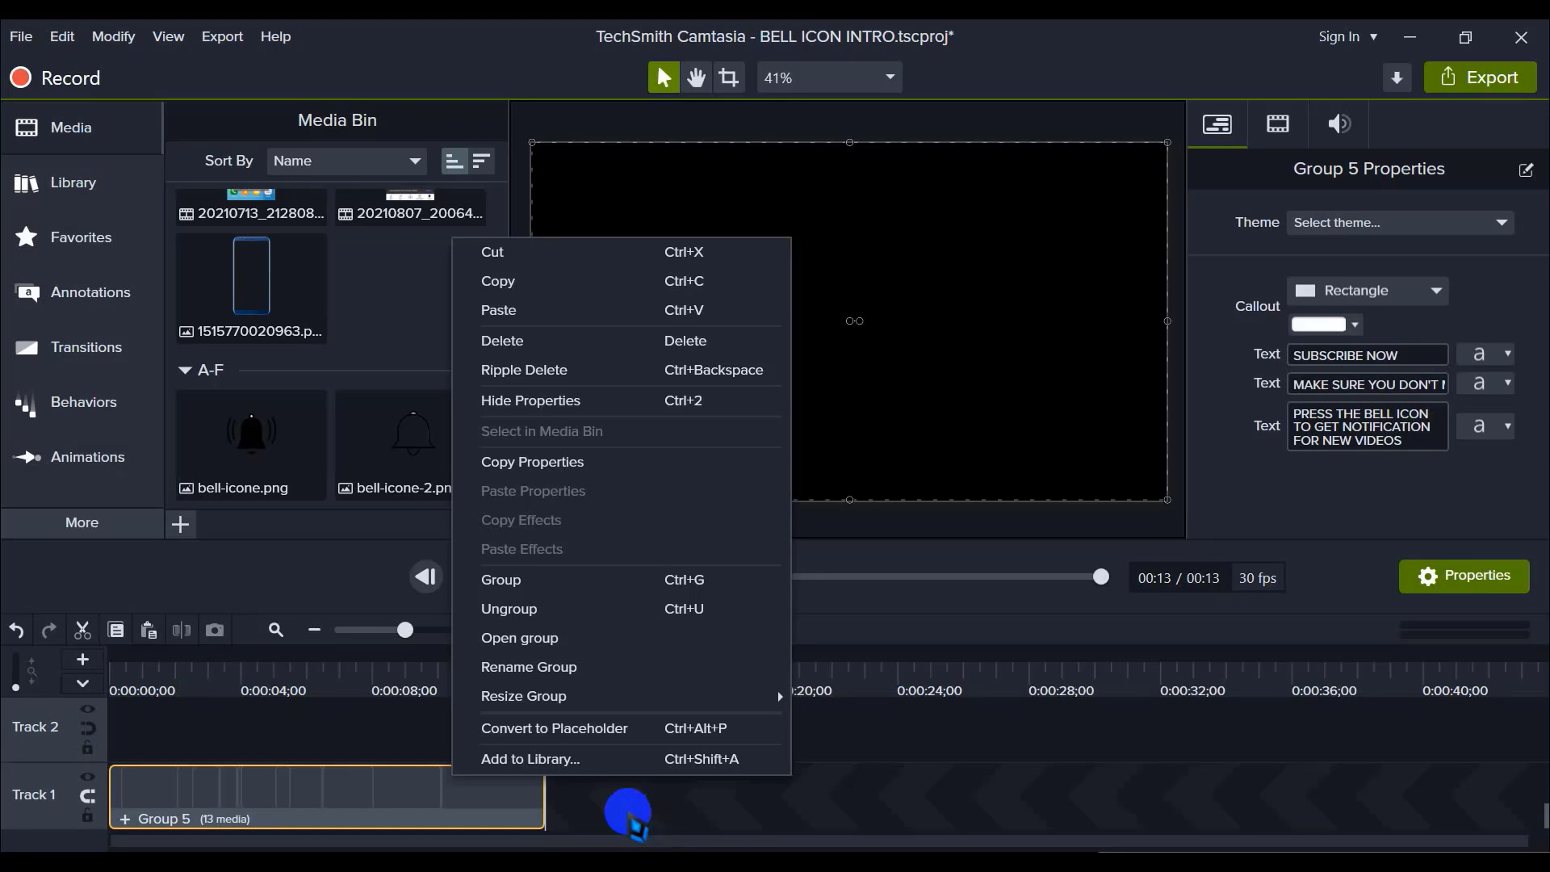
{"action": "left_click", "coordinate": [630, 814]}
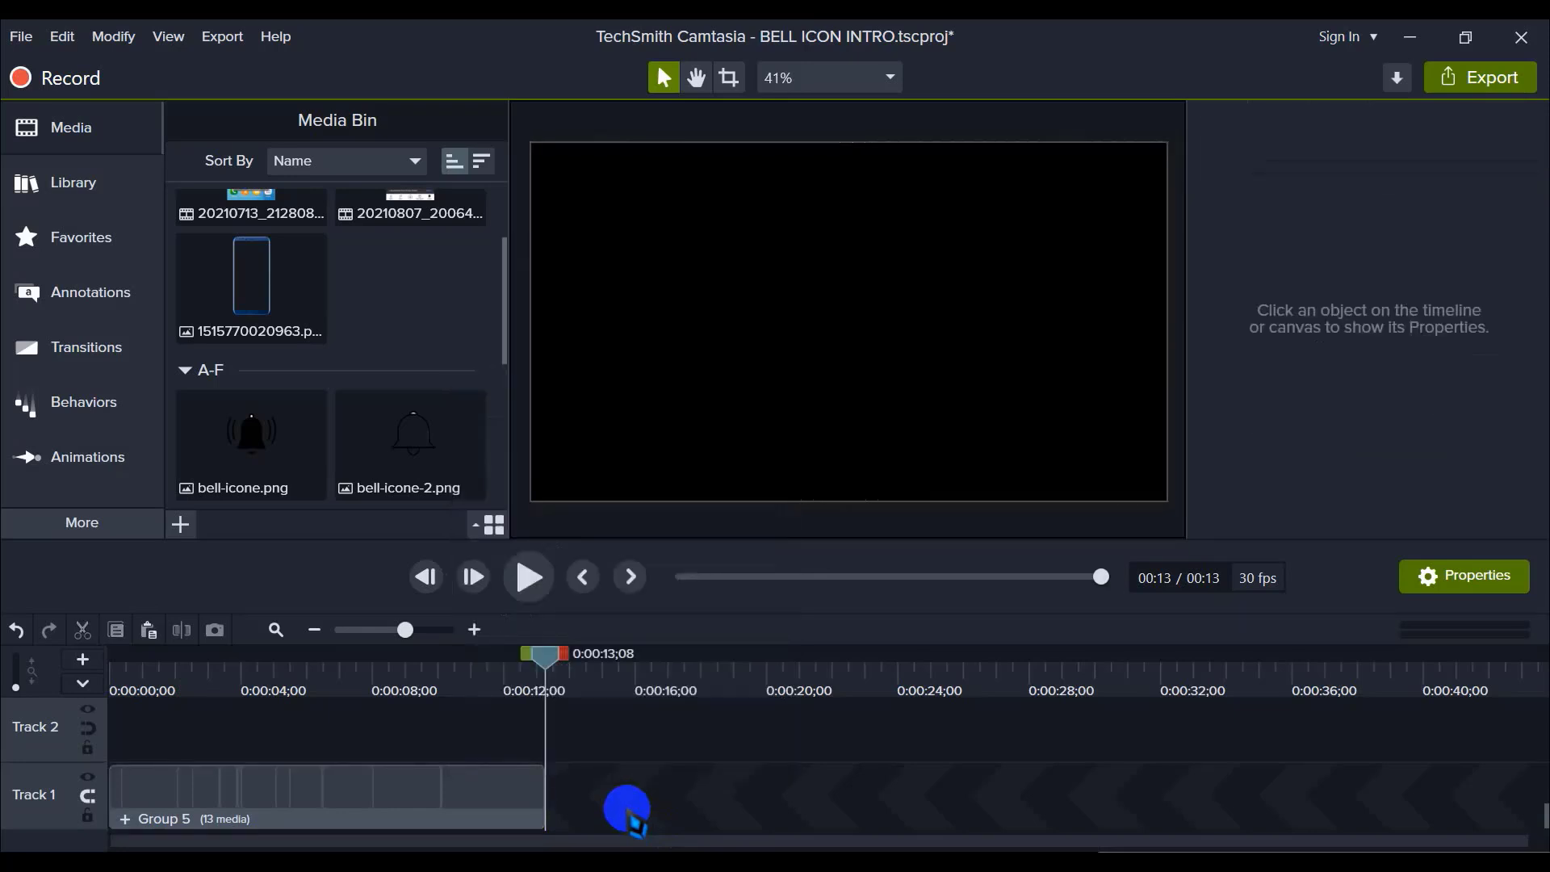
Step: Ungroup all the clips in the group on Track 1
{"action": "key", "text": "ctrl+a"}
{"action": "key", "text": "ctrl+shift+g"}
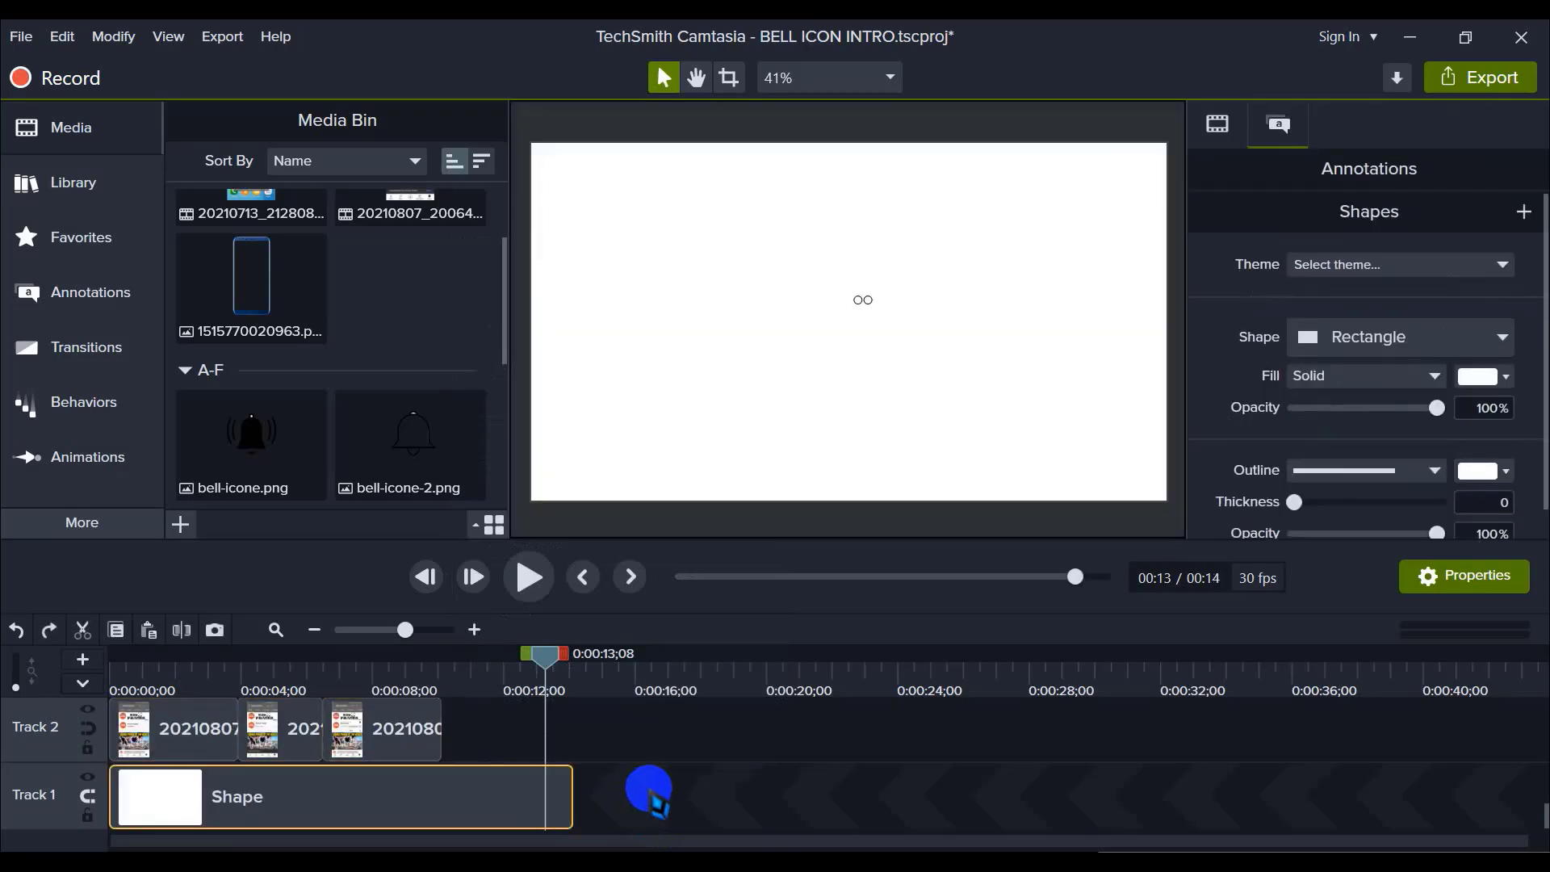
{"action": "left_click", "coordinate": [652, 798]}
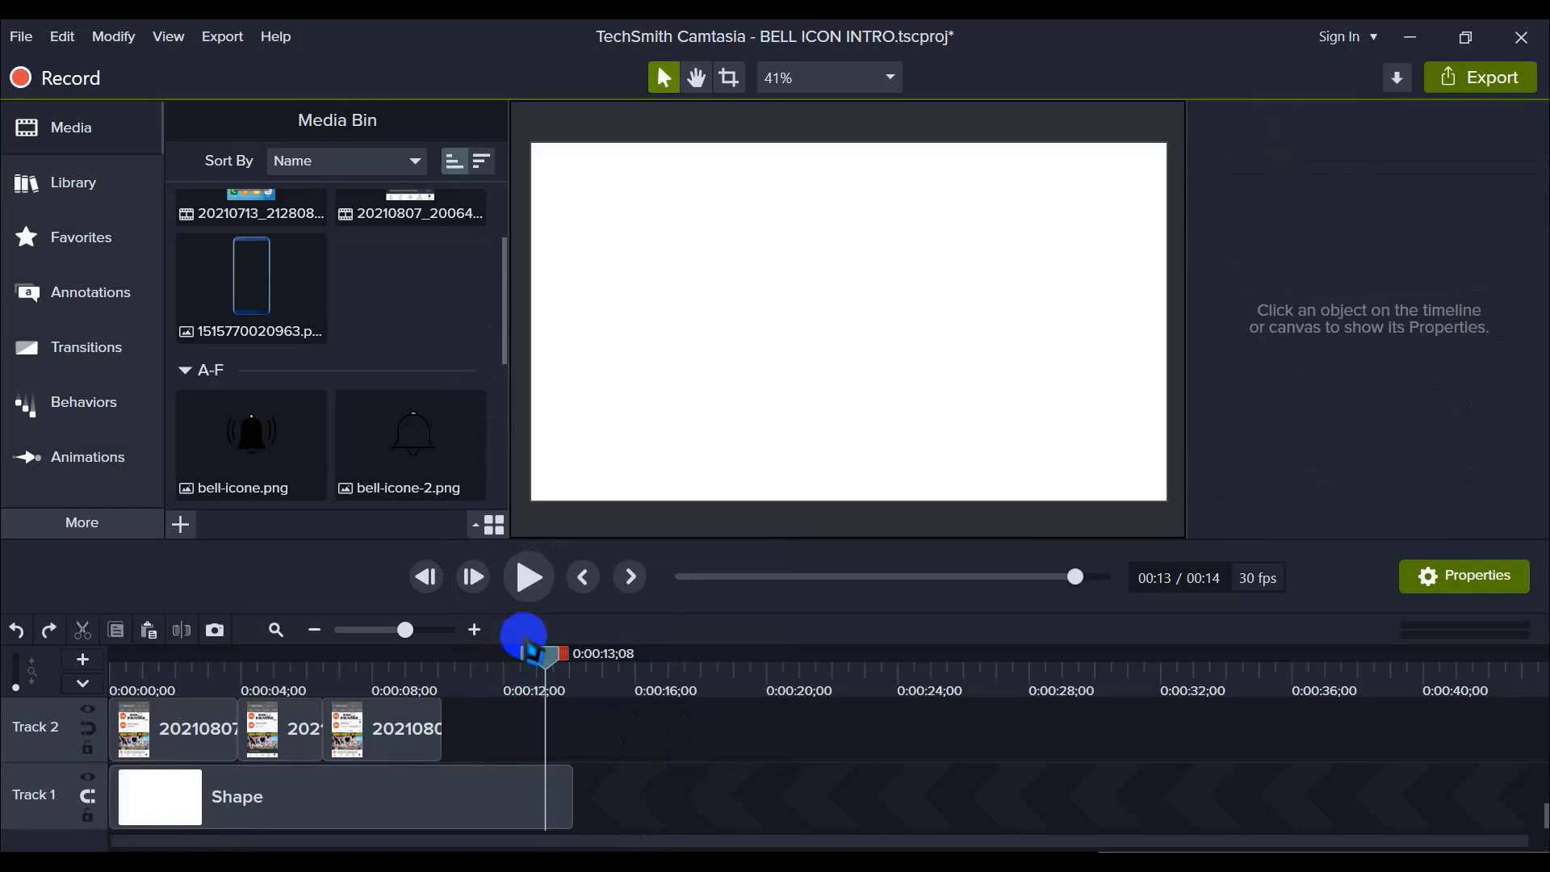
Step: Place the playhead at 0:00:10;06 and check where the clips on all tracks end against it
{"action": "left_click_drag", "start_coordinate": [558, 670], "coordinate": [443, 685]}
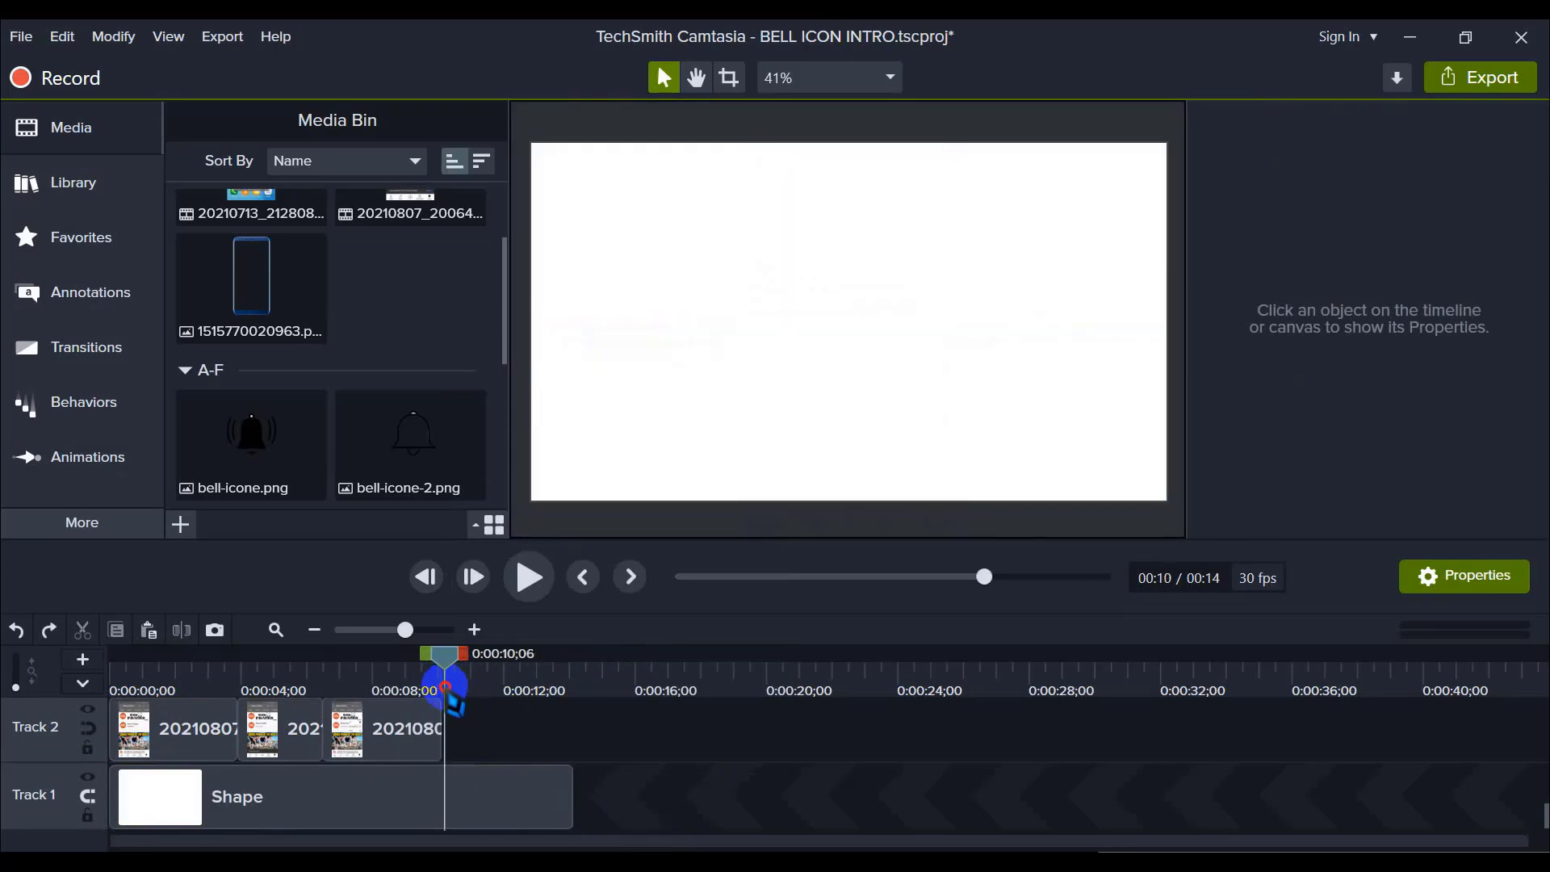
{"action": "scroll", "coordinate": [505, 771], "scroll_direction": "up", "scroll_amount": 4}
{"action": "scroll", "coordinate": [506, 767], "scroll_direction": "up", "scroll_amount": 5}
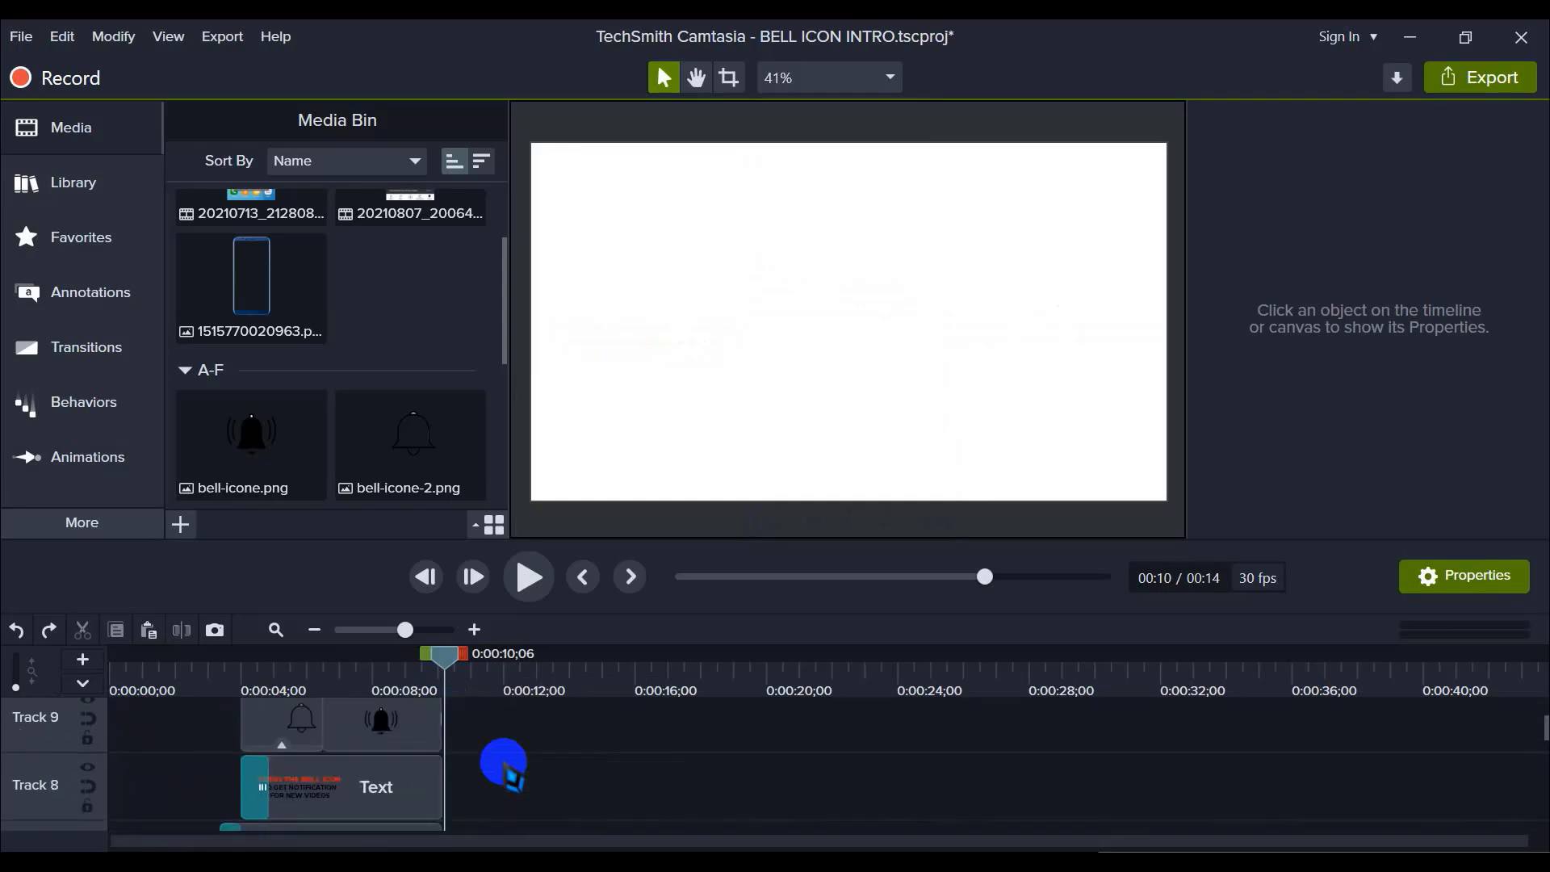
{"action": "scroll", "coordinate": [396, 795], "scroll_direction": "down", "scroll_amount": 3}
{"action": "scroll", "coordinate": [396, 795], "scroll_direction": "down", "scroll_amount": 5}
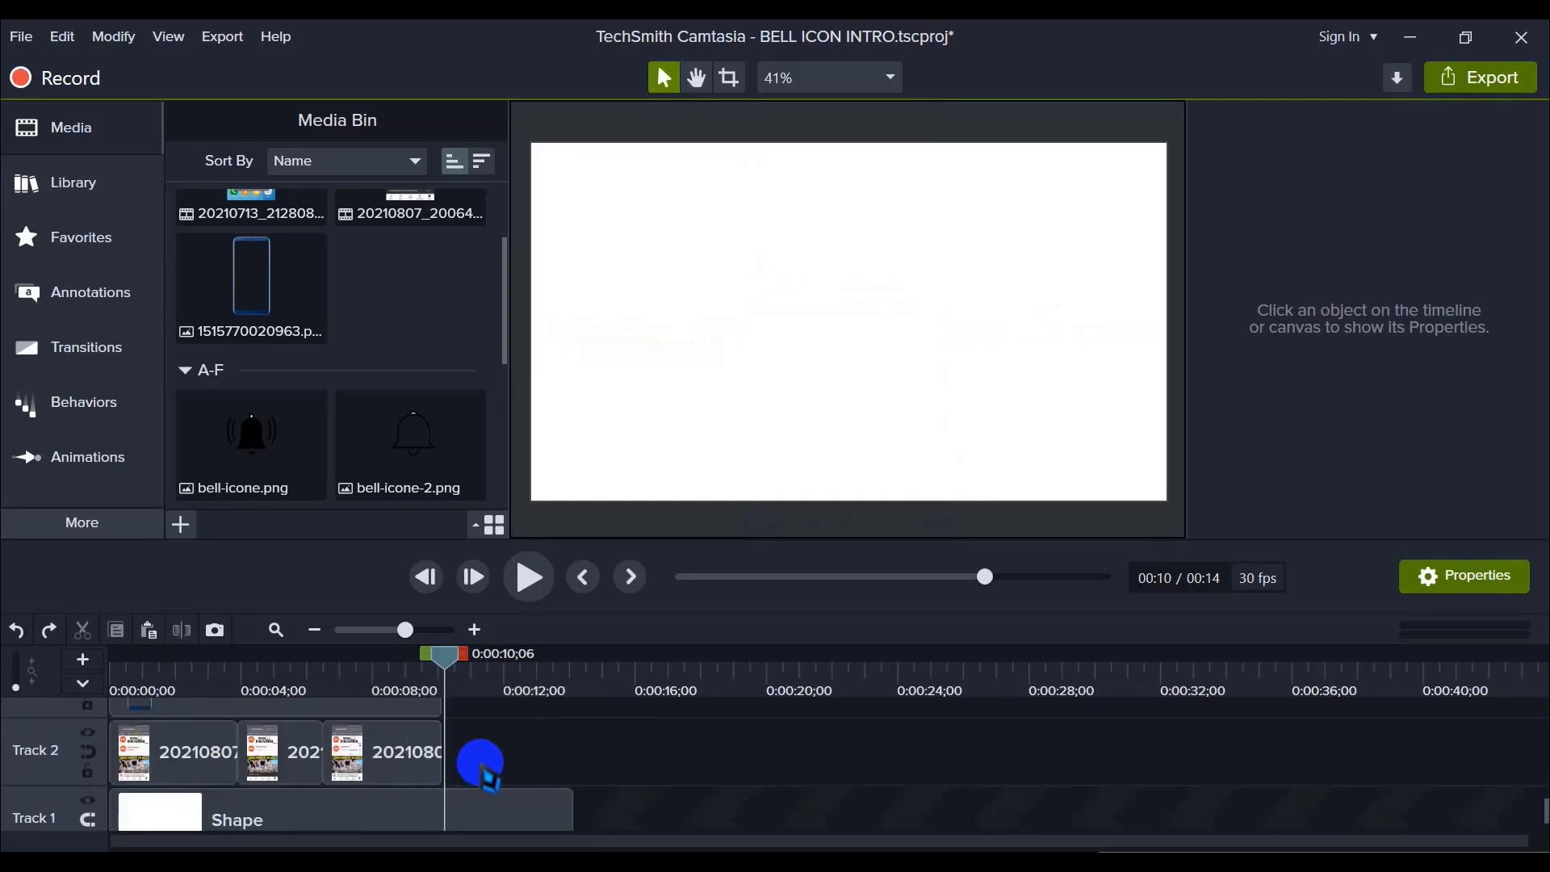
{"action": "scroll", "coordinate": [481, 763], "scroll_direction": "up", "scroll_amount": 4}
{"action": "scroll", "coordinate": [481, 763], "scroll_direction": "down", "scroll_amount": 3}
{"action": "scroll", "coordinate": [481, 764], "scroll_direction": "up", "scroll_amount": 1}
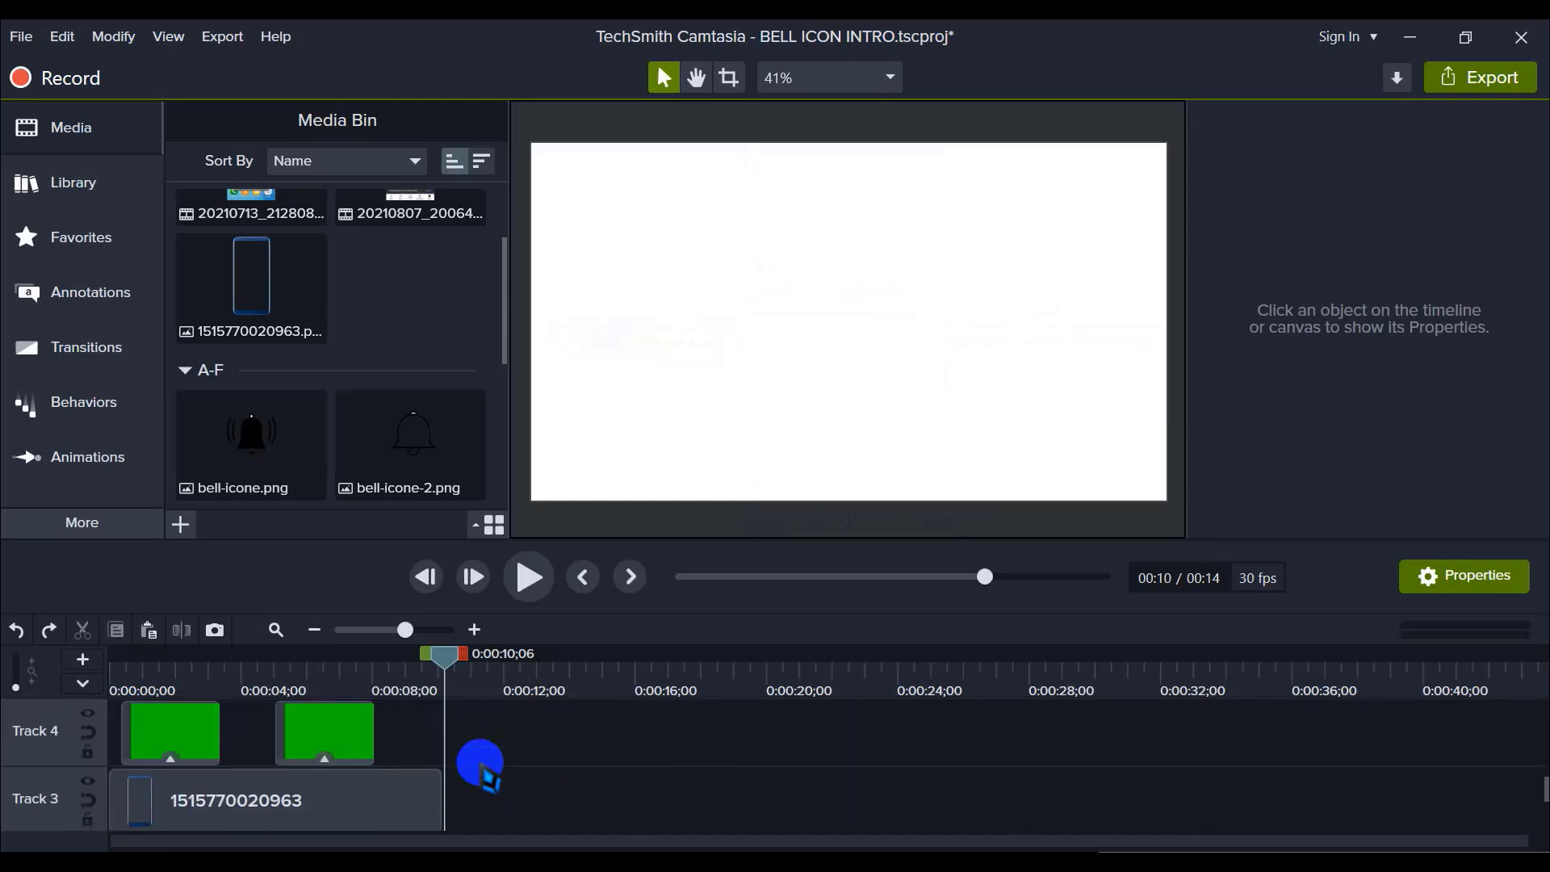
{"action": "scroll", "coordinate": [483, 762], "scroll_direction": "down", "scroll_amount": 2}
Step: Delete the second and third 20210807_200645 clips on Track 2 and extend the first one to the end of the rectangle
{"action": "left_click", "coordinate": [436, 759]}
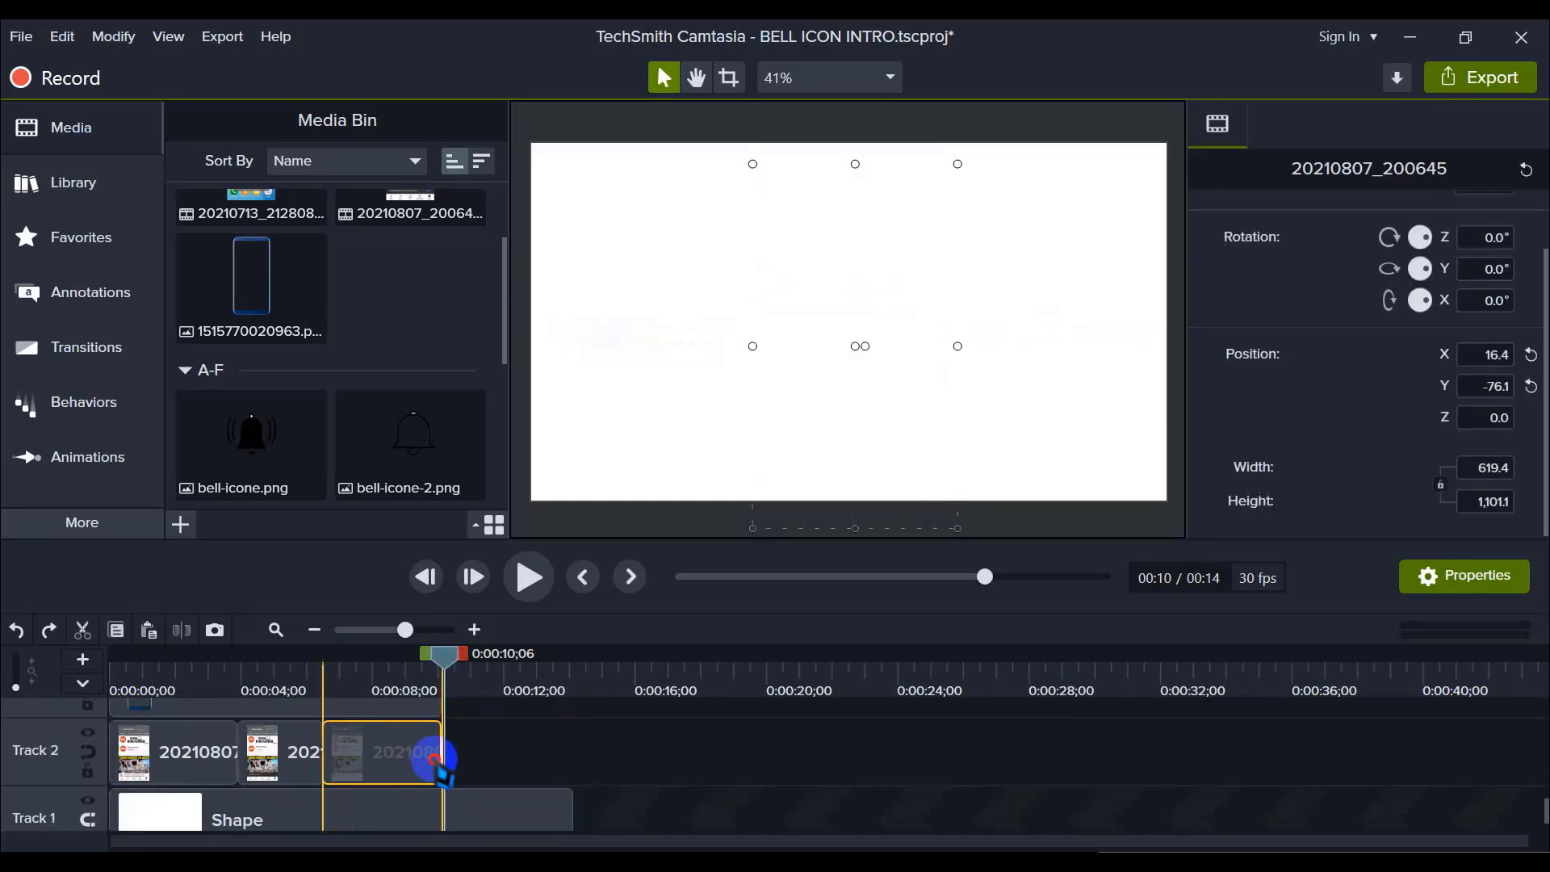
{"action": "left_click_drag", "start_coordinate": [436, 759], "coordinate": [569, 759]}
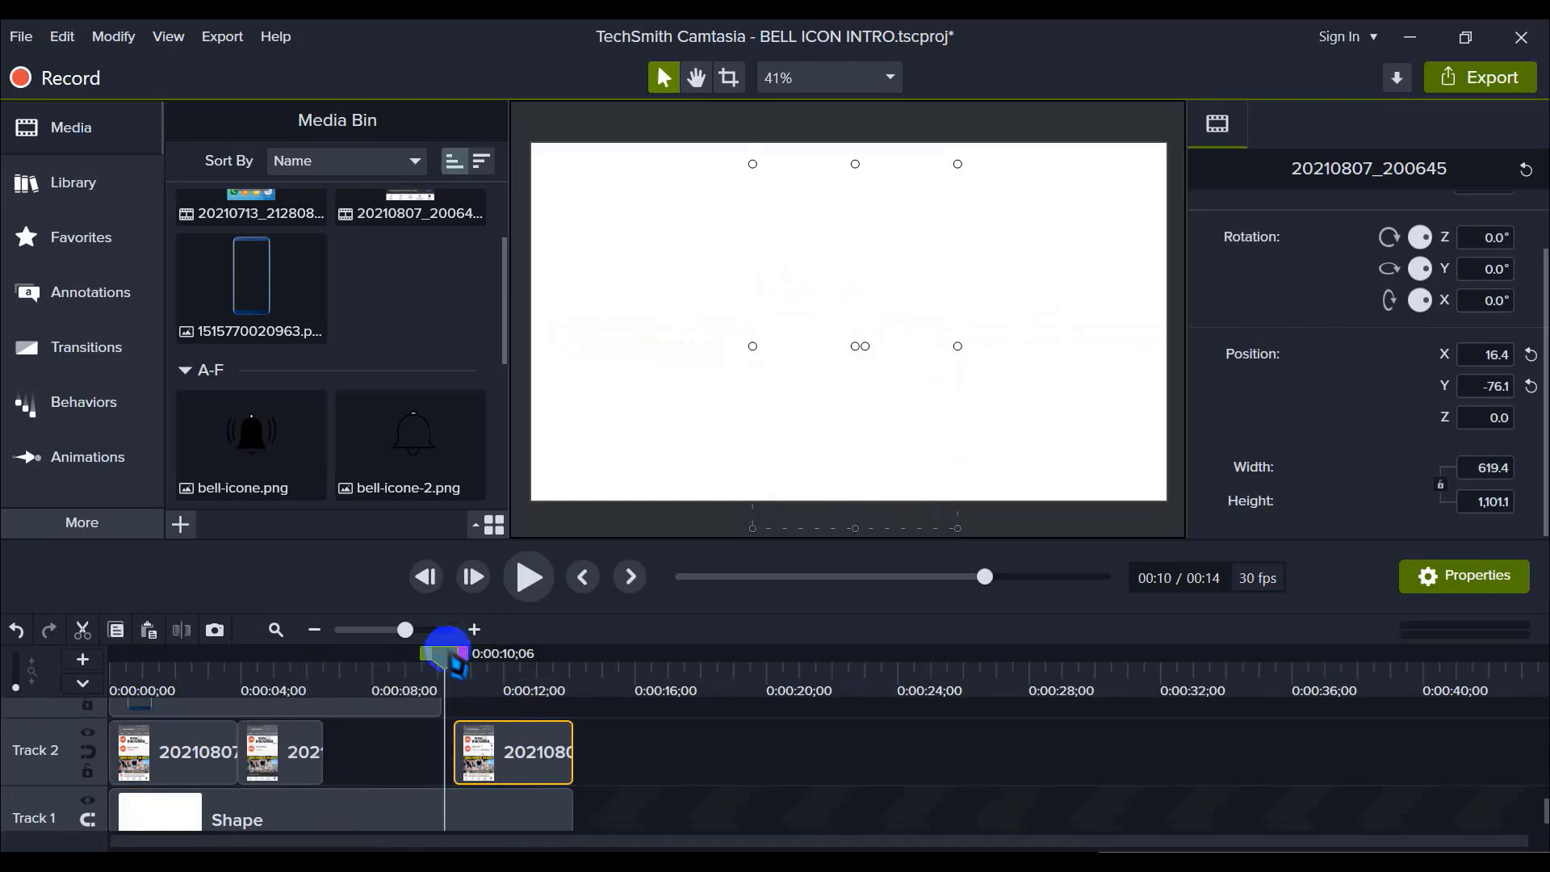
{"action": "left_click_drag", "start_coordinate": [448, 655], "coordinate": [185, 654]}
{"action": "left_click", "coordinate": [335, 755]}
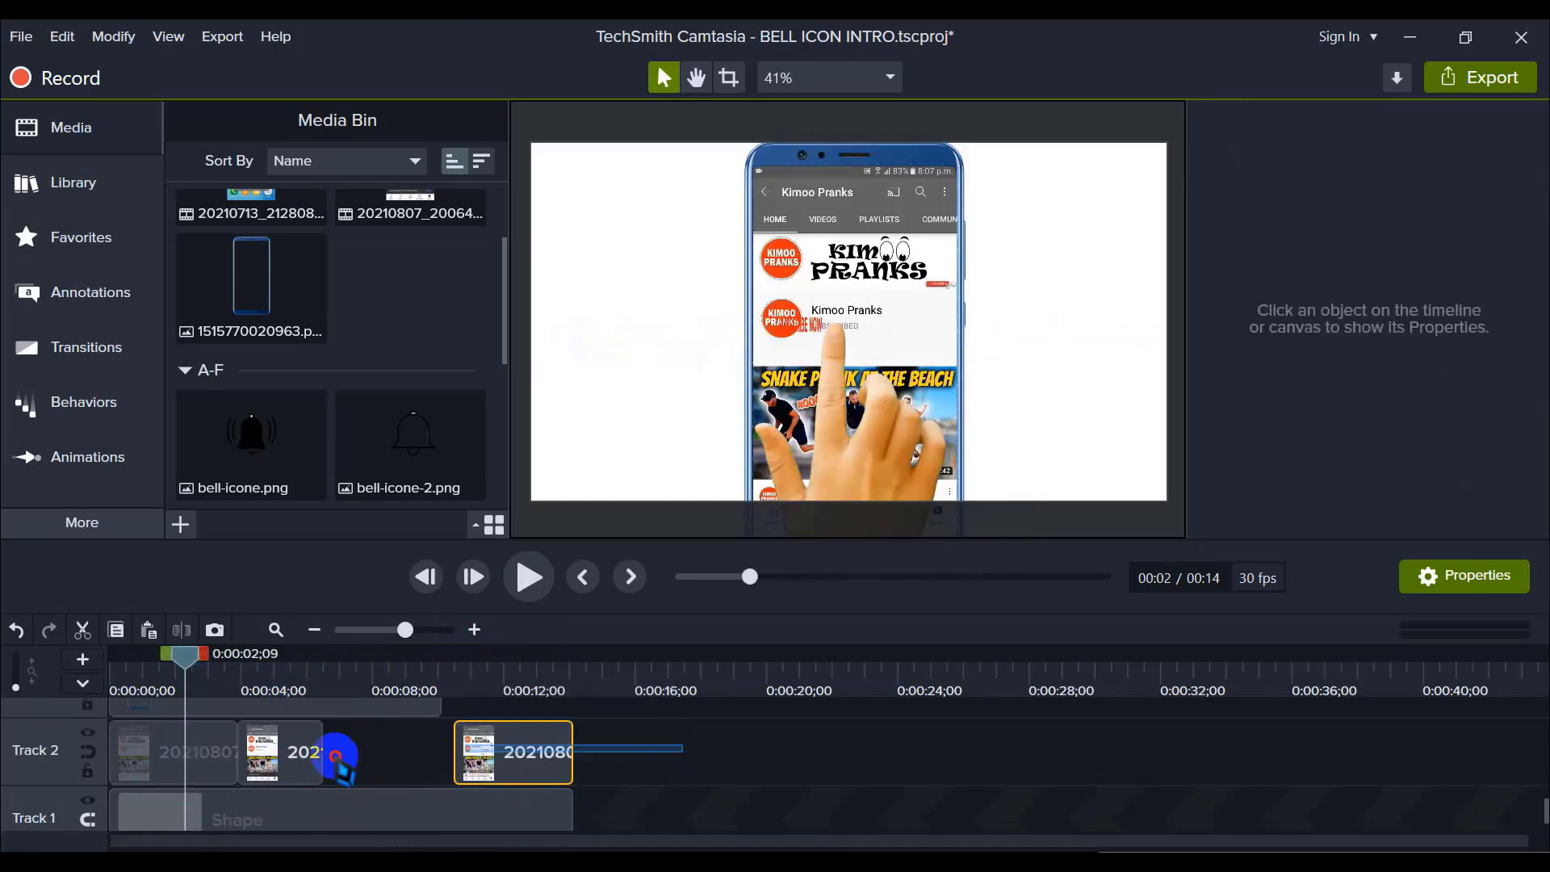
{"action": "left_click", "coordinate": [275, 753]}
{"action": "left_click", "coordinate": [682, 741]}
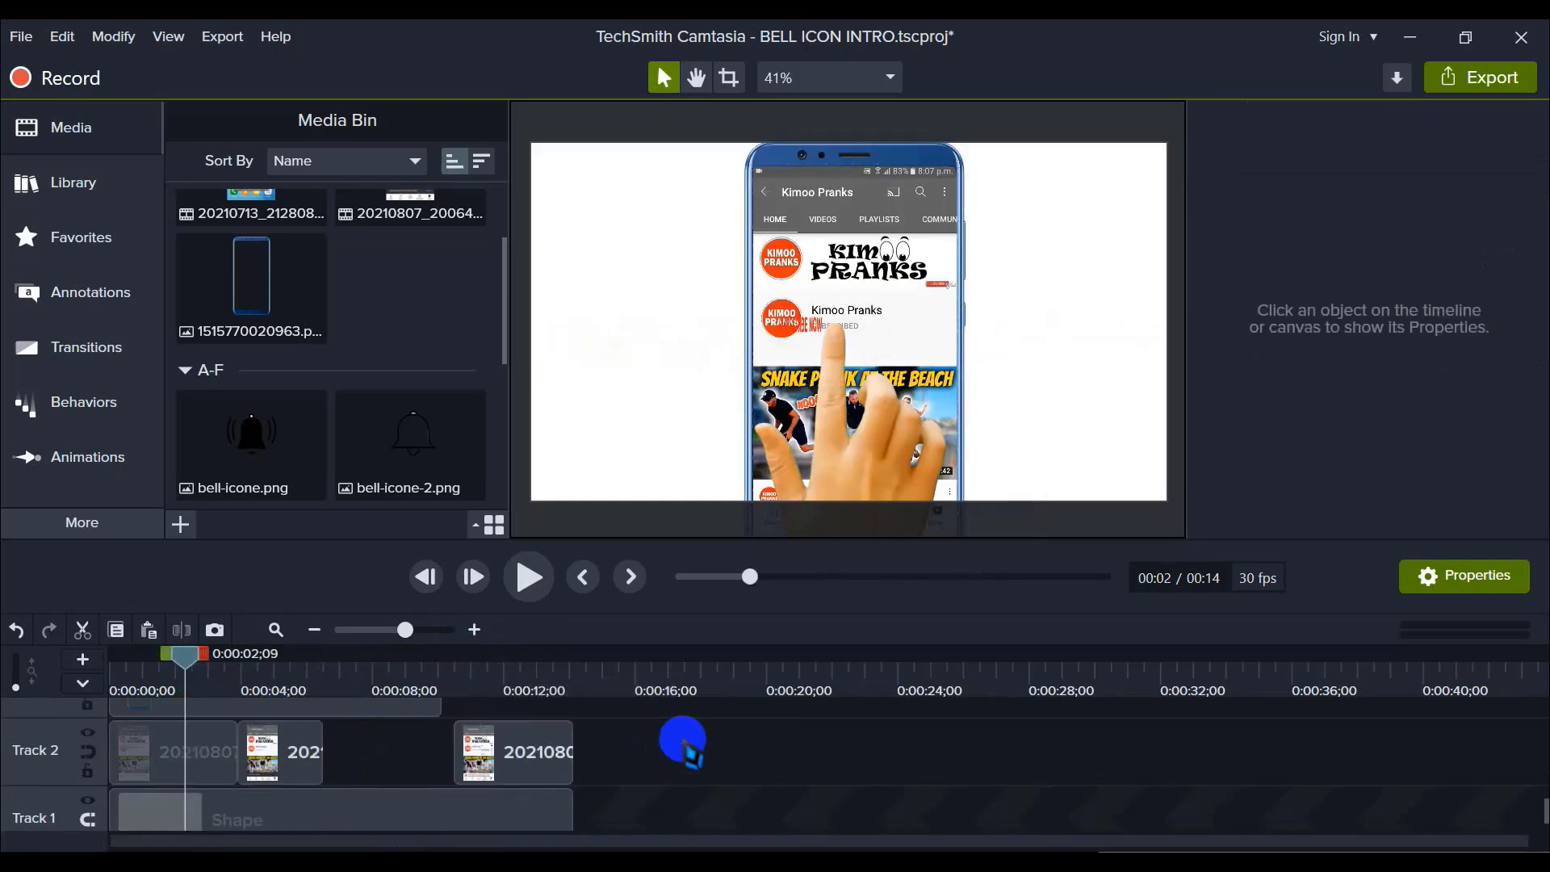
{"action": "left_click_drag", "start_coordinate": [683, 741], "coordinate": [668, 783]}
{"action": "key", "text": "Delete"}
{"action": "left_click", "coordinate": [222, 757]}
{"action": "left_click", "coordinate": [701, 776]}
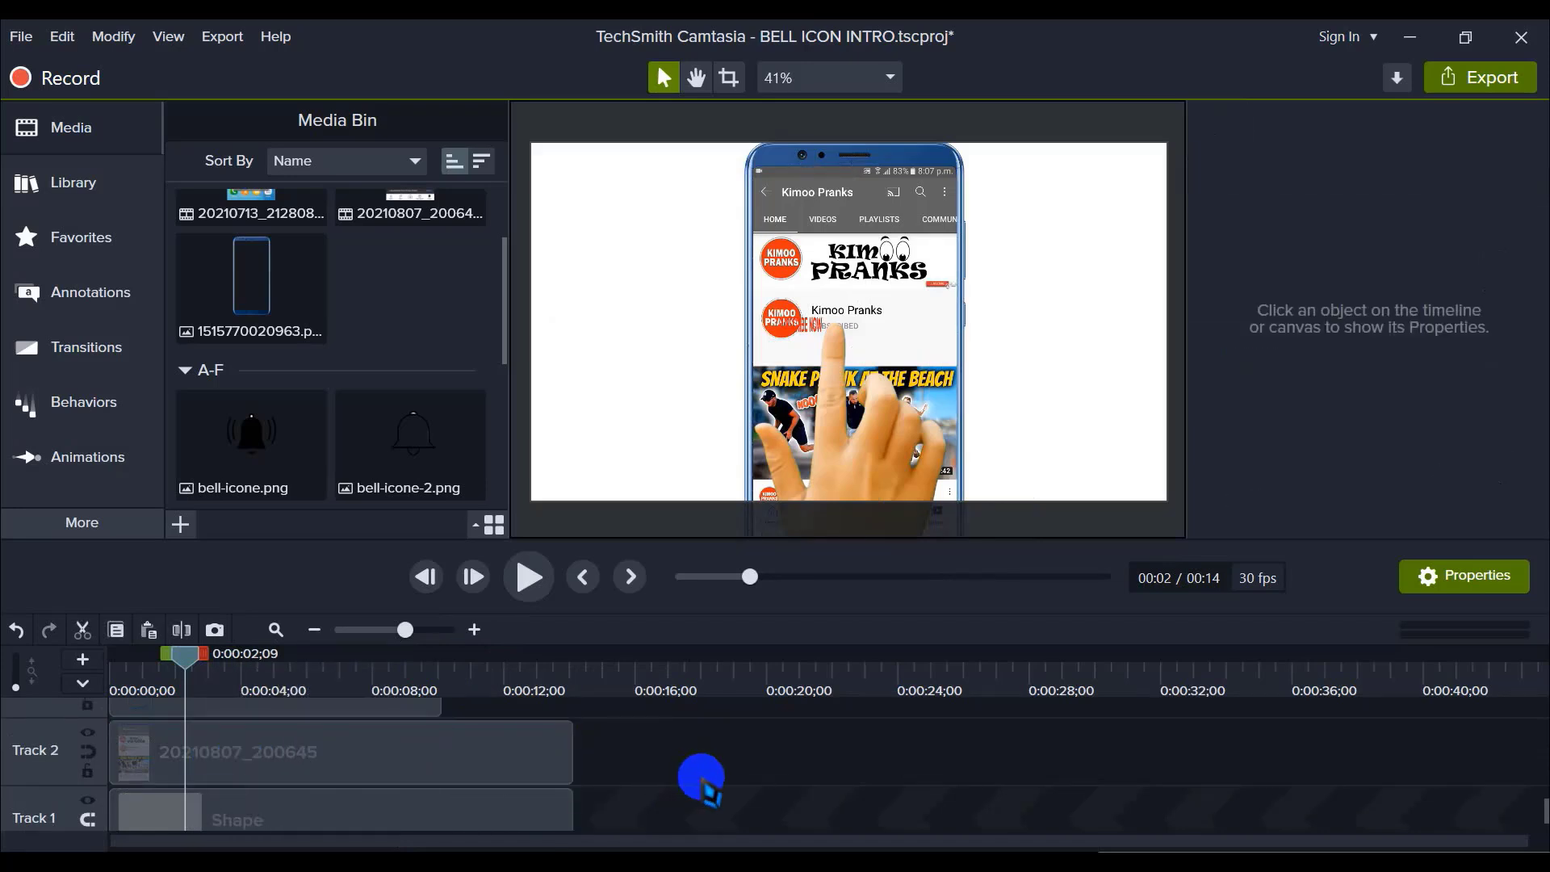
Step: Play the video between about 0:00:02 and 0:00:07 to check the hand taps against the phone recording
{"action": "left_click", "coordinate": [531, 576]}
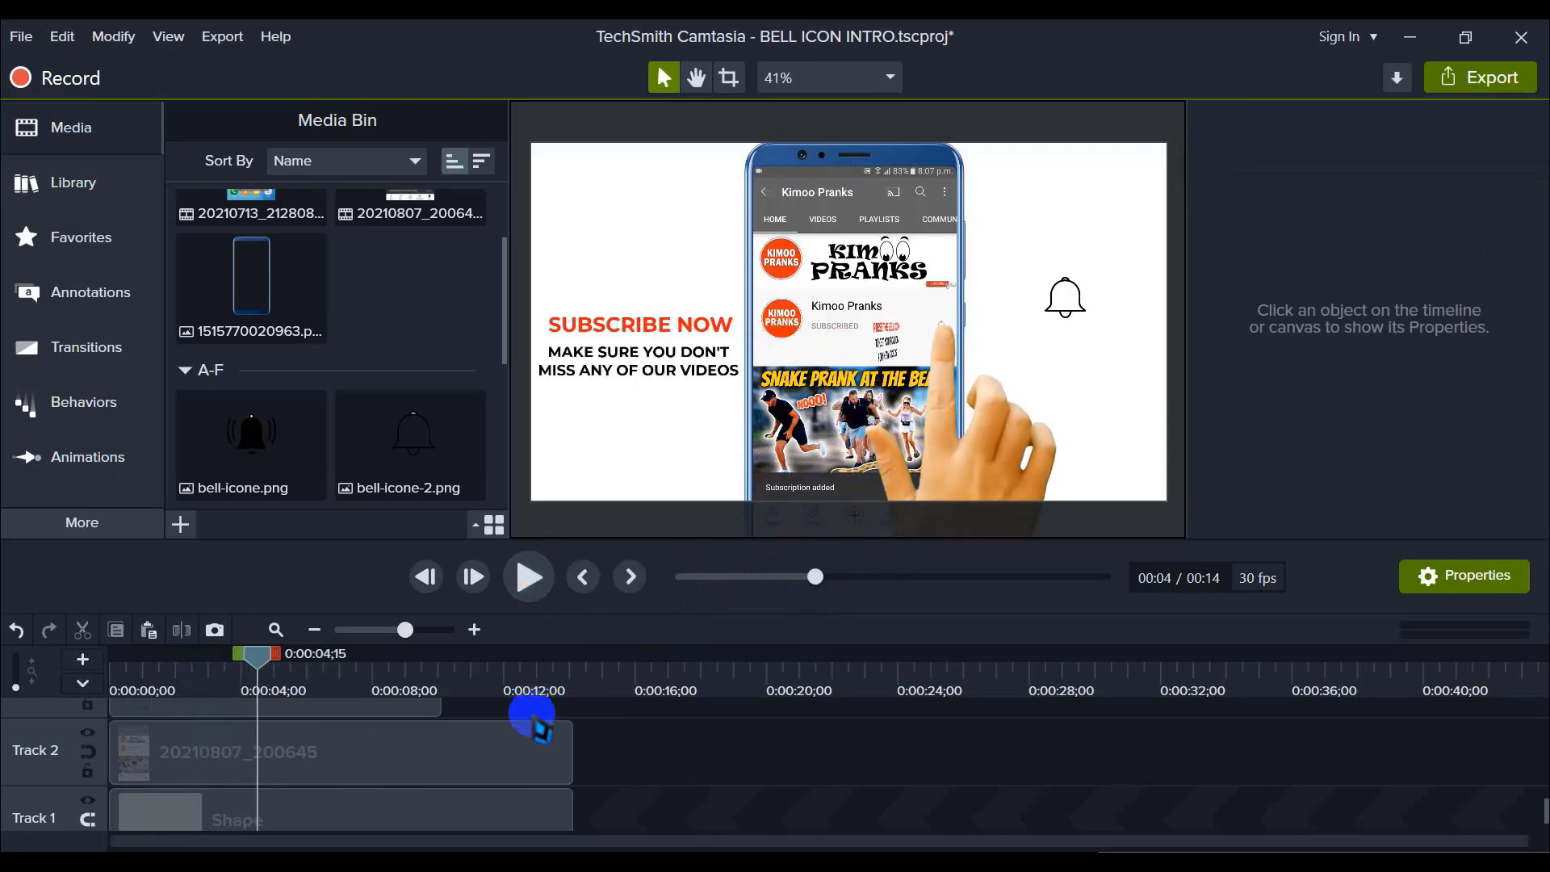
{"action": "left_click_drag", "start_coordinate": [246, 653], "coordinate": [172, 653]}
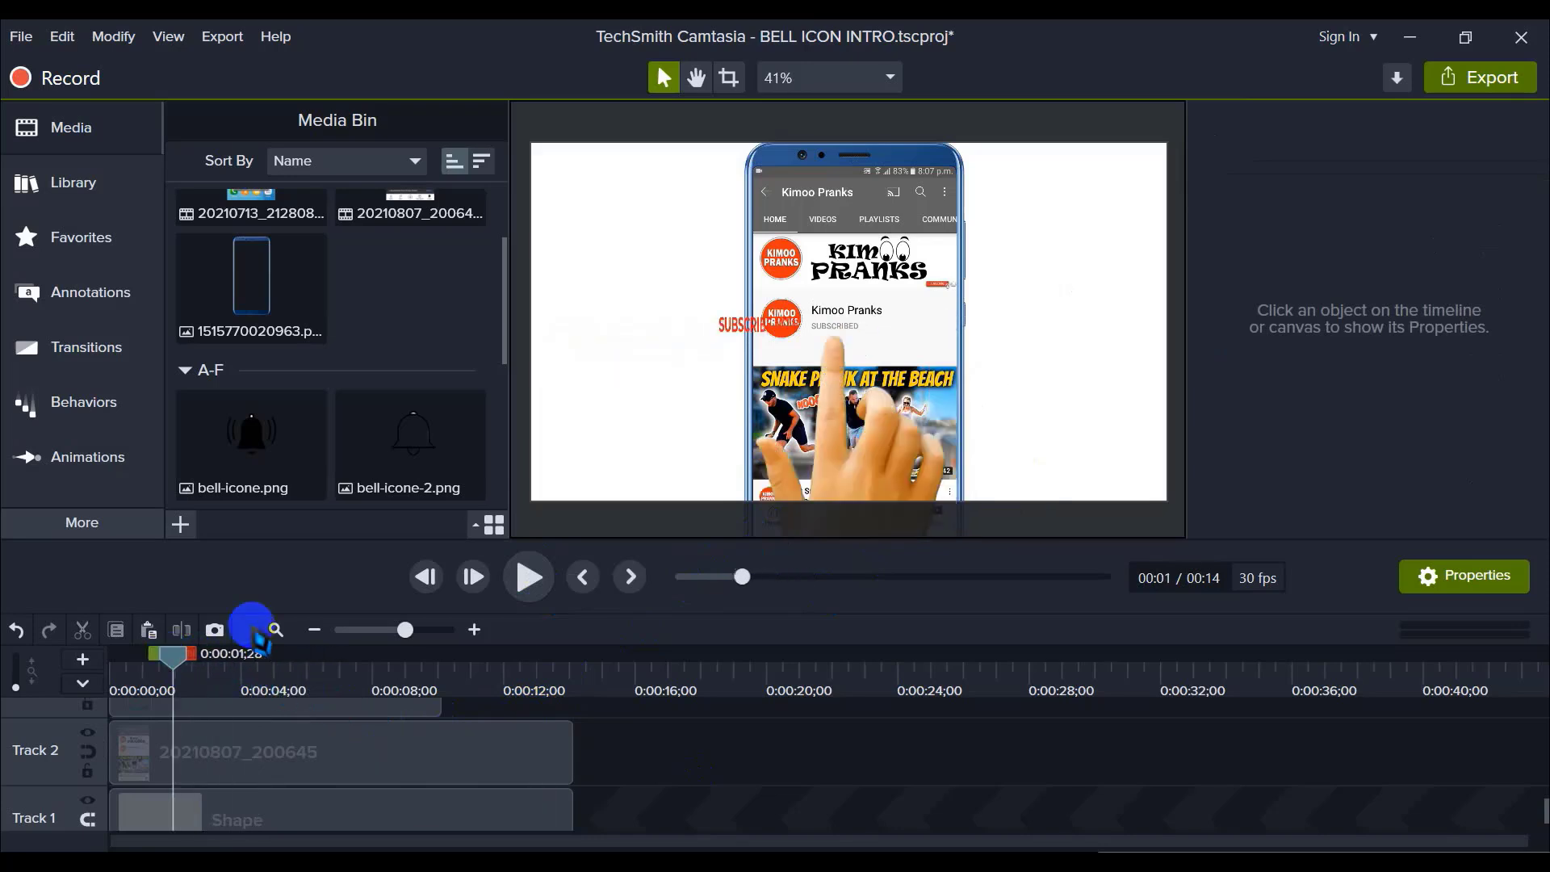
{"action": "left_click", "coordinate": [529, 577]}
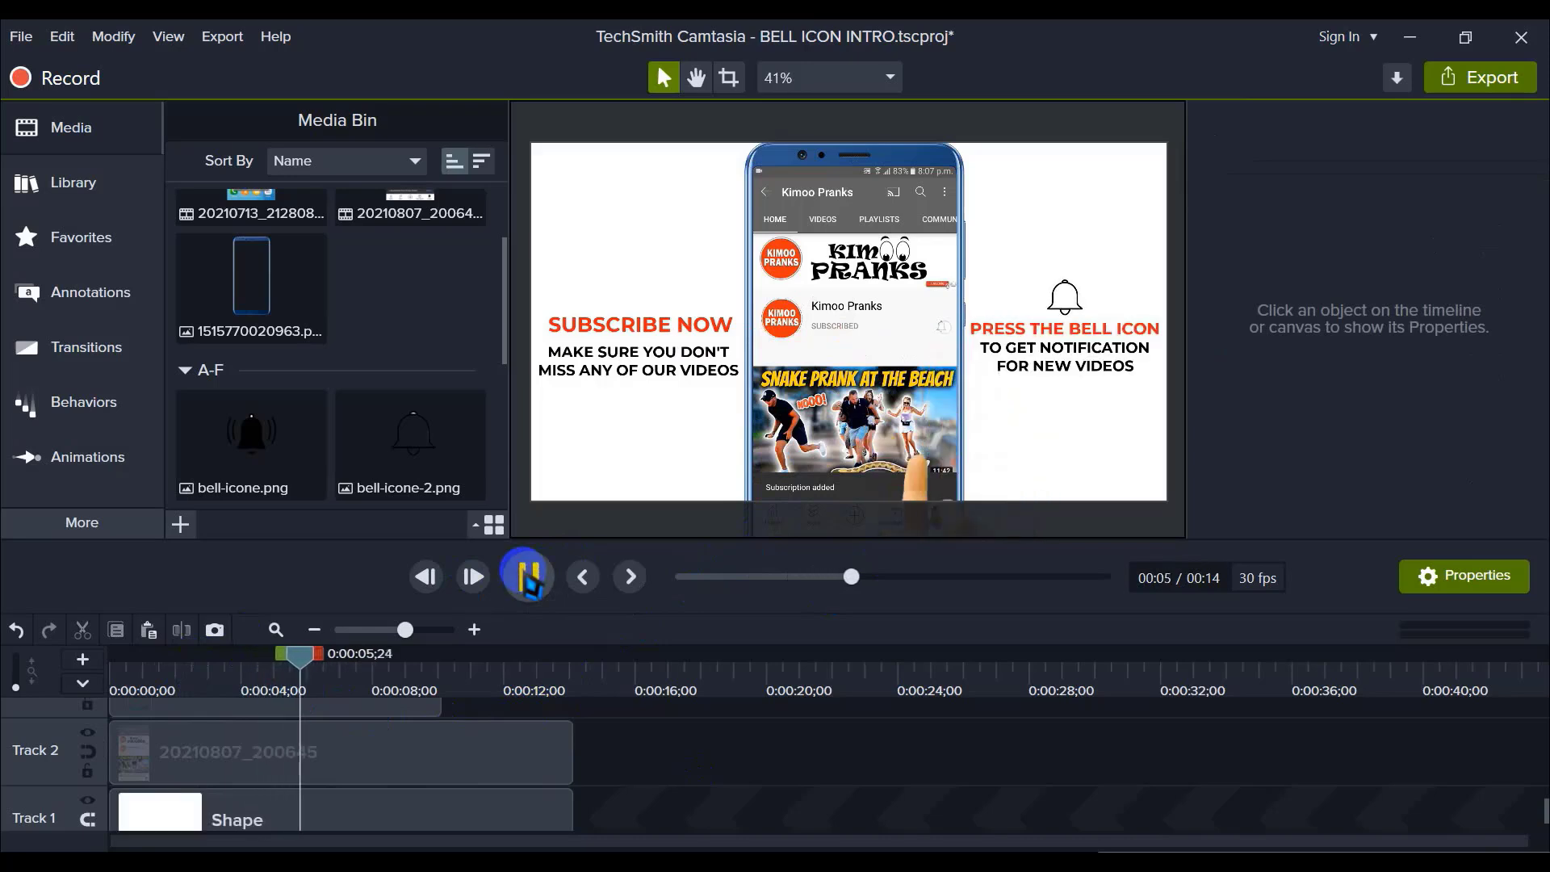
{"action": "left_click", "coordinate": [529, 577]}
{"action": "scroll", "coordinate": [378, 707], "scroll_direction": "up", "scroll_amount": 3}
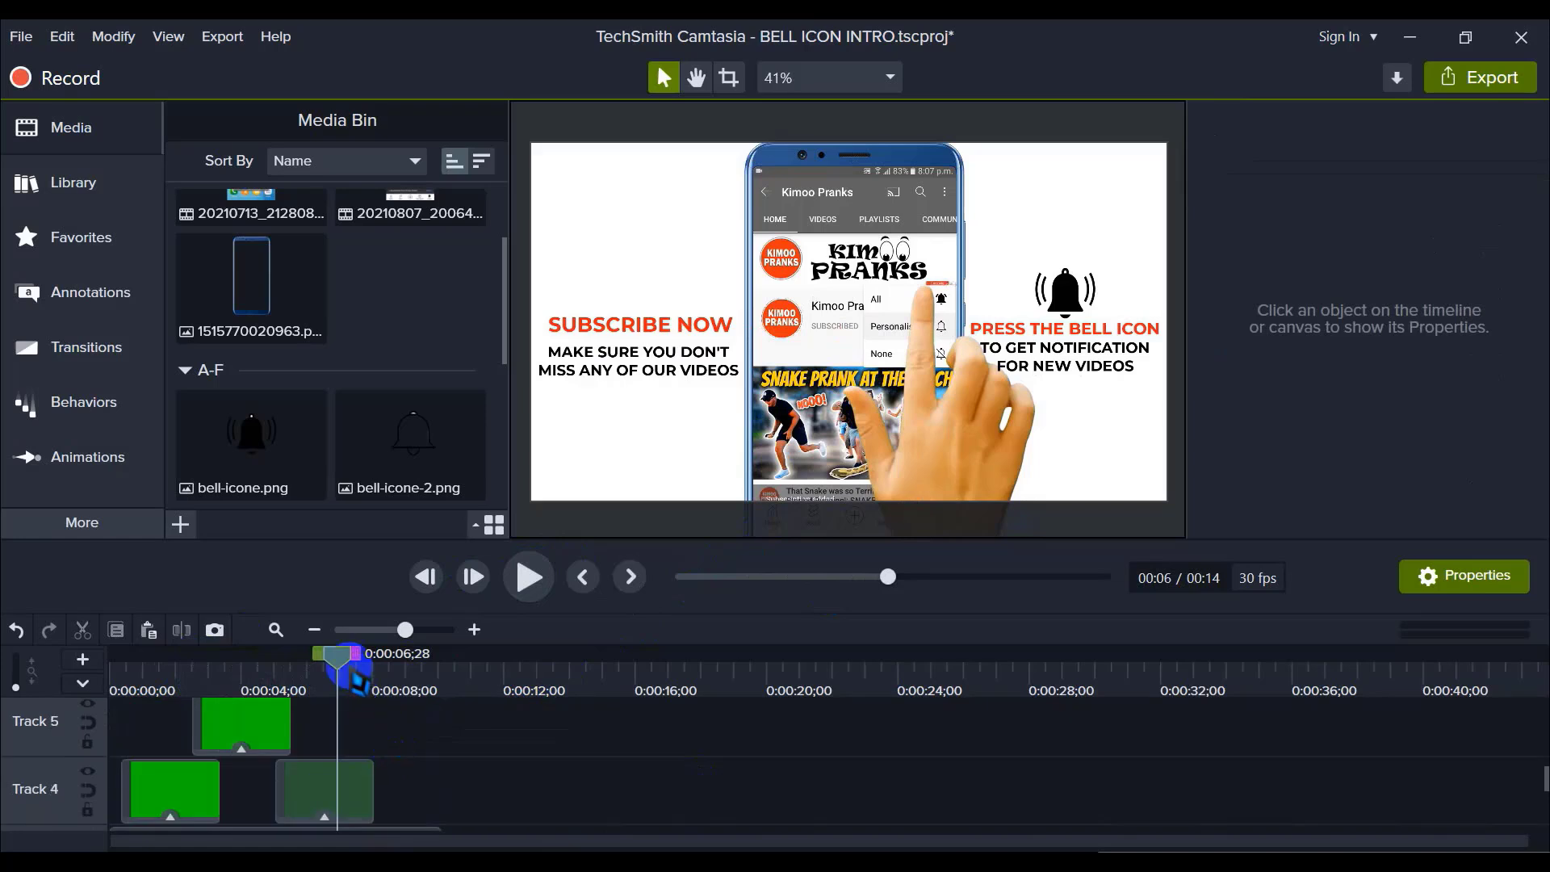
{"action": "left_click_drag", "start_coordinate": [347, 663], "coordinate": [257, 660]}
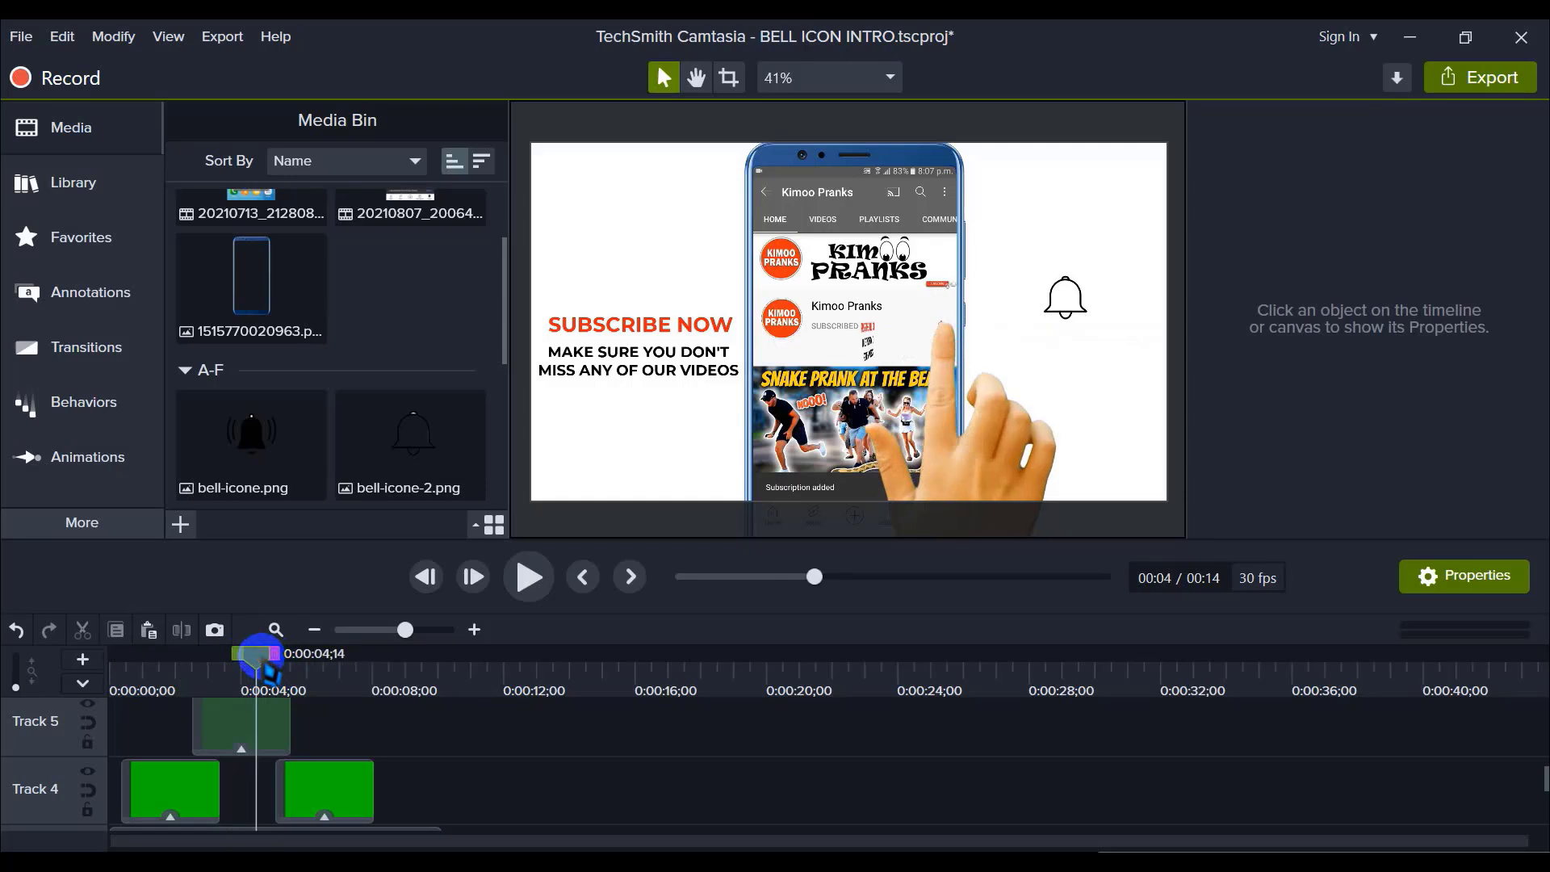
{"action": "scroll", "coordinate": [348, 792], "scroll_direction": "down", "scroll_amount": 3}
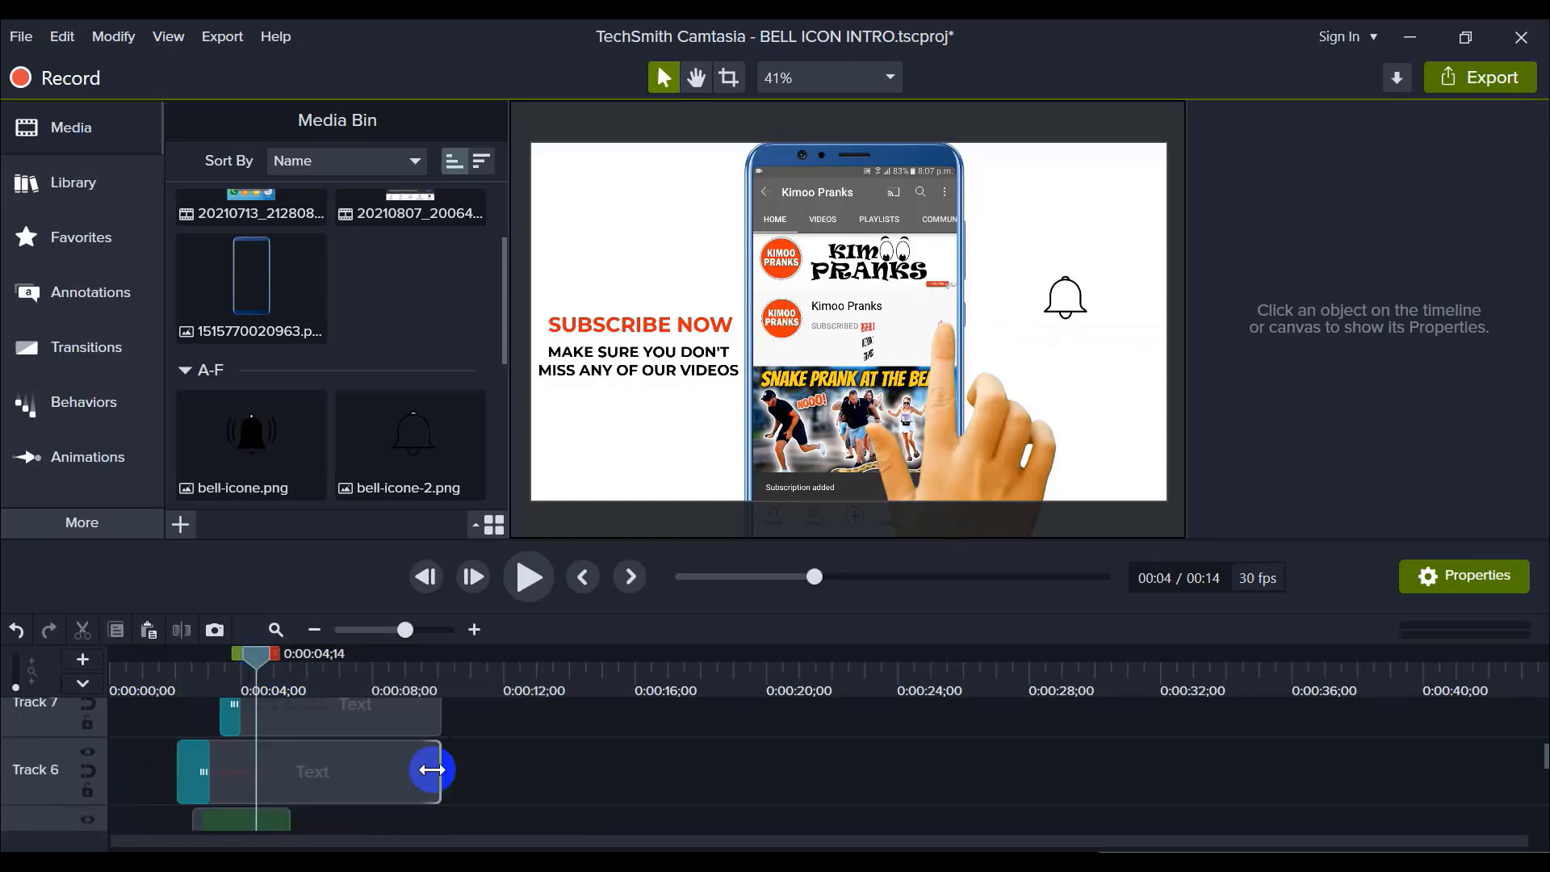
{"action": "scroll", "coordinate": [436, 779], "scroll_direction": "up", "scroll_amount": 1}
{"action": "left_click", "coordinate": [474, 629]}
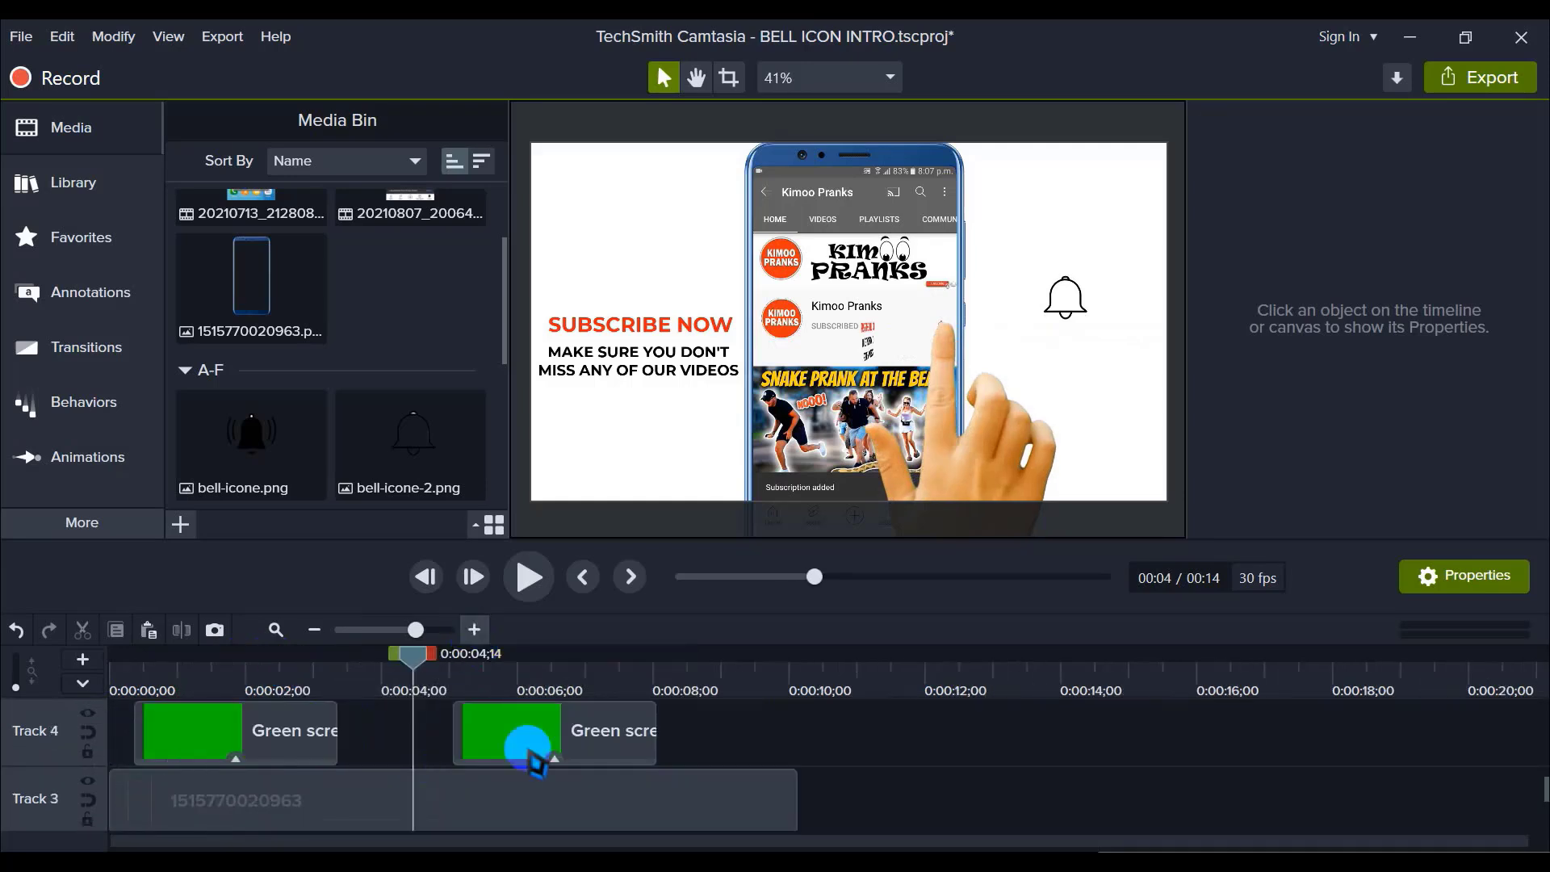
{"action": "scroll", "coordinate": [682, 787], "scroll_direction": "down", "scroll_amount": 1}
{"action": "scroll", "coordinate": [738, 797], "scroll_direction": "up", "scroll_amount": 1}
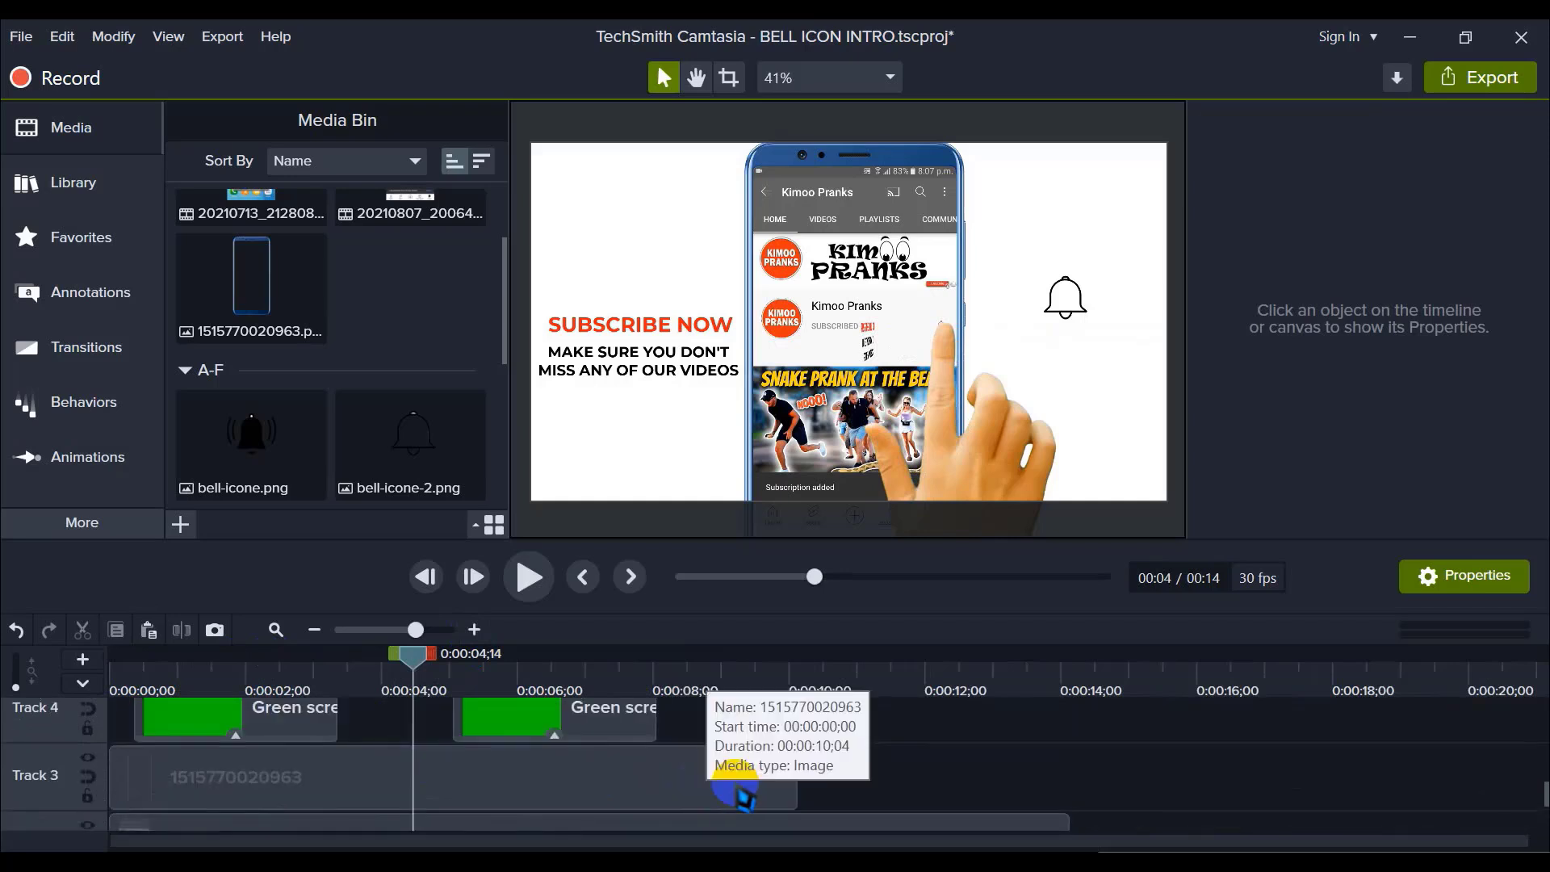
{"action": "left_click", "coordinate": [788, 790]}
{"action": "left_click_drag", "start_coordinate": [799, 780], "coordinate": [1071, 782]}
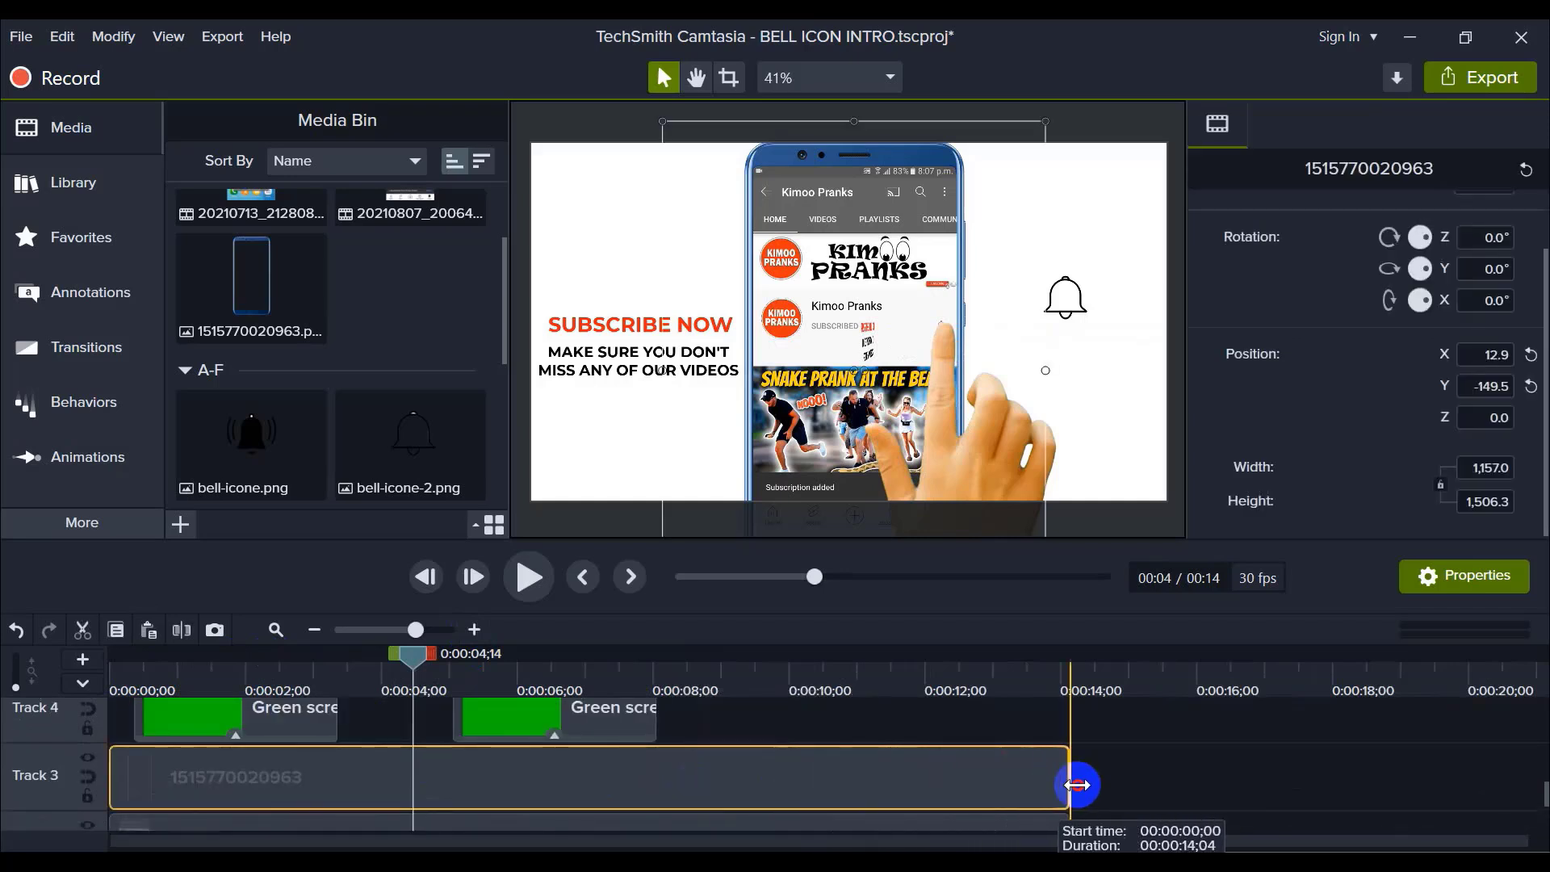
{"action": "scroll", "coordinate": [1115, 800], "scroll_direction": "down", "scroll_amount": 2}
{"action": "scroll", "coordinate": [1130, 799], "scroll_direction": "up", "scroll_amount": 1}
{"action": "left_click", "coordinate": [1142, 800]}
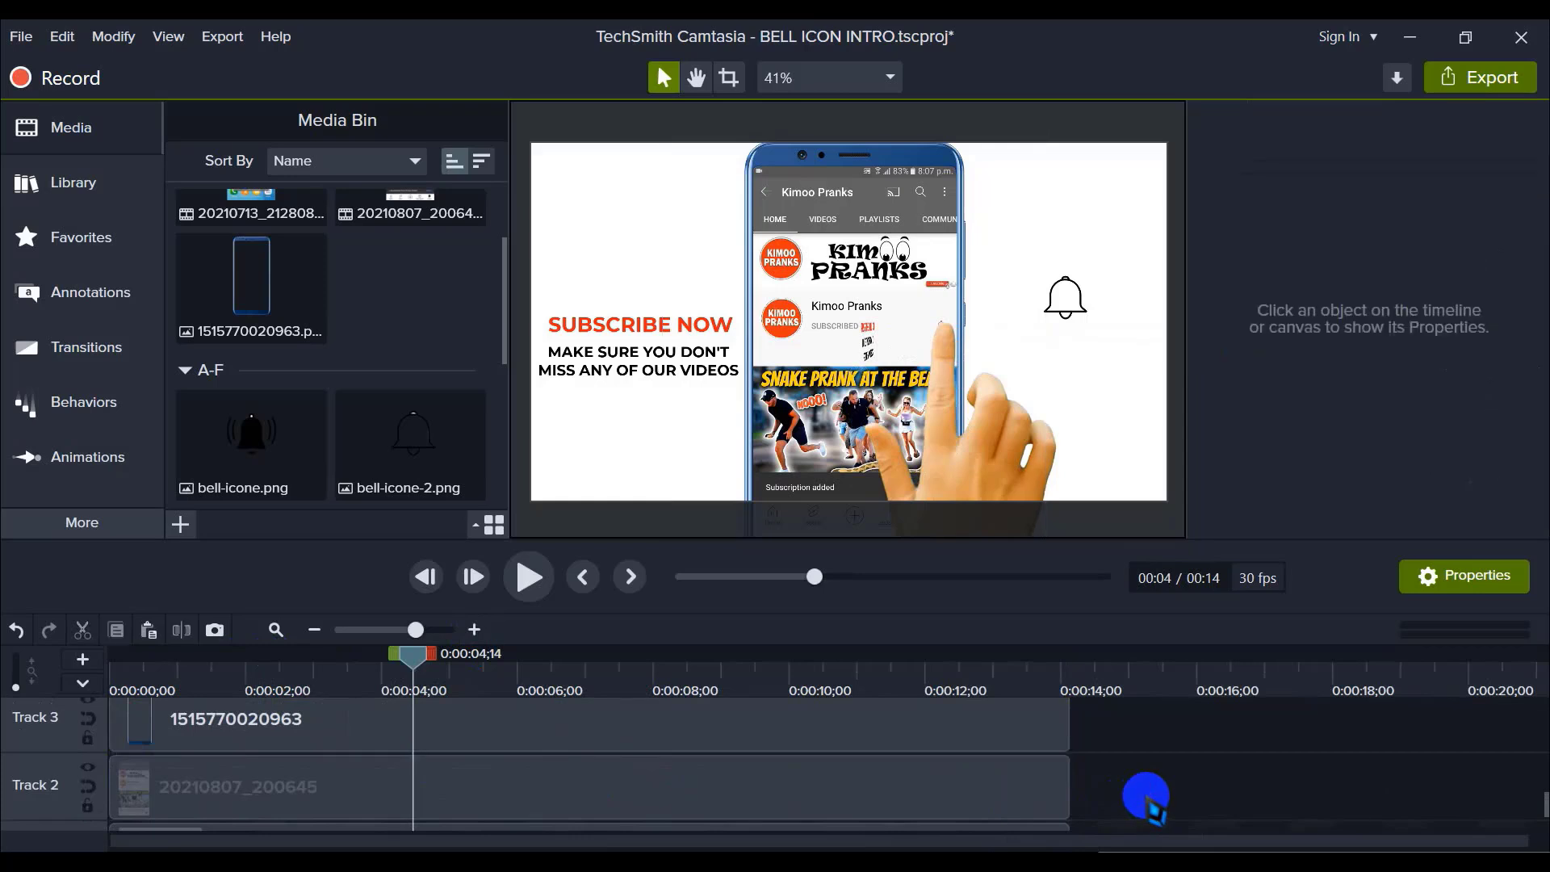
Step: Shift the Track 5 hand clip to start at 5;02 and the second Track 4 hand clip to start at about 8;25
{"action": "scroll", "coordinate": [1142, 800], "scroll_direction": "up", "scroll_amount": 2}
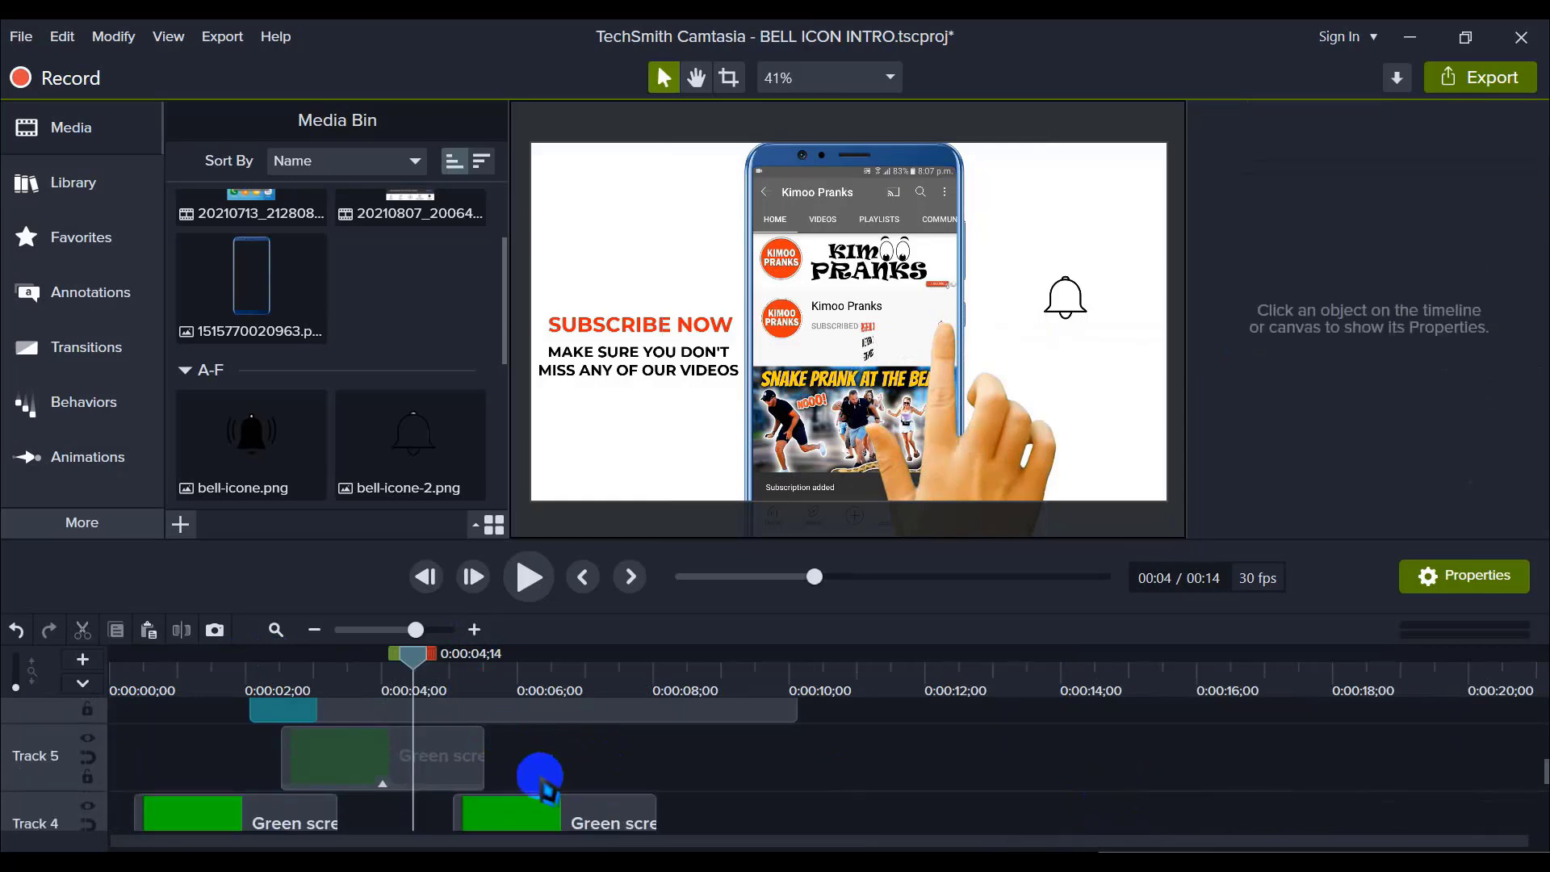
{"action": "left_click_drag", "start_coordinate": [413, 656], "coordinate": [507, 675]}
{"action": "left_click_drag", "start_coordinate": [416, 762], "coordinate": [602, 763]}
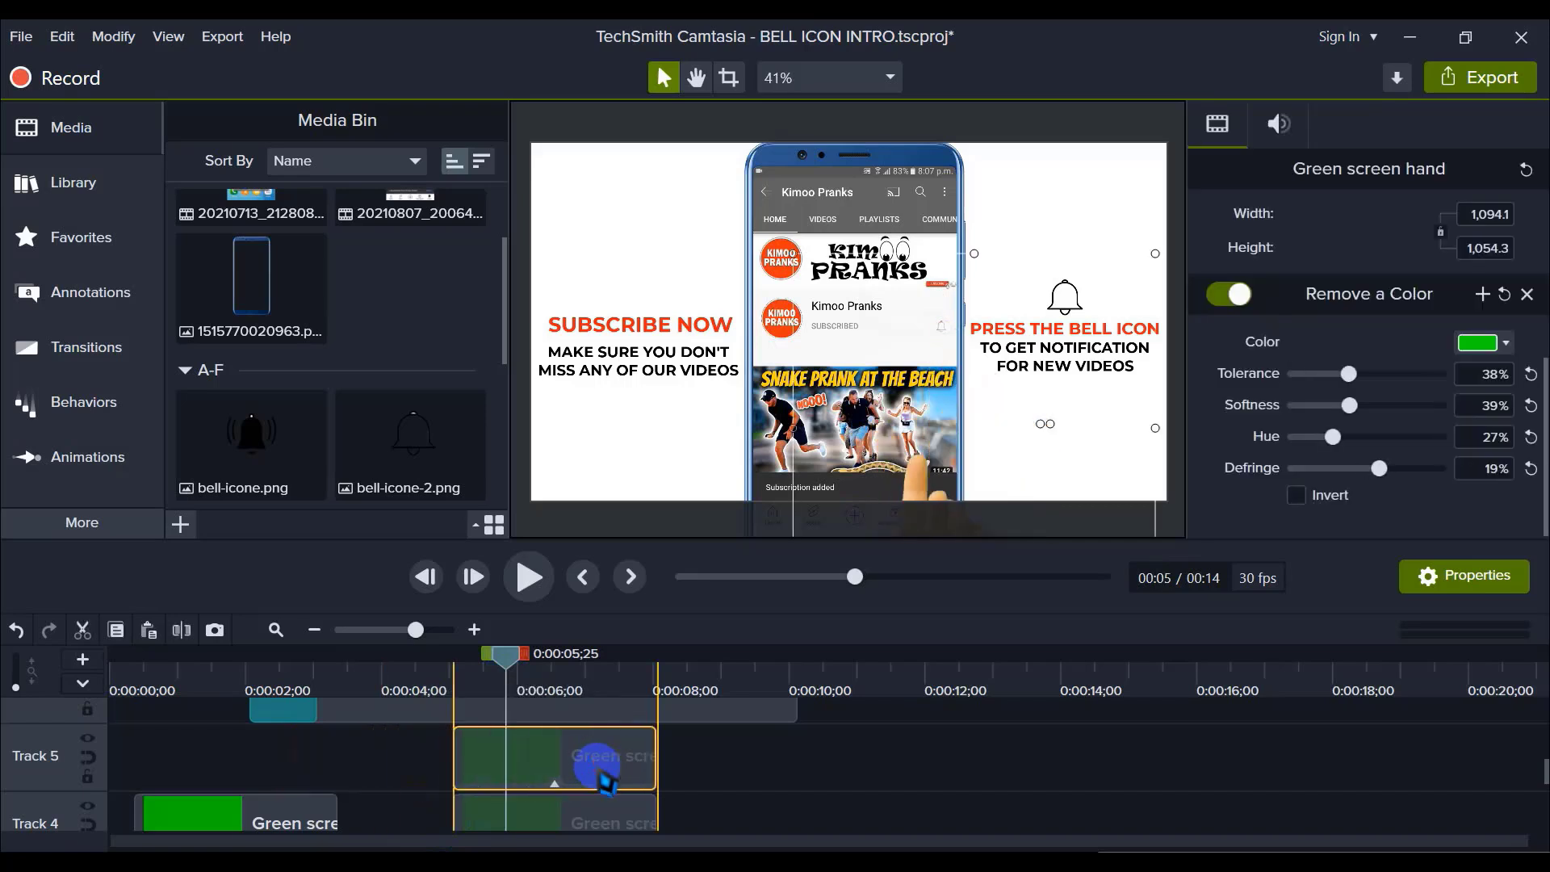
{"action": "scroll", "coordinate": [598, 775], "scroll_direction": "down", "scroll_amount": 2}
{"action": "left_click", "coordinate": [616, 763]}
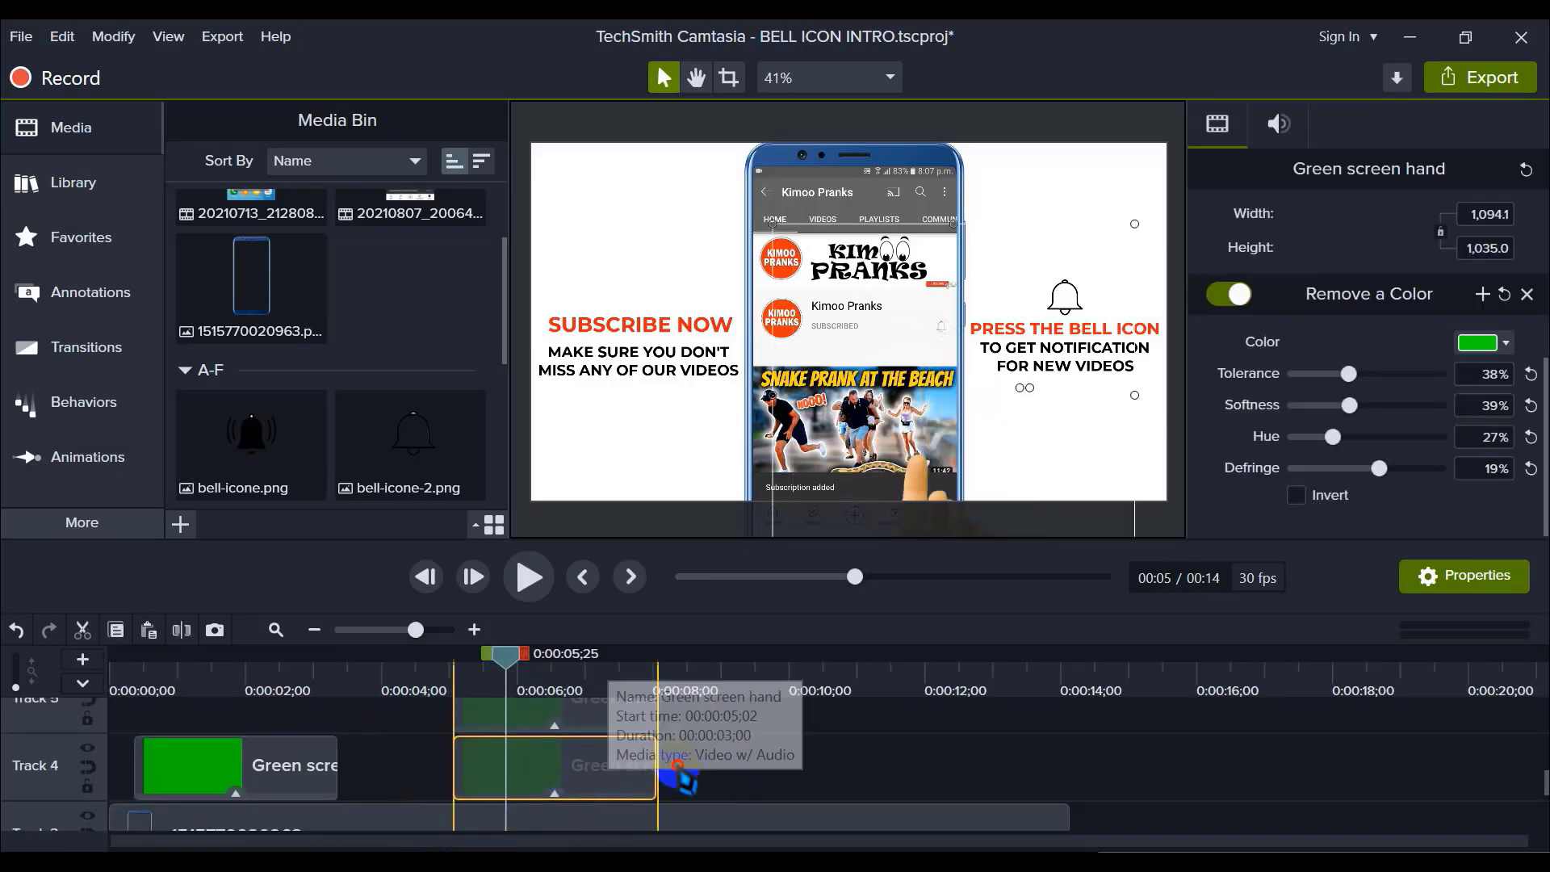
{"action": "left_click_drag", "start_coordinate": [561, 765], "coordinate": [817, 767]}
Step: Move the Track 5 hand clip earlier to start at about 3;22, so the finger taps the bell at 0:00:05;21
{"action": "scroll", "coordinate": [603, 763], "scroll_direction": "up", "scroll_amount": 2}
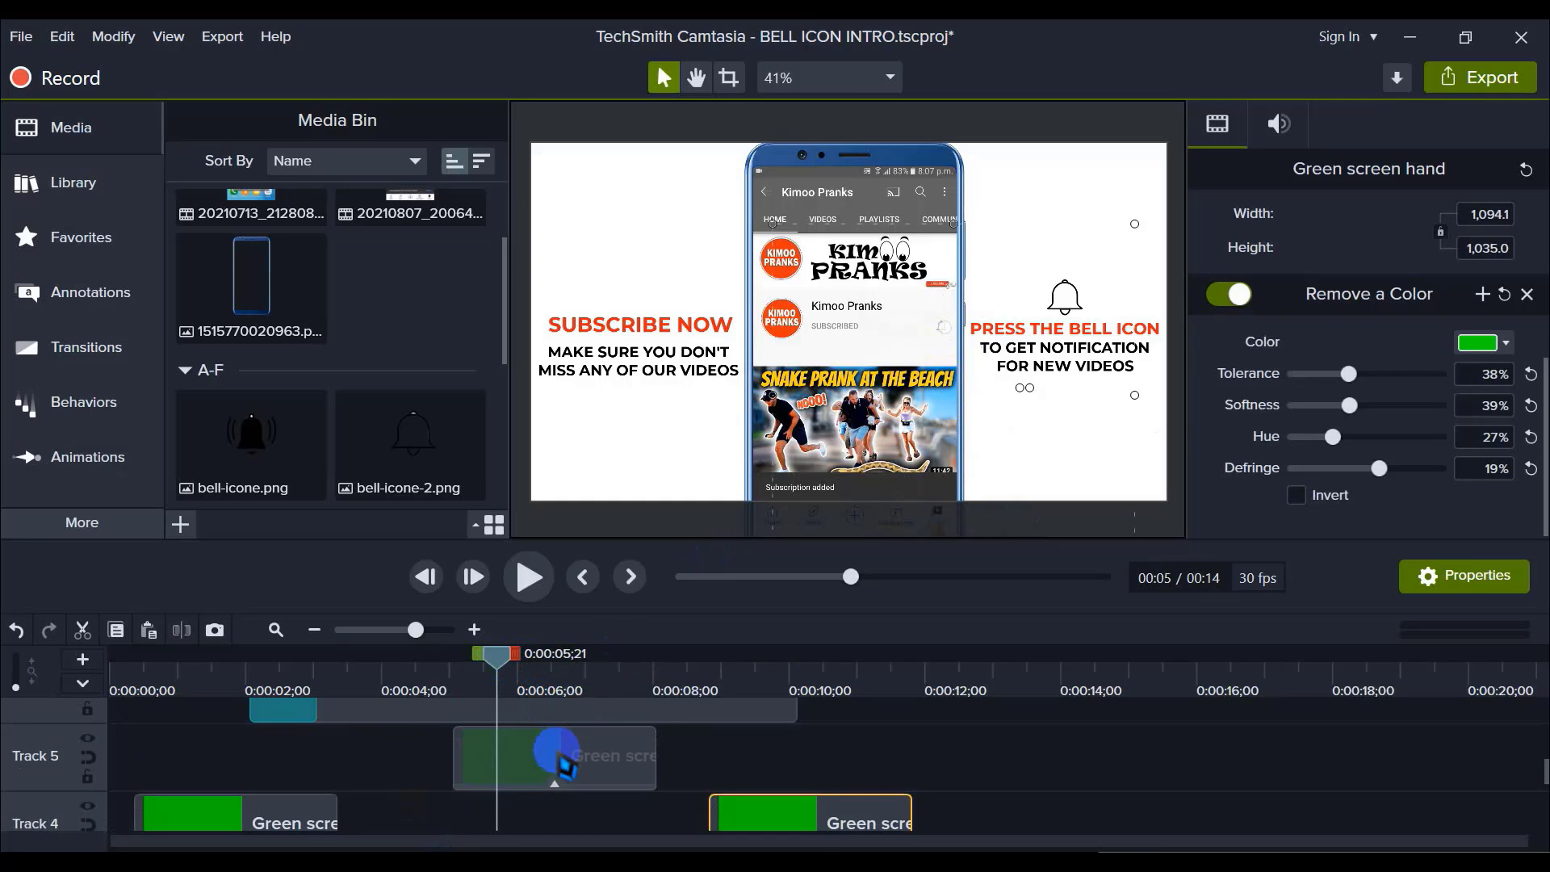
{"action": "left_click", "coordinate": [583, 771]}
{"action": "left_click_drag", "start_coordinate": [602, 766], "coordinate": [506, 759]}
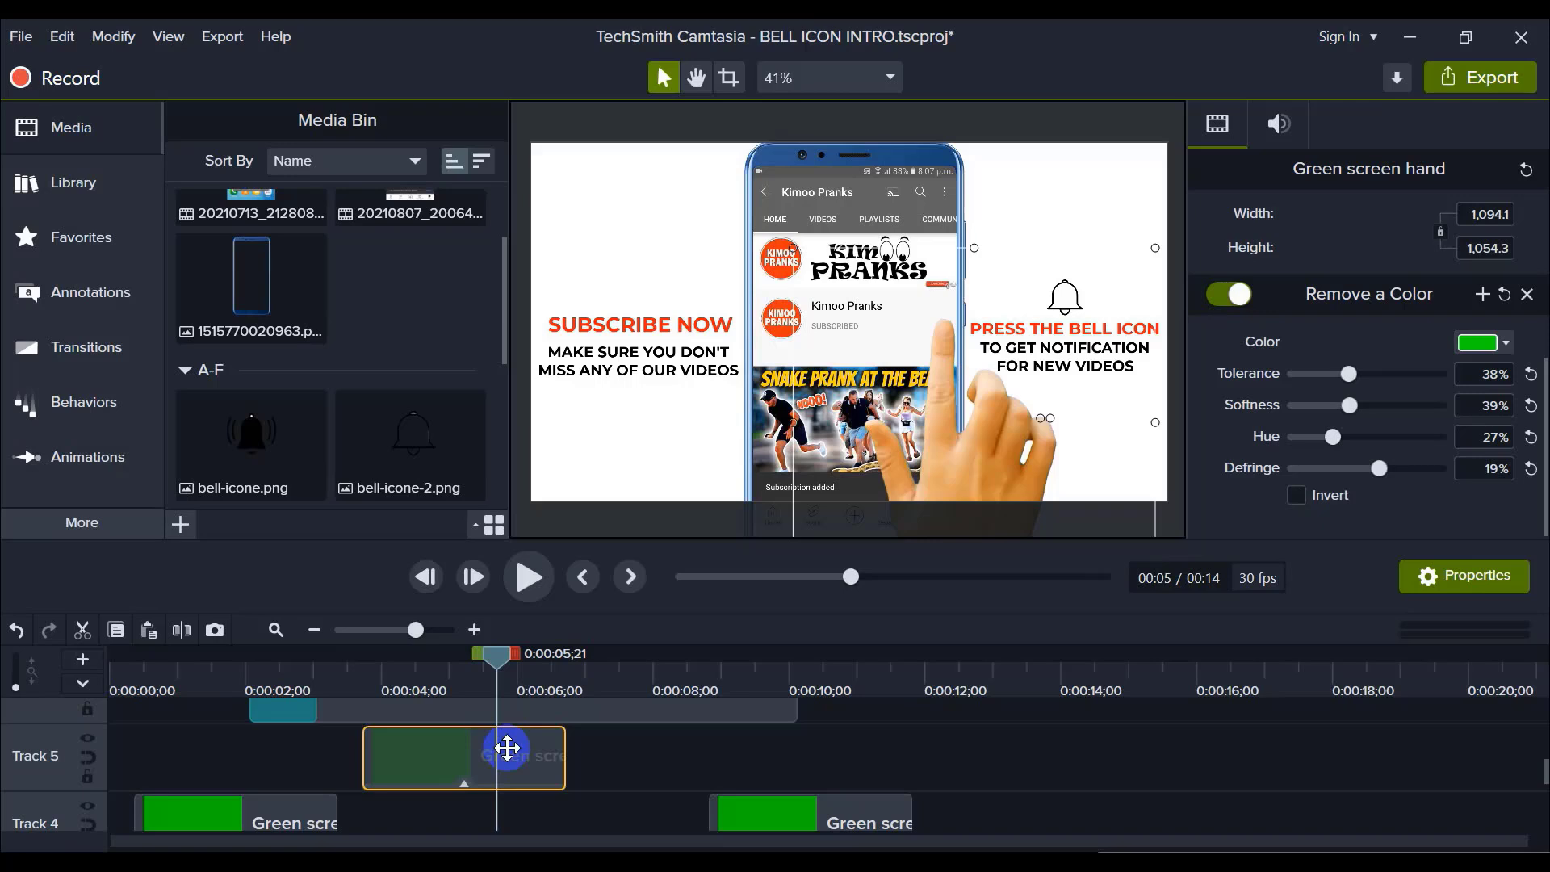
{"action": "left_click", "coordinate": [634, 773]}
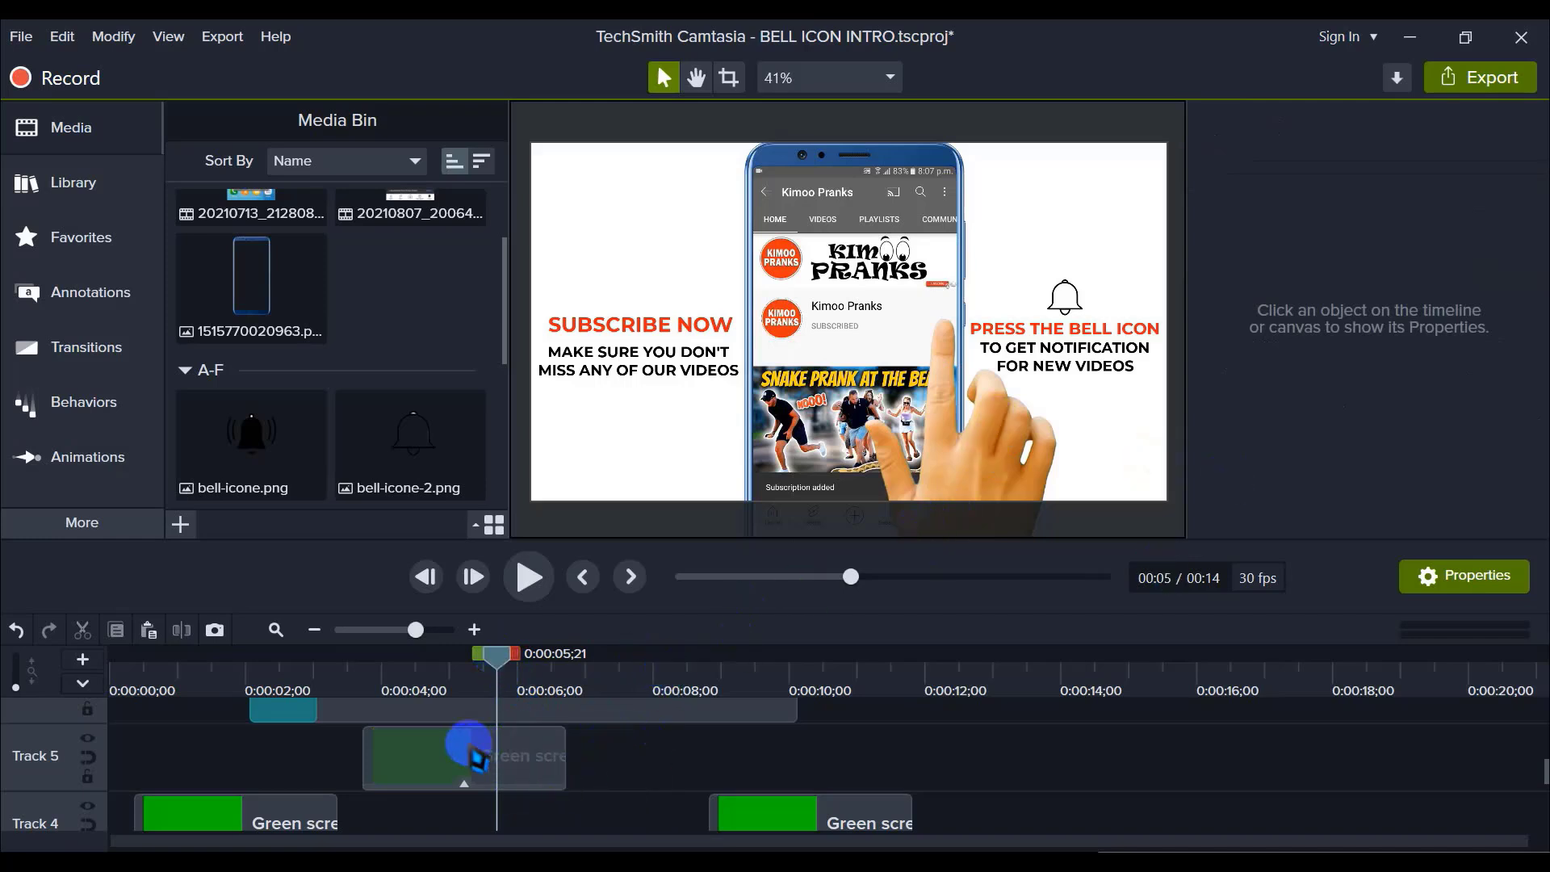
Step: Move the second hand clip on Track 4 to start at about 7 seconds, so the finger taps All at 0:00:09;00
{"action": "left_click_drag", "start_coordinate": [488, 661], "coordinate": [739, 675]}
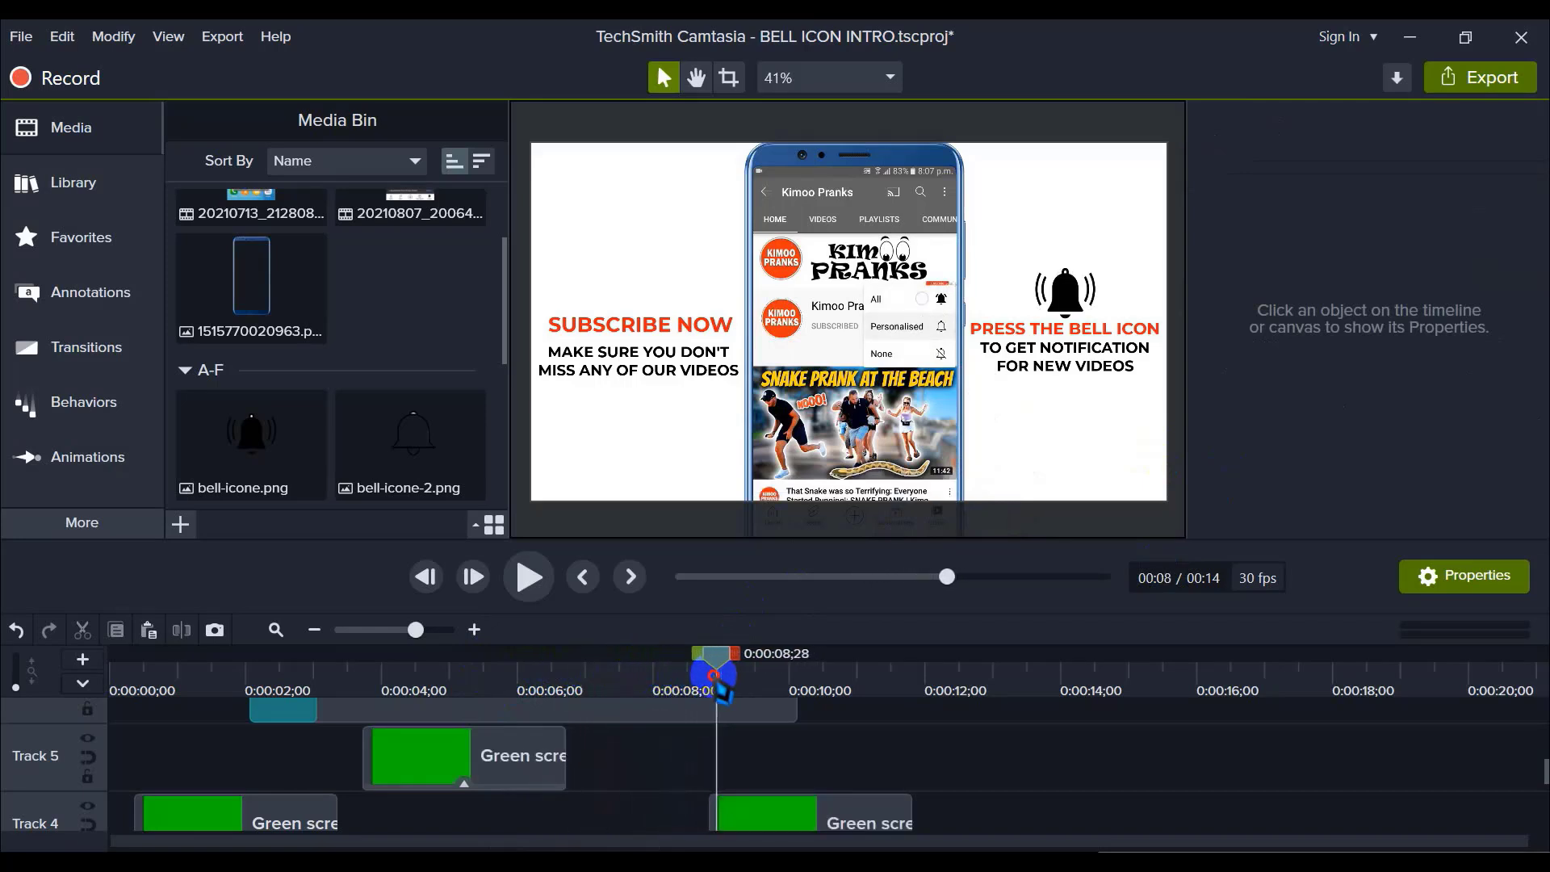
{"action": "scroll", "coordinate": [787, 795], "scroll_direction": "down", "scroll_amount": 2}
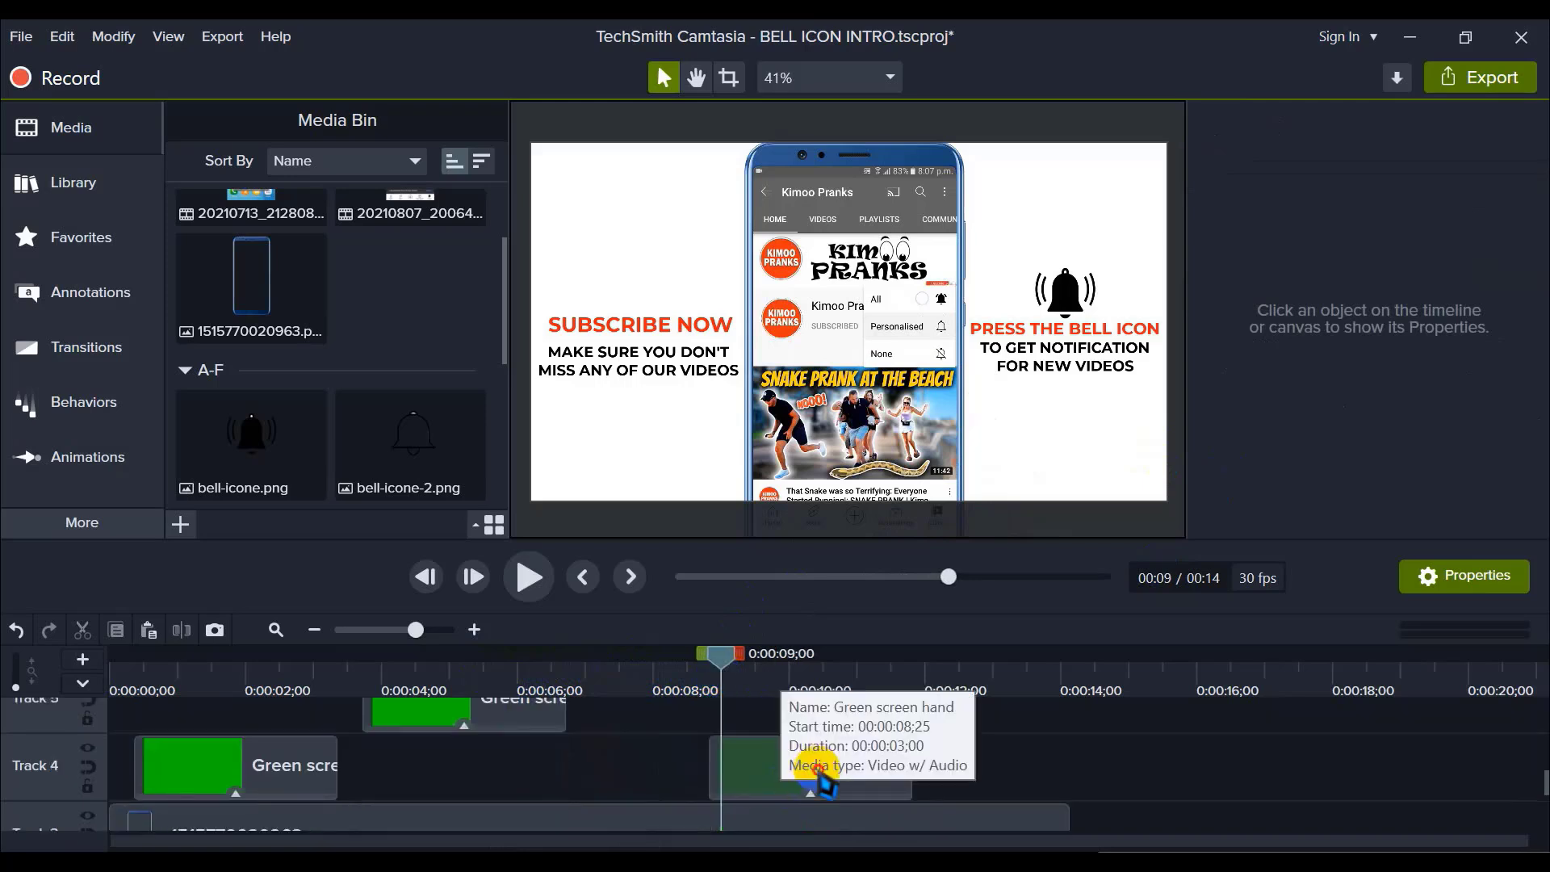
{"action": "left_click", "coordinate": [787, 788]}
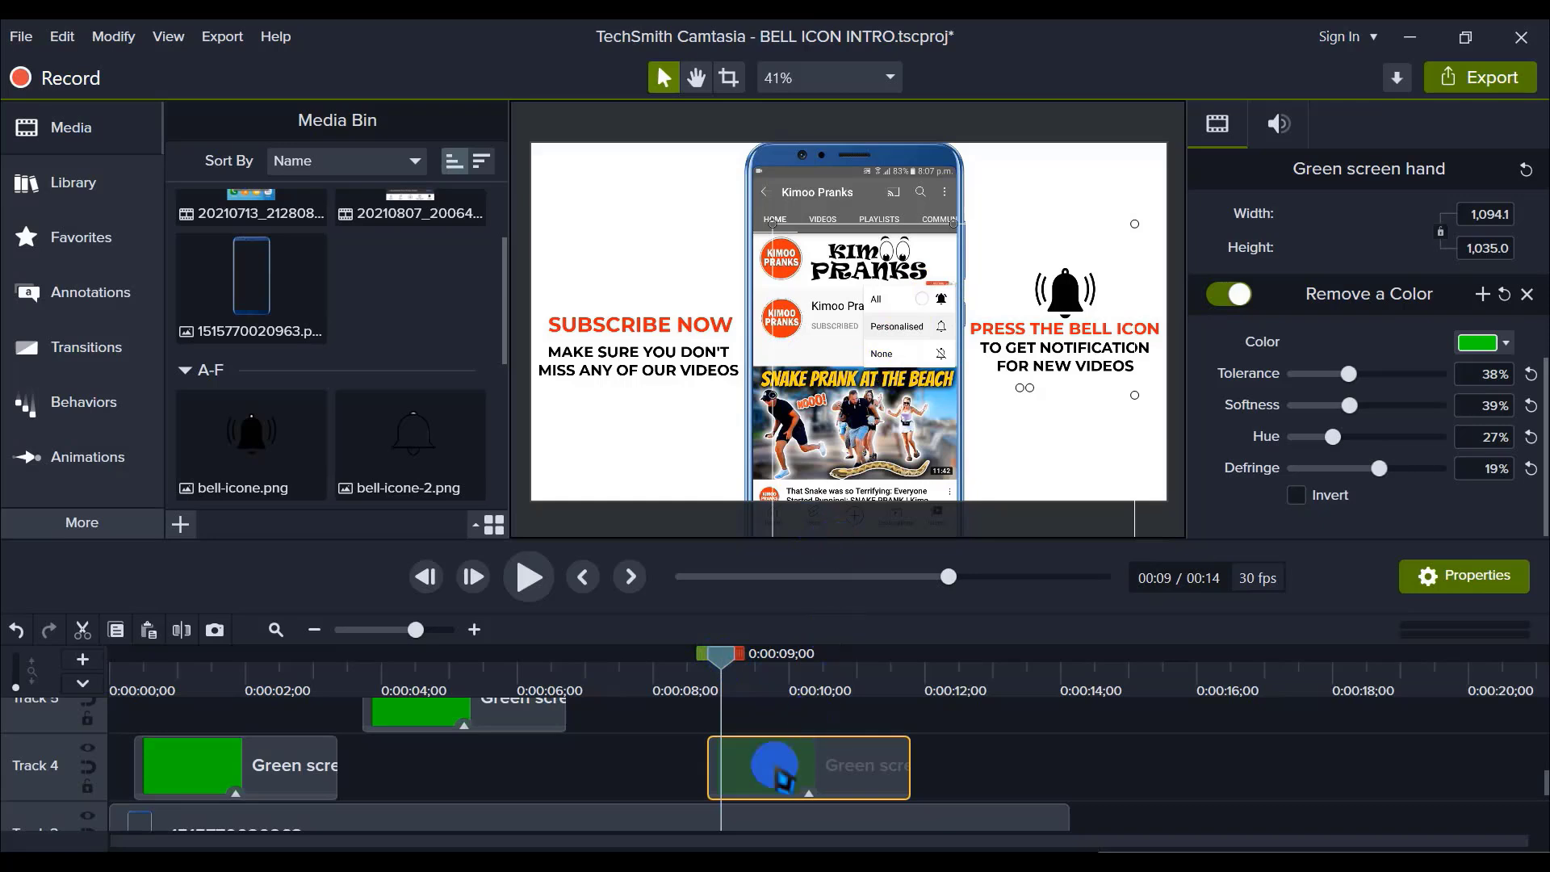
{"action": "left_click_drag", "start_coordinate": [785, 779], "coordinate": [682, 780]}
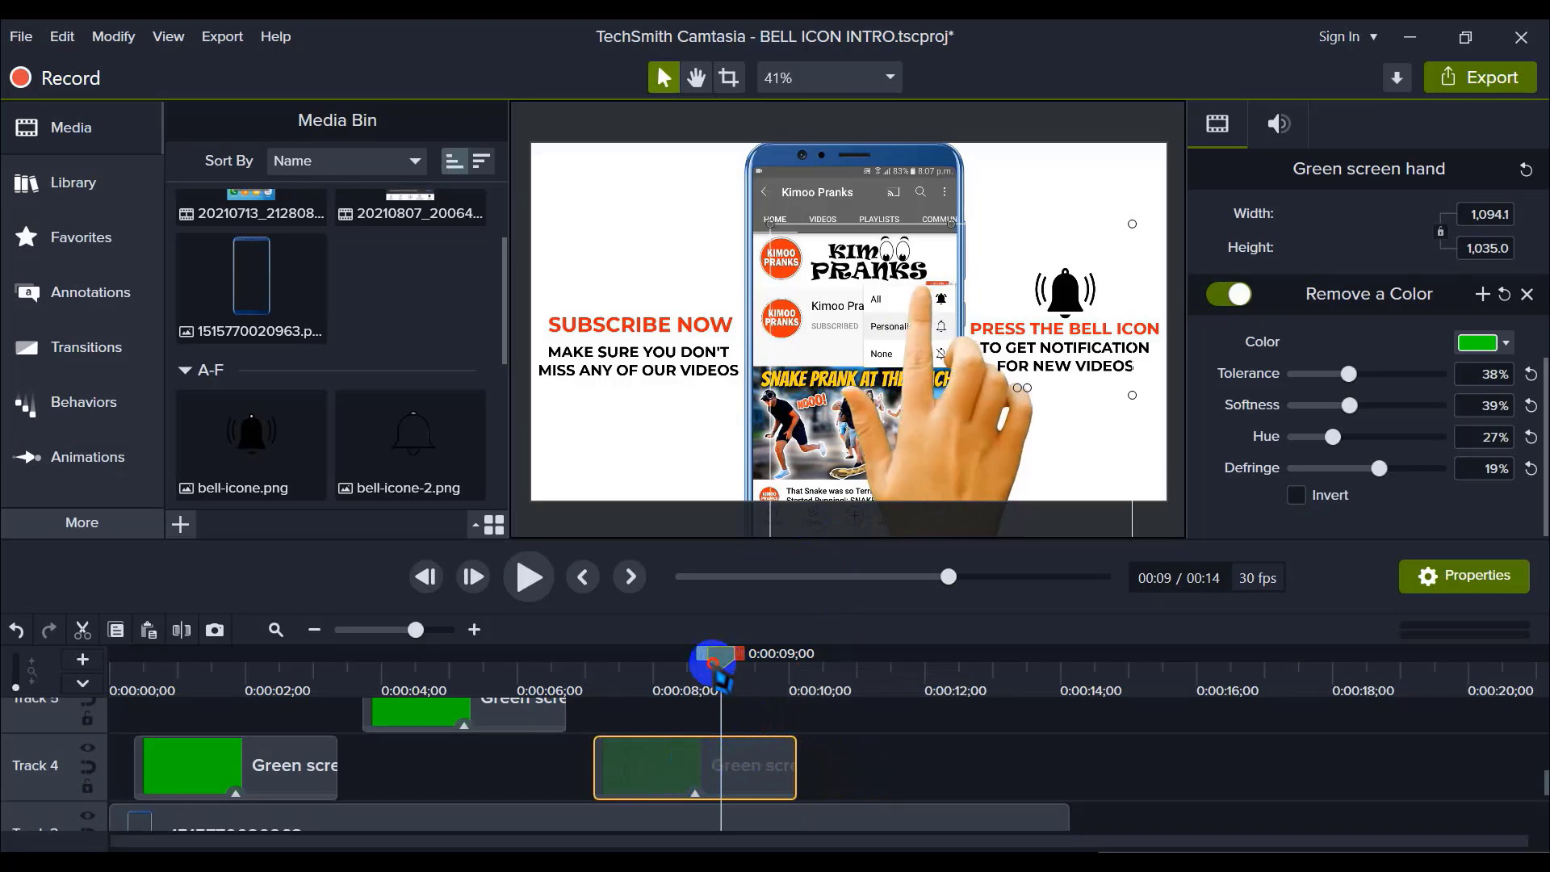
{"action": "left_click_drag", "start_coordinate": [717, 679], "coordinate": [820, 686]}
{"action": "left_click", "coordinate": [860, 787]}
Step: Play the intro from the beginning past 3 seconds to check the Subscribe text timing against the hand tap
{"action": "scroll", "coordinate": [860, 775], "scroll_direction": "up", "scroll_amount": 2}
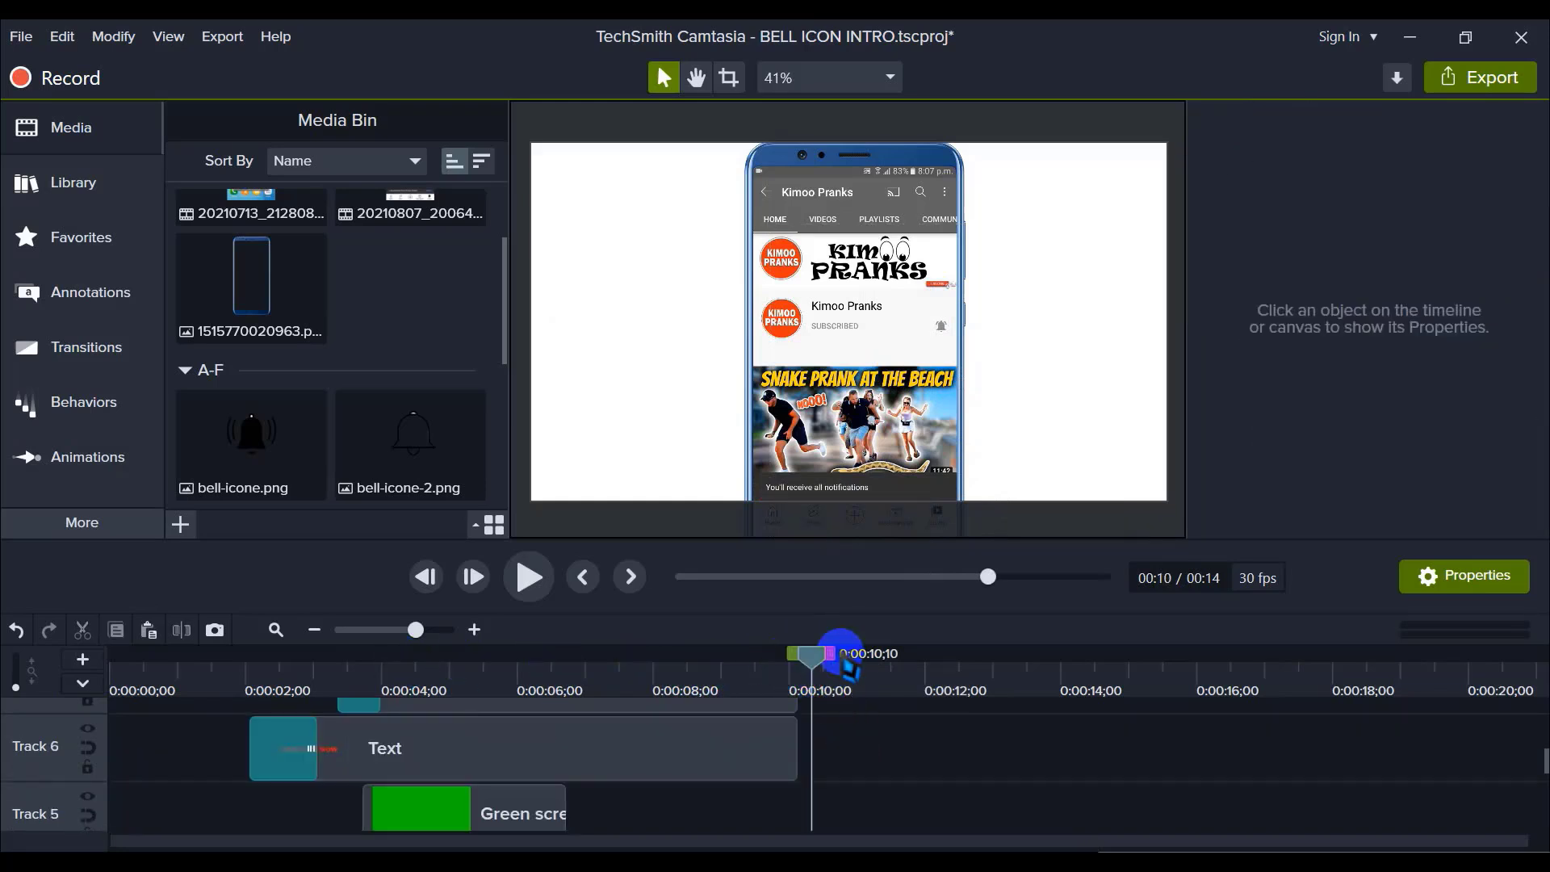
{"action": "left_click_drag", "start_coordinate": [751, 656], "coordinate": [121, 692]}
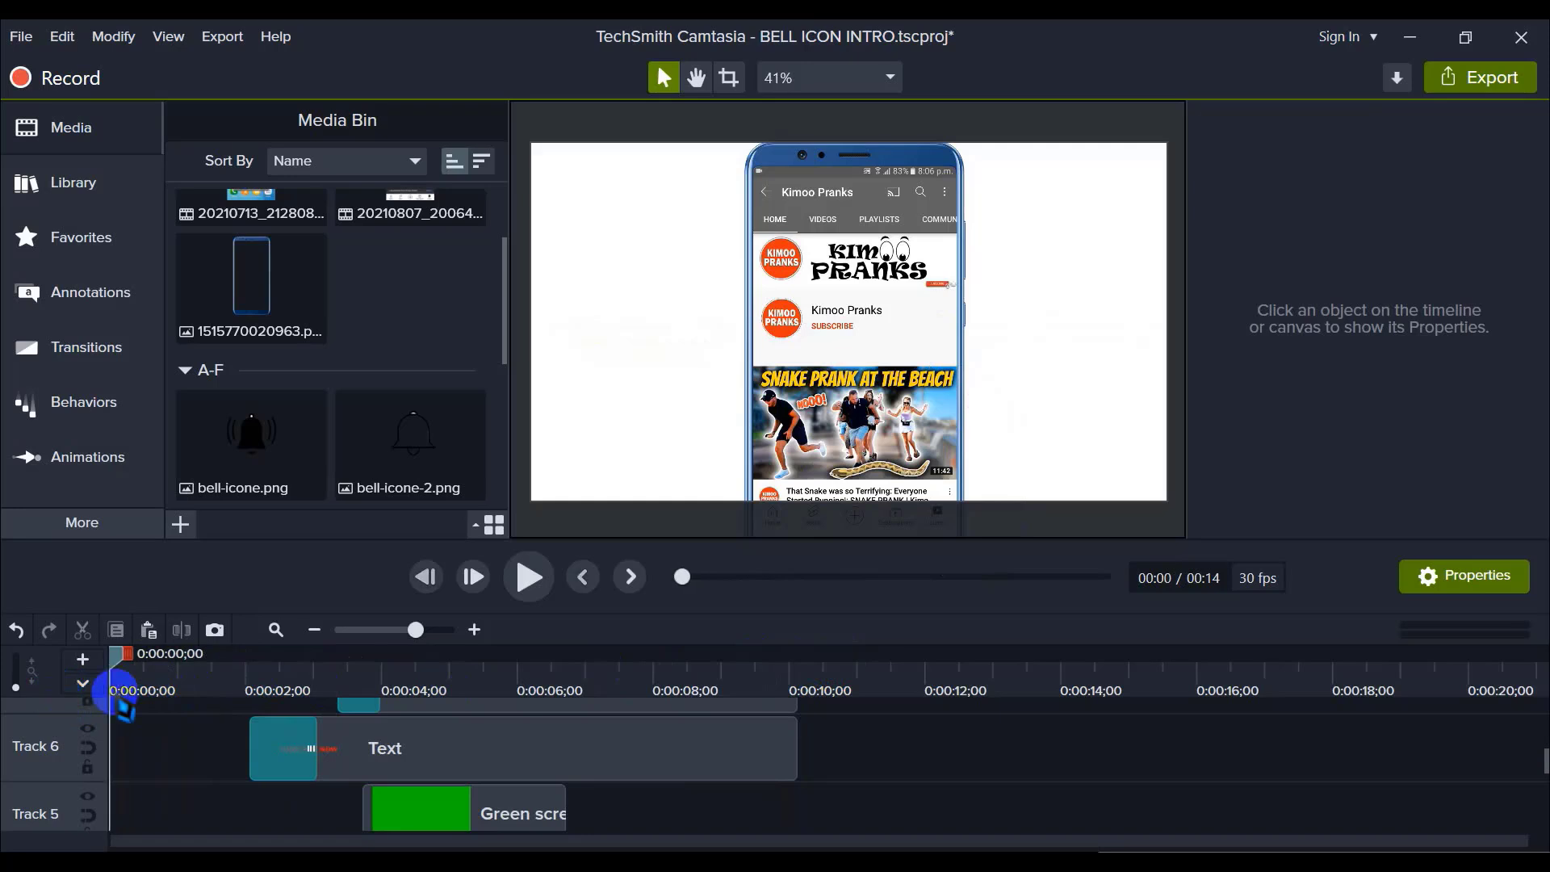
{"action": "scroll", "coordinate": [361, 685], "scroll_direction": "down", "scroll_amount": 2}
{"action": "left_click", "coordinate": [474, 630]}
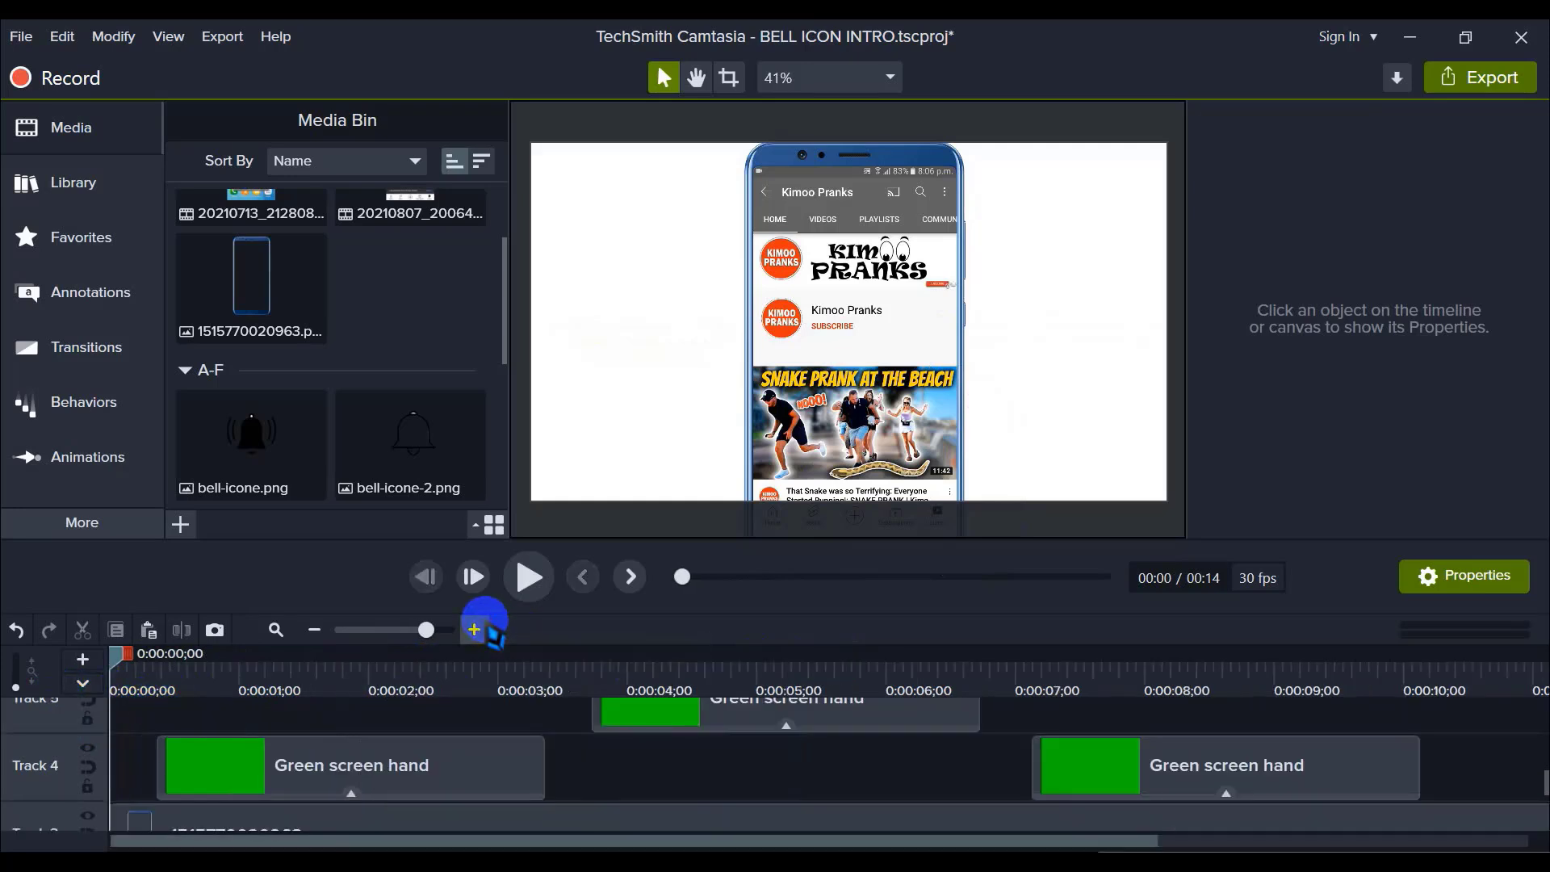
{"action": "left_click", "coordinate": [529, 577]}
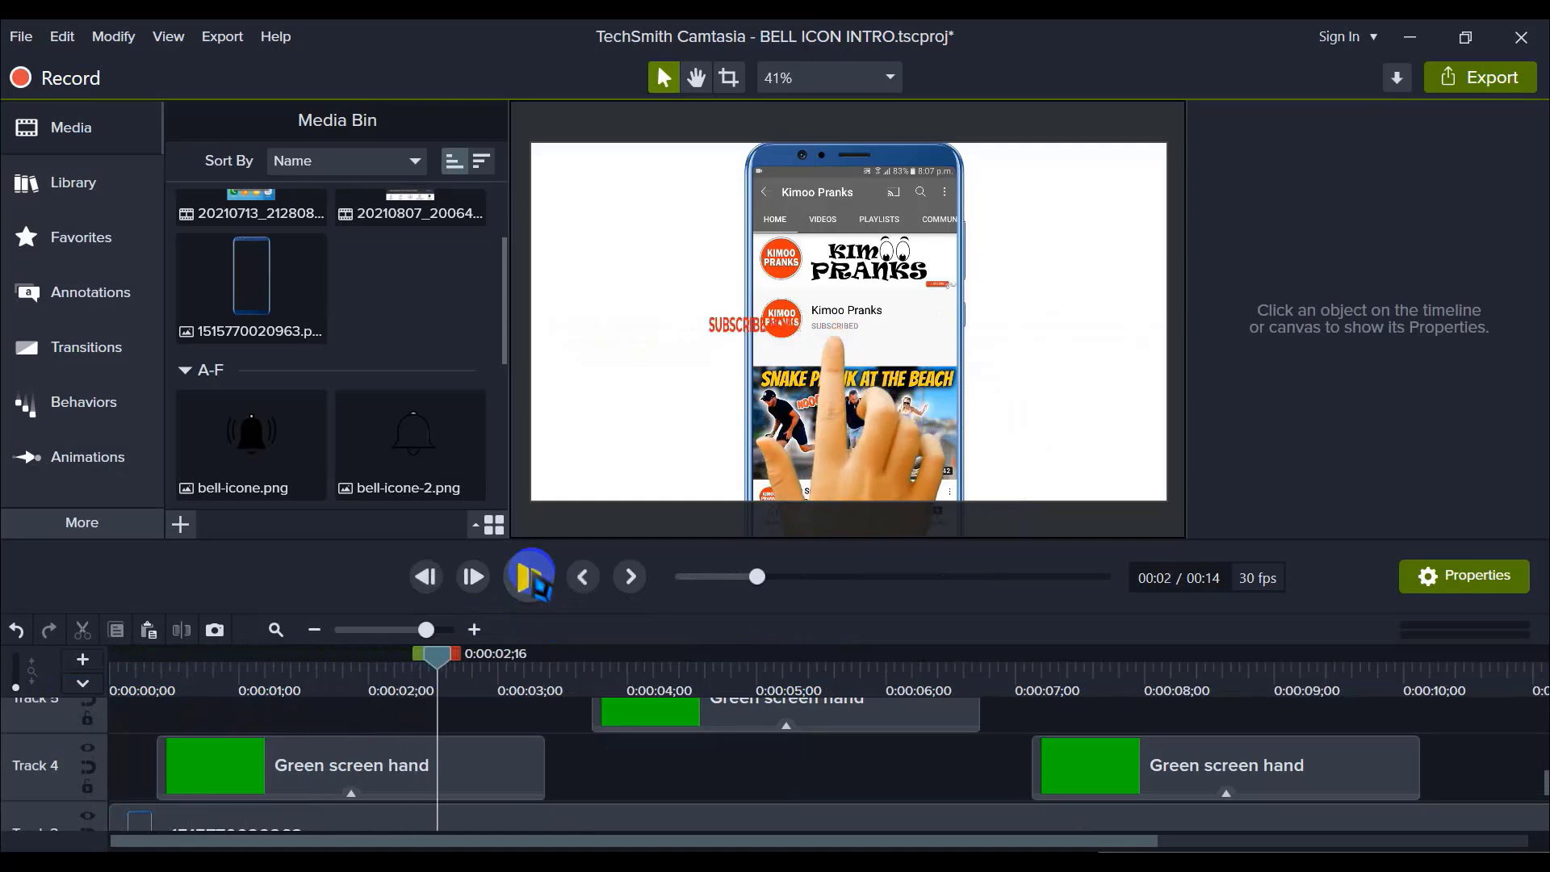
{"action": "left_click", "coordinate": [529, 576]}
{"action": "scroll", "coordinate": [616, 710], "scroll_direction": "up", "scroll_amount": 1}
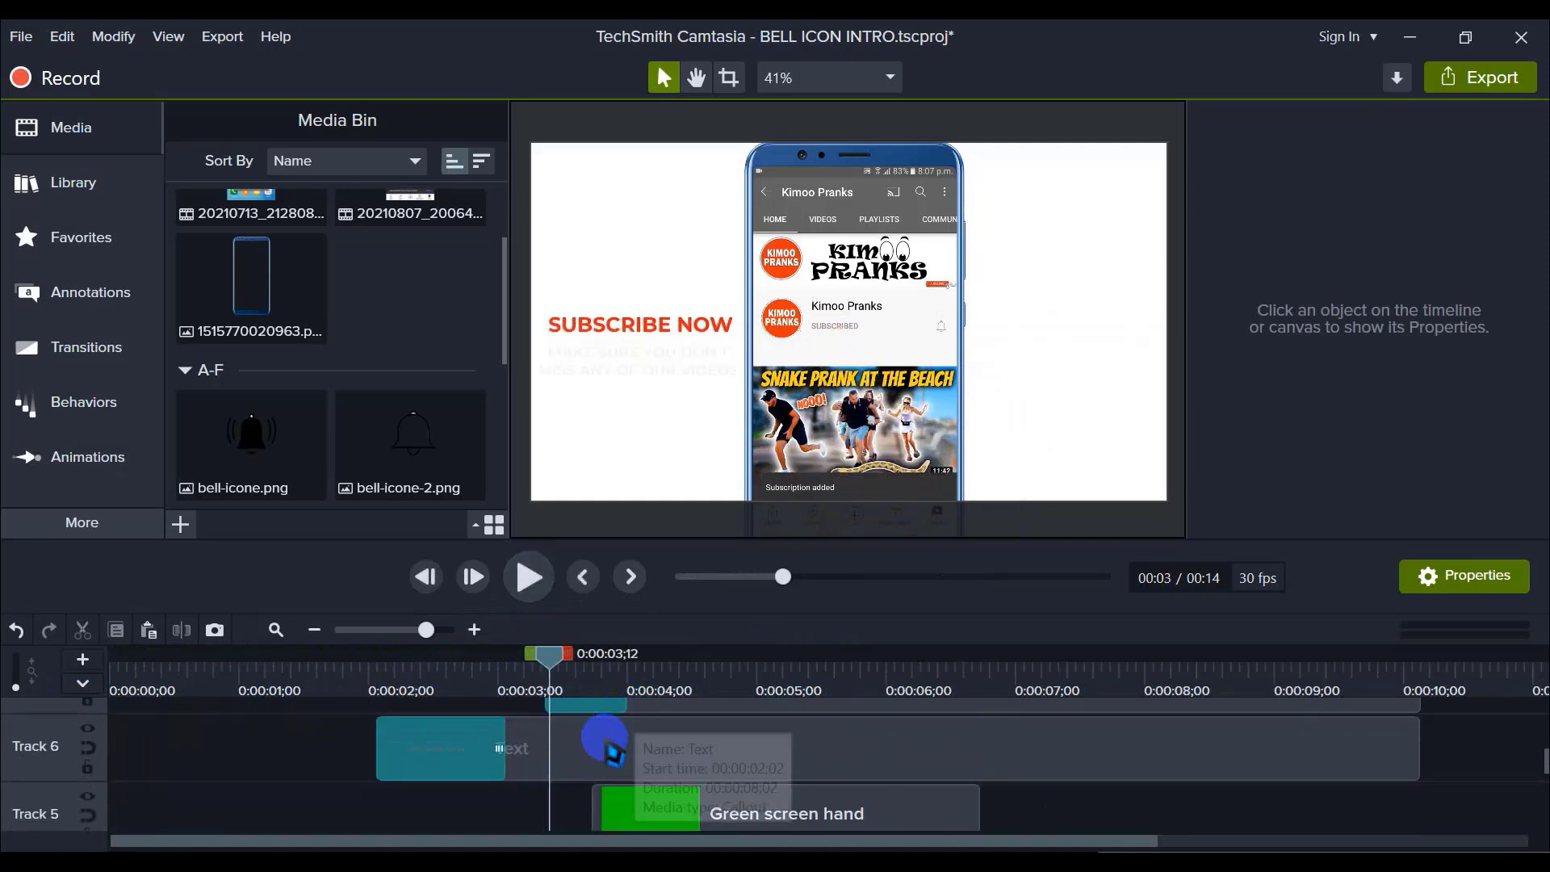
{"action": "scroll", "coordinate": [614, 751], "scroll_direction": "down", "scroll_amount": 1}
{"action": "left_click", "coordinate": [543, 710]}
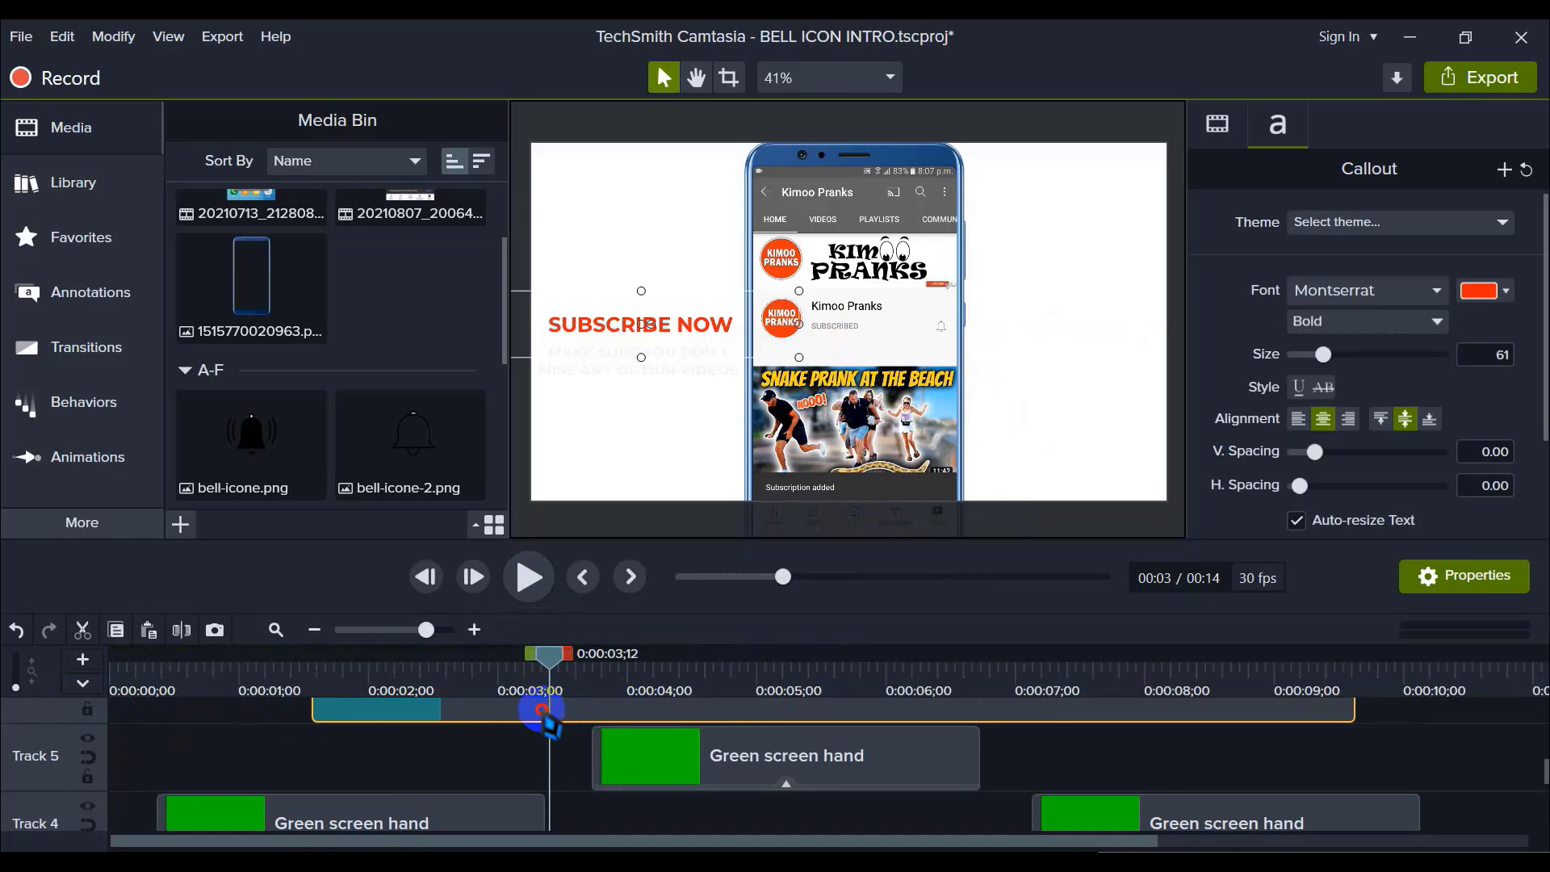
{"action": "left_click_drag", "start_coordinate": [565, 714], "coordinate": [606, 733]}
{"action": "scroll", "coordinate": [605, 734], "scroll_direction": "up", "scroll_amount": 1}
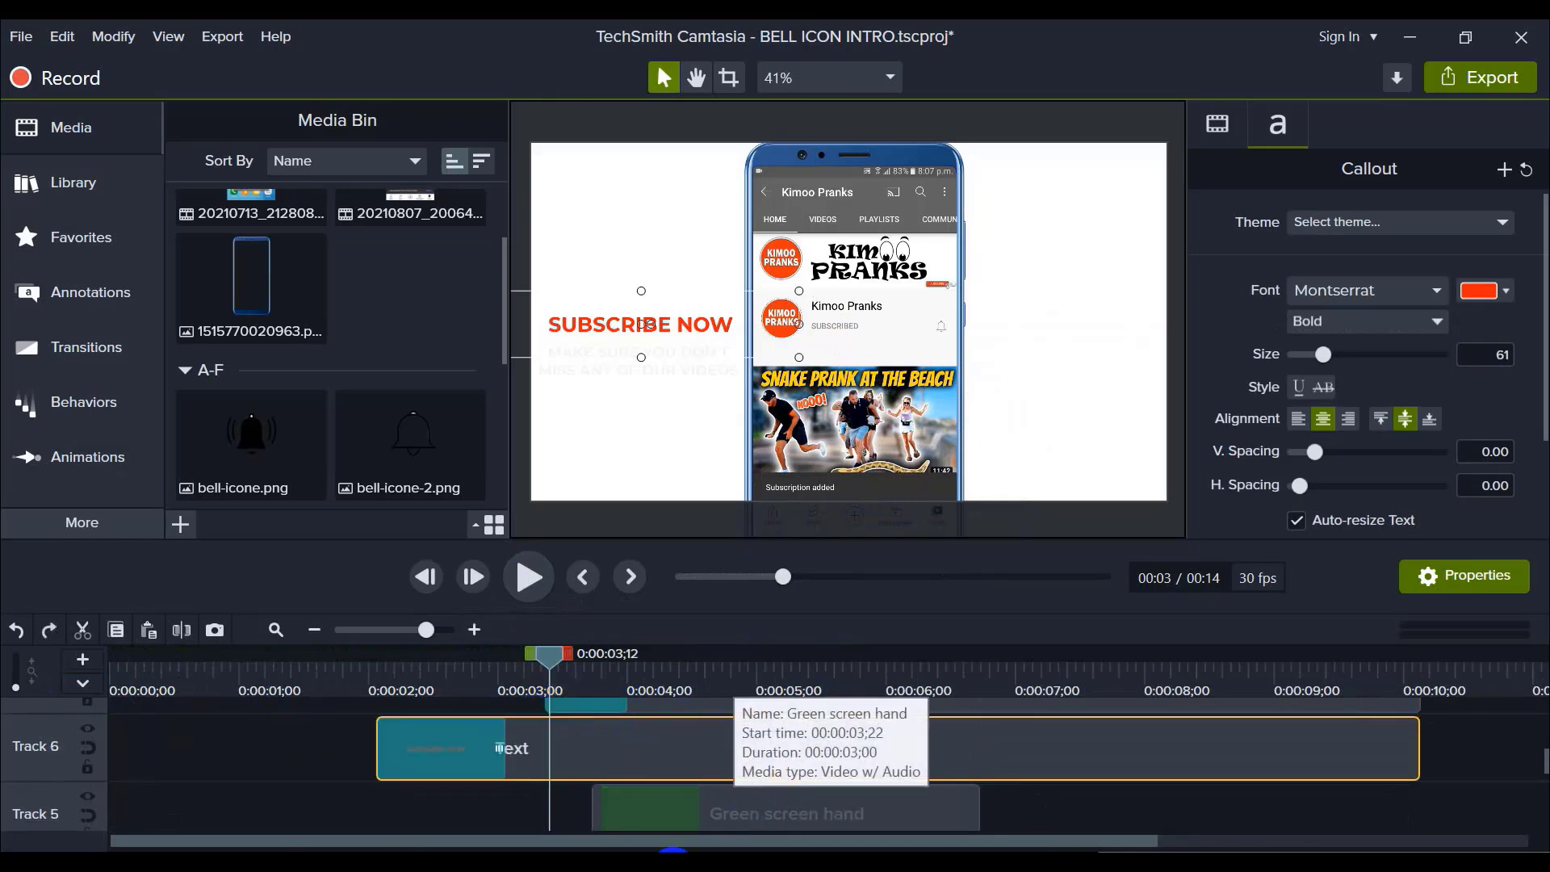
Step: Move the Track 7 text "MAKE SURE YOU DON'T MISS ANY OF OUR VIDEOS" earlier to start at 3;02 and preview it
{"action": "scroll", "coordinate": [575, 710], "scroll_direction": "up", "scroll_amount": 1}
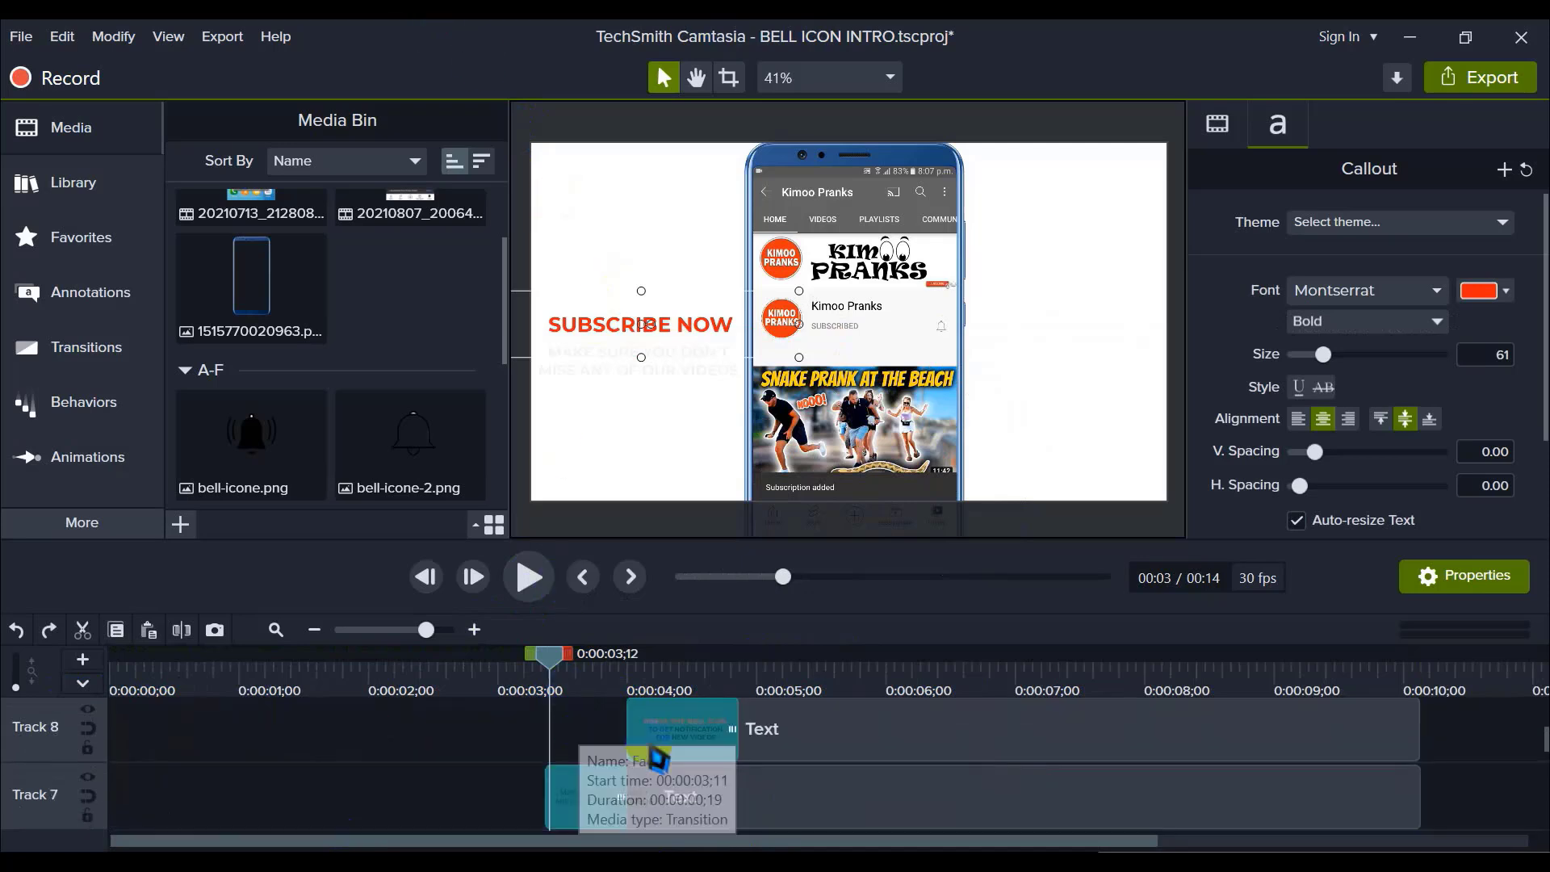
{"action": "left_click_drag", "start_coordinate": [557, 669], "coordinate": [517, 653]}
{"action": "scroll", "coordinate": [549, 747], "scroll_direction": "down", "scroll_amount": 1}
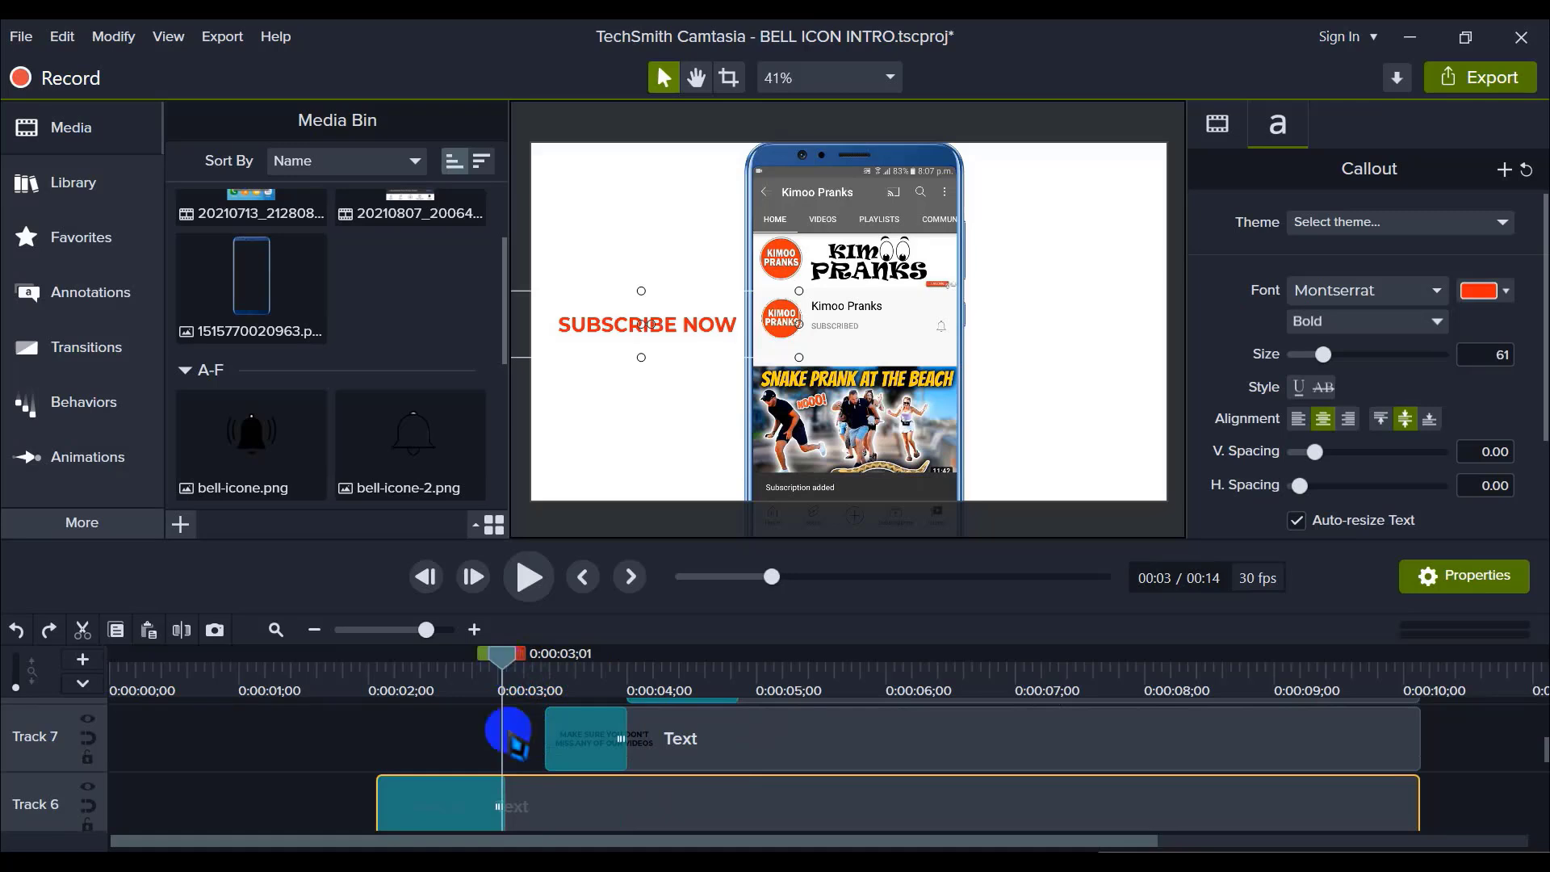
{"action": "left_click", "coordinate": [503, 672]}
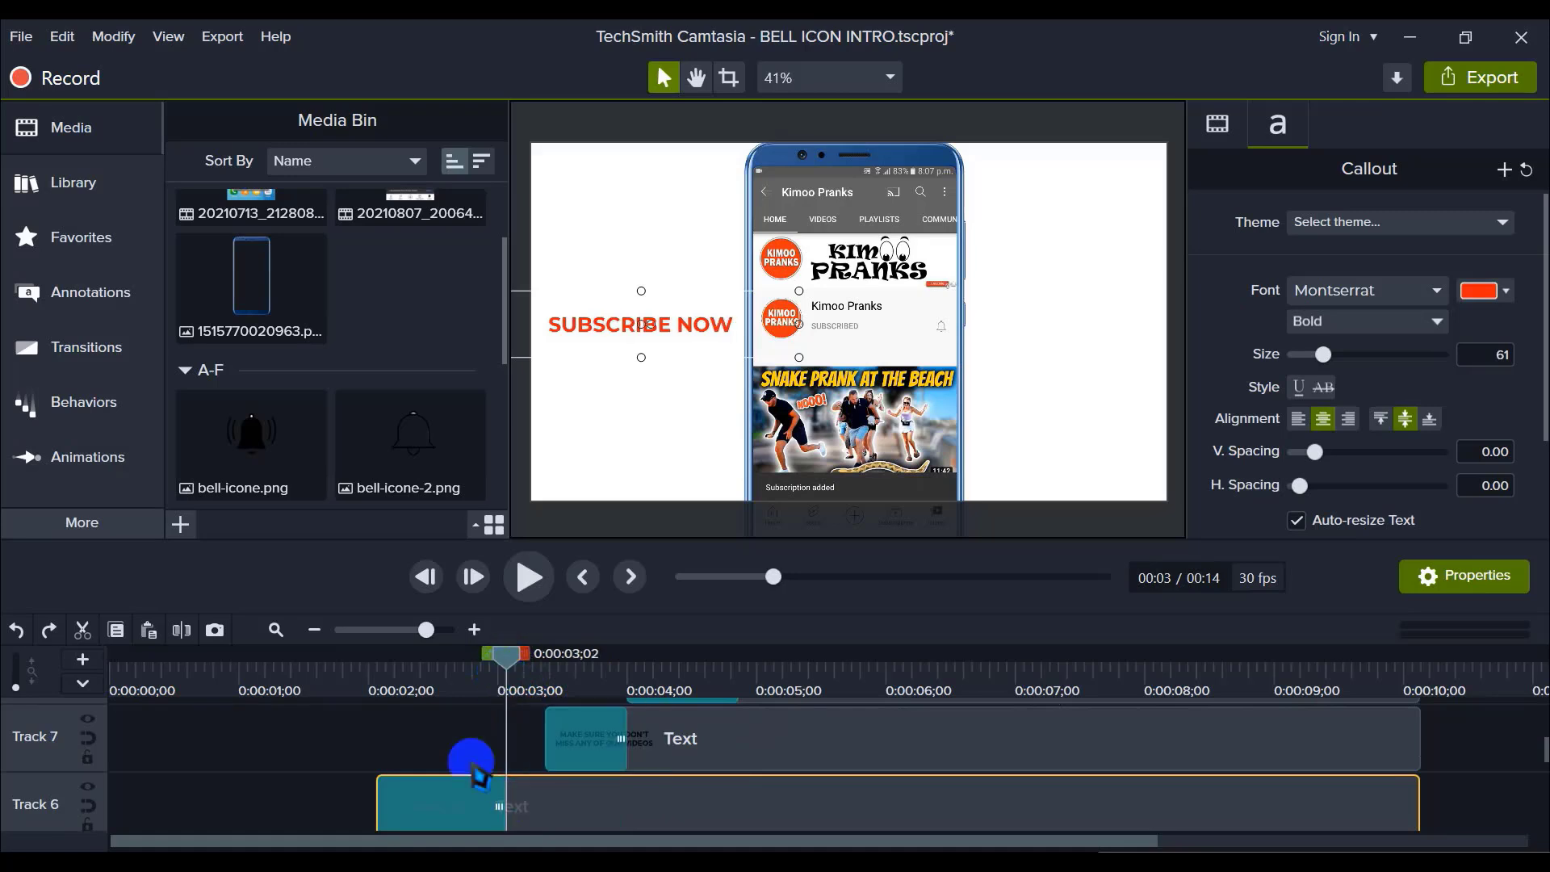
{"action": "left_click", "coordinate": [450, 804]}
{"action": "left_click", "coordinate": [745, 739]}
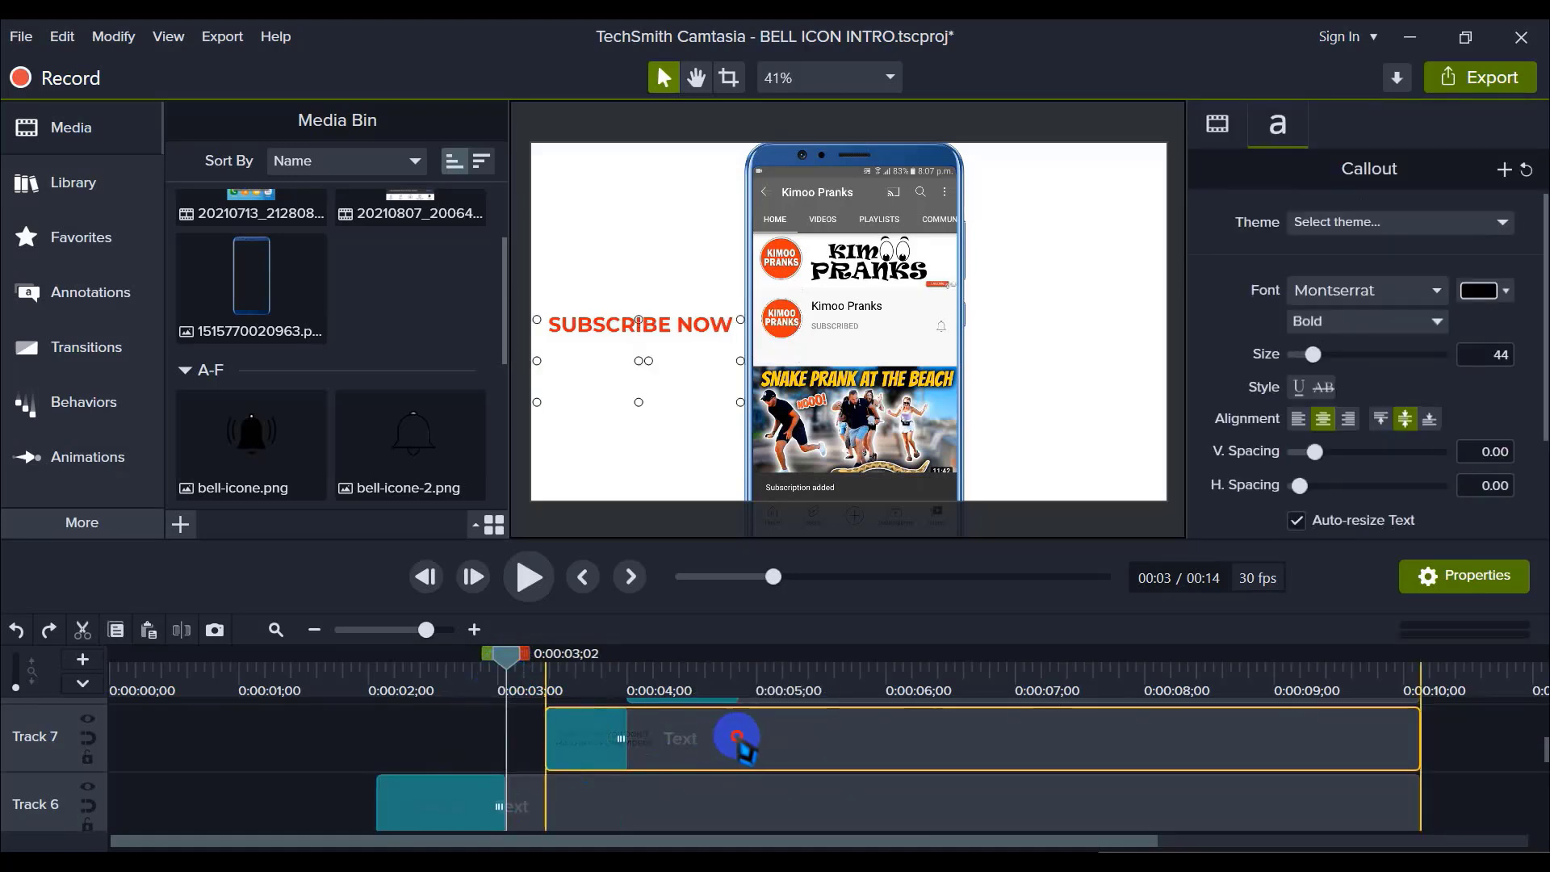
{"action": "left_click_drag", "start_coordinate": [737, 738], "coordinate": [722, 738]}
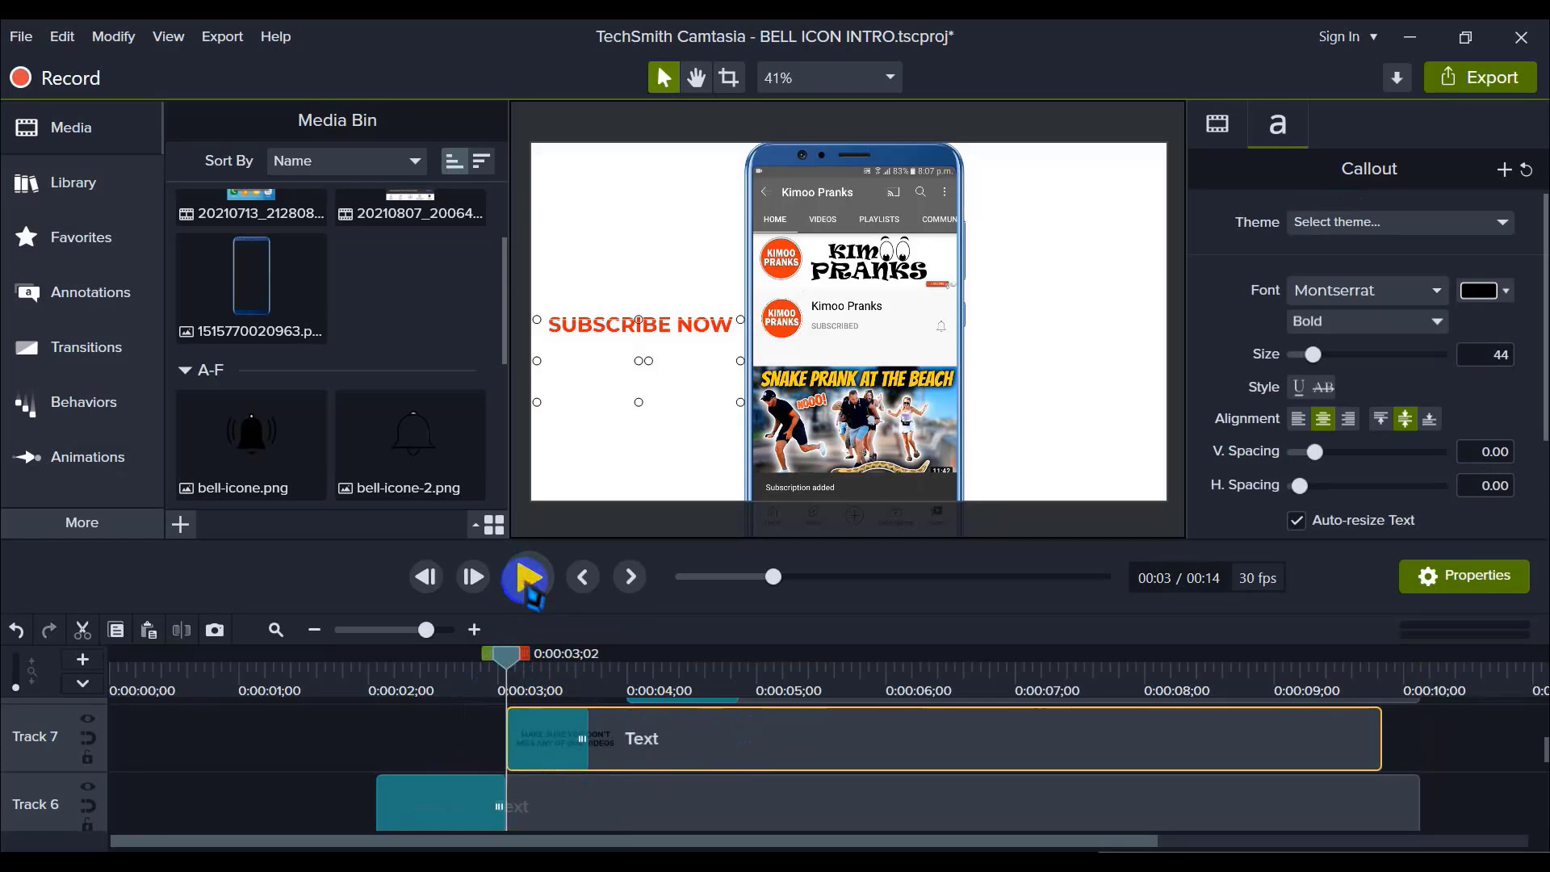
{"action": "left_click", "coordinate": [529, 577]}
{"action": "left_click", "coordinate": [529, 578]}
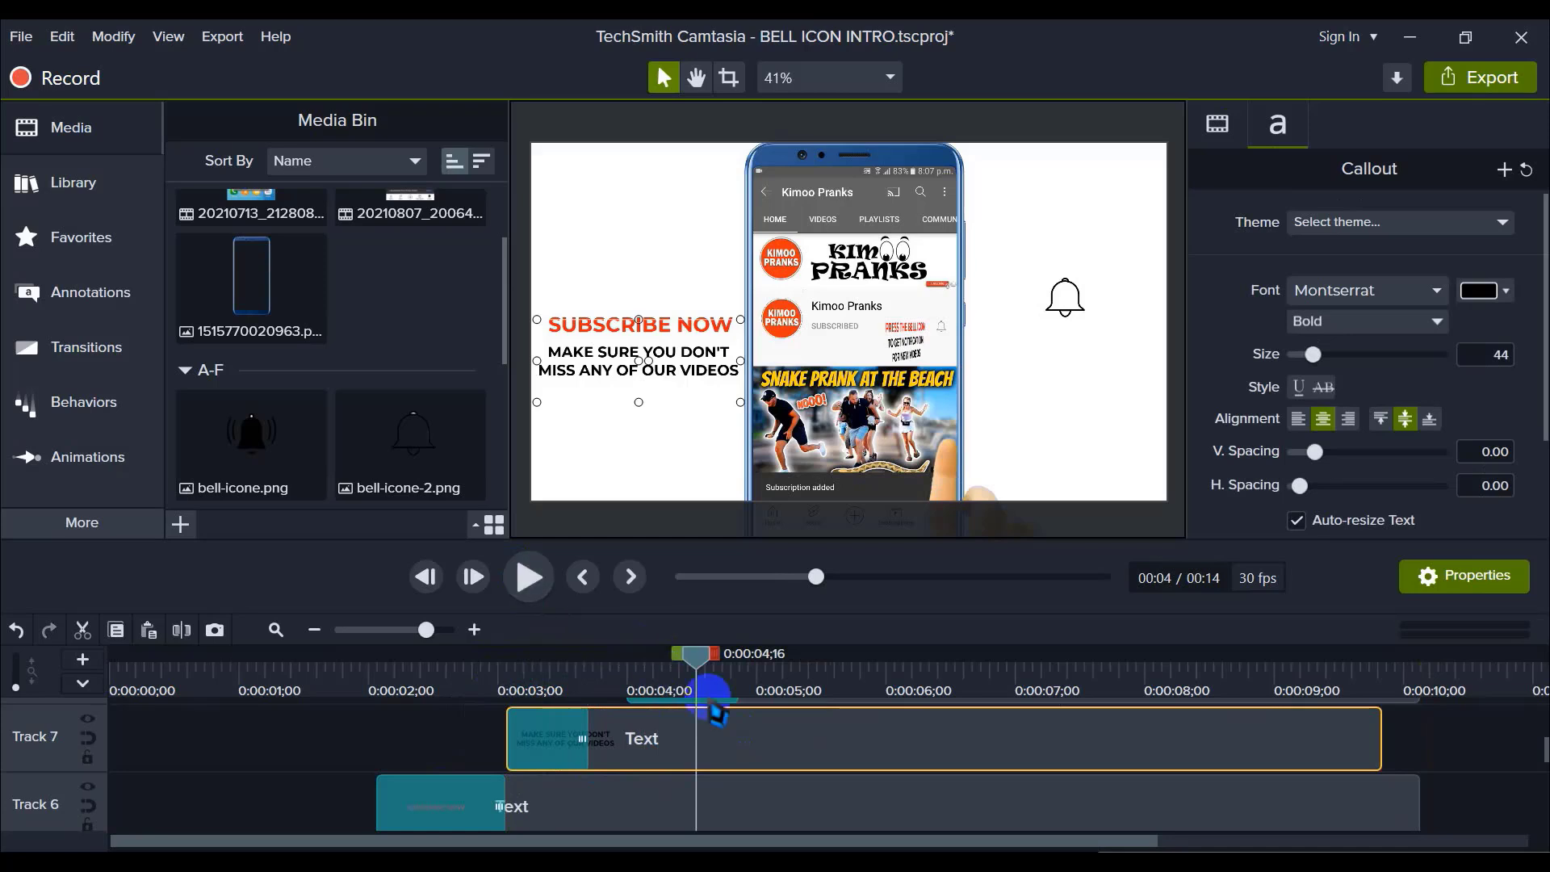
Step: Shift the Track 8 text and the Track 9 bell clips later together so the text starts at 6;07
{"action": "scroll", "coordinate": [759, 727], "scroll_direction": "up", "scroll_amount": 1}
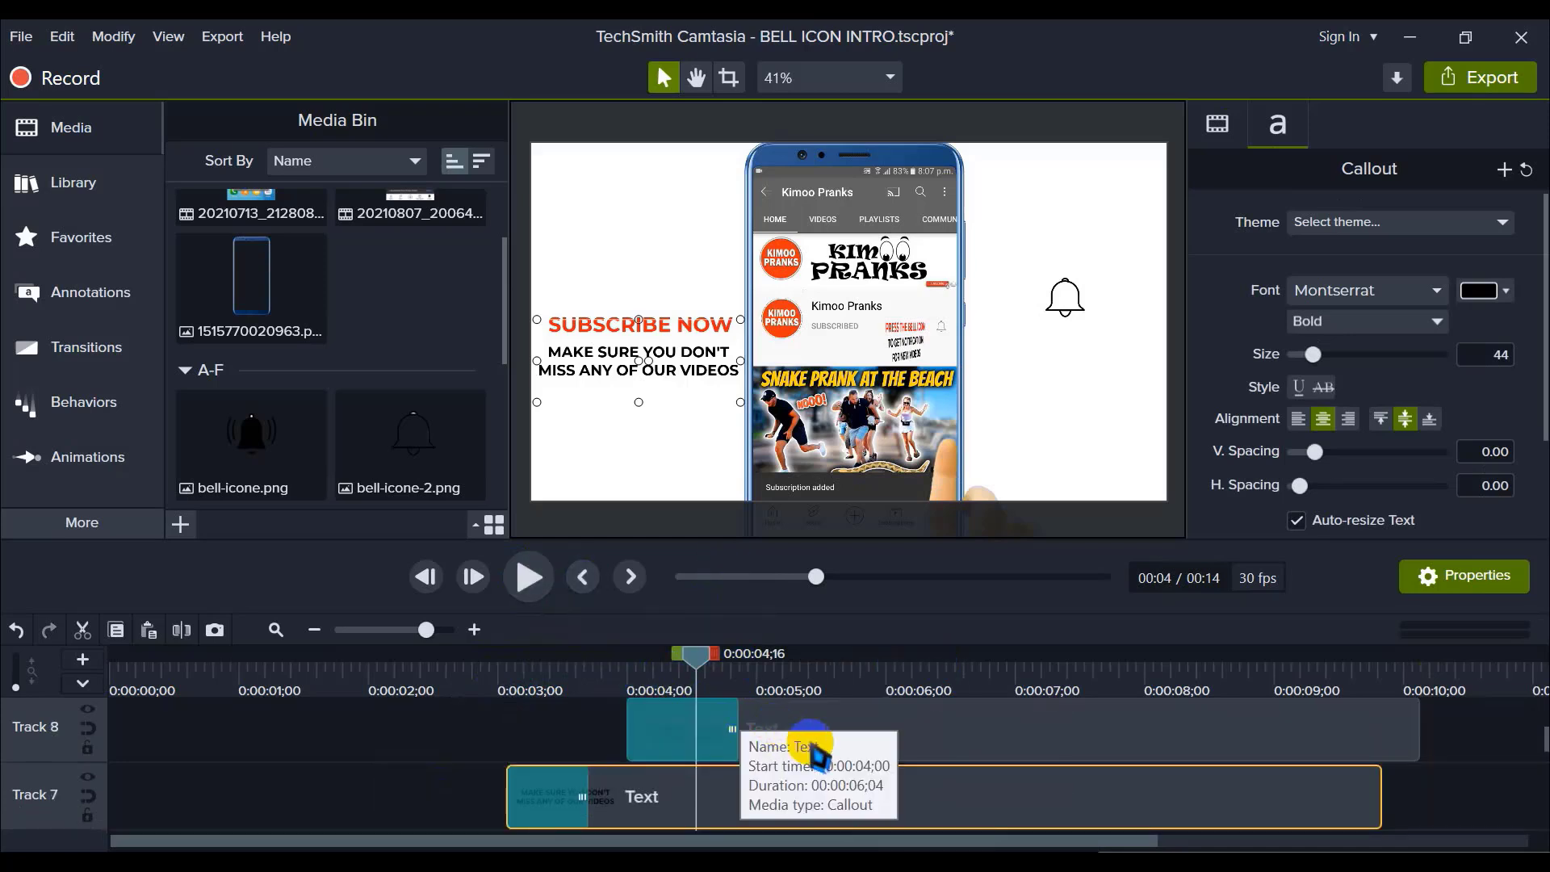
{"action": "scroll", "coordinate": [787, 739], "scroll_direction": "up", "scroll_amount": 2}
{"action": "left_click_drag", "start_coordinate": [567, 740], "coordinate": [1207, 731]}
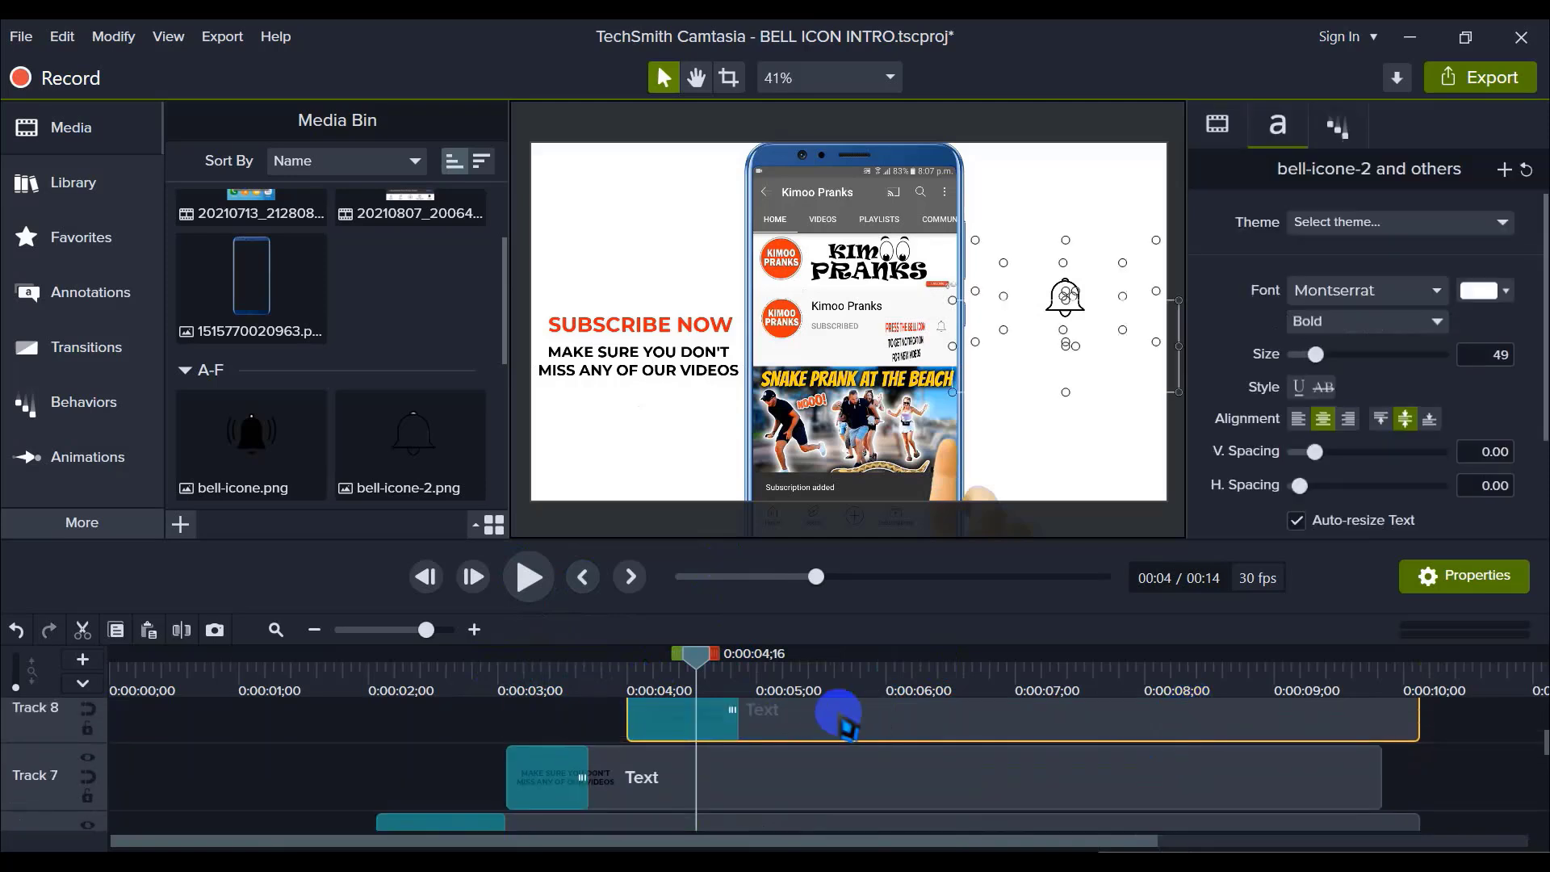
{"action": "left_click_drag", "start_coordinate": [831, 716], "coordinate": [1120, 731]}
{"action": "left_click", "coordinate": [780, 722]}
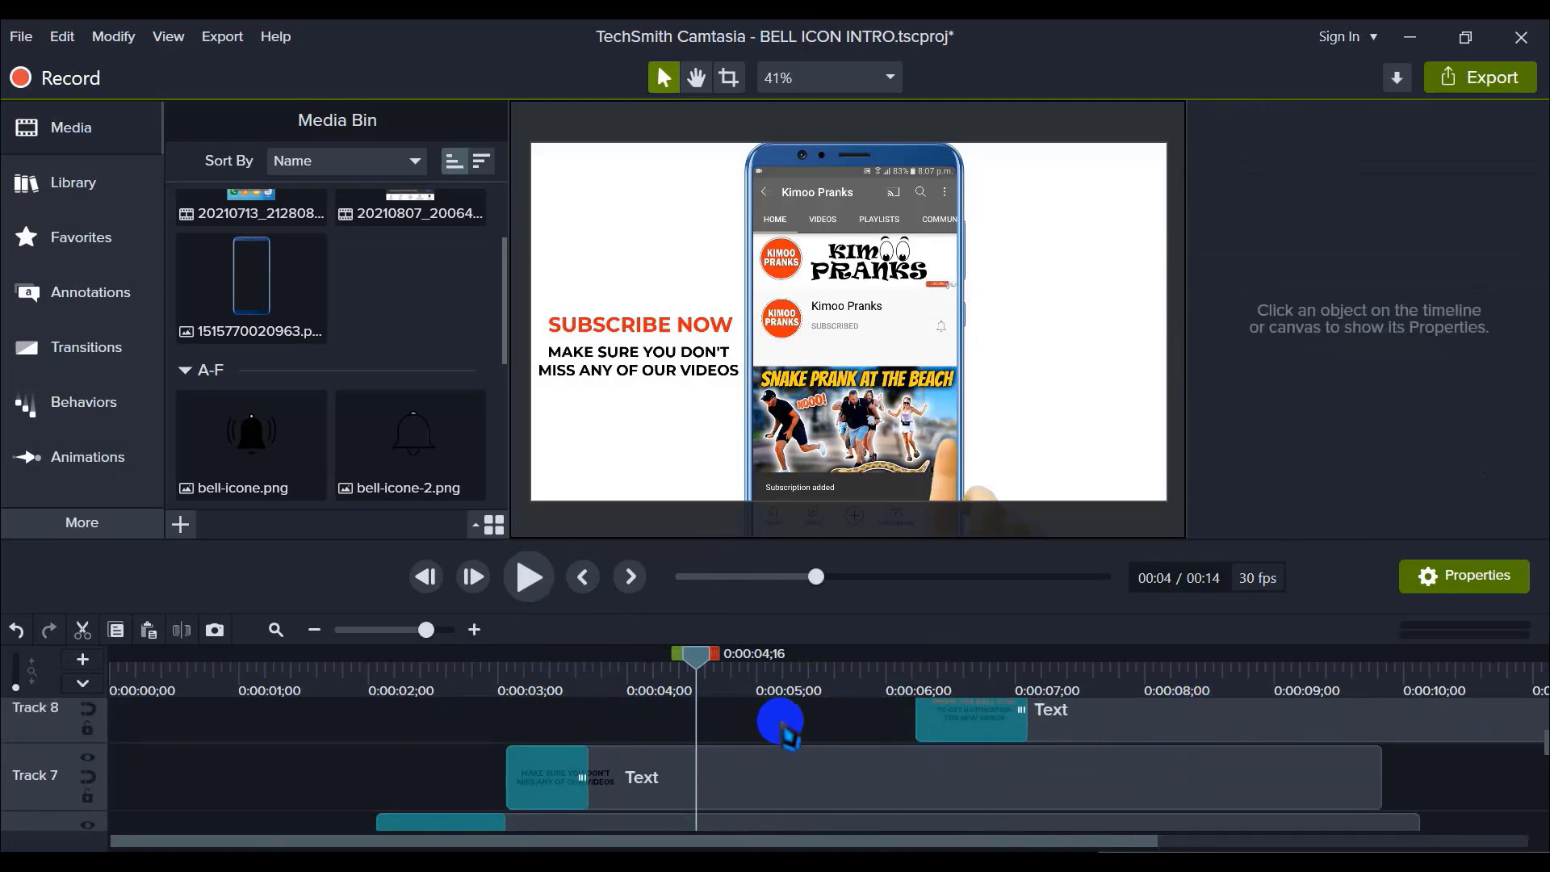
Step: Move the Track 8 text and the bell-icone-2 clip on Track 9 so both start at 5;07, around the bell tap
{"action": "left_click", "coordinate": [553, 594]}
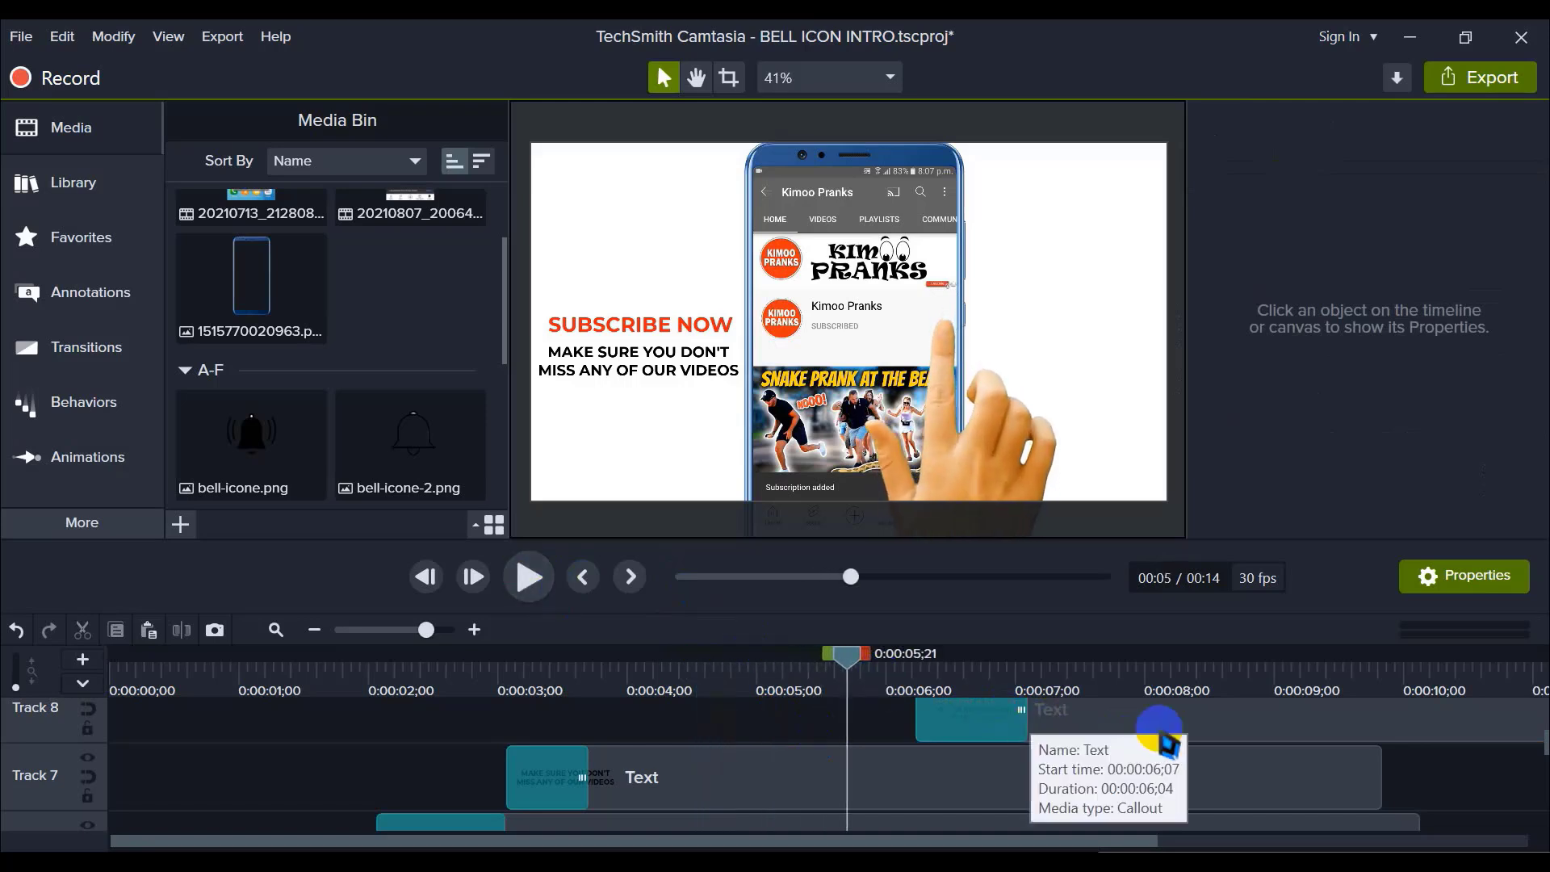
{"action": "left_click_drag", "start_coordinate": [1160, 731], "coordinate": [1100, 729]}
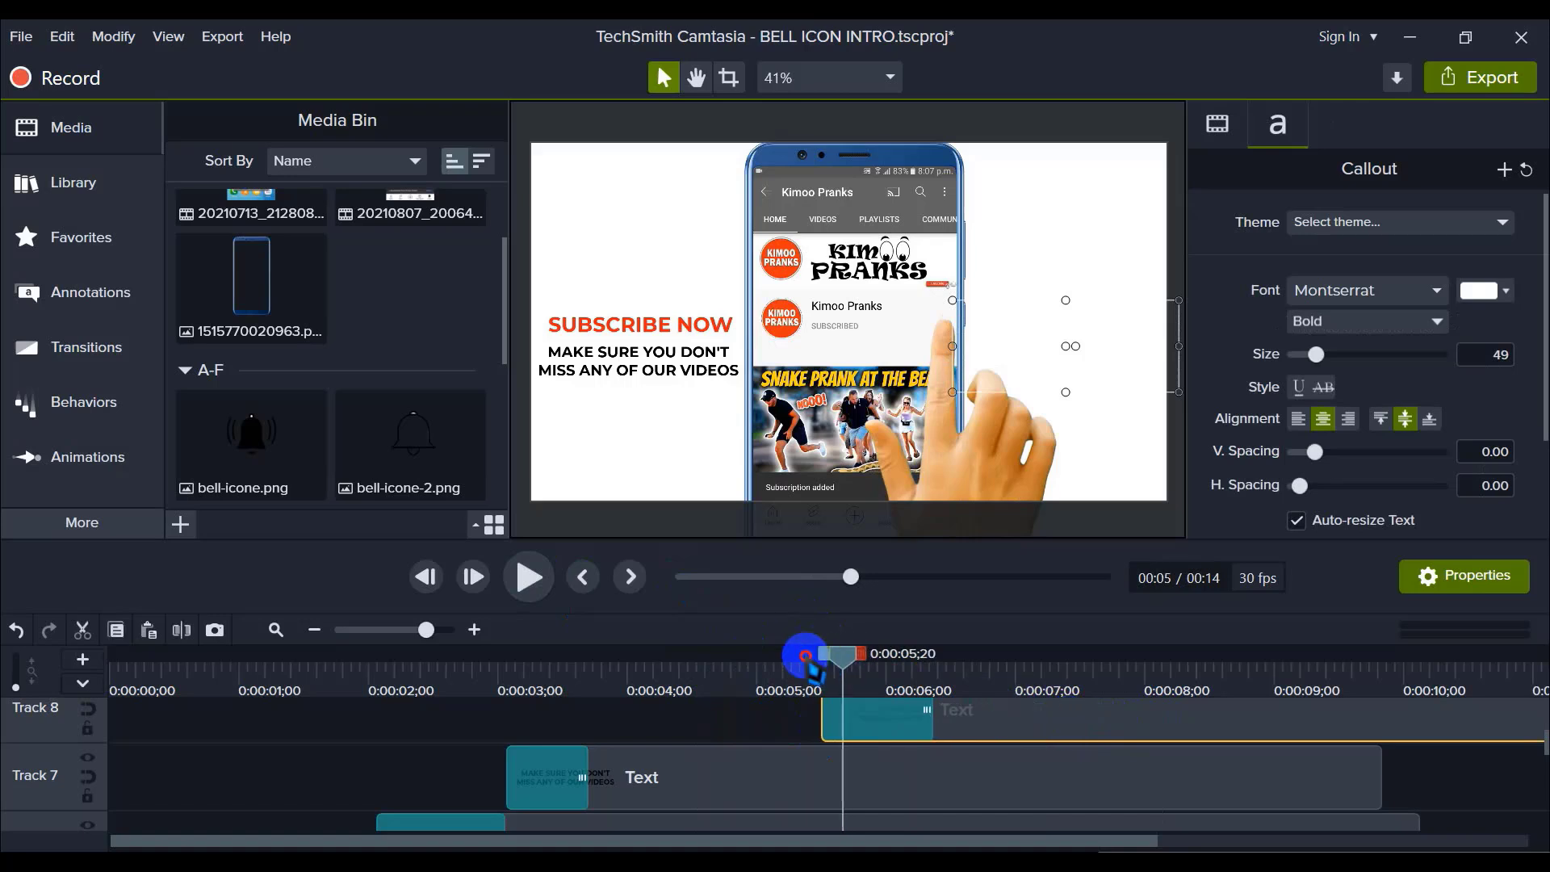
{"action": "left_click_drag", "start_coordinate": [849, 661], "coordinate": [784, 664]}
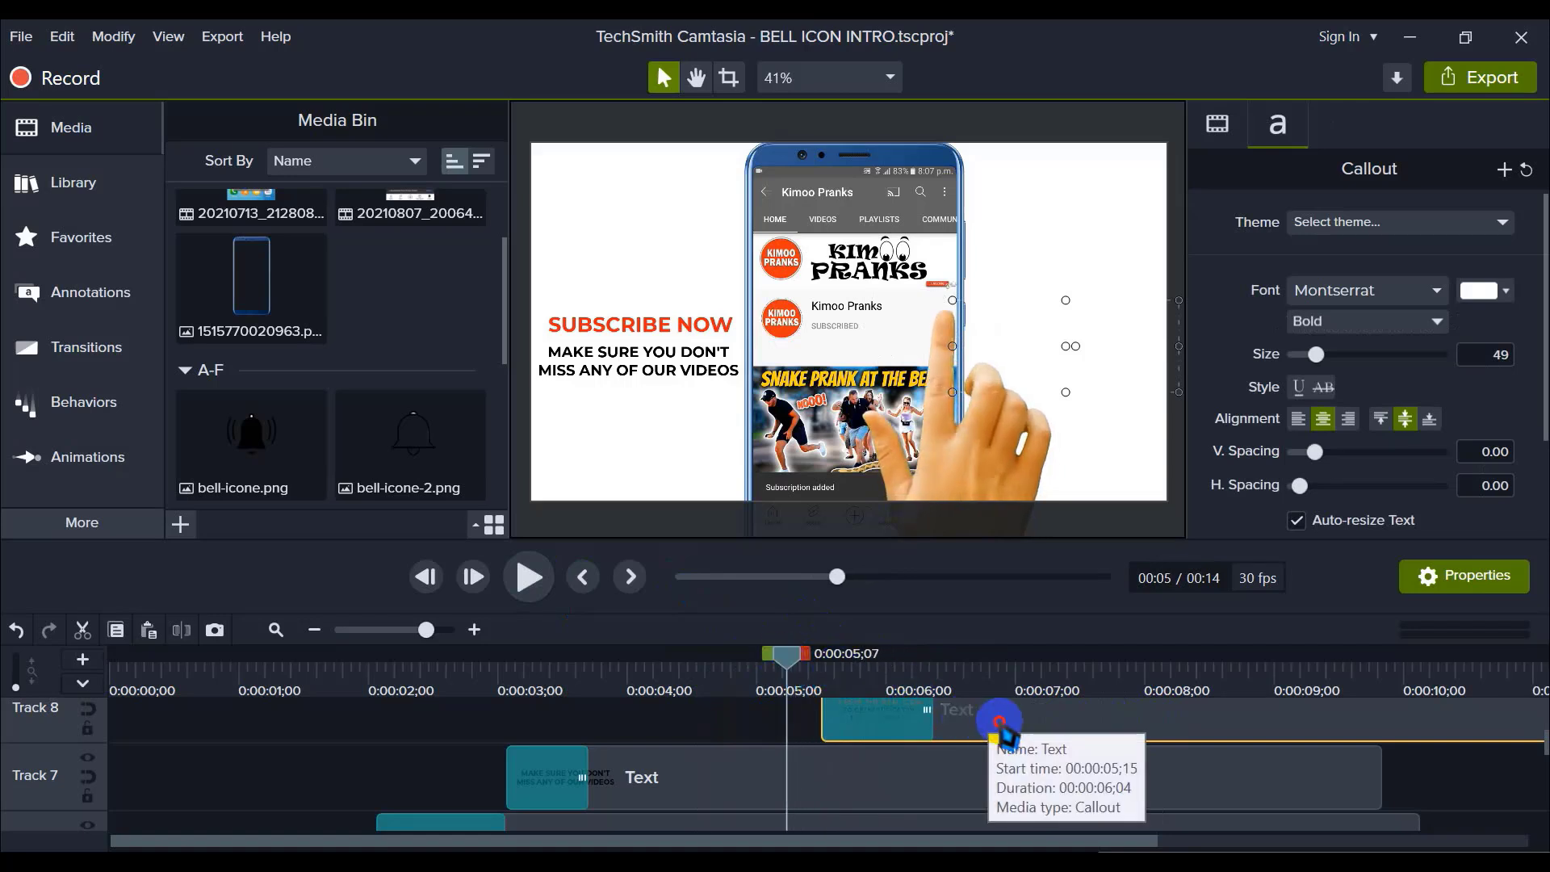
{"action": "left_click_drag", "start_coordinate": [996, 718], "coordinate": [966, 721]}
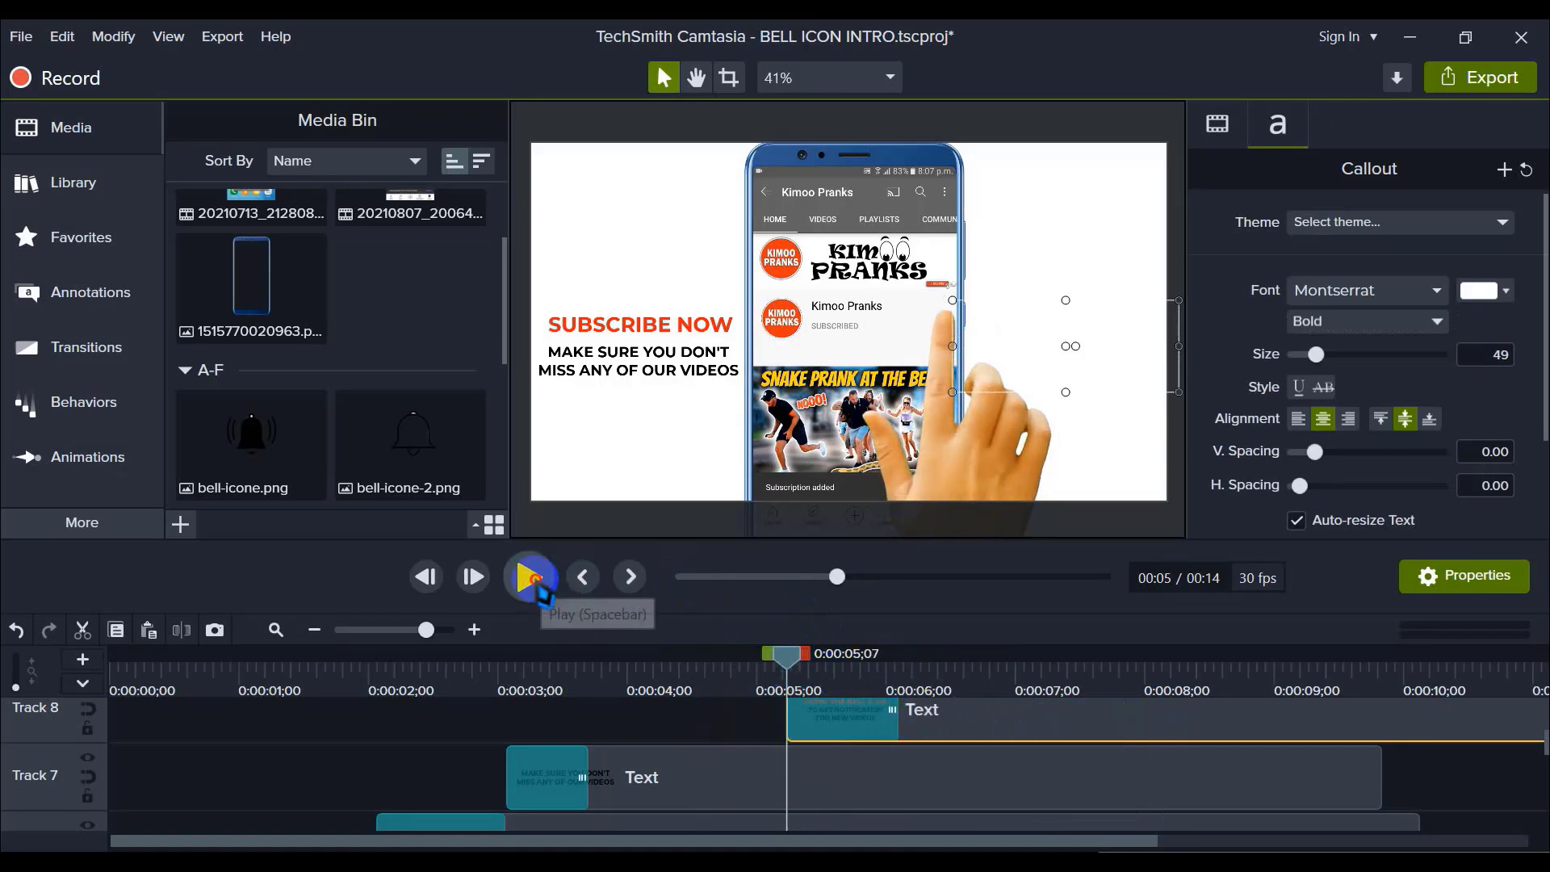
{"action": "left_click", "coordinate": [530, 578]}
{"action": "left_click", "coordinate": [529, 578]}
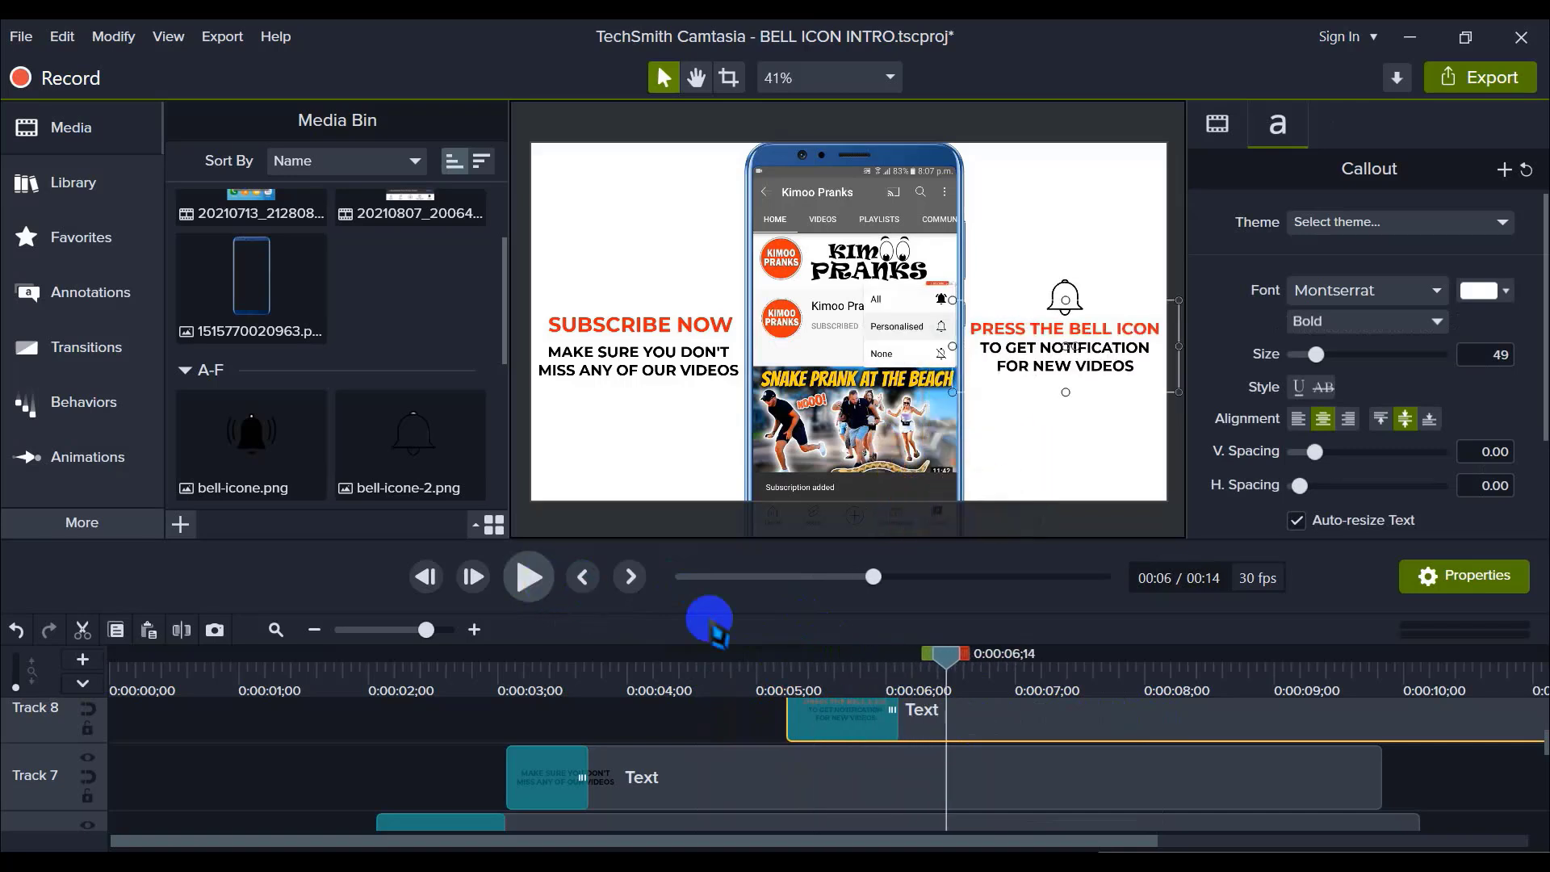
{"action": "scroll", "coordinate": [928, 719], "scroll_direction": "up", "scroll_amount": 2}
{"action": "left_click_drag", "start_coordinate": [1074, 768], "coordinate": [965, 737]}
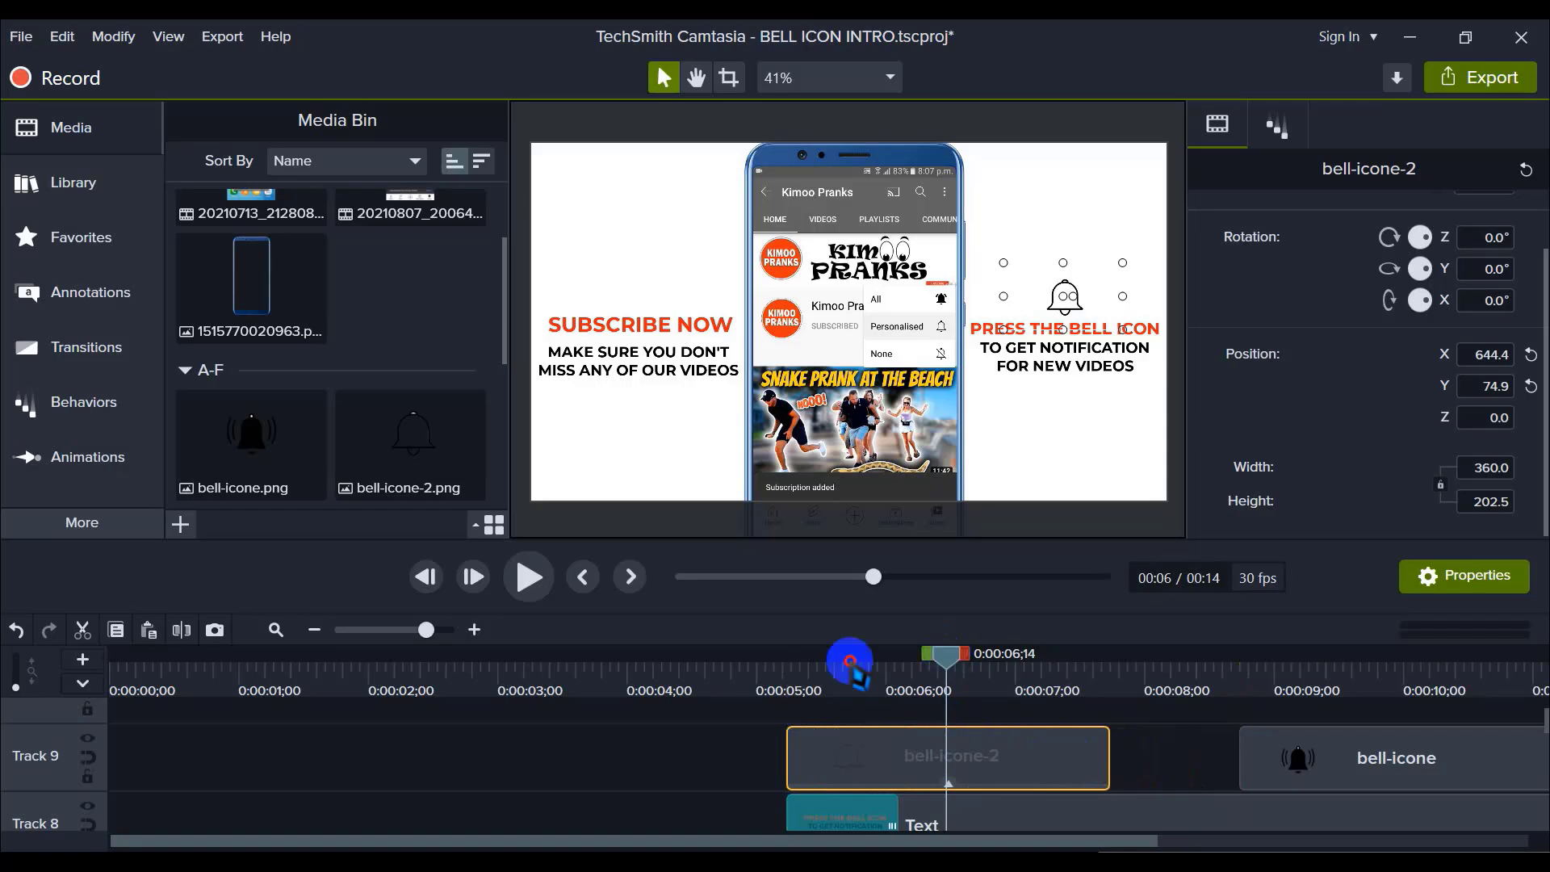
Step: Move the bell-icone clip to start at 8;28 and extend bell-icone-2 to meet it, with a duration of 3;21
{"action": "left_click_drag", "start_coordinate": [850, 662], "coordinate": [1092, 687]}
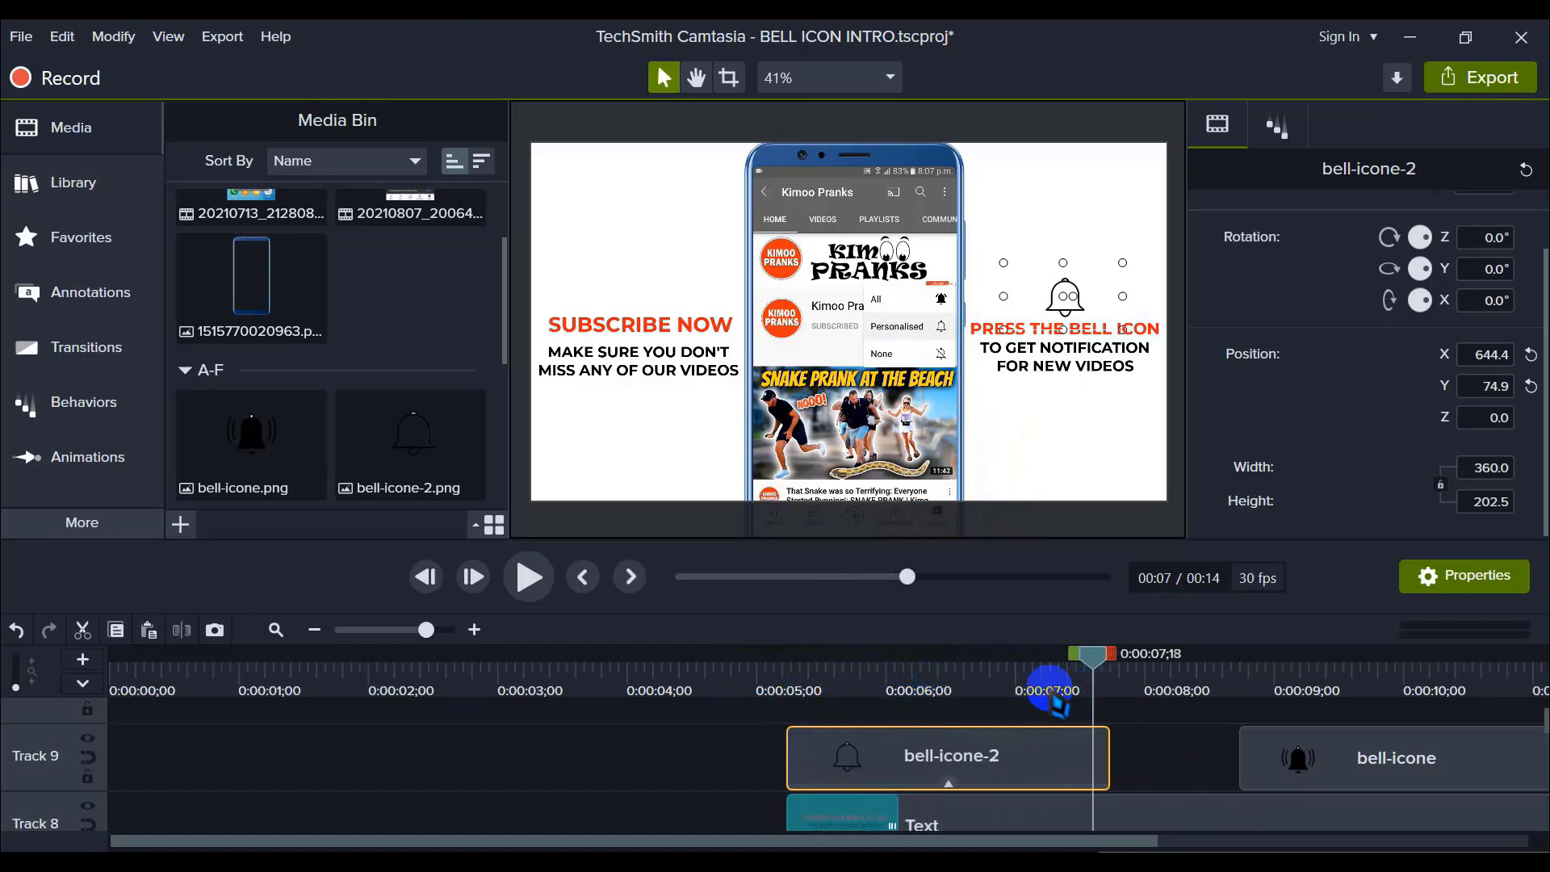
{"action": "left_click", "coordinate": [327, 629]}
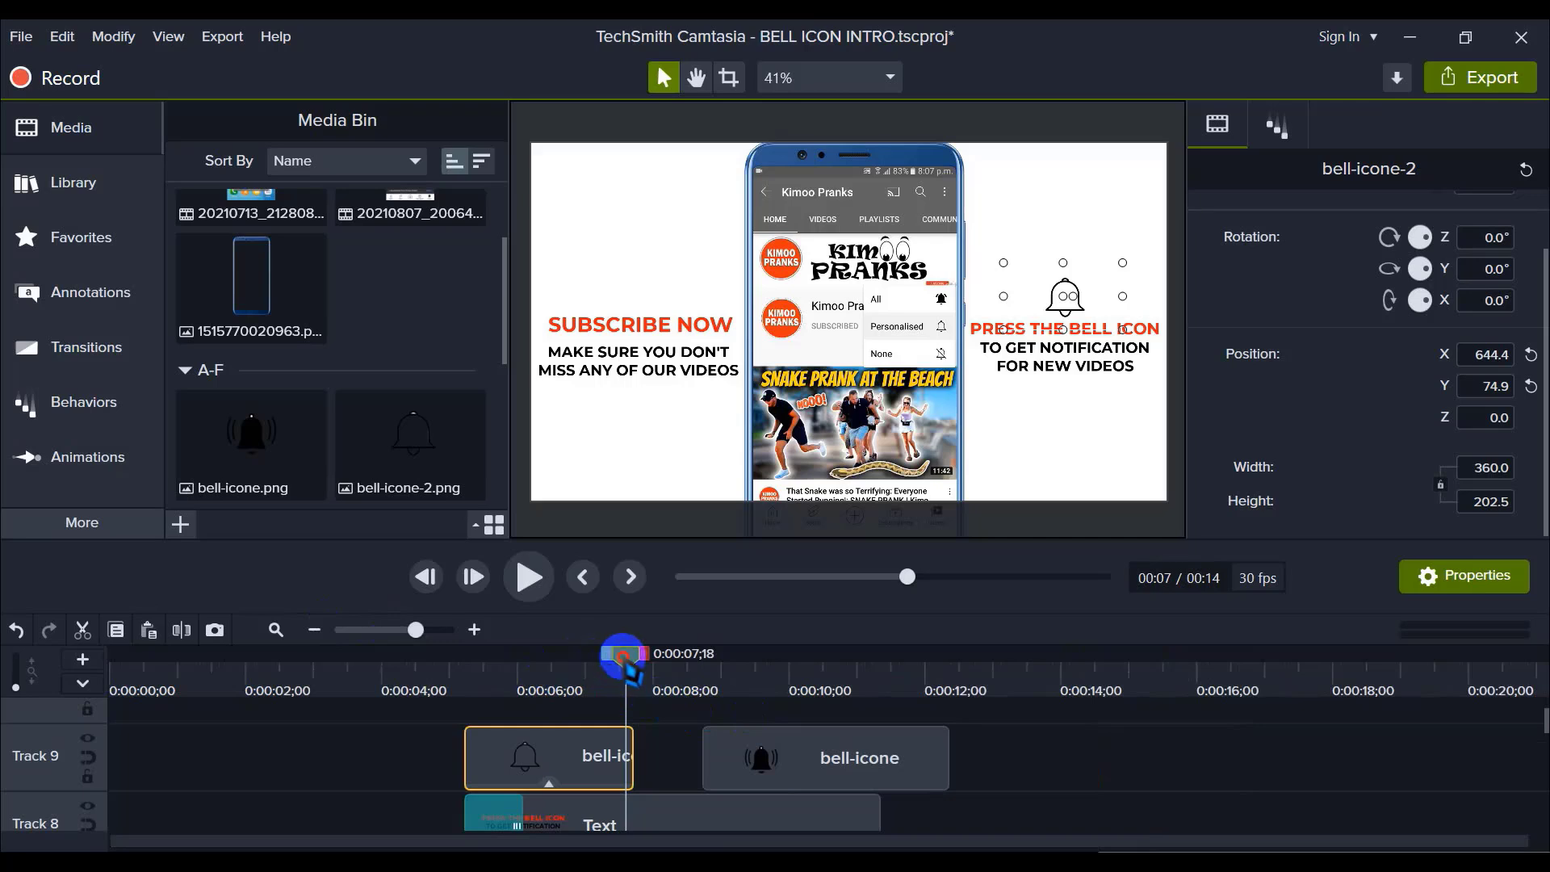
{"action": "left_click_drag", "start_coordinate": [629, 668], "coordinate": [736, 686]}
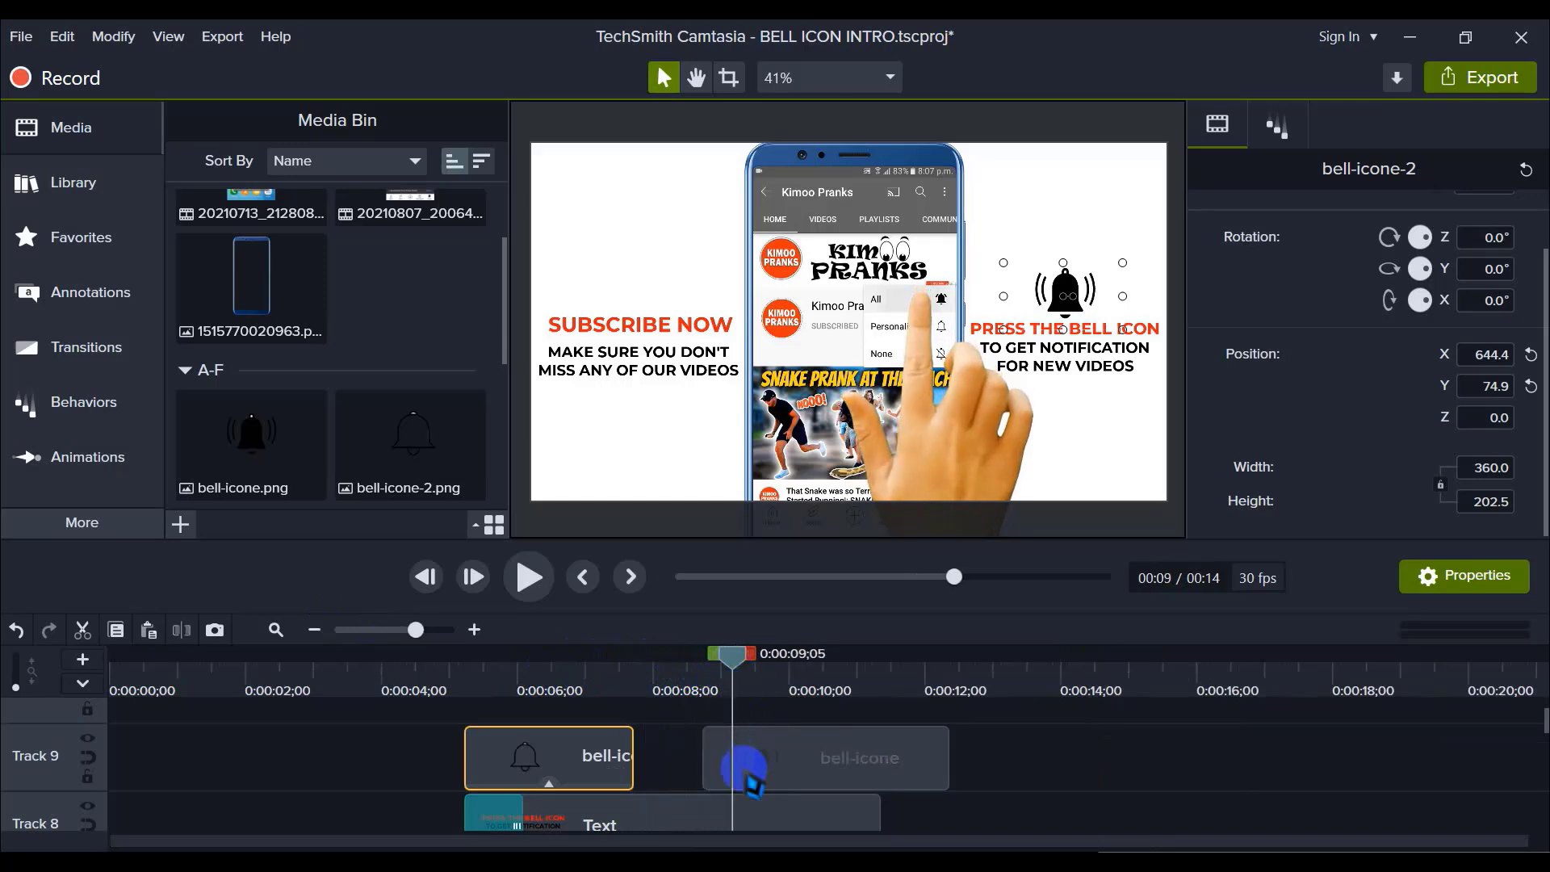
{"action": "left_click_drag", "start_coordinate": [748, 778], "coordinate": [777, 780]}
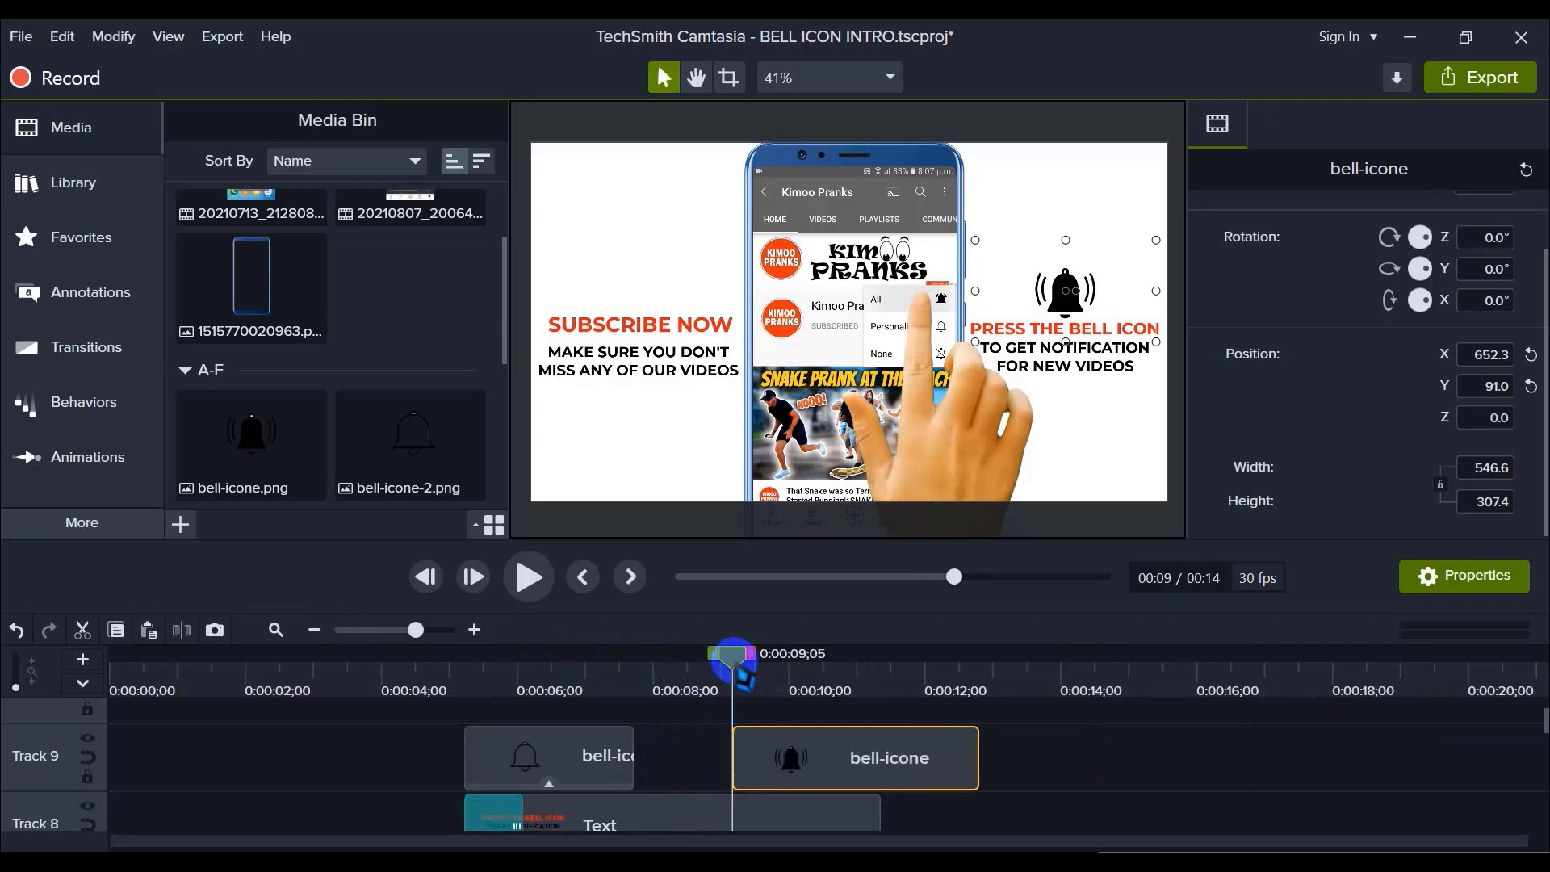
{"action": "left_click_drag", "start_coordinate": [736, 669], "coordinate": [720, 669]}
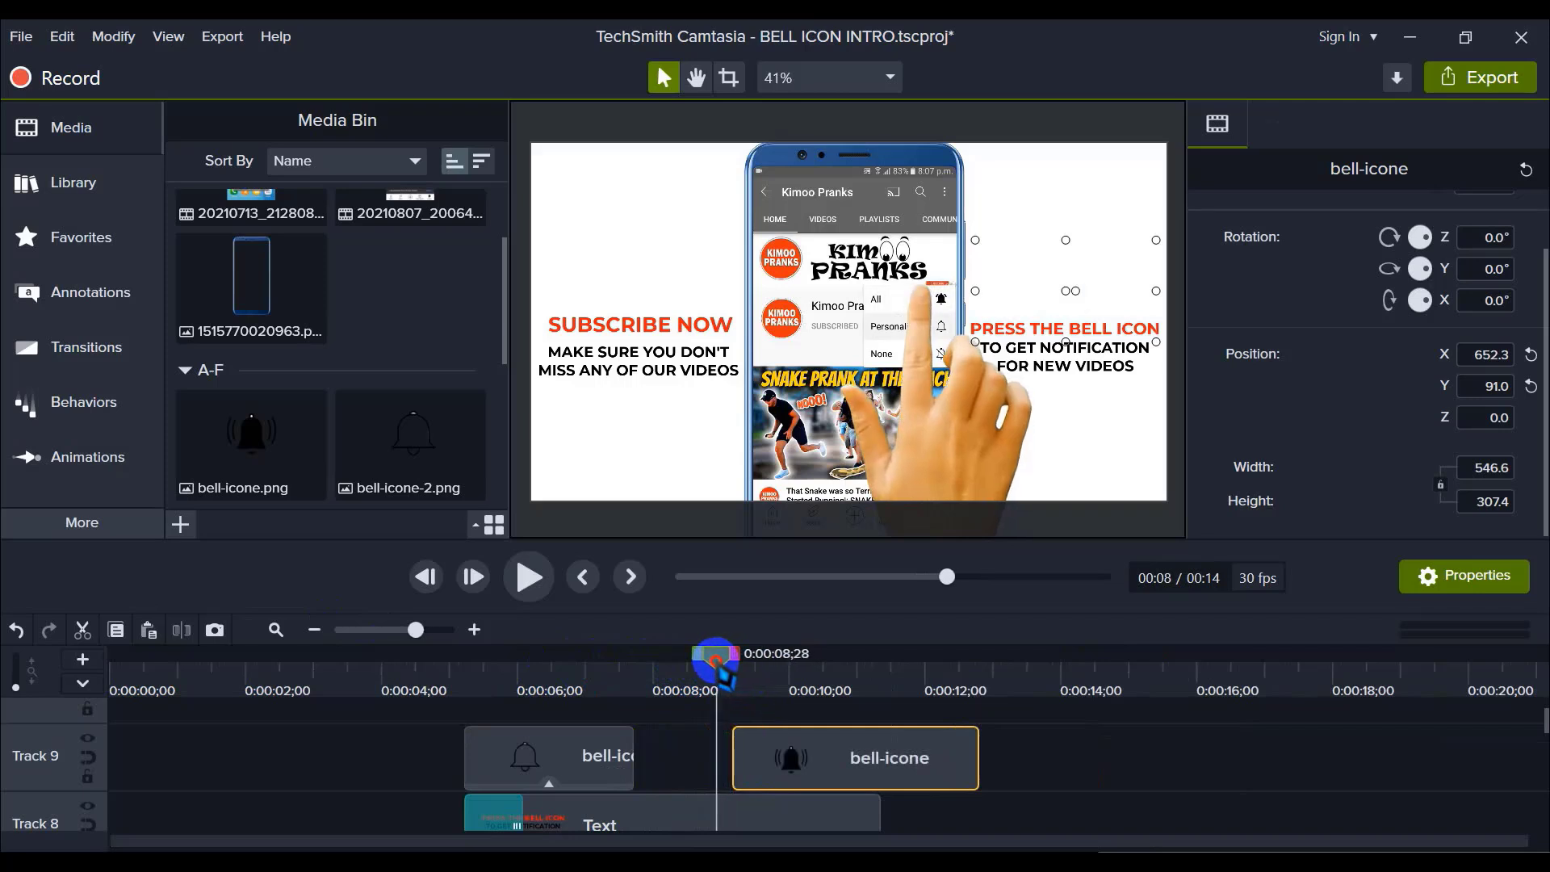
{"action": "left_click_drag", "start_coordinate": [761, 745], "coordinate": [735, 754]}
{"action": "left_click", "coordinate": [625, 753]}
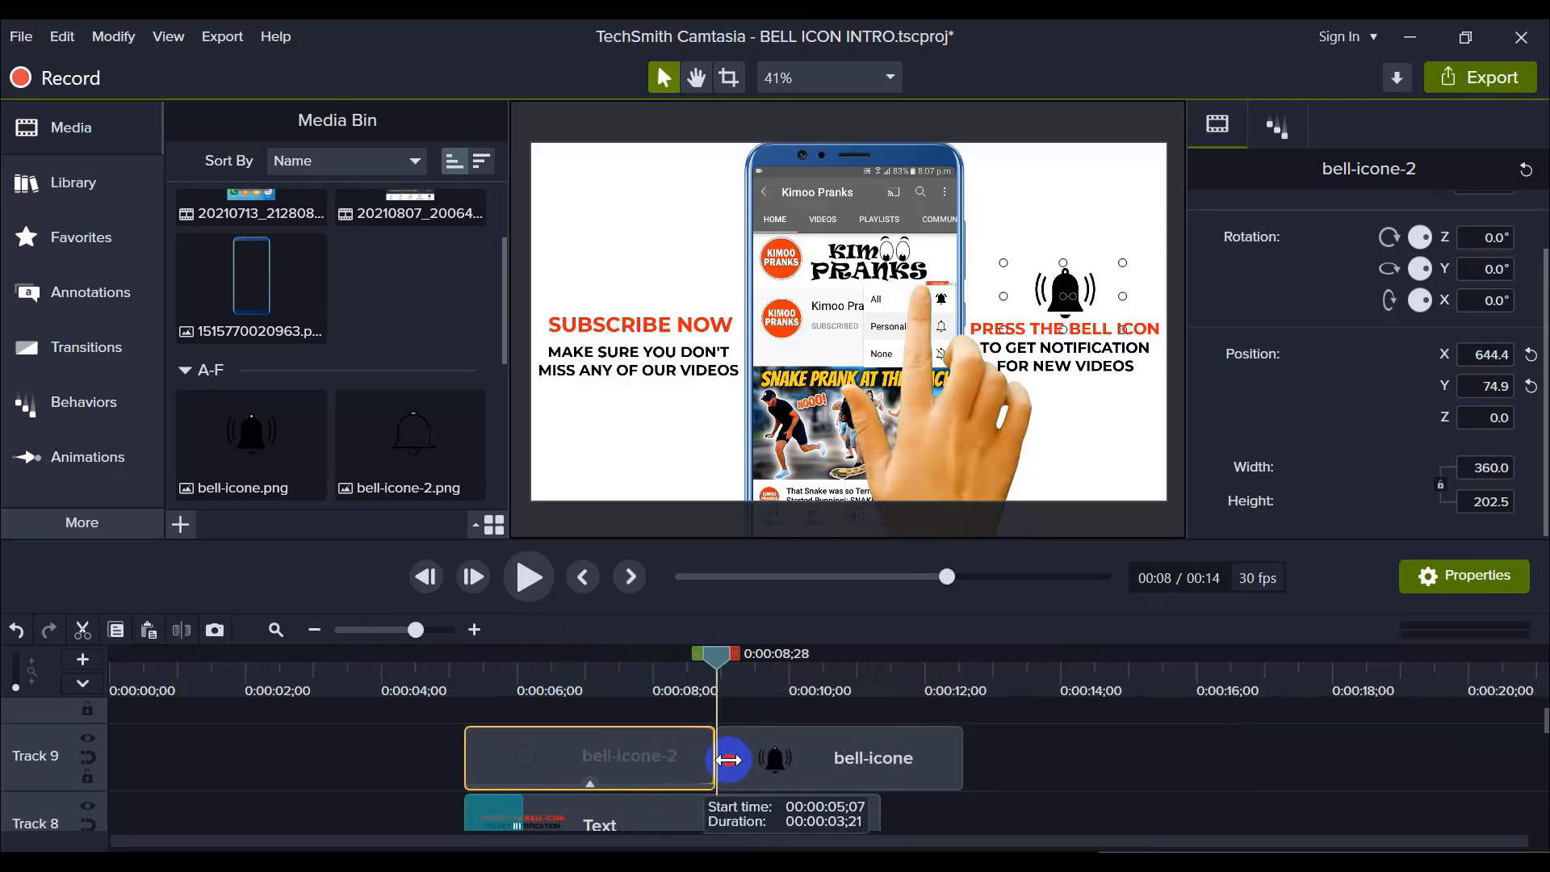
Step: Check the behavior on bell-icone-2 and apply the same Pulsating behavior to the bell-icone clip on Track 9
{"action": "left_click", "coordinate": [830, 767]}
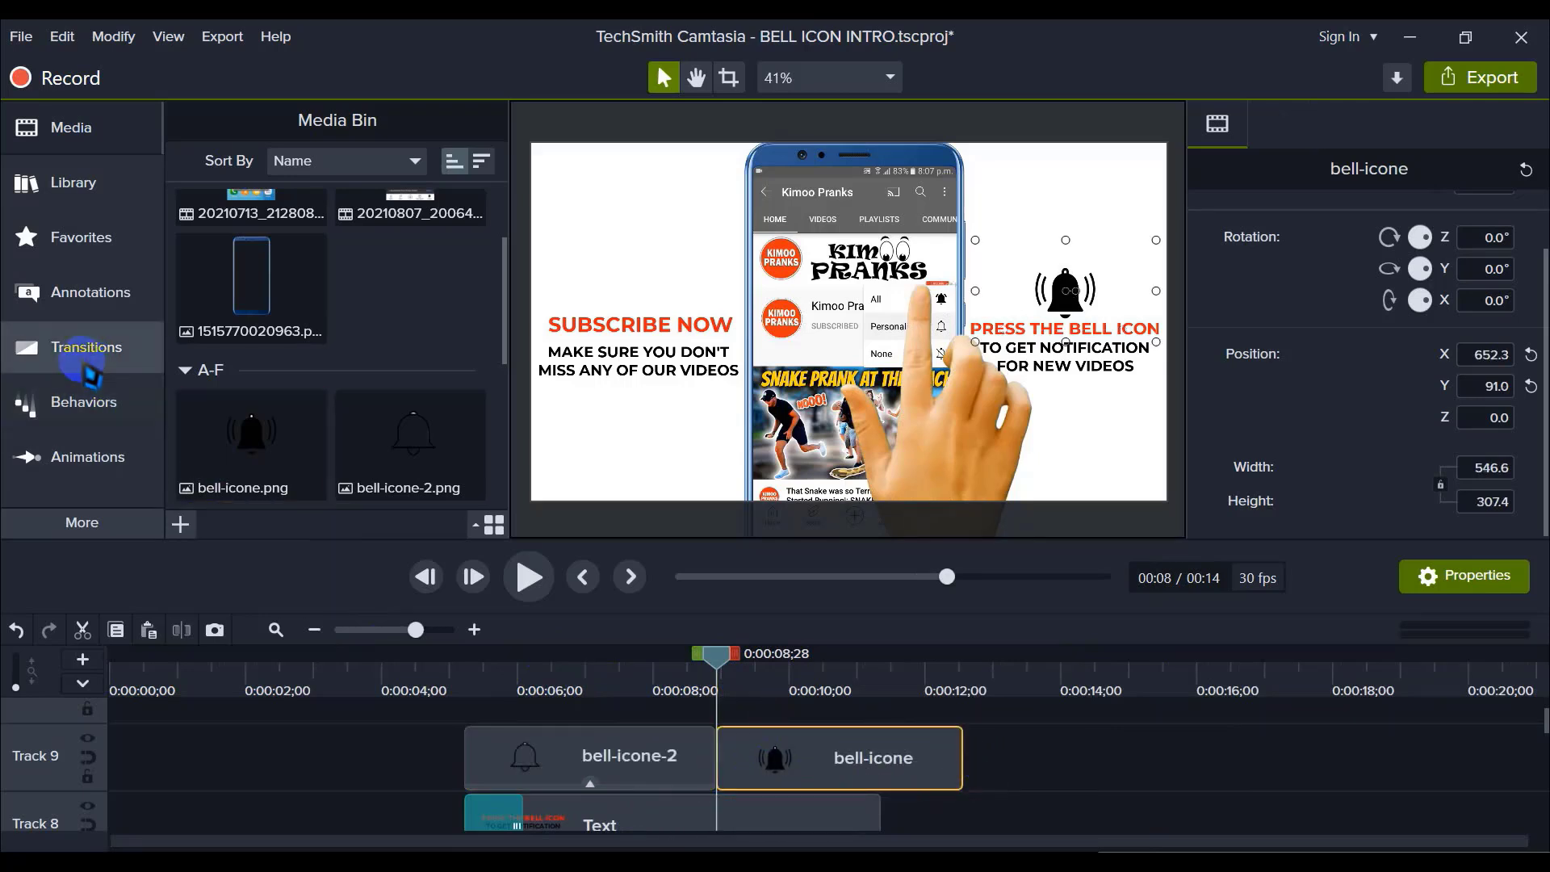
{"action": "left_click", "coordinate": [76, 401]}
{"action": "scroll", "coordinate": [272, 425], "scroll_direction": "down", "scroll_amount": 1}
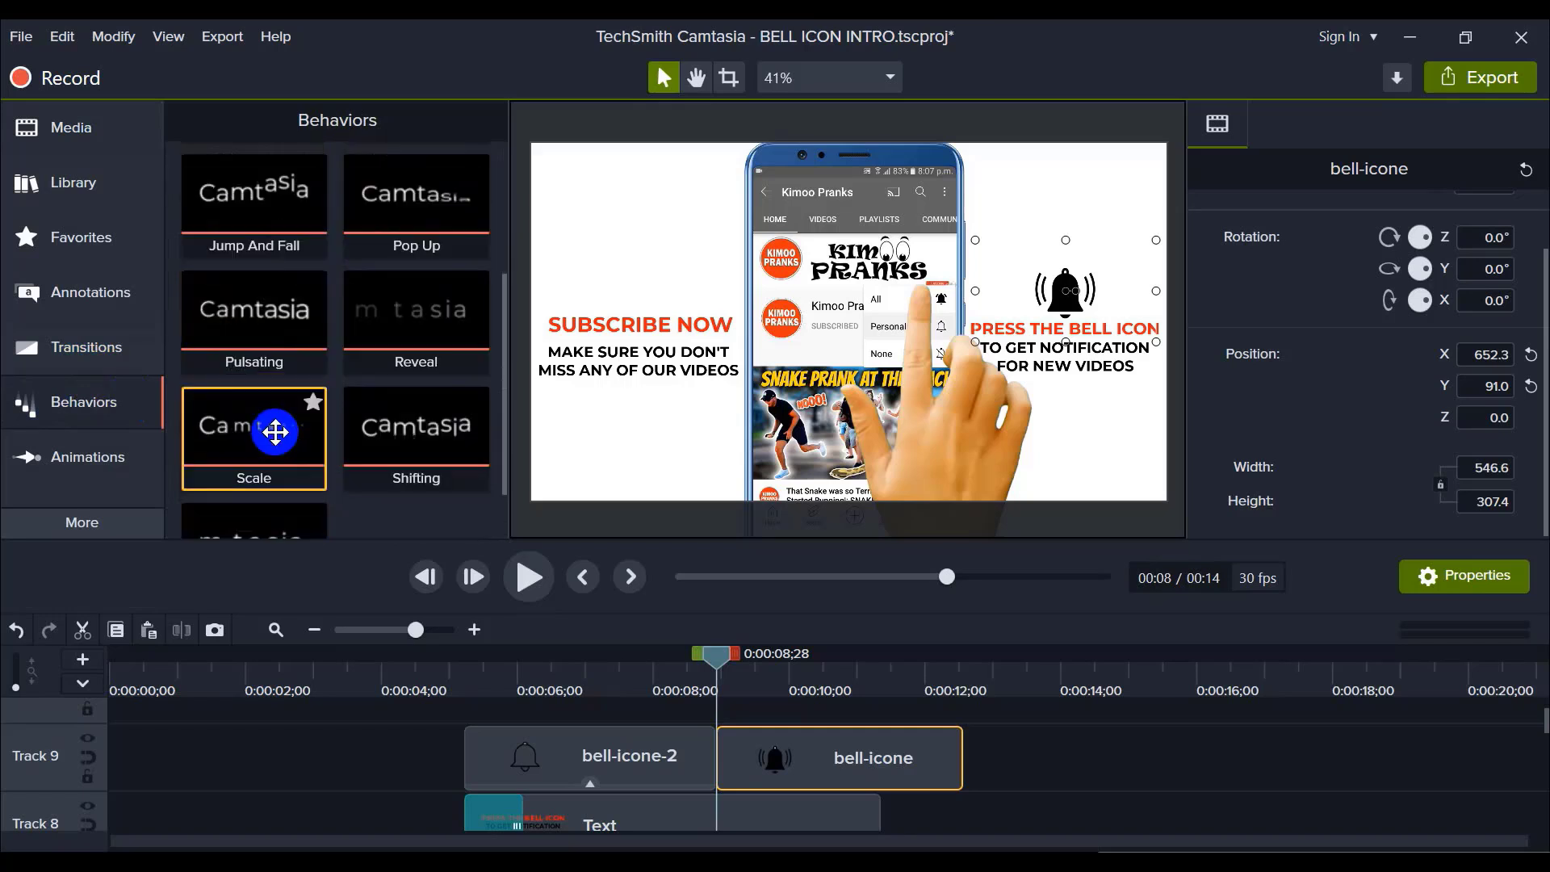
{"action": "scroll", "coordinate": [323, 431], "scroll_direction": "up", "scroll_amount": 3}
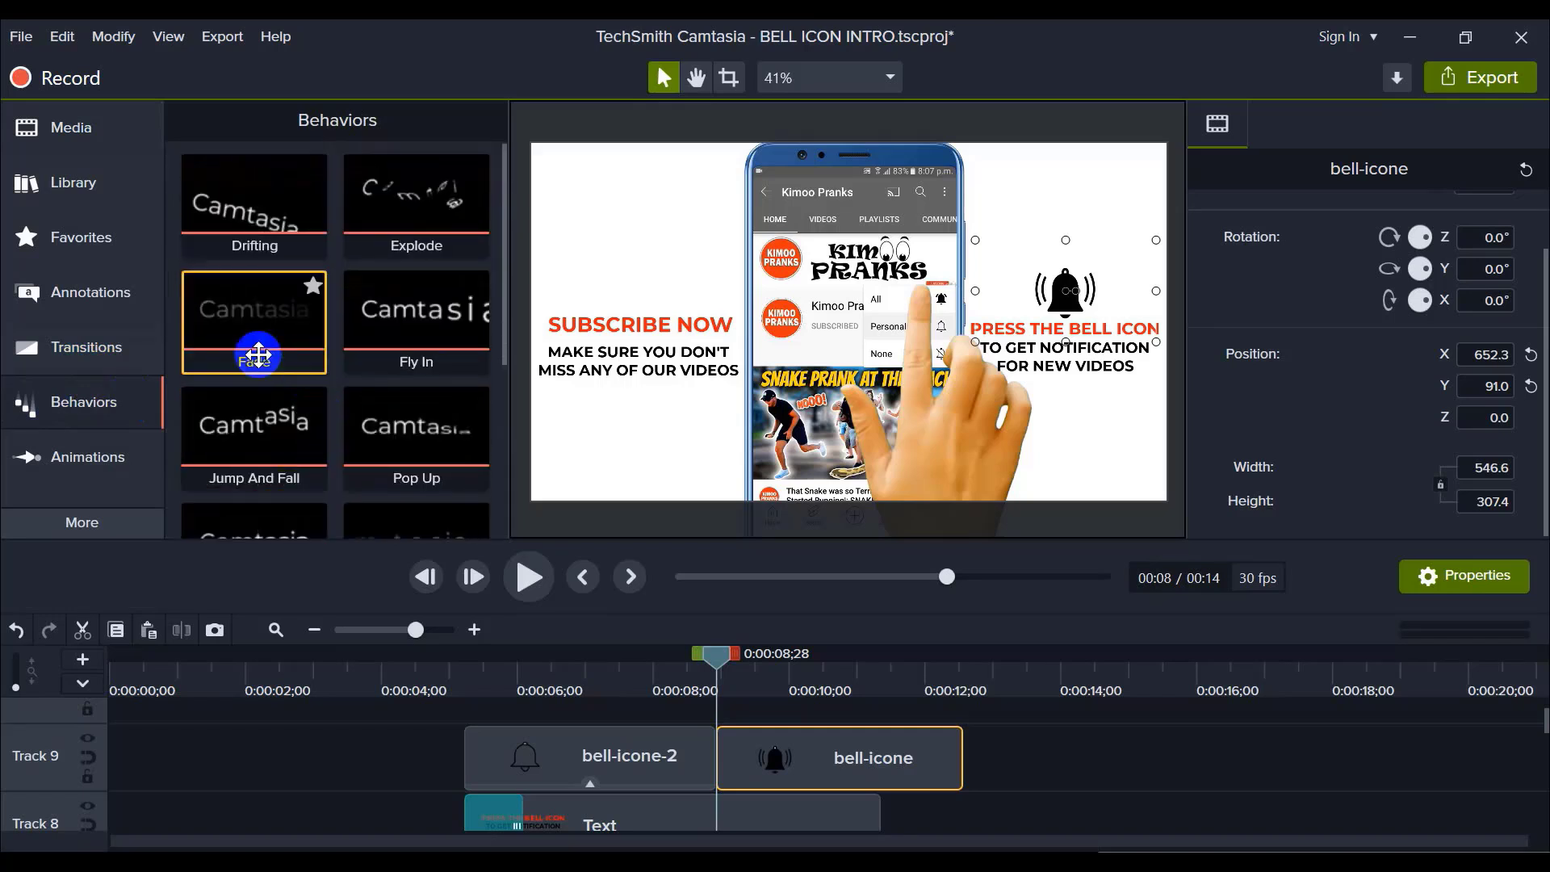
{"action": "scroll", "coordinate": [288, 422], "scroll_direction": "down", "scroll_amount": 1}
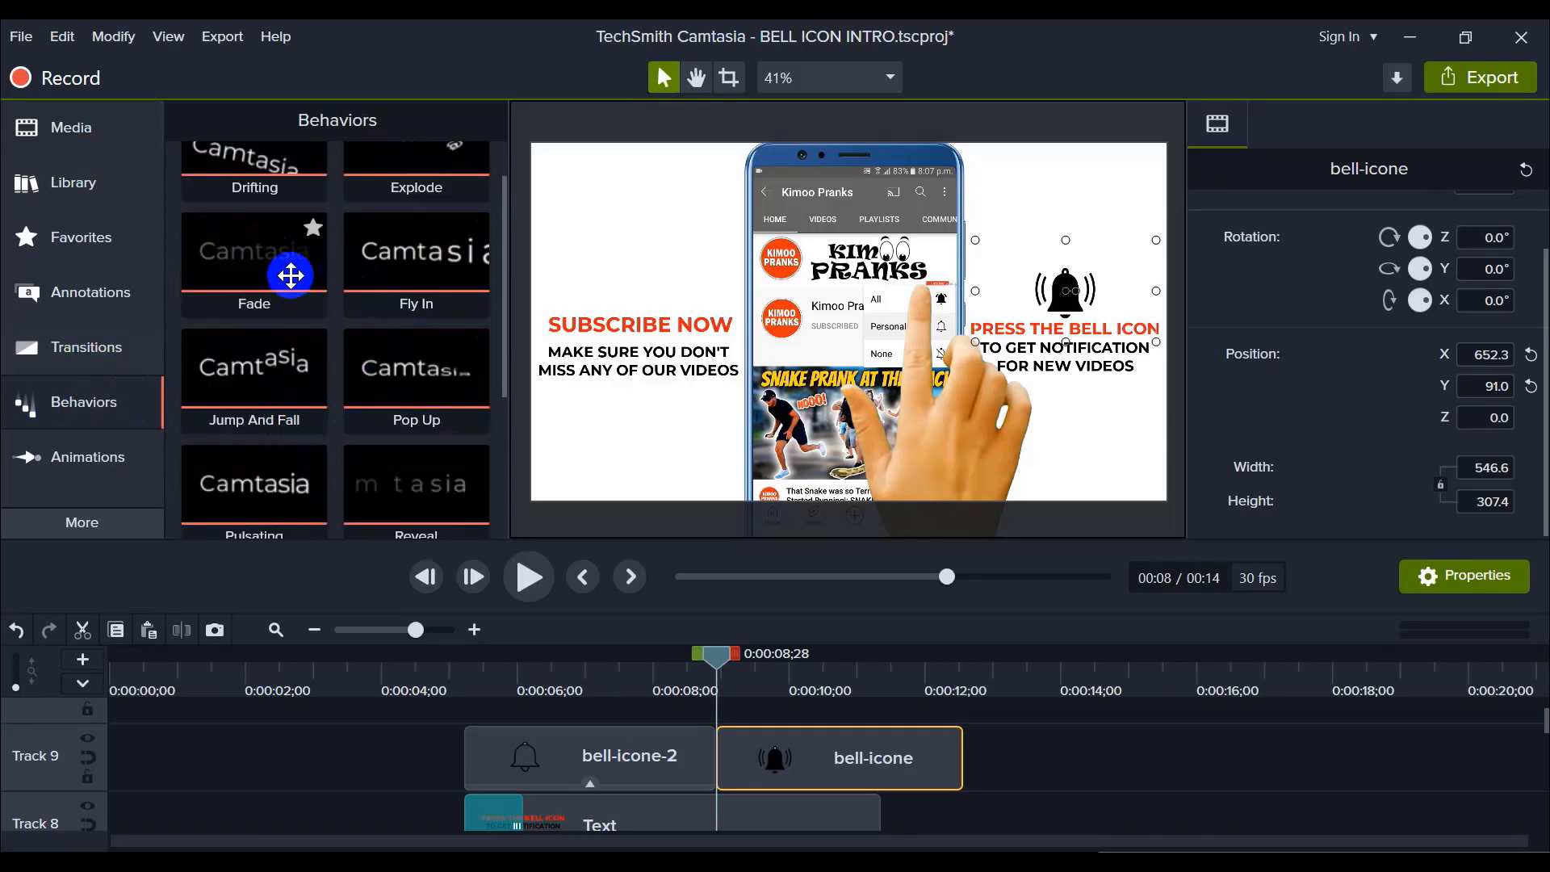
{"action": "scroll", "coordinate": [336, 318], "scroll_direction": "up", "scroll_amount": 1}
{"action": "left_click_drag", "start_coordinate": [300, 314], "coordinate": [589, 795]}
{"action": "left_click", "coordinate": [524, 776]}
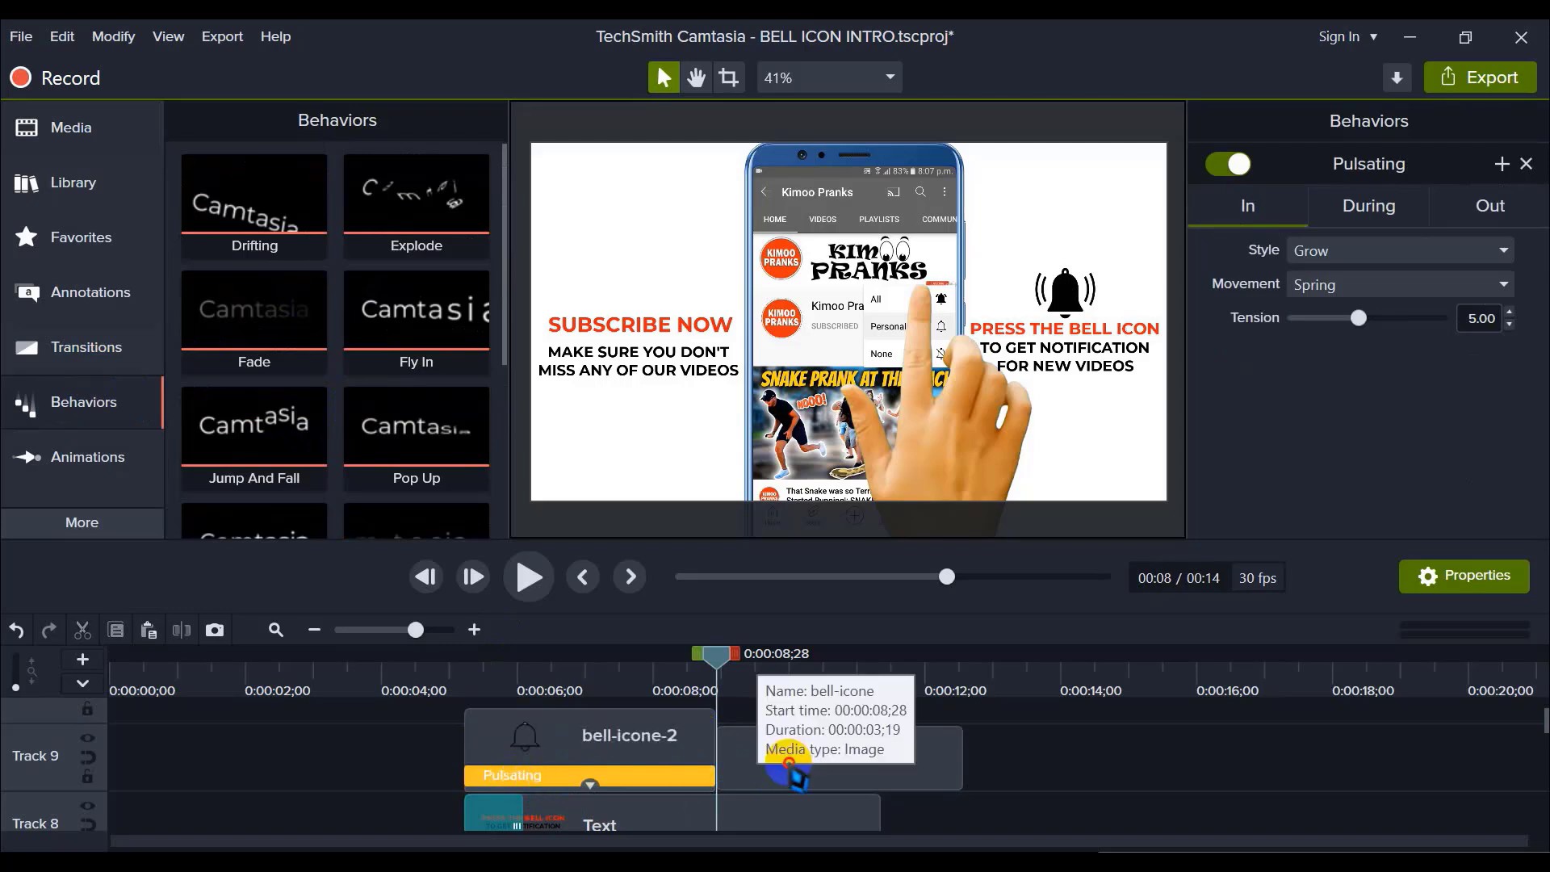
{"action": "left_click", "coordinate": [787, 763]}
{"action": "scroll", "coordinate": [424, 390], "scroll_direction": "down", "scroll_amount": 1}
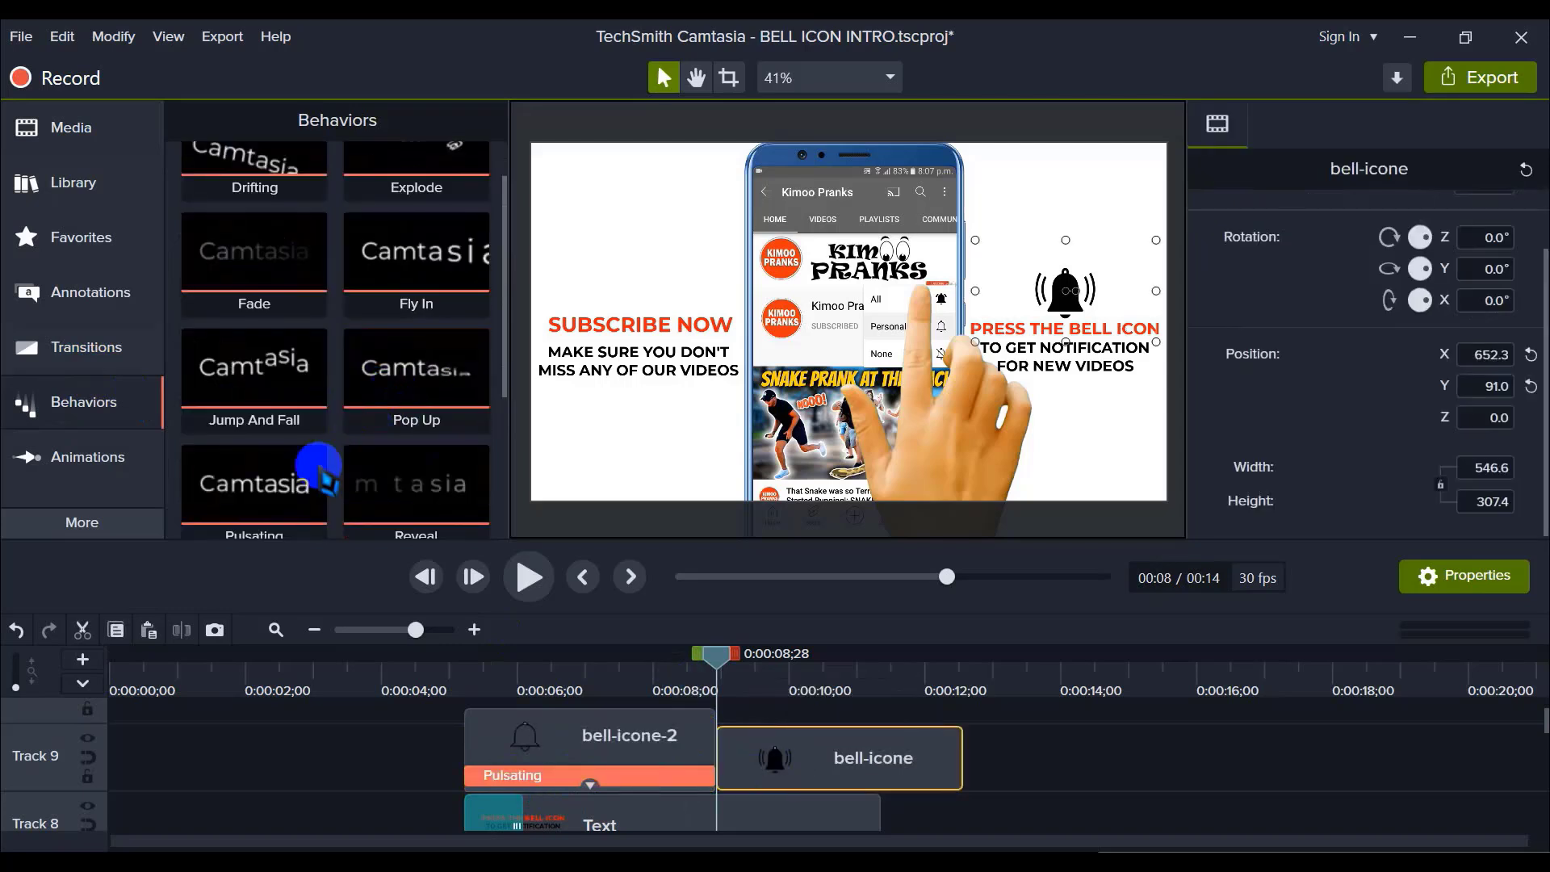
{"action": "left_click_drag", "start_coordinate": [238, 484], "coordinate": [1088, 767]}
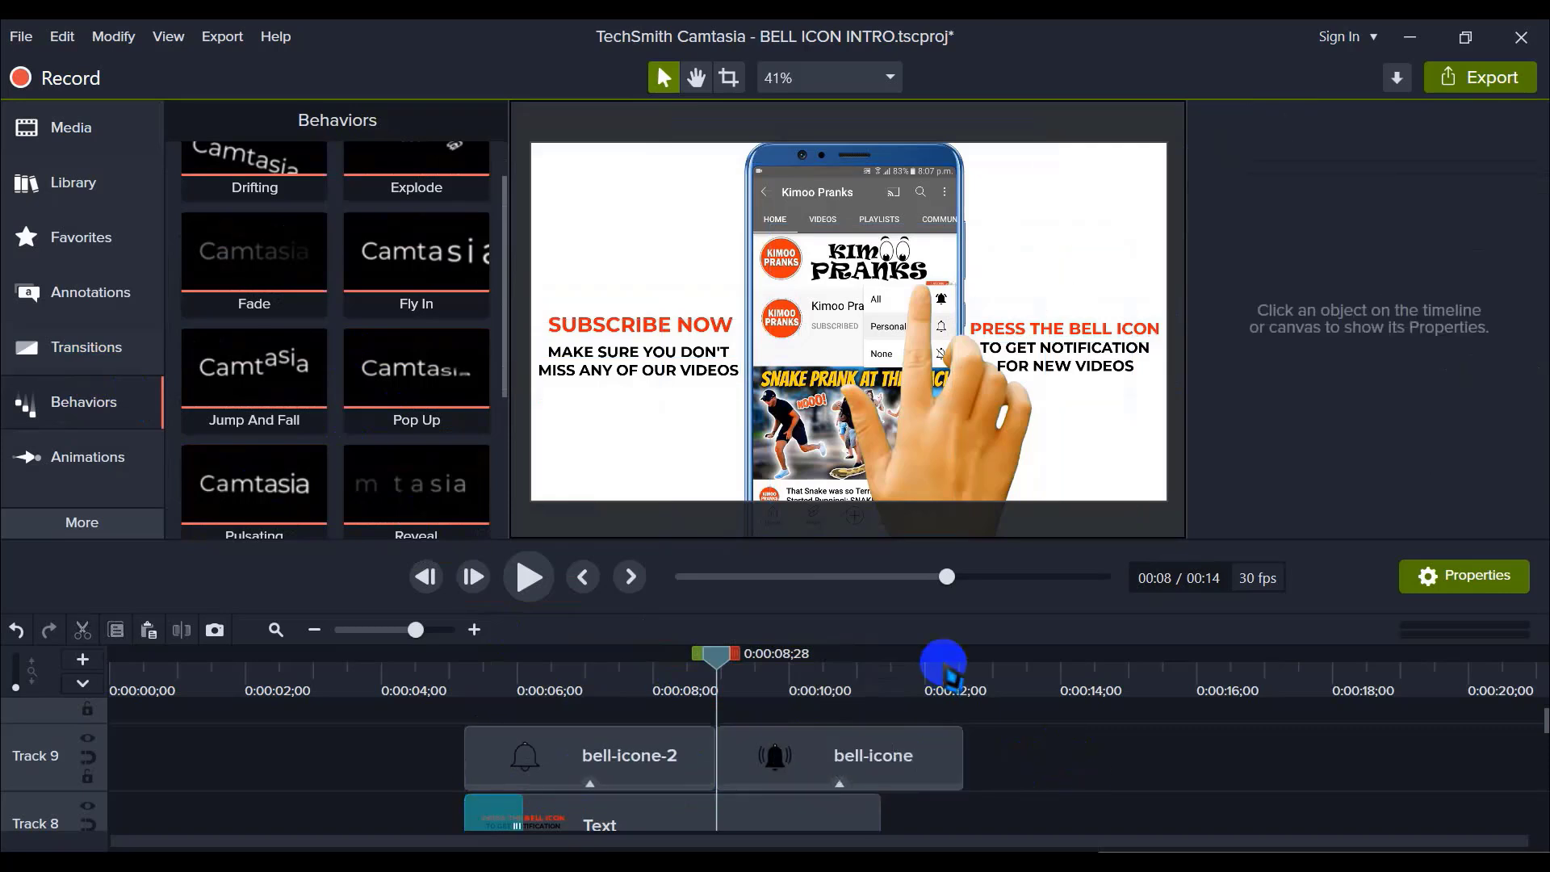
Step: Play the intro onward from 8;28 and compare where the clips on each track end around 12;15
{"action": "left_click", "coordinate": [526, 588]}
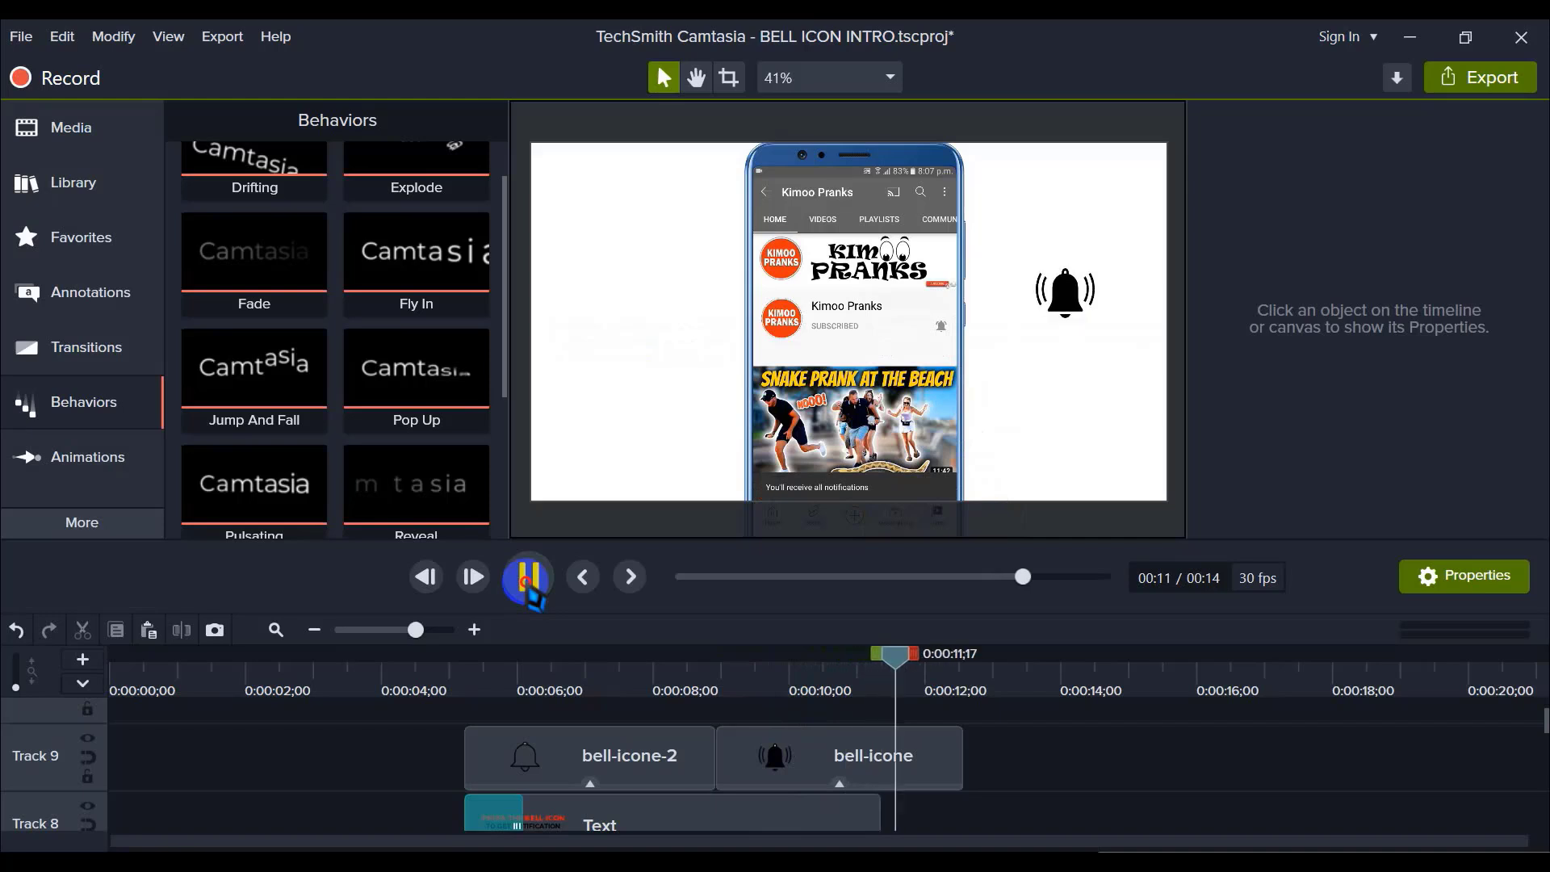
{"action": "left_click", "coordinate": [529, 580]}
{"action": "scroll", "coordinate": [860, 735], "scroll_direction": "down", "scroll_amount": 2}
{"action": "scroll", "coordinate": [860, 735], "scroll_direction": "down", "scroll_amount": 6}
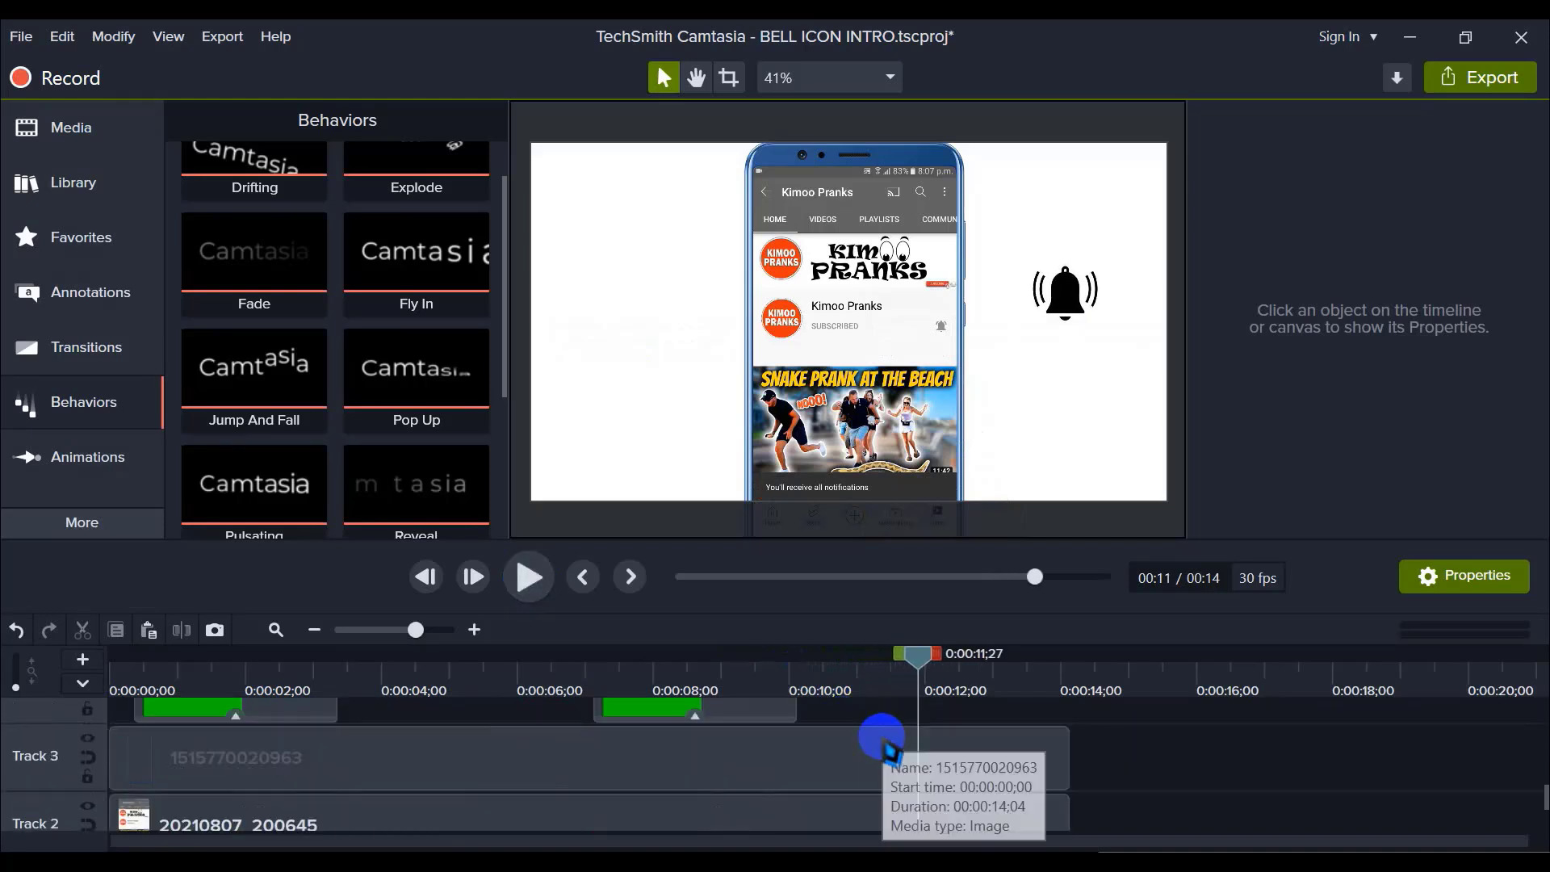
{"action": "left_click", "coordinate": [314, 630]}
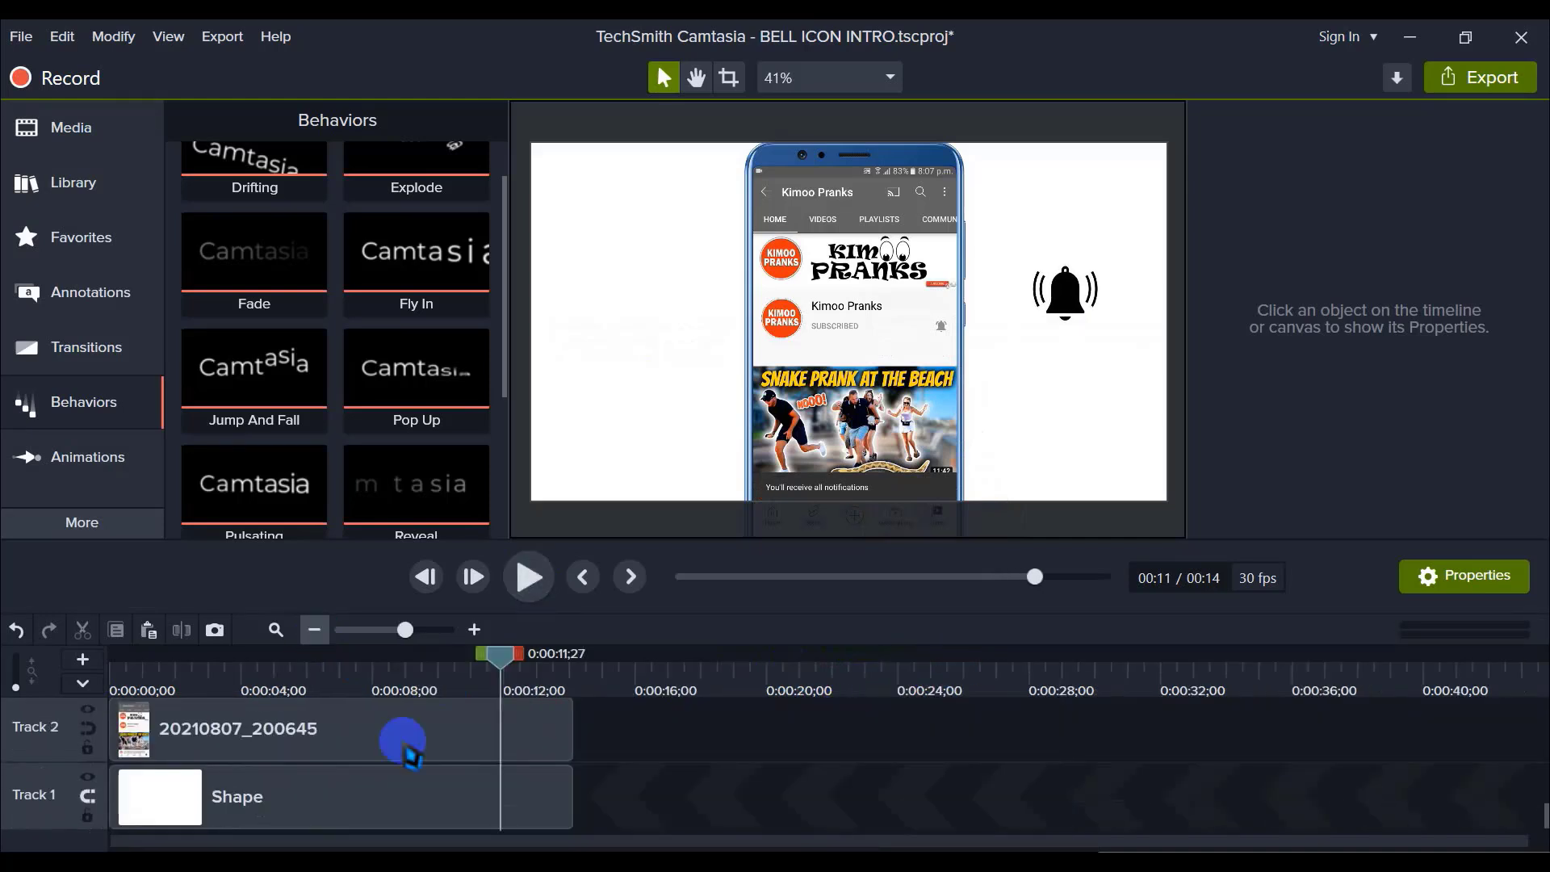
{"action": "scroll", "coordinate": [560, 796], "scroll_direction": "up", "scroll_amount": 4}
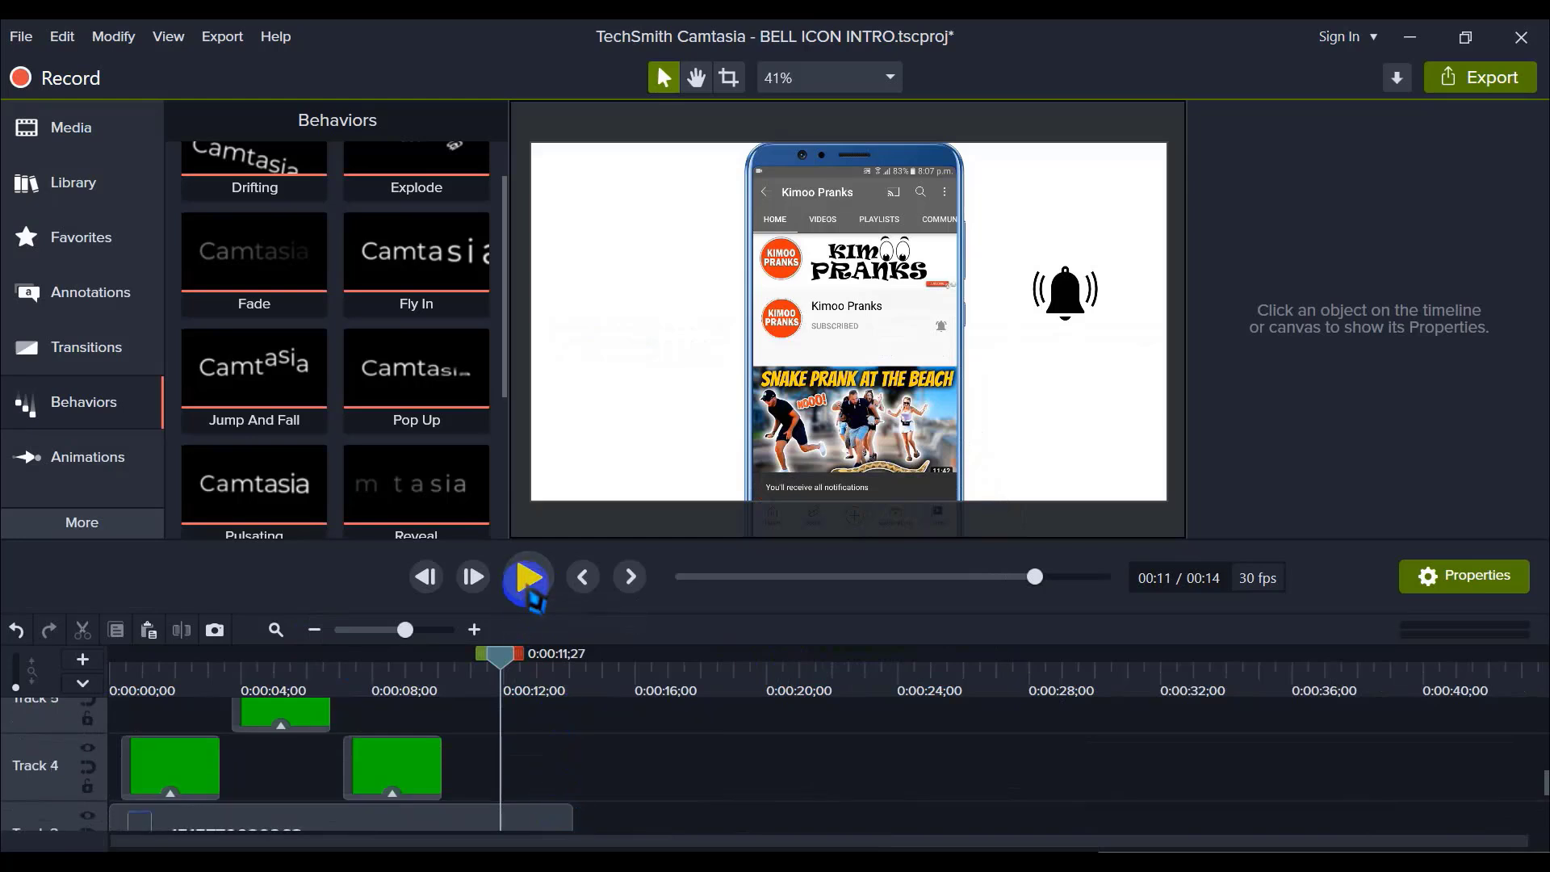
{"action": "left_click", "coordinate": [531, 592]}
{"action": "left_click", "coordinate": [531, 592]}
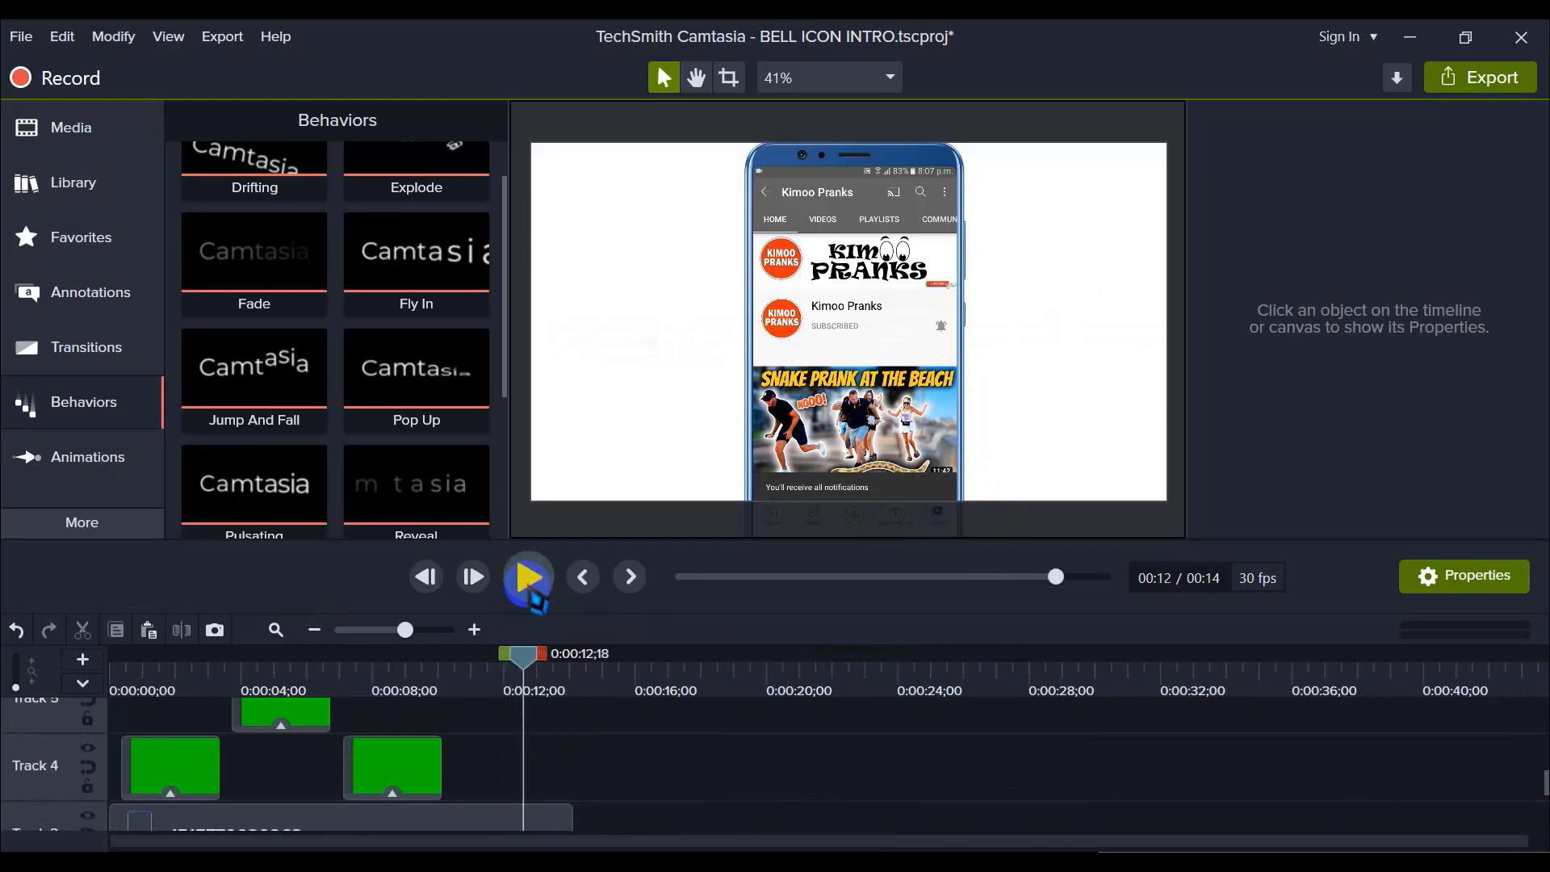
{"action": "left_click", "coordinate": [521, 677]}
{"action": "scroll", "coordinate": [595, 782], "scroll_direction": "down", "scroll_amount": 4}
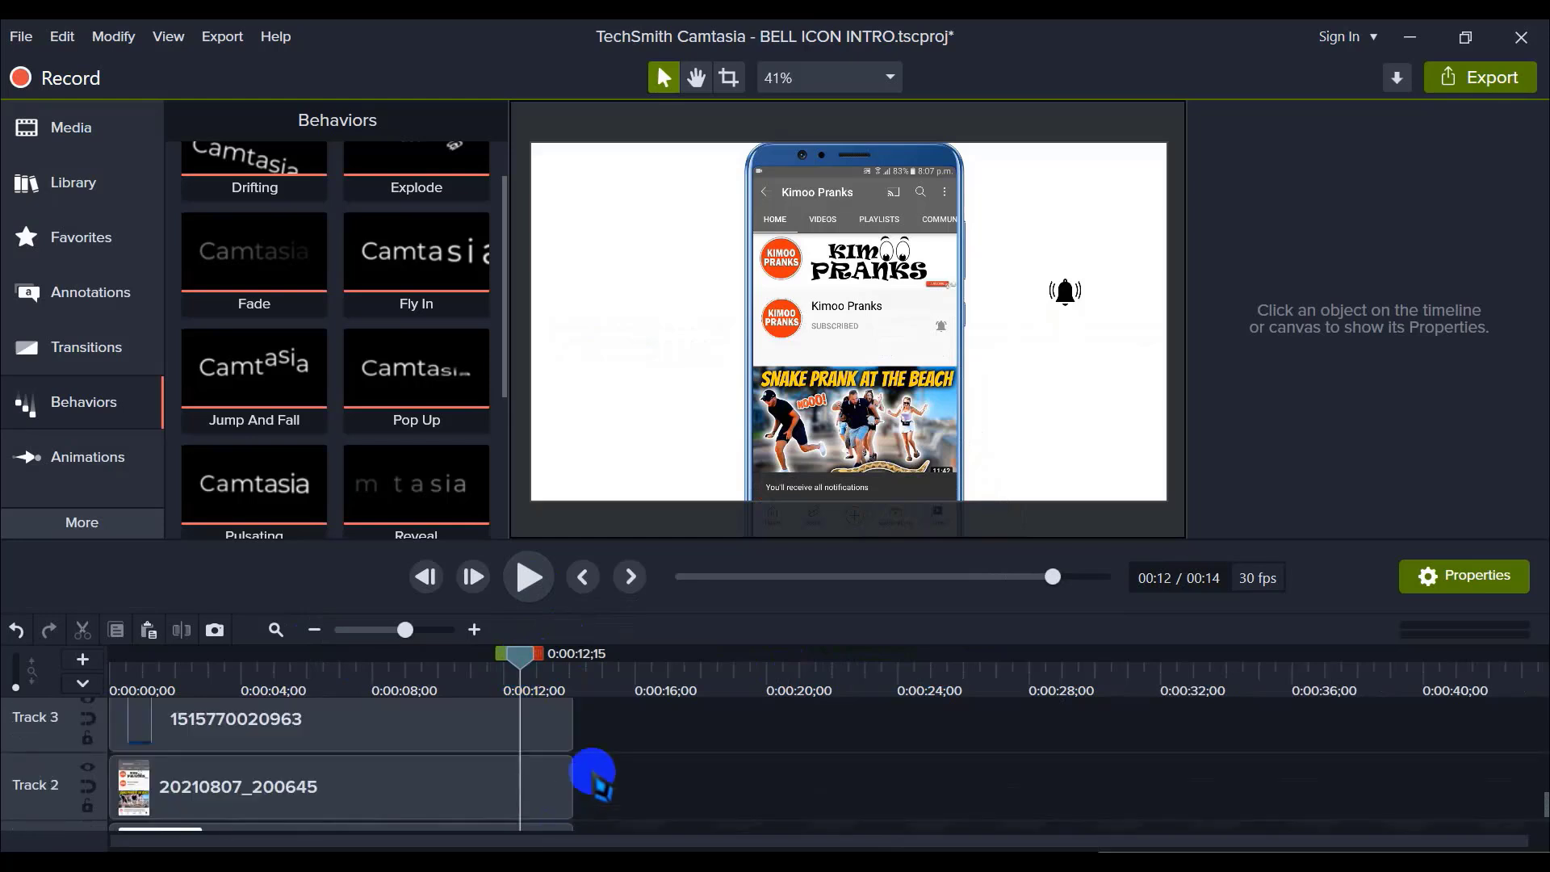
{"action": "scroll", "coordinate": [622, 755], "scroll_direction": "up", "scroll_amount": 4}
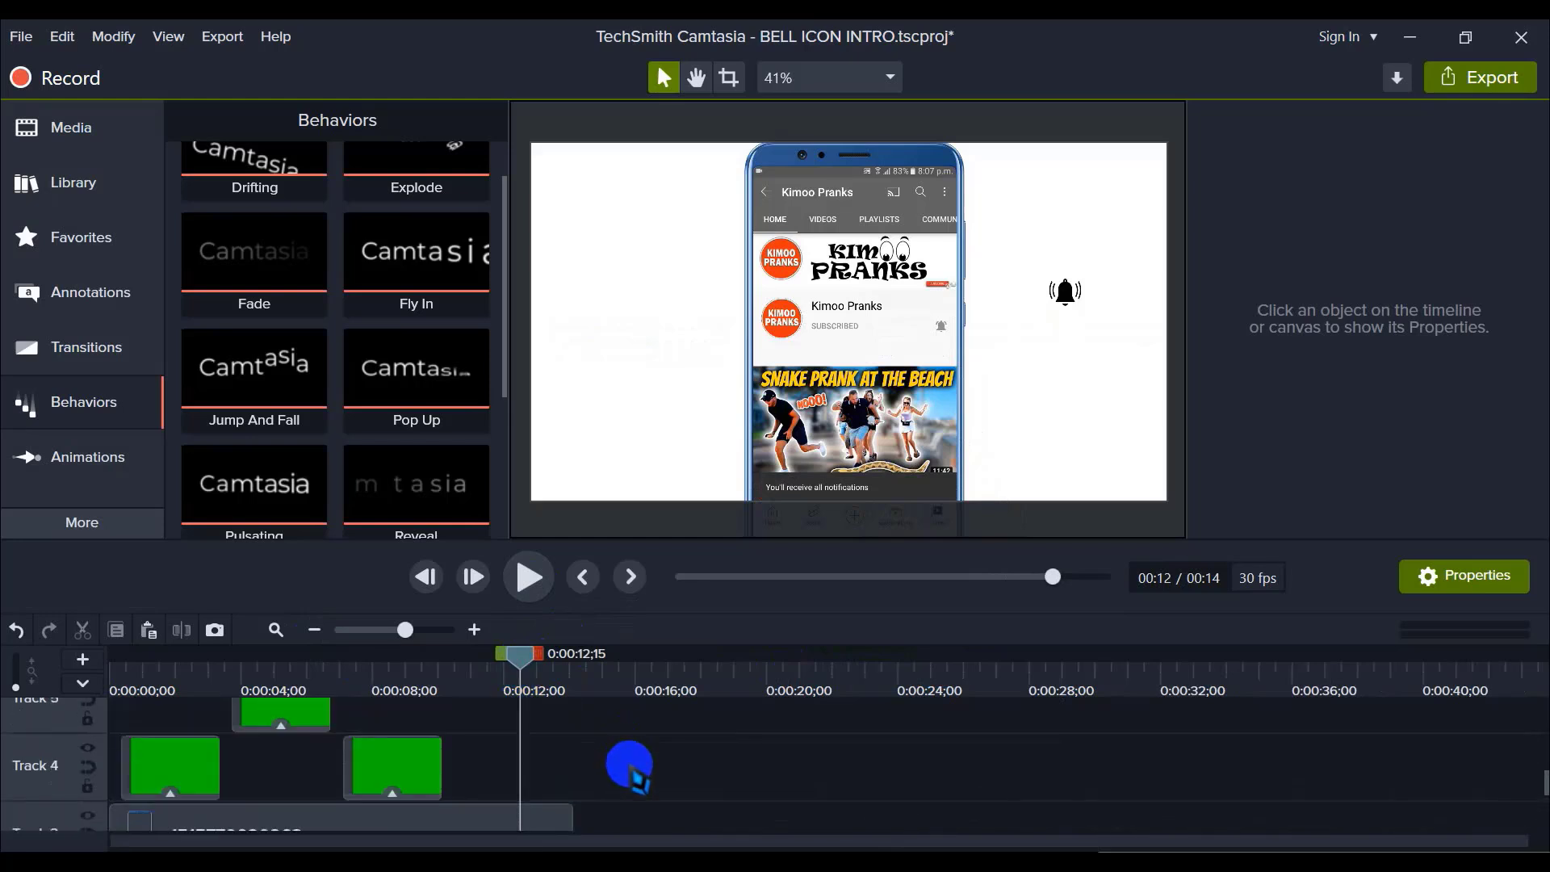
{"action": "scroll", "coordinate": [632, 757], "scroll_direction": "down", "scroll_amount": 1}
{"action": "scroll", "coordinate": [605, 775], "scroll_direction": "up", "scroll_amount": 6}
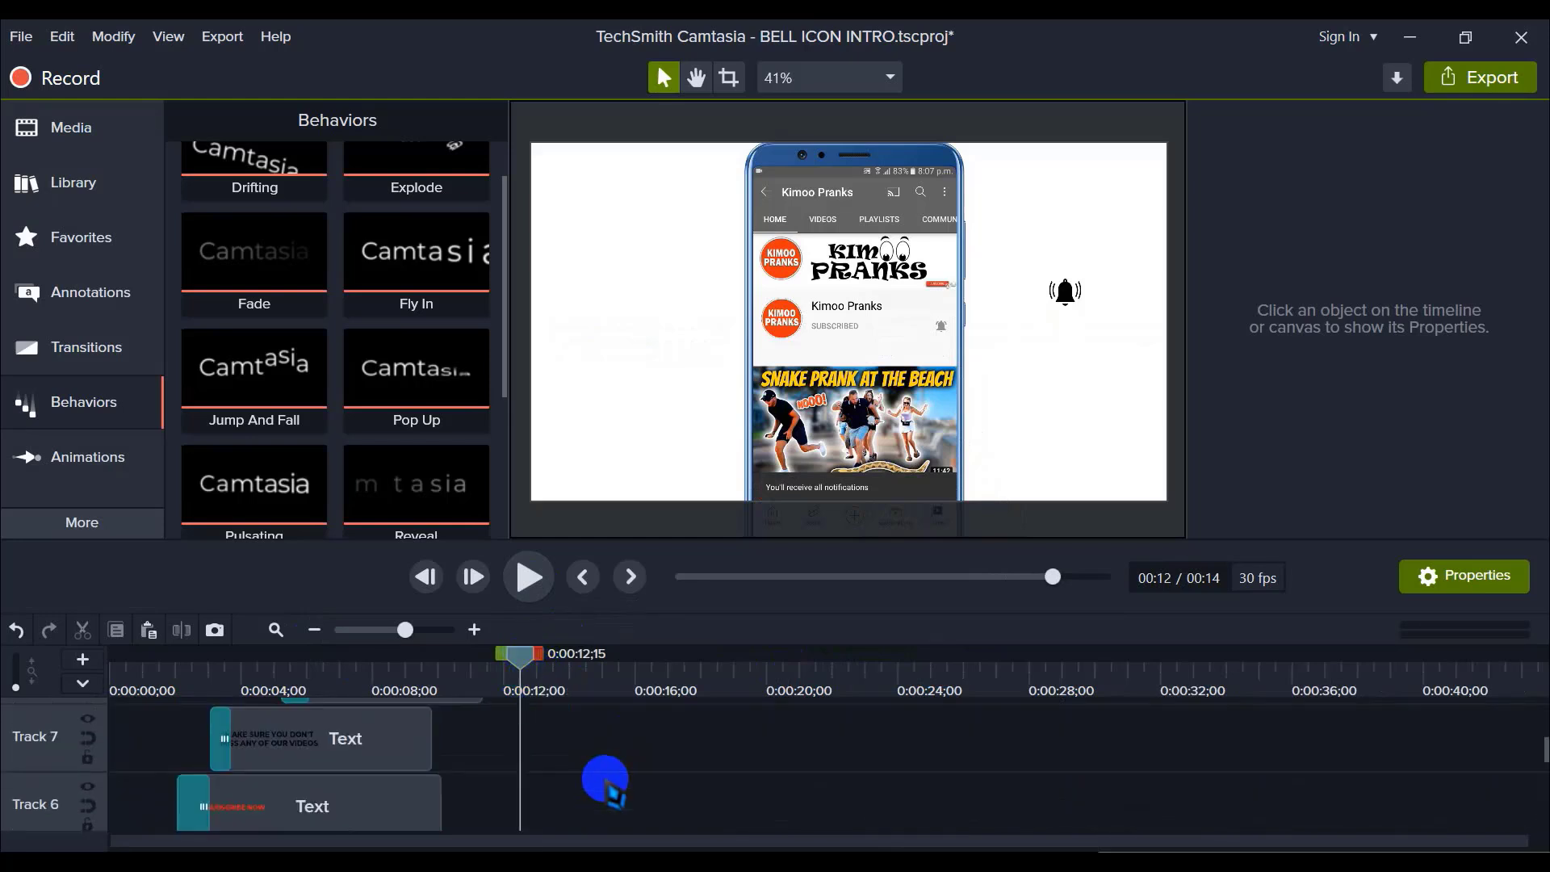
Step: Extend the Track 7 and Track 6 text clips to end with the Track 8 text, giving the Track 6 text a 9;09 duration
{"action": "scroll", "coordinate": [541, 715], "scroll_direction": "down", "scroll_amount": 2}
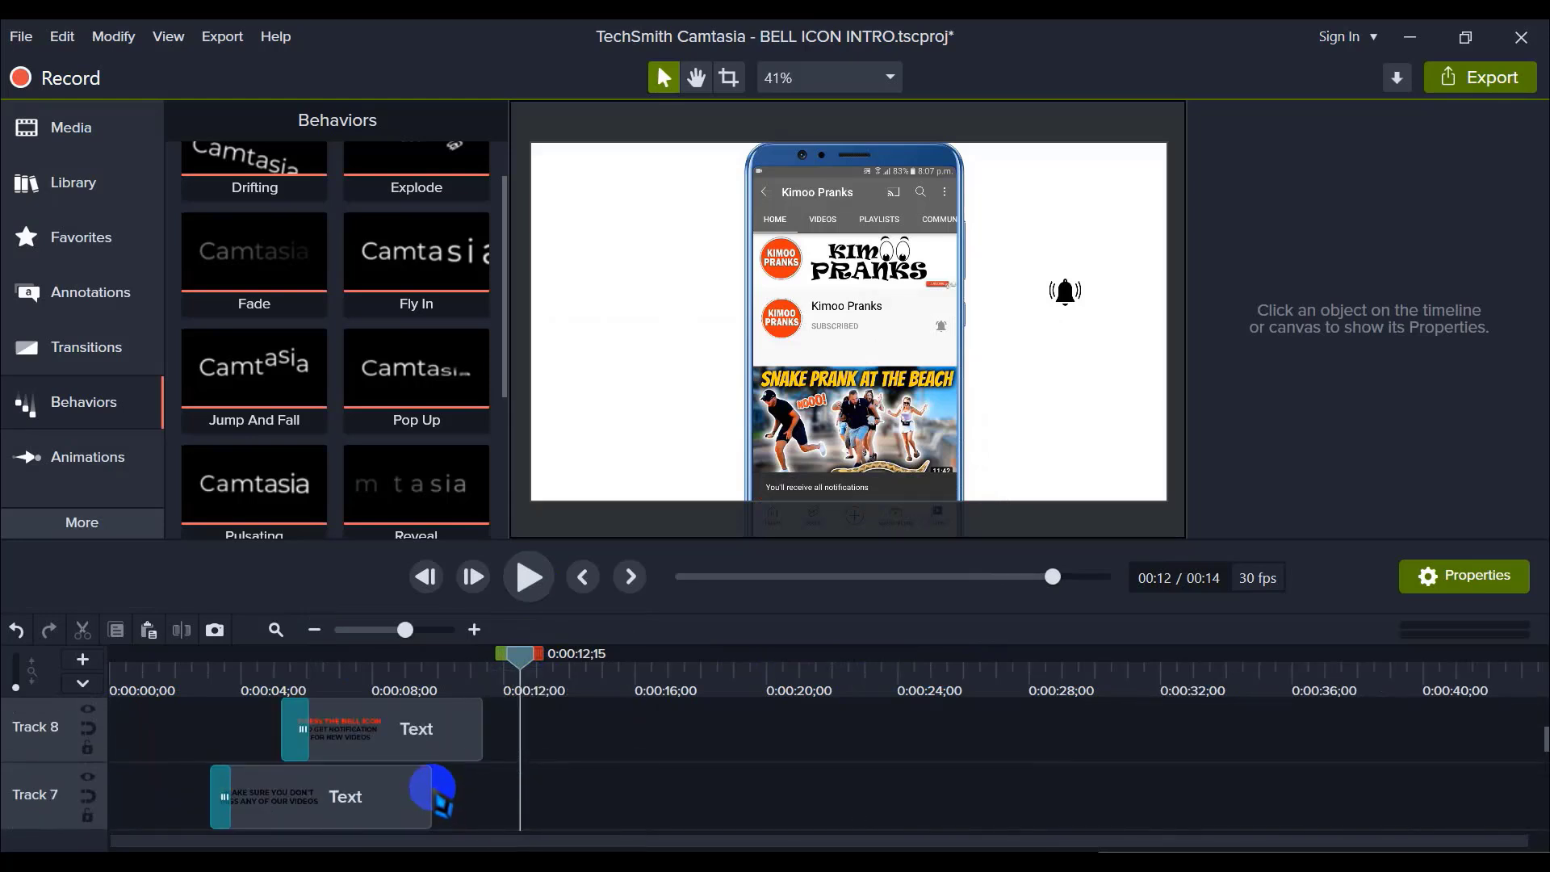
{"action": "left_click", "coordinate": [416, 793]}
{"action": "left_click_drag", "start_coordinate": [441, 782], "coordinate": [500, 782]}
{"action": "scroll", "coordinate": [501, 787], "scroll_direction": "down", "scroll_amount": 2}
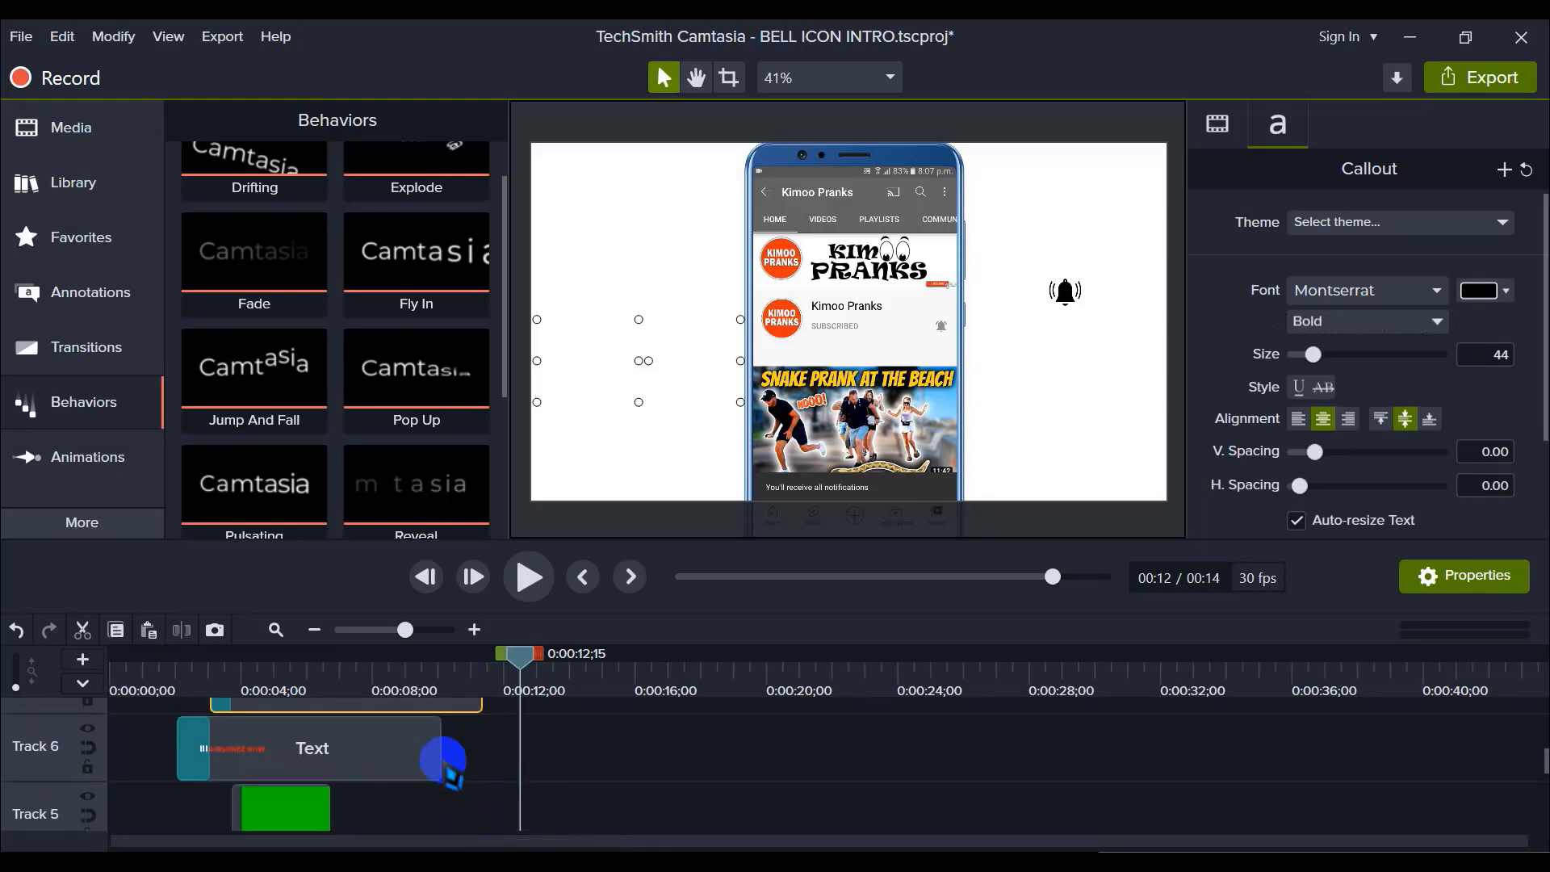
{"action": "left_click", "coordinate": [440, 753]}
{"action": "left_click_drag", "start_coordinate": [437, 750], "coordinate": [485, 748]}
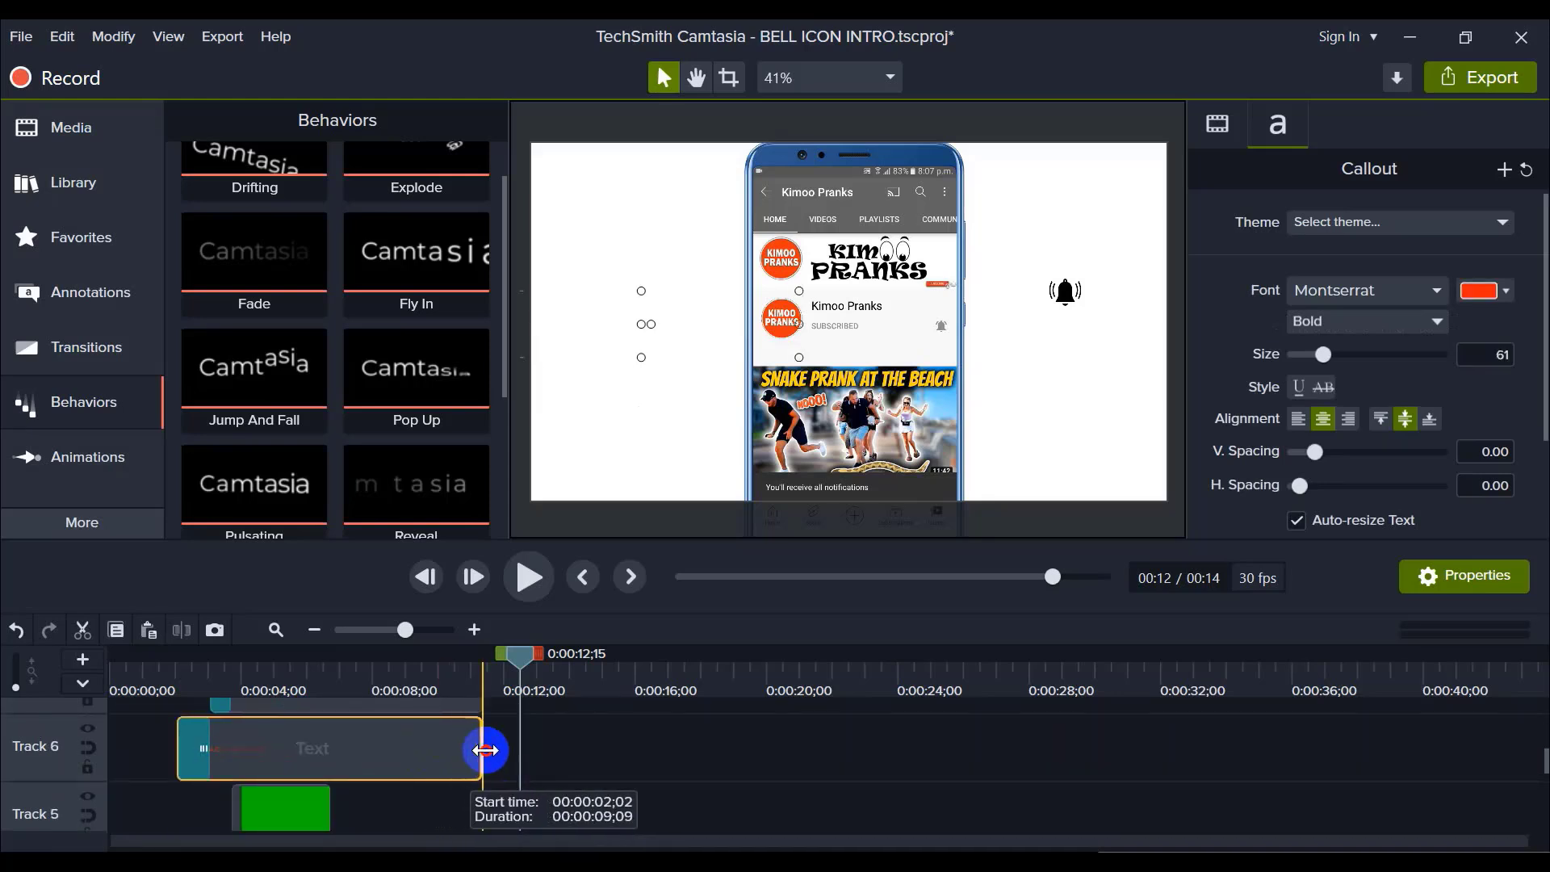
{"action": "left_click", "coordinate": [606, 747]}
Step: Play the intro from the start to about 12;25 to check the timing of the text and bell clips
{"action": "left_click_drag", "start_coordinate": [533, 667], "coordinate": [83, 682]}
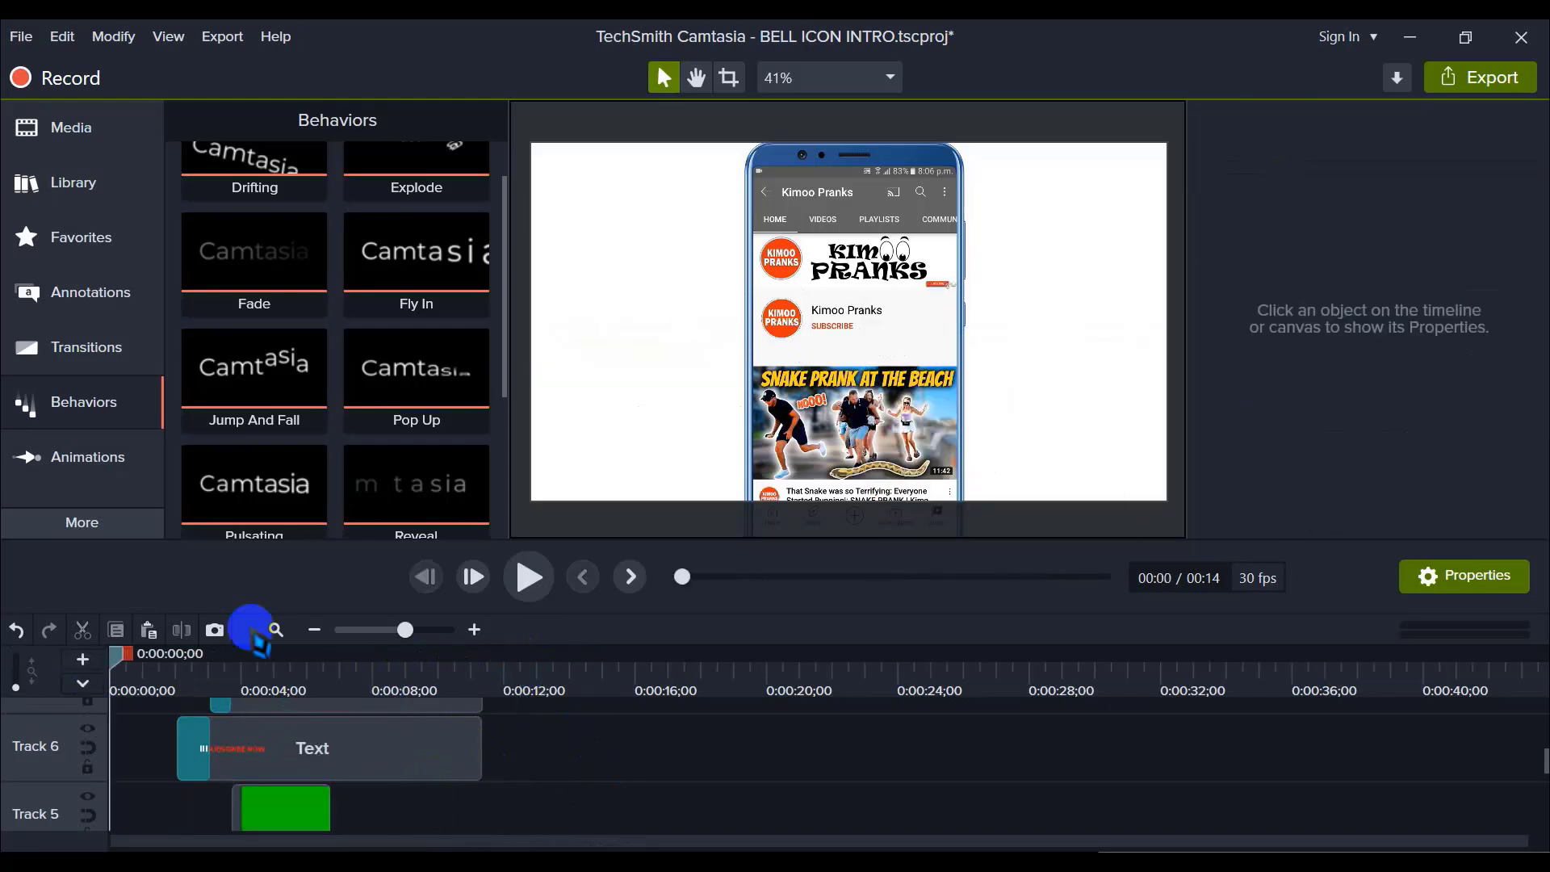
{"action": "left_click", "coordinate": [533, 586]}
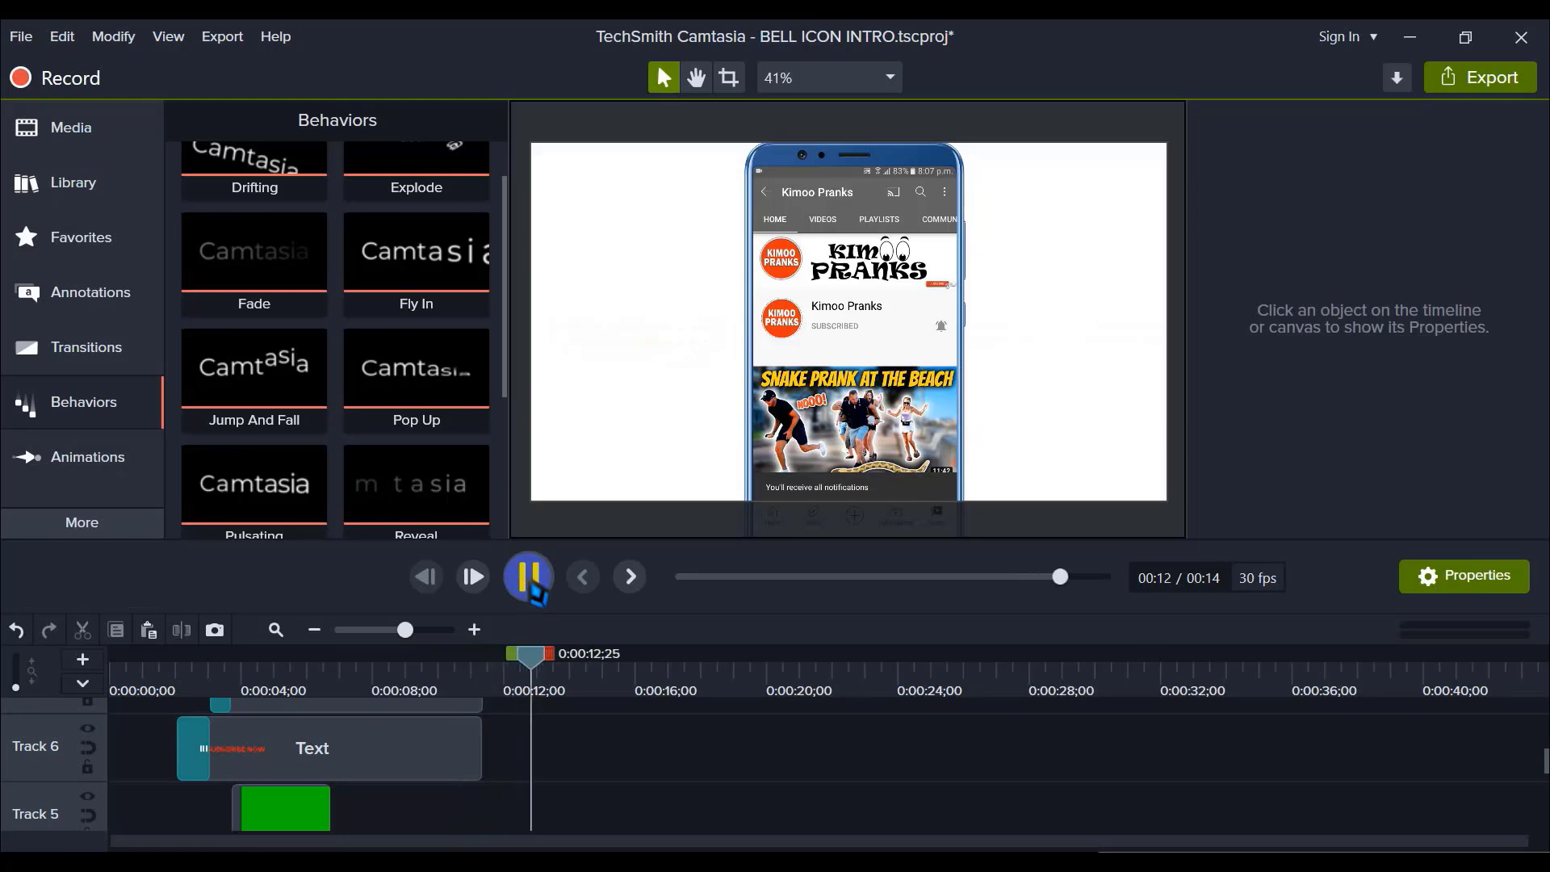
{"action": "left_click", "coordinate": [532, 583]}
Step: Extend the text clips on Tracks 8, 7 and 6 to the end of the bell-icone clip, at about 12;18
{"action": "scroll", "coordinate": [618, 767], "scroll_direction": "up", "scroll_amount": 4}
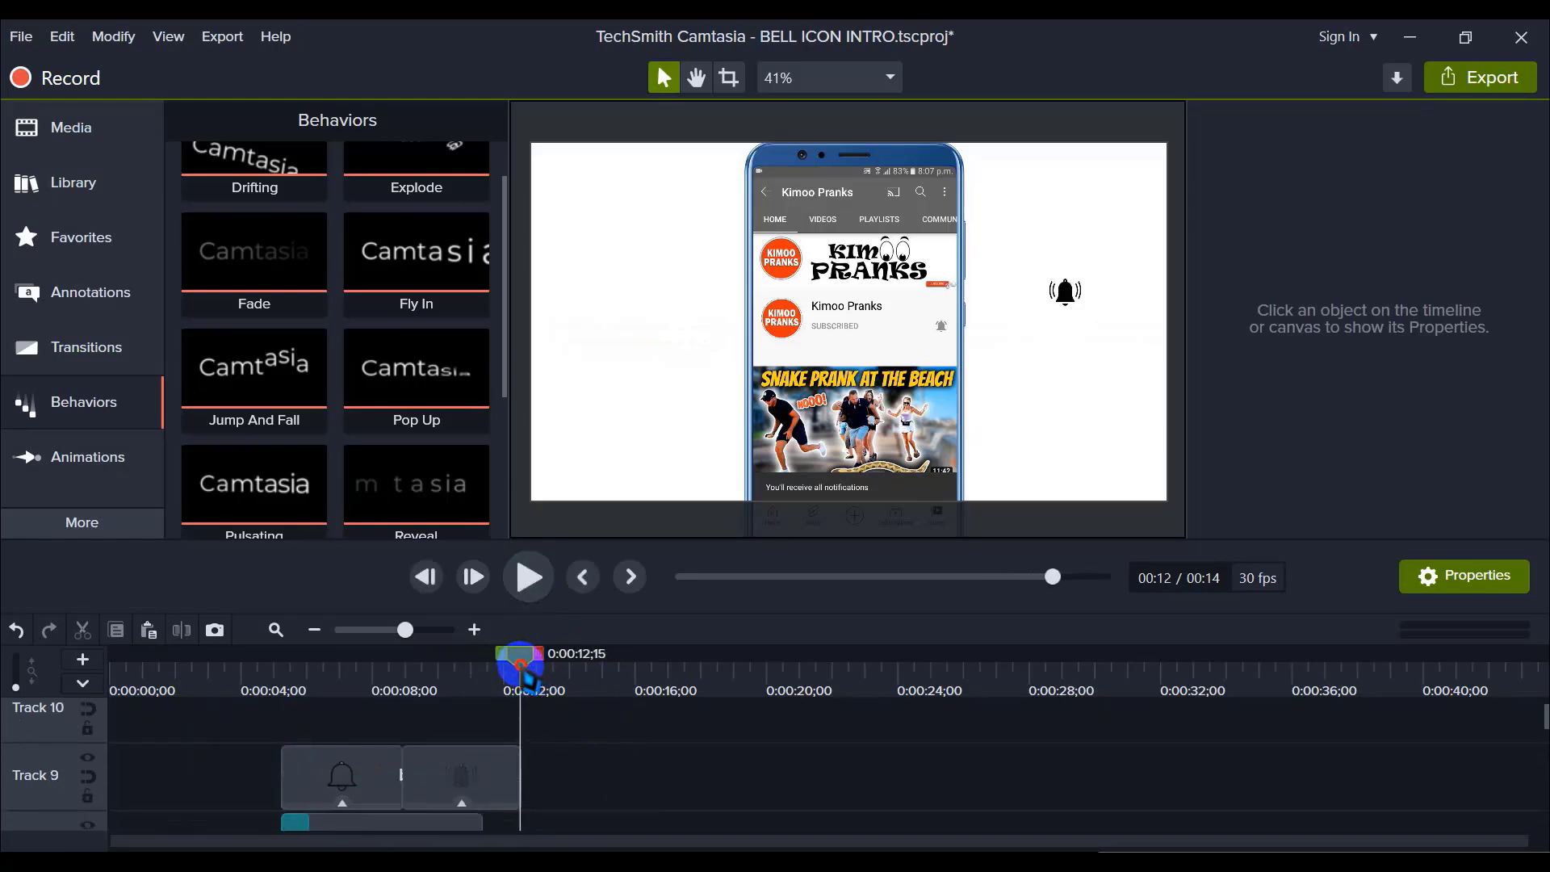
{"action": "scroll", "coordinate": [540, 755], "scroll_direction": "down", "scroll_amount": 2}
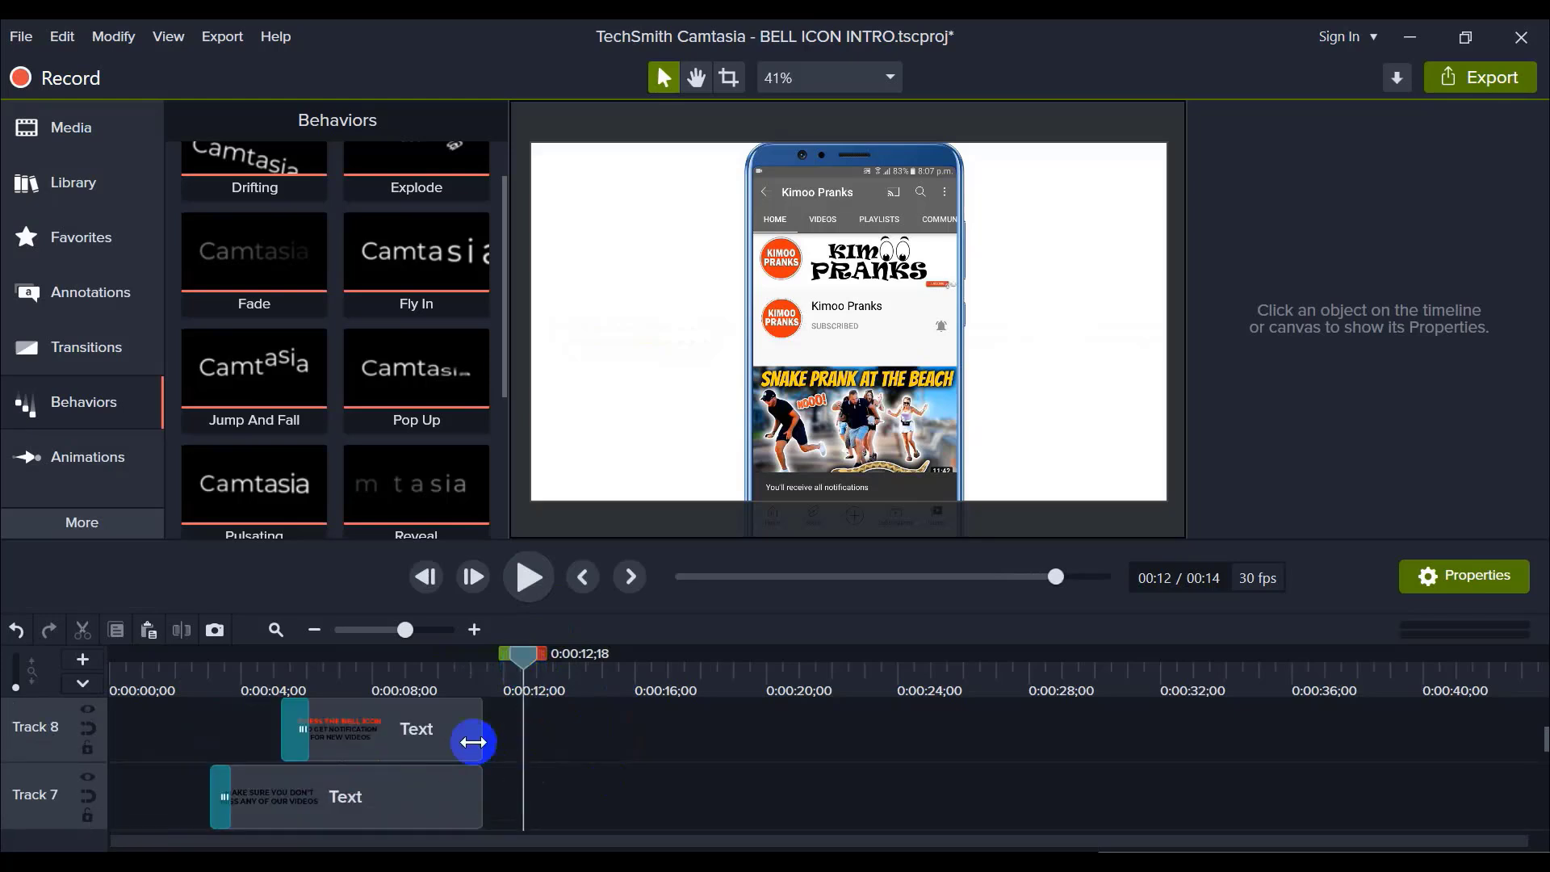
{"action": "left_click_drag", "start_coordinate": [480, 725], "coordinate": [522, 727]}
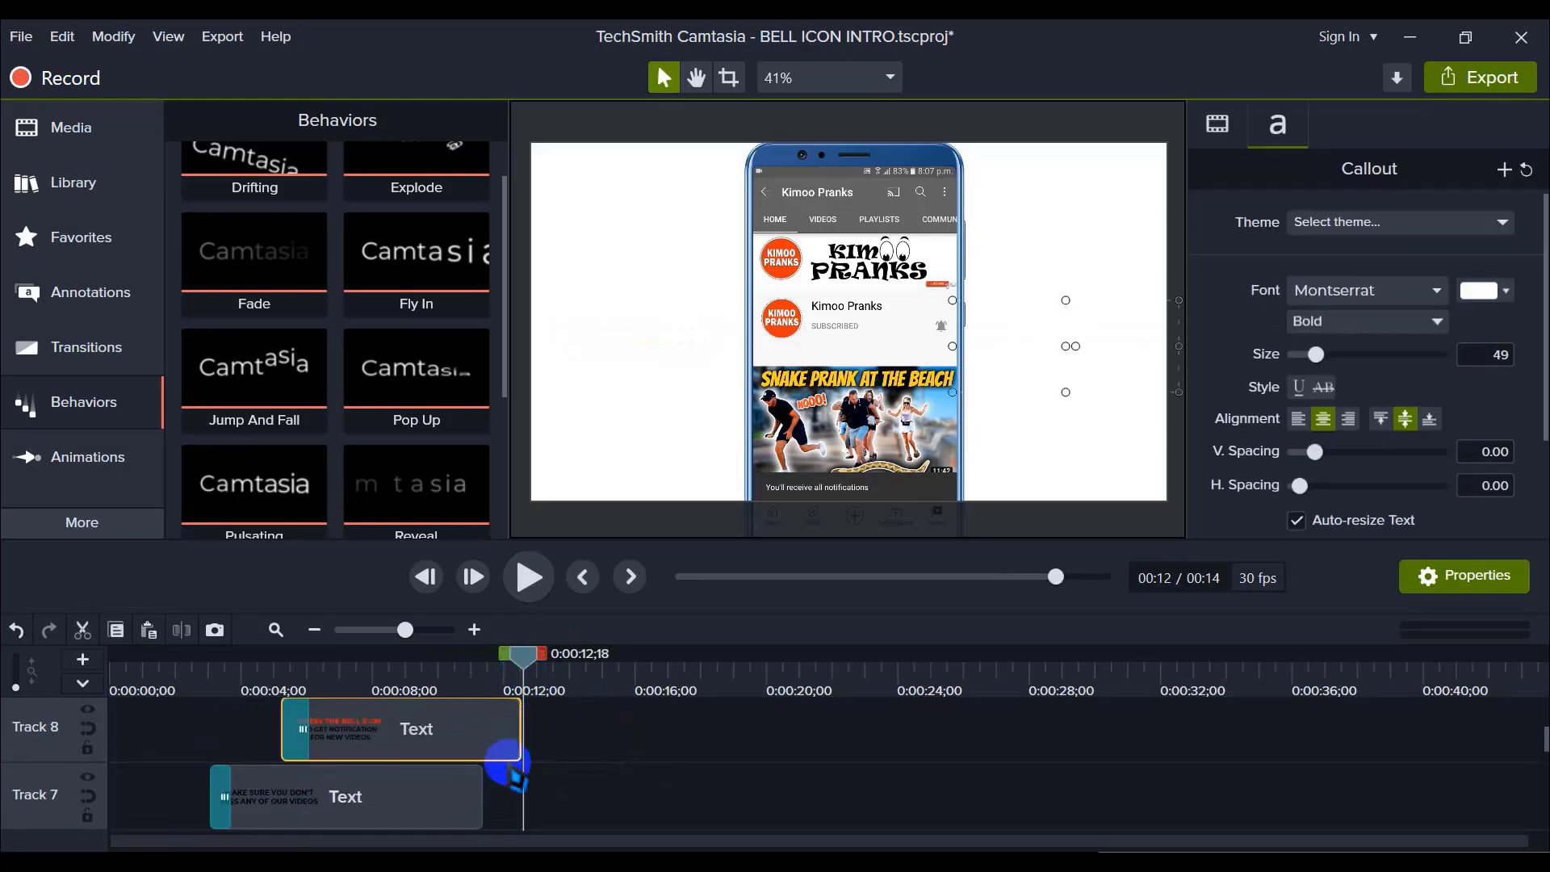
{"action": "left_click_drag", "start_coordinate": [480, 785], "coordinate": [523, 790]}
{"action": "scroll", "coordinate": [537, 796], "scroll_direction": "down", "scroll_amount": 1}
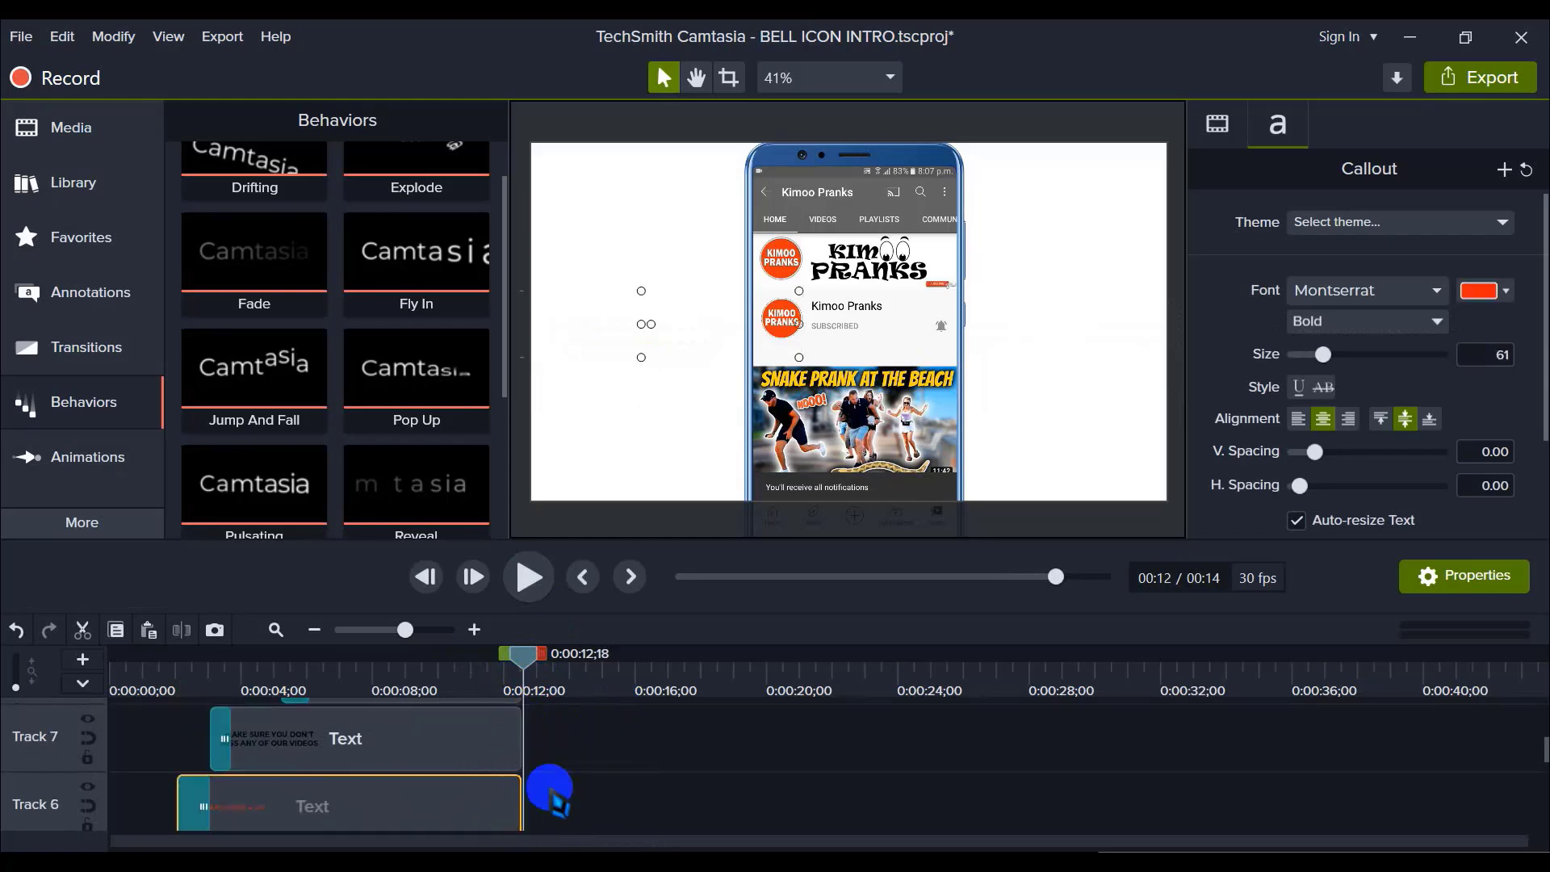
Step: Trim the clips on Tracks 1, 2 and 3 together so they end at 12;18
{"action": "scroll", "coordinate": [546, 793], "scroll_direction": "down", "scroll_amount": 3}
{"action": "scroll", "coordinate": [554, 795], "scroll_direction": "down", "scroll_amount": 1}
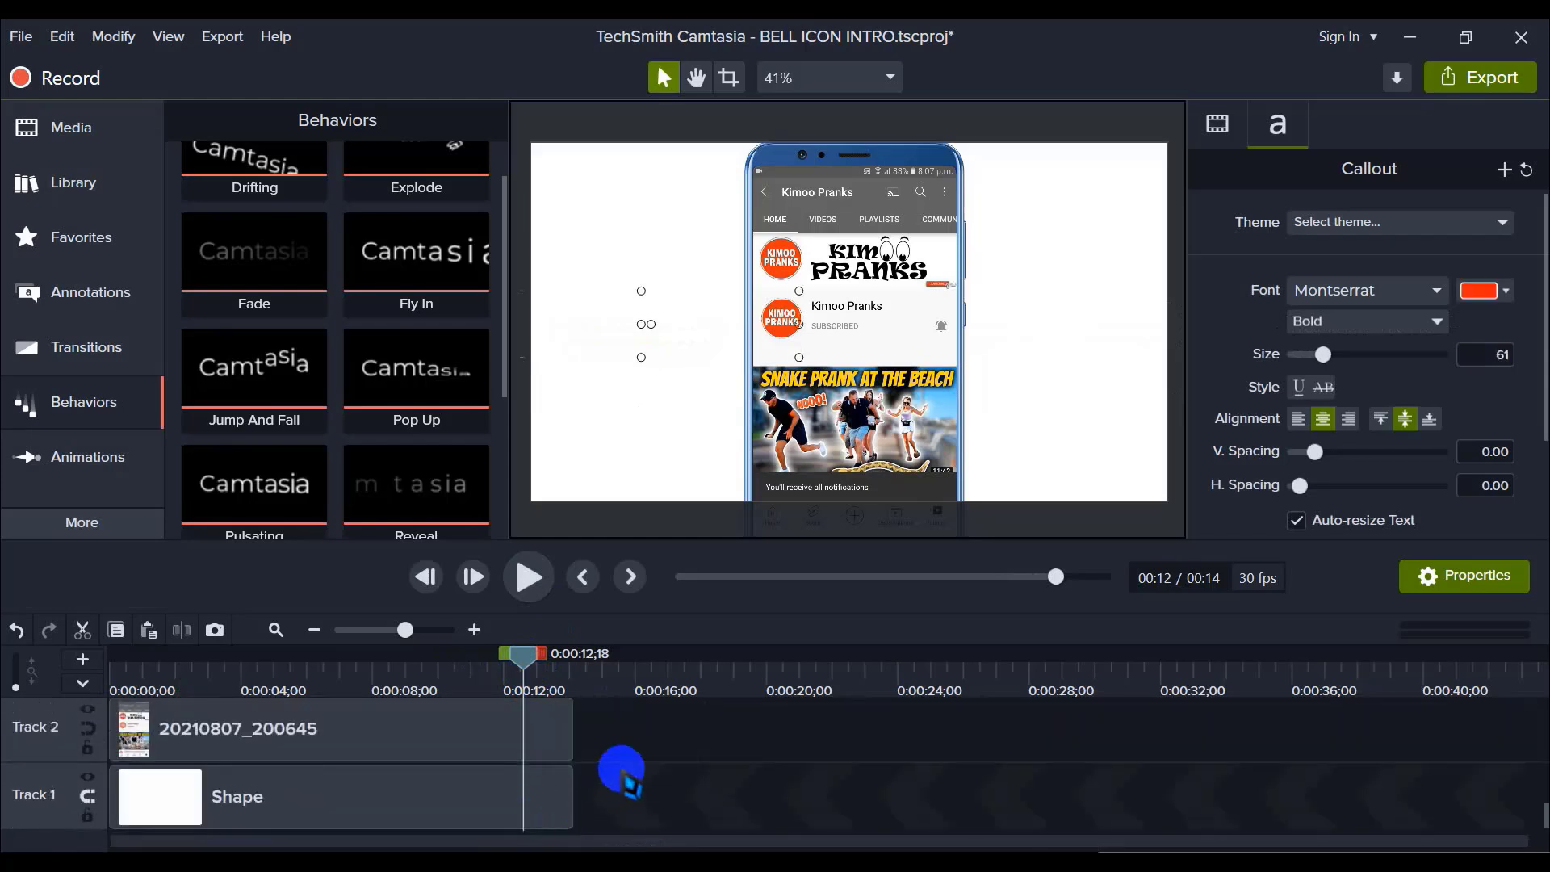
{"action": "scroll", "coordinate": [623, 768], "scroll_direction": "up", "scroll_amount": 2}
{"action": "left_click_drag", "start_coordinate": [619, 771], "coordinate": [552, 847]}
{"action": "scroll", "coordinate": [566, 791], "scroll_direction": "down", "scroll_amount": 3}
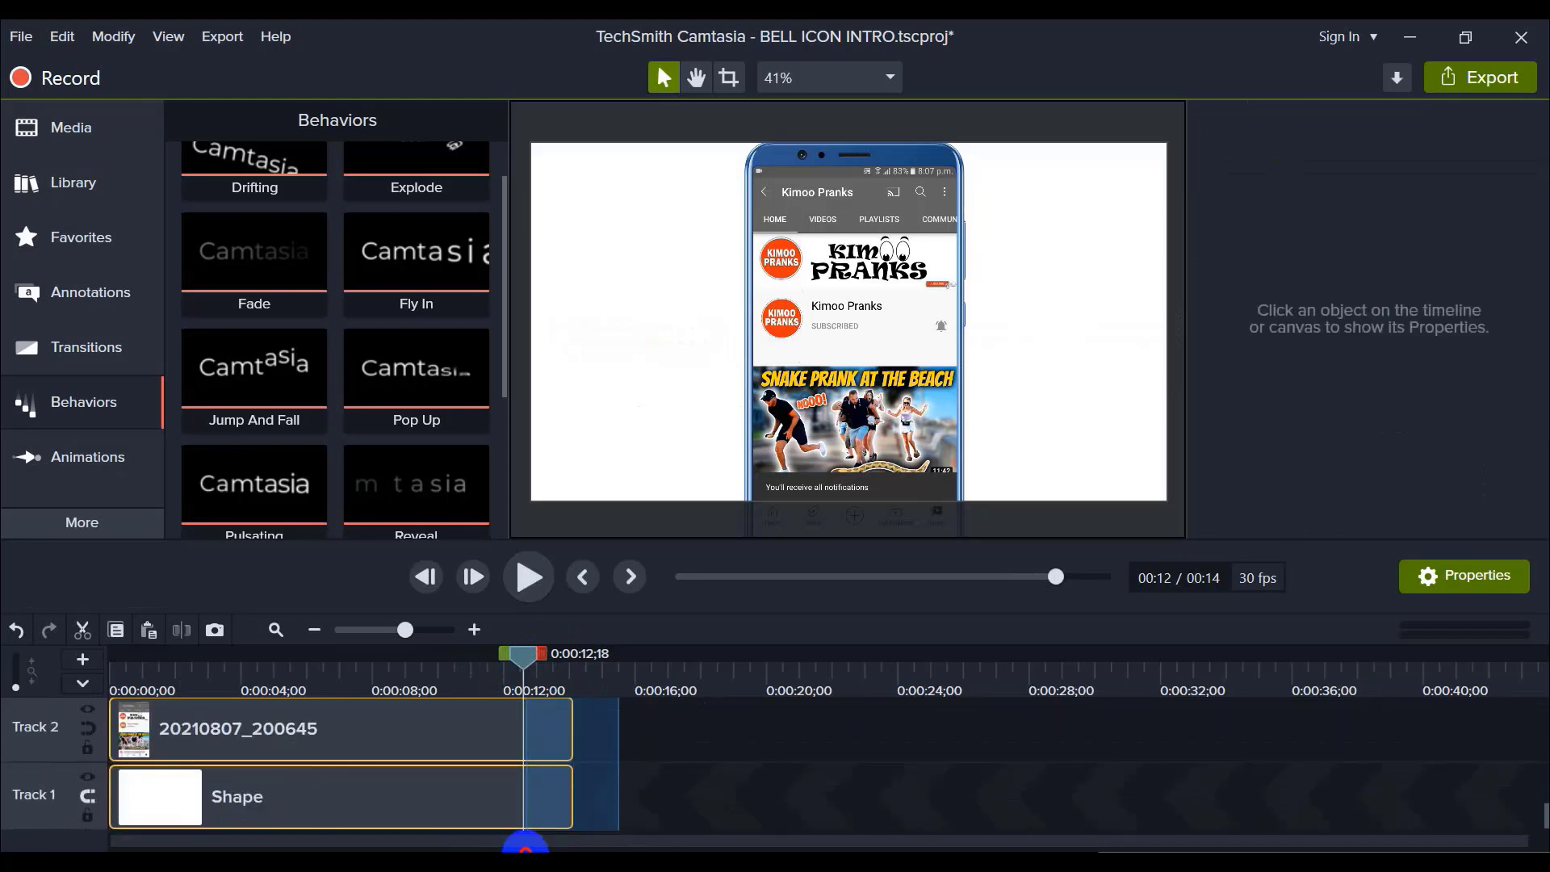
{"action": "left_click_drag", "start_coordinate": [575, 793], "coordinate": [530, 789]}
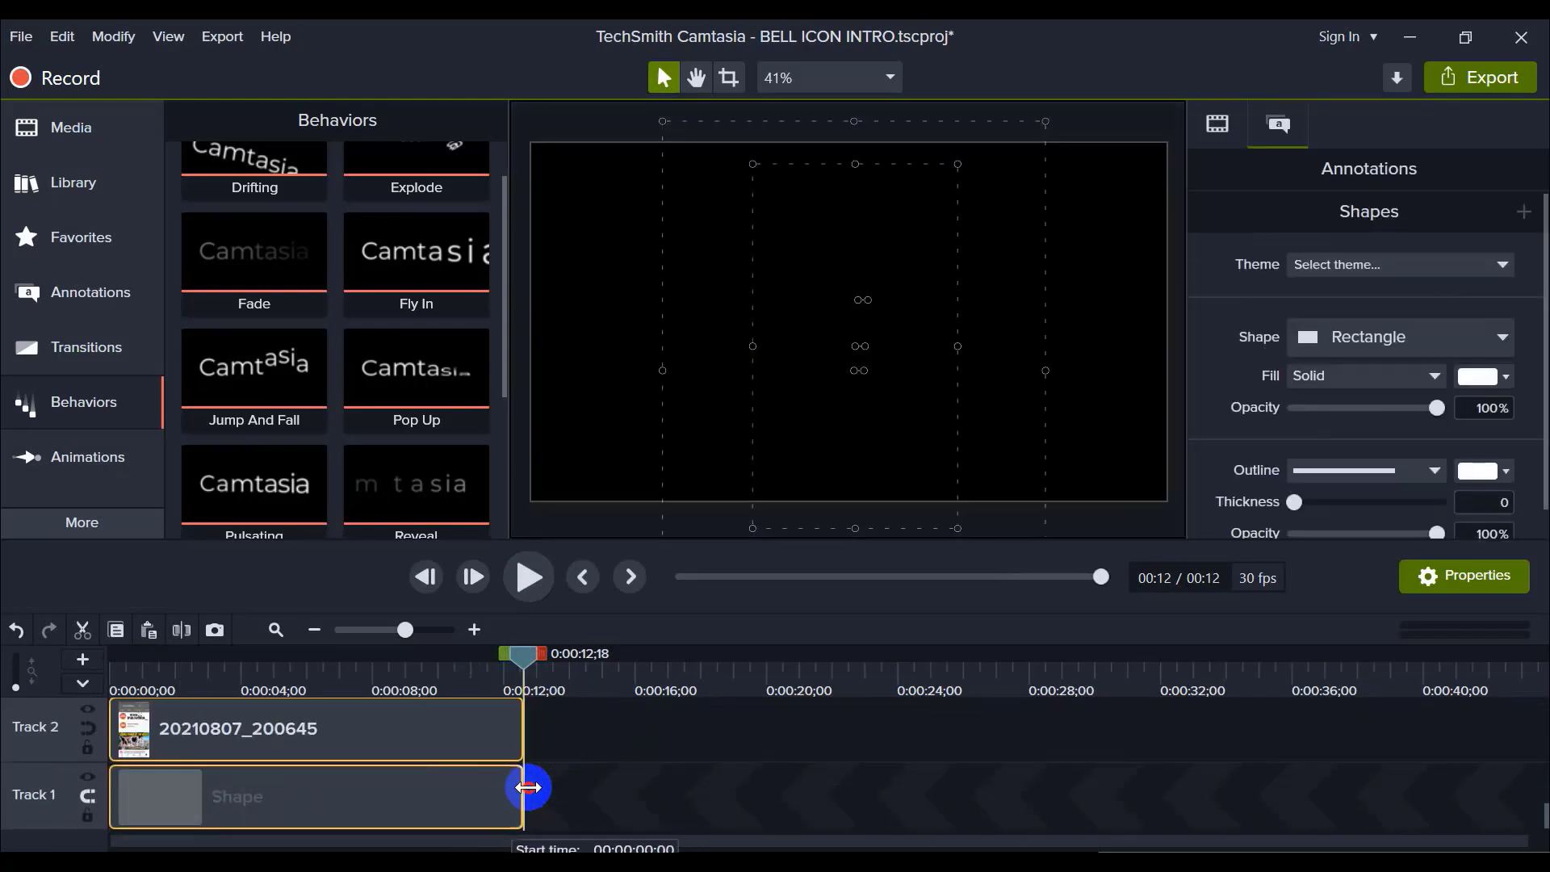
{"action": "left_click", "coordinate": [605, 792]}
Step: Check that the clips on all tracks end together, and play the intro from the start to its end
{"action": "scroll", "coordinate": [578, 791], "scroll_direction": "up", "scroll_amount": 8}
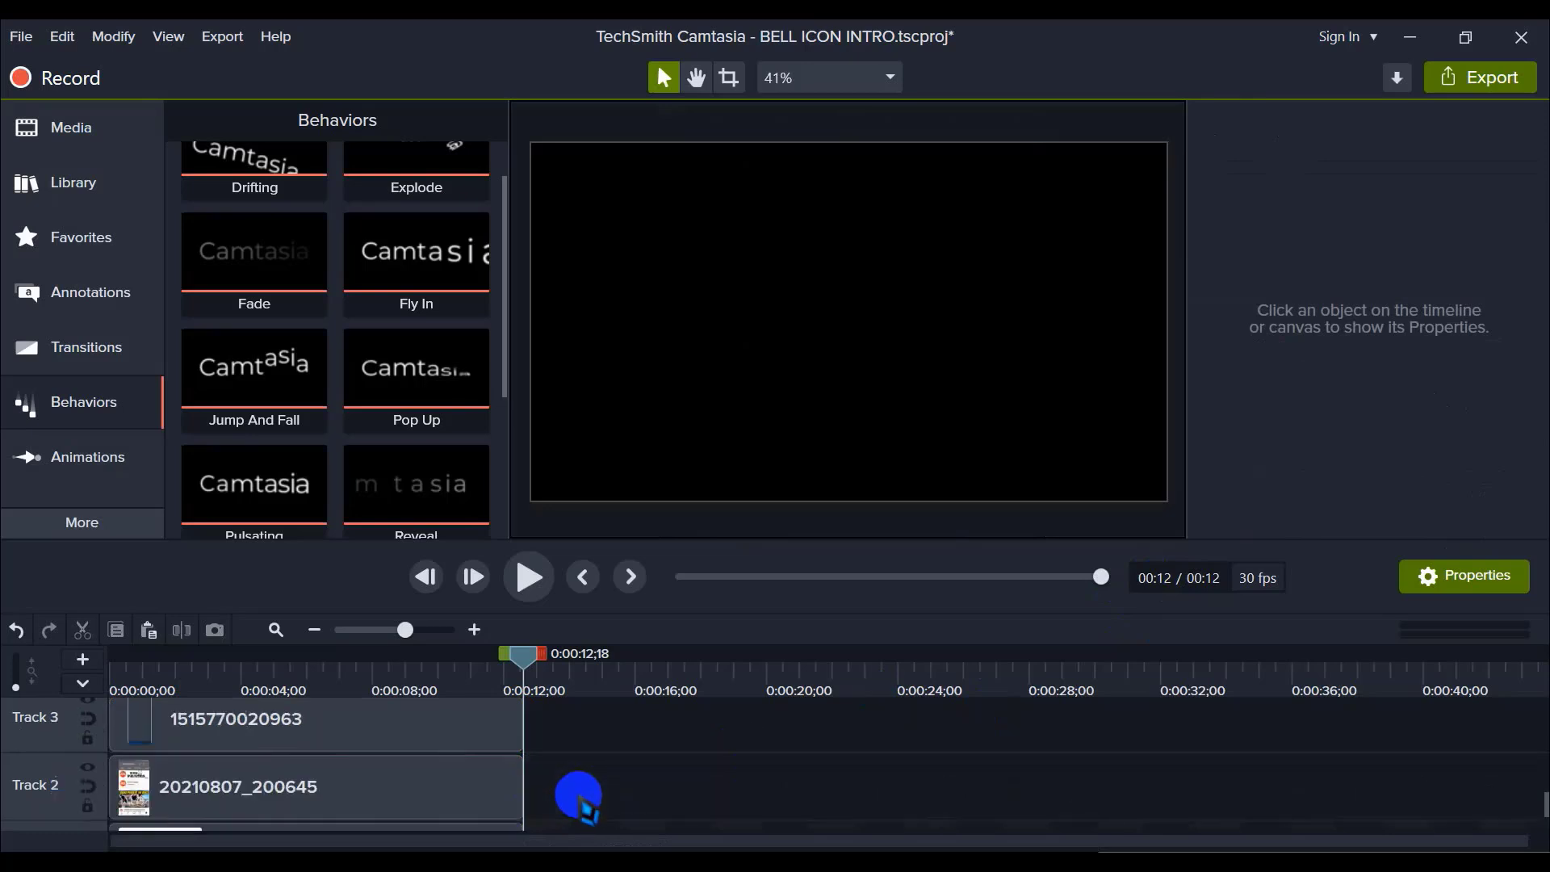
{"action": "scroll", "coordinate": [626, 759], "scroll_direction": "down", "scroll_amount": 8}
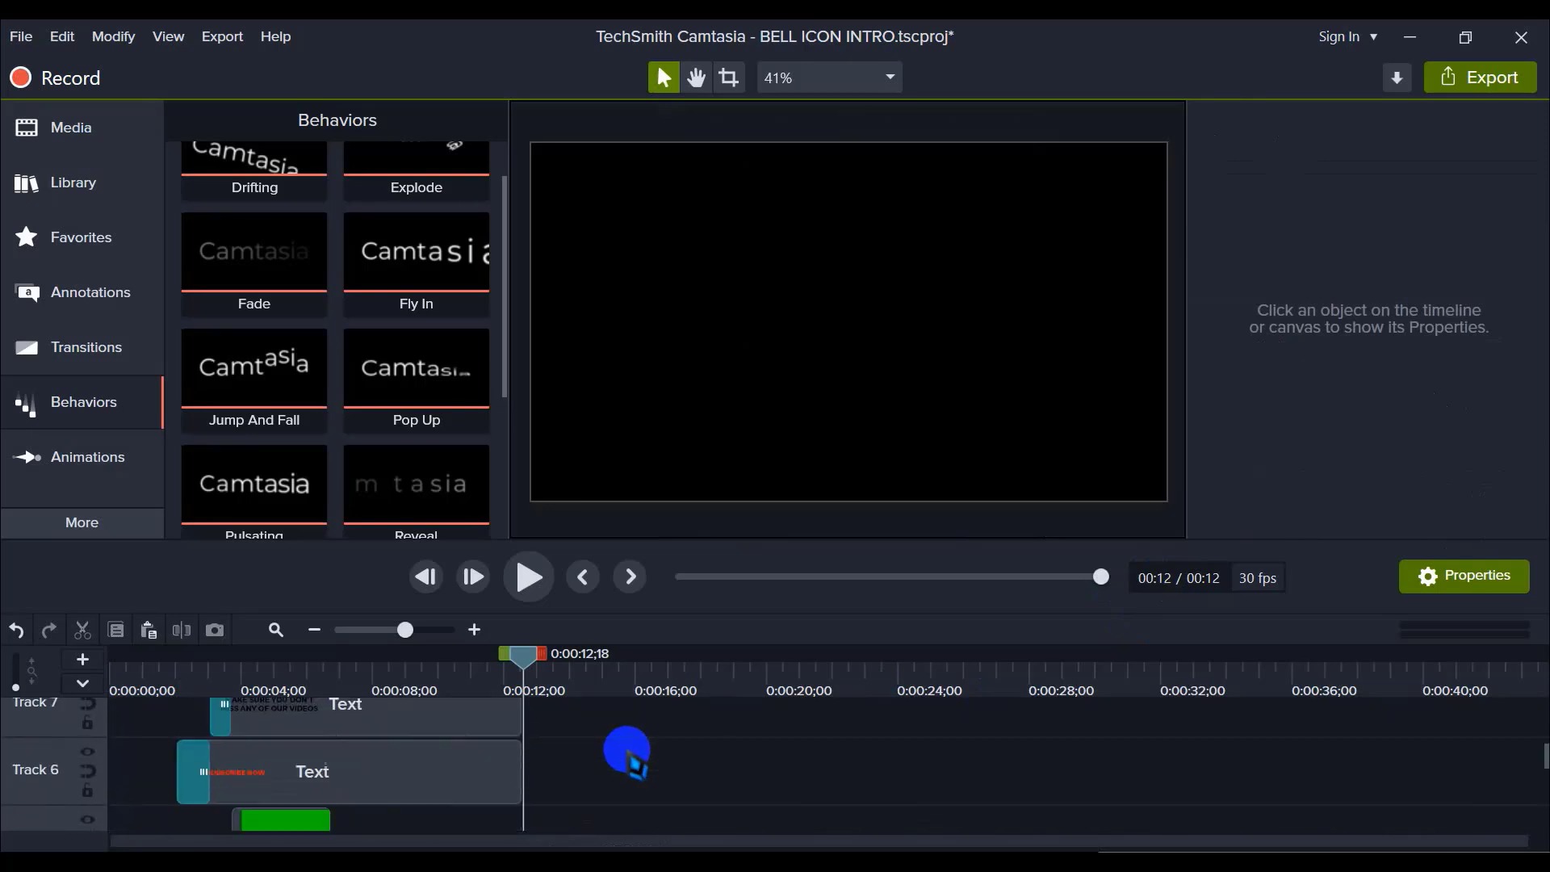
{"action": "scroll", "coordinate": [627, 759], "scroll_direction": "up", "scroll_amount": 8}
{"action": "scroll", "coordinate": [543, 795], "scroll_direction": "down", "scroll_amount": 8}
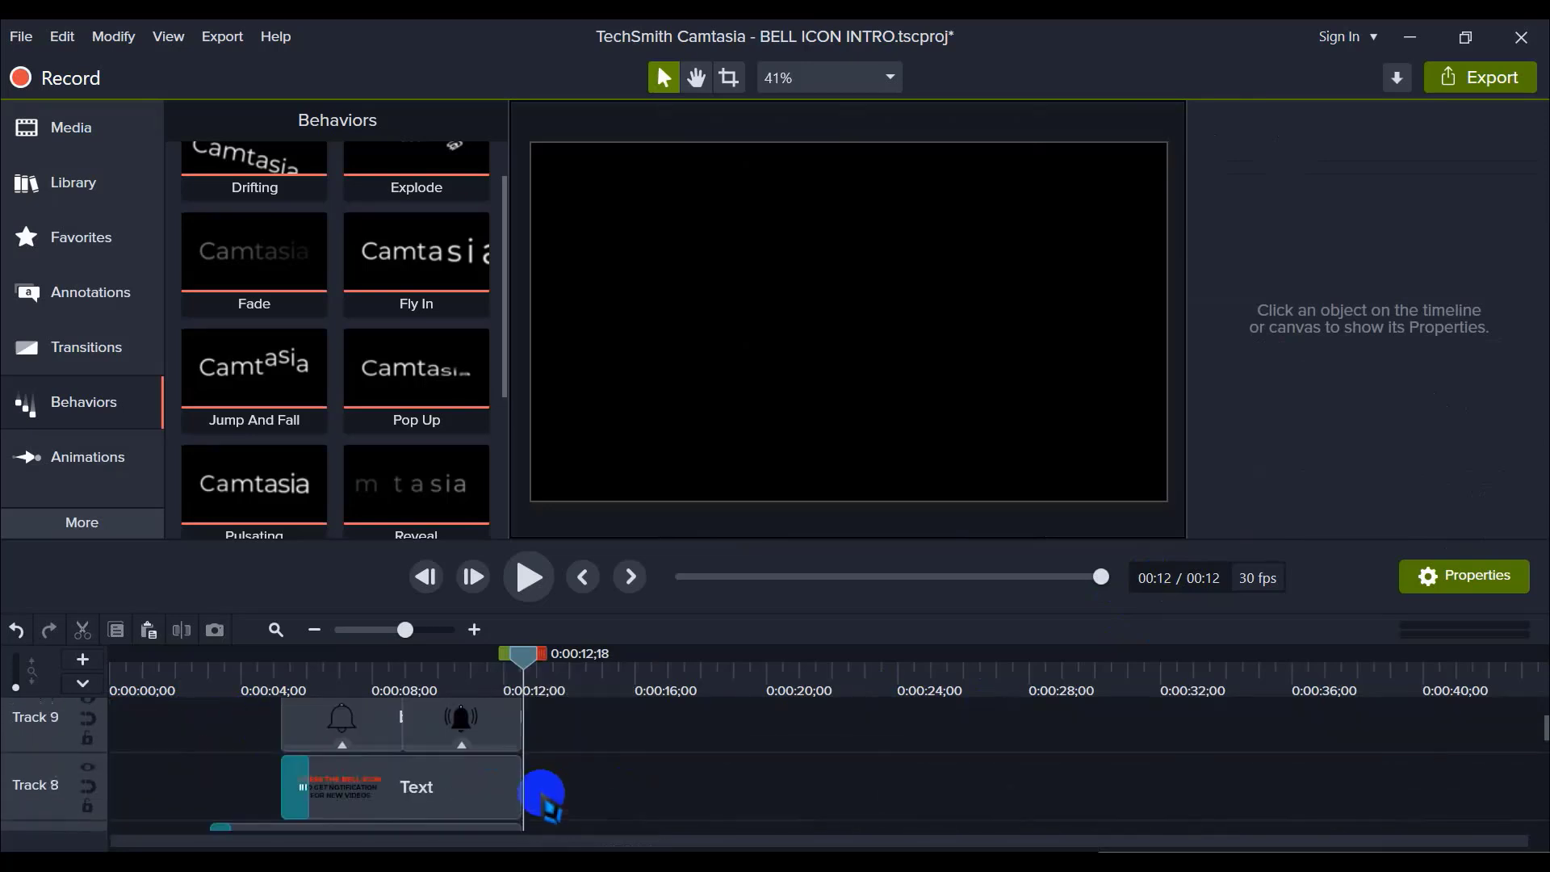
{"action": "left_click_drag", "start_coordinate": [533, 666], "coordinate": [11, 658]}
{"action": "left_click", "coordinate": [530, 577]}
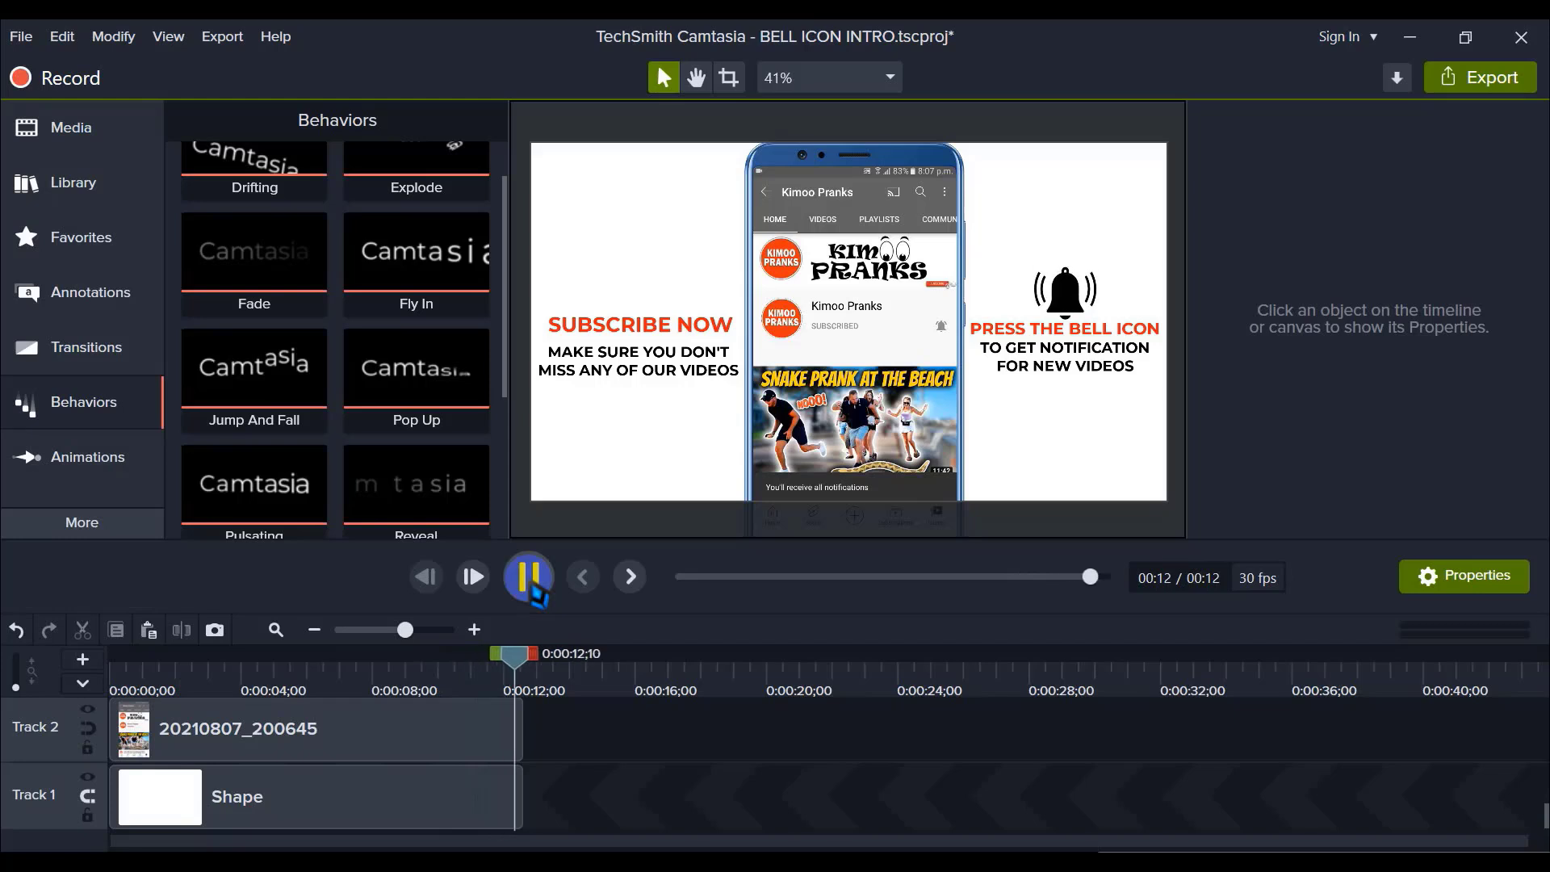
{"action": "left_click", "coordinate": [315, 629]}
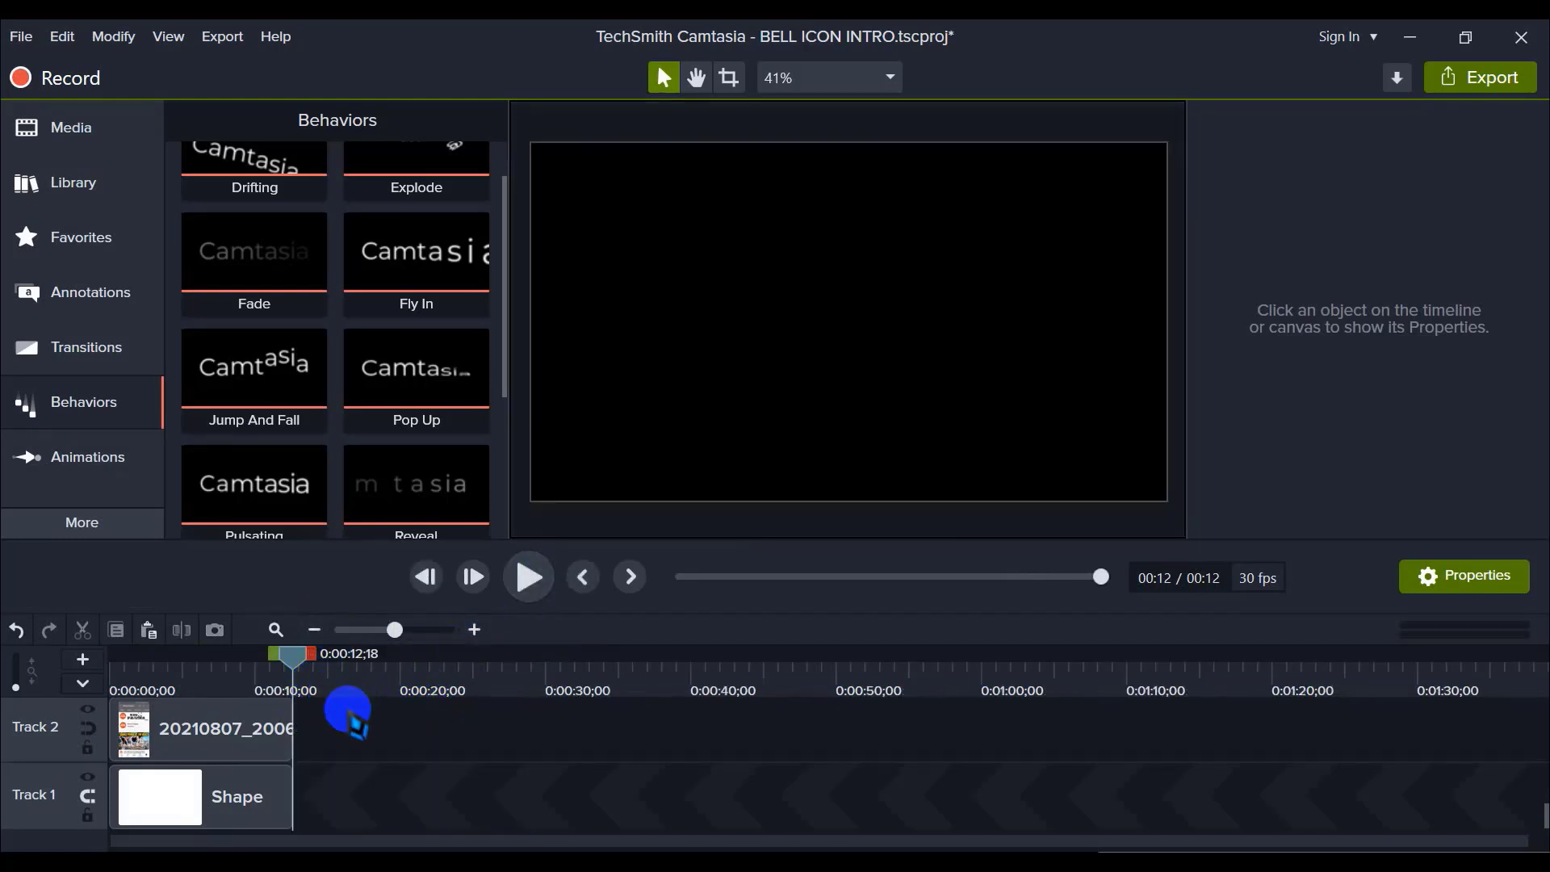
Step: Look over the tracks again and replay the whole intro from 0;00 to 12;18
{"action": "left_click_drag", "start_coordinate": [242, 662], "coordinate": [65, 654]}
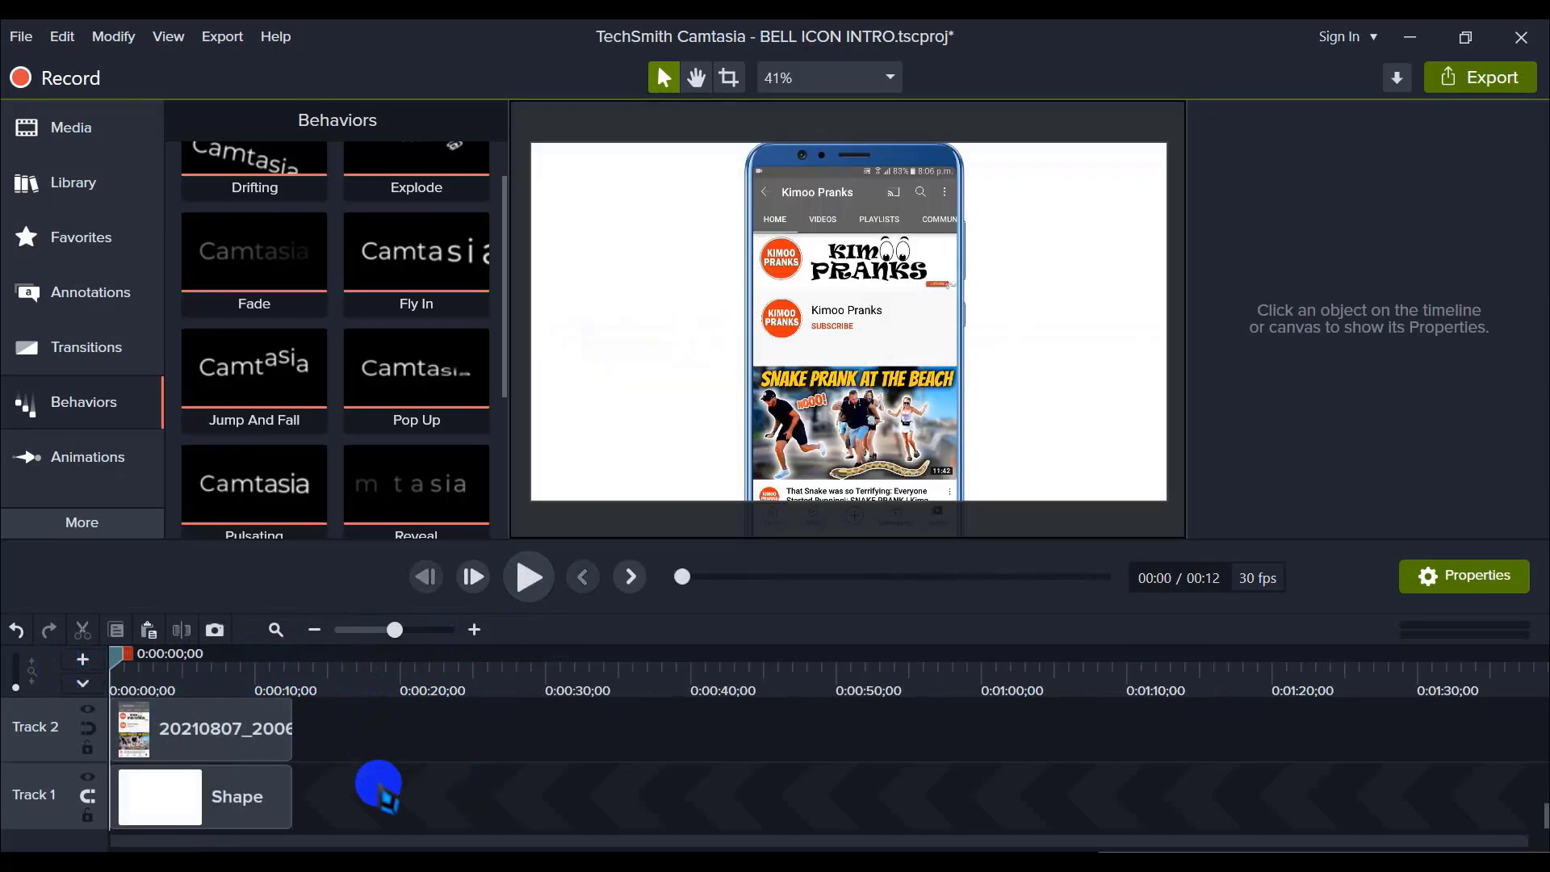
{"action": "scroll", "coordinate": [380, 788], "scroll_direction": "up", "scroll_amount": 10}
{"action": "scroll", "coordinate": [396, 767], "scroll_direction": "down", "scroll_amount": 7}
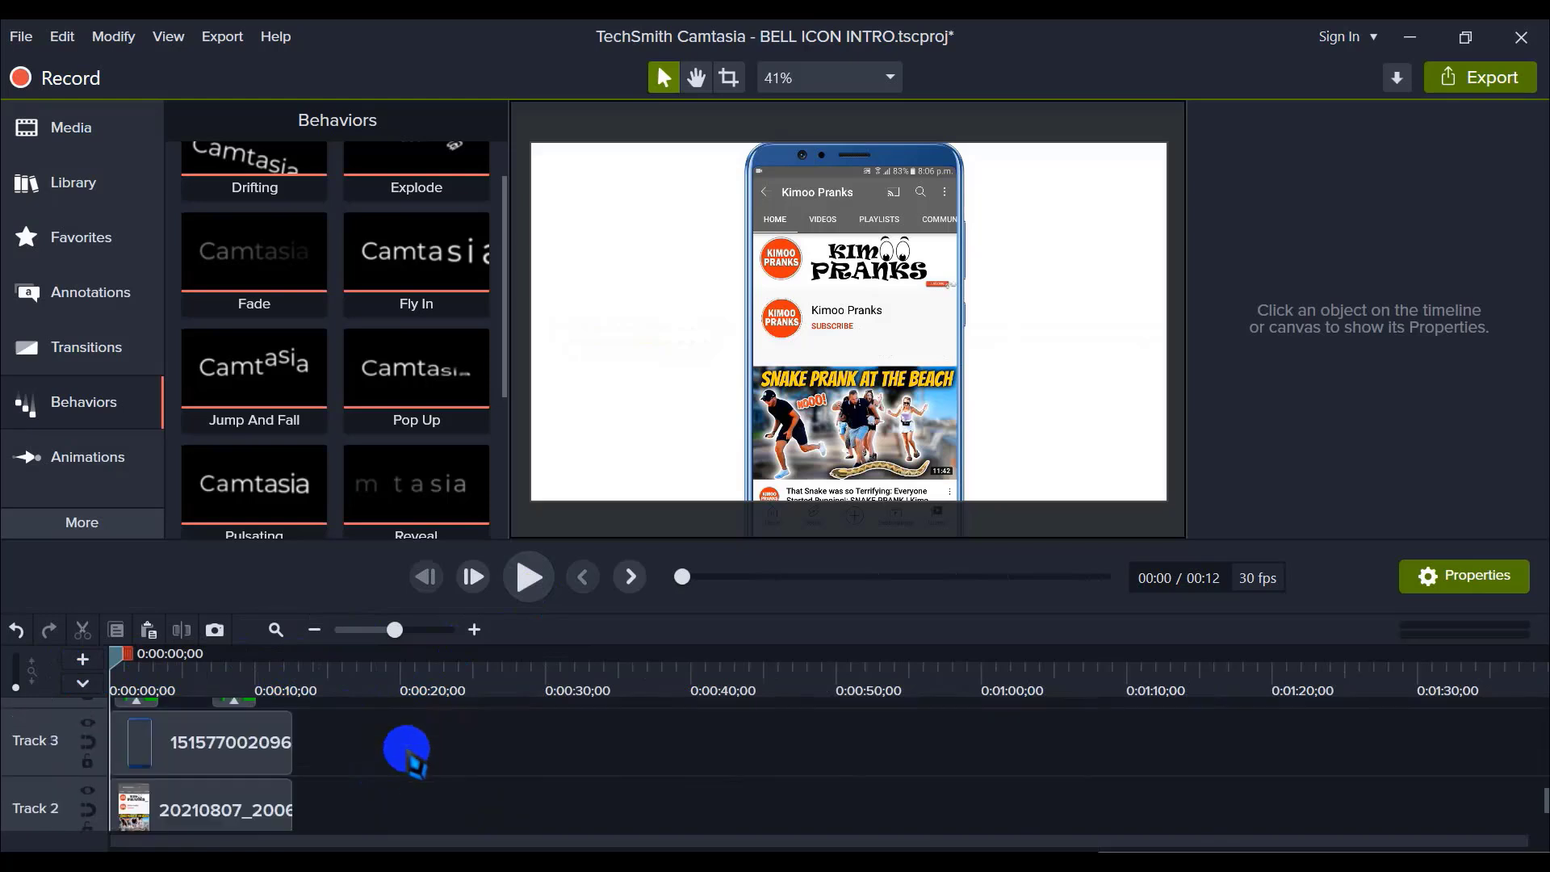
{"action": "scroll", "coordinate": [404, 747], "scroll_direction": "down", "scroll_amount": 2}
{"action": "left_click", "coordinate": [474, 630]}
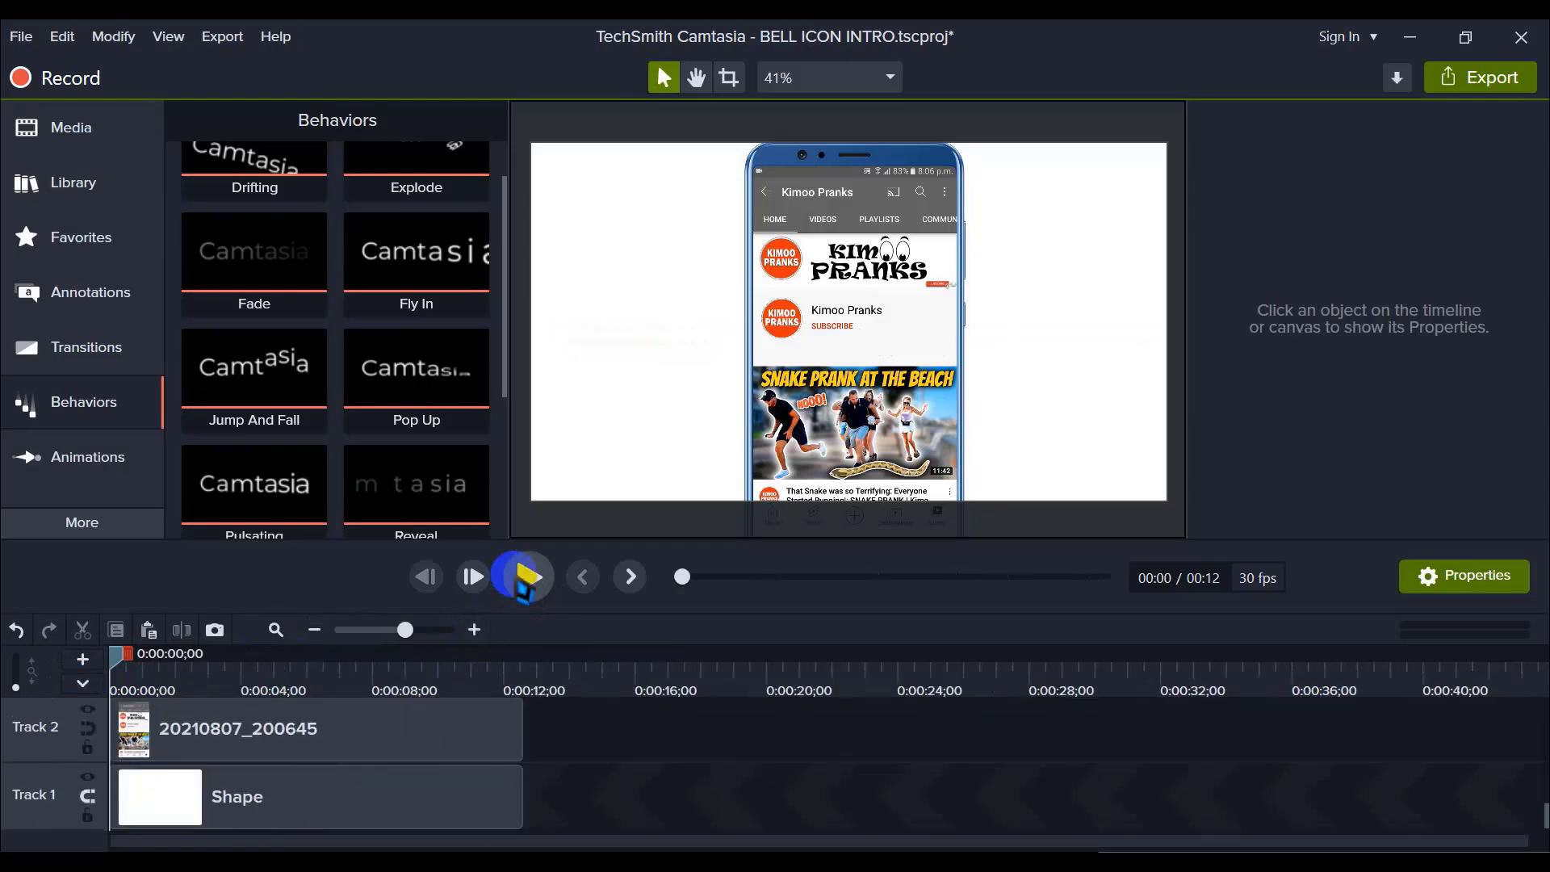
{"action": "left_click", "coordinate": [522, 585]}
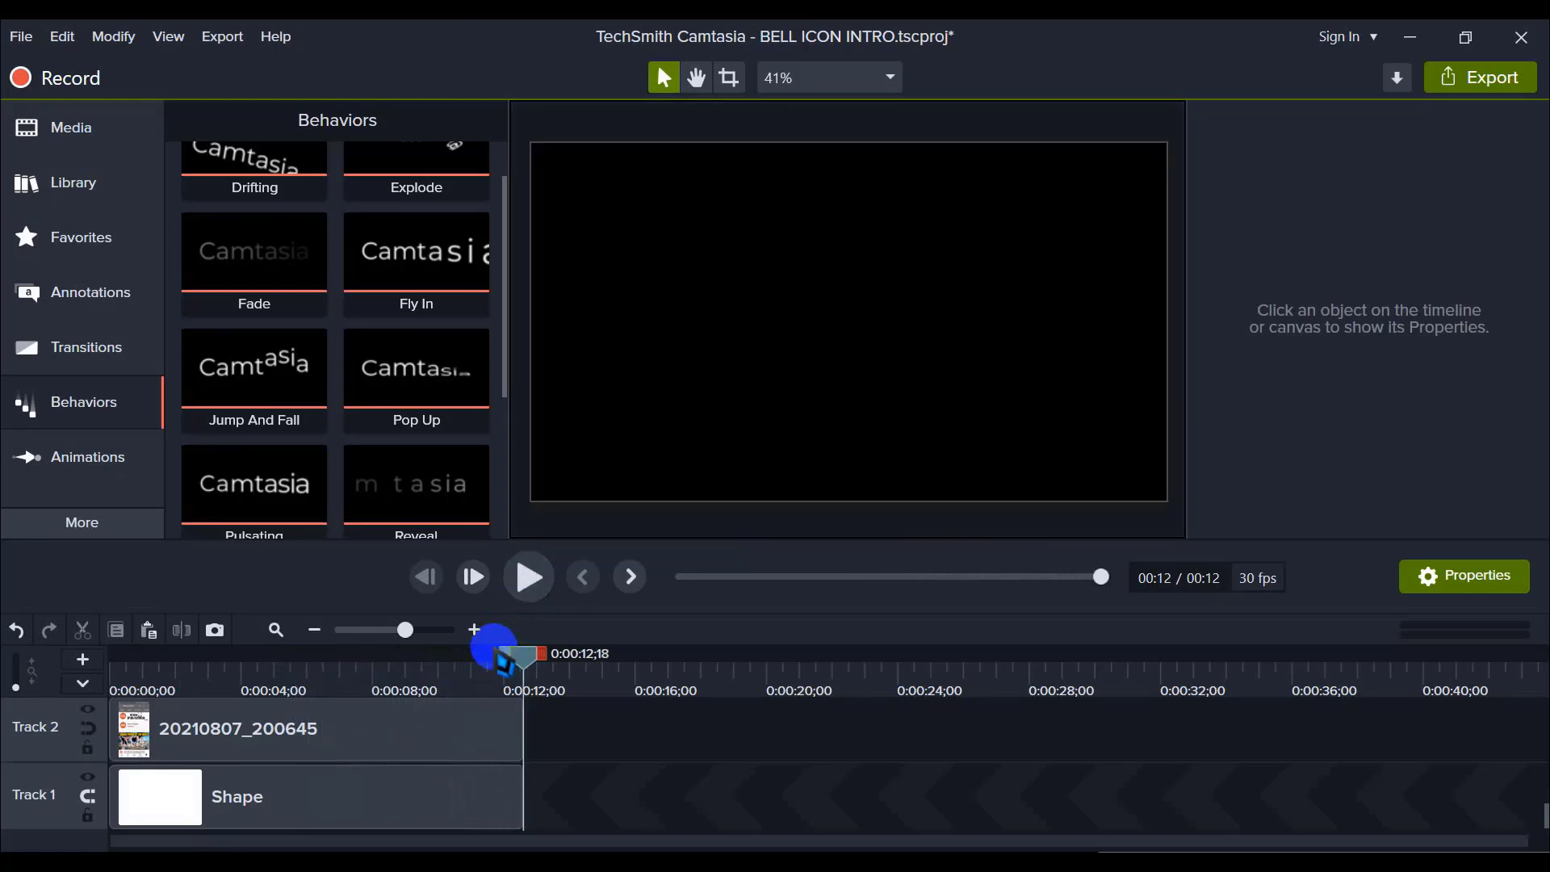
Step: Examine the frame at 10;12 and the clip layout on all tracks, finishing with the playhead at the start
{"action": "left_click_drag", "start_coordinate": [523, 673], "coordinate": [457, 689]}
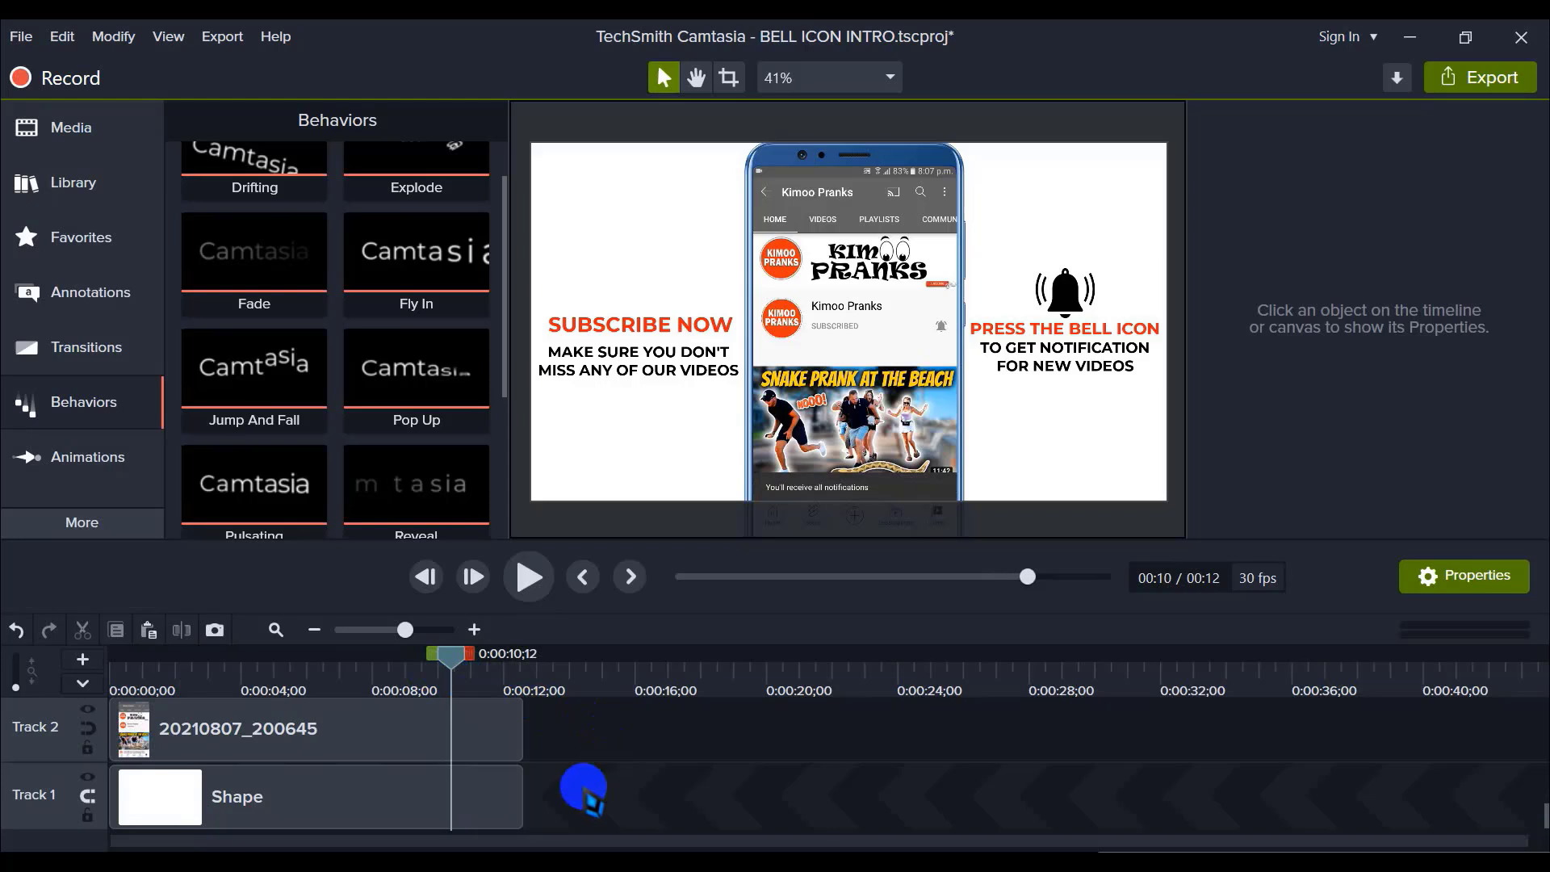
{"action": "scroll", "coordinate": [590, 798], "scroll_direction": "up", "scroll_amount": 7}
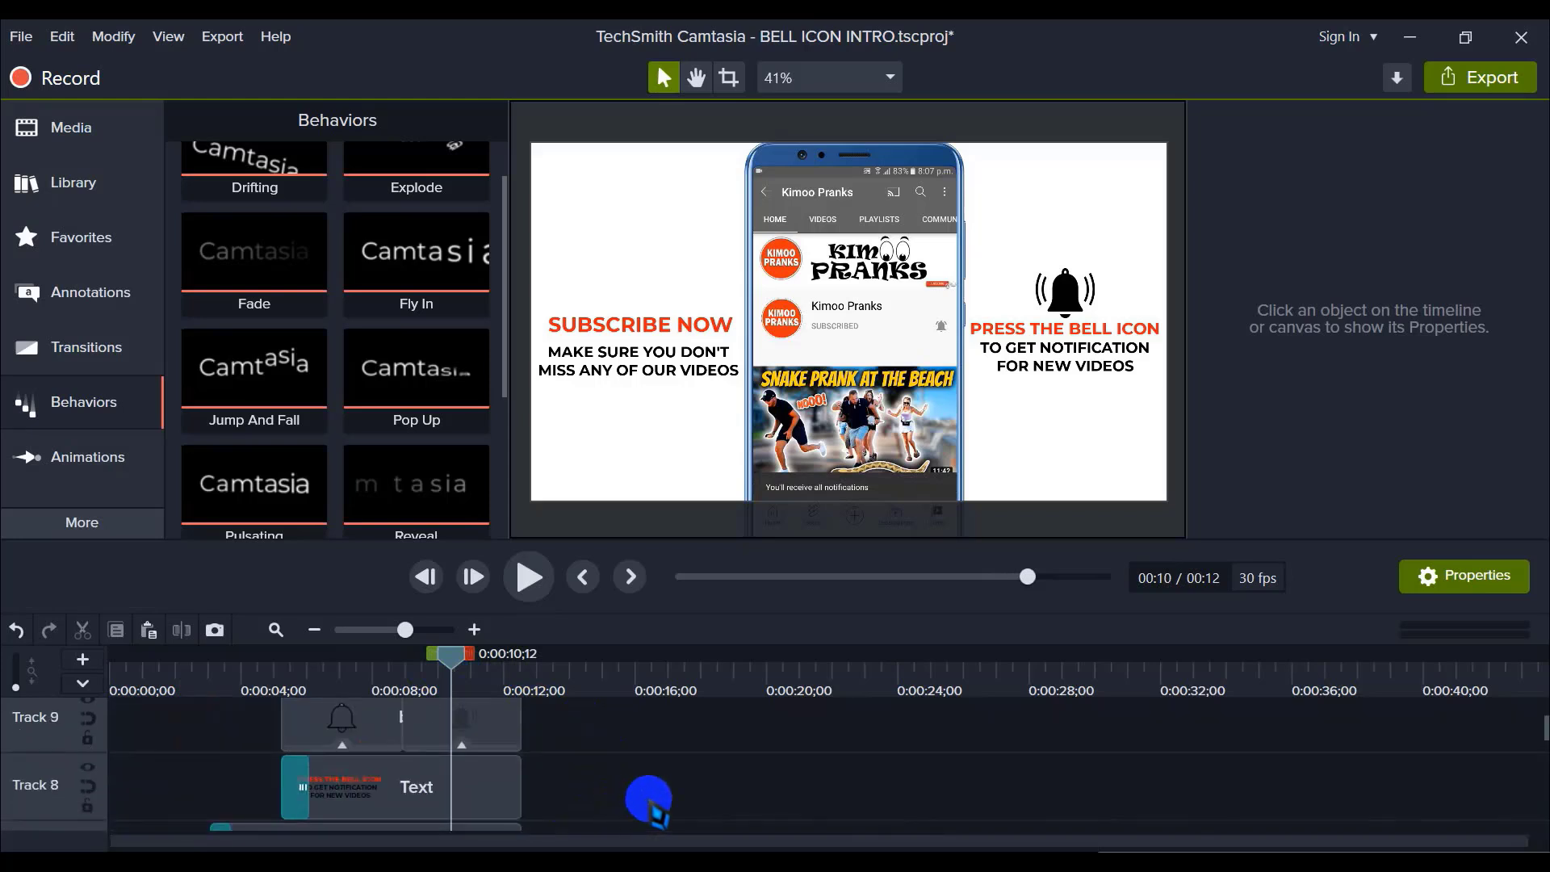
{"action": "scroll", "coordinate": [650, 800], "scroll_direction": "up", "scroll_amount": 1}
{"action": "scroll", "coordinate": [651, 788], "scroll_direction": "down", "scroll_amount": 4}
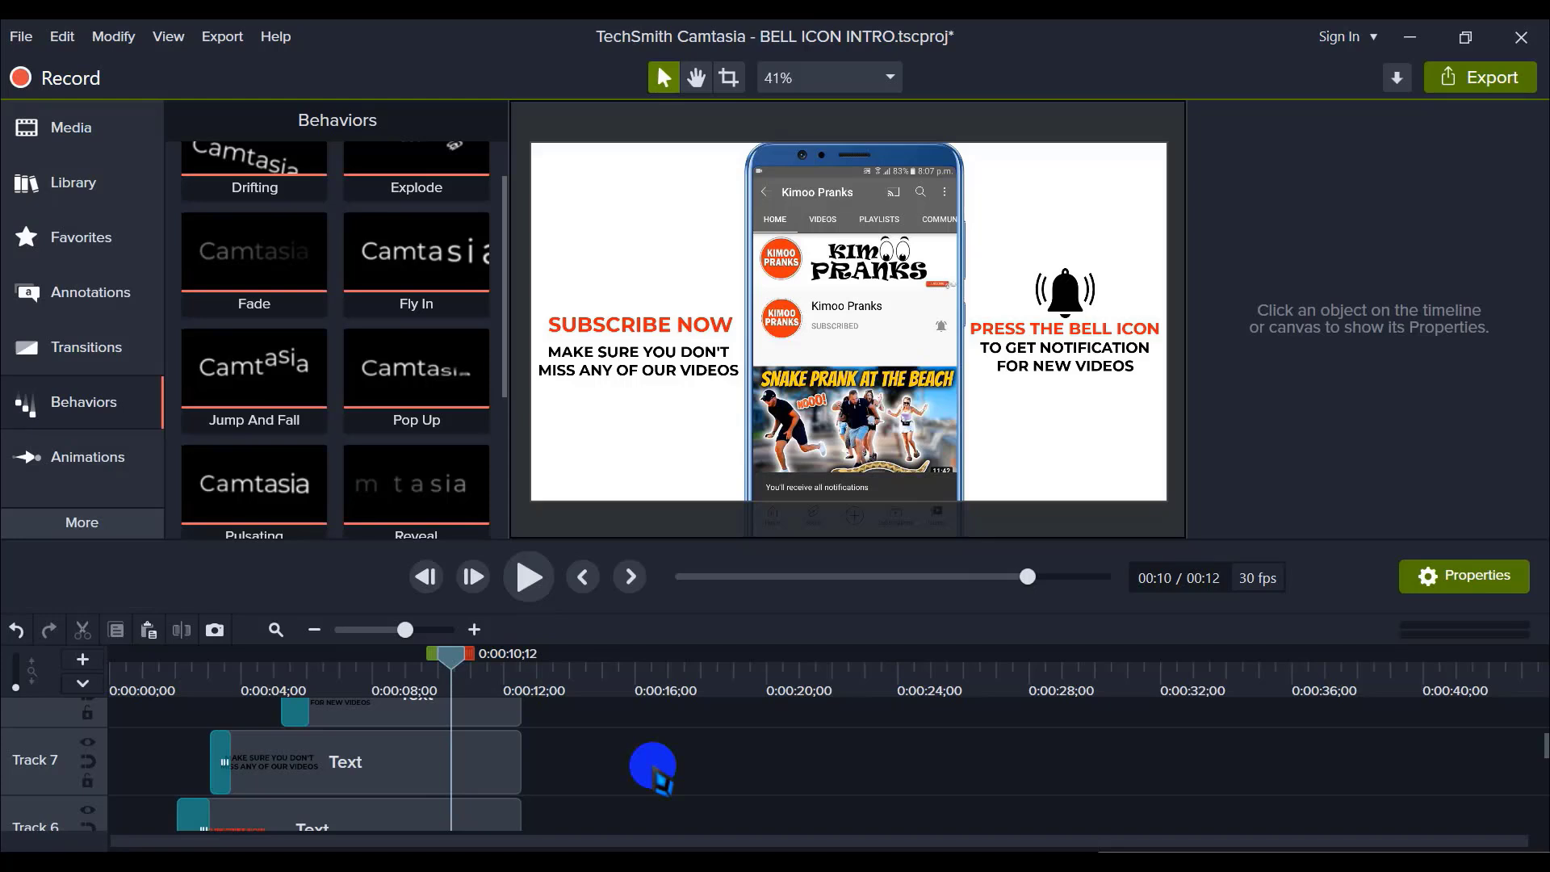
{"action": "scroll", "coordinate": [638, 759], "scroll_direction": "down", "scroll_amount": 6}
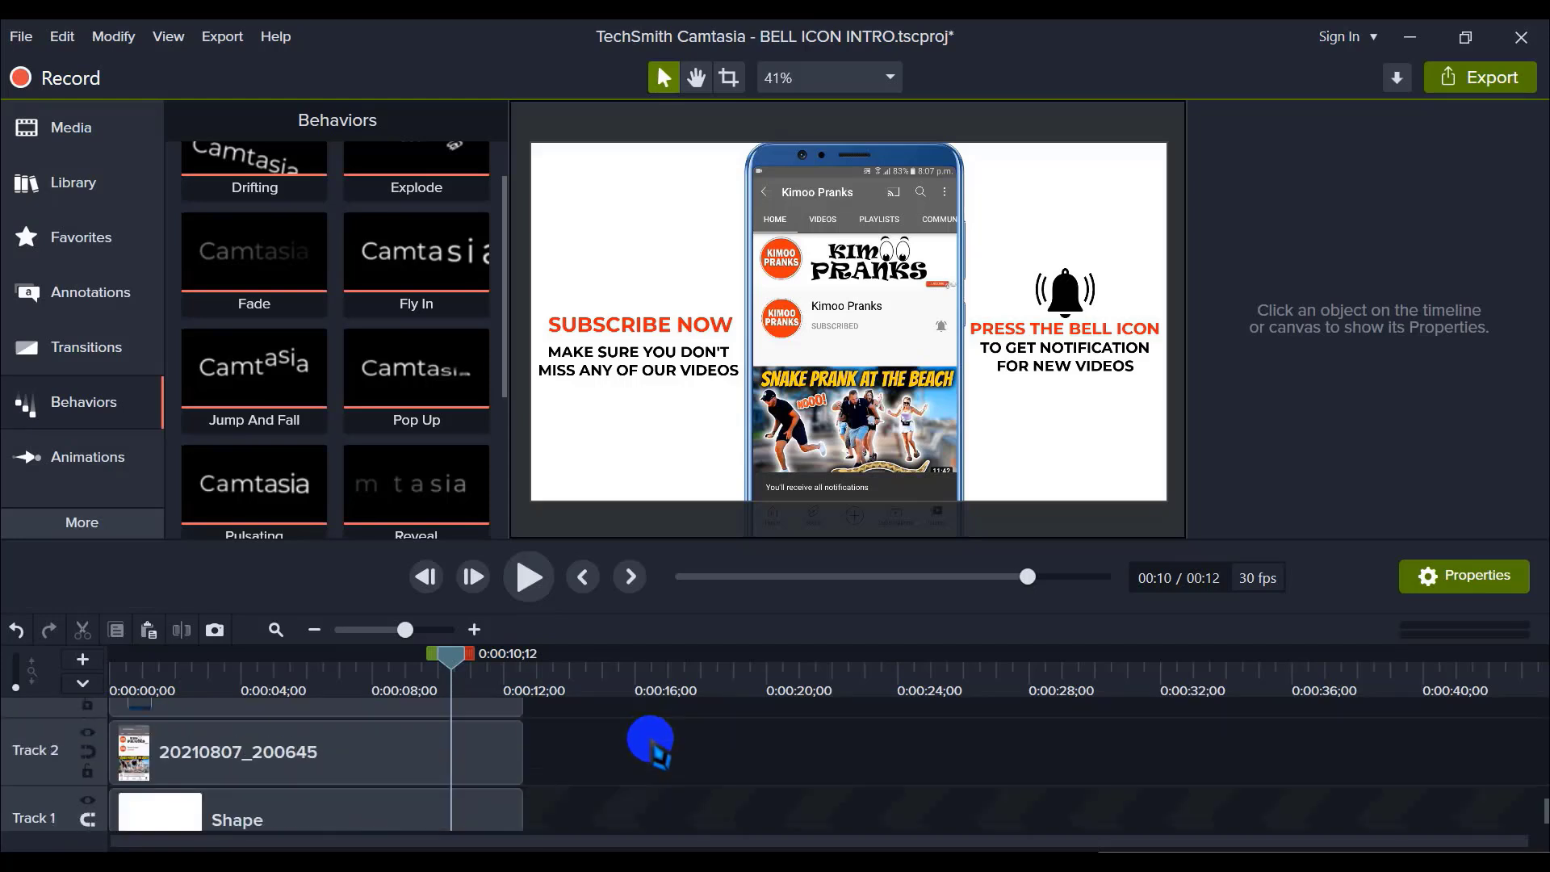
{"action": "scroll", "coordinate": [650, 738], "scroll_direction": "up", "scroll_amount": 6}
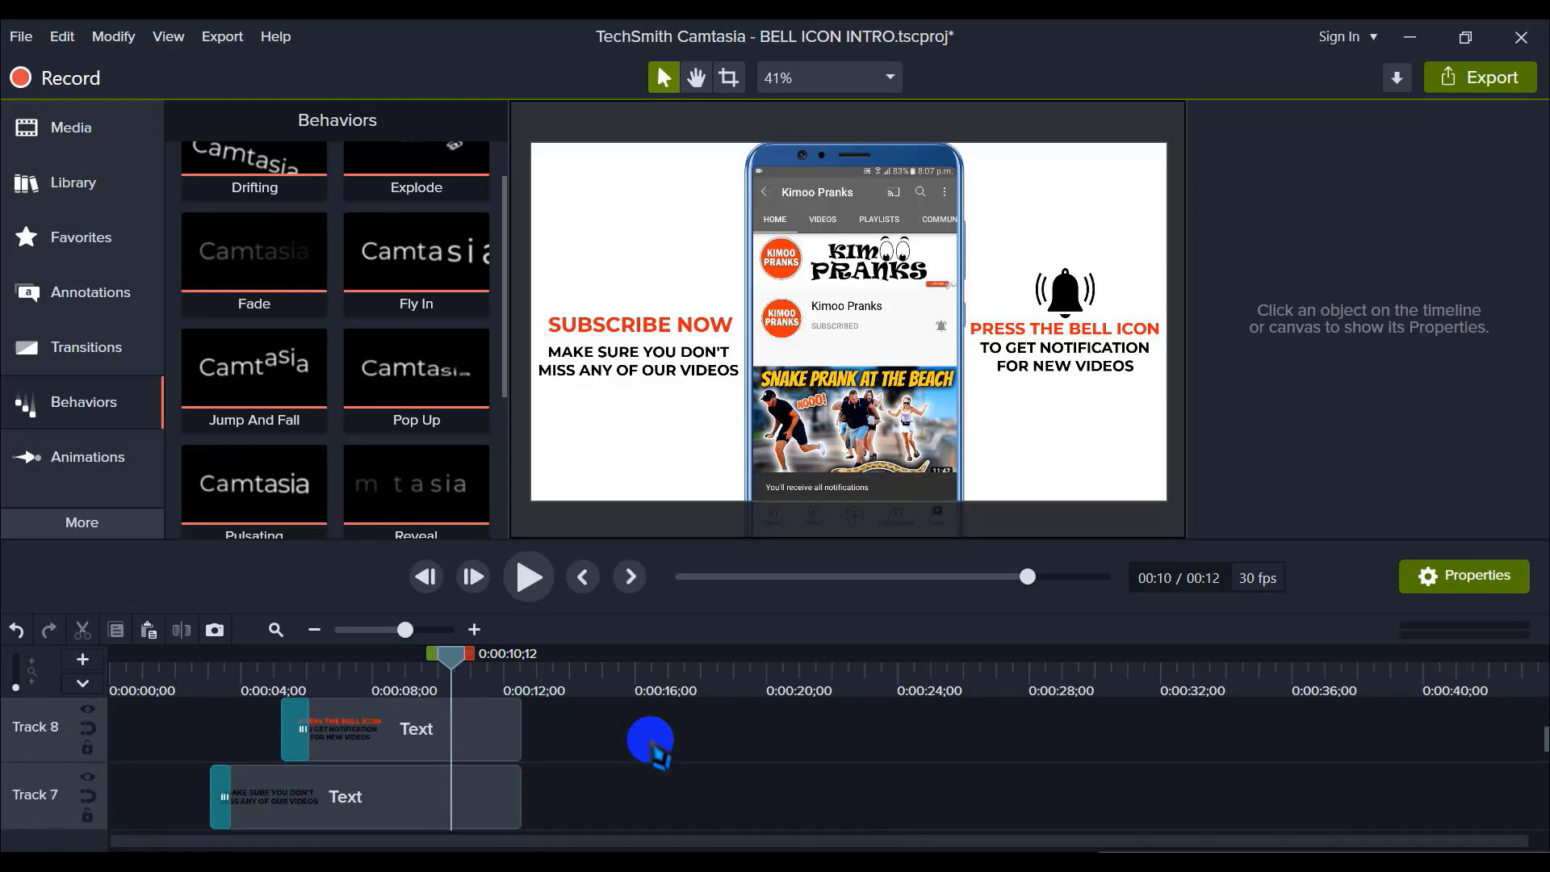
{"action": "left_click_drag", "start_coordinate": [450, 664], "coordinate": [28, 651]}
{"action": "scroll", "coordinate": [610, 755], "scroll_direction": "down", "scroll_amount": 6}
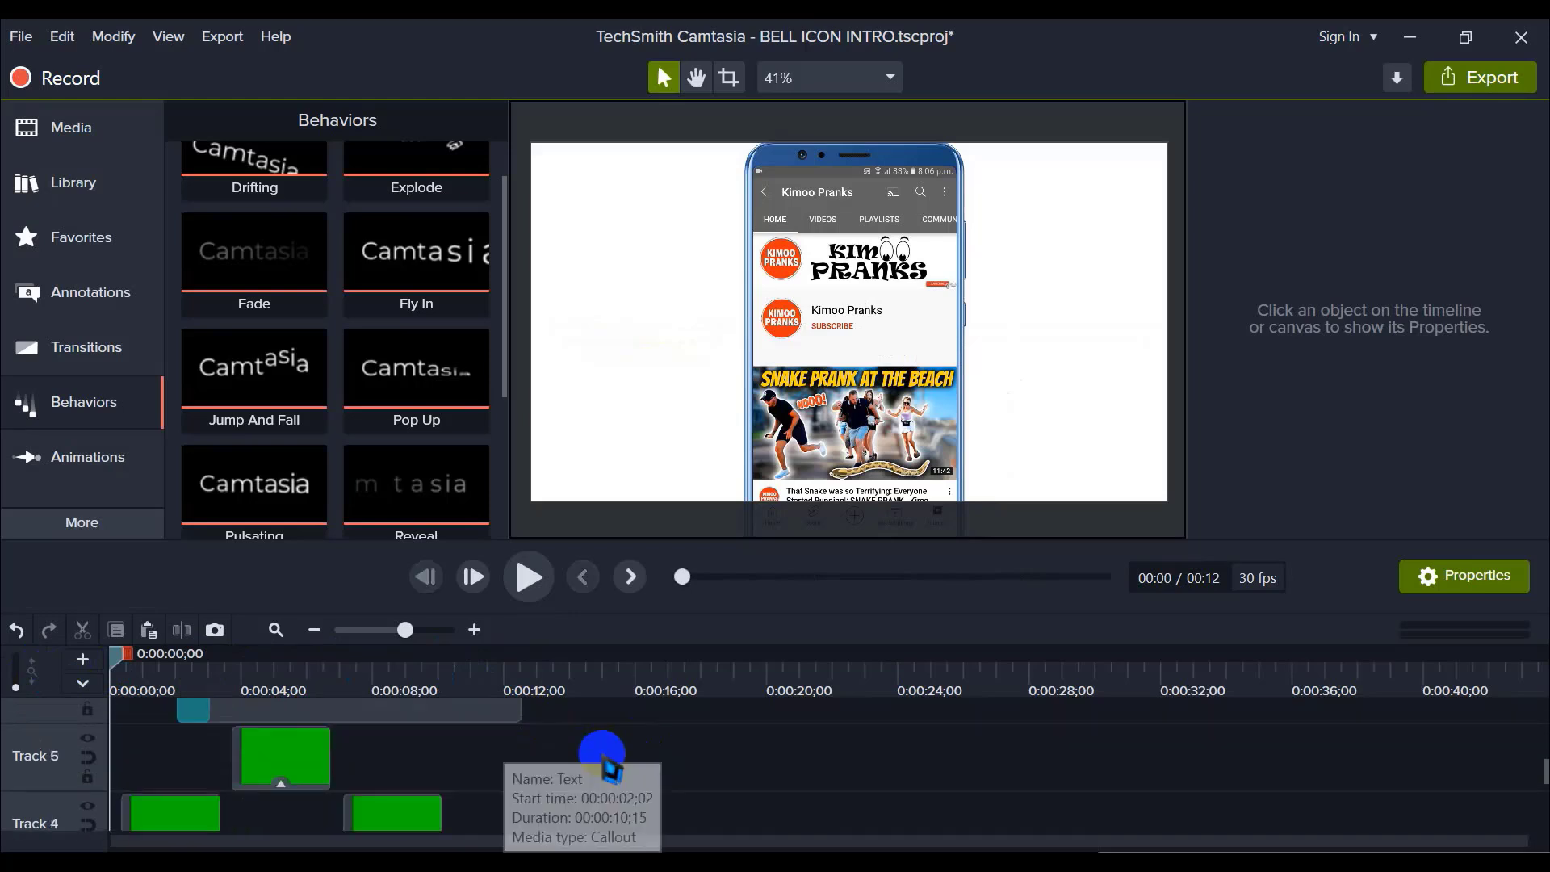
Step: Look over the clips on all tracks and play the intro from the start to about 11;29
{"action": "scroll", "coordinate": [622, 773], "scroll_direction": "up", "scroll_amount": 8}
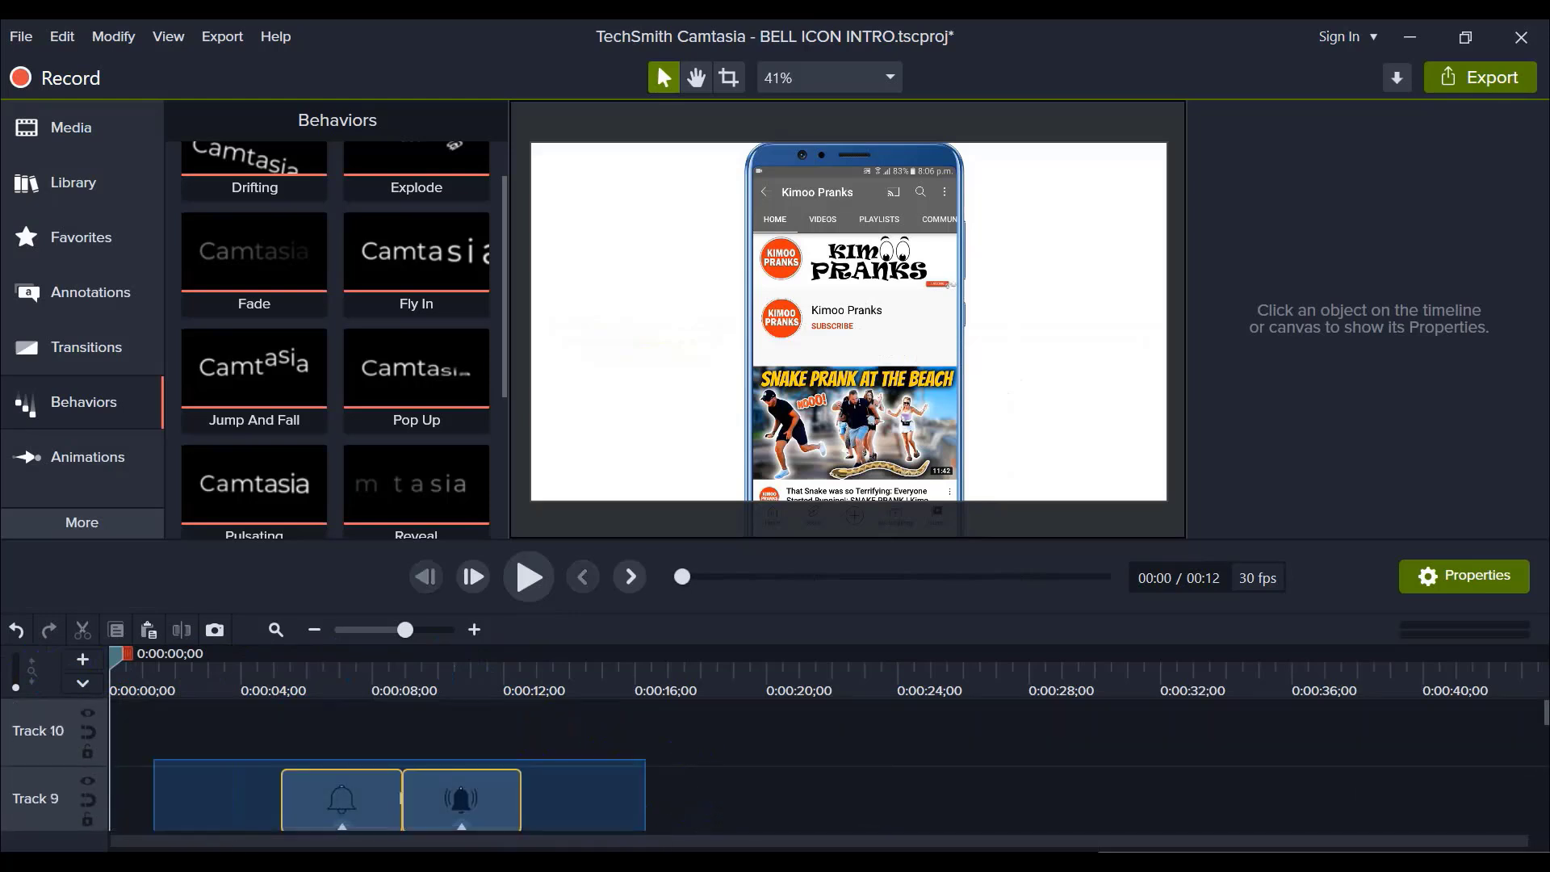
{"action": "scroll", "coordinate": [638, 776], "scroll_direction": "down", "scroll_amount": 8}
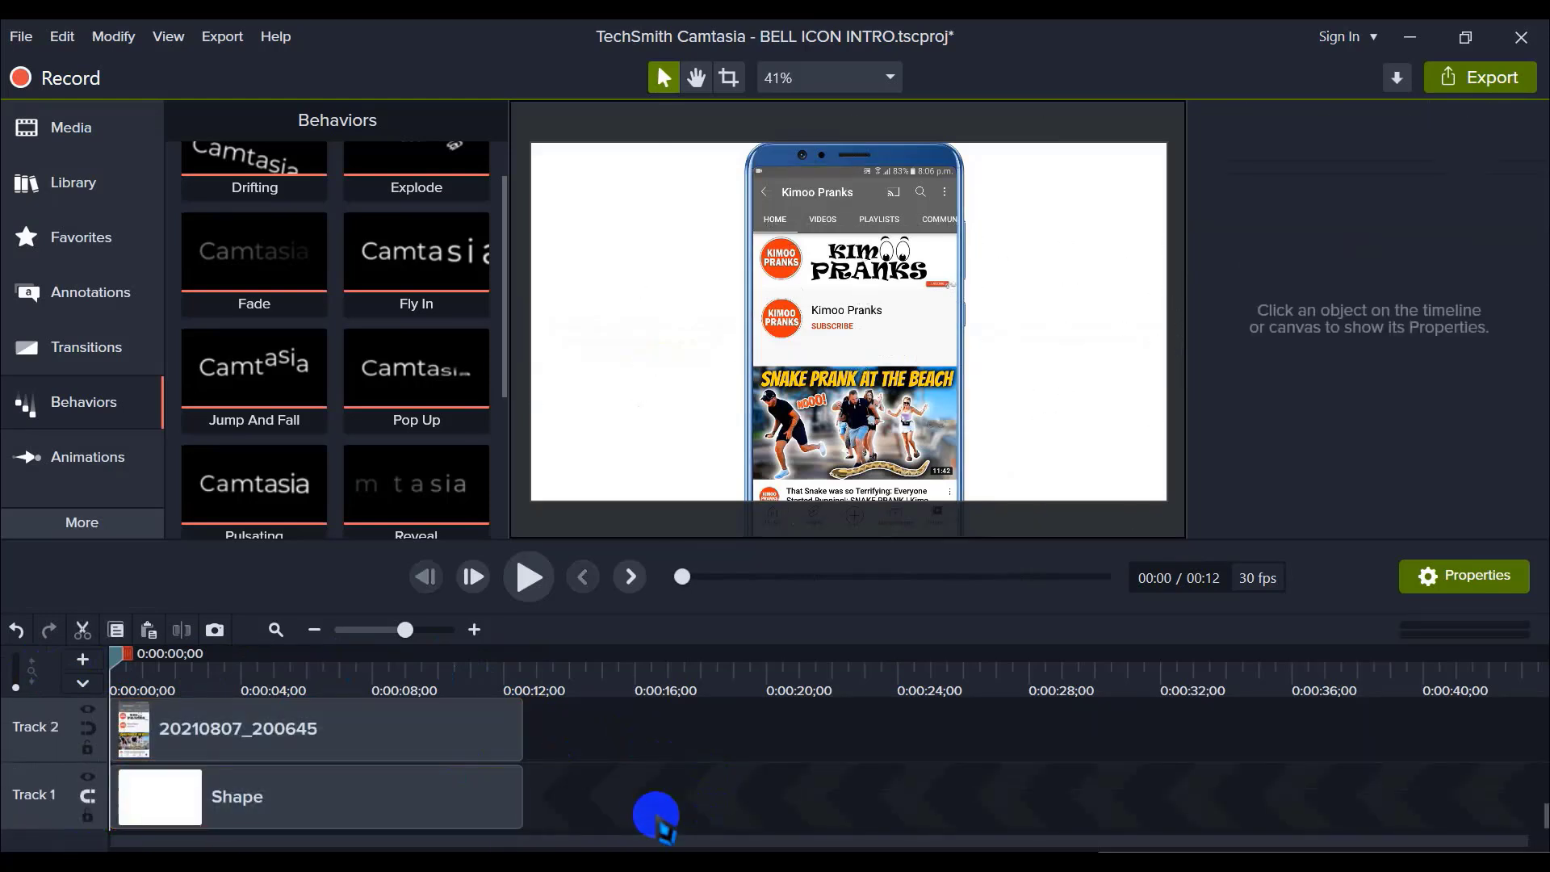
{"action": "scroll", "coordinate": [656, 814], "scroll_direction": "up", "scroll_amount": 3}
{"action": "scroll", "coordinate": [656, 813], "scroll_direction": "up", "scroll_amount": 1}
{"action": "left_click", "coordinate": [474, 629]}
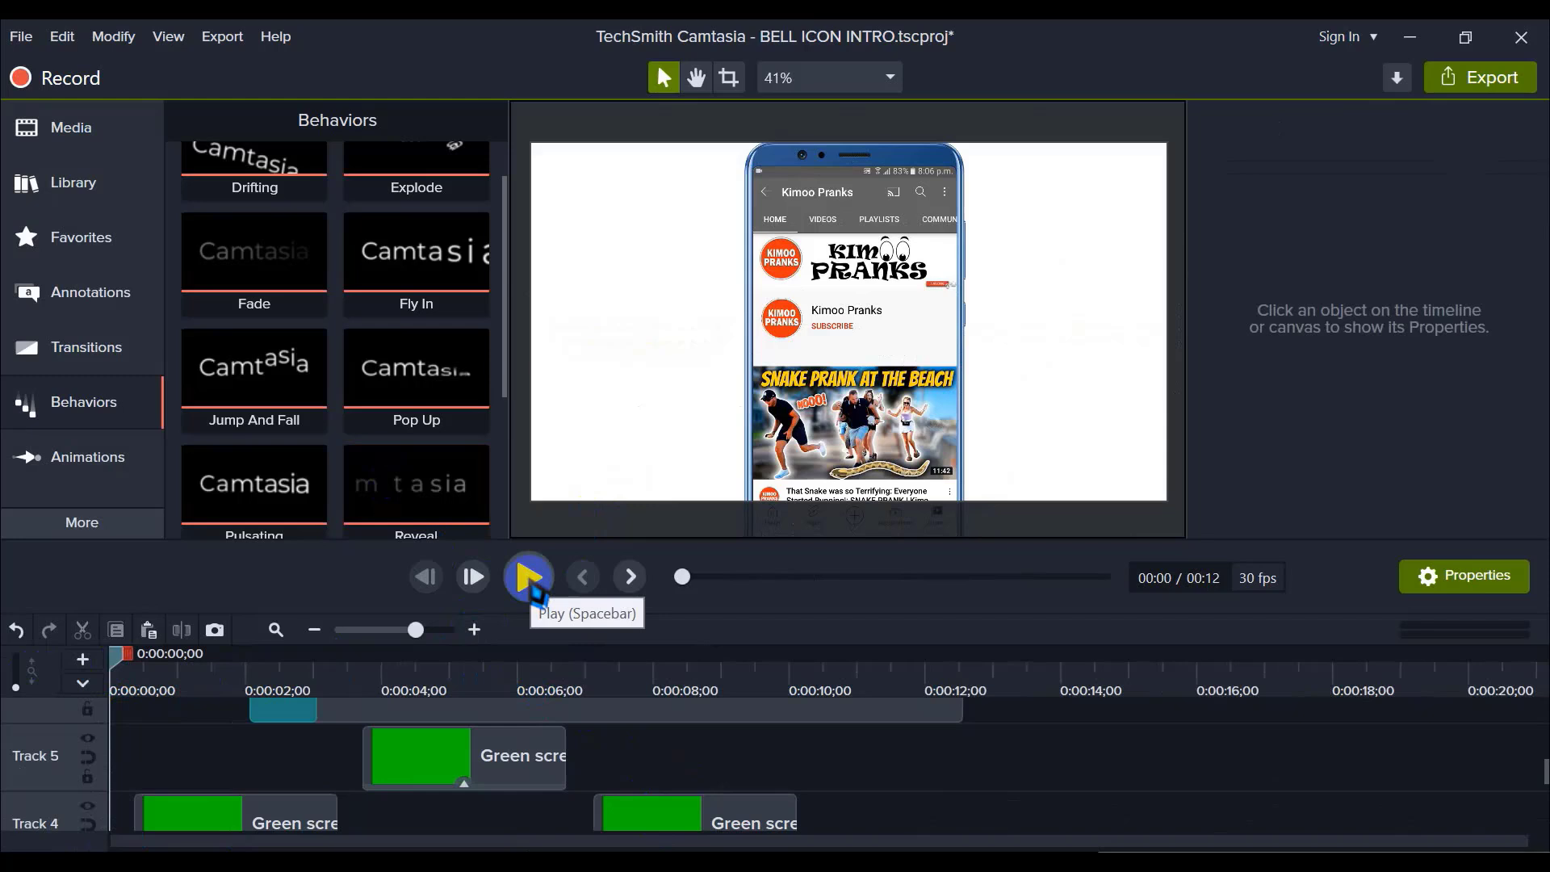
{"action": "left_click", "coordinate": [530, 578]}
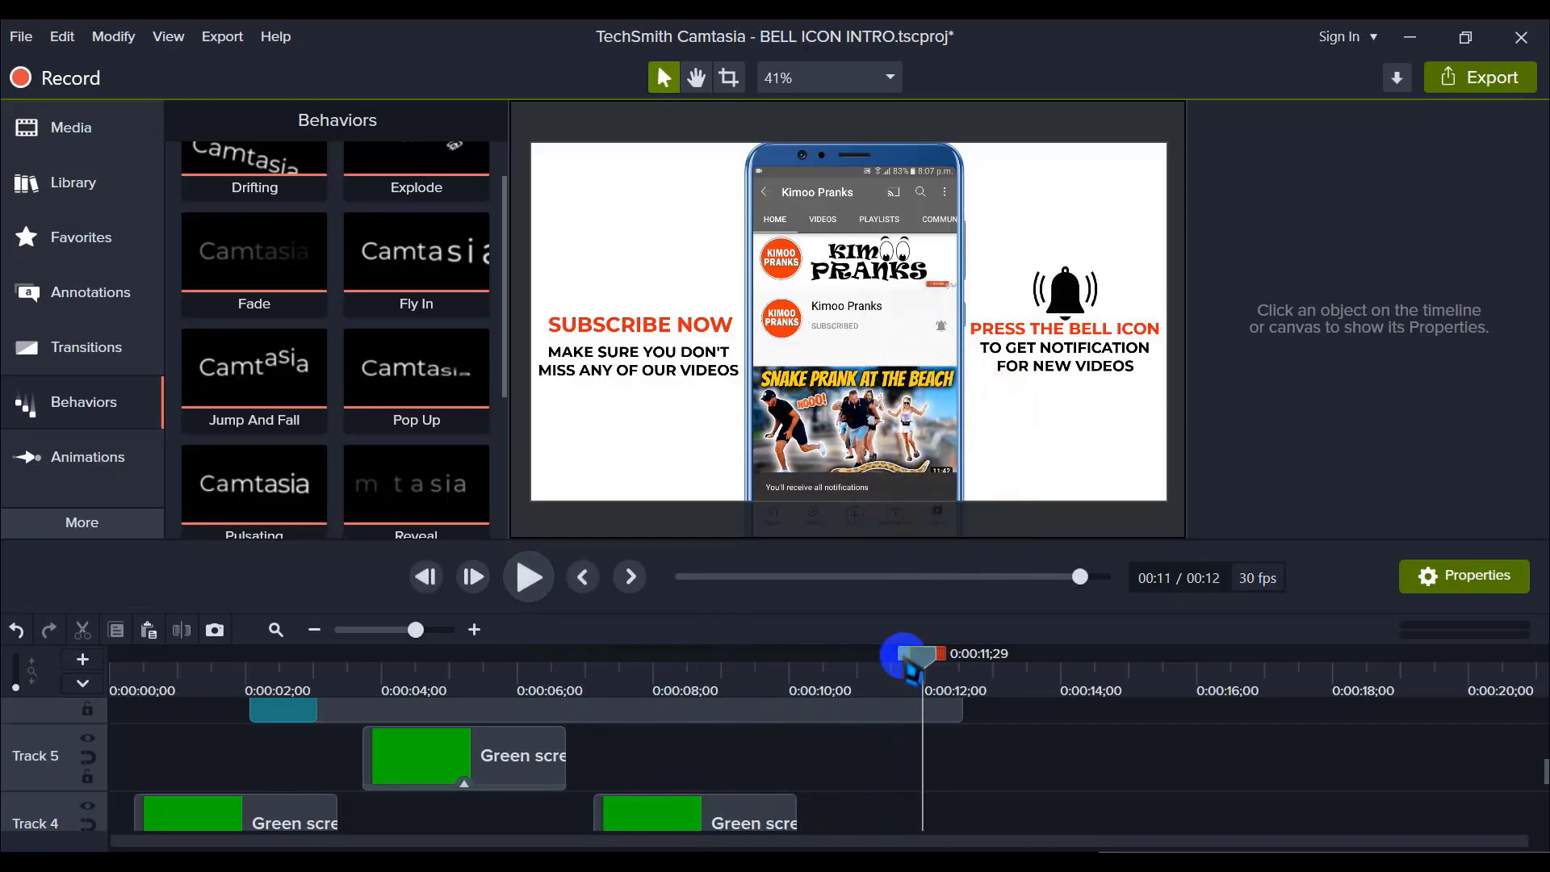
Step: Examine the hand's tap in the first Track 4 clip between 1;19 and 1;25, and replay the intro from the start
{"action": "left_click_drag", "start_coordinate": [917, 658], "coordinate": [229, 682]}
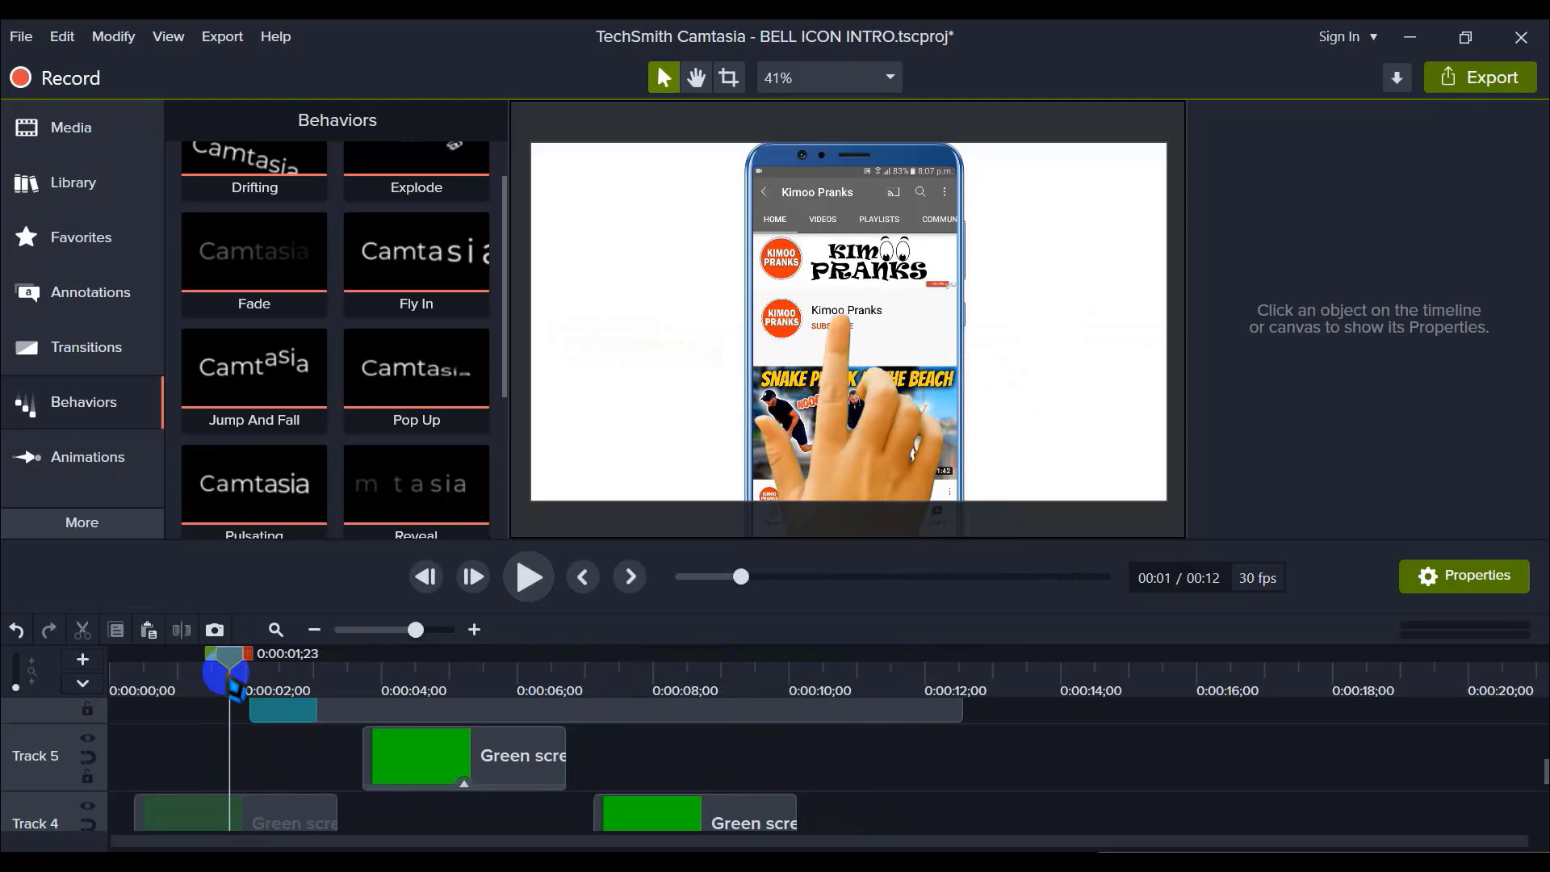
{"action": "left_click", "coordinate": [273, 817]}
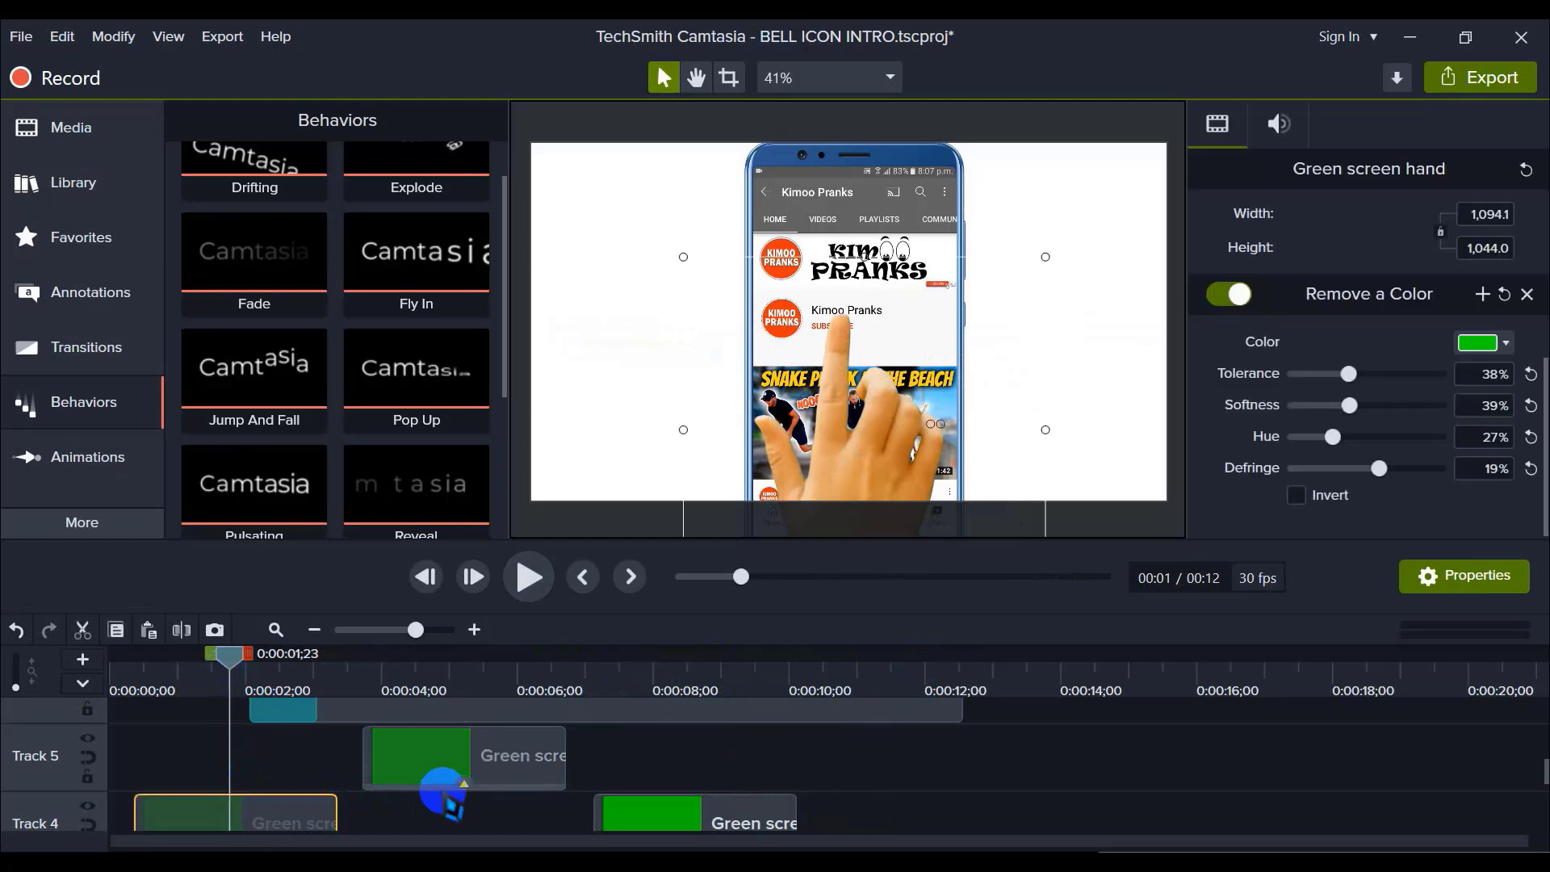
{"action": "scroll", "coordinate": [286, 791], "scroll_direction": "down", "scroll_amount": 1}
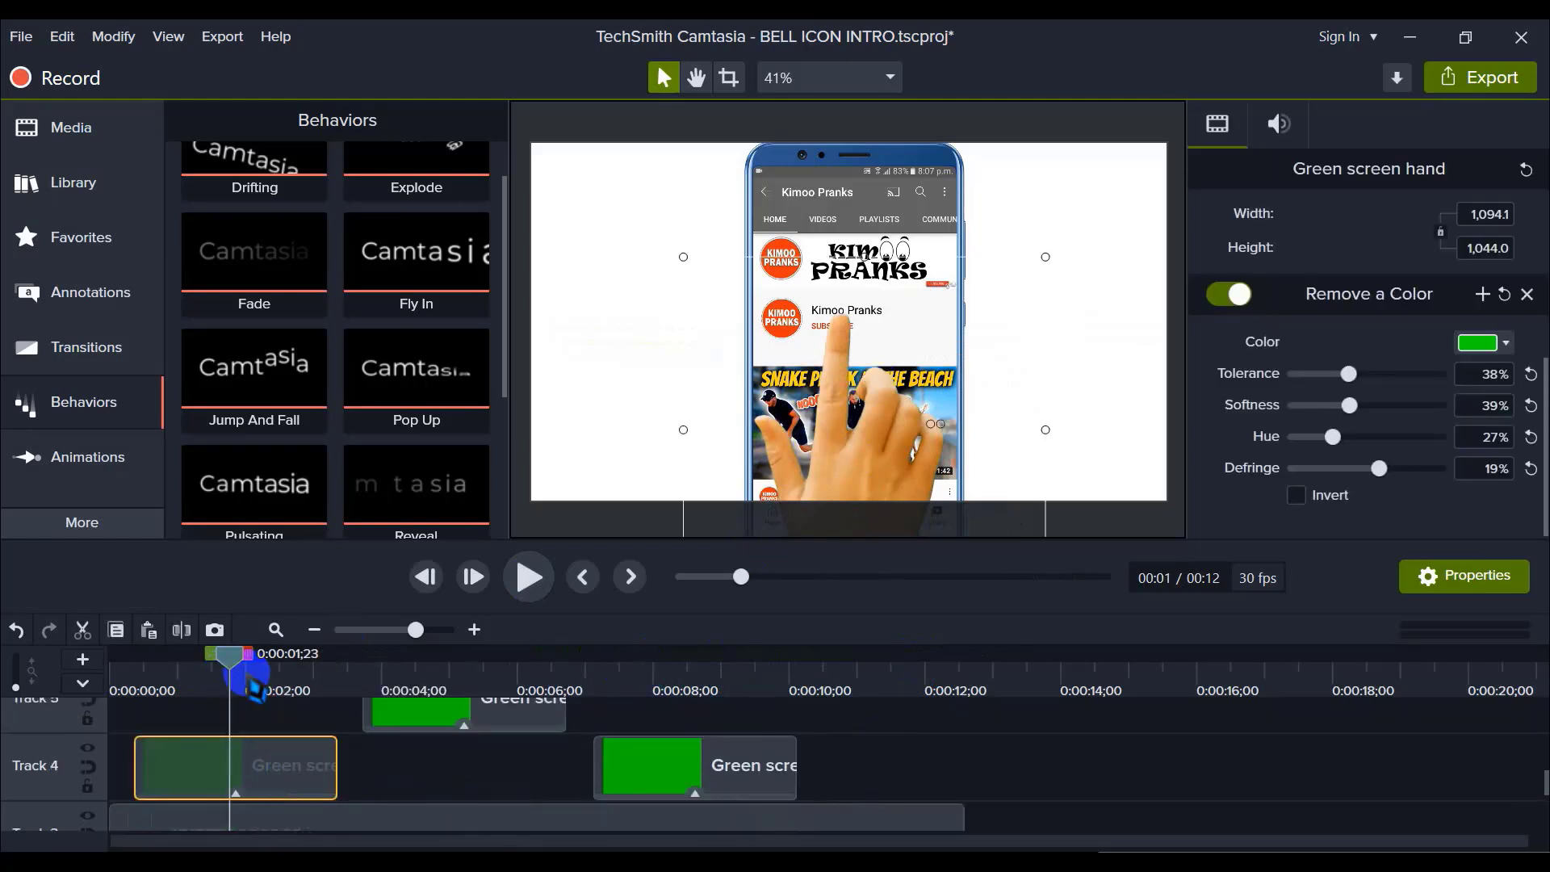
{"action": "mouse_move", "coordinate": [218, 664]}
{"action": "left_mouse_down"}
{"action": "mouse_move", "coordinate": [201, 663]}
{"action": "mouse_move", "coordinate": [251, 672]}
{"action": "mouse_move", "coordinate": [216, 666]}
{"action": "left_mouse_up"}
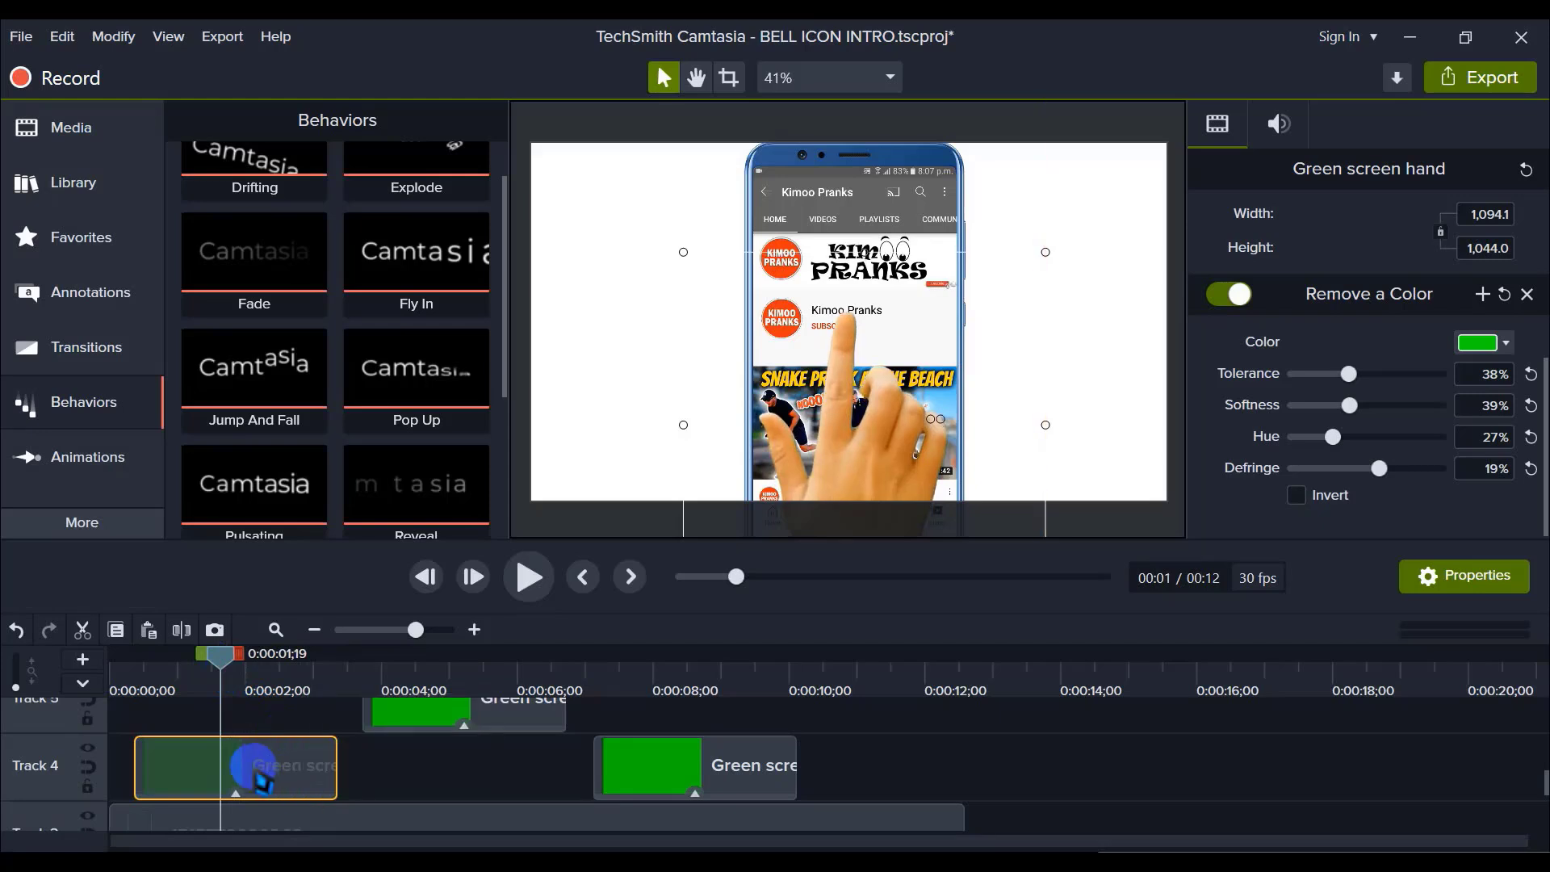
{"action": "mouse_move", "coordinate": [228, 669]}
{"action": "left_mouse_down"}
{"action": "mouse_move", "coordinate": [252, 670]}
{"action": "mouse_move", "coordinate": [235, 670]}
{"action": "left_mouse_up"}
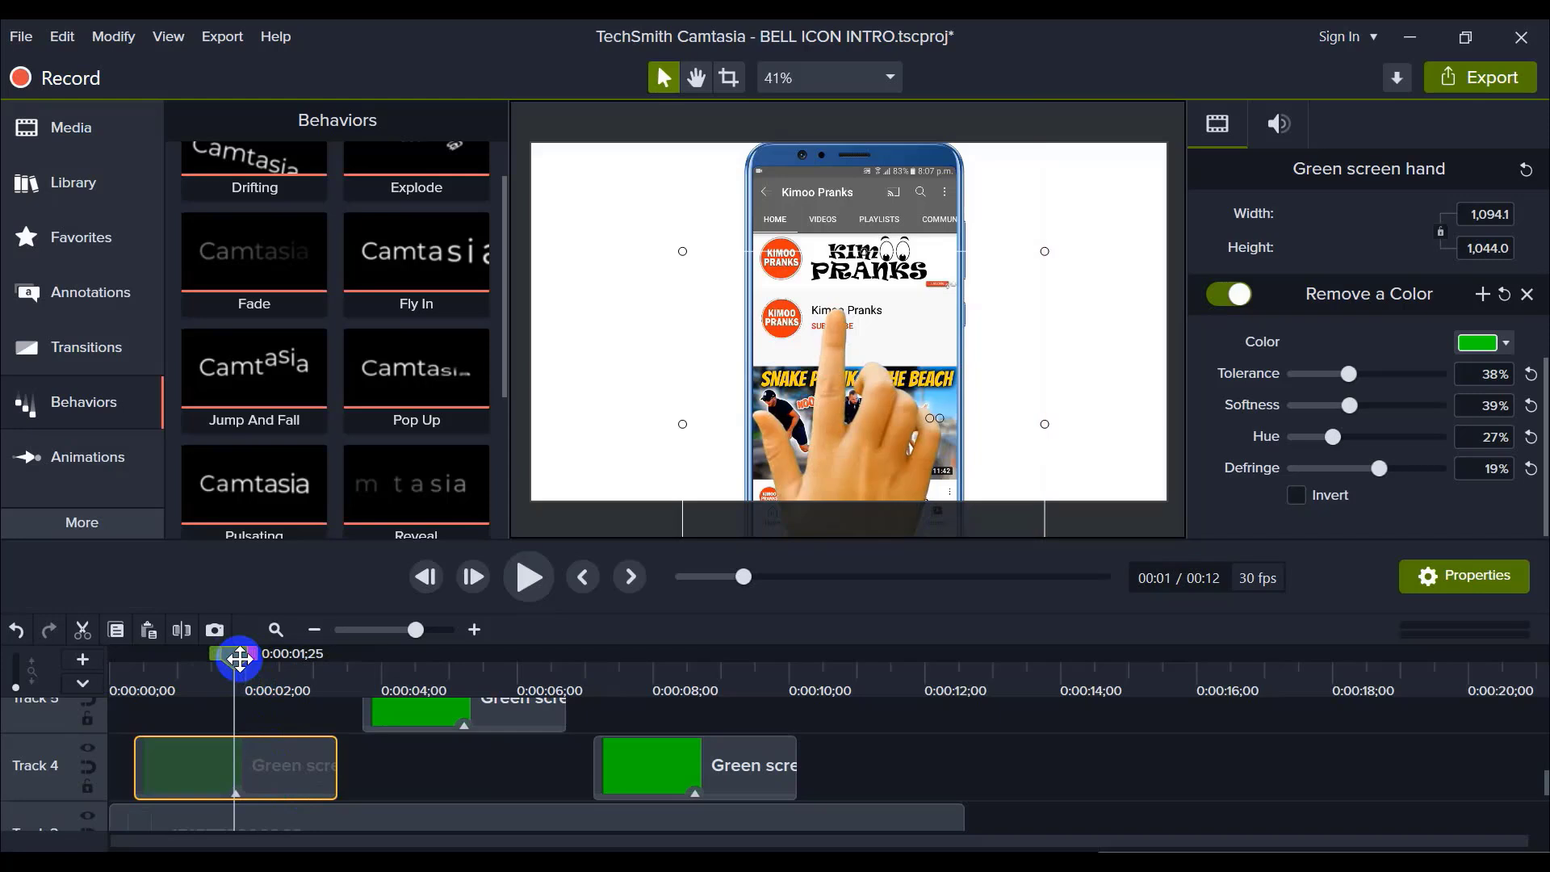
{"action": "left_click_drag", "start_coordinate": [240, 658], "coordinate": [52, 669]}
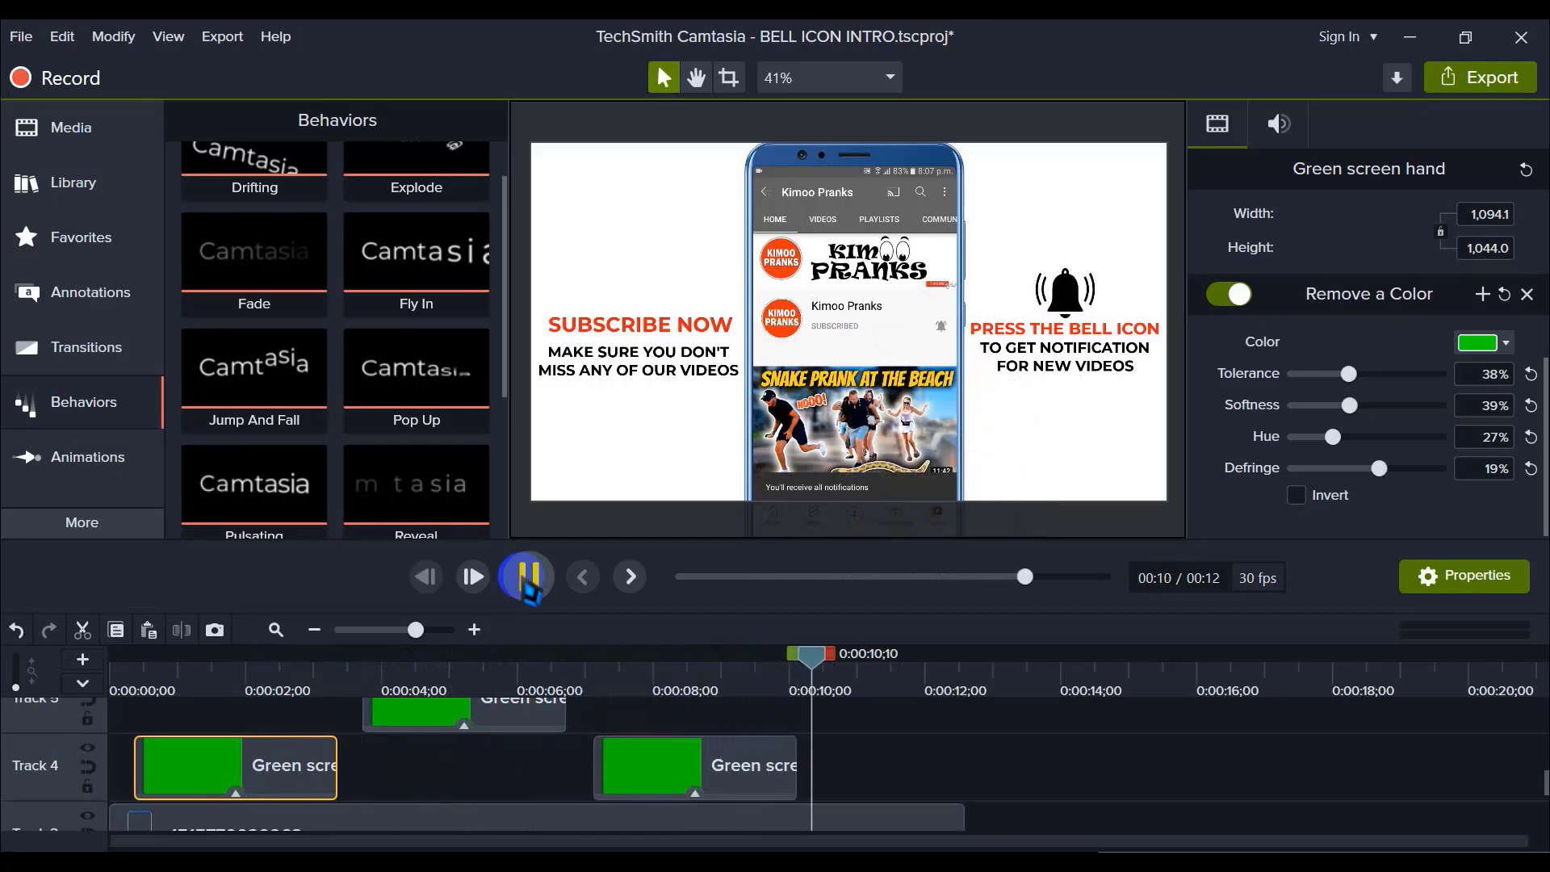
{"action": "left_click", "coordinate": [527, 577]}
{"action": "left_click", "coordinate": [1025, 750]}
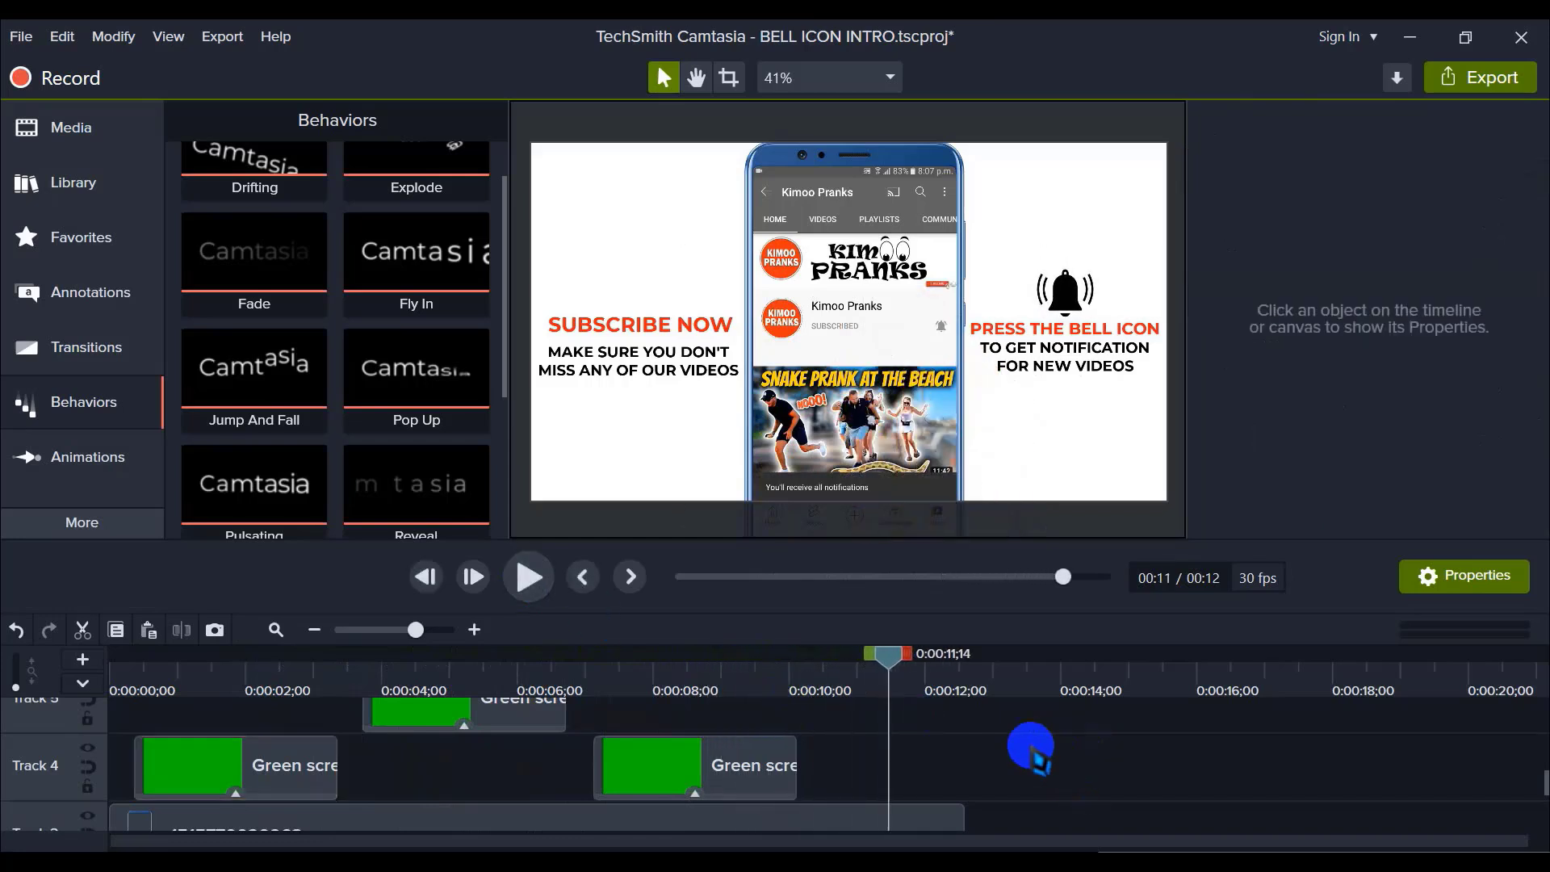
Step: Select the clips on all tracks and combine them into a single group
{"action": "scroll", "coordinate": [1147, 759], "scroll_direction": "up", "scroll_amount": 5}
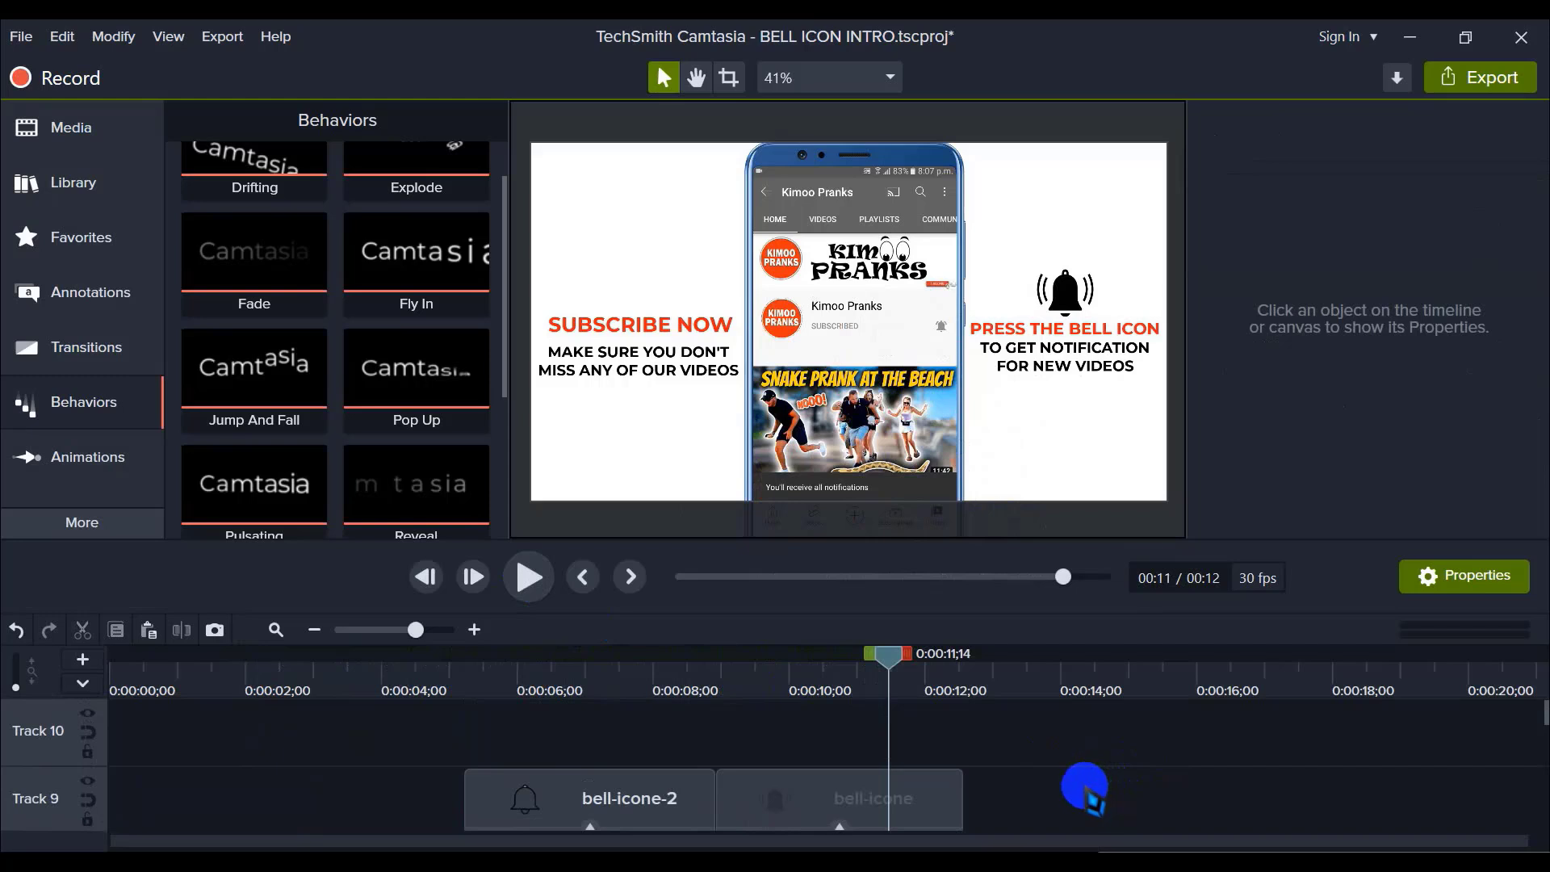
{"action": "key", "text": "ctrl+a"}
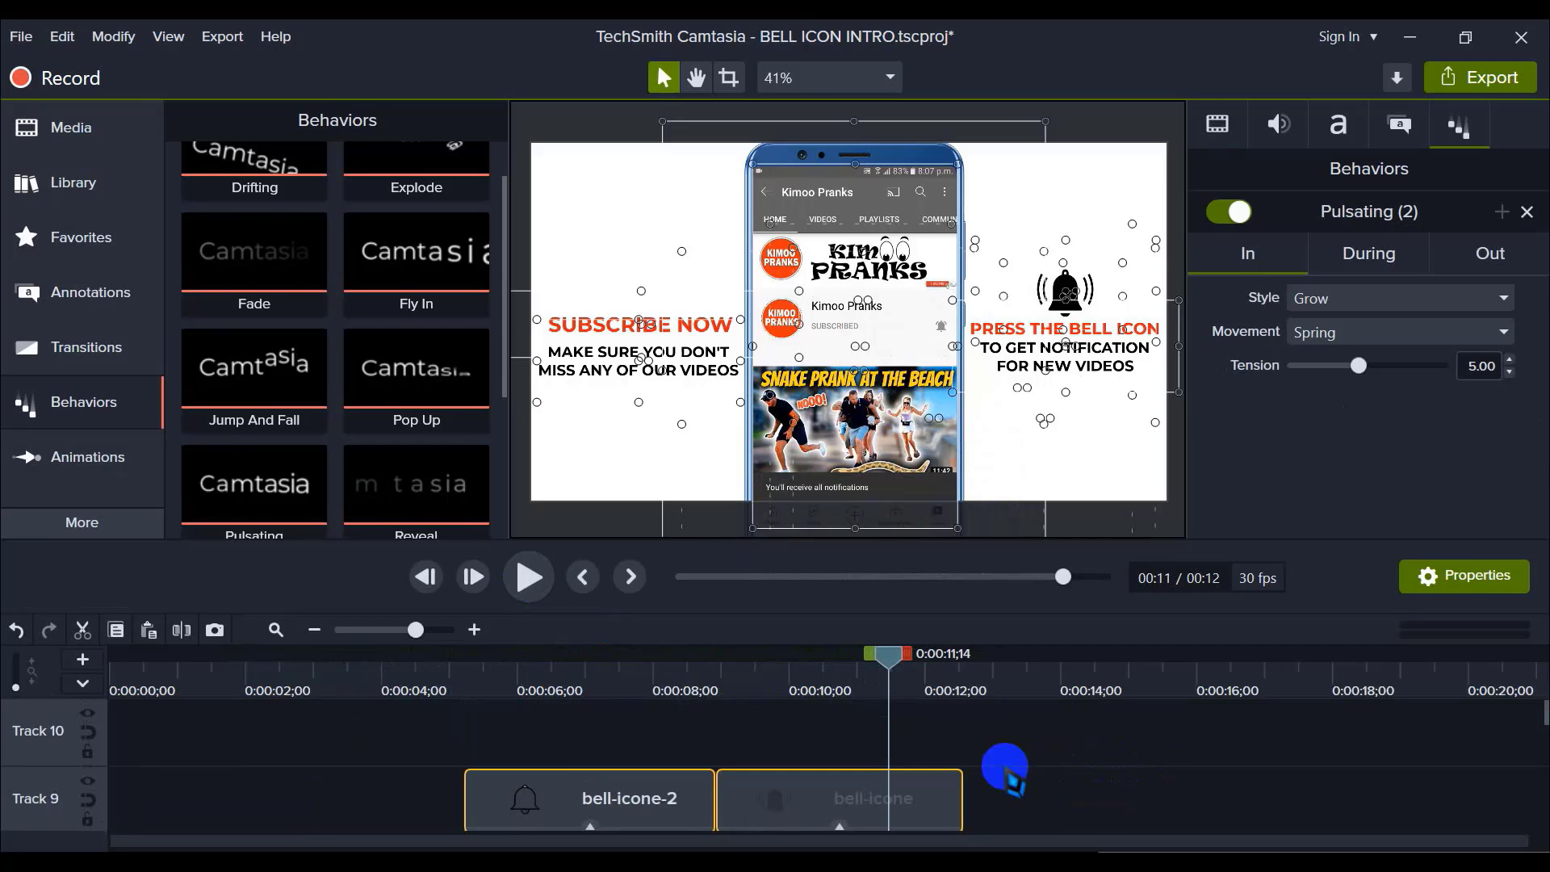
{"action": "key", "text": "ctrl+g"}
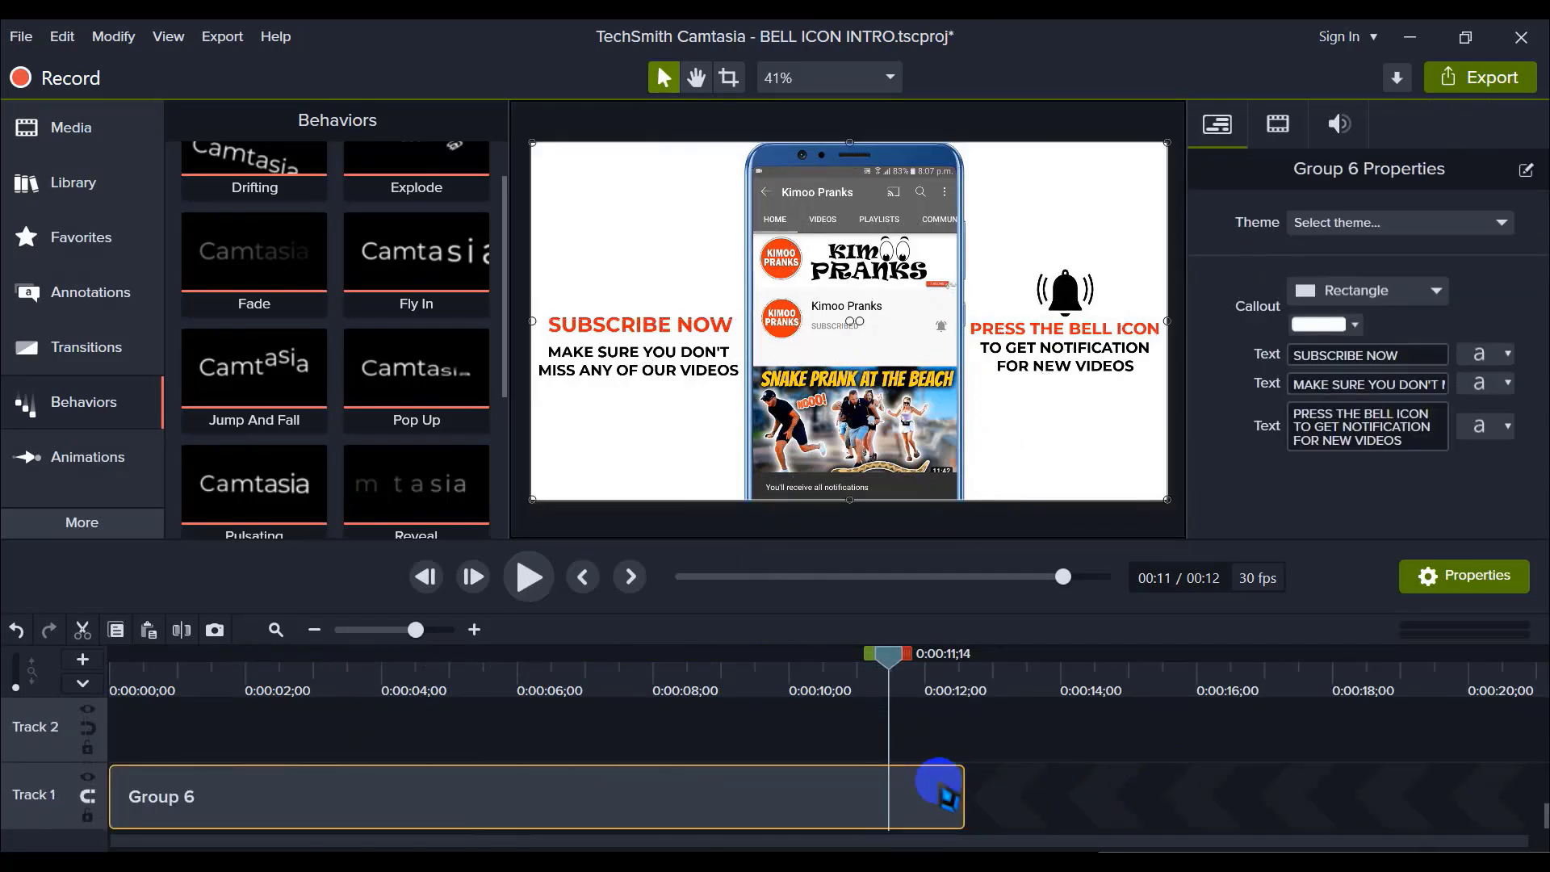
{"action": "left_click", "coordinate": [1050, 780]}
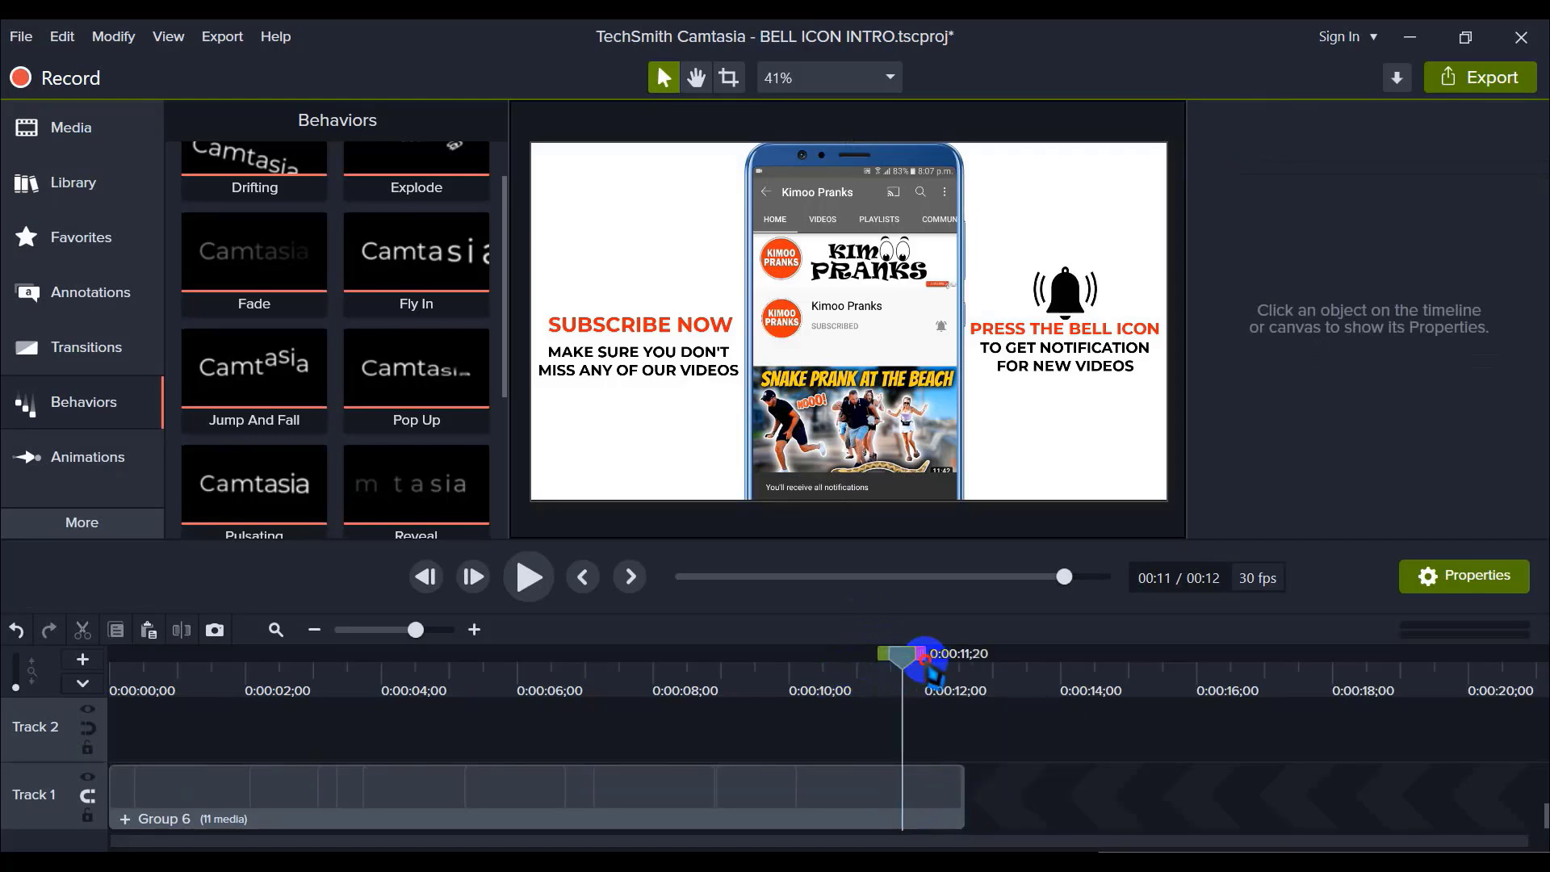
Step: Add a Fade through black transition to the end of the grouped clip and shorten it to about half a second
{"action": "mouse_move", "coordinate": [953, 666]}
{"action": "left_mouse_down"}
{"action": "mouse_move", "coordinate": [979, 685]}
{"action": "mouse_move", "coordinate": [953, 688]}
{"action": "left_mouse_up"}
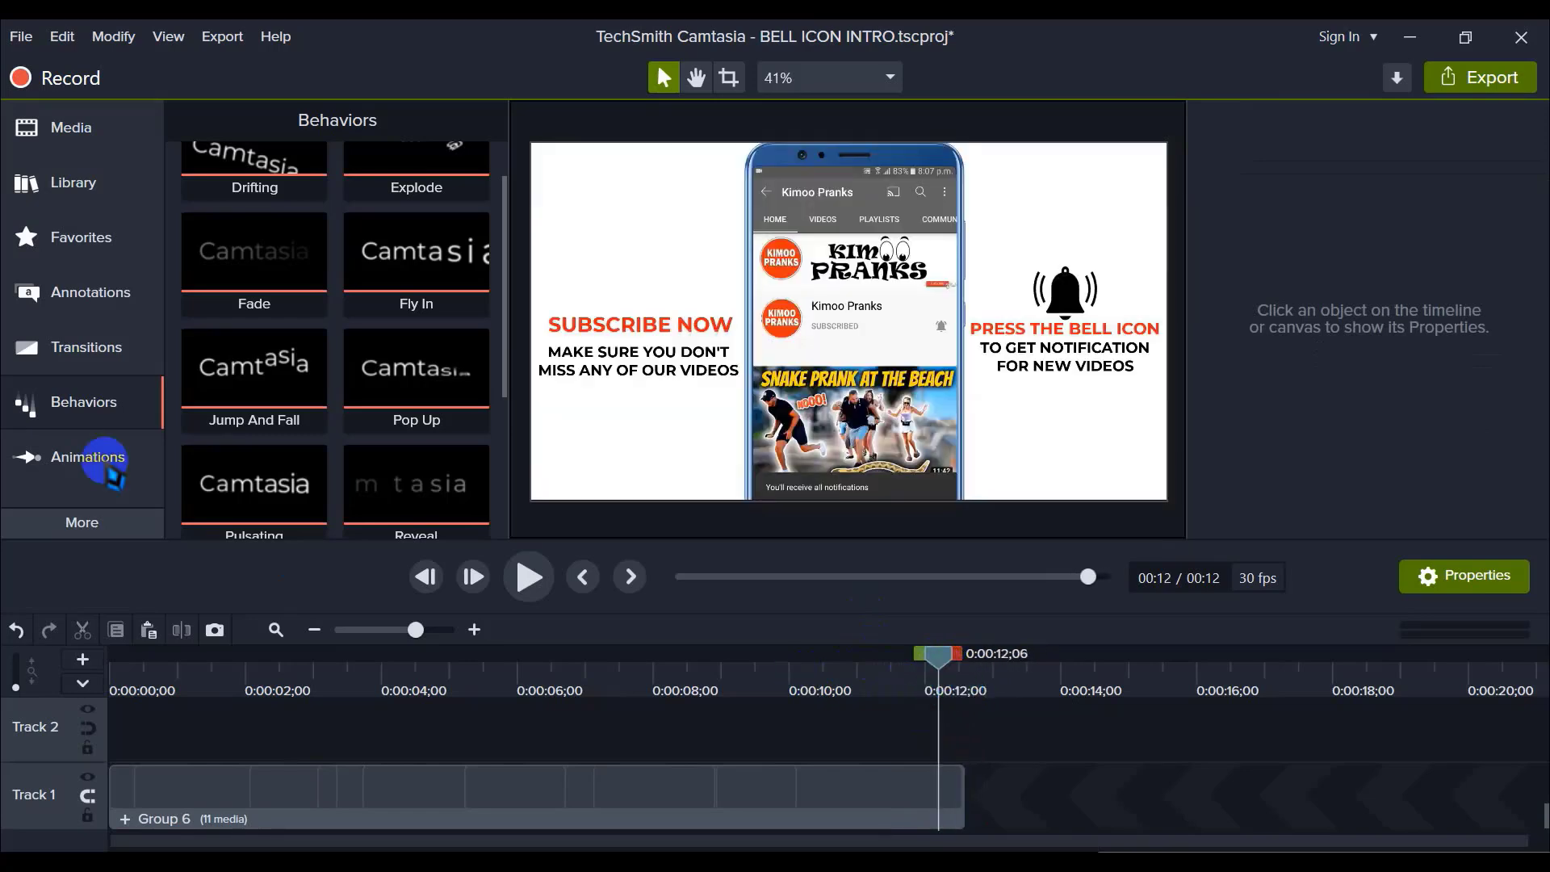
{"action": "left_click", "coordinate": [81, 347]}
{"action": "scroll", "coordinate": [388, 403], "scroll_direction": "up", "scroll_amount": 2}
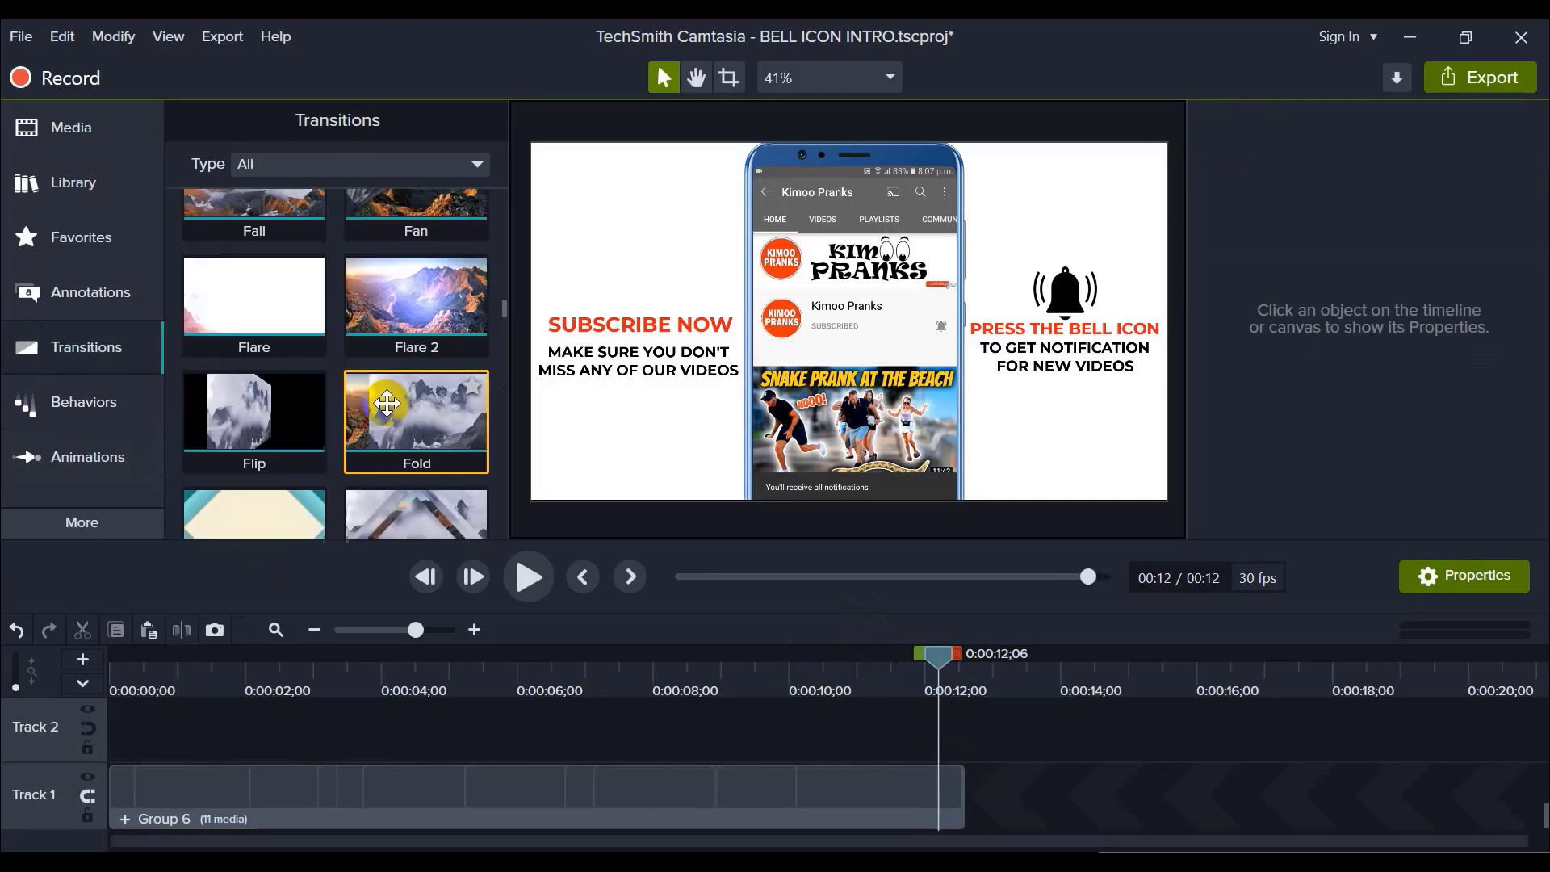
{"action": "scroll", "coordinate": [387, 404], "scroll_direction": "up", "scroll_amount": 3}
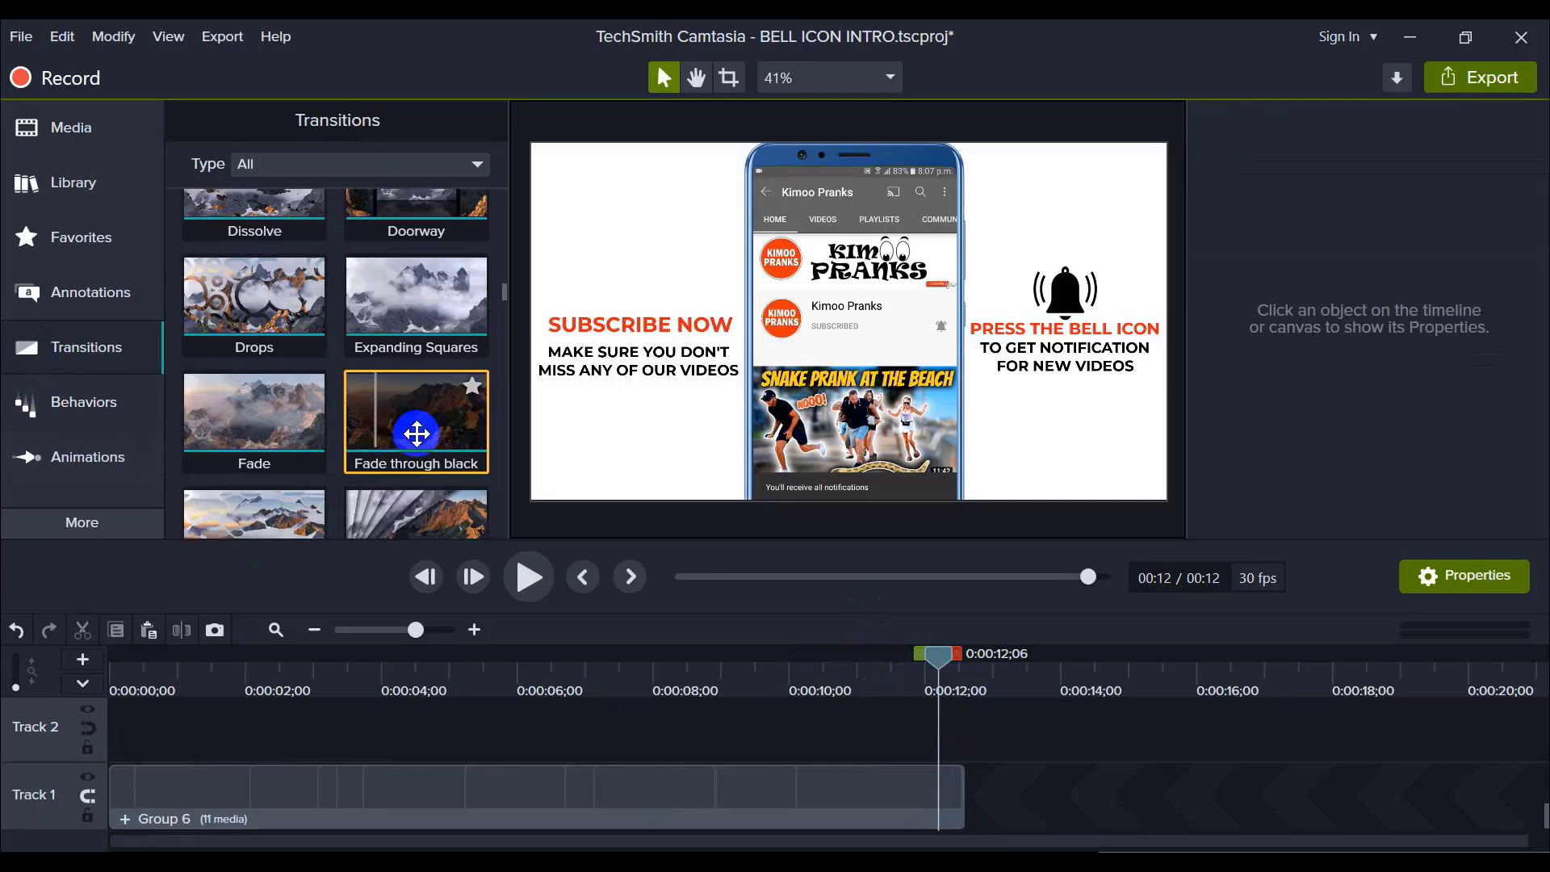
{"action": "left_click_drag", "start_coordinate": [391, 420], "coordinate": [963, 792]}
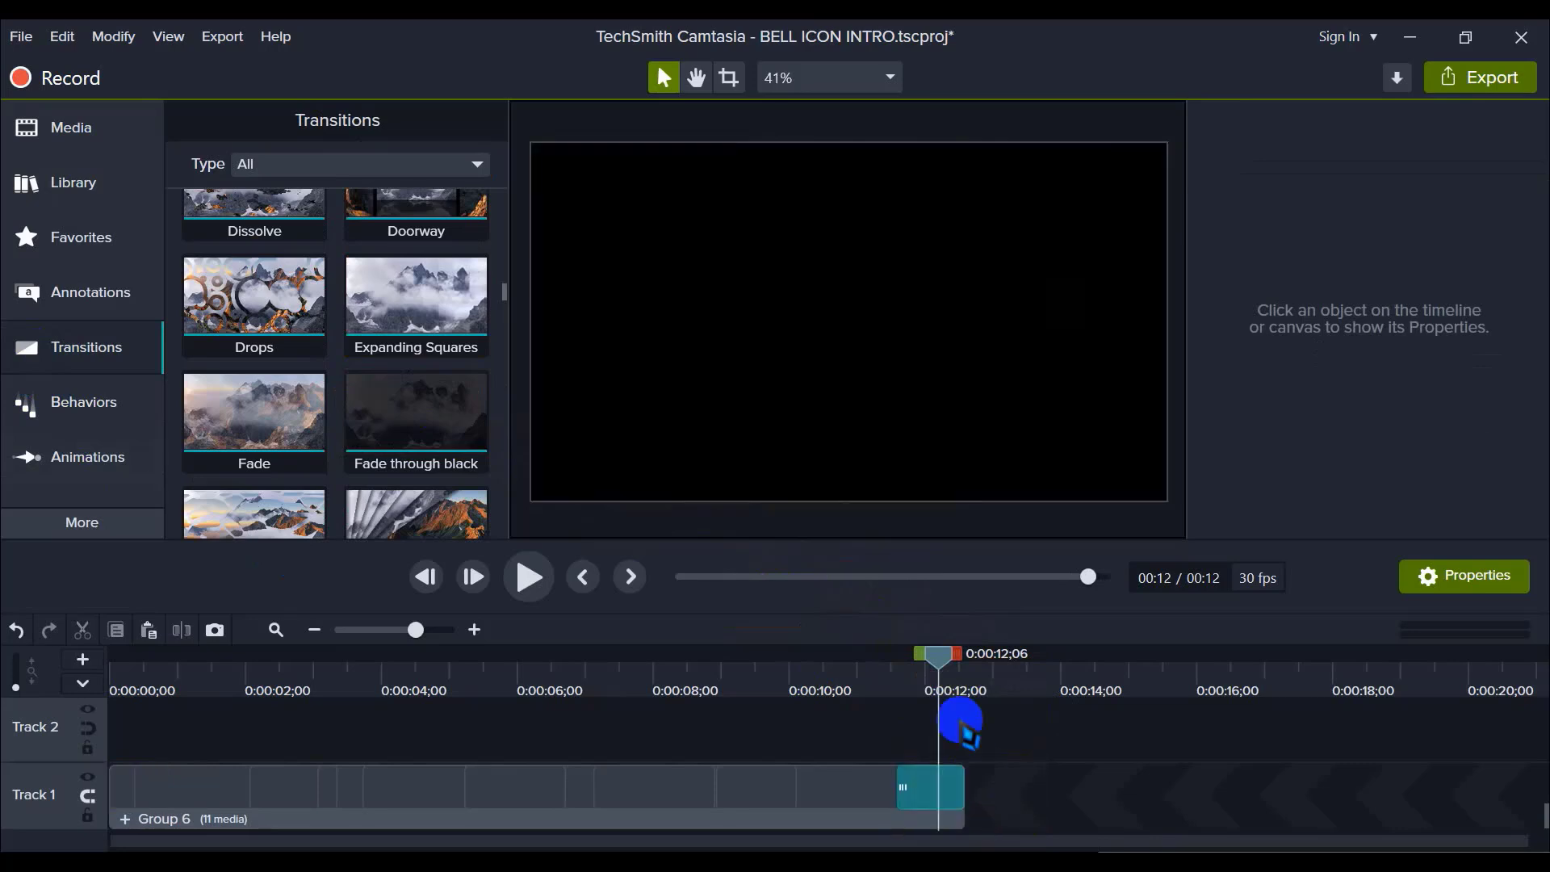
{"action": "left_click_drag", "start_coordinate": [929, 669], "coordinate": [897, 676]}
{"action": "left_click", "coordinate": [935, 790]}
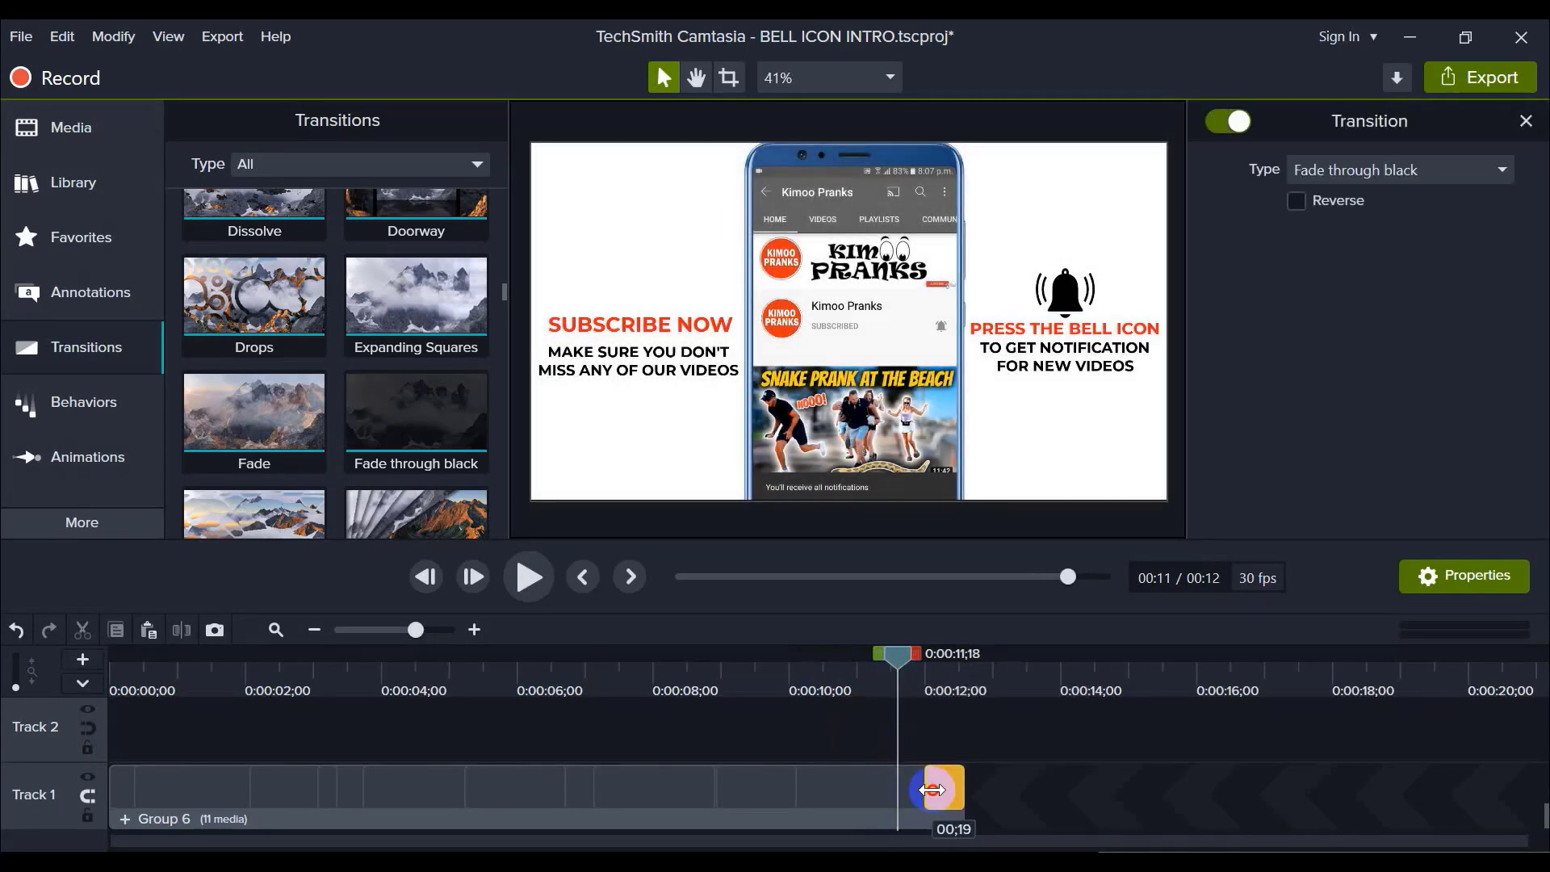
Step: Preview the ending with its fade-out, playing from 8;28 and replaying the last second
{"action": "left_click_drag", "start_coordinate": [930, 675], "coordinate": [716, 677]}
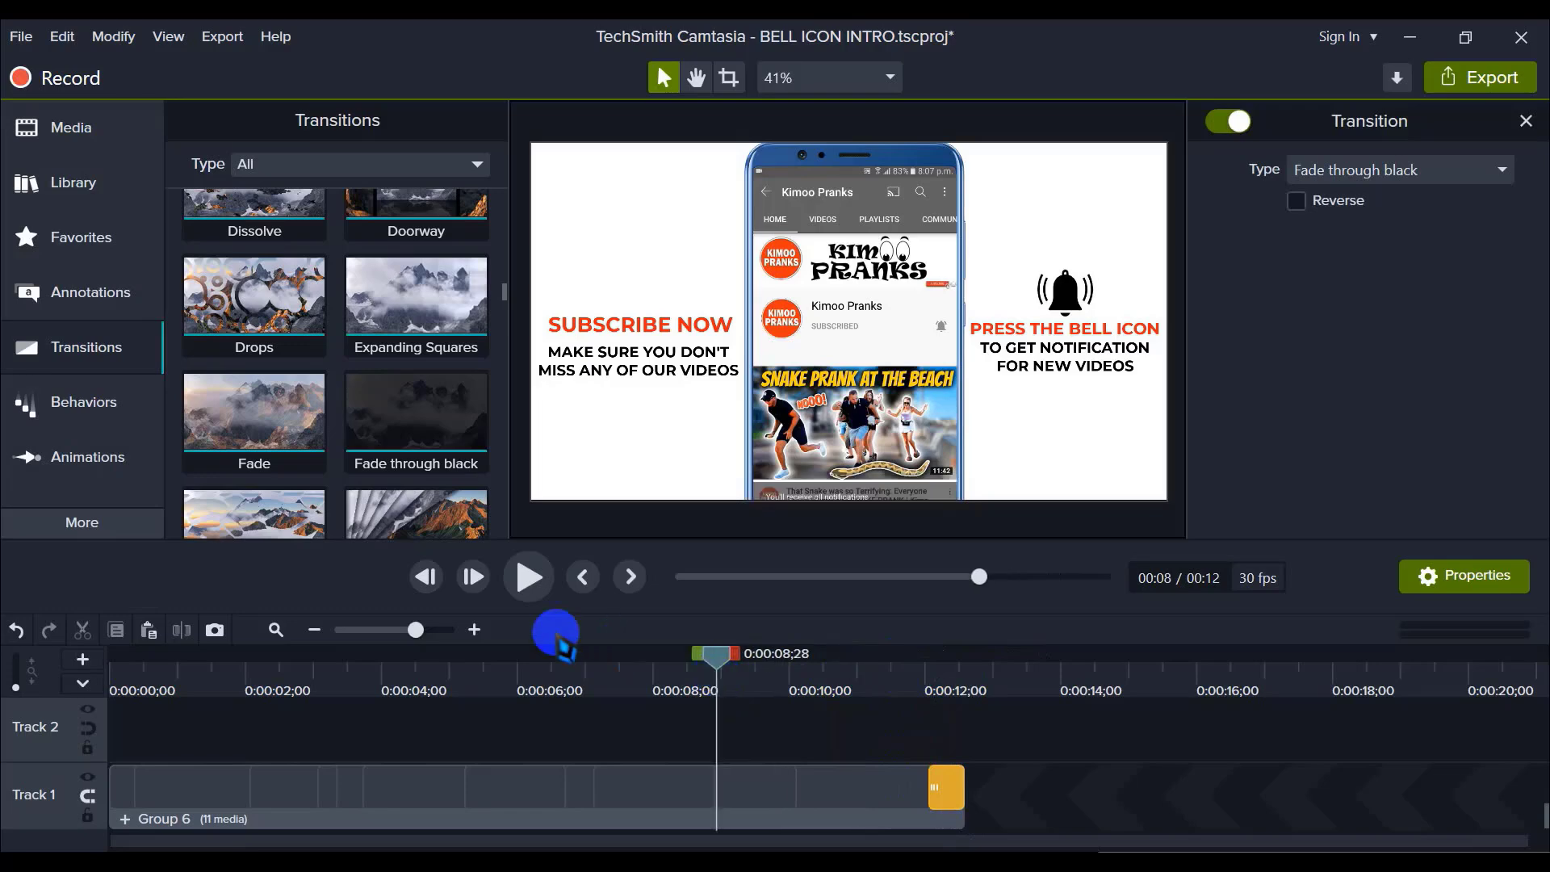
{"action": "left_click", "coordinate": [530, 576]}
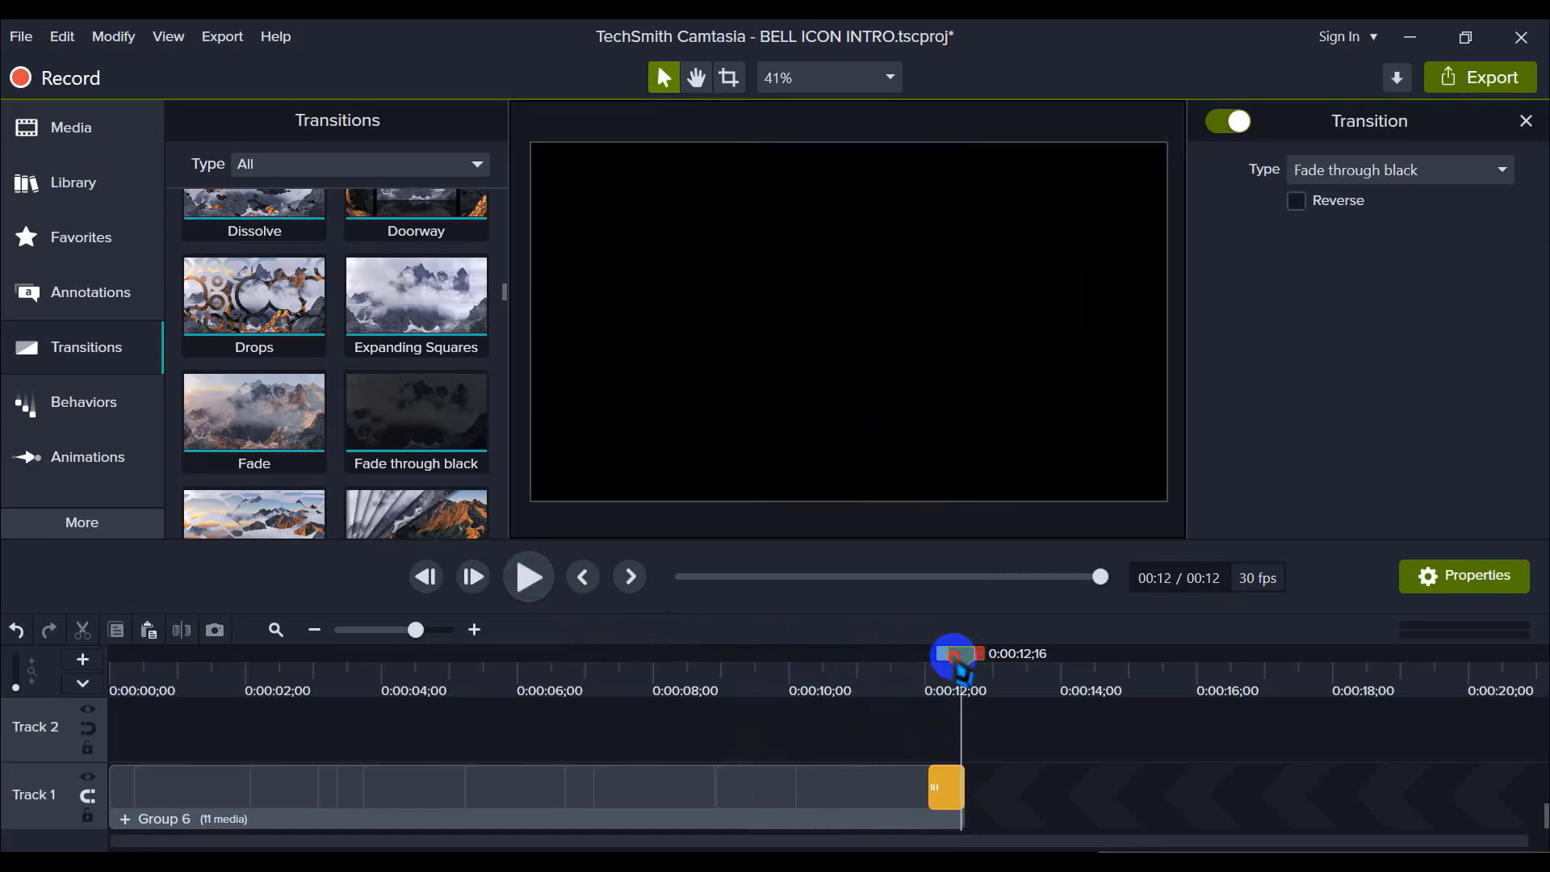
{"action": "left_click_drag", "start_coordinate": [960, 667], "coordinate": [937, 669]}
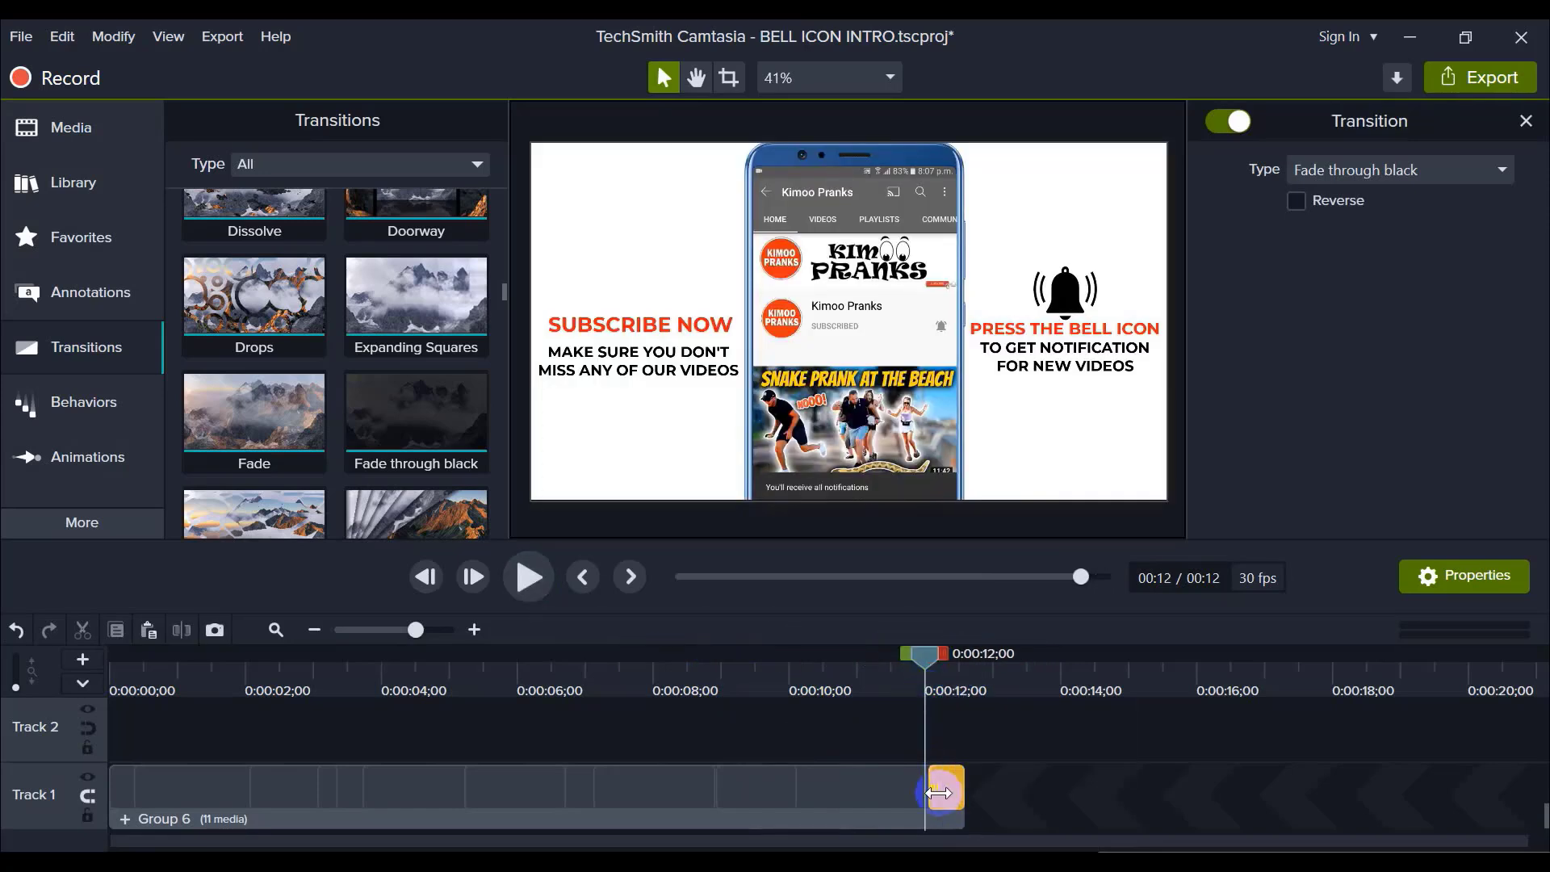
{"action": "left_click", "coordinate": [1030, 788]}
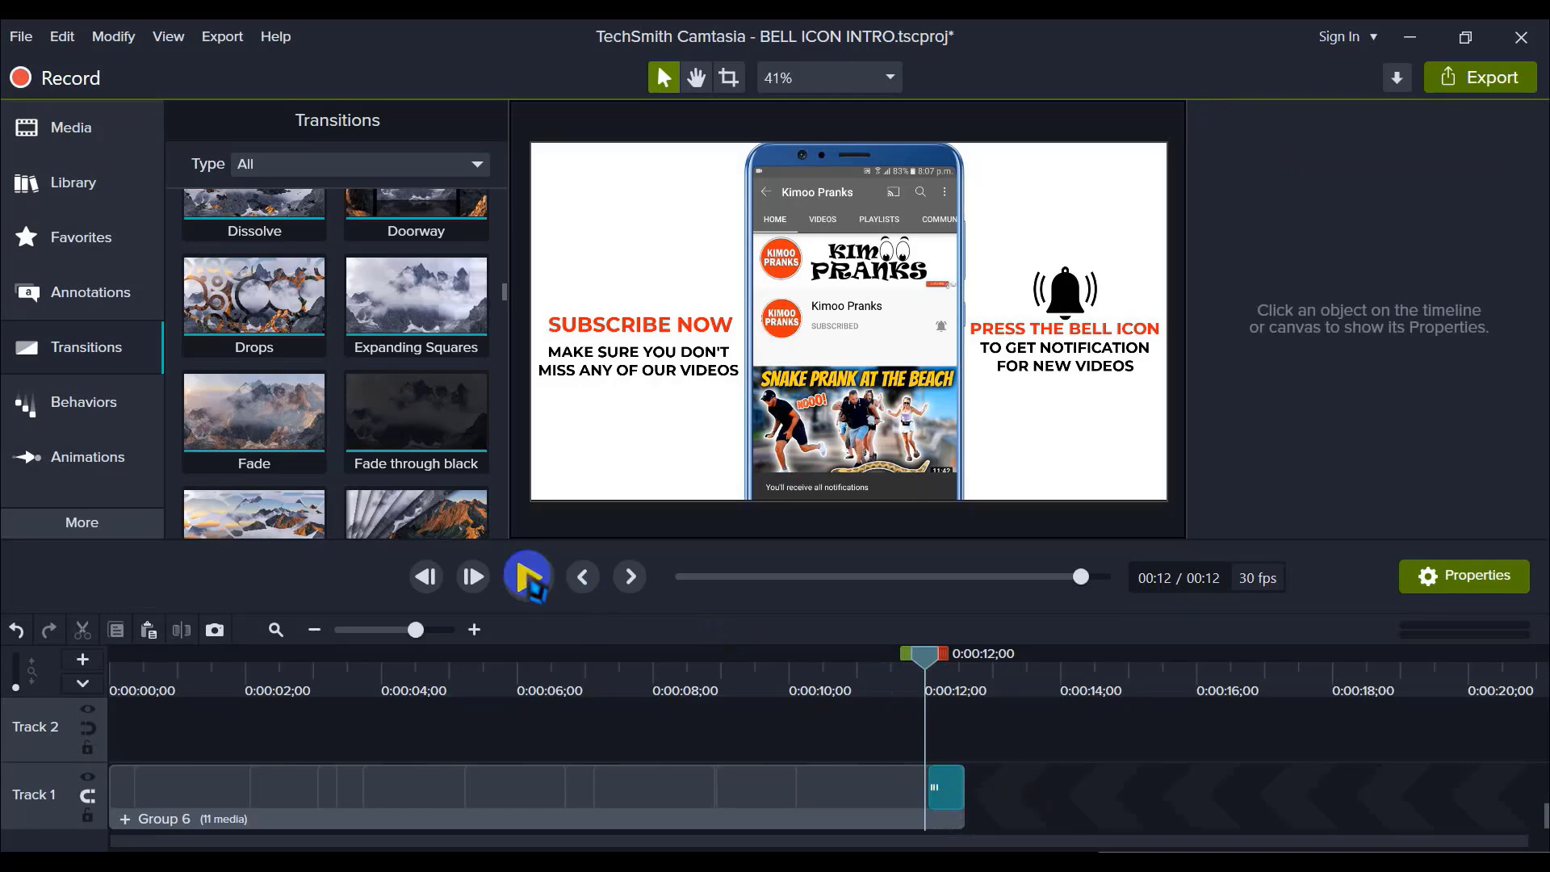
{"action": "left_click", "coordinate": [530, 577]}
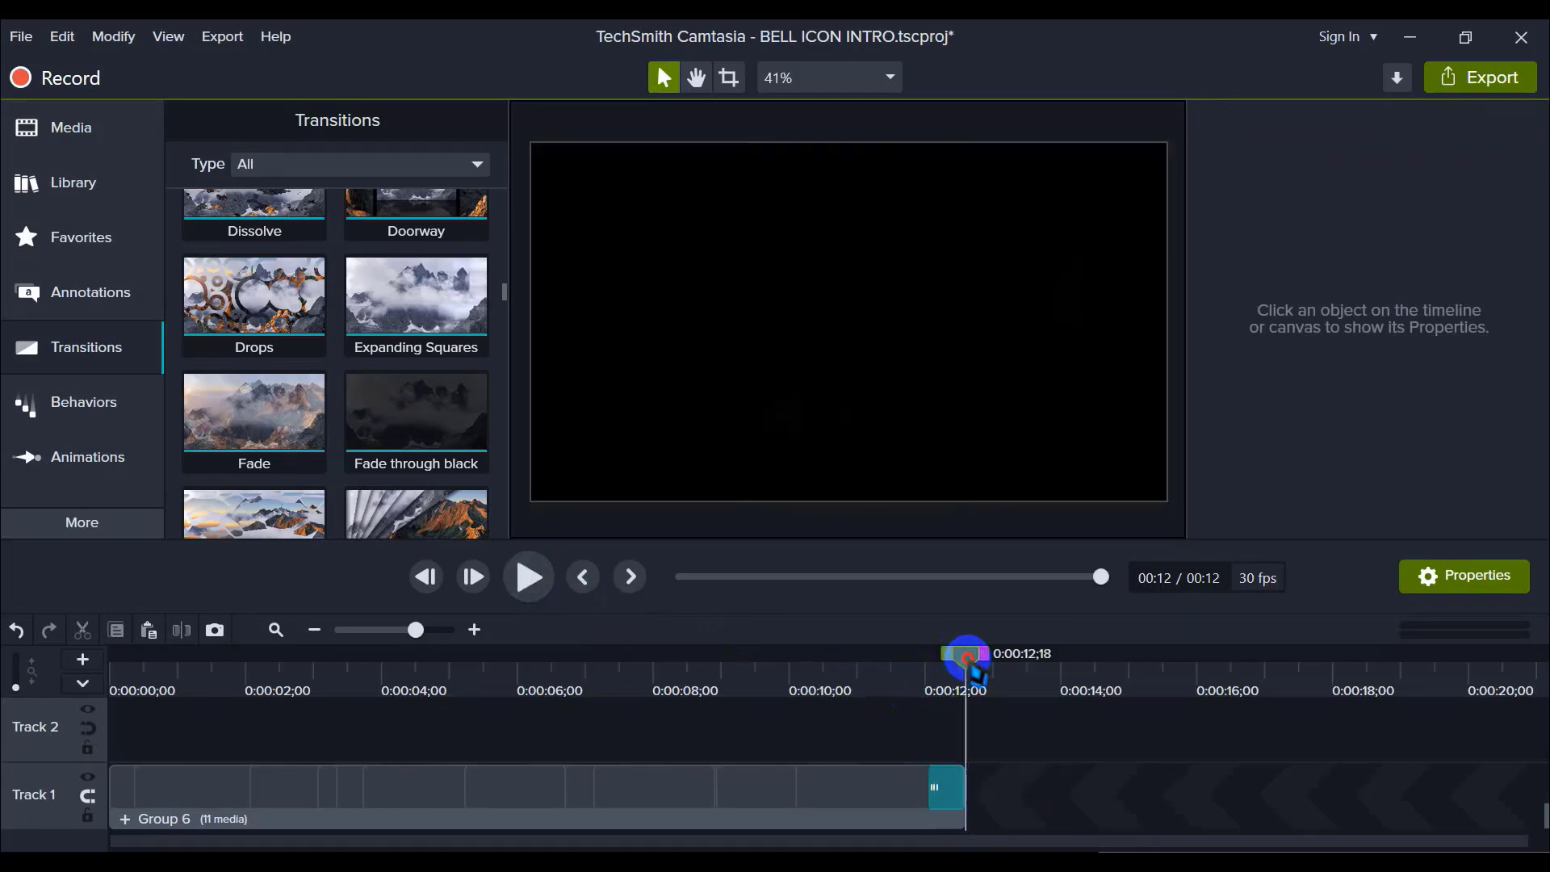
{"action": "left_click_drag", "start_coordinate": [968, 659], "coordinate": [915, 663]}
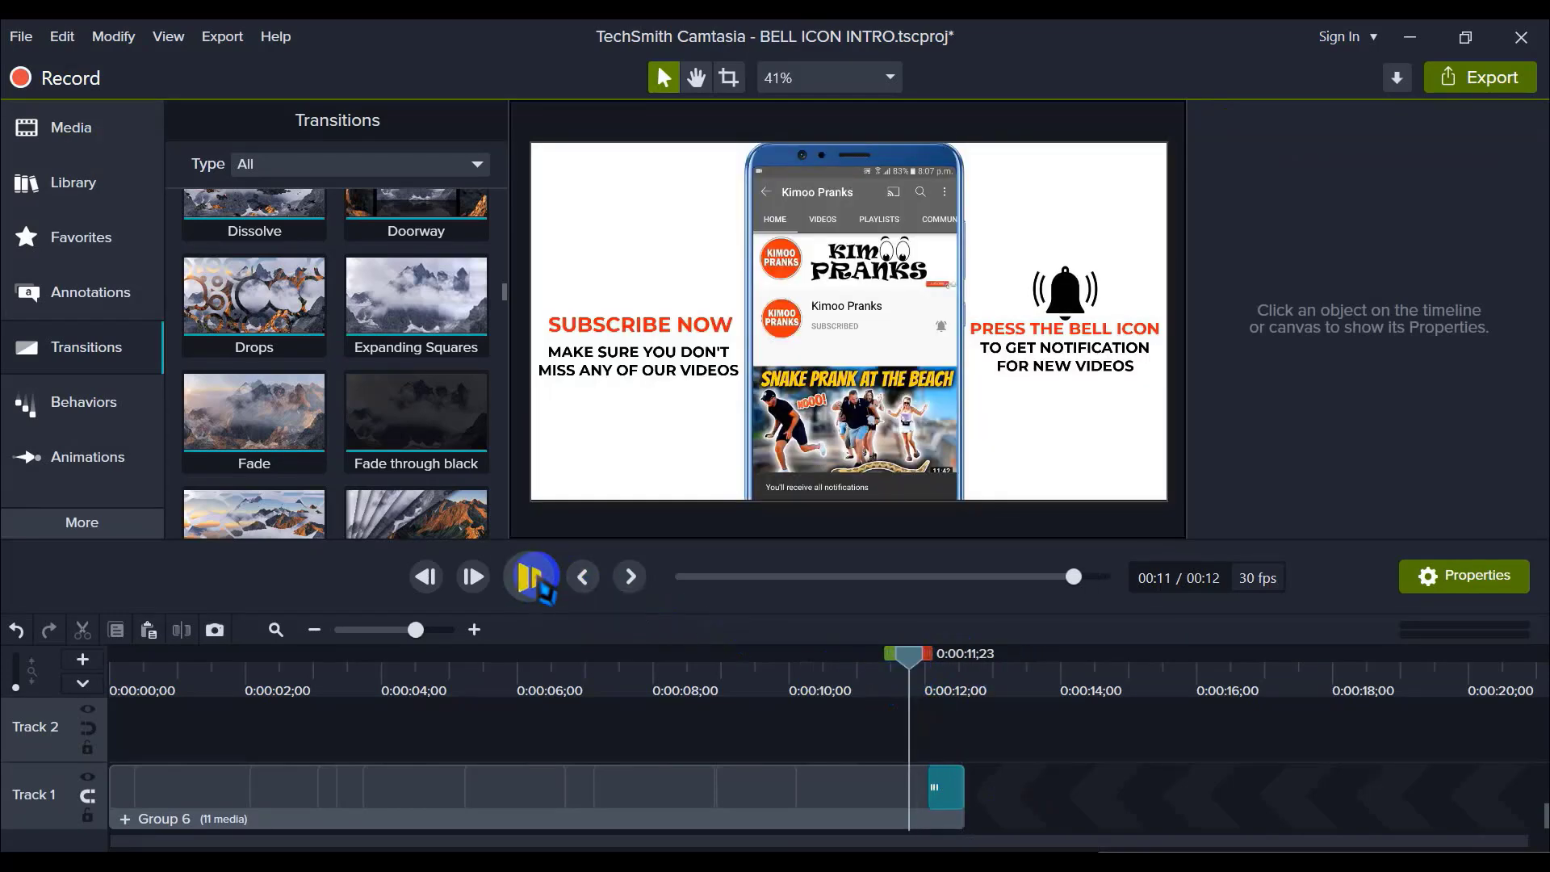
{"action": "left_click", "coordinate": [539, 587]}
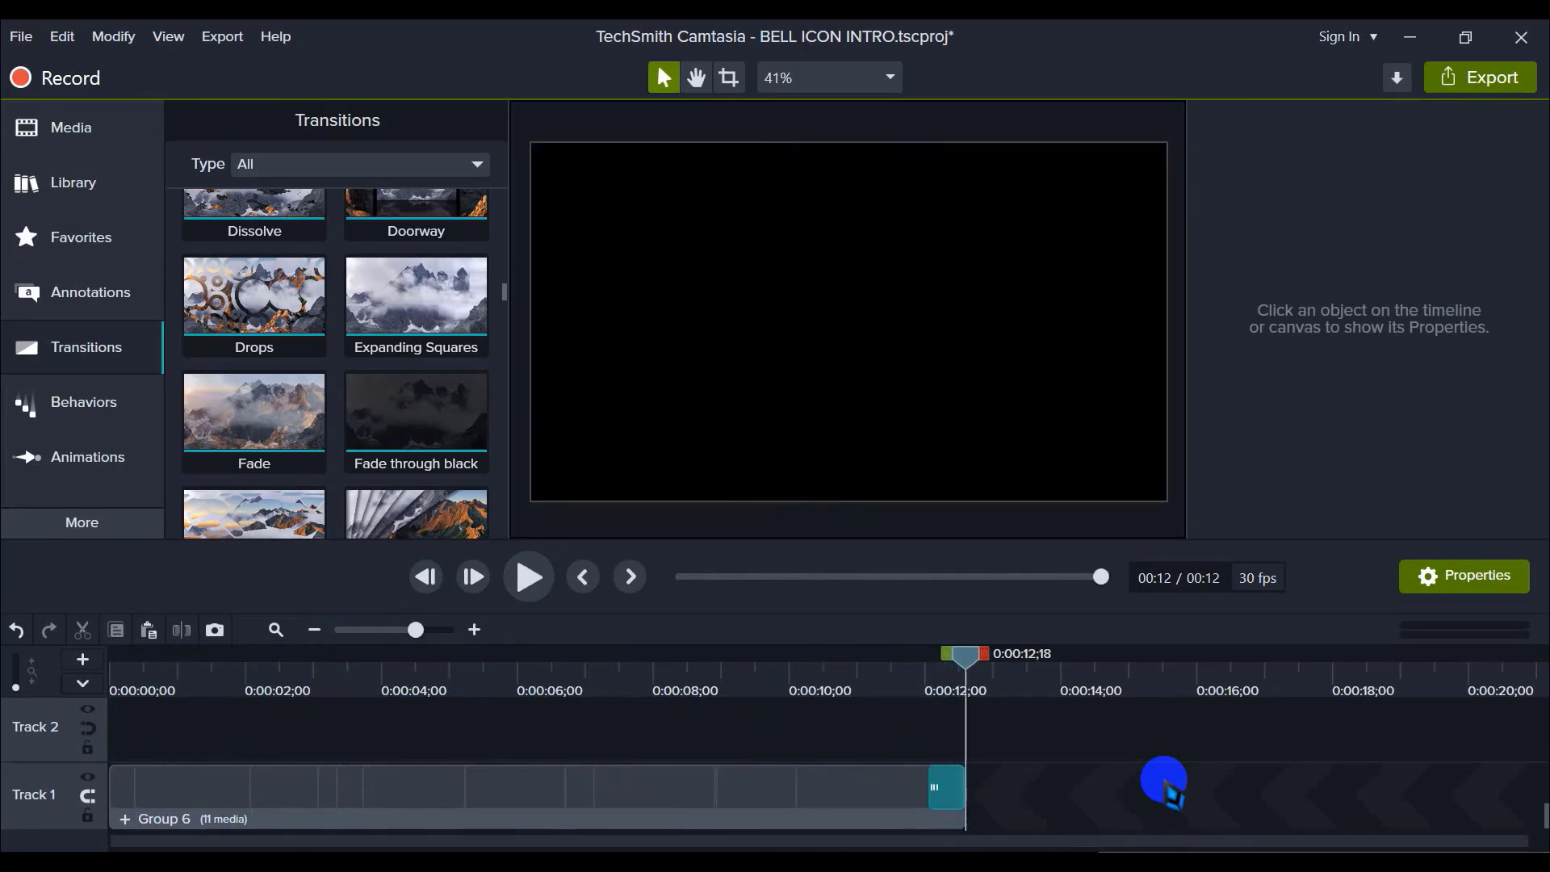
Step: Play the grouped intro from the beginning and return the playhead to 0;00
{"action": "left_click_drag", "start_coordinate": [961, 662], "coordinate": [10, 687]}
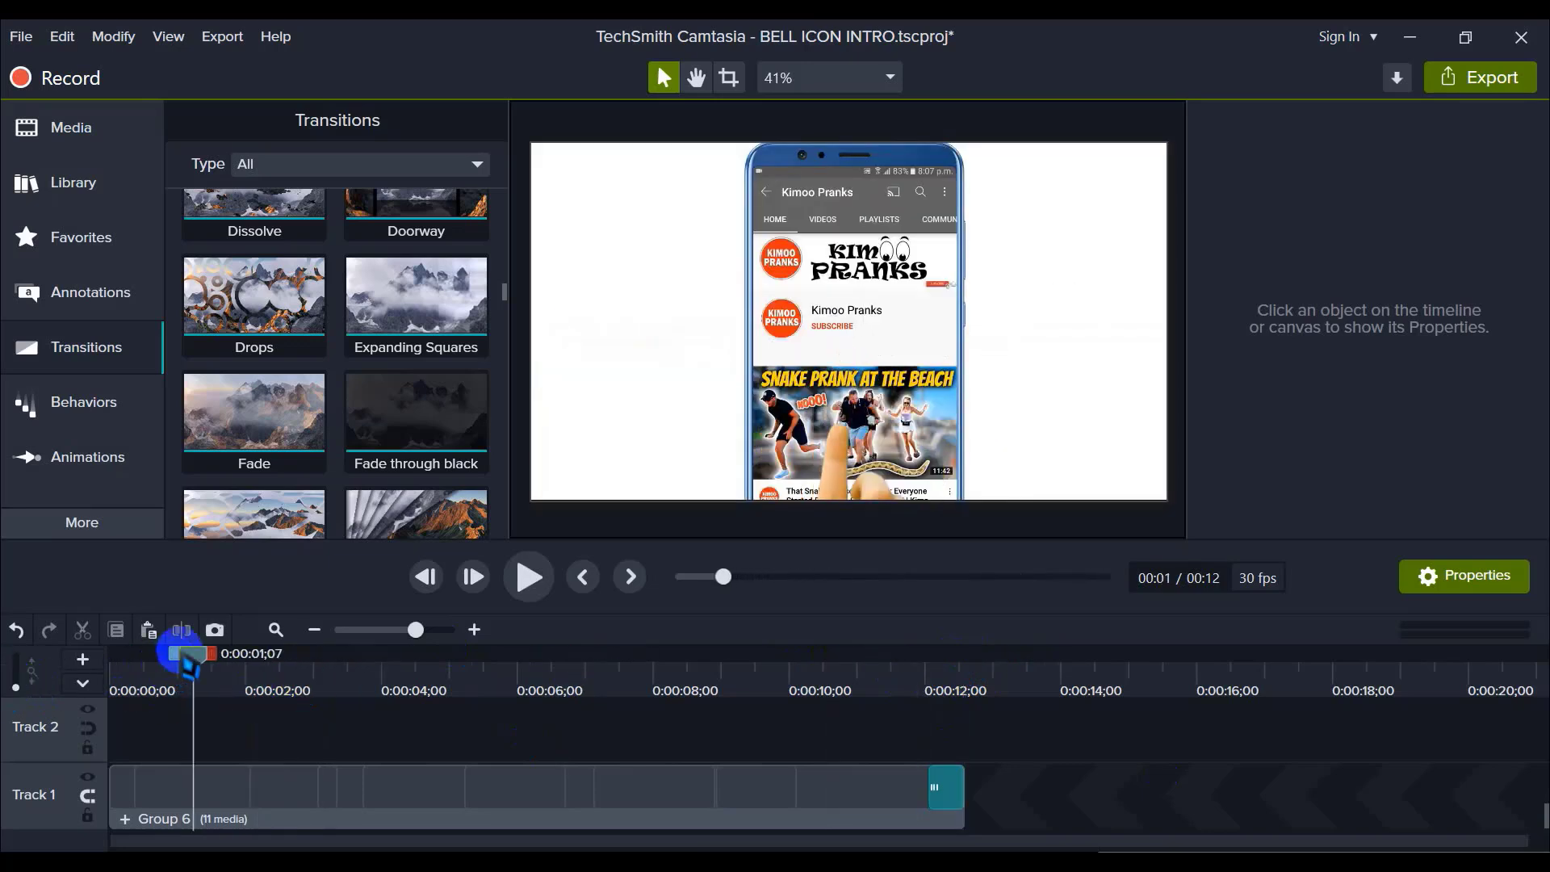
{"action": "left_click_drag", "start_coordinate": [176, 656], "coordinate": [34, 677]}
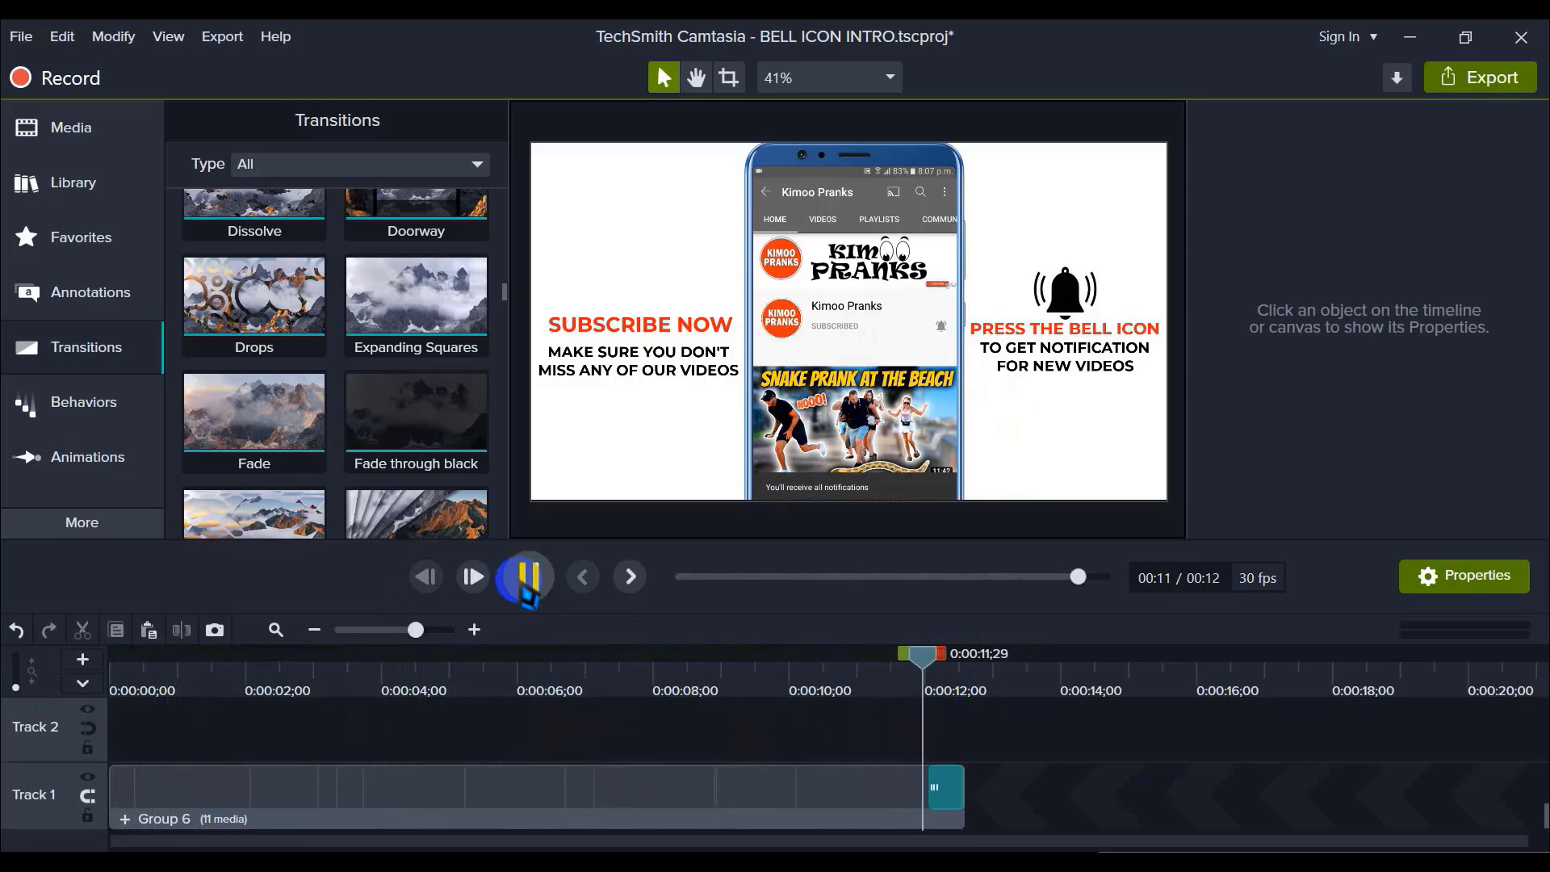
{"action": "left_click_drag", "start_coordinate": [921, 662], "coordinate": [10, 683]}
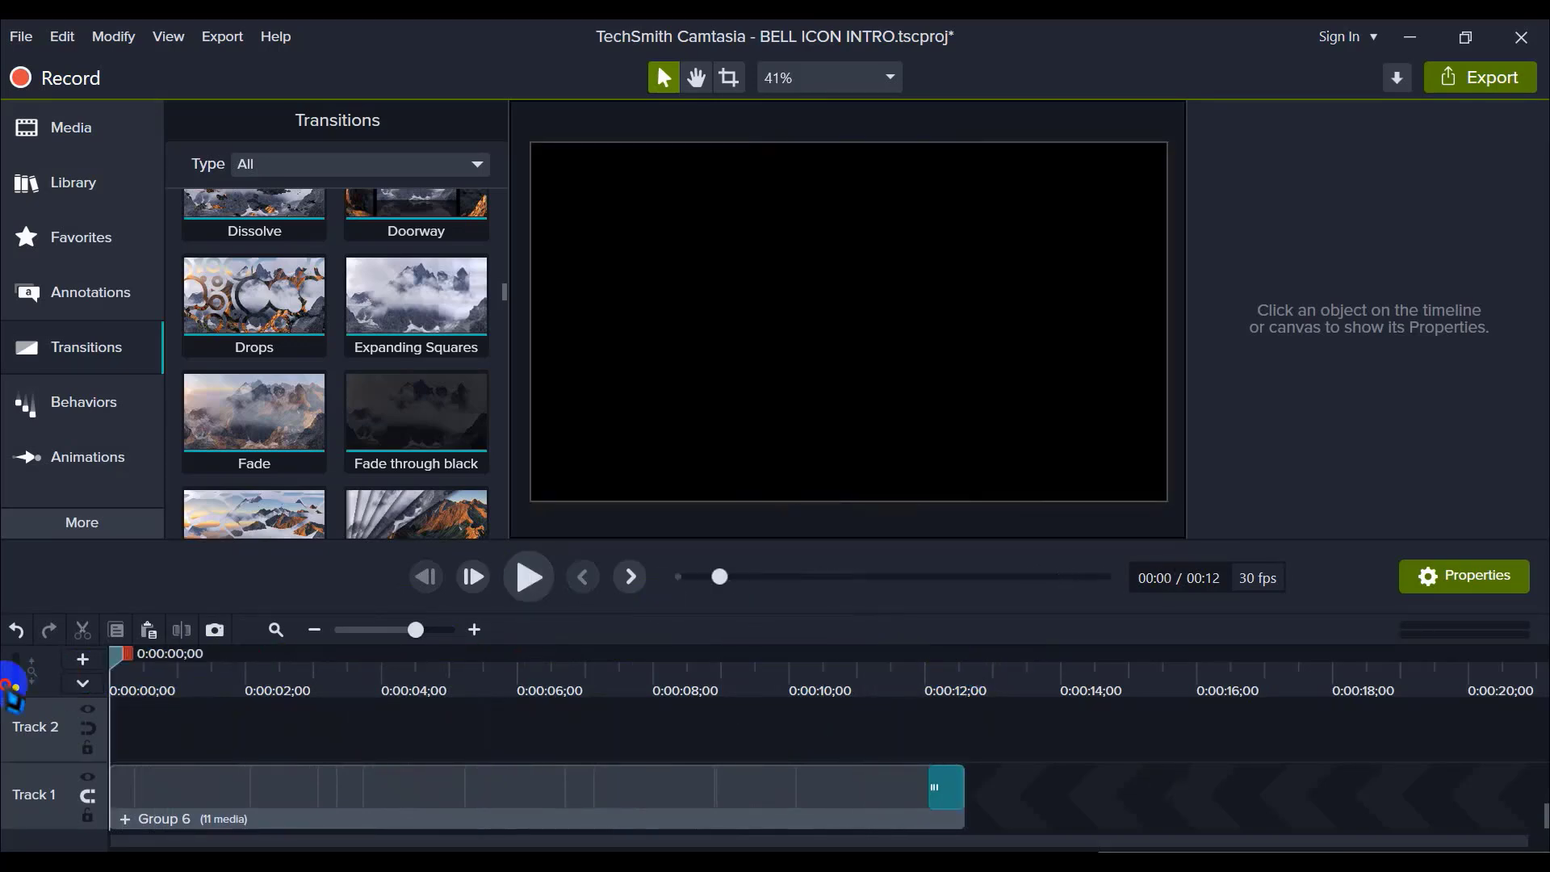
Step: Show the project's media, then switch to File Explorer and look through the Fiverr- Bell icon GIG Make folder for usable files
{"action": "left_click", "coordinate": [71, 133]}
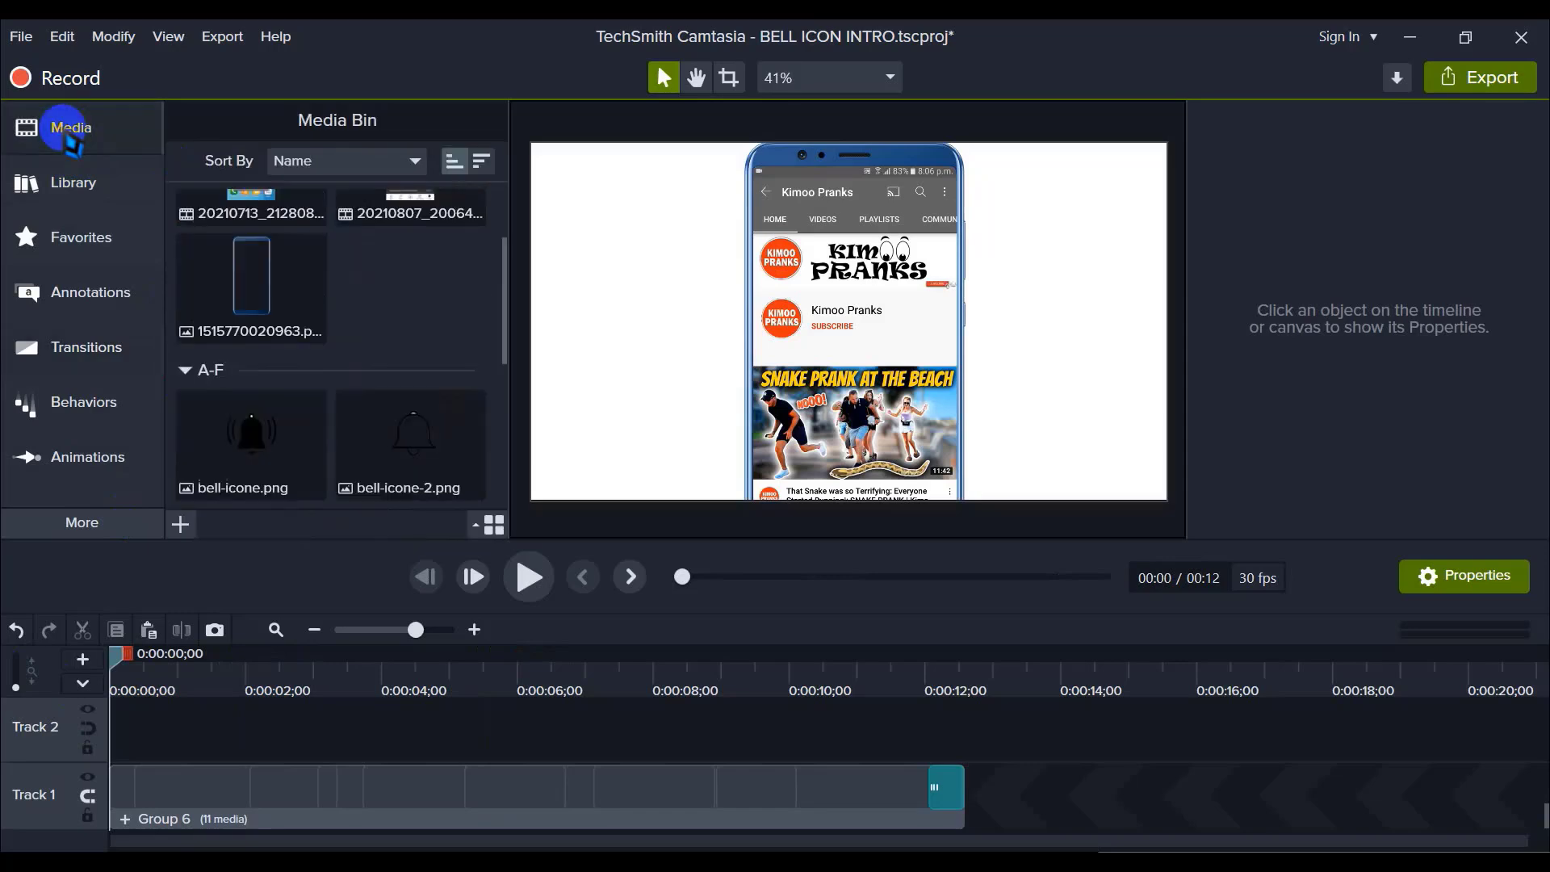
{"action": "left_click", "coordinate": [331, 848]}
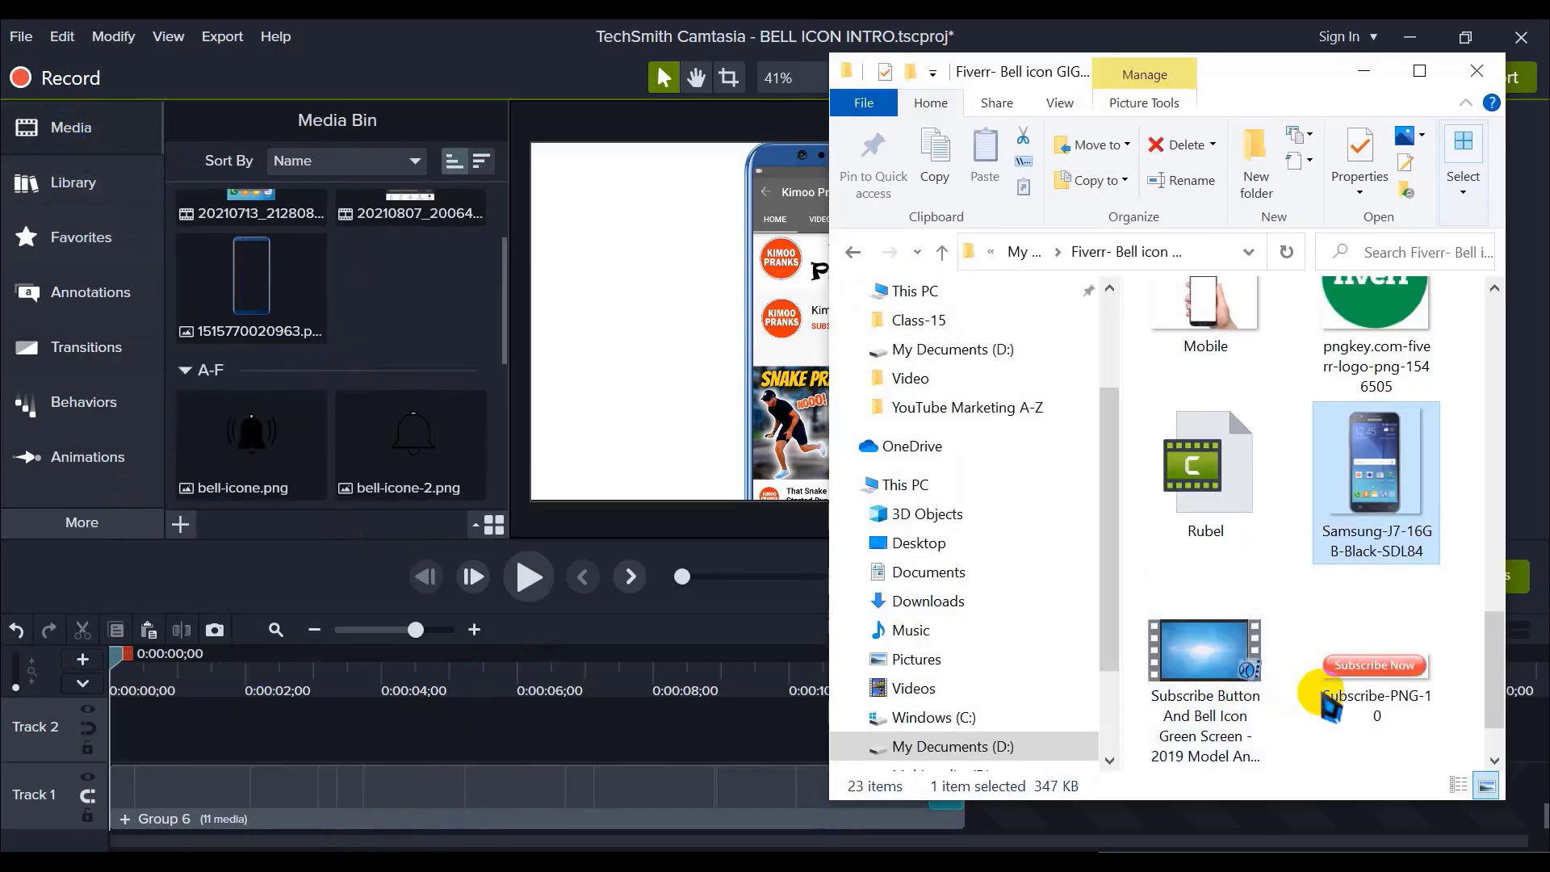
{"action": "scroll", "coordinate": [1373, 694], "scroll_direction": "down", "scroll_amount": 3}
{"action": "scroll", "coordinate": [1390, 715], "scroll_direction": "up", "scroll_amount": 8}
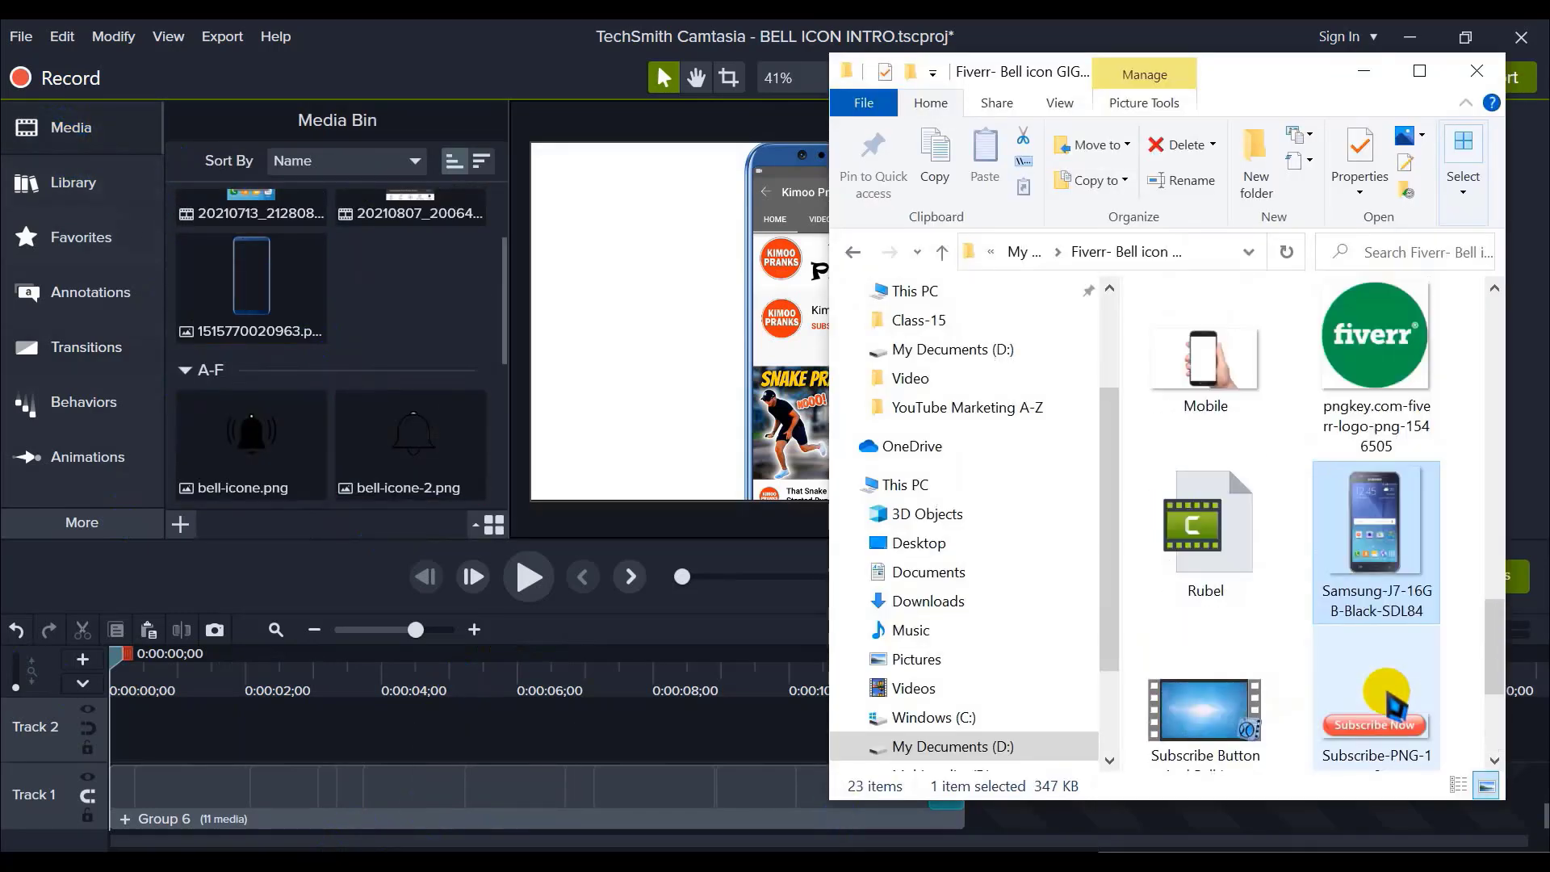
{"action": "scroll", "coordinate": [1393, 703], "scroll_direction": "up", "scroll_amount": 10}
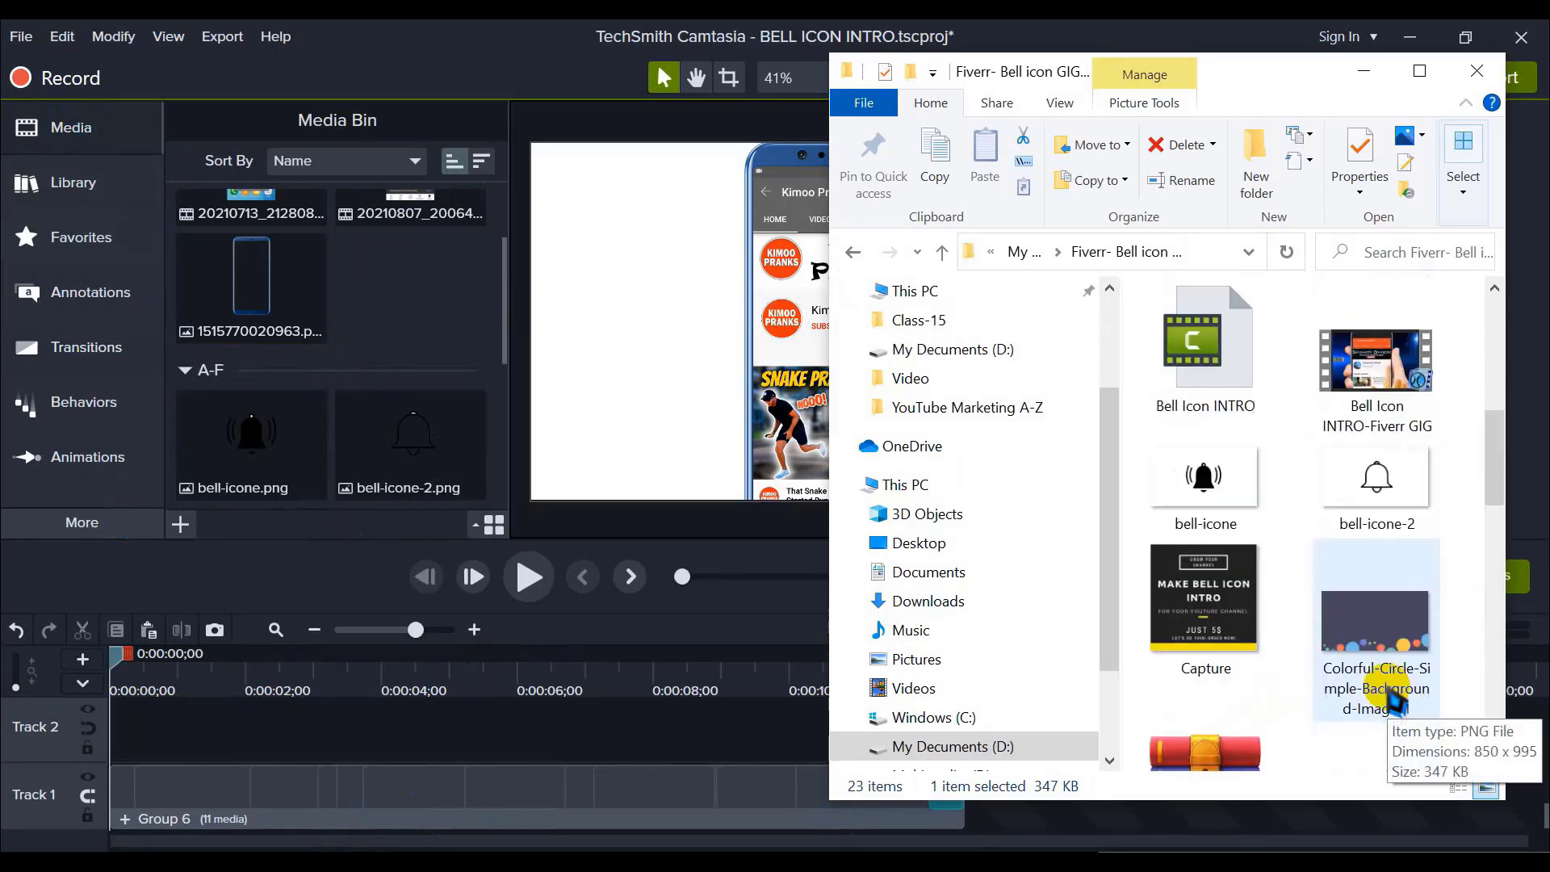
{"action": "left_click", "coordinate": [1209, 613]}
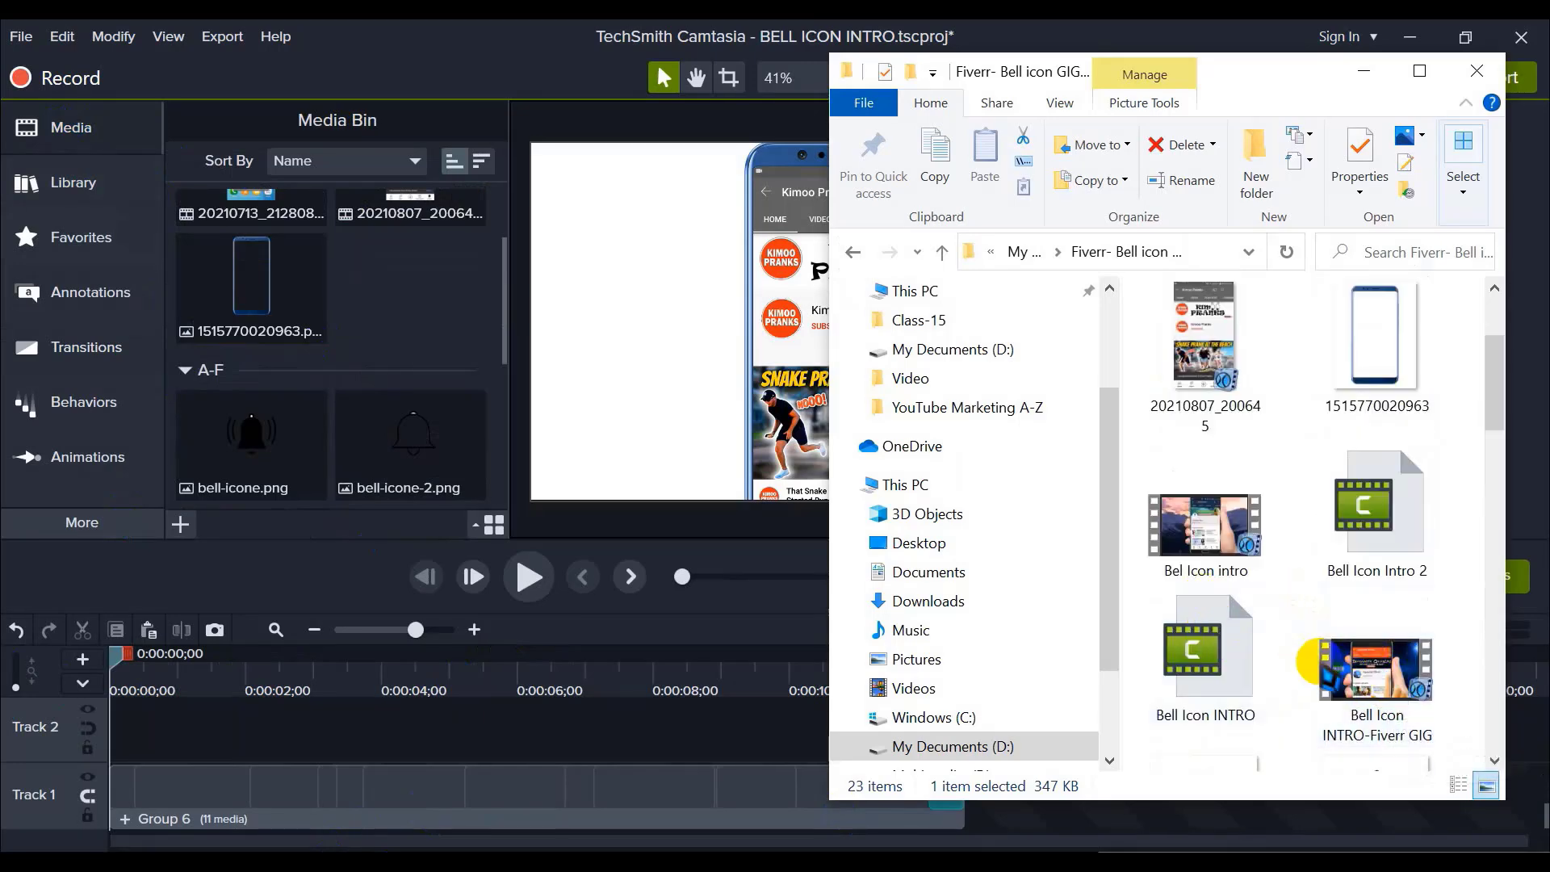
{"action": "scroll", "coordinate": [1235, 614], "scroll_direction": "up", "scroll_amount": 2}
{"action": "scroll", "coordinate": [1349, 533], "scroll_direction": "down", "scroll_amount": 15}
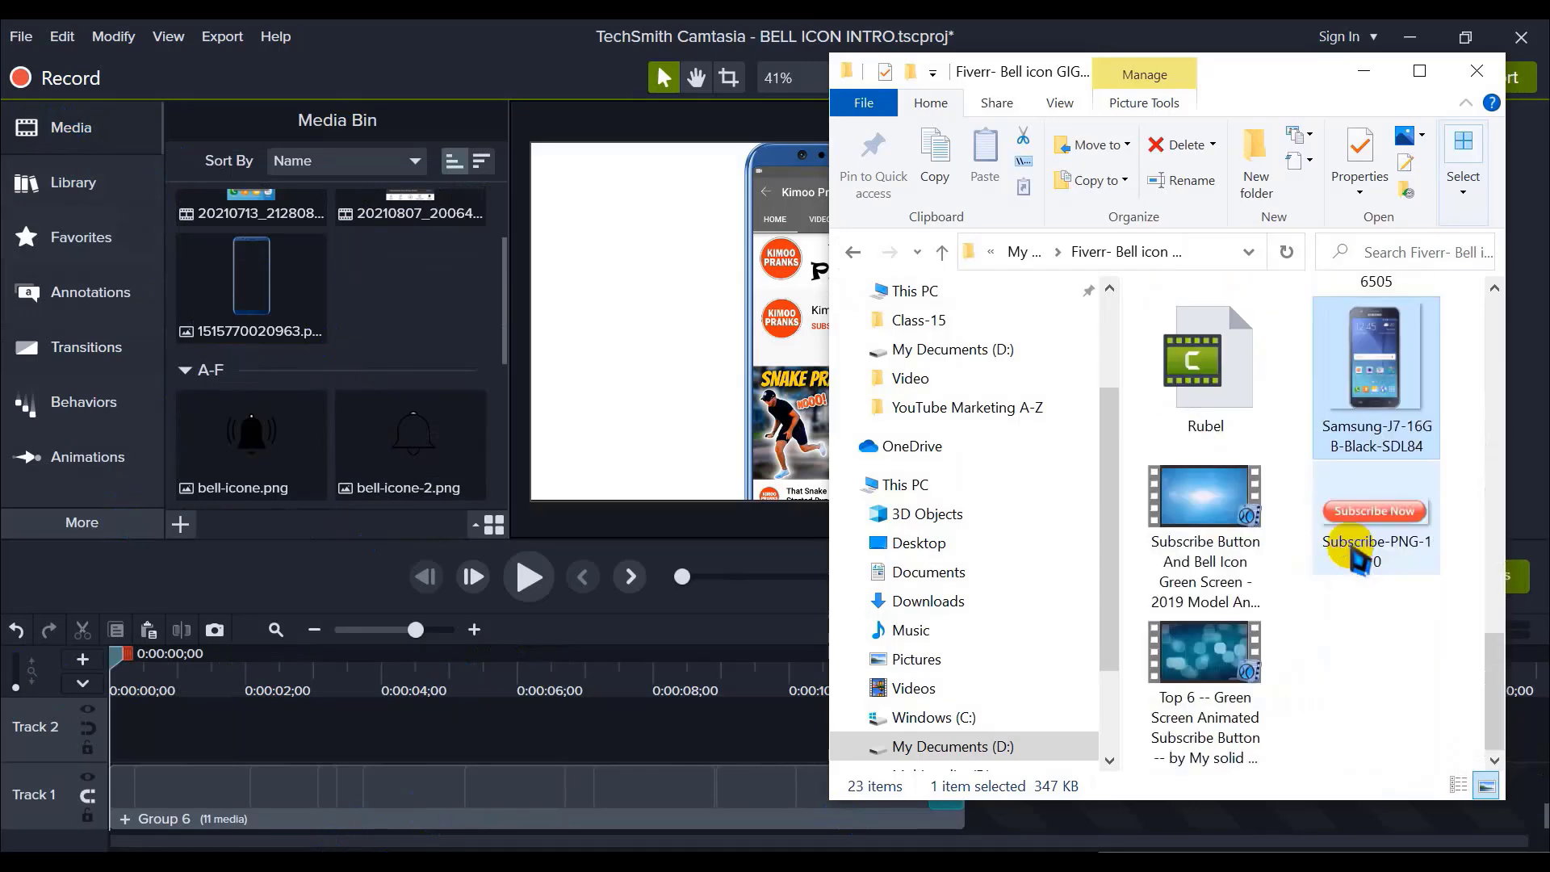
{"action": "scroll", "coordinate": [1359, 558], "scroll_direction": "up", "scroll_amount": 10}
{"action": "scroll", "coordinate": [1316, 567], "scroll_direction": "up", "scroll_amount": 10}
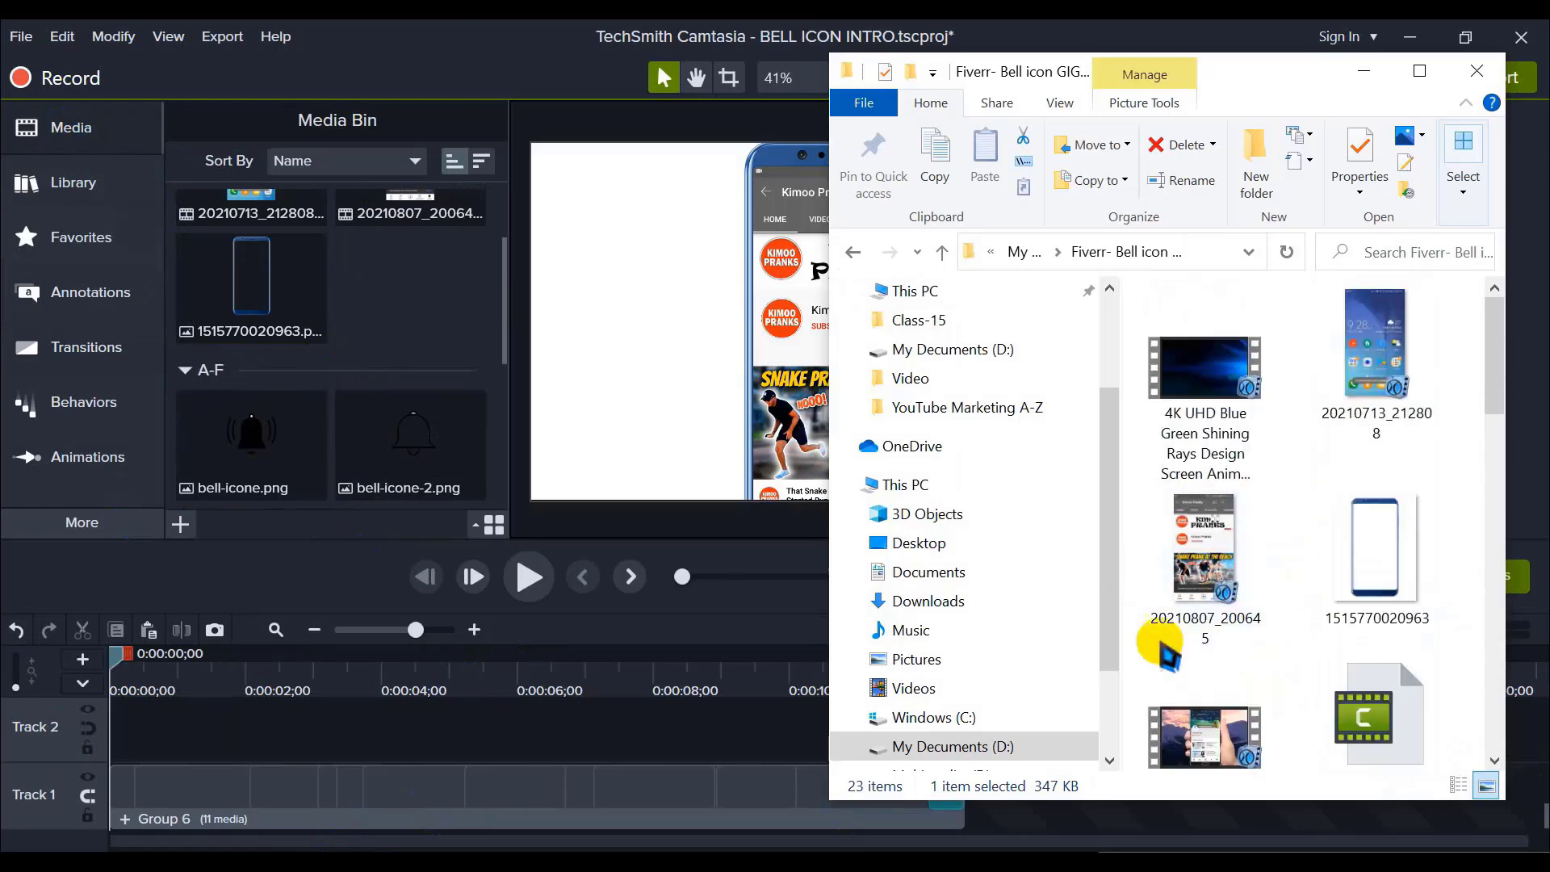
{"action": "scroll", "coordinate": [1168, 654], "scroll_direction": "down", "scroll_amount": 2}
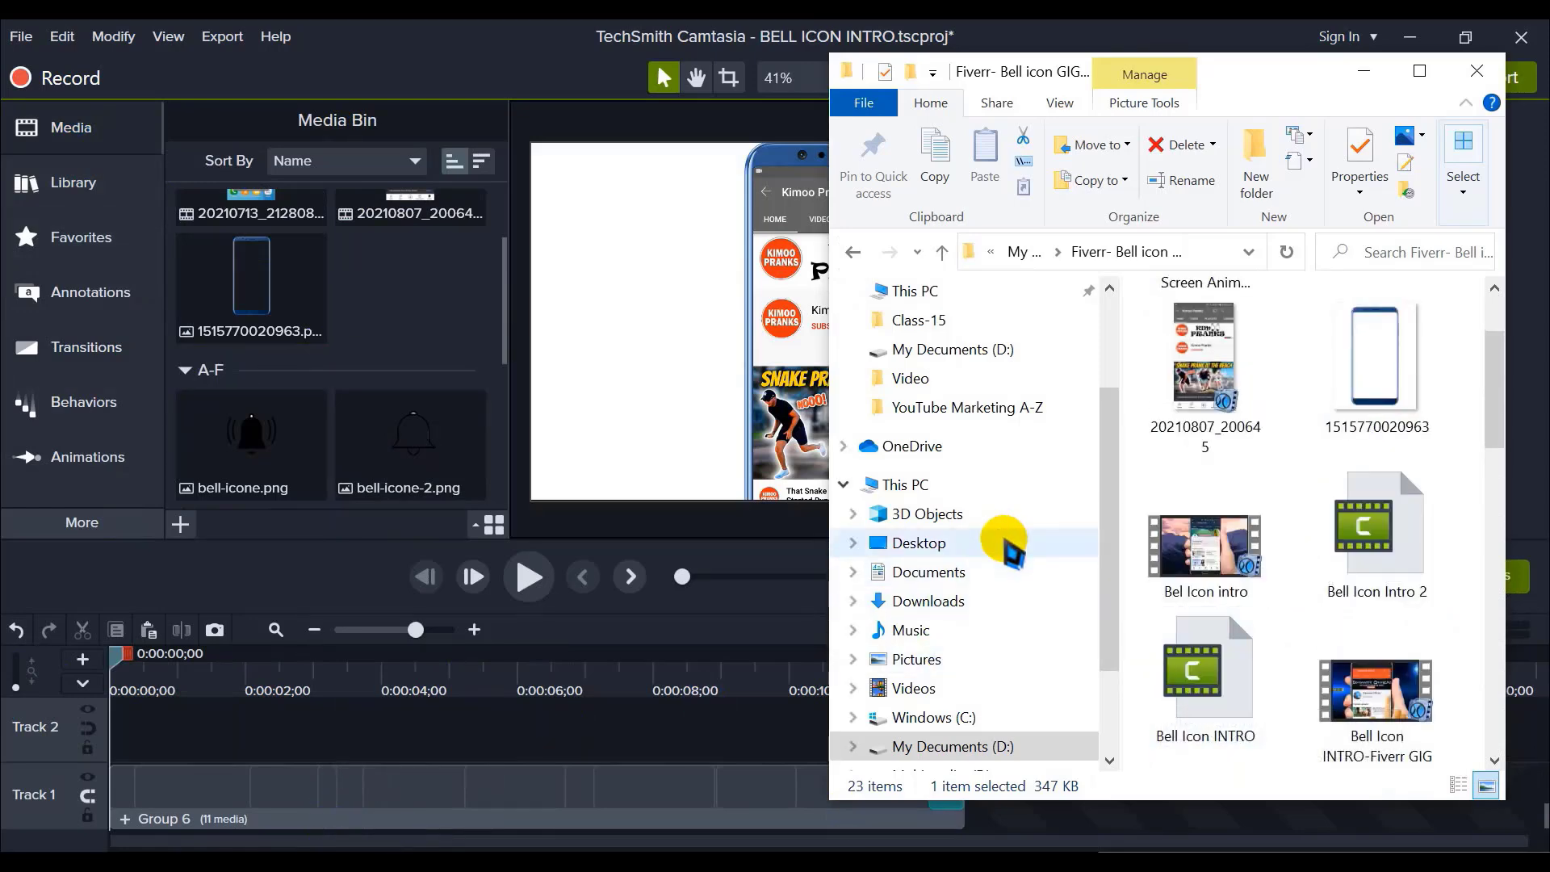
Step: Enlarge the File Explorer window and open the Free Sound Effect folder inside Instrument SONGS on the Multimedia (E:) drive
{"action": "left_click", "coordinate": [942, 746]}
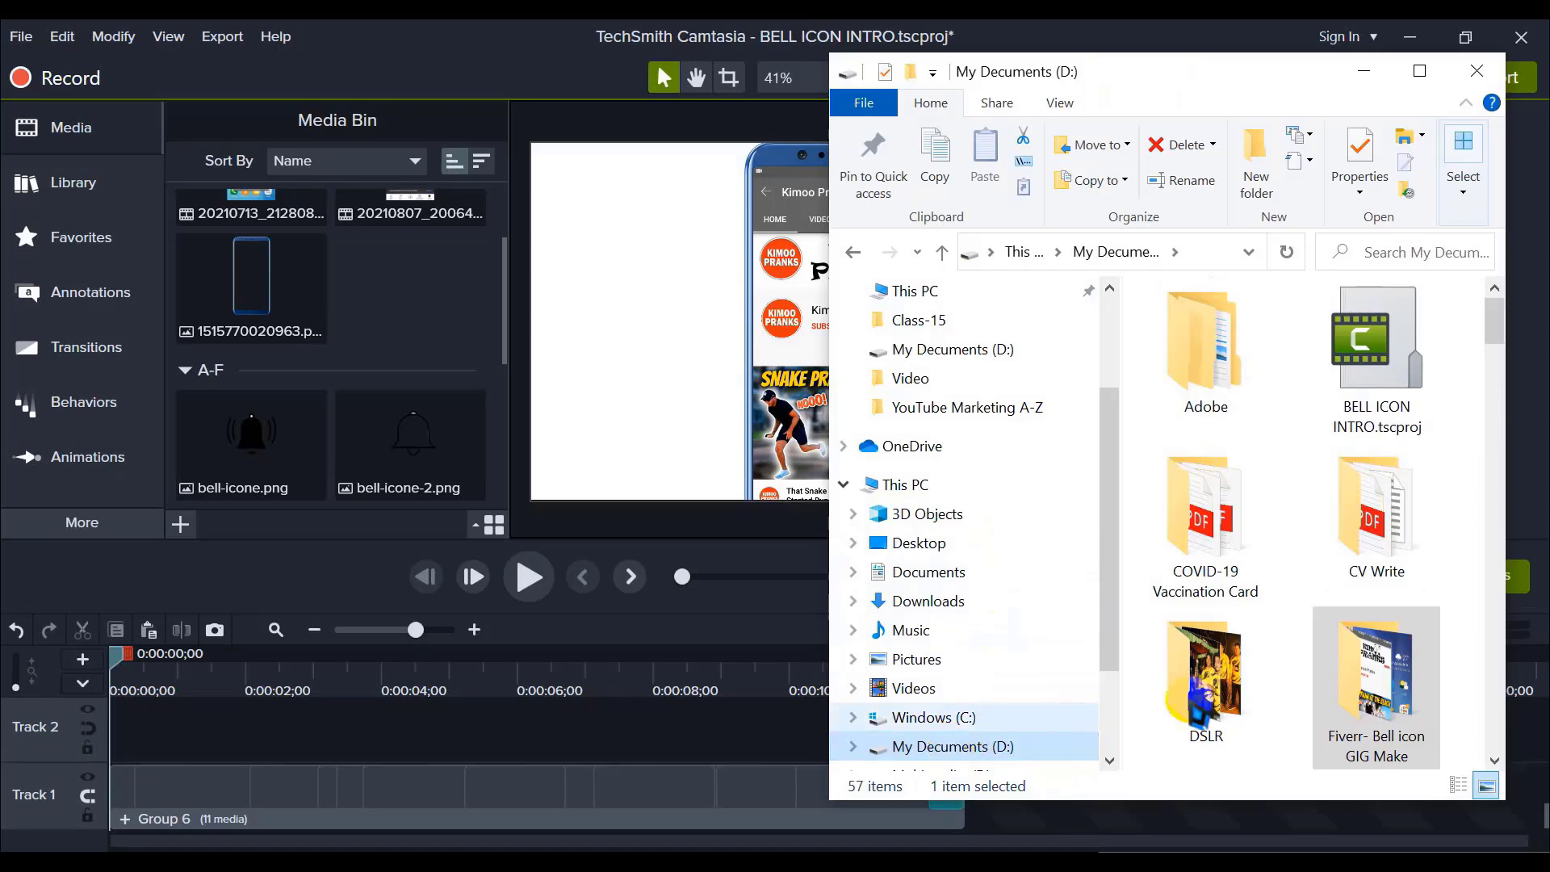
{"action": "left_click", "coordinate": [1419, 71]}
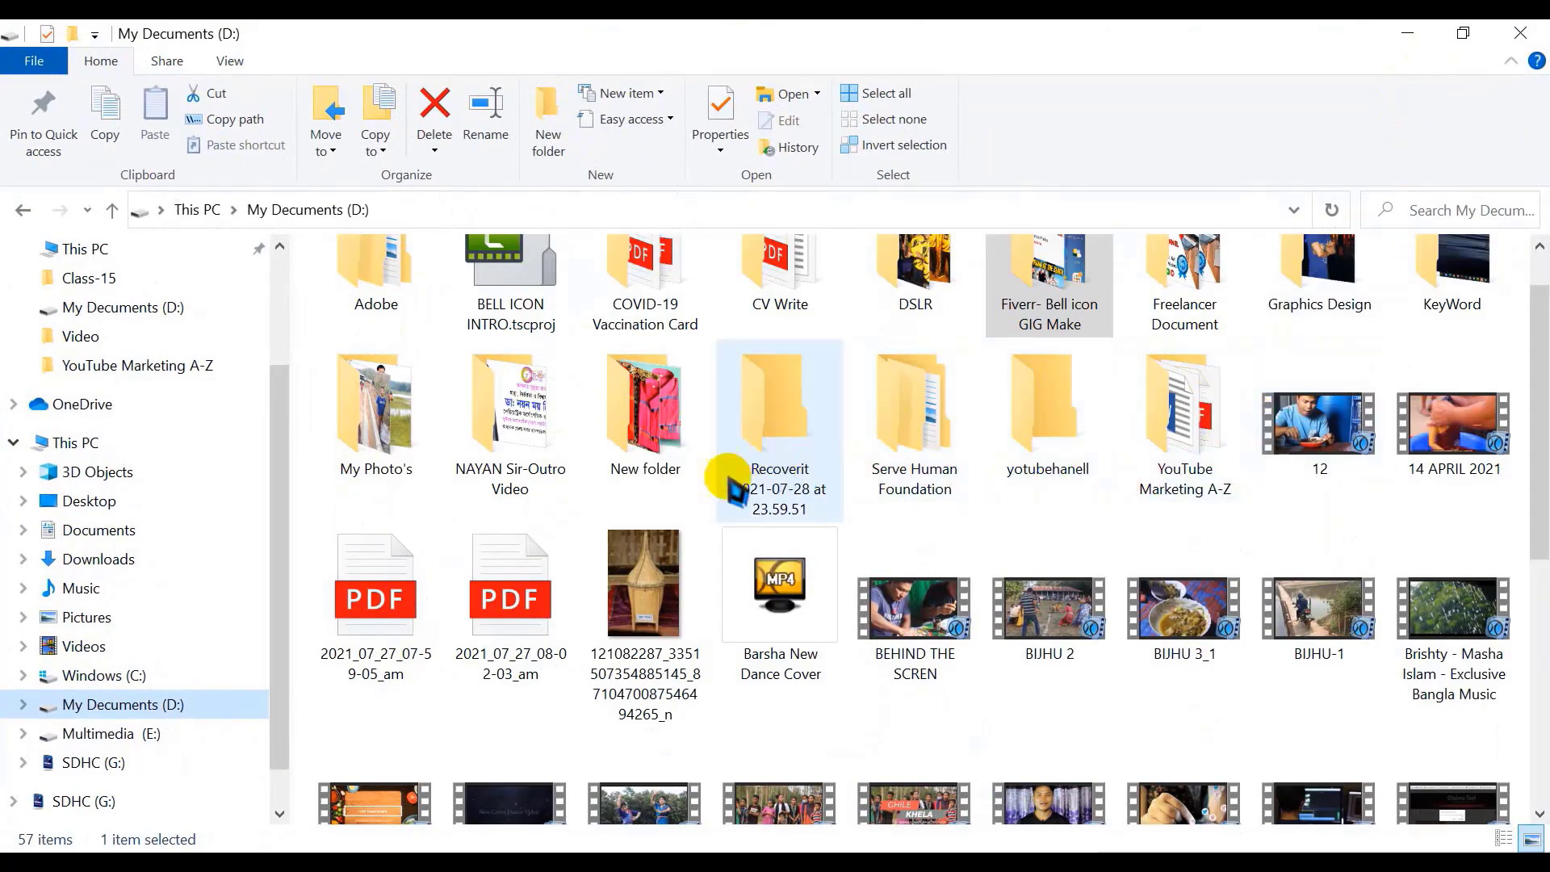
{"action": "left_click", "coordinate": [101, 733]}
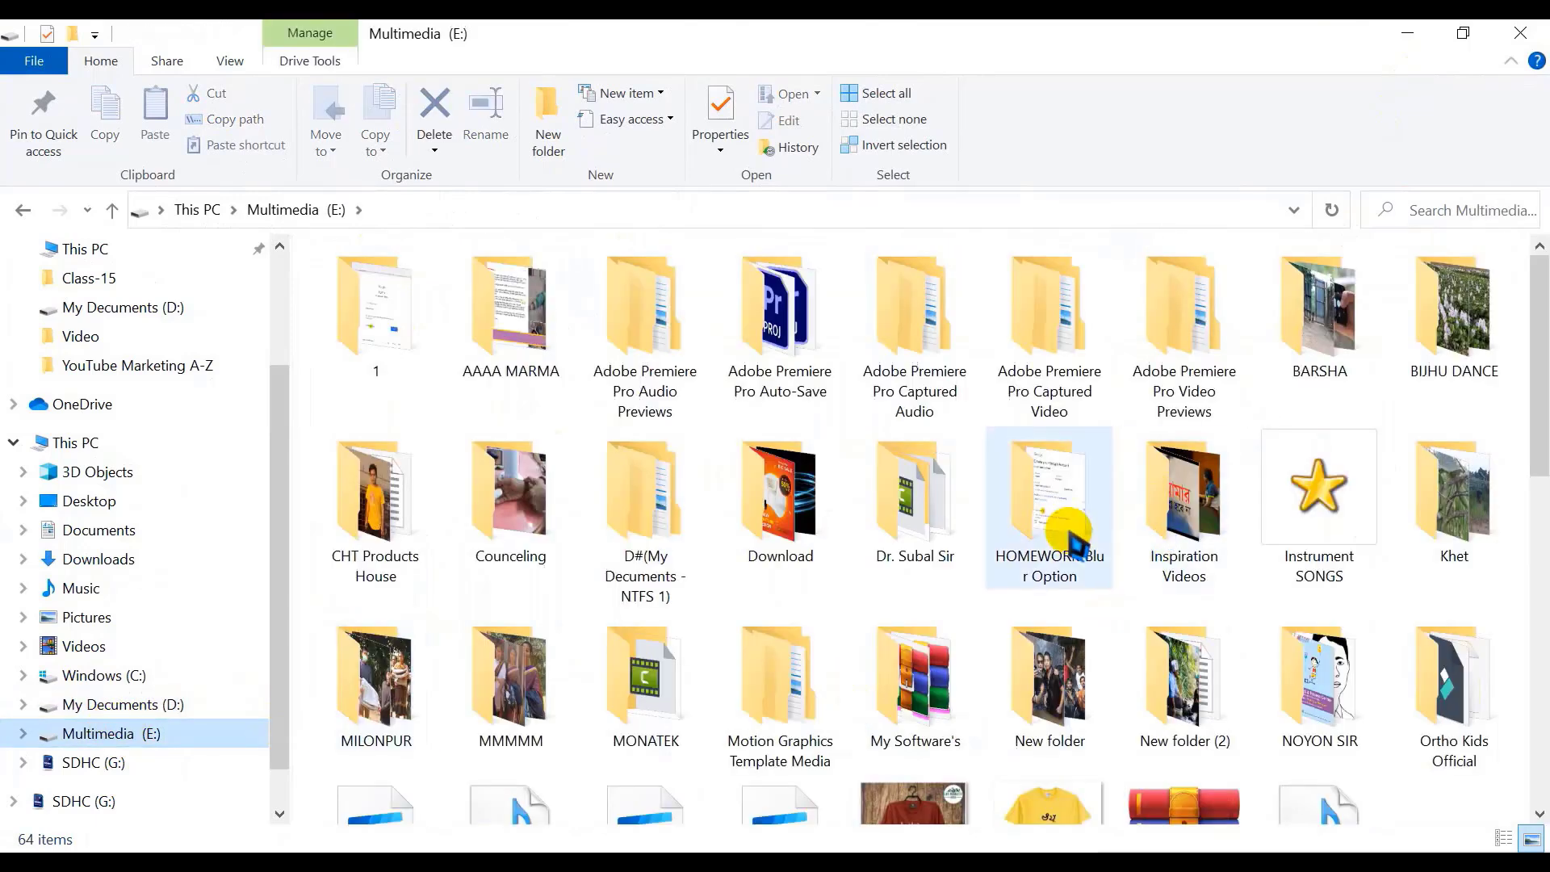
{"action": "double_click", "coordinate": [1312, 511]}
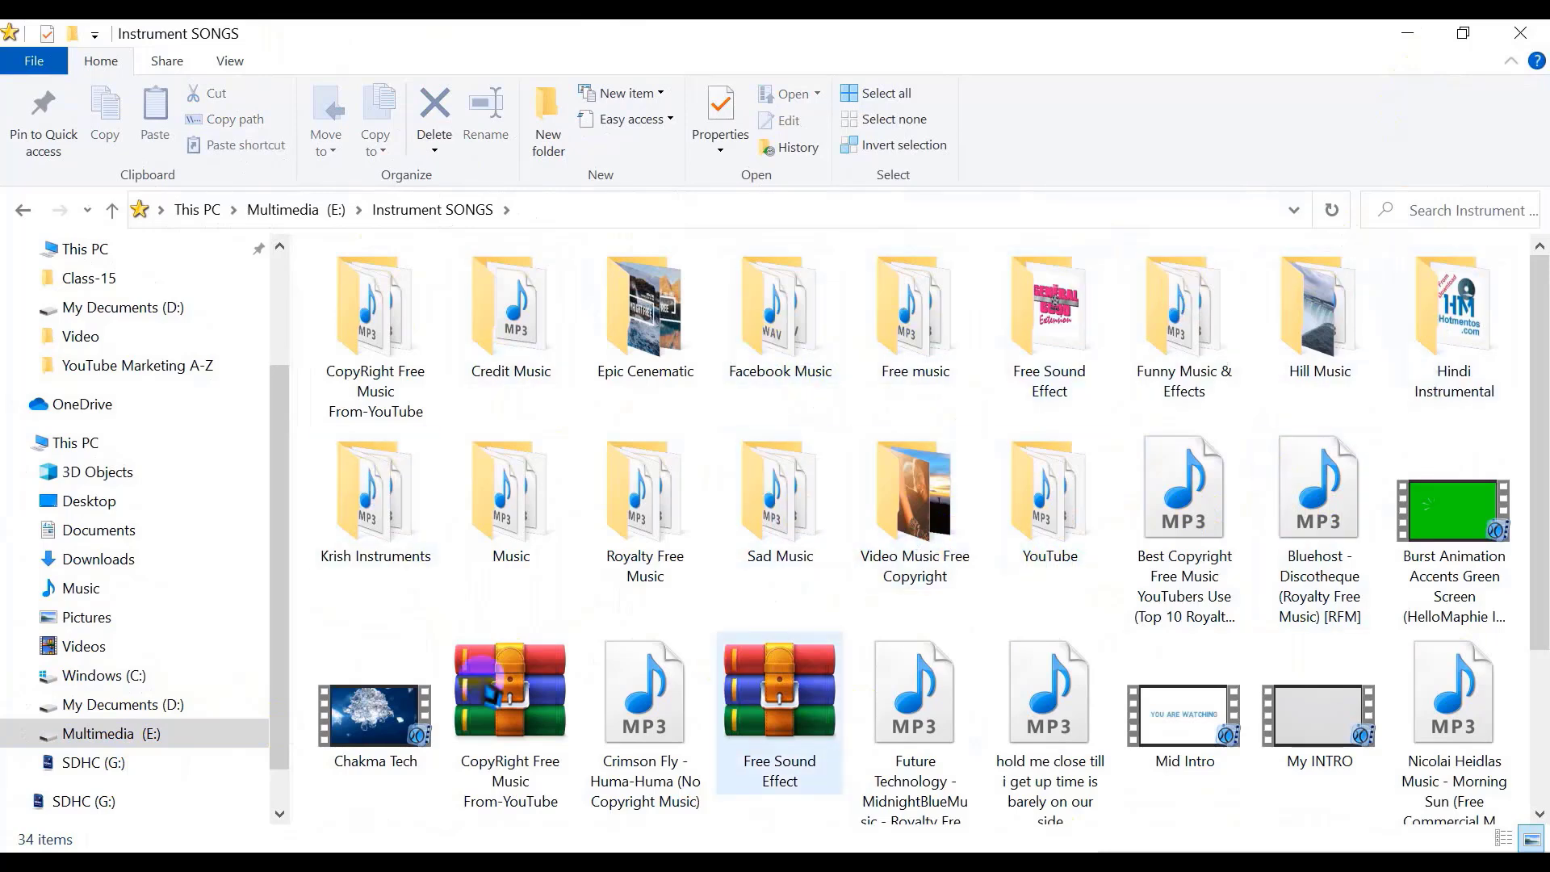
{"action": "double_click", "coordinate": [1042, 360]}
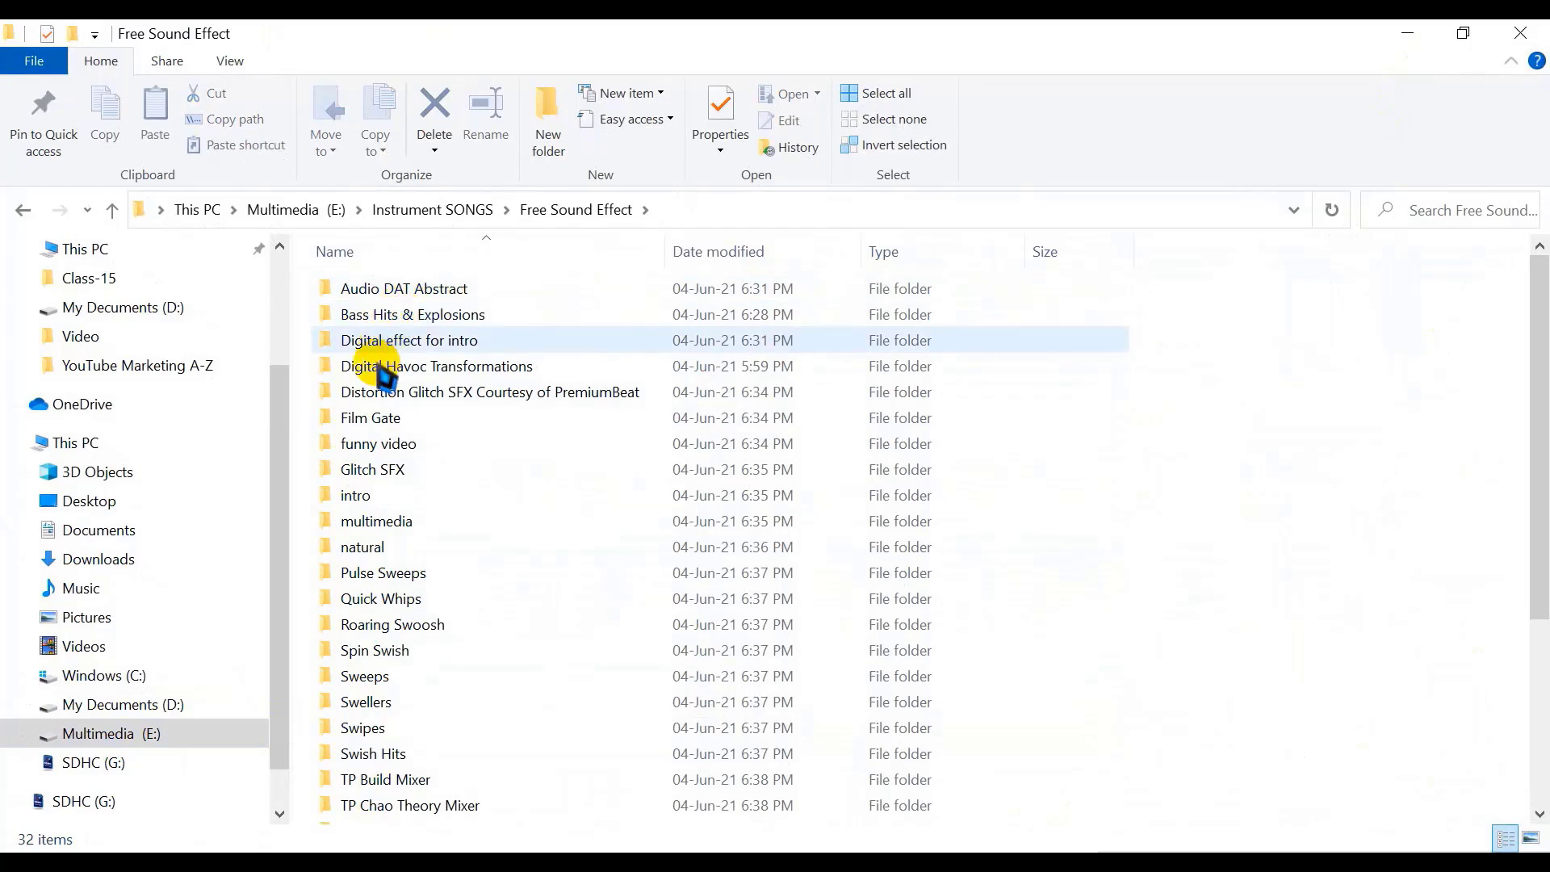
Step: Look through the sound effect folders, open the intro folder and listen to Chaos_1, closing the player
{"action": "scroll", "coordinate": [395, 759], "scroll_direction": "down", "scroll_amount": 4}
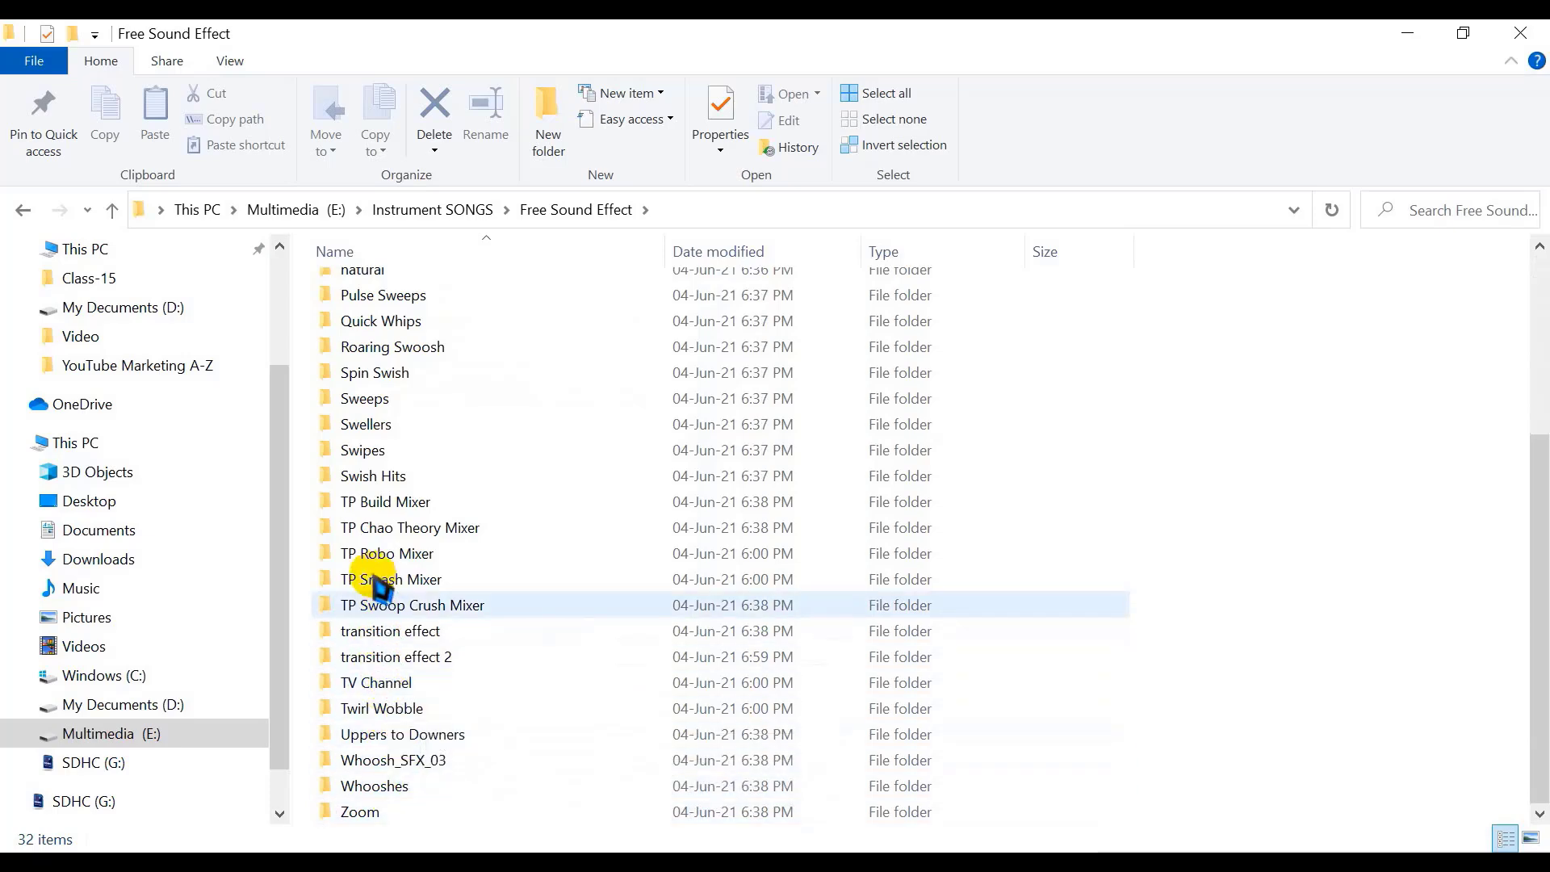
{"action": "scroll", "coordinate": [379, 323], "scroll_direction": "up", "scroll_amount": 3}
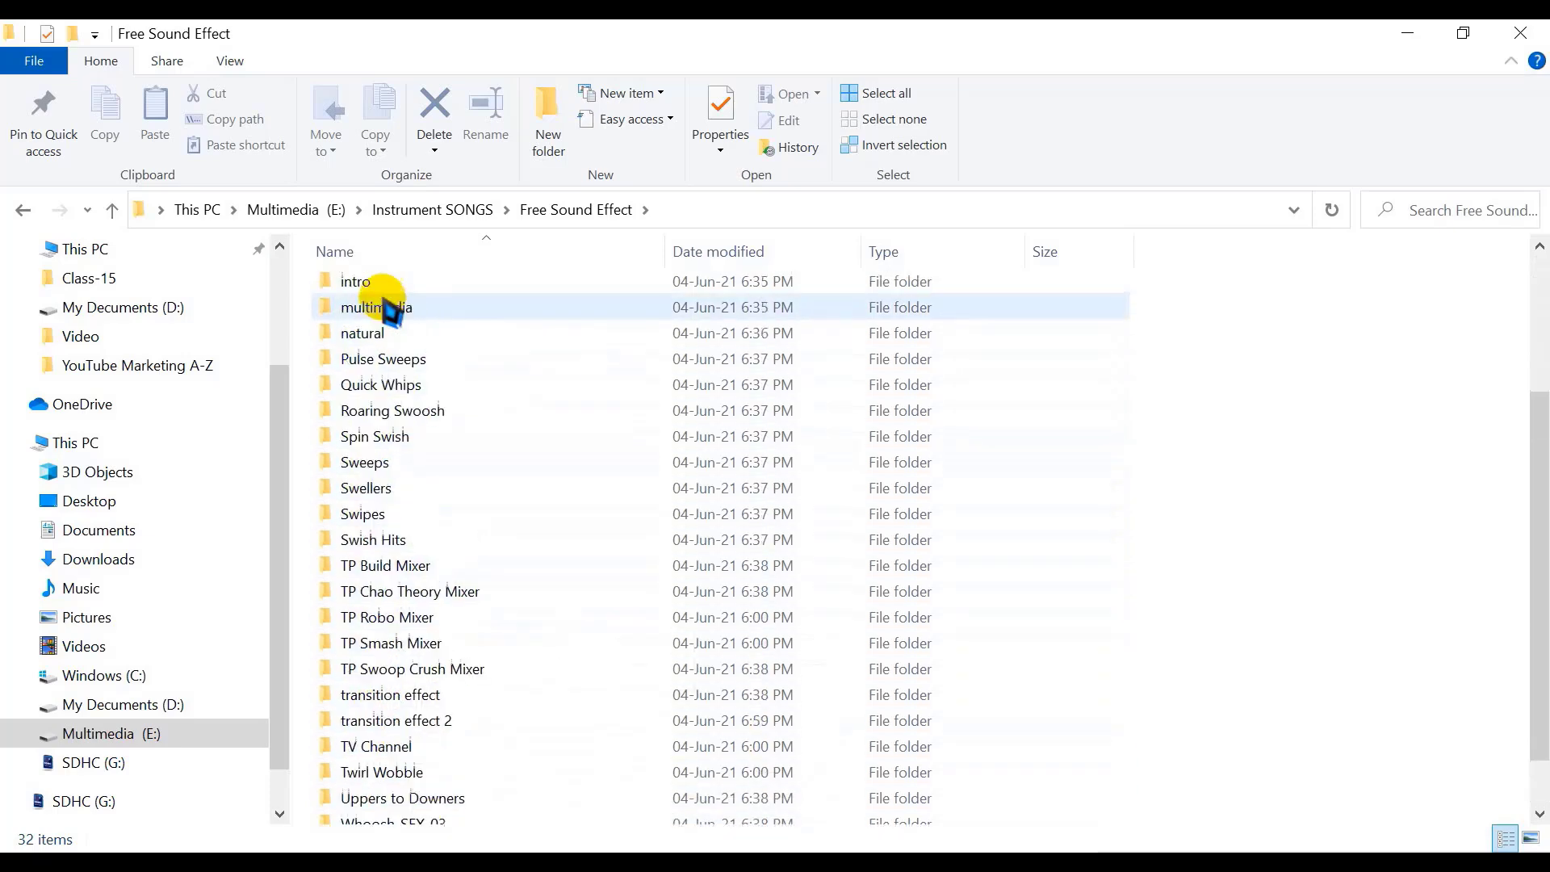
{"action": "scroll", "coordinate": [394, 305], "scroll_direction": "up", "scroll_amount": 1}
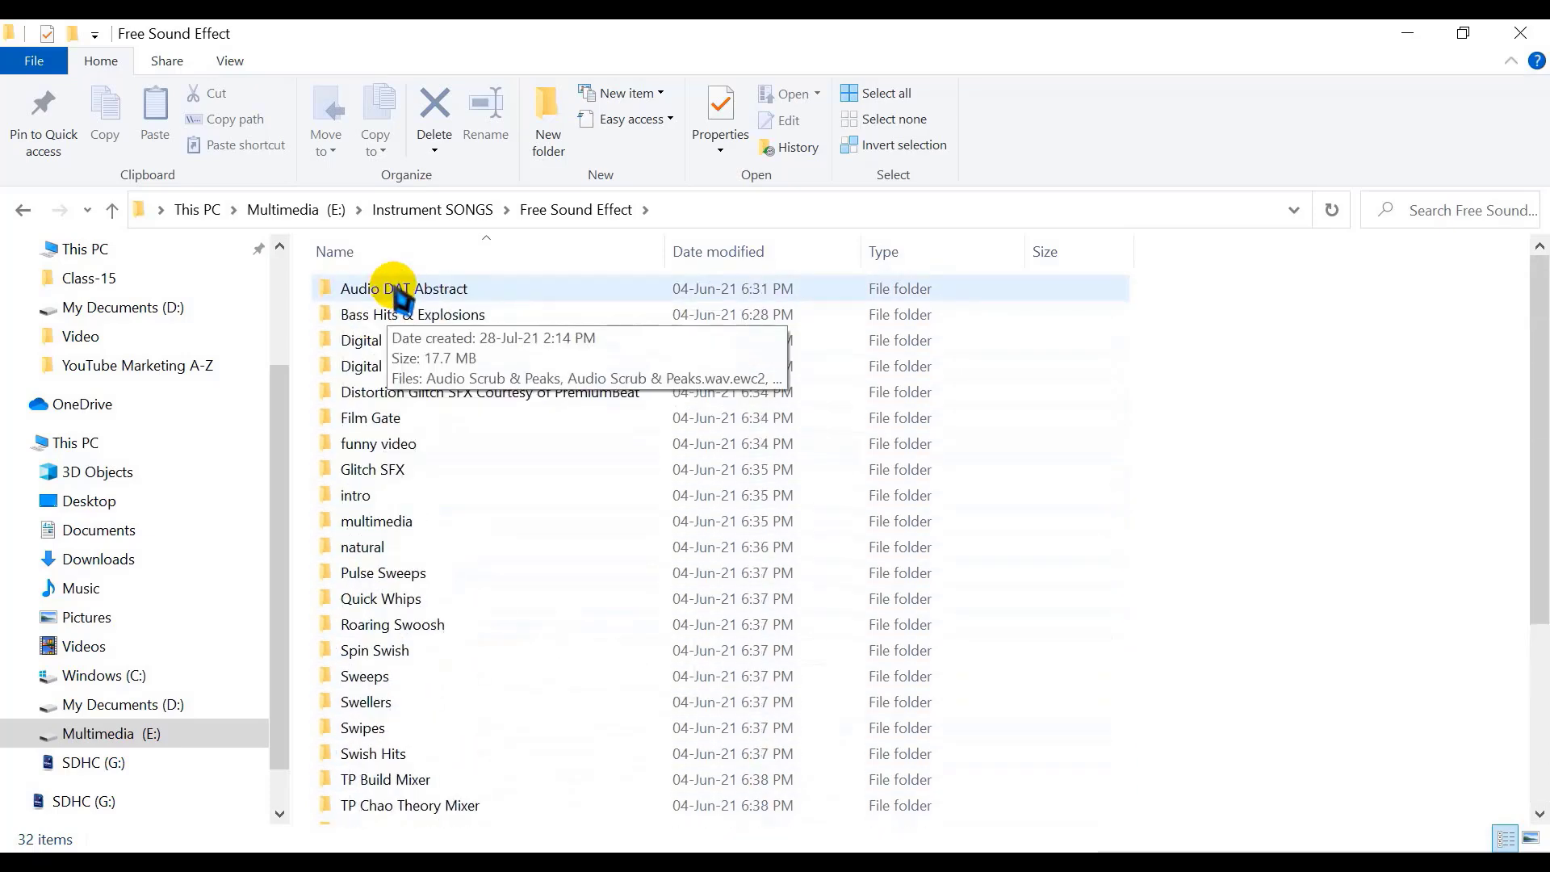
{"action": "double_click", "coordinate": [388, 495]}
{"action": "left_click", "coordinate": [376, 293]}
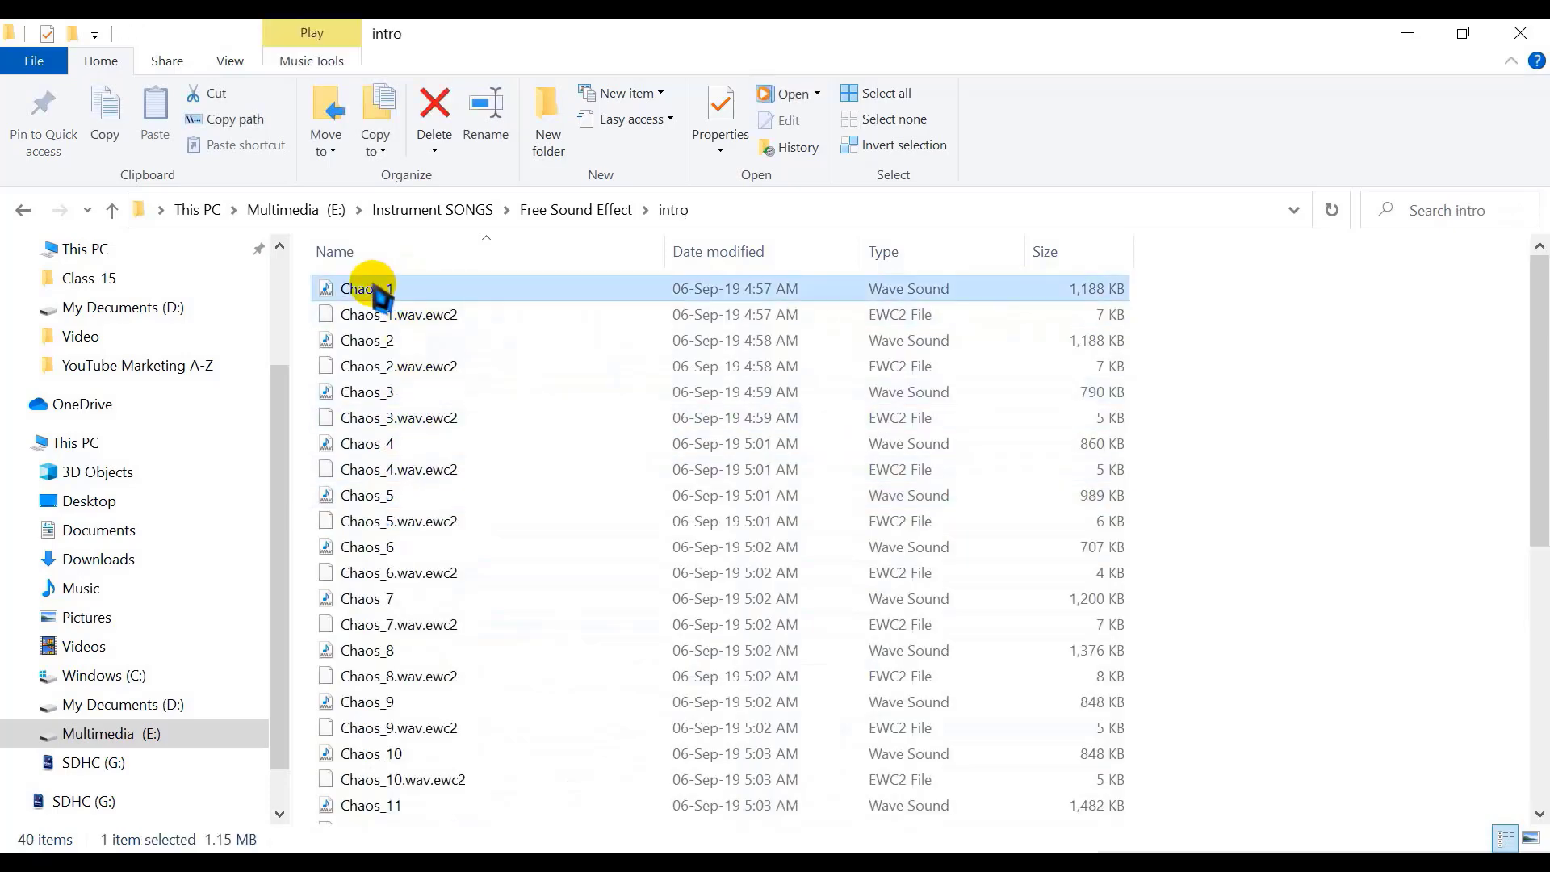
{"action": "double_click", "coordinate": [378, 292]}
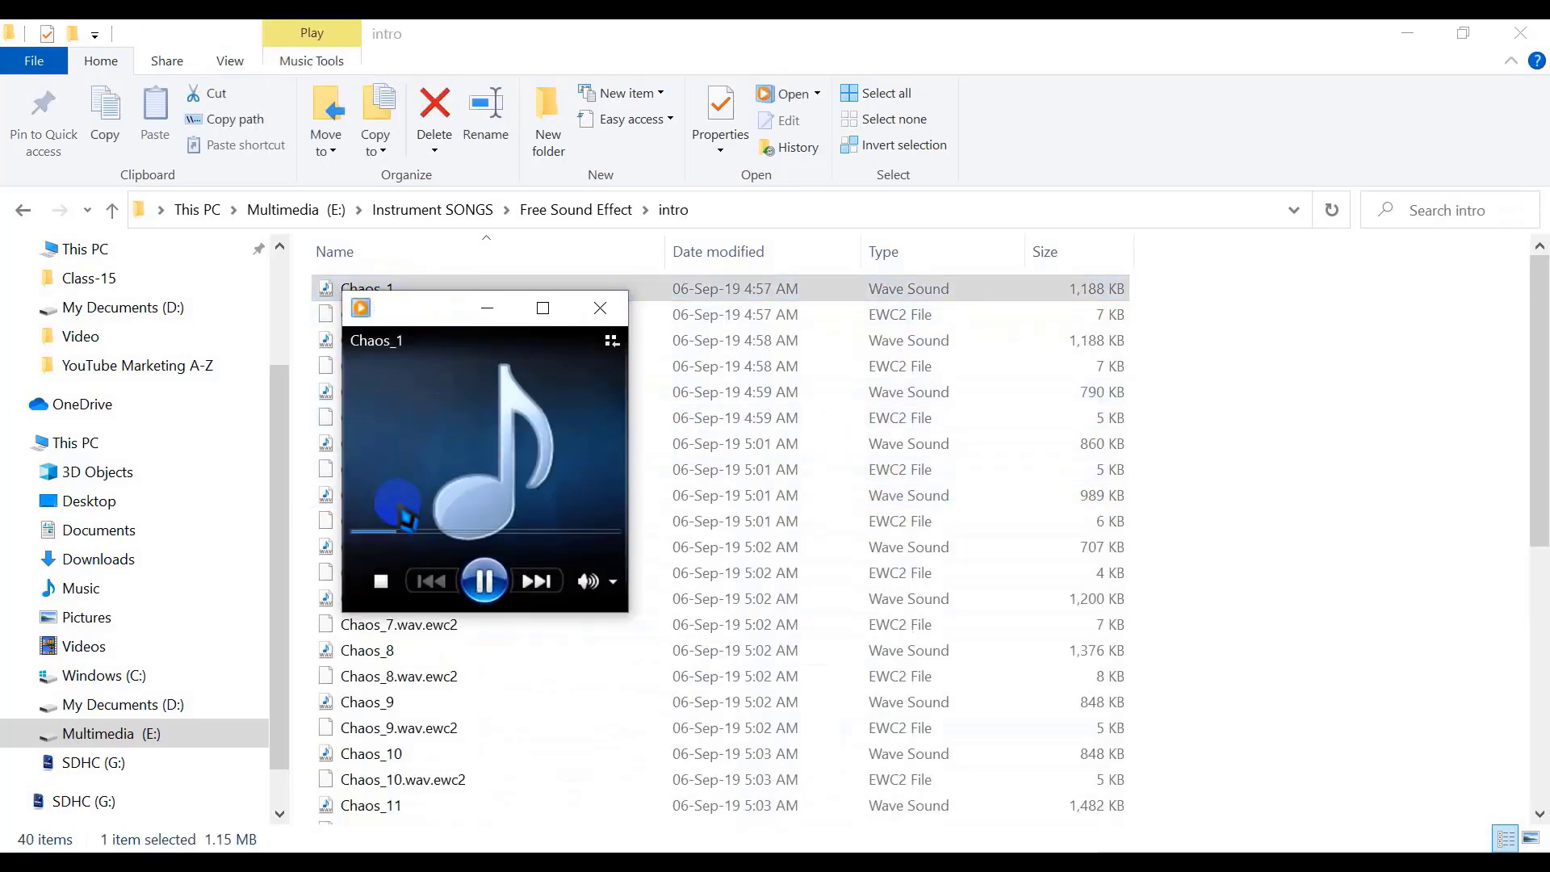
{"action": "left_click", "coordinate": [599, 310]}
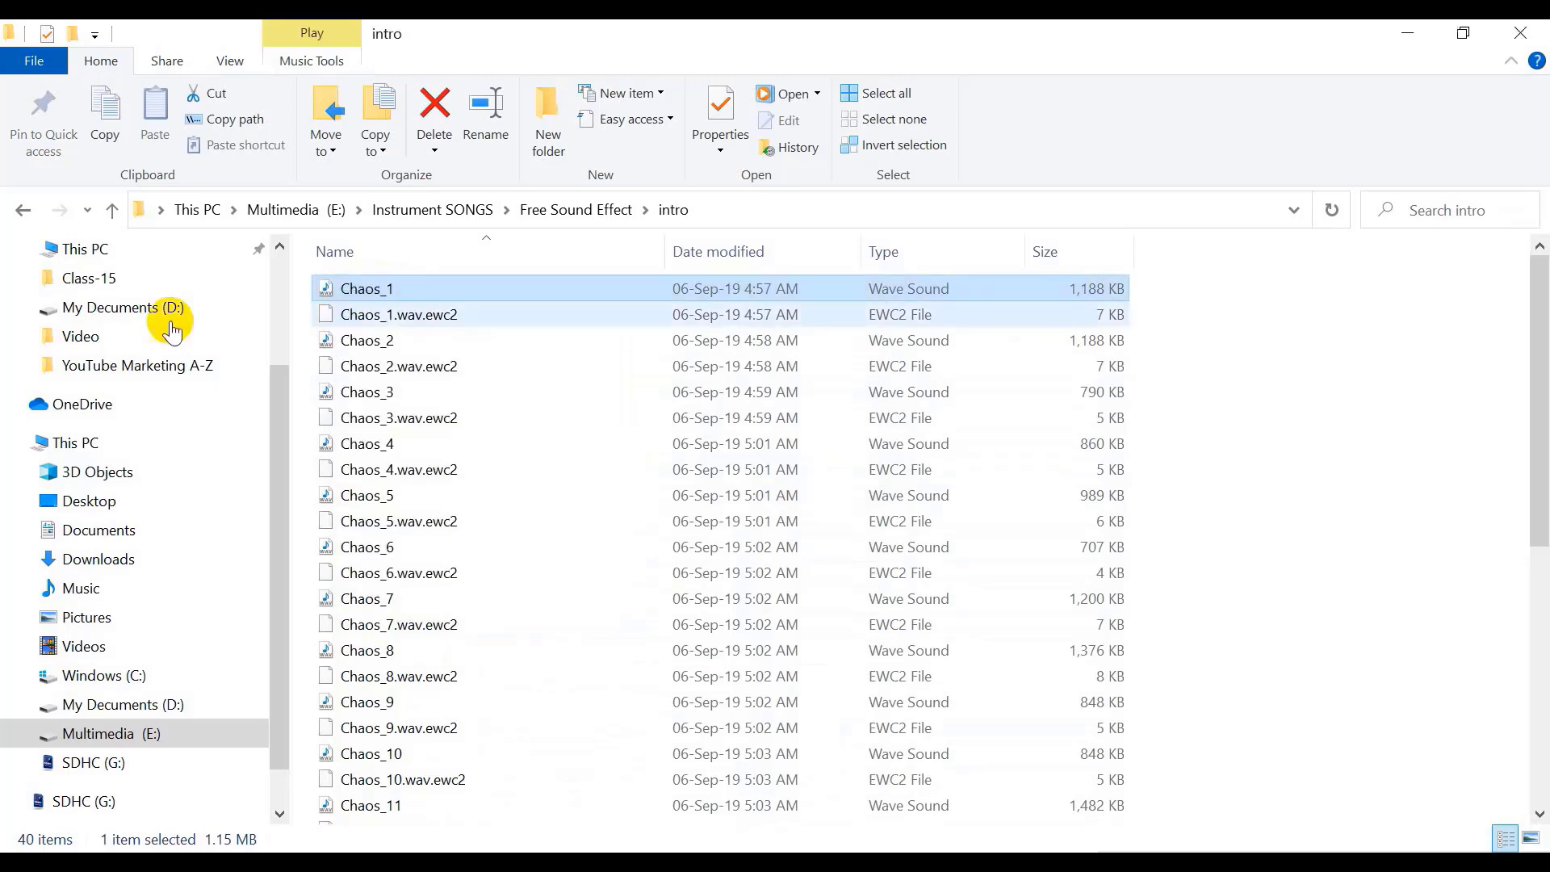
Step: Open the natural folder in Free Sound Effect and listen briefly to Light_Rain, closing the player
{"action": "left_click", "coordinate": [112, 210]}
{"action": "double_click", "coordinate": [347, 545]}
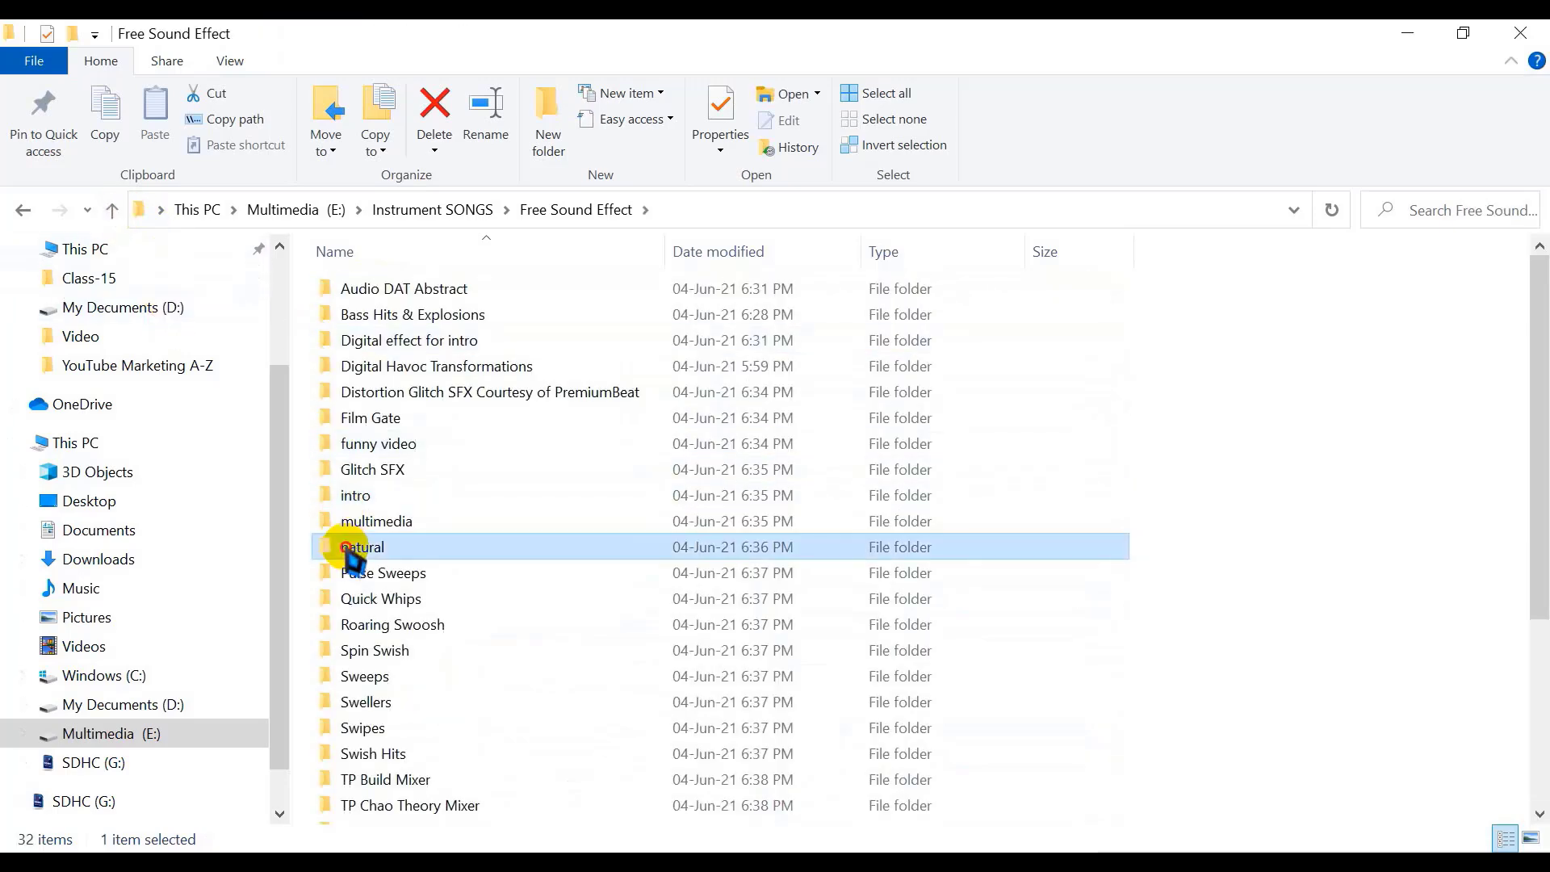
{"action": "left_click", "coordinate": [368, 393]}
{"action": "double_click", "coordinate": [369, 395]}
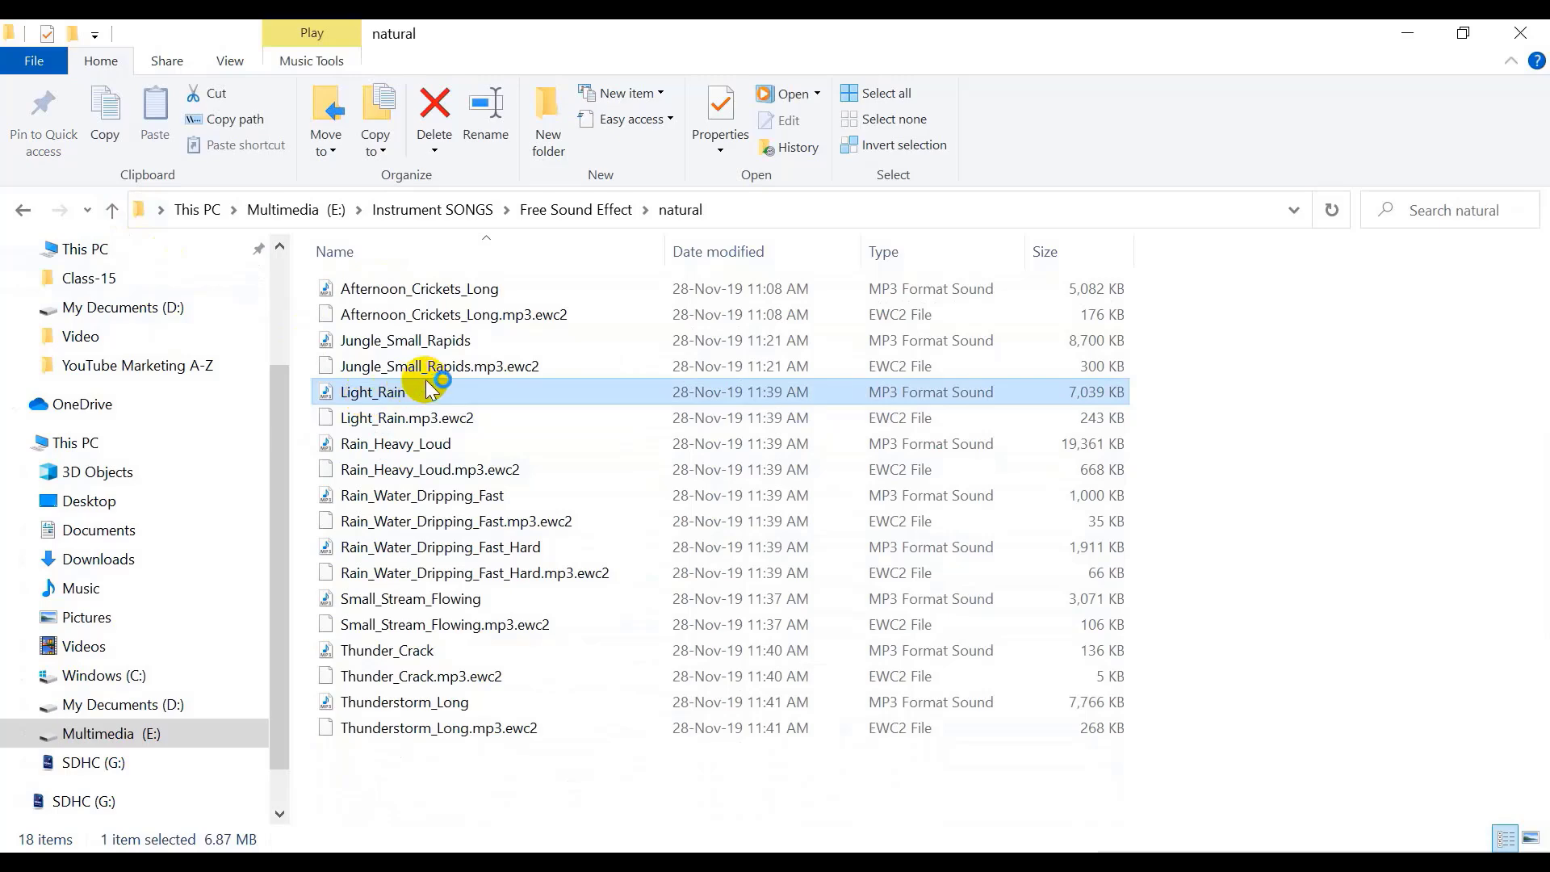
{"action": "left_click", "coordinate": [613, 309]}
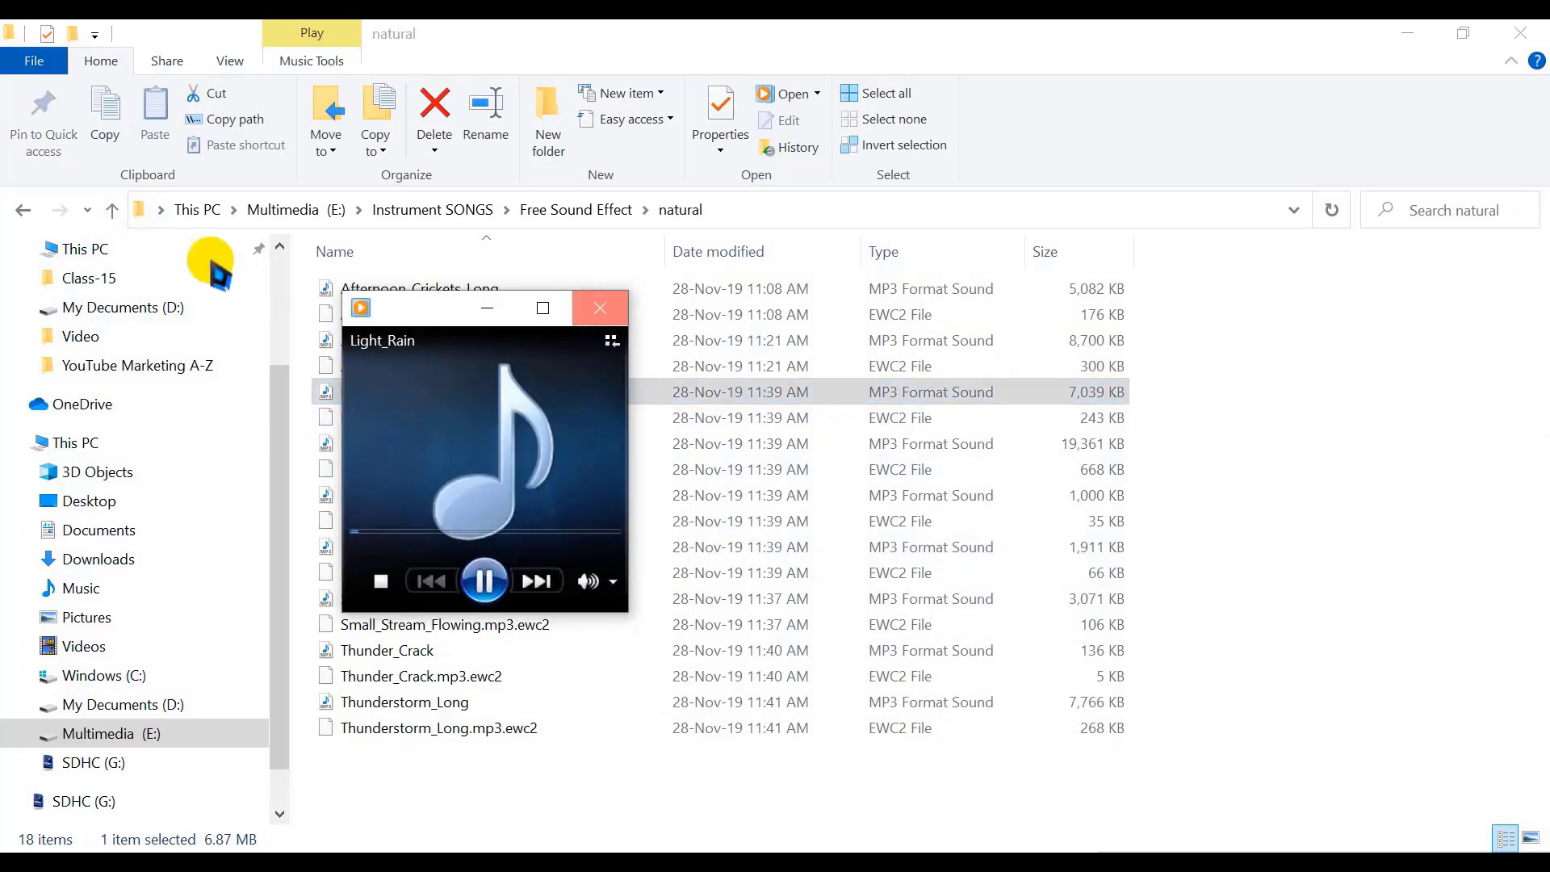
Step: Go back to Free Sound Effect, look through its list of subfolders and check the Whooshes folder before returning
{"action": "left_click", "coordinate": [111, 209]}
{"action": "scroll", "coordinate": [415, 685], "scroll_direction": "down", "scroll_amount": 3}
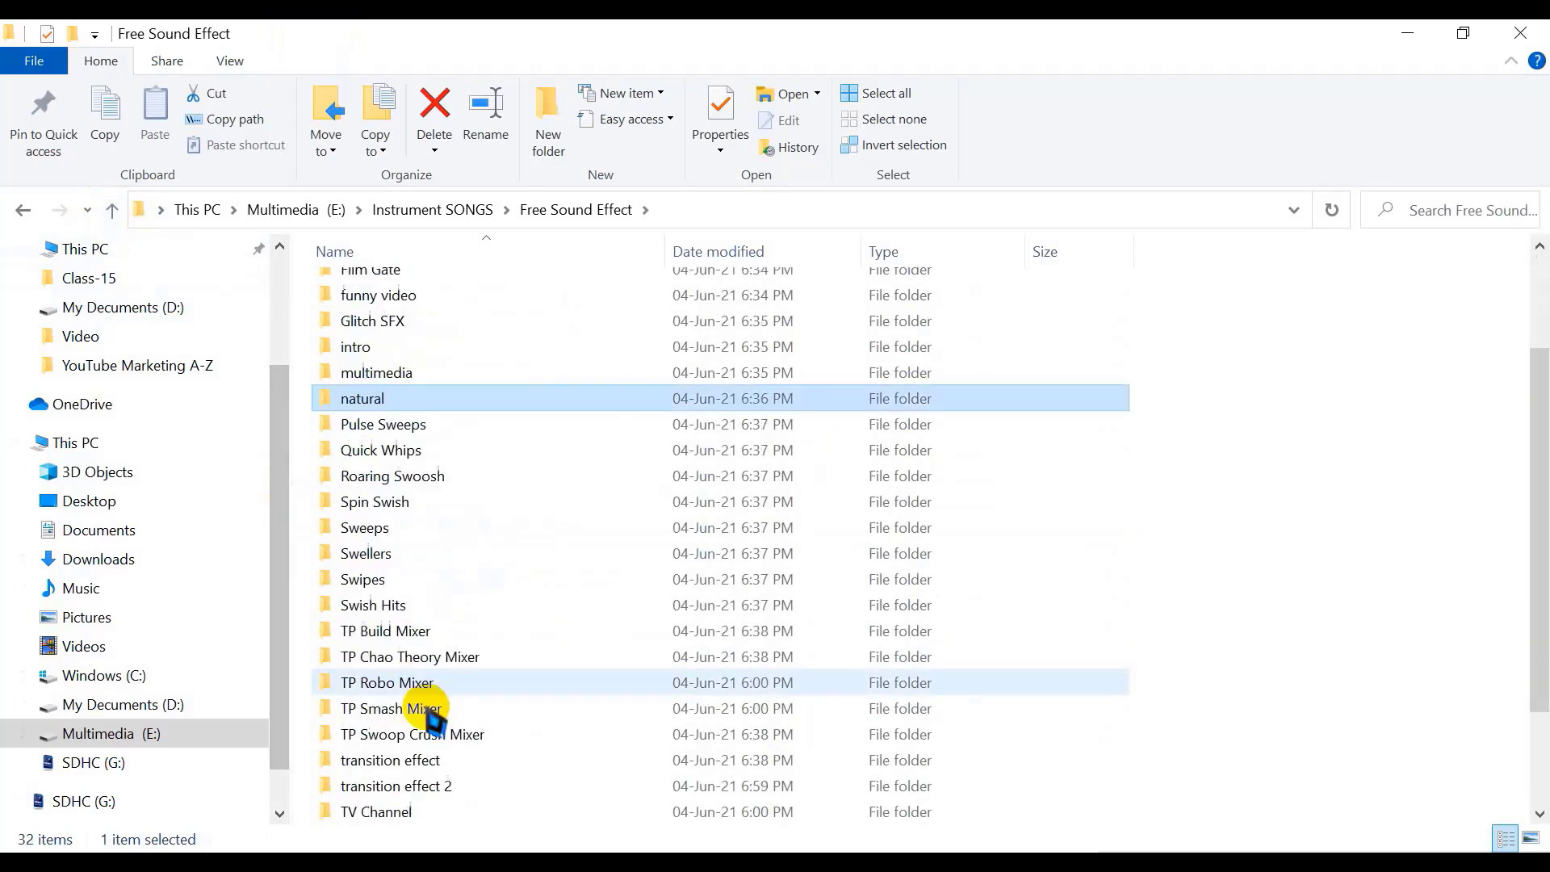
{"action": "scroll", "coordinate": [512, 737], "scroll_direction": "up", "scroll_amount": 4}
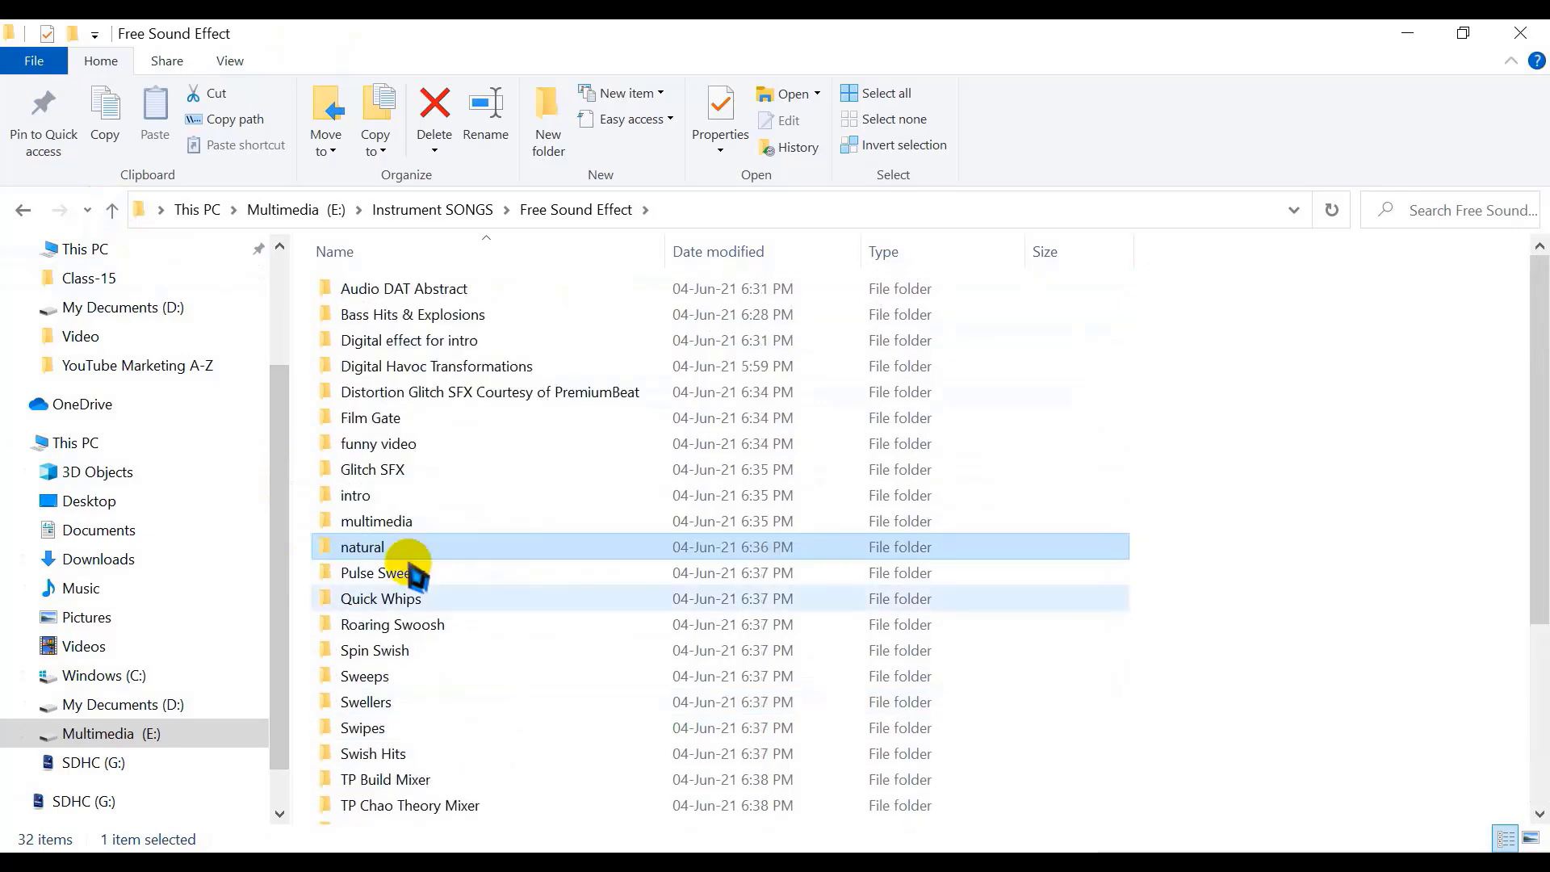
{"action": "left_click", "coordinate": [112, 209]}
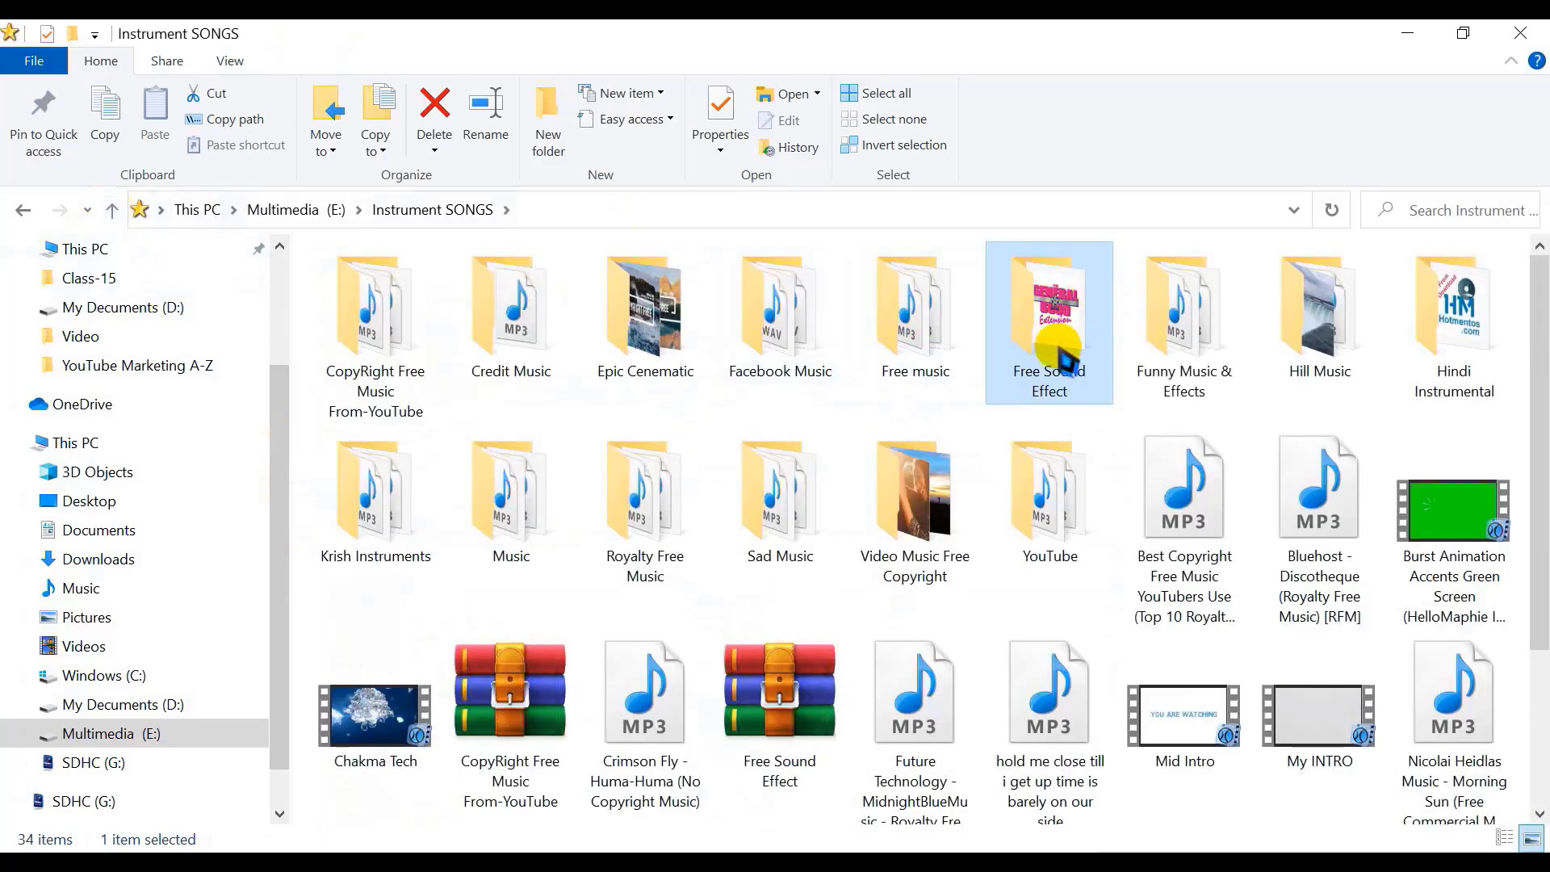
{"action": "double_click", "coordinate": [1058, 323]}
{"action": "scroll", "coordinate": [565, 686], "scroll_direction": "down", "scroll_amount": 3}
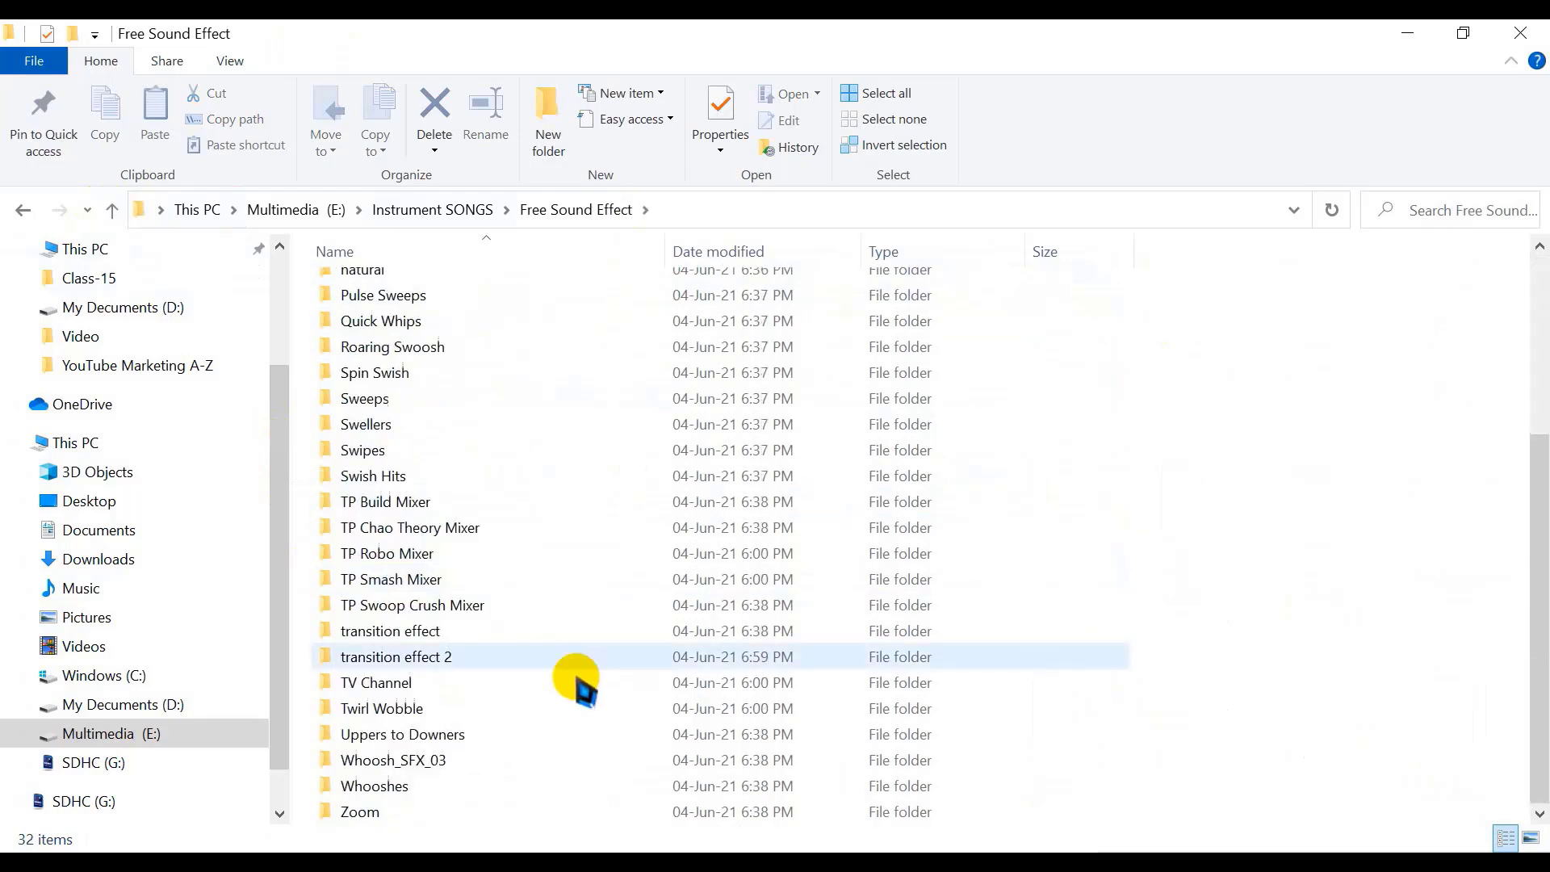
{"action": "scroll", "coordinate": [565, 686], "scroll_direction": "up", "scroll_amount": 3}
{"action": "scroll", "coordinate": [558, 695], "scroll_direction": "down", "scroll_amount": 3}
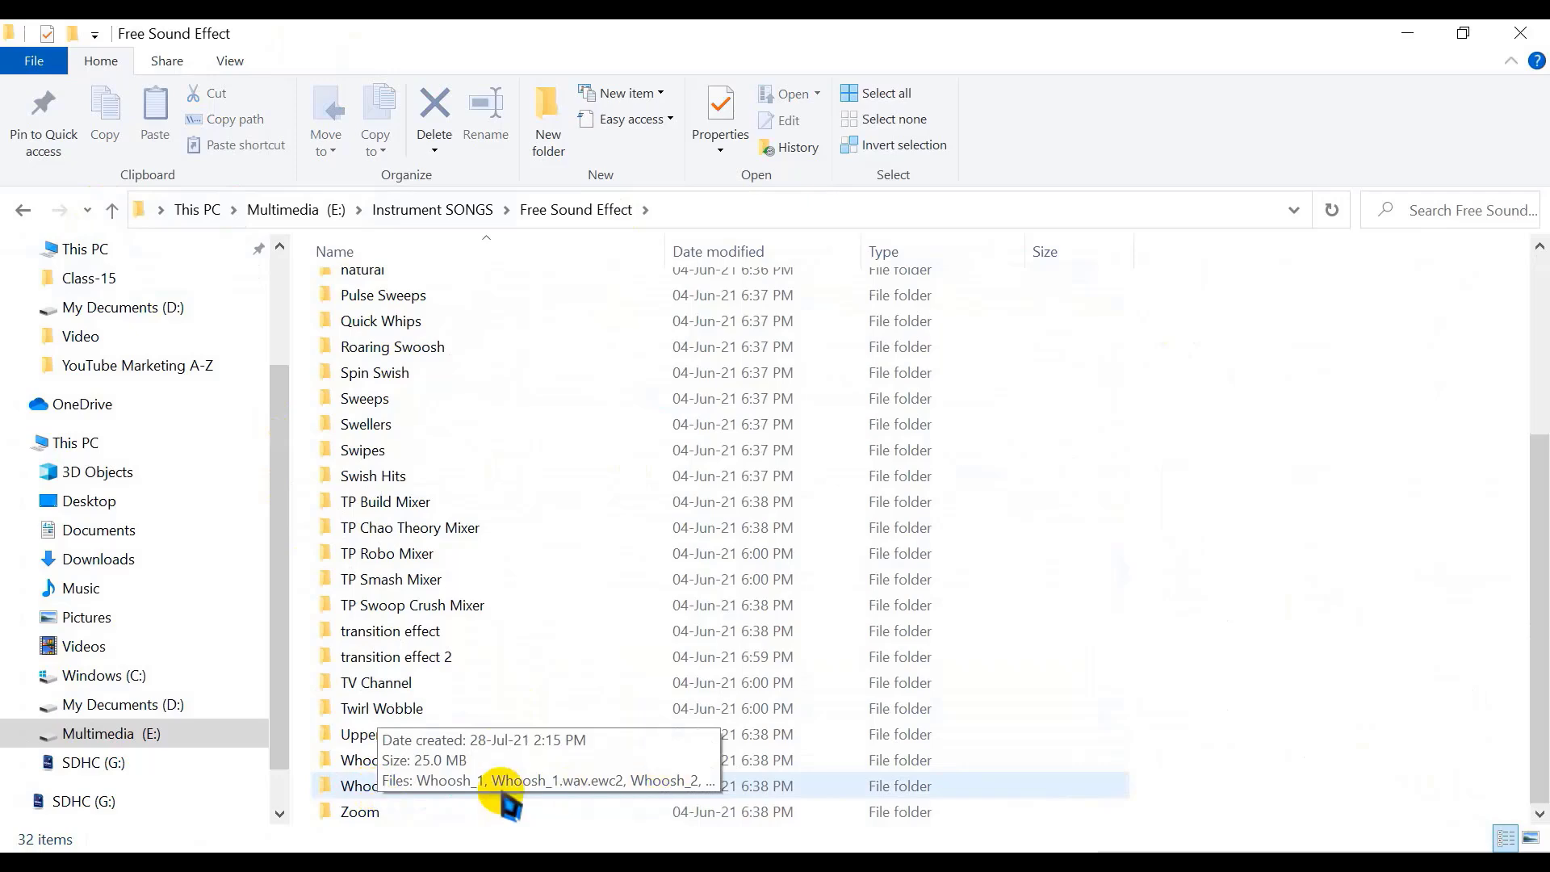
{"action": "double_click", "coordinate": [377, 787]}
{"action": "left_click", "coordinate": [111, 209]}
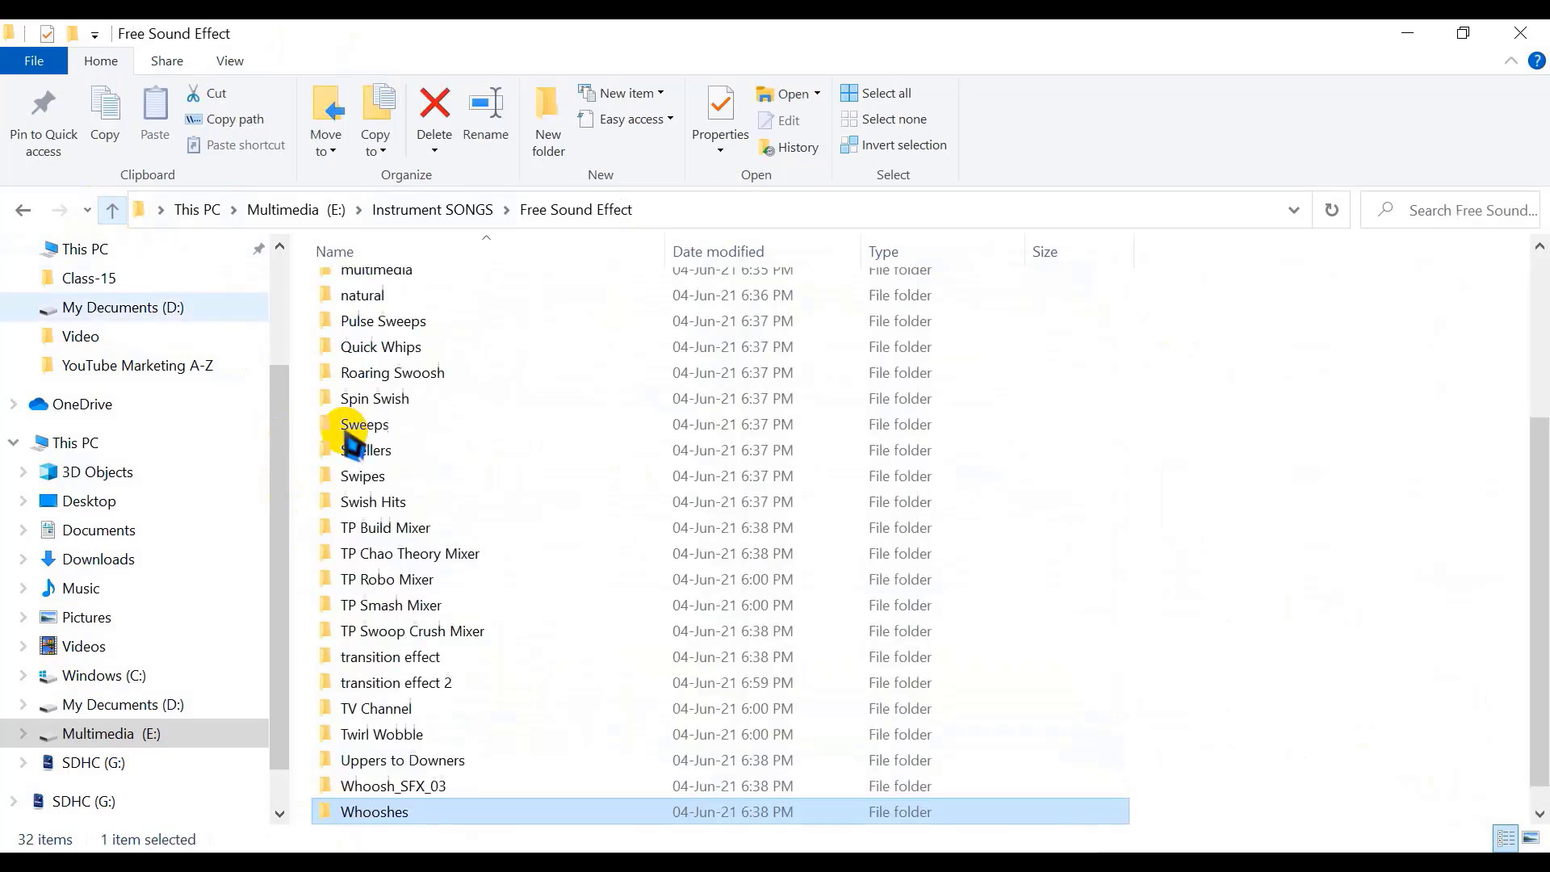
Step: Open the funny video folder and listen to 2-Oh No, 8-Duck Puk Sound and 10-Doubt, closing the player
{"action": "scroll", "coordinate": [343, 428], "scroll_direction": "up", "scroll_amount": 3}
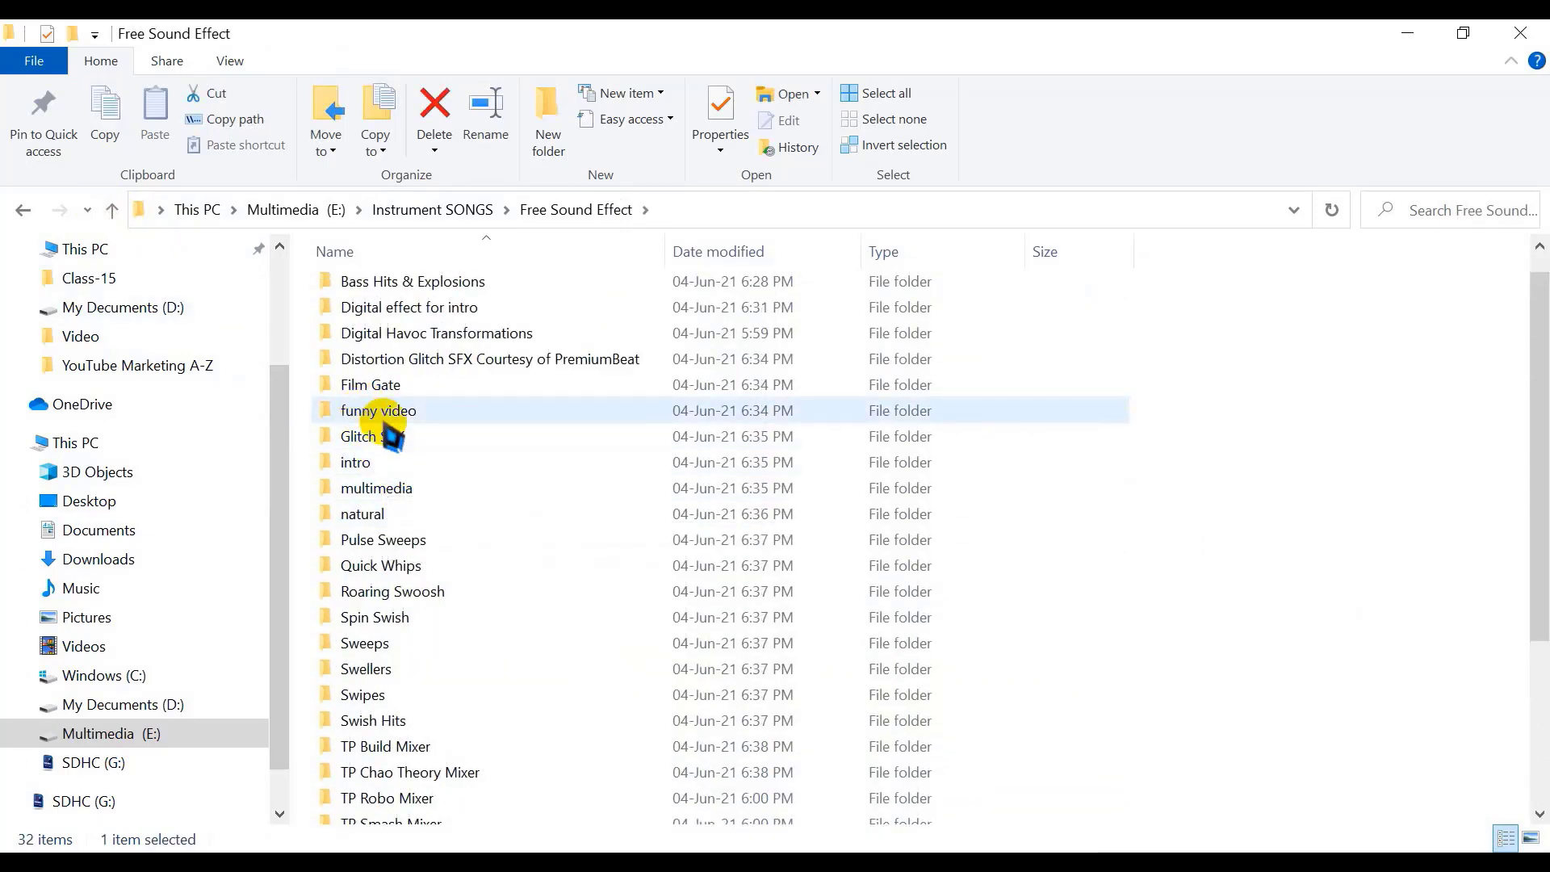
{"action": "double_click", "coordinate": [378, 411]}
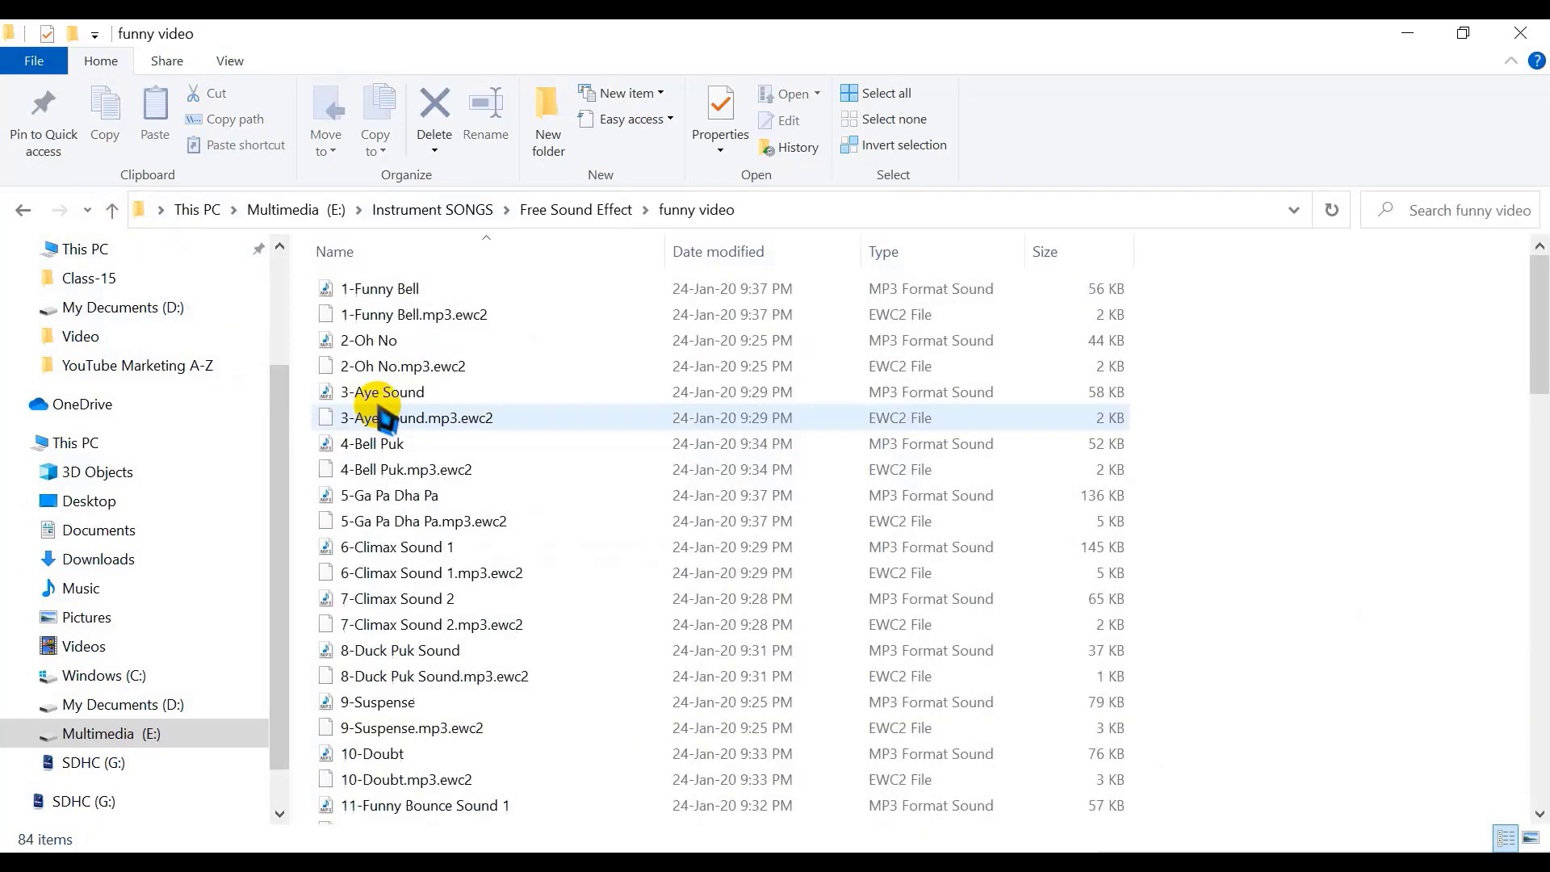
{"action": "left_click", "coordinate": [366, 340]}
{"action": "double_click", "coordinate": [368, 340]}
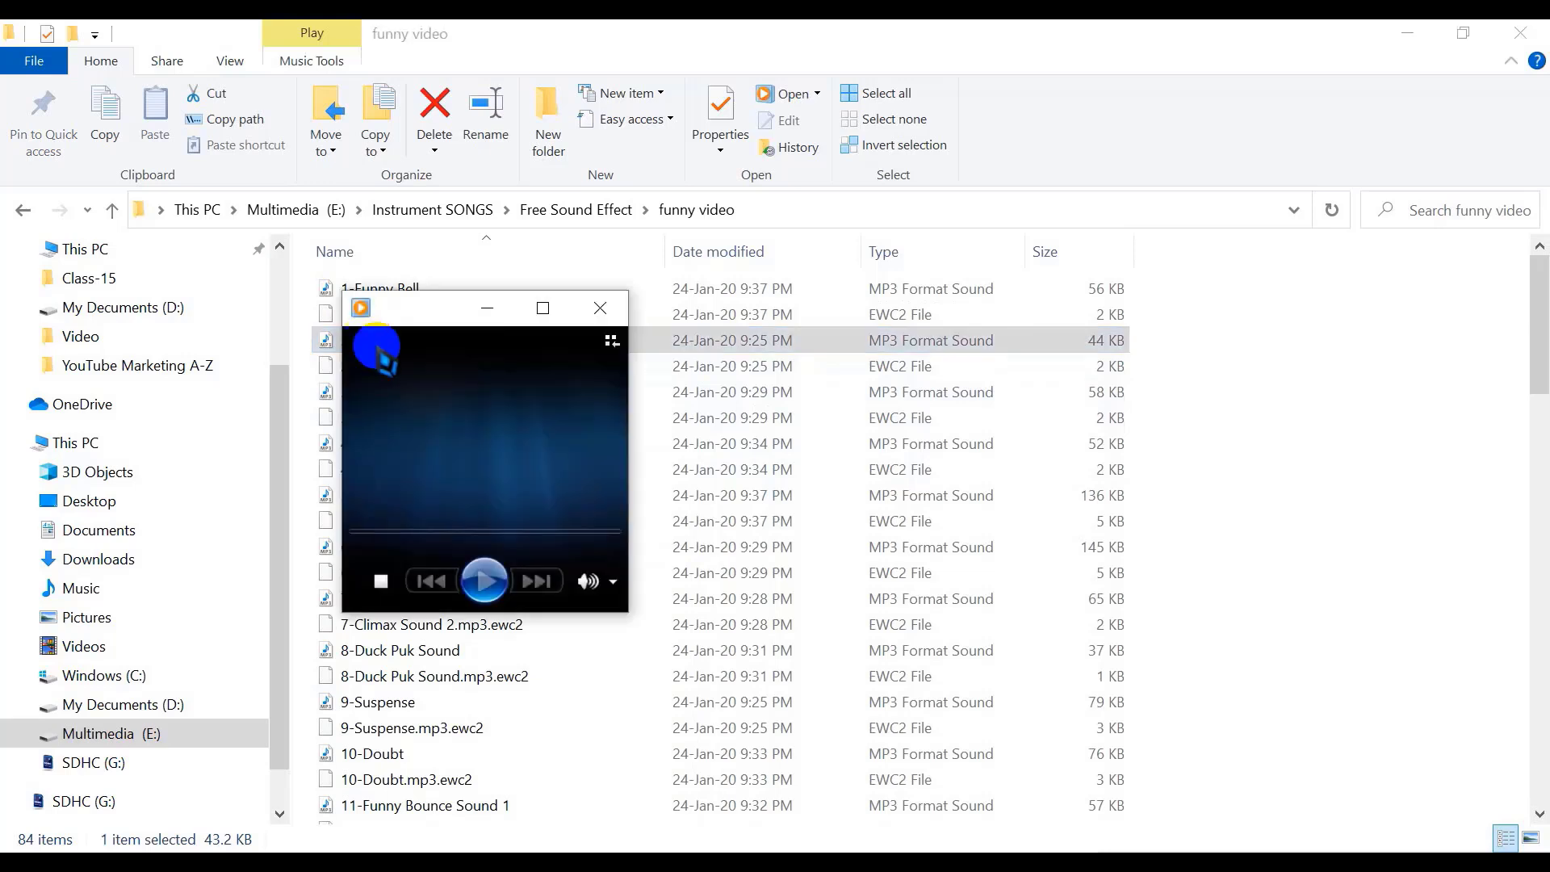
{"action": "left_click", "coordinate": [360, 650]}
{"action": "double_click", "coordinate": [361, 656]}
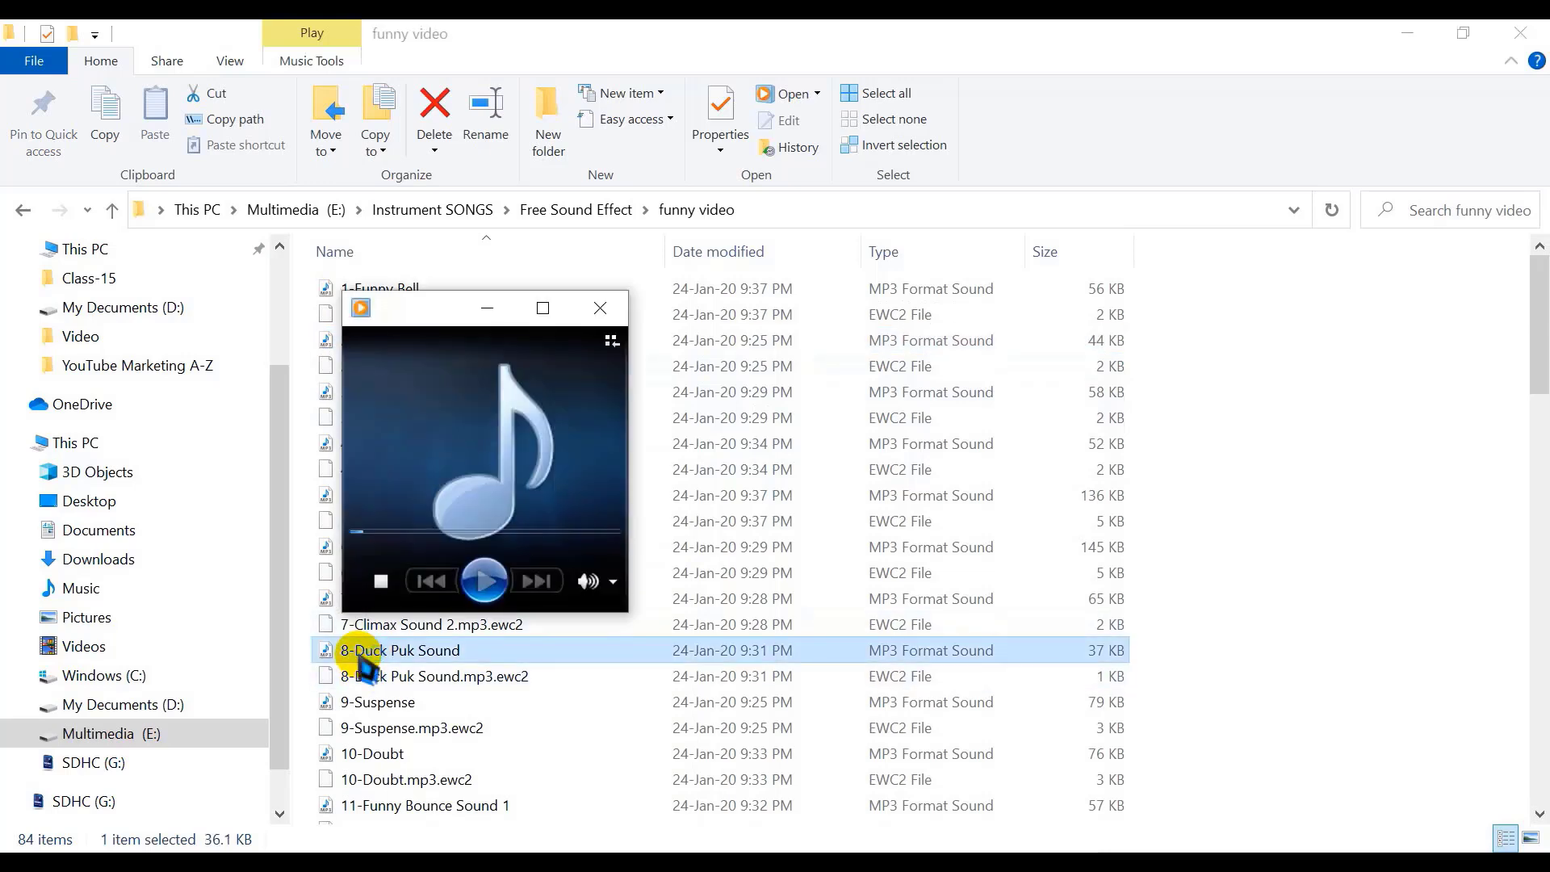
{"action": "left_click", "coordinate": [370, 704]}
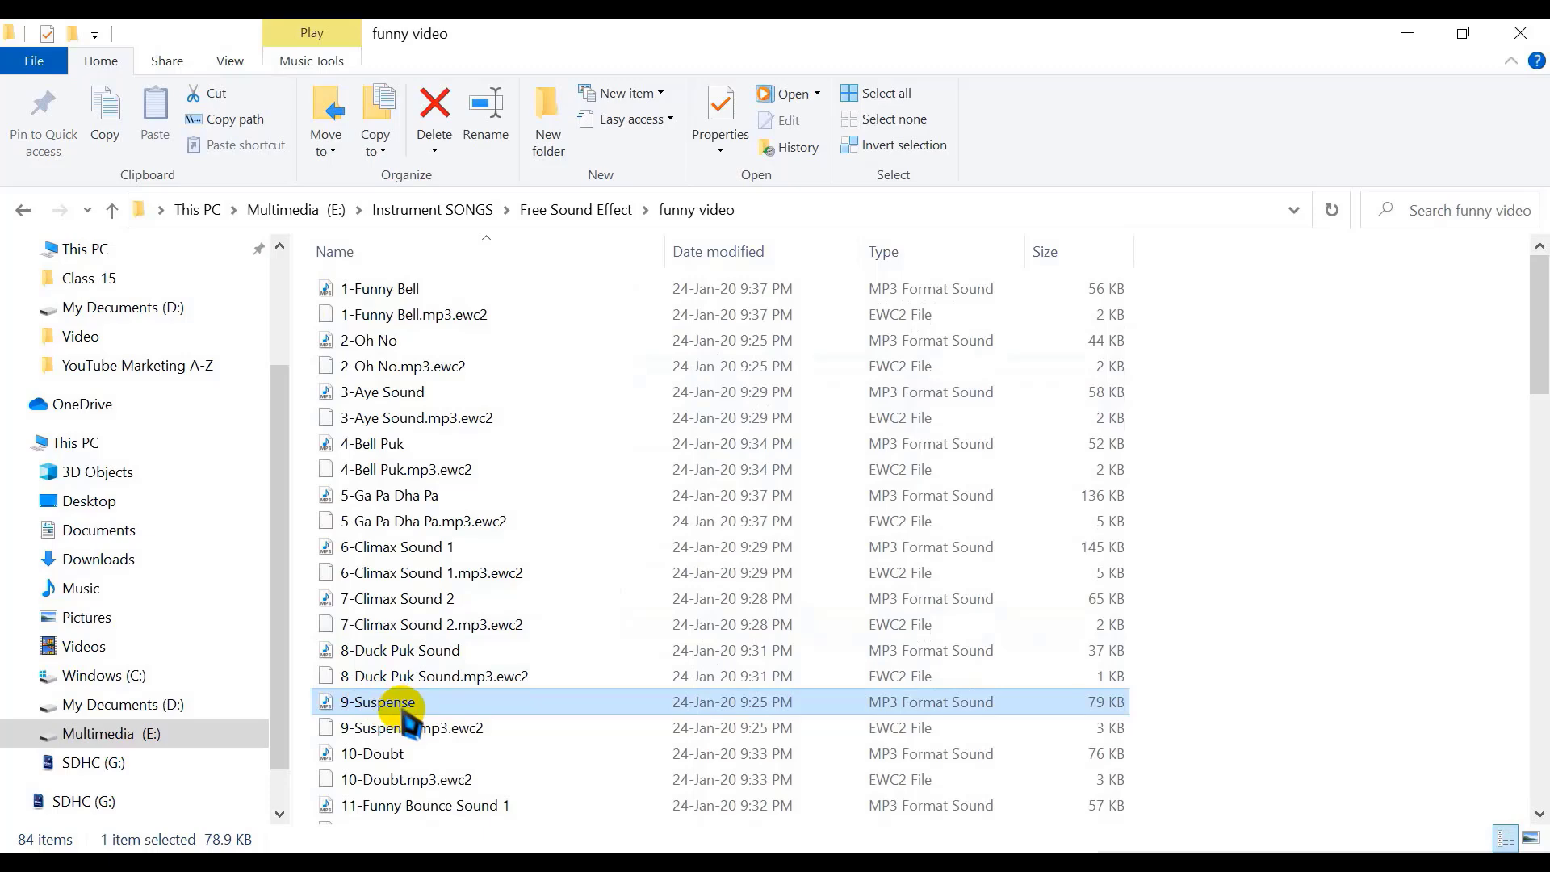
{"action": "double_click", "coordinate": [359, 755]}
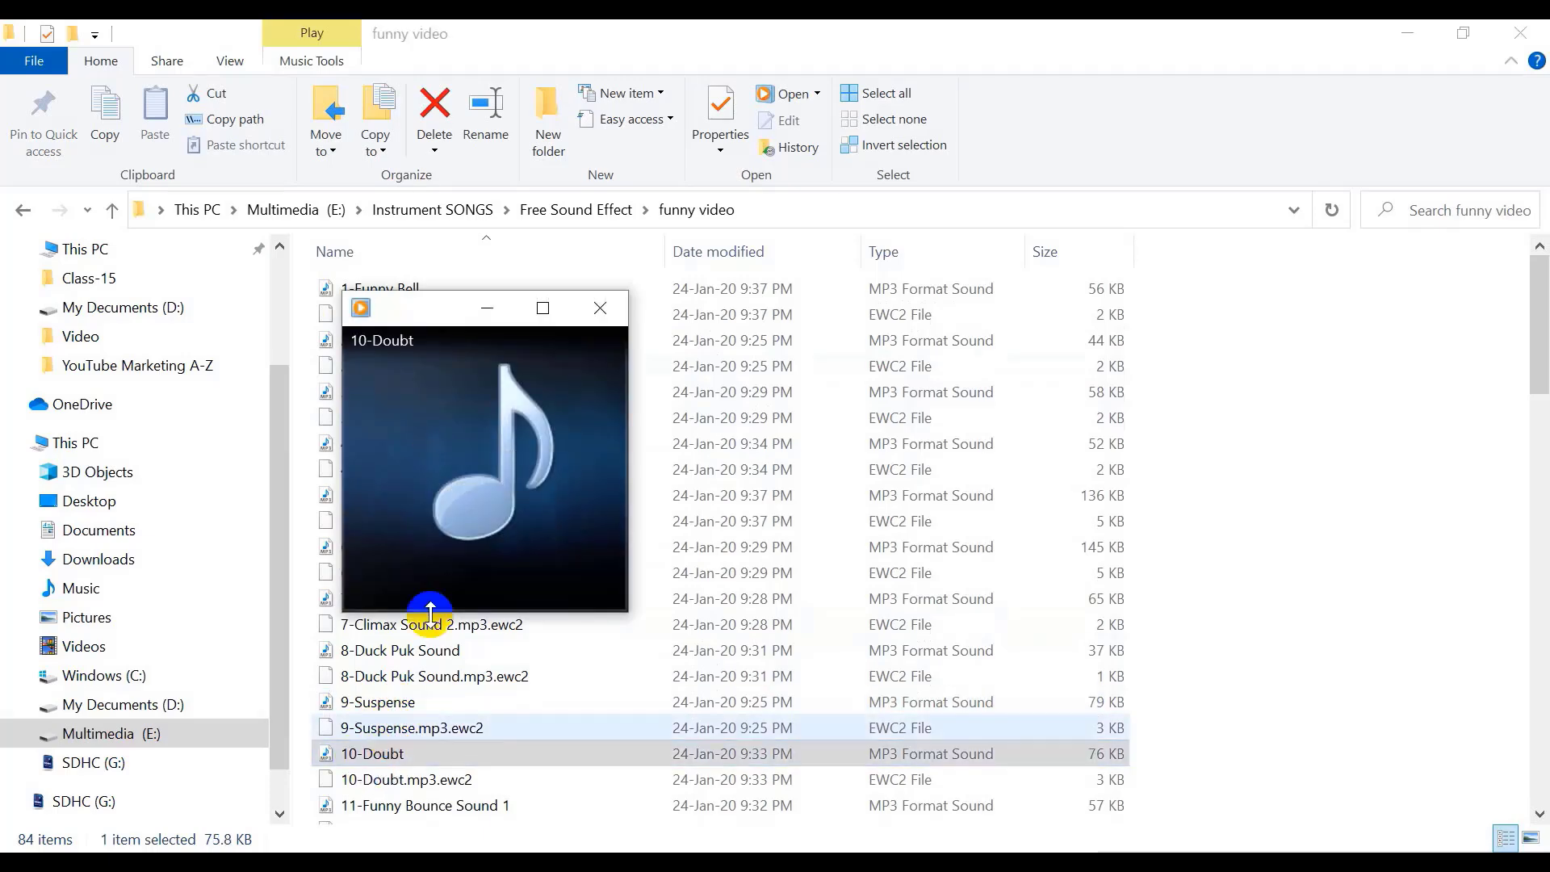
{"action": "left_click", "coordinate": [600, 308]}
{"action": "scroll", "coordinate": [535, 597], "scroll_direction": "down", "scroll_amount": 2}
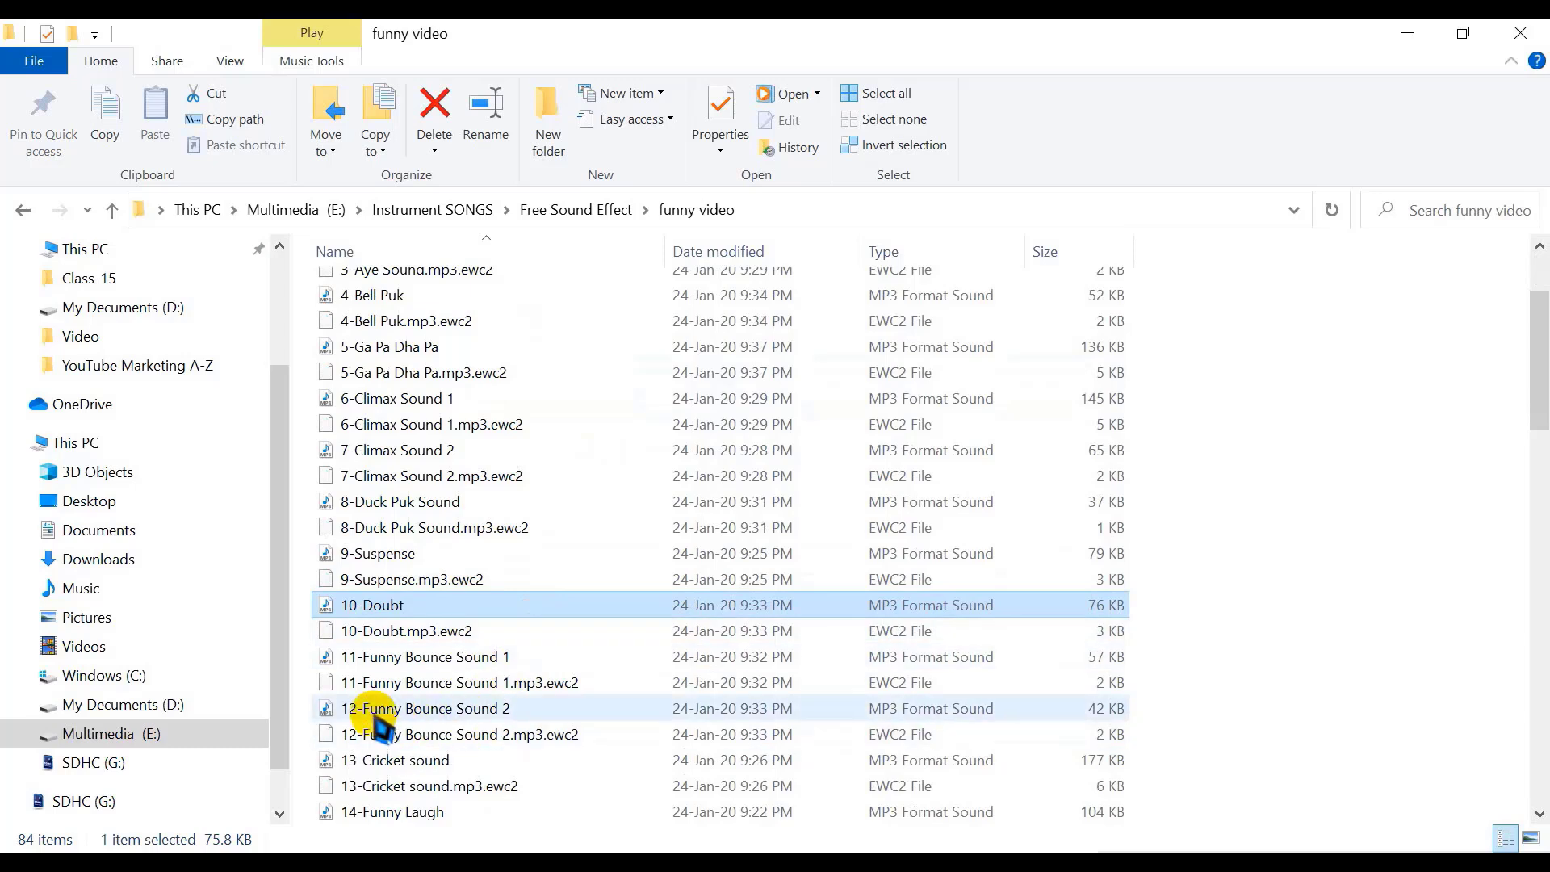
Step: Listen to 12-Funny Bounce Sound 2 and 14-Funny Laugh in the funny video folder, closing the player
{"action": "left_click", "coordinate": [374, 716]}
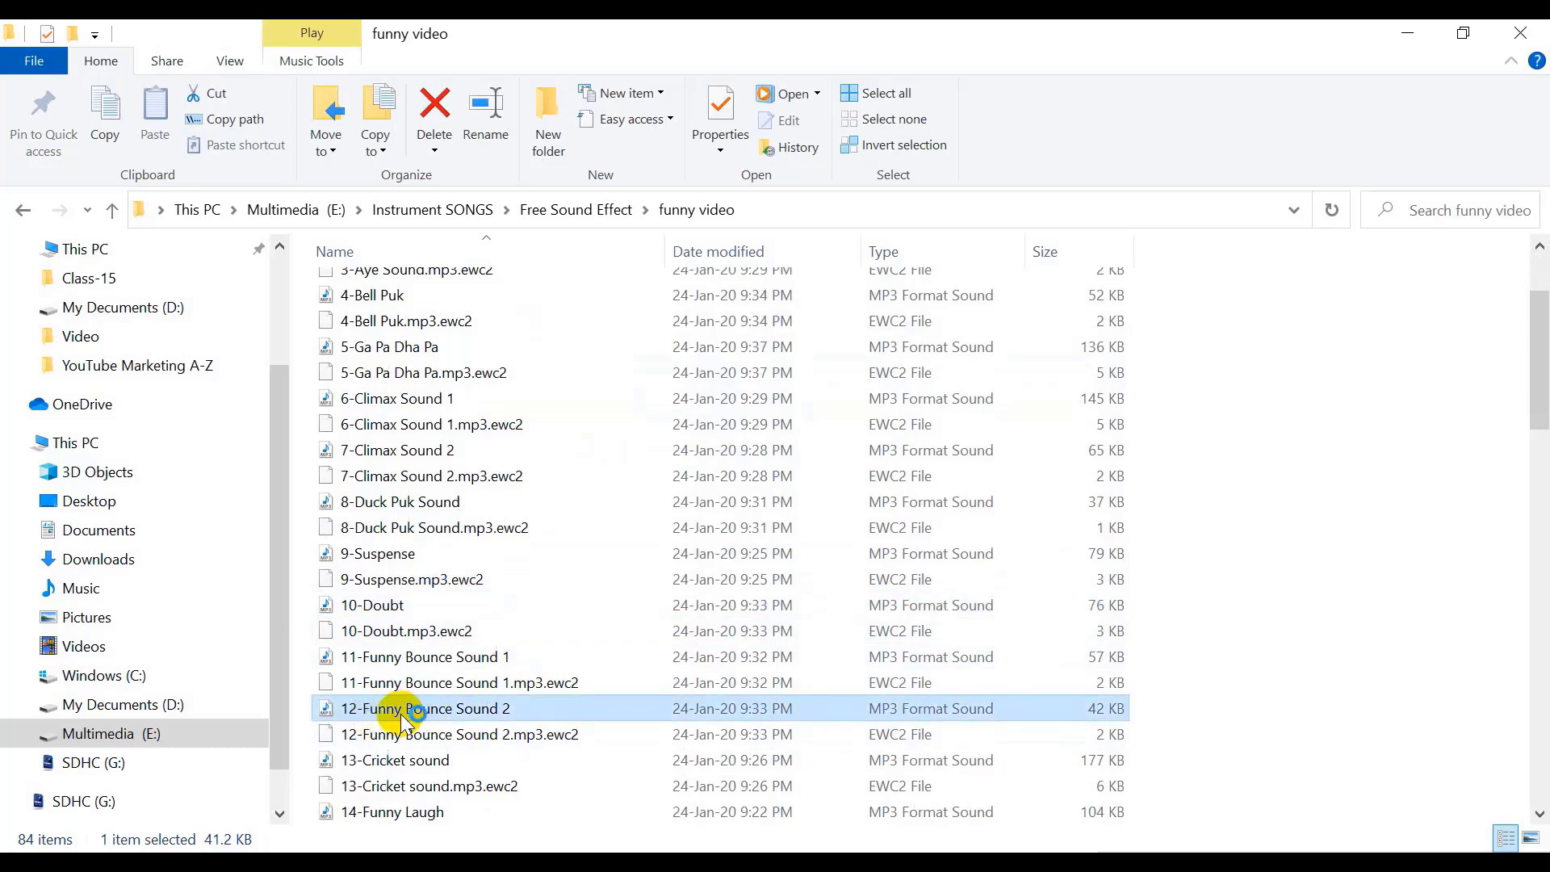
{"action": "double_click", "coordinate": [402, 717]}
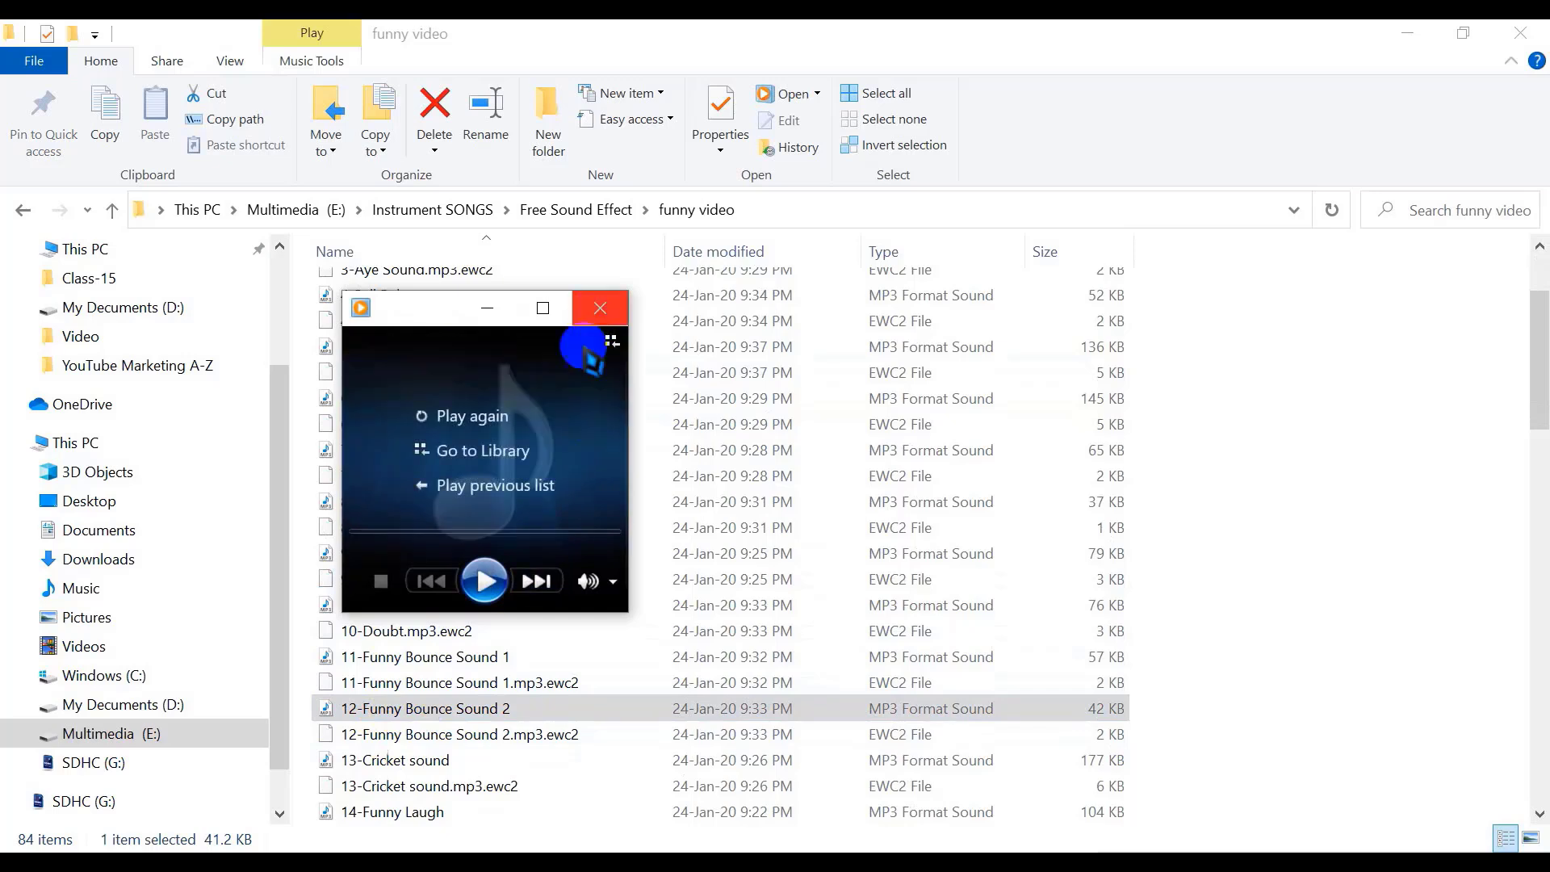
{"action": "double_click", "coordinate": [389, 814]}
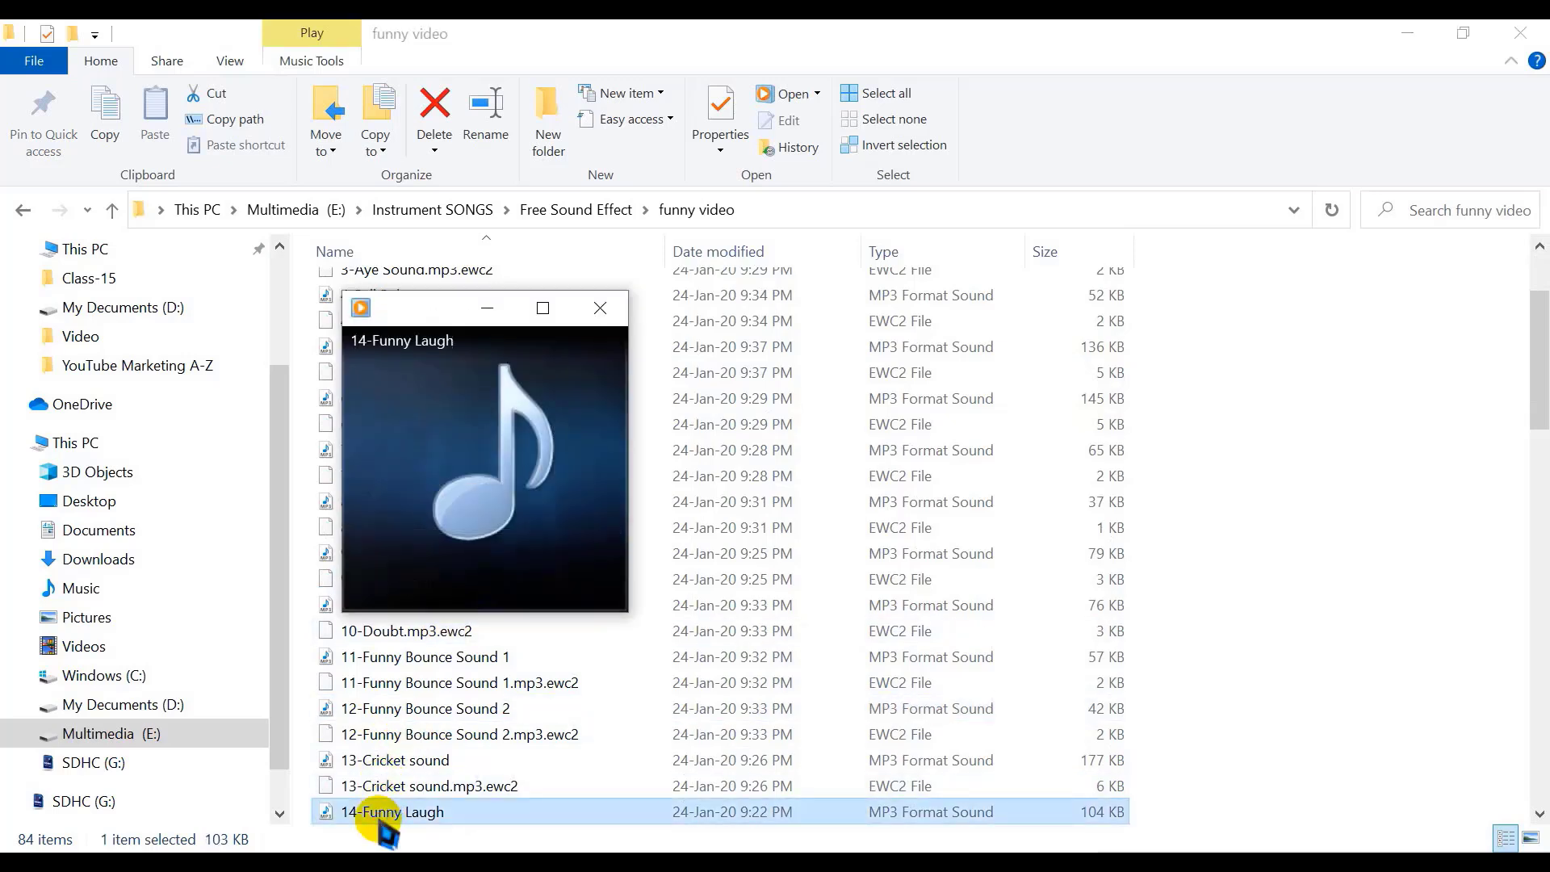
{"action": "left_click", "coordinate": [600, 309]}
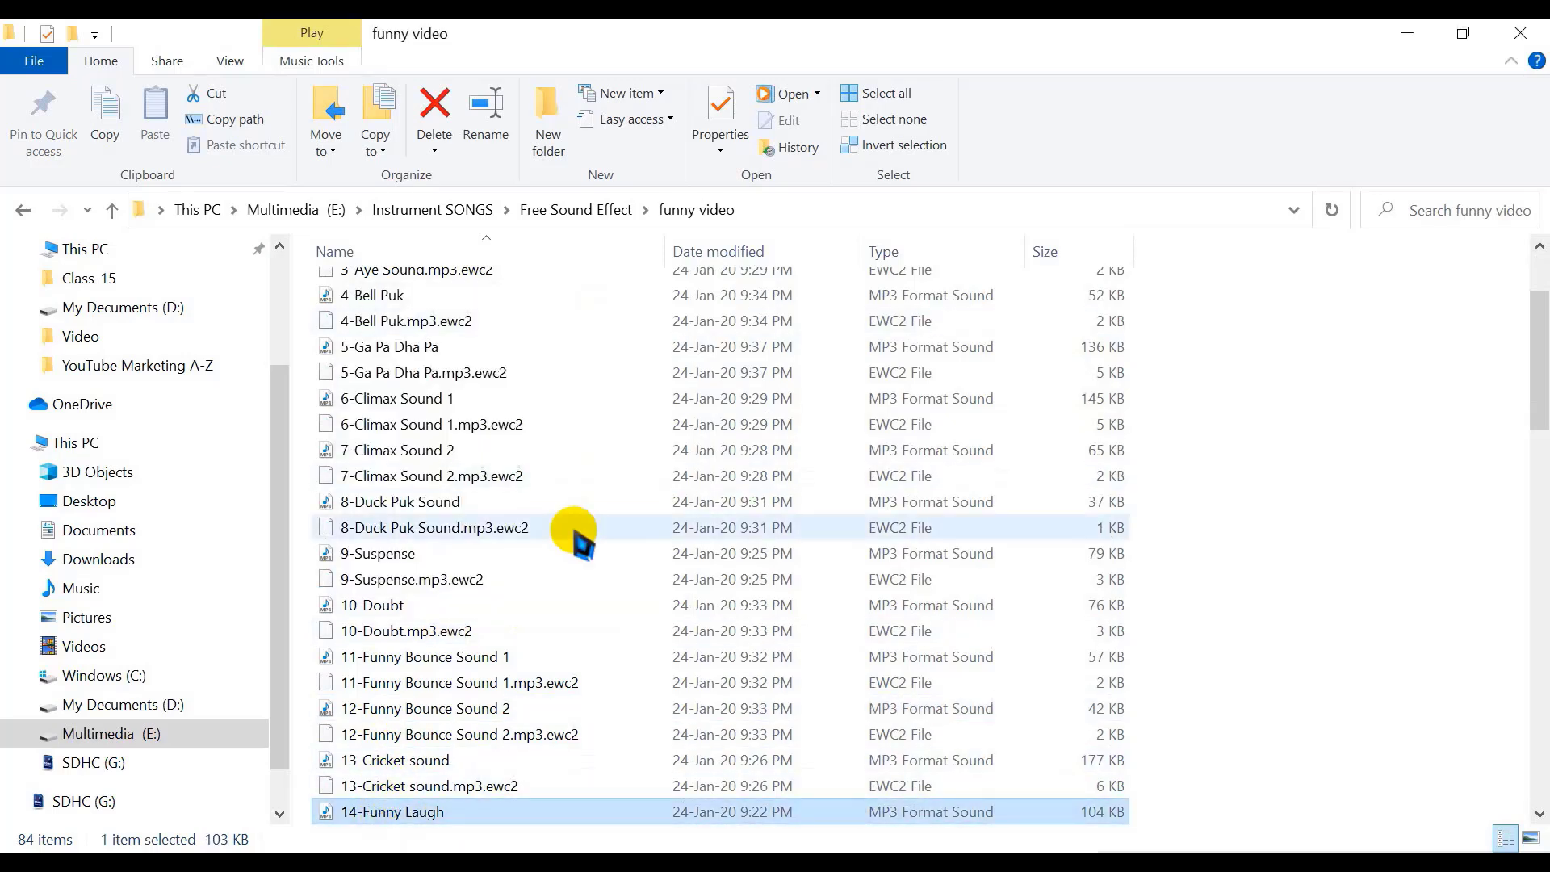
Step: Listen to 4-Bell Puk and 3-Aye Sound near the start of the funny video folder, closing the player after each
{"action": "scroll", "coordinate": [588, 598], "scroll_direction": "up", "scroll_amount": 2}
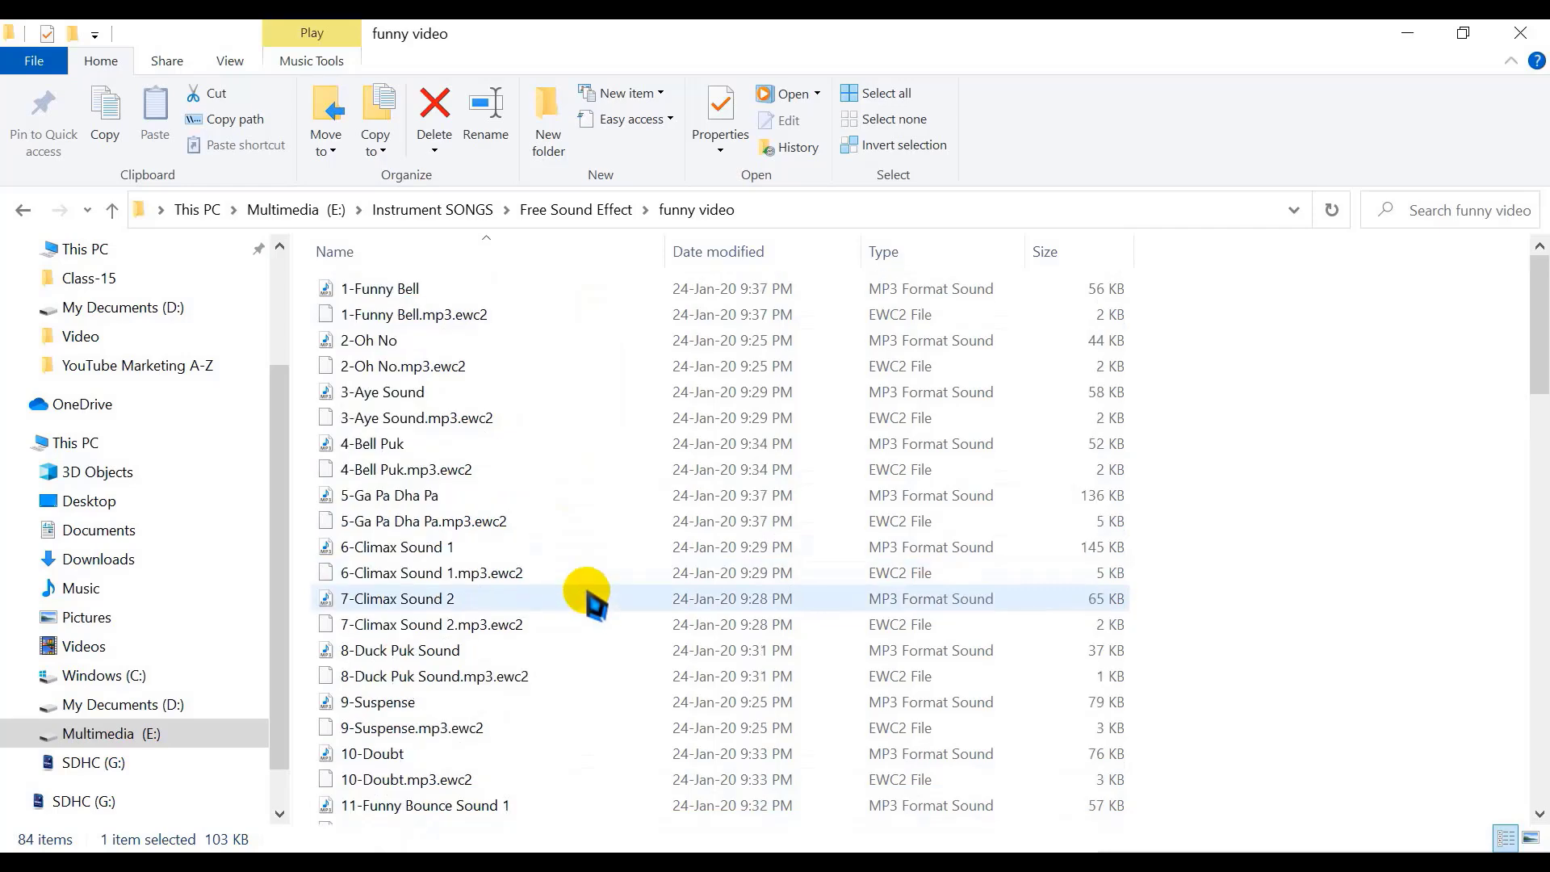
{"action": "left_click", "coordinate": [355, 446]}
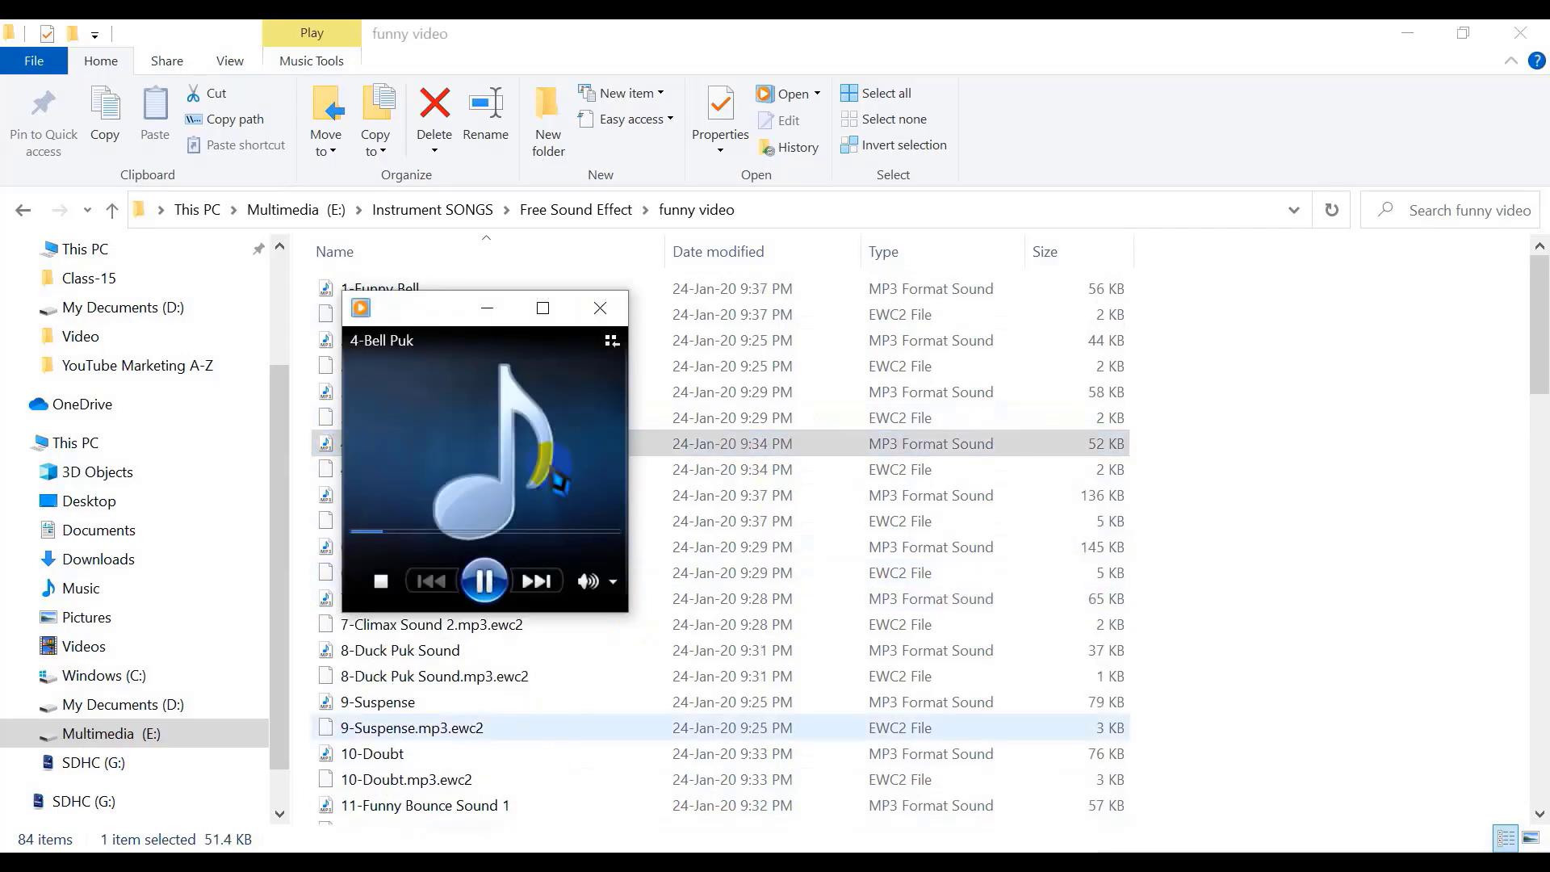
{"action": "left_click", "coordinate": [601, 307]}
{"action": "left_click", "coordinate": [395, 396]}
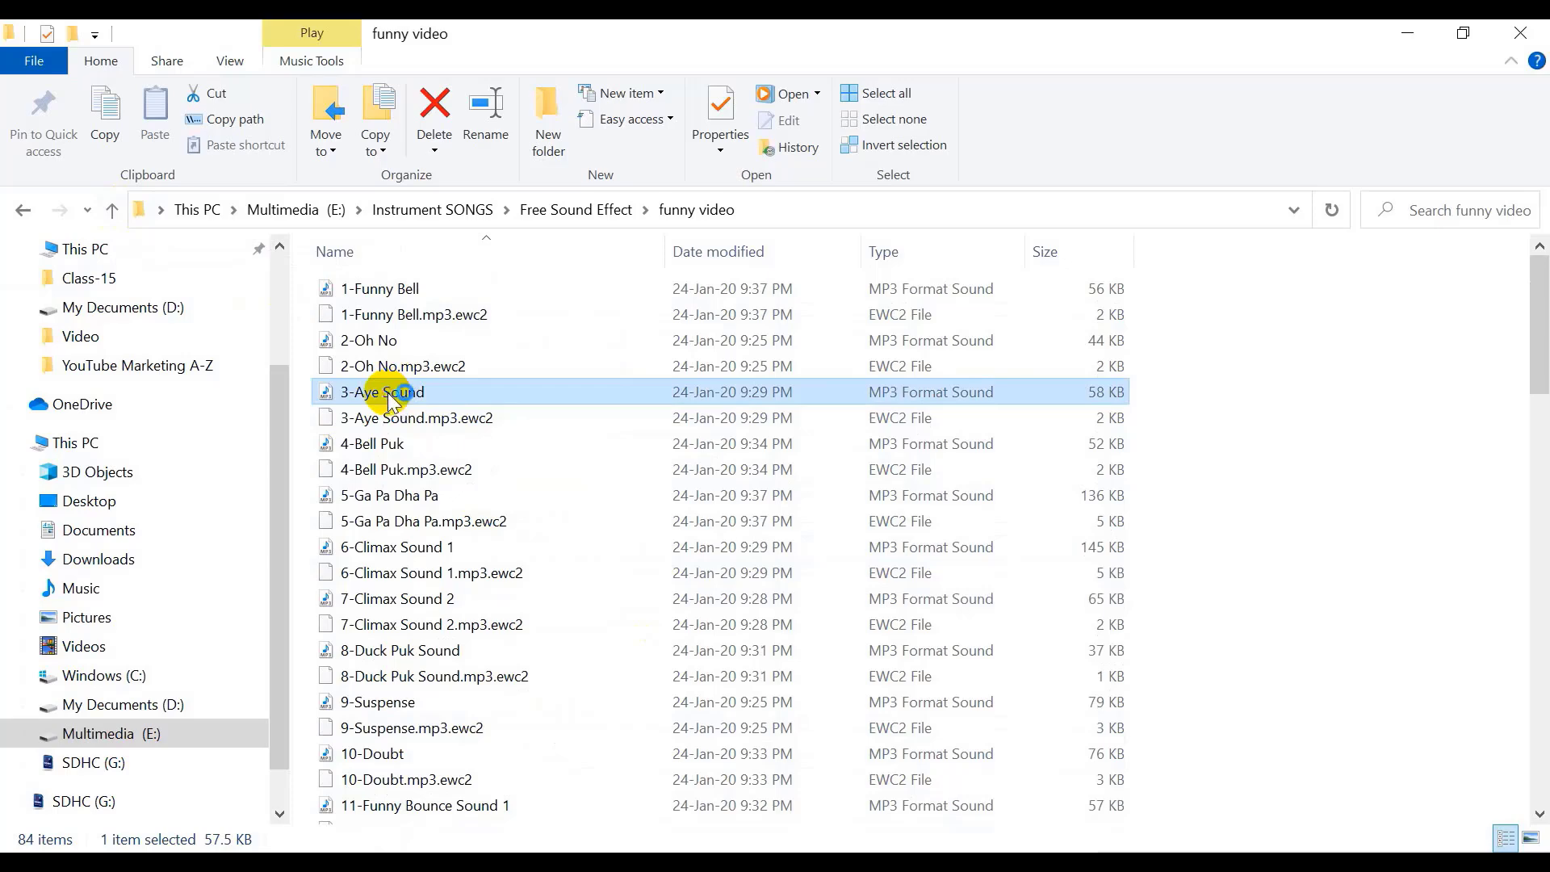
{"action": "double_click", "coordinate": [391, 396]}
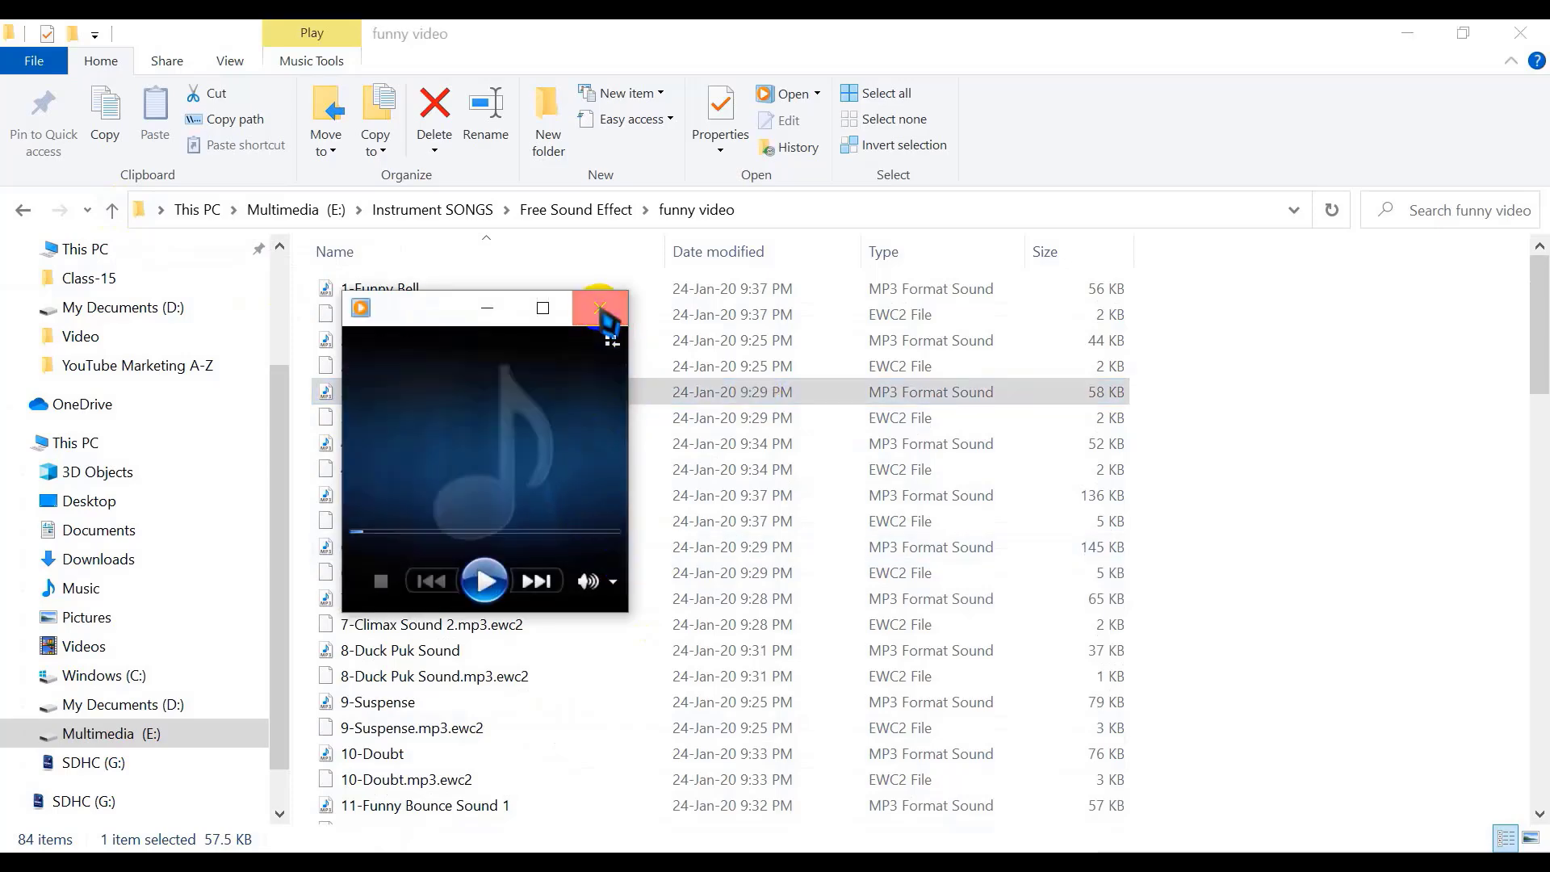
{"action": "left_click", "coordinate": [604, 313]}
Step: Go back to Free Sound Effect and check the contents of the Zoom folder before returning
{"action": "left_click", "coordinate": [112, 209]}
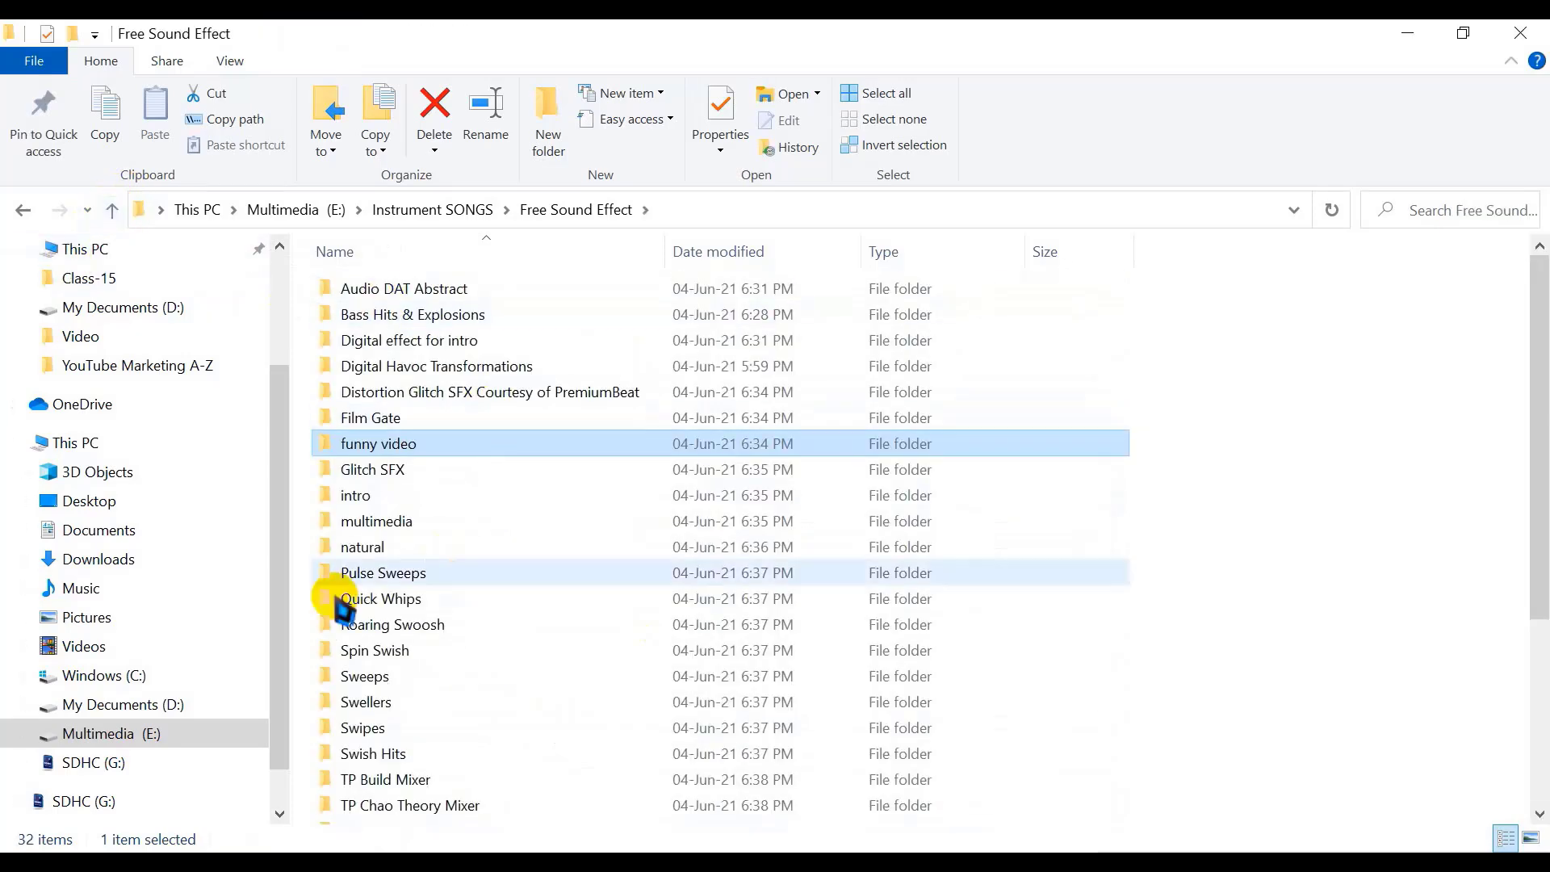
{"action": "scroll", "coordinate": [380, 694], "scroll_direction": "down", "scroll_amount": 4}
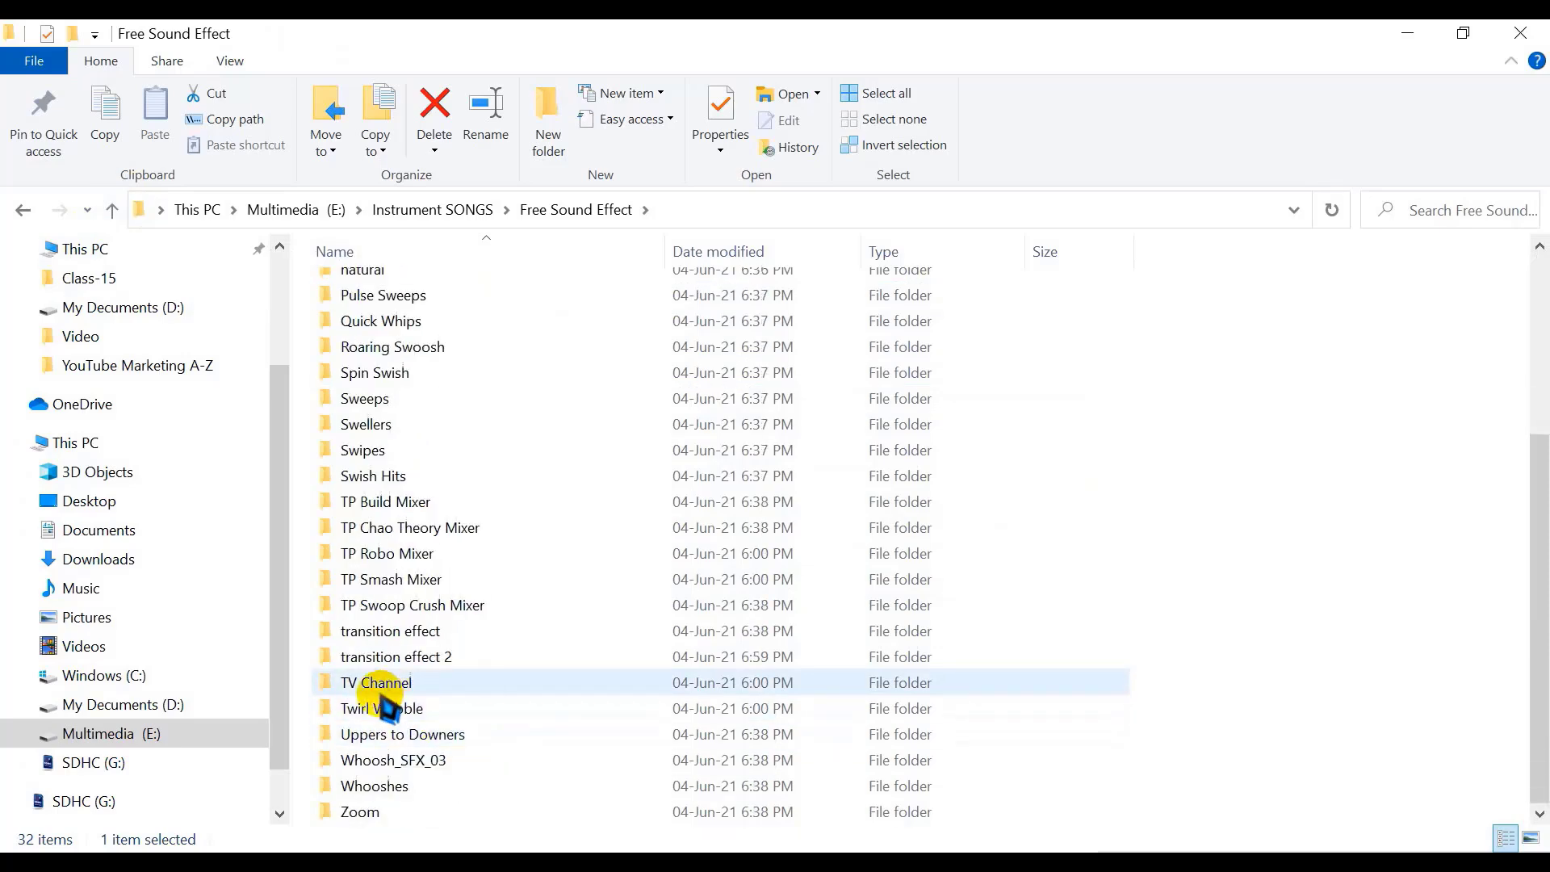
{"action": "double_click", "coordinate": [360, 811]}
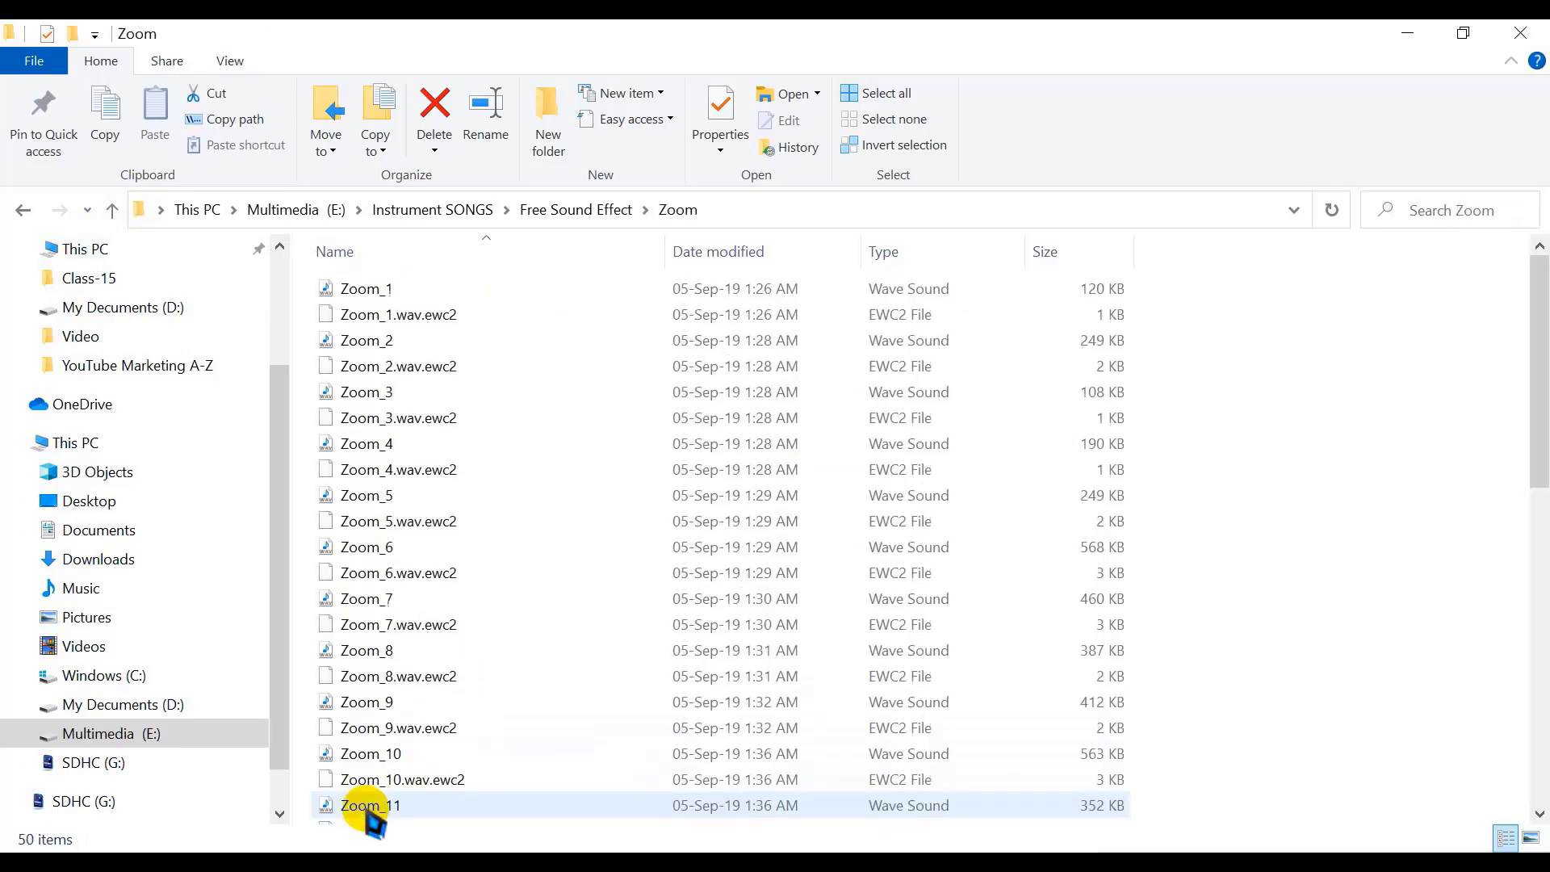
{"action": "left_click", "coordinate": [111, 210]}
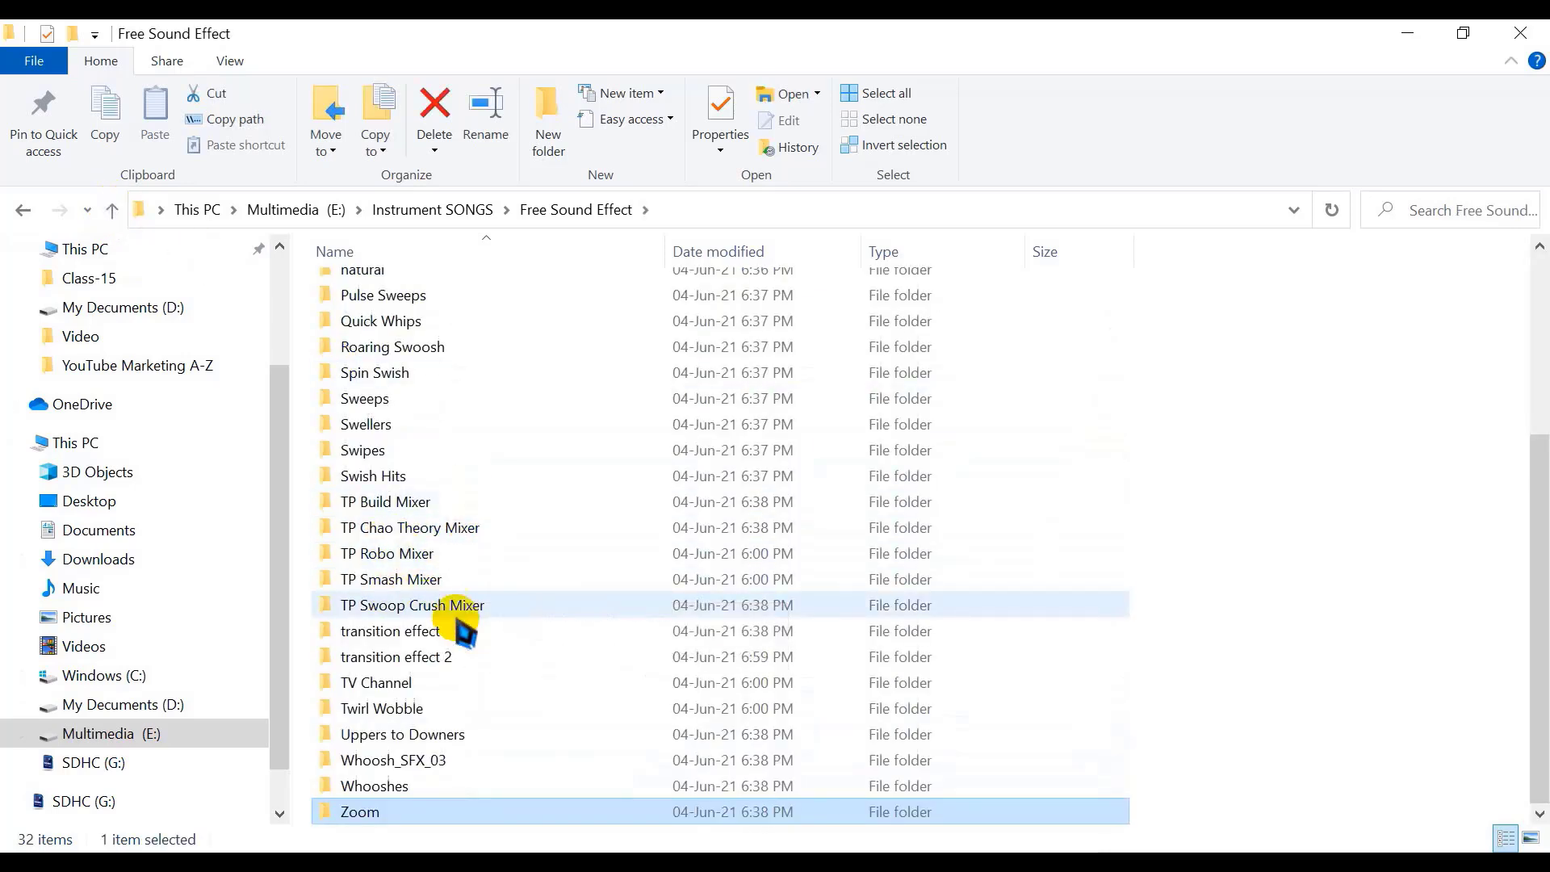
Step: Open the TV Channel folder and listen to TV_Channel_5 and TV_Channel_2, closing the player
{"action": "double_click", "coordinate": [355, 685]}
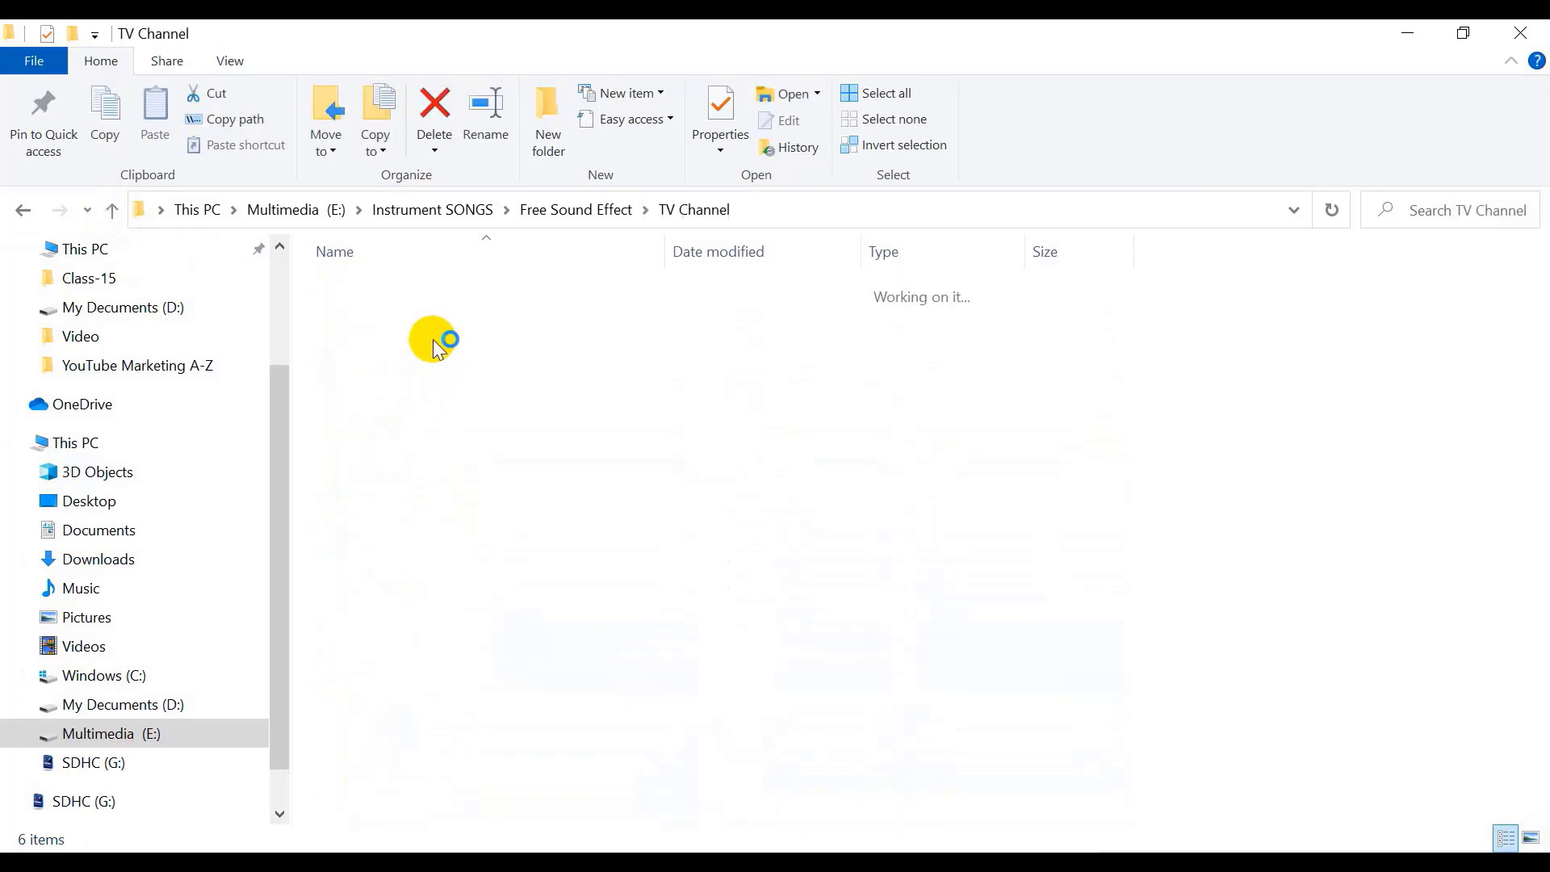
{"action": "left_click", "coordinate": [368, 395]}
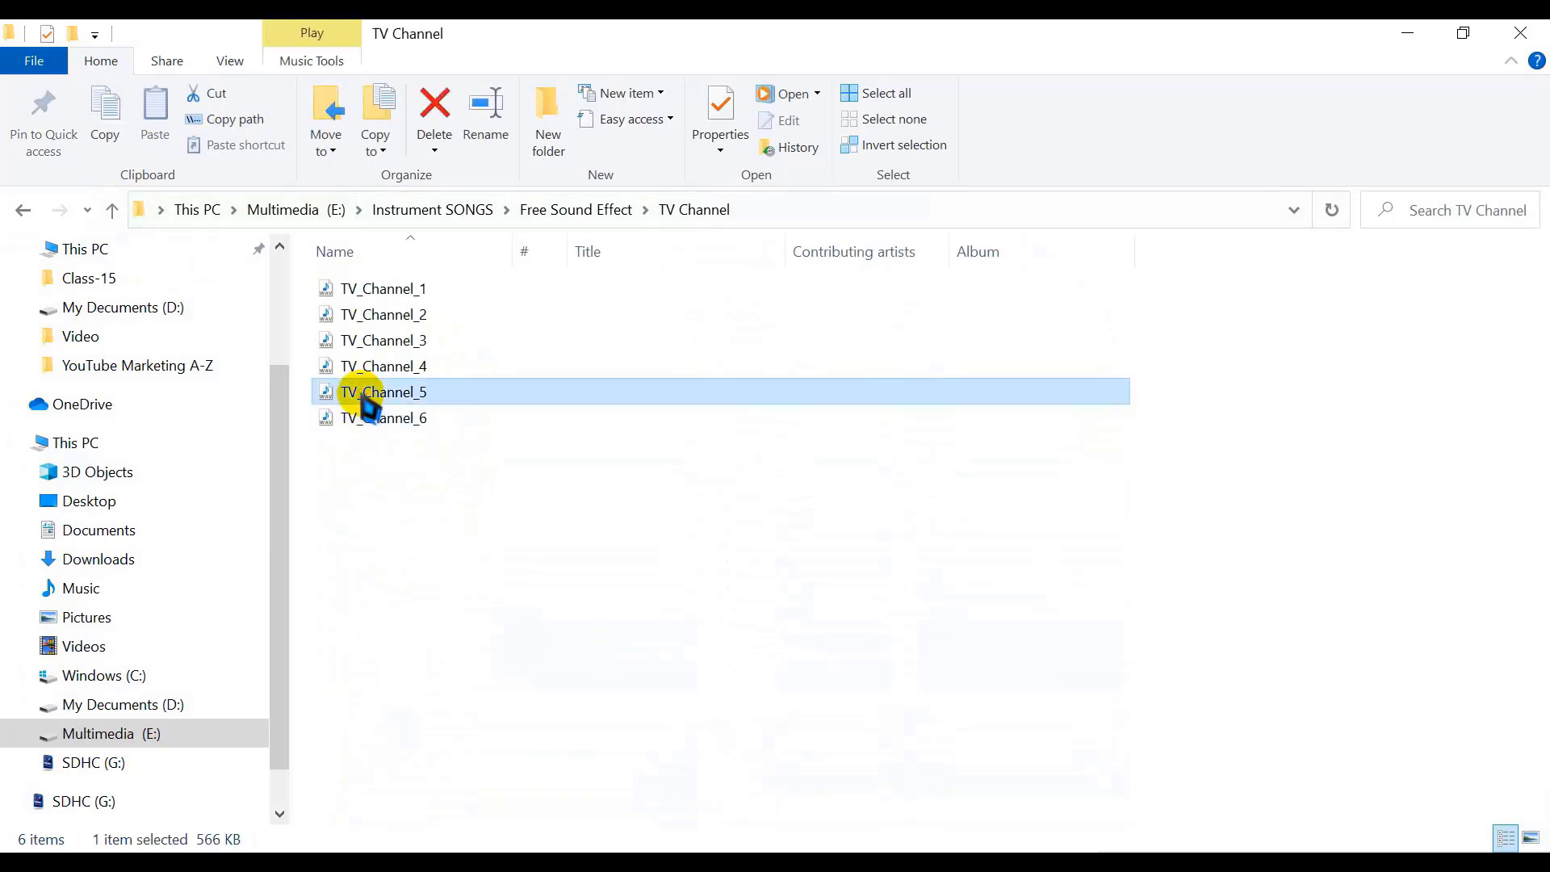
{"action": "double_click", "coordinate": [367, 396]}
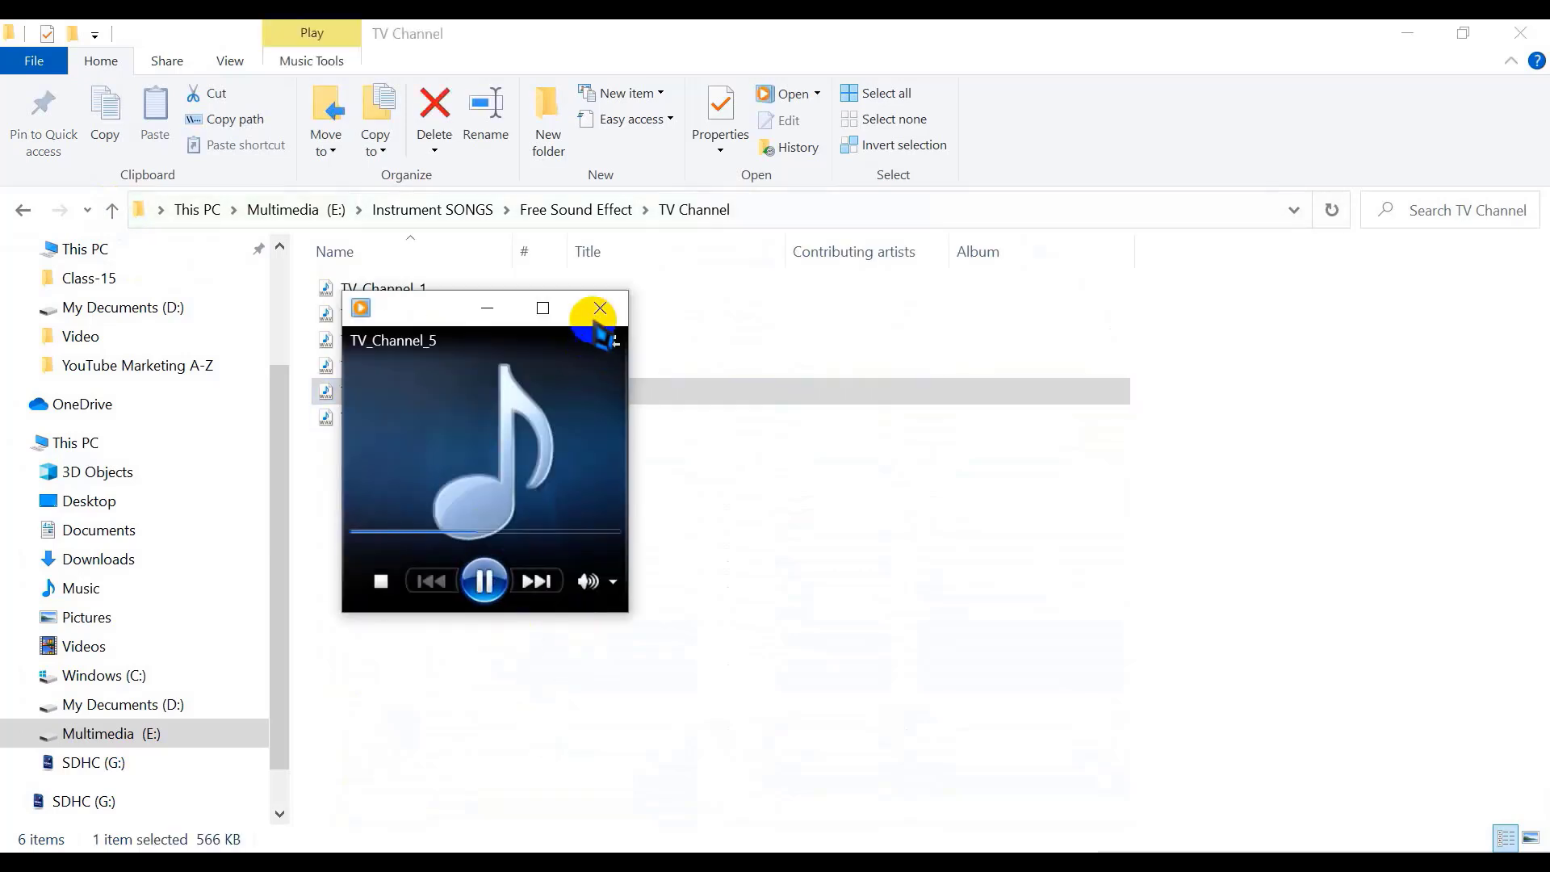
{"action": "double_click", "coordinate": [377, 312]}
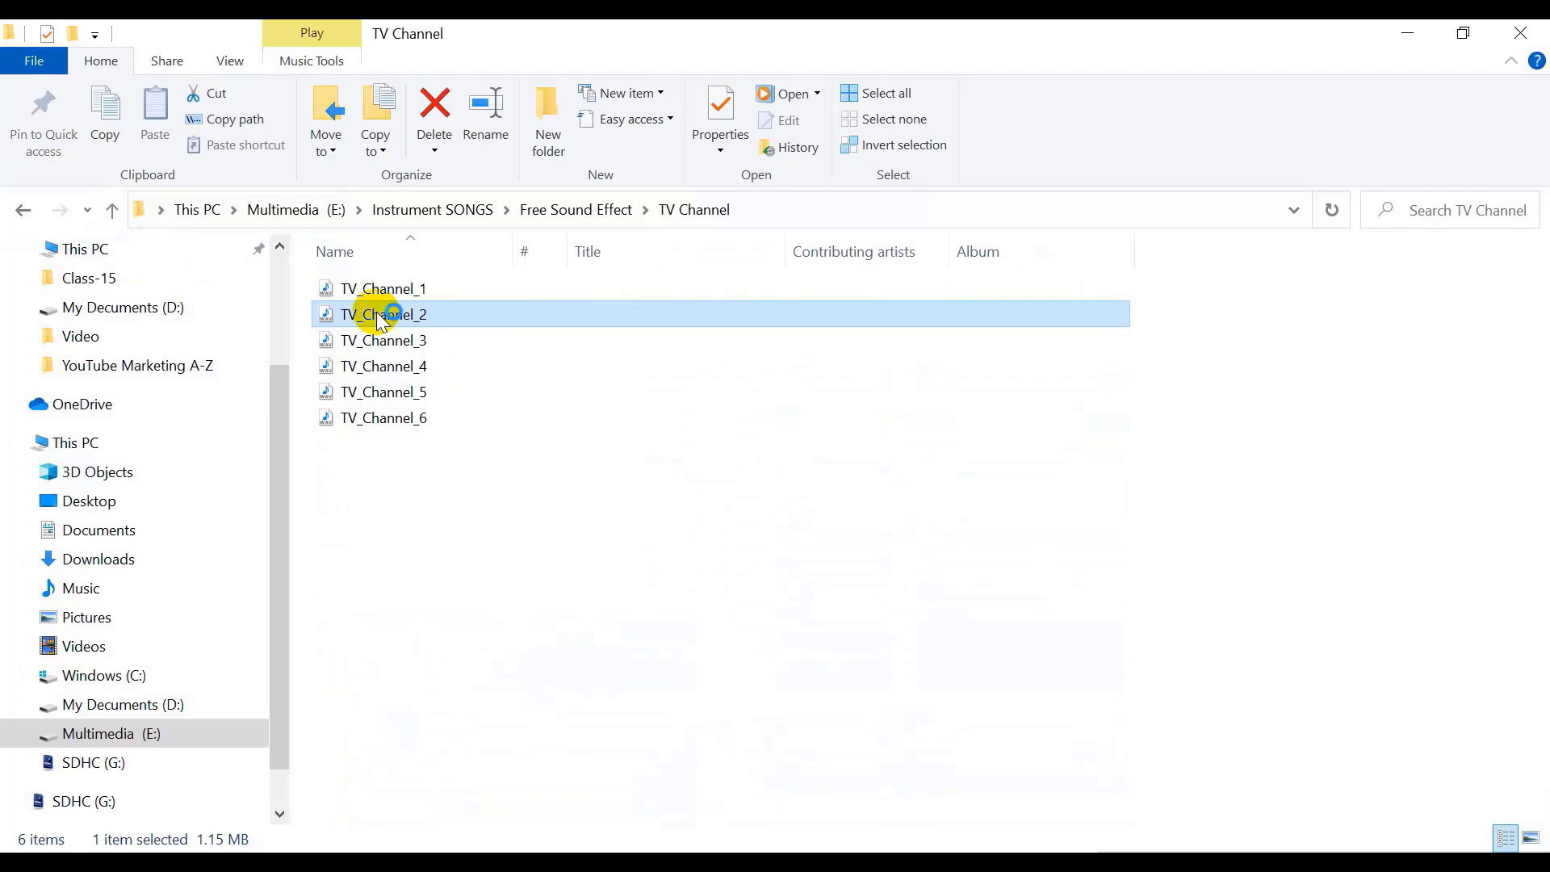
{"action": "left_click", "coordinate": [602, 308]}
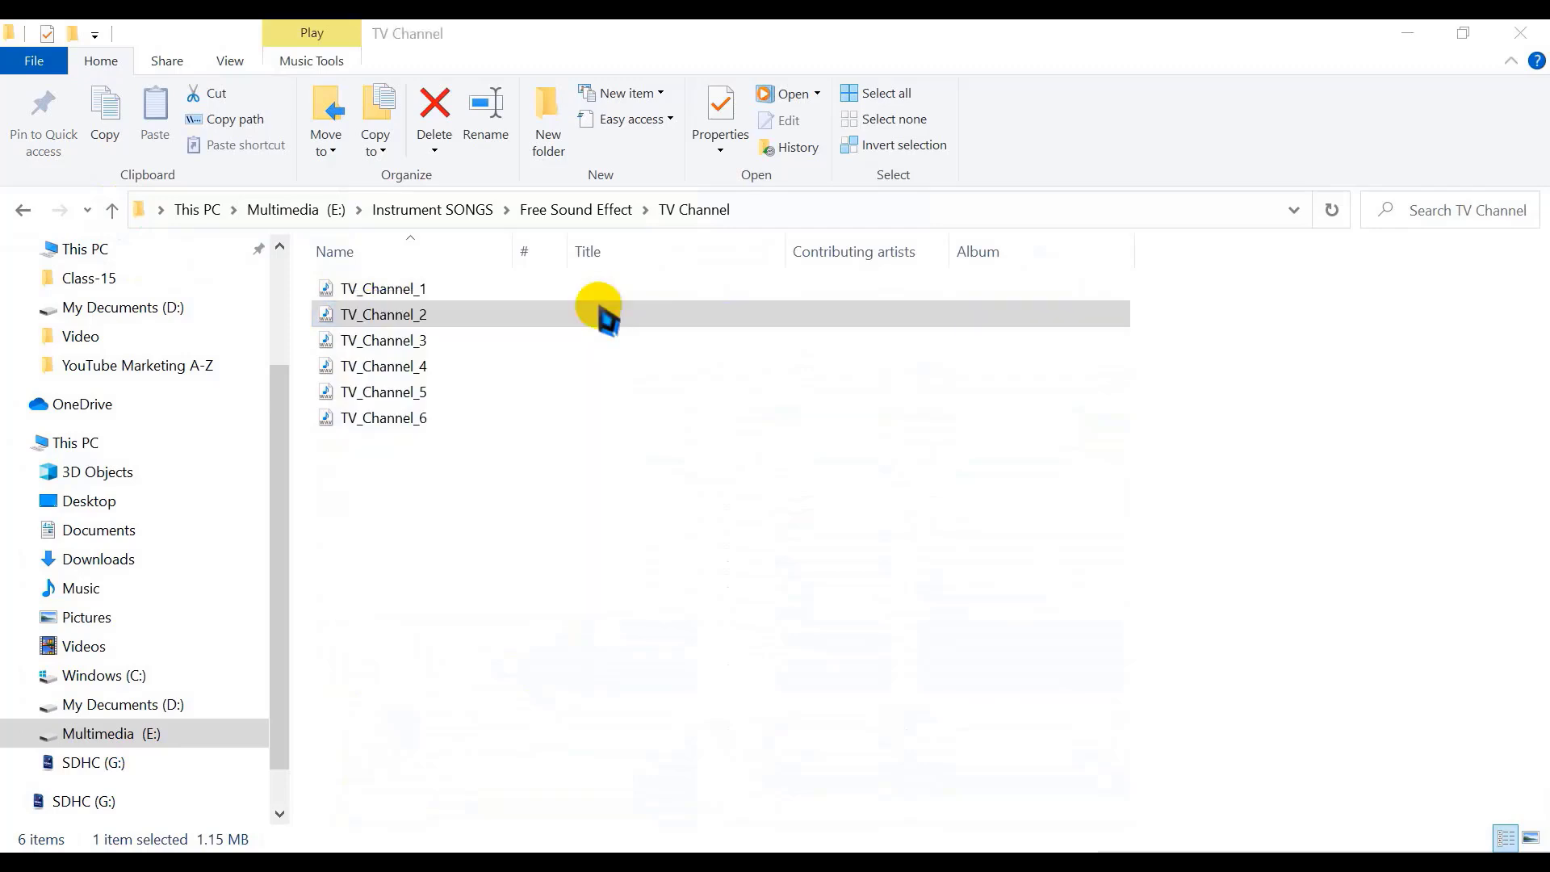
Step: Return to Free Sound Effect and look through its list of sound effect subfolders
{"action": "left_click", "coordinate": [111, 210]}
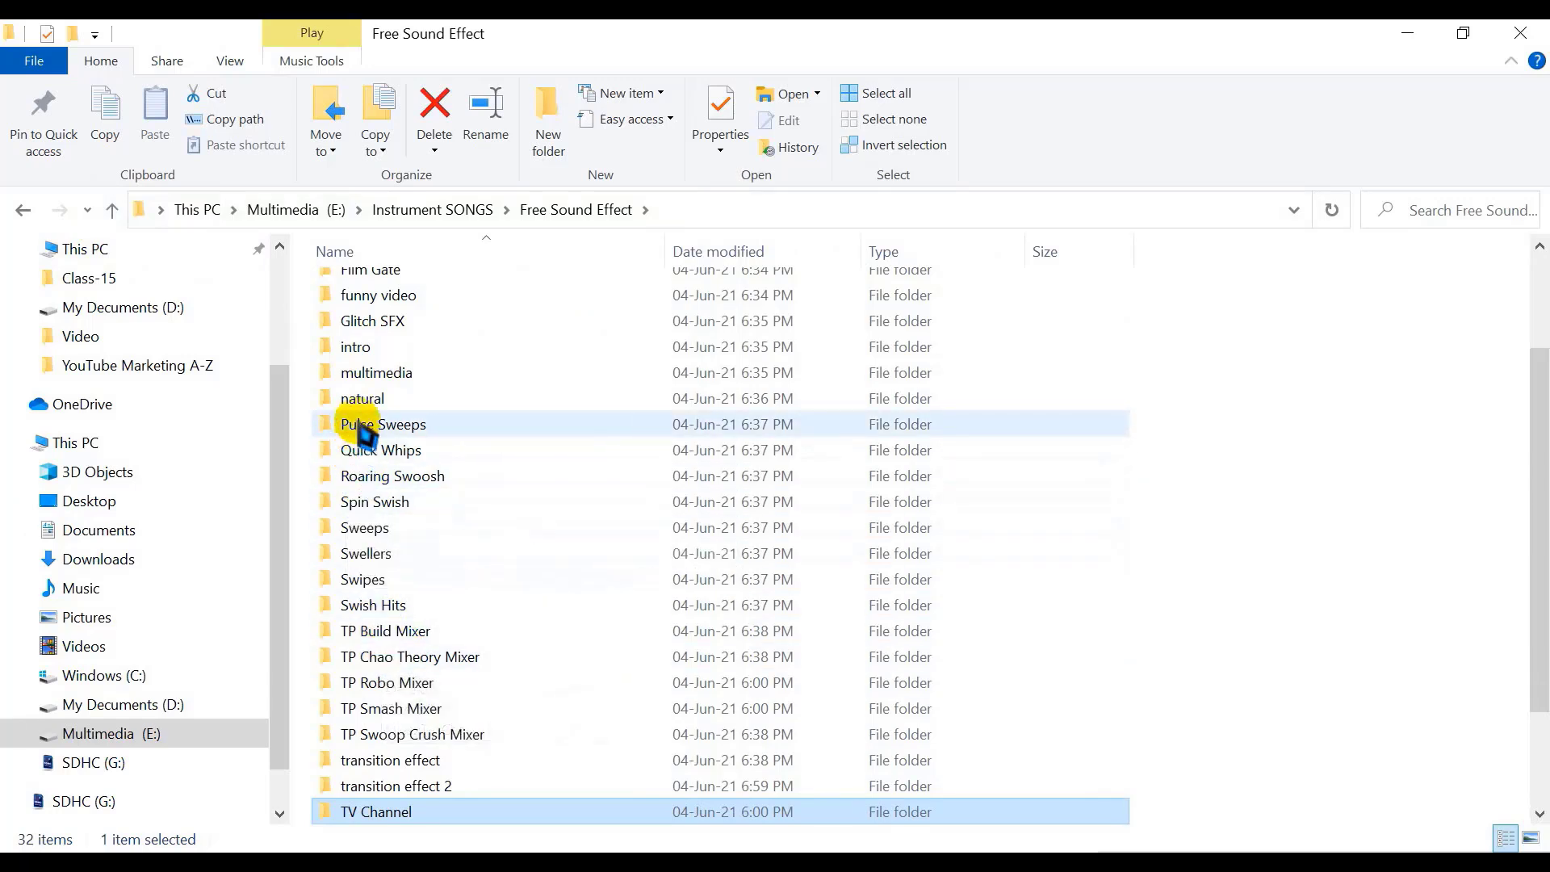
{"action": "scroll", "coordinate": [347, 355], "scroll_direction": "up", "scroll_amount": 1}
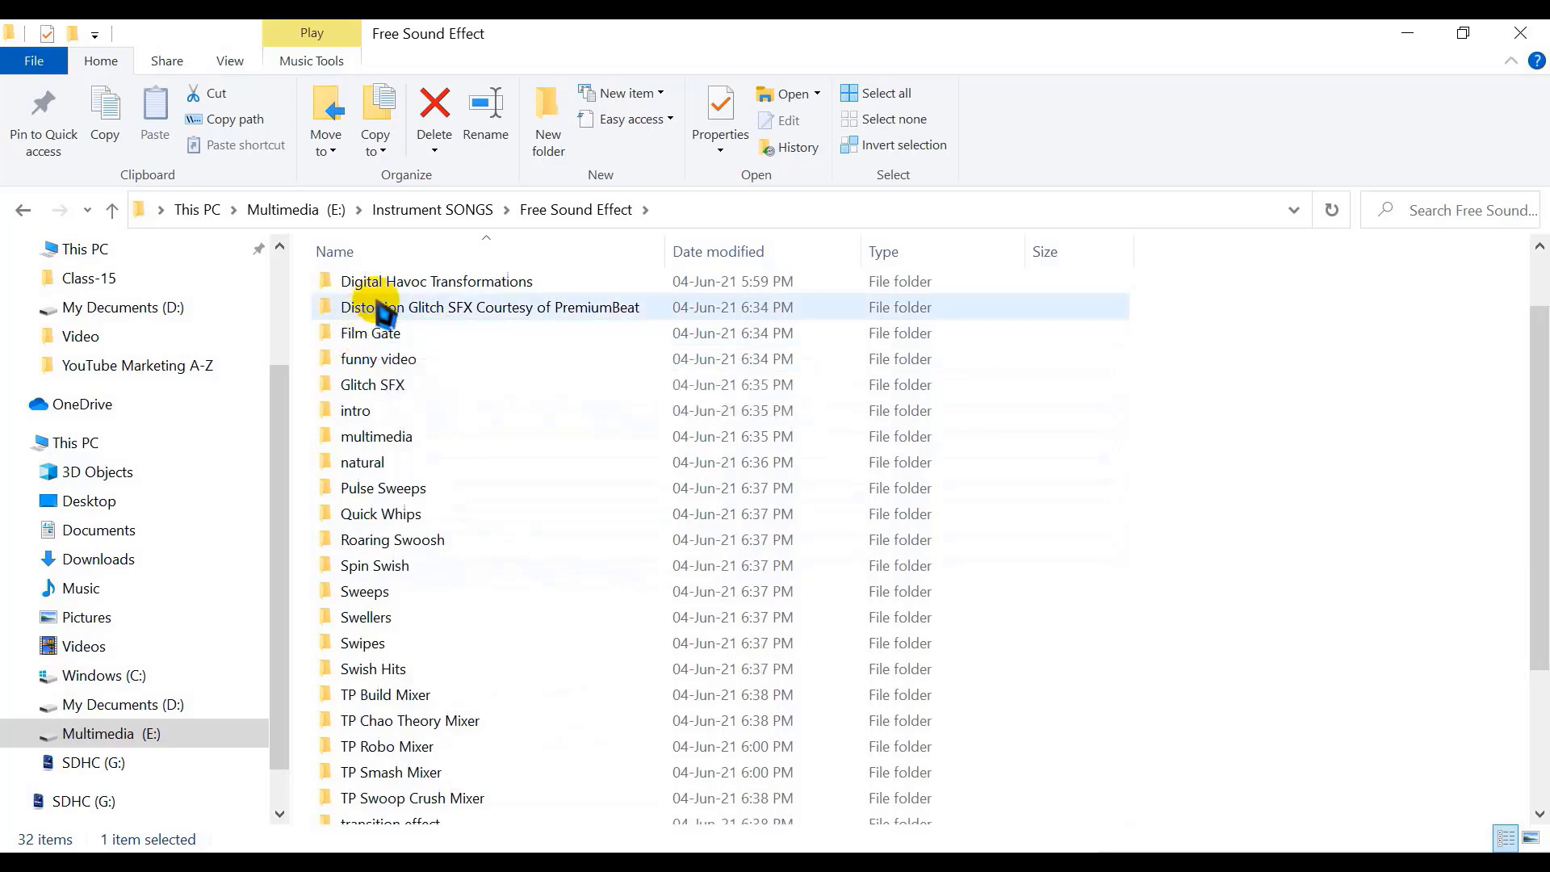
{"action": "scroll", "coordinate": [469, 739], "scroll_direction": "down", "scroll_amount": 2}
{"action": "scroll", "coordinate": [468, 743], "scroll_direction": "down", "scroll_amount": 1}
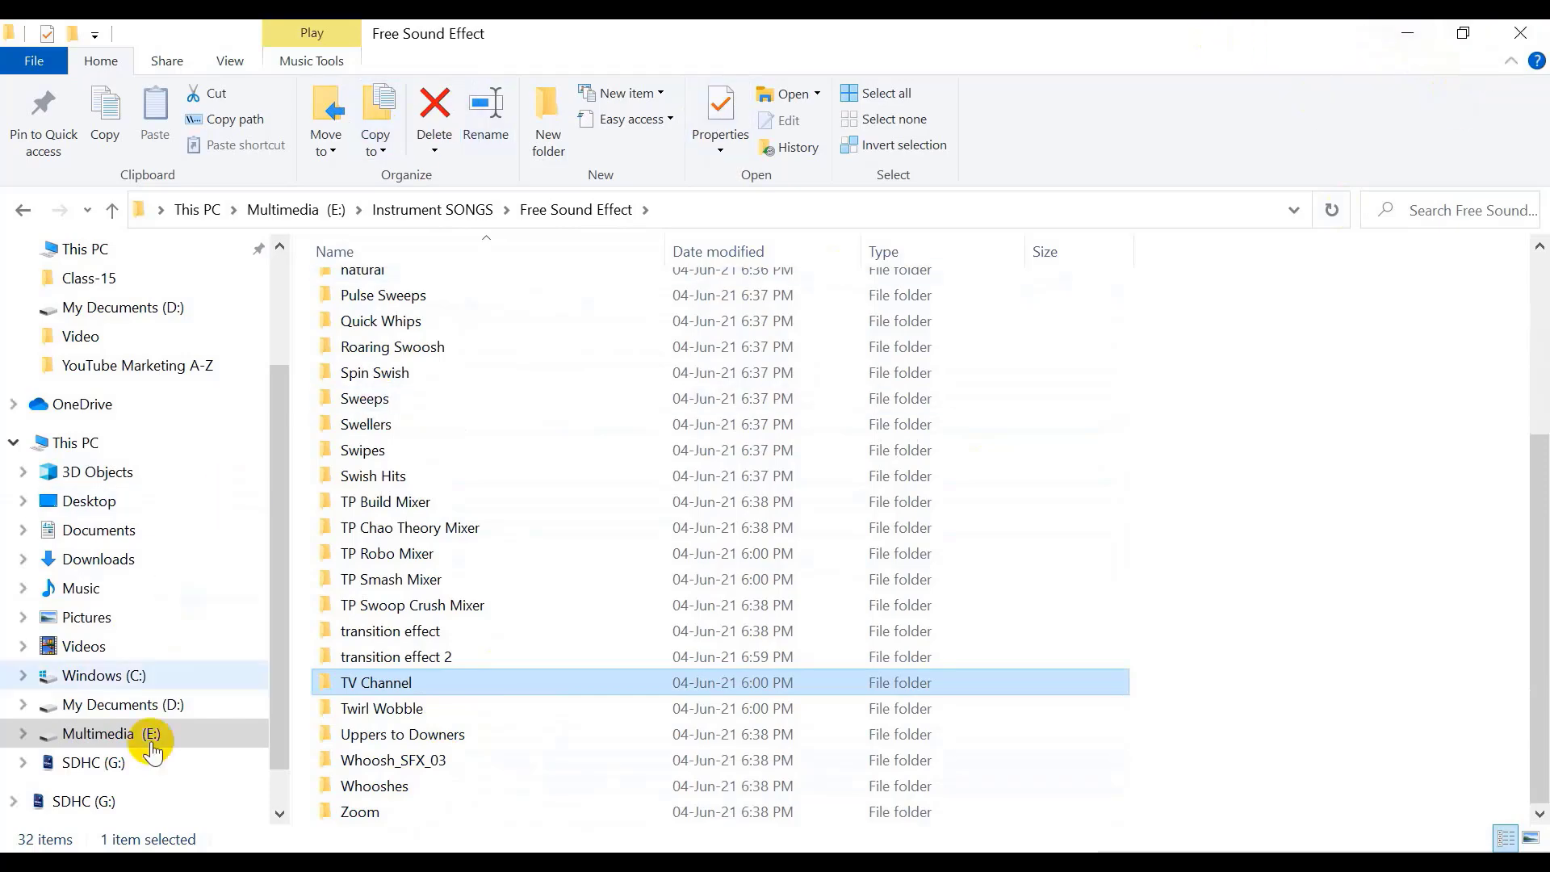
Step: Open Subscribe Buttons in YouTube Marketing A-Z on drive D and play the chroma key YouTube subscribe footage, pausing and resuming it
{"action": "left_click", "coordinate": [119, 706]}
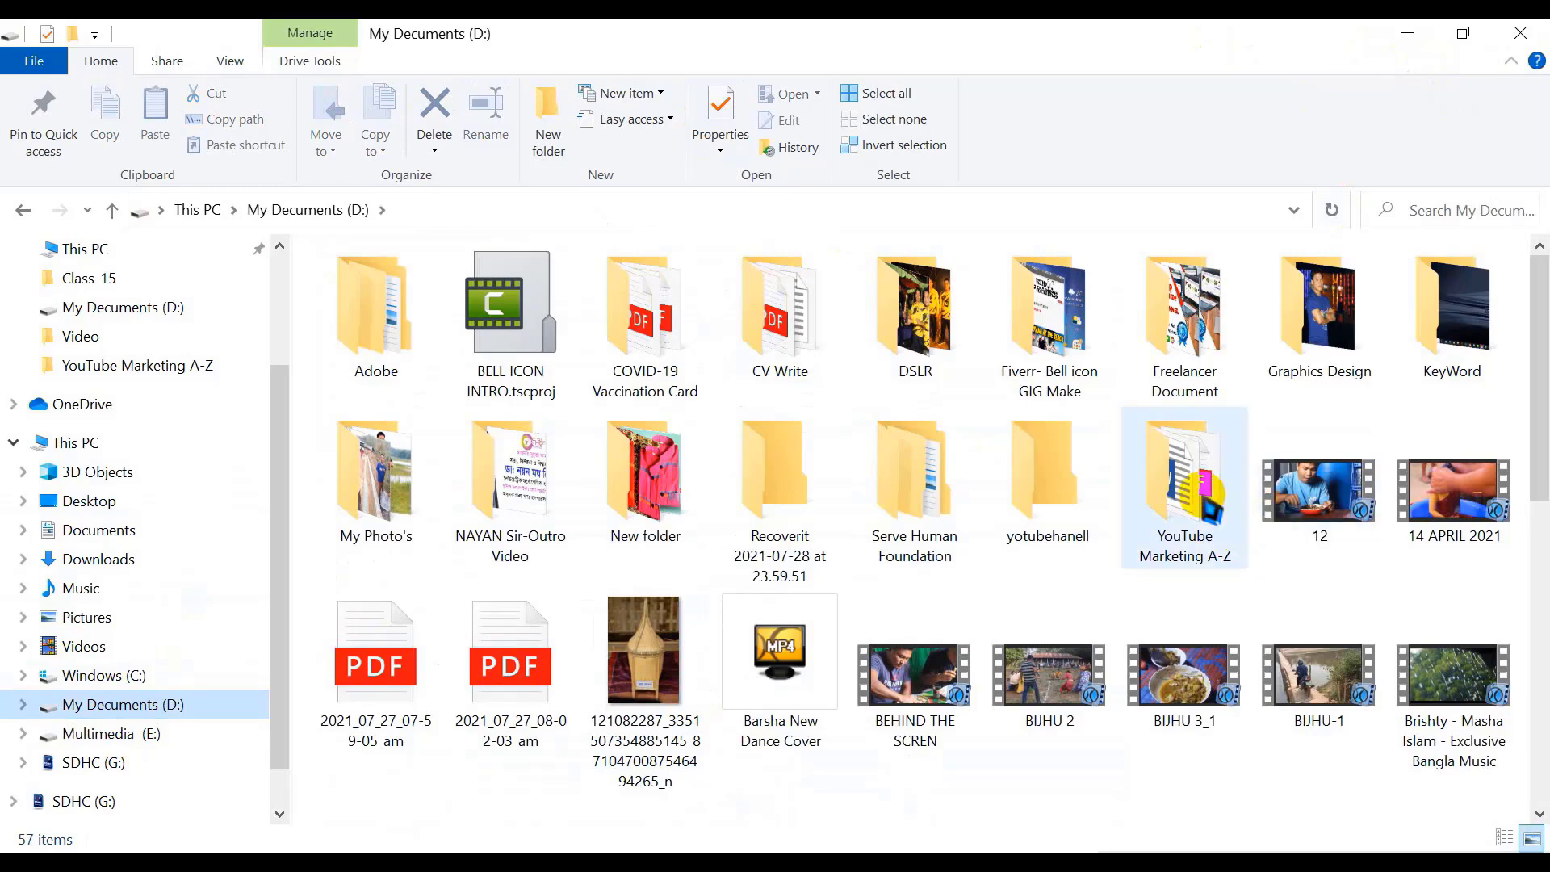
{"action": "double_click", "coordinate": [1219, 529]}
{"action": "double_click", "coordinate": [1450, 460]}
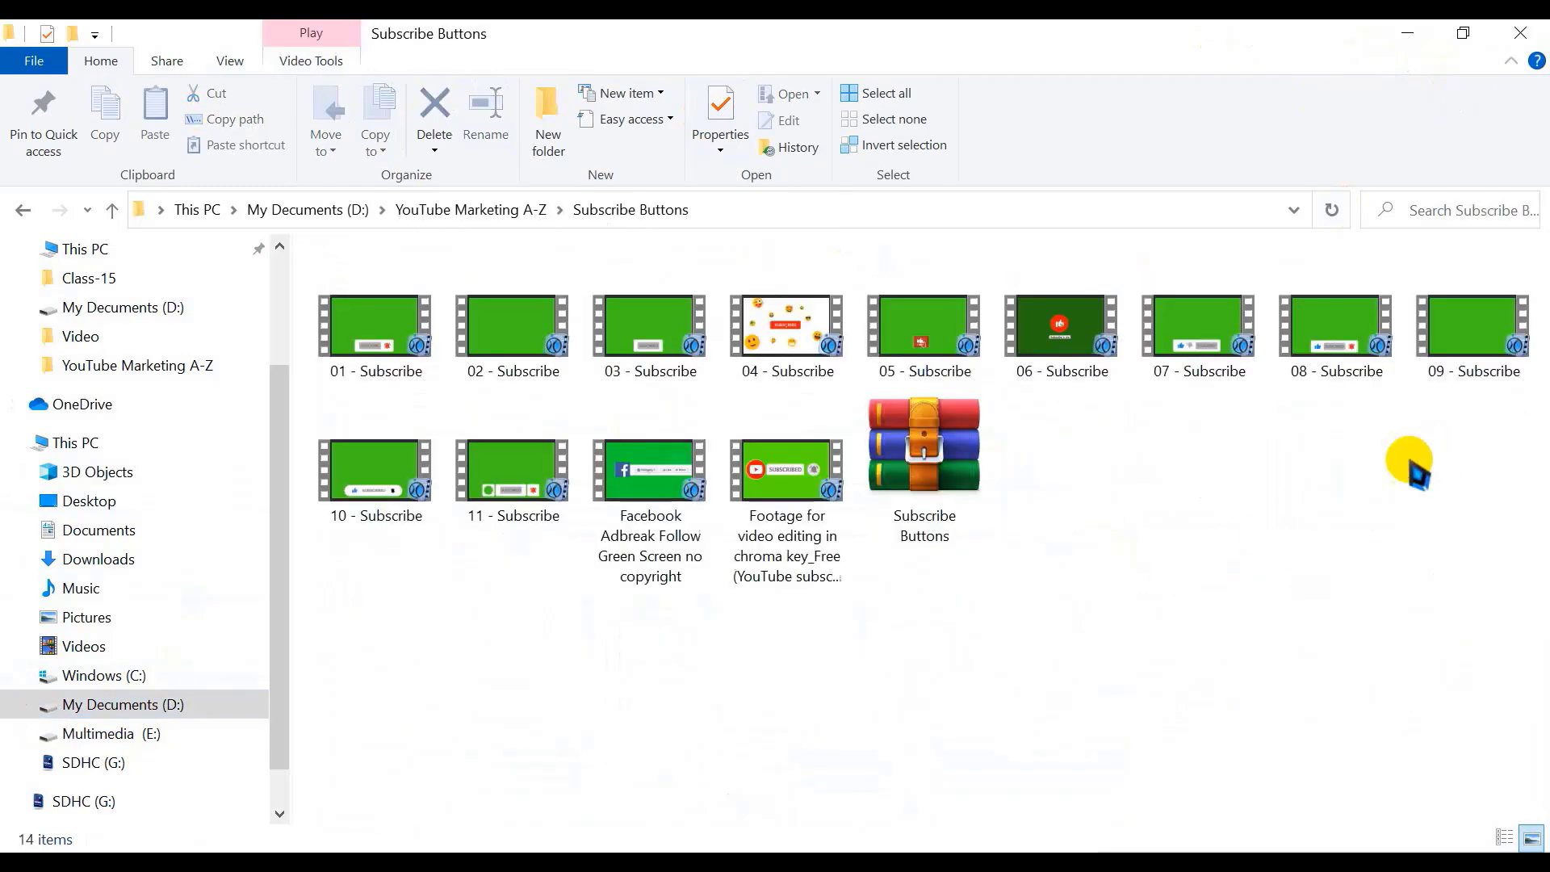
{"action": "left_click", "coordinate": [783, 484]}
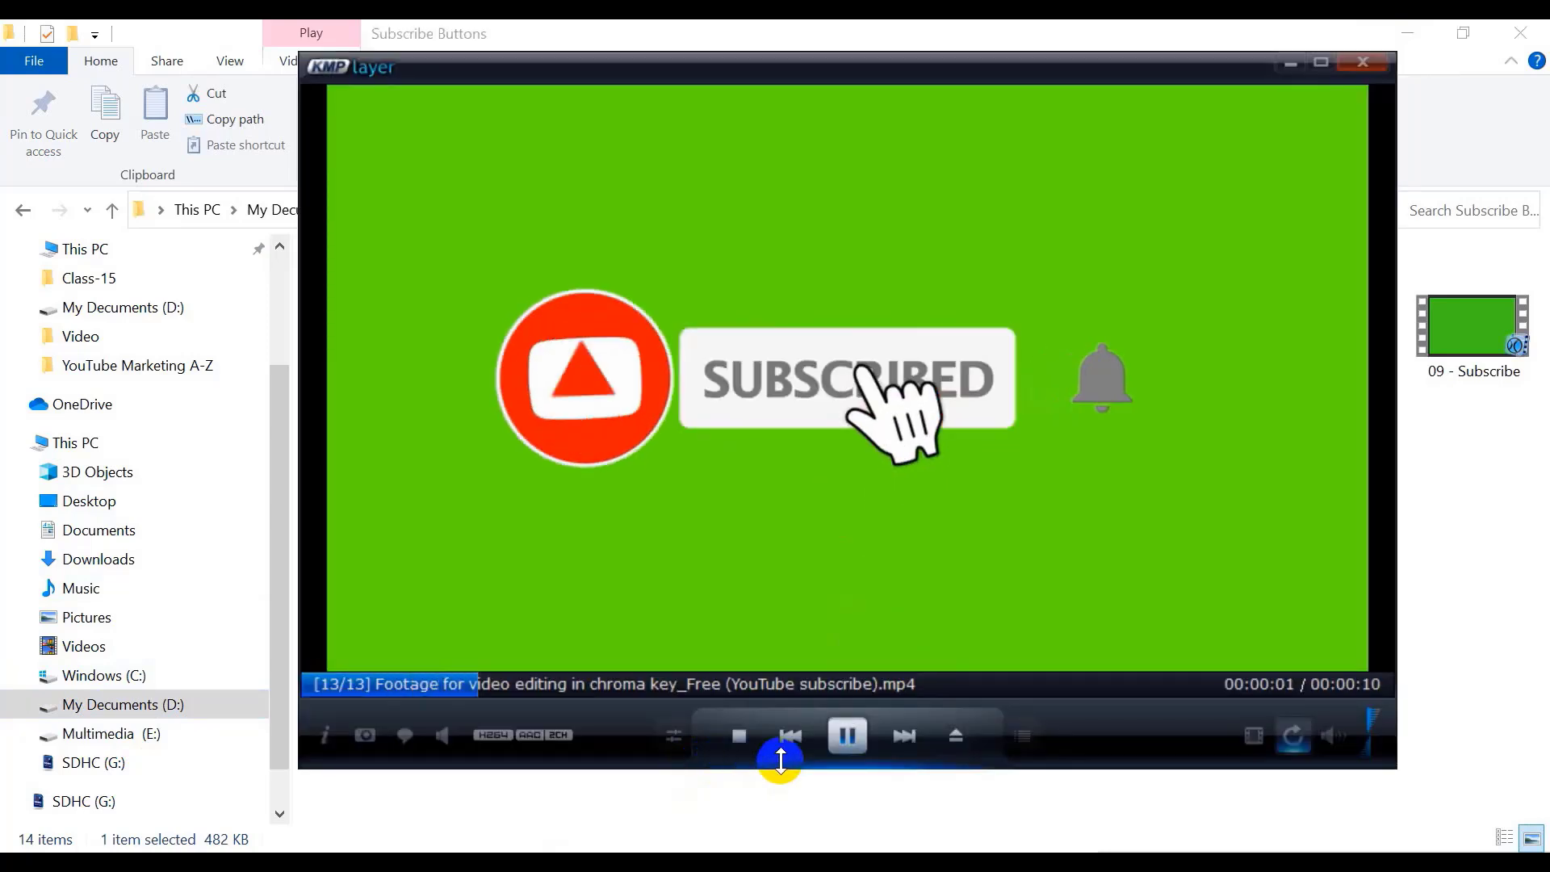
{"action": "left_click", "coordinate": [848, 745]}
{"action": "left_click", "coordinate": [848, 745]}
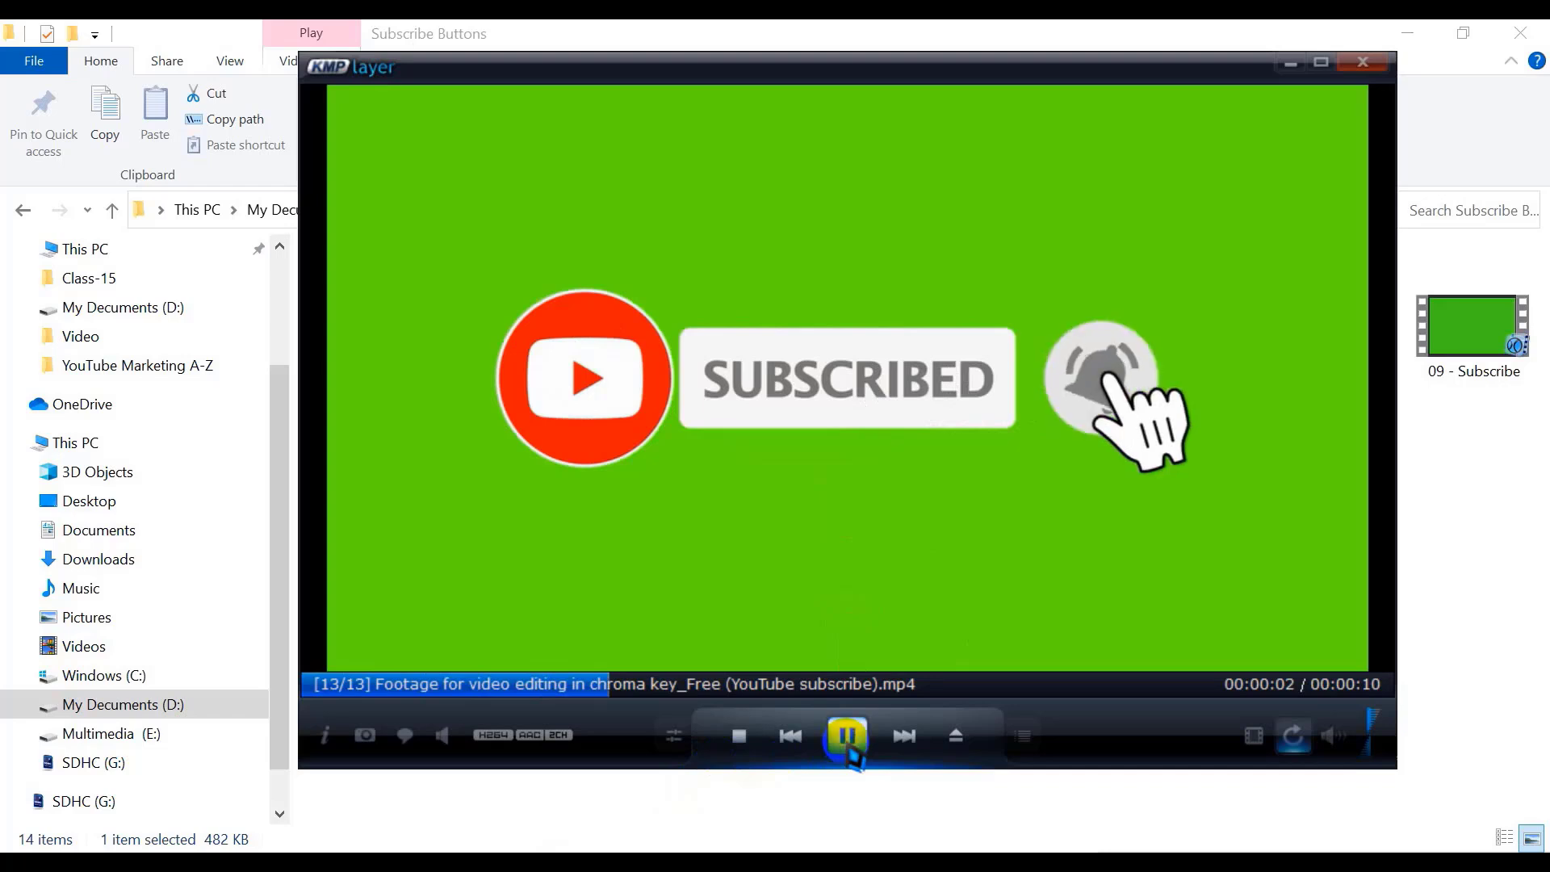
Step: Close the green-screen subscribe footage and play back the BELL ICON INTRO project in Camtasia
{"action": "left_click", "coordinate": [848, 745]}
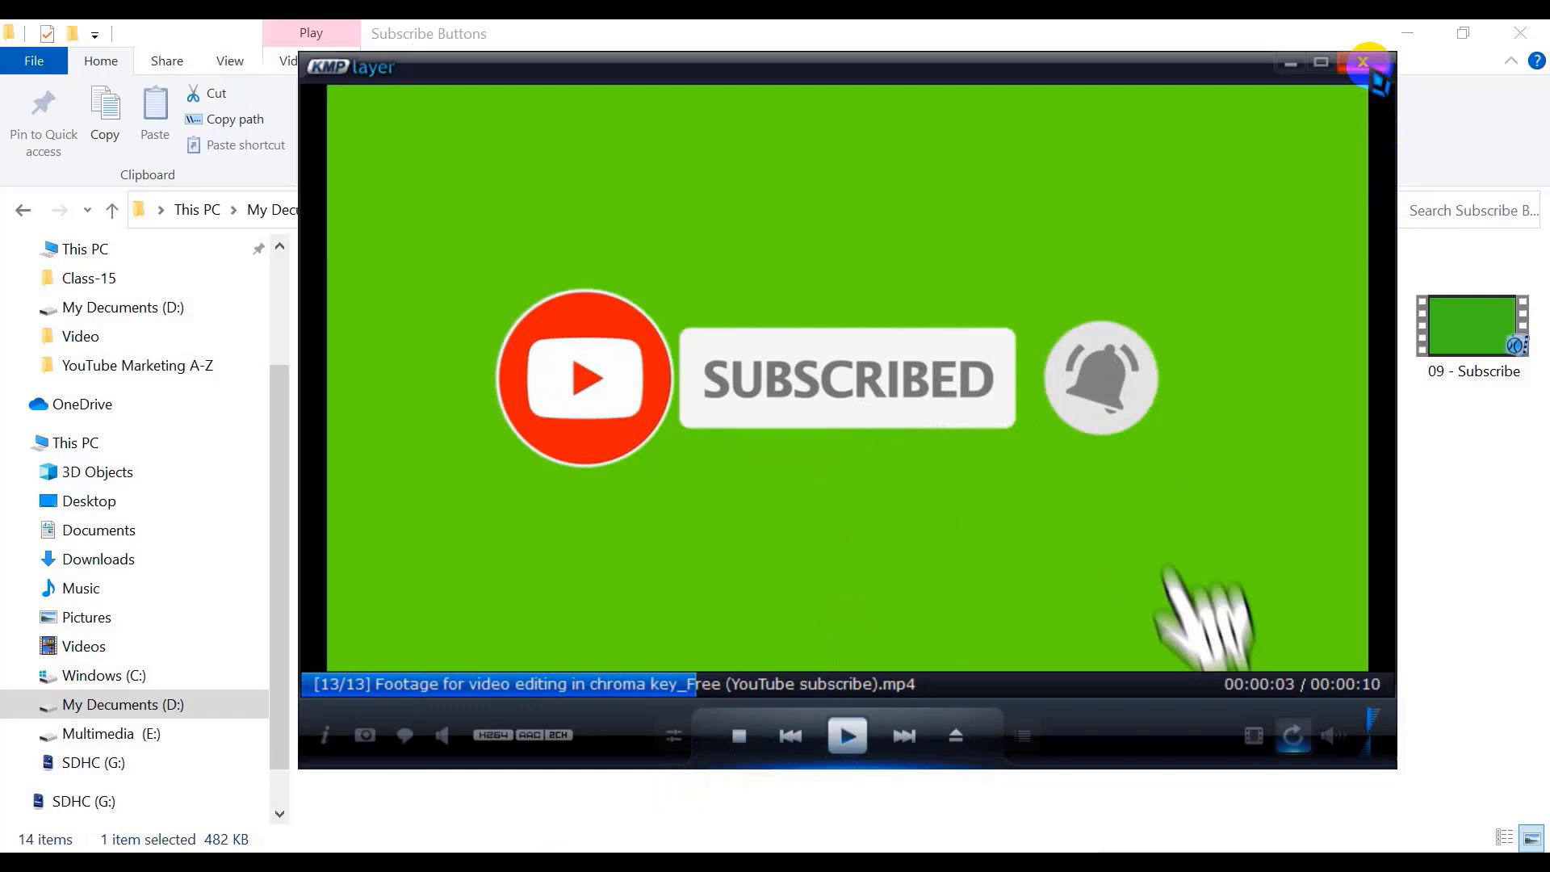
{"action": "left_click", "coordinate": [1365, 62]}
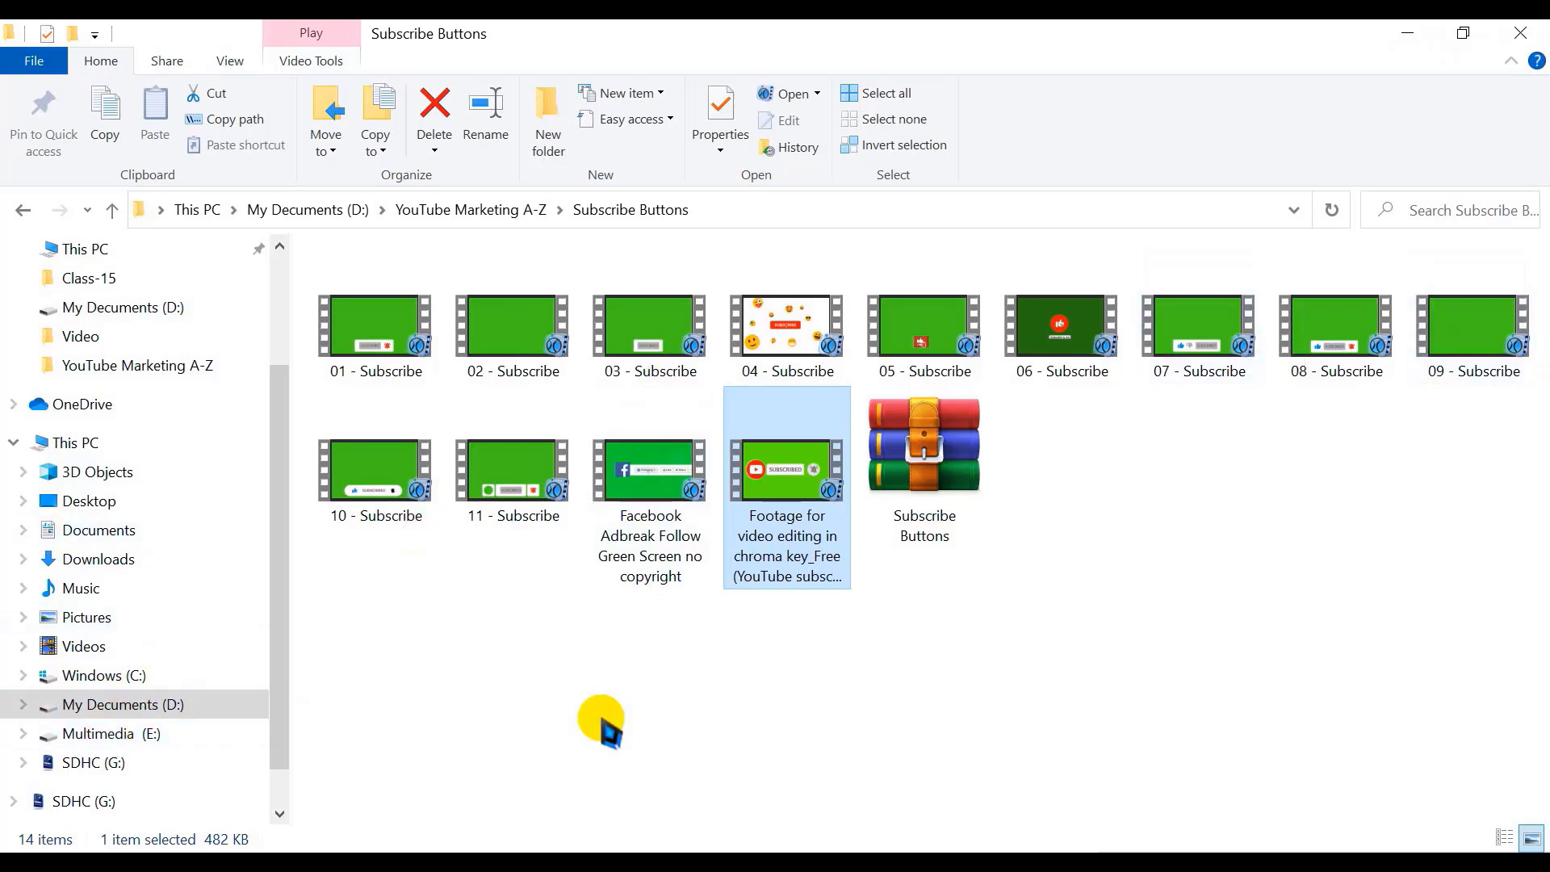
{"action": "left_click", "coordinate": [457, 849]}
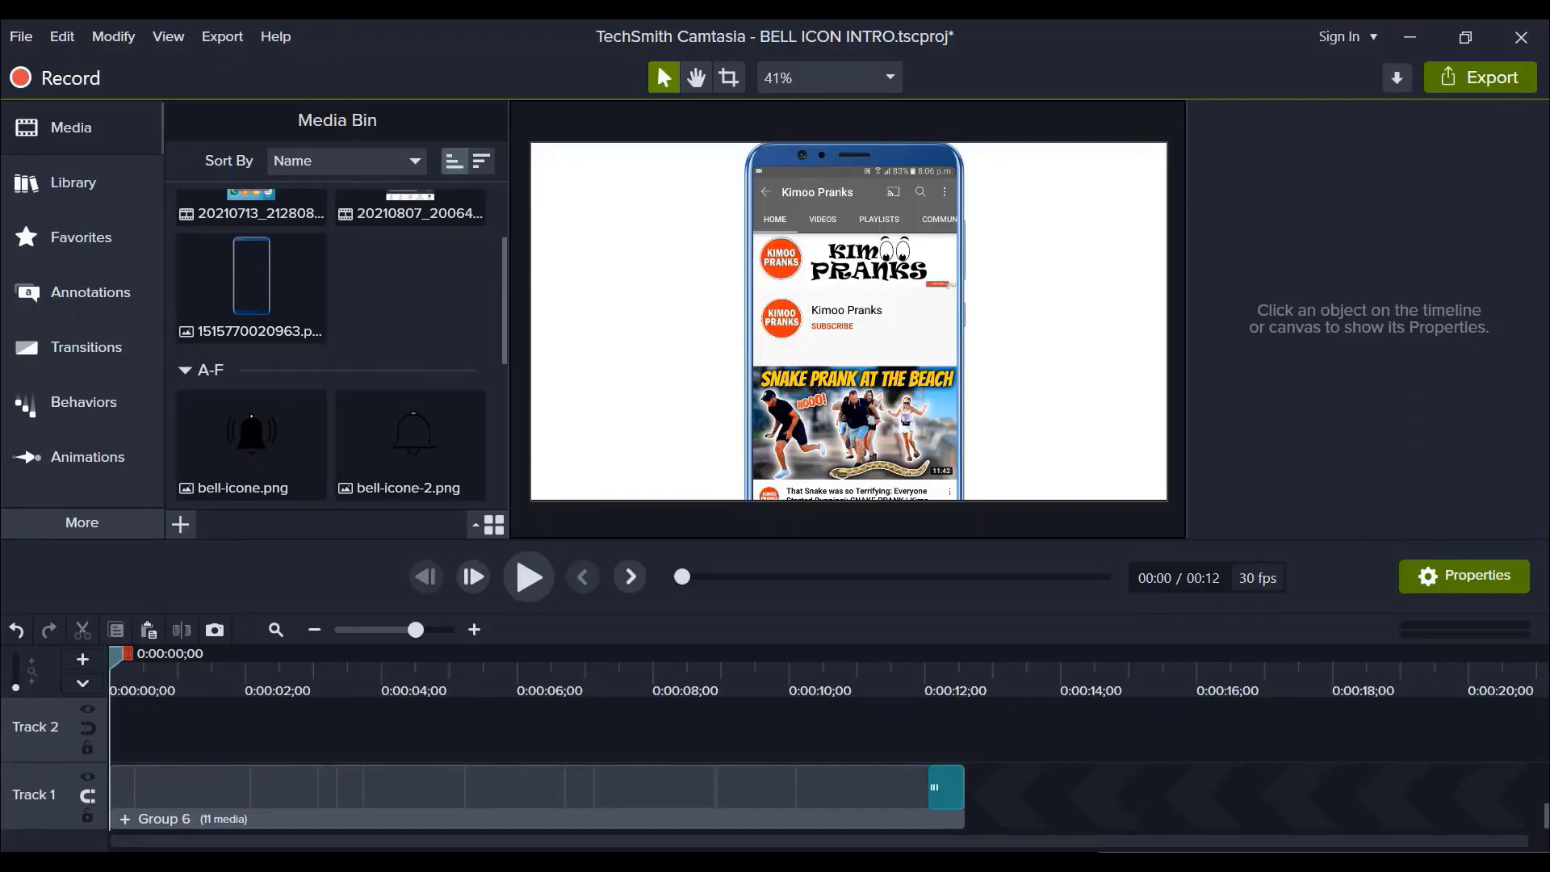
{"action": "left_click", "coordinate": [311, 630]}
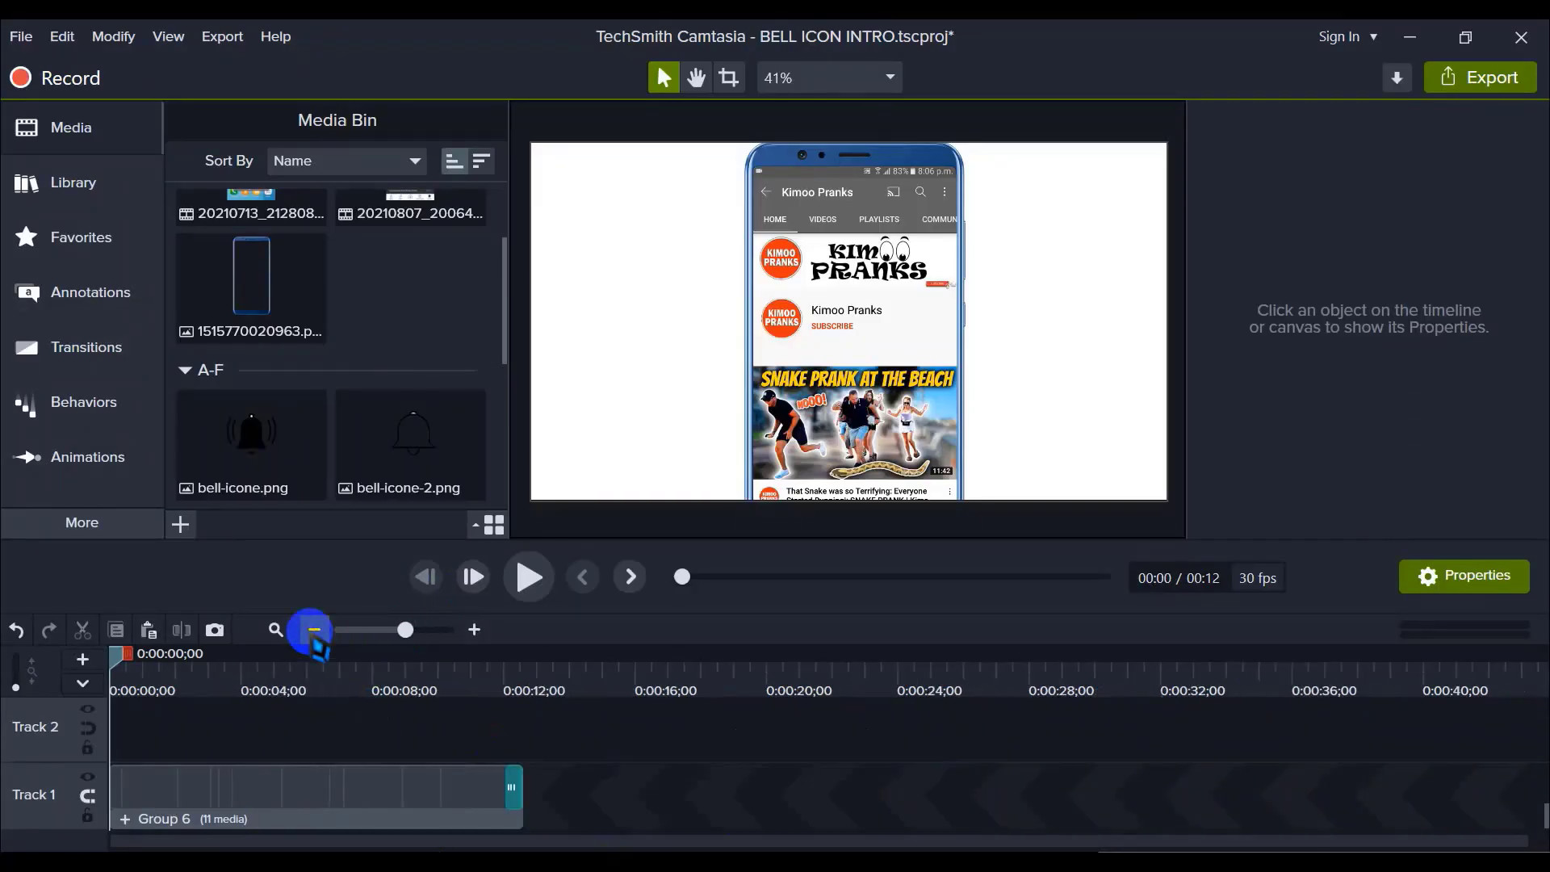
{"action": "left_click", "coordinate": [529, 580]}
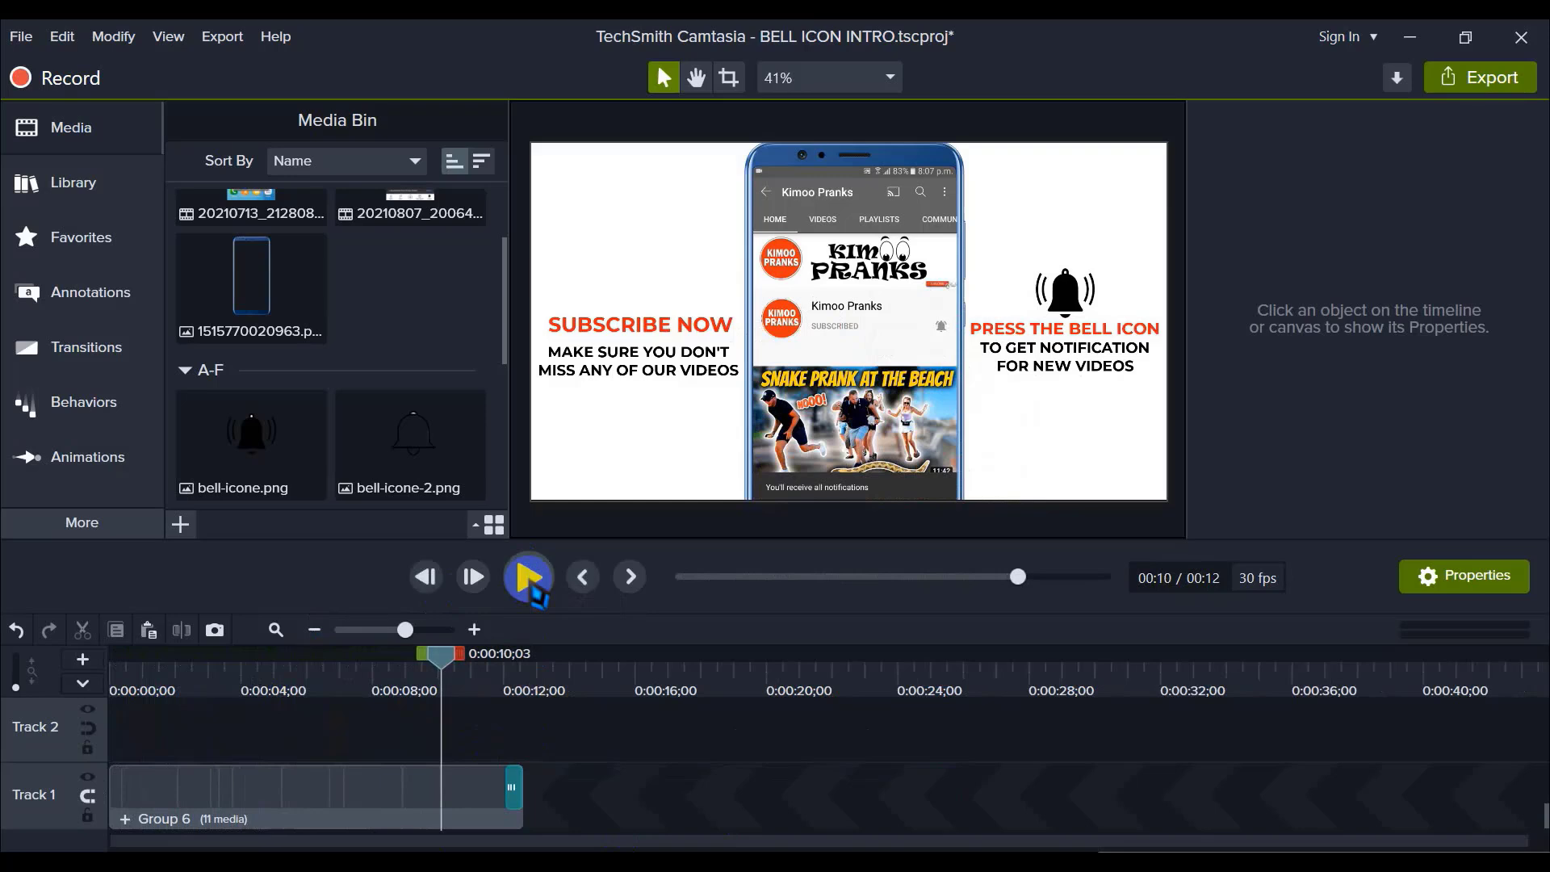
{"action": "left_click", "coordinate": [626, 735]}
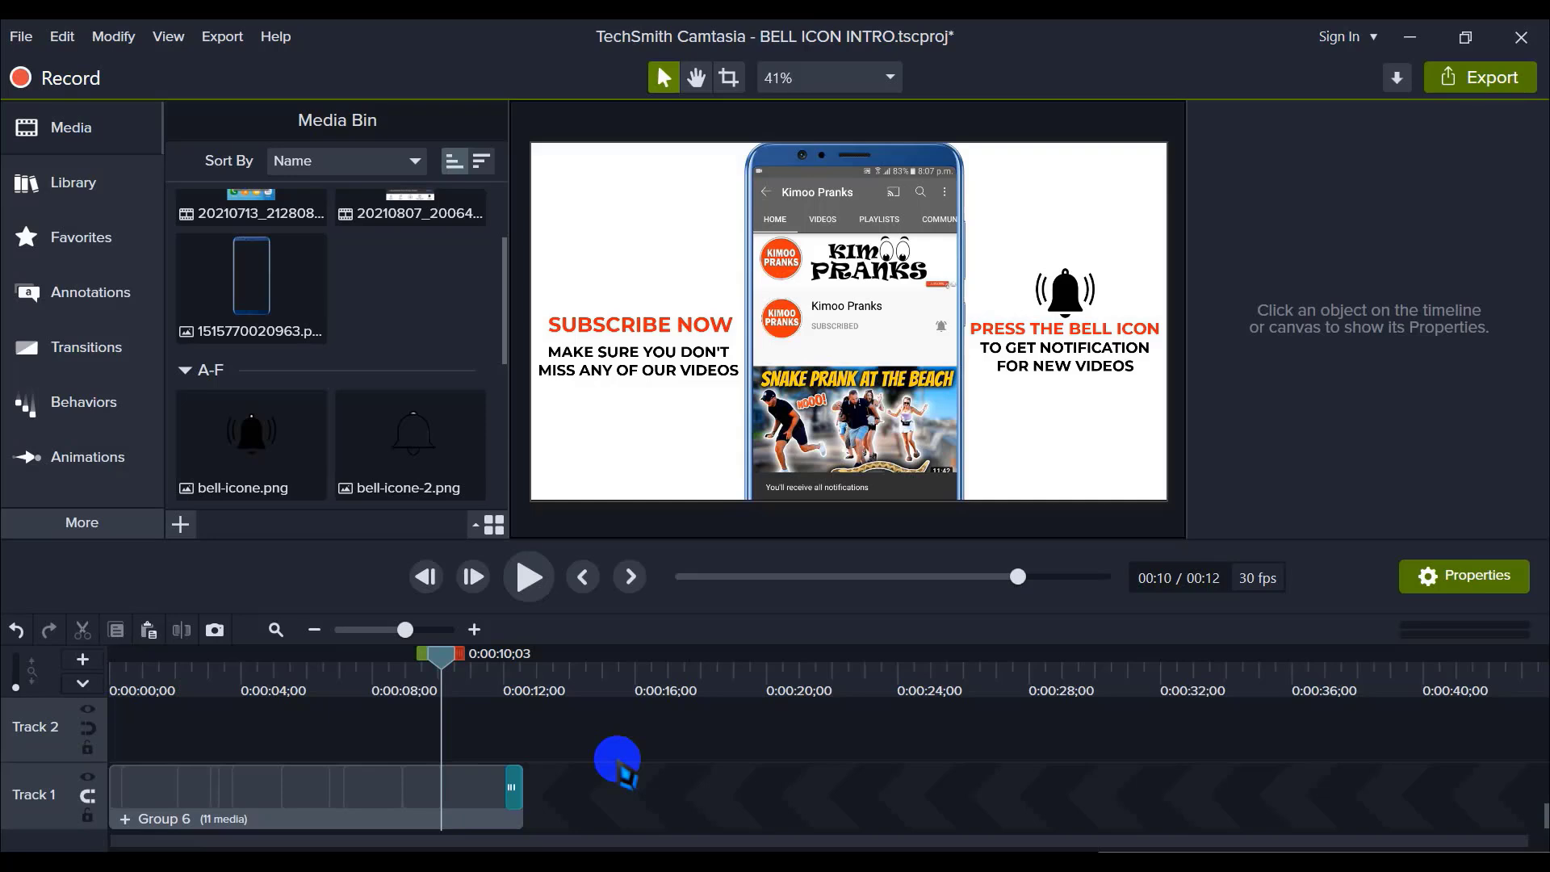
Step: Switch to File Explorer, preview the chroma key YouTube subscribe footage in the Subscribe Buttons folder, and return to Camtasia
{"action": "left_click", "coordinate": [363, 763]}
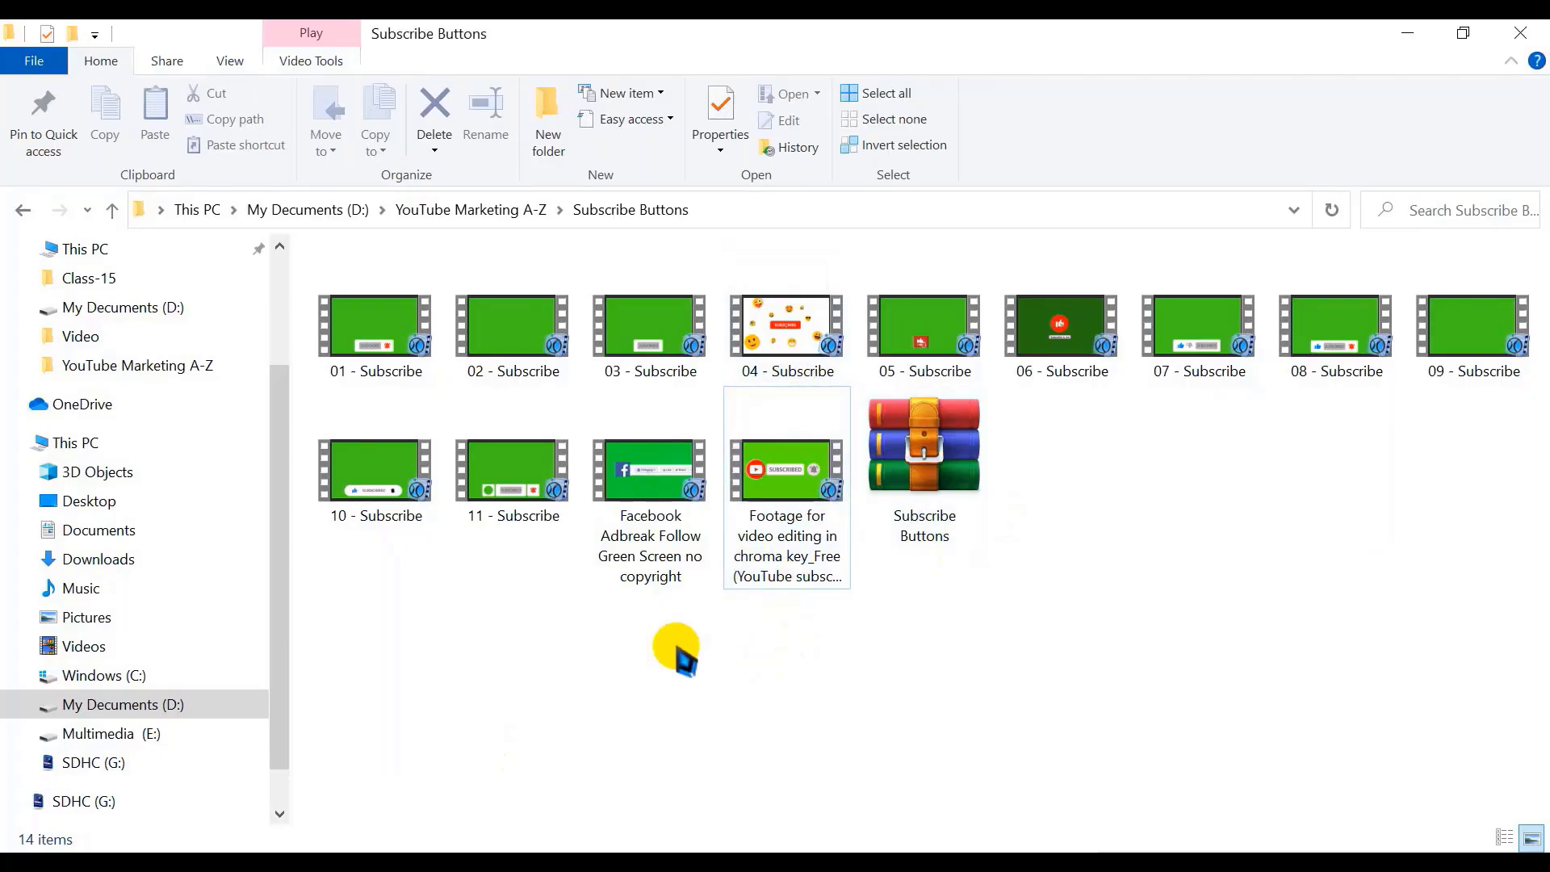
{"action": "left_click", "coordinate": [794, 472]}
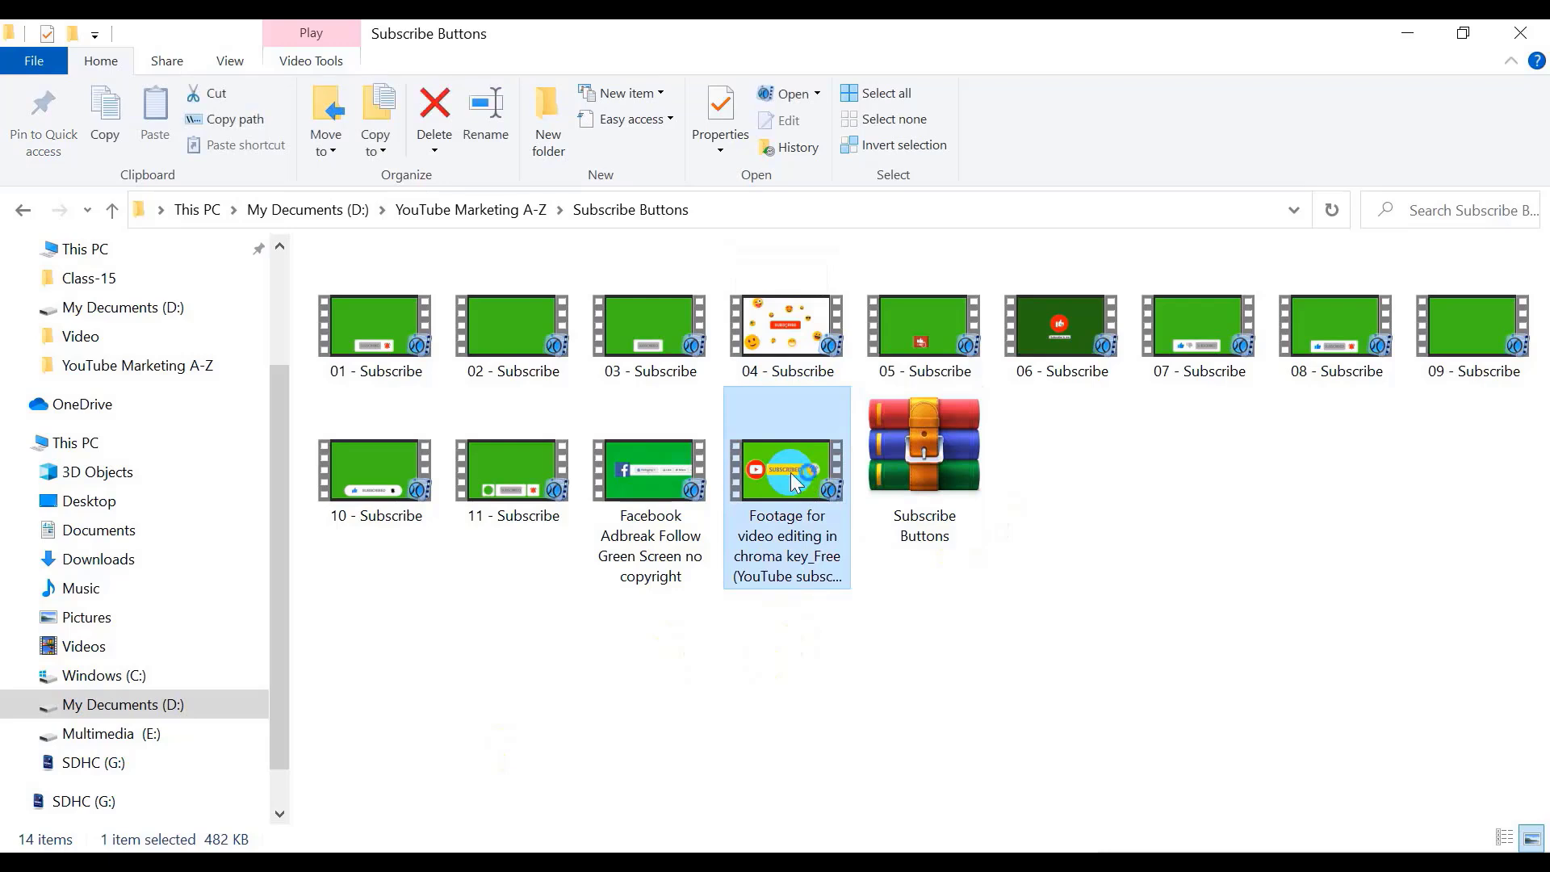
{"action": "double_click", "coordinate": [793, 480]}
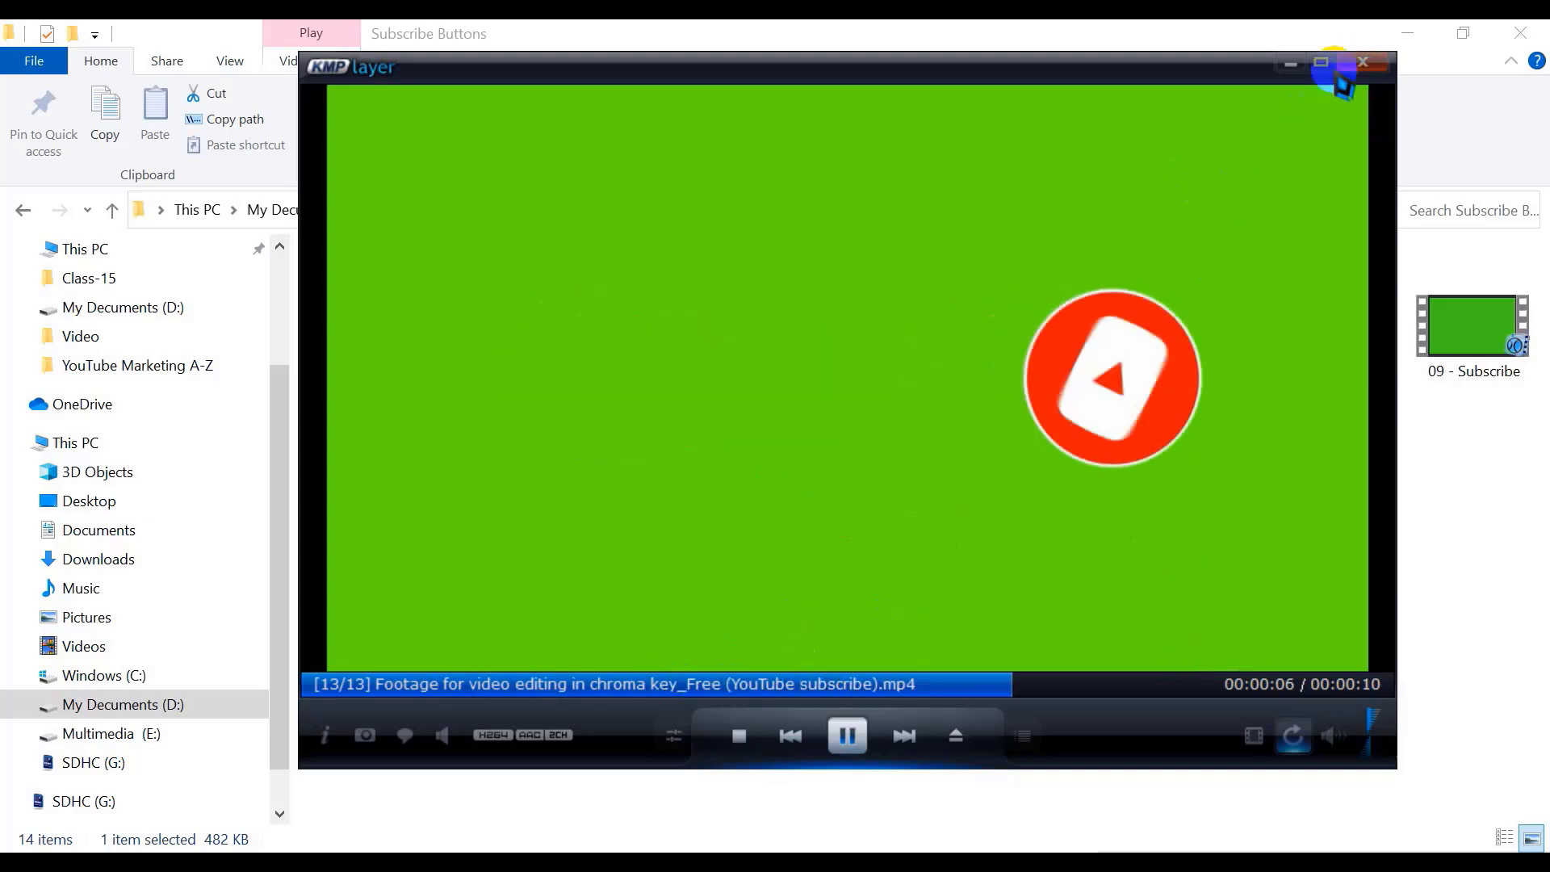
{"action": "left_click", "coordinate": [1363, 62]}
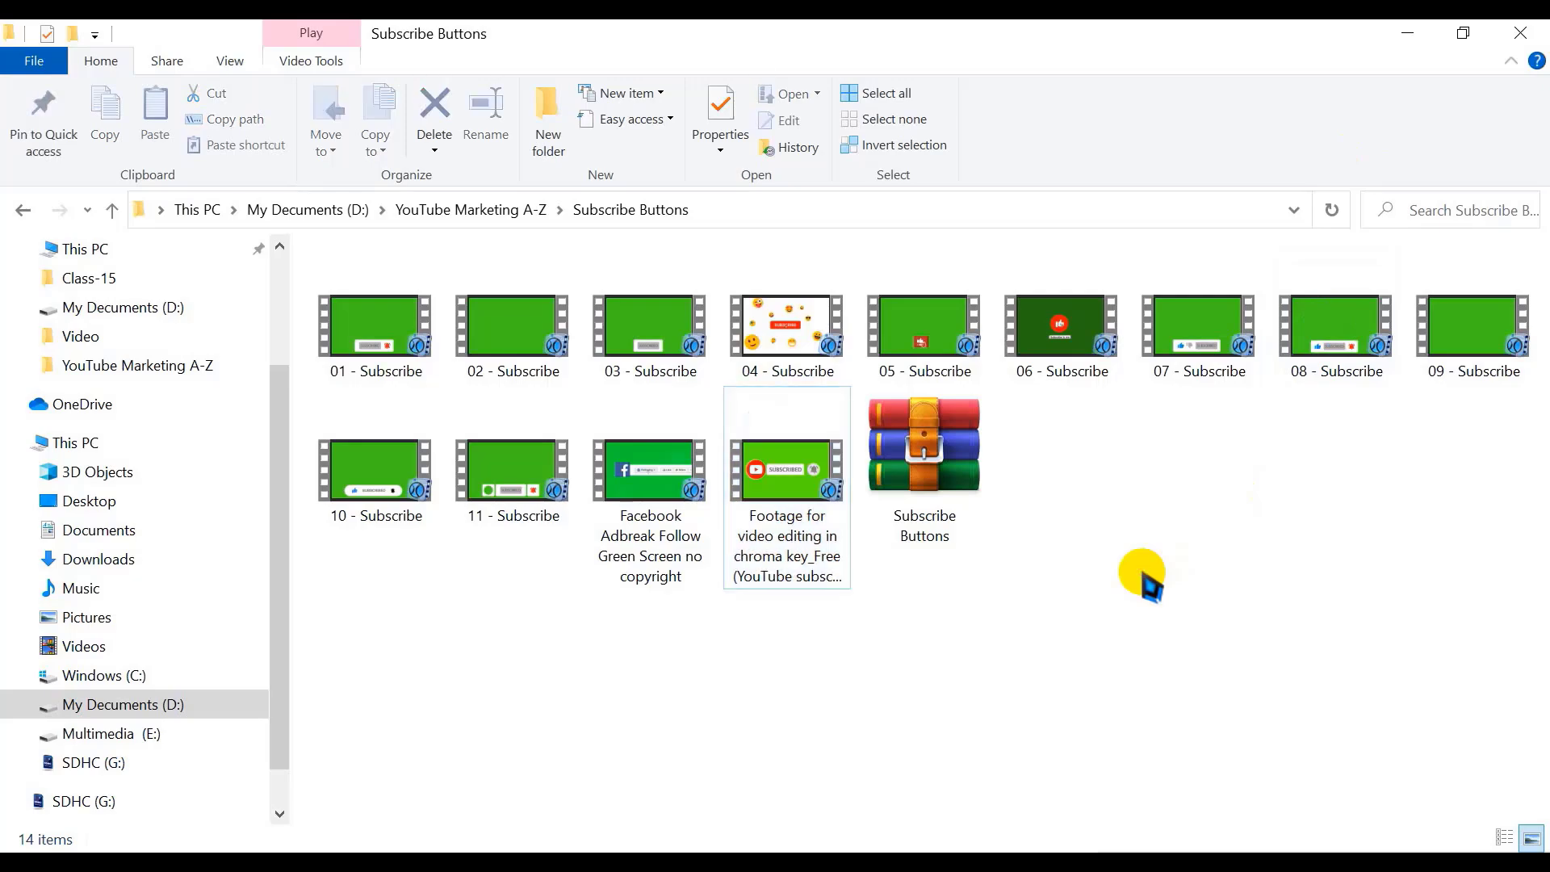
{"action": "left_click", "coordinate": [1411, 32]}
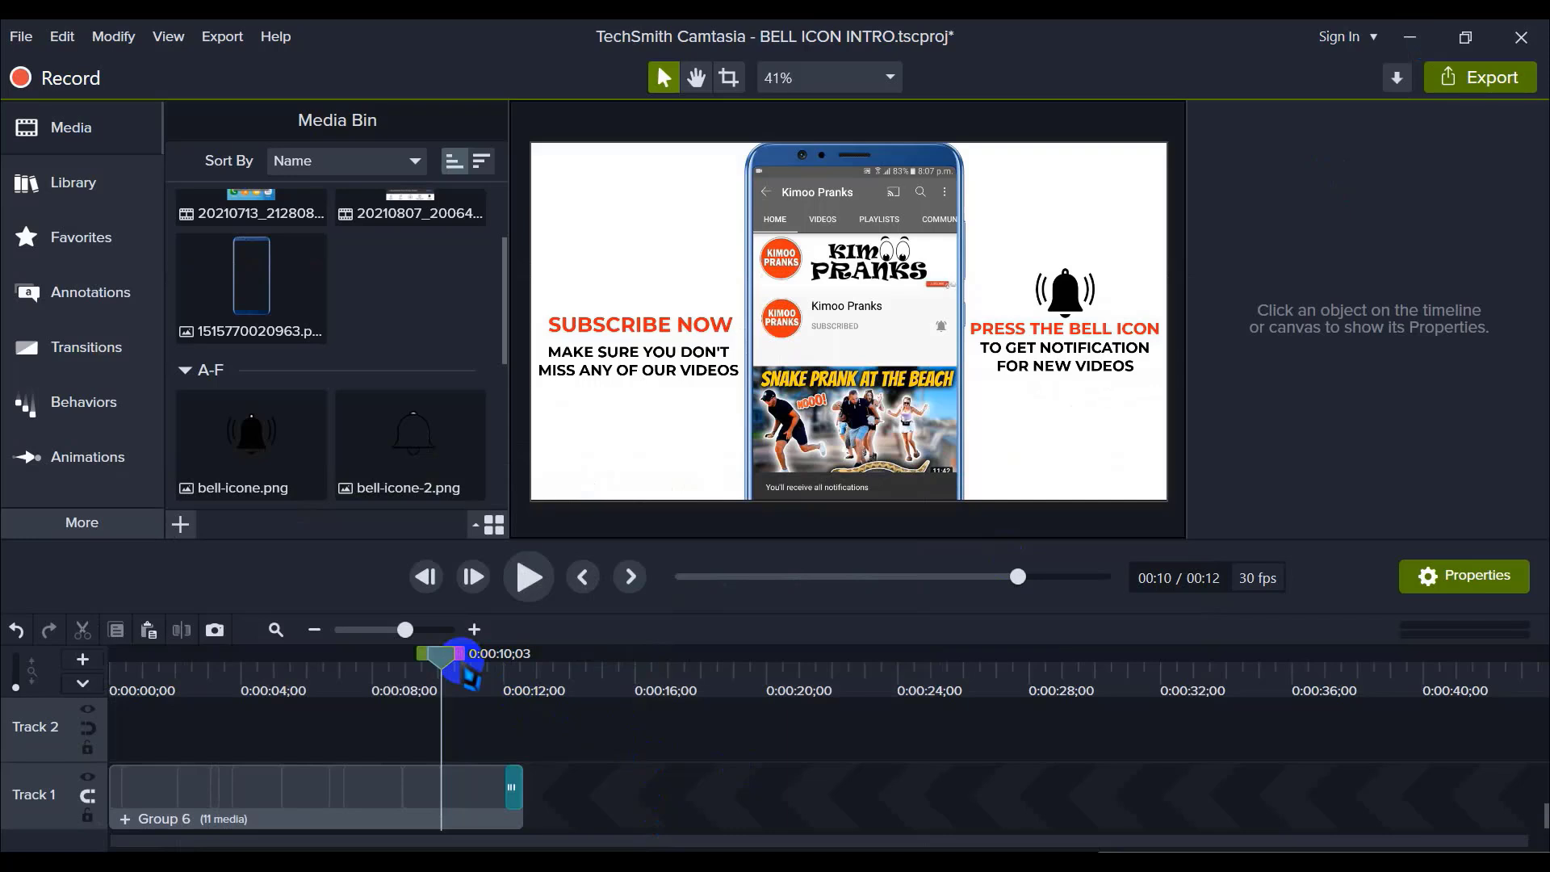
Step: Play the bell icon intro from the start of the timeline, pause near its end, and save the project
{"action": "left_click_drag", "start_coordinate": [446, 664], "coordinate": [22, 681]}
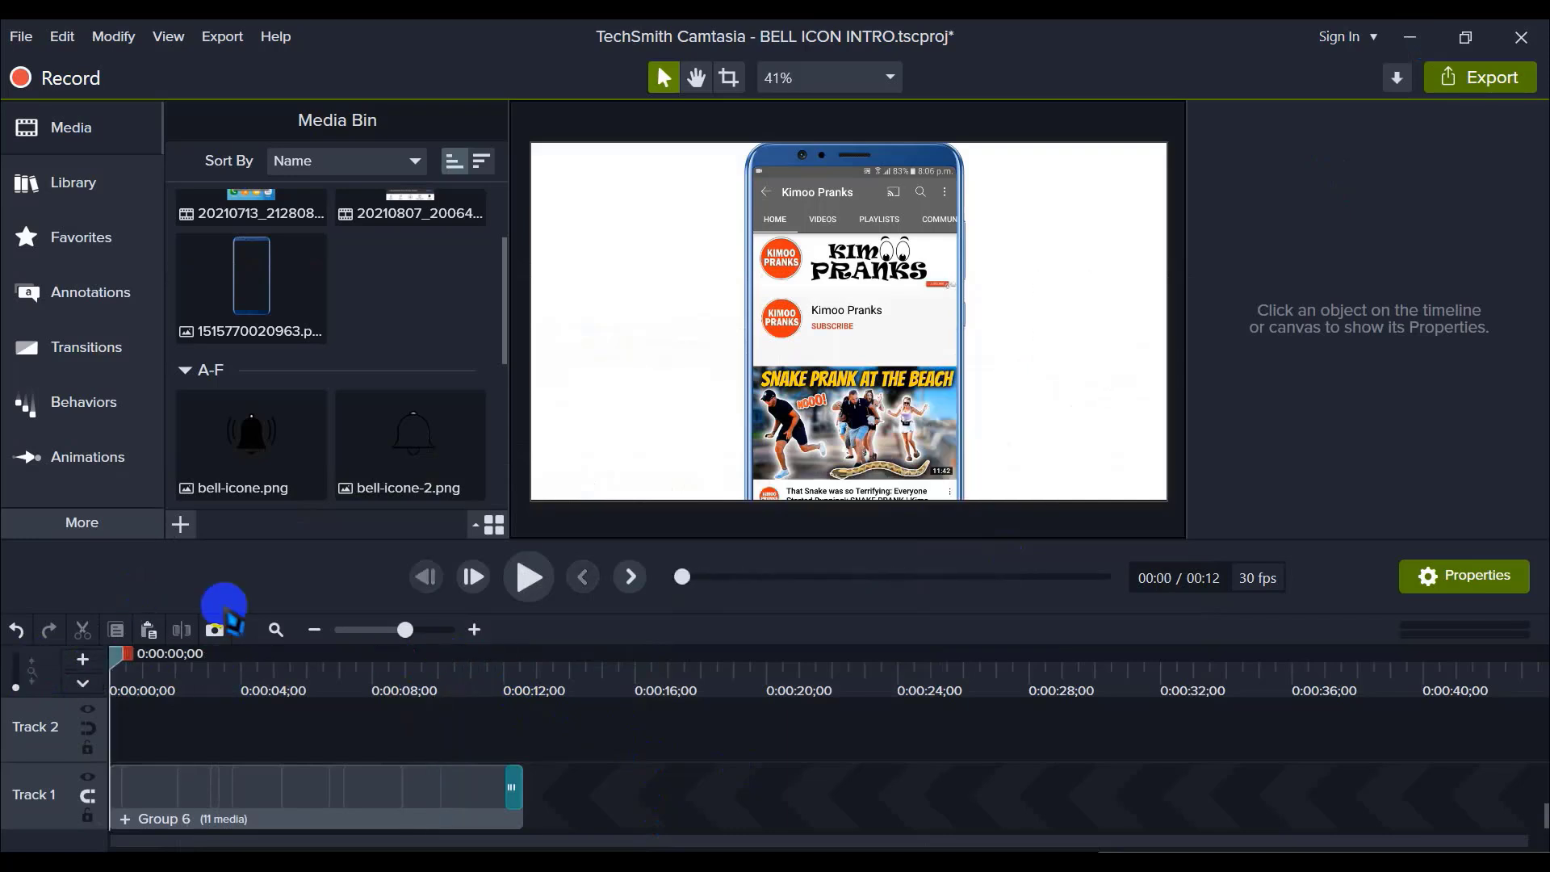
{"action": "scroll", "coordinate": [664, 763], "scroll_direction": "up", "scroll_amount": 5}
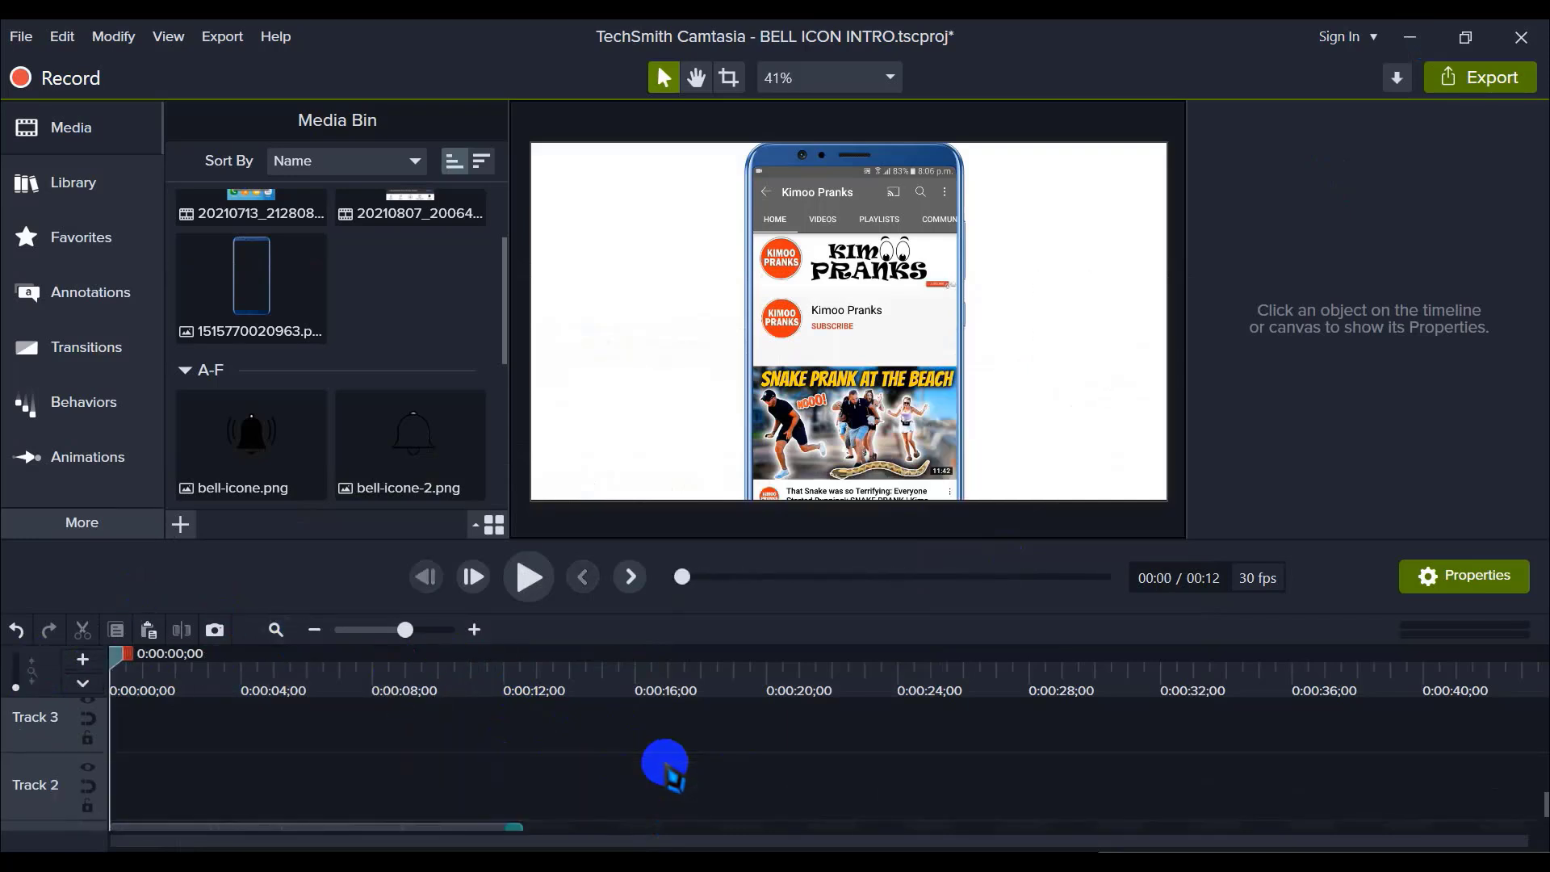
{"action": "scroll", "coordinate": [664, 763], "scroll_direction": "down", "scroll_amount": 5}
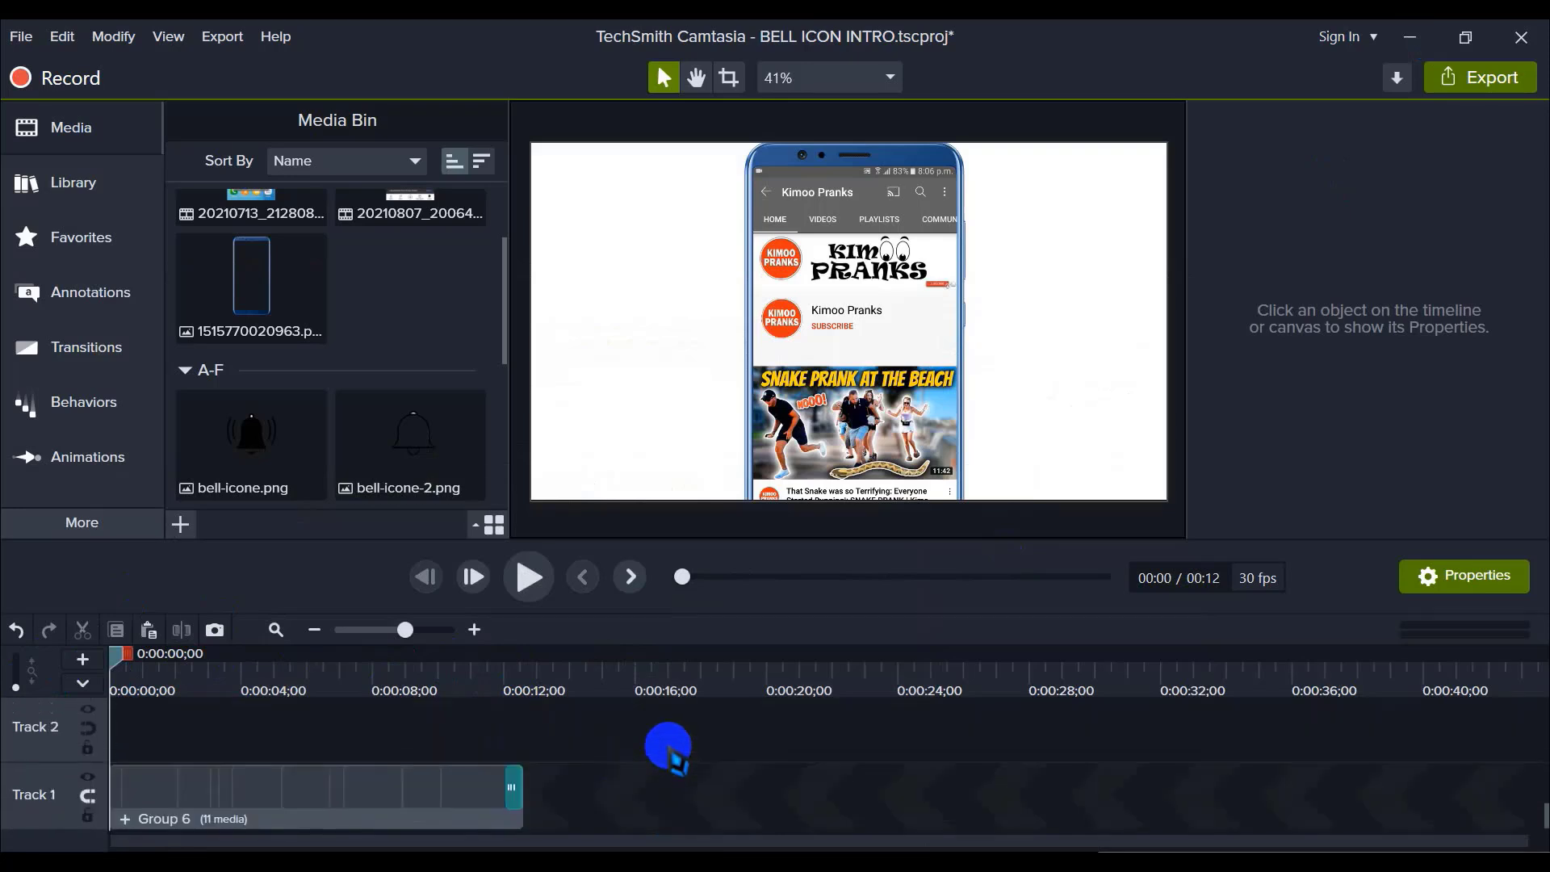
{"action": "left_click", "coordinate": [531, 578]}
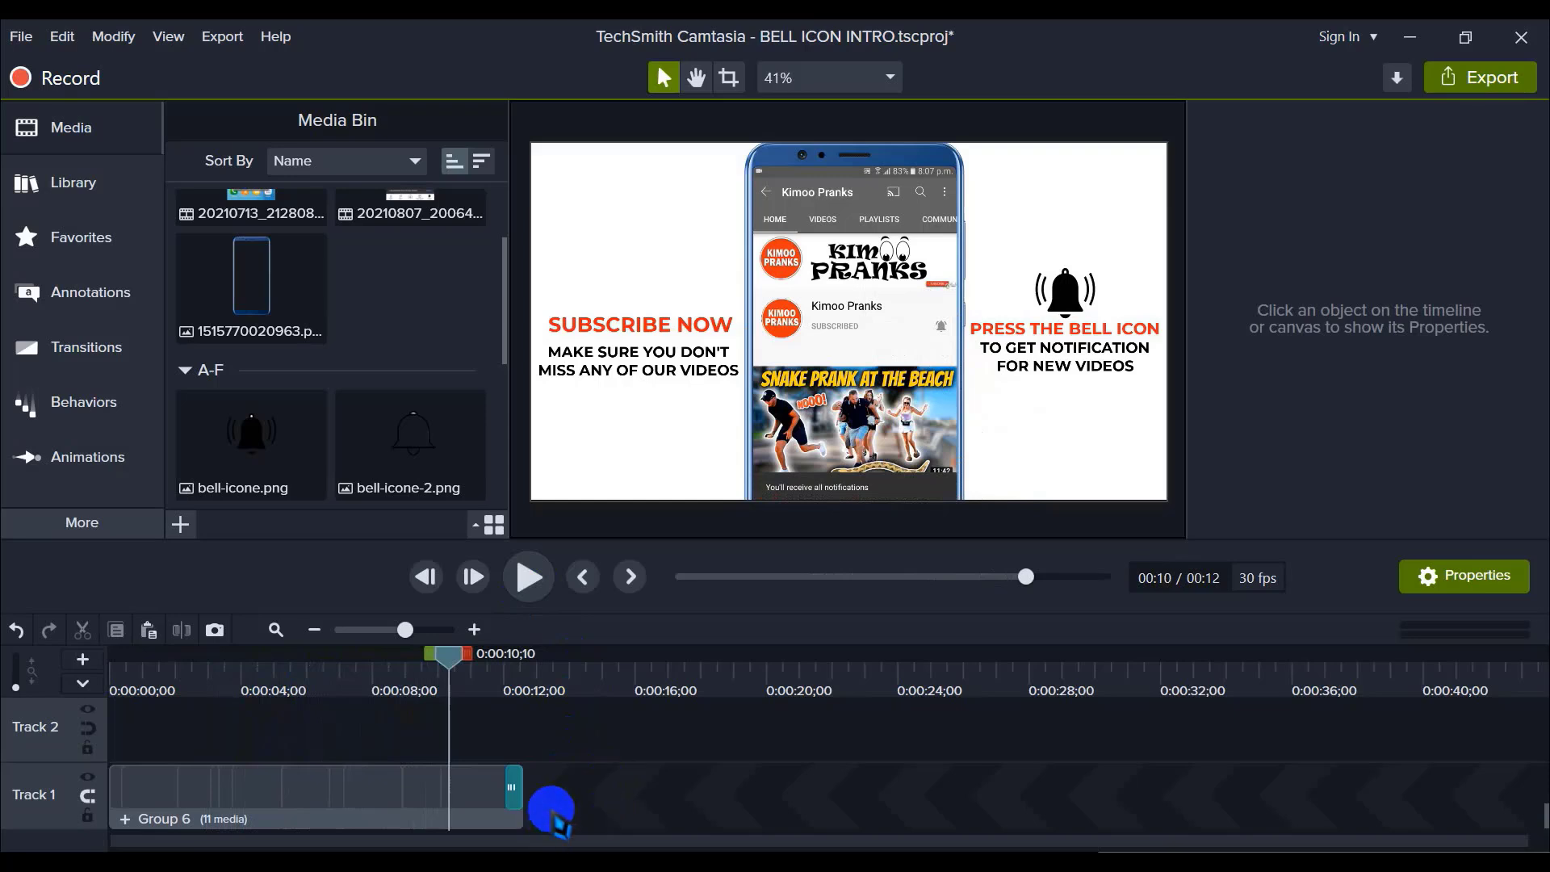
{"action": "left_click", "coordinate": [533, 579]}
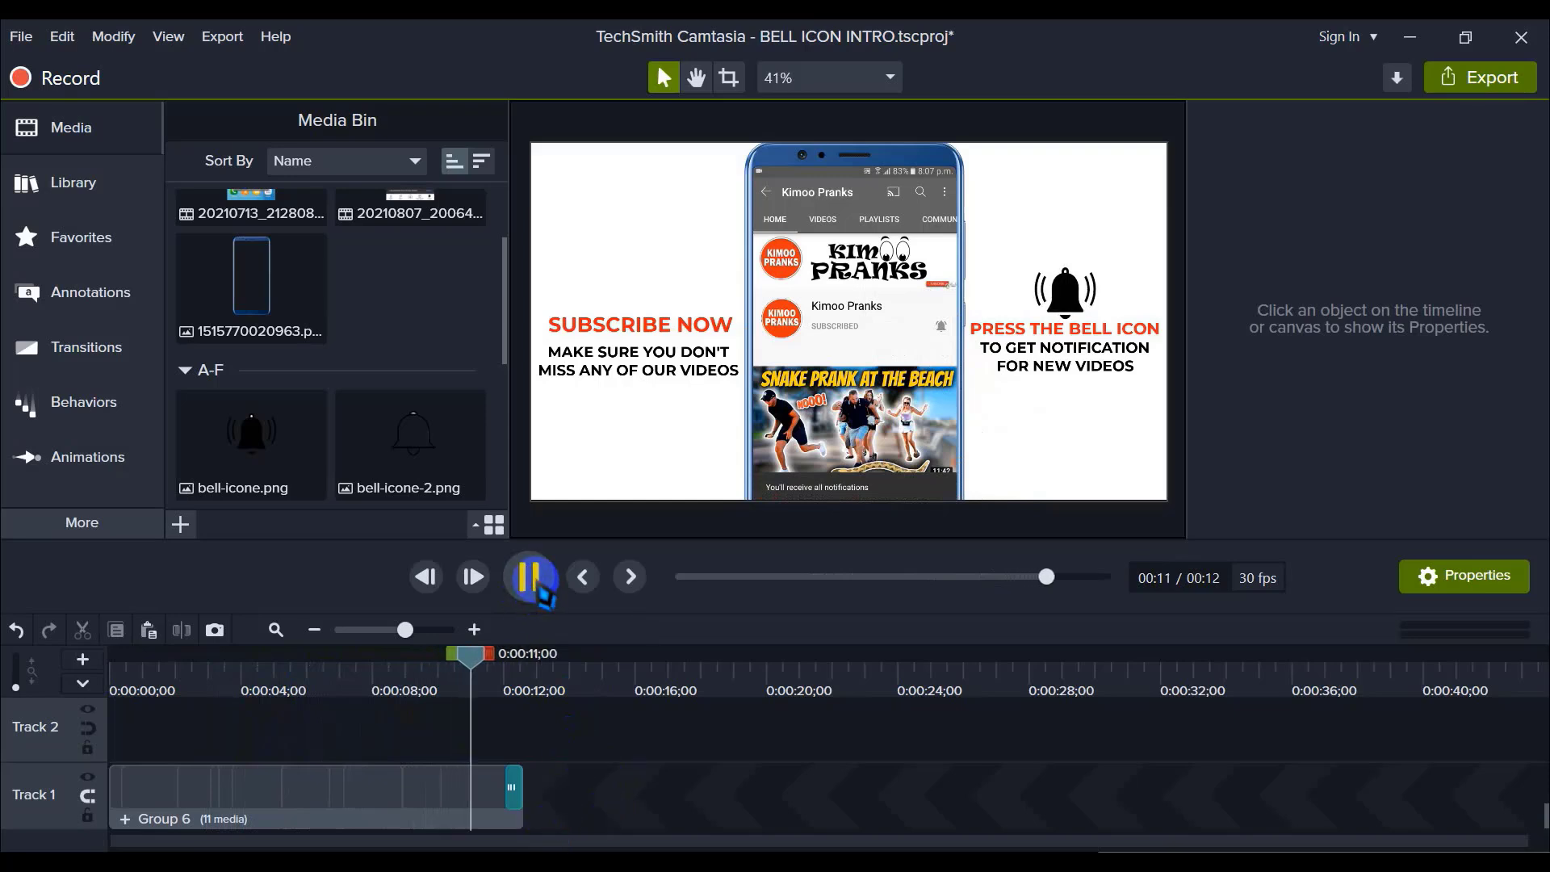
{"action": "left_click", "coordinate": [540, 590]}
{"action": "key", "text": "ctrl+s"}
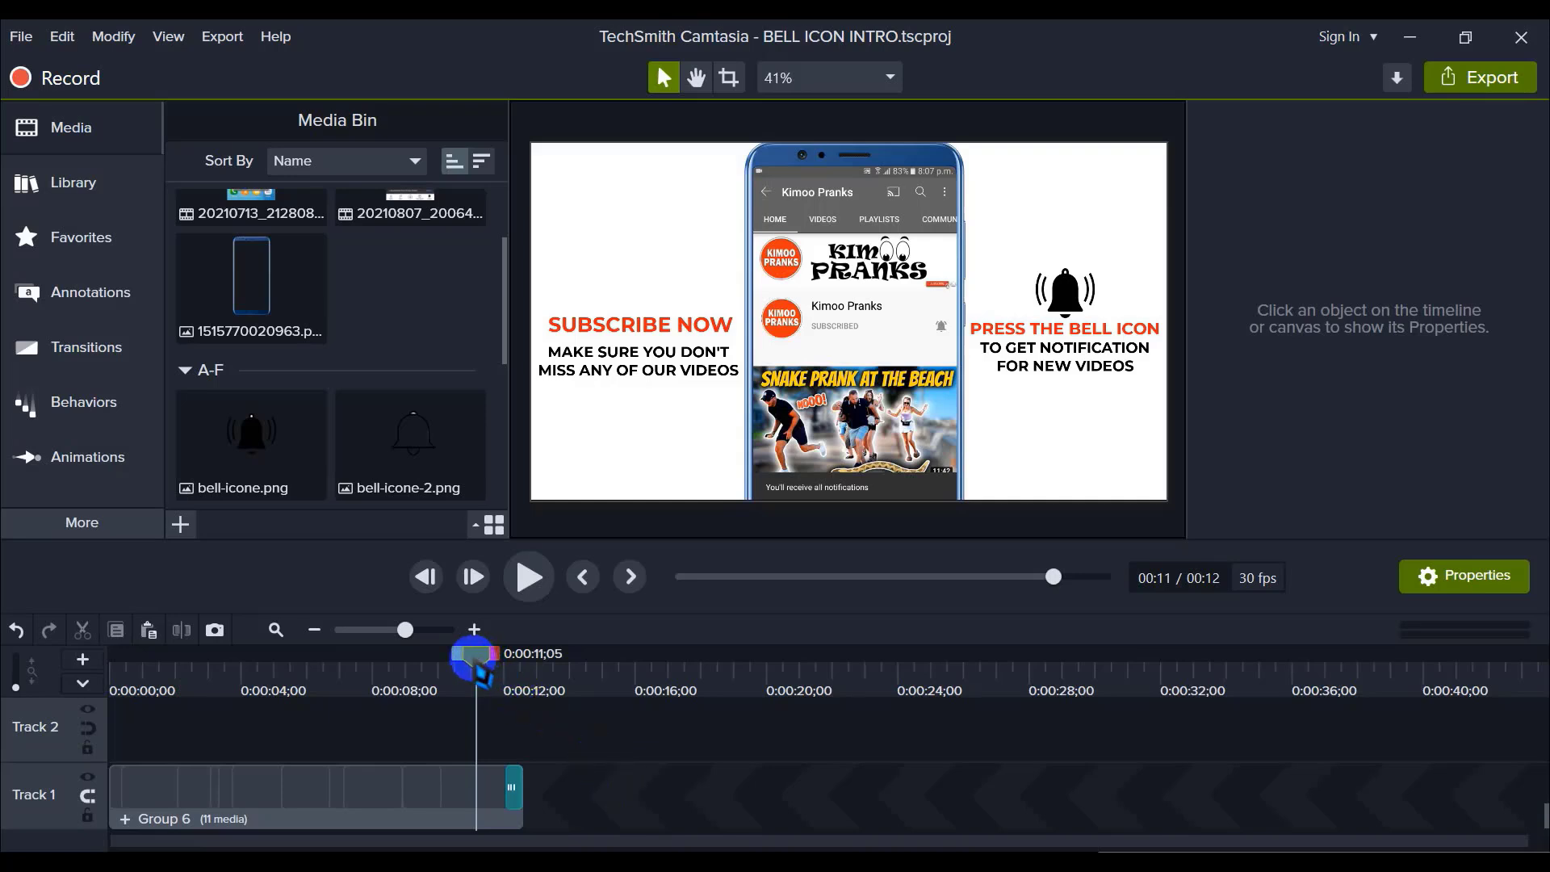
Step: Scrub through the last seconds of the intro and return the playhead to the start of the timeline
{"action": "left_click_drag", "start_coordinate": [471, 660], "coordinate": [446, 659]}
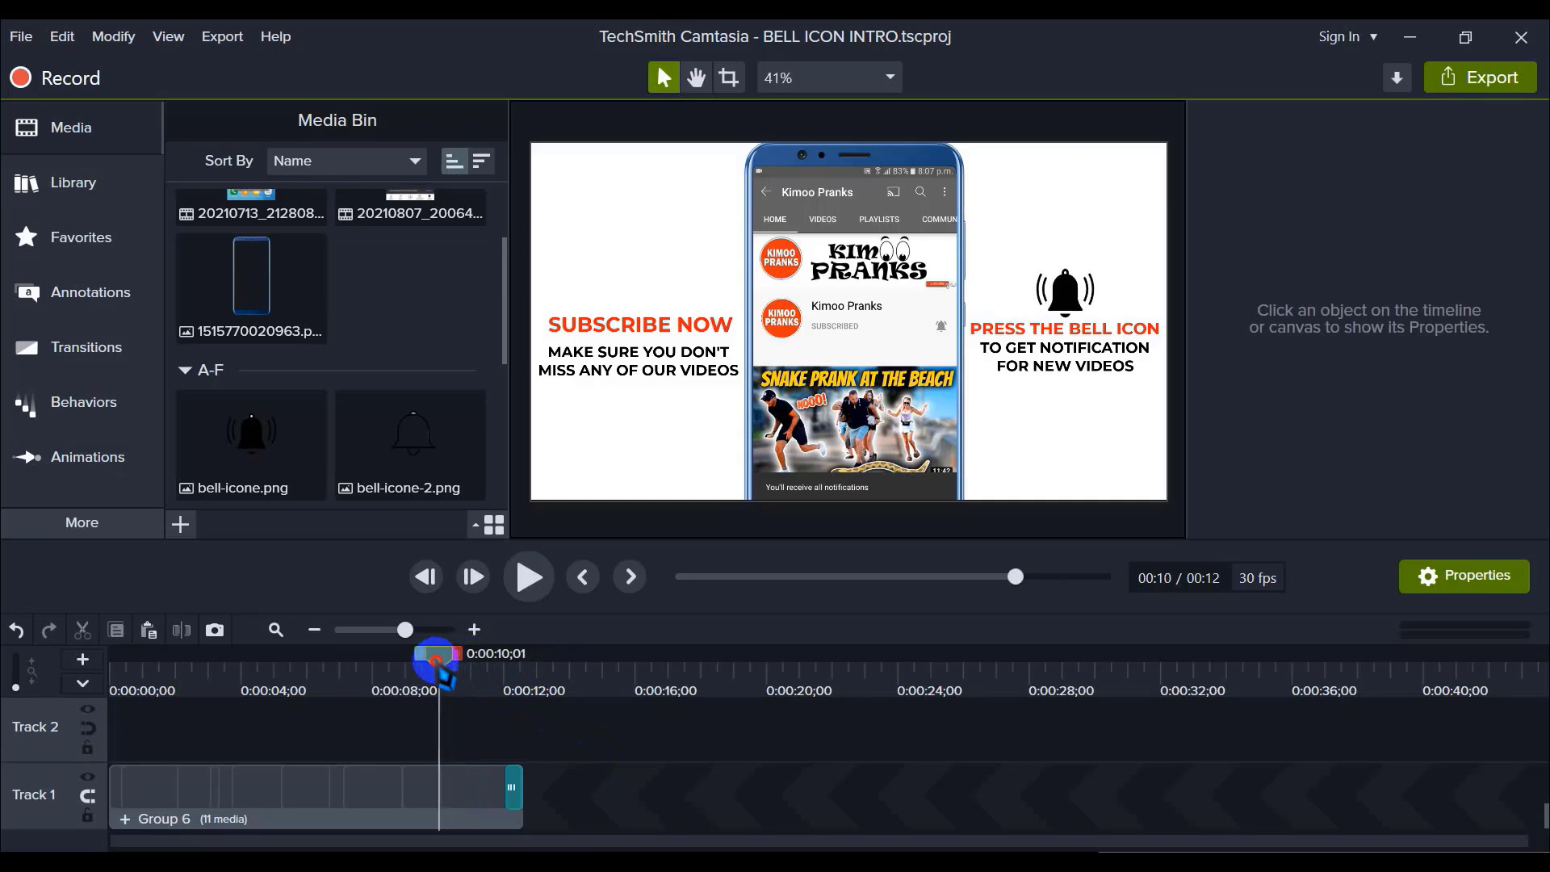
{"action": "left_click_drag", "start_coordinate": [438, 664], "coordinate": [512, 658]}
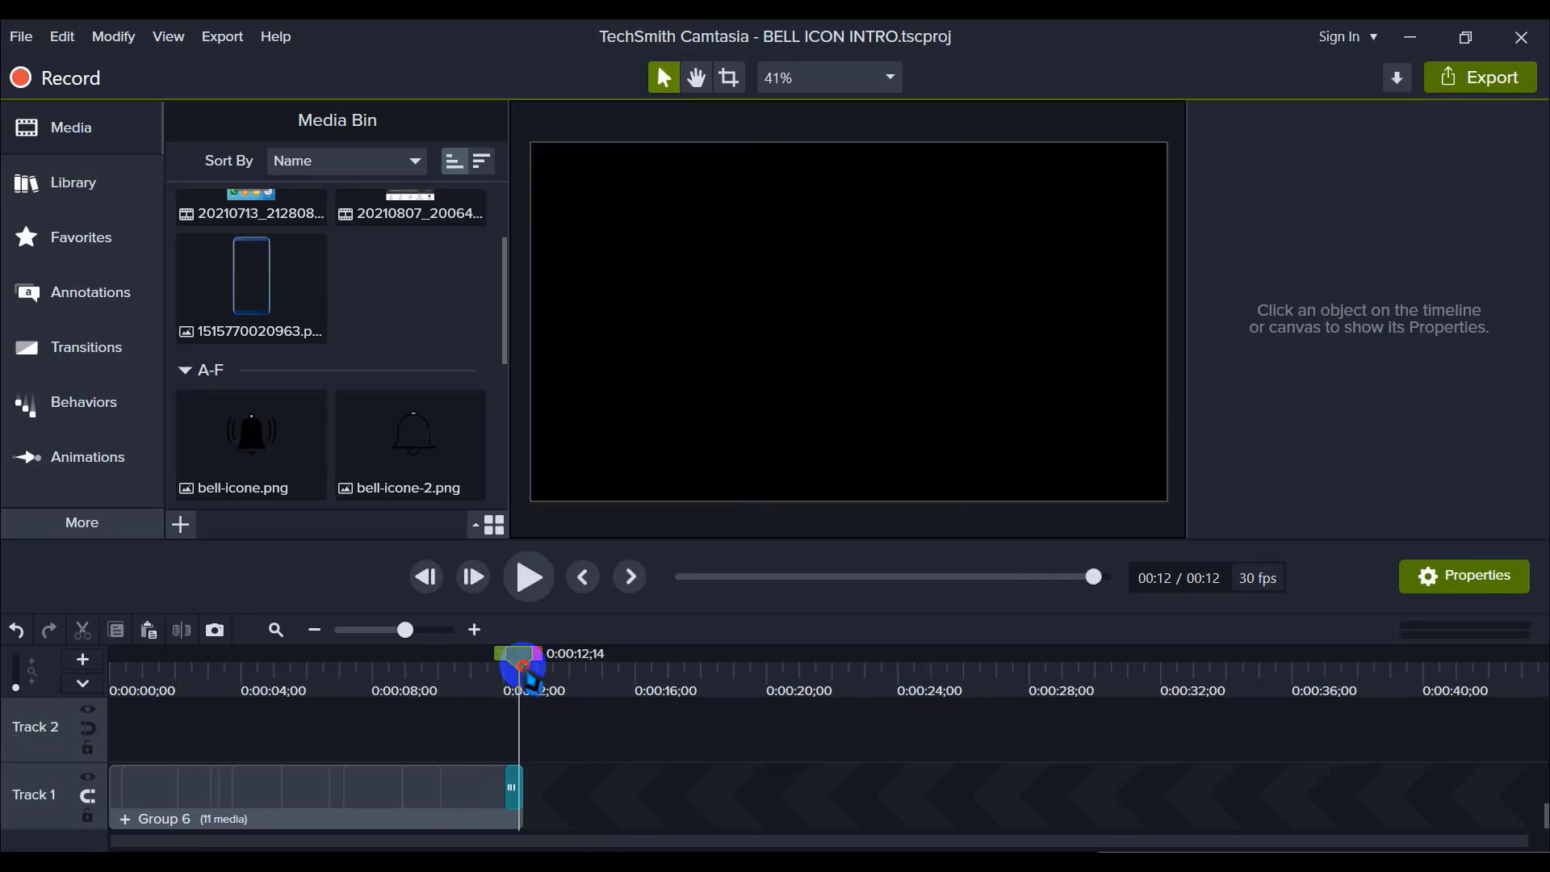
{"action": "left_click_drag", "start_coordinate": [407, 666], "coordinate": [52, 648]}
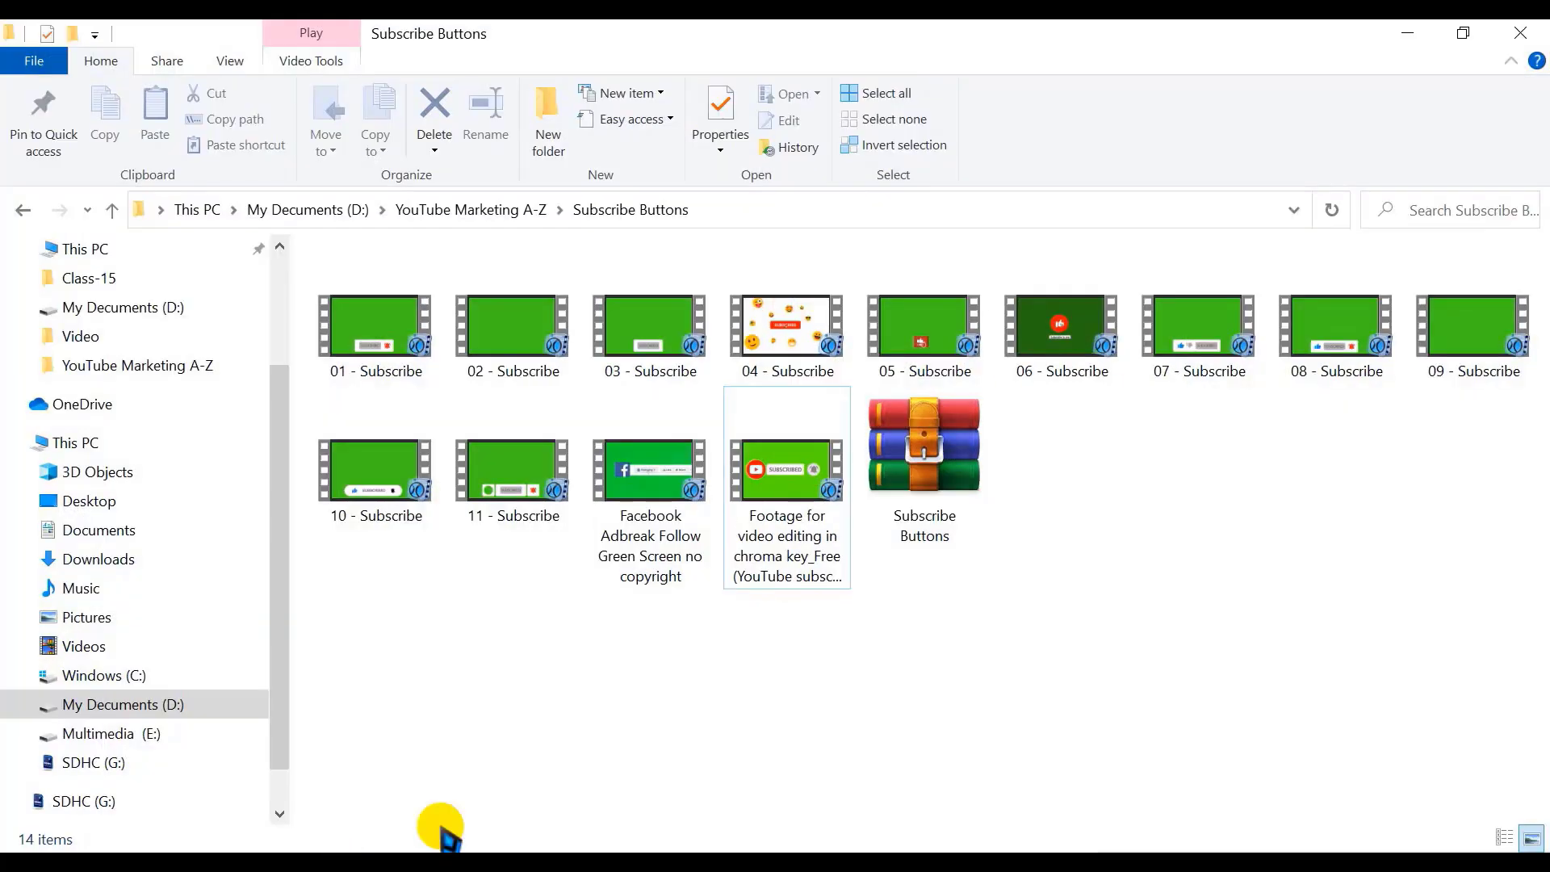
{"action": "left_click", "coordinate": [1464, 33]}
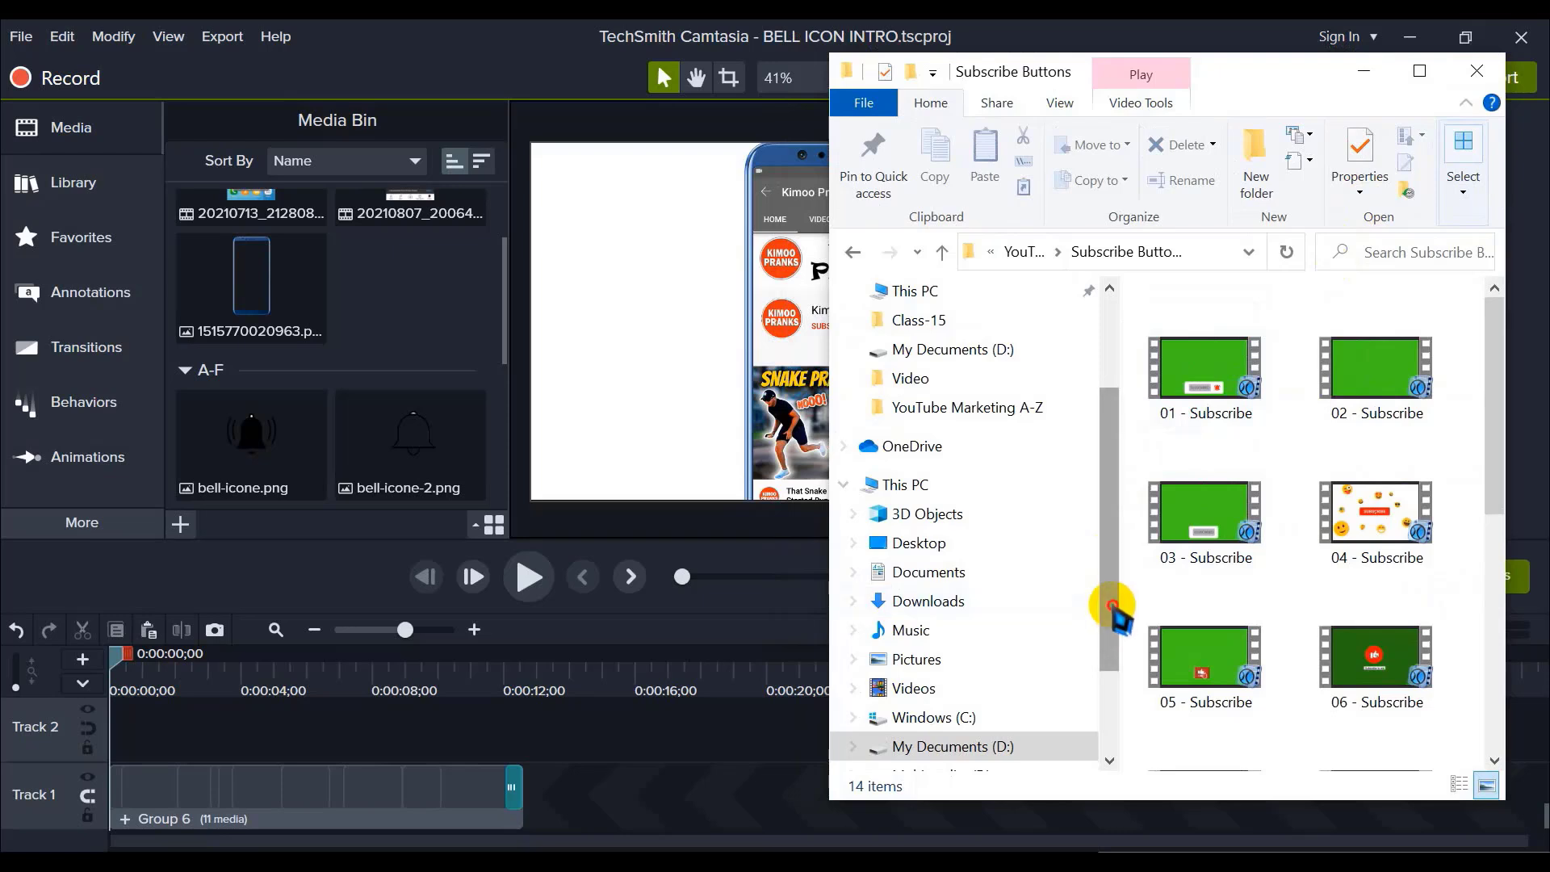
{"action": "left_click_drag", "start_coordinate": [1107, 609], "coordinate": [1114, 678]}
{"action": "left_click", "coordinate": [714, 743]}
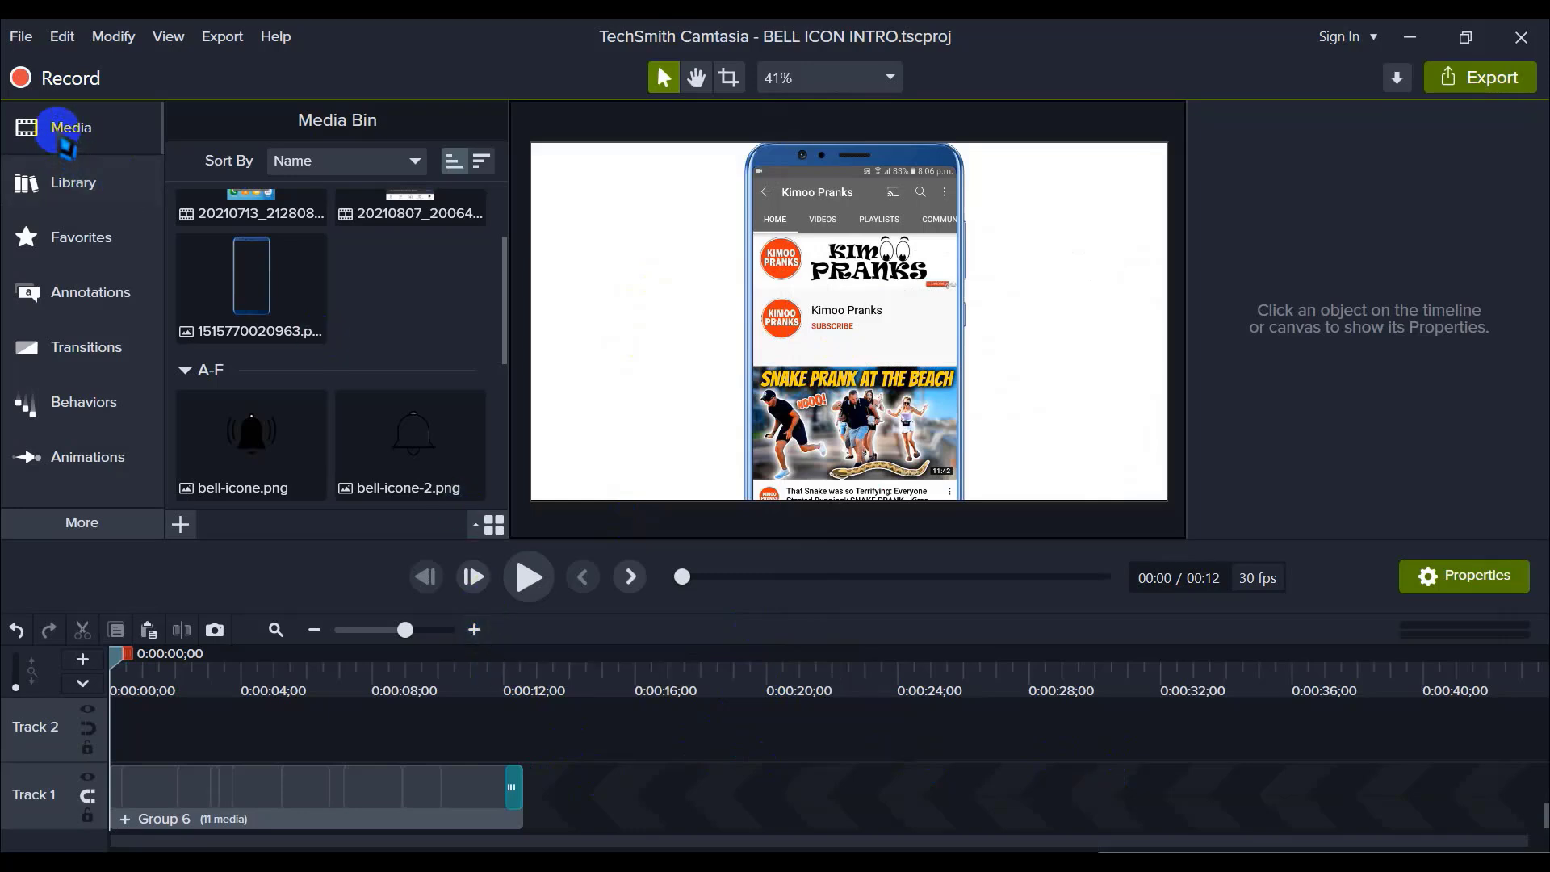
{"action": "left_click", "coordinate": [343, 860]}
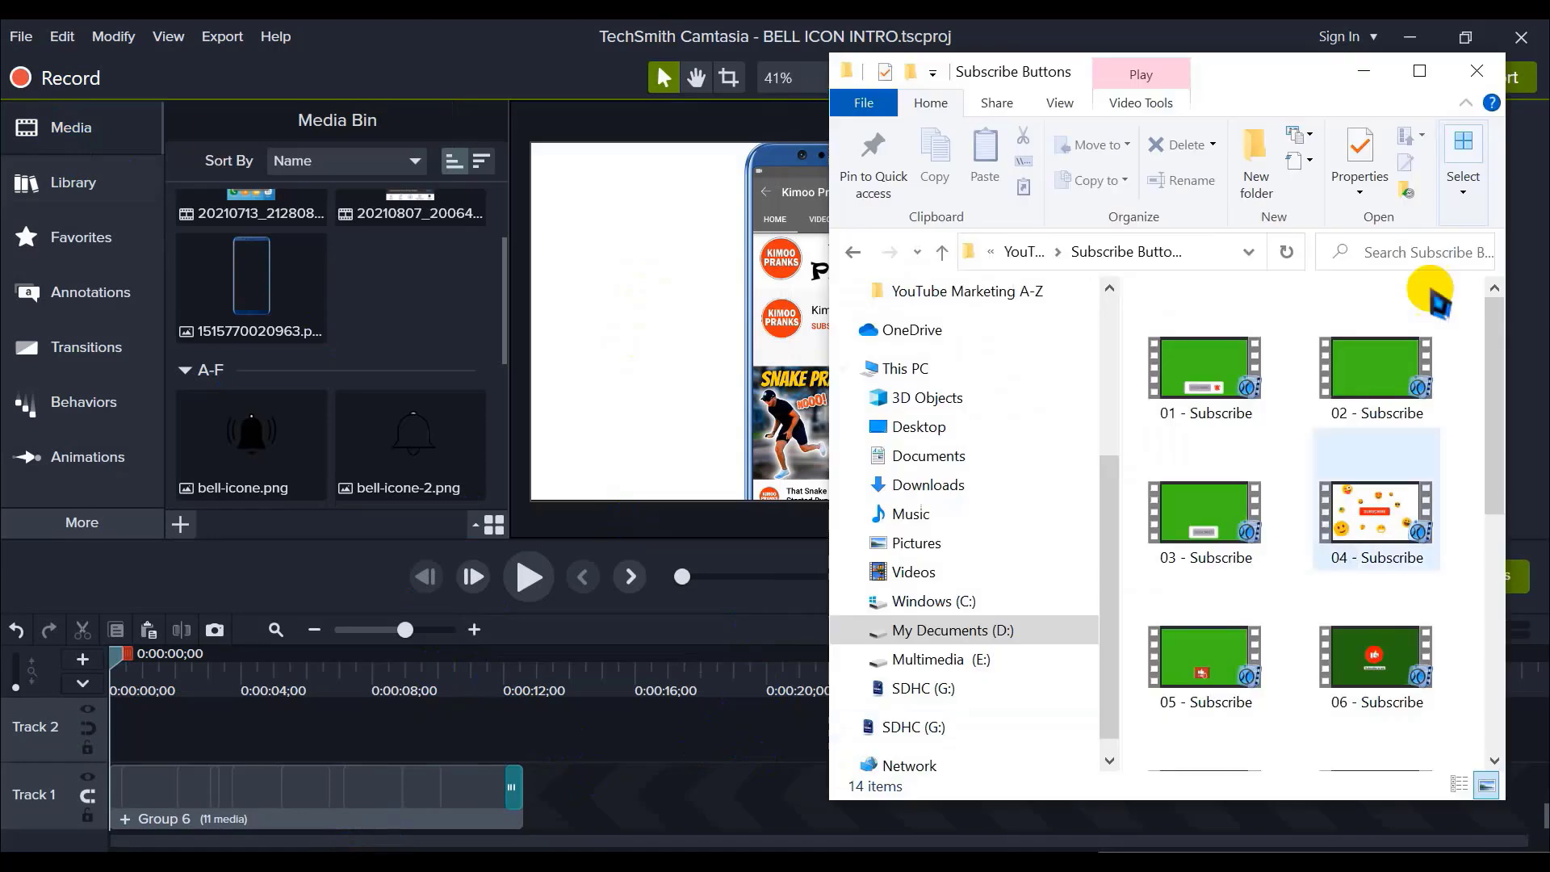
{"action": "left_click", "coordinate": [1418, 72]}
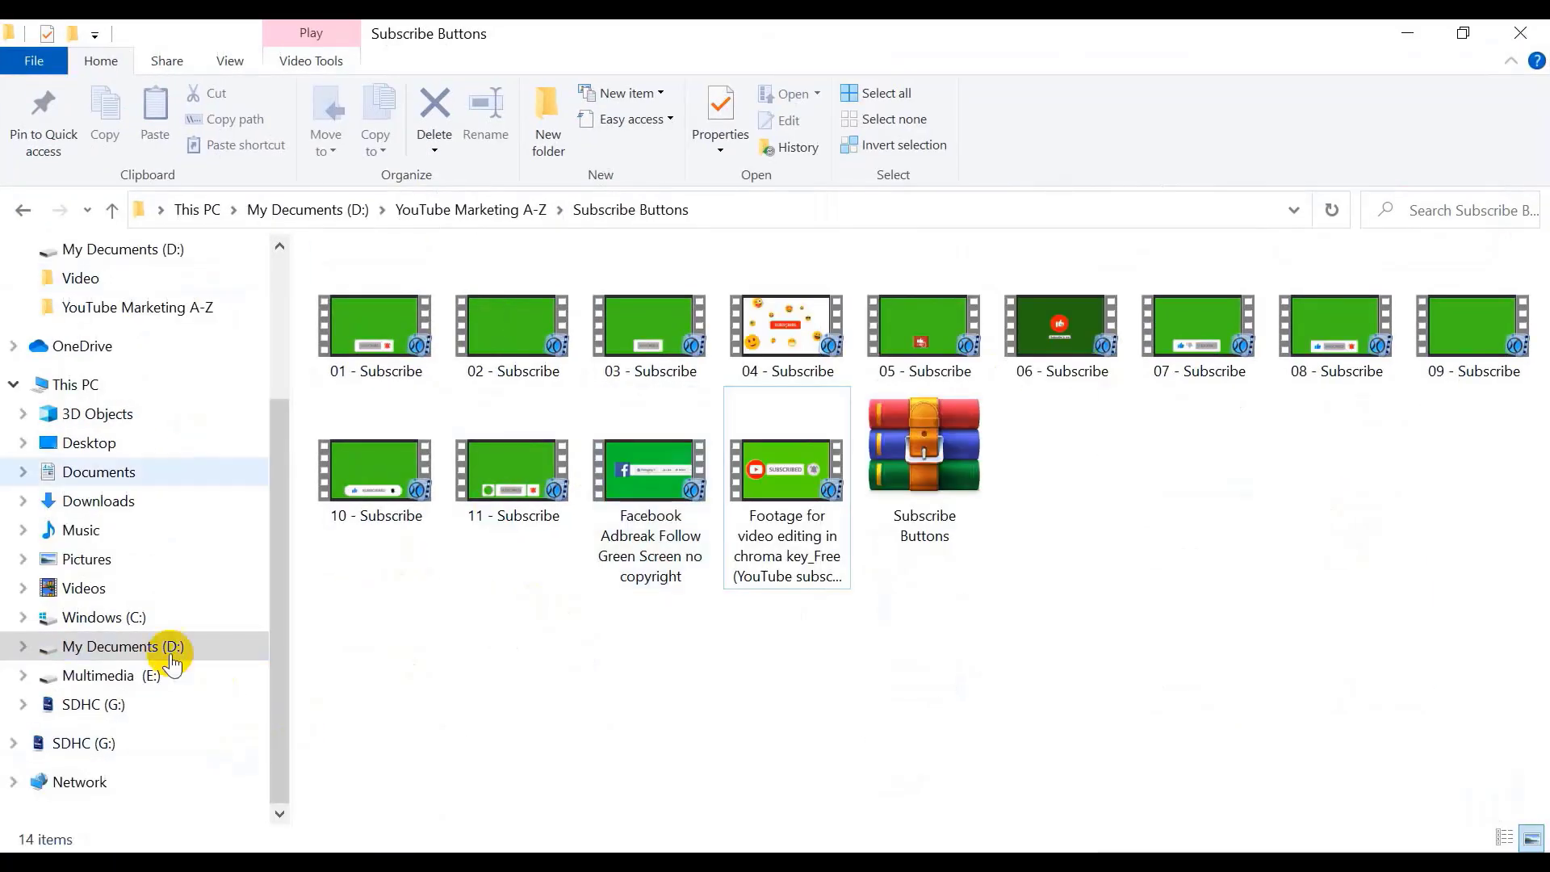
Step: Open the CopyRight Free Music From-YouTube folder inside Instrument SONGS on the Multimedia (E:) drive
{"action": "left_click", "coordinate": [121, 675]}
{"action": "double_click", "coordinate": [1321, 525]}
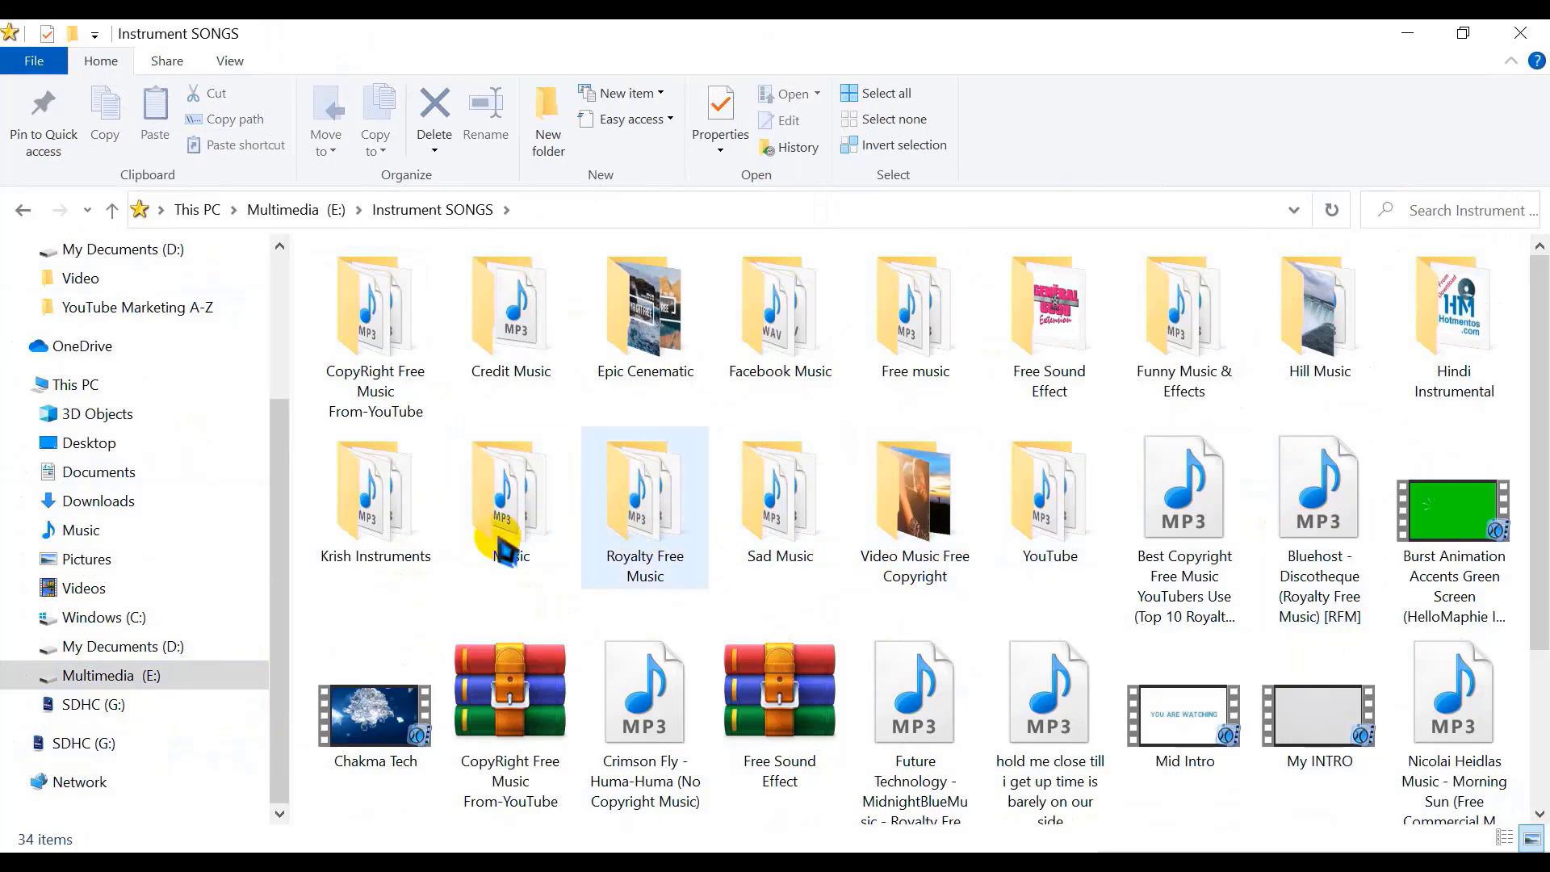
{"action": "double_click", "coordinate": [379, 323]}
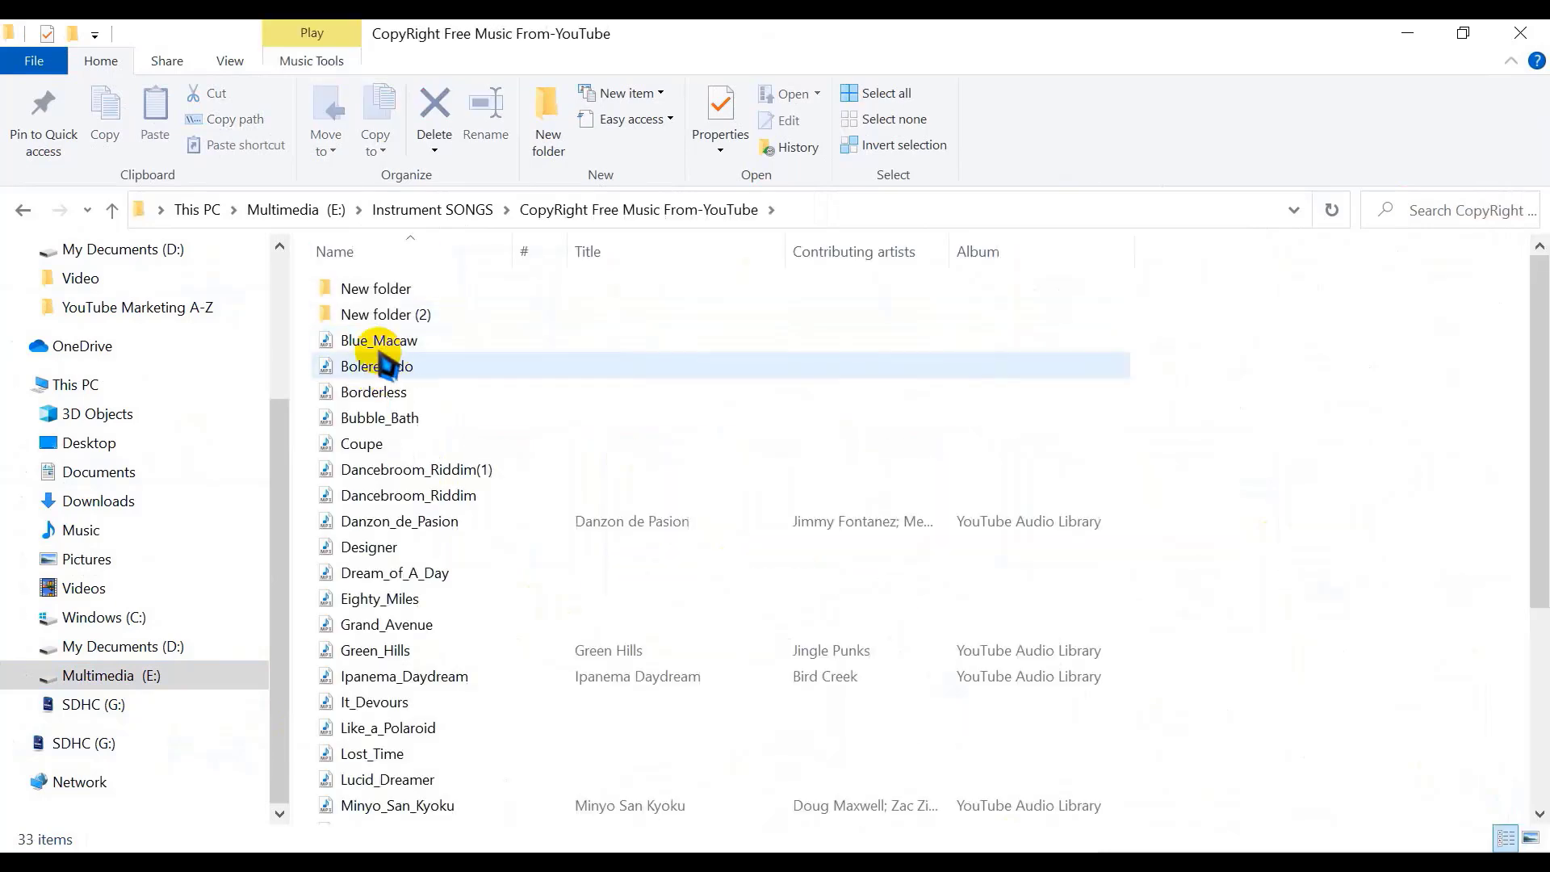
Step: Shrink the File Explorer window beside the Camtasia timeline and audition the Blue_Macaw, Bolereando and Yummu music tracks
{"action": "left_click", "coordinate": [386, 340]}
{"action": "left_click", "coordinate": [1464, 32]}
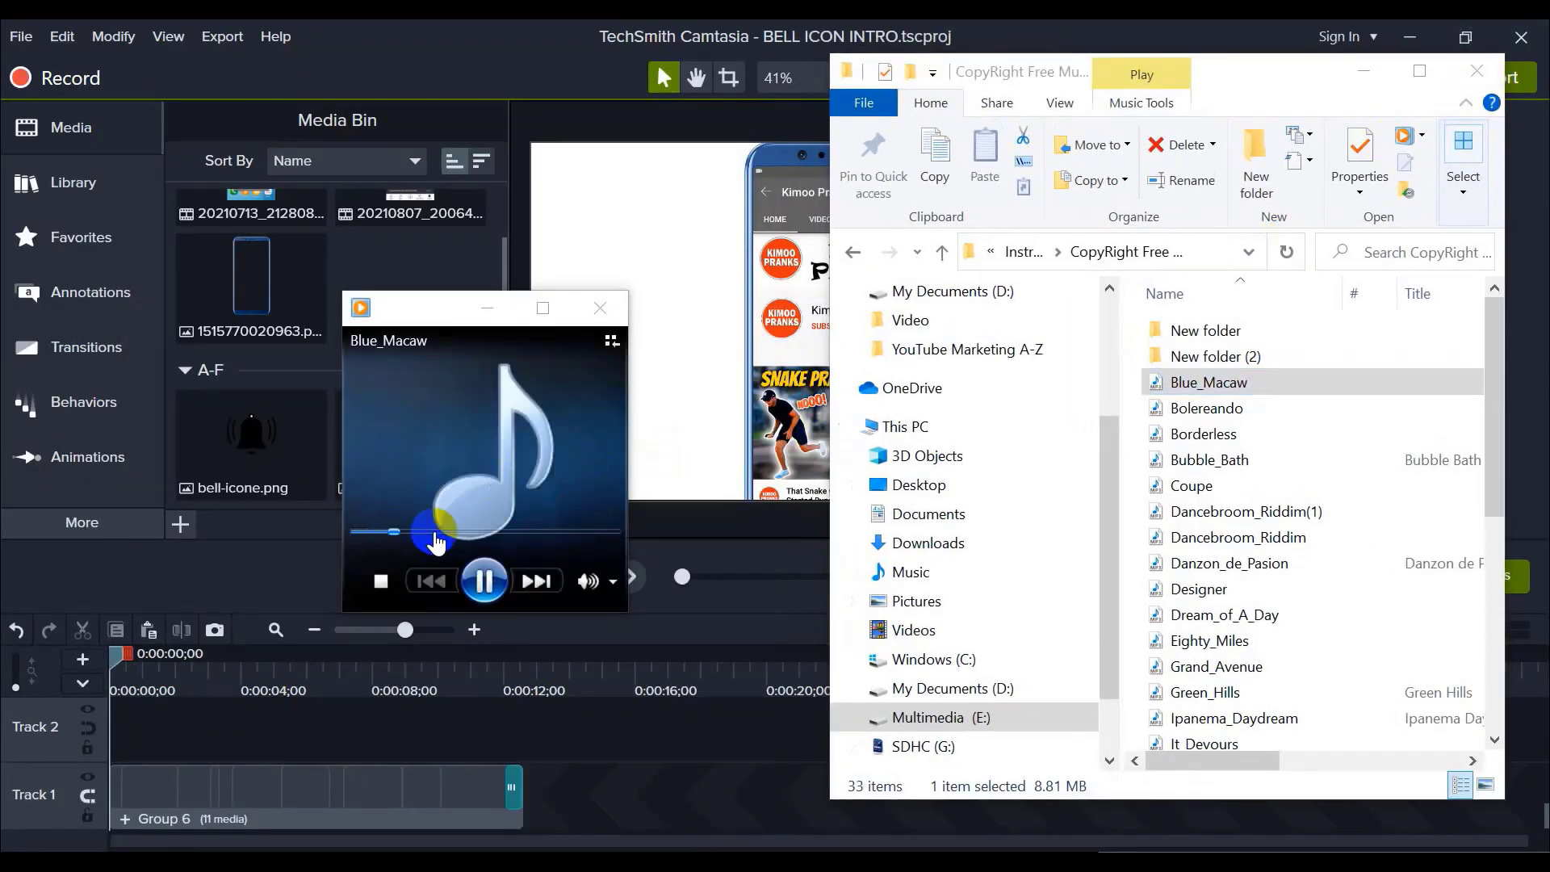
{"action": "left_click", "coordinate": [483, 578]}
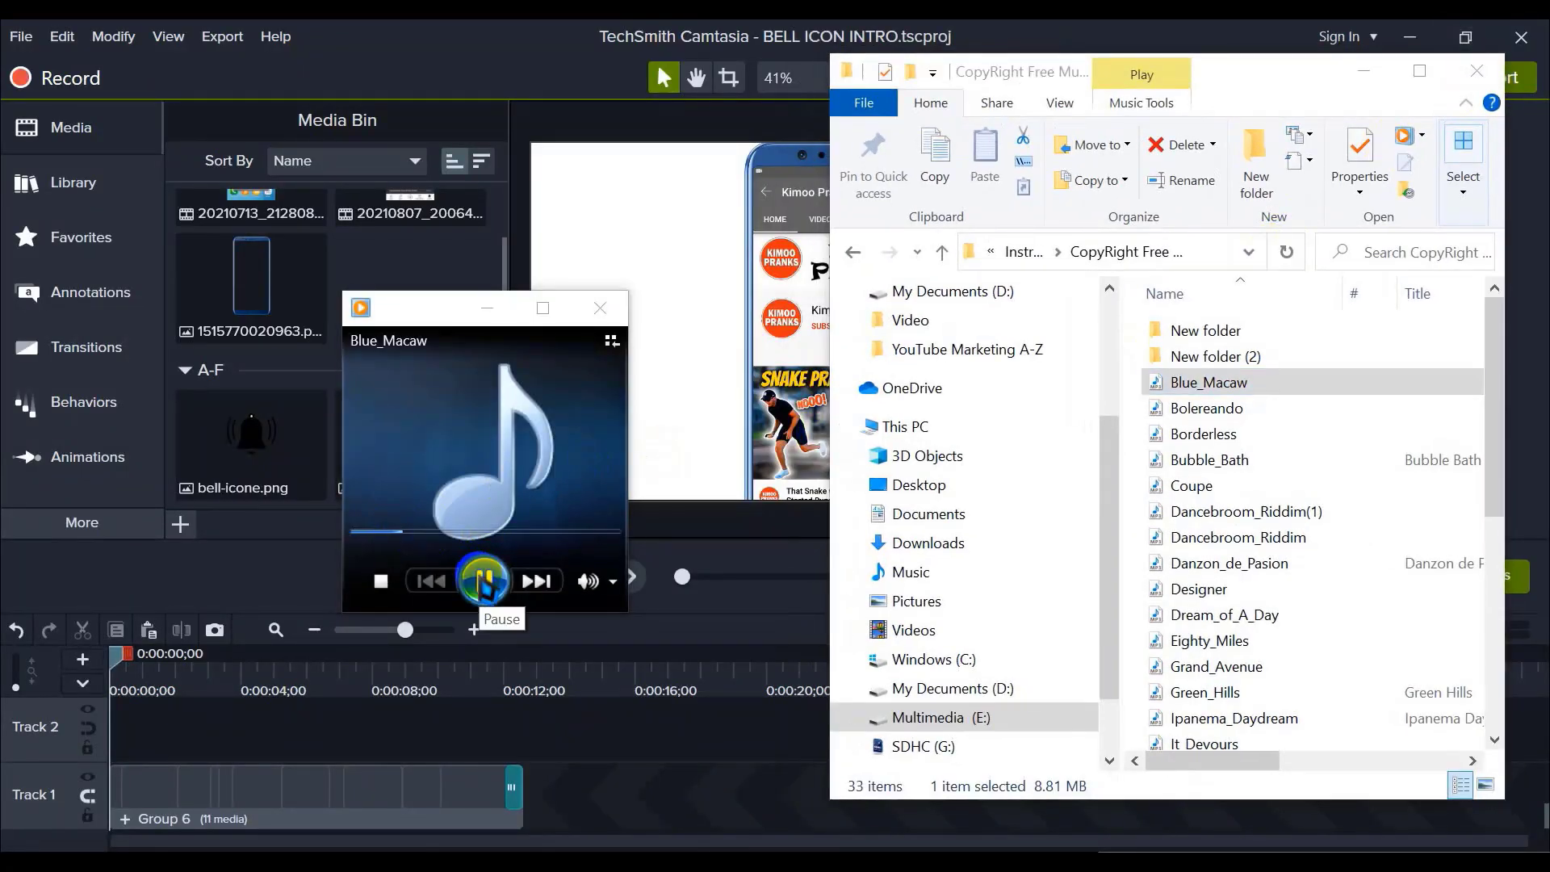
{"action": "double_click", "coordinate": [1208, 408]}
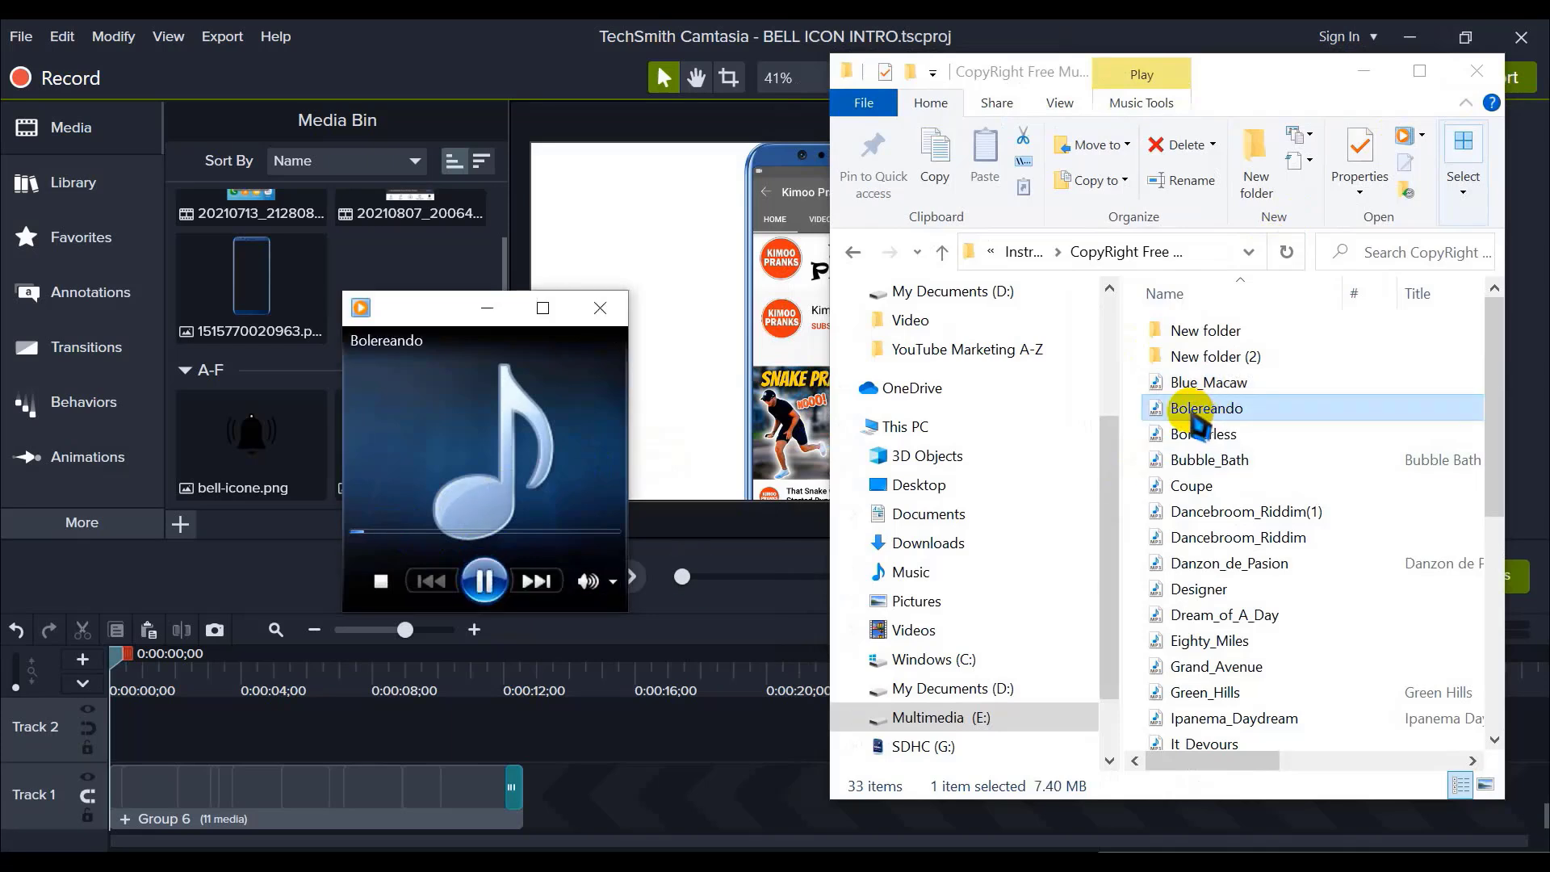
{"action": "left_click", "coordinate": [388, 532]}
{"action": "scroll", "coordinate": [1252, 675], "scroll_direction": "down", "scroll_amount": 5}
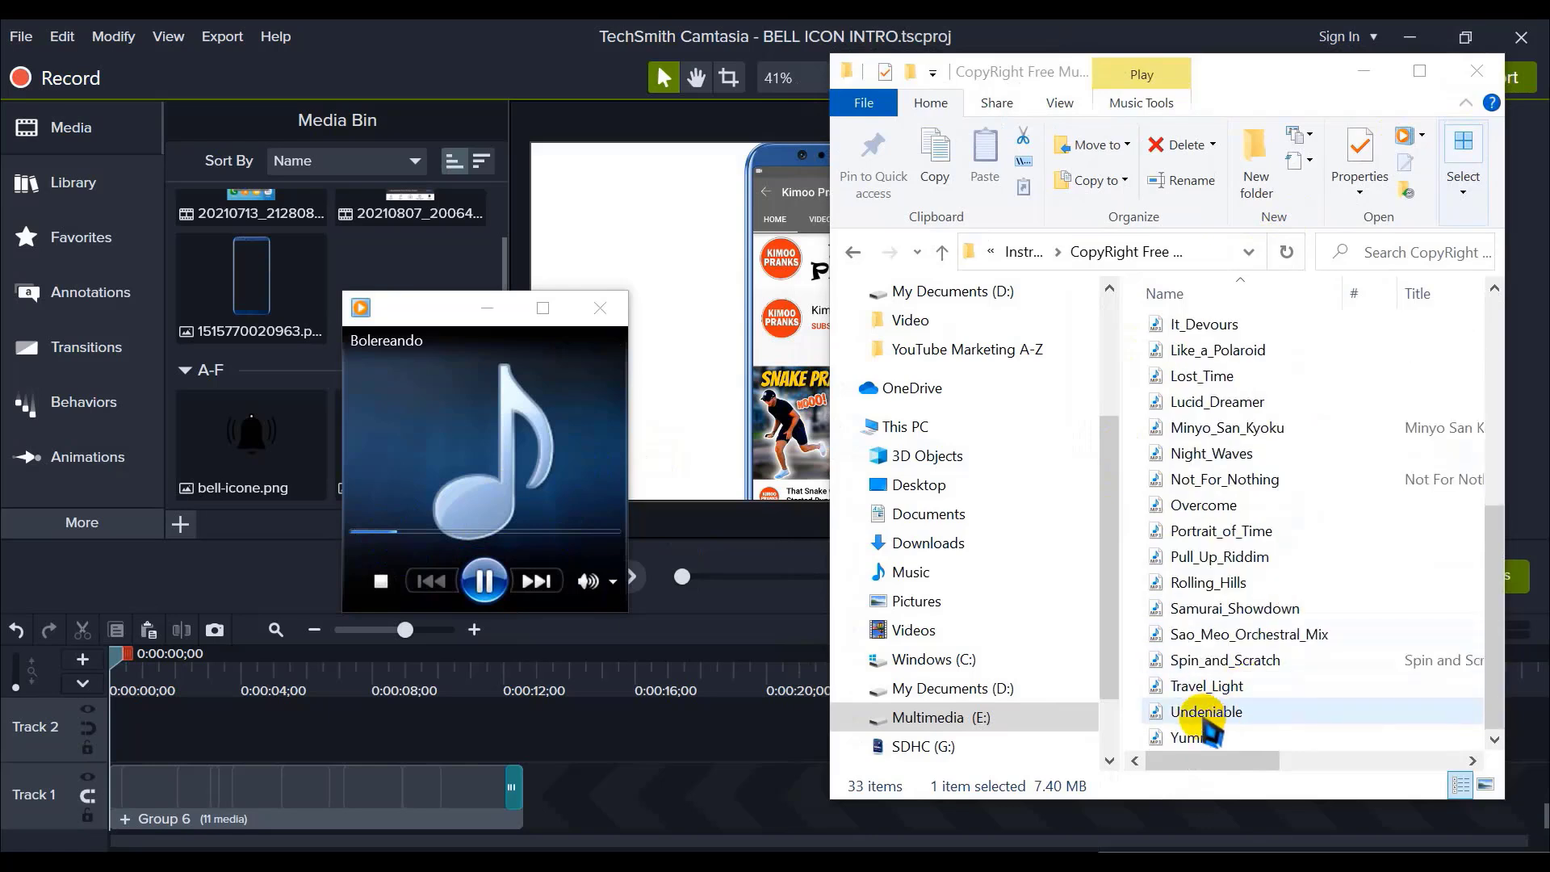
{"action": "left_click", "coordinate": [1187, 736]}
{"action": "double_click", "coordinate": [1187, 738]}
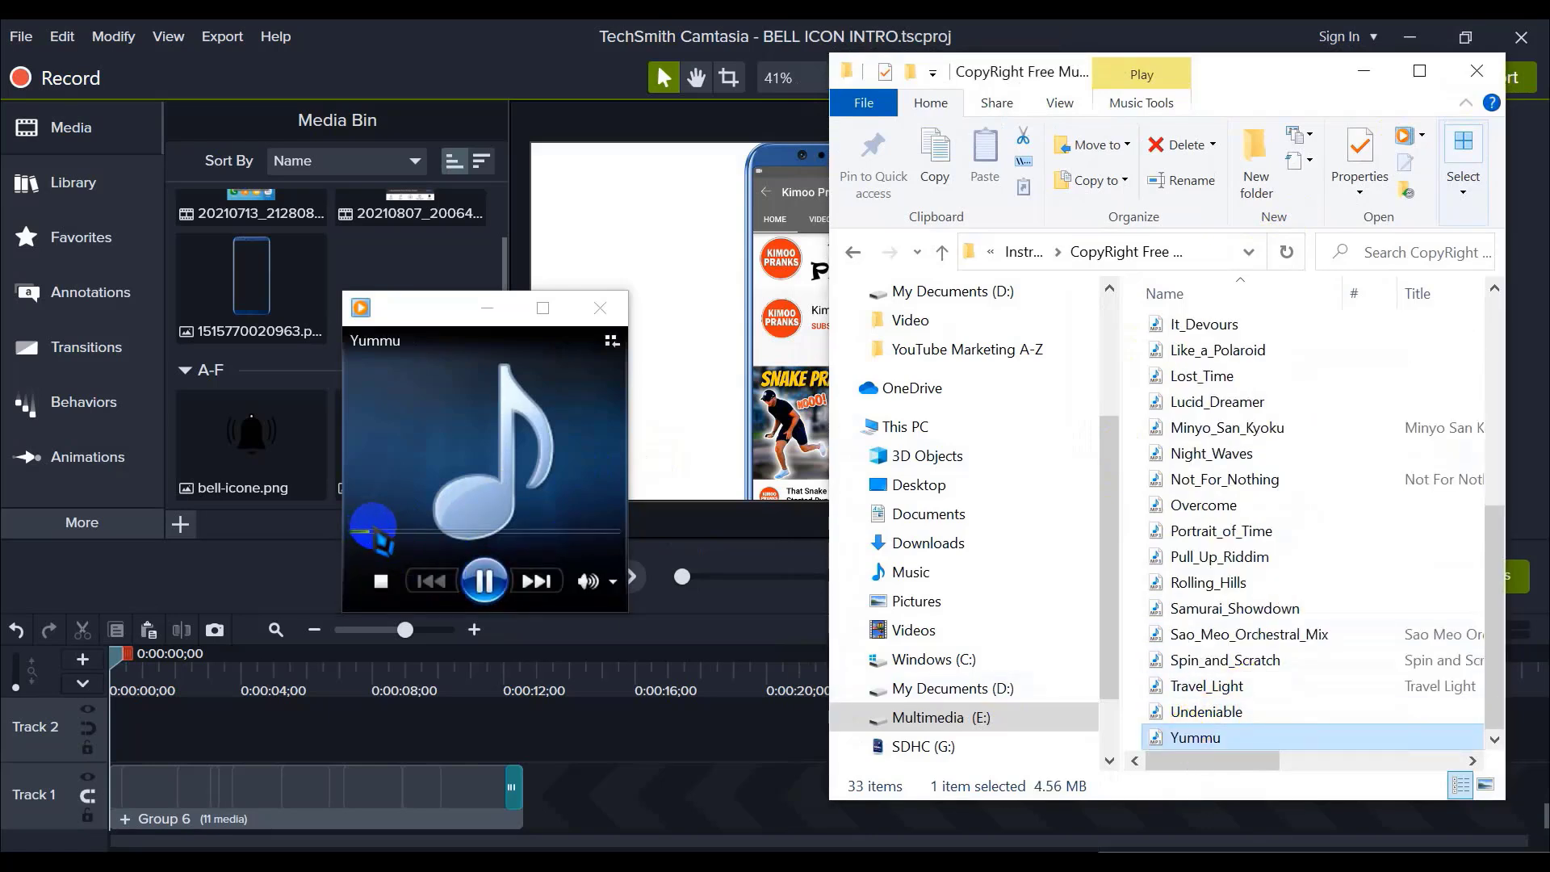
Step: Add the Yummu music file to Track 2 at the start of the timeline, above the intro group
{"action": "left_click", "coordinate": [1209, 751]}
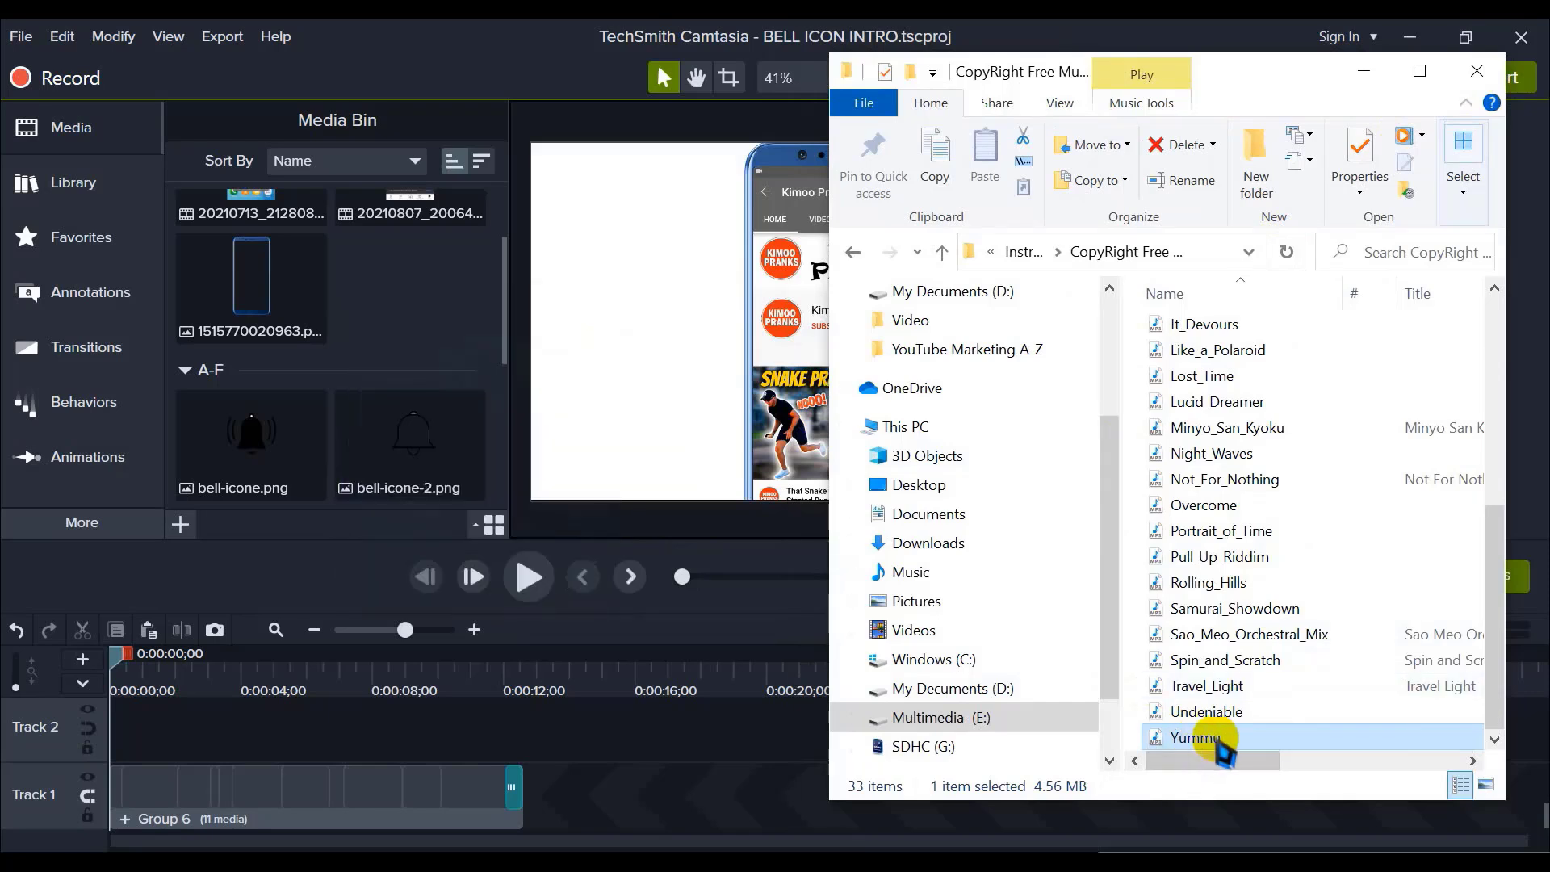
{"action": "left_click_drag", "start_coordinate": [1221, 750], "coordinate": [494, 760]}
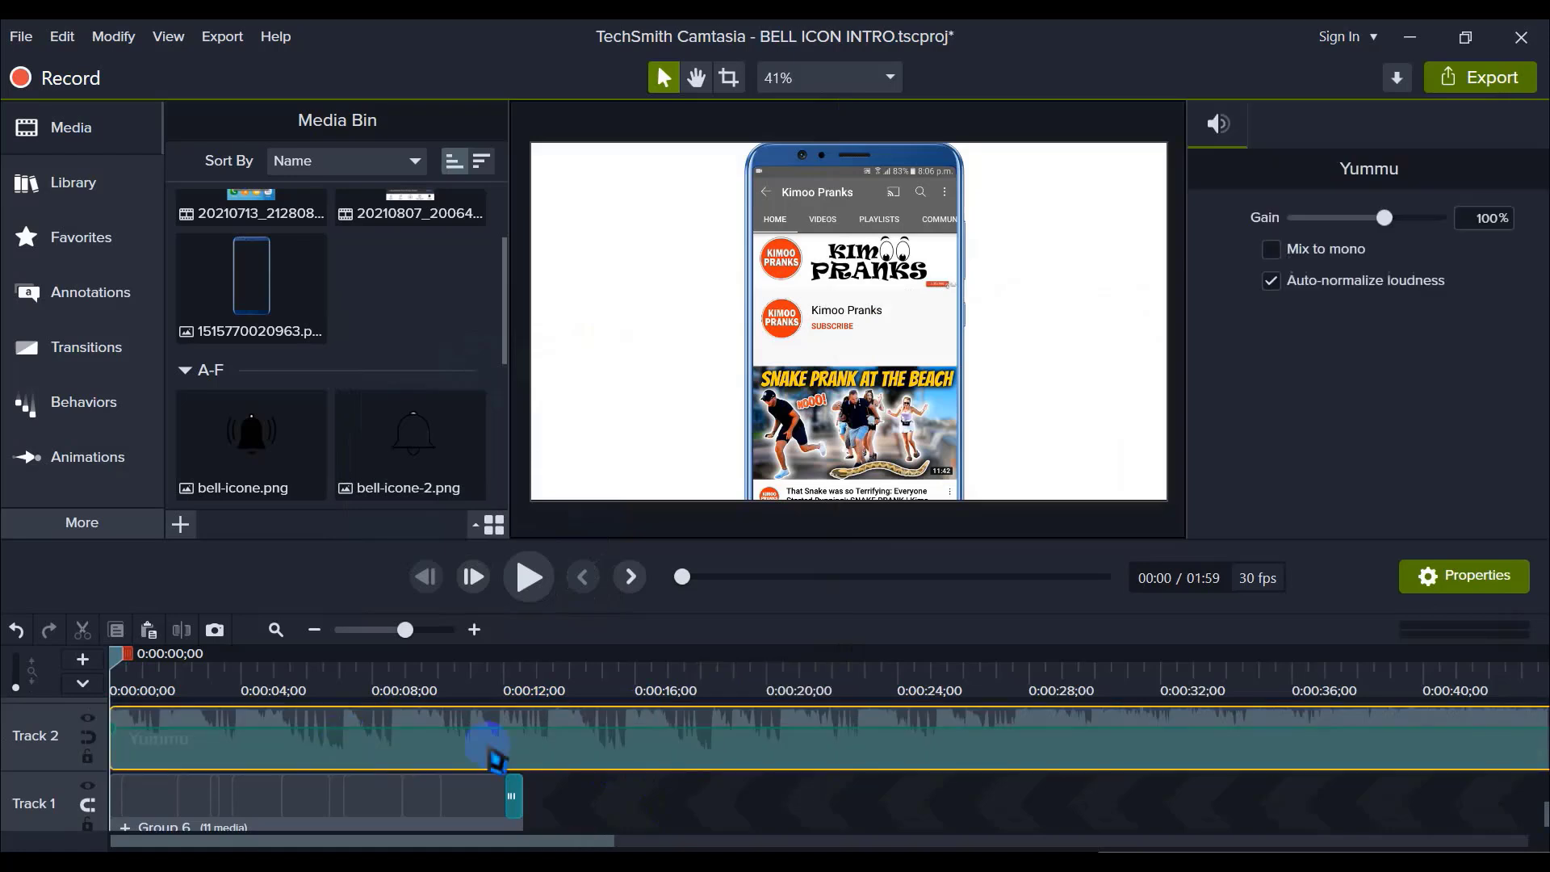
{"action": "left_click", "coordinate": [657, 796]}
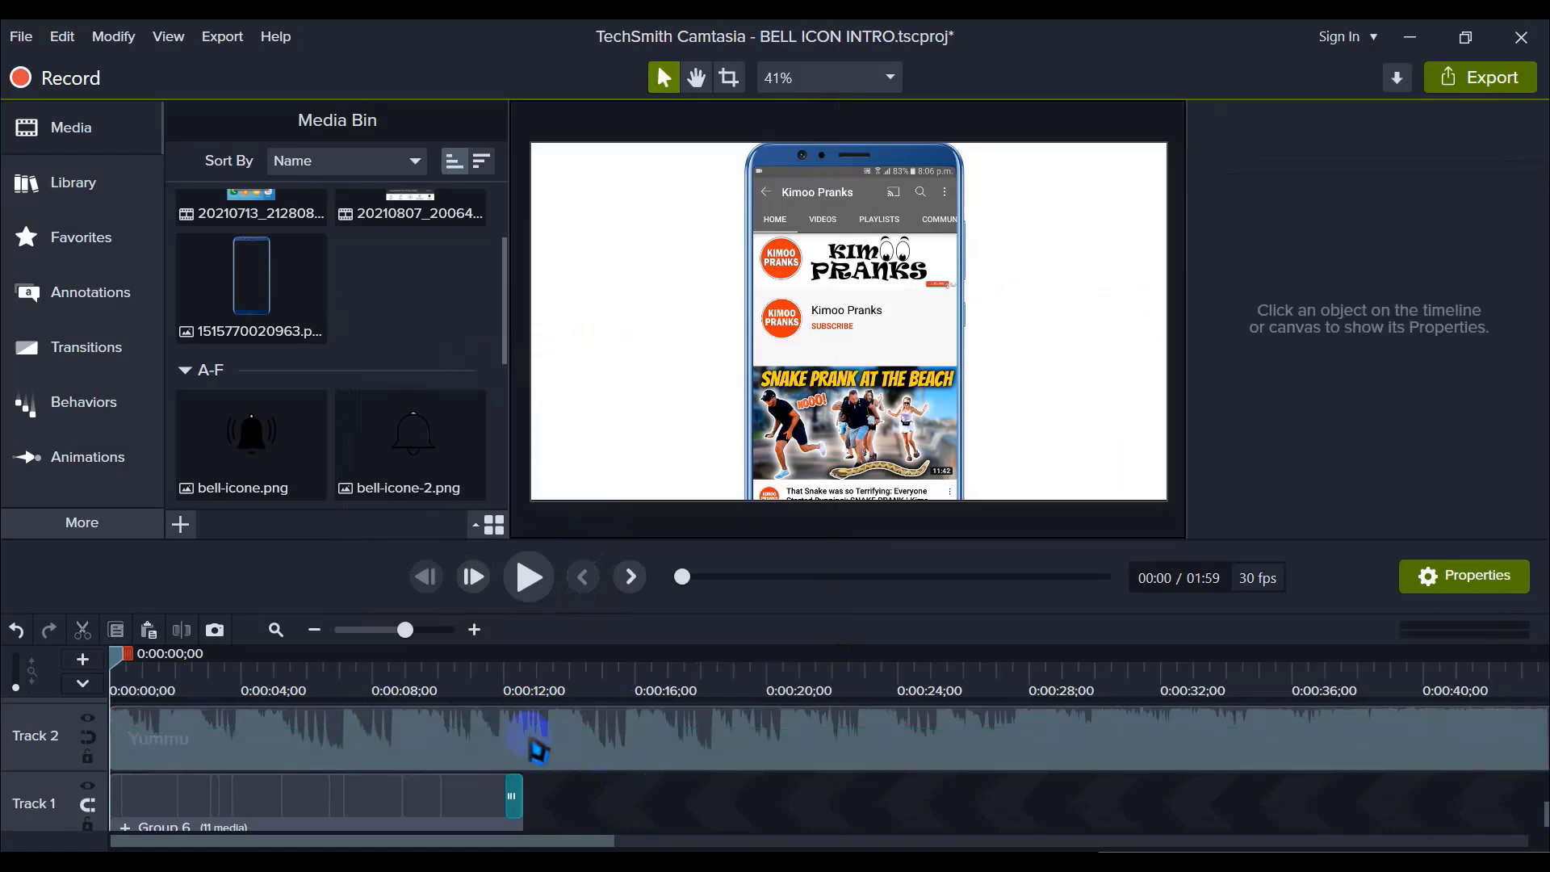
Step: Apply the Audio Compression effect to the Yummu clip on Track 2 and play the intro from the start to hear it
{"action": "left_click", "coordinate": [535, 751]}
{"action": "left_click", "coordinate": [81, 523]}
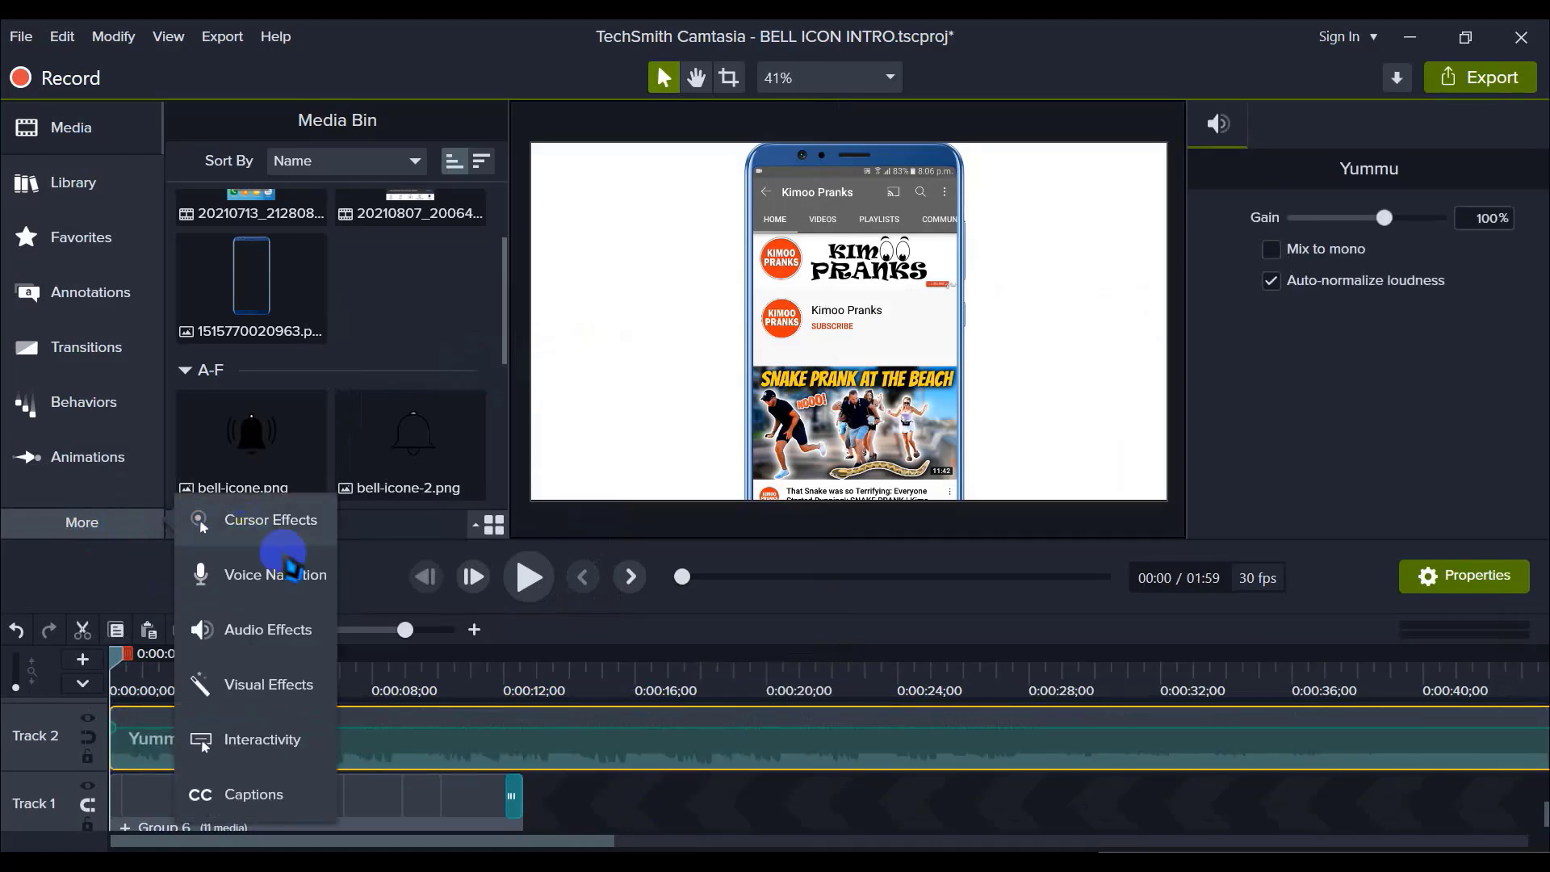
{"action": "left_click", "coordinate": [270, 632]}
{"action": "left_click_drag", "start_coordinate": [259, 208], "coordinate": [305, 734]}
{"action": "left_click", "coordinate": [668, 795]}
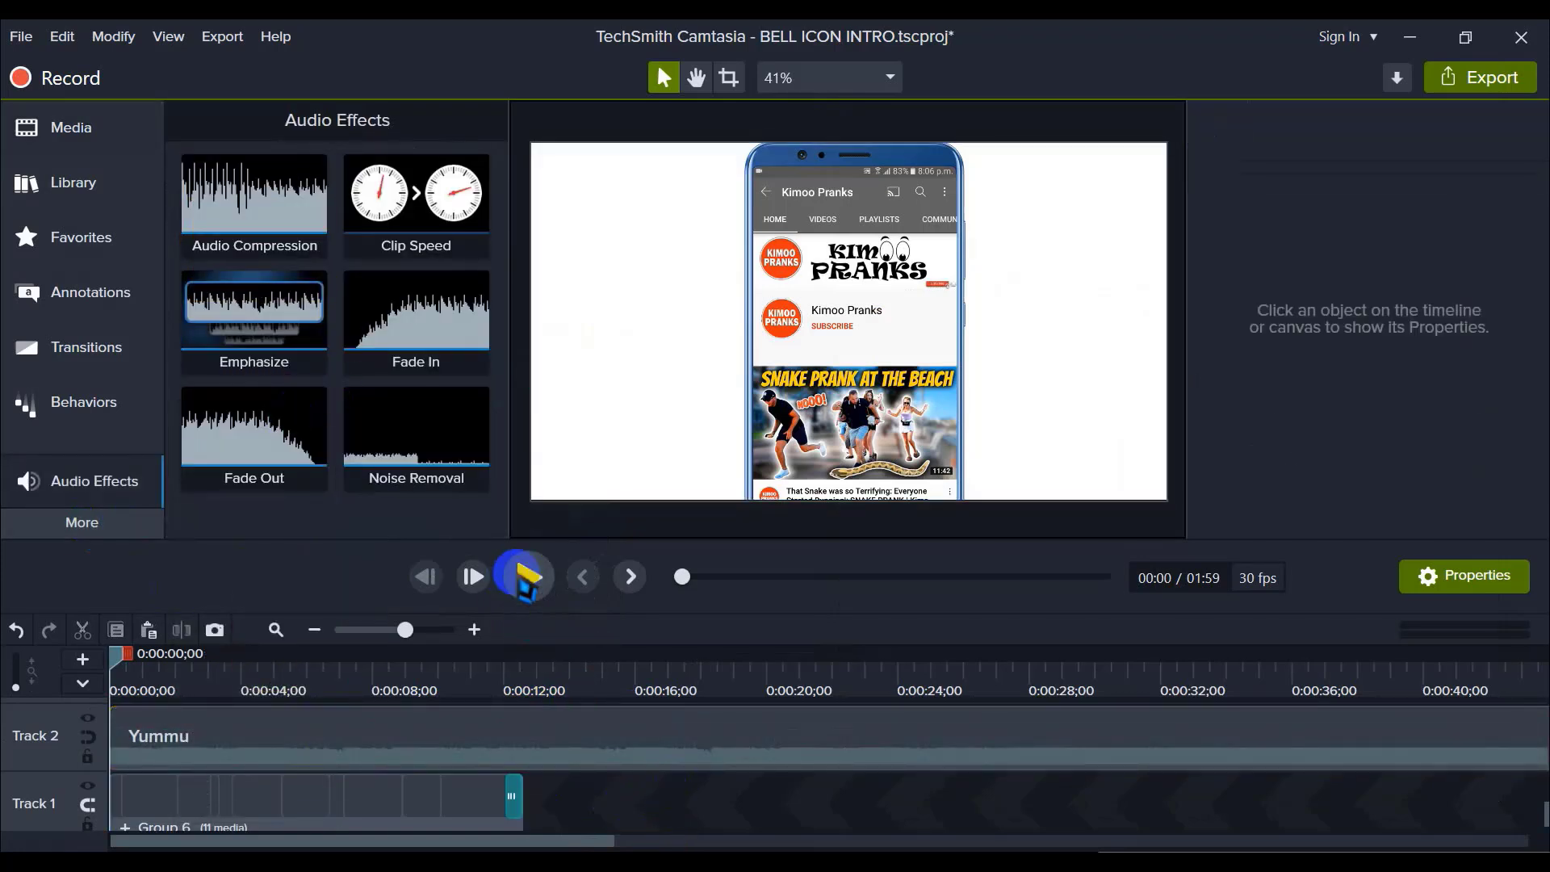
{"action": "left_click", "coordinate": [526, 576]}
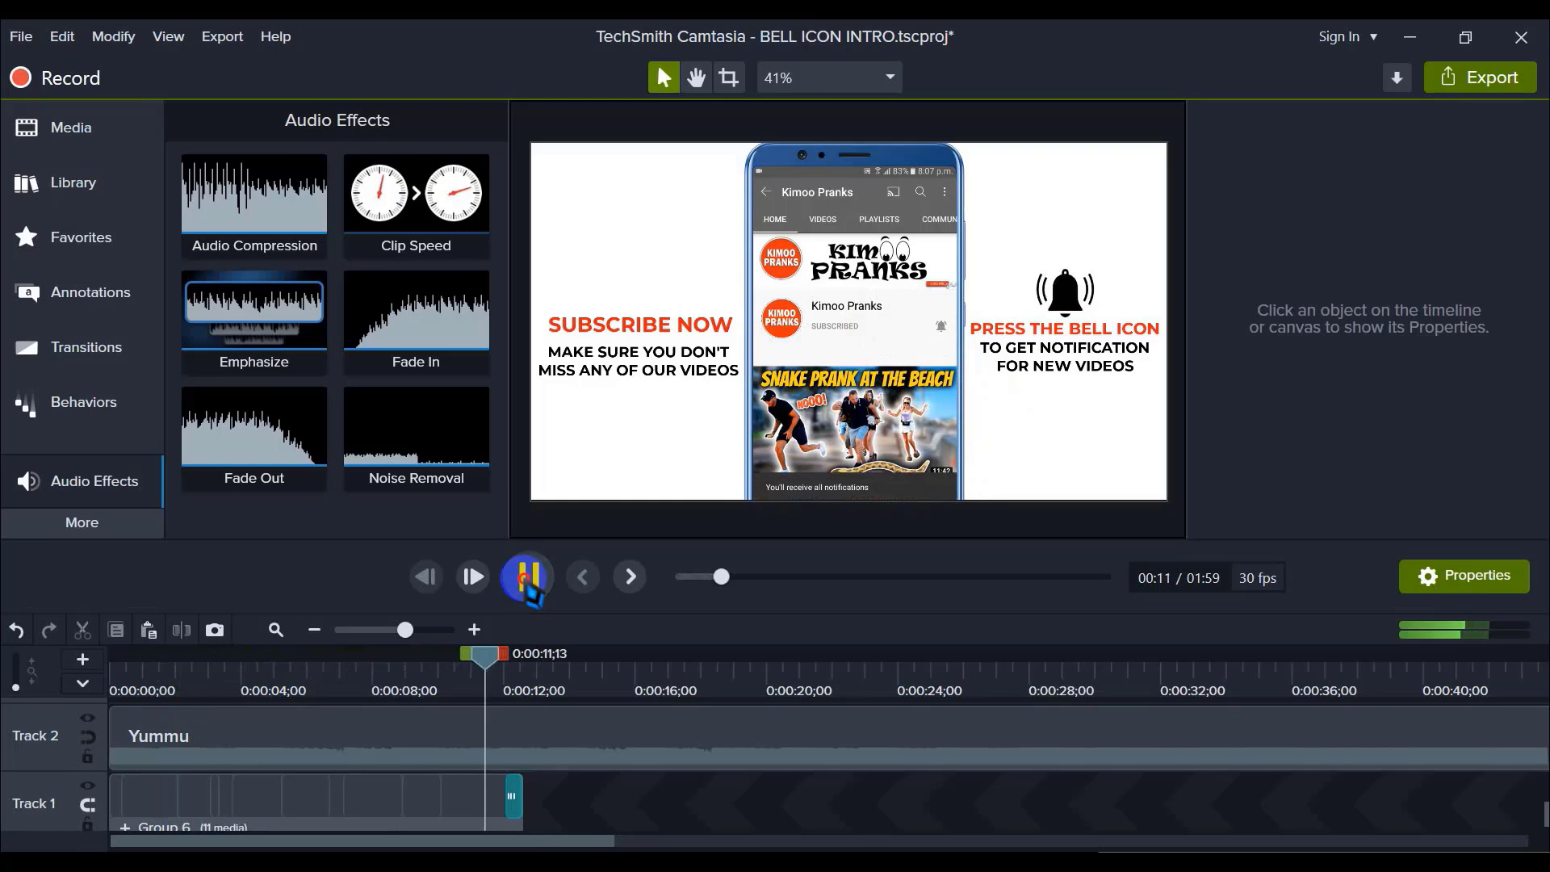
{"action": "left_click", "coordinate": [531, 580]}
Step: Split the Yummu clip at 0:00:12;17, where the intro group ends, and delete the part after the cut
{"action": "left_click", "coordinate": [540, 651]}
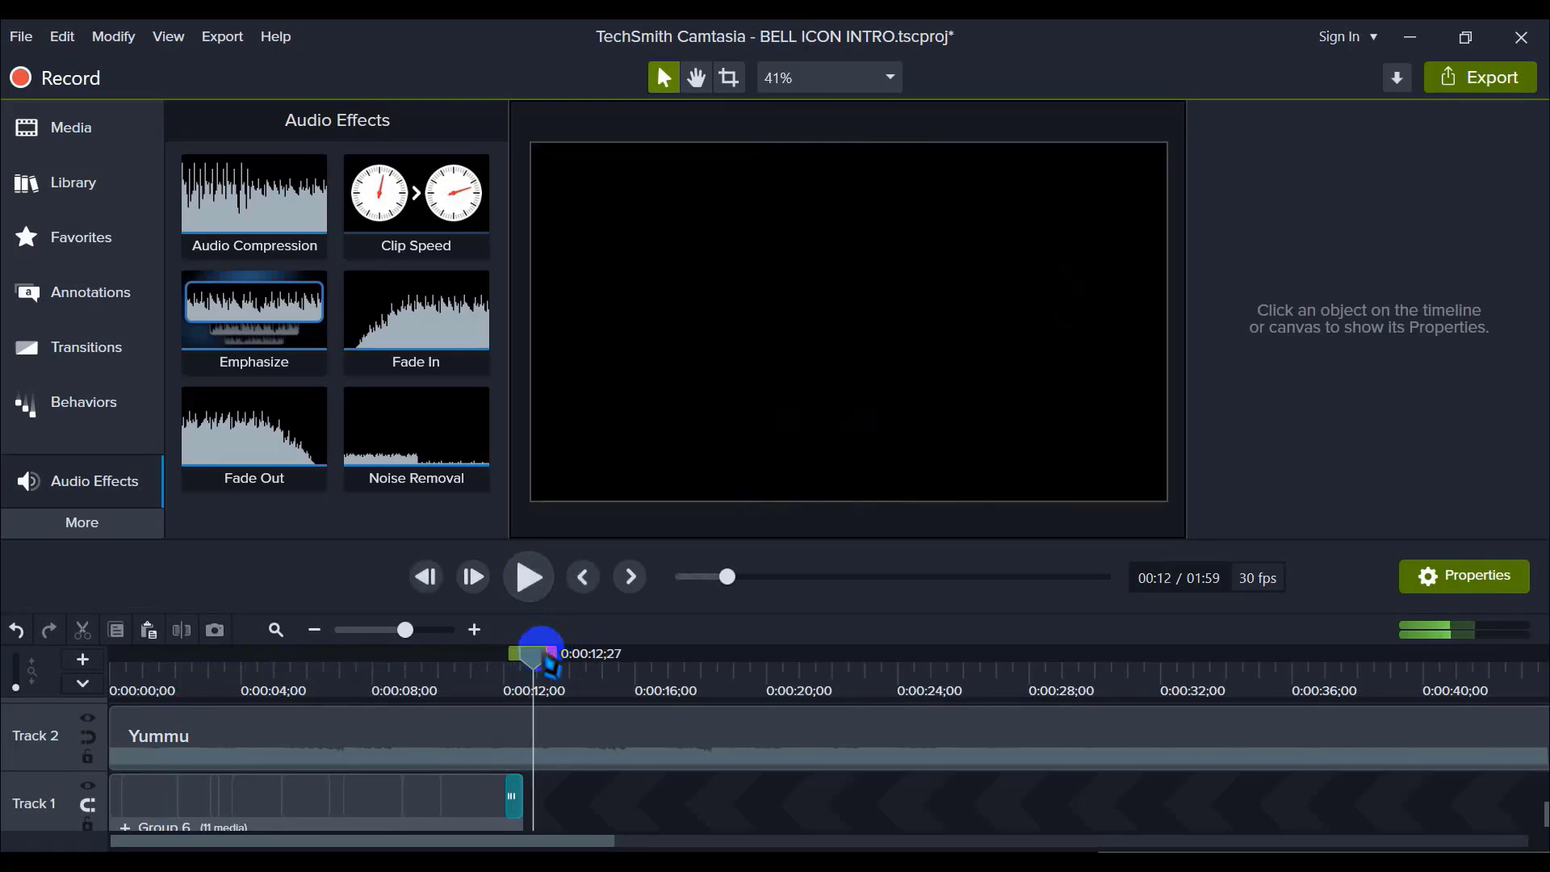
{"action": "left_click", "coordinate": [525, 741]}
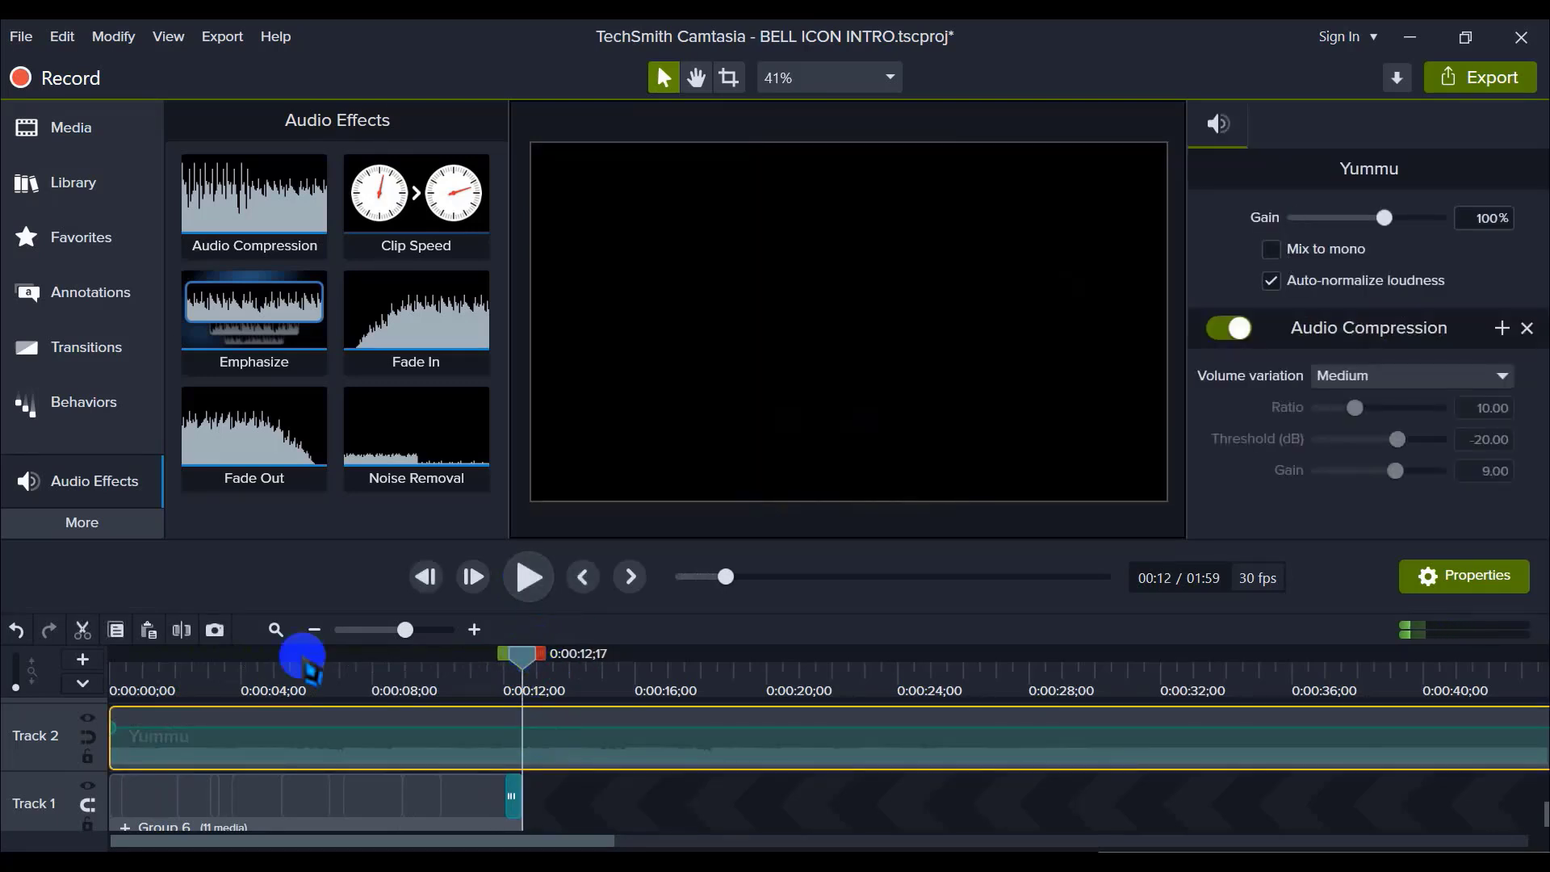
{"action": "left_click", "coordinate": [180, 630]}
{"action": "left_click", "coordinate": [616, 744]}
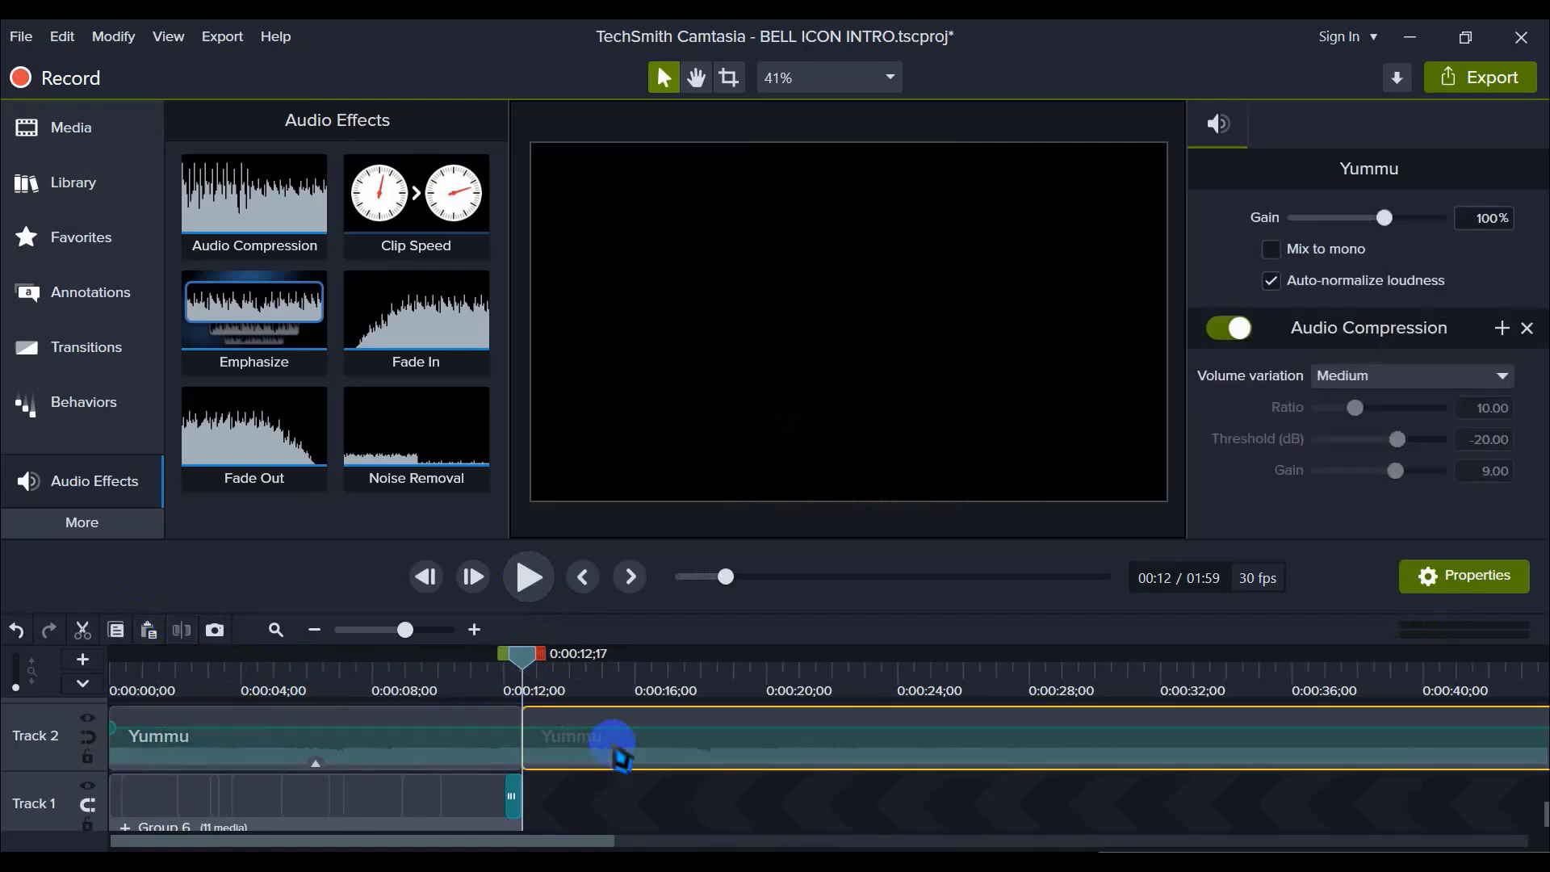
{"action": "key", "text": "Delete"}
Step: Add a Fade Out to the Yummu clip and shorten it so the fade starts at about 11 seconds
{"action": "left_click", "coordinate": [468, 743]}
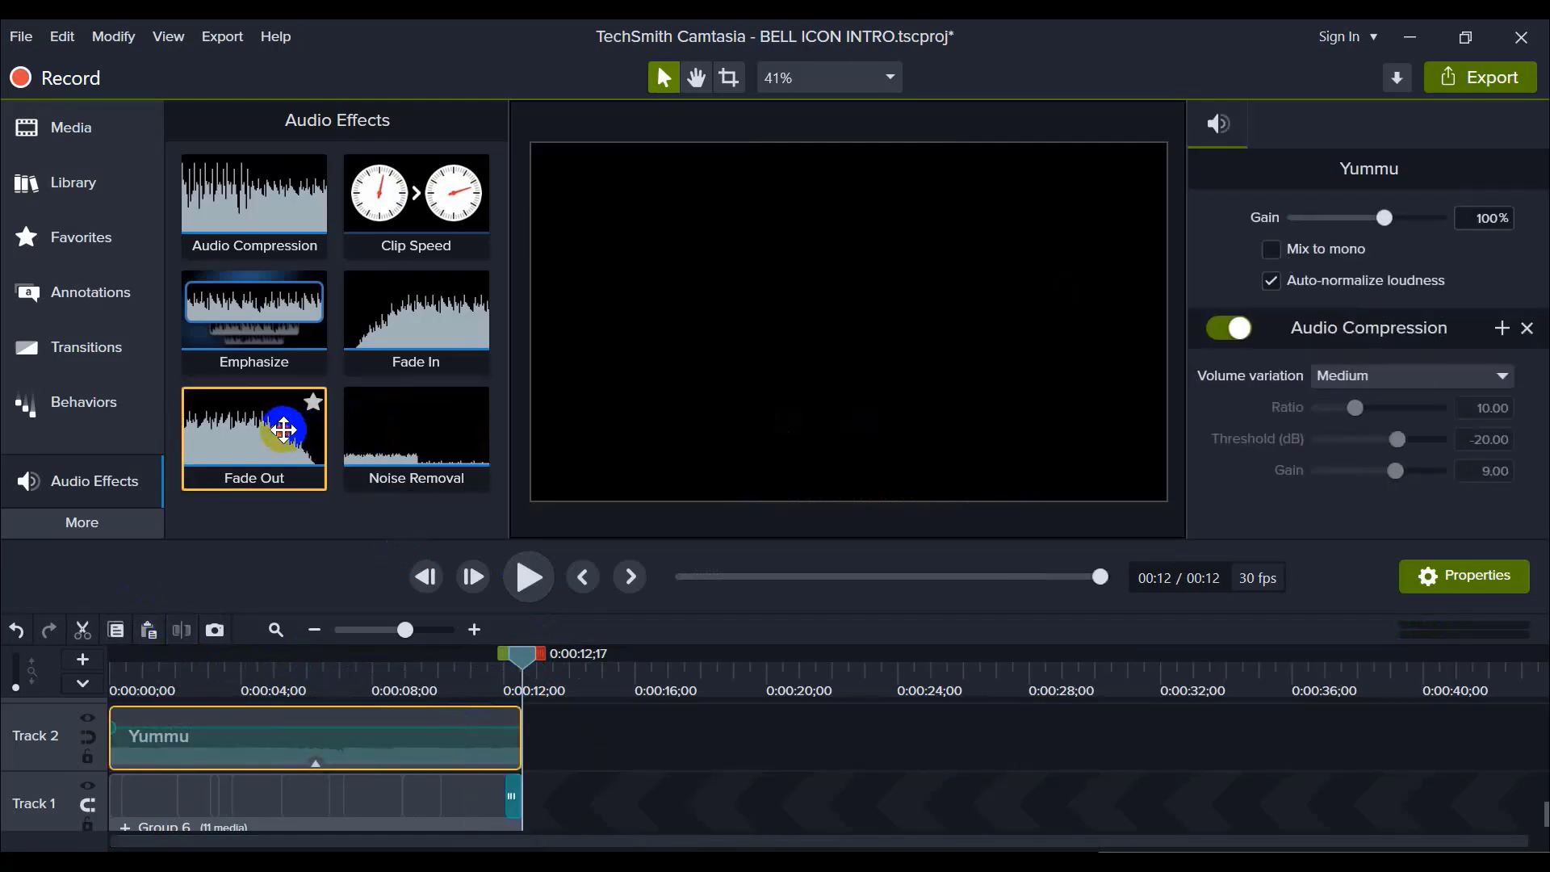
{"action": "left_click_drag", "start_coordinate": [235, 419], "coordinate": [504, 737]}
{"action": "left_click", "coordinate": [422, 728]}
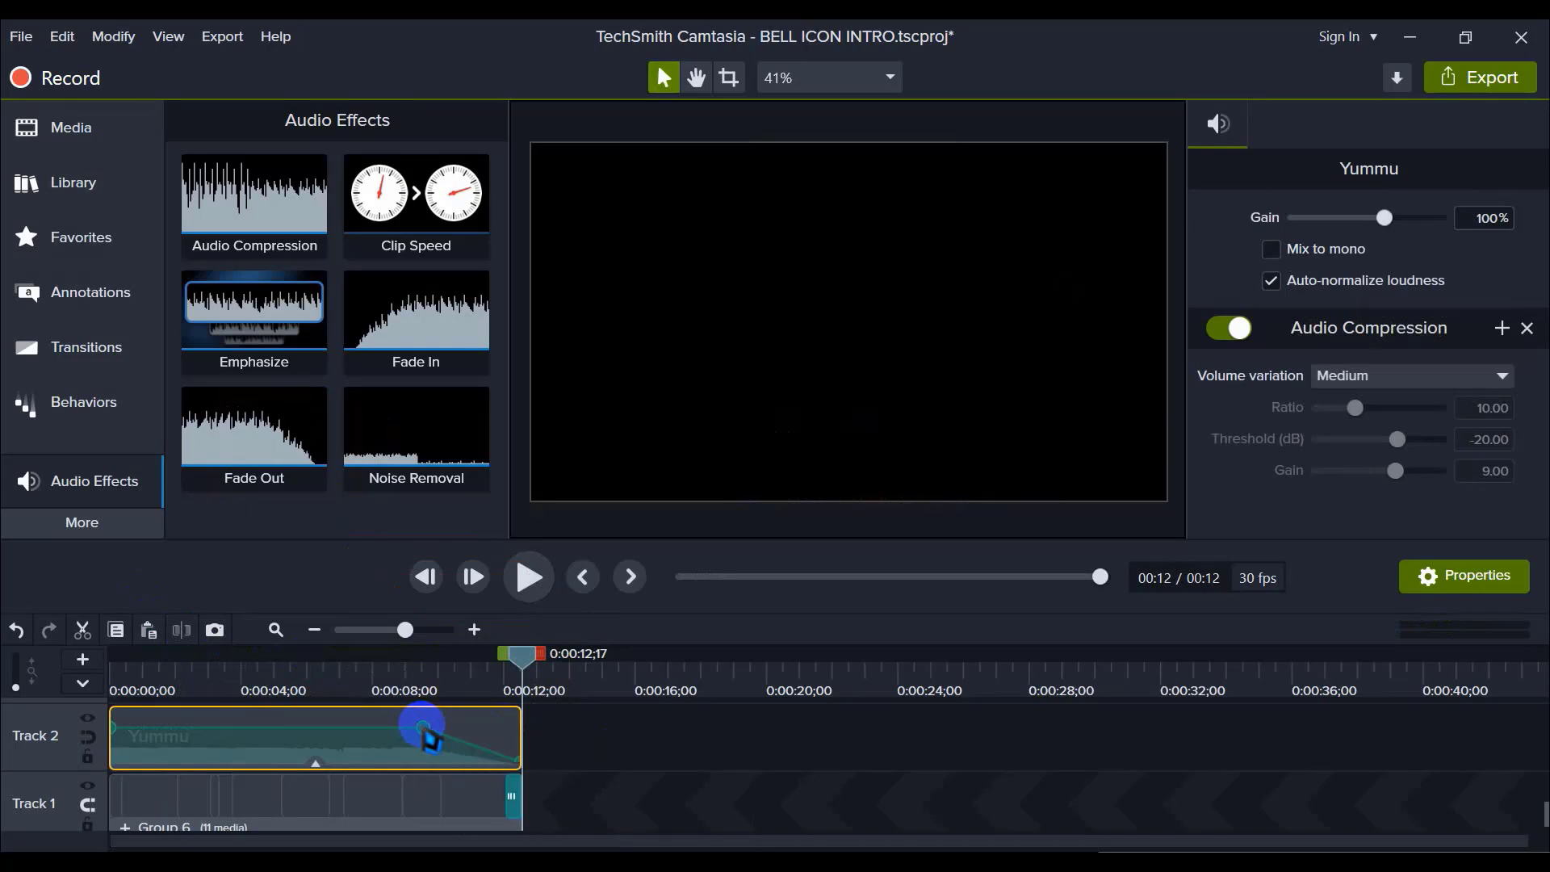
{"action": "left_click", "coordinate": [596, 747]}
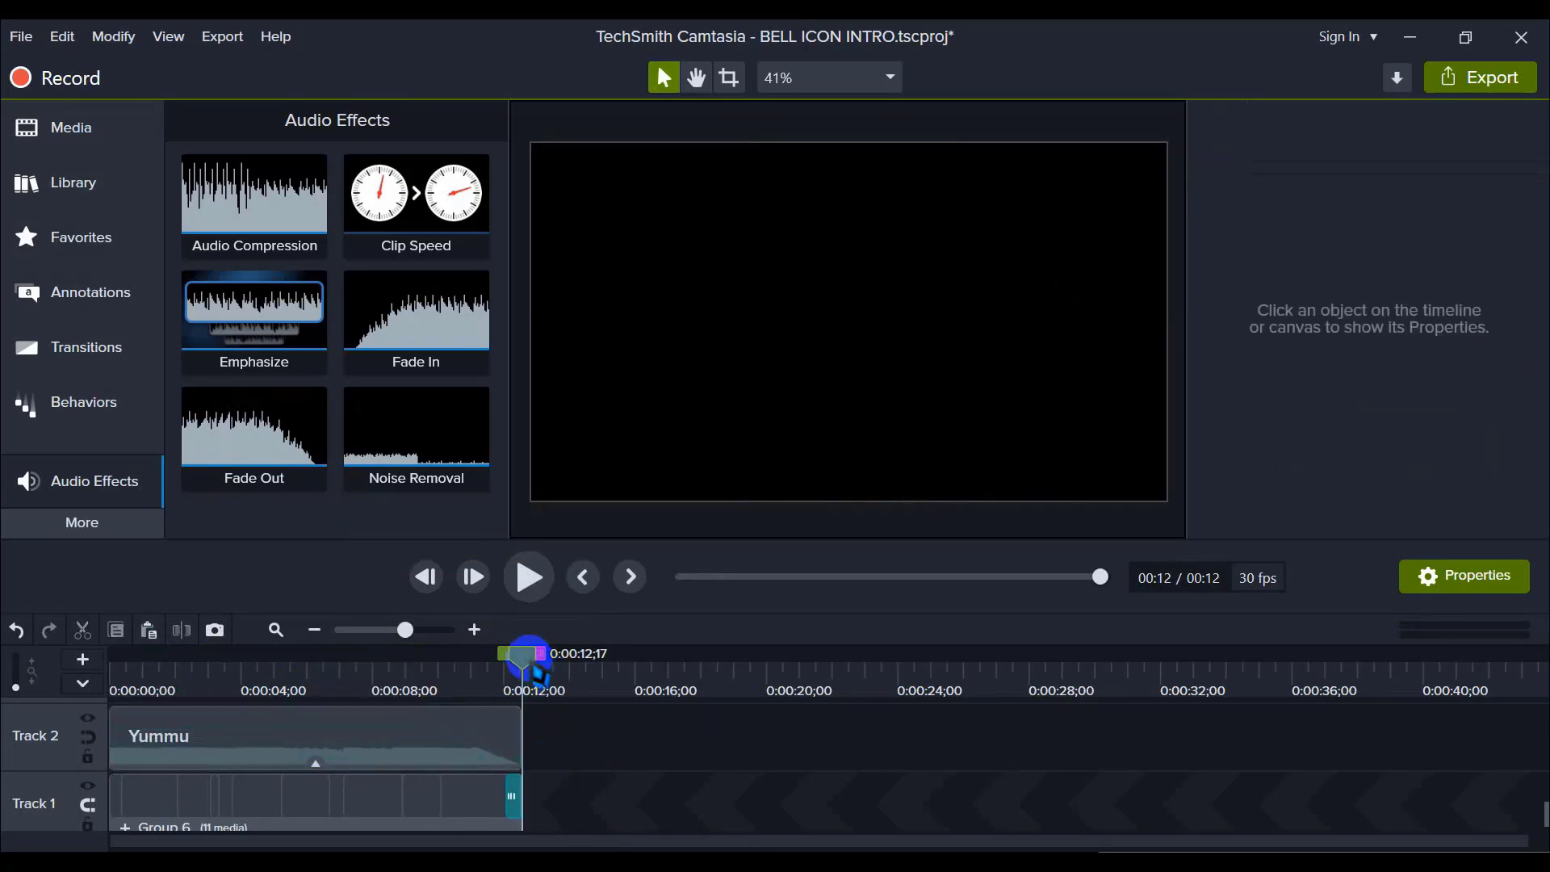
Step: Play back the faded ending and the whole intro with music, and return the playhead to the timeline start
{"action": "left_click_drag", "start_coordinate": [521, 656], "coordinate": [386, 655]}
{"action": "left_click", "coordinate": [525, 575]}
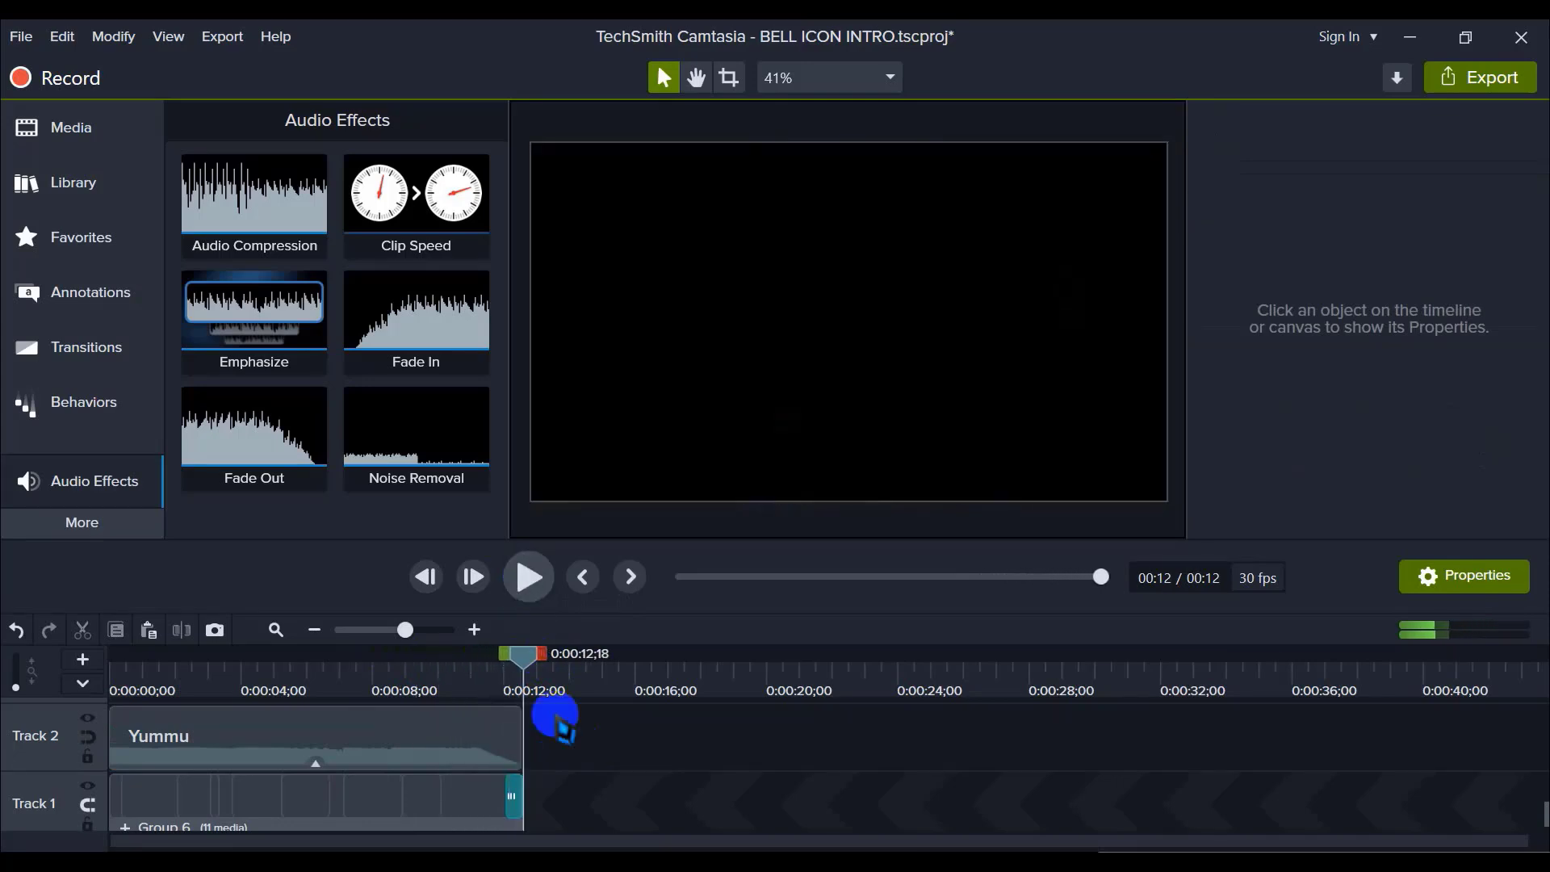
{"action": "left_click", "coordinate": [121, 678]}
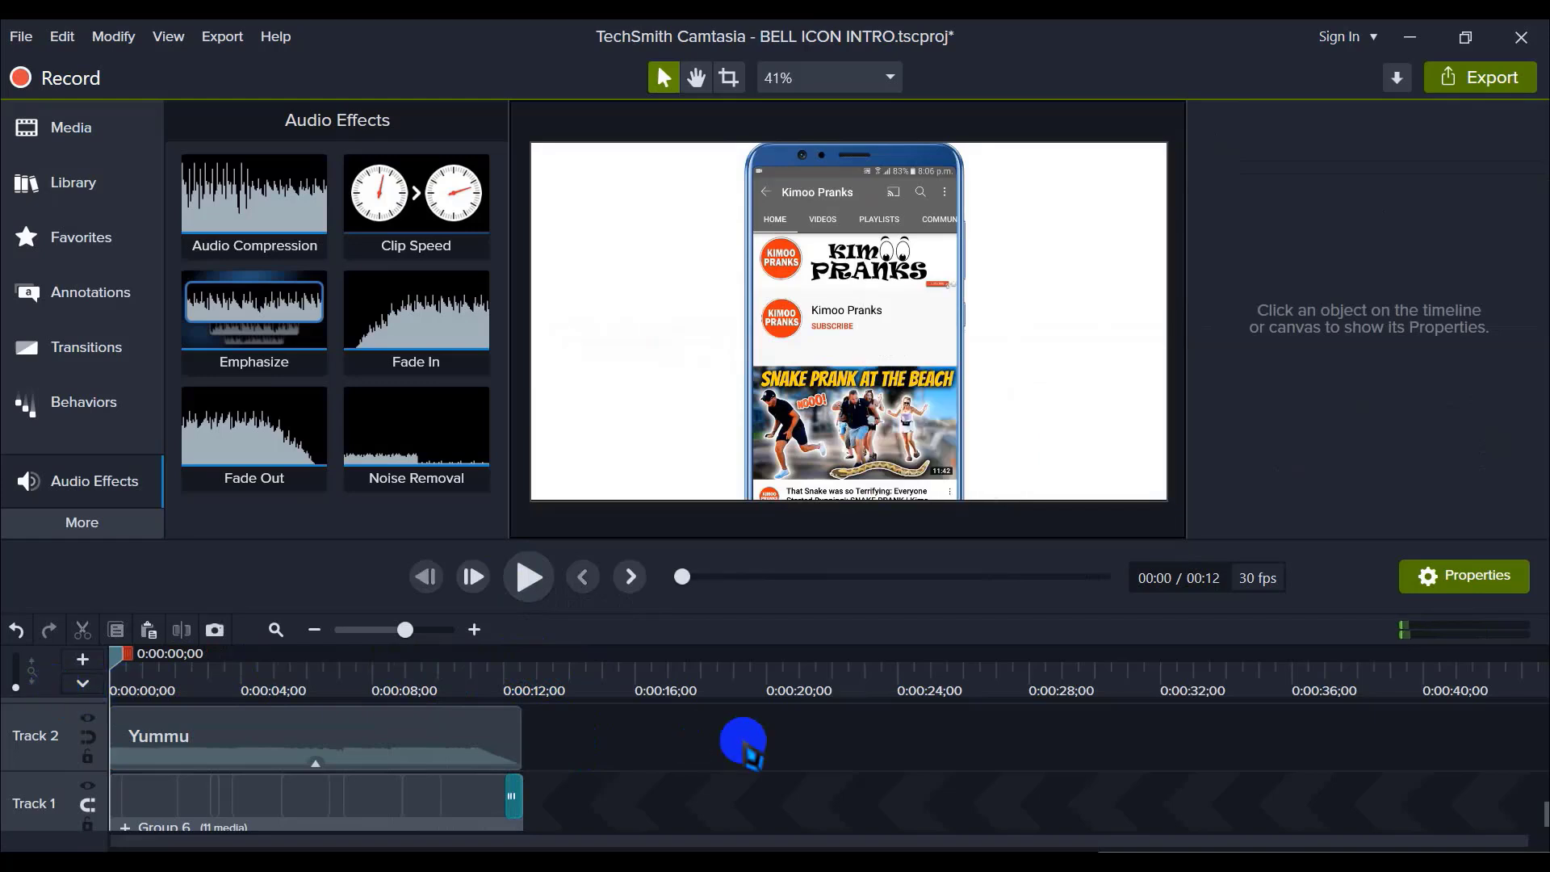
{"action": "left_click", "coordinate": [528, 577]}
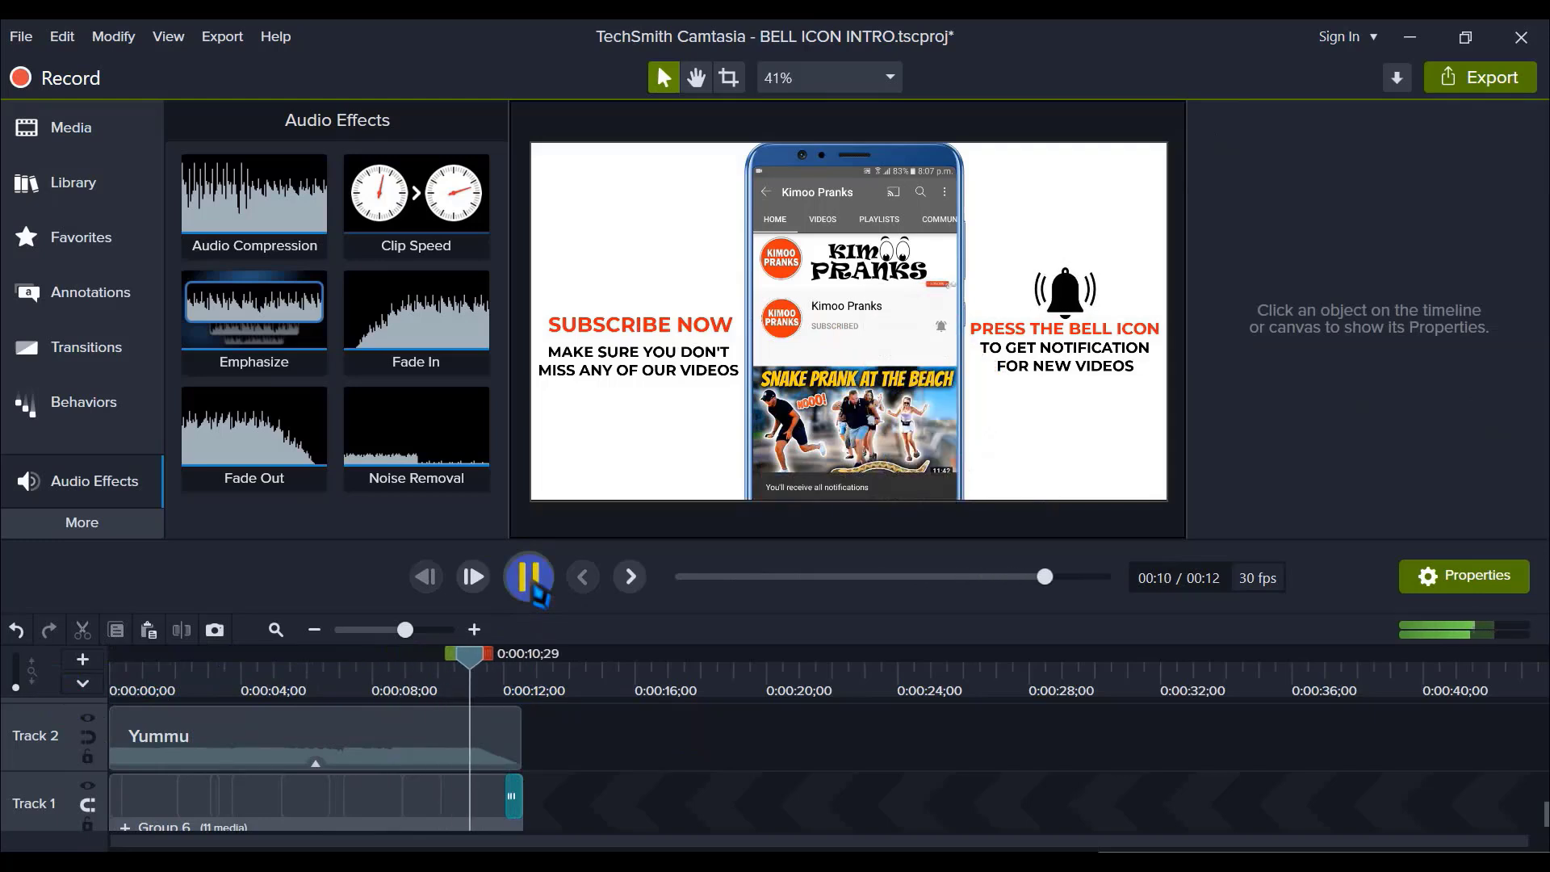
{"action": "left_click", "coordinate": [532, 587]}
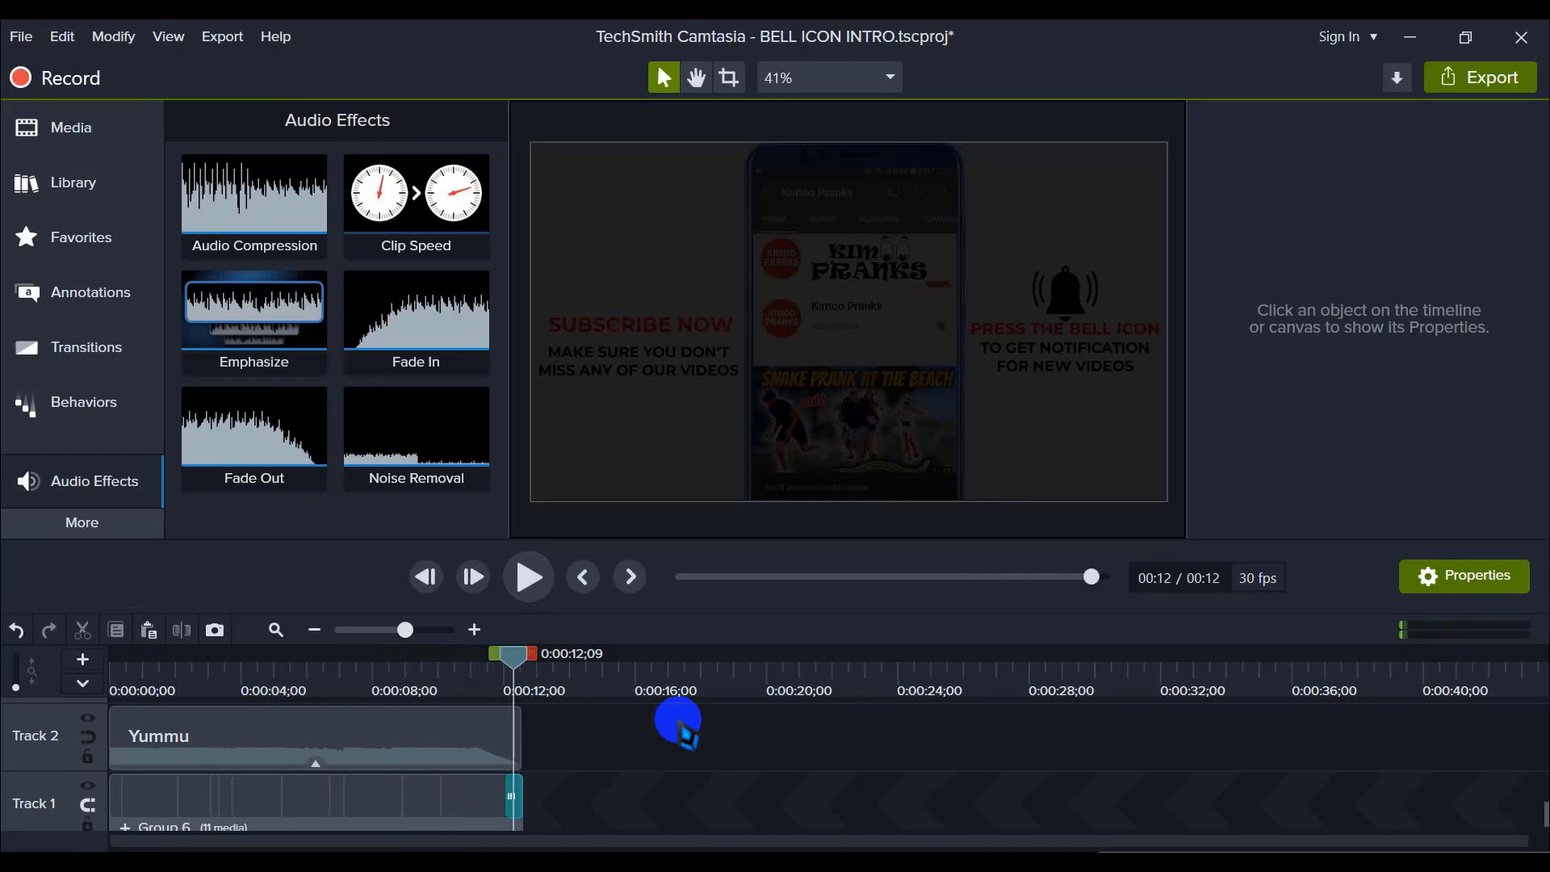
{"action": "left_click_drag", "start_coordinate": [516, 658], "coordinate": [28, 692]}
Step: Look through the Instrument SONGS and CopyRight Free Music From-YouTube folders in File Explorer, and return to Camtasia
{"action": "key", "text": "alt+Tab"}
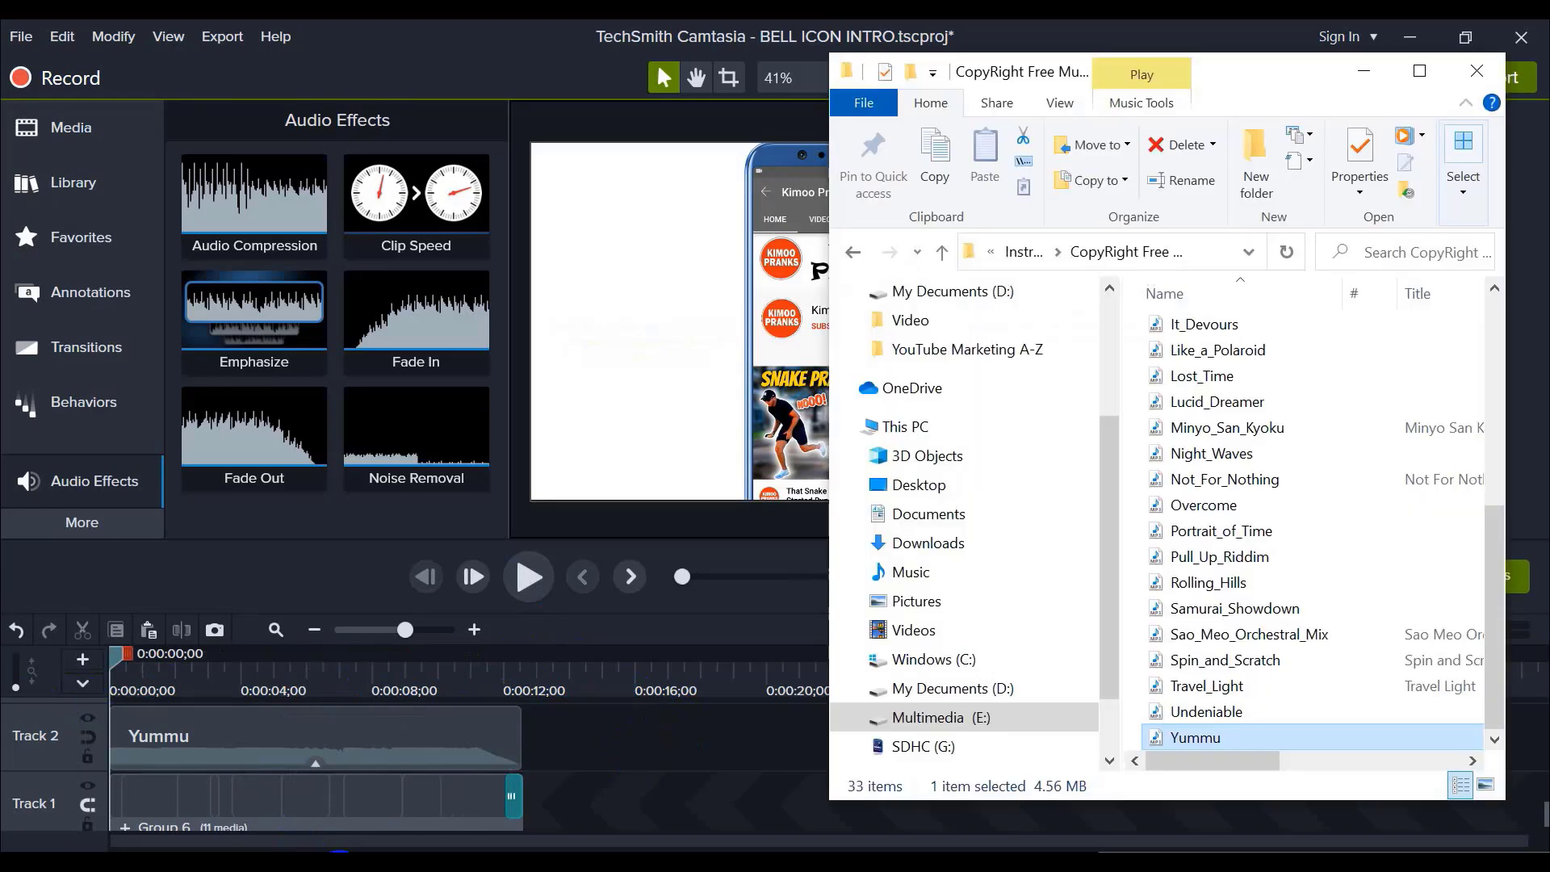
{"action": "left_click", "coordinate": [941, 251]}
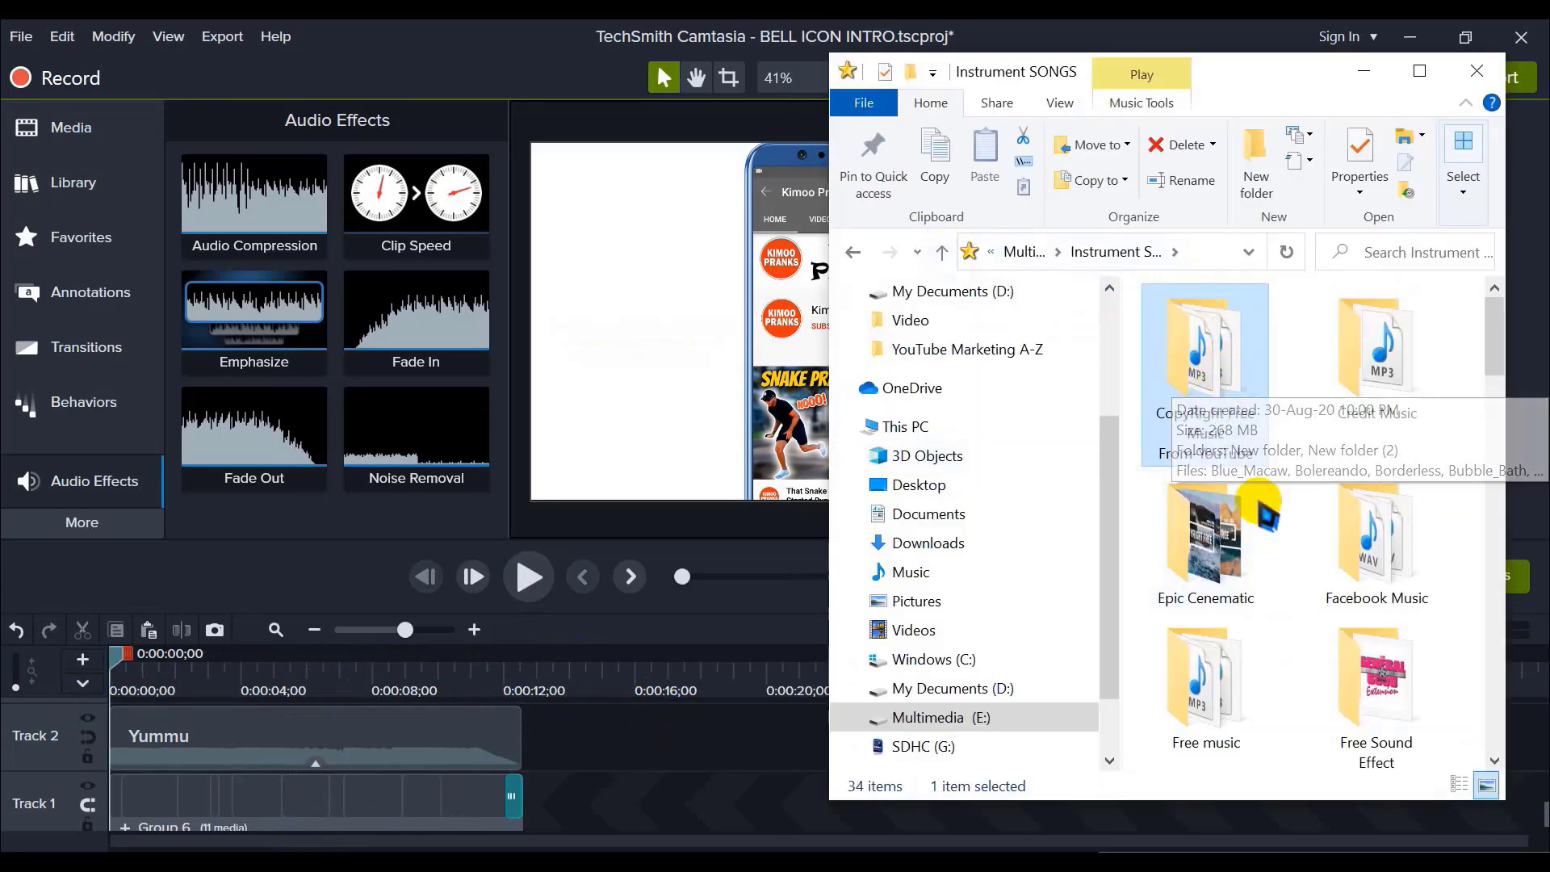
{"action": "double_click", "coordinate": [1207, 373]}
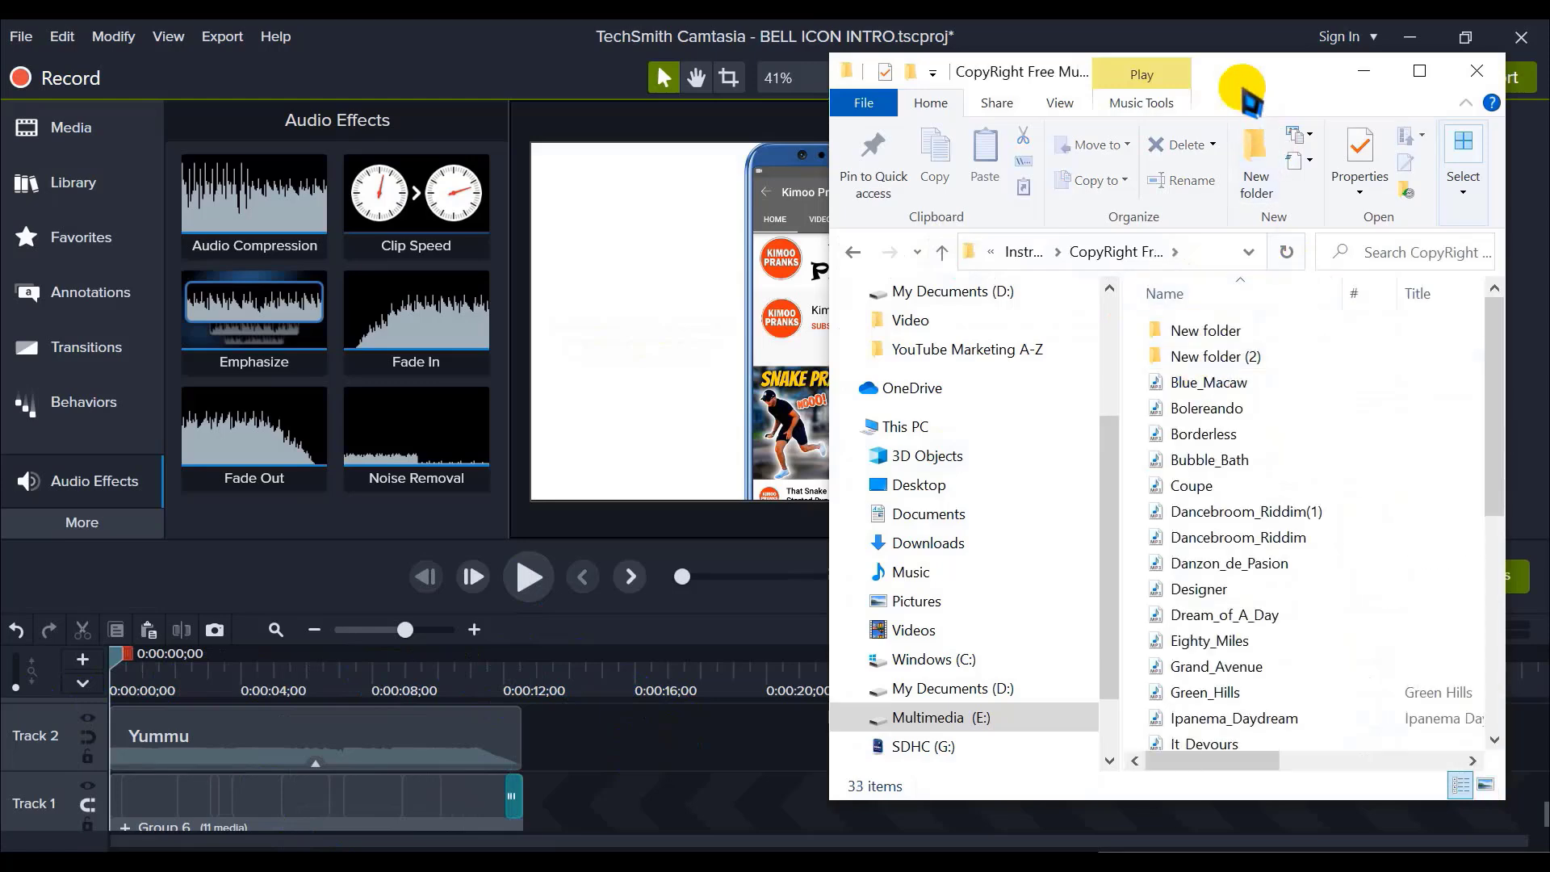
{"action": "left_click_drag", "start_coordinate": [1289, 69], "coordinate": [1278, 68]}
{"action": "left_click", "coordinate": [658, 767]}
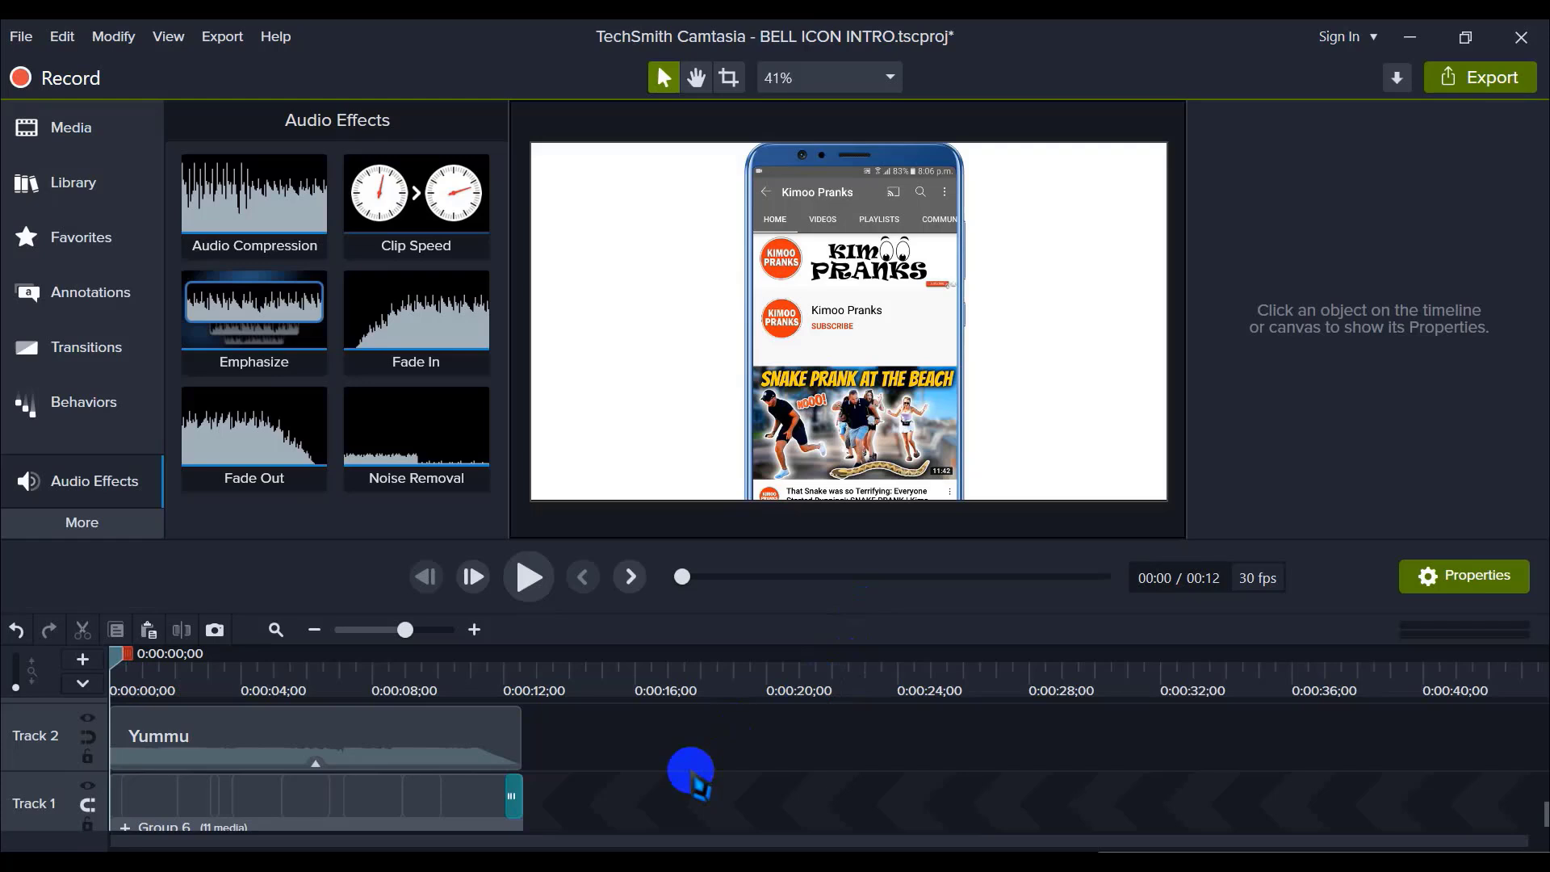
Step: Remove all empty tracks from the timeline
{"action": "scroll", "coordinate": [650, 783], "scroll_direction": "up", "scroll_amount": 3}
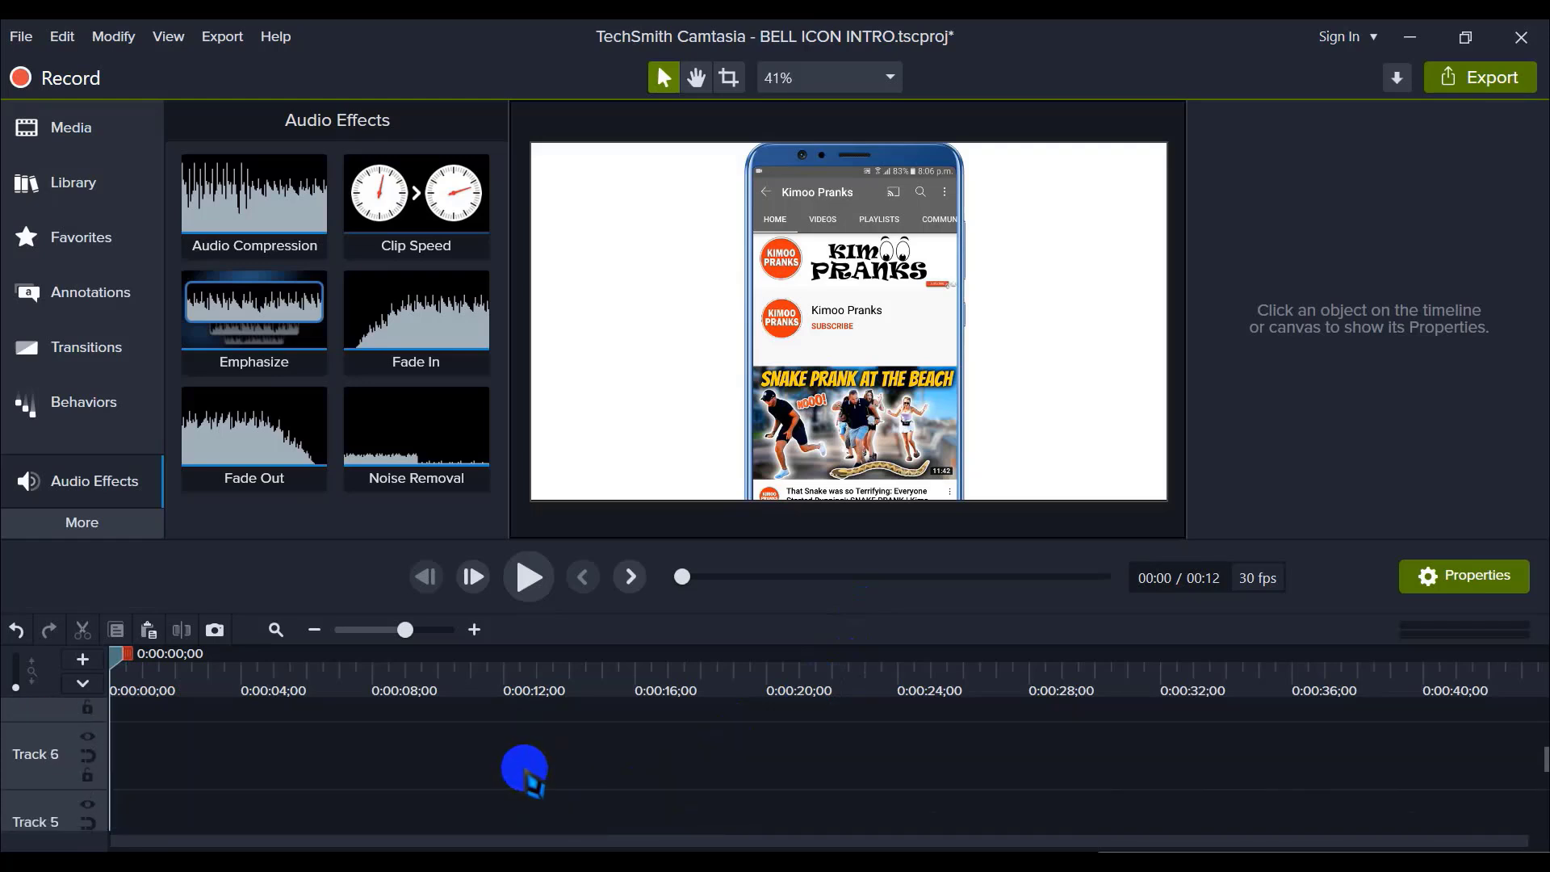
{"action": "scroll", "coordinate": [526, 769], "scroll_direction": "down", "scroll_amount": 1}
{"action": "scroll", "coordinate": [521, 767], "scroll_direction": "up", "scroll_amount": 1}
{"action": "scroll", "coordinate": [452, 767], "scroll_direction": "up", "scroll_amount": 1}
{"action": "right_click", "coordinate": [429, 765]}
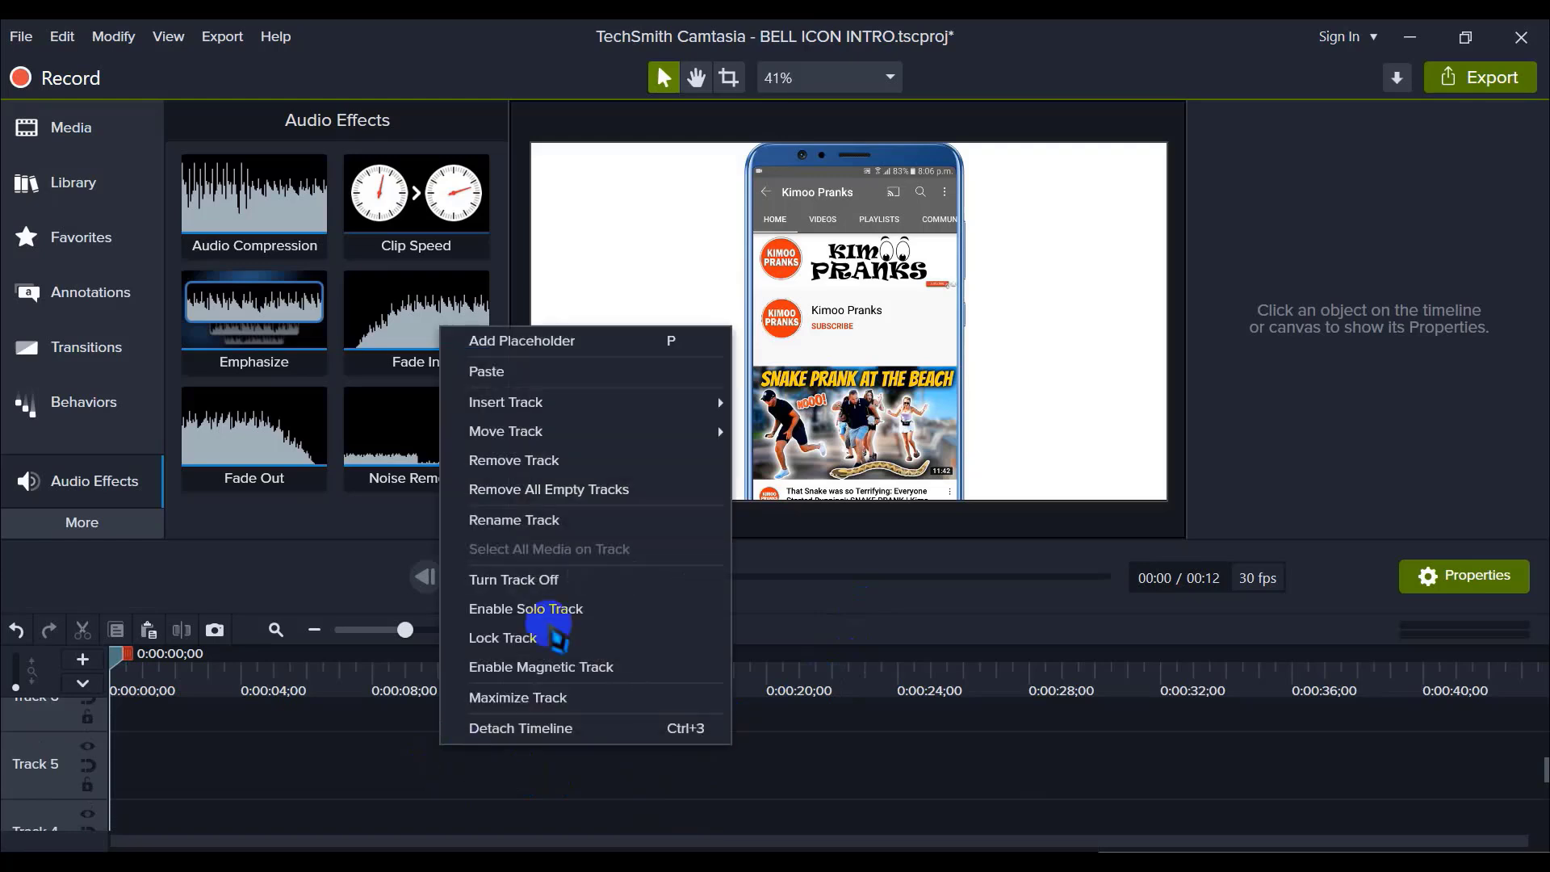
{"action": "left_click", "coordinate": [537, 489]}
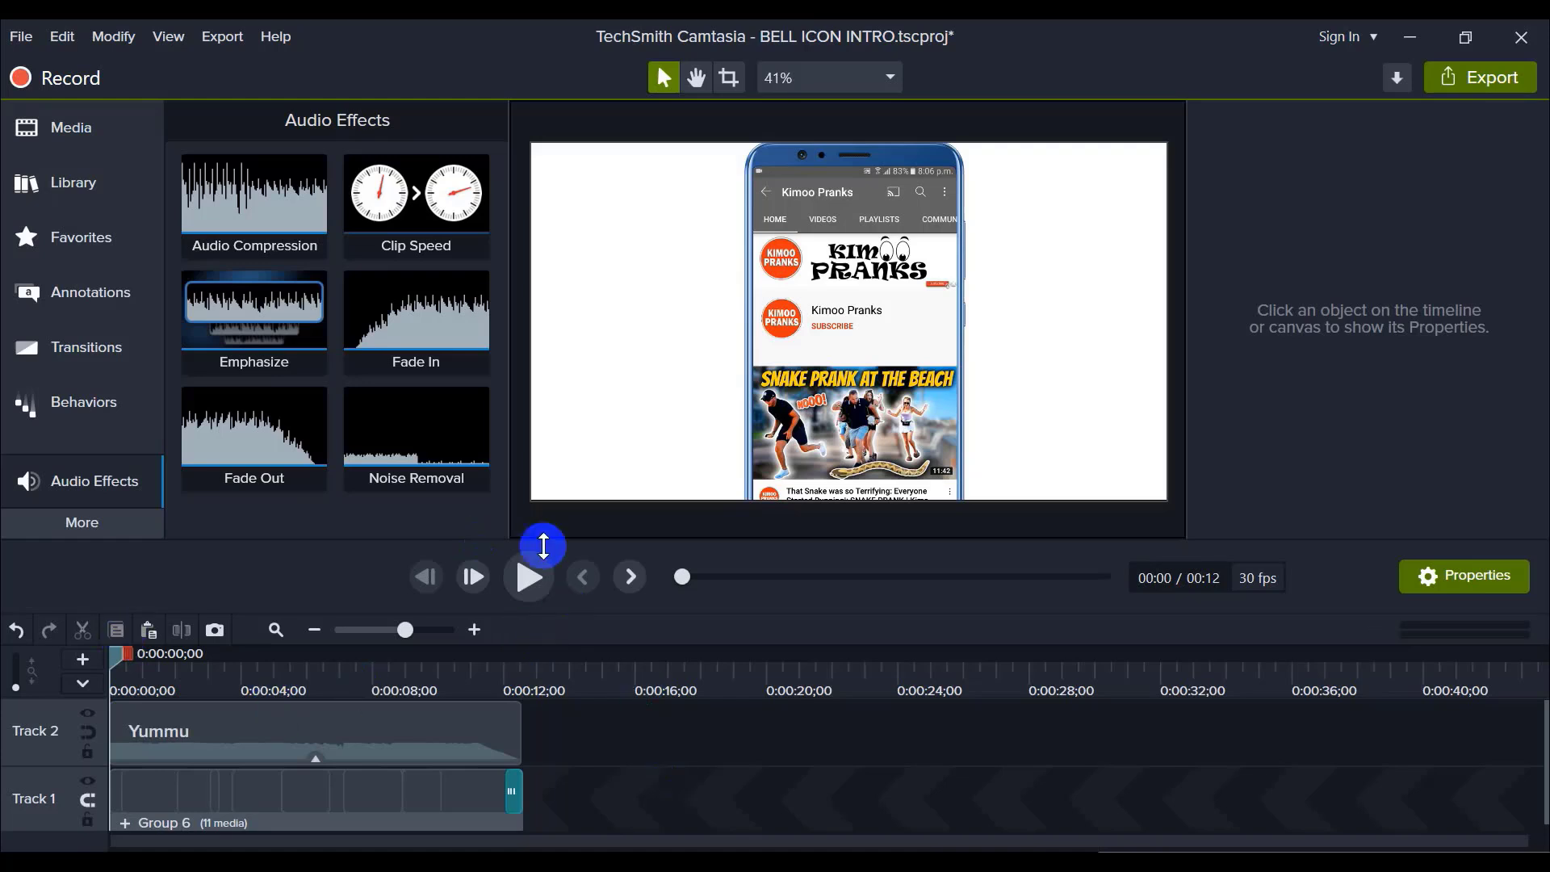
Step: Play the finished intro with its music to the end and move the playhead back to 0:00:00;00
{"action": "left_click", "coordinate": [529, 577]}
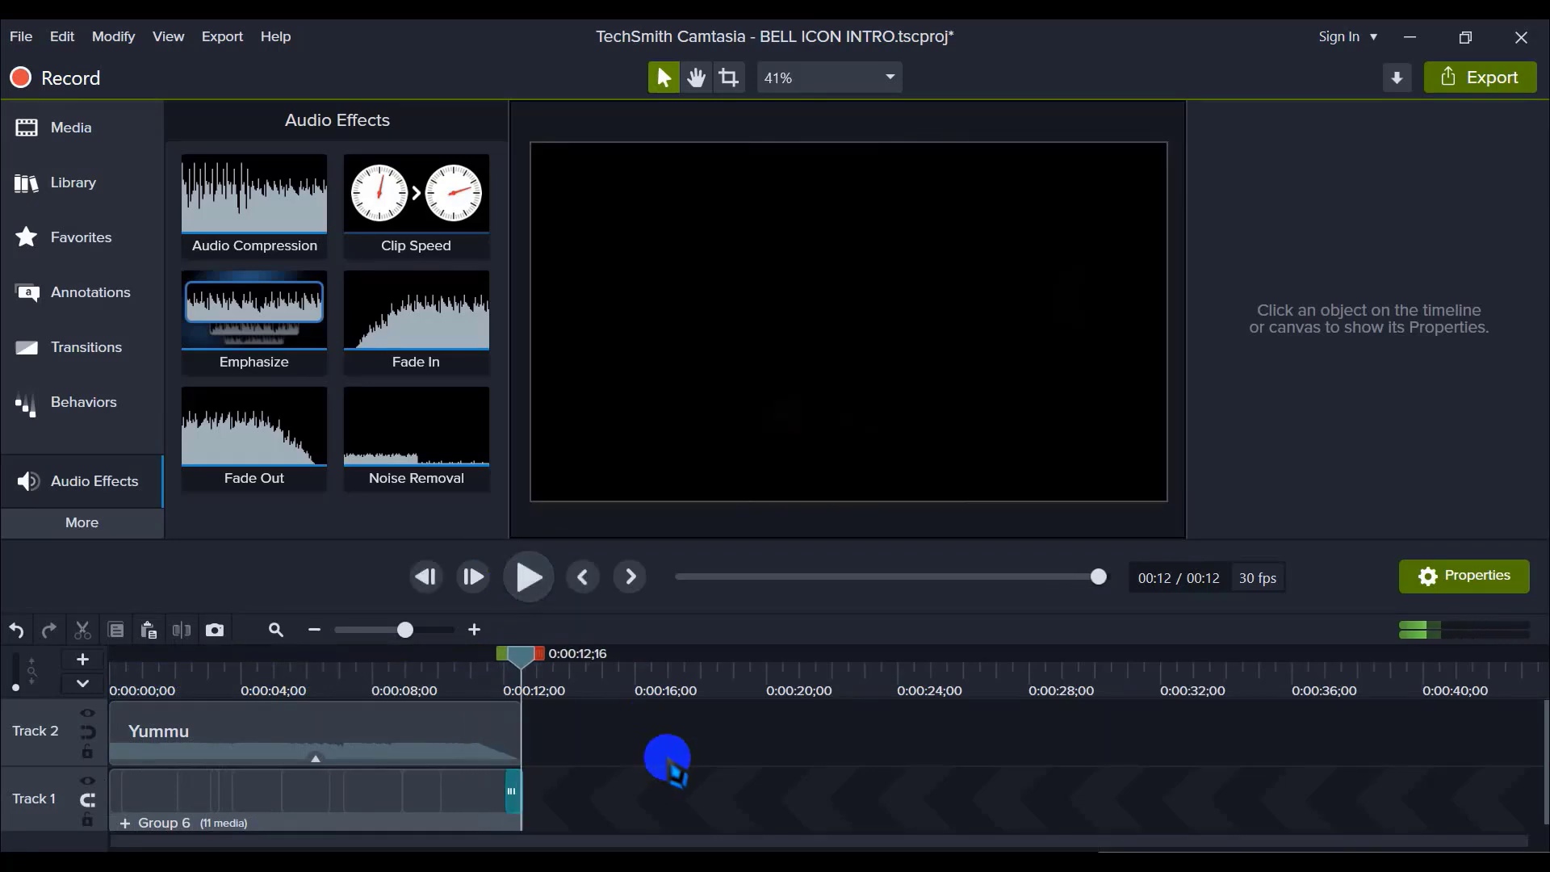
{"action": "left_click_drag", "start_coordinate": [460, 662], "coordinate": [17, 678]}
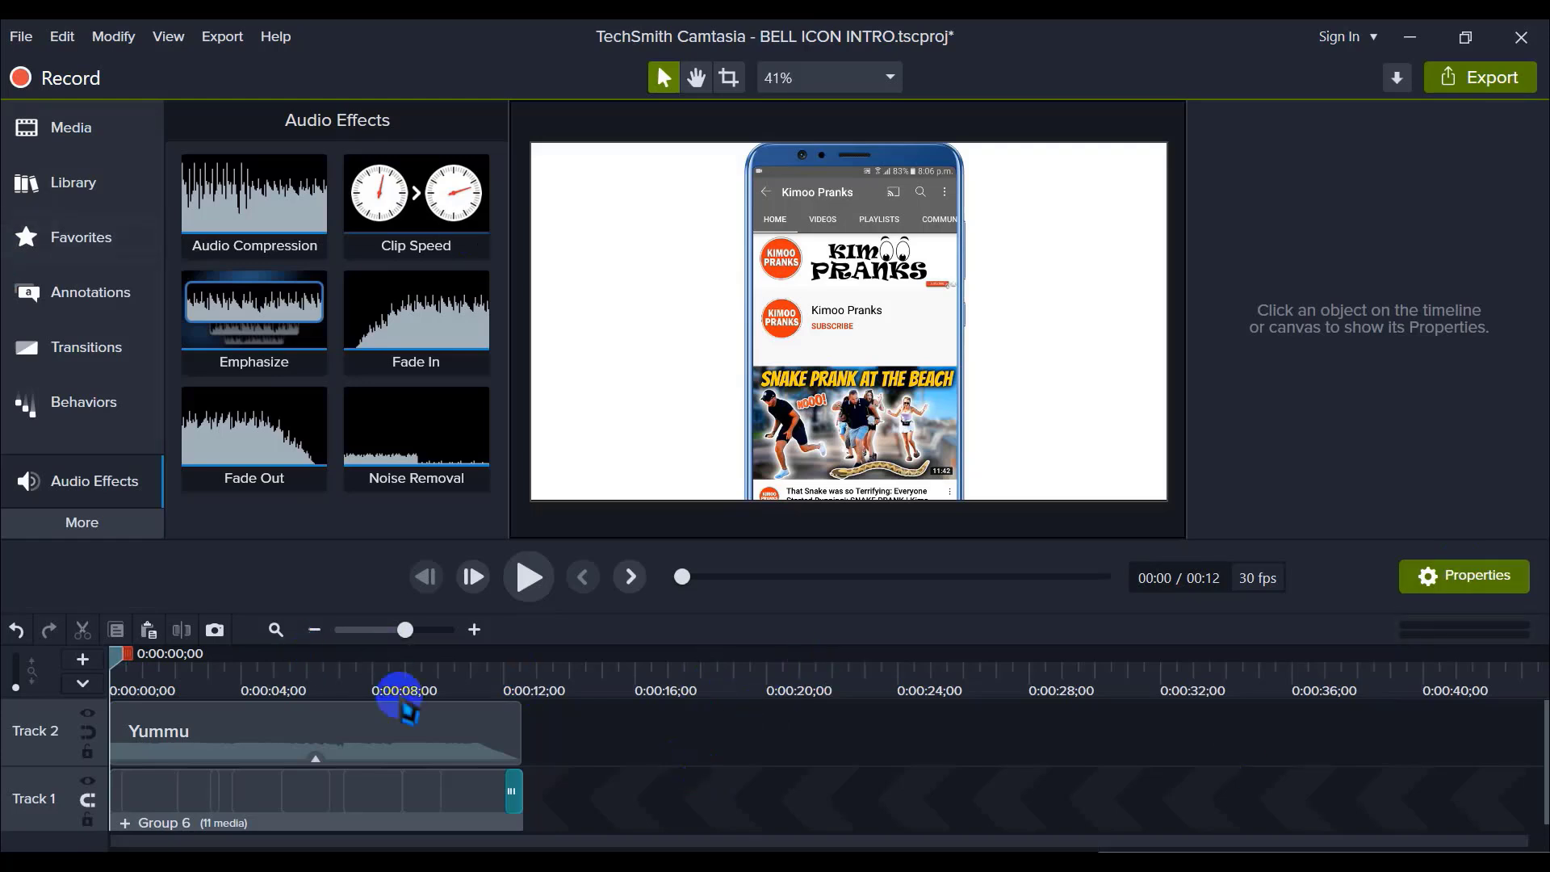
Step: Minimize the music folder window and show the last items of the Media Bin
{"action": "mouse_move", "coordinate": [204, 795]}
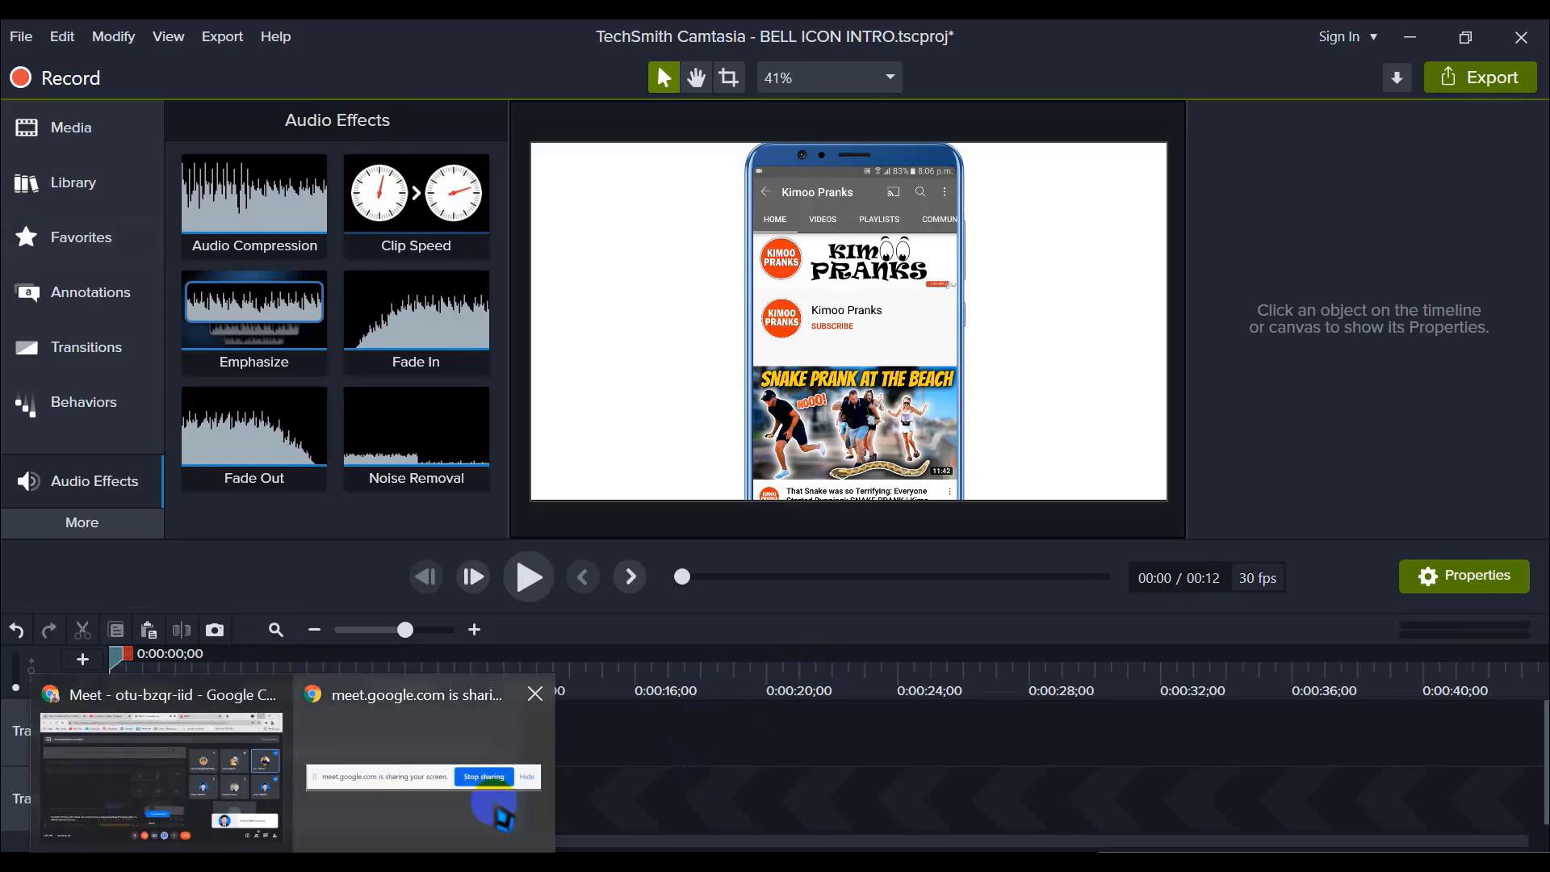
{"action": "left_click", "coordinate": [329, 850]}
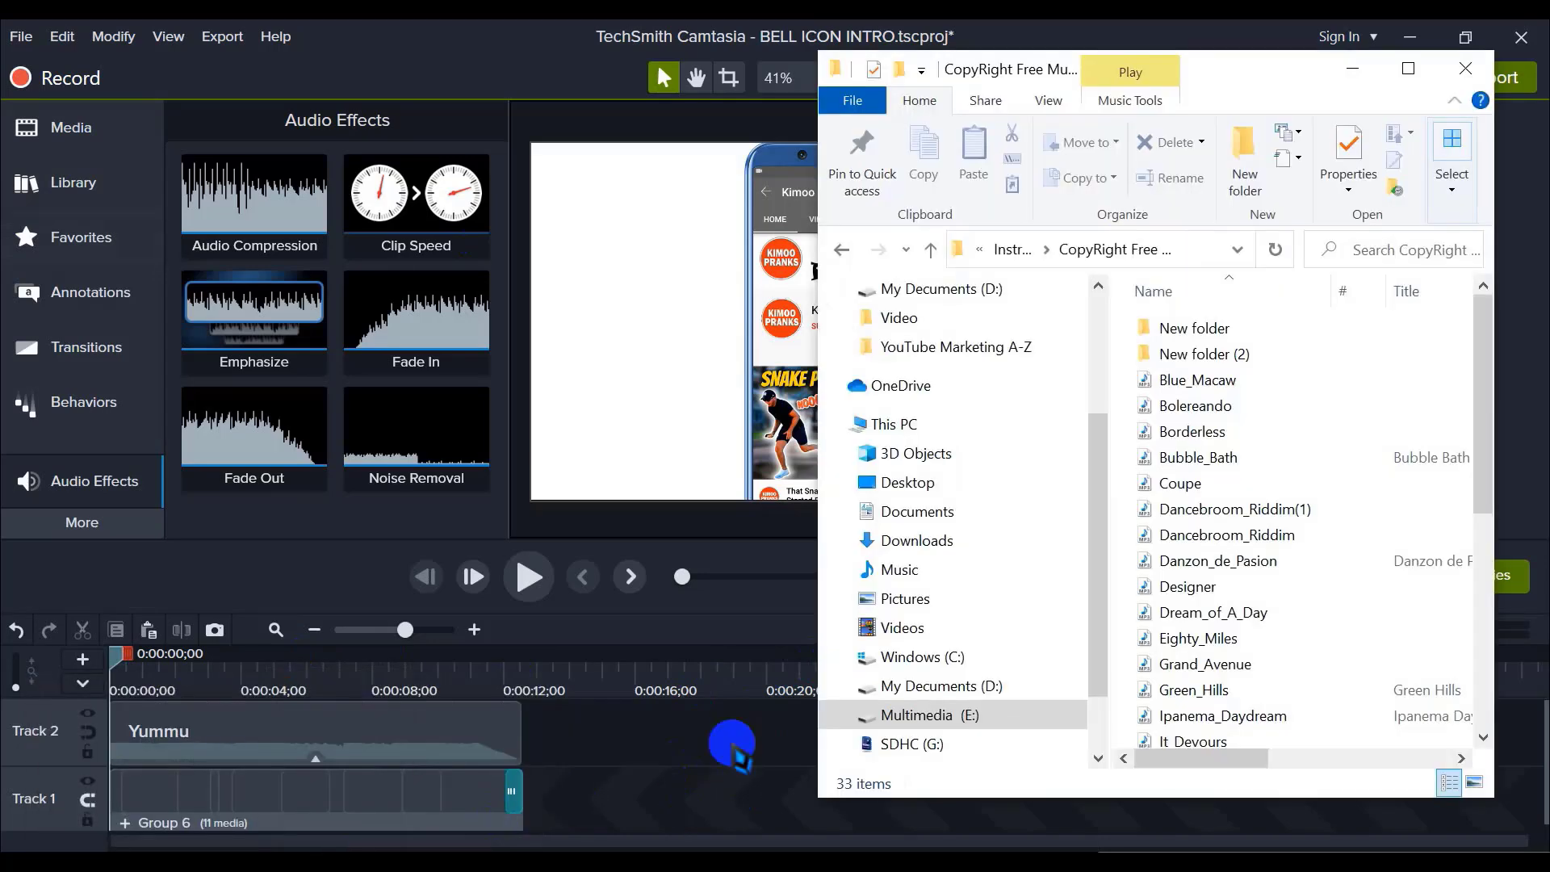
{"action": "left_click", "coordinate": [1359, 71]}
{"action": "left_click", "coordinate": [69, 136]}
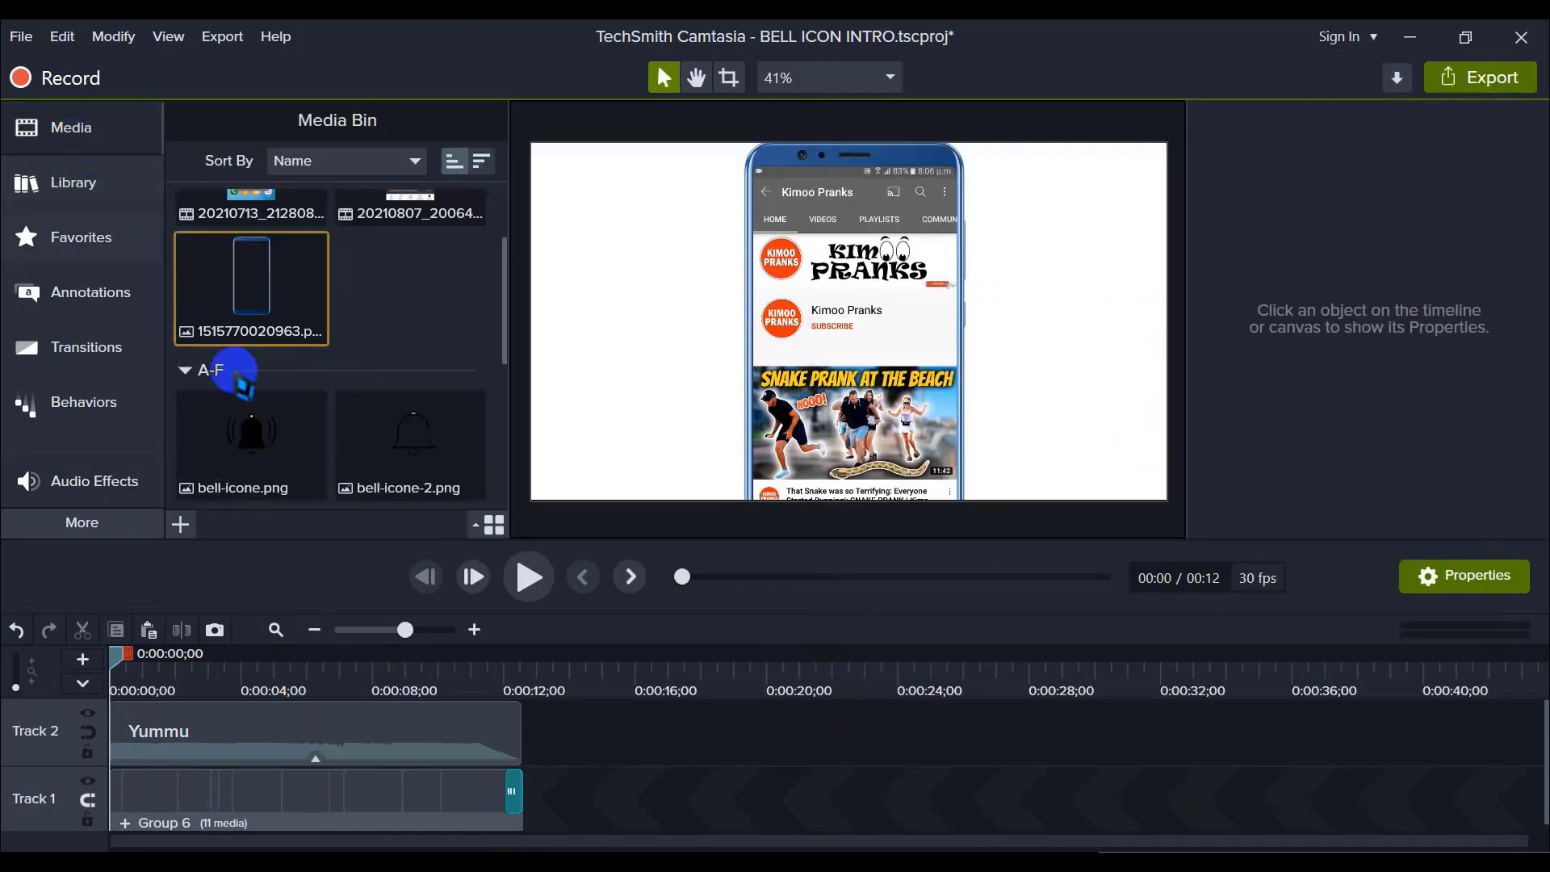
{"action": "scroll", "coordinate": [242, 387], "scroll_direction": "down", "scroll_amount": 5}
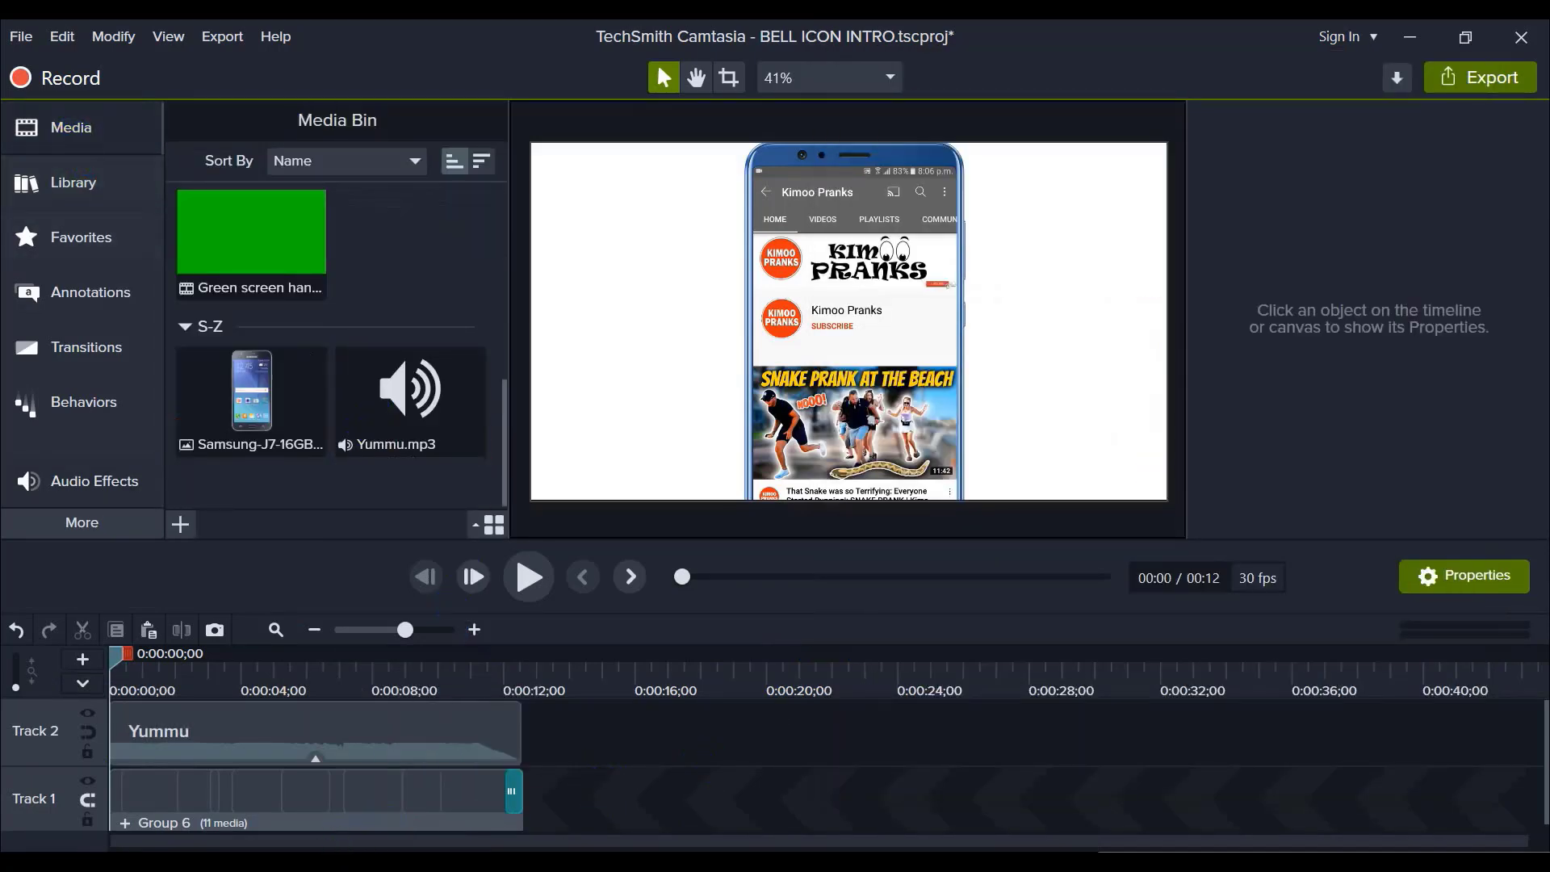
Step: In File Explorer, open the Subscribe Buttons folder inside YouTube Marketing A-Z on the My Documents (D:) drive
{"action": "key", "text": "alt+Tab"}
{"action": "left_click", "coordinate": [969, 686]}
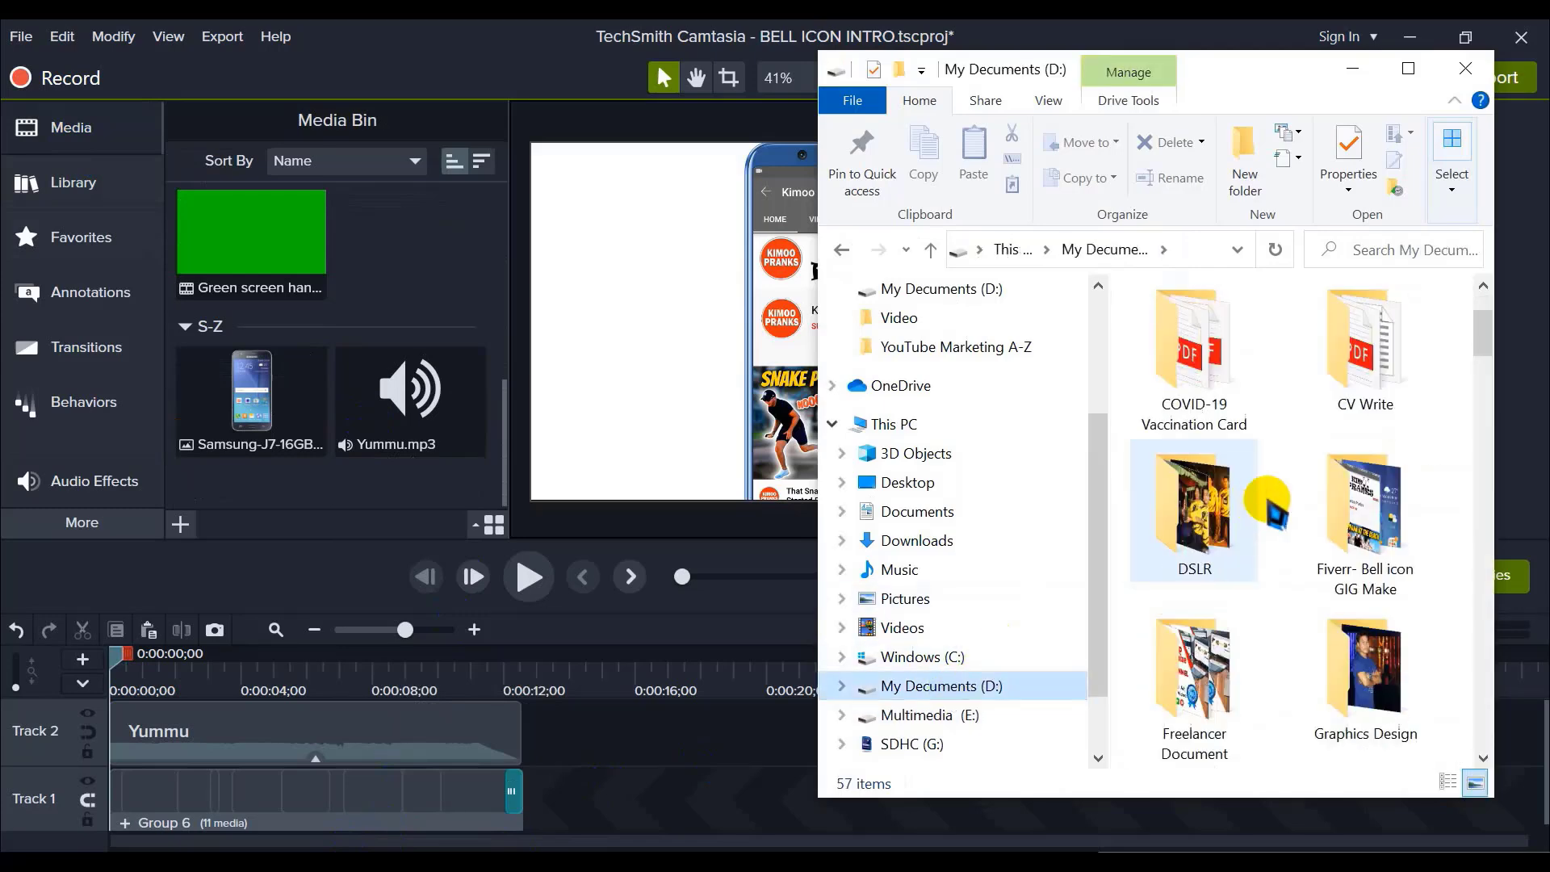
{"action": "scroll", "coordinate": [1292, 509], "scroll_direction": "down", "scroll_amount": 10}
{"action": "scroll", "coordinate": [1360, 517], "scroll_direction": "up", "scroll_amount": 3}
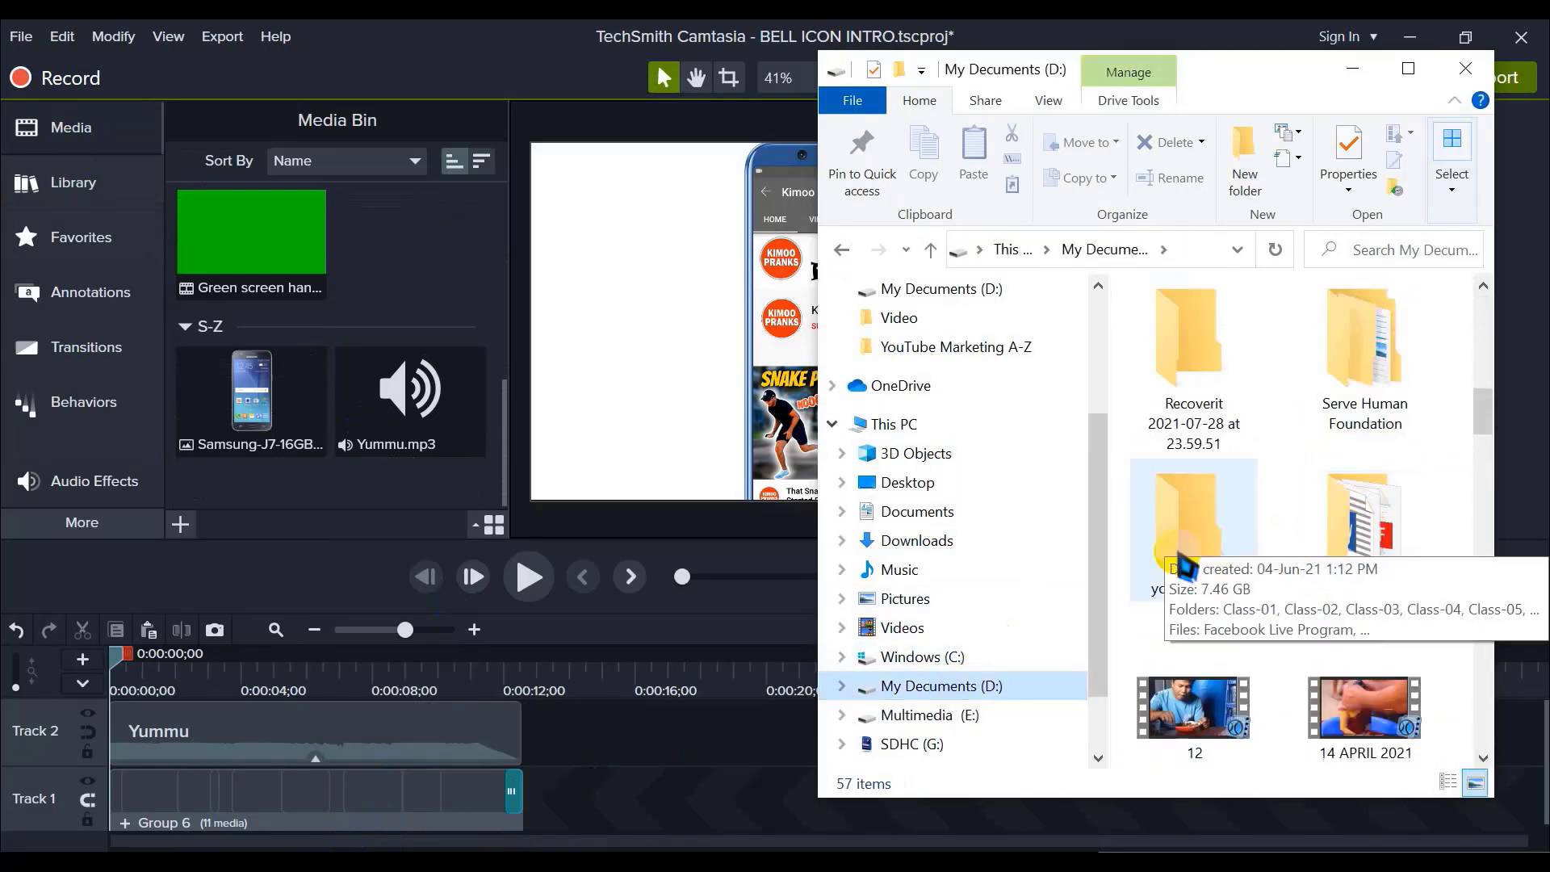
{"action": "double_click", "coordinate": [1364, 517]}
{"action": "scroll", "coordinate": [1371, 452], "scroll_direction": "down", "scroll_amount": 6}
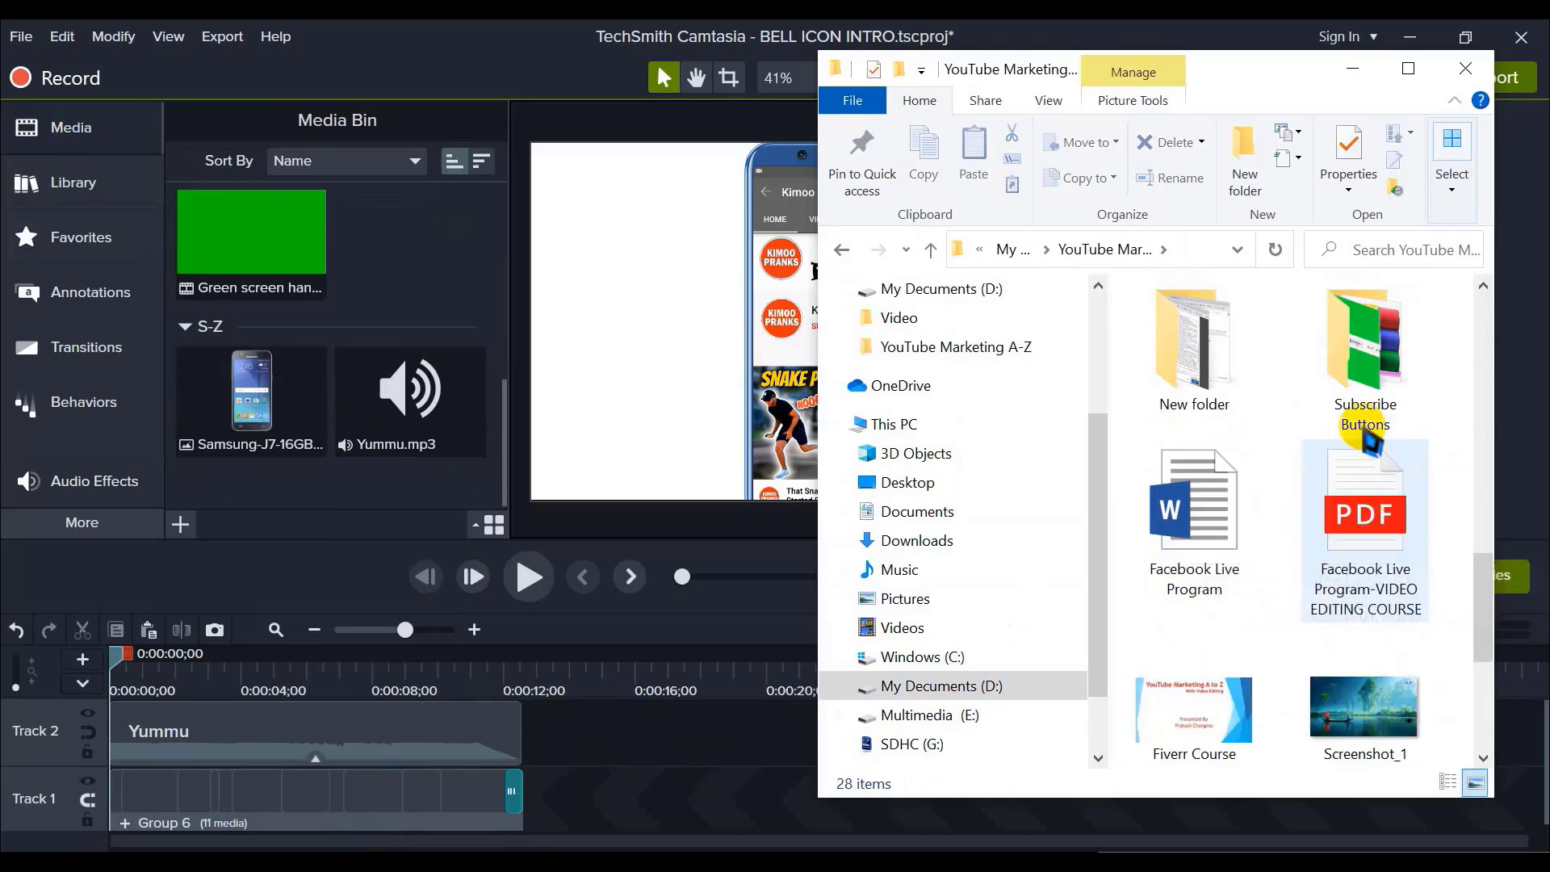
{"action": "double_click", "coordinate": [1370, 436]}
Step: Import the green-screen video "Footage for video editing in chroma key_Free" from the Subscribe Buttons folder into Camtasia's Media Bin
{"action": "scroll", "coordinate": [1336, 610], "scroll_direction": "down", "scroll_amount": 5}
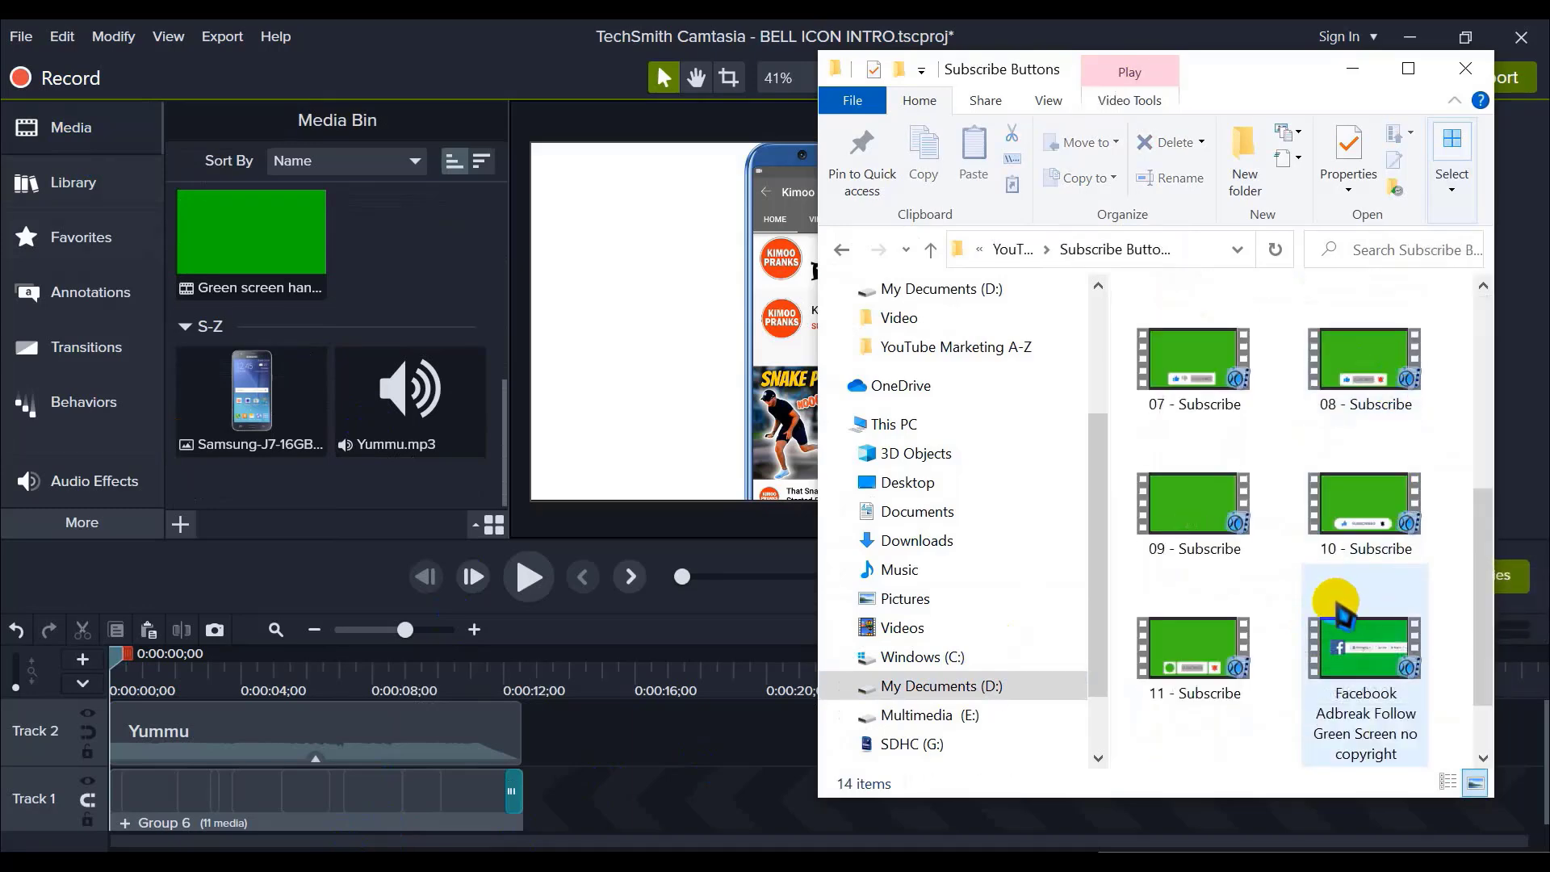
{"action": "scroll", "coordinate": [1336, 610], "scroll_direction": "down", "scroll_amount": 3}
{"action": "left_click_drag", "start_coordinate": [1183, 656], "coordinate": [378, 426]}
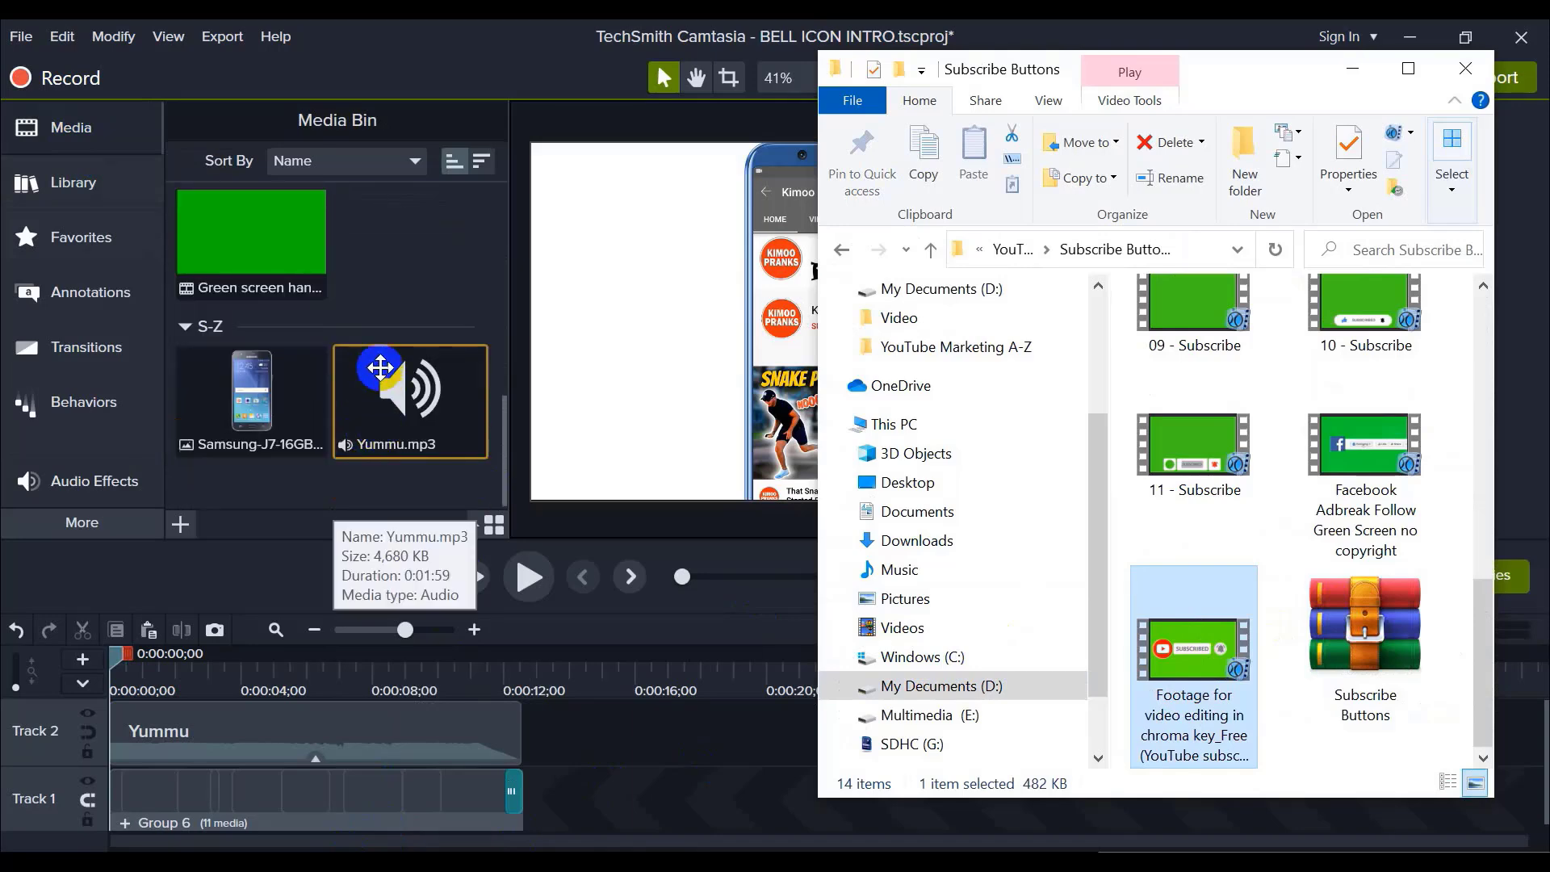
{"action": "left_click", "coordinate": [228, 353]}
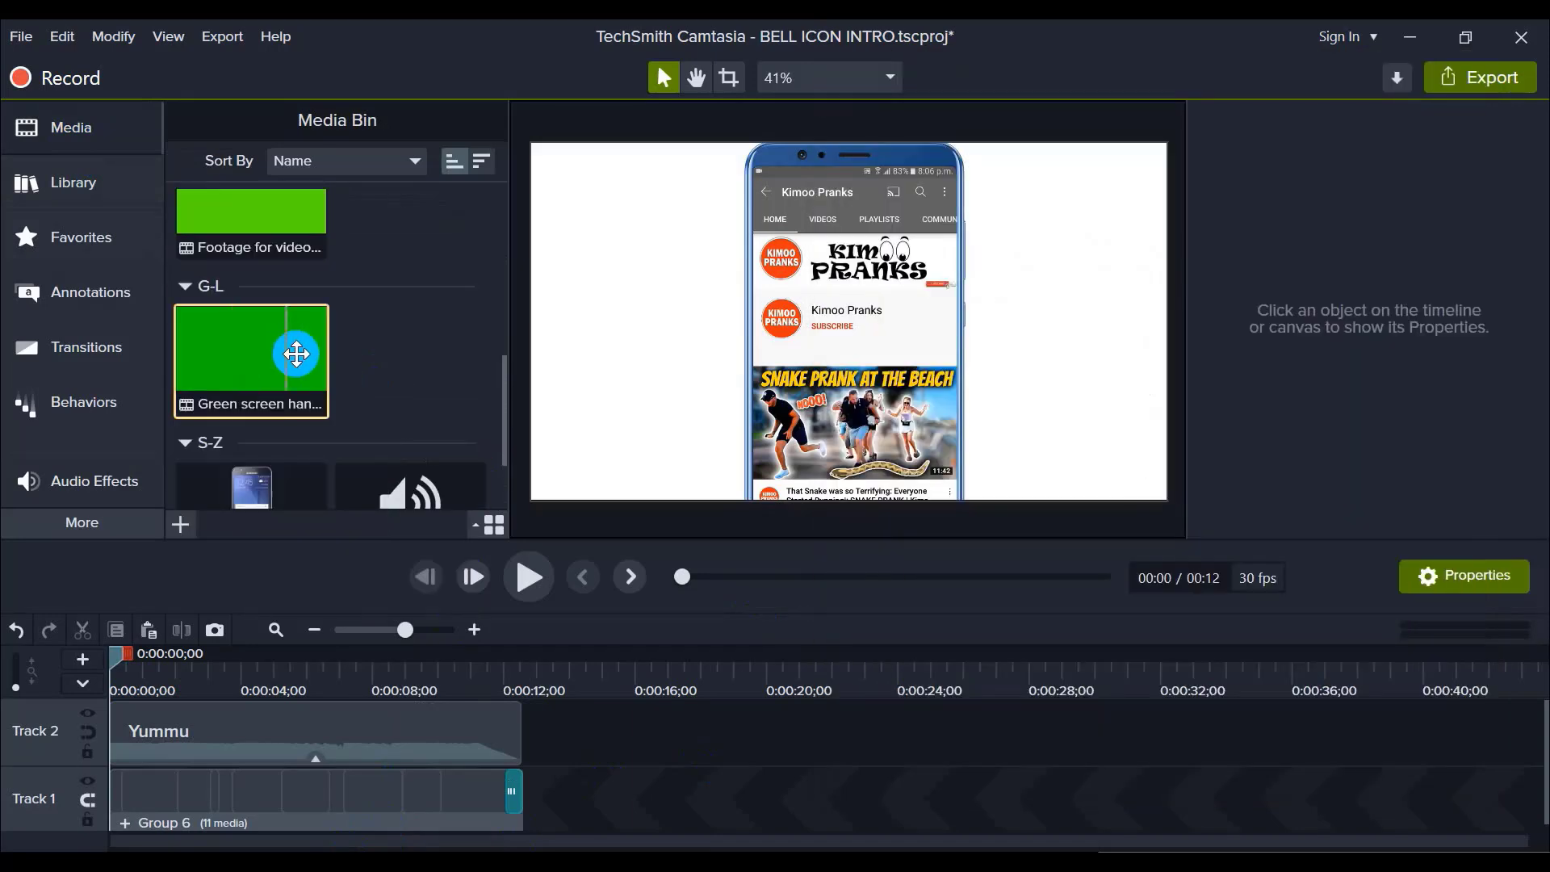
Step: Add the "Footage for video editing" green-screen clip from the Media Bin to the timeline at the playhead
{"action": "scroll", "coordinate": [267, 348], "scroll_direction": "up", "scroll_amount": 4}
{"action": "left_click", "coordinate": [232, 304]}
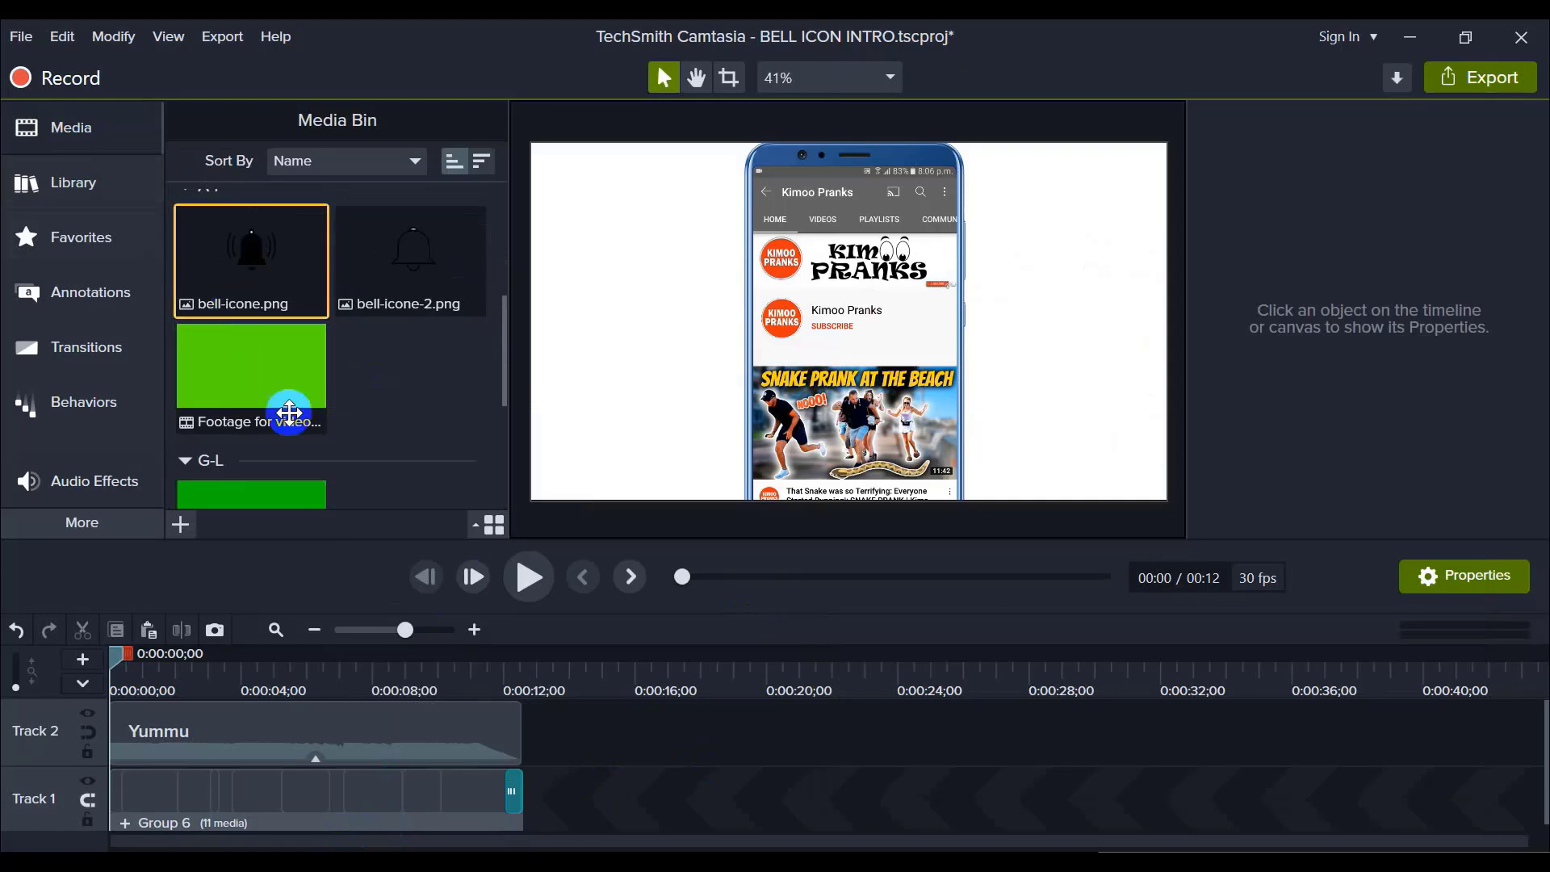
{"action": "left_click", "coordinate": [289, 414]}
{"action": "right_click", "coordinate": [289, 415]}
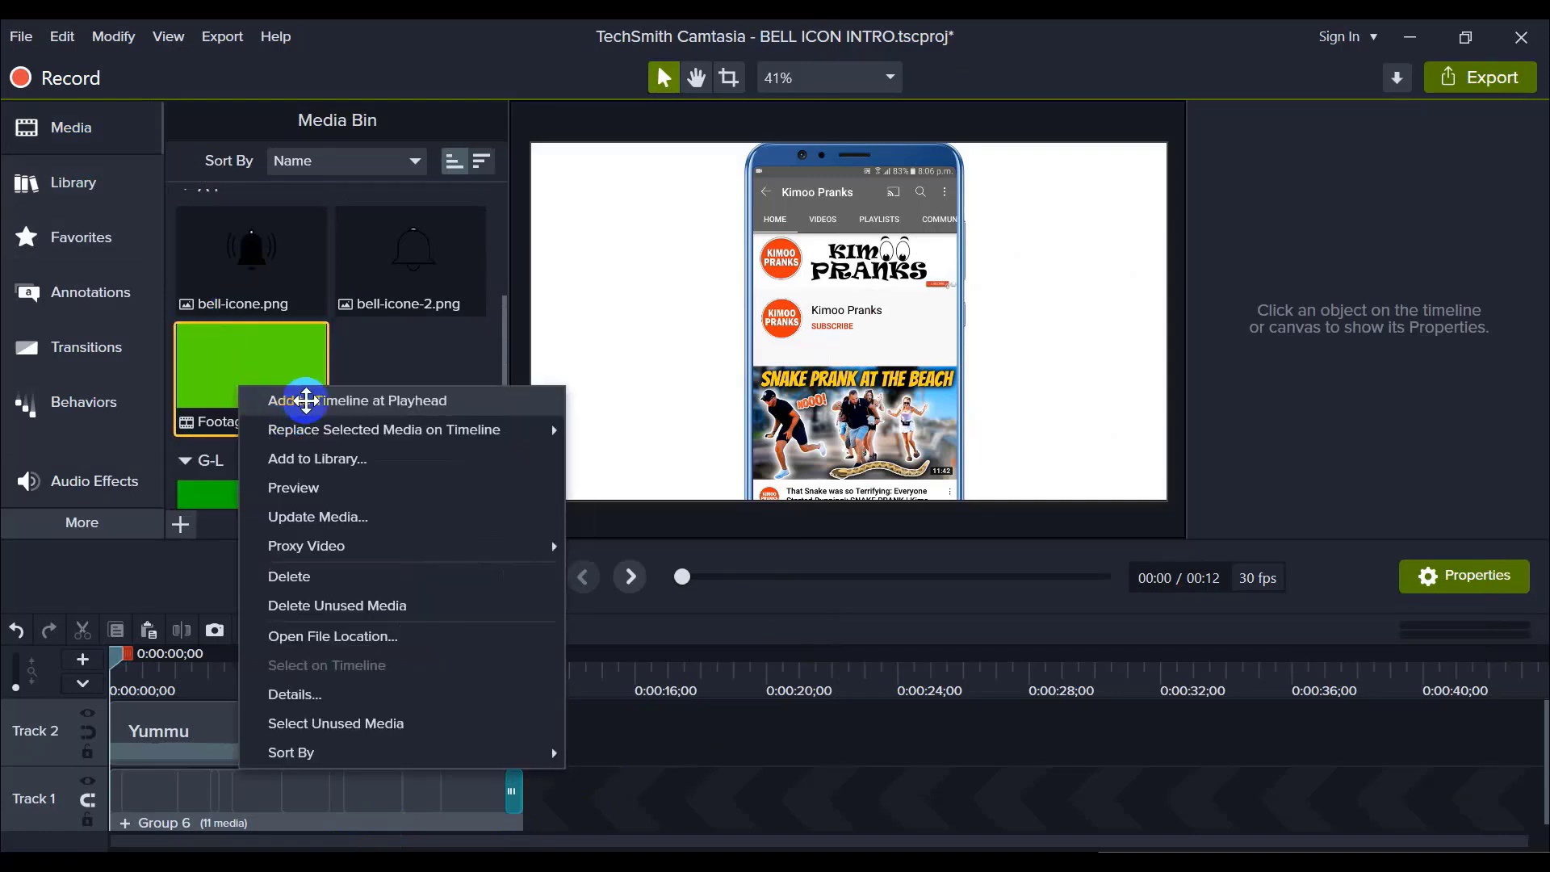
{"action": "left_click", "coordinate": [306, 400]}
{"action": "scroll", "coordinate": [743, 762], "scroll_direction": "up", "scroll_amount": 1}
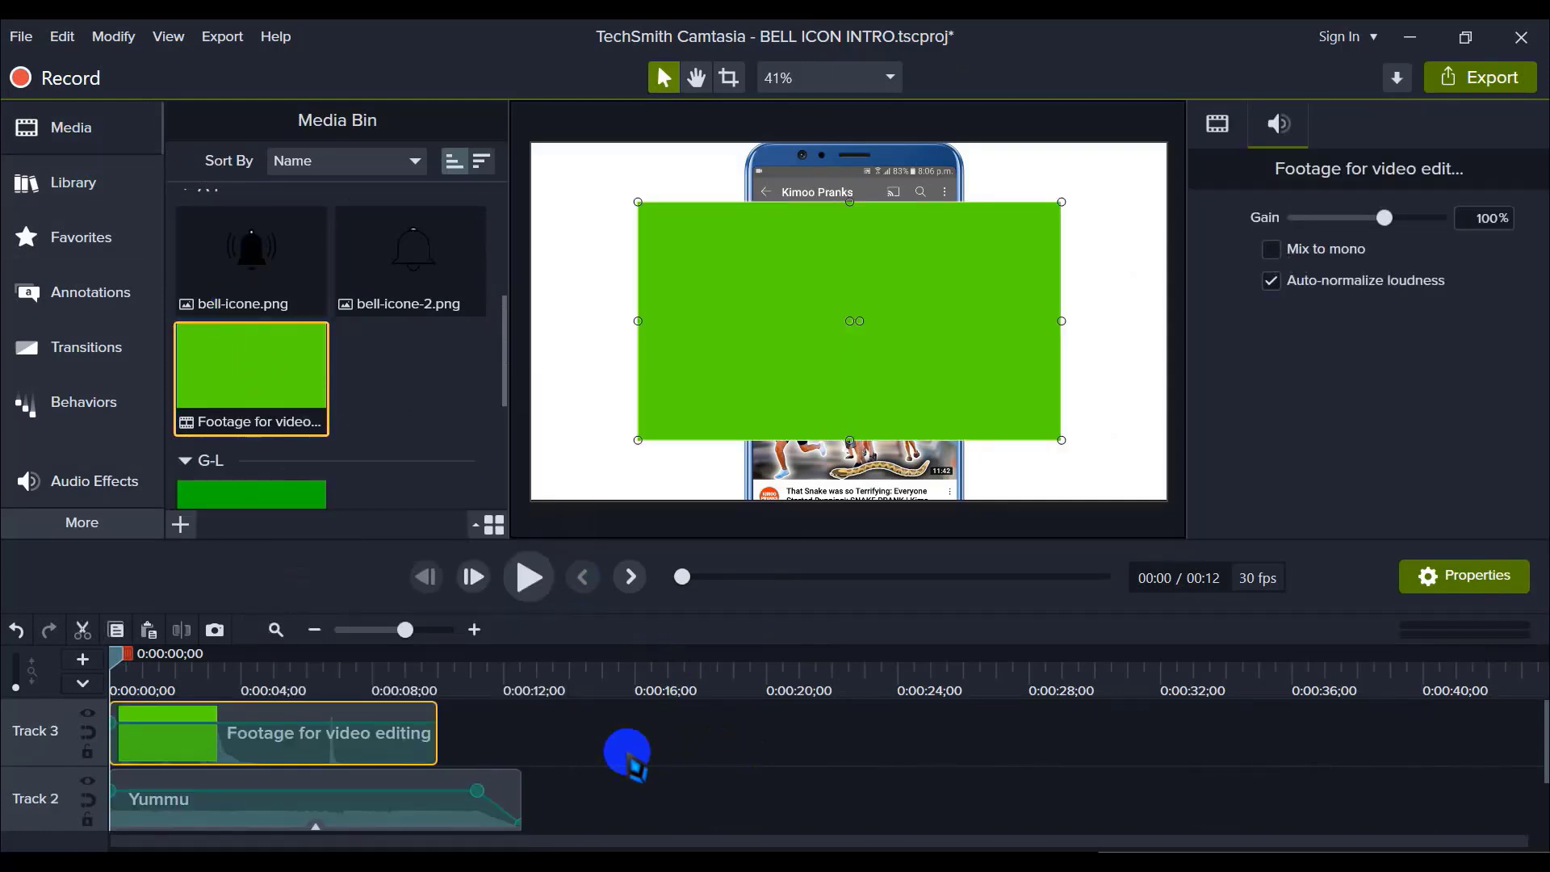
Step: Play the first seconds of the green-screen clip on Track 3 to locate the subscribe click sound
{"action": "left_click", "coordinate": [628, 759]}
{"action": "left_click", "coordinate": [529, 575]}
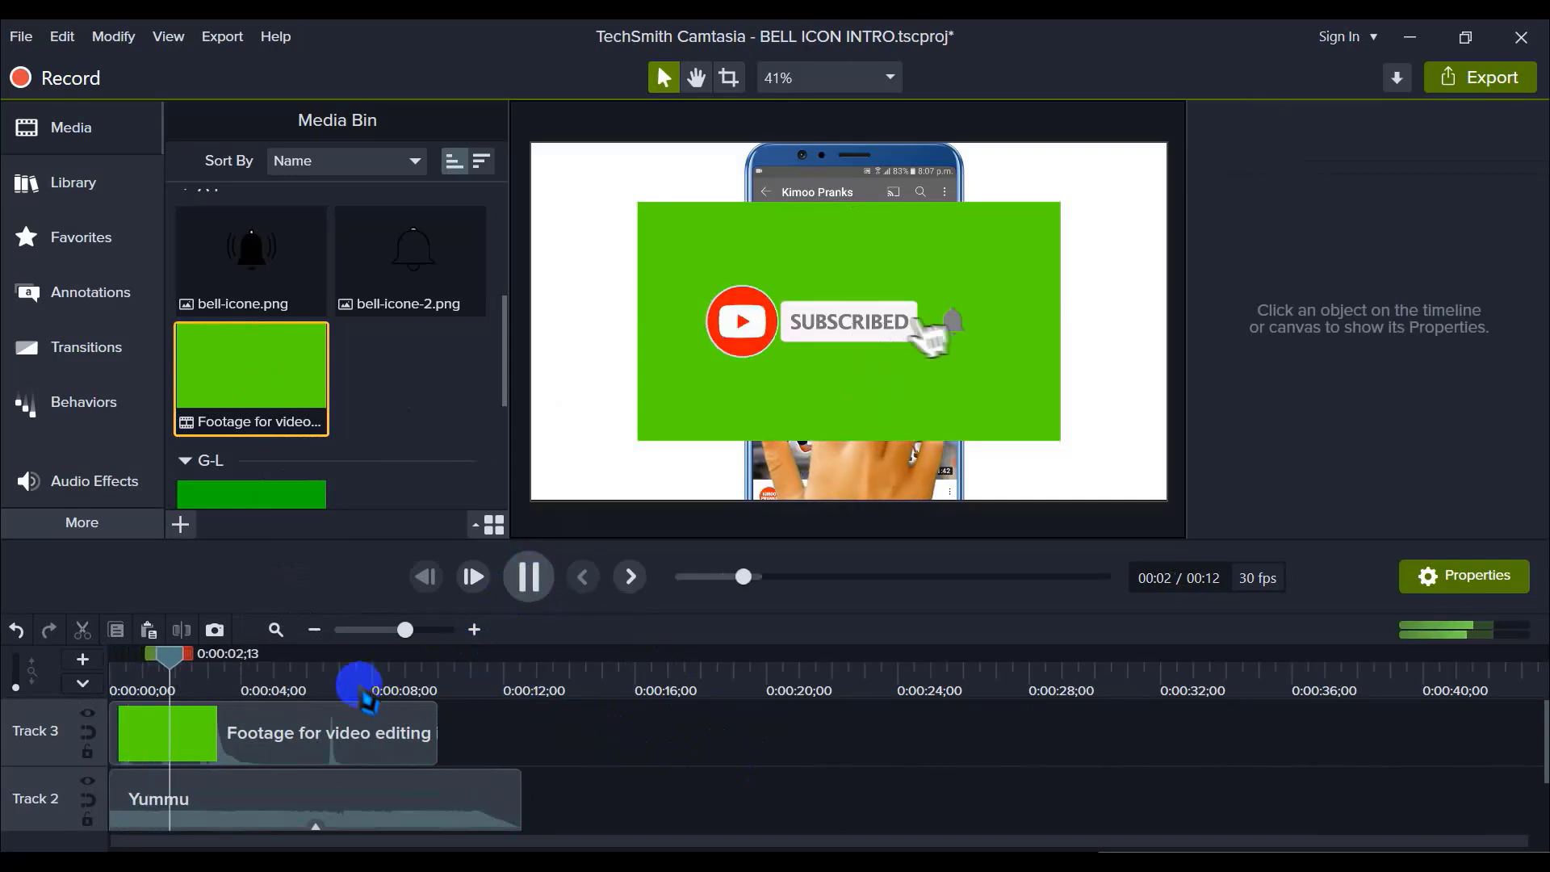
{"action": "left_click", "coordinate": [360, 694]}
{"action": "left_click", "coordinate": [475, 630]}
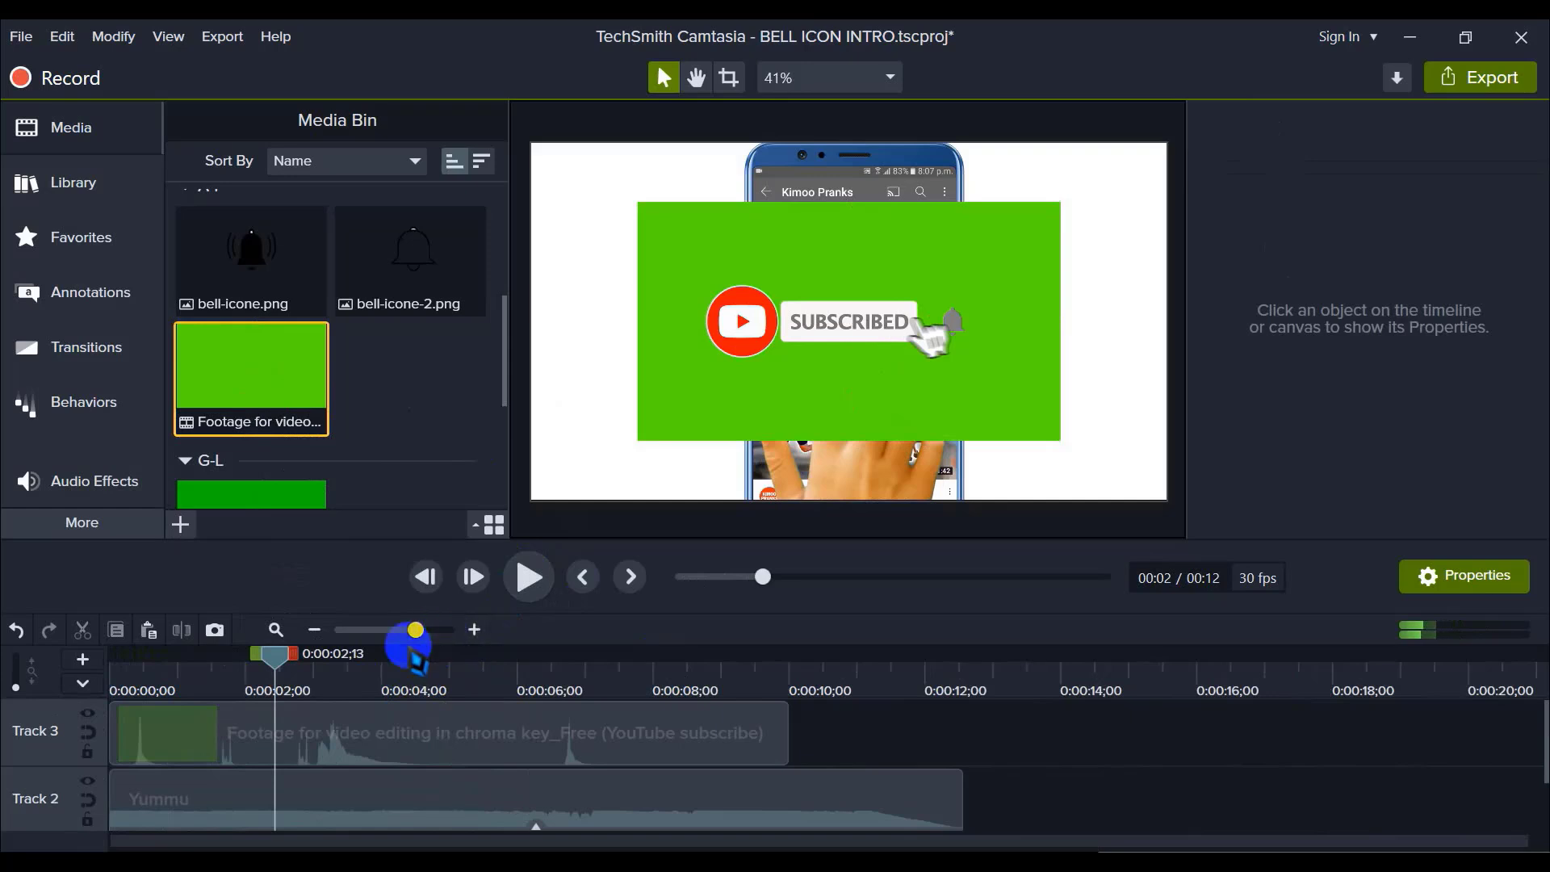
{"action": "left_click_drag", "start_coordinate": [277, 655], "coordinate": [183, 656]}
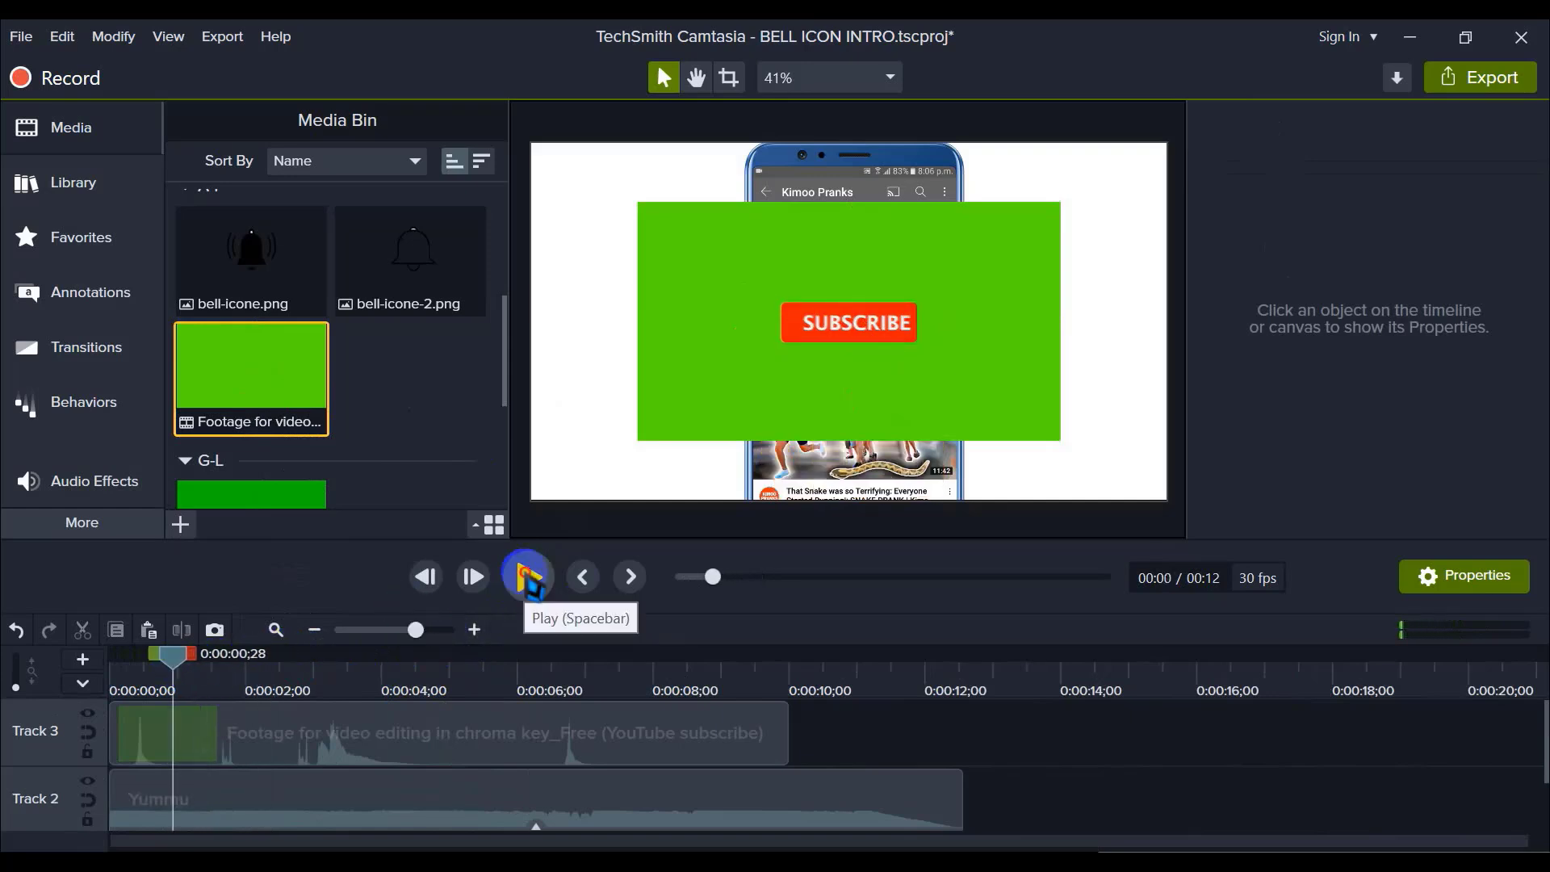
{"action": "left_click", "coordinate": [529, 577]}
{"action": "left_click", "coordinate": [287, 749]}
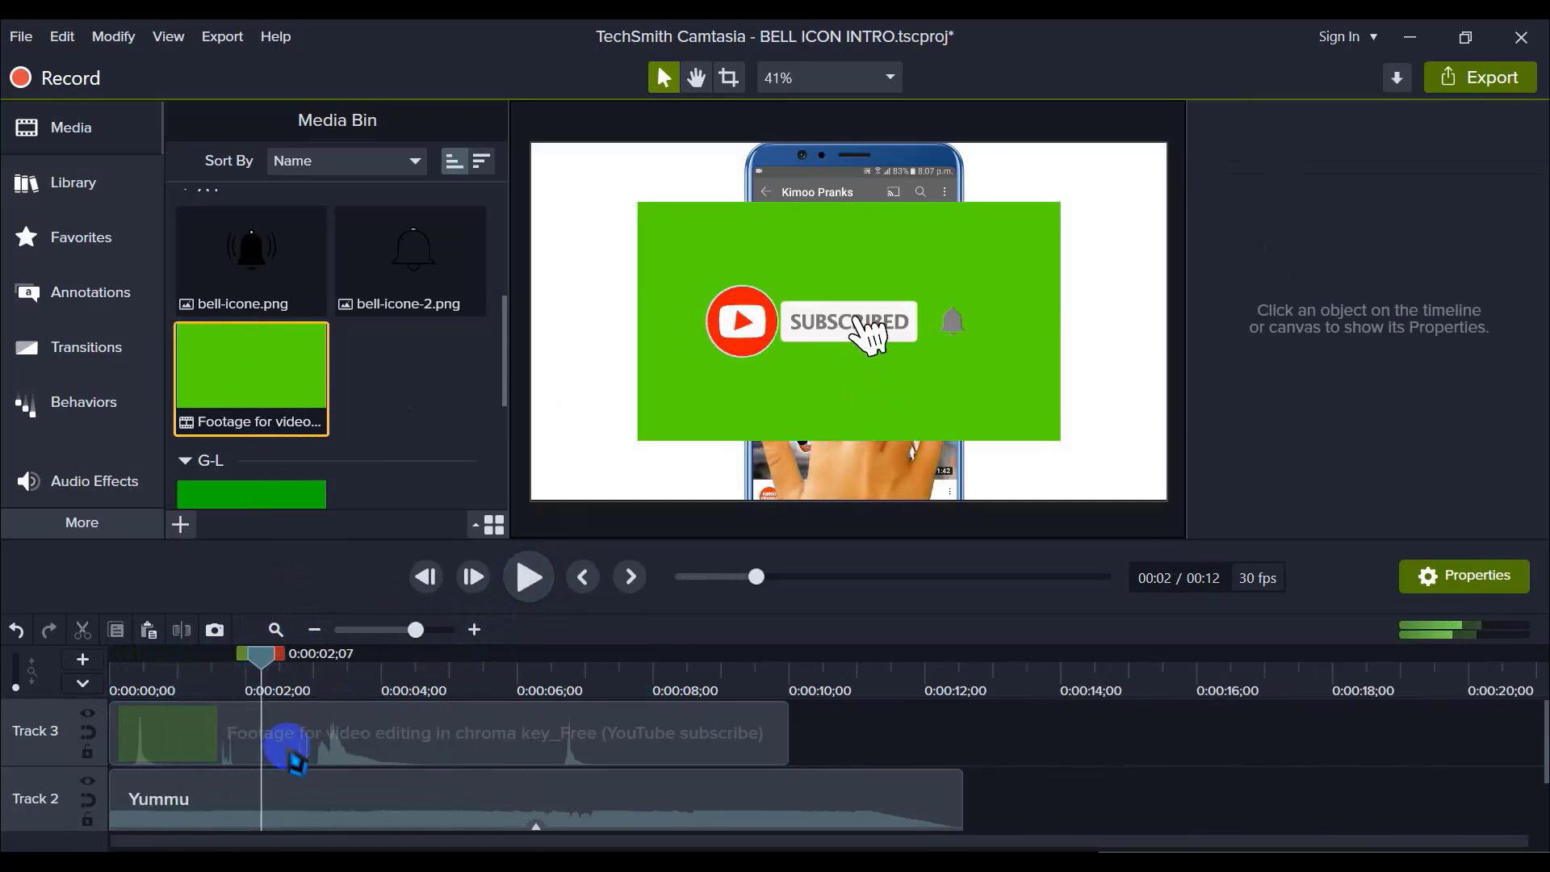
Step: Split the green-screen clip on Track 3 at 0:00:02;07 and delete the part after the cut
{"action": "left_click", "coordinate": [828, 746]}
{"action": "left_click", "coordinate": [678, 744]}
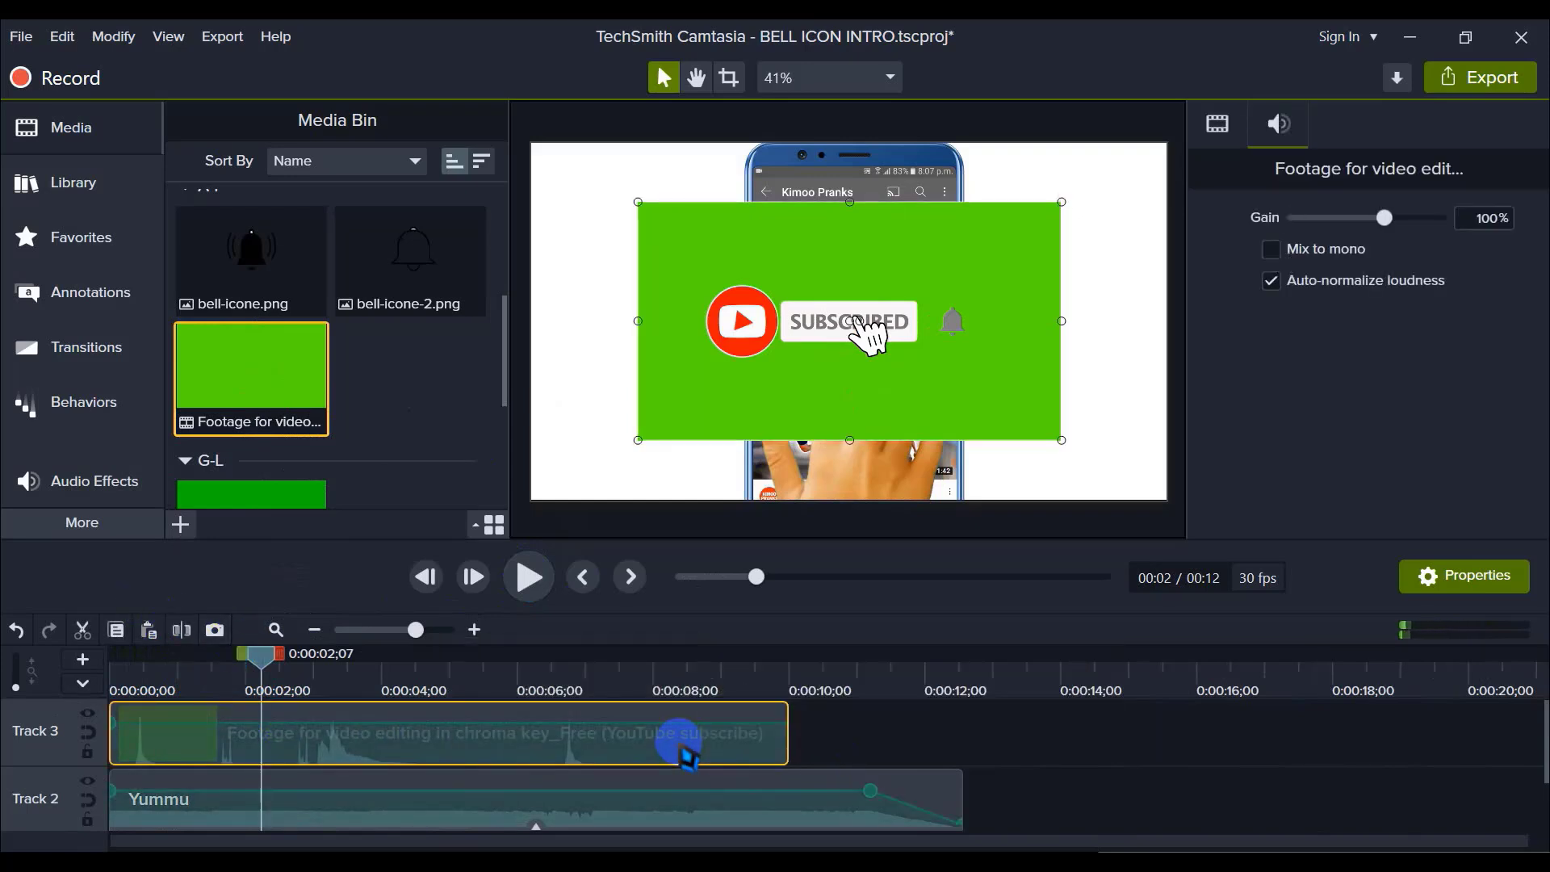
{"action": "left_click", "coordinate": [927, 734]}
{"action": "left_click", "coordinate": [741, 731]}
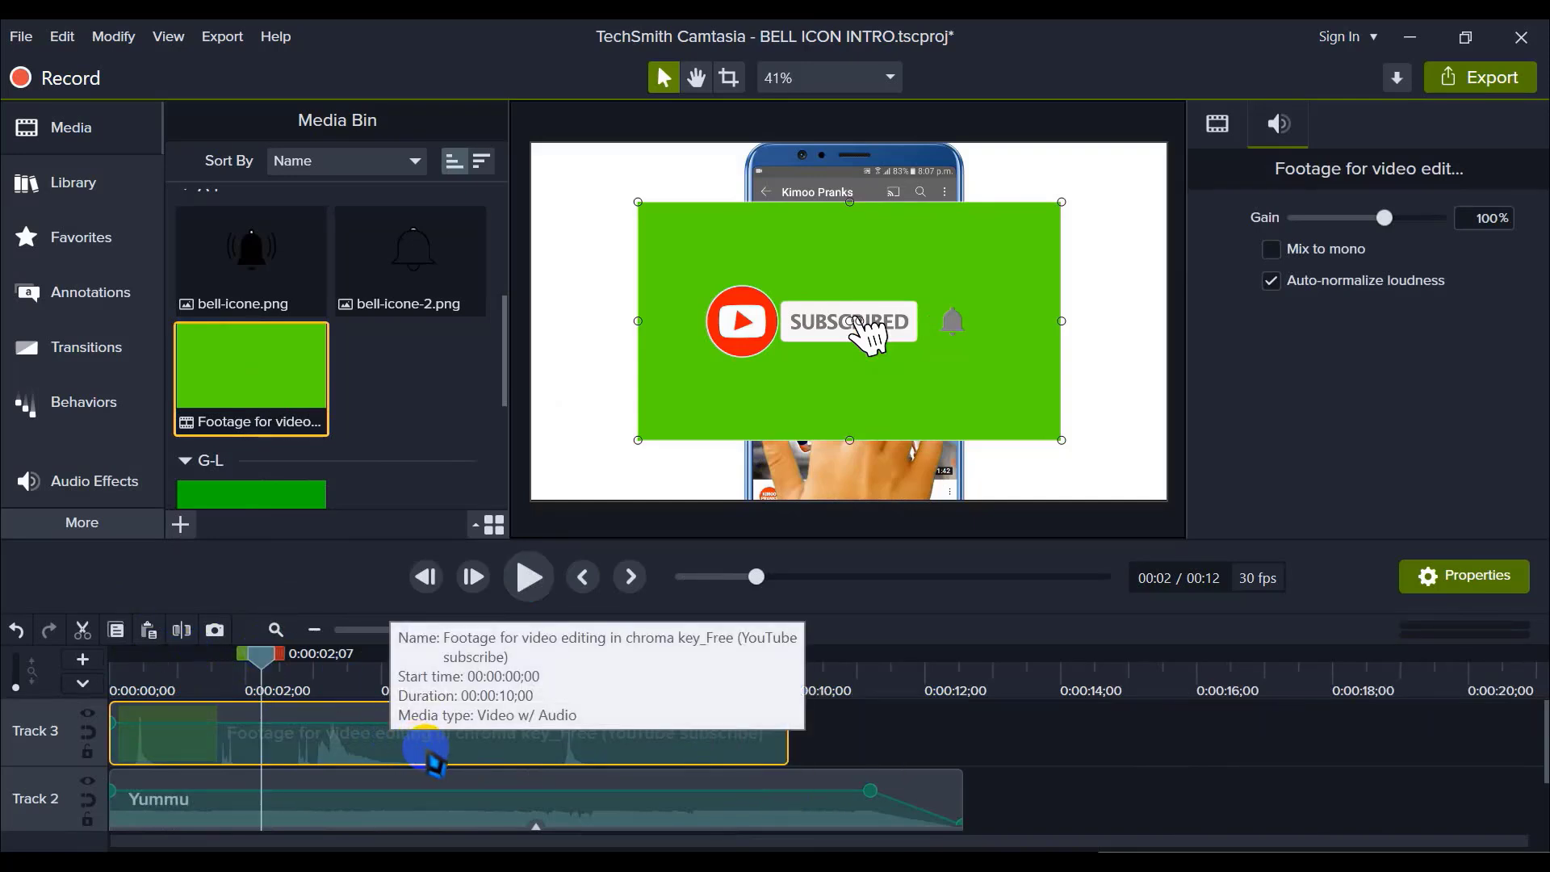
{"action": "left_click", "coordinate": [181, 630]}
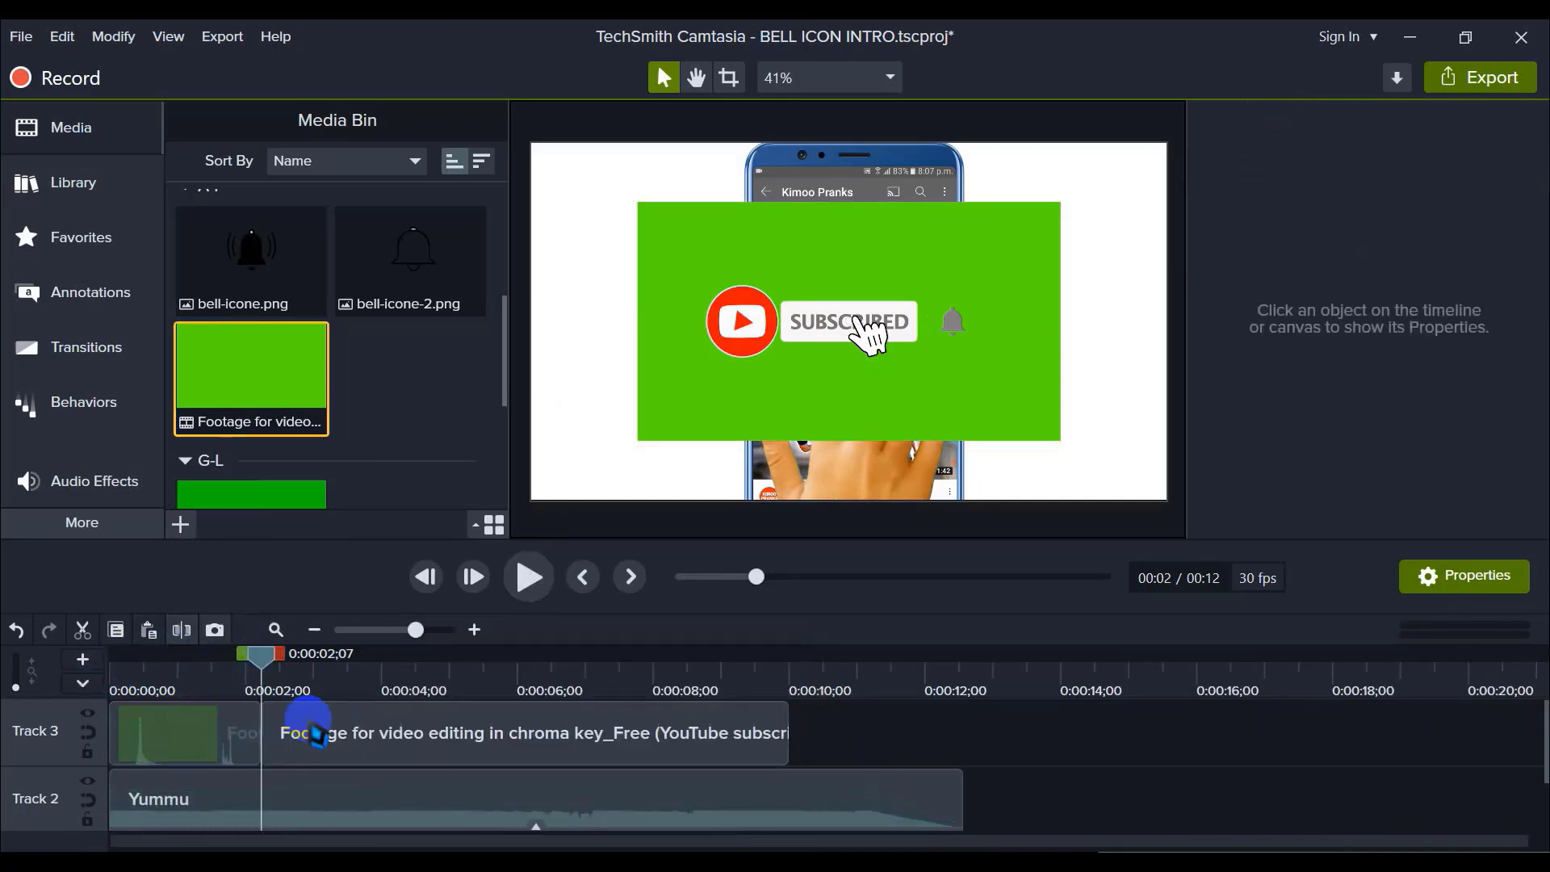
{"action": "left_click", "coordinate": [333, 736]}
{"action": "key", "text": "Delete"}
Step: Split the remaining green-screen clip at 0:00:01;09 and delete the part before the cut
{"action": "left_click_drag", "start_coordinate": [261, 656], "coordinate": [198, 657]}
{"action": "left_click", "coordinate": [198, 721]}
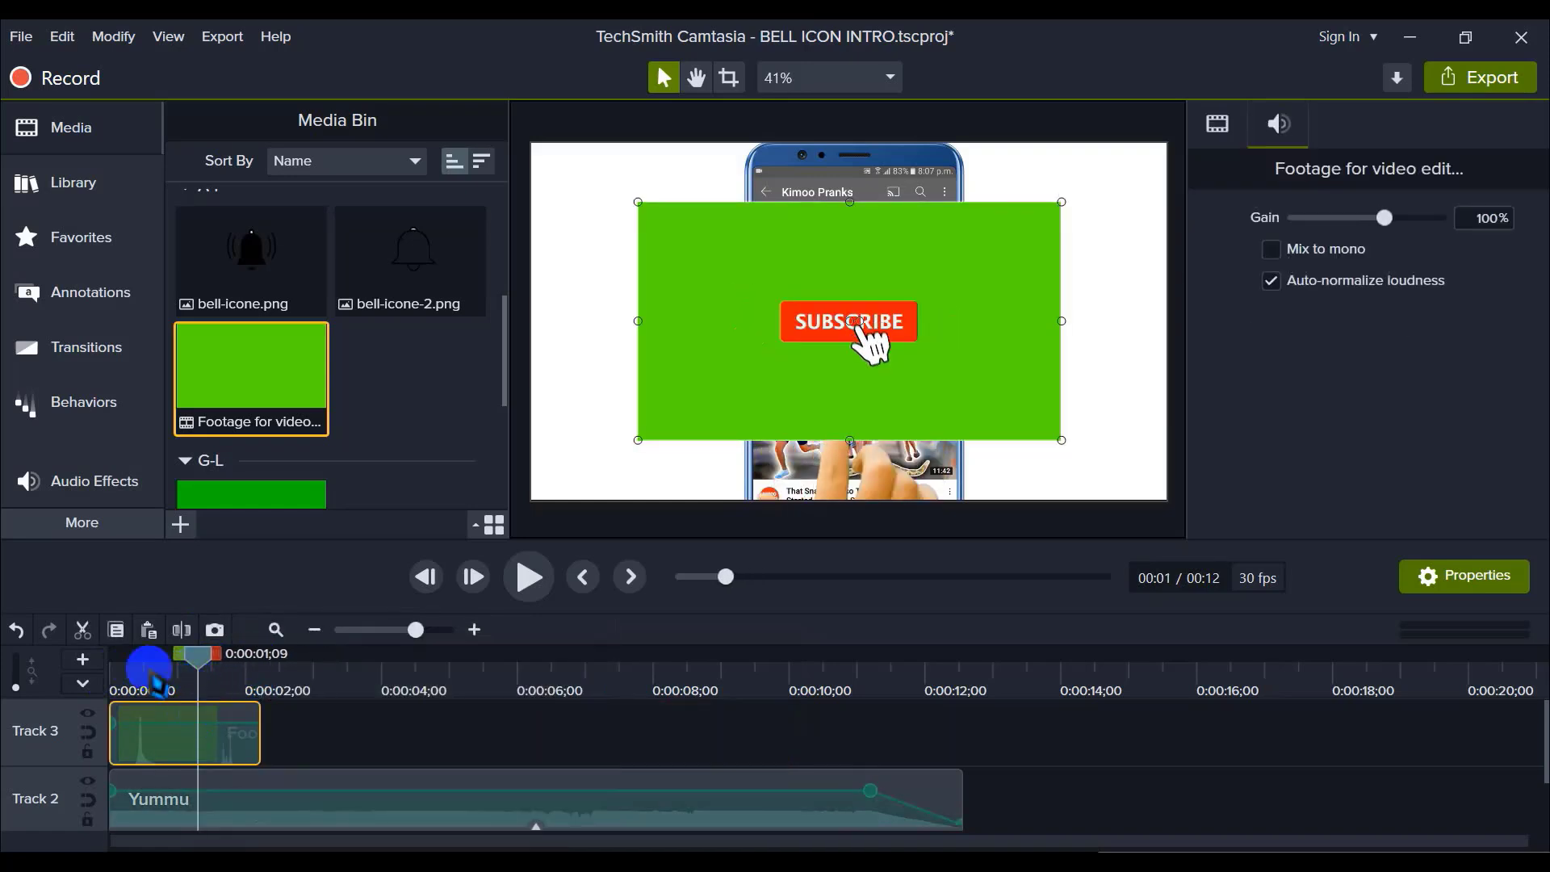
{"action": "left_click", "coordinate": [185, 625]}
{"action": "left_click", "coordinate": [149, 737]}
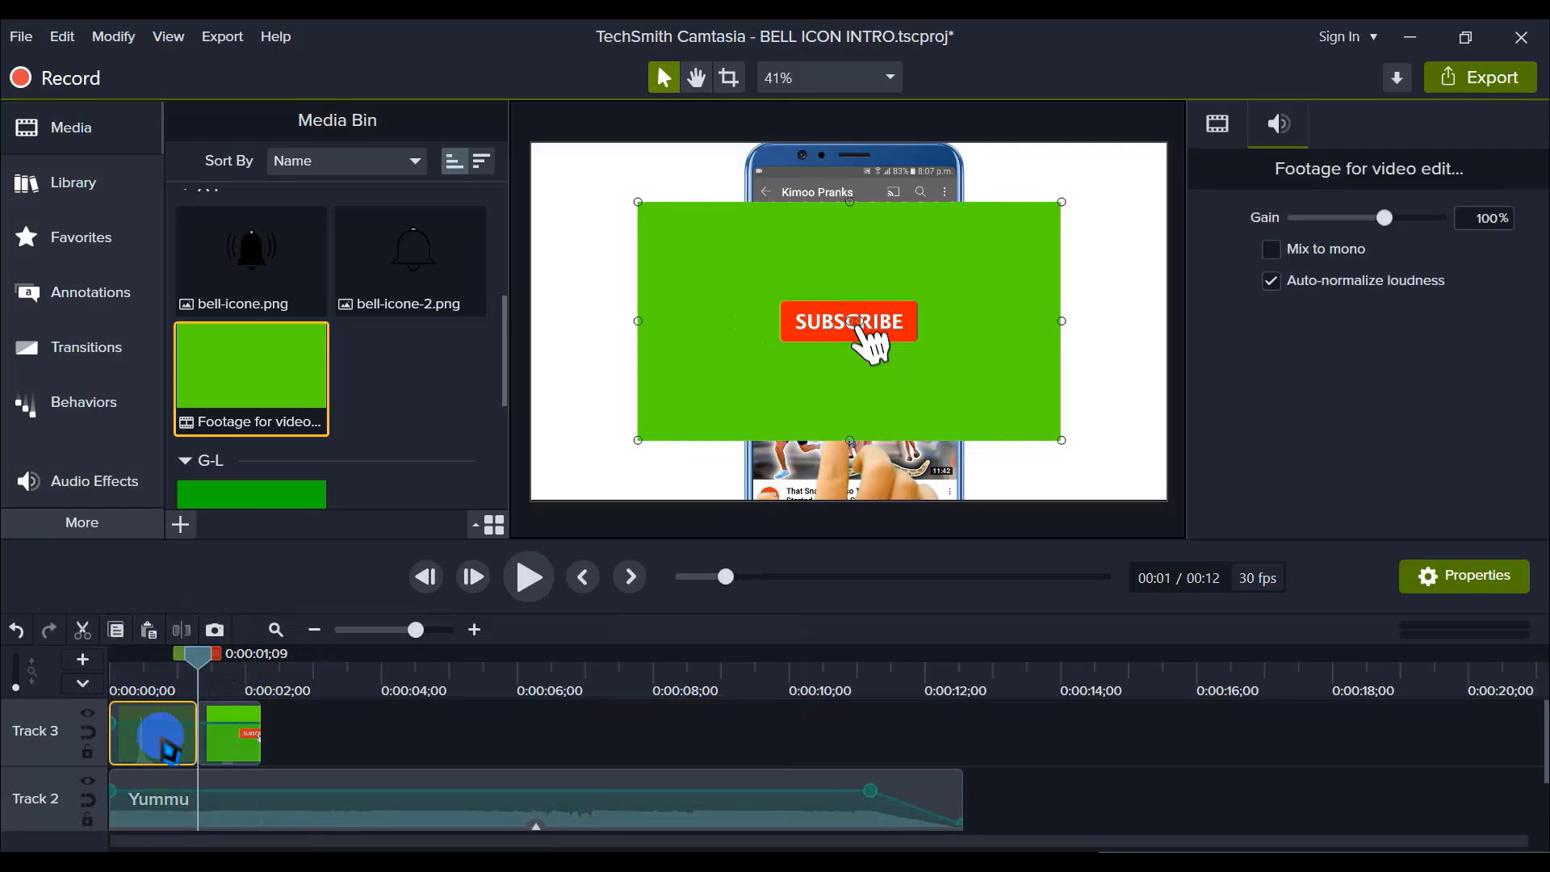
{"action": "key", "text": "Delete"}
Step: Separate the audio and video of the short green-screen clip and delete its video part
{"action": "left_click", "coordinate": [222, 742]}
{"action": "right_click", "coordinate": [230, 749]}
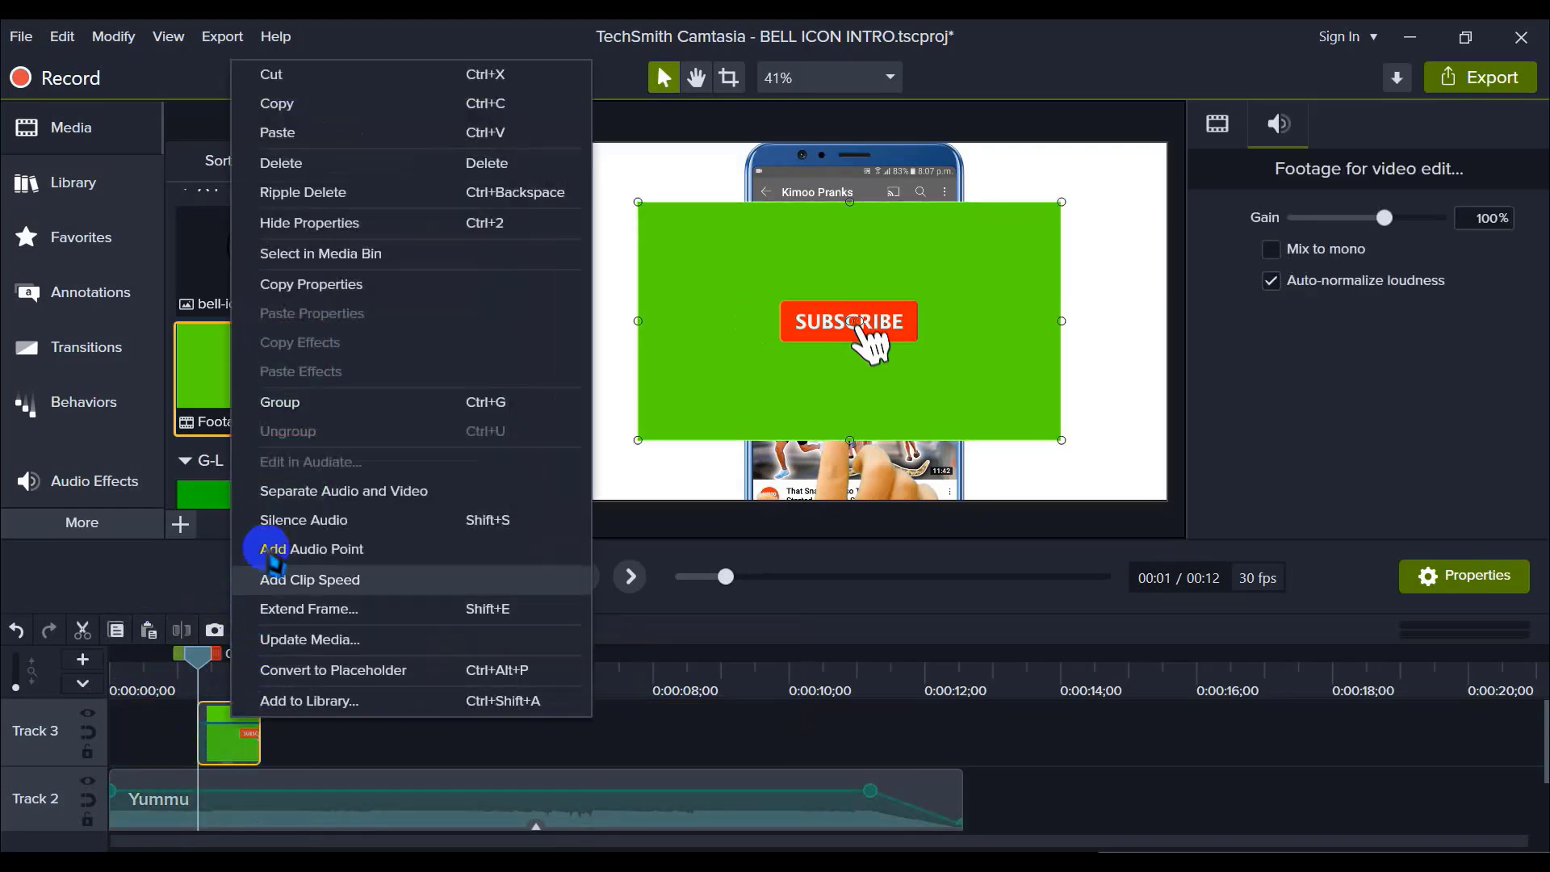
{"action": "left_click", "coordinate": [344, 491]}
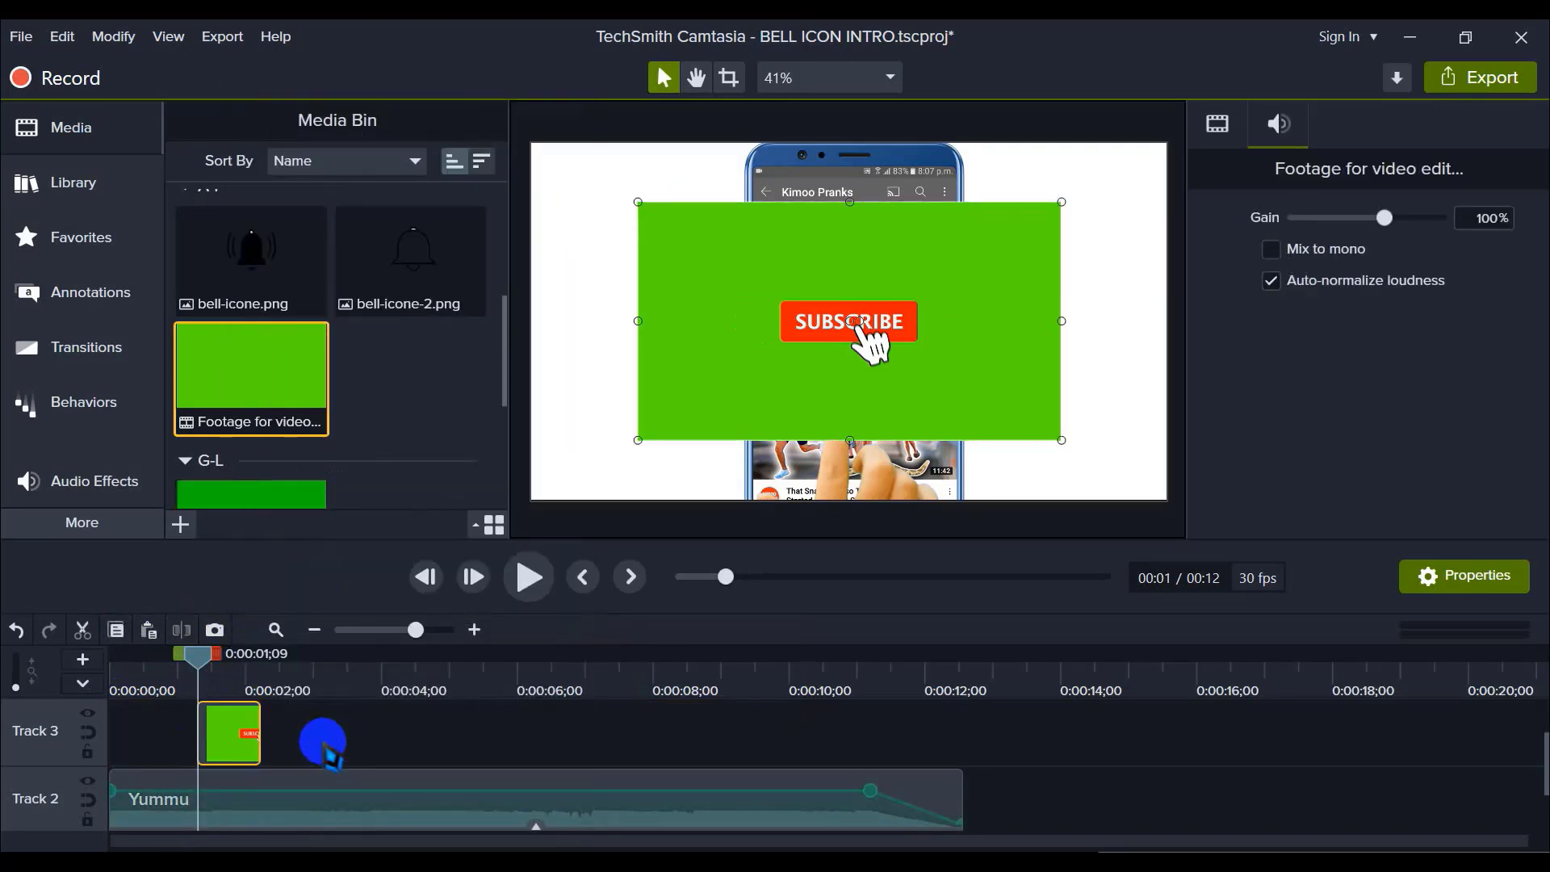
{"action": "left_click", "coordinate": [230, 731]}
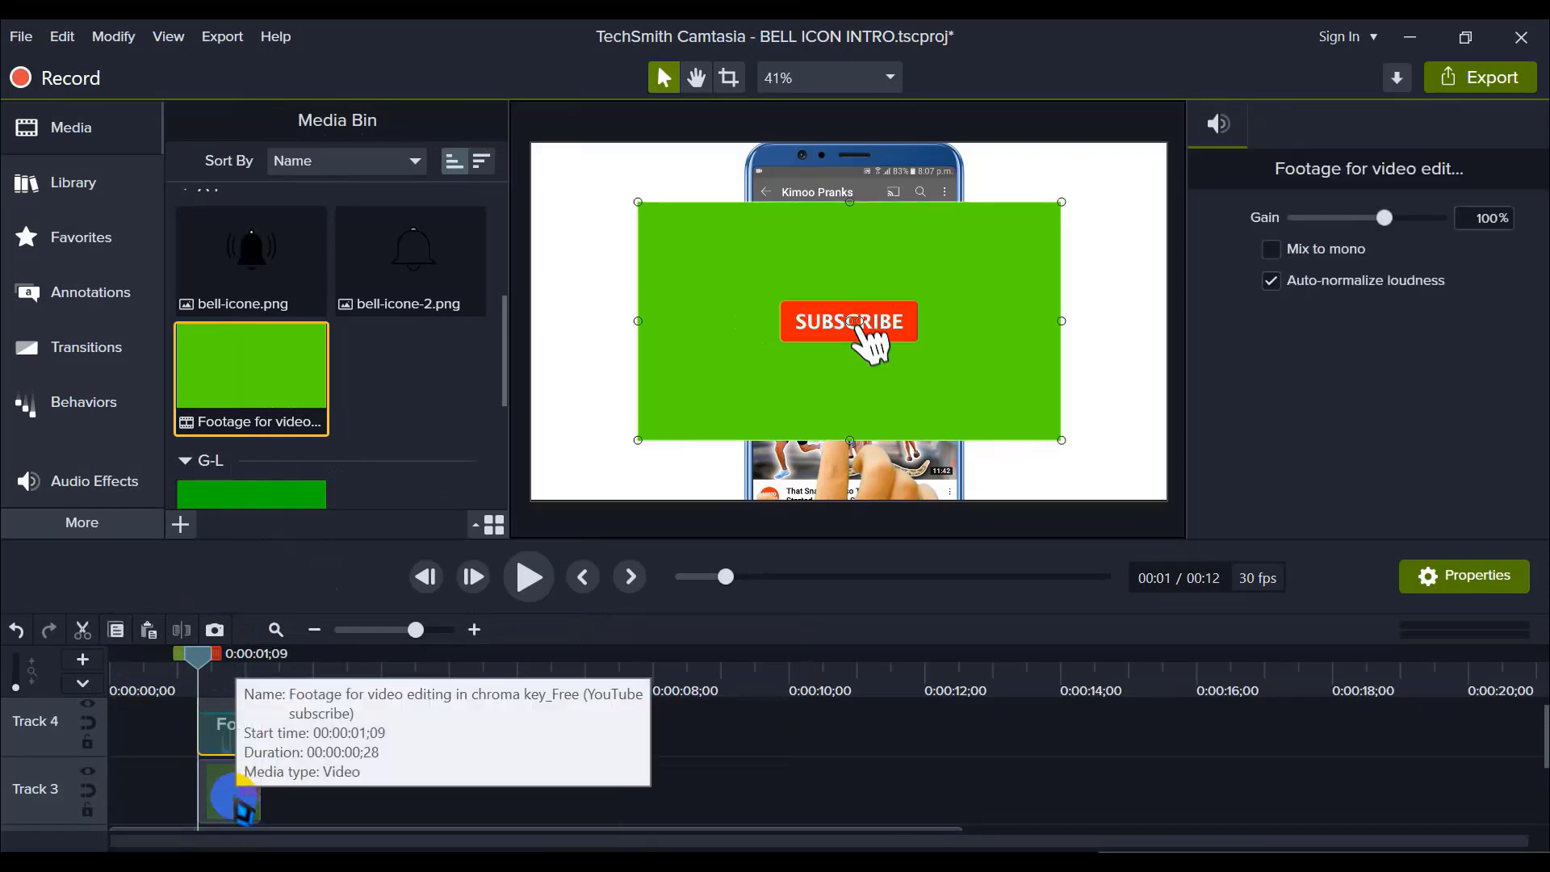
{"action": "left_click", "coordinate": [247, 790]}
{"action": "key", "text": "Delete"}
Step: Move the click sound to Track 3 at about 0:00:01;20, where the finger taps Subscribe
{"action": "left_click_drag", "start_coordinate": [243, 750], "coordinate": [422, 787]}
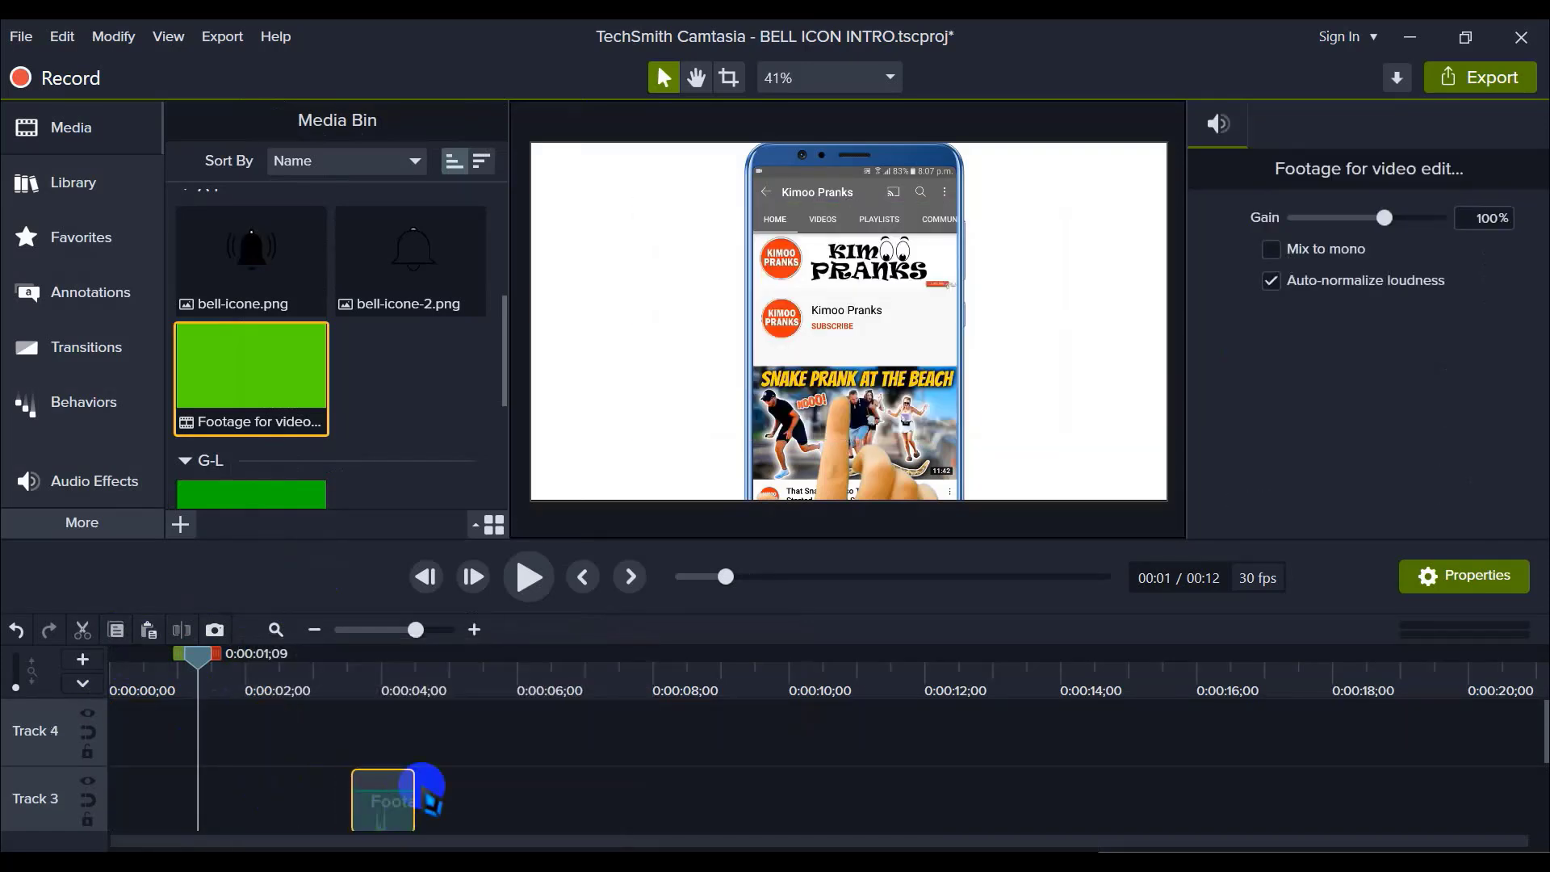
{"action": "left_click", "coordinate": [506, 743]}
{"action": "scroll", "coordinate": [508, 743], "scroll_direction": "down", "scroll_amount": 2}
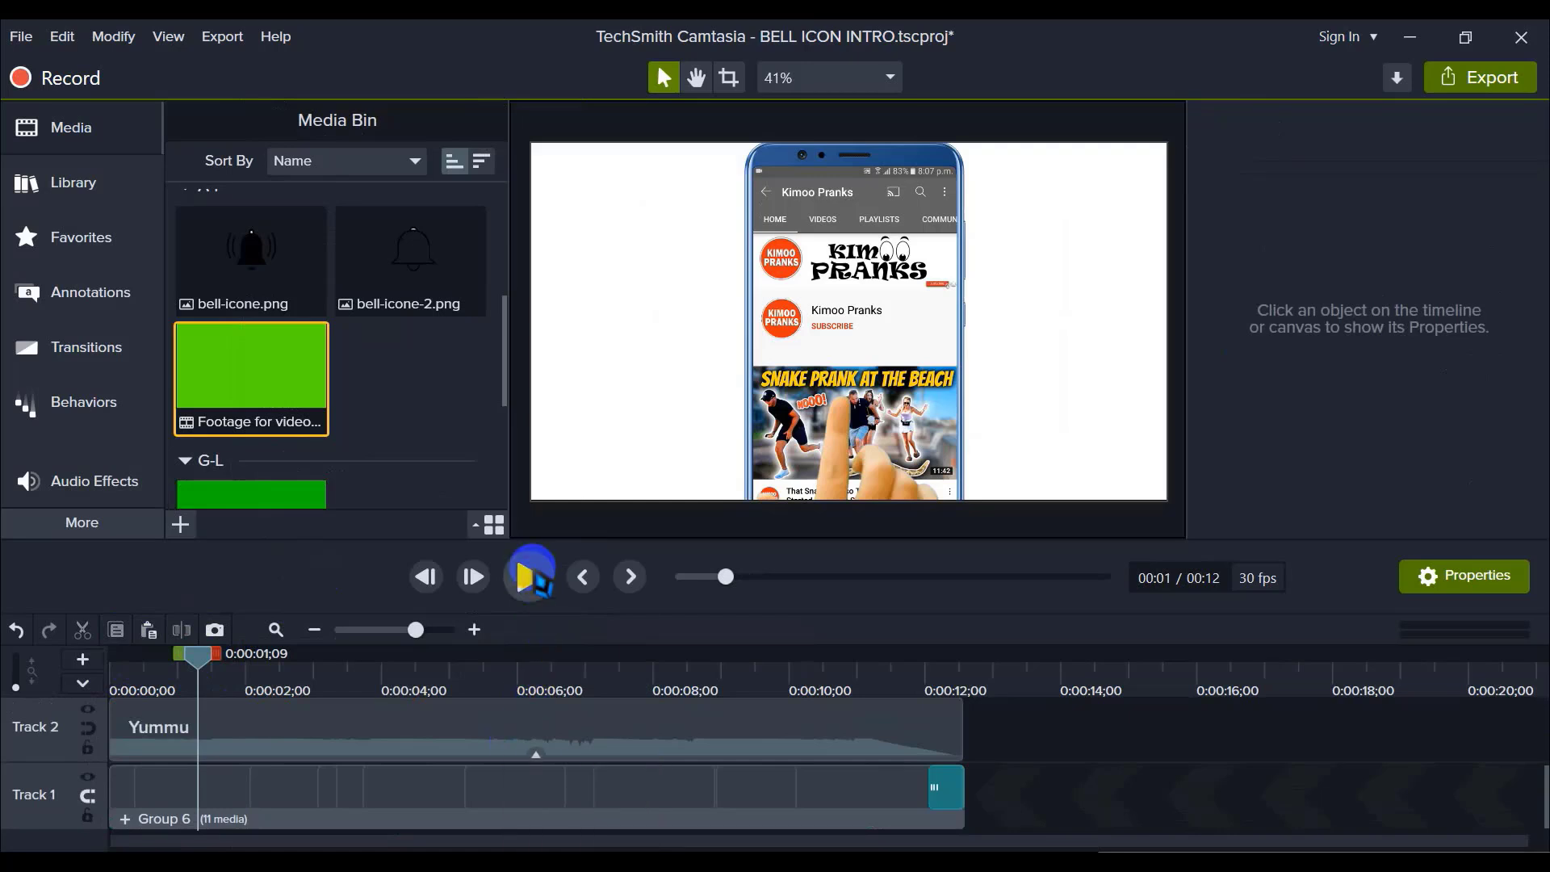
{"action": "left_click", "coordinate": [533, 577]}
{"action": "left_click", "coordinate": [528, 577]}
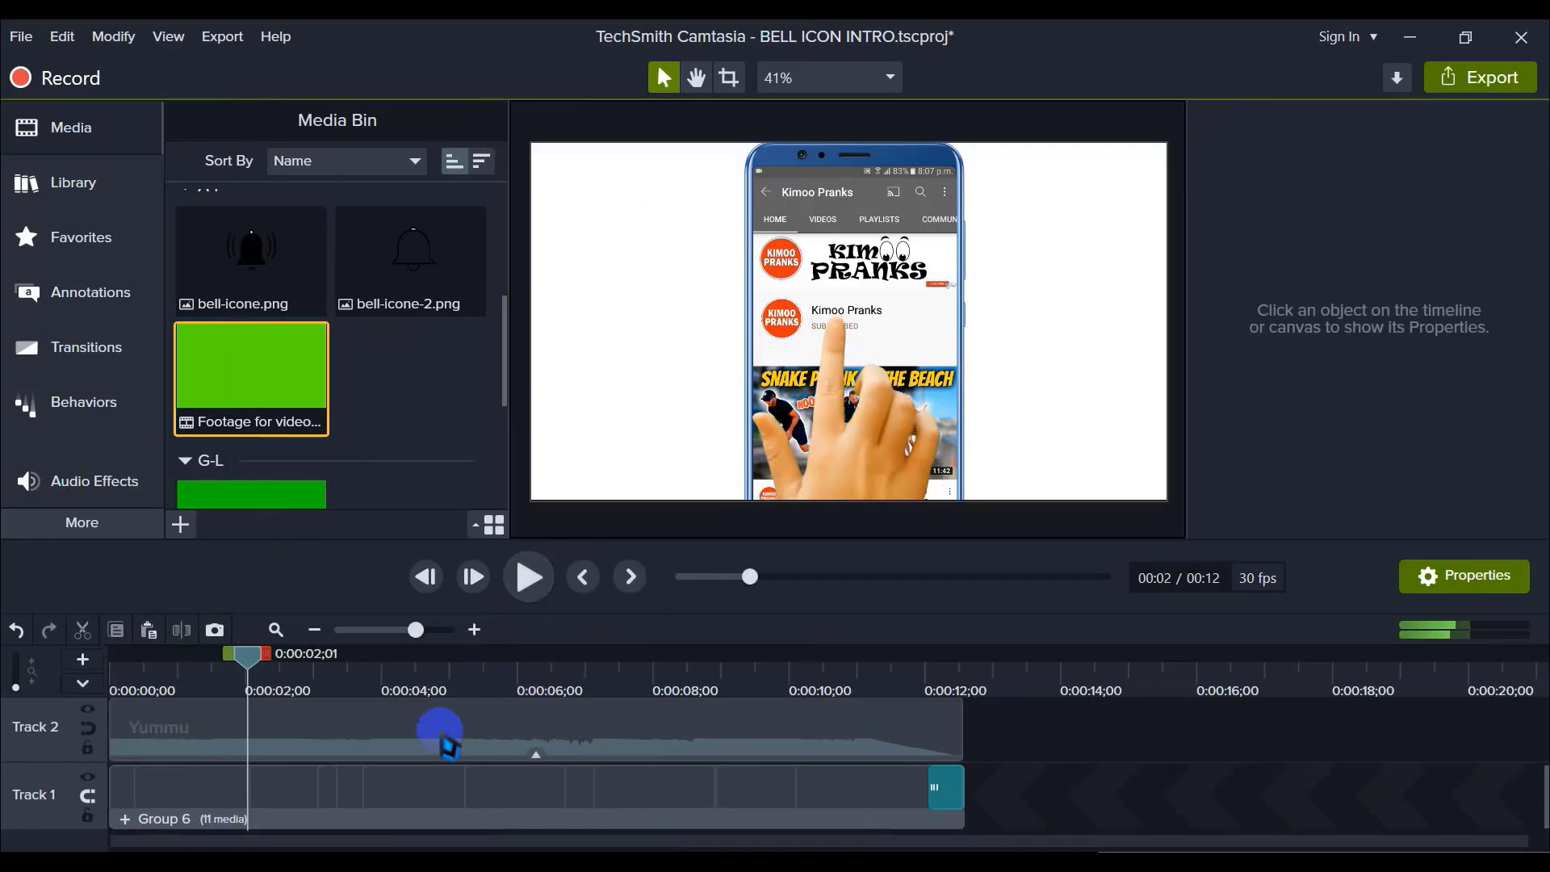
{"action": "scroll", "coordinate": [442, 751], "scroll_direction": "up", "scroll_amount": 2}
{"action": "left_click_drag", "start_coordinate": [402, 799], "coordinate": [265, 802]}
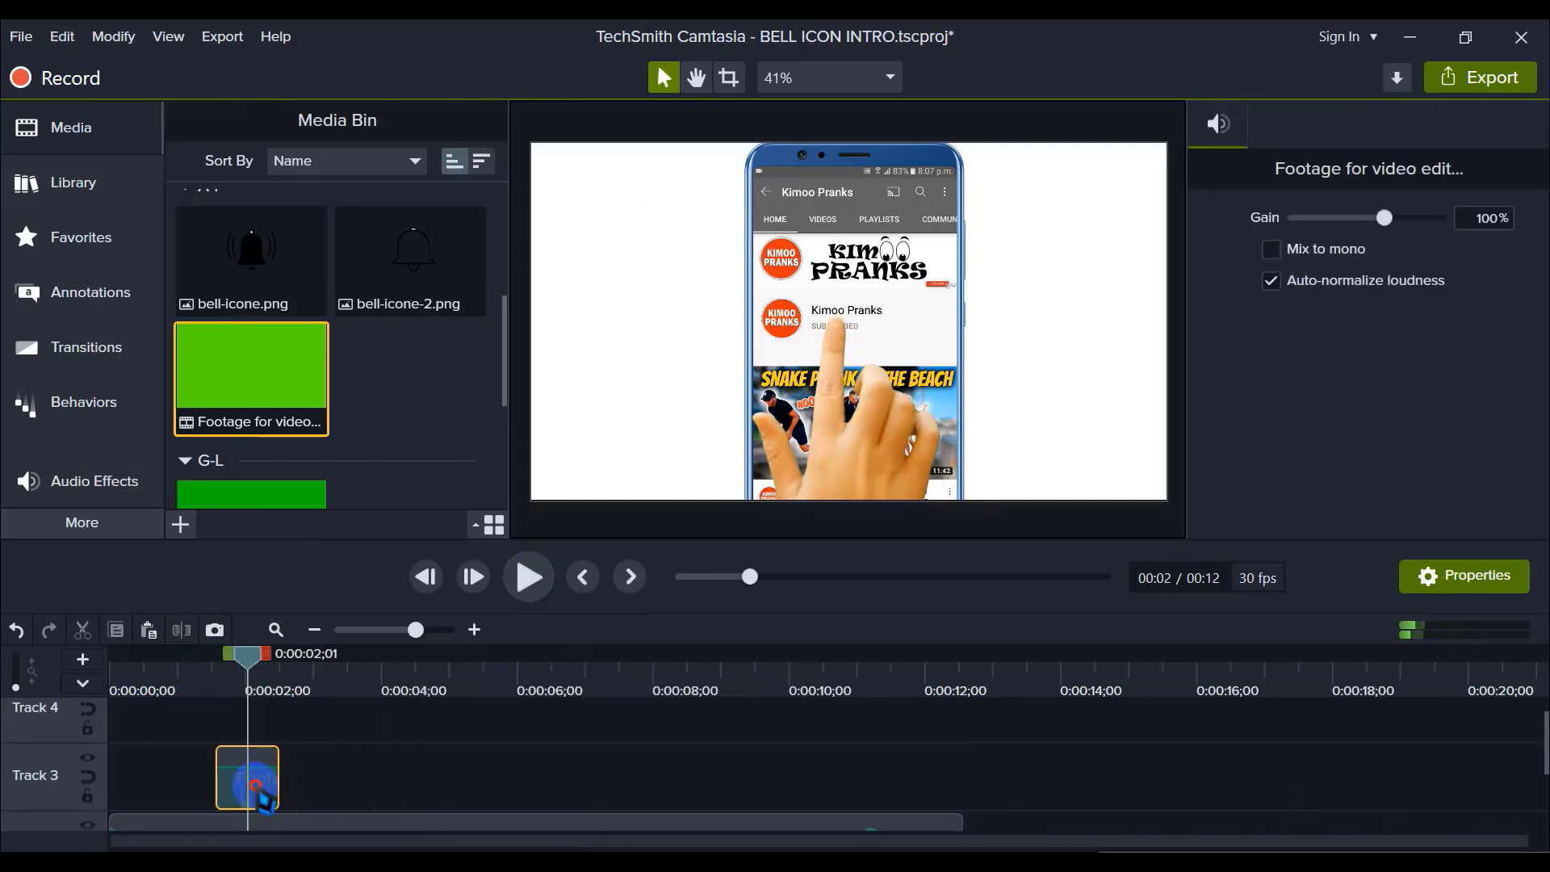
{"action": "left_click_drag", "start_coordinate": [246, 664], "coordinate": [216, 658]}
{"action": "left_click", "coordinate": [347, 727]}
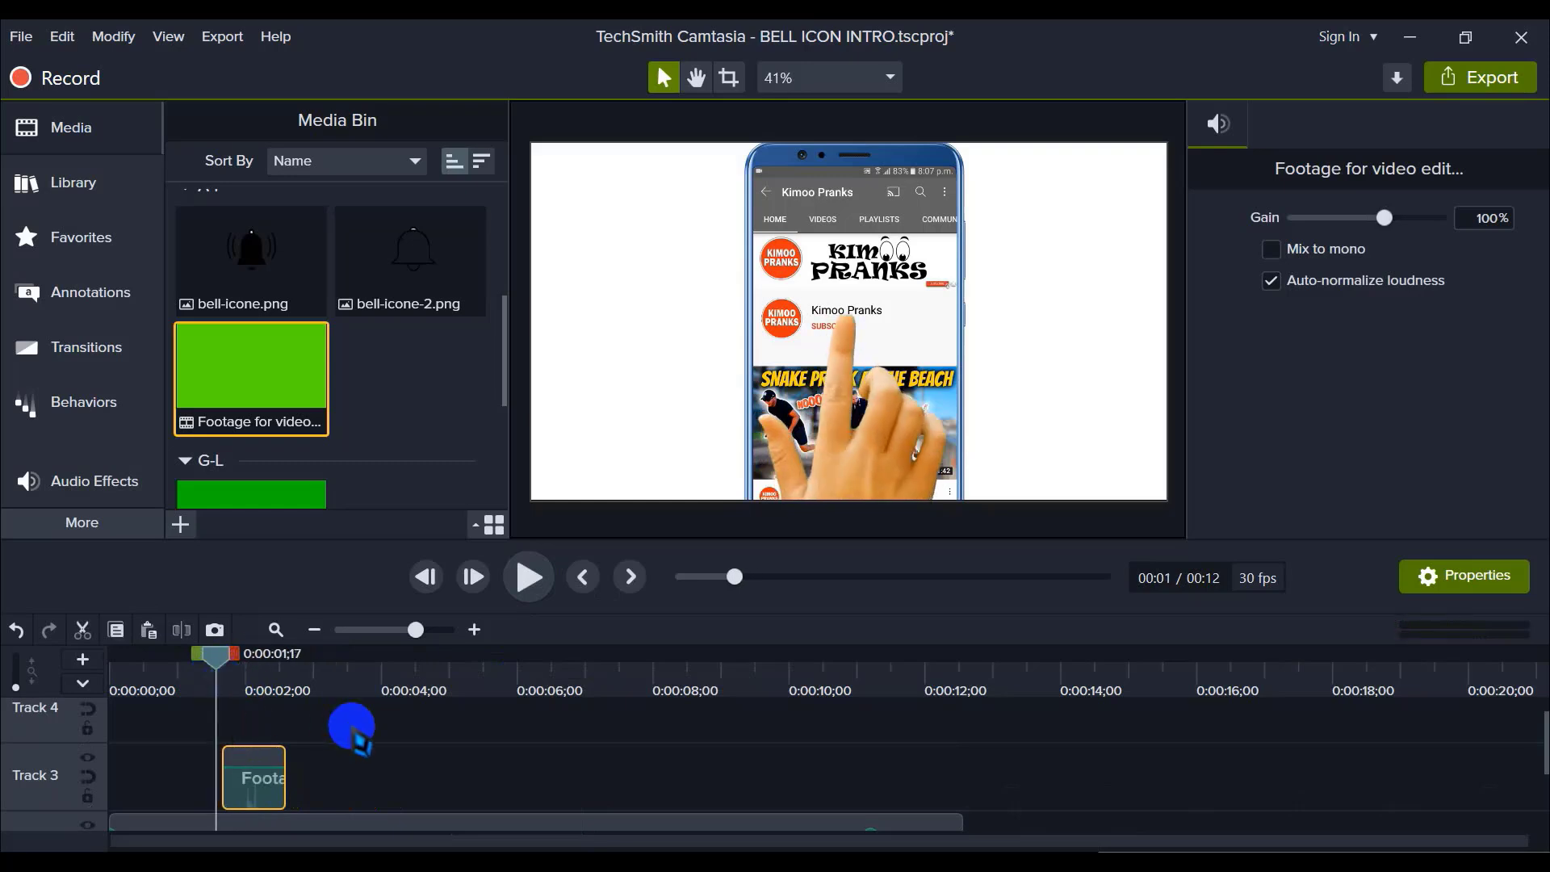
Step: Copy the click sound and paste it on Track 3 around 0:00:05;17, where the finger taps the bell icon
{"action": "left_click", "coordinate": [530, 578]}
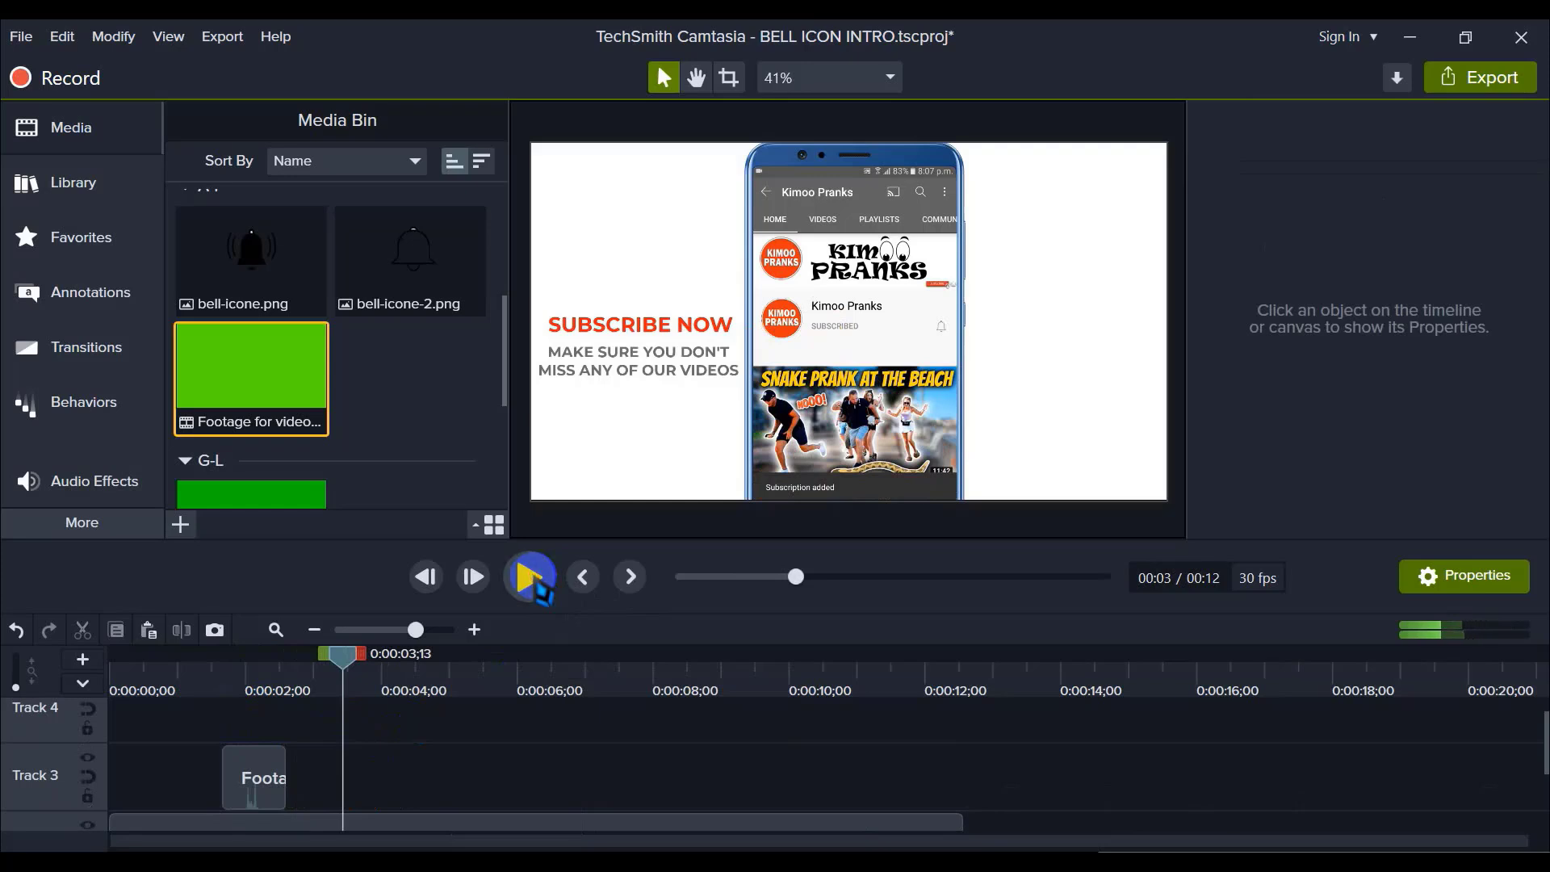
{"action": "left_click", "coordinate": [537, 588]}
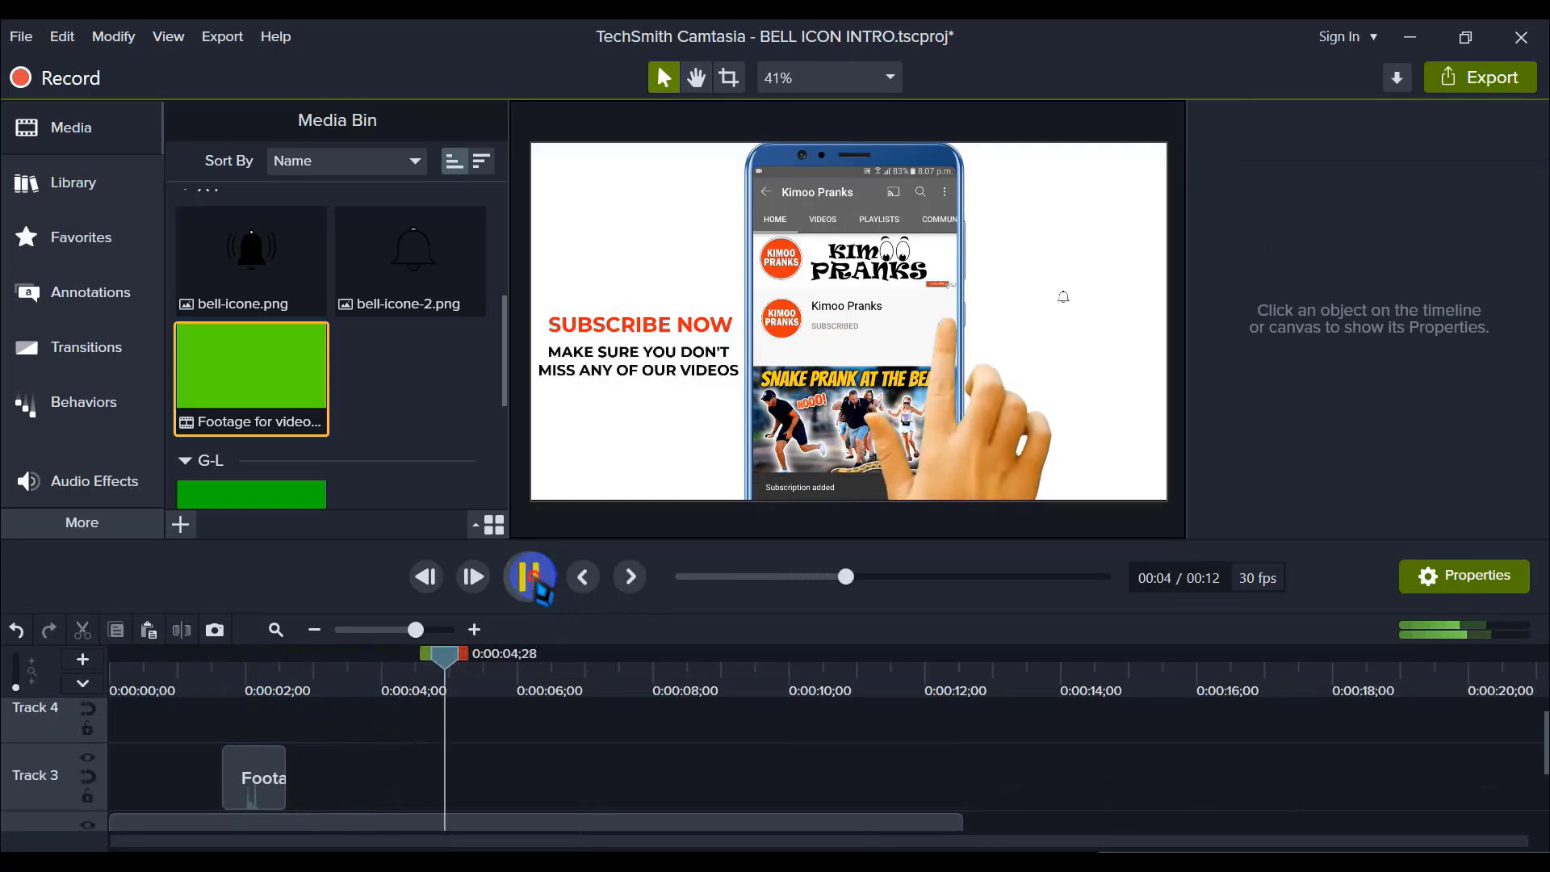
{"action": "left_click", "coordinate": [491, 686]}
{"action": "scroll", "coordinate": [429, 739], "scroll_direction": "down", "scroll_amount": 1}
{"action": "scroll", "coordinate": [364, 767], "scroll_direction": "up", "scroll_amount": 1}
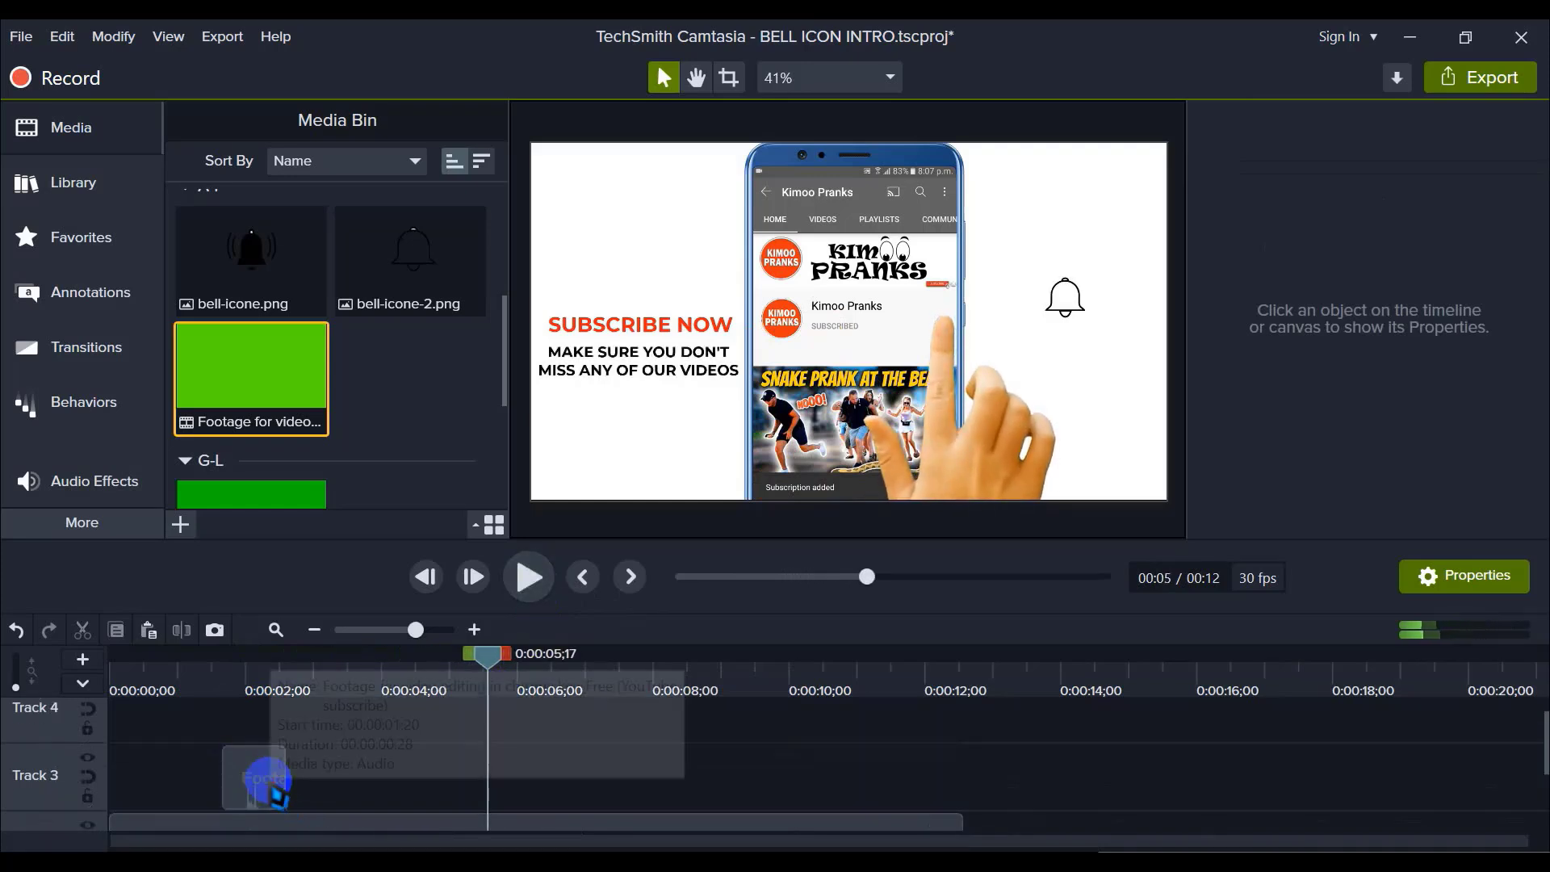
{"action": "left_click", "coordinate": [263, 779]}
{"action": "right_click", "coordinate": [267, 779]}
{"action": "left_click", "coordinate": [536, 803]}
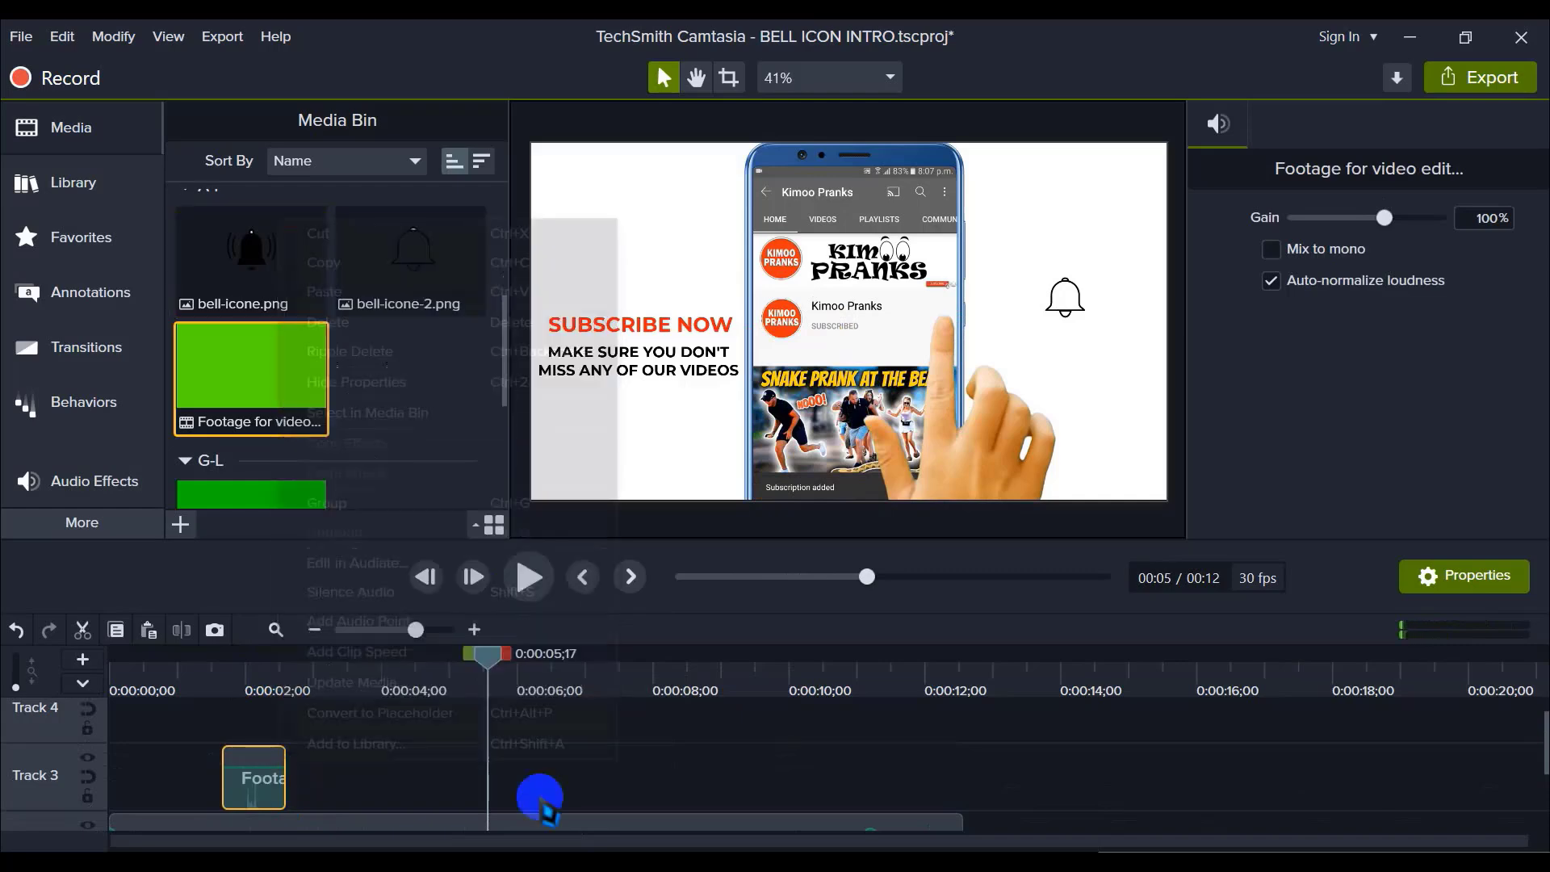
{"action": "right_click", "coordinate": [502, 781]}
{"action": "left_click", "coordinate": [557, 383]}
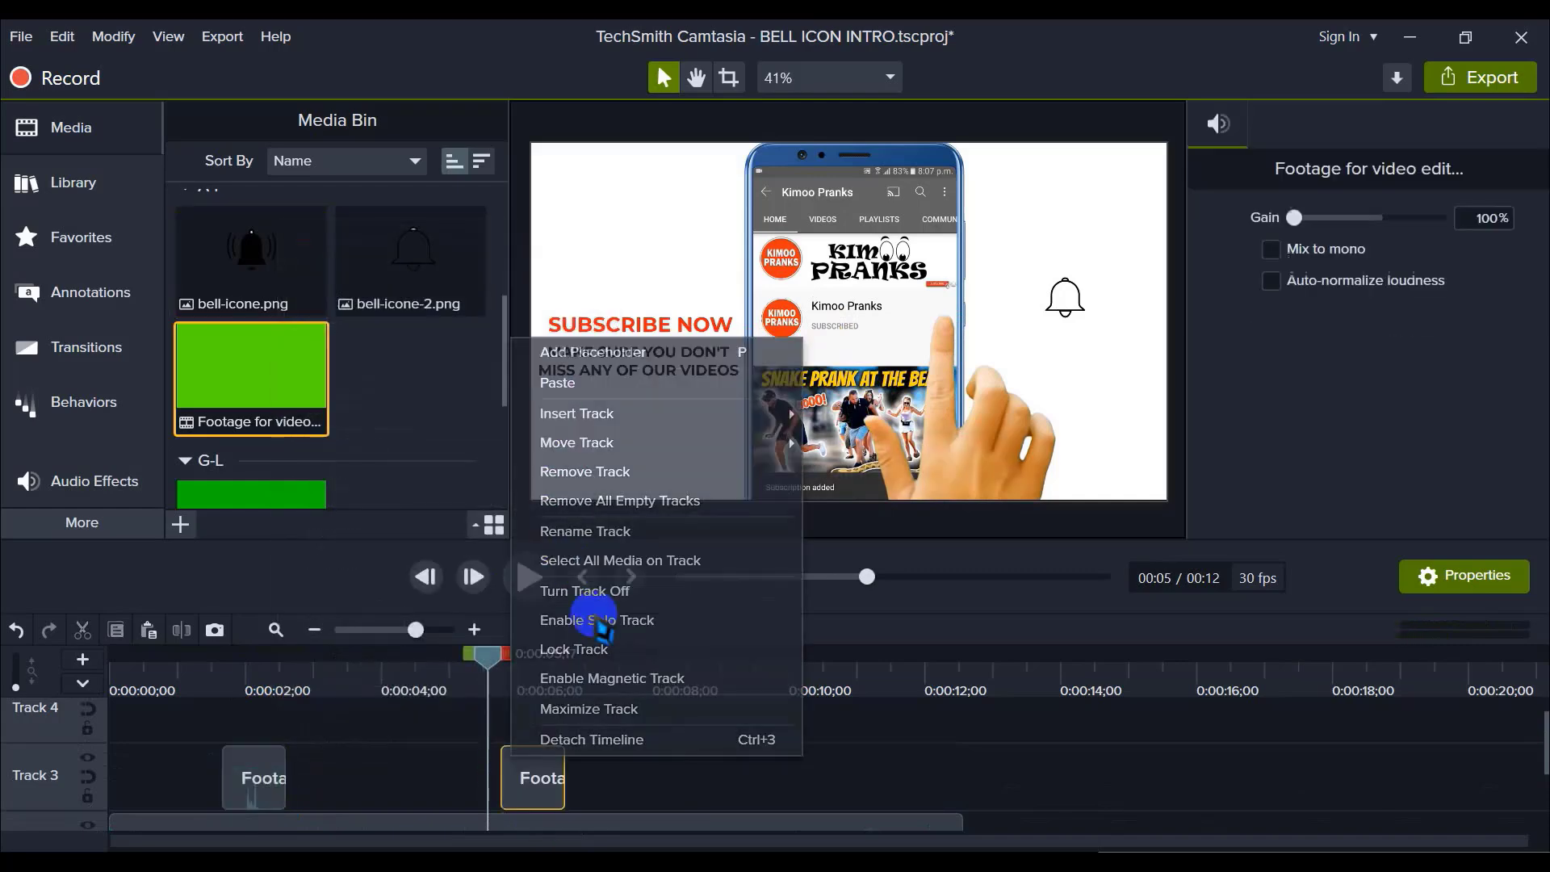
{"action": "left_click_drag", "start_coordinate": [519, 788], "coordinate": [499, 791]}
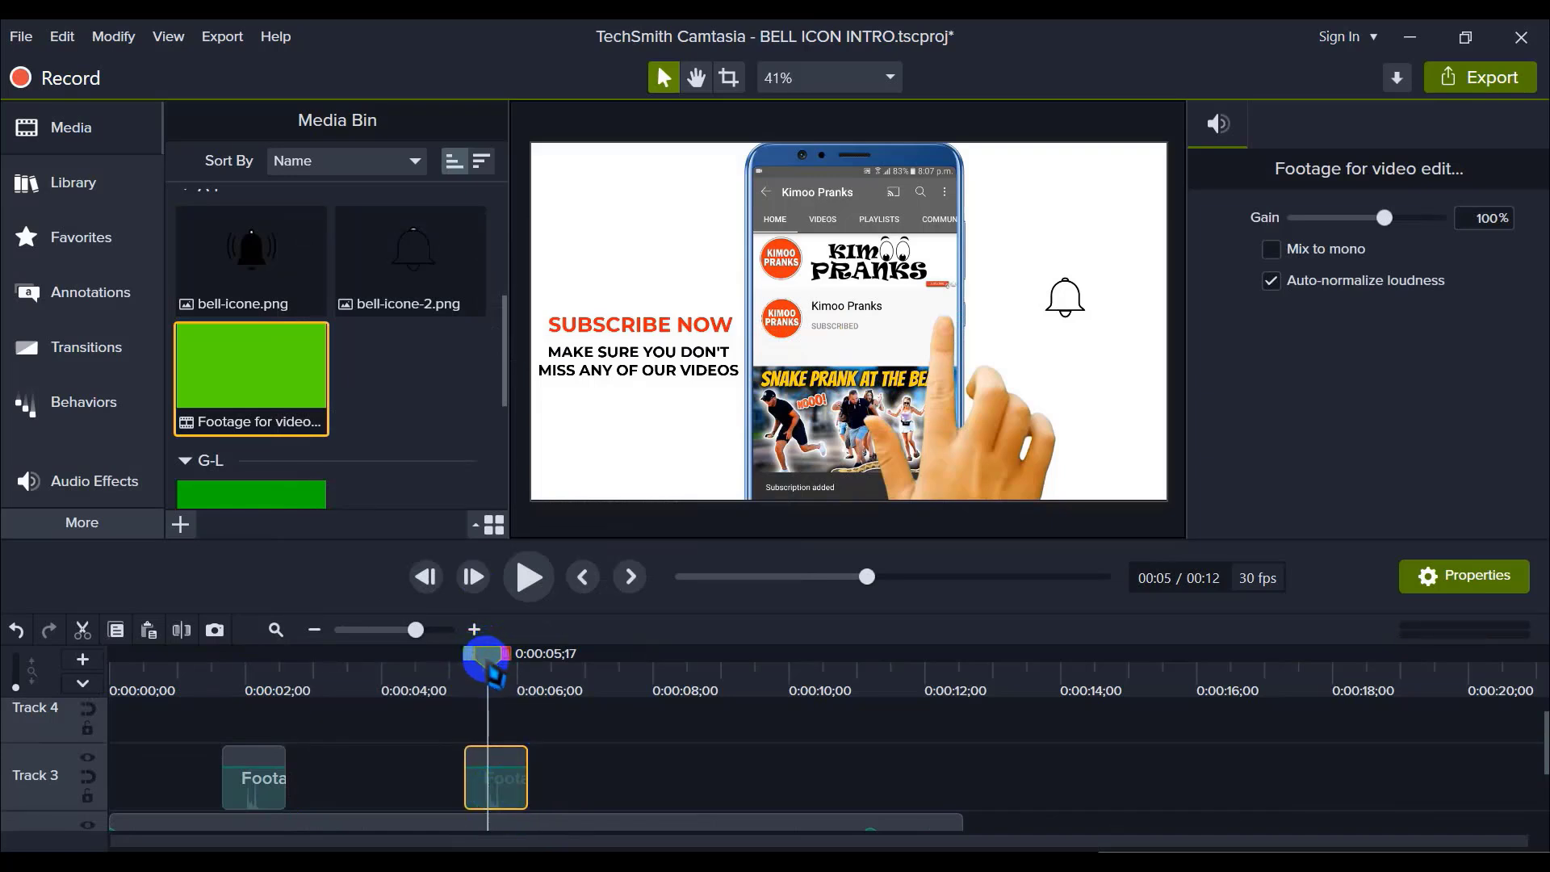
Step: Add the green-screen clip to Track 3 again at 0:00:09;08, where the finger taps the All option
{"action": "left_click_drag", "start_coordinate": [488, 663], "coordinate": [476, 658]}
{"action": "left_click", "coordinate": [527, 574]}
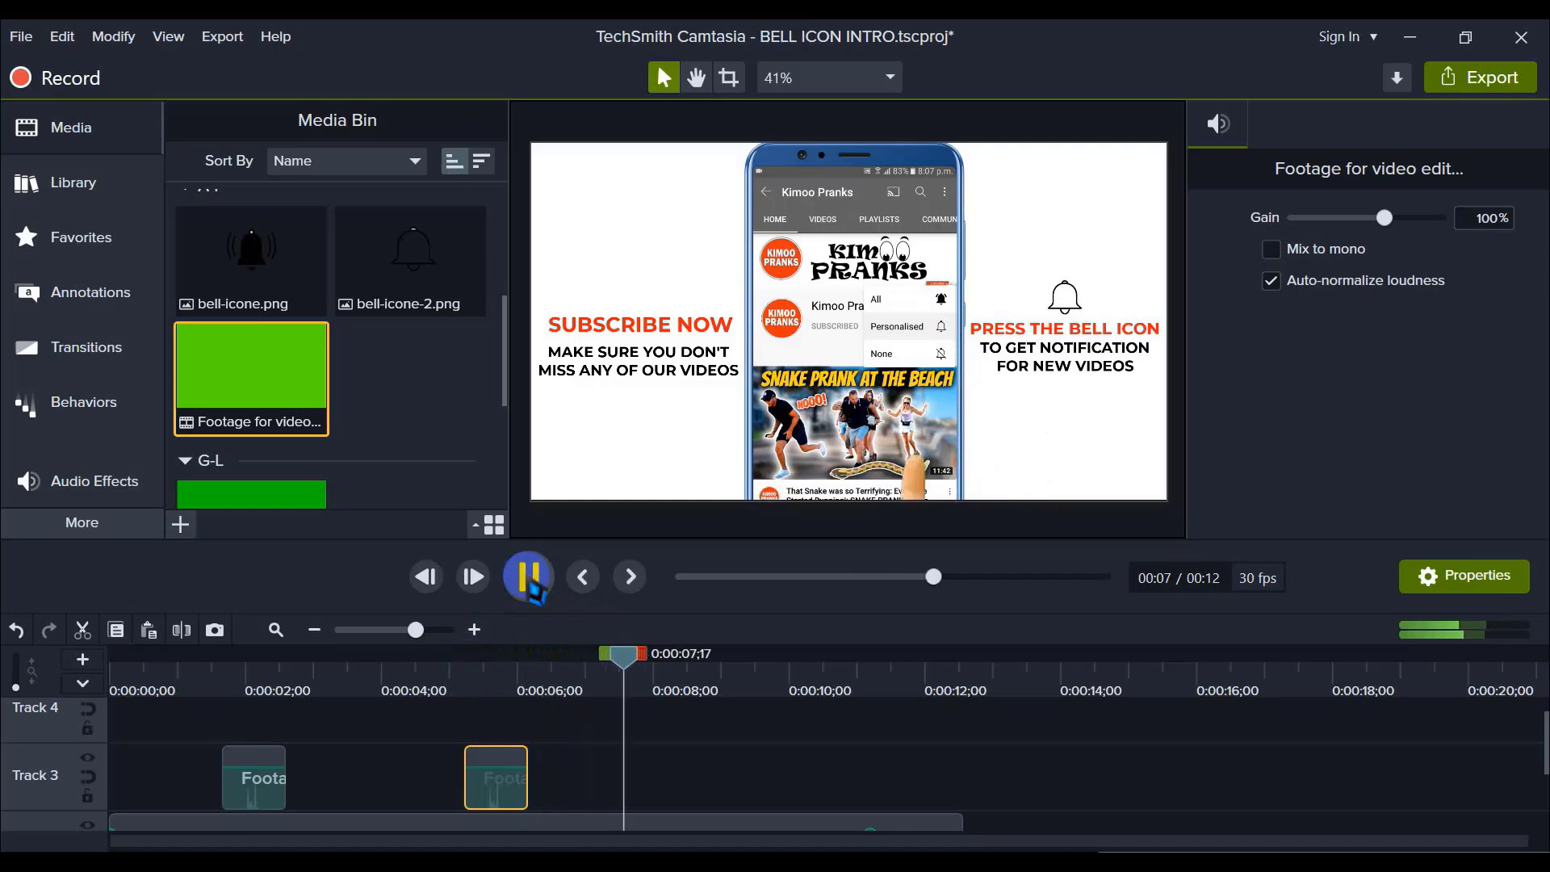
{"action": "left_click", "coordinate": [533, 583]}
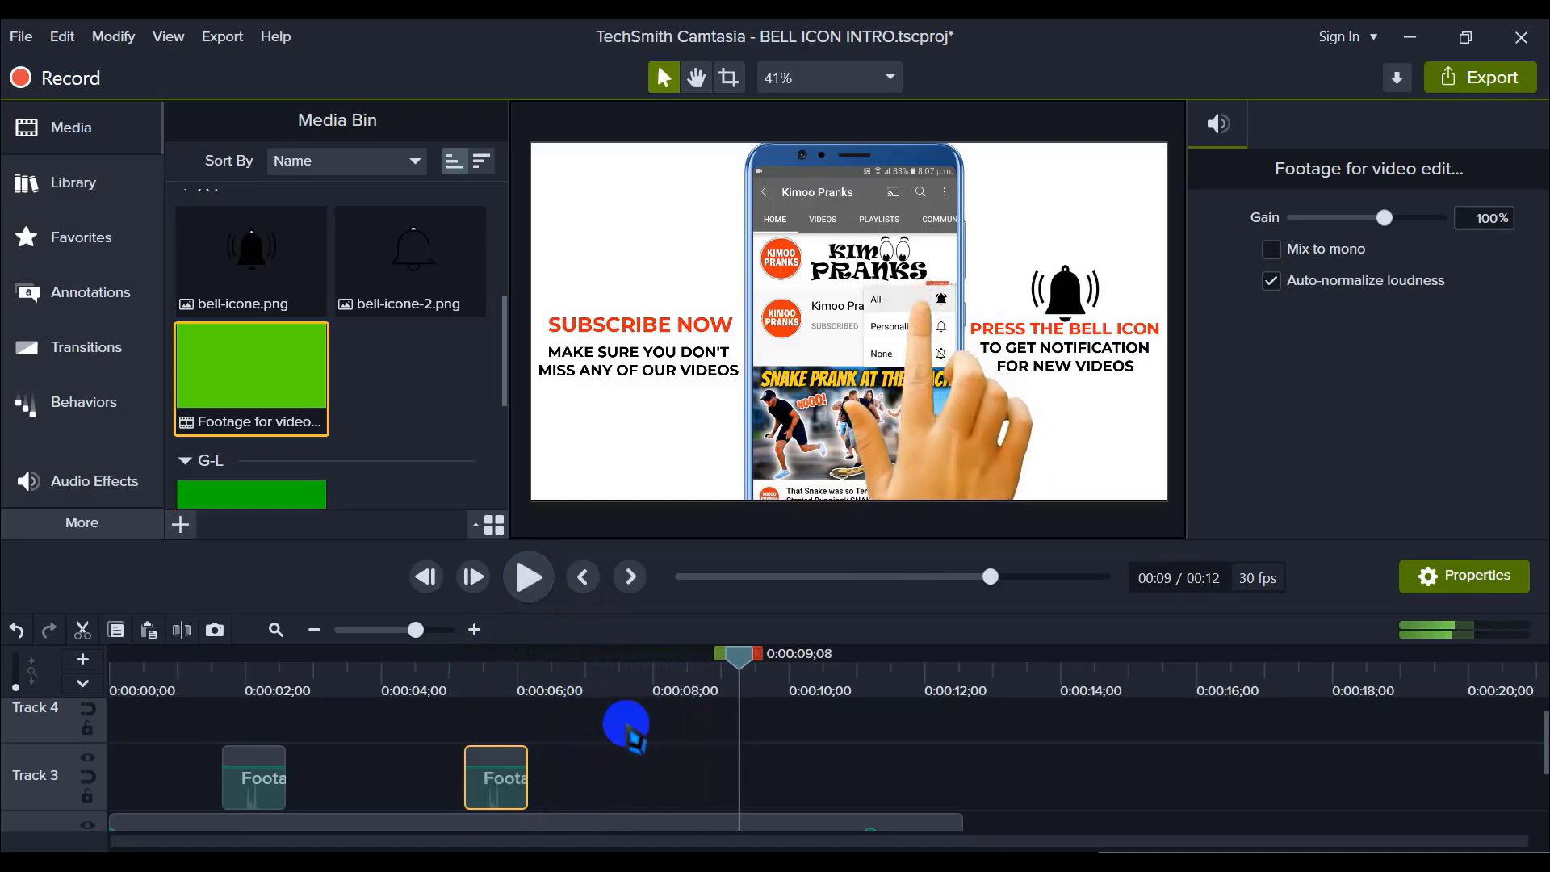
{"action": "left_click", "coordinate": [766, 775]}
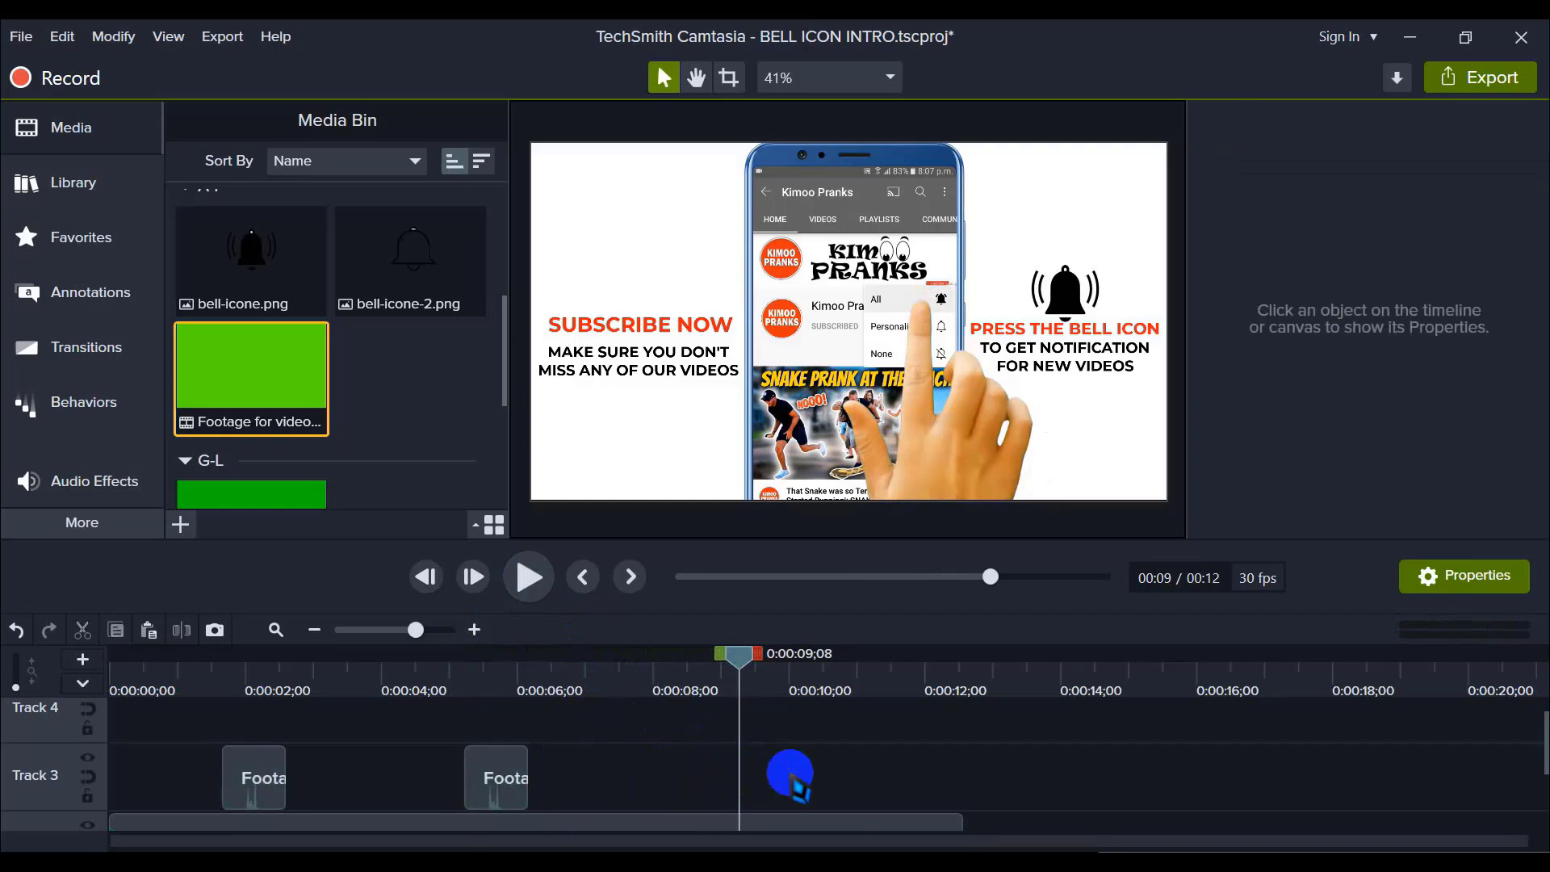
{"action": "right_click", "coordinate": [283, 394]}
{"action": "left_click", "coordinate": [380, 404]}
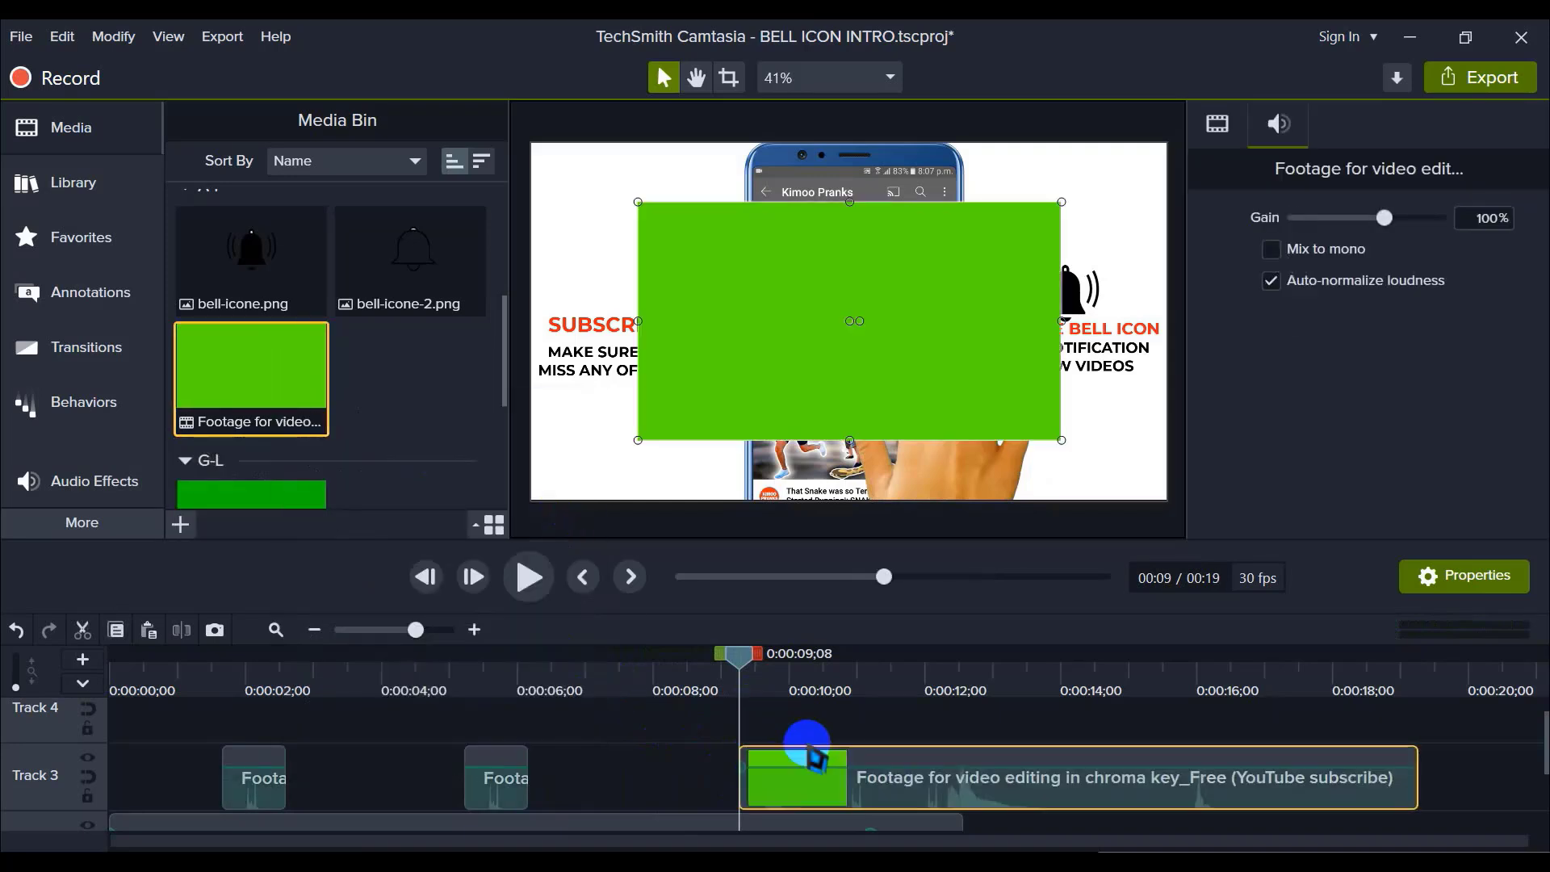
Step: Trim the beginning of the newly added green-screen clip and place its start at 0:00:08;17
{"action": "left_click_drag", "start_coordinate": [907, 752], "coordinate": [801, 761]}
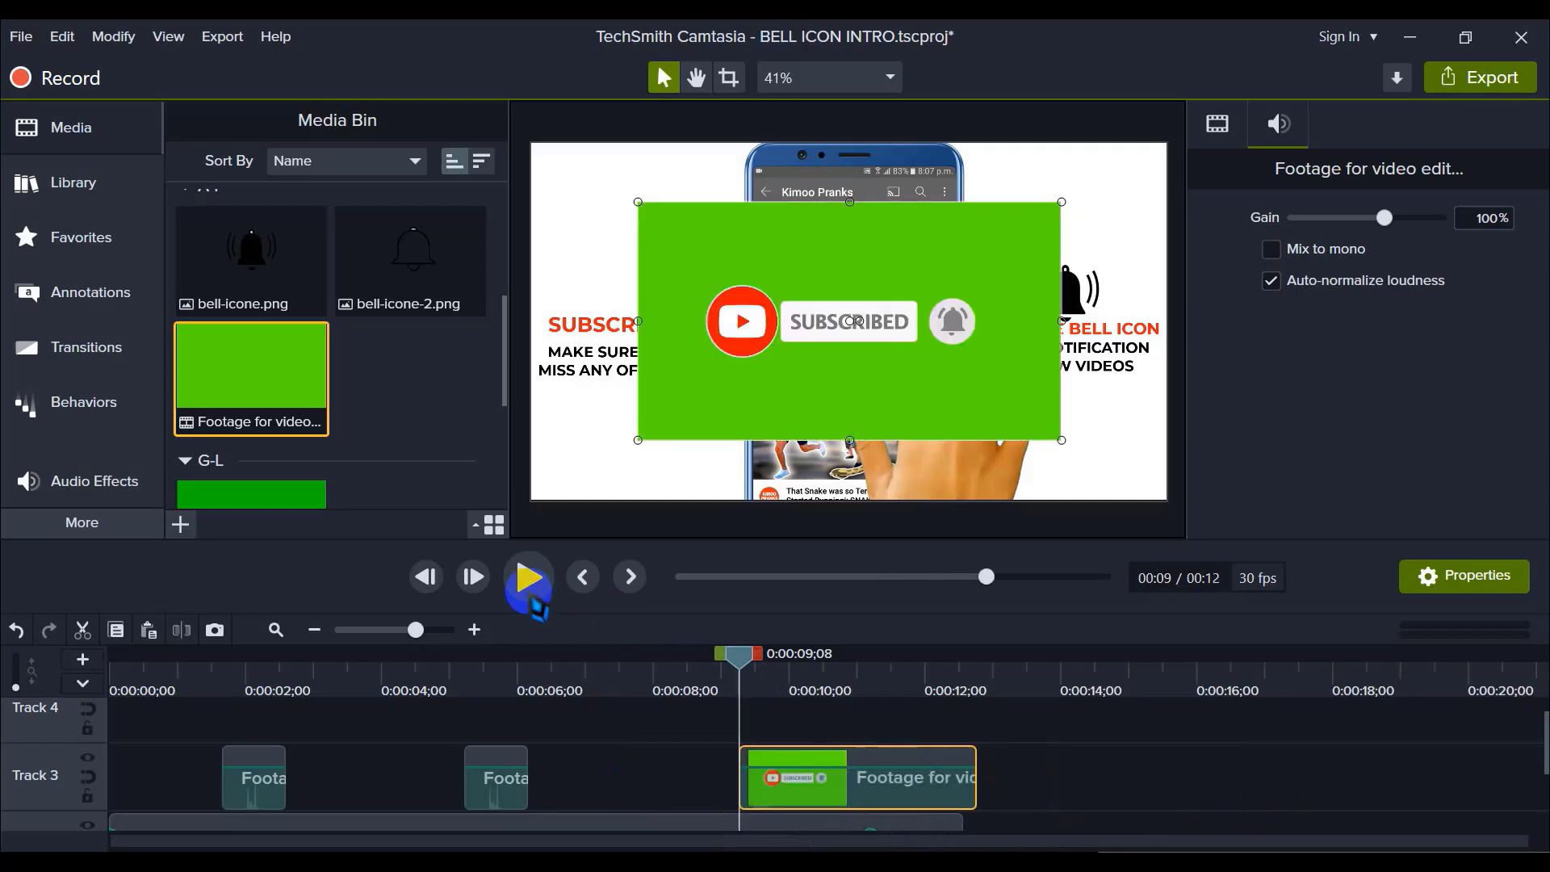
{"action": "left_click", "coordinate": [529, 576]}
{"action": "left_click", "coordinate": [848, 754]}
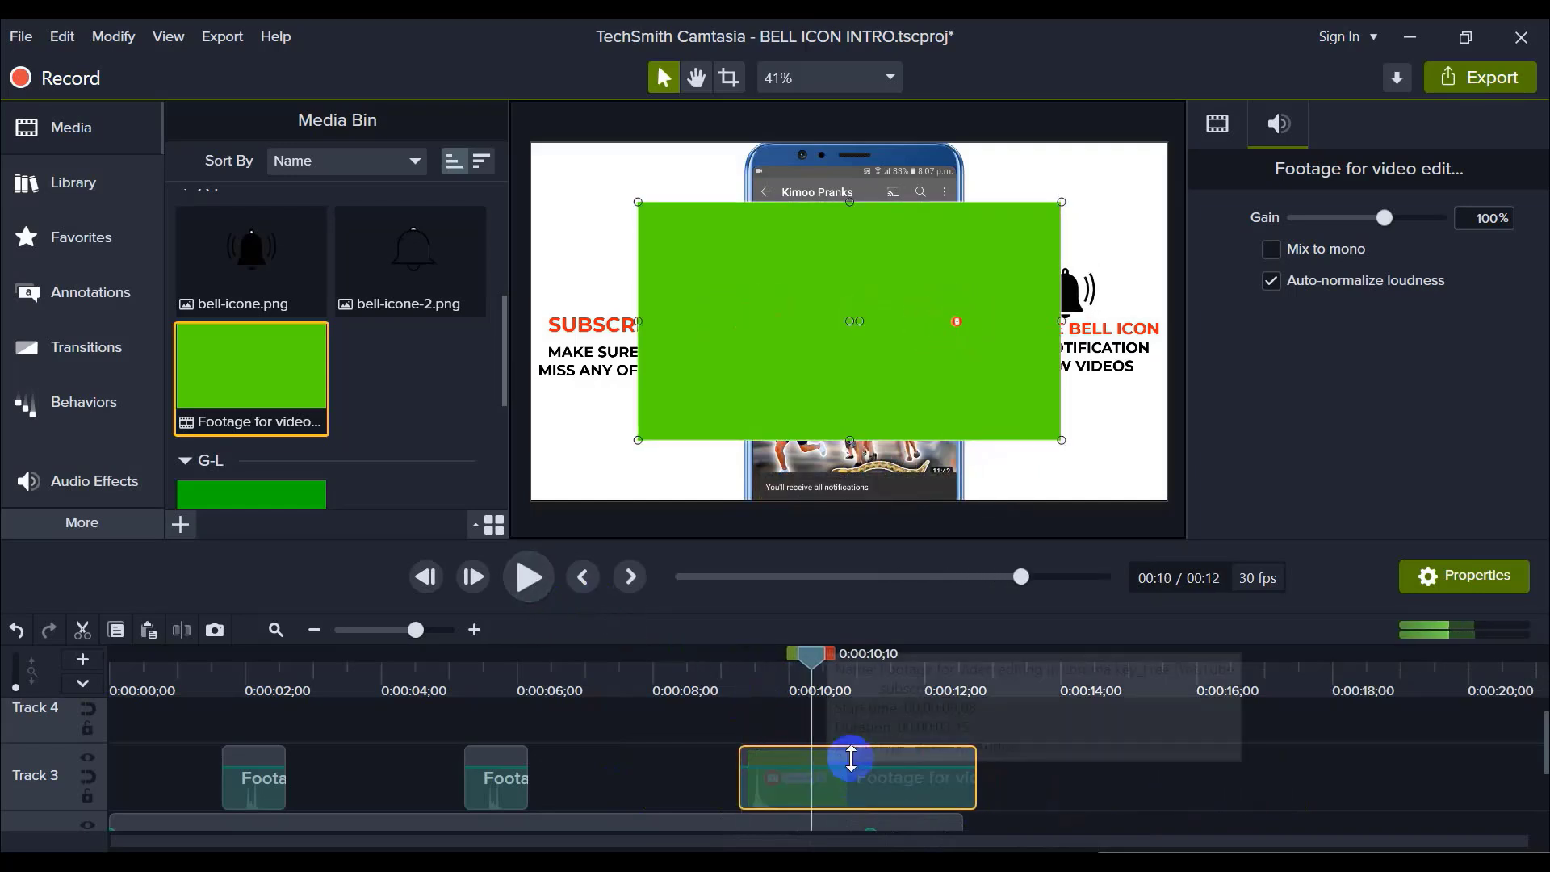
{"action": "left_click_drag", "start_coordinate": [848, 778], "coordinate": [692, 777]}
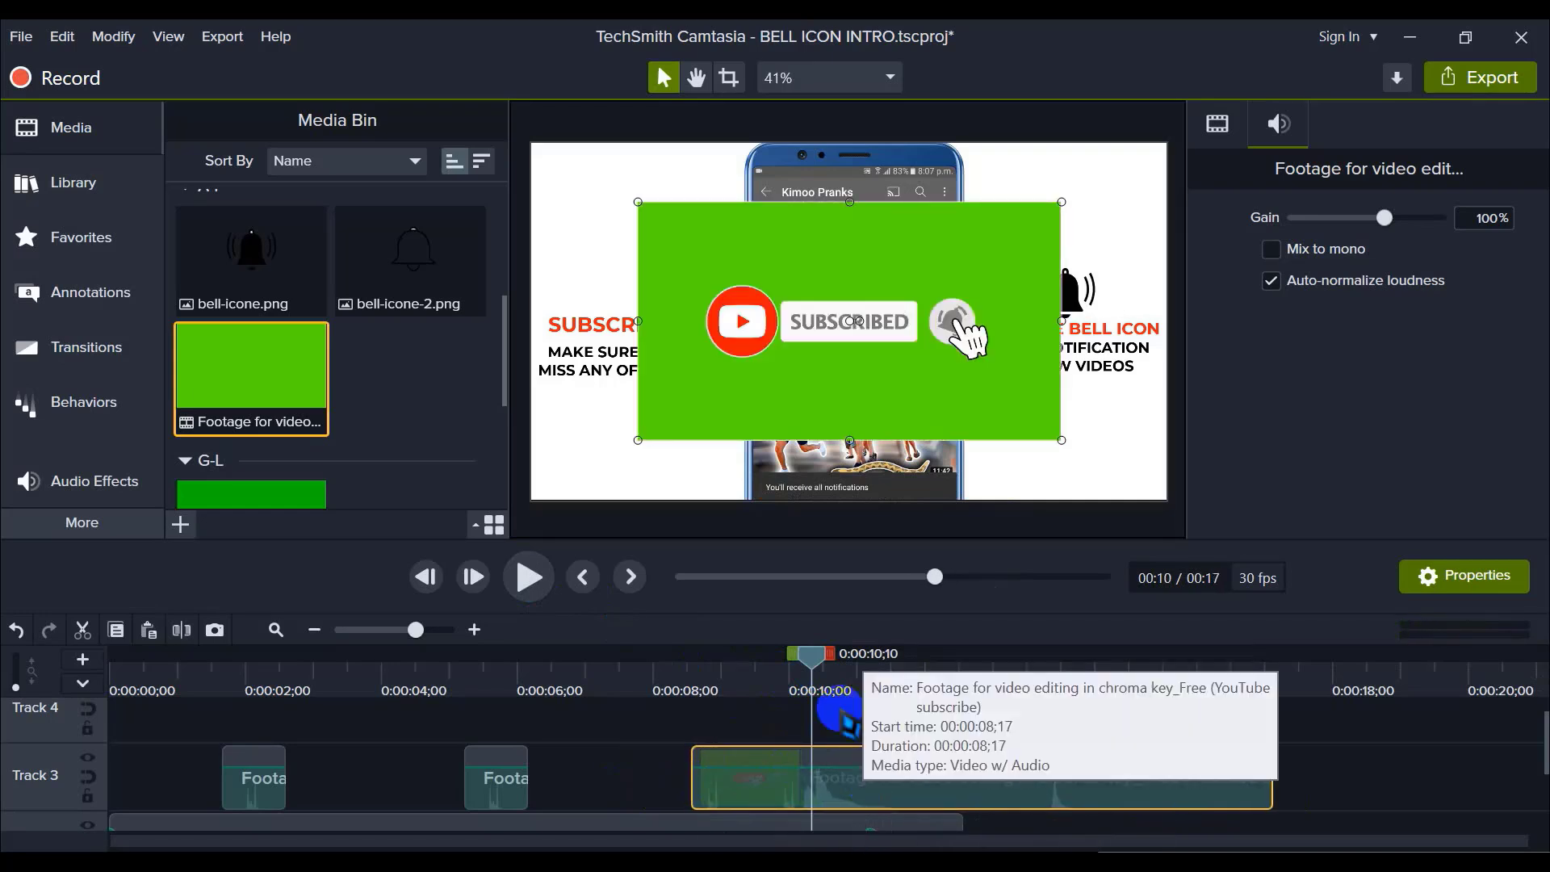
Step: Split the green-screen clip on Track 3 at 0:00:11;07, after the bell sound, and delete the part that follows
{"action": "left_click_drag", "start_coordinate": [814, 667], "coordinate": [793, 664]}
{"action": "left_click", "coordinate": [533, 575]}
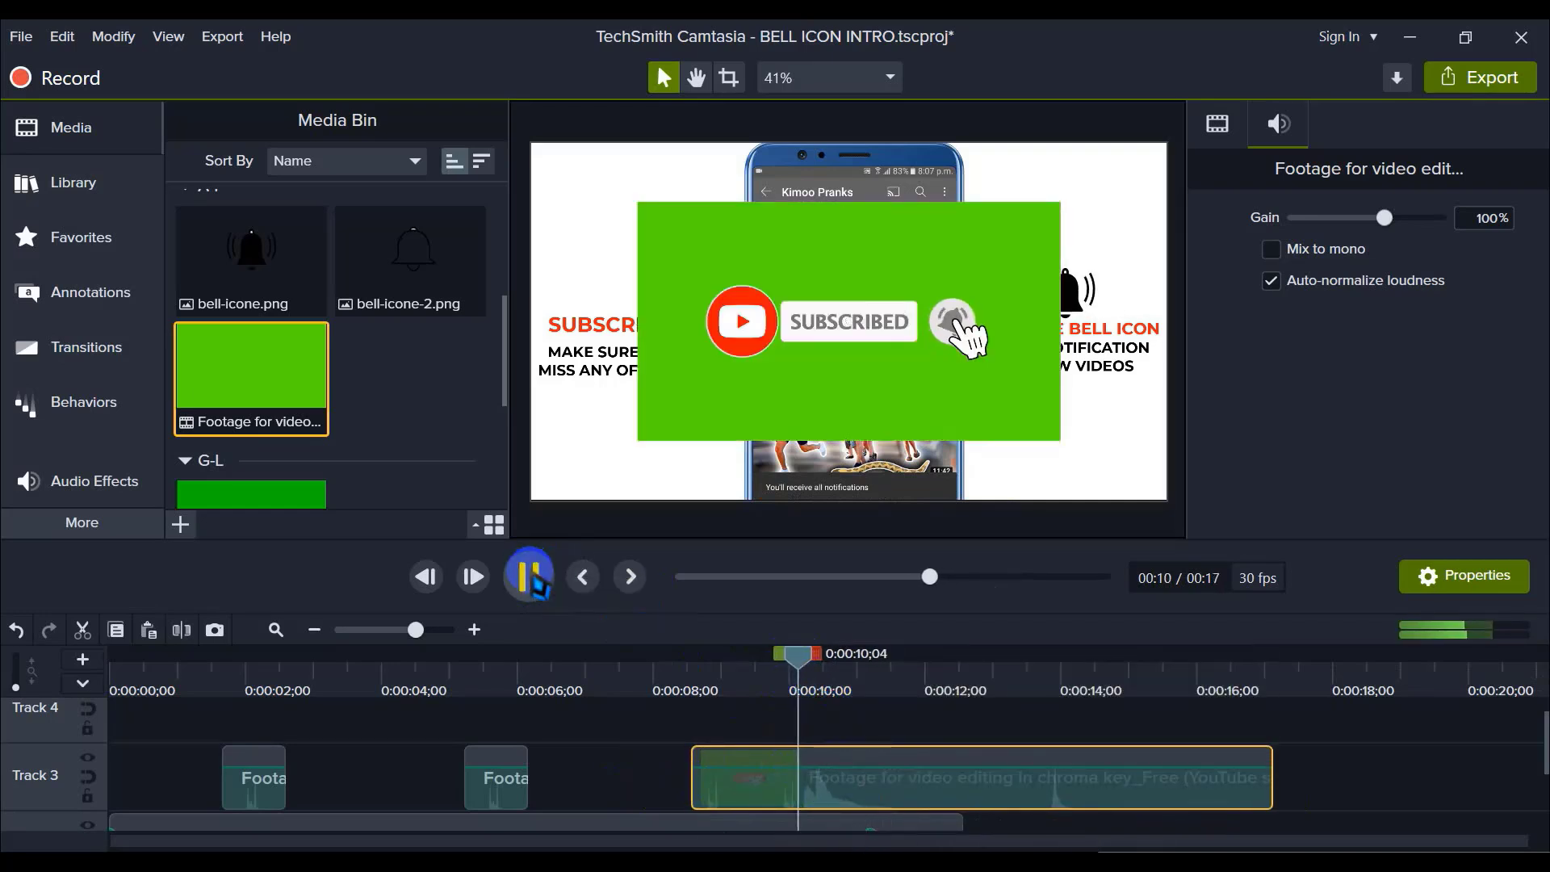
{"action": "left_click", "coordinate": [533, 575]}
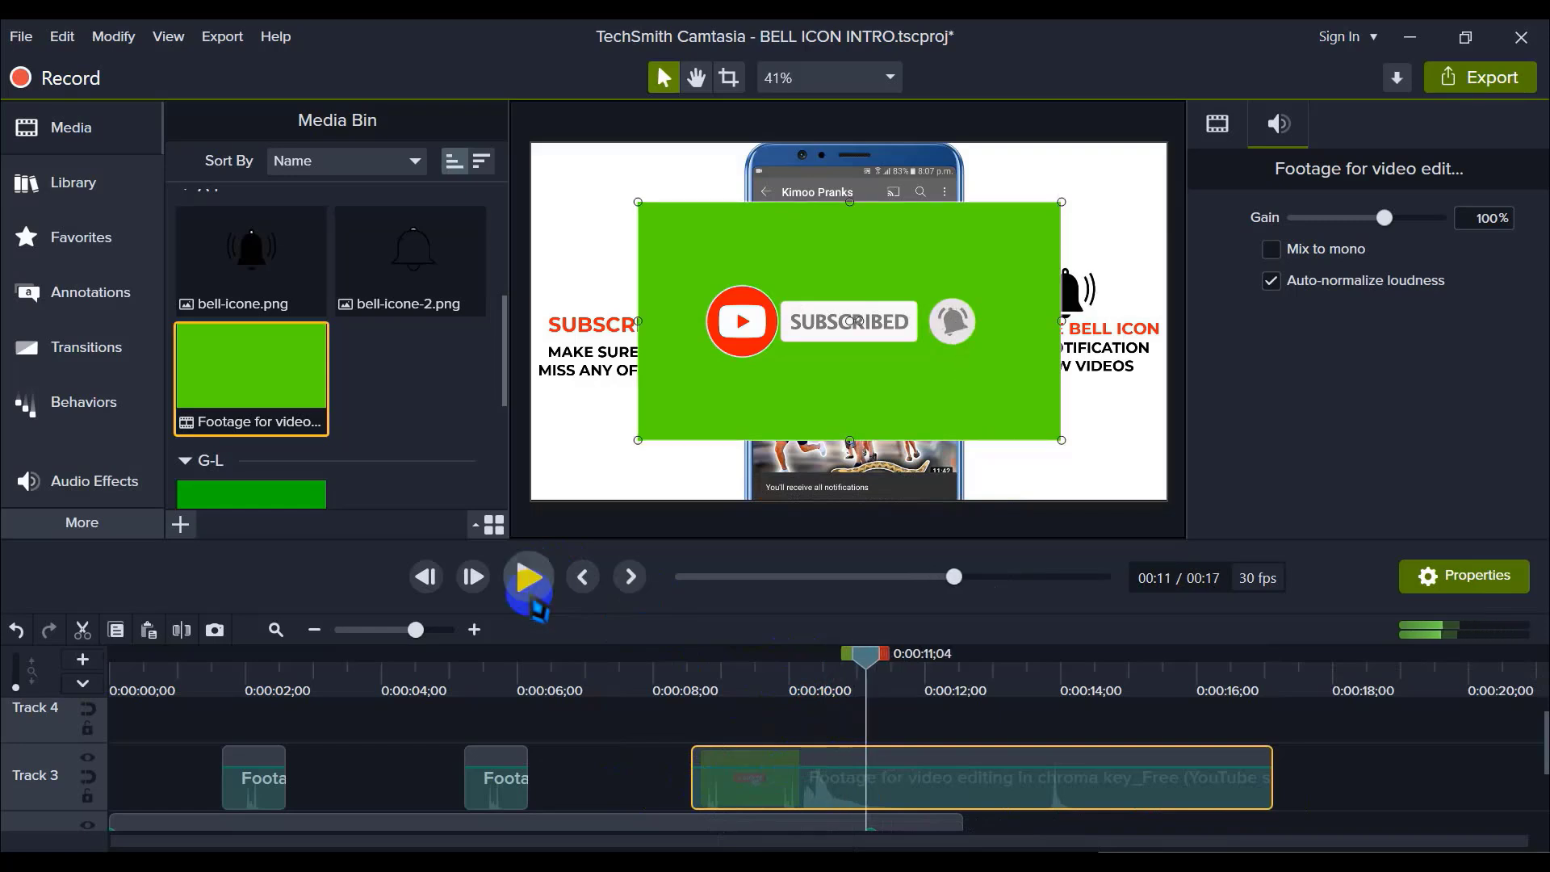
{"action": "left_click", "coordinate": [474, 630]}
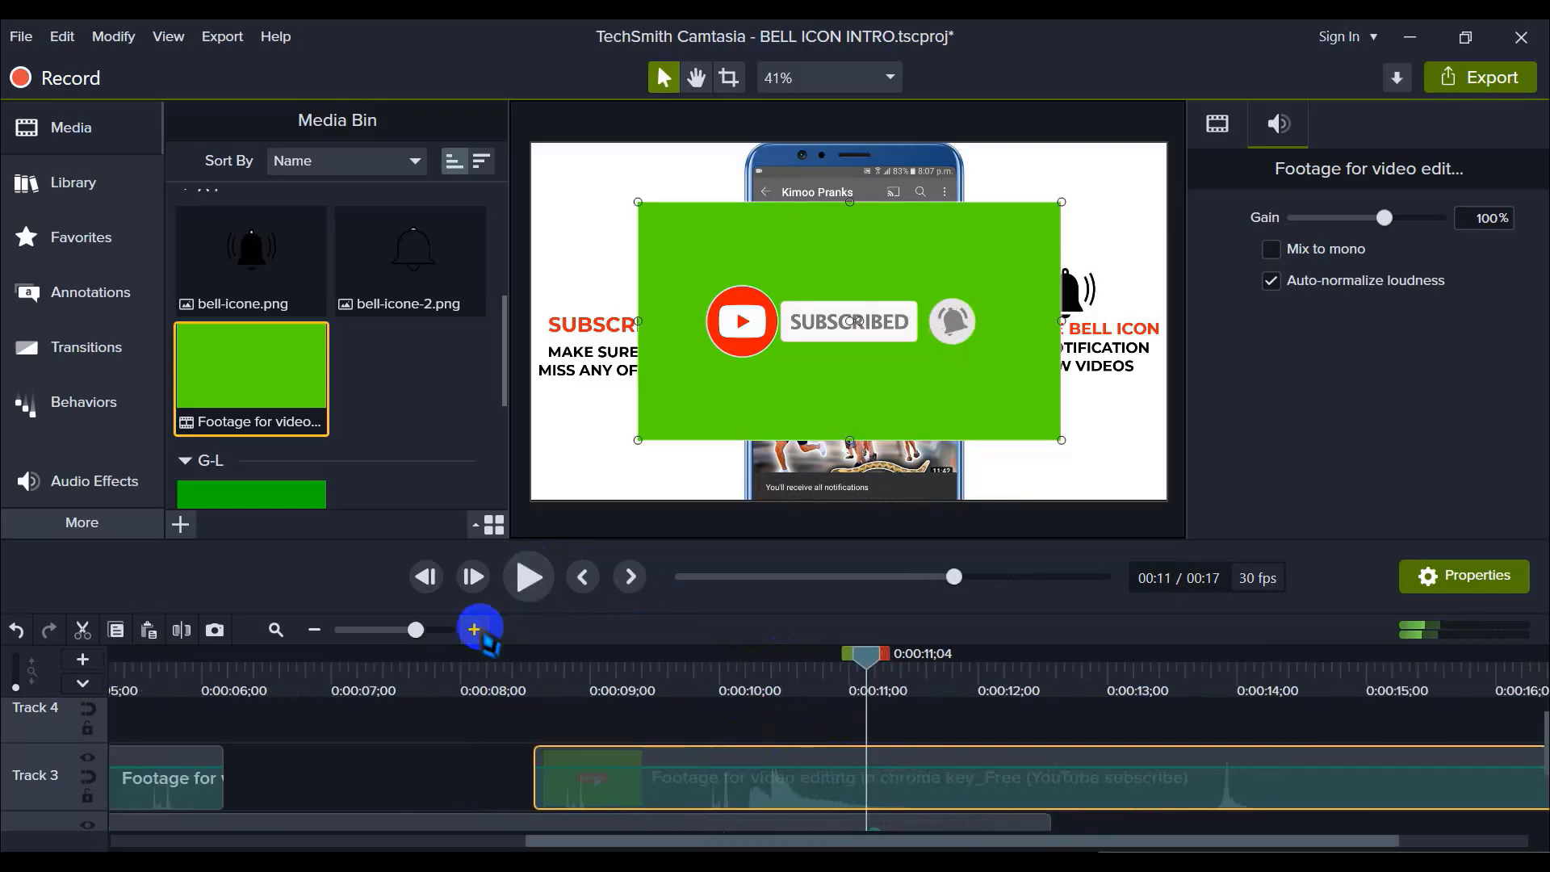
{"action": "left_click", "coordinate": [872, 680]}
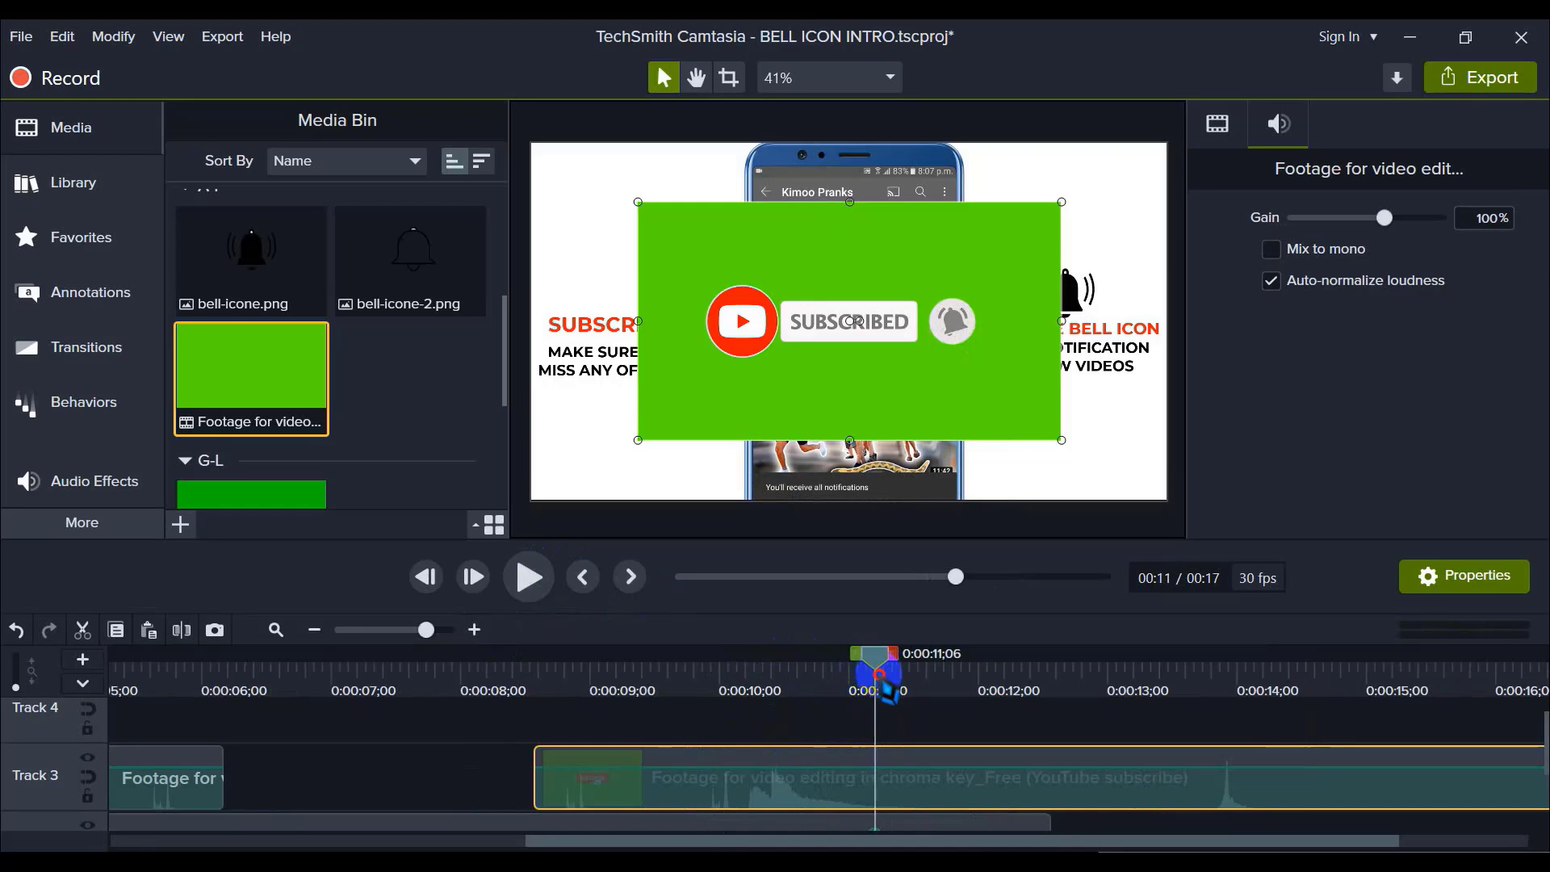
{"action": "left_click", "coordinate": [182, 630]}
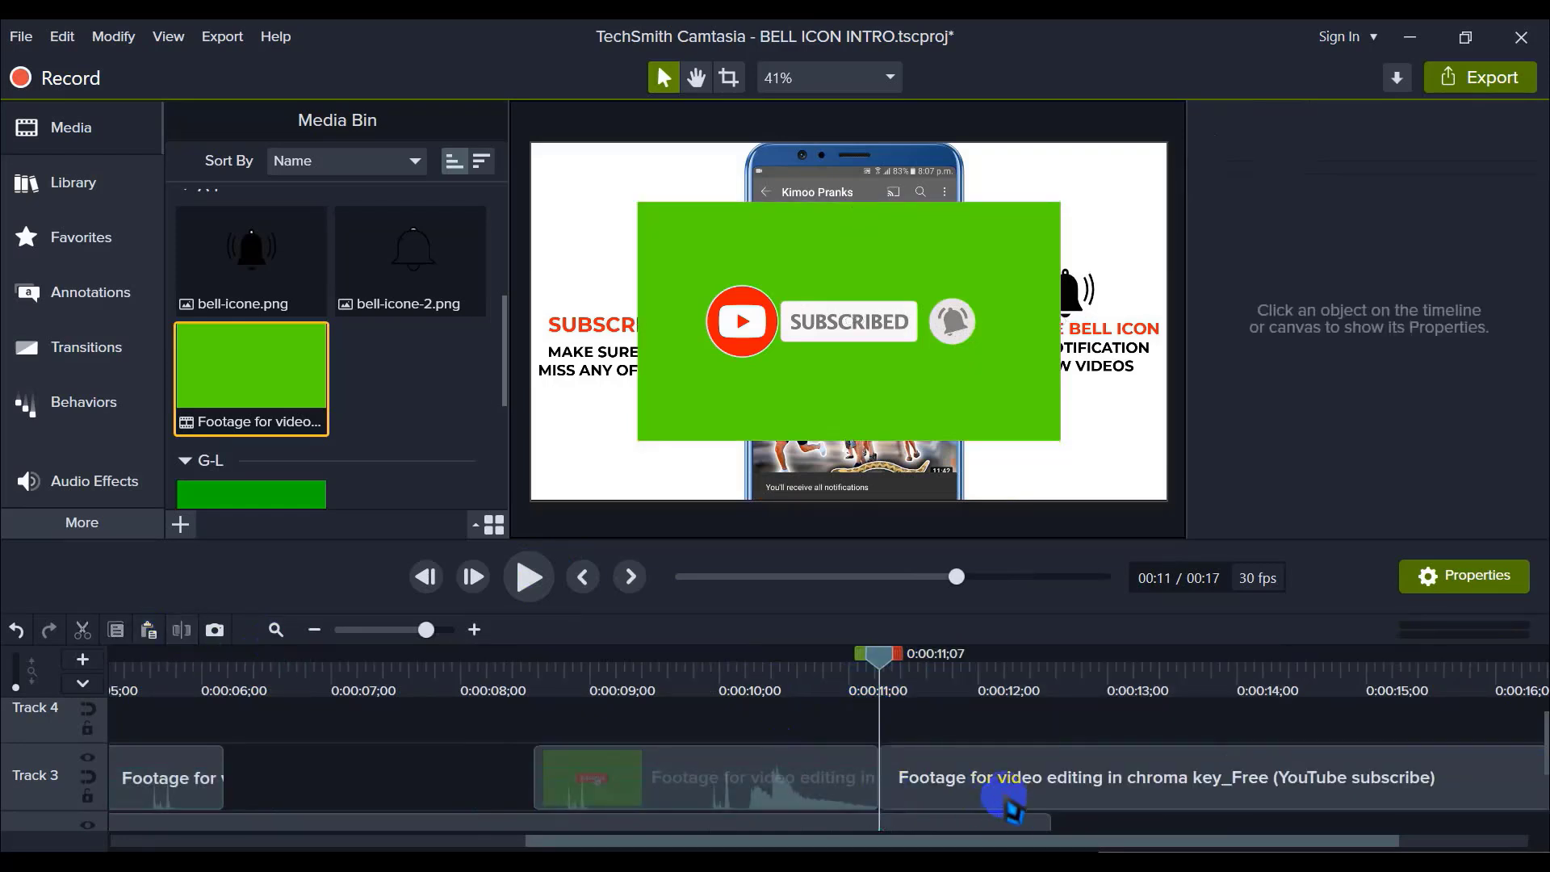
{"action": "left_click", "coordinate": [1005, 783]}
{"action": "key", "text": "Delete"}
Step: Split the remaining green-screen clip at 0:00:10;05, where the bell sound starts, and delete the part before it
{"action": "left_click_drag", "start_coordinate": [888, 677], "coordinate": [745, 684]}
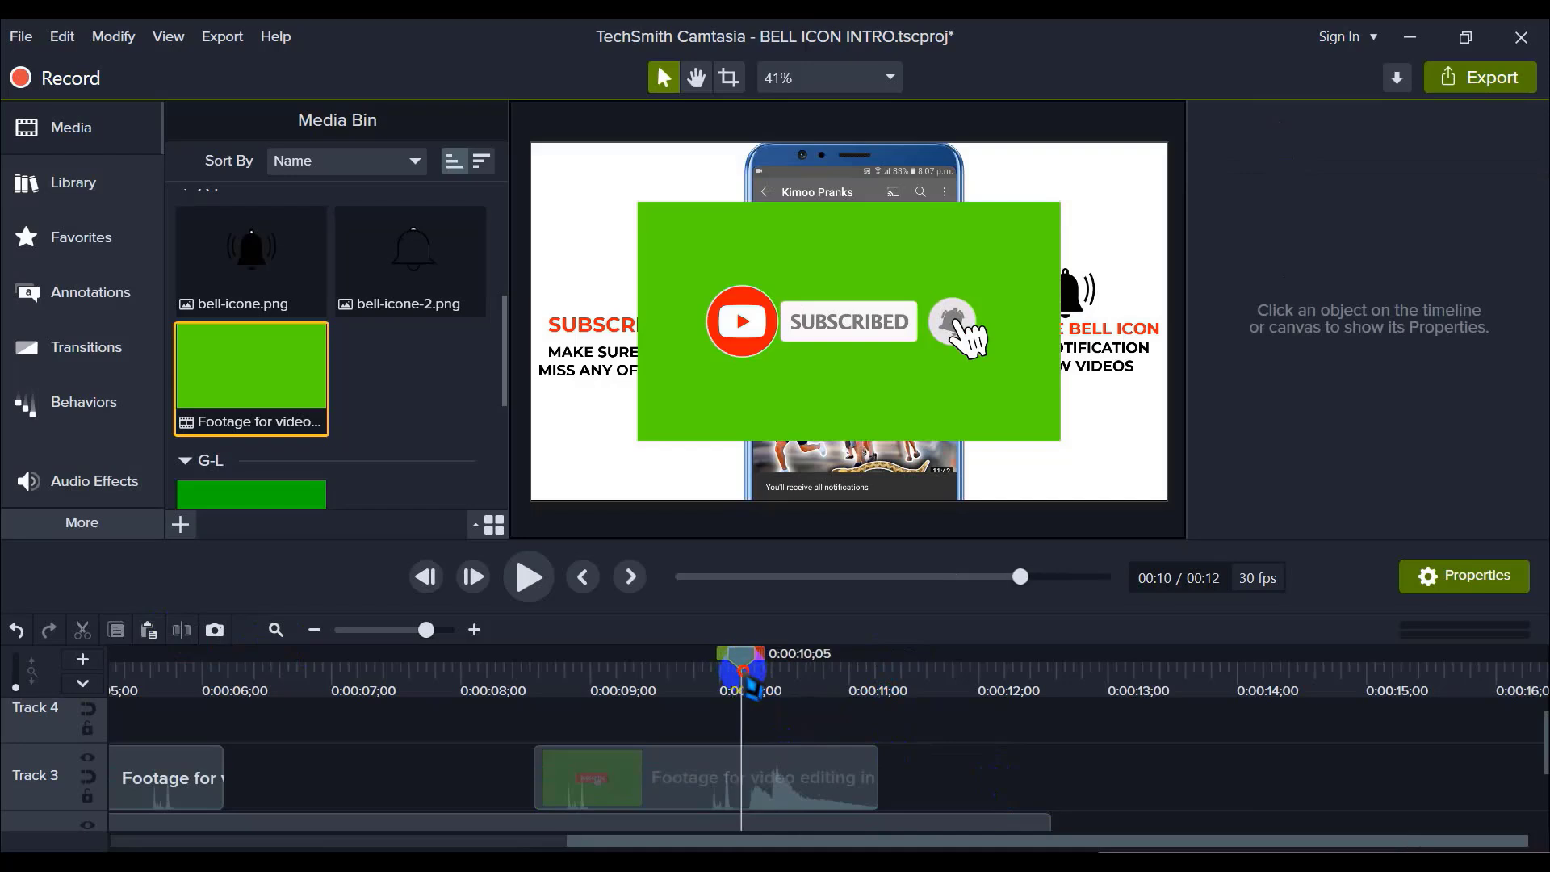
{"action": "left_click", "coordinate": [778, 782]}
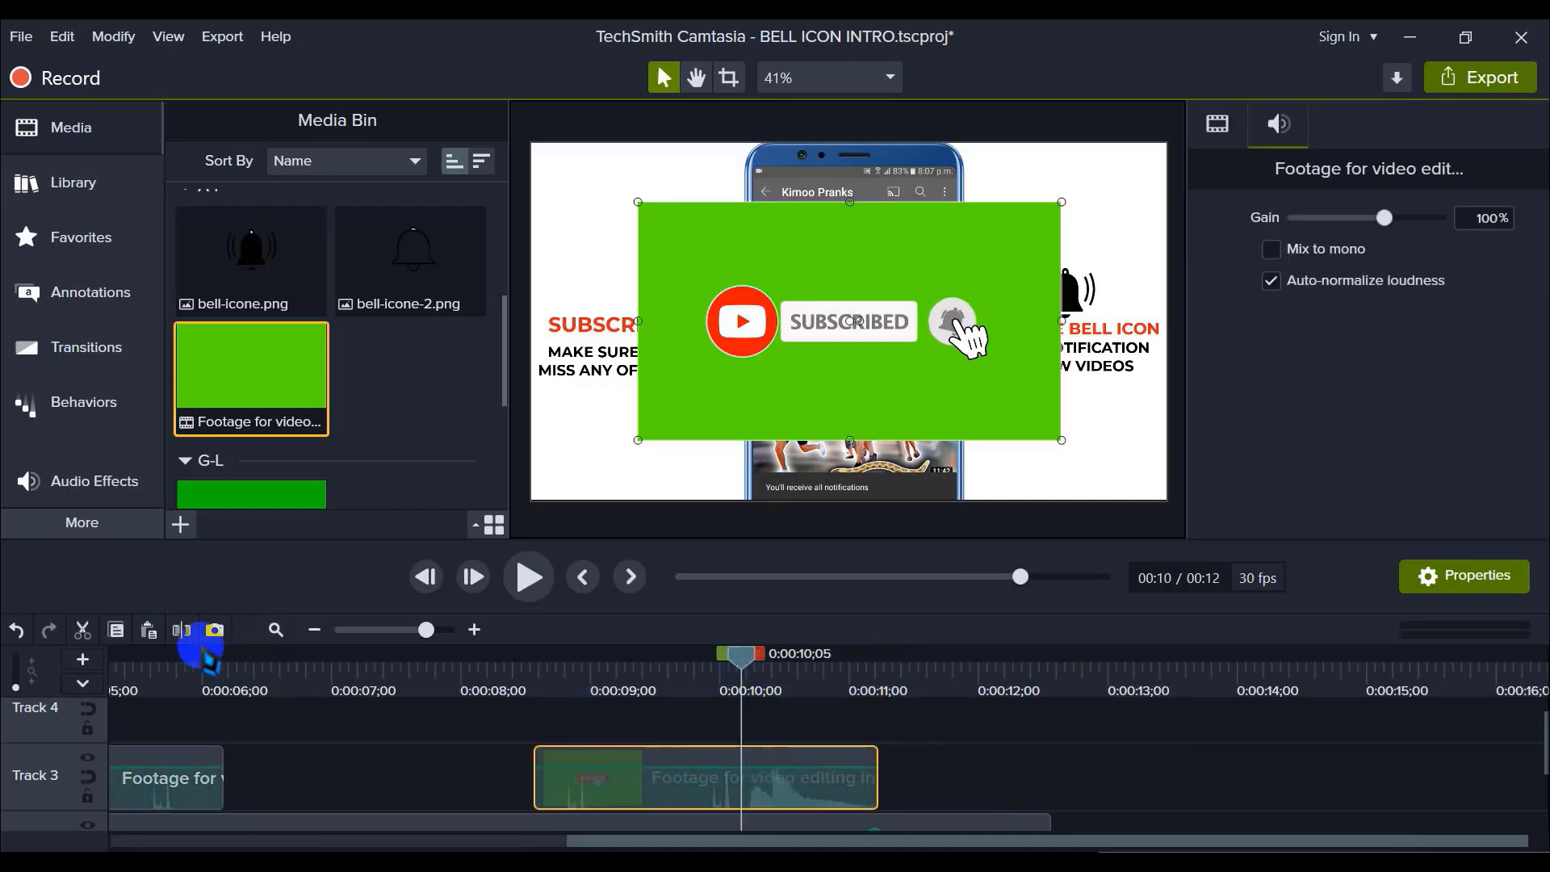
{"action": "left_click", "coordinate": [182, 630]}
{"action": "left_click", "coordinate": [707, 800]}
{"action": "key", "text": "Delete"}
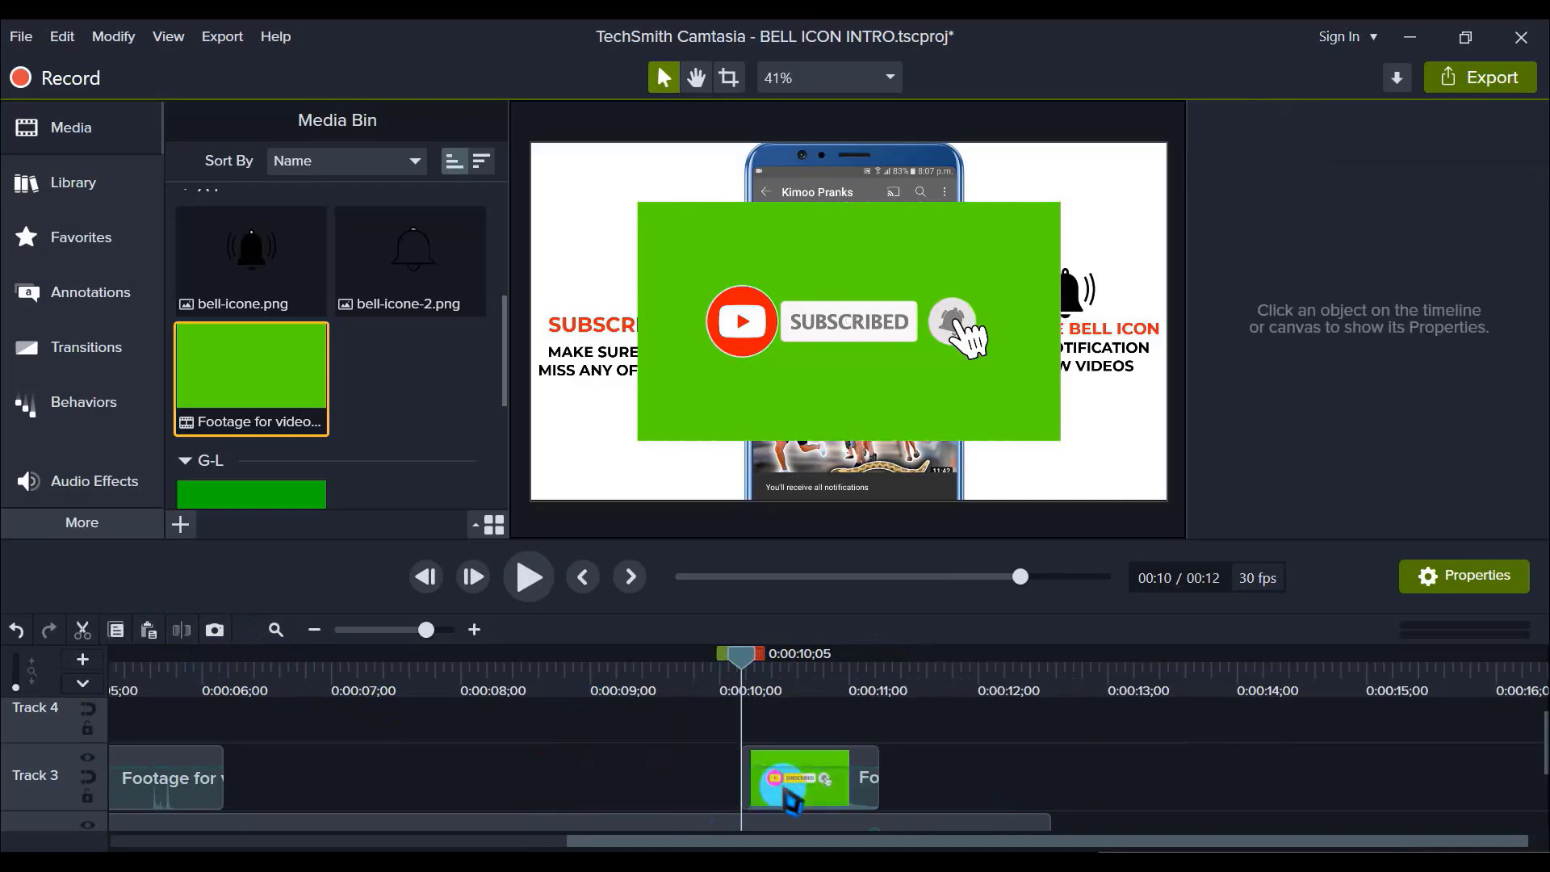
Step: Separate the bell clip's audio from its video, delete the video, and put the audio on Track 3
{"action": "left_click", "coordinate": [805, 795]}
{"action": "right_click", "coordinate": [805, 795]}
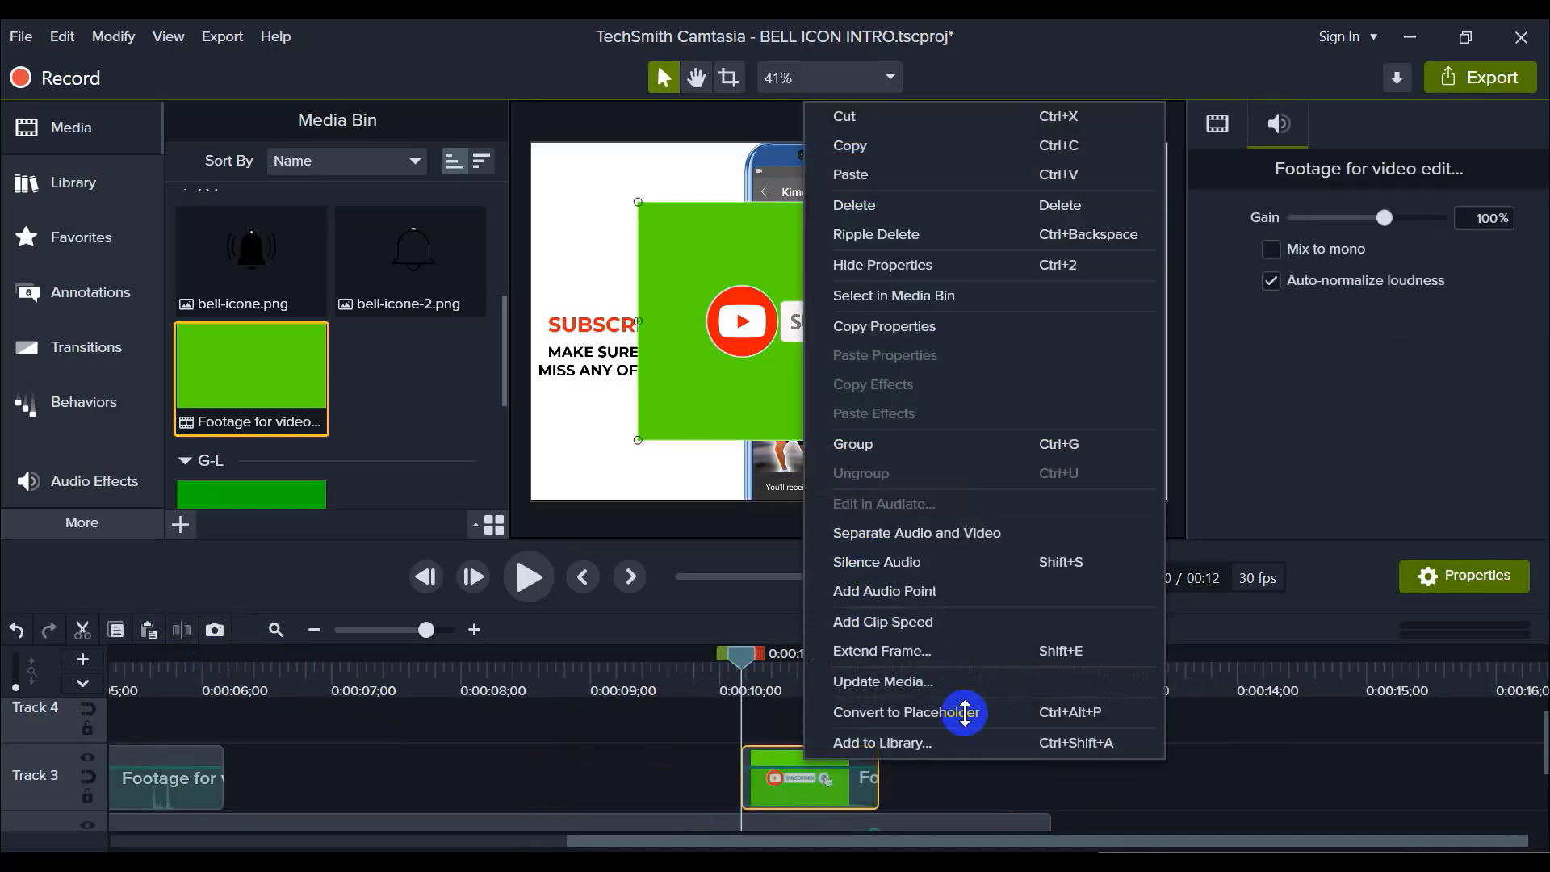
{"action": "left_click", "coordinate": [856, 530]}
{"action": "left_click", "coordinate": [973, 780]}
{"action": "left_click", "coordinate": [832, 718]}
{"action": "key", "text": "Delete"}
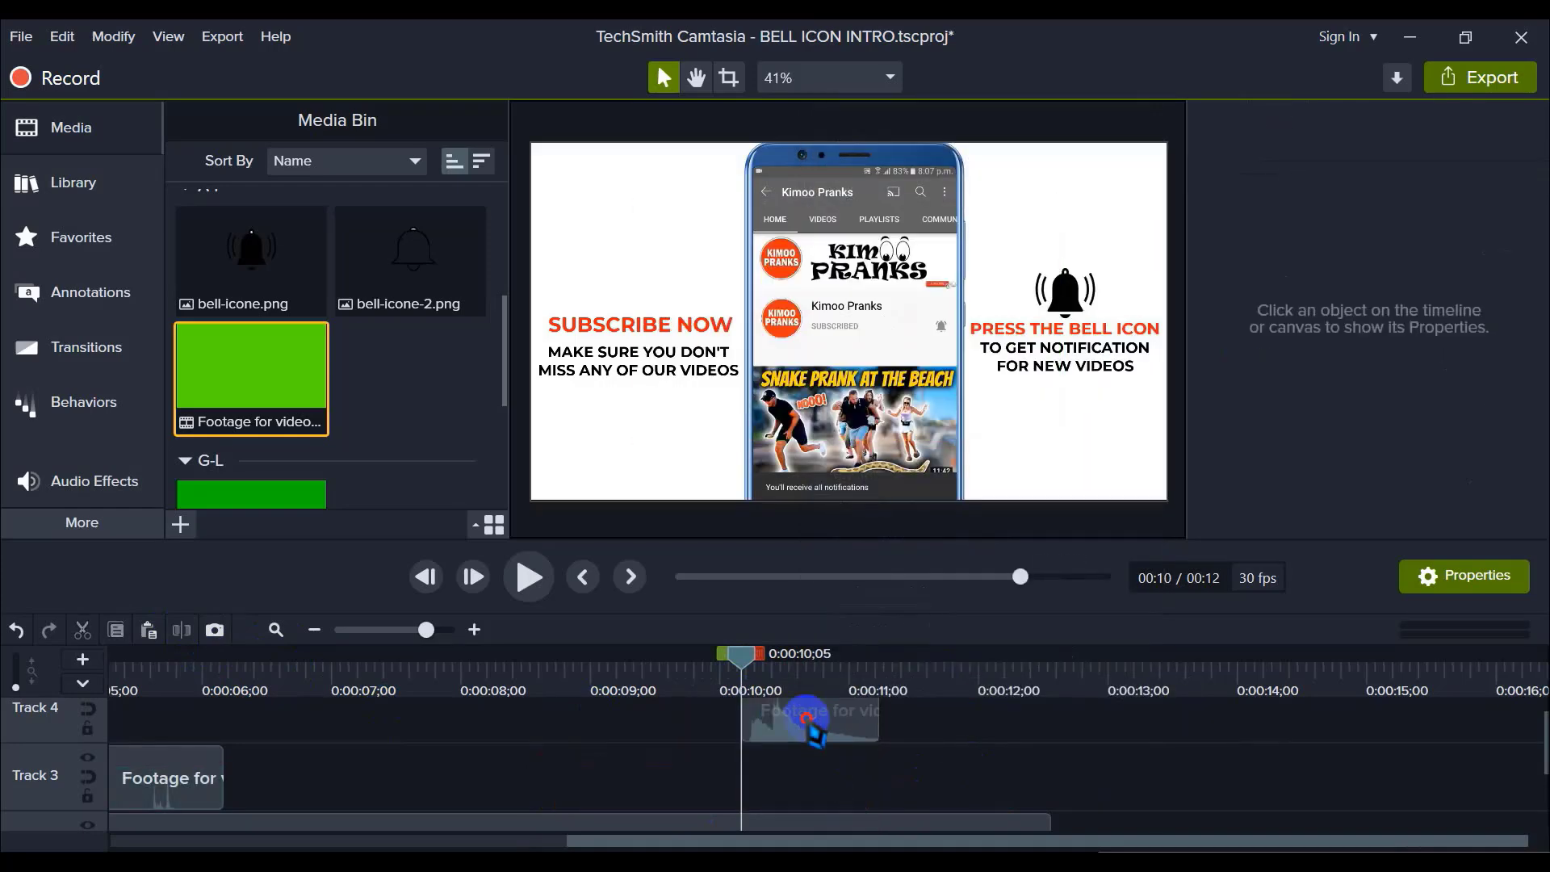
{"action": "left_click", "coordinate": [811, 799]}
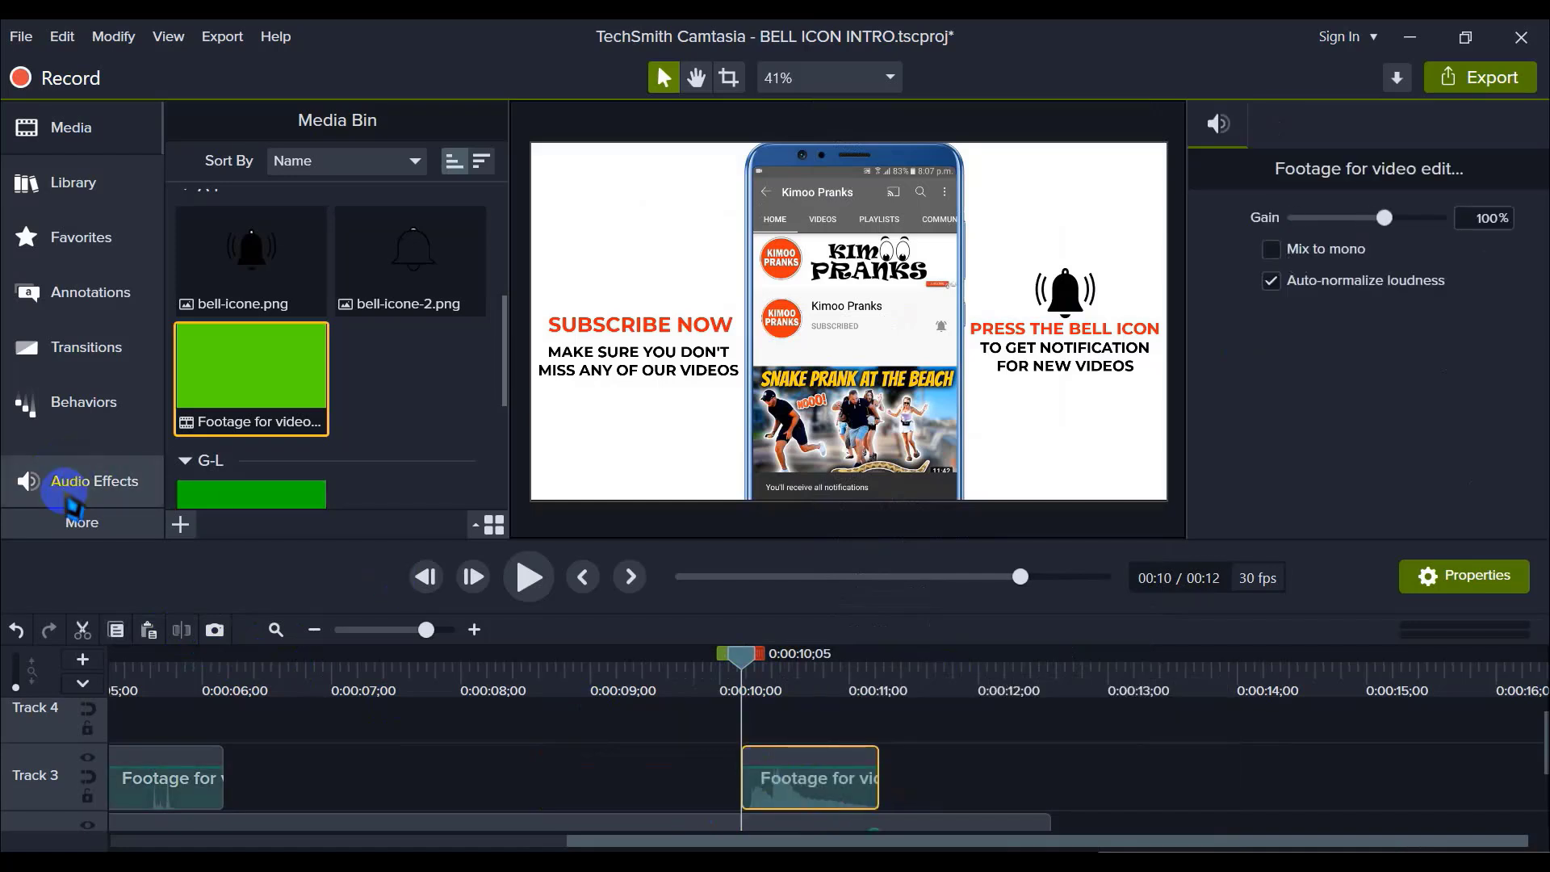
Step: Apply Audio Compression to the bell sound and move it on Track 3 to start at about 0:00:08;21
{"action": "left_click", "coordinate": [73, 484]}
{"action": "left_click_drag", "start_coordinate": [254, 311], "coordinate": [808, 772]}
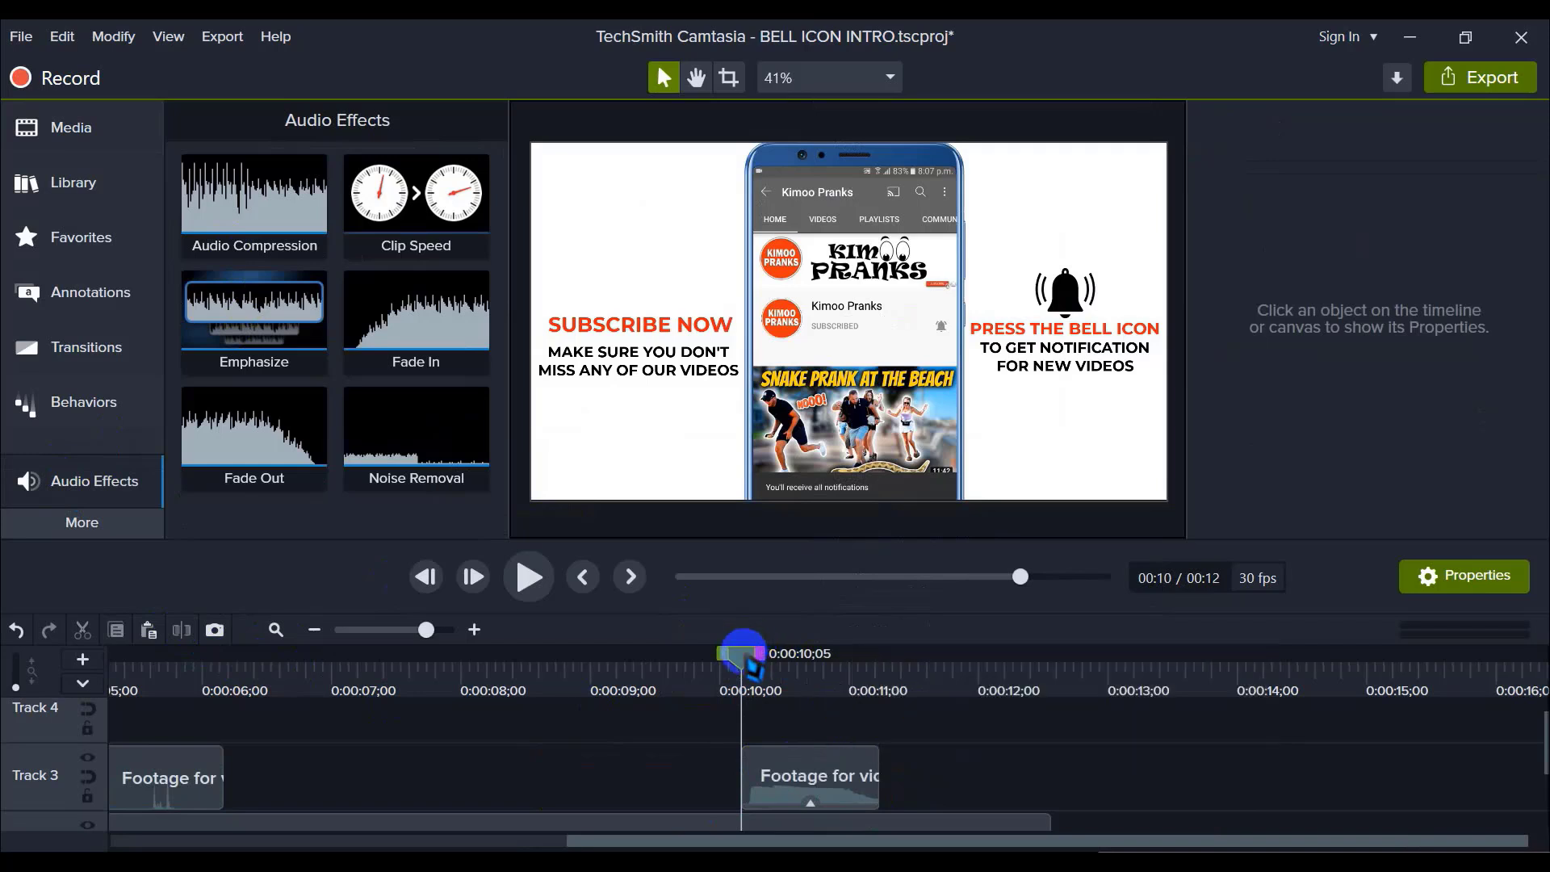
{"action": "left_click_drag", "start_coordinate": [744, 654], "coordinate": [580, 696]}
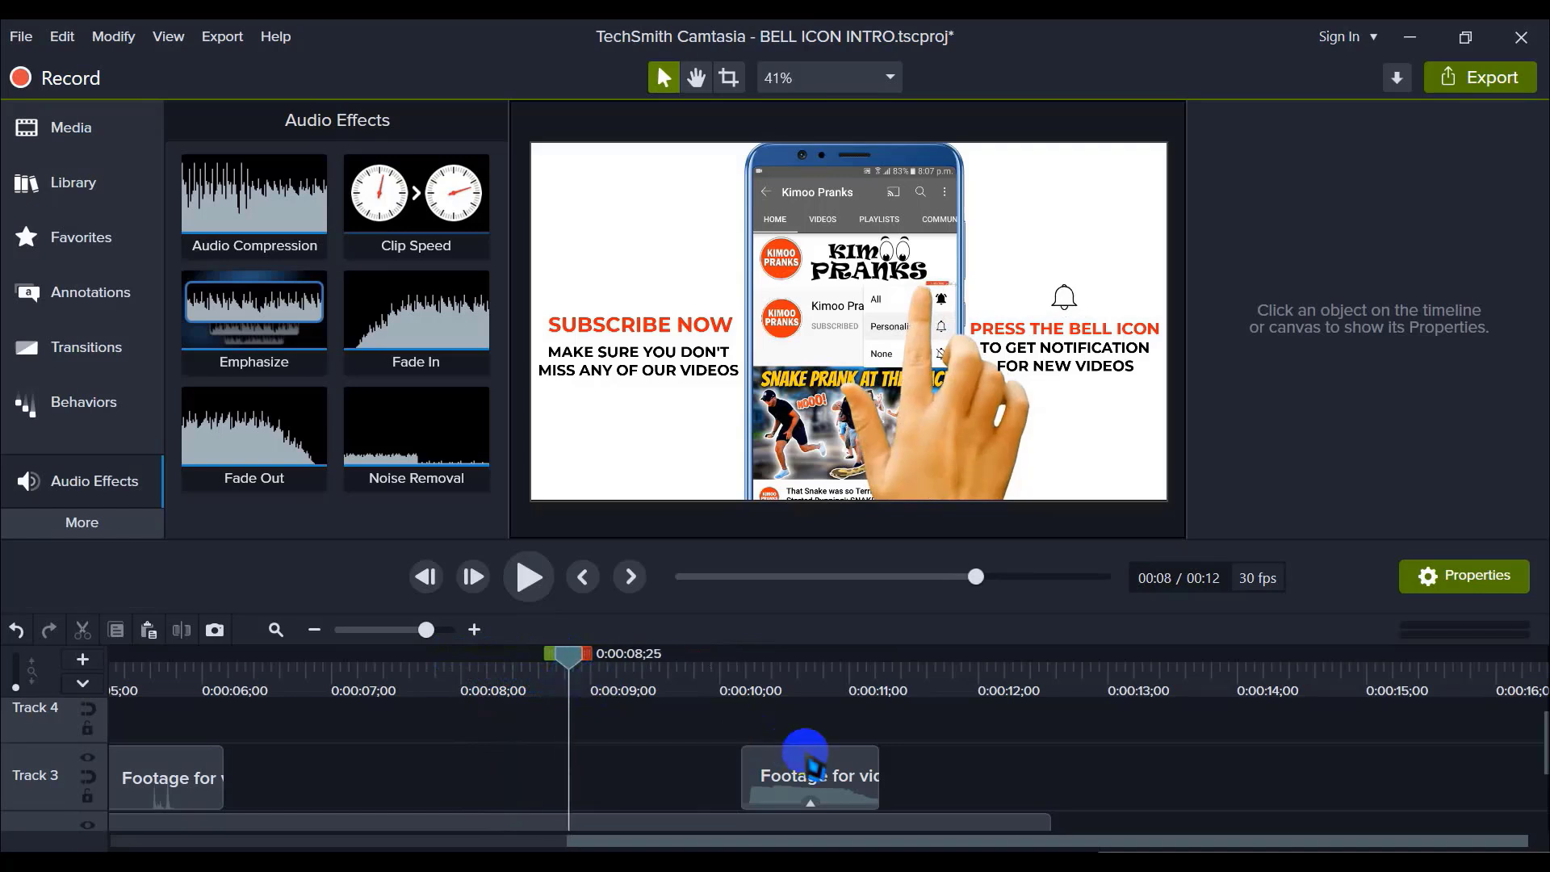
{"action": "left_click_drag", "start_coordinate": [746, 779], "coordinate": [604, 787]}
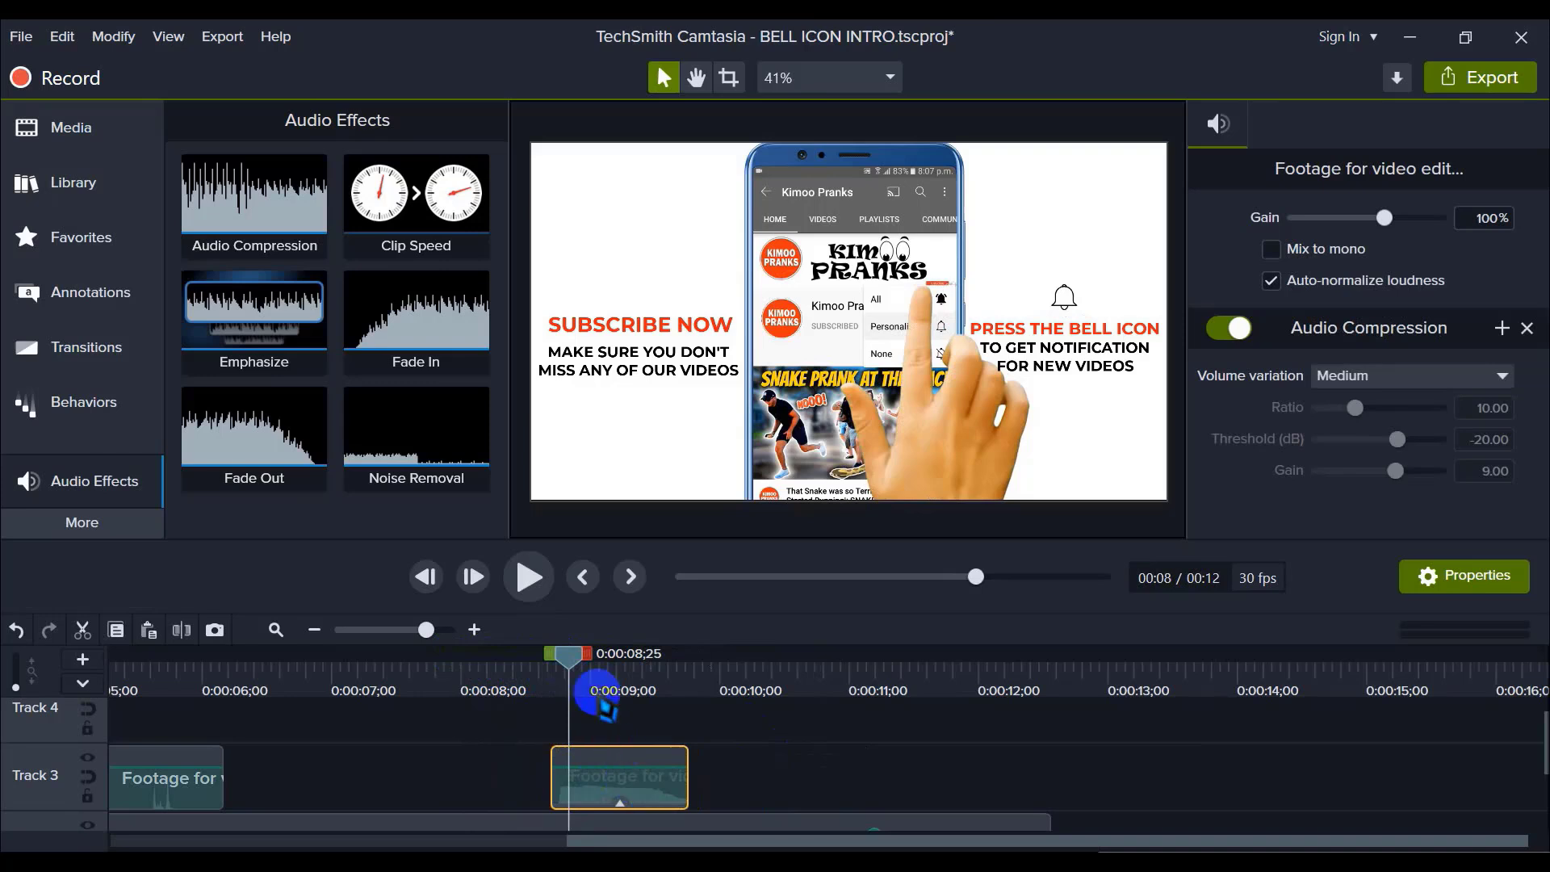
{"action": "left_click", "coordinate": [529, 578]}
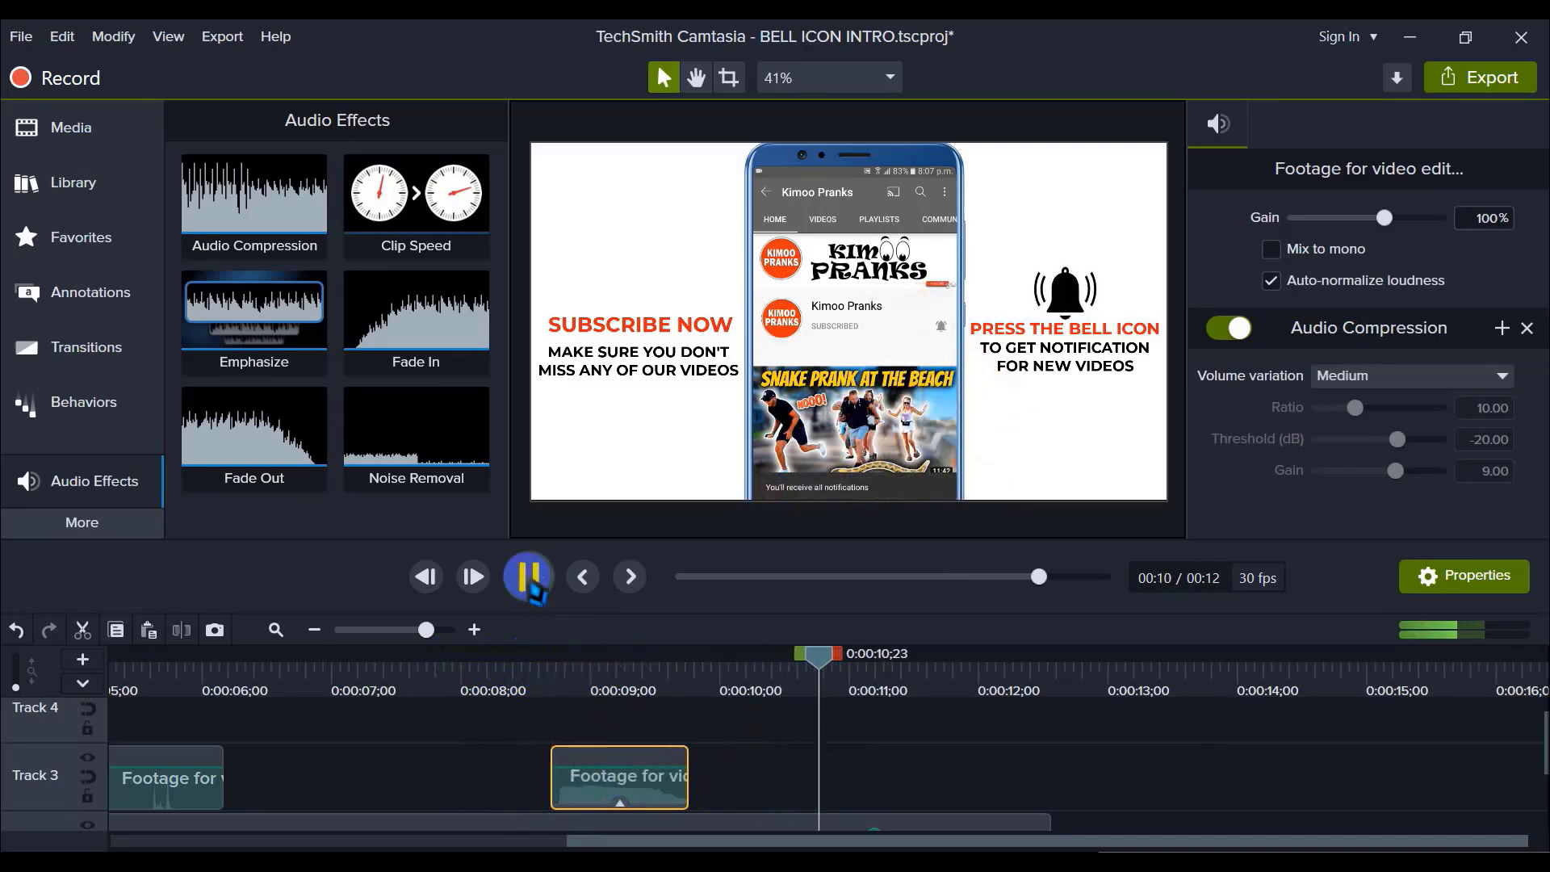
{"action": "left_click", "coordinate": [530, 578]}
Step: Lower the gain of the bell sound on Track 3 to 66%
{"action": "left_click", "coordinate": [343, 630]}
{"action": "left_click", "coordinate": [344, 630]}
{"action": "left_click", "coordinate": [343, 630]}
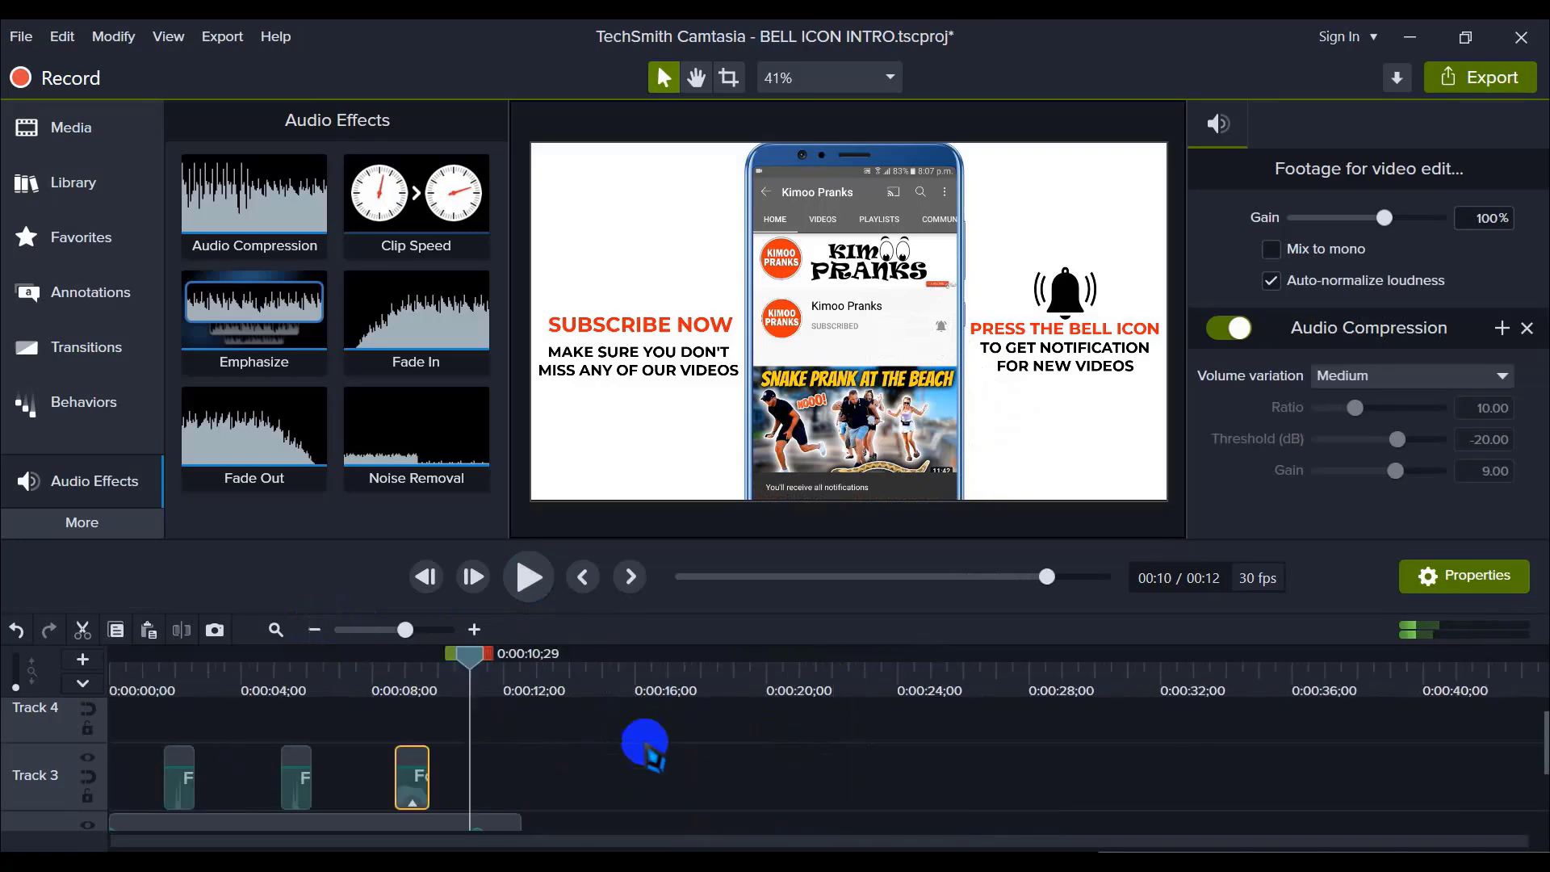
{"action": "left_click", "coordinate": [640, 737]}
{"action": "left_click_drag", "start_coordinate": [467, 657], "coordinate": [422, 657]}
{"action": "left_click", "coordinate": [414, 772]}
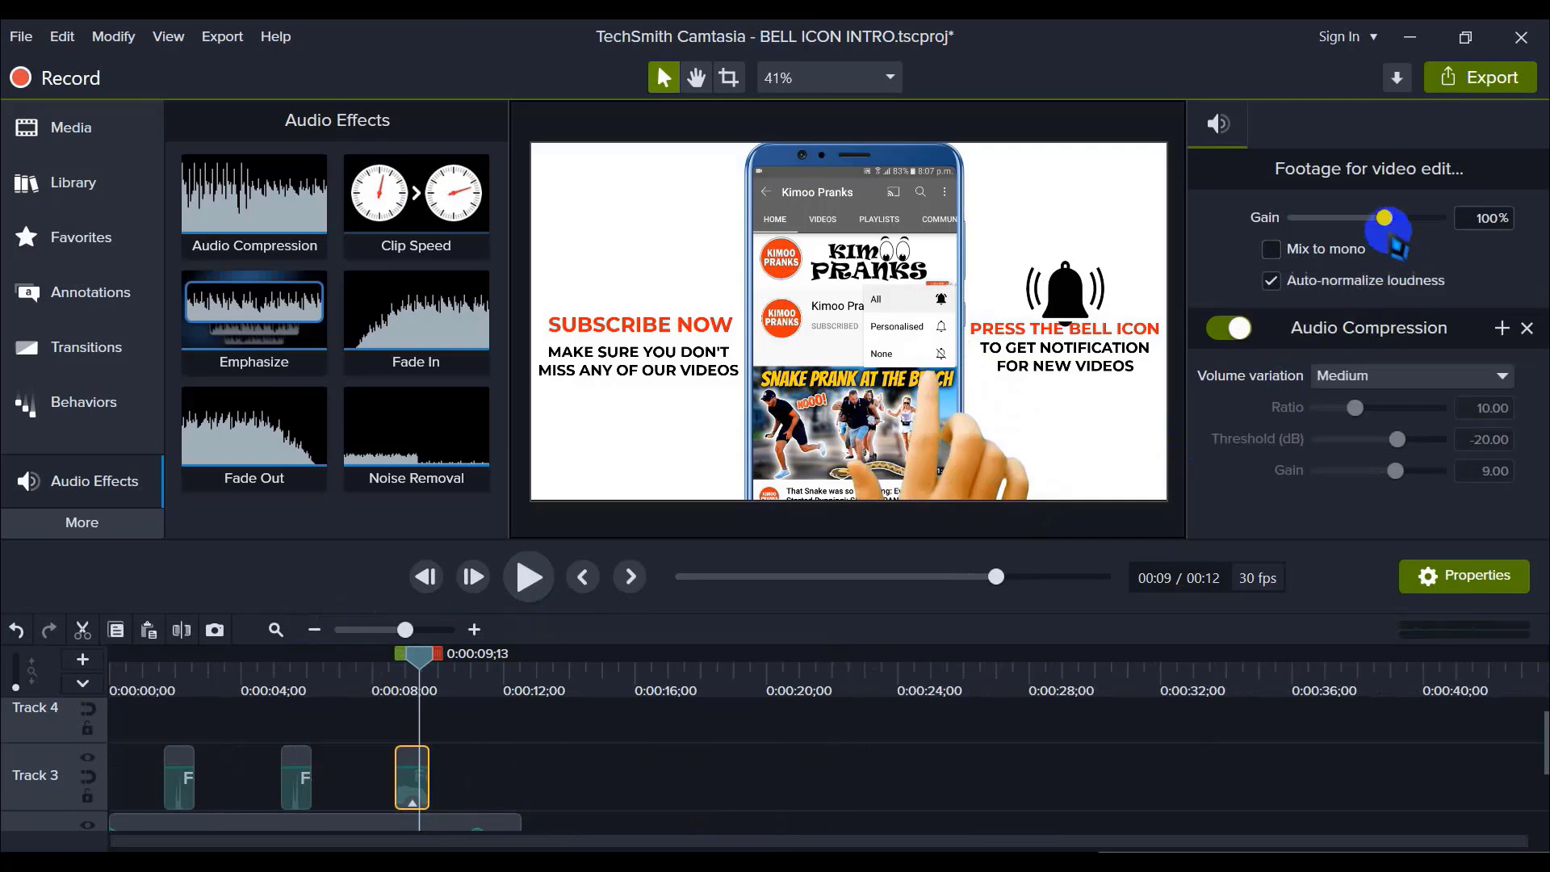
{"action": "left_click_drag", "start_coordinate": [1384, 218], "coordinate": [1380, 218]}
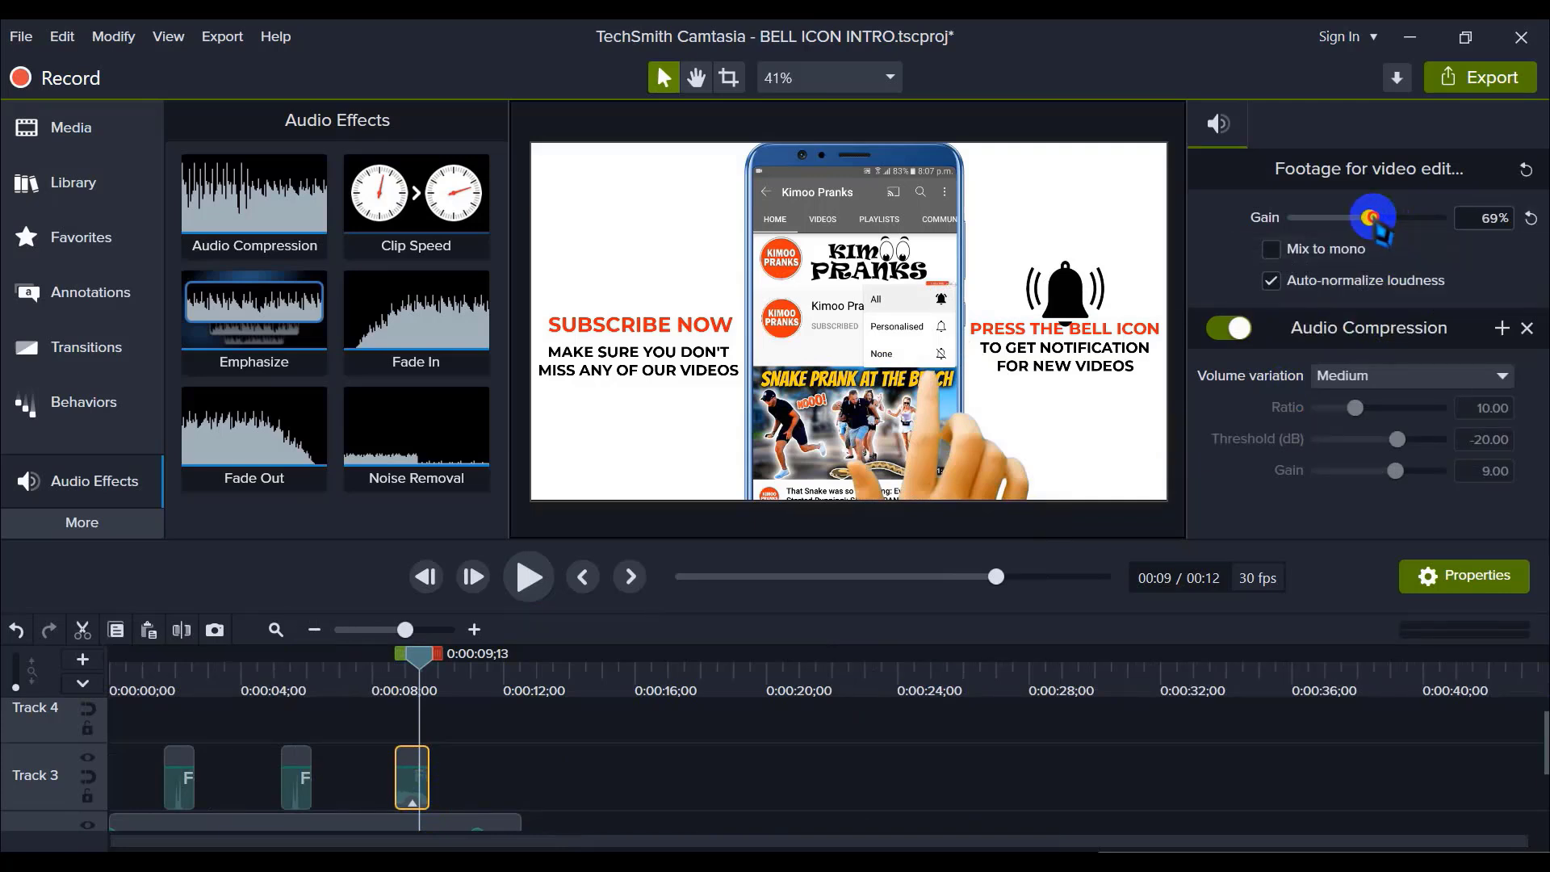
{"action": "left_click", "coordinate": [721, 753]}
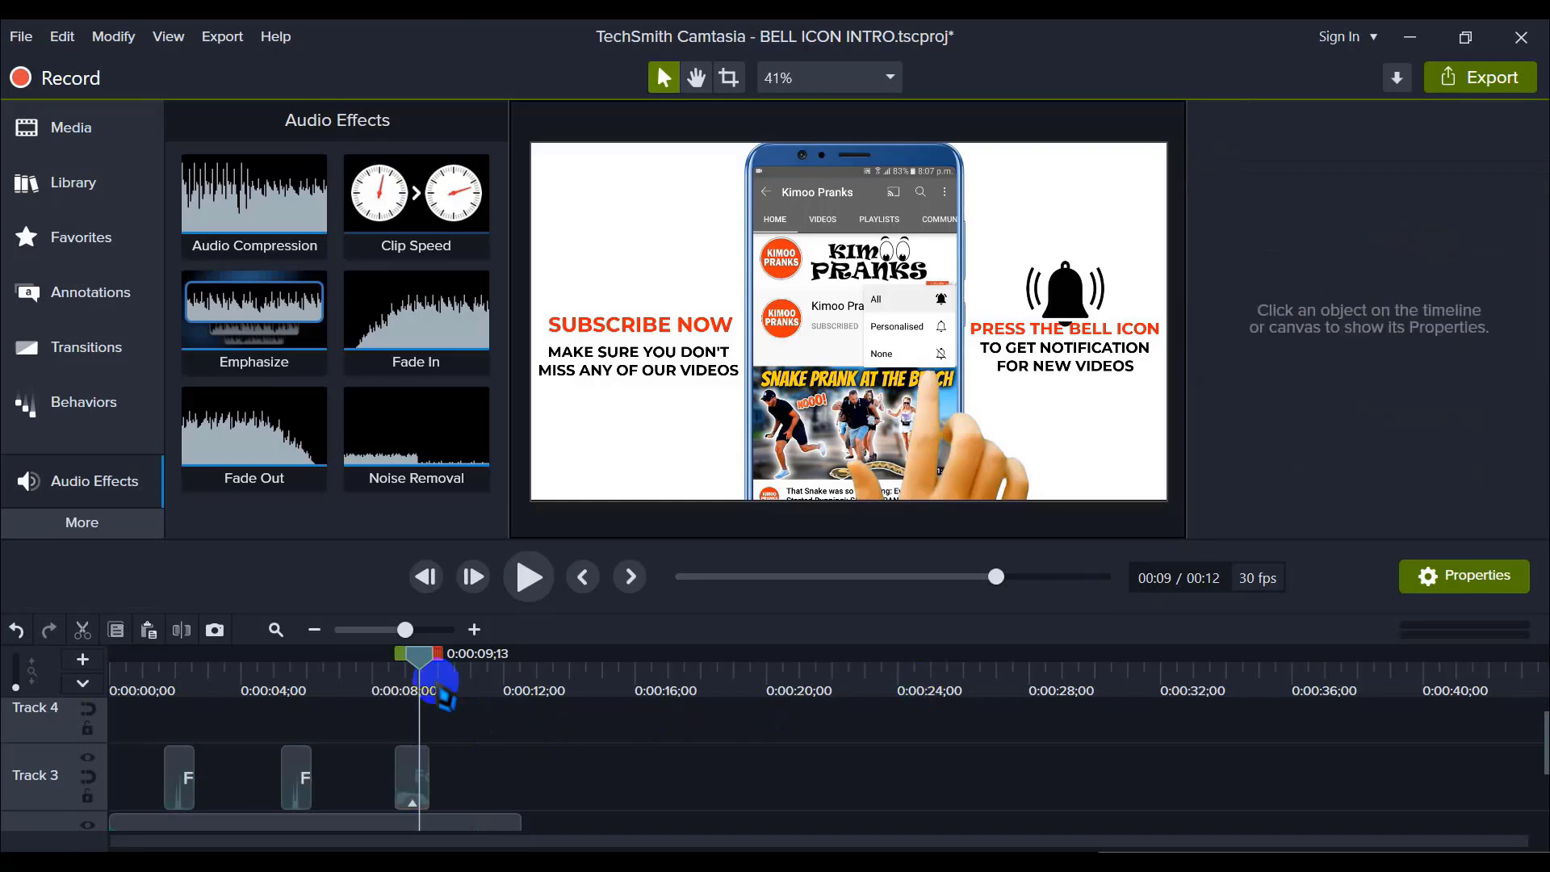
Step: Play back the ending and the intro from the start to check the sounds against the finger taps and music
{"action": "left_click_drag", "start_coordinate": [399, 659], "coordinate": [391, 658]}
{"action": "left_click", "coordinate": [527, 576]}
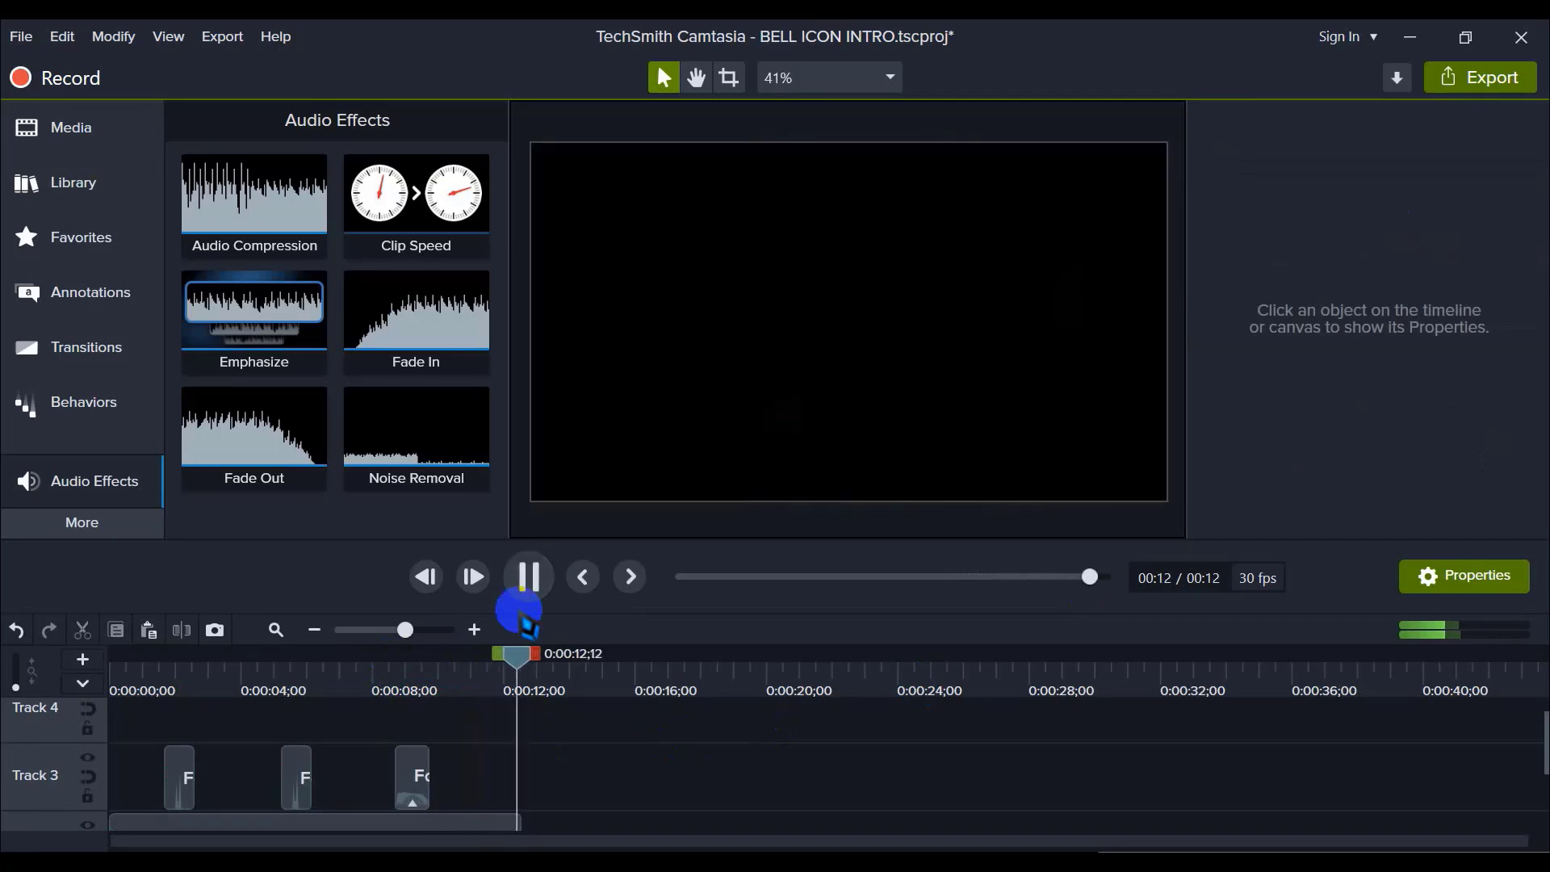
{"action": "left_click_drag", "start_coordinate": [519, 651], "coordinate": [70, 702]}
{"action": "scroll", "coordinate": [425, 783], "scroll_direction": "down", "scroll_amount": 2}
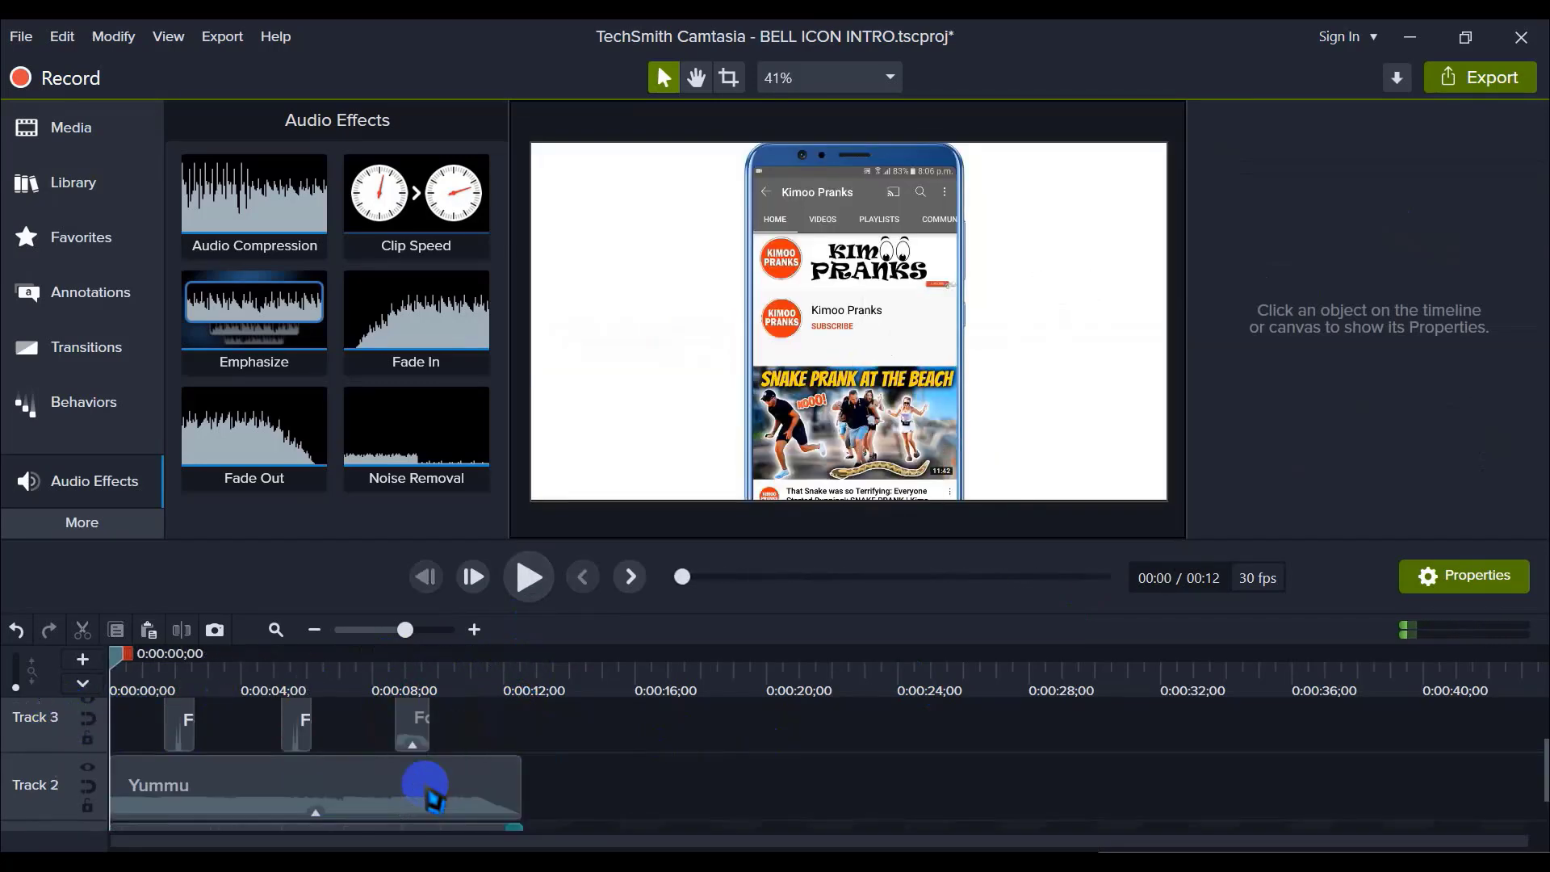
{"action": "scroll", "coordinate": [426, 787], "scroll_direction": "down", "scroll_amount": 1}
{"action": "left_click", "coordinate": [269, 744]}
{"action": "left_click", "coordinate": [617, 761]}
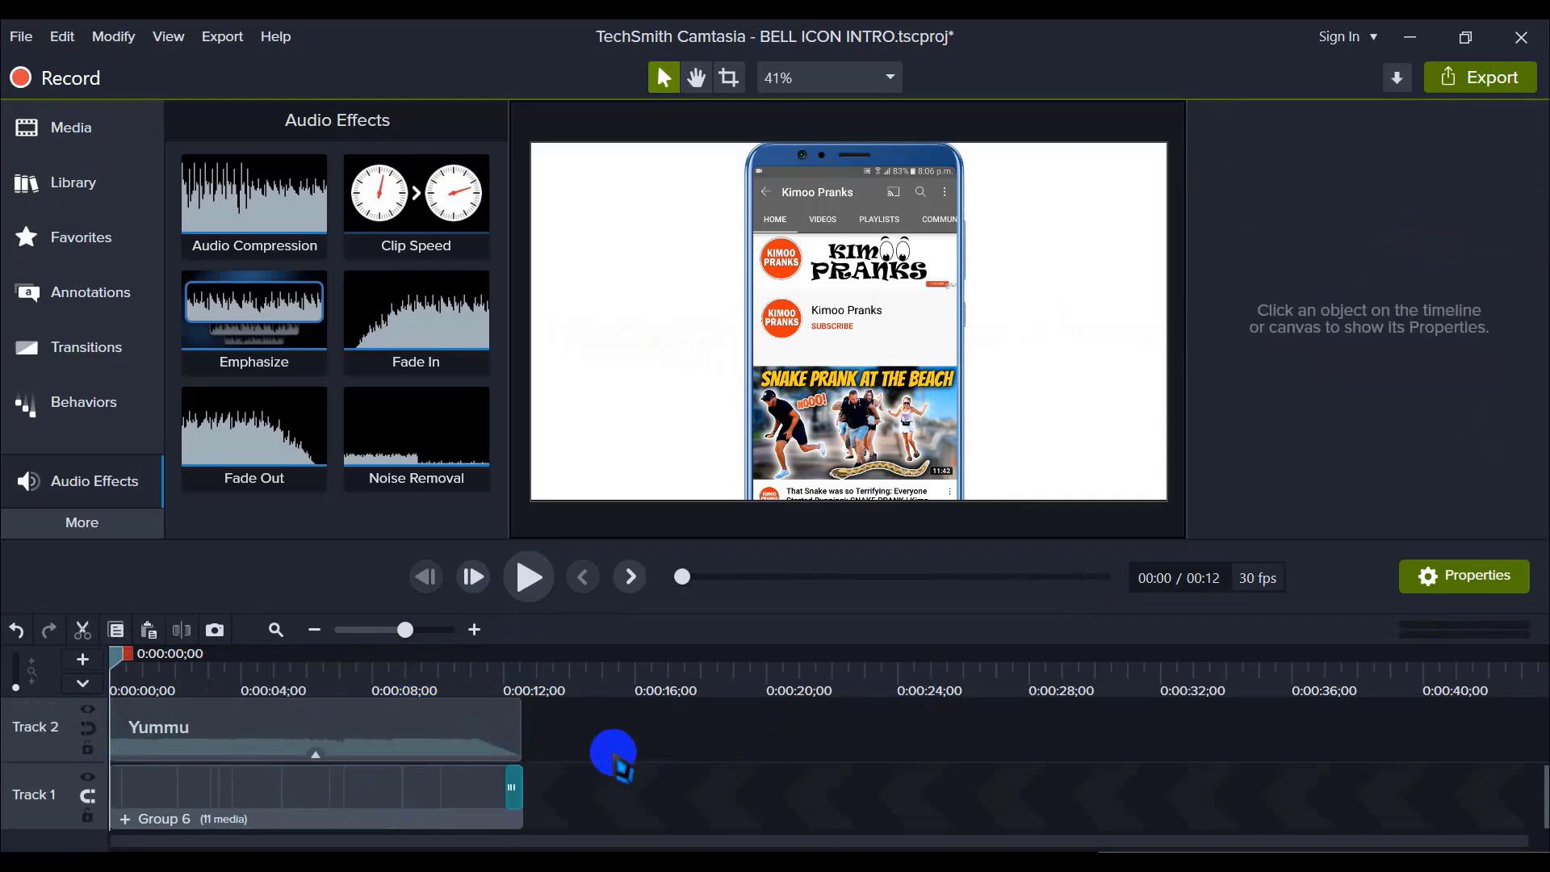
{"action": "scroll", "coordinate": [605, 791], "scroll_direction": "up", "scroll_amount": 1}
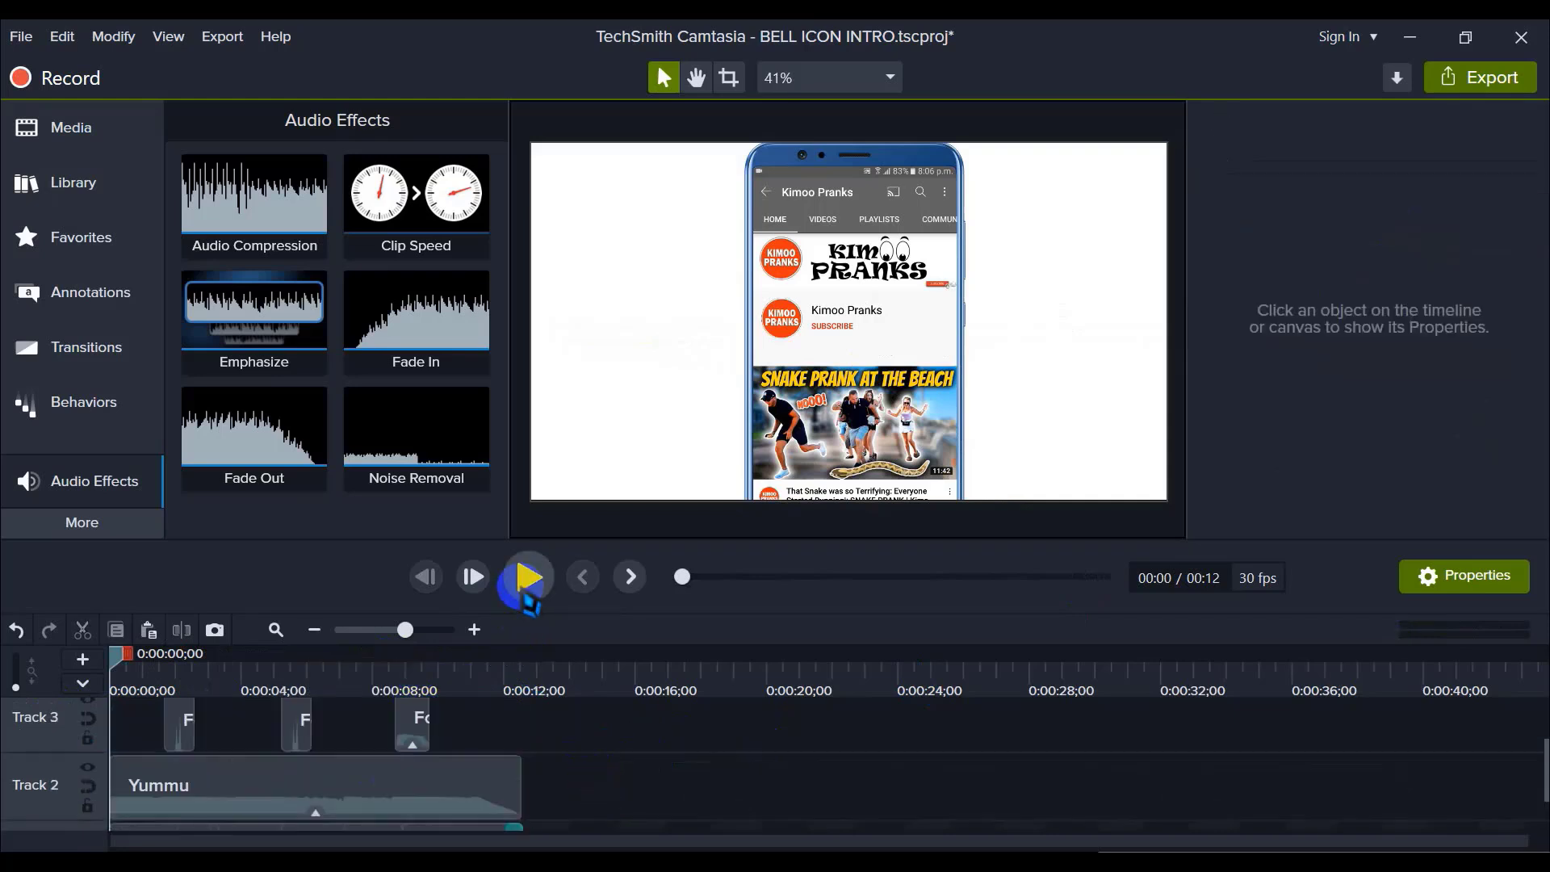
{"action": "left_click", "coordinate": [533, 580]}
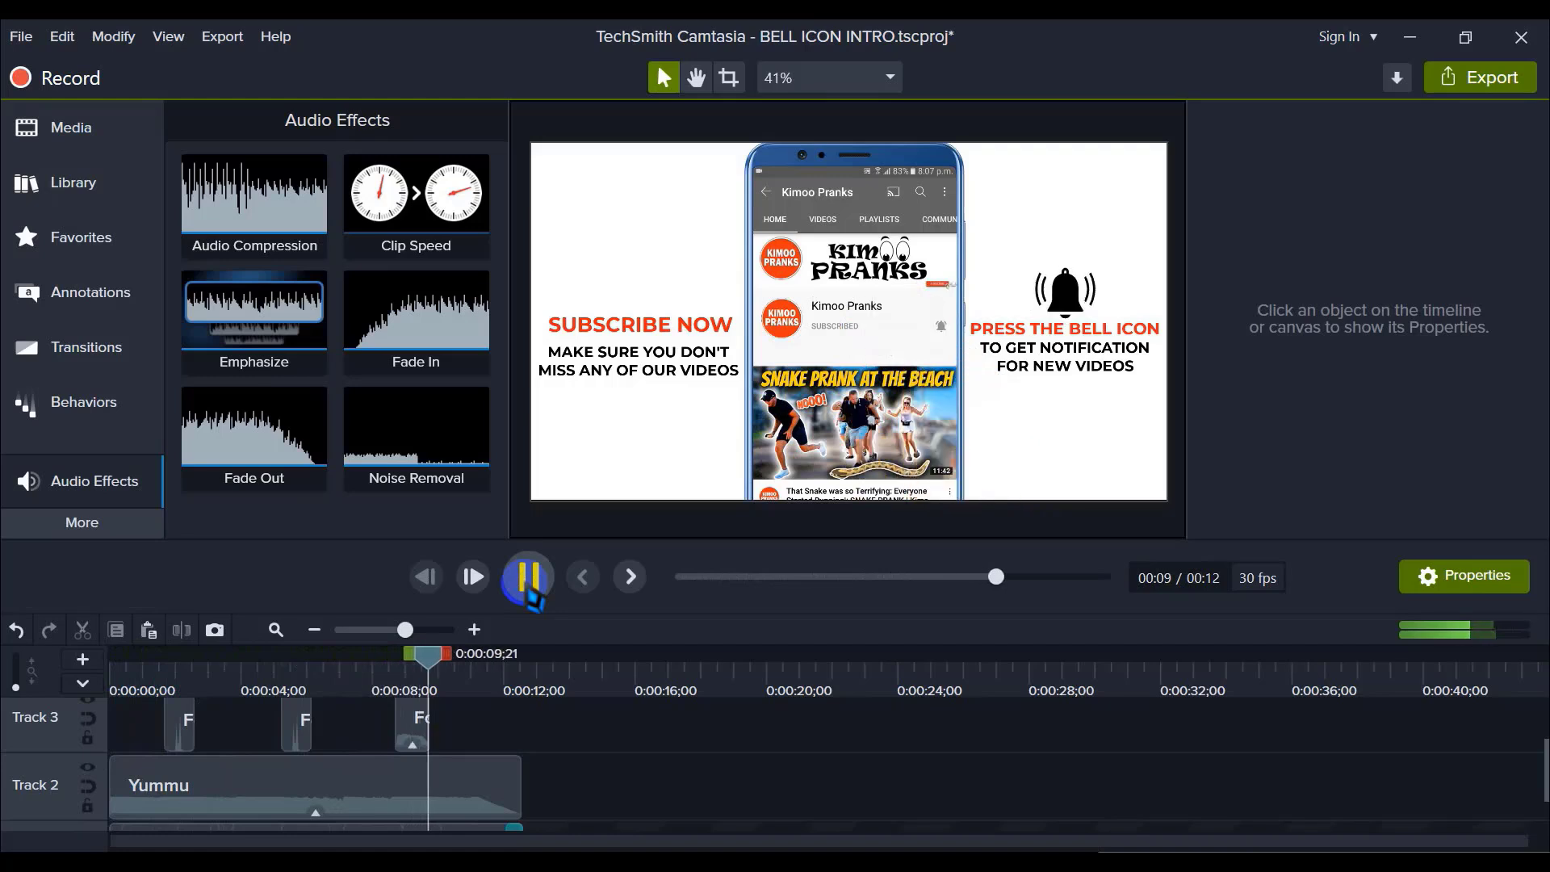
{"action": "key", "text": "space"}
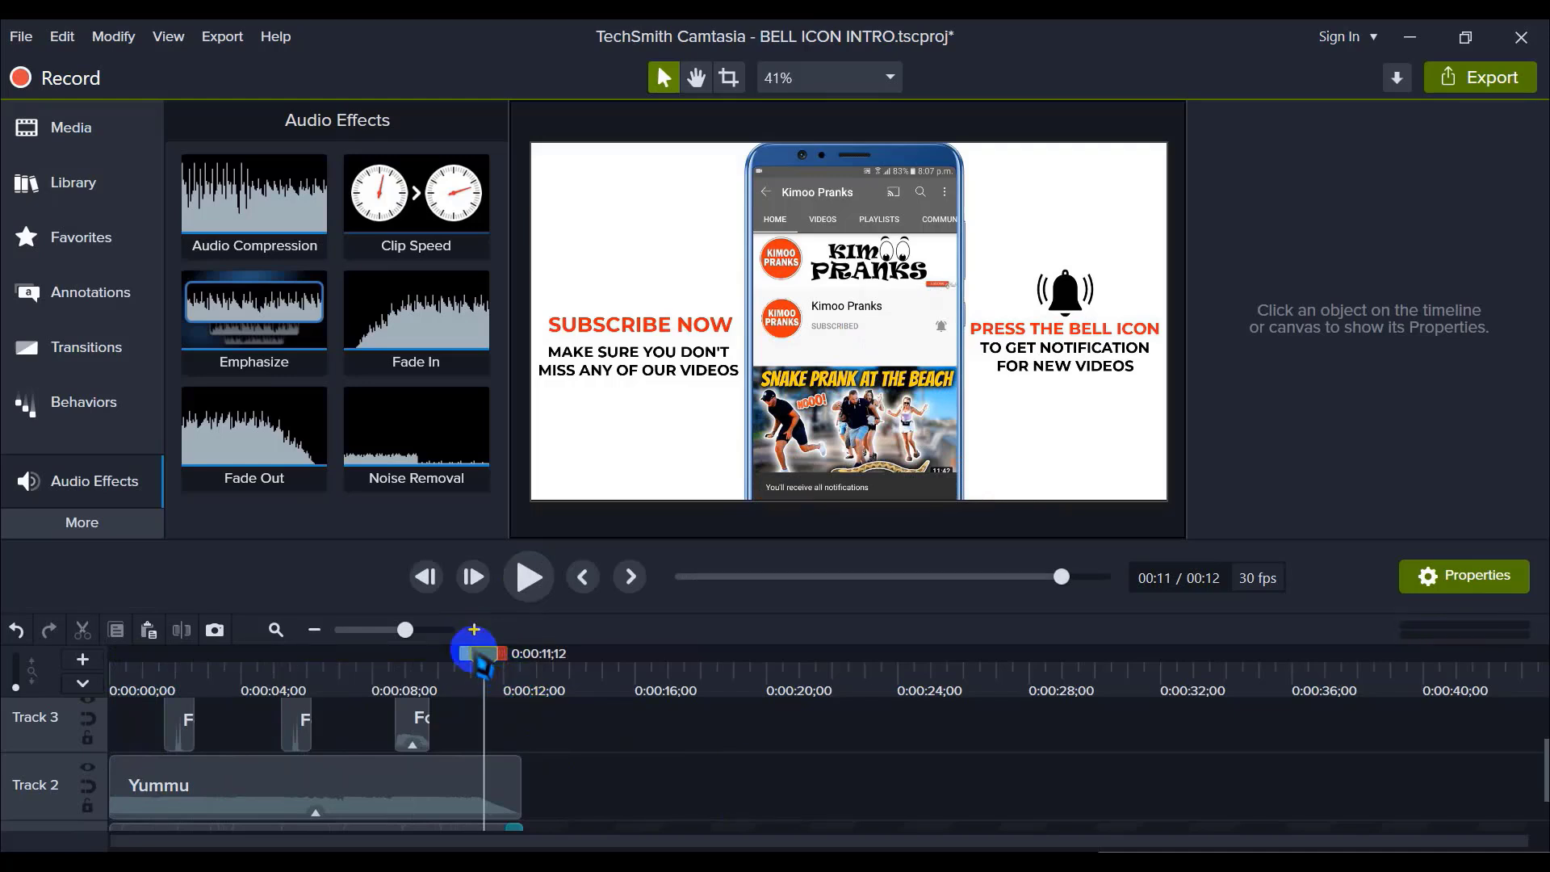
Step: Copy the second click sound from Track 3 and paste it on Track 4 at about 0:00:08;16, above the bell sound's start
{"action": "left_click_drag", "start_coordinate": [484, 655], "coordinate": [385, 657]}
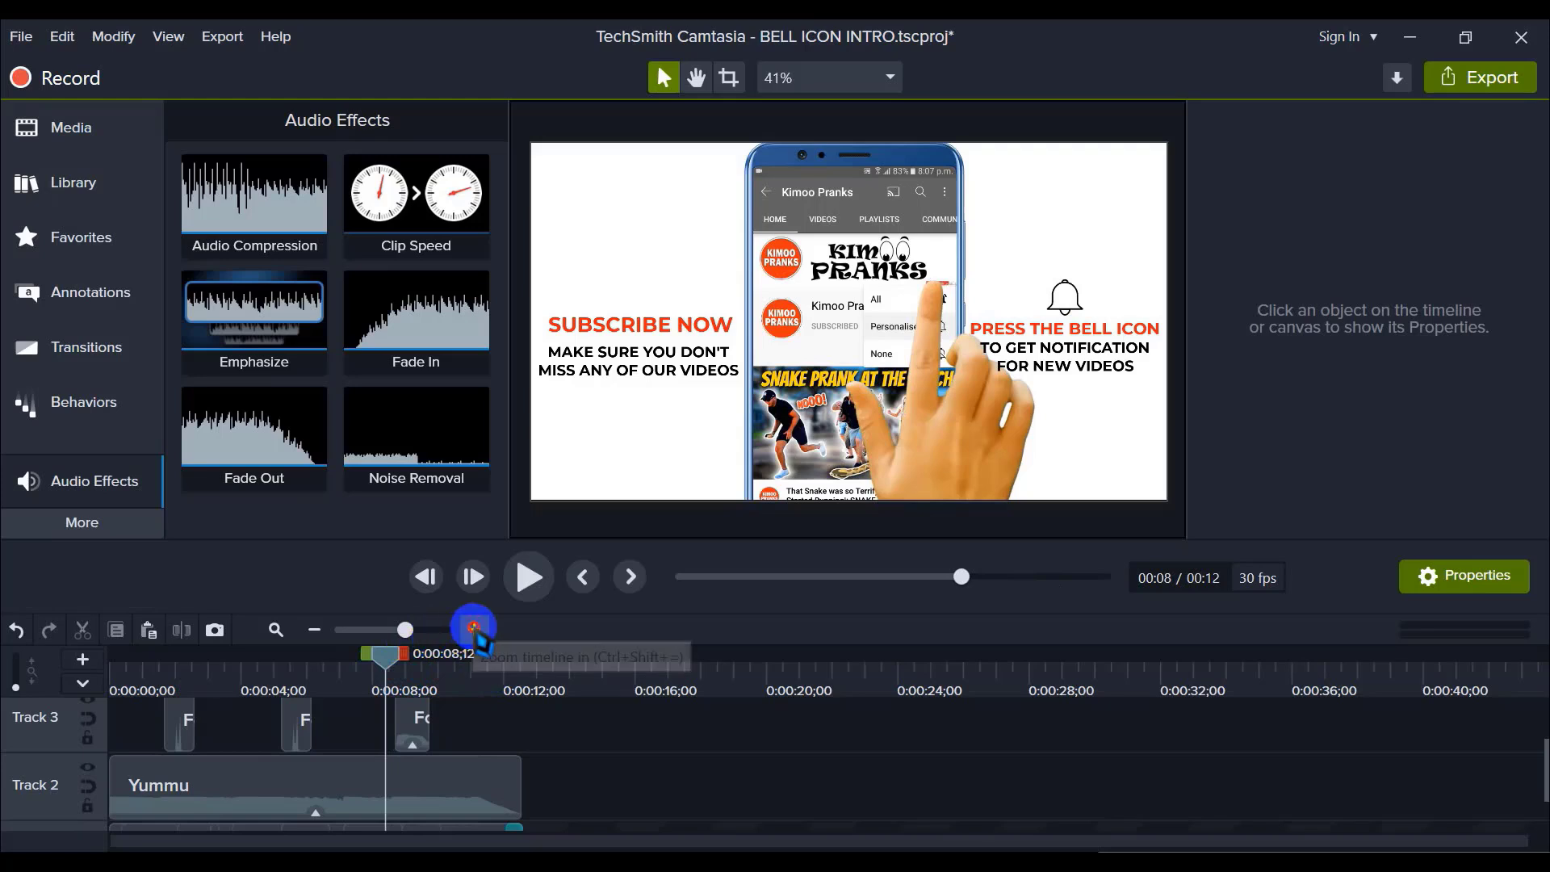
{"action": "left_click", "coordinate": [474, 630]}
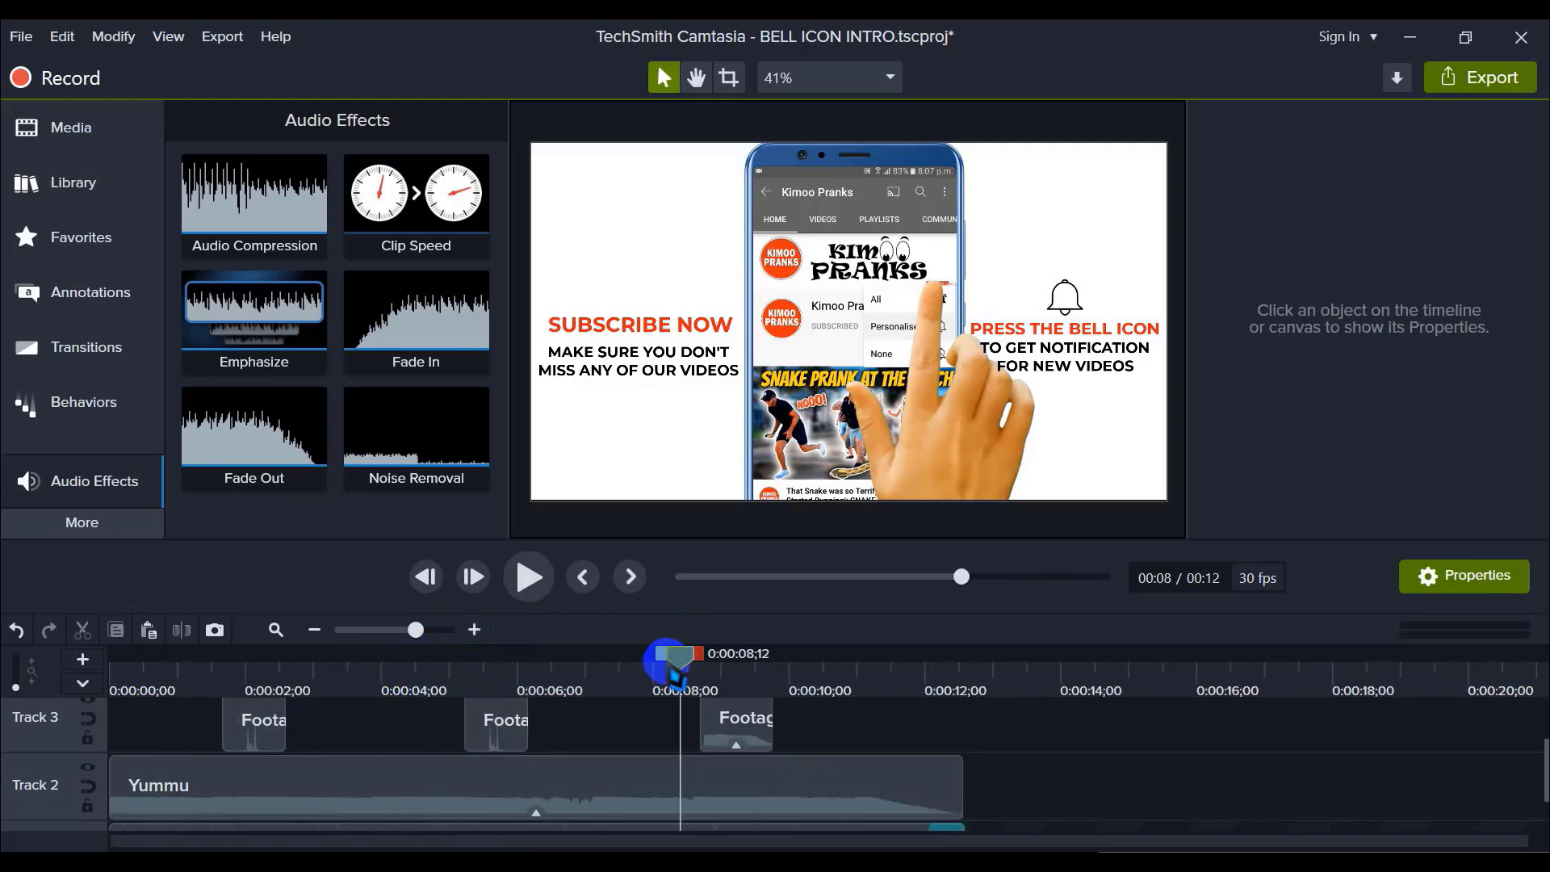
{"action": "mouse_move", "coordinate": [681, 659]}
{"action": "left_mouse_down"}
{"action": "mouse_move", "coordinate": [759, 660]}
{"action": "mouse_move", "coordinate": [694, 664]}
{"action": "left_mouse_up"}
{"action": "left_click", "coordinate": [737, 731]}
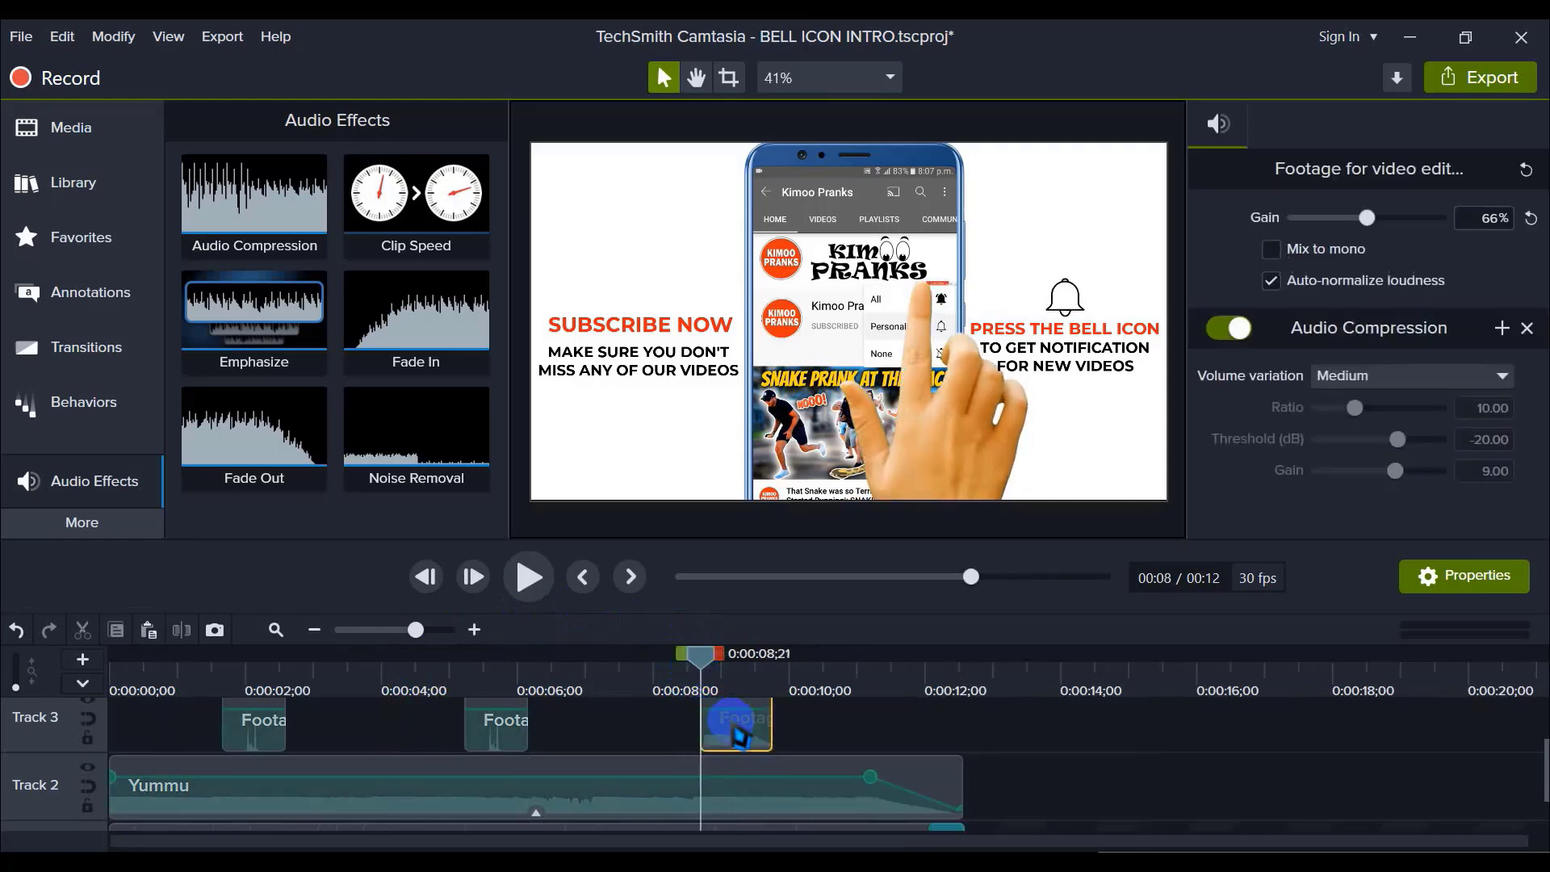
{"action": "scroll", "coordinate": [736, 734], "scroll_direction": "up", "scroll_amount": 2}
{"action": "left_click", "coordinate": [505, 801]}
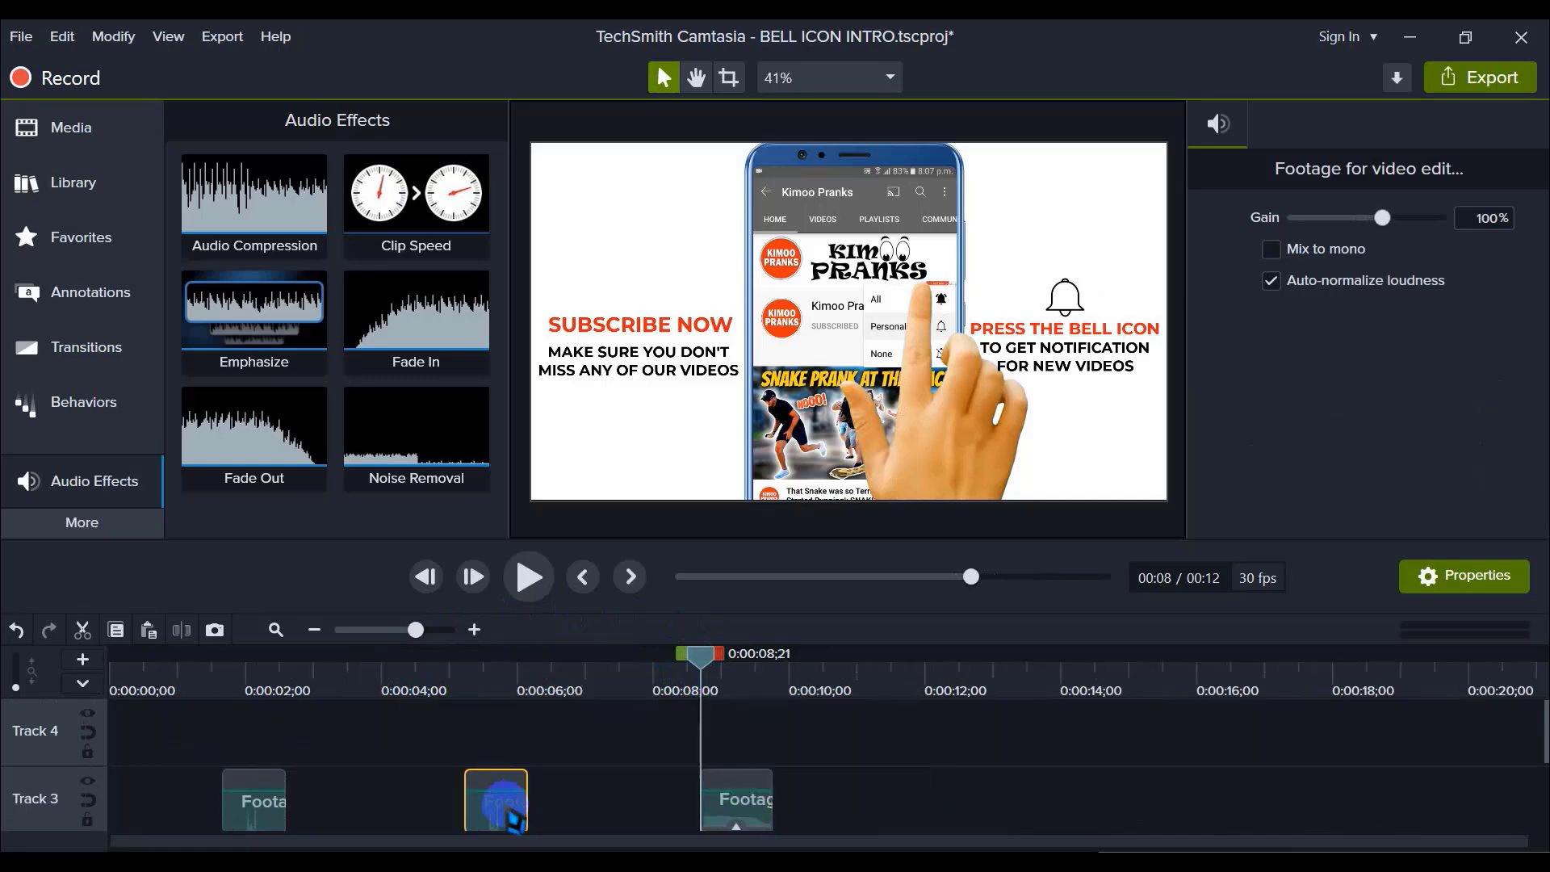
{"action": "right_click", "coordinate": [507, 806]}
{"action": "left_click", "coordinate": [734, 735]}
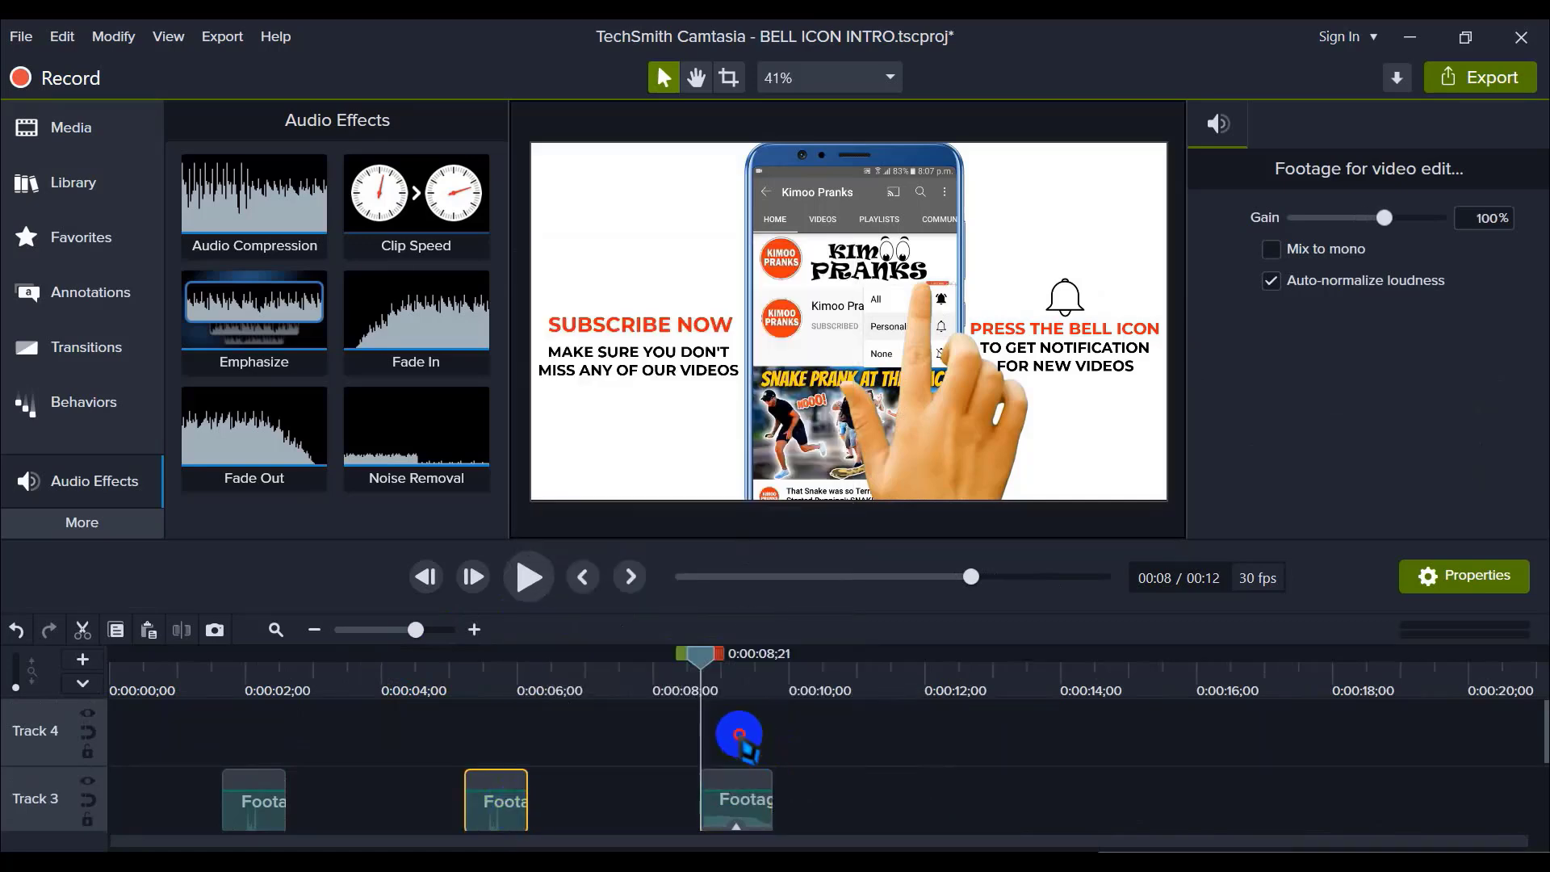
{"action": "right_click", "coordinate": [735, 739]}
{"action": "left_click", "coordinate": [788, 345]}
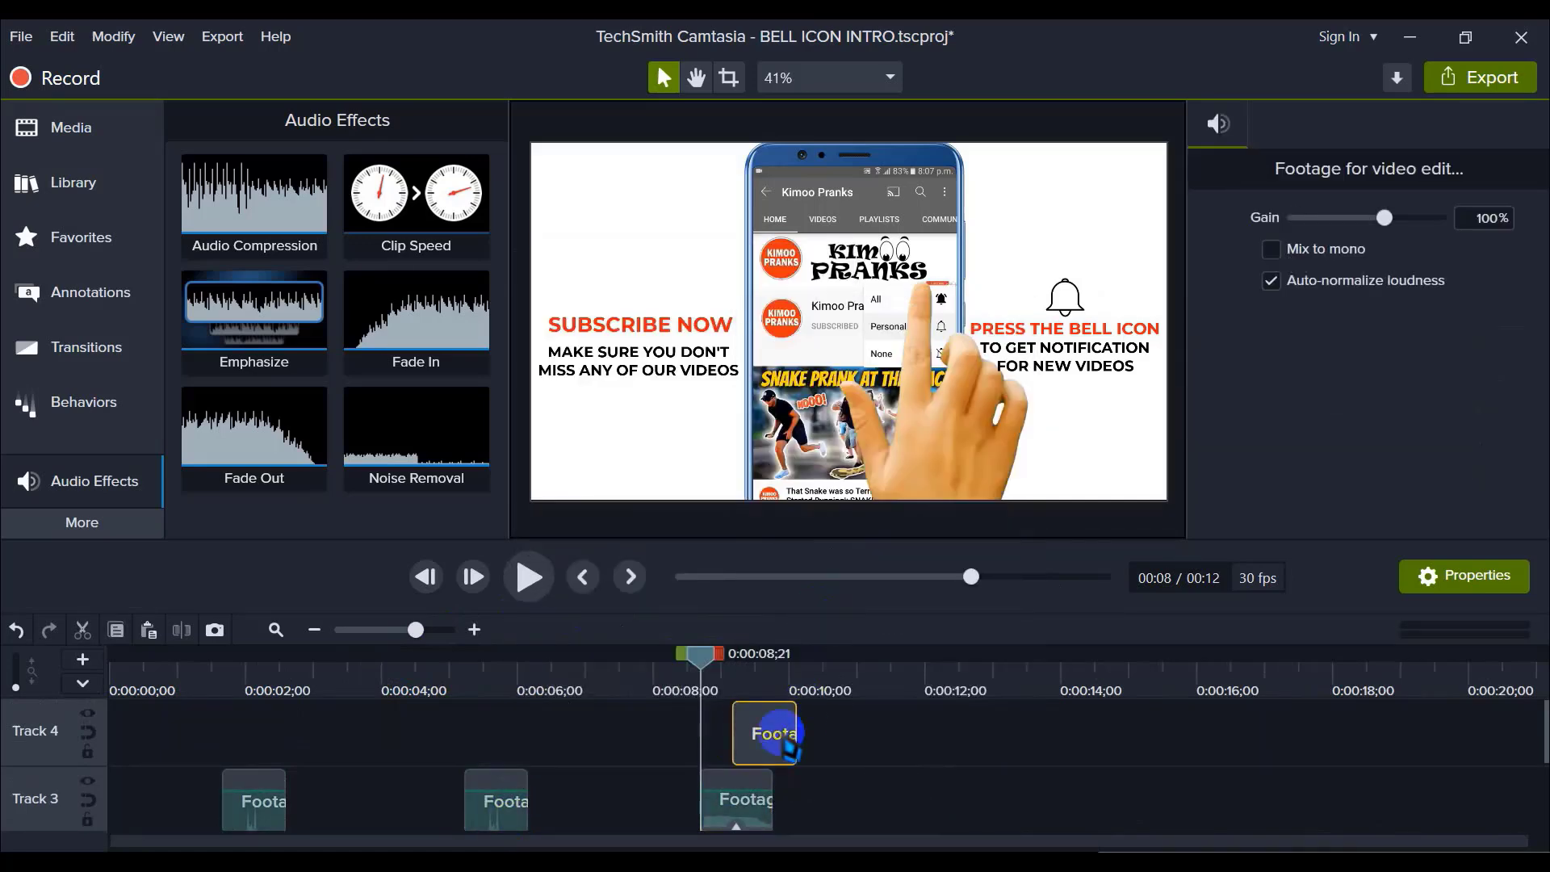
{"action": "left_click_drag", "start_coordinate": [761, 740], "coordinate": [741, 742]}
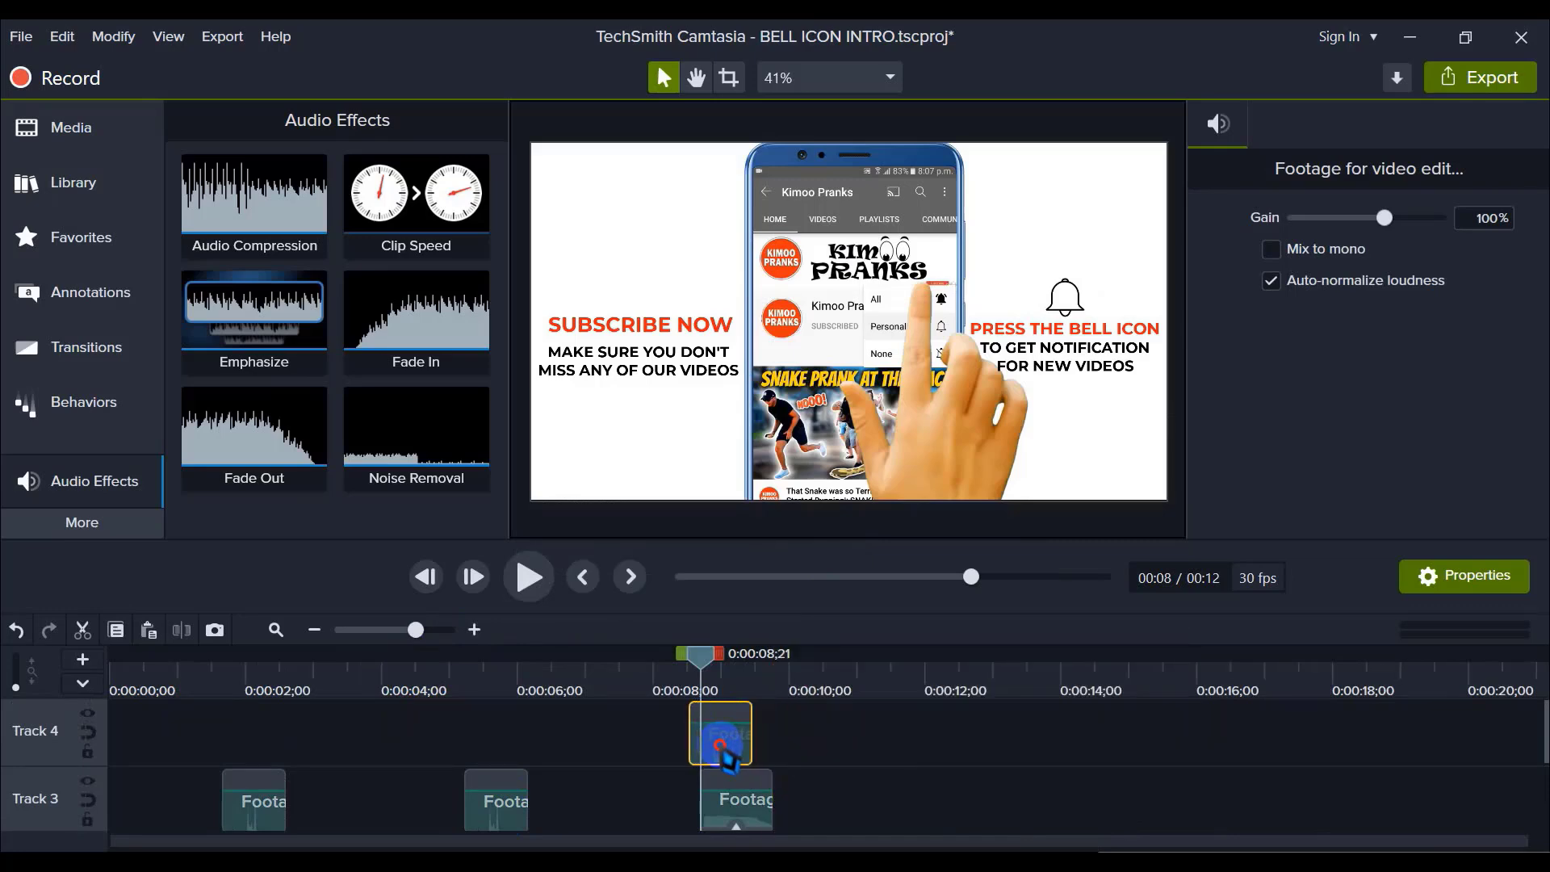
{"action": "left_click", "coordinate": [740, 804]}
{"action": "scroll", "coordinate": [738, 800], "scroll_direction": "down", "scroll_amount": 1}
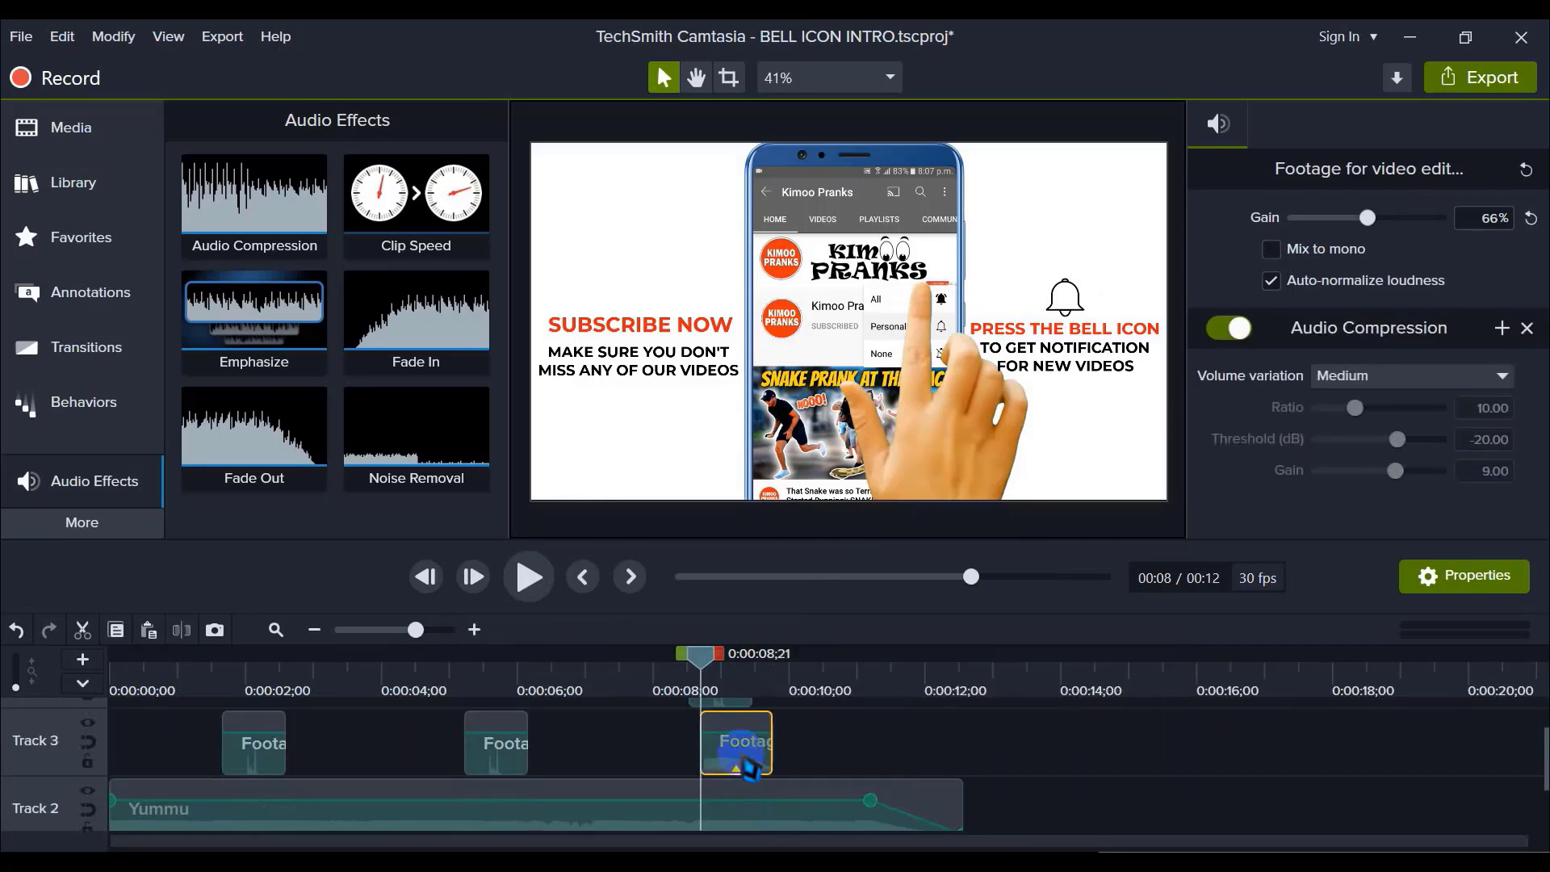
{"action": "right_click", "coordinate": [741, 755]}
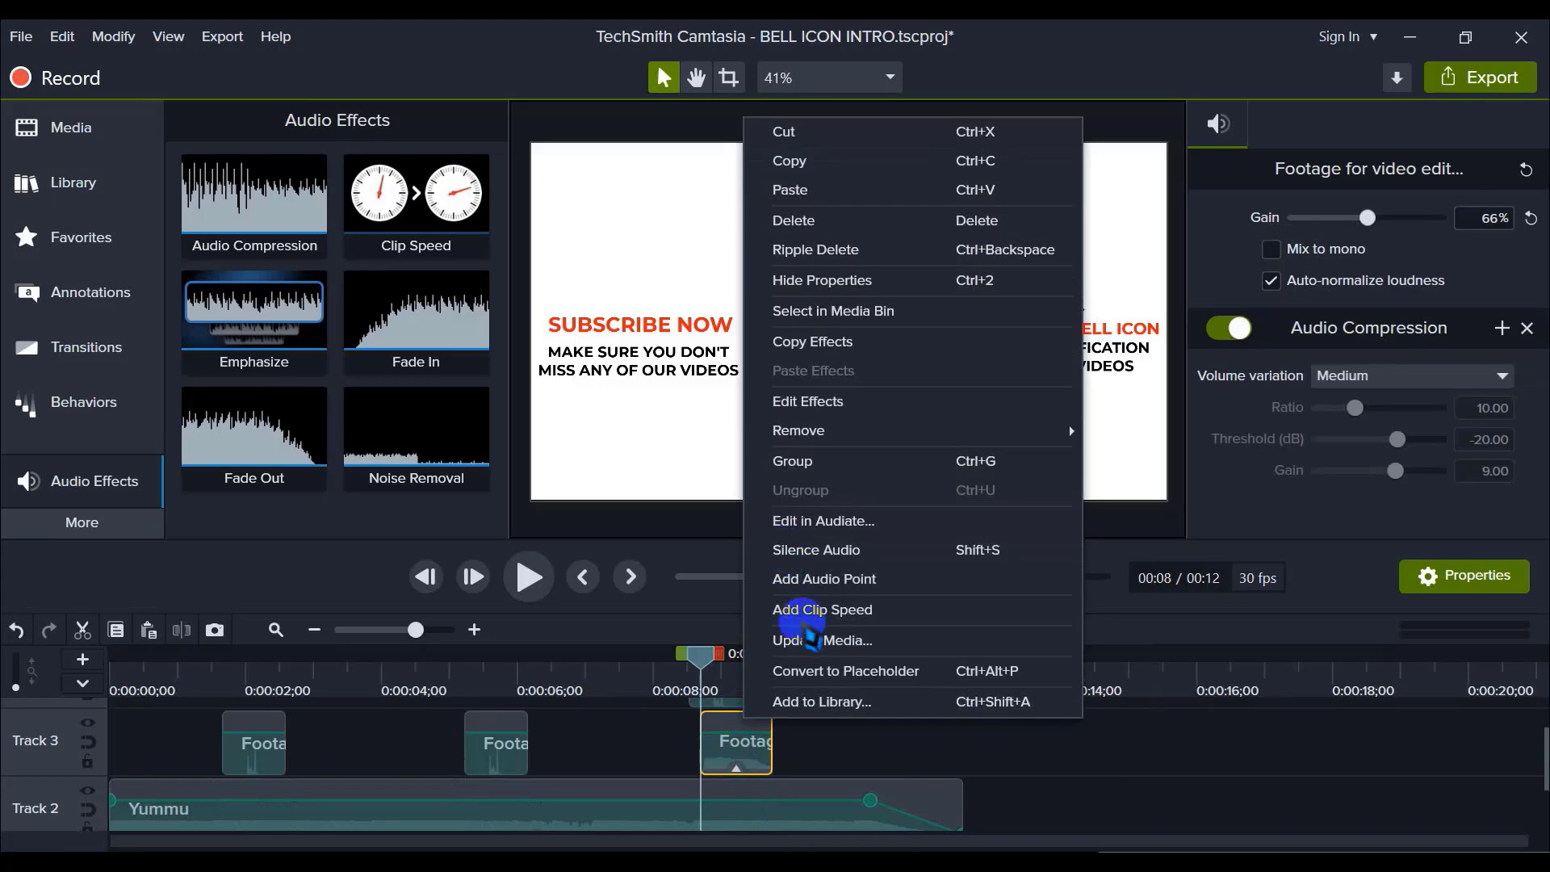
{"action": "left_click", "coordinate": [825, 753]}
{"action": "left_click", "coordinate": [824, 751]}
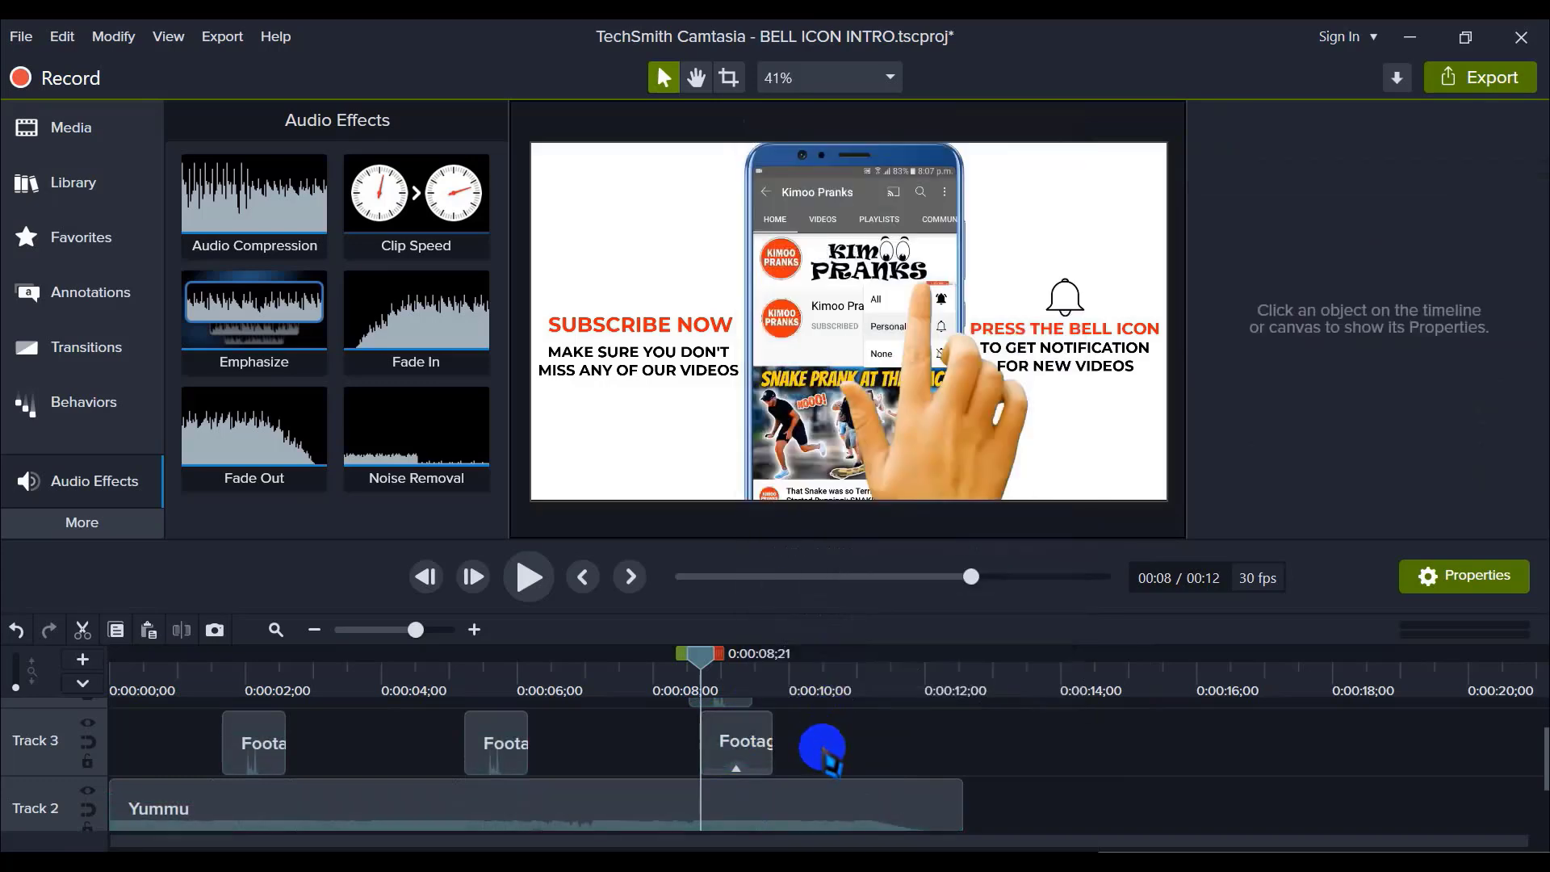
Step: Play back the bell icon tap from about 0:00:08 to check the overlapping click and bell sounds
{"action": "left_click_drag", "start_coordinate": [710, 654], "coordinate": [686, 654]}
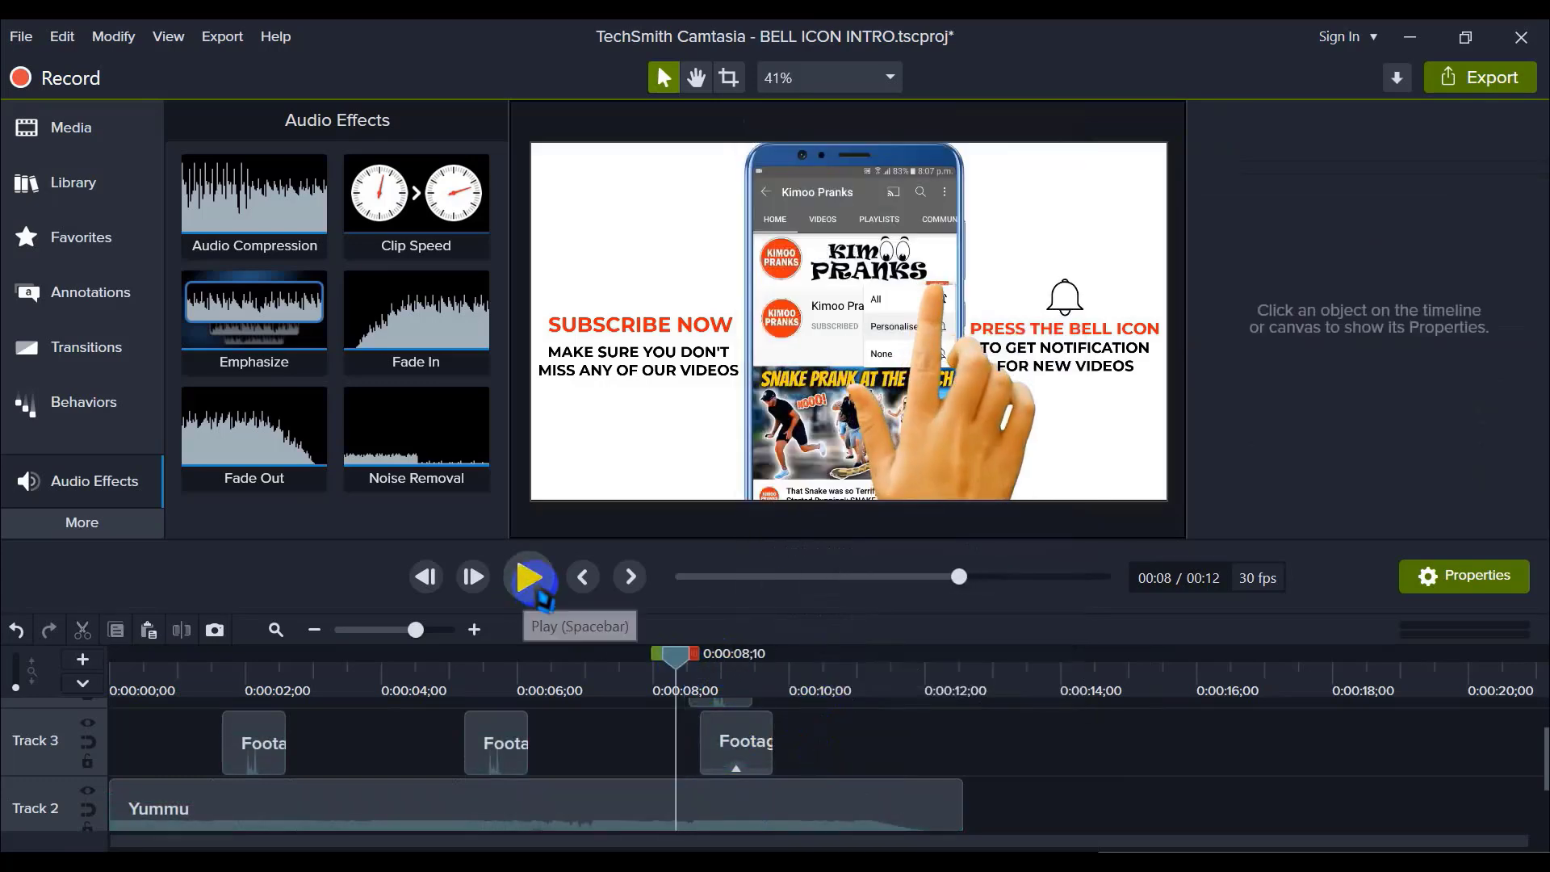
{"action": "left_click", "coordinate": [539, 595]}
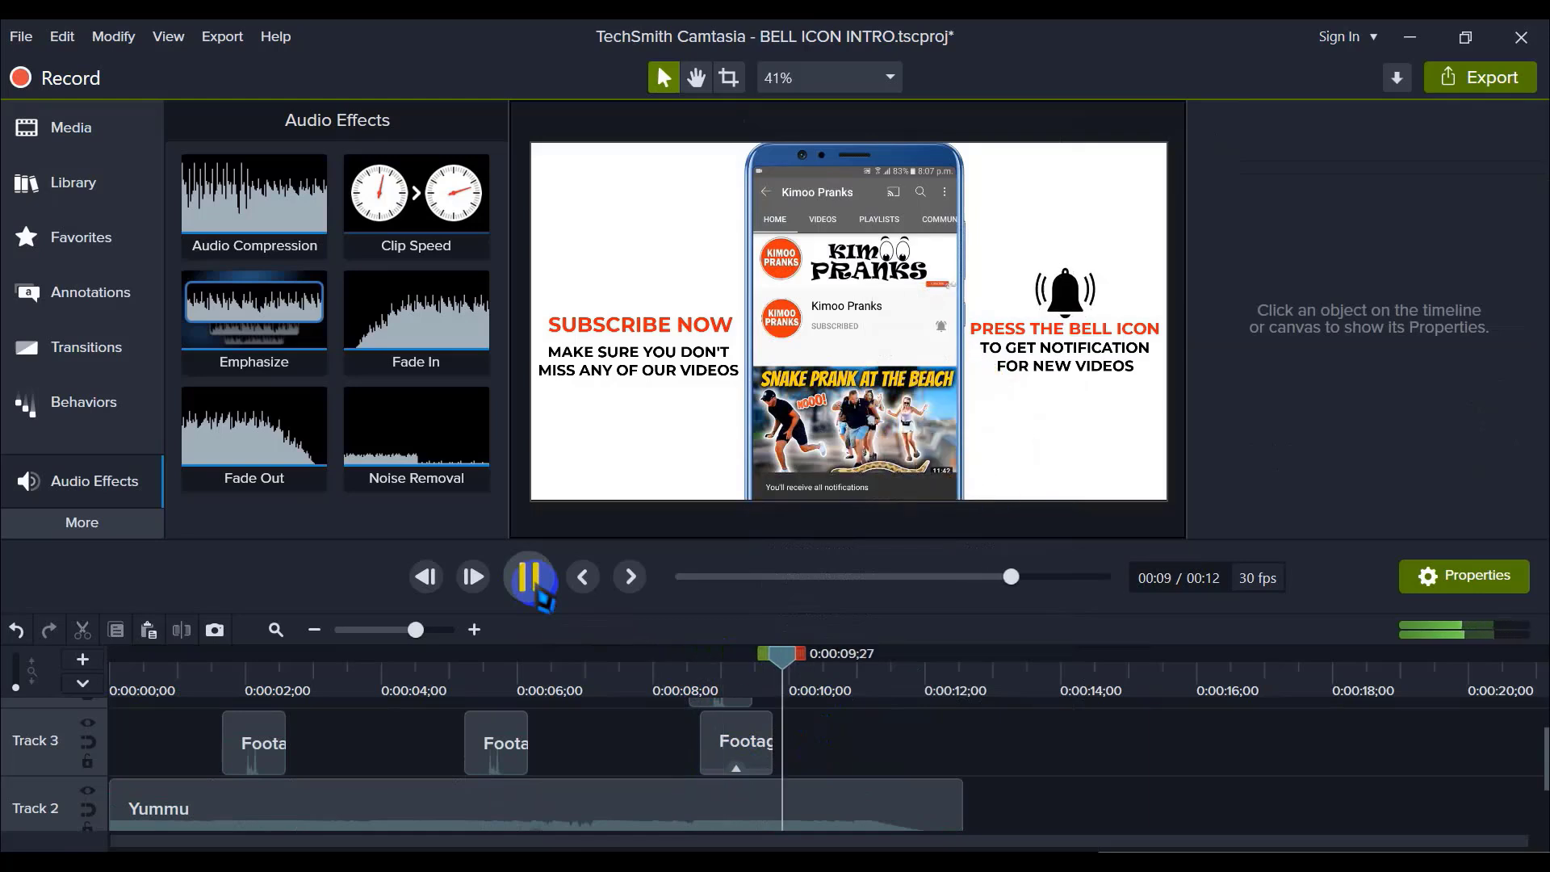
{"action": "left_click", "coordinate": [699, 740]}
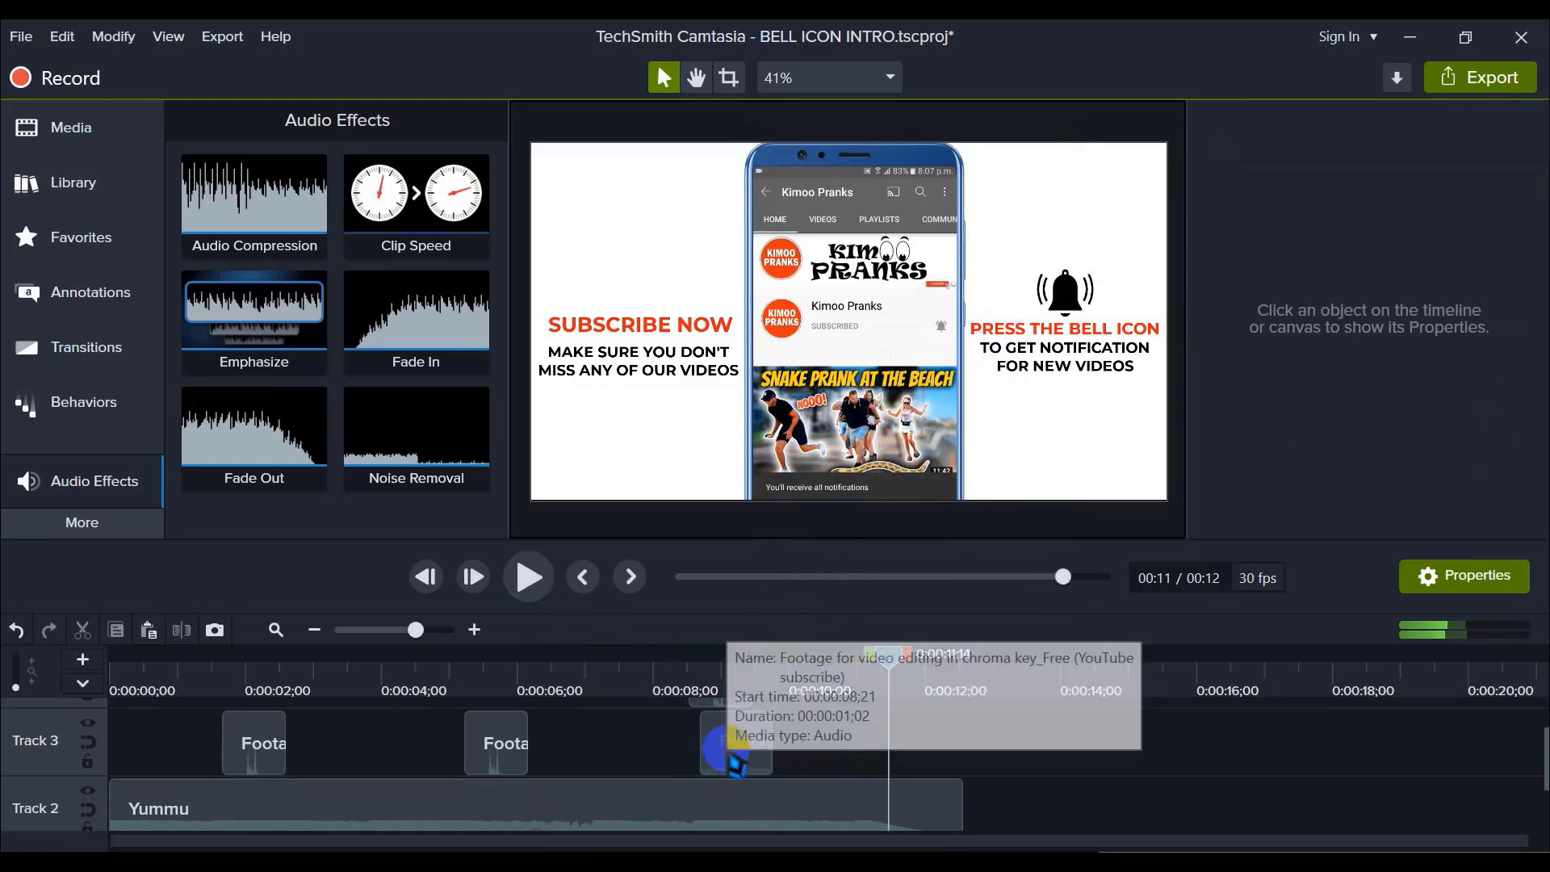
{"action": "left_click", "coordinate": [731, 743]}
{"action": "left_click", "coordinate": [790, 736]}
{"action": "left_click", "coordinate": [734, 734]}
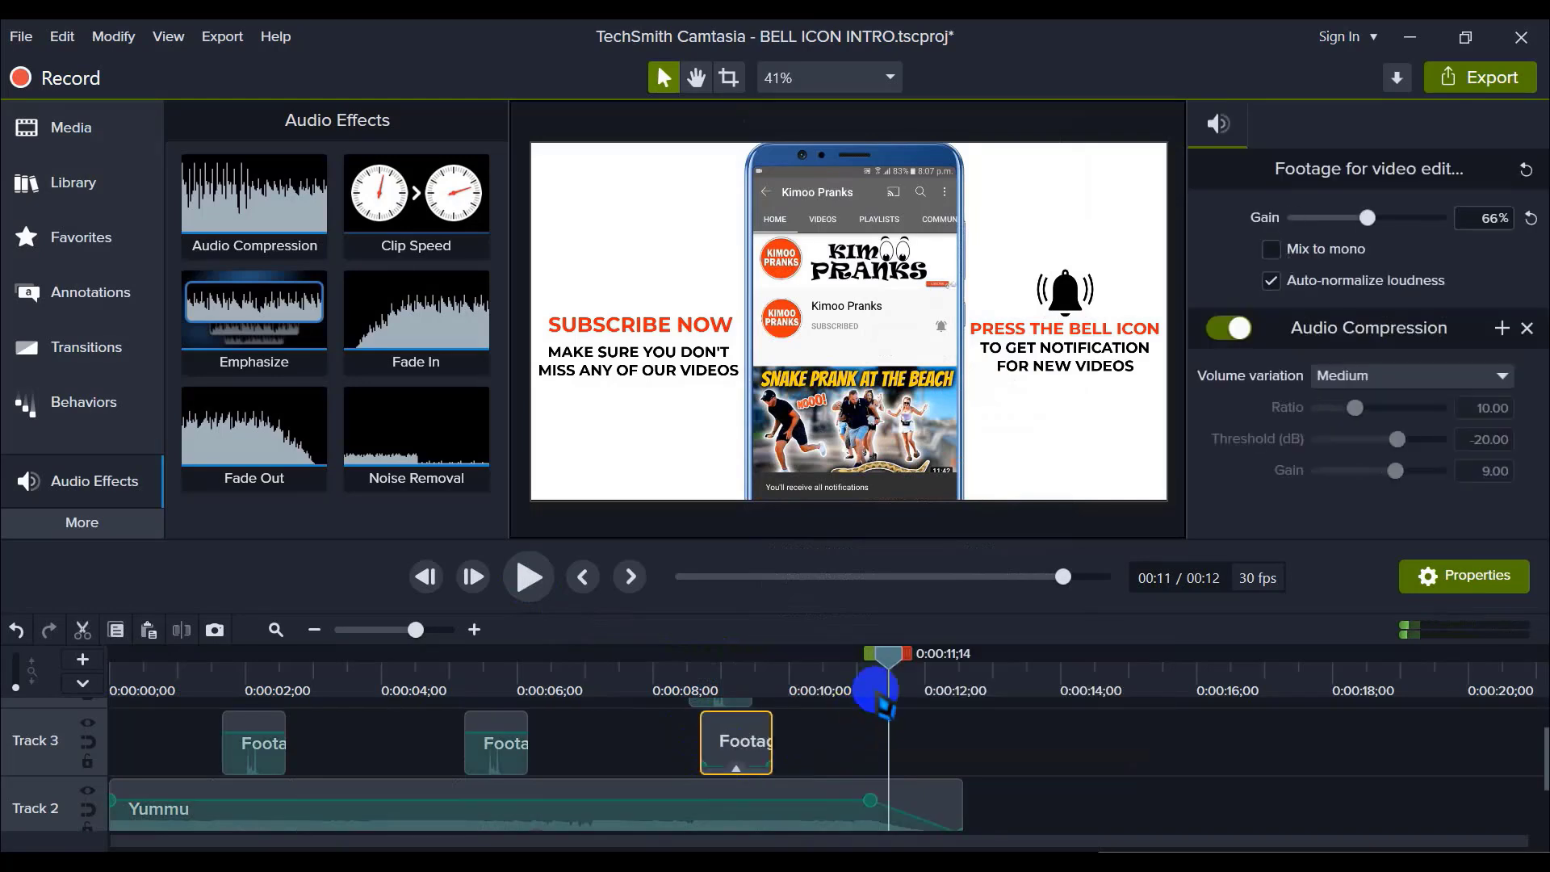
{"action": "left_click_drag", "start_coordinate": [875, 678], "coordinate": [653, 662]}
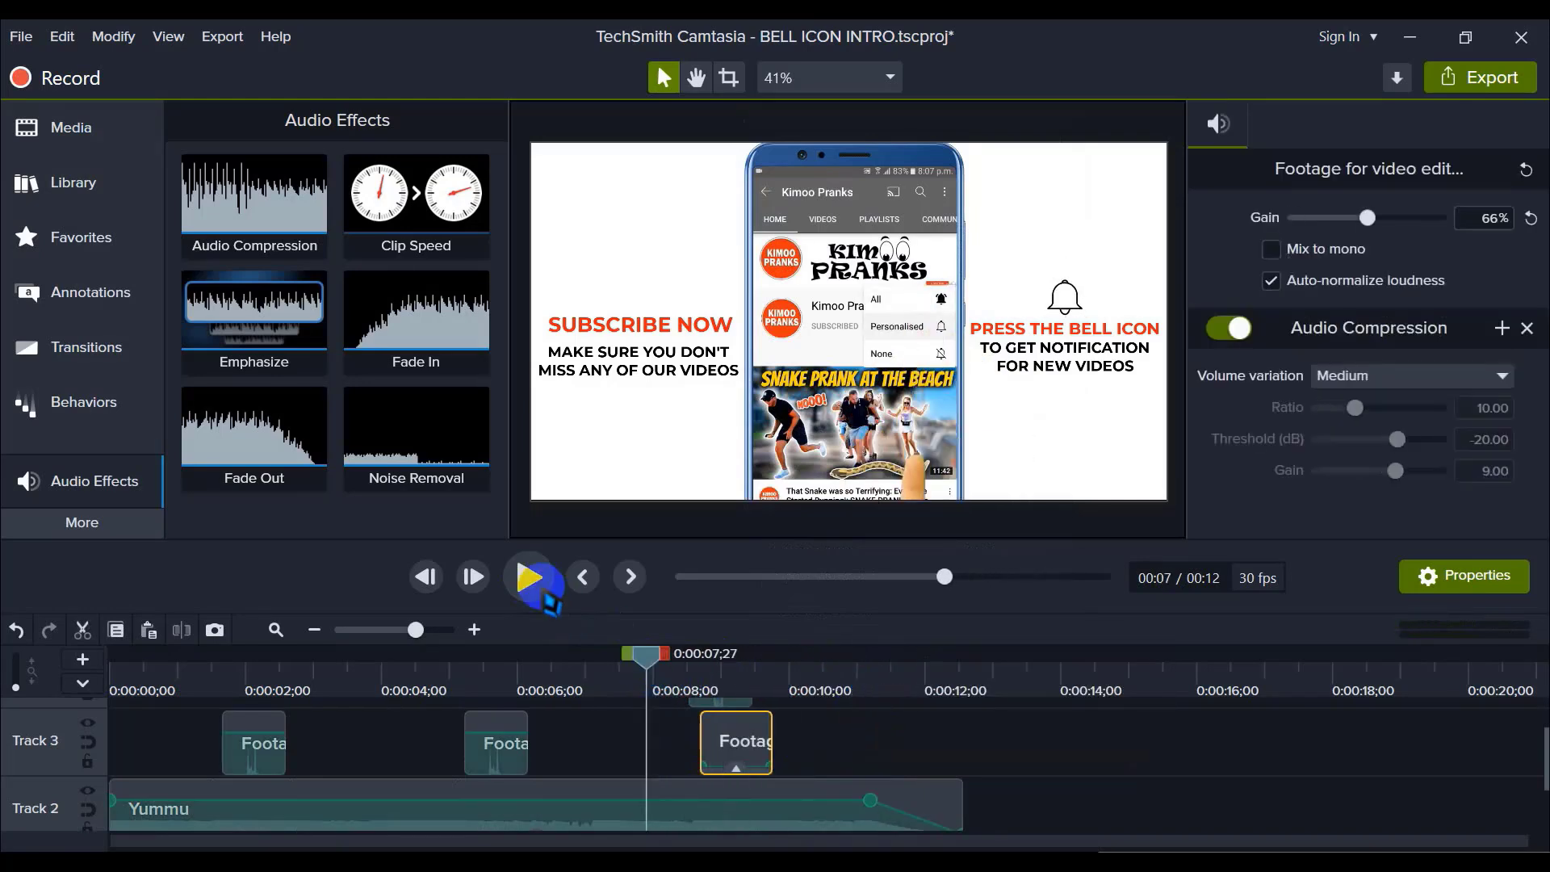
{"action": "left_click", "coordinate": [530, 576]}
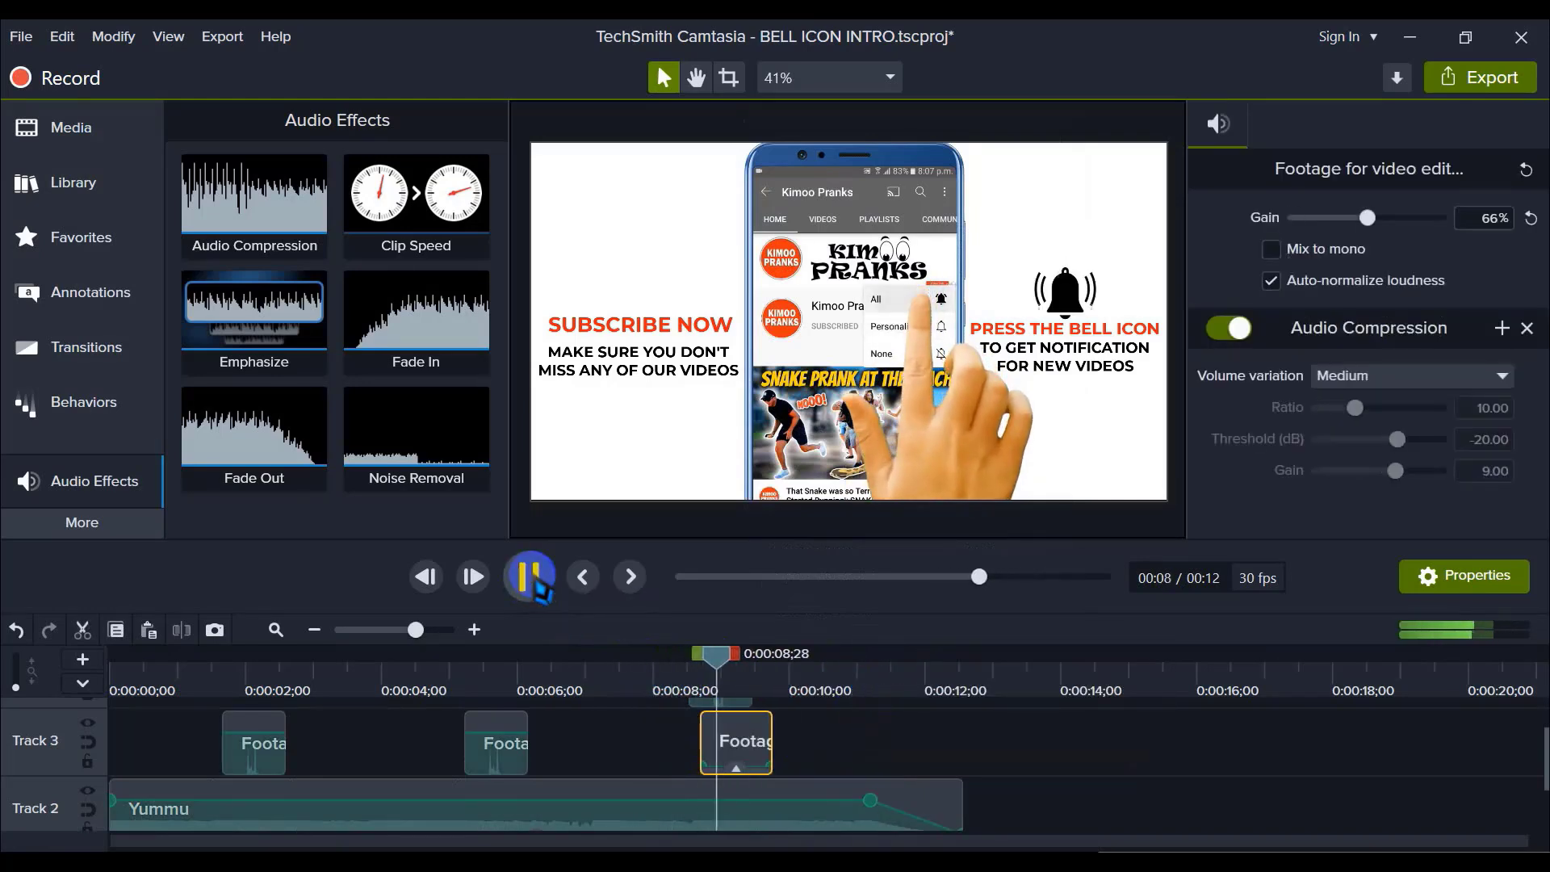
Step: Delete the bell sound from Track 3 and move the click sound at 0:00:08;16 from Track 4 to Track 3
{"action": "left_click", "coordinate": [702, 731]}
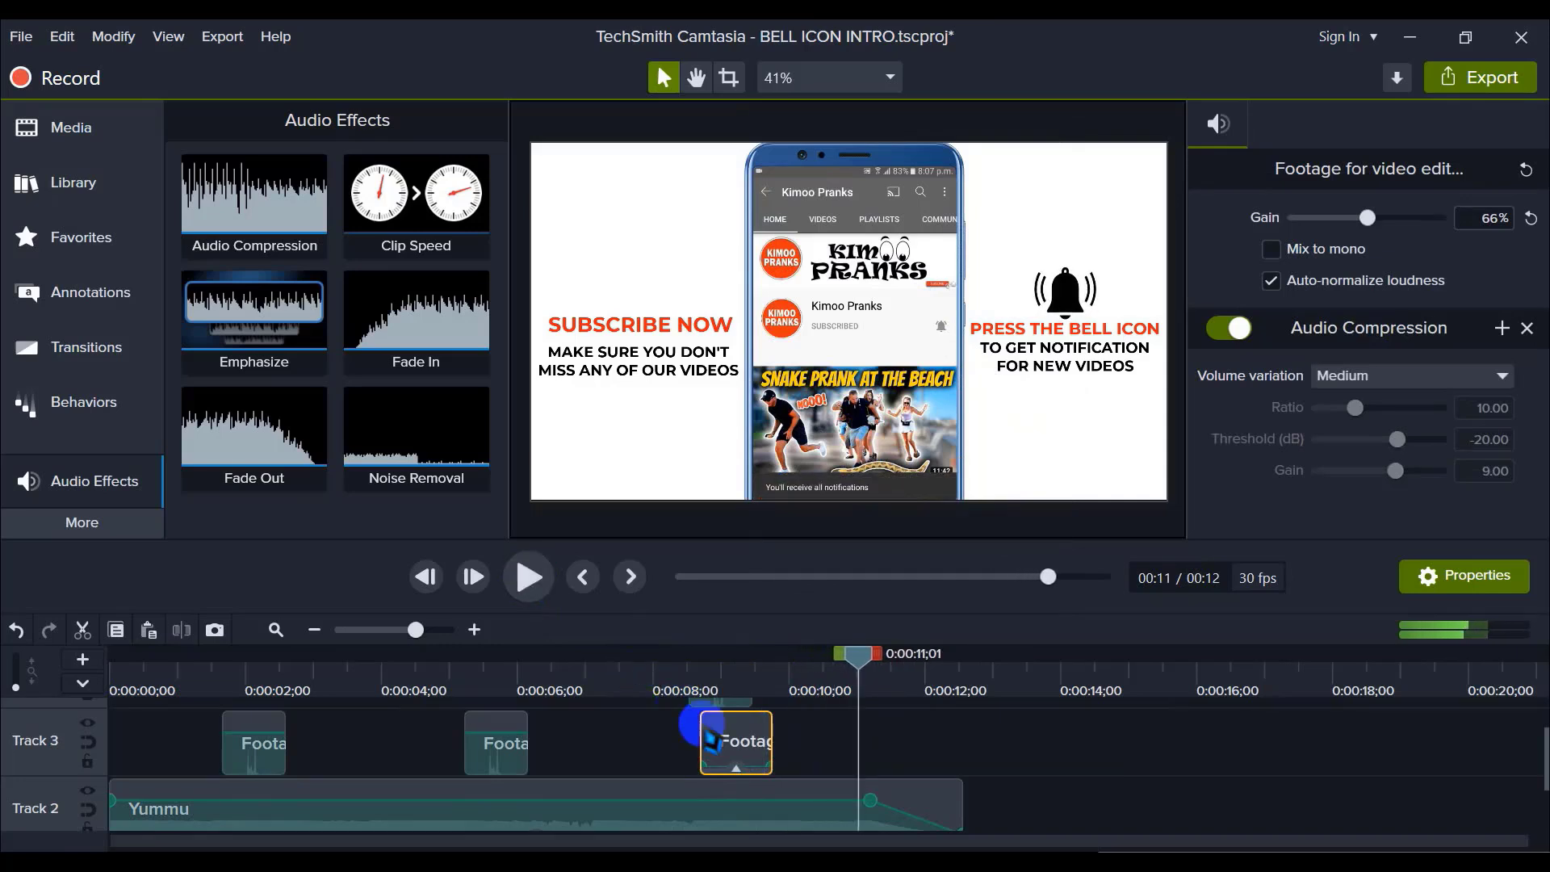
{"action": "key", "text": "Delete"}
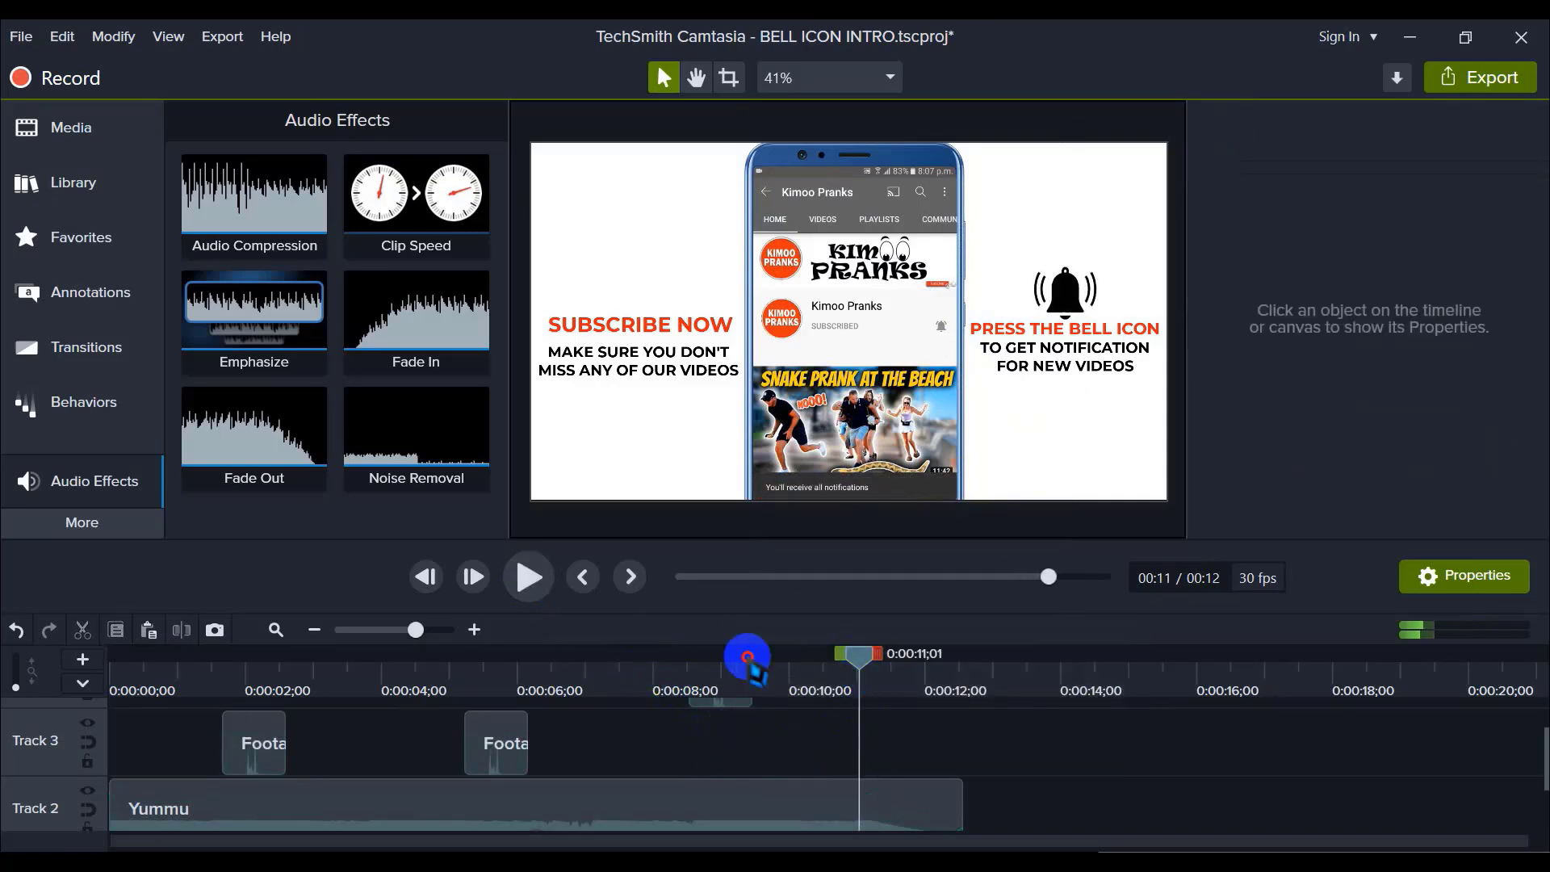
{"action": "left_click", "coordinate": [708, 654]}
{"action": "scroll", "coordinate": [737, 737], "scroll_direction": "up", "scroll_amount": 1}
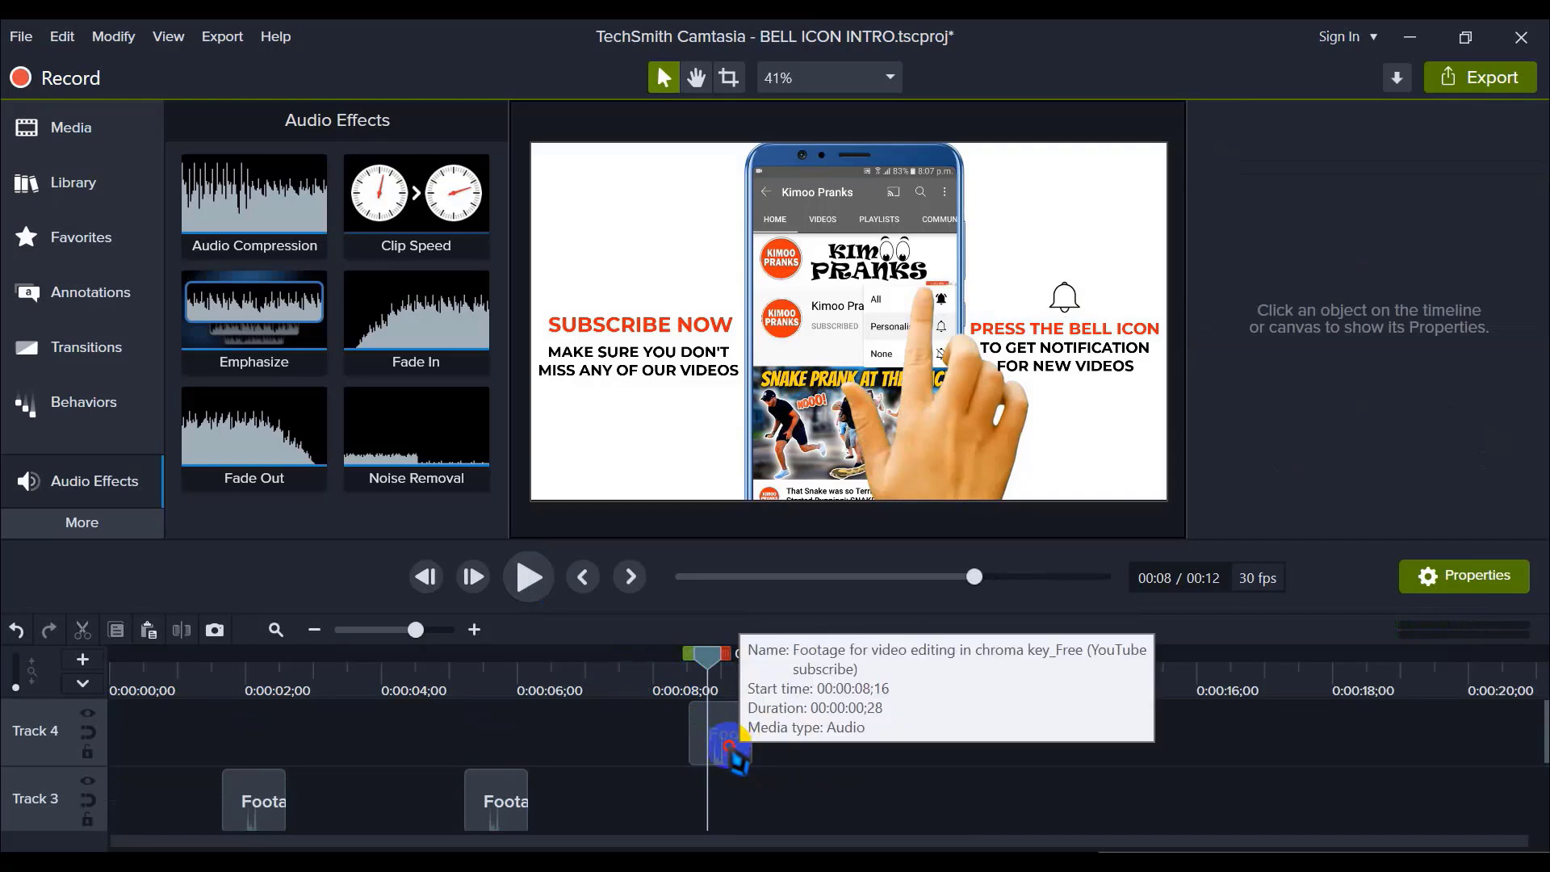
{"action": "left_click_drag", "start_coordinate": [733, 747], "coordinate": [727, 804]}
{"action": "left_click", "coordinate": [792, 772]}
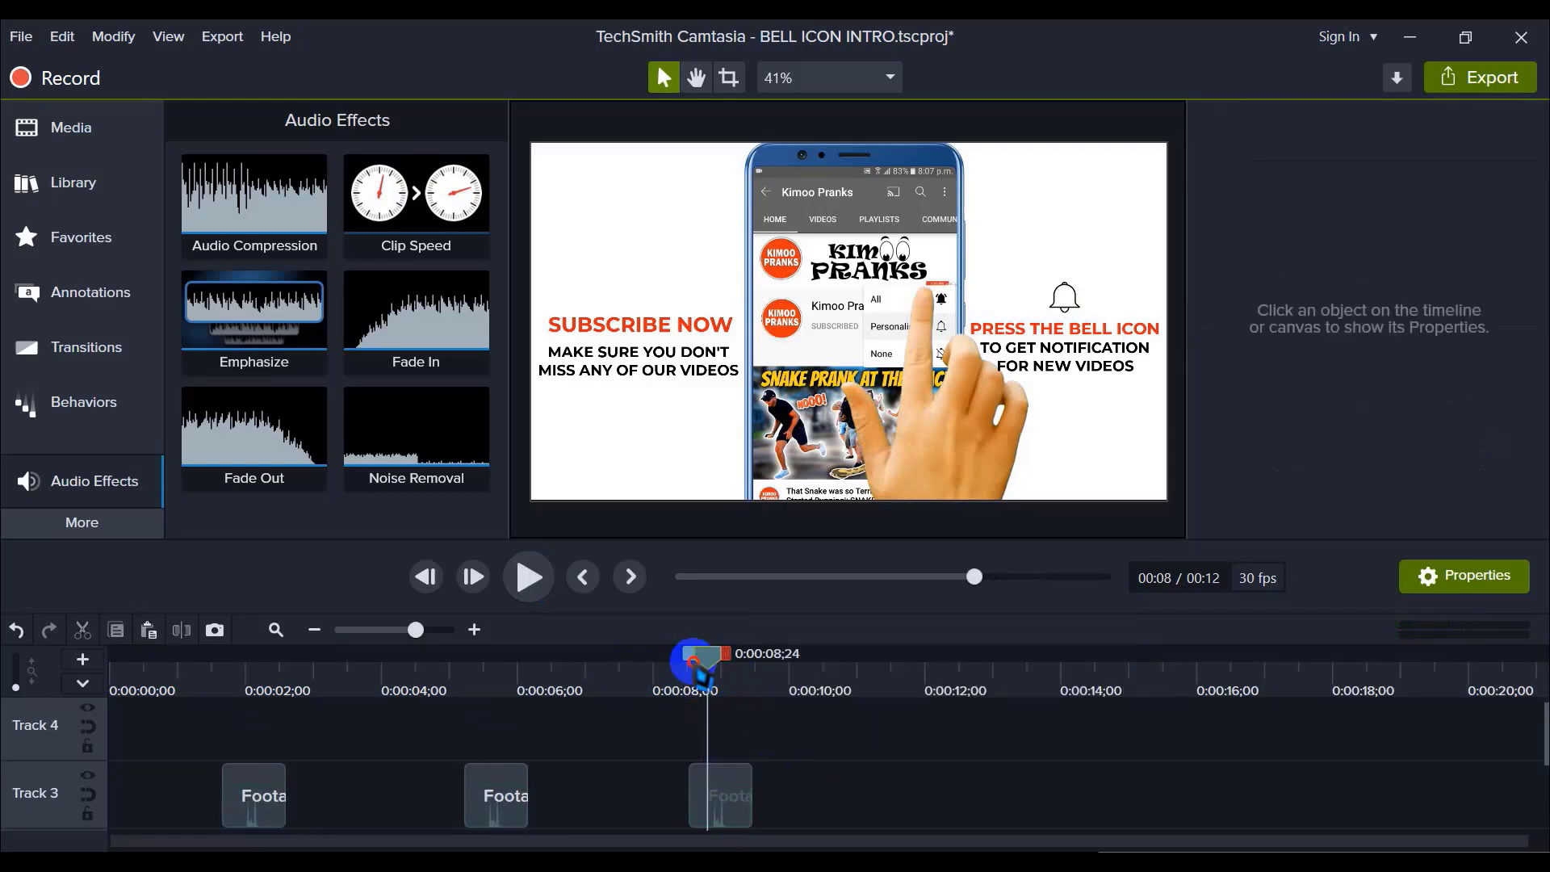
Step: Play back the bell icon tap, then the whole intro from the start, to check the three click sounds against the music
{"action": "left_click_drag", "start_coordinate": [699, 672], "coordinate": [681, 675]}
{"action": "scroll", "coordinate": [810, 804], "scroll_direction": "down", "scroll_amount": 1}
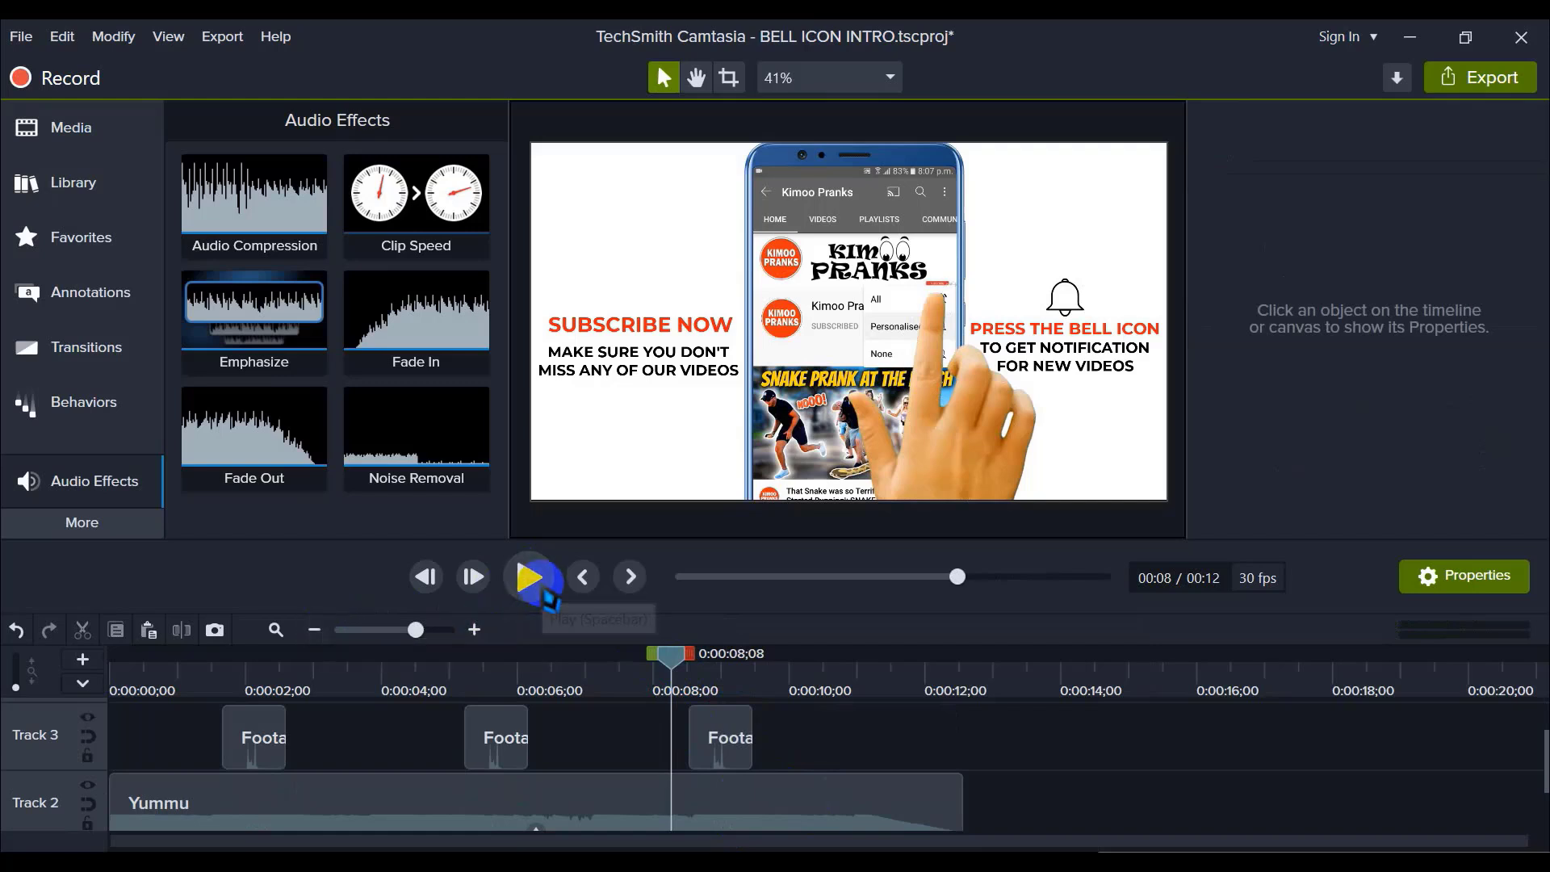
{"action": "left_click", "coordinate": [533, 577]}
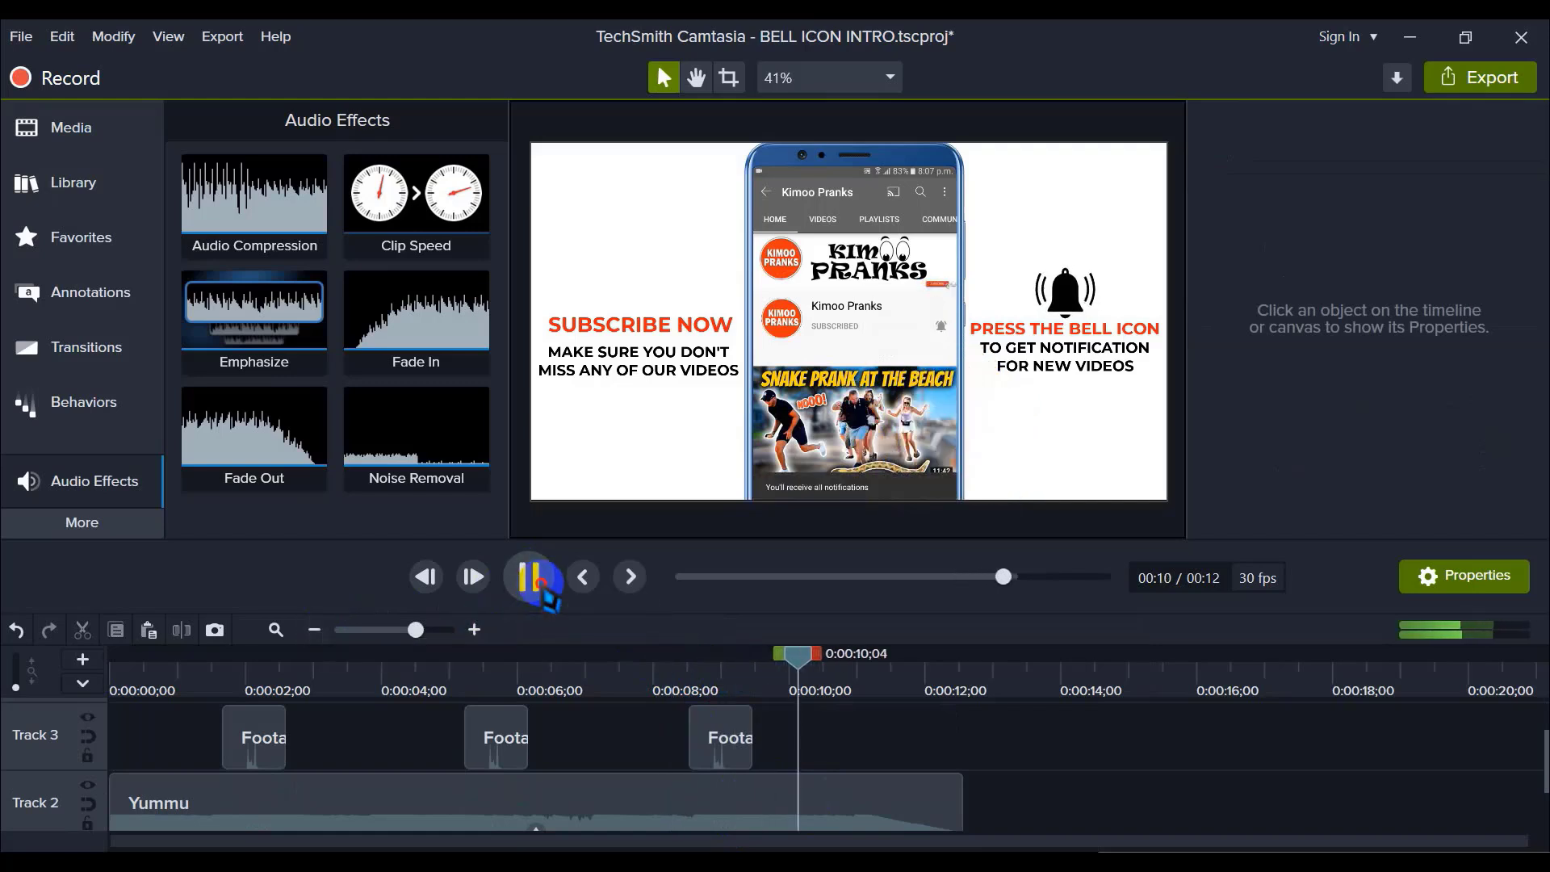
{"action": "left_click", "coordinate": [833, 662]}
{"action": "left_click_drag", "start_coordinate": [842, 683], "coordinate": [605, 651]}
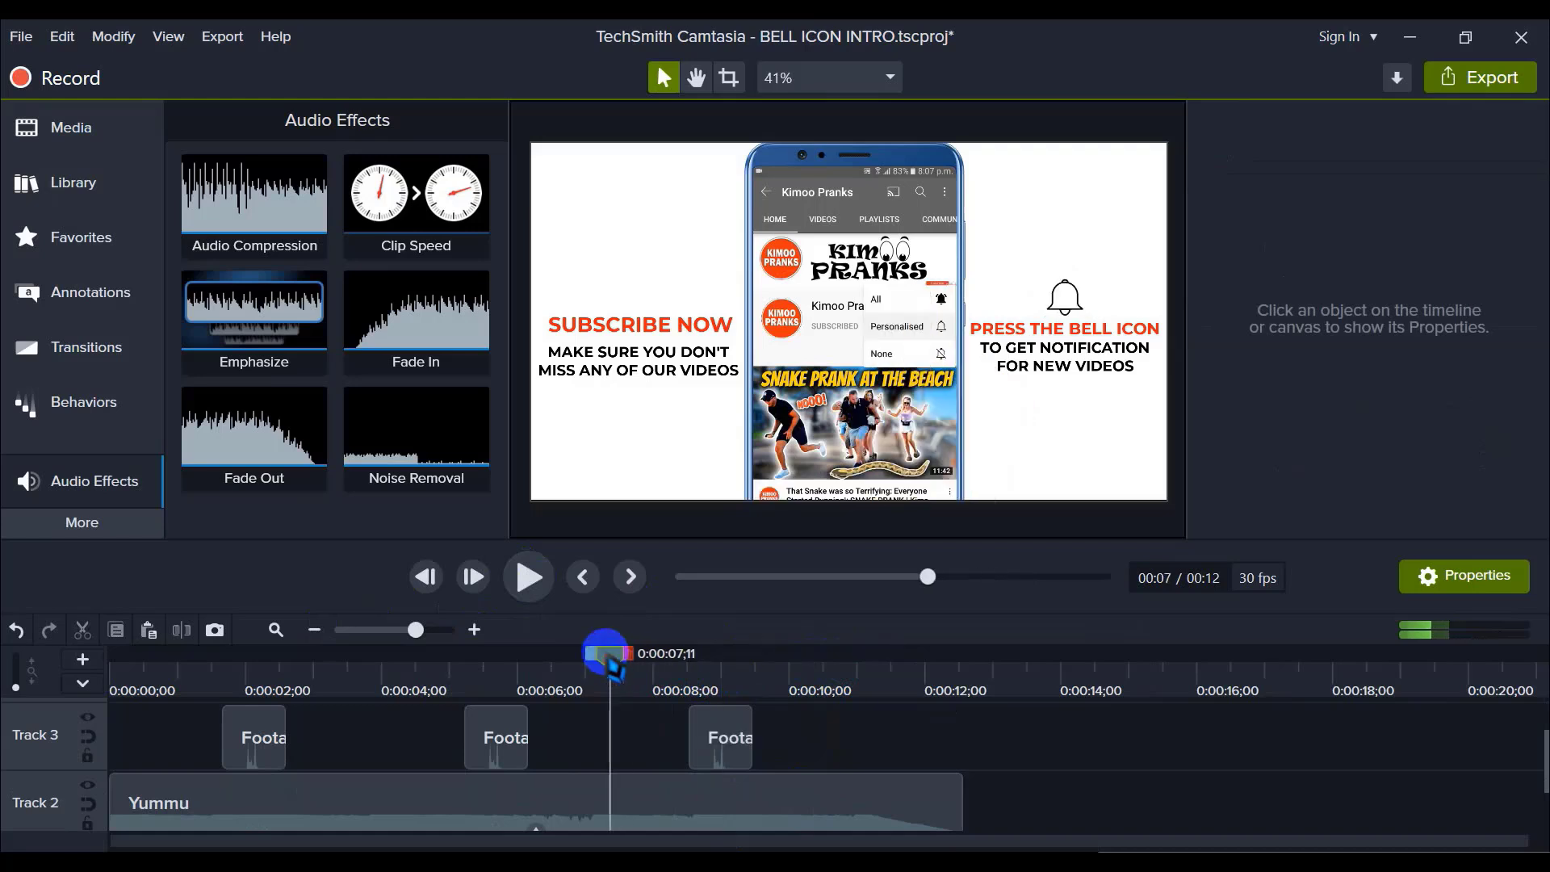
{"action": "left_click", "coordinate": [529, 576]}
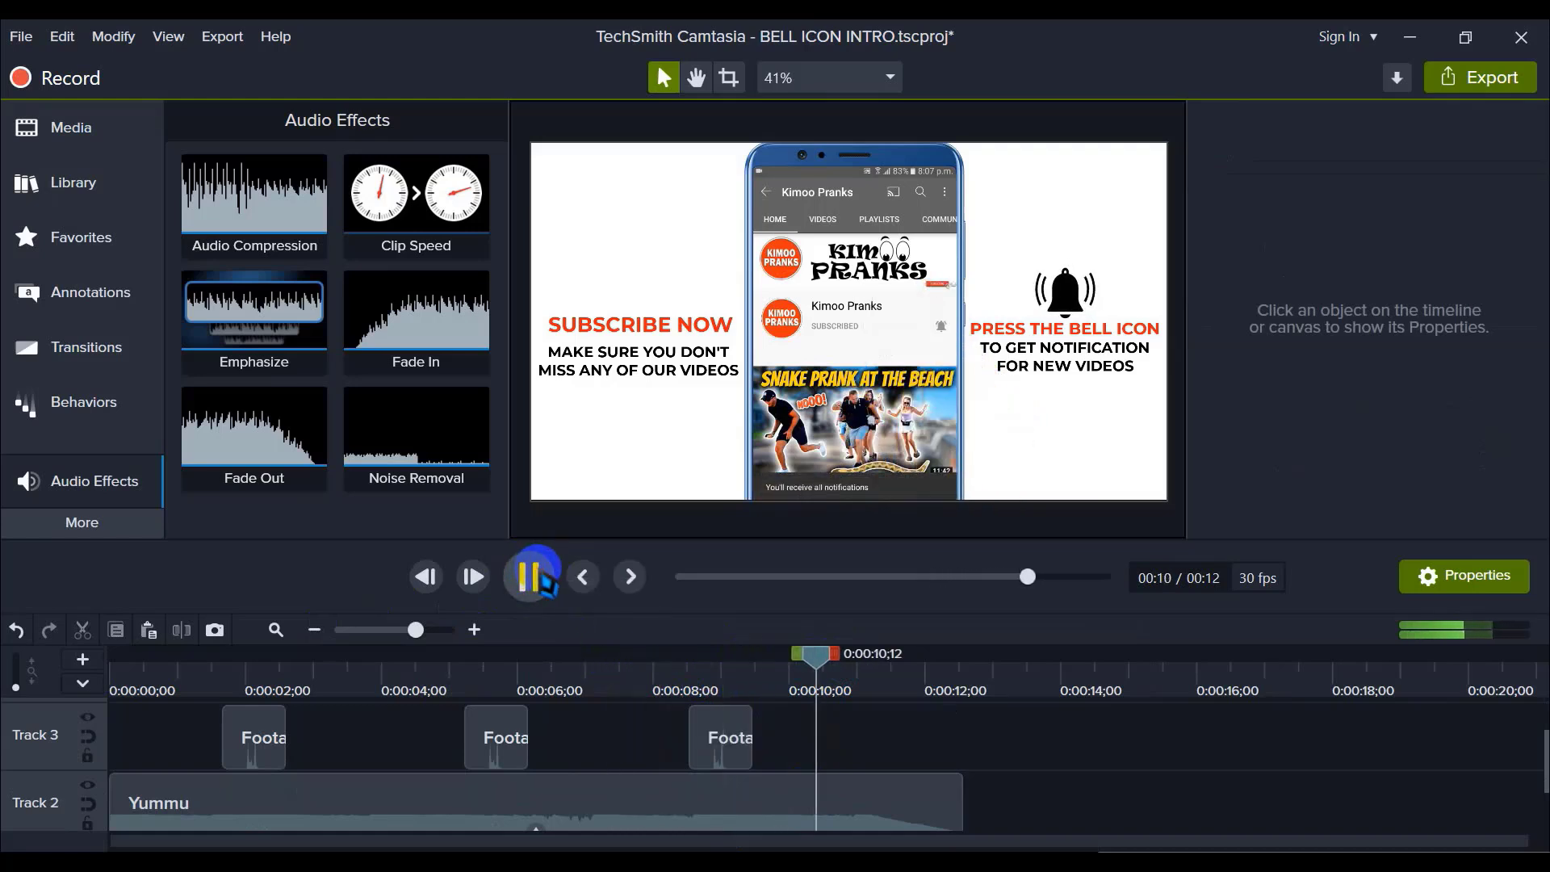
{"action": "left_click", "coordinate": [530, 575]}
{"action": "left_click", "coordinate": [314, 629]}
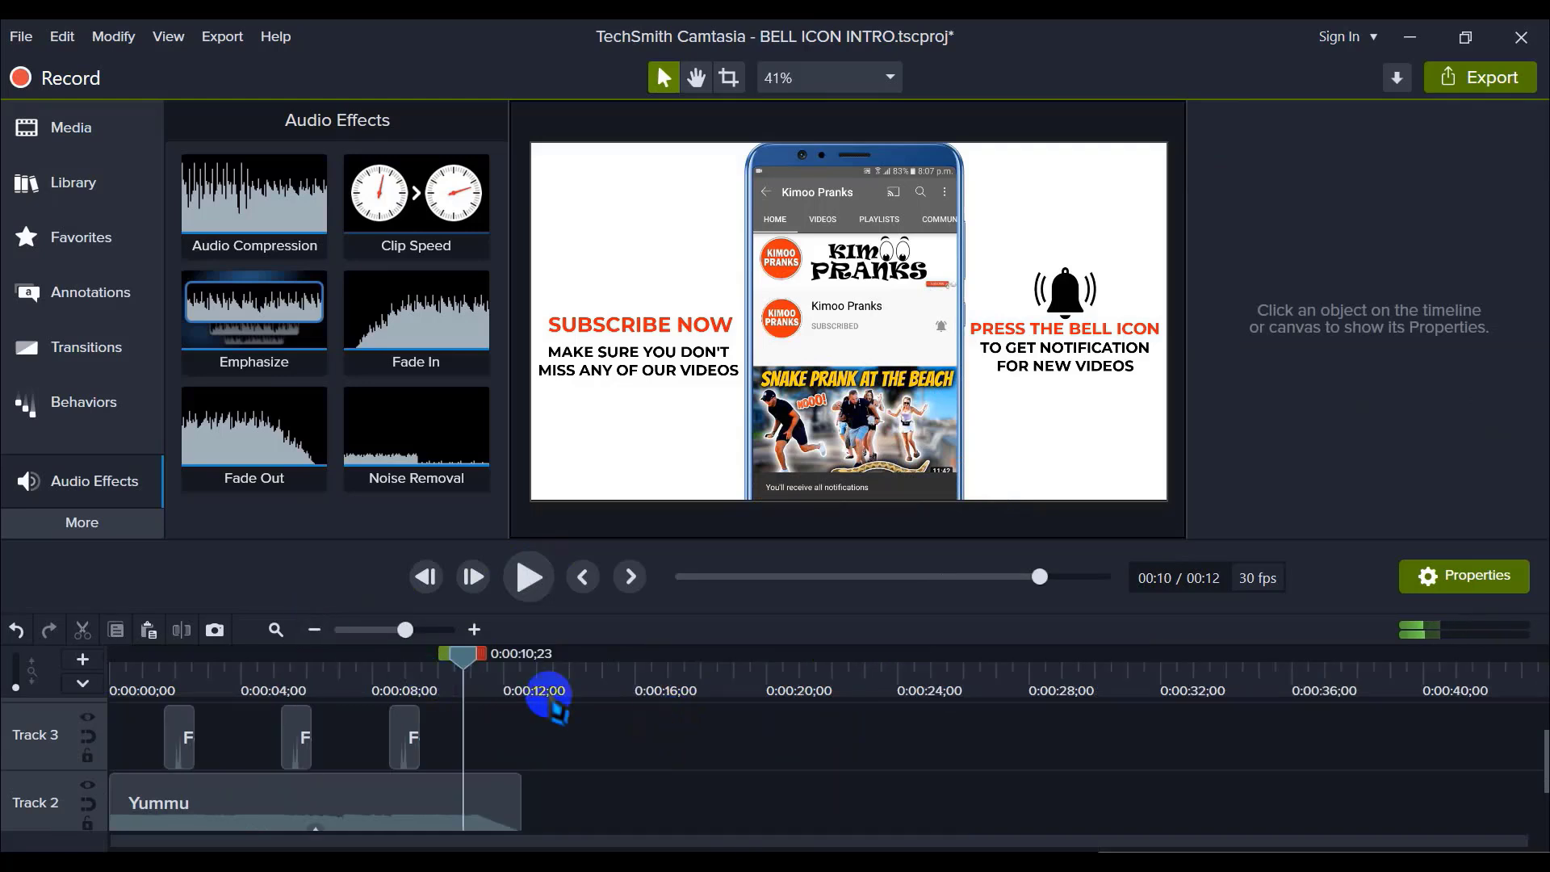
{"action": "left_click_drag", "start_coordinate": [467, 668], "coordinate": [35, 668]}
{"action": "left_click", "coordinate": [525, 575]}
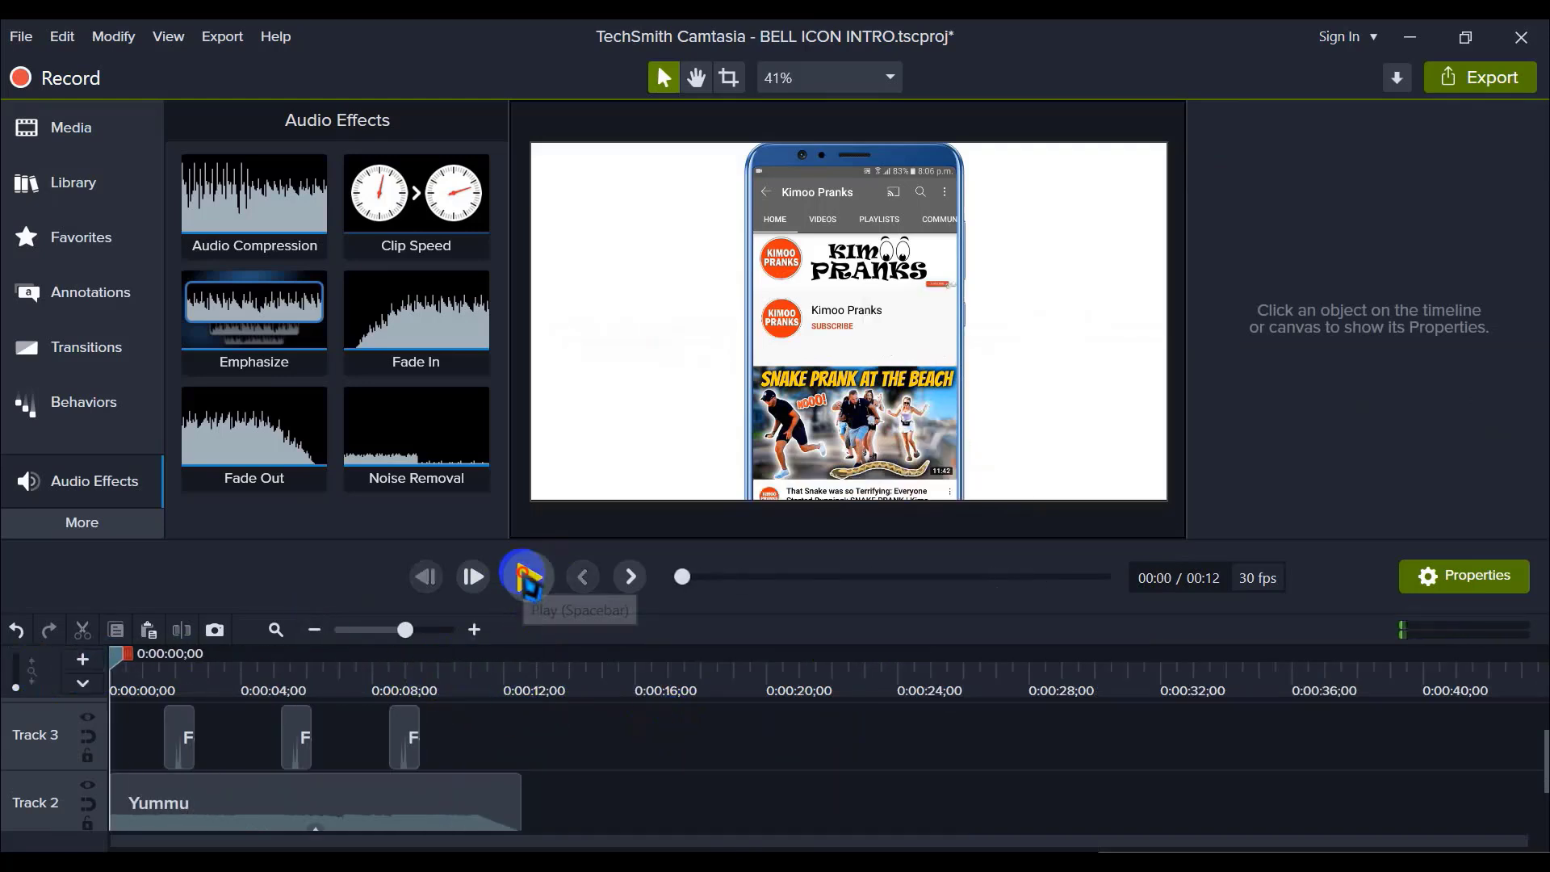
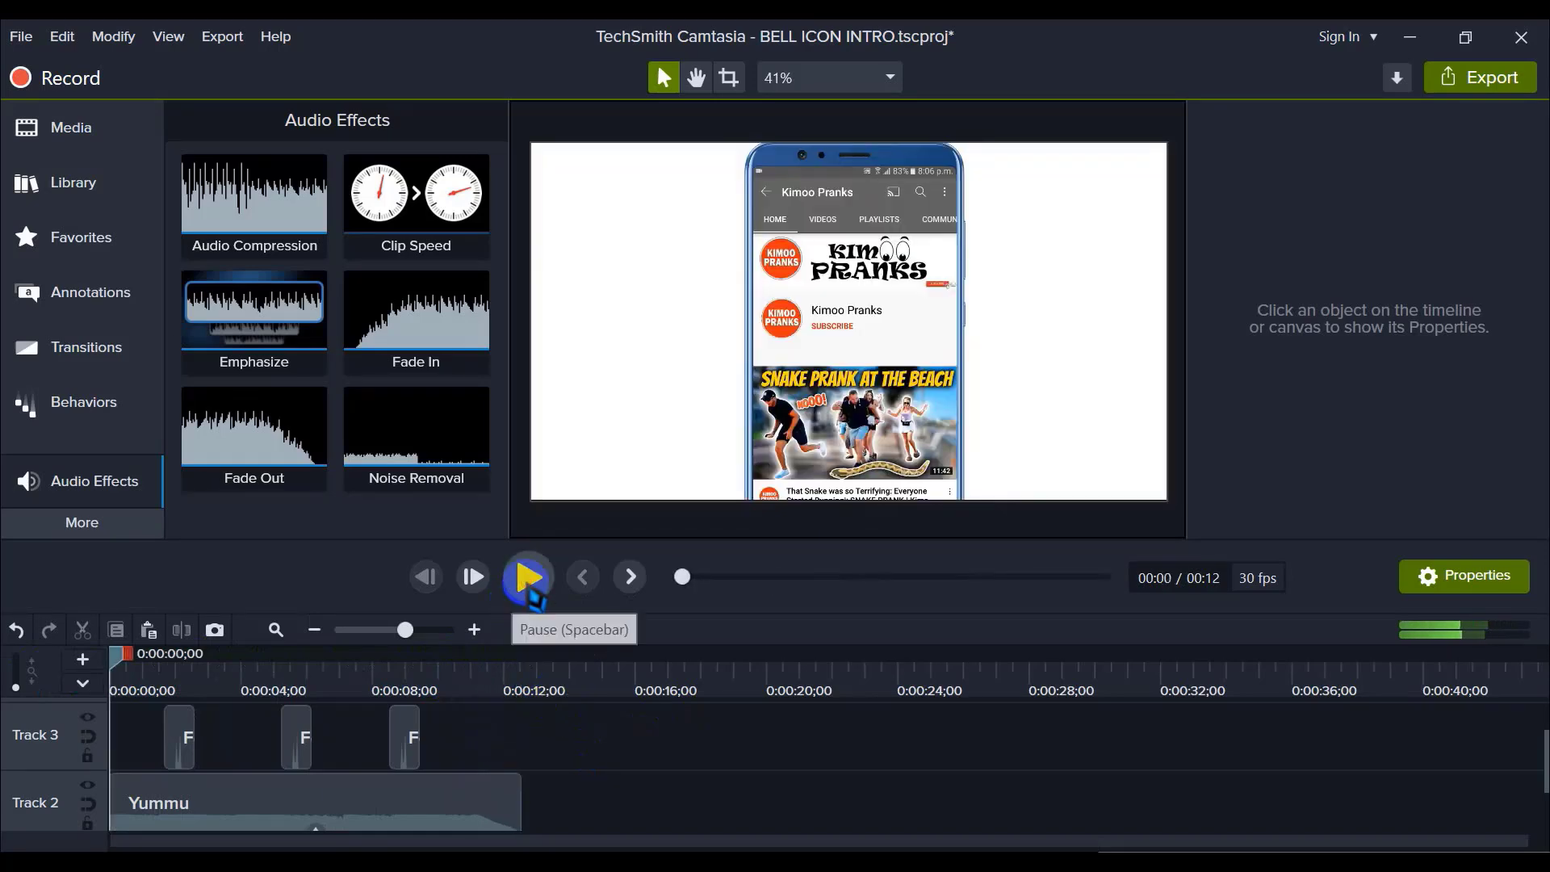
Step: Move the Yummu music clip from Track 2 to Track 1, directly after Group 6
{"action": "scroll", "coordinate": [405, 730], "scroll_direction": "down", "scroll_amount": 1}
{"action": "left_click", "coordinate": [383, 719]}
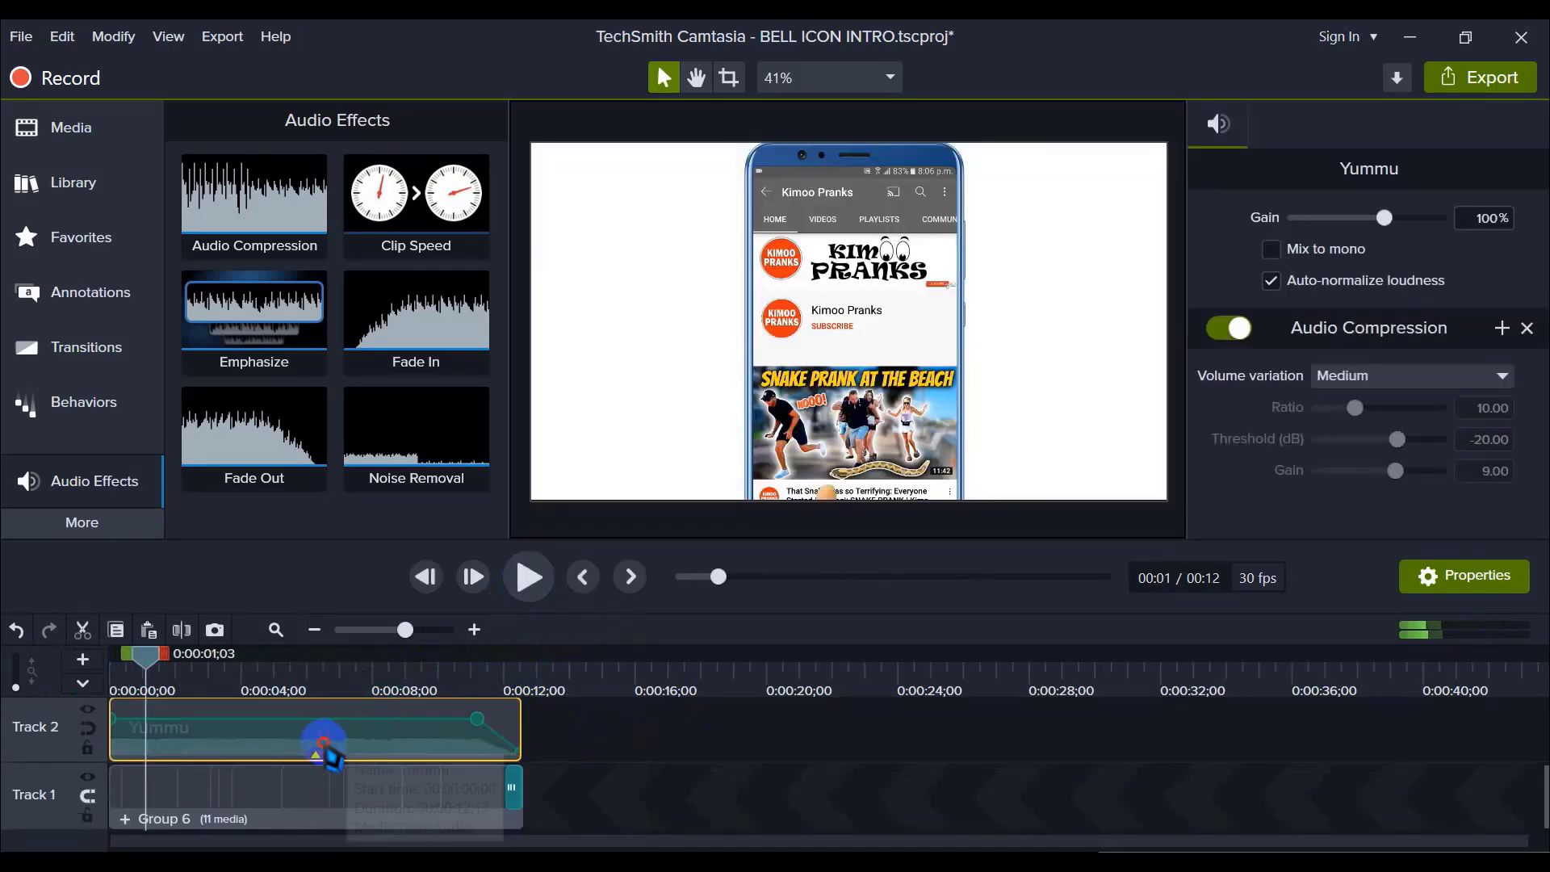
{"action": "left_click_drag", "start_coordinate": [323, 742], "coordinate": [1013, 767]}
{"action": "left_click", "coordinate": [1083, 722]}
{"action": "left_click_drag", "start_coordinate": [1083, 656], "coordinate": [1101, 656]}
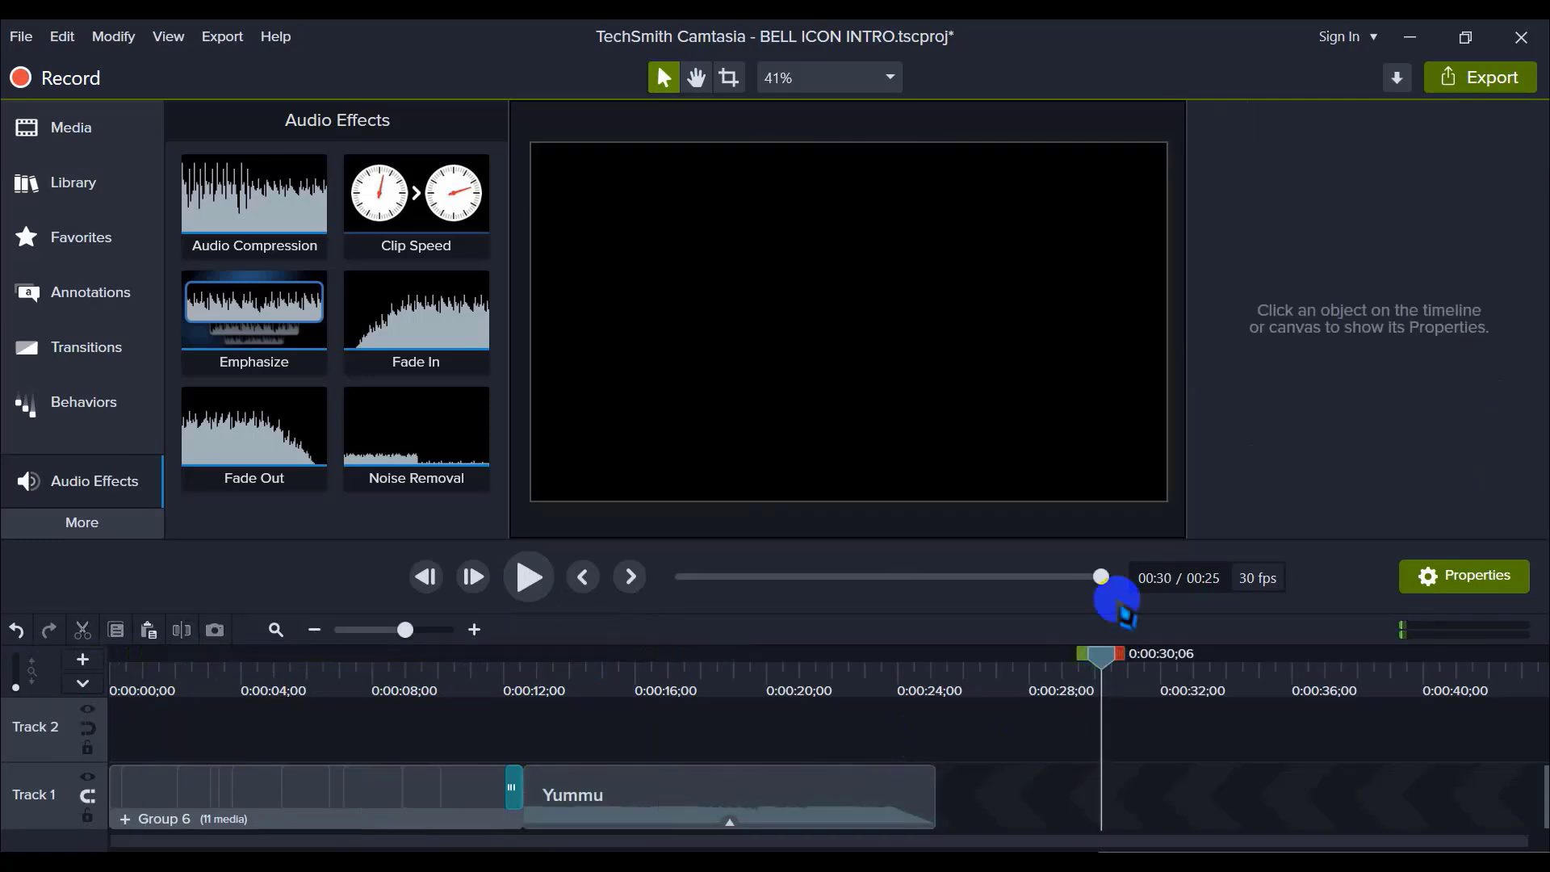
{"action": "left_click_drag", "start_coordinate": [972, 651], "coordinate": [575, 653]}
Step: Turn off the magnet on Track 1 and move the Yummu clip away from Group 6 to start at about 0:00:18
{"action": "left_click", "coordinate": [671, 803]}
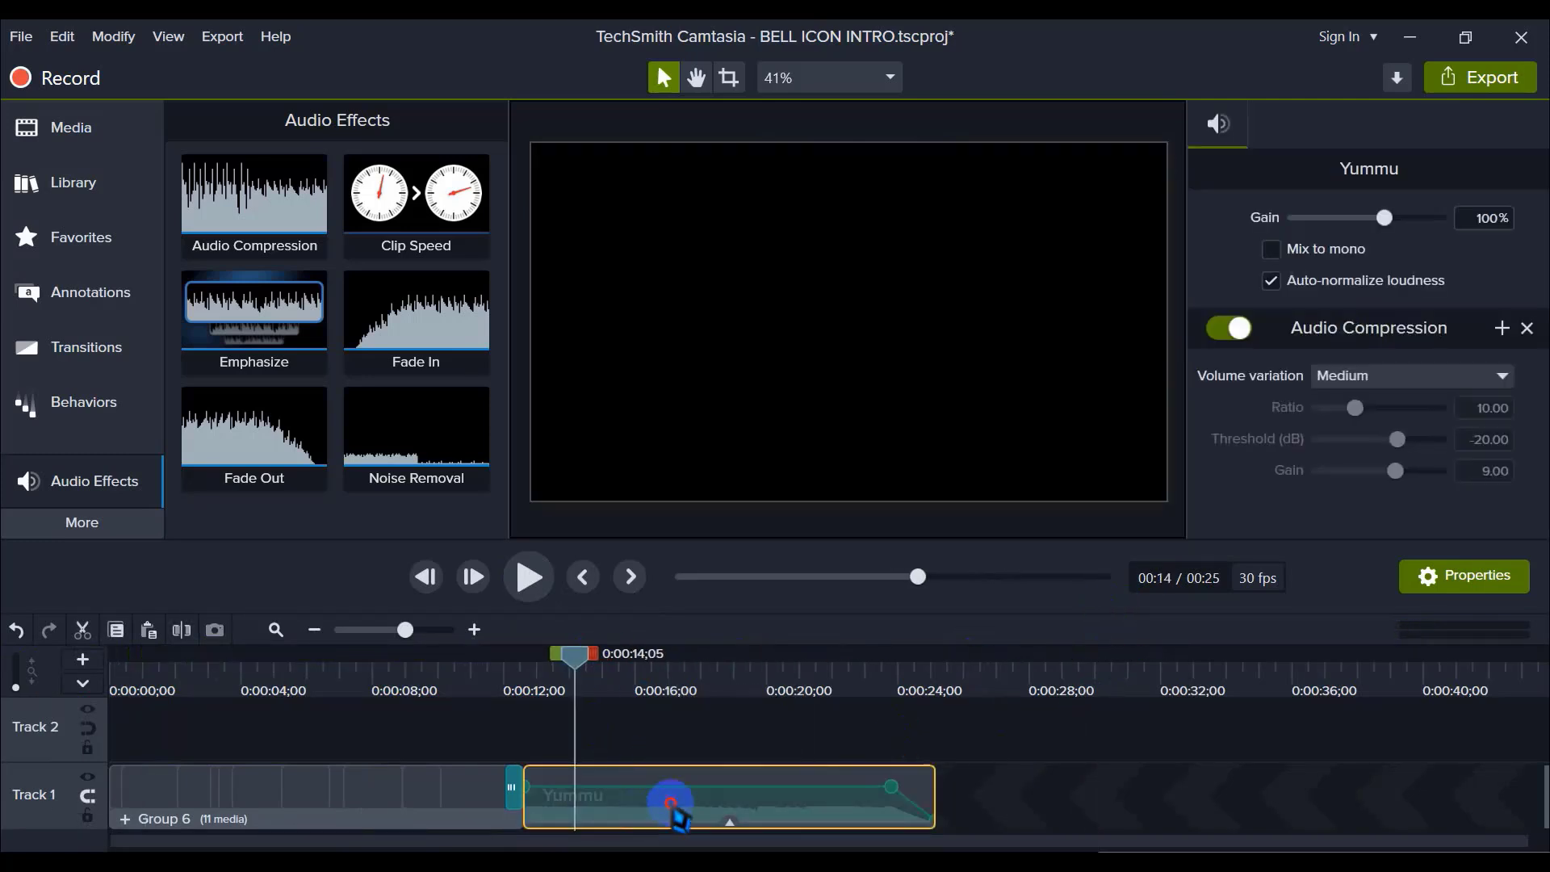
{"action": "left_click", "coordinate": [816, 731]}
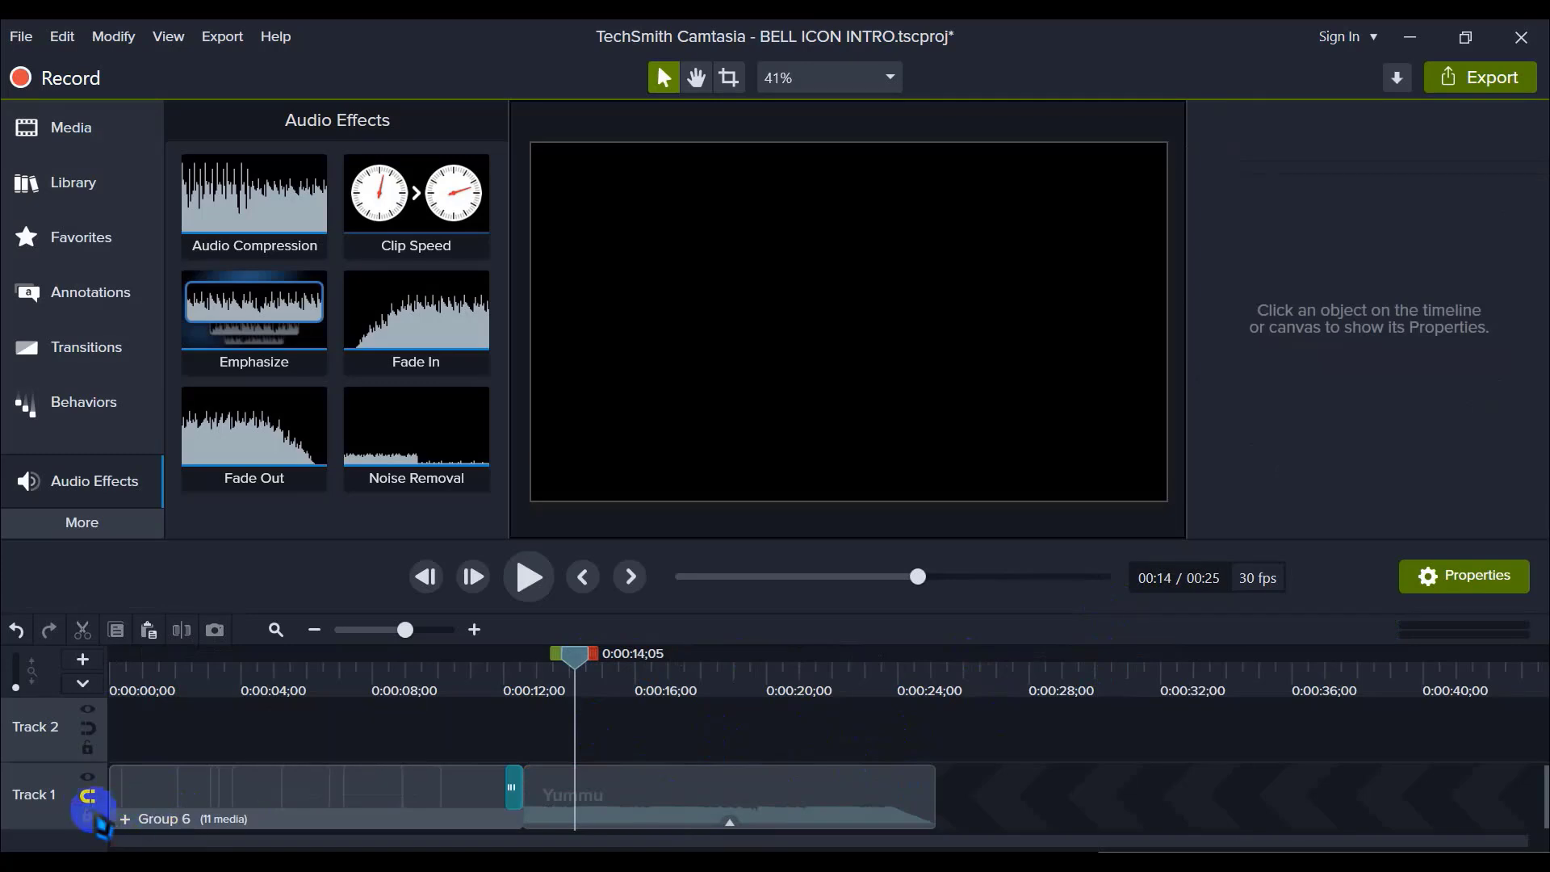
{"action": "left_click_drag", "start_coordinate": [644, 824], "coordinate": [763, 759]}
{"action": "left_click", "coordinate": [763, 758]}
{"action": "scroll", "coordinate": [744, 743], "scroll_direction": "up", "scroll_amount": 2}
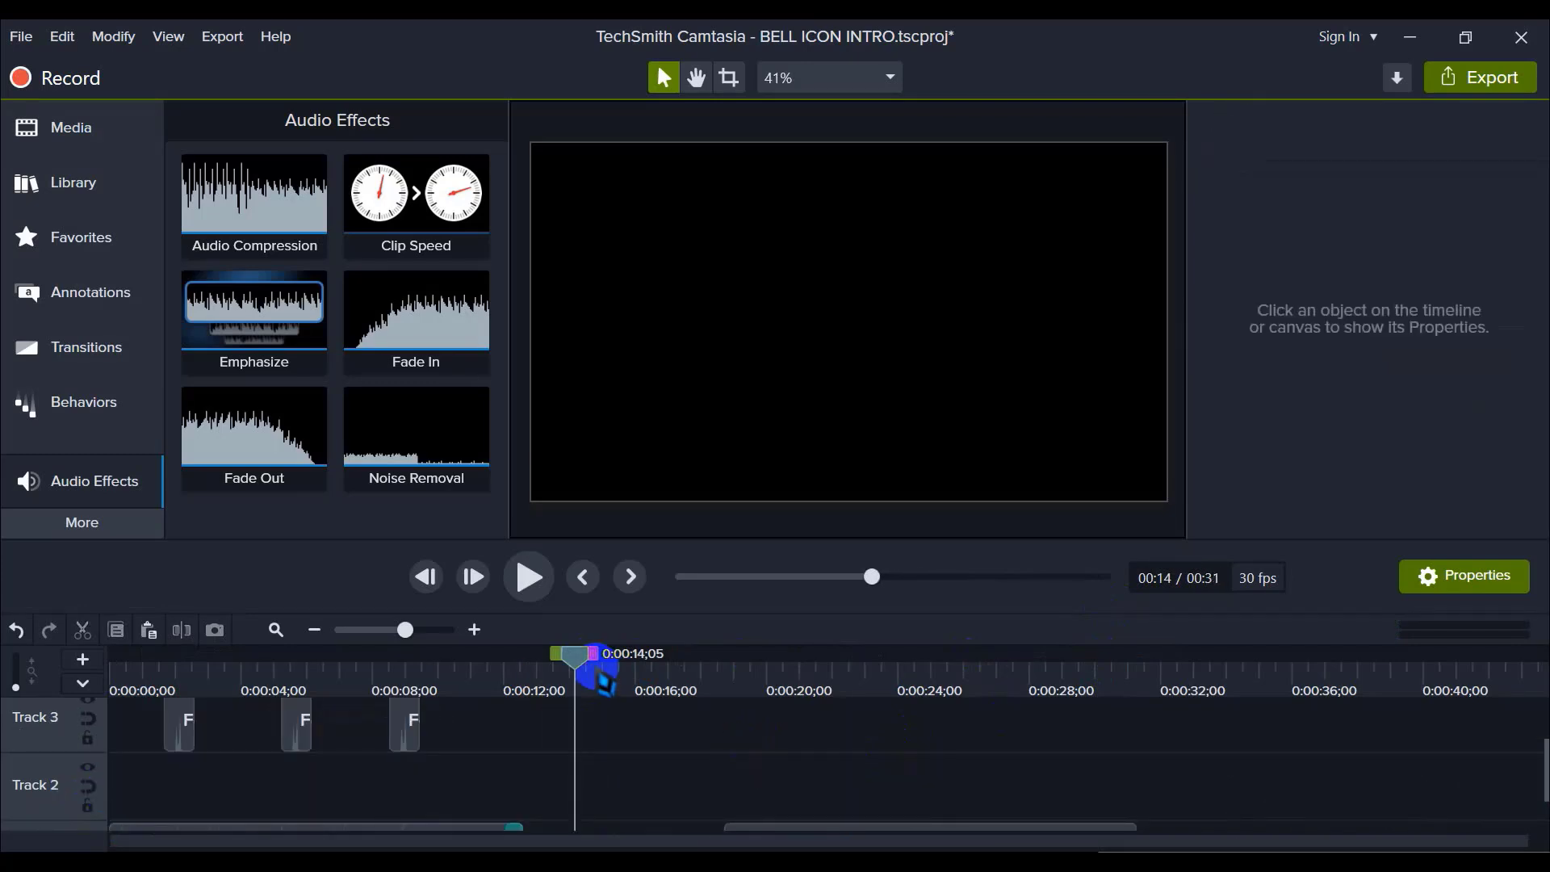
Step: Move the three click sounds together from Track 3 to Track 2, keeping their timing, and return the playhead to the start
{"action": "left_click_drag", "start_coordinate": [569, 662], "coordinate": [129, 659]}
{"action": "left_click_drag", "start_coordinate": [475, 720], "coordinate": [295, 759]}
{"action": "left_click", "coordinate": [288, 740]}
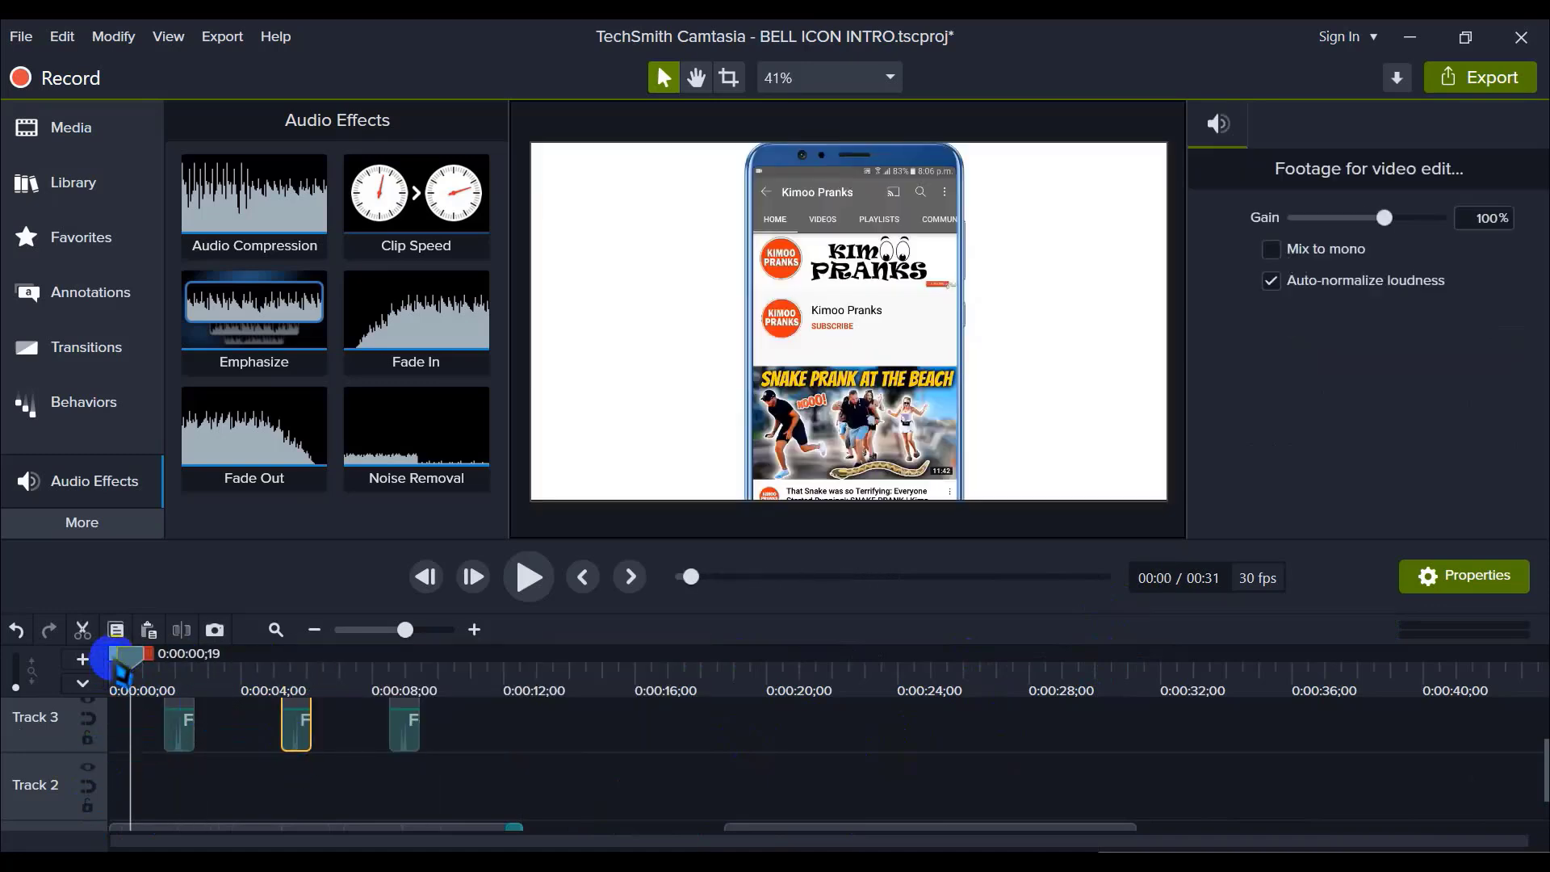
{"action": "left_click_drag", "start_coordinate": [119, 671], "coordinate": [166, 677]}
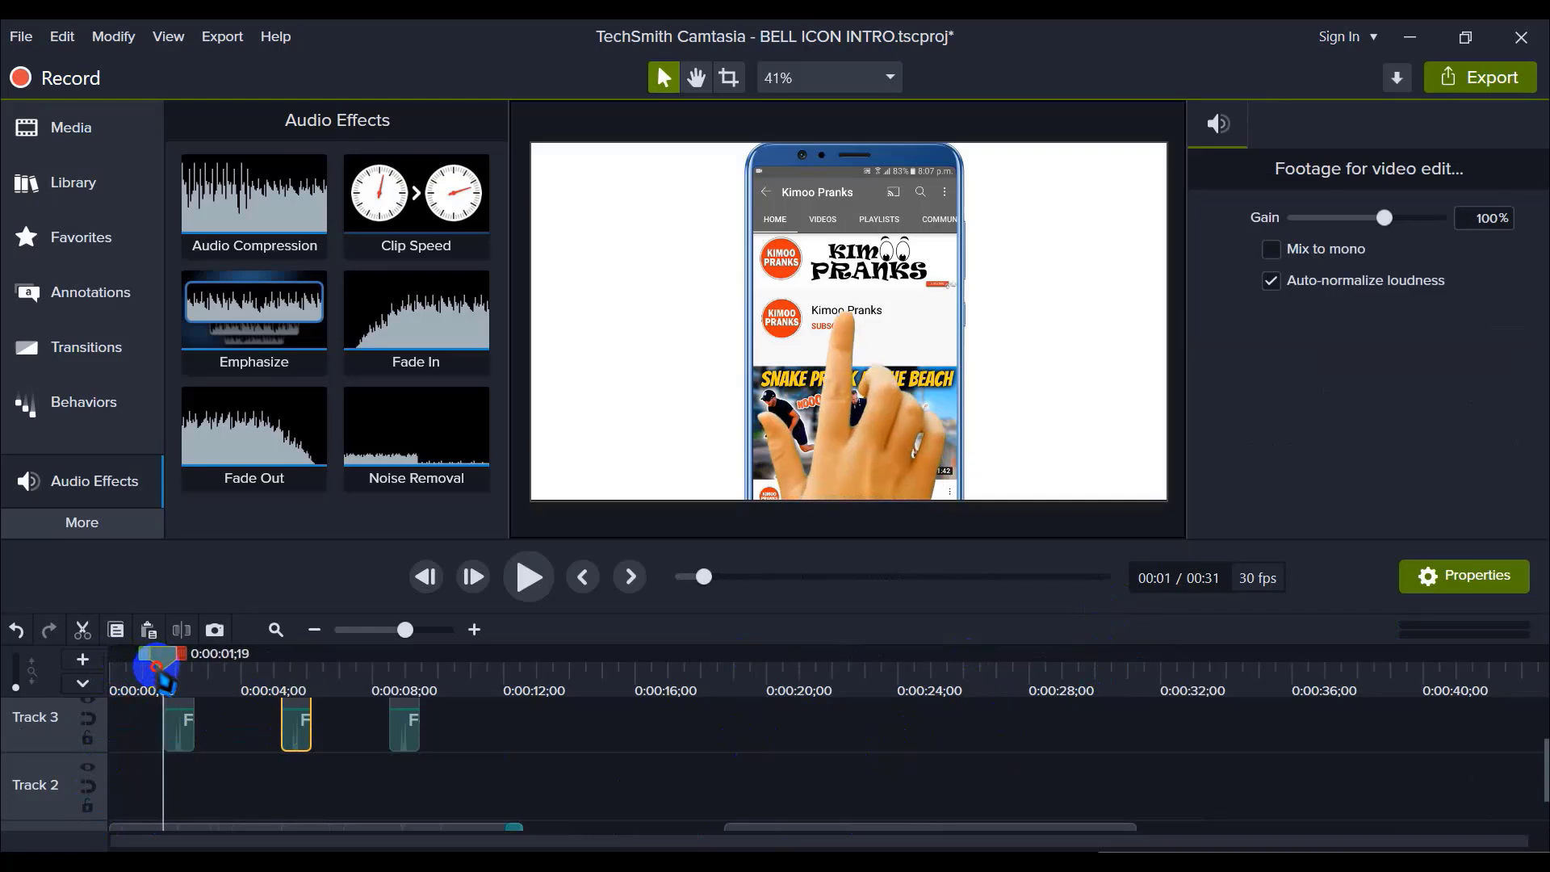
{"action": "left_click_drag", "start_coordinate": [556, 723], "coordinate": [172, 802]}
{"action": "left_click", "coordinate": [514, 759]}
{"action": "scroll", "coordinate": [533, 771], "scroll_direction": "down", "scroll_amount": 2}
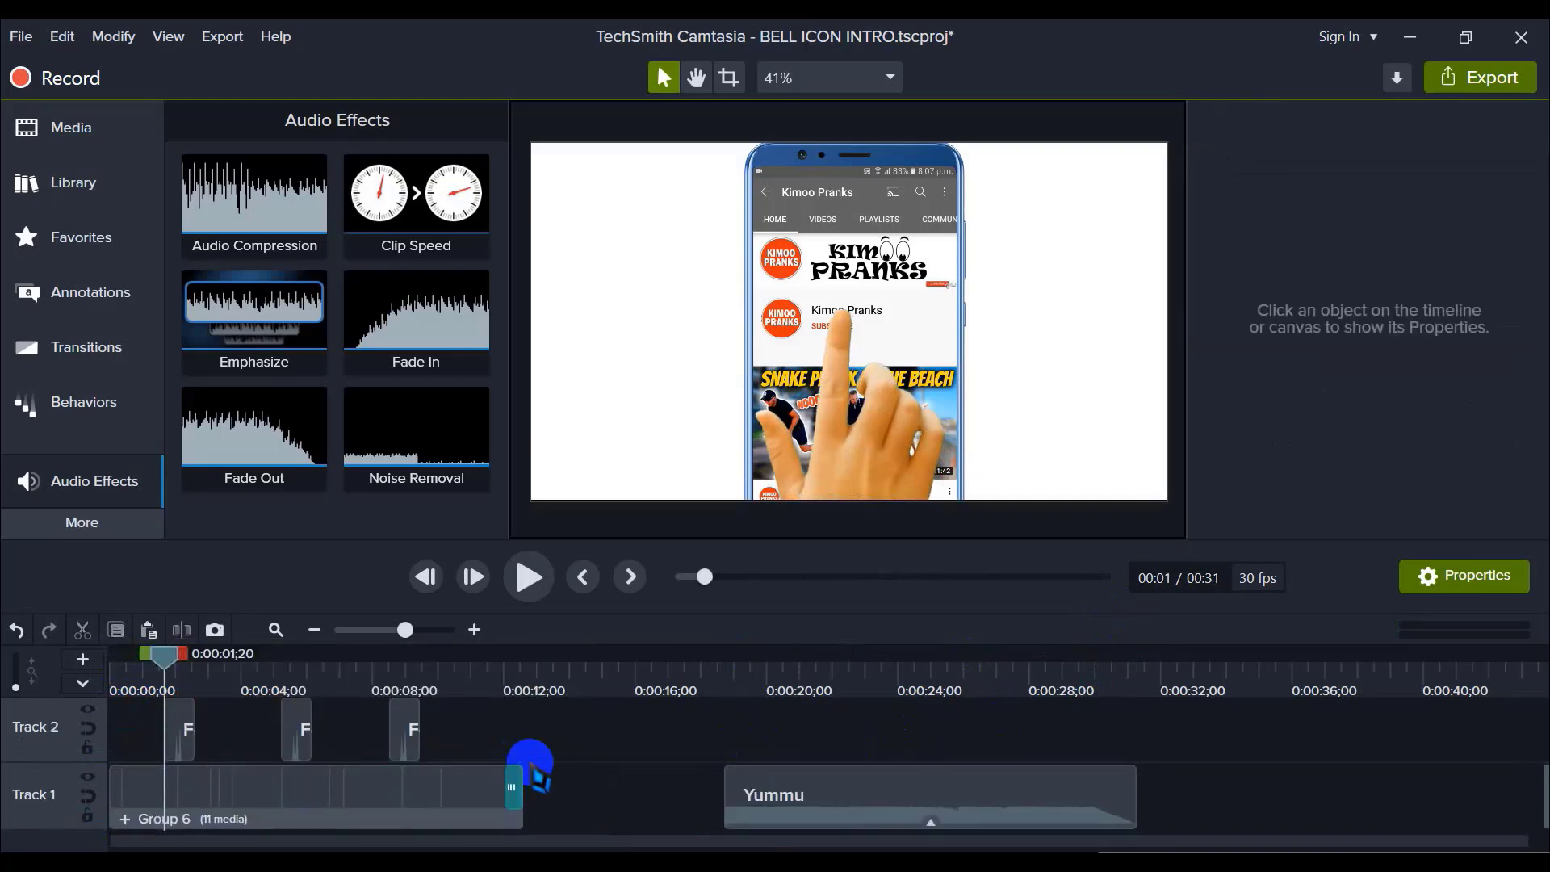
{"action": "scroll", "coordinate": [530, 754], "scroll_direction": "up", "scroll_amount": 2}
{"action": "scroll", "coordinate": [502, 754], "scroll_direction": "down", "scroll_amount": 2}
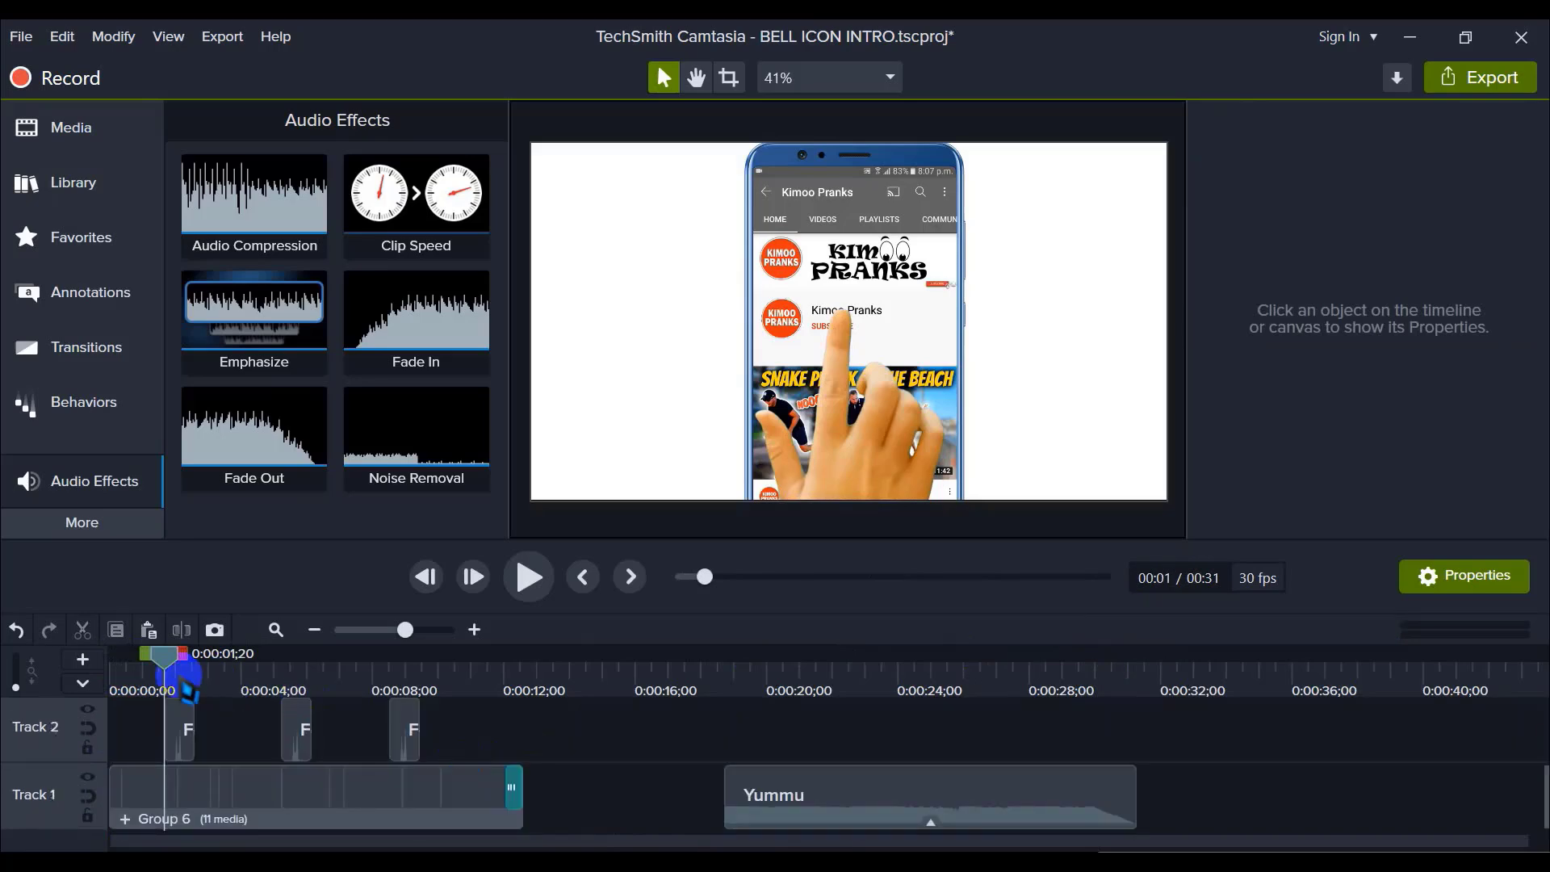
{"action": "key", "text": "ctrl+Home"}
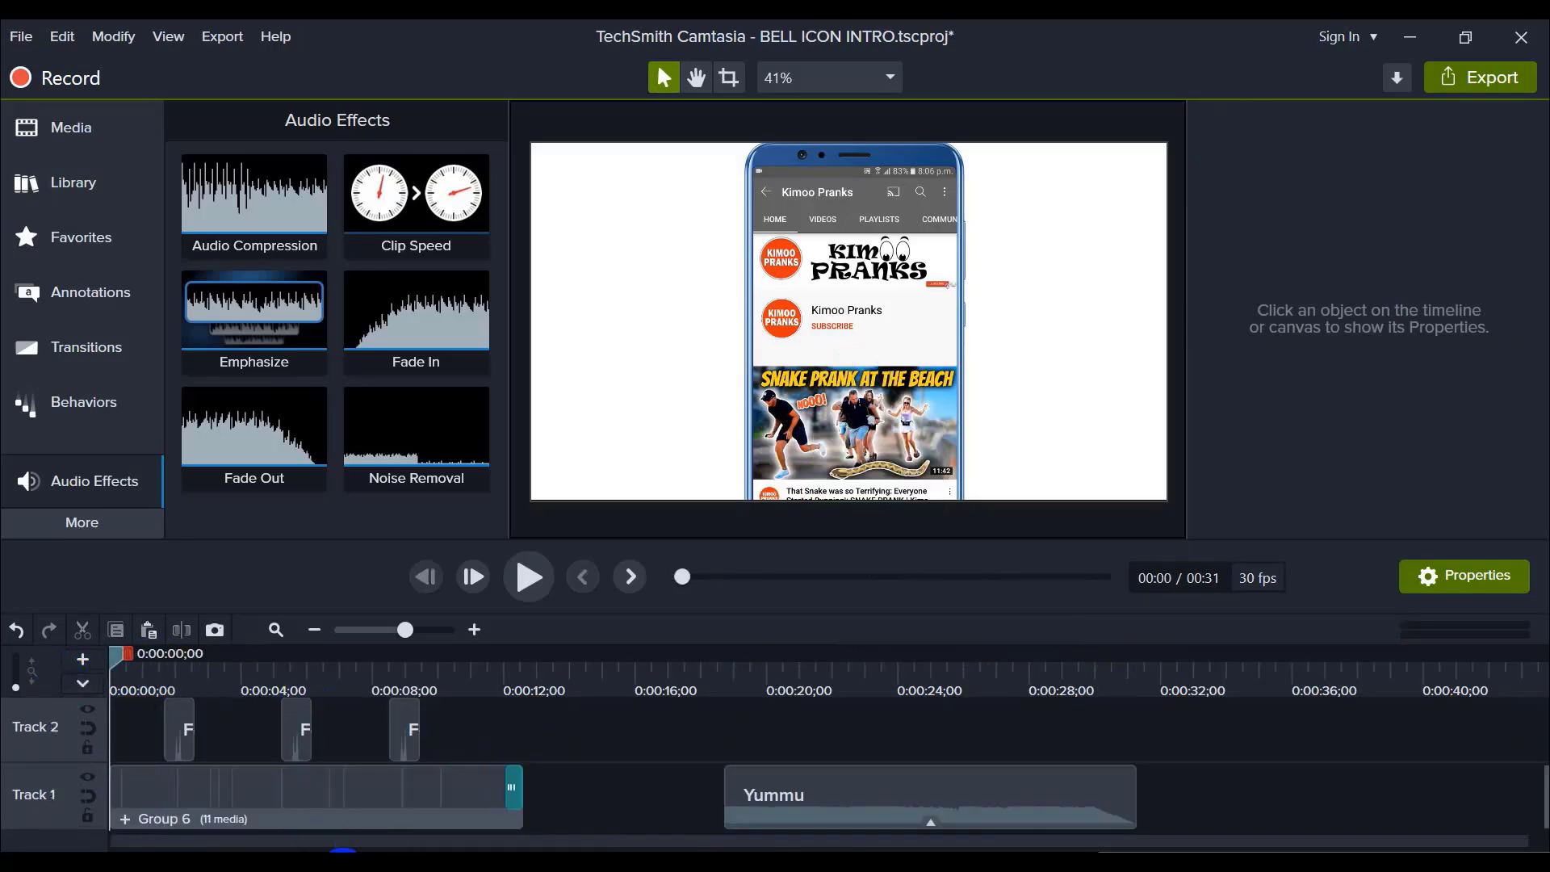
Step: Switch to File Explorer and open the CopyRight Free Music From-YouTube folder inside Instrument SONGS on the Multimedia (E:) drive
{"action": "key", "text": "alt+Tab"}
{"action": "left_click", "coordinate": [921, 715]}
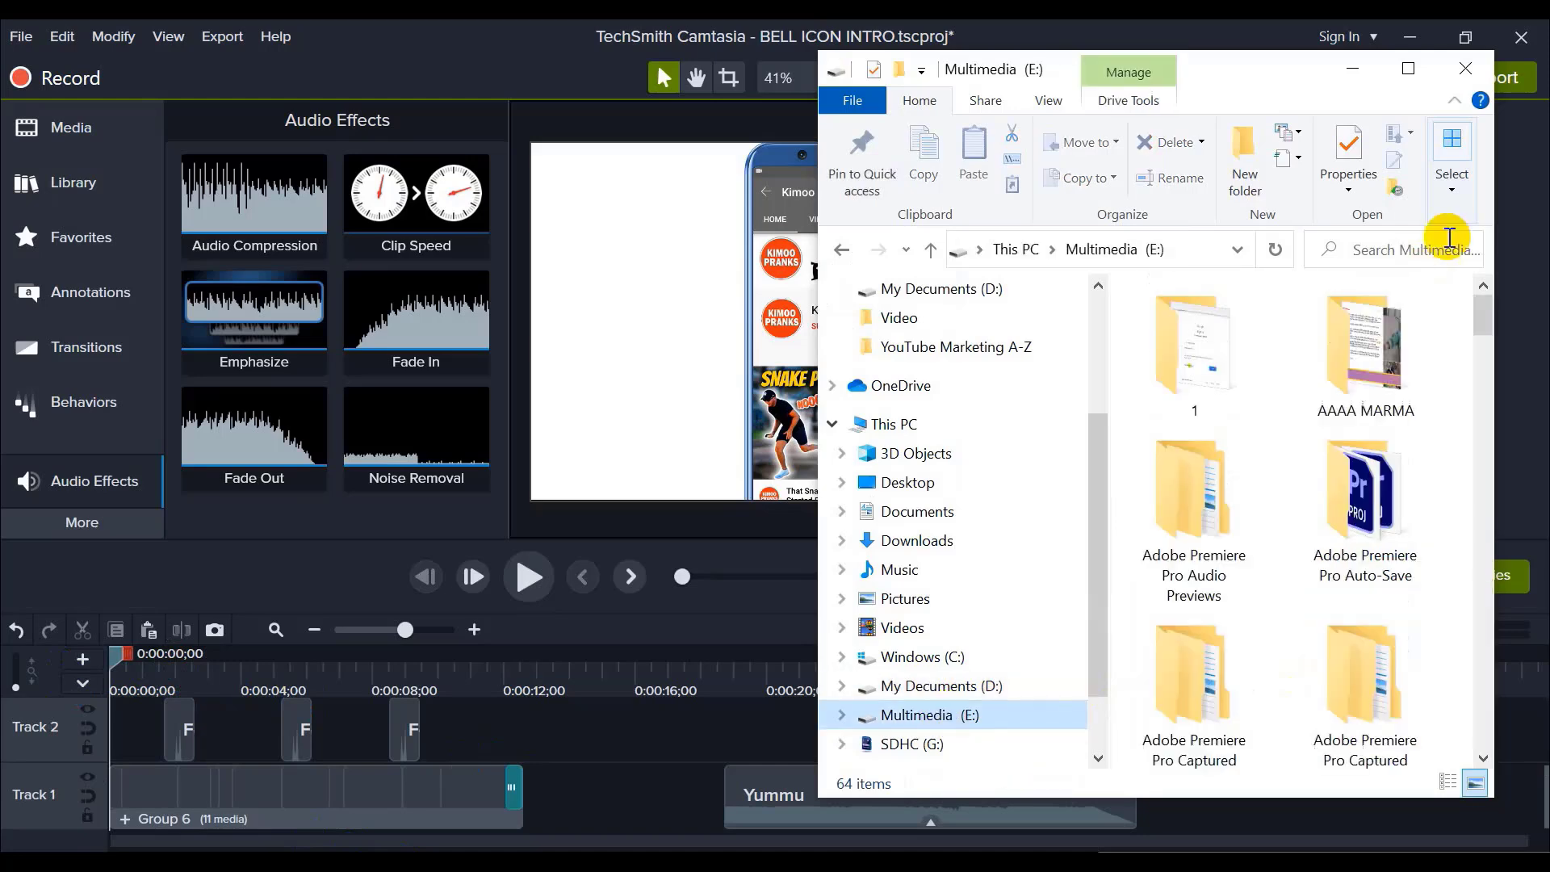
{"action": "left_click", "coordinate": [1408, 68]}
{"action": "left_click", "coordinate": [1336, 517]}
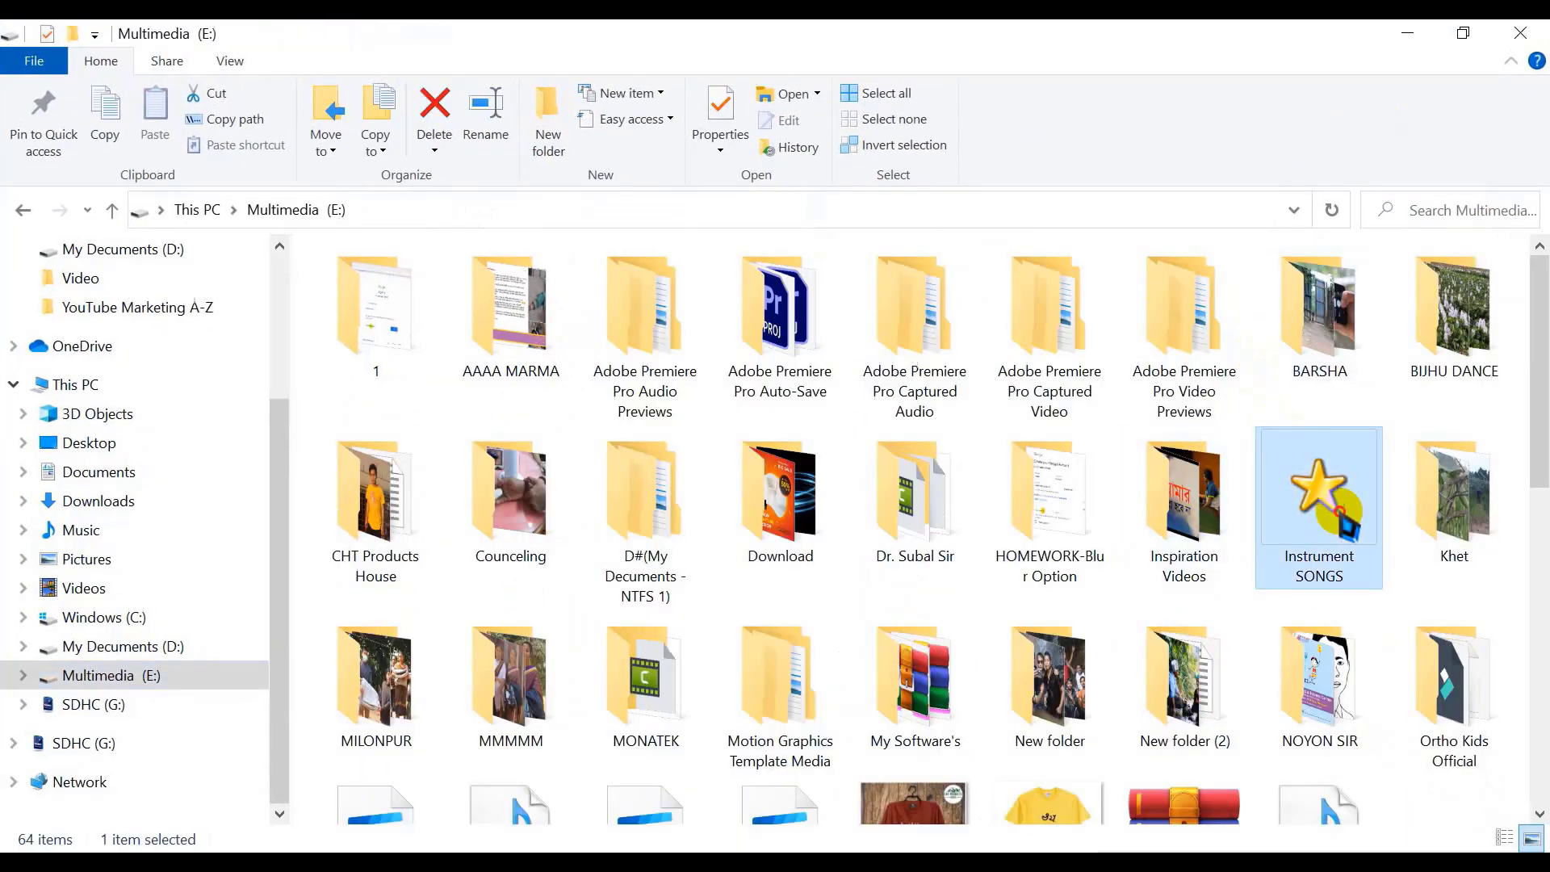
{"action": "double_click", "coordinate": [1341, 517]}
{"action": "double_click", "coordinate": [408, 304]}
{"action": "scroll", "coordinate": [524, 733], "scroll_direction": "down", "scroll_amount": 4}
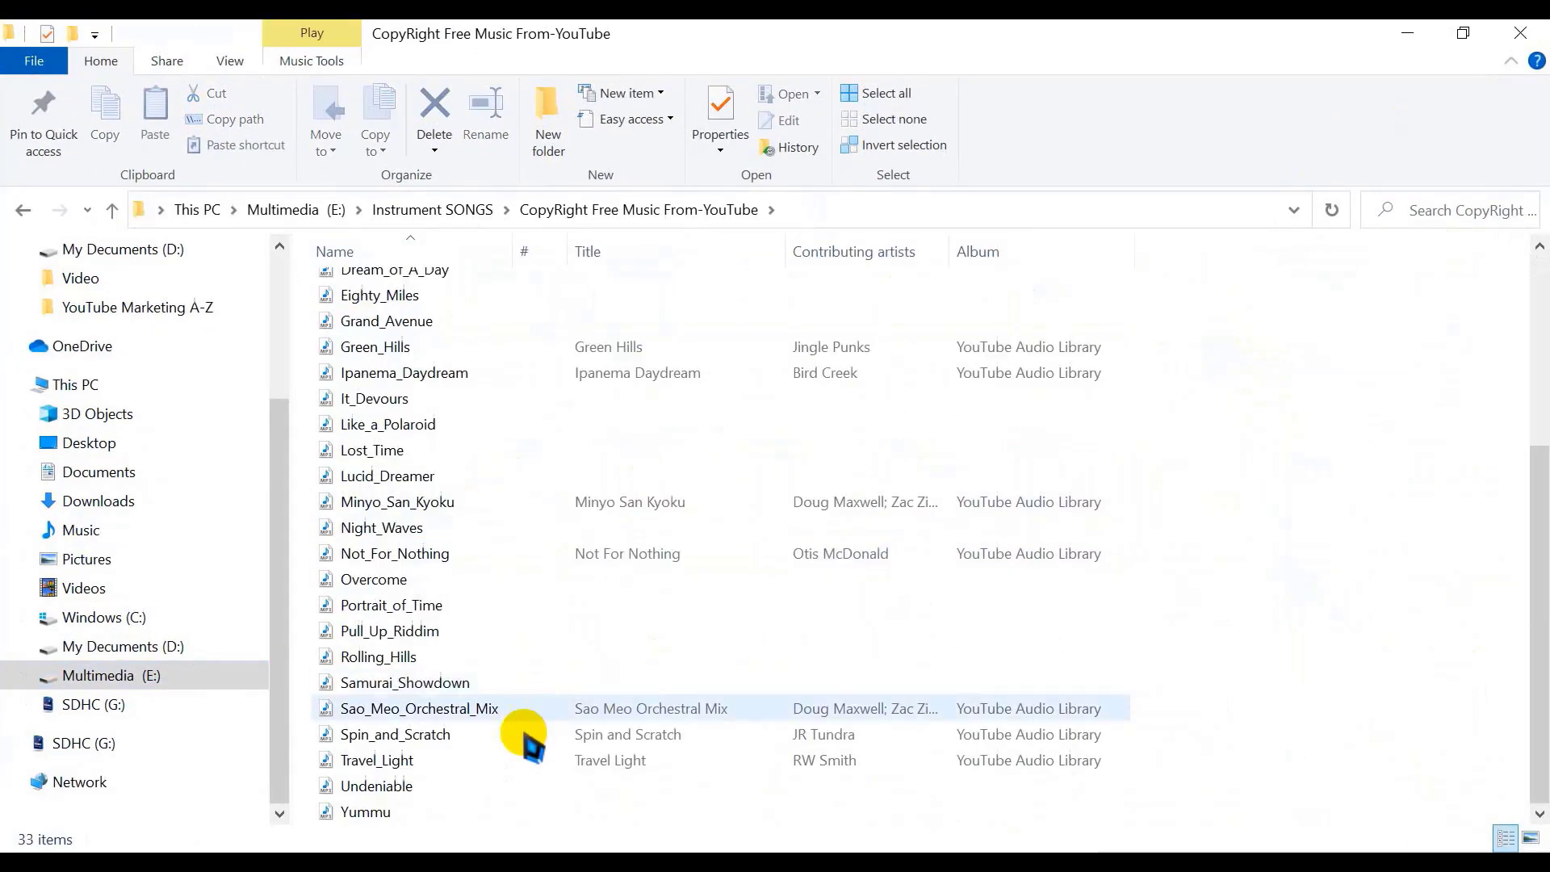
Step: Audition Undeniable, Overcome, Not_For_Nothing and Night_Waves from the music folder, with the folder window reduced beside the timeline
{"action": "left_click", "coordinate": [415, 787]}
{"action": "left_click", "coordinate": [1461, 34]}
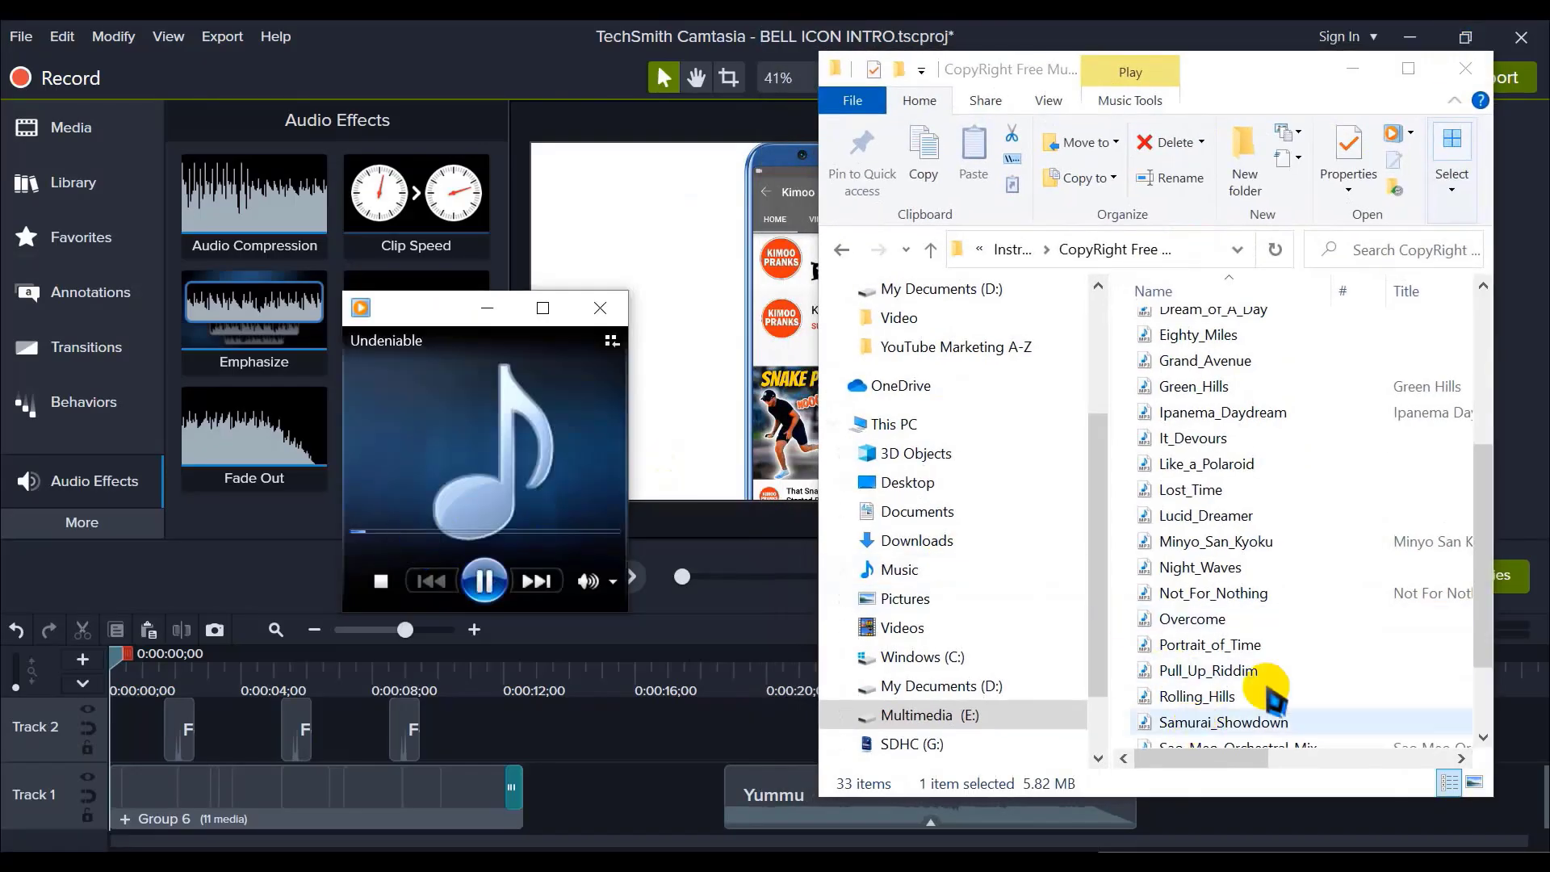
{"action": "scroll", "coordinate": [1272, 694], "scroll_direction": "down", "scroll_amount": 2}
{"action": "scroll", "coordinate": [1152, 678], "scroll_direction": "up", "scroll_amount": 2}
{"action": "double_click", "coordinate": [1192, 633]}
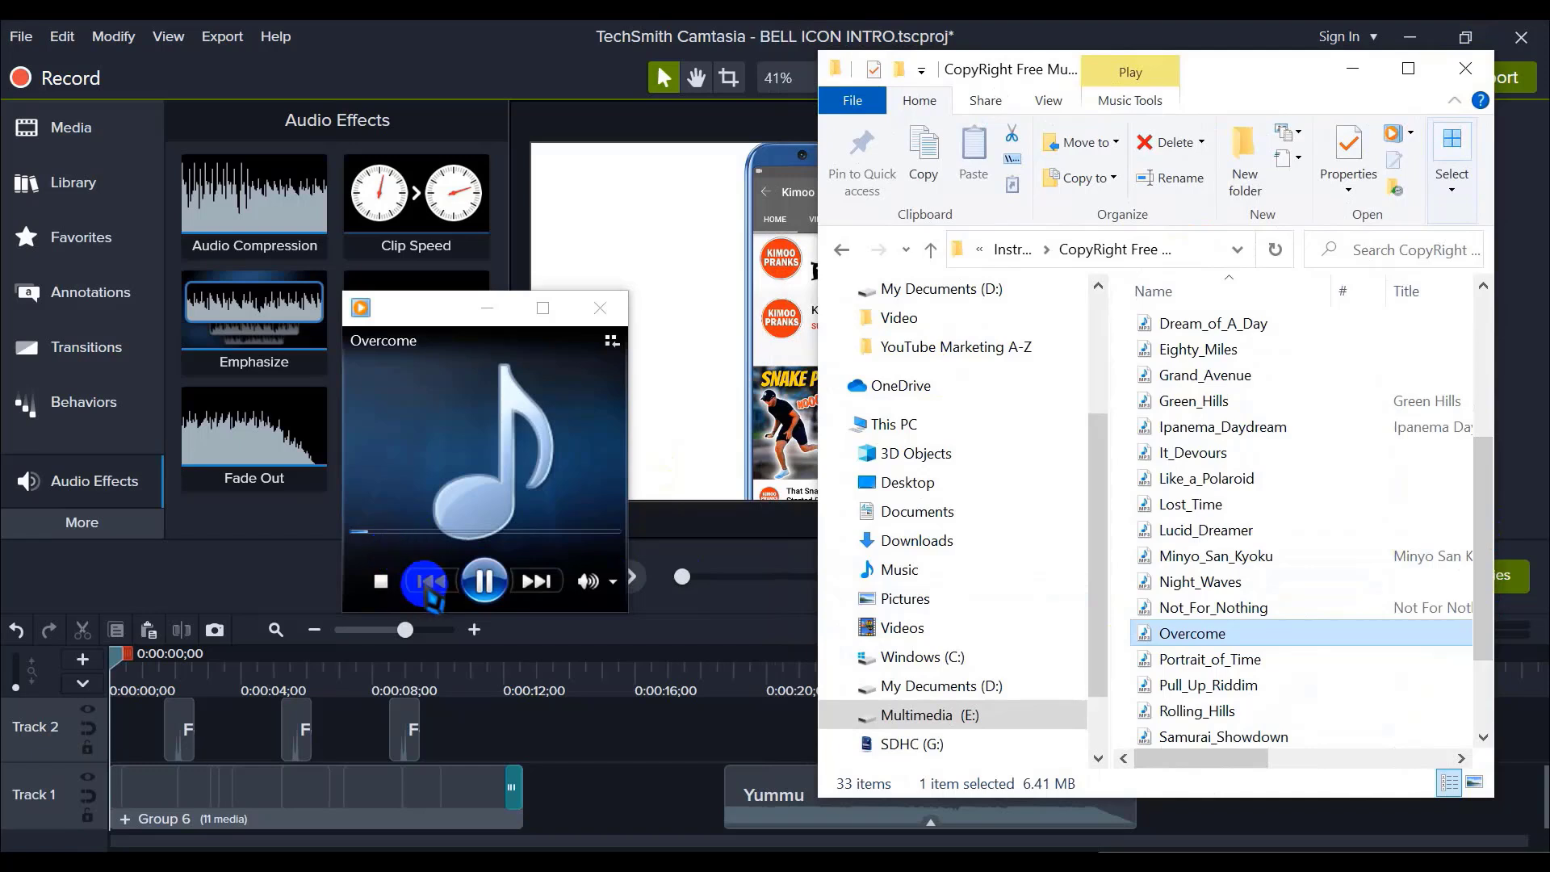
{"action": "left_click", "coordinate": [1186, 610]}
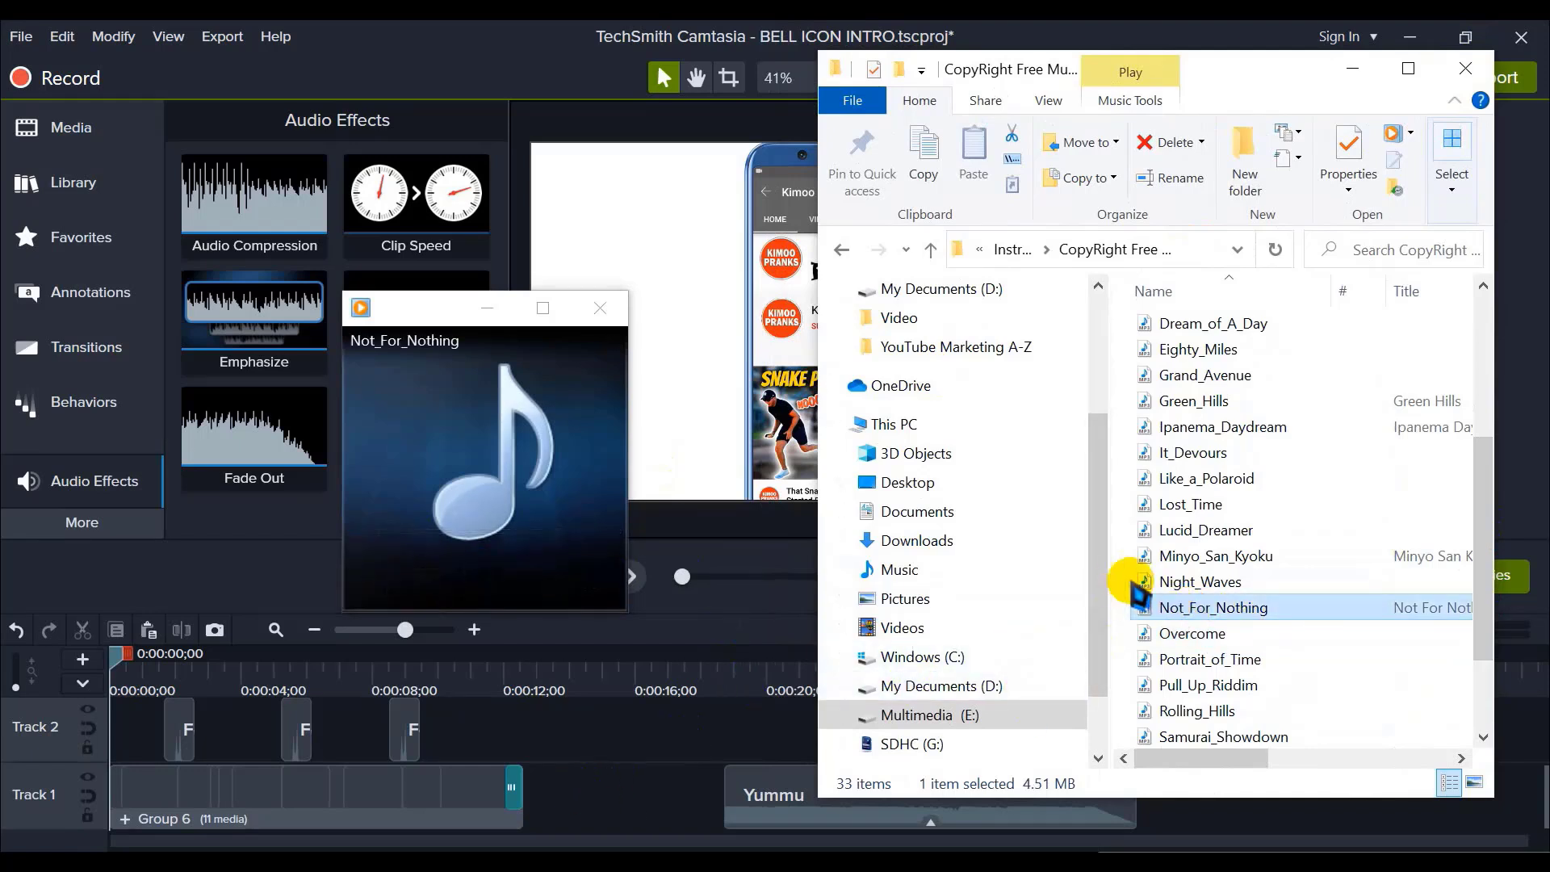
{"action": "double_click", "coordinate": [1175, 584]}
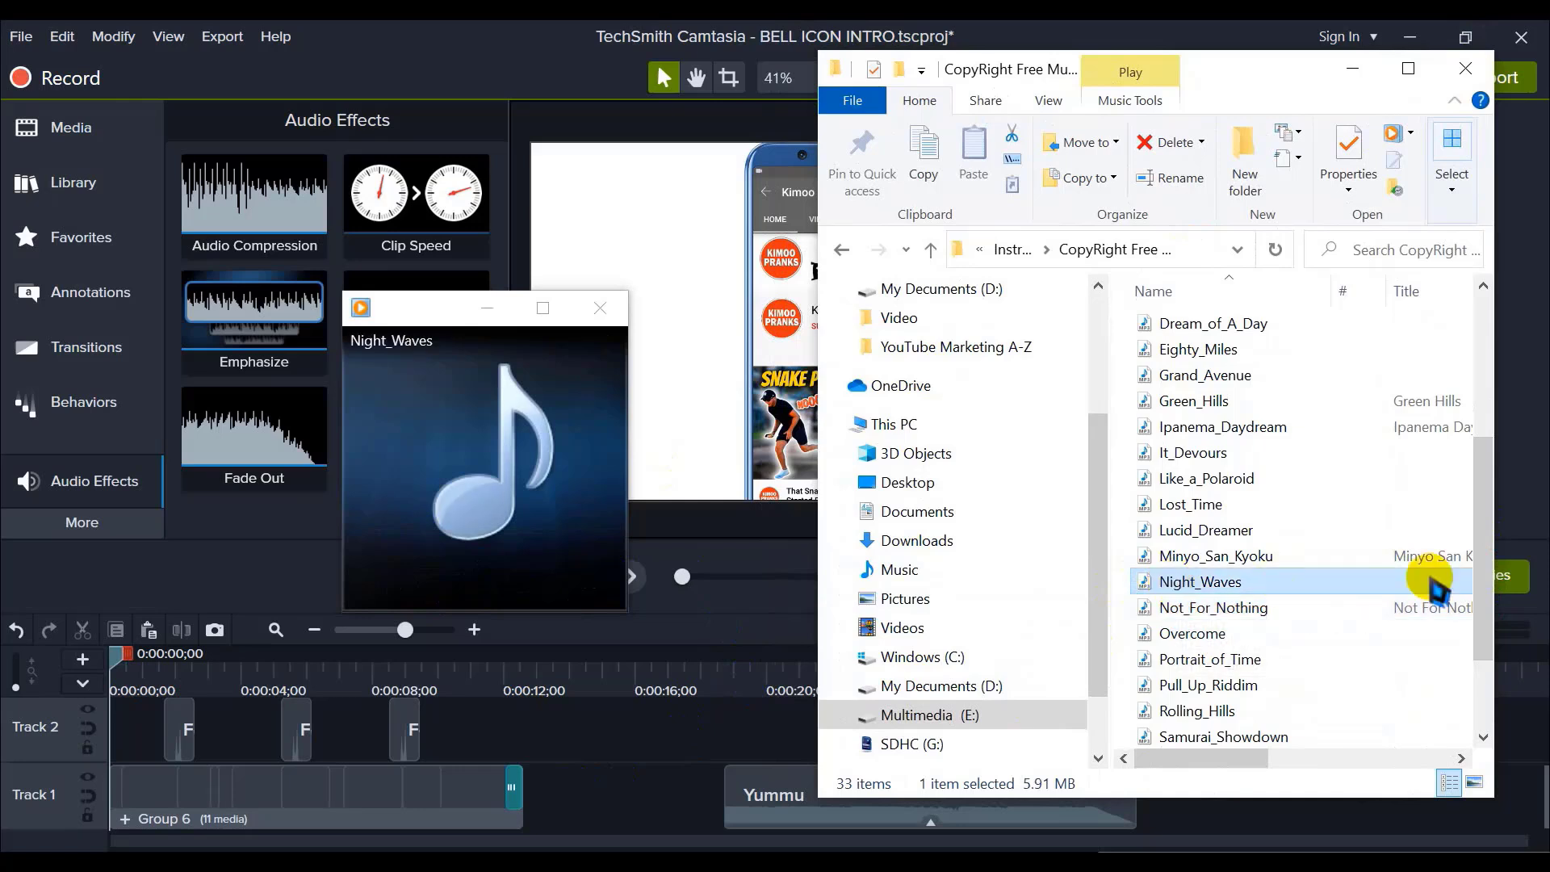
Step: Audition Minyo_San_Kyoku, Lucid_Dreamer, Like_a_Polaroid and Lost_Time as background music, and pause playback on Lost_Time
{"action": "left_click", "coordinate": [1188, 559]}
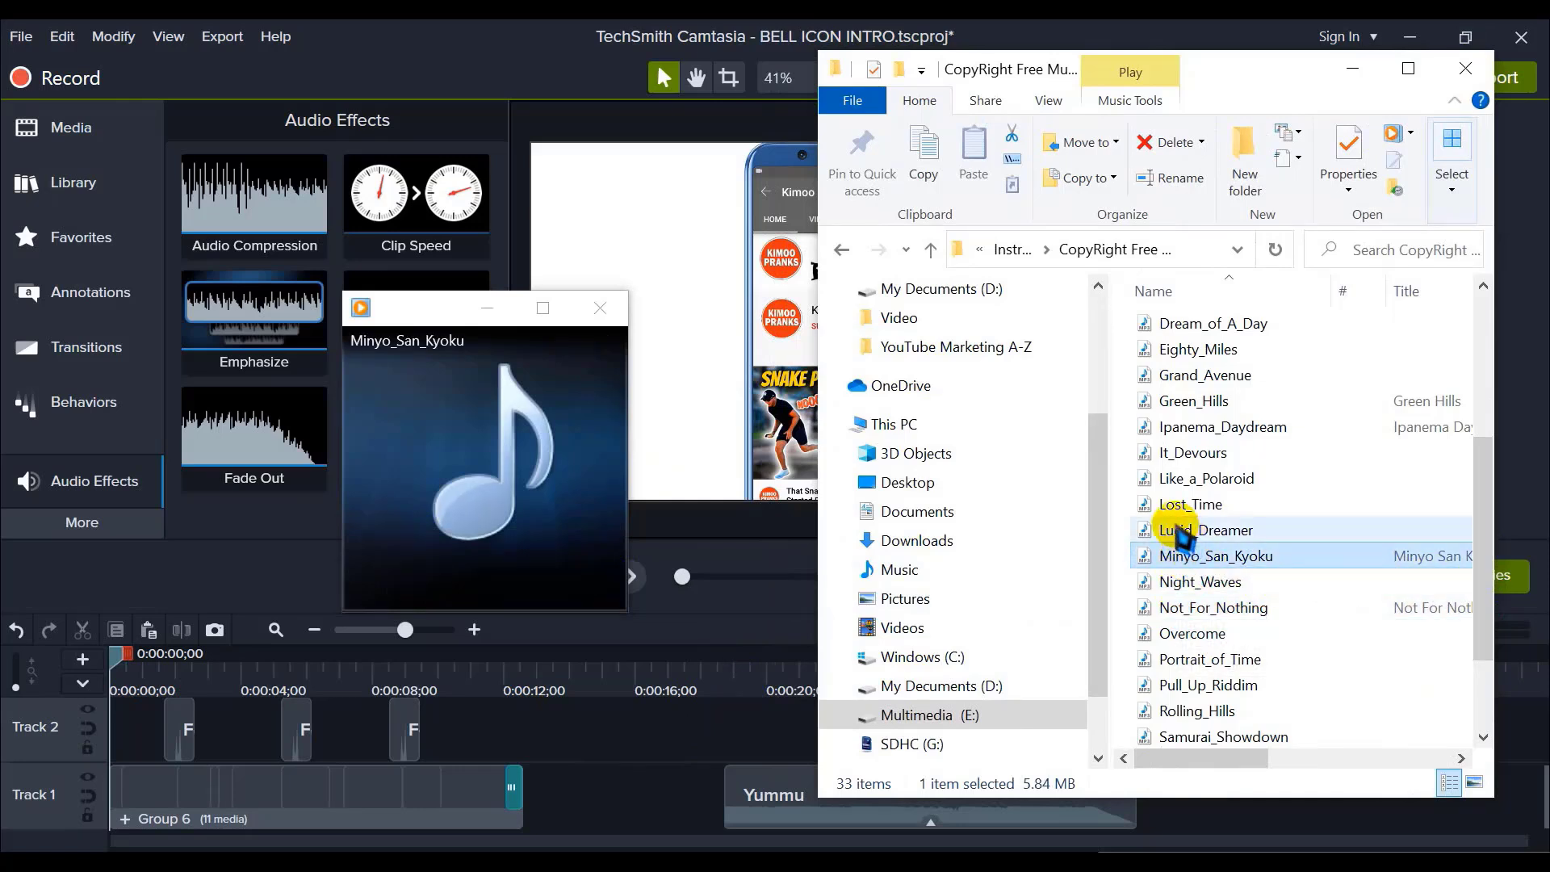
{"action": "left_click", "coordinate": [1177, 528]}
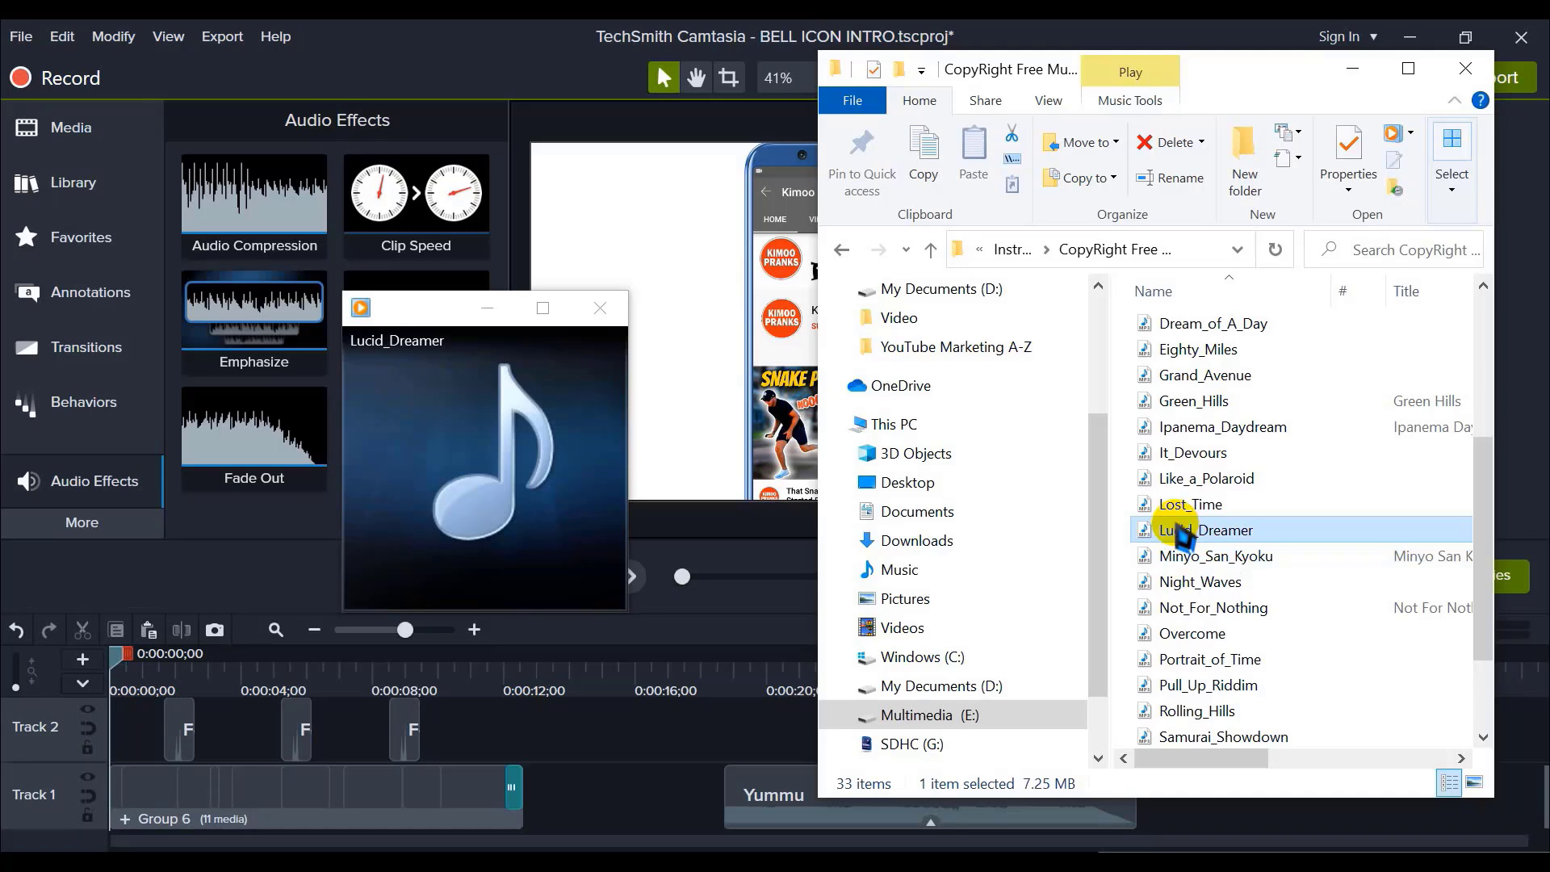
{"action": "left_click", "coordinate": [1172, 509]}
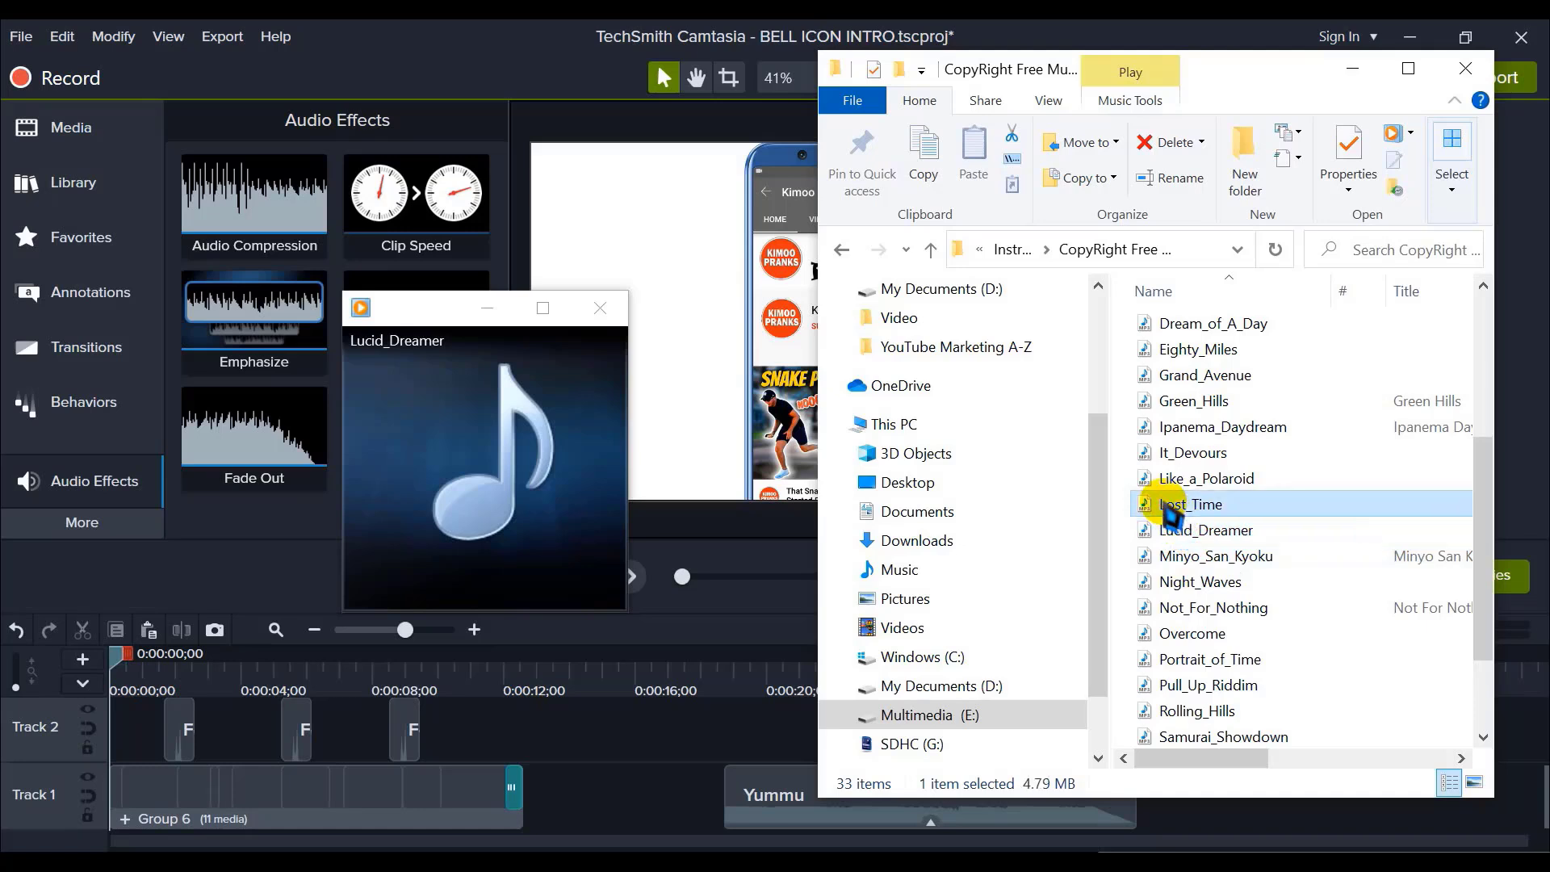
{"action": "left_click", "coordinate": [1170, 482]}
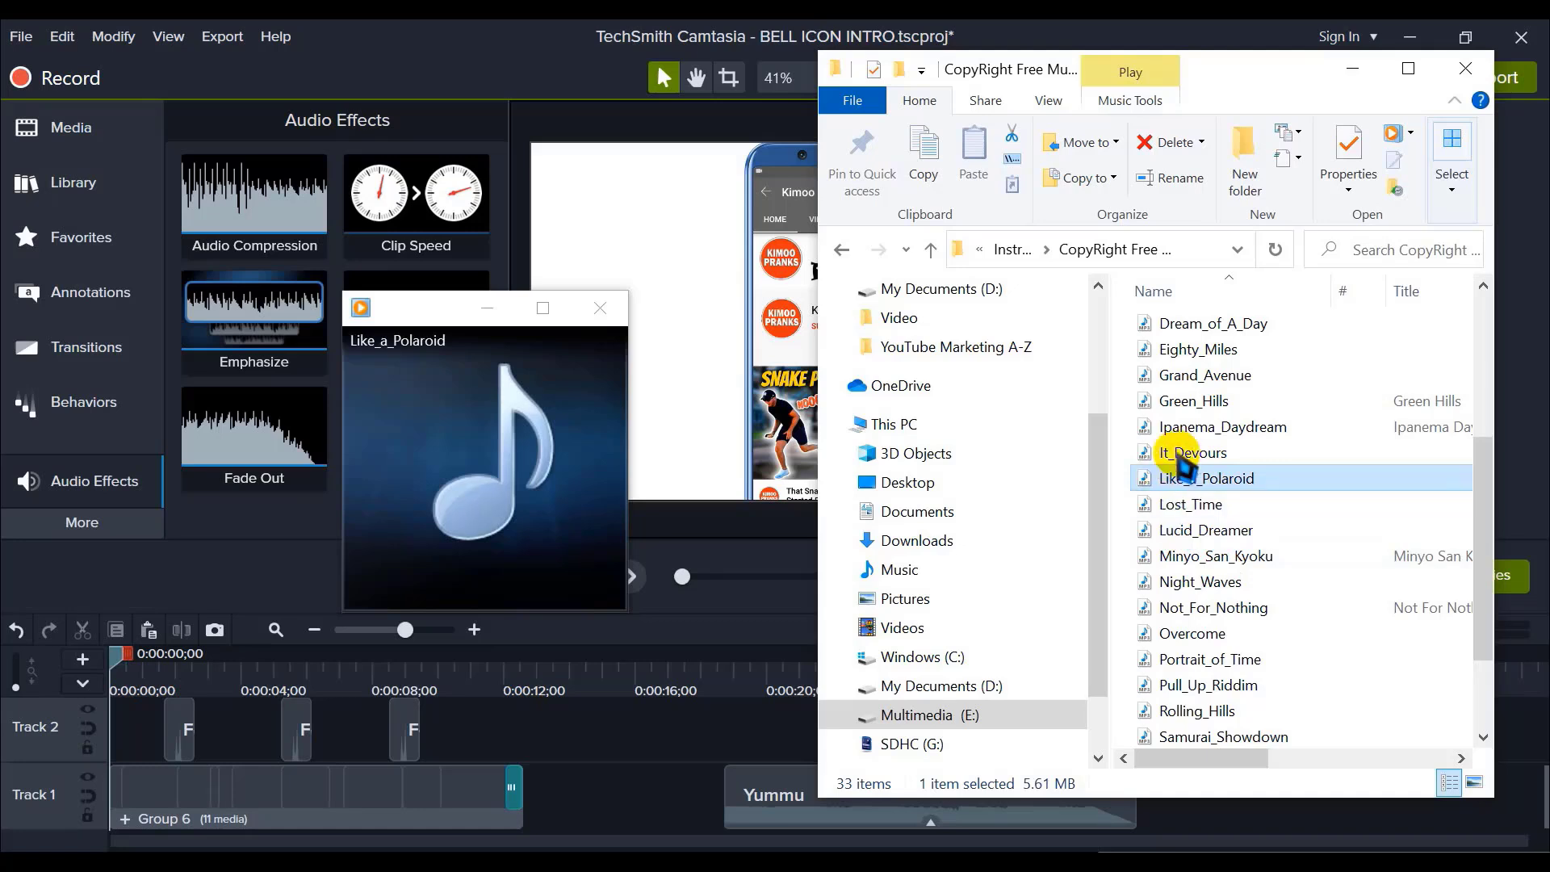
{"action": "left_click", "coordinate": [1172, 506]}
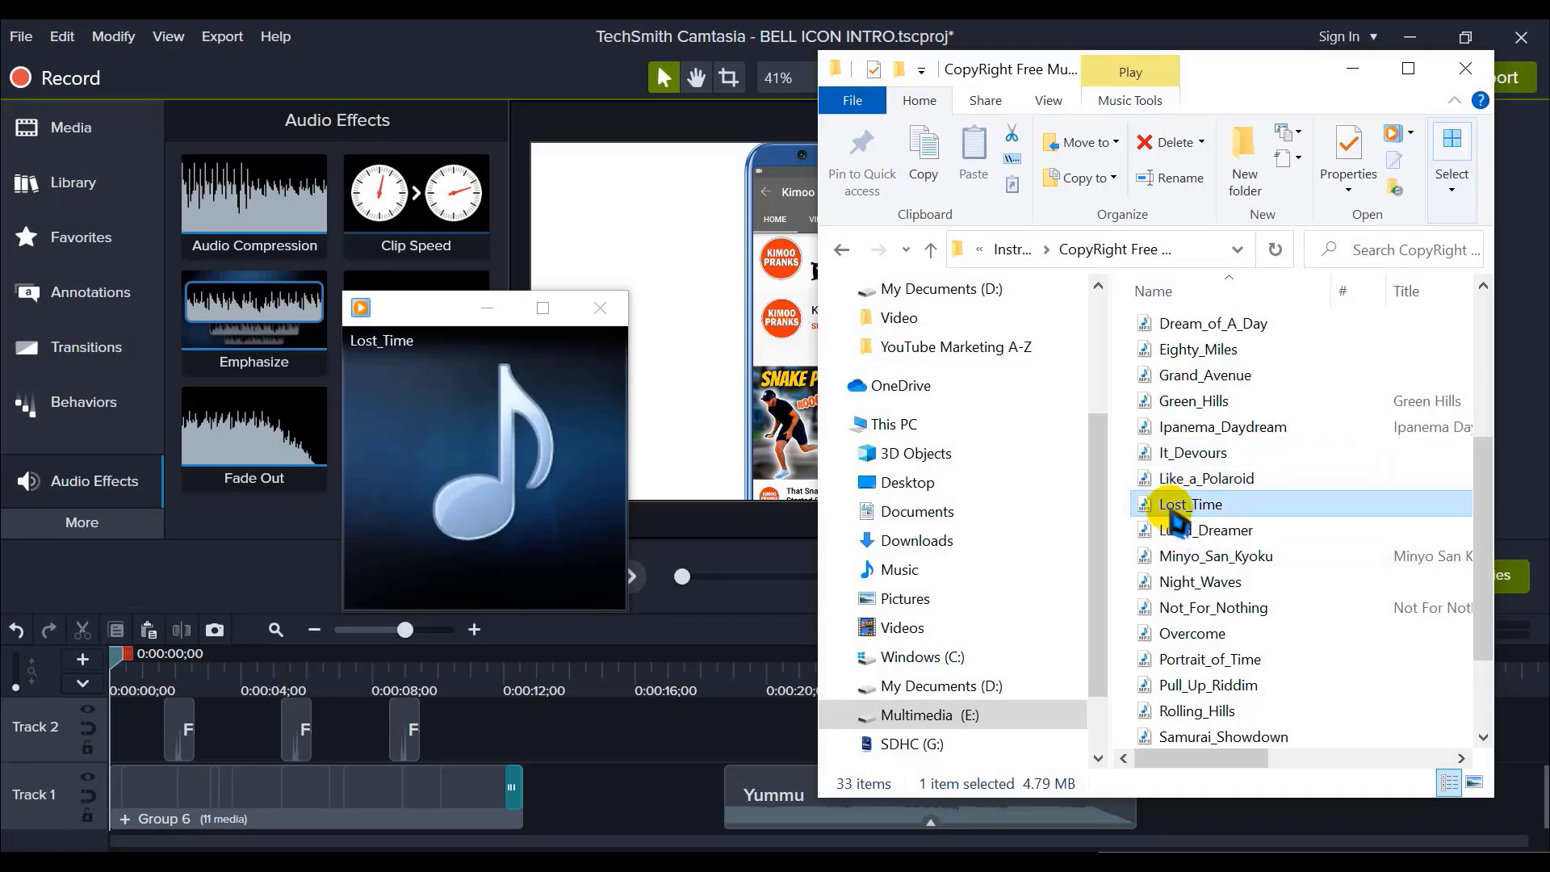
{"action": "mouse_move", "coordinate": [458, 319]}
{"action": "left_click", "coordinate": [475, 630]}
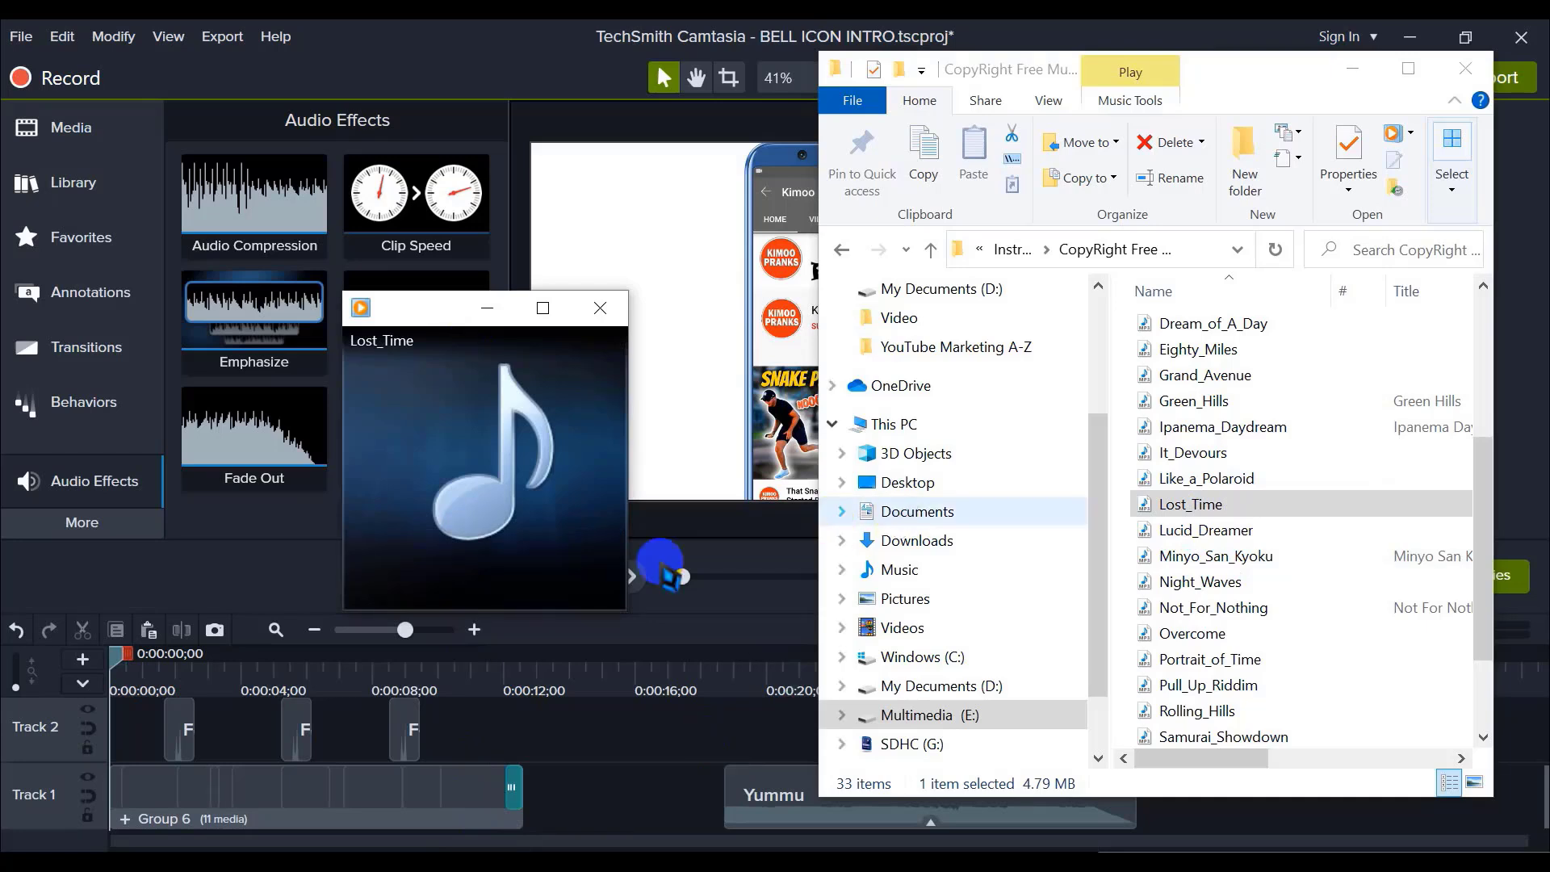
{"action": "mouse_move", "coordinate": [485, 582]}
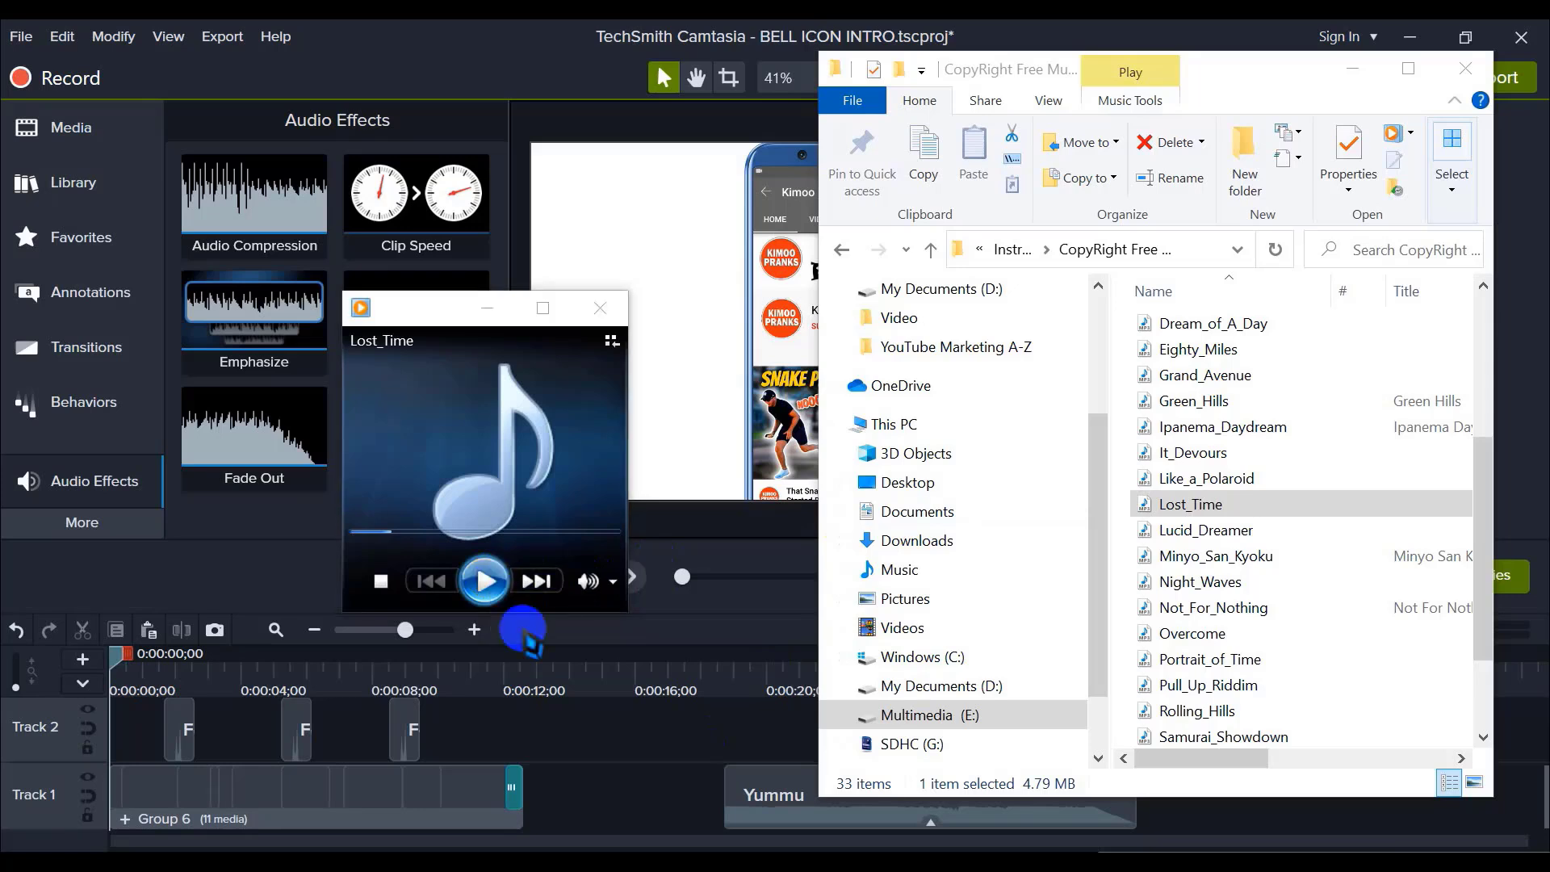
Step: Add the Lost_Time song to Track 3 in Camtasia, starting at 0:00:00
{"action": "scroll", "coordinate": [571, 744], "scroll_direction": "up", "scroll_amount": 3}
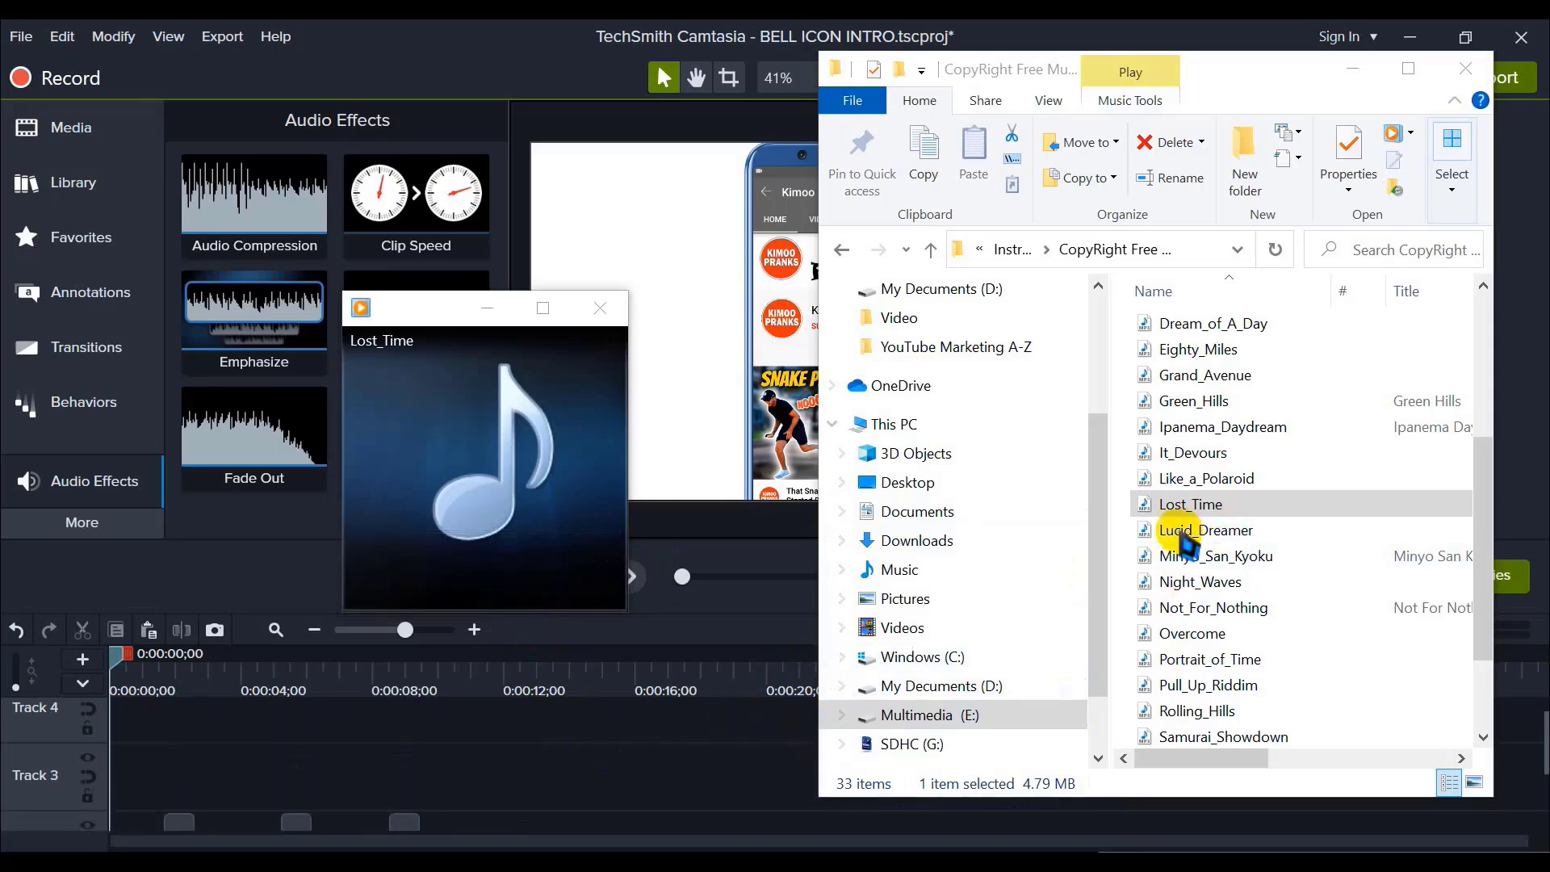
{"action": "left_click_drag", "start_coordinate": [1197, 509], "coordinate": [315, 760]}
{"action": "left_click_drag", "start_coordinate": [507, 731], "coordinate": [202, 797]}
{"action": "scroll", "coordinate": [426, 751], "scroll_direction": "down", "scroll_amount": 1}
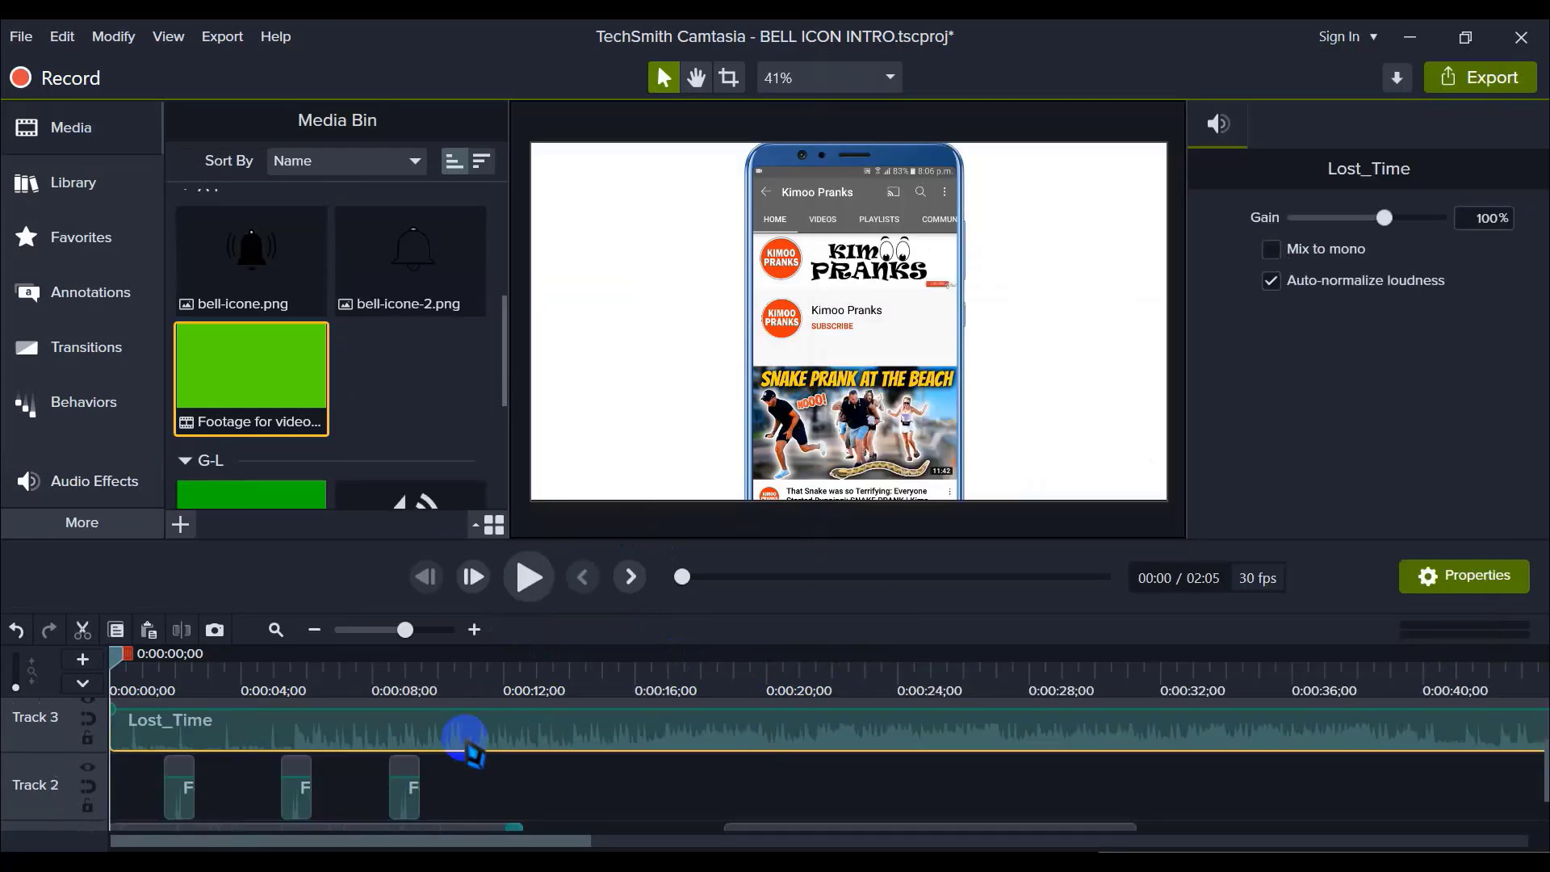
{"action": "left_click", "coordinate": [519, 783]}
Step: Apply the Audio Compression effect to the Lost_Time clip on Track 3
{"action": "left_click", "coordinate": [361, 739]}
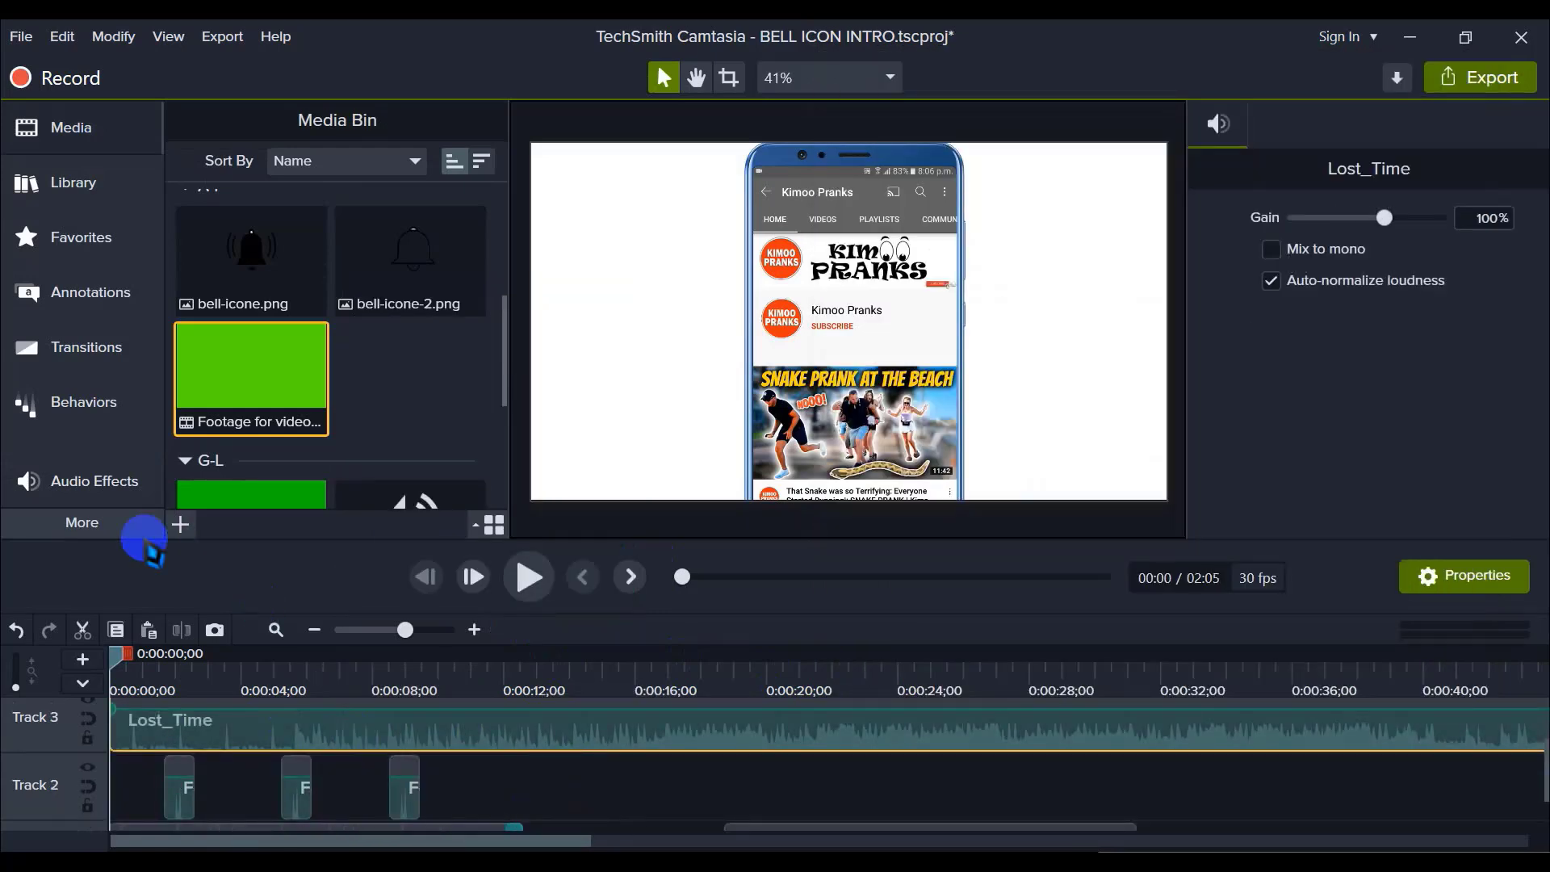
{"action": "left_click", "coordinate": [85, 485]}
{"action": "left_click_drag", "start_coordinate": [289, 377], "coordinate": [301, 730]}
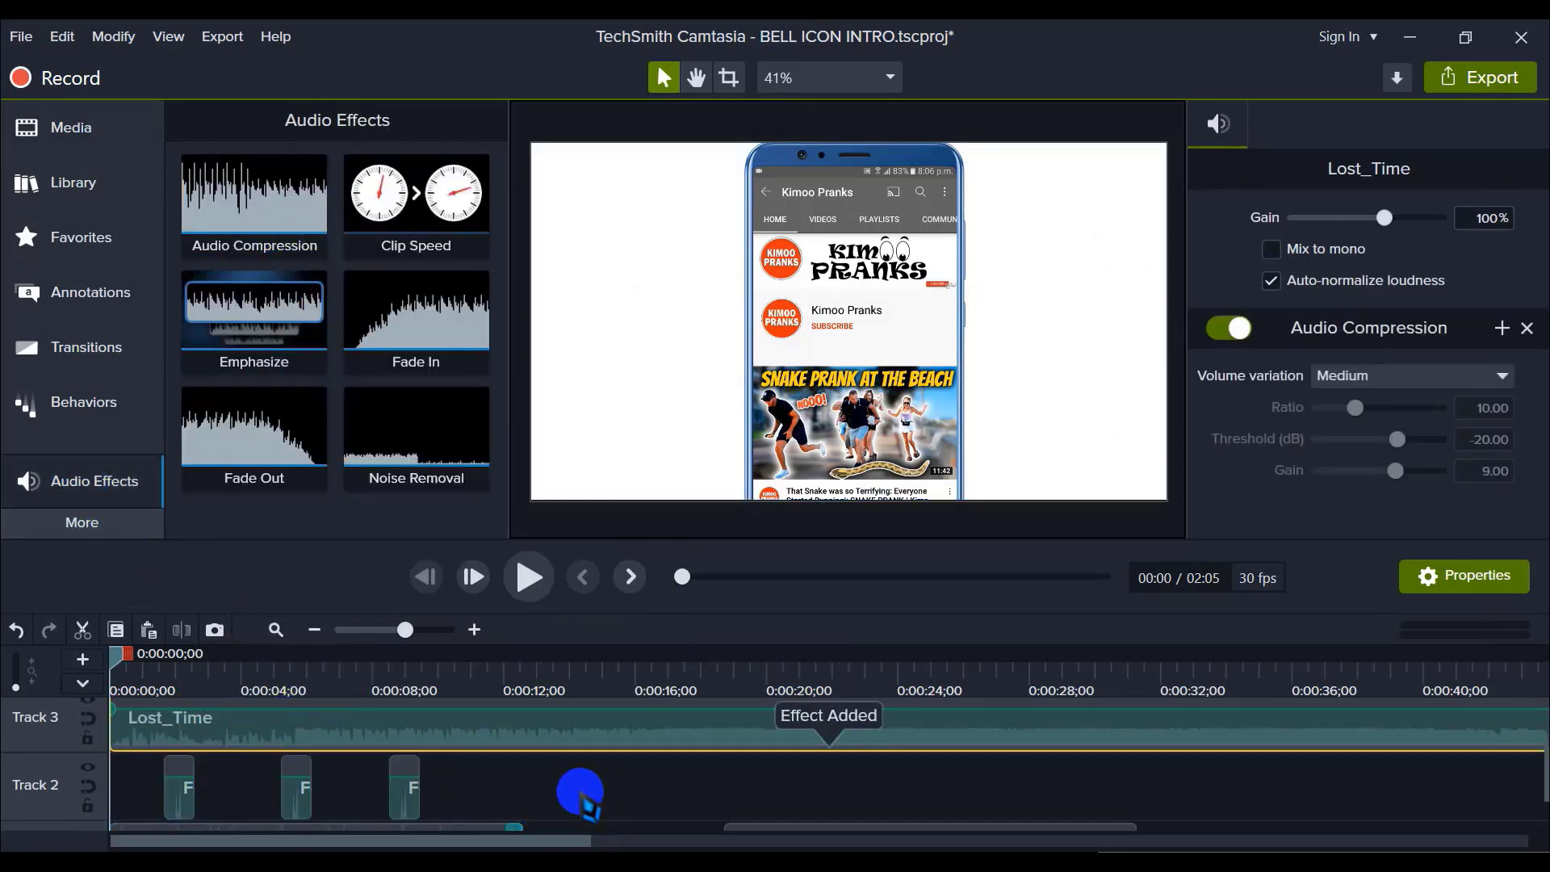
{"action": "left_click", "coordinate": [597, 811]}
{"action": "scroll", "coordinate": [595, 800], "scroll_direction": "up", "scroll_amount": 1}
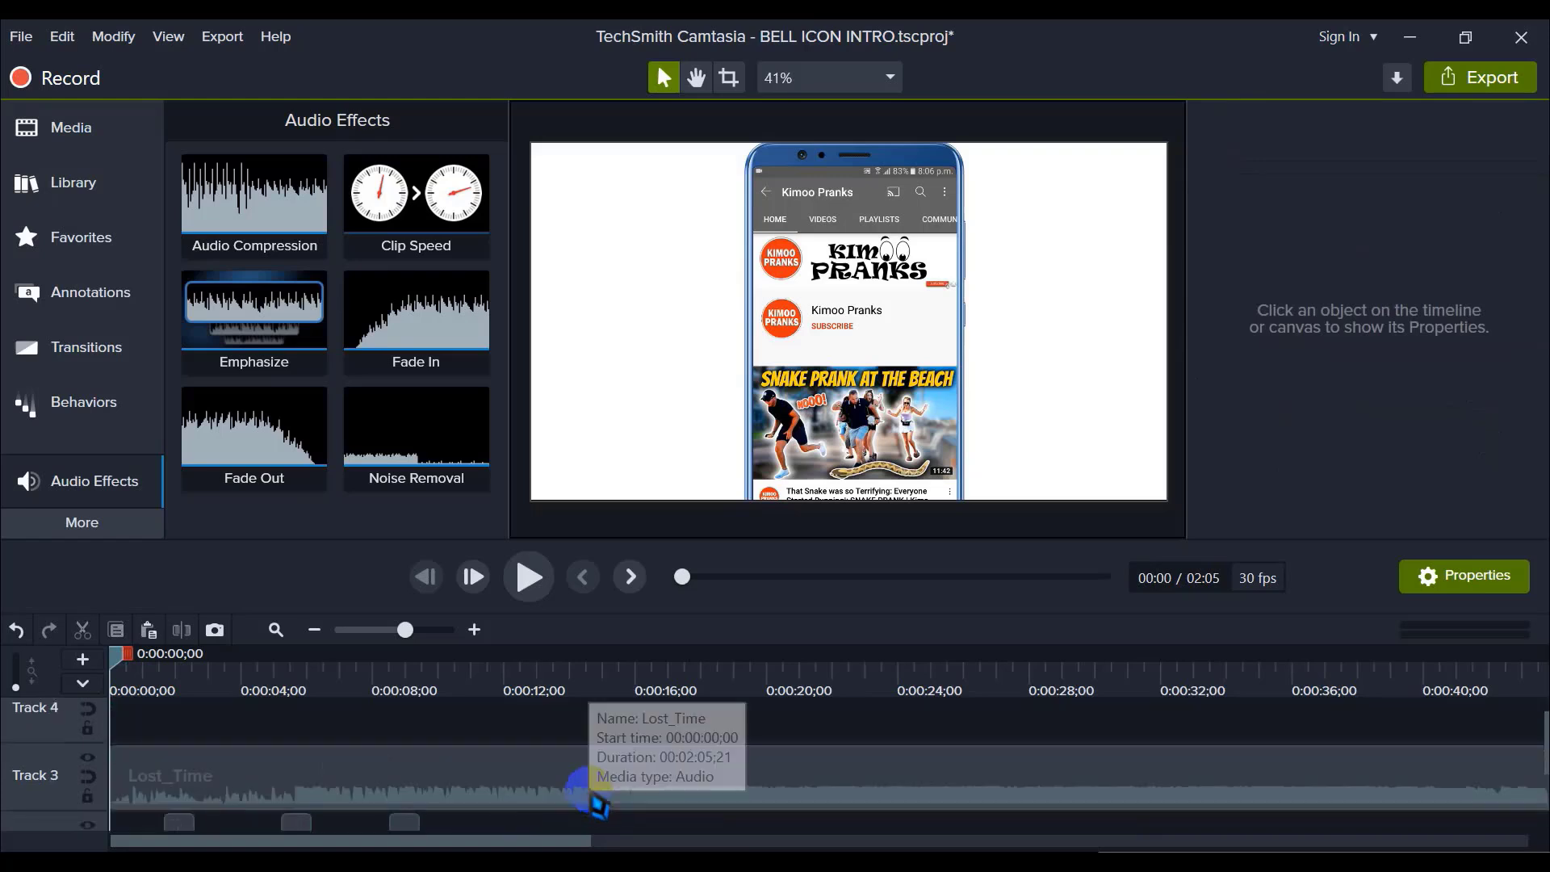
Step: Play the intro from the start to hear Lost_Time with the click sounds, stopping near the end of the animation
{"action": "left_click", "coordinate": [529, 576]}
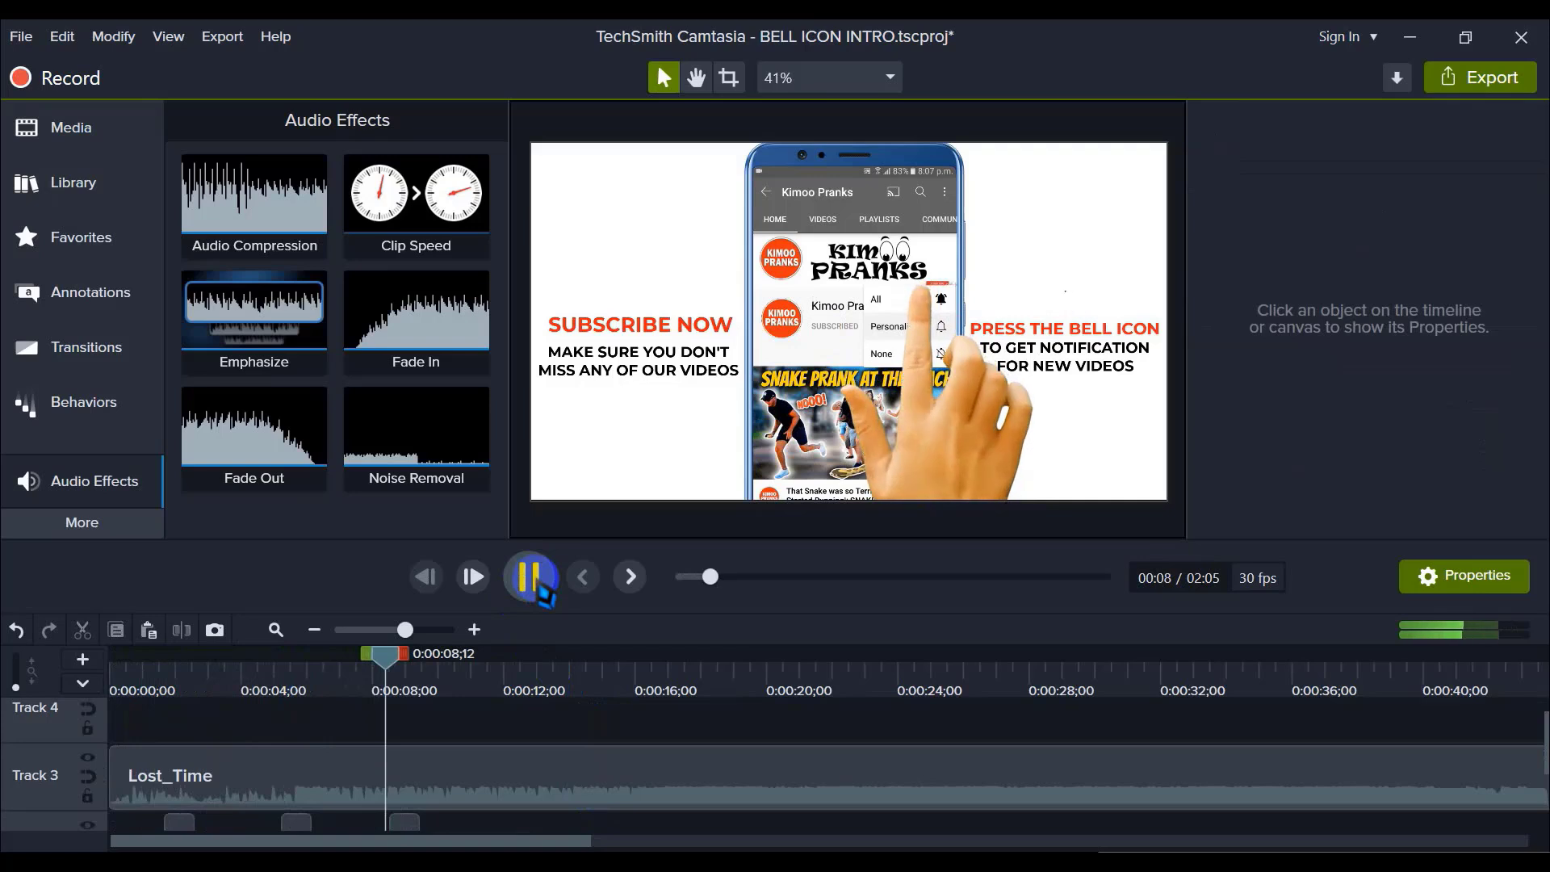
{"action": "key", "text": "space"}
{"action": "left_click", "coordinate": [581, 768]}
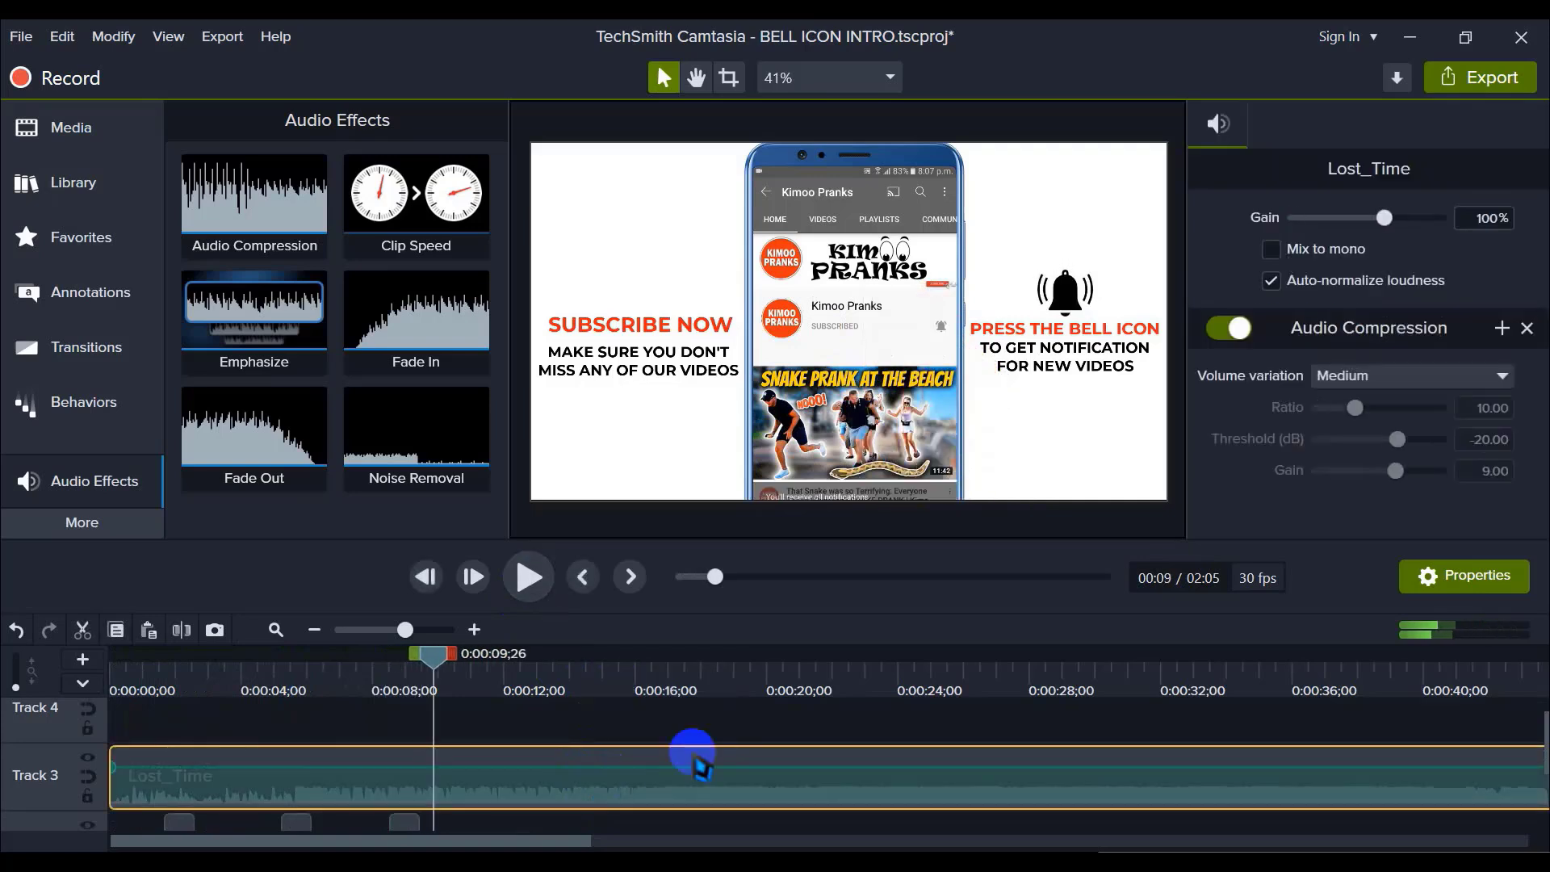
{"action": "scroll", "coordinate": [698, 781], "scroll_direction": "down", "scroll_amount": 1}
{"action": "left_click", "coordinate": [686, 780]}
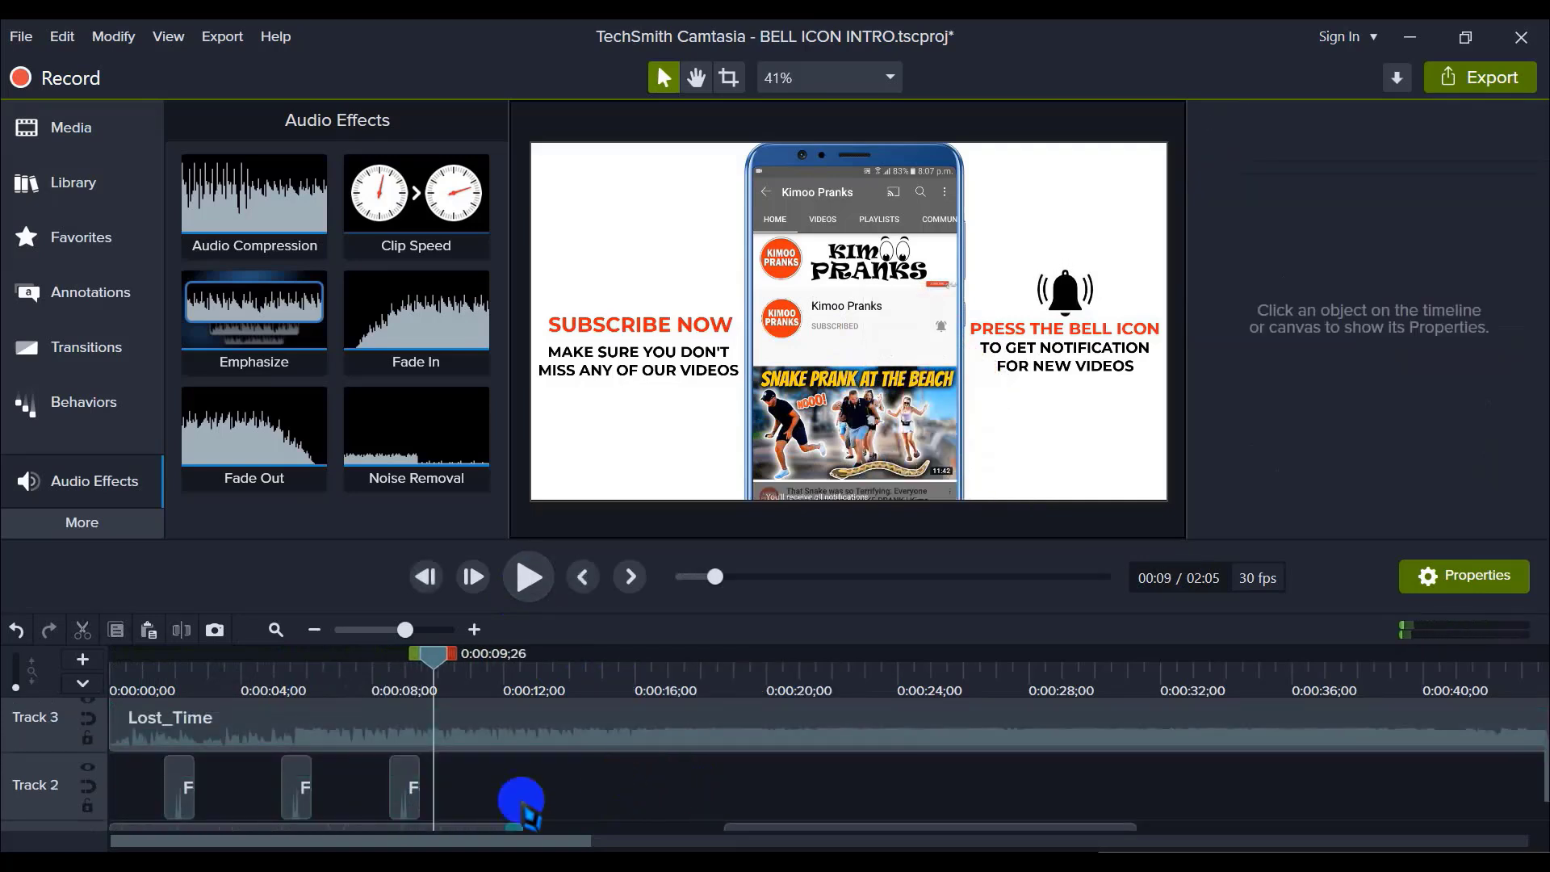
Step: Switch back to the music folder and audition alternative songs, including Ipanema_Daydream and Grand_Avenue
{"action": "left_click", "coordinate": [353, 844]}
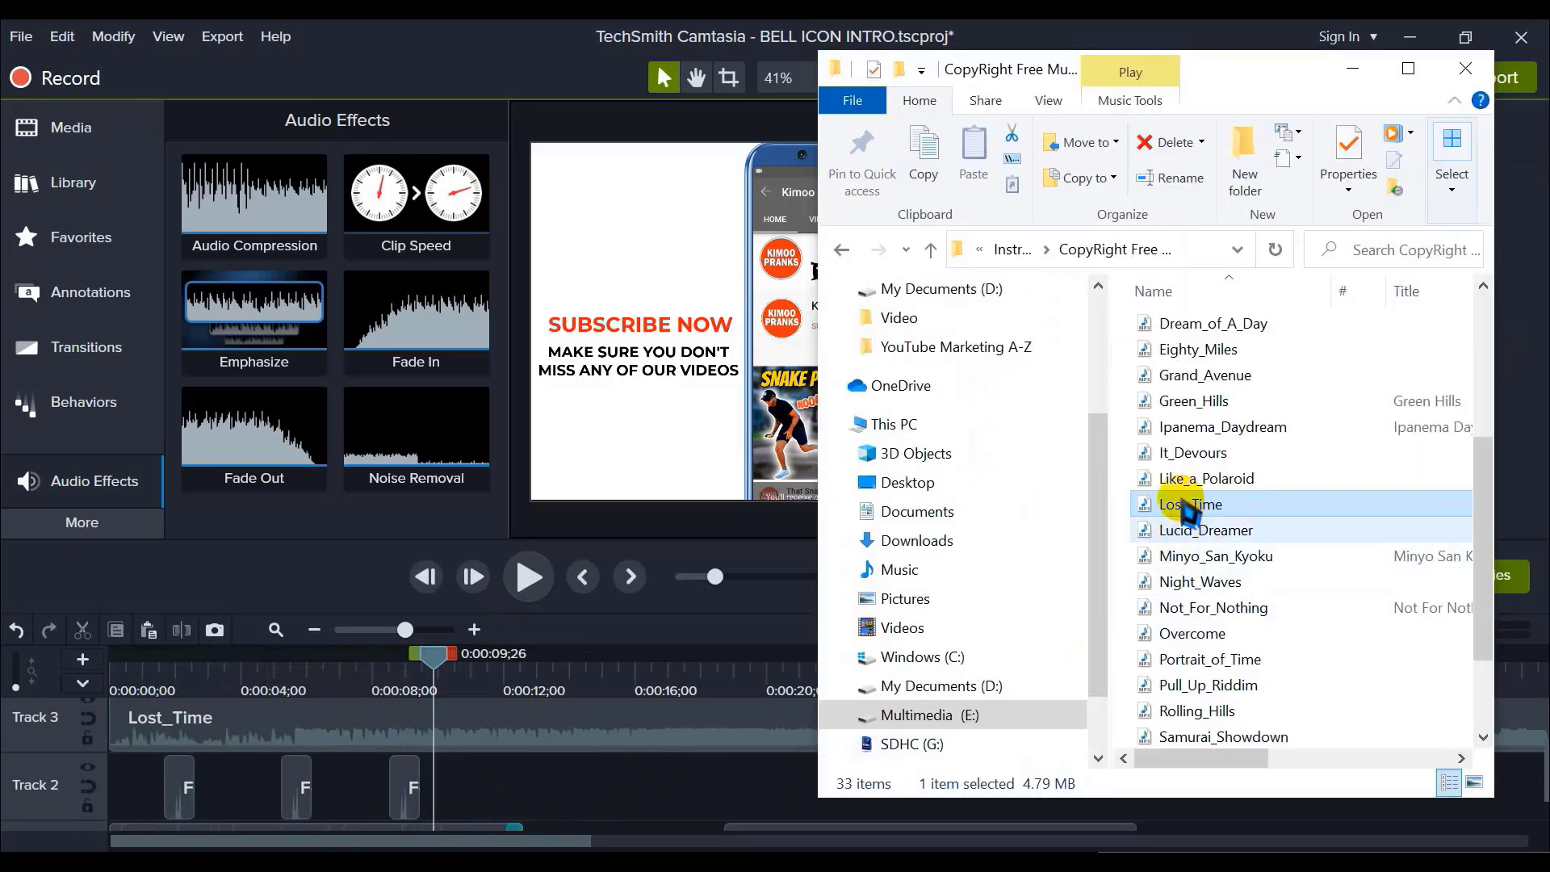
{"action": "scroll", "coordinate": [1193, 602], "scroll_direction": "up", "scroll_amount": 4}
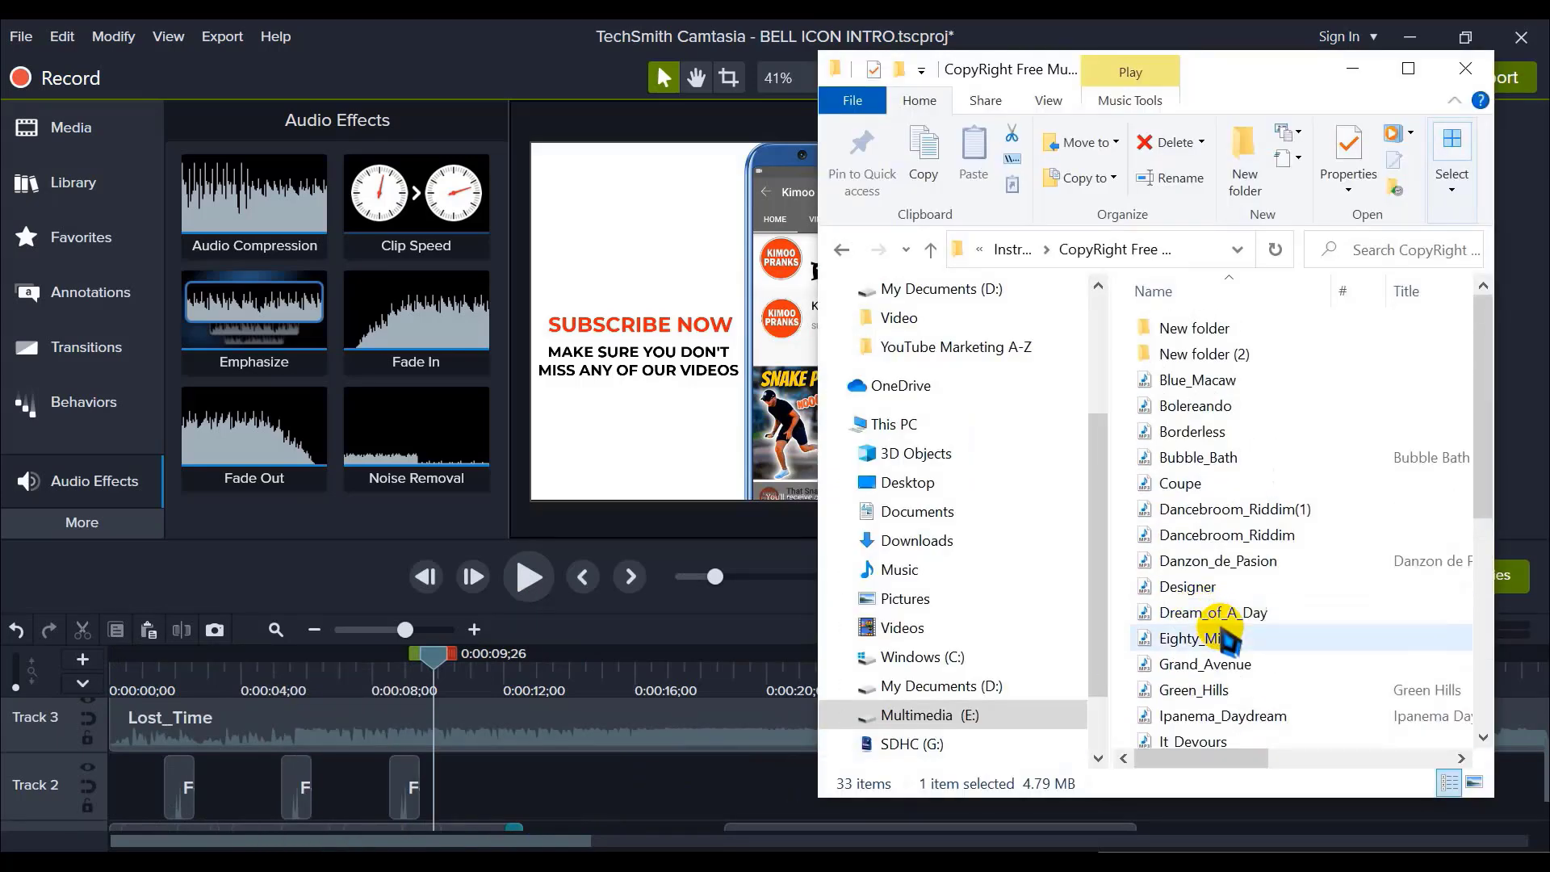
{"action": "left_click", "coordinate": [644, 810]}
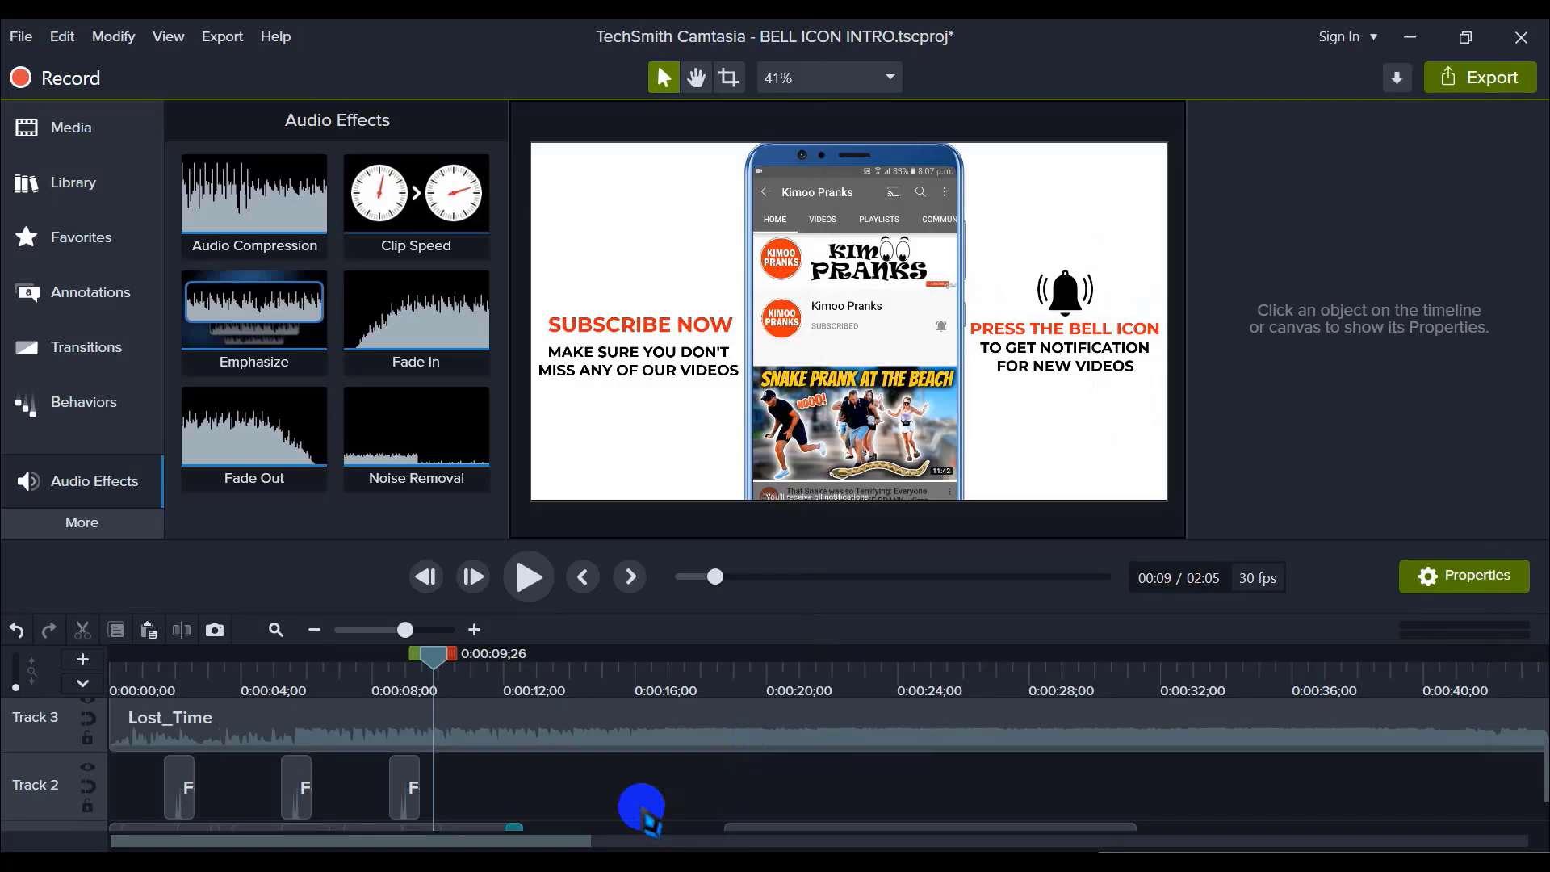
{"action": "key", "text": "alt+Tab"}
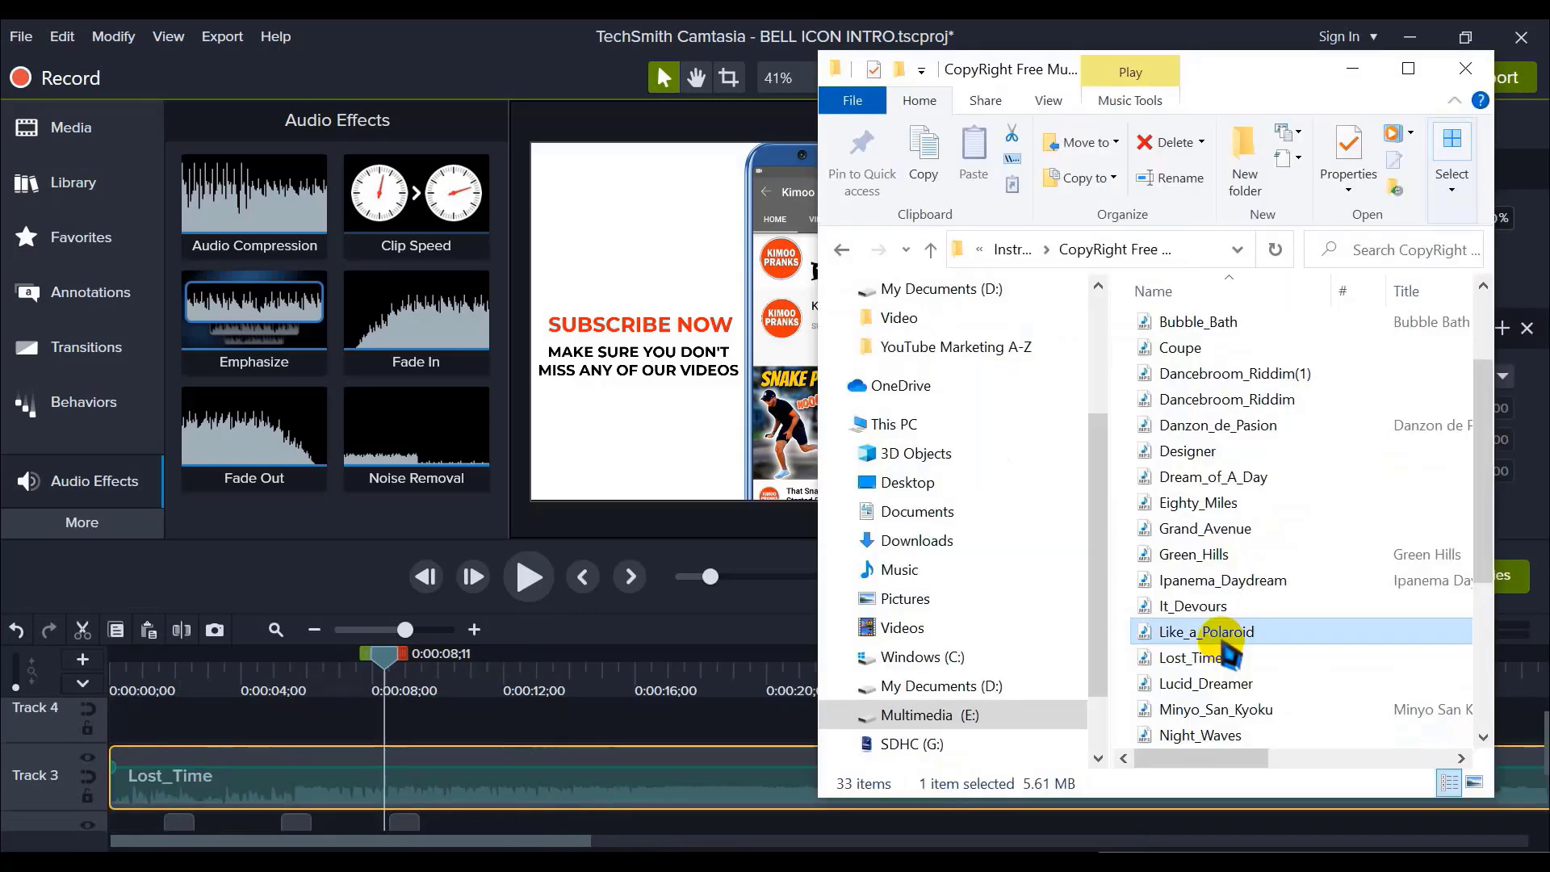
{"action": "left_click", "coordinate": [1200, 581]}
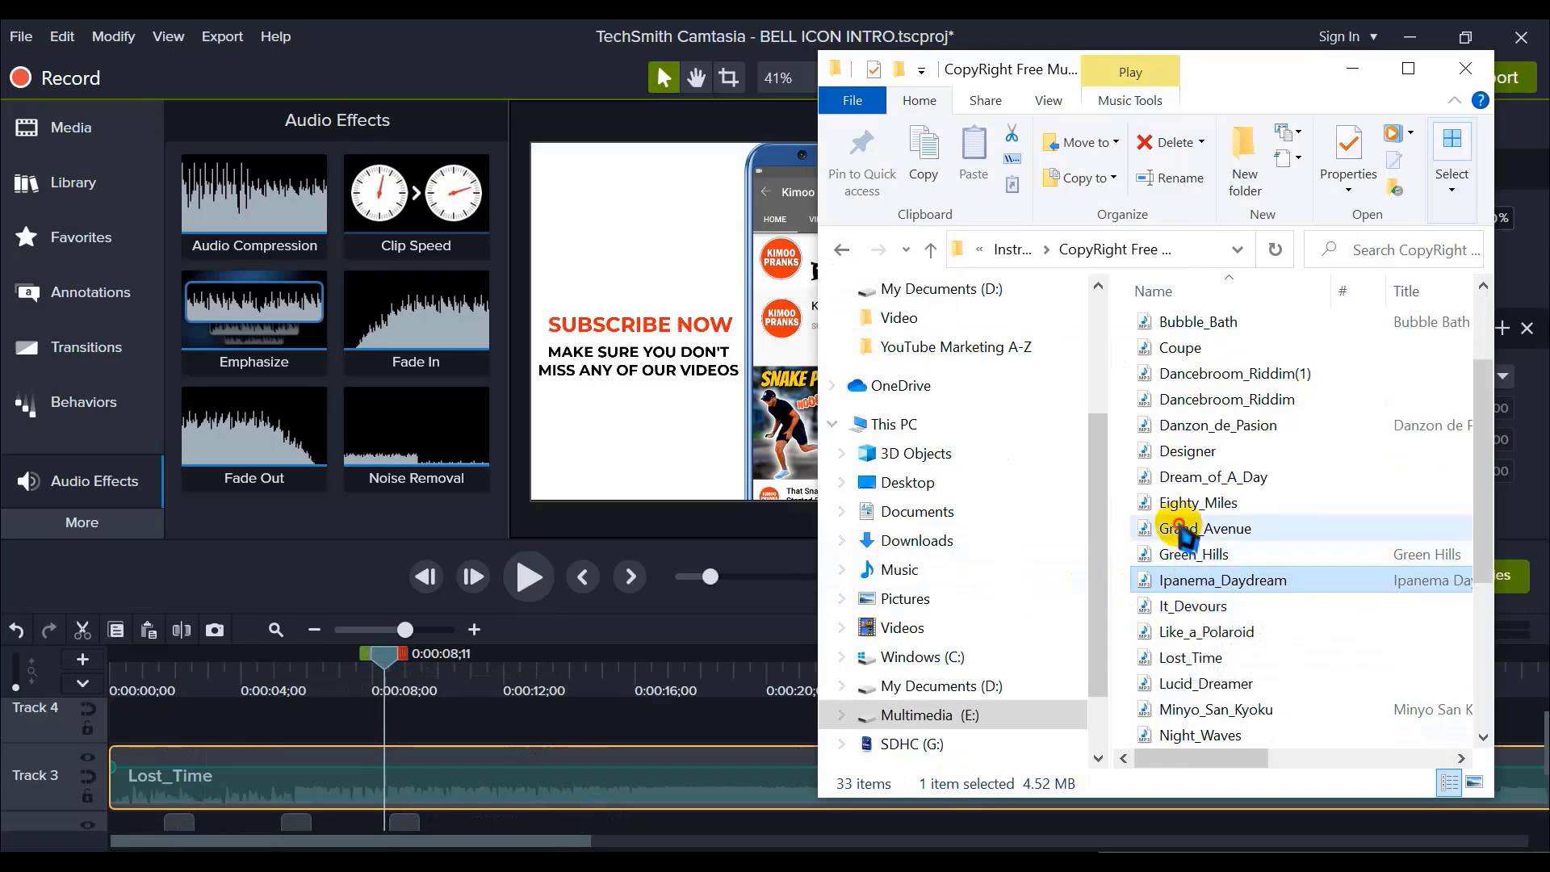
{"action": "left_click", "coordinate": [1203, 529]}
{"action": "scroll", "coordinate": [1482, 505], "scroll_direction": "up", "scroll_amount": 1}
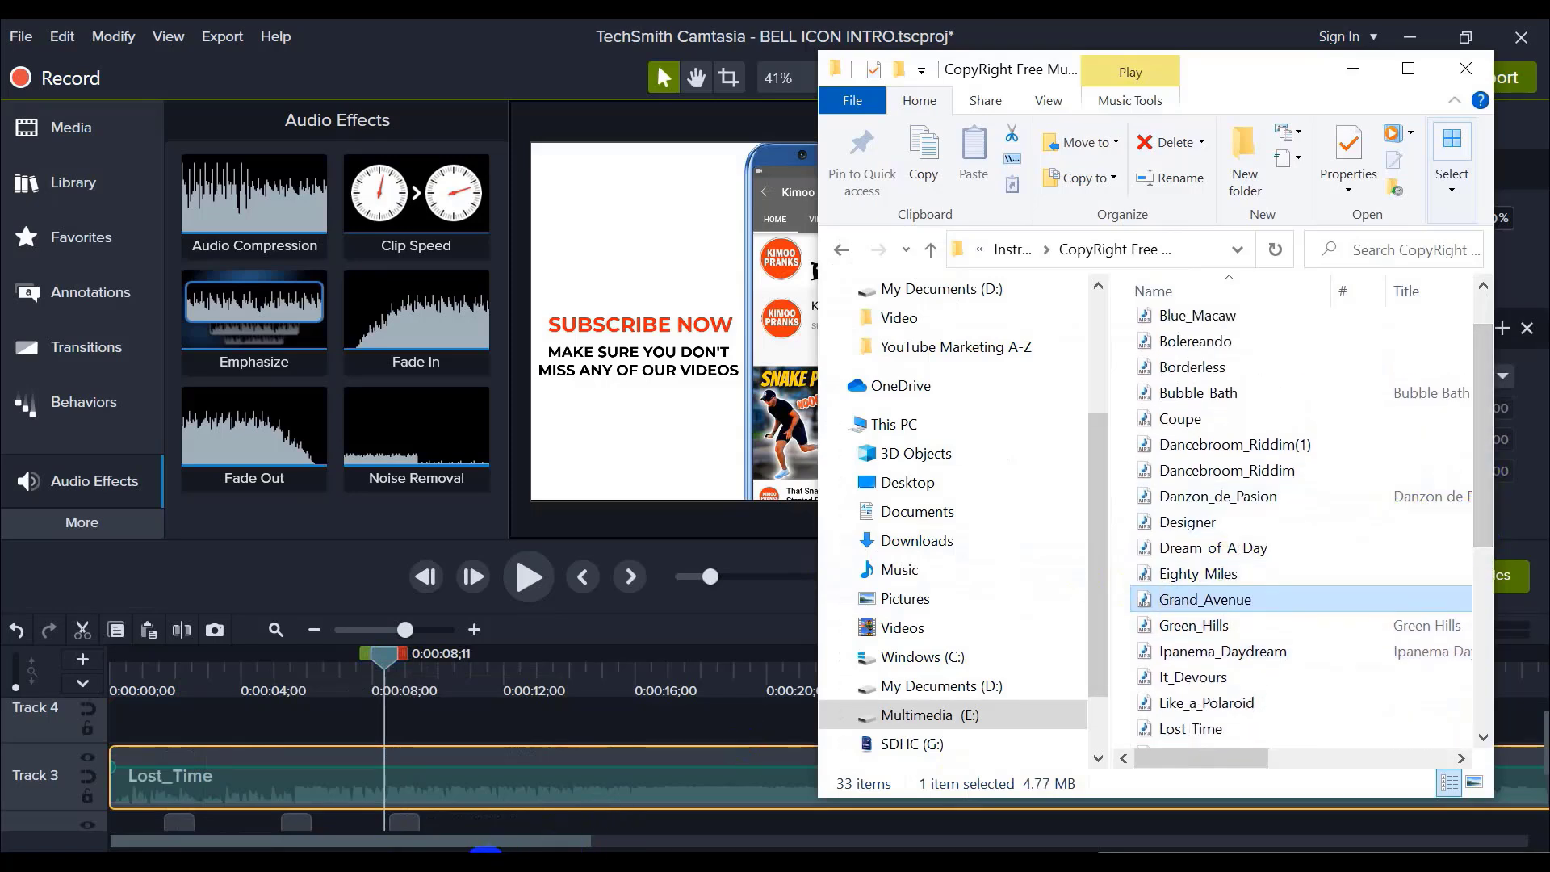
Step: Listen to Grand_Avenue once more in the media player and close the player
{"action": "left_click", "coordinate": [474, 726]}
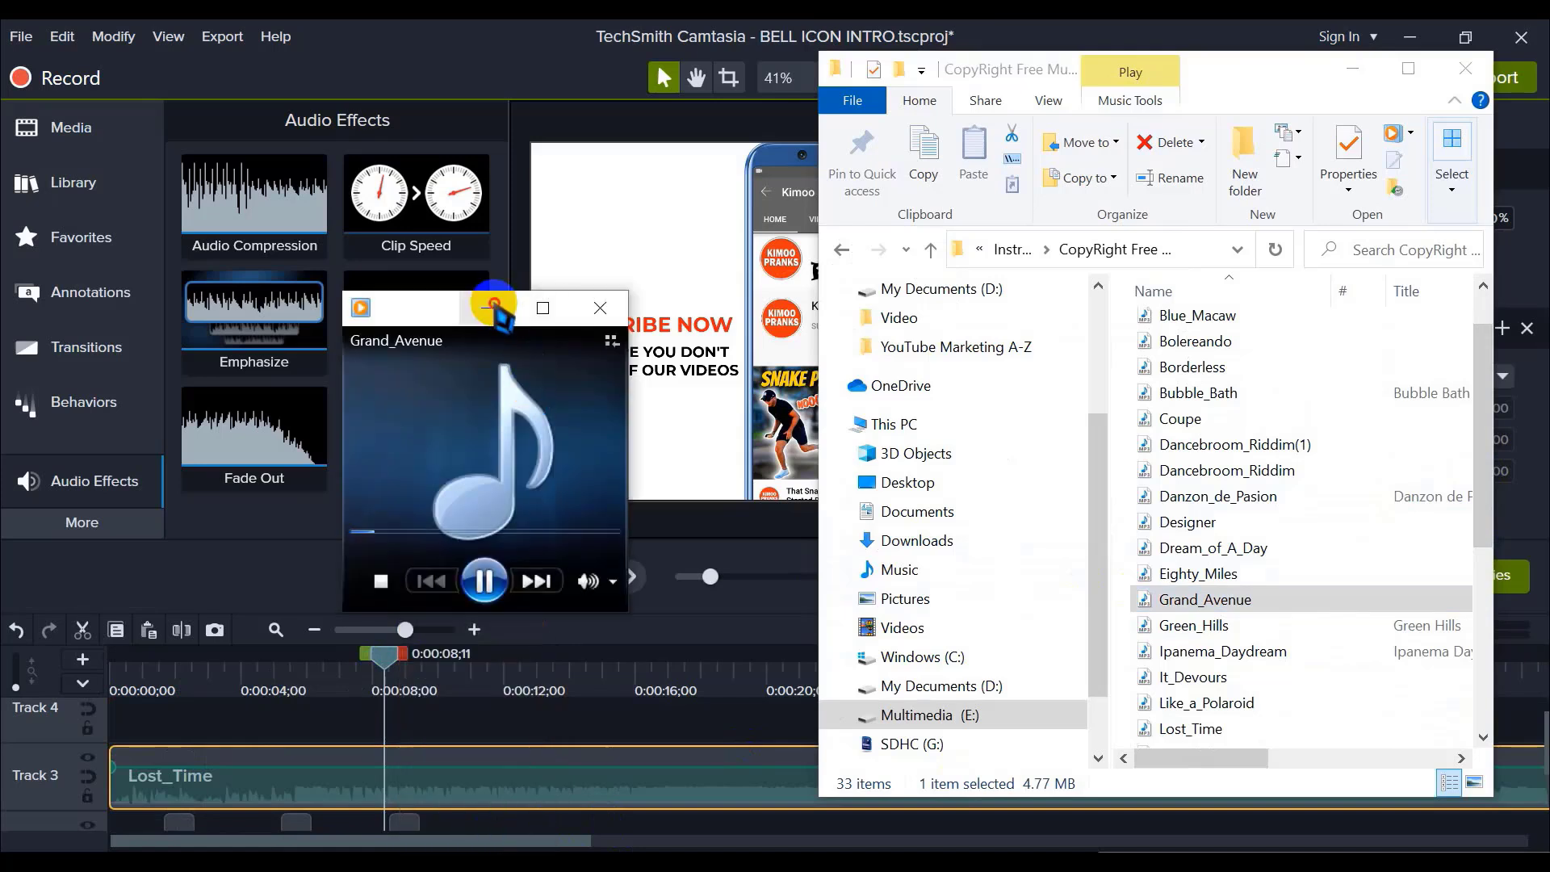
{"action": "left_click", "coordinate": [600, 308]}
{"action": "left_click", "coordinate": [1184, 604]}
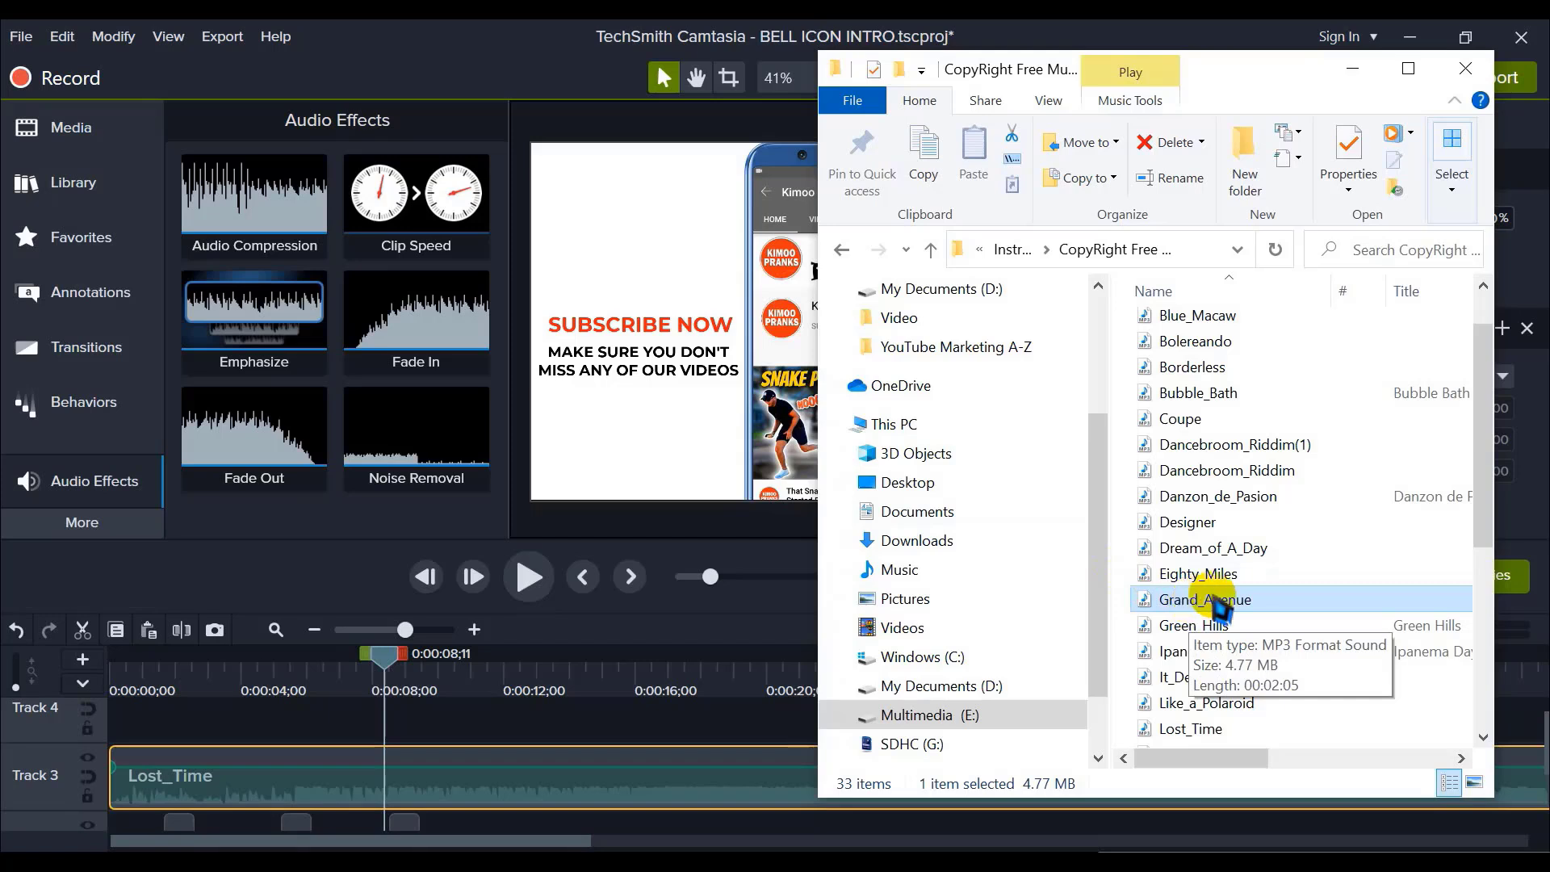
{"action": "double_click", "coordinate": [1211, 601]}
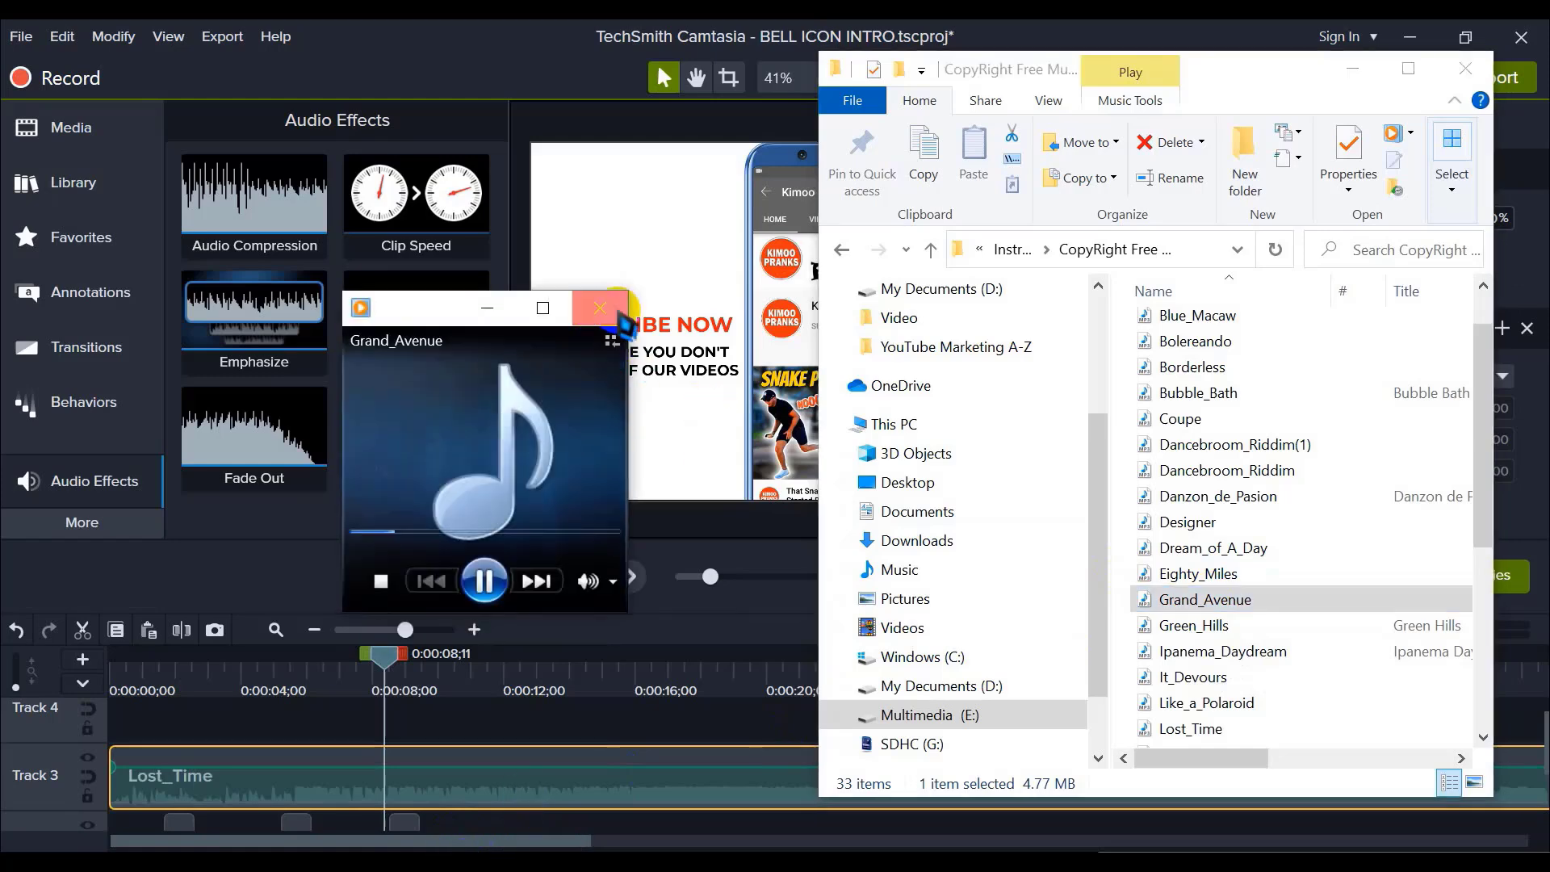
{"action": "left_click", "coordinate": [600, 308]}
Step: Replace Lost_Time on Track 3 with the Grand_Avenue song starting at 0:00:00, and return the playhead to the start
{"action": "left_click", "coordinate": [501, 792]}
{"action": "key", "text": "Delete"}
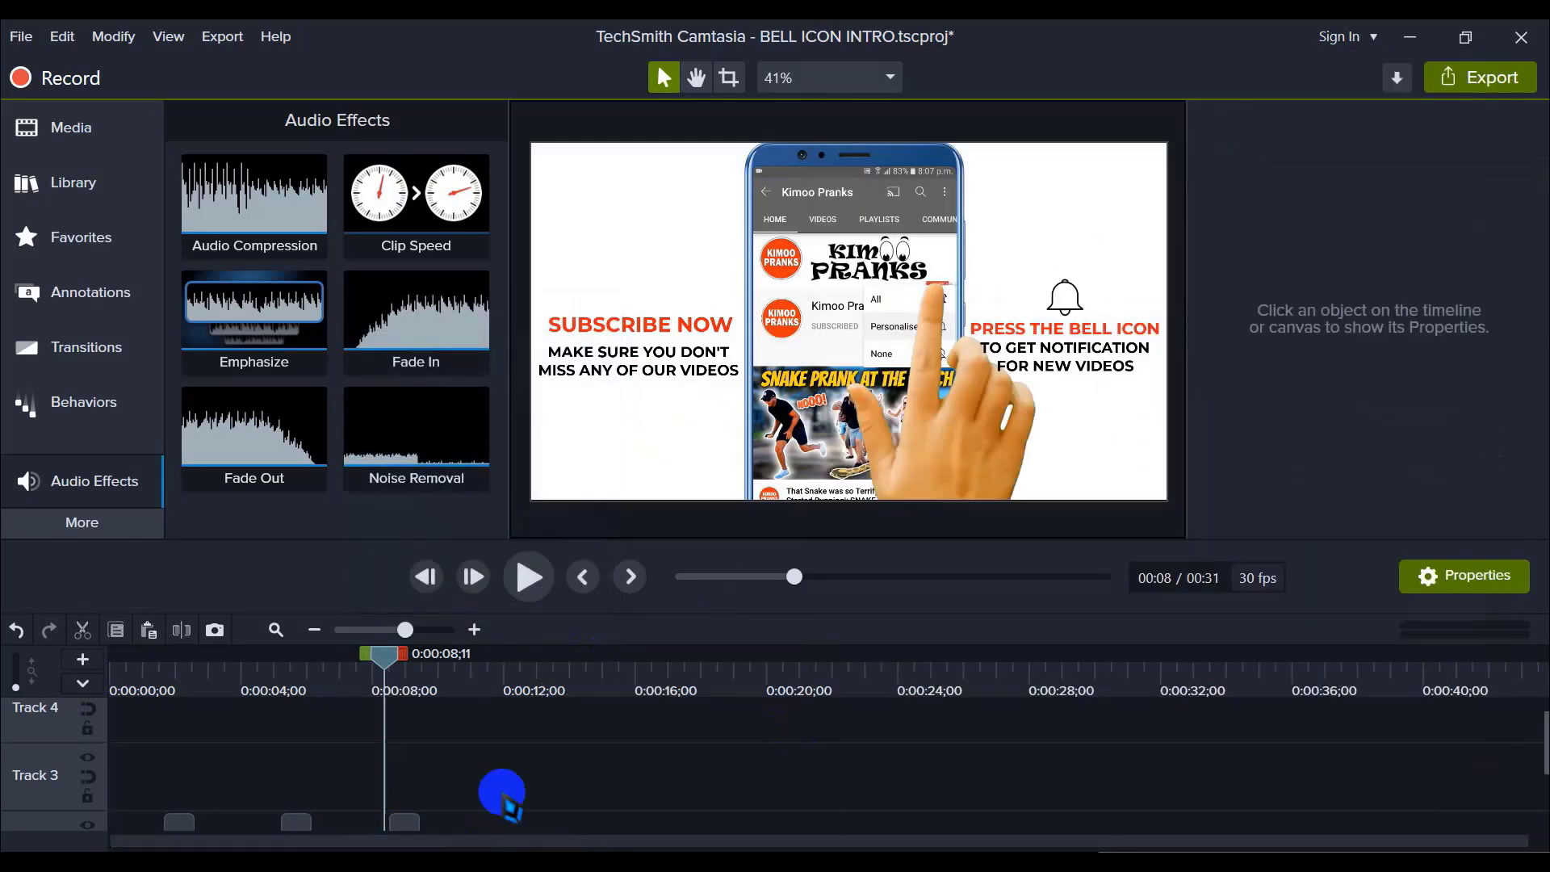
{"action": "left_click", "coordinate": [363, 846]}
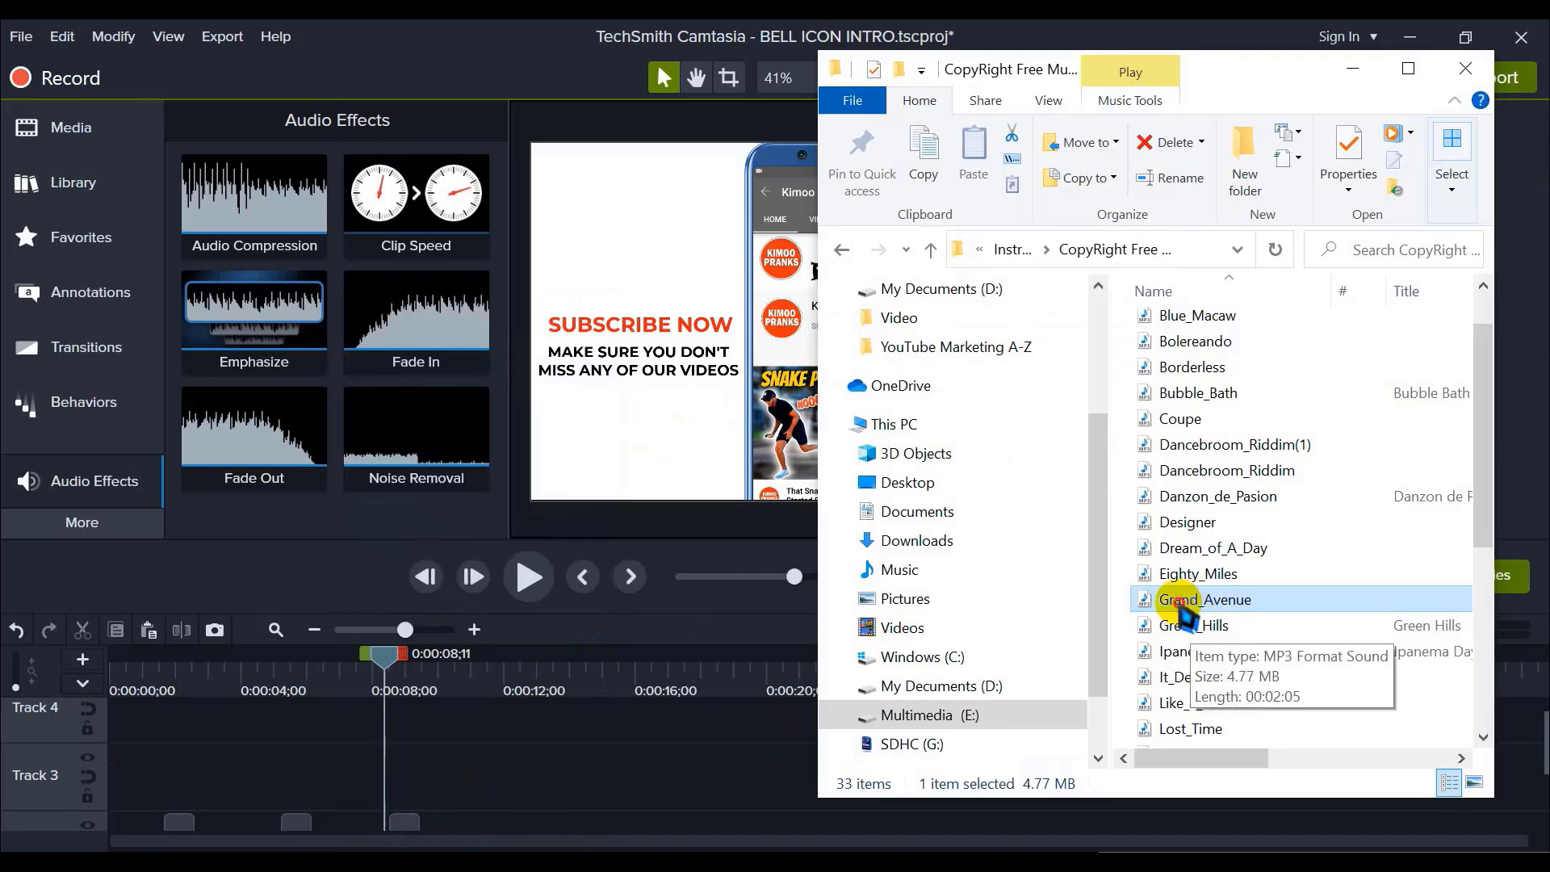
{"action": "left_click_drag", "start_coordinate": [1179, 601], "coordinate": [190, 814]}
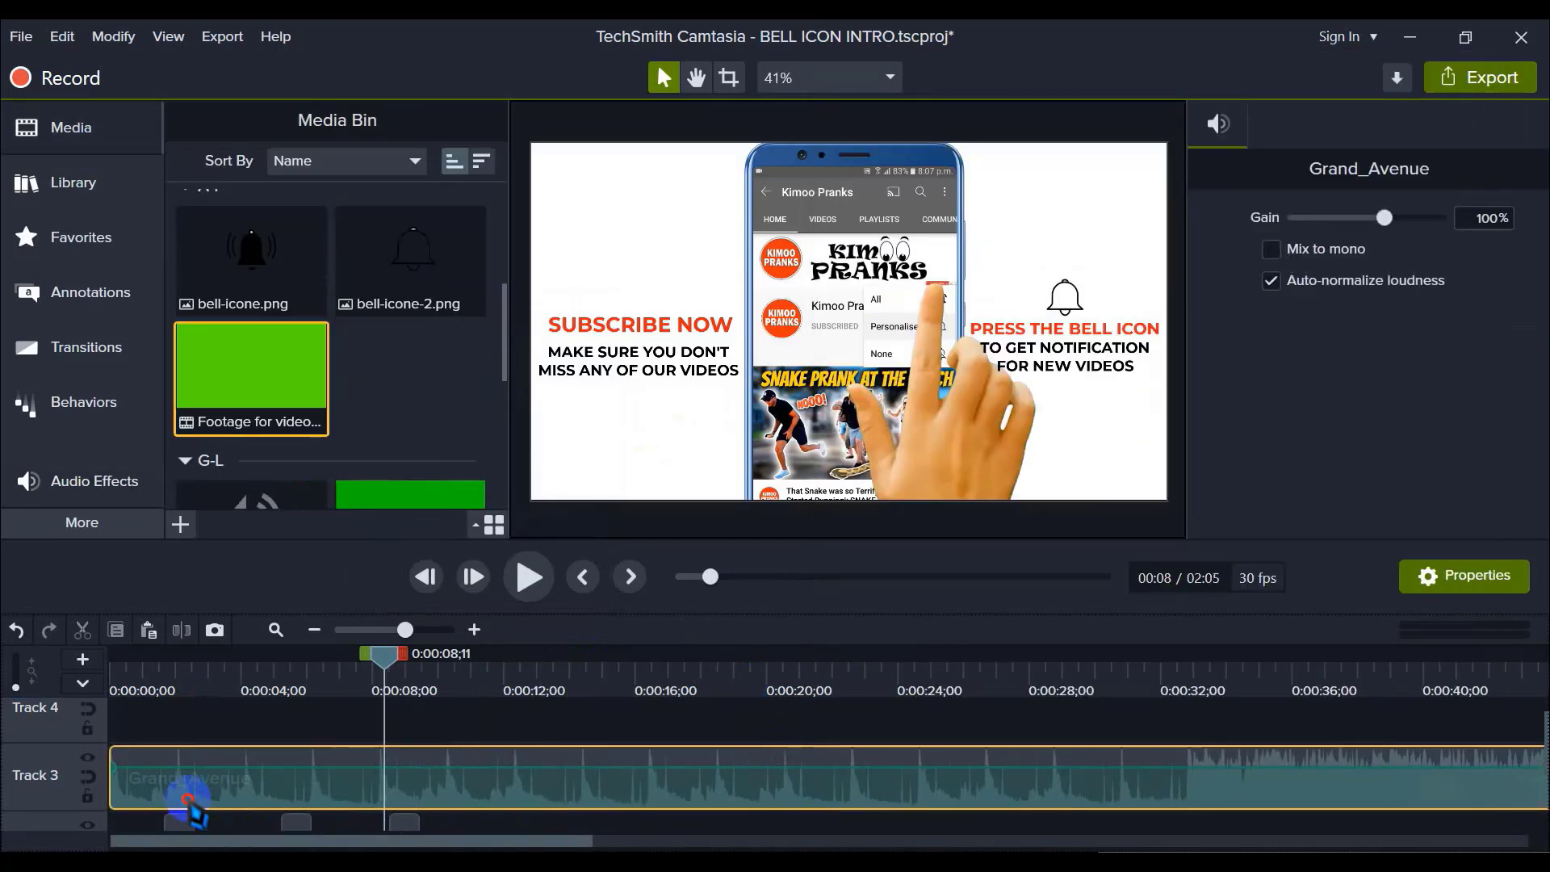
{"action": "left_click_drag", "start_coordinate": [377, 654], "coordinate": [228, 656]}
{"action": "left_click_drag", "start_coordinate": [72, 696], "coordinate": [113, 693]}
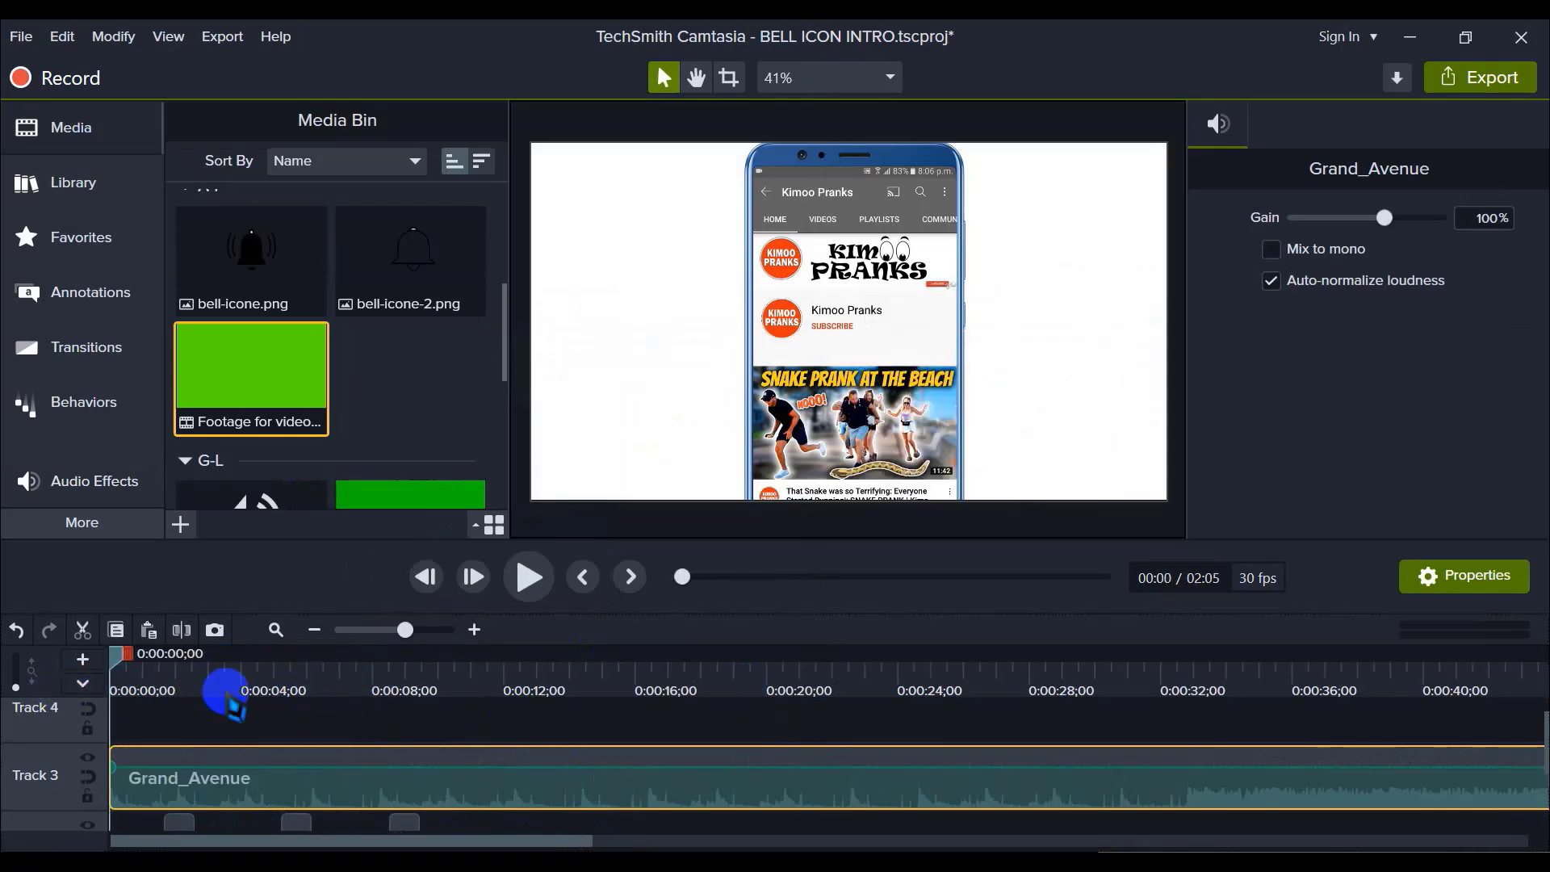
Step: Apply the Audio Compression effect to the Grand_Avenue clip on Track 3
{"action": "left_click", "coordinate": [113, 480]}
{"action": "left_click_drag", "start_coordinate": [269, 234], "coordinate": [323, 777]}
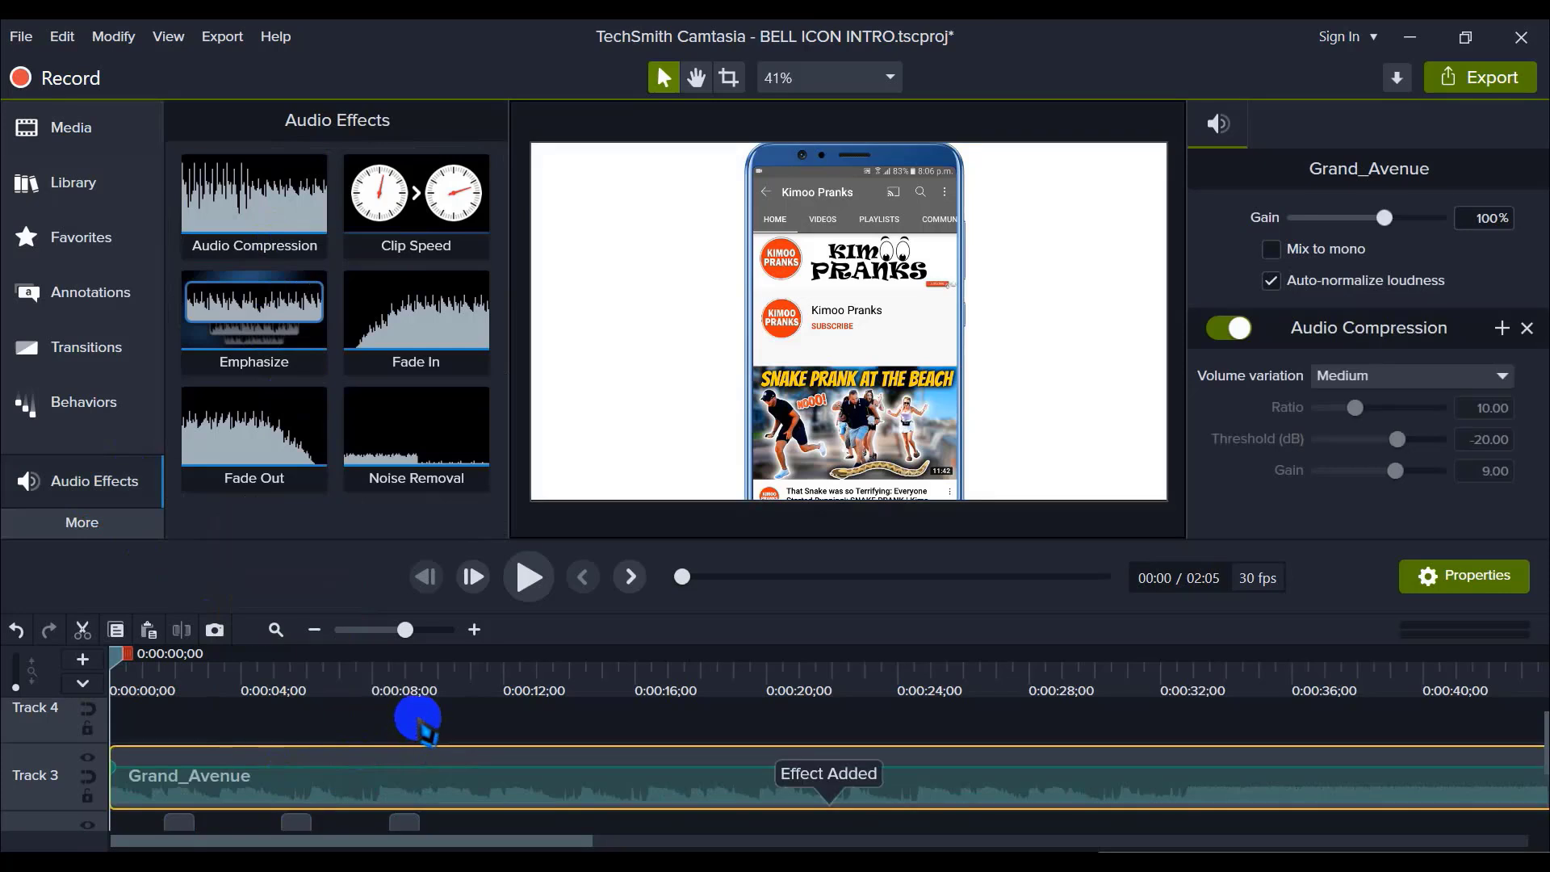
{"action": "left_click", "coordinate": [415, 727]}
Step: Play the intro from the start through its end to hear the compressed Grand_Avenue music with the click sounds, and stop playback
{"action": "left_click", "coordinate": [531, 577]}
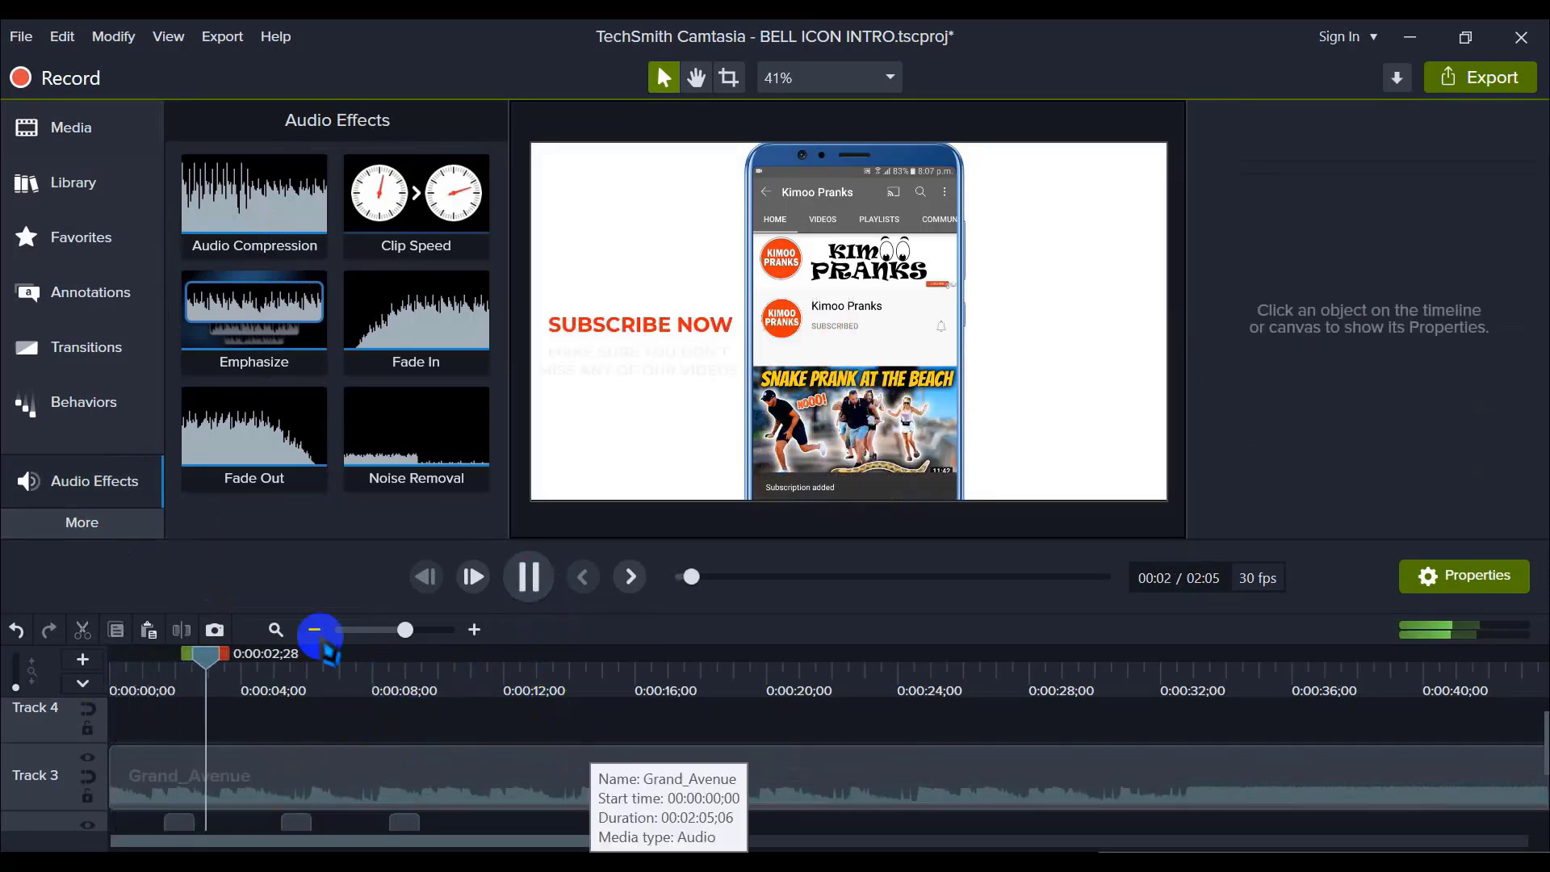
{"action": "left_click", "coordinate": [314, 630]}
{"action": "scroll", "coordinate": [388, 717], "scroll_direction": "down", "scroll_amount": 1}
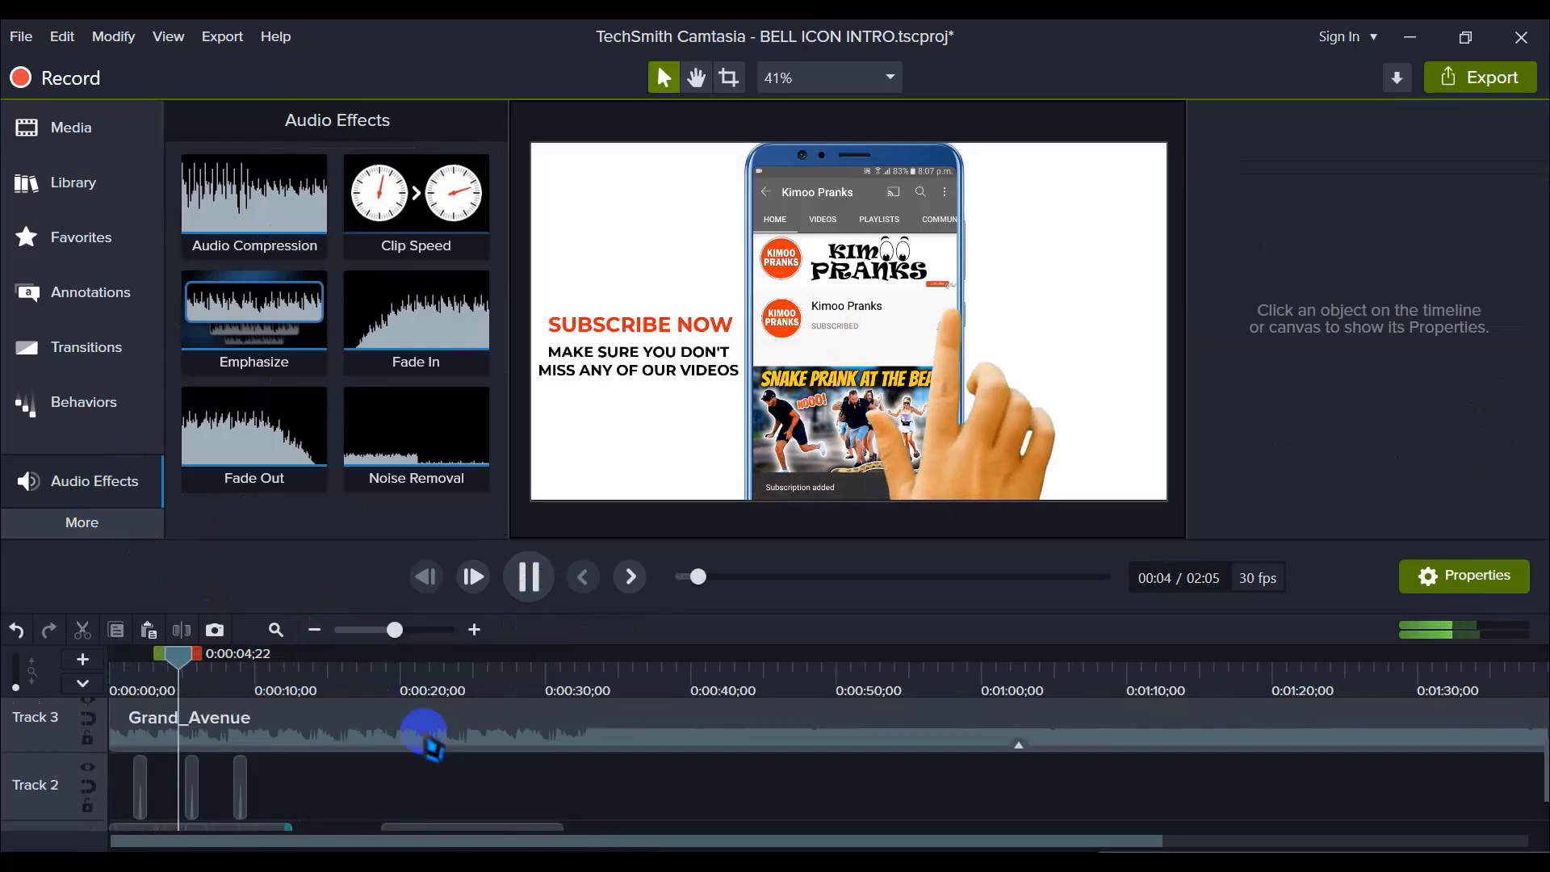
{"action": "left_click", "coordinate": [474, 630]}
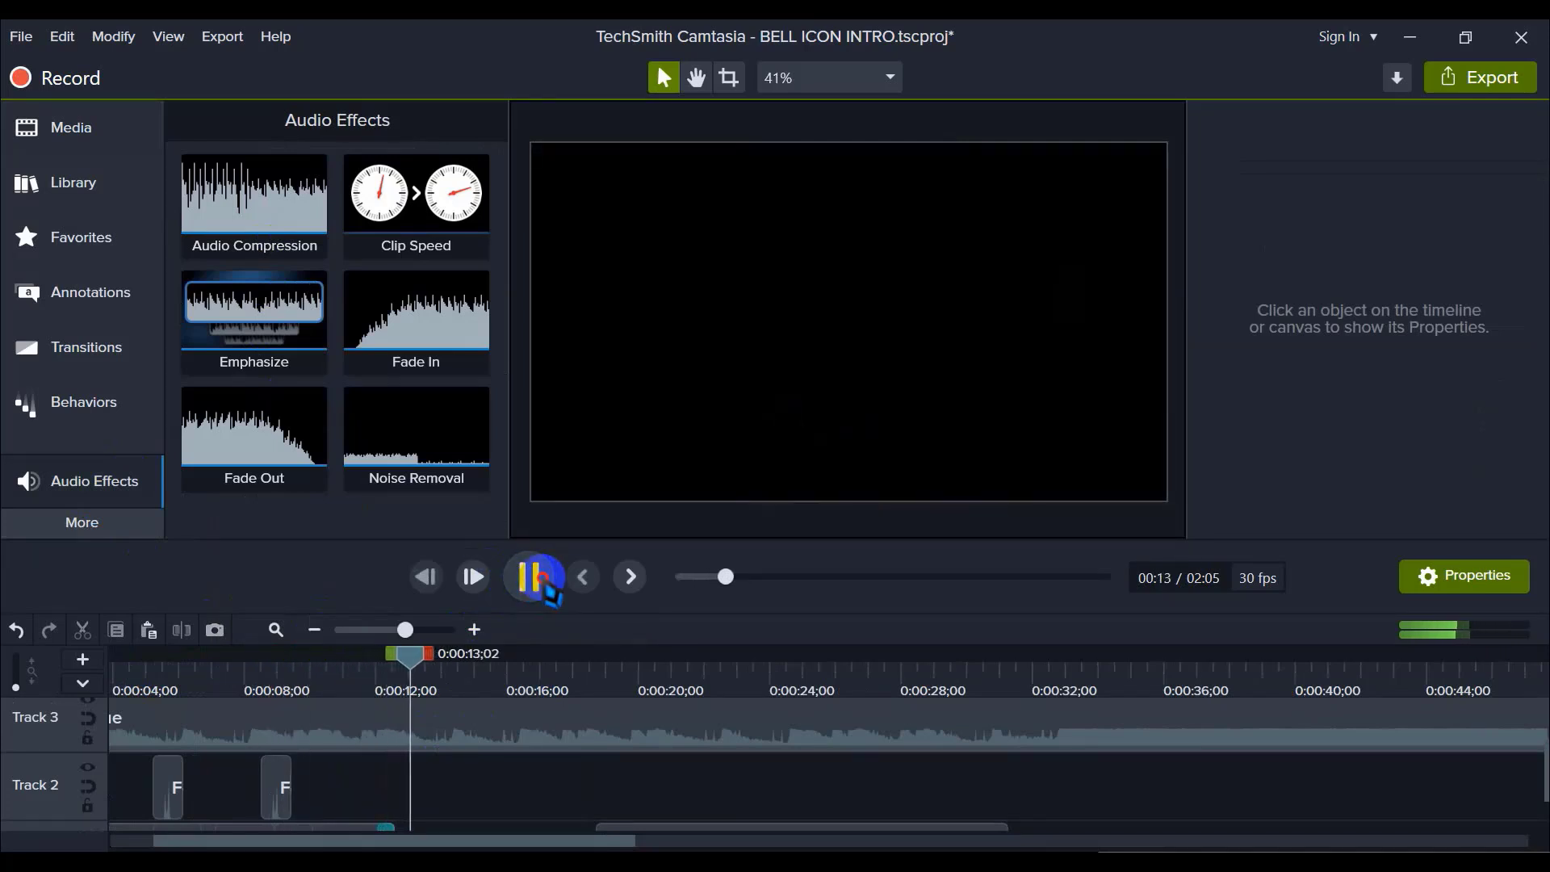
{"action": "left_click", "coordinate": [541, 593]}
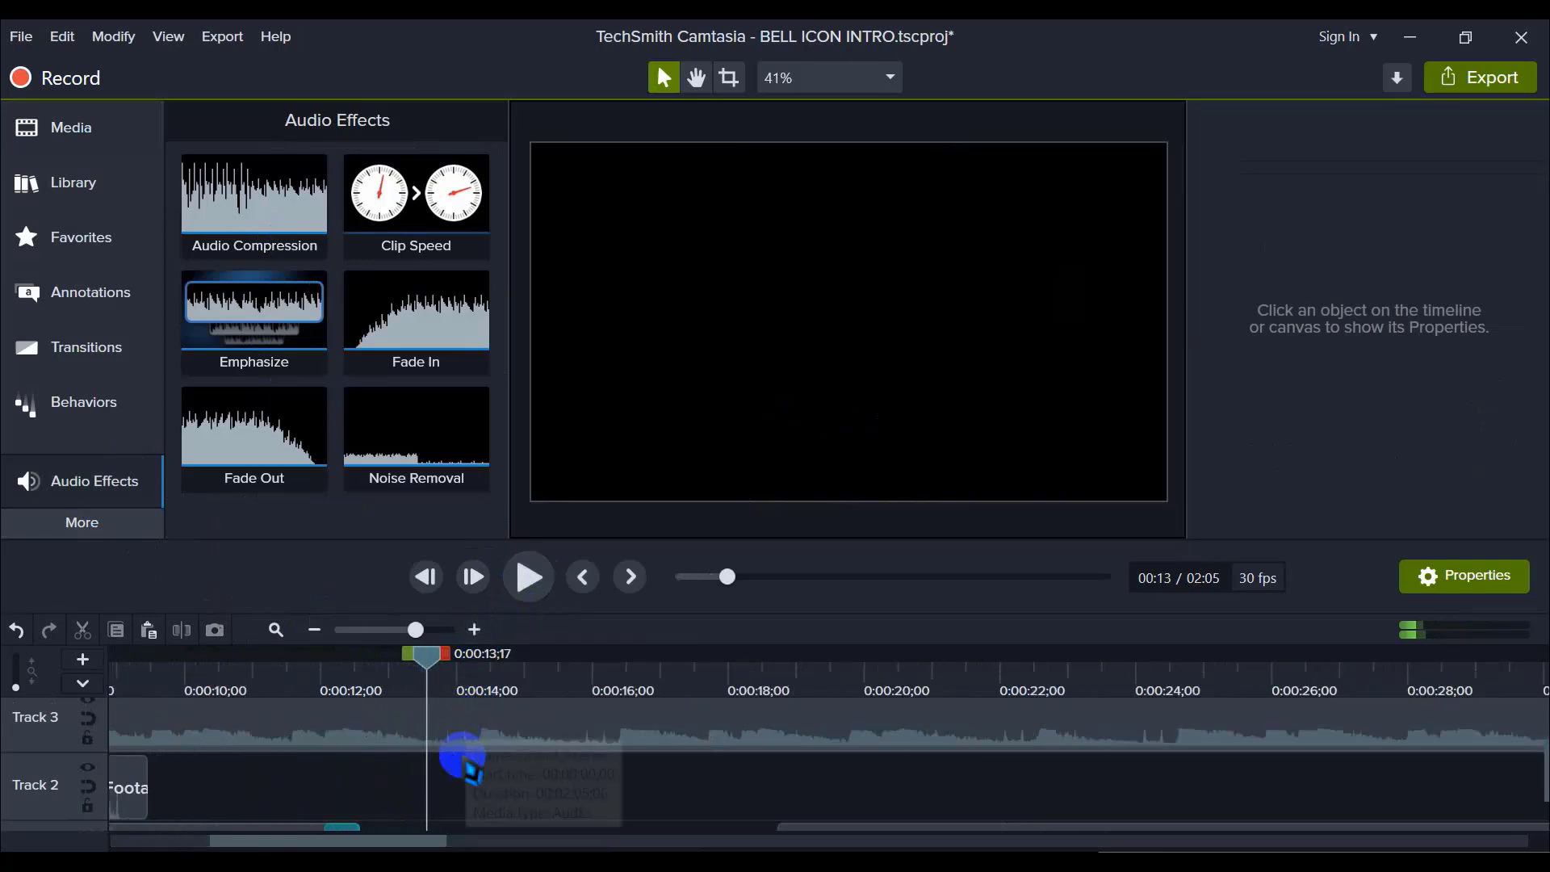
Step: Split Grand_Avenue on Track 3 at 0:00:12;18, where Group 6 ends, and delete the remainder after the cut
{"action": "scroll", "coordinate": [465, 739], "scroll_direction": "down", "scroll_amount": 2}
{"action": "left_click_drag", "start_coordinate": [406, 658], "coordinate": [372, 665]}
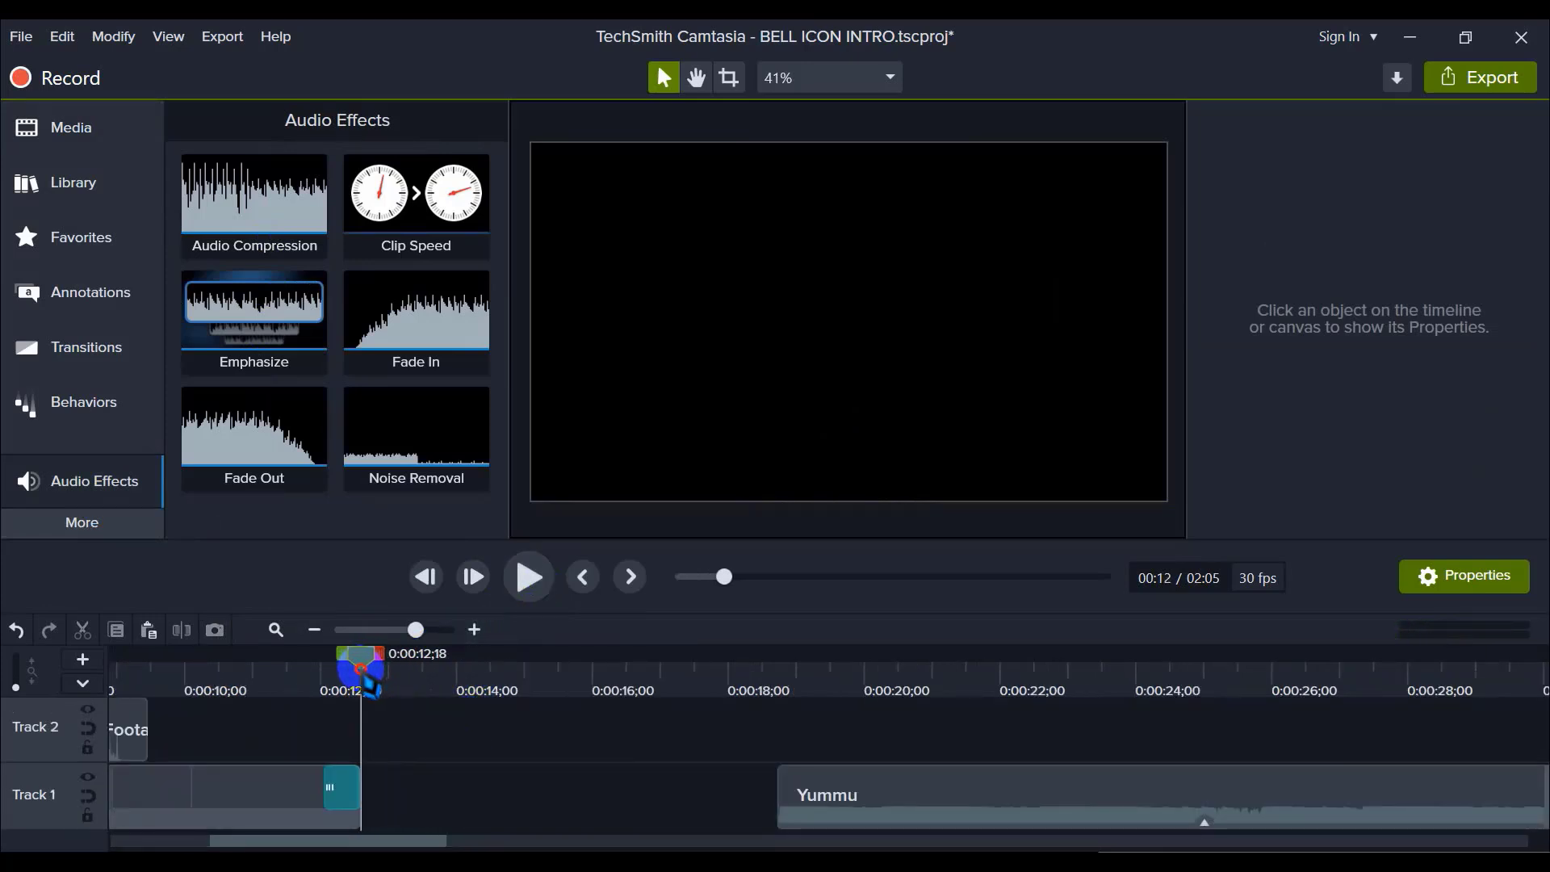
{"action": "scroll", "coordinate": [384, 763], "scroll_direction": "up", "scroll_amount": 2}
{"action": "left_click", "coordinate": [398, 798]}
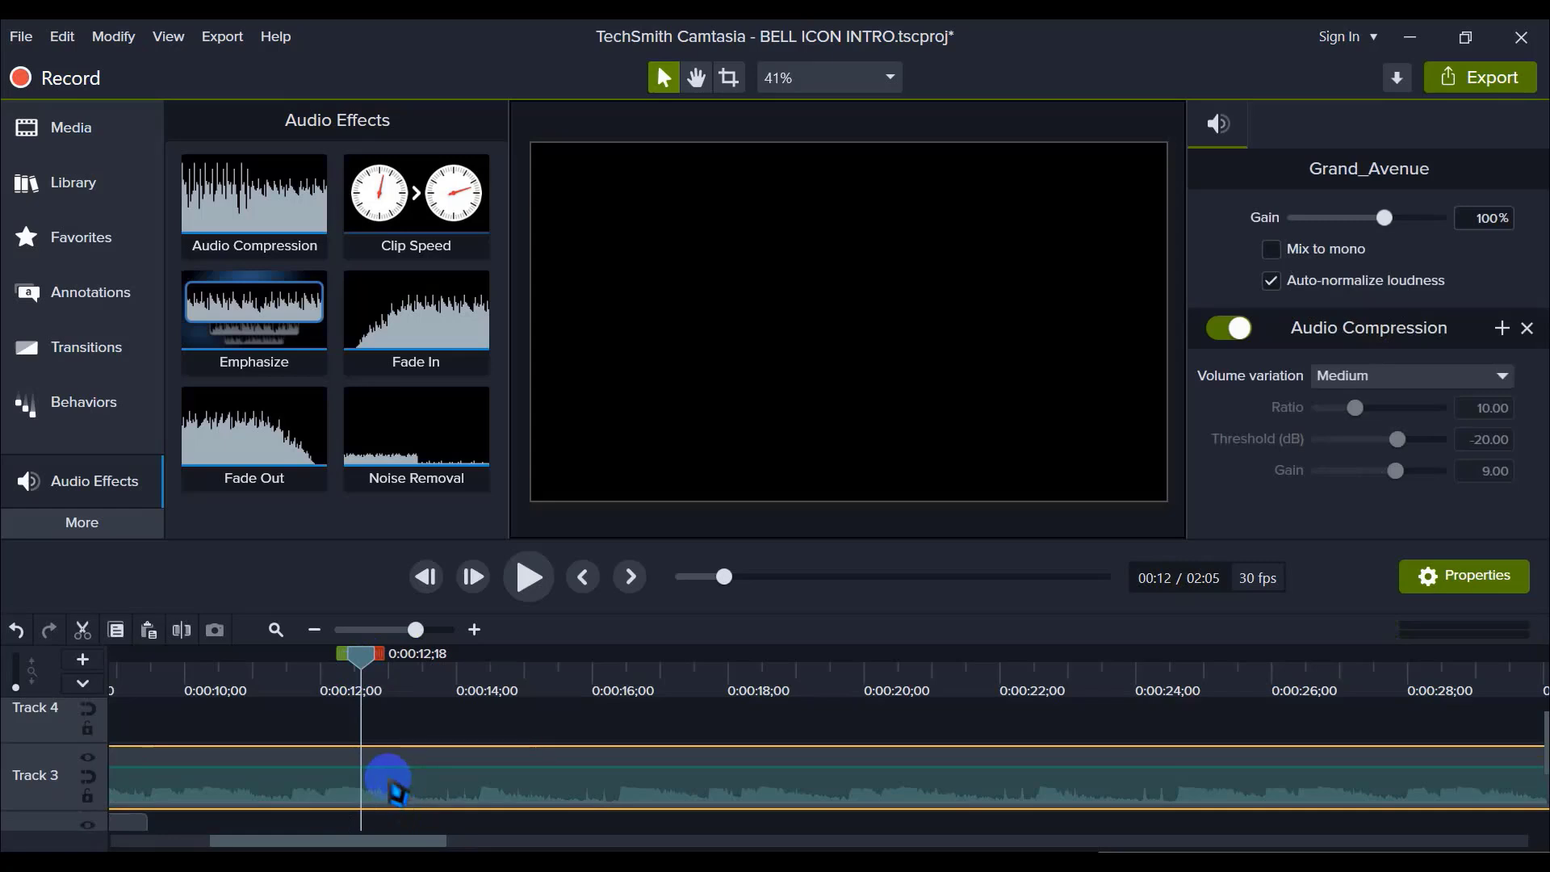
{"action": "scroll", "coordinate": [404, 787], "scroll_direction": "down", "scroll_amount": 1}
{"action": "left_click", "coordinate": [181, 630]}
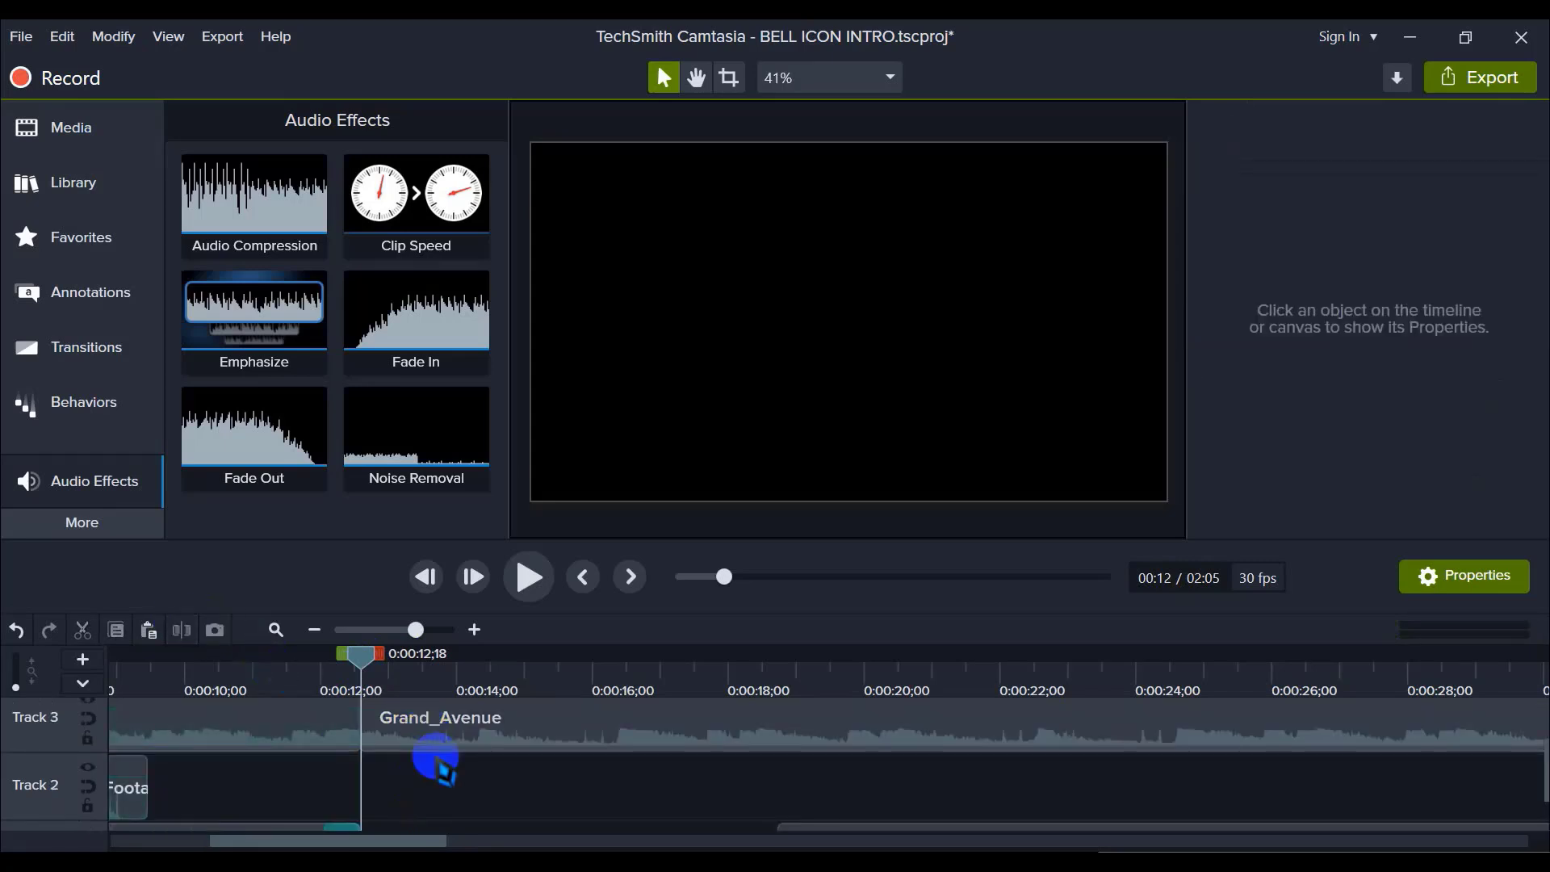
{"action": "left_click", "coordinate": [443, 737]}
{"action": "key", "text": "Delete"}
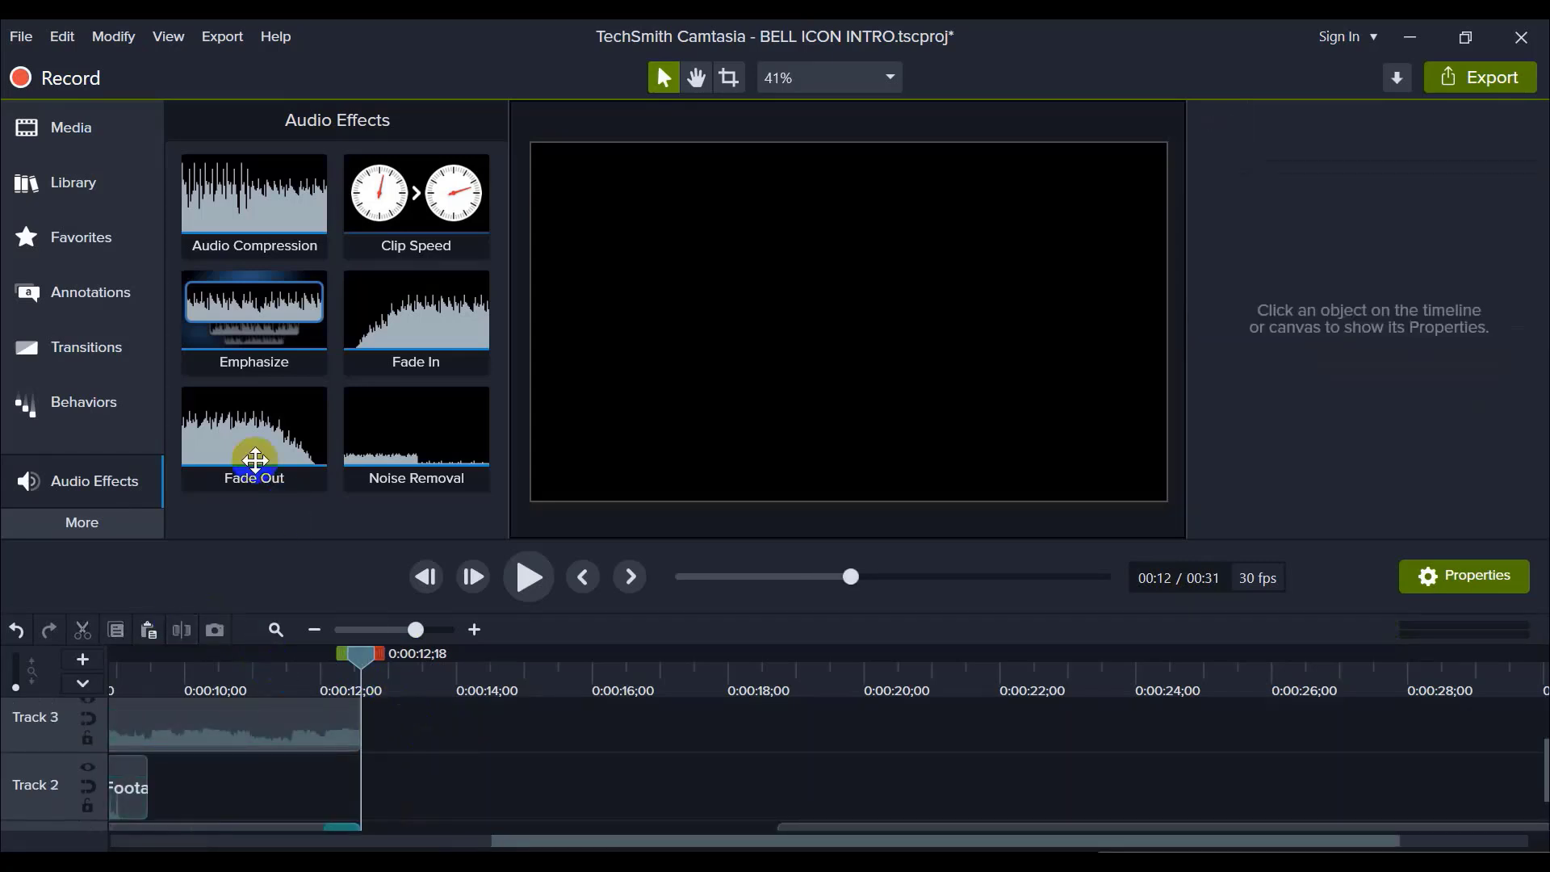
Step: Apply a Fade Out to the Grand_Avenue clip and shorten it so the fade begins at about 11 seconds
{"action": "left_click_drag", "start_coordinate": [255, 460], "coordinate": [318, 749]}
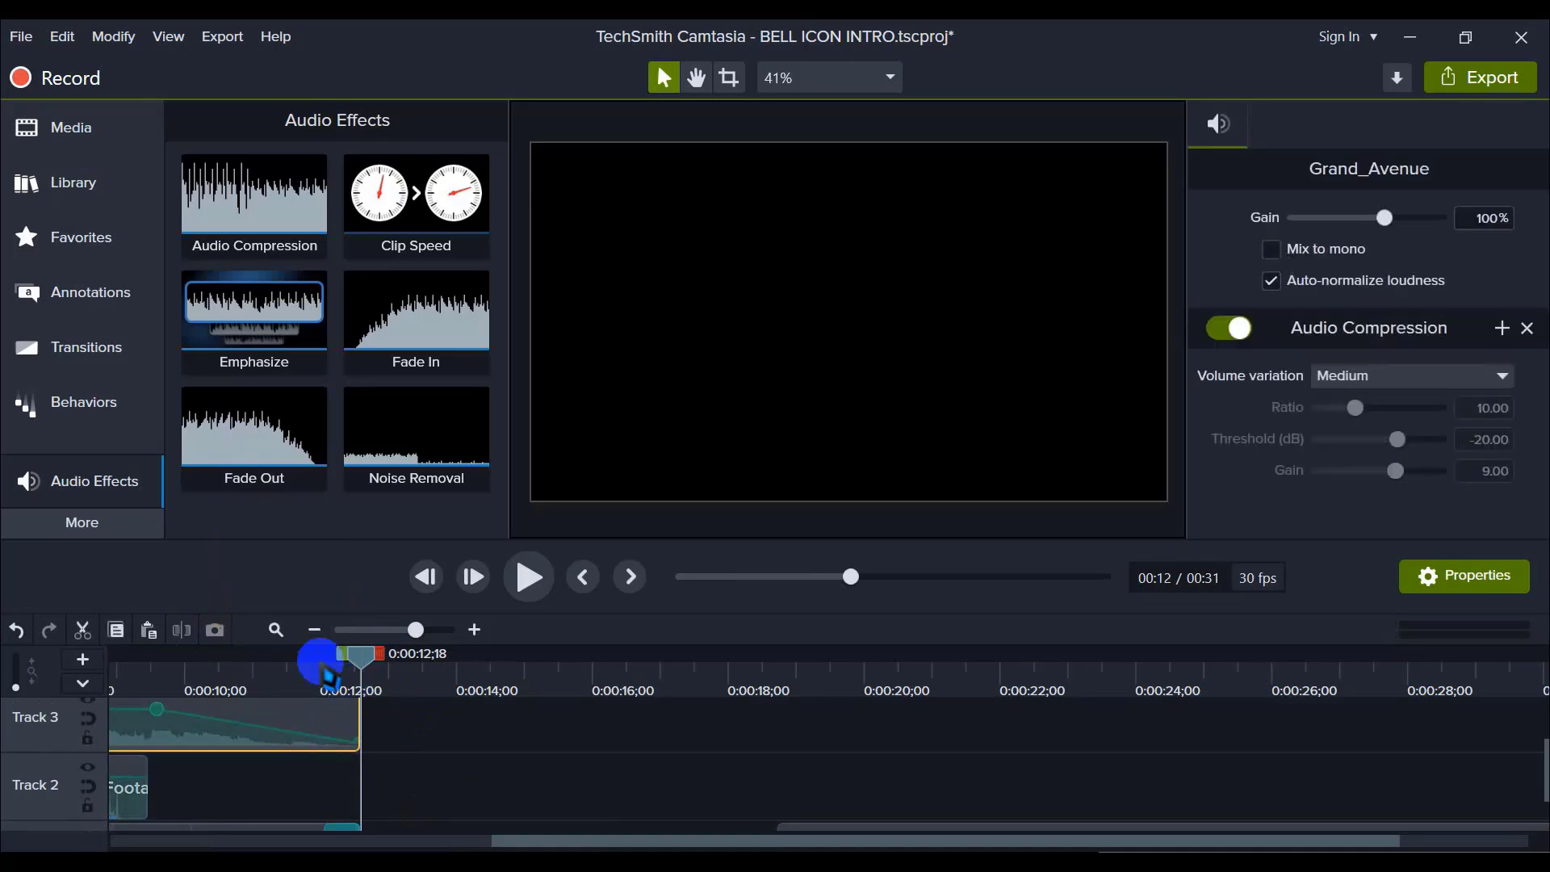
{"action": "left_click", "coordinate": [314, 630]}
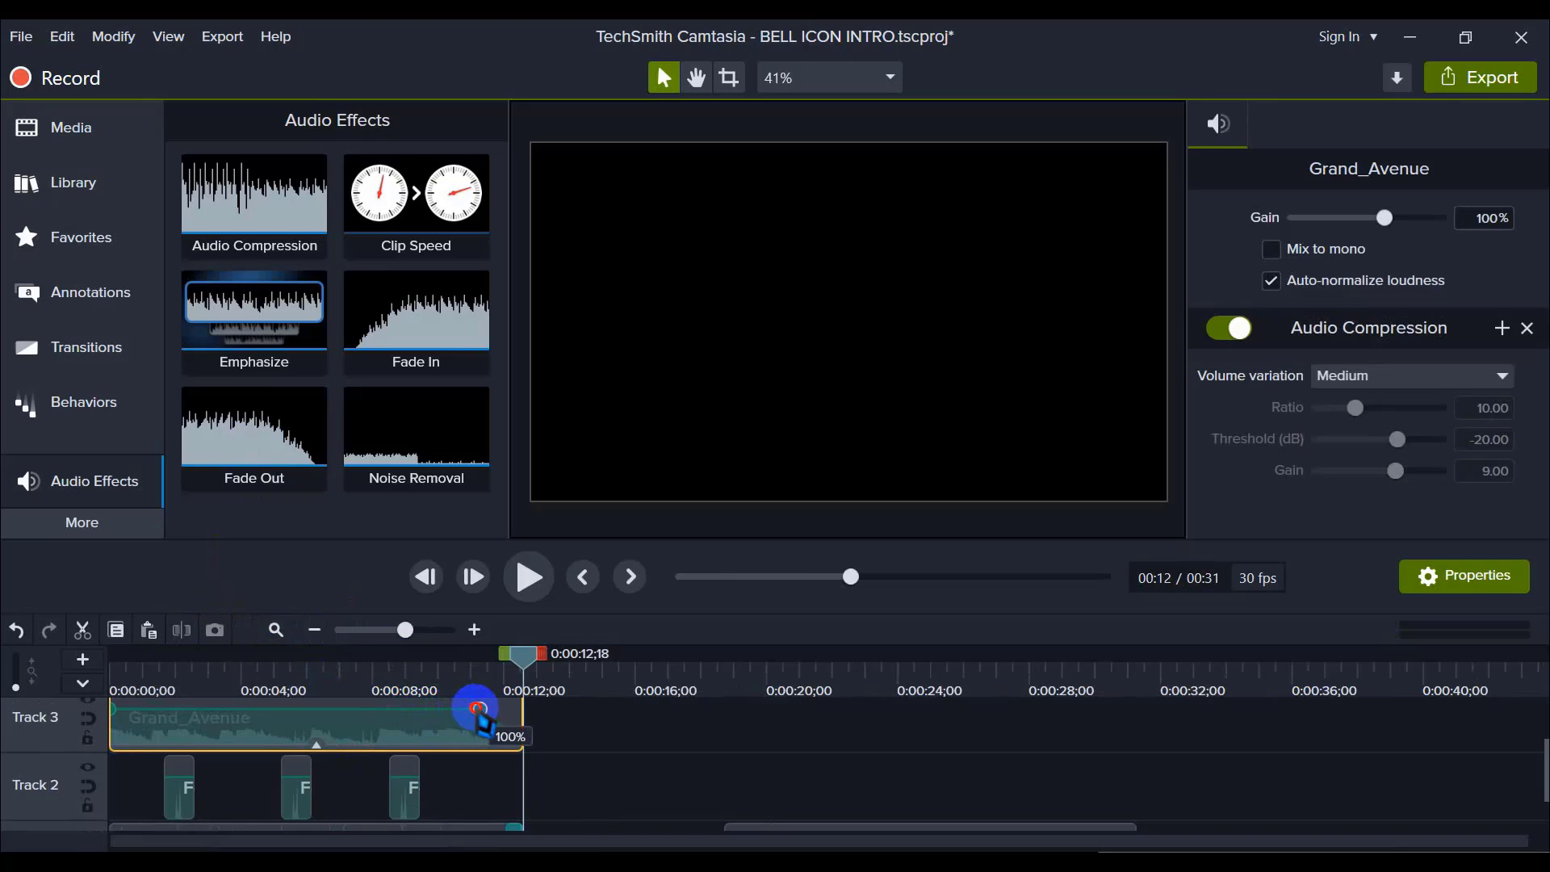
{"action": "left_click", "coordinate": [810, 800]}
Step: Delete the leftover Yummu audio clip from Track 1
{"action": "scroll", "coordinate": [810, 799], "scroll_direction": "down", "scroll_amount": 2}
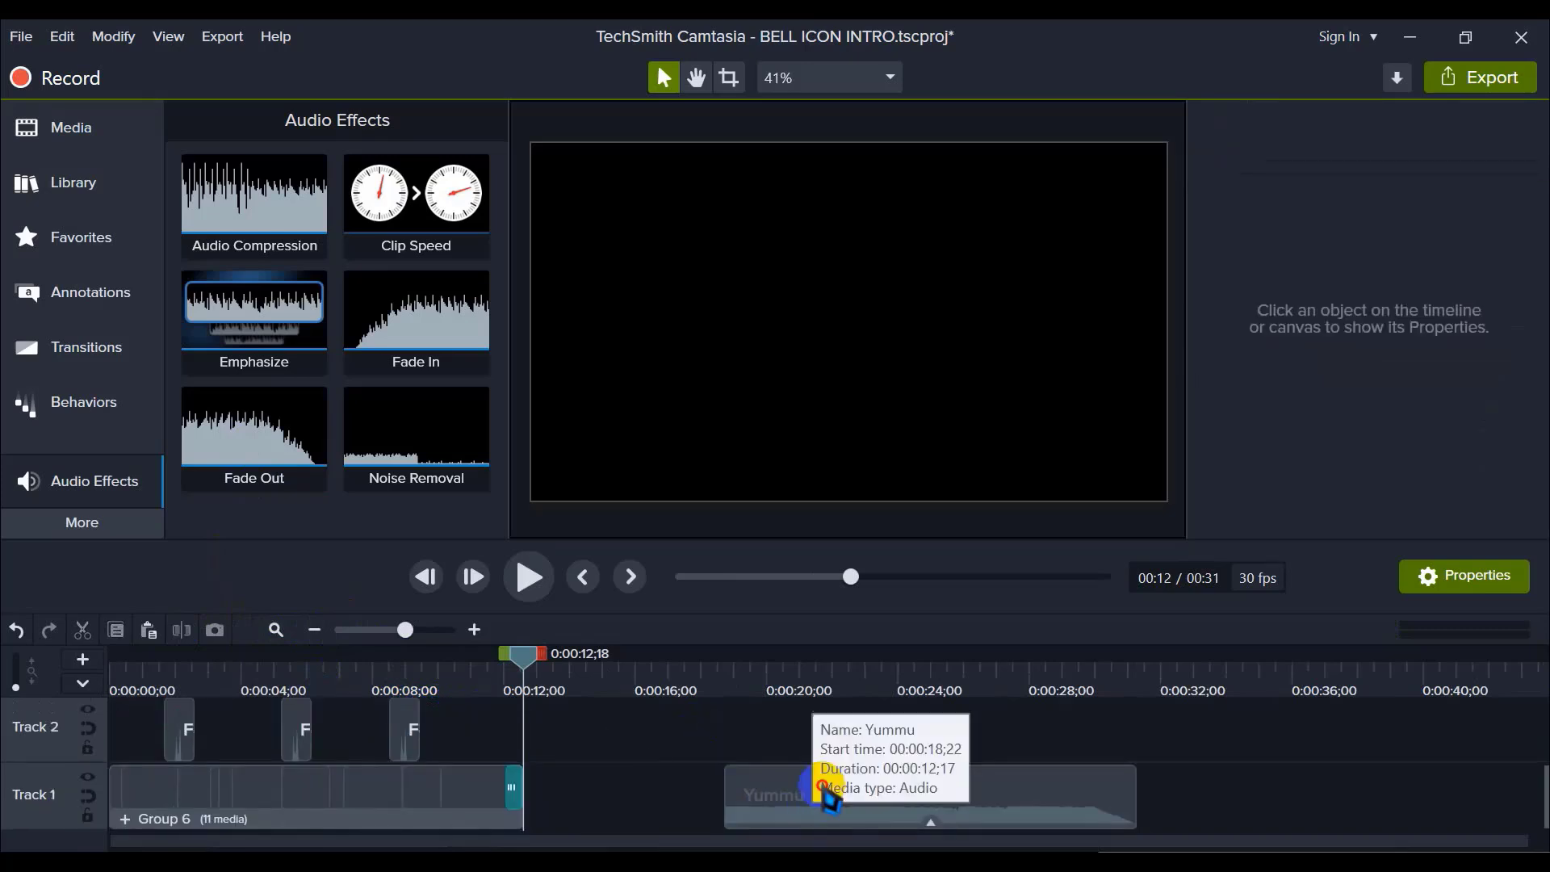
{"action": "left_click", "coordinate": [824, 800]}
{"action": "key", "text": "Delete"}
{"action": "scroll", "coordinate": [641, 761], "scroll_direction": "up", "scroll_amount": 2}
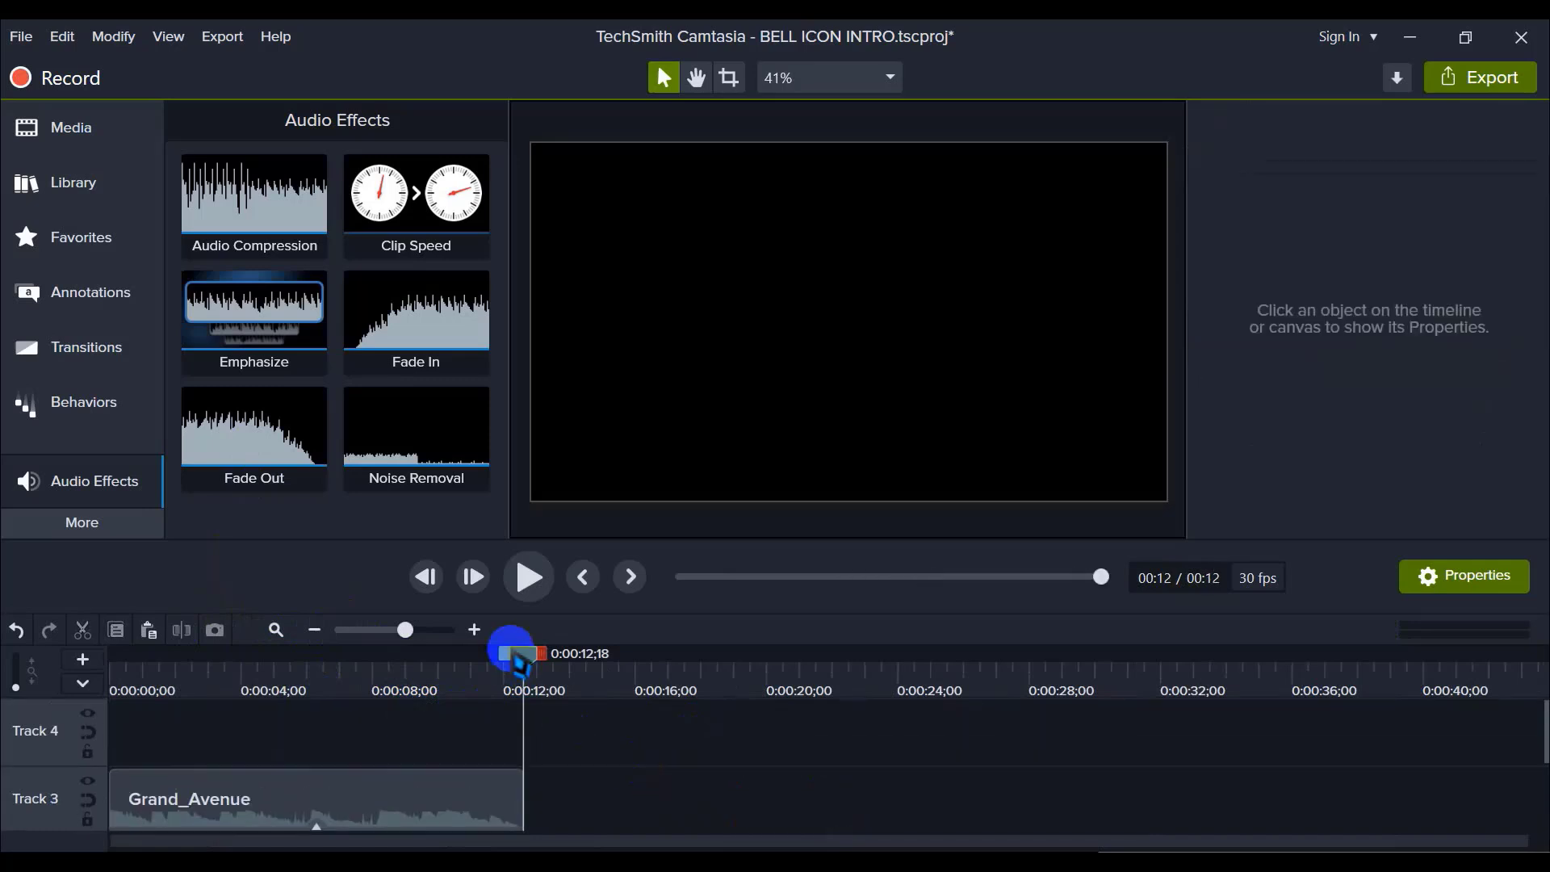
Step: Preview the first second of the intro from the beginning and return the playhead to 0:00:00;00
{"action": "left_click_drag", "start_coordinate": [517, 652], "coordinate": [8, 682]}
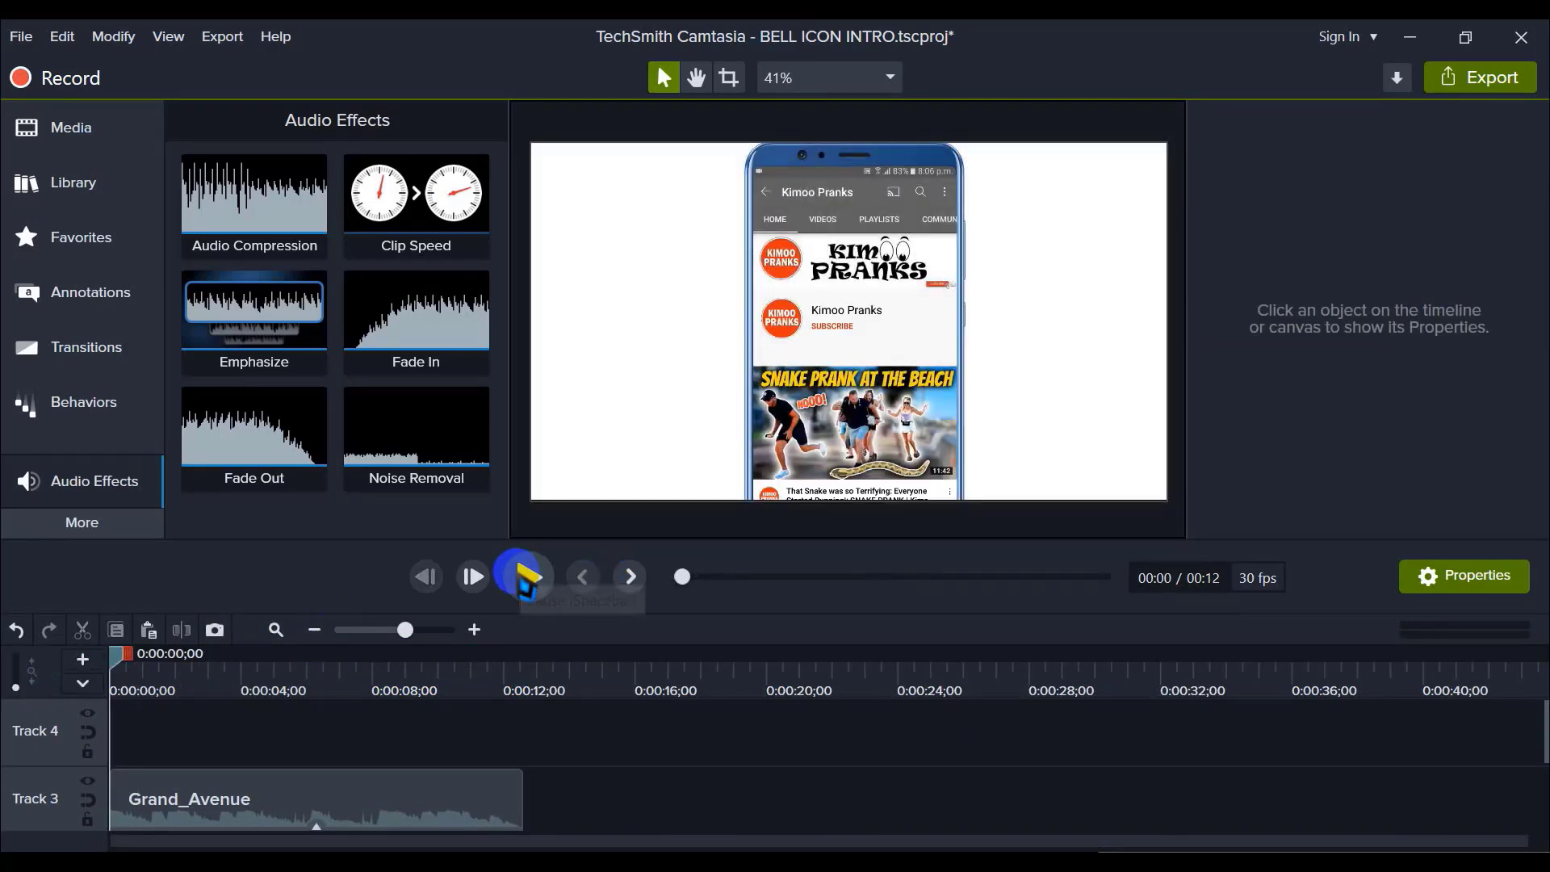
{"action": "left_click", "coordinate": [529, 576]}
{"action": "key", "text": "space"}
{"action": "left_click", "coordinate": [475, 630]}
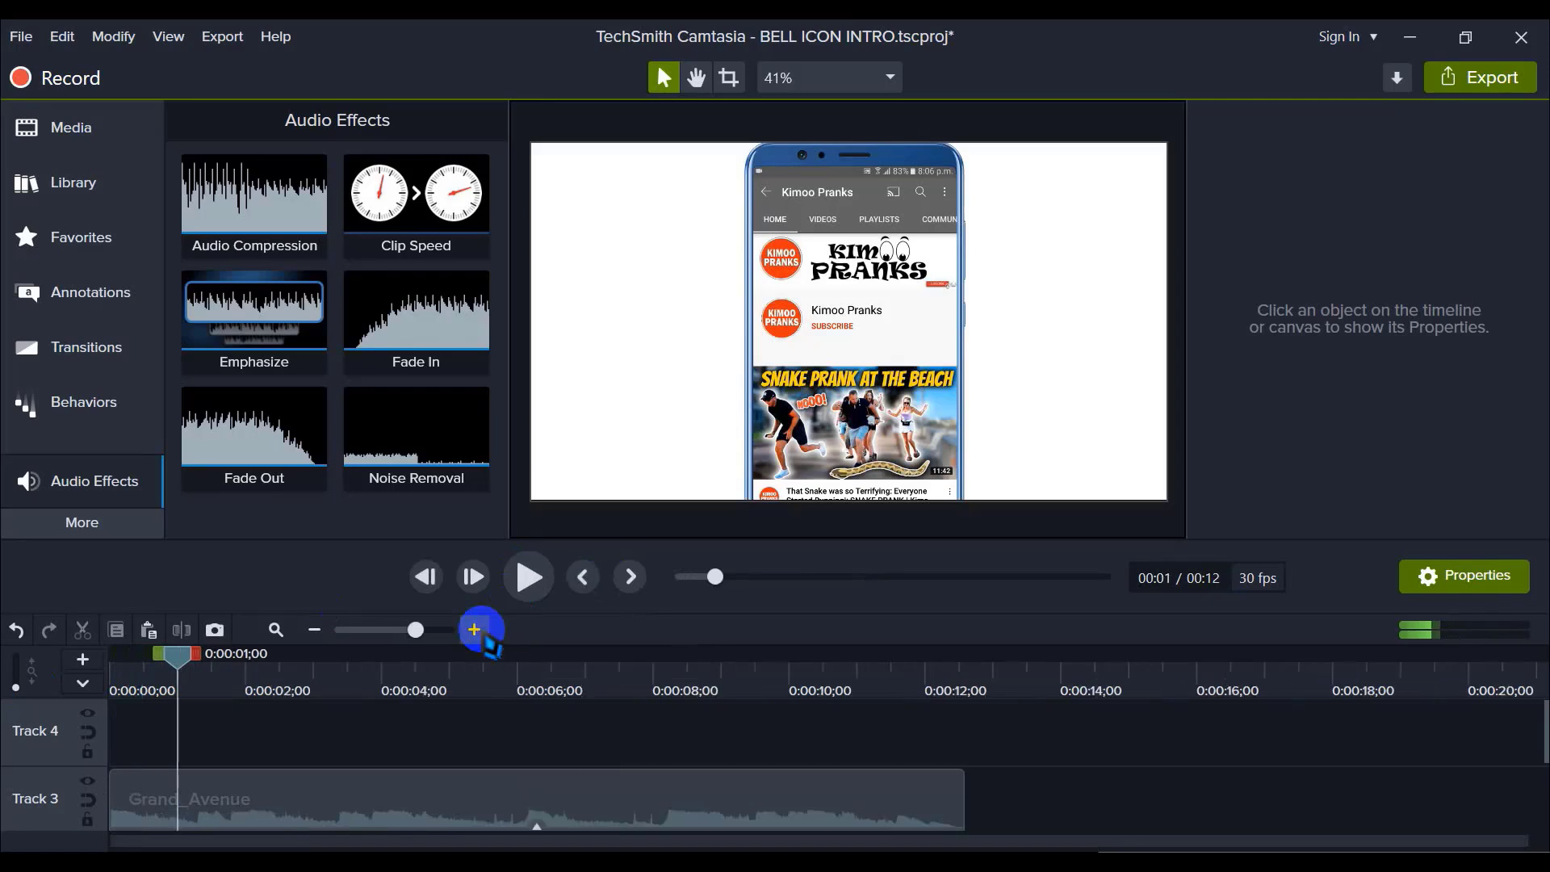
{"action": "left_click", "coordinate": [477, 630]}
{"action": "left_click", "coordinate": [420, 643]}
{"action": "left_click_drag", "start_coordinate": [179, 654], "coordinate": [8, 670]}
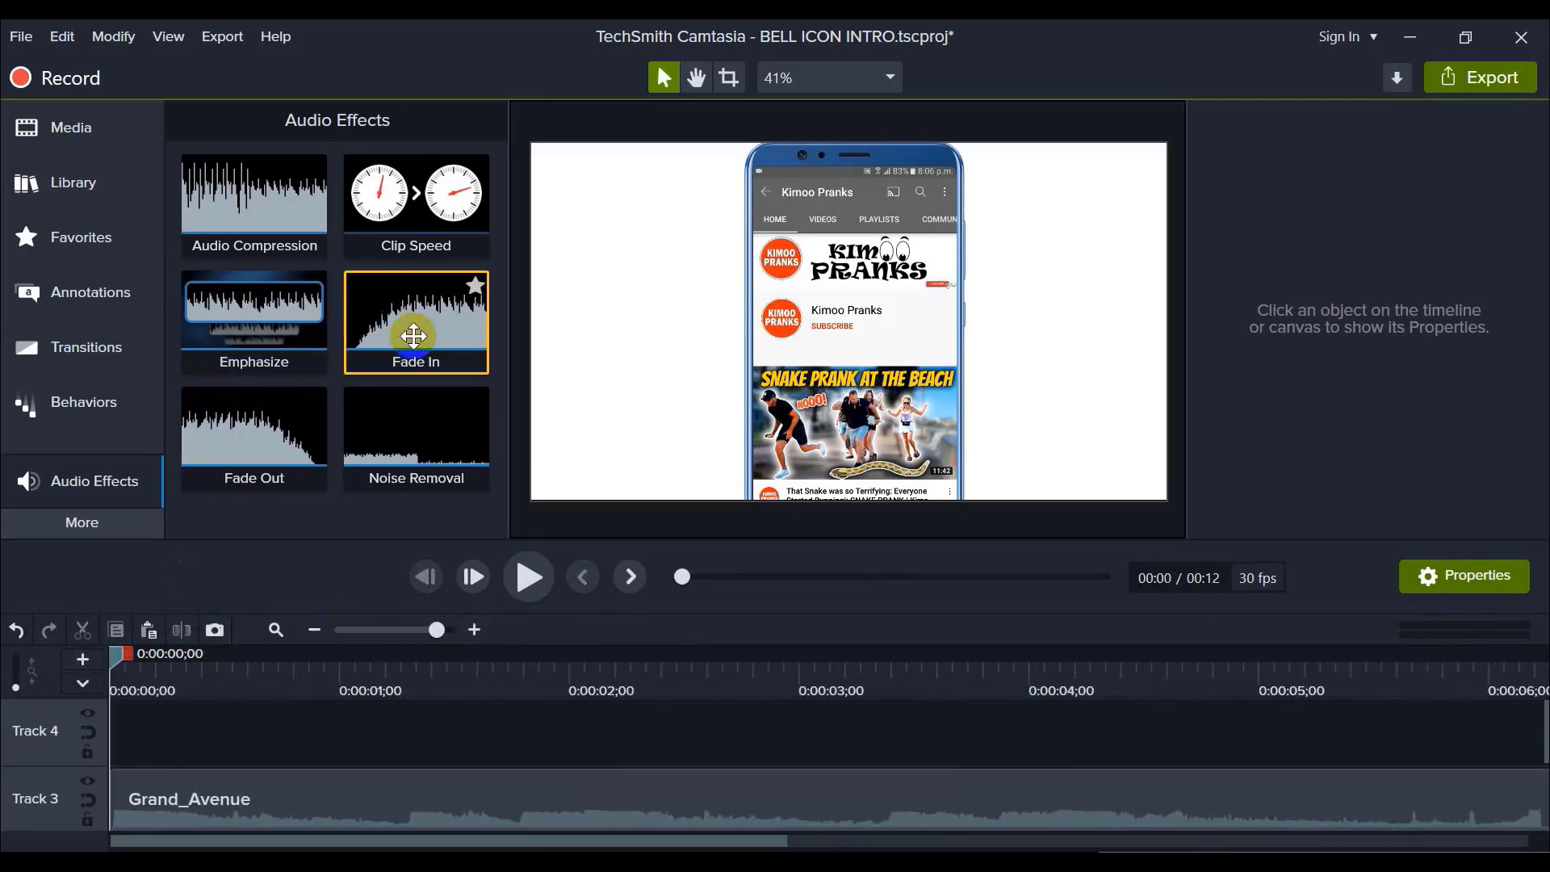
Step: Apply a Fade In to the Grand_Avenue clip and shorten it to about 0.2 seconds
{"action": "left_click_drag", "start_coordinate": [413, 333], "coordinate": [153, 804]}
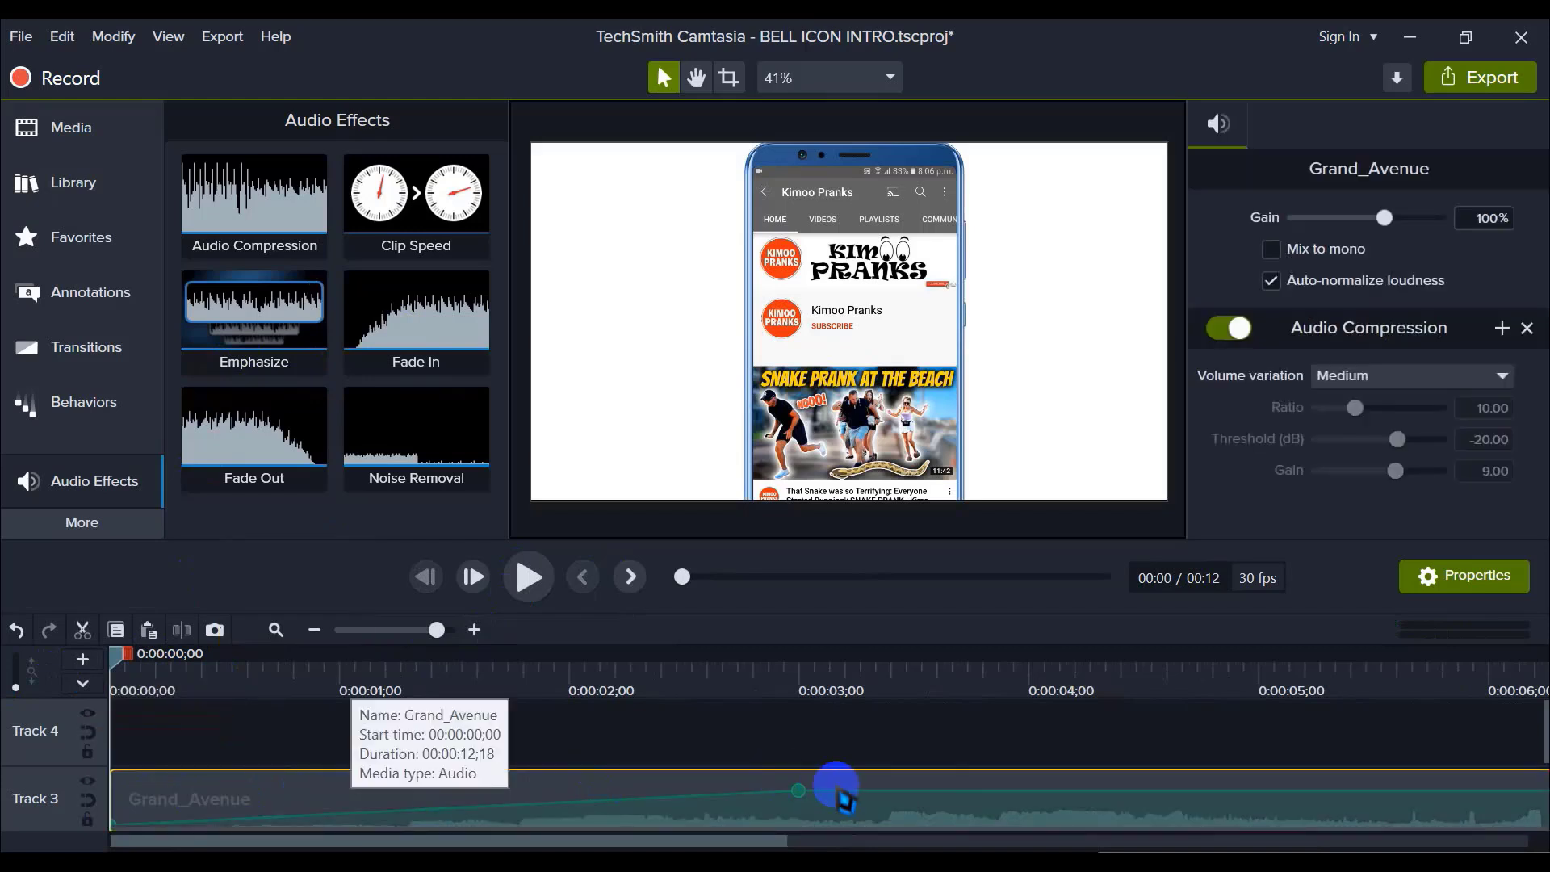
{"action": "left_click", "coordinate": [689, 787]}
{"action": "left_click_drag", "start_coordinate": [689, 788], "coordinate": [197, 792]}
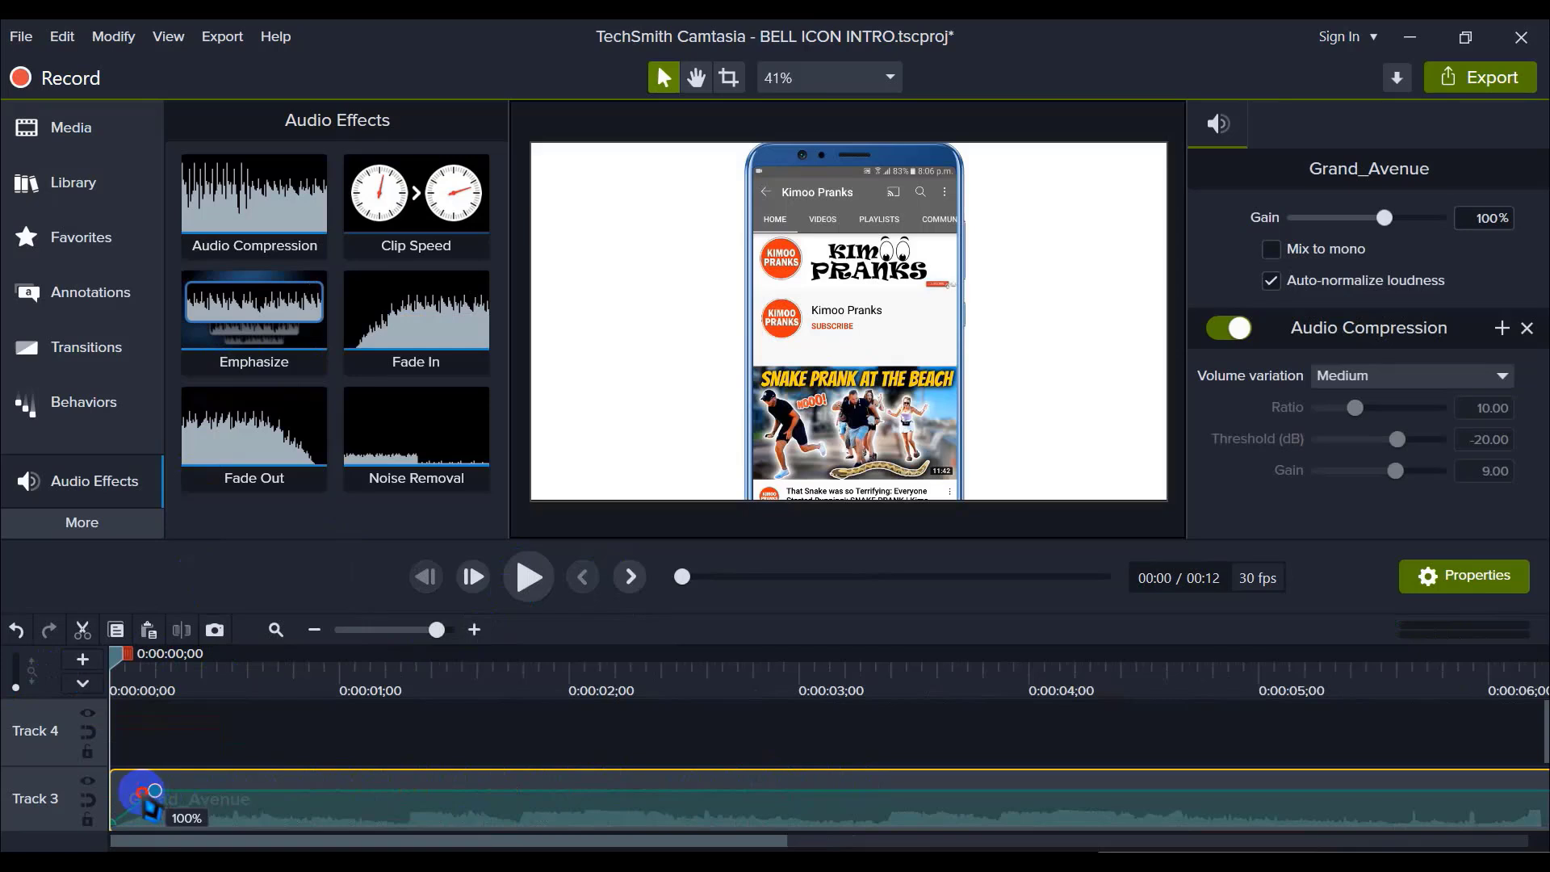
{"action": "left_click", "coordinate": [236, 759]}
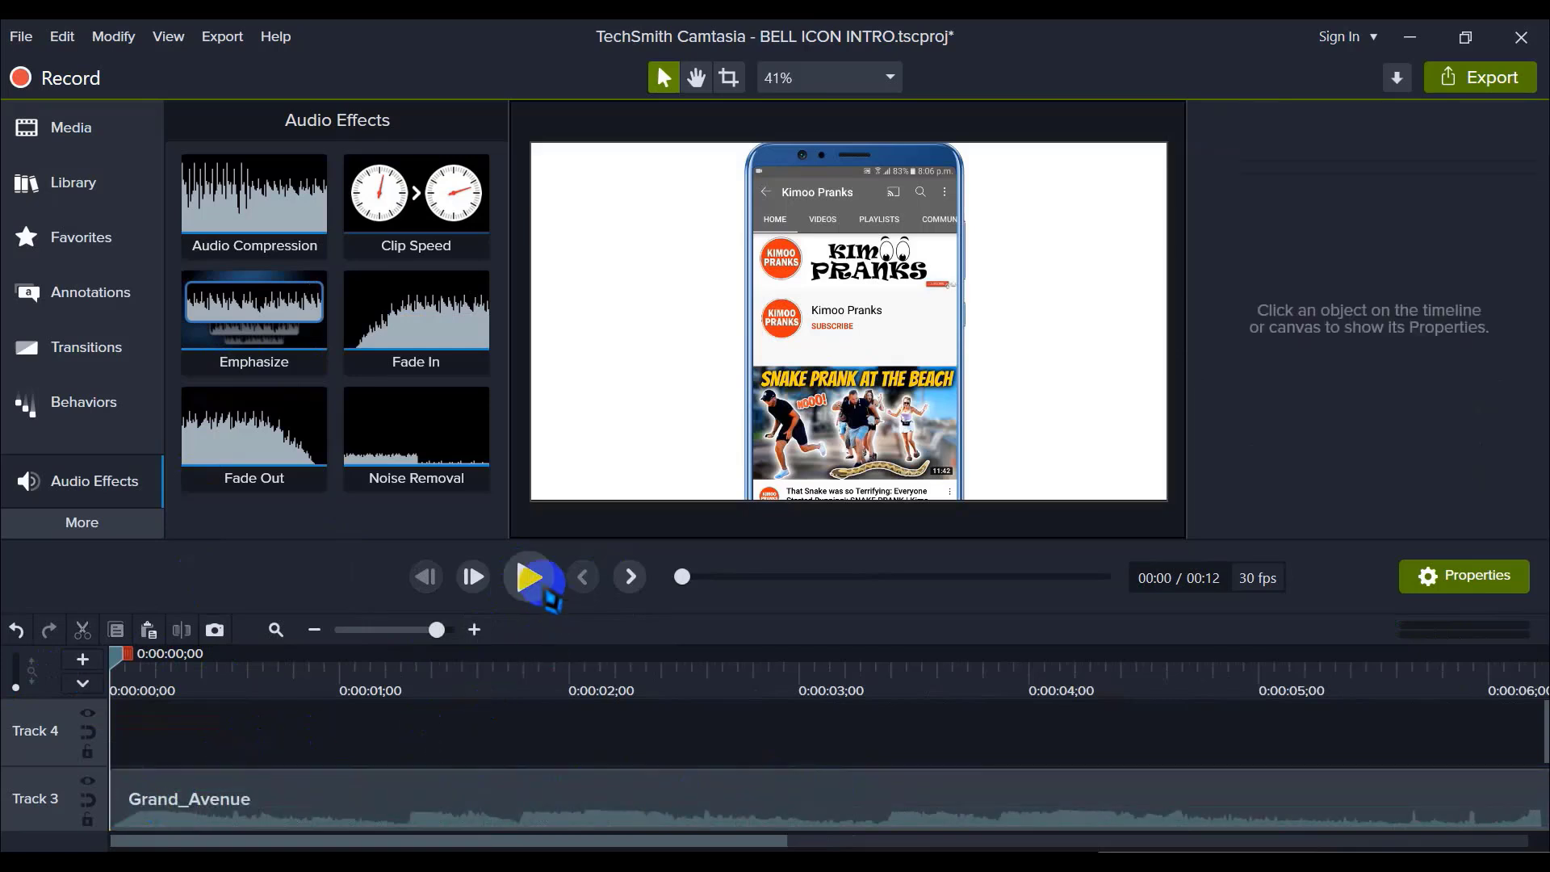
Step: Play the whole intro to check the music fades against the animation and click sounds
{"action": "left_click", "coordinate": [543, 590]}
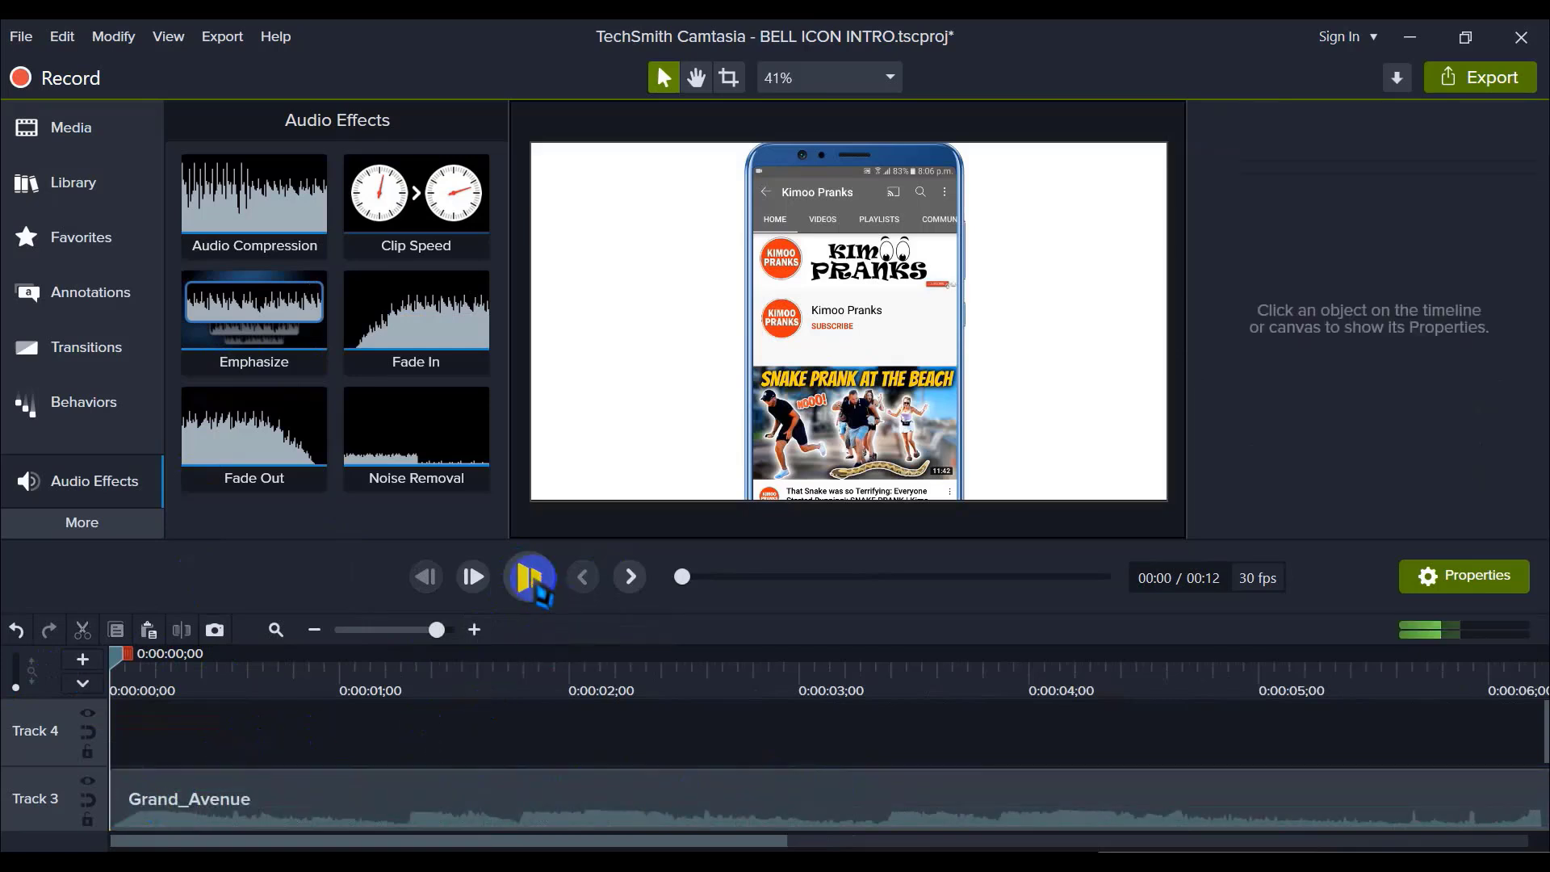
{"action": "left_click", "coordinate": [315, 630]}
{"action": "left_click", "coordinate": [313, 630]}
{"action": "left_click", "coordinate": [313, 630]}
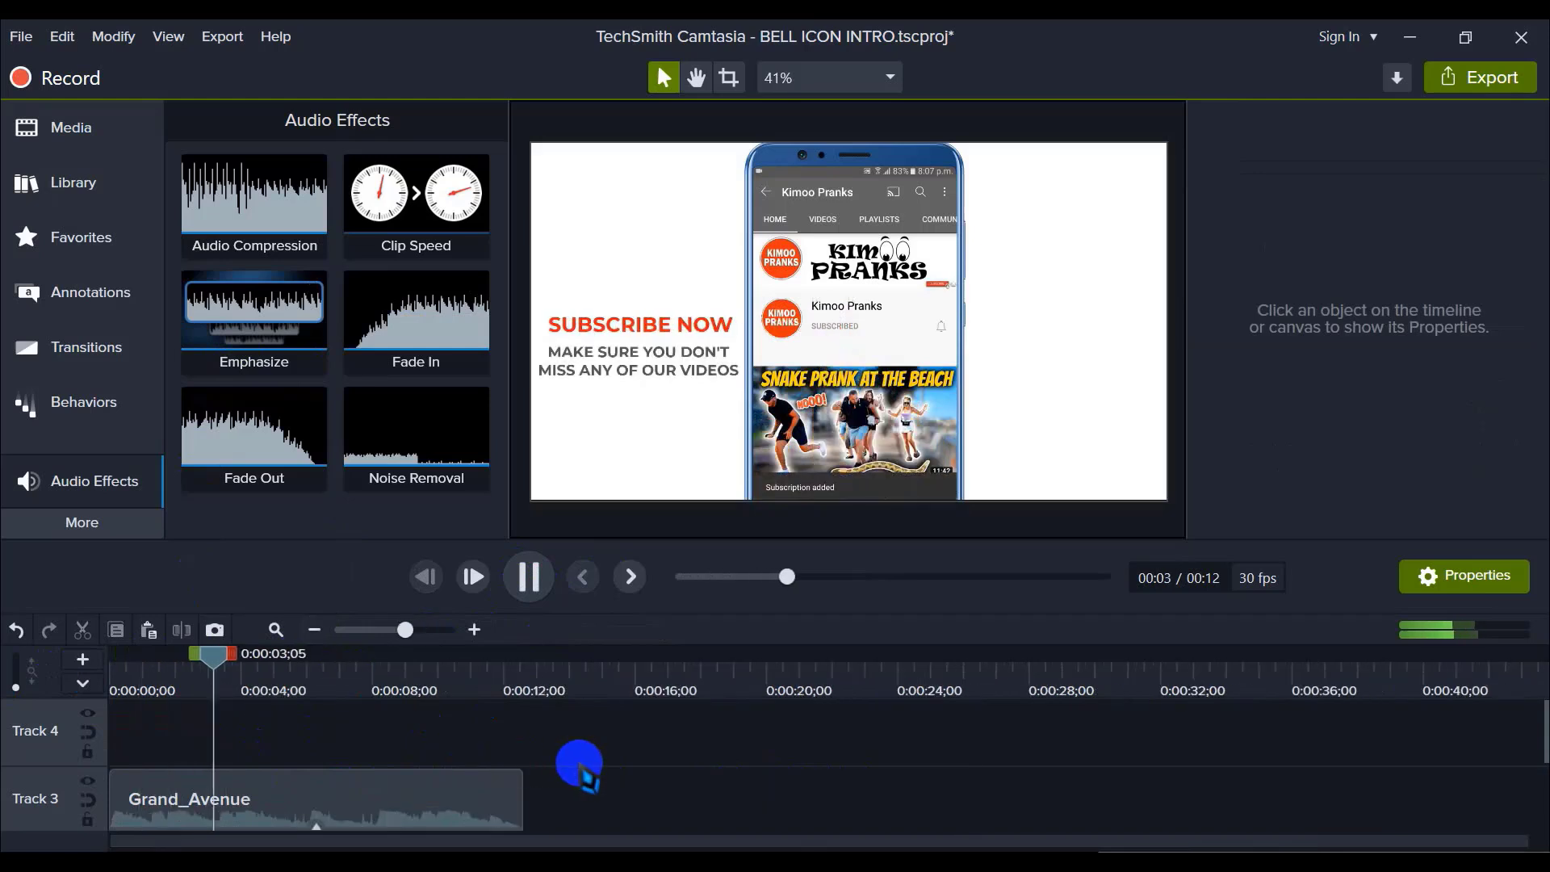
{"action": "scroll", "coordinate": [580, 766], "scroll_direction": "down", "scroll_amount": 1}
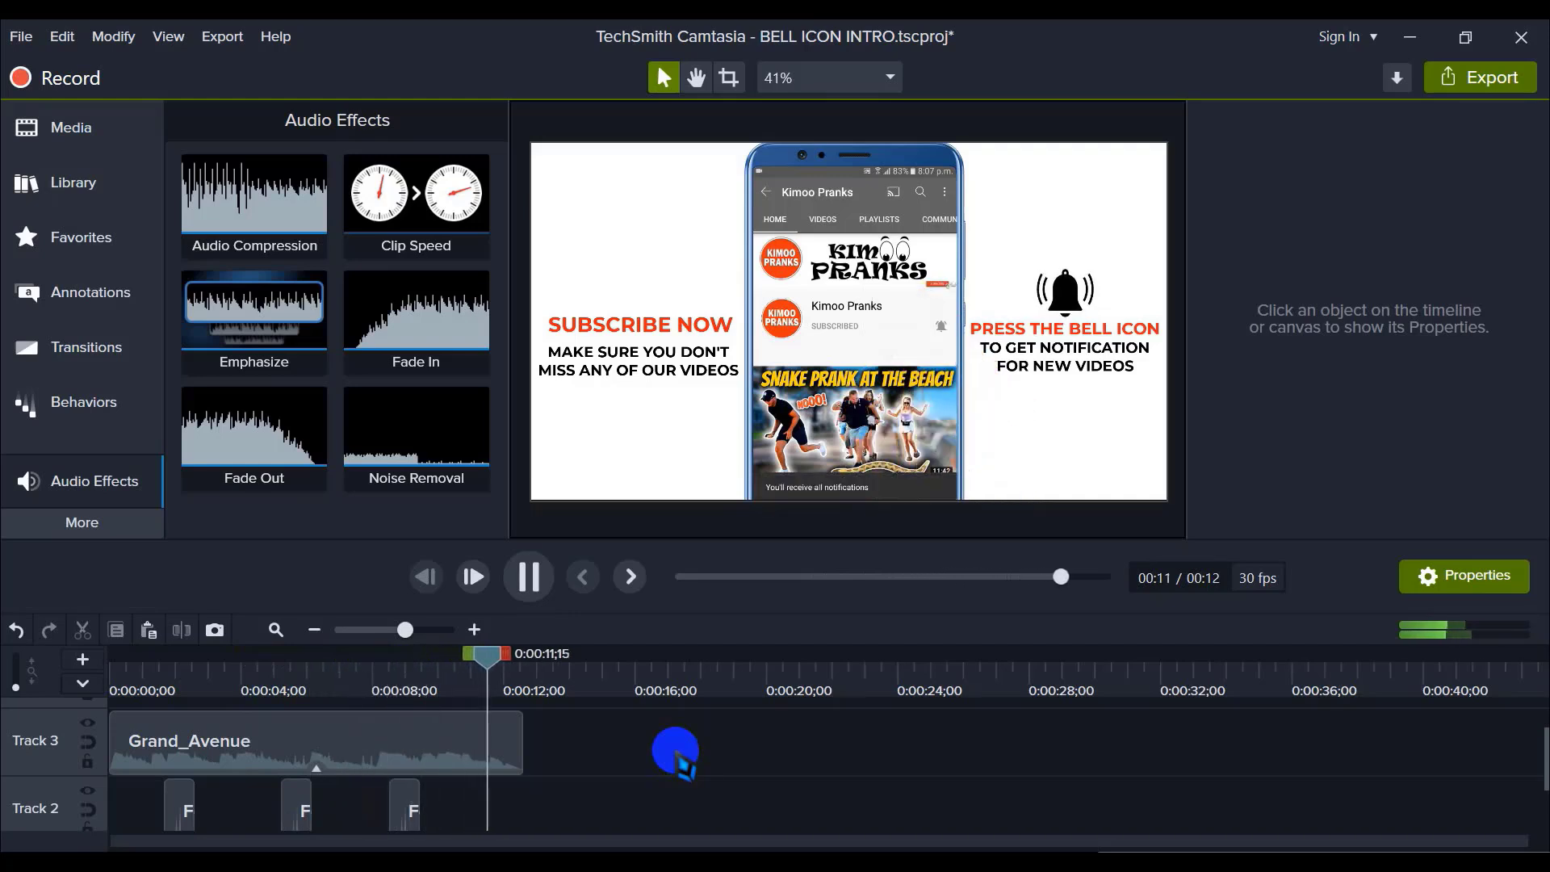
{"action": "scroll", "coordinate": [610, 752], "scroll_direction": "down", "scroll_amount": 1}
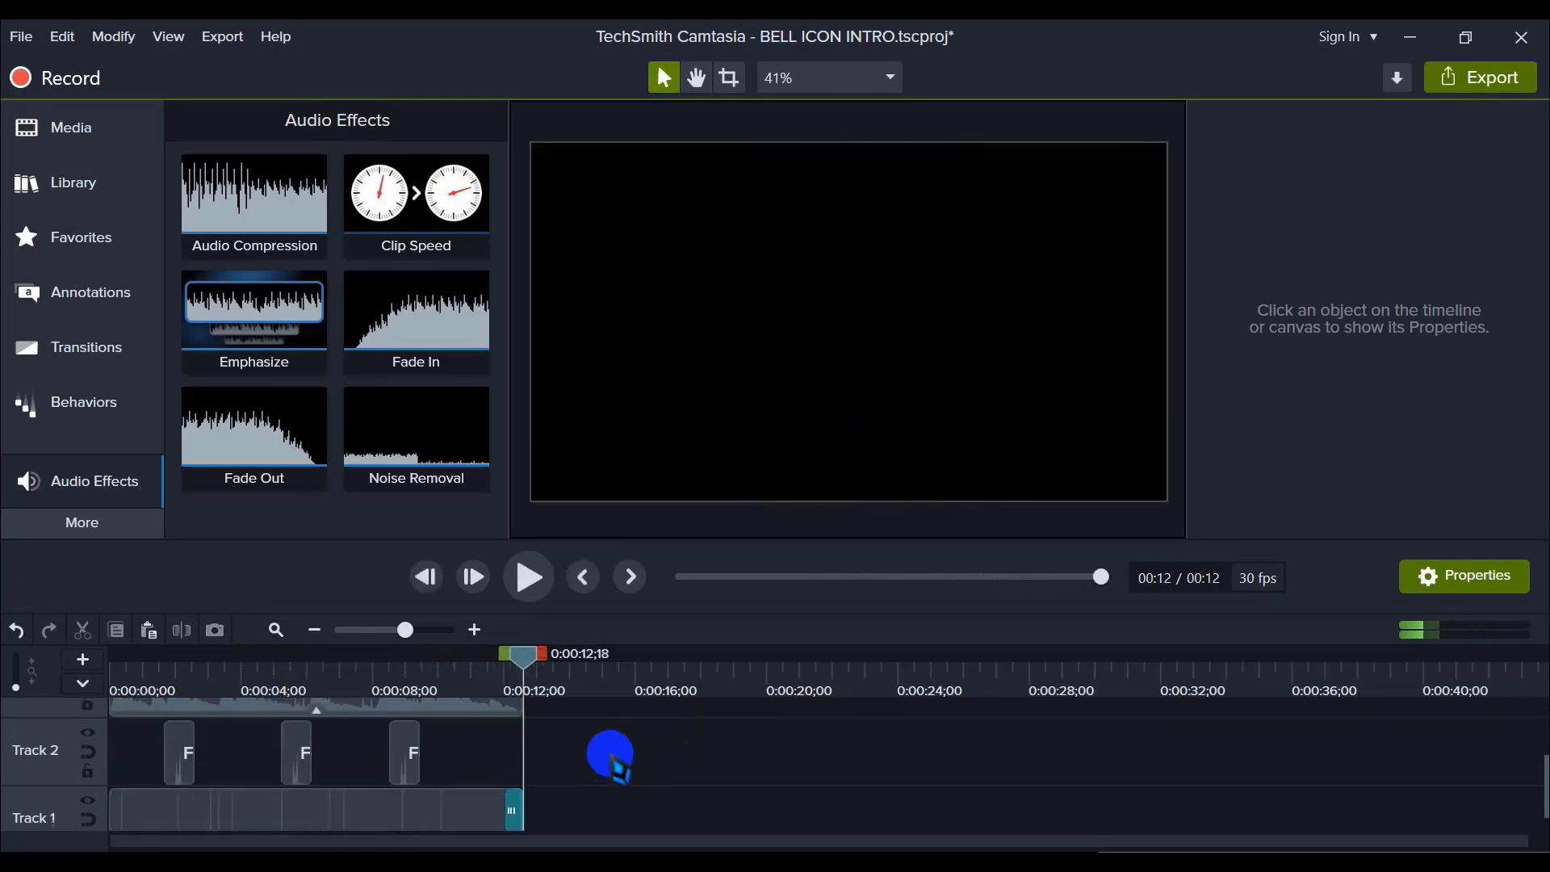
{"action": "scroll", "coordinate": [613, 763], "scroll_direction": "up", "scroll_amount": 2}
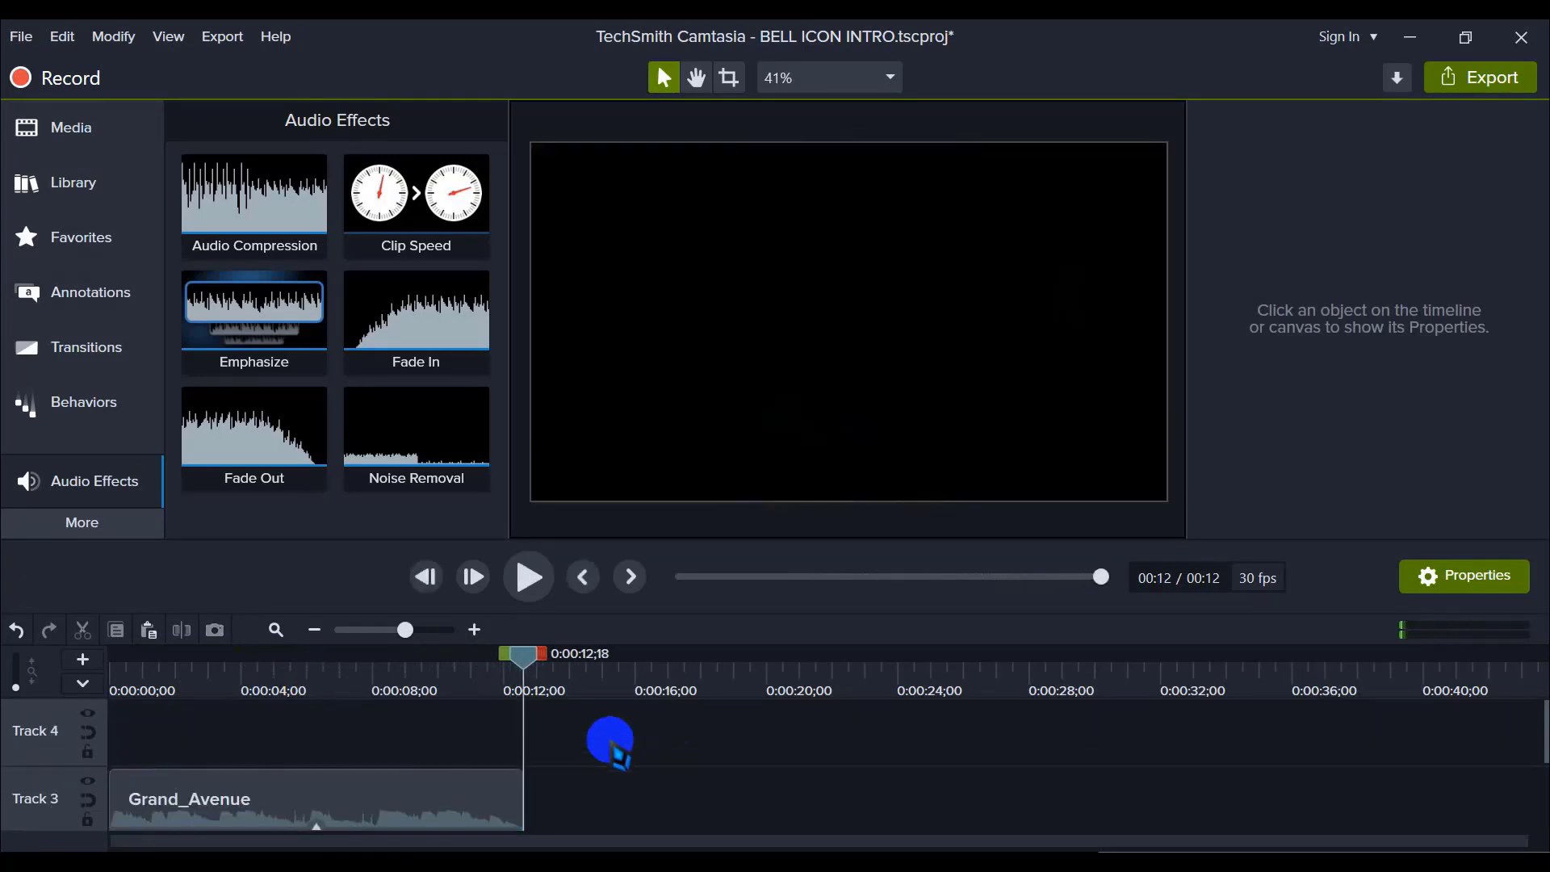
Step: Save the project and play the complete intro again from 0:00:00;00
{"action": "key", "text": "ctrl+s"}
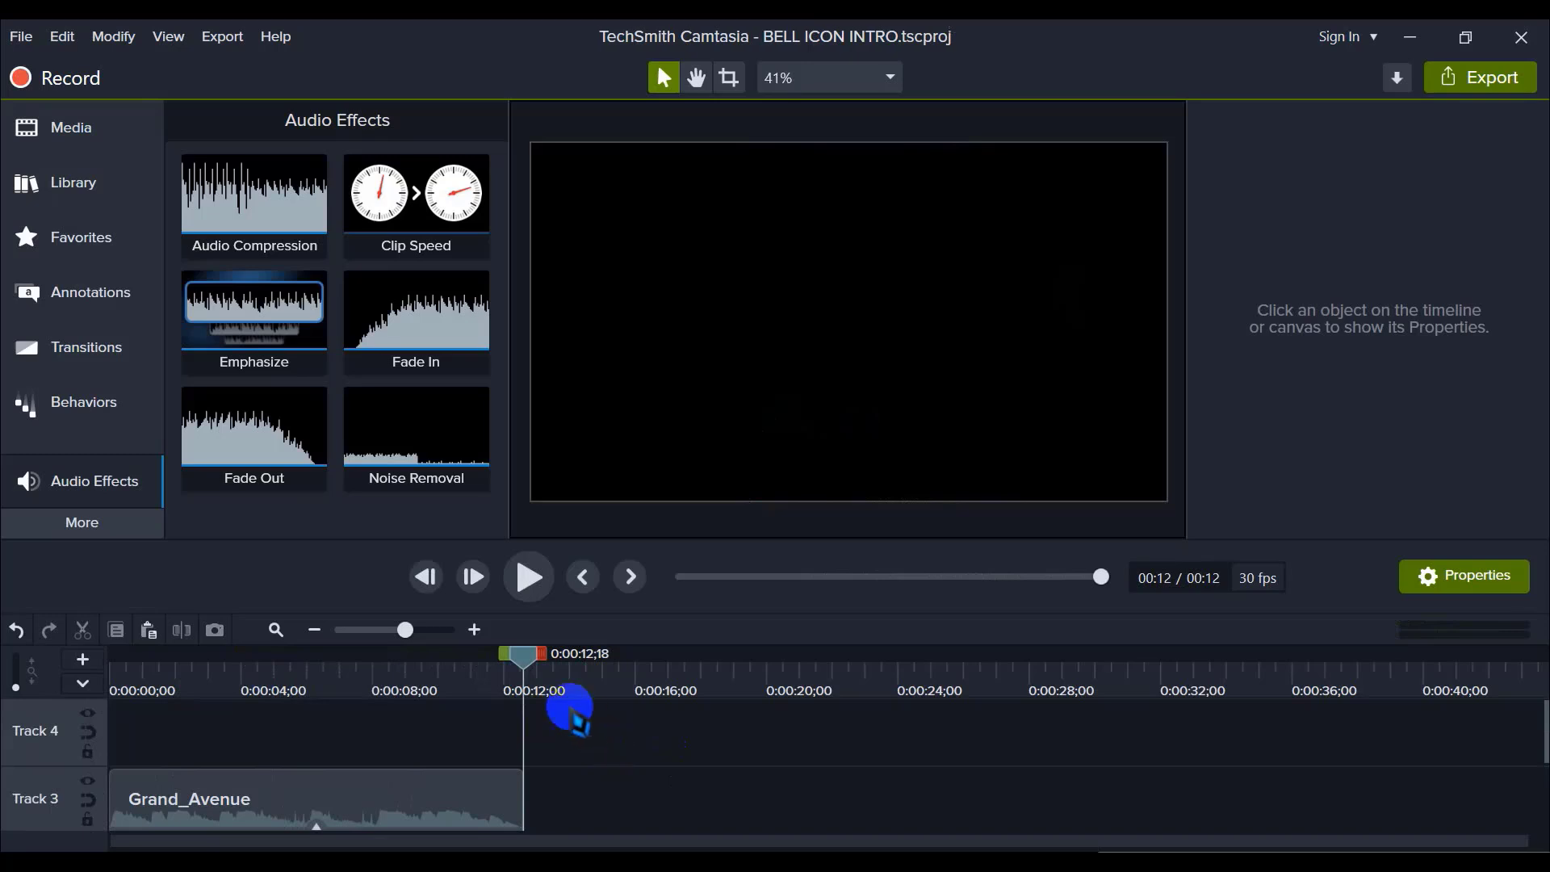
{"action": "left_click_drag", "start_coordinate": [525, 660], "coordinate": [17, 668]}
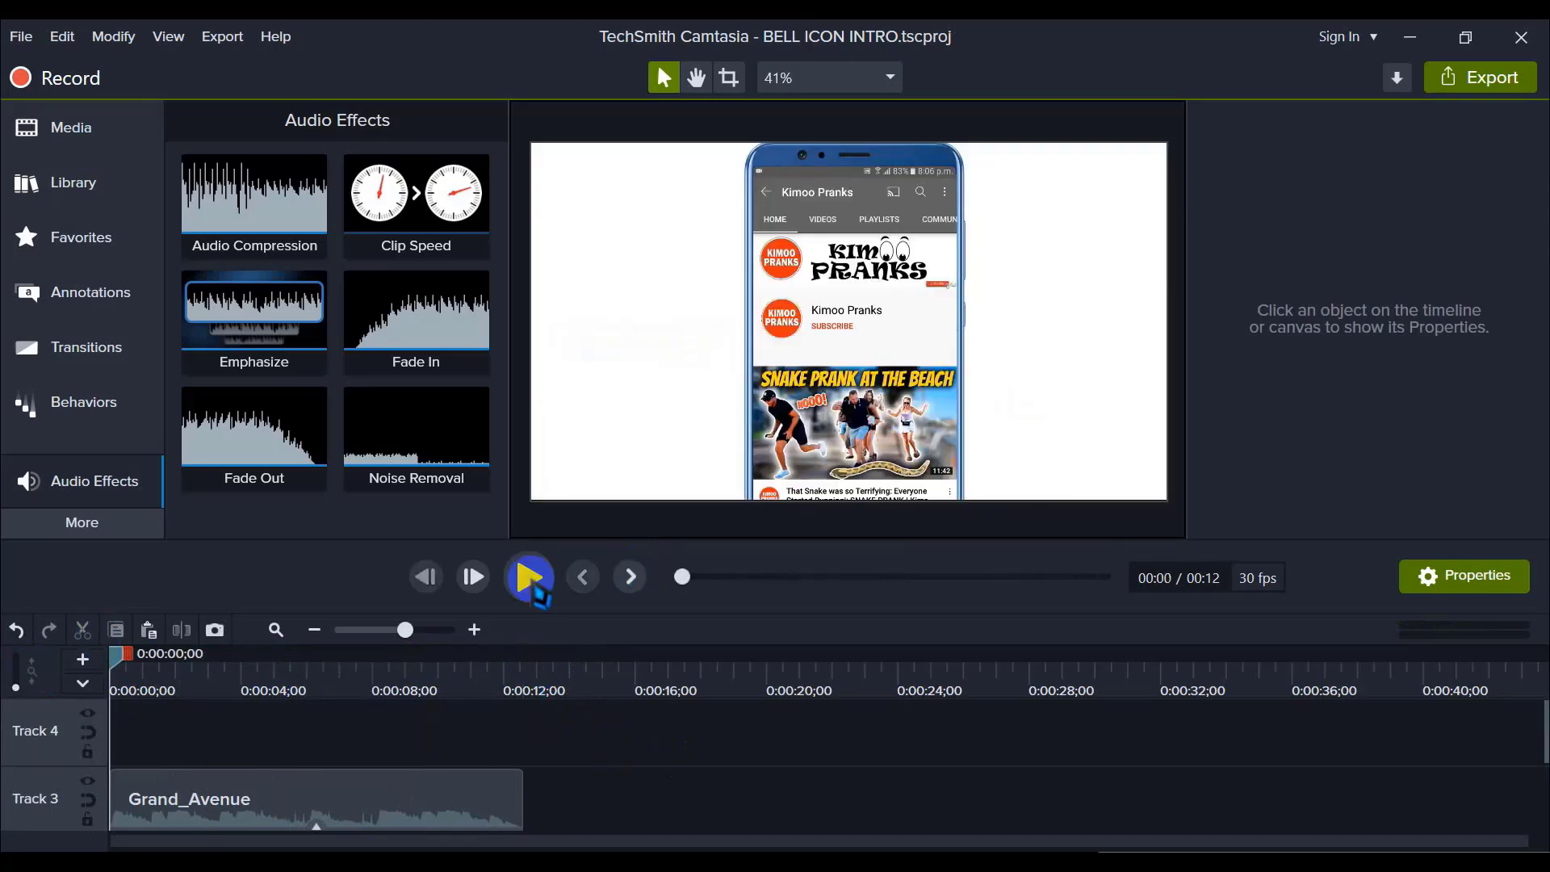
{"action": "left_click", "coordinate": [530, 579]}
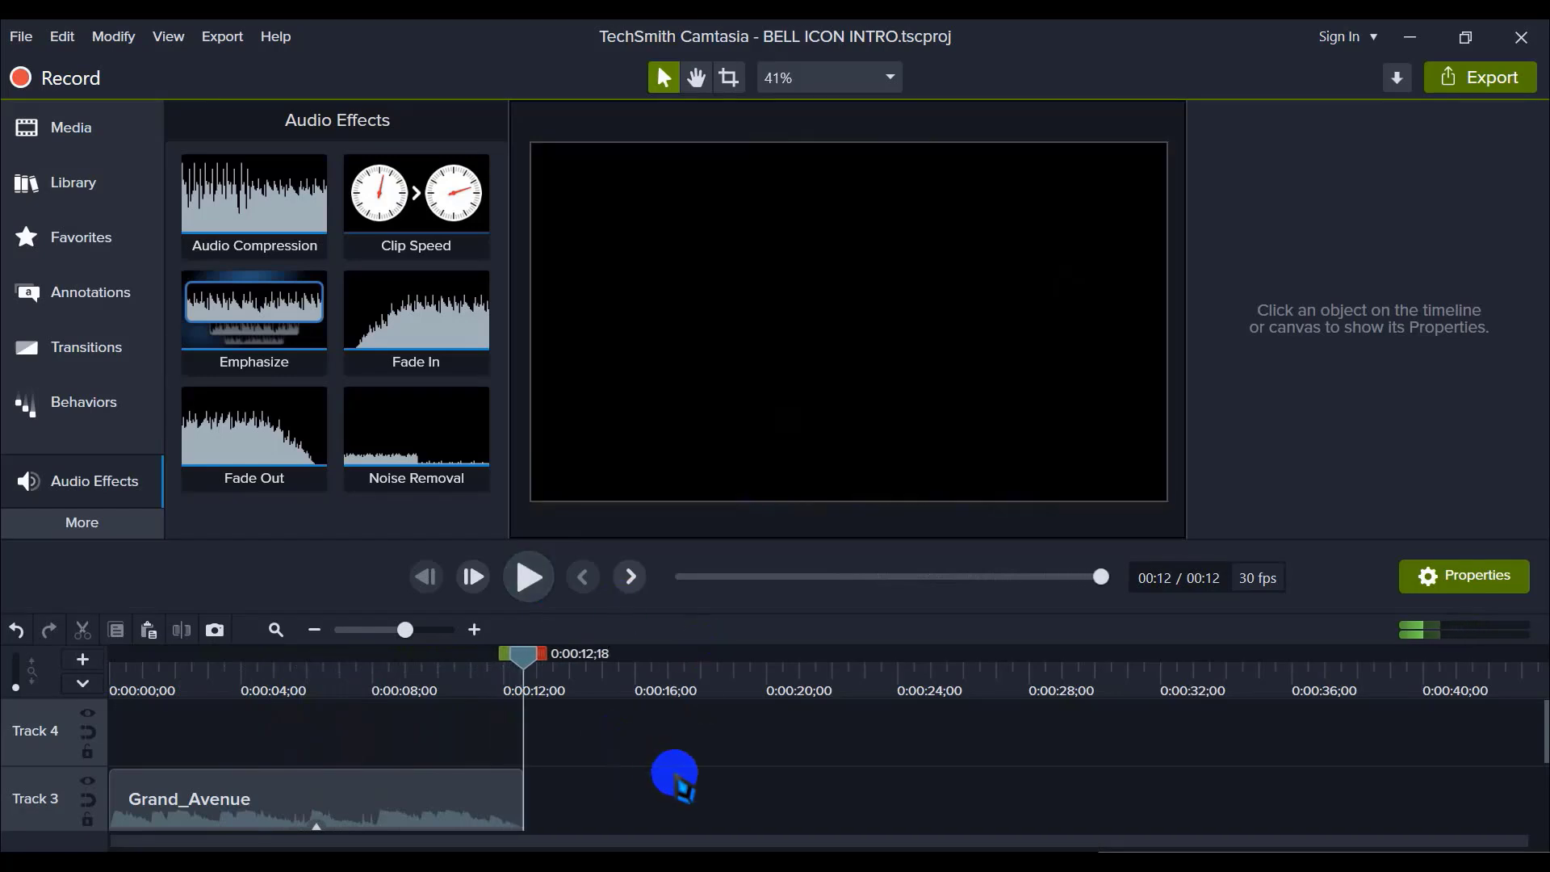
Step: Apply the Audio Compression effect to all three click sound clips on Track 2
{"action": "scroll", "coordinate": [675, 775], "scroll_direction": "down", "scroll_amount": 2}
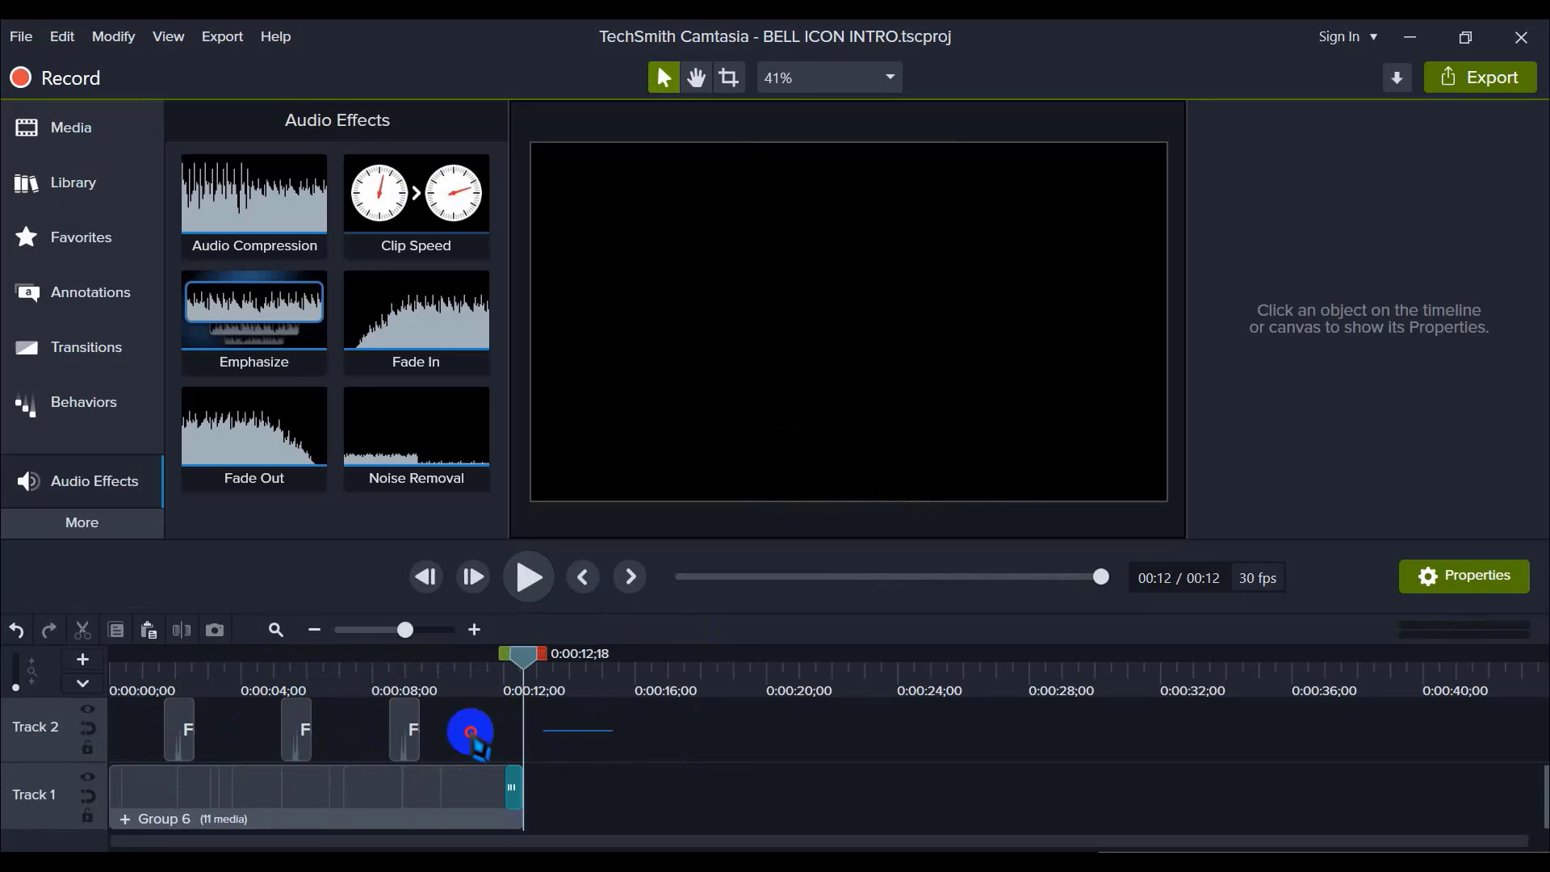
{"action": "left_click_drag", "start_coordinate": [472, 732], "coordinate": [233, 733]}
{"action": "left_click_drag", "start_coordinate": [139, 733], "coordinate": [142, 732]}
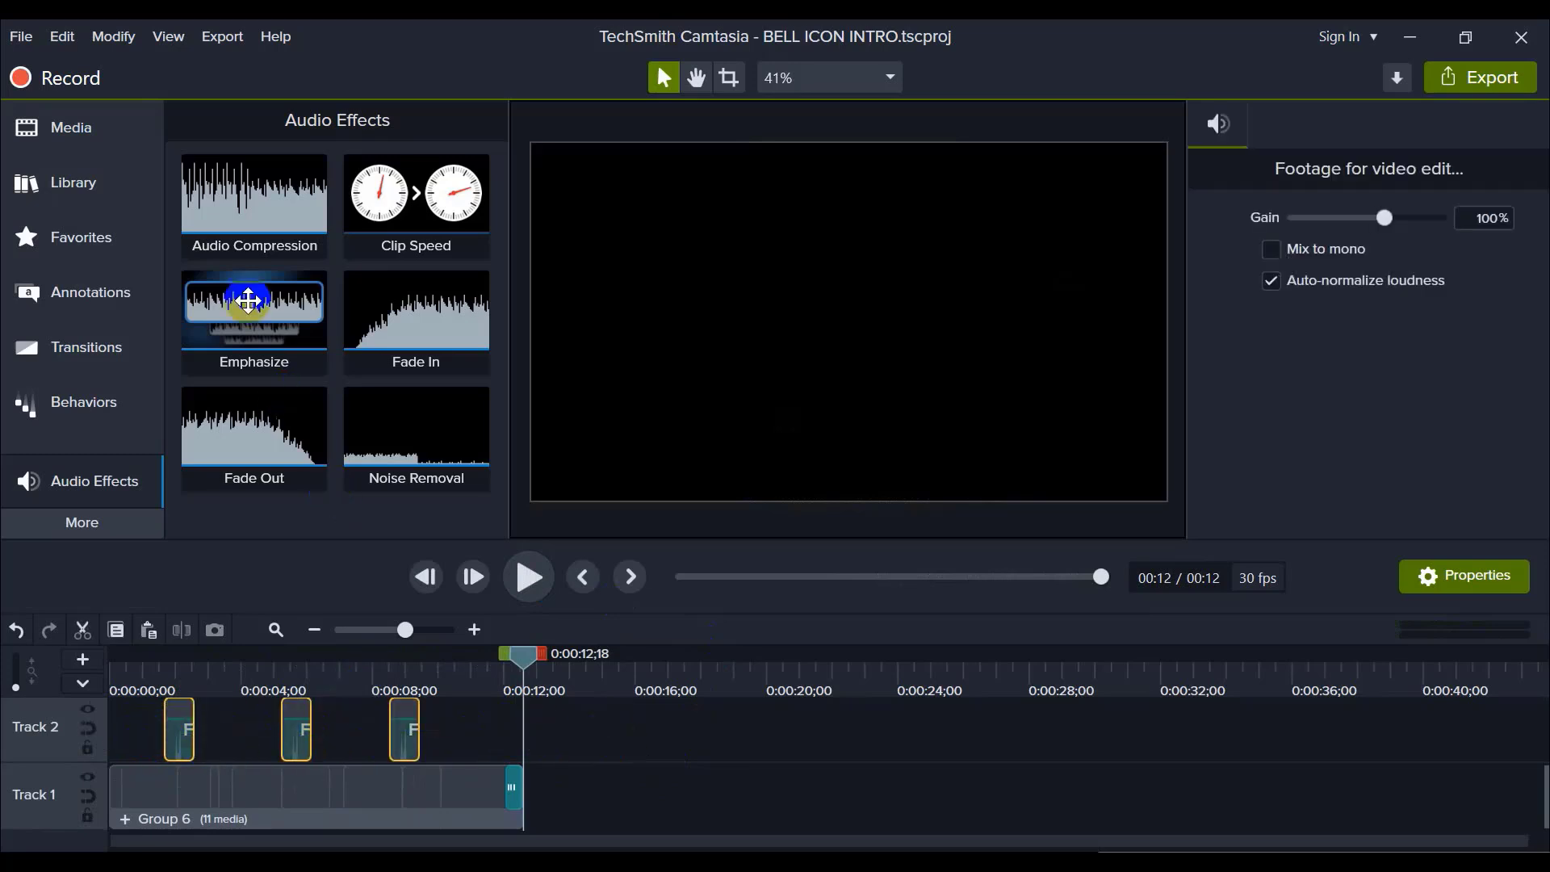
{"action": "left_click_drag", "start_coordinate": [228, 219], "coordinate": [406, 727]}
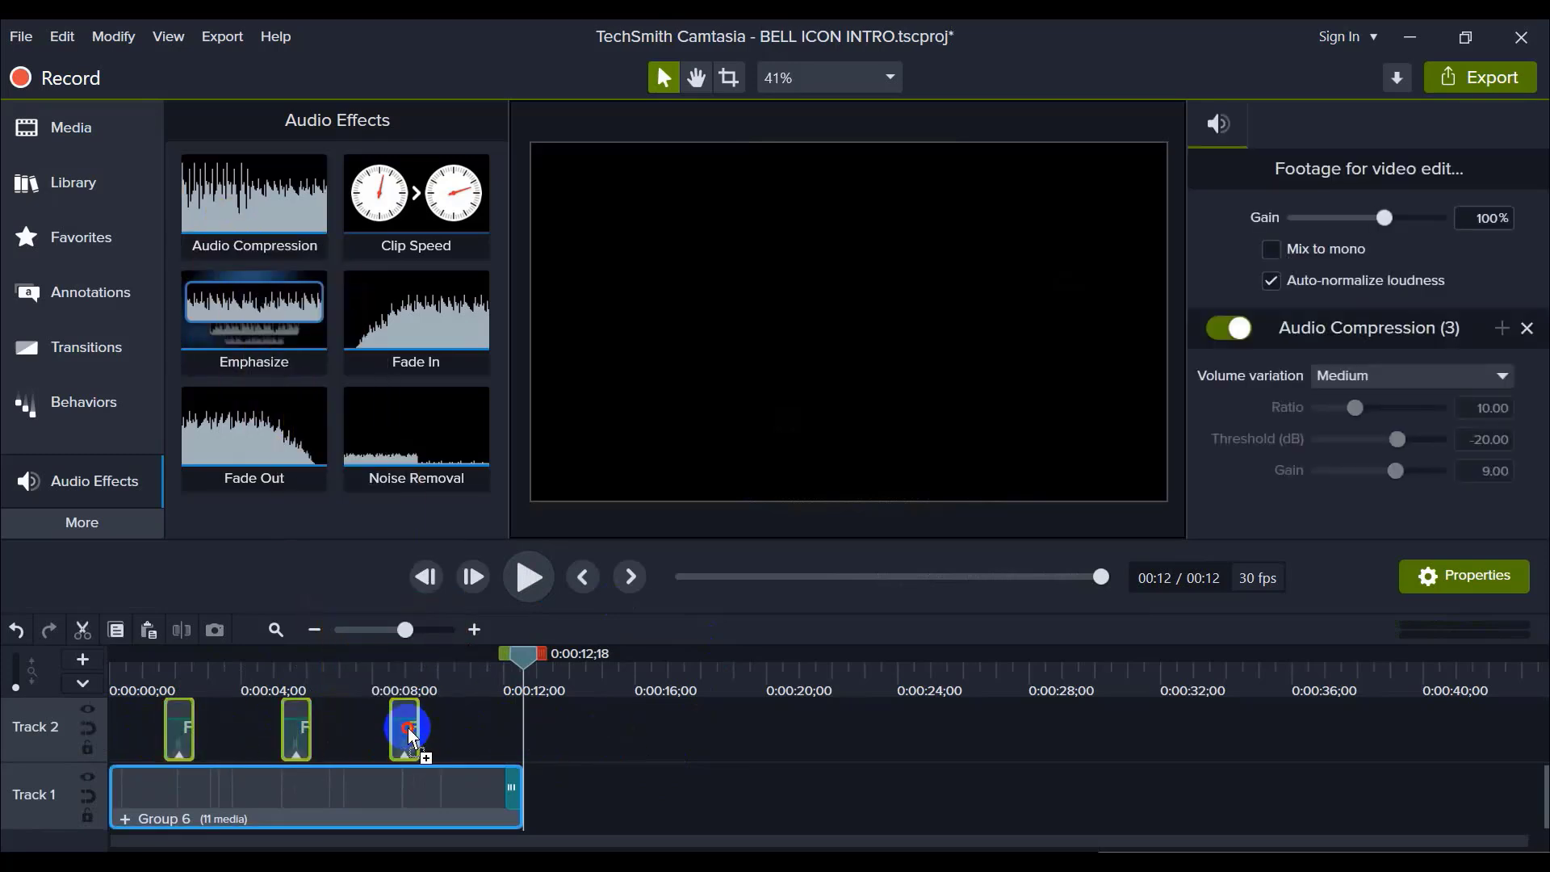
{"action": "left_click", "coordinate": [598, 753]}
Step: Play the intro from 0:00:01;12 to check the compressed click sounds, and save the project
{"action": "left_click_drag", "start_coordinate": [537, 669], "coordinate": [179, 666]}
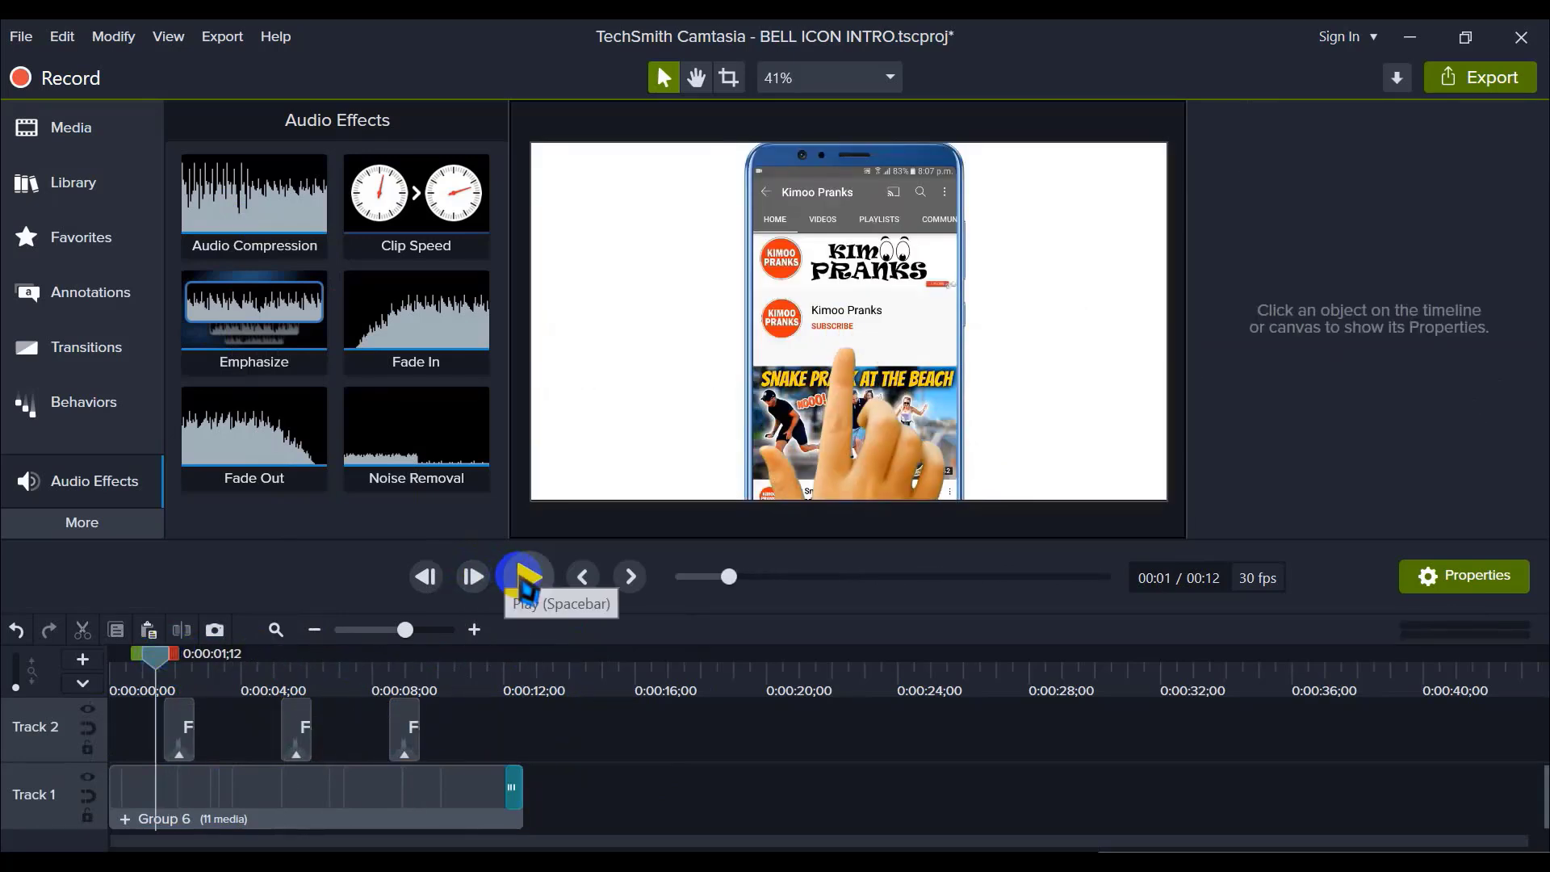
{"action": "left_click", "coordinate": [528, 576]}
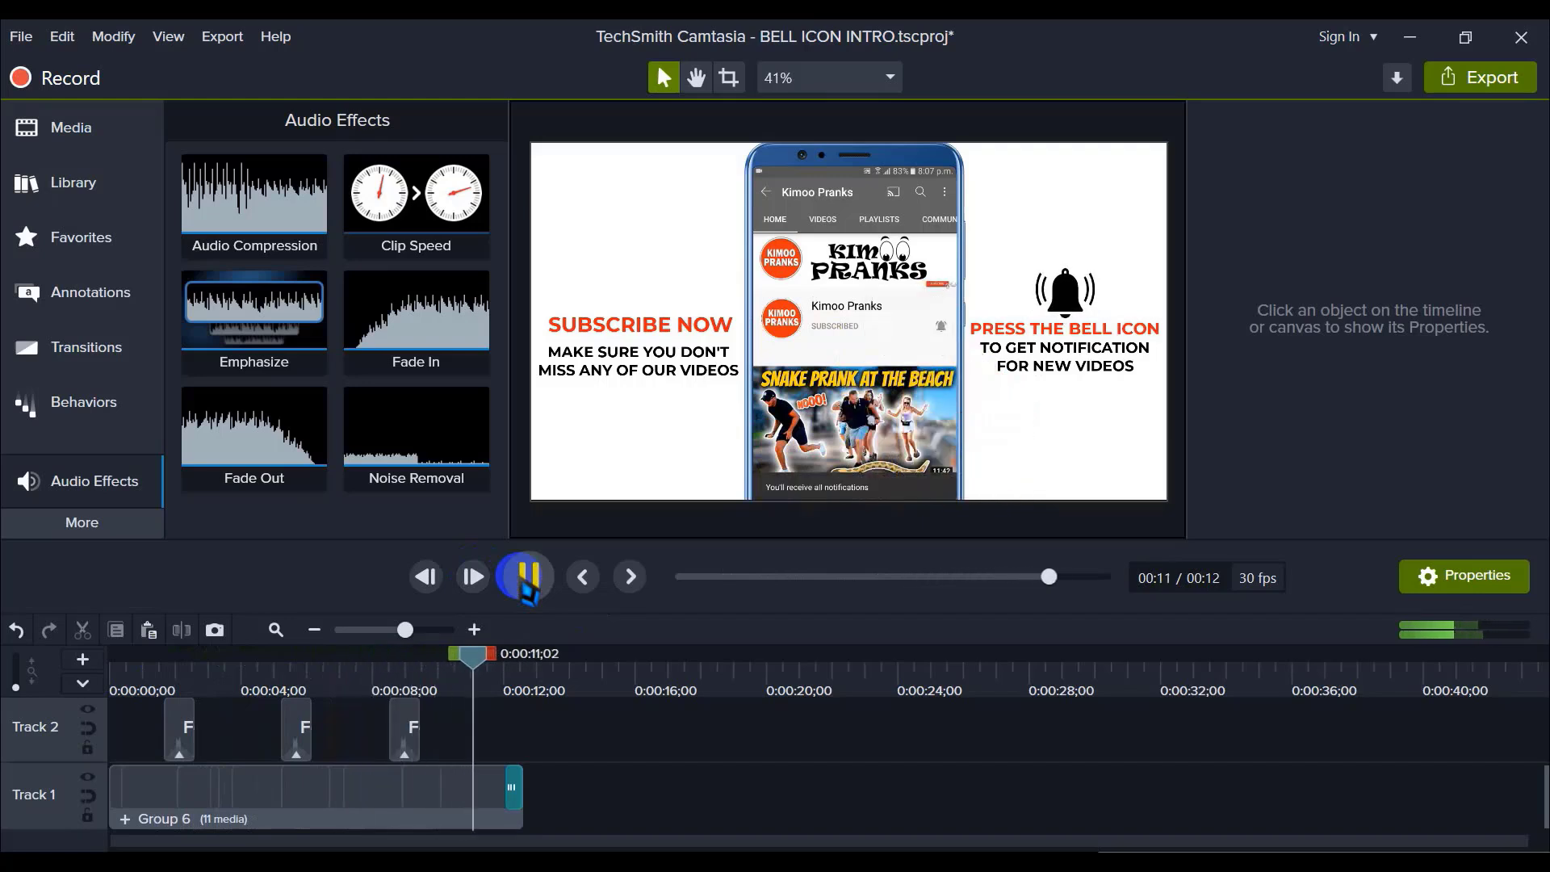
{"action": "scroll", "coordinate": [614, 795], "scroll_direction": "up", "scroll_amount": 2}
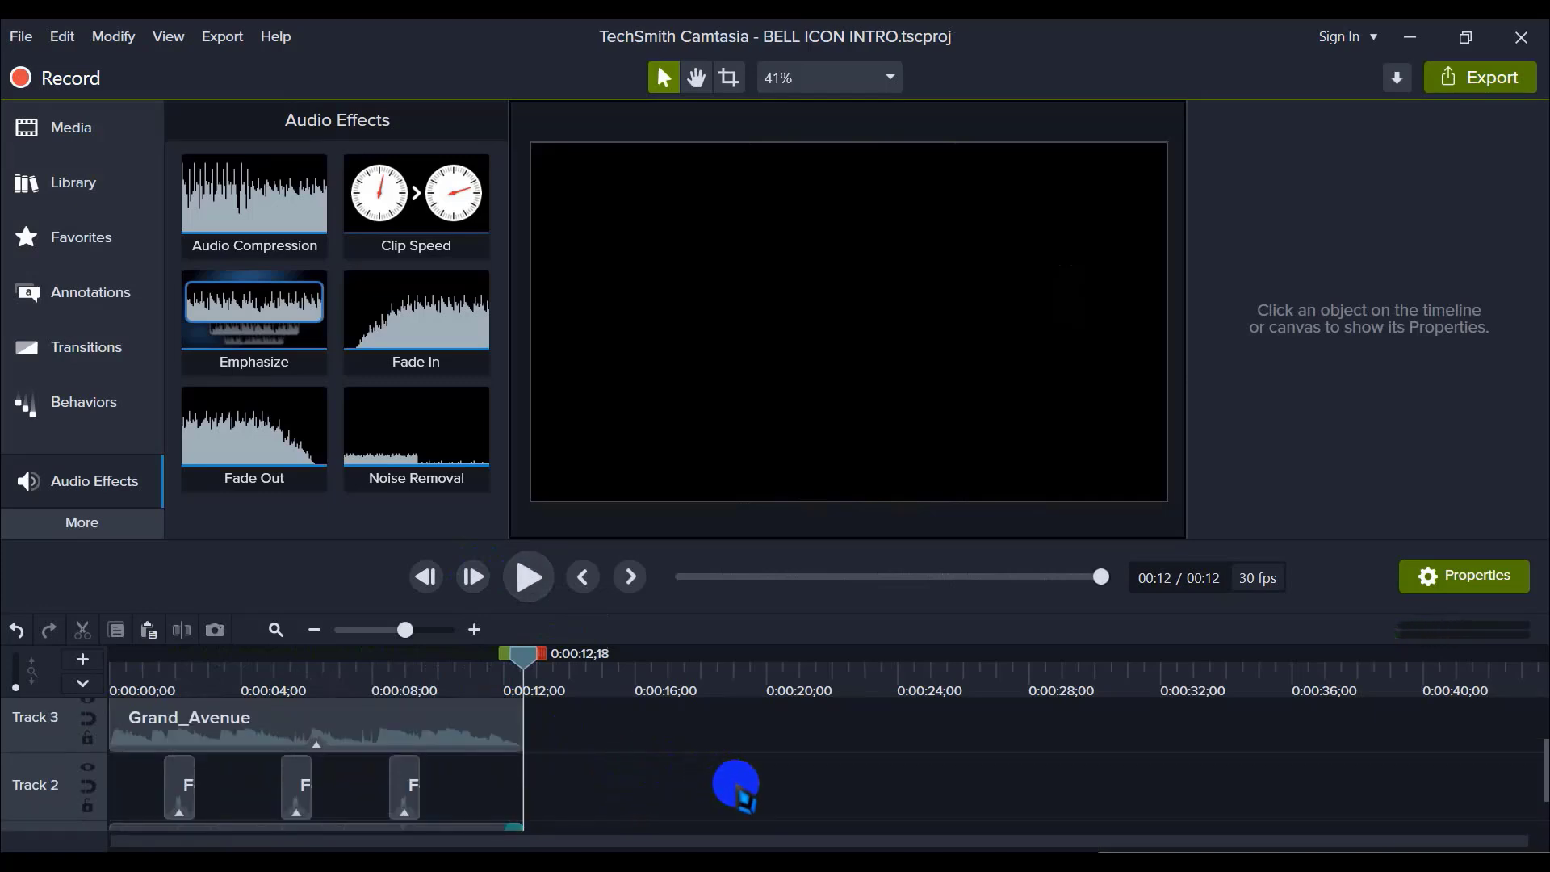
Step: Export the project as a local file with the MP4 only (up to 1080p) preset, named BELL ICON INTRO, in E:\
{"action": "key", "text": "ctrl+p"}
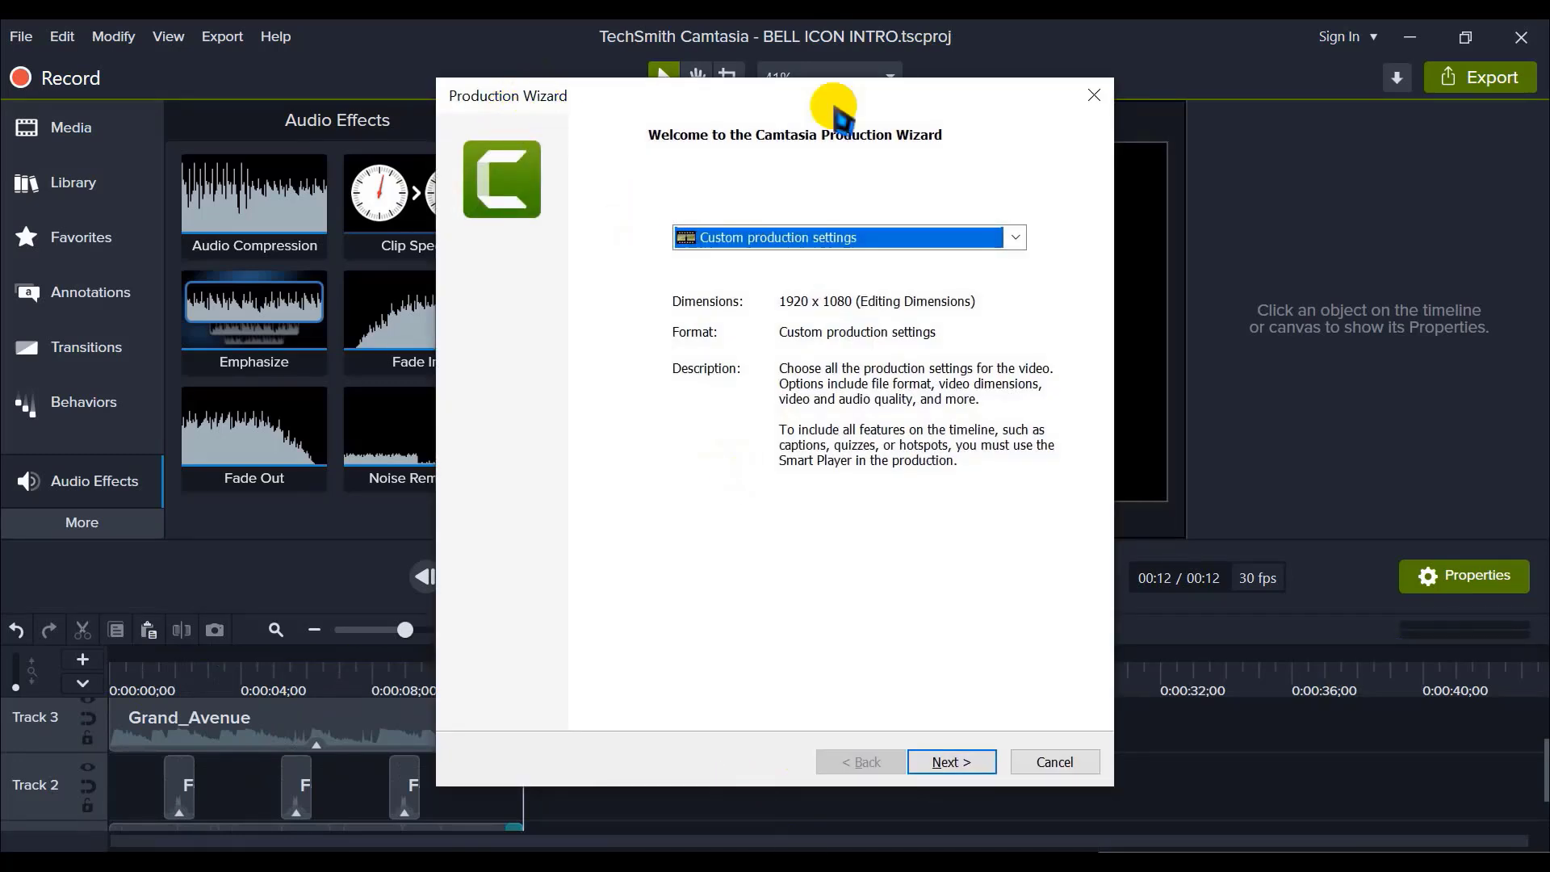
{"action": "left_click", "coordinate": [1094, 95]}
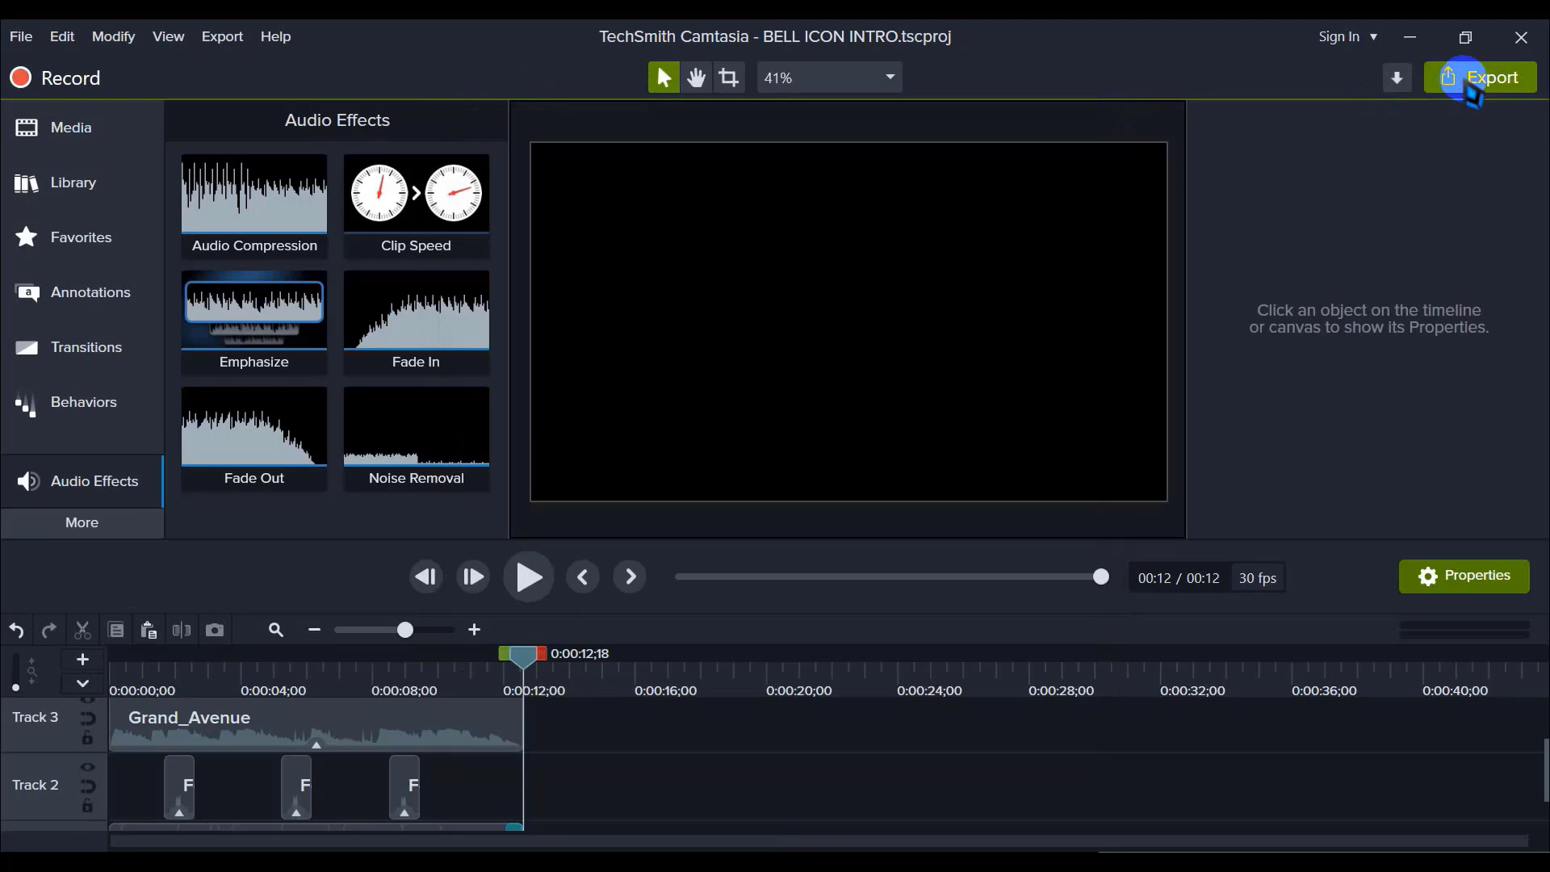
{"action": "left_click", "coordinate": [1478, 79]}
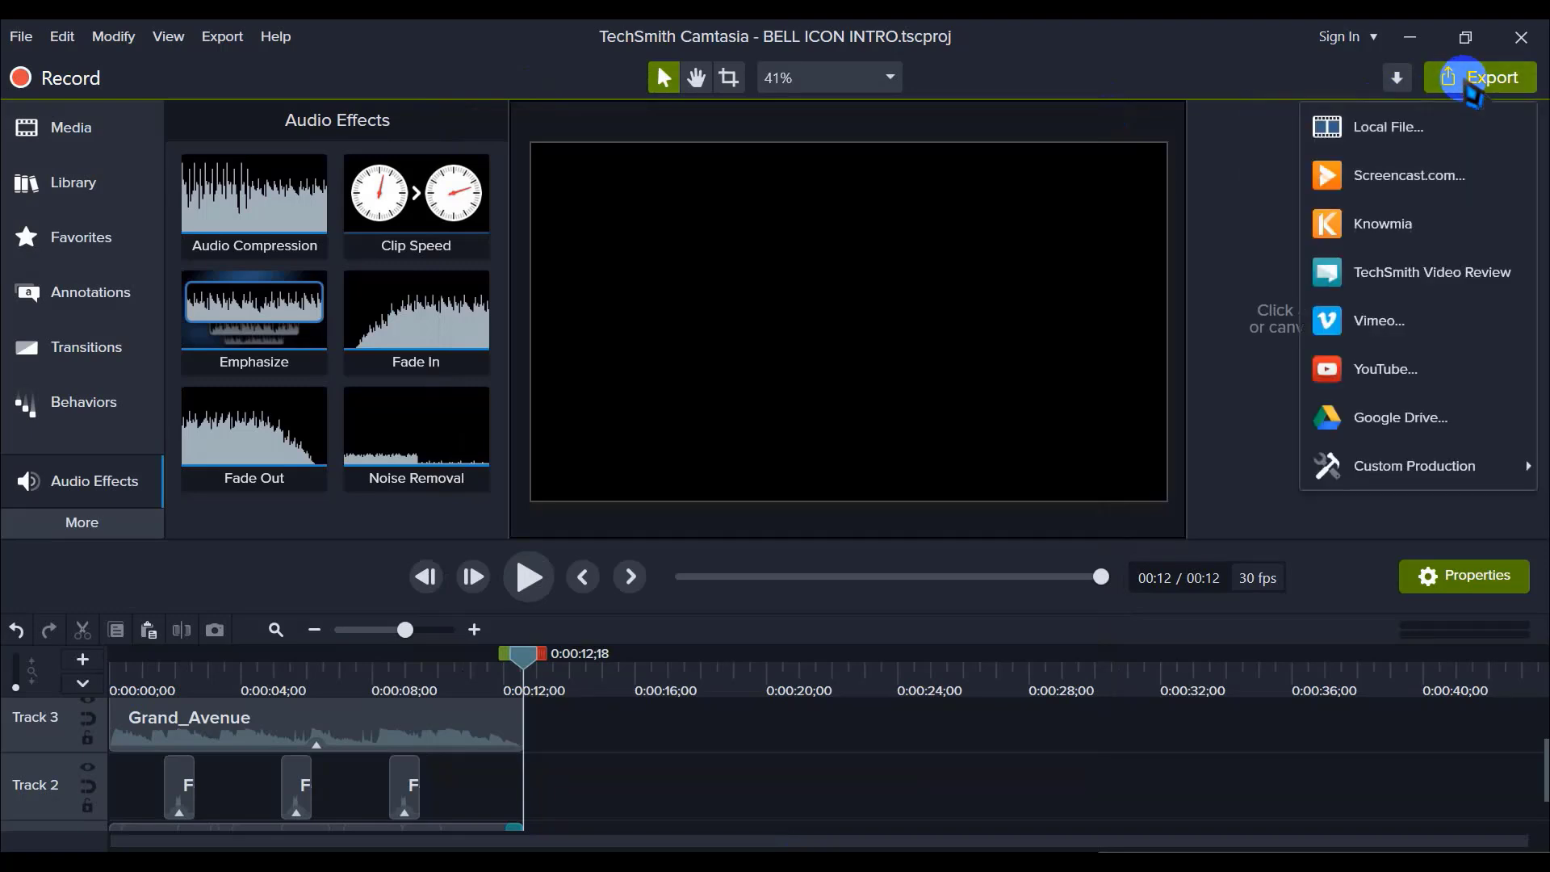
{"action": "left_click", "coordinate": [1407, 128]}
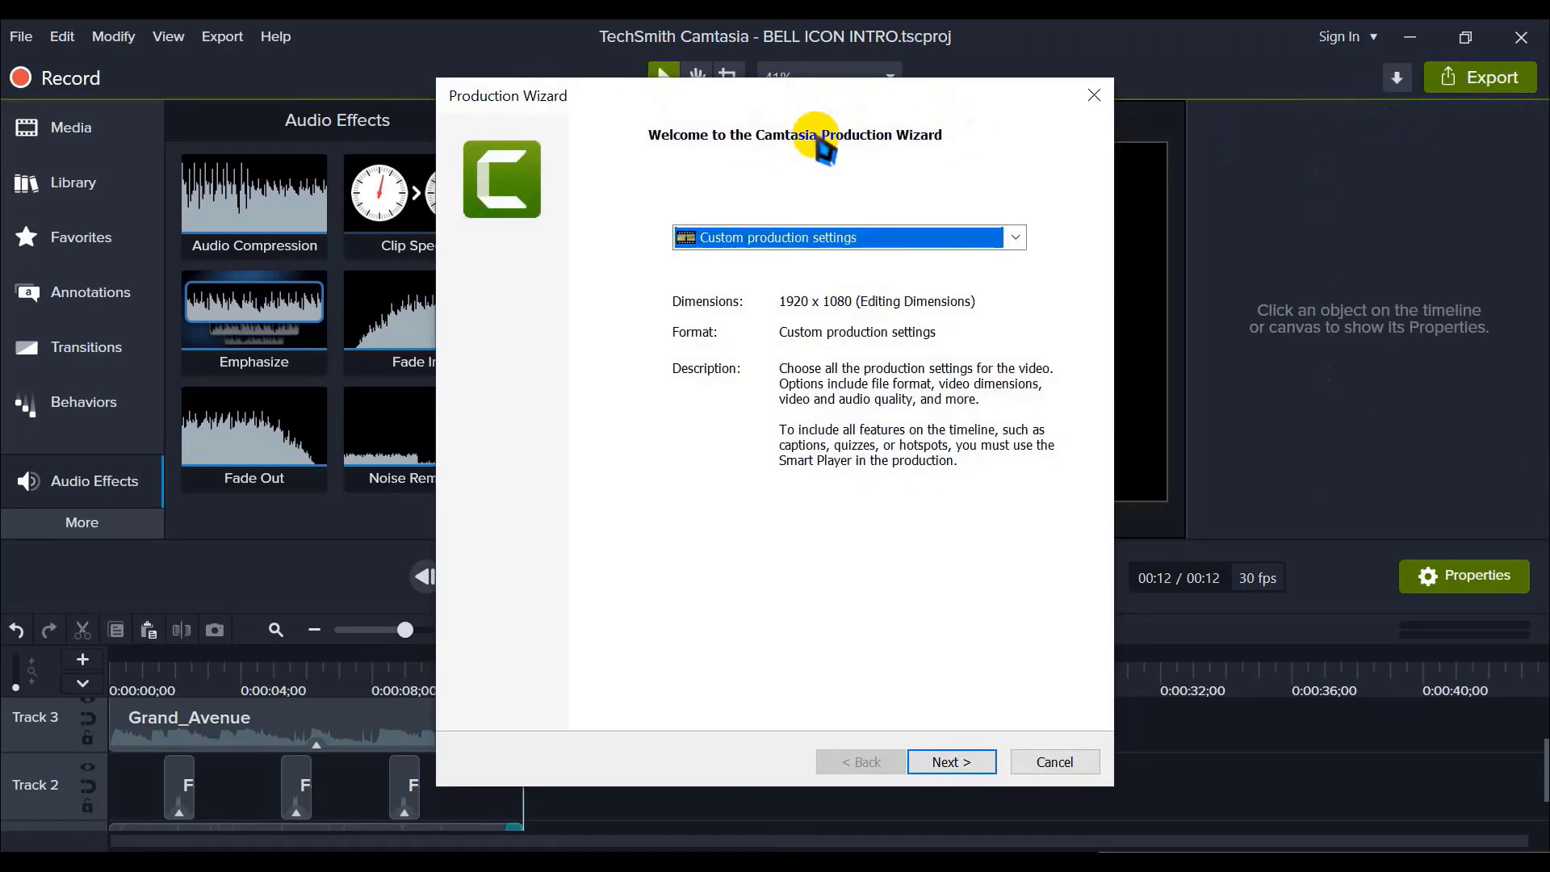
{"action": "left_click", "coordinate": [825, 246]}
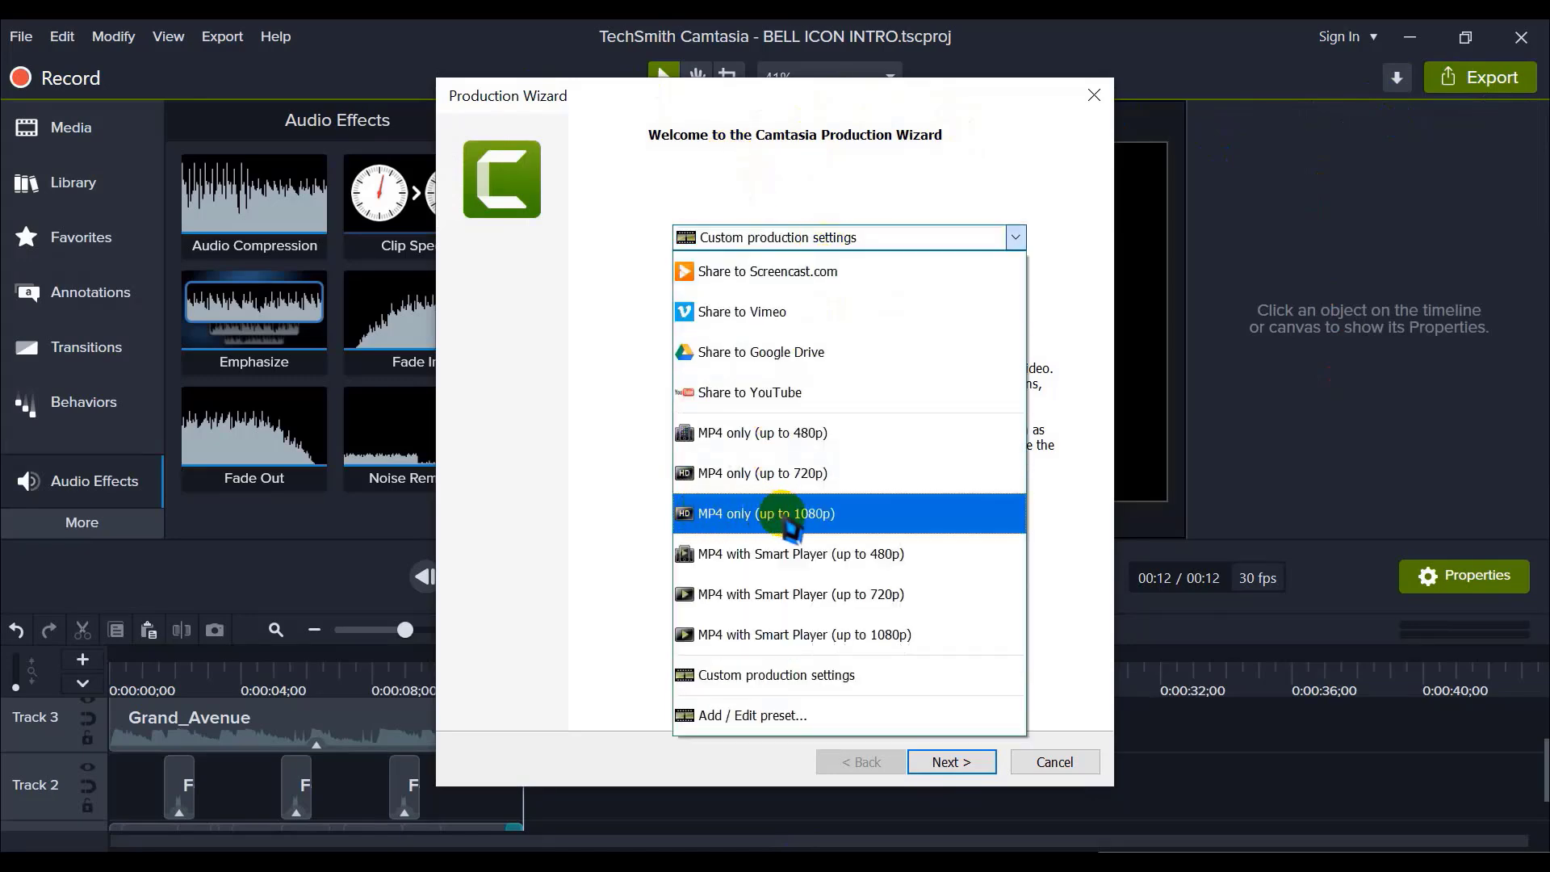
{"action": "left_click", "coordinate": [825, 524]}
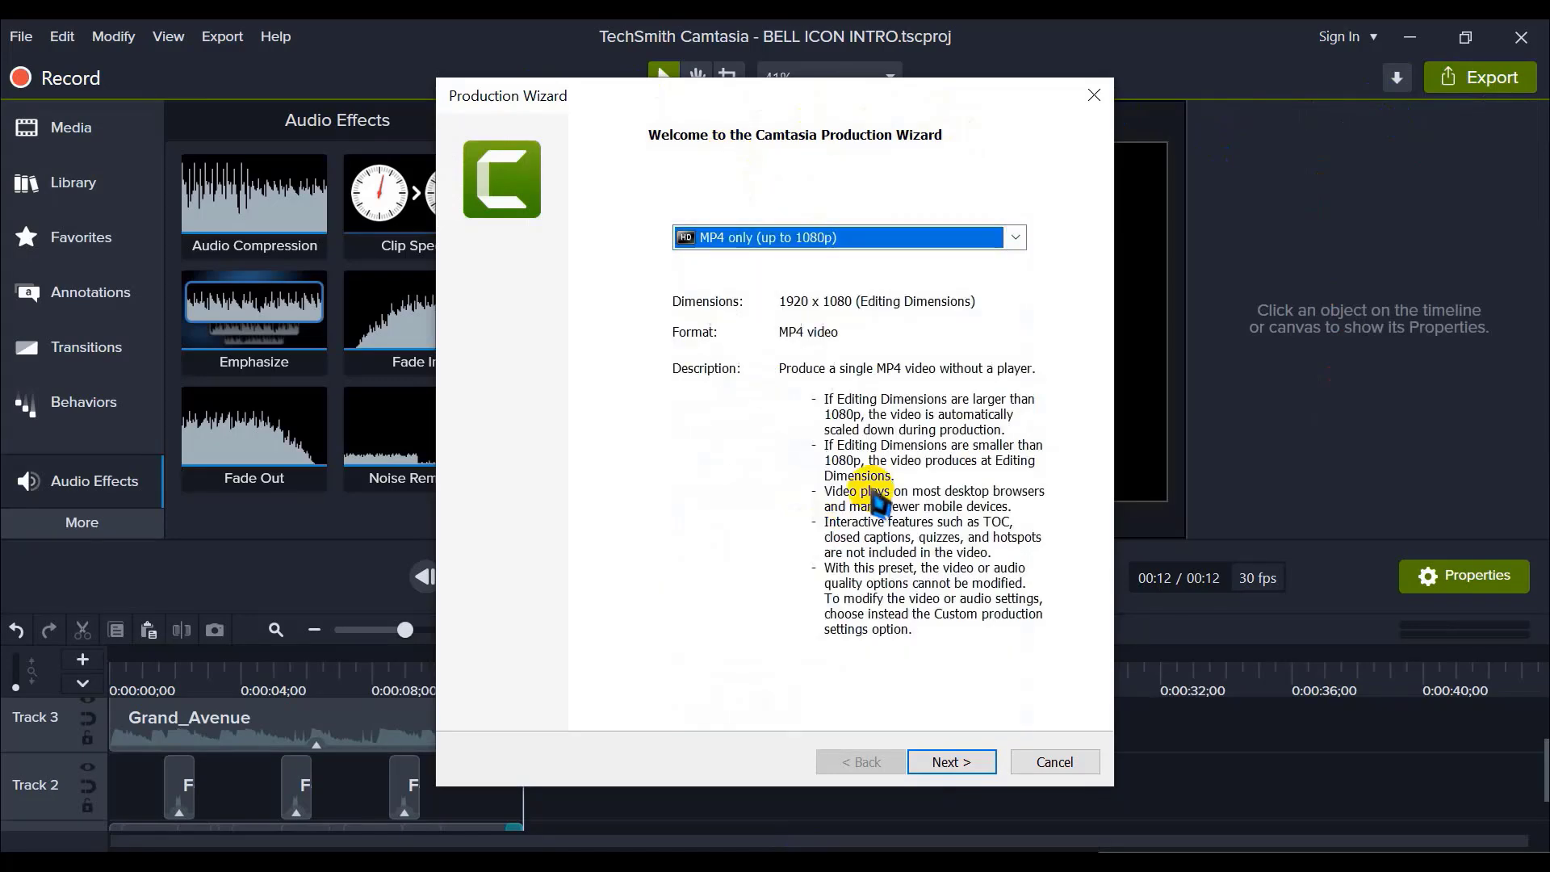
{"action": "left_click", "coordinate": [956, 764]}
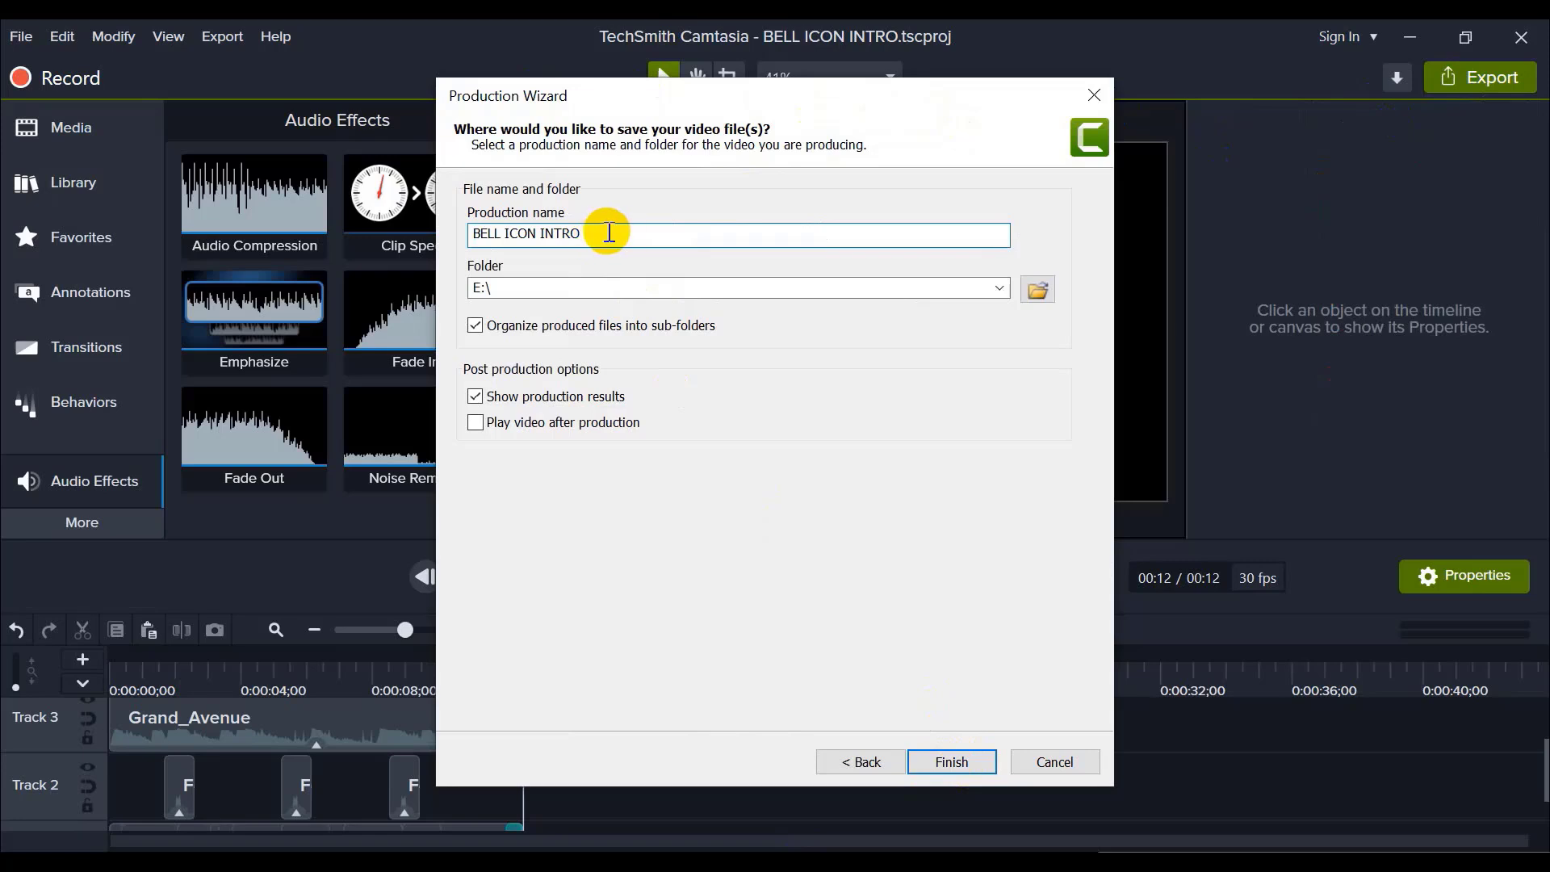
{"action": "left_click", "coordinate": [953, 763]}
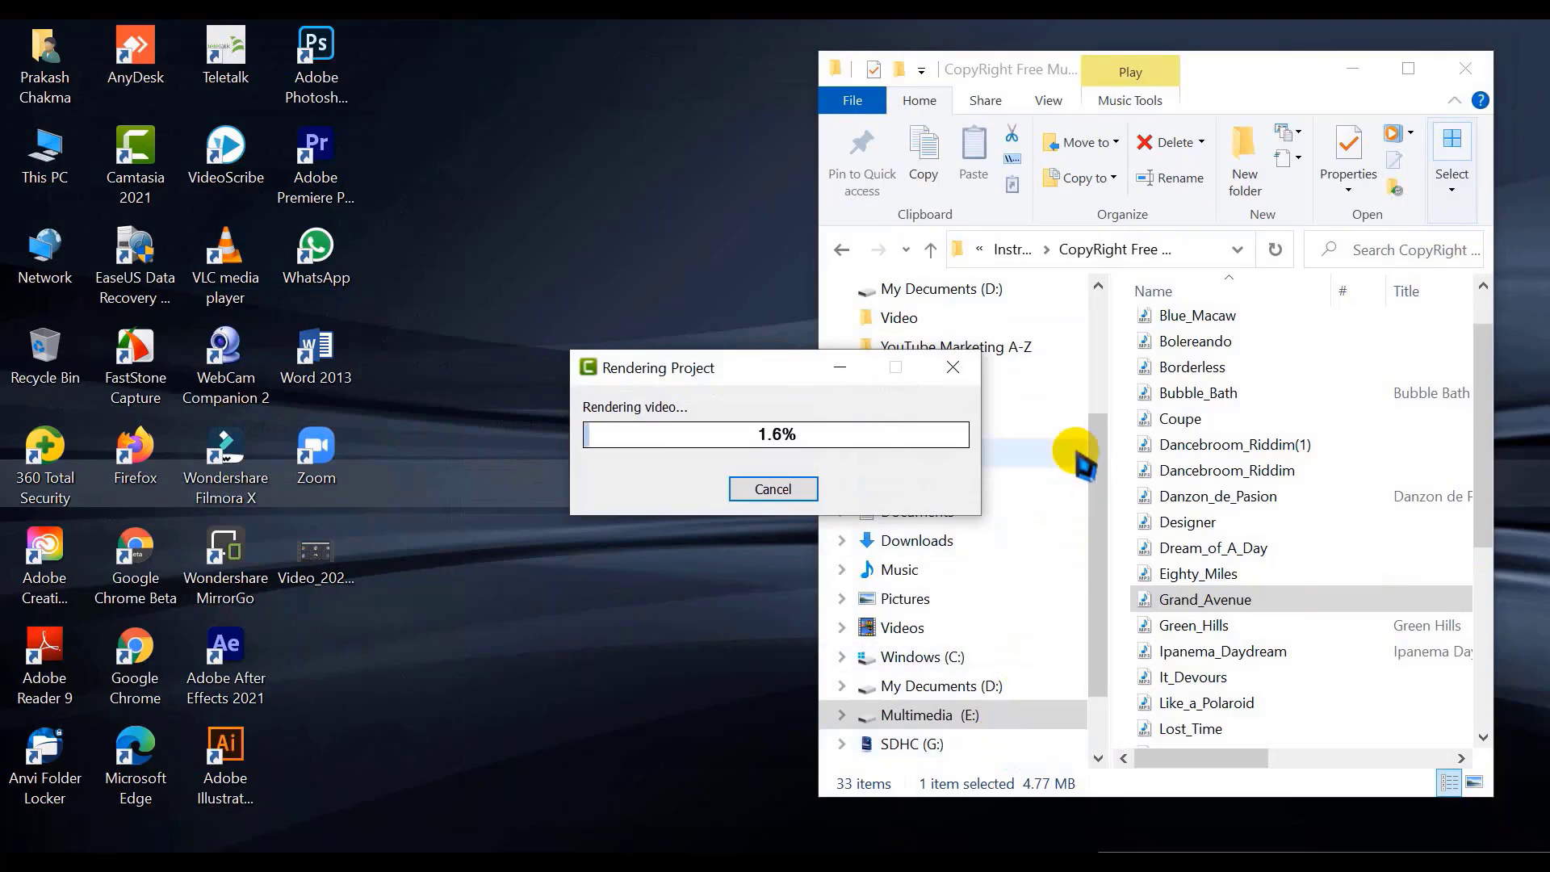
Step: Close the music folder window during rendering and dismiss the production results once the video is produced
{"action": "left_click", "coordinate": [1462, 73]}
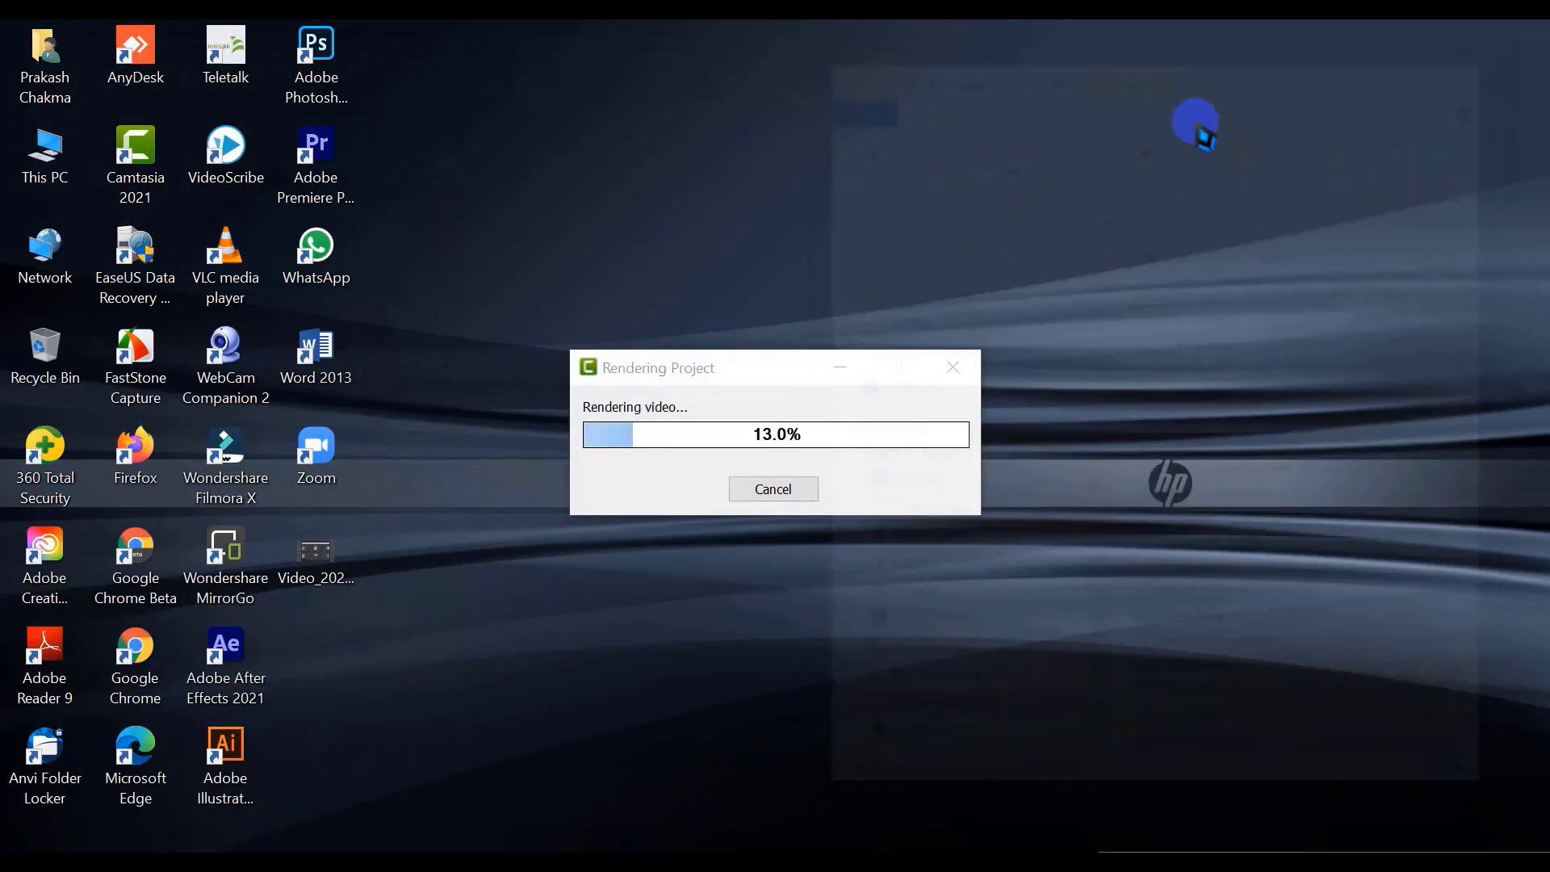
{"action": "right_click", "coordinate": [1051, 107]}
{"action": "left_click", "coordinate": [1125, 178]}
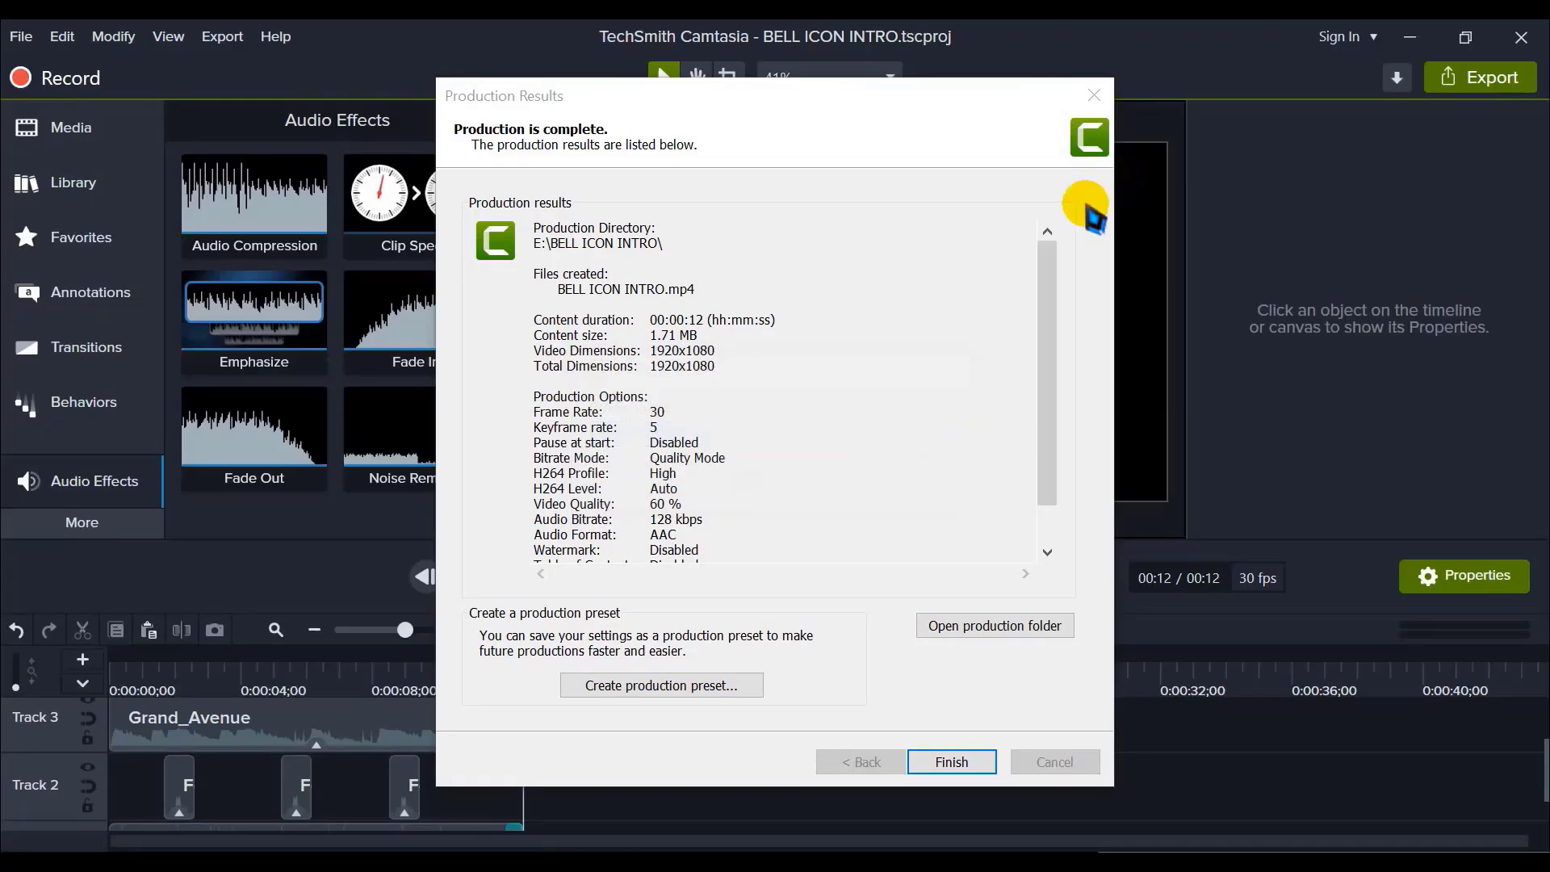
{"action": "left_click", "coordinate": [937, 762]}
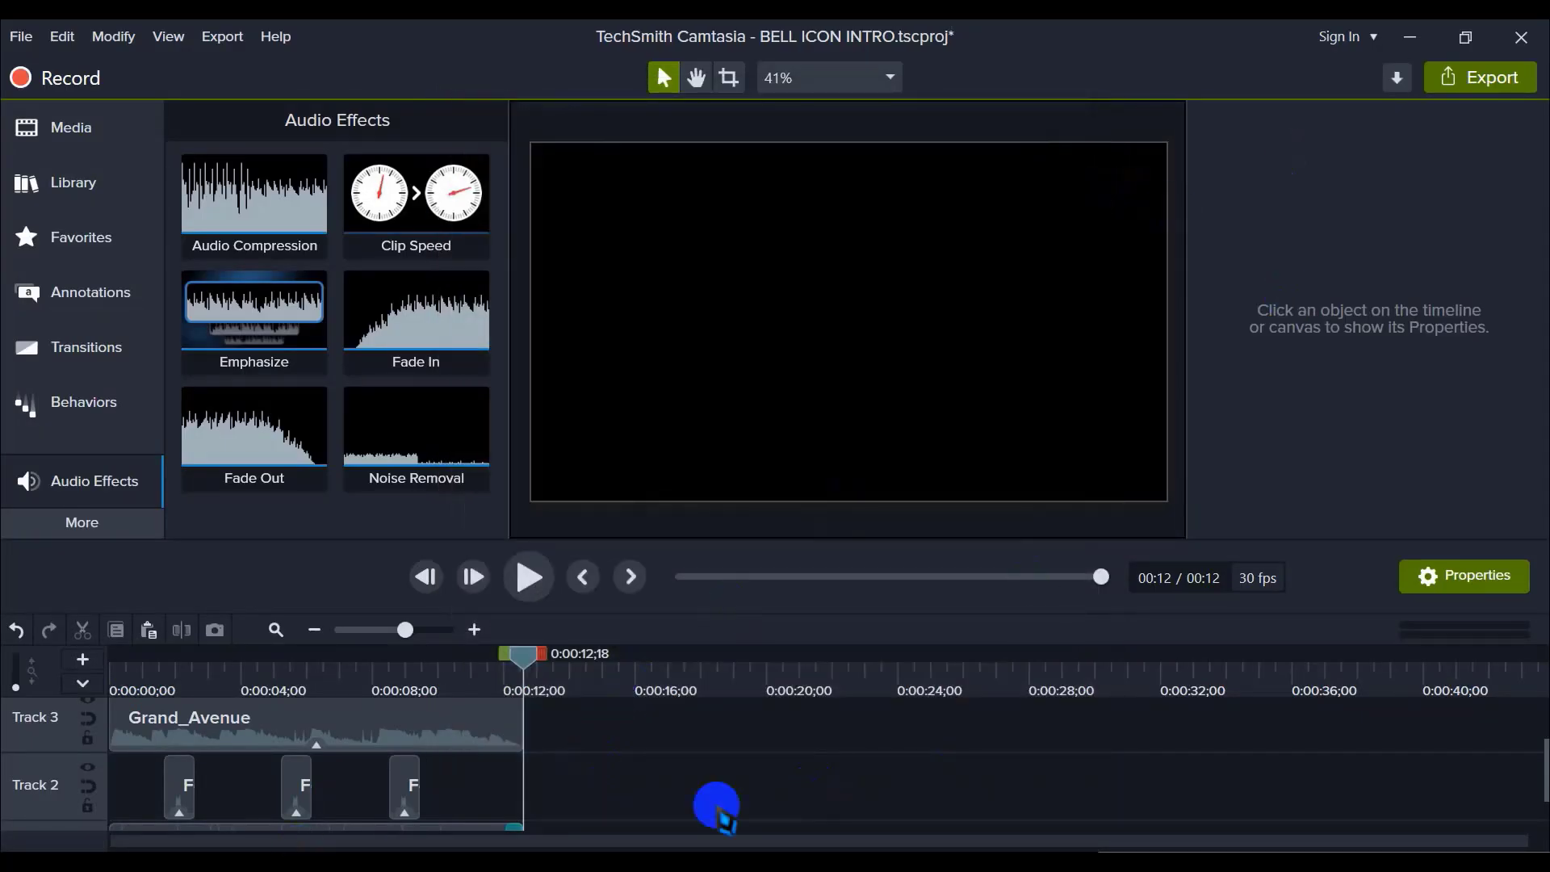
Step: Review the end of the intro on the timeline at 0:00:11;13 and 0:00:11;26
{"action": "left_click", "coordinate": [708, 768]}
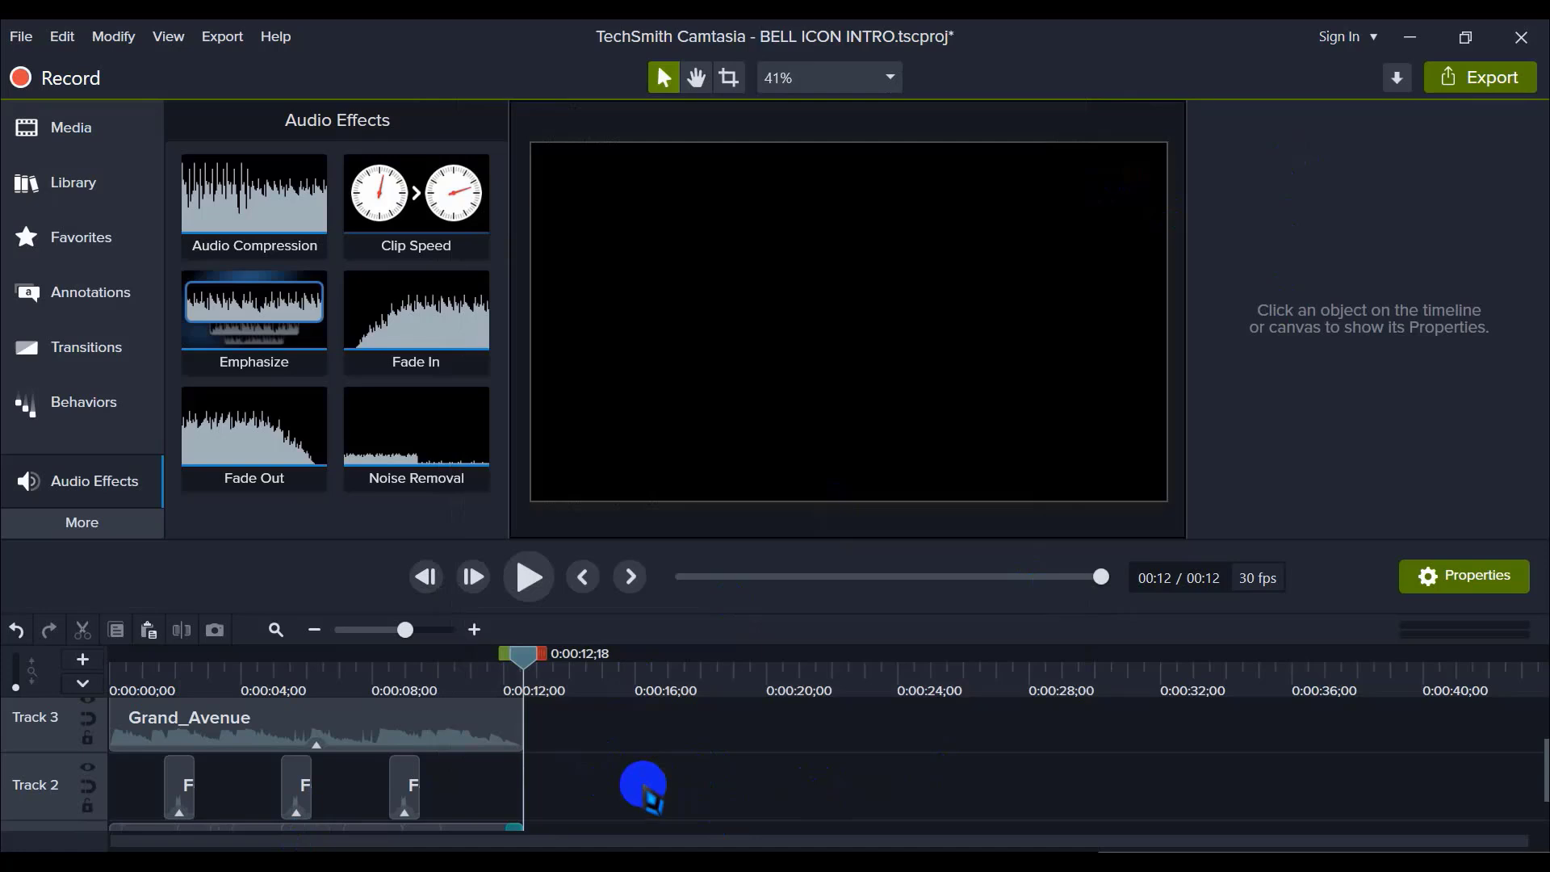
{"action": "left_click_drag", "start_coordinate": [525, 660], "coordinate": [488, 664]}
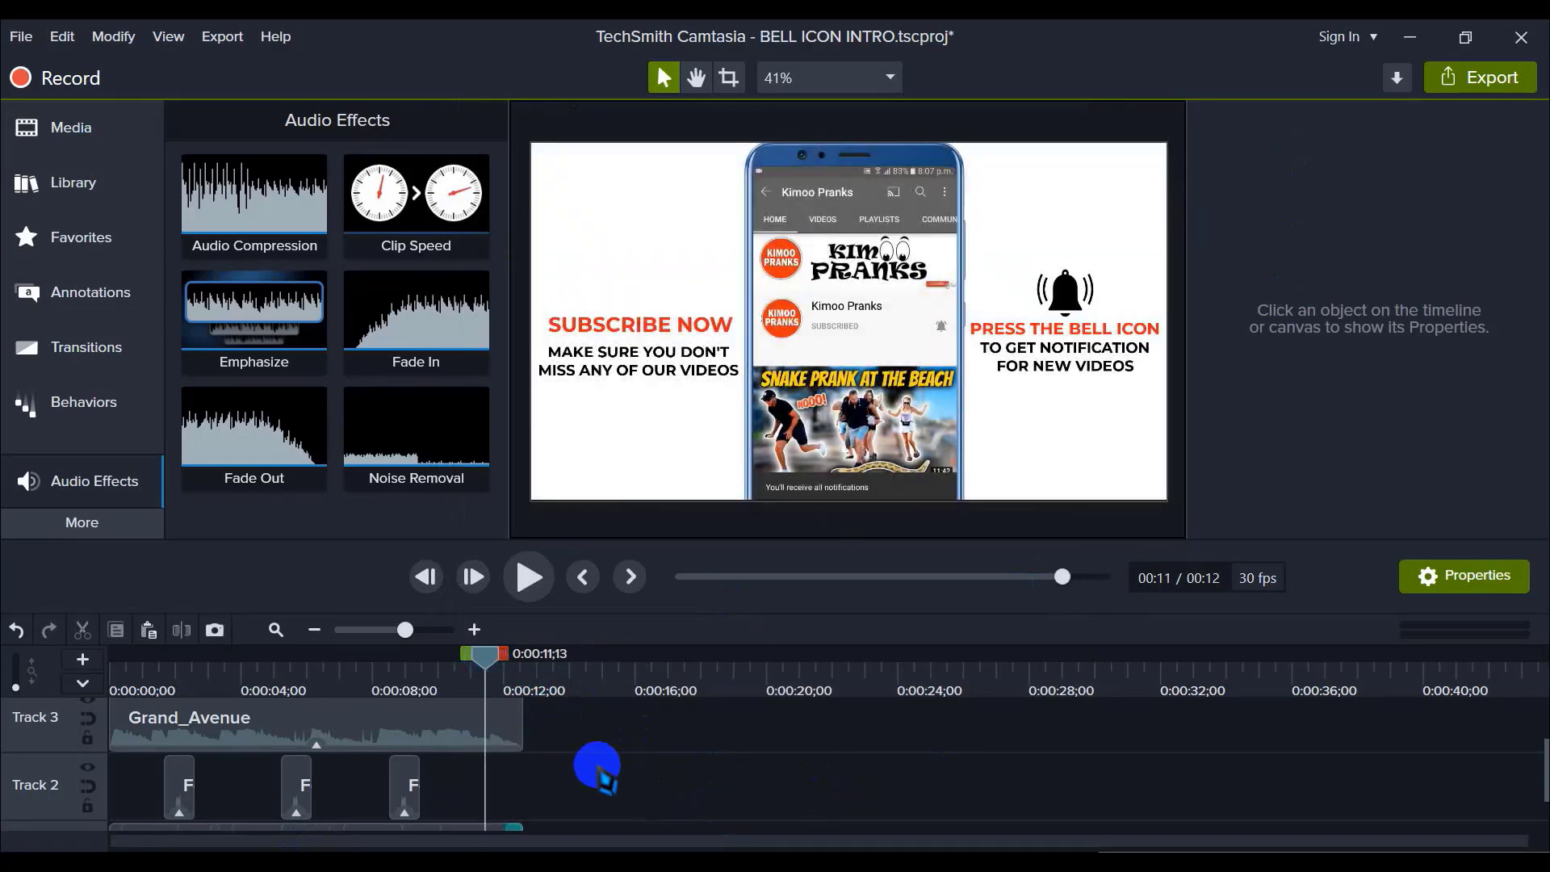
{"action": "scroll", "coordinate": [598, 777], "scroll_direction": "down", "scroll_amount": 2}
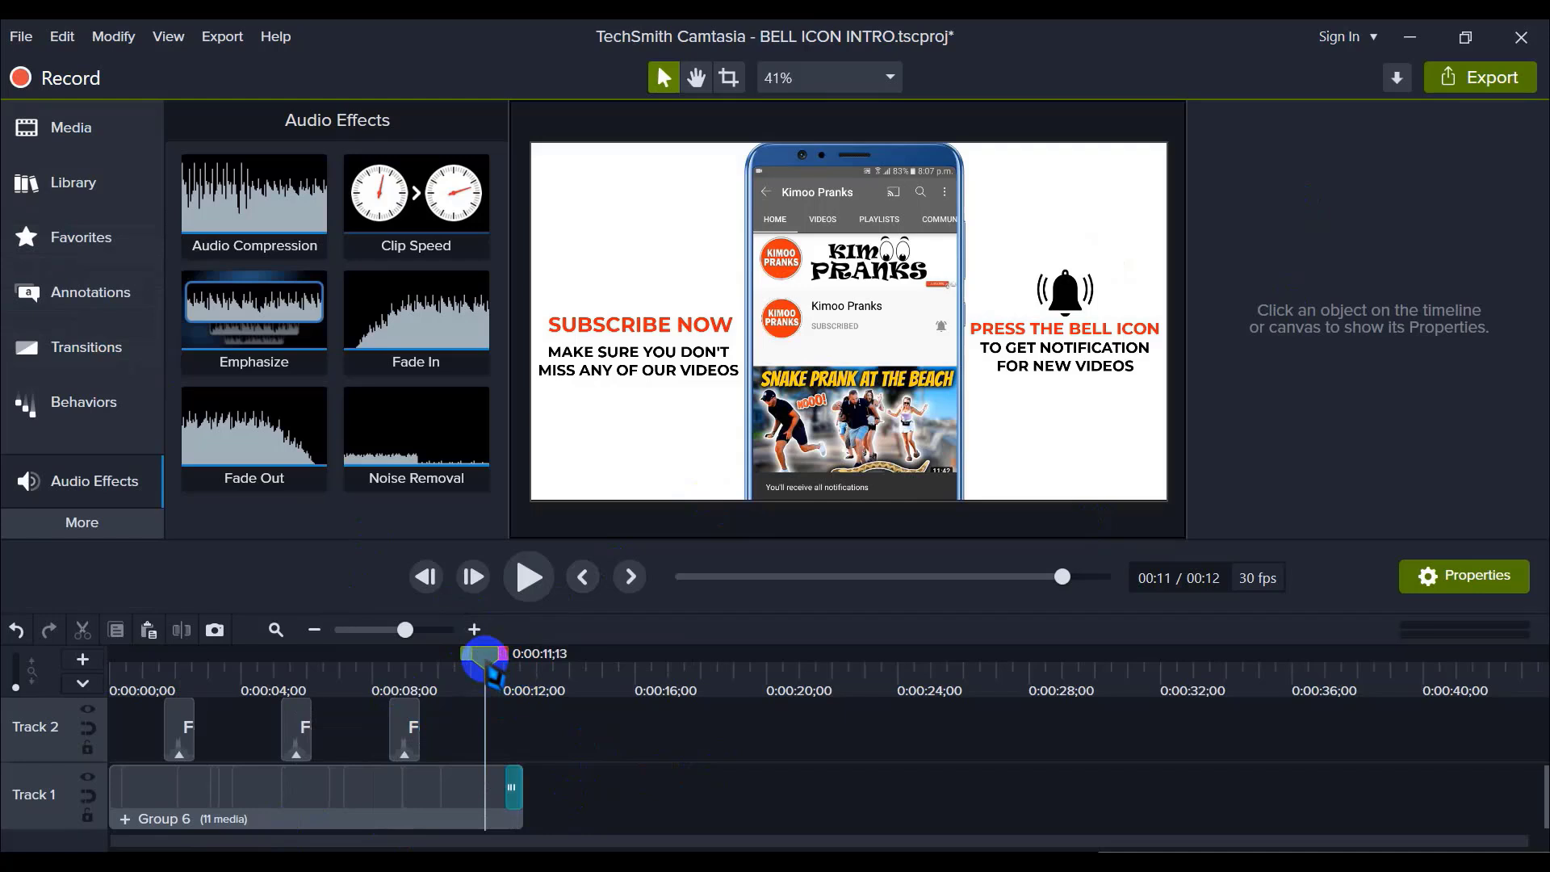
{"action": "mouse_move", "coordinate": [491, 669]}
{"action": "left_mouse_down"}
{"action": "mouse_move", "coordinate": [546, 677]}
{"action": "mouse_move", "coordinate": [509, 678]}
{"action": "left_mouse_up"}
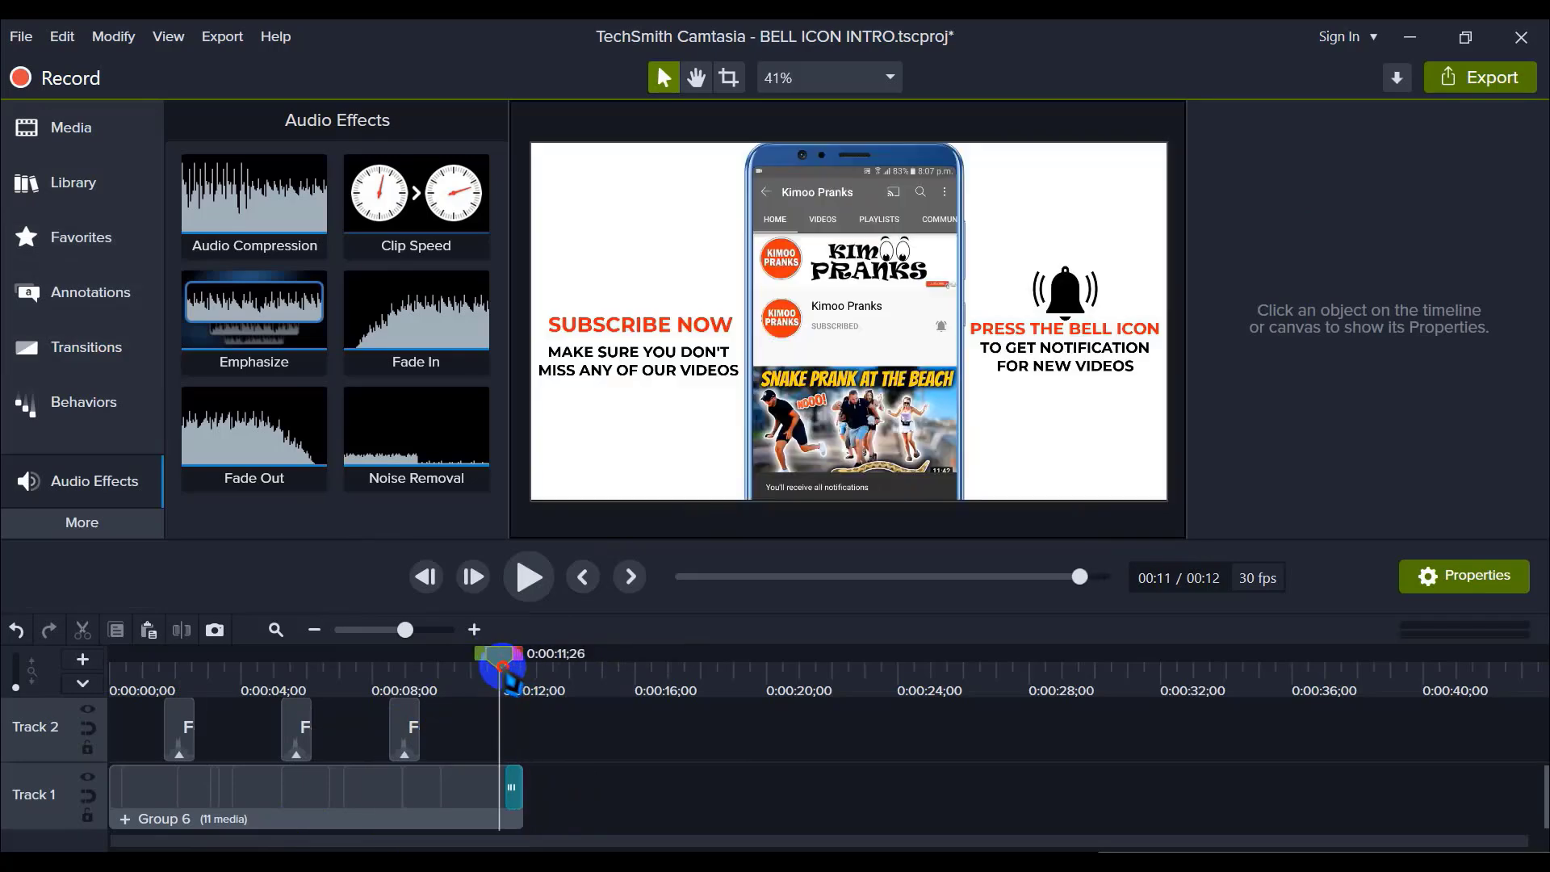
Step: Switch to File Explorer and look through the Free Sound Effect folder inside Instrument SONGS on Multimedia (E:)
{"action": "left_click", "coordinate": [1393, 39]}
{"action": "double_click", "coordinate": [45, 153]}
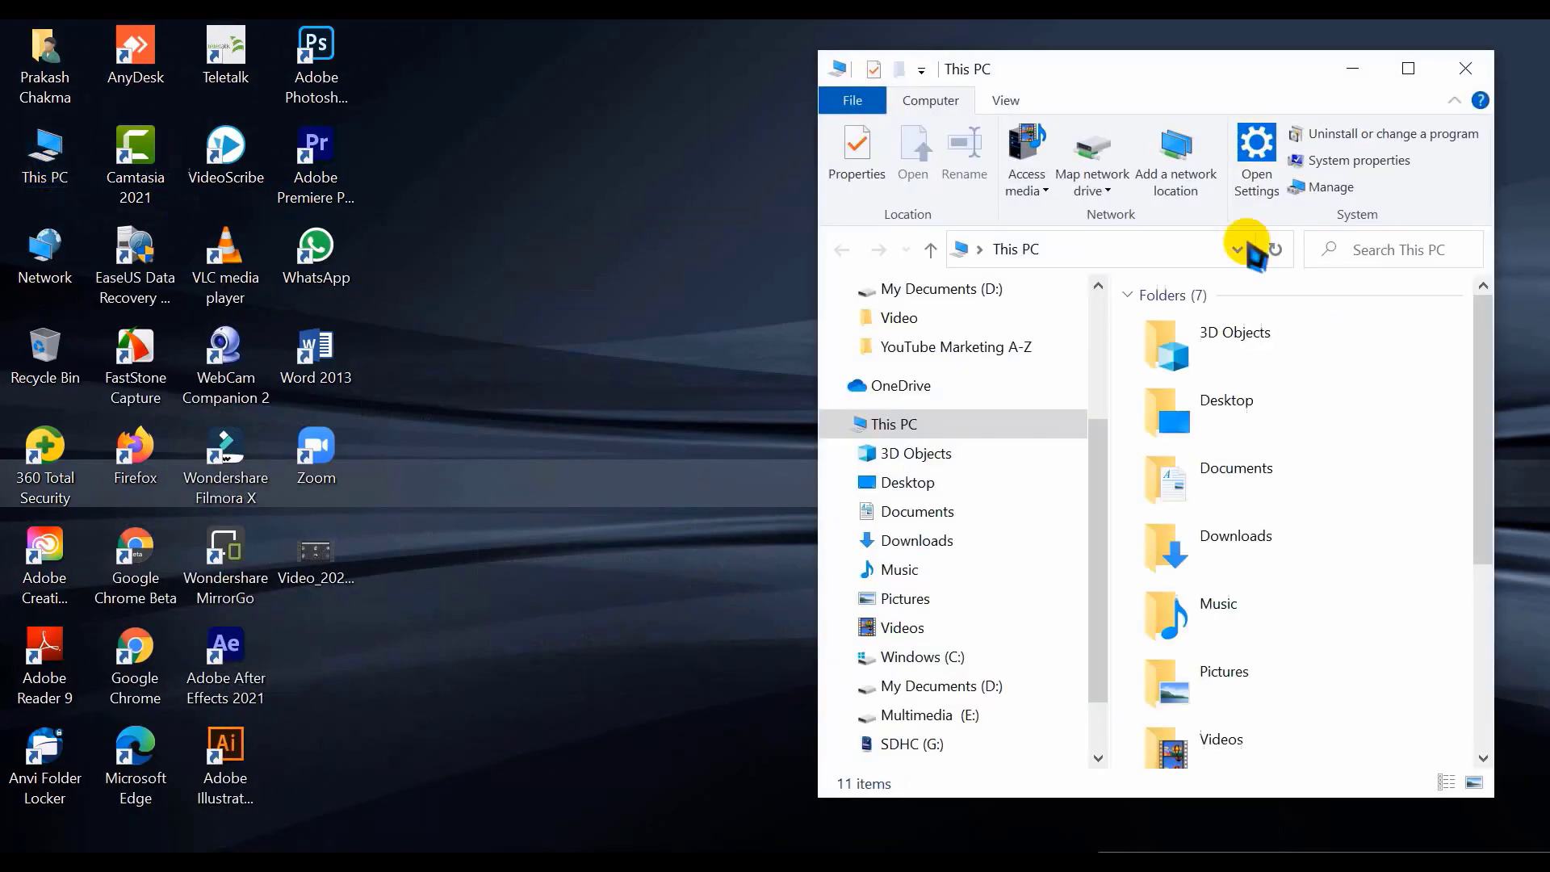
{"action": "left_click", "coordinate": [1409, 68]}
{"action": "double_click", "coordinate": [1108, 478]}
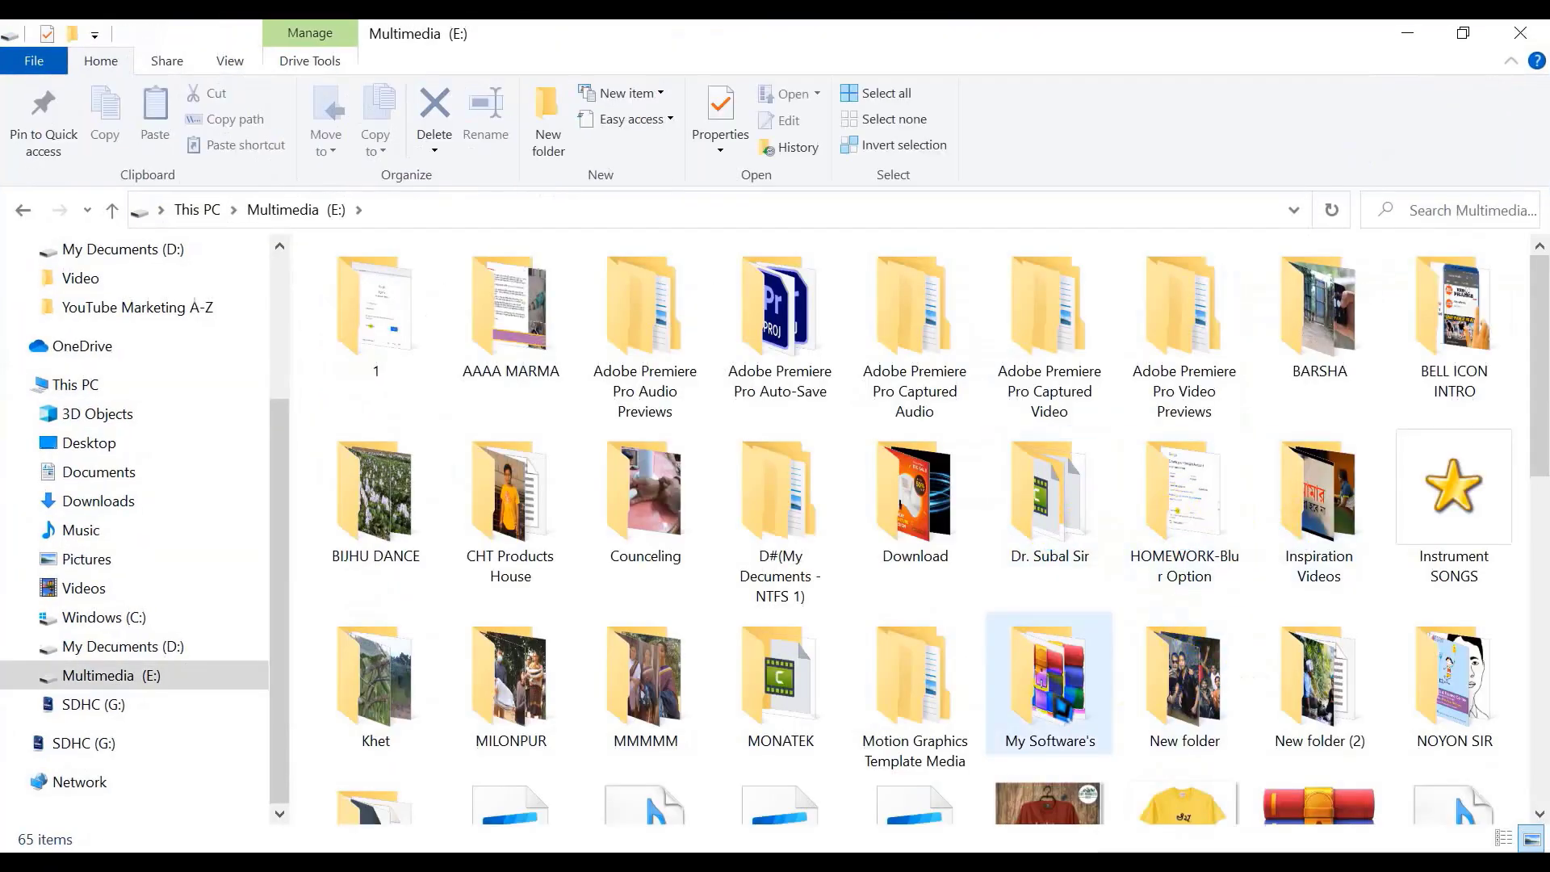
{"action": "scroll", "coordinate": [1057, 701], "scroll_direction": "down", "scroll_amount": 3}
{"action": "scroll", "coordinate": [1123, 476], "scroll_direction": "up", "scroll_amount": 3}
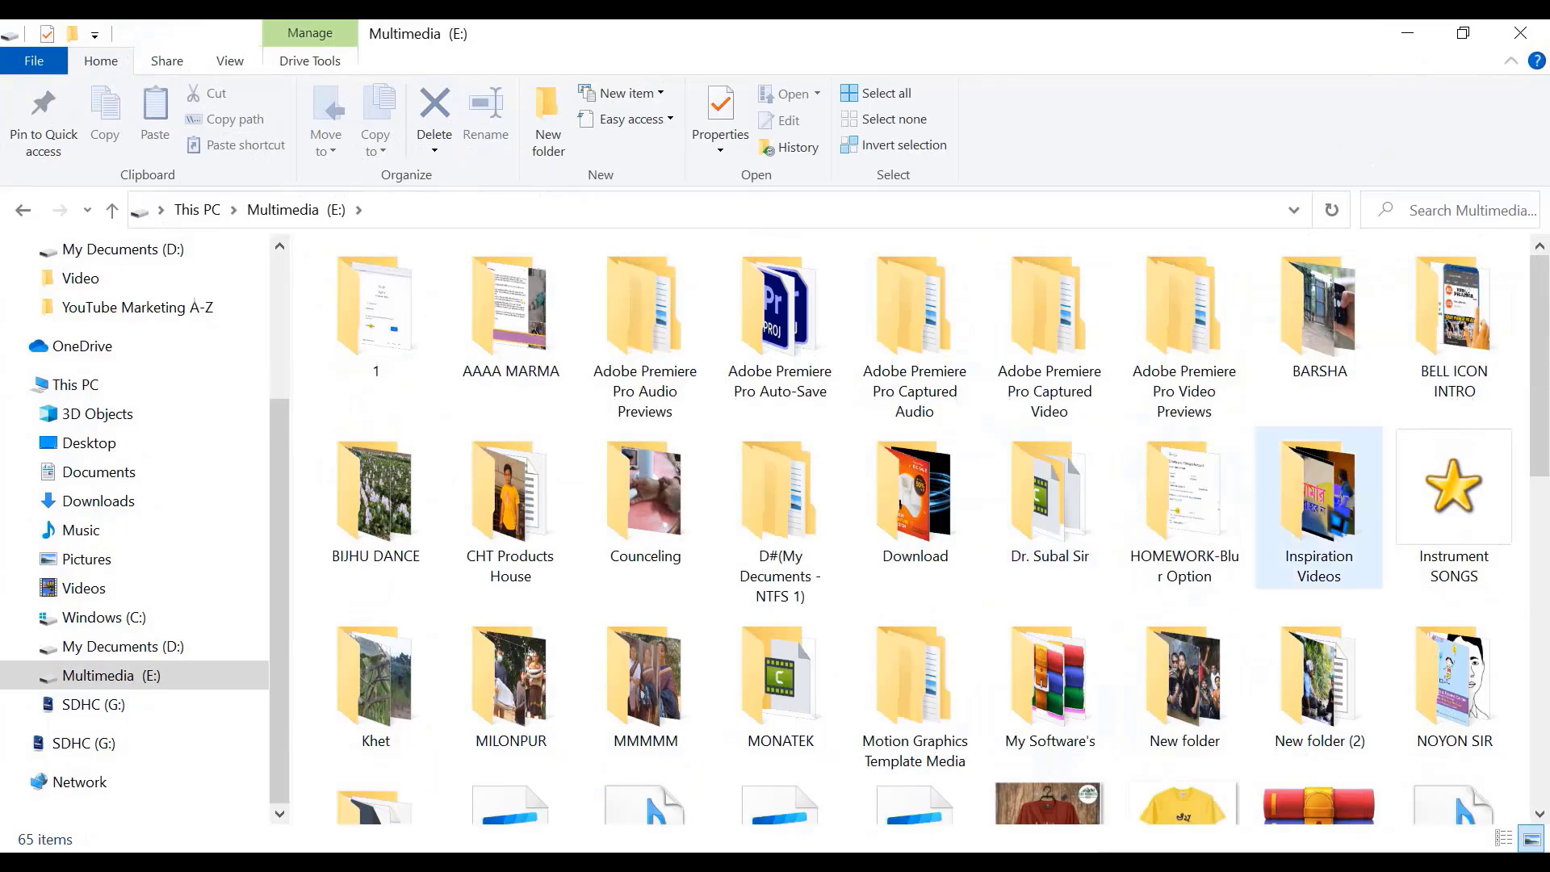
{"action": "left_click", "coordinate": [1319, 500]}
{"action": "double_click", "coordinate": [1454, 492]}
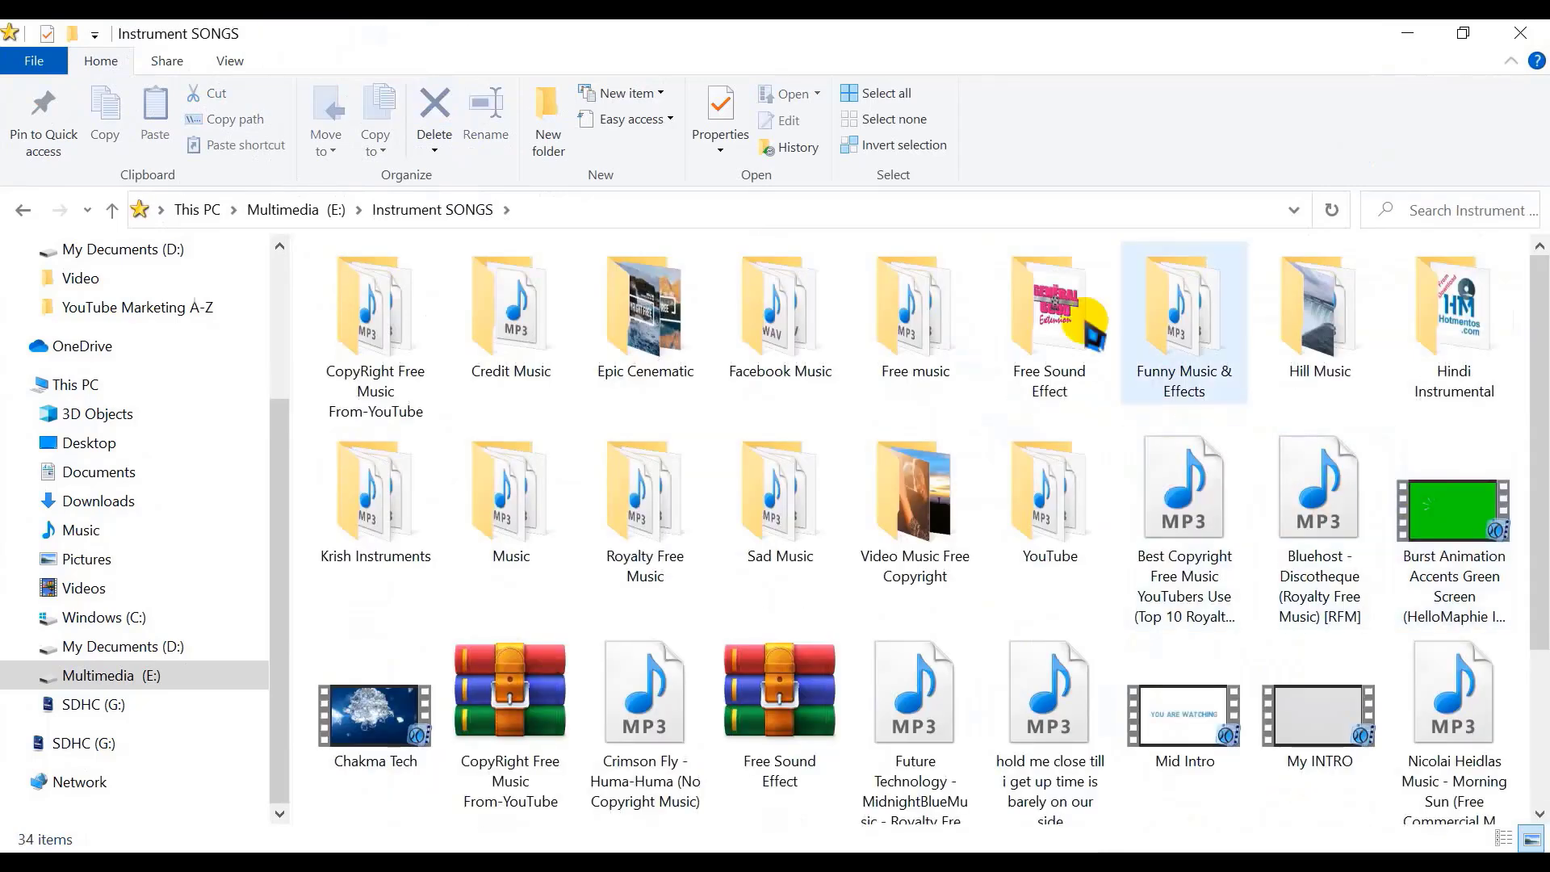
{"action": "double_click", "coordinate": [1082, 331]}
{"action": "scroll", "coordinate": [557, 646], "scroll_direction": "down", "scroll_amount": 4}
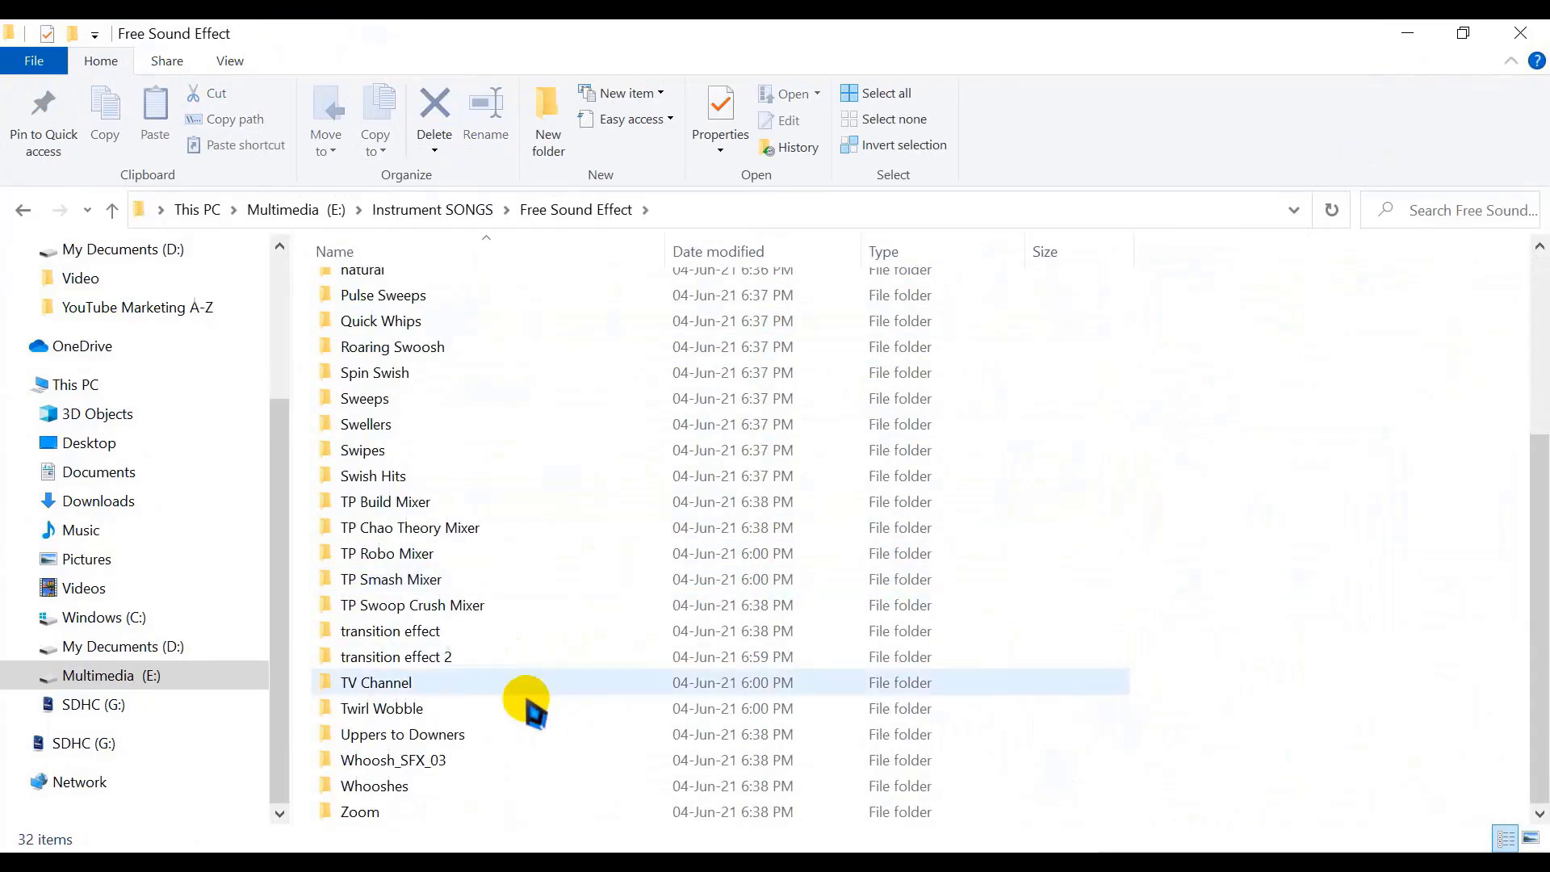
{"action": "scroll", "coordinate": [485, 718], "scroll_direction": "up", "scroll_amount": 4}
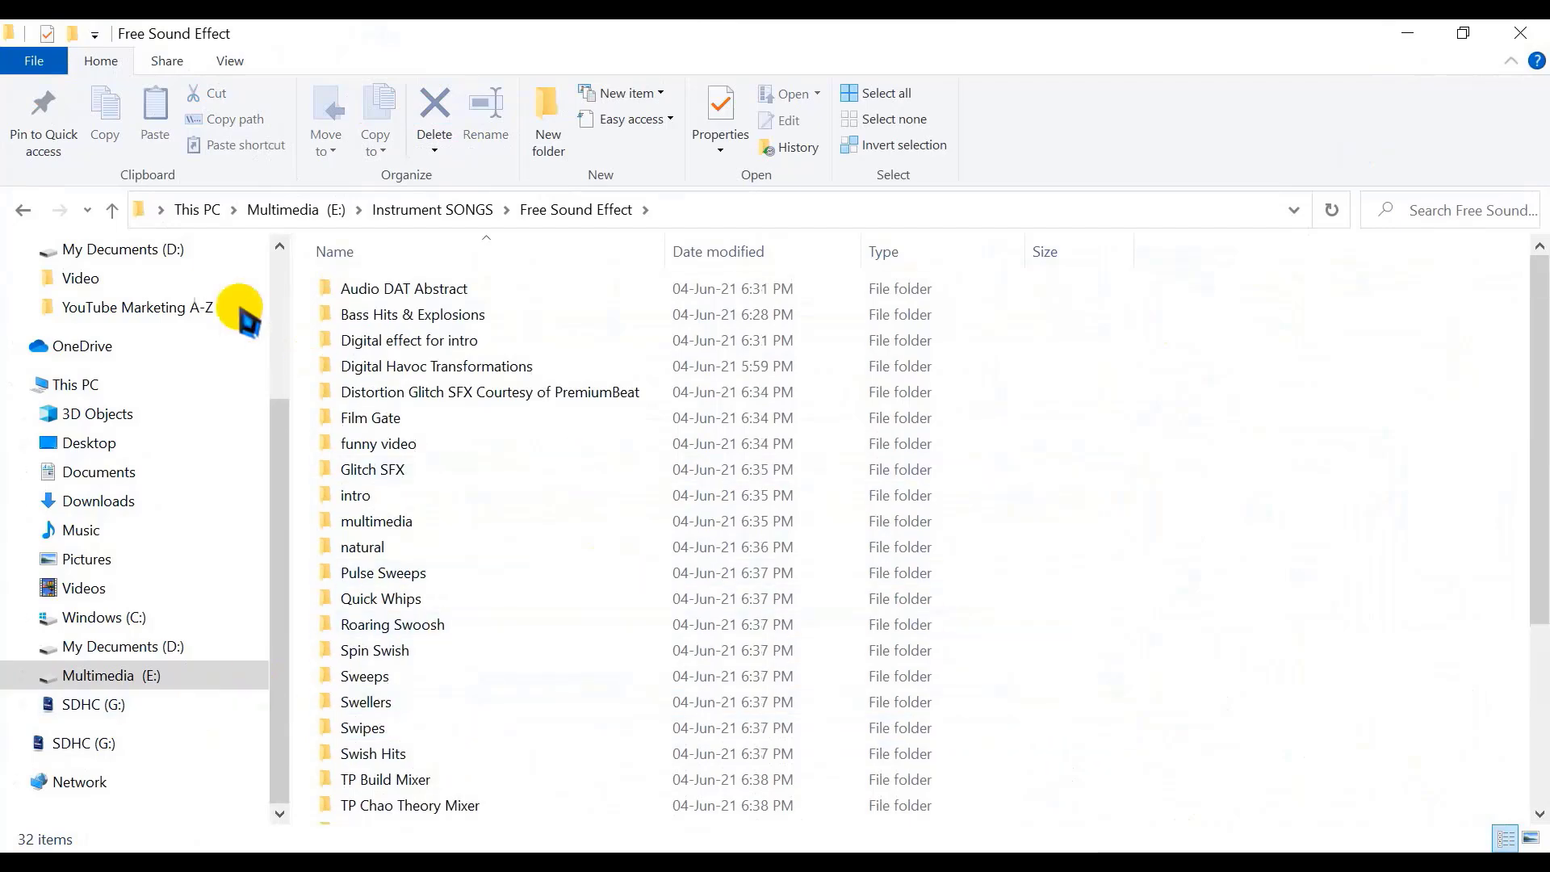
{"action": "left_click", "coordinate": [112, 211]}
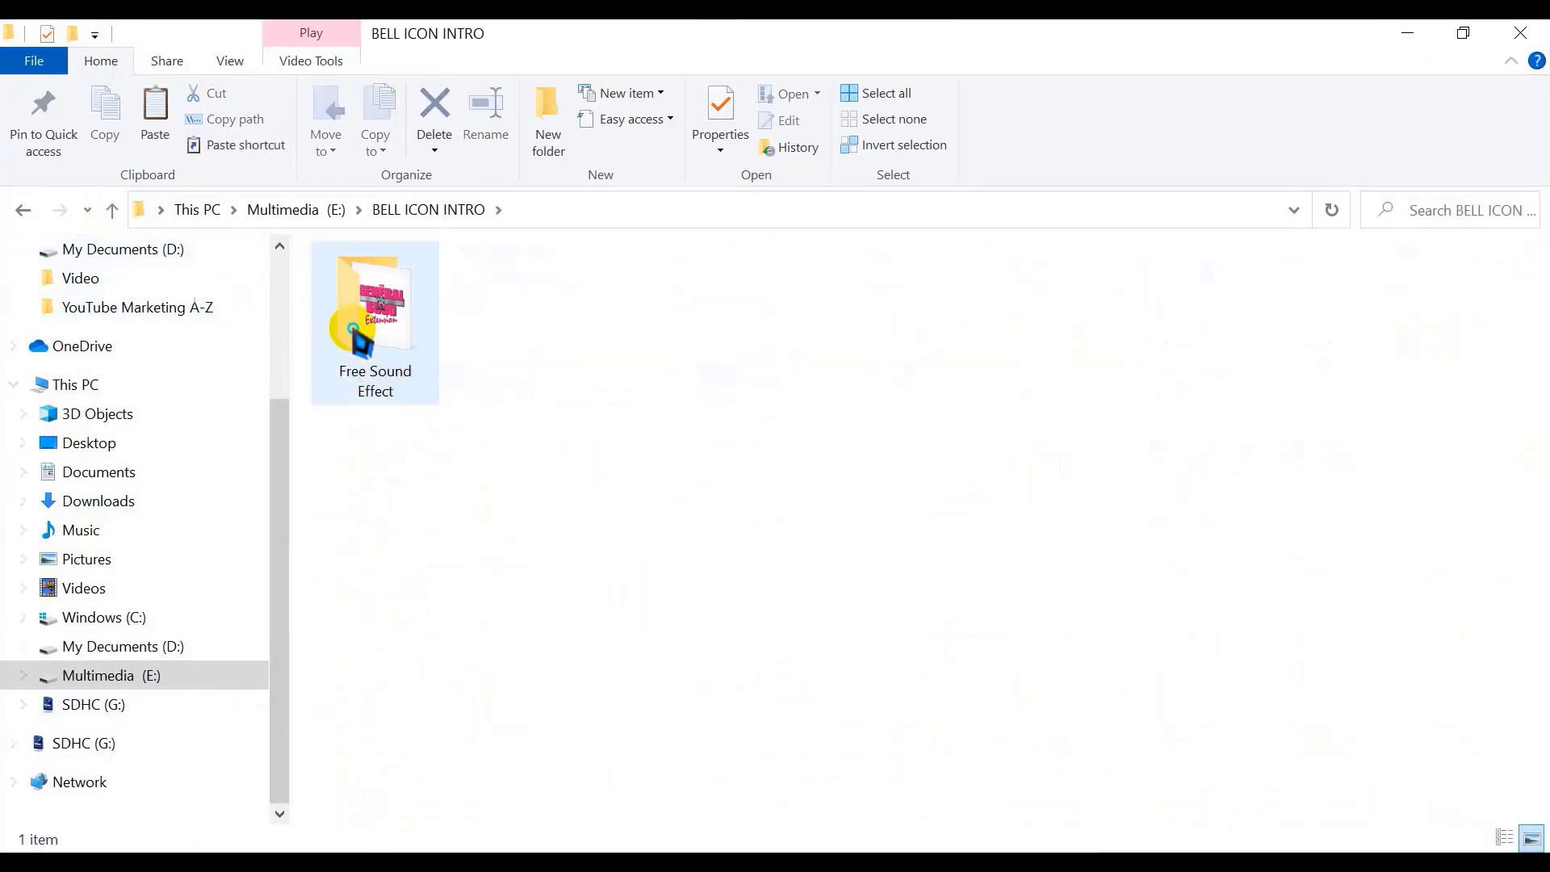
Step: Move the BELL ICON INTRO-1 video from the BELL ICON INTRO-1 folder into the BELL ICON INTRO folder on E:
{"action": "right_click", "coordinate": [353, 329]}
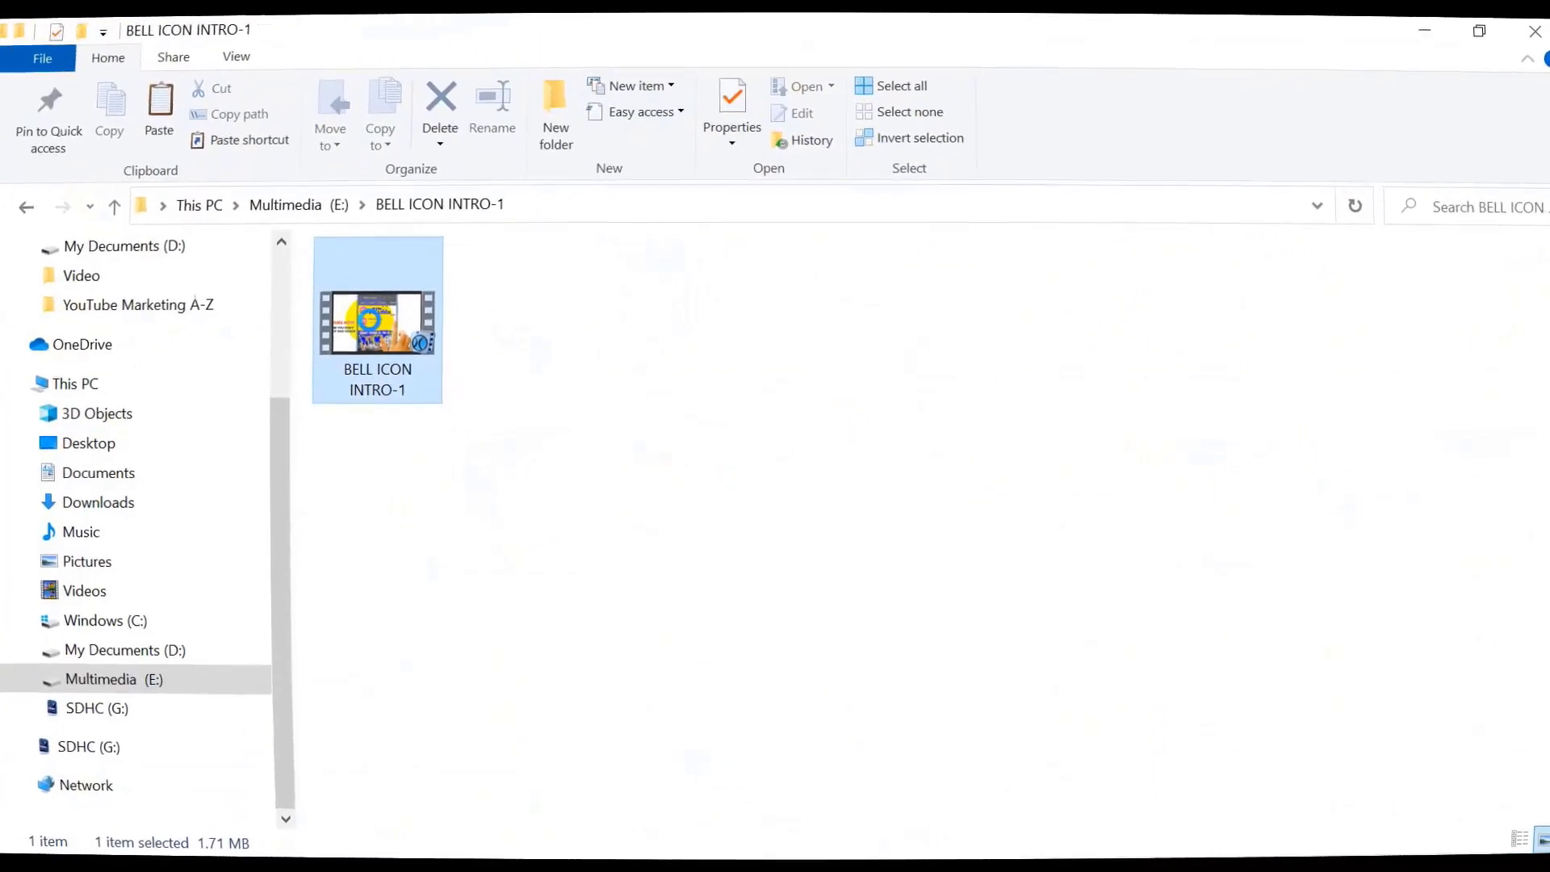
{"action": "right_click", "coordinate": [355, 327]}
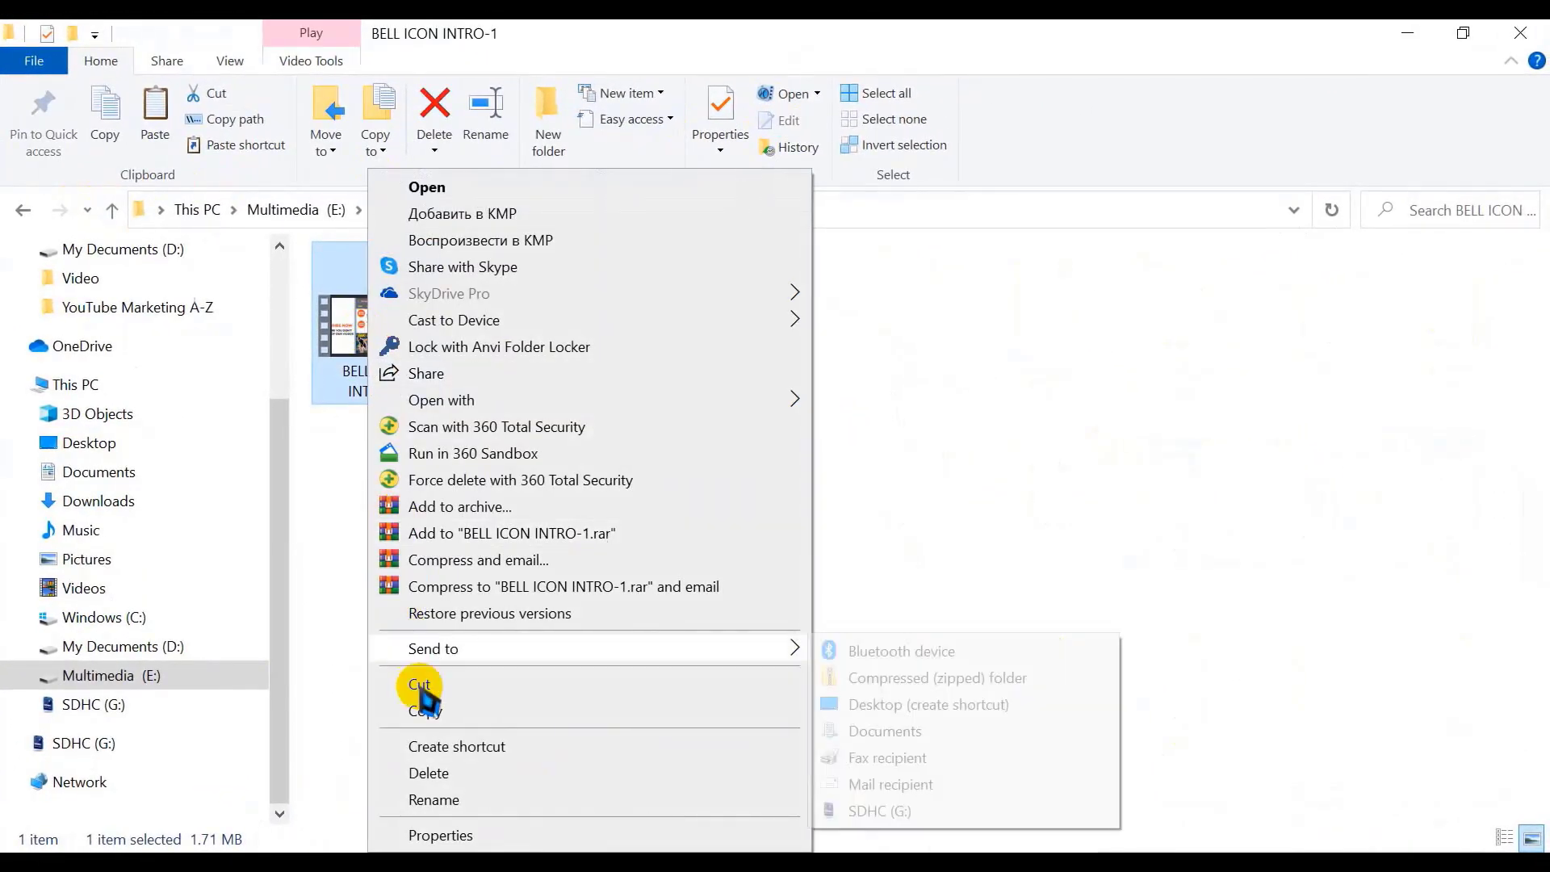
{"action": "left_click", "coordinate": [420, 685]}
{"action": "left_click", "coordinate": [112, 211]}
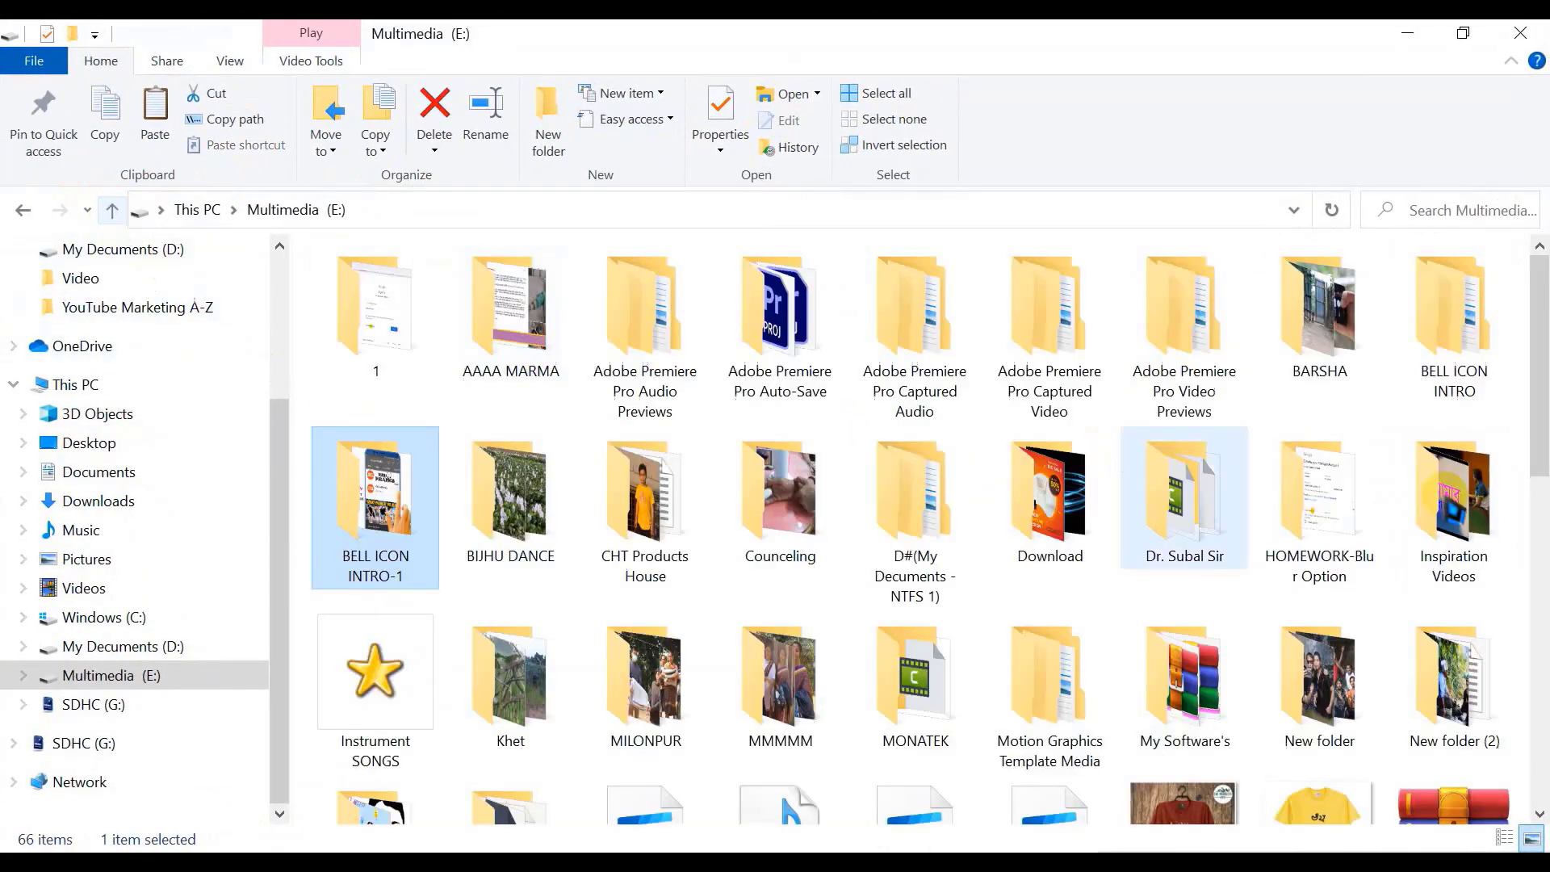
{"action": "double_click", "coordinate": [1454, 315]}
{"action": "right_click", "coordinate": [672, 276]}
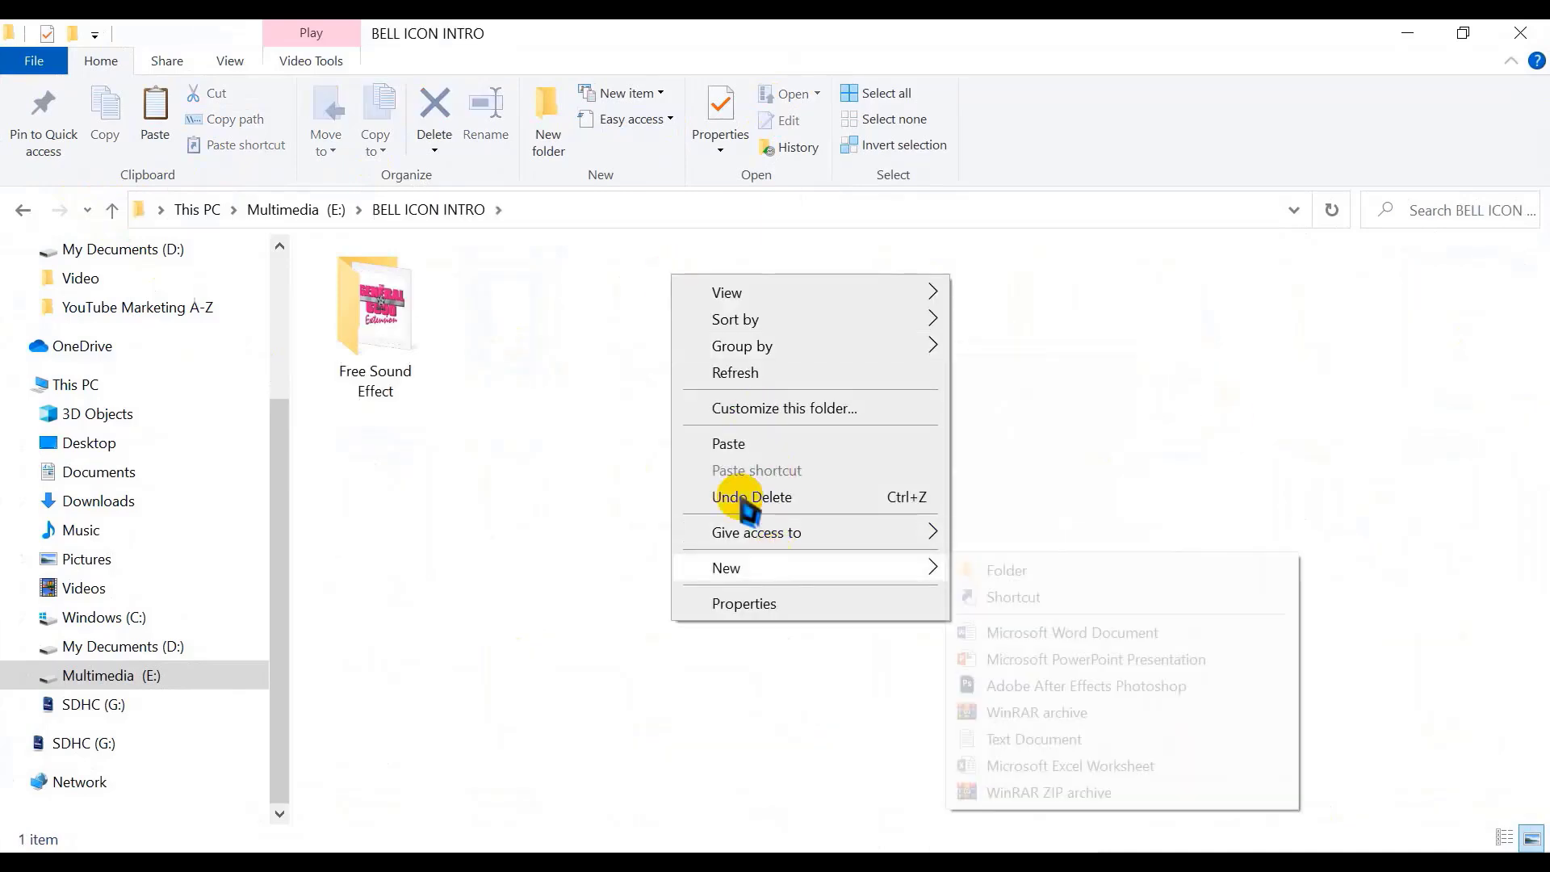
{"action": "left_click", "coordinate": [739, 445]}
Step: Create a subfolder named BELL ICON INTRO inside the current BELL ICON INTRO folder
{"action": "right_click", "coordinate": [681, 304]}
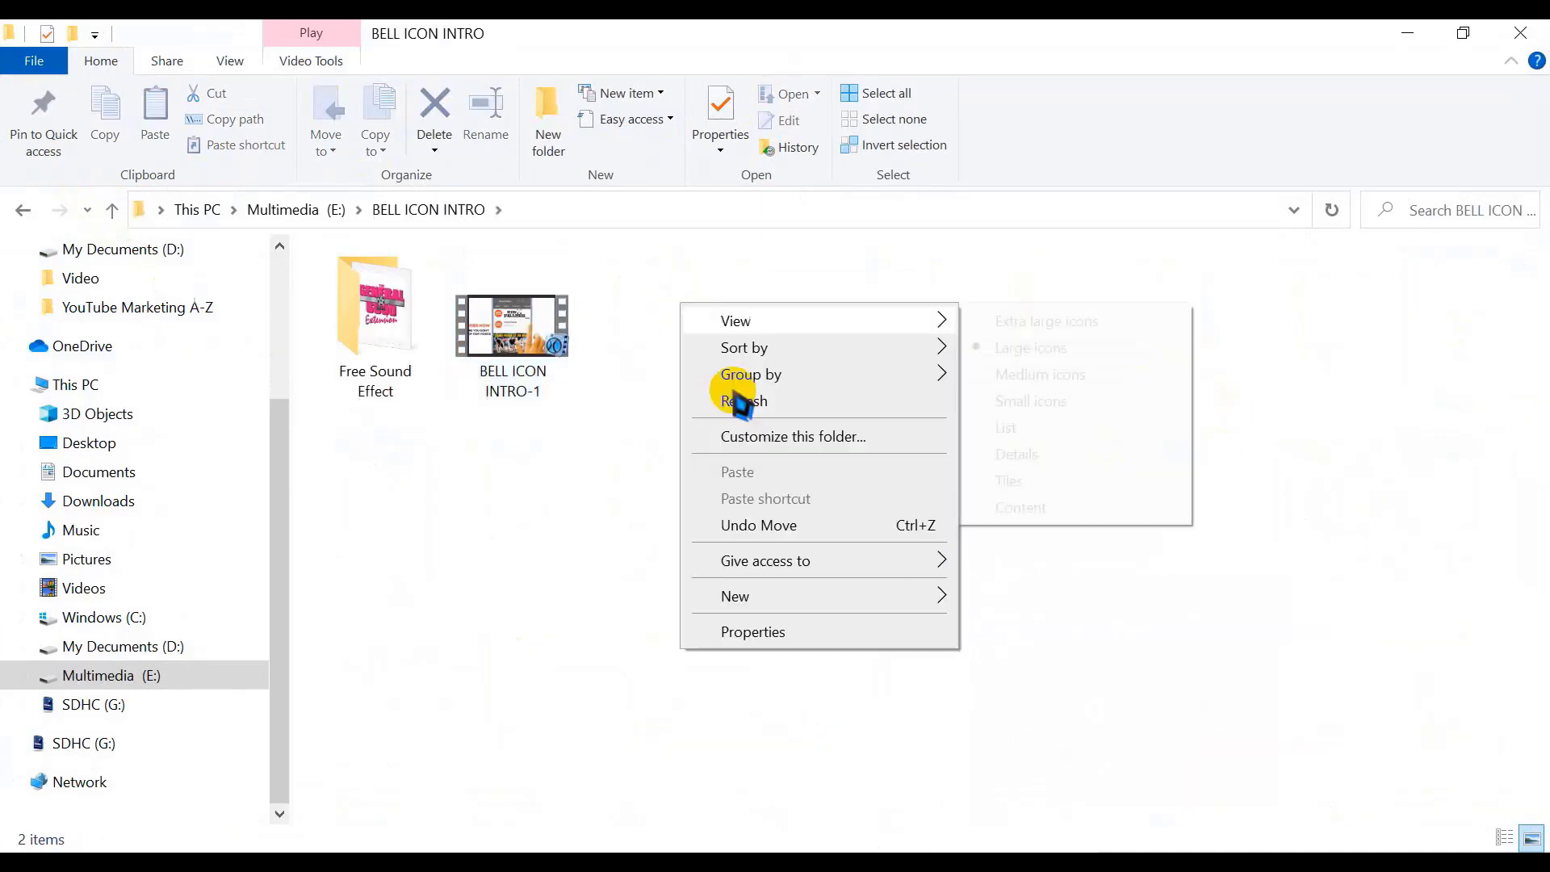
{"action": "mouse_move", "coordinate": [784, 599]}
{"action": "left_click", "coordinate": [1004, 598]}
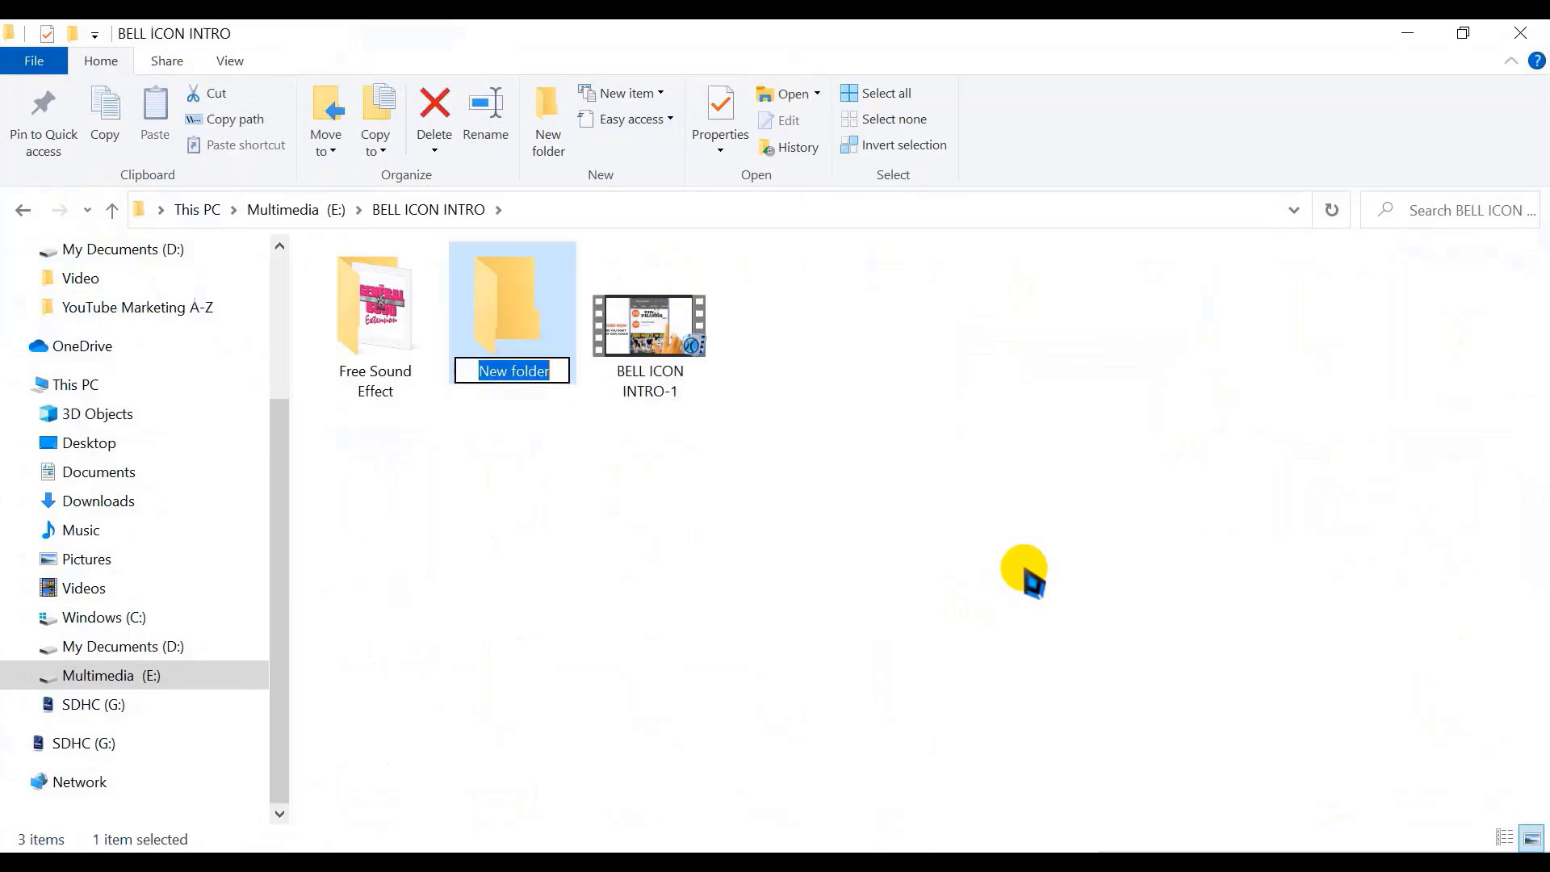
{"action": "type", "text": "b"}
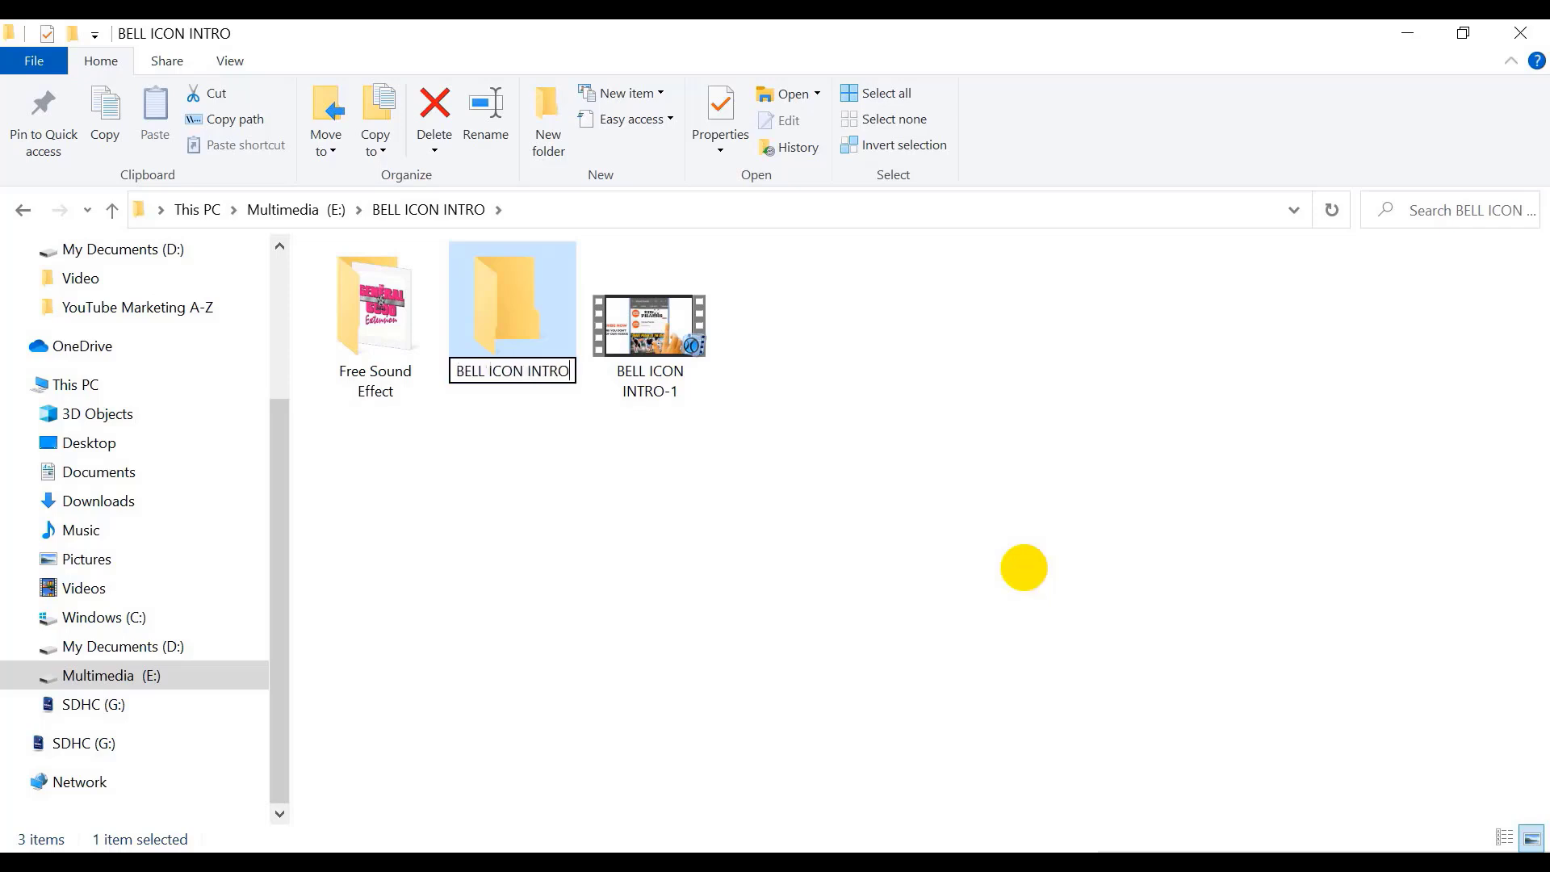
{"action": "key", "text": "Return"}
Step: Move the BELL ICON INTRO-1 video into the BELL ICON INTRO subfolder and open that subfolder
{"action": "left_click", "coordinate": [656, 388]}
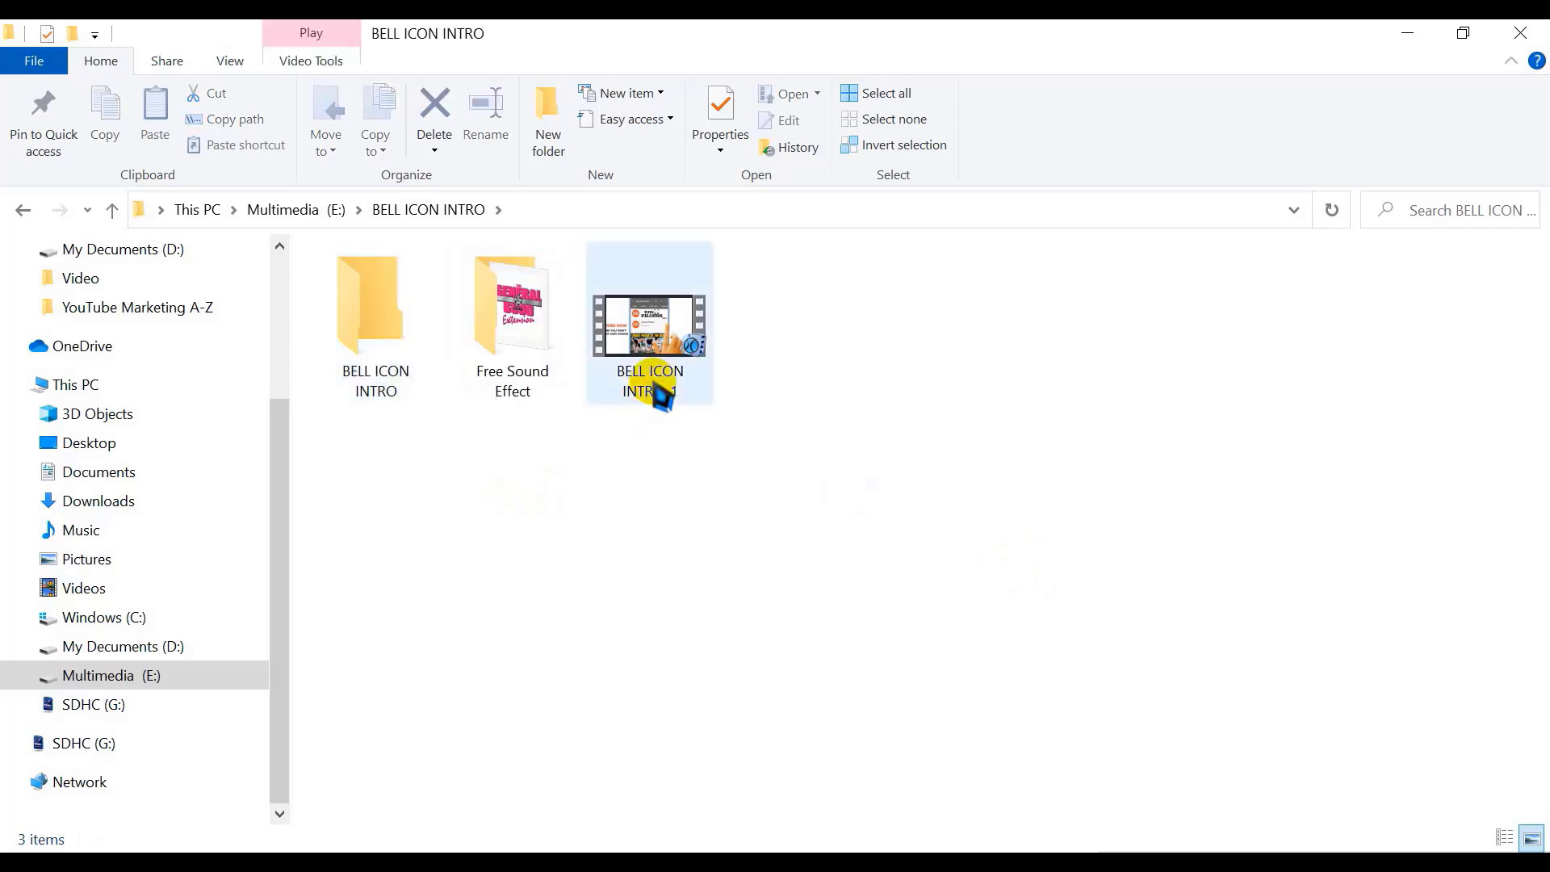
{"action": "left_click_drag", "start_coordinate": [676, 347], "coordinate": [408, 374]}
{"action": "double_click", "coordinate": [391, 374]}
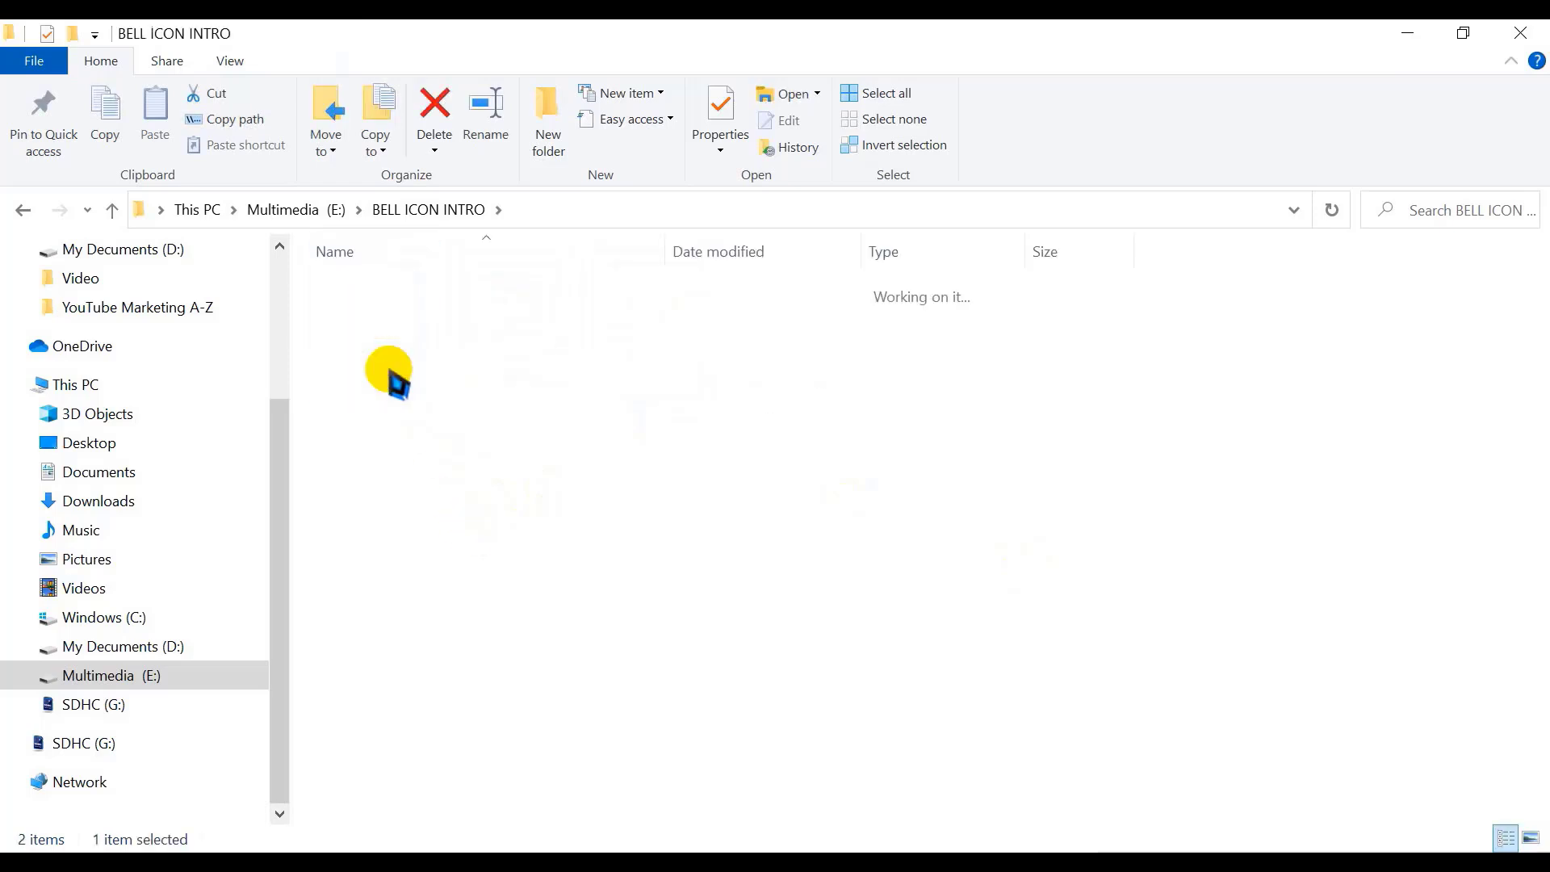
Step: Rename the BELL ICON INTRO-1 video as BELL ICON INTRO and return to the parent folder
{"action": "right_click", "coordinate": [391, 300]}
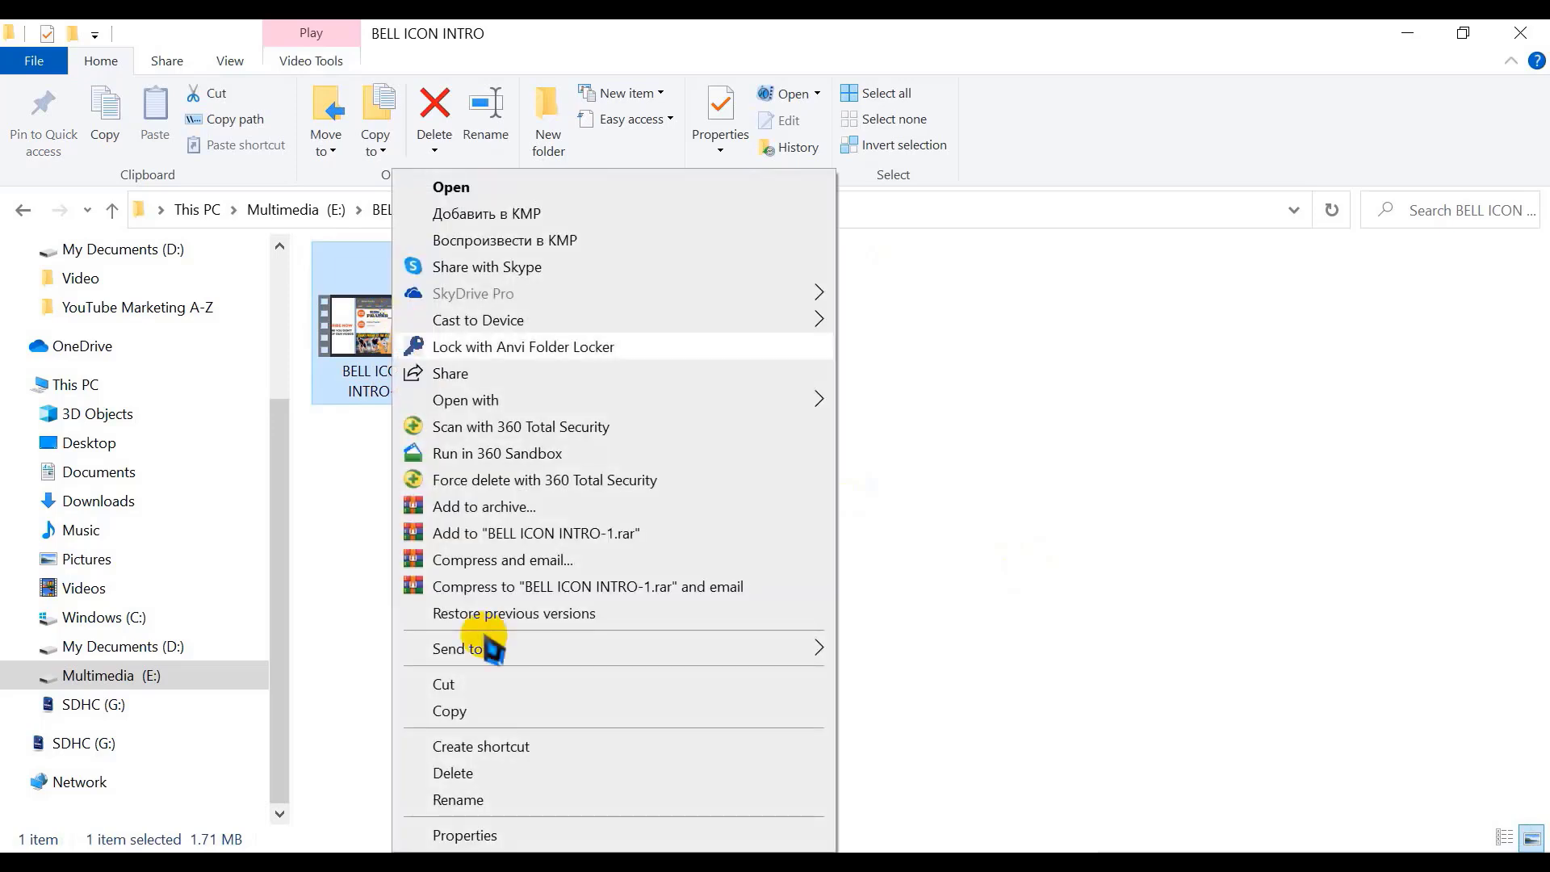
{"action": "left_click", "coordinate": [485, 799]}
{"action": "key", "text": "End"}
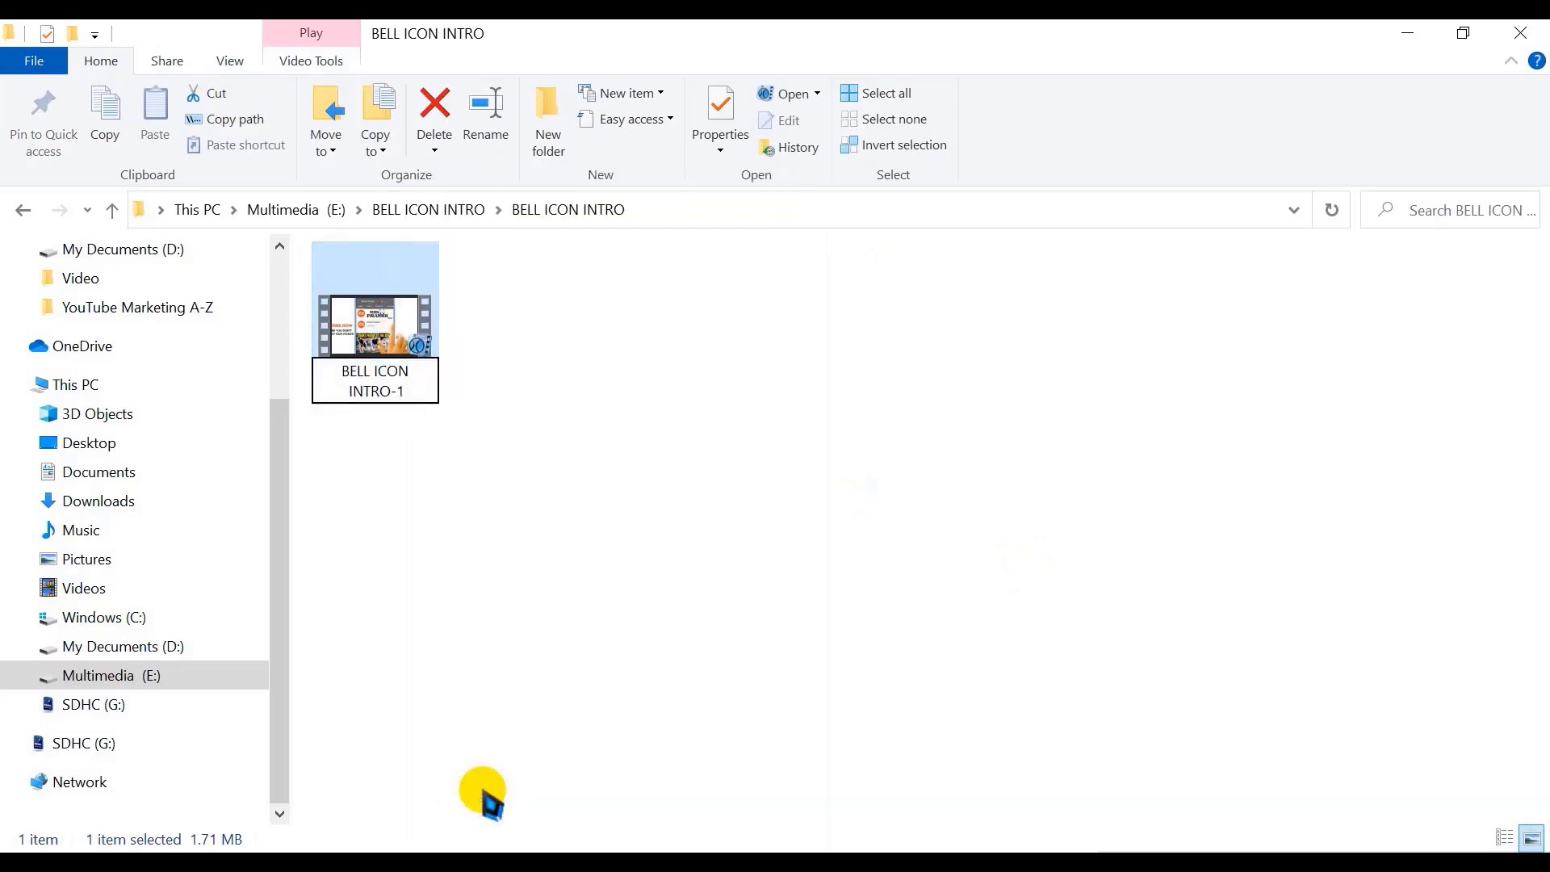
{"action": "key", "text": "Return"}
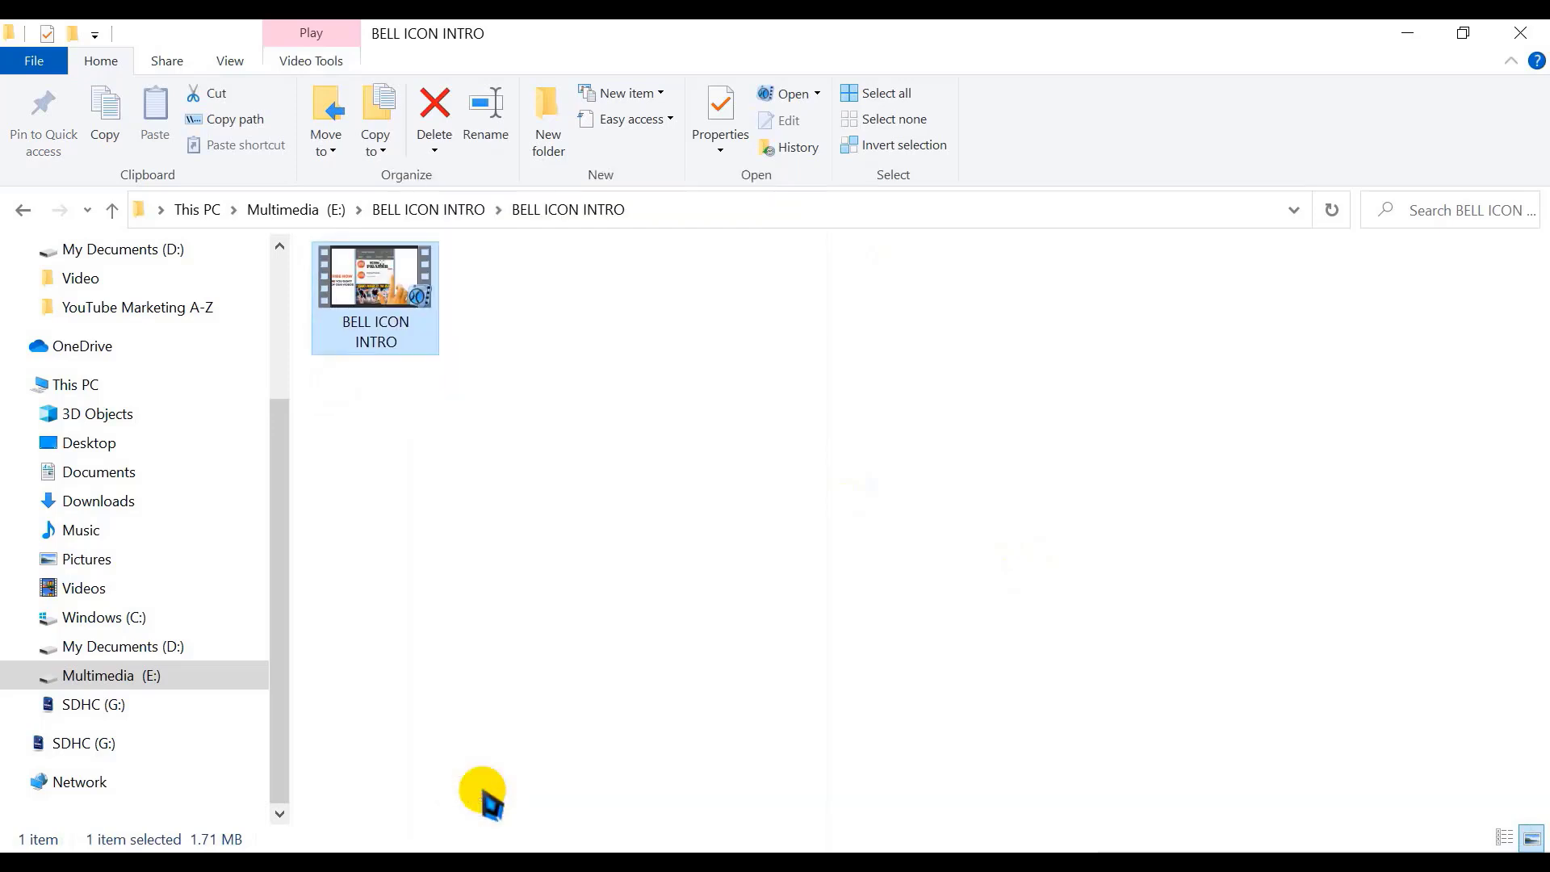
{"action": "left_click", "coordinate": [426, 521]}
{"action": "left_click", "coordinate": [113, 210]}
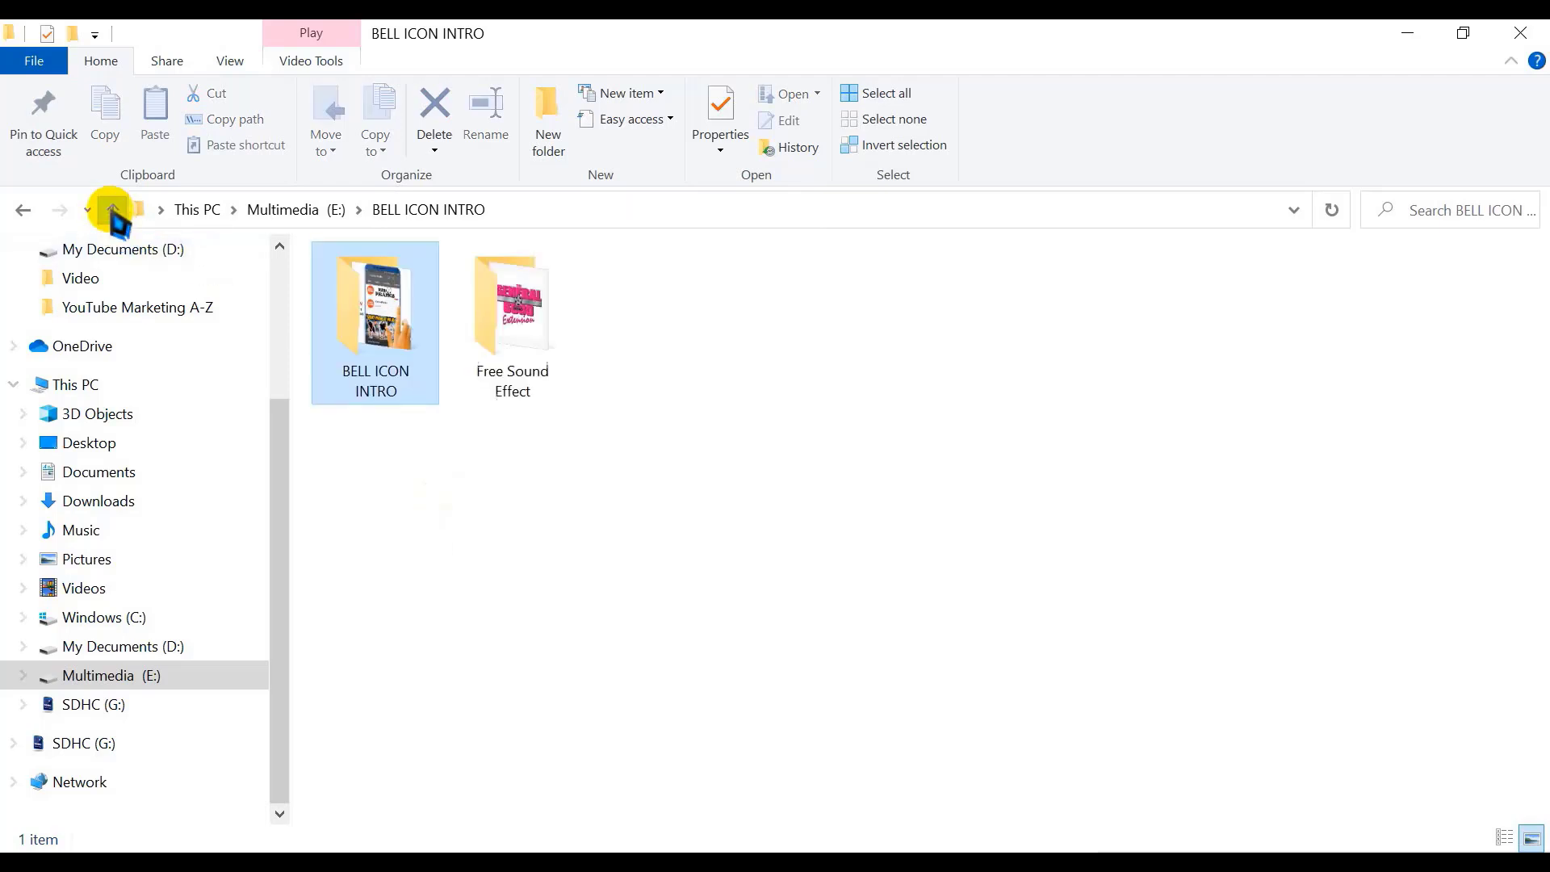
Step: Check the contents of the Free Sound Effect and BELL ICON INTRO subfolders, returning to the parent folder after each
{"action": "left_click", "coordinate": [408, 554]}
{"action": "double_click", "coordinate": [529, 331]}
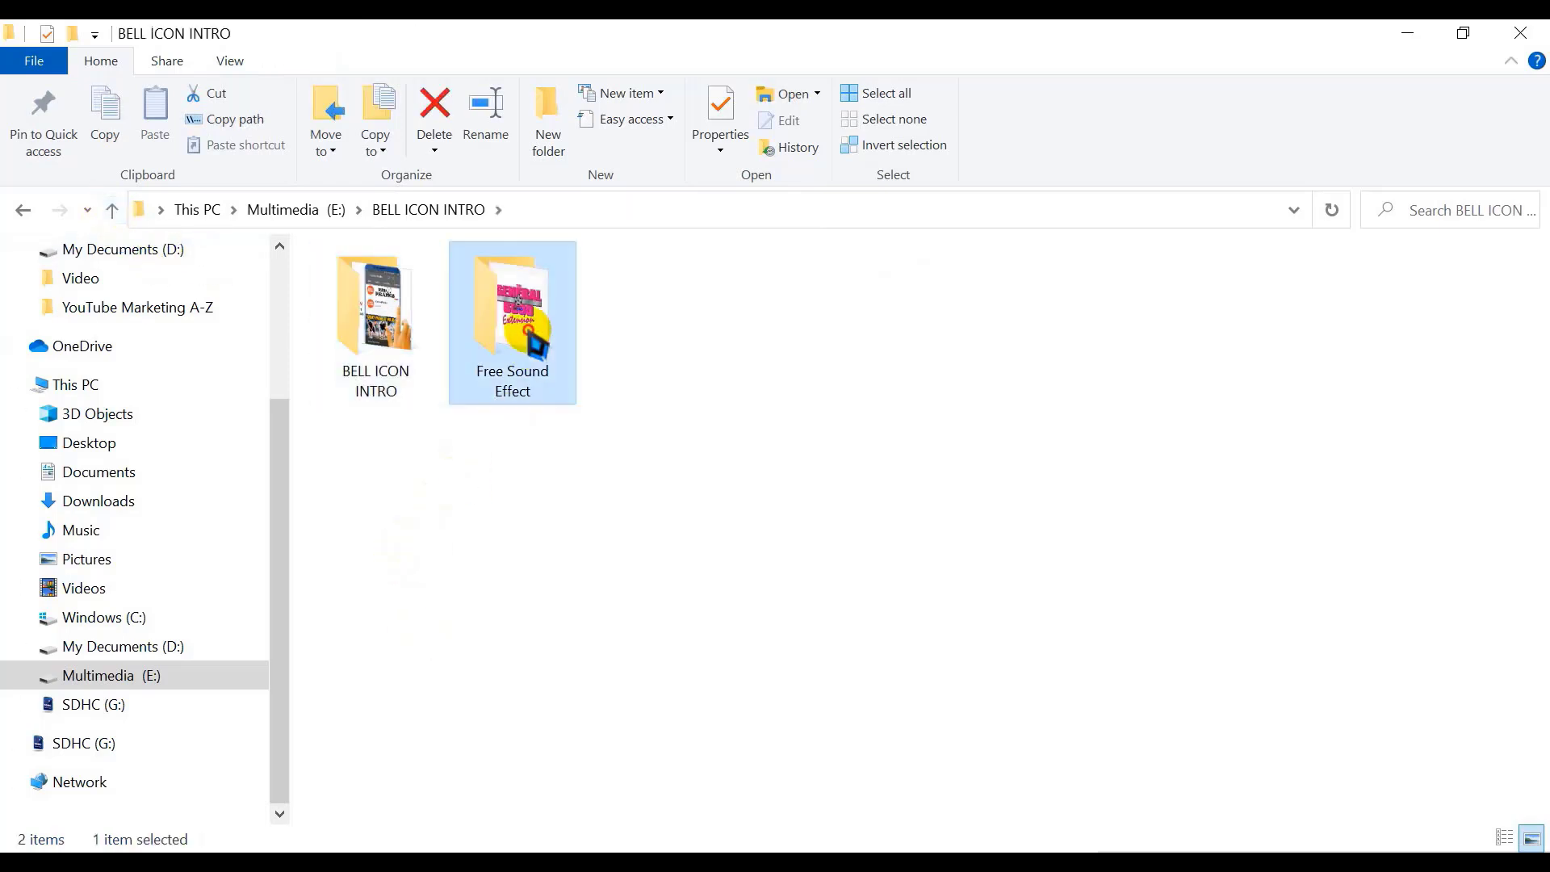
{"action": "scroll", "coordinate": [662, 549], "scroll_direction": "down", "scroll_amount": 3}
{"action": "scroll", "coordinate": [660, 553], "scroll_direction": "up", "scroll_amount": 3}
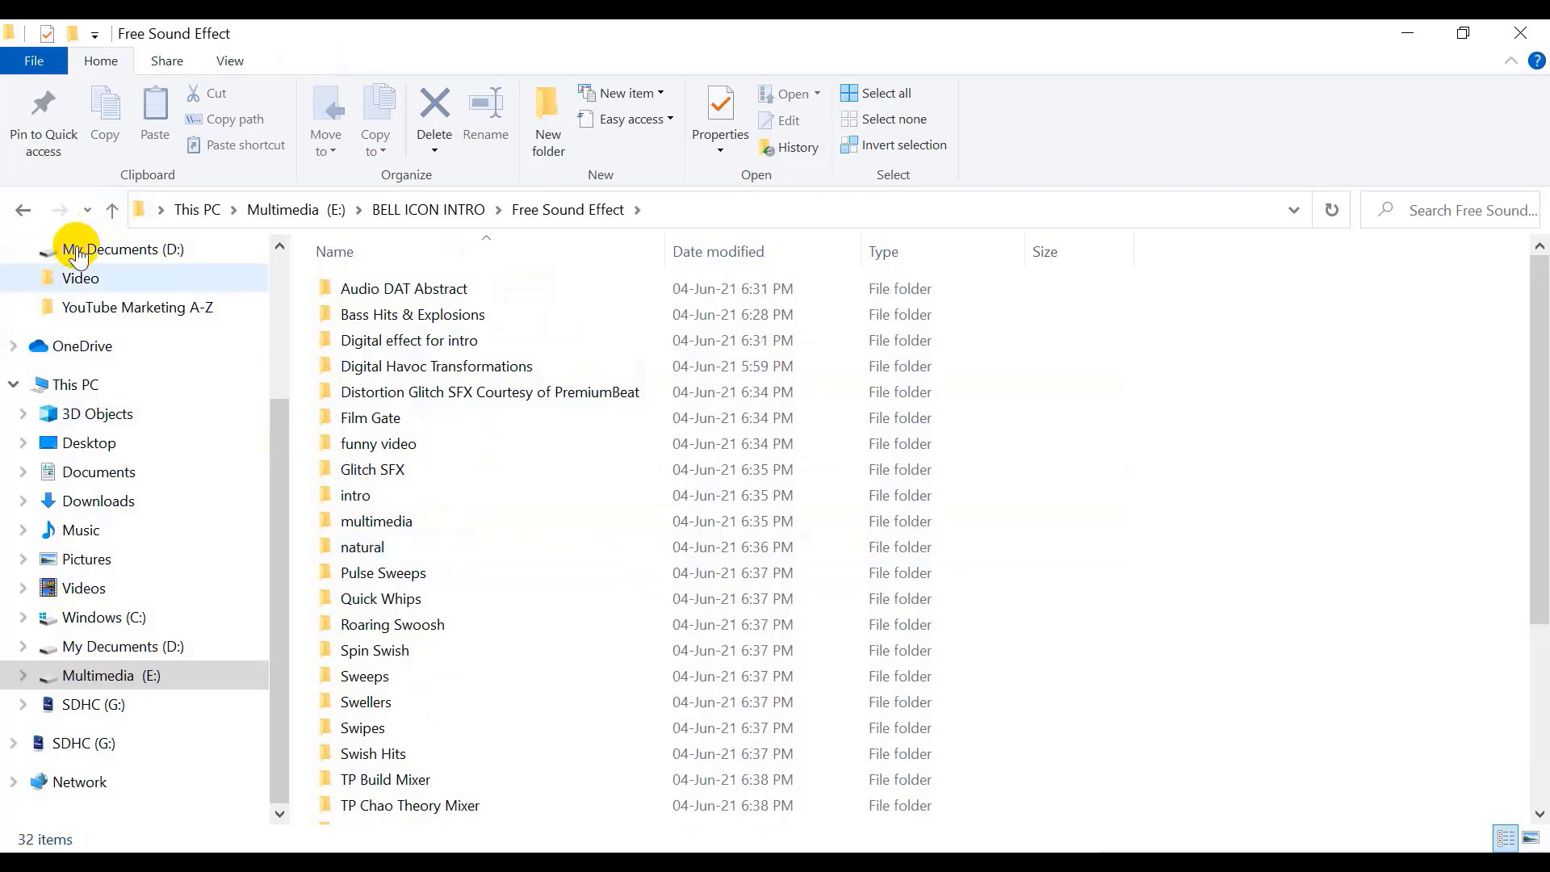
{"action": "left_click", "coordinate": [113, 210]}
{"action": "double_click", "coordinate": [375, 323]}
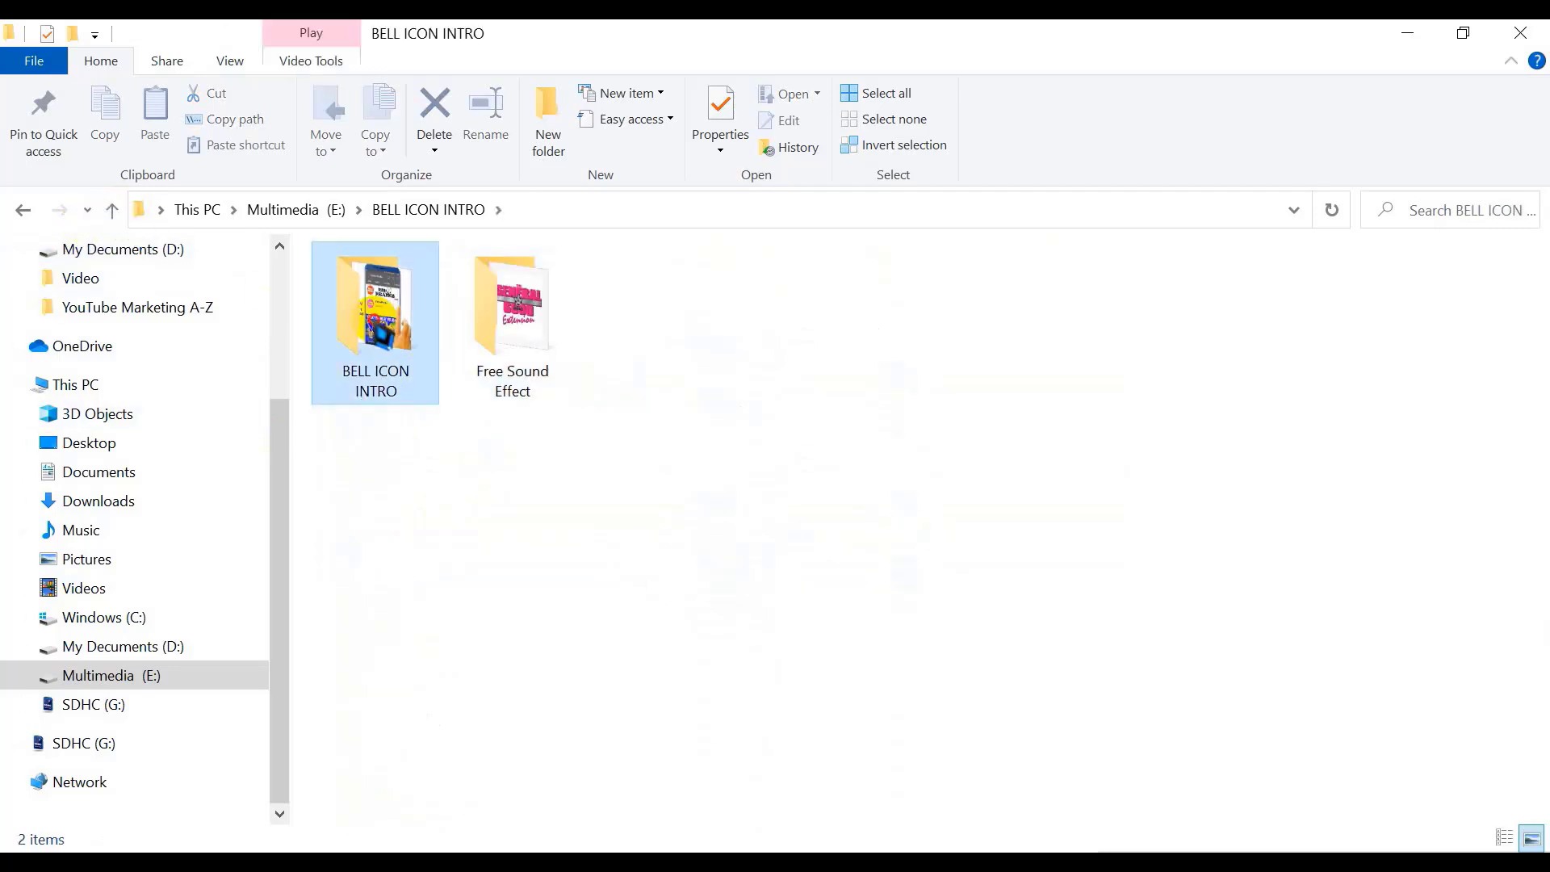
{"action": "left_click", "coordinate": [112, 210]}
{"action": "left_click", "coordinate": [507, 458]}
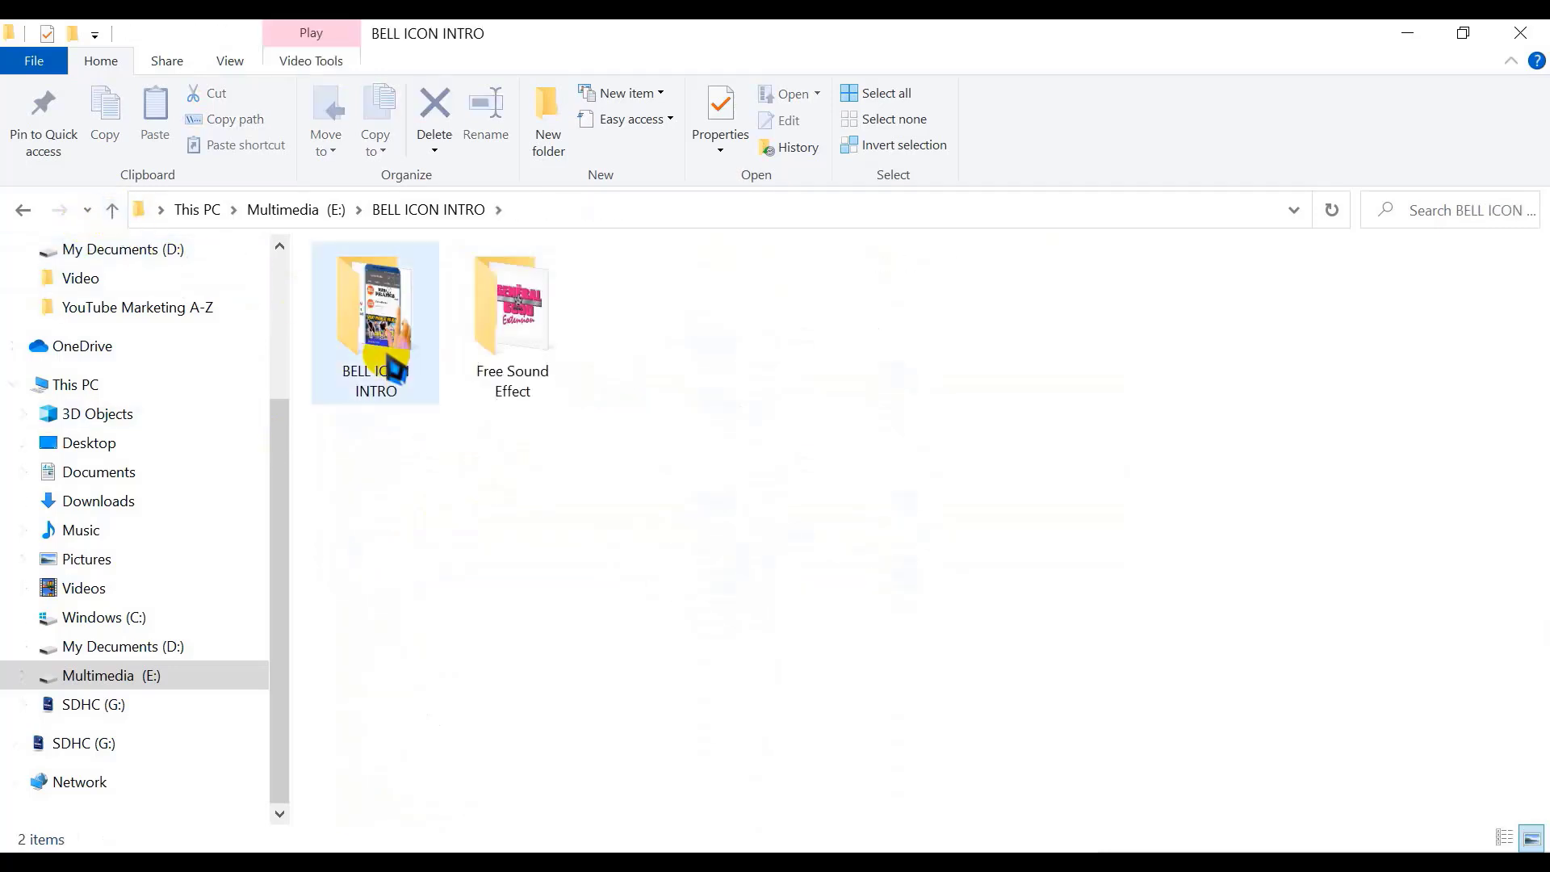
{"action": "double_click", "coordinate": [412, 368]}
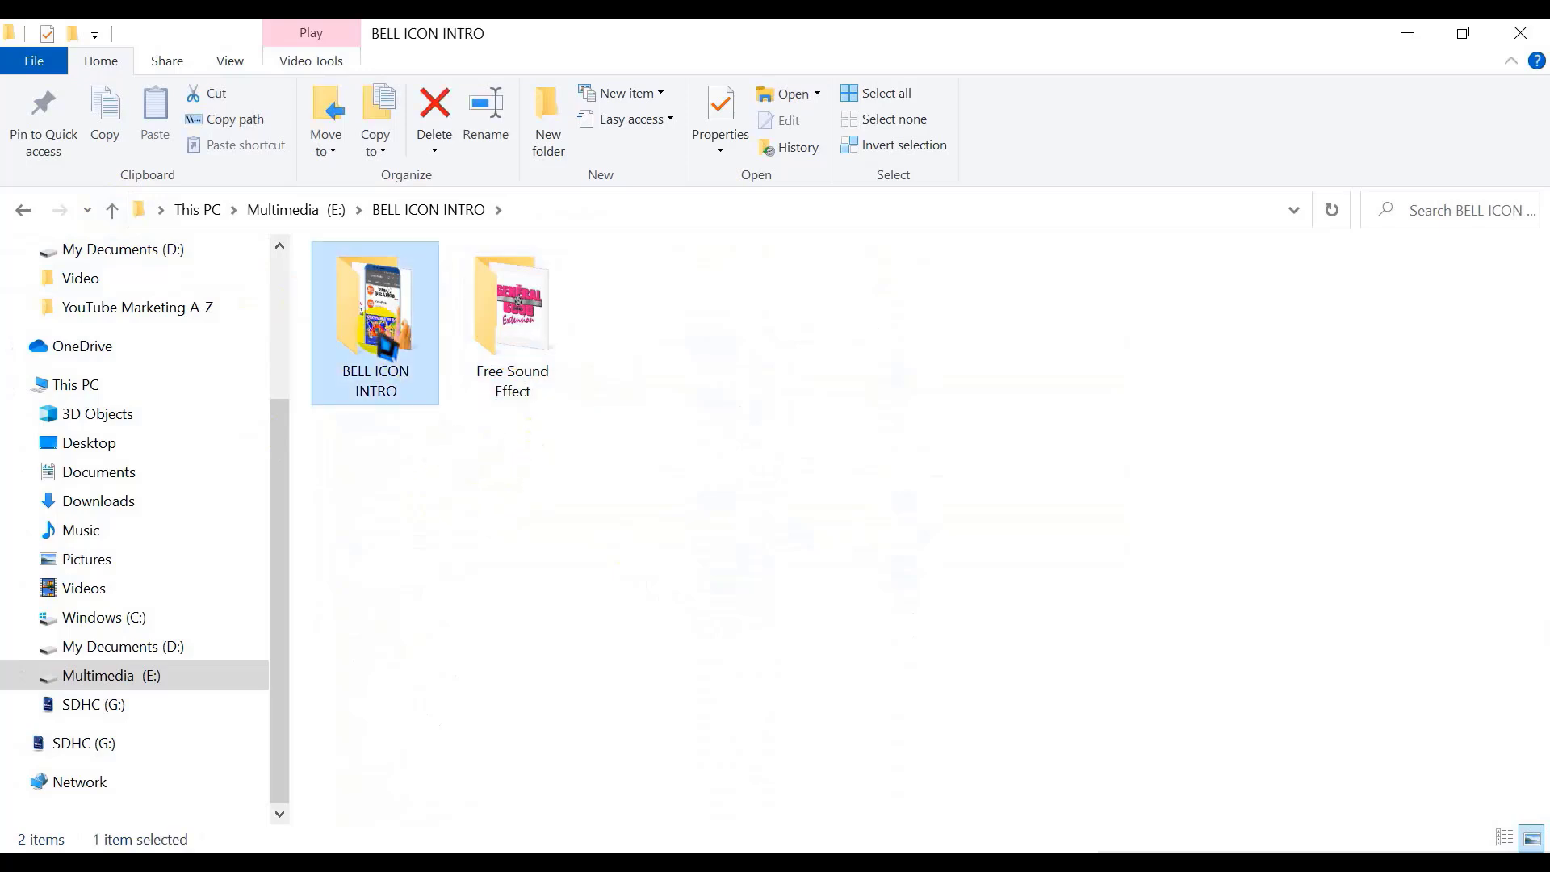
{"action": "left_click", "coordinate": [113, 210]}
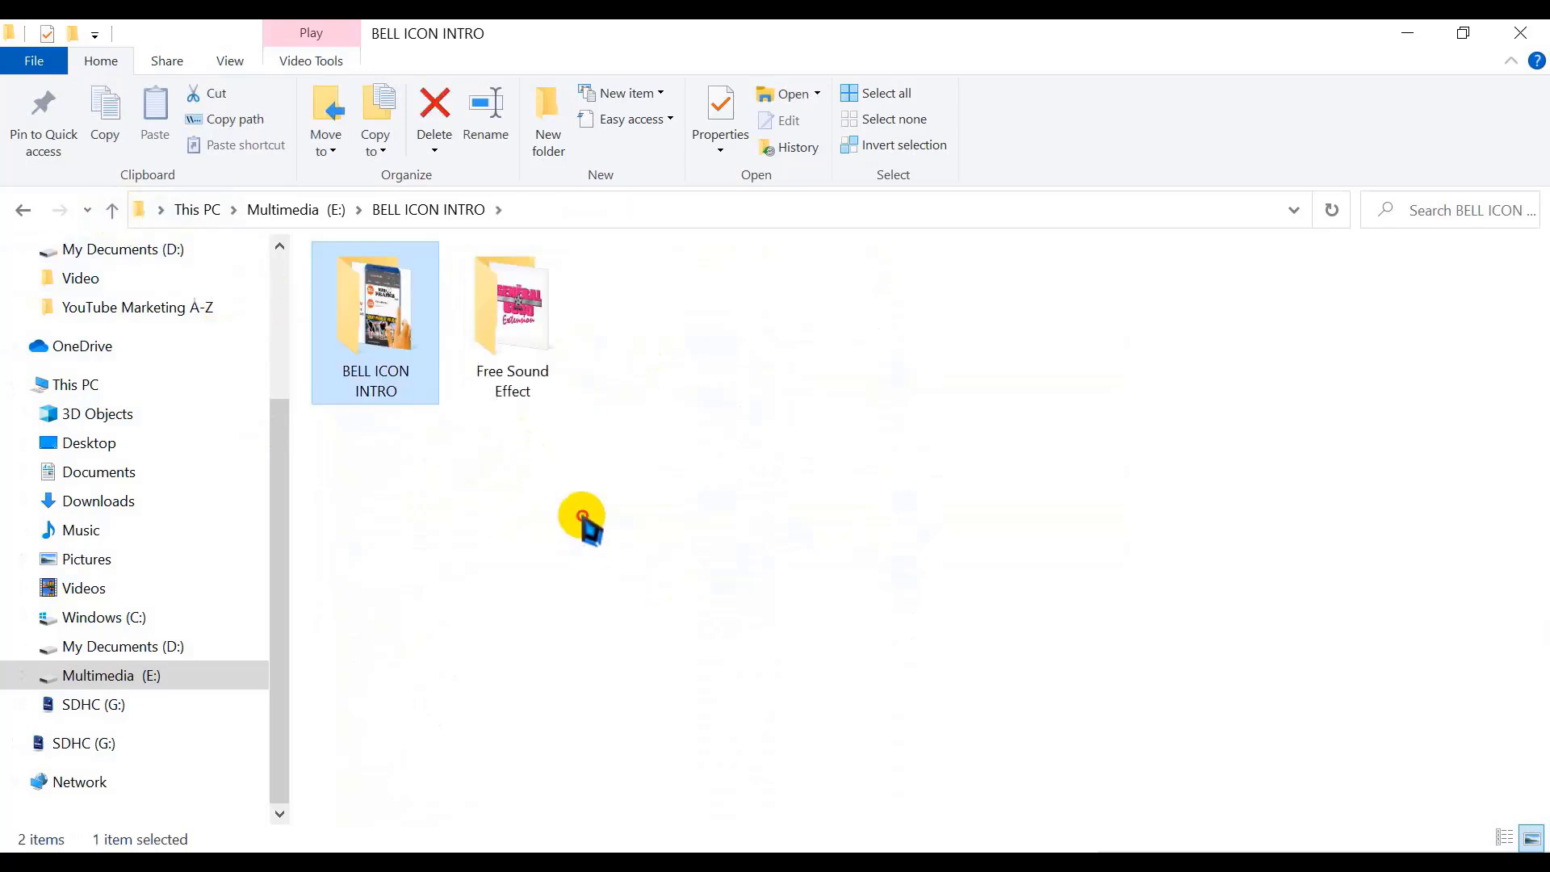
Step: Compress the BELL ICON INTRO and Free Sound Effect folders together into BELL ICON INTRO.rar and move the progress window aside
{"action": "left_click", "coordinate": [582, 520]}
{"action": "left_click_drag", "start_coordinate": [808, 543], "coordinate": [336, 315]}
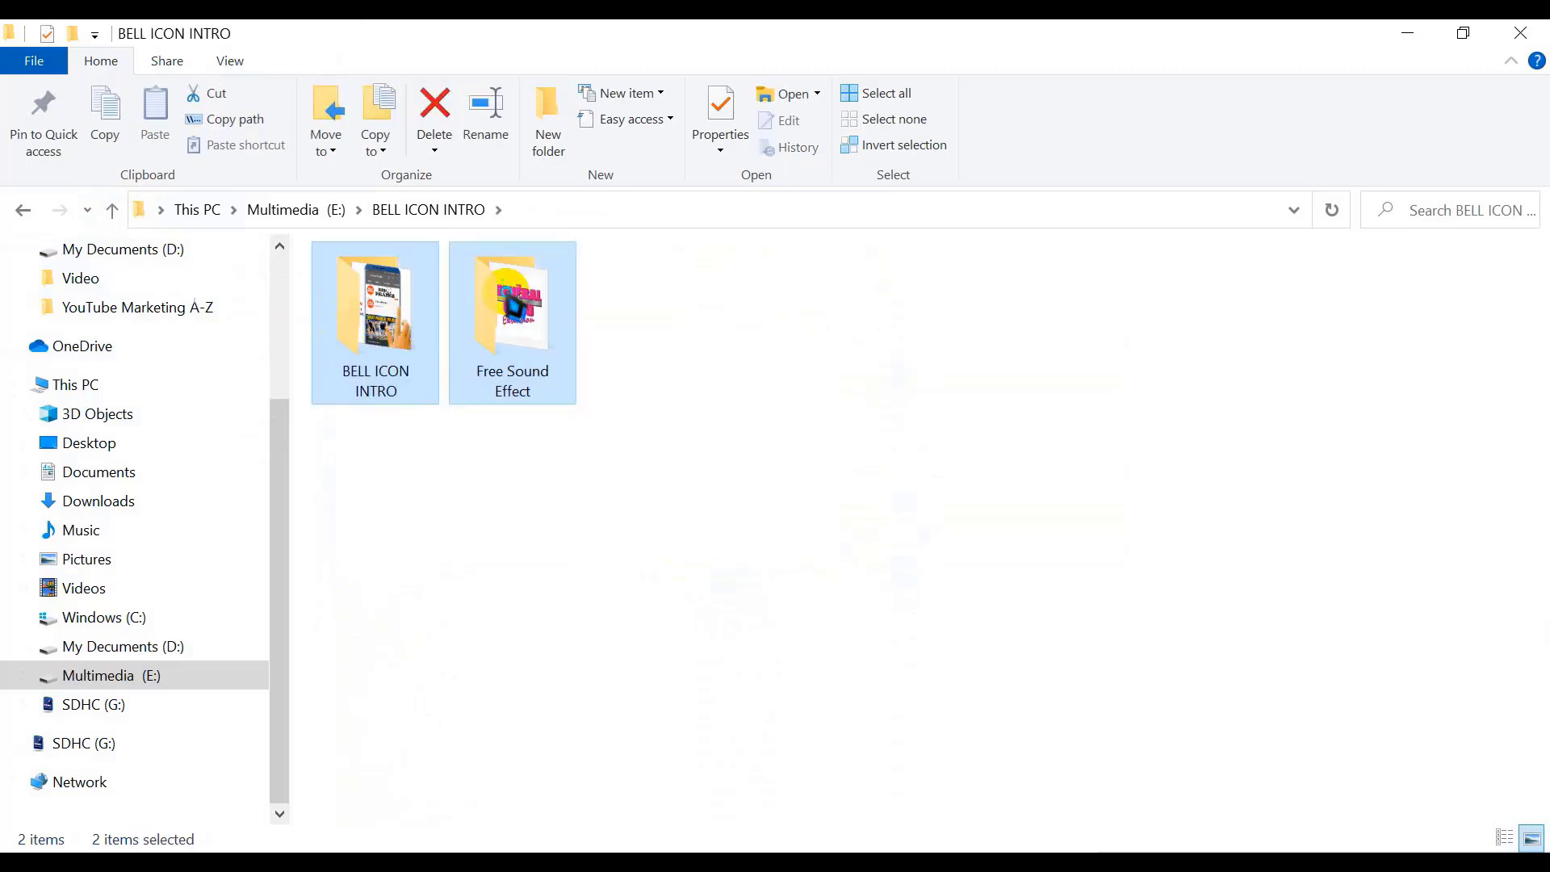
{"action": "right_click", "coordinate": [508, 250]}
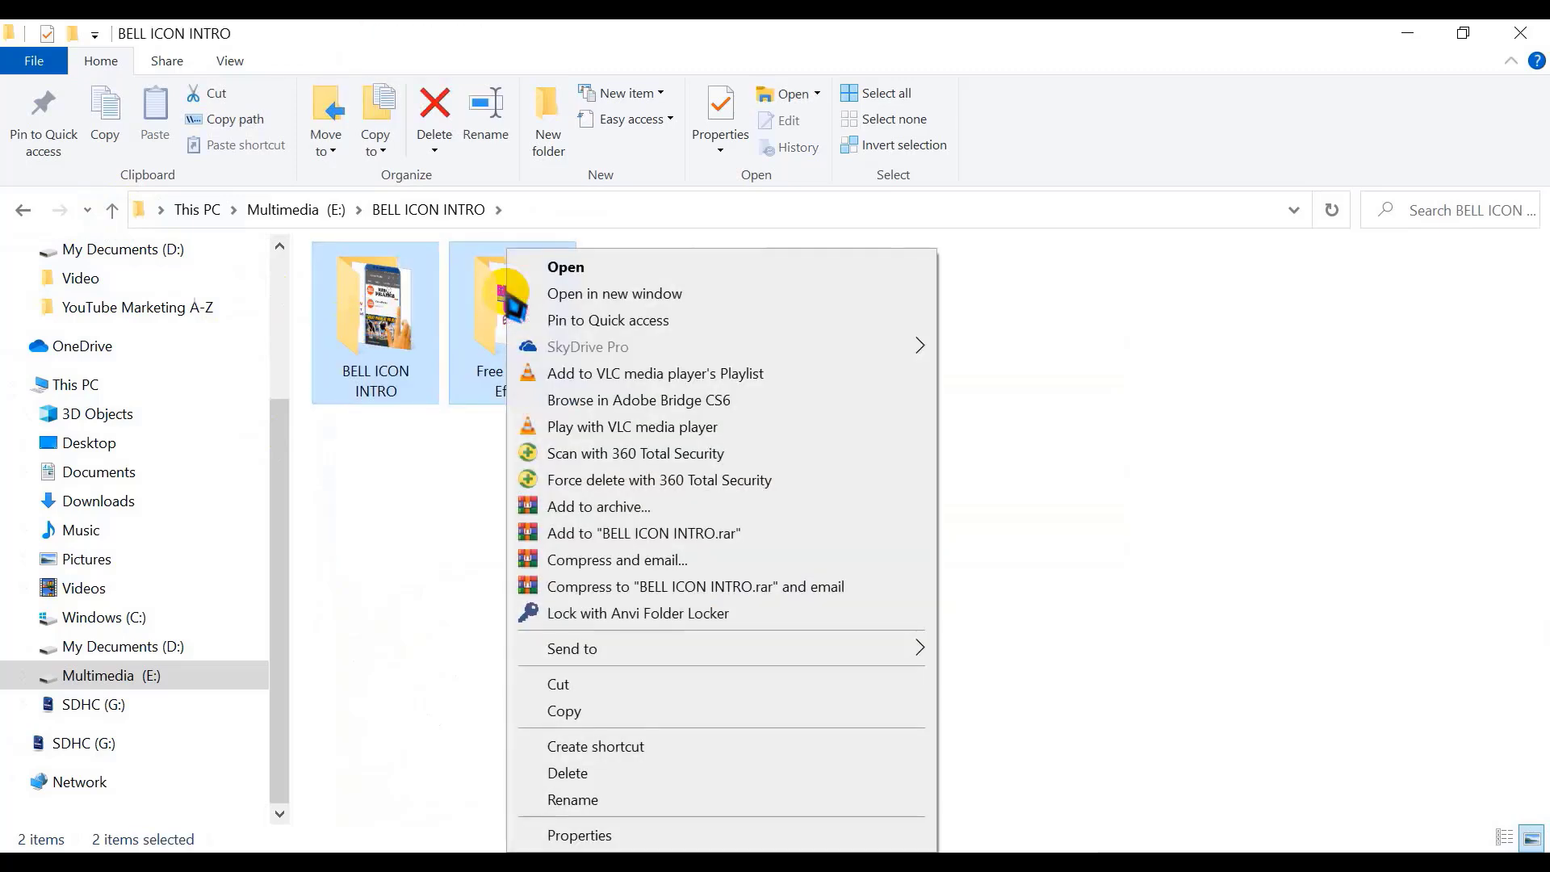
{"action": "left_click", "coordinate": [663, 533]}
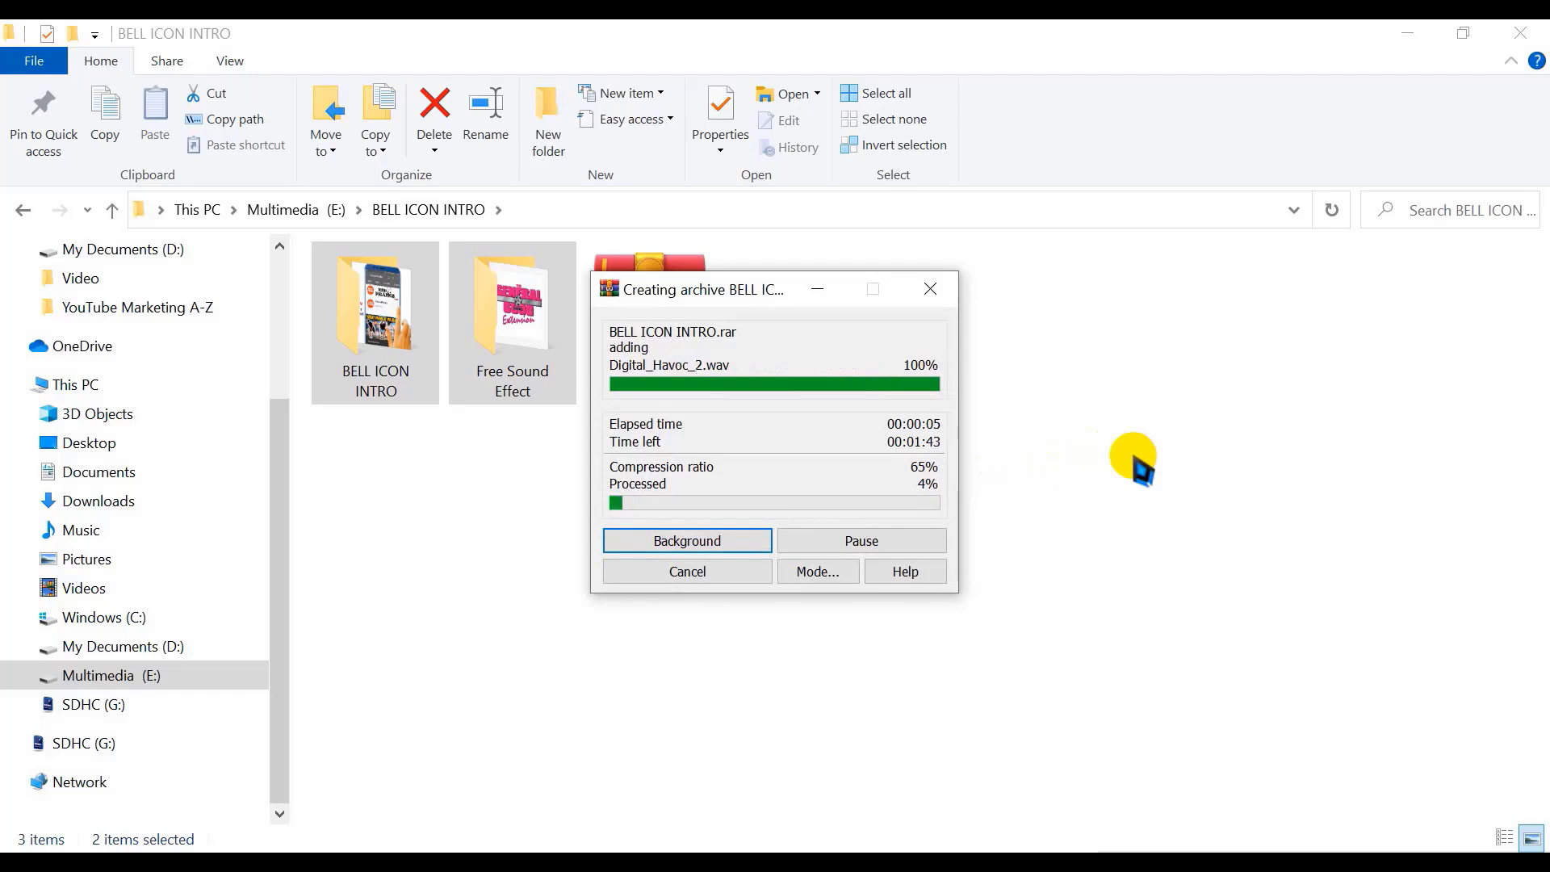
{"action": "left_click_drag", "start_coordinate": [718, 291], "coordinate": [1013, 311]}
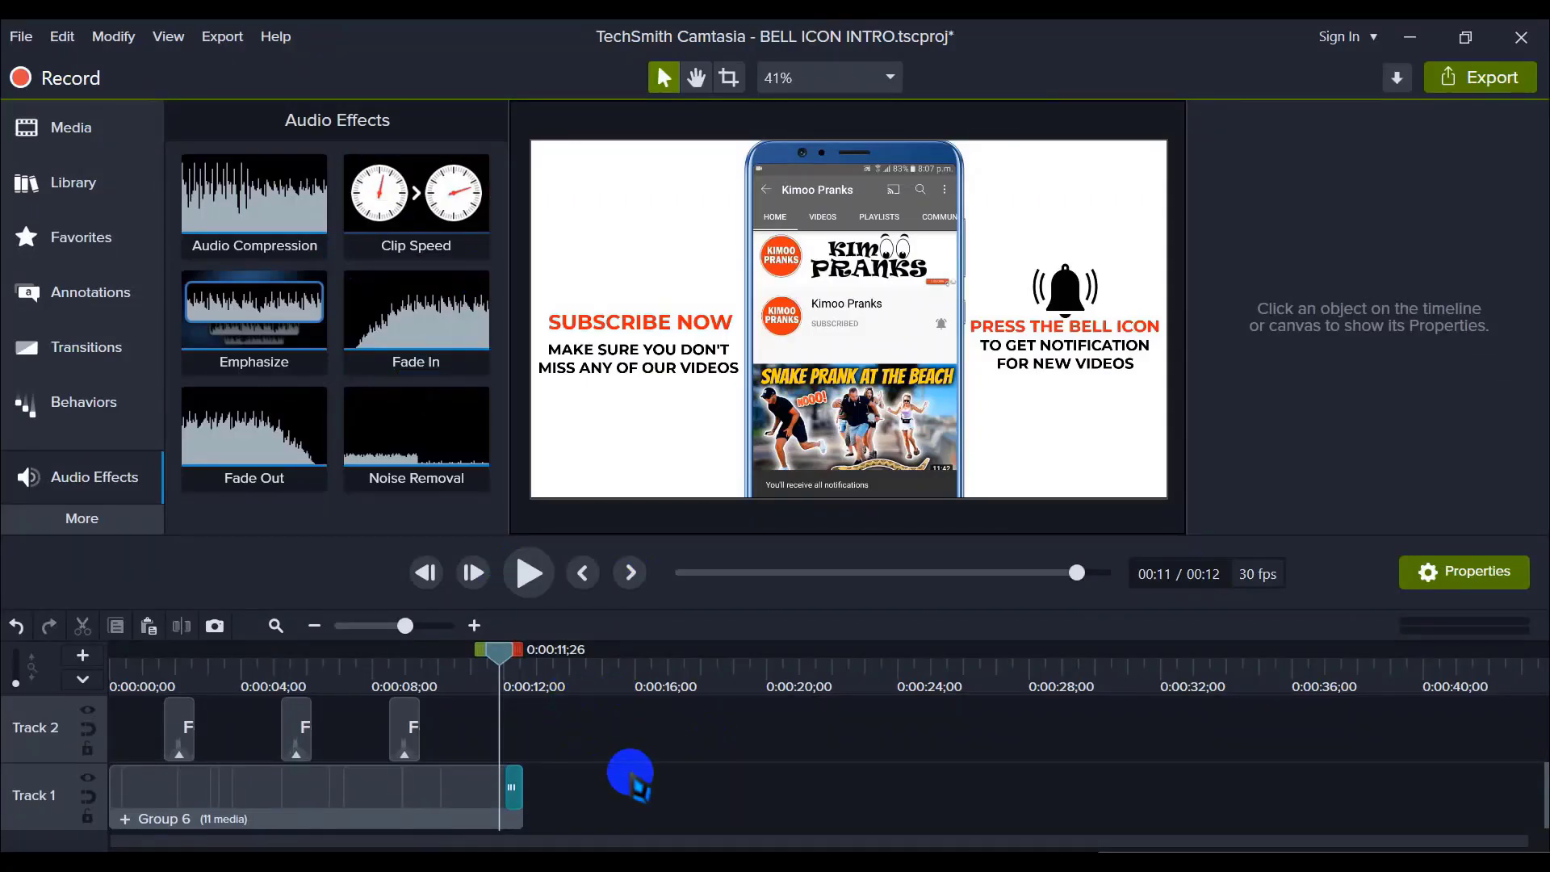
Step: In Camtasia, look over the timeline tracks, show the project's media, and return the playhead to the start
{"action": "scroll", "coordinate": [630, 768], "scroll_direction": "up", "scroll_amount": 2}
{"action": "scroll", "coordinate": [658, 775], "scroll_direction": "down", "scroll_amount": 2}
{"action": "scroll", "coordinate": [657, 754], "scroll_direction": "up", "scroll_amount": 2}
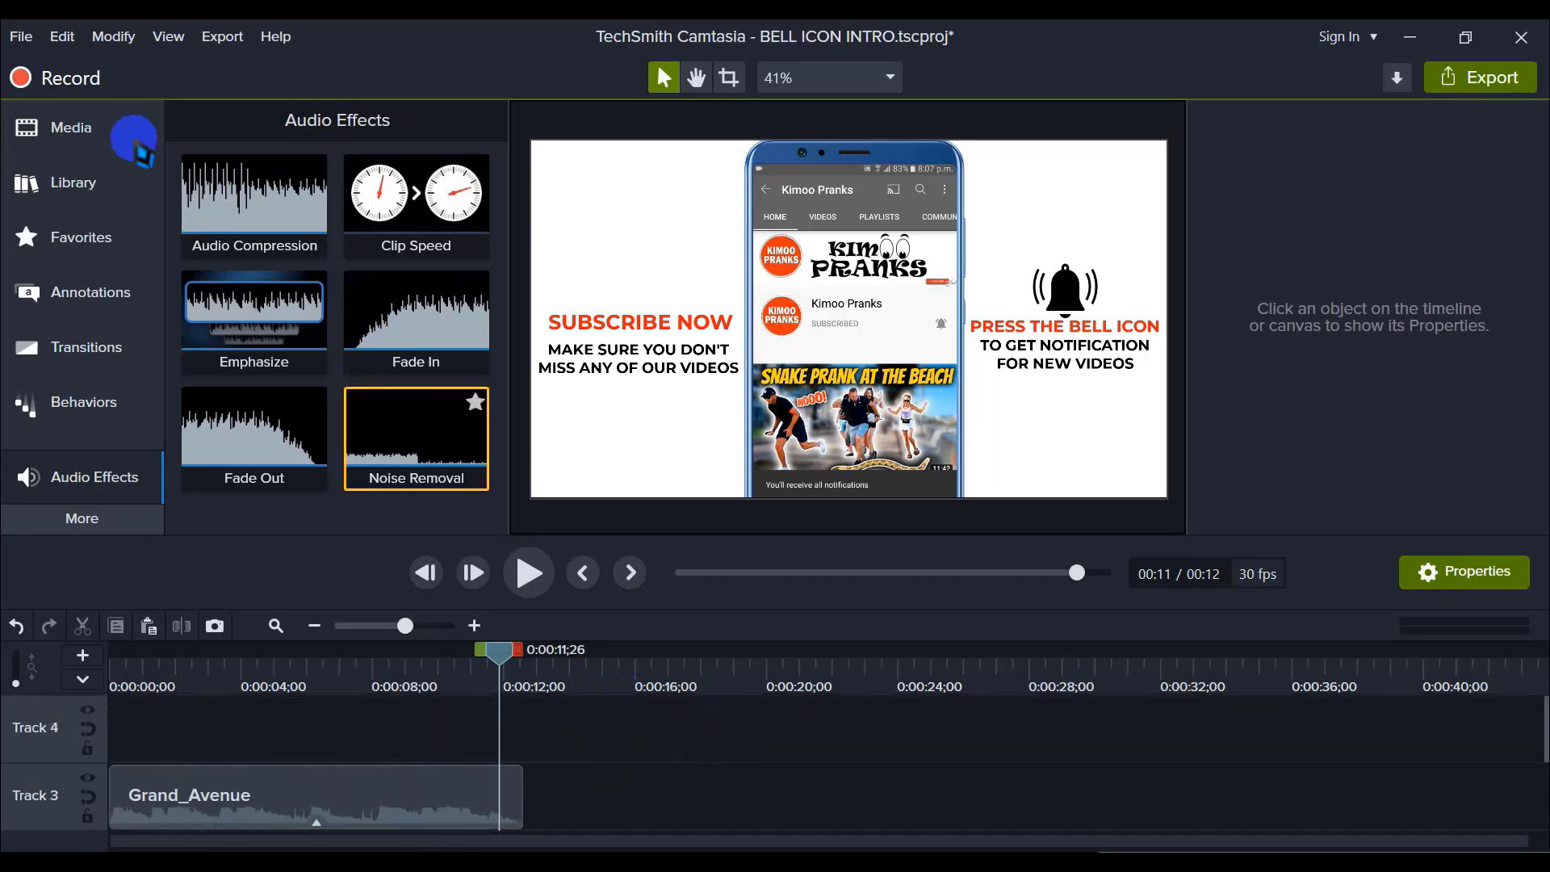
{"action": "left_click", "coordinate": [71, 127]}
{"action": "key", "text": "ctrl+Home"}
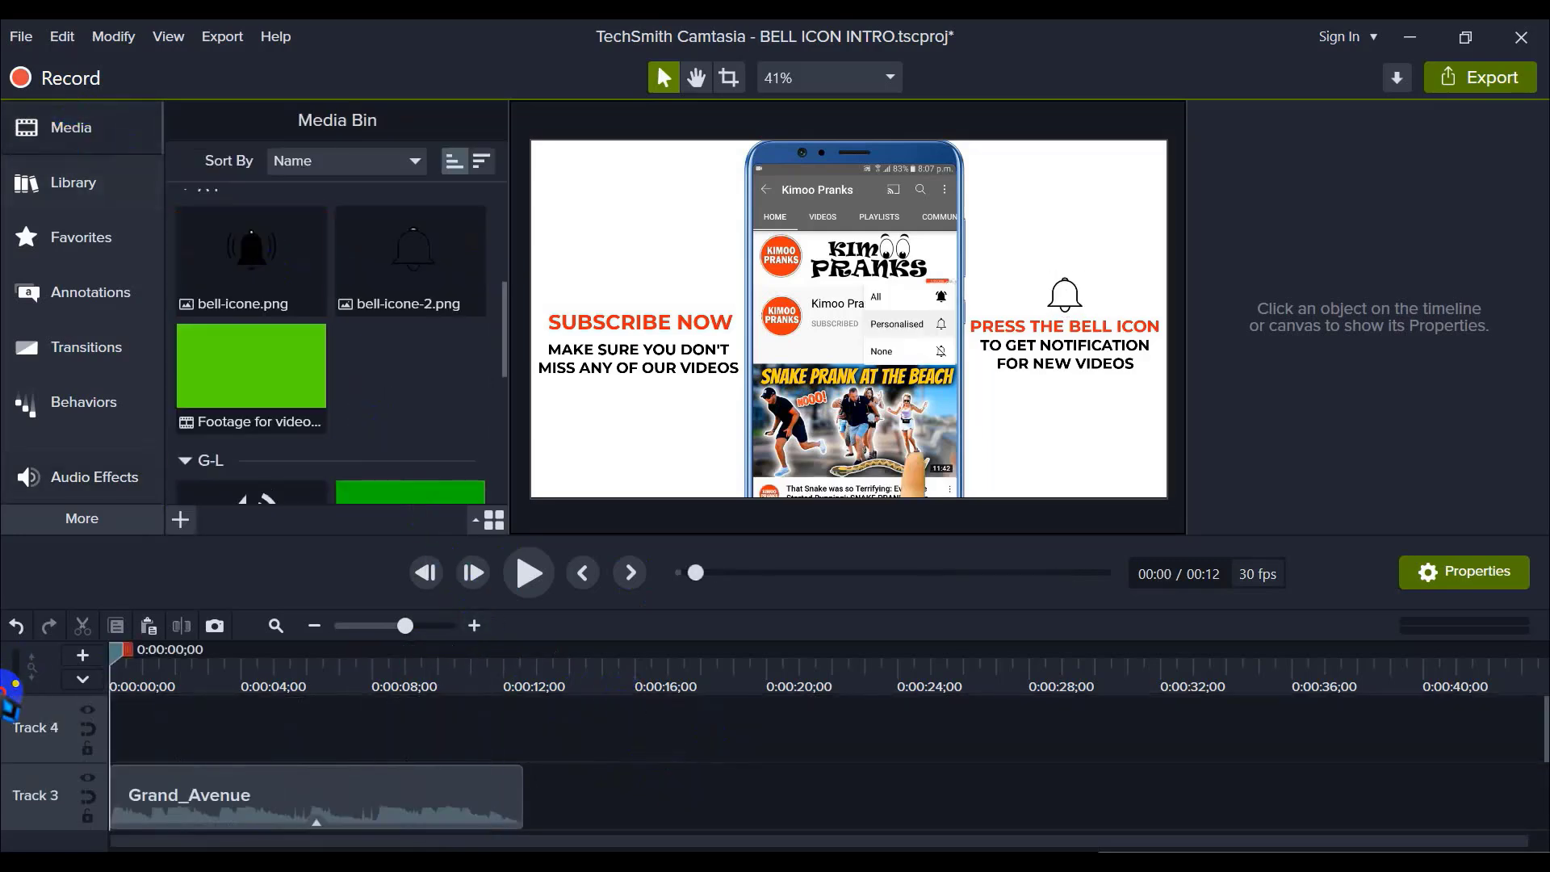
Step: Switch to File Explorer and open the Fiverr- Bell icon GIG Make folder on the D: drive
{"action": "left_click", "coordinate": [339, 847]}
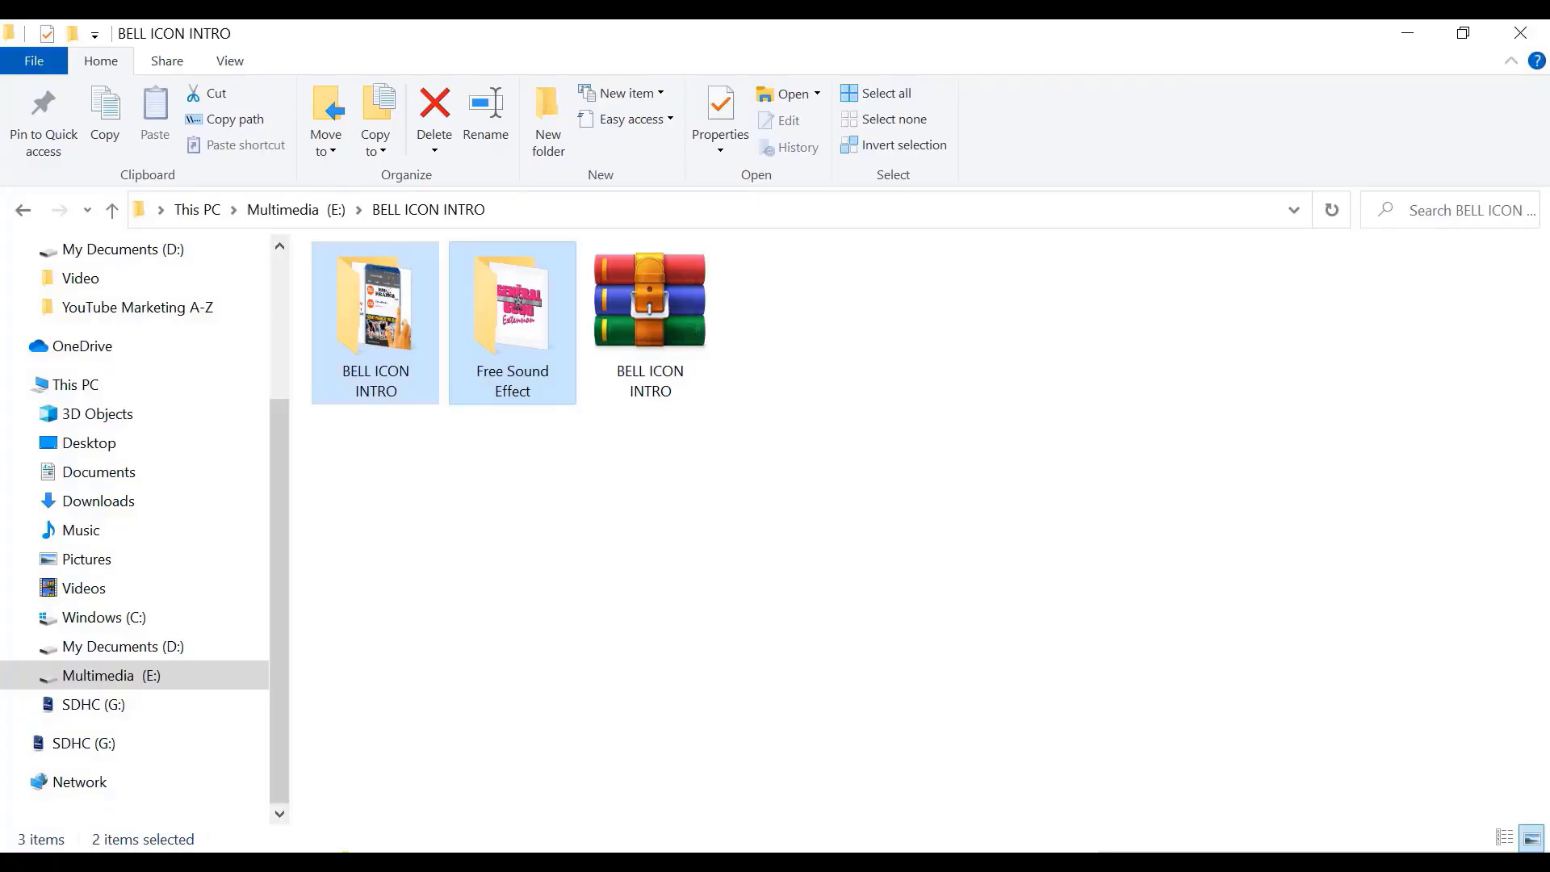
{"action": "left_click", "coordinate": [98, 658]}
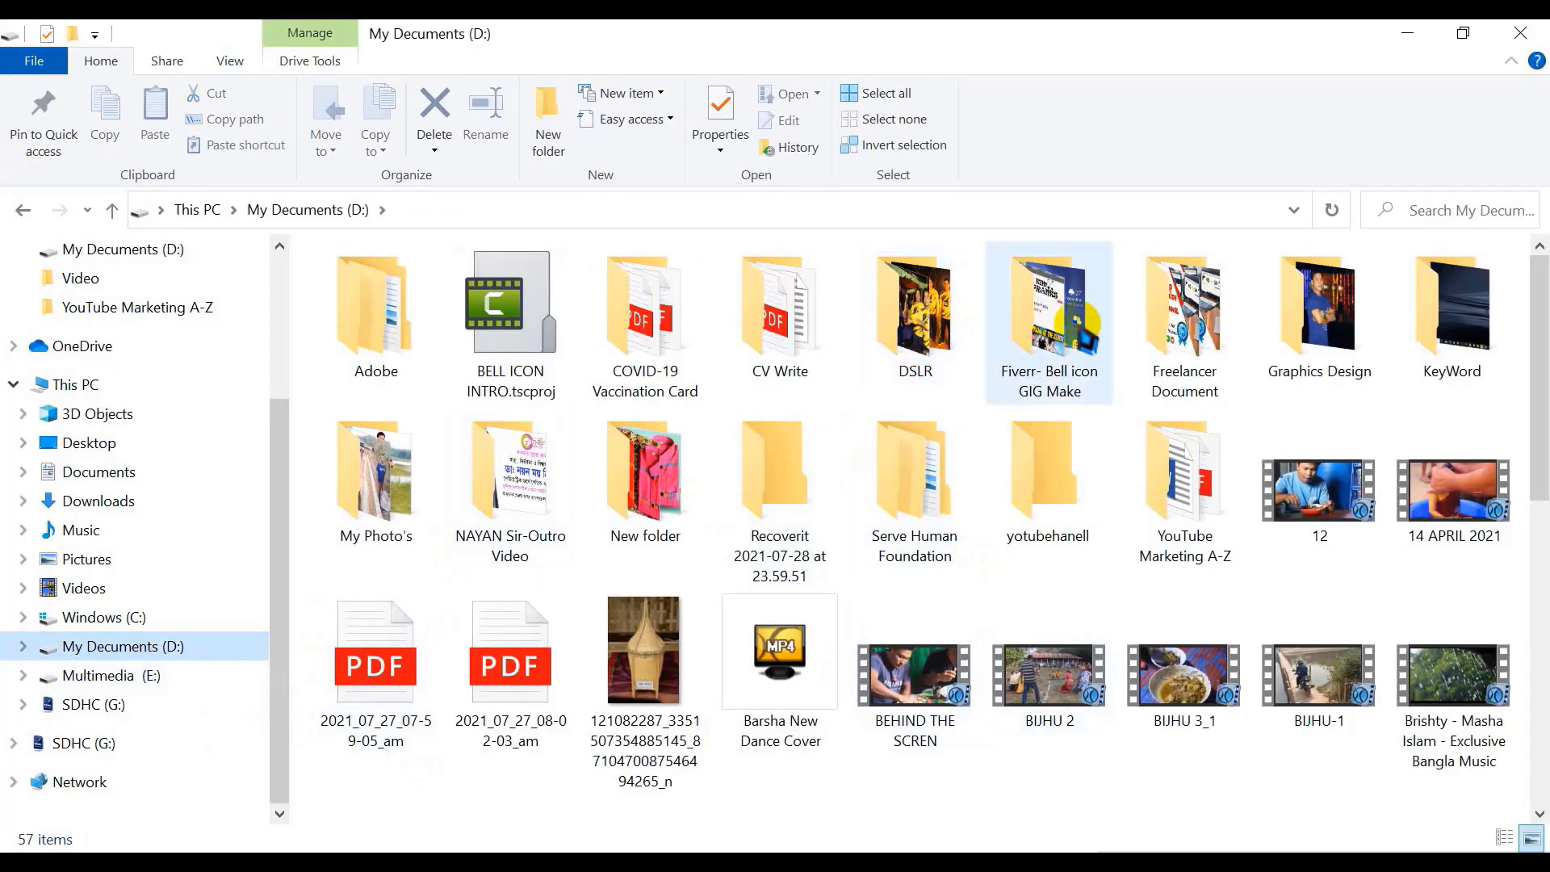
{"action": "left_click", "coordinate": [113, 683]}
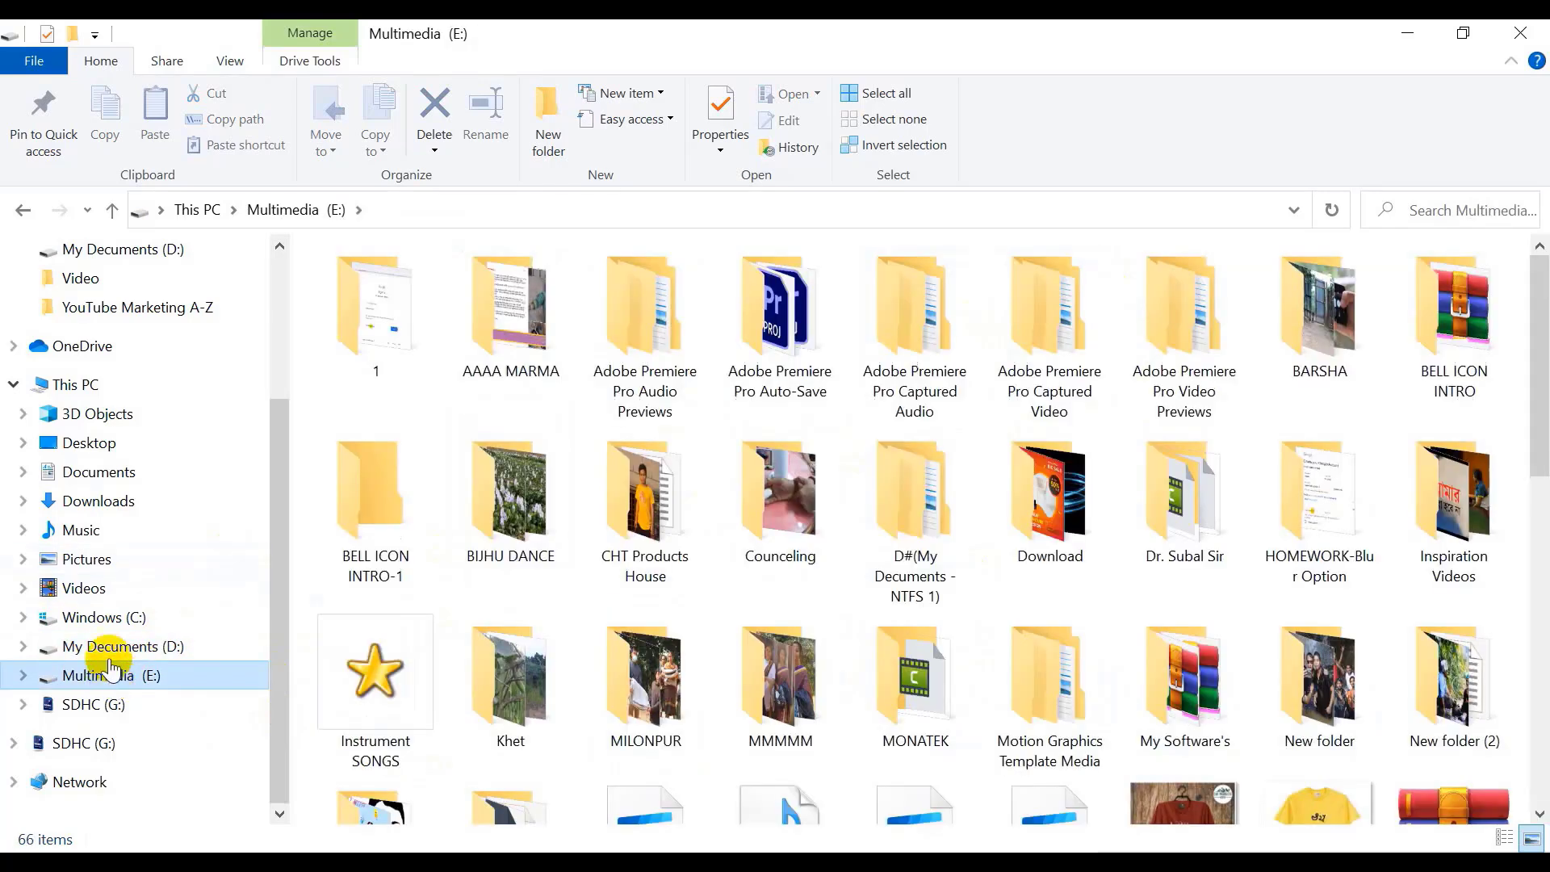
{"action": "left_click", "coordinate": [112, 648]}
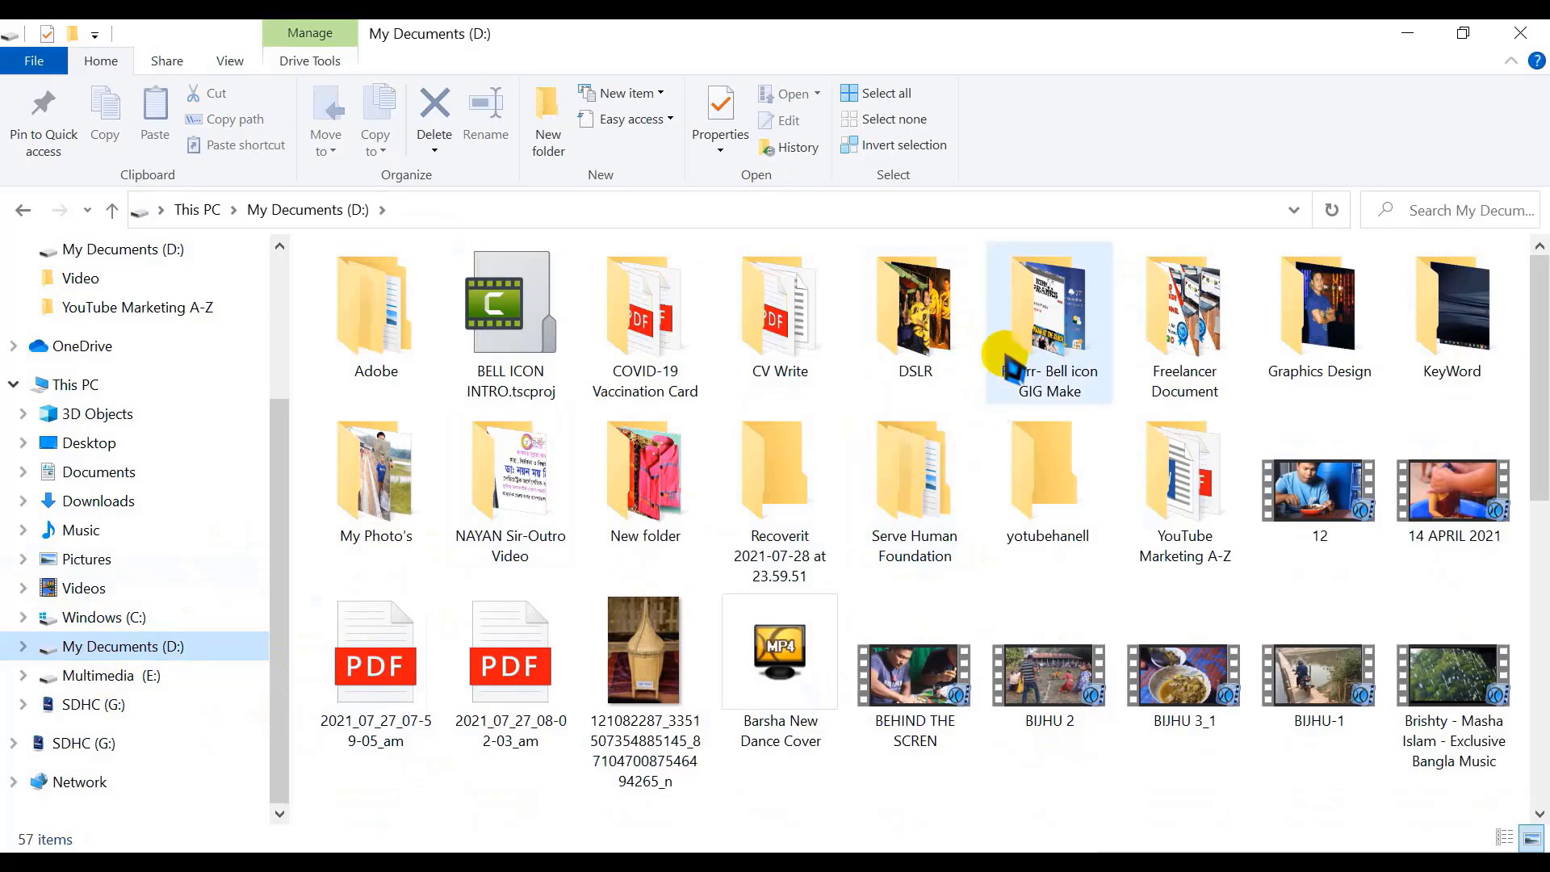
{"action": "double_click", "coordinate": [1014, 355]}
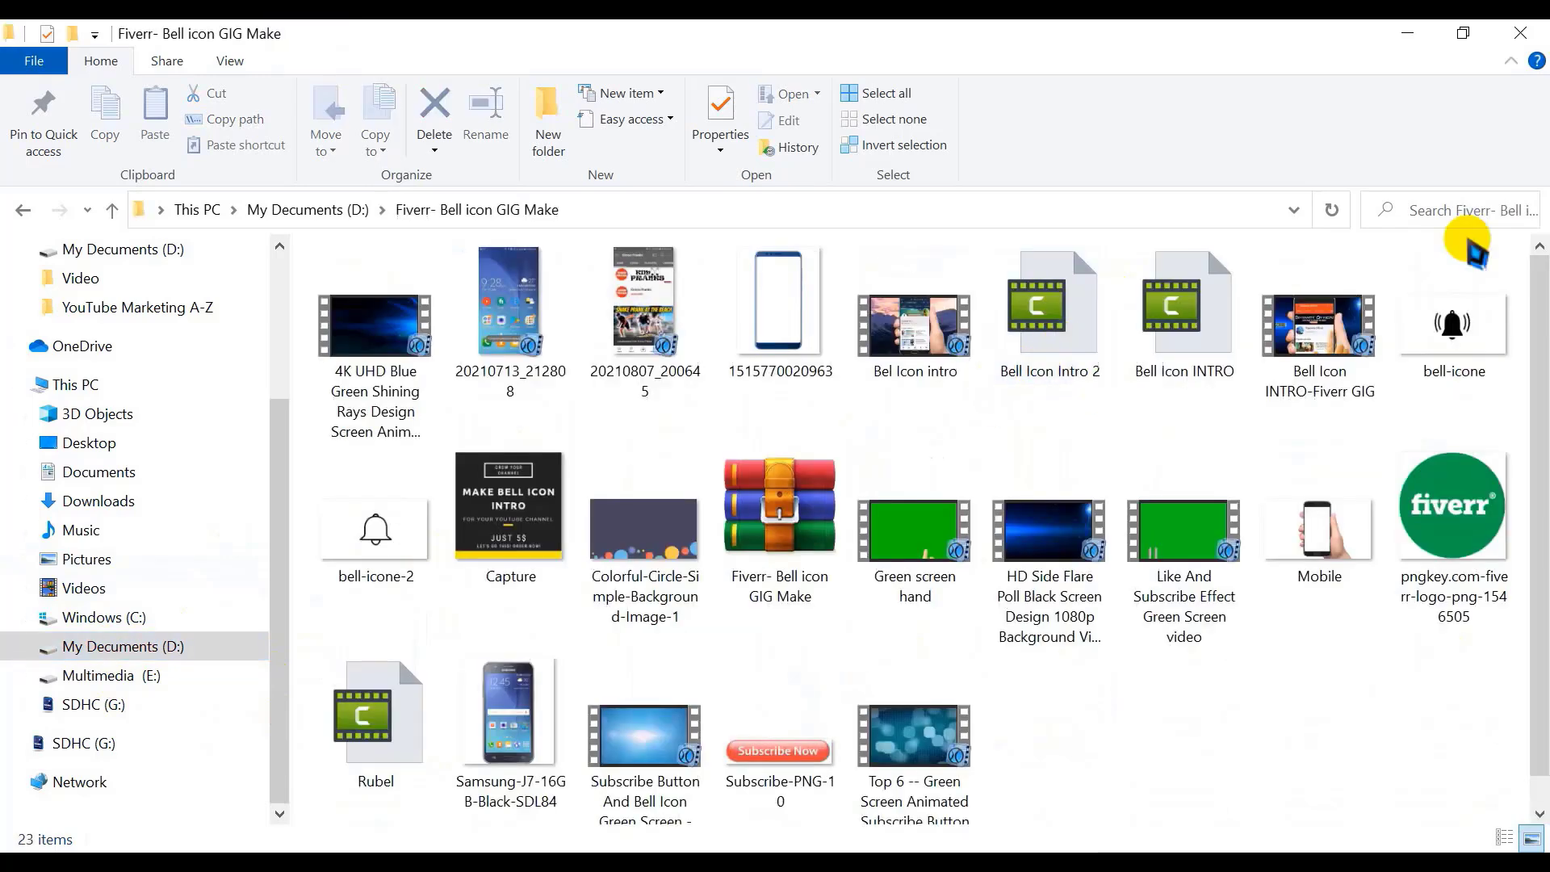
Step: Place the folder window beside the Camtasia media, look through its source files, and maximize it again
{"action": "left_click", "coordinate": [1463, 32]}
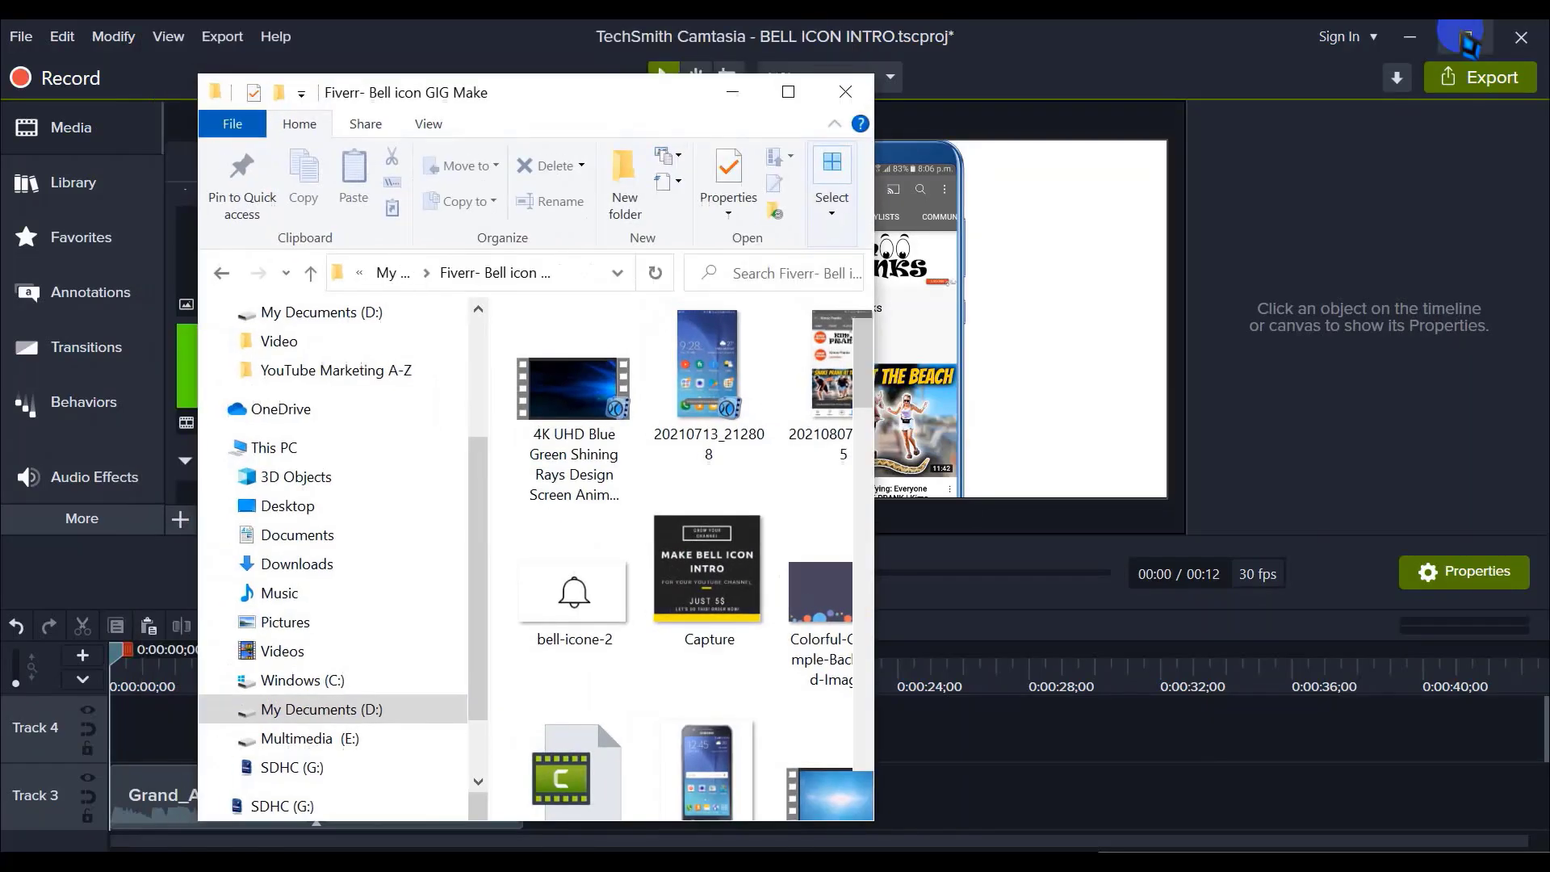
{"action": "left_click_drag", "start_coordinate": [565, 96], "coordinate": [1133, 99]}
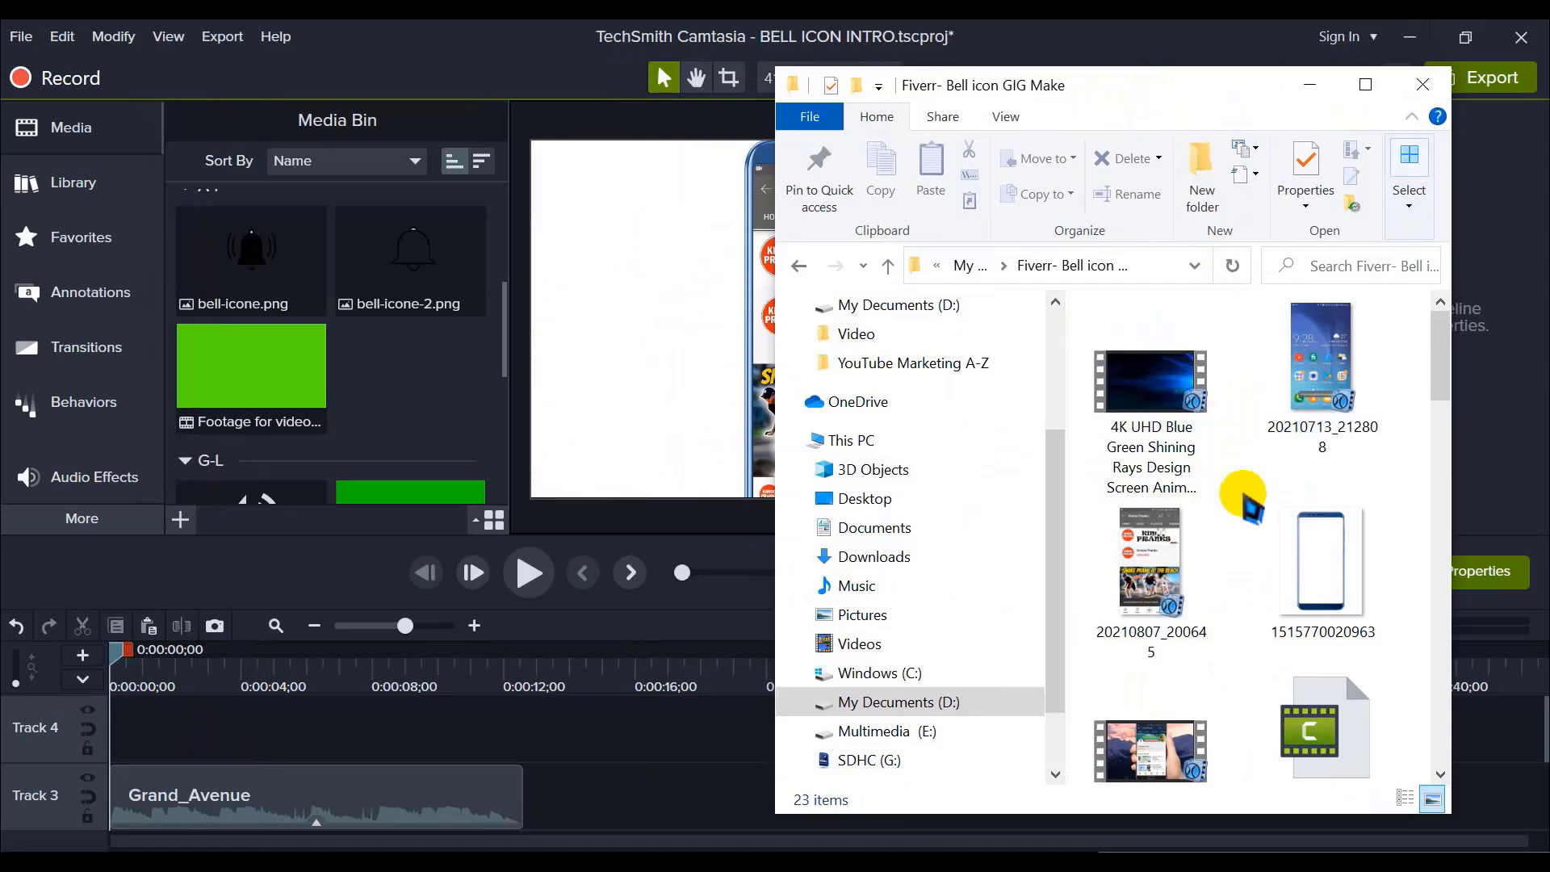
{"action": "scroll", "coordinate": [1239, 495], "scroll_direction": "down", "scroll_amount": 5}
{"action": "left_click", "coordinate": [1367, 84]}
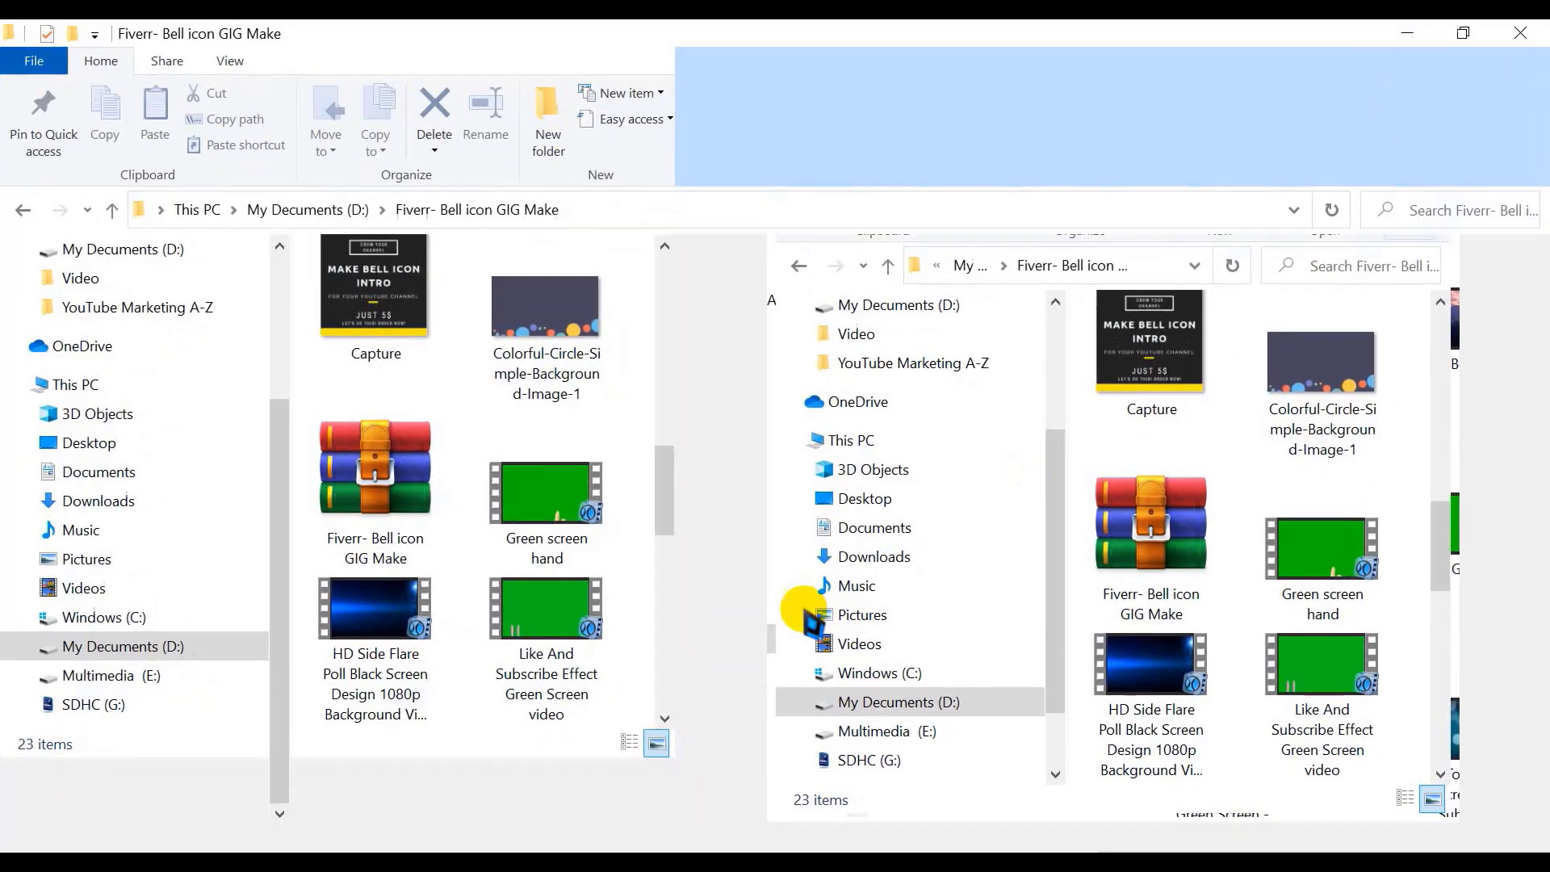
Step: Reopen the Fiverr- Bell icon GIG Make folder from D: in a smaller window and examine its full file list over Camtasia
{"action": "left_click", "coordinate": [110, 210]}
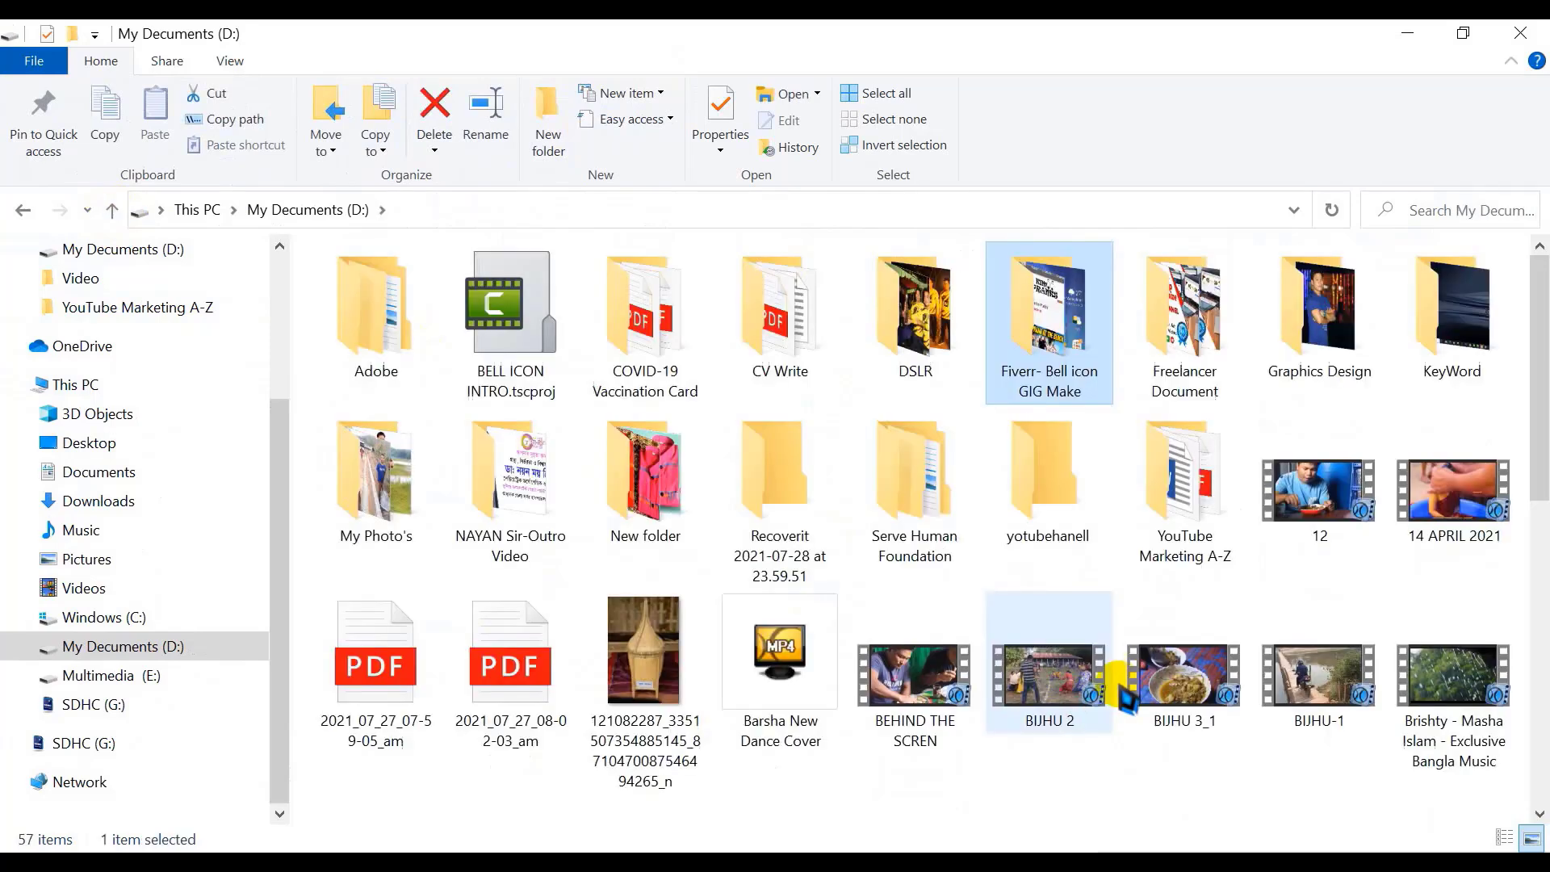
{"action": "left_click", "coordinate": [1108, 791]}
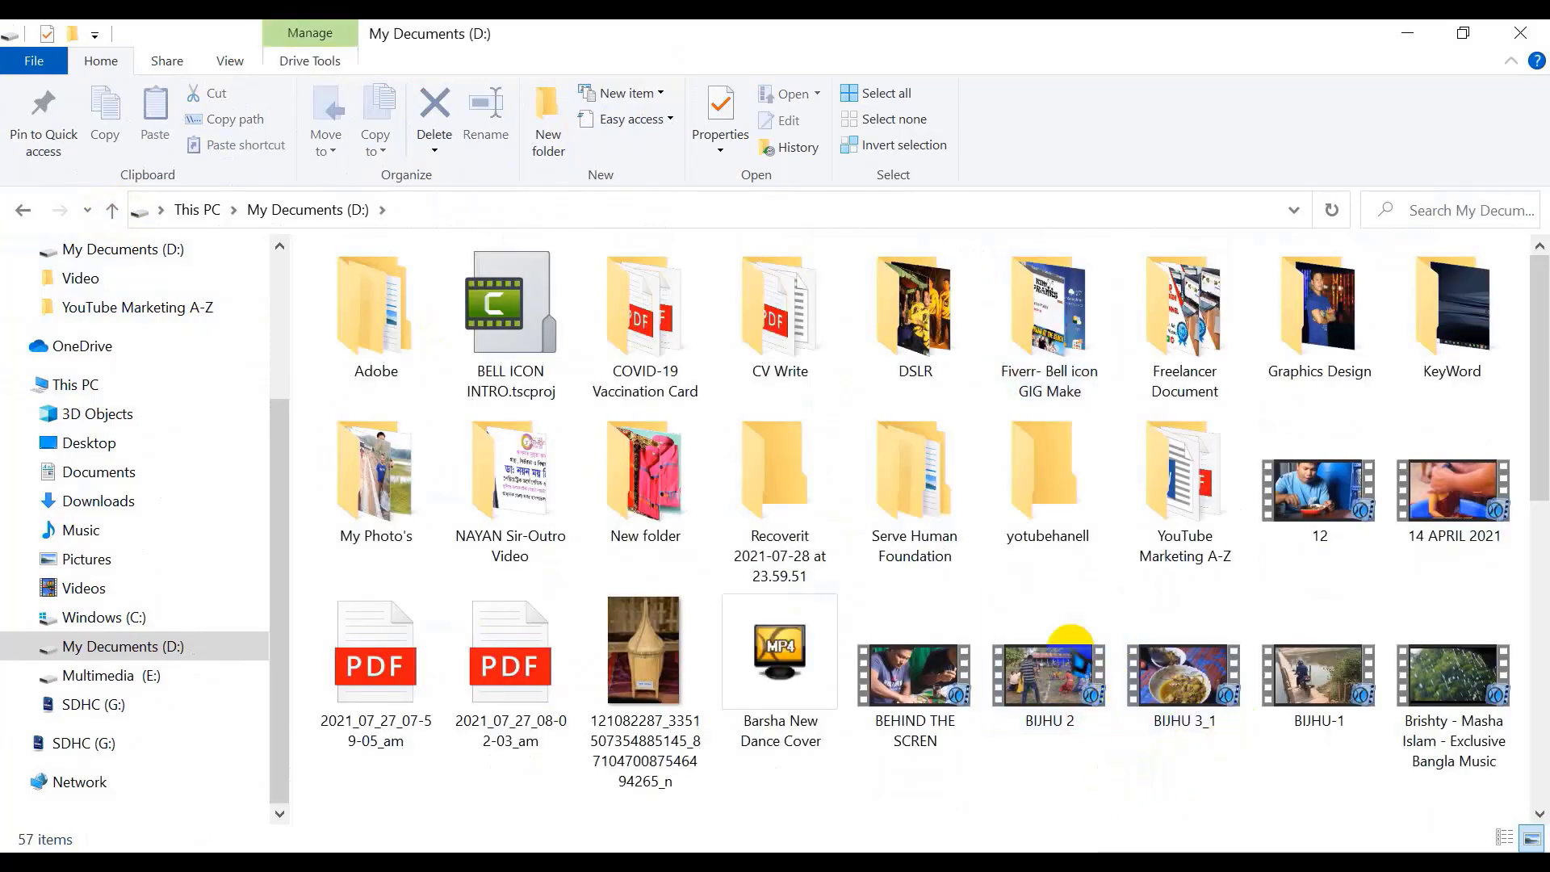
{"action": "double_click", "coordinate": [1059, 354]}
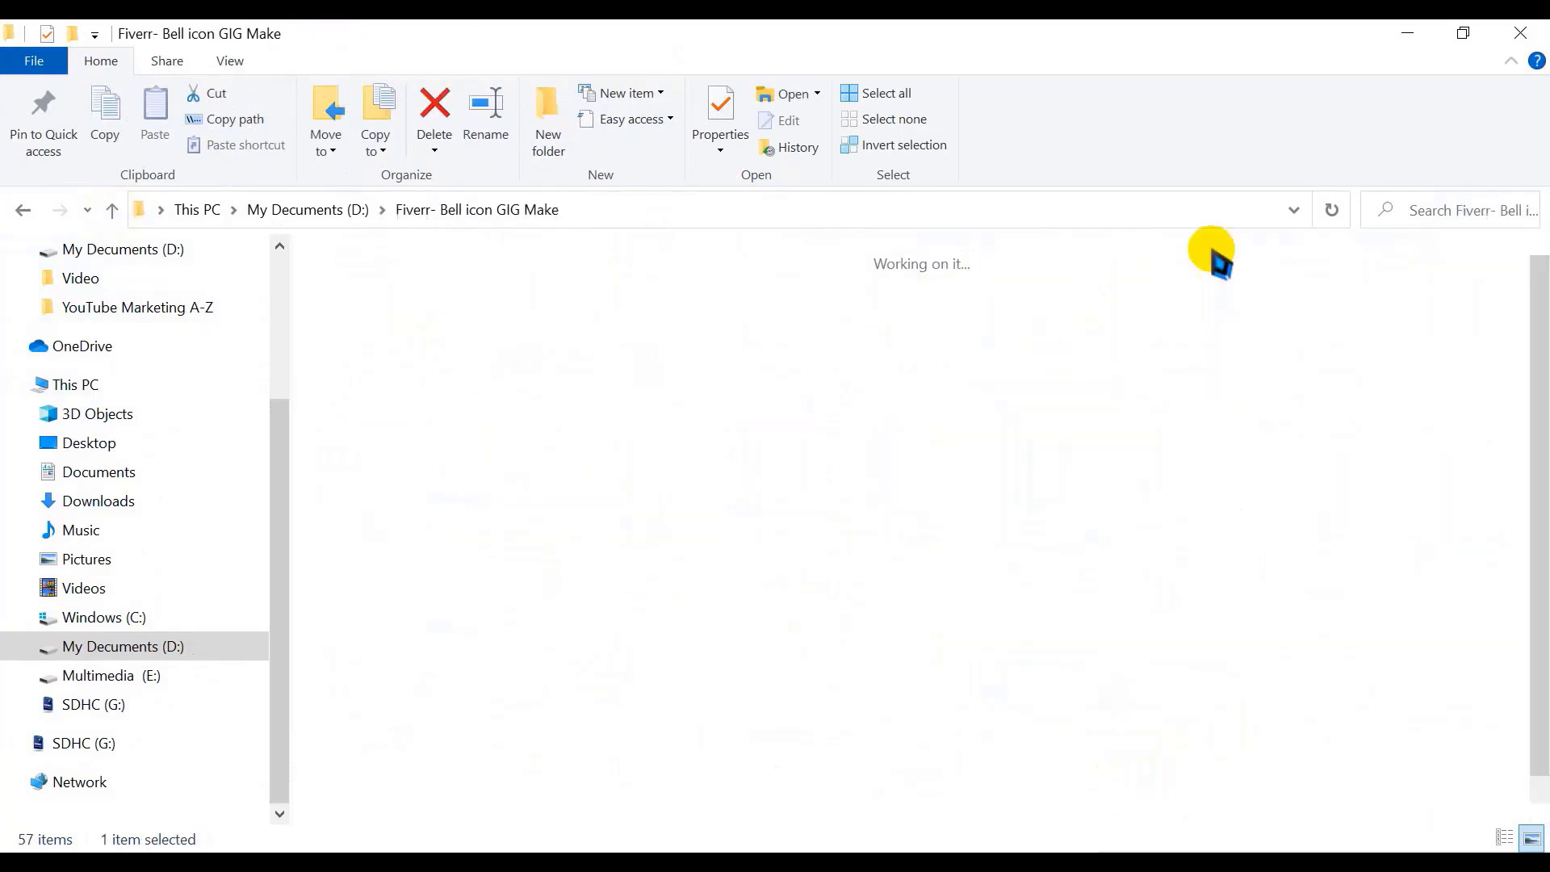
{"action": "left_click", "coordinate": [1465, 35]}
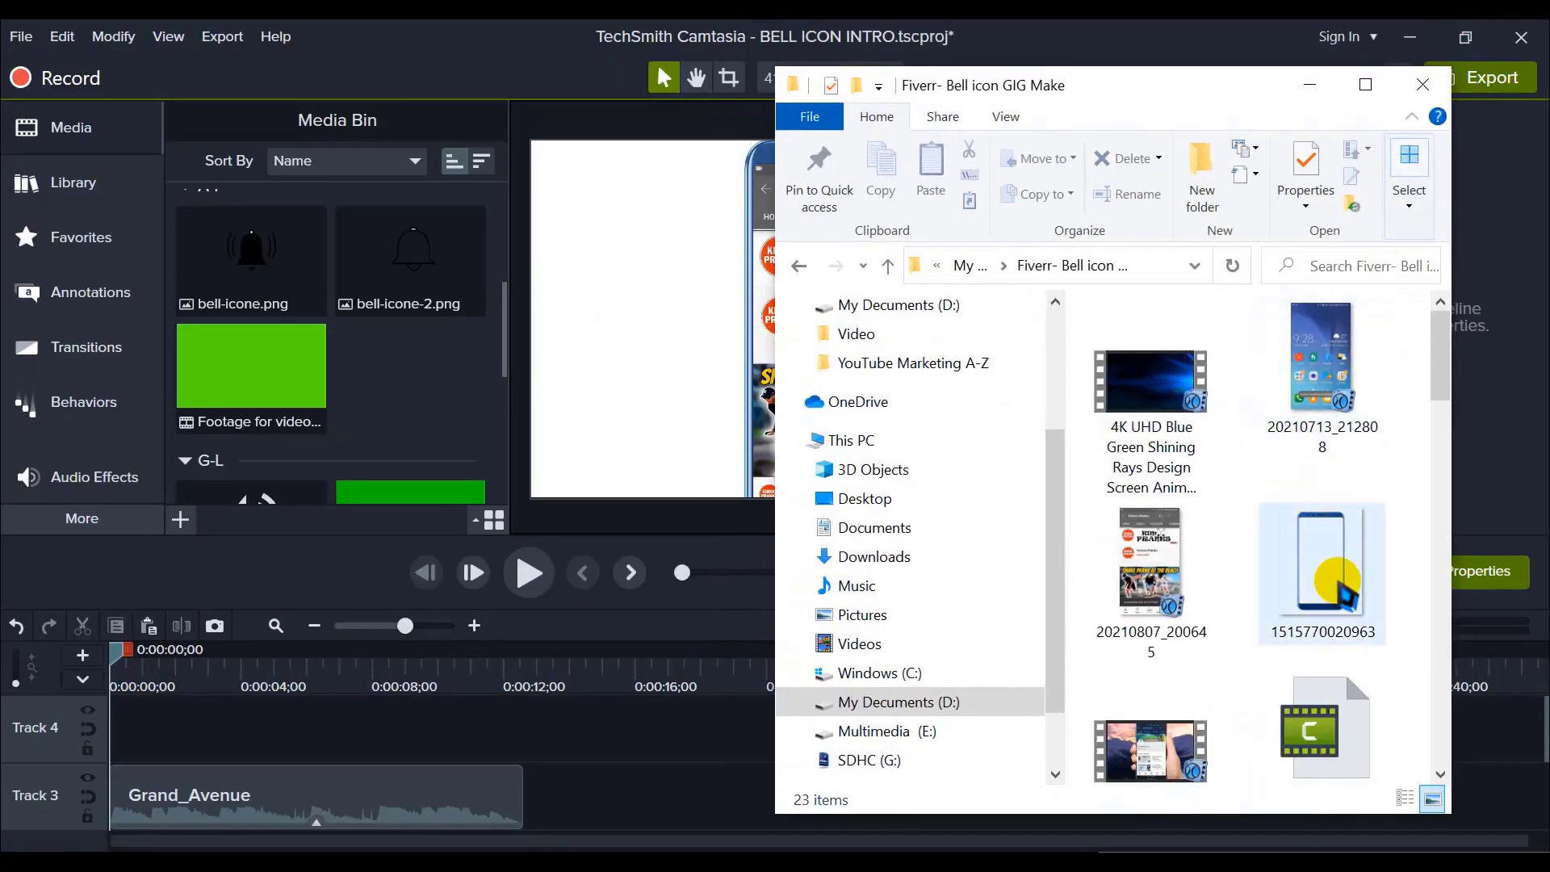
{"action": "scroll", "coordinate": [1356, 589], "scroll_direction": "down", "scroll_amount": 10}
{"action": "scroll", "coordinate": [1361, 650], "scroll_direction": "up", "scroll_amount": 10}
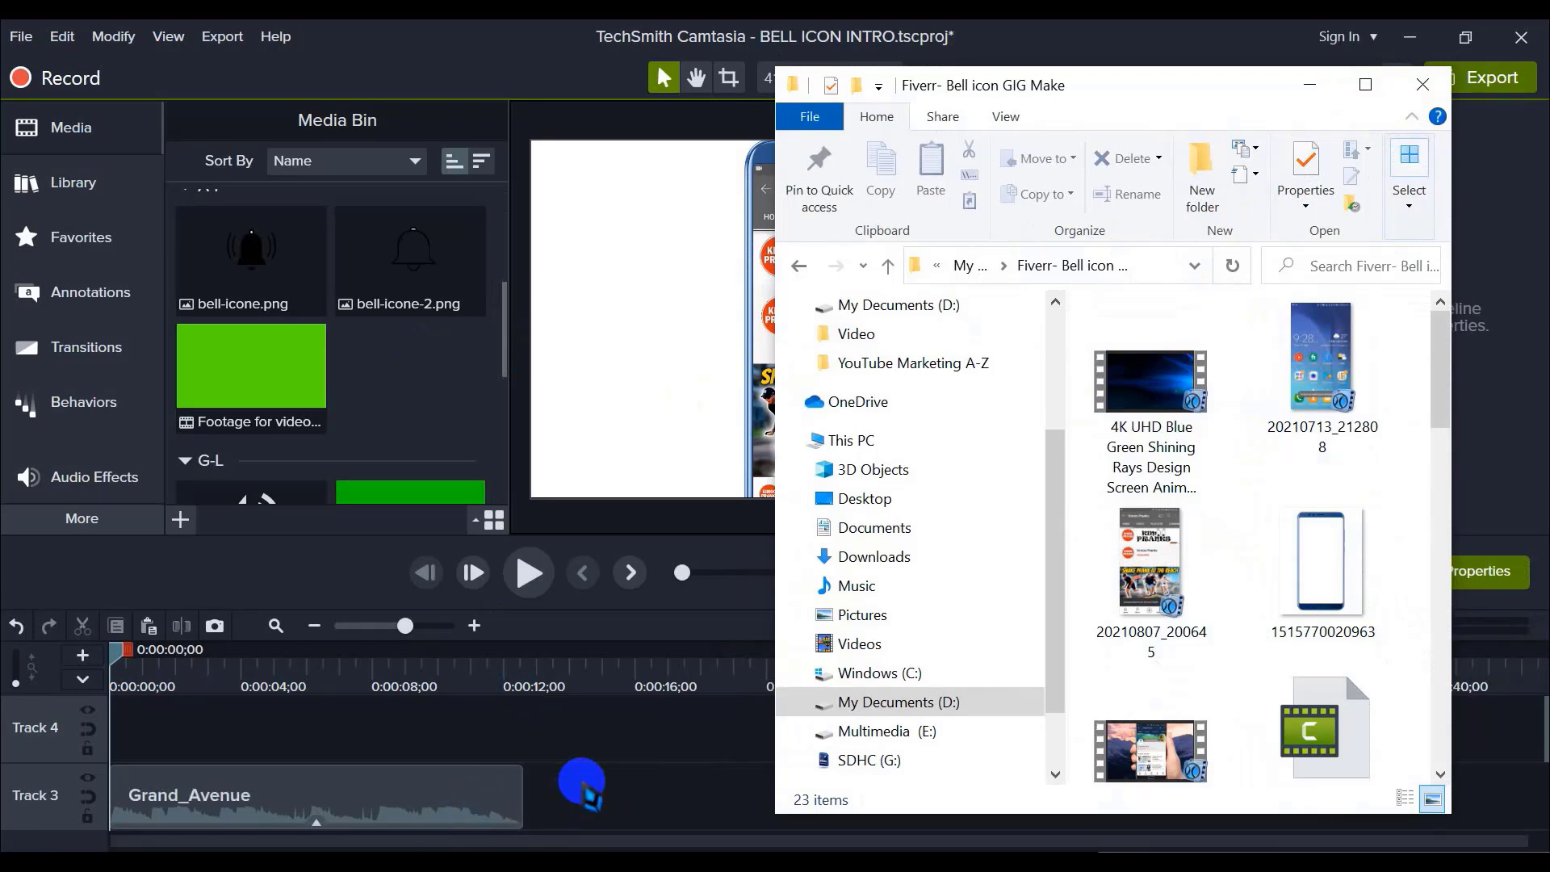
Step: View the archiving options for the Fiverr- Bell icon GIG Make folder on D:, dismiss them, and open the folder
{"action": "left_click", "coordinate": [1366, 85]}
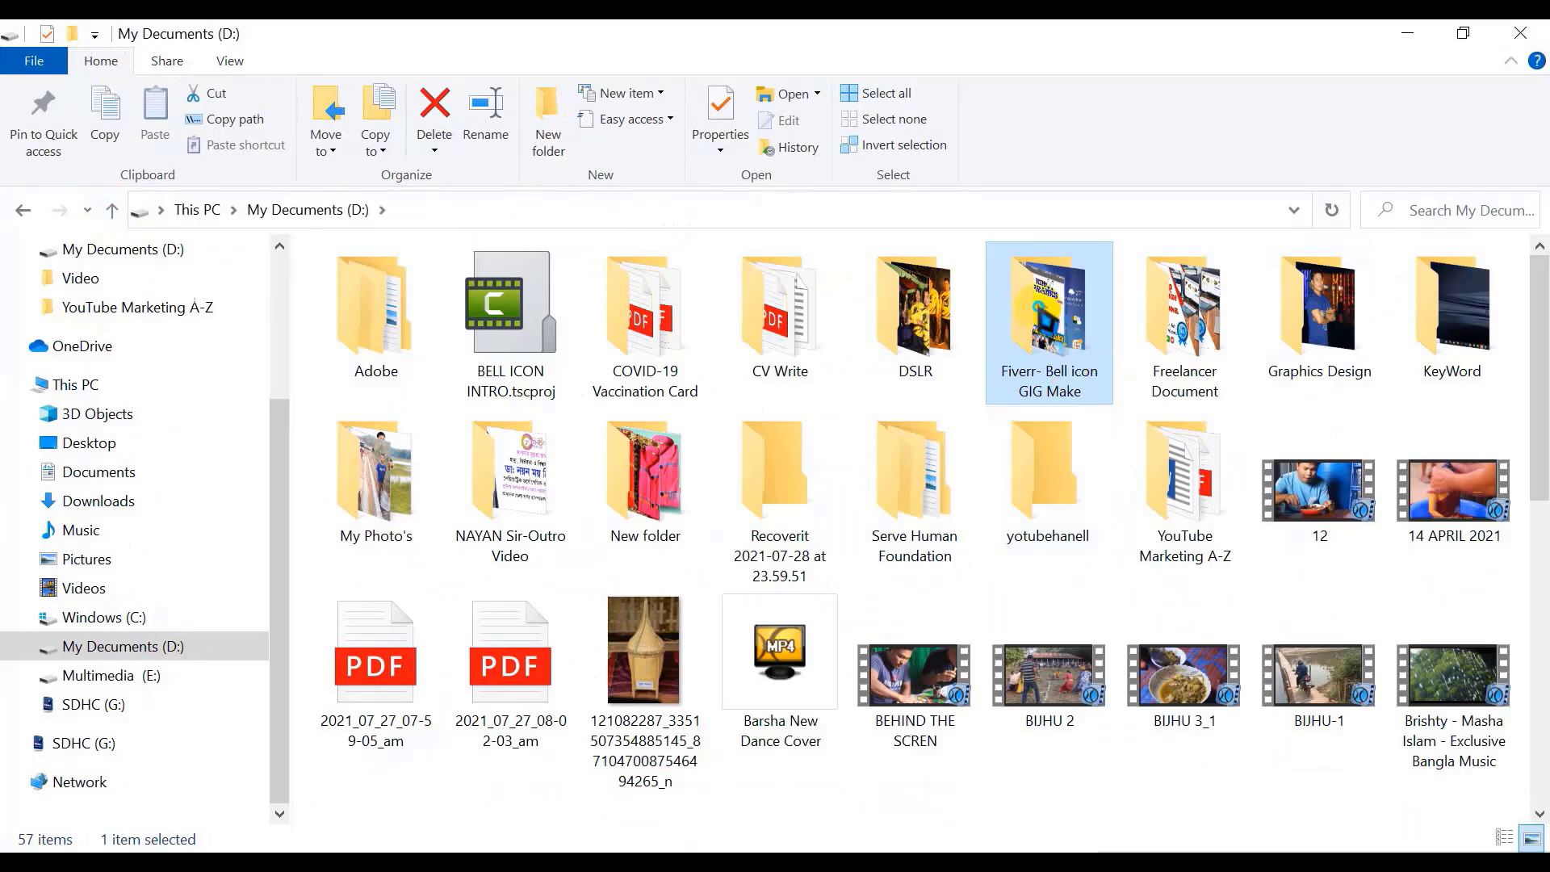
{"action": "right_click", "coordinate": [1040, 331]}
{"action": "mouse_move", "coordinate": [1068, 650]}
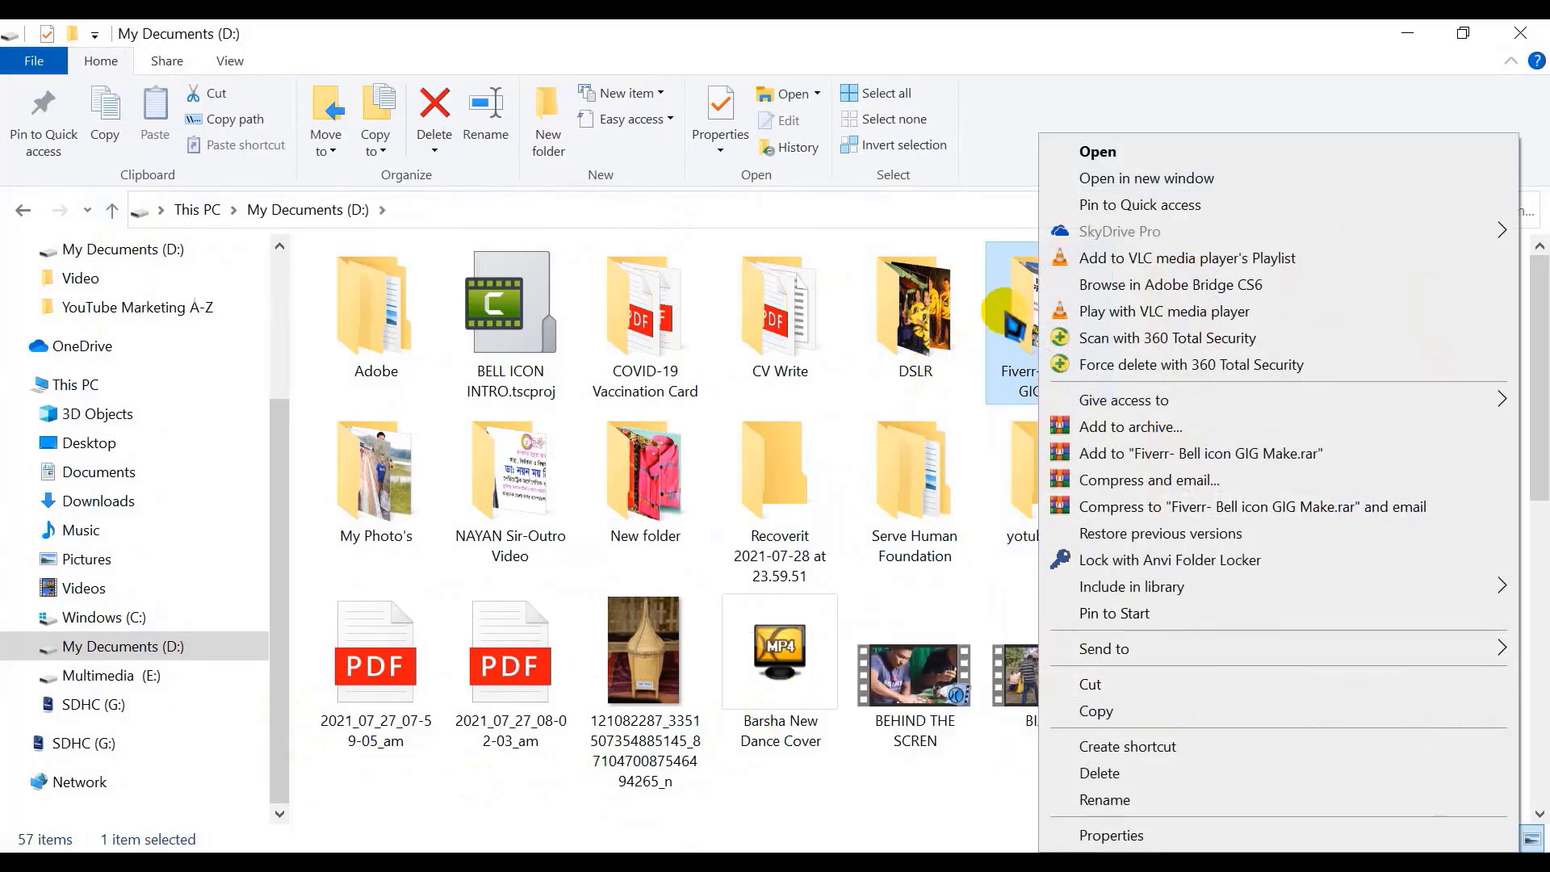
{"action": "left_click", "coordinate": [517, 301]}
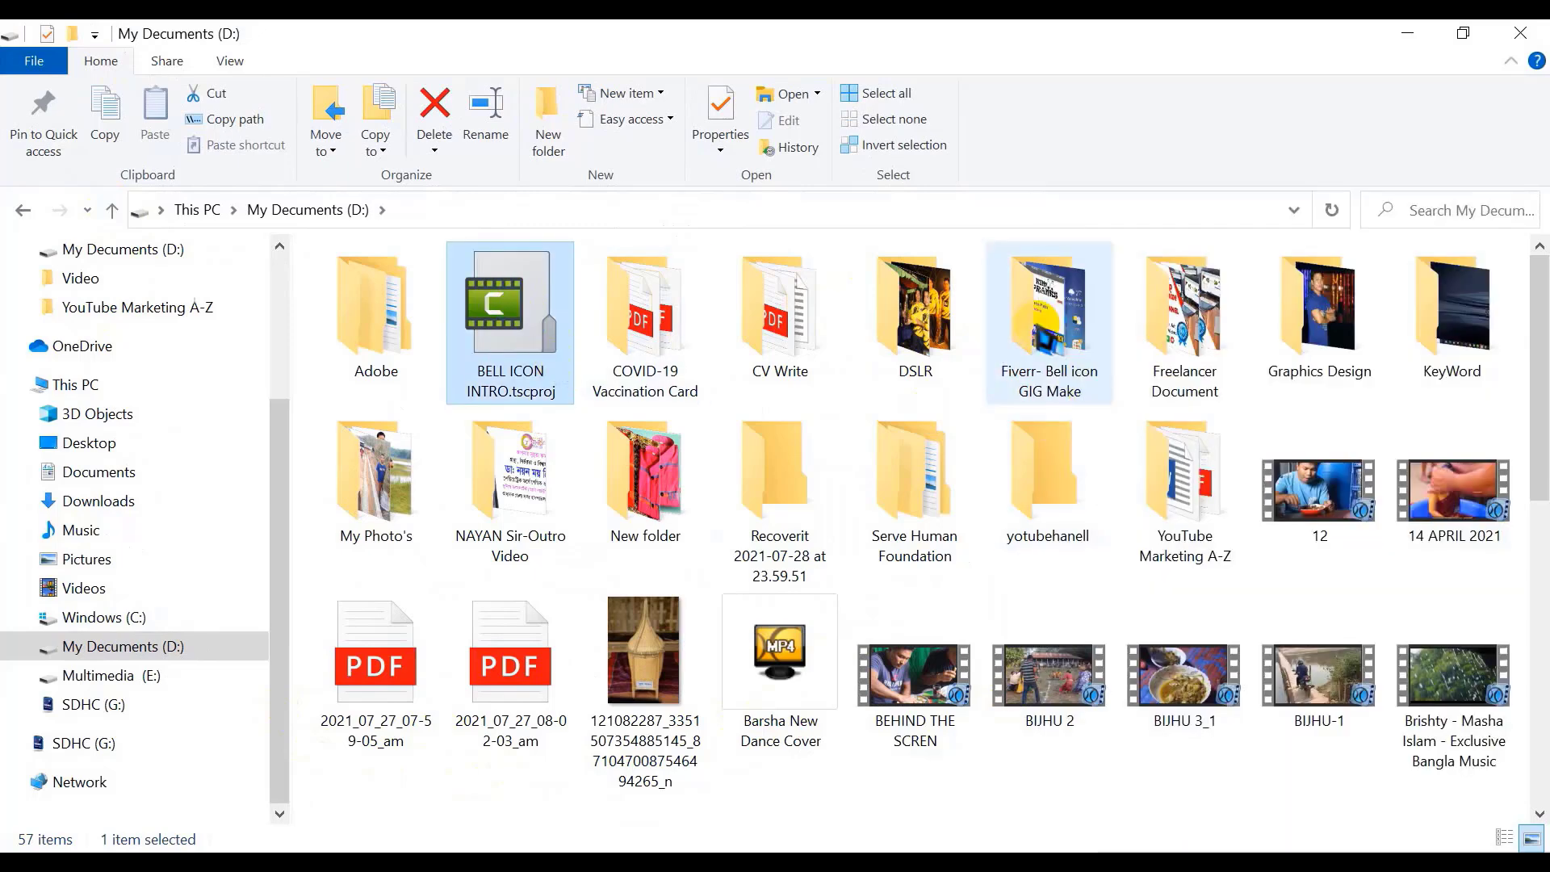
{"action": "double_click", "coordinate": [1042, 319]}
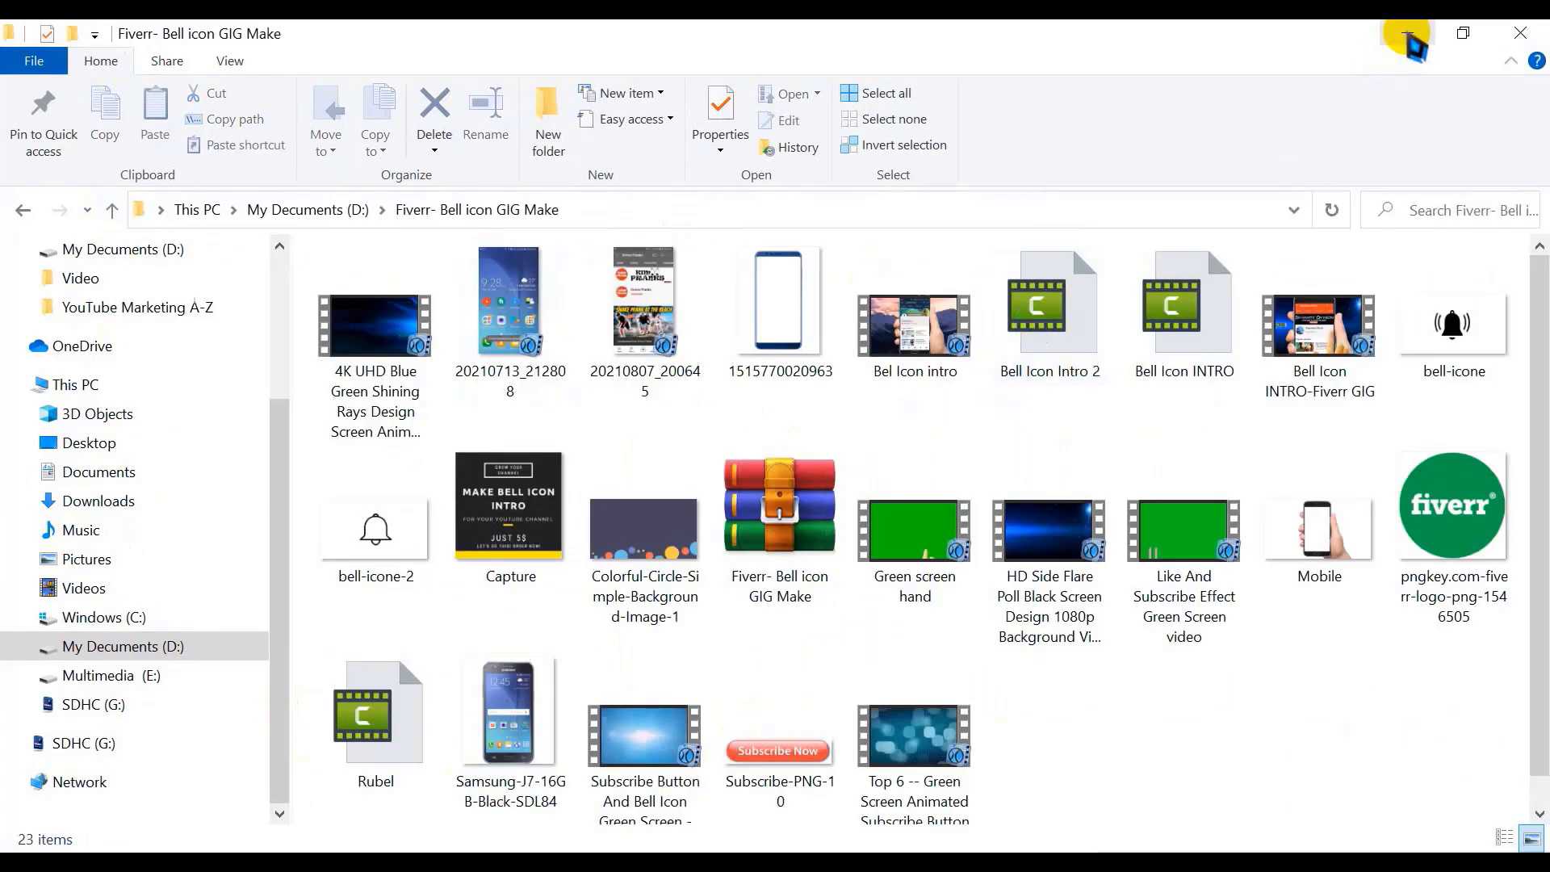
Step: Go to the BELL ICON INTRO folder on E: and check its video subfolder and the BELL ICON INTRO archive
{"action": "left_click", "coordinate": [1408, 34]}
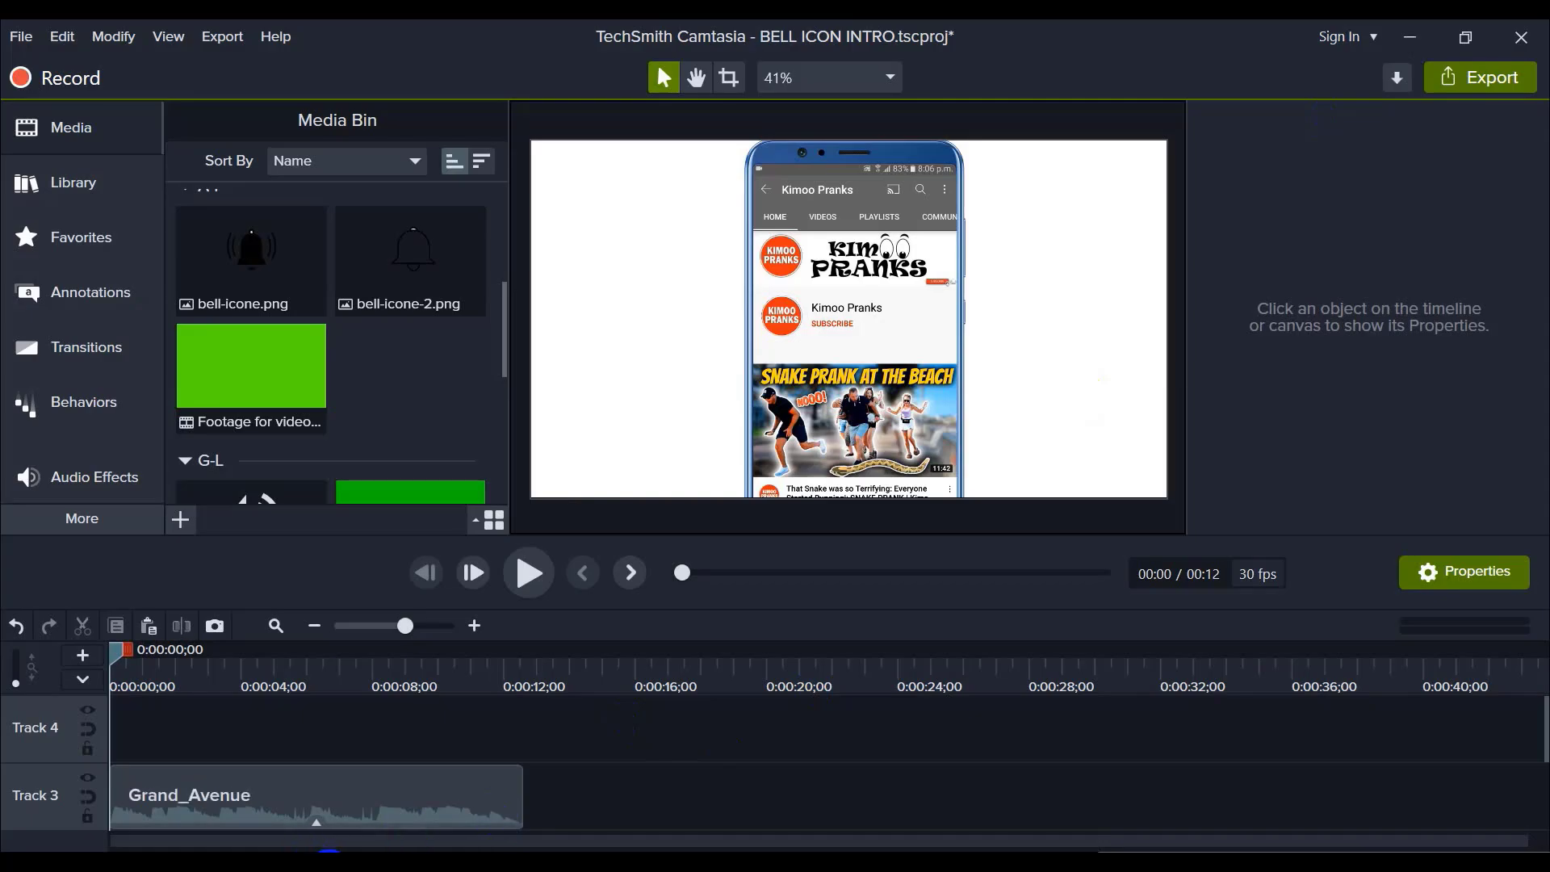
{"action": "key", "text": "alt+Tab"}
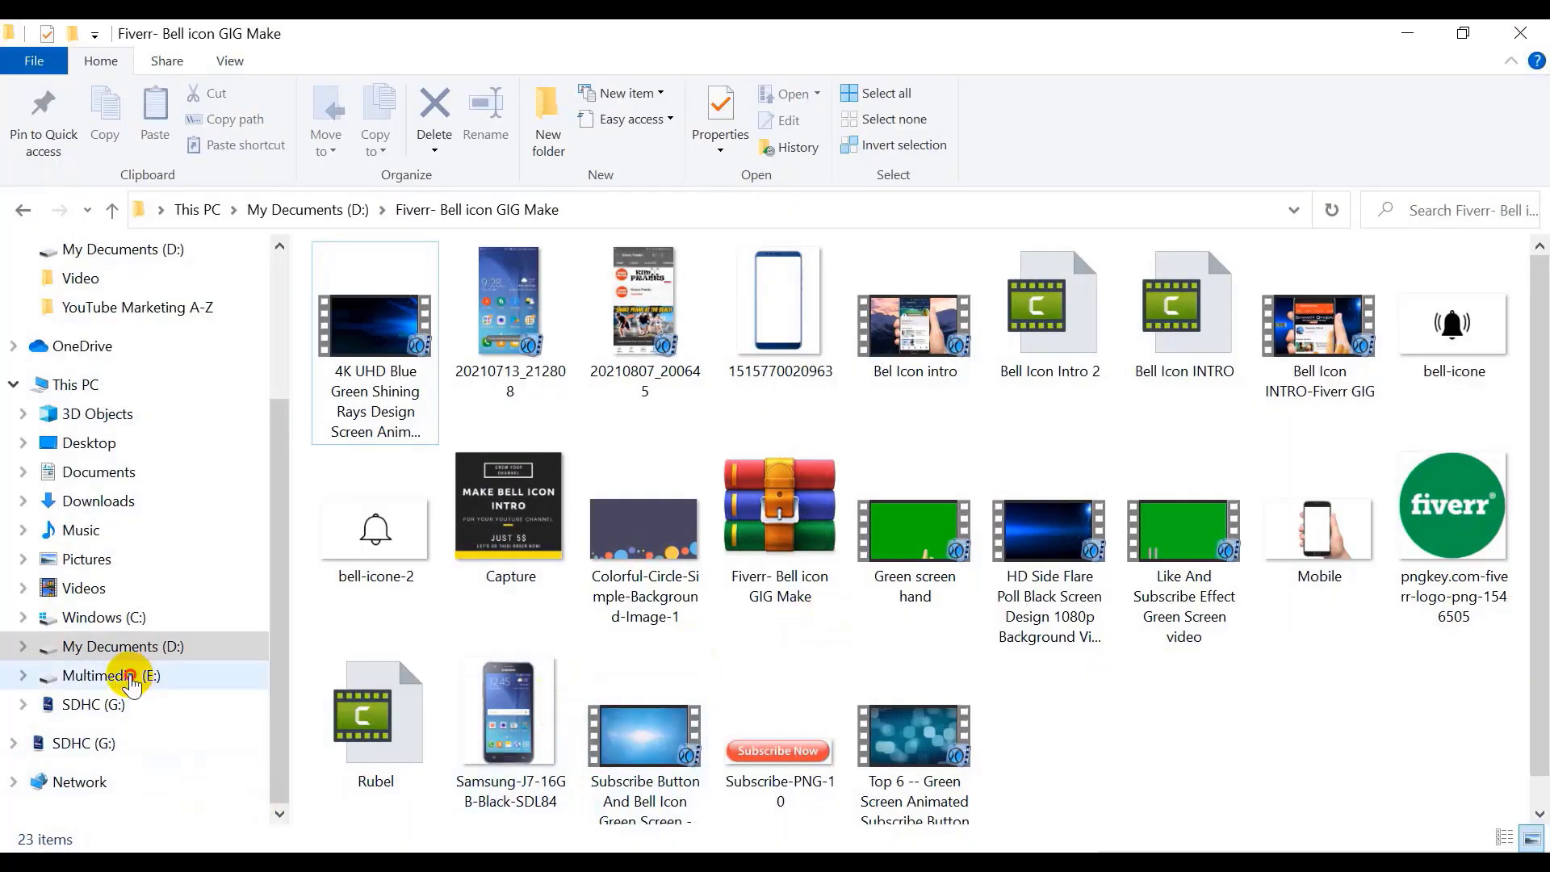
{"action": "left_click", "coordinate": [131, 682]}
{"action": "double_click", "coordinate": [1401, 363]}
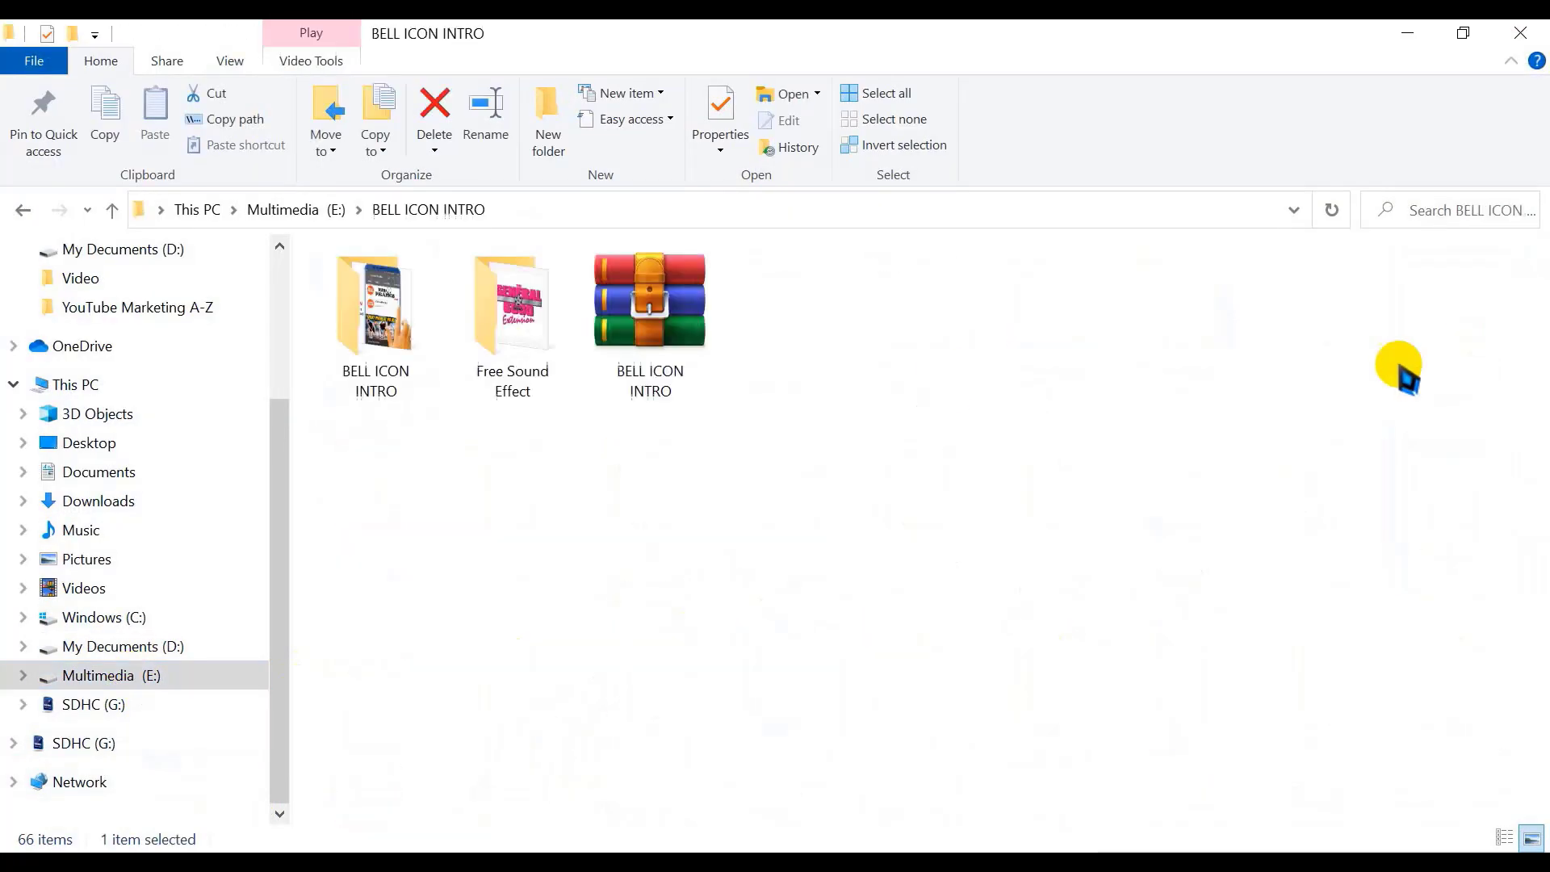
{"action": "left_click", "coordinate": [647, 317]}
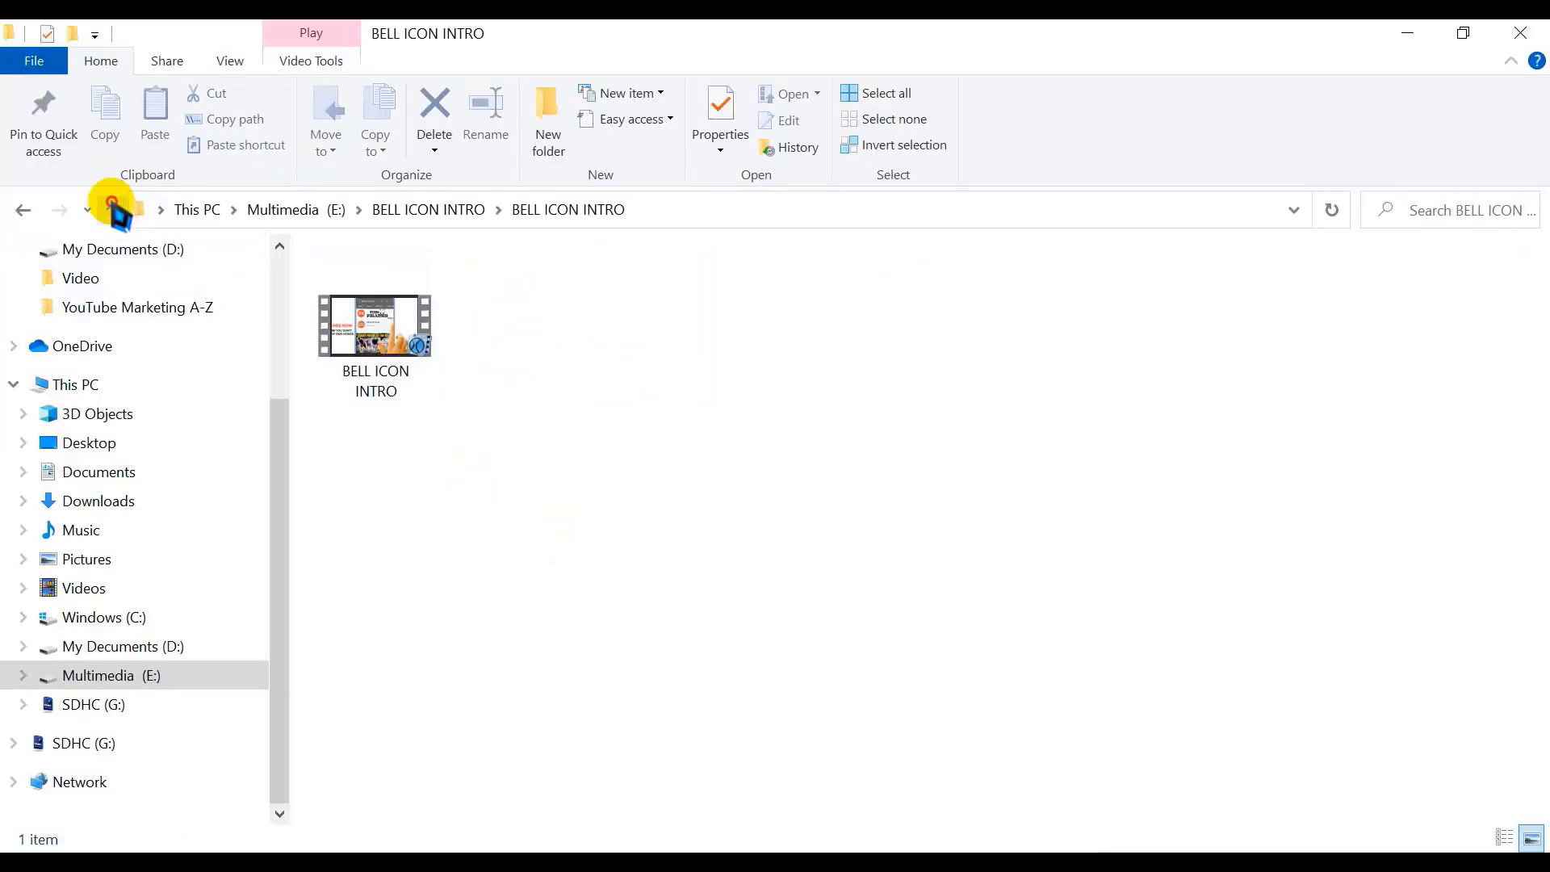
{"action": "left_click", "coordinate": [112, 209]}
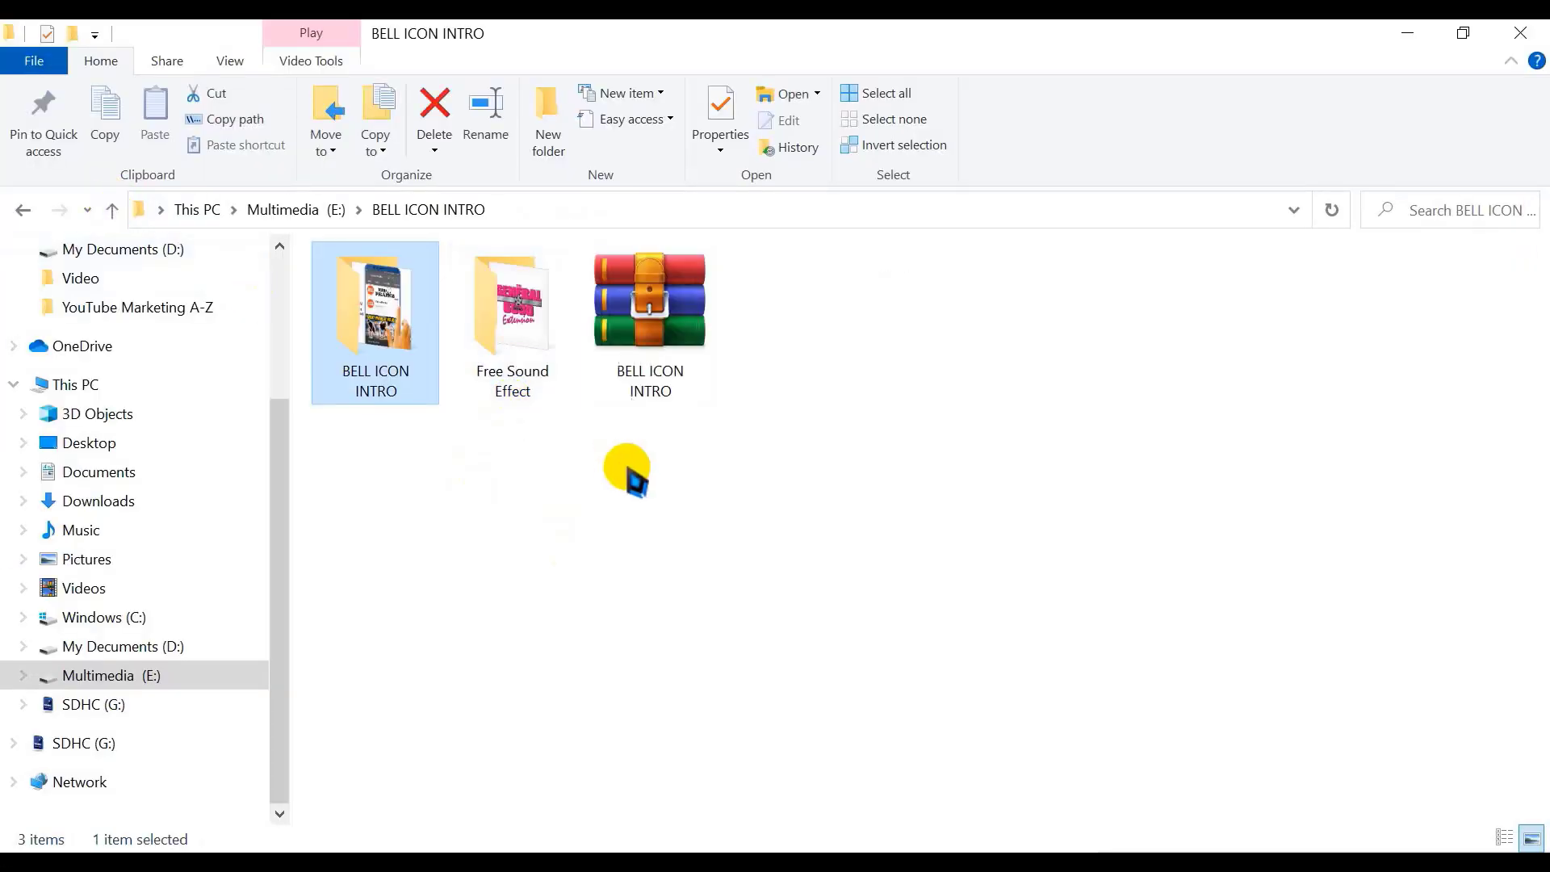
{"action": "left_click", "coordinate": [660, 379]}
{"action": "left_click", "coordinate": [658, 464]}
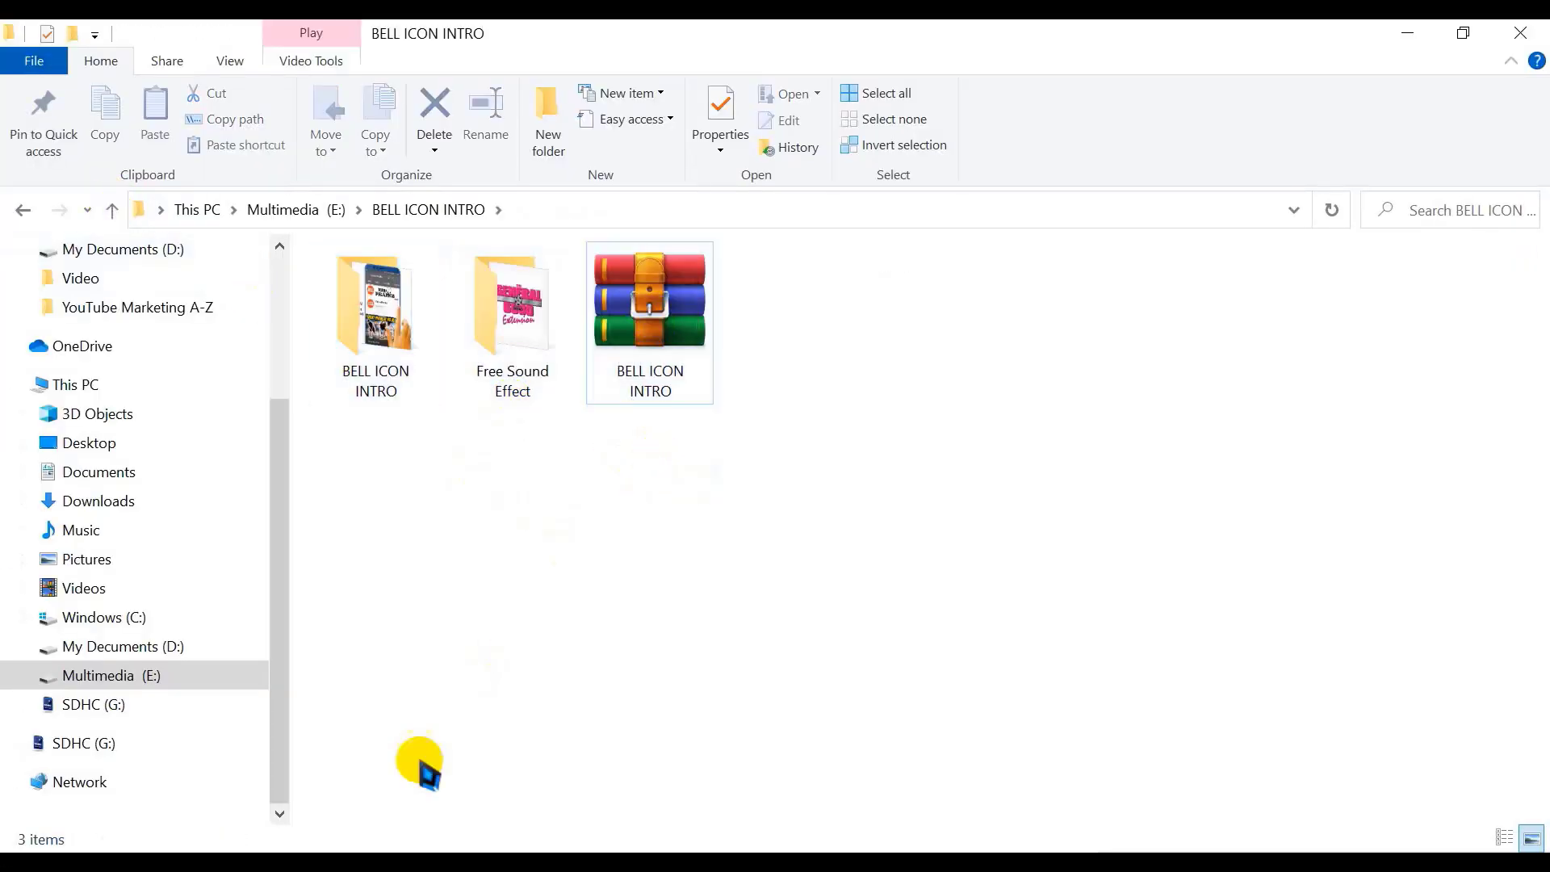
Step: Switch to the Fiverr order page in the browser and open the form for delivering the completed work
{"action": "mouse_move", "coordinate": [292, 848]}
{"action": "left_click", "coordinate": [185, 742]}
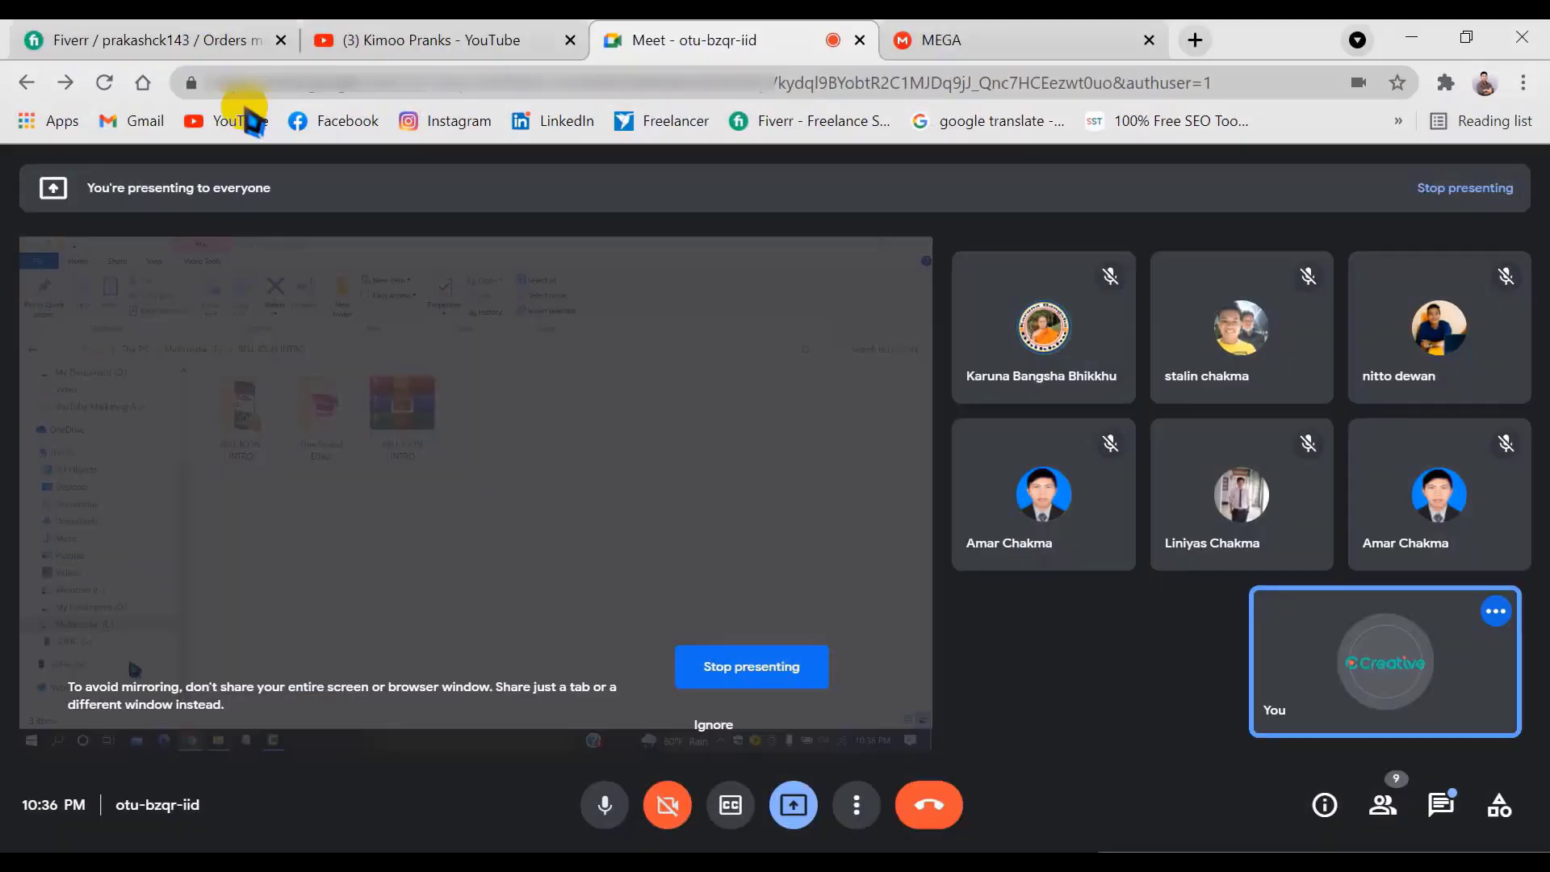
{"action": "left_click", "coordinate": [138, 40]}
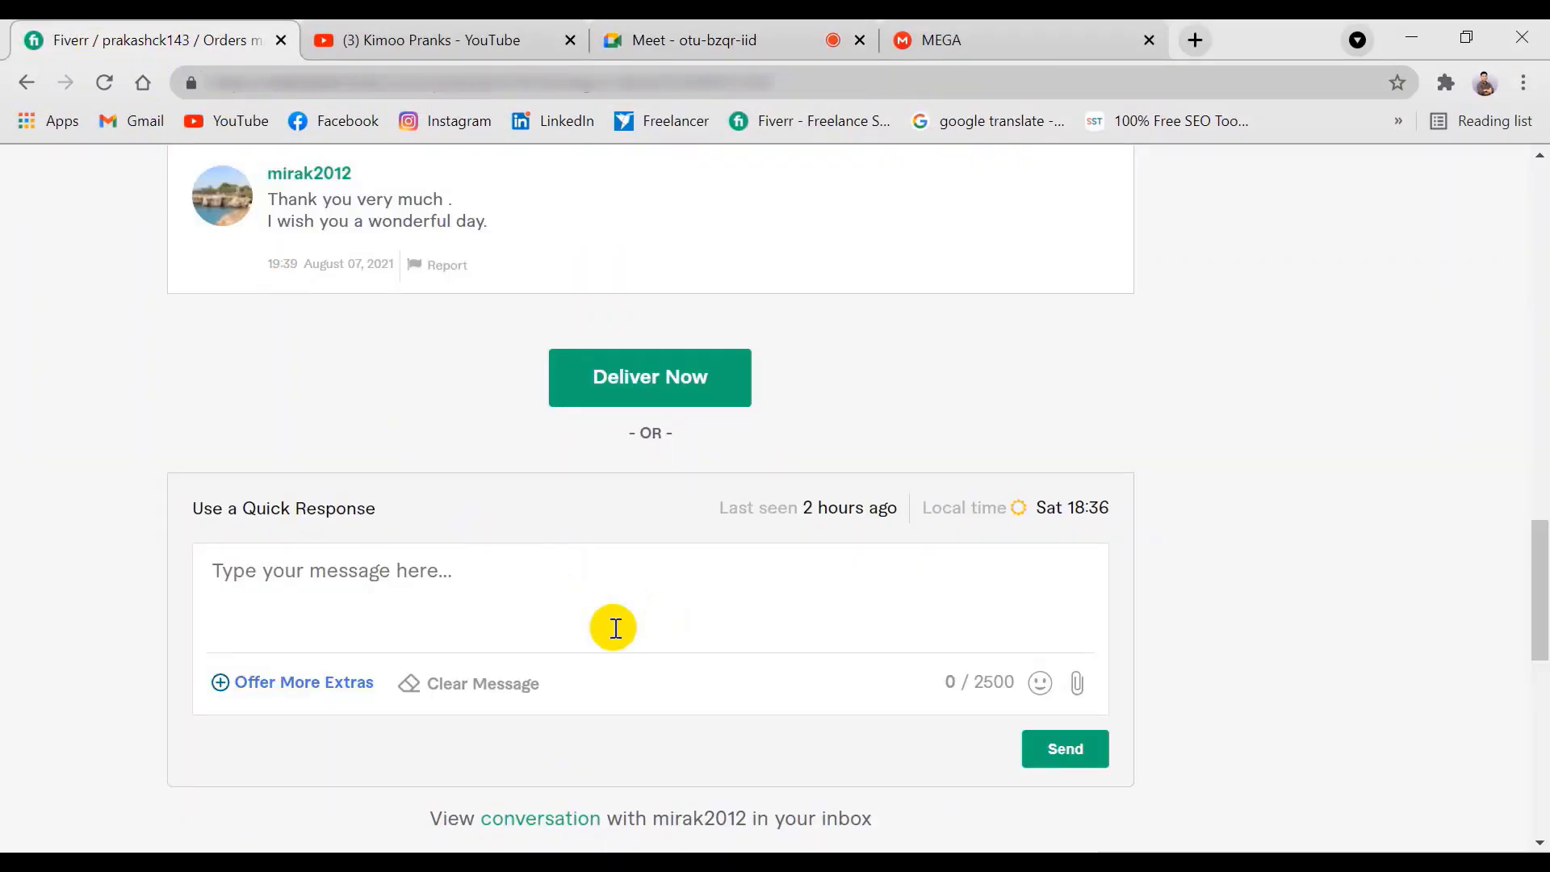
{"action": "left_click", "coordinate": [435, 579]}
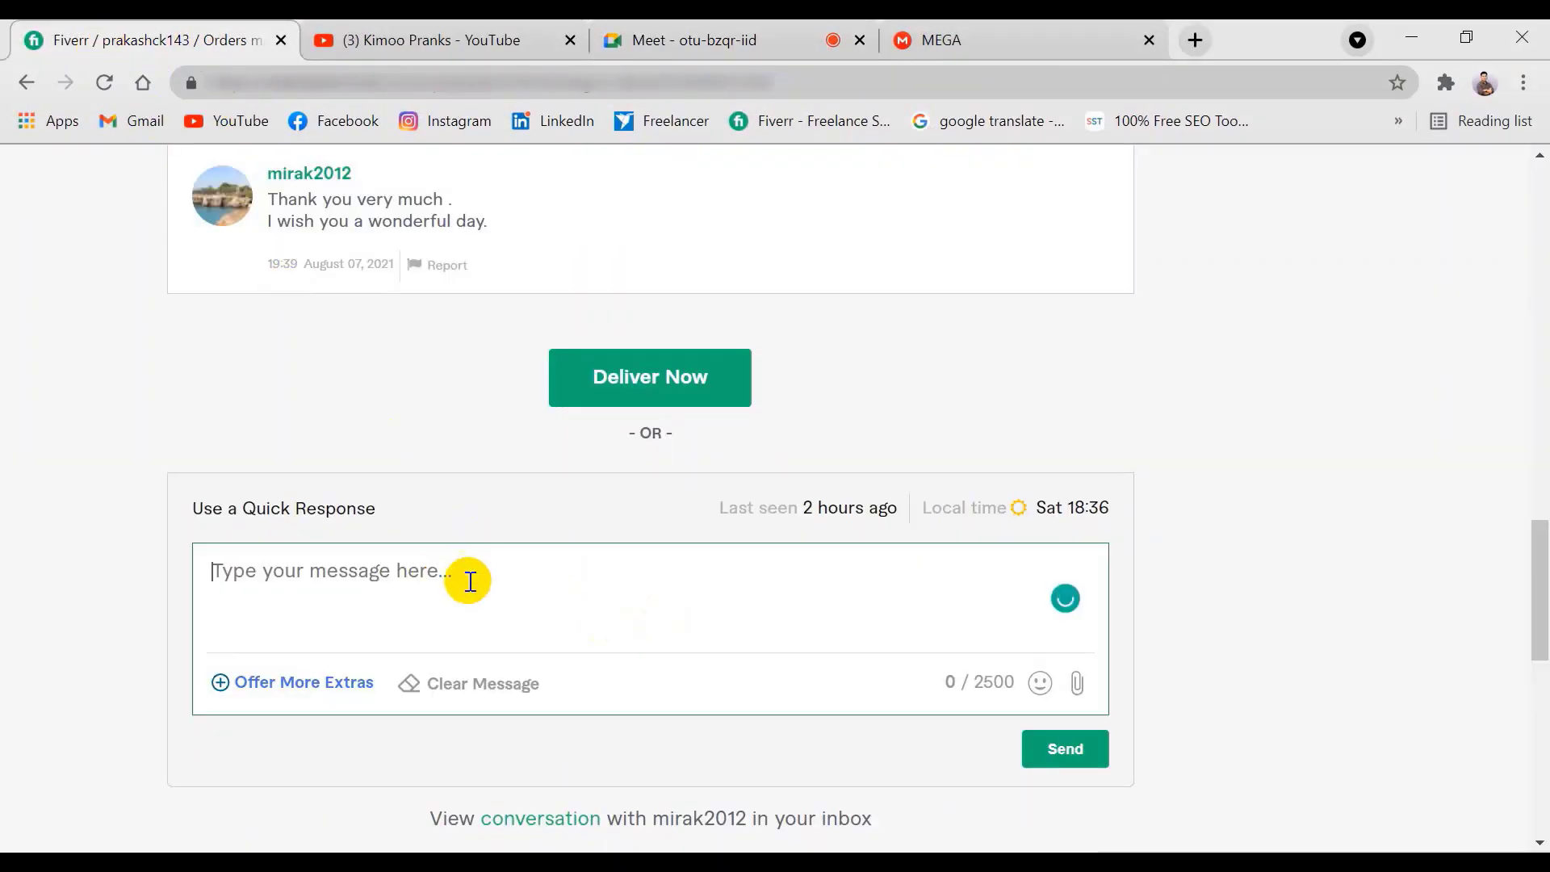
{"action": "left_click", "coordinate": [644, 394]}
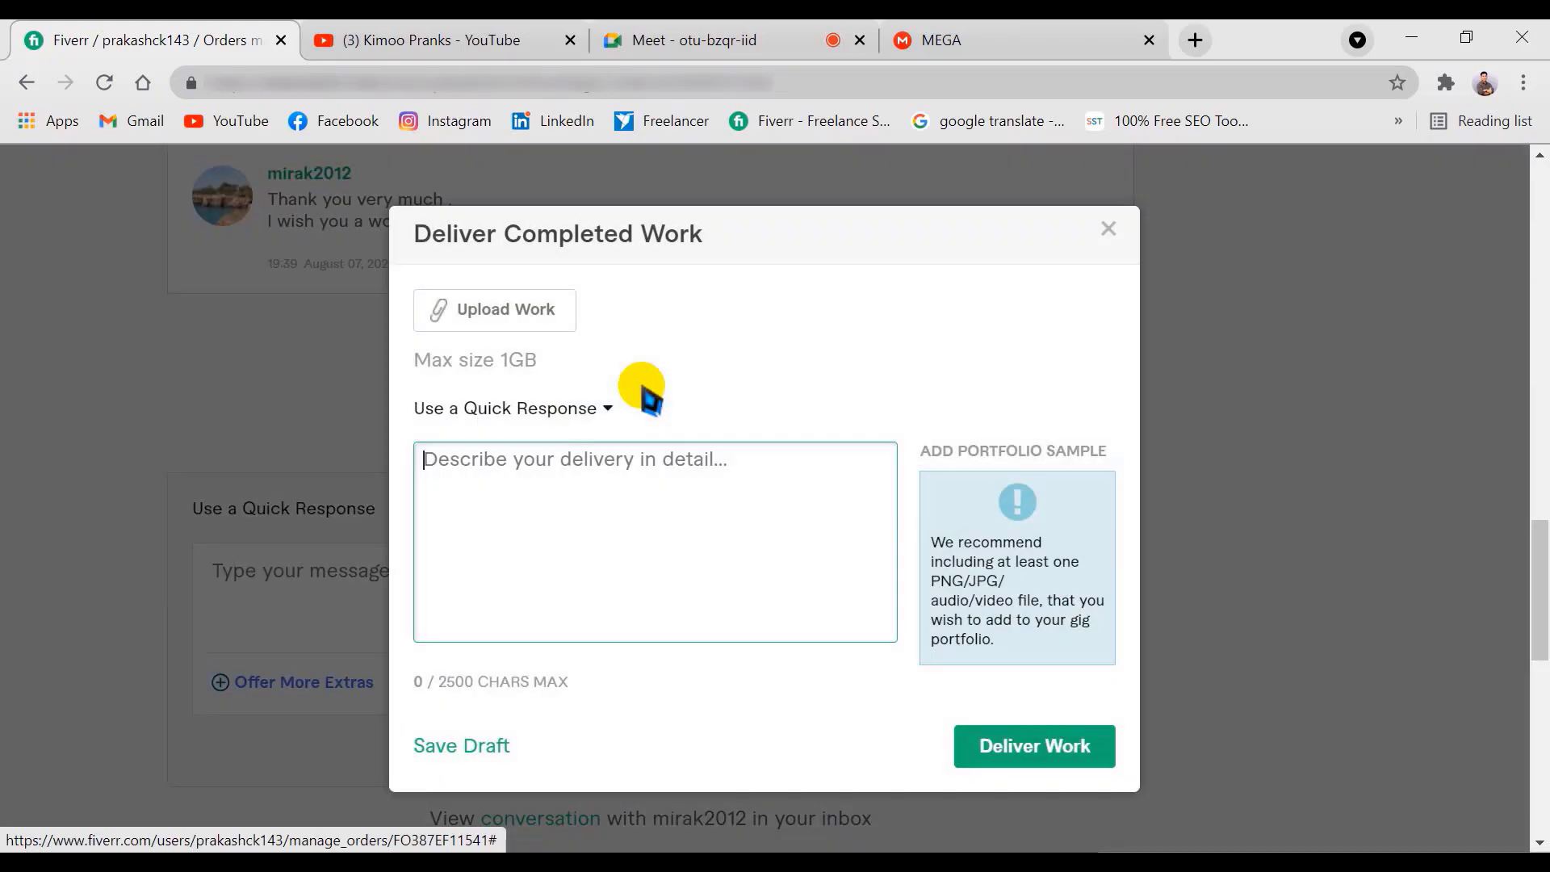
Step: Upload the BELL ICON INTRO archive from the BELL ICON INTRO folder on E: to the order delivery
{"action": "left_click", "coordinate": [525, 312]}
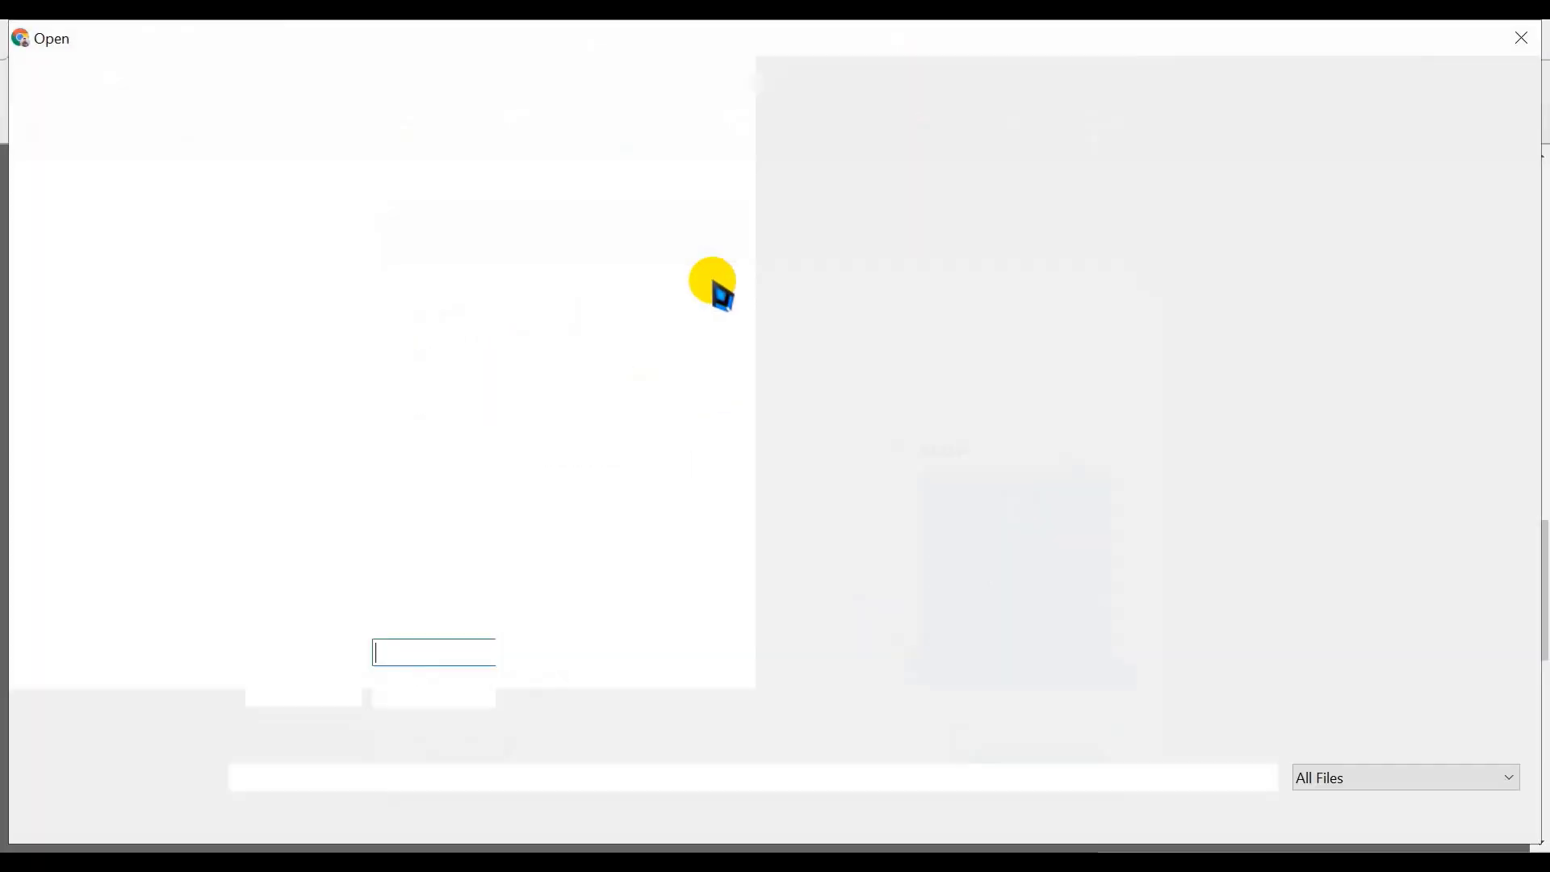
{"action": "left_click", "coordinate": [145, 671]}
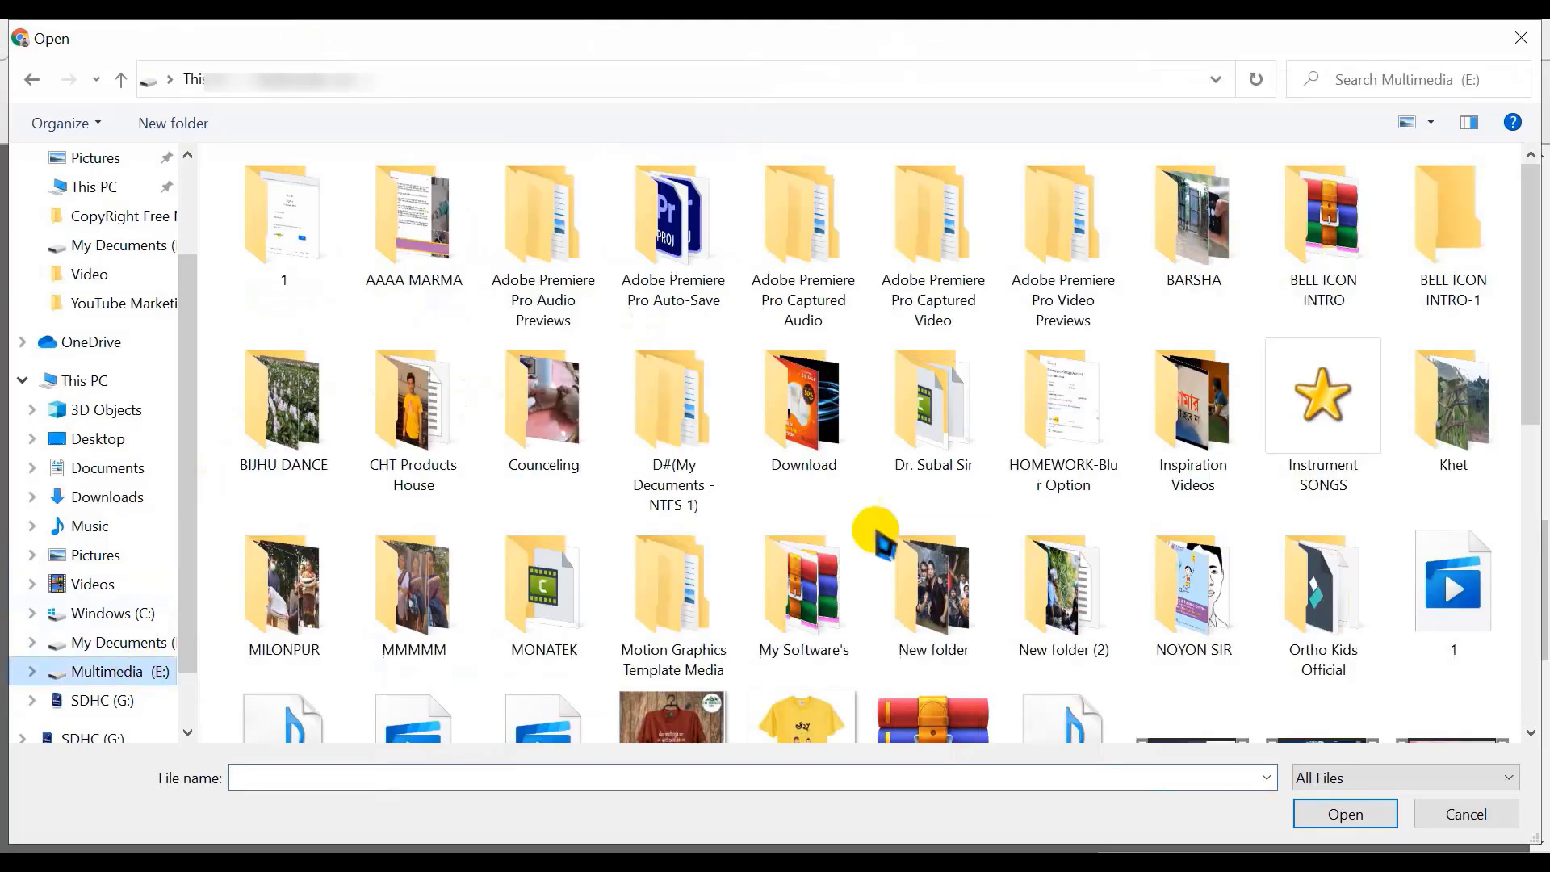
{"action": "left_click", "coordinate": [1450, 263]}
{"action": "double_click", "coordinate": [1325, 226]}
{"action": "left_click", "coordinate": [581, 222]}
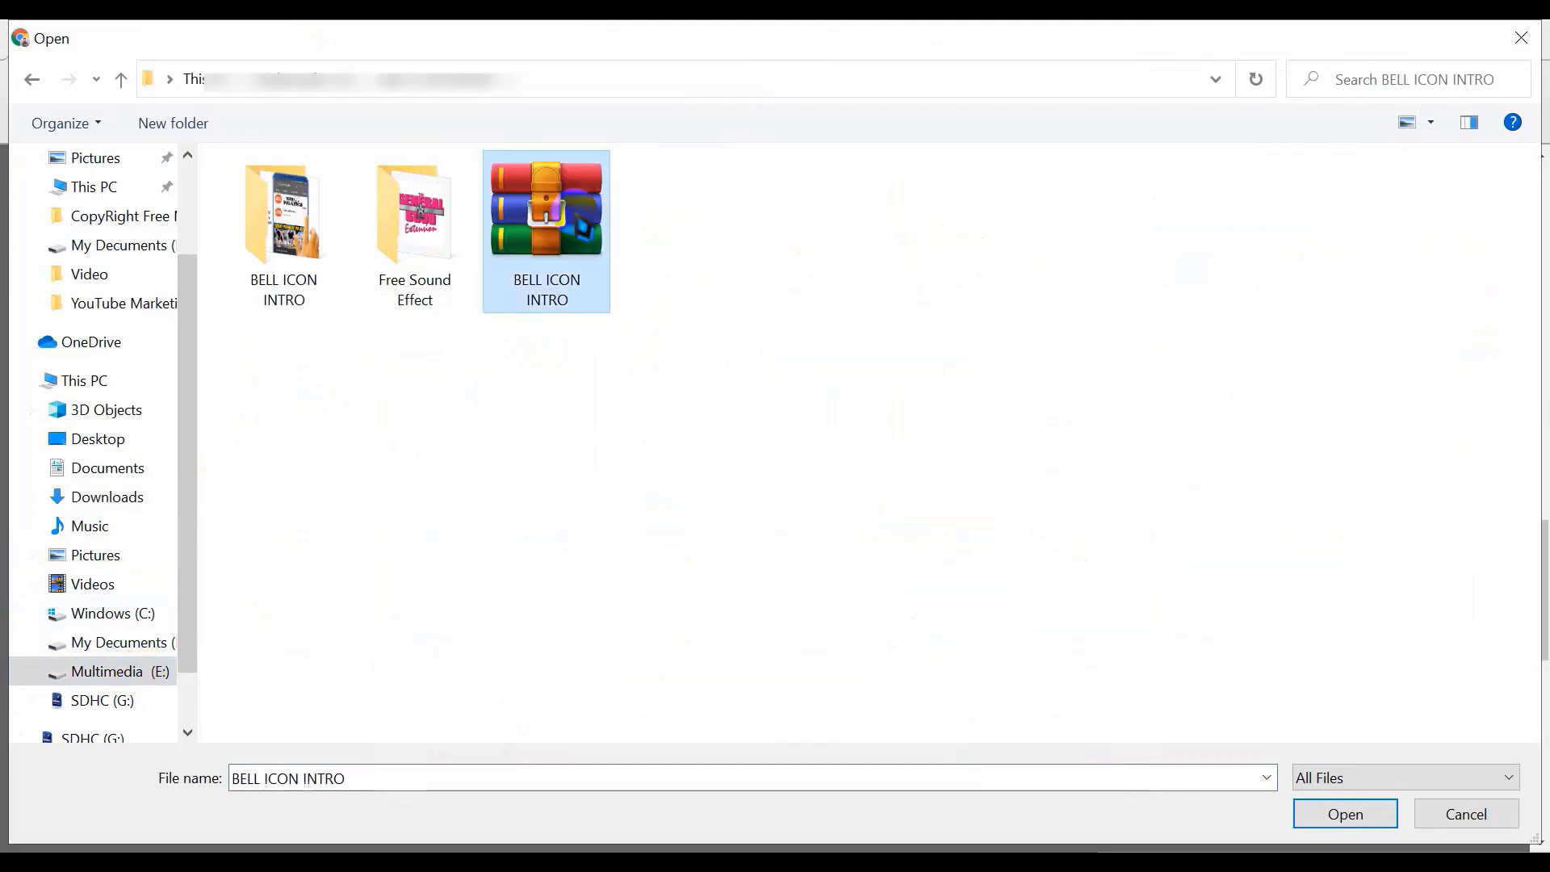
{"action": "left_click", "coordinate": [1367, 817]}
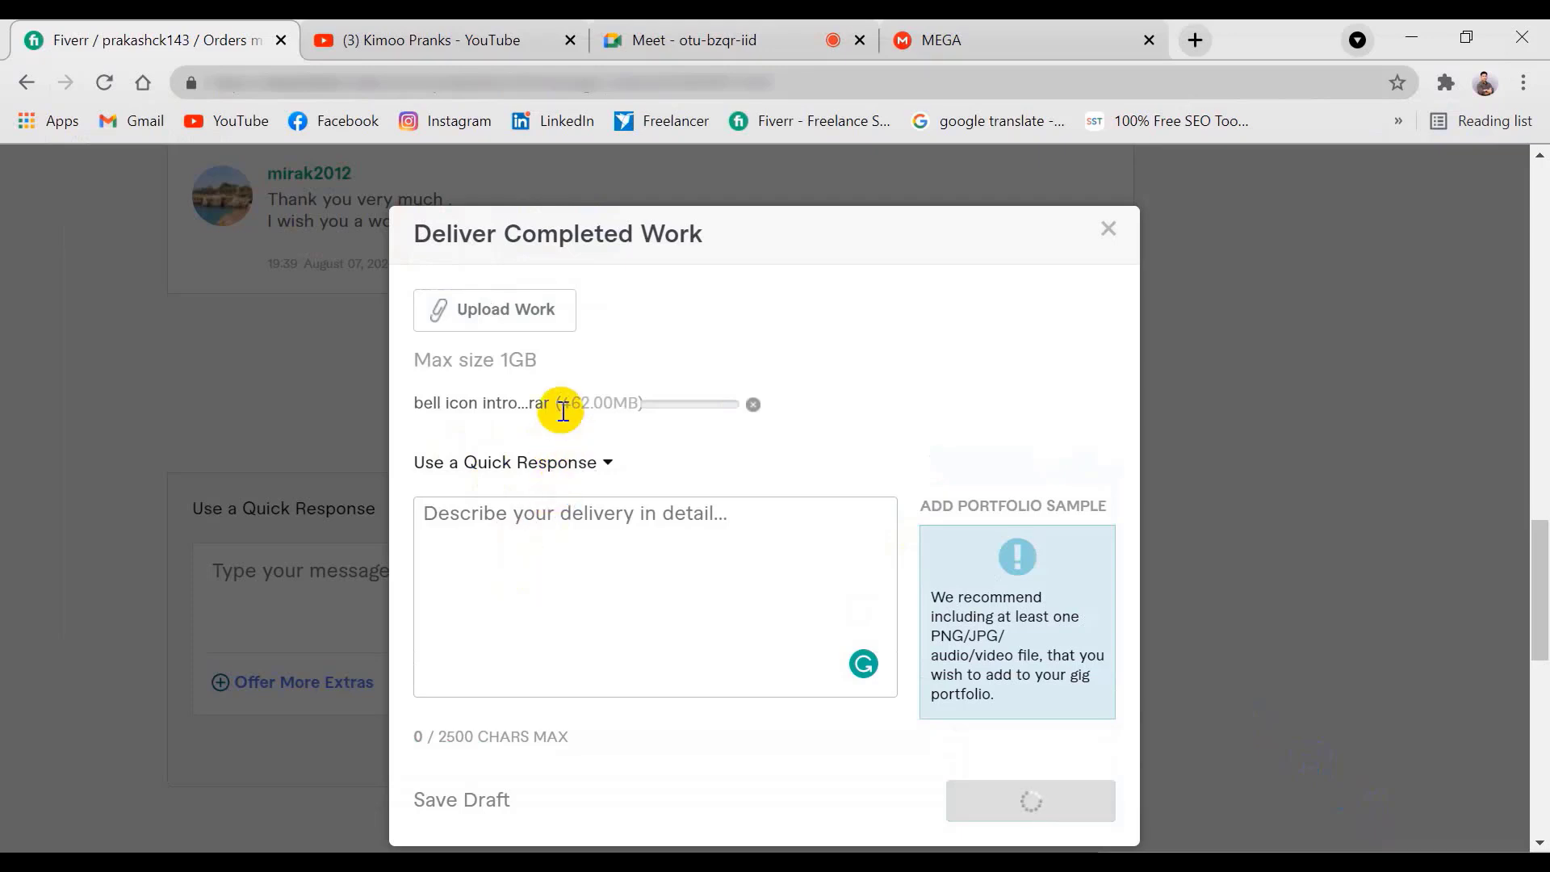
Step: Examine the delivery form, including the archive's upload progress, the description field and the portfolio sample note
{"action": "scroll", "coordinate": [480, 620], "scroll_direction": "down", "scroll_amount": 2}
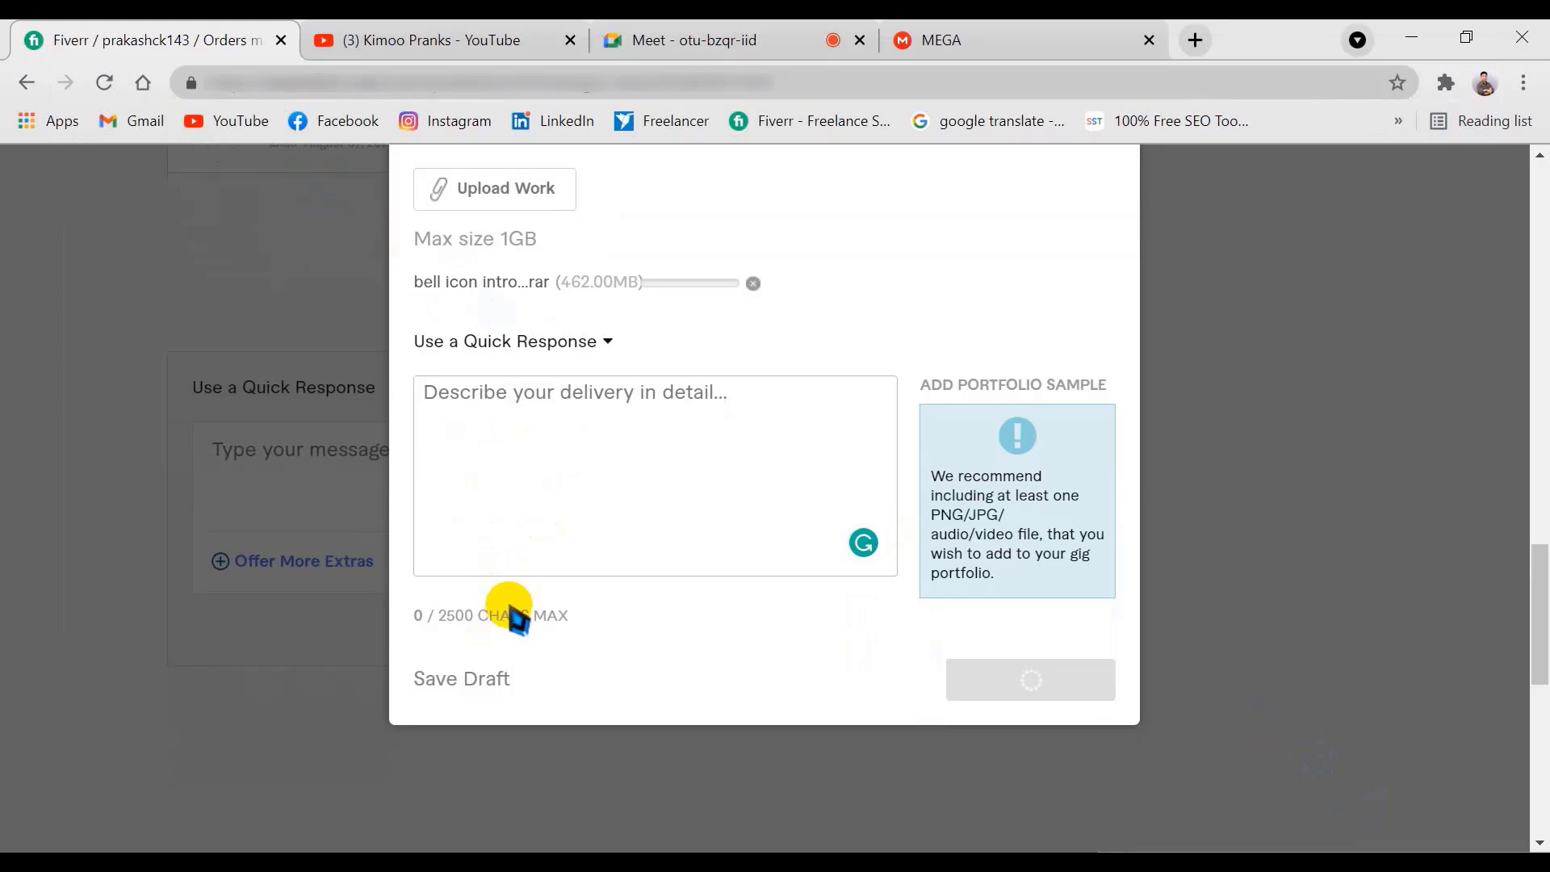
{"action": "scroll", "coordinate": [667, 536], "scroll_direction": "up", "scroll_amount": 2}
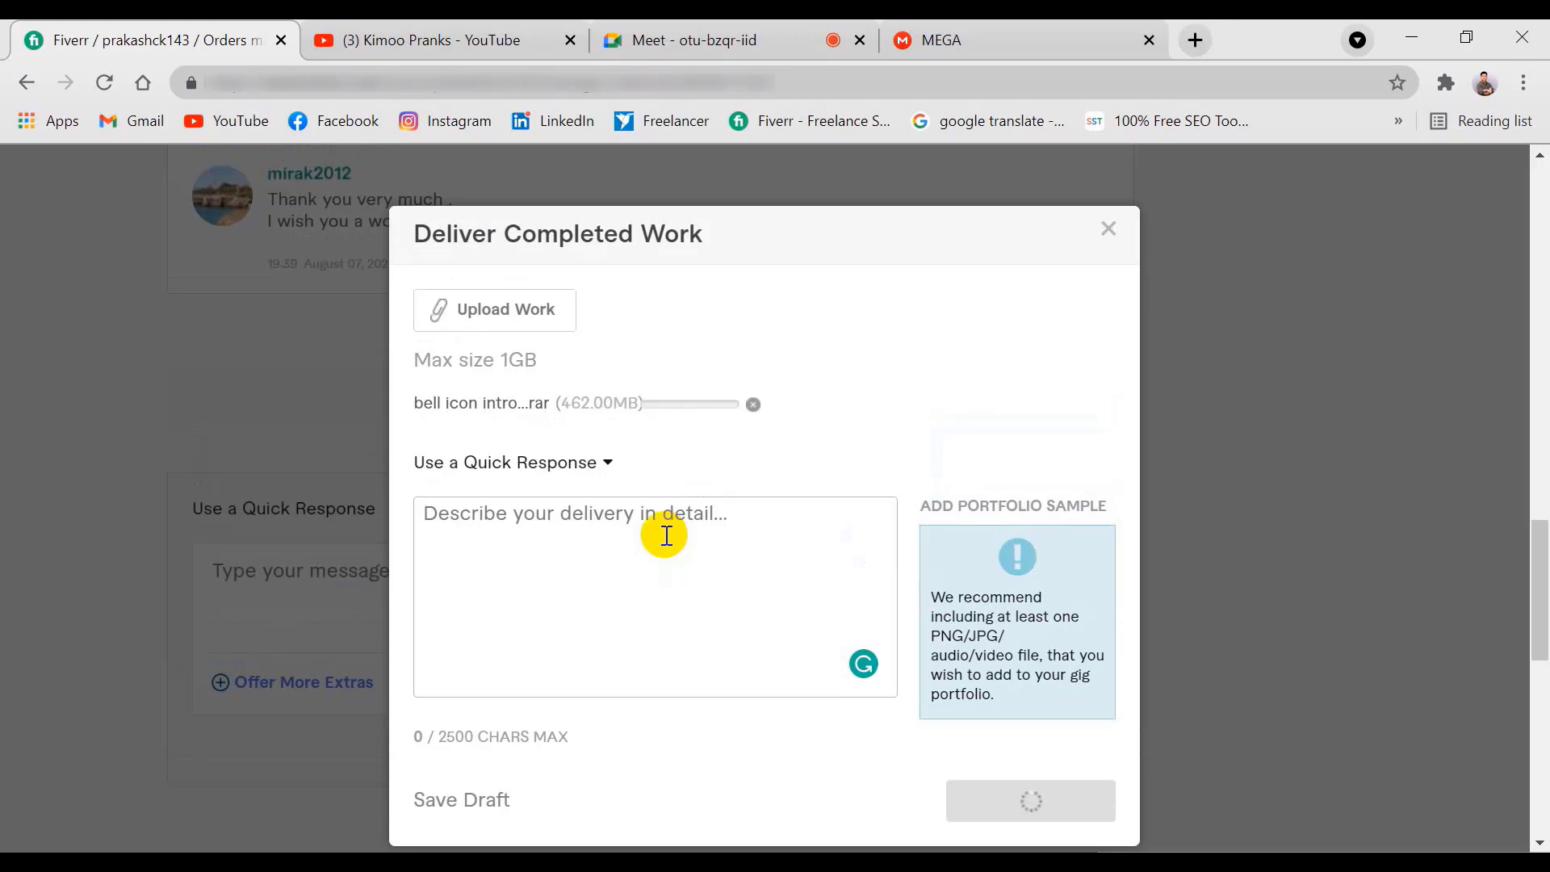
{"action": "scroll", "coordinate": [664, 540], "scroll_direction": "down", "scroll_amount": 2}
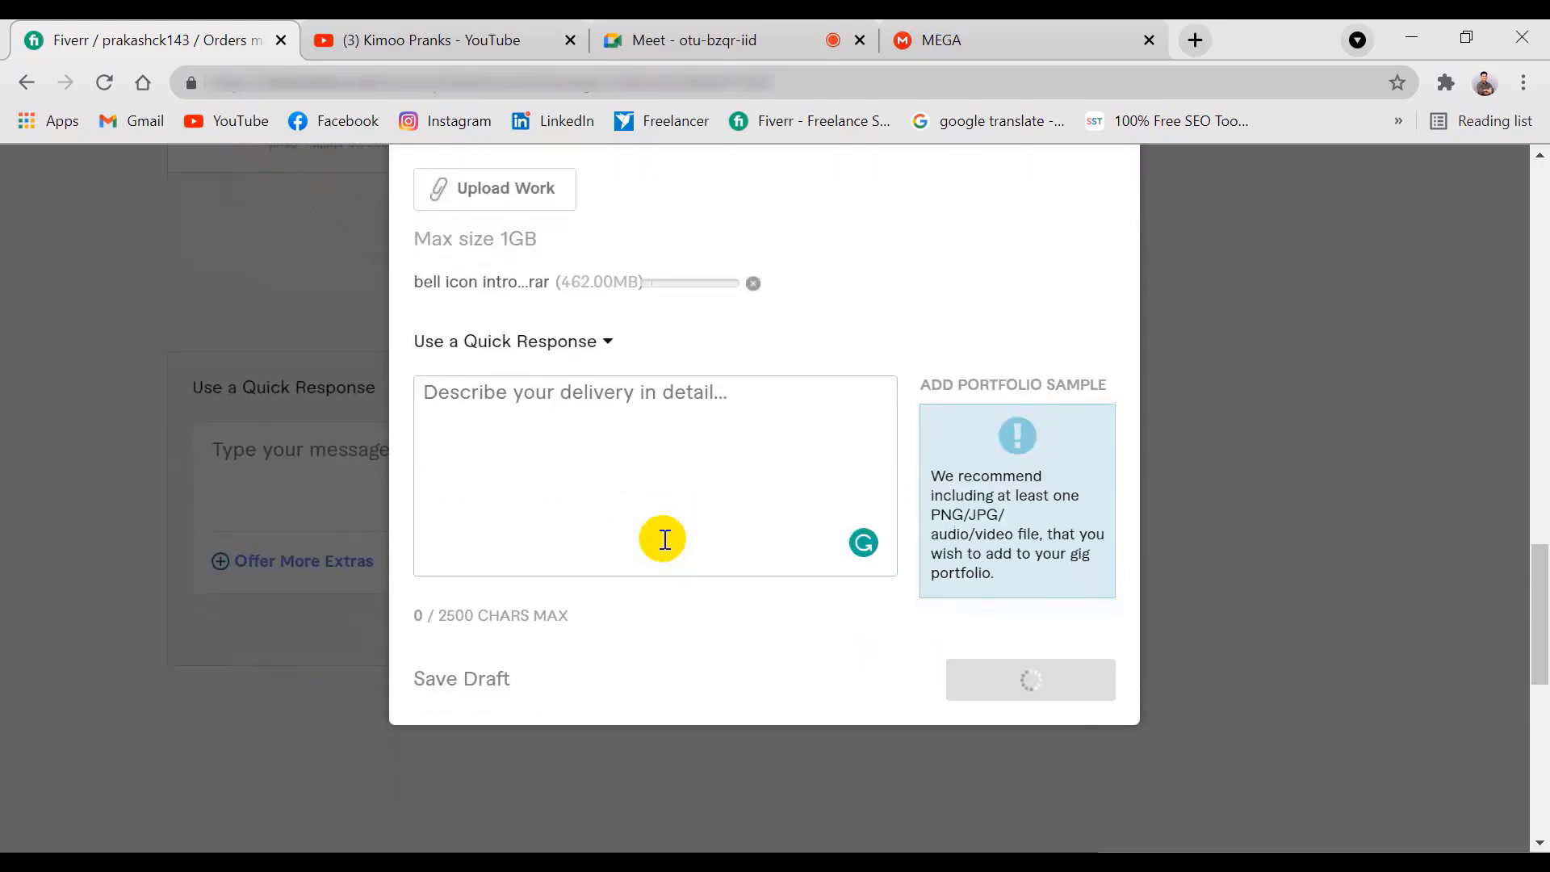
{"action": "scroll", "coordinate": [663, 539], "scroll_direction": "up", "scroll_amount": 2}
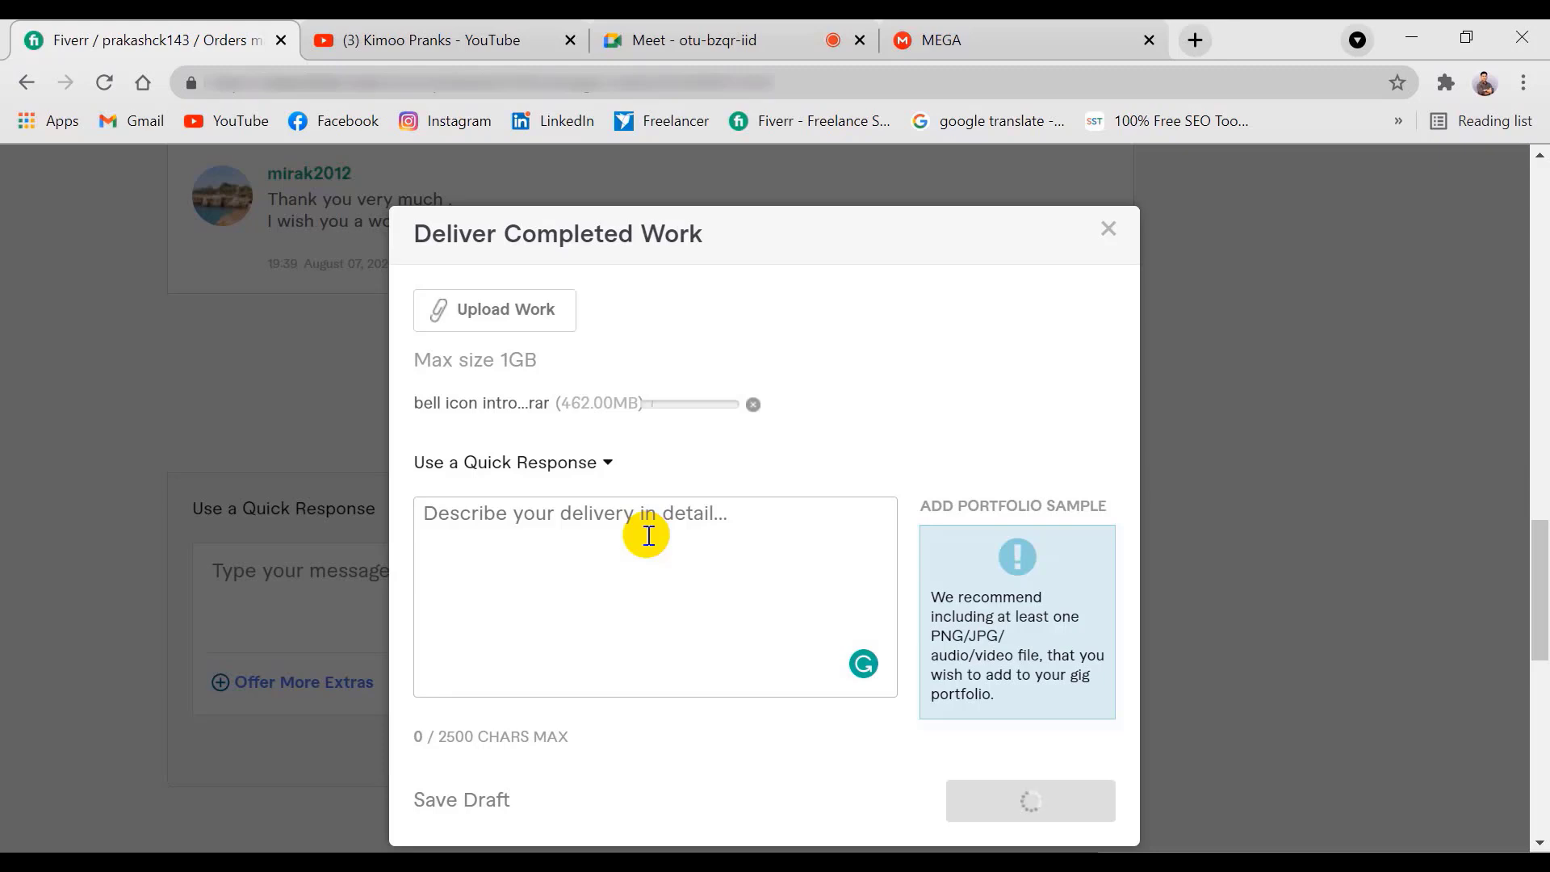
{"action": "left_click", "coordinate": [545, 540]}
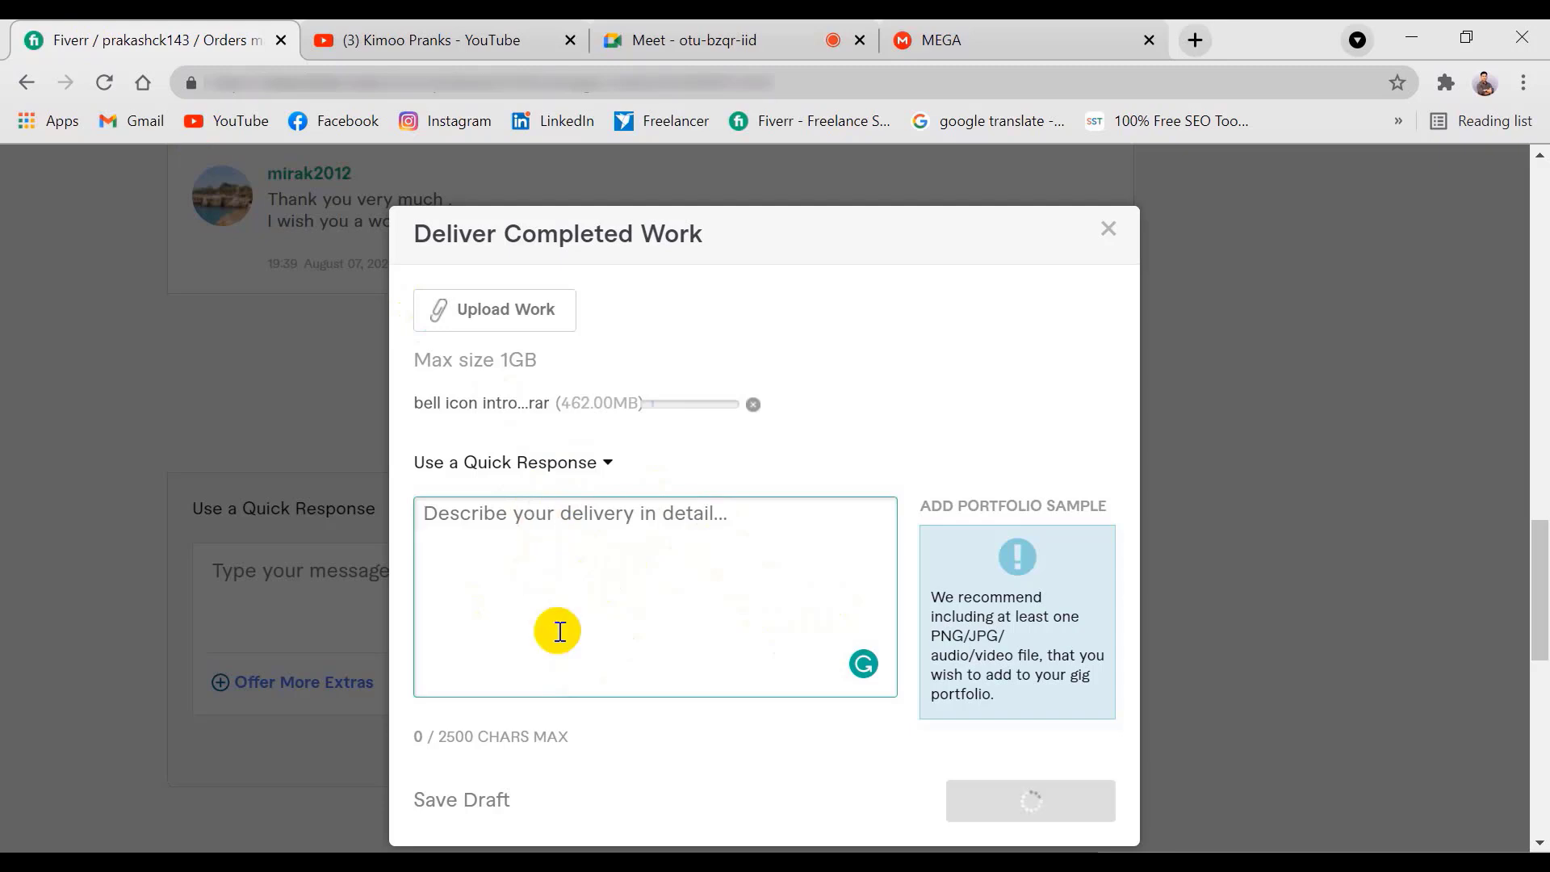
{"action": "scroll", "coordinate": [557, 638], "scroll_direction": "down", "scroll_amount": 2}
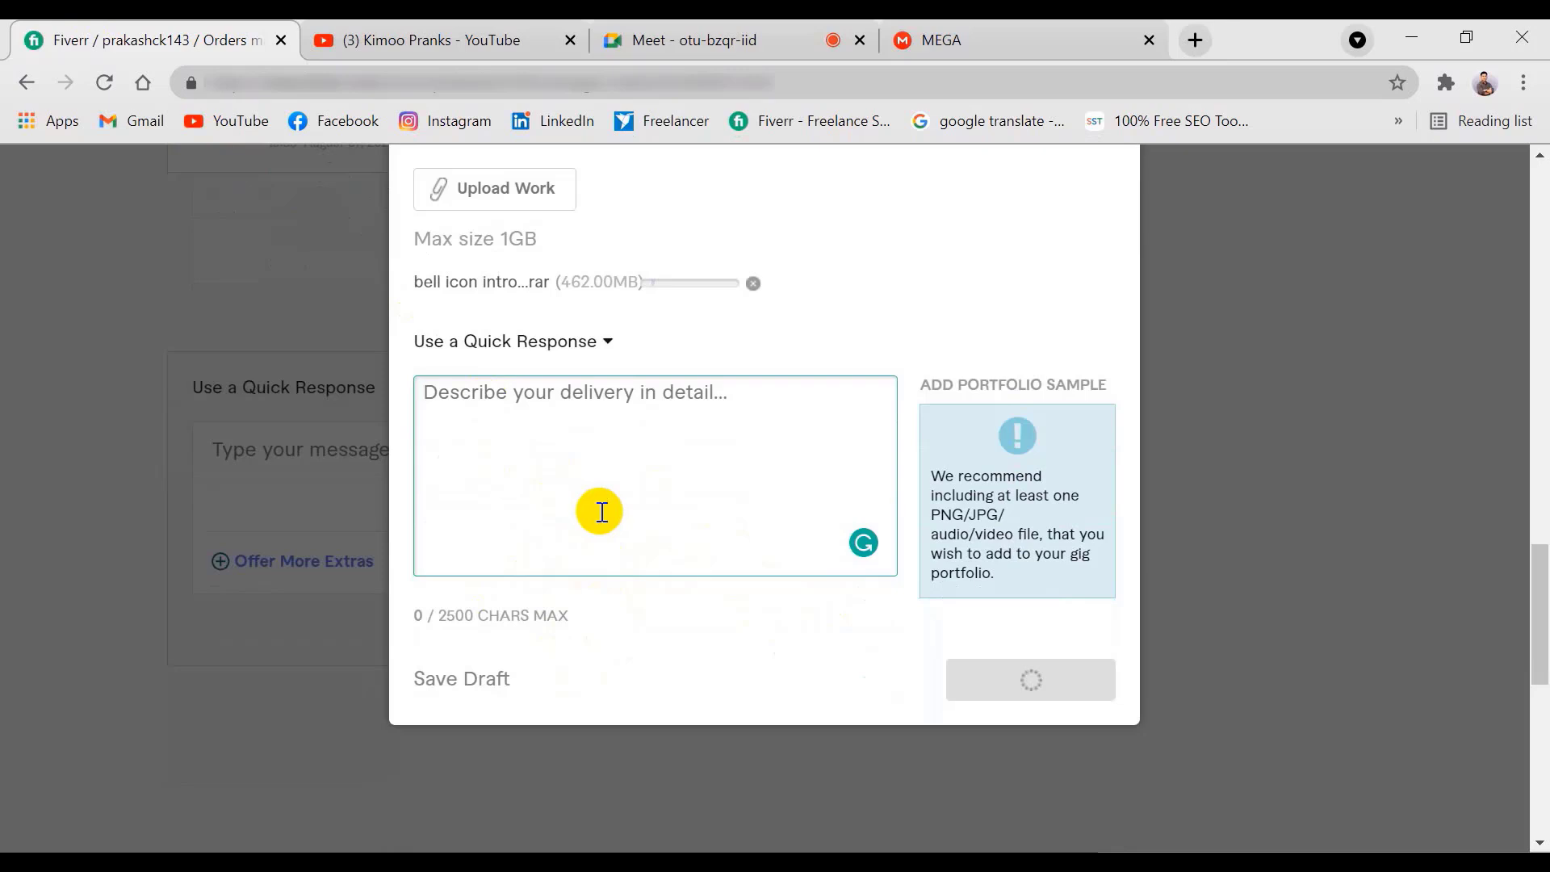
{"action": "scroll", "coordinate": [563, 516], "scroll_direction": "up", "scroll_amount": 2}
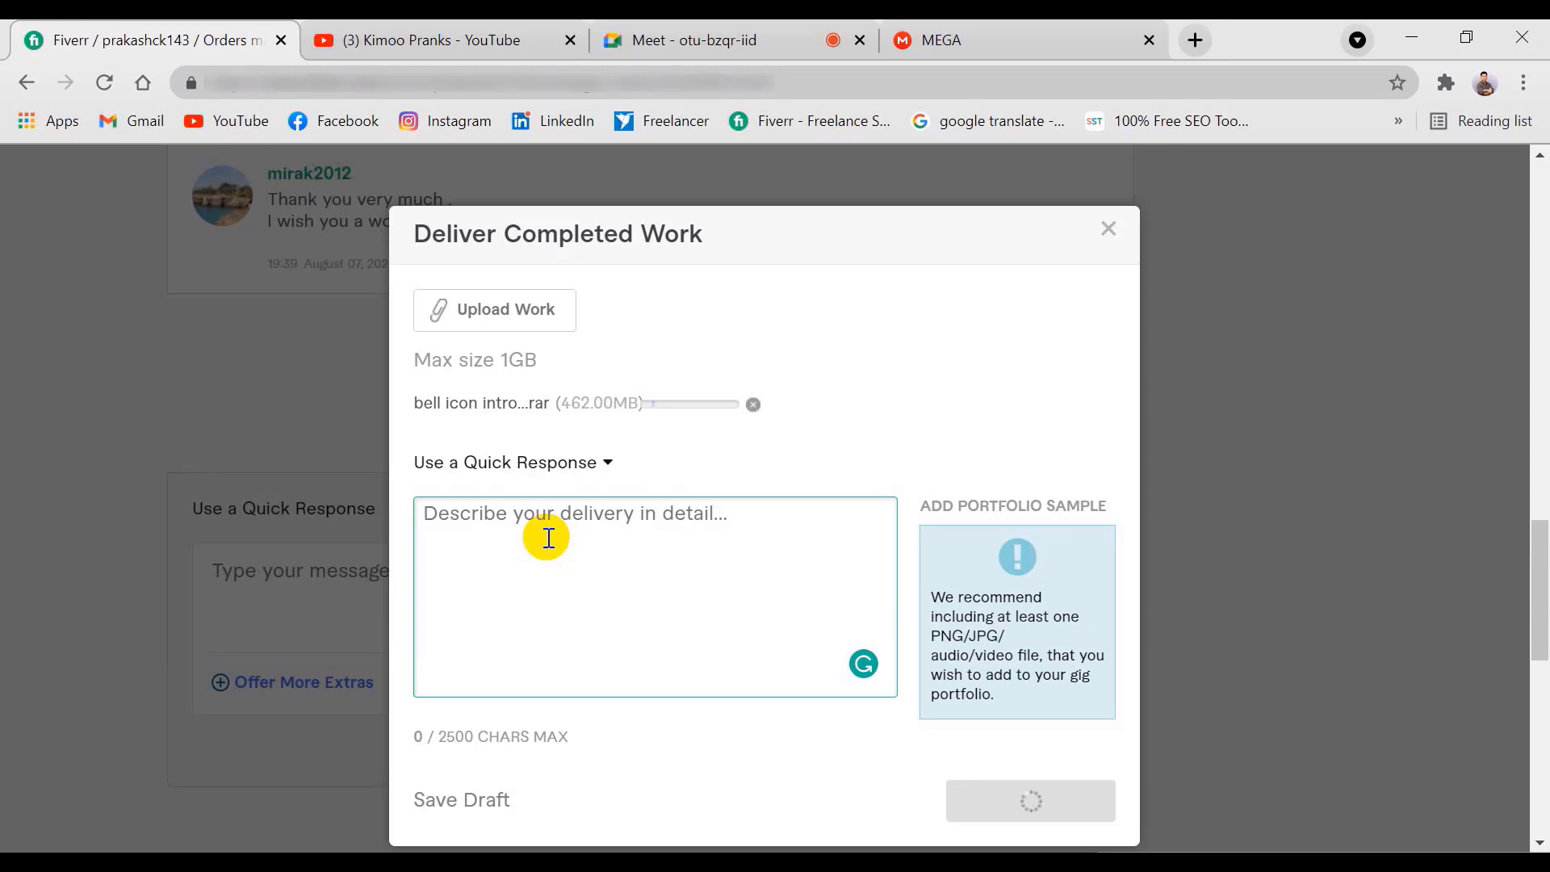
{"action": "scroll", "coordinate": [547, 536], "scroll_direction": "down", "scroll_amount": 2}
{"action": "scroll", "coordinate": [547, 541], "scroll_direction": "up", "scroll_amount": 4}
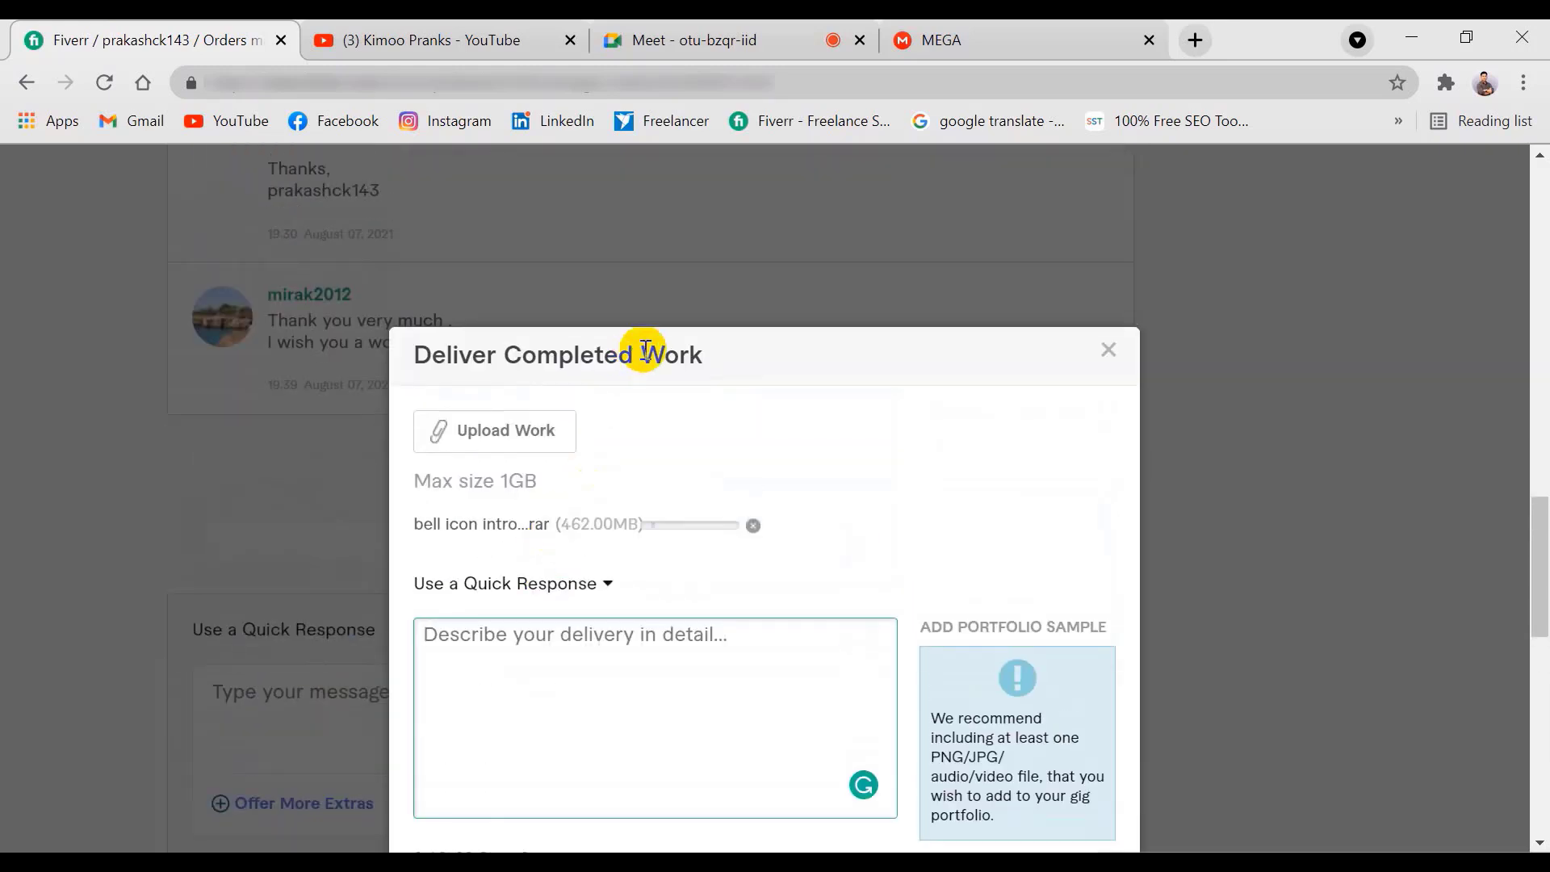
{"action": "left_click", "coordinate": [787, 361]}
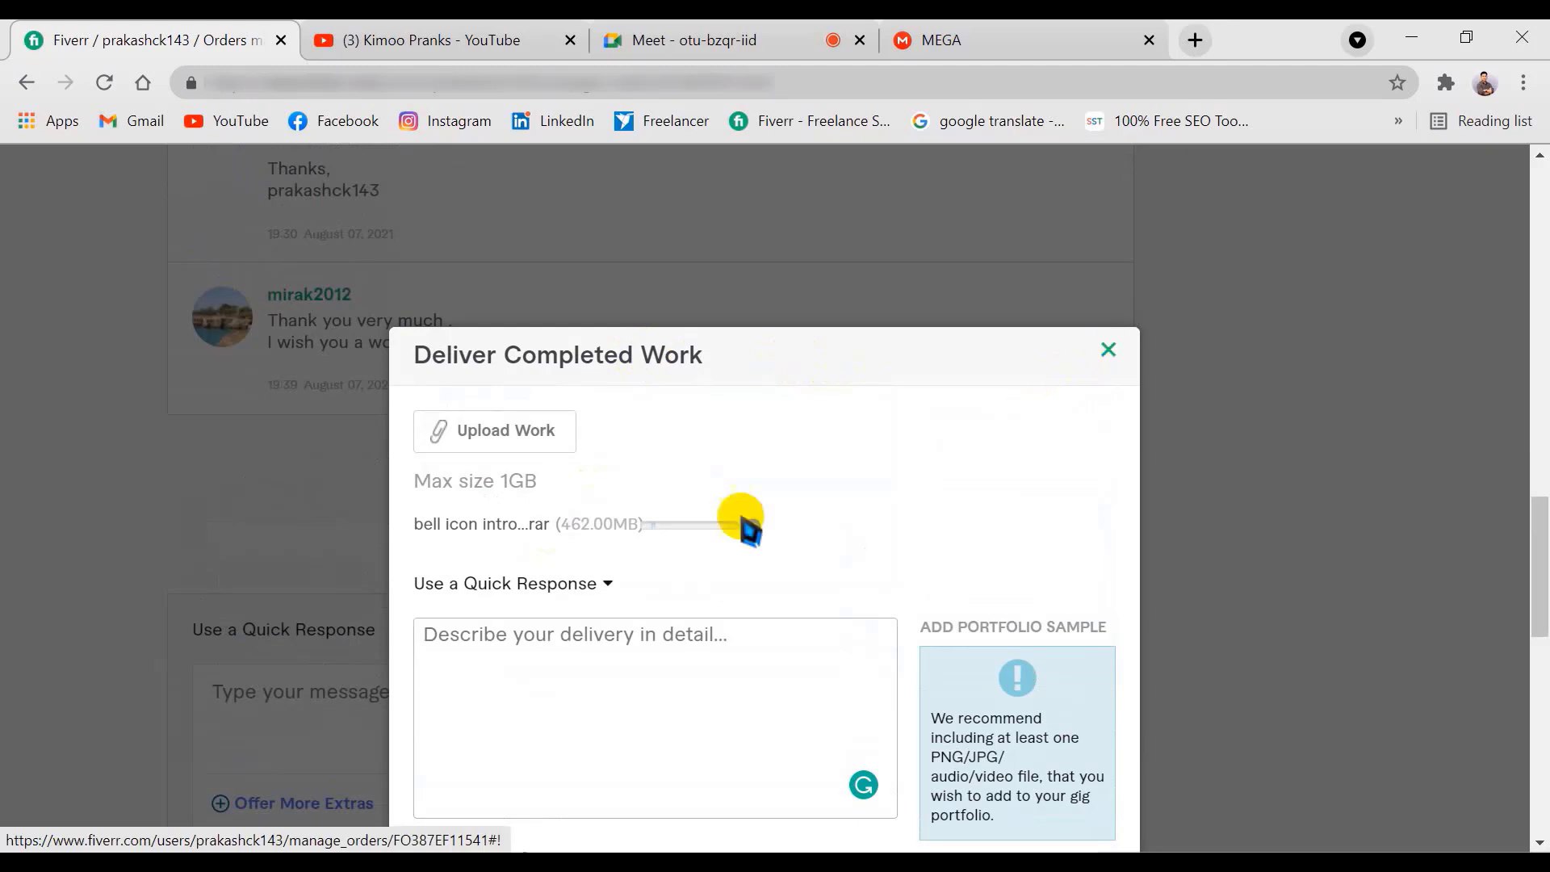
{"action": "scroll", "coordinate": [661, 578], "scroll_direction": "down", "scroll_amount": 2}
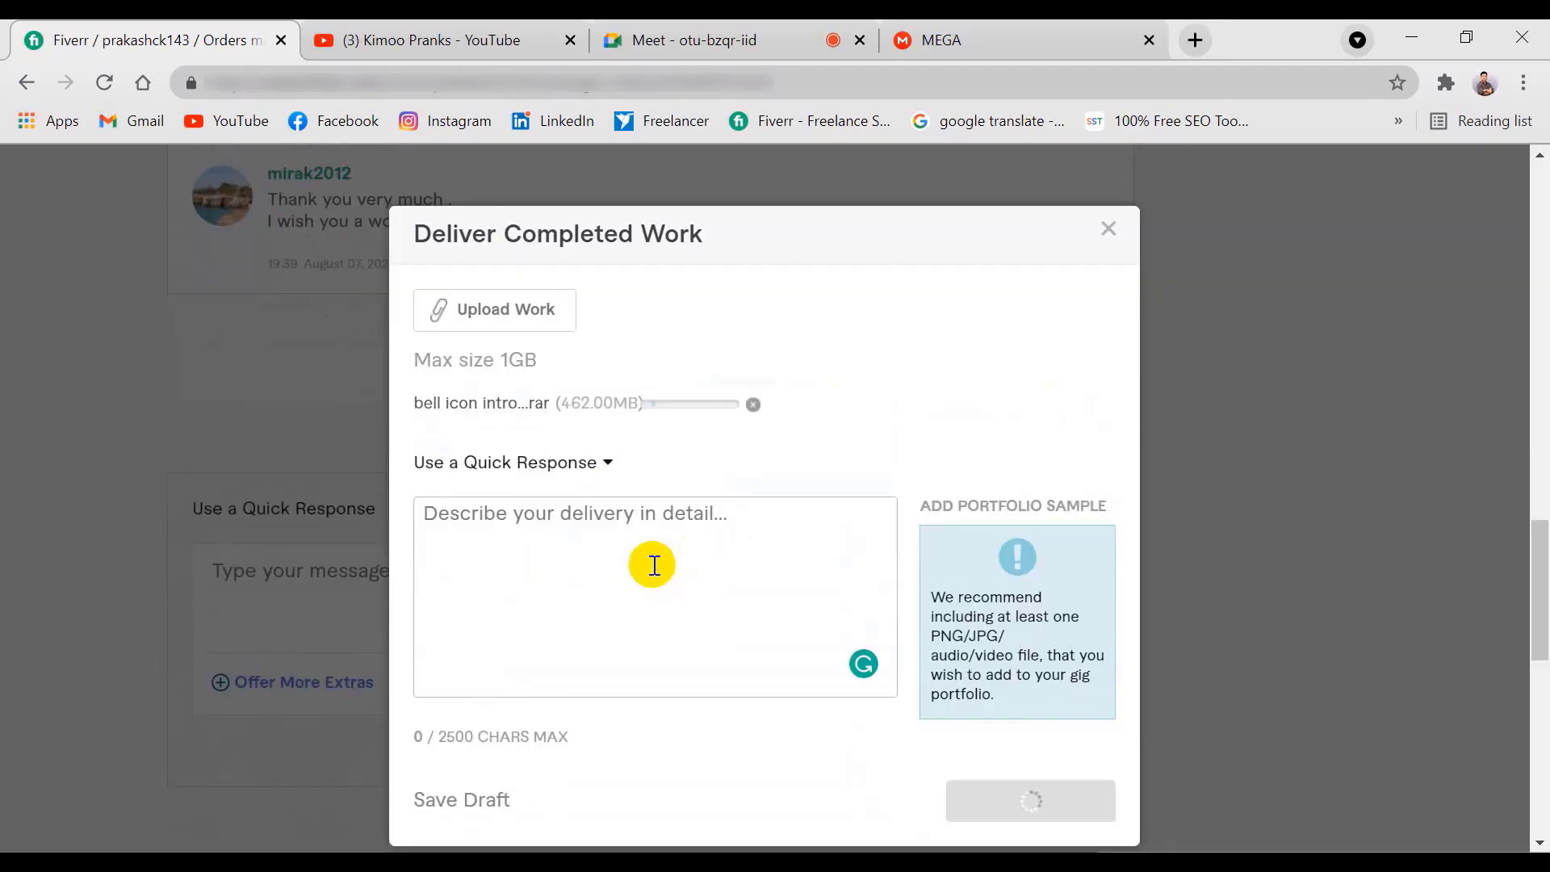
Step: Close and reopen the delivery form, and fill its description with the "Here is your delivery" quick response
{"action": "left_click", "coordinate": [1108, 229]}
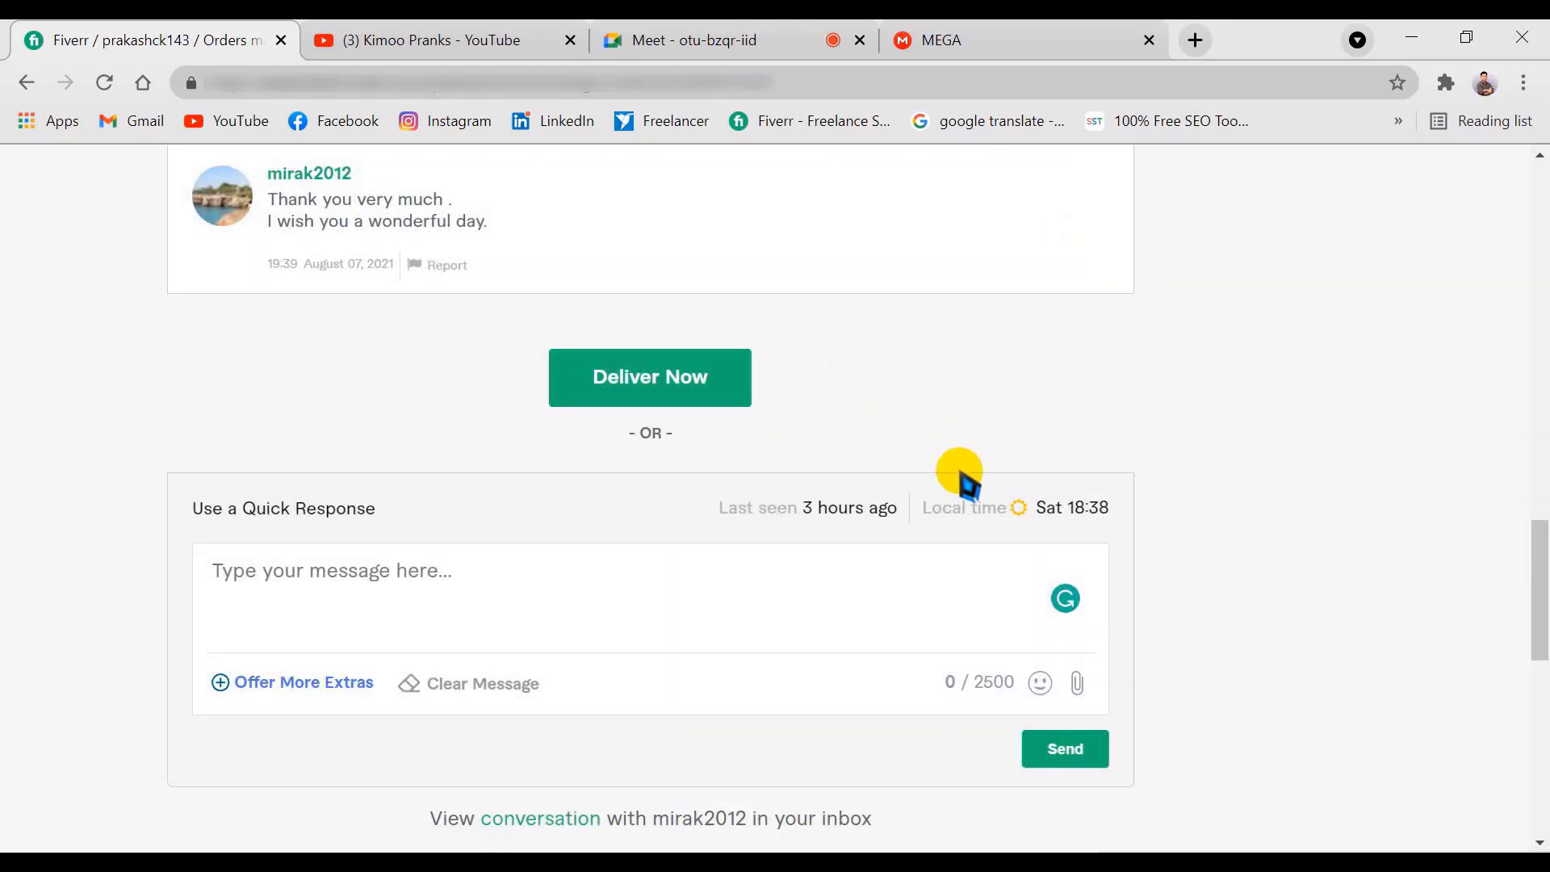
{"action": "left_click", "coordinate": [675, 397]}
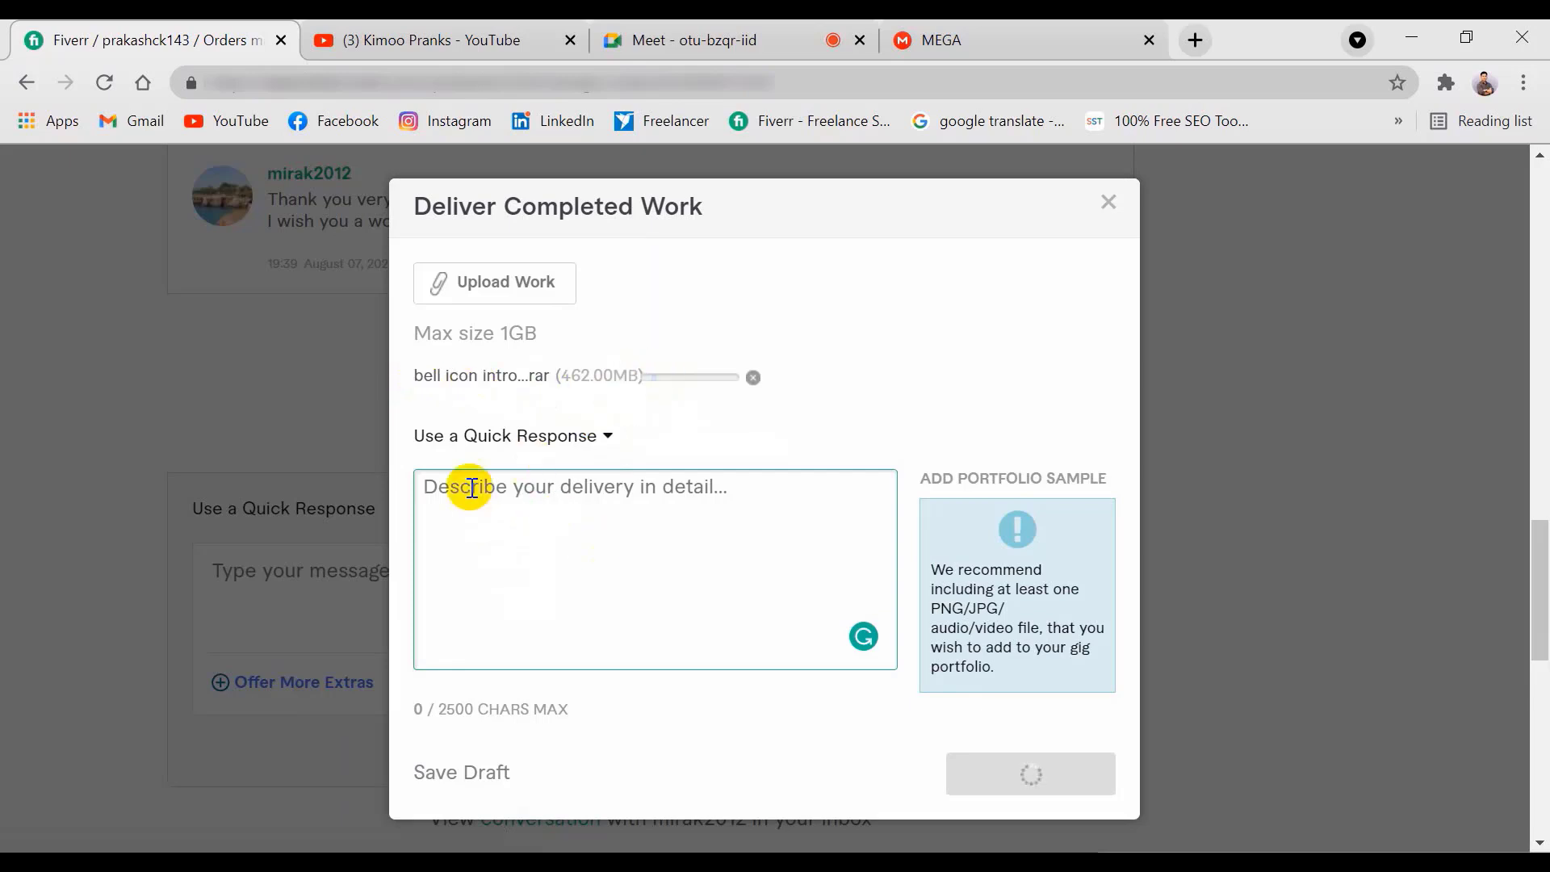
{"action": "left_click", "coordinate": [568, 438]}
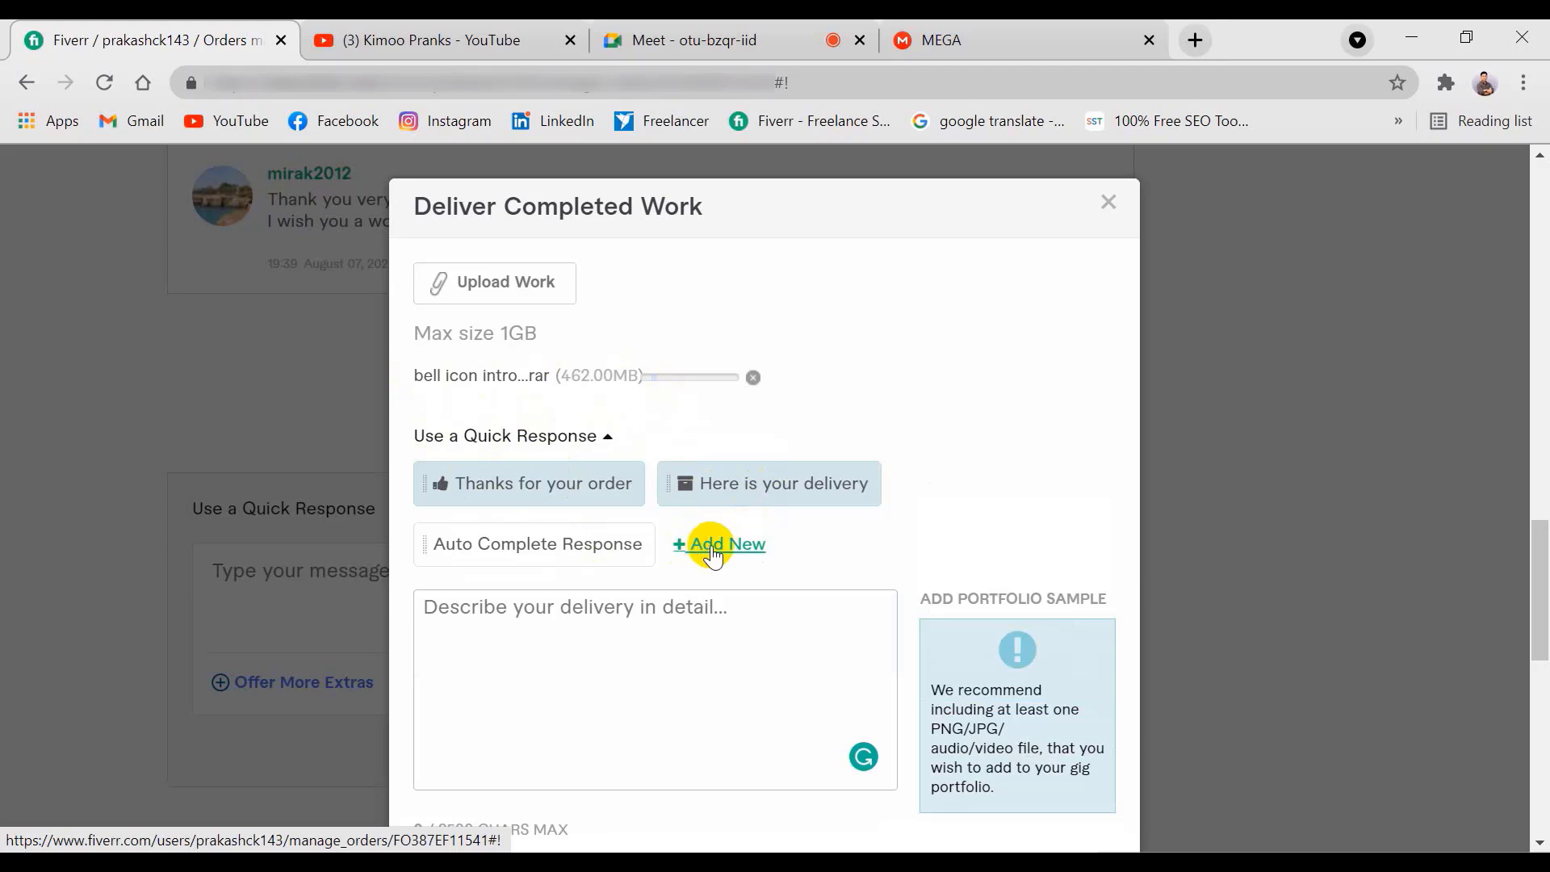
{"action": "left_click", "coordinate": [737, 485]}
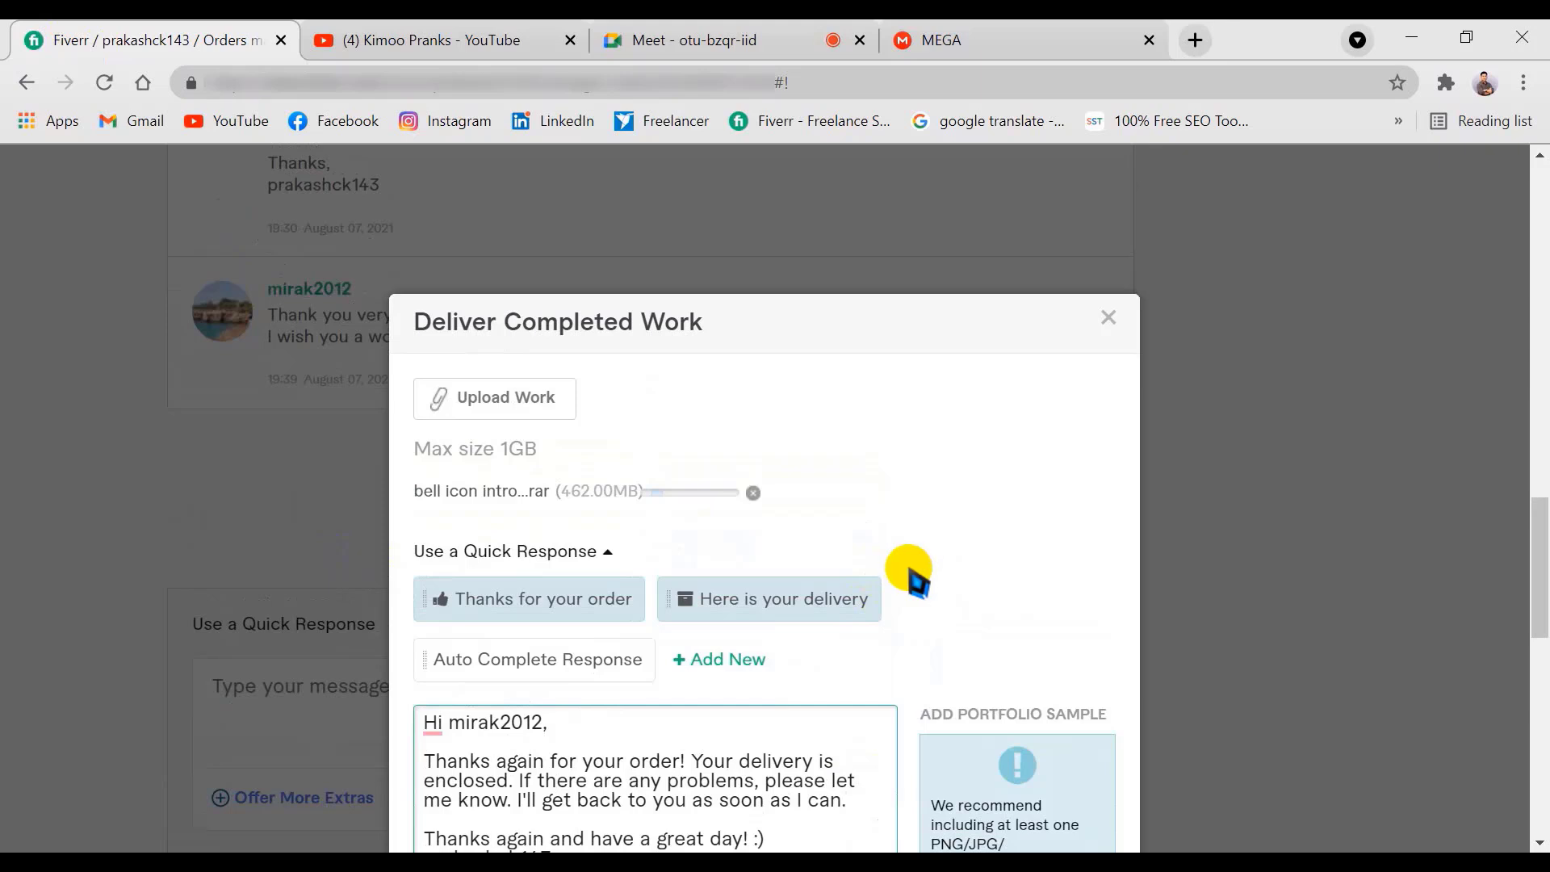
Step: Check the participants in the Meet call and view the notifications on the Kimoo Pranks YouTube page
{"action": "left_click", "coordinate": [716, 38]}
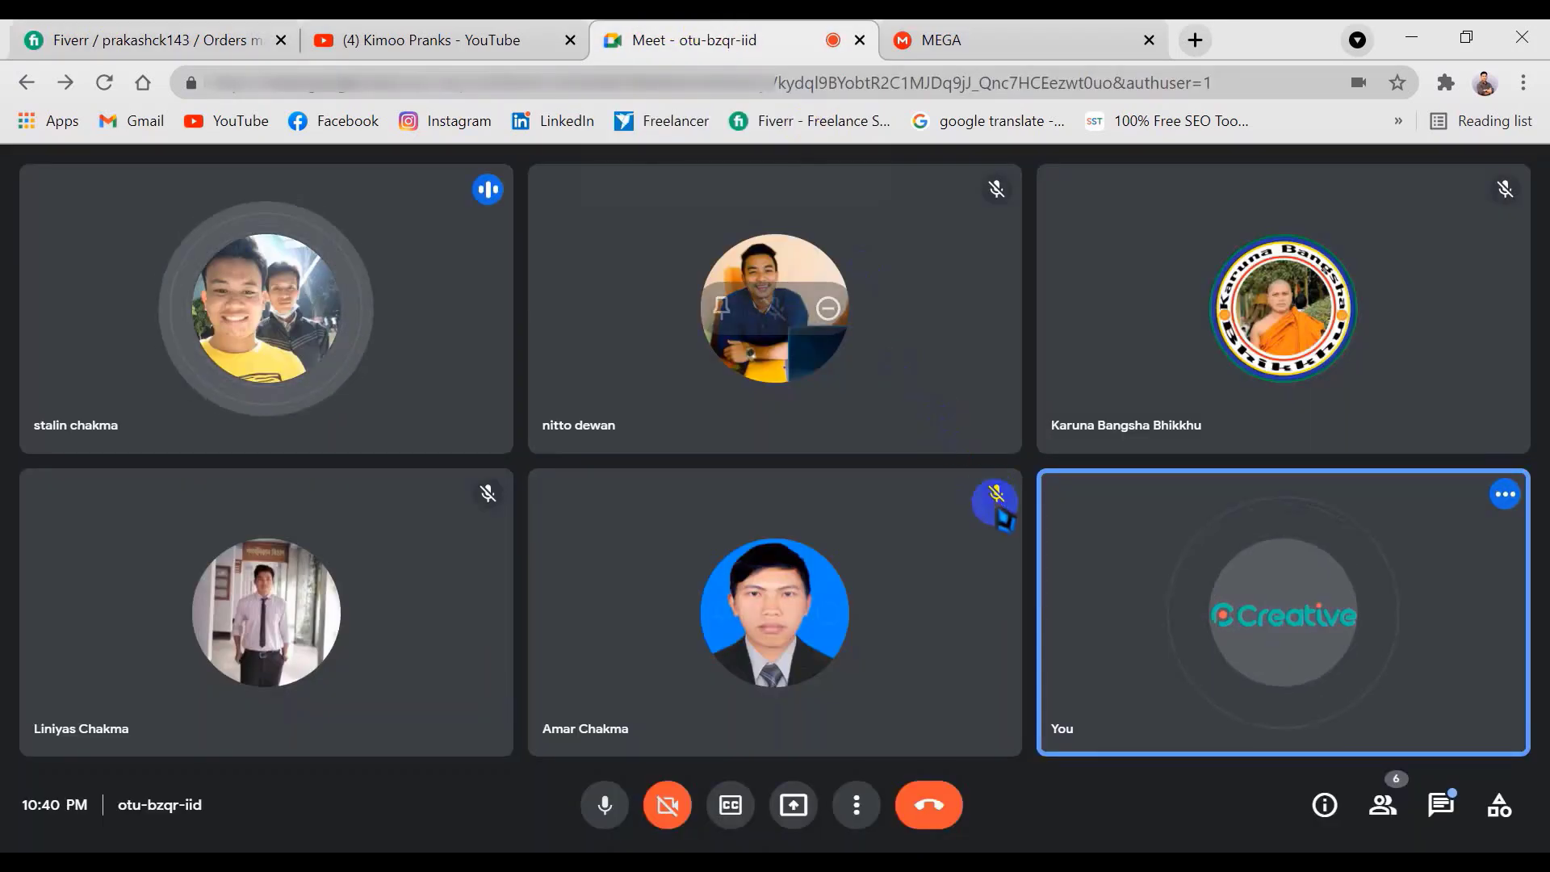
{"action": "left_click", "coordinate": [402, 42]}
{"action": "left_click", "coordinate": [1405, 180]}
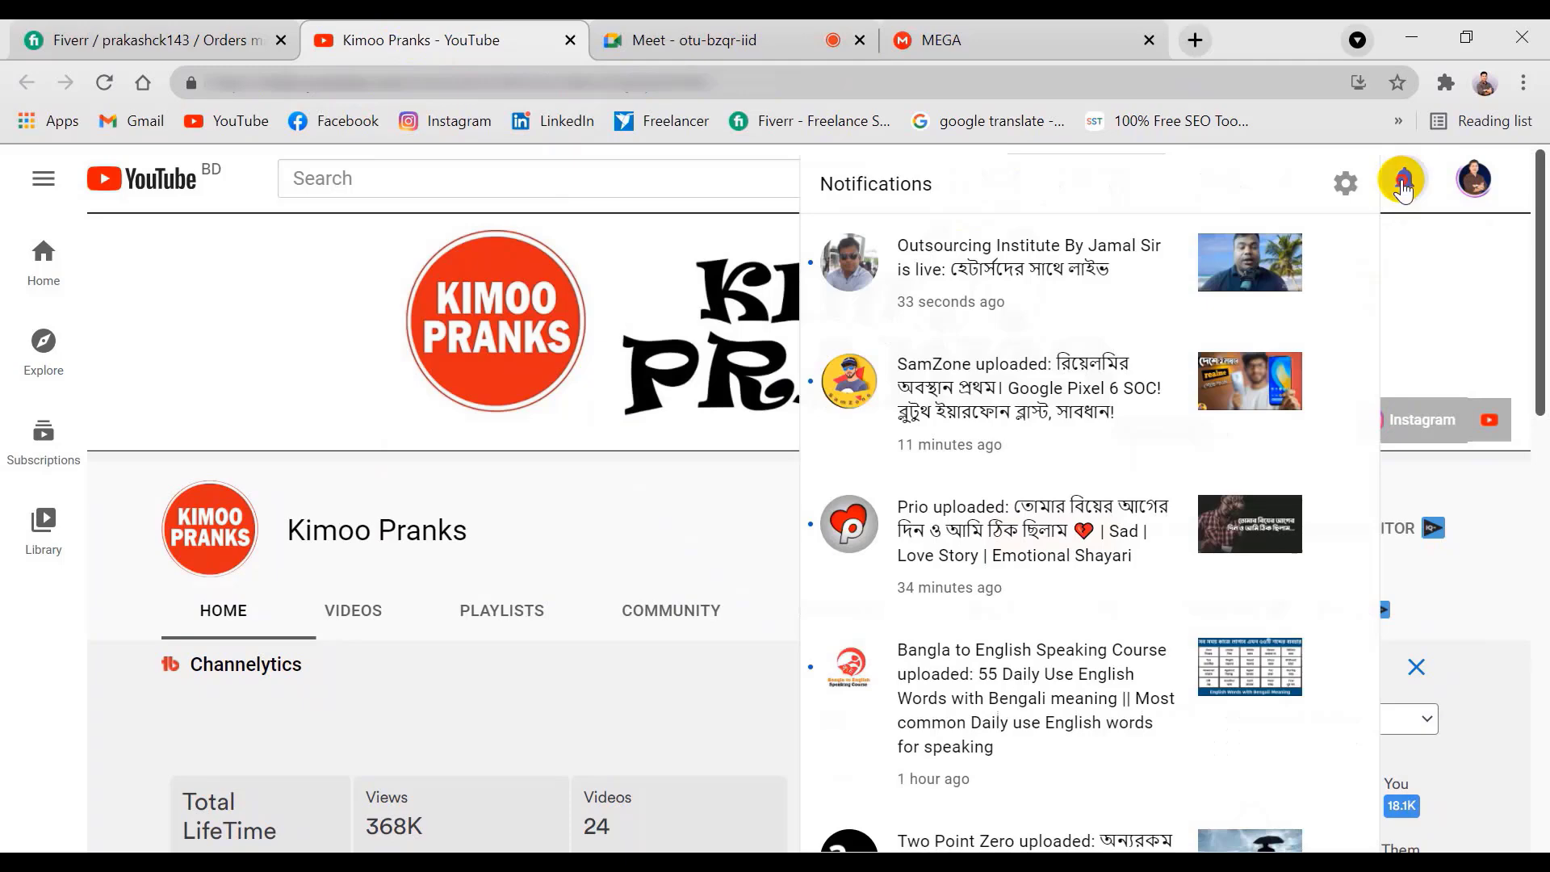
{"action": "left_click", "coordinate": [1405, 182]}
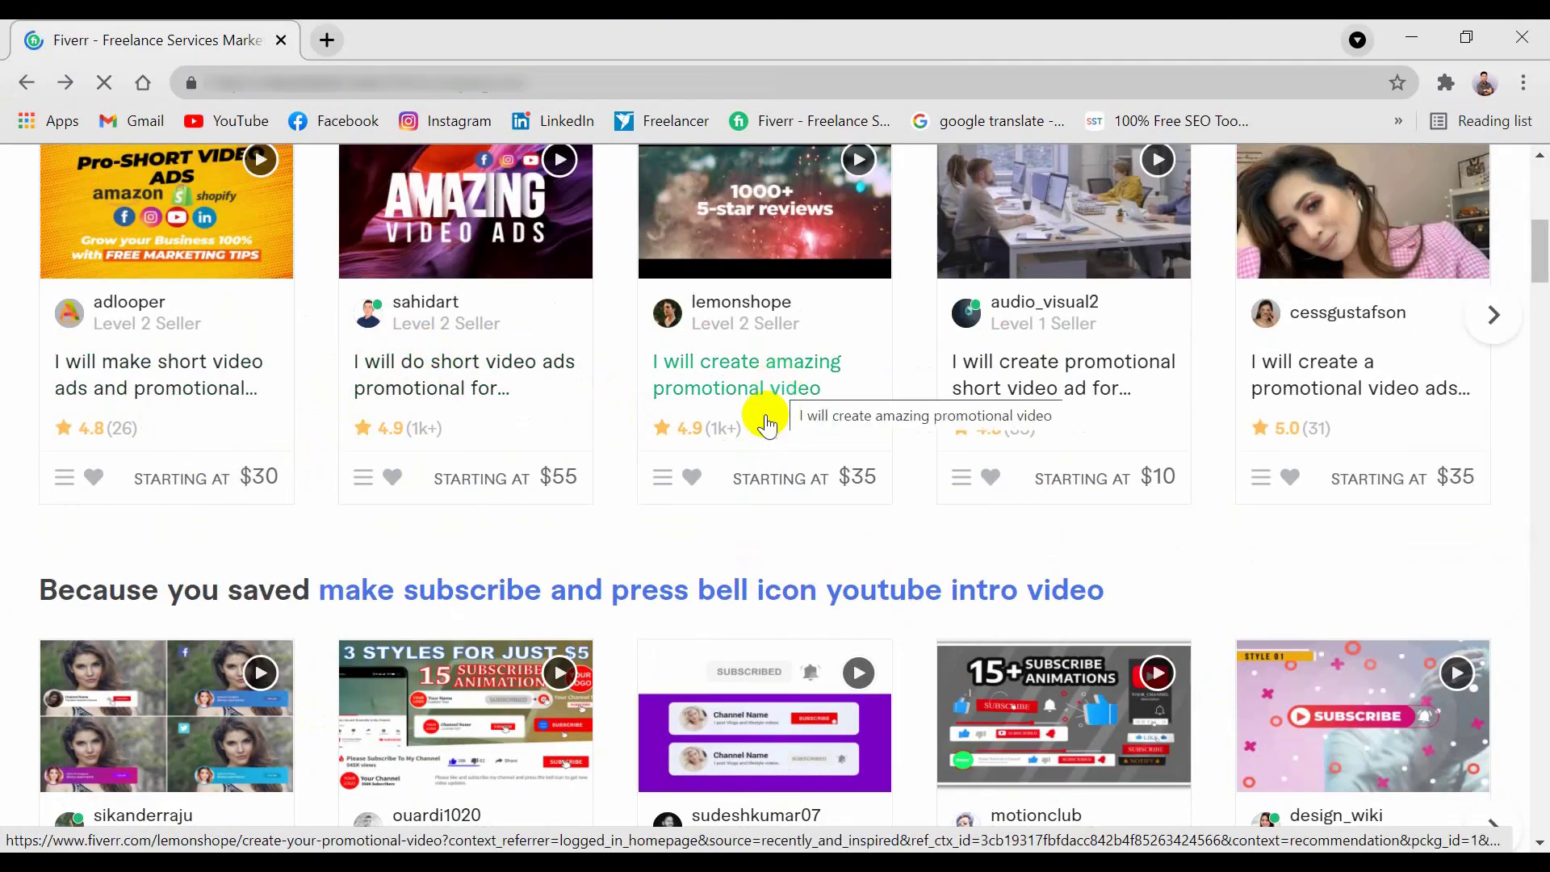
Step: Browse the Fiverr home page from the request banner through the recommended gig sections to the recently saved gigs
{"action": "scroll", "coordinate": [755, 404], "scroll_direction": "up", "scroll_amount": 2}
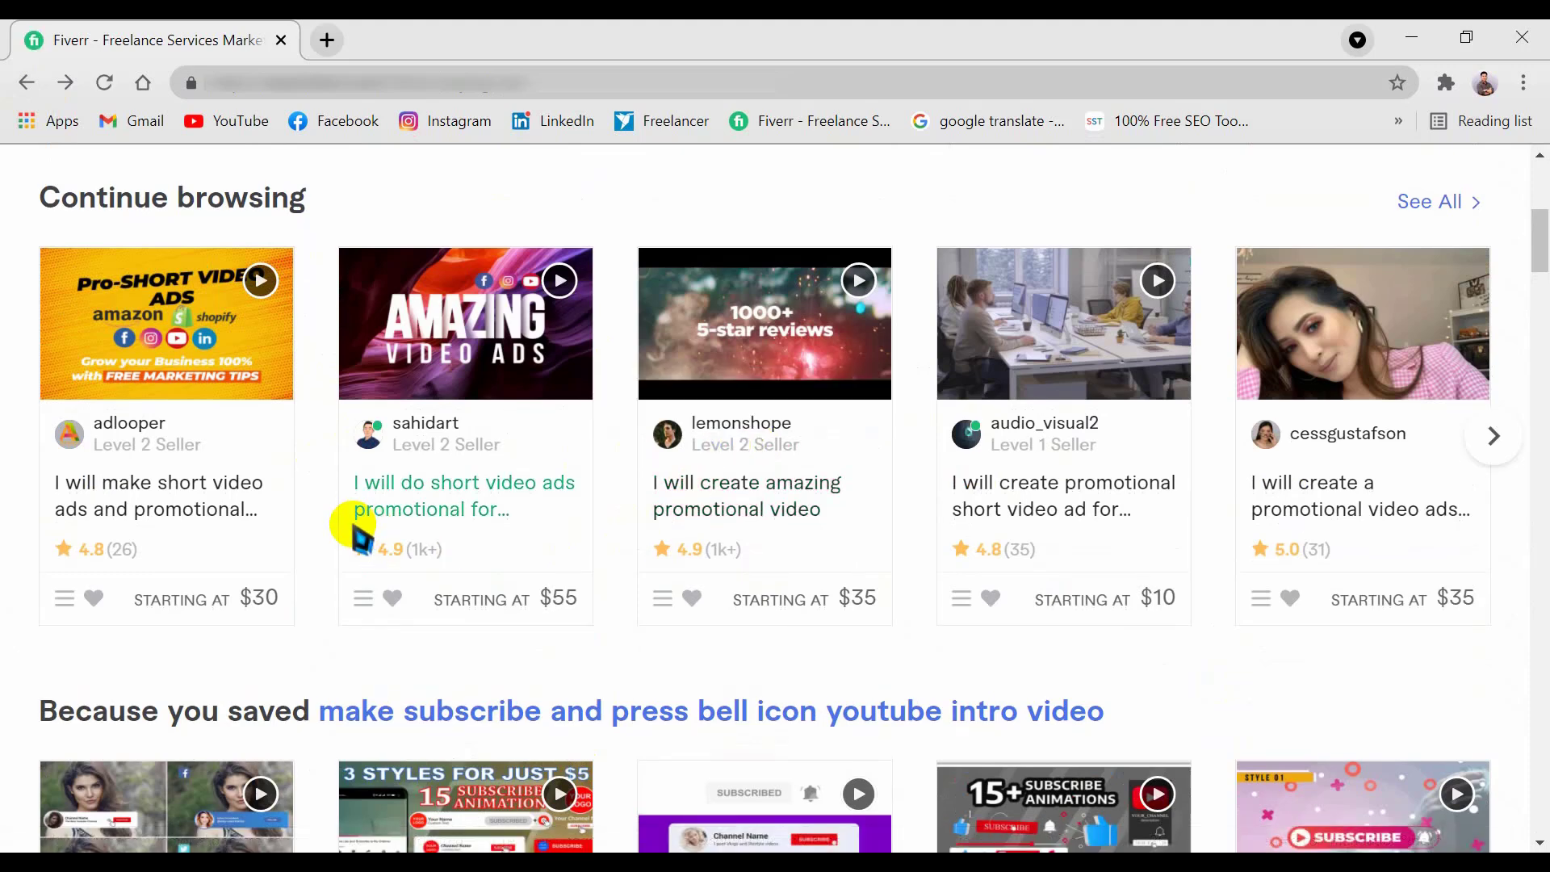
{"action": "scroll", "coordinate": [357, 529], "scroll_direction": "up", "scroll_amount": 2}
{"action": "scroll", "coordinate": [357, 529], "scroll_direction": "up", "scroll_amount": 4}
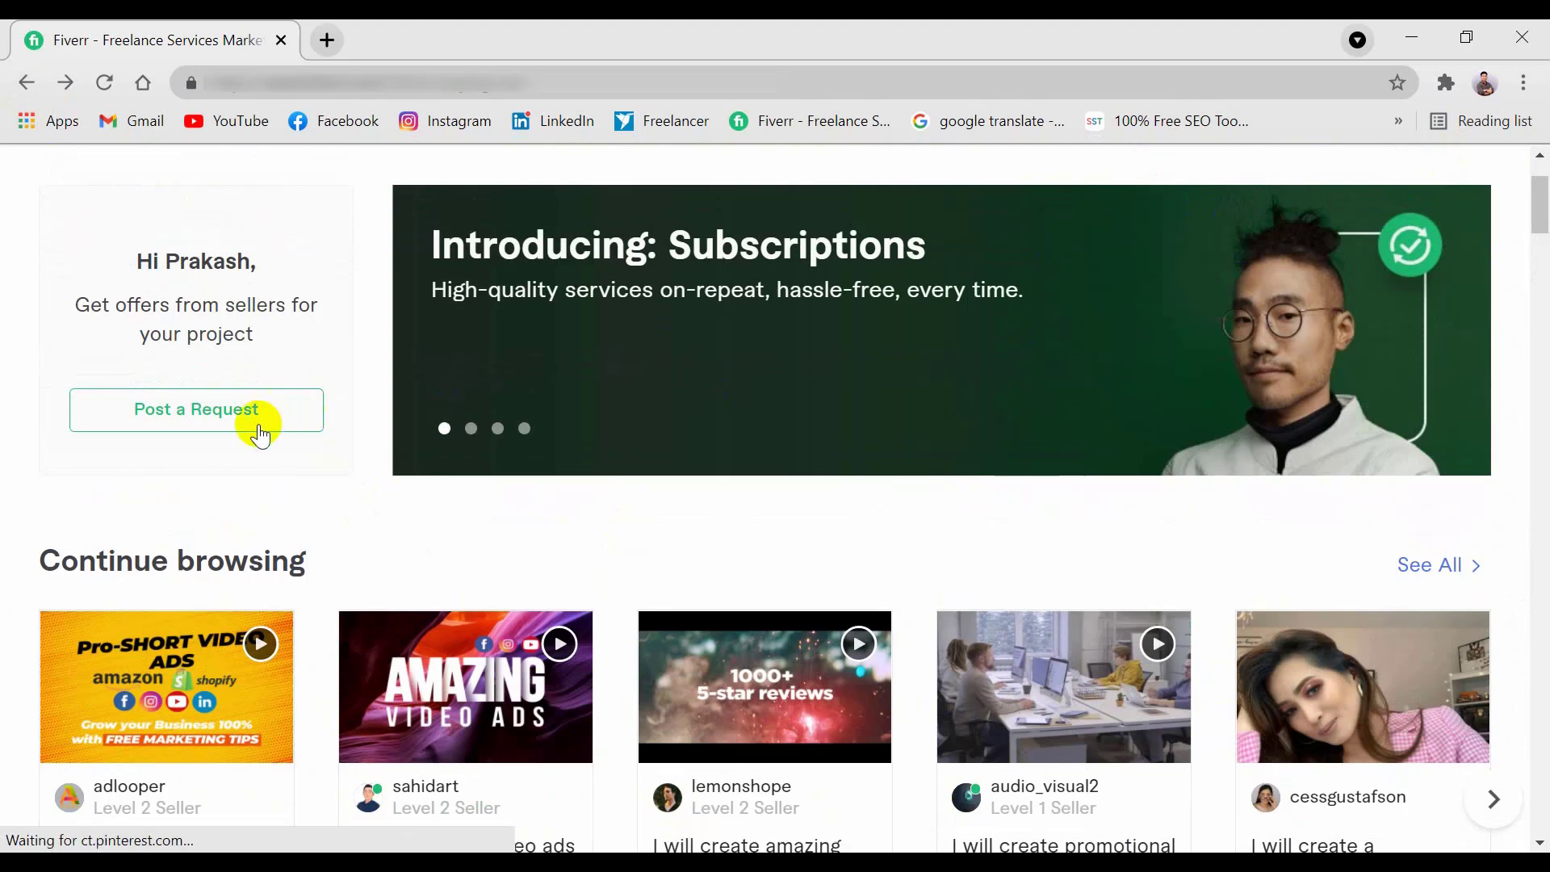
{"action": "scroll", "coordinate": [323, 485], "scroll_direction": "down", "scroll_amount": 2}
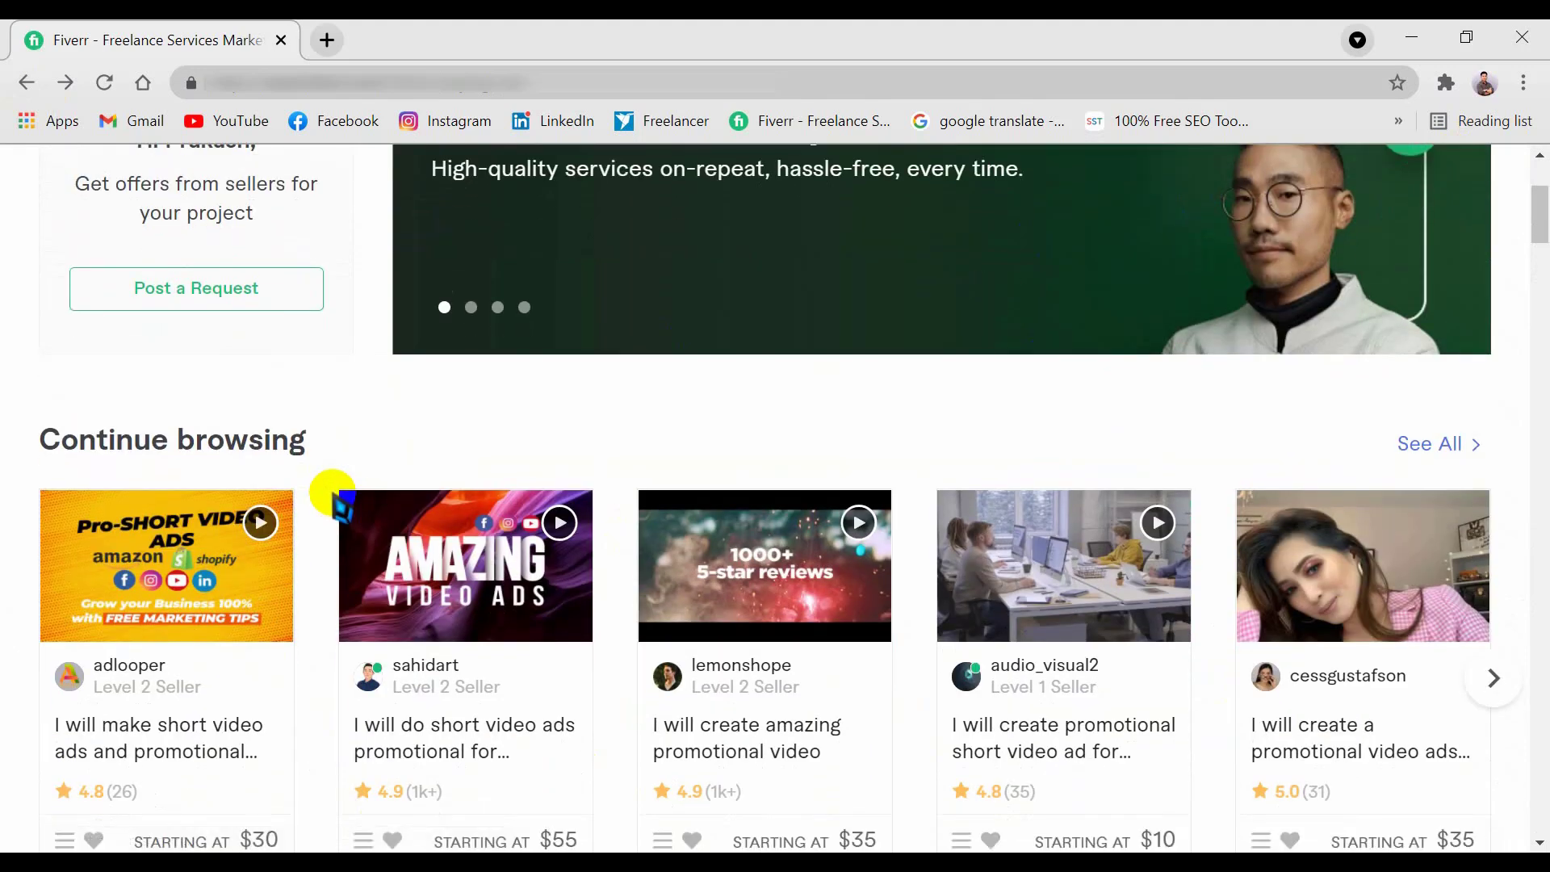
{"action": "scroll", "coordinate": [335, 502], "scroll_direction": "up", "scroll_amount": 2}
{"action": "scroll", "coordinate": [333, 495], "scroll_direction": "down", "scroll_amount": 3}
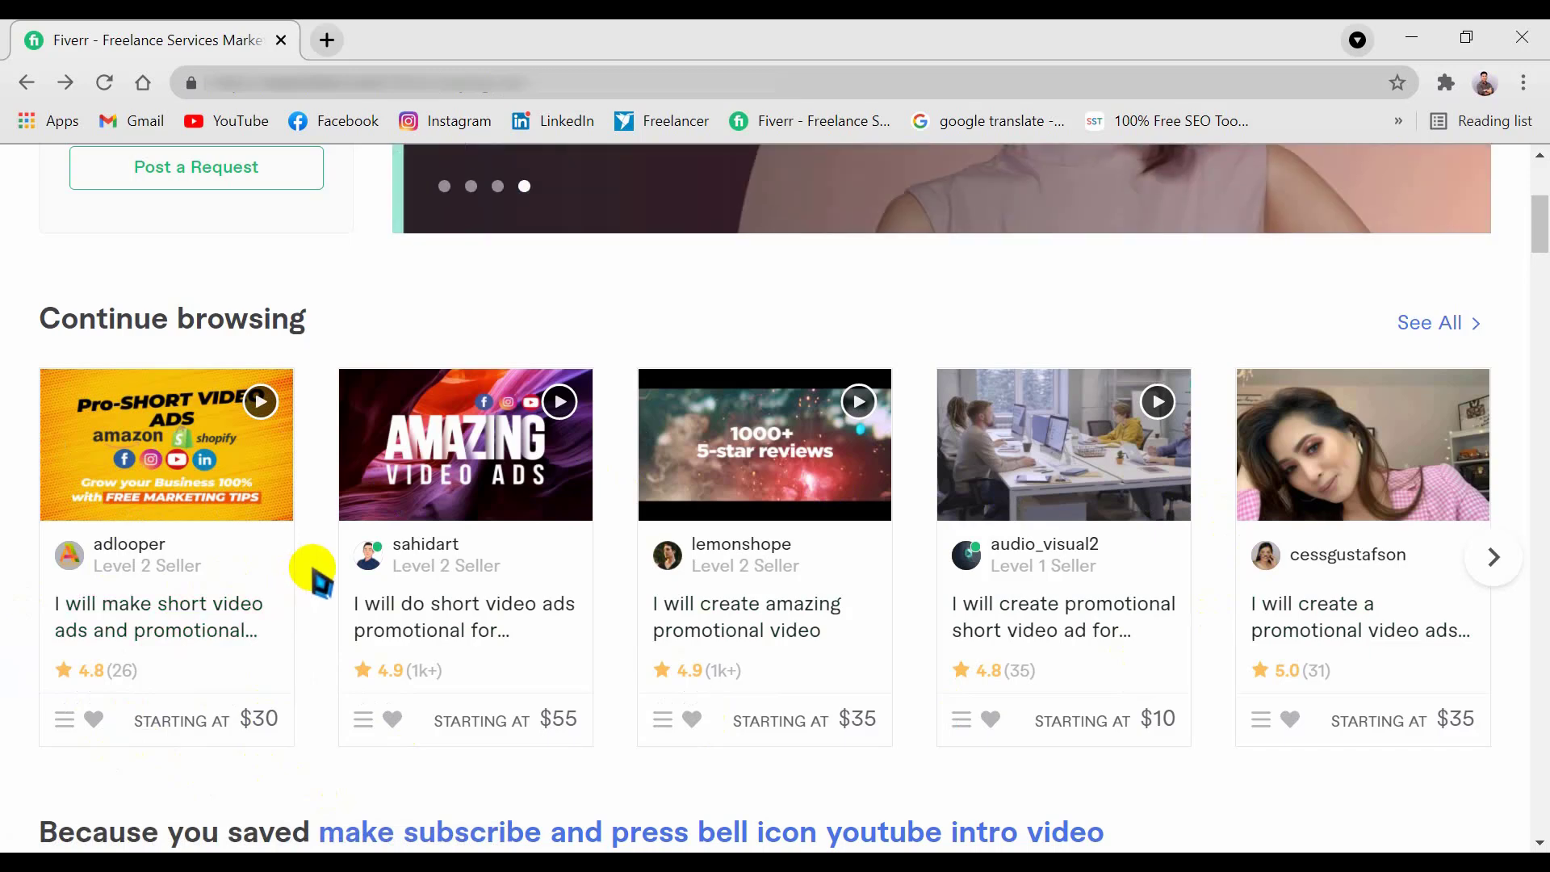
{"action": "scroll", "coordinate": [317, 577], "scroll_direction": "down", "scroll_amount": 6}
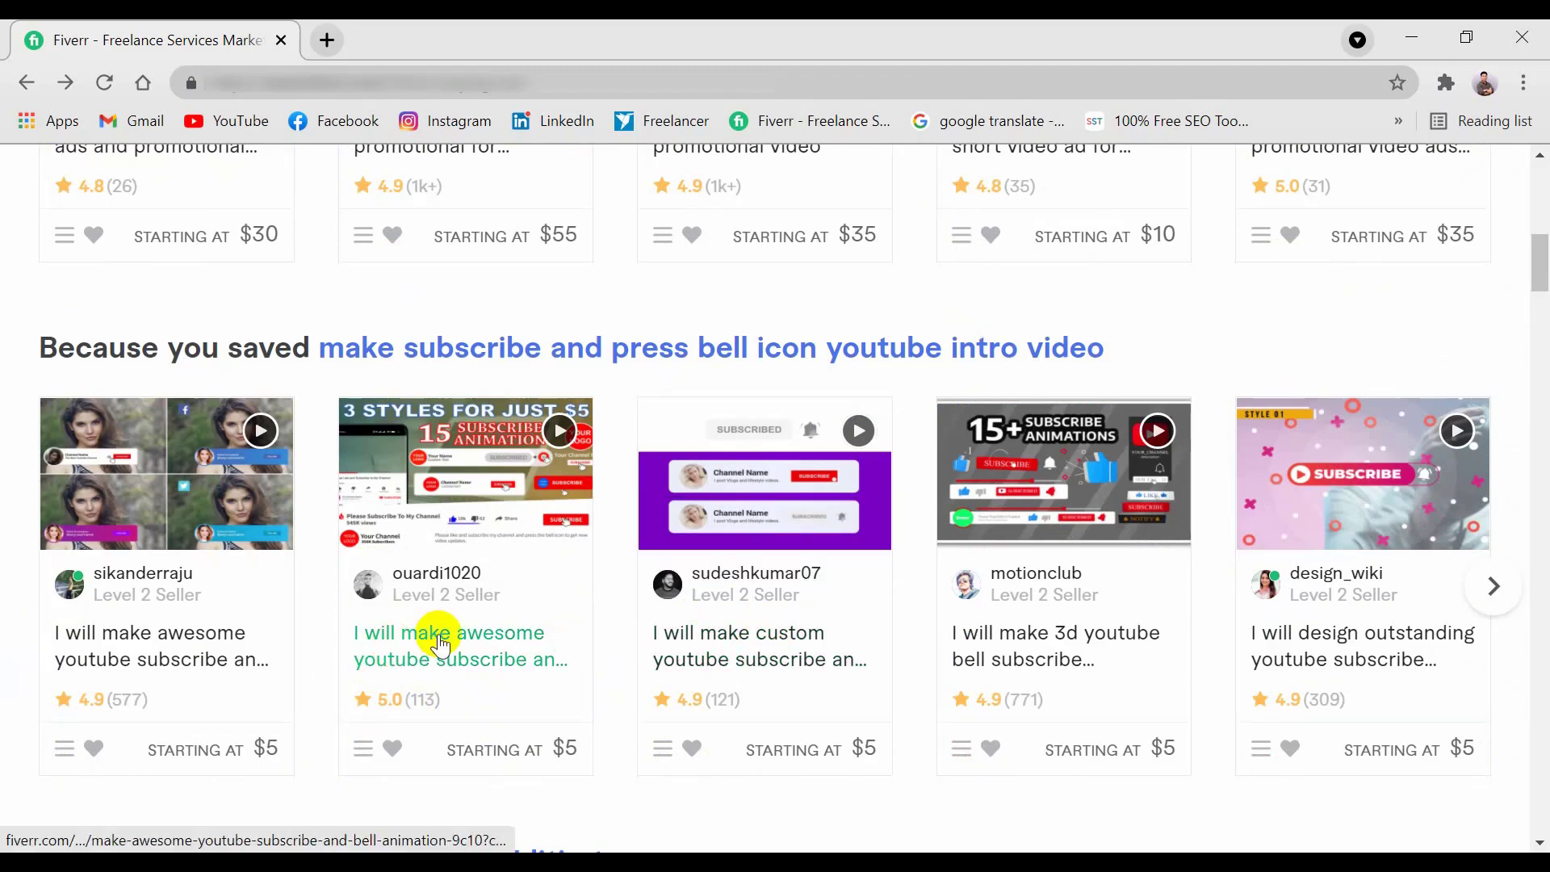
{"action": "scroll", "coordinate": [443, 645], "scroll_direction": "down", "scroll_amount": 1}
{"action": "scroll", "coordinate": [442, 645], "scroll_direction": "down", "scroll_amount": 9}
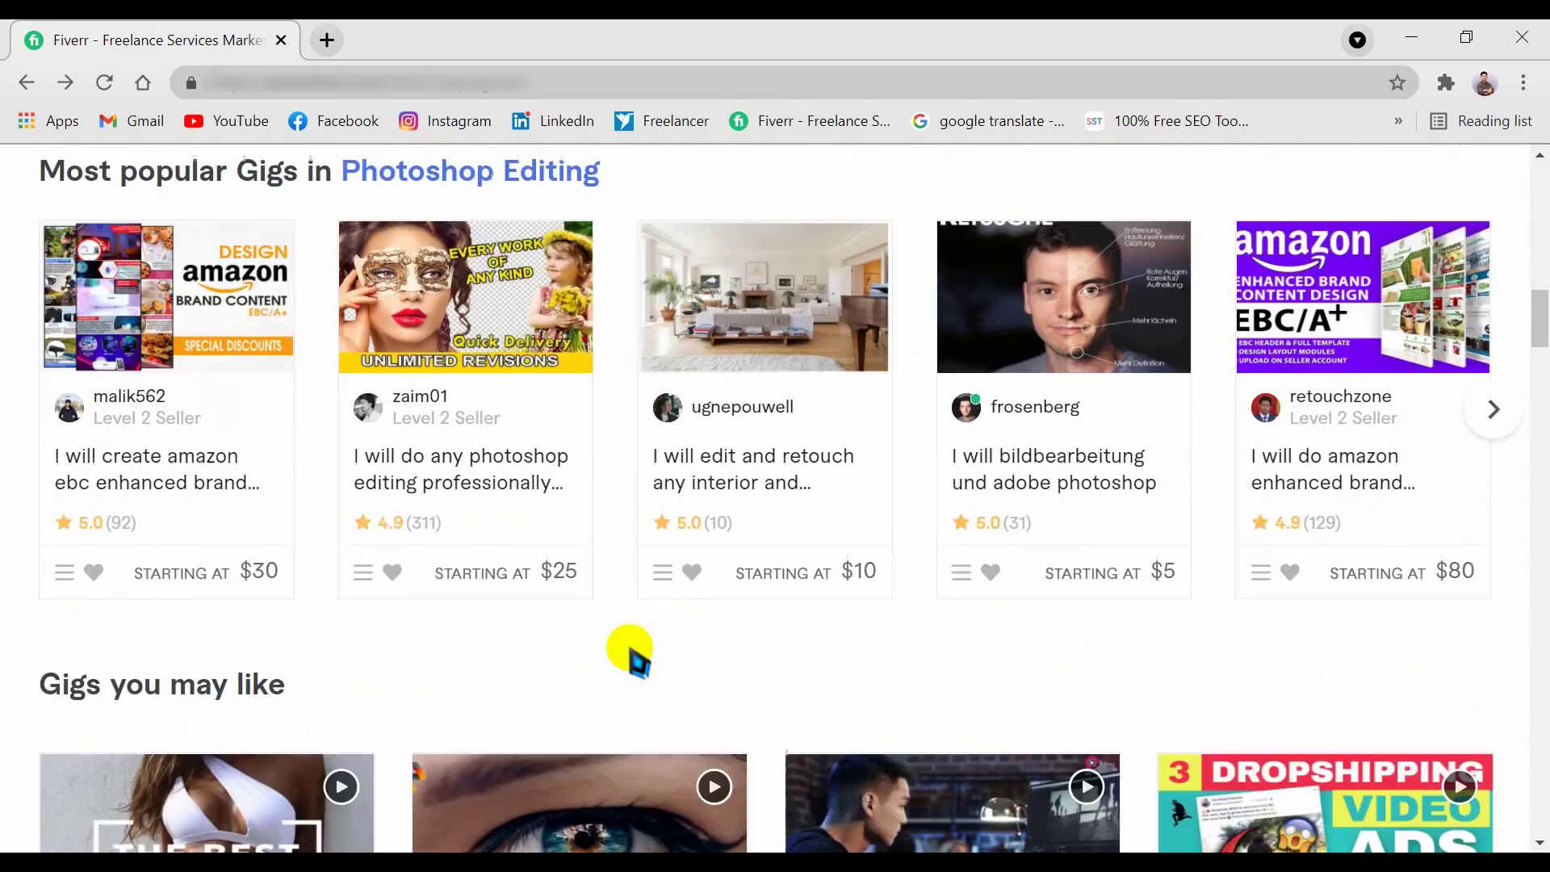
{"action": "scroll", "coordinate": [638, 664], "scroll_direction": "down", "scroll_amount": 6}
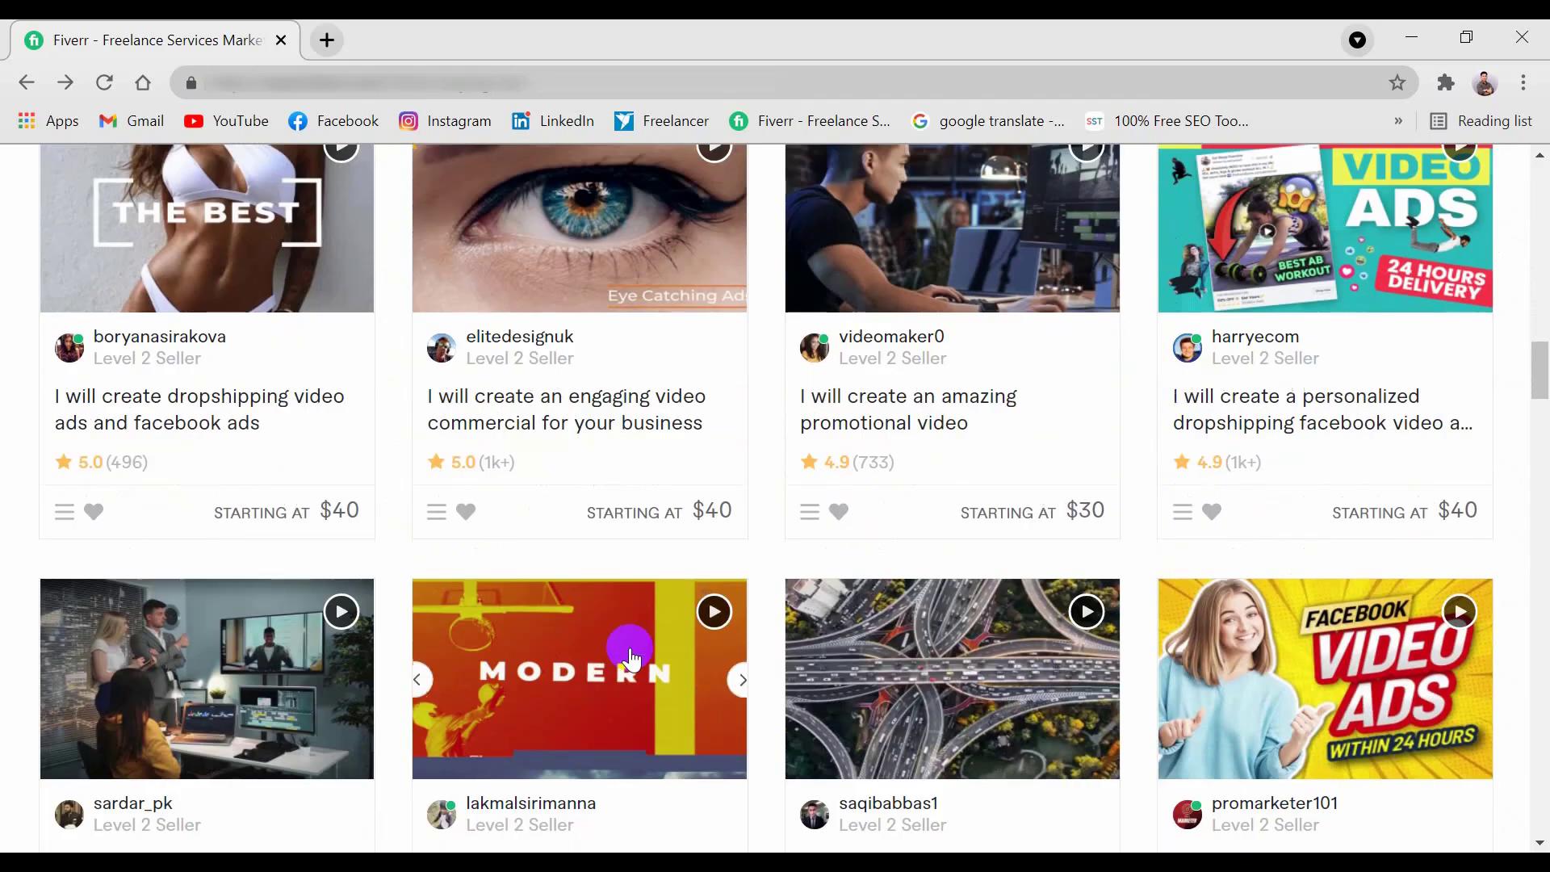
{"action": "scroll", "coordinate": [595, 596], "scroll_direction": "down", "scroll_amount": 4}
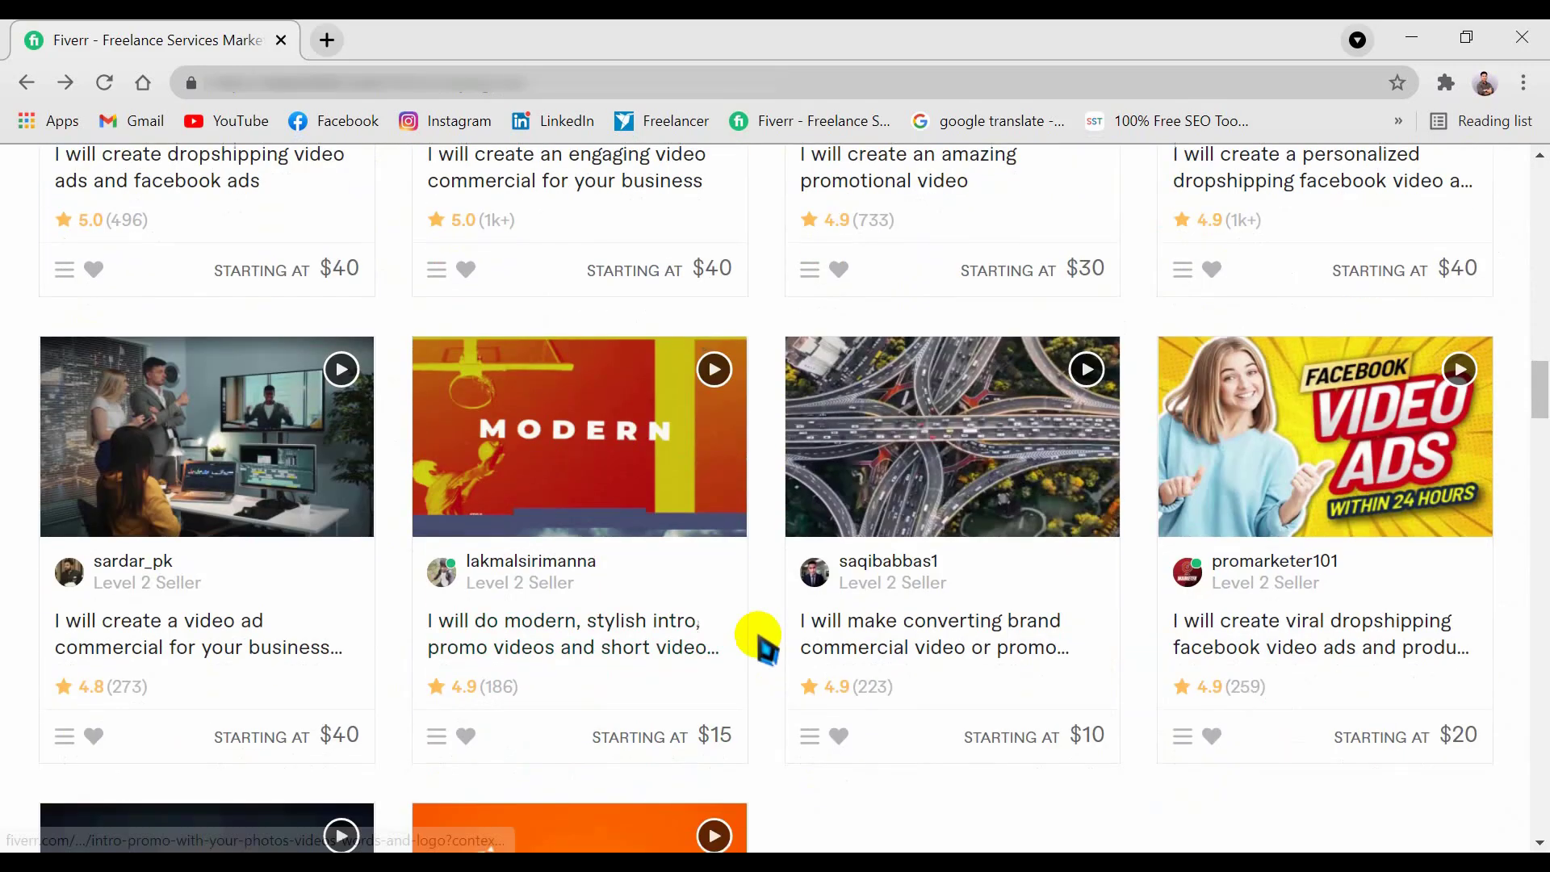
{"action": "scroll", "coordinate": [1308, 624], "scroll_direction": "down", "scroll_amount": 4}
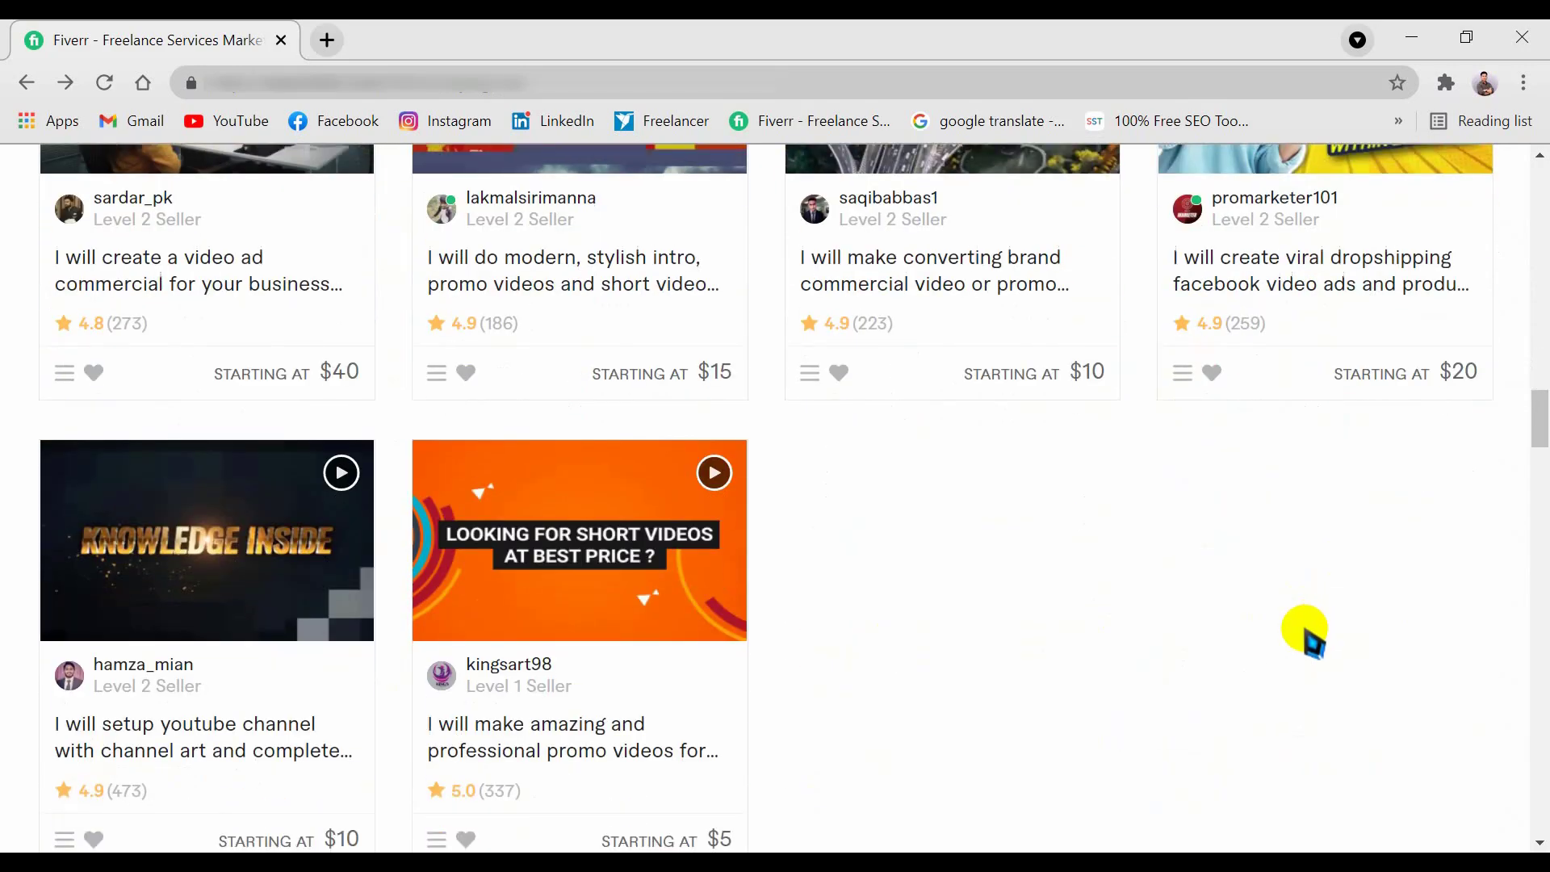
{"action": "scroll", "coordinate": [1267, 646], "scroll_direction": "down", "scroll_amount": 2}
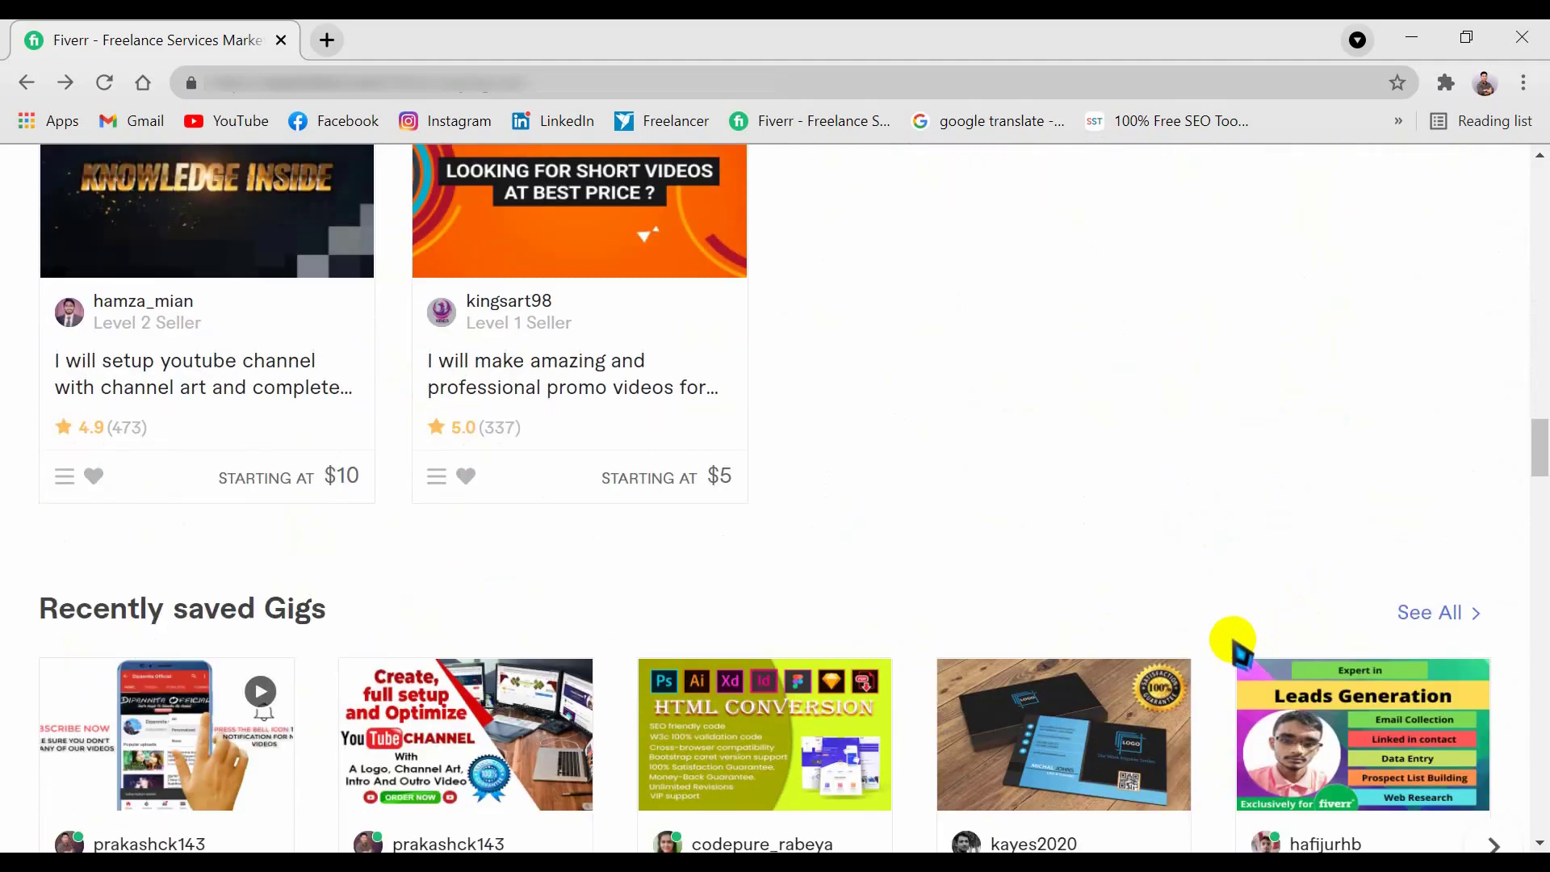
Step: Browse back up the Fiverr home page from the recently saved gigs through the "Gigs you may like" section
{"action": "scroll", "coordinate": [1240, 650], "scroll_direction": "up", "scroll_amount": 1}
{"action": "scroll", "coordinate": [1236, 646], "scroll_direction": "up", "scroll_amount": 1}
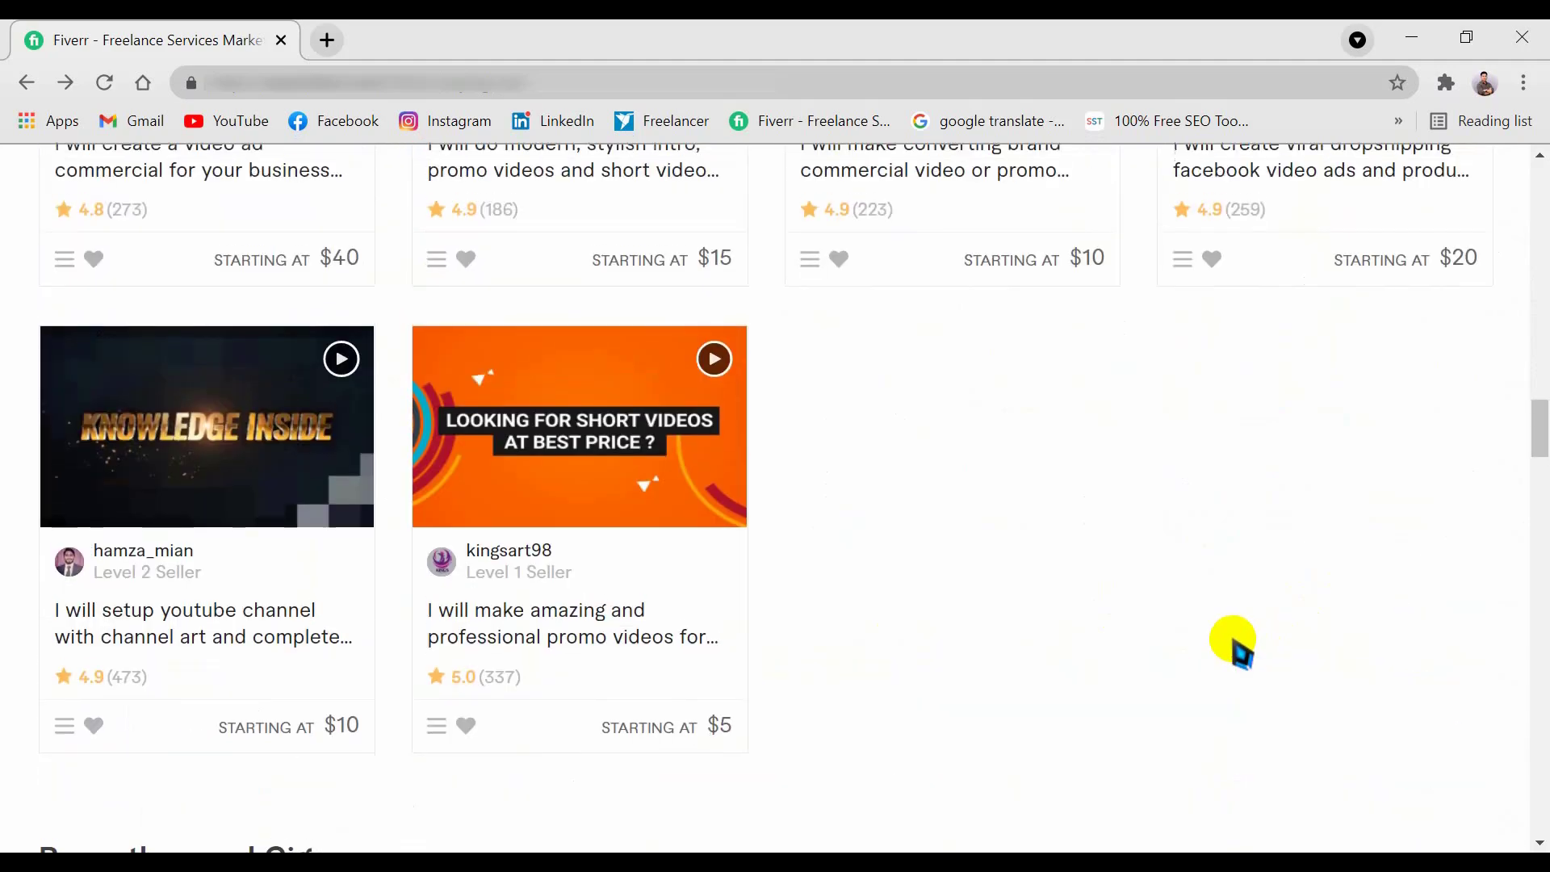
{"action": "scroll", "coordinate": [1236, 646], "scroll_direction": "up", "scroll_amount": 4}
{"action": "scroll", "coordinate": [1236, 646], "scroll_direction": "up", "scroll_amount": 7}
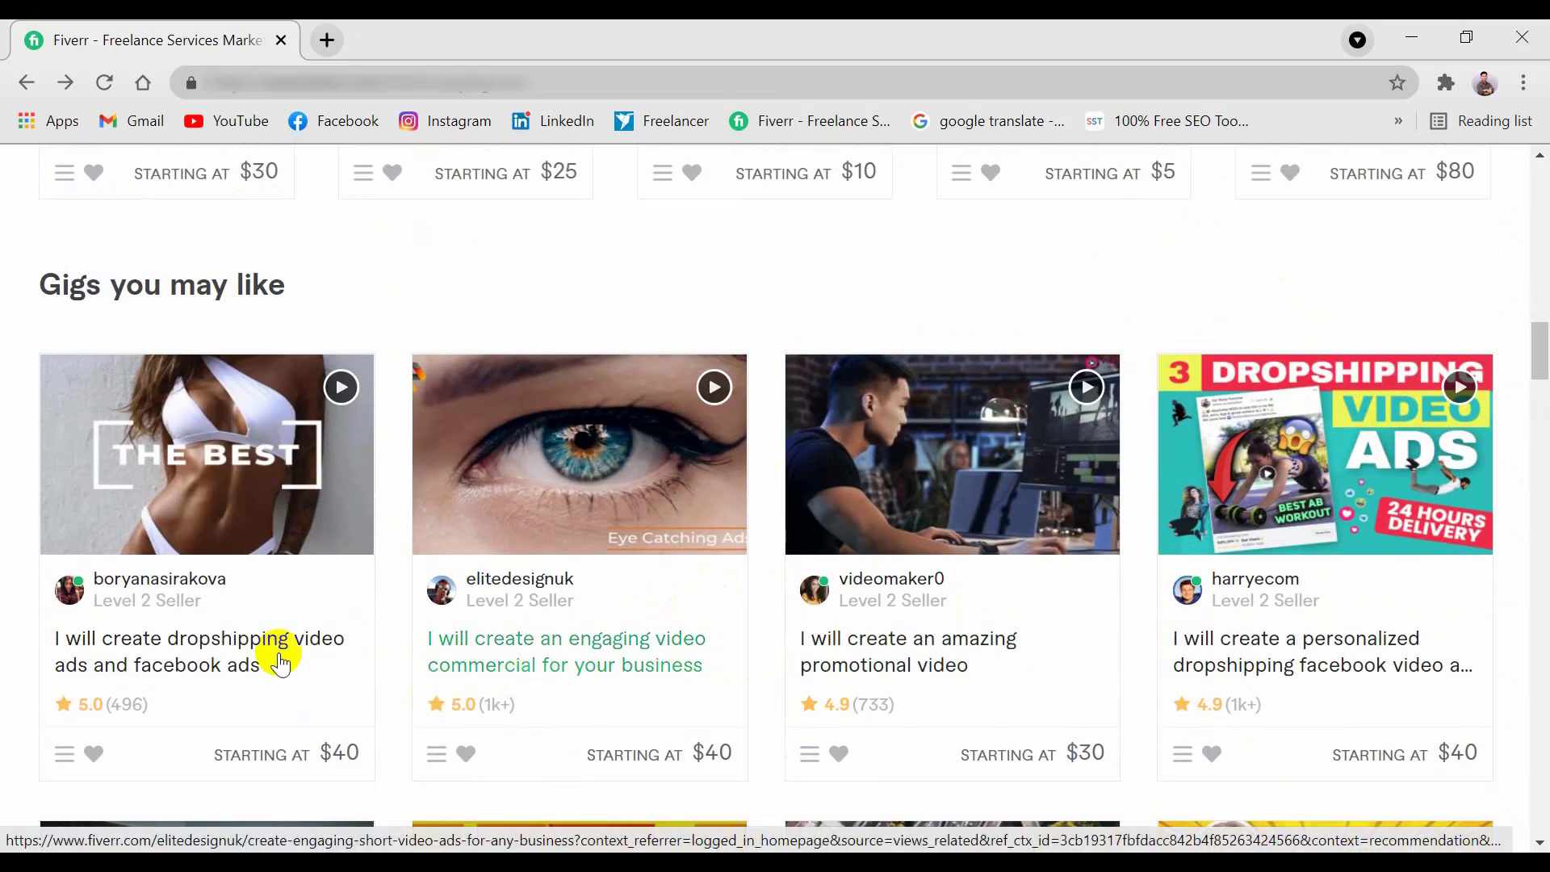
{"action": "scroll", "coordinate": [607, 454], "scroll_direction": "up", "scroll_amount": 7}
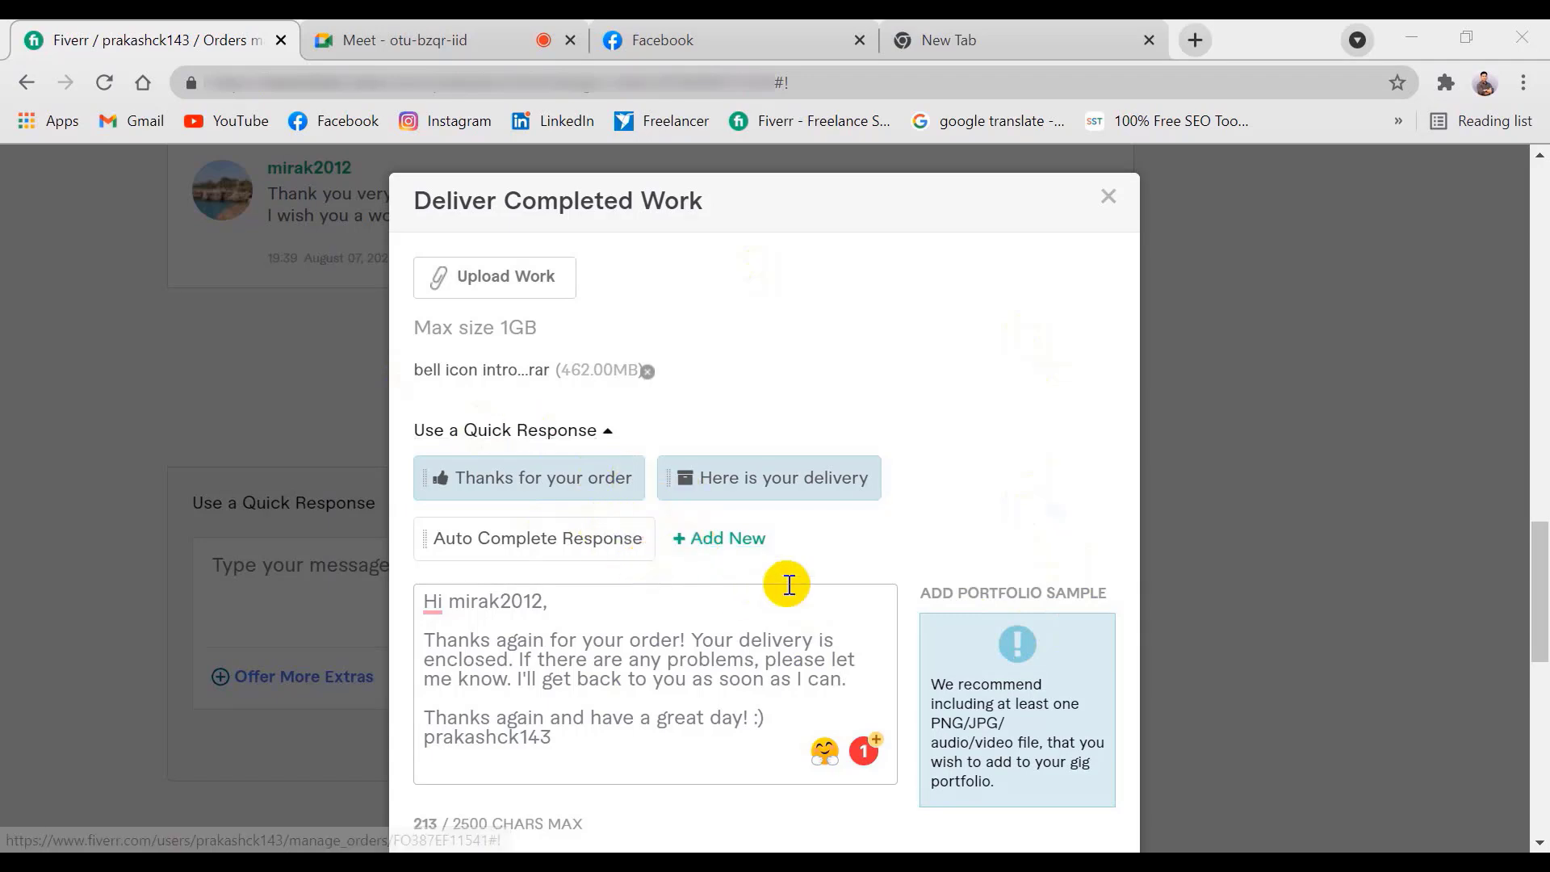
Step: Check the delivery message and submit the completed work with the attached bell icon intro archive to the buyer
{"action": "scroll", "coordinate": [657, 692], "scroll_direction": "down", "scroll_amount": 2}
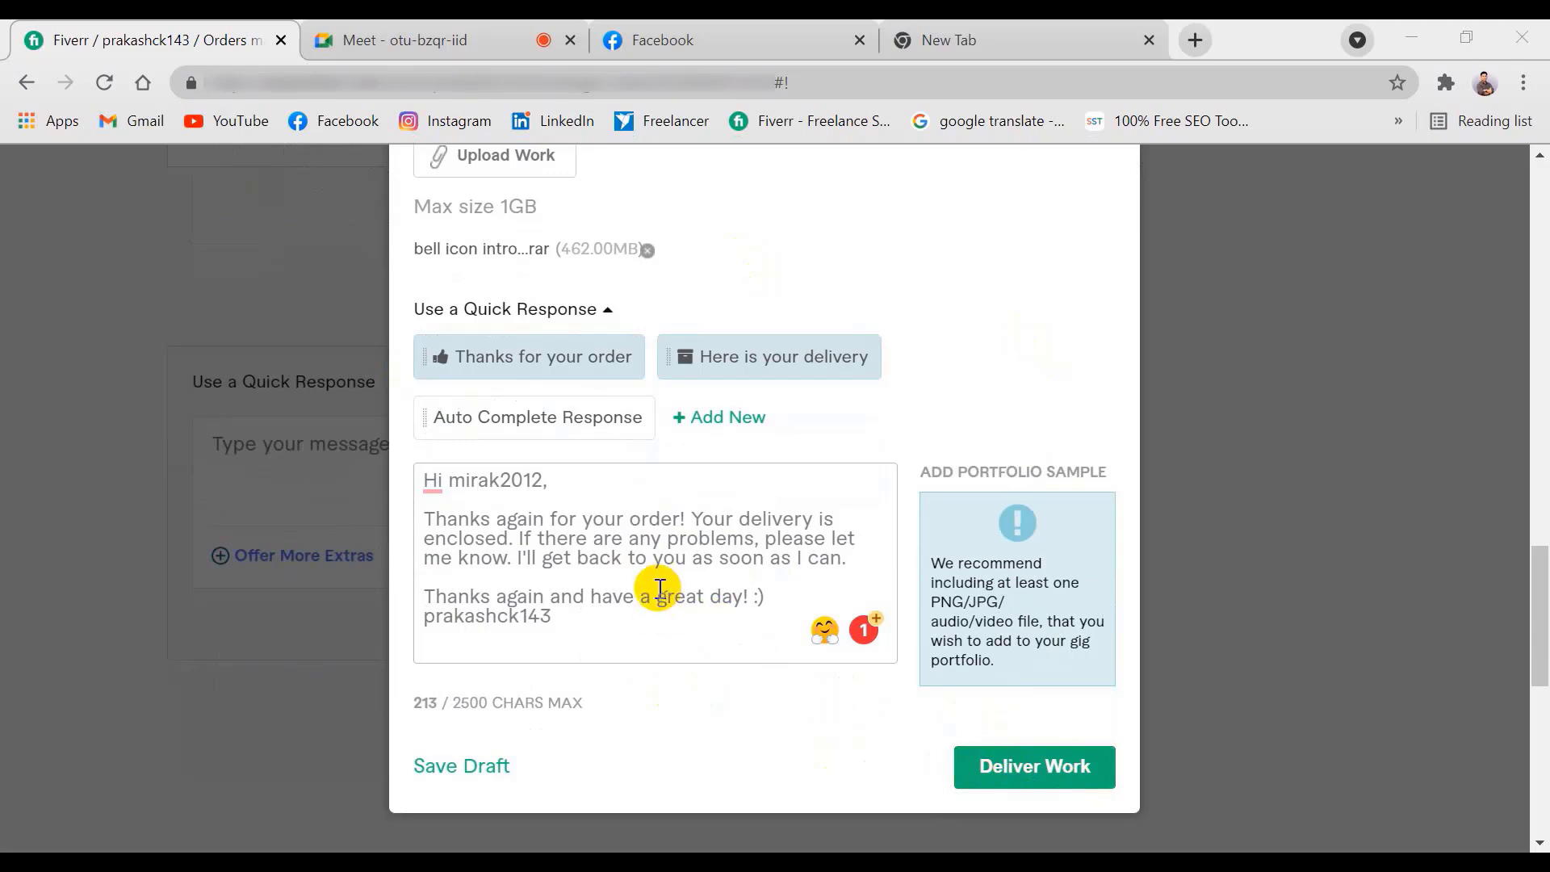
{"action": "left_click", "coordinate": [565, 558]}
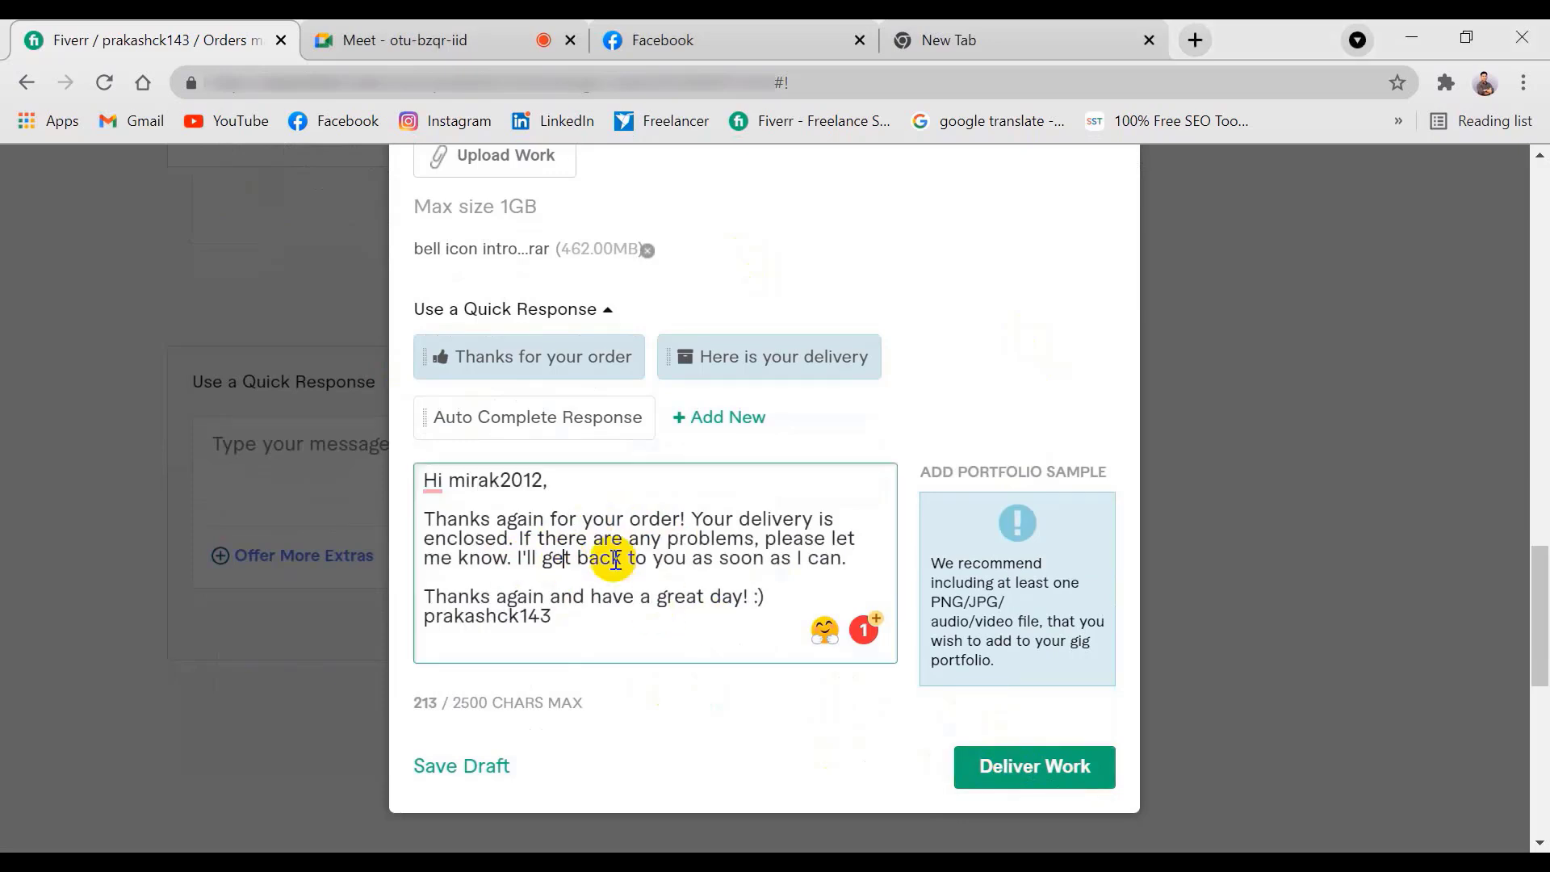
{"action": "left_click", "coordinate": [1063, 781]}
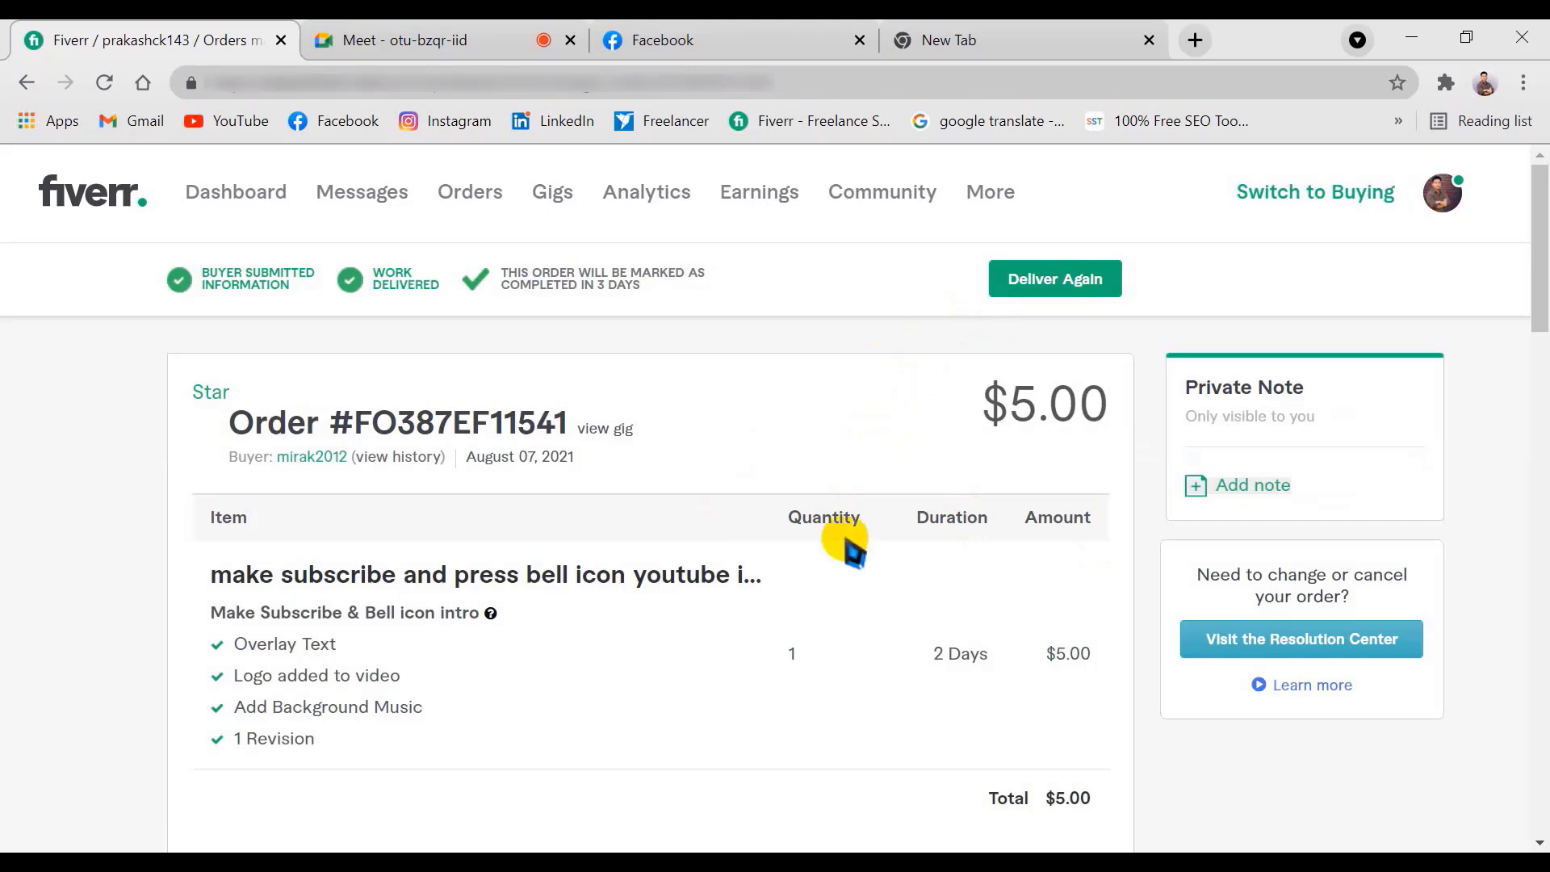
Step: View the delivered order's status, item details and countdown, and dismiss the audio download pop-up
{"action": "scroll", "coordinate": [800, 633], "scroll_direction": "down", "scroll_amount": 3}
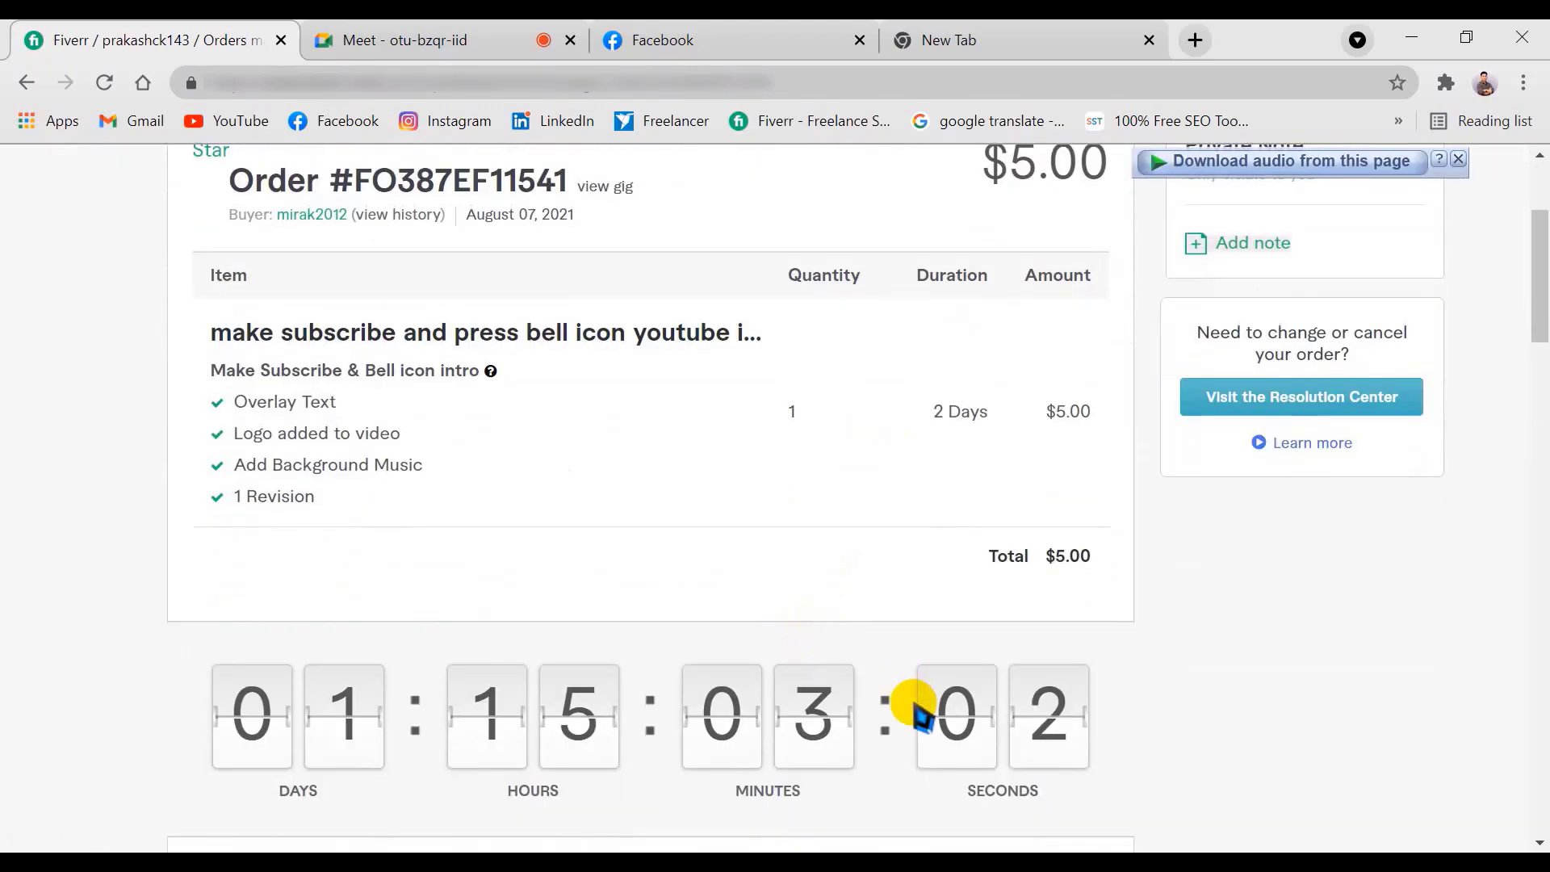
{"action": "scroll", "coordinate": [920, 714], "scroll_direction": "down", "scroll_amount": 3}
{"action": "scroll", "coordinate": [917, 709], "scroll_direction": "up", "scroll_amount": 6}
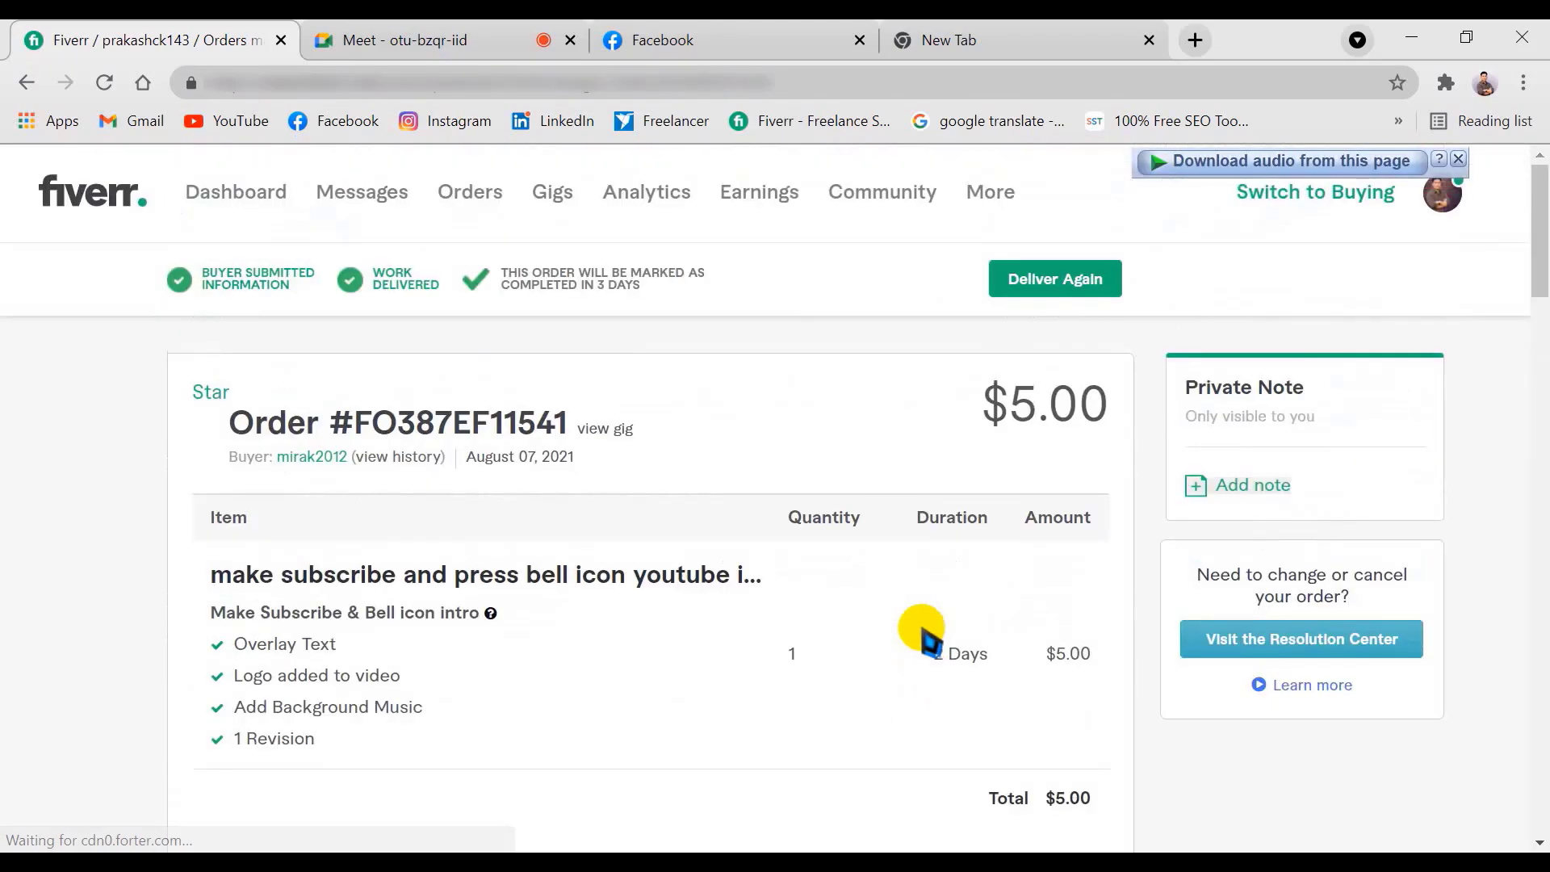
{"action": "left_click", "coordinate": [1460, 163]}
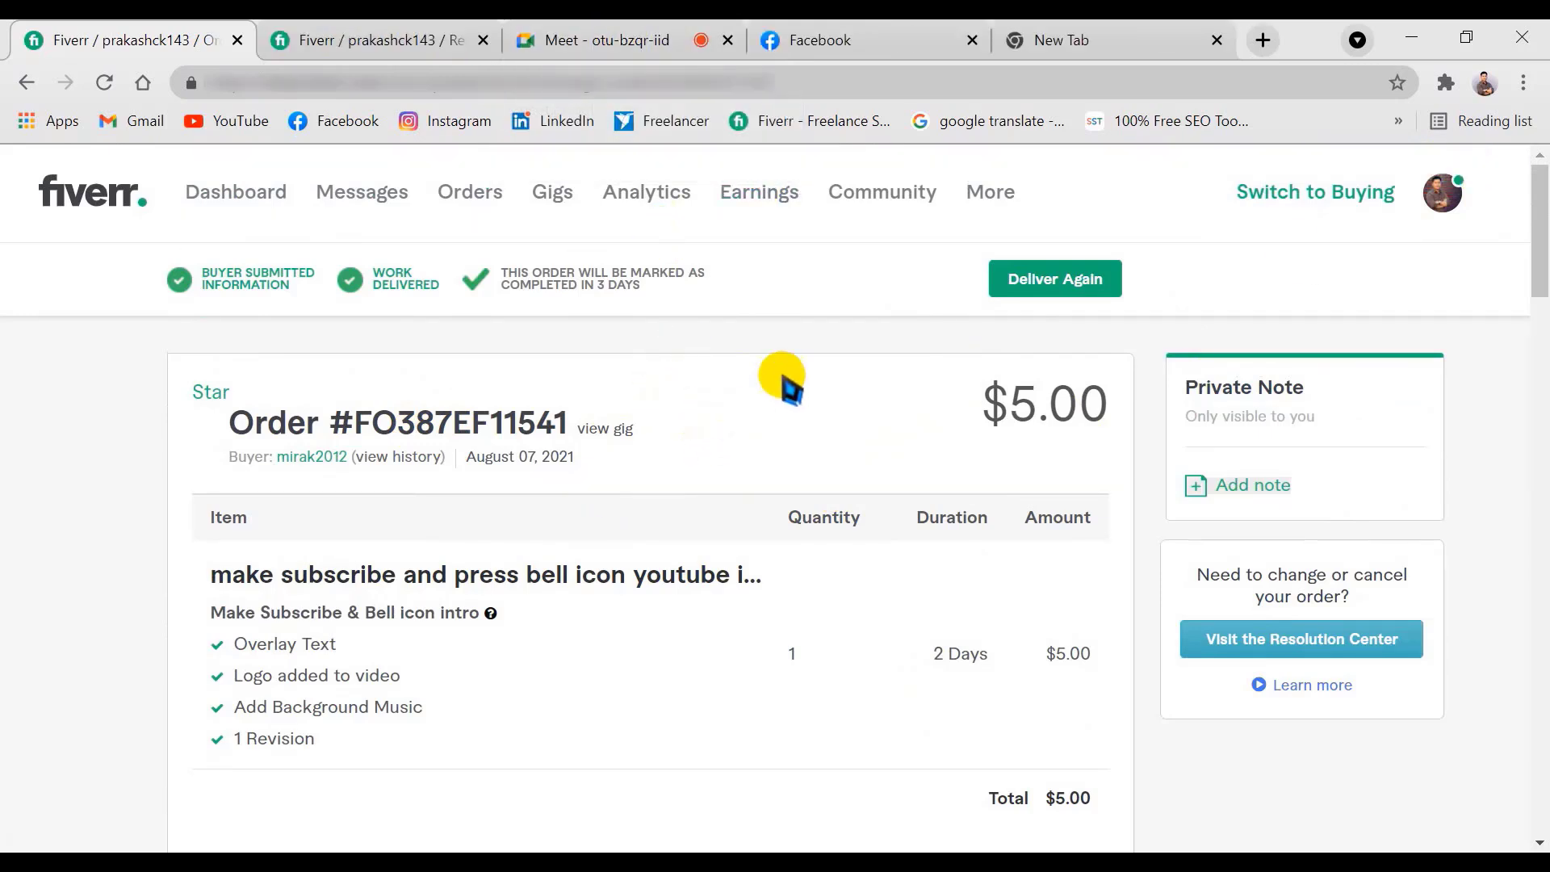
{"action": "left_click_drag", "start_coordinate": [1539, 192], "coordinate": [1540, 226]}
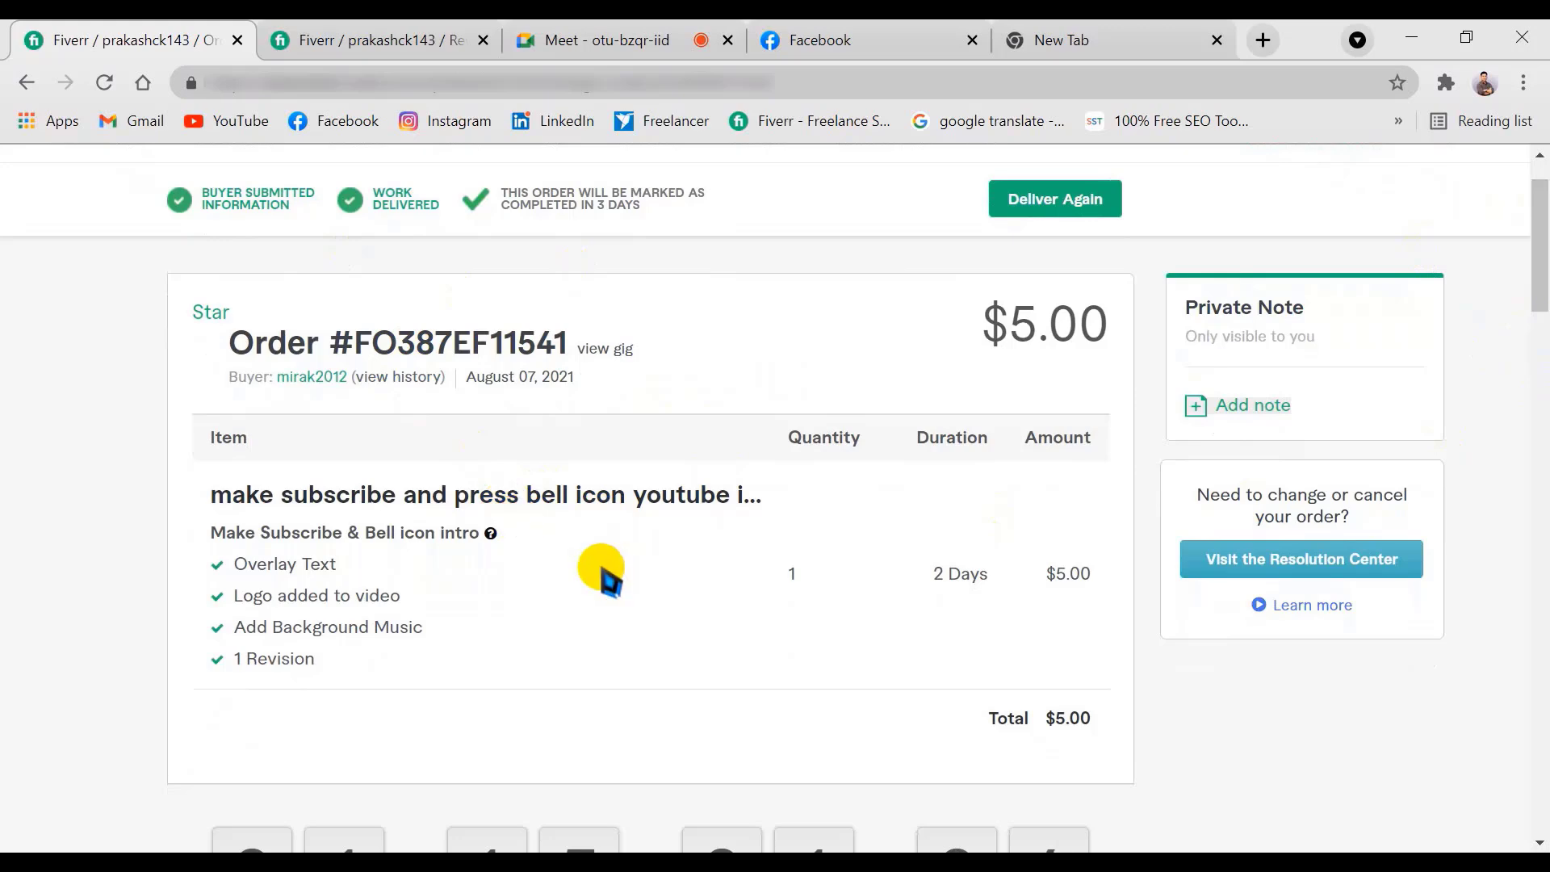
Step: Switch to Camtasia, examine the BELL ICON INTRO timeline from the Grand_Avenue audio down to Group 6, and return to the Fiverr order
{"action": "left_click", "coordinate": [461, 856]}
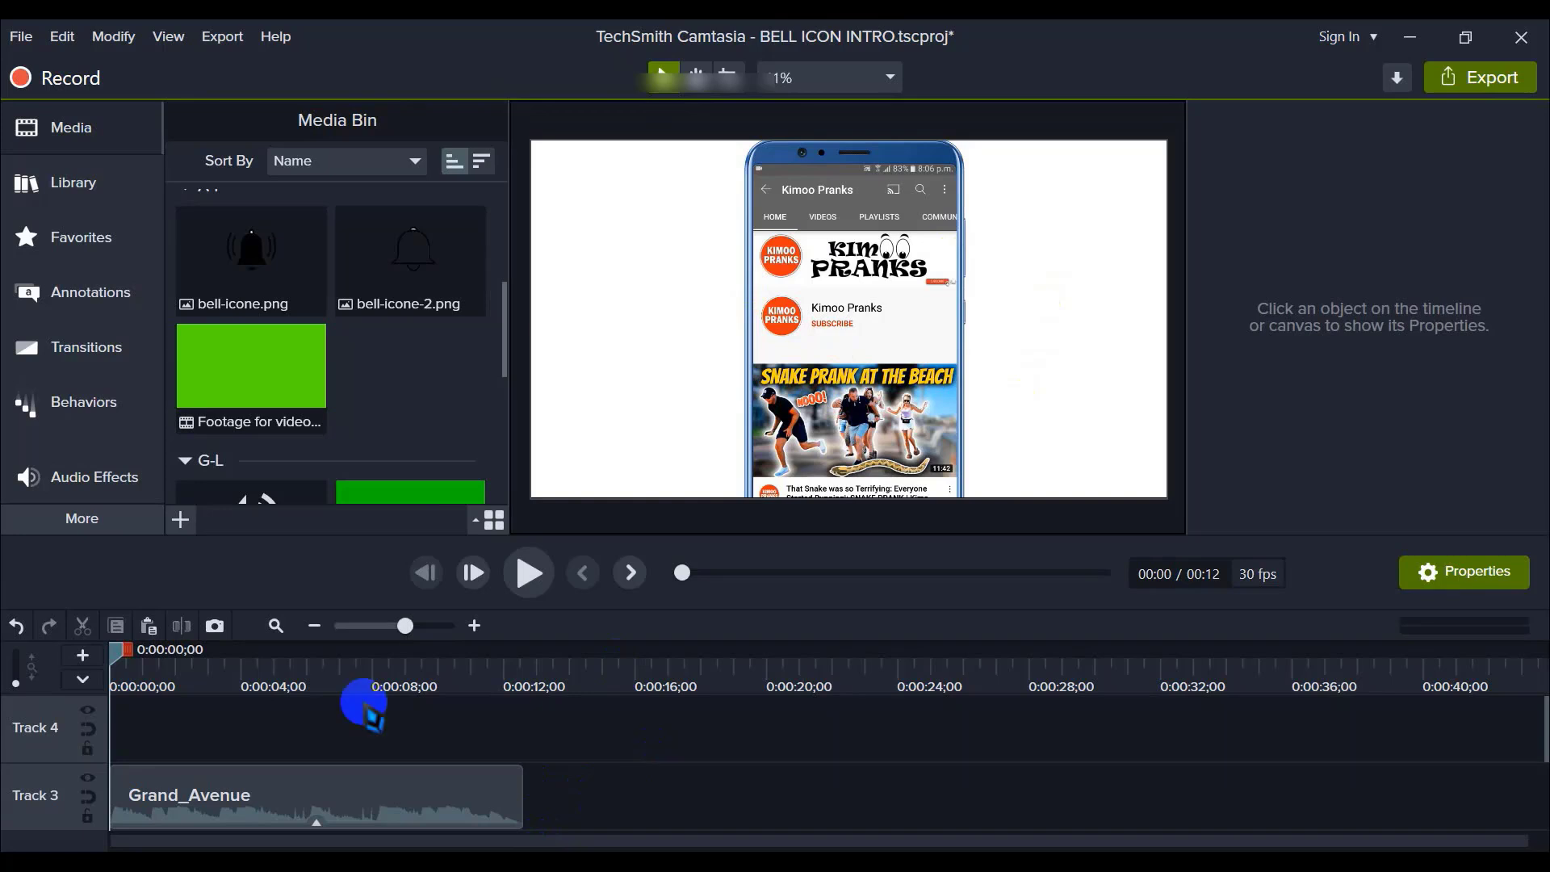
{"action": "left_click", "coordinate": [474, 626]}
{"action": "left_click", "coordinate": [475, 626]}
{"action": "scroll", "coordinate": [525, 735], "scroll_direction": "down", "scroll_amount": 2}
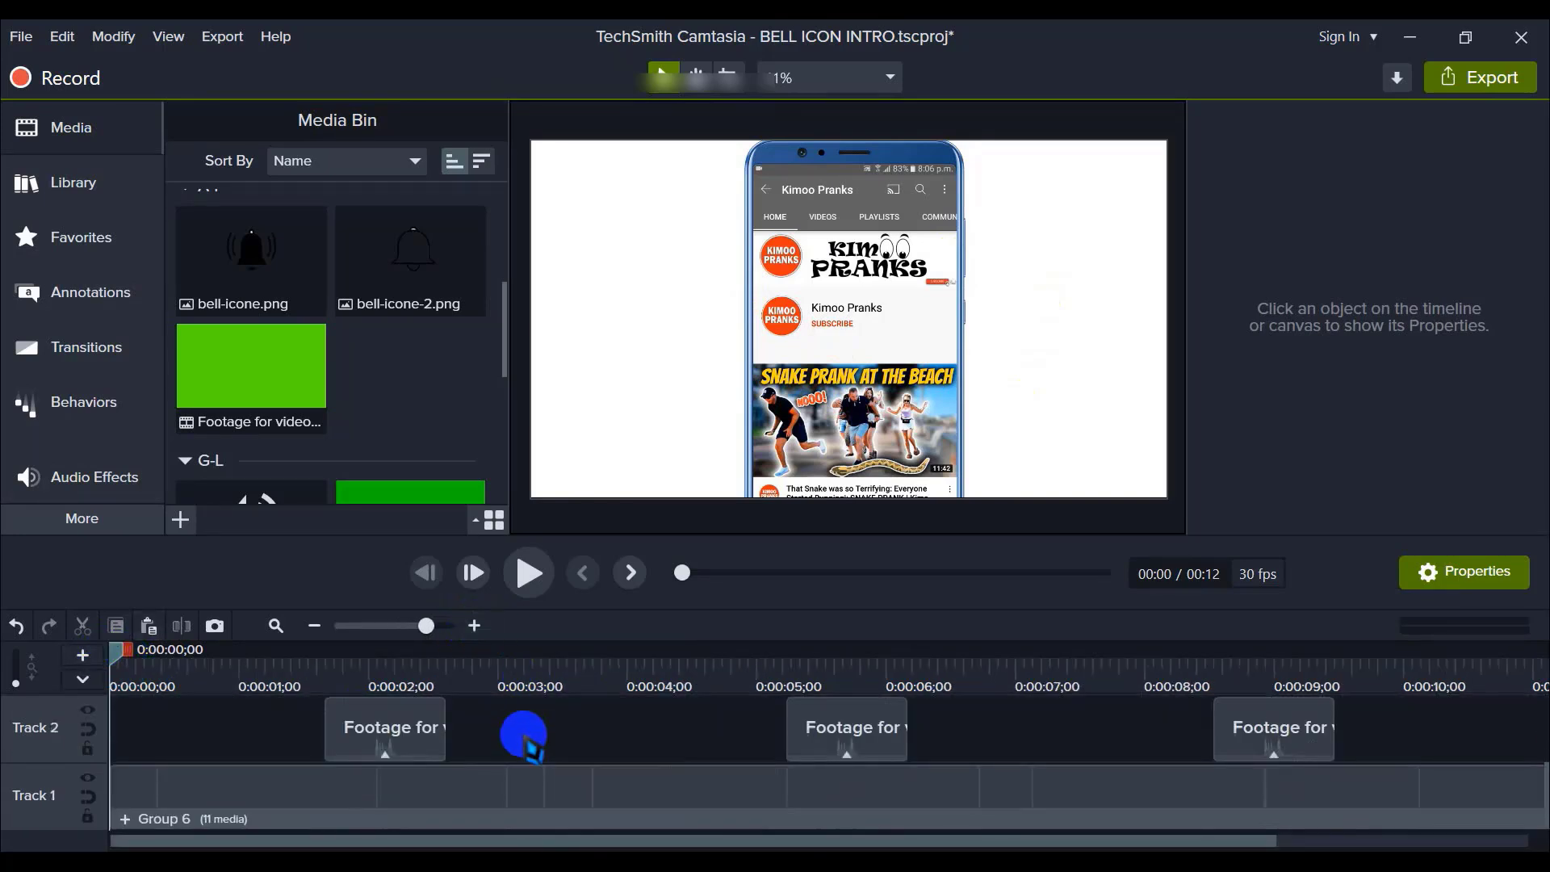
{"action": "left_click", "coordinate": [314, 626]}
{"action": "left_click", "coordinate": [314, 626]}
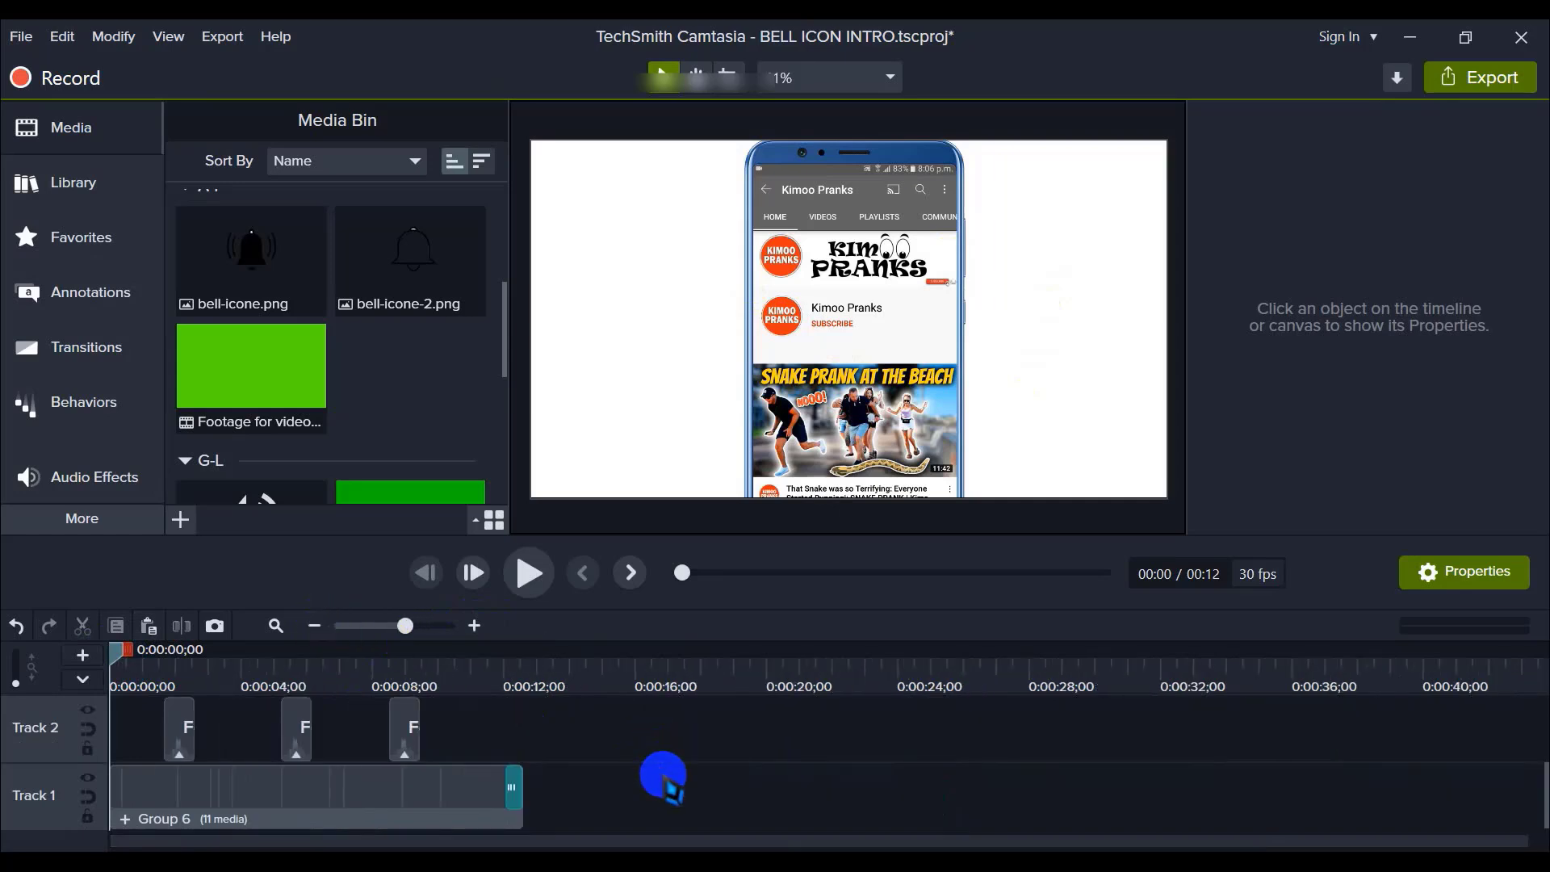
{"action": "scroll", "coordinate": [663, 777], "scroll_direction": "up", "scroll_amount": 1}
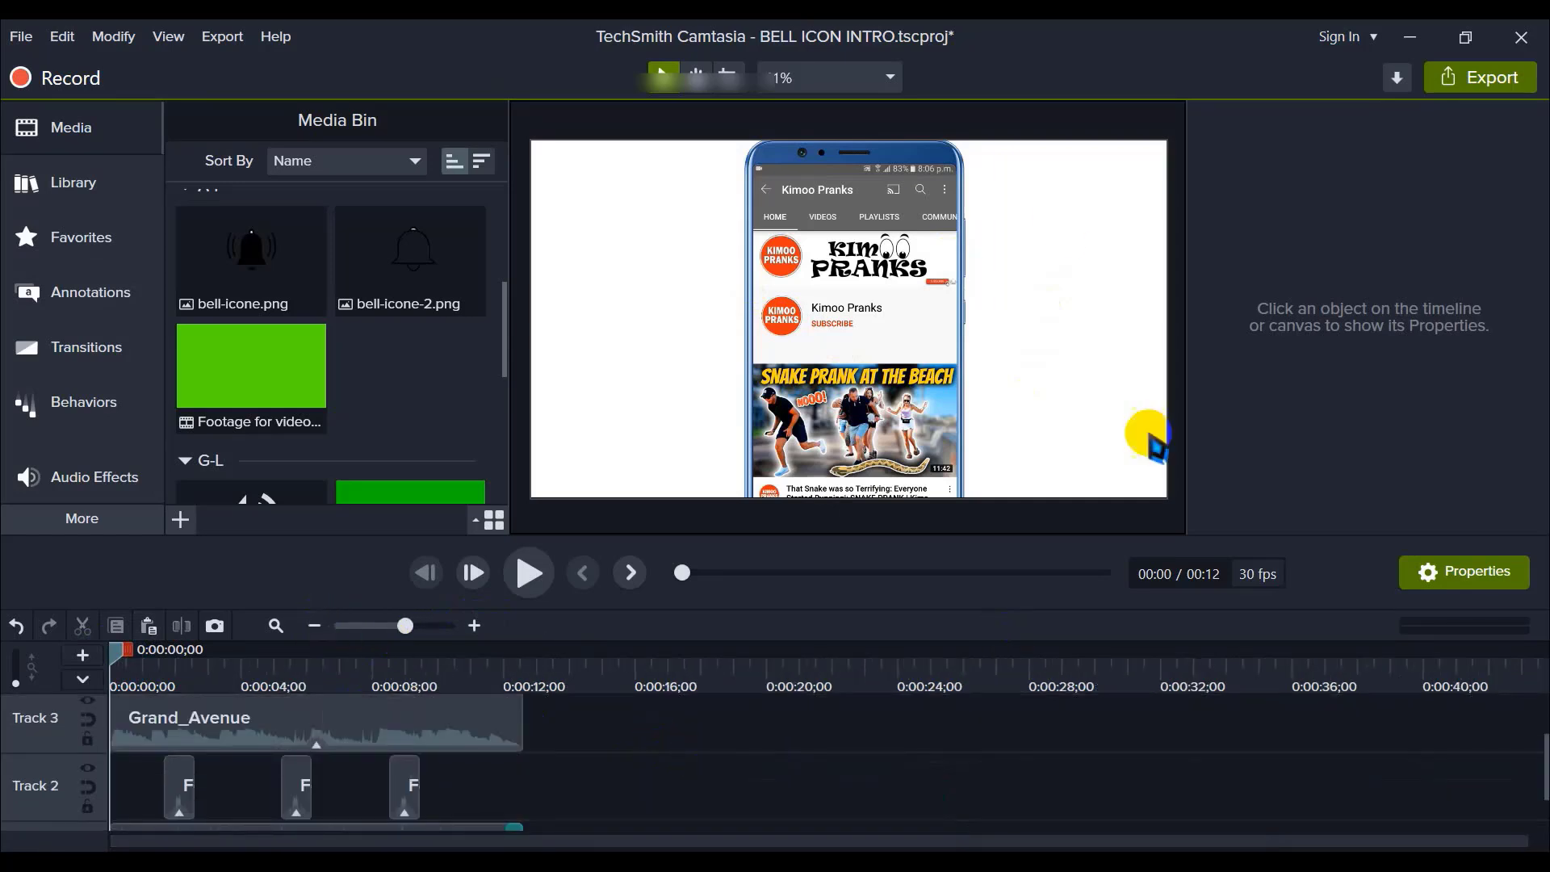
{"action": "left_click", "coordinate": [1409, 37]}
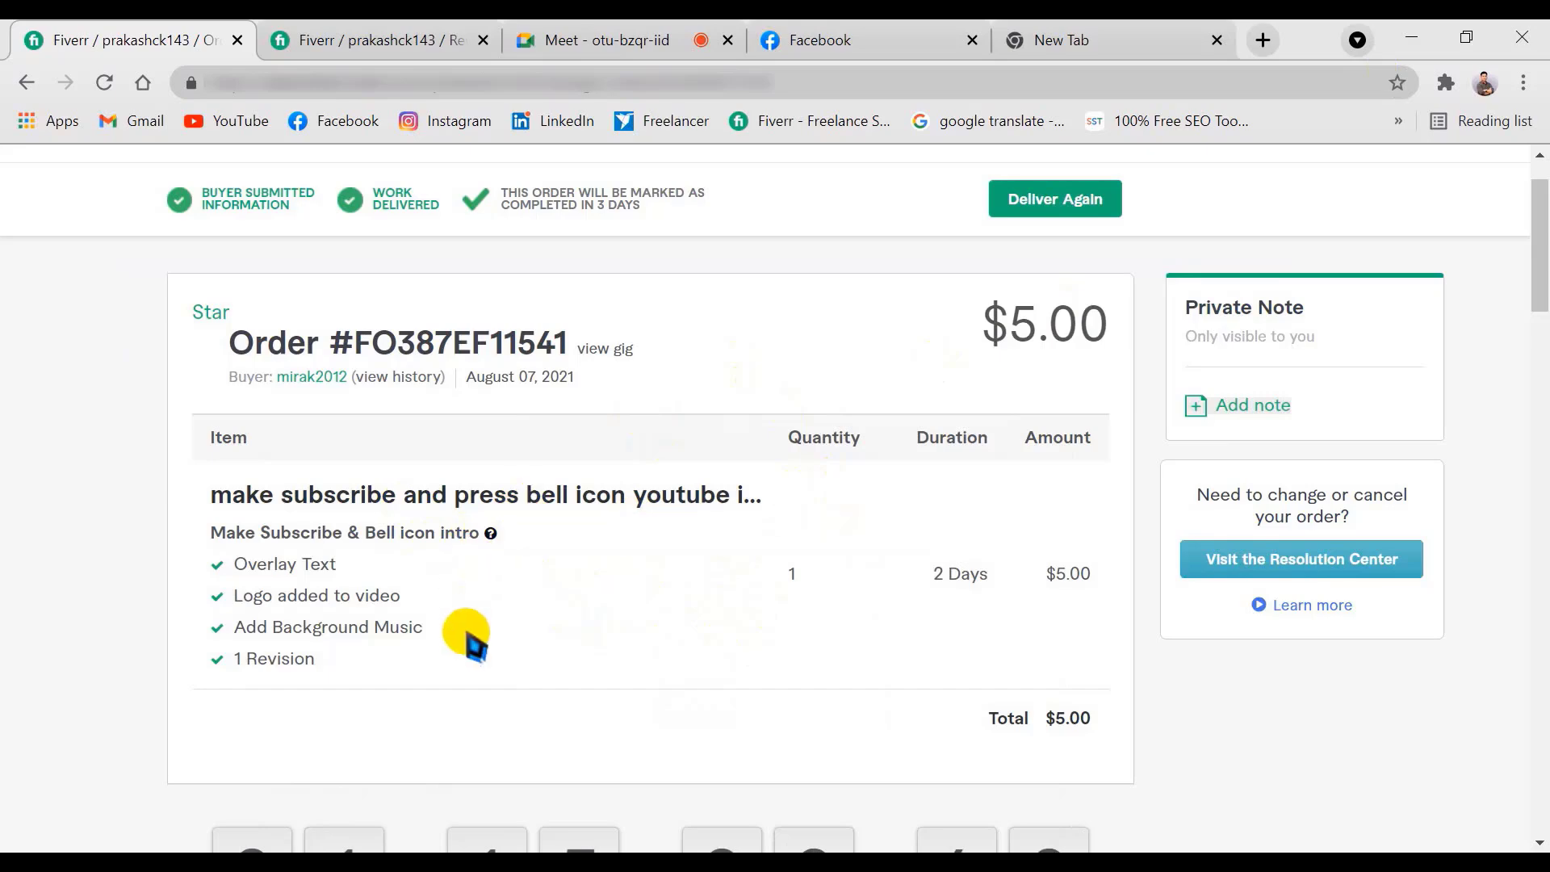
Step: Review the whole order page, from the item details to the sections below the countdown
{"action": "scroll", "coordinate": [476, 638], "scroll_direction": "down", "scroll_amount": 5}
{"action": "scroll", "coordinate": [567, 634], "scroll_direction": "down", "scroll_amount": 4}
{"action": "scroll", "coordinate": [709, 501], "scroll_direction": "up", "scroll_amount": 10}
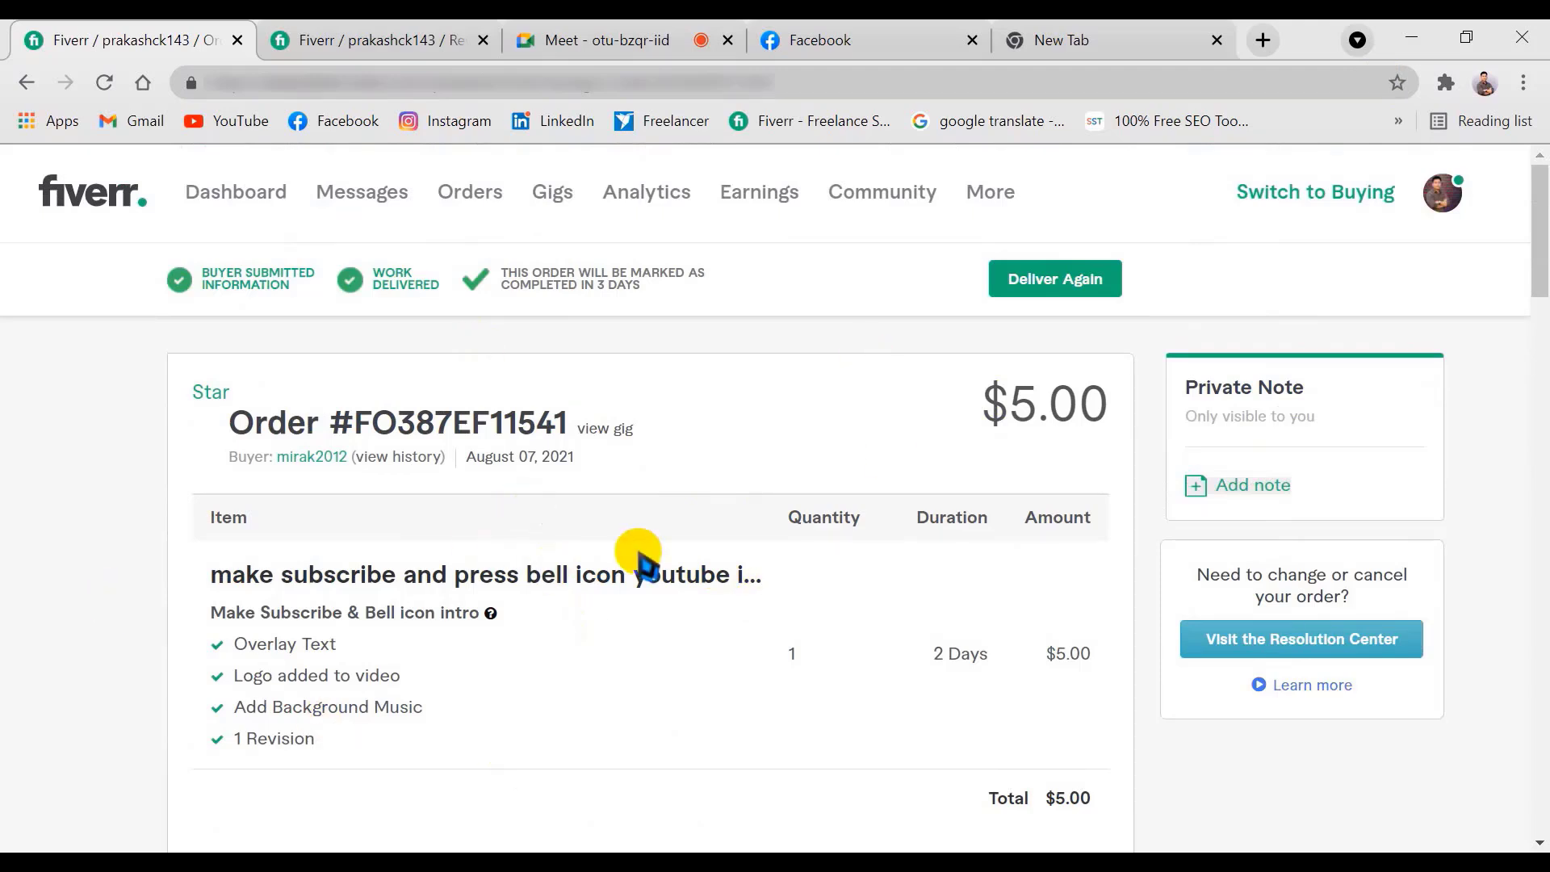
{"action": "scroll", "coordinate": [668, 692], "scroll_direction": "down", "scroll_amount": 5}
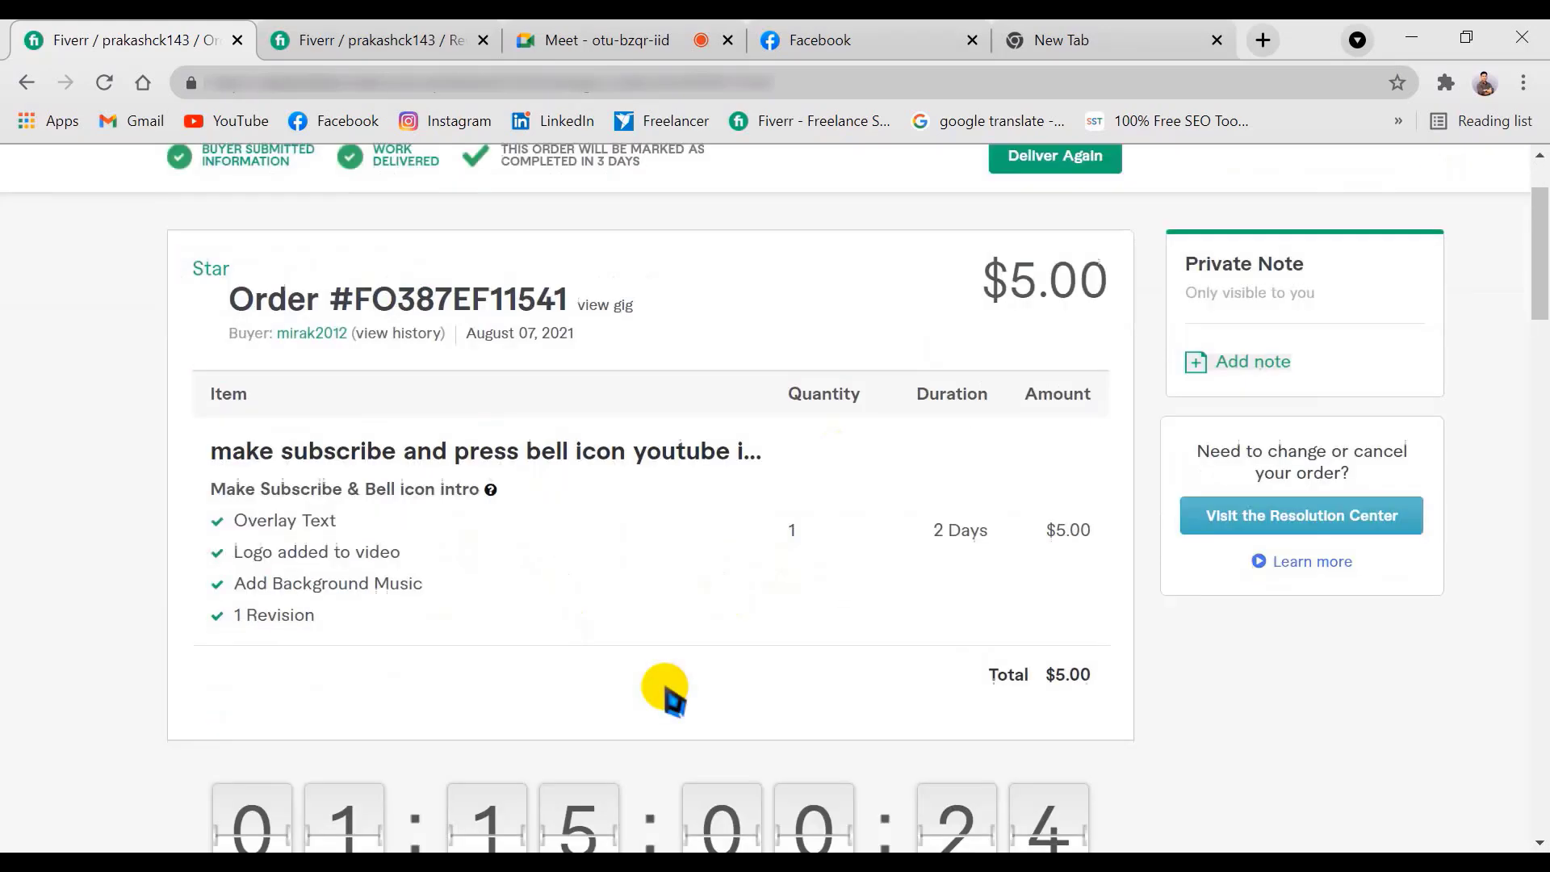
{"action": "scroll", "coordinate": [674, 677], "scroll_direction": "down", "scroll_amount": 3}
{"action": "scroll", "coordinate": [692, 668], "scroll_direction": "up", "scroll_amount": 8}
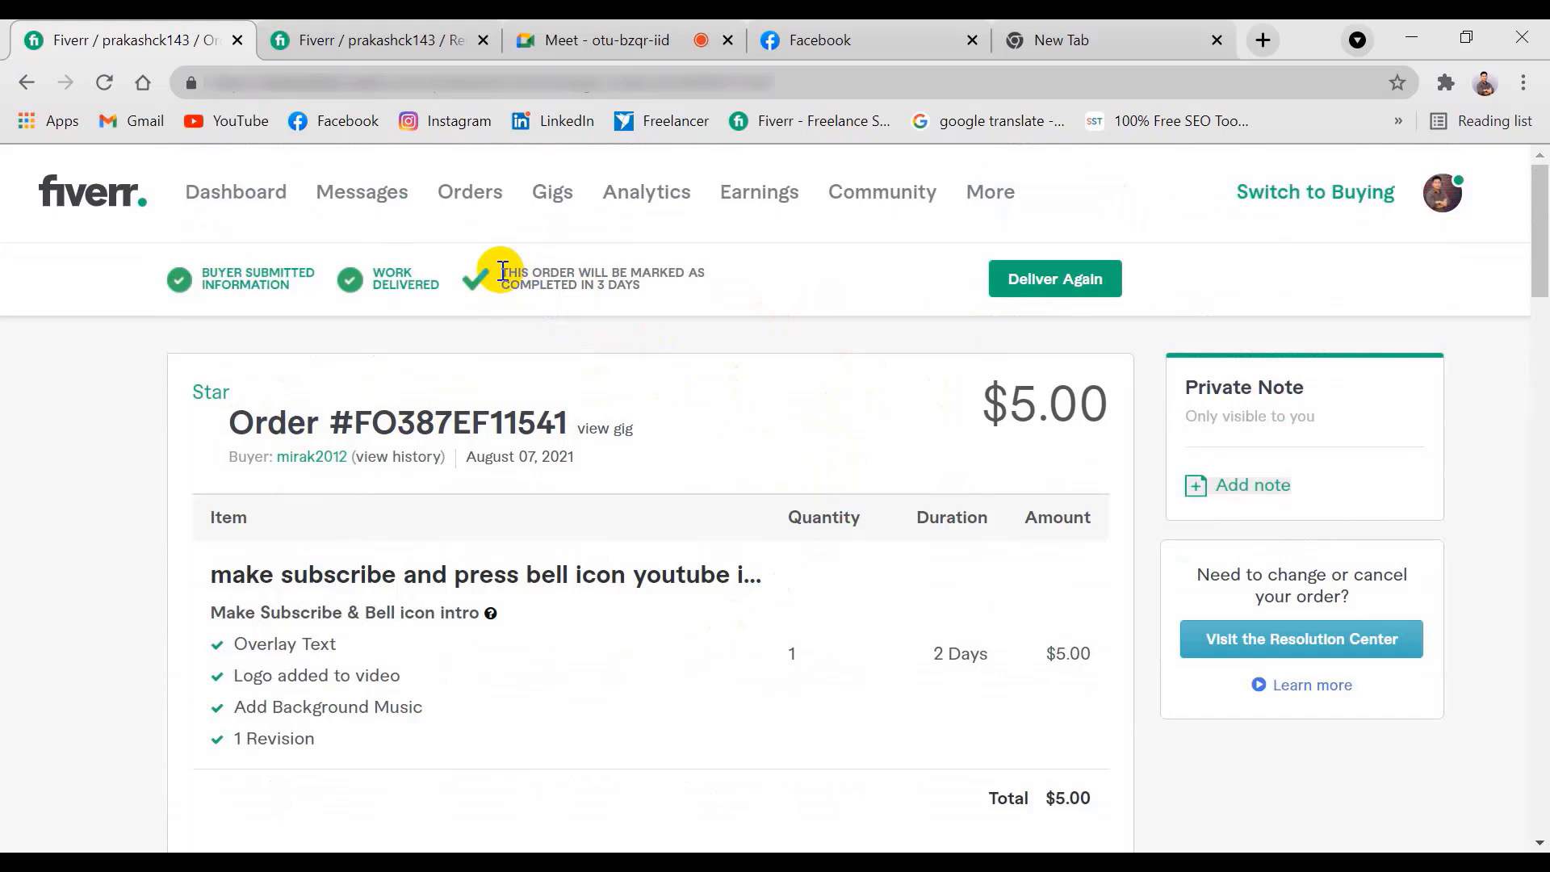
Step: Examine the order's completion deadline note and countdown, and view the Deliver Again form without submitting anything
{"action": "left_click_drag", "start_coordinate": [508, 270], "coordinate": [675, 272]}
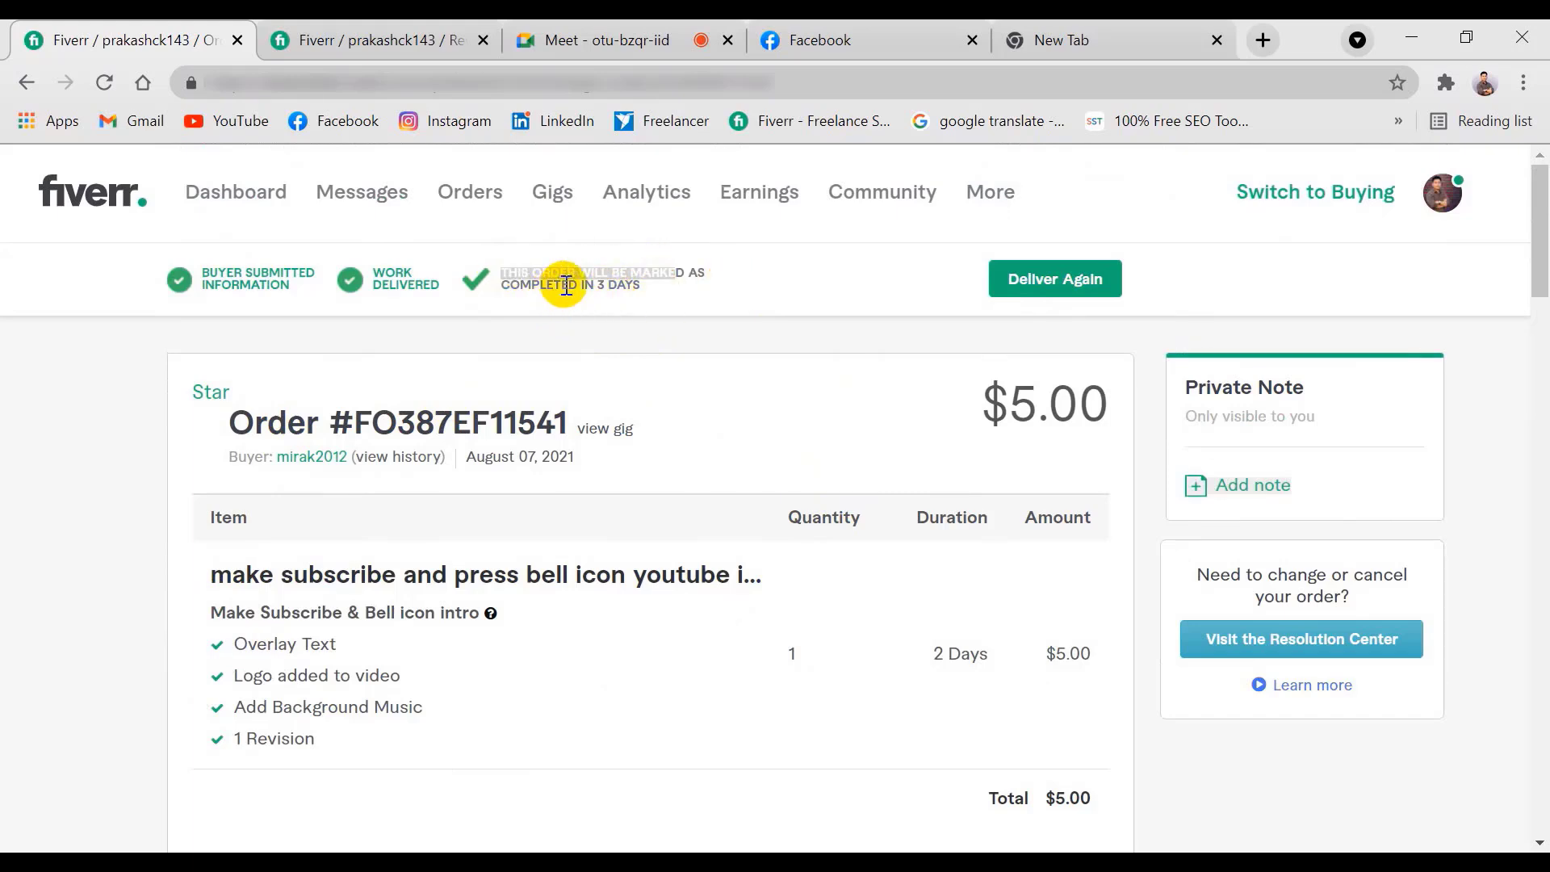
{"action": "left_click", "coordinate": [657, 291]}
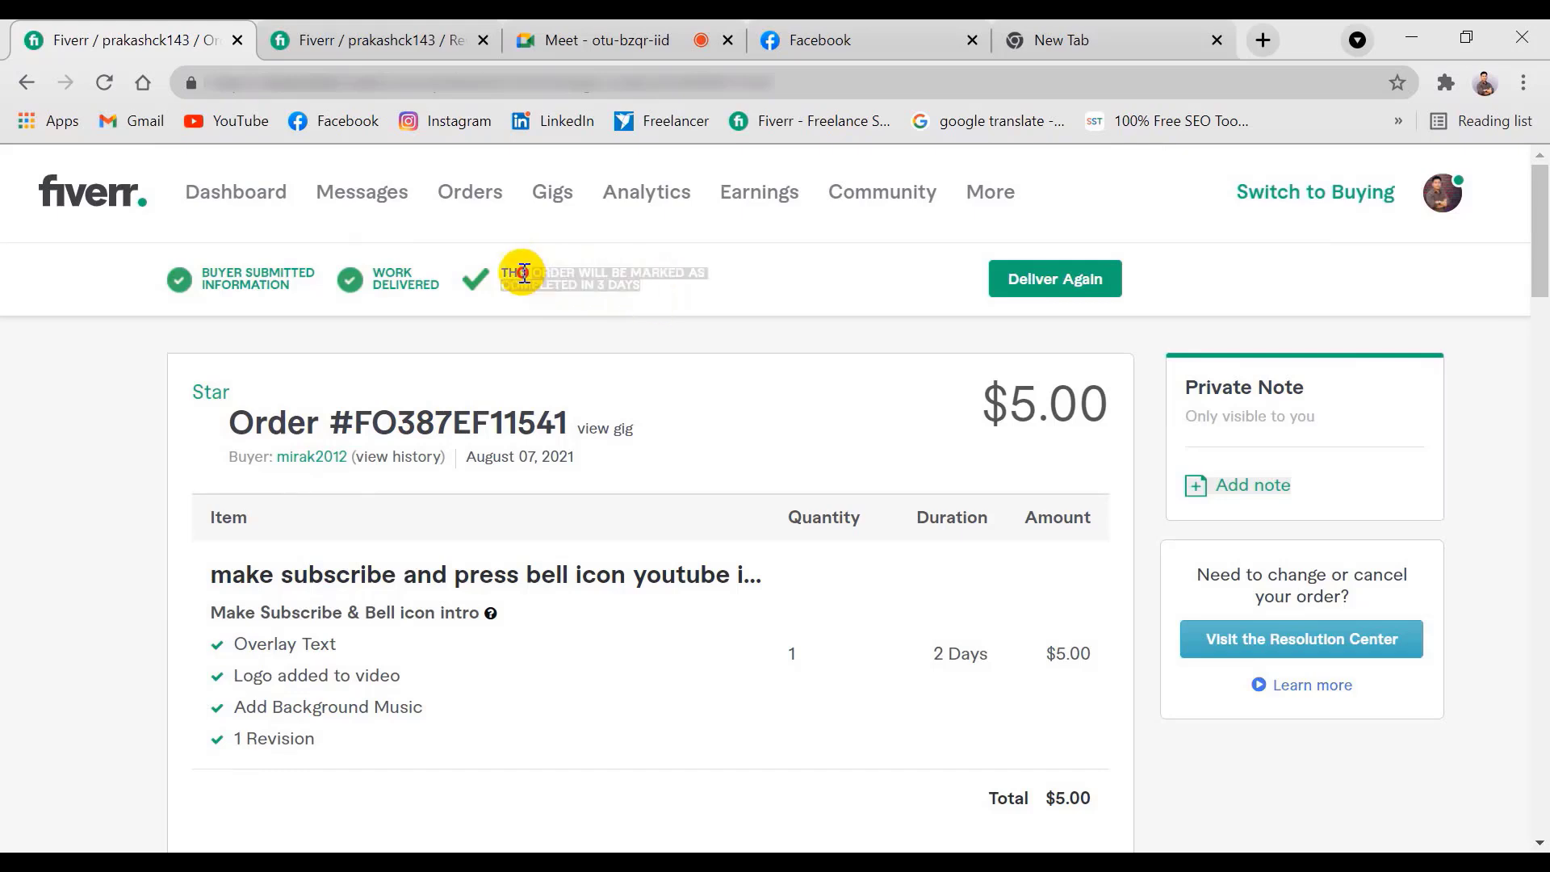
{"action": "left_click_drag", "start_coordinate": [509, 273], "coordinate": [693, 287]}
{"action": "left_click", "coordinate": [693, 285]}
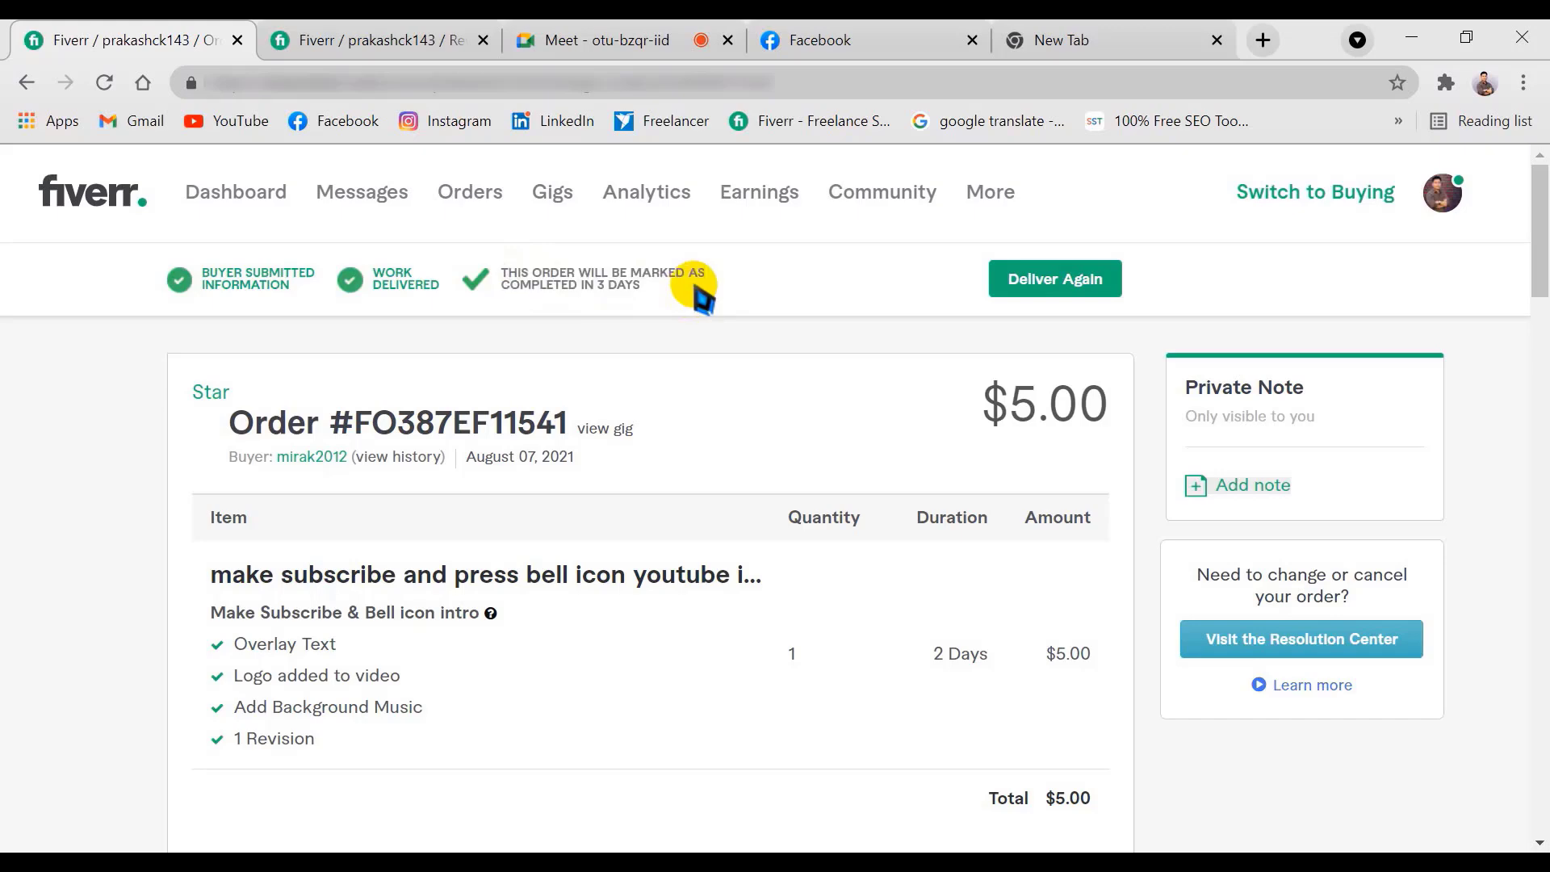
{"action": "scroll", "coordinate": [640, 564], "scroll_direction": "down", "scroll_amount": 4}
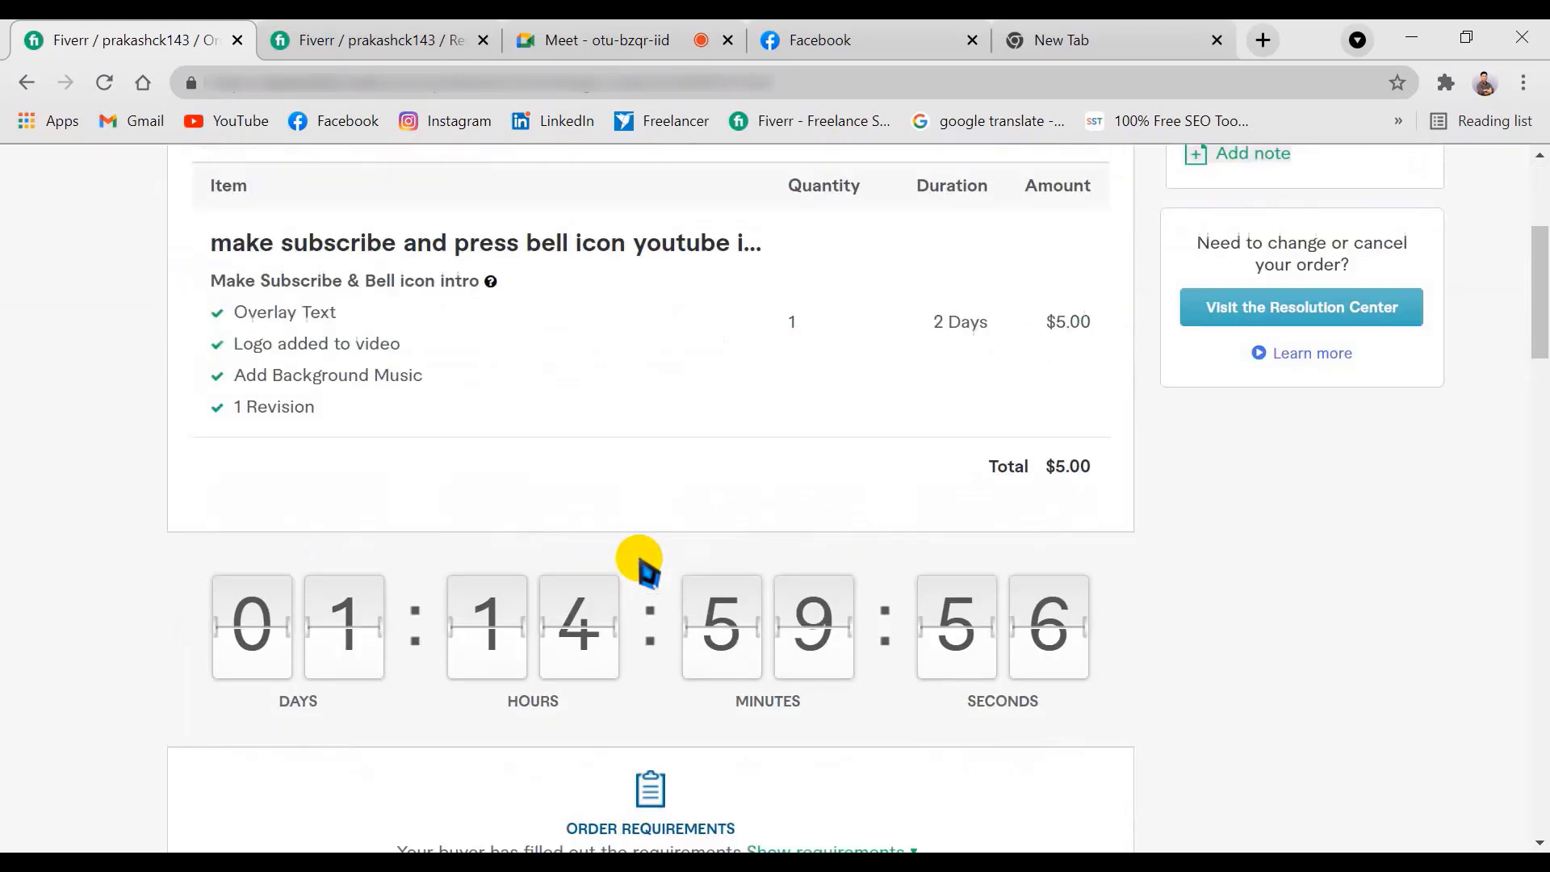
{"action": "scroll", "coordinate": [640, 564], "scroll_direction": "up", "scroll_amount": 4}
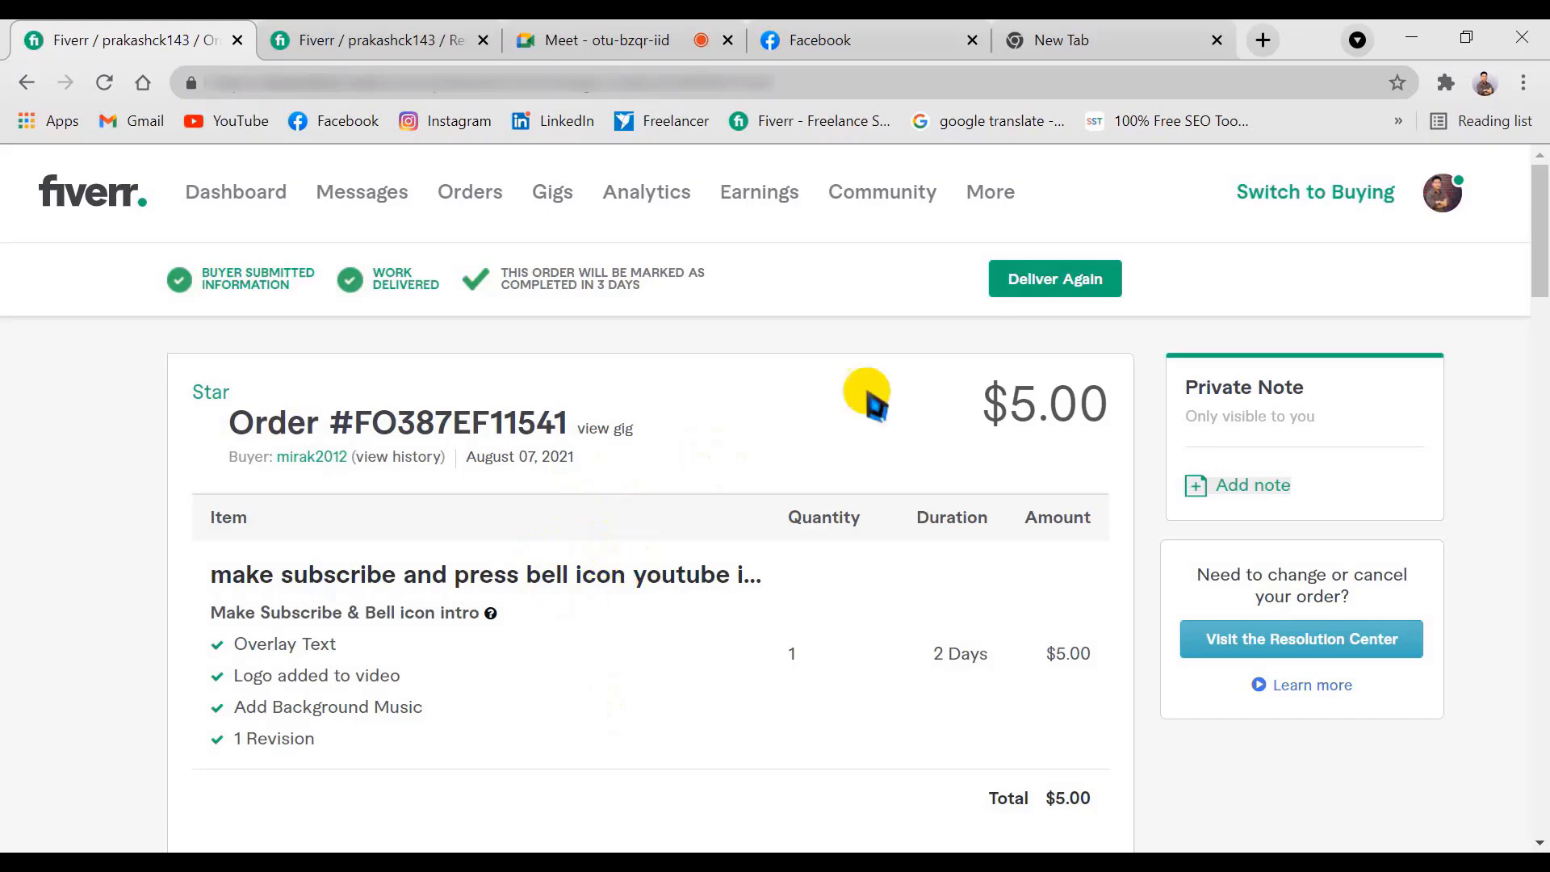
{"action": "left_click", "coordinate": [1064, 283]}
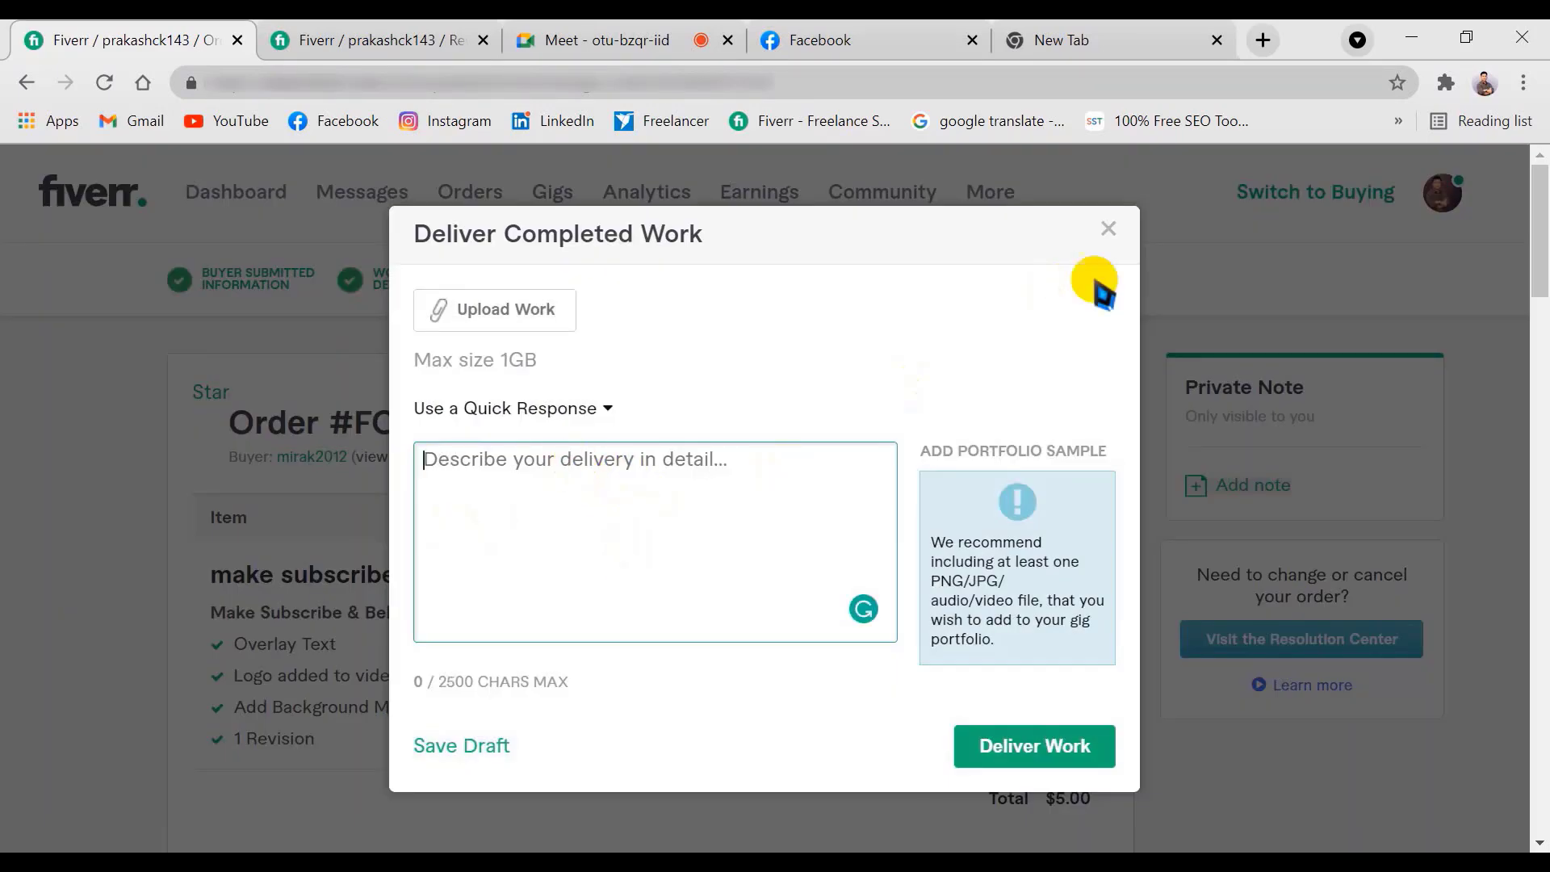
{"action": "left_click", "coordinate": [1108, 229]}
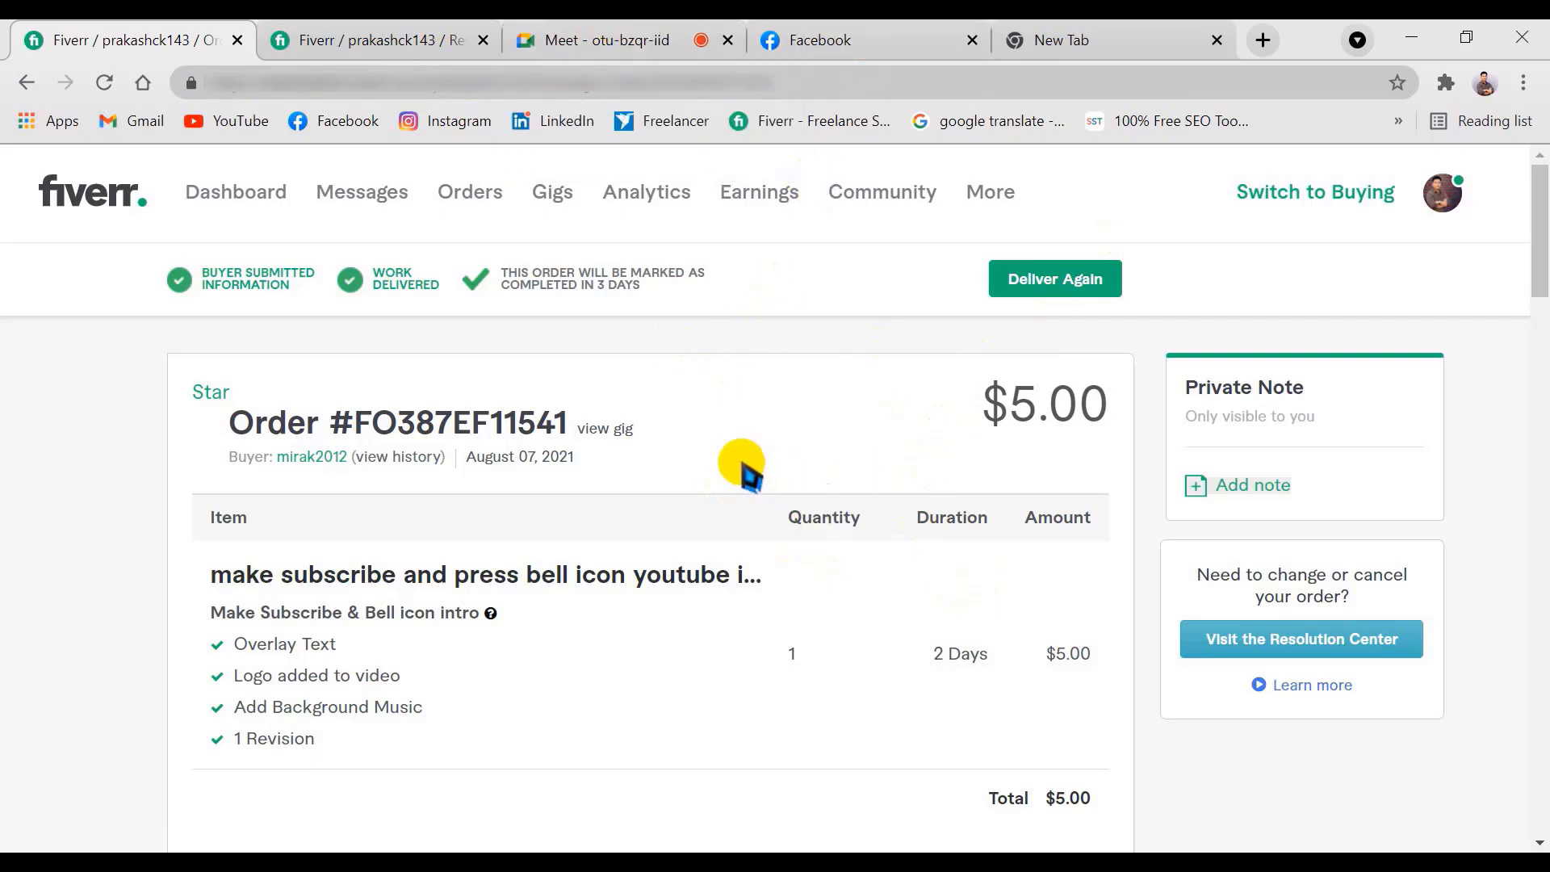
Step: Switch to the Meet call and stop presenting the screen
{"action": "left_click", "coordinate": [656, 42]}
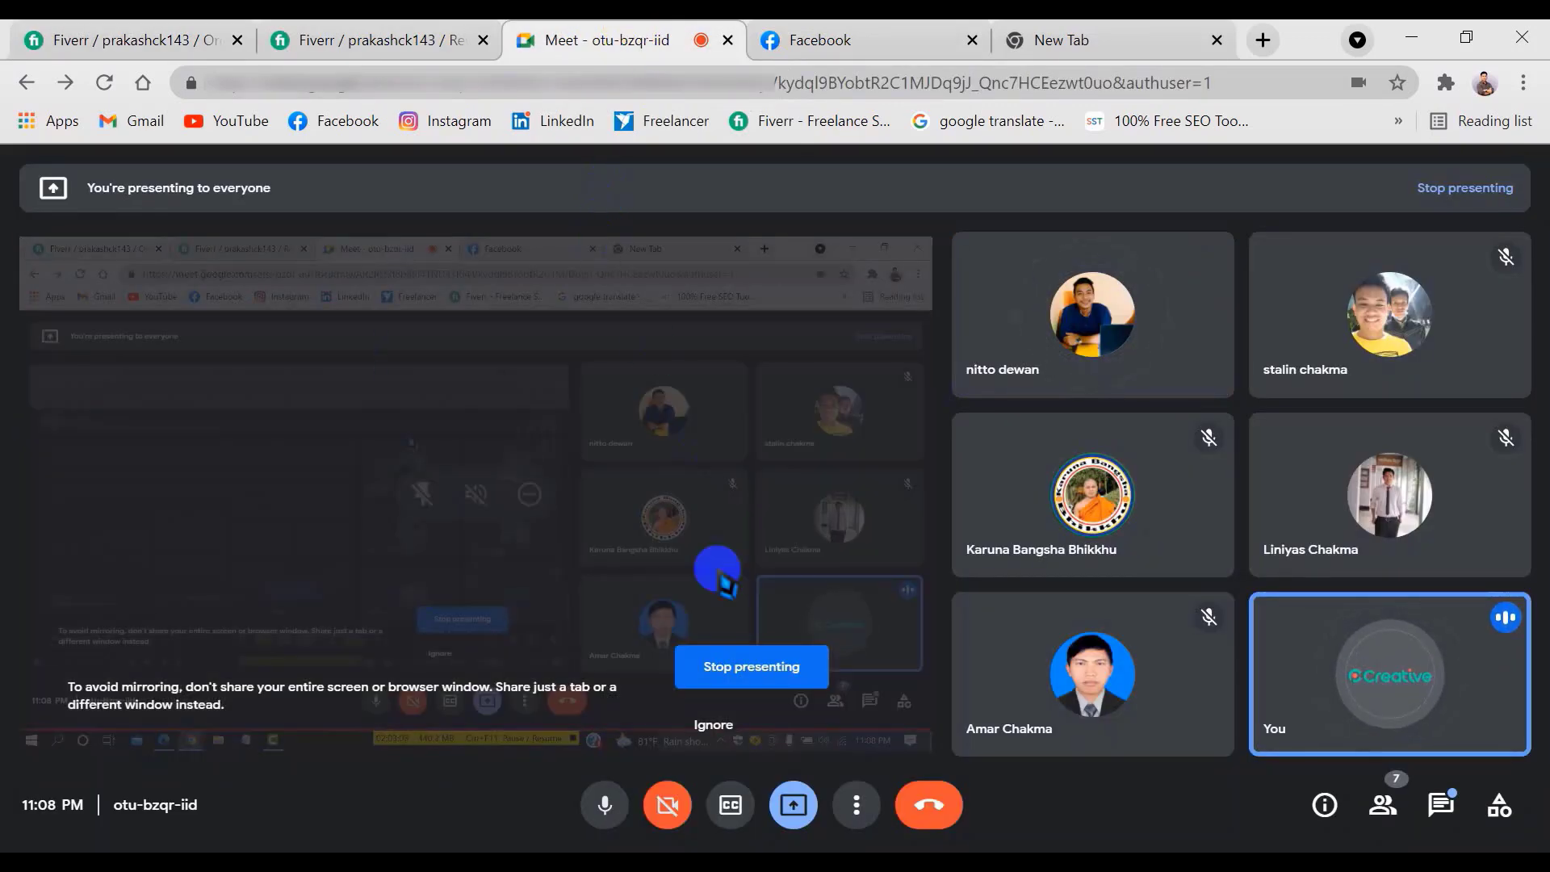
{"action": "left_click", "coordinate": [756, 674]}
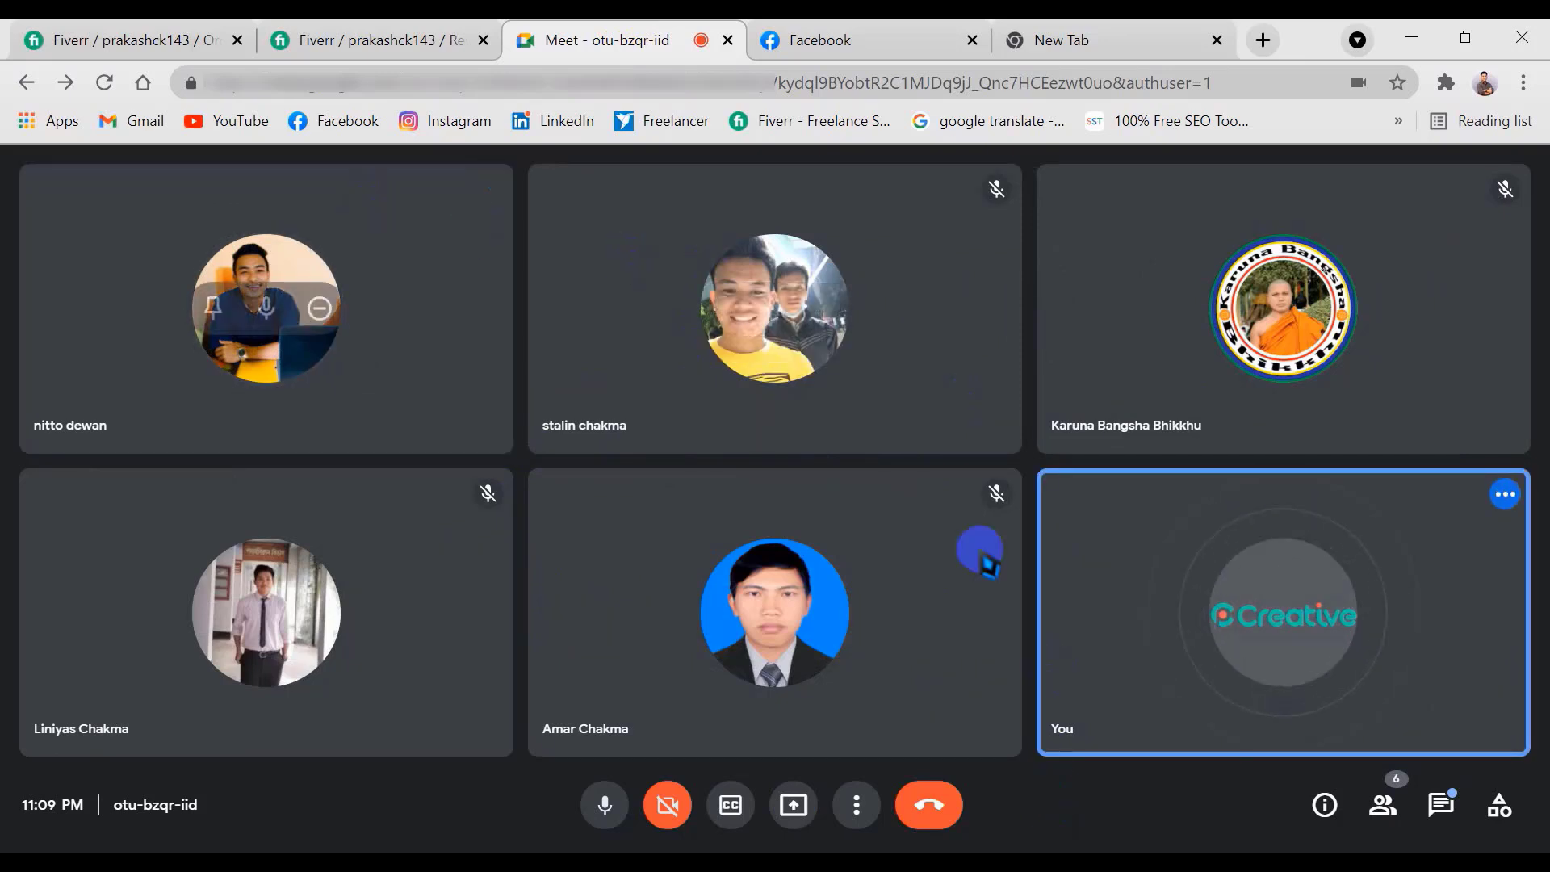
Step: Look over the delivered Fiverr order once more and return to the Meet call
{"action": "left_click", "coordinate": [69, 38]}
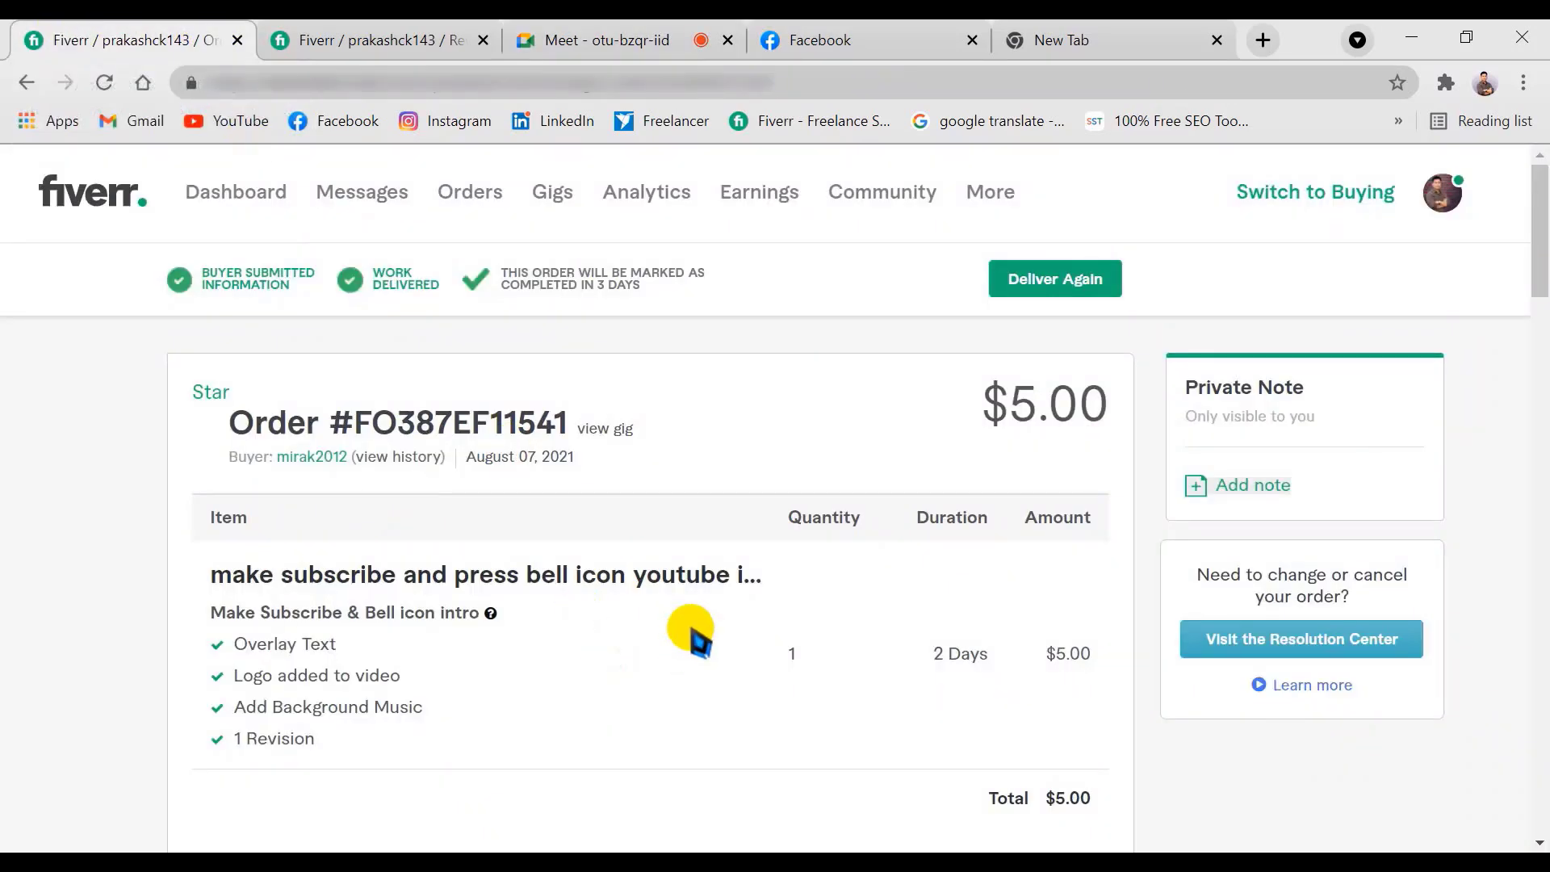
{"action": "scroll", "coordinate": [692, 633], "scroll_direction": "down", "scroll_amount": 2}
{"action": "scroll", "coordinate": [702, 633], "scroll_direction": "up", "scroll_amount": 2}
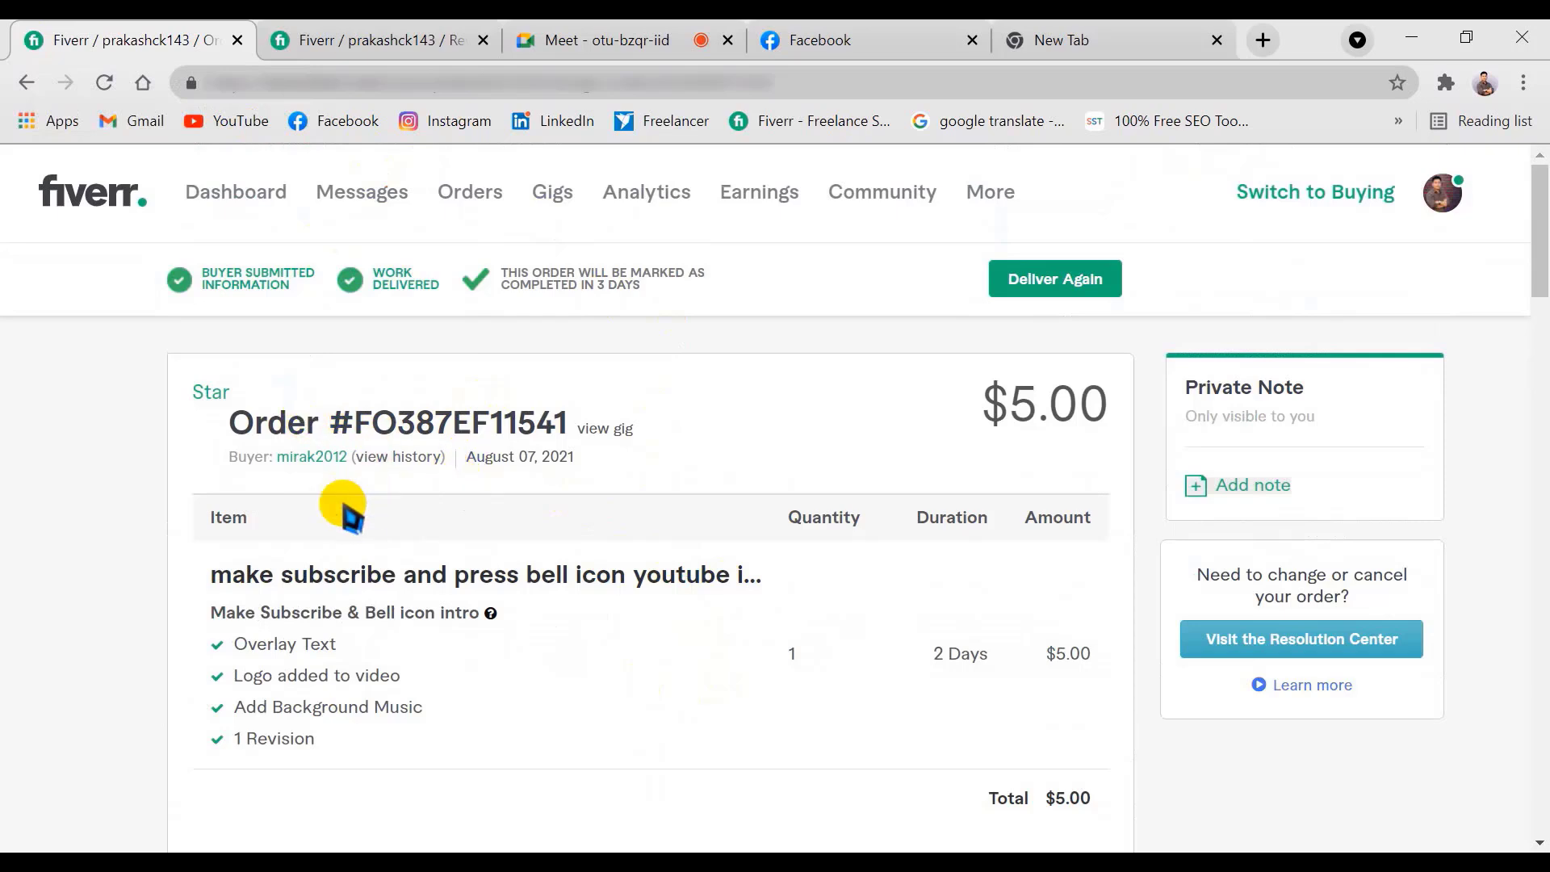
{"action": "left_click", "coordinate": [623, 51]}
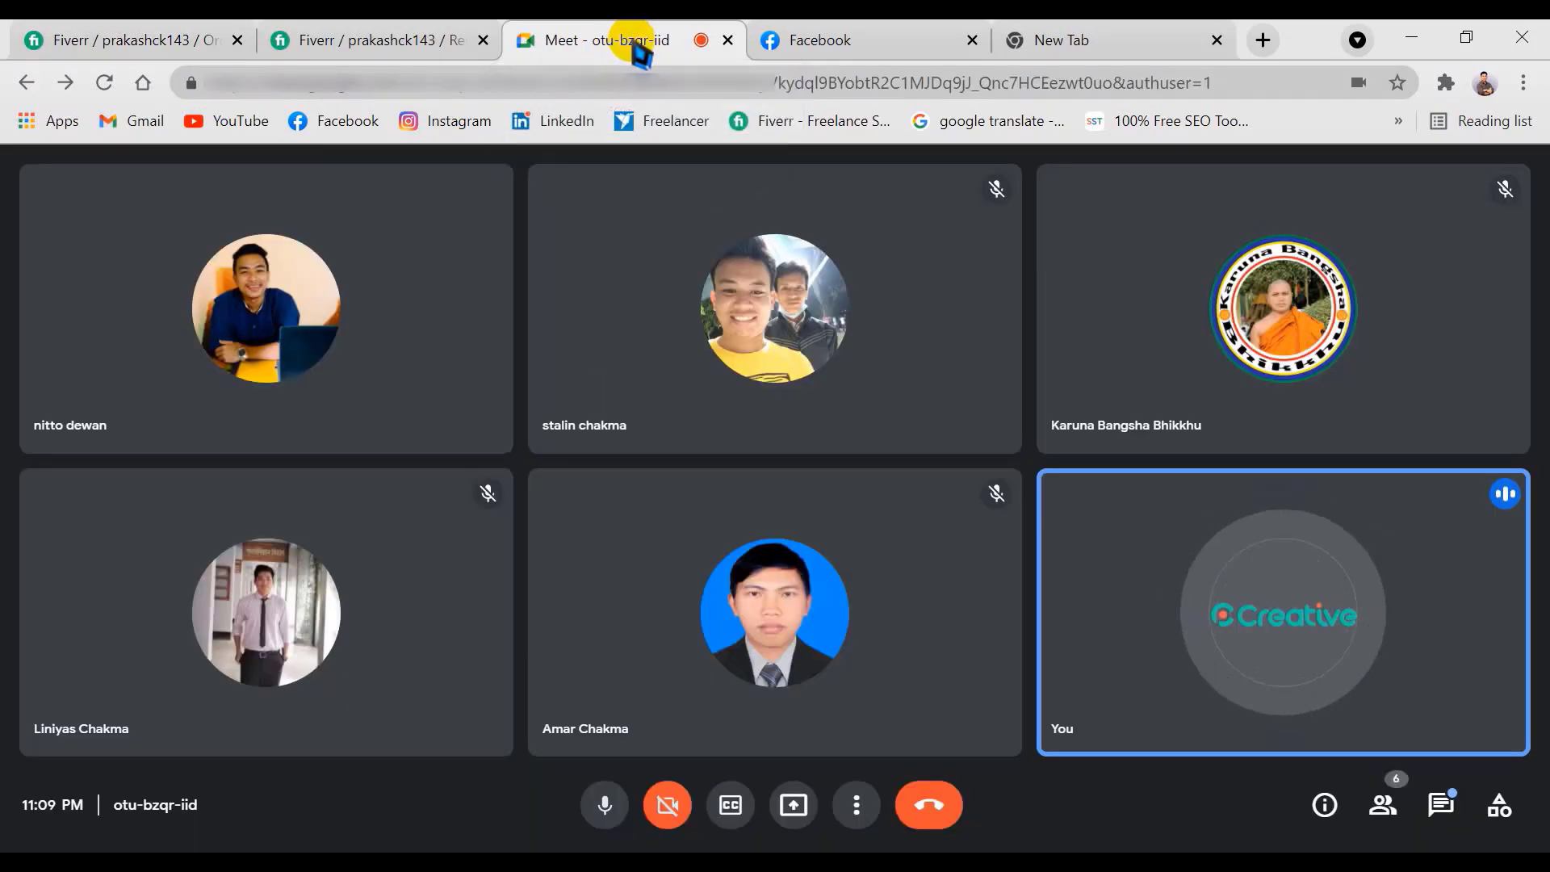